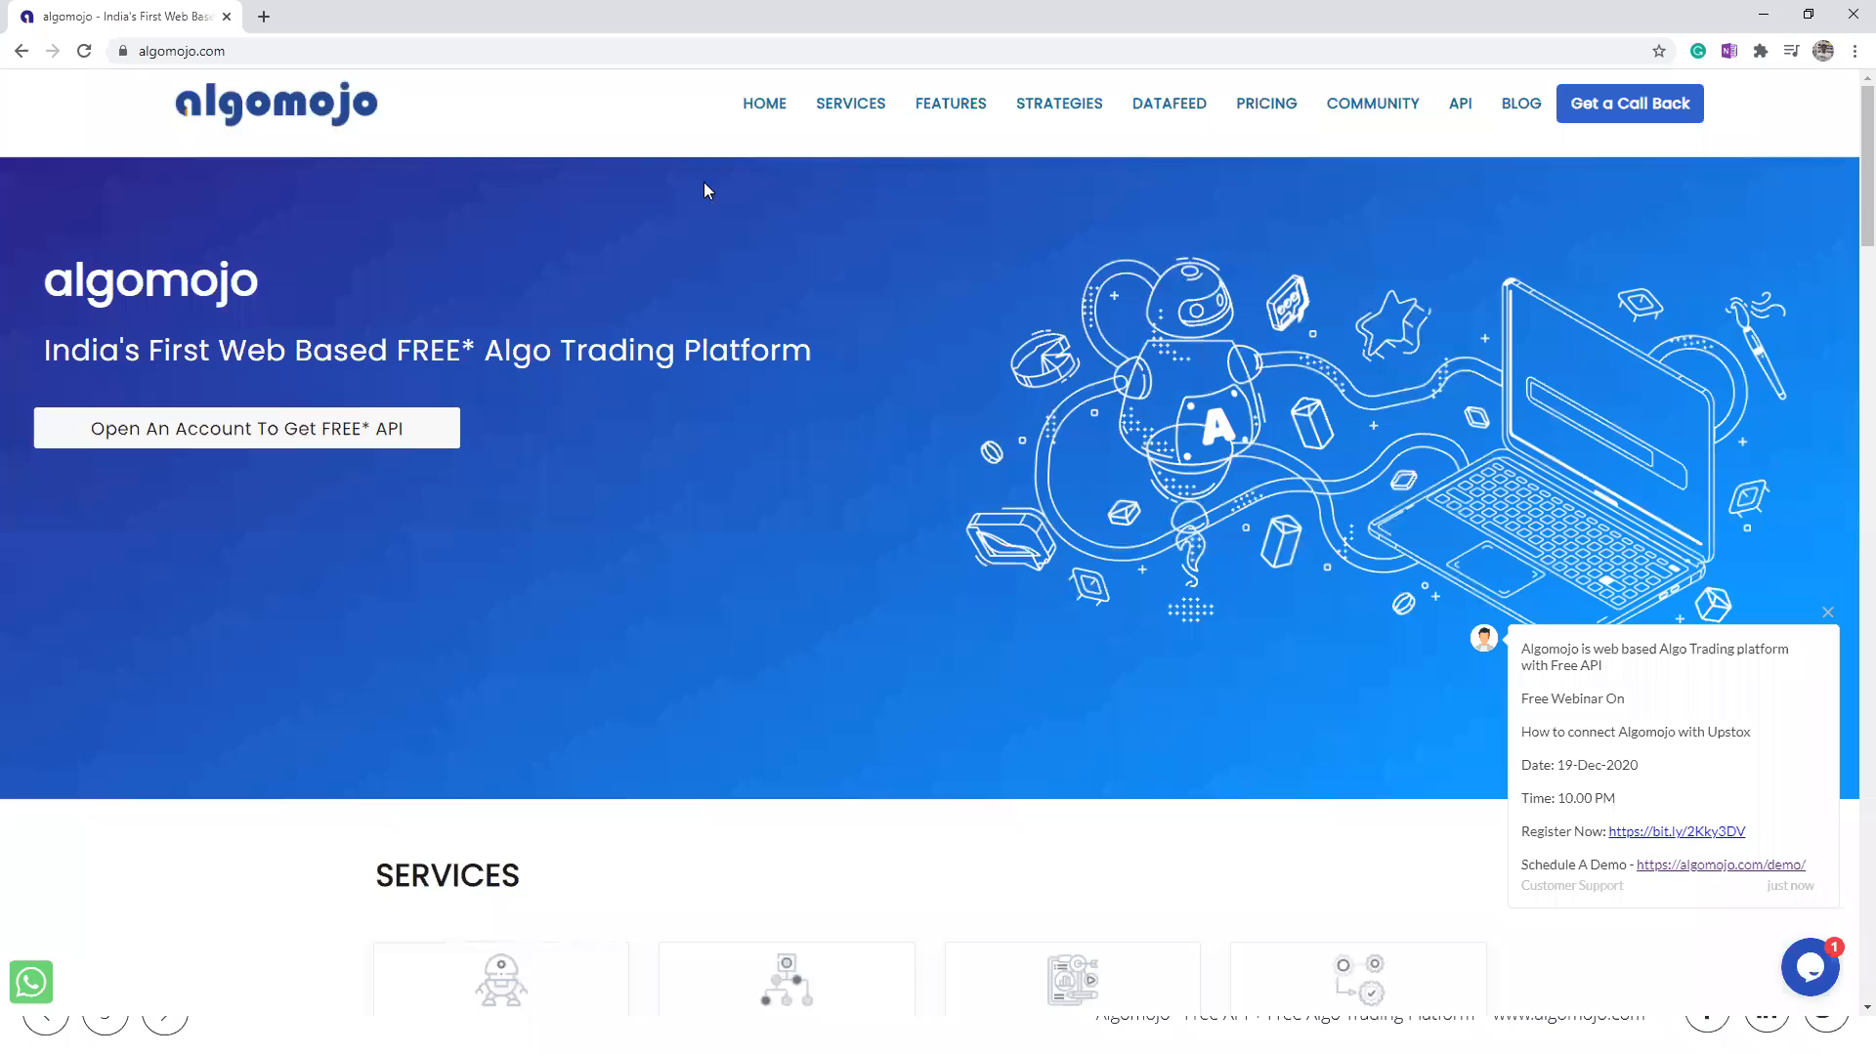
Step: Open the algomojo.com/demo booking page and view the available time slots for Monday, December 21
click(564, 59)
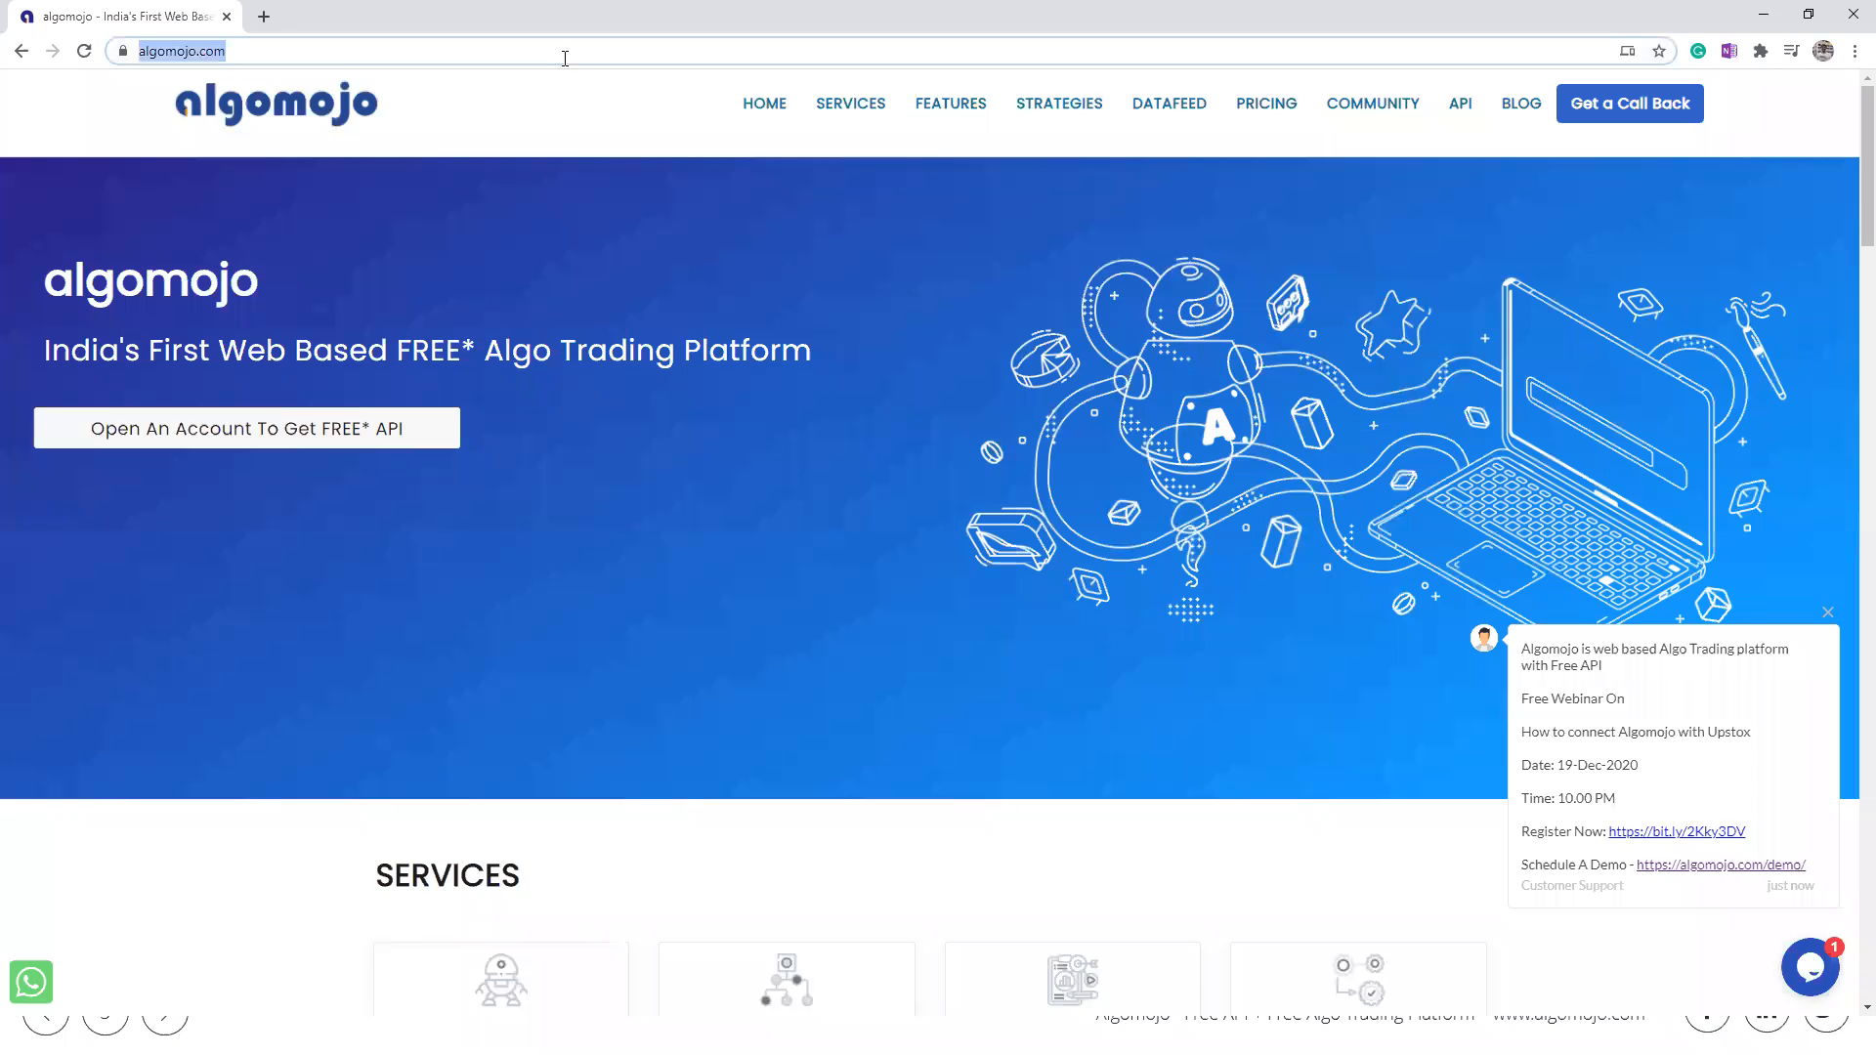
text(https://www.algomojo.com/)
text(demo)
key(Return)
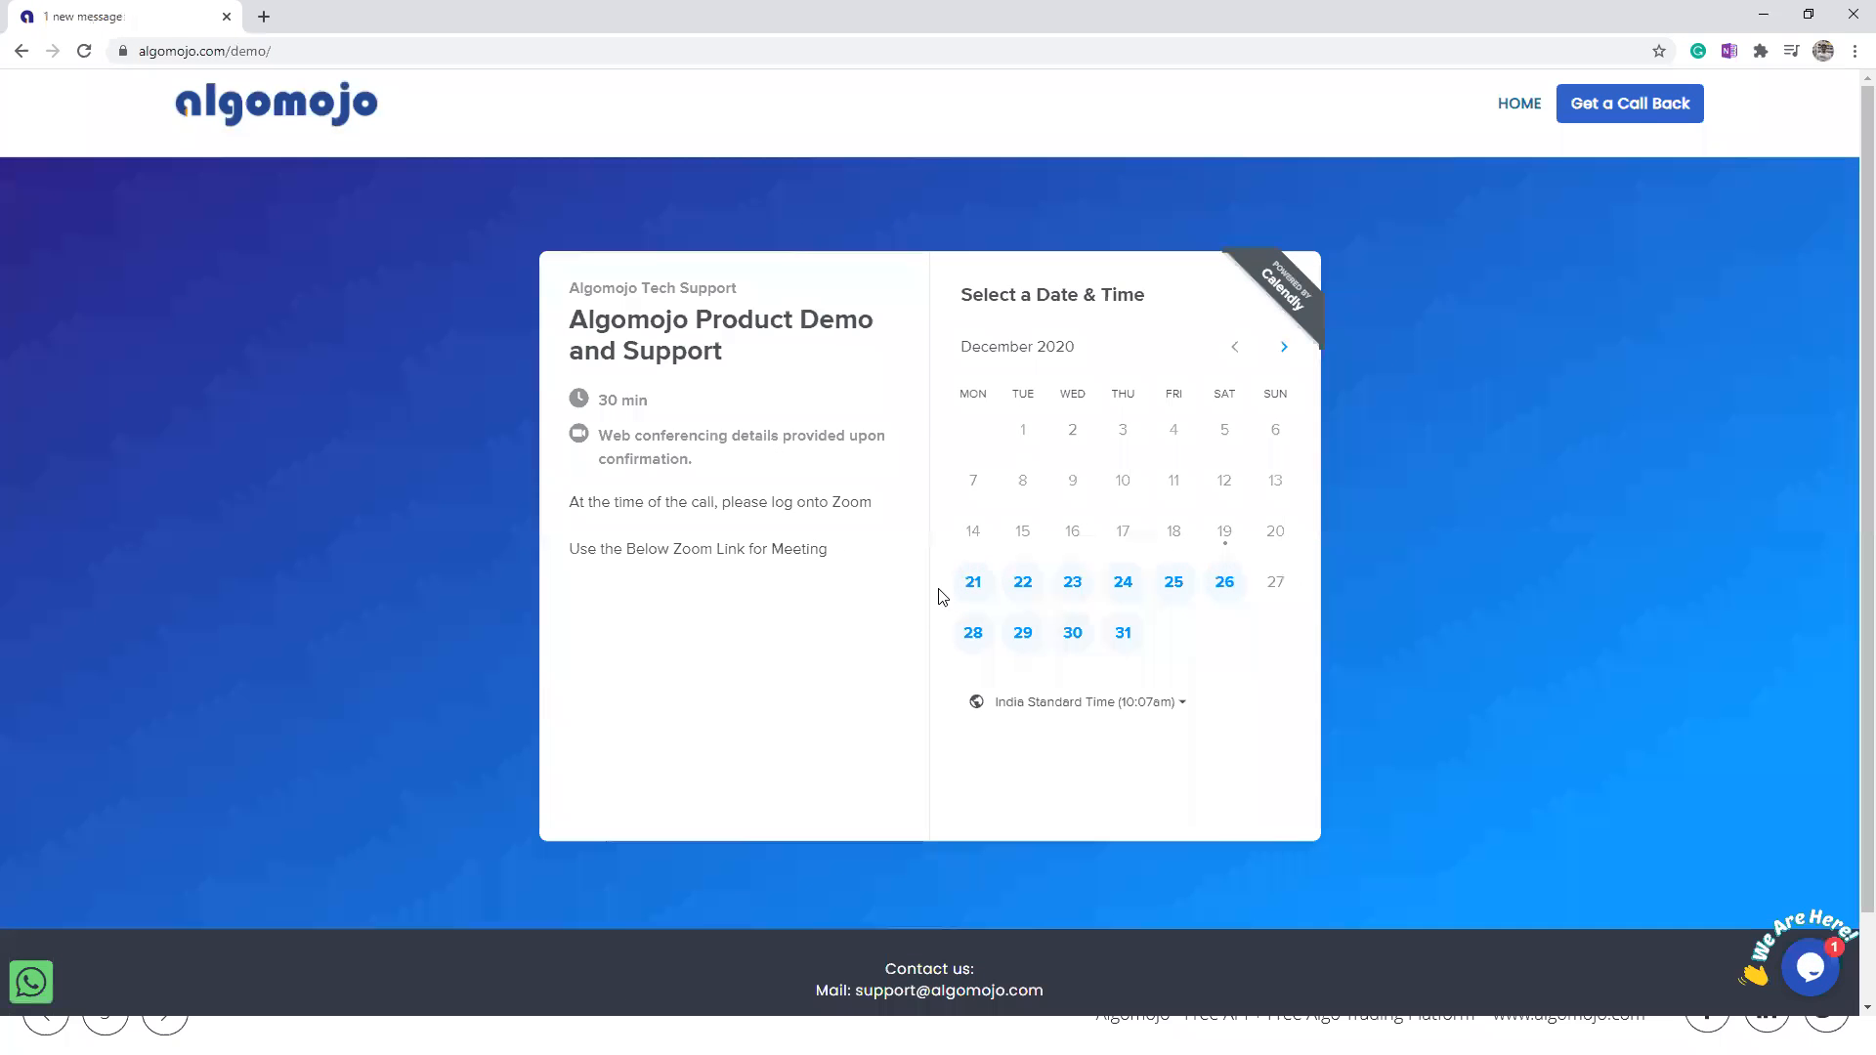
click(973, 583)
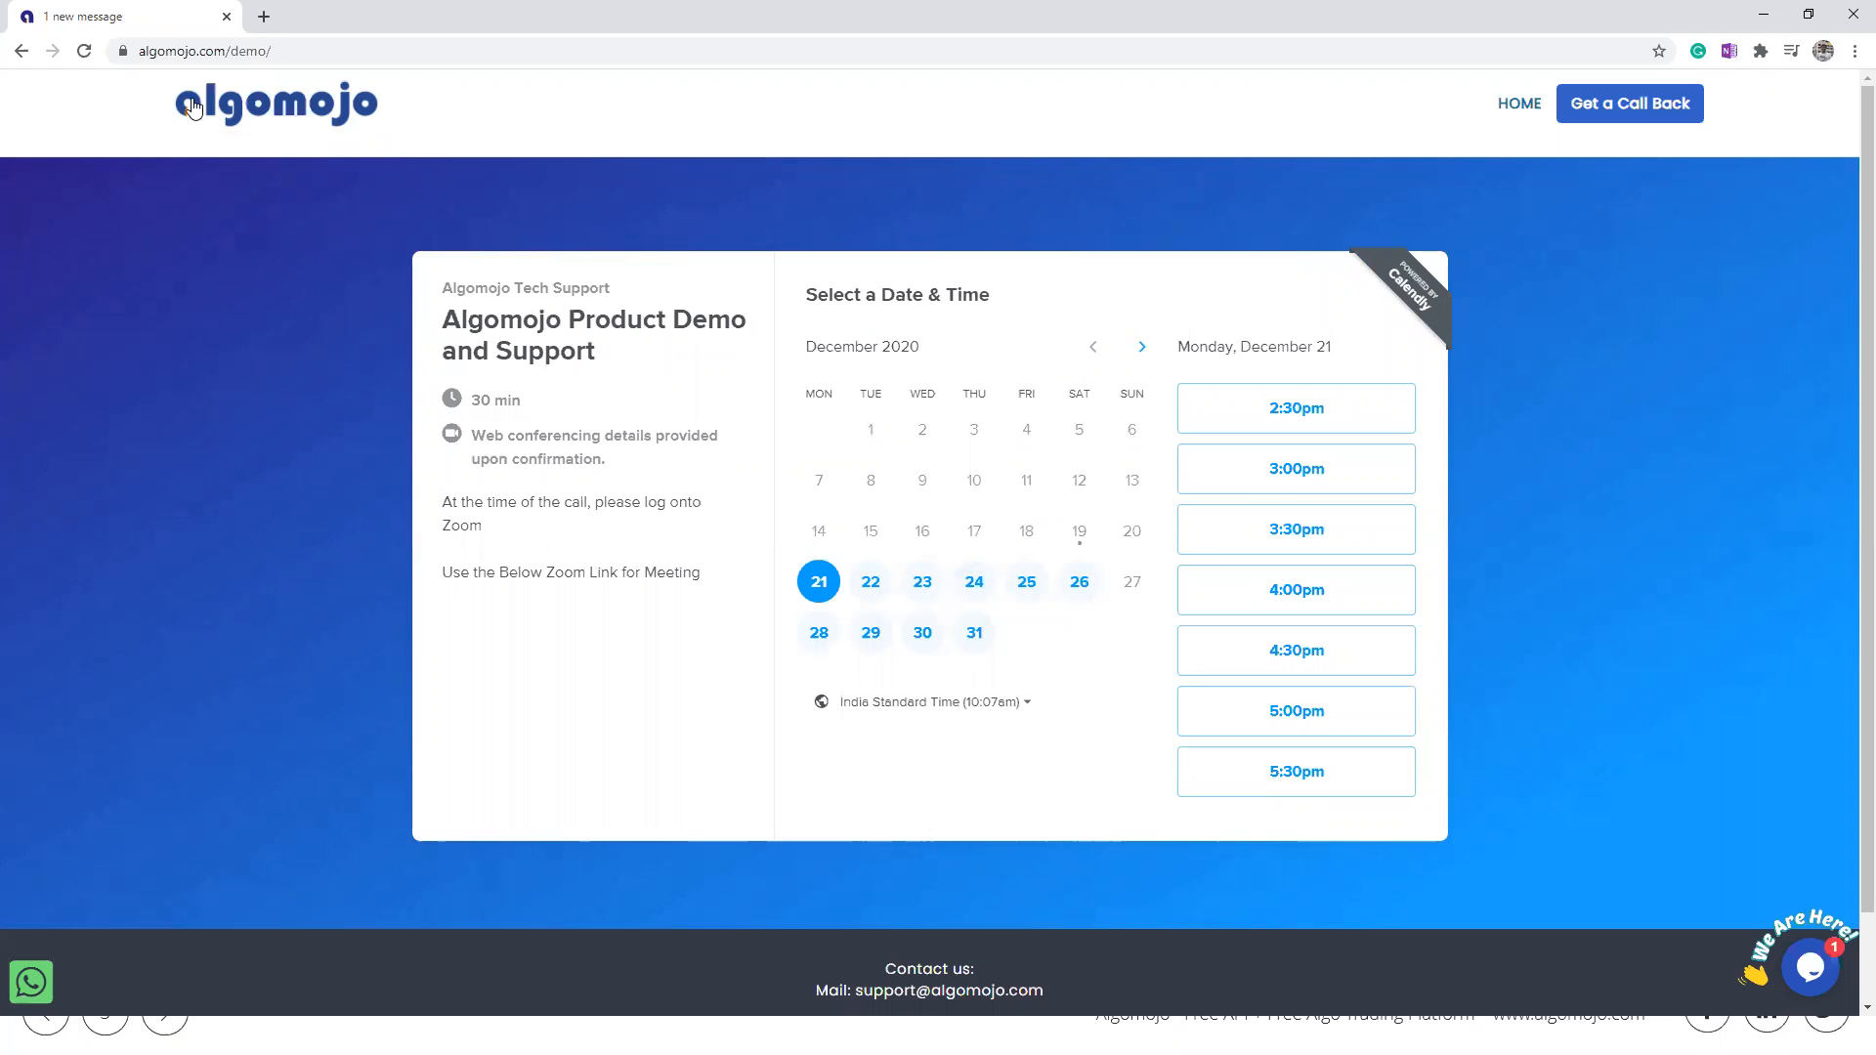
Step: Return to the Algomojo home page and open the account-opening page for the Upstox broker
click(20, 51)
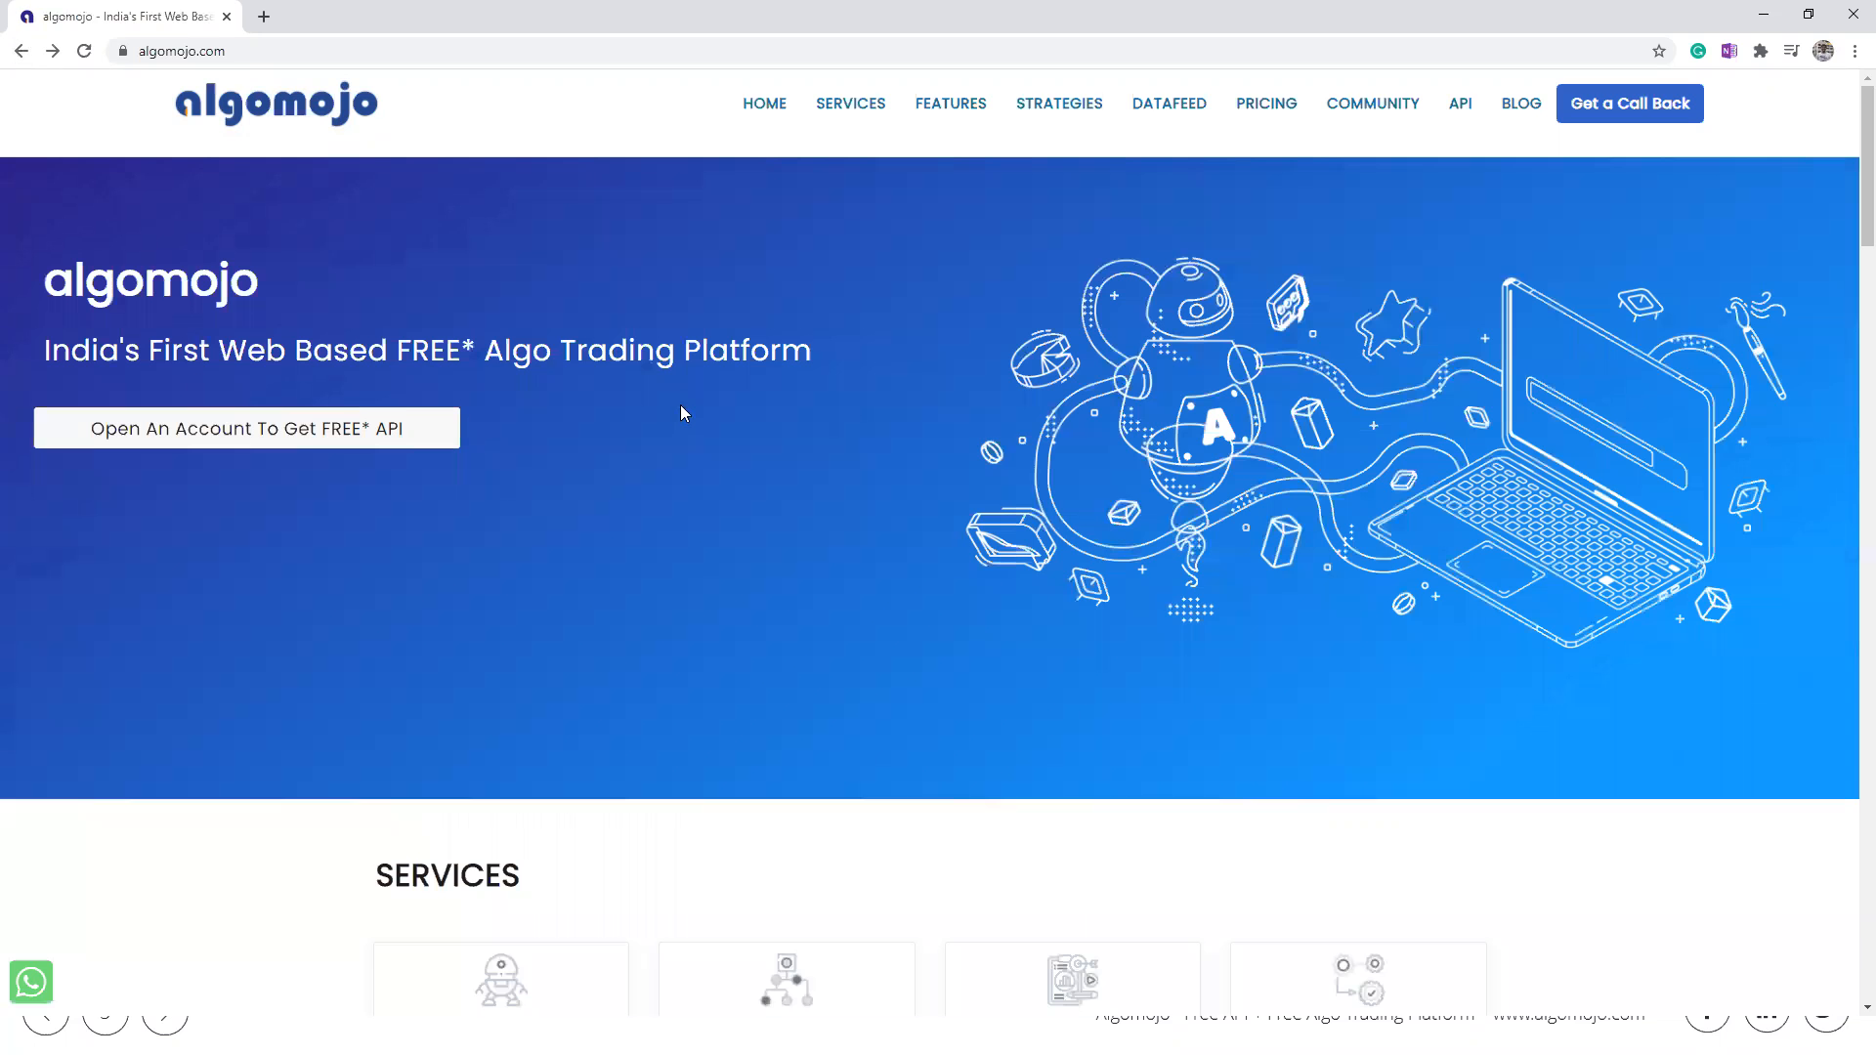
scroll(682, 406, down, 6)
scroll(682, 409, down, 15)
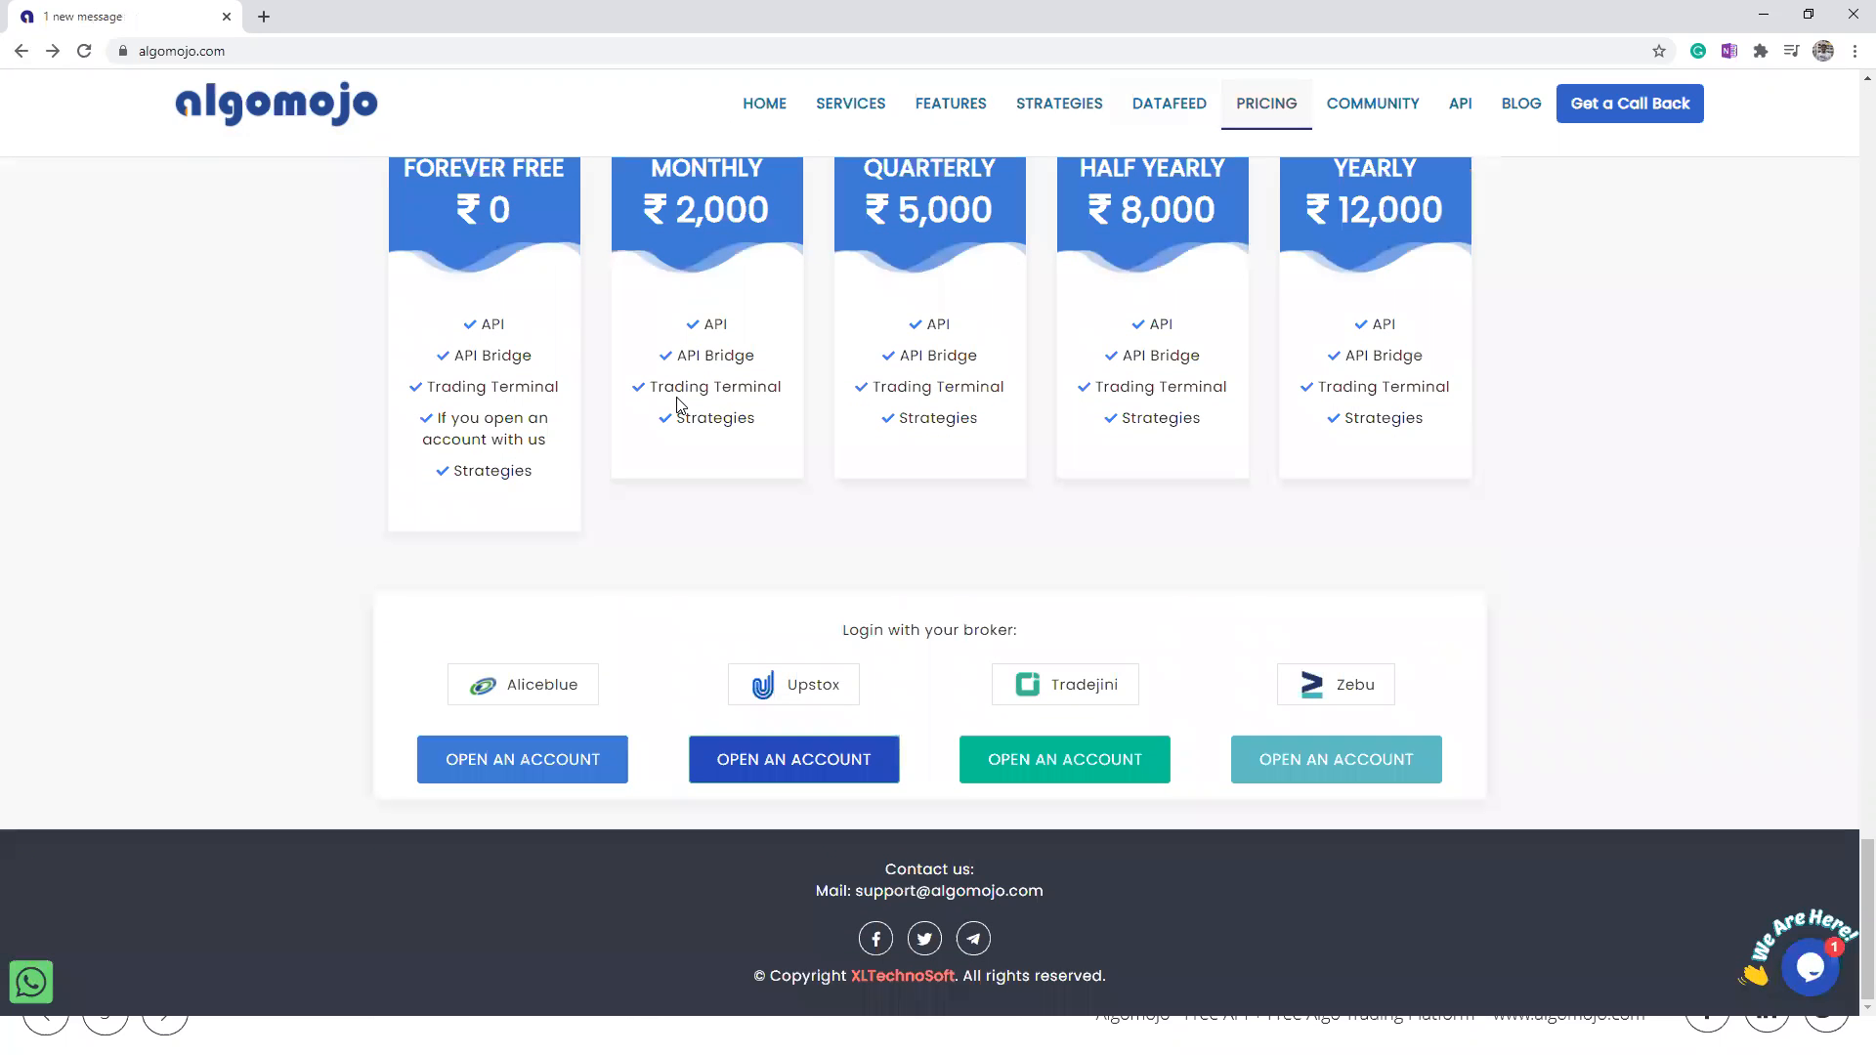
click(774, 768)
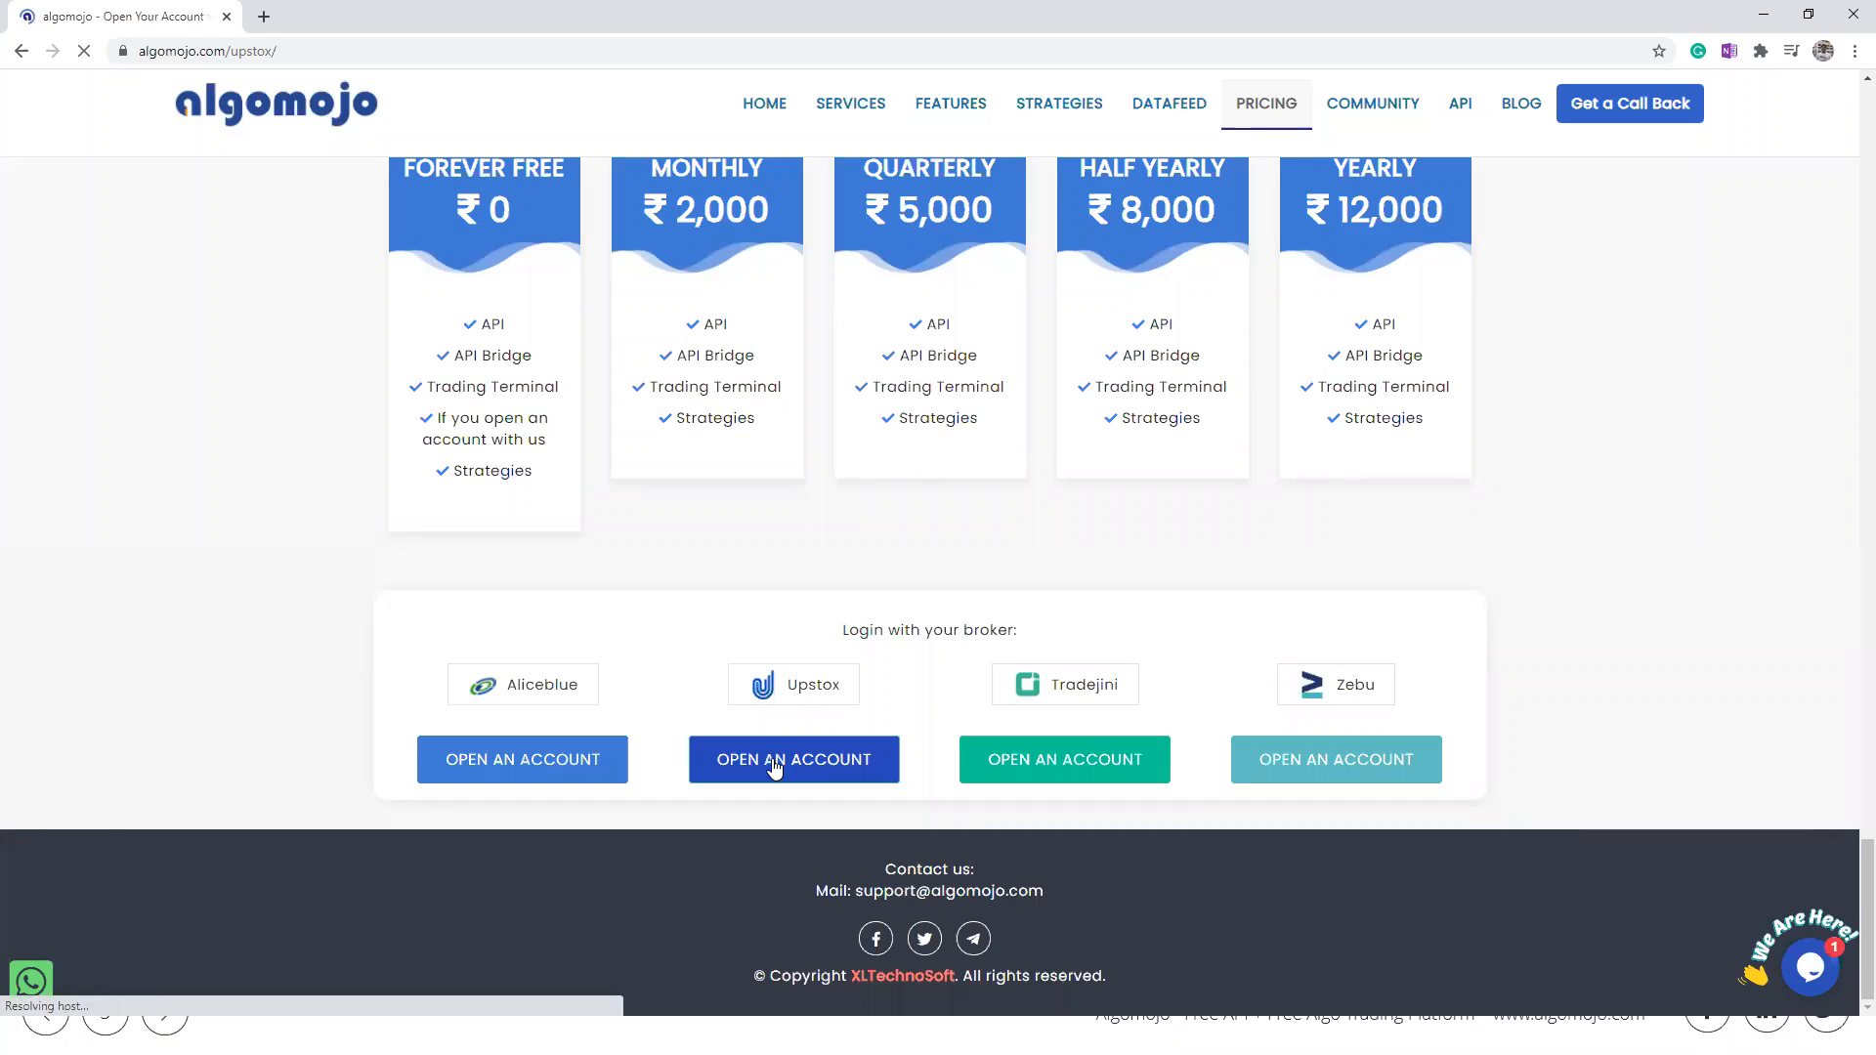
click(1286, 379)
click(1010, 426)
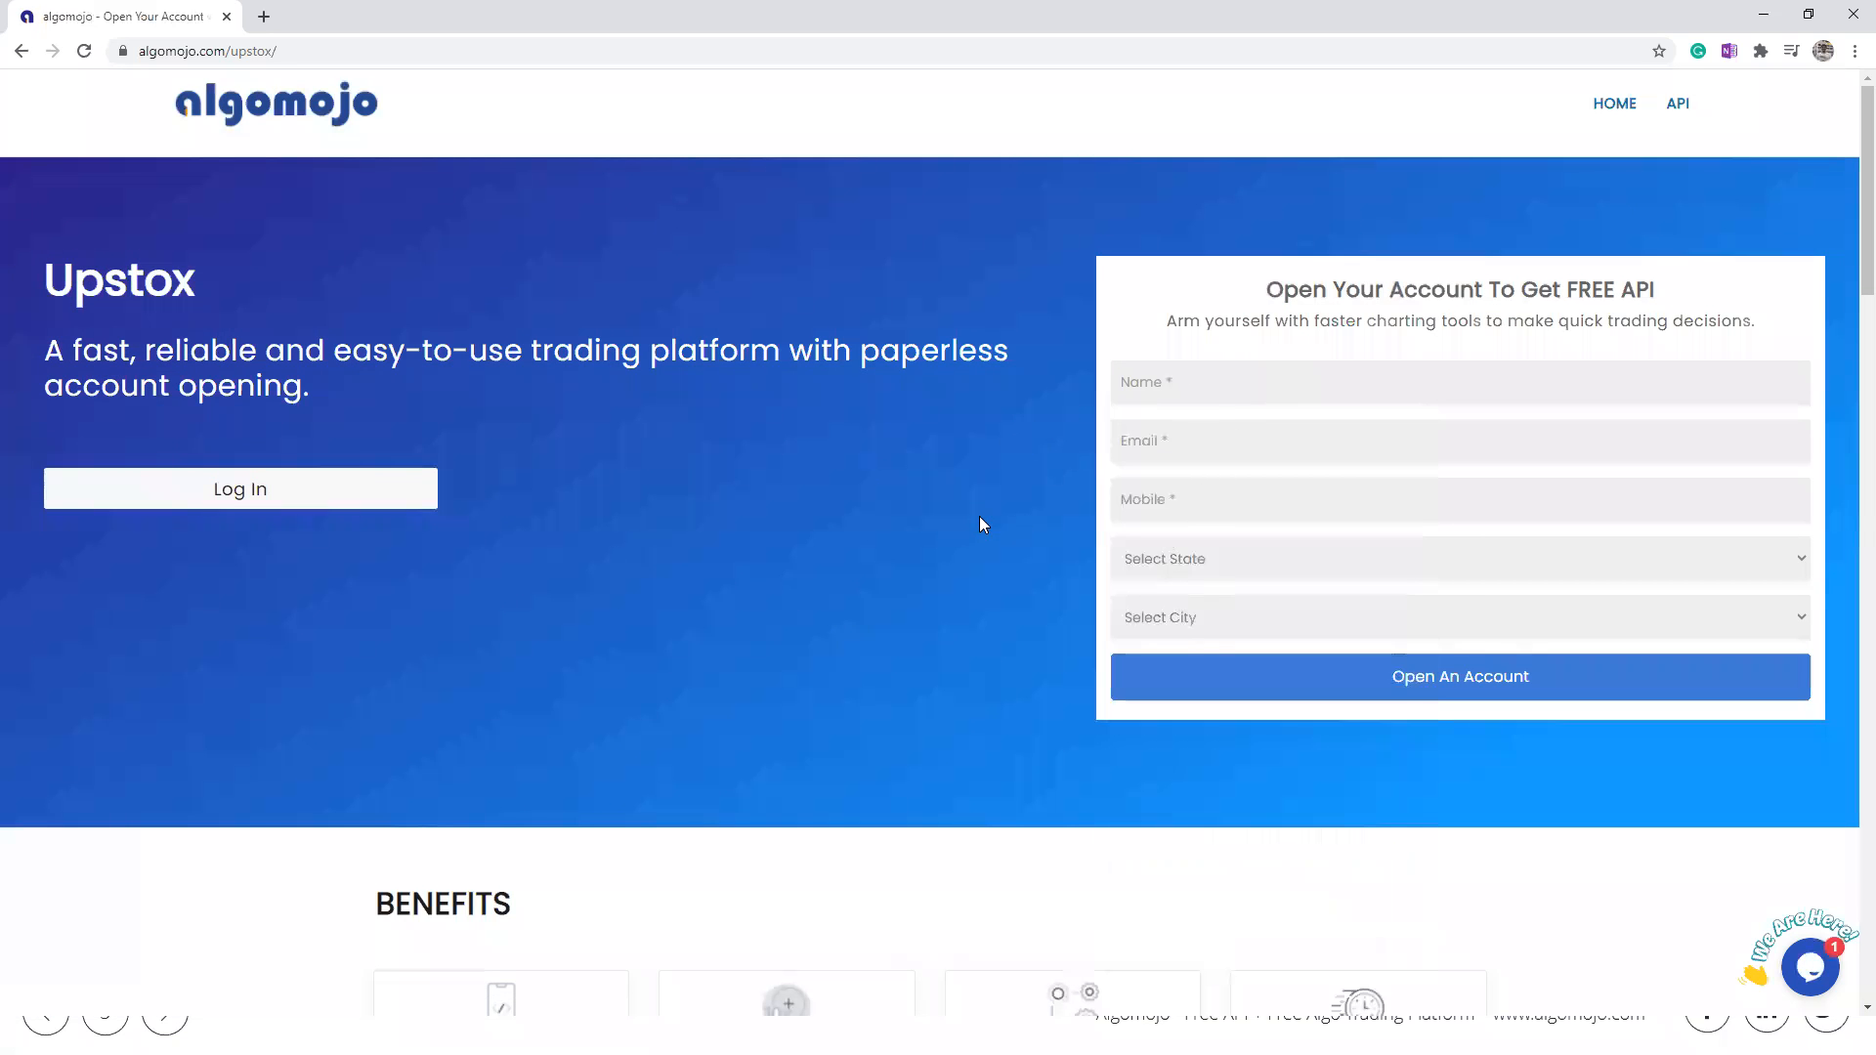
Step: Review the Upstox page from the brokerage plans to the Introductory Offer section
scroll(979, 516, down, 5)
scroll(933, 395, down, 3)
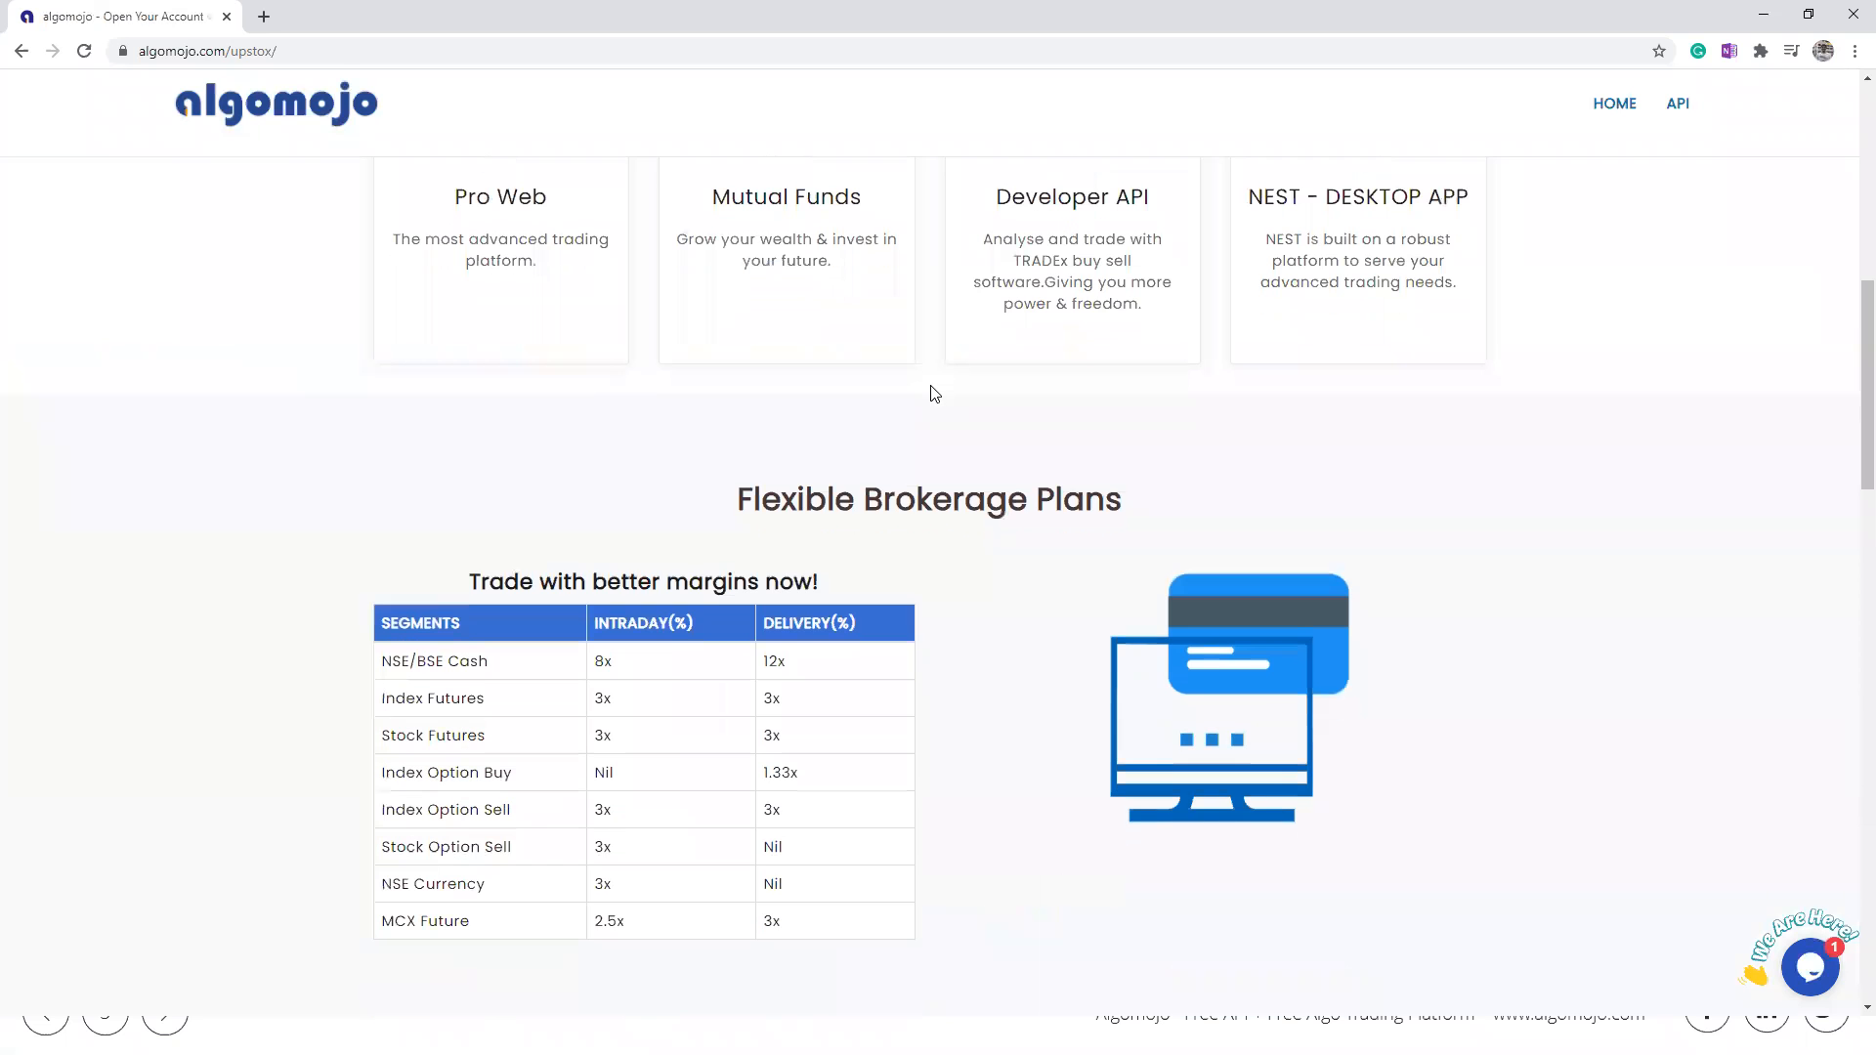
scroll(940, 390, up, 8)
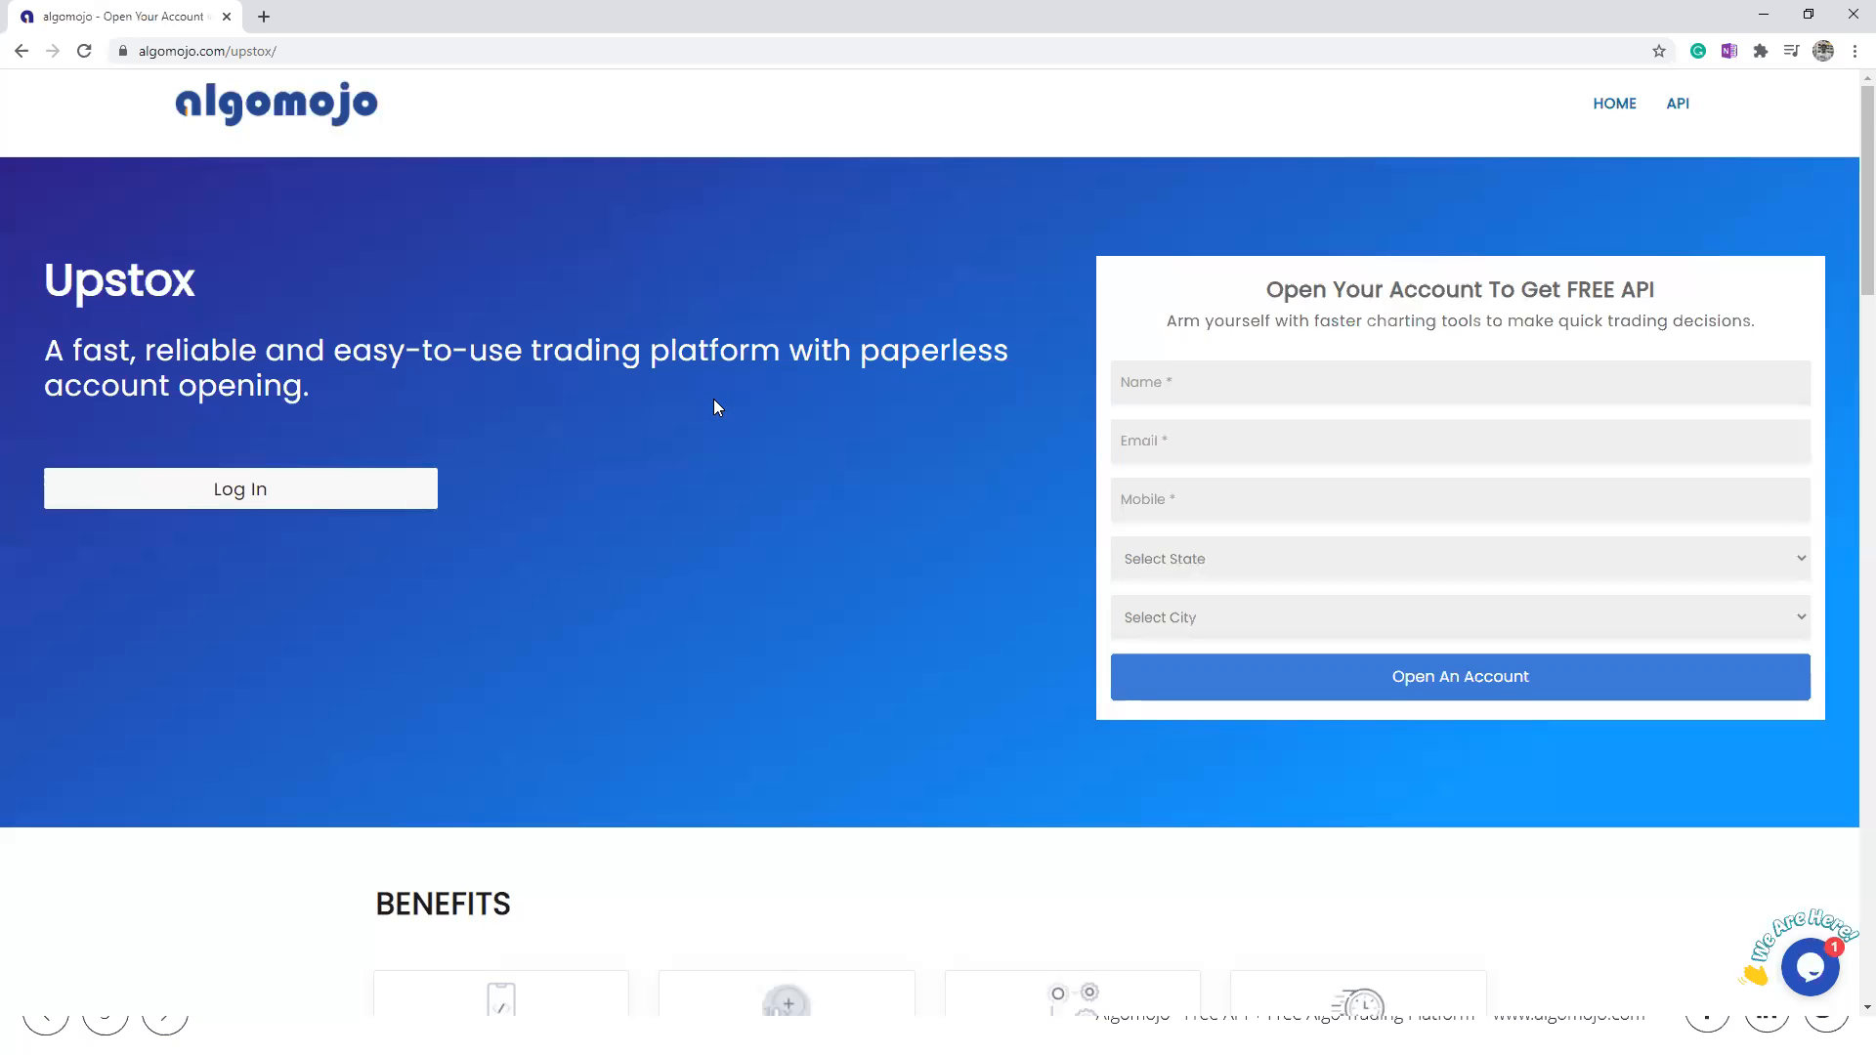
scroll(714, 399, down, 10)
scroll(718, 393, down, 15)
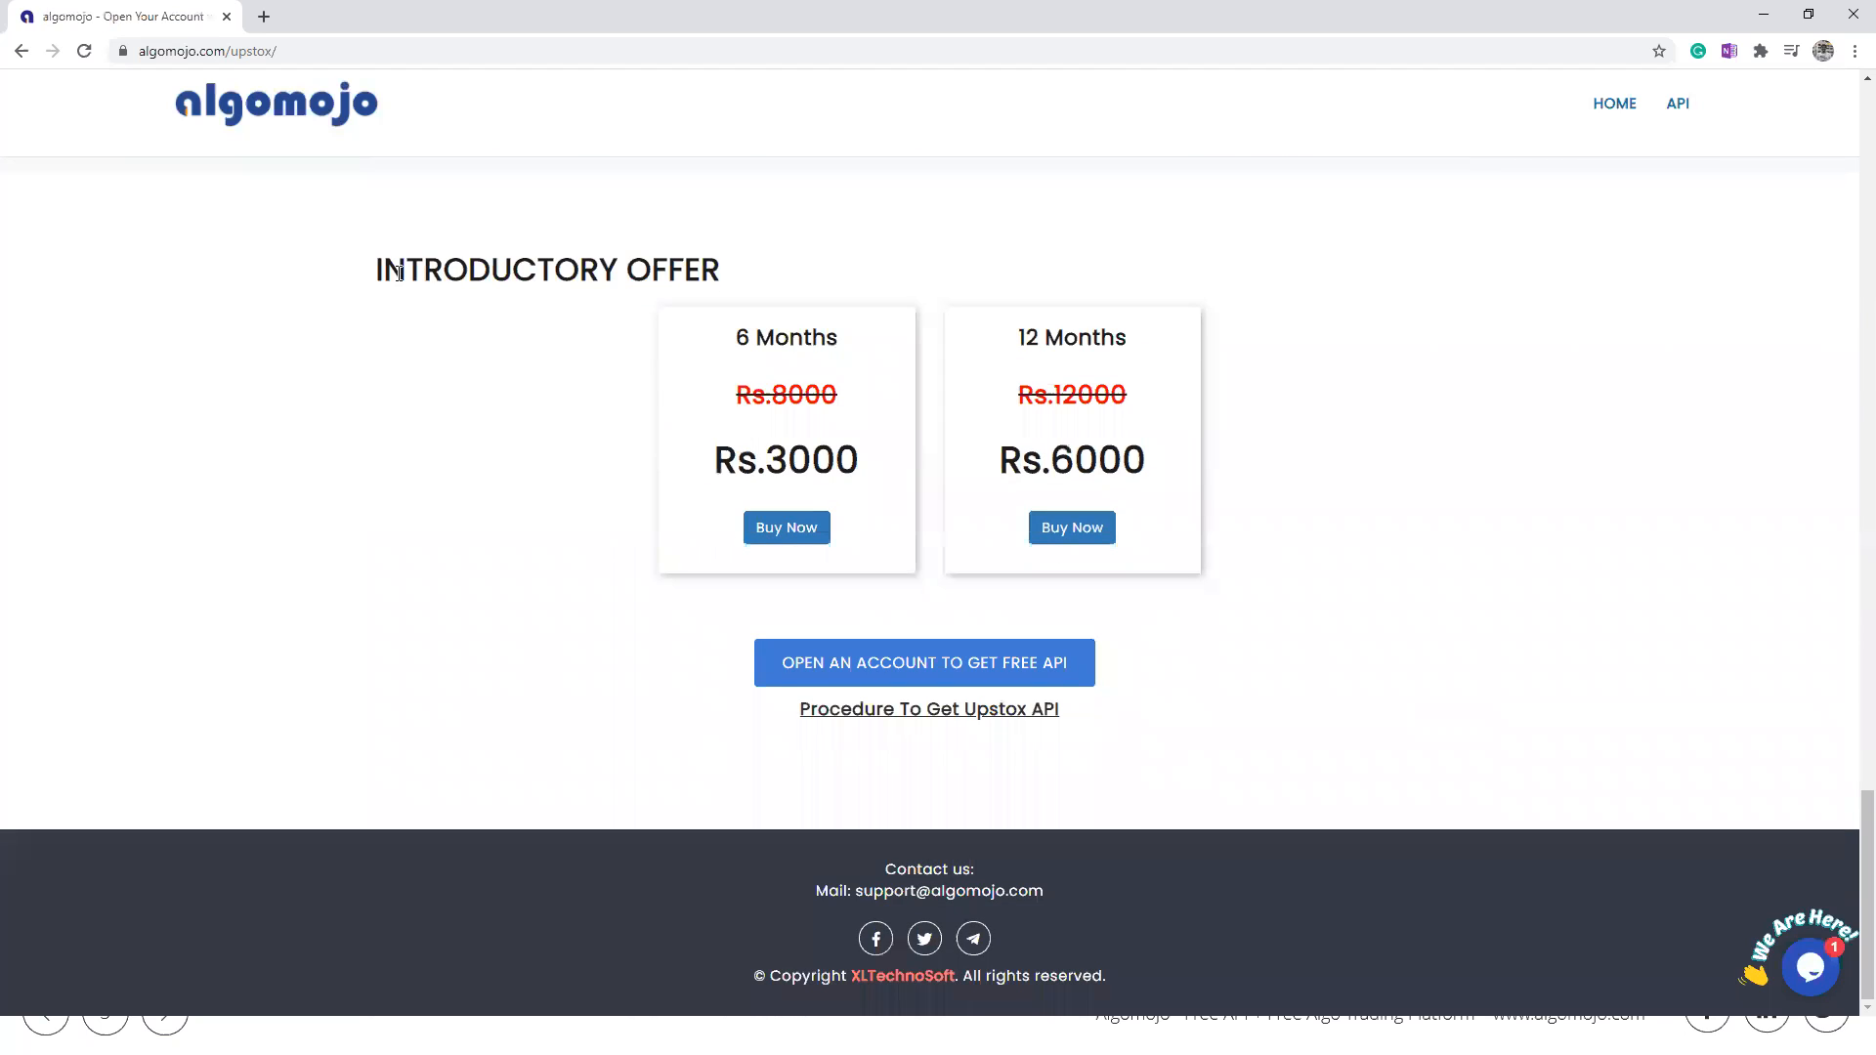
drag(399, 272, 724, 271)
click(818, 271)
Step: Examine the prices of the 6-month and 12-month plans in the introductory offer
drag(758, 346, 863, 351)
double_click(805, 455)
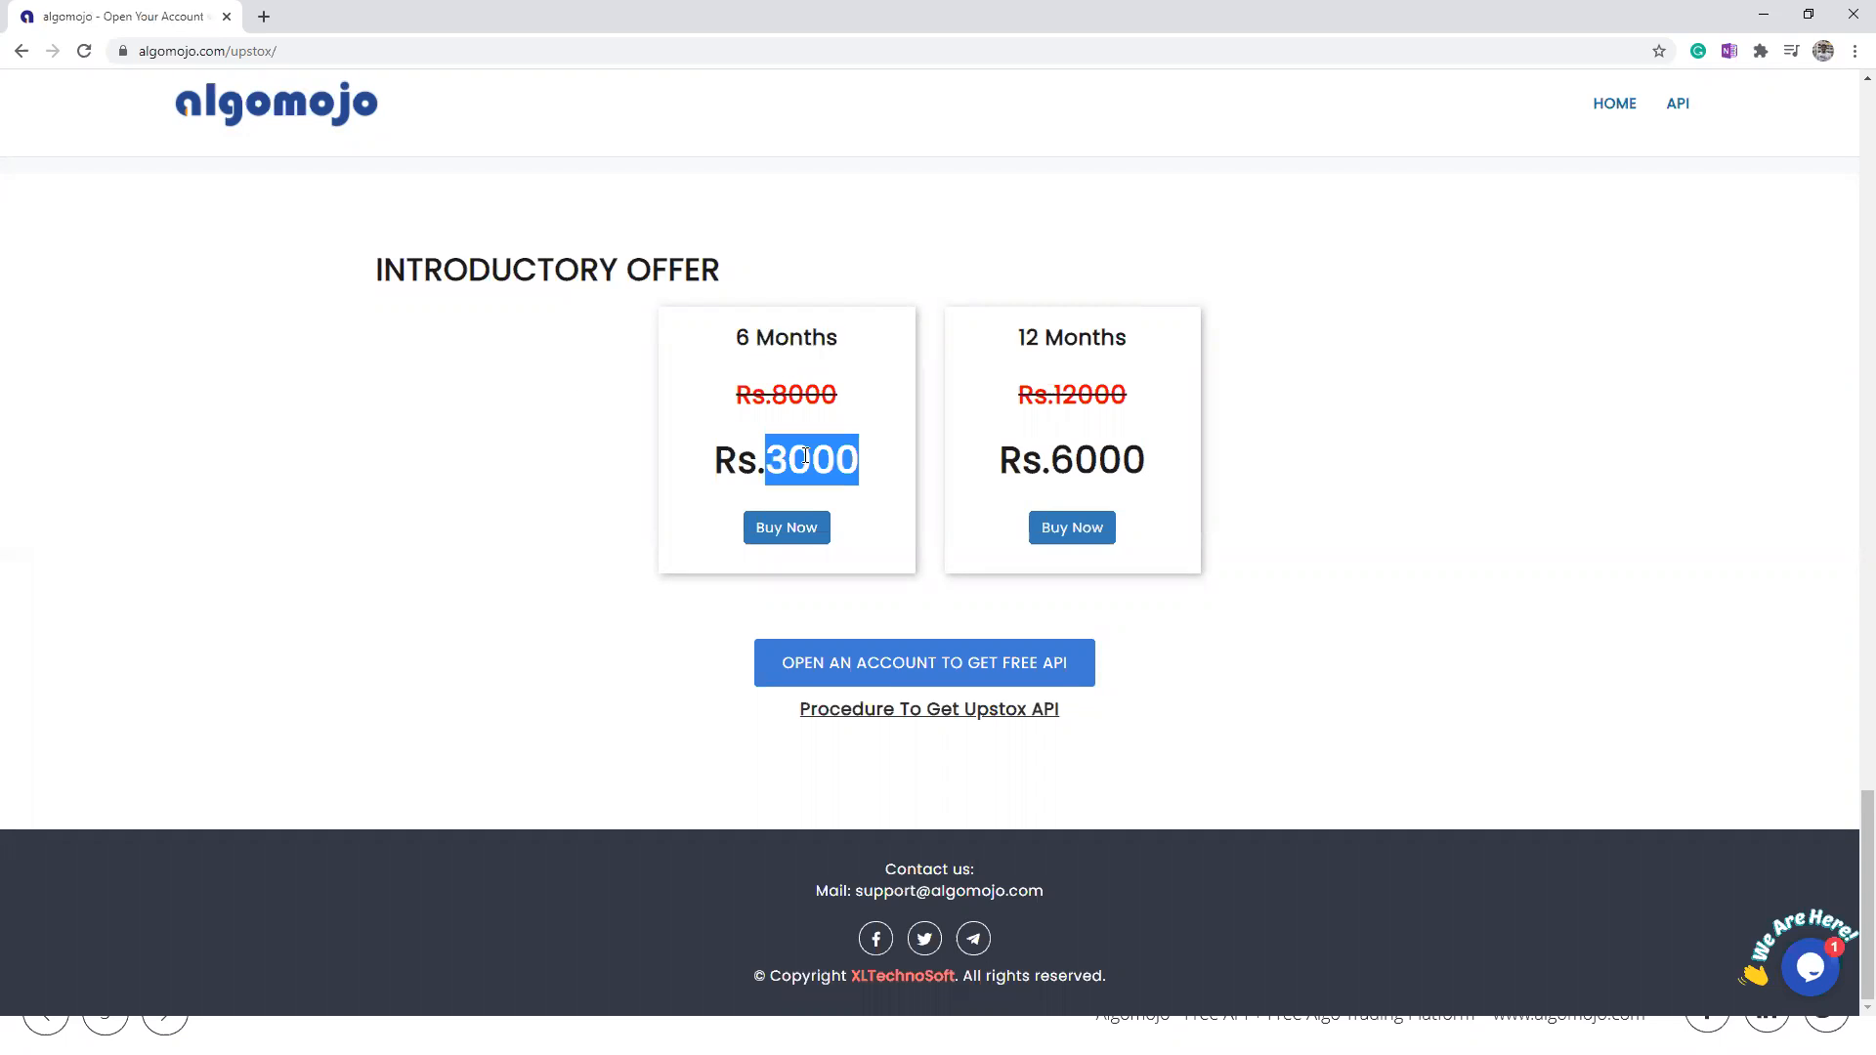
click(805, 455)
double_click(1057, 338)
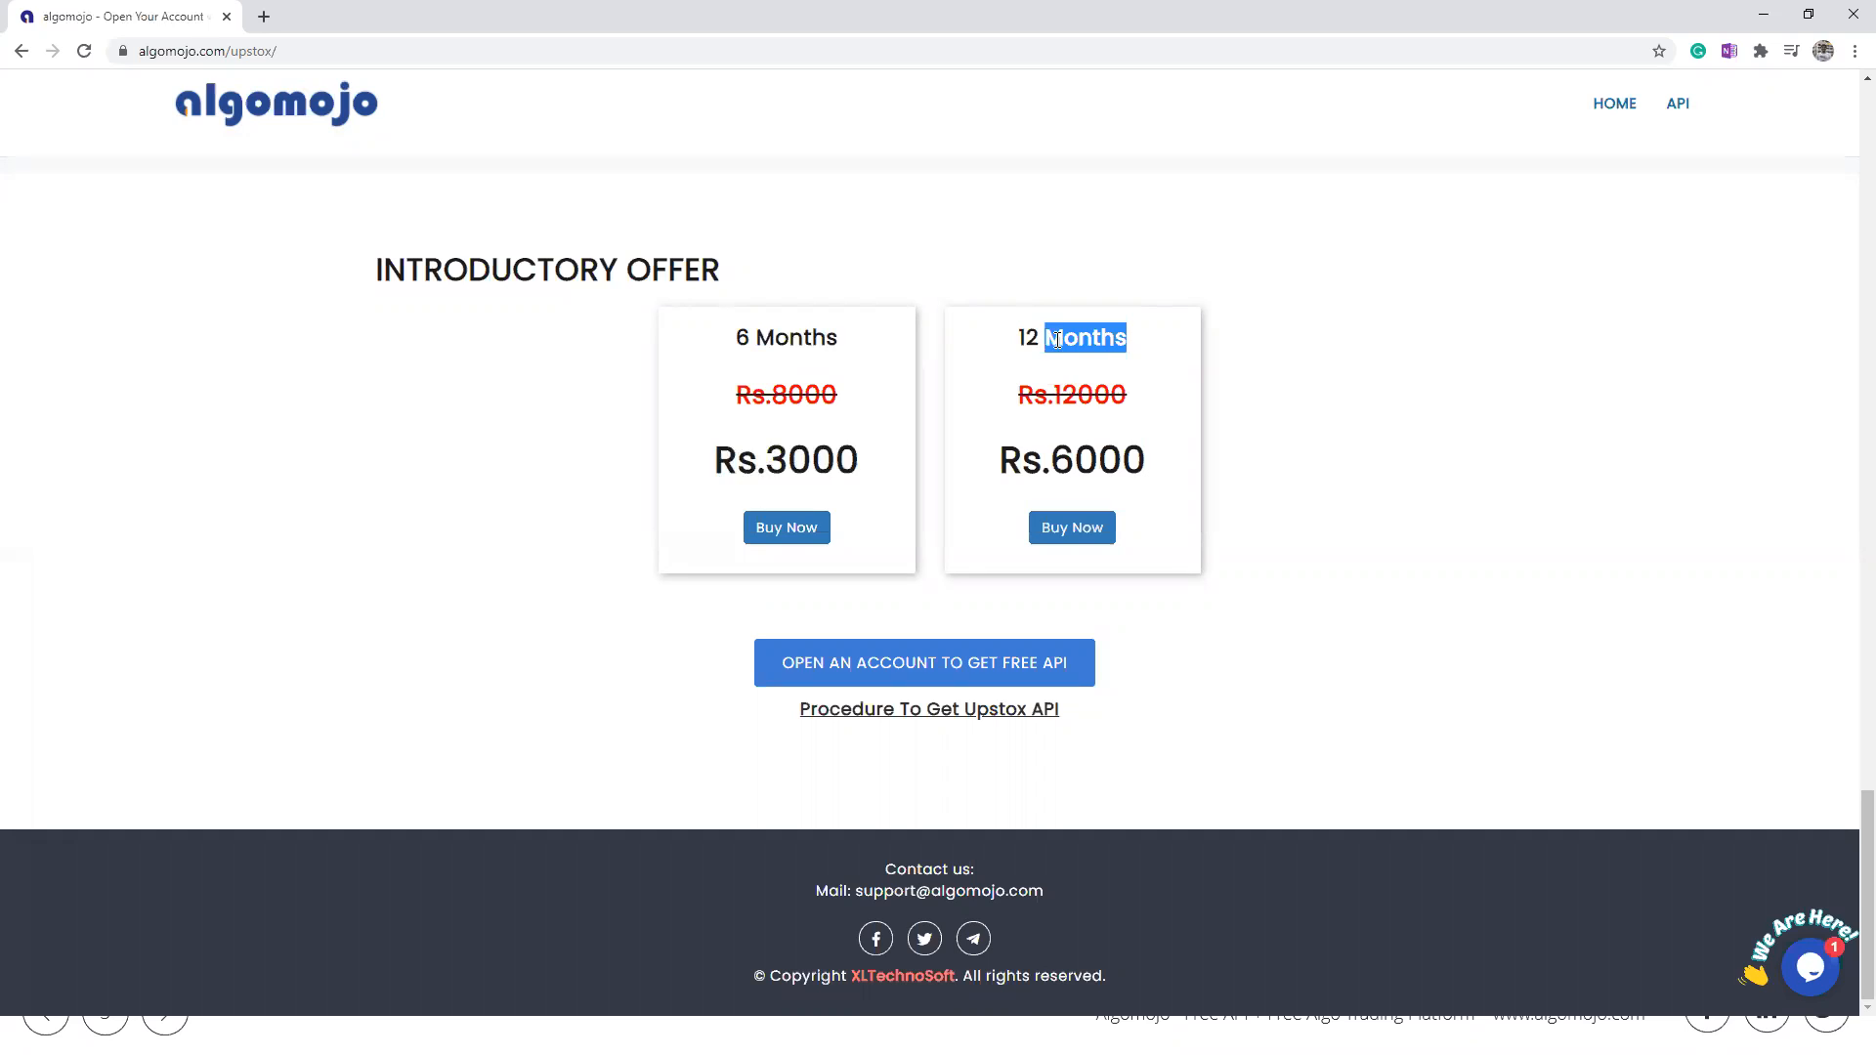
double_click(1107, 450)
click(1107, 450)
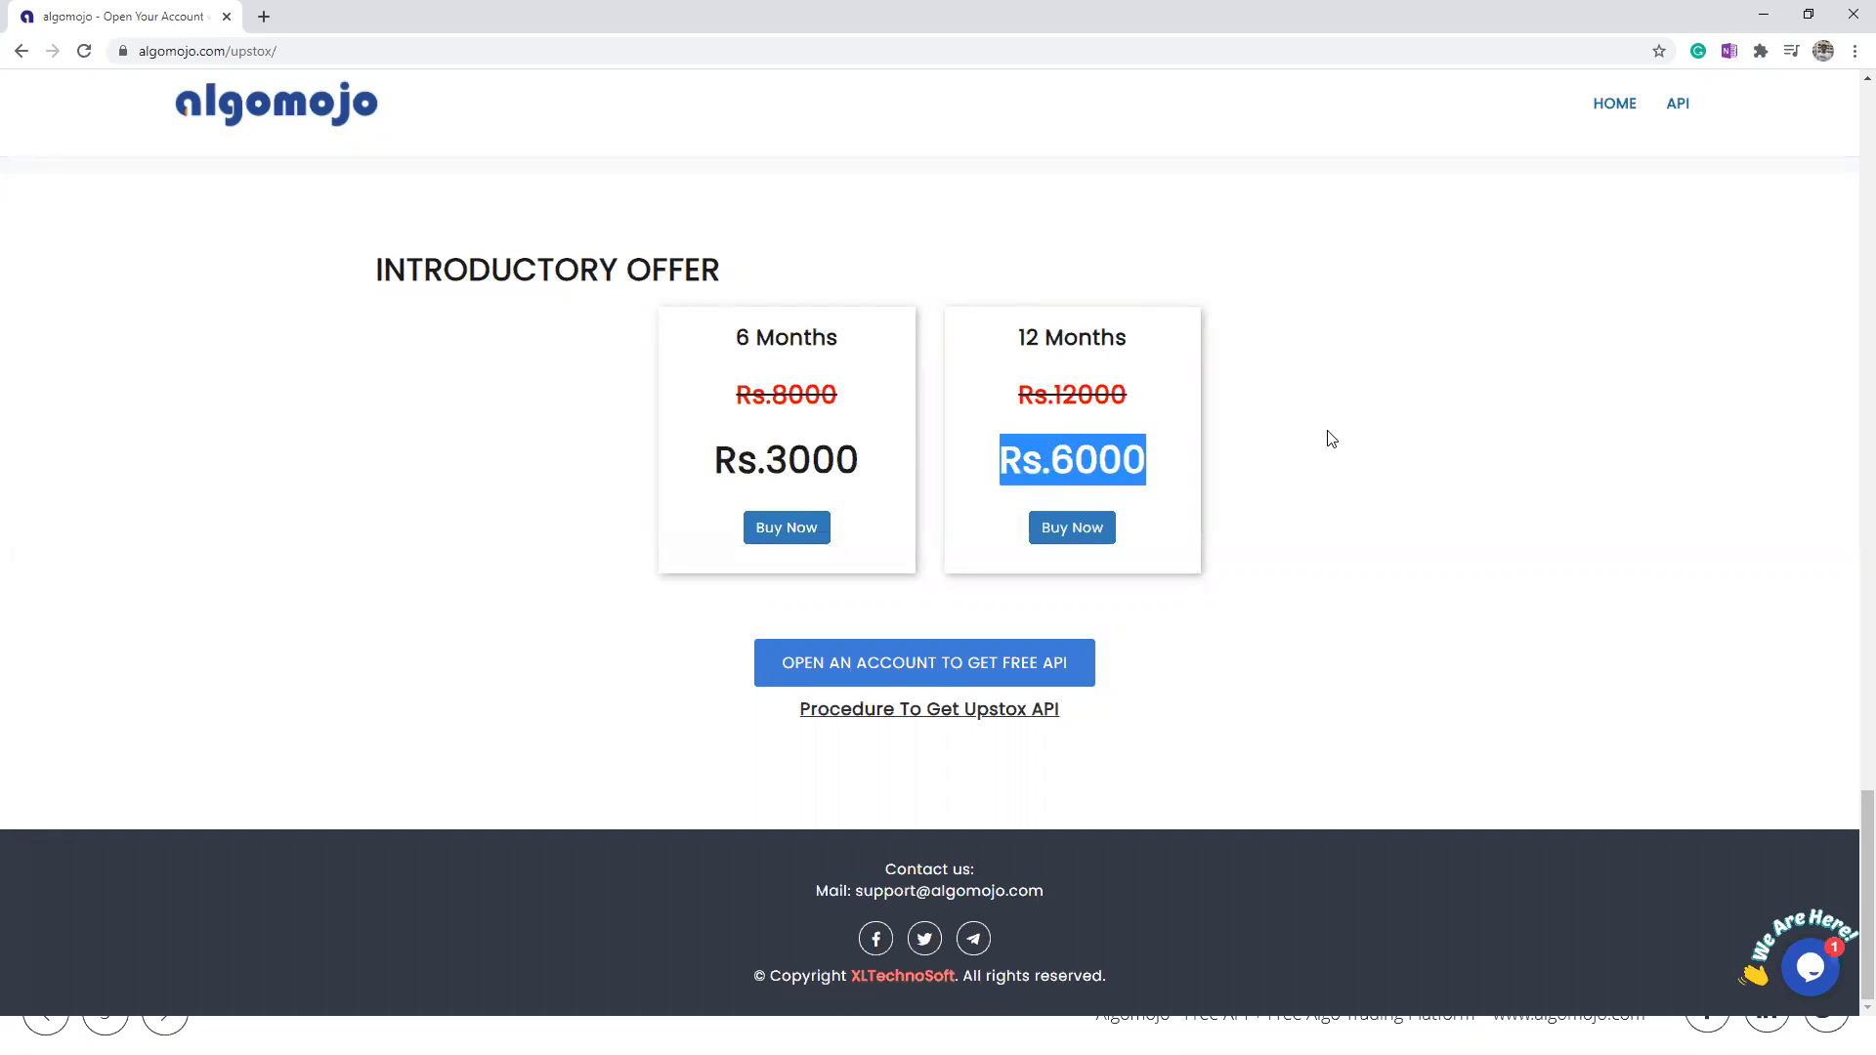
click(1352, 435)
scroll(1351, 435, up, 10)
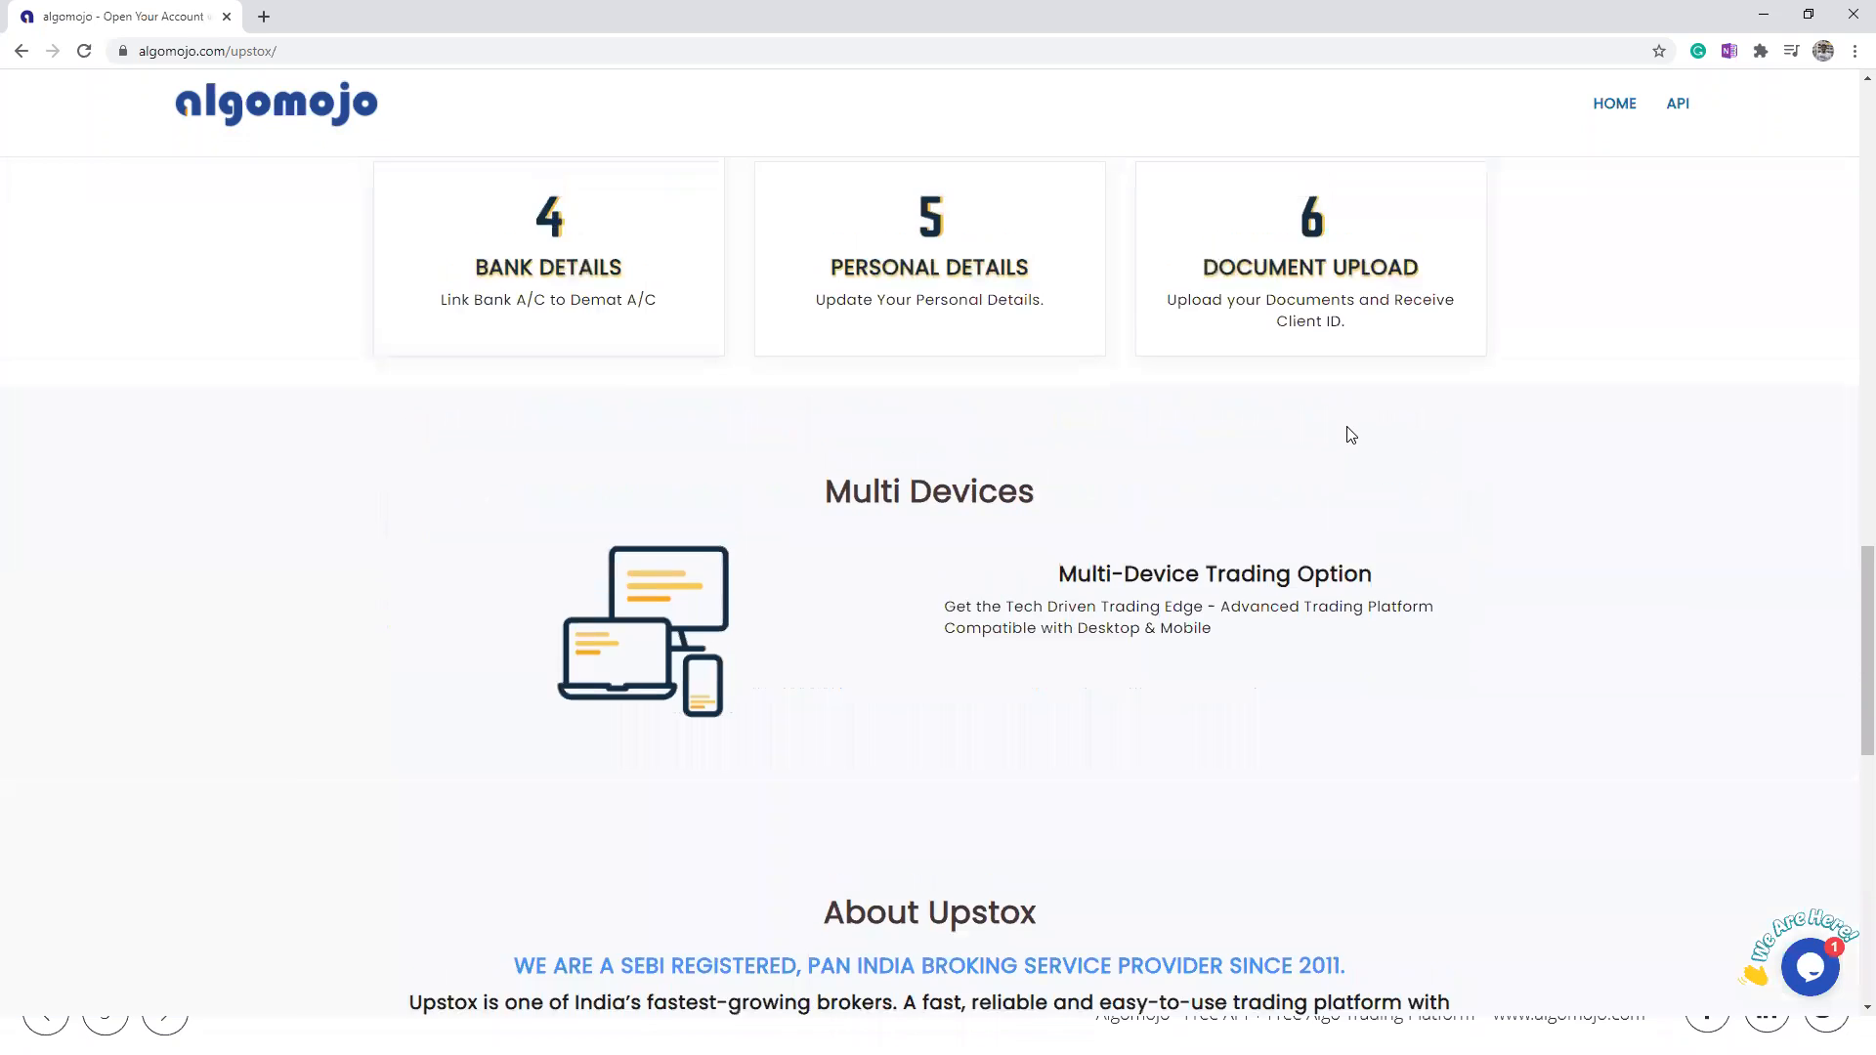
scroll(1344, 433, up, 15)
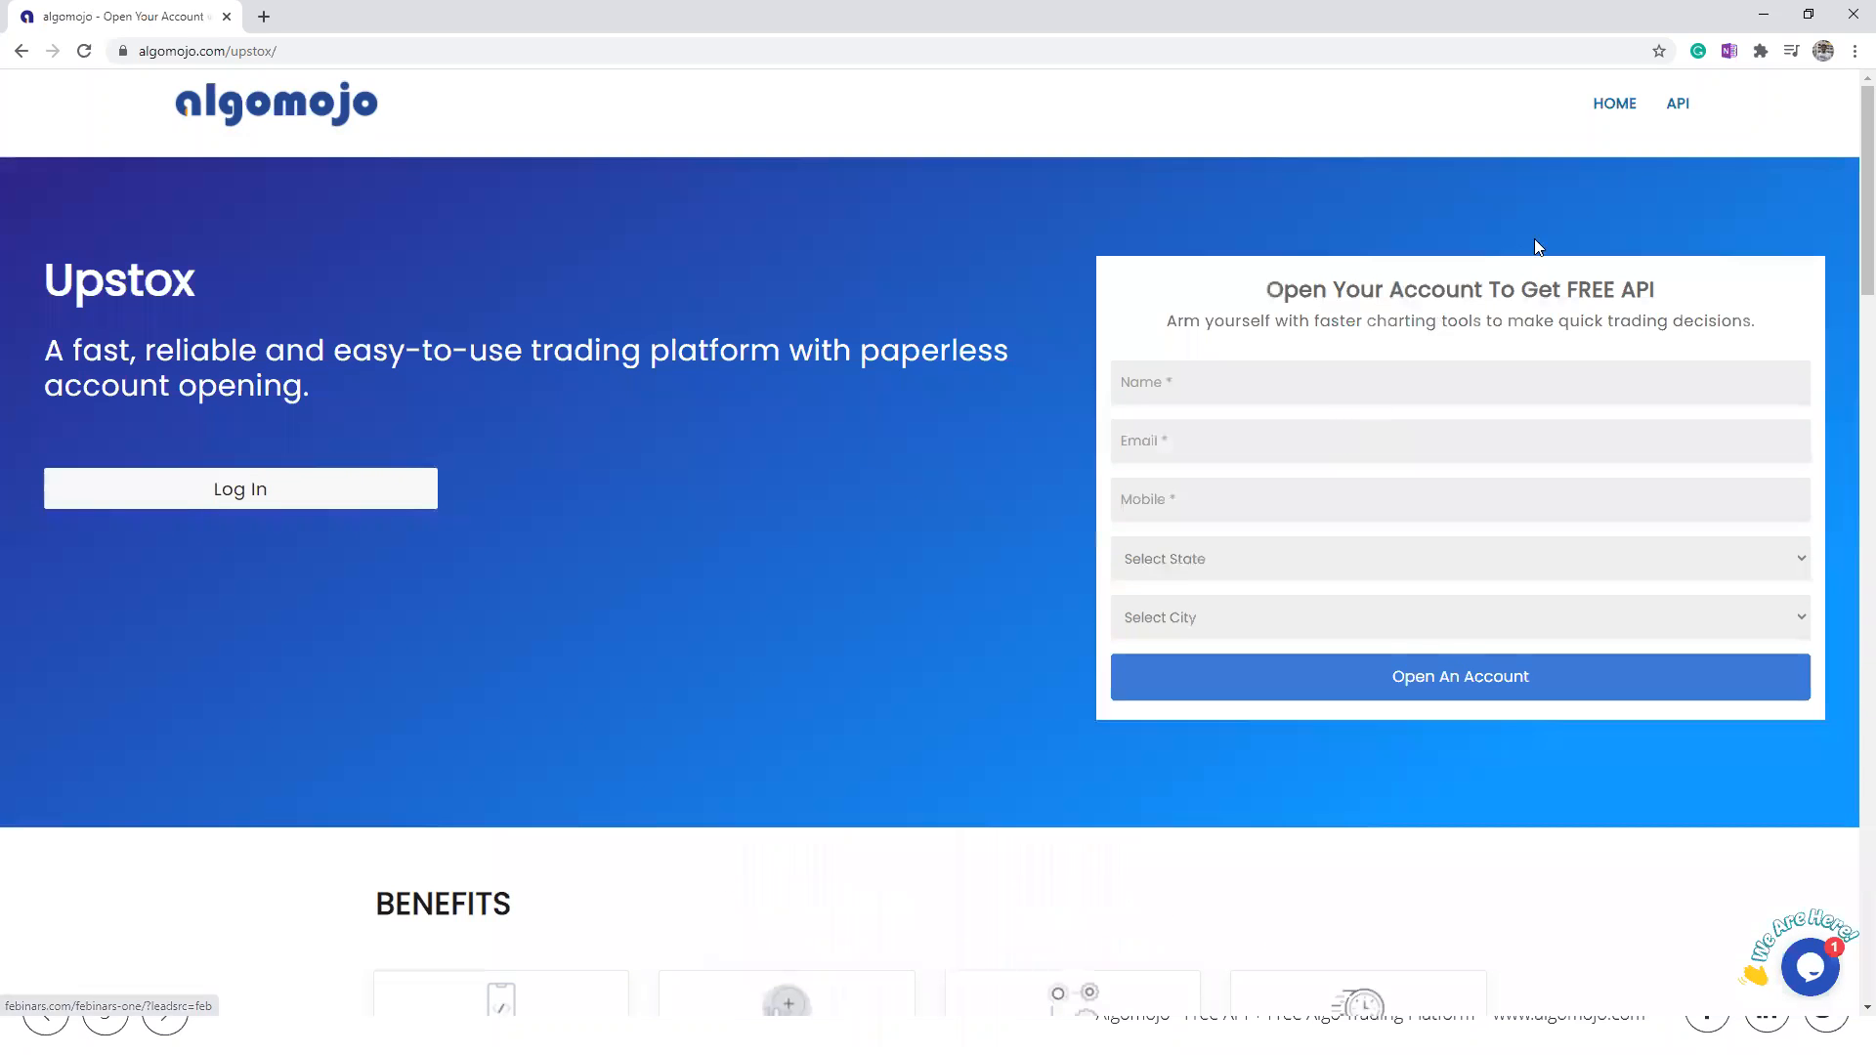
Step: Open a new incognito window and load up.algomojo.com
click(1855, 50)
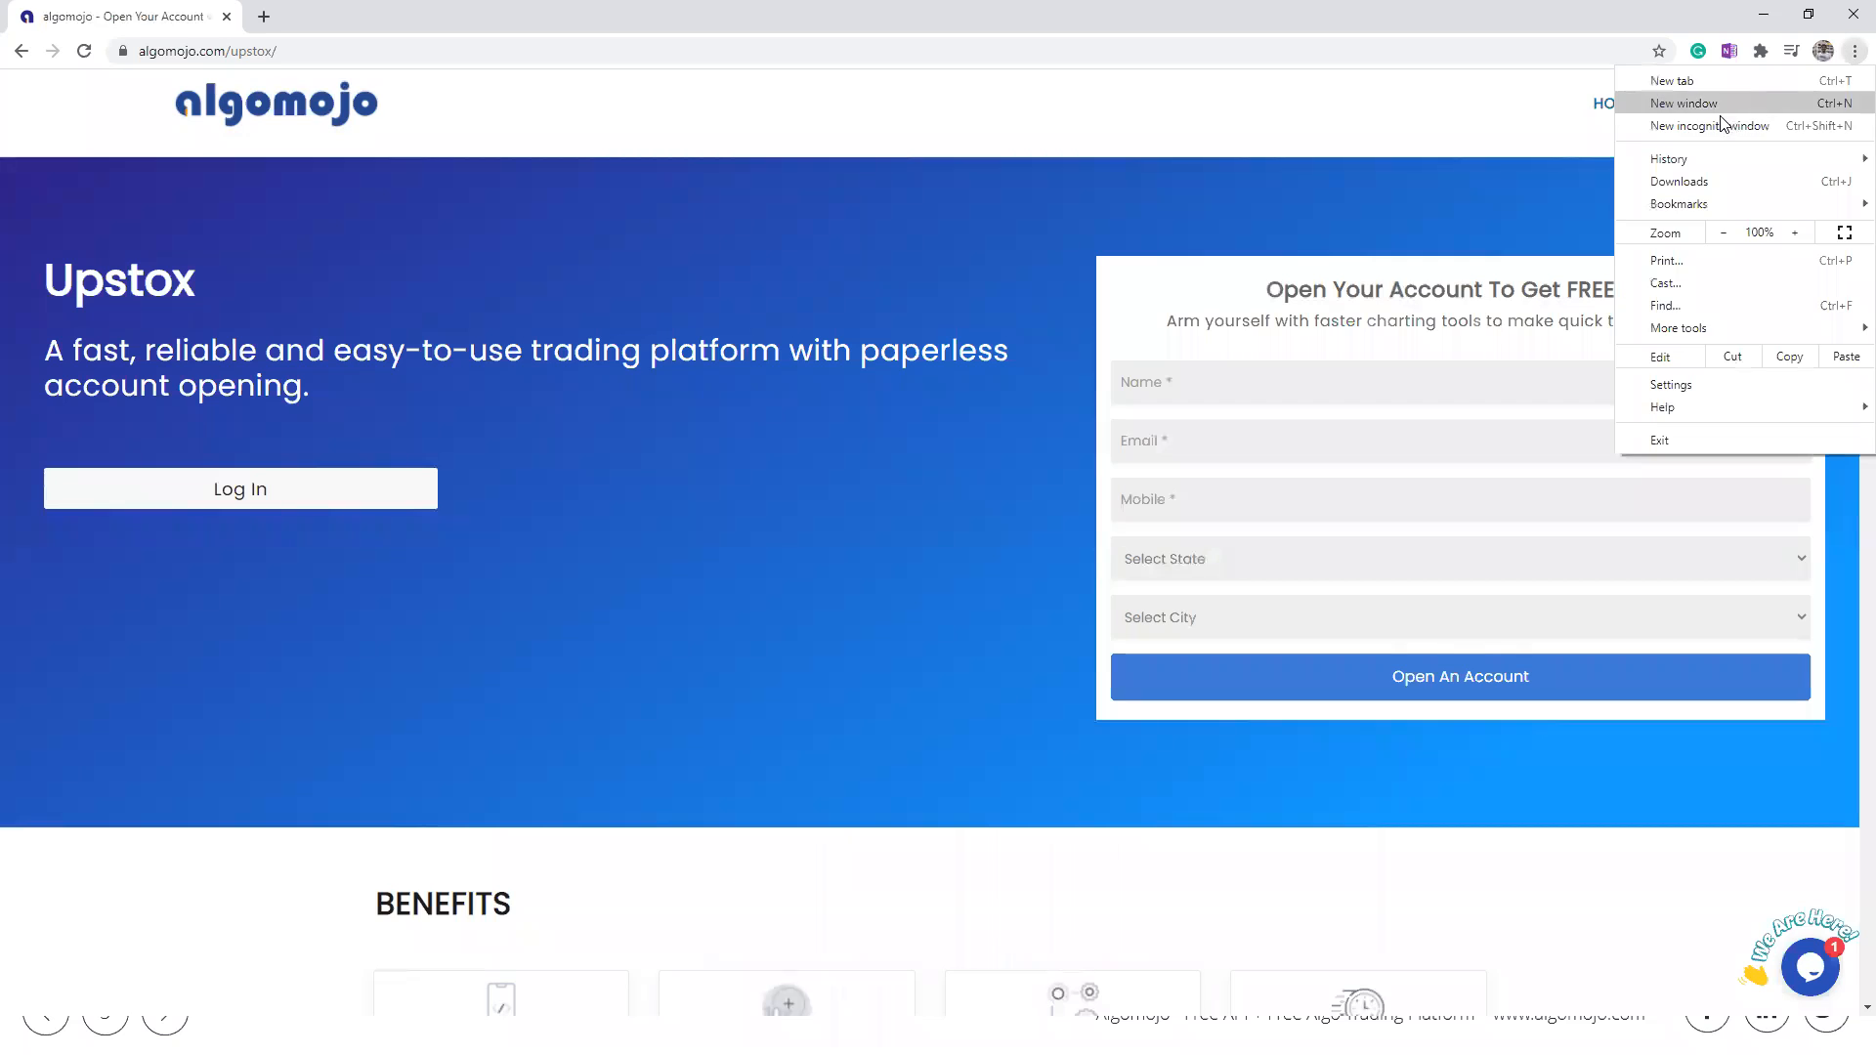
click(873, 491)
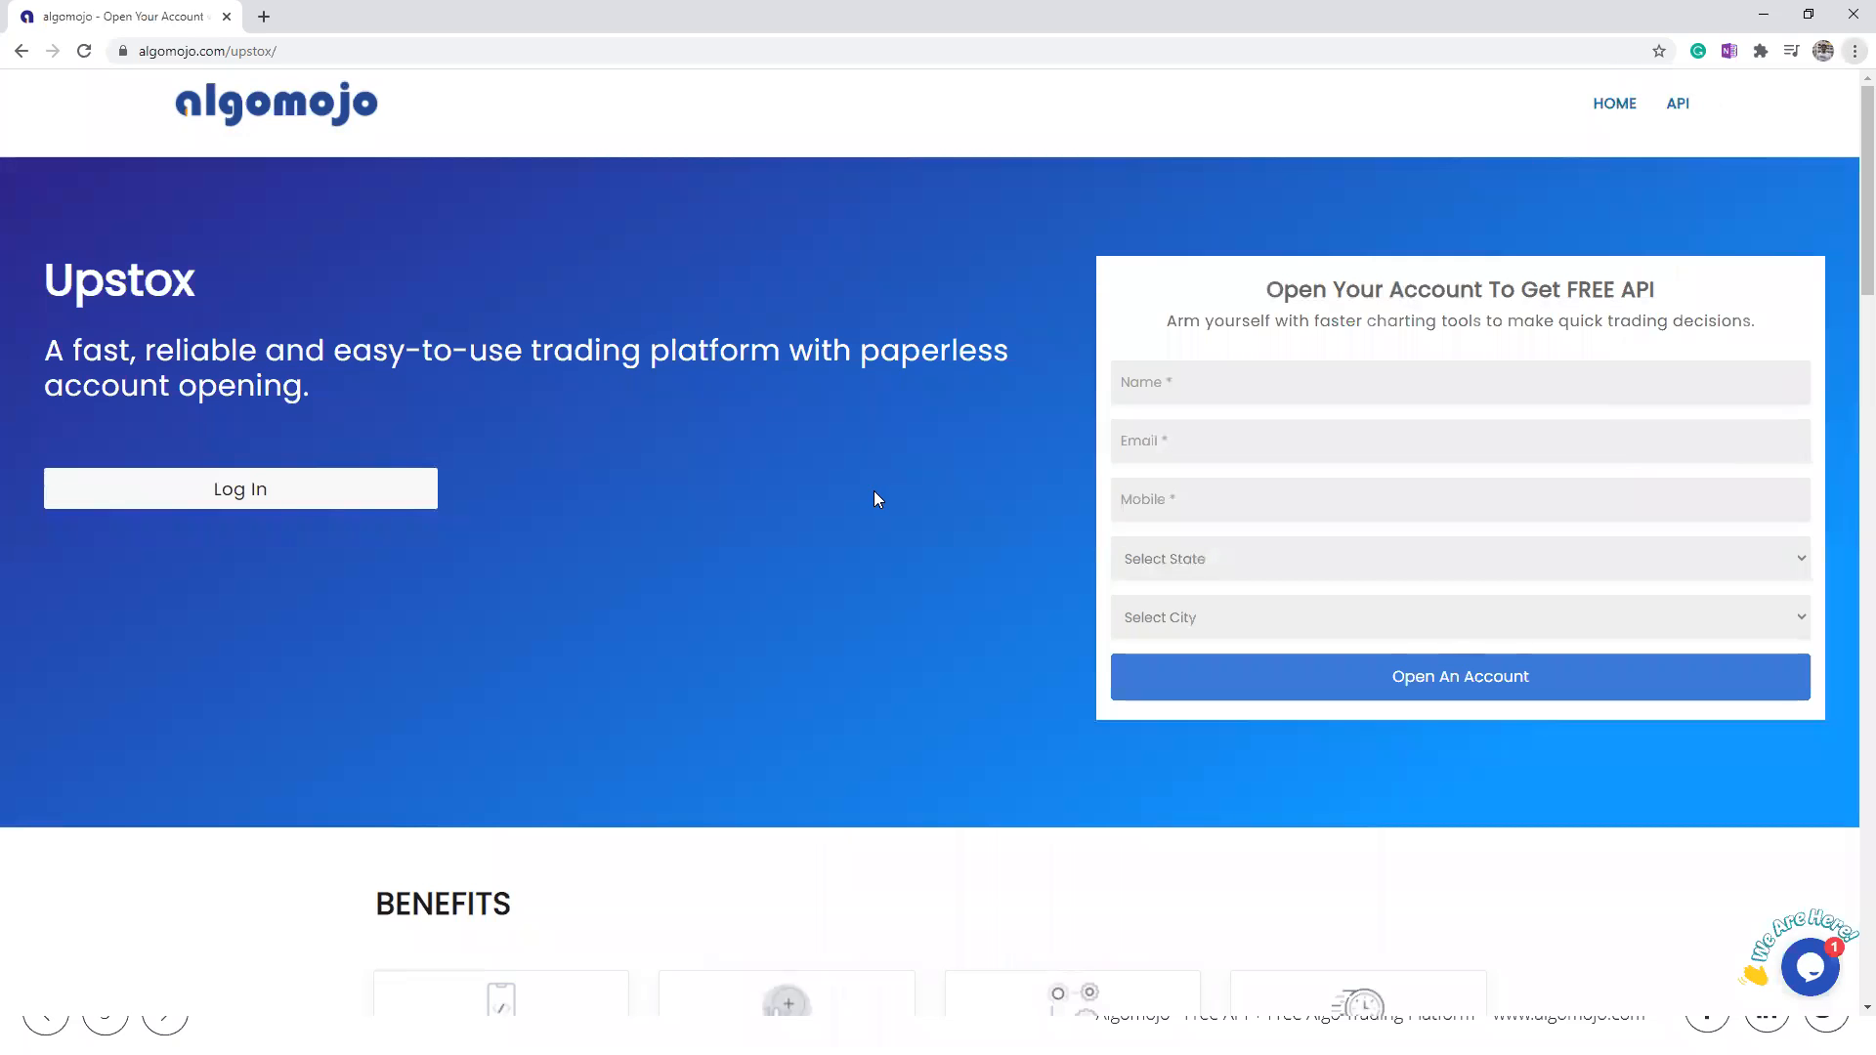
click(1854, 51)
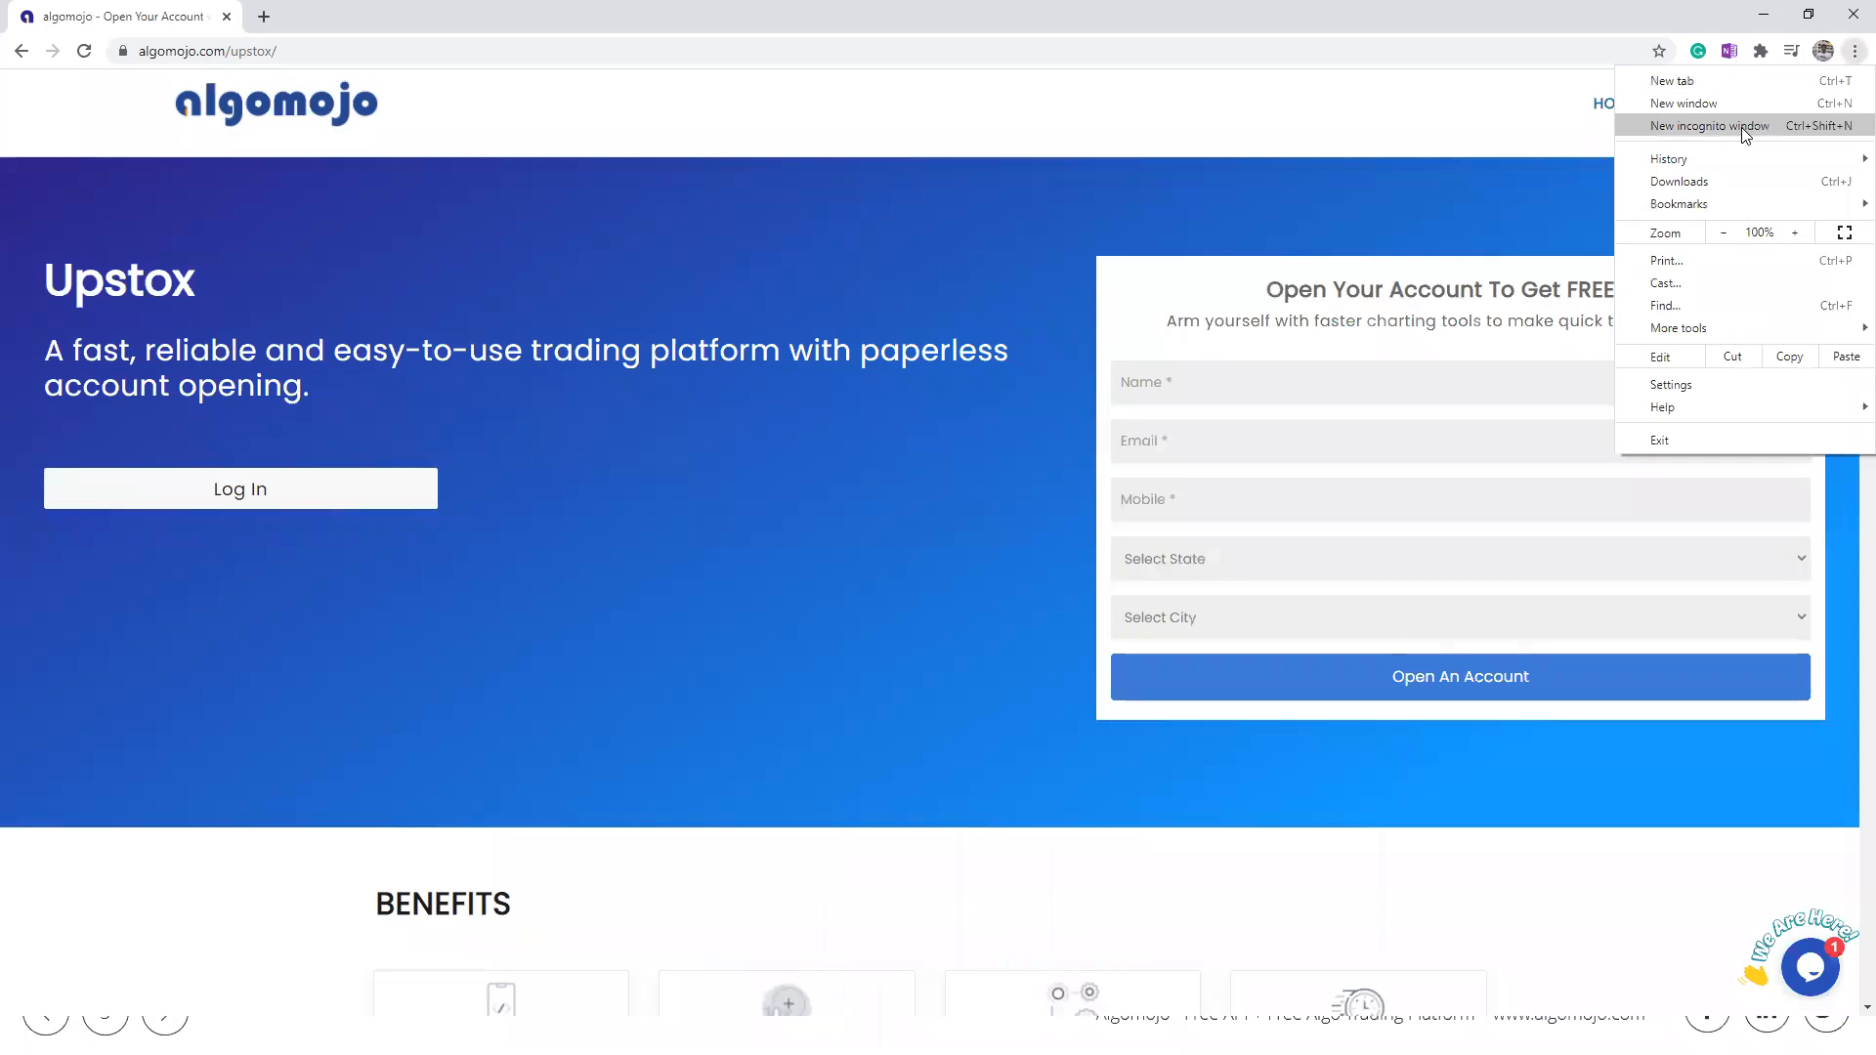
click(1741, 127)
text(up)
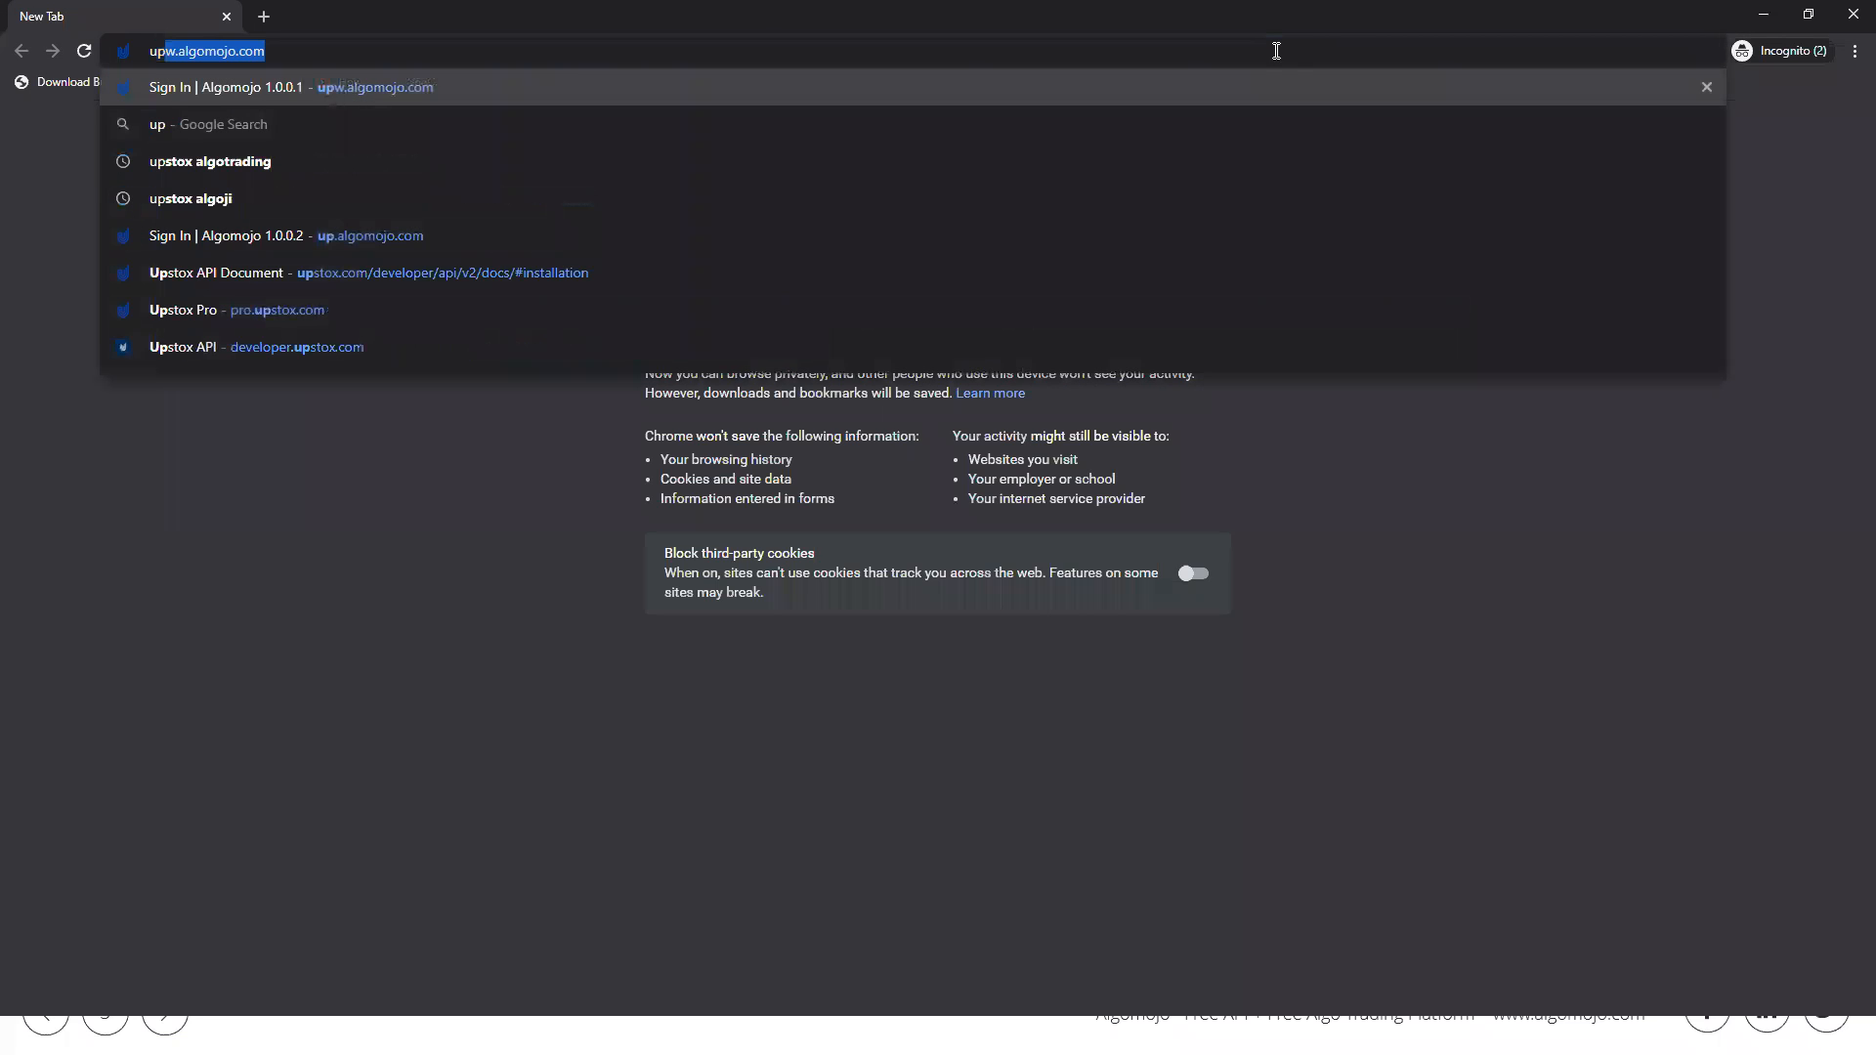
text(.)
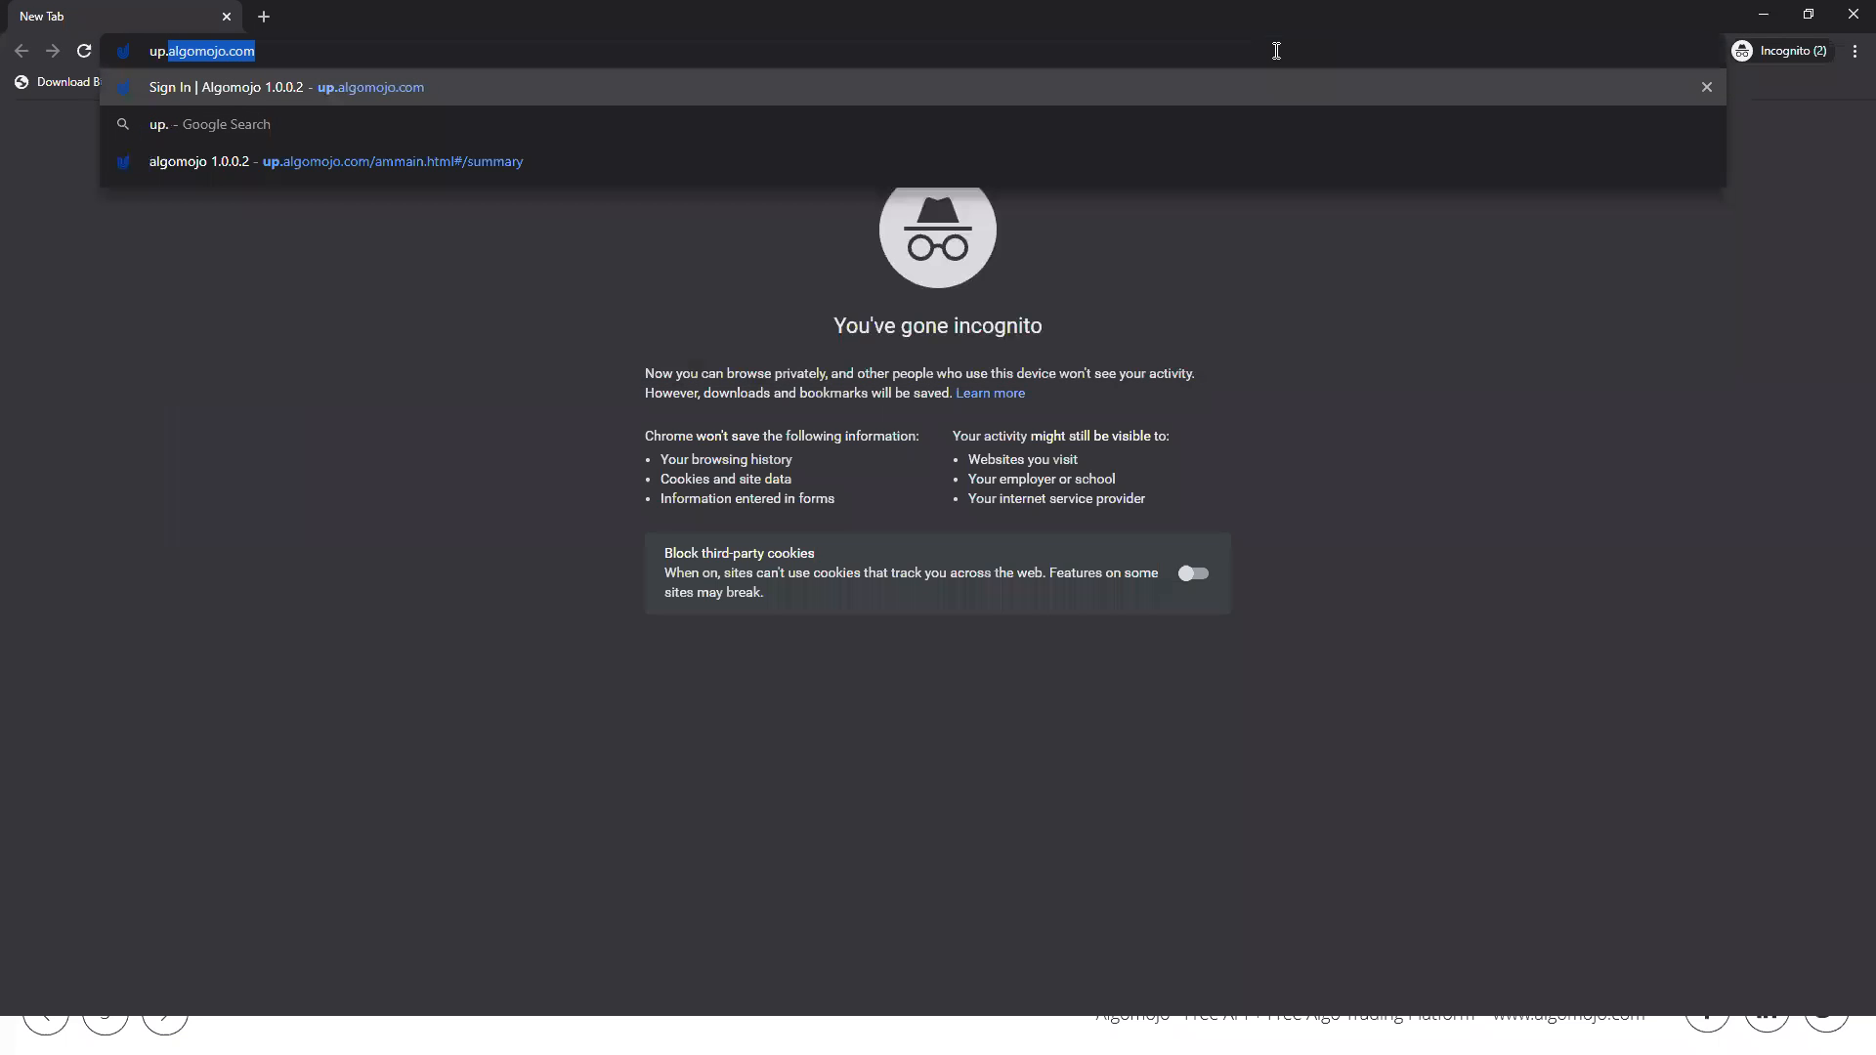
key(Return)
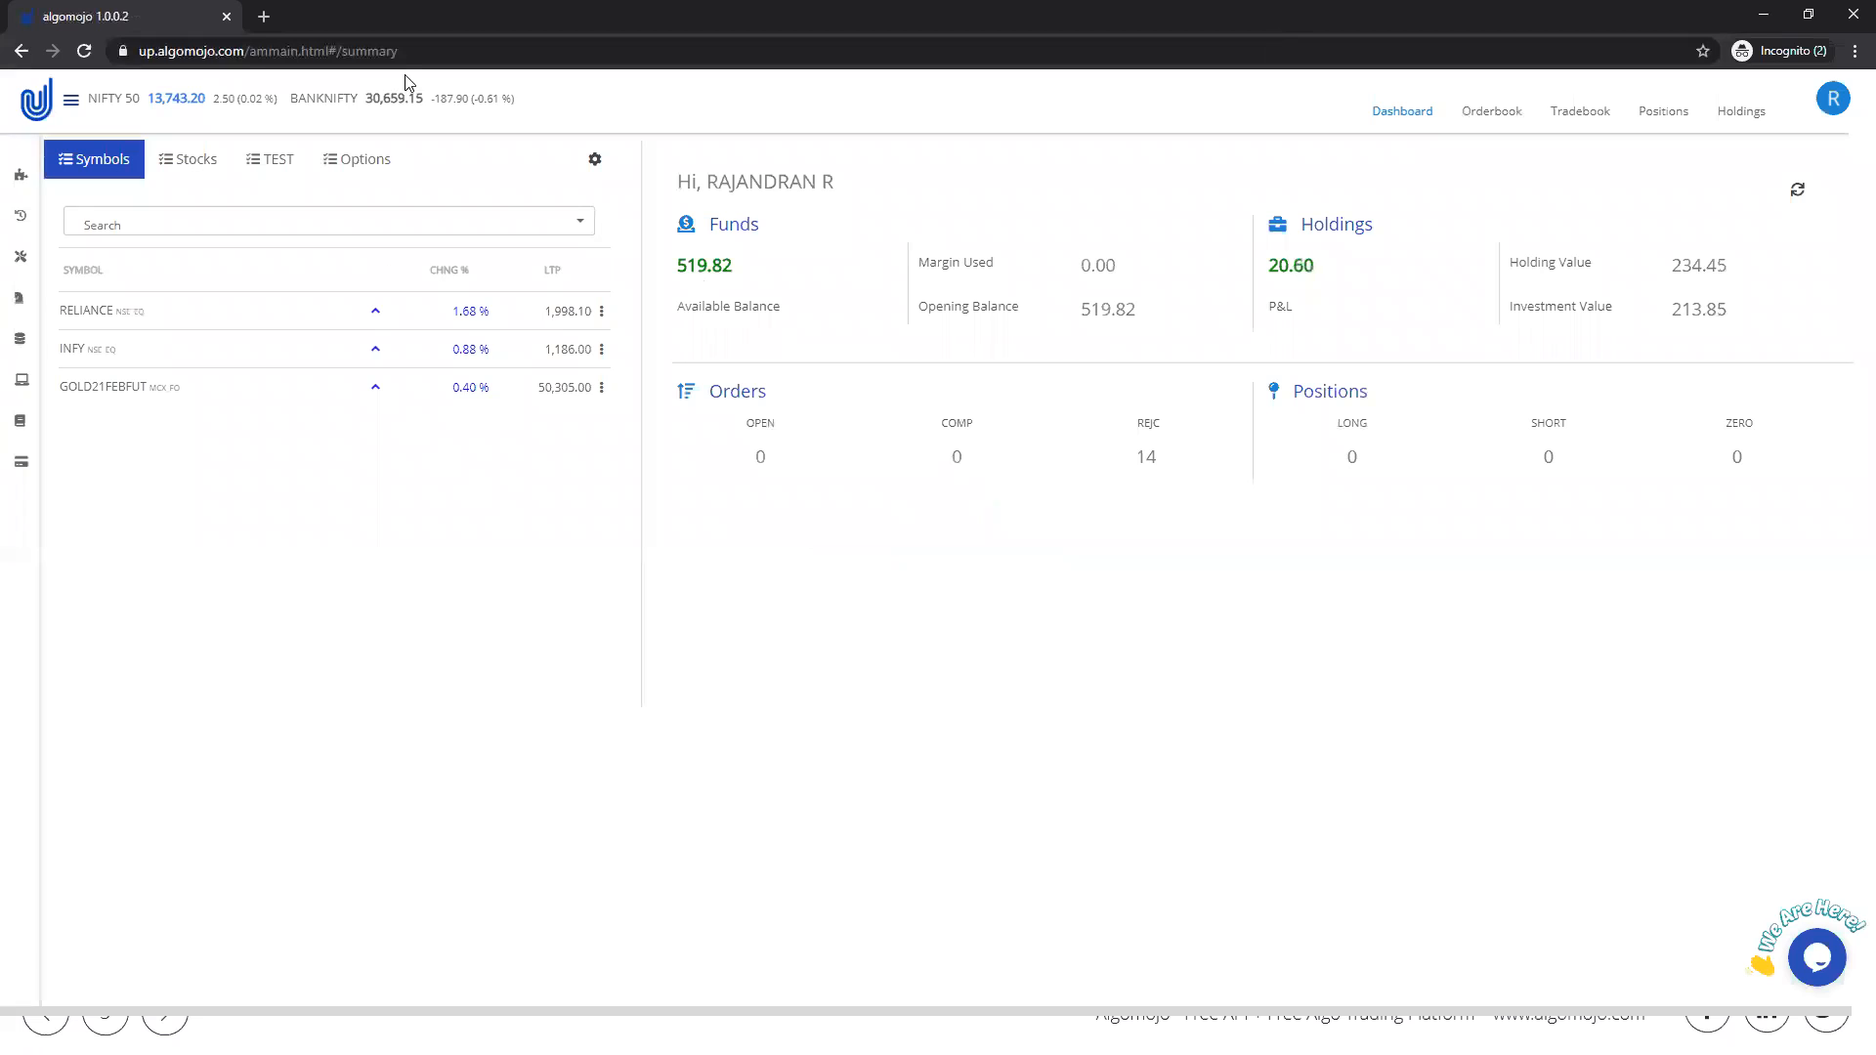
Step: Log out of the Algomojo account and open the new-user registration form at the Upstox client ID field
click(1835, 97)
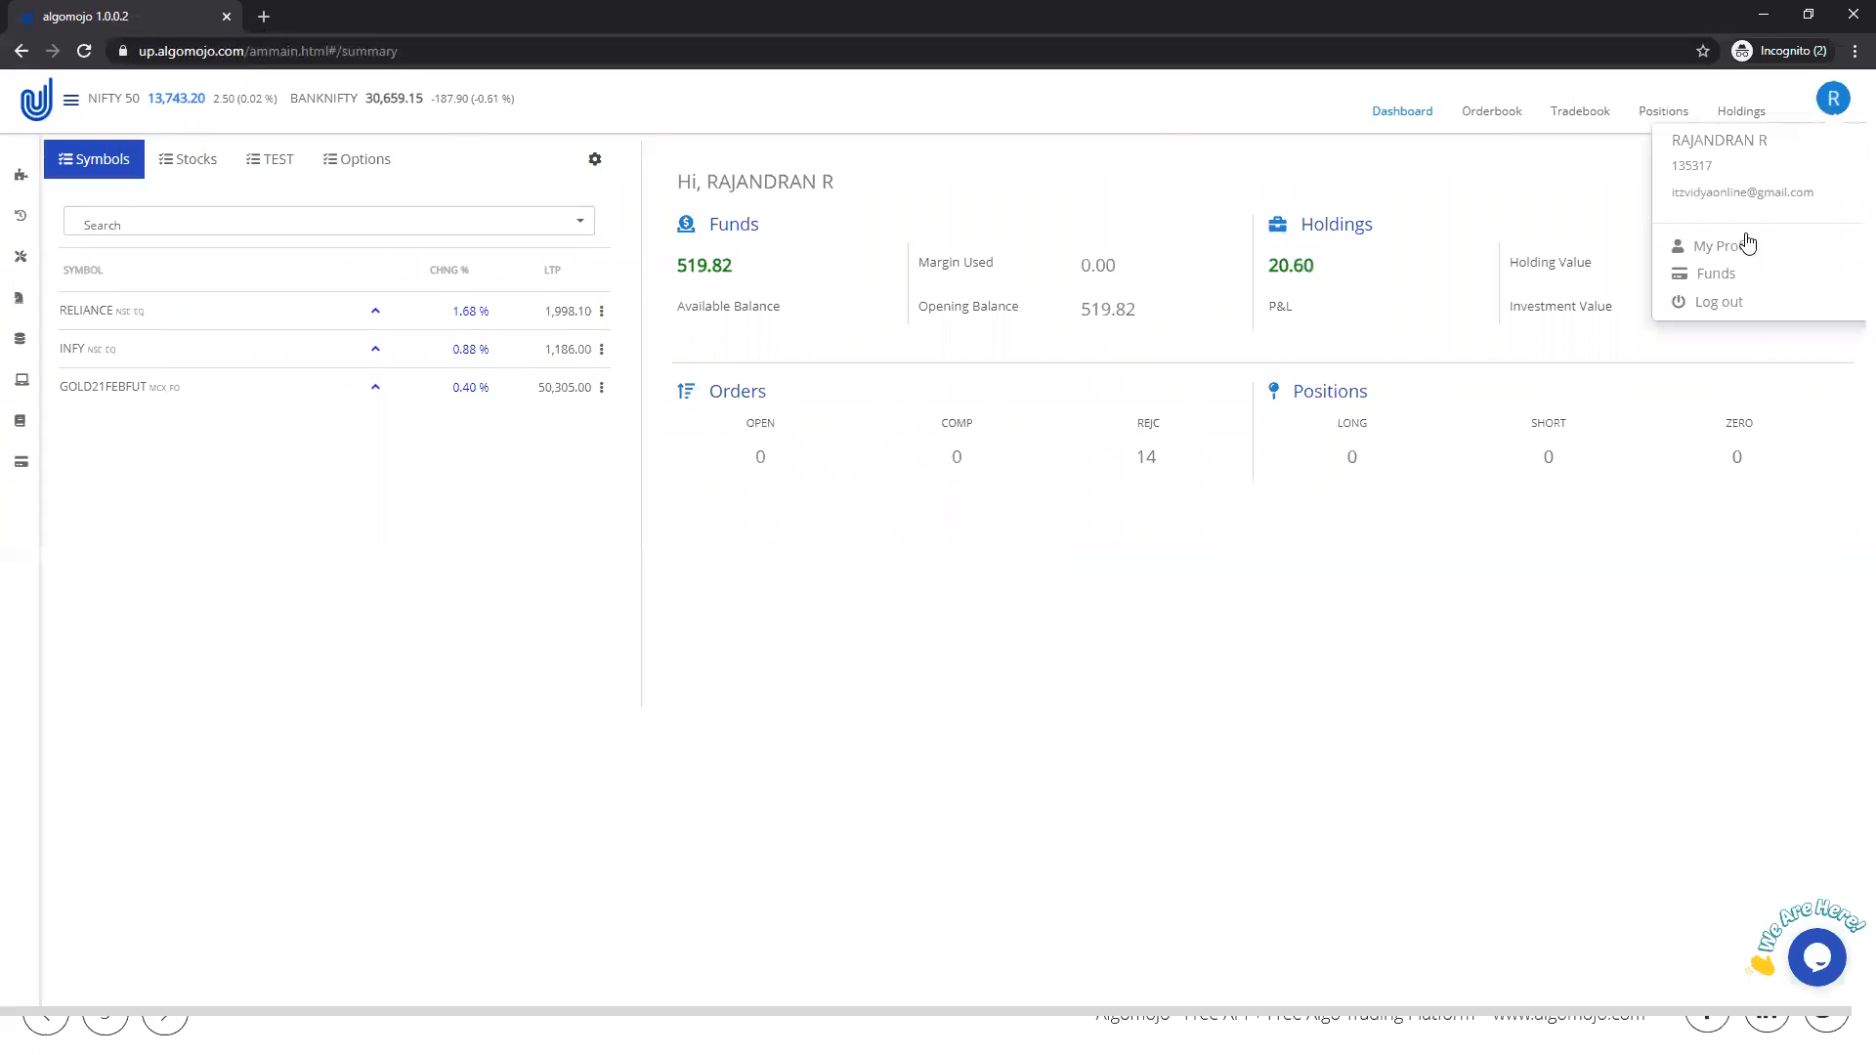
click(1719, 303)
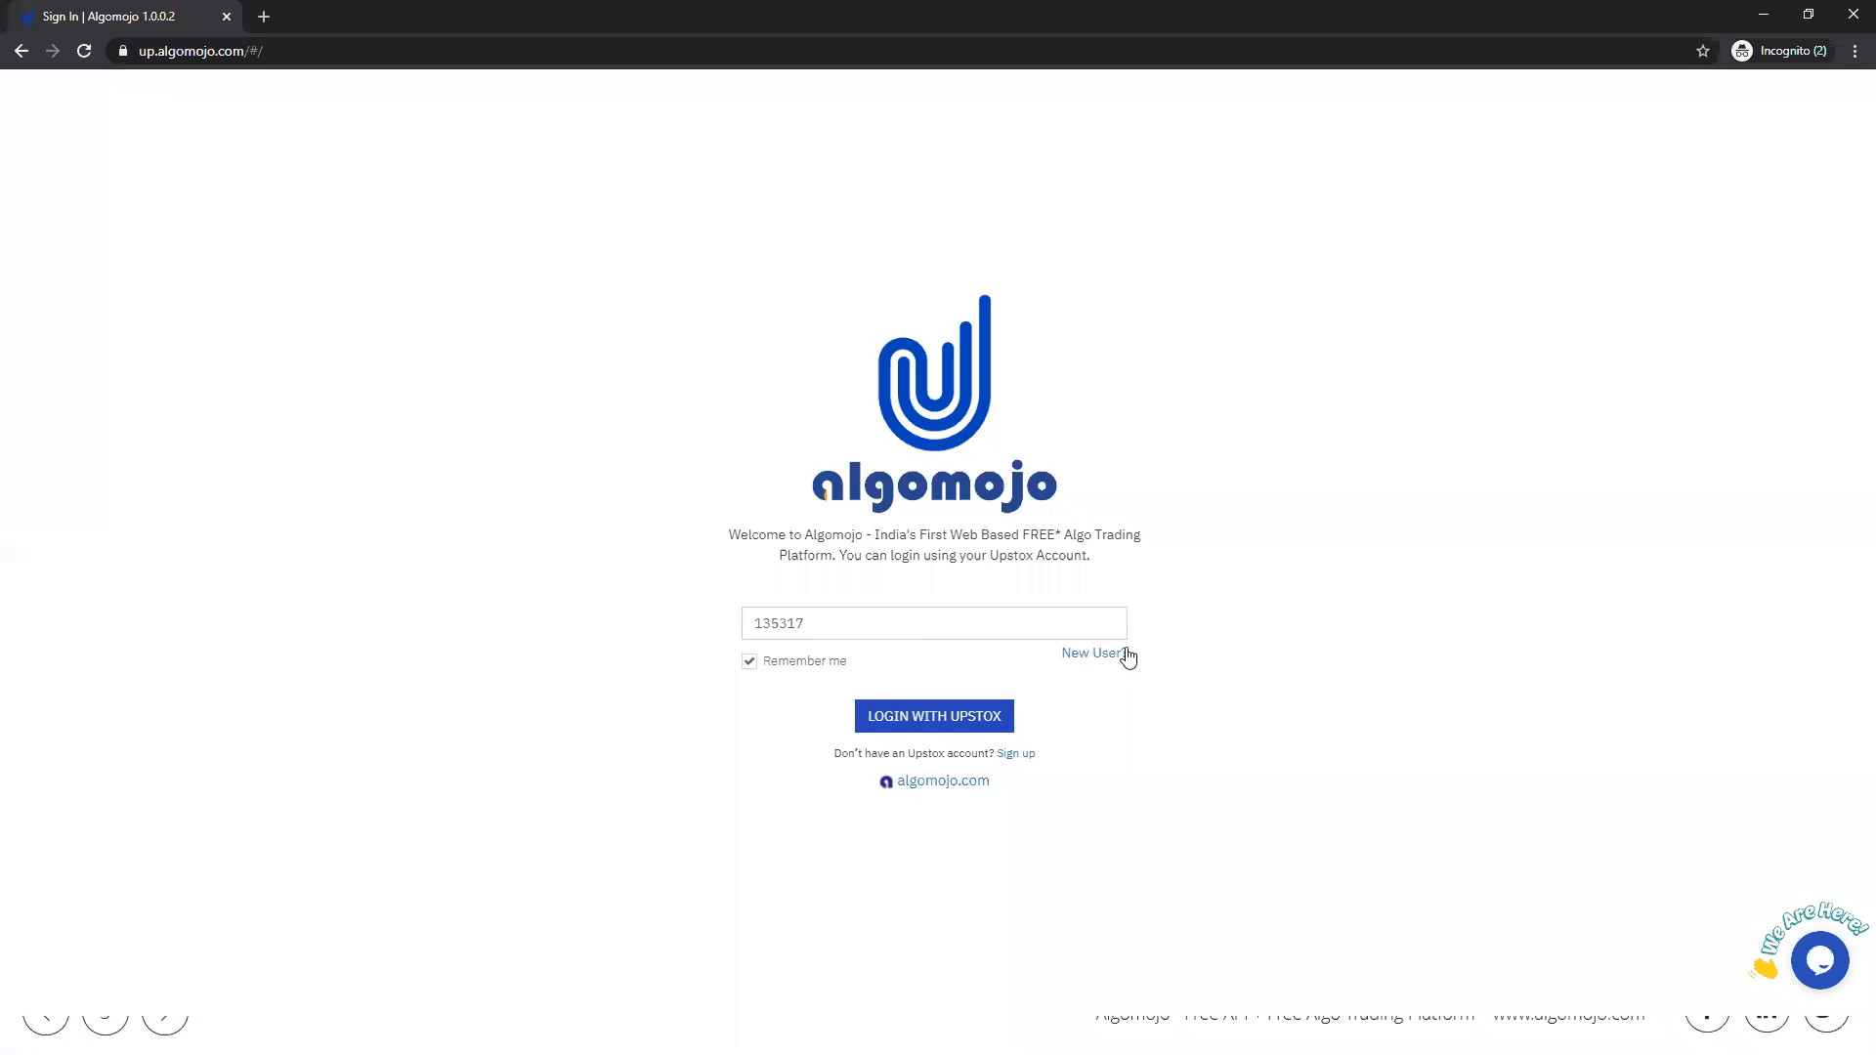
click(1082, 655)
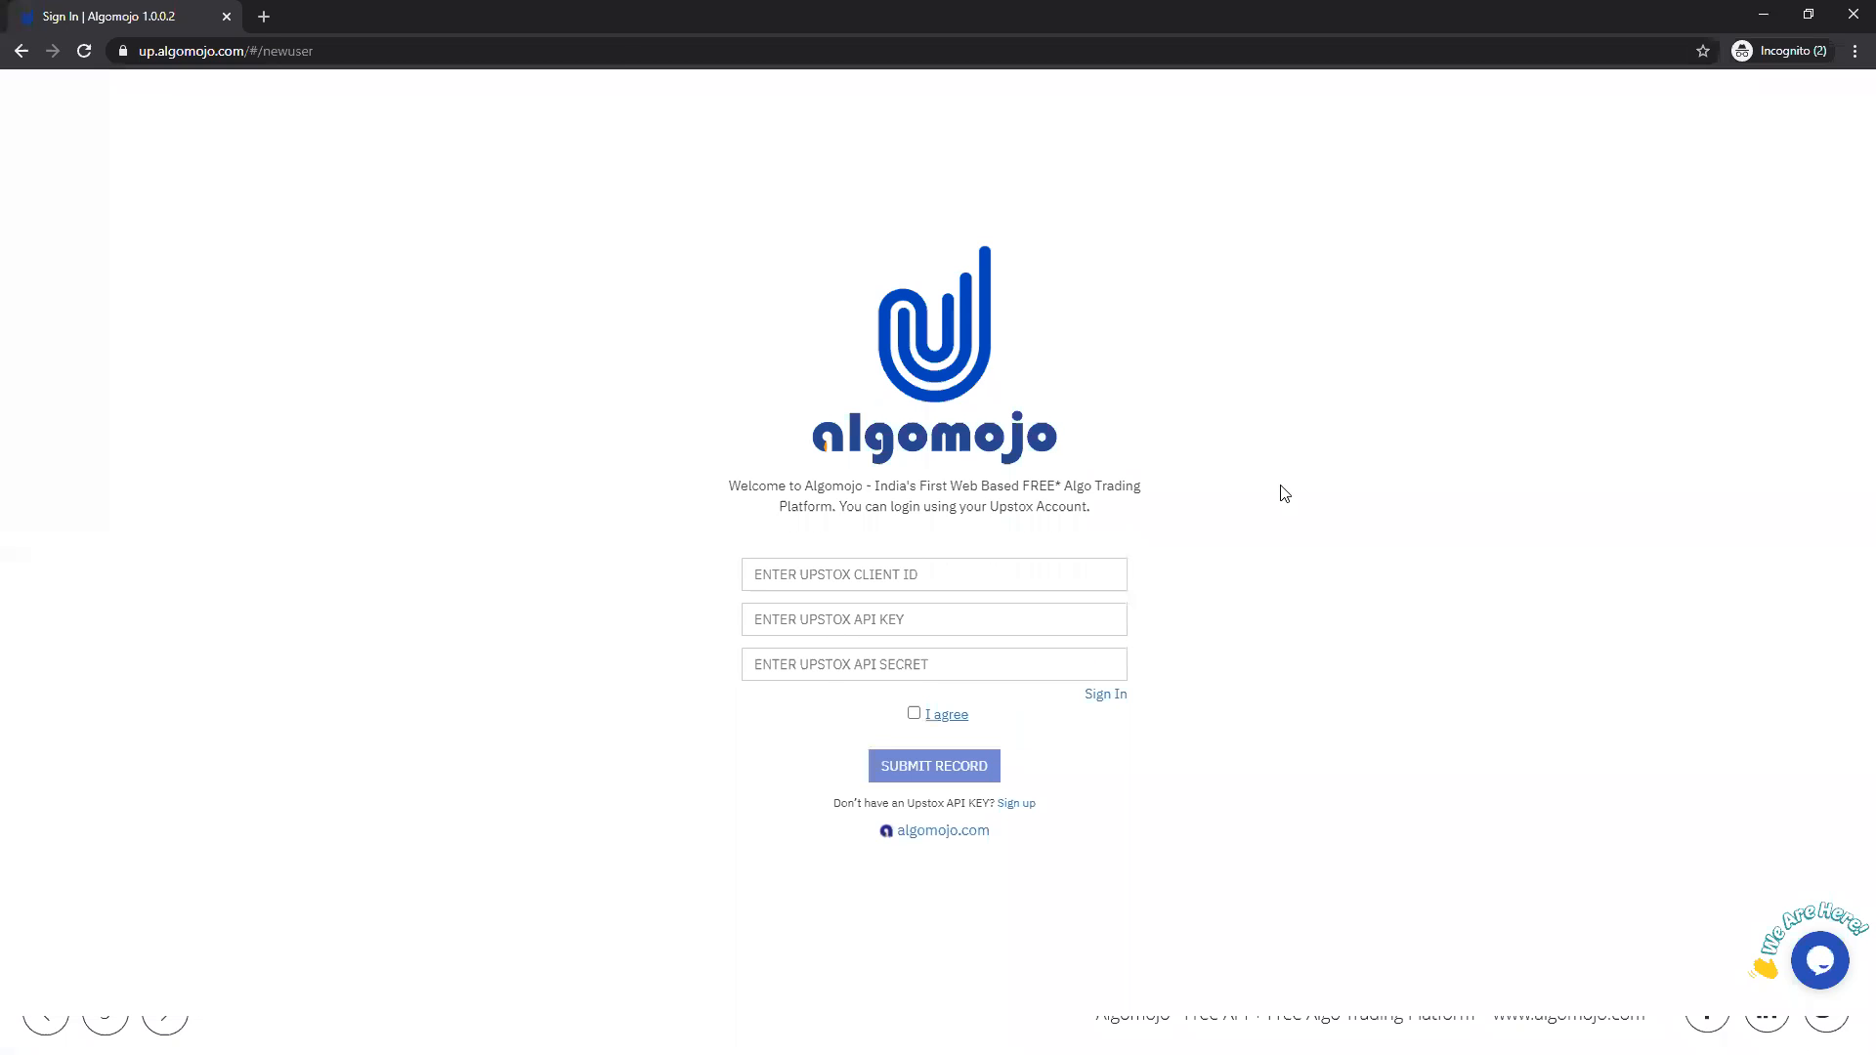
click(815, 576)
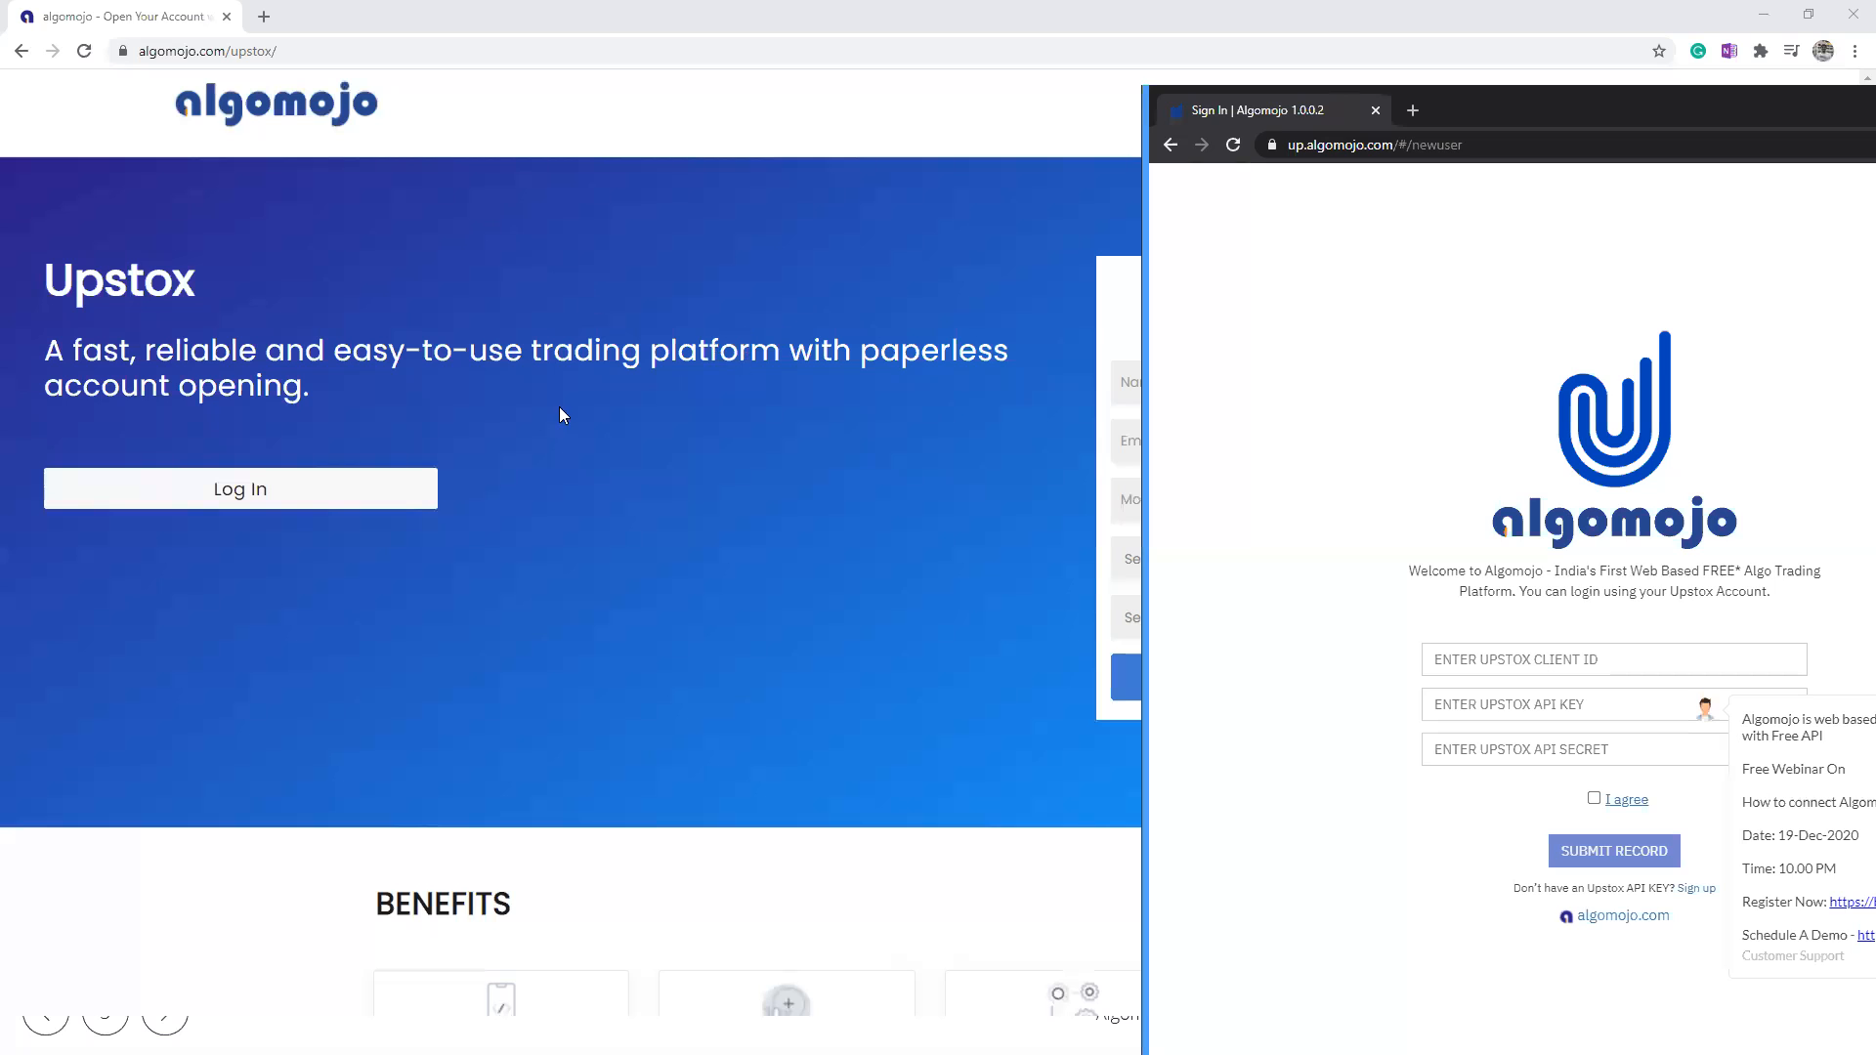
Step: Return to the Algomojo Upstox page in the regular browser window and open the procedure to get the Upstox API
click(559, 406)
scroll(559, 406, down, 15)
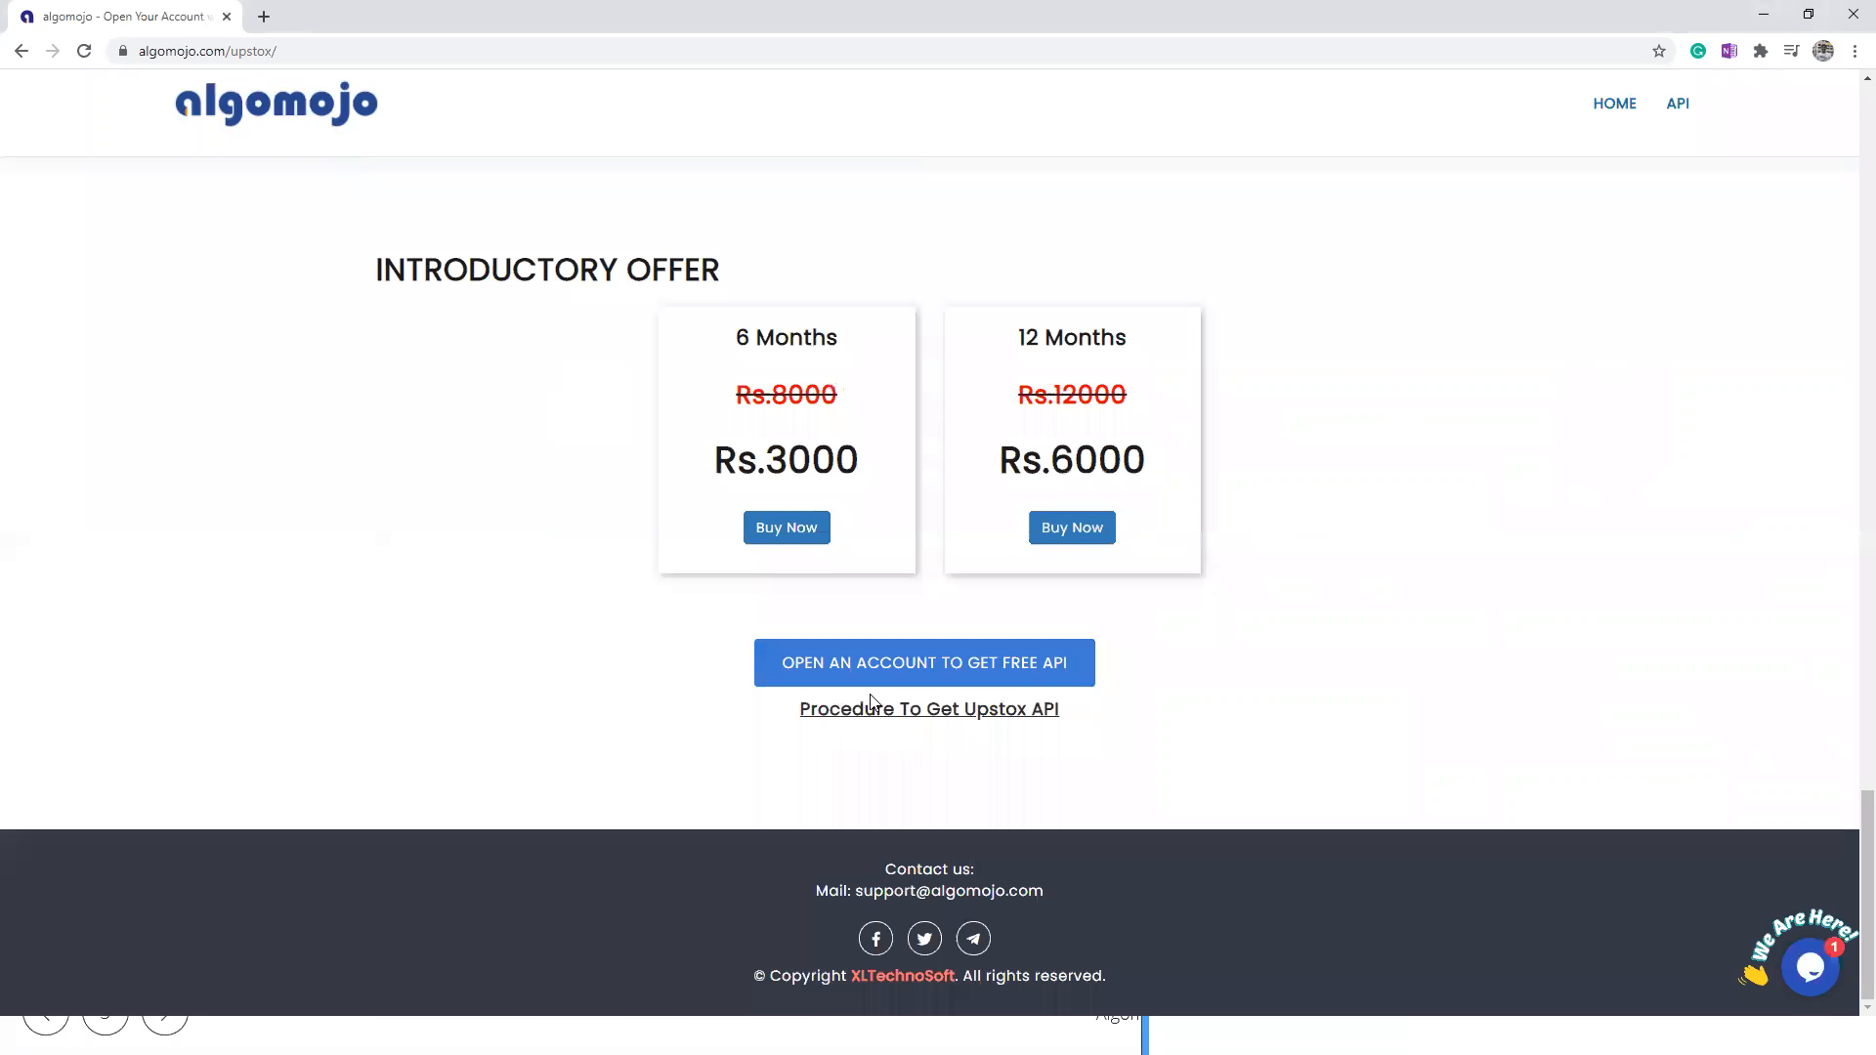
click(862, 709)
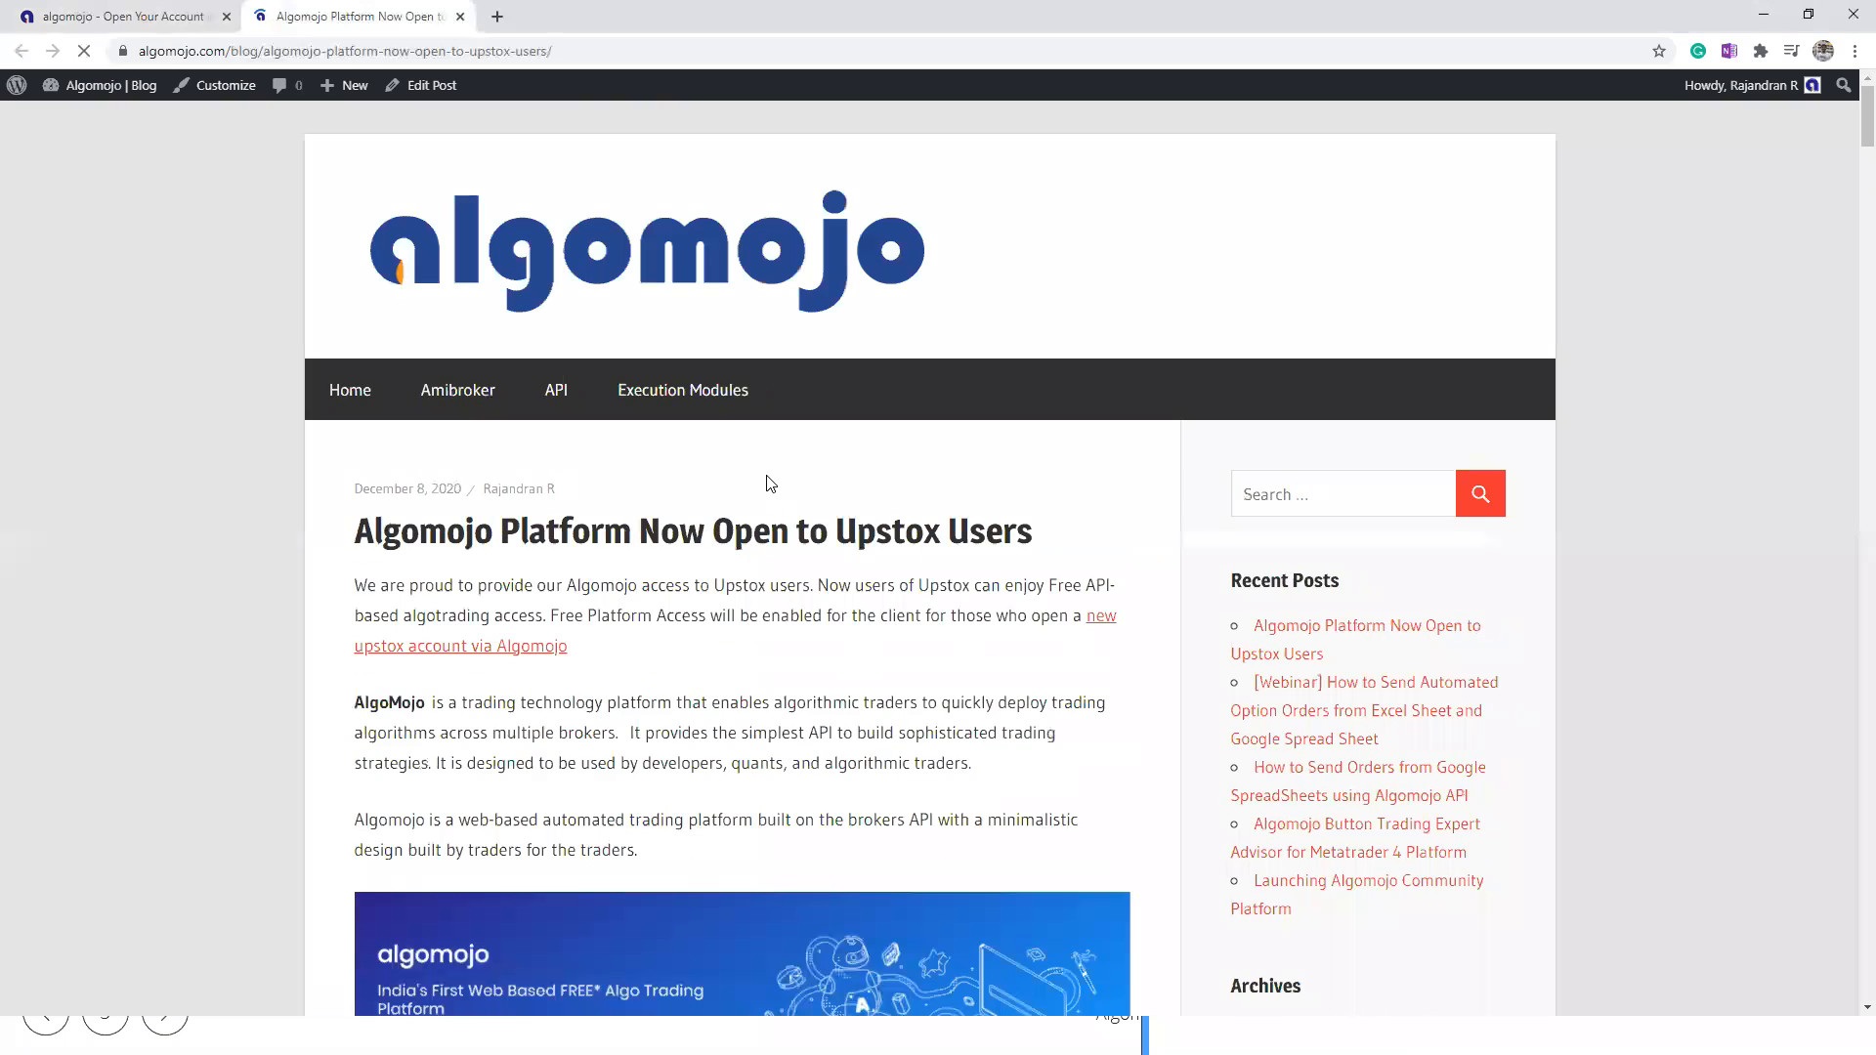
Step: Read the post's section on connecting Upstox with Algomojo, highlighting the sample email and the usage note
scroll(797, 430, down, 10)
scroll(797, 405, down, 12)
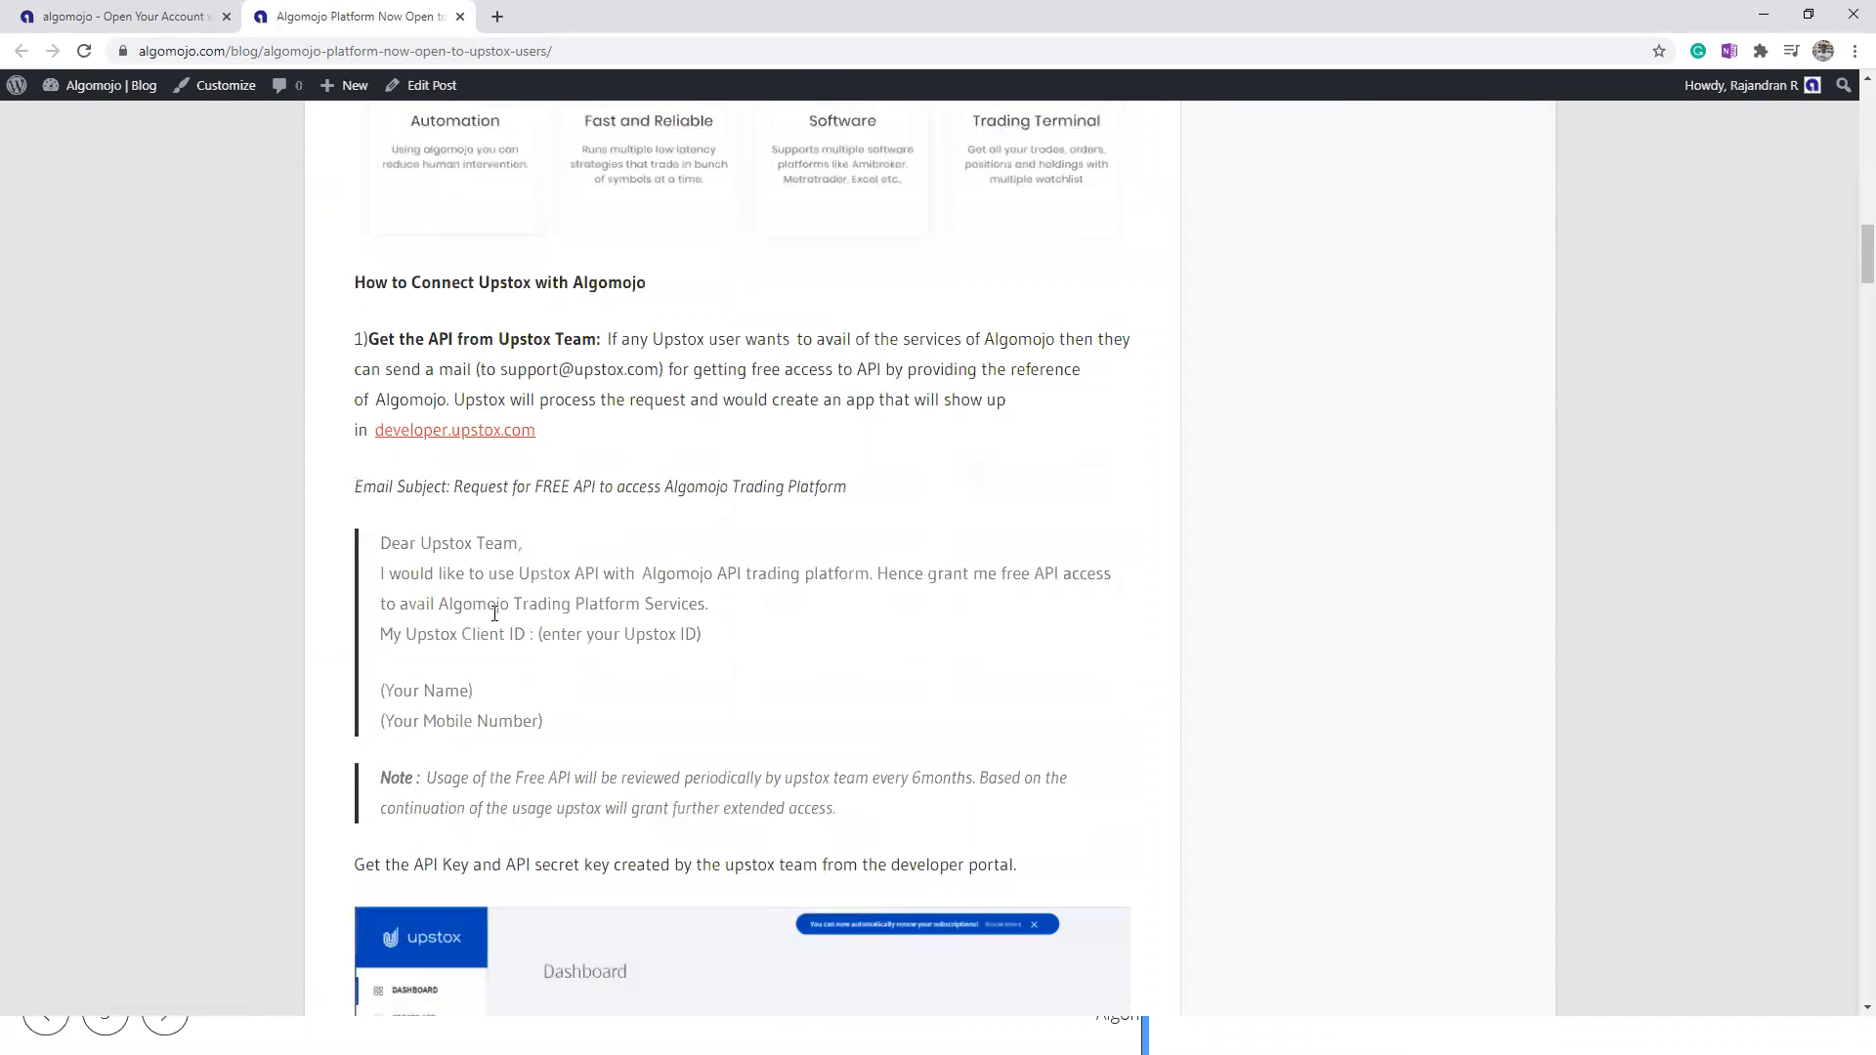
drag(385, 533, 892, 822)
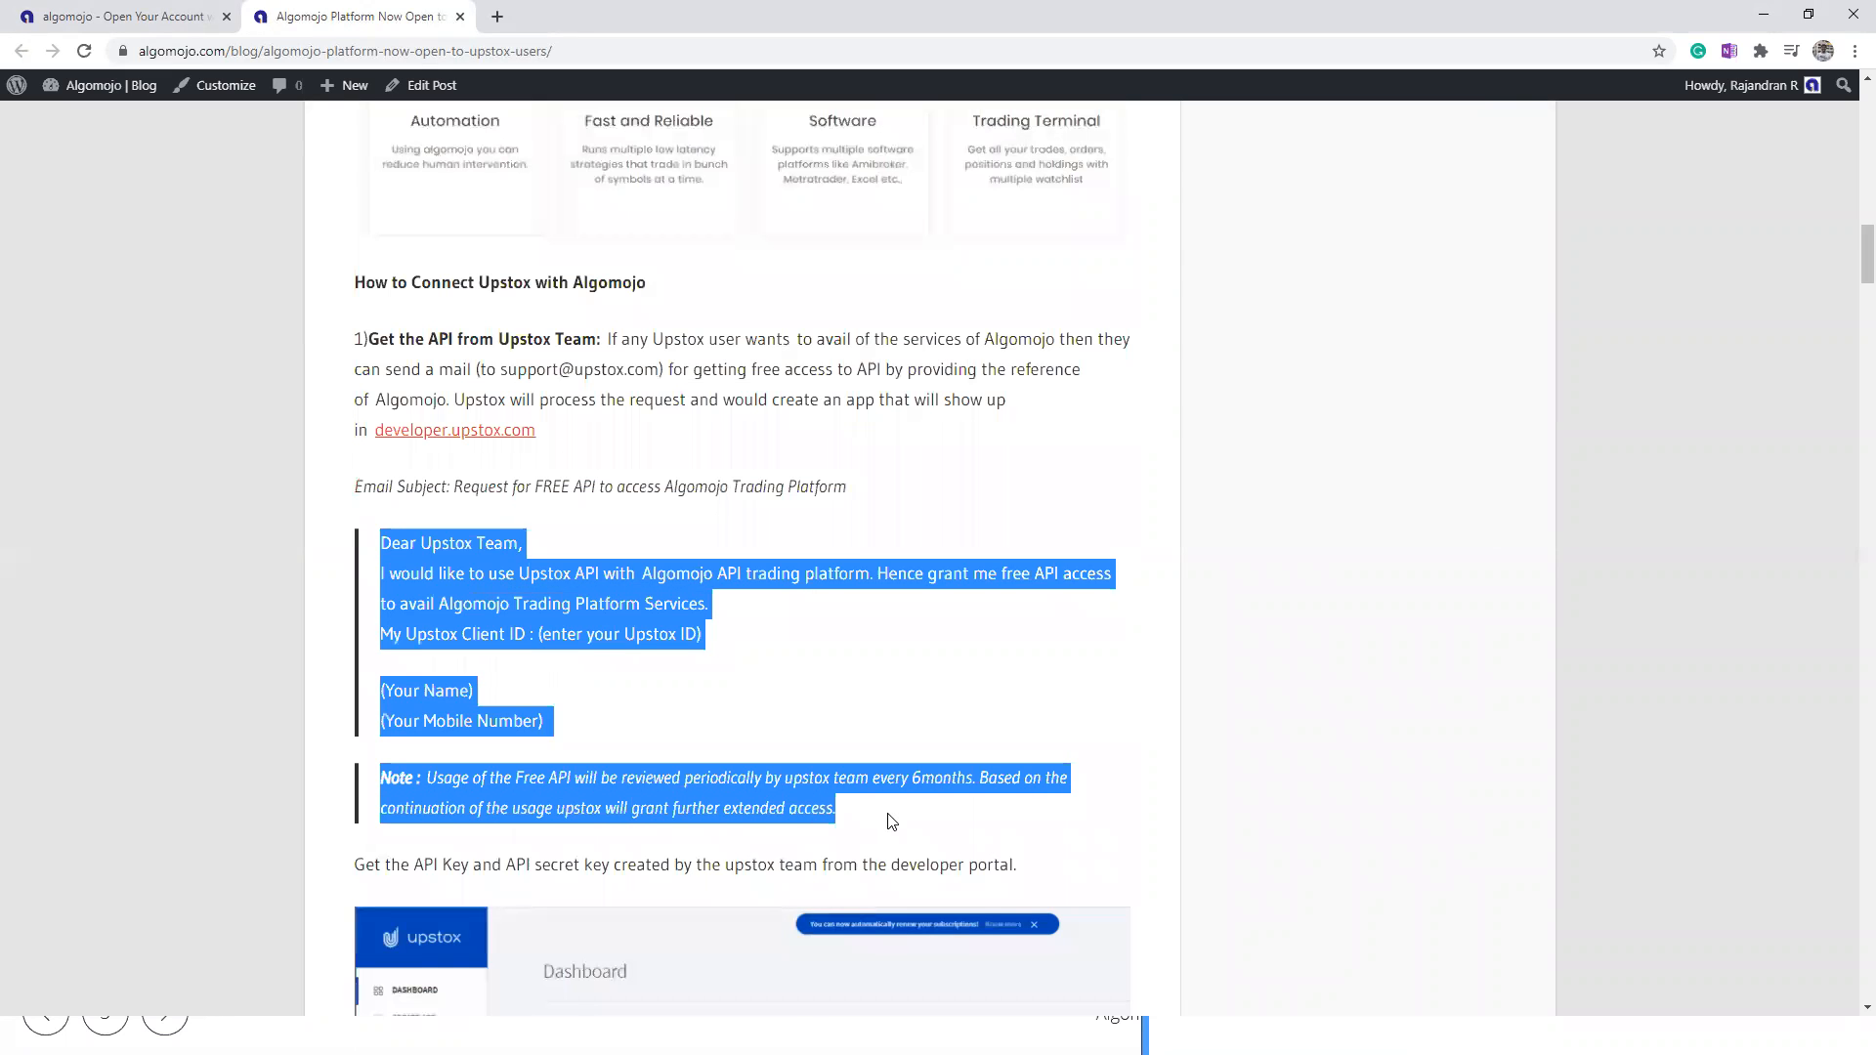
click(892, 818)
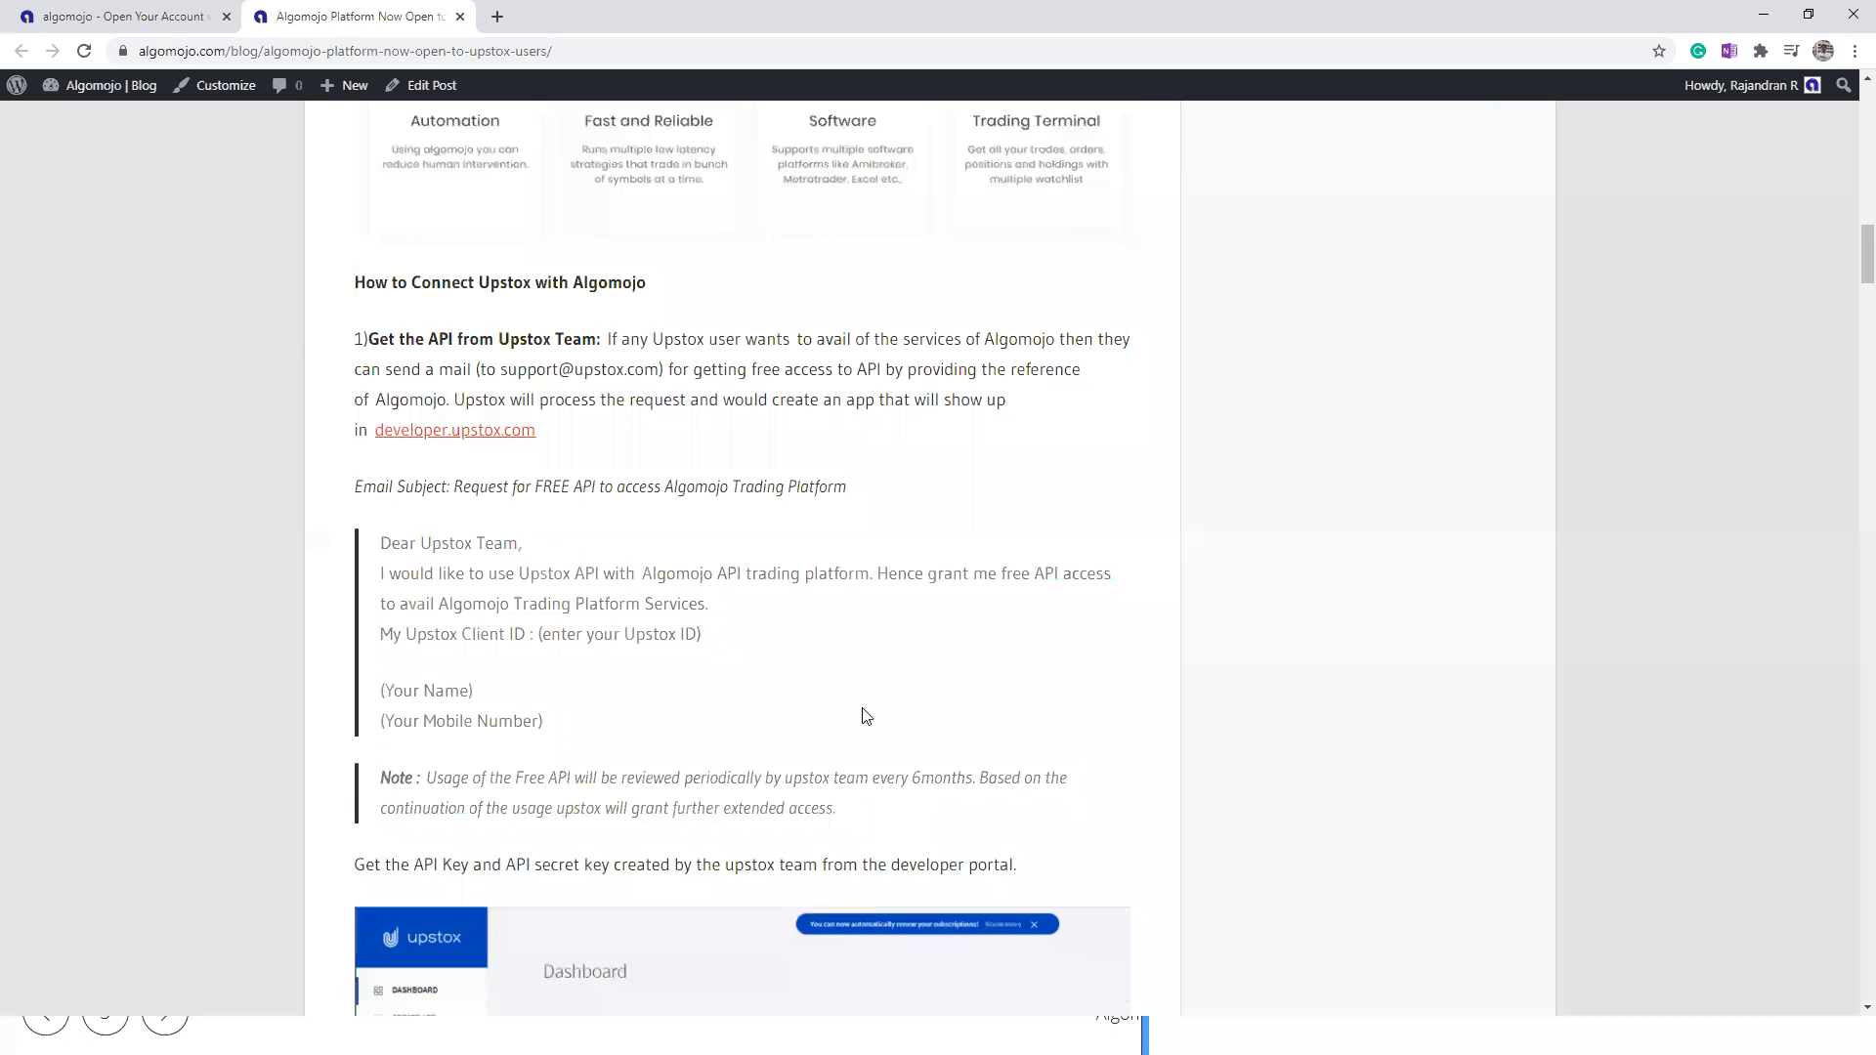
scroll(821, 565, up, 15)
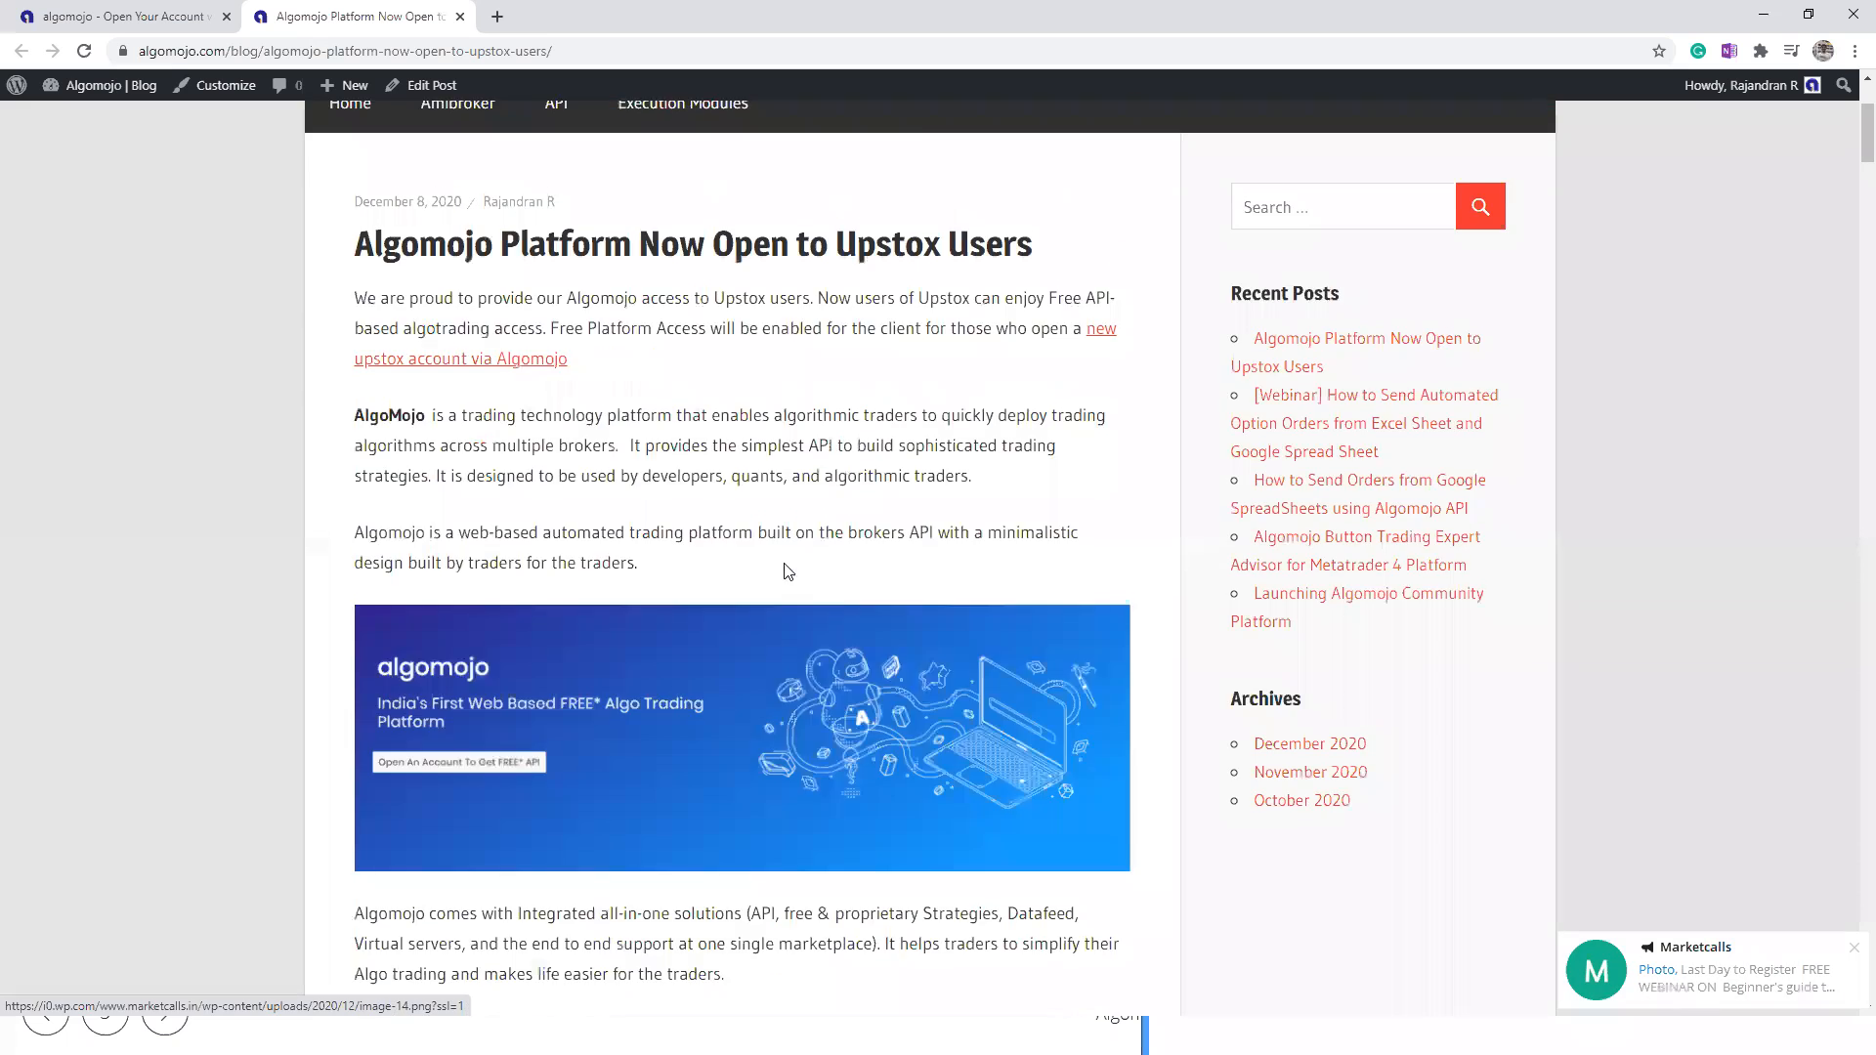
Step: Go to the main algomojo.com/blog/ page and open the post "Algomojo Platform Now Open to Upstox Users"
drag(266, 55, 787, 52)
key(BackSpace)
key(Return)
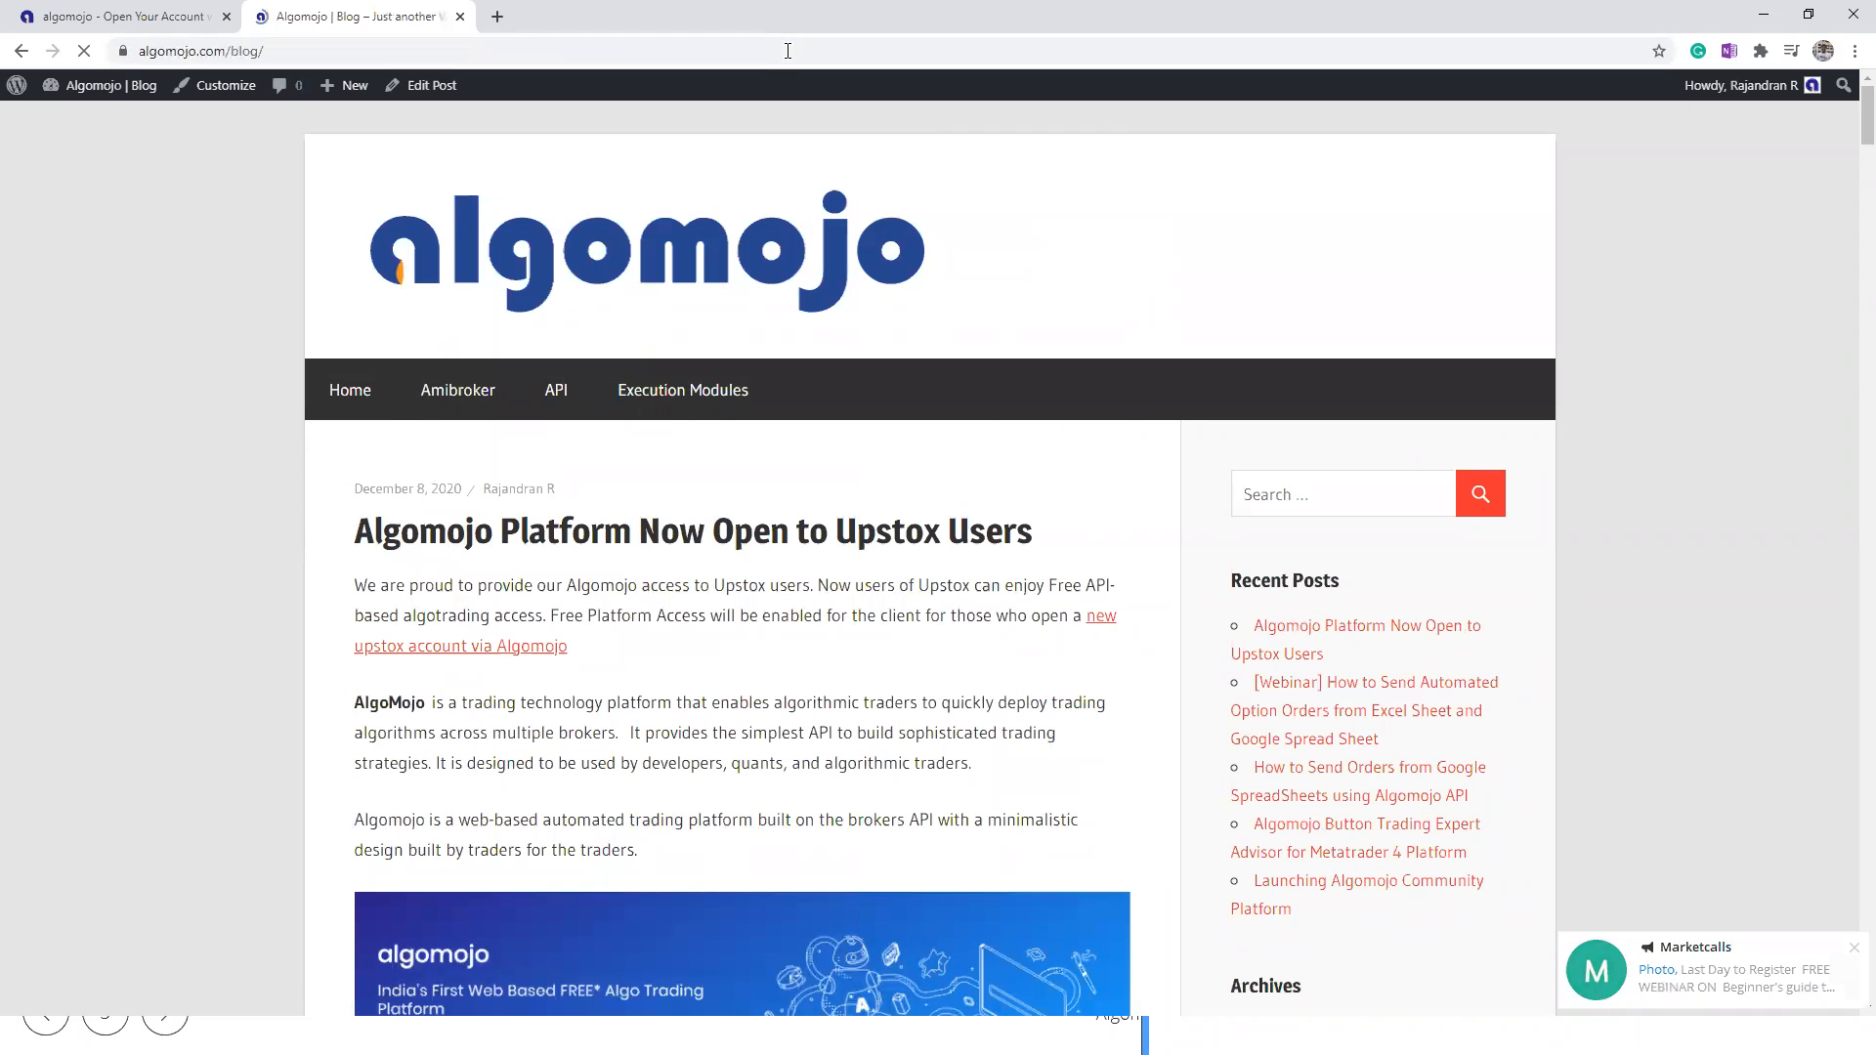
click(608, 534)
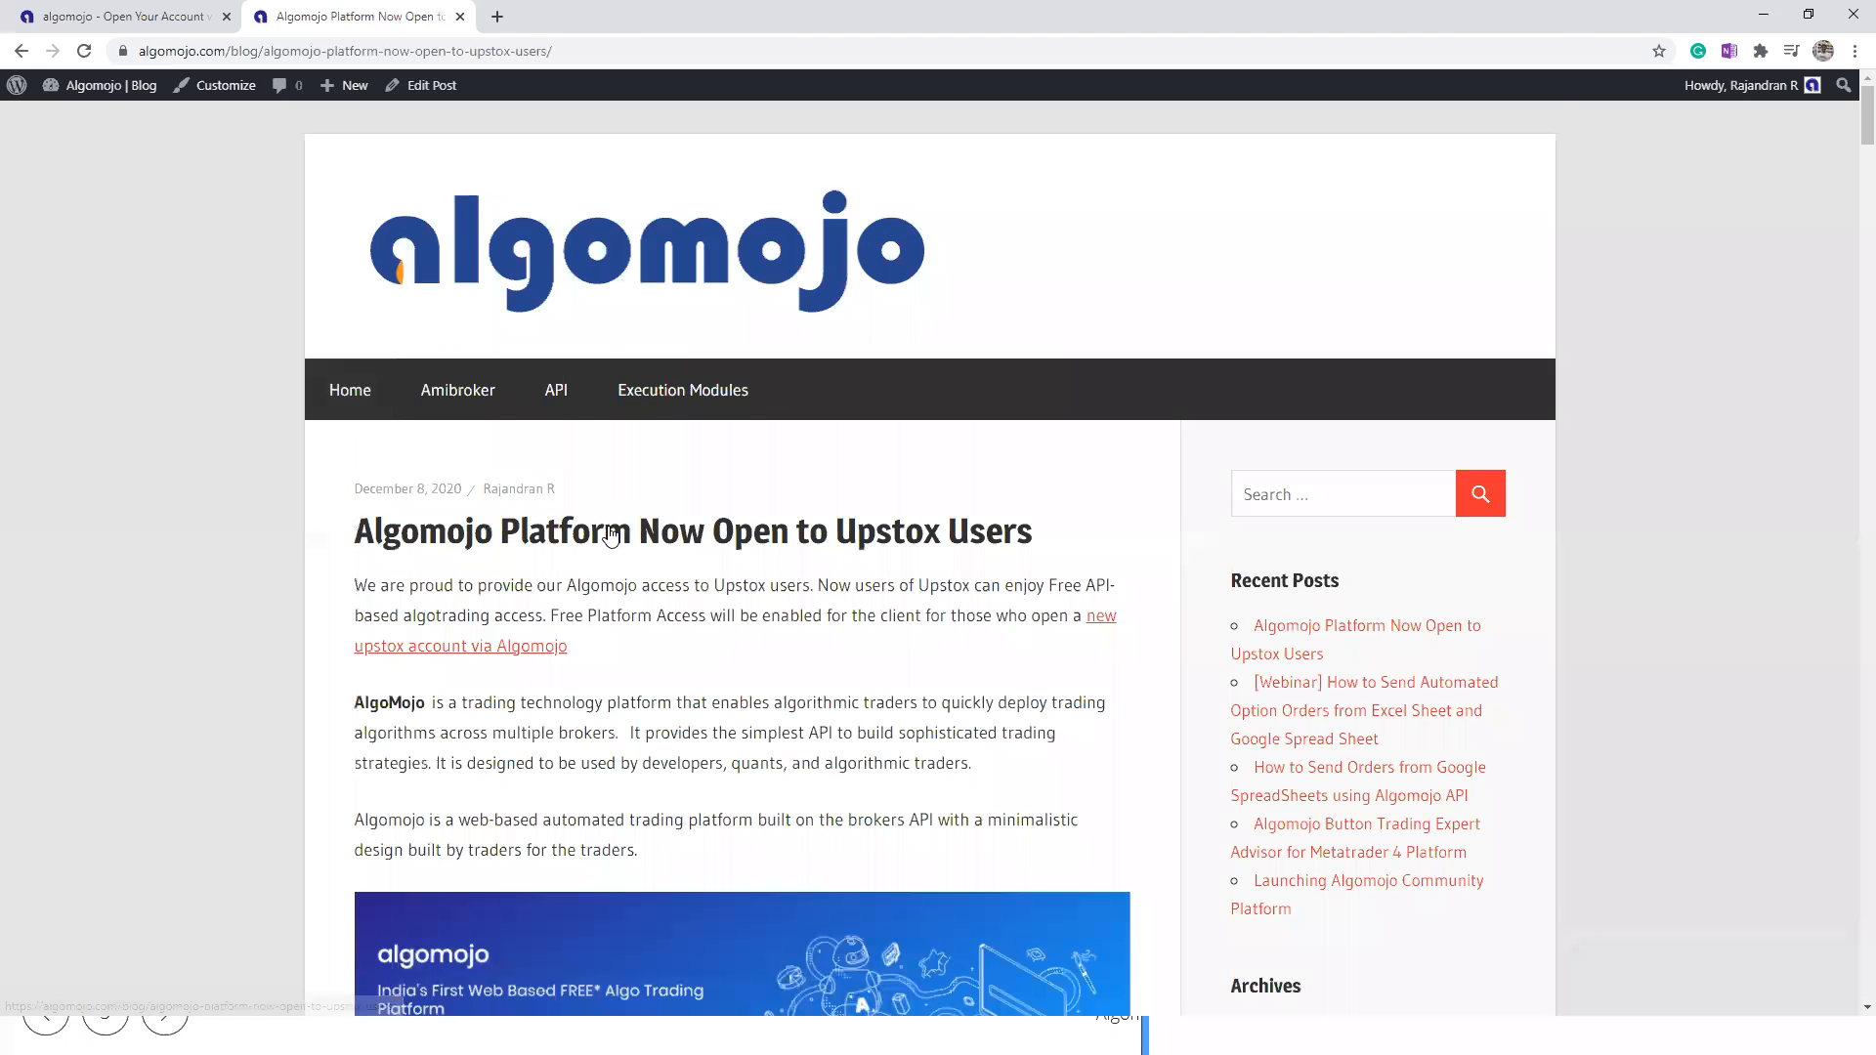
Step: Find the sample email to the Upstox team and select its text through the end of the usage note
scroll(651, 551, down, 20)
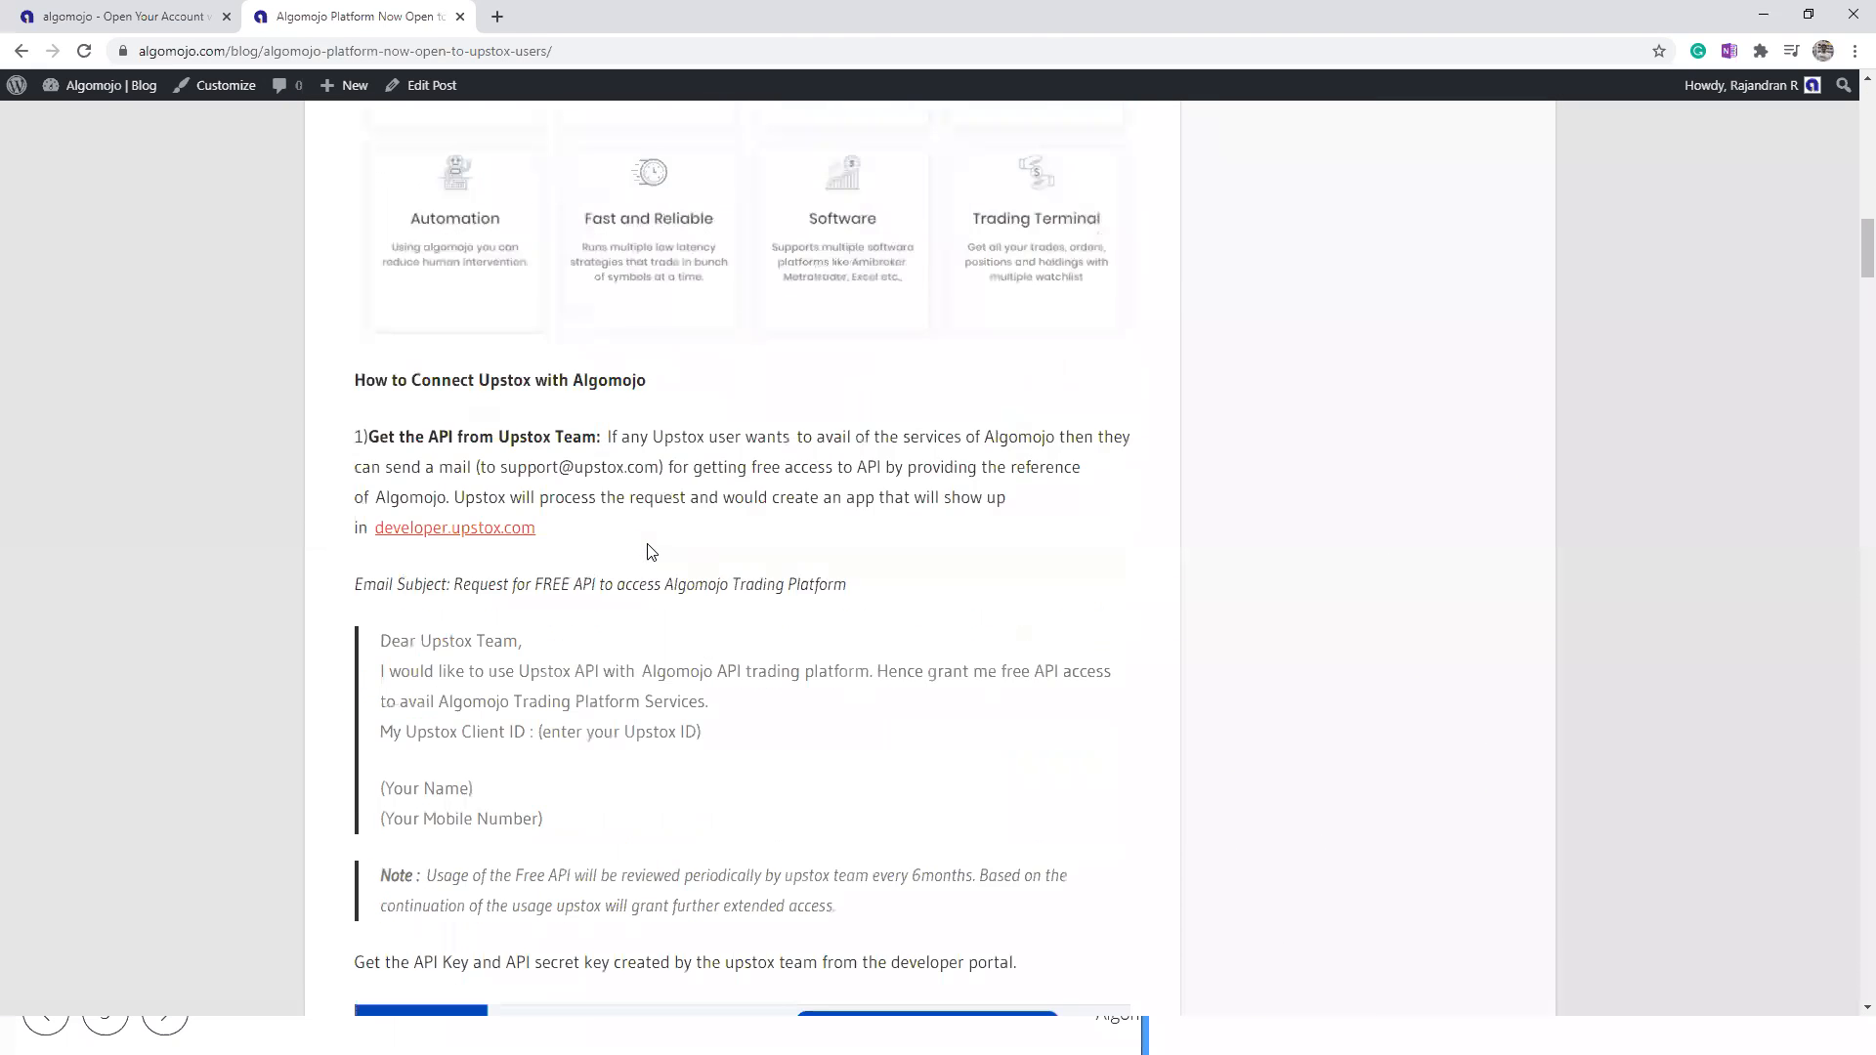
scroll(651, 552, down, 4)
drag(381, 257, 857, 506)
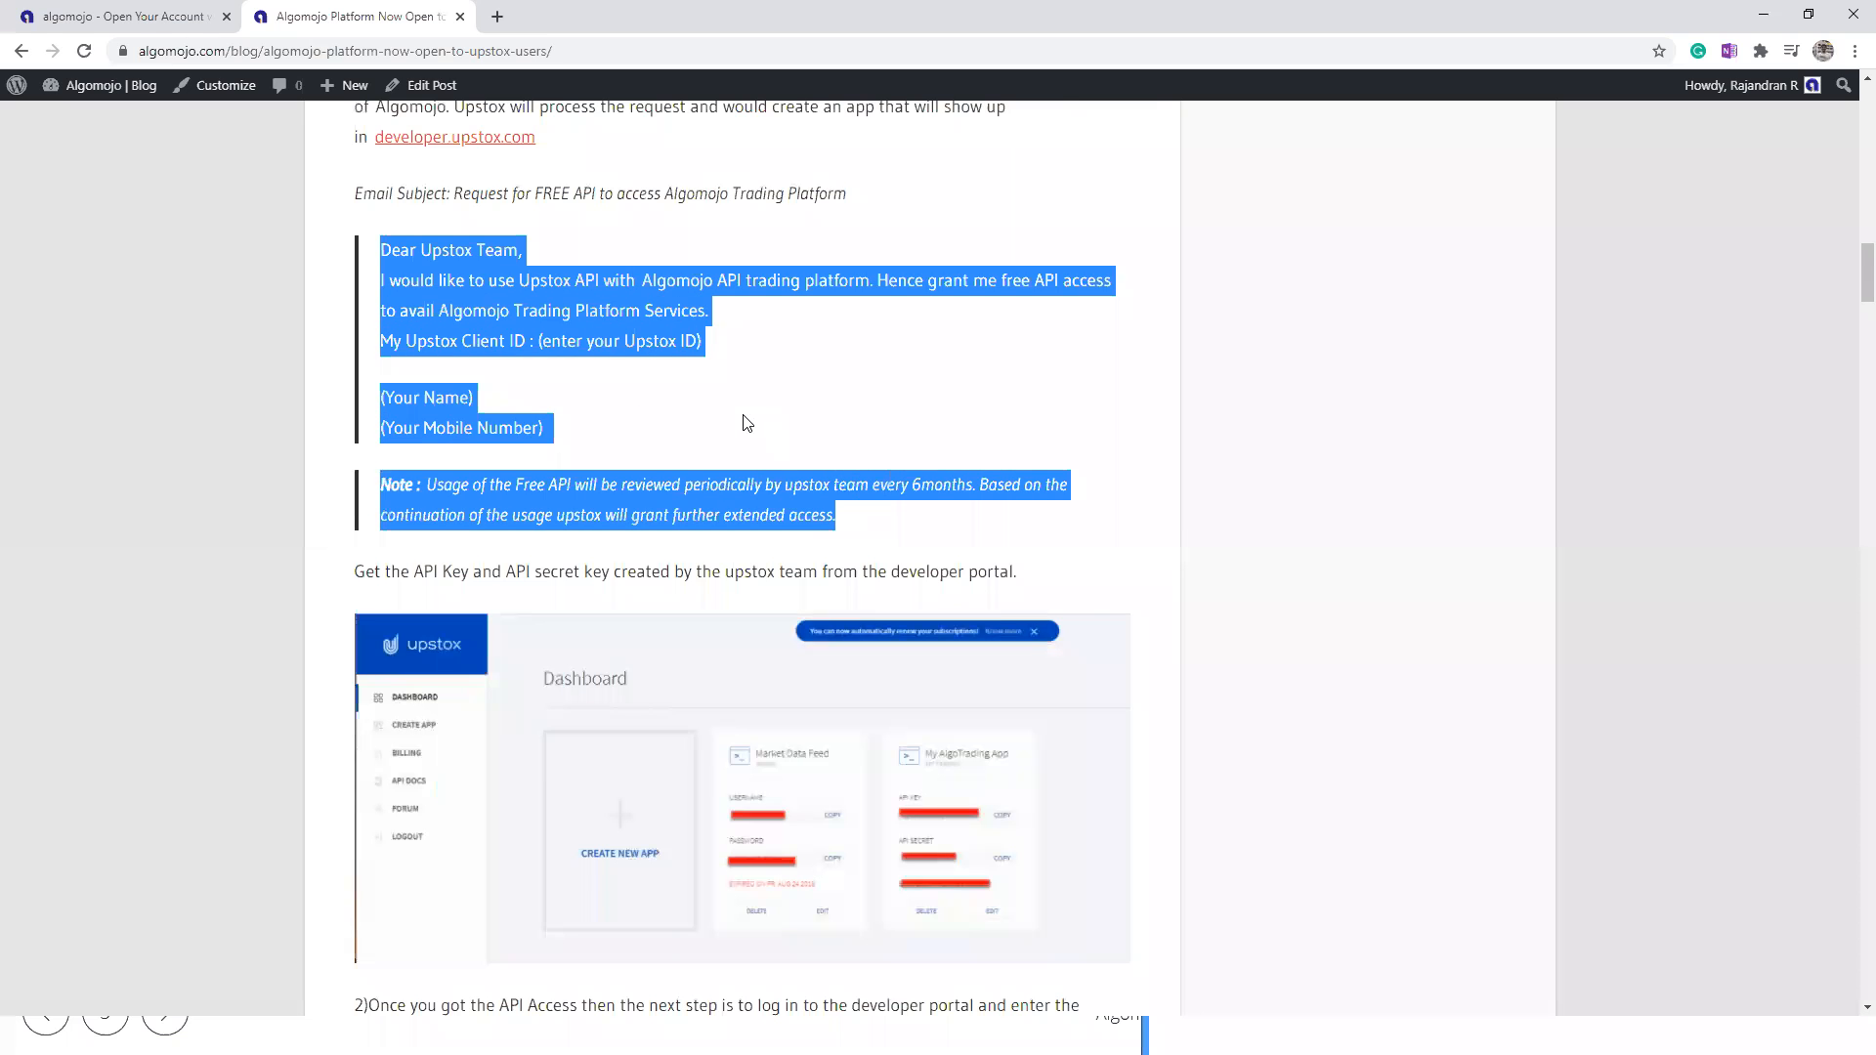
Step: Find the instructions for requesting the API from Upstox and highlight the support email address and the sample email subject
scroll(746, 422, up, 2)
drag(505, 271, 655, 272)
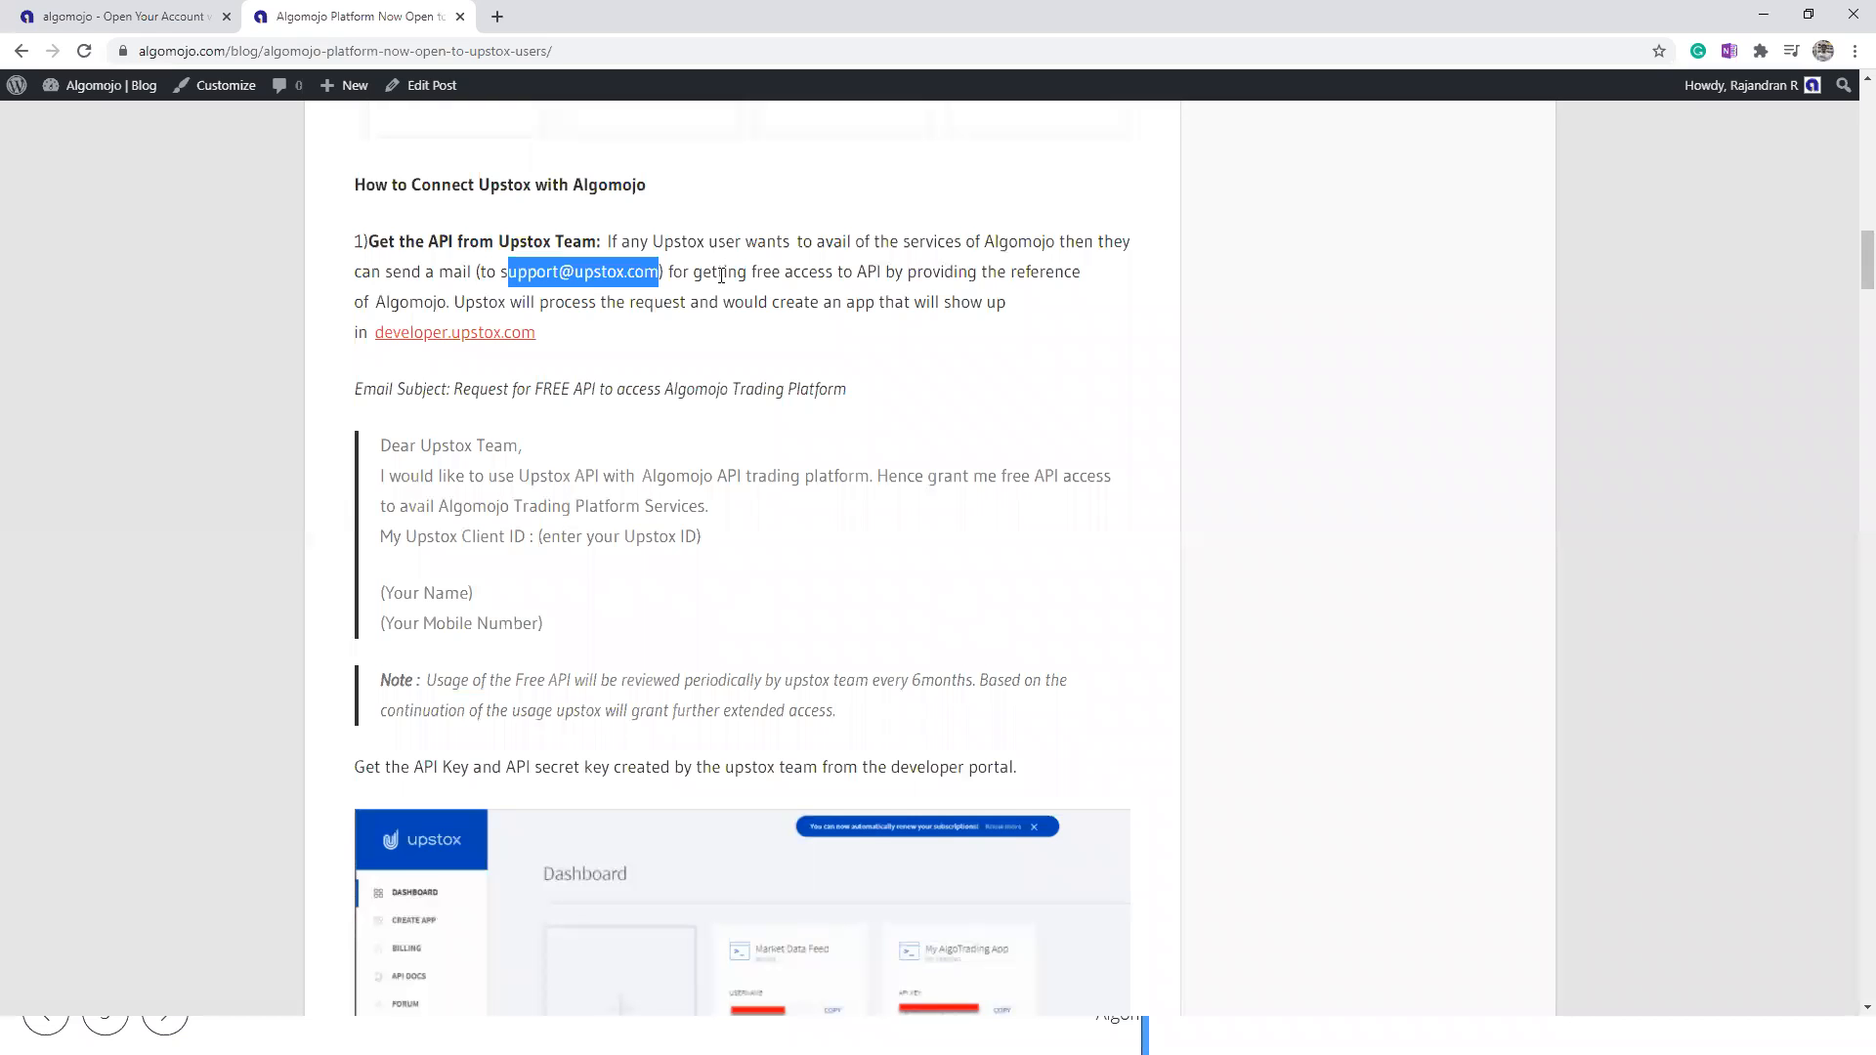
click(729, 277)
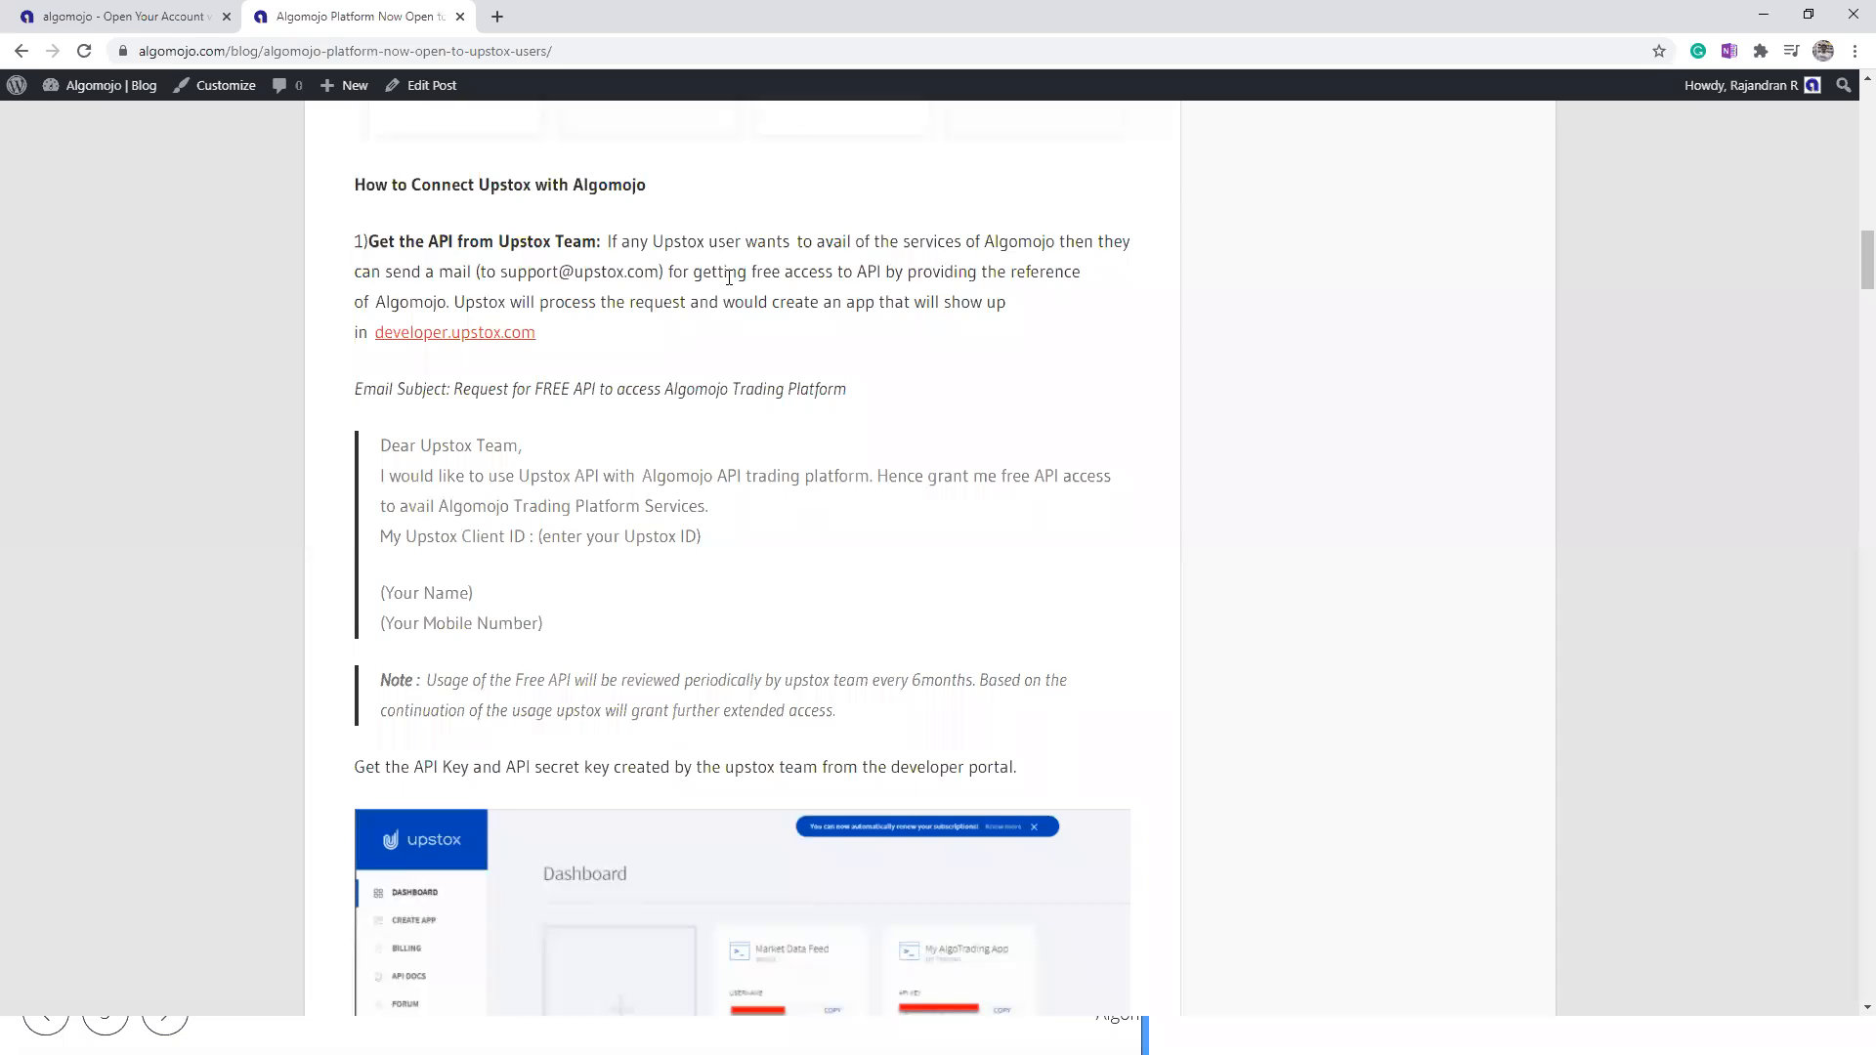
drag(653, 396, 1000, 406)
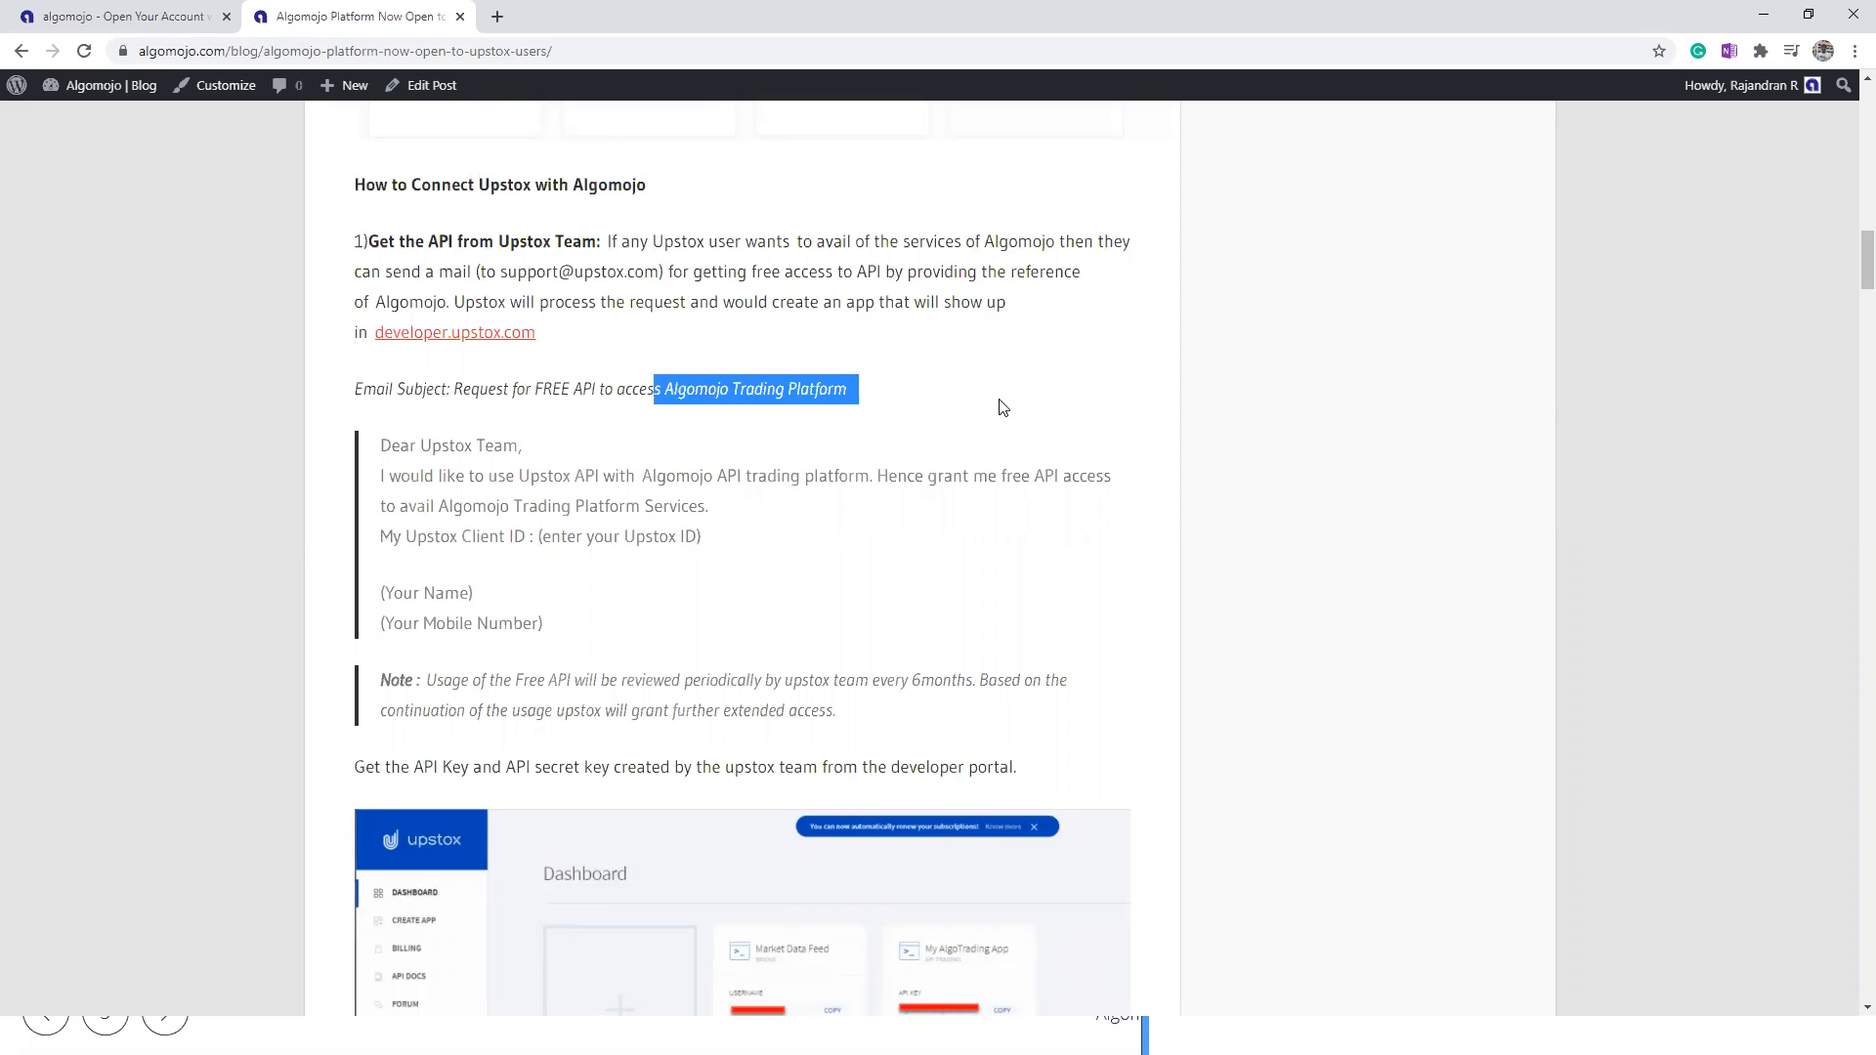
Step: Open the developer.upstox.com link in a new tab and highlight the API key and API secret of My AlgoTrading App
right_click(388, 336)
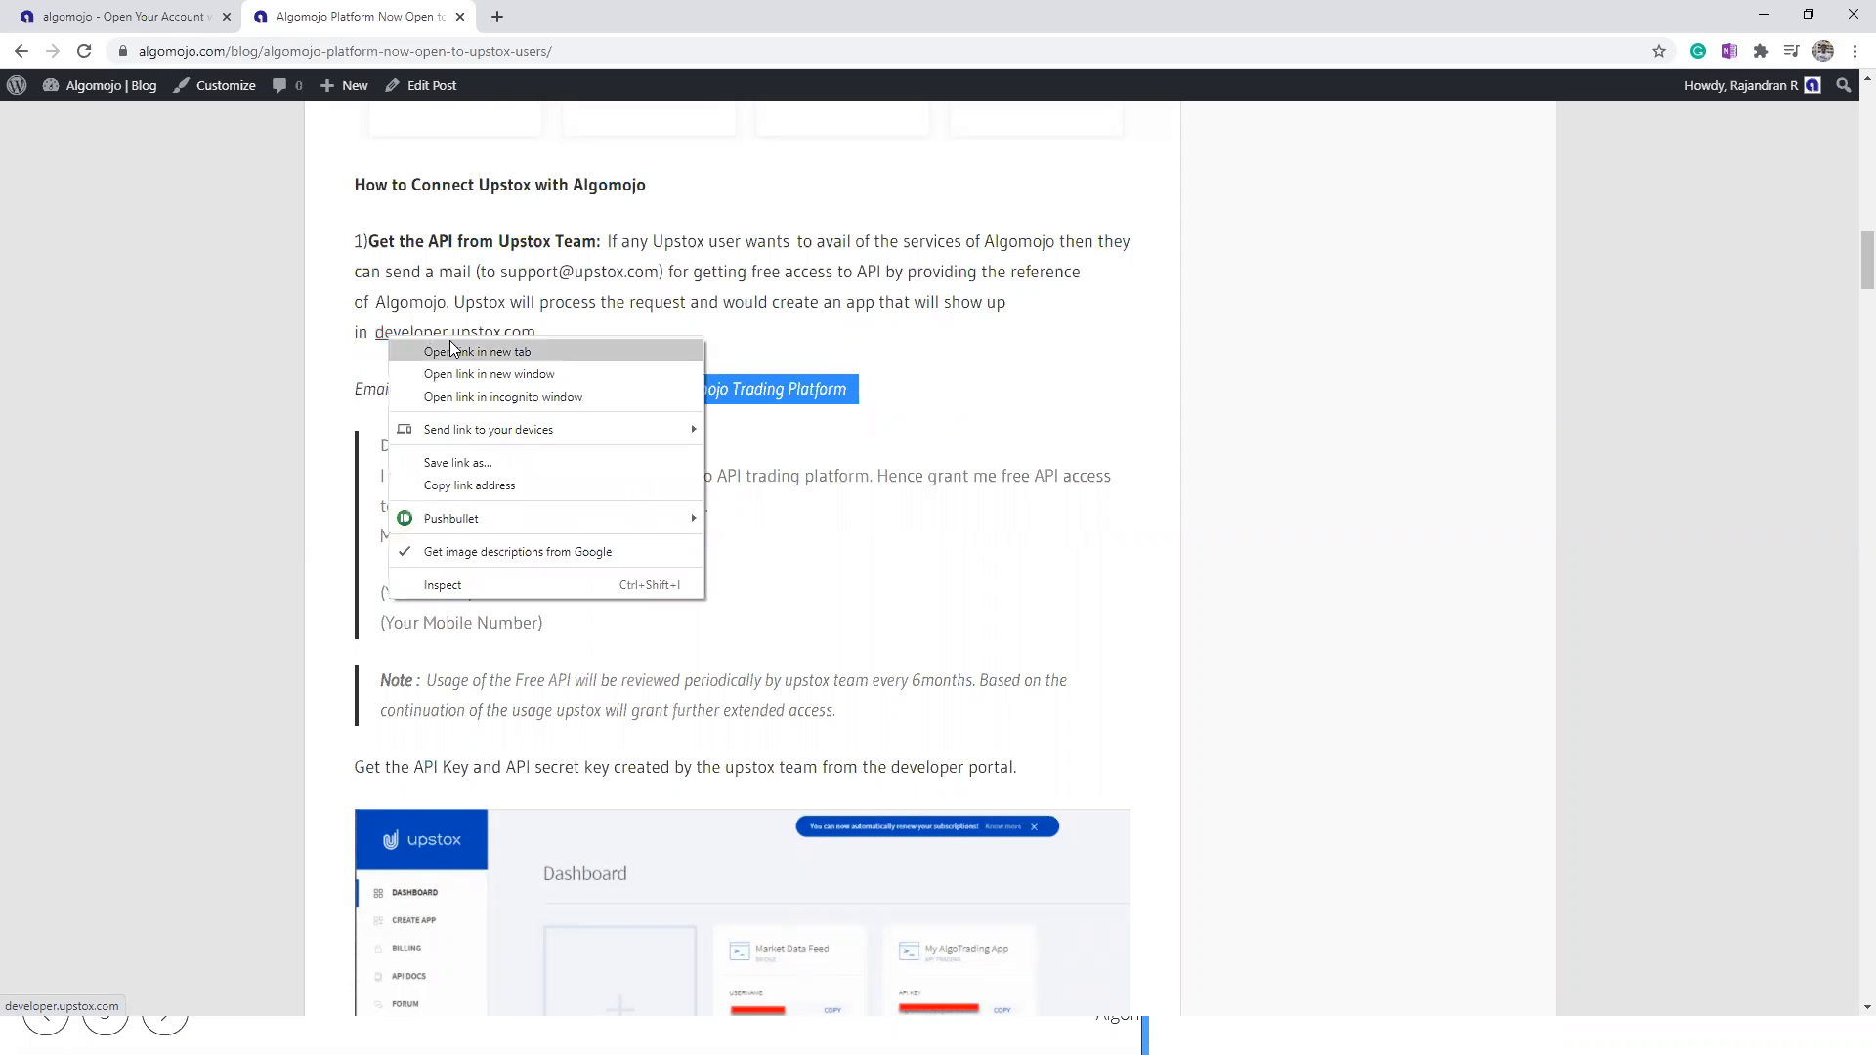
click(452, 350)
click(552, 19)
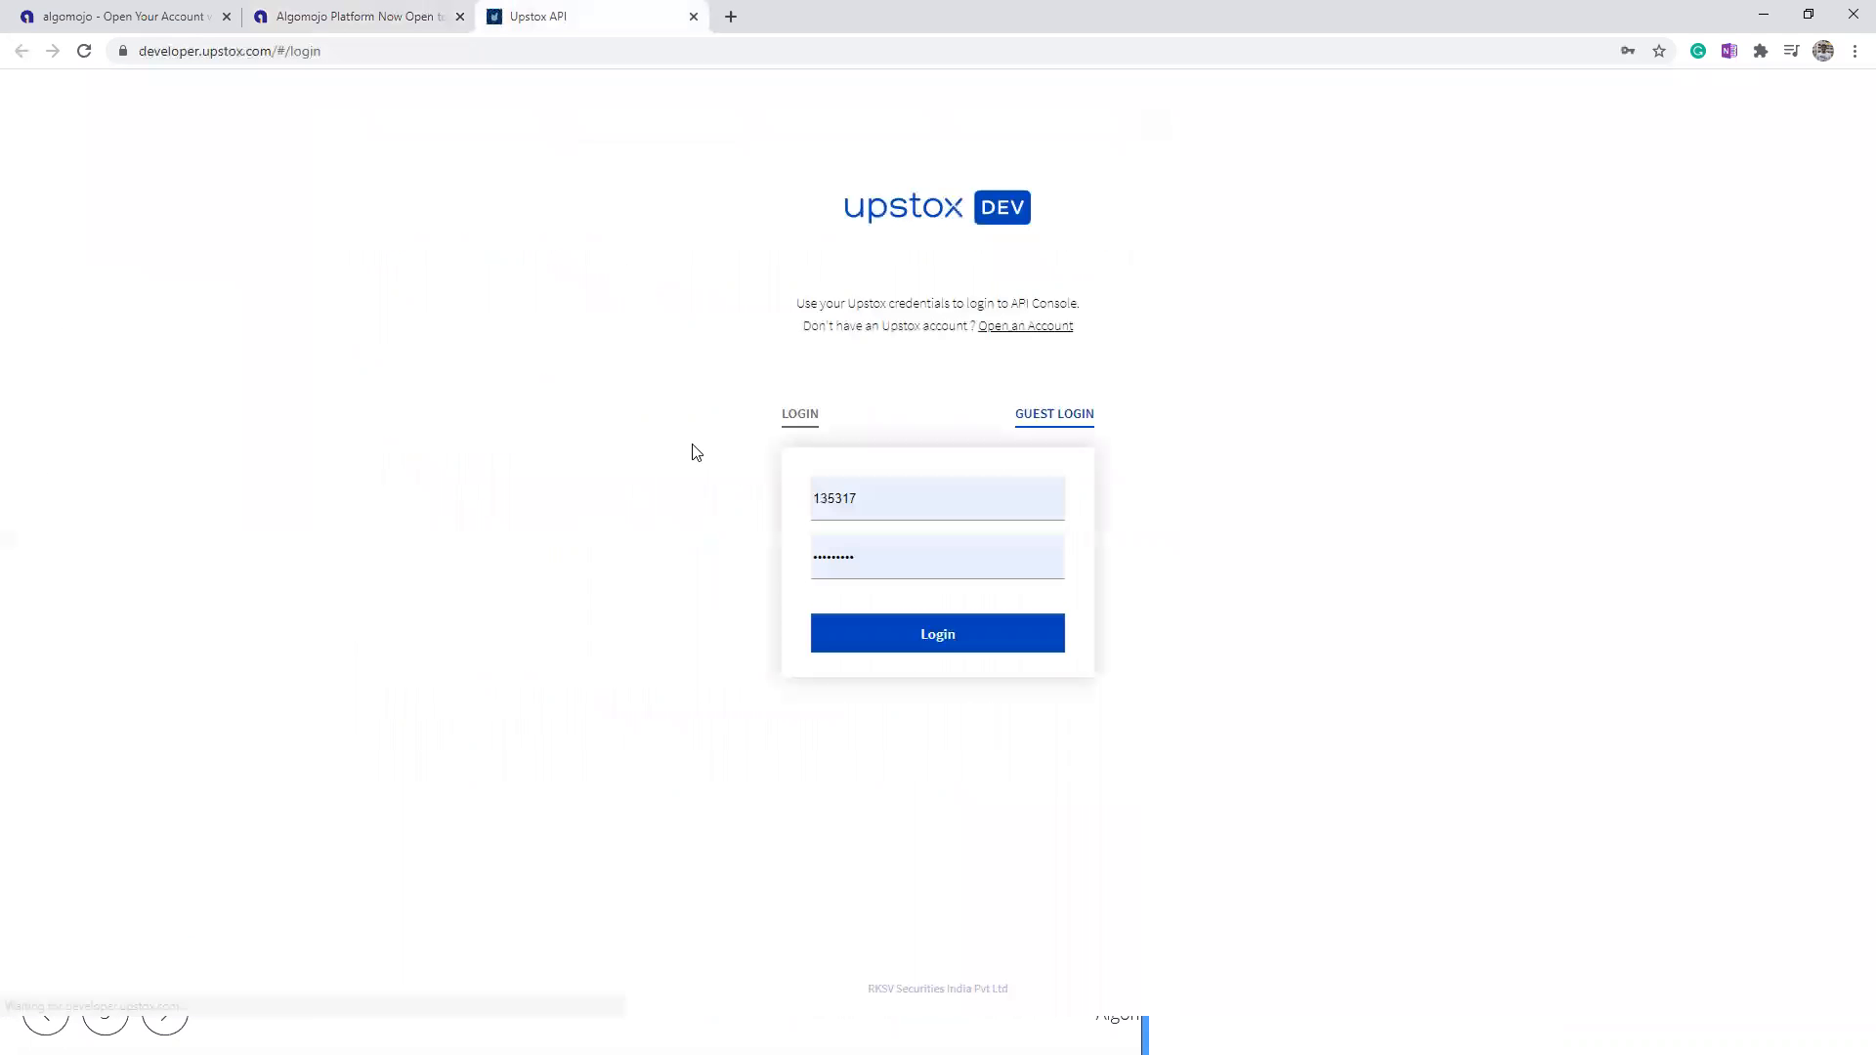
click(919, 626)
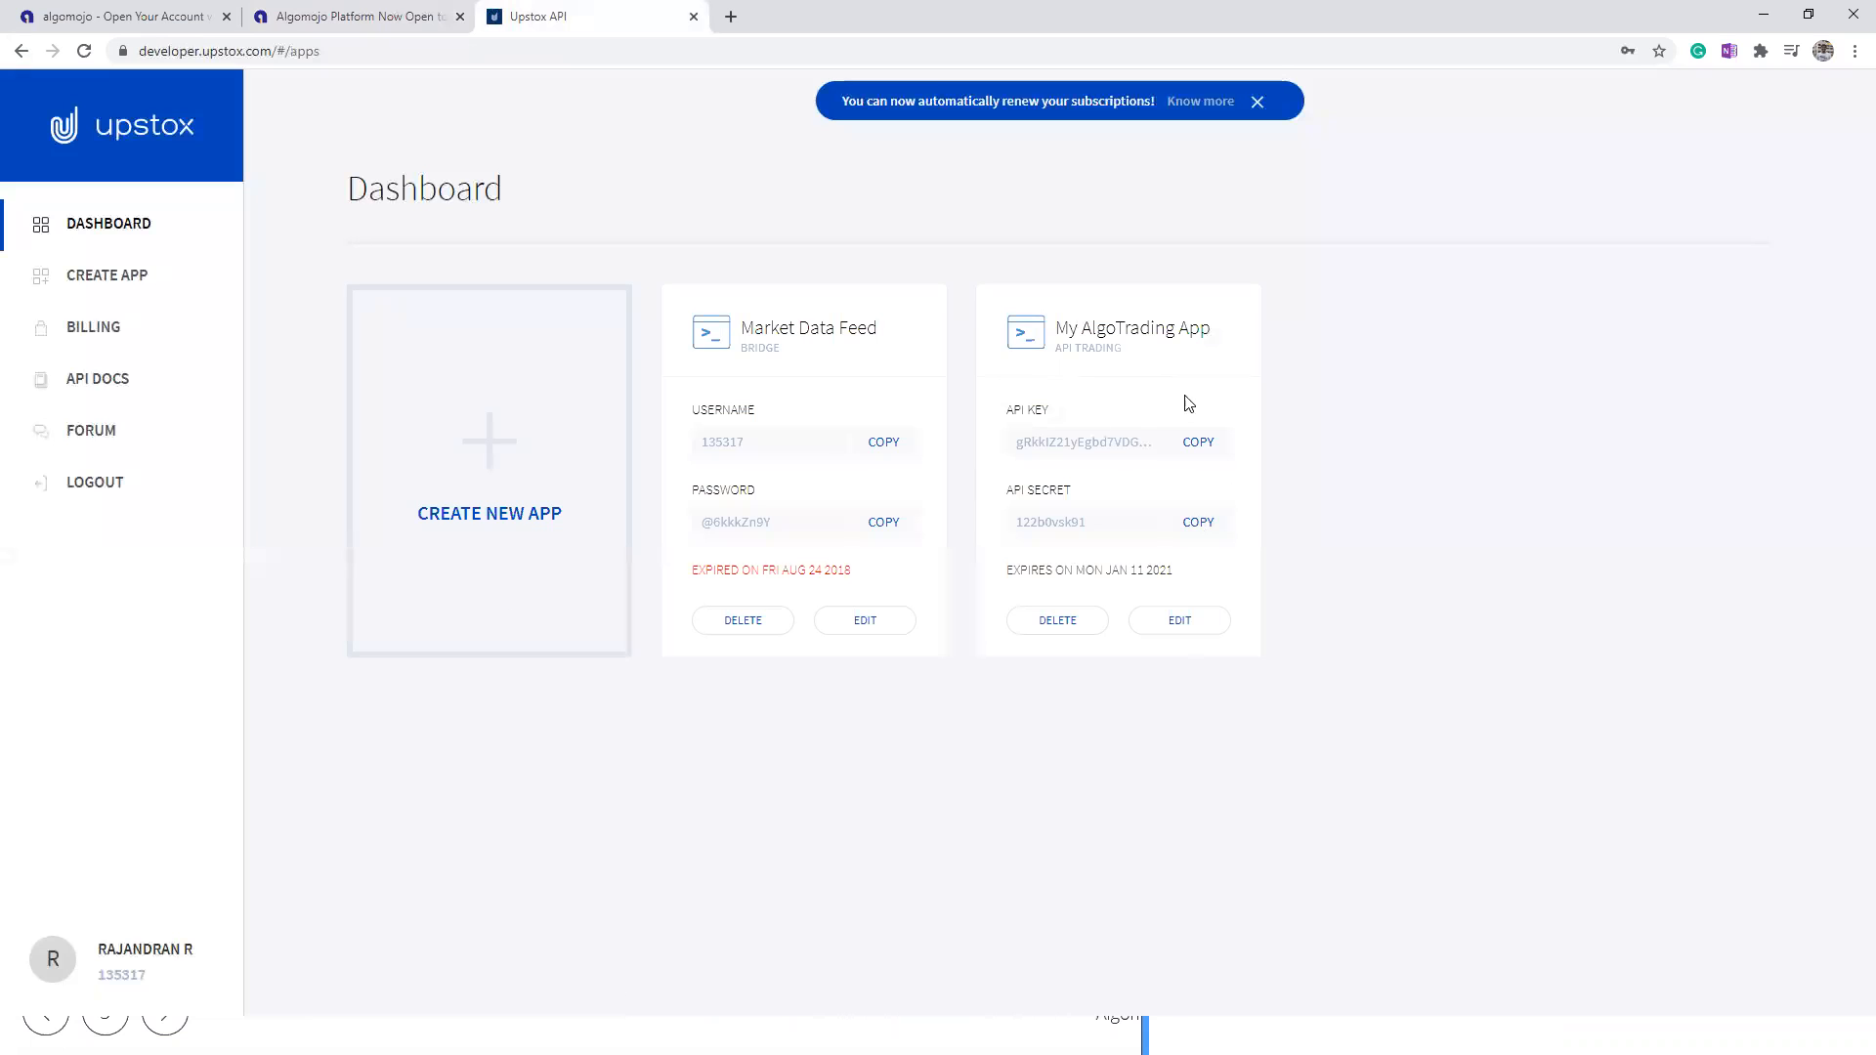
double_click(1076, 432)
double_click(1057, 517)
Step: Open My AlgoTrading App for editing and highlight its redirect URI and the client ID at the end of it
click(1173, 621)
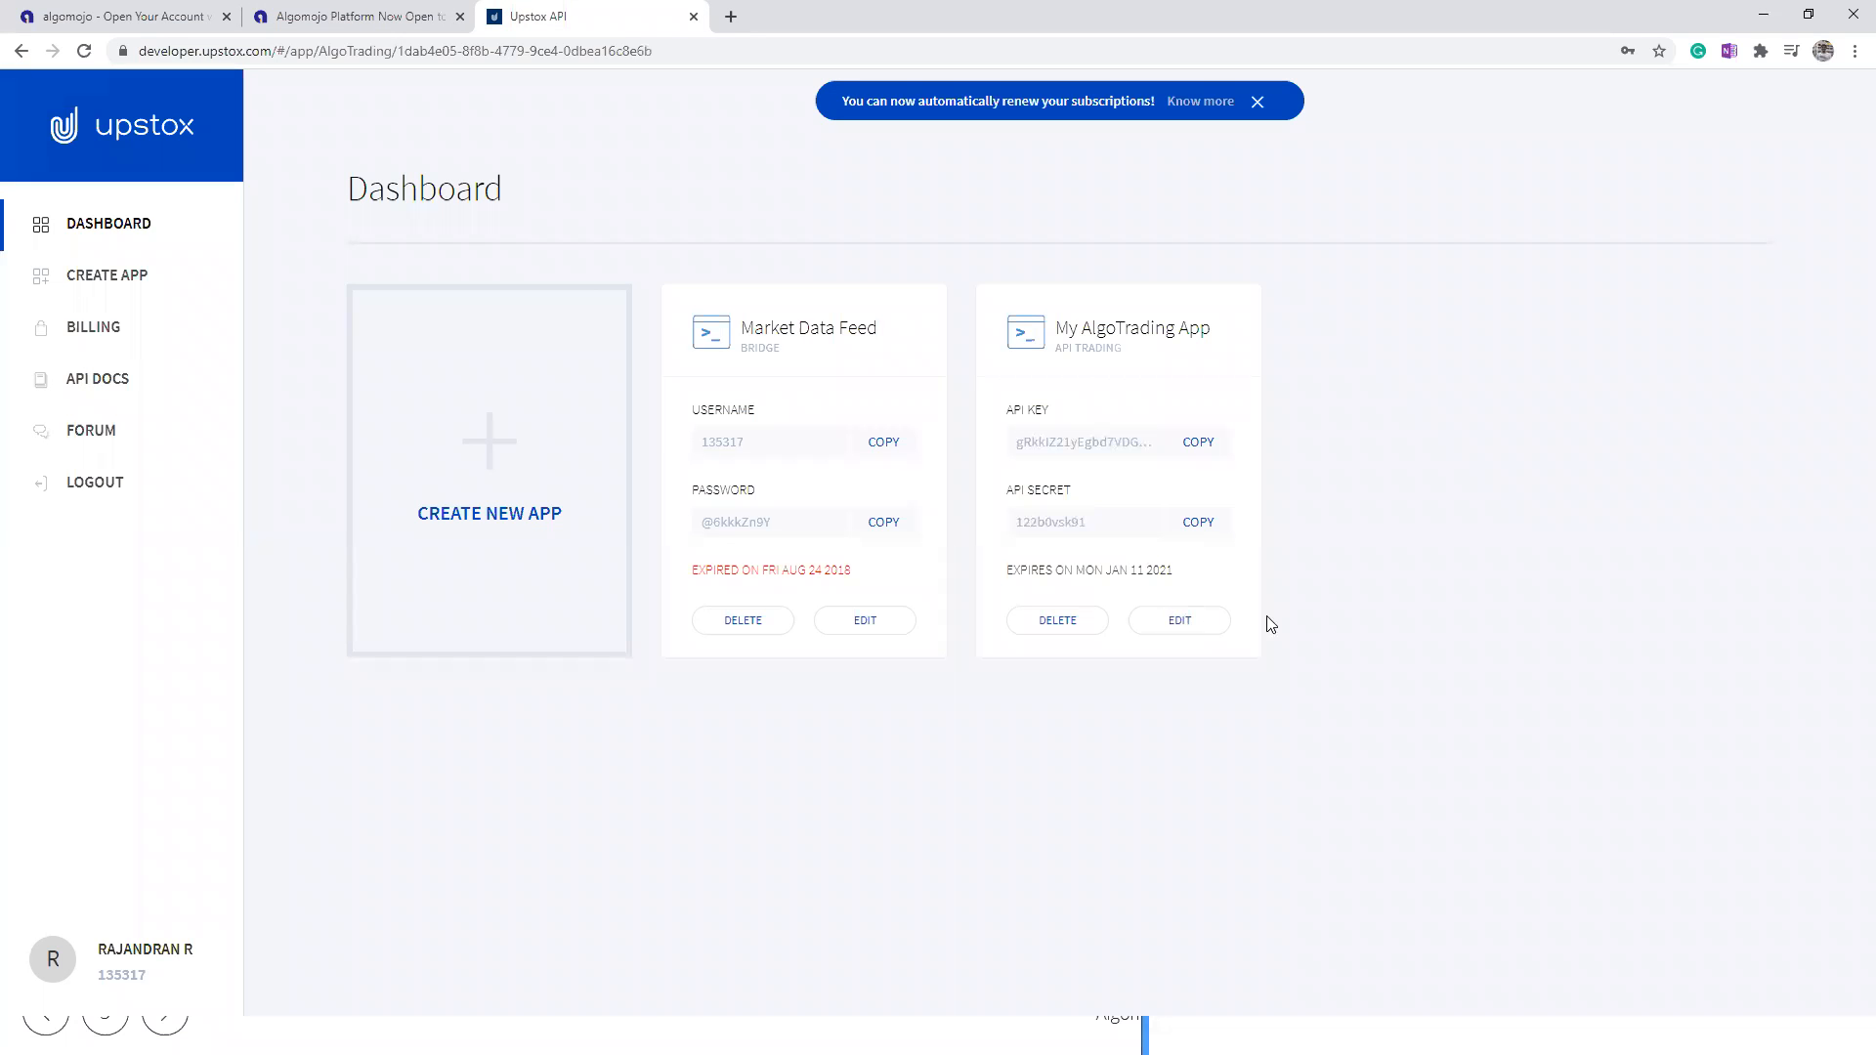
drag(949, 364, 1356, 371)
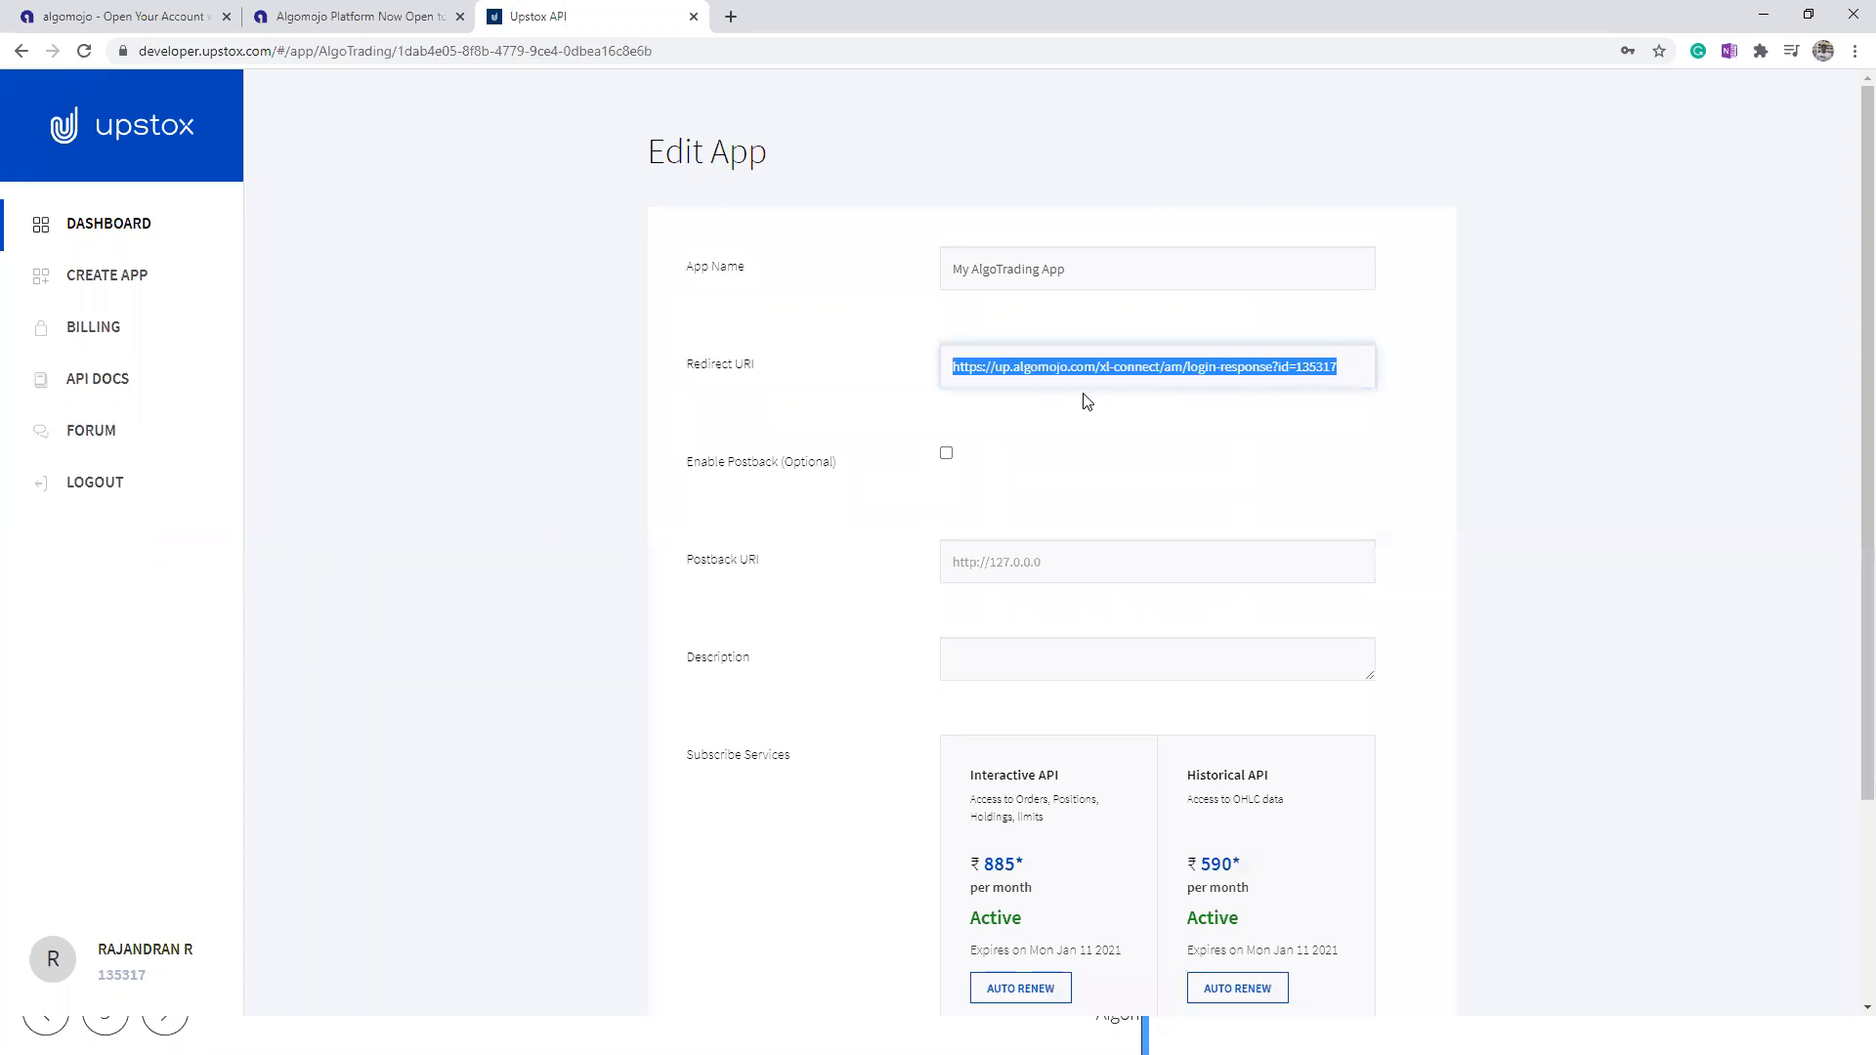
click(1002, 358)
drag(1297, 367, 1395, 377)
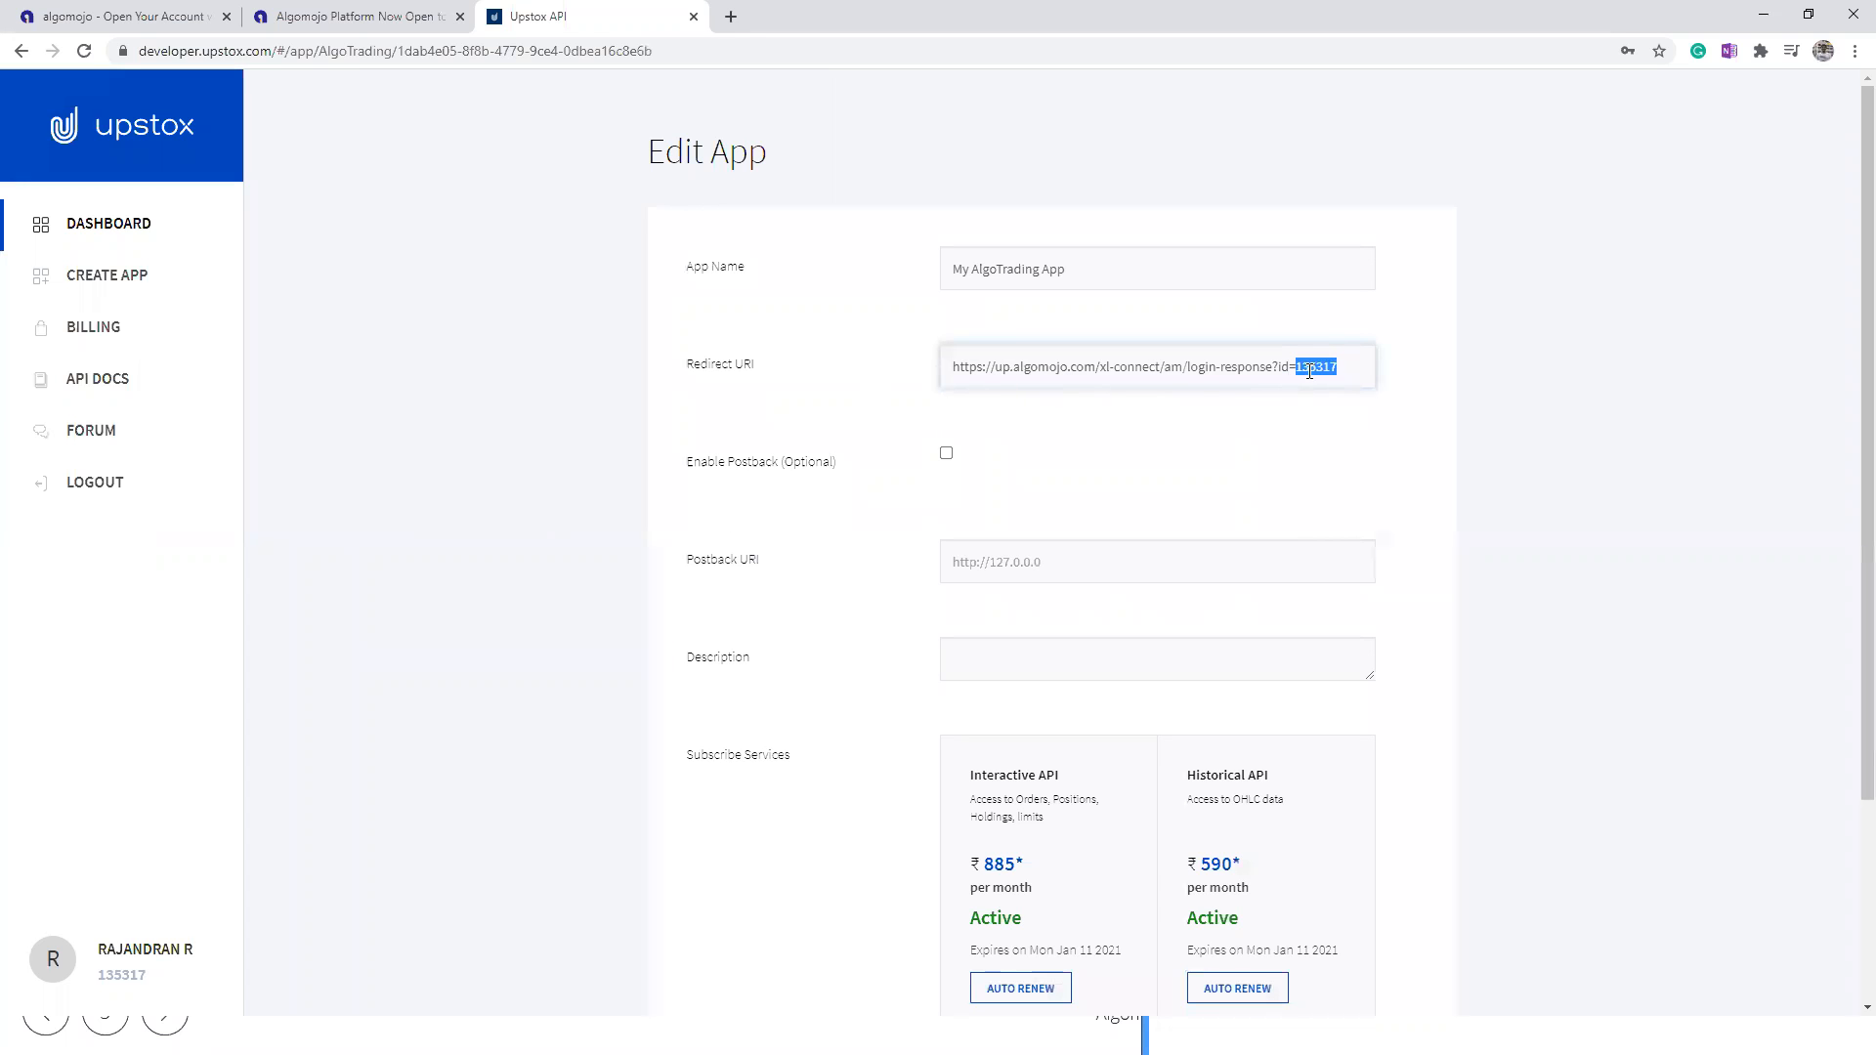
Step: Return to the Algomojo blog post and read step 2 on the redirect URI format, highlighting the example URI for login id 13456
click(367, 14)
click(587, 494)
scroll(576, 478, down, 4)
scroll(571, 465, down, 6)
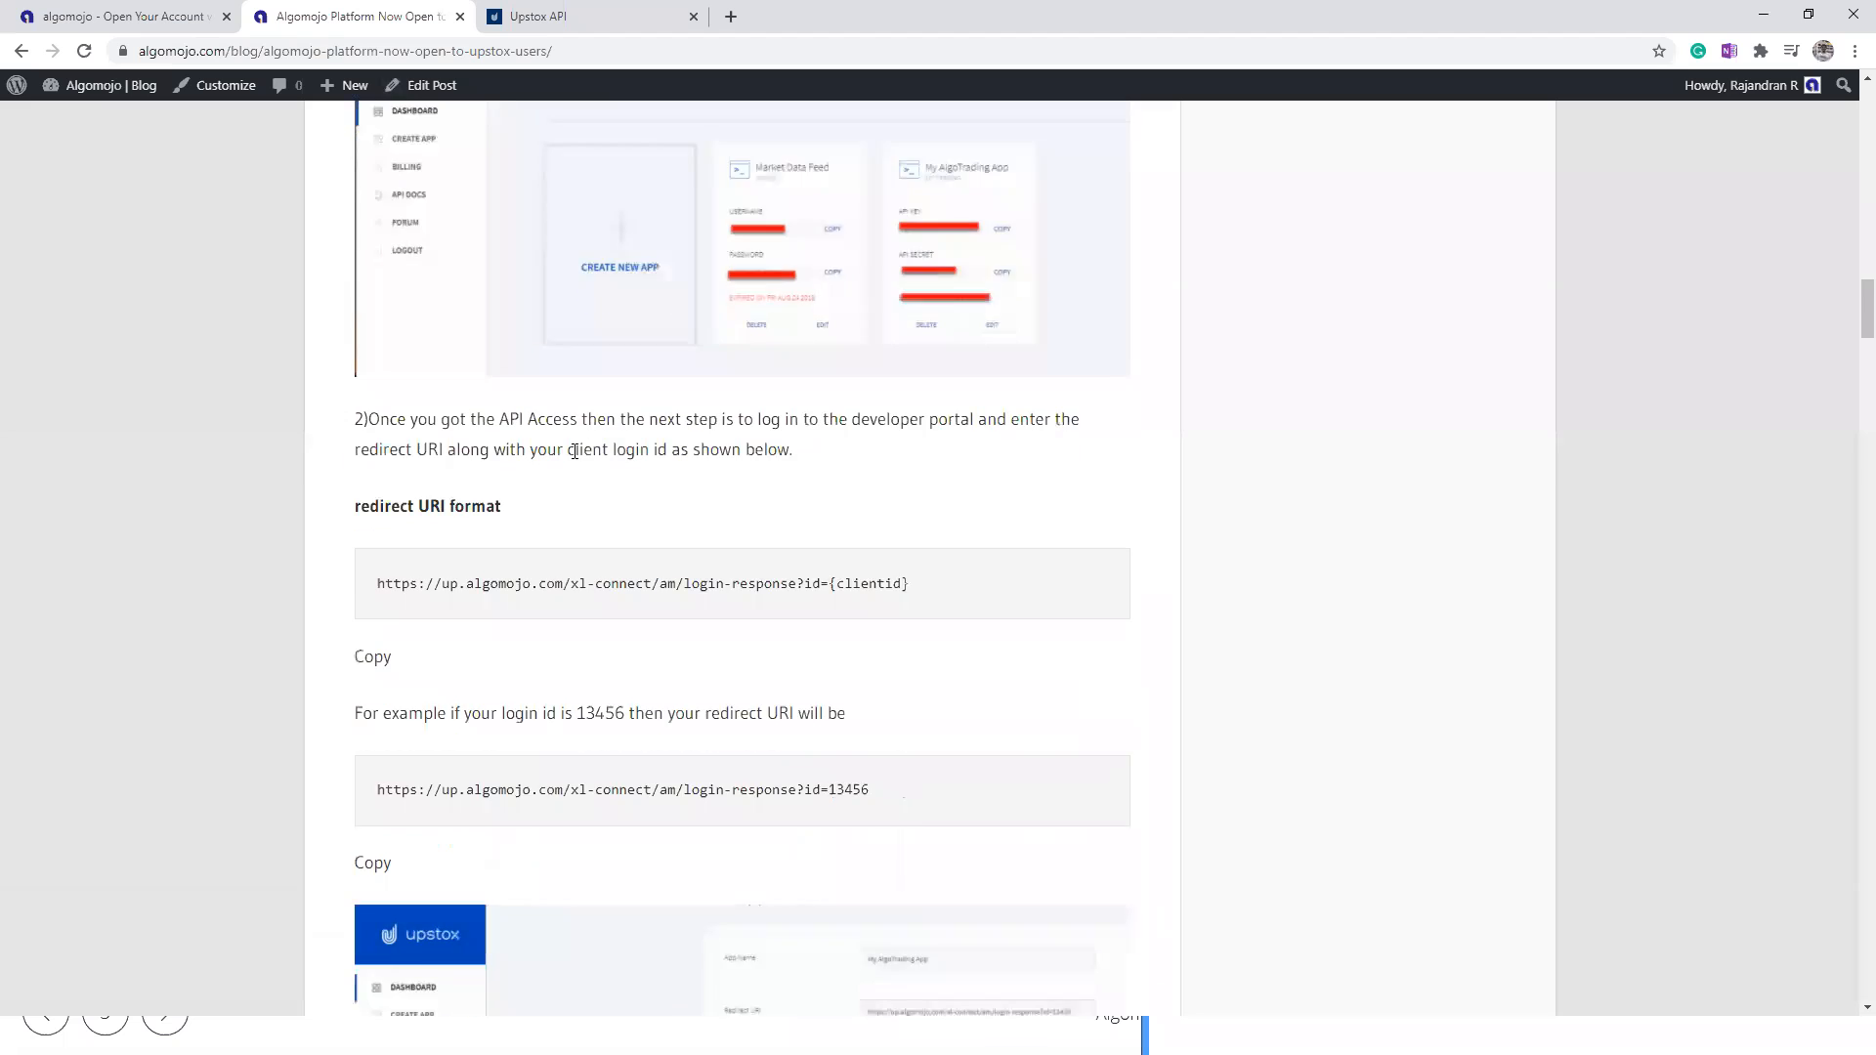
drag(379, 389, 930, 417)
drag(887, 596, 362, 602)
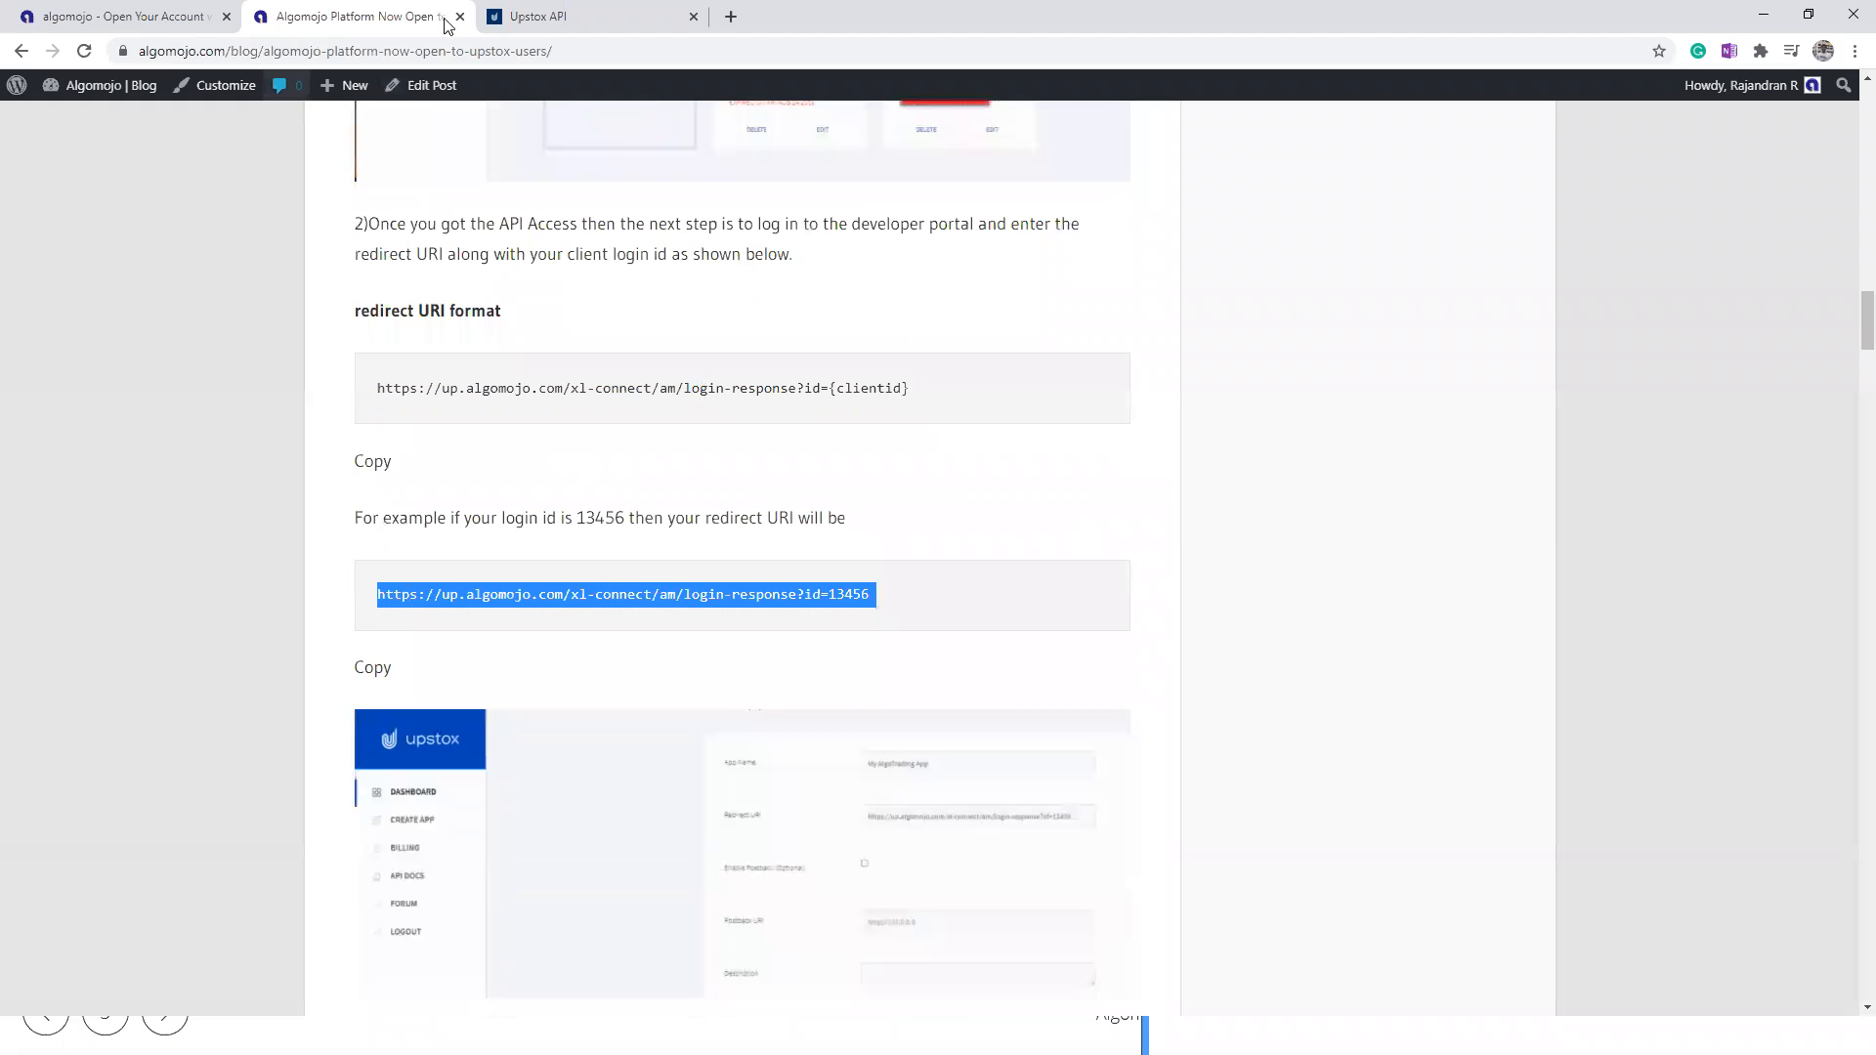
Step: Switch back to the Upstox API page and leave the Edit App form for the developer dashboard
click(550, 16)
scroll(1011, 493, down, 3)
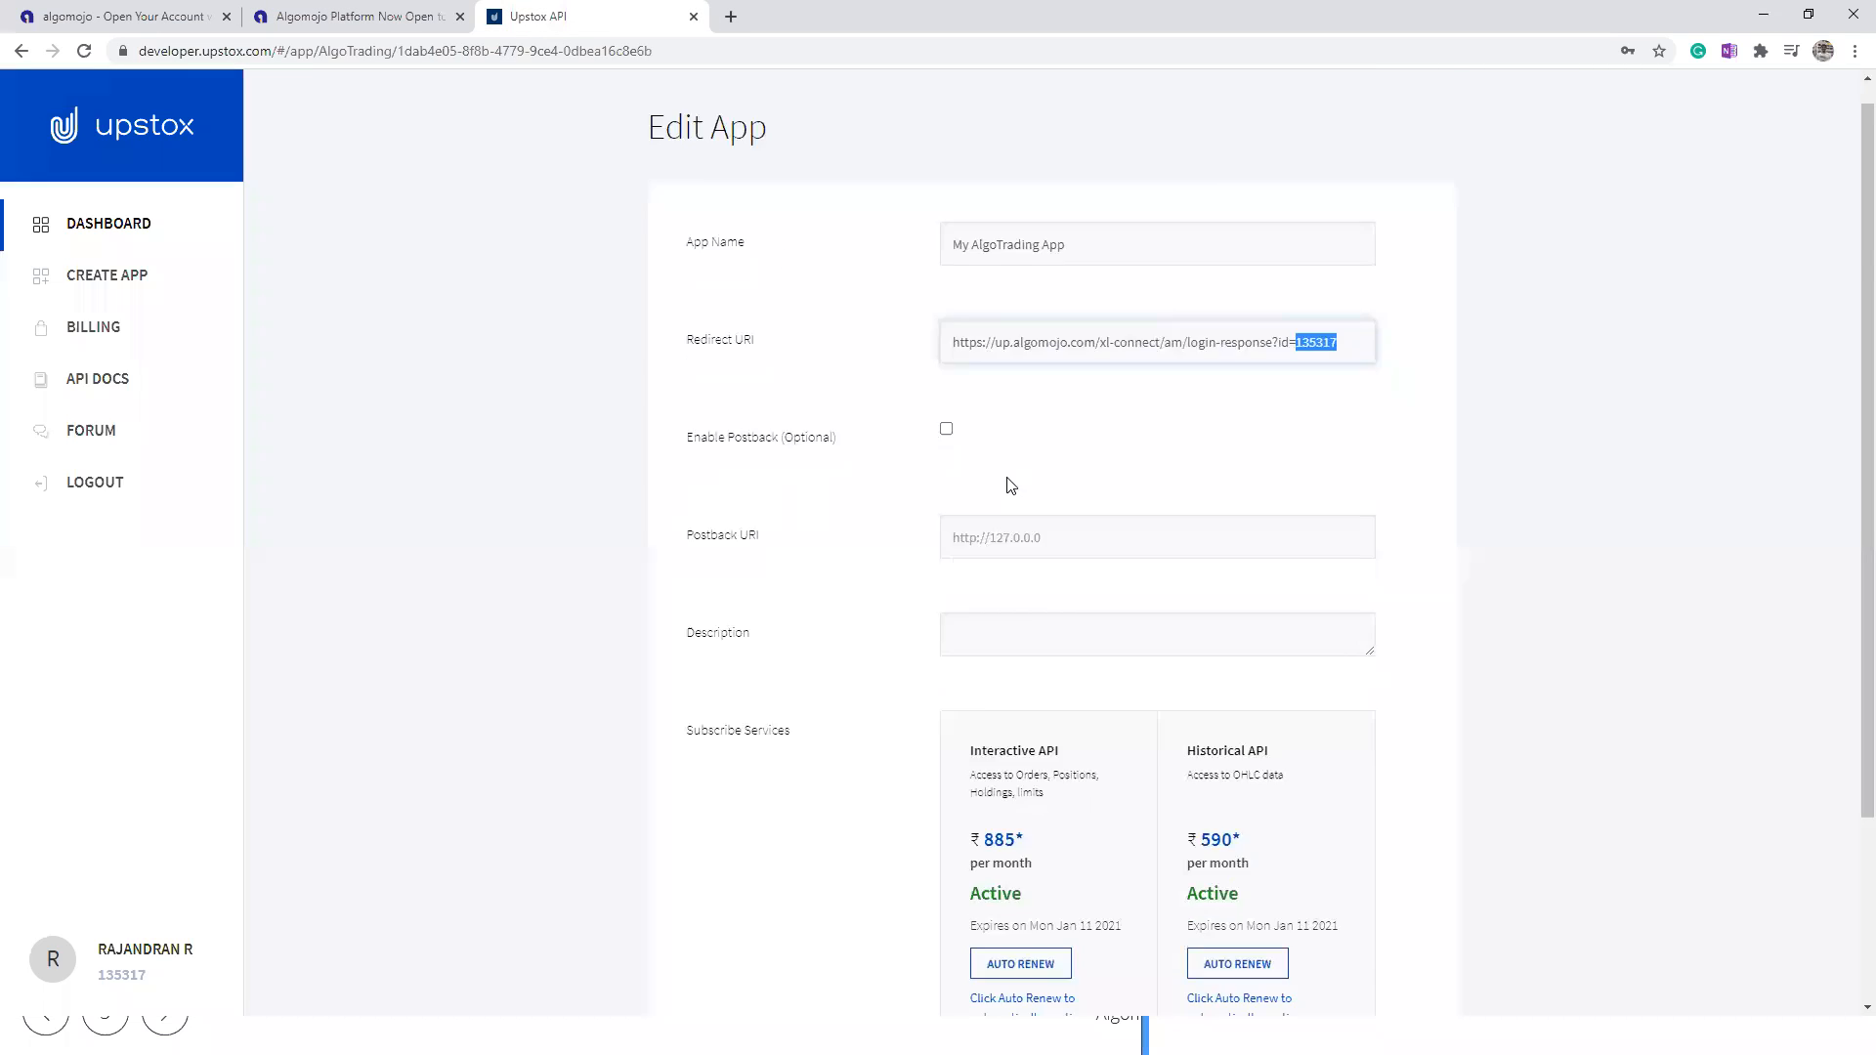
click(26, 55)
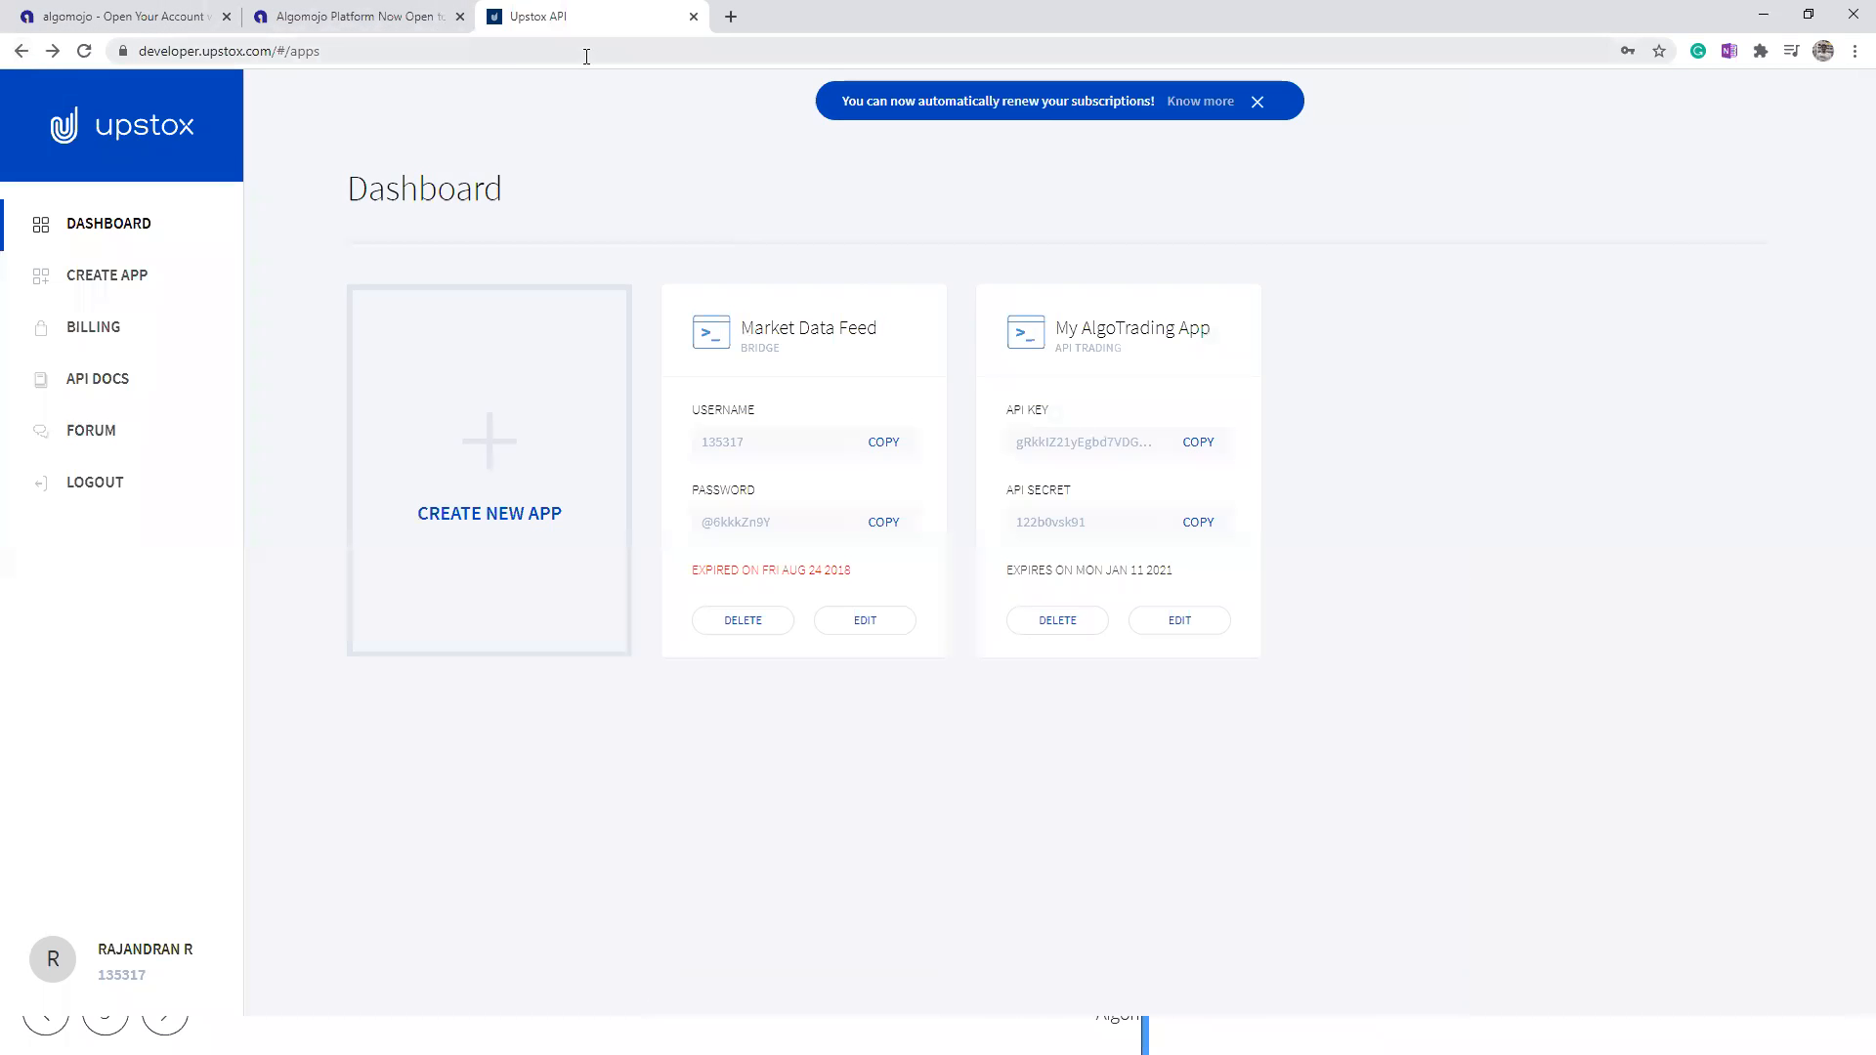
Step: Switch to the incognito window with the Algomojo new-user form, maximize it, and enter the Upstox client ID and API key
key(alt+Tab)
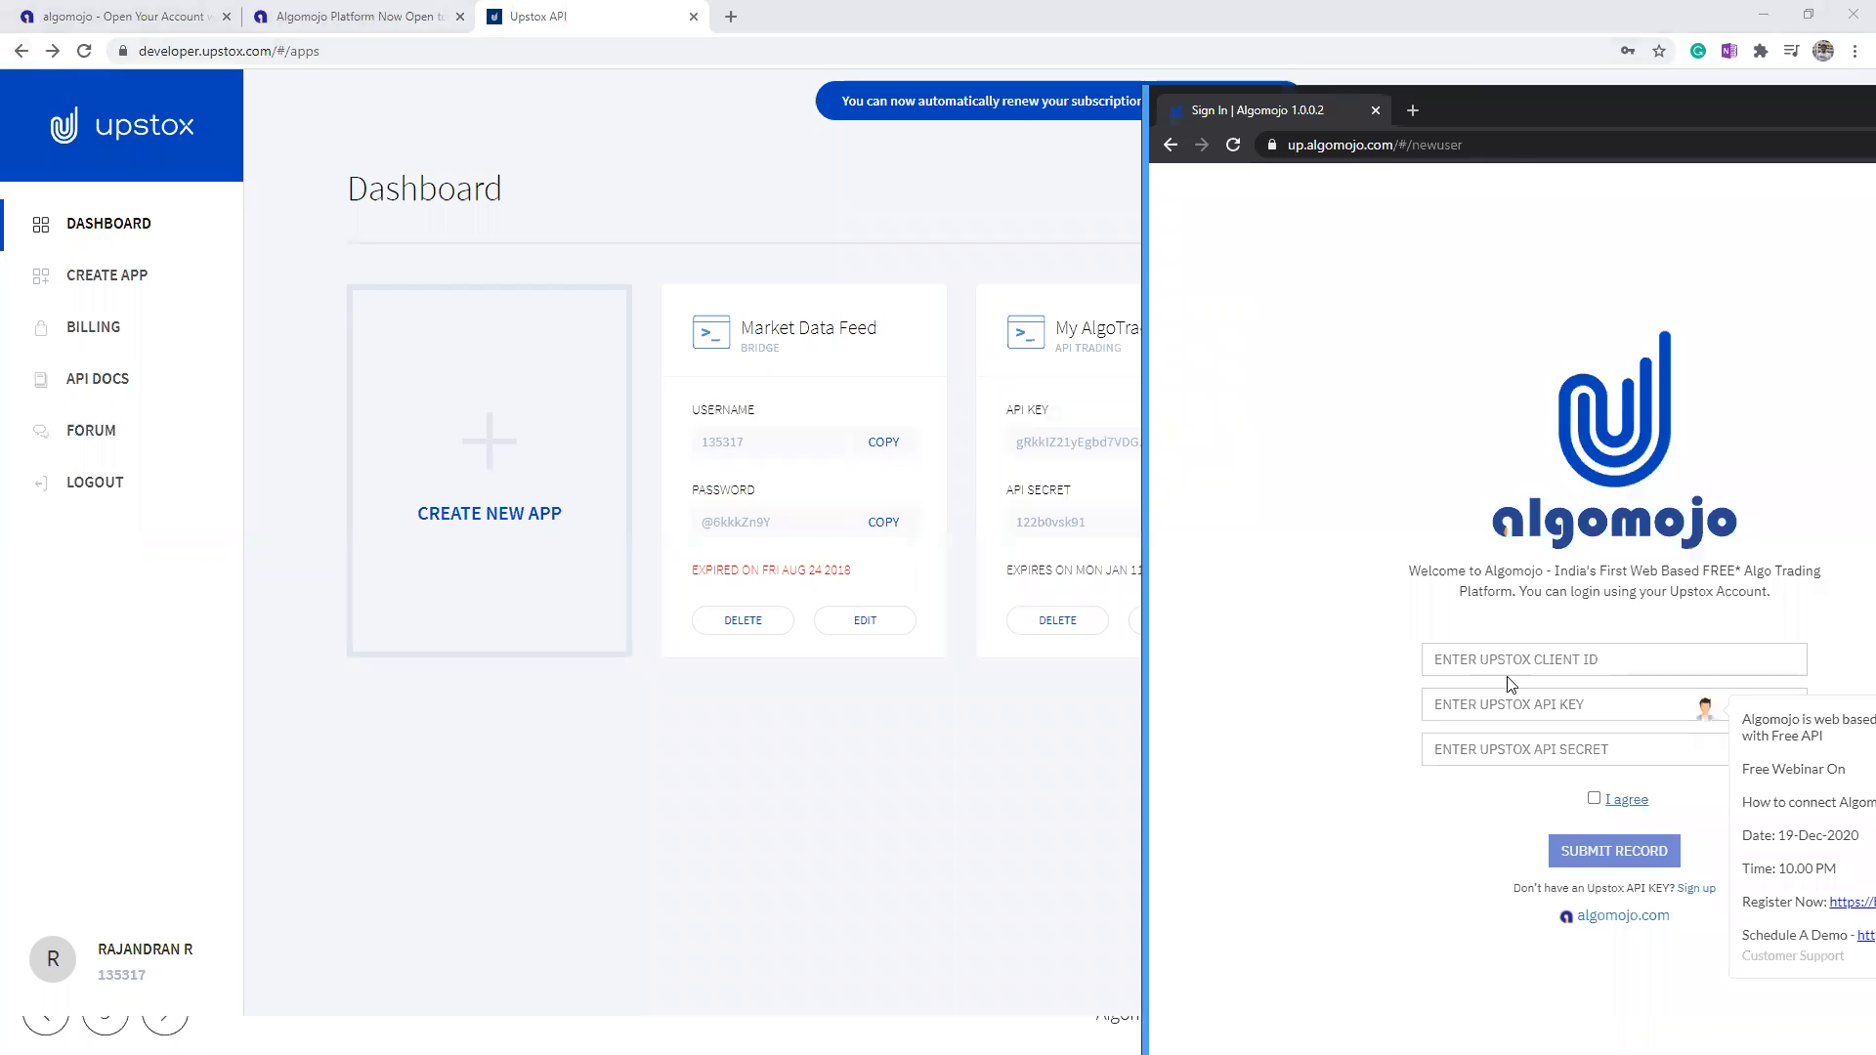
double_click(1473, 110)
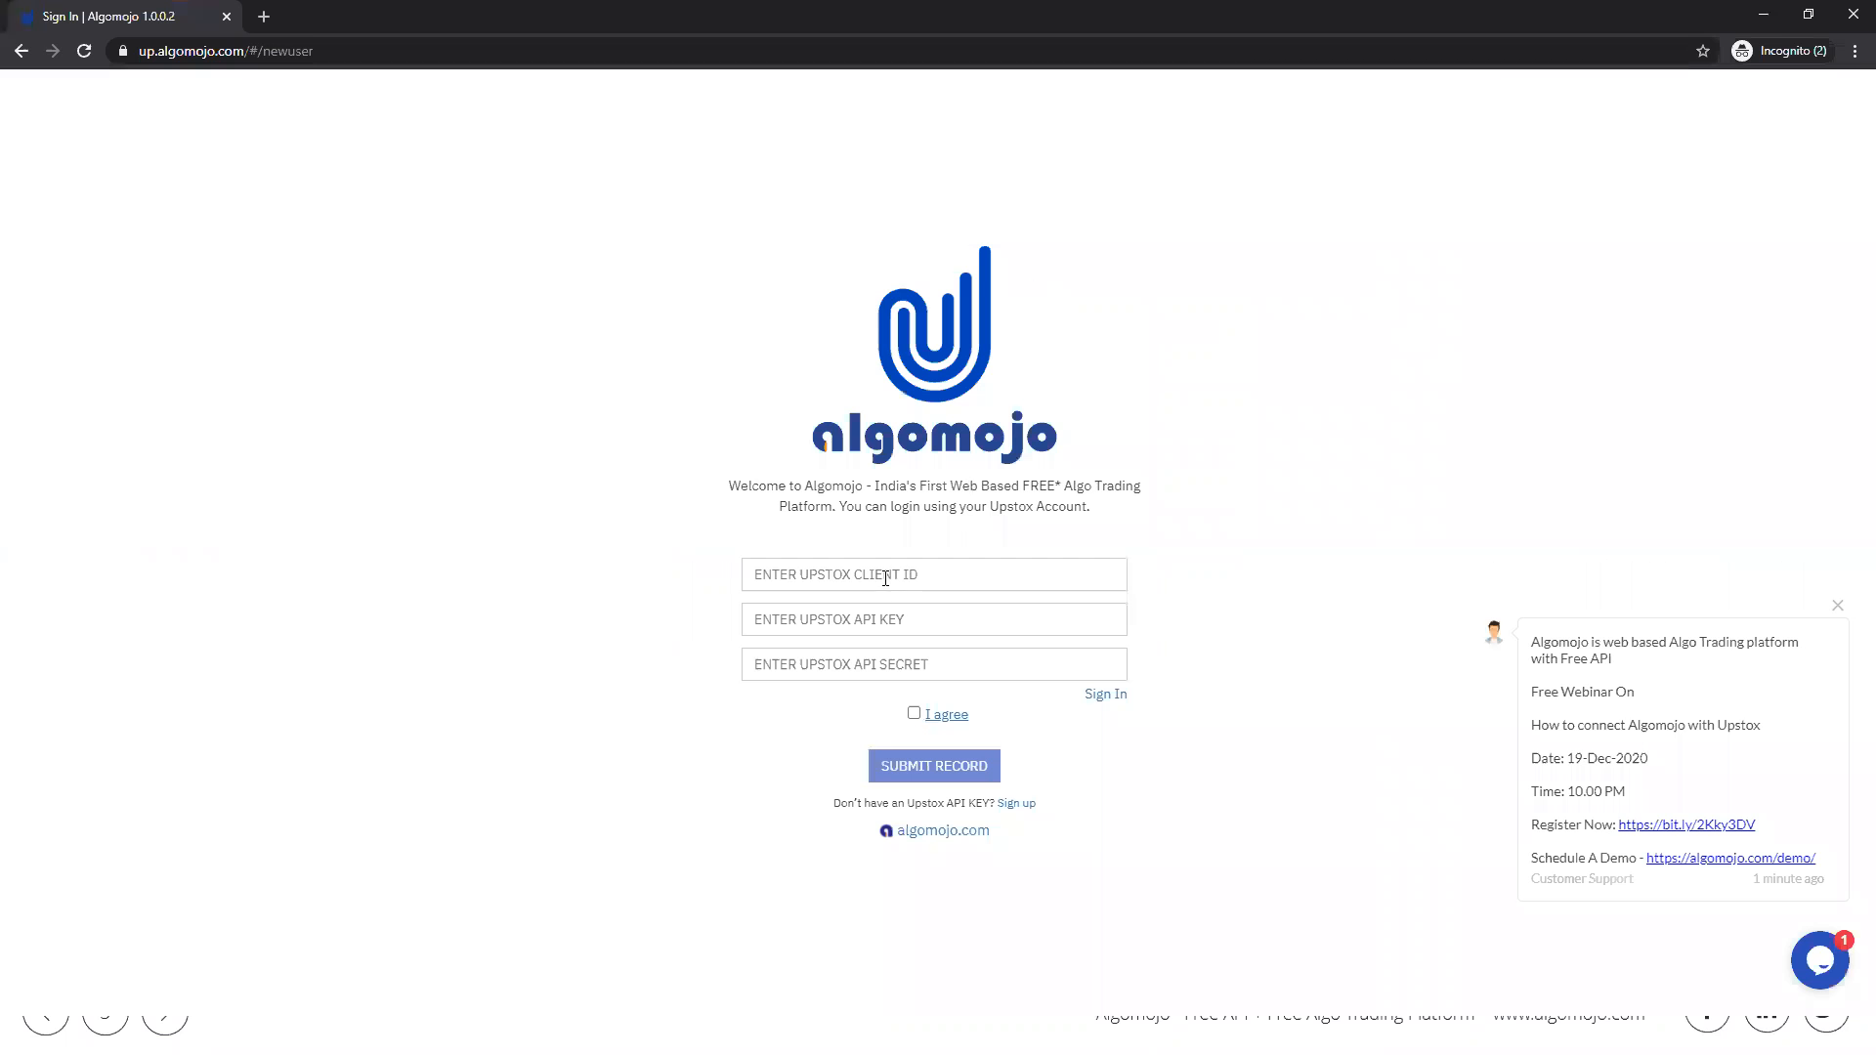
key(ctrl+v)
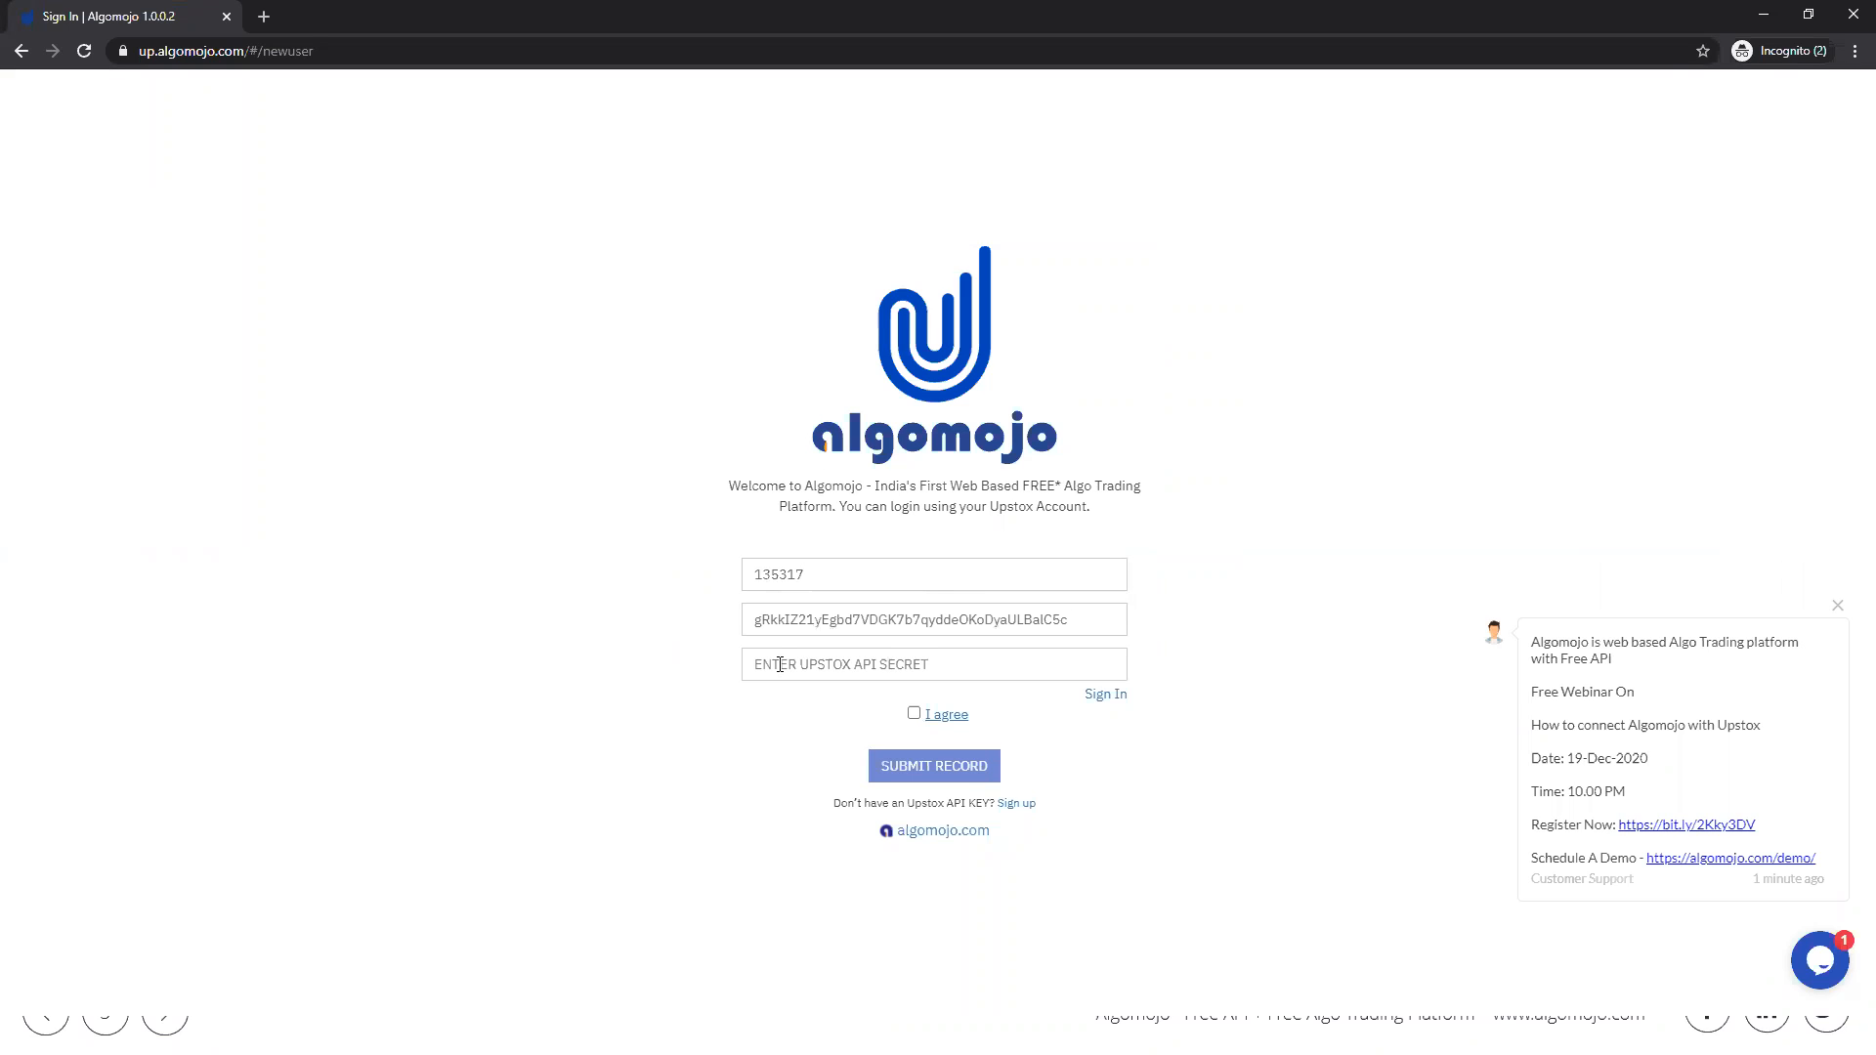
Step: Copy My AlgoTrading App's API secret from the Upstox dashboard into the new-user form's API secret field and agree to the terms
key(alt+Tab)
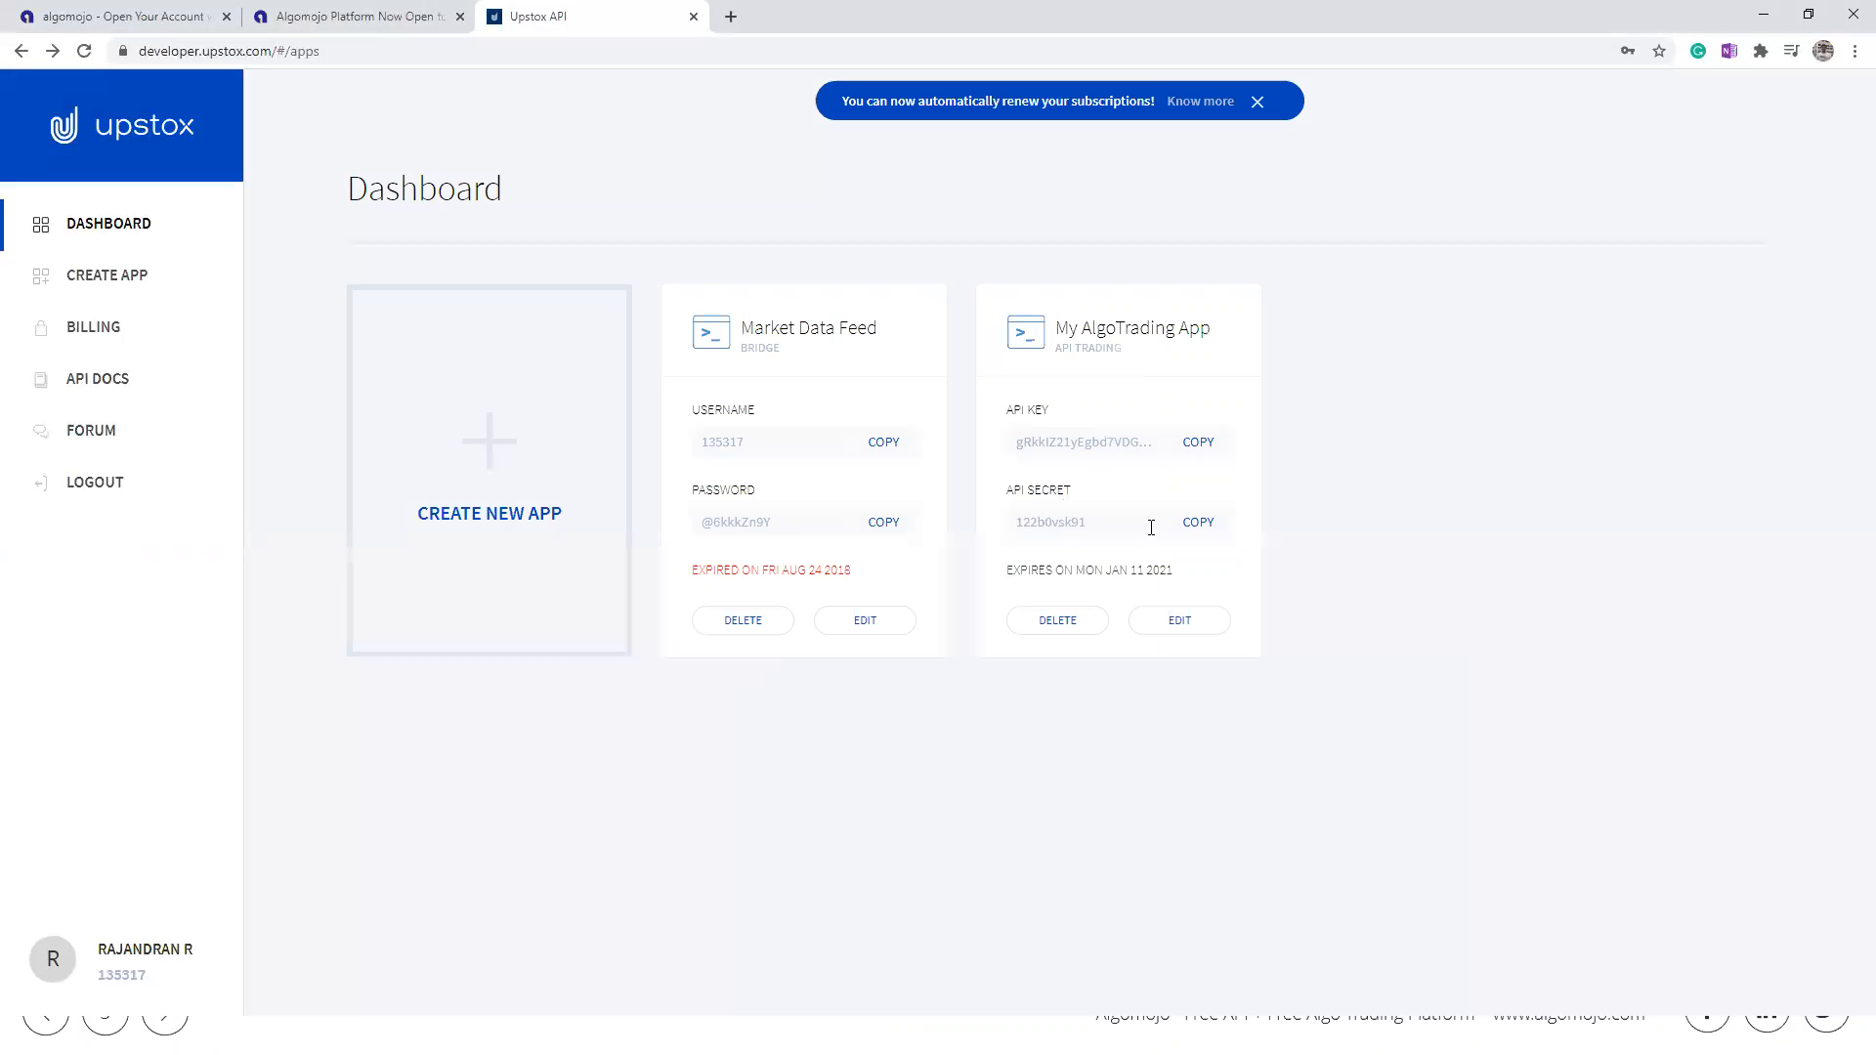
click(1194, 523)
key(alt+Tab)
click(961, 672)
key(ctrl+v)
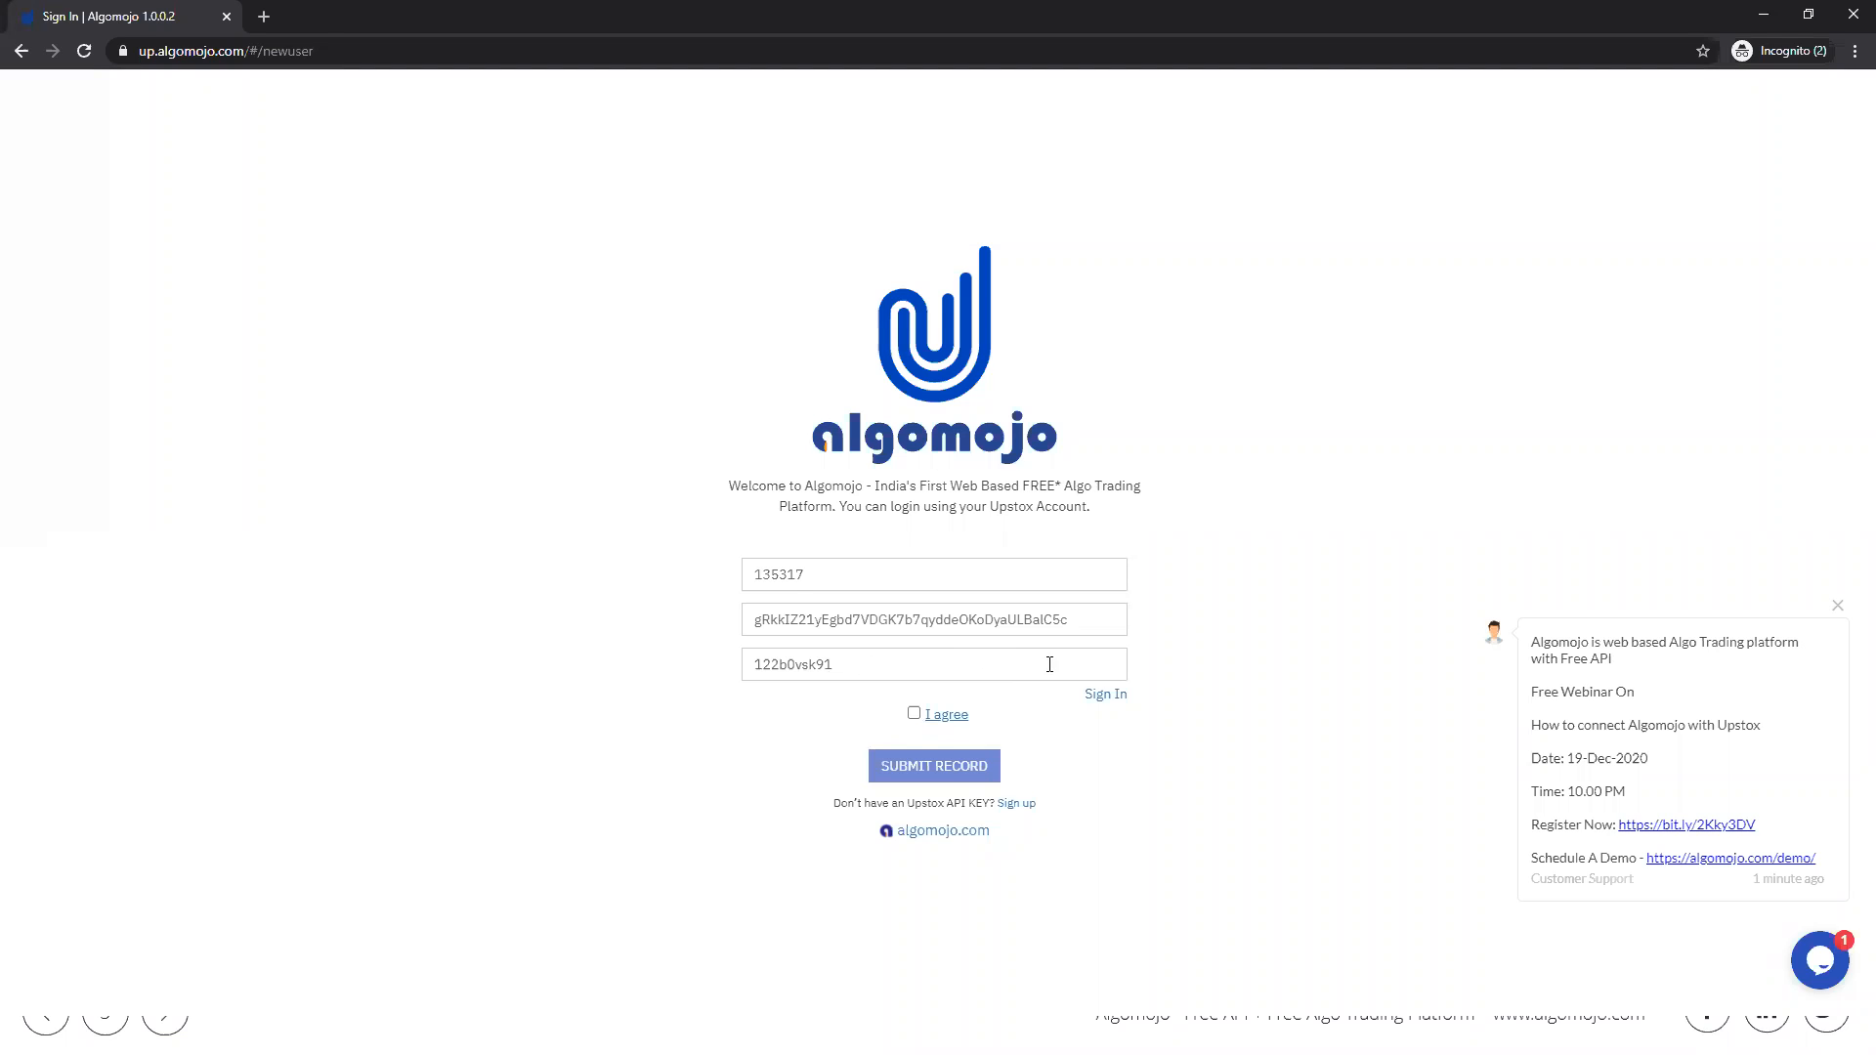
click(913, 714)
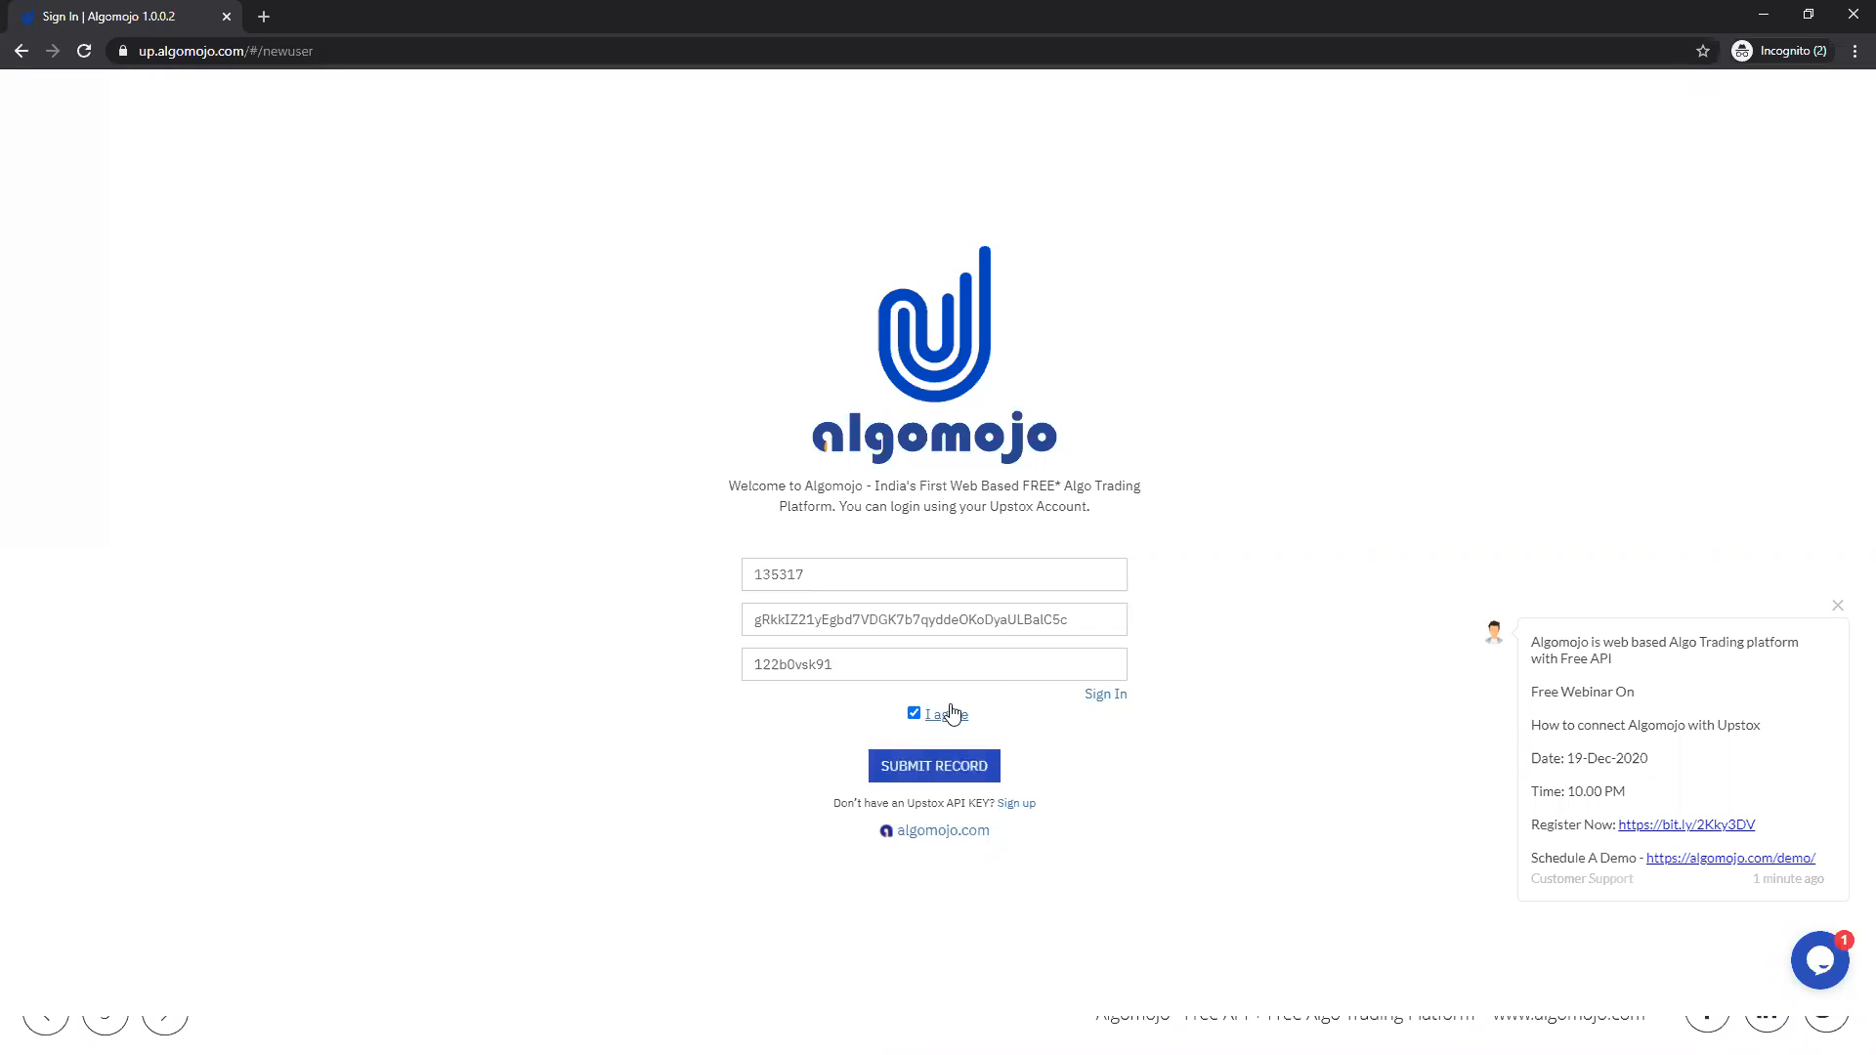
Step: Leave the new-user form for the Algomojo sign-in page and log in with Upstox
click(1107, 696)
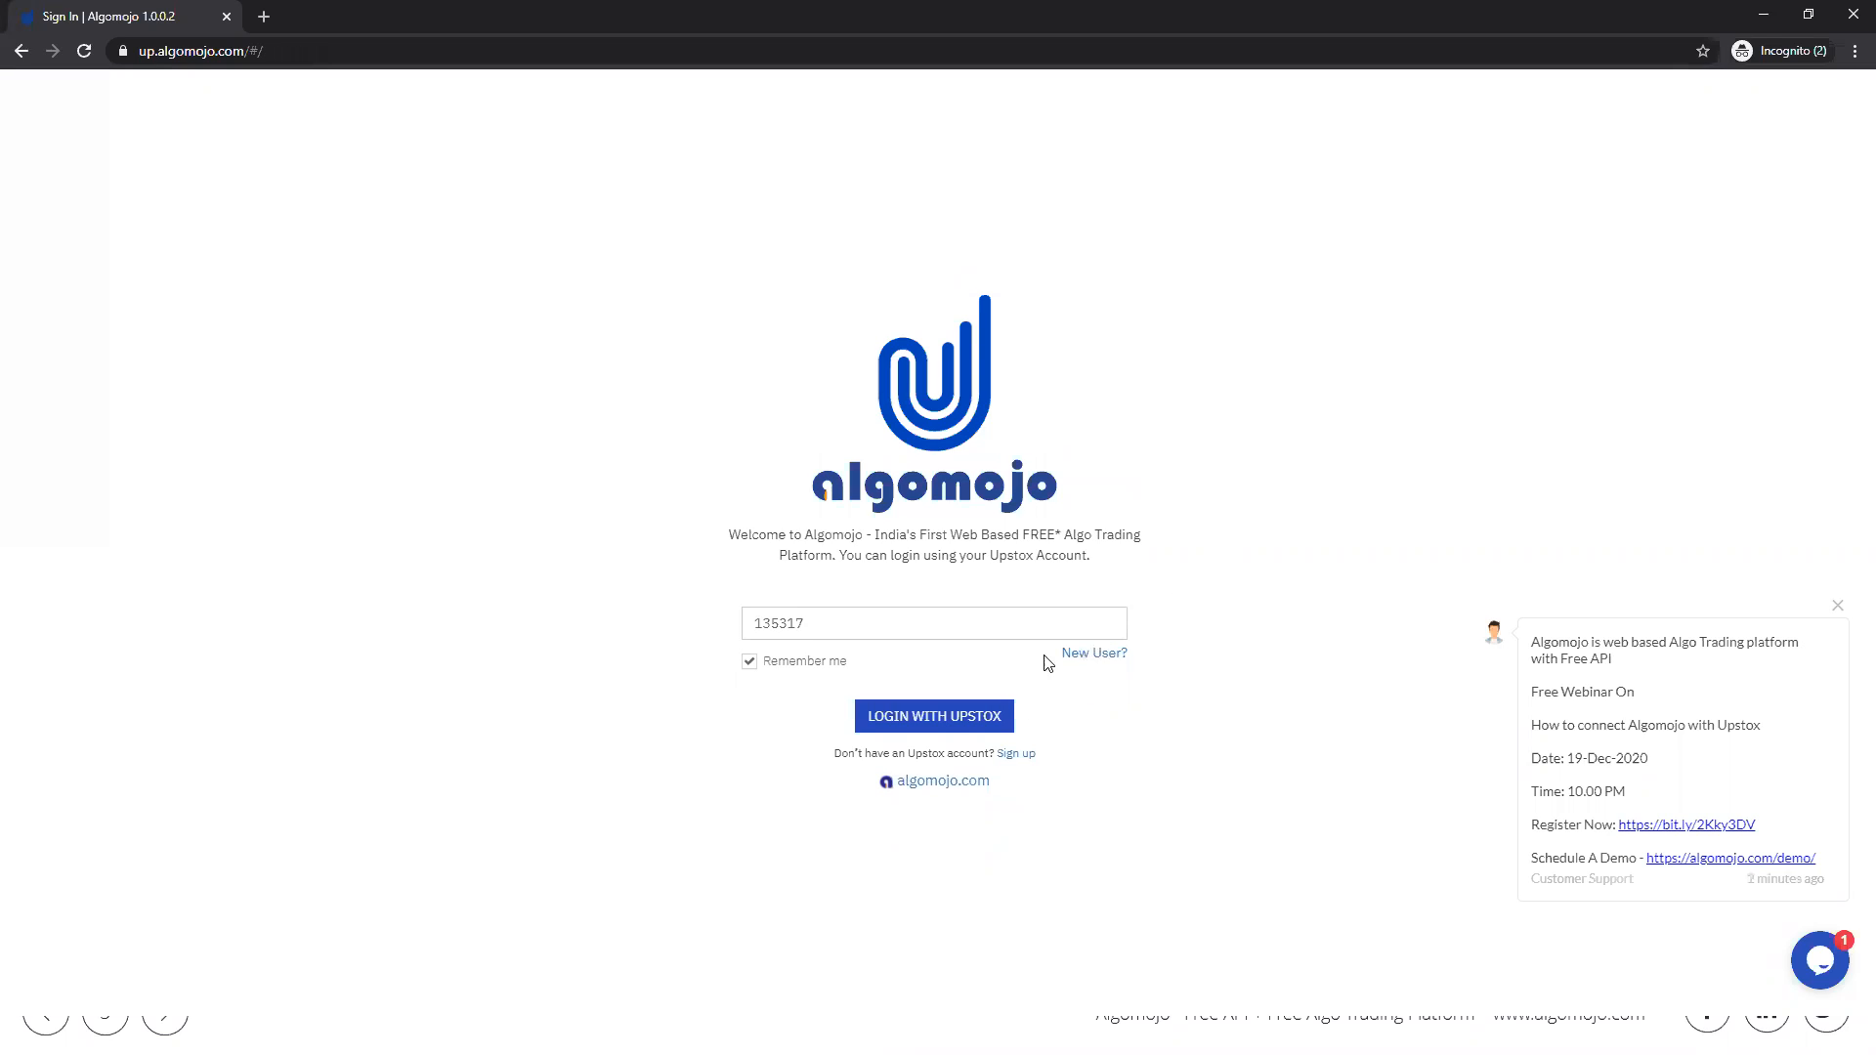
click(905, 723)
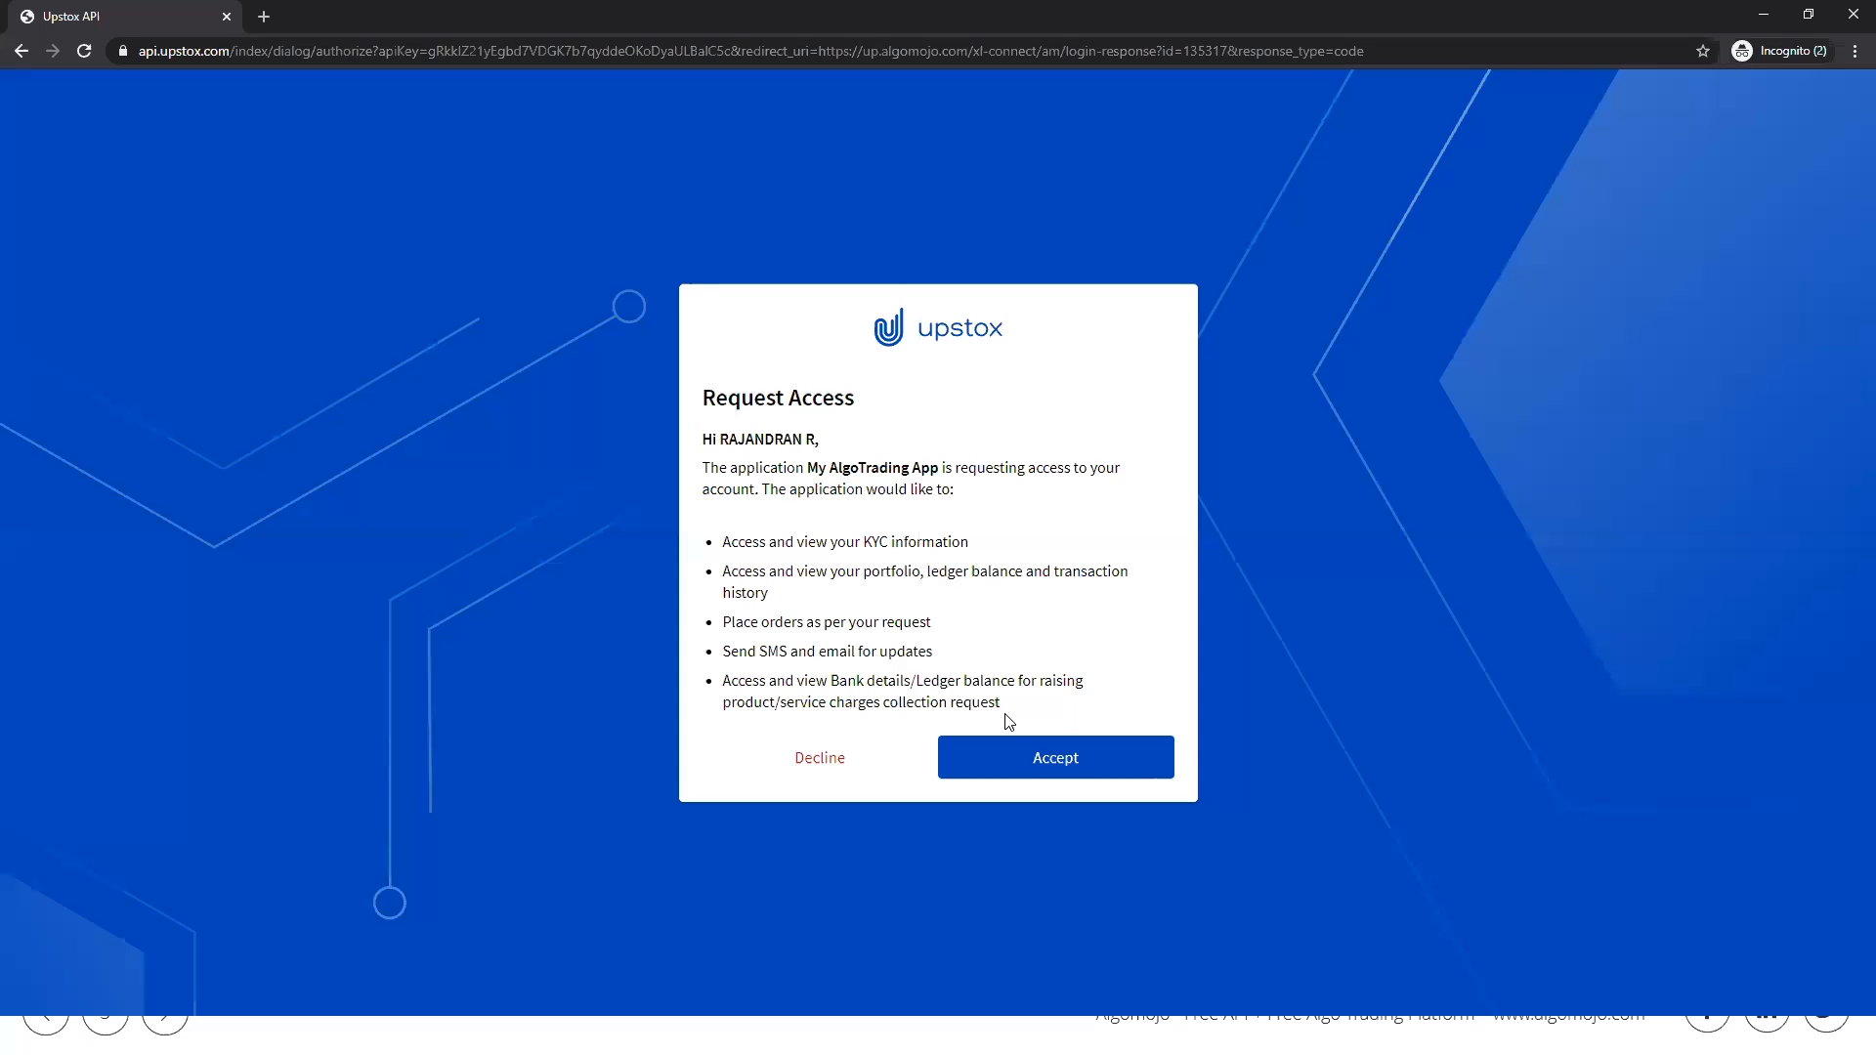
click(1016, 766)
Step: Highlight the authorization page's api.upstox.com address and accept the access request from My AlgoTrading App
drag(142, 50, 354, 51)
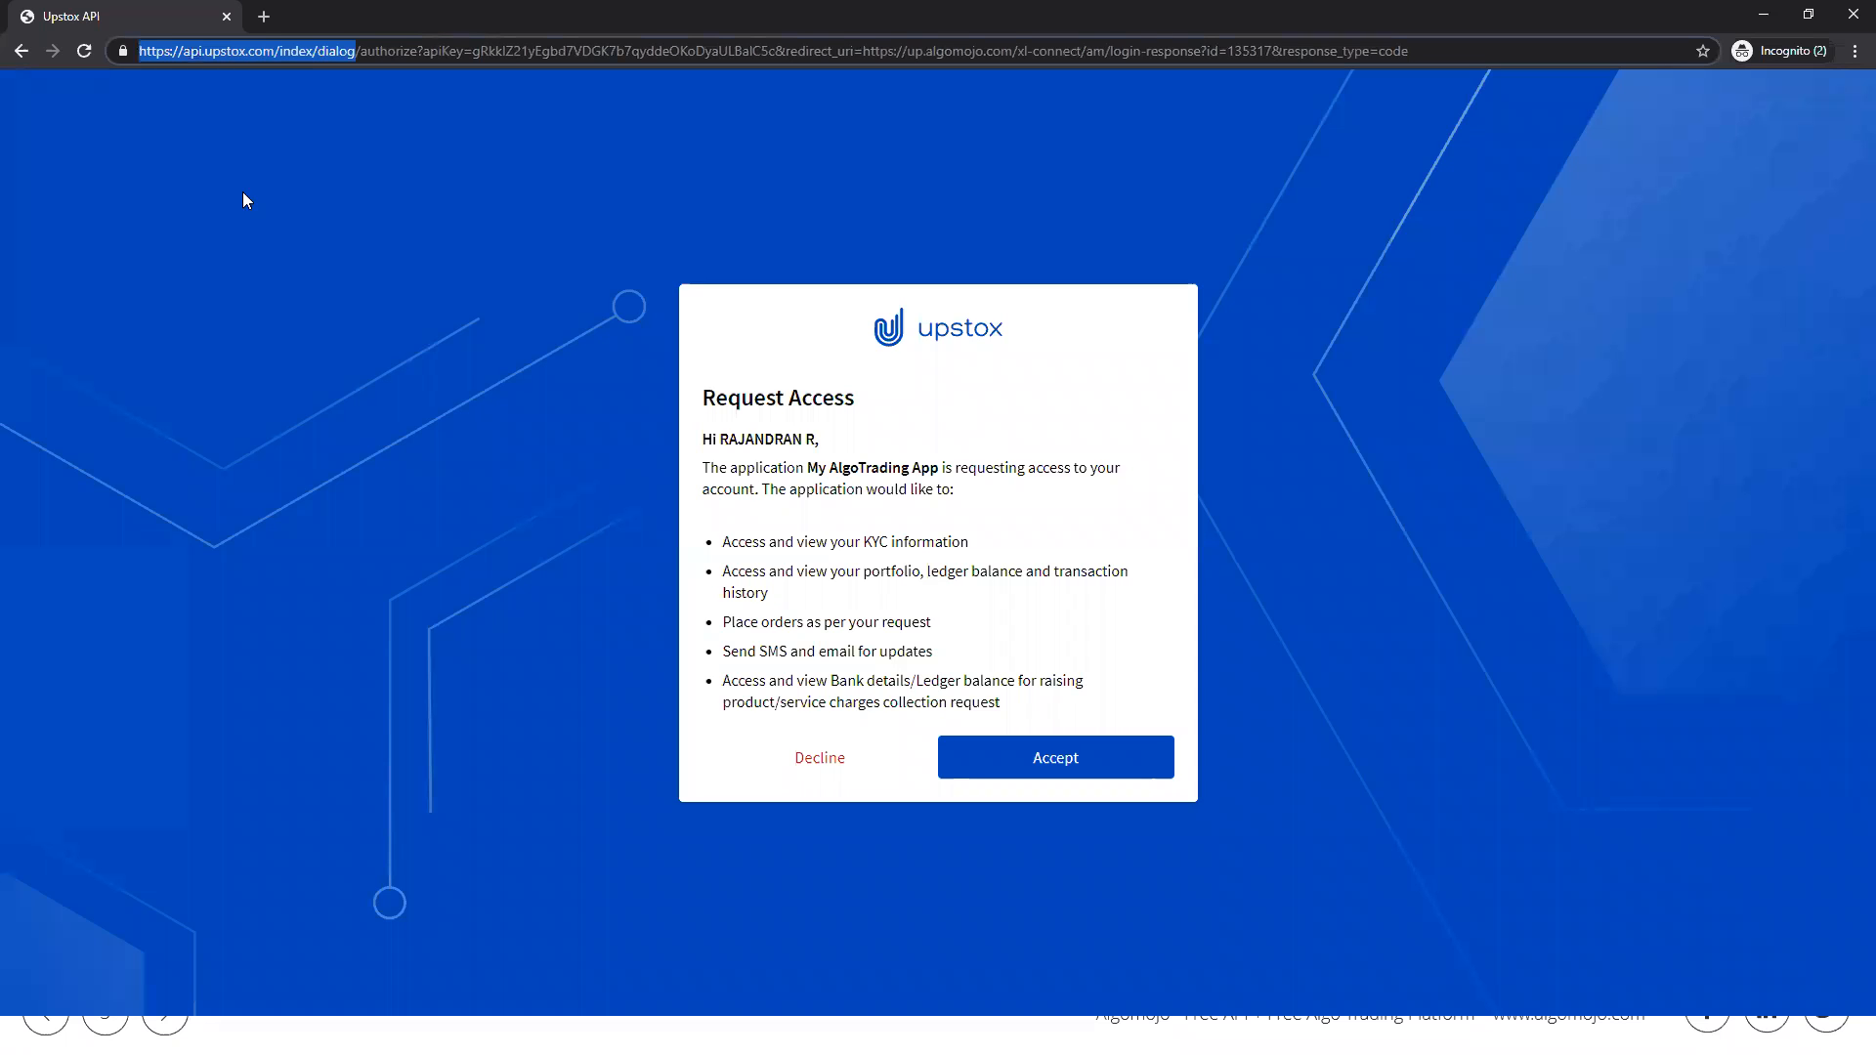
click(334, 55)
drag(184, 51, 477, 55)
click(292, 193)
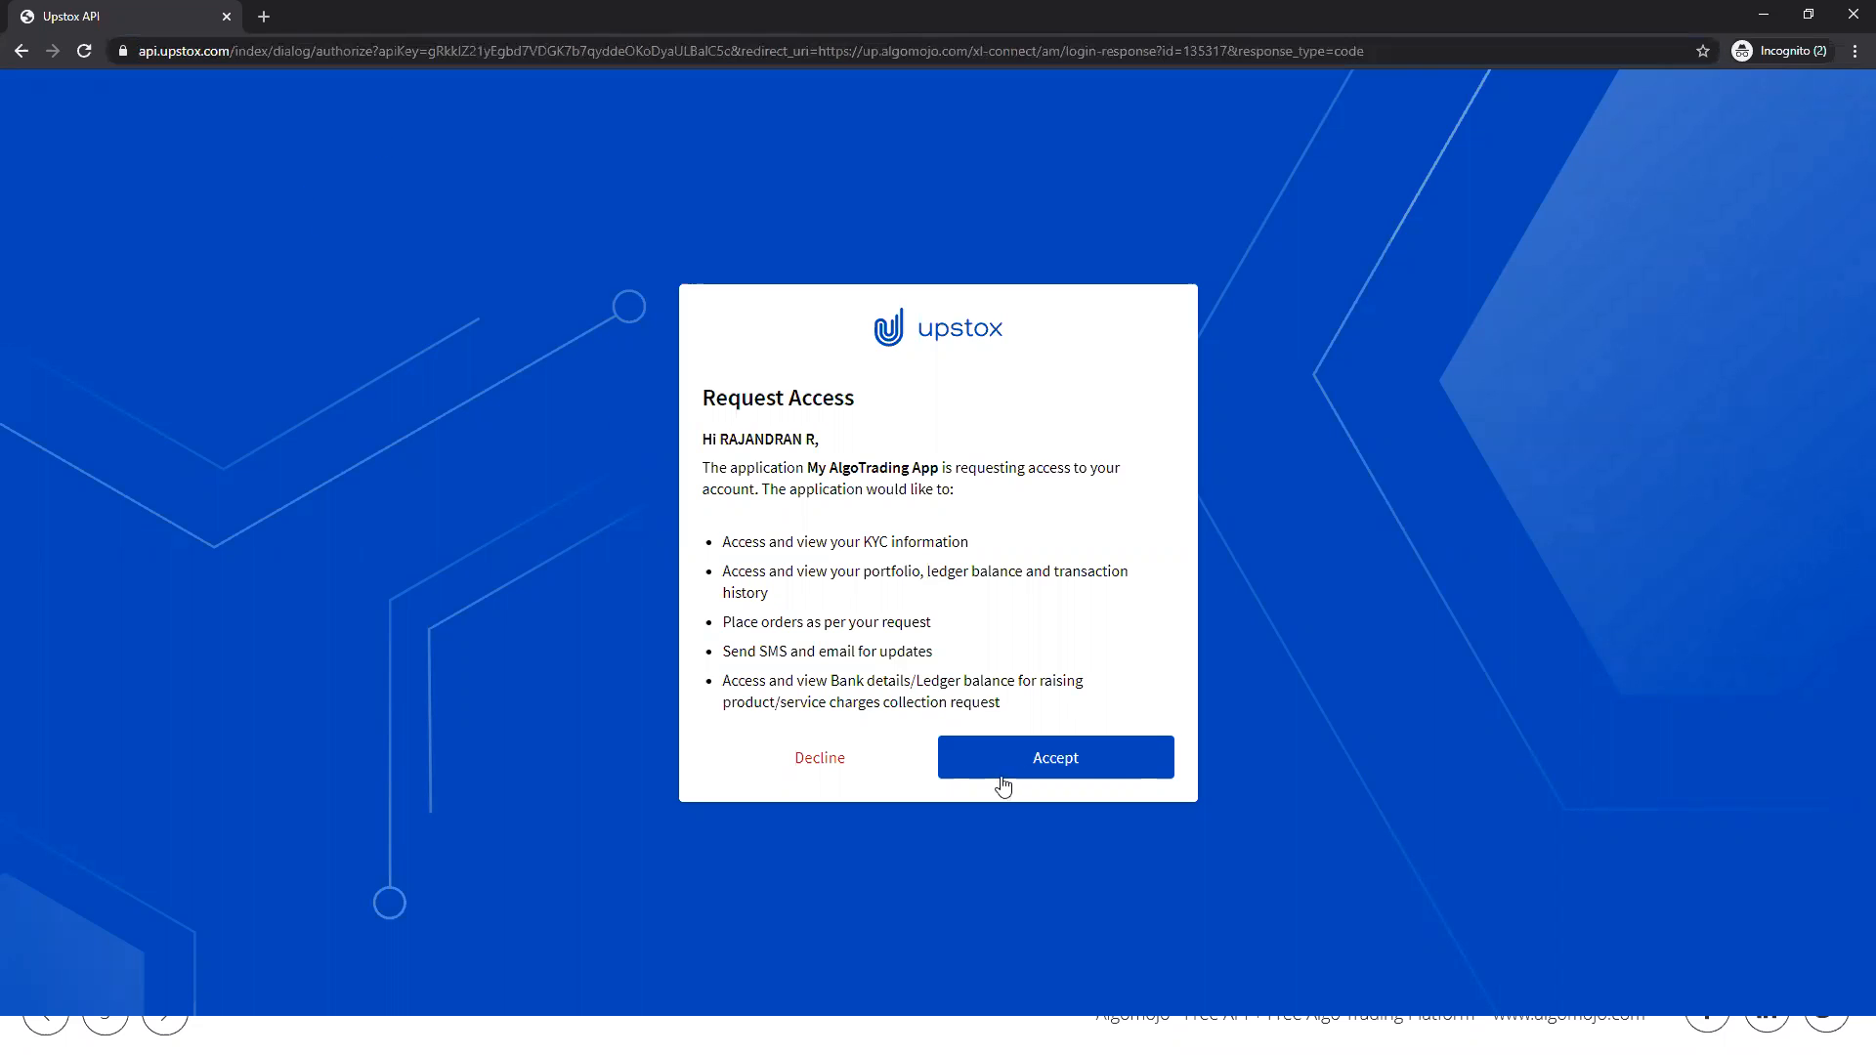
click(1099, 767)
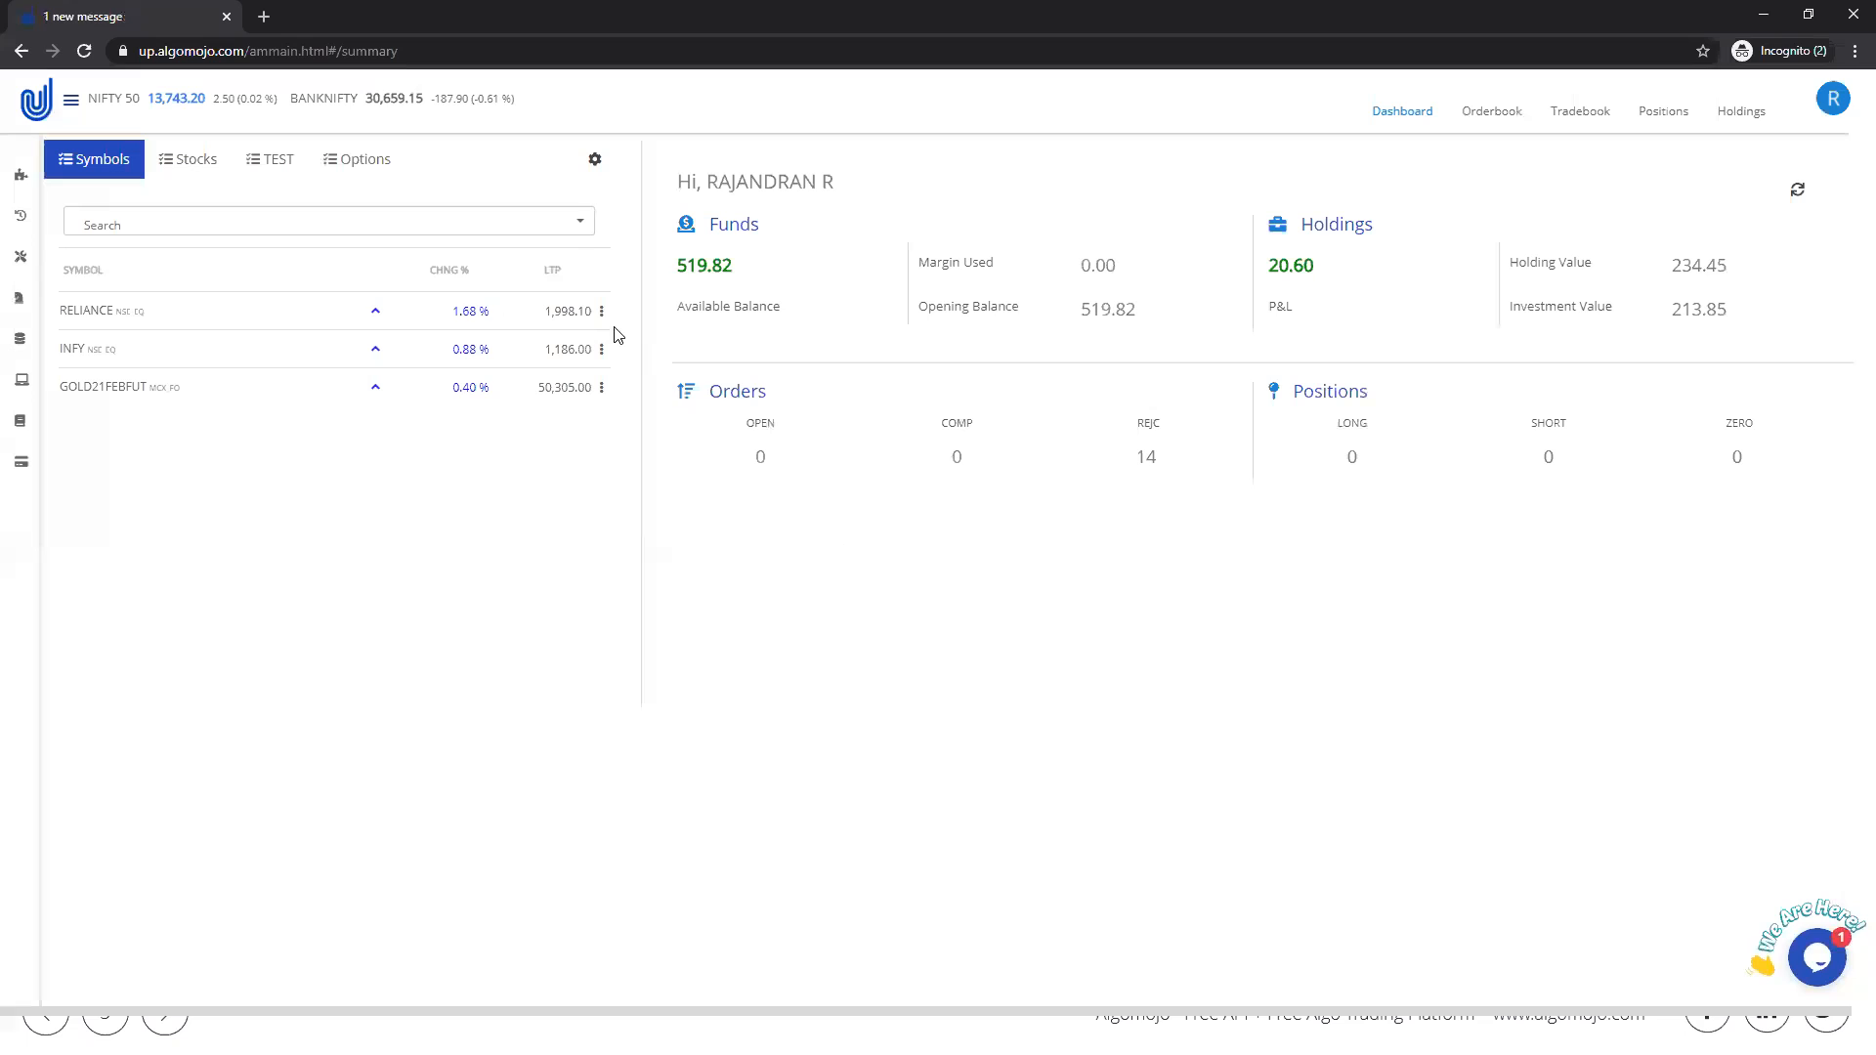
Step: Place a CNC market buy order for 1 share of RELIANCE with DAY validity from the Symbols watchlist
mouse_move(601, 309)
click(579, 349)
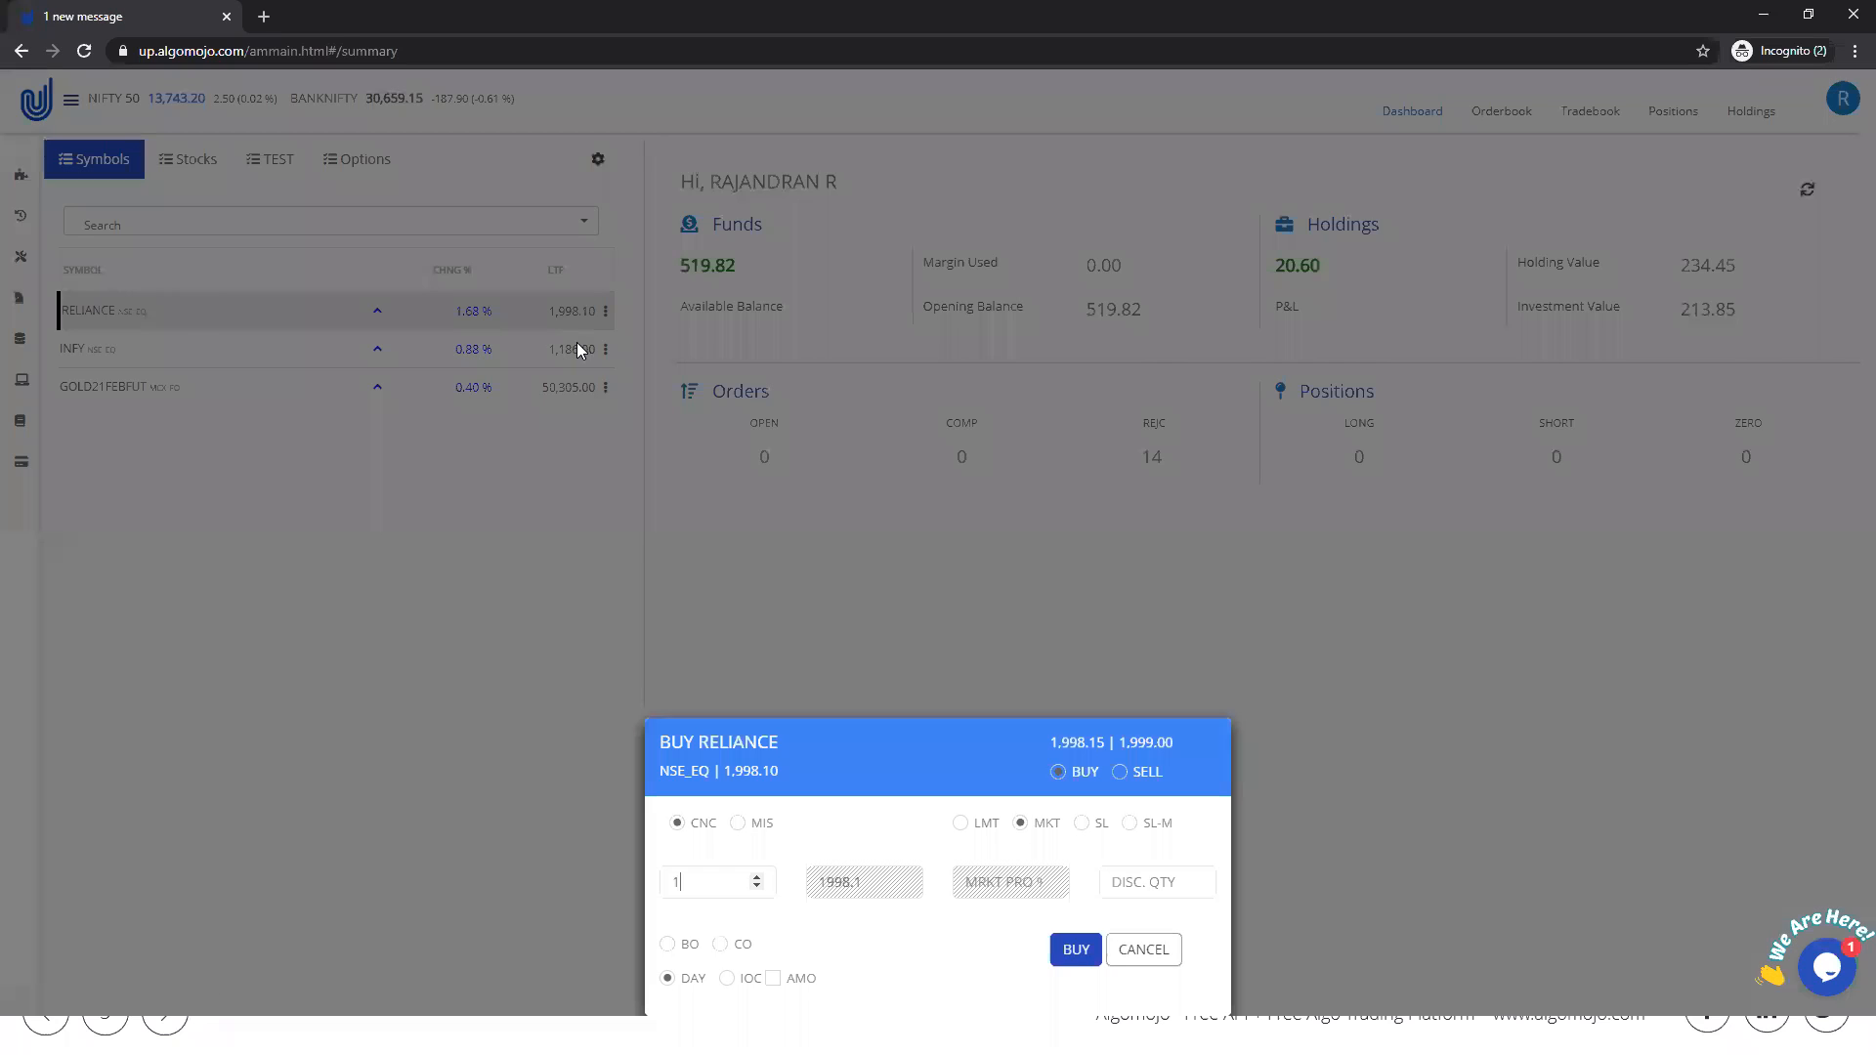
click(1064, 953)
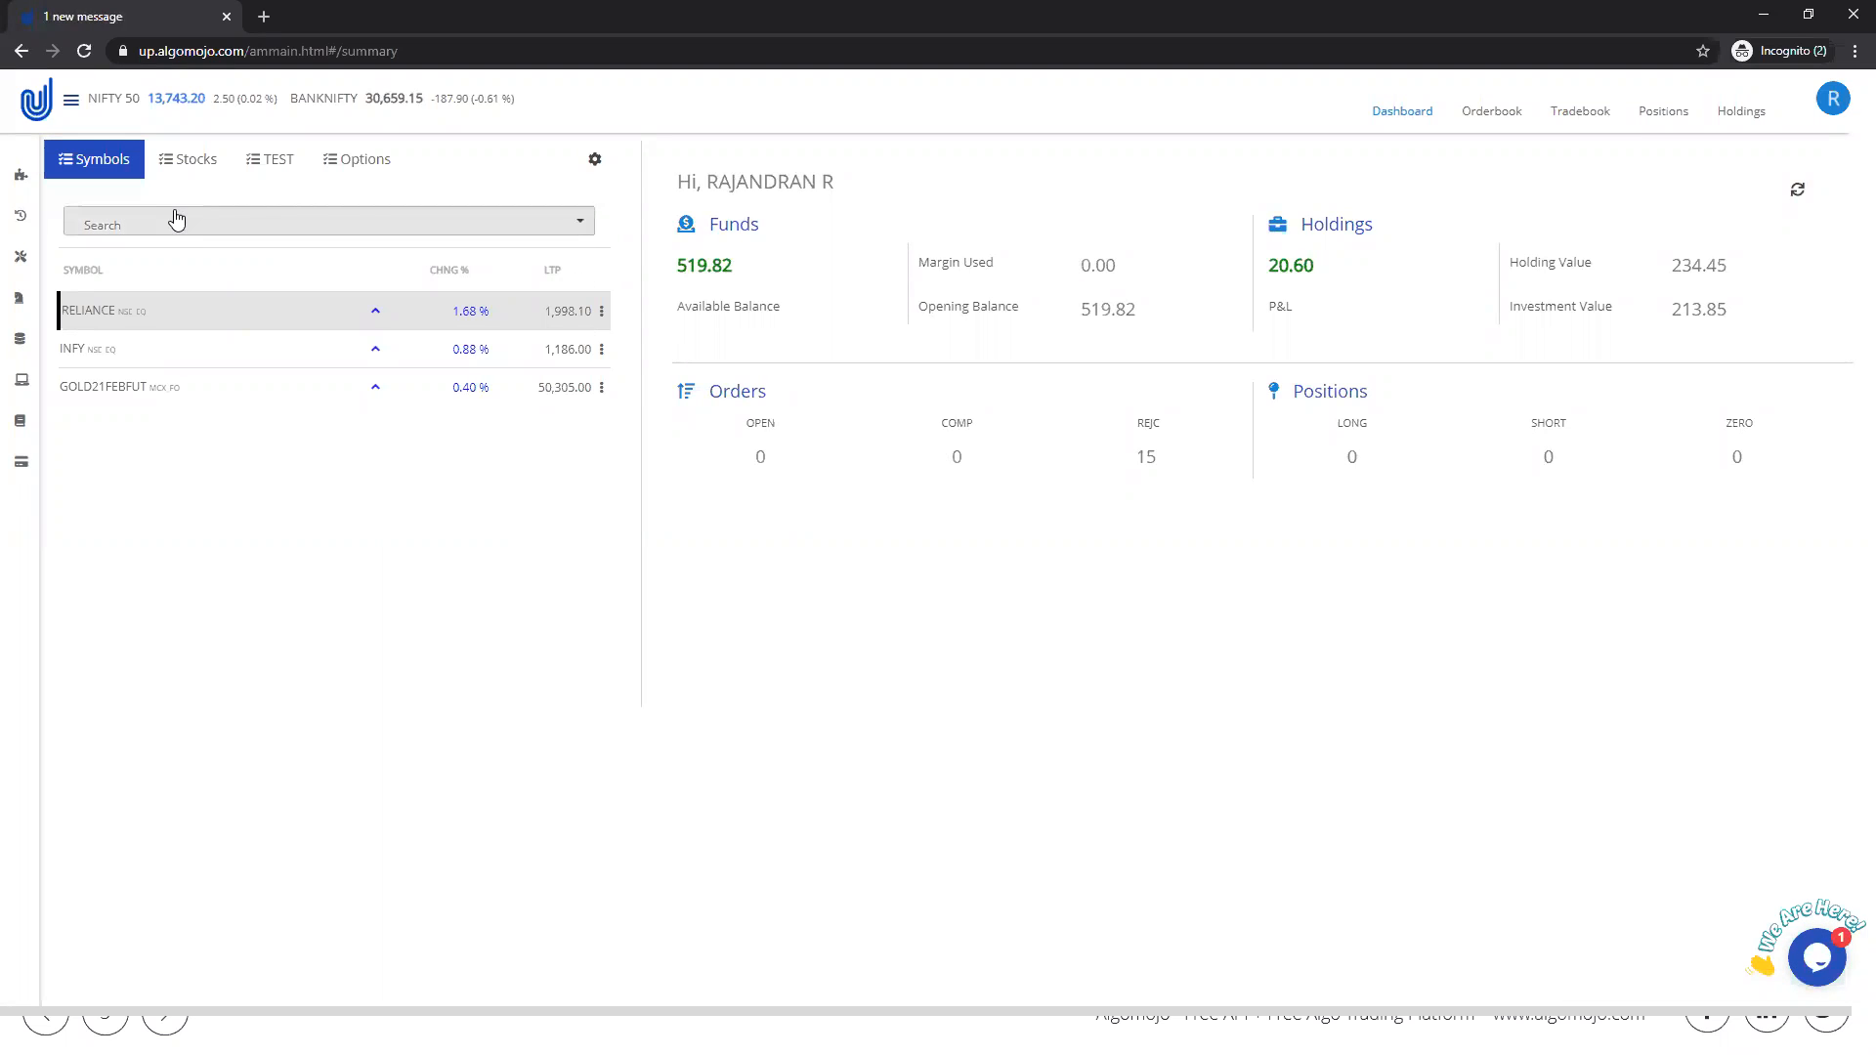
Step: Search the symbols for "nifty fut" and add NIFTY20DECFUT to the Symbols watchlist
click(252, 227)
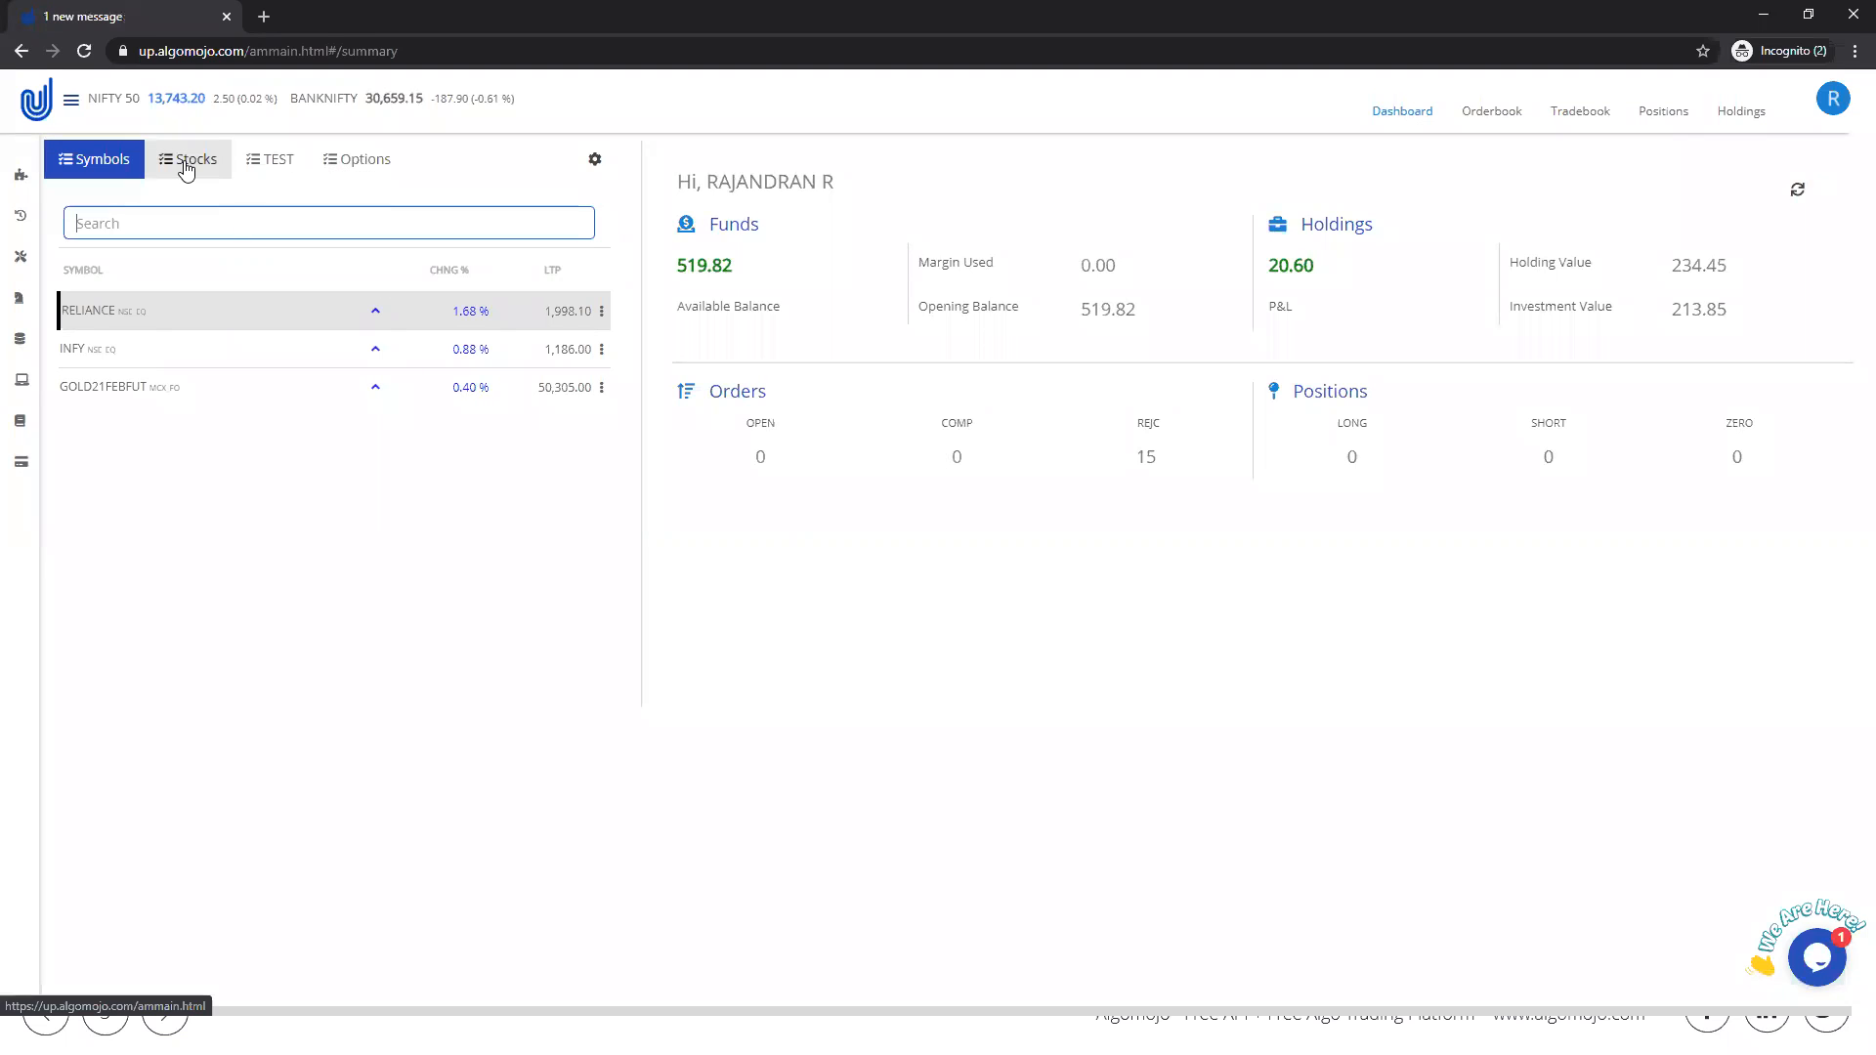
text(nifty )
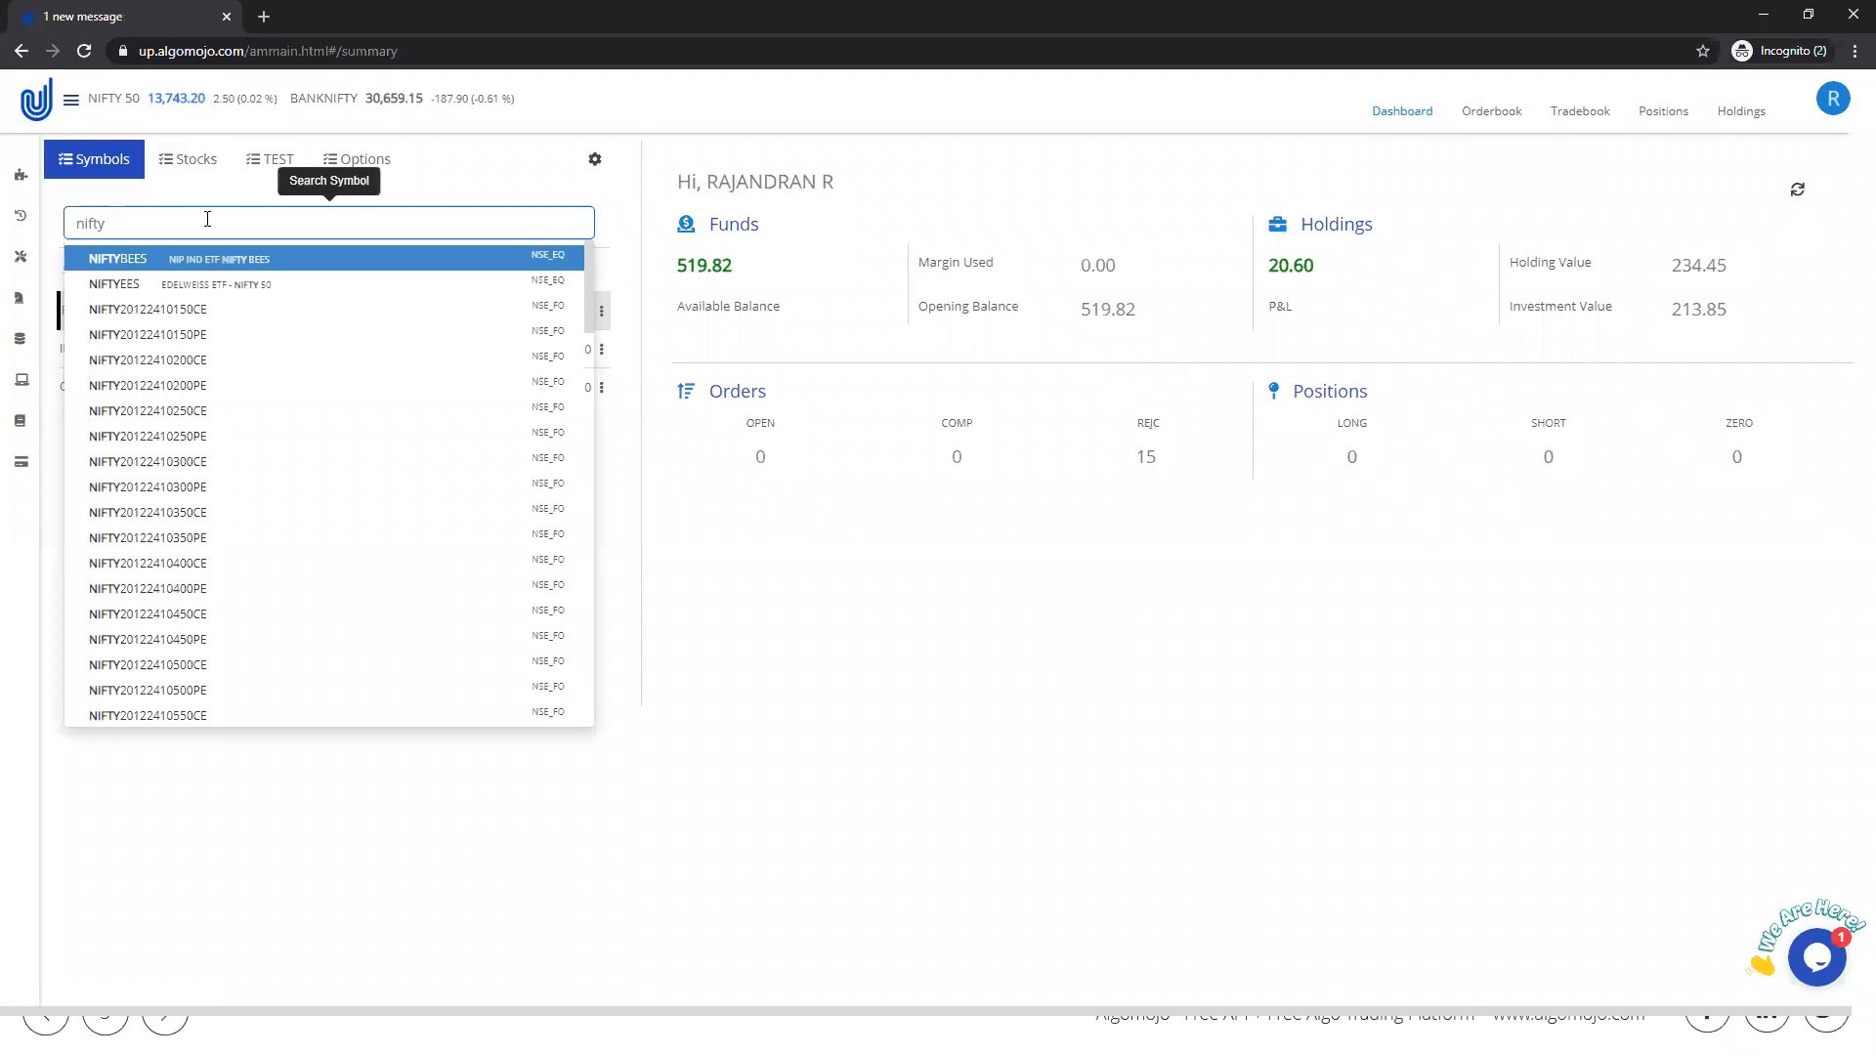
text(fu)
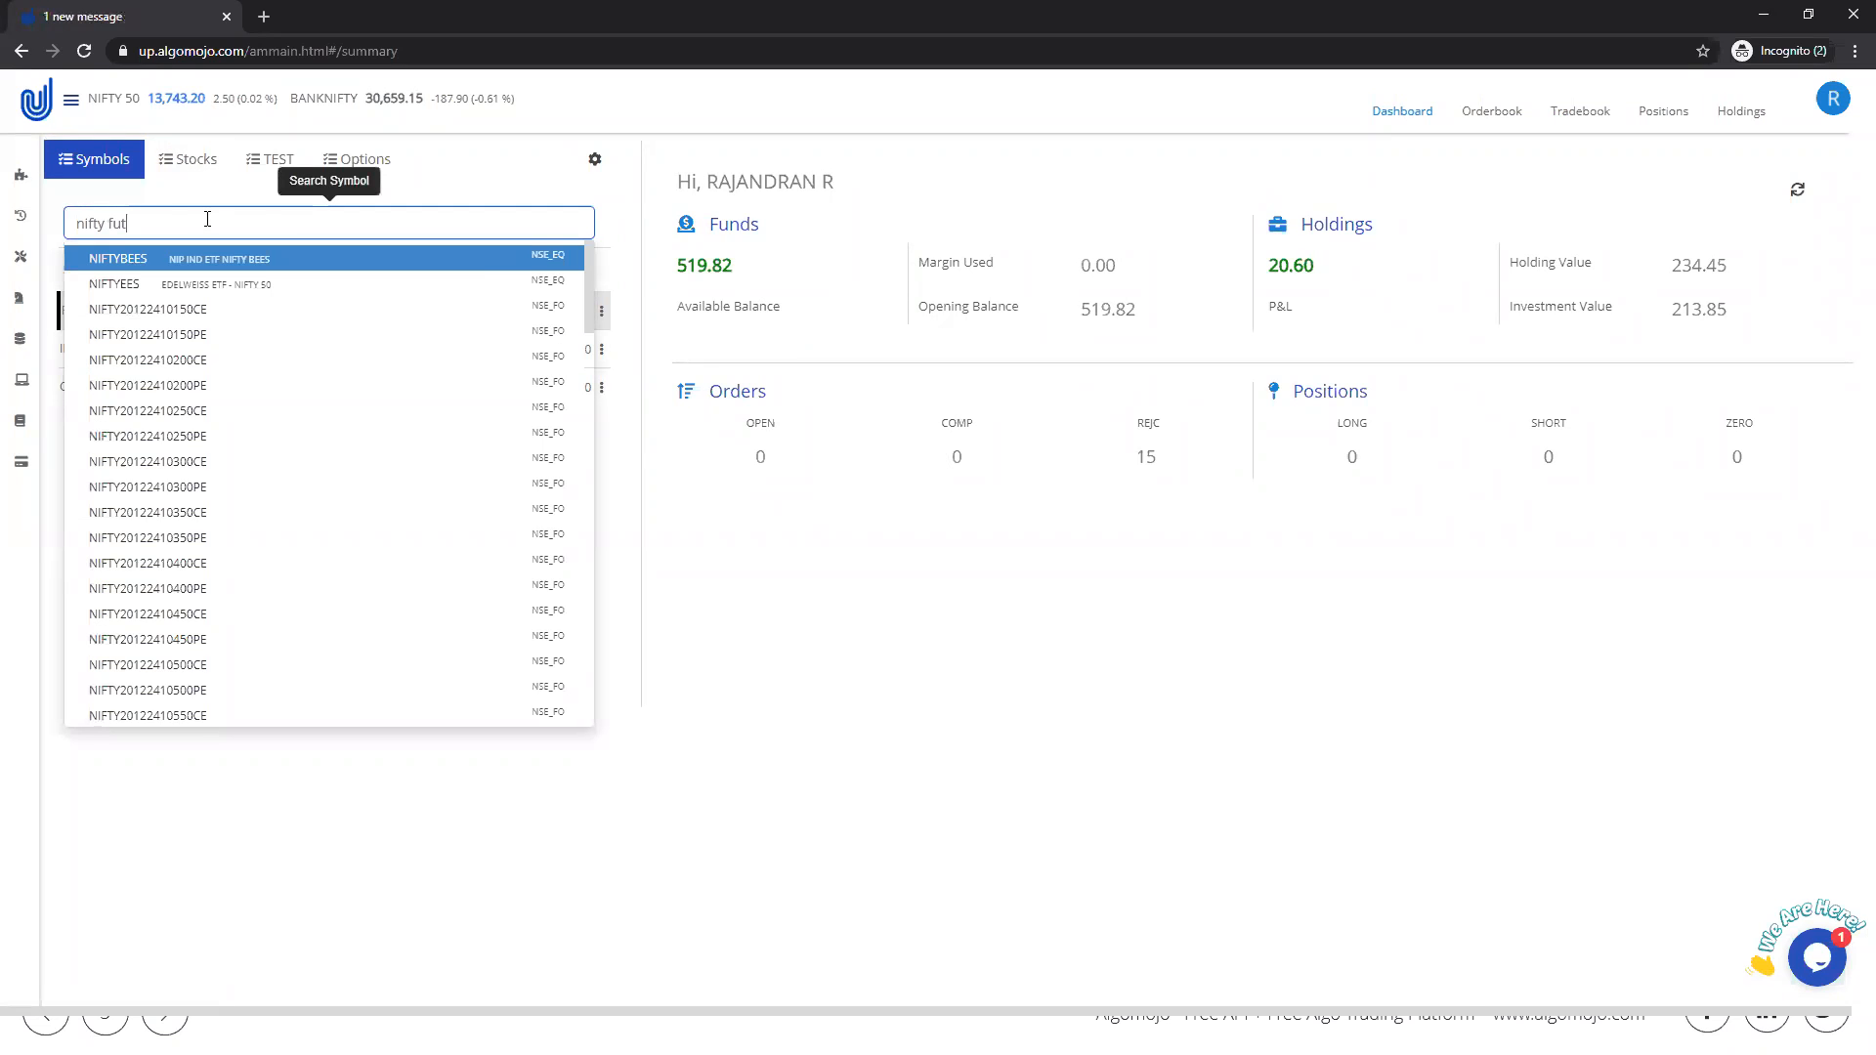
text(t)
click(173, 340)
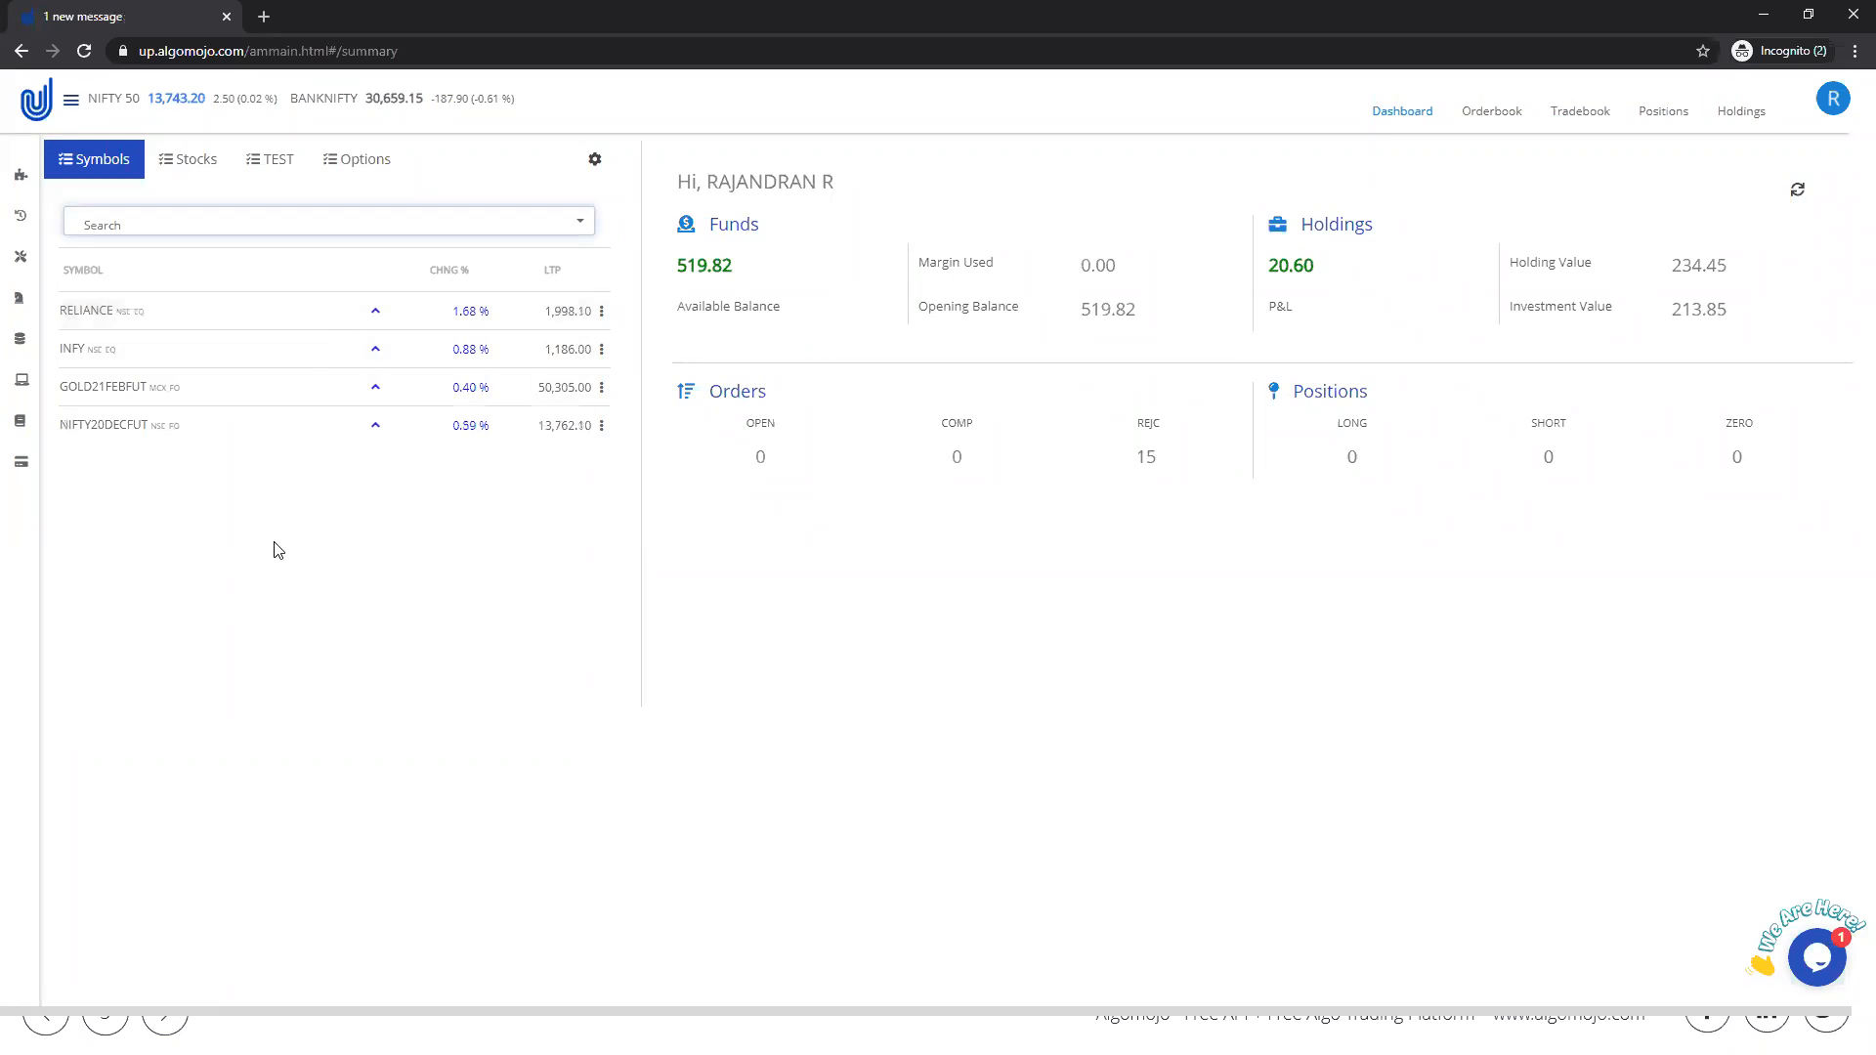
click(209, 225)
text(nifty)
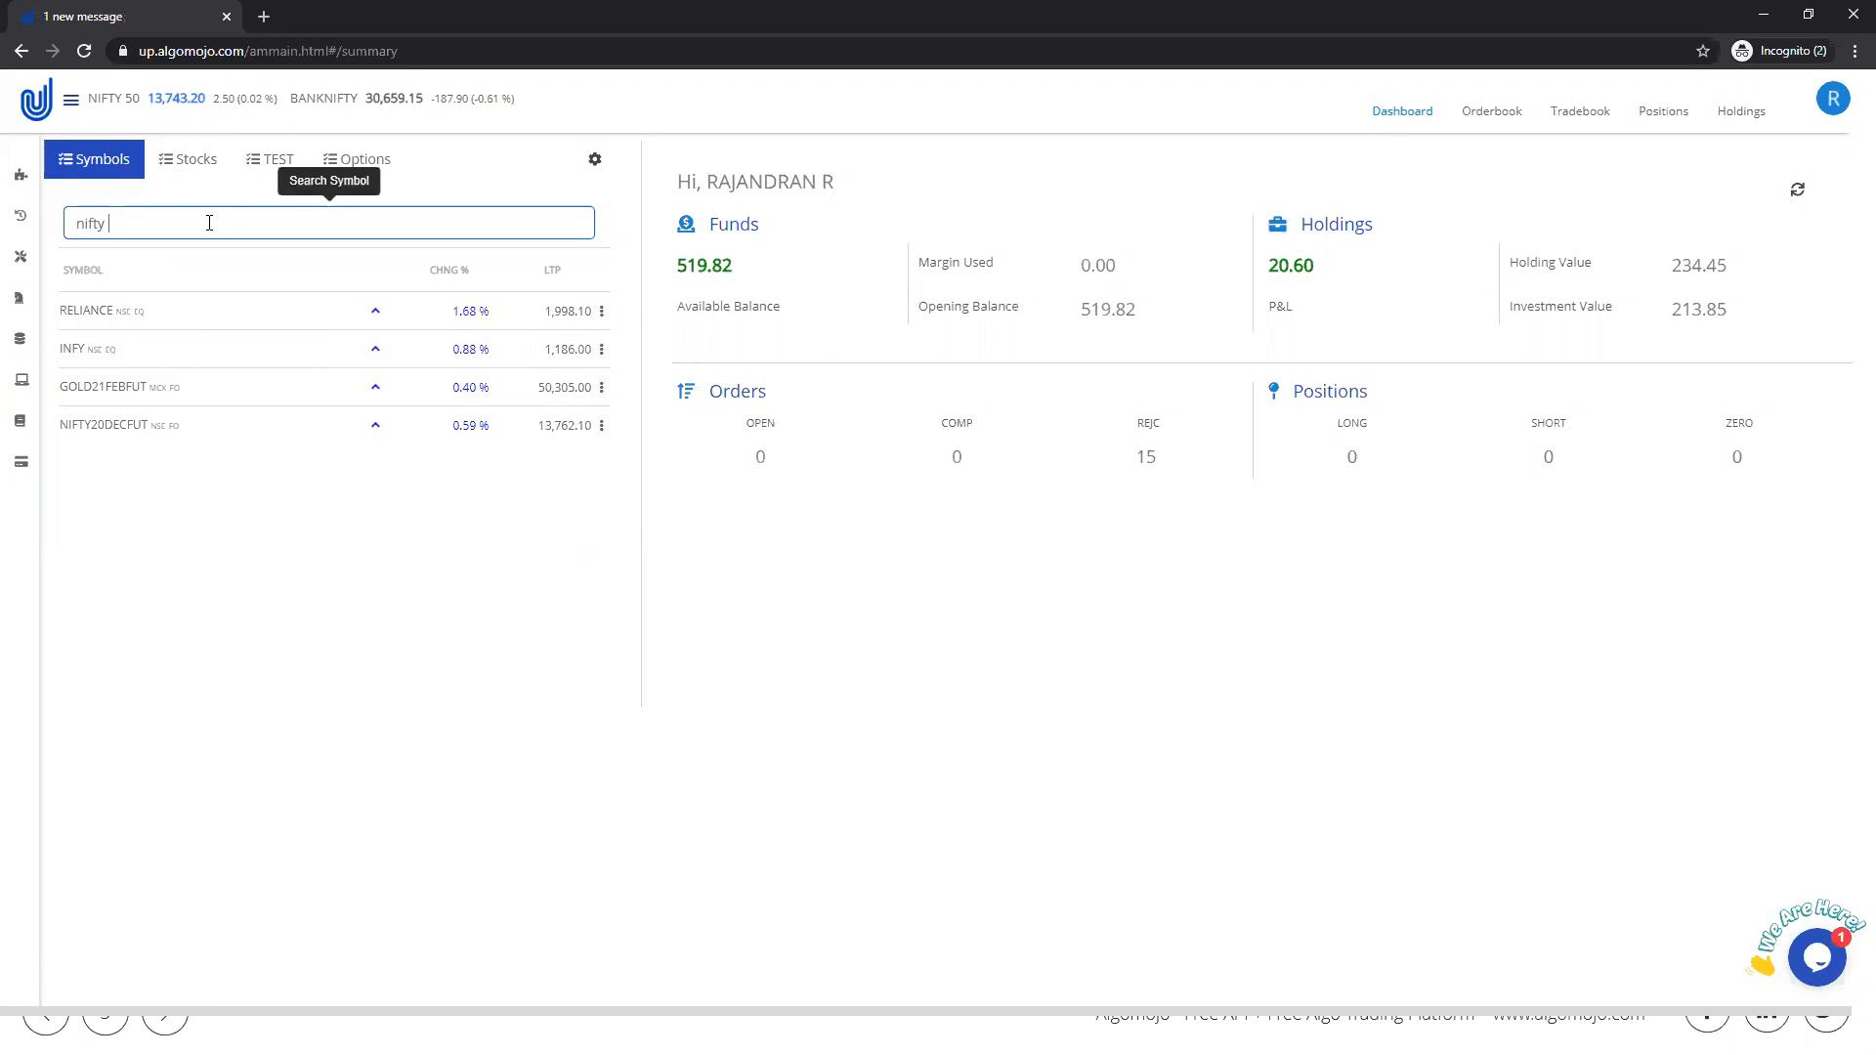
text( 13700)
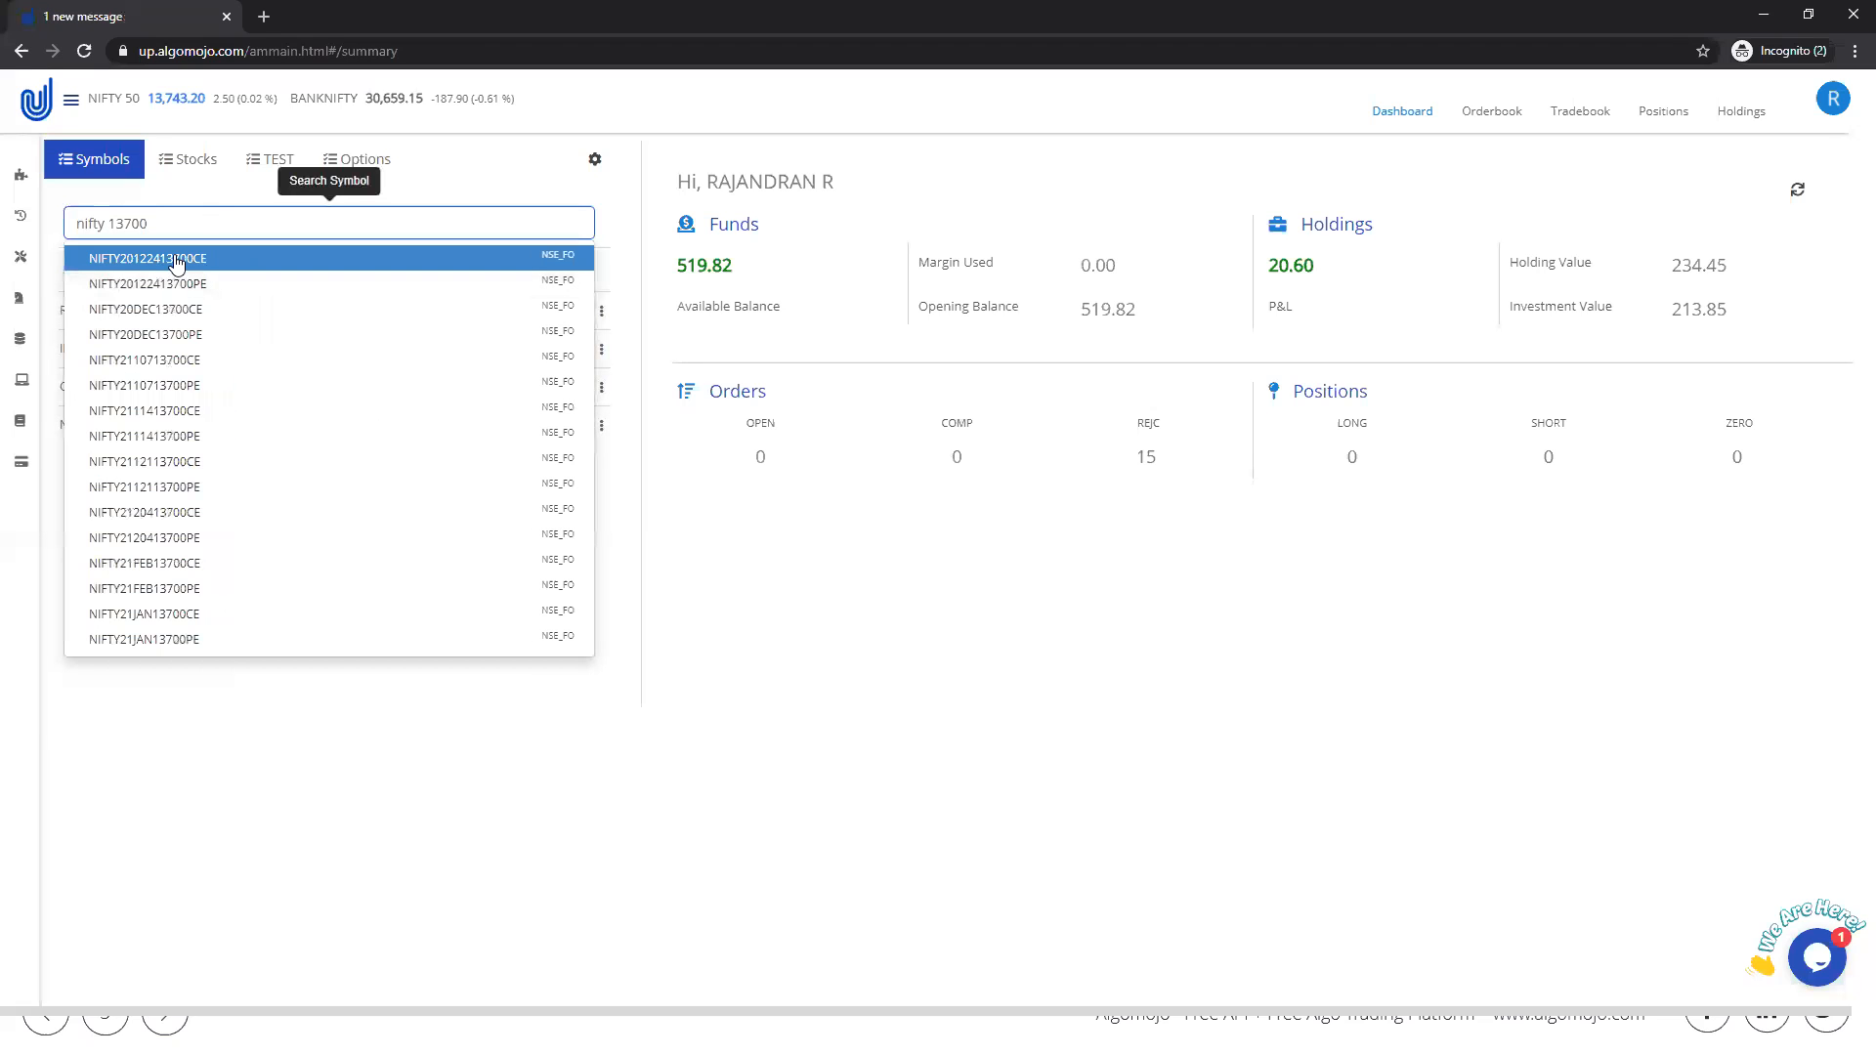
click(176, 258)
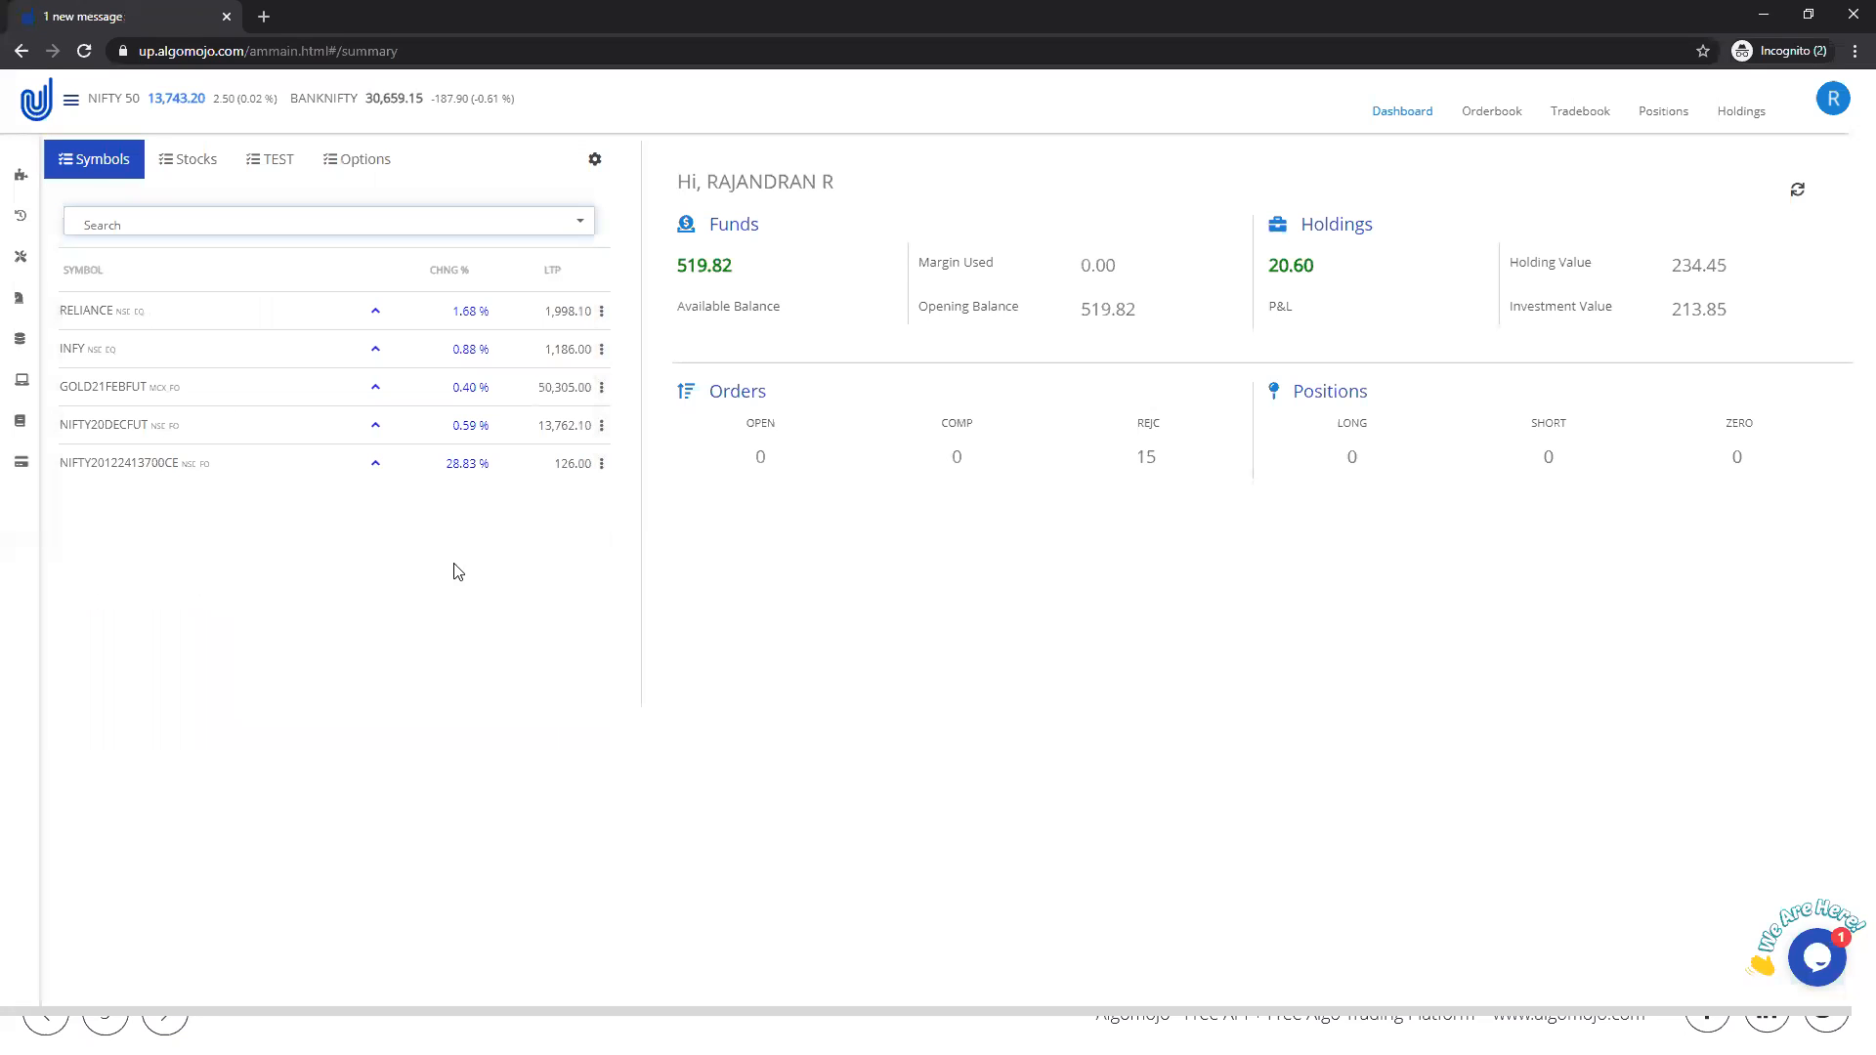
Step: View the market depth of GOLD21FEBFUT from the Symbols watchlist and look at its buy order form without placing an order
click(601, 387)
click(535, 498)
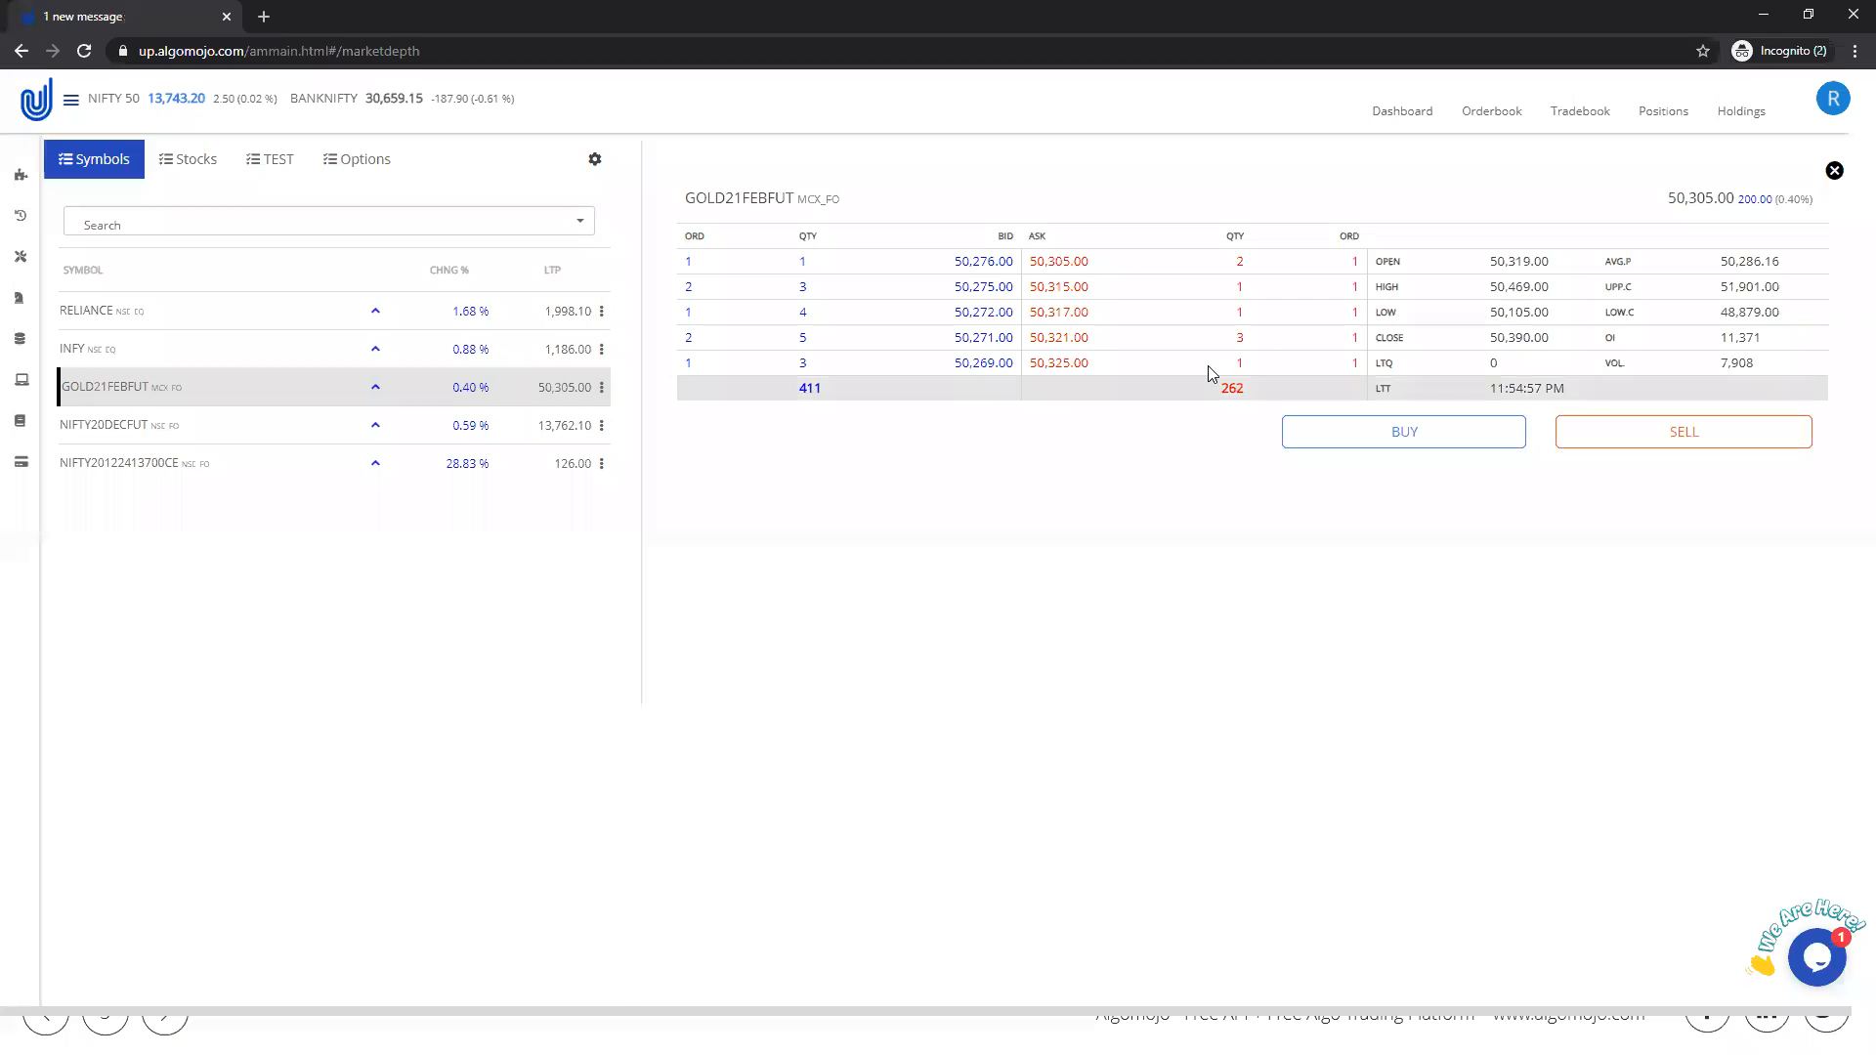
click(1394, 440)
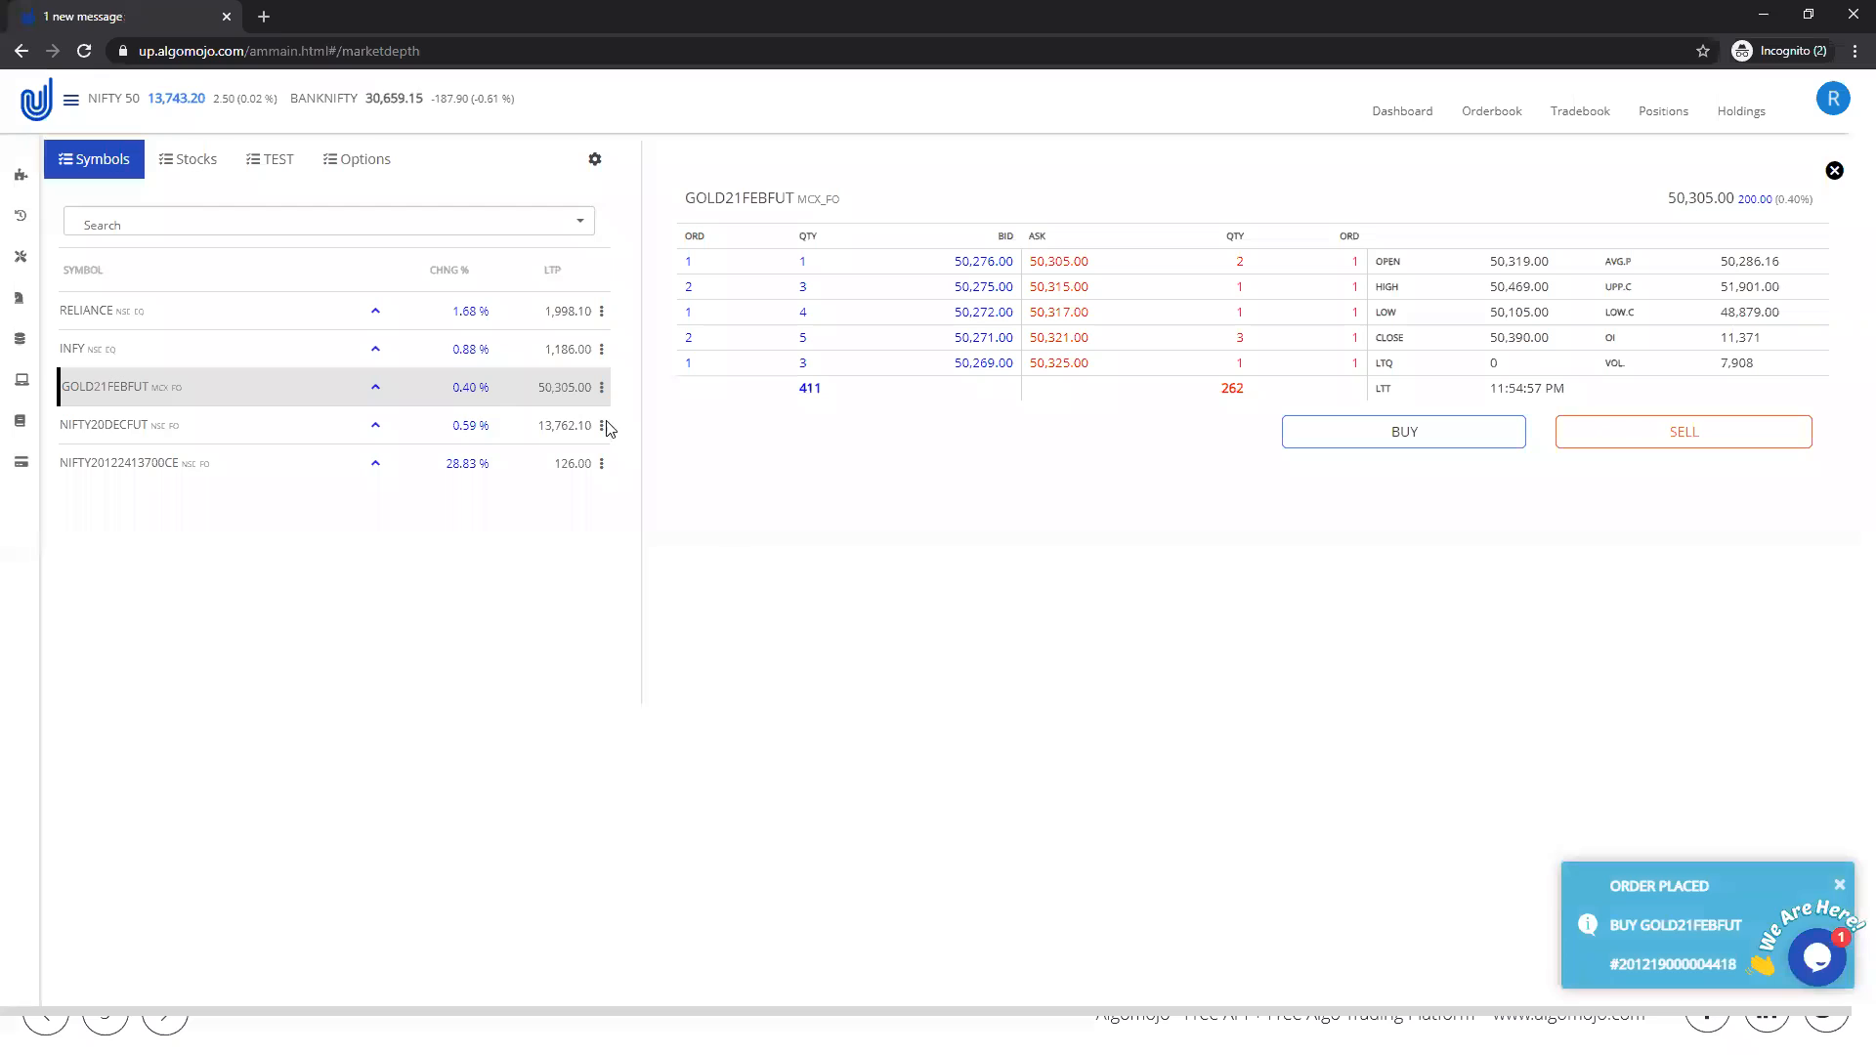
click(601, 388)
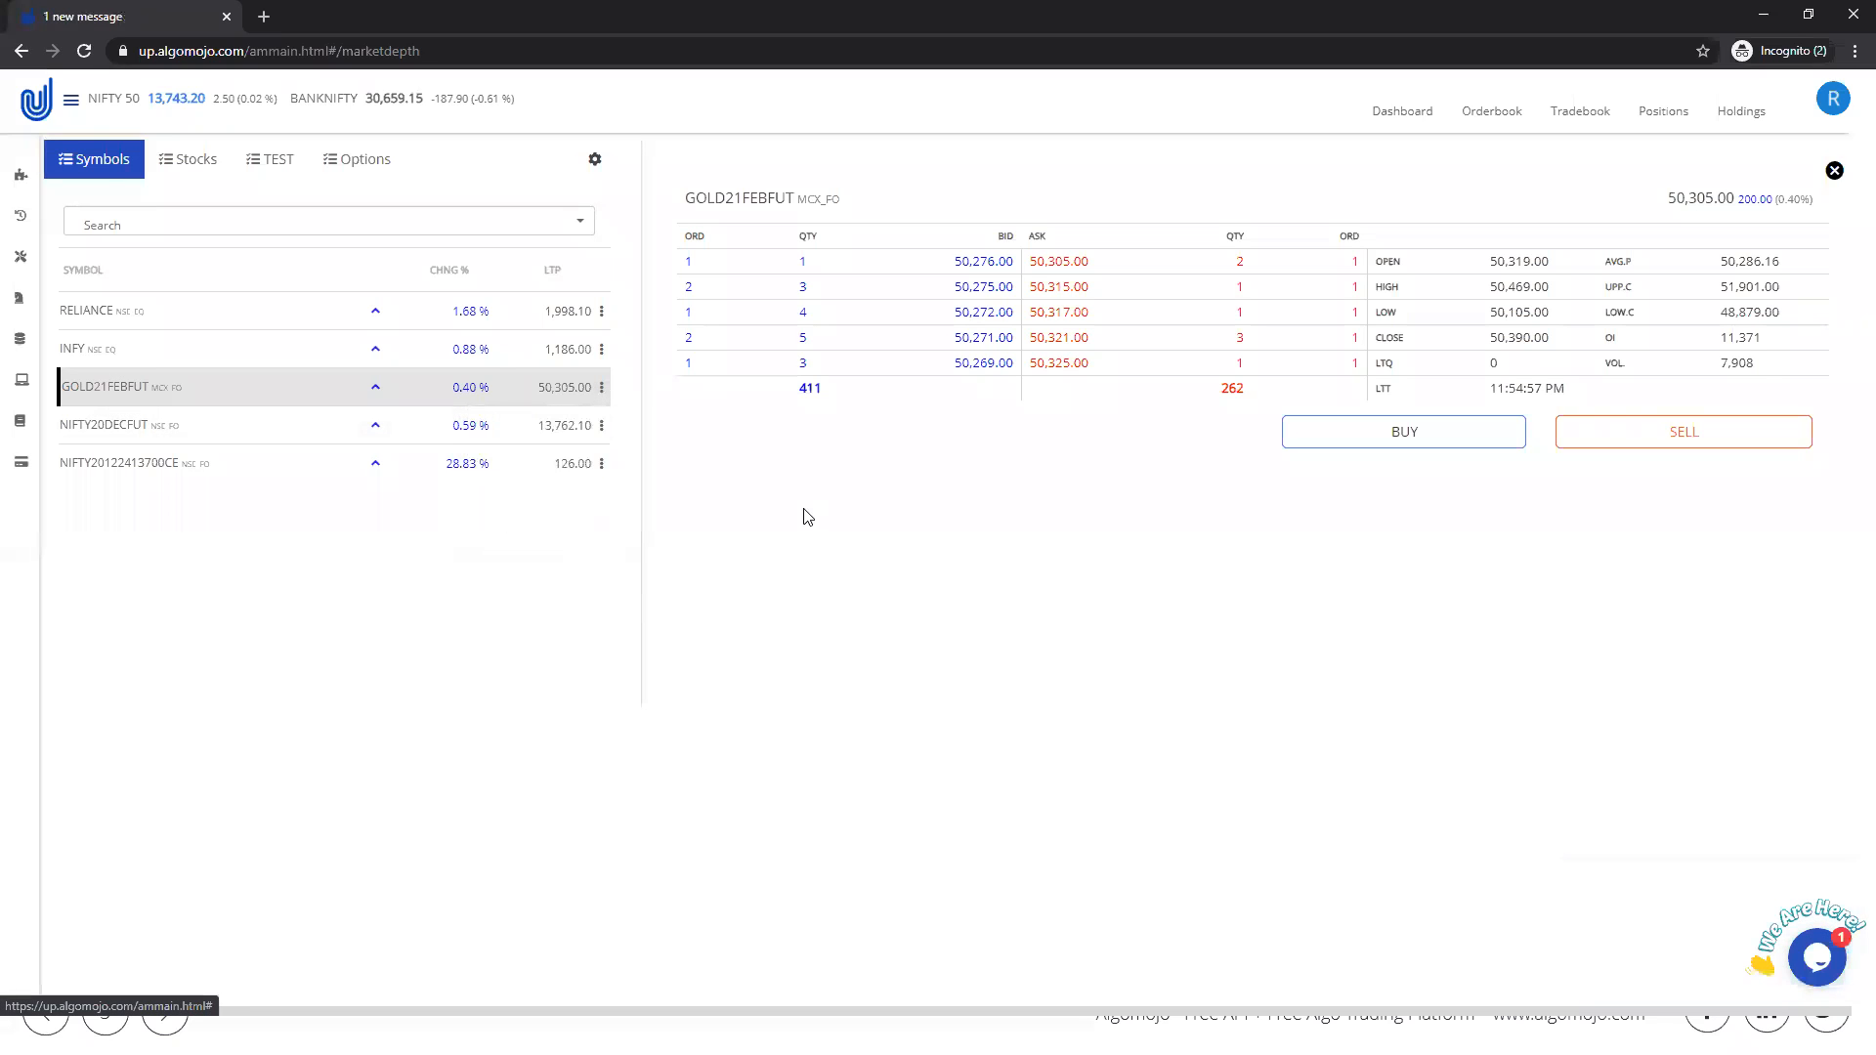
Step: Try to place a market cover order (CO) to buy 1 share of RELIANCE with trigger price 198 and DAY validity
click(601, 310)
click(577, 348)
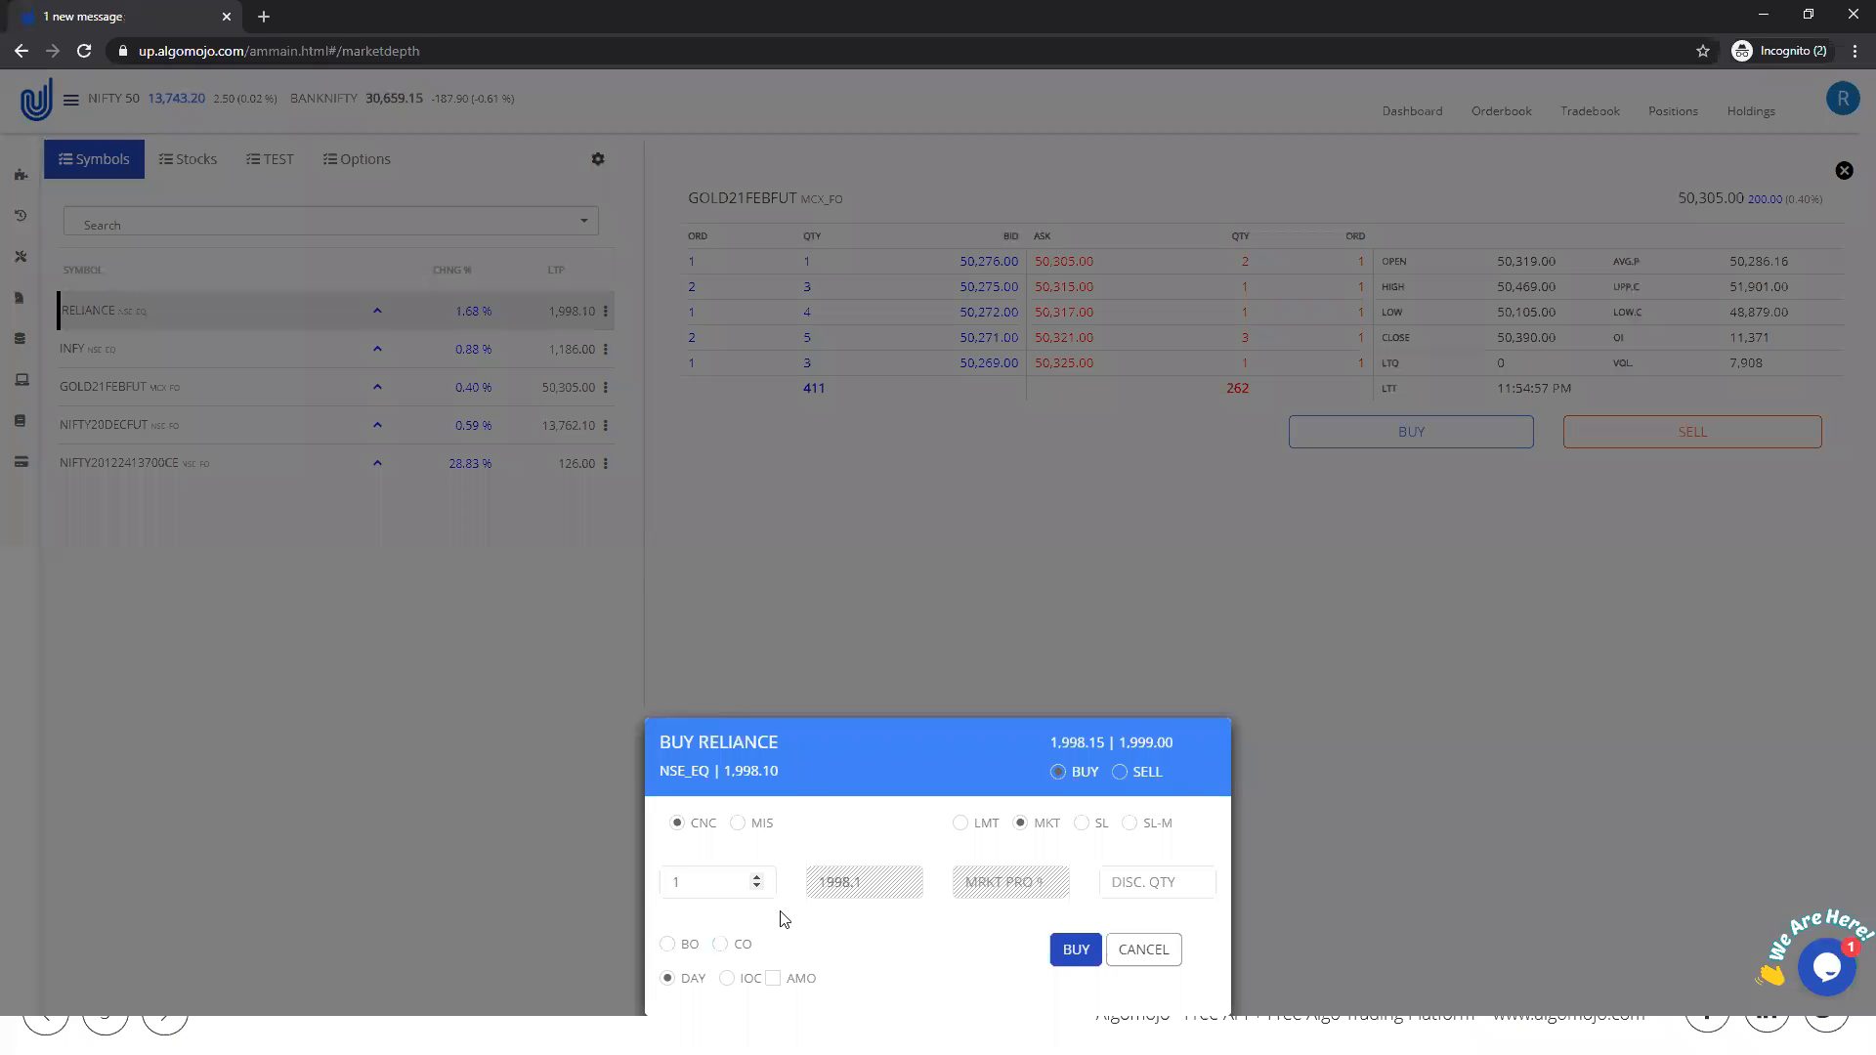
click(720, 944)
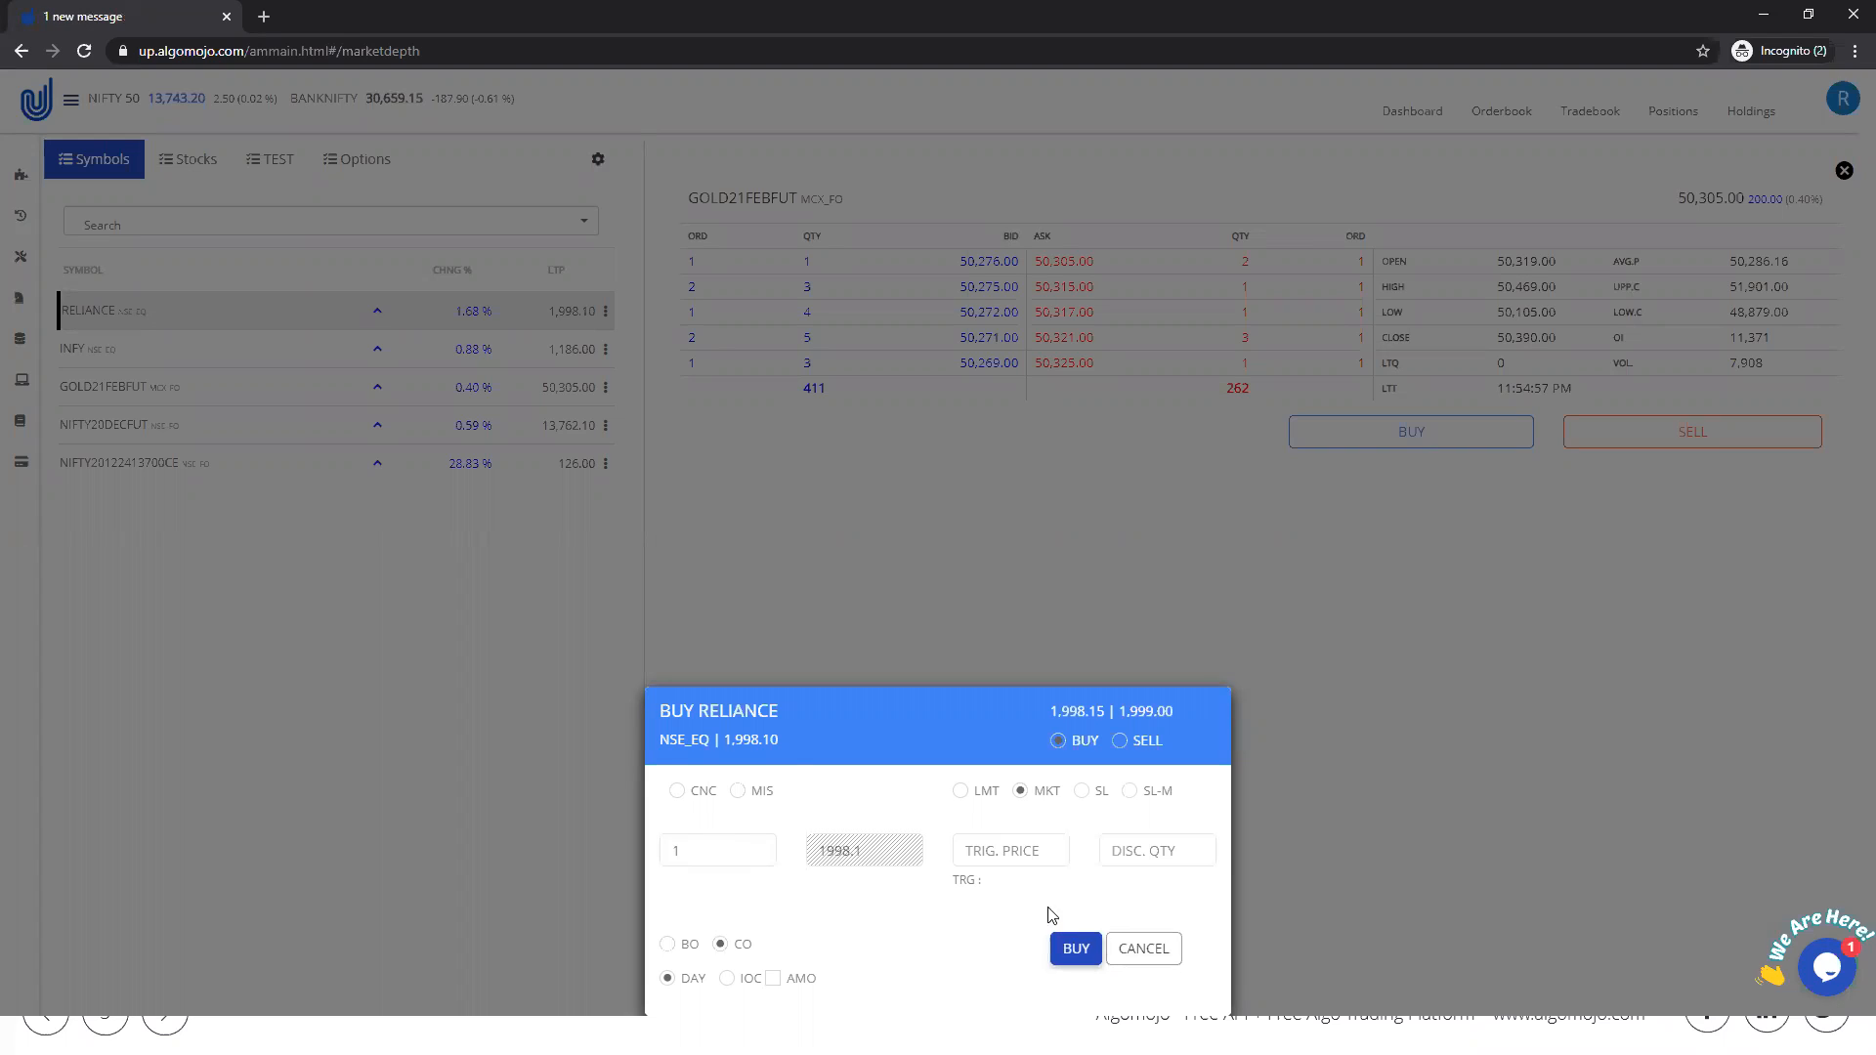
click(1052, 849)
text(1980)
click(1071, 950)
click(1194, 733)
click(1143, 948)
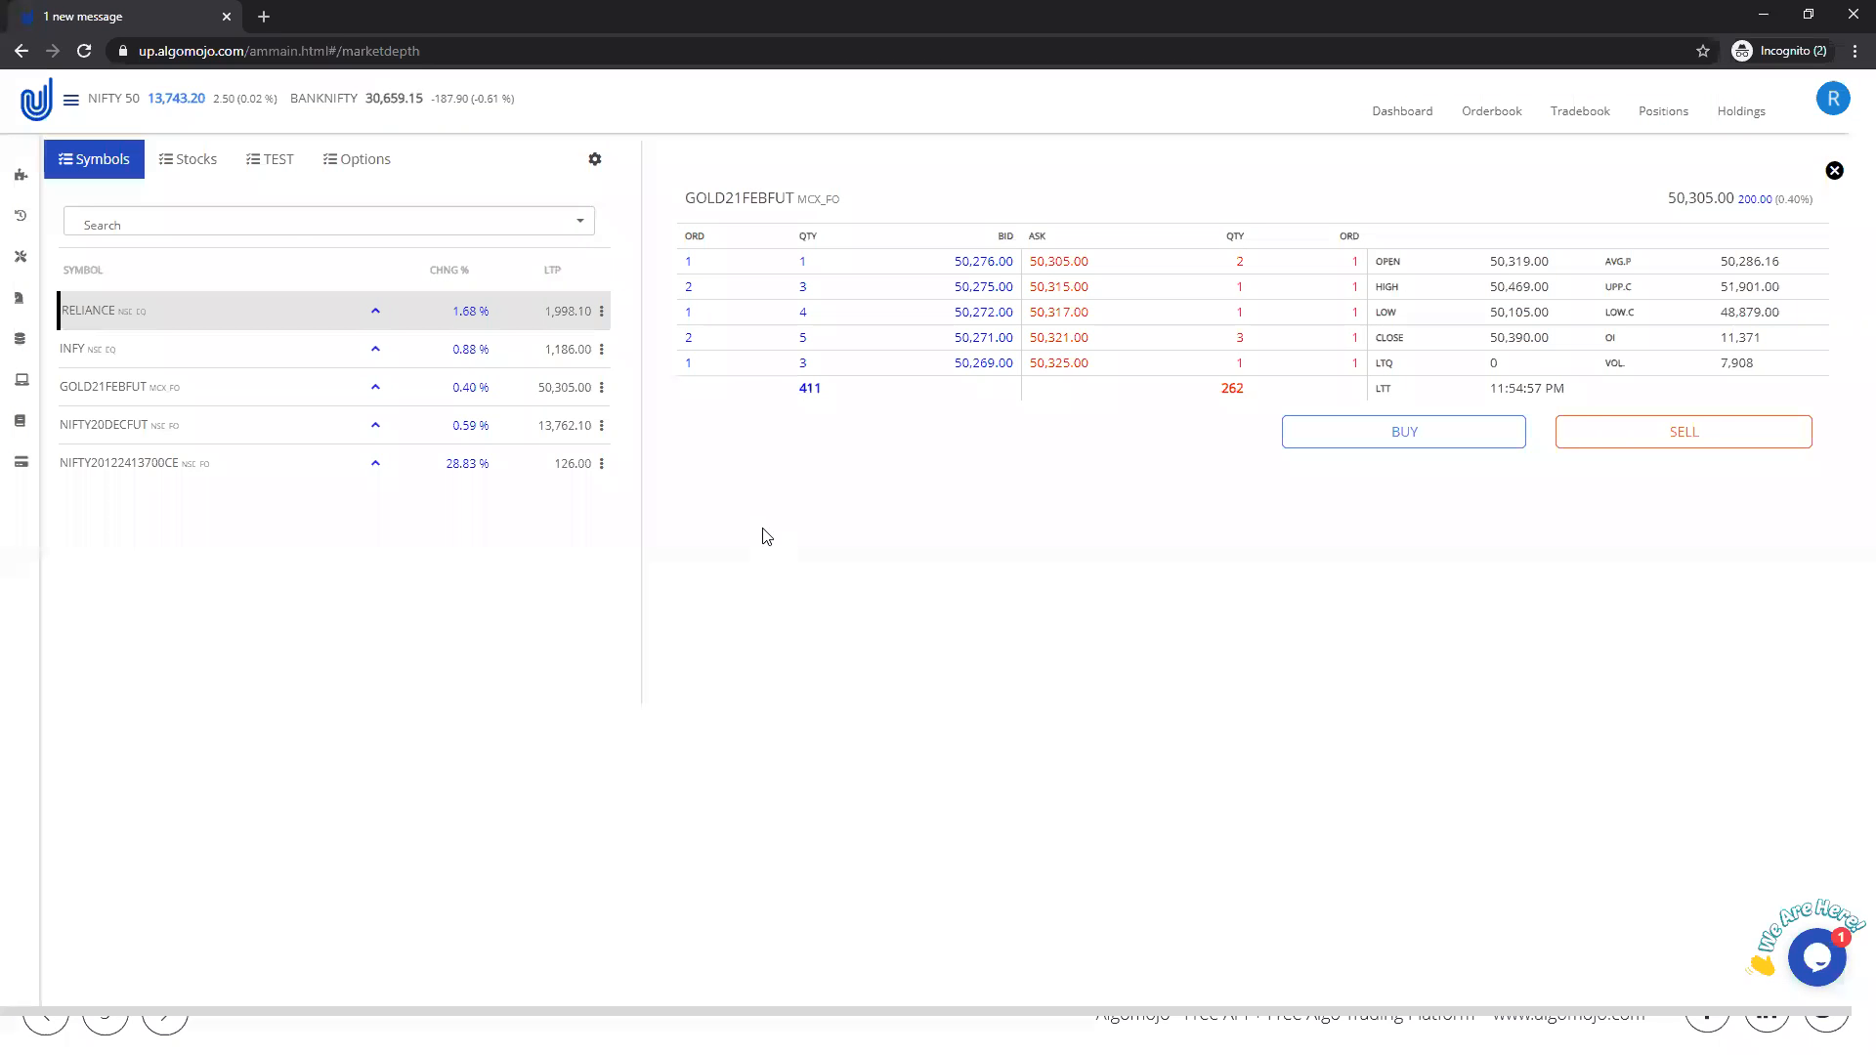
Step: Add a watchlist named Equity with LUPIN LIMITED (NSE_EQ) as its default symbol and show that watchlist
click(170, 156)
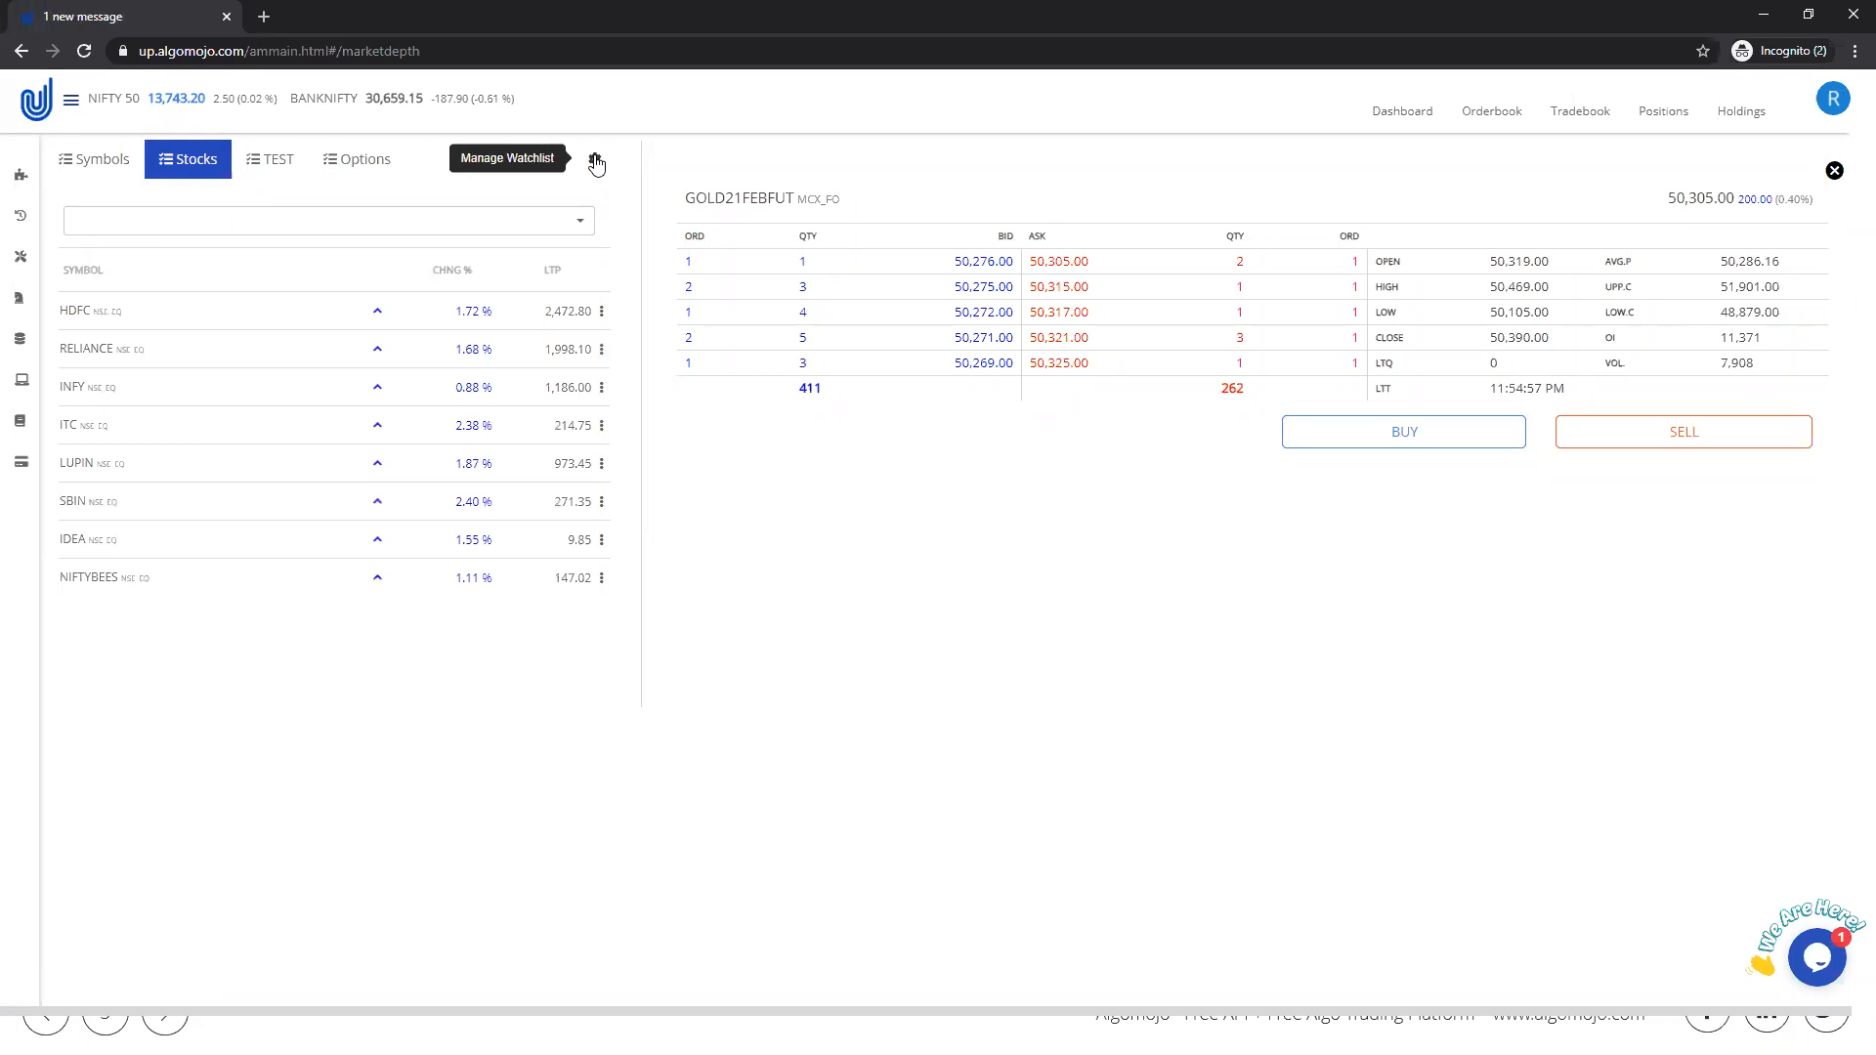
click(595, 163)
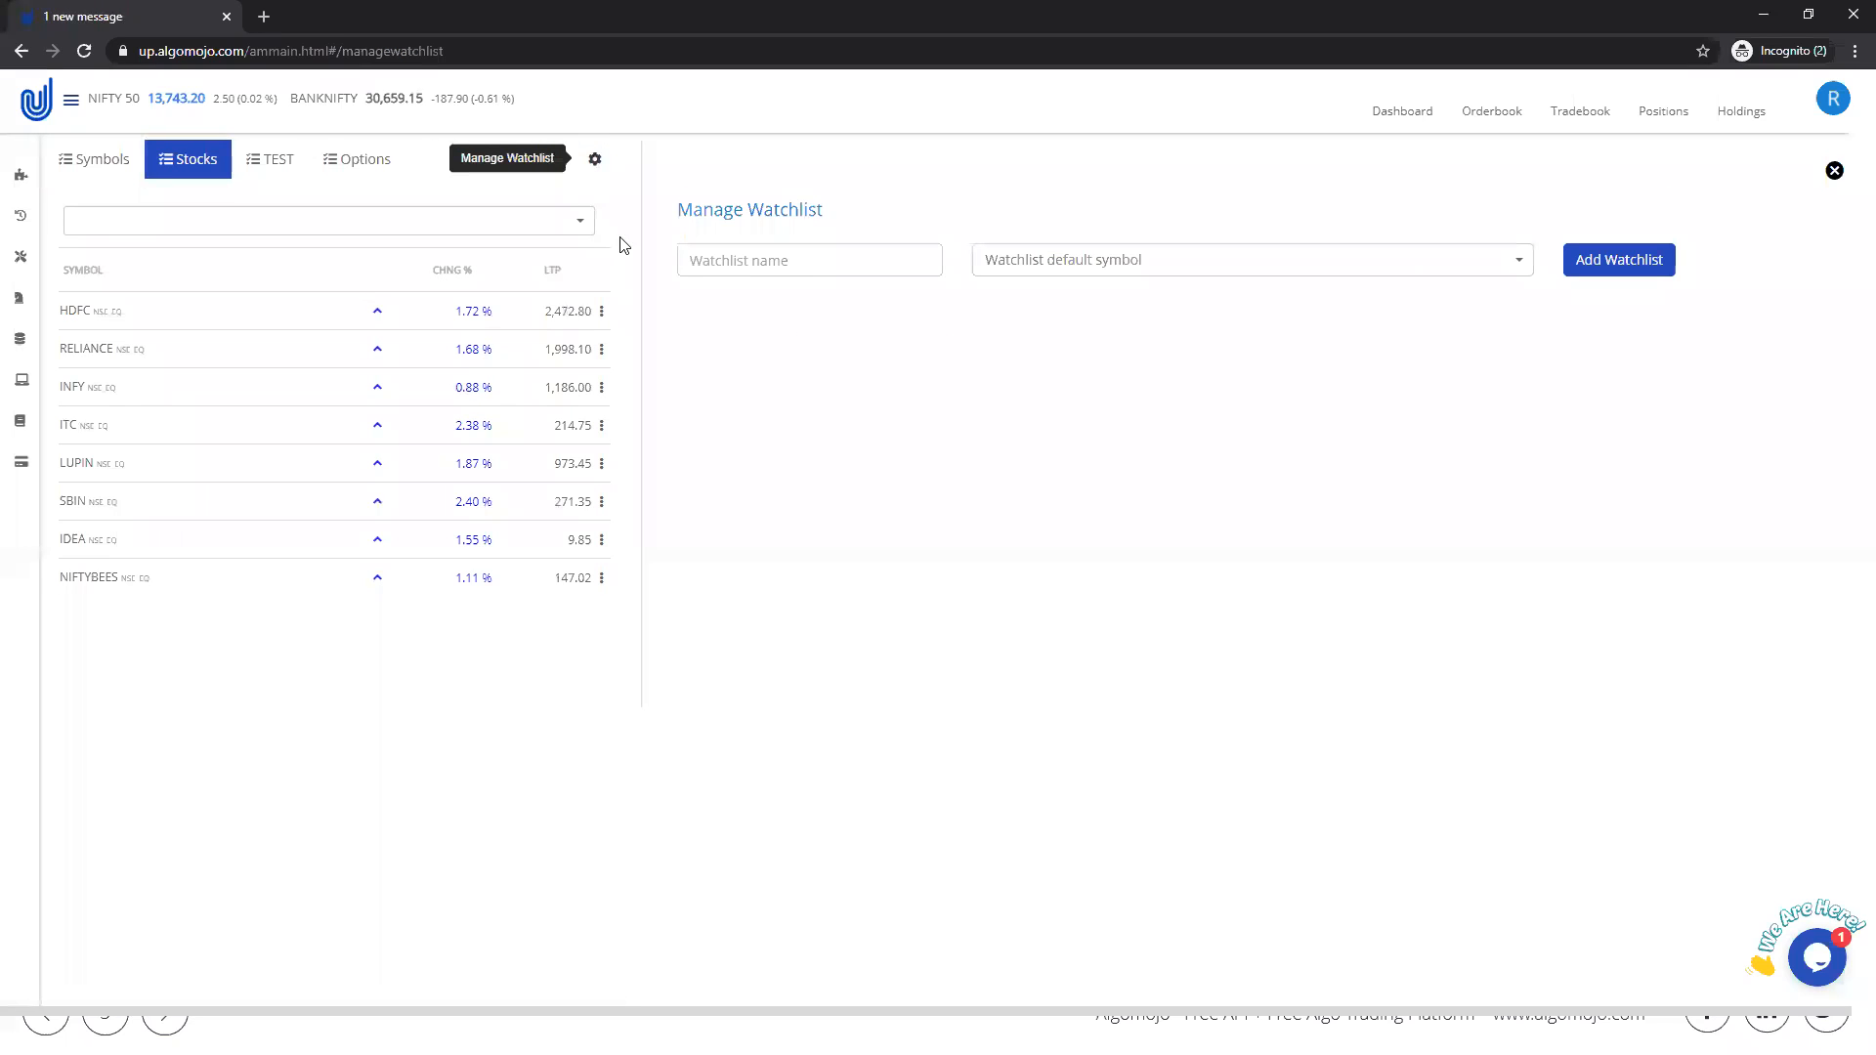
click(843, 266)
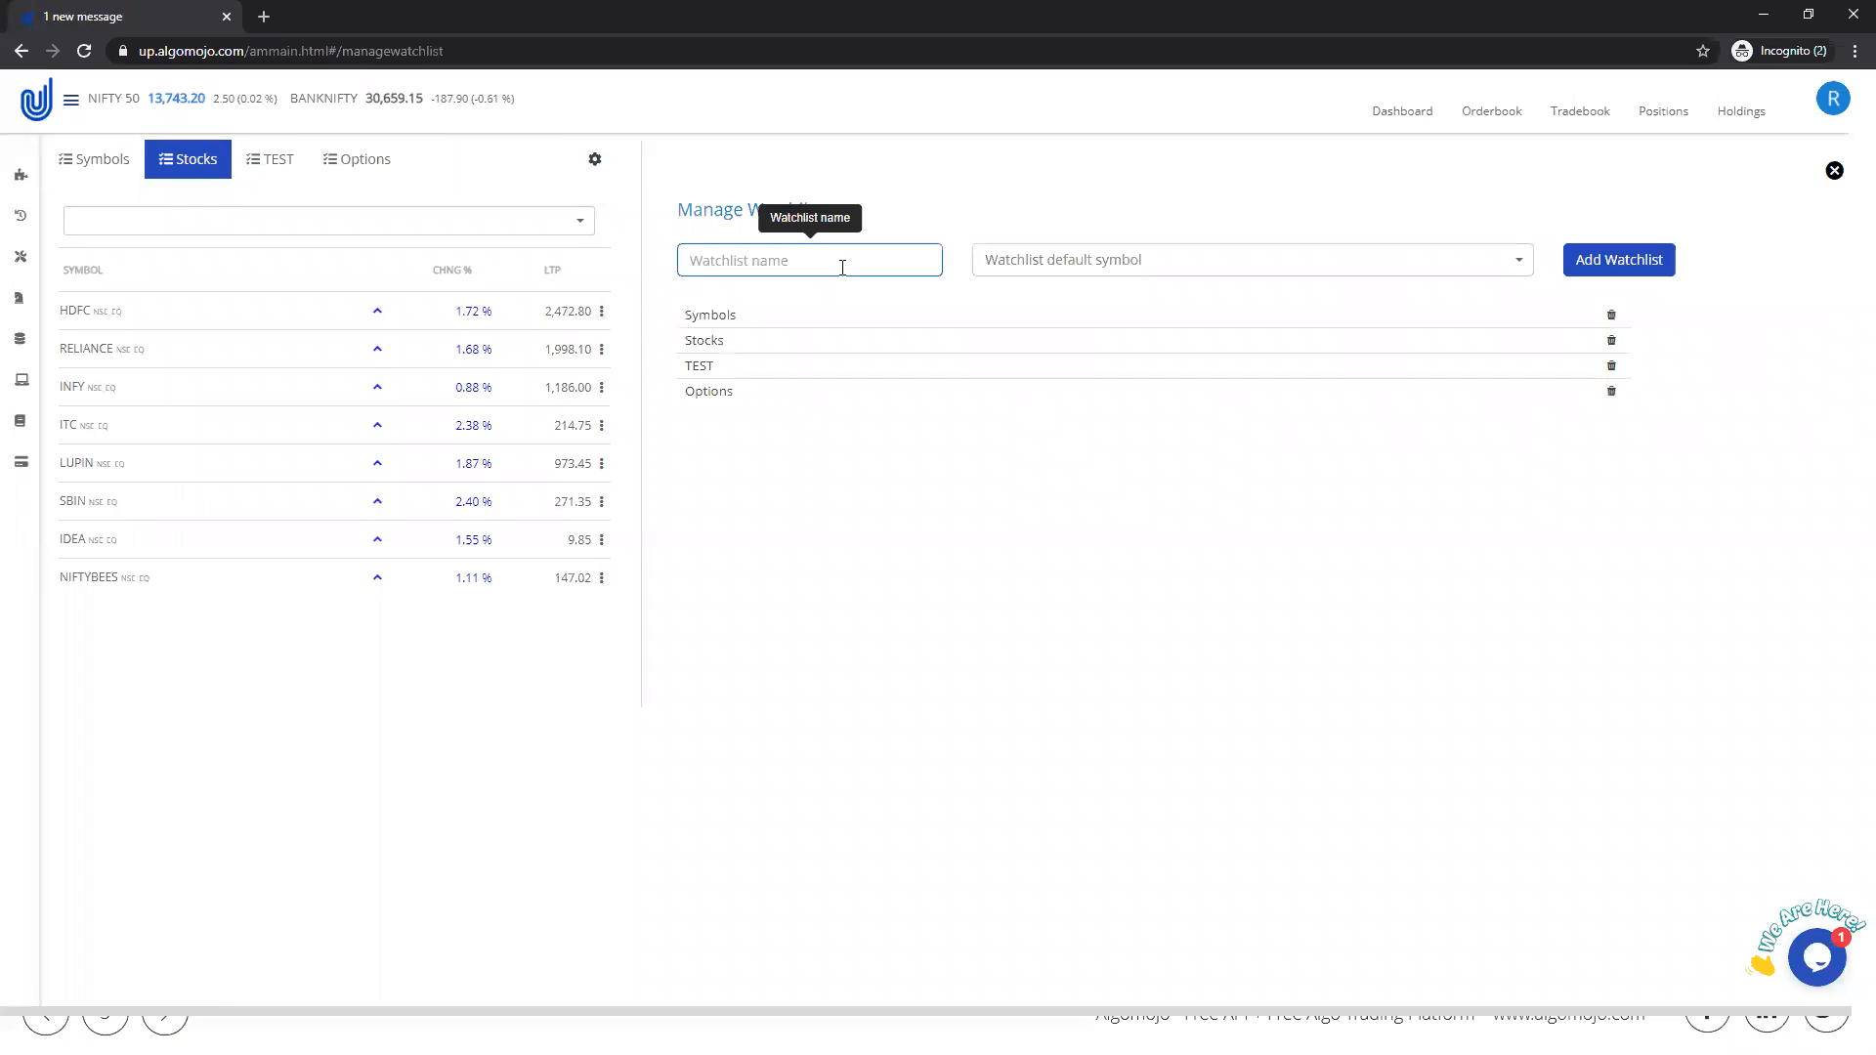
text(Equity)
click(1137, 259)
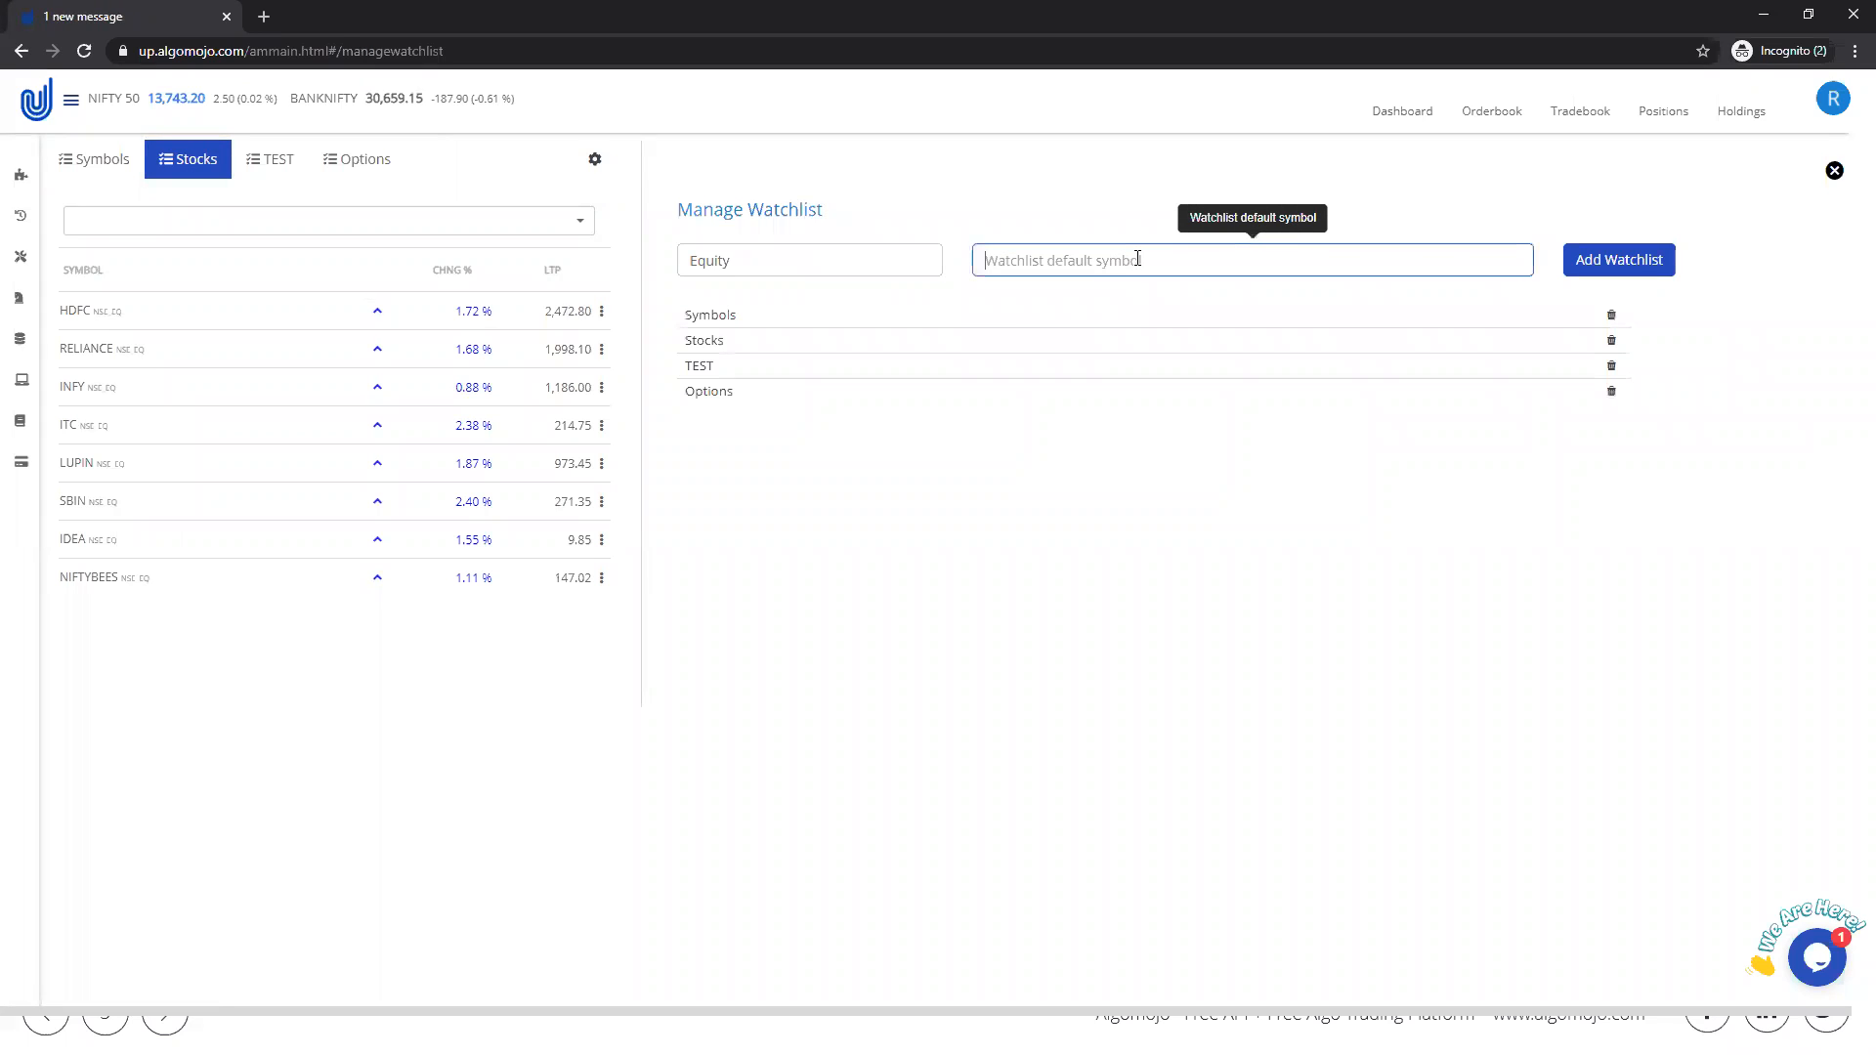
text(LUPIN)
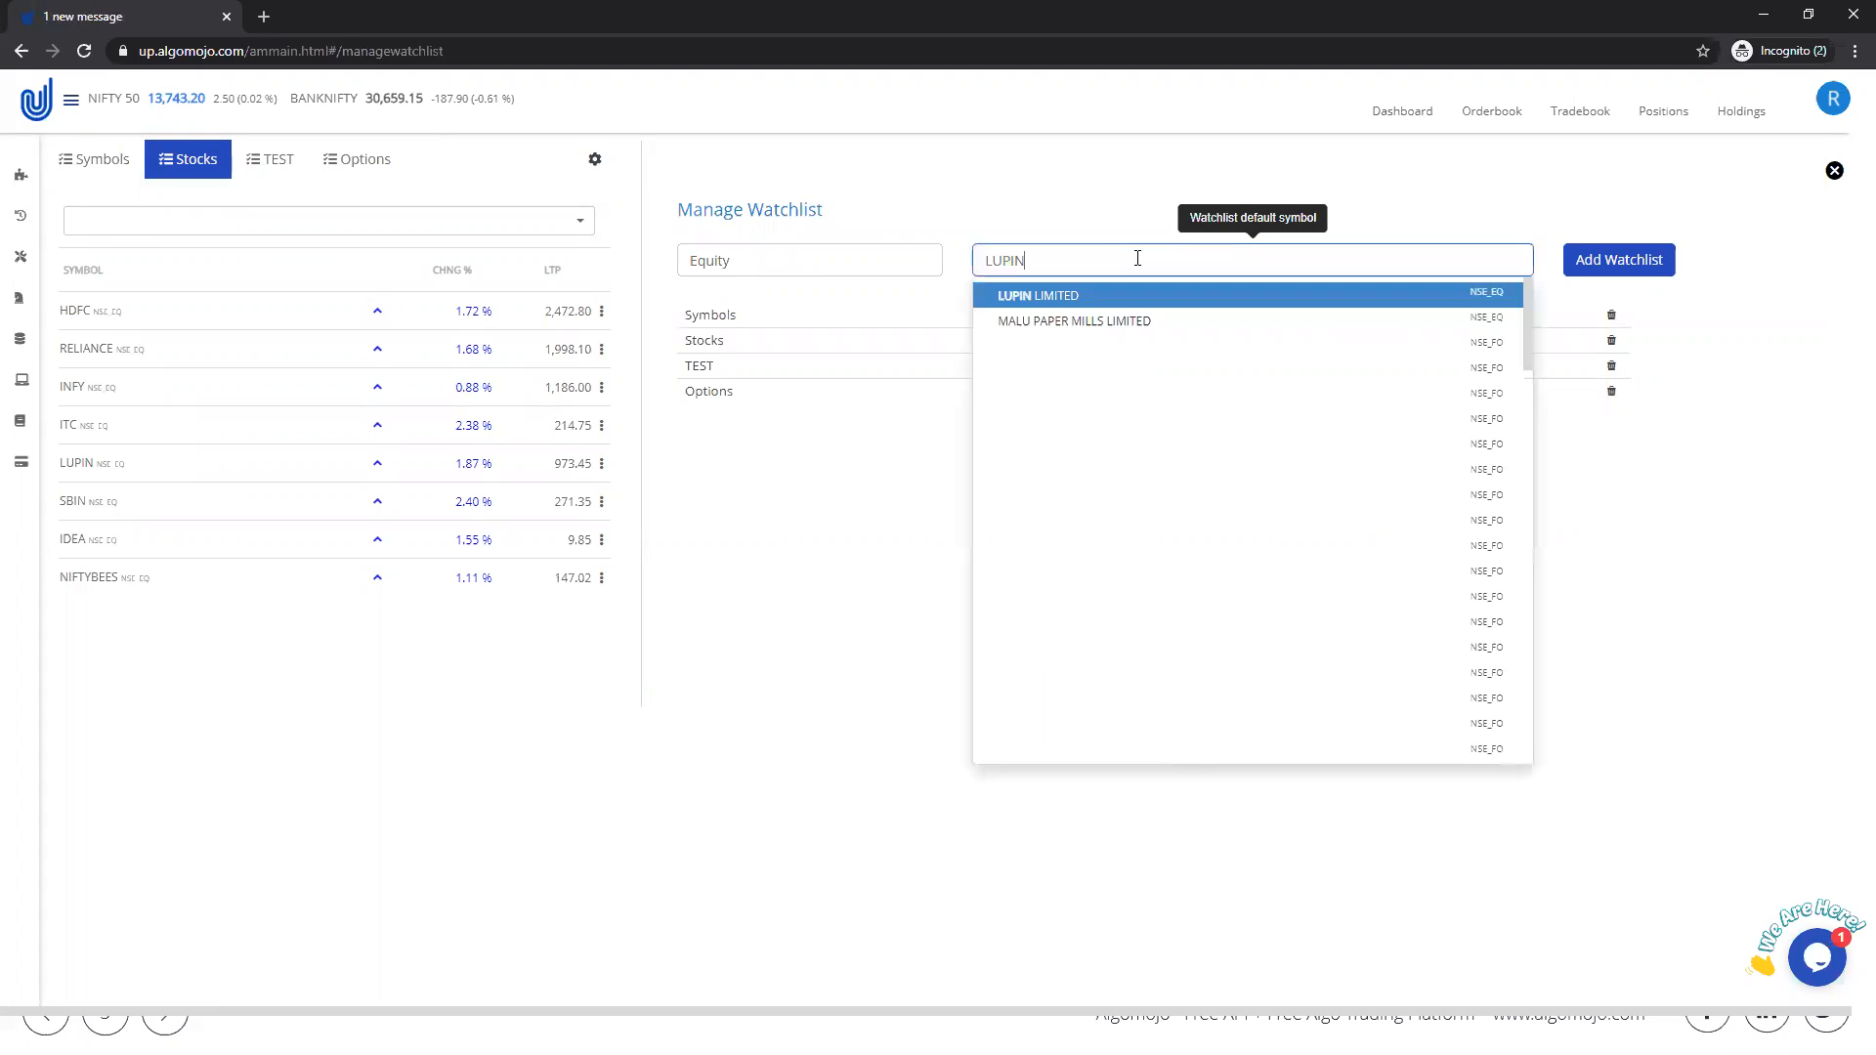
click(1082, 297)
click(1630, 266)
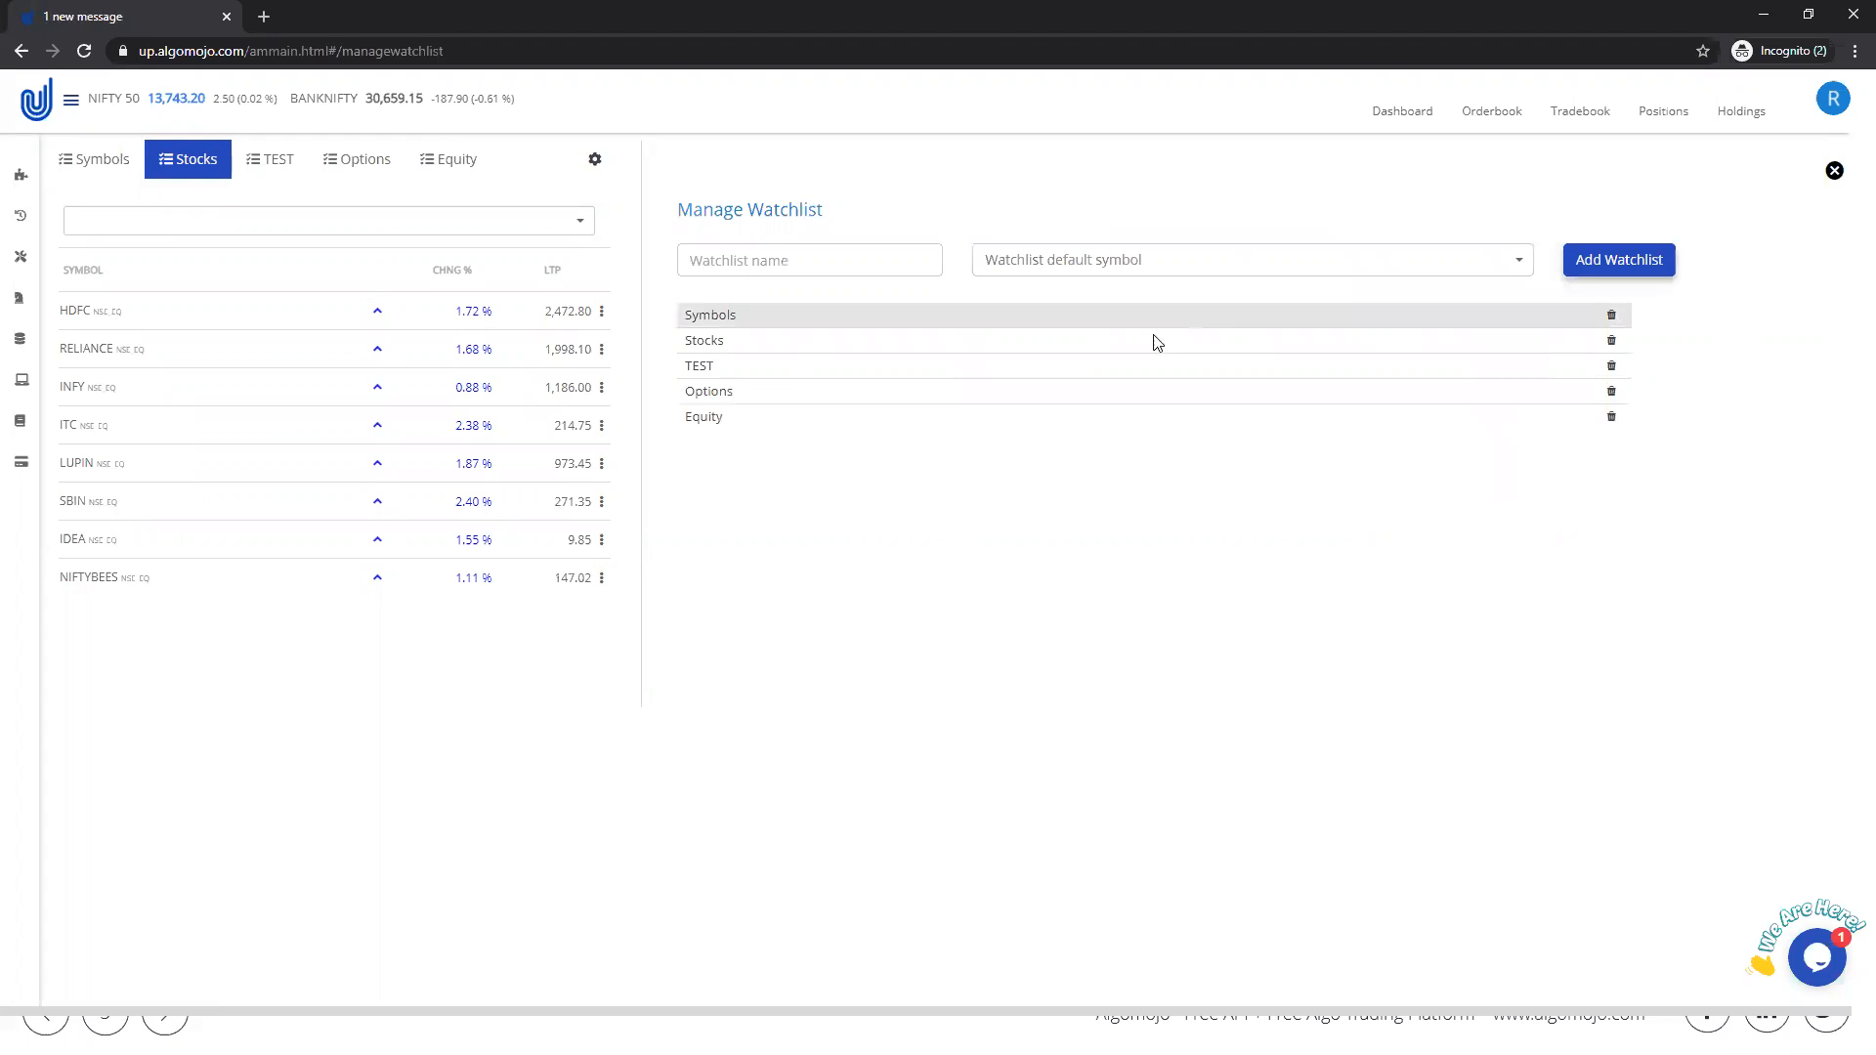
click(442, 161)
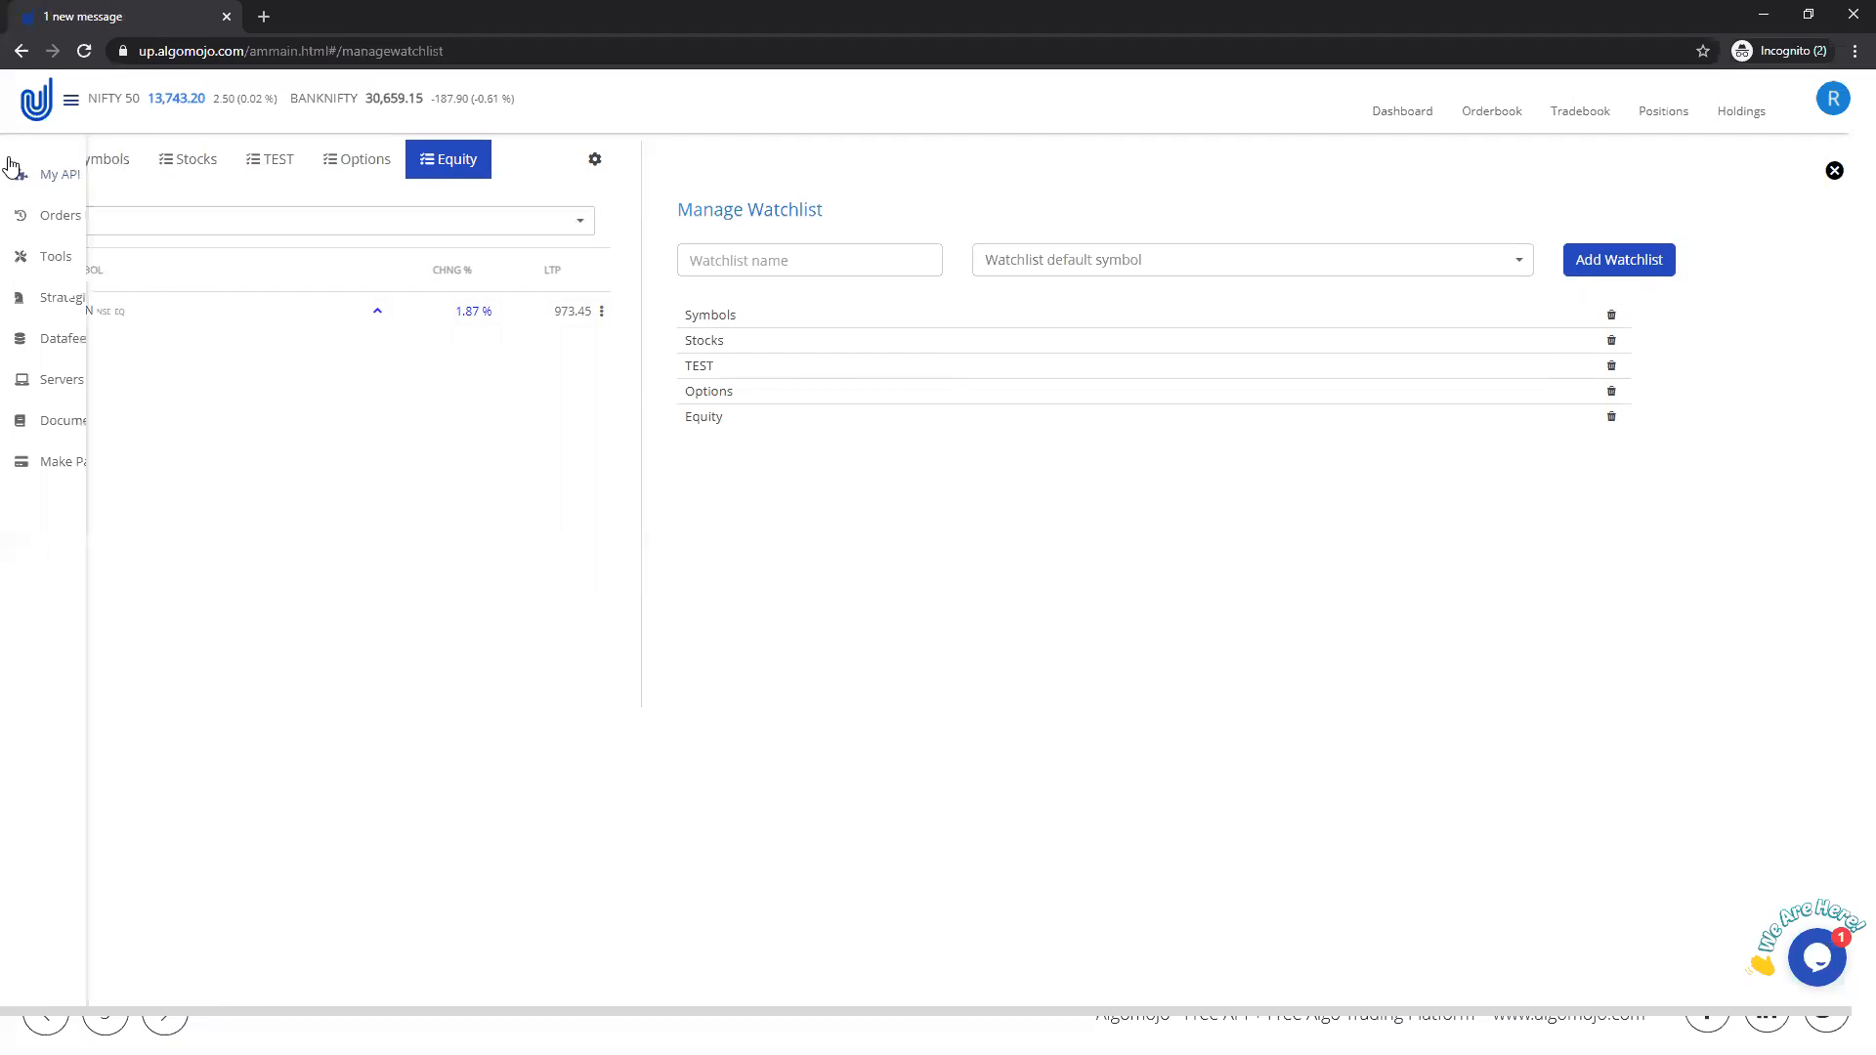
Step: Show the My API details and highlight the API key and the API secret
click(40, 176)
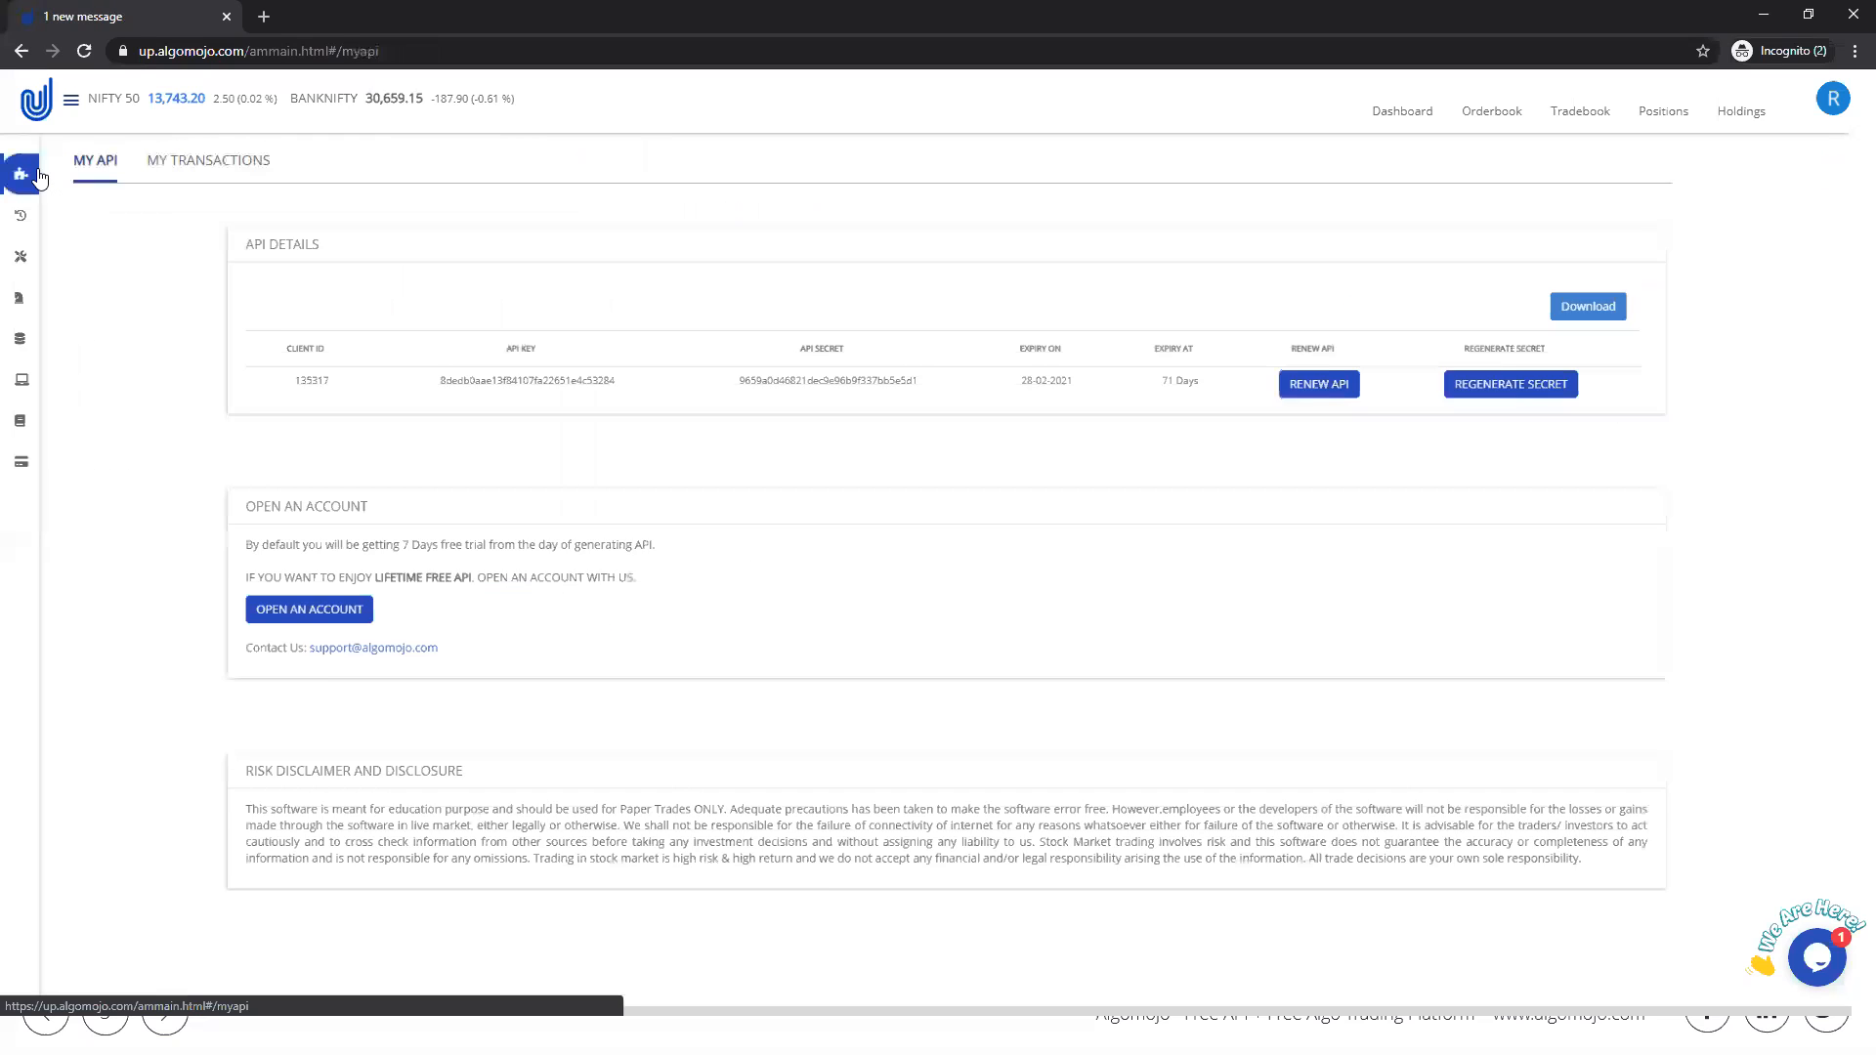
double_click(410, 392)
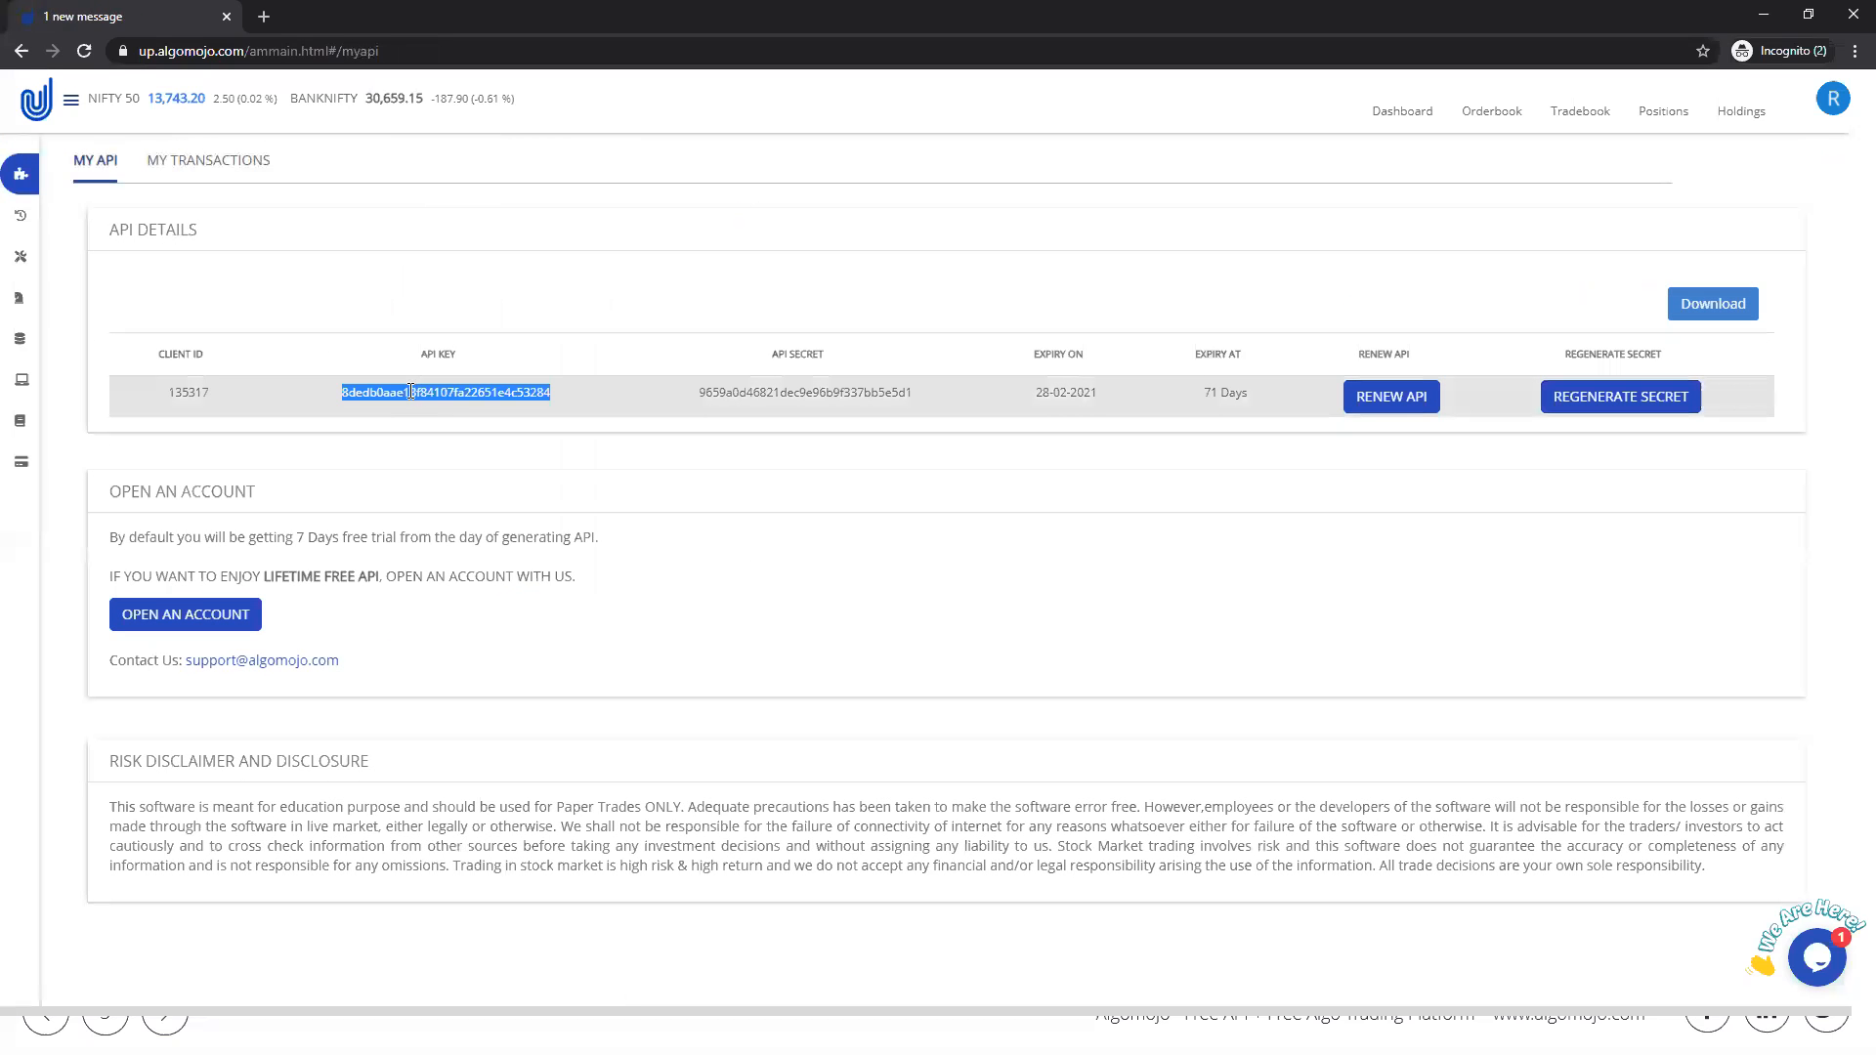
double_click(800, 392)
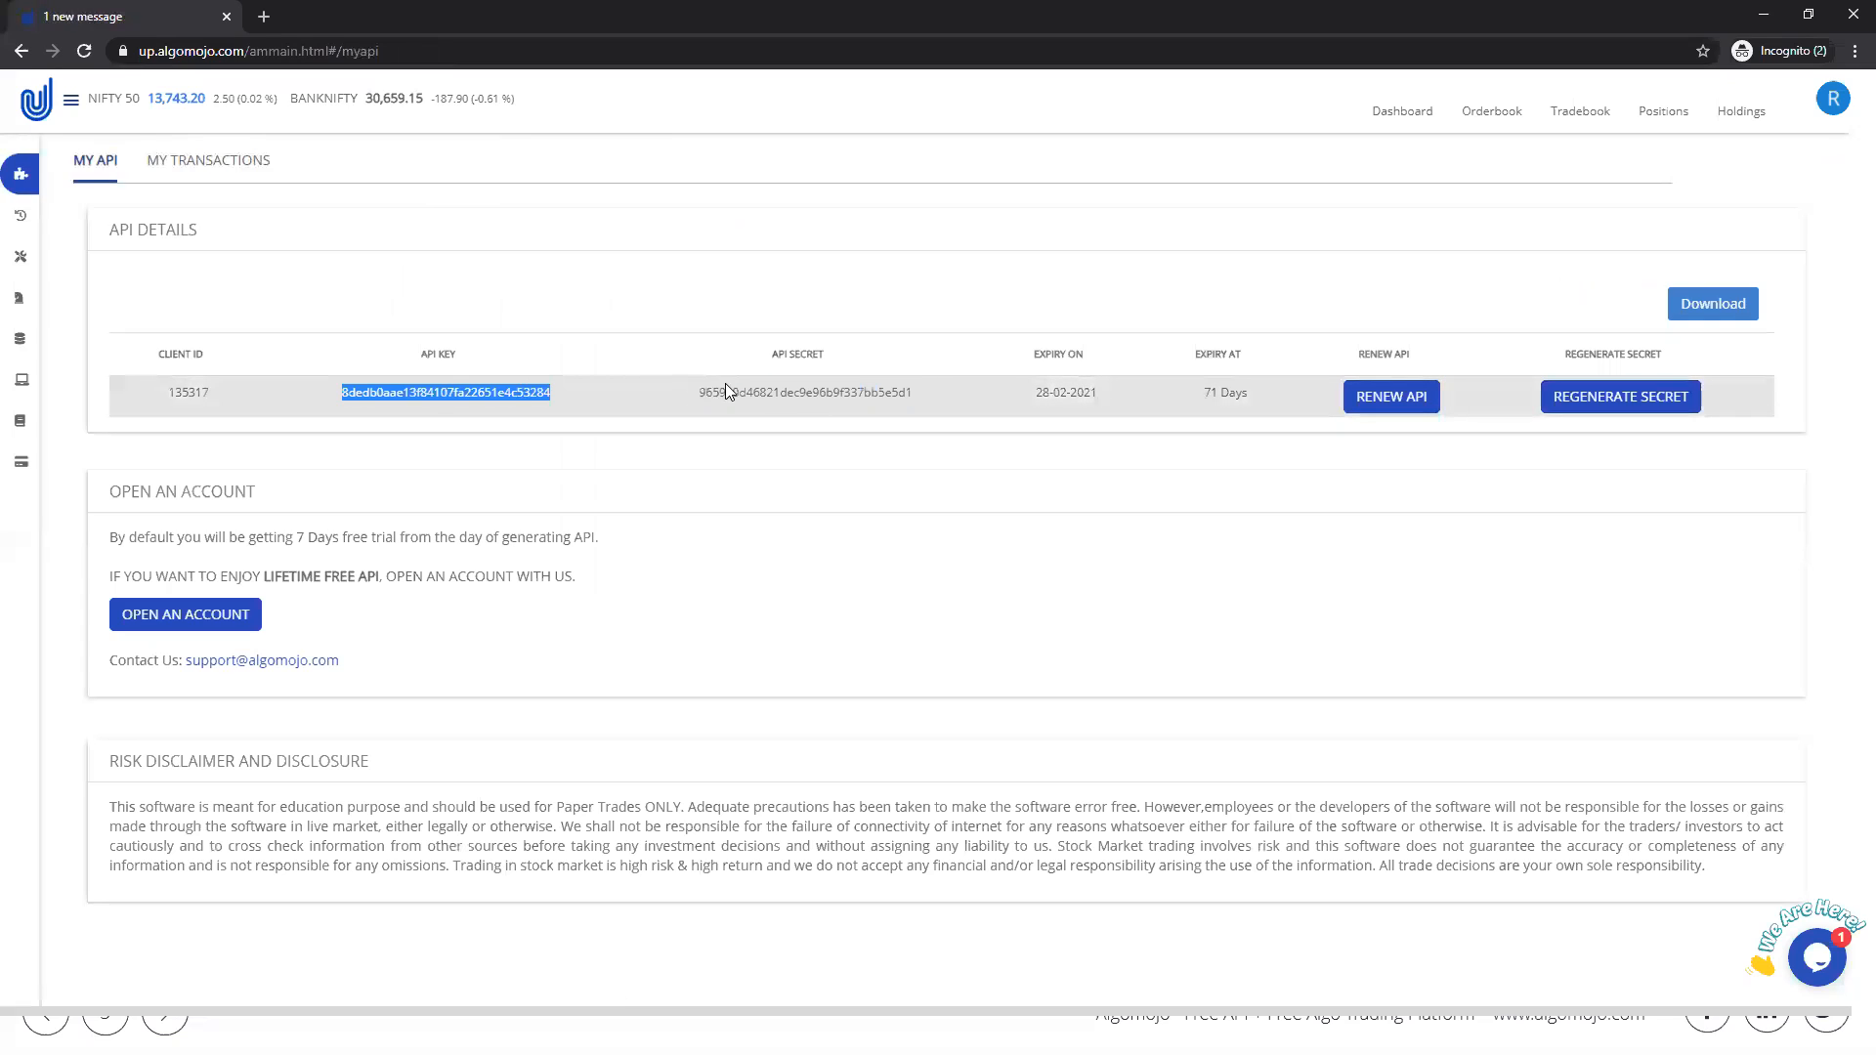
double_click(735, 388)
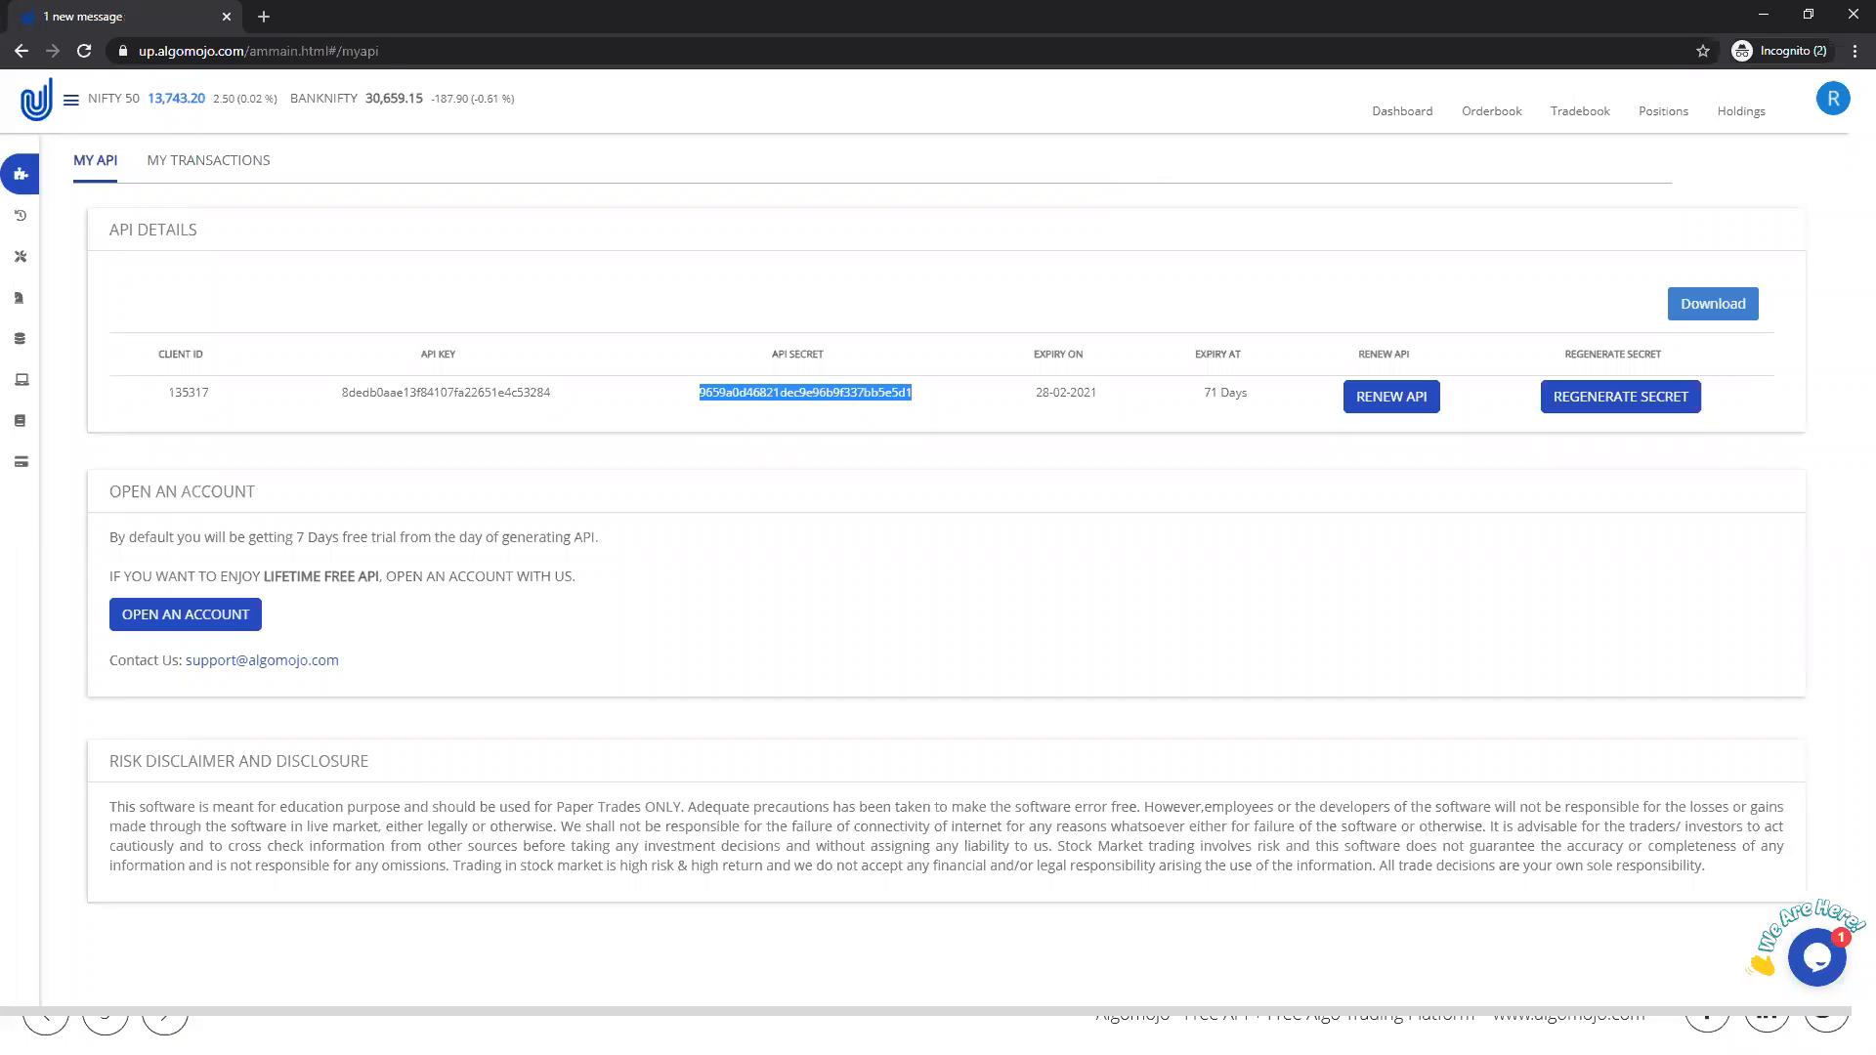
Step: Switch to the blank whiteboard and draw a red box labelled "Bridge" with a horizontal line leading into its left side
key(alt+Tab)
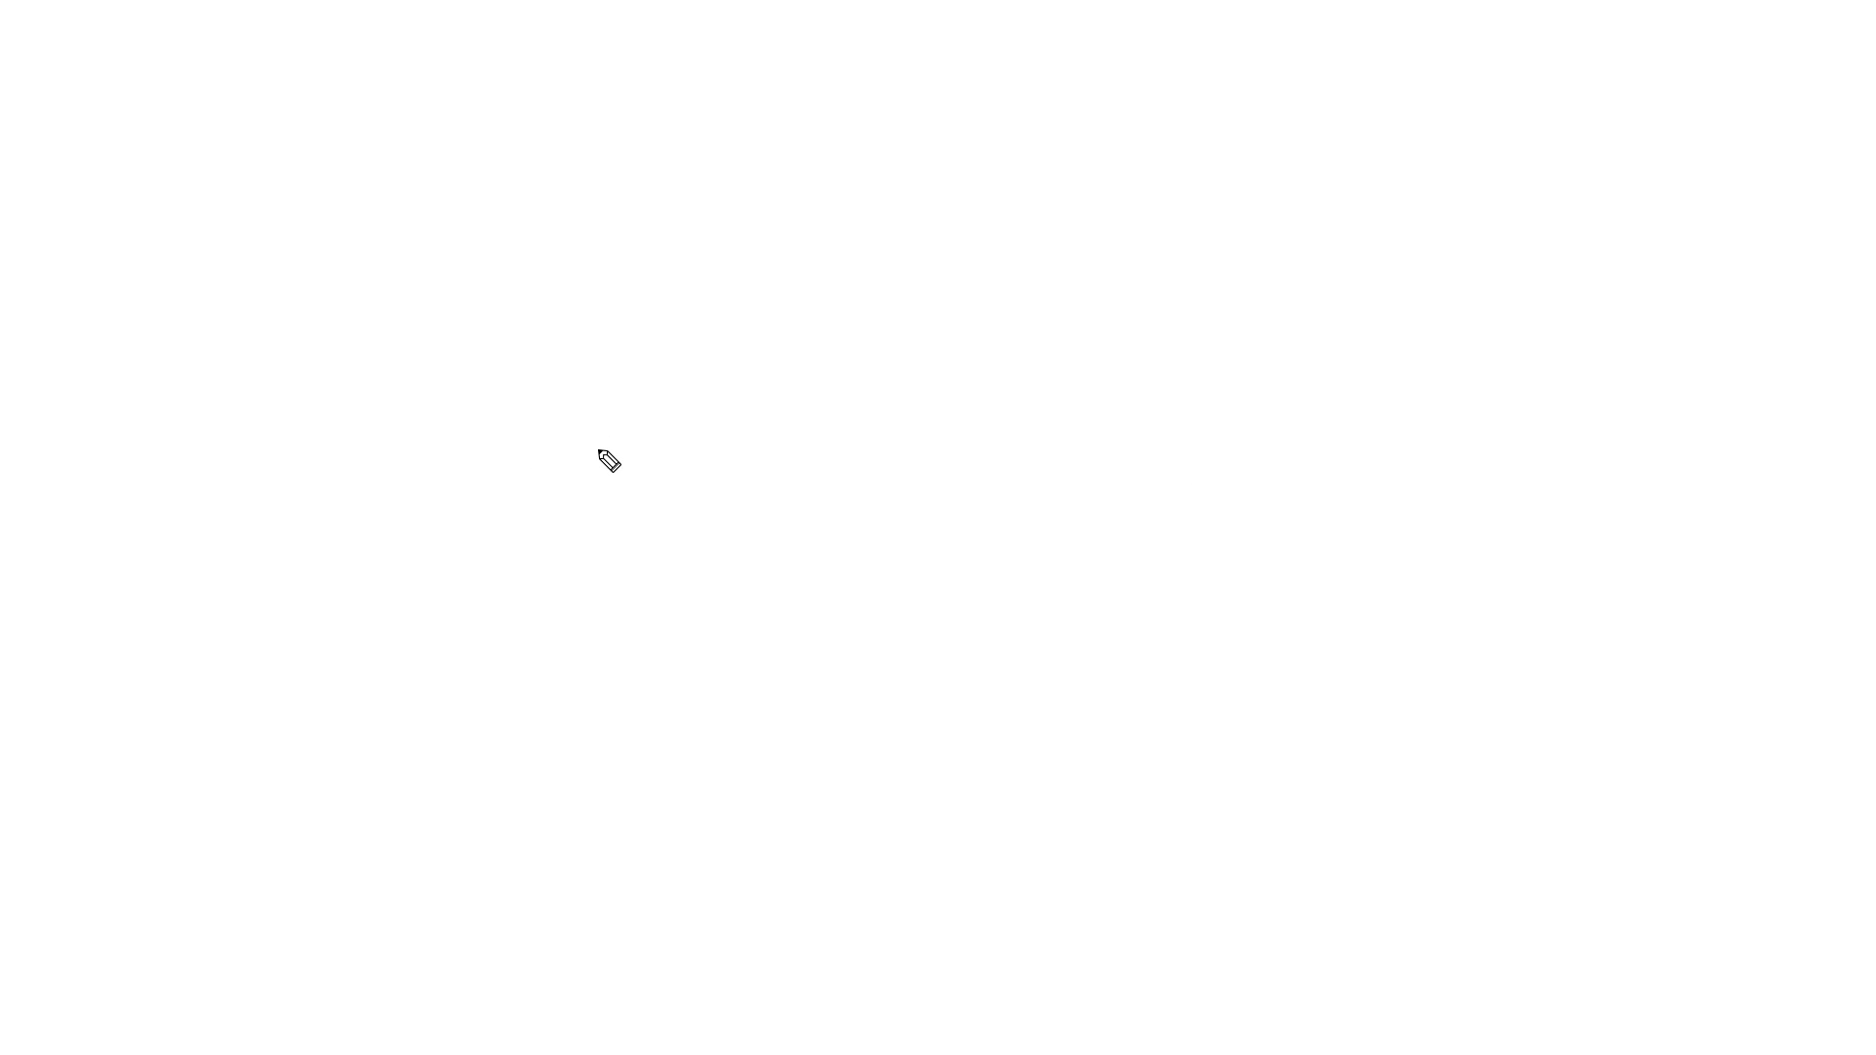
mouse_move(602, 446)
mouse_down()
mouse_move(596, 533)
mouse_move(768, 426)
mouse_move(751, 547)
mouse_move(598, 555)
mouse_move(597, 529)
mouse_move(705, 501)
mouse_move(711, 528)
mouse_move(729, 496)
mouse_up()
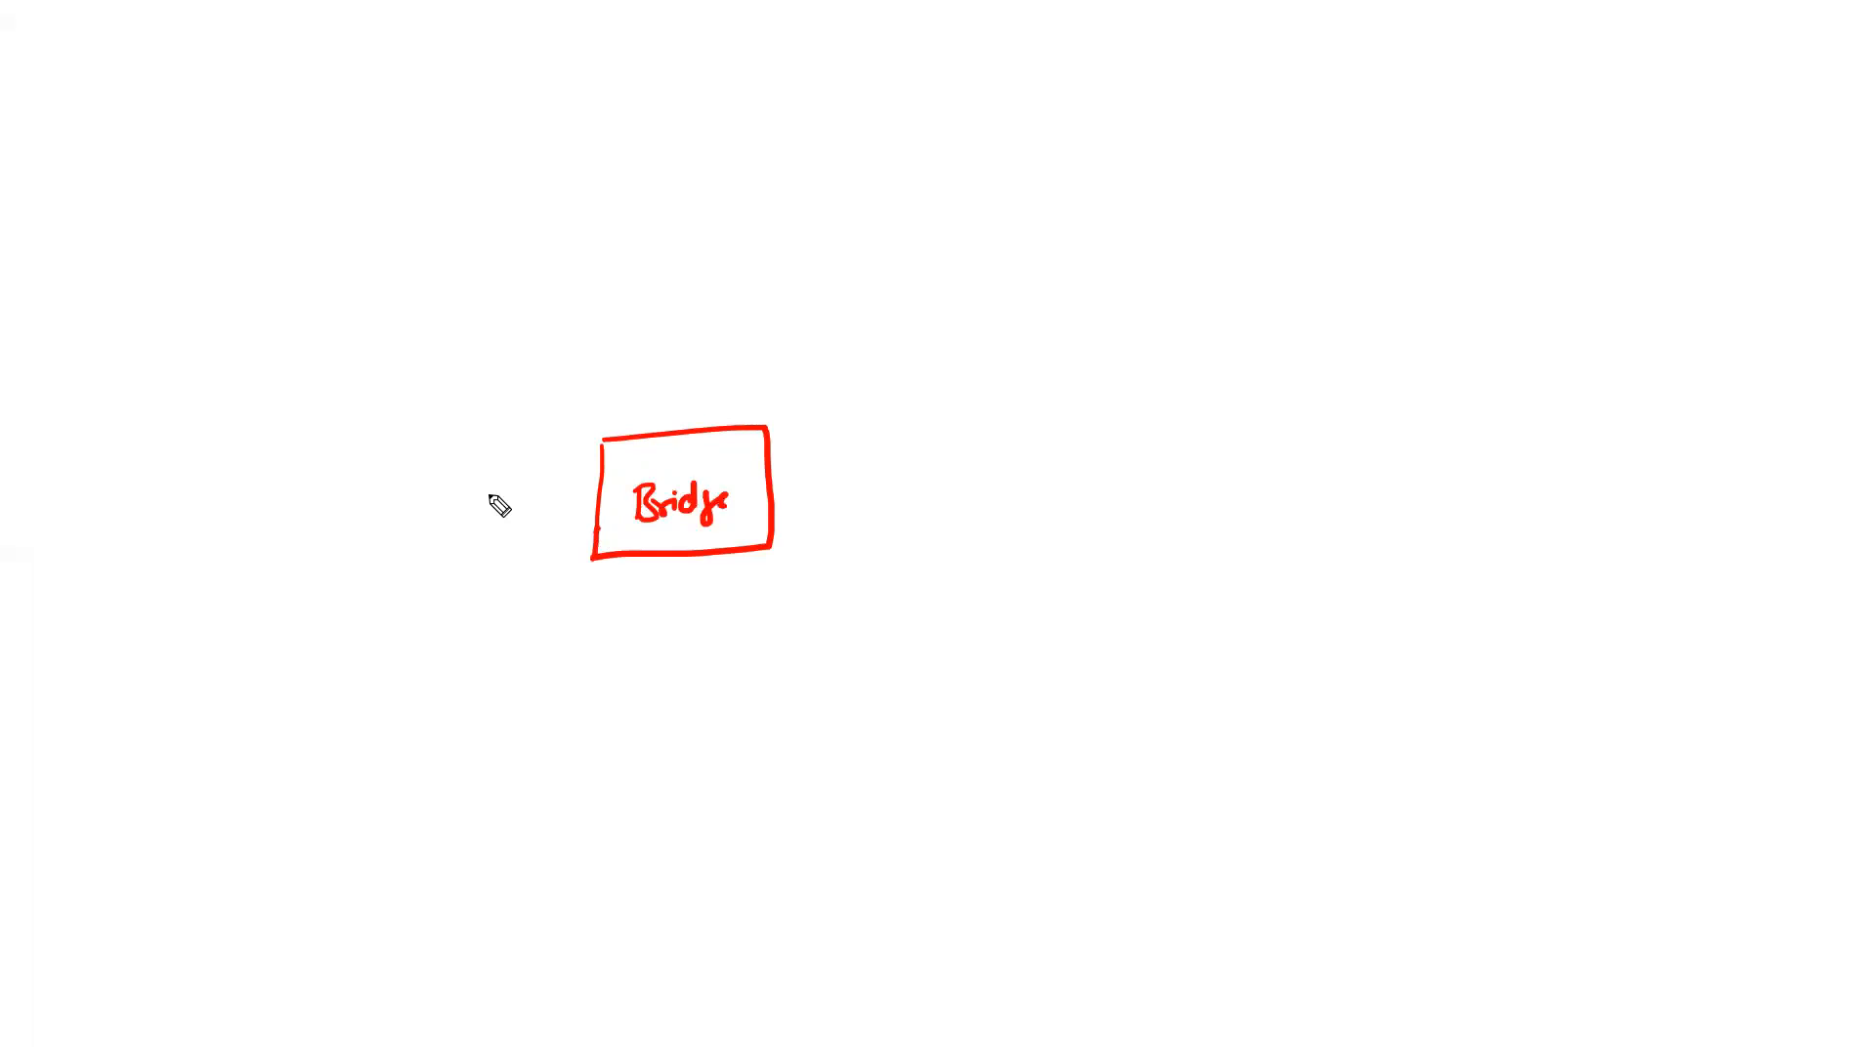
drag(440, 509, 593, 496)
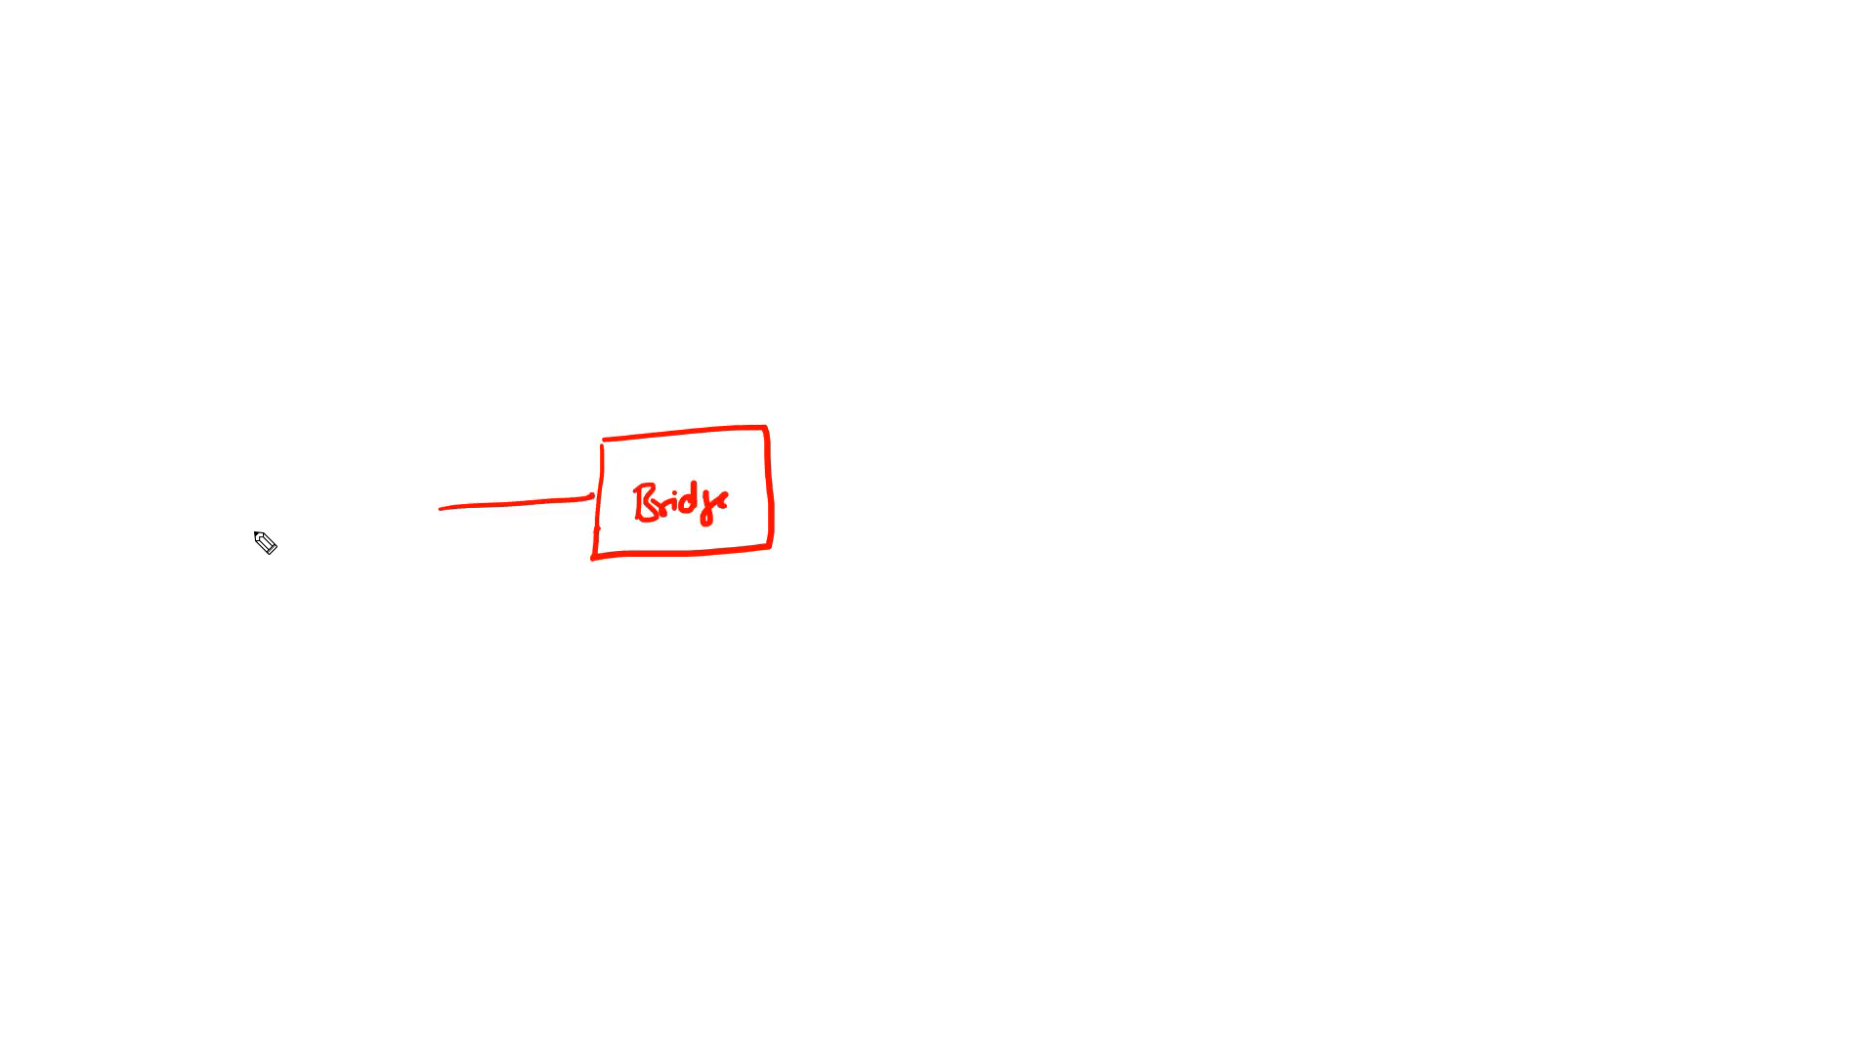
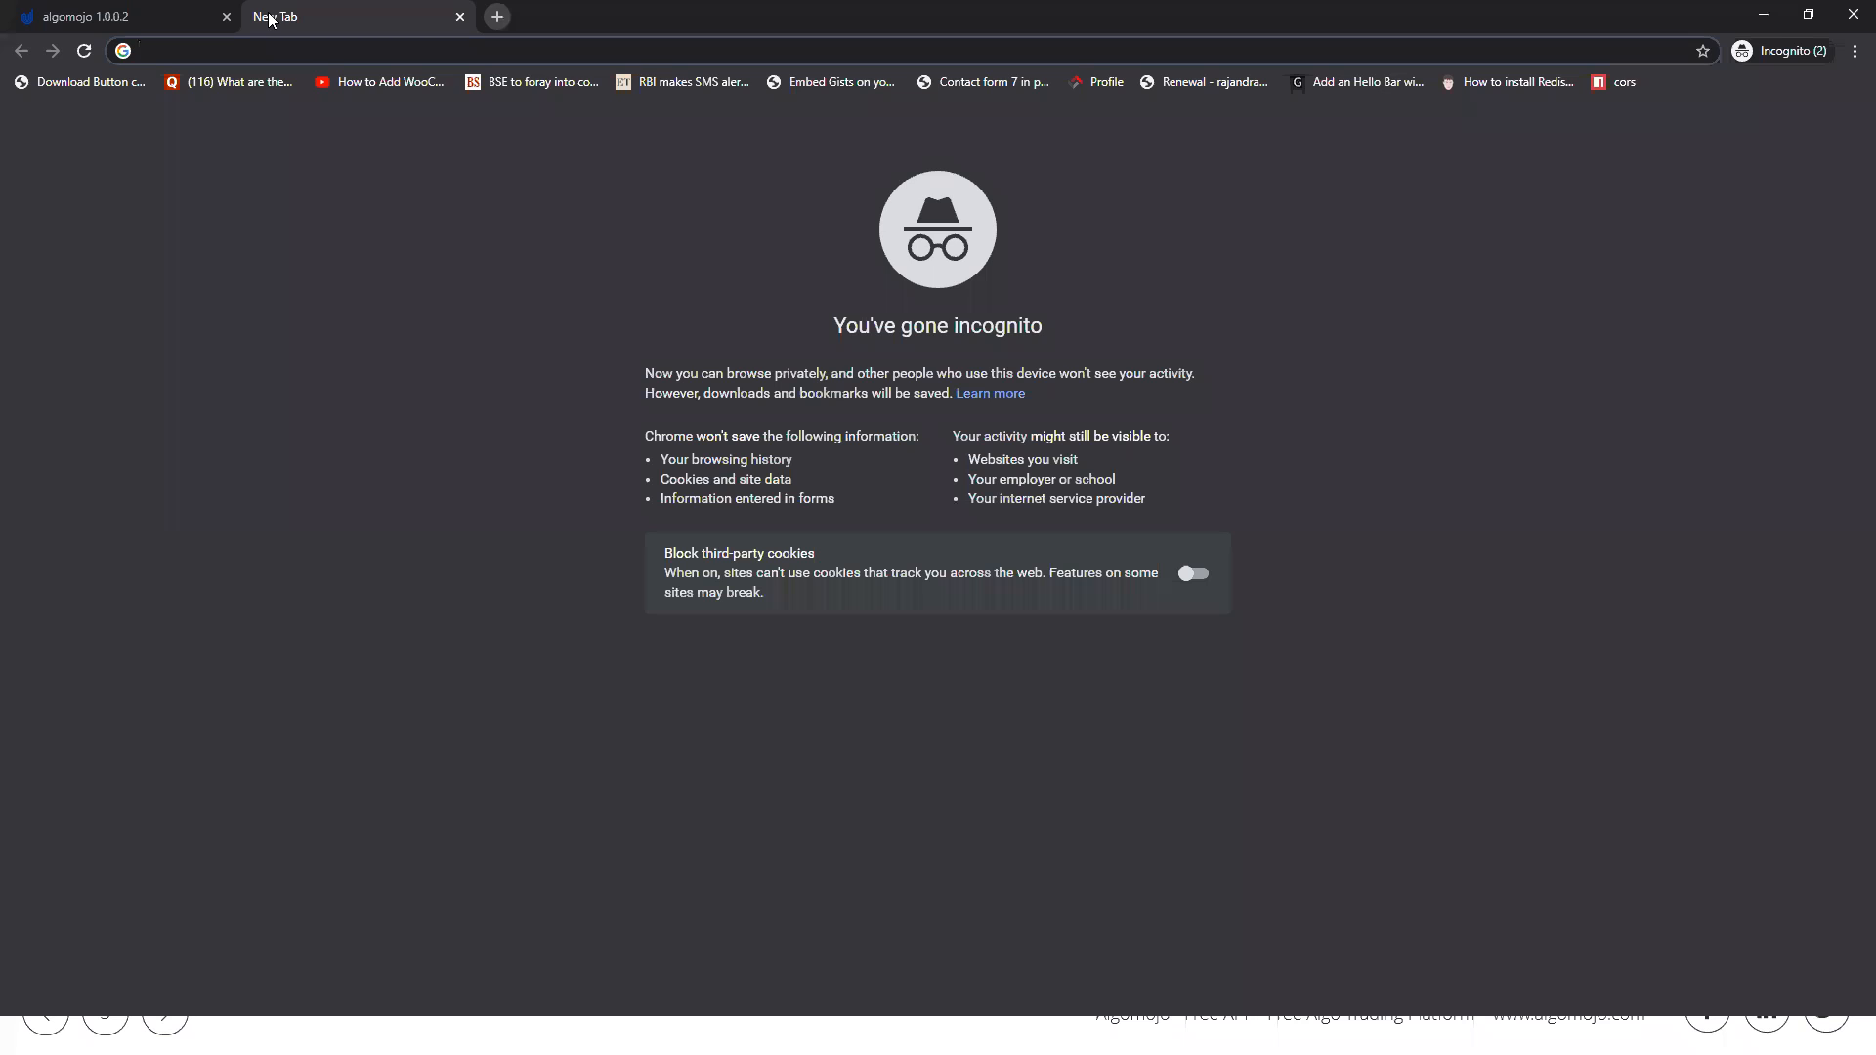
Step: Open the algomojo.com website and go to the Upstox page of its API documentation
key(Return)
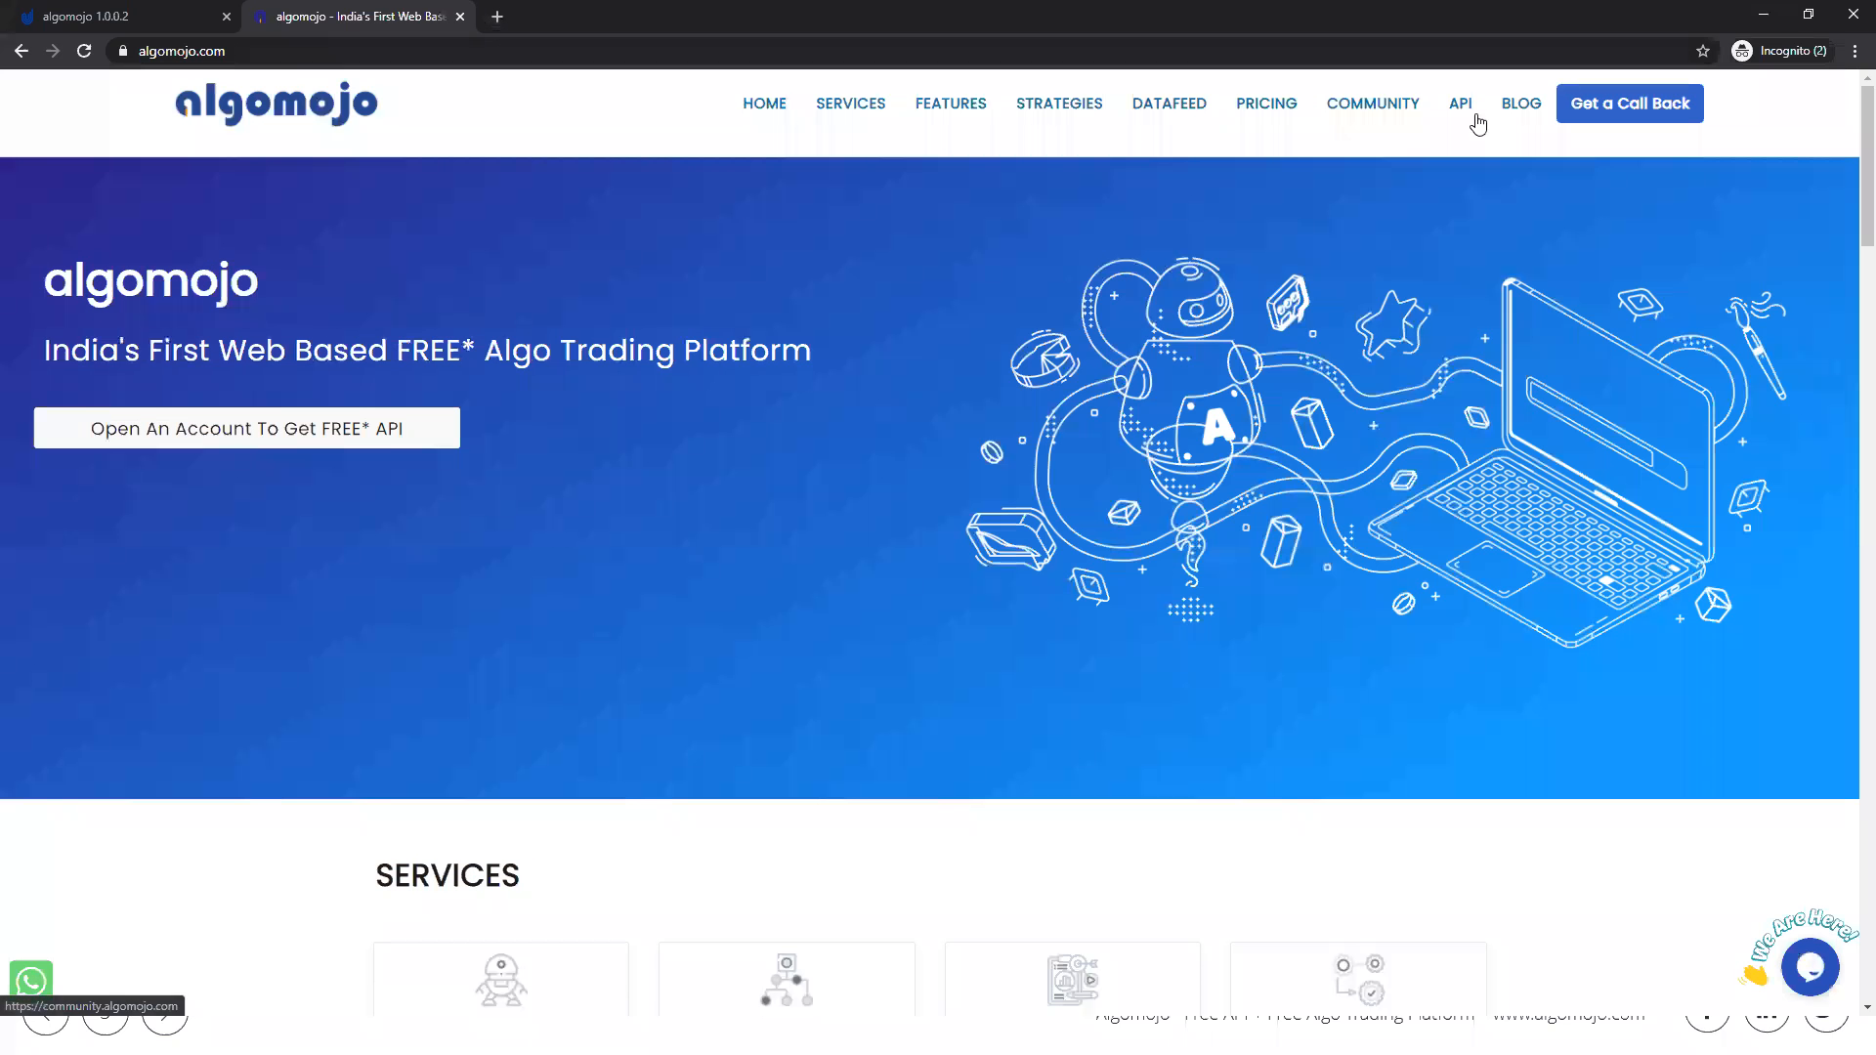
click(1461, 108)
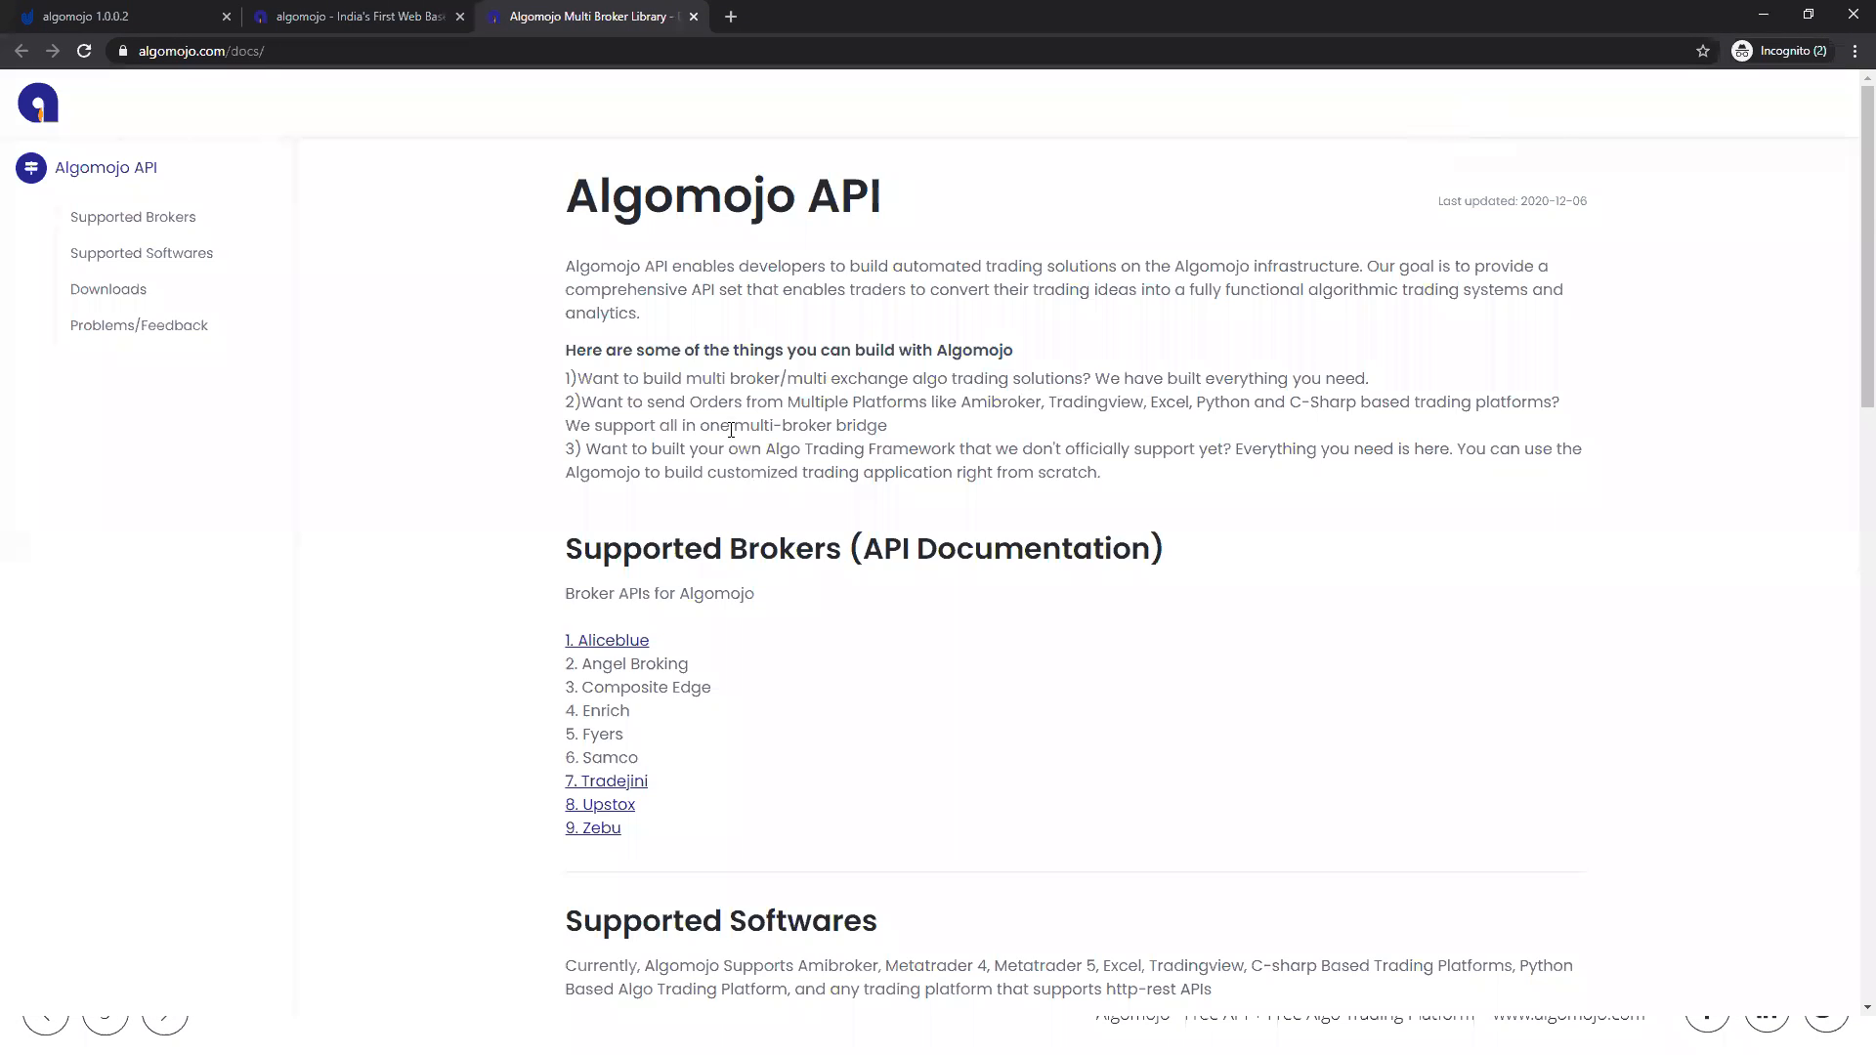
scroll(704, 362, down, 4)
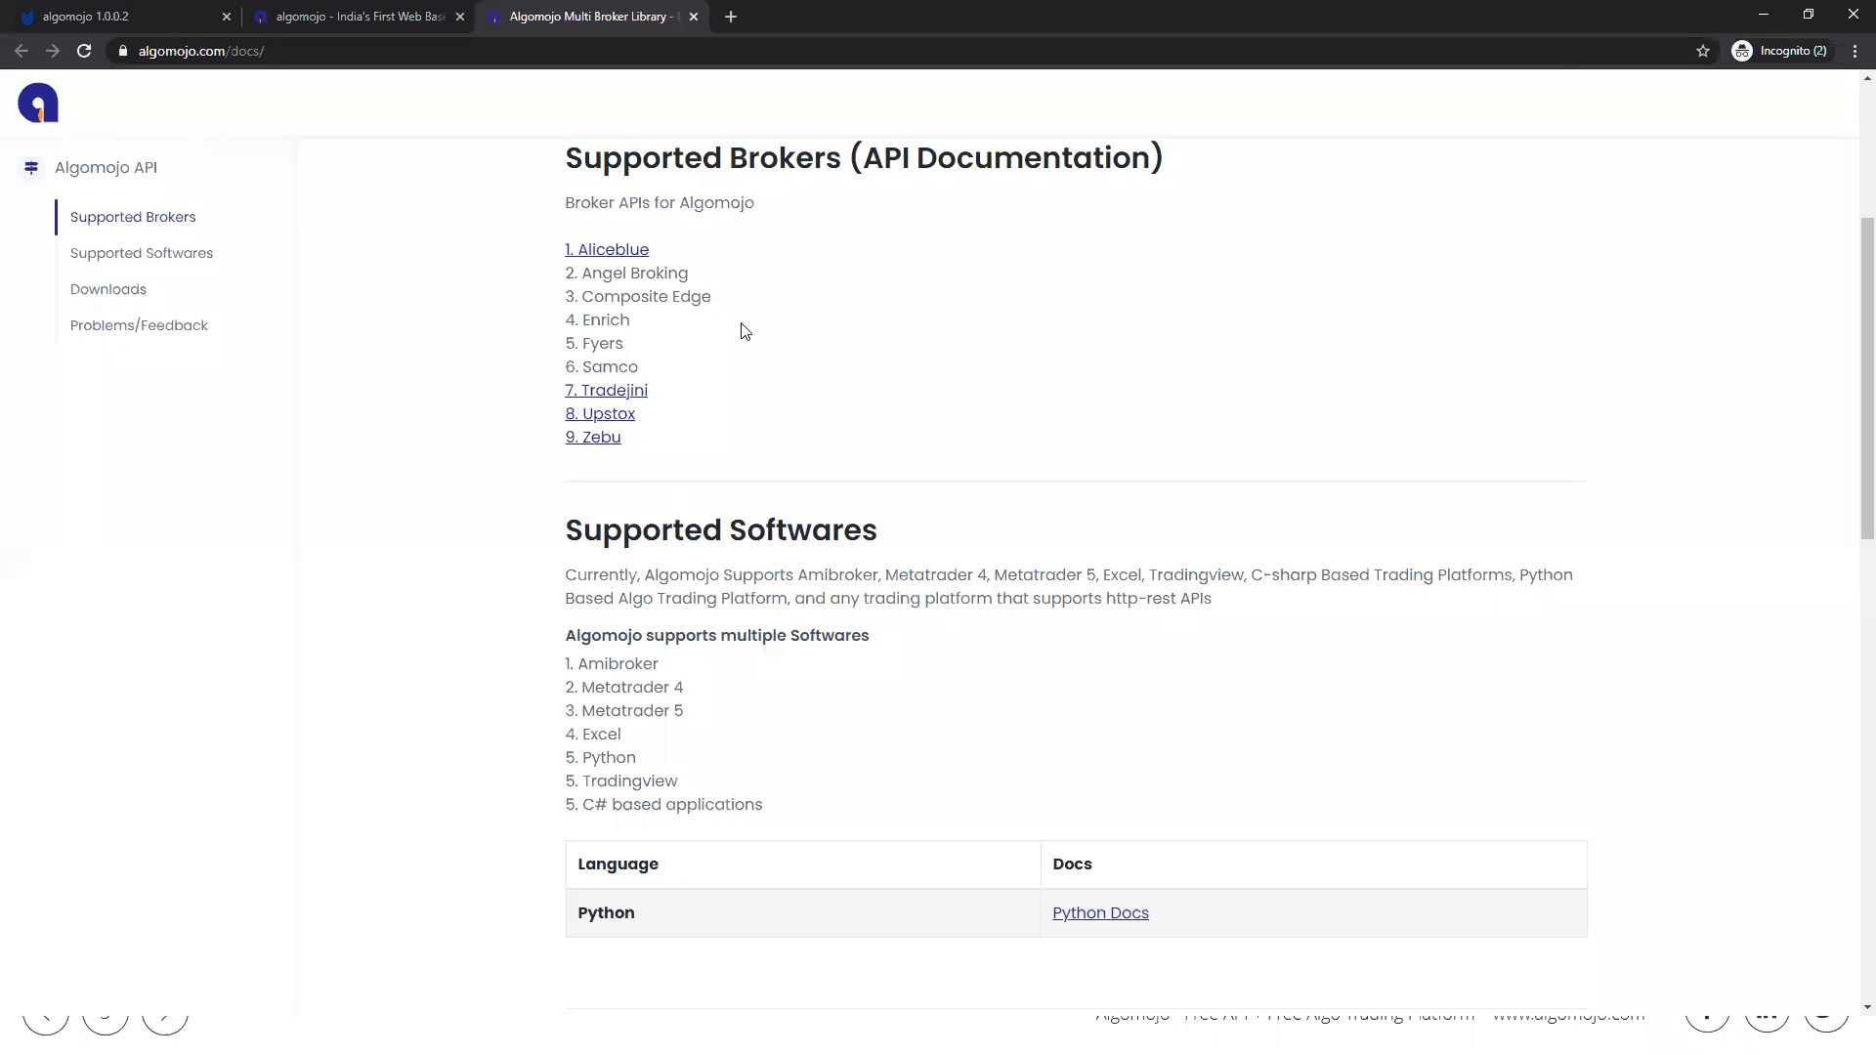
scroll(735, 308, up, 4)
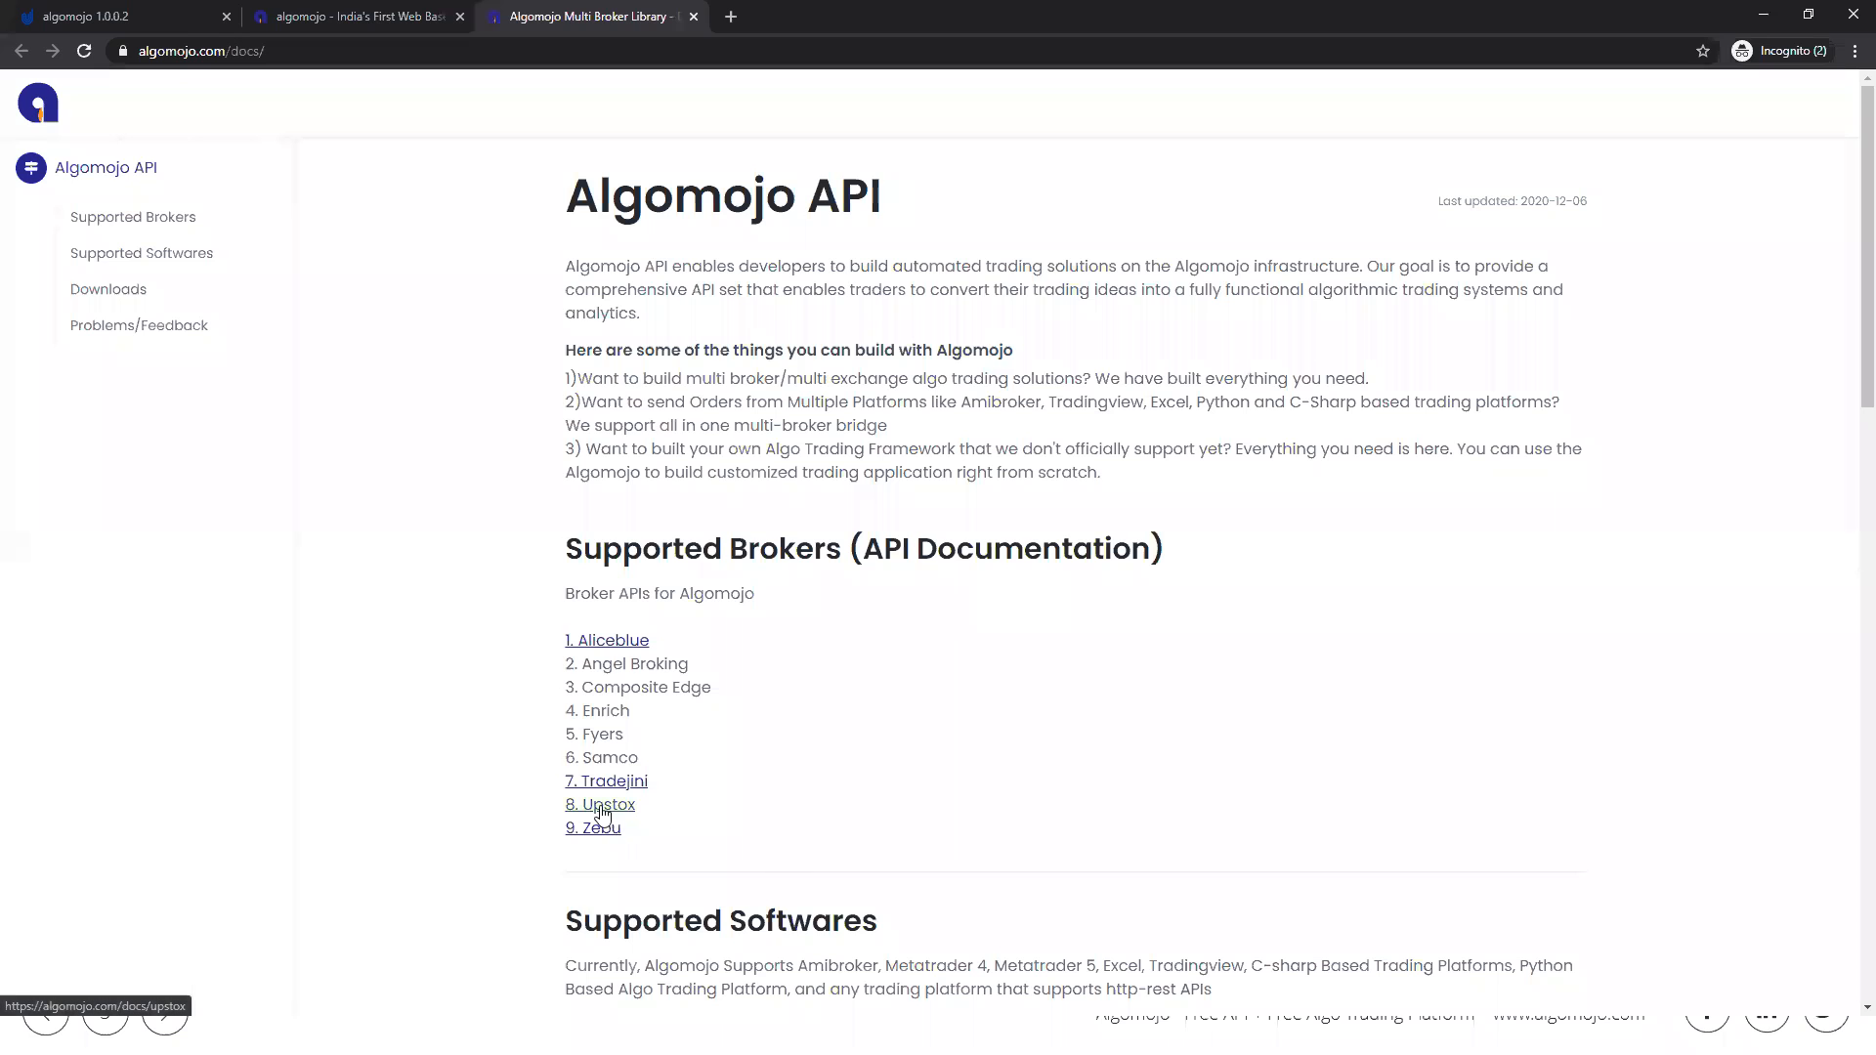
click(602, 813)
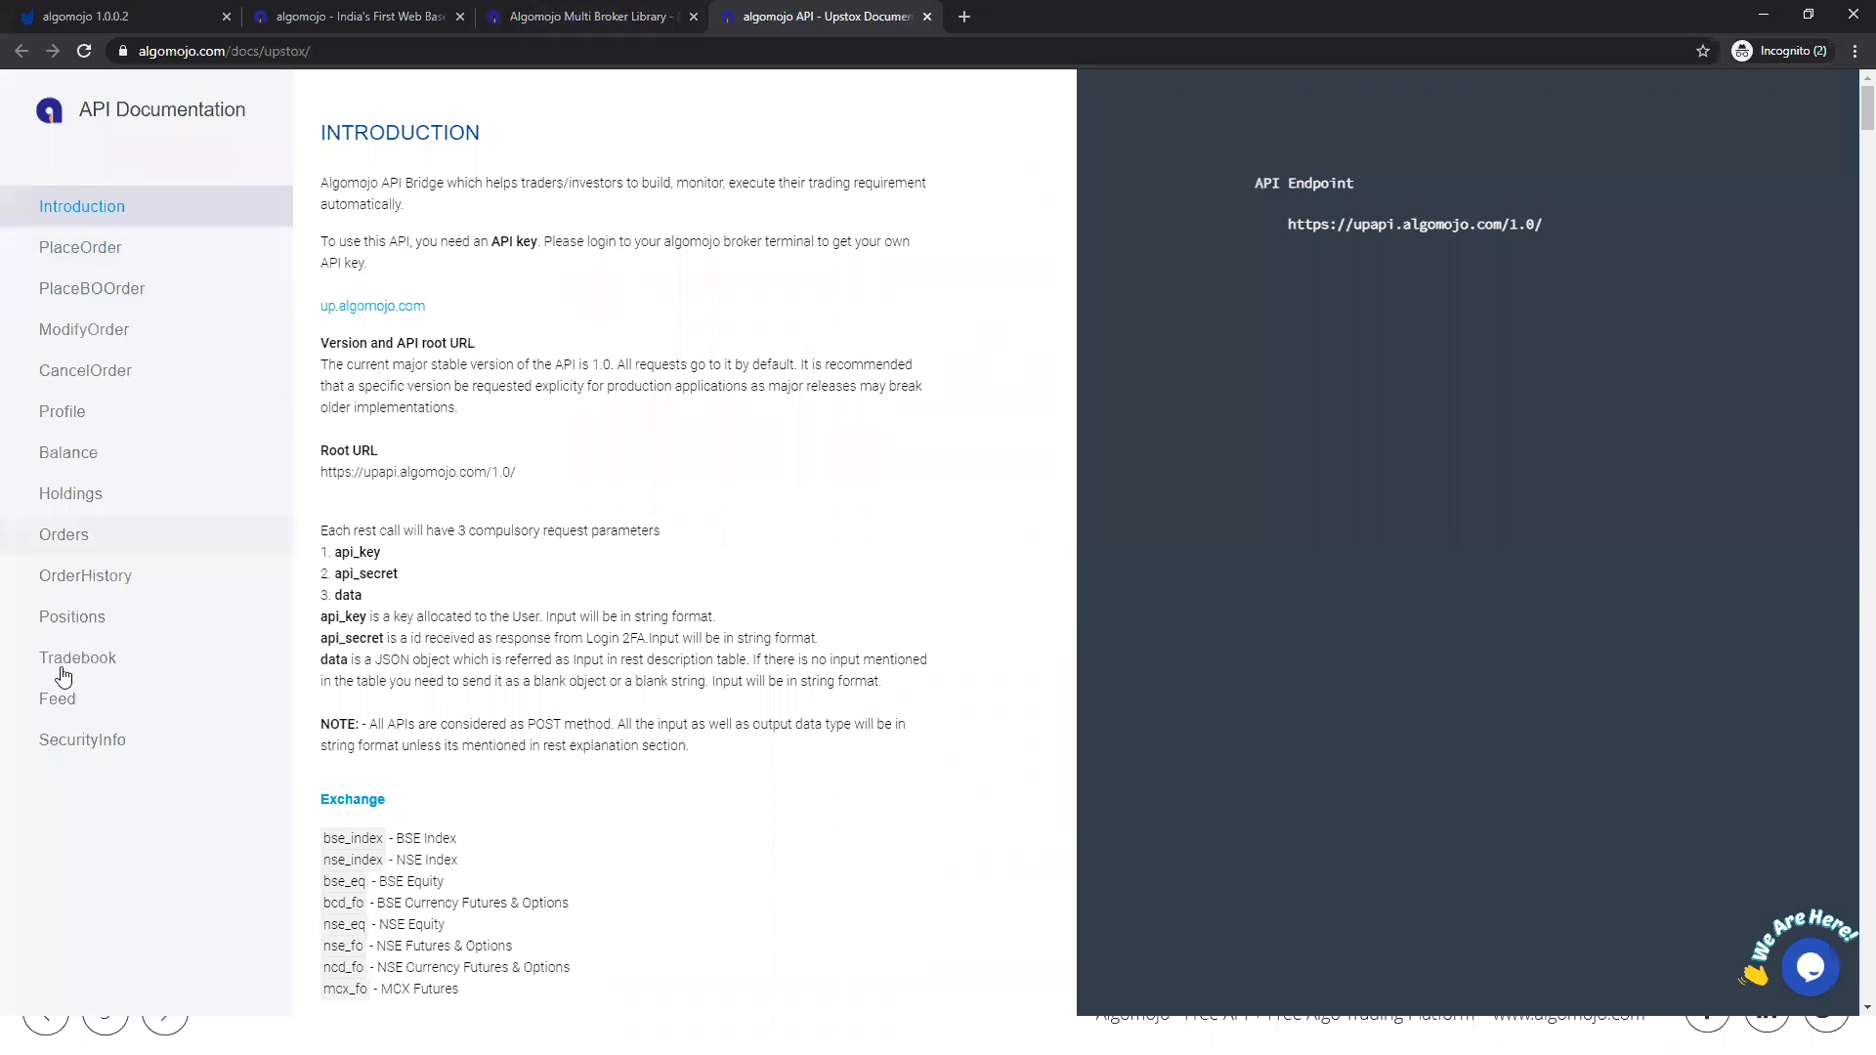
Step: Look through the PlaceOrder, PlaceBOOrder, ModifyOrder, CancelOrder and Profile sections of the Upstox API documentation
click(70, 256)
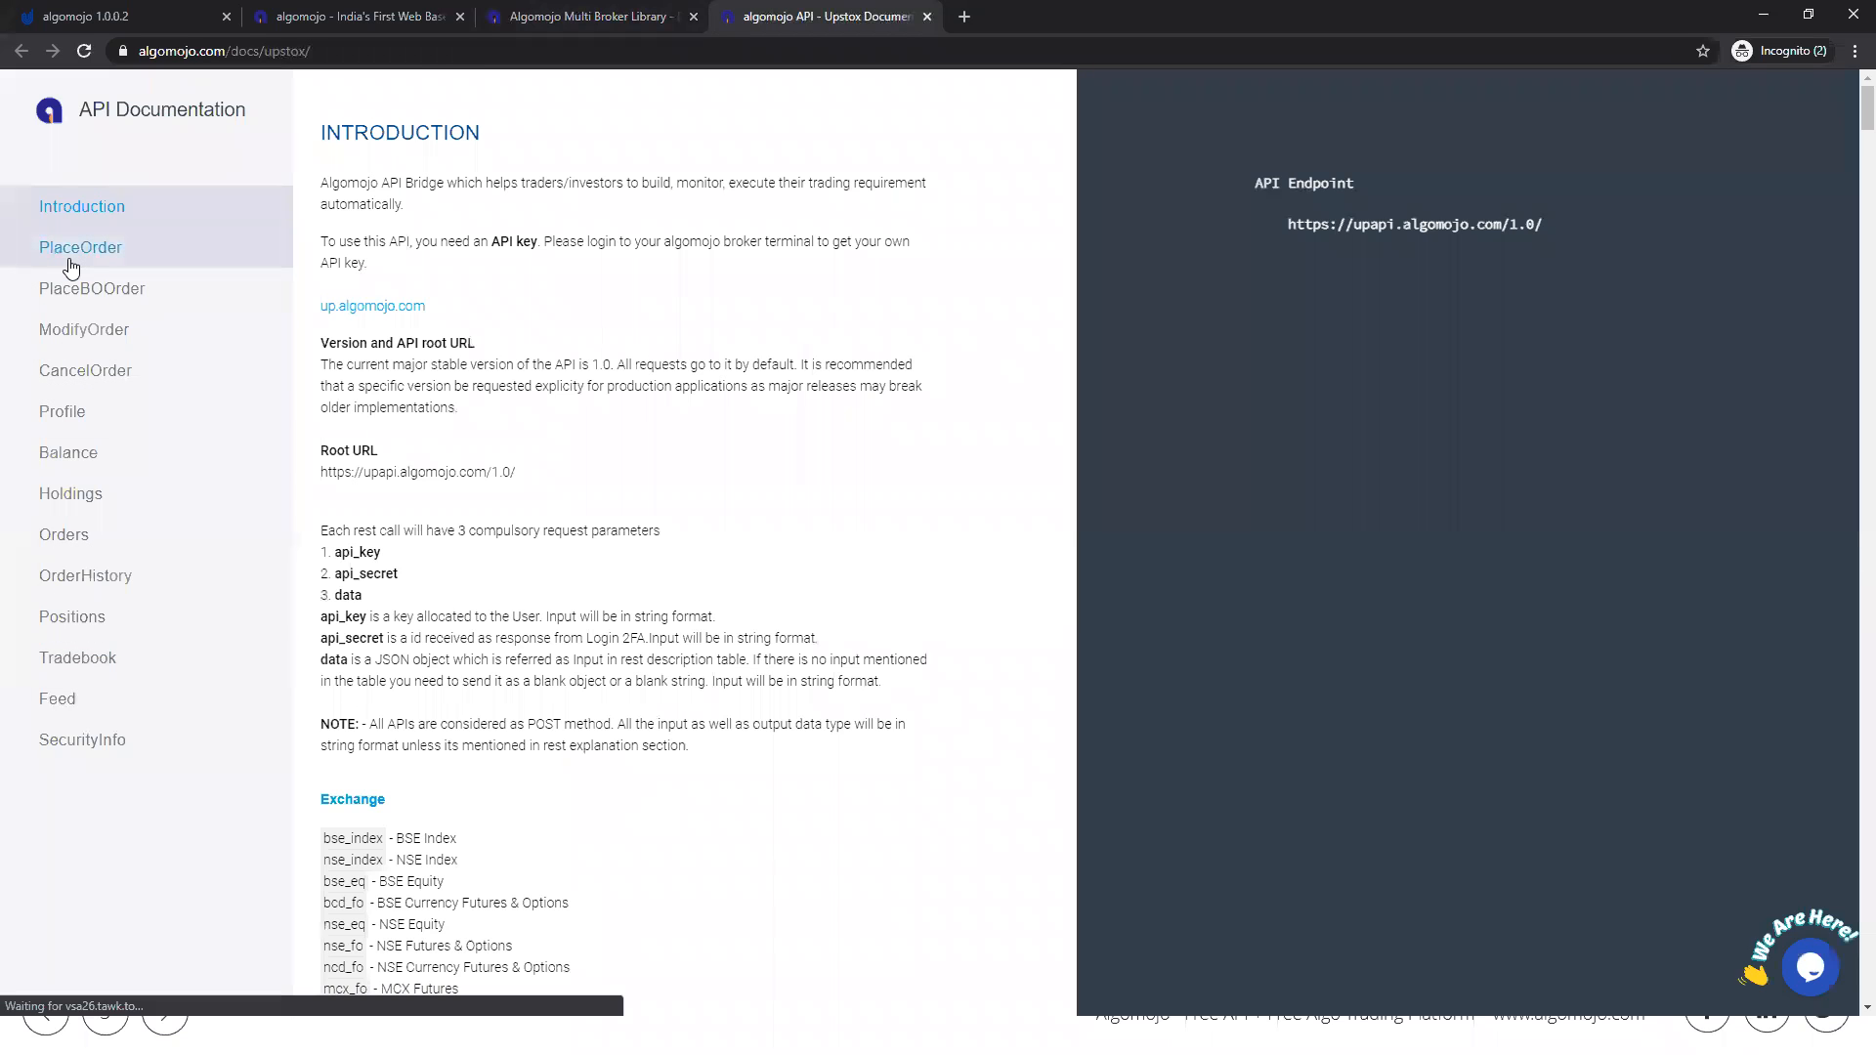
click(88, 288)
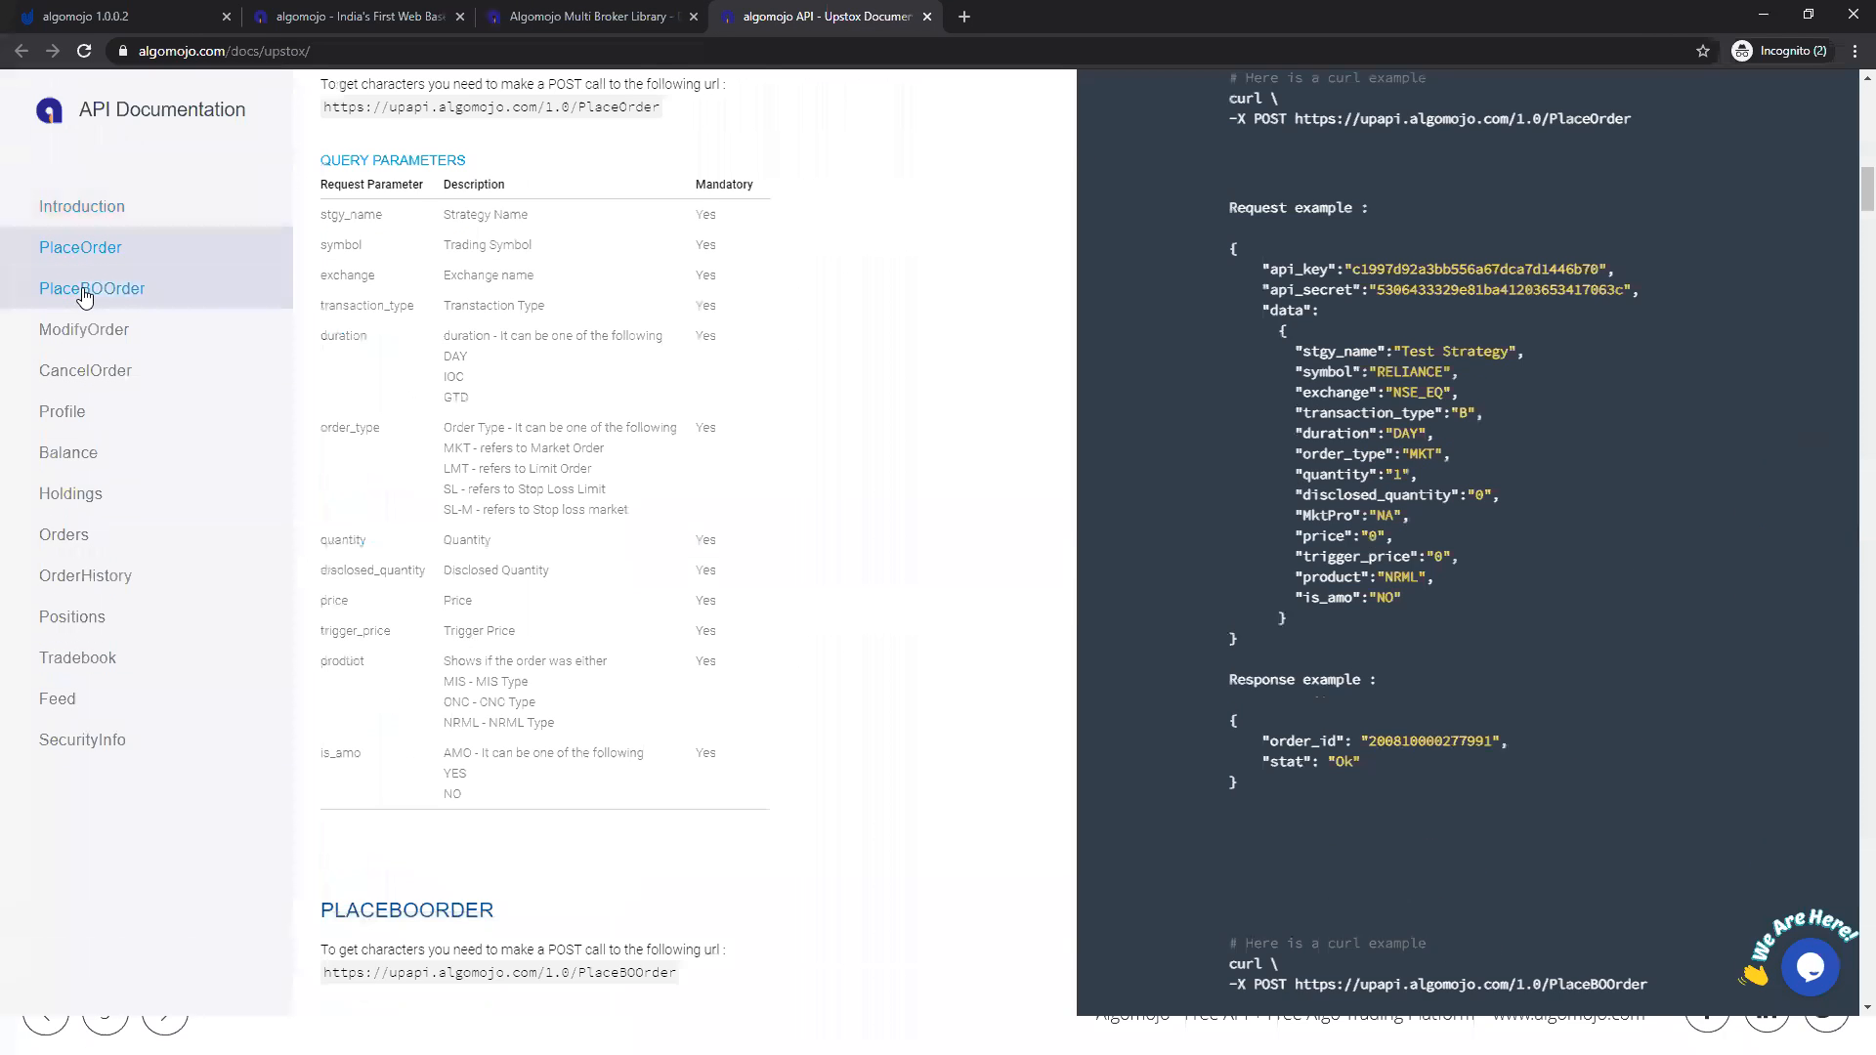
click(83, 332)
click(78, 373)
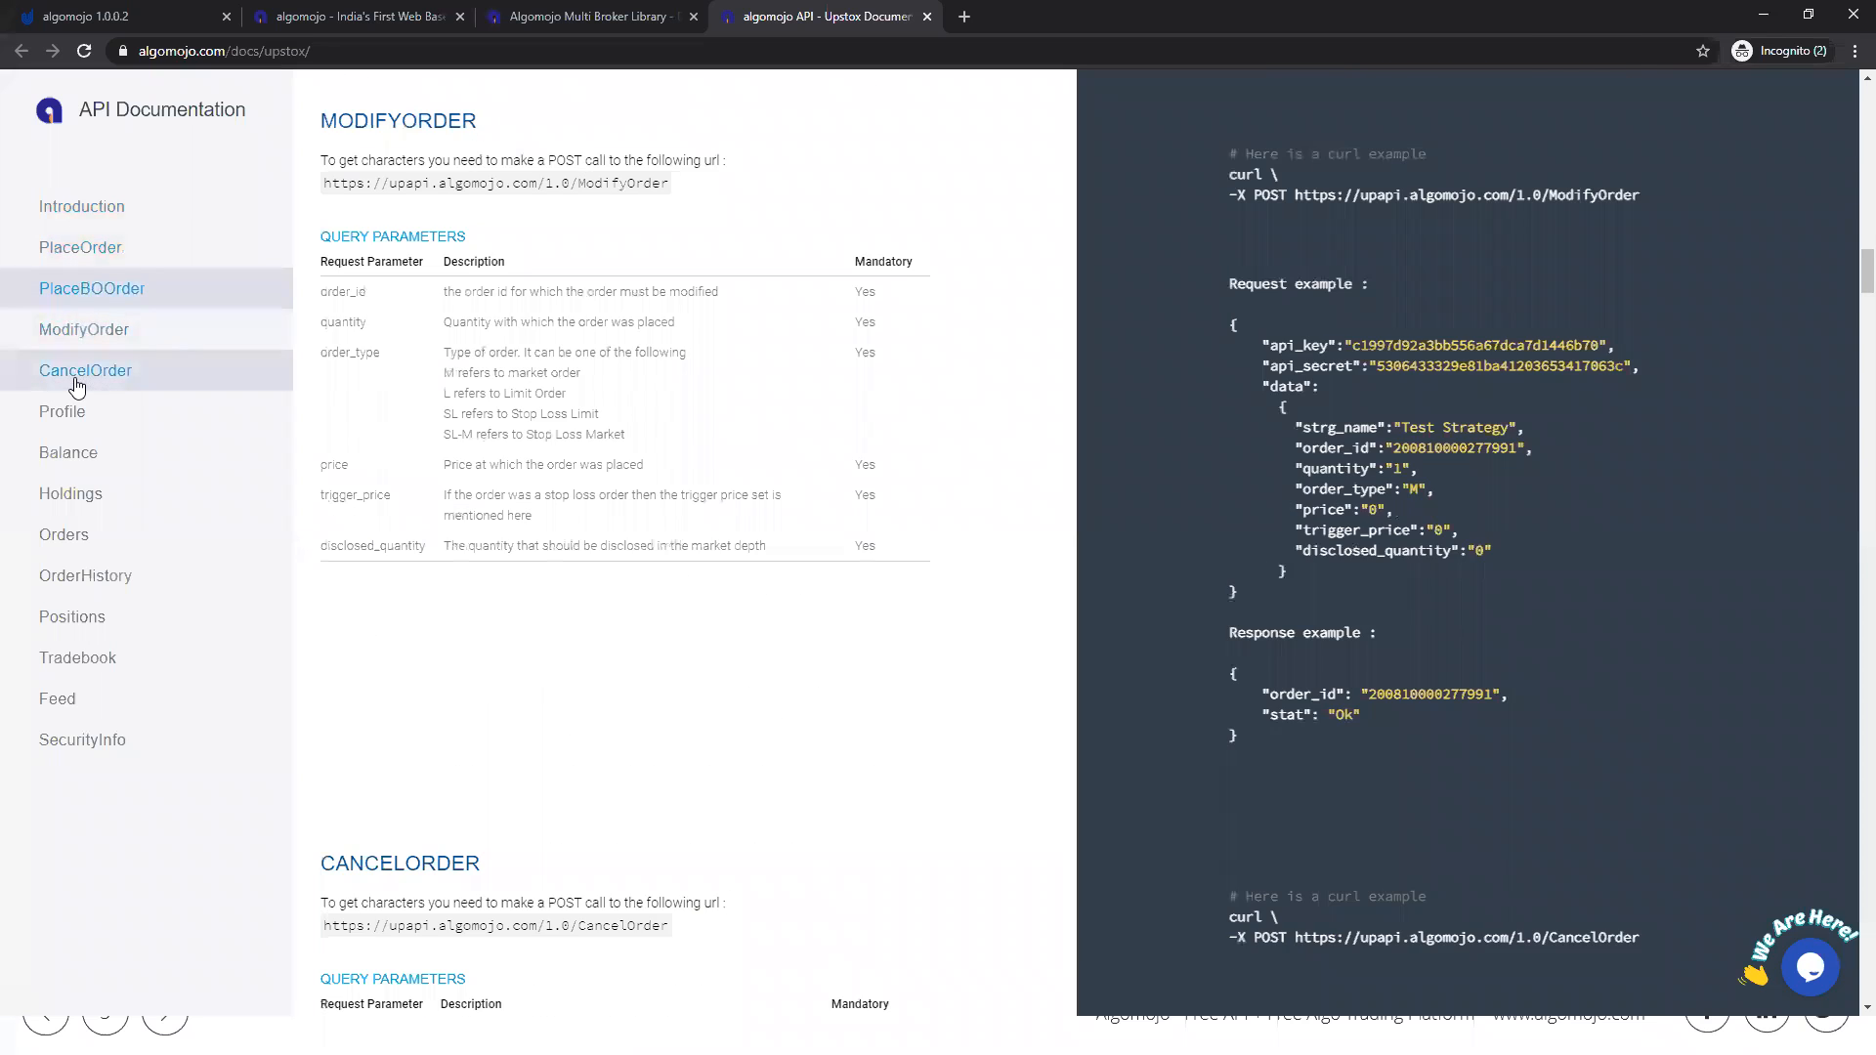
click(62, 411)
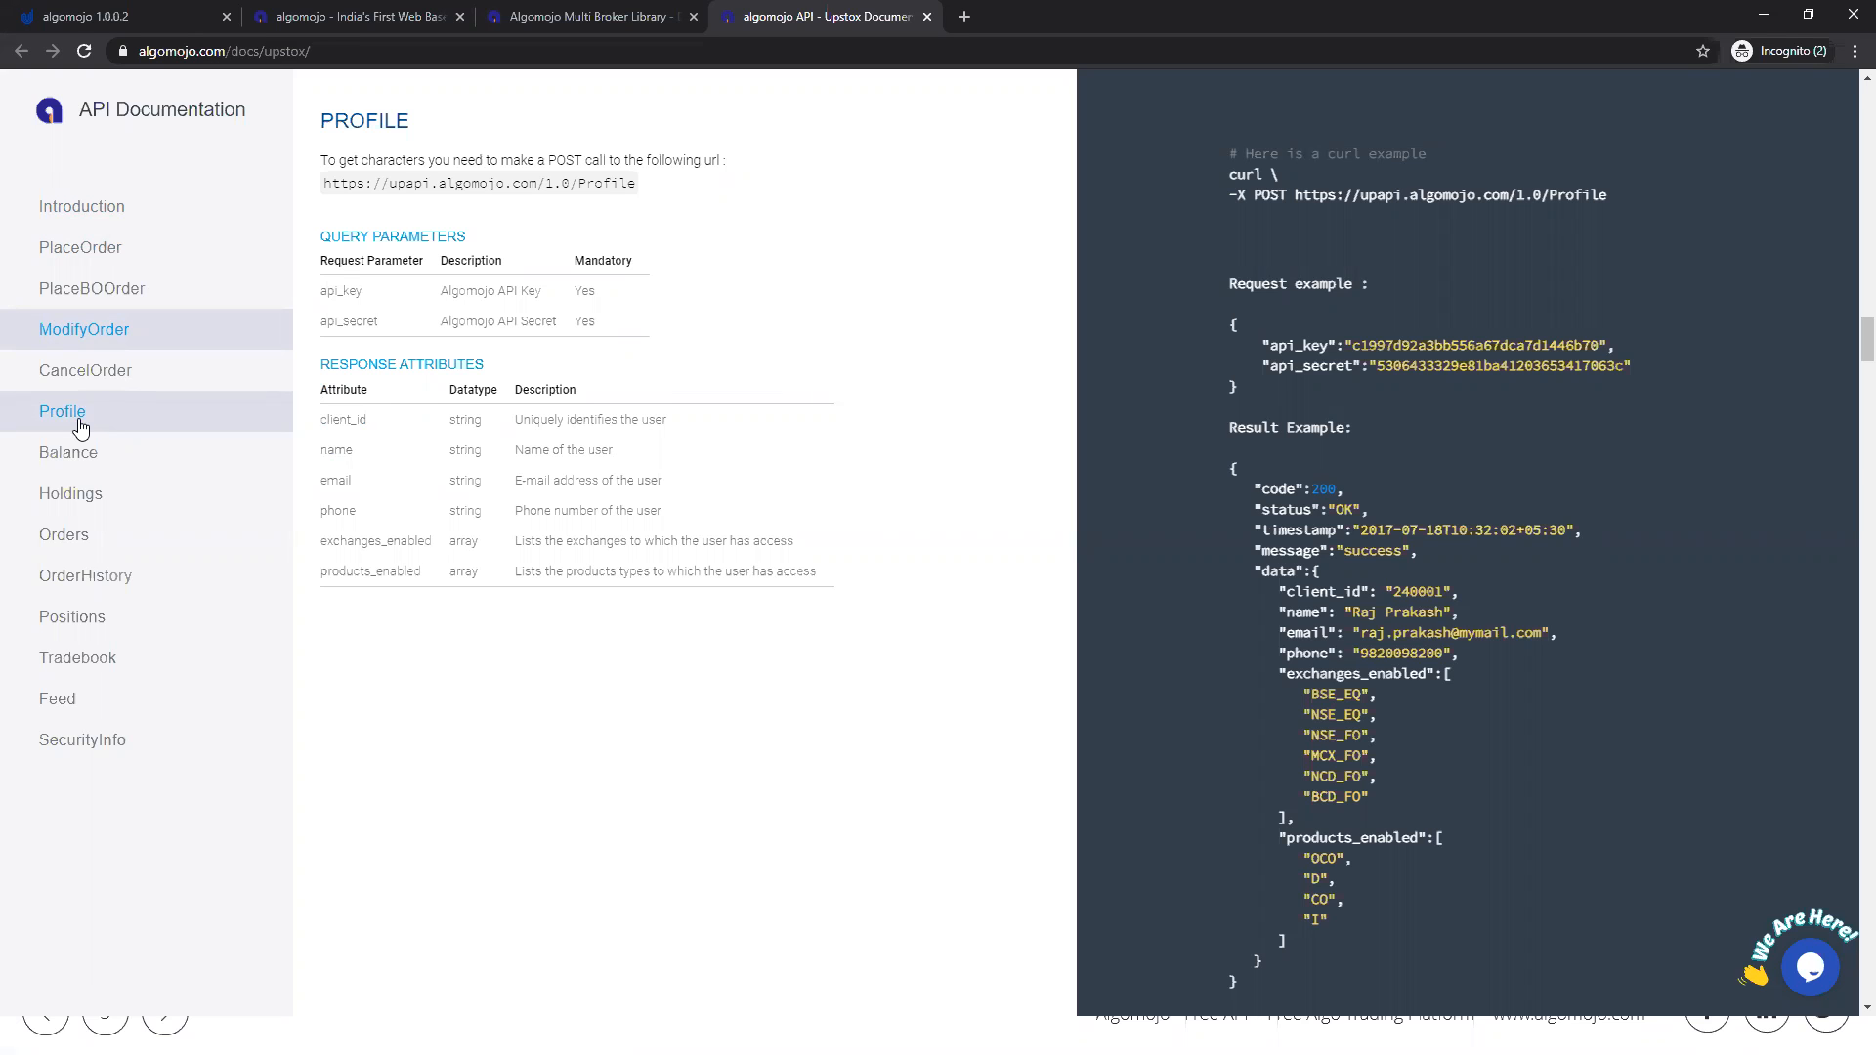
Step: Show the Balance section and highlight the equity and commodity margin data in its response example
click(75, 465)
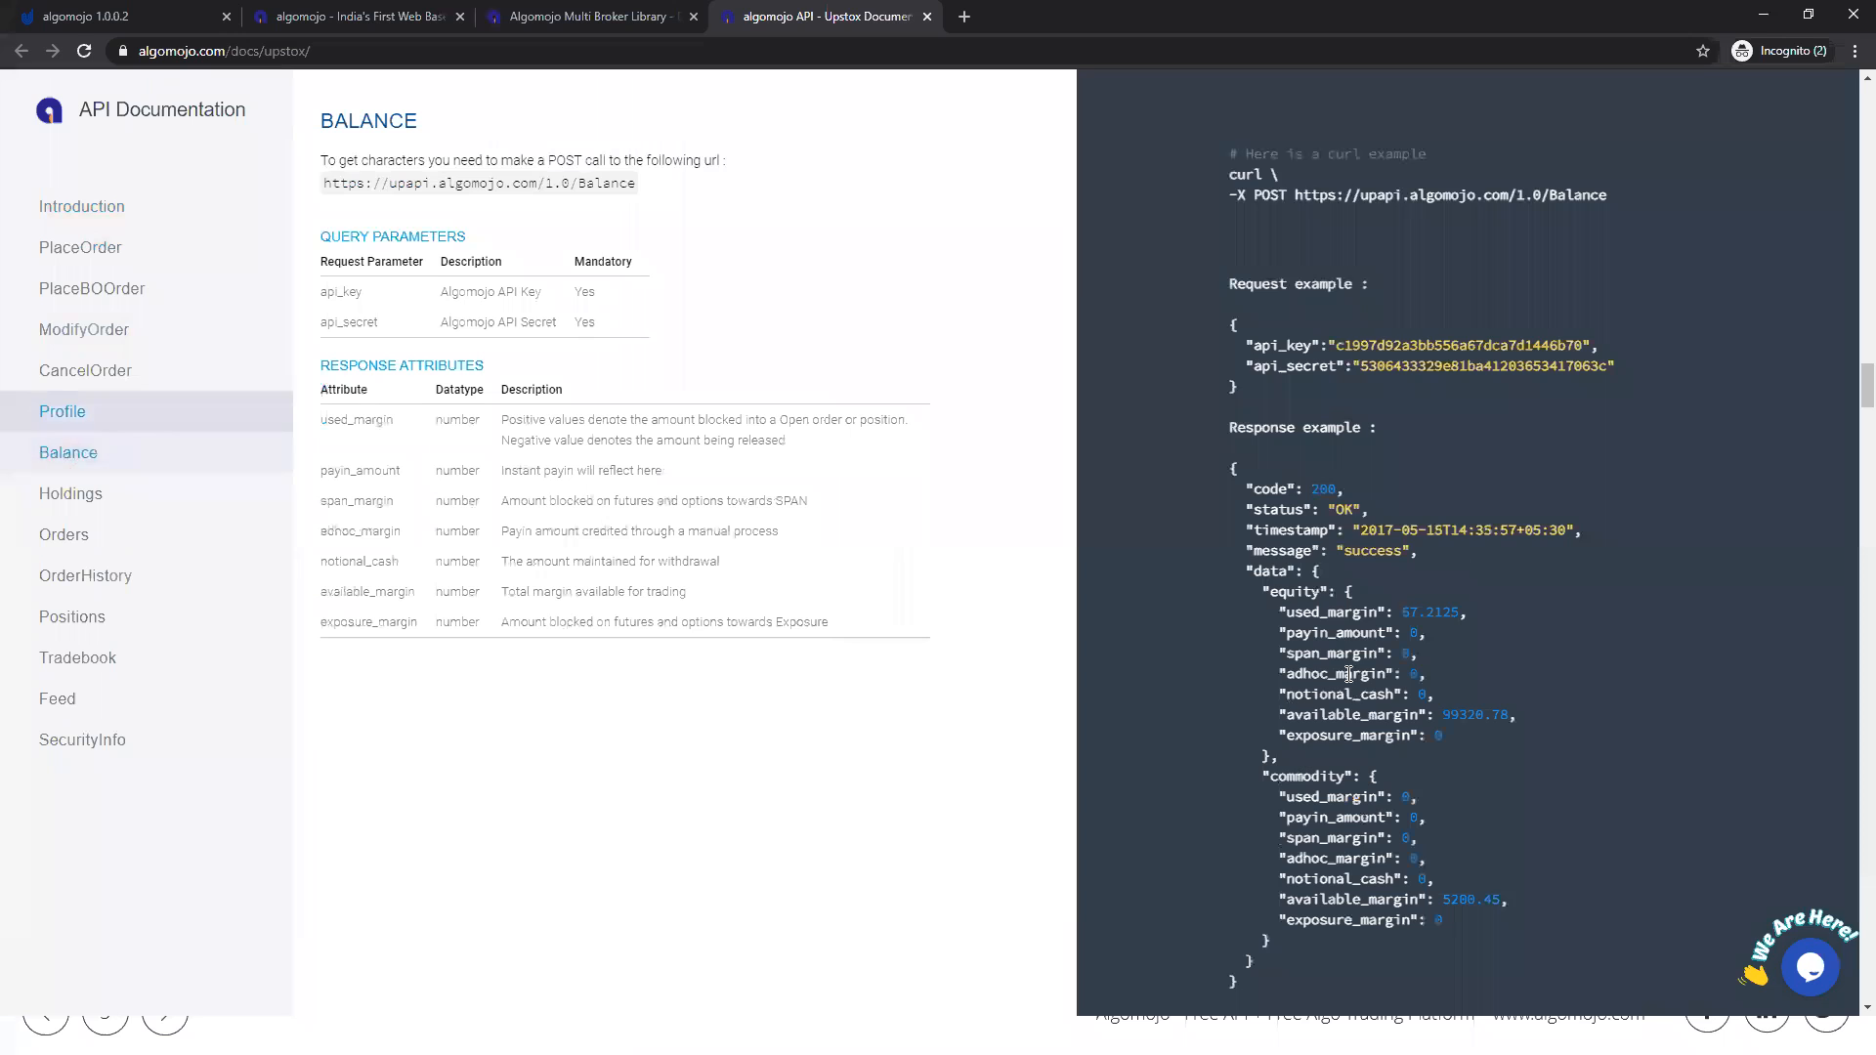
drag(1275, 606, 1426, 630)
drag(1268, 651, 1422, 926)
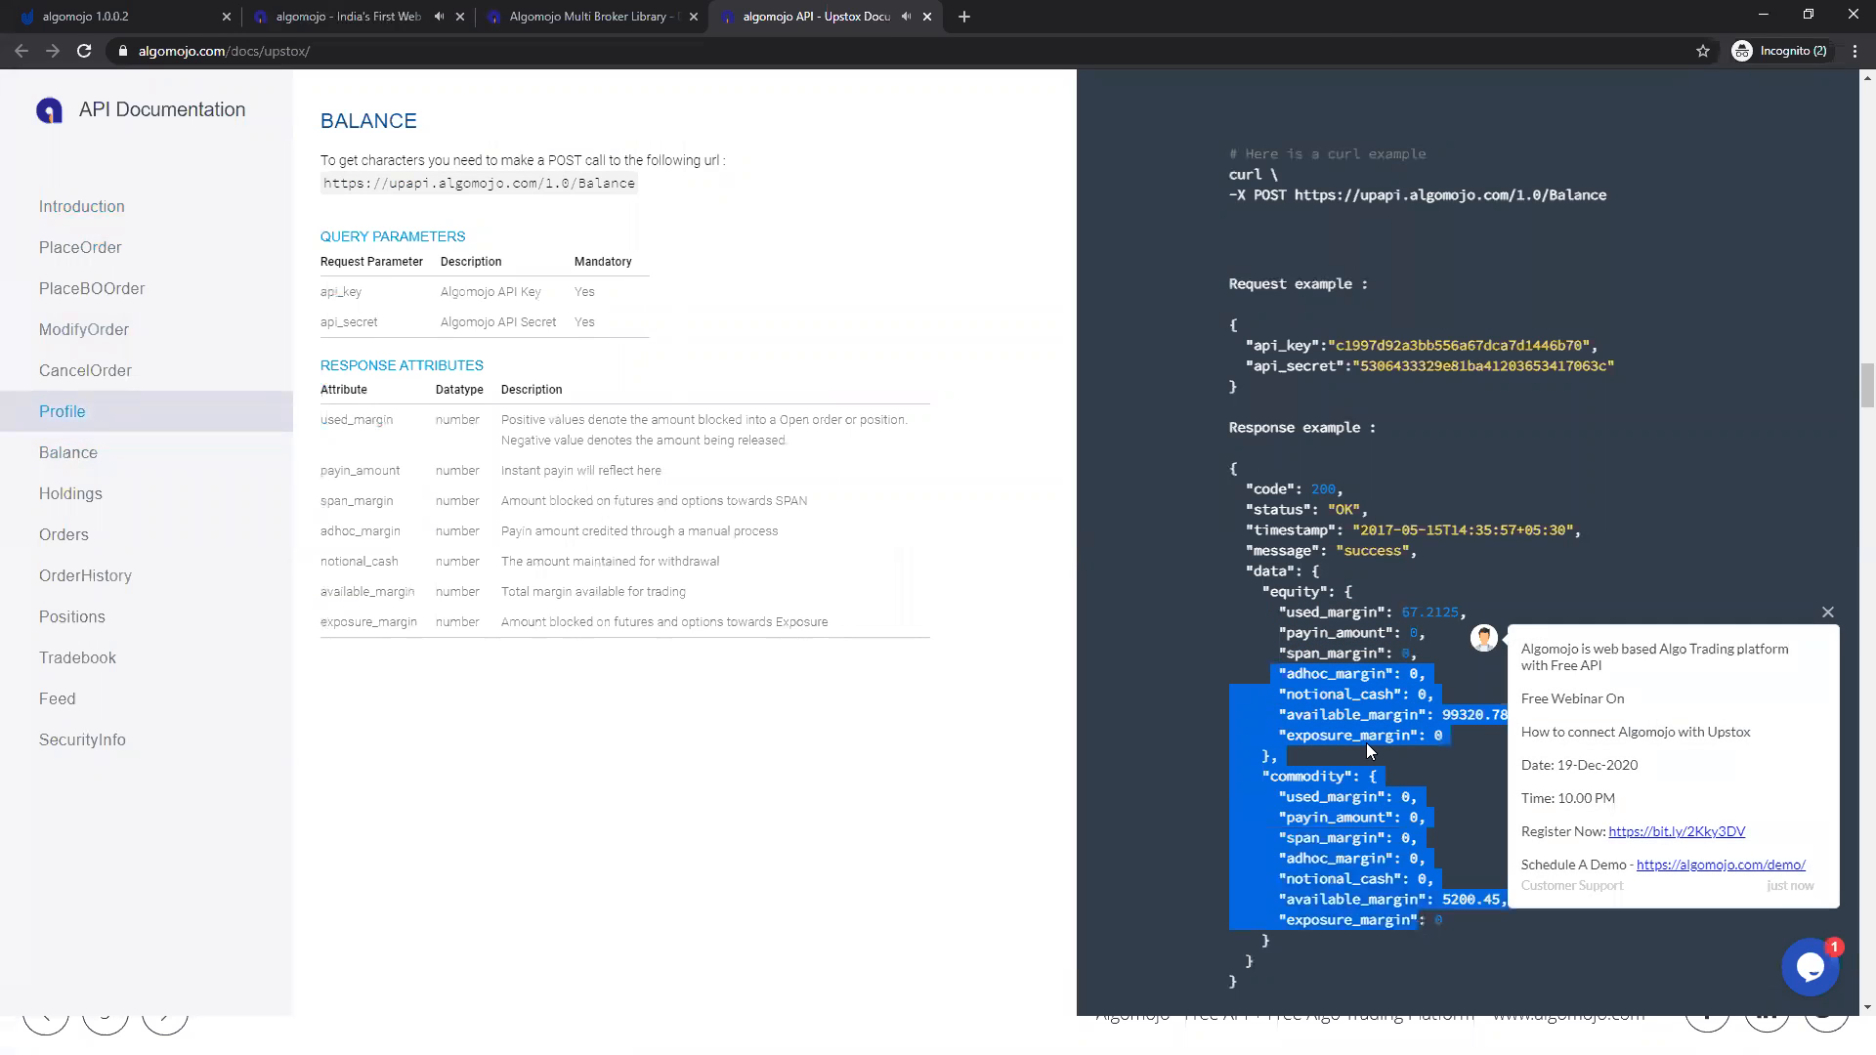
click(1344, 636)
drag(1277, 592, 1413, 737)
scroll(1311, 586, down, 4)
drag(1261, 391, 1424, 533)
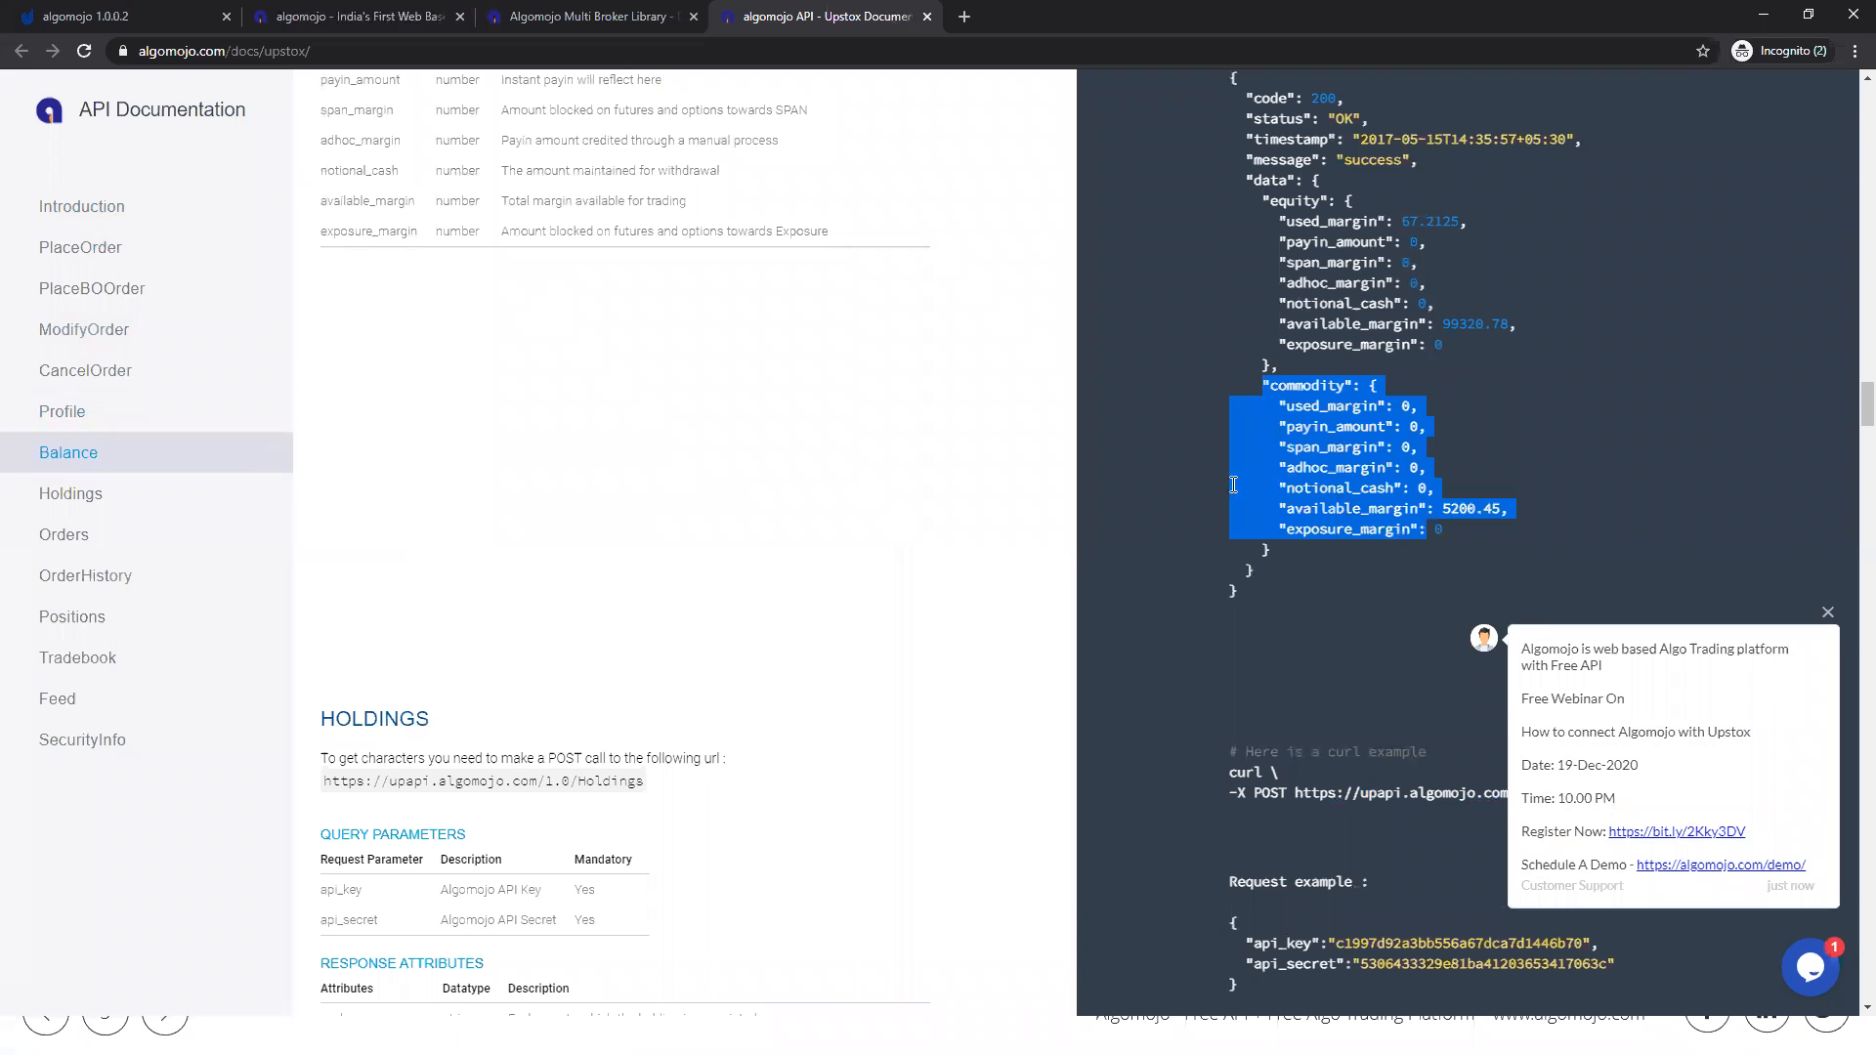
click(1181, 477)
Step: Look through the Holdings, Orders, OrderHistory, Positions and Tradebook sections of the documentation
click(57, 495)
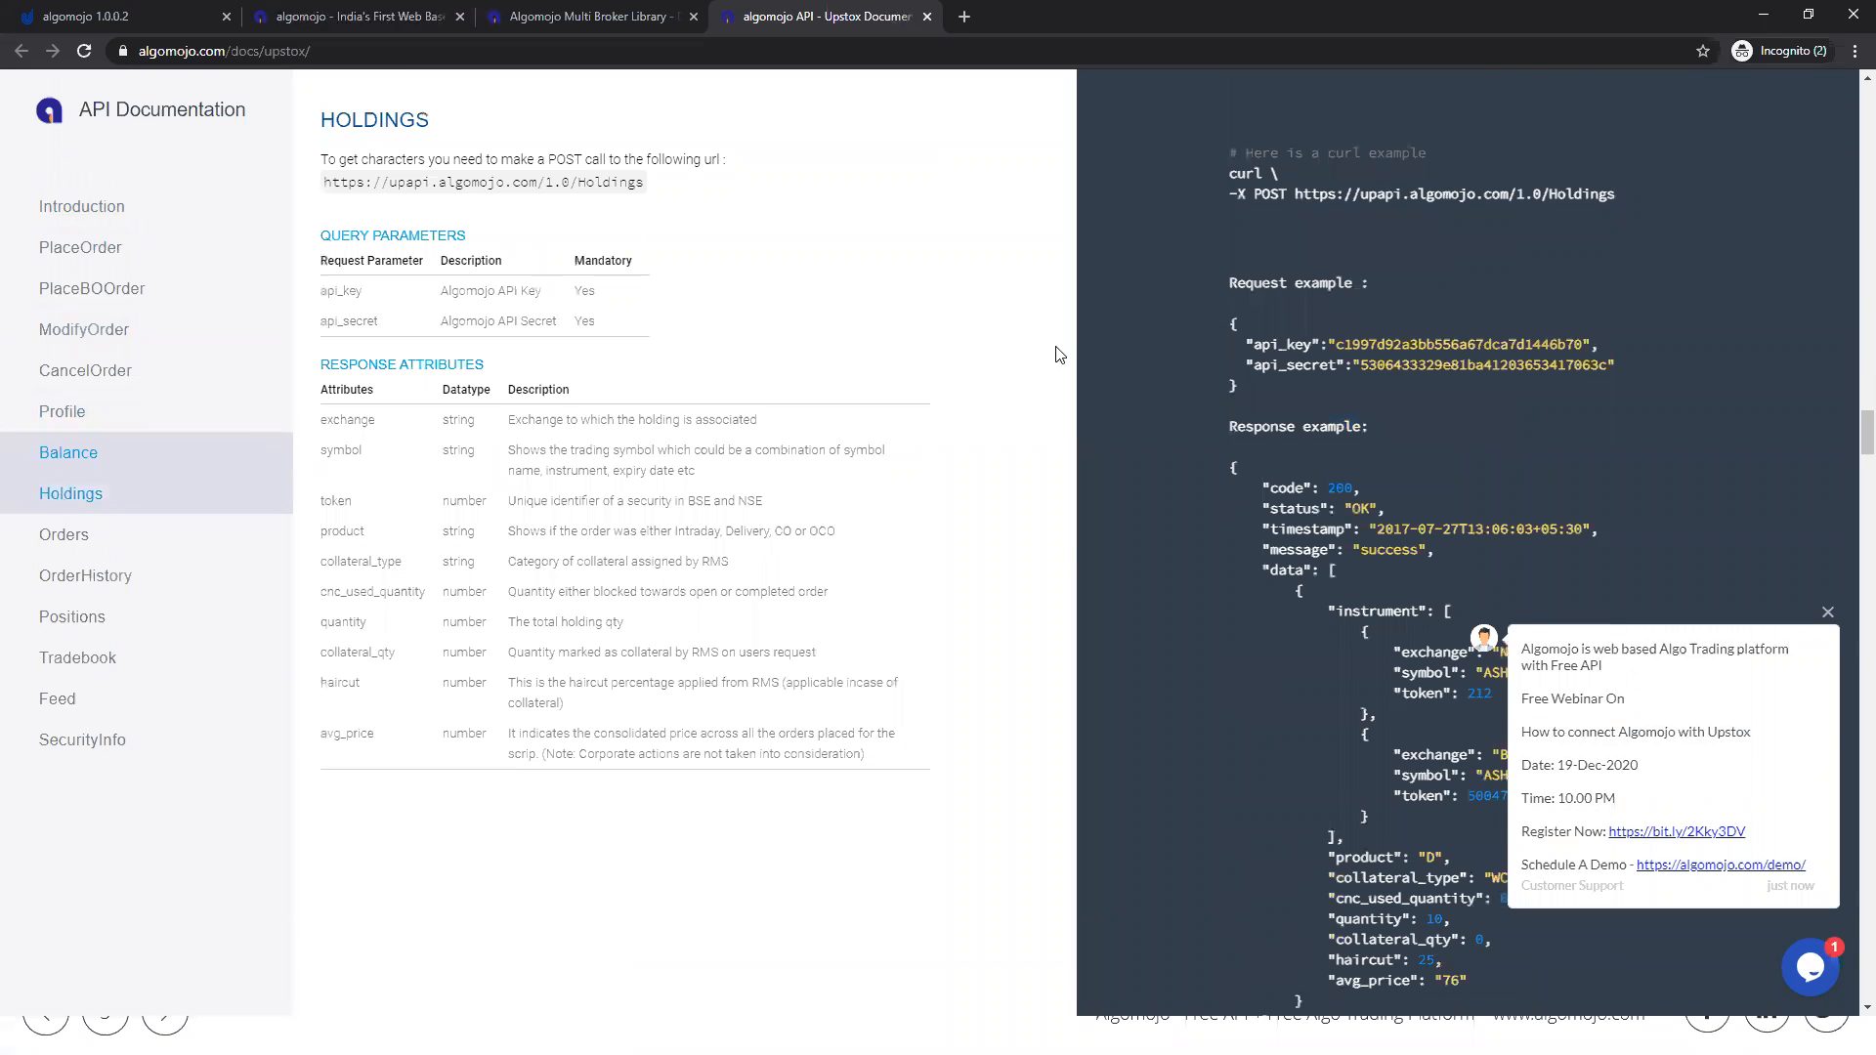
scroll(1288, 375, down, 6)
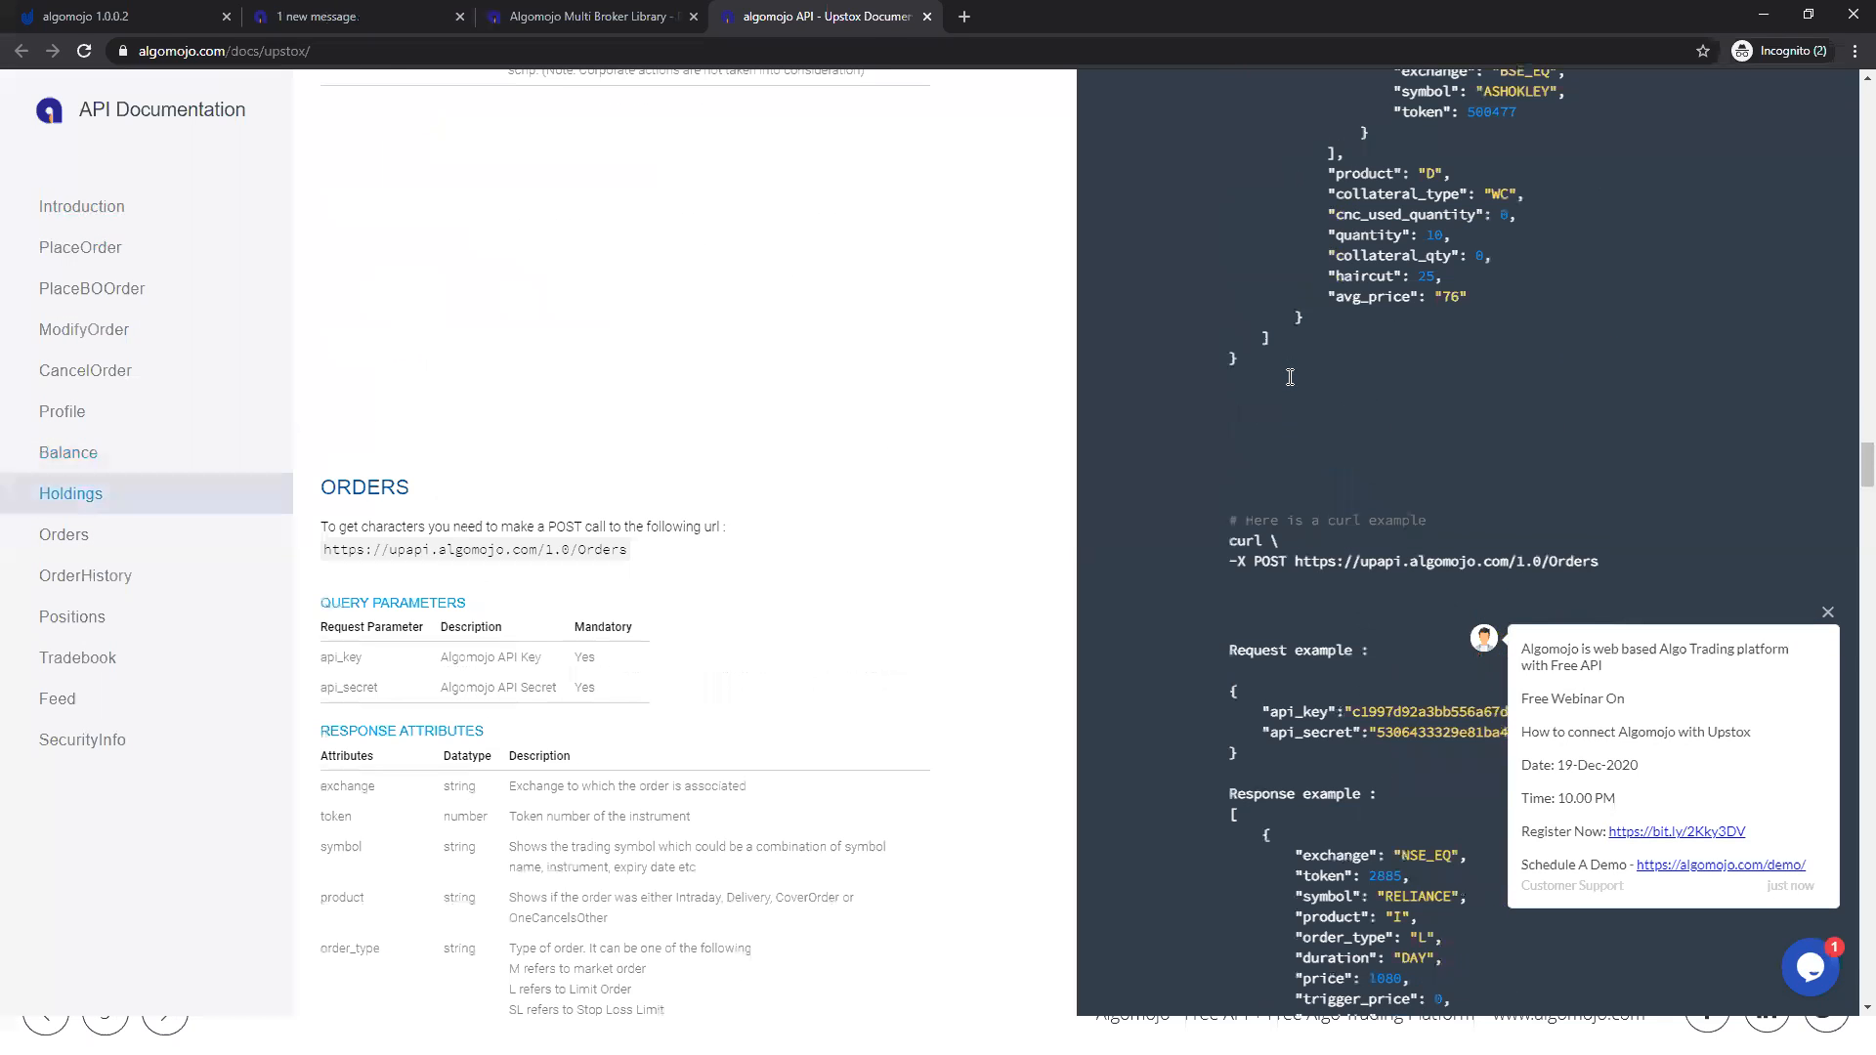
scroll(1290, 377, down, 10)
scroll(1290, 377, up, 12)
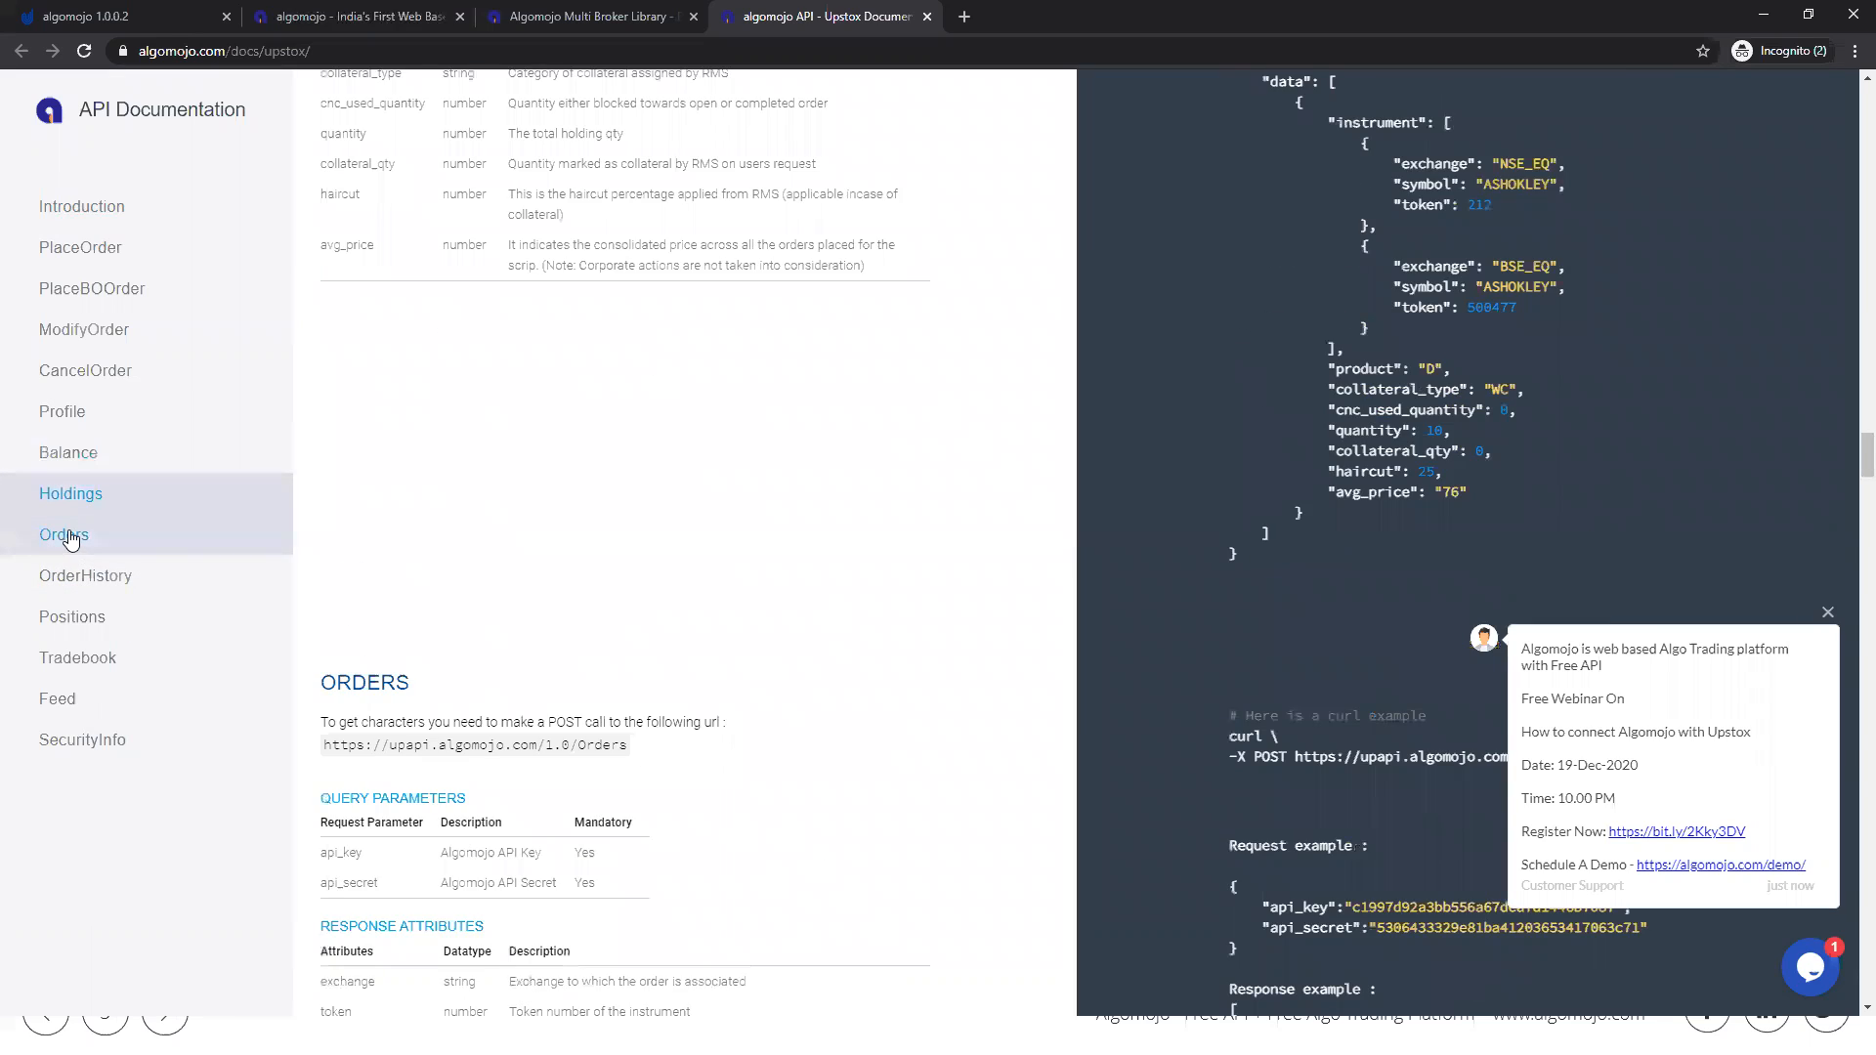
click(70, 538)
click(98, 576)
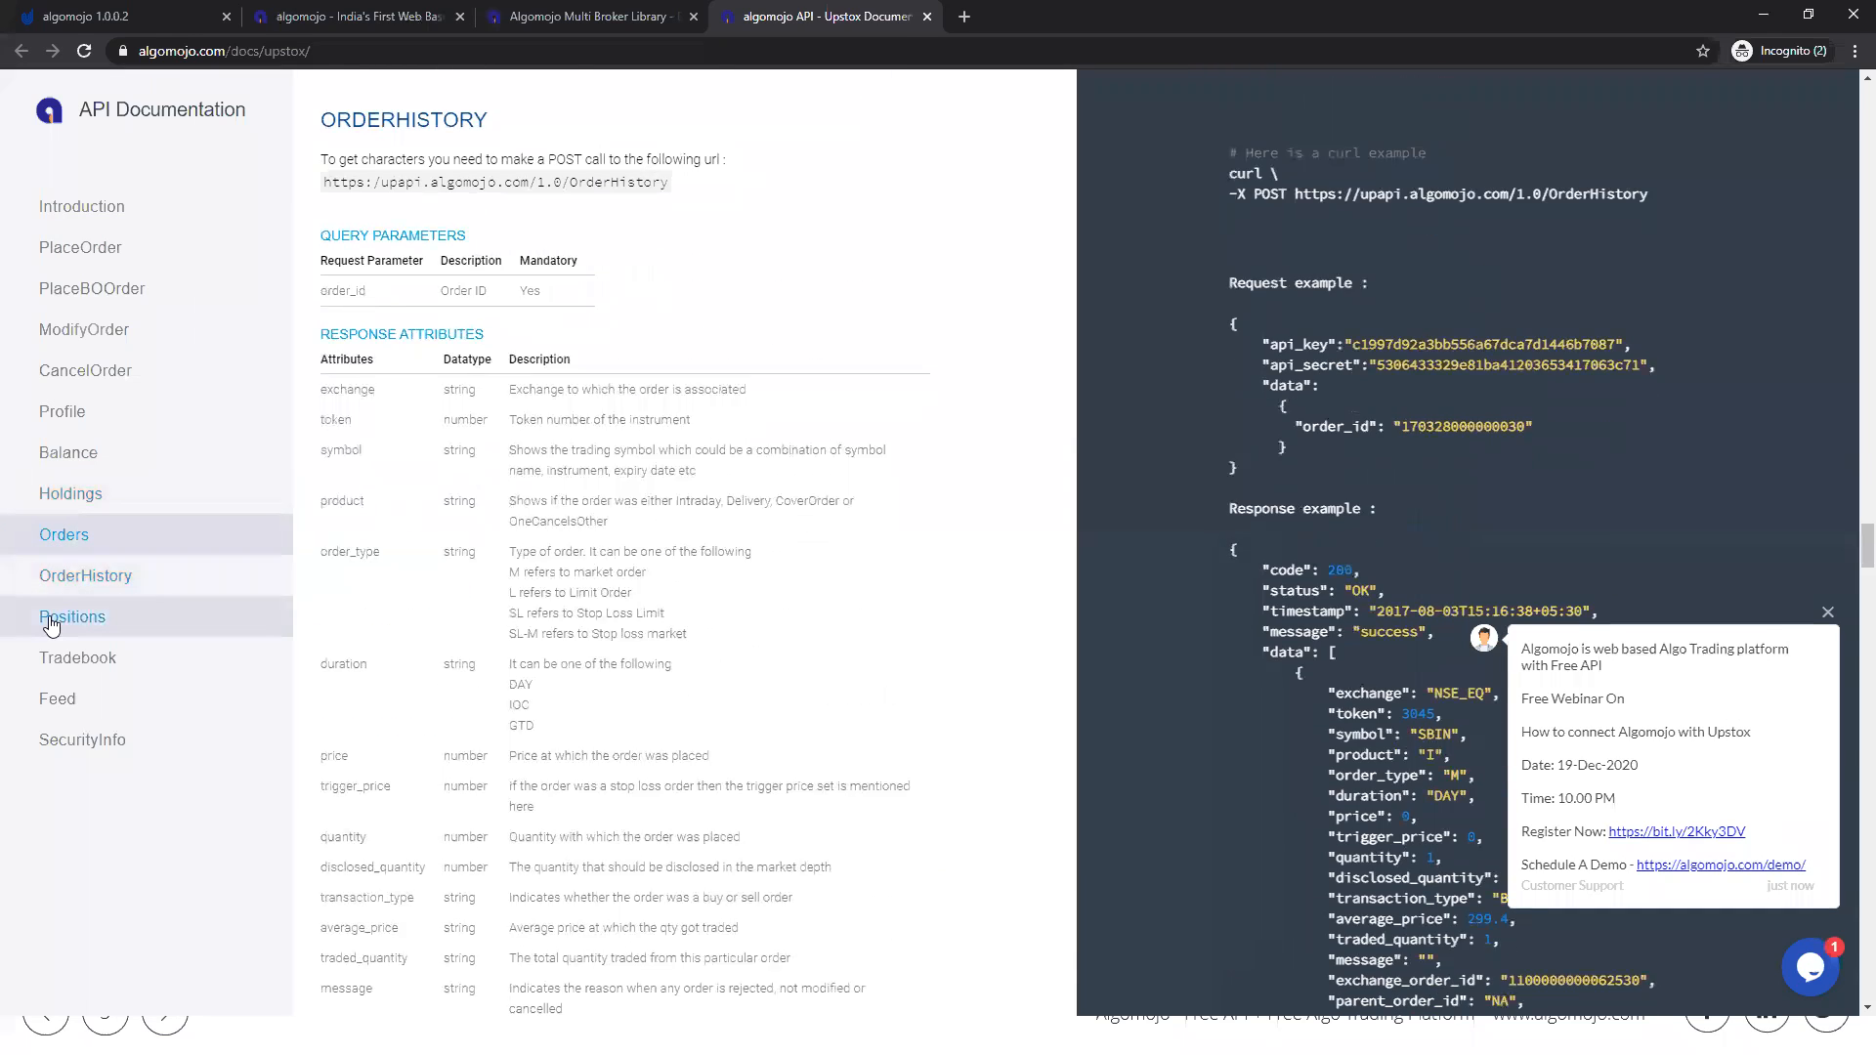
click(52, 623)
click(61, 662)
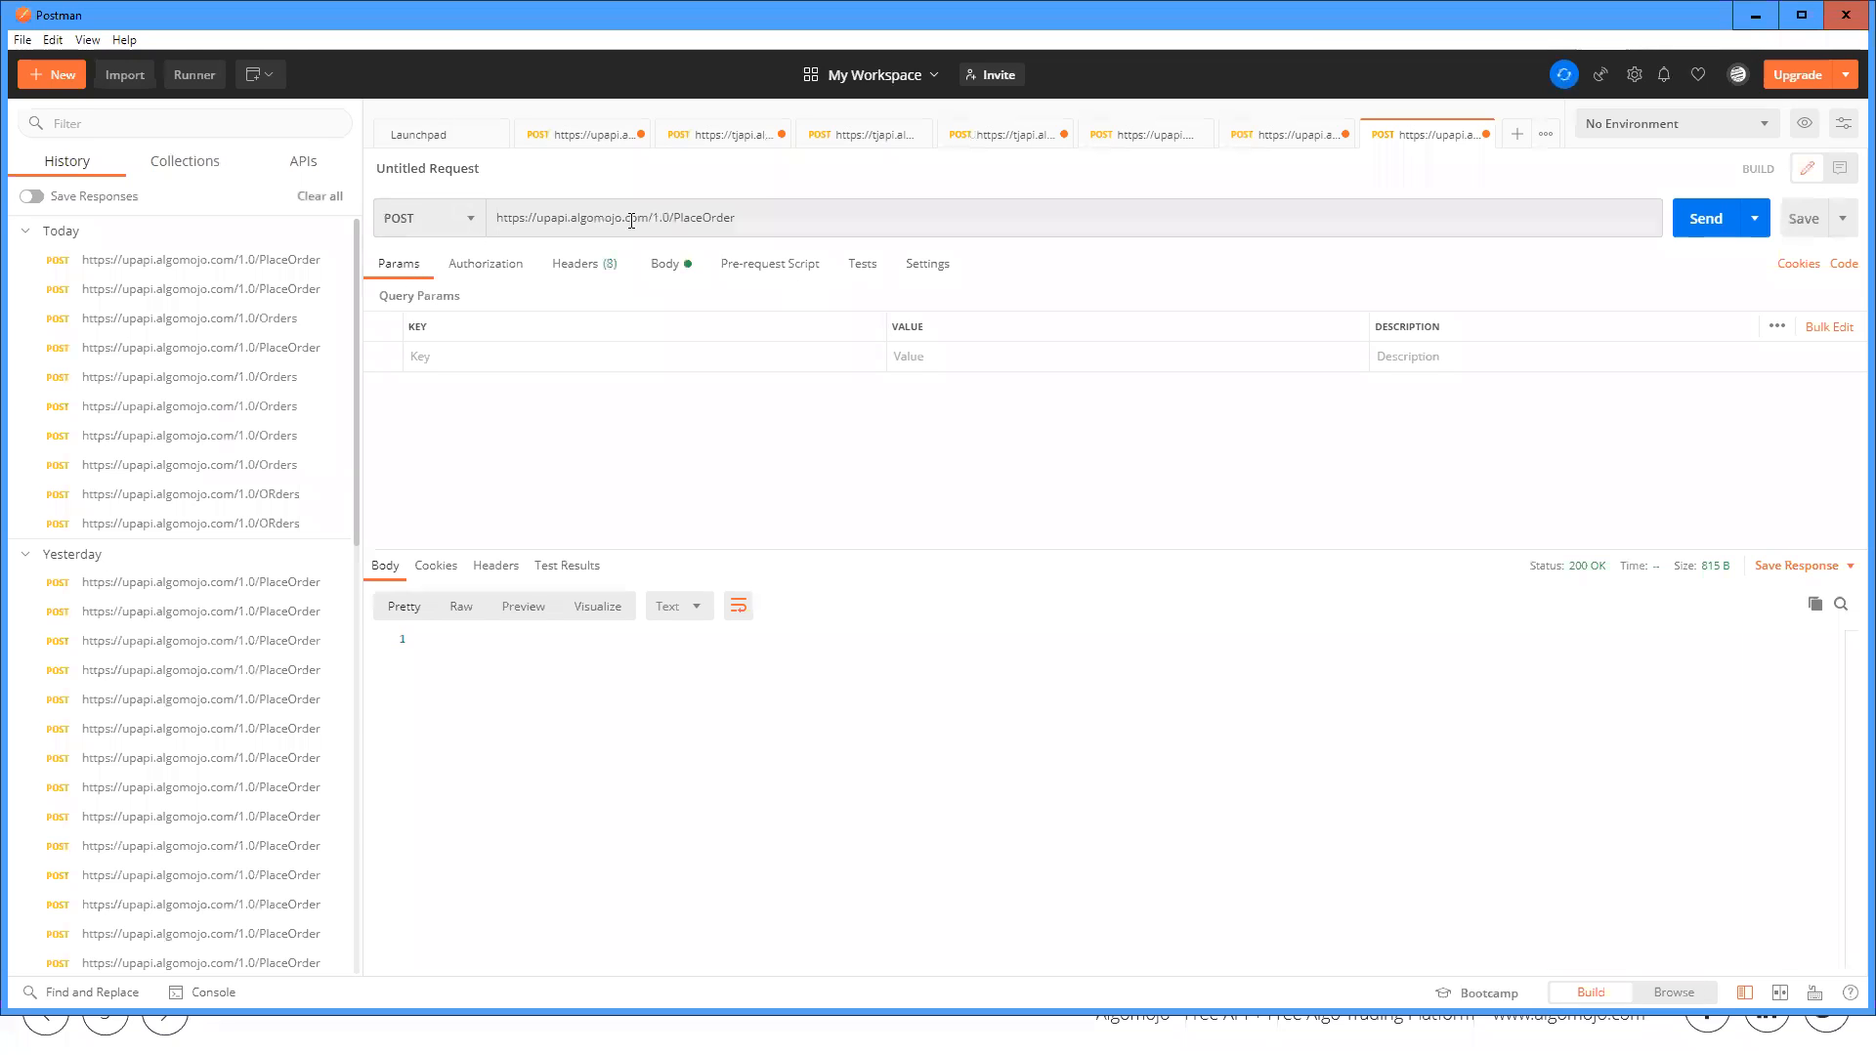
key(alt+Tab)
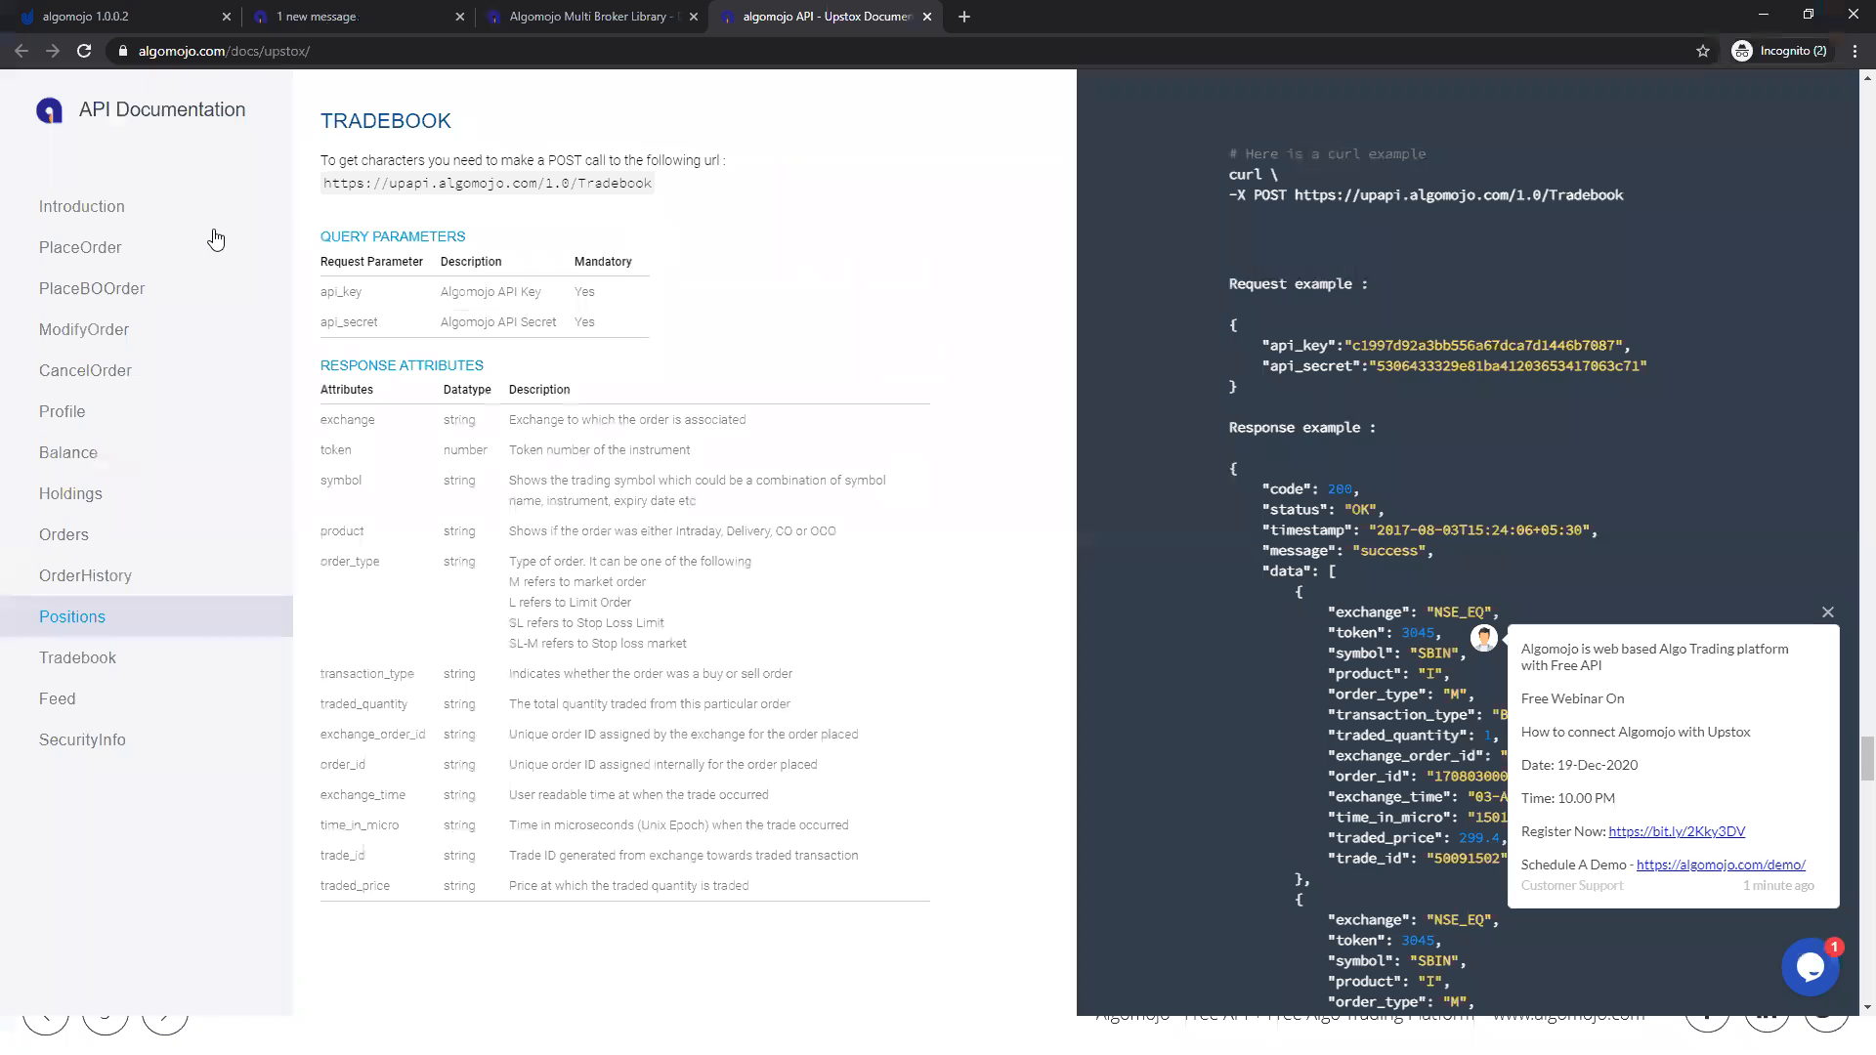
click(85, 256)
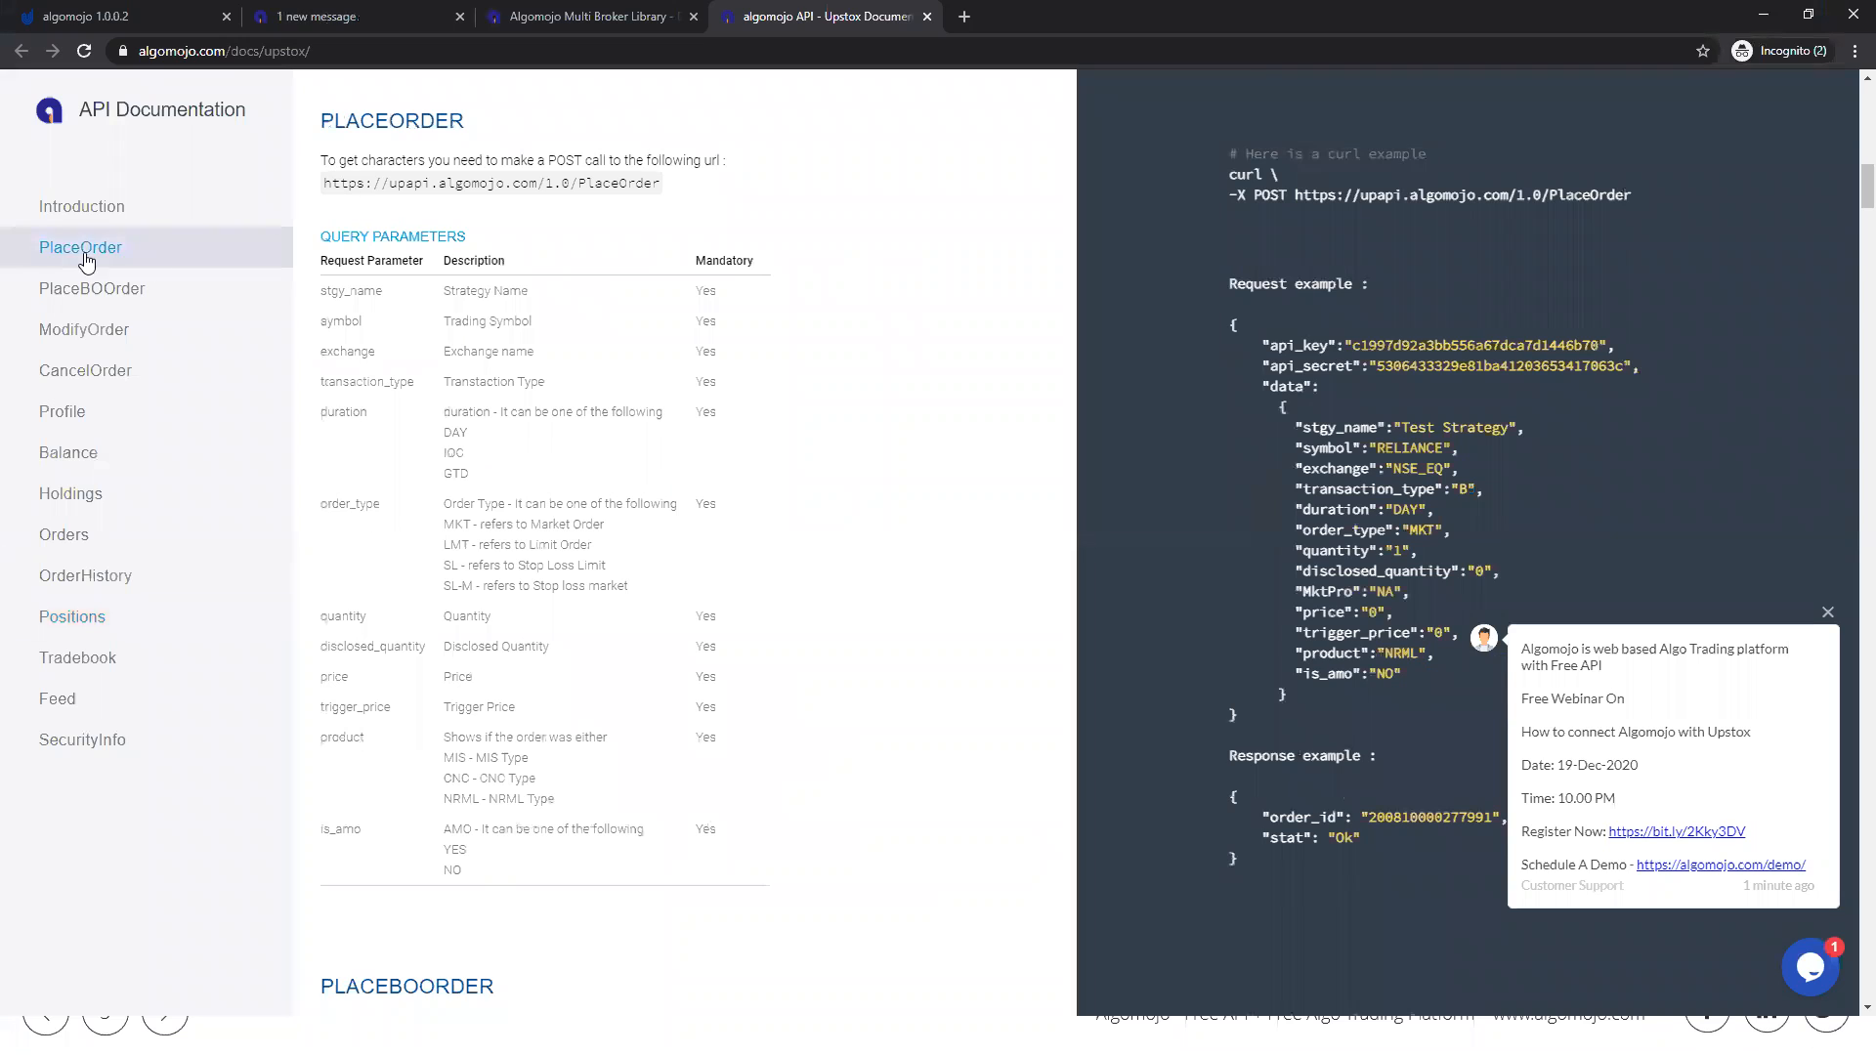
drag(1295, 197, 1637, 195)
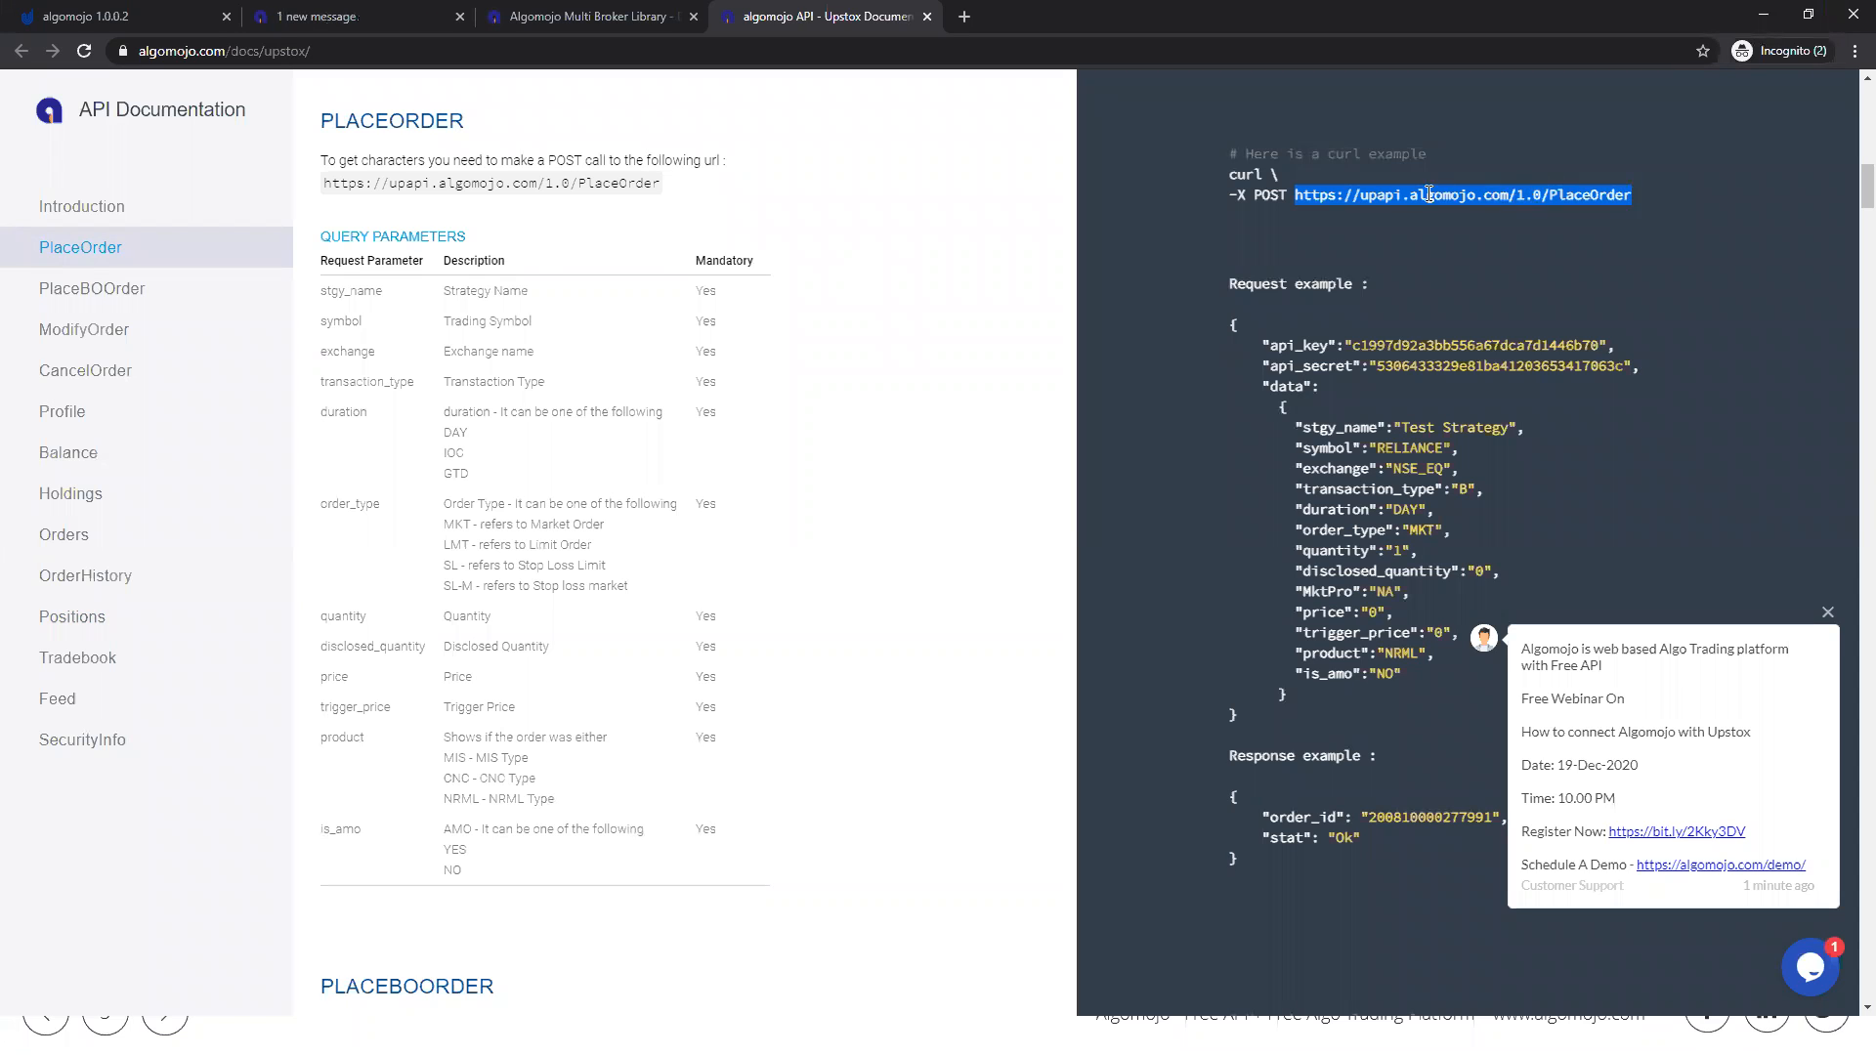
click(1298, 197)
drag(1294, 197, 1631, 198)
key(ctrl+c)
key(alt+Tab)
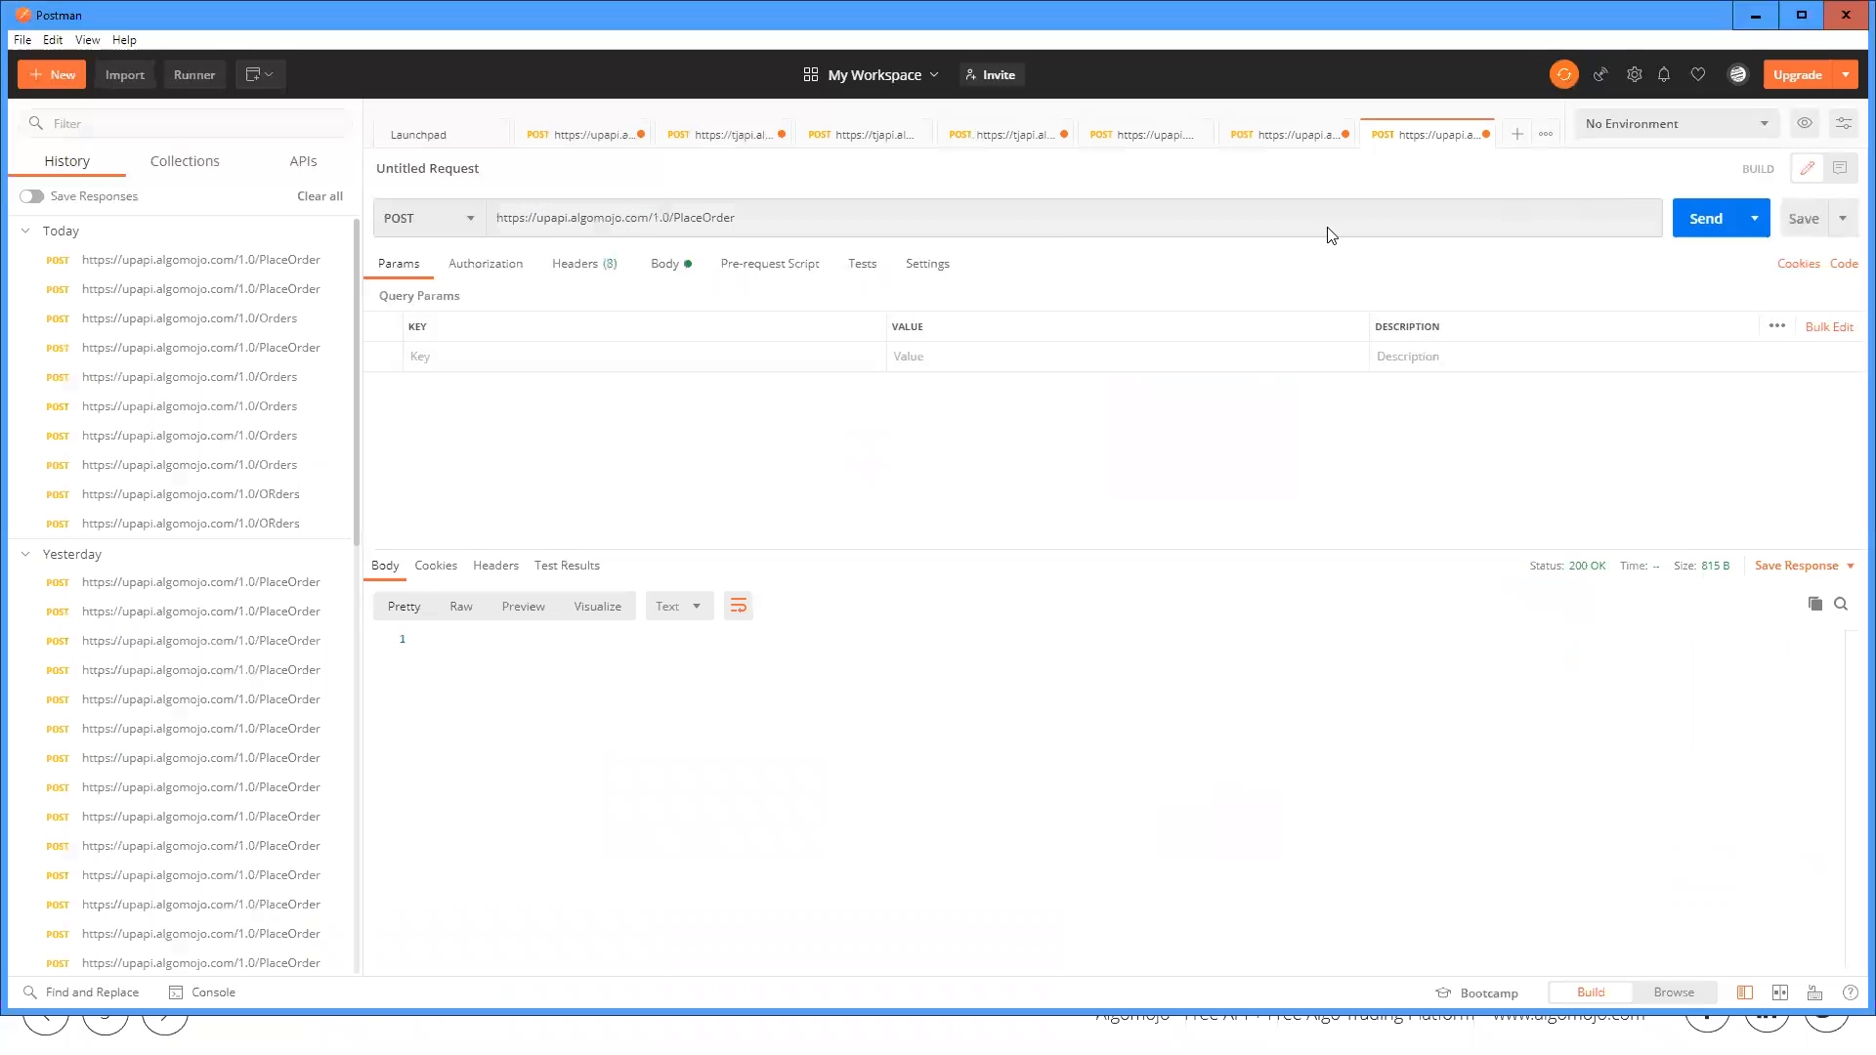
triple_click(726, 219)
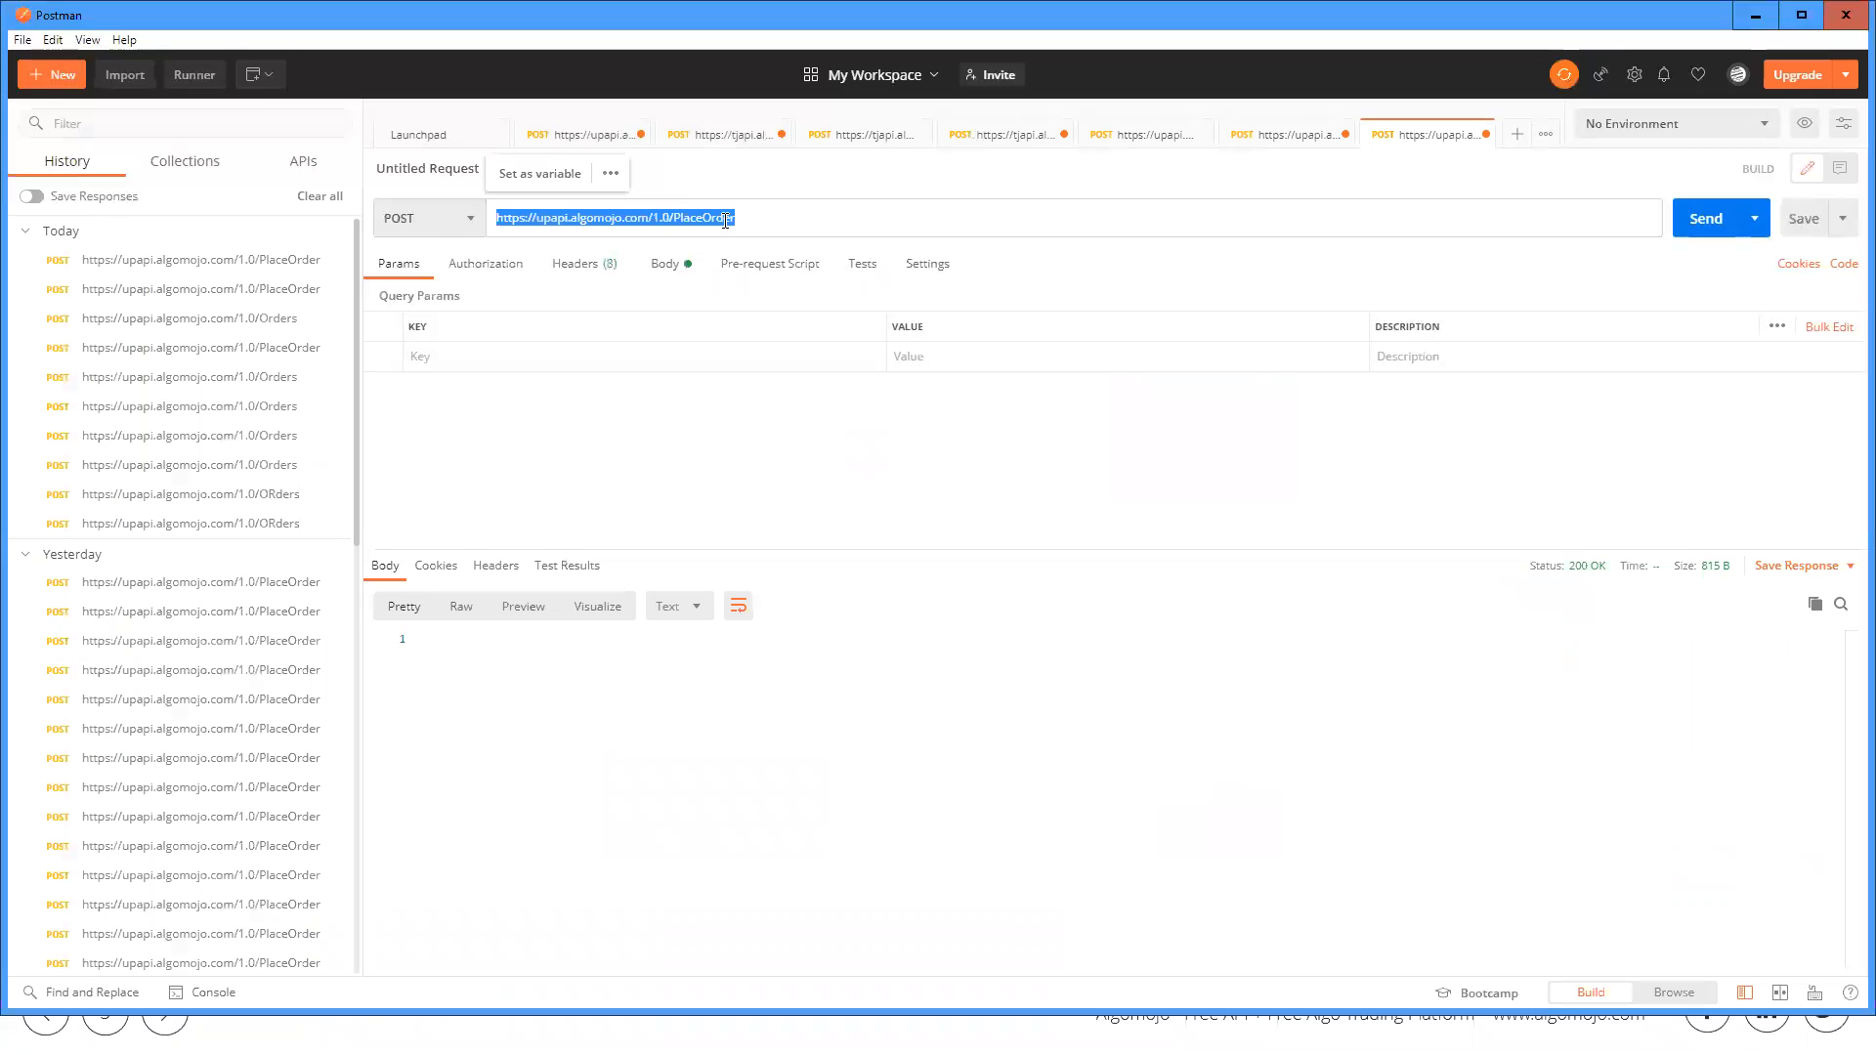
key(ctrl+v)
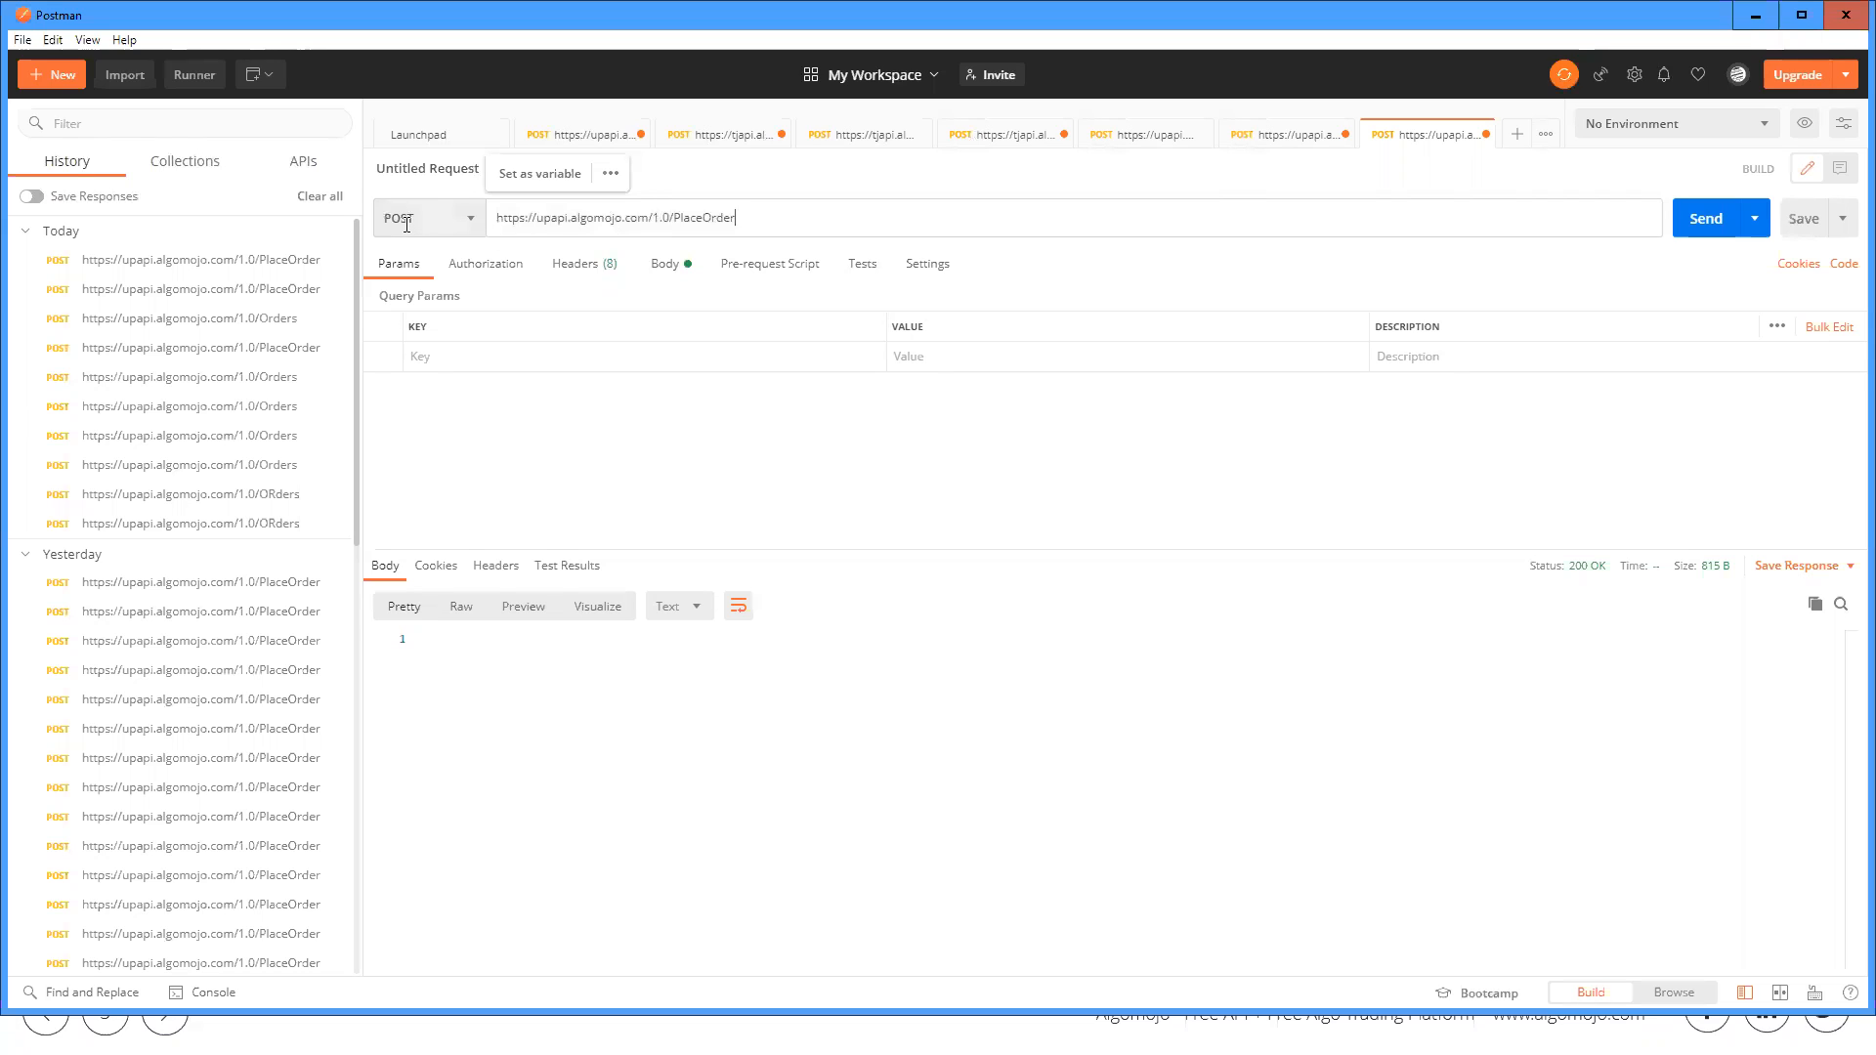
Step: Show the Postman request body, and highlight the documentation's PlaceOrder request example with its API key and API secret
click(661, 268)
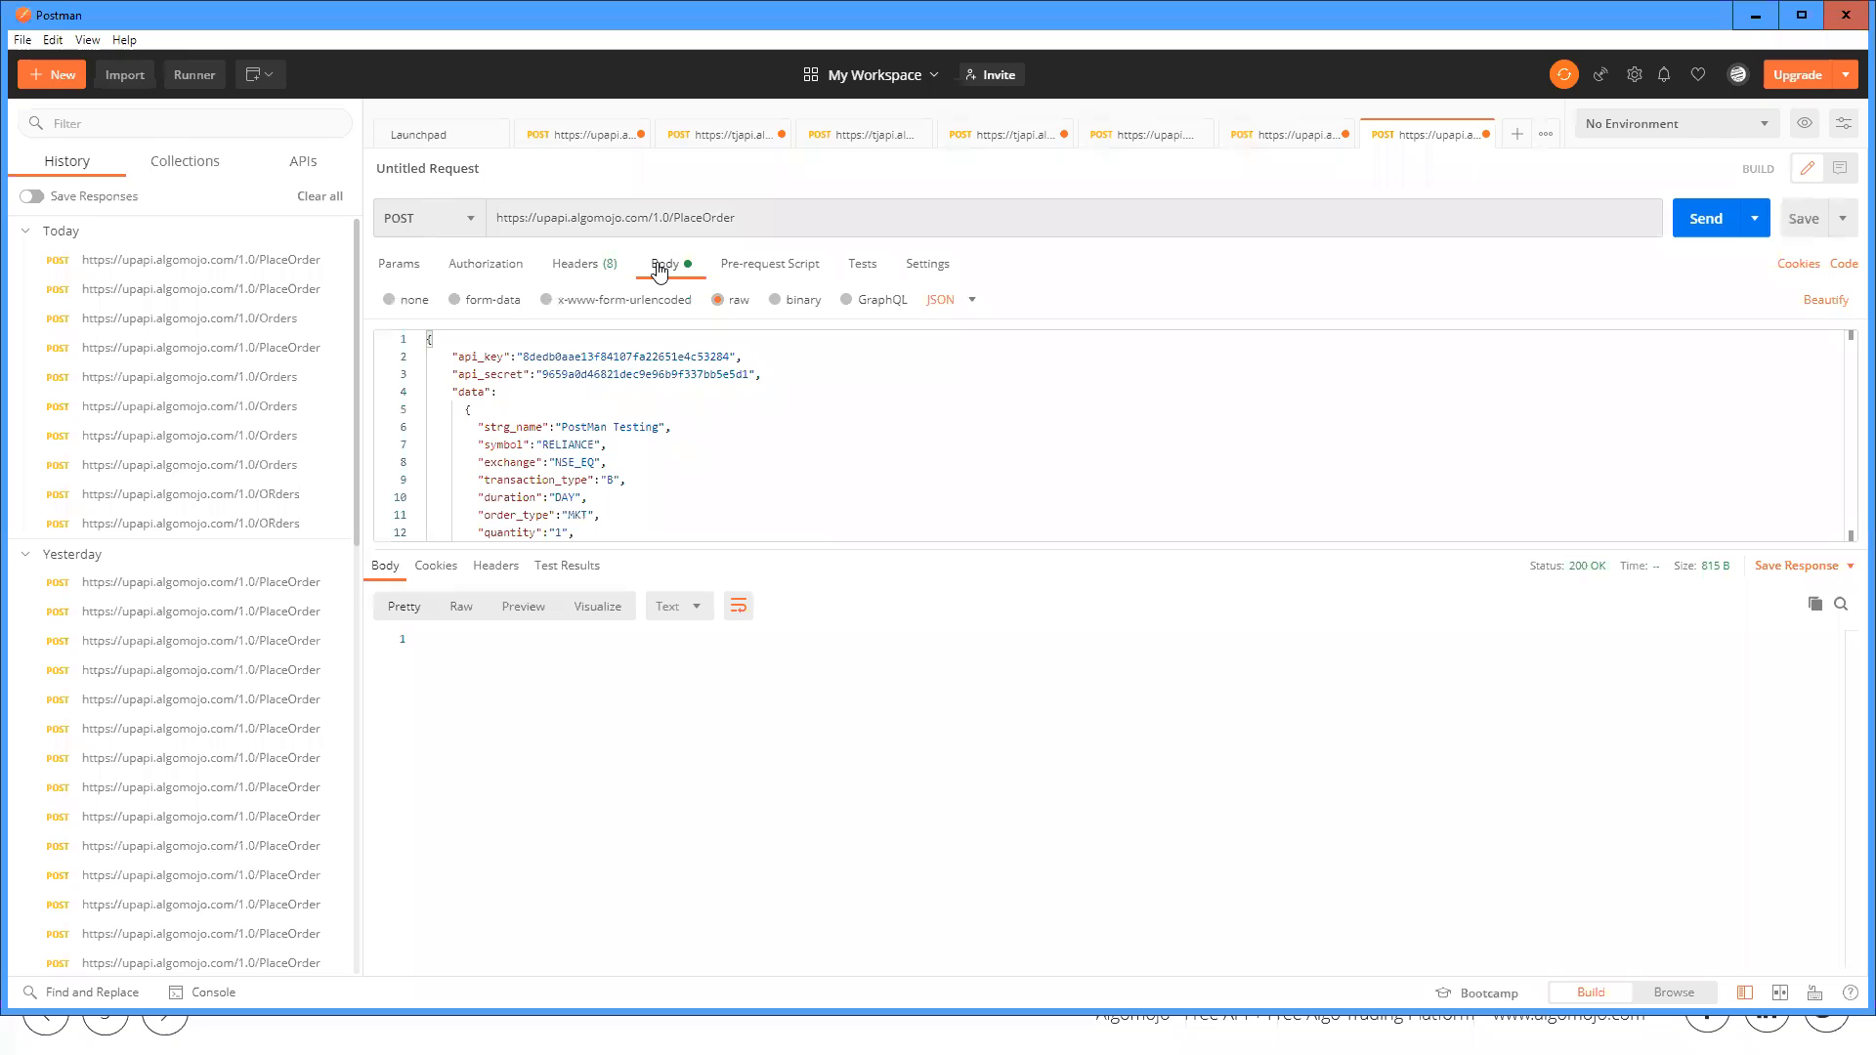
key(alt+Tab)
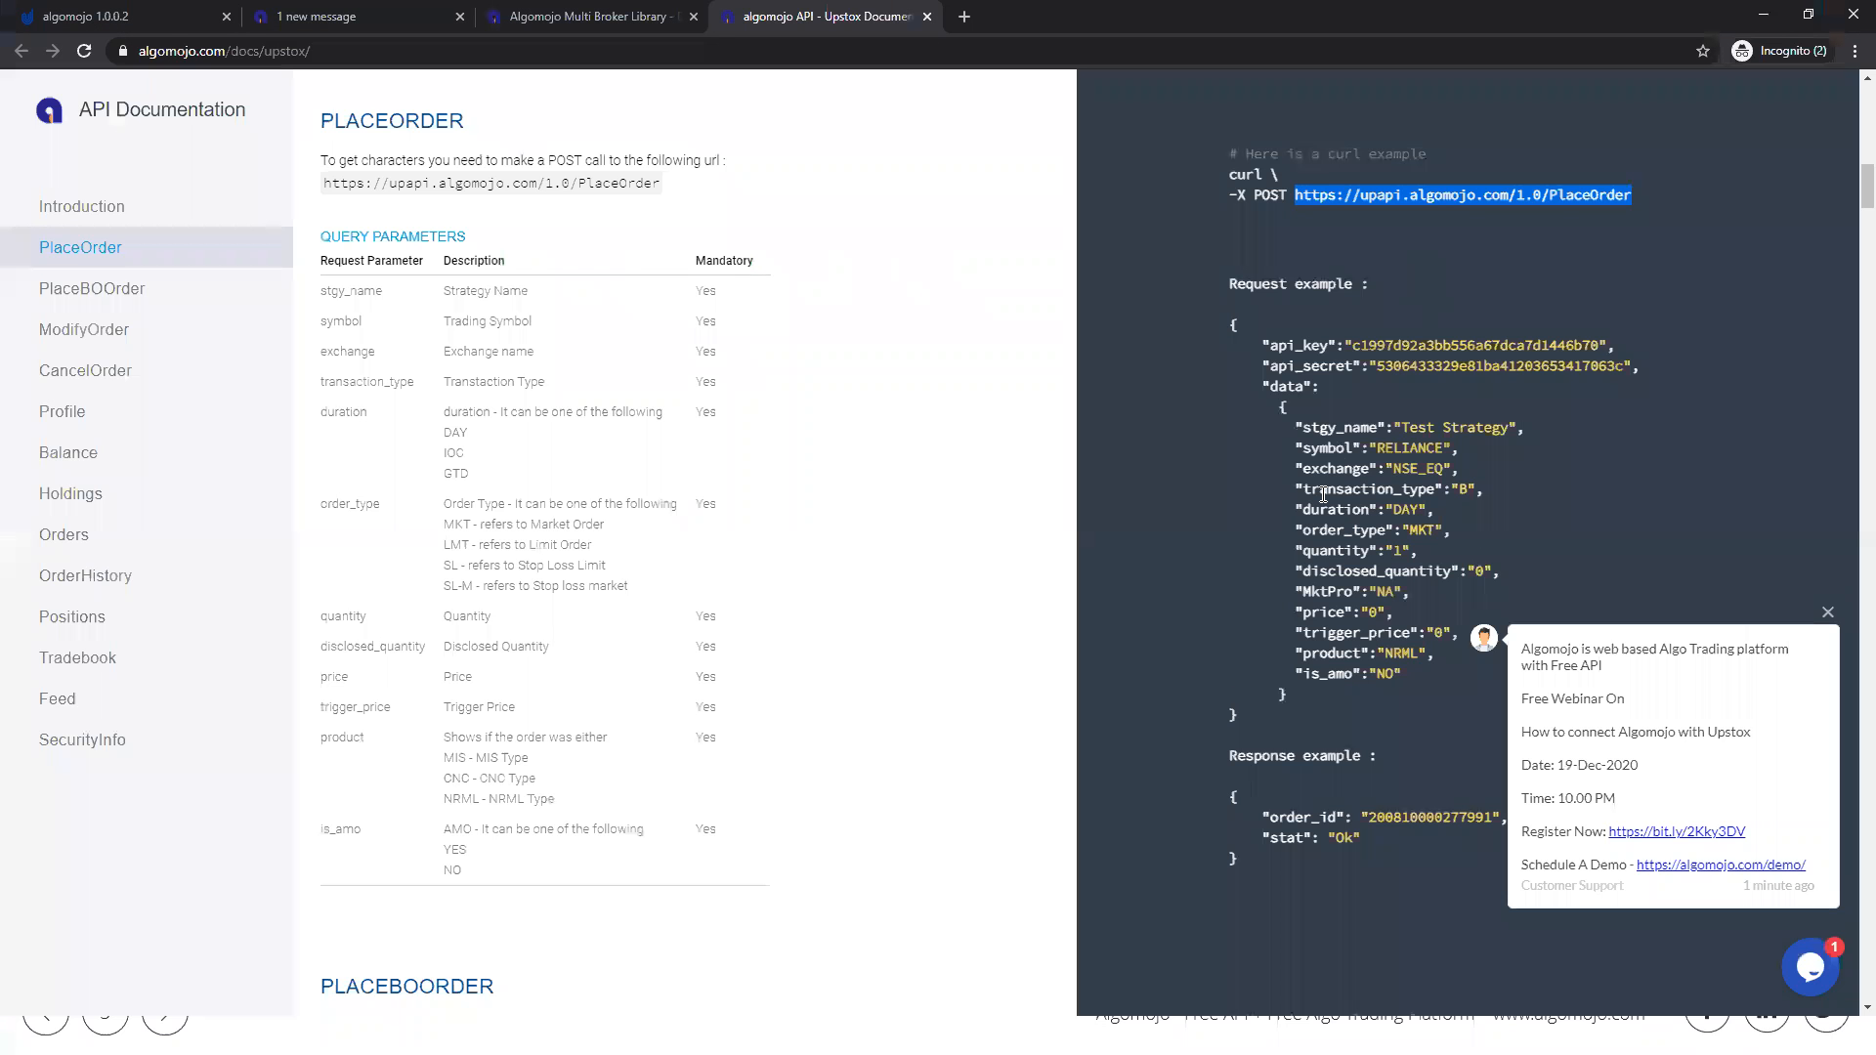
drag(1264, 706, 1205, 330)
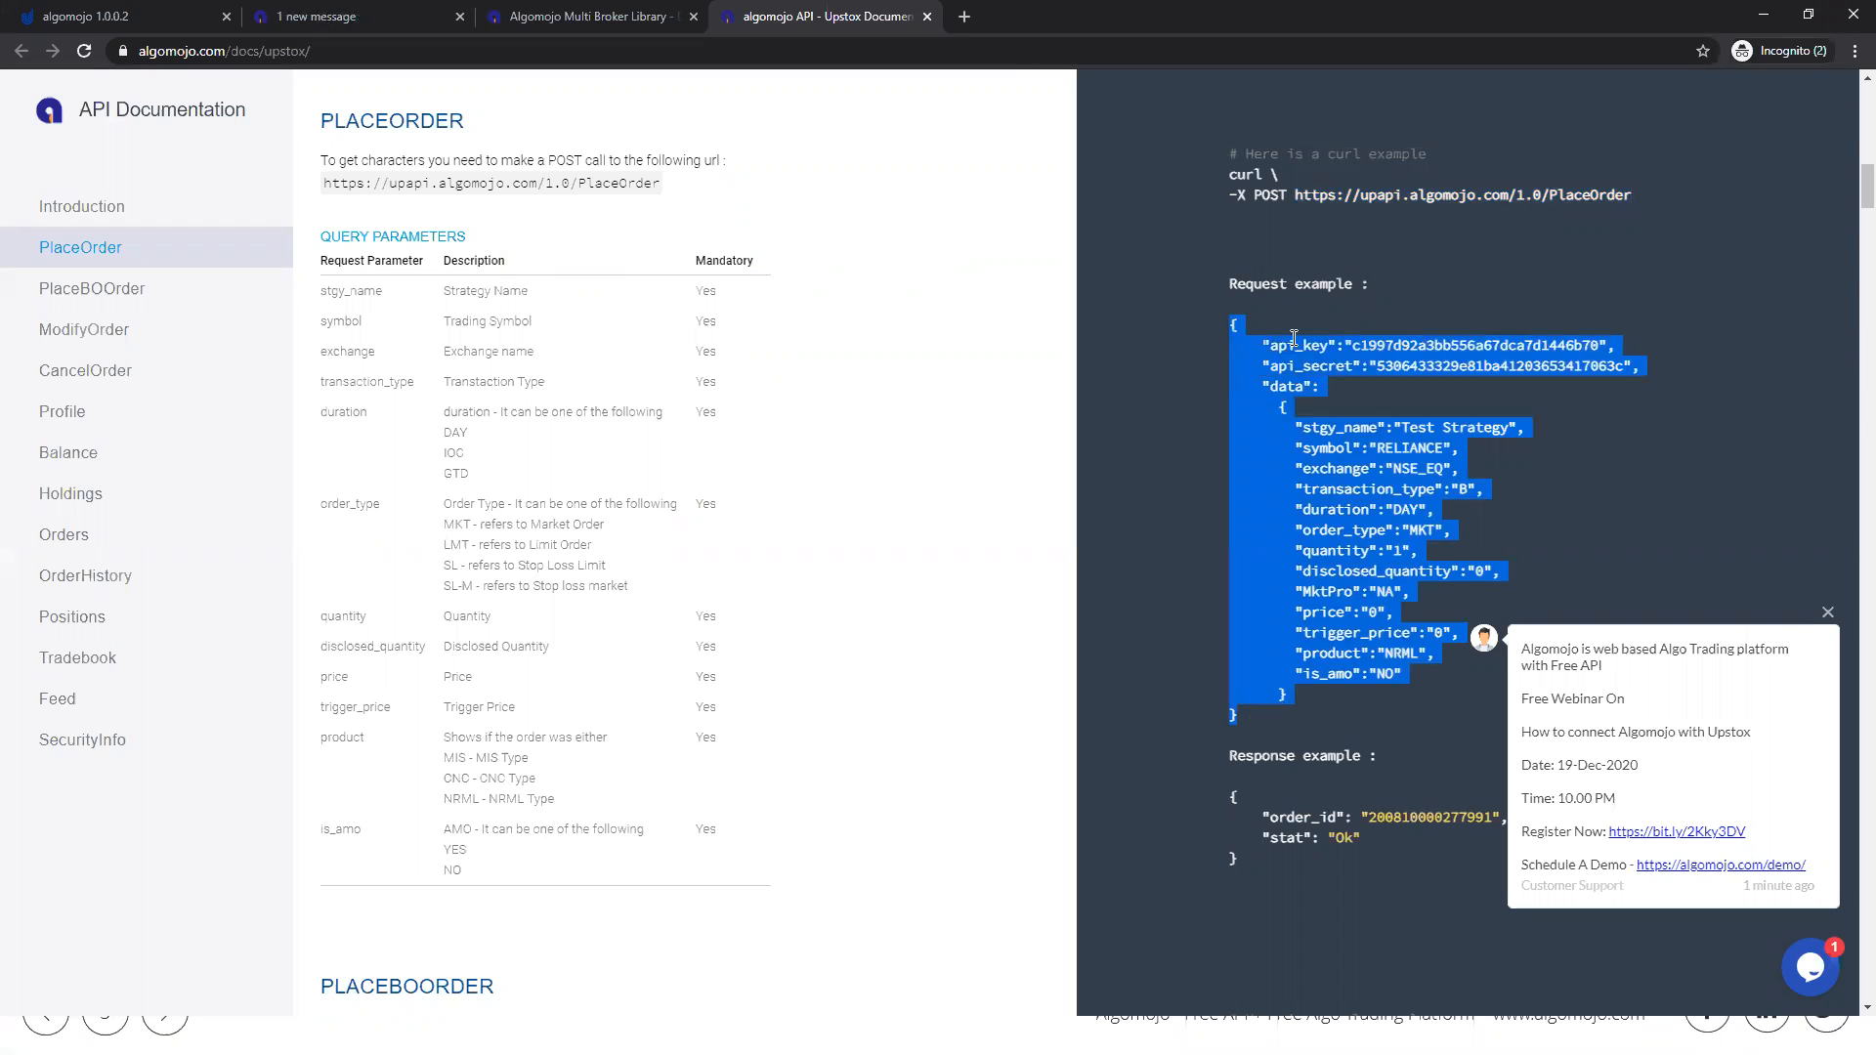
click(1382, 344)
drag(1353, 345, 1607, 345)
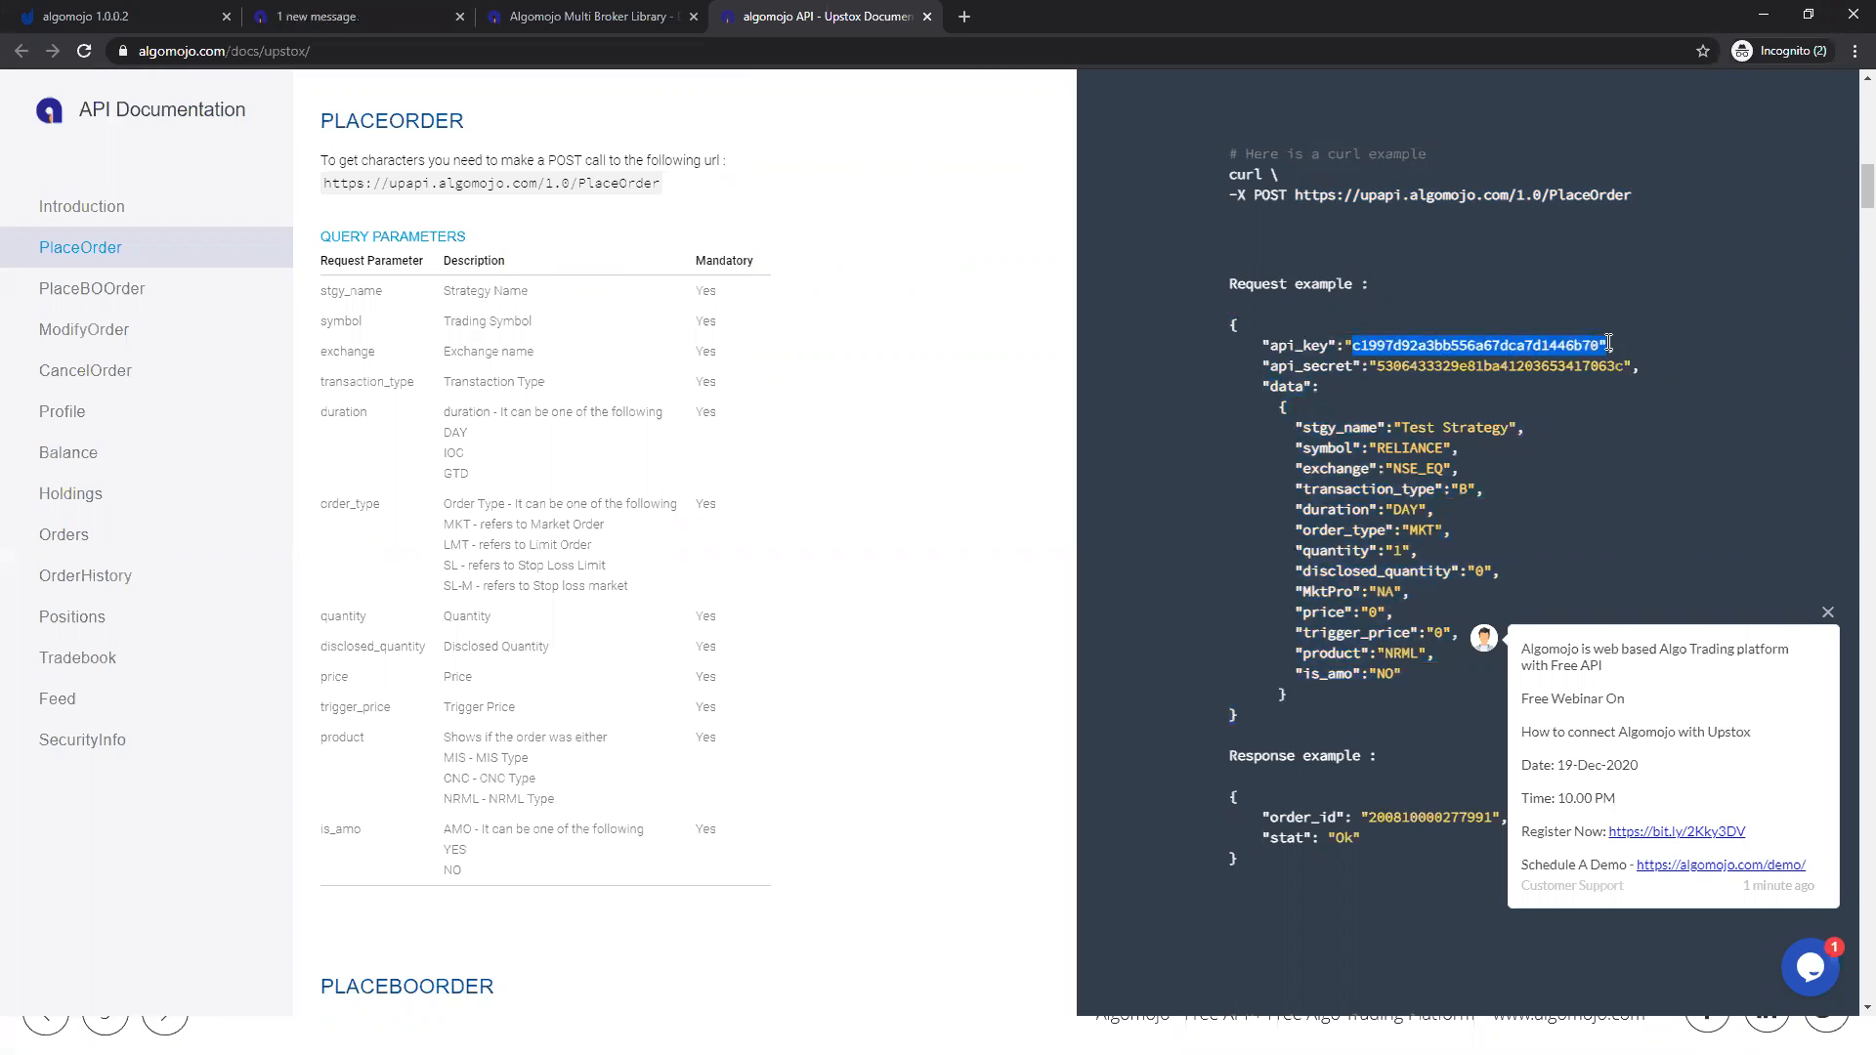
drag(1368, 365, 1638, 371)
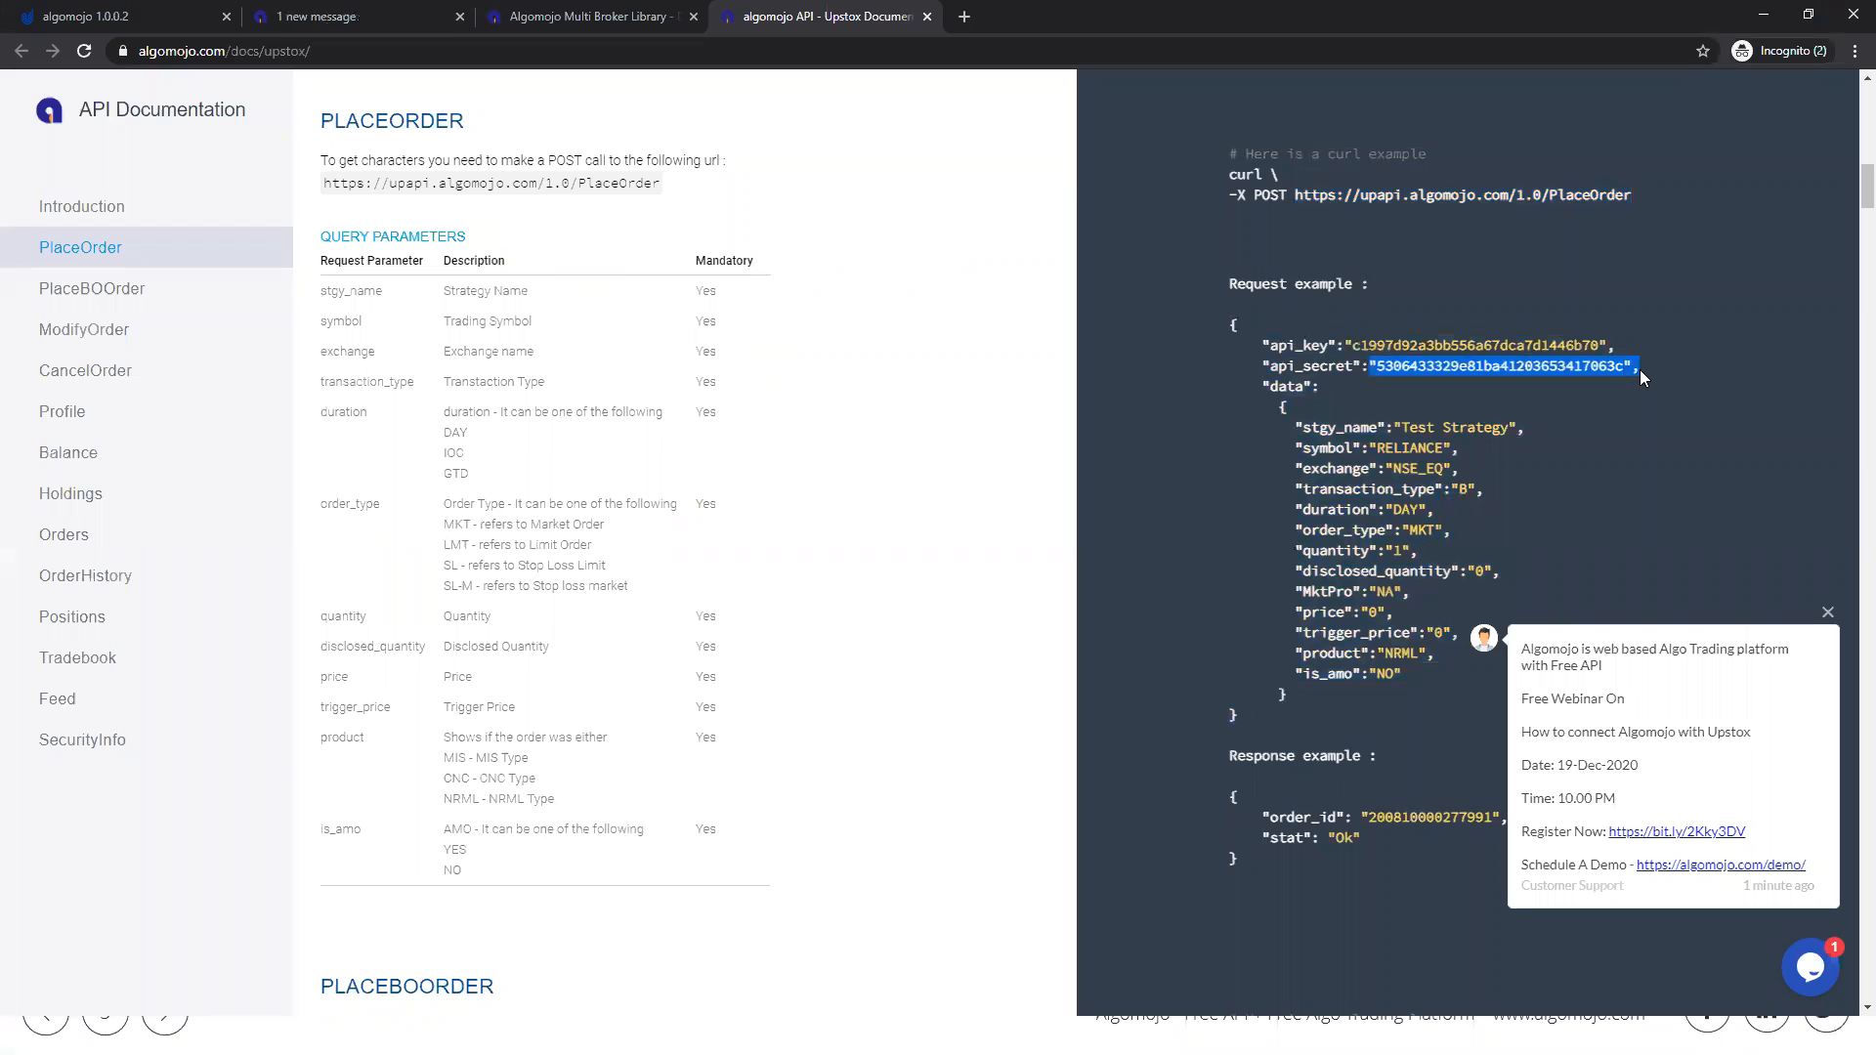
Step: Highlight the order parameters in the PlaceOrder request example, including symbol, transaction type, duration, order type, quantity, price and product
drag(1297, 427, 1402, 673)
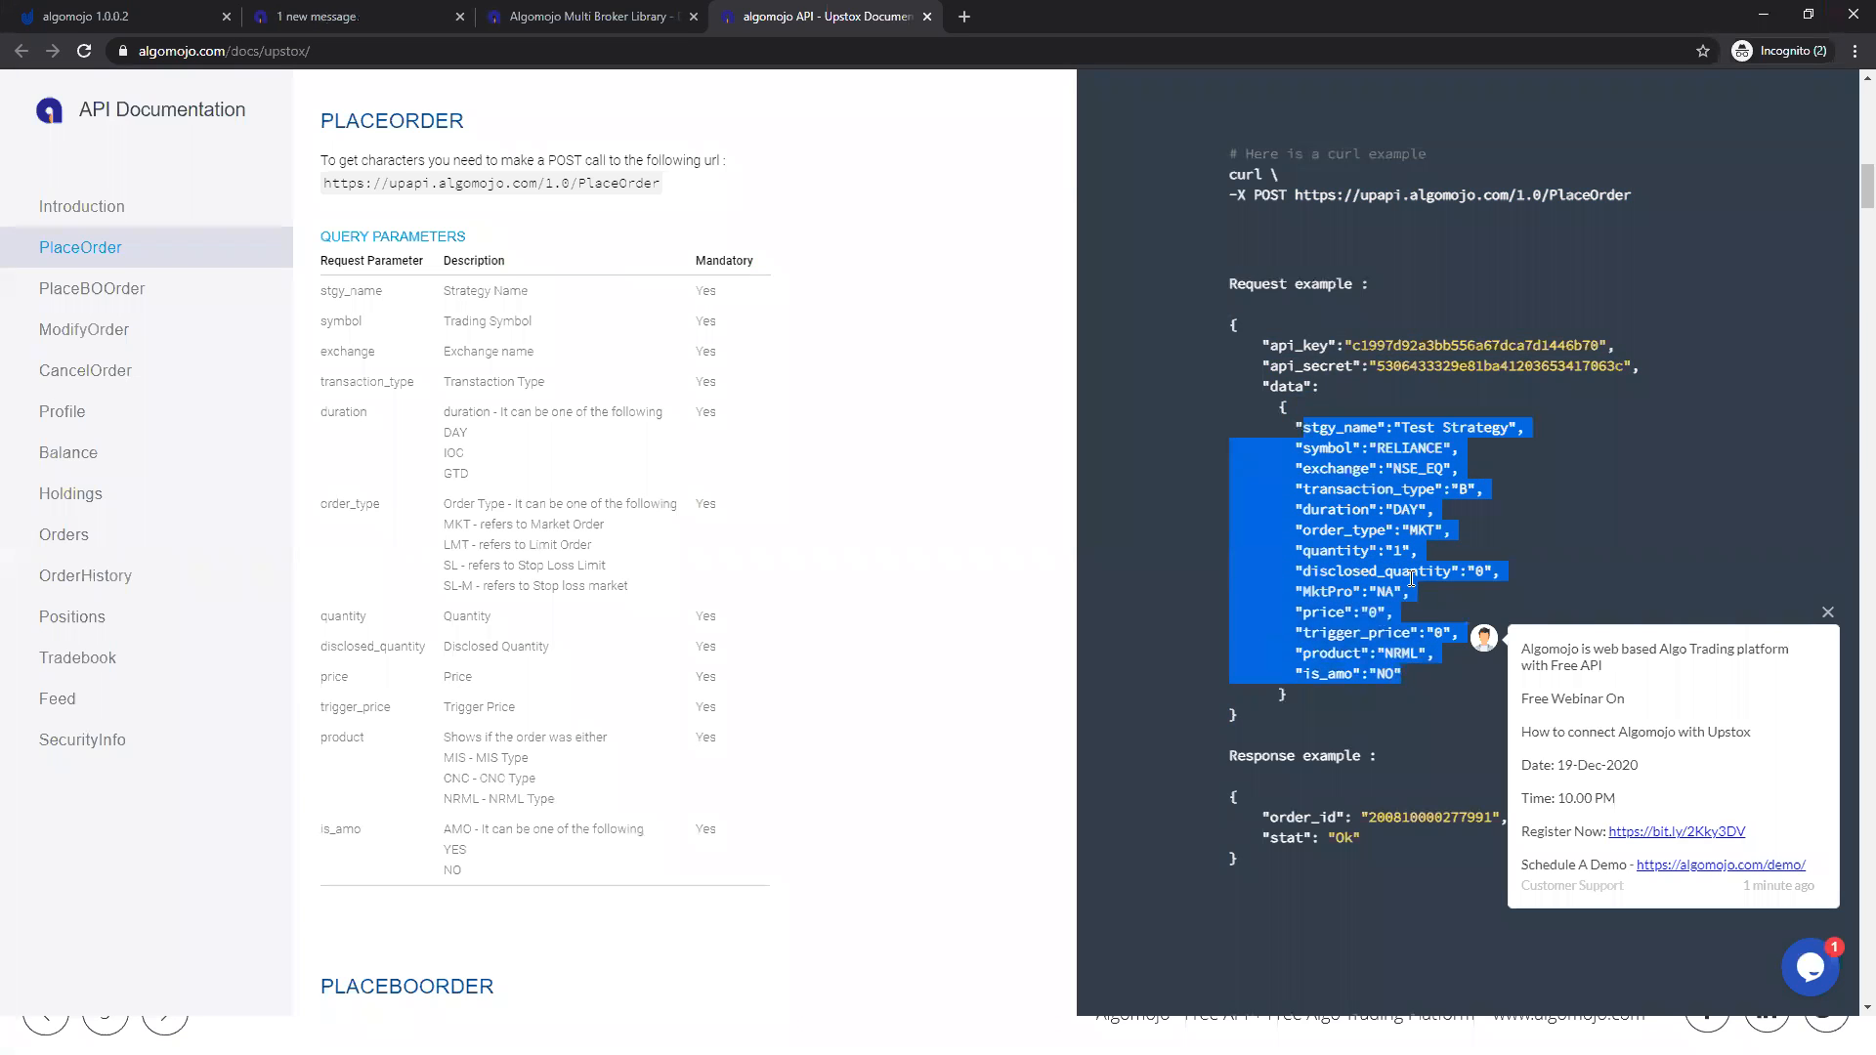
drag(1385, 468, 1490, 448)
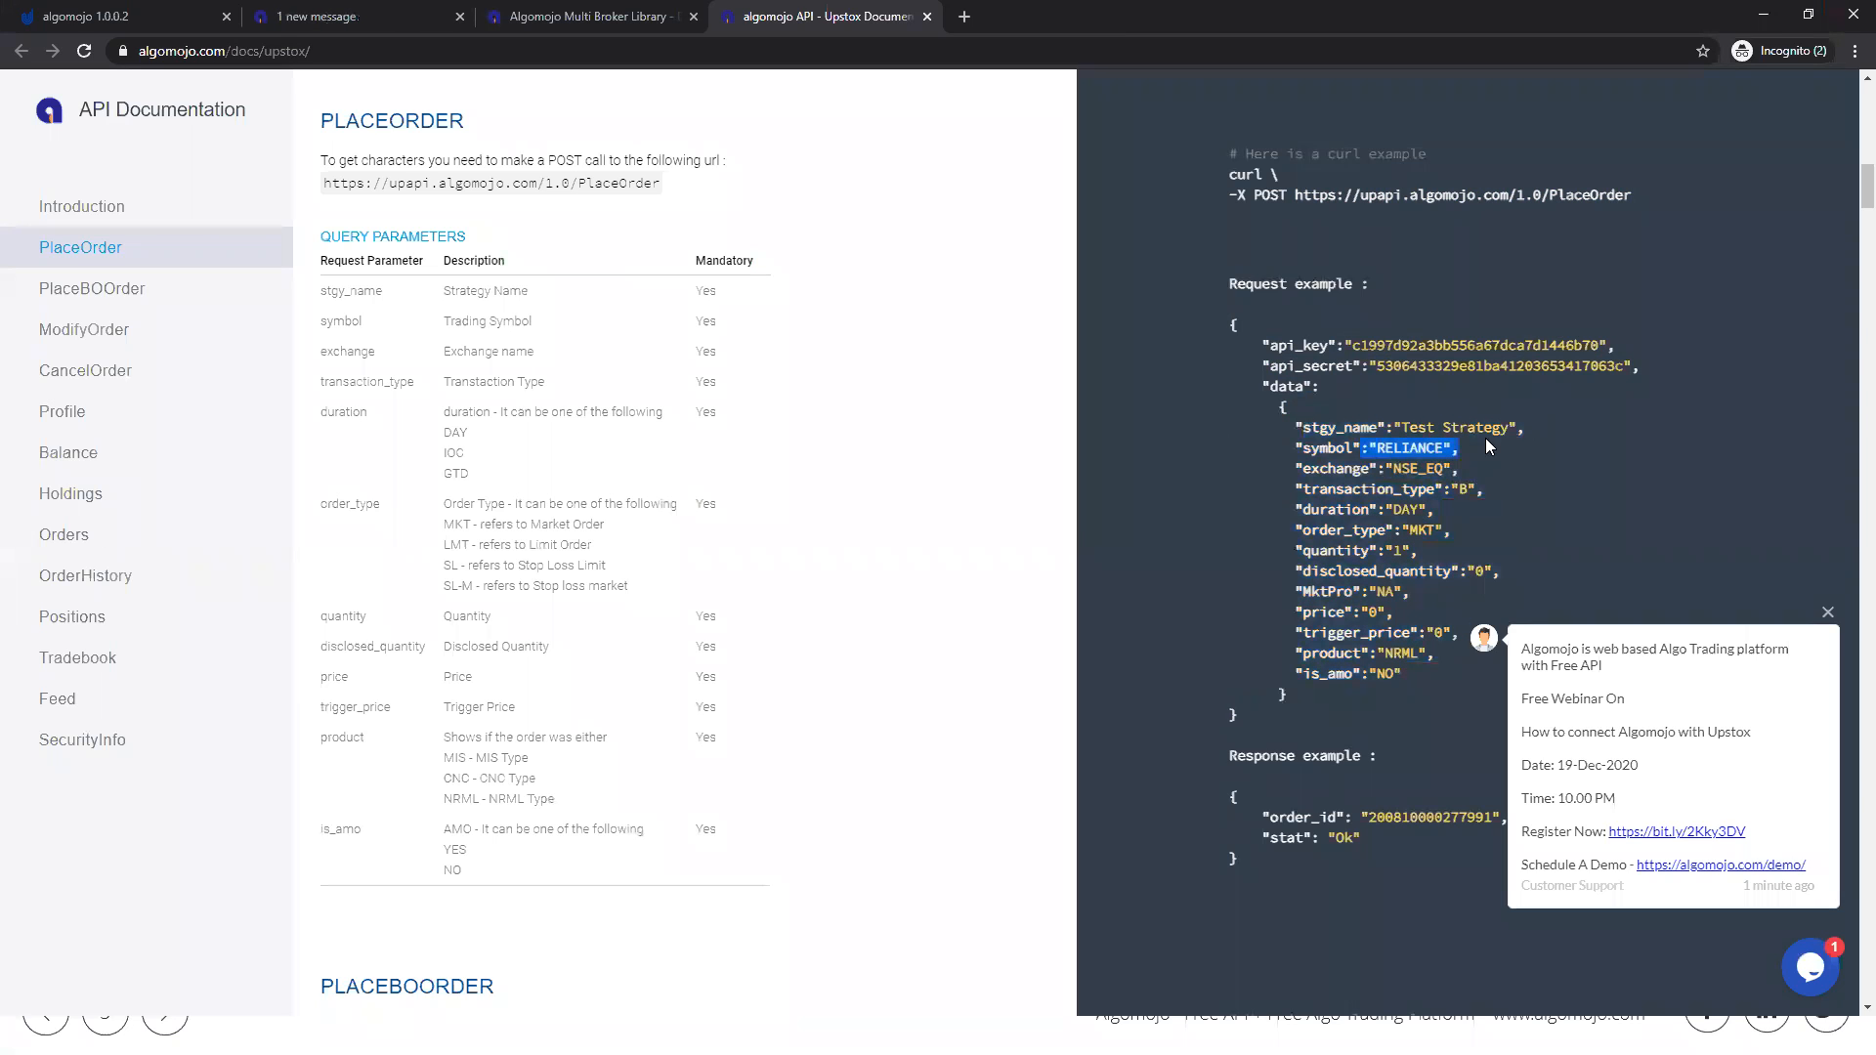
drag(1392, 489, 1526, 497)
drag(1370, 509, 1432, 510)
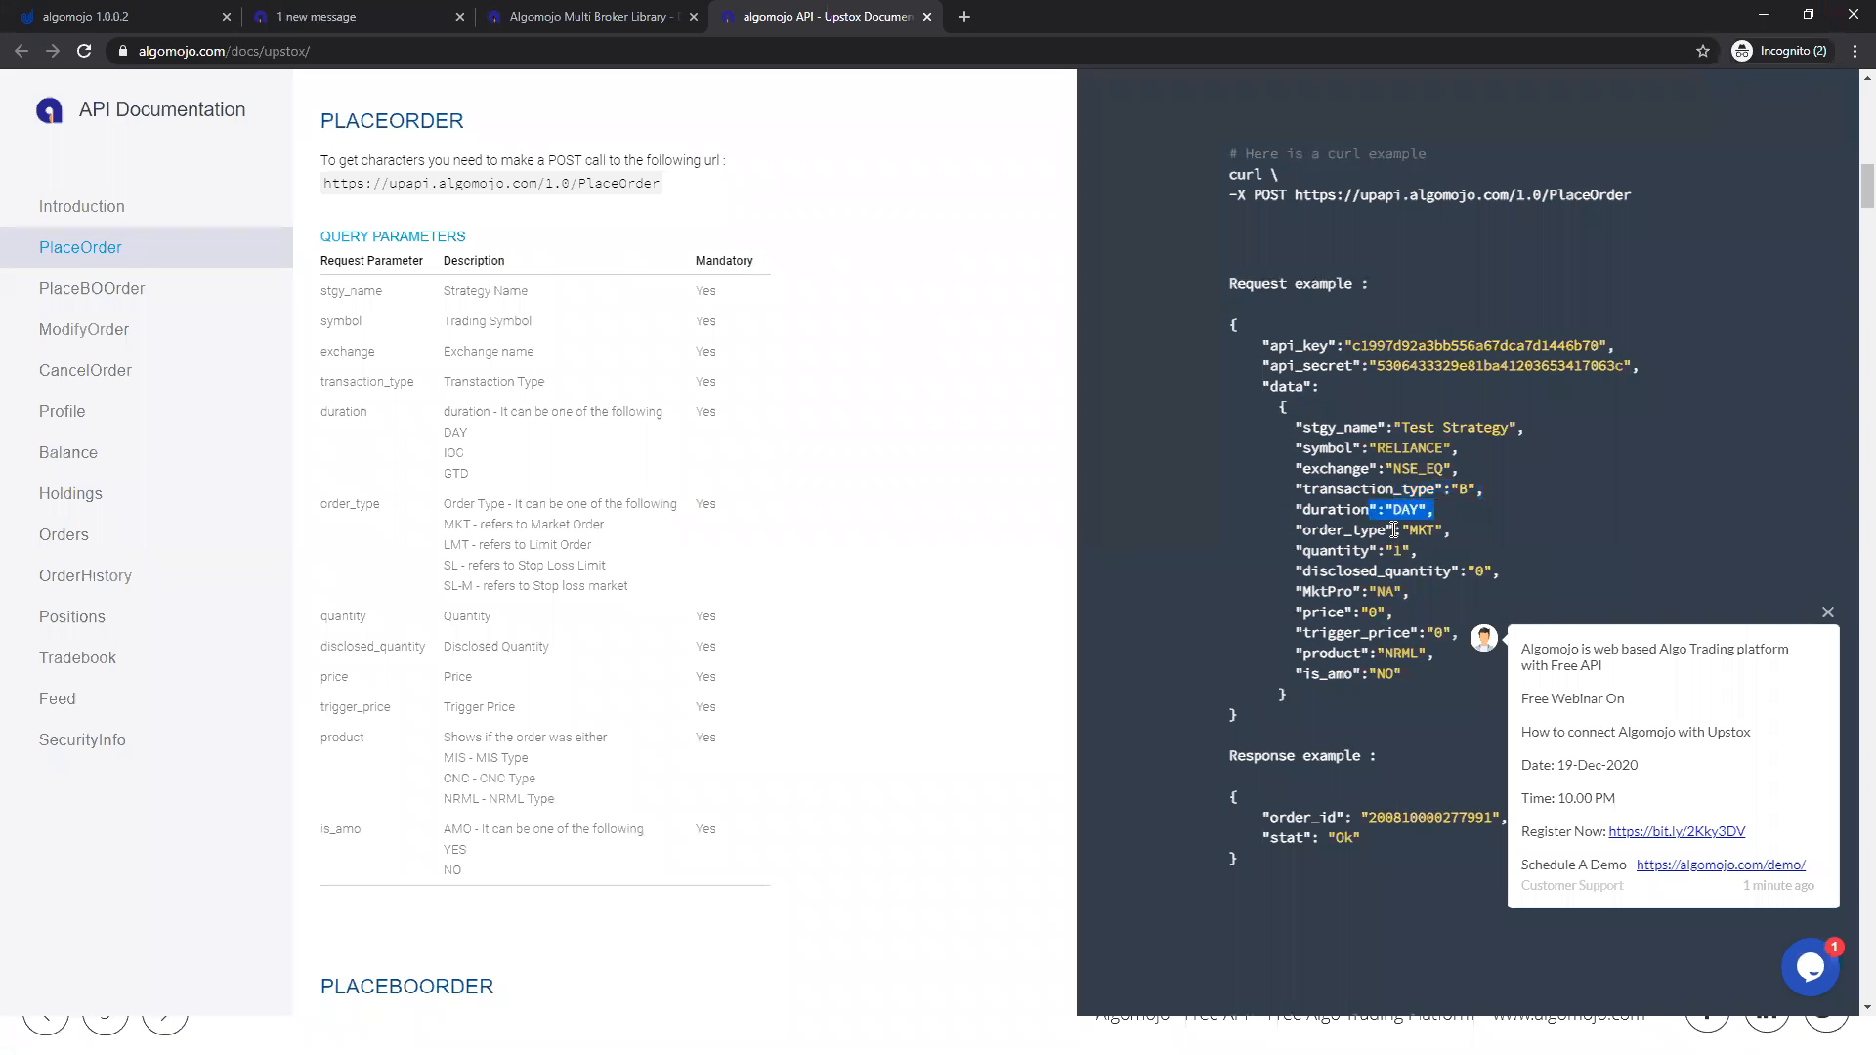
drag(1362, 530, 1501, 542)
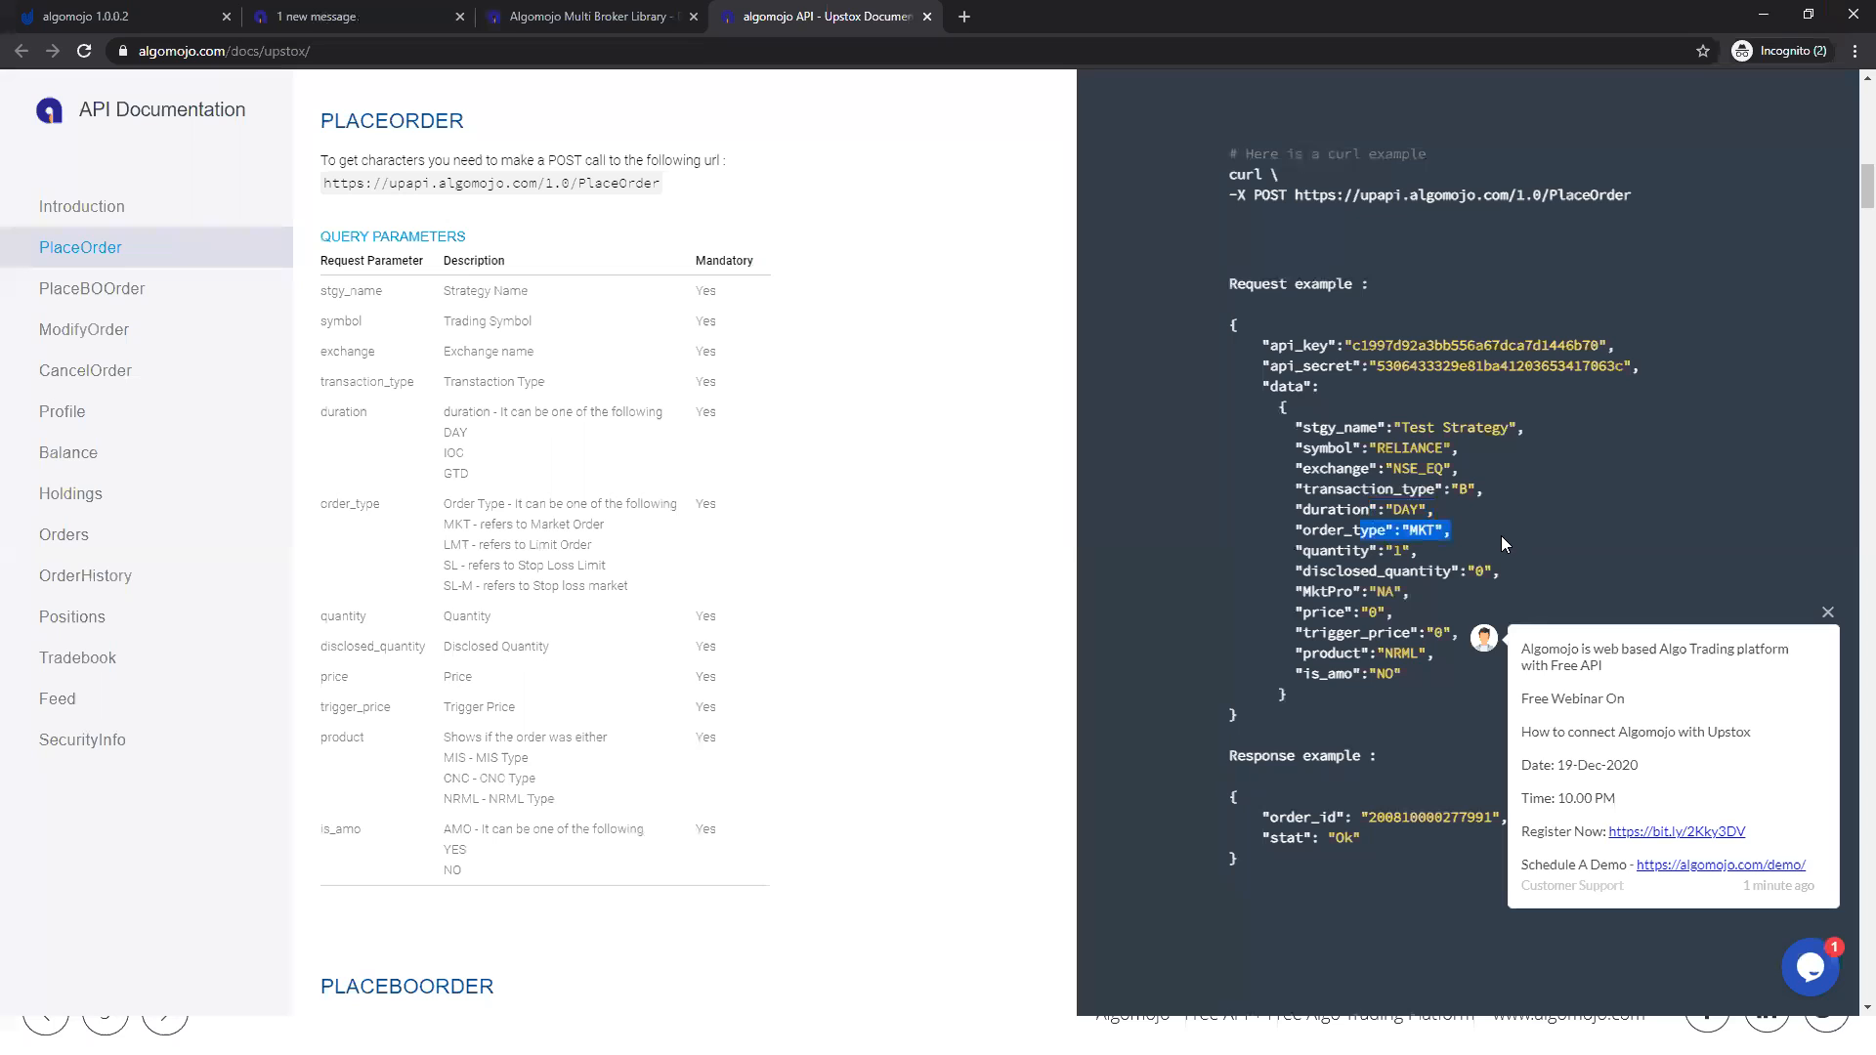
drag(1310, 556, 1478, 564)
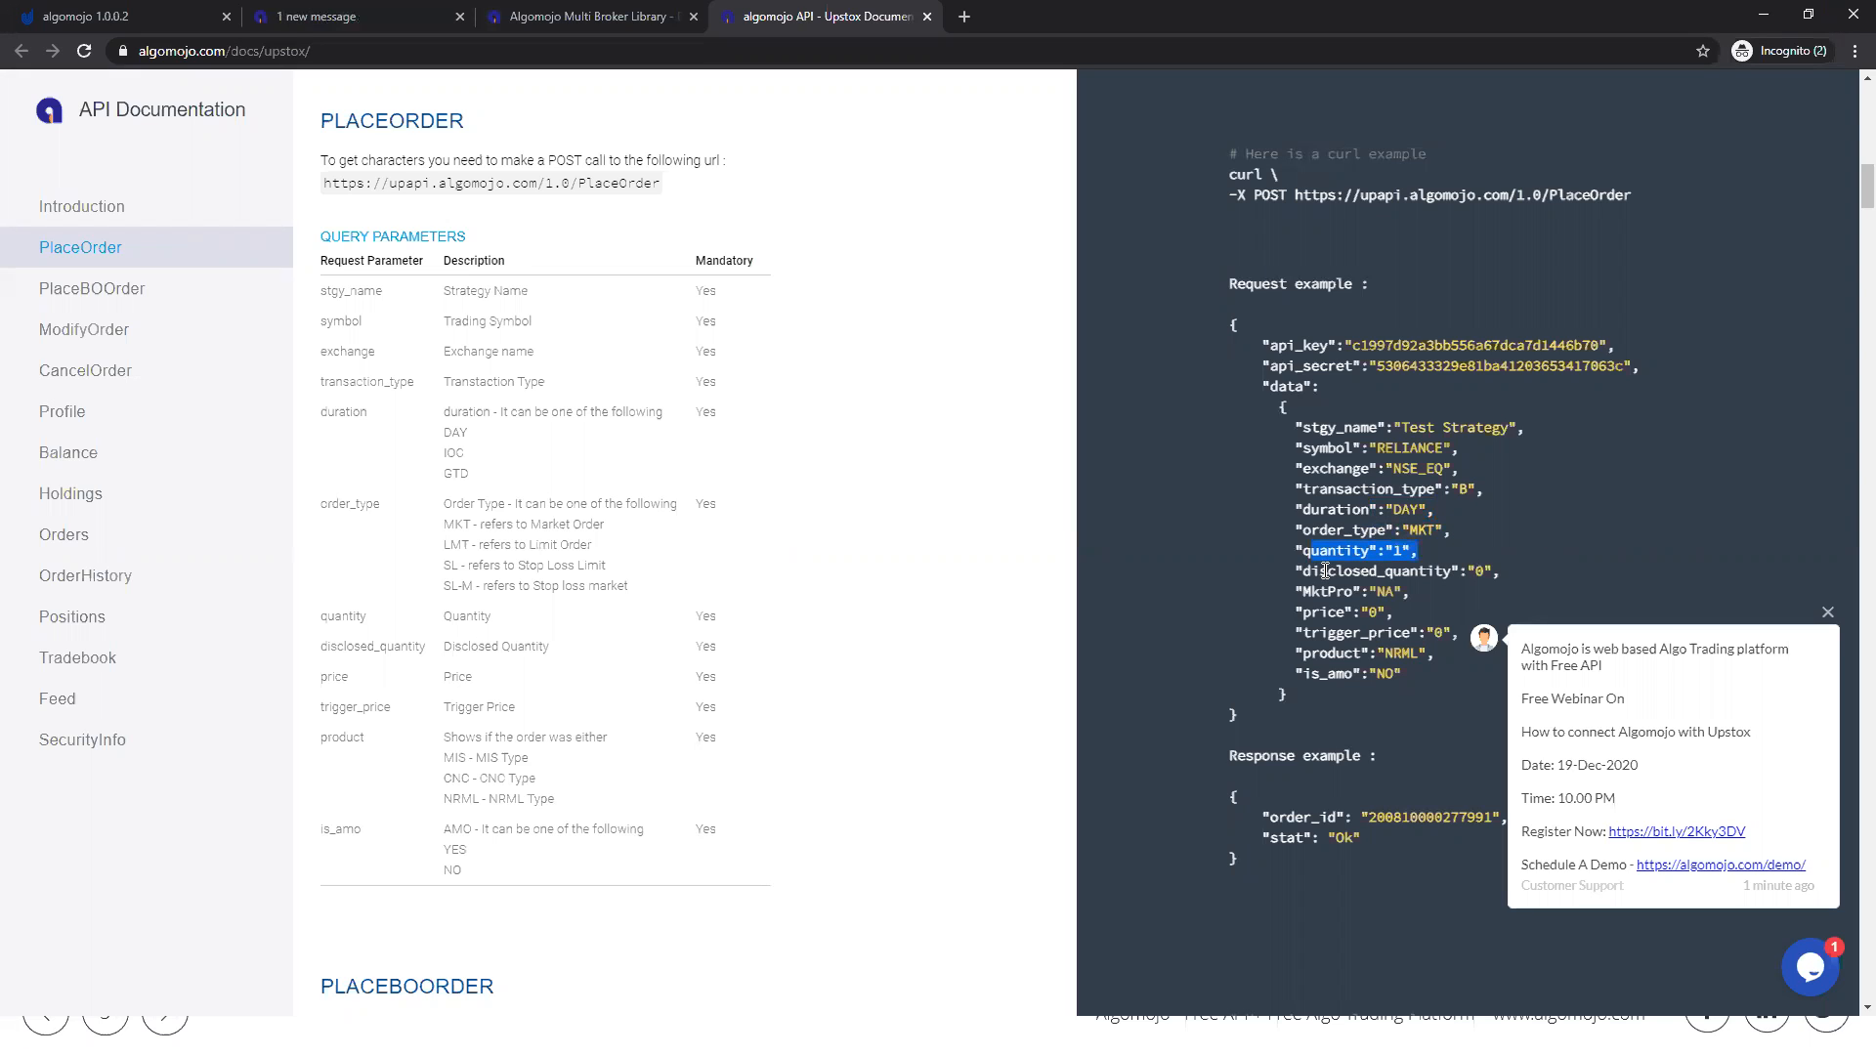
drag(1319, 571, 1522, 560)
drag(1315, 613, 1425, 630)
drag(1311, 656, 1412, 659)
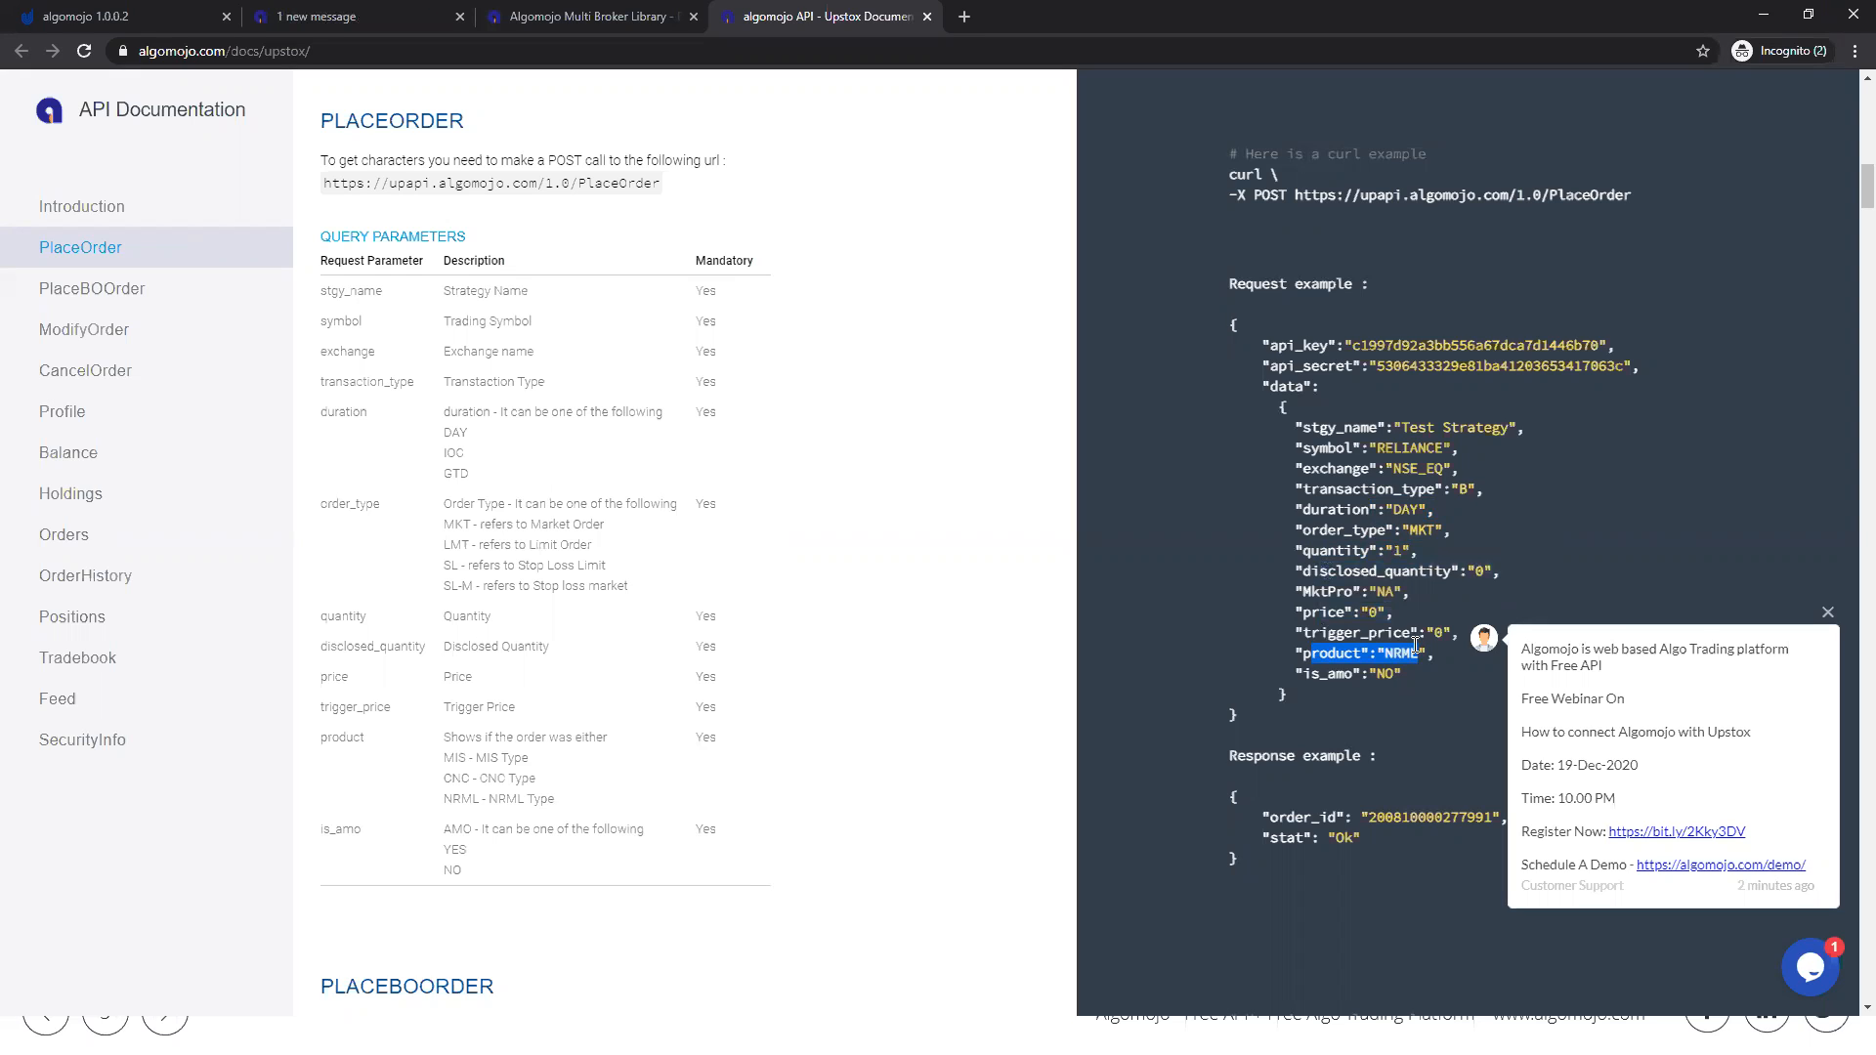
drag(1303, 427, 1428, 653)
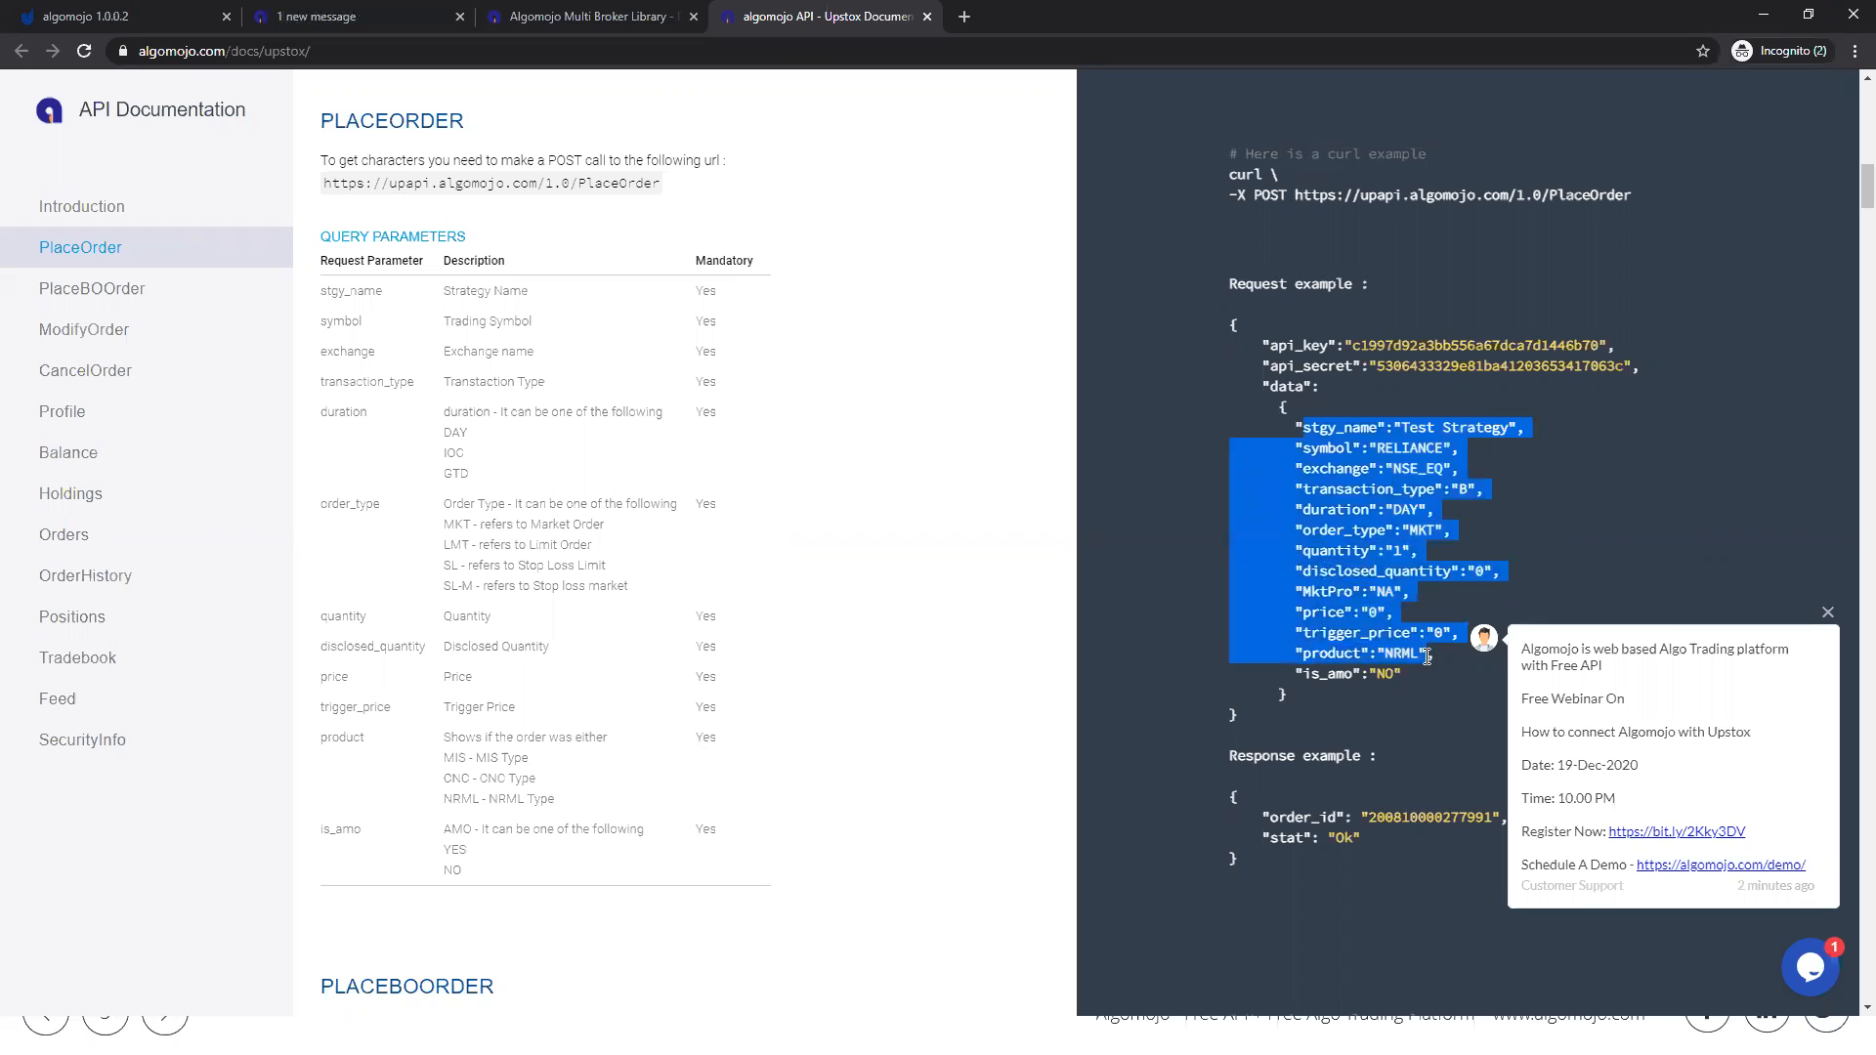
Step: Highlight the is_amo parameter and the complete JSON body of the documentation's PlaceOrder request example
drag(1304, 674, 1391, 676)
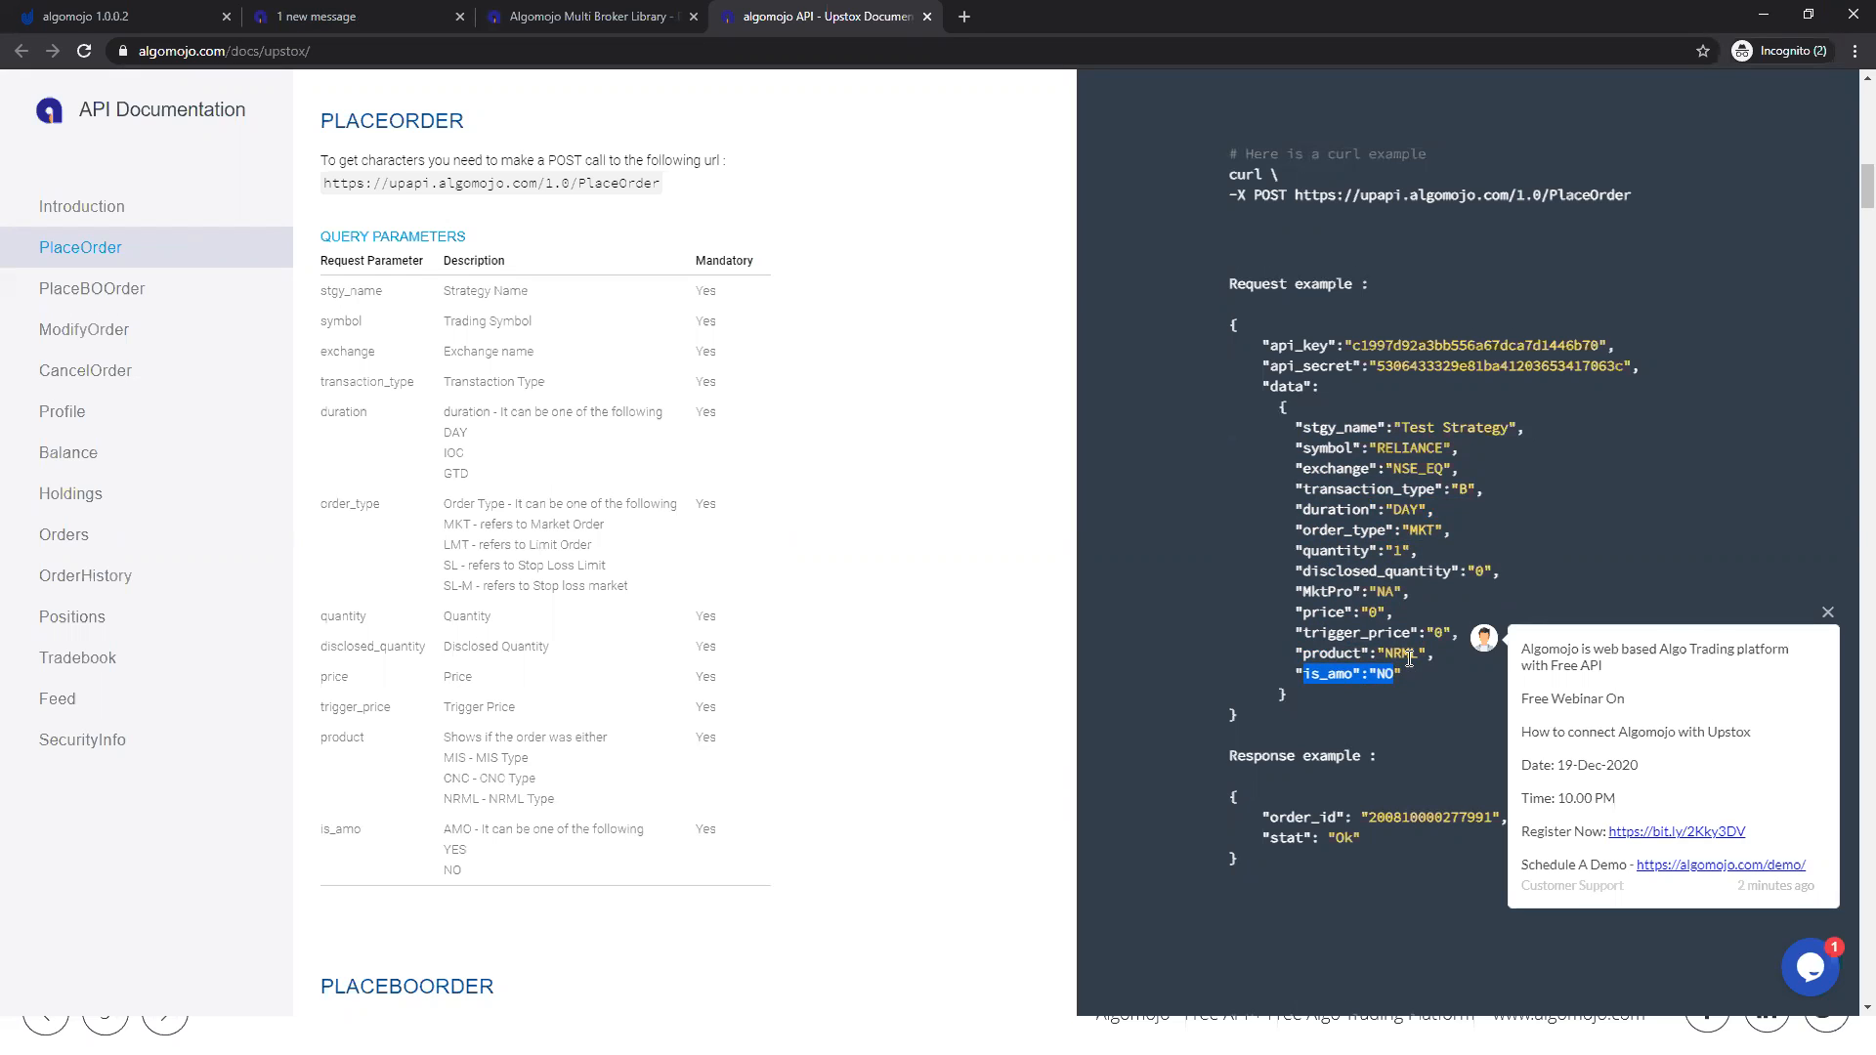
drag(1266, 697, 1207, 324)
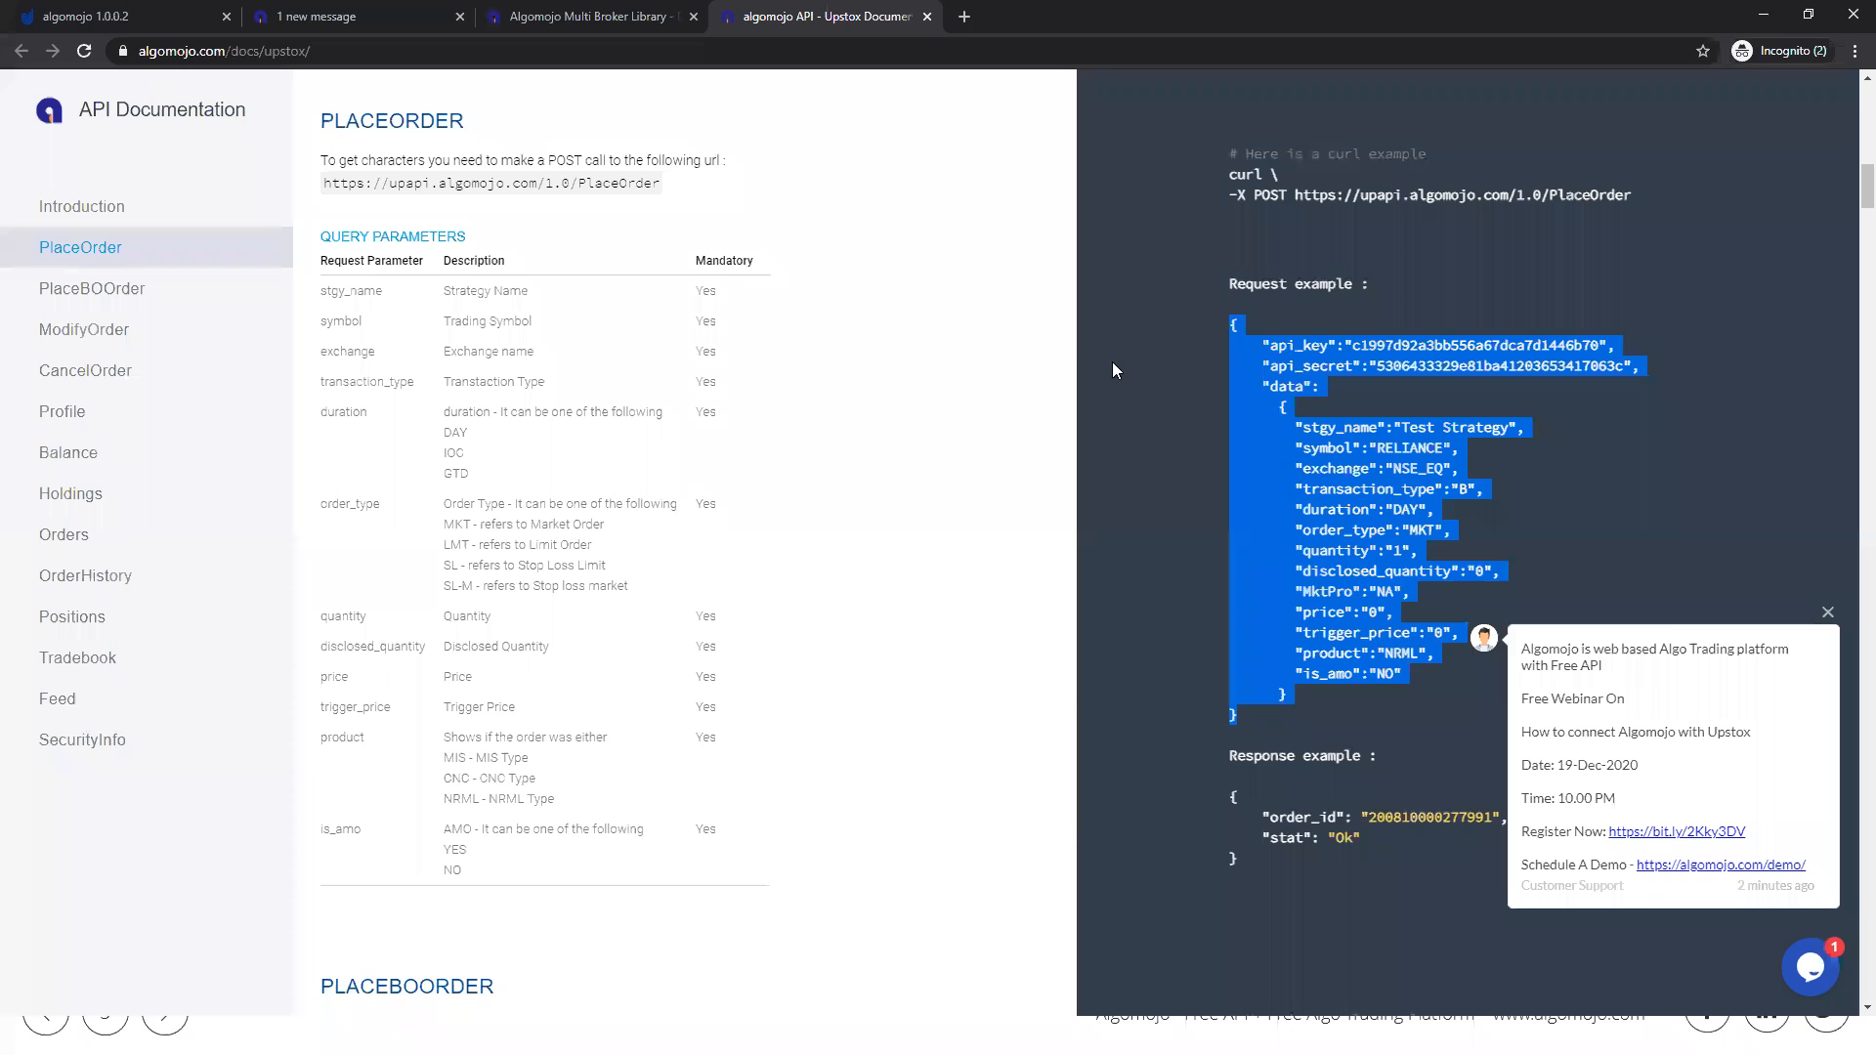
Step: Switch to Postman, highlight the API key and API secret in the request body, and send the PlaceOrder request
key(alt+Tab)
click(603, 455)
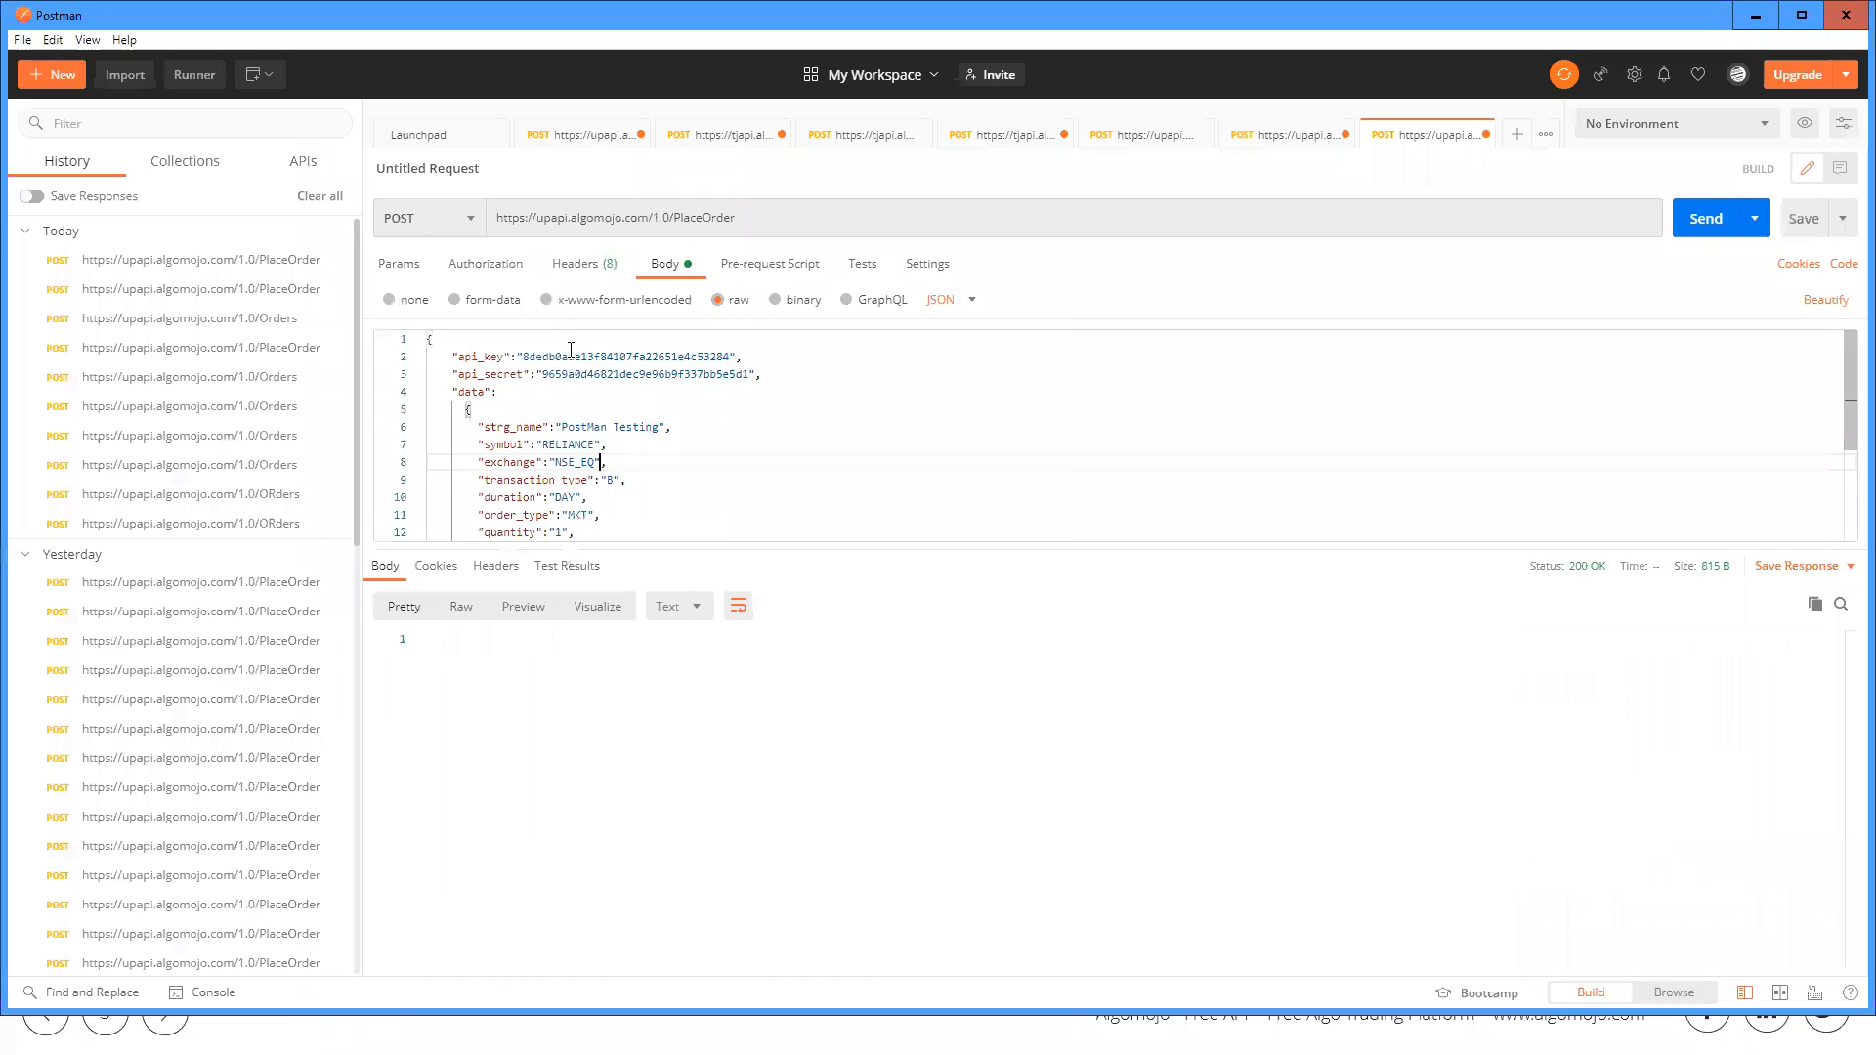
drag(524, 362, 733, 360)
drag(548, 374, 1218, 384)
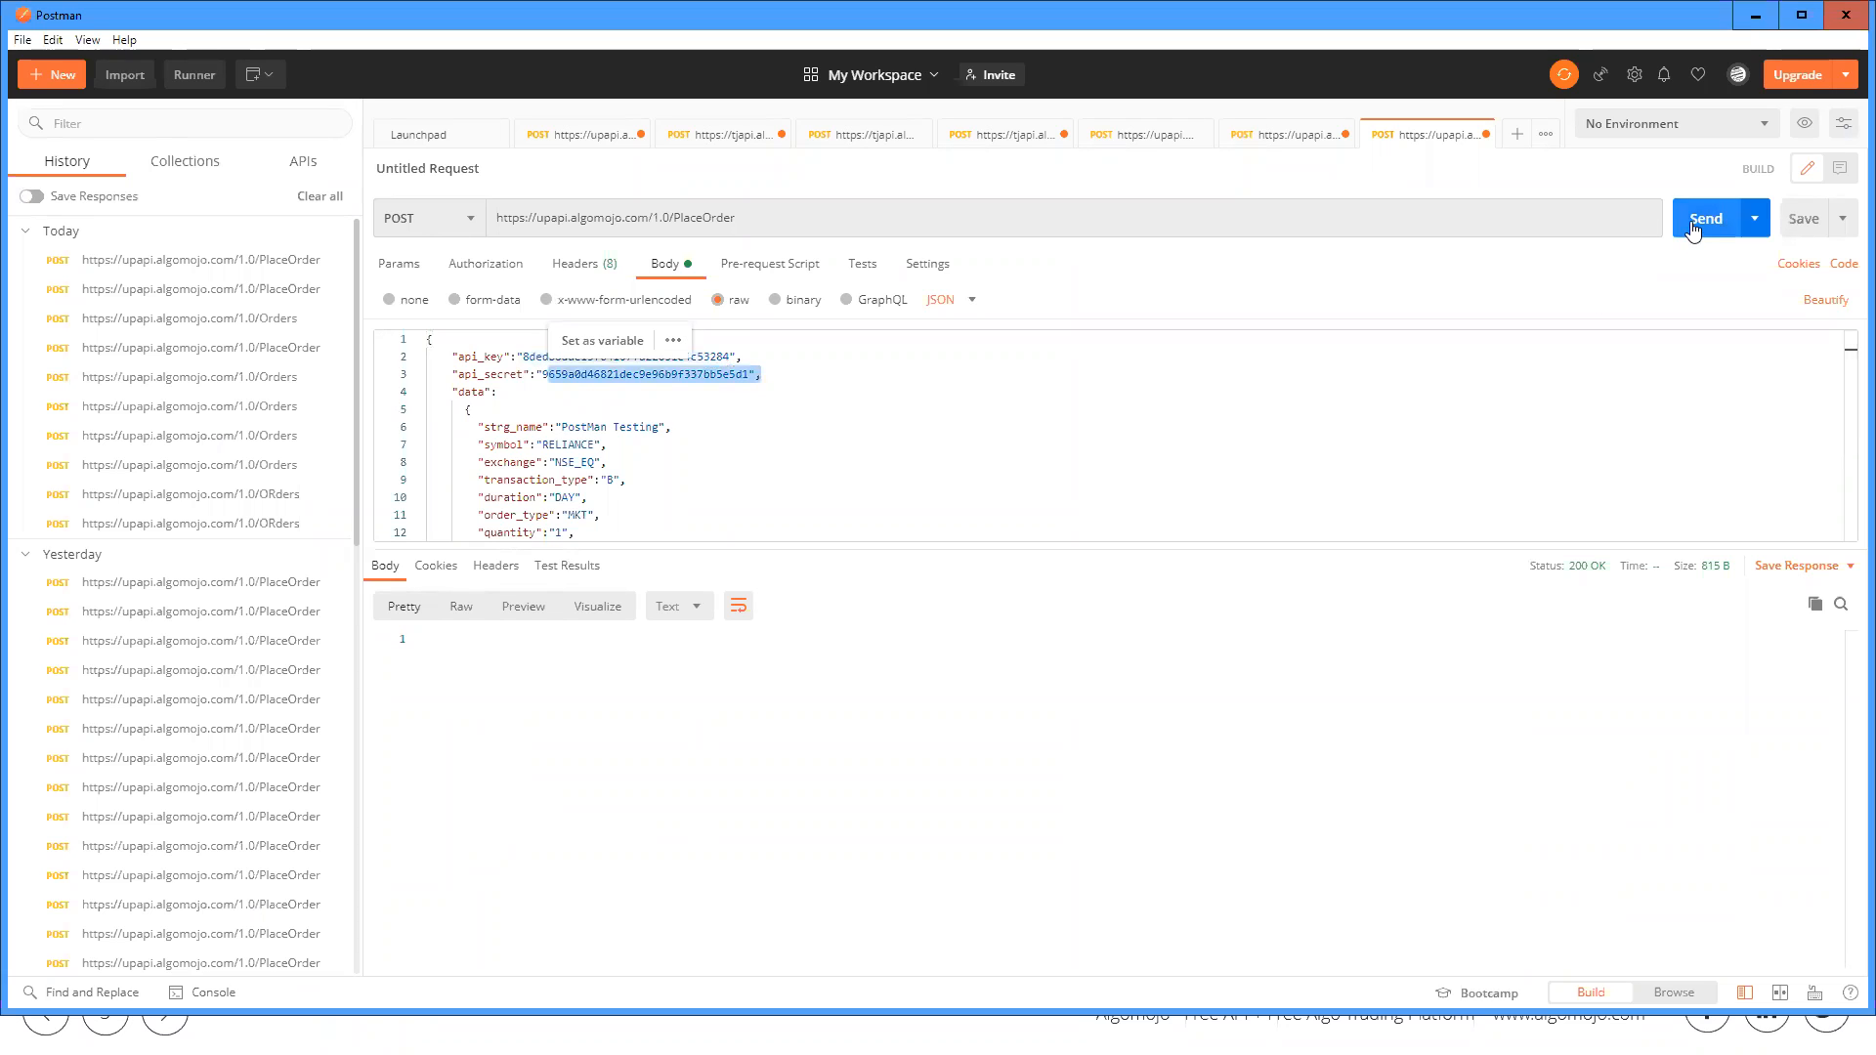
click(1692, 220)
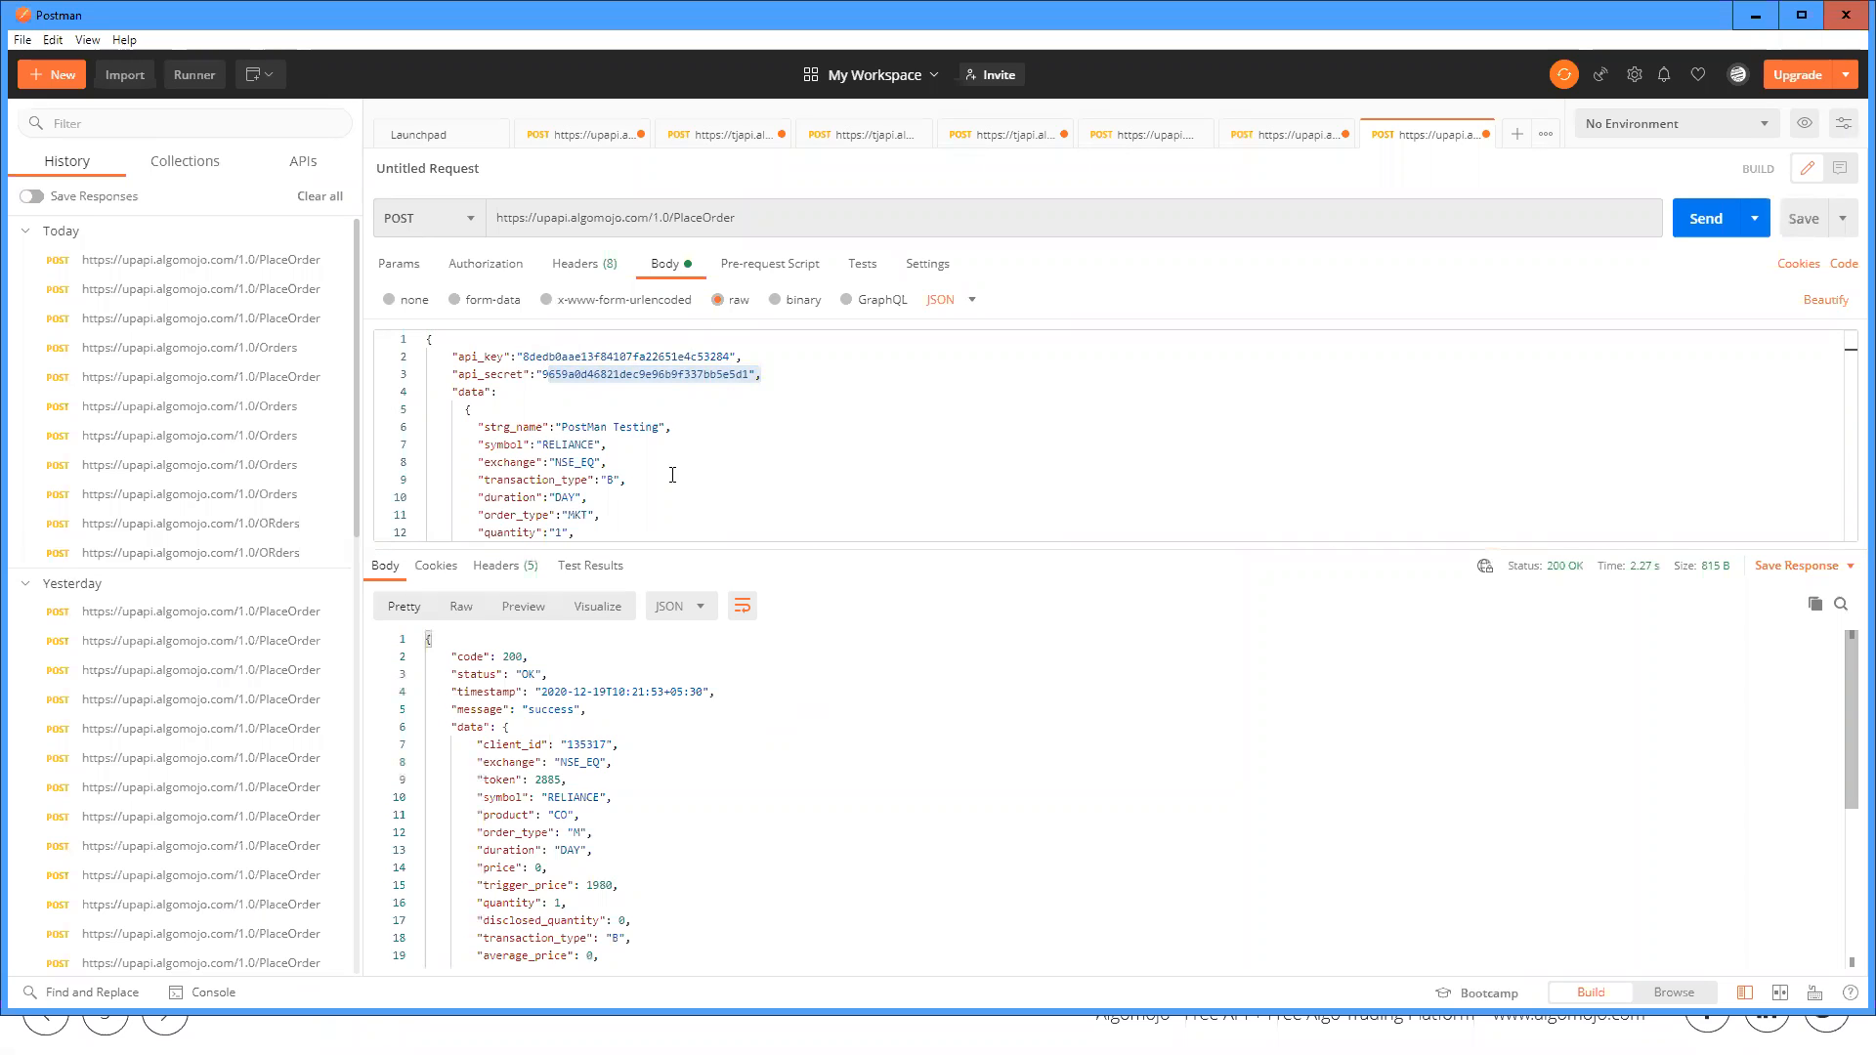
Step: Examine the PlaceOrder response from its status code through the order details, highlighting the exchange value
click(453, 657)
drag(565, 741, 639, 952)
click(644, 853)
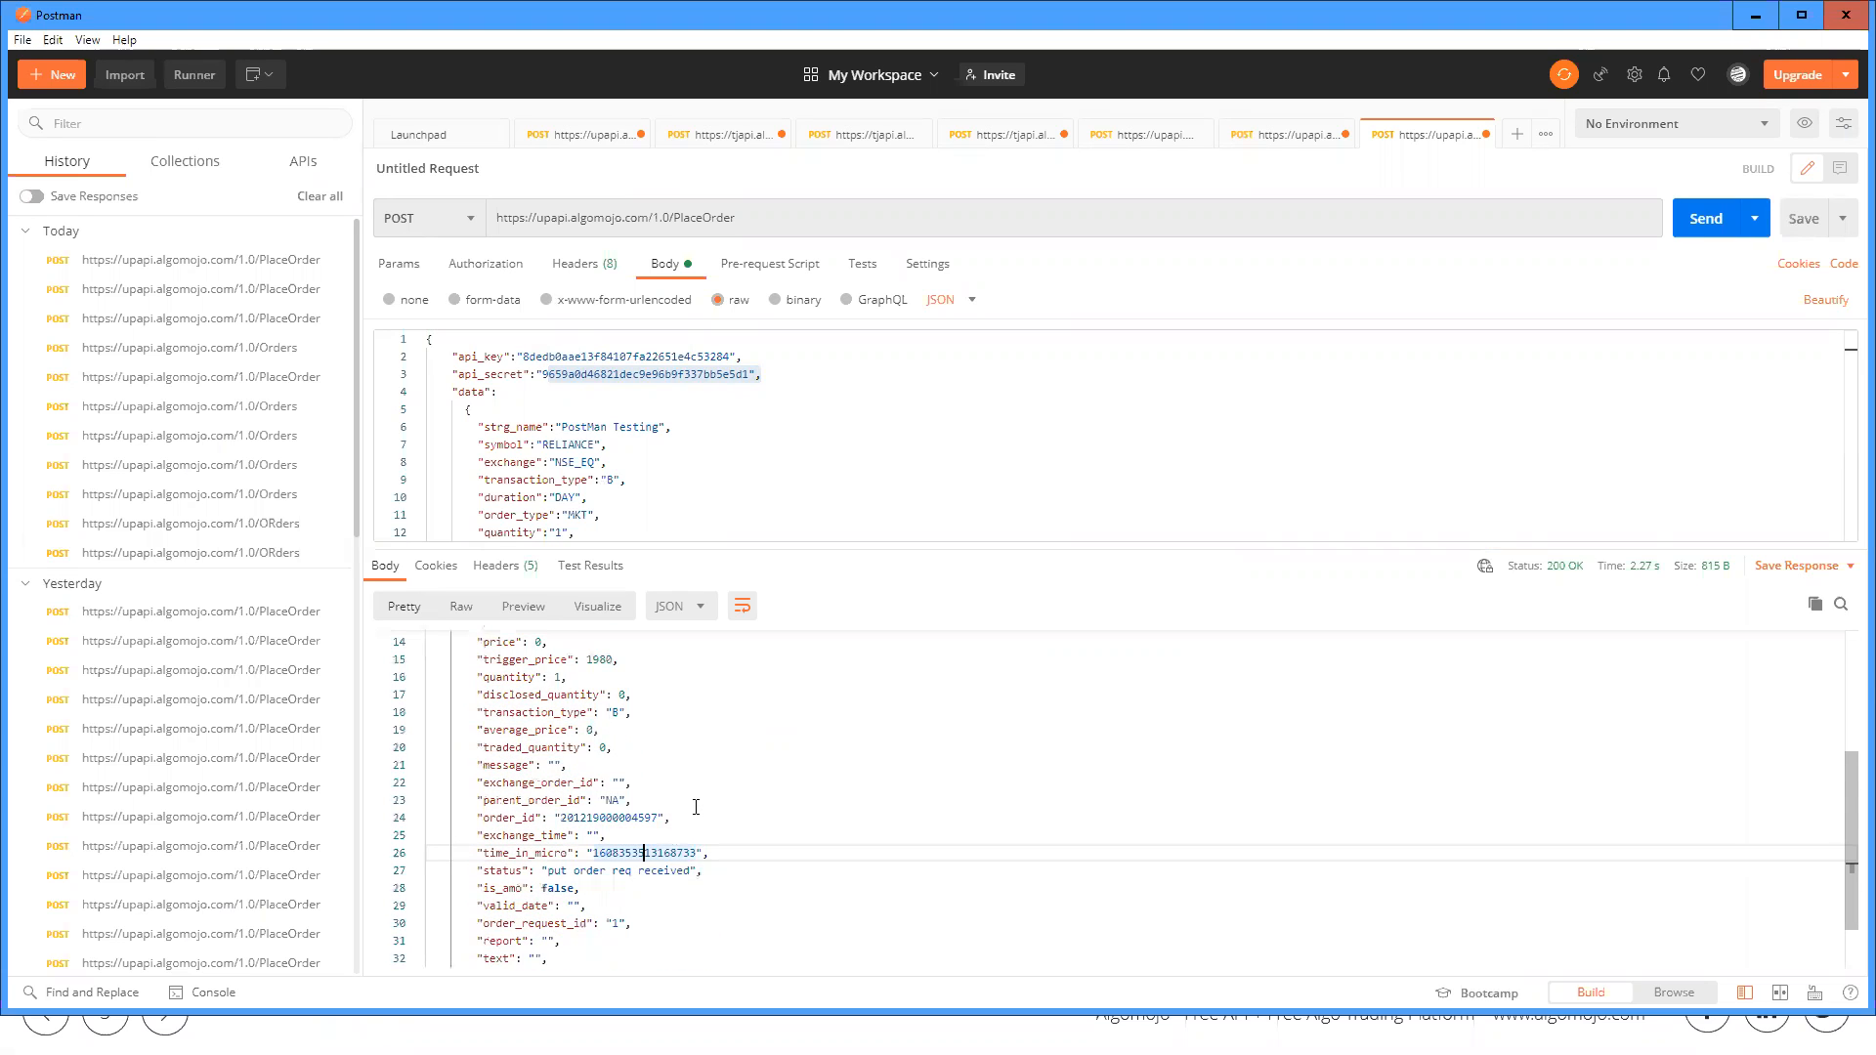
scroll(512, 722, up, 3)
double_click(583, 665)
double_click(579, 684)
Step: Point out the product CO, trigger price 1980 and quantity in the Postman request body
click(645, 458)
scroll(633, 477, down, 3)
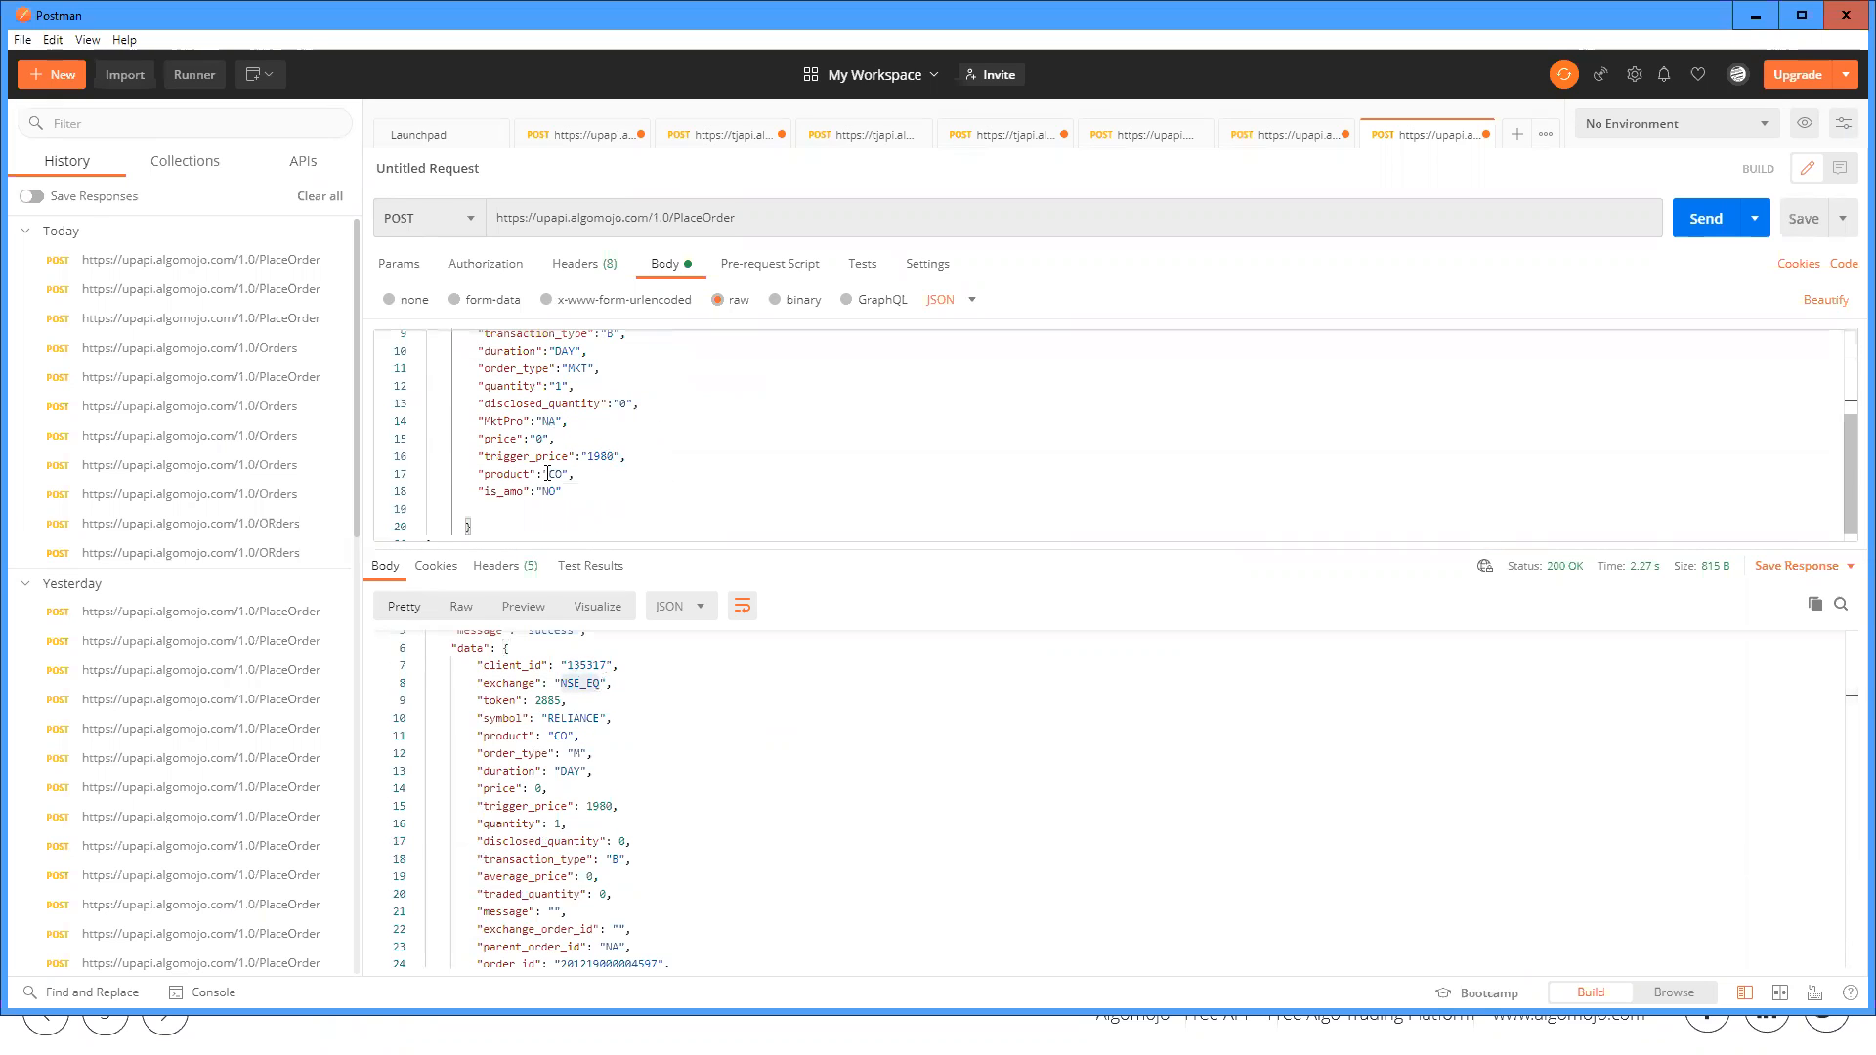
double_click(558, 472)
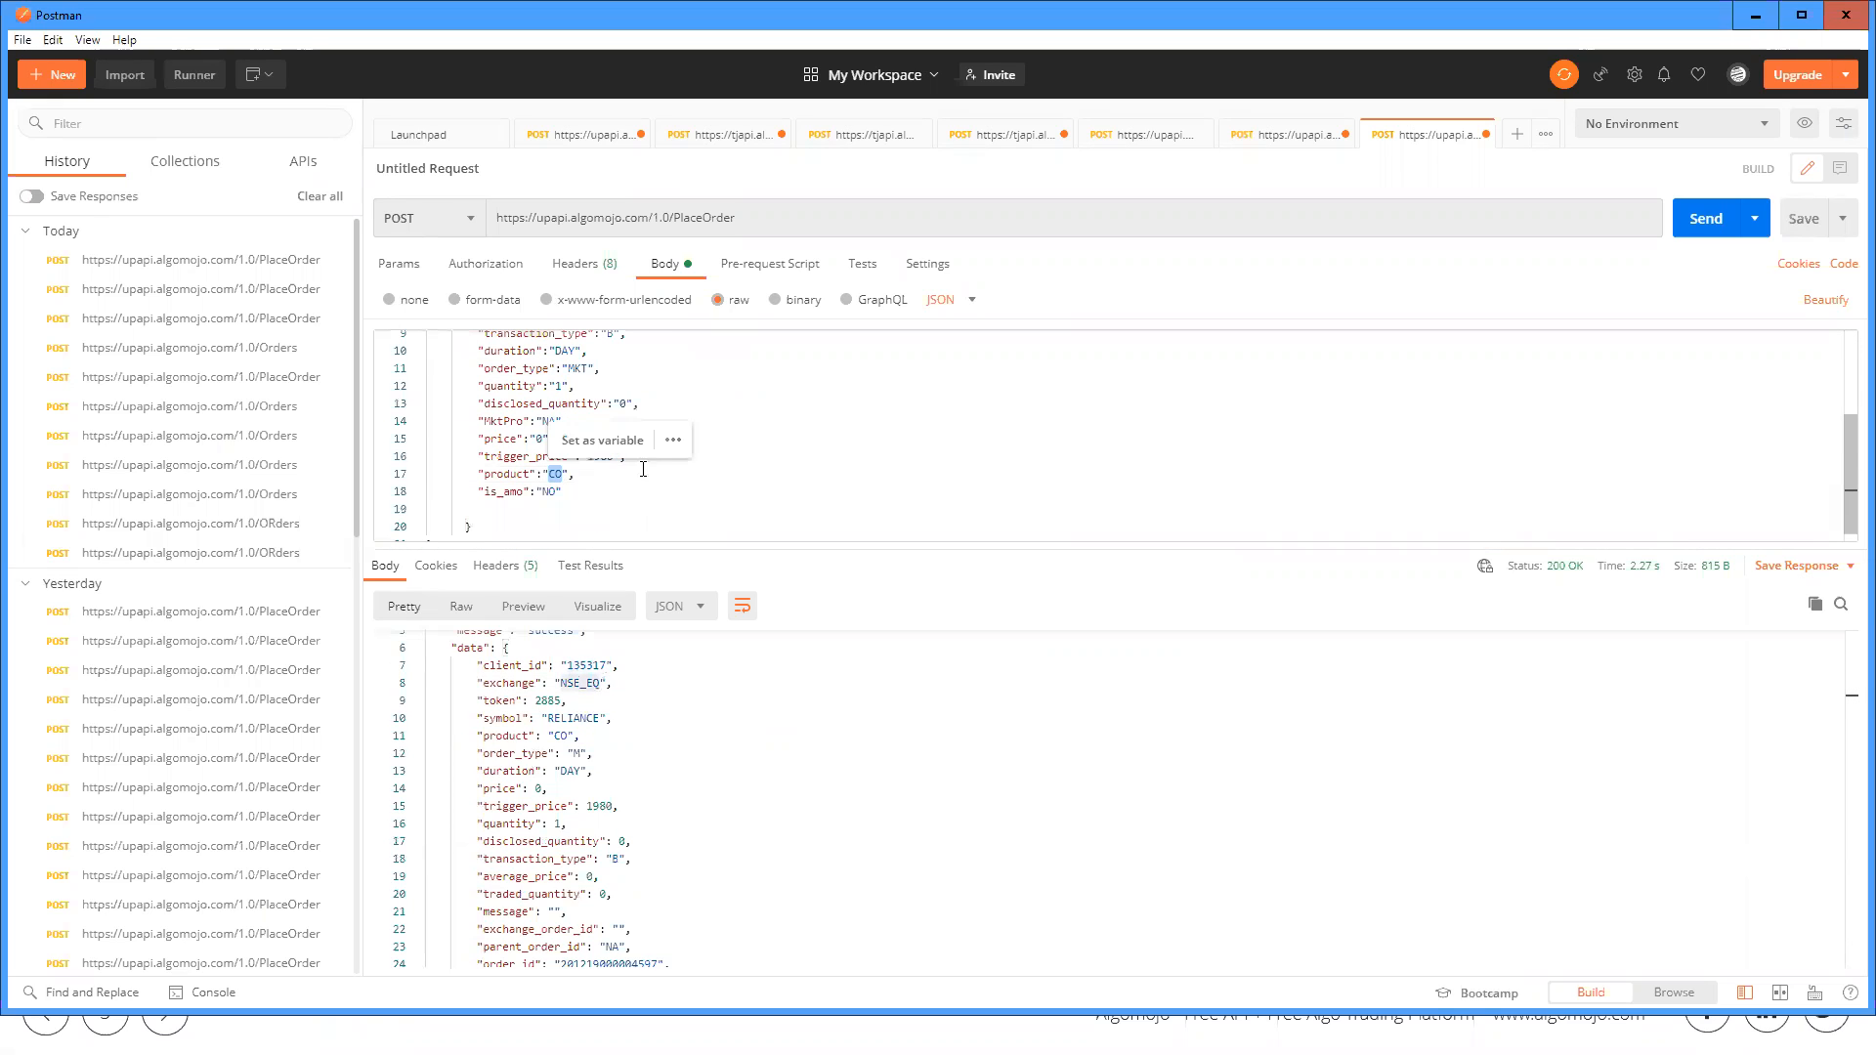
double_click(600, 456)
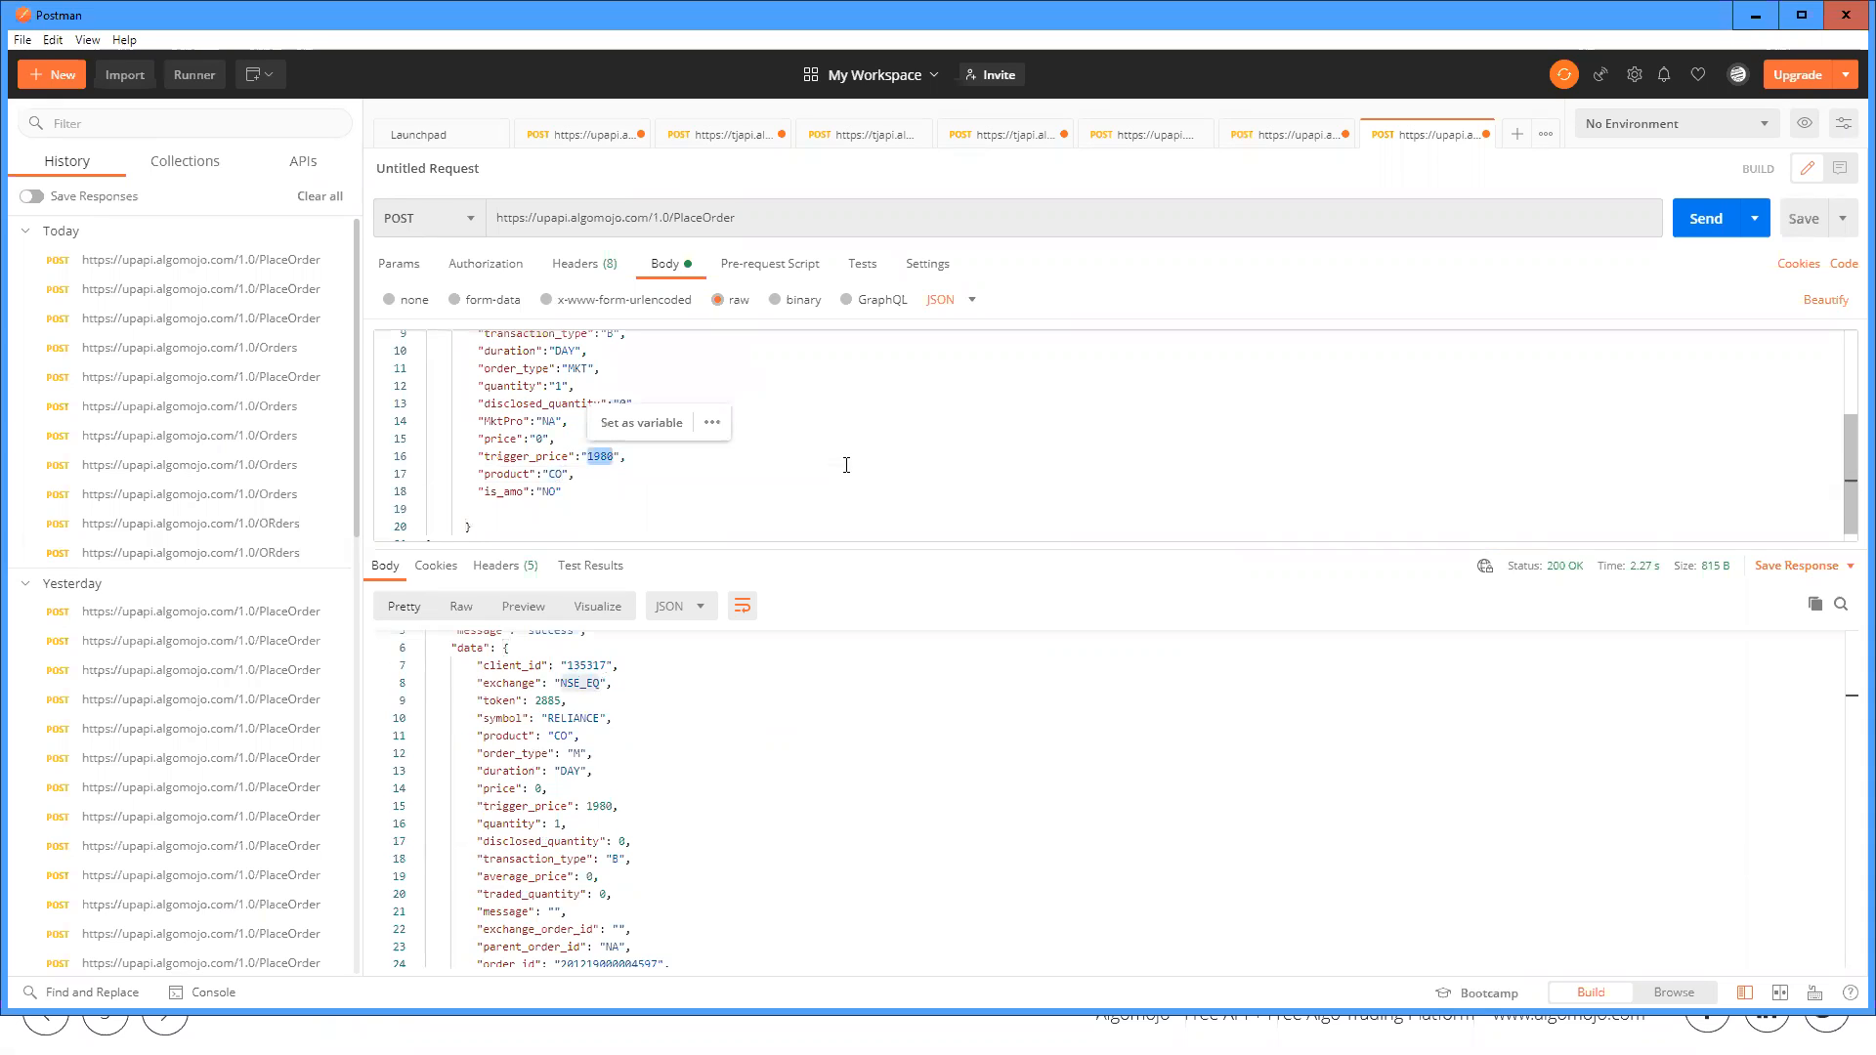
scroll(821, 461, up, 1)
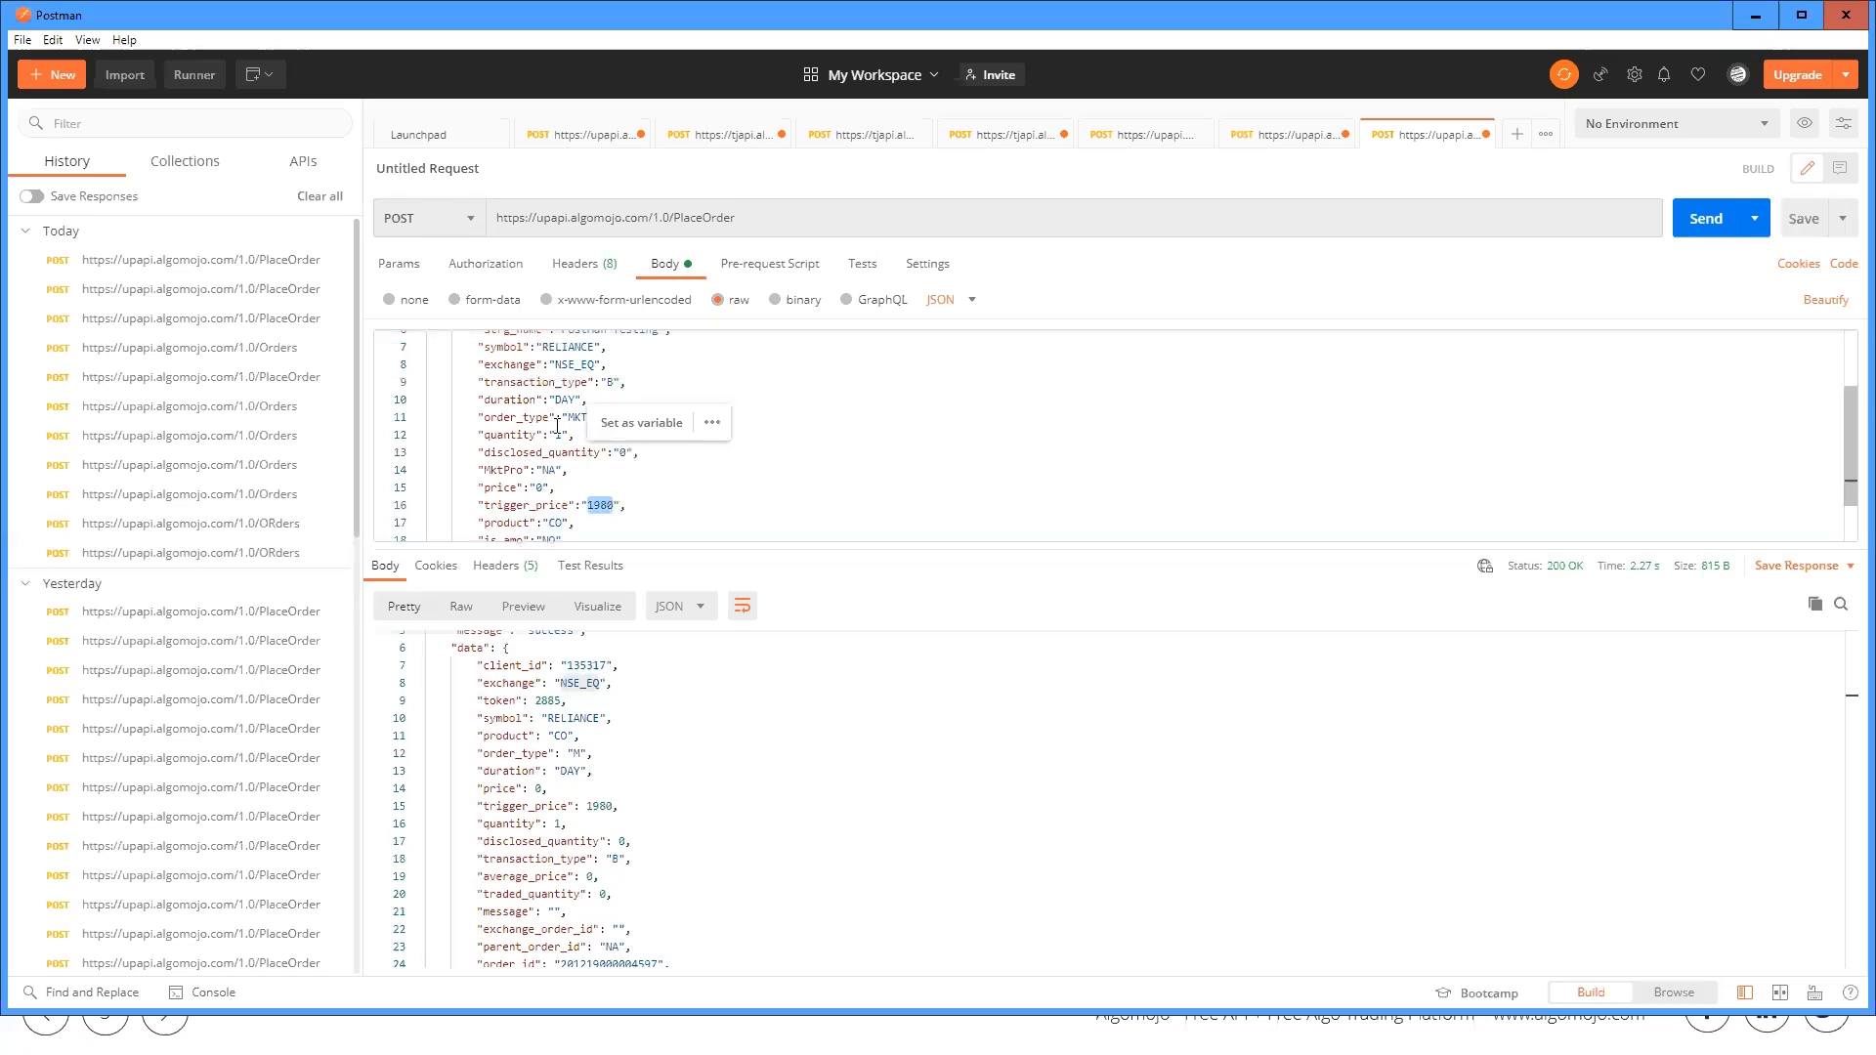
click(559, 433)
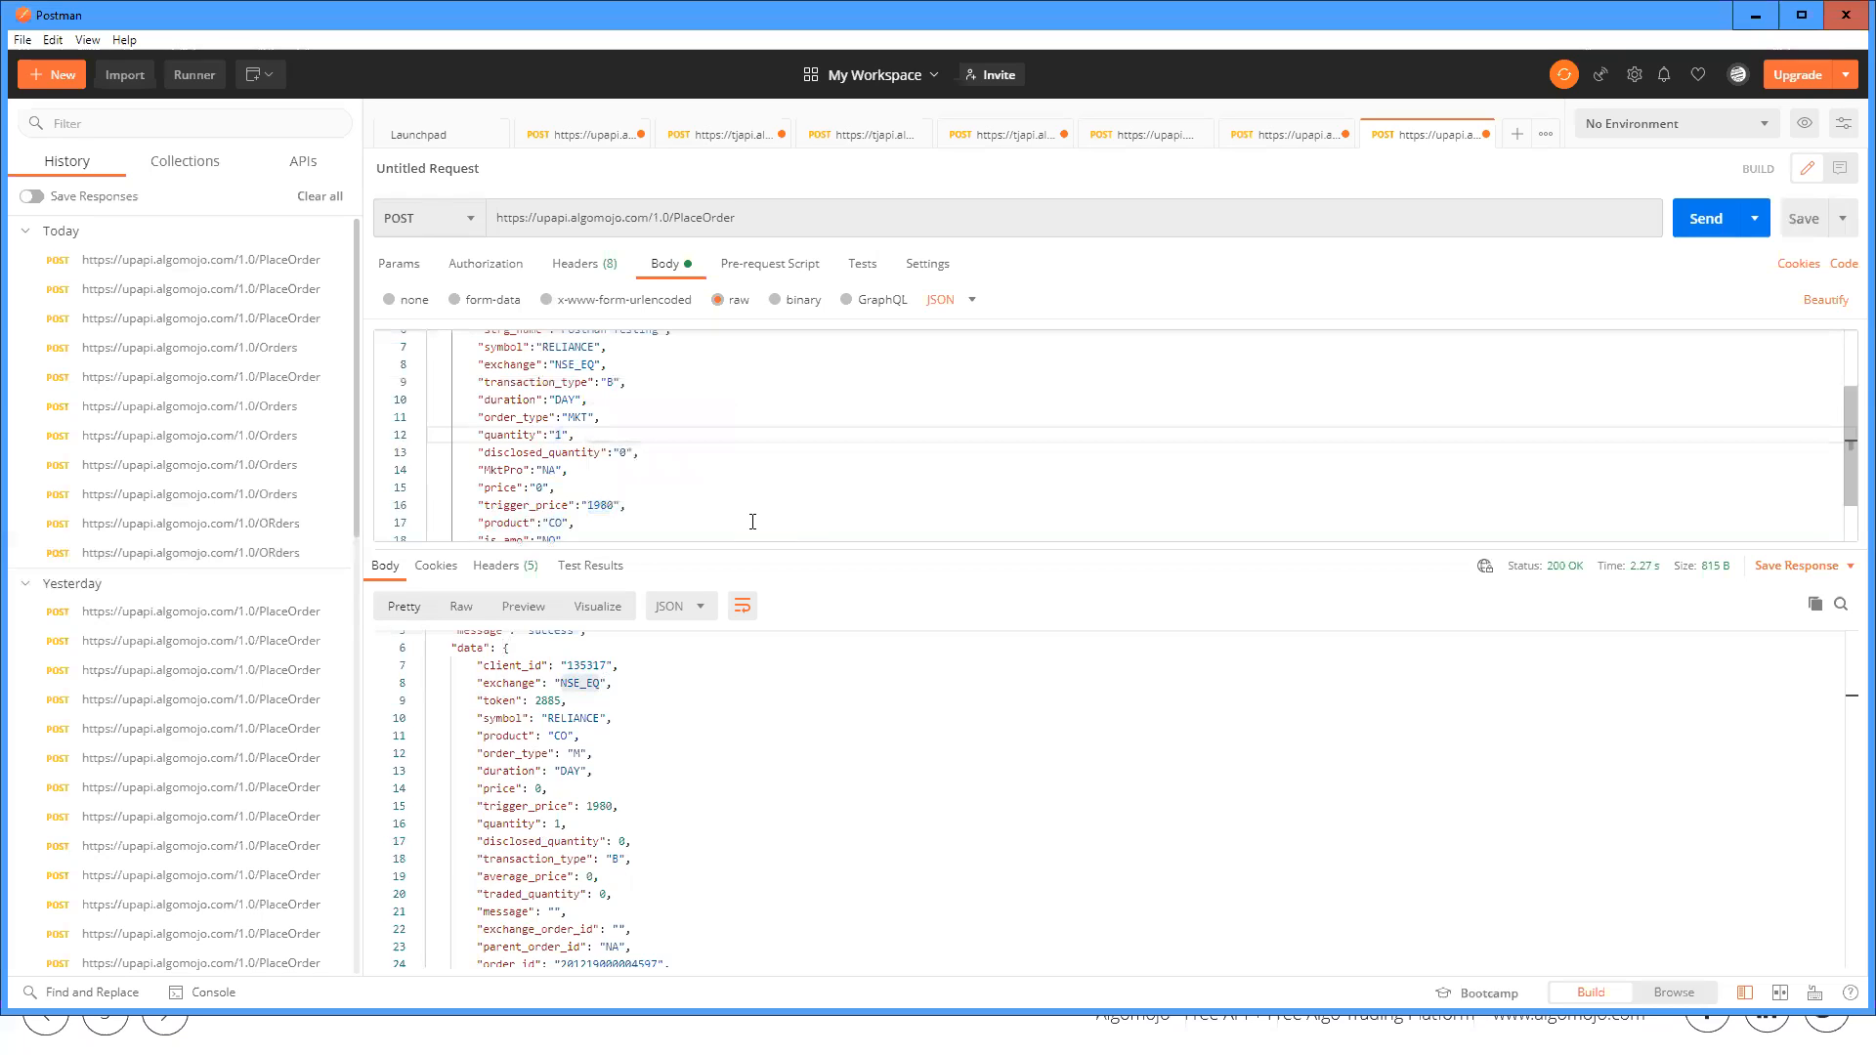
Step: Switch to the Algomojo page in Chrome and open the Orders Log
key(alt+Tab)
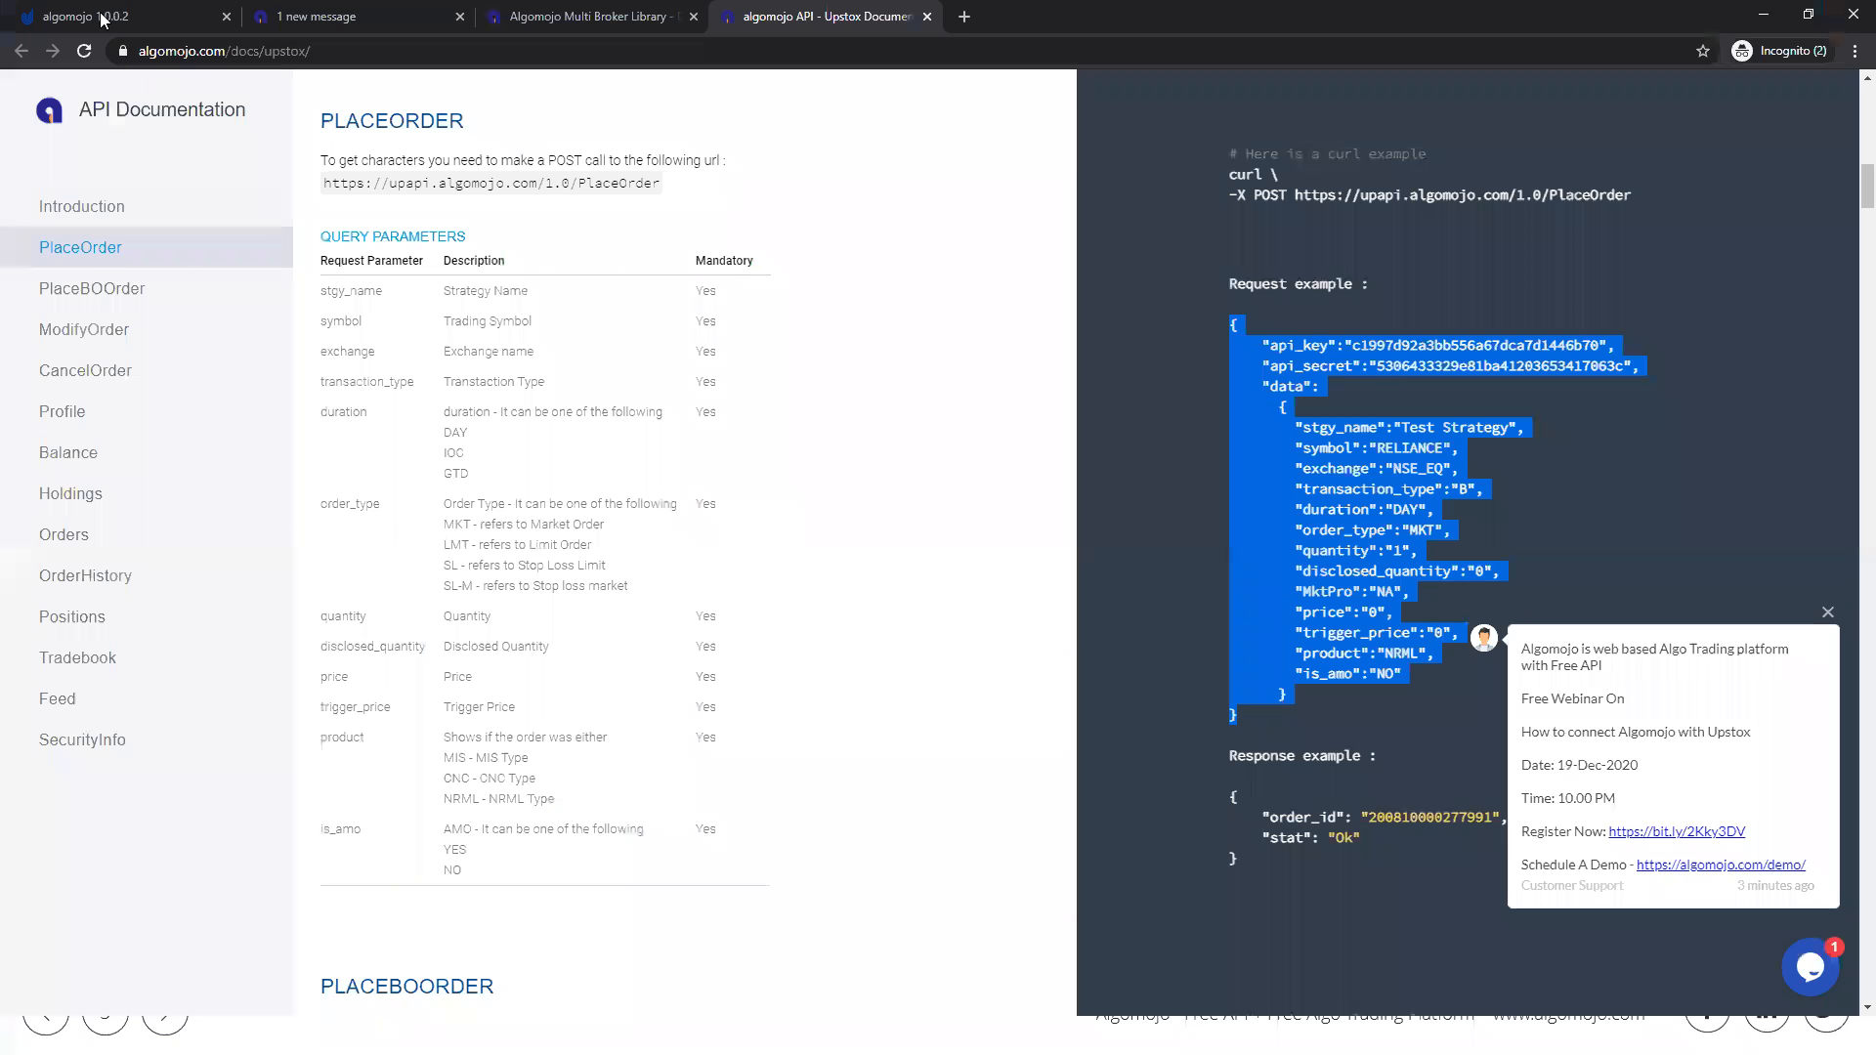
click(97, 16)
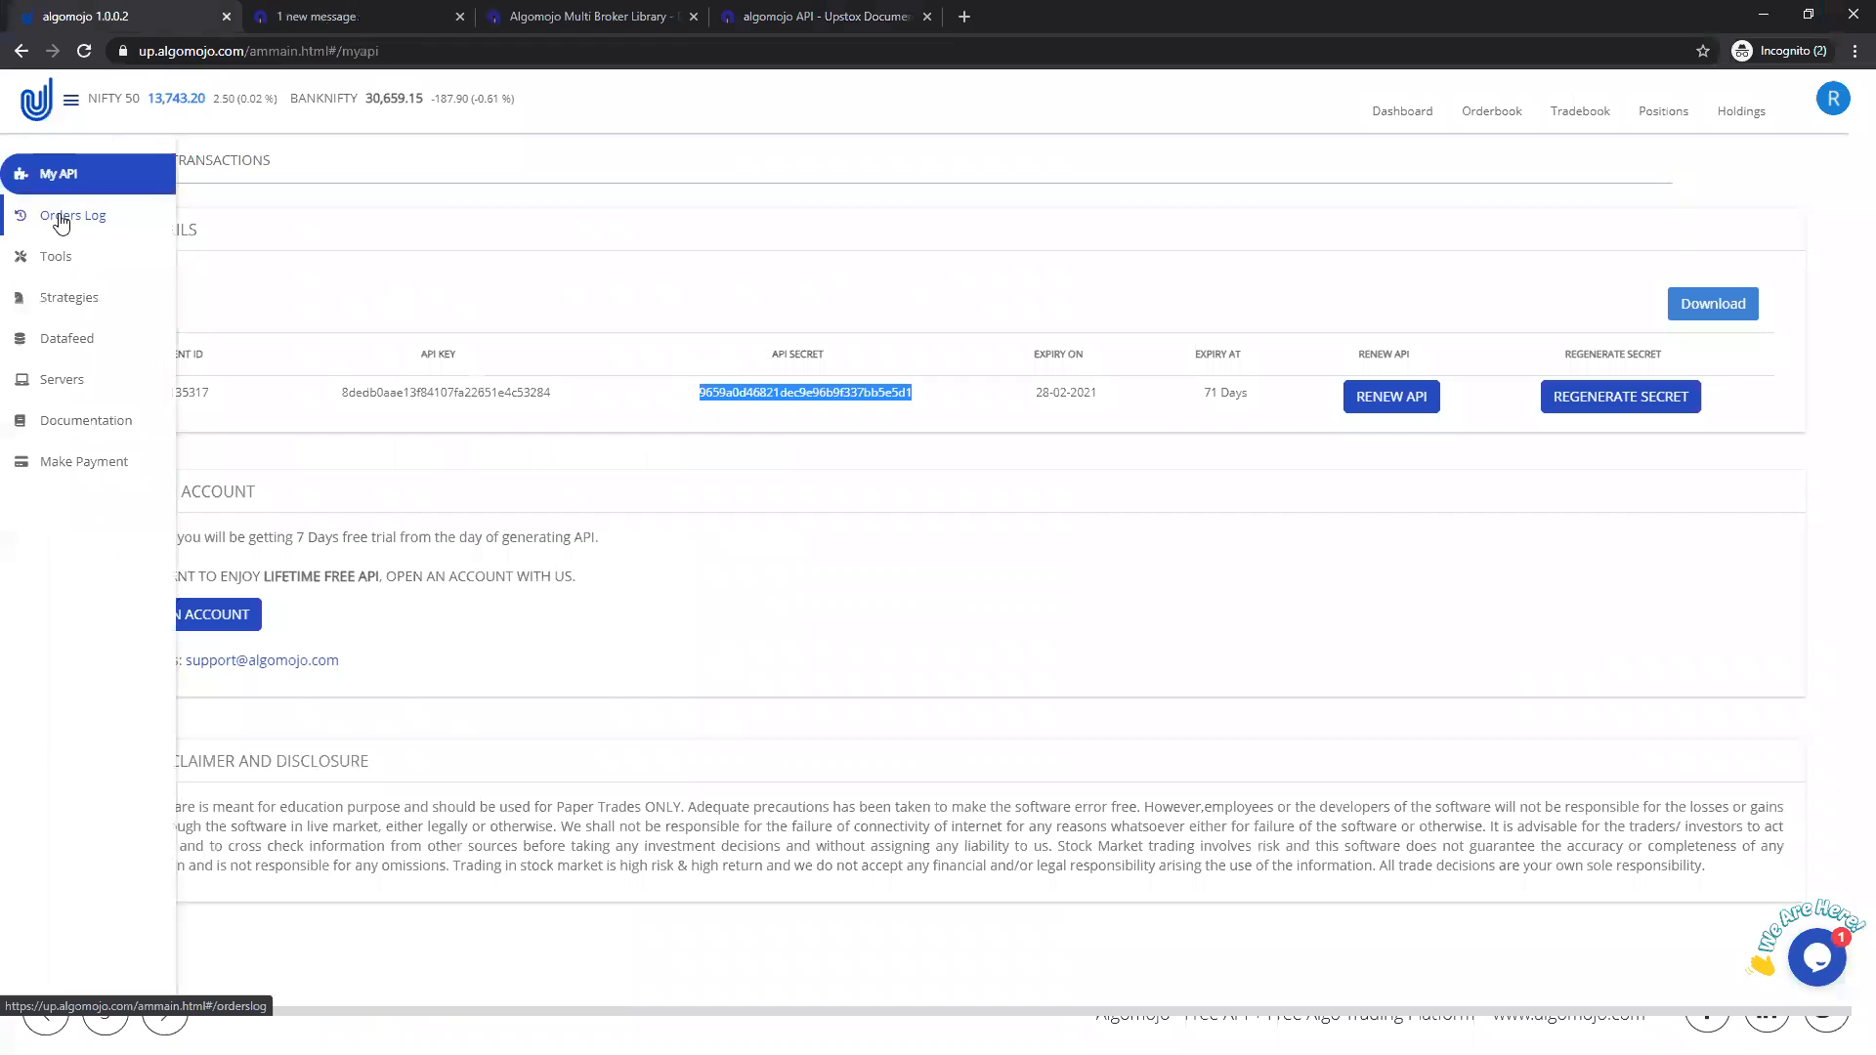
click(59, 215)
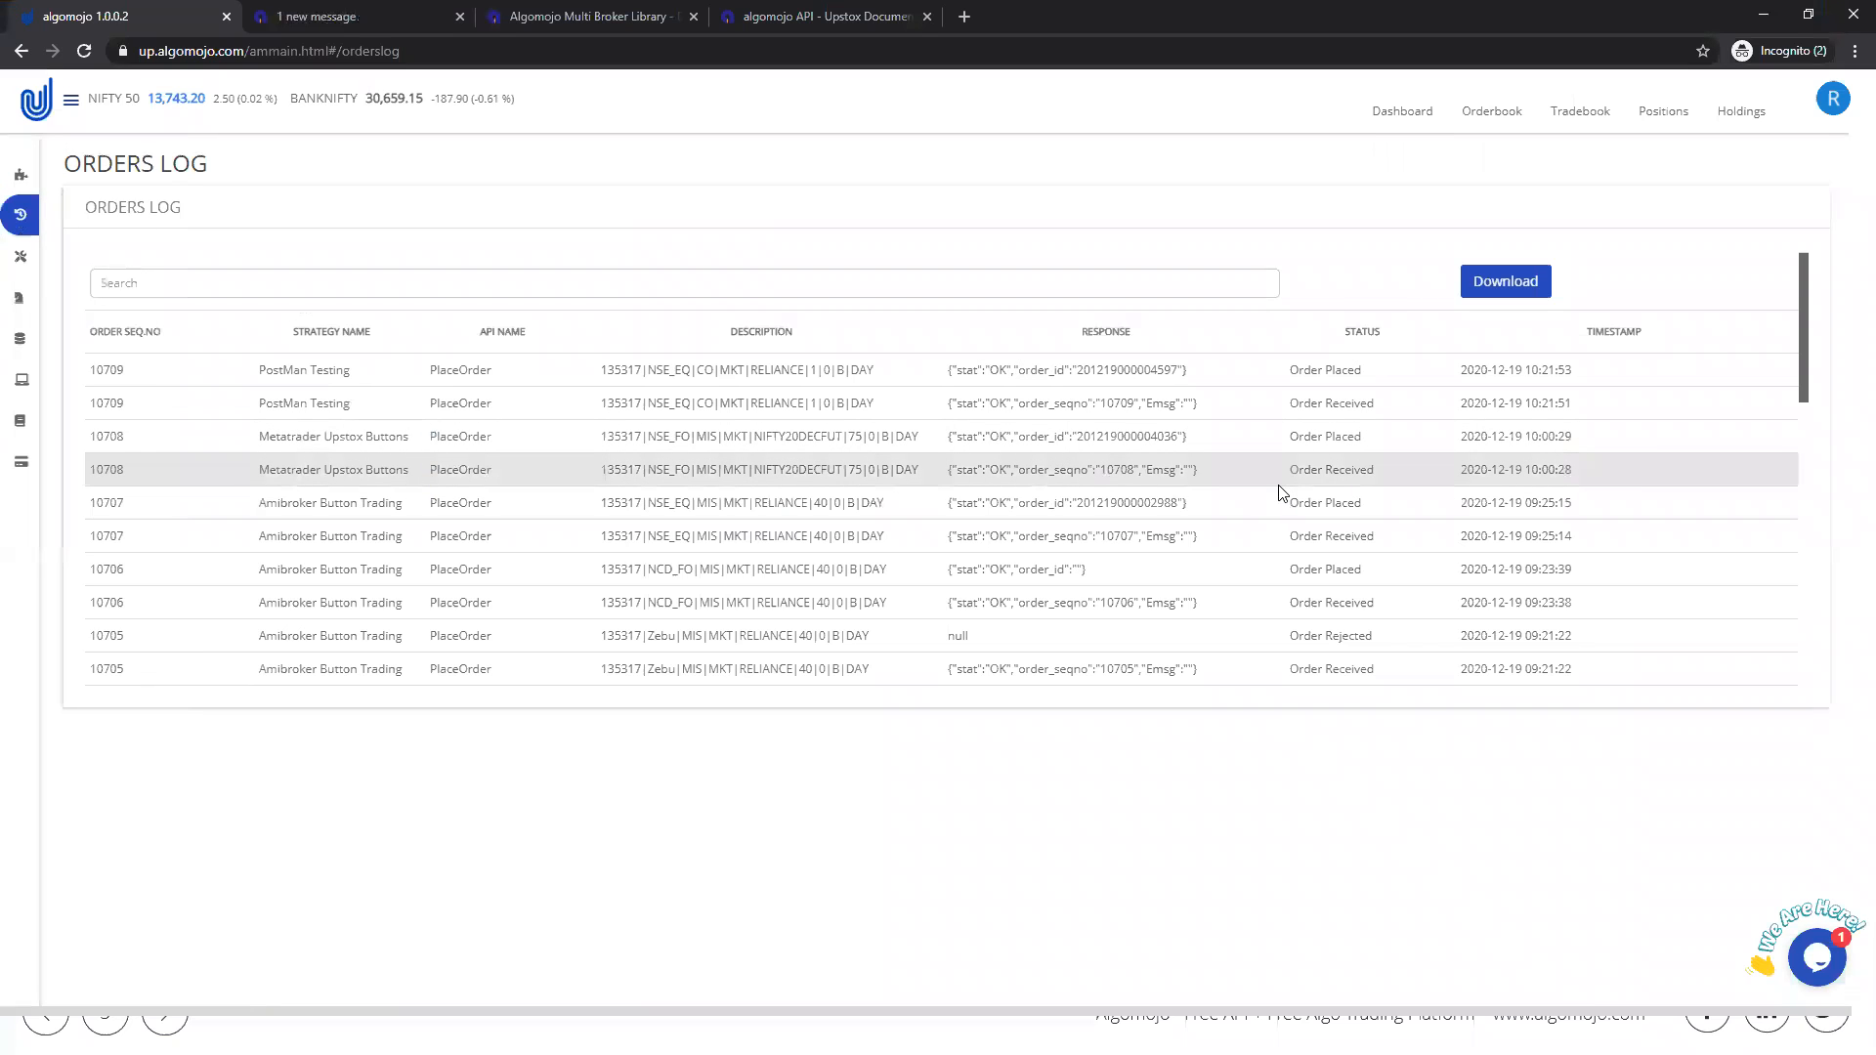
Step: Arrange the browser with the Orders Log and the Postman window side by side
key(super+Left)
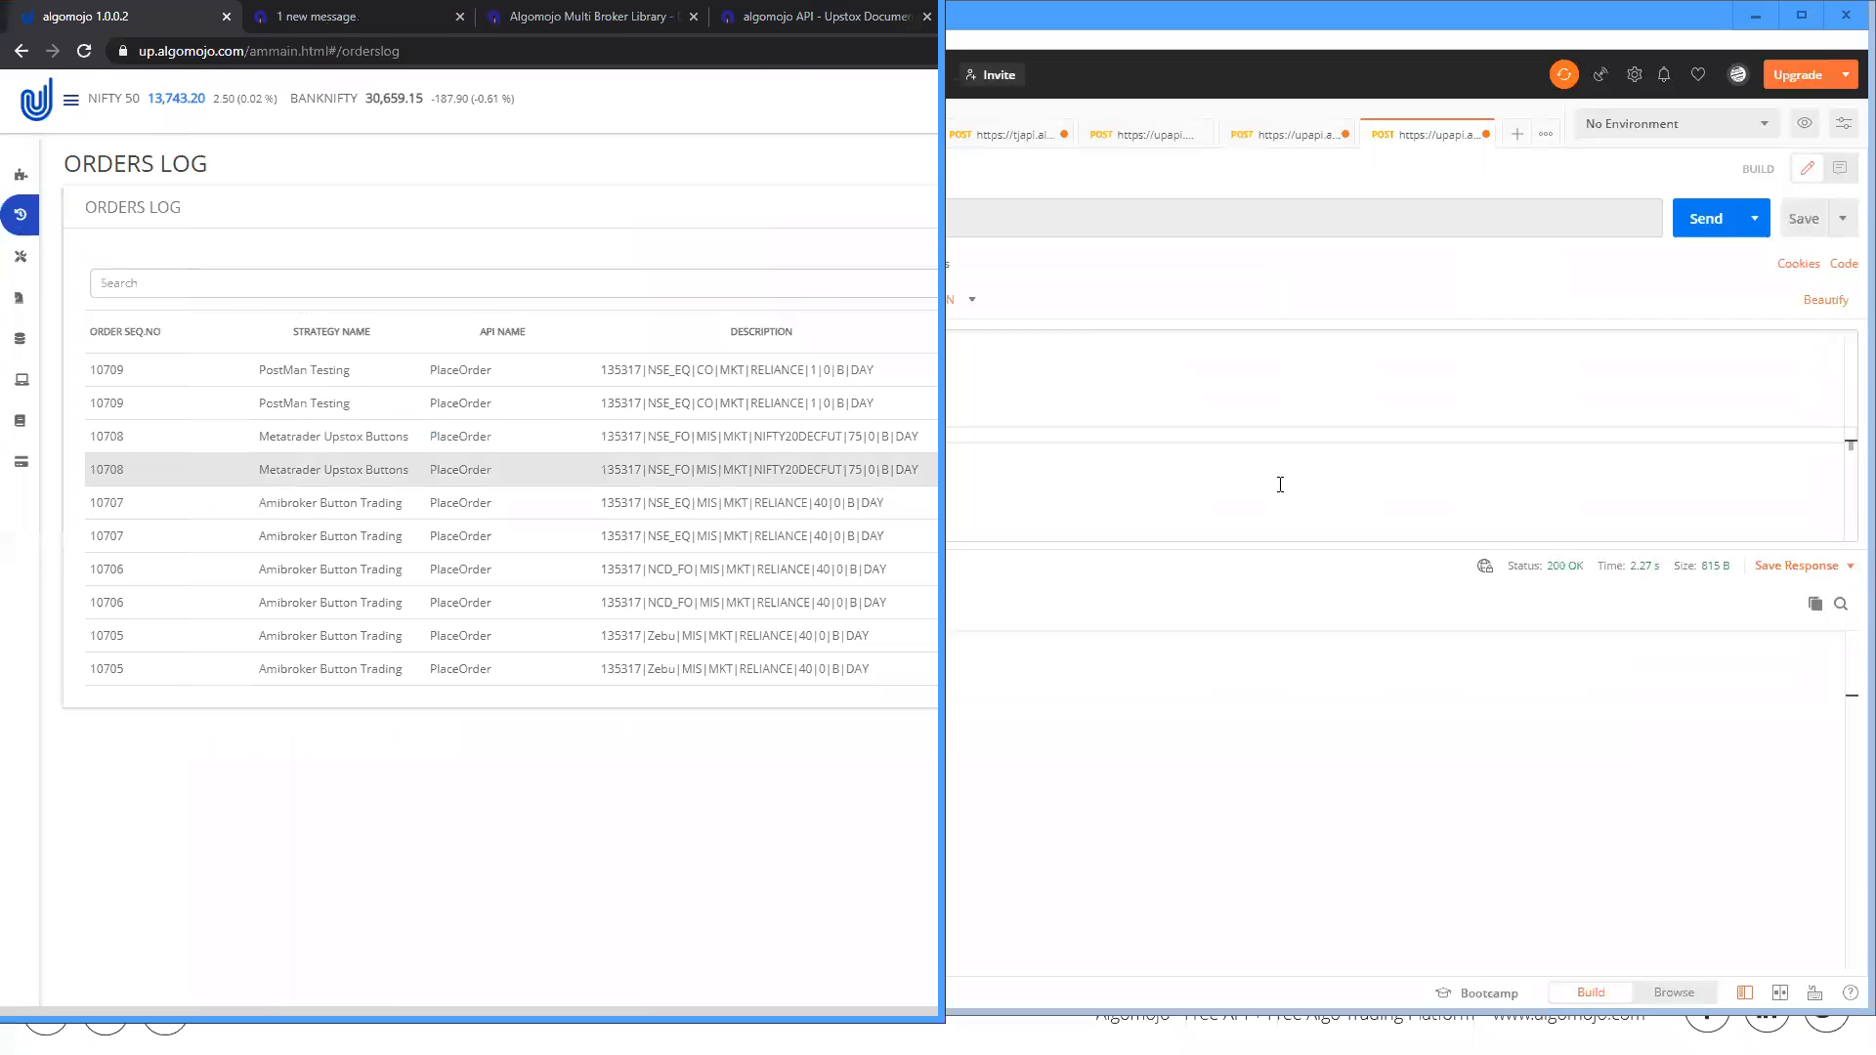
click(1231, 686)
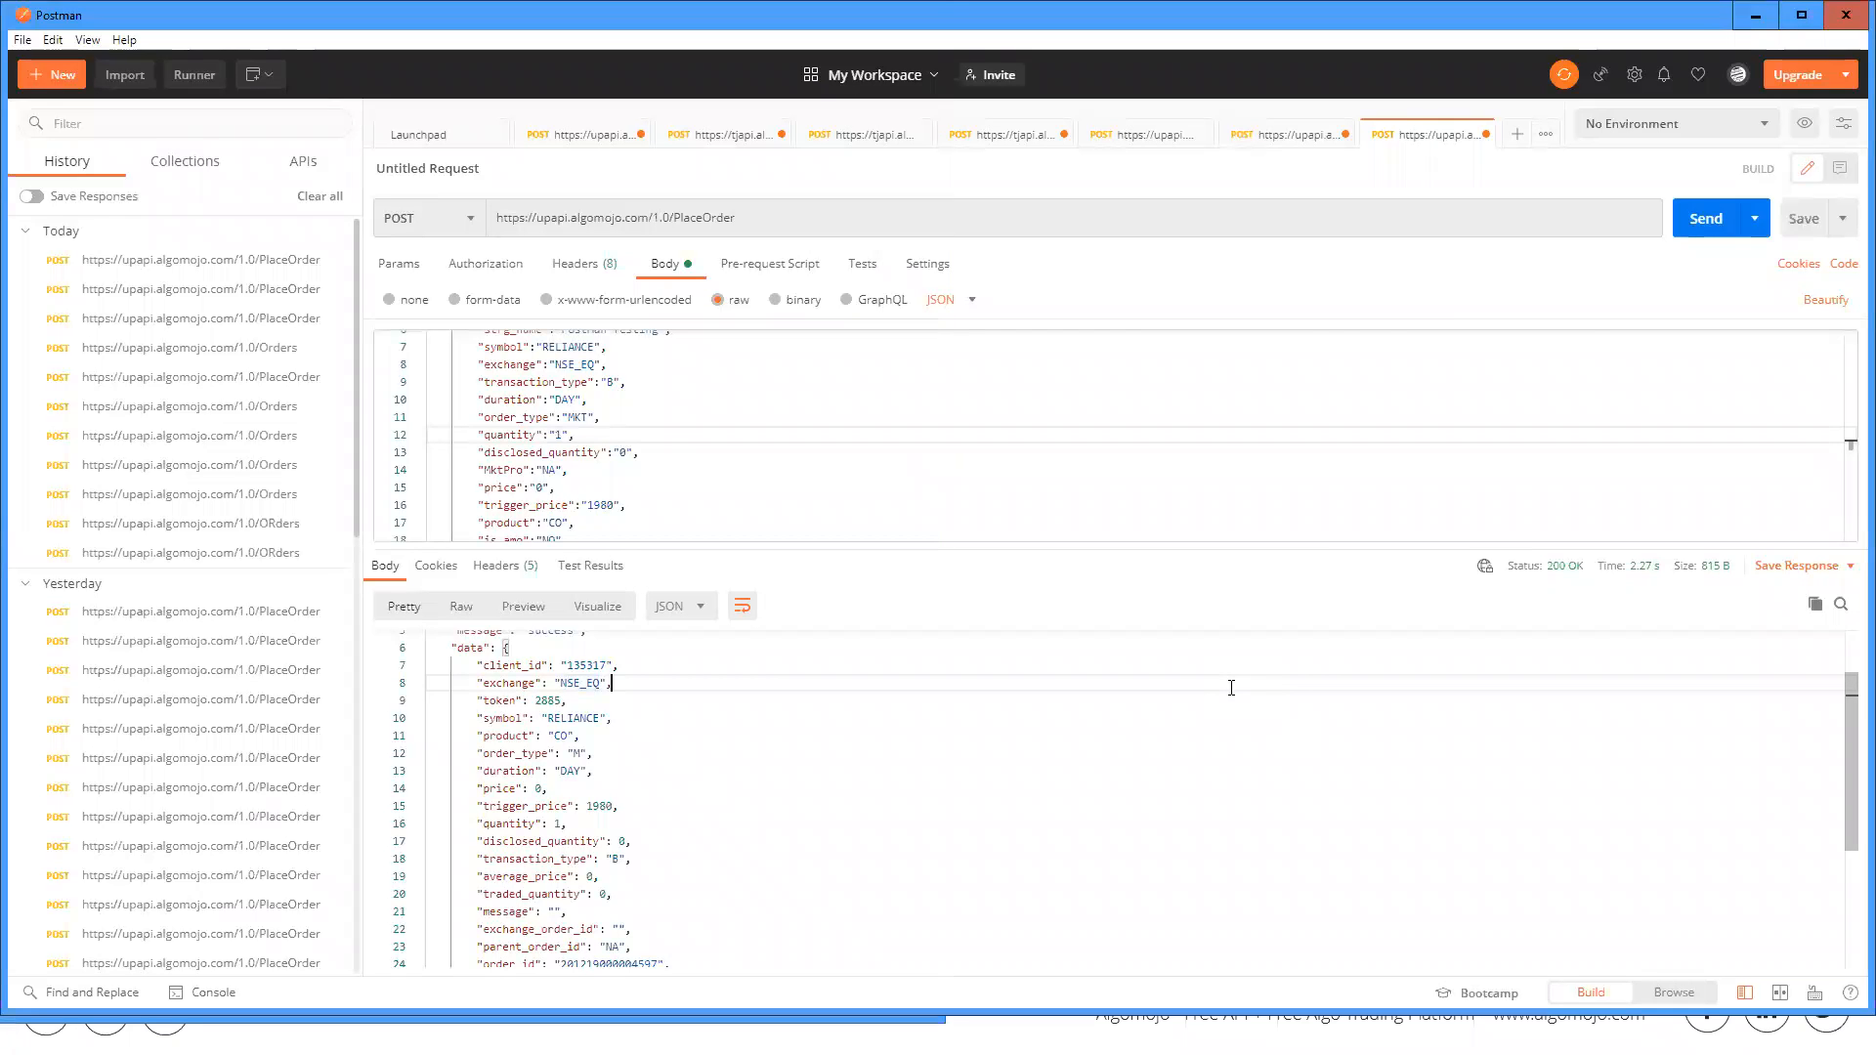
key(super+Right)
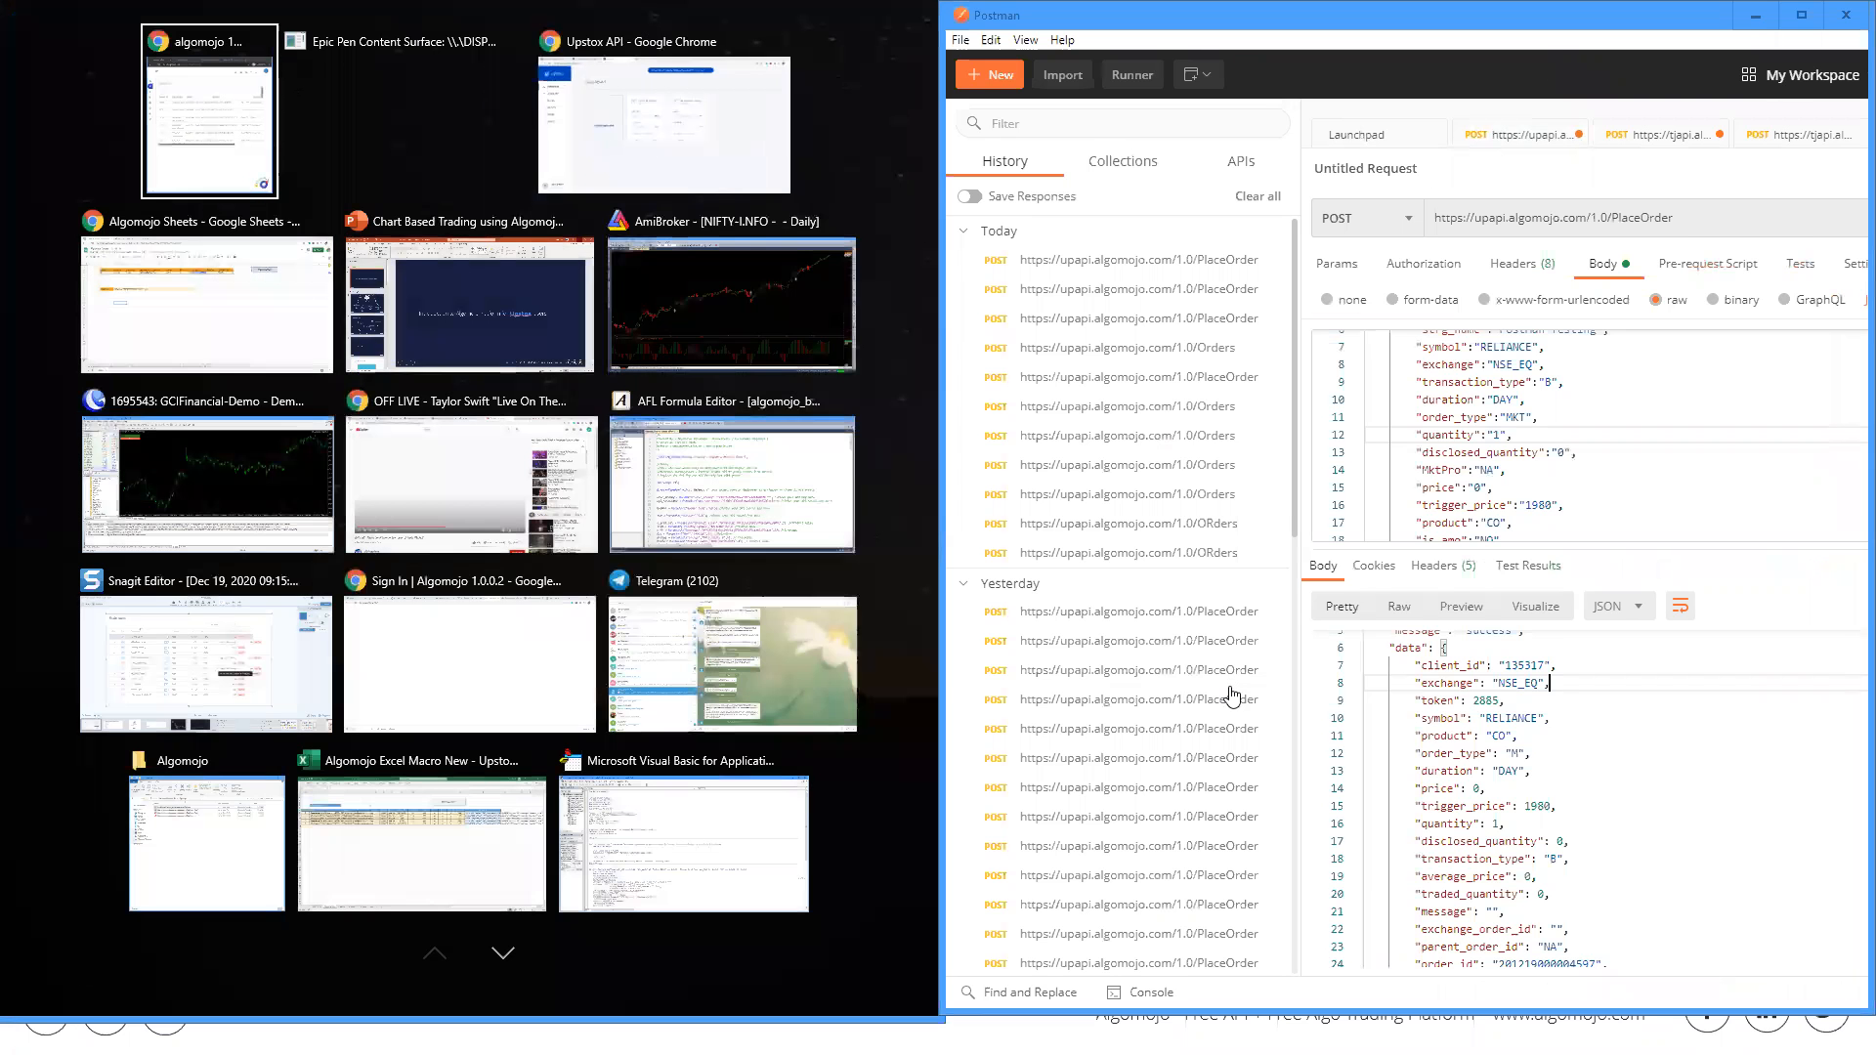
click(210, 147)
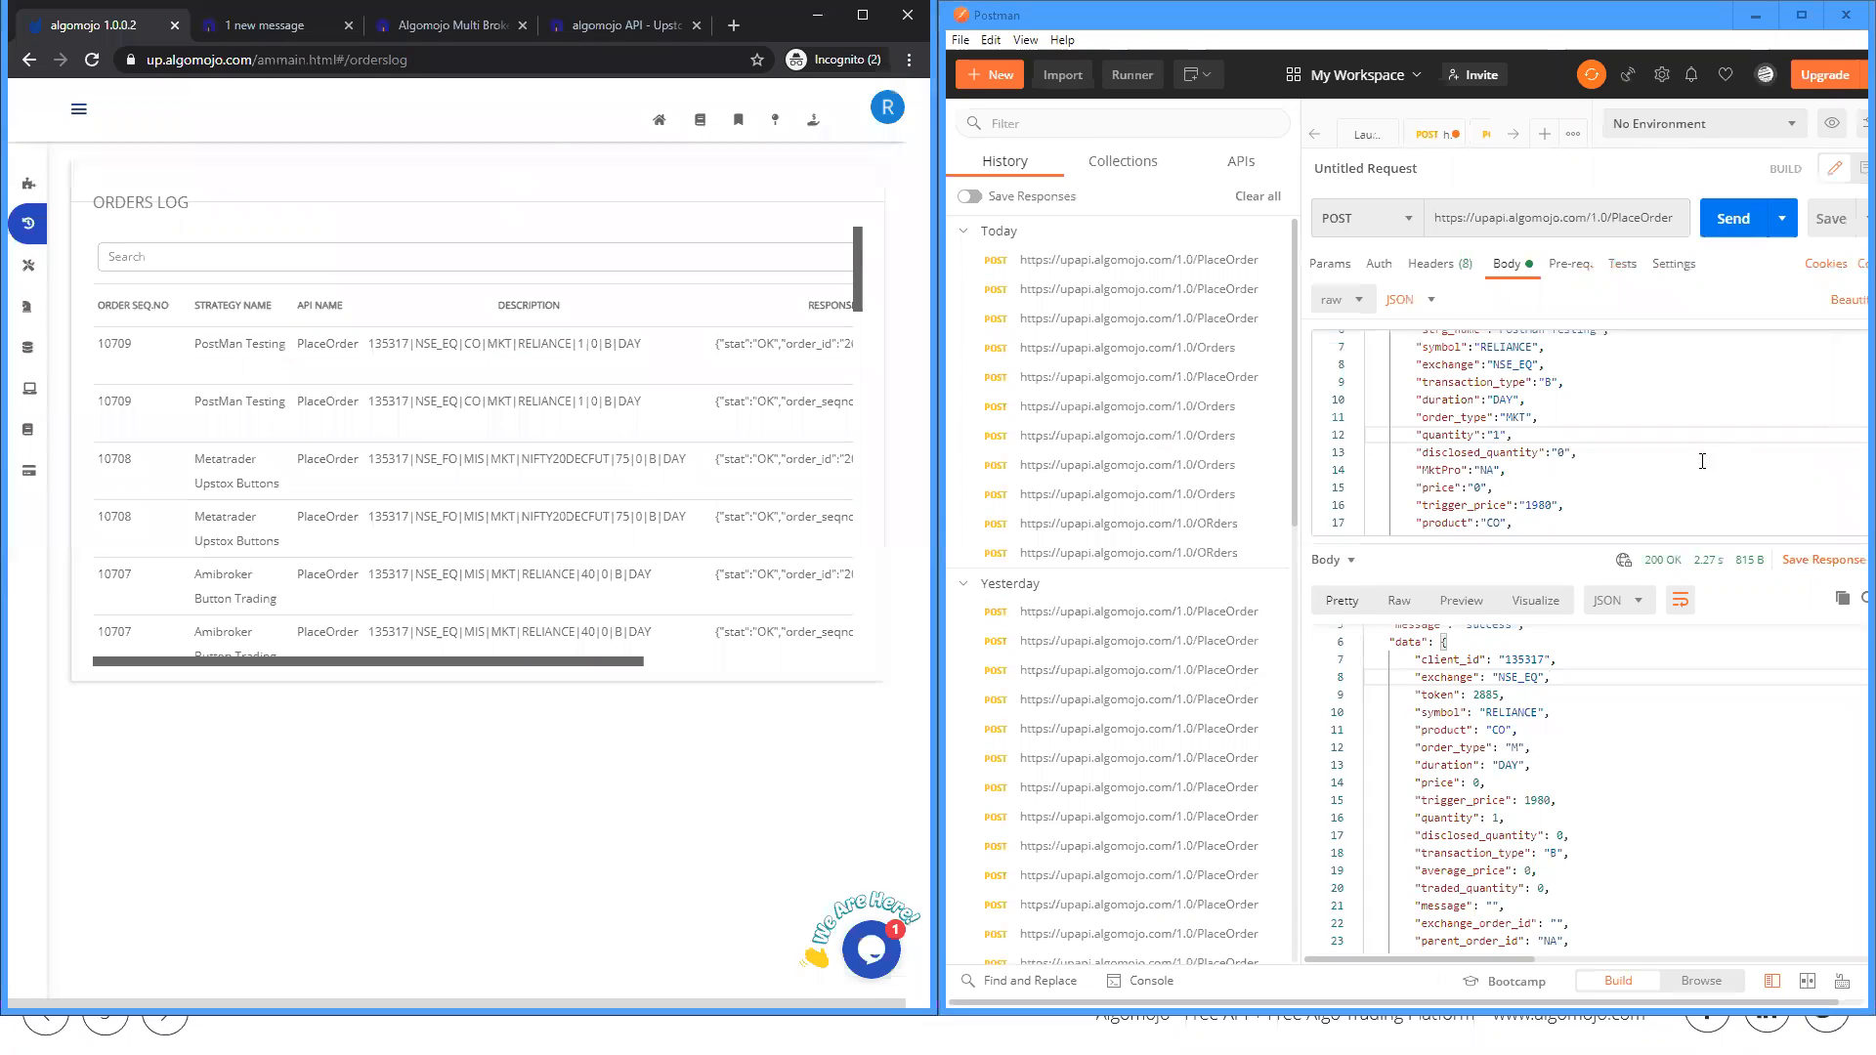
Step: Set the symbol in the Postman request body to INFY
scroll(1633, 439, up, 2)
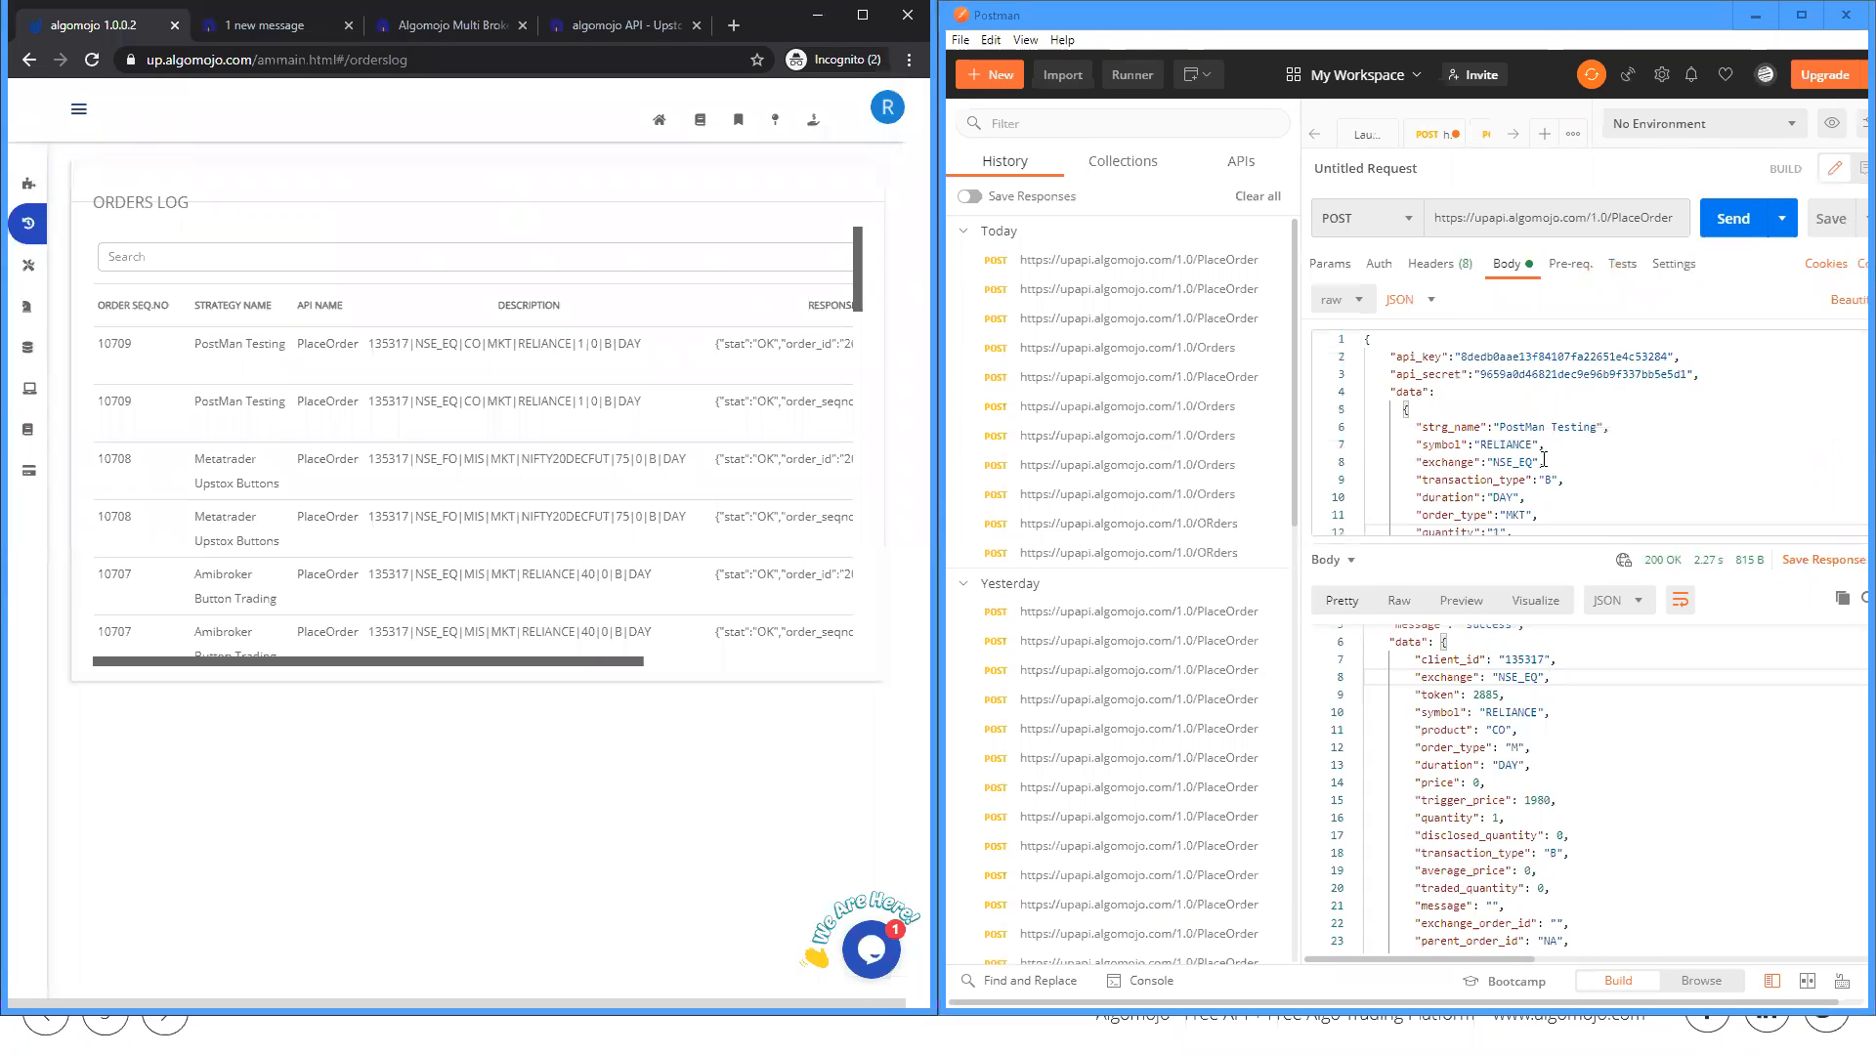
double_click(1510, 445)
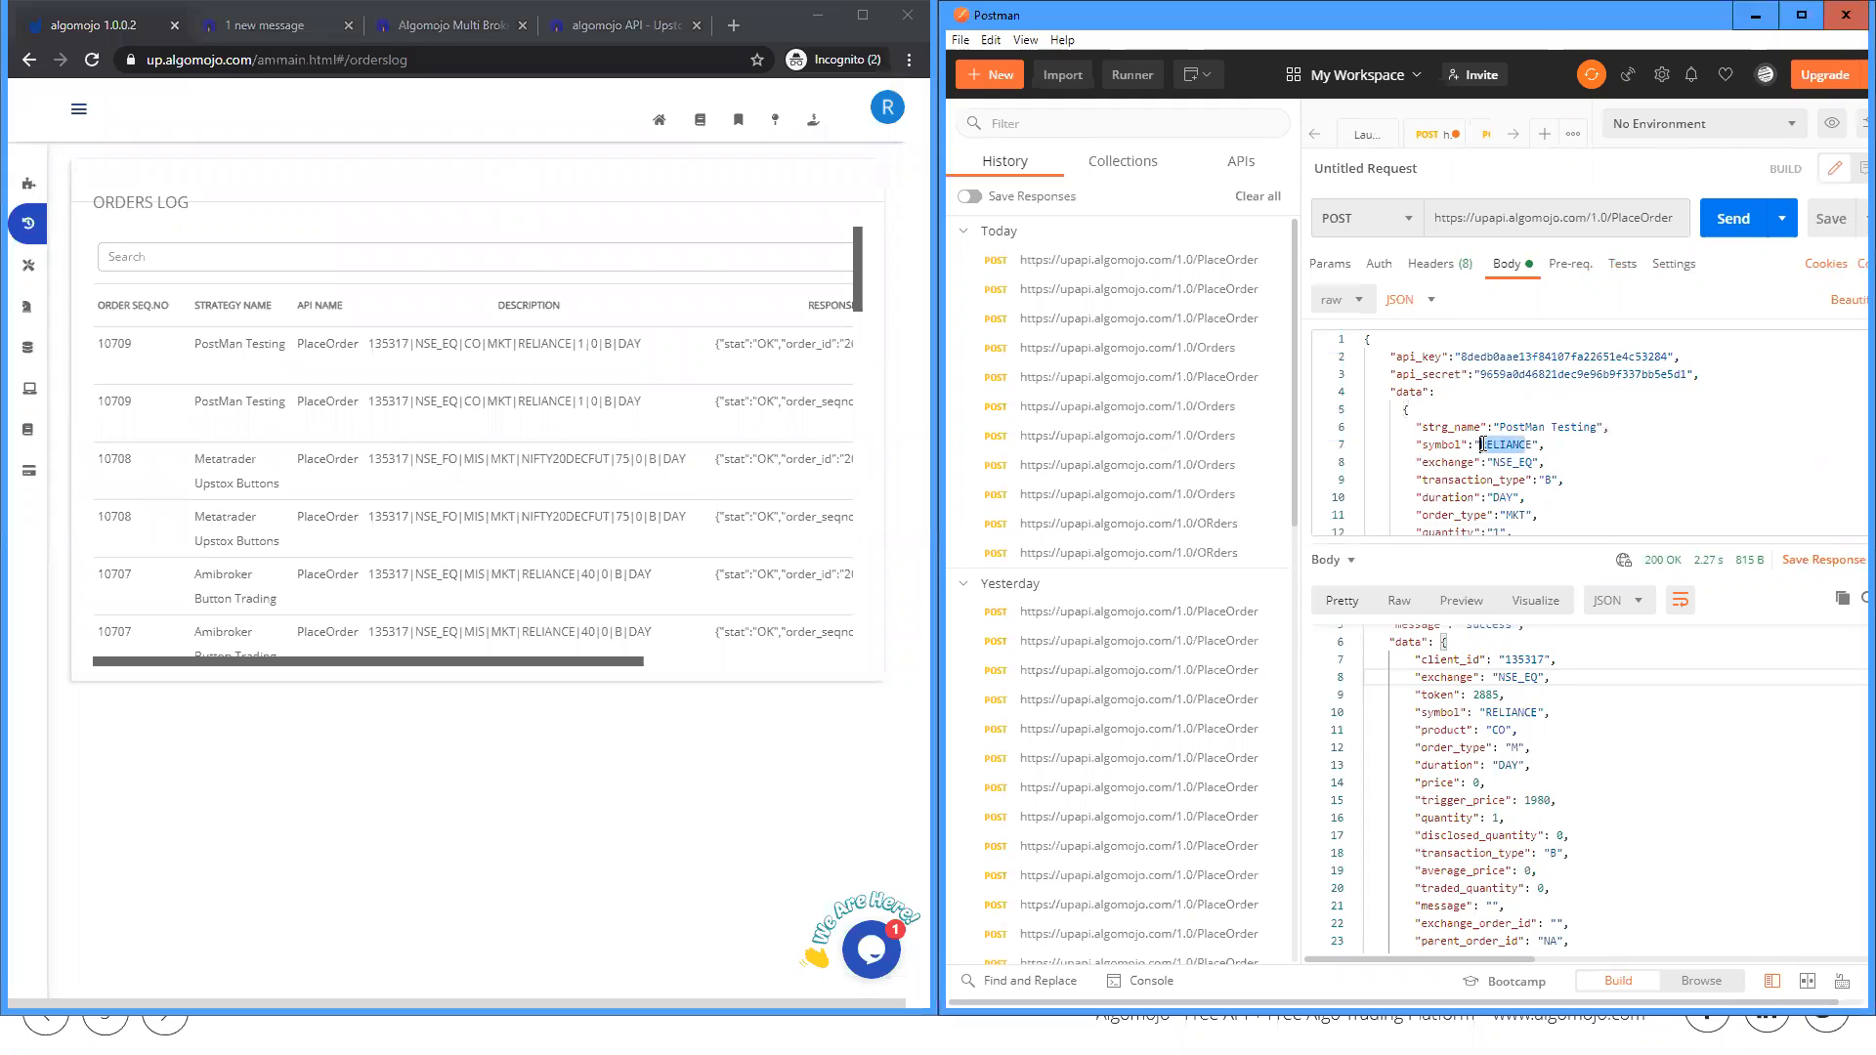
click(1532, 444)
drag(1532, 445, 1479, 444)
text(INFY)
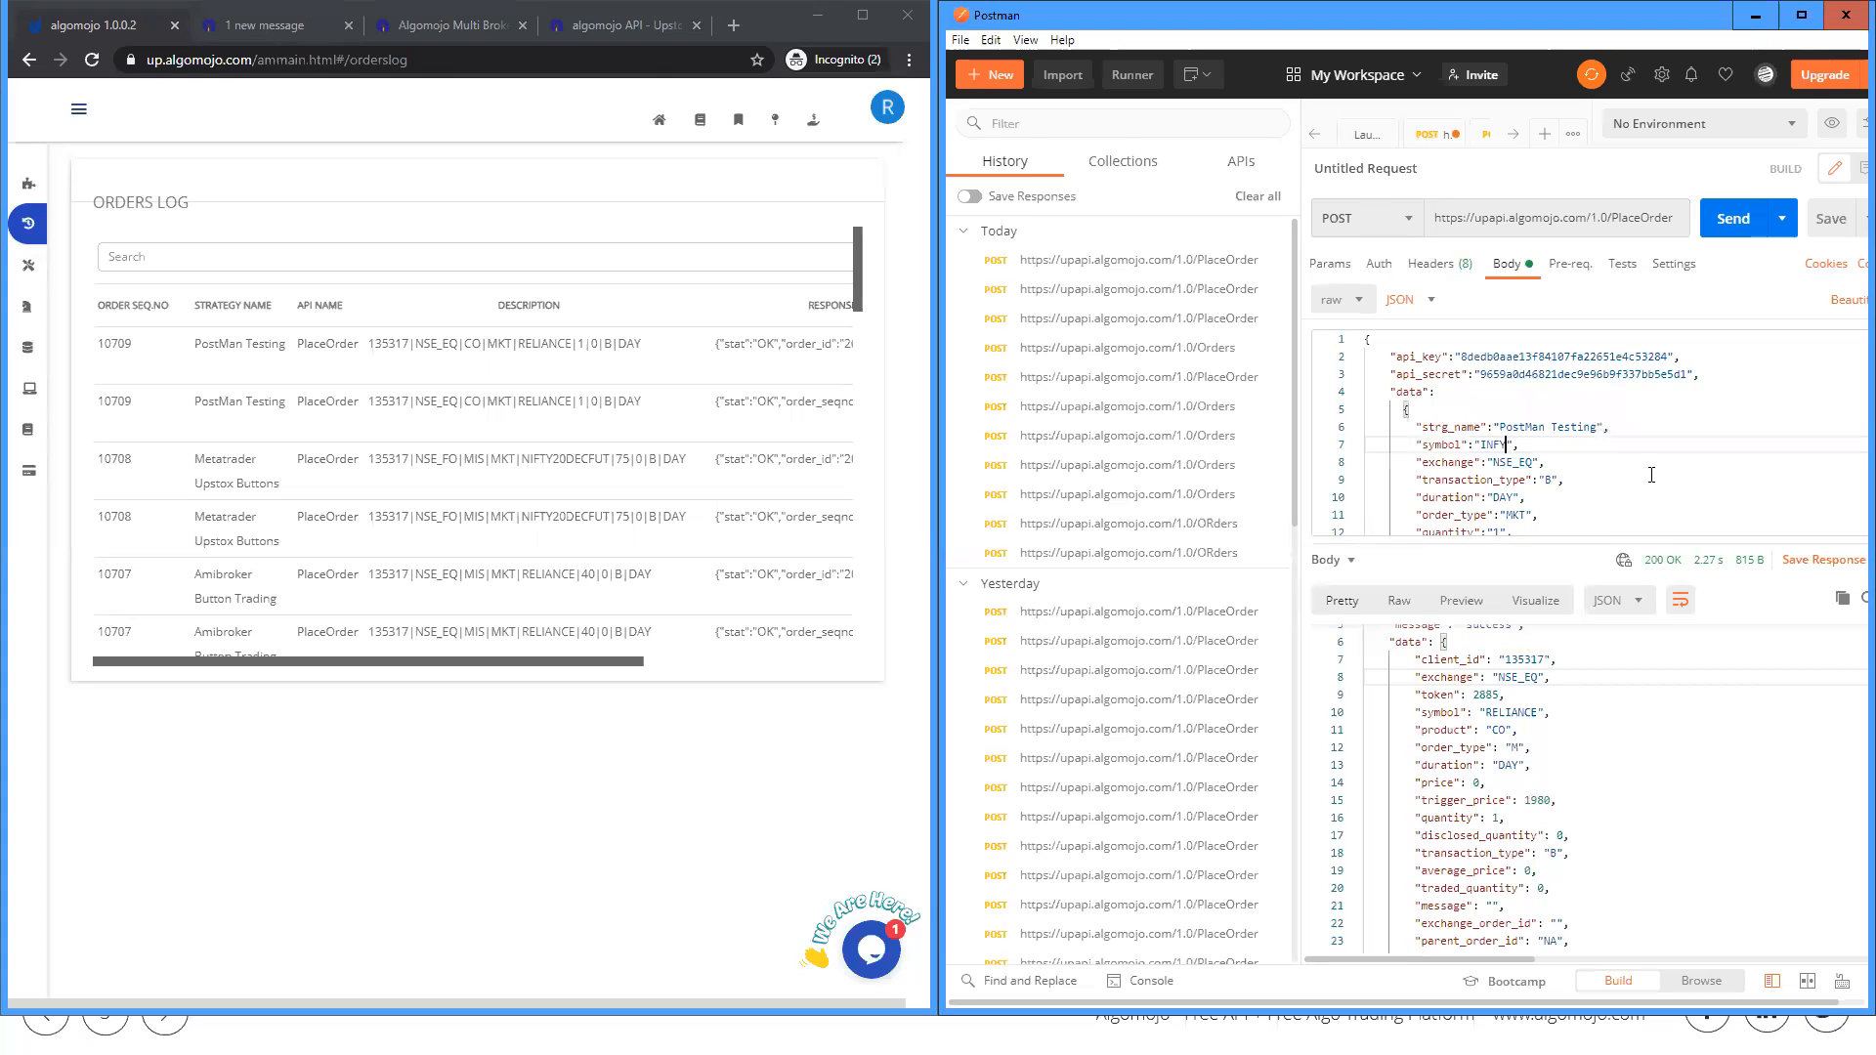
Step: Change the strategy name in the request body to "PostMan Test" and send the order
double_click(1532, 426)
drag(1598, 426, 1577, 426)
key(BackSpace)
click(1731, 223)
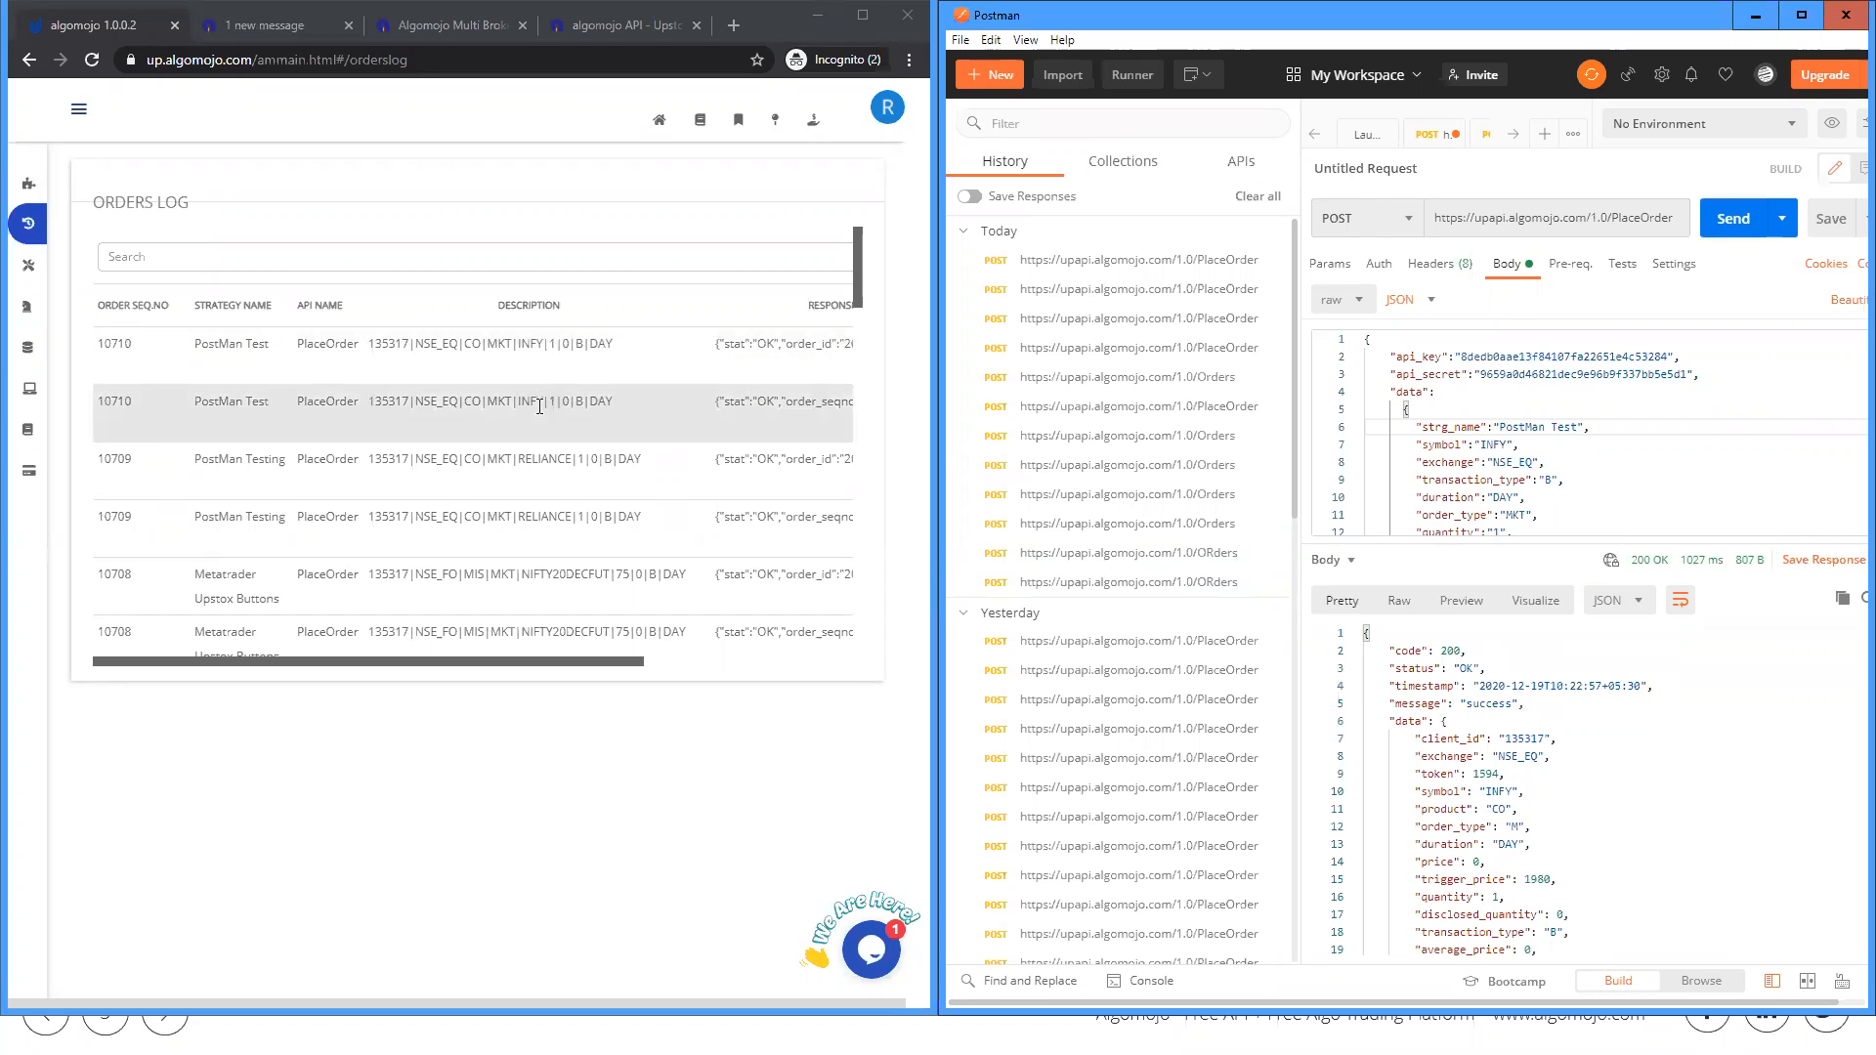
Step: Set the order quantity to 0, send the request, and highlight the error reason in the response
click(1468, 445)
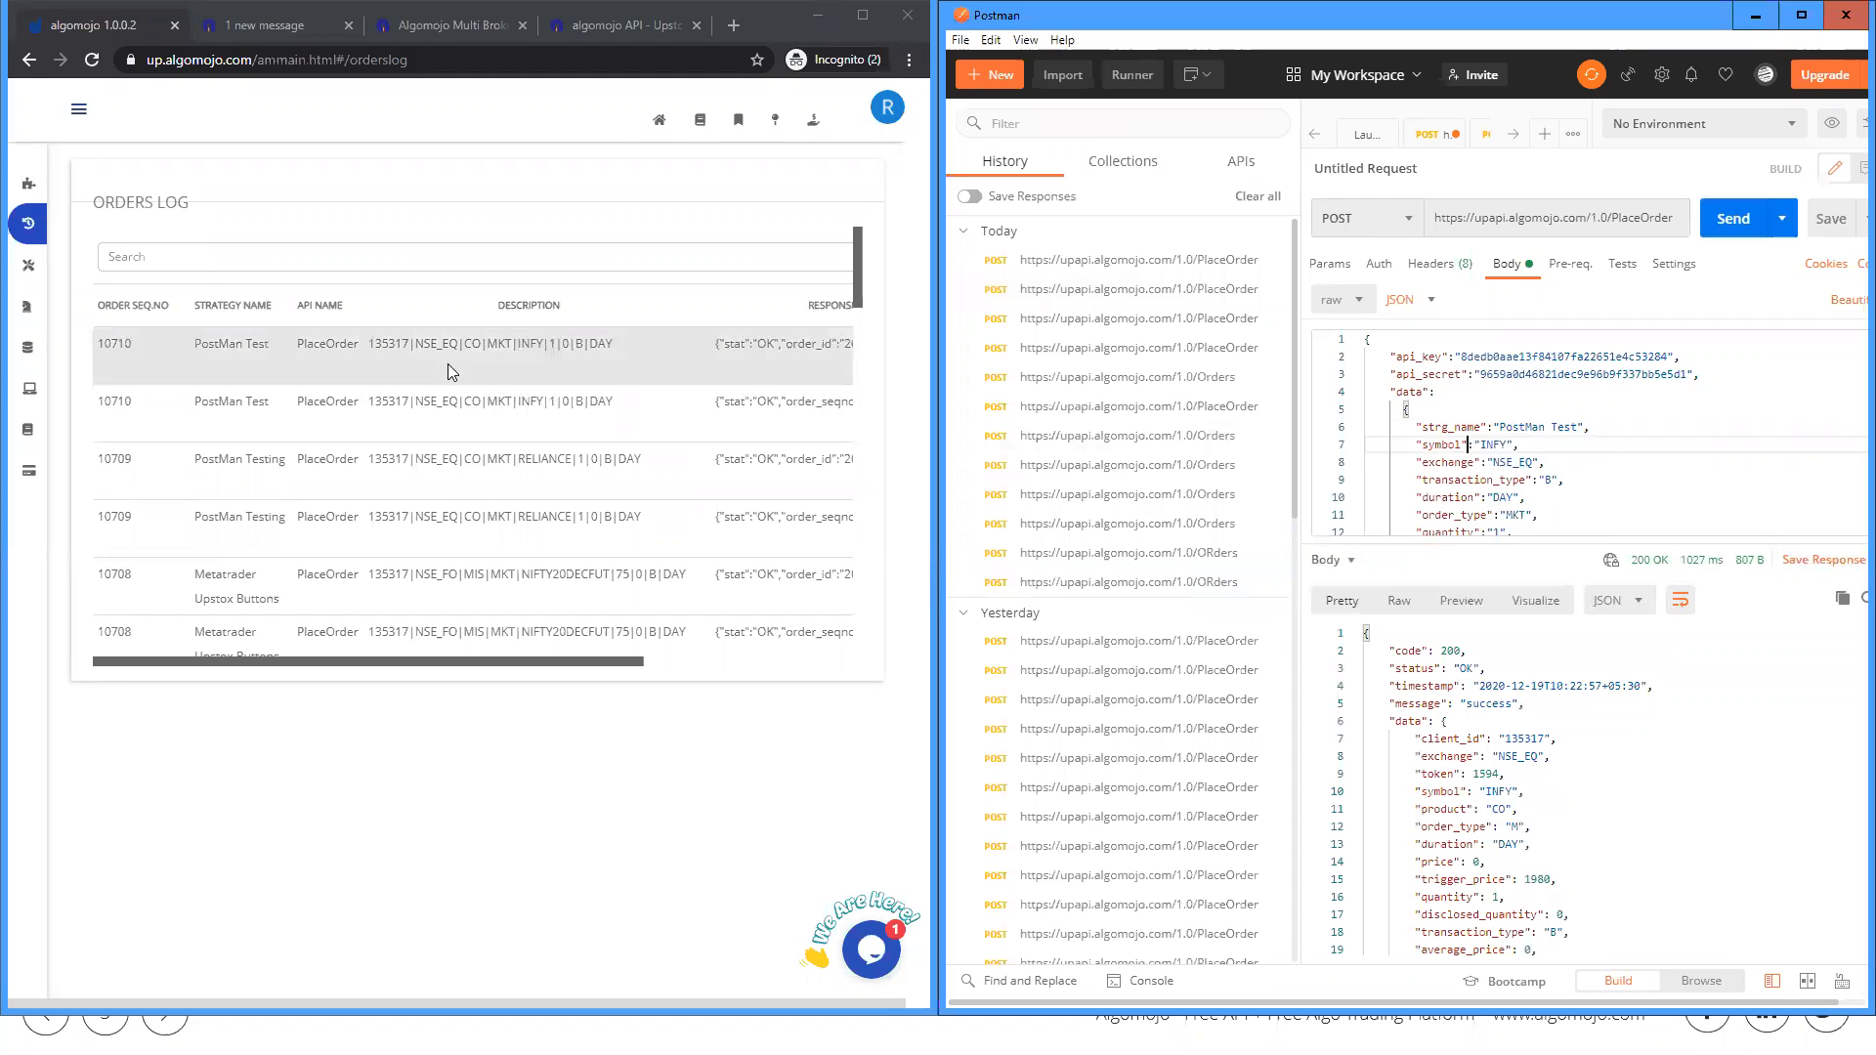
scroll(1417, 459, down, 1)
click(1501, 485)
key(BackSpace)
text(0)
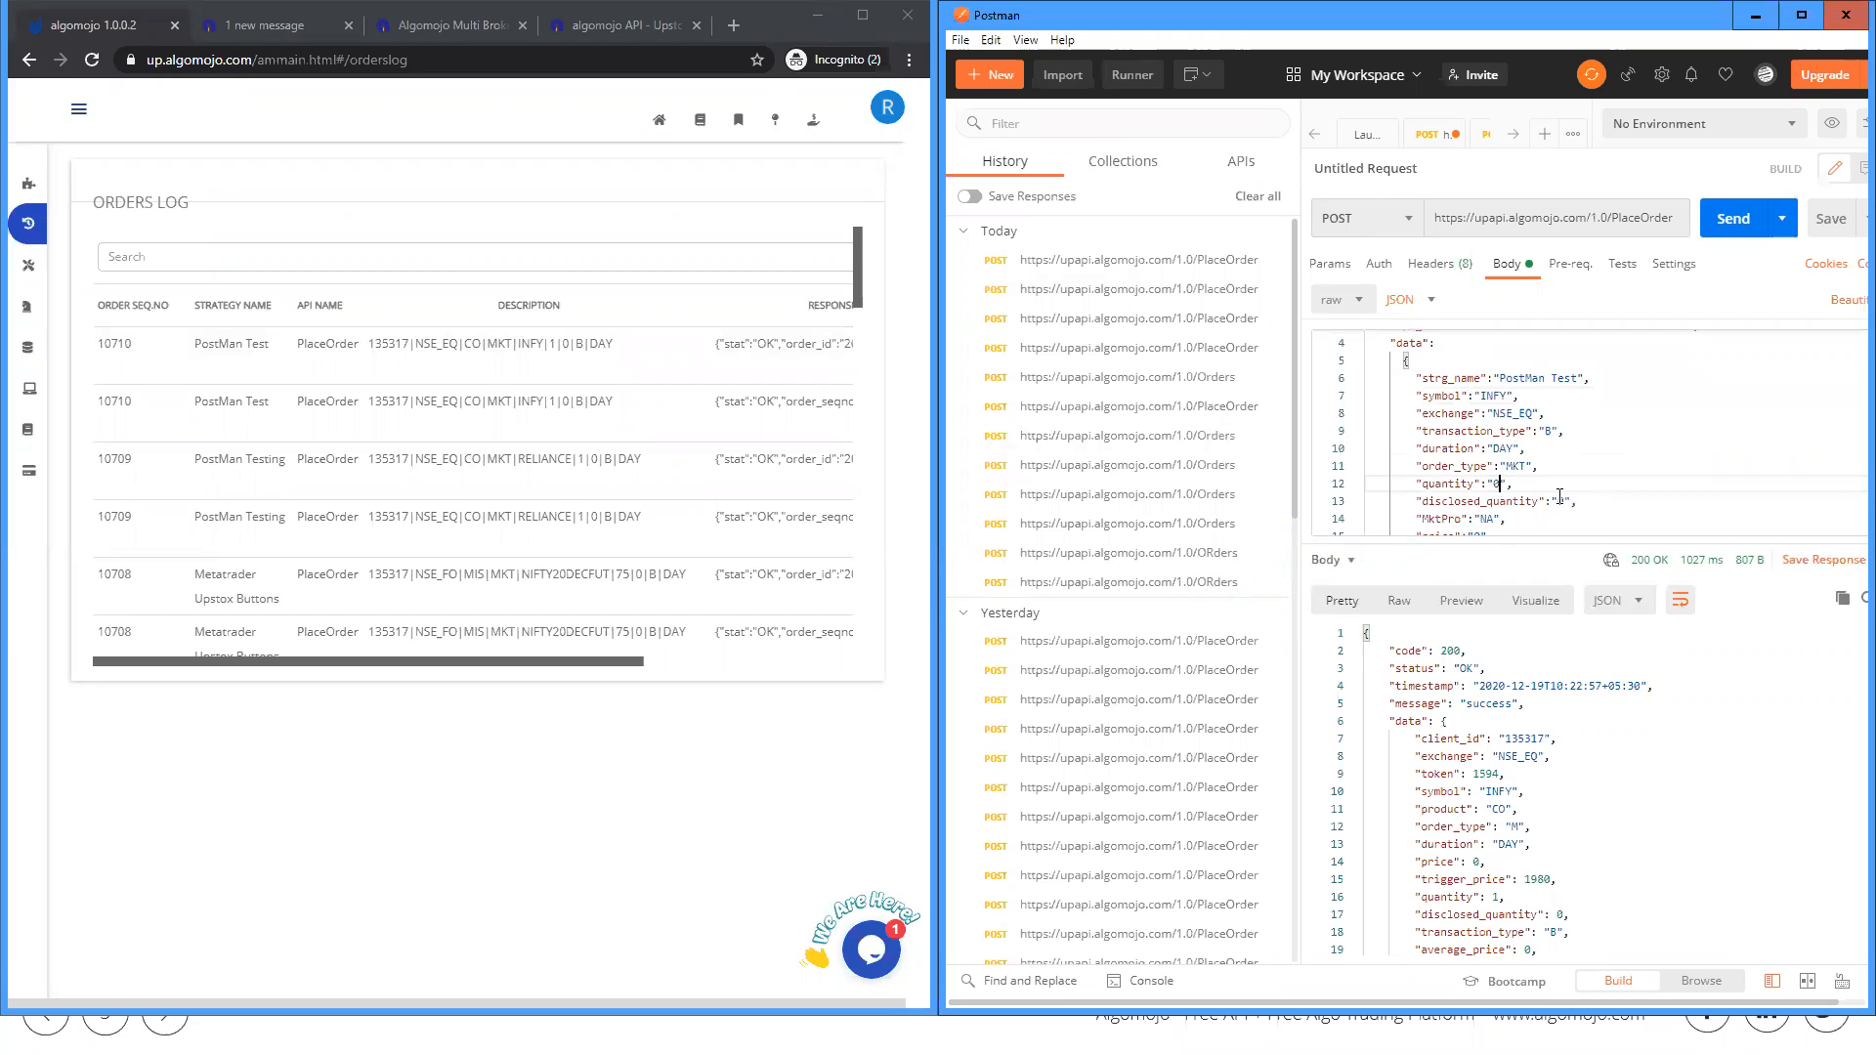
click(1735, 218)
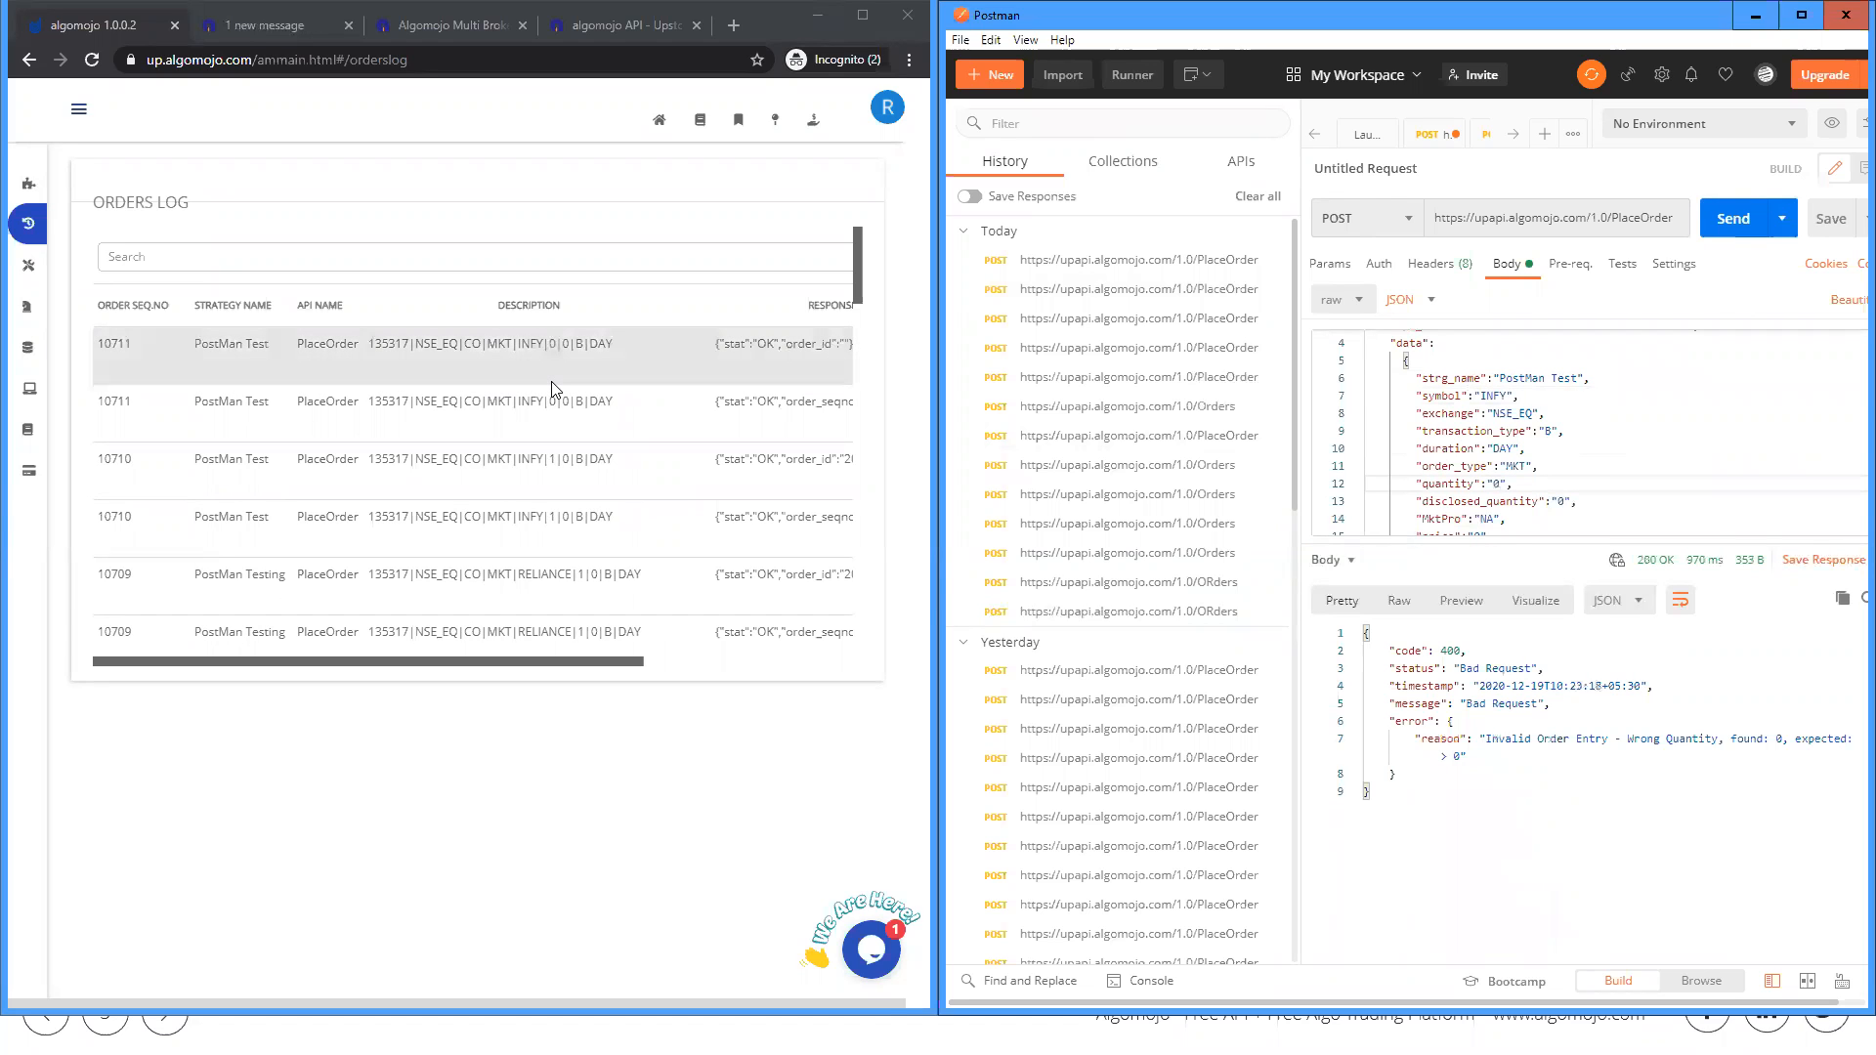
drag(1479, 738, 1619, 752)
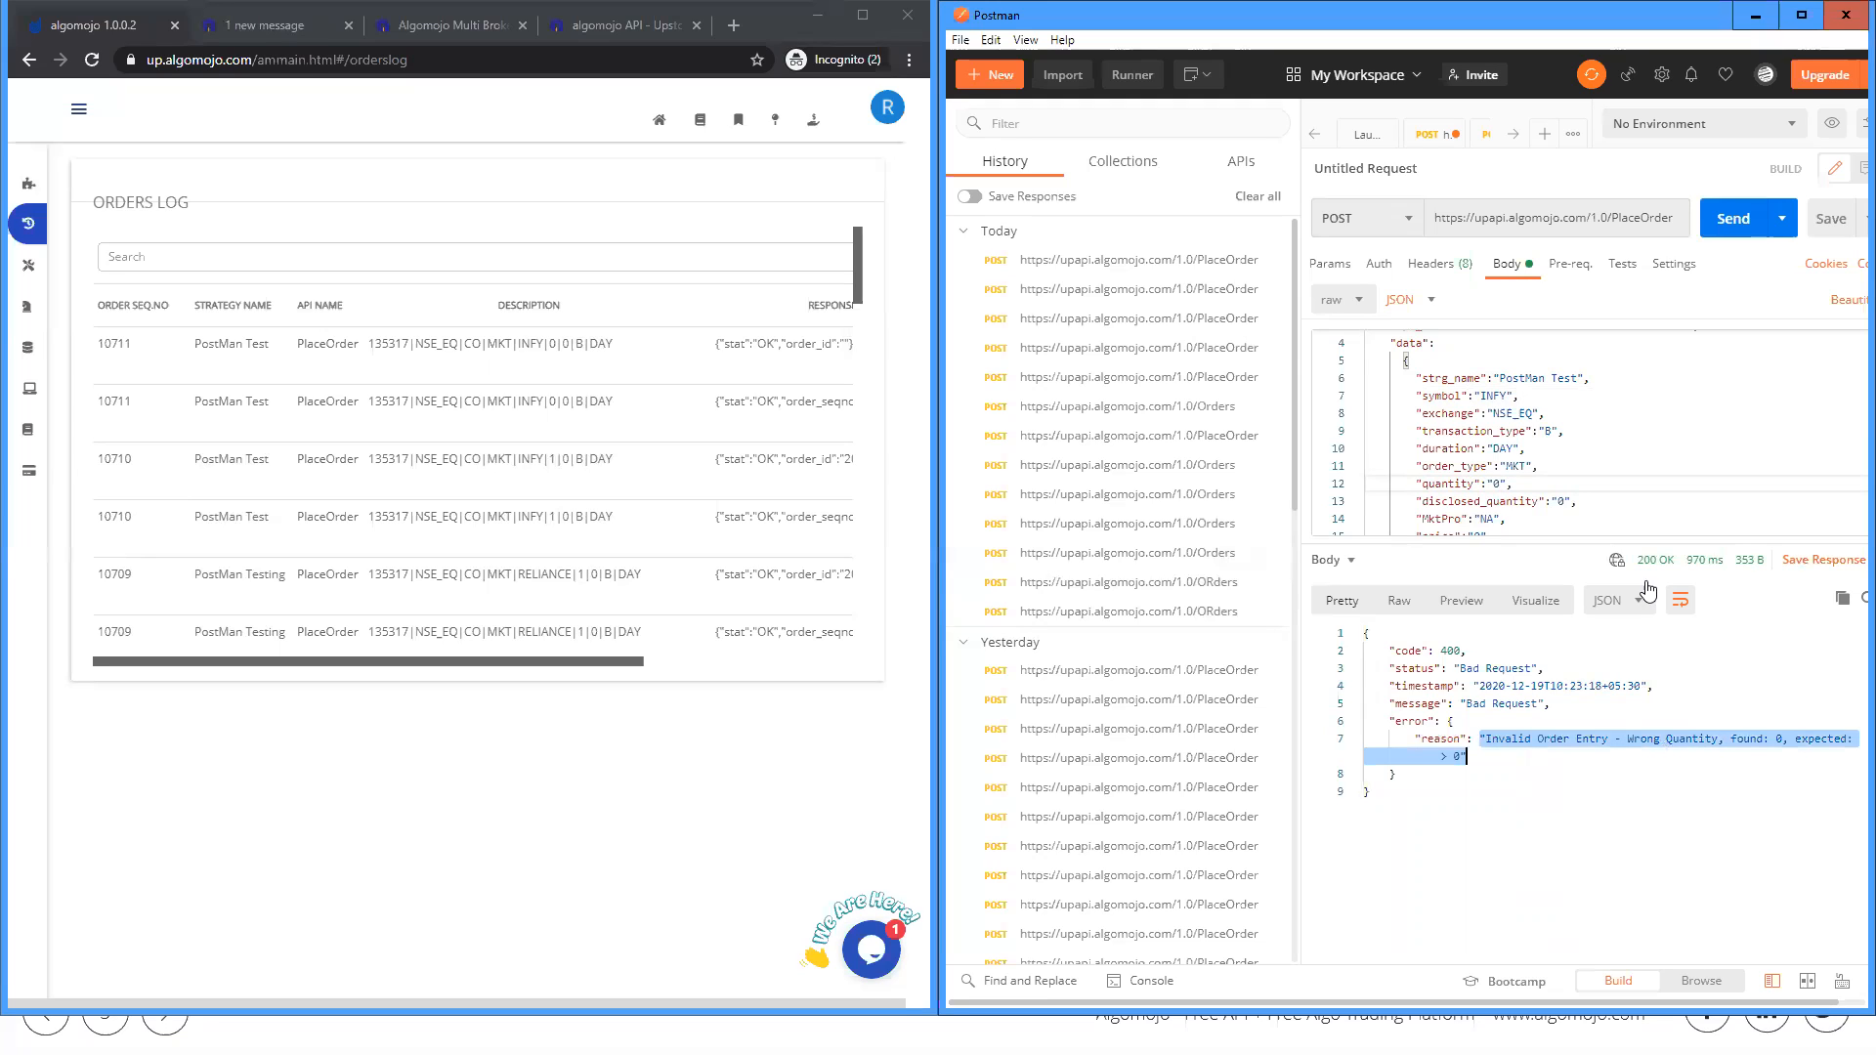
Step: Set the order quantity to 1 and send the INFY order again
click(1499, 485)
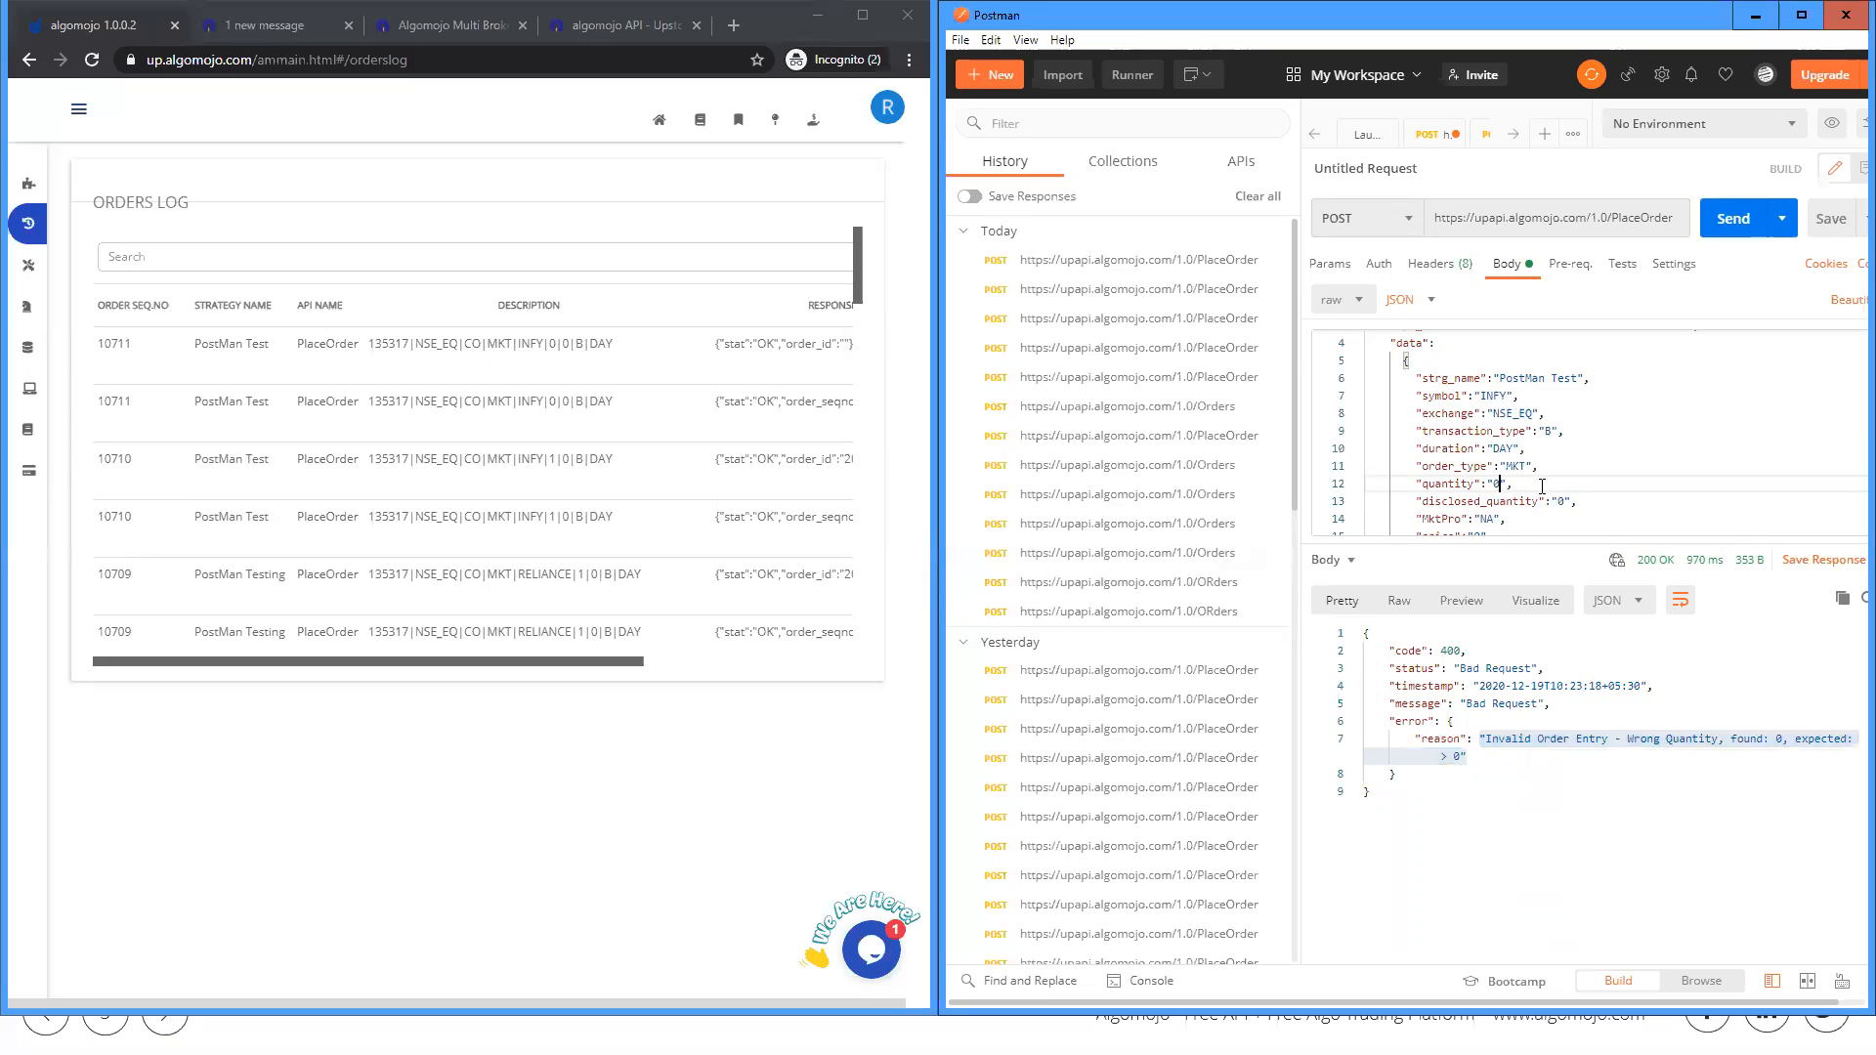
key(BackSpace)
text(1)
click(1723, 218)
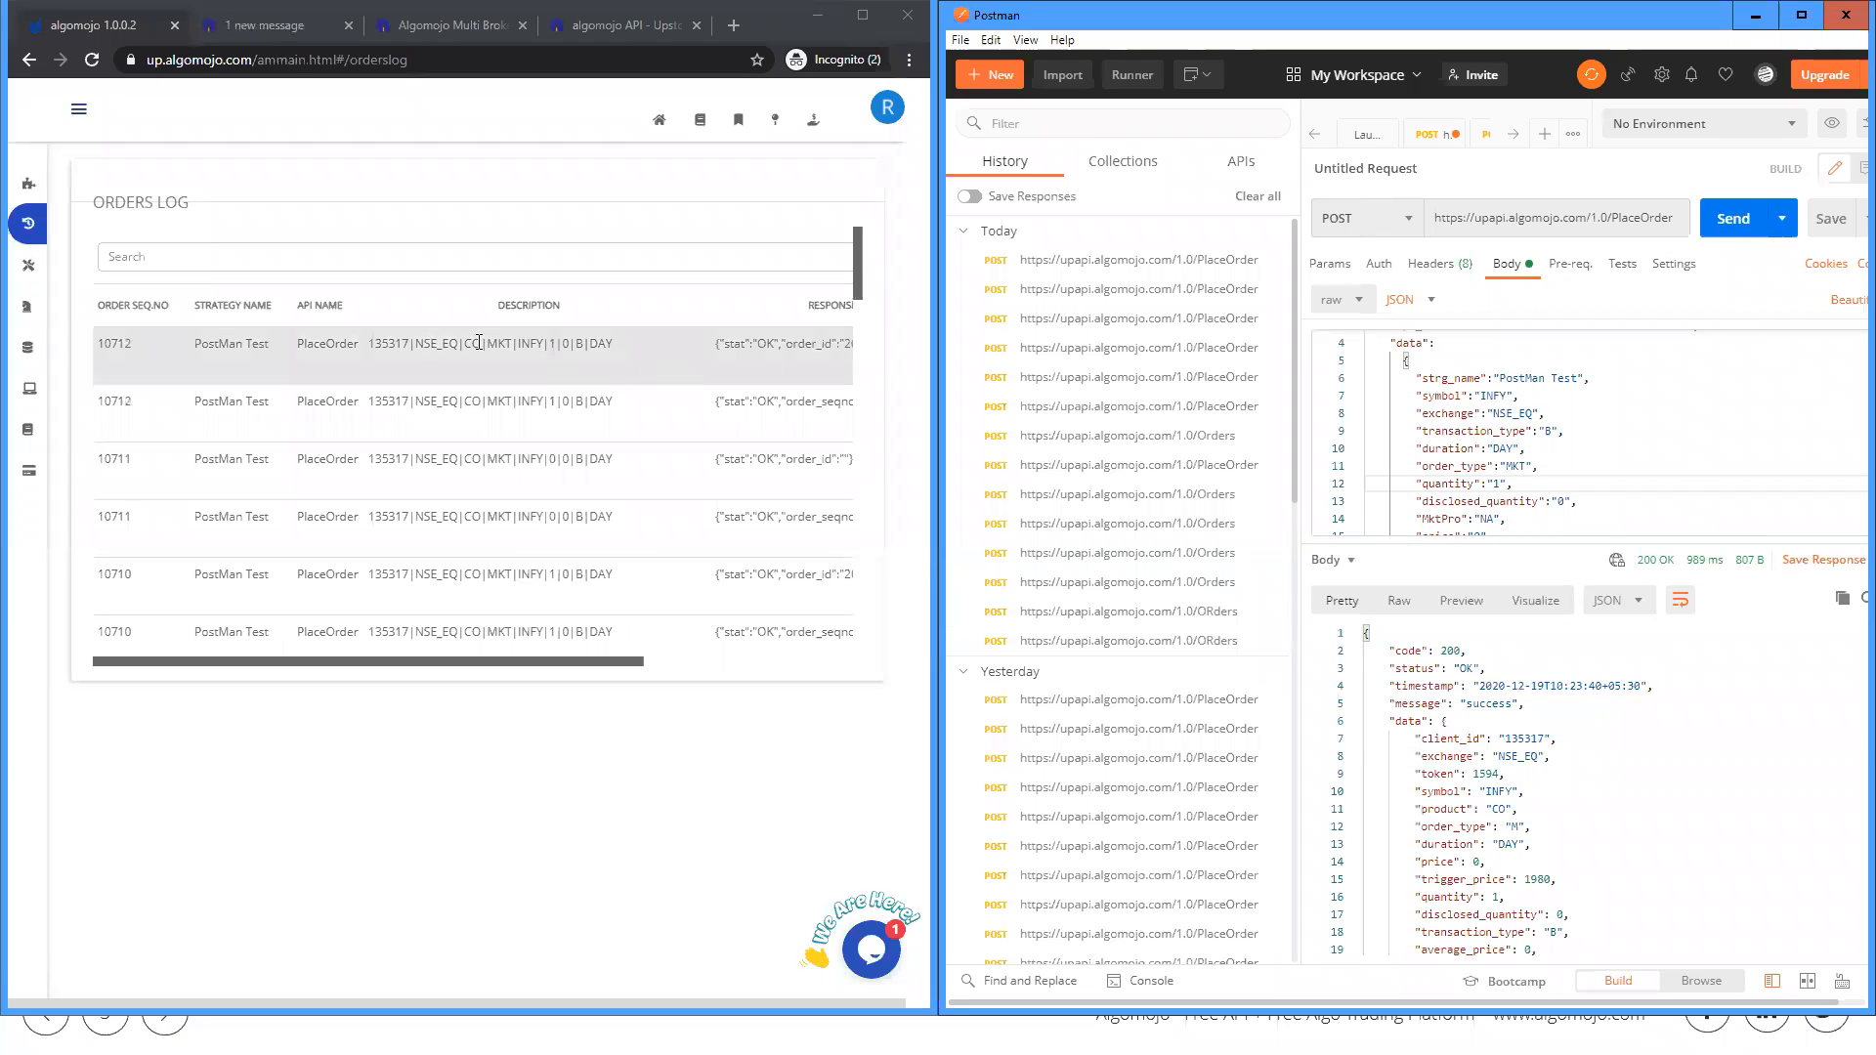
Step: Examine the latest order's response in the Orders Log, and compare its strategy name with the strg_name value in Postman
drag(518, 661, 622, 661)
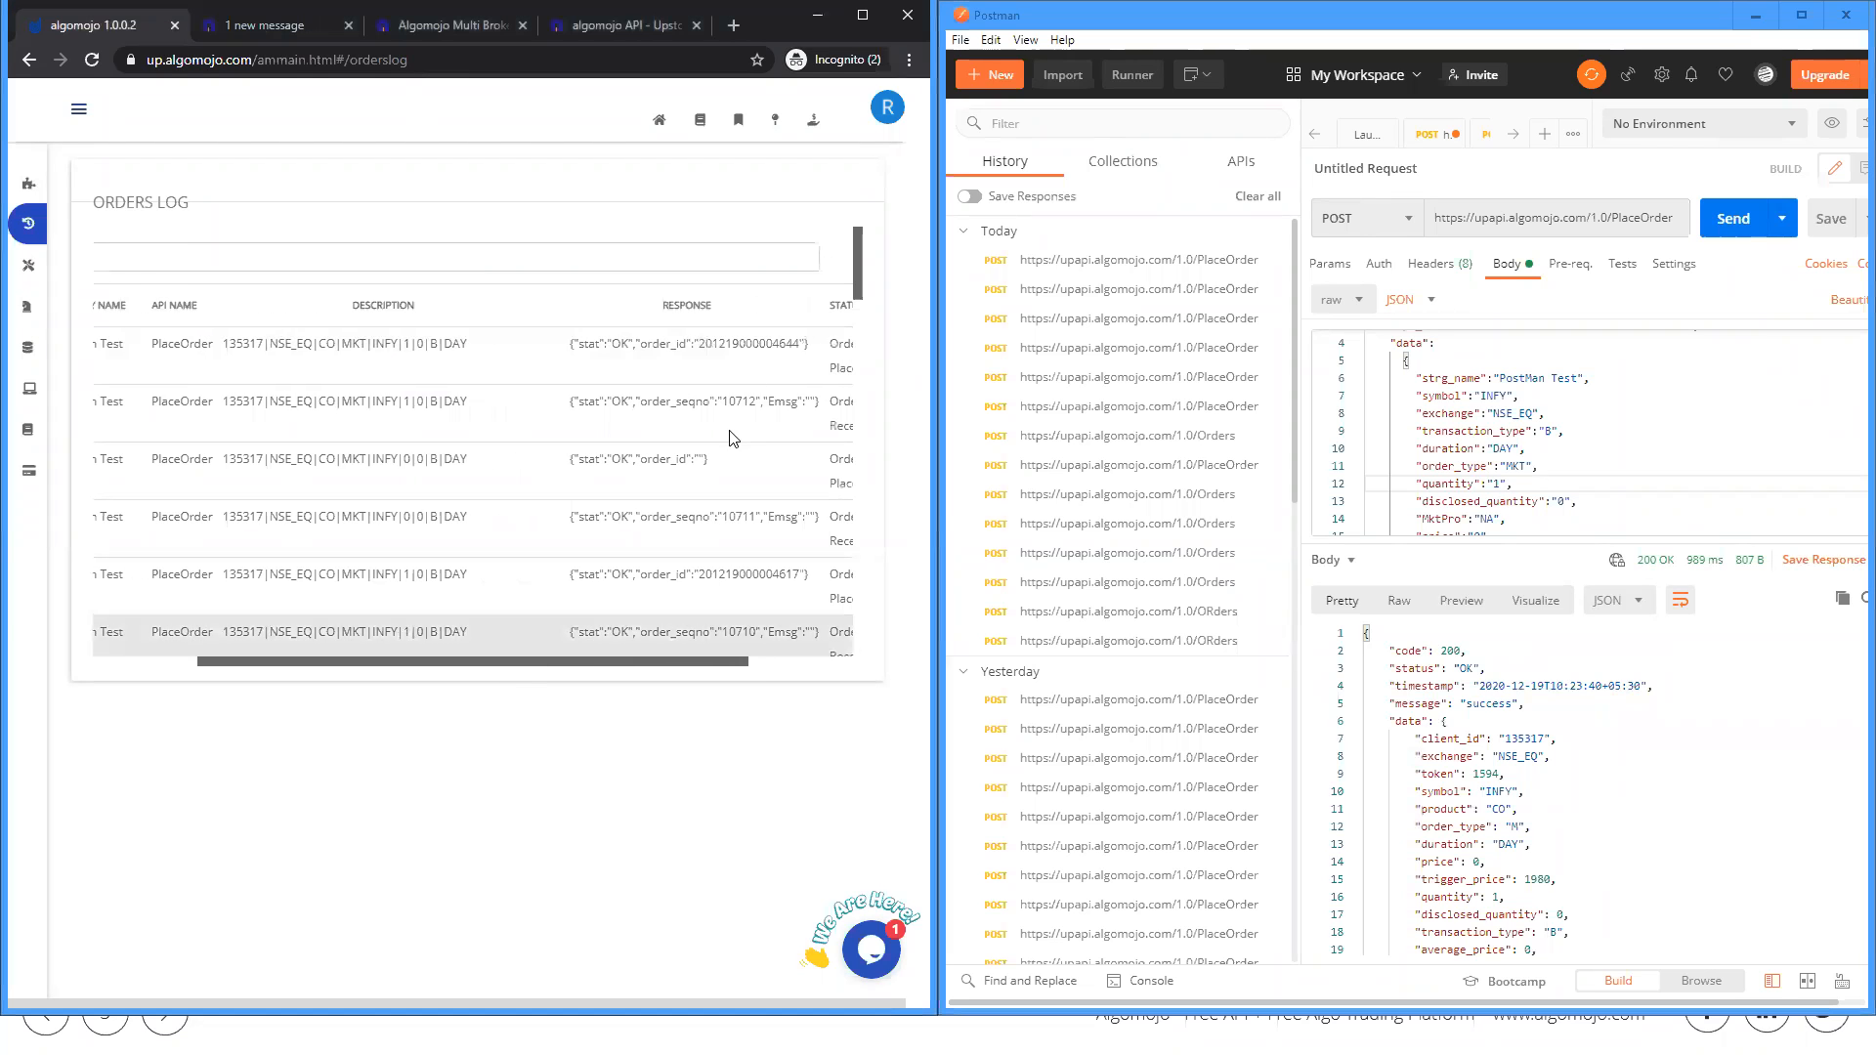
drag(742, 344, 781, 377)
click(783, 384)
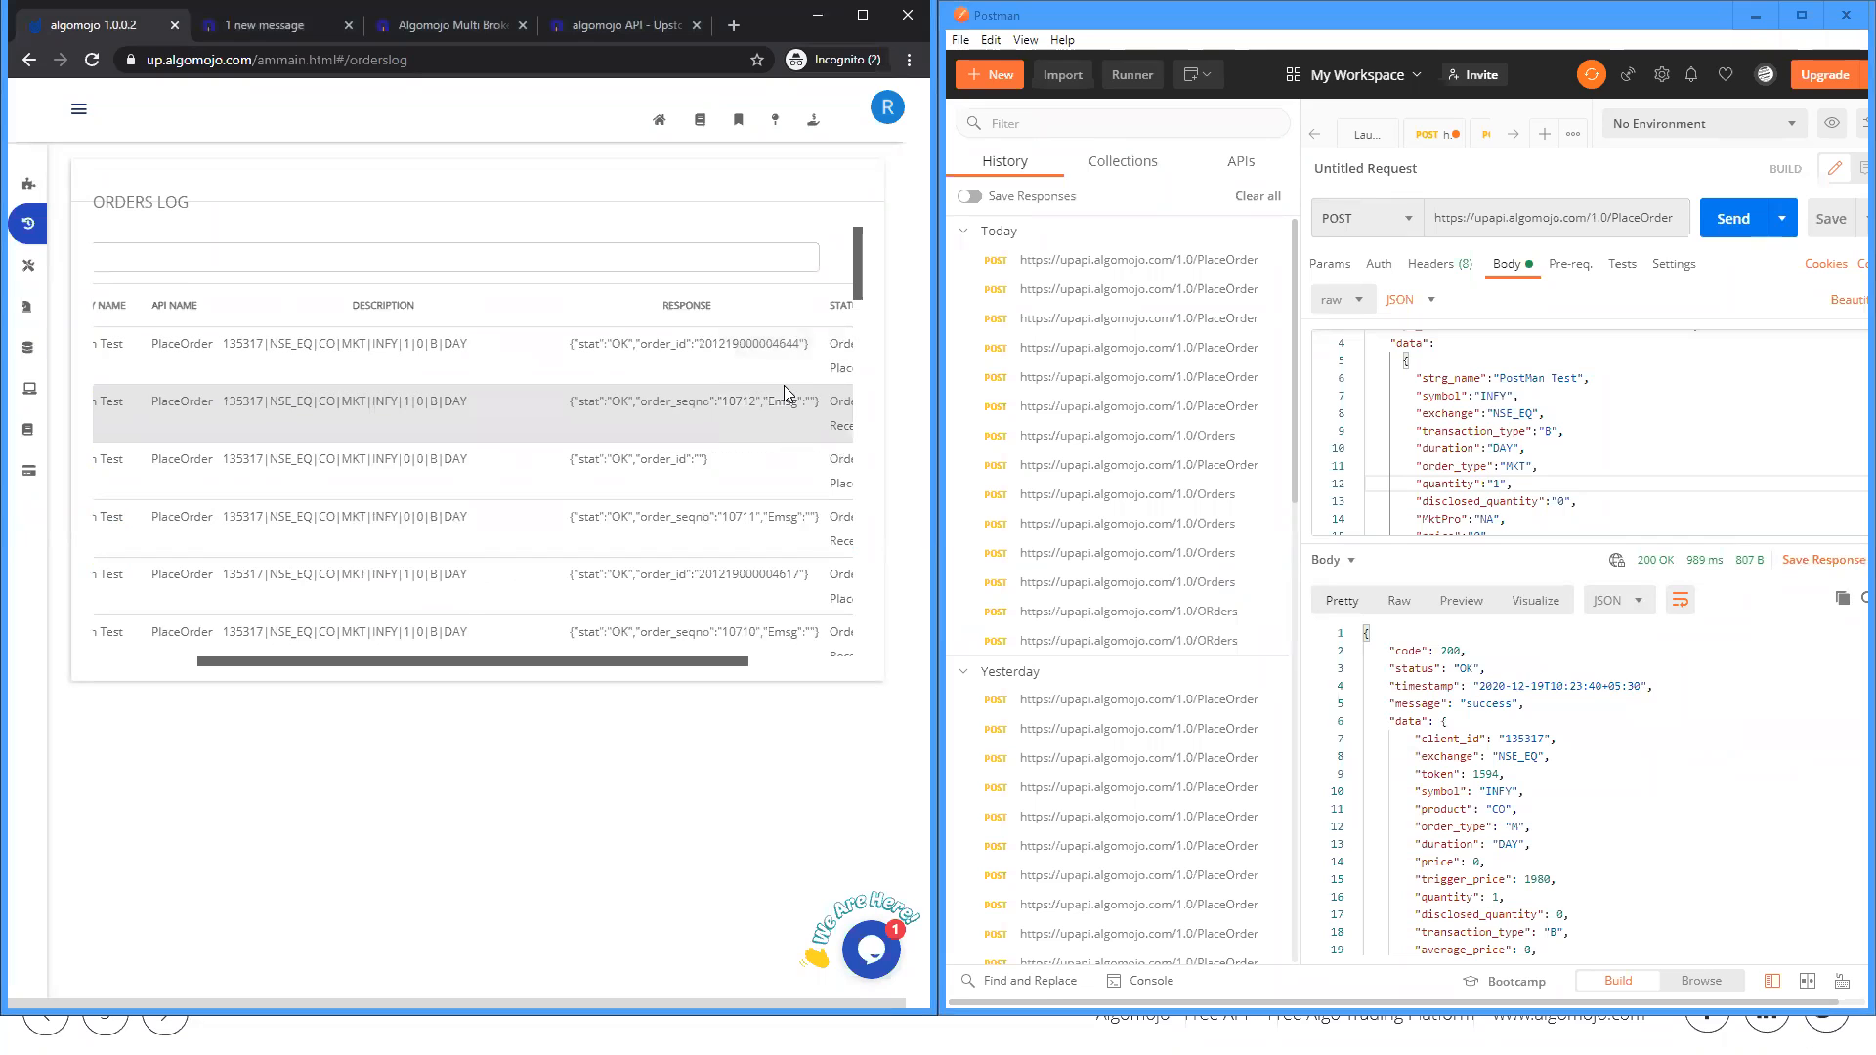
drag(488, 662, 312, 670)
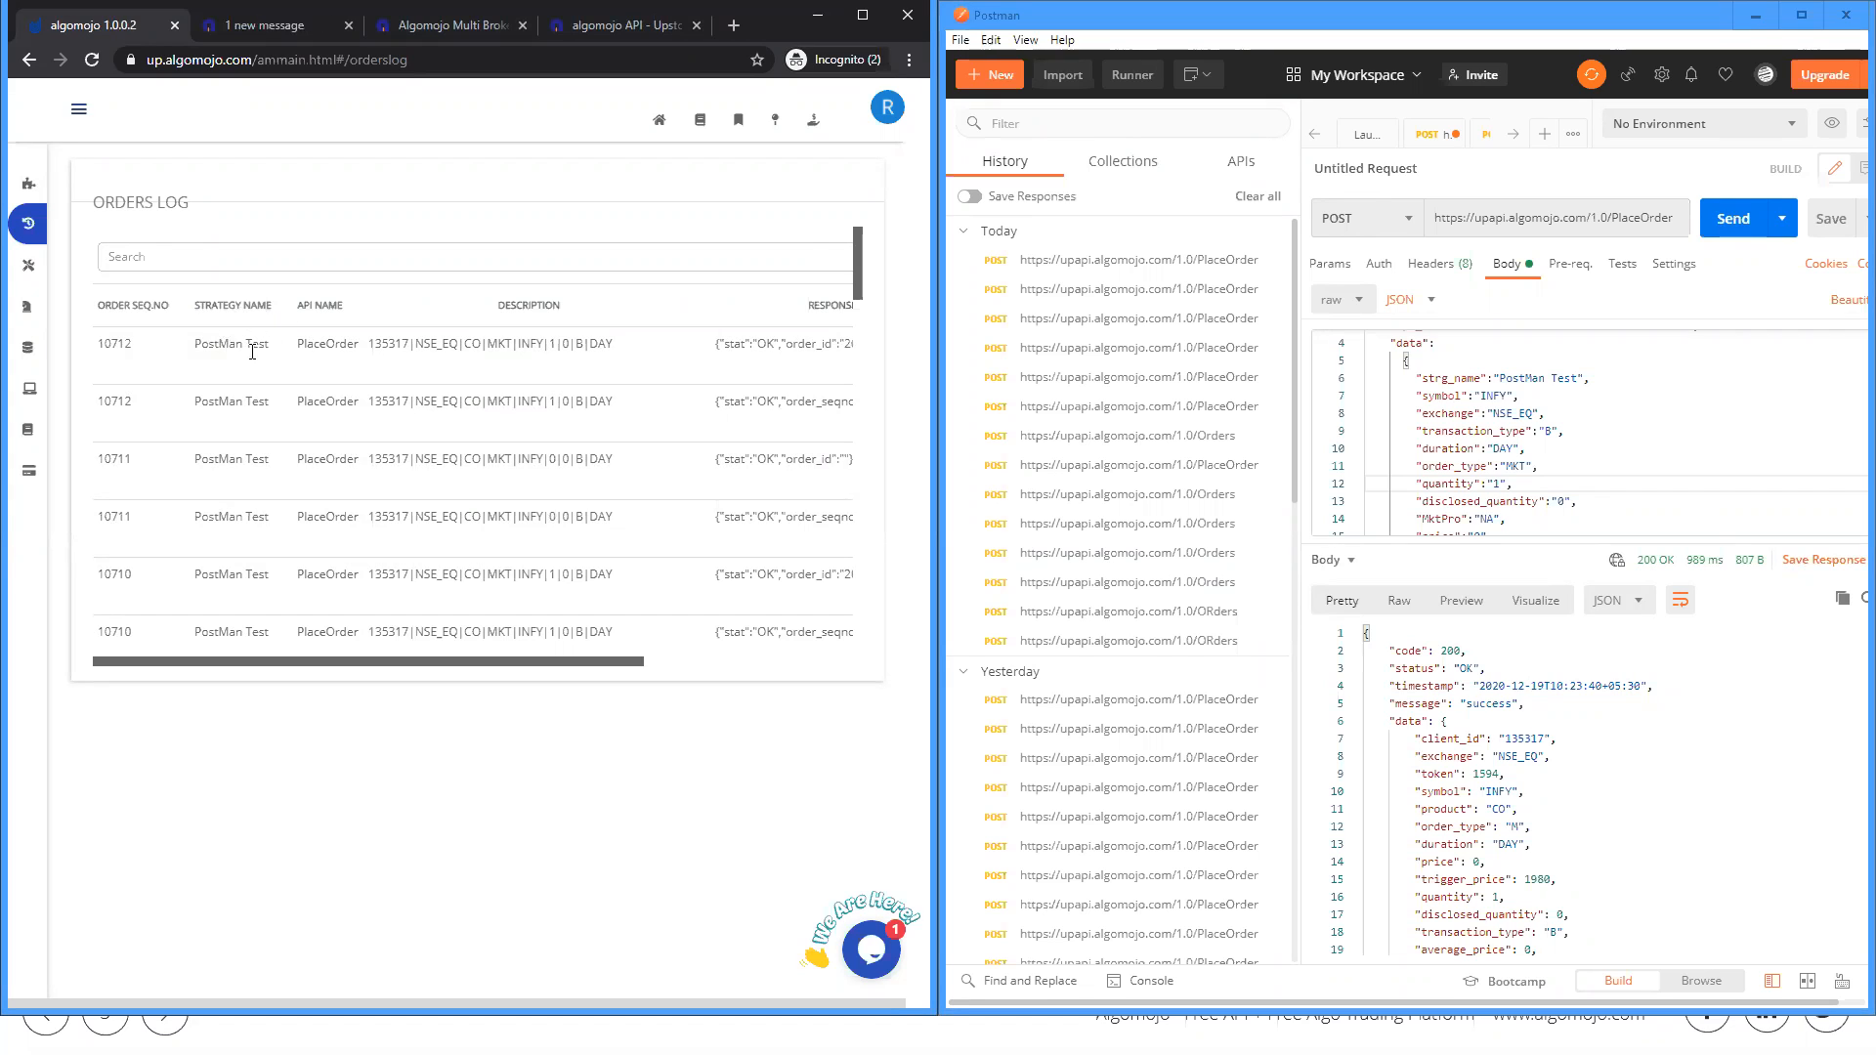
drag(198, 347, 284, 348)
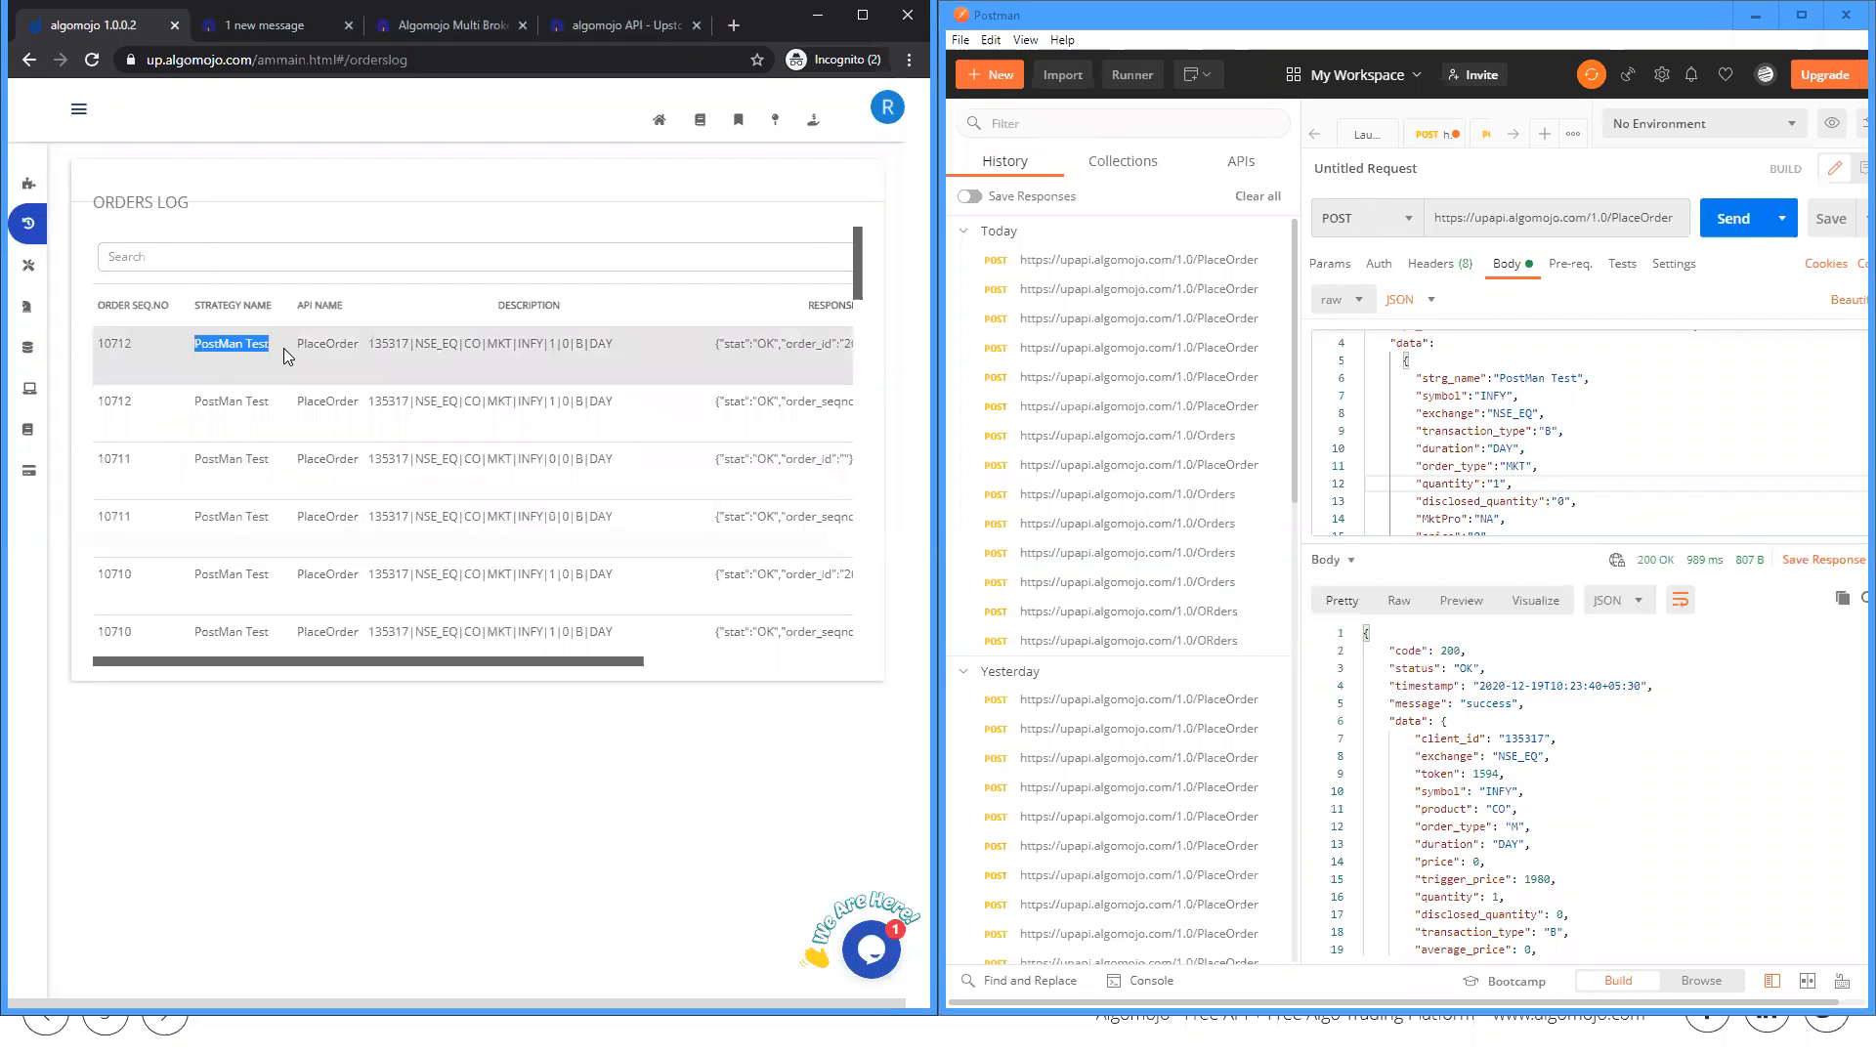
drag(1493, 378, 1590, 383)
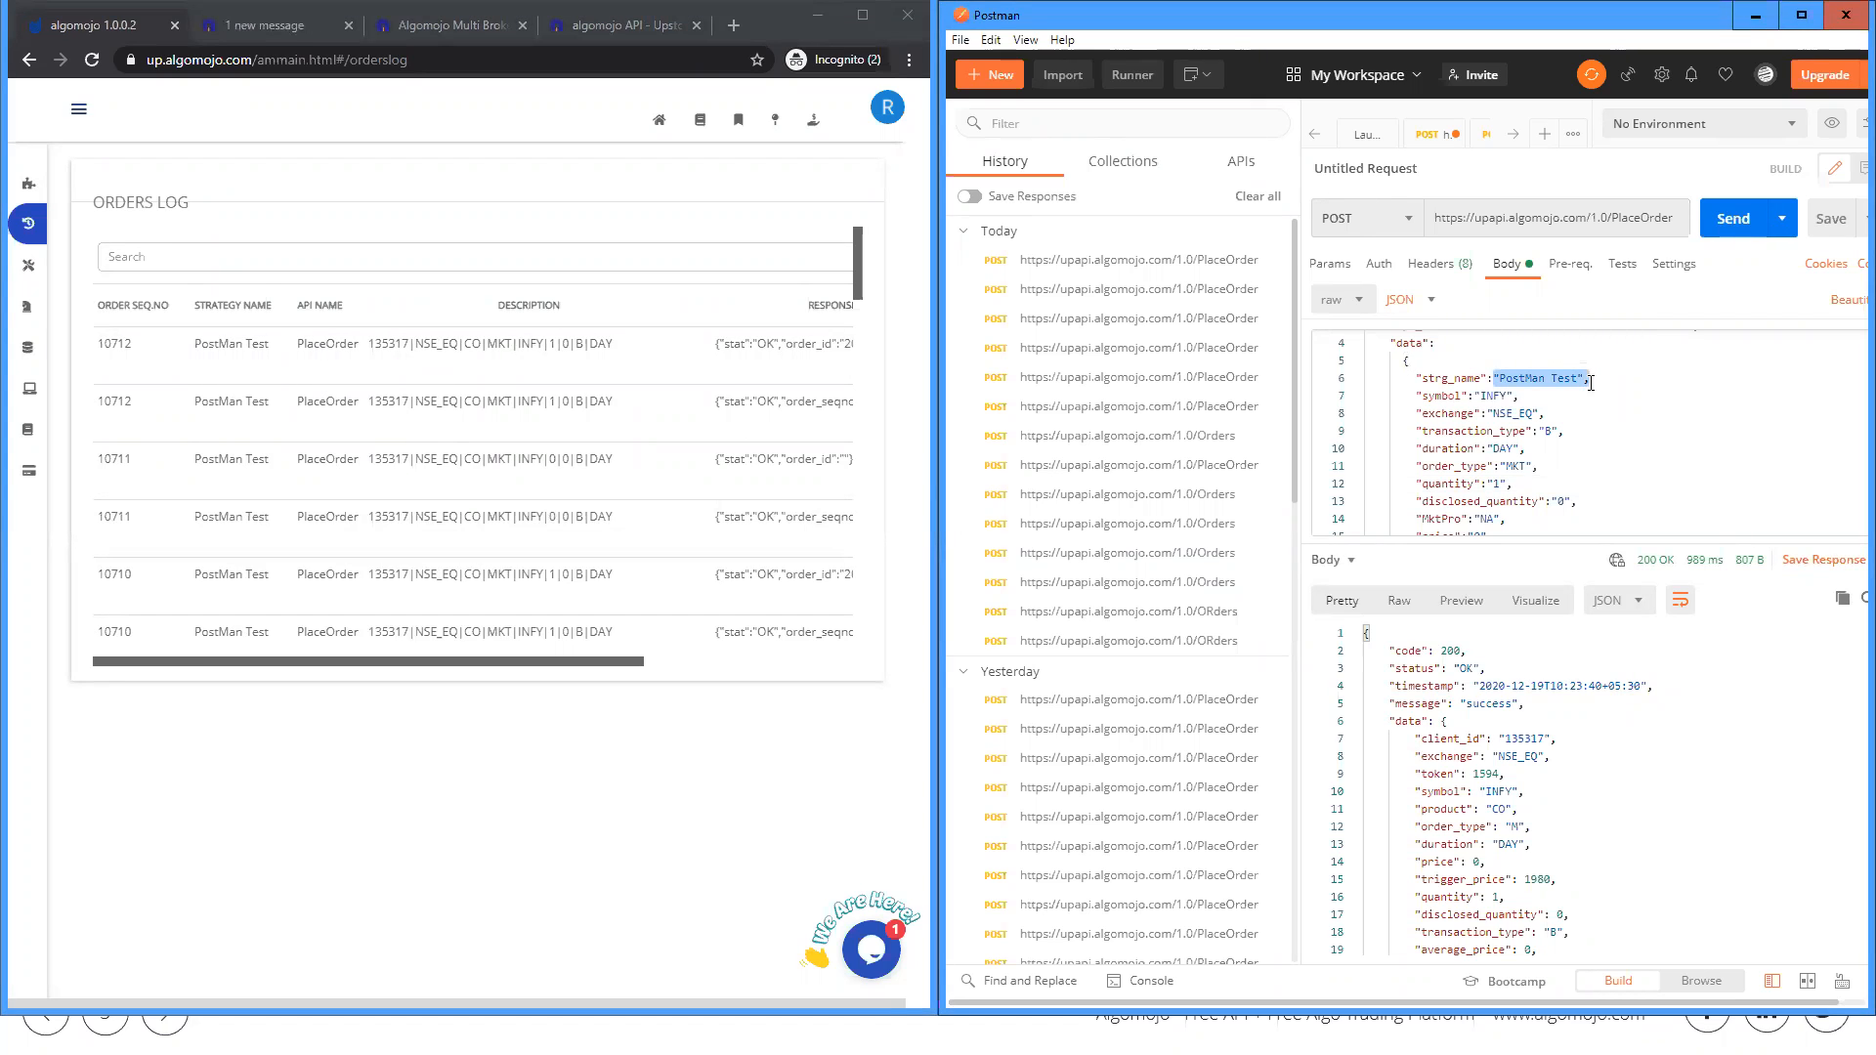
Step: Maximize the browser window and open the Algomojo blog (algomojo.com/blog/) in a new tab
click(860, 18)
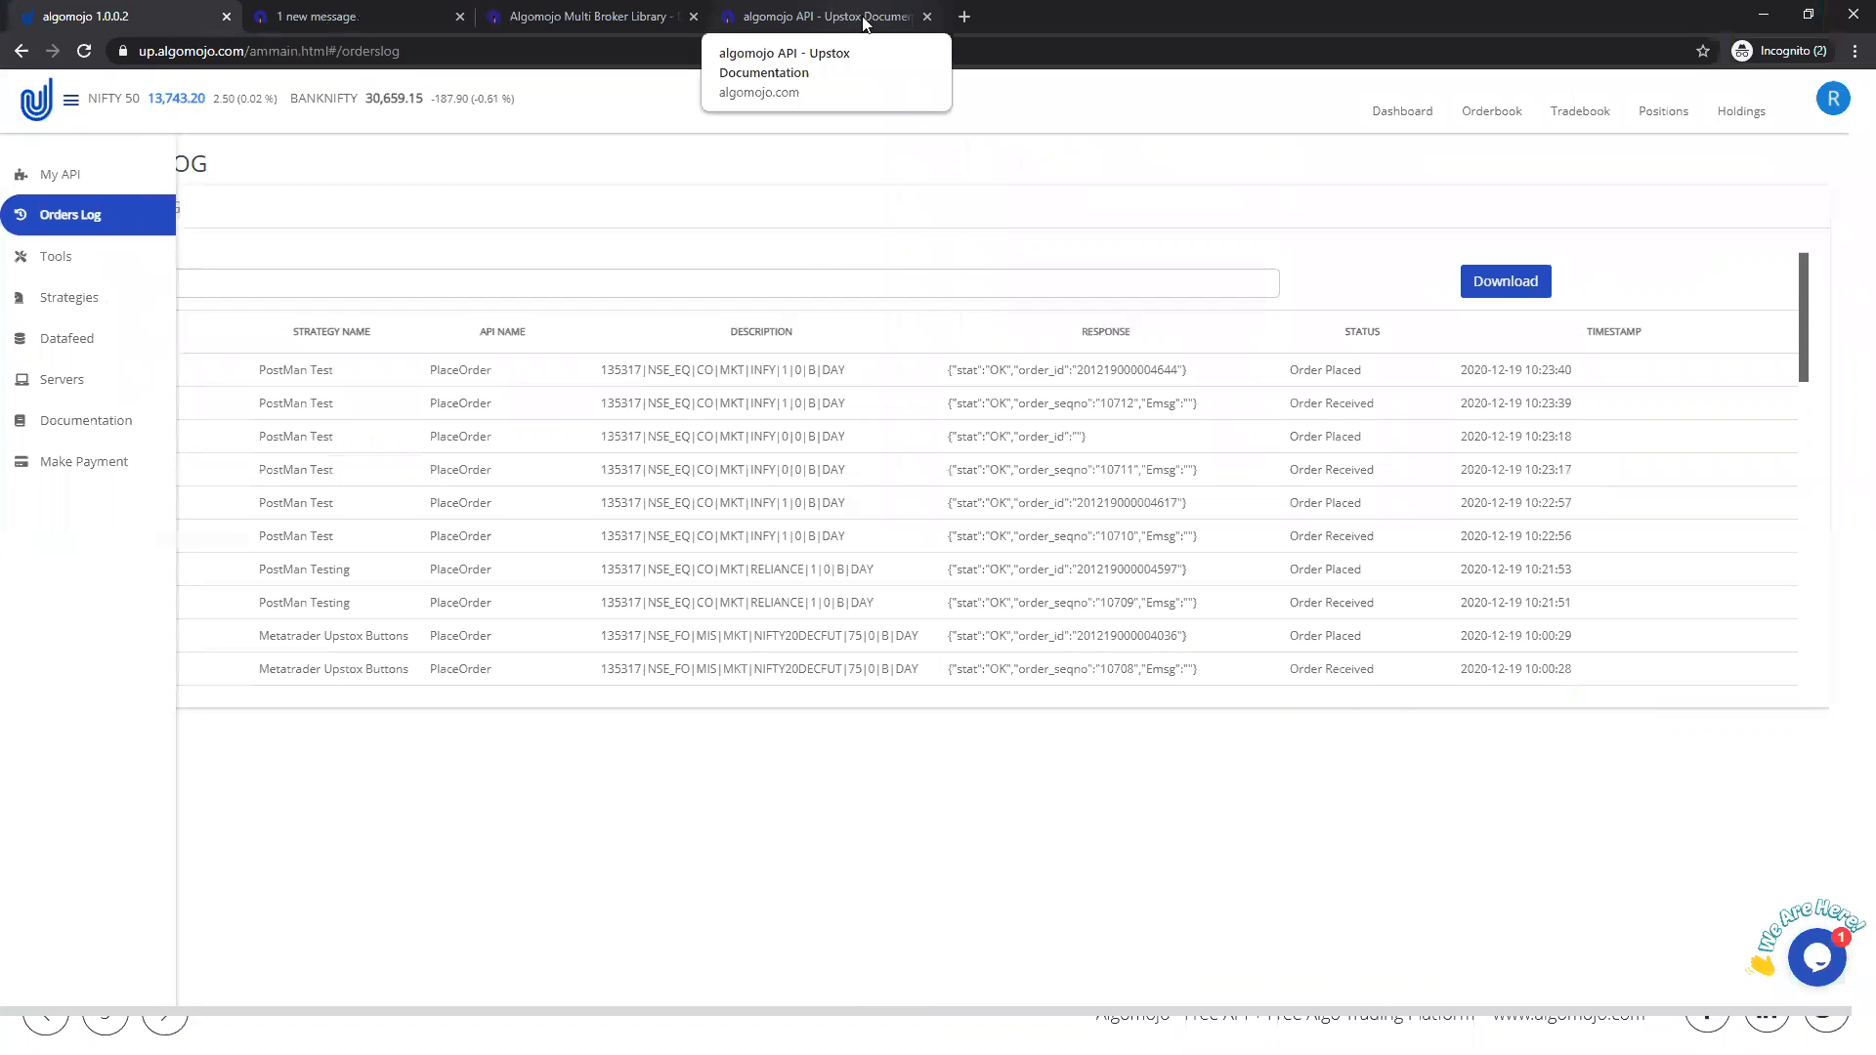
click(962, 19)
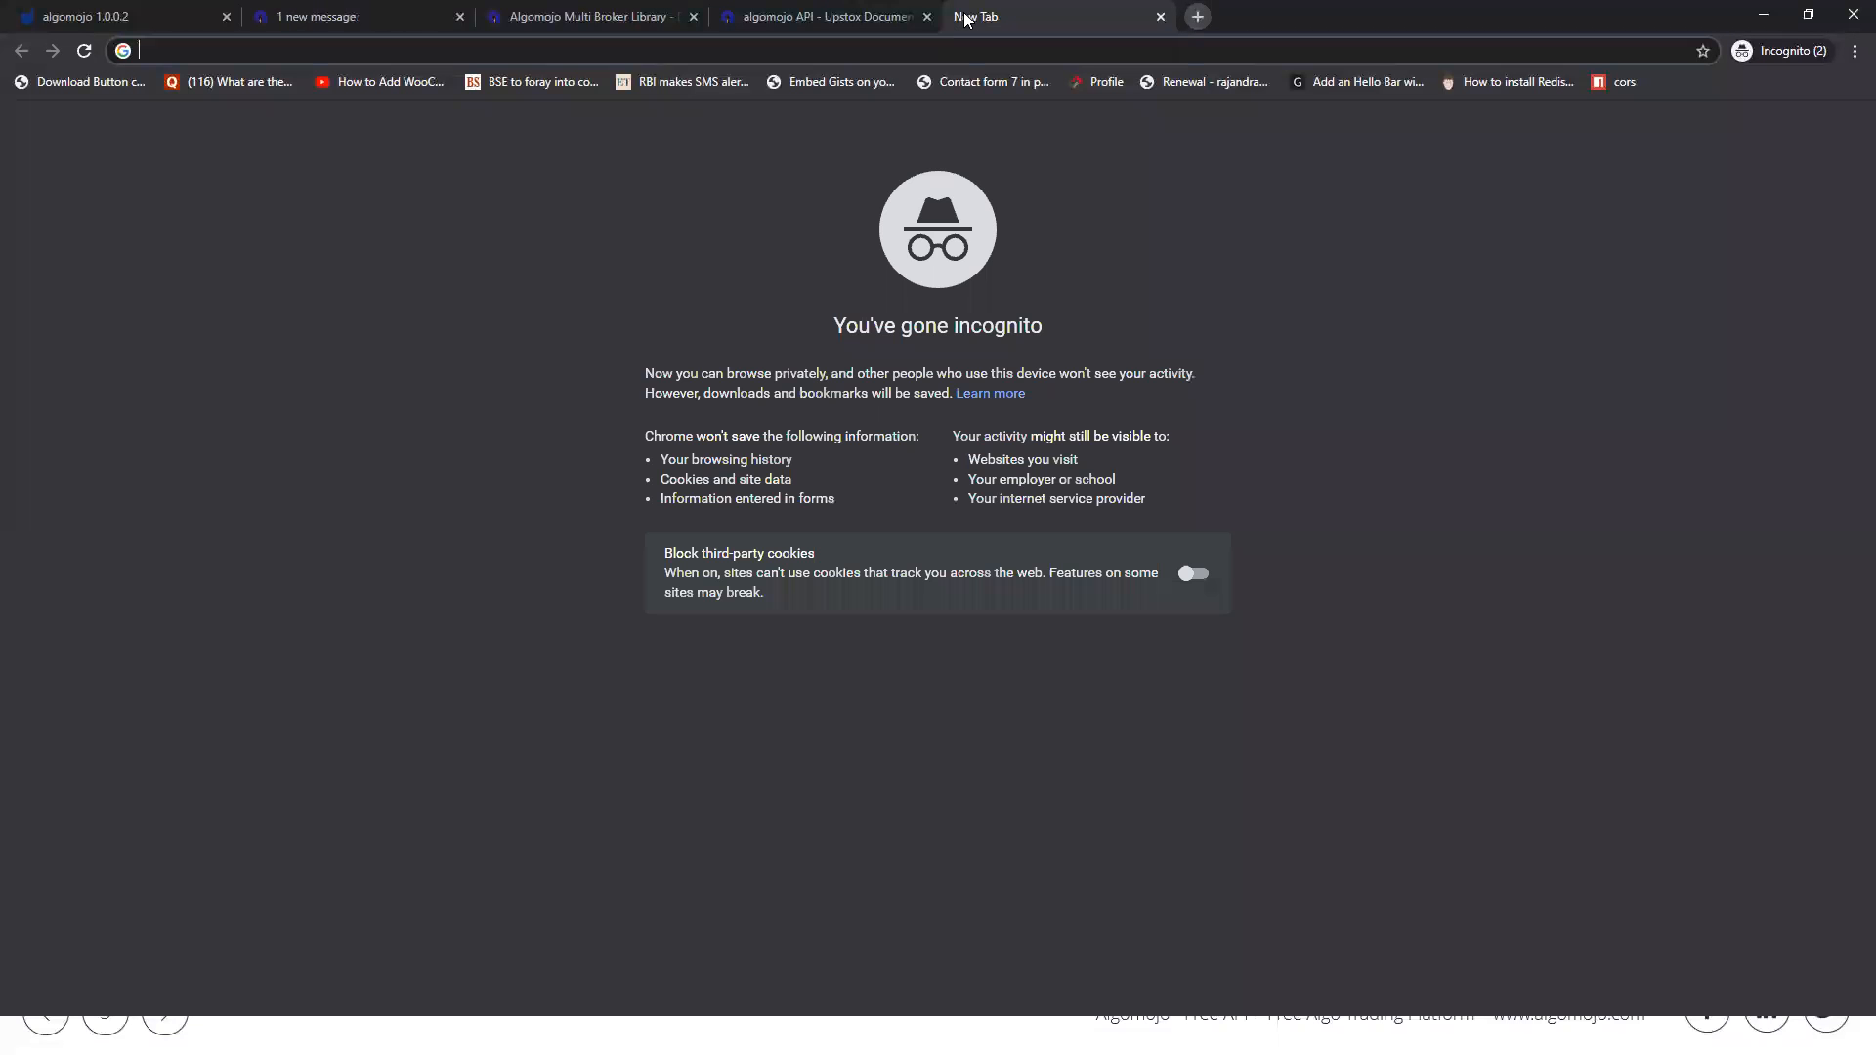
text(algo)
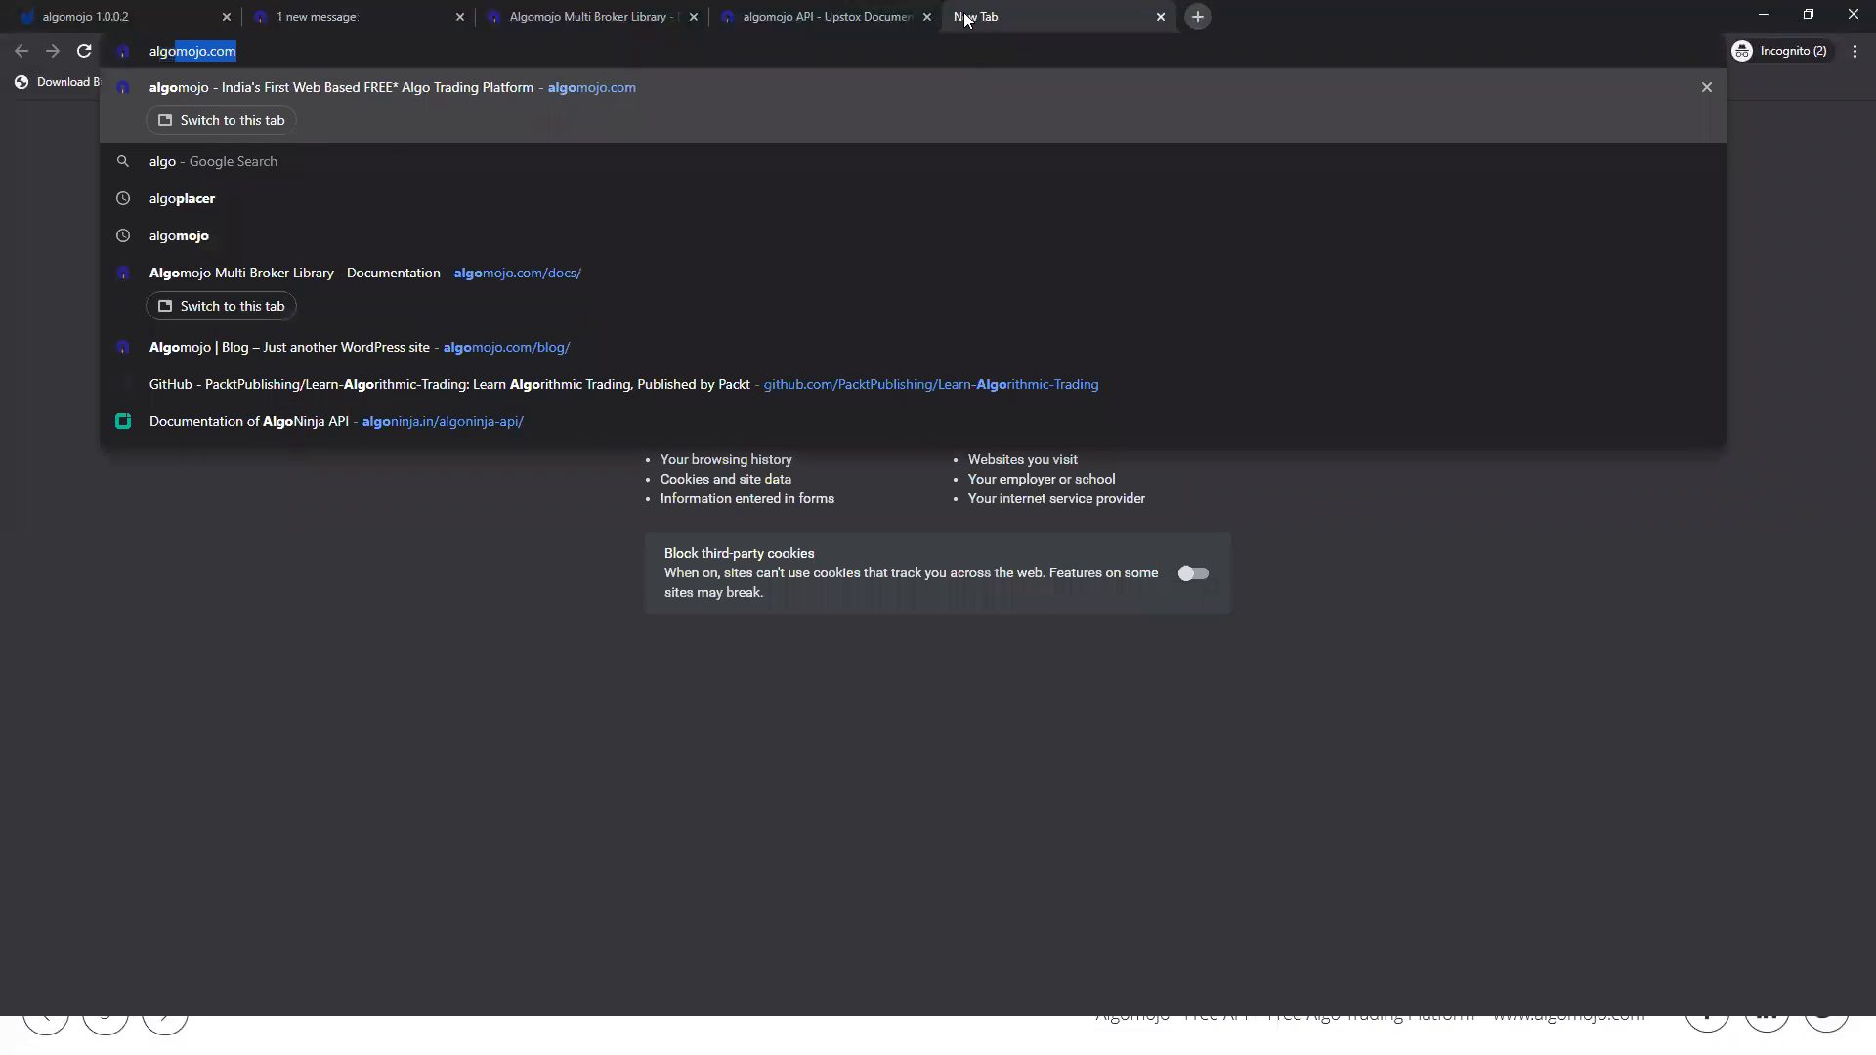
key(Down)
key(Down)
key(Down)
key(Down)
key(Down)
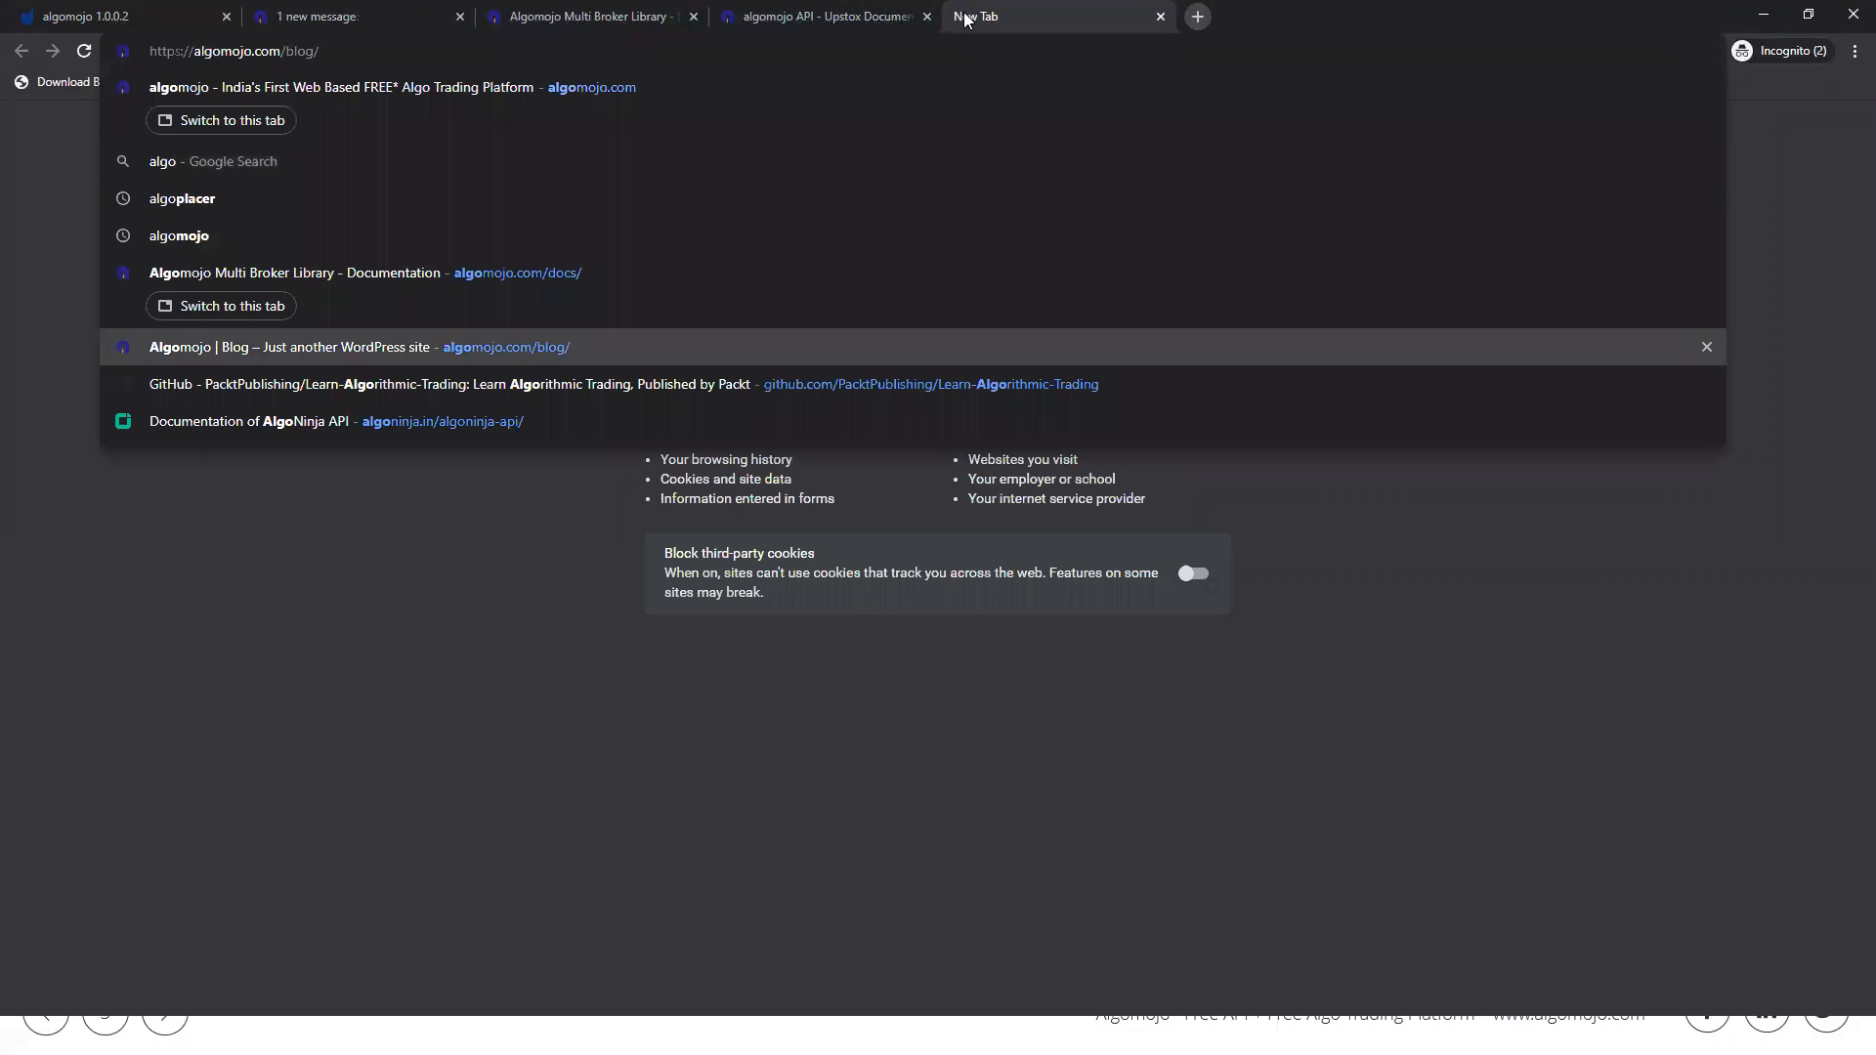
key(Return)
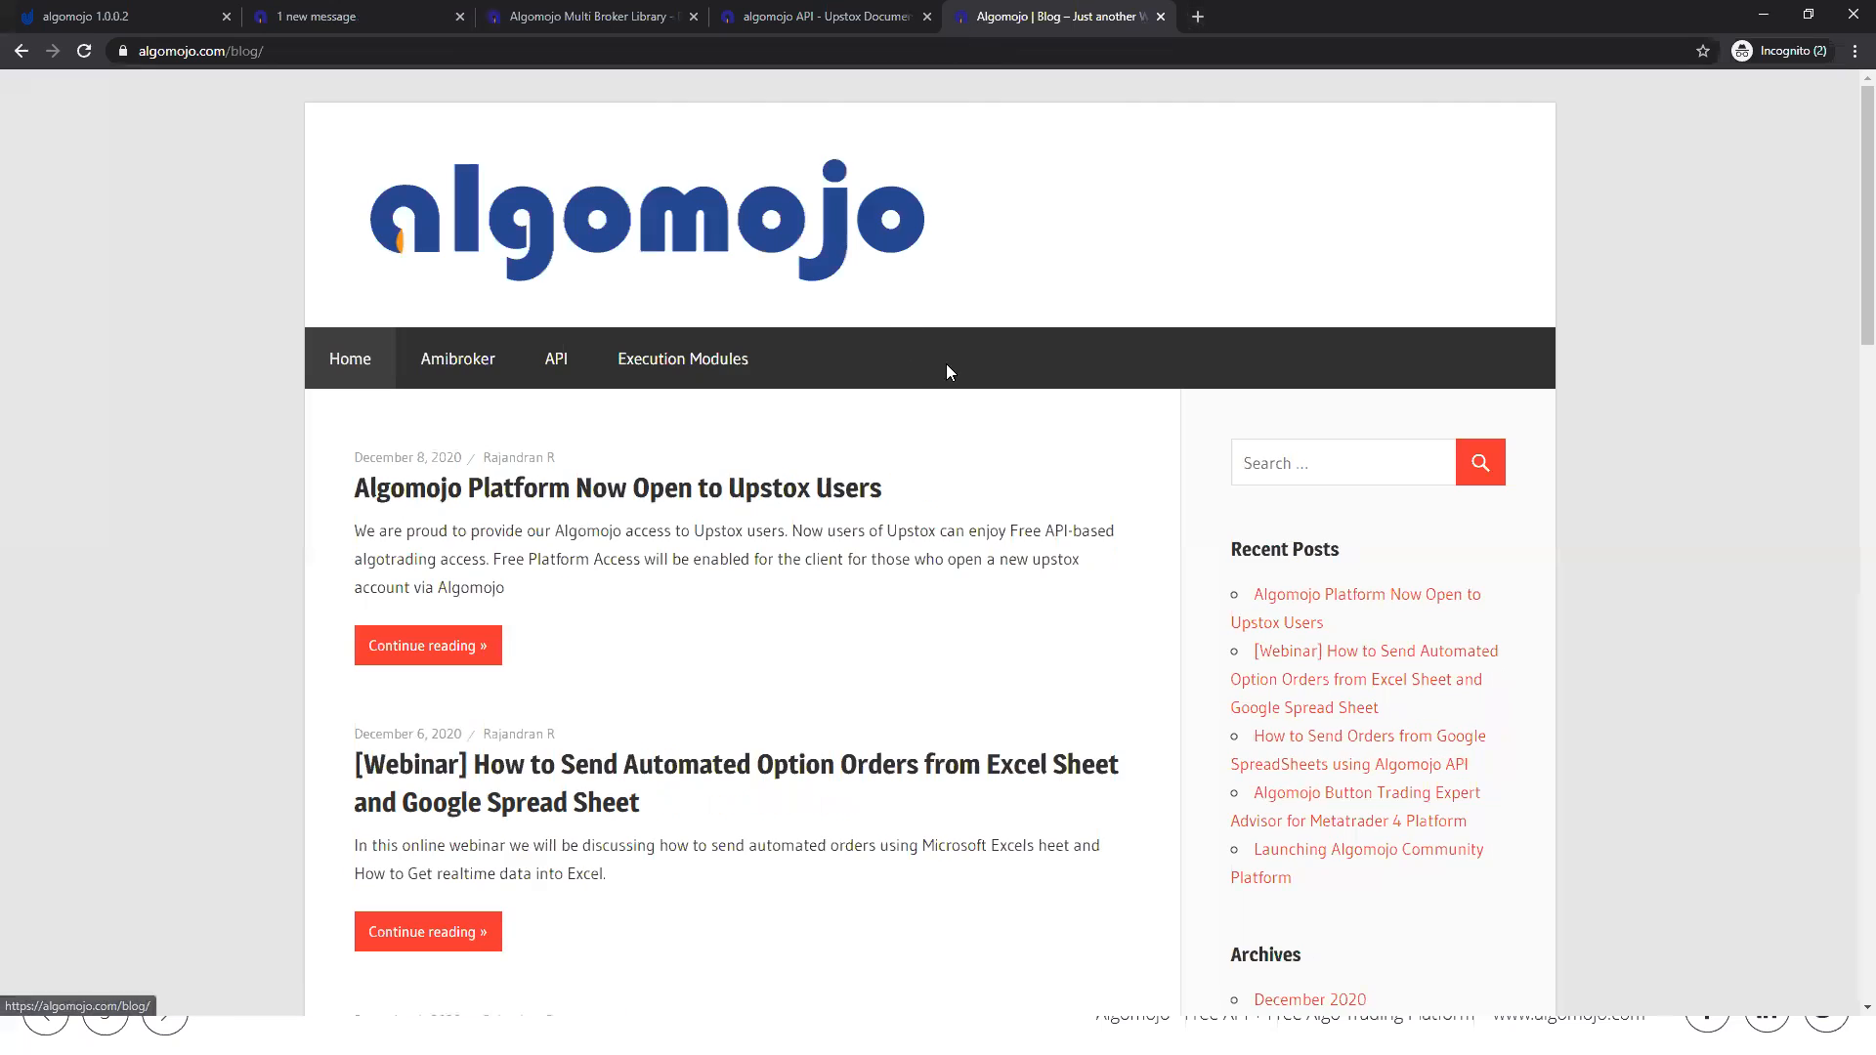
Step: Open the blog post "Algomojo Platform Now Open to Upstox Users" and highlight its title
scroll(945, 371, down, 1)
scroll(945, 377, down, 1)
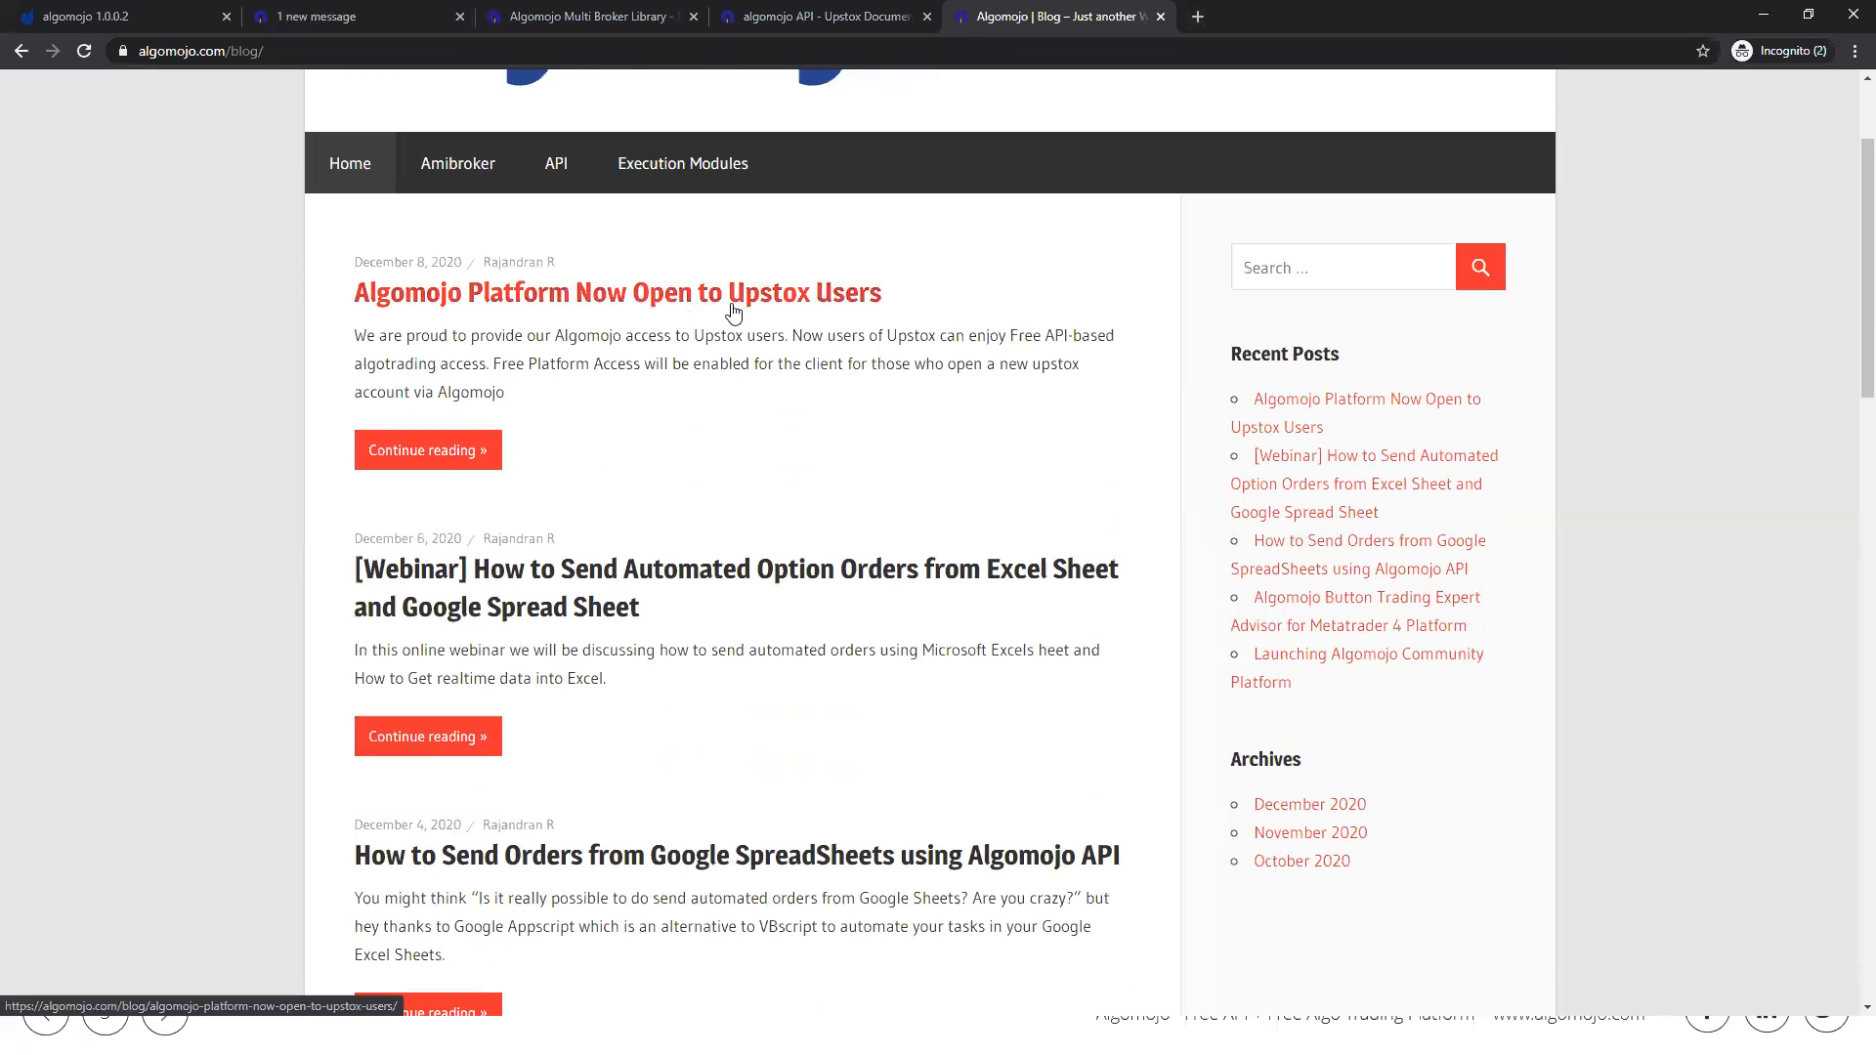
click(613, 297)
drag(558, 492, 1094, 502)
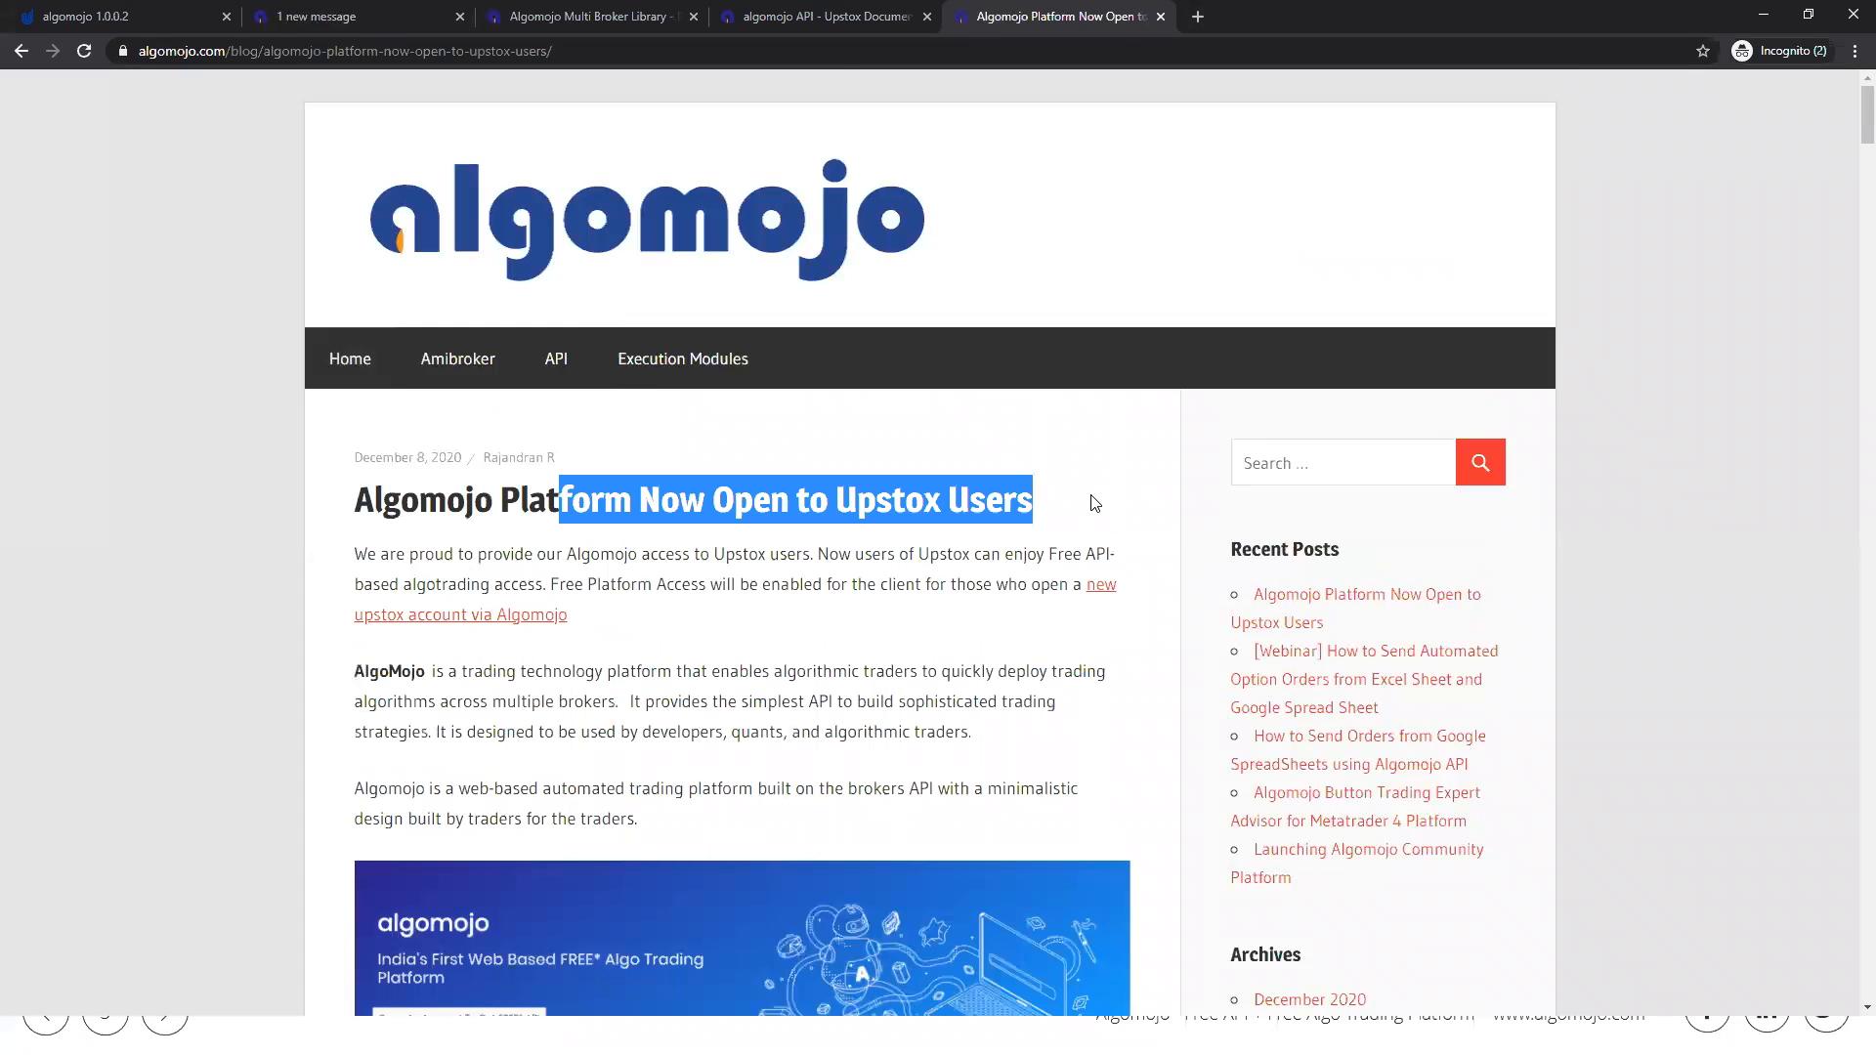
Step: Examine the post's supported platforms and its instructions for getting the Upstox API, setting the redirect URI, registering, logging in and creating the Algomojo API
scroll(881, 456, down, 14)
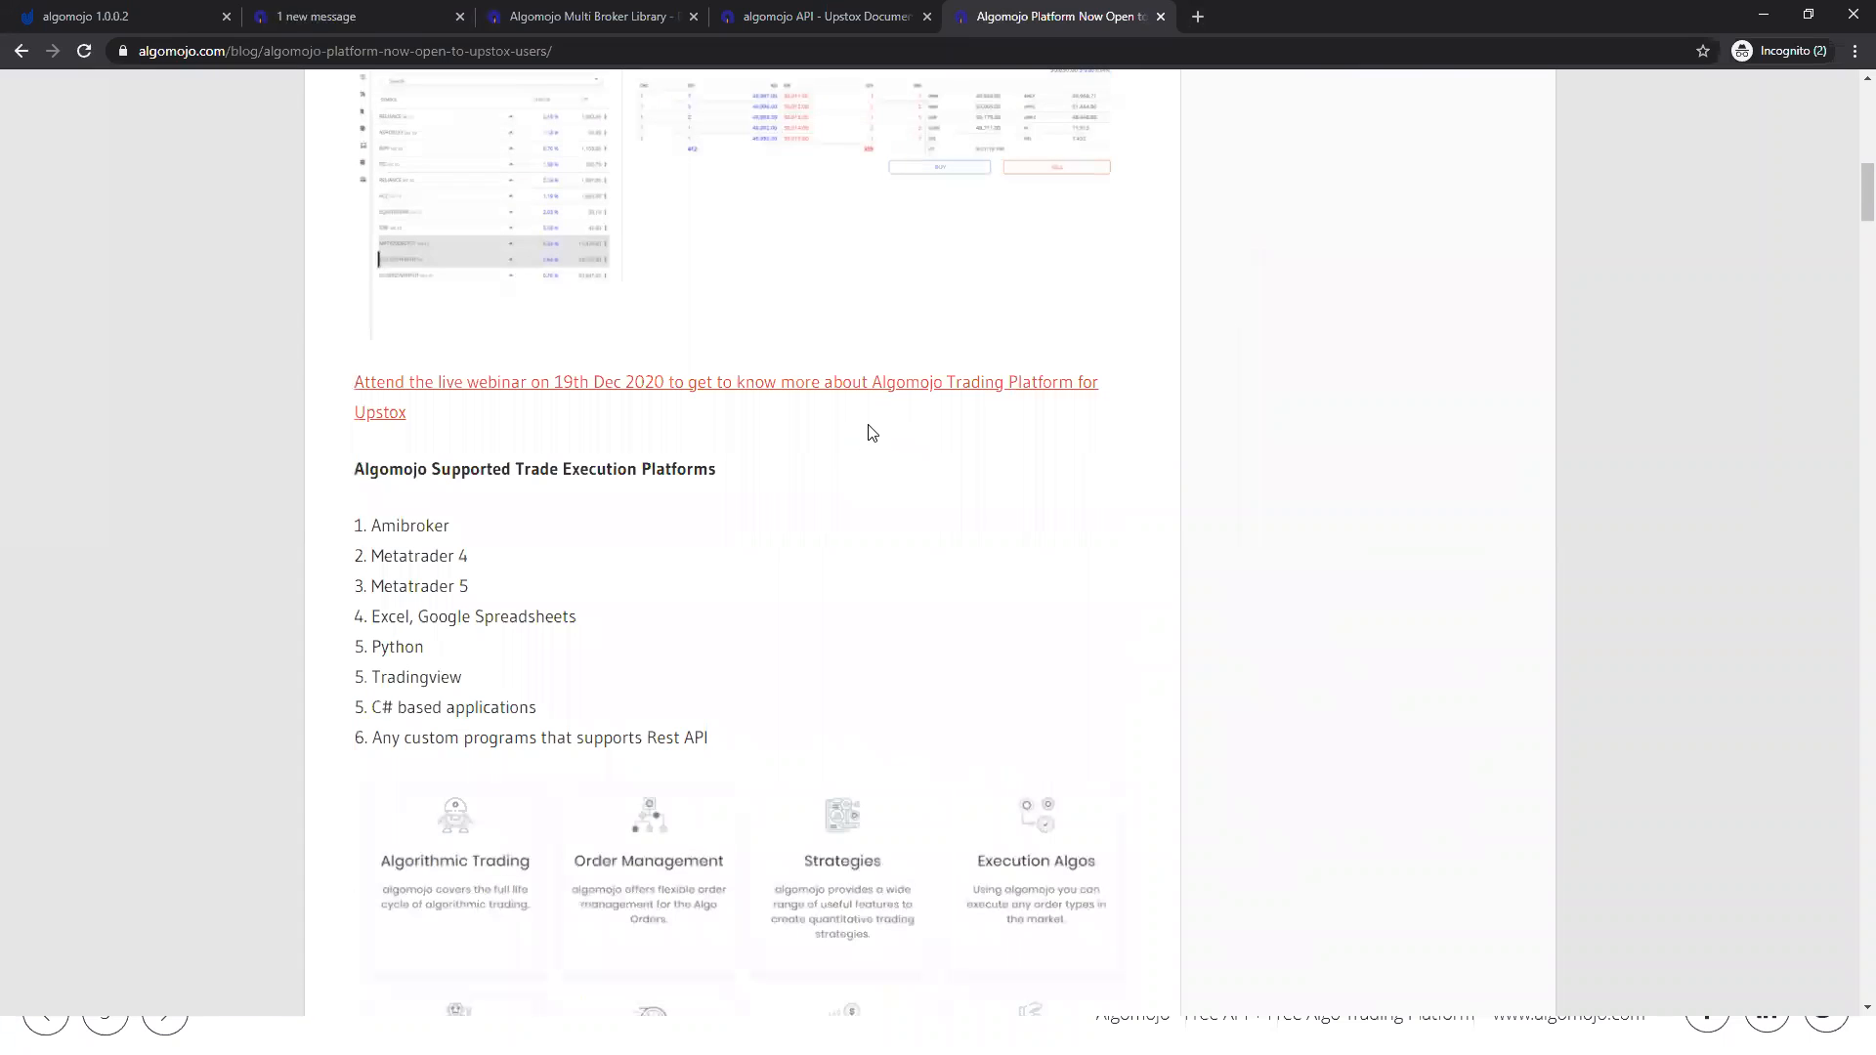
scroll(870, 431, down, 2)
scroll(811, 359, down, 7)
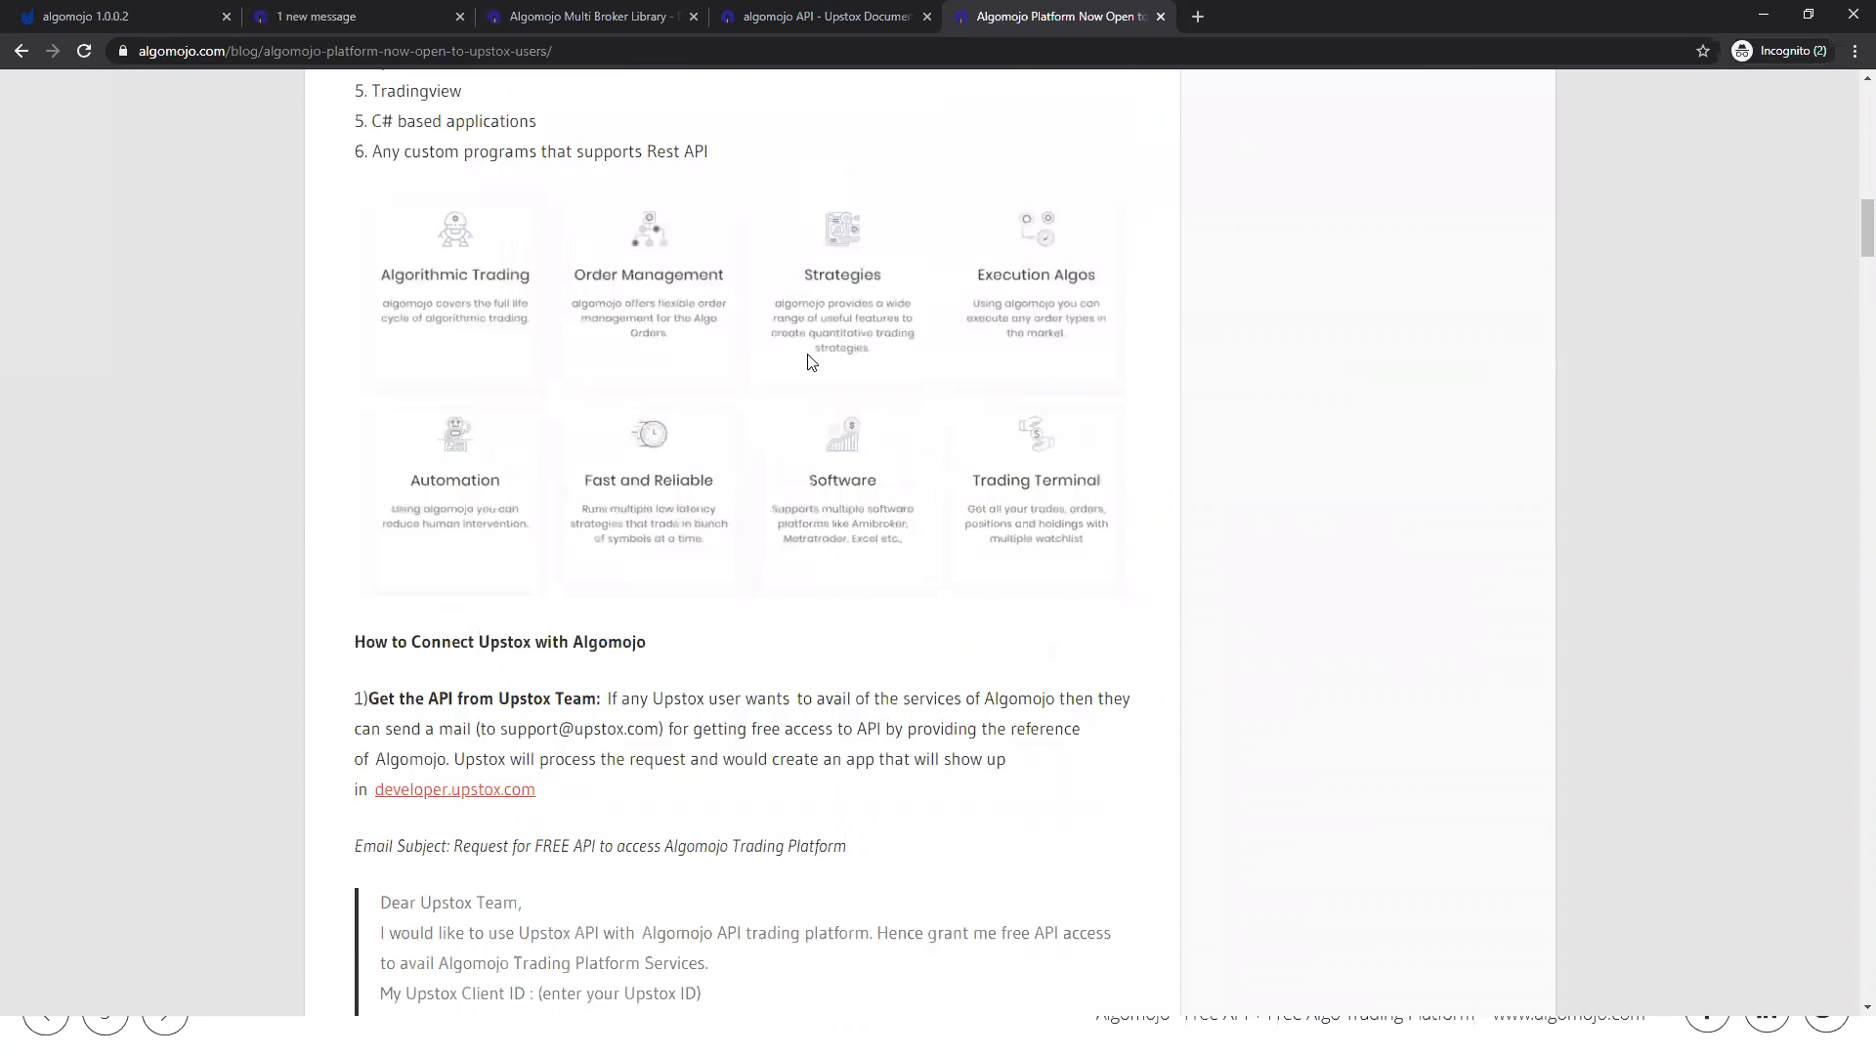
scroll(811, 363, down, 4)
drag(355, 176, 880, 536)
click(901, 488)
scroll(899, 479, down, 11)
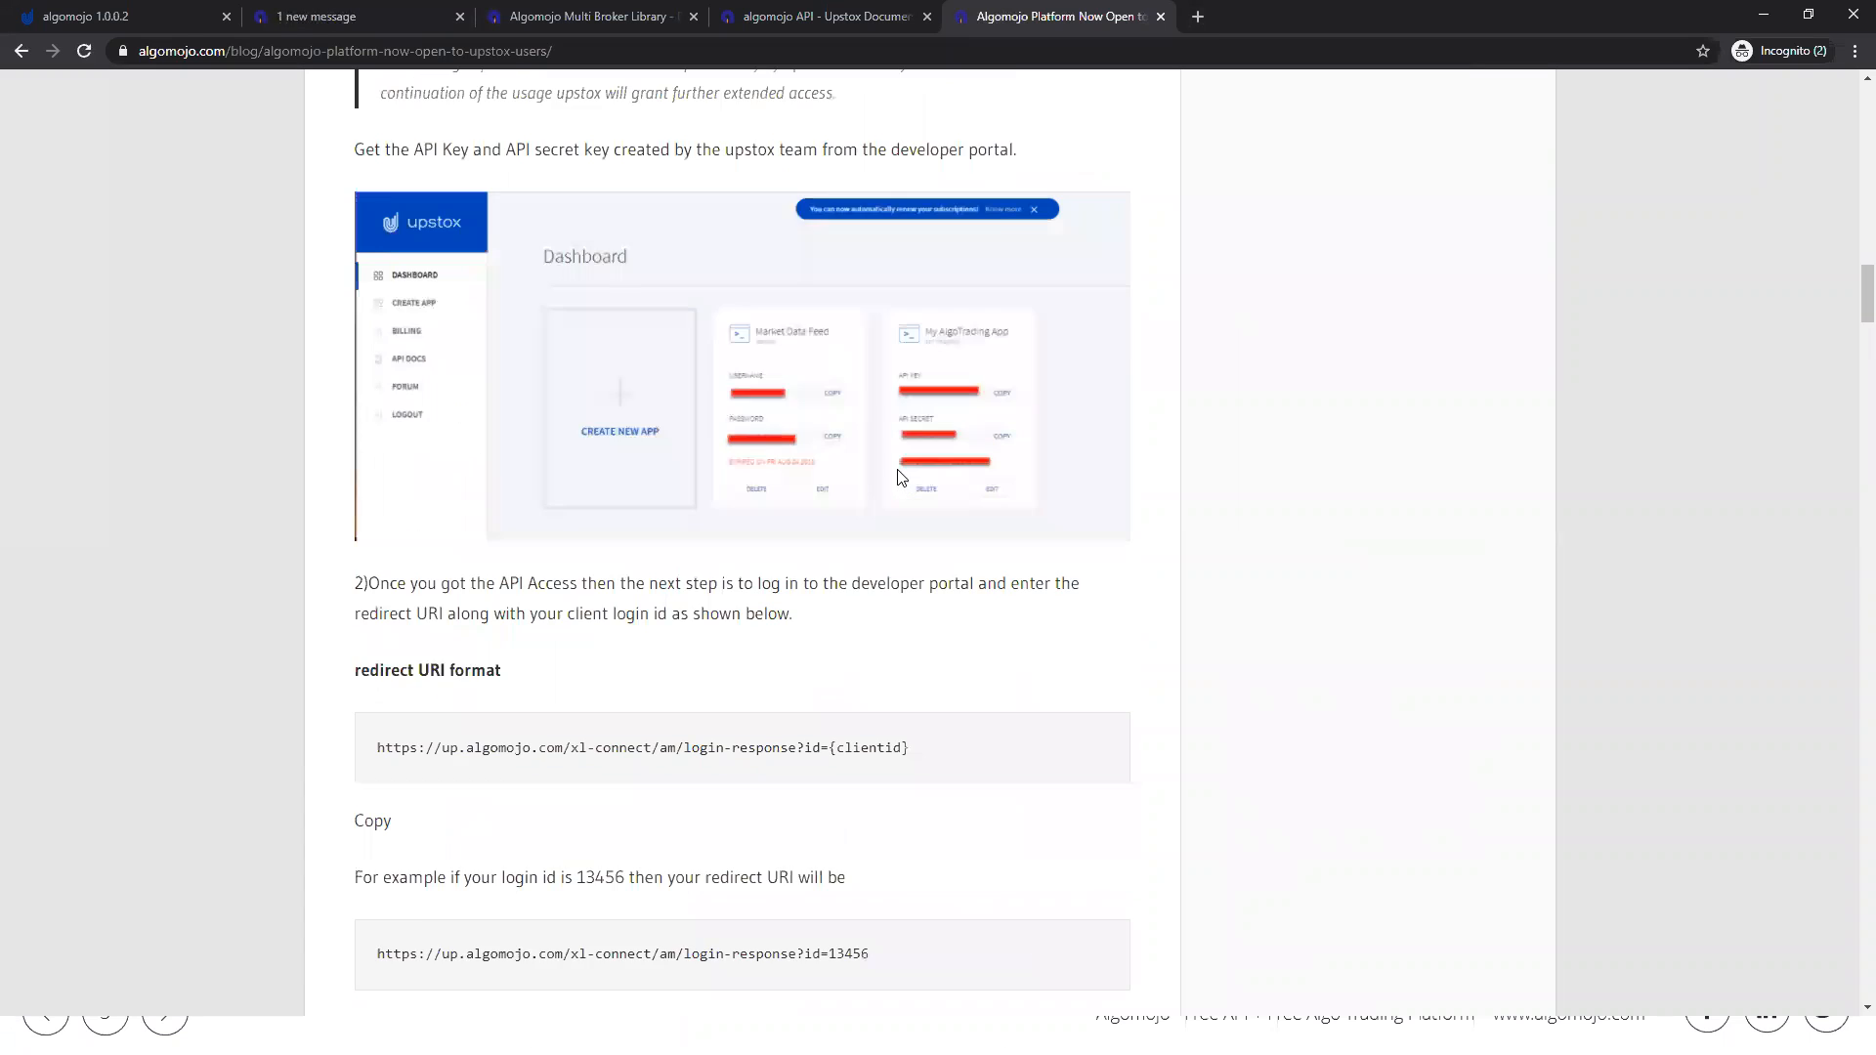
scroll(670, 418, up, 3)
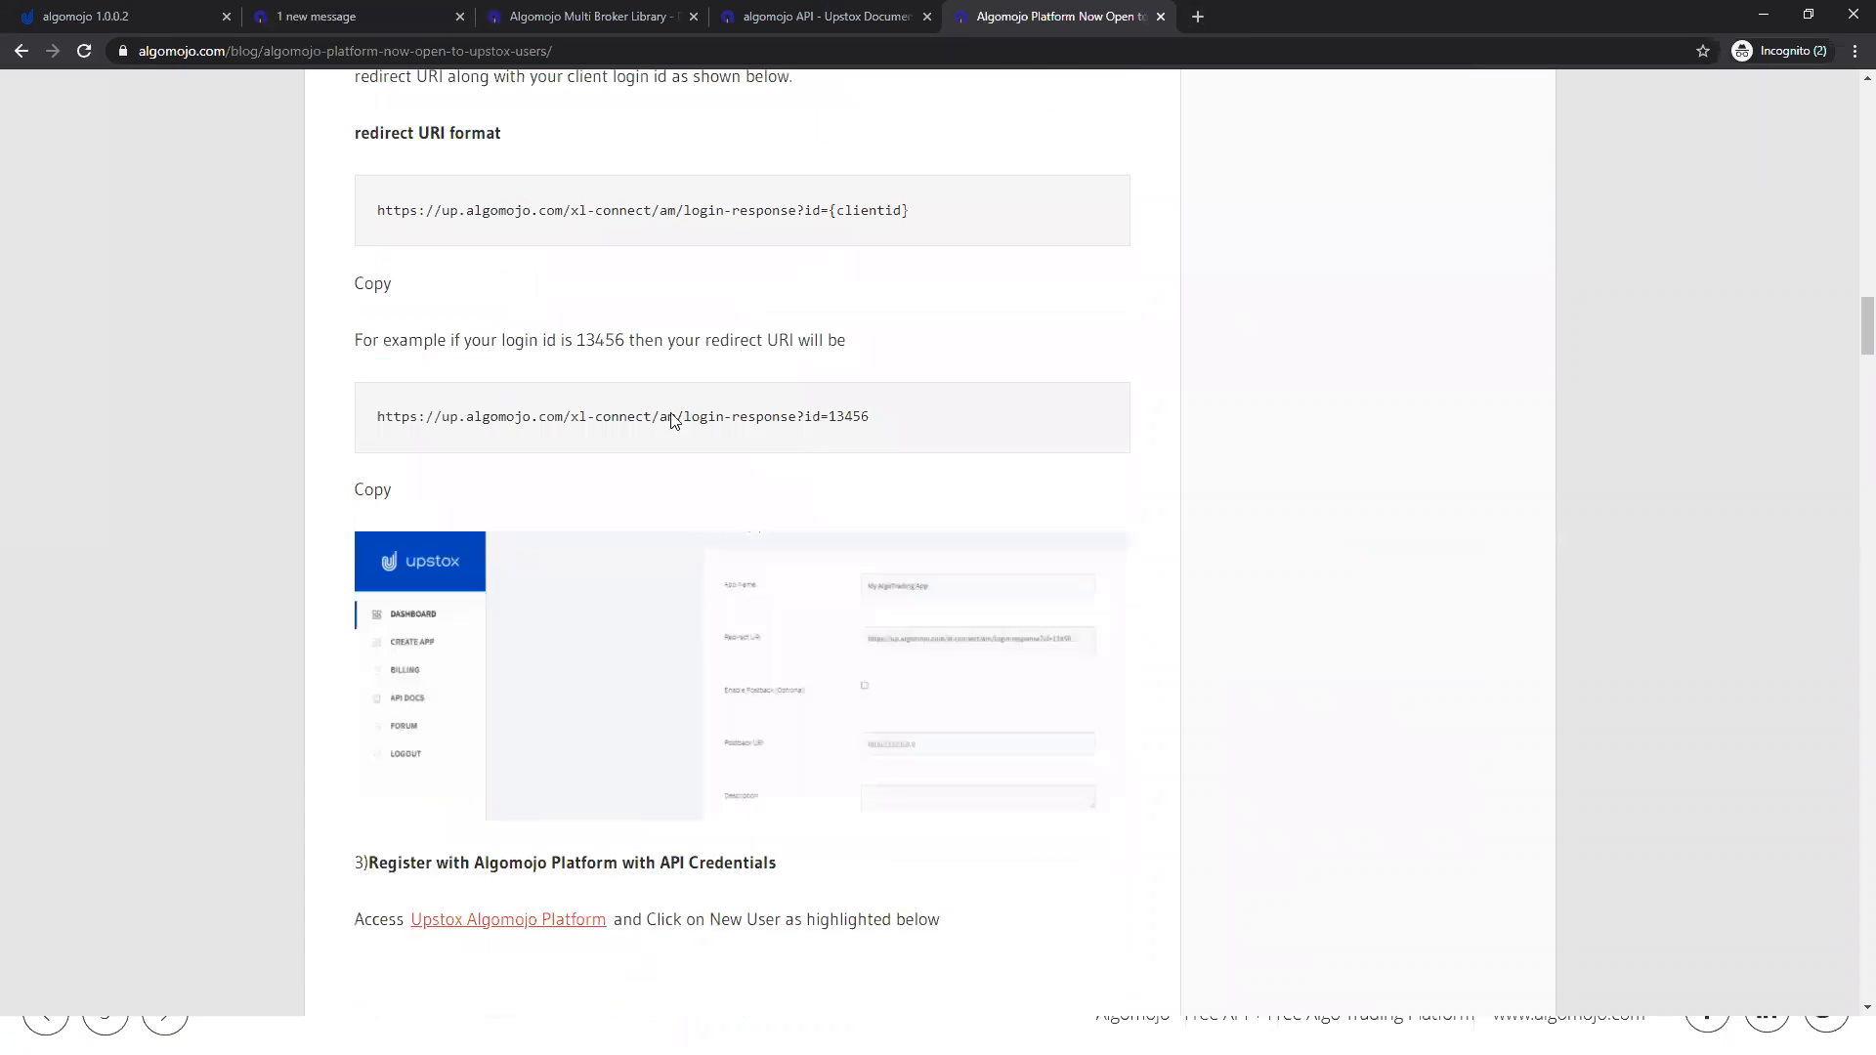
scroll(742, 588, down, 4)
scroll(743, 588, down, 3)
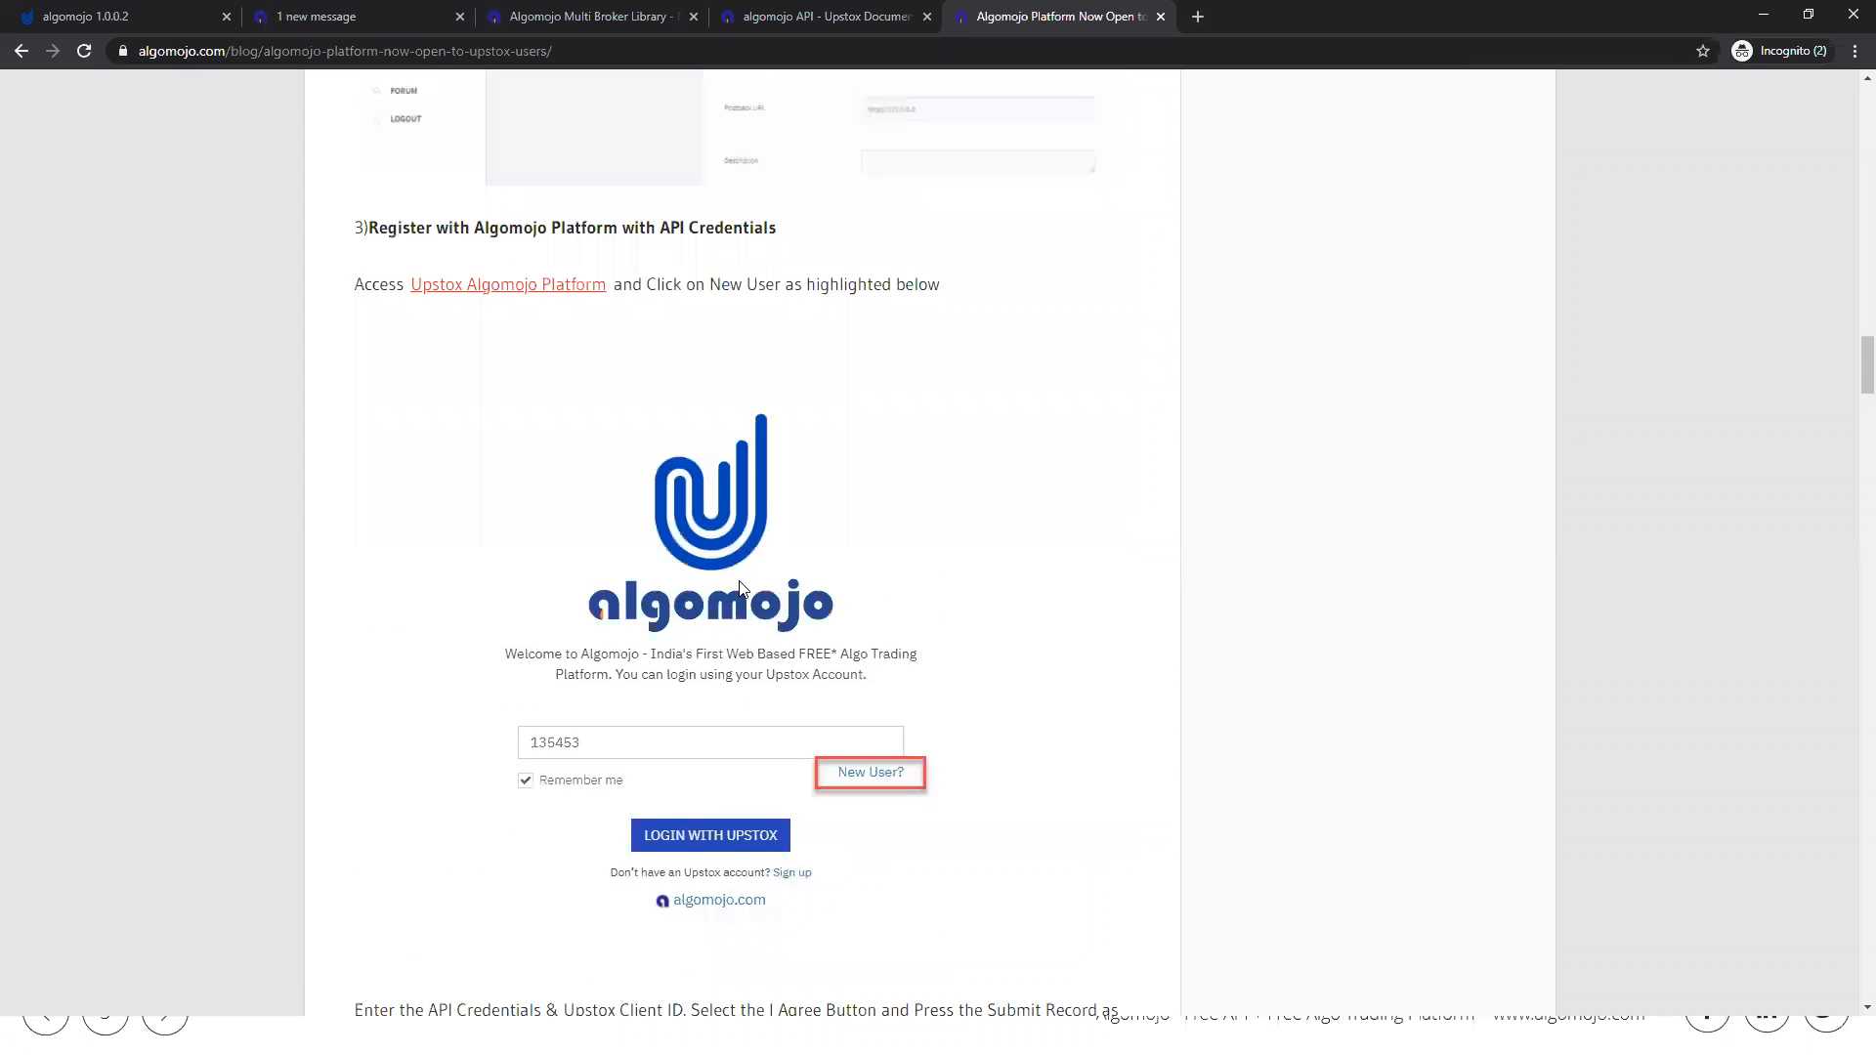
scroll(735, 534, down, 4)
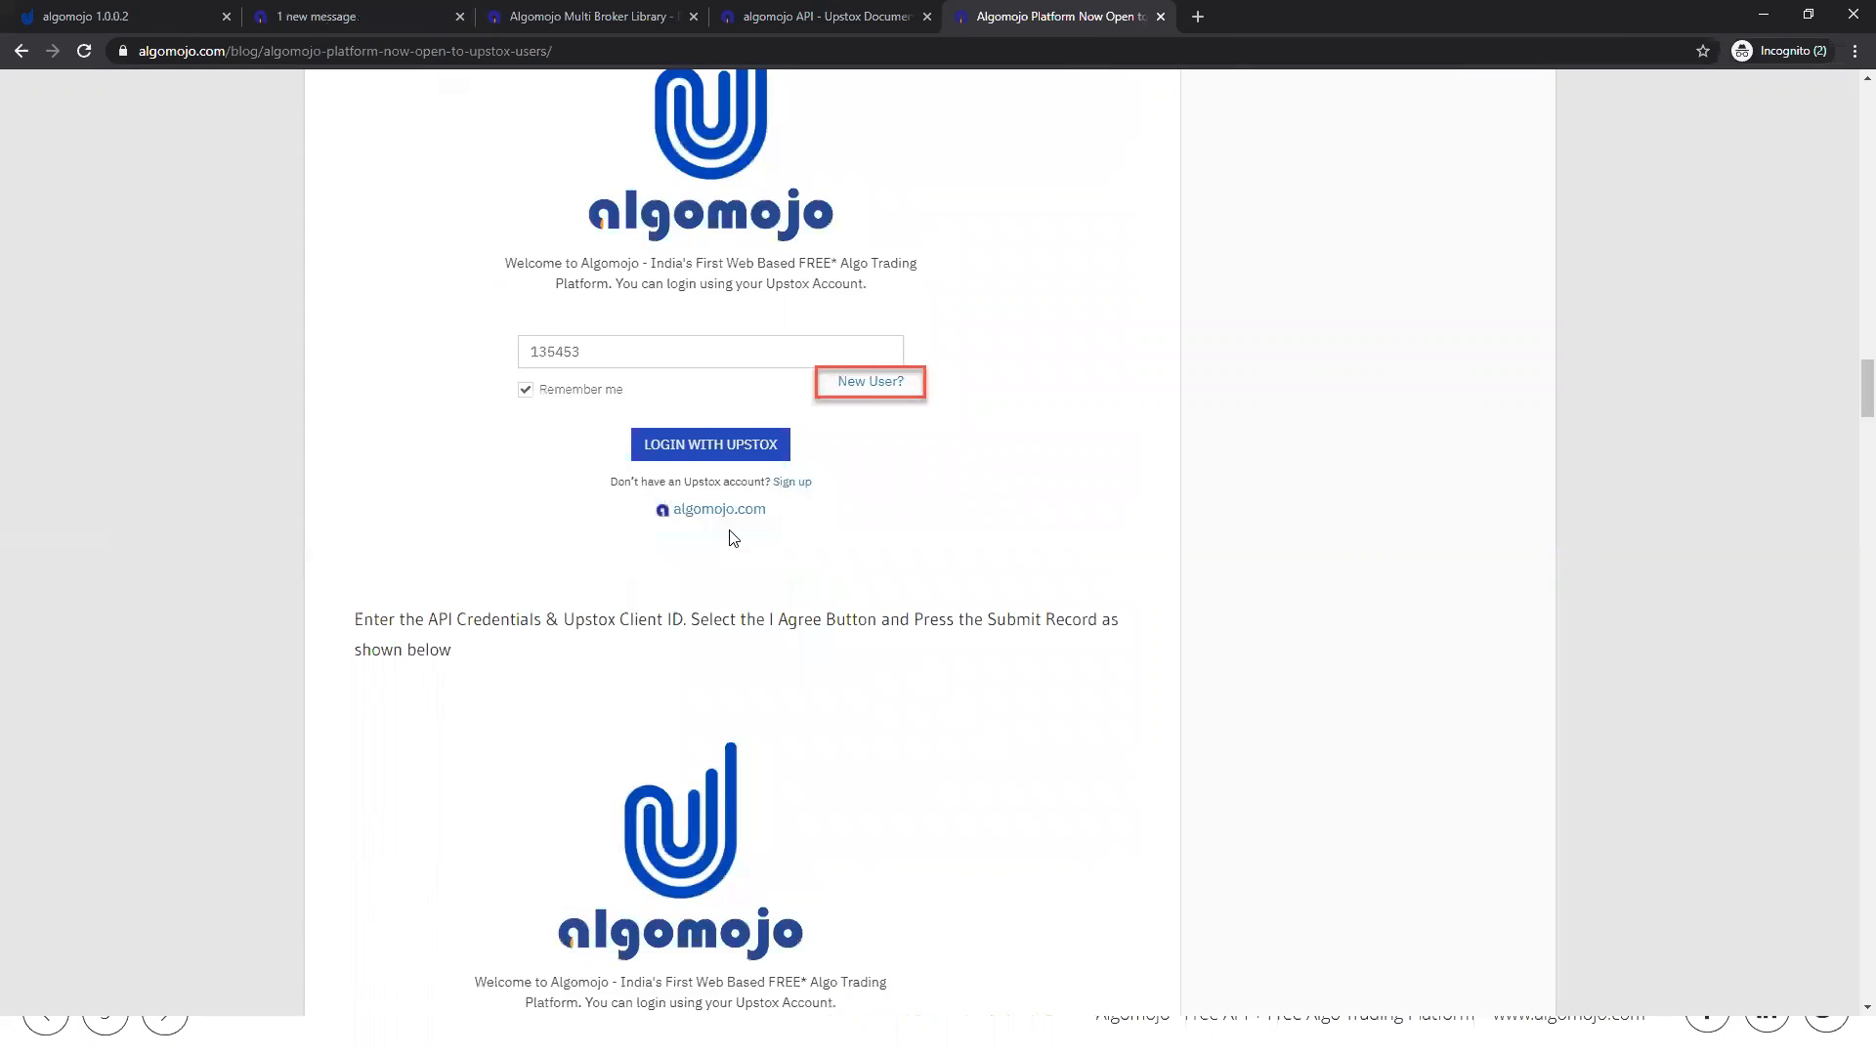
scroll(752, 466, down, 7)
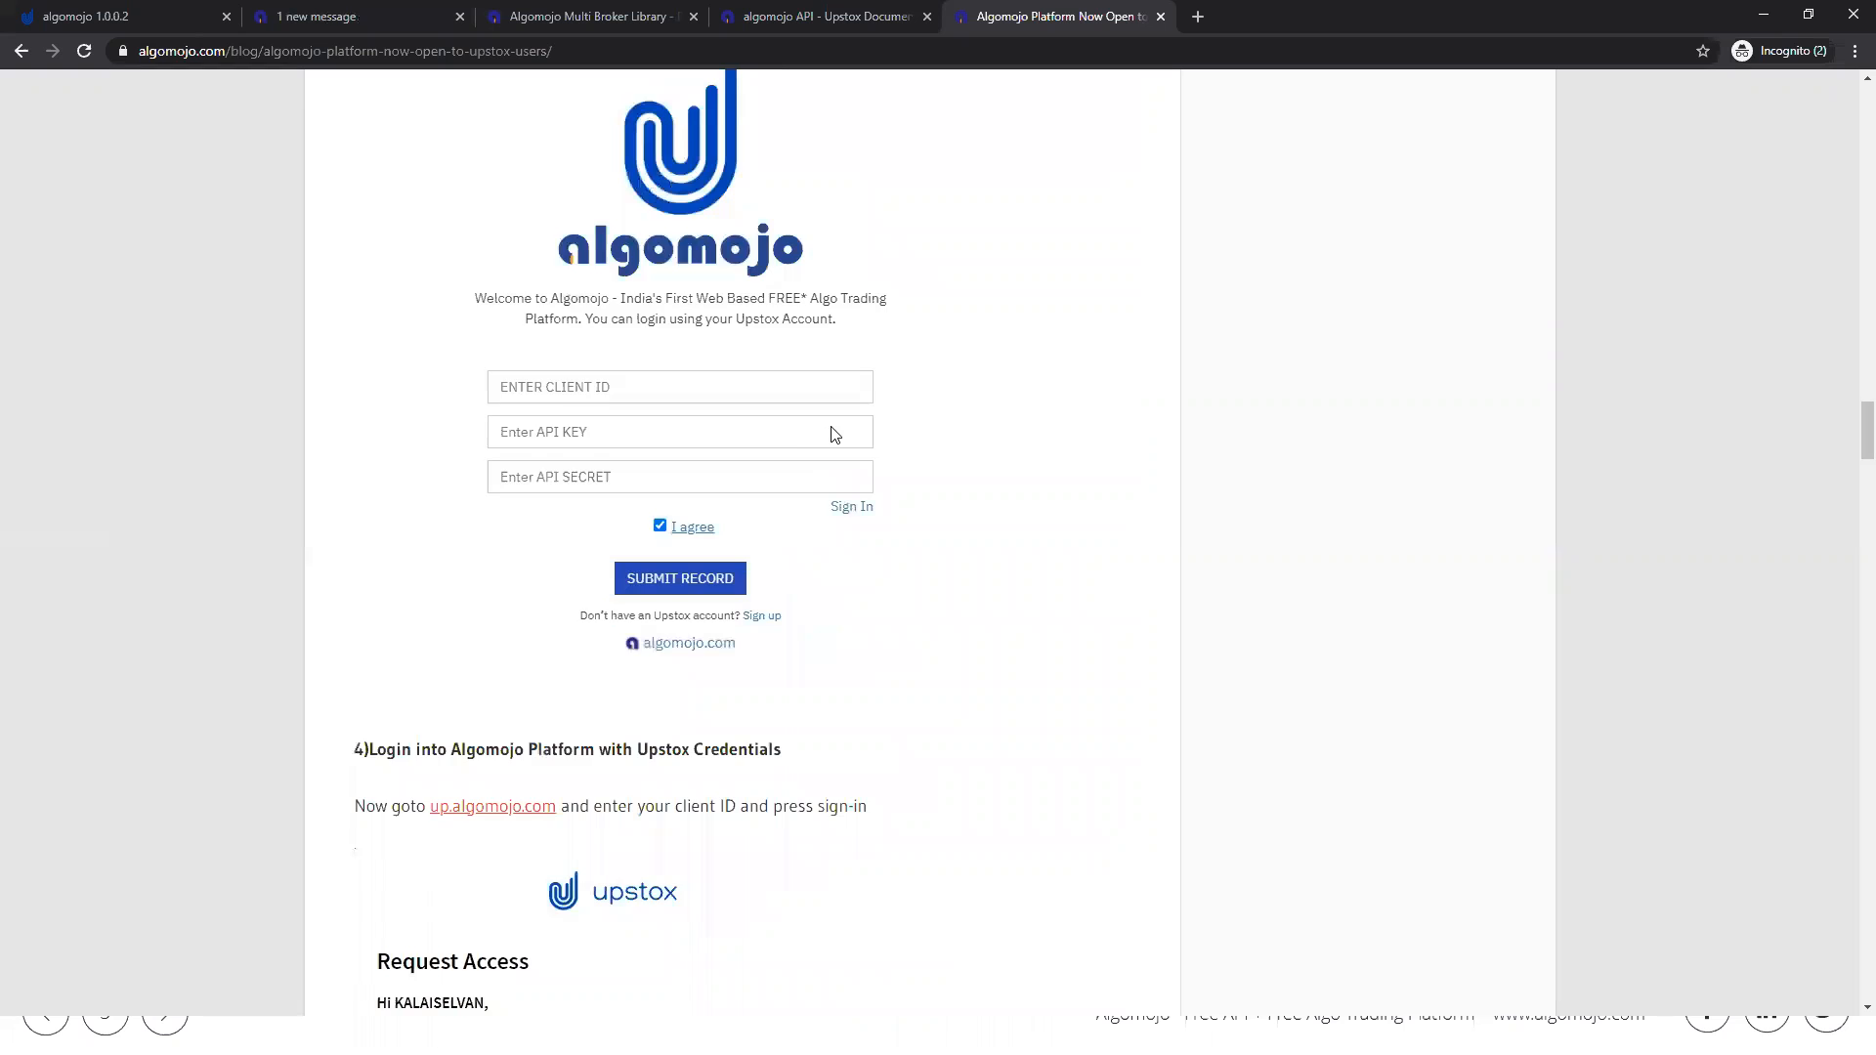
scroll(833, 431, down, 3)
scroll(833, 433, down, 9)
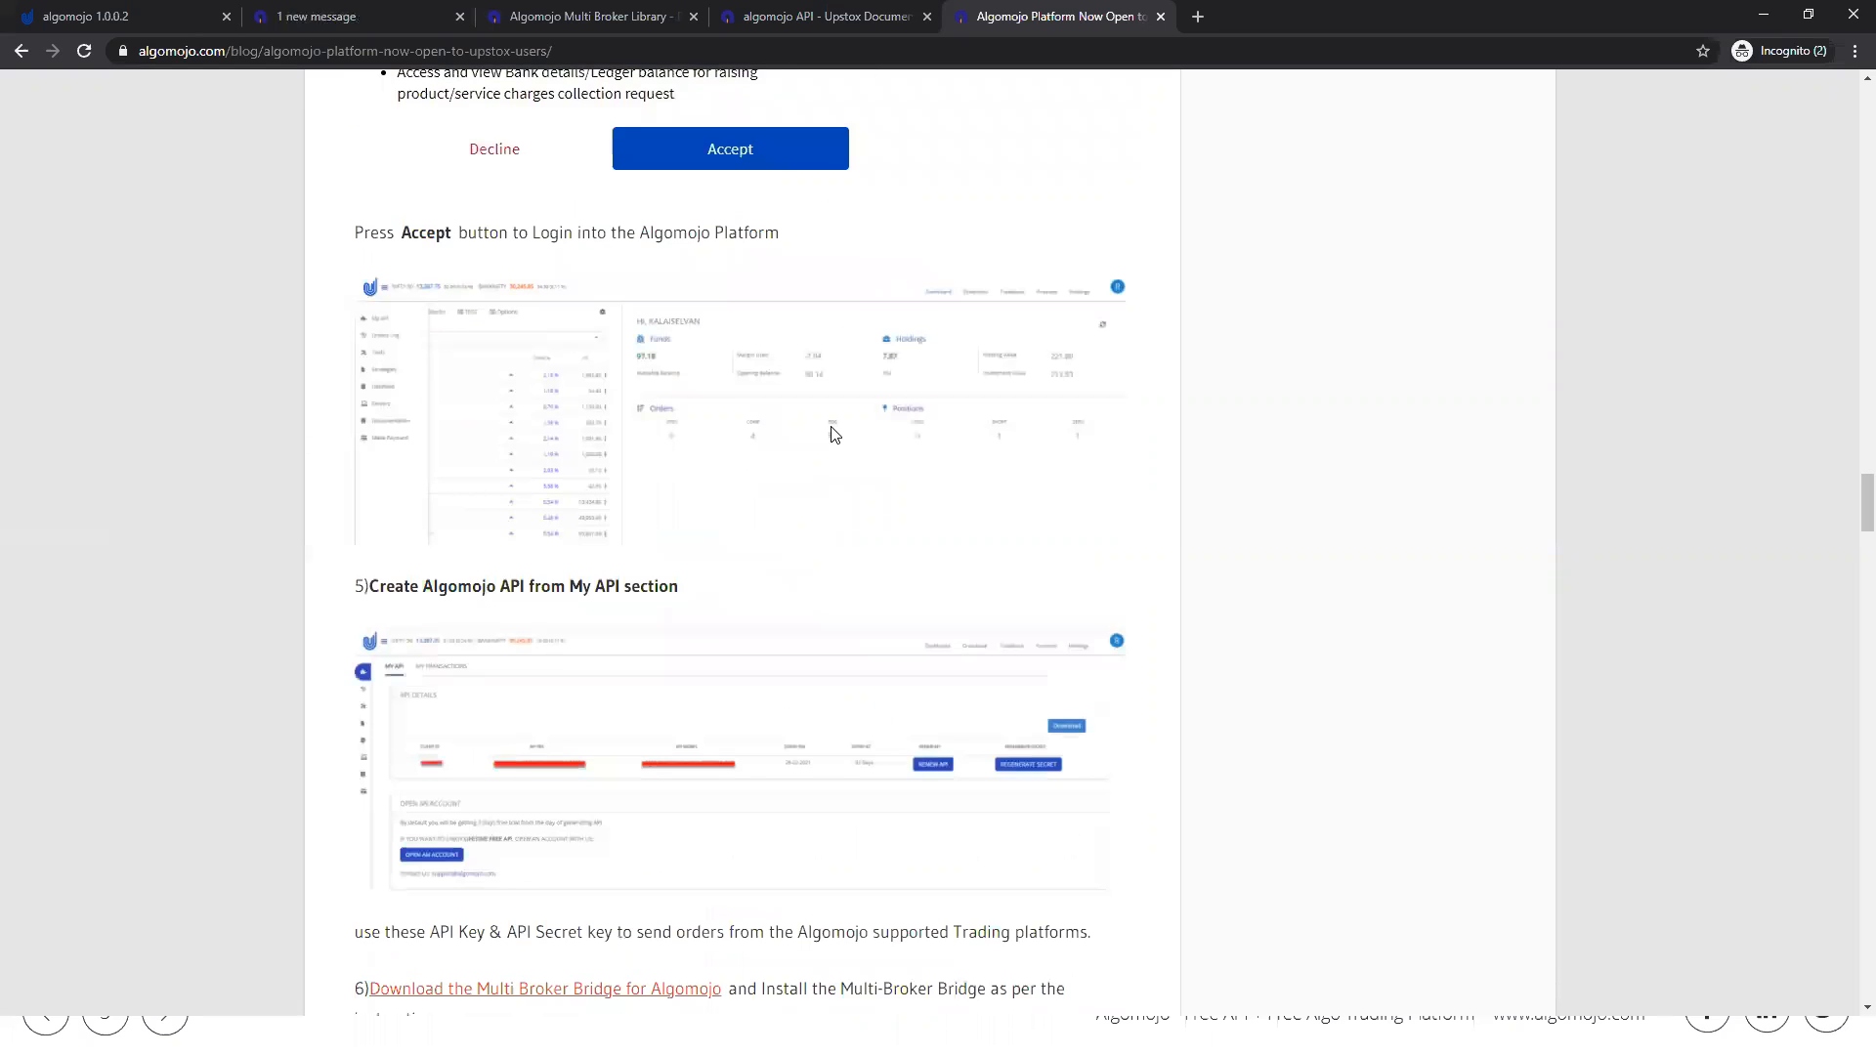
Step: Open the Multi Broker Bridge installation guidelines linked in the post and download the Multi-Broker Execution Module
scroll(833, 434, down, 4)
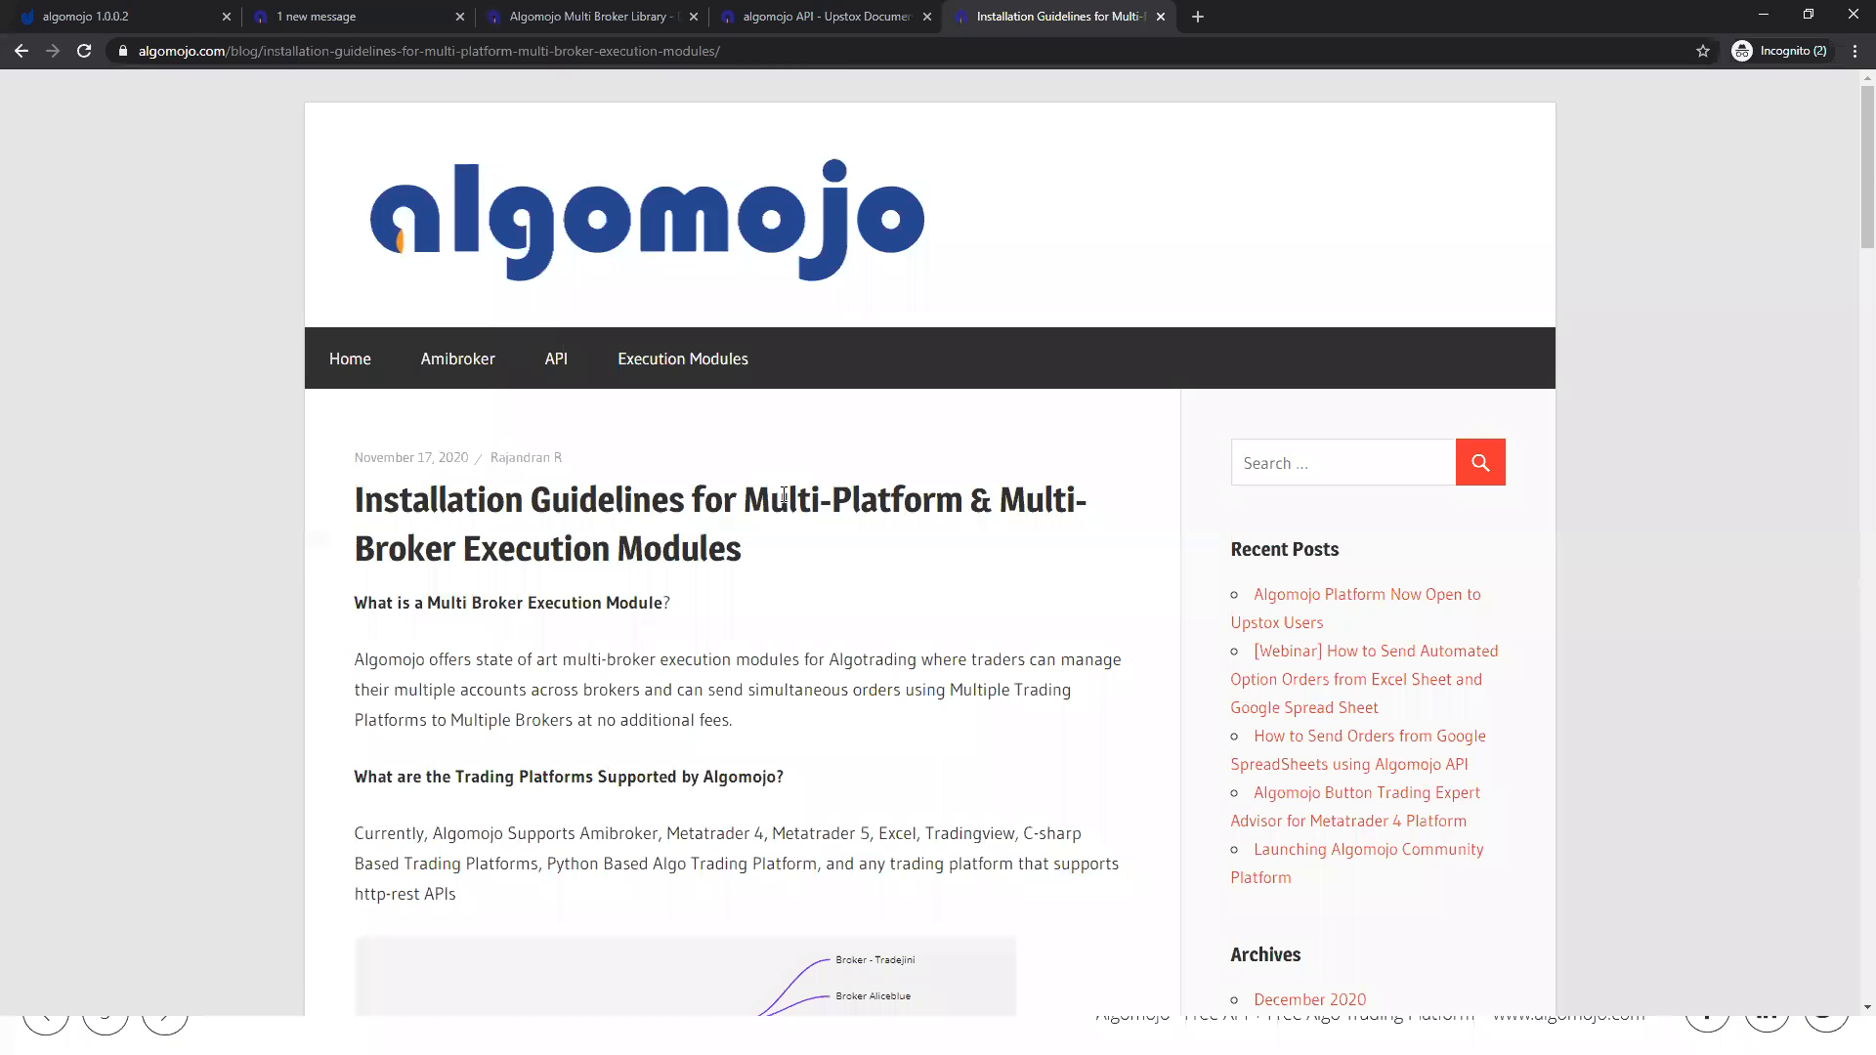
scroll(783, 494, down, 5)
scroll(783, 494, down, 9)
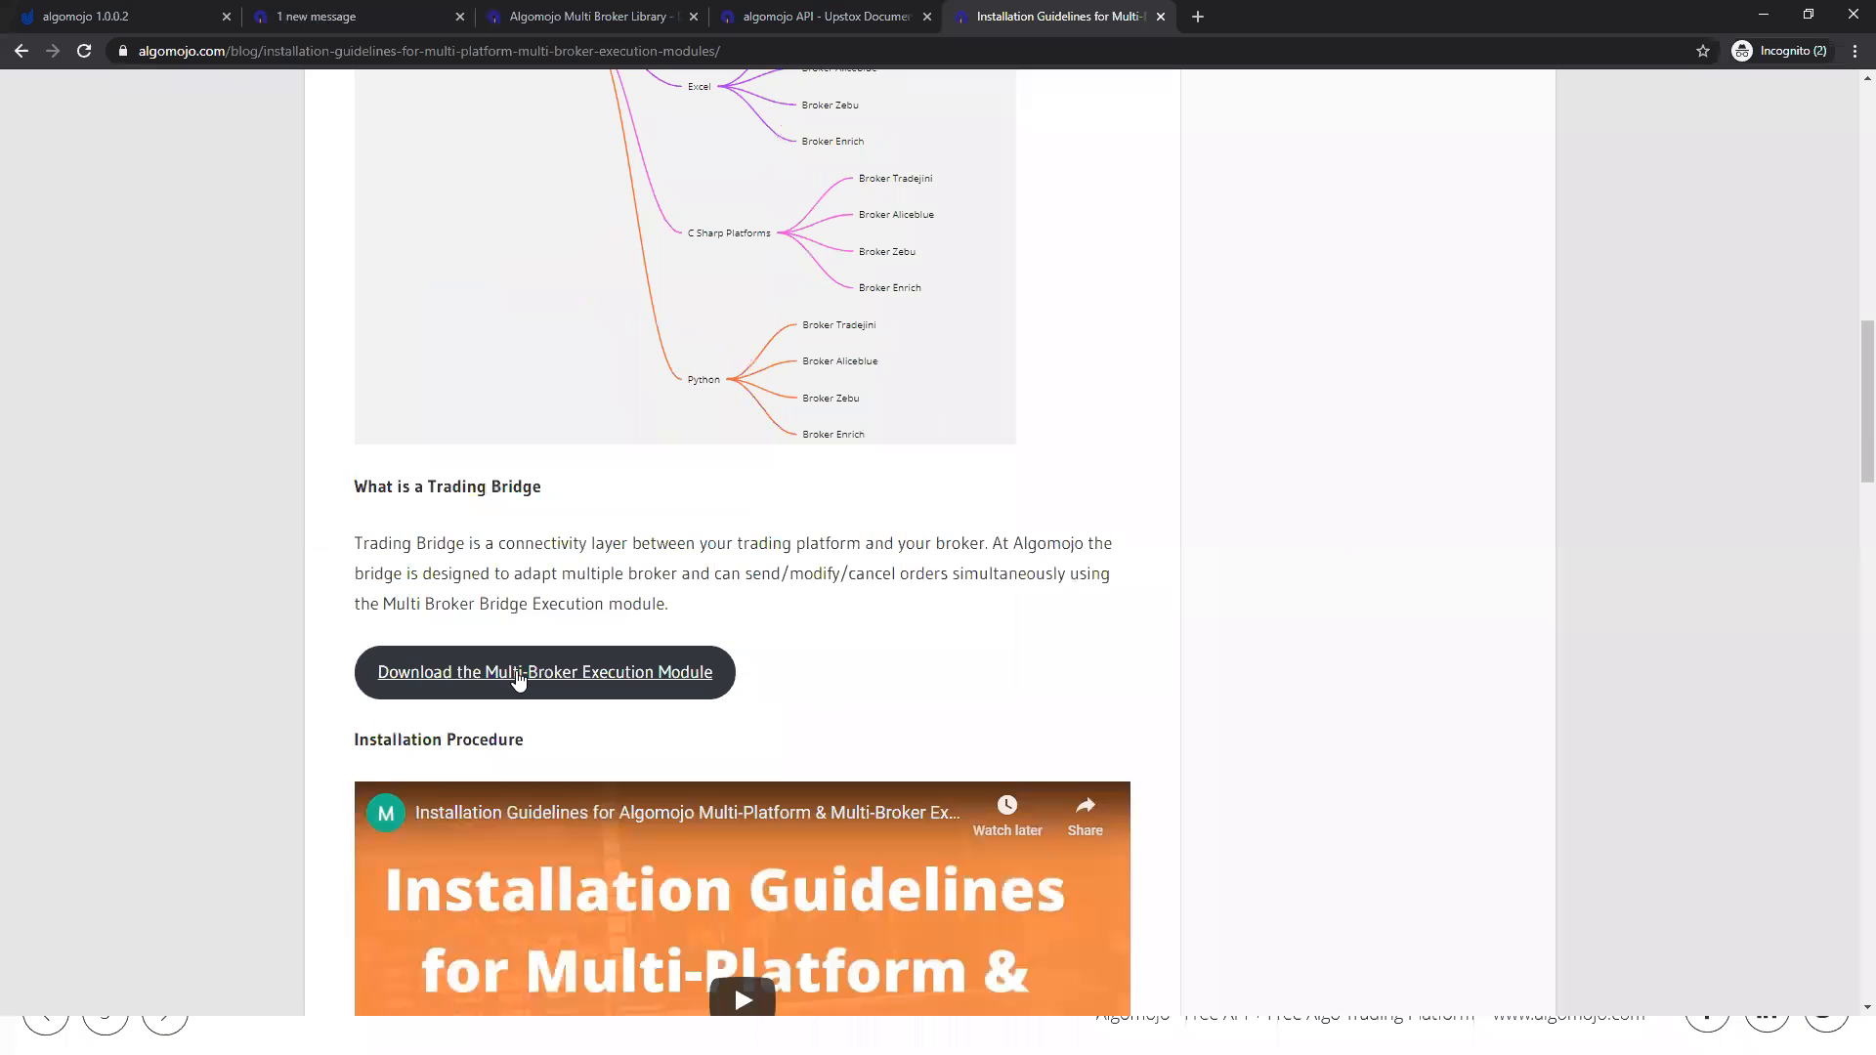
click(518, 681)
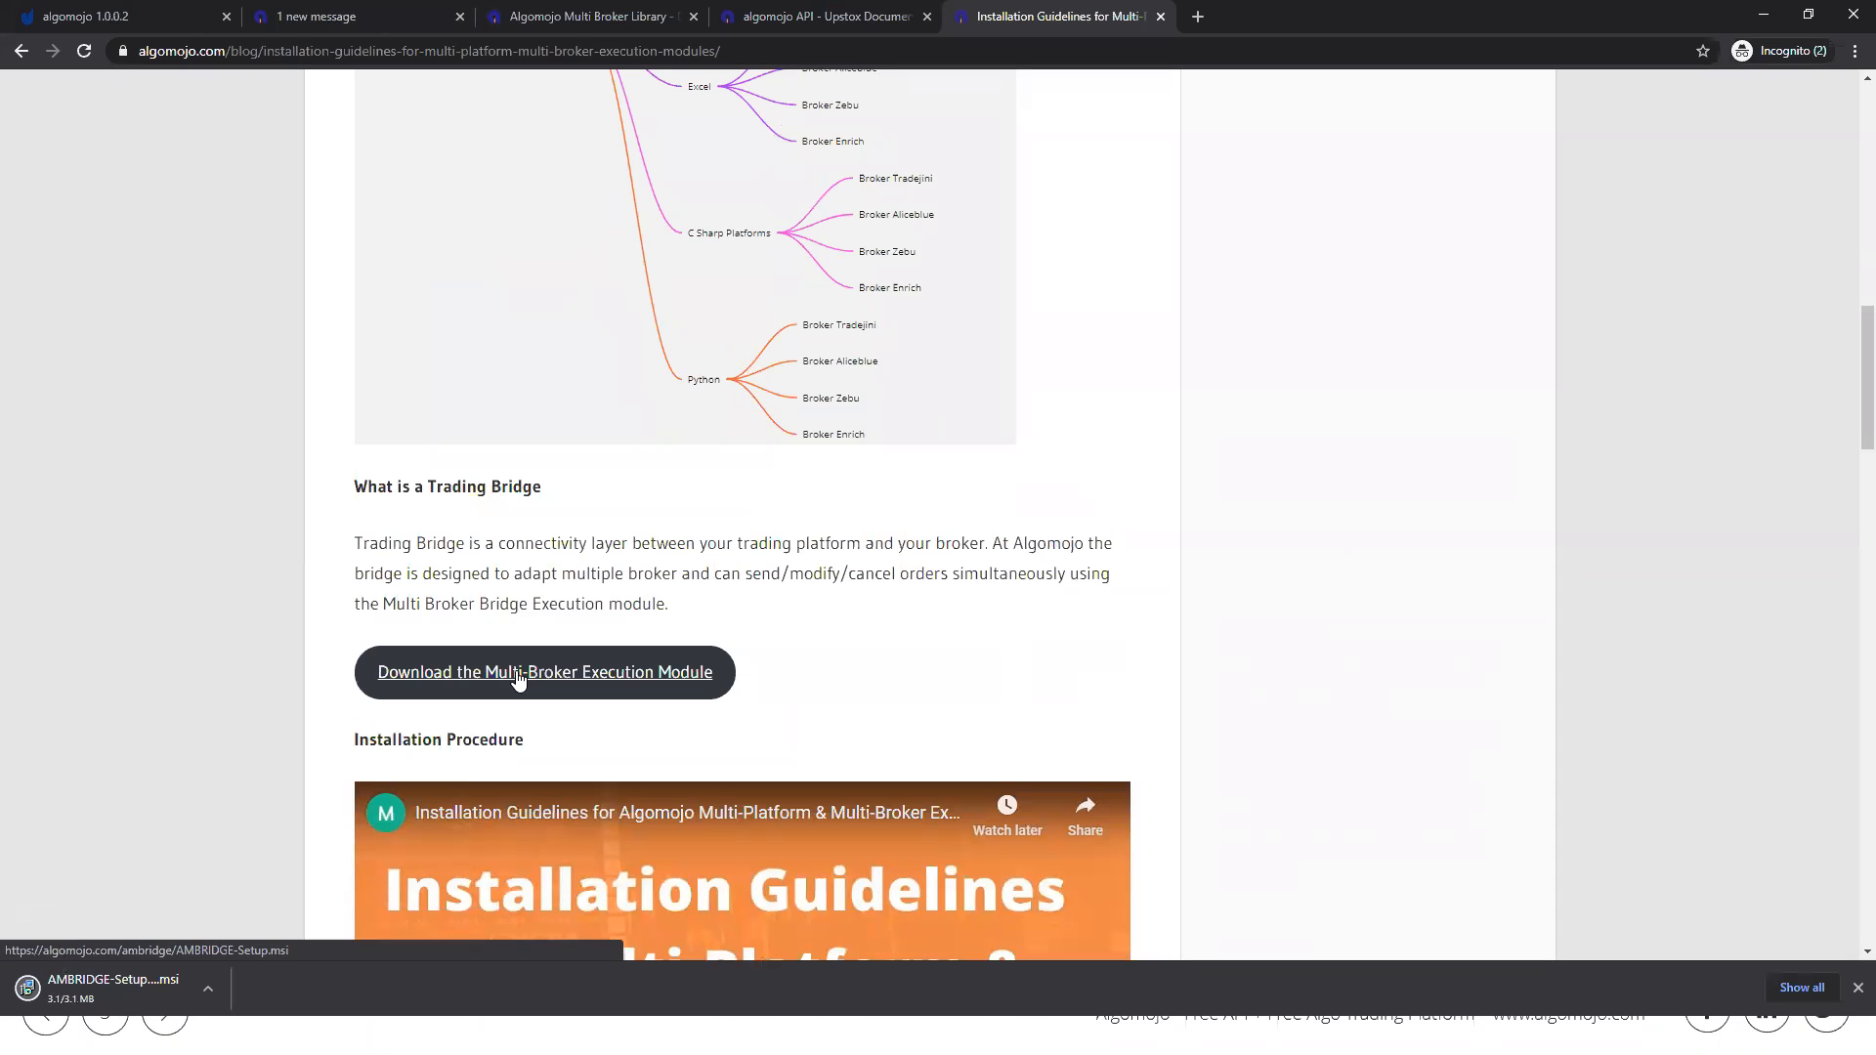
Step: Open the downloaded AMBRIDGE-Setup .msi installer once its download completes
click(207, 987)
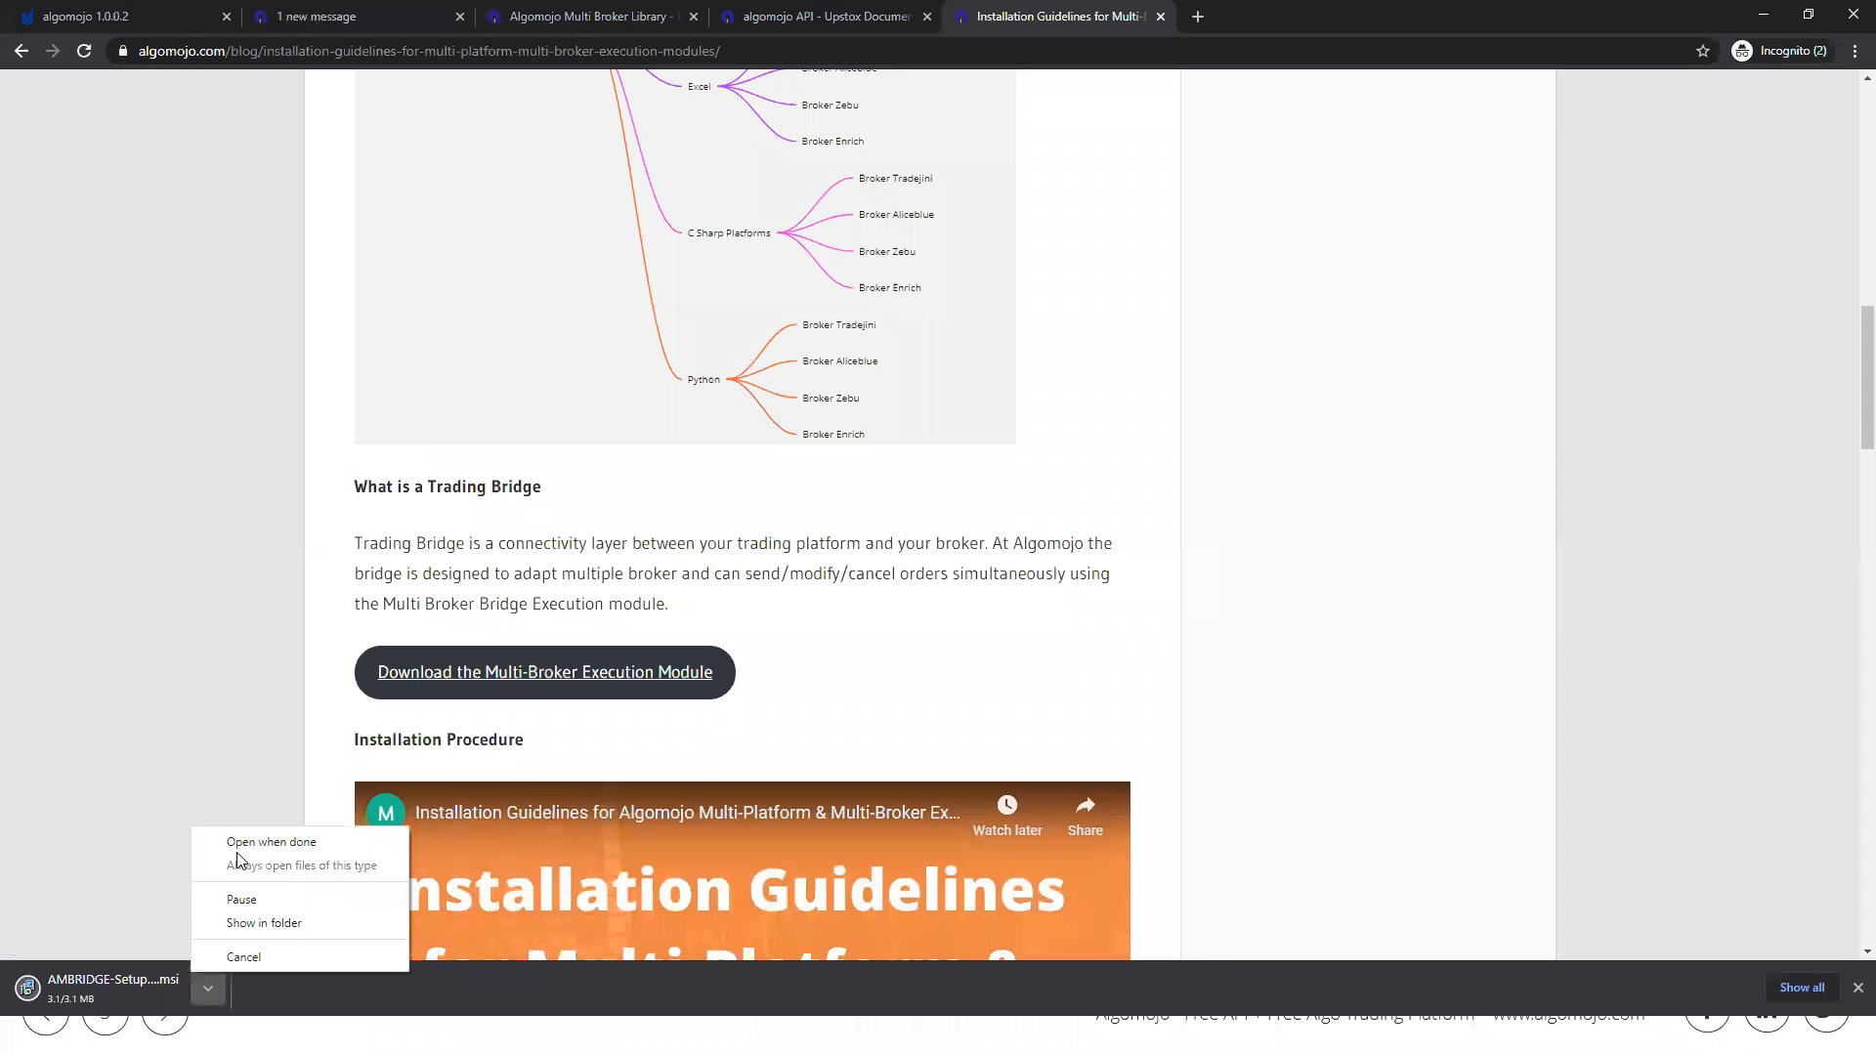
click(125, 785)
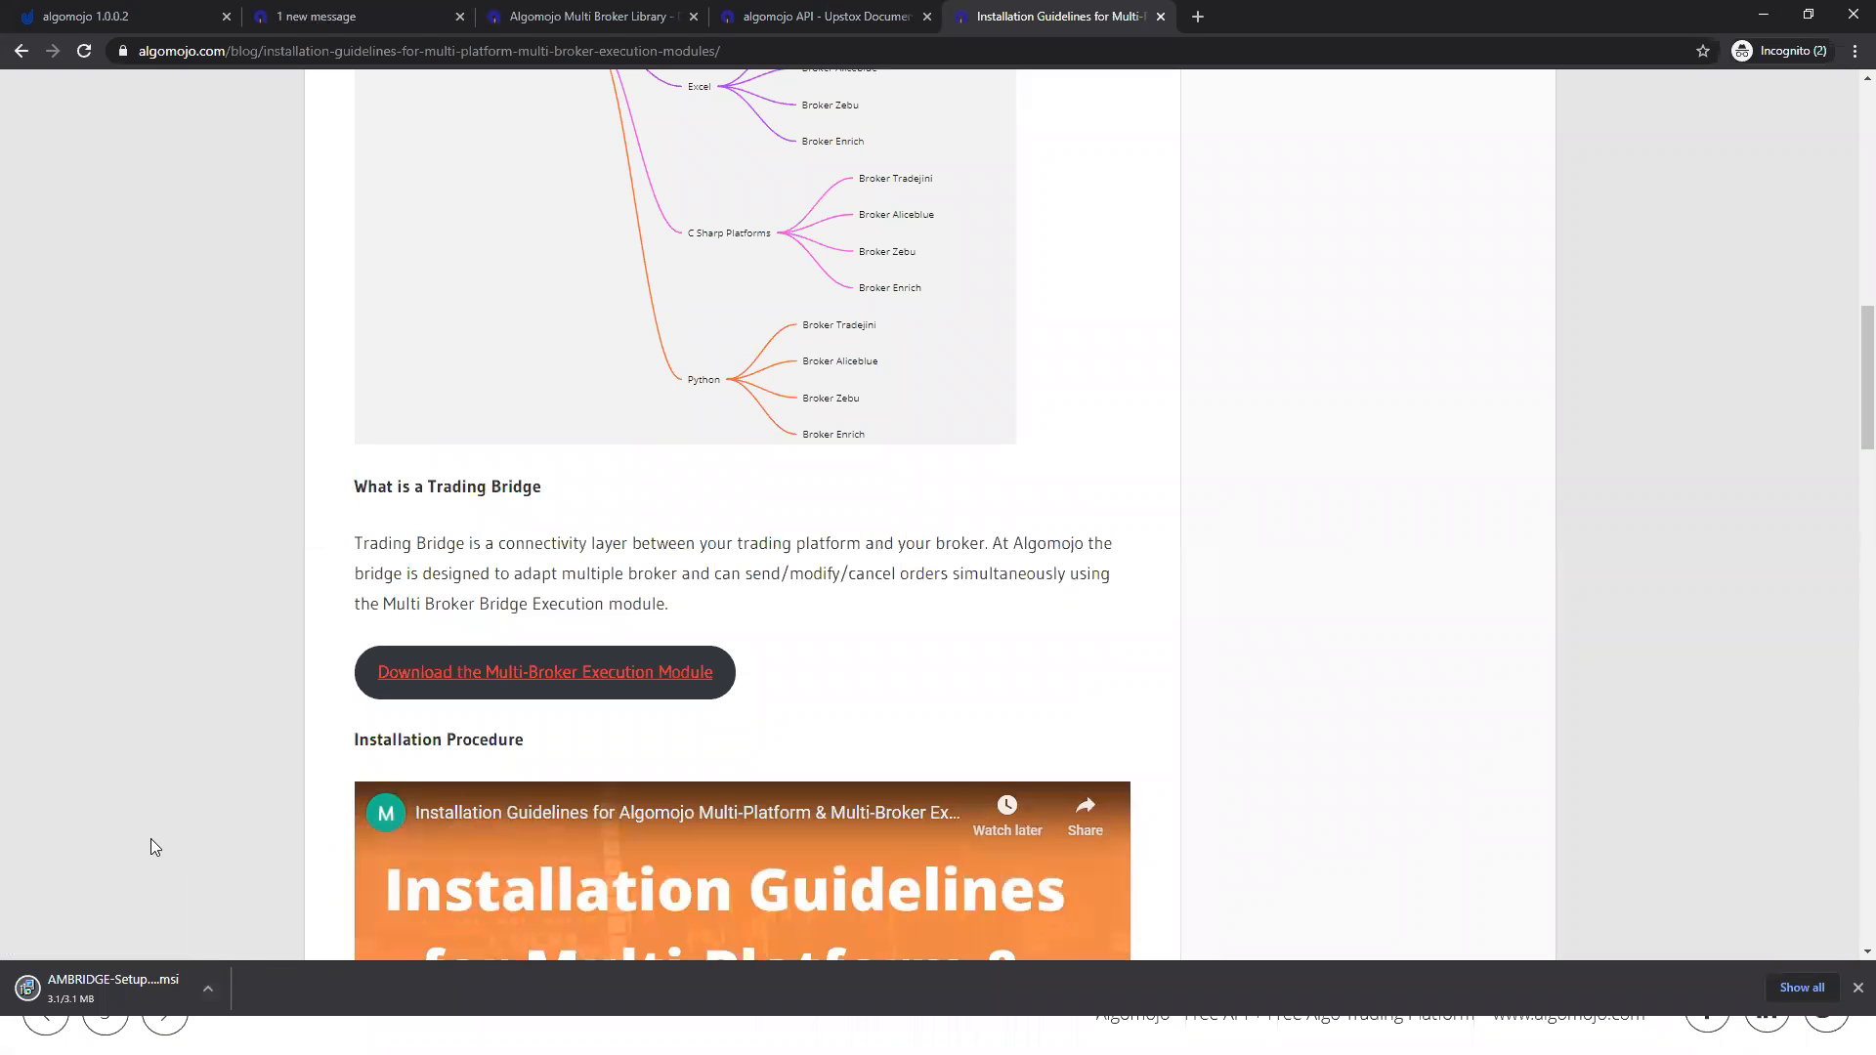
click(208, 990)
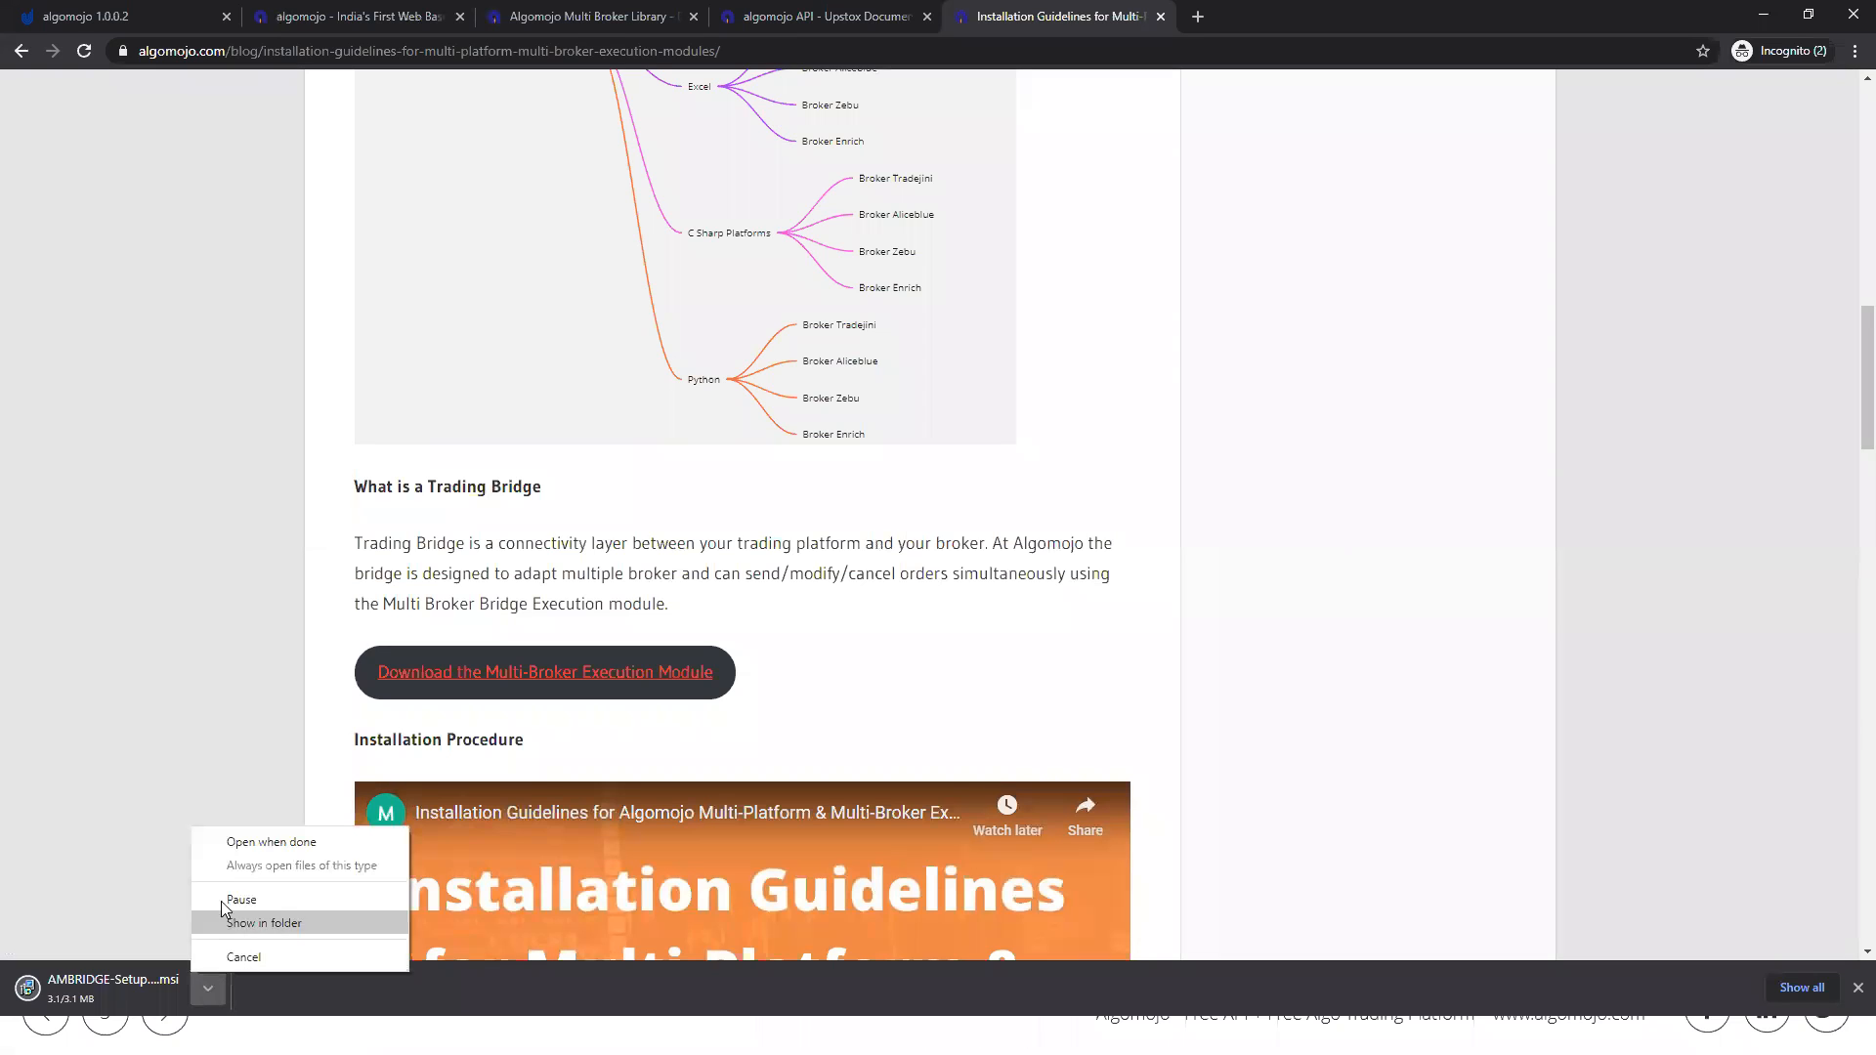
click(154, 848)
click(207, 998)
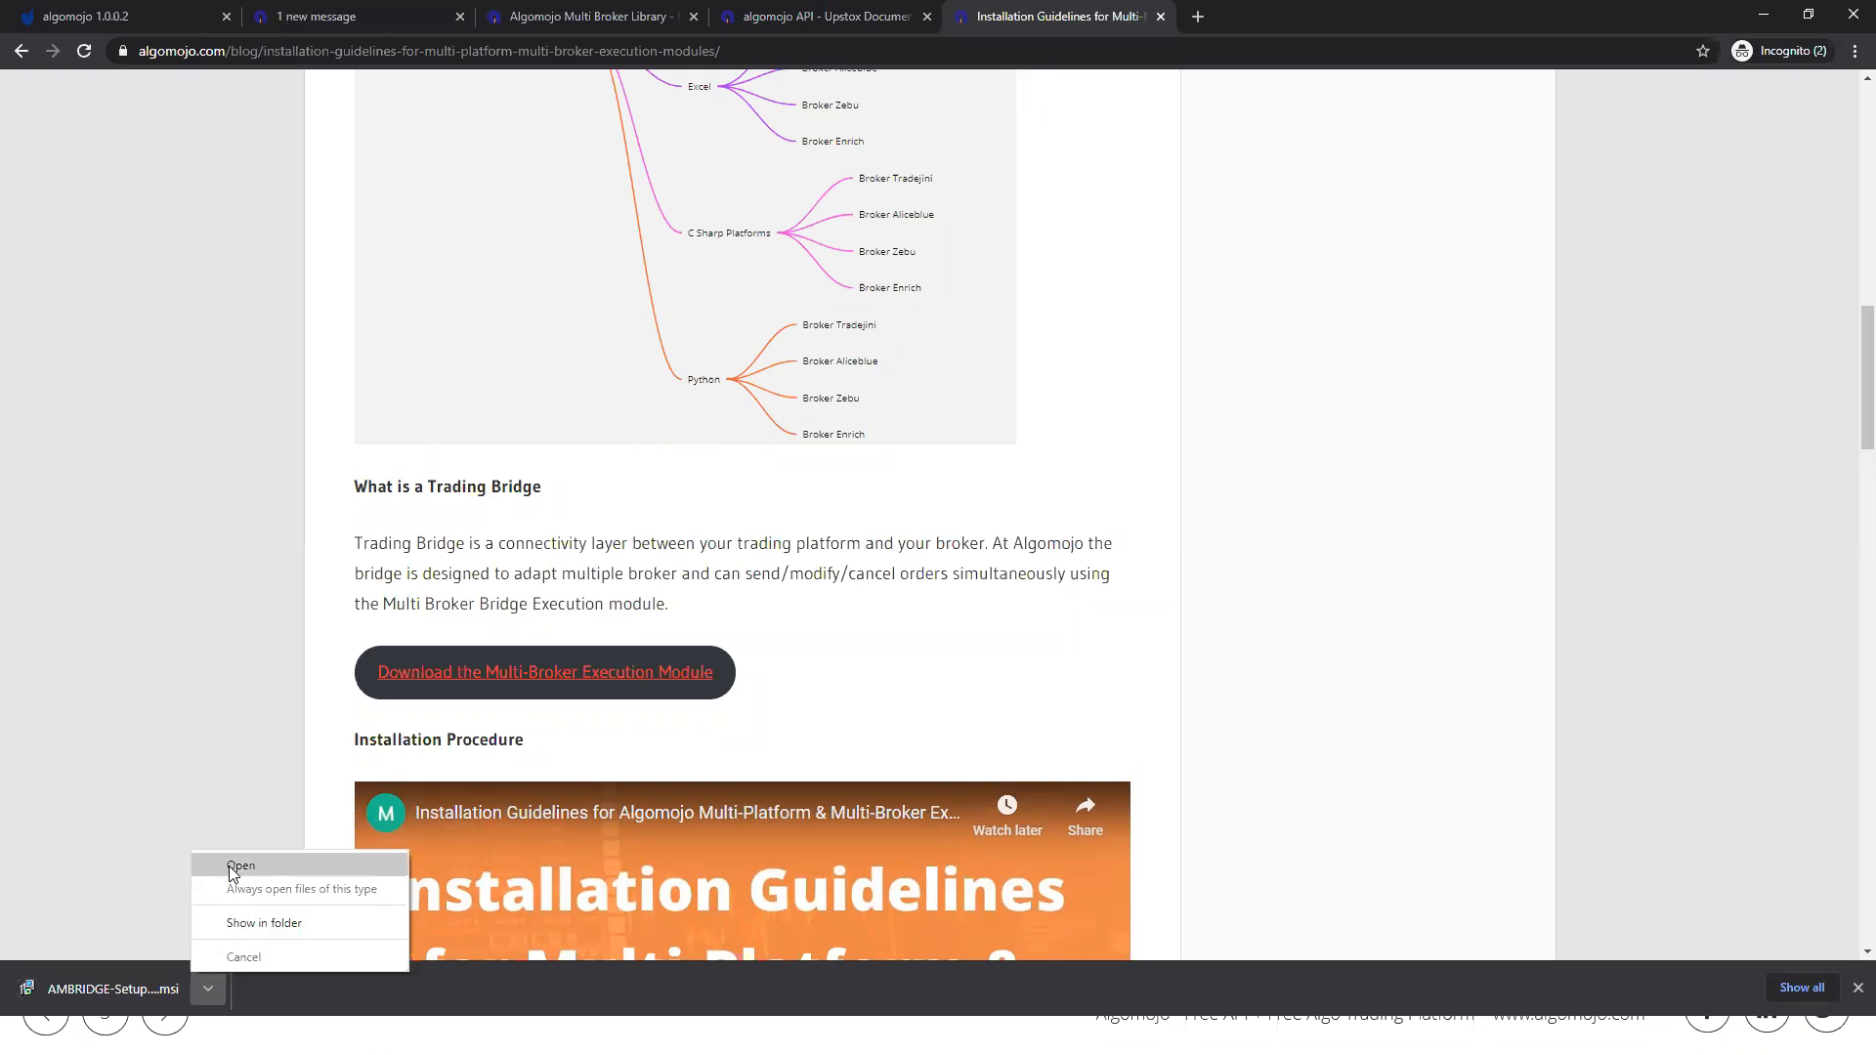
click(229, 866)
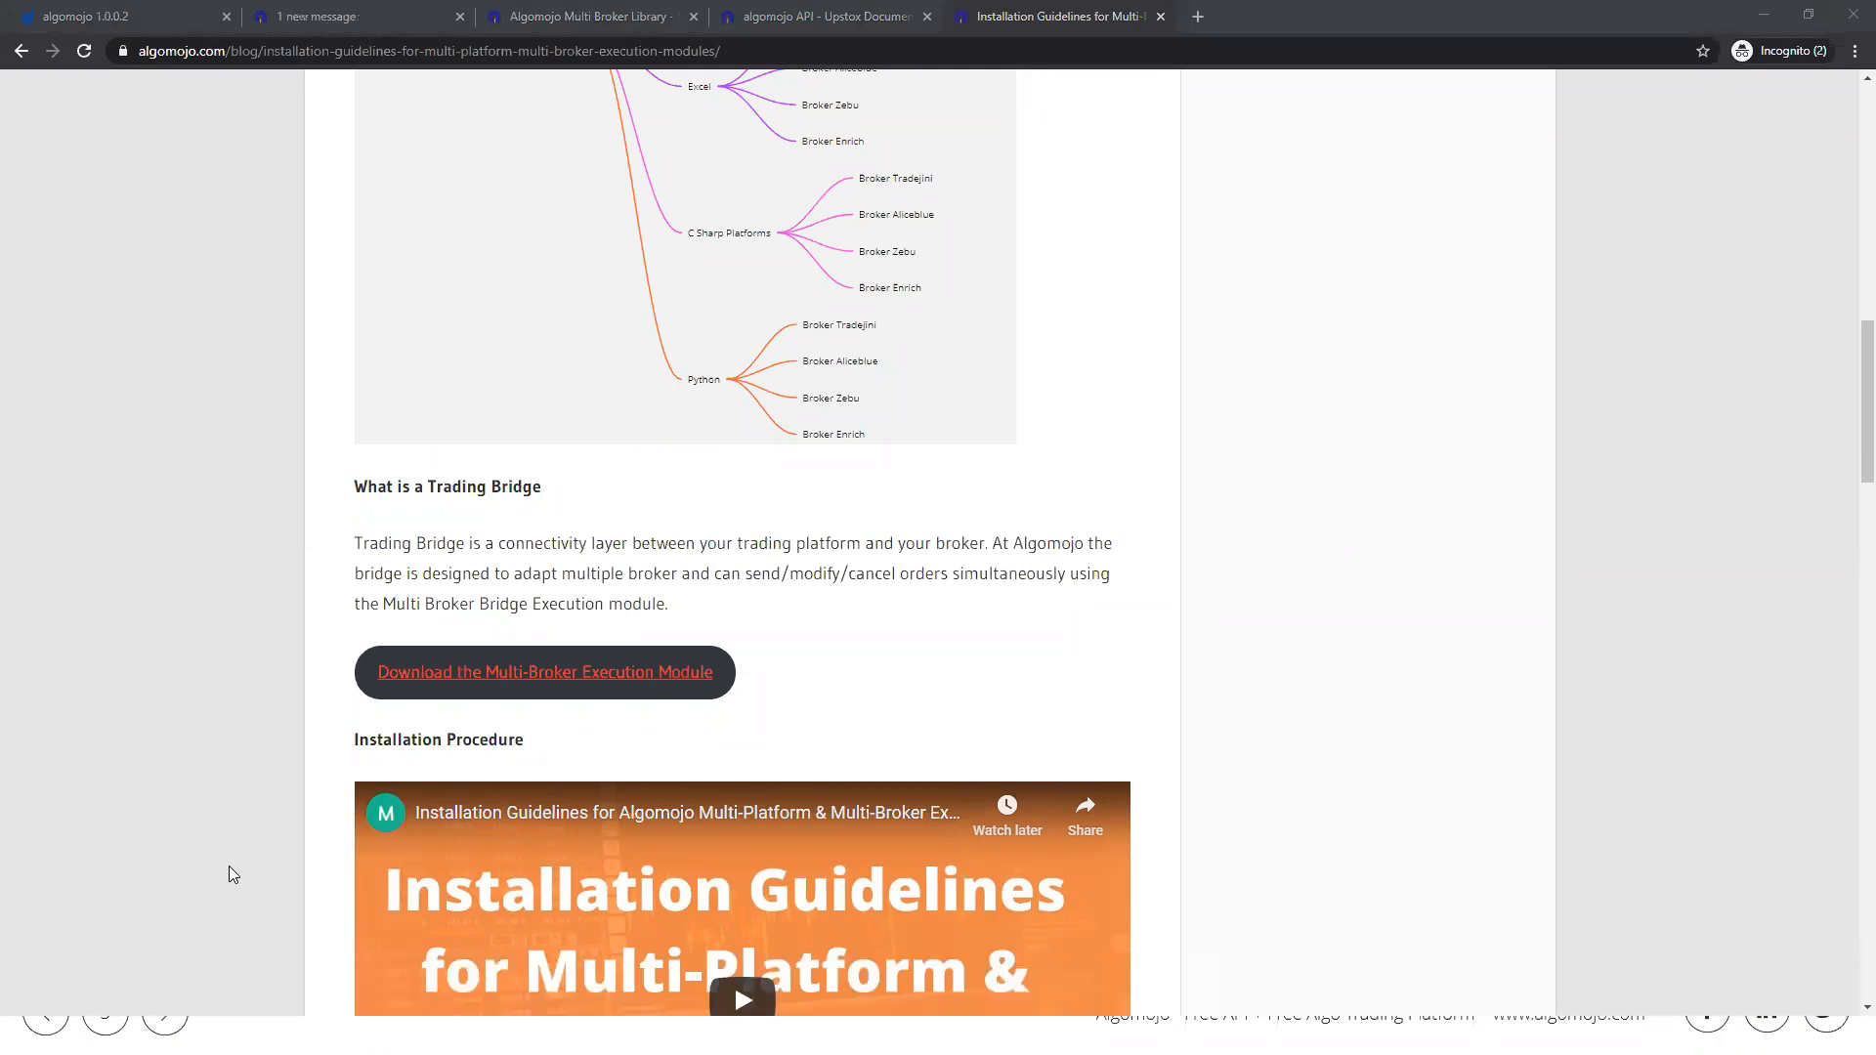
Step: Allow the unrecognized installer to run, repair the AMBRIDGE-Setup installation, and close the setup wizard
click(731, 383)
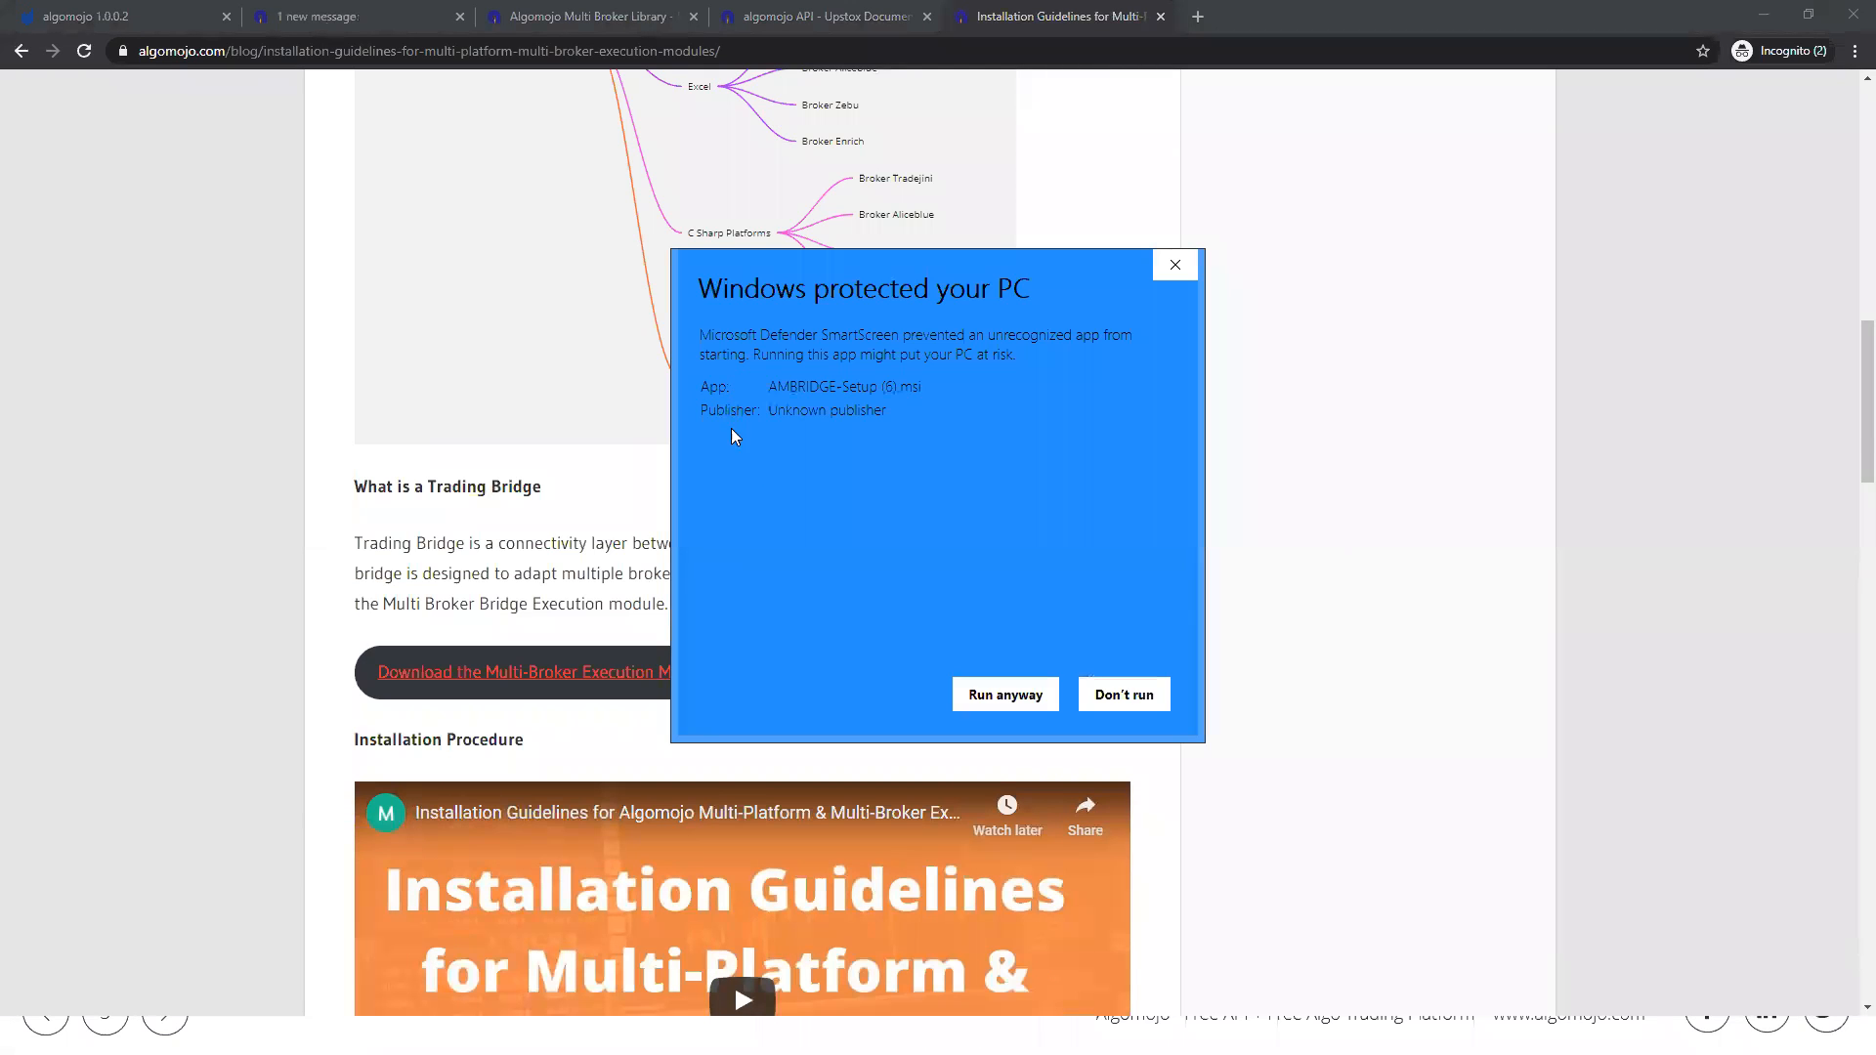
click(987, 702)
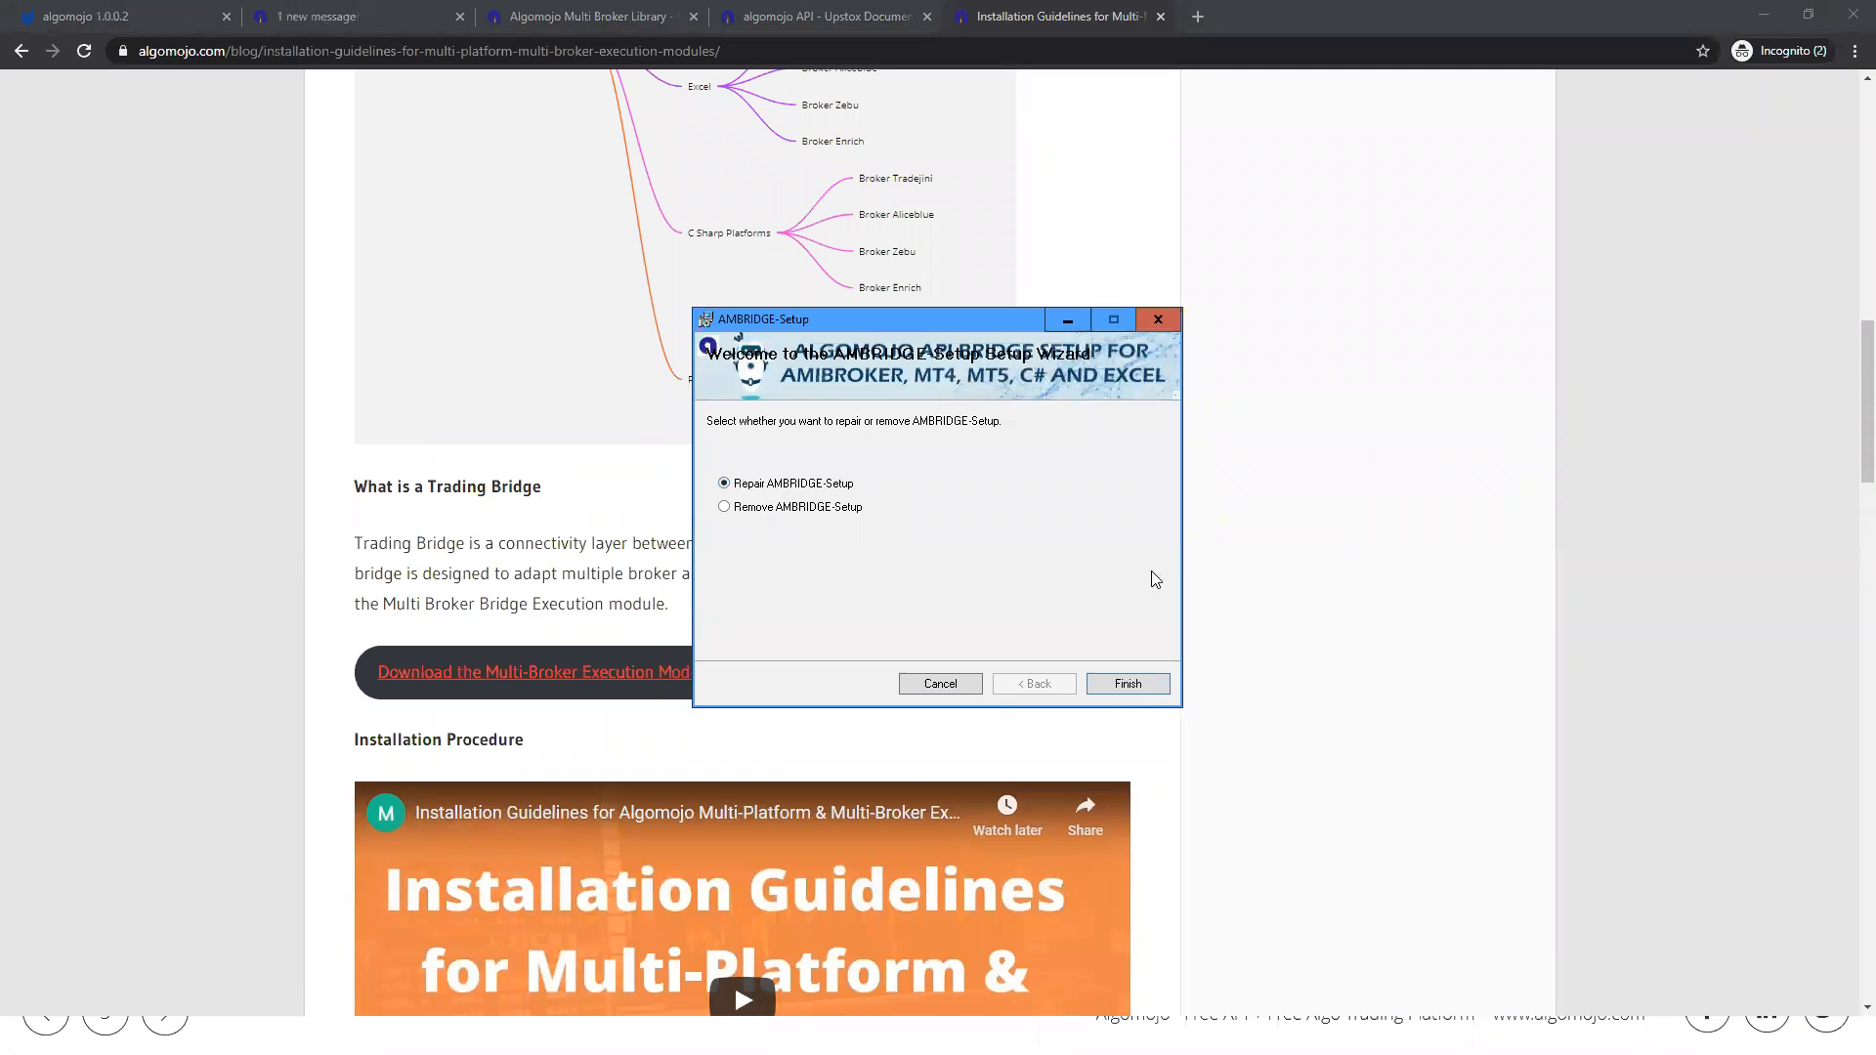
click(1133, 684)
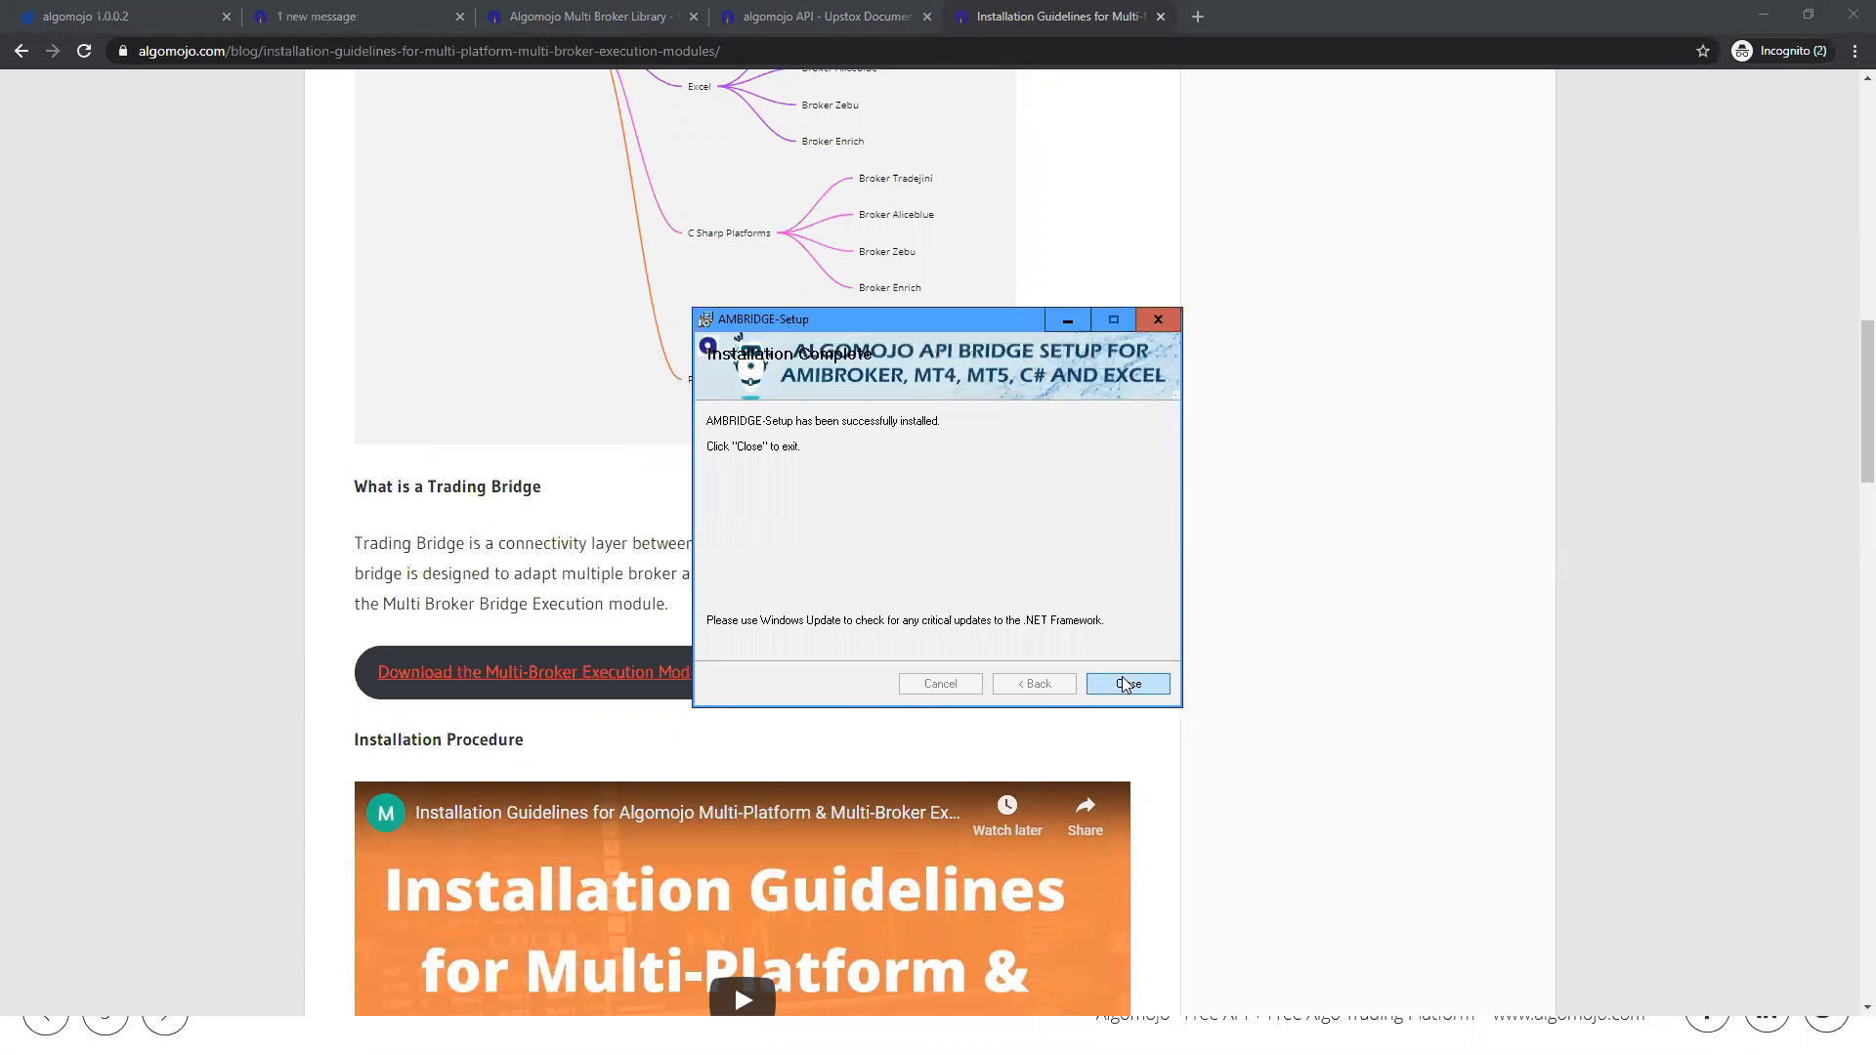
click(1127, 684)
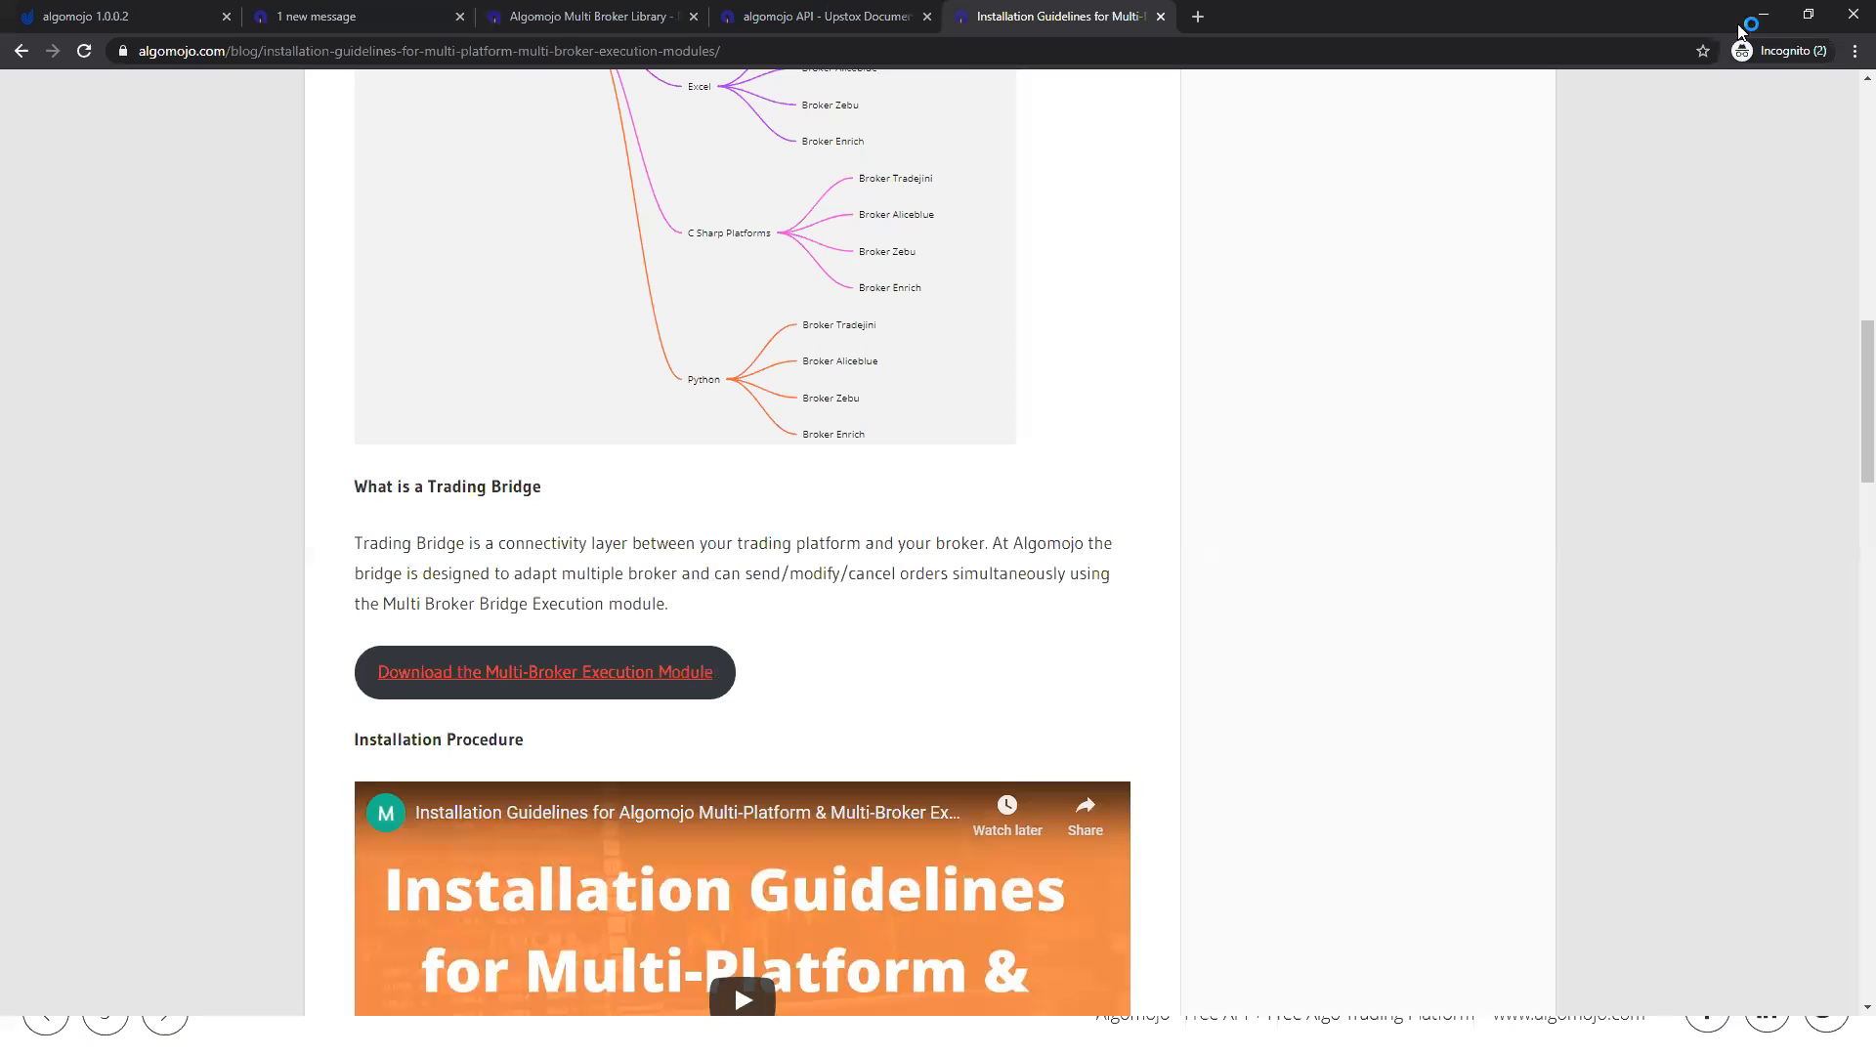
Step: Minimize both browser windows and end the slide show to return to the desktop
click(1764, 14)
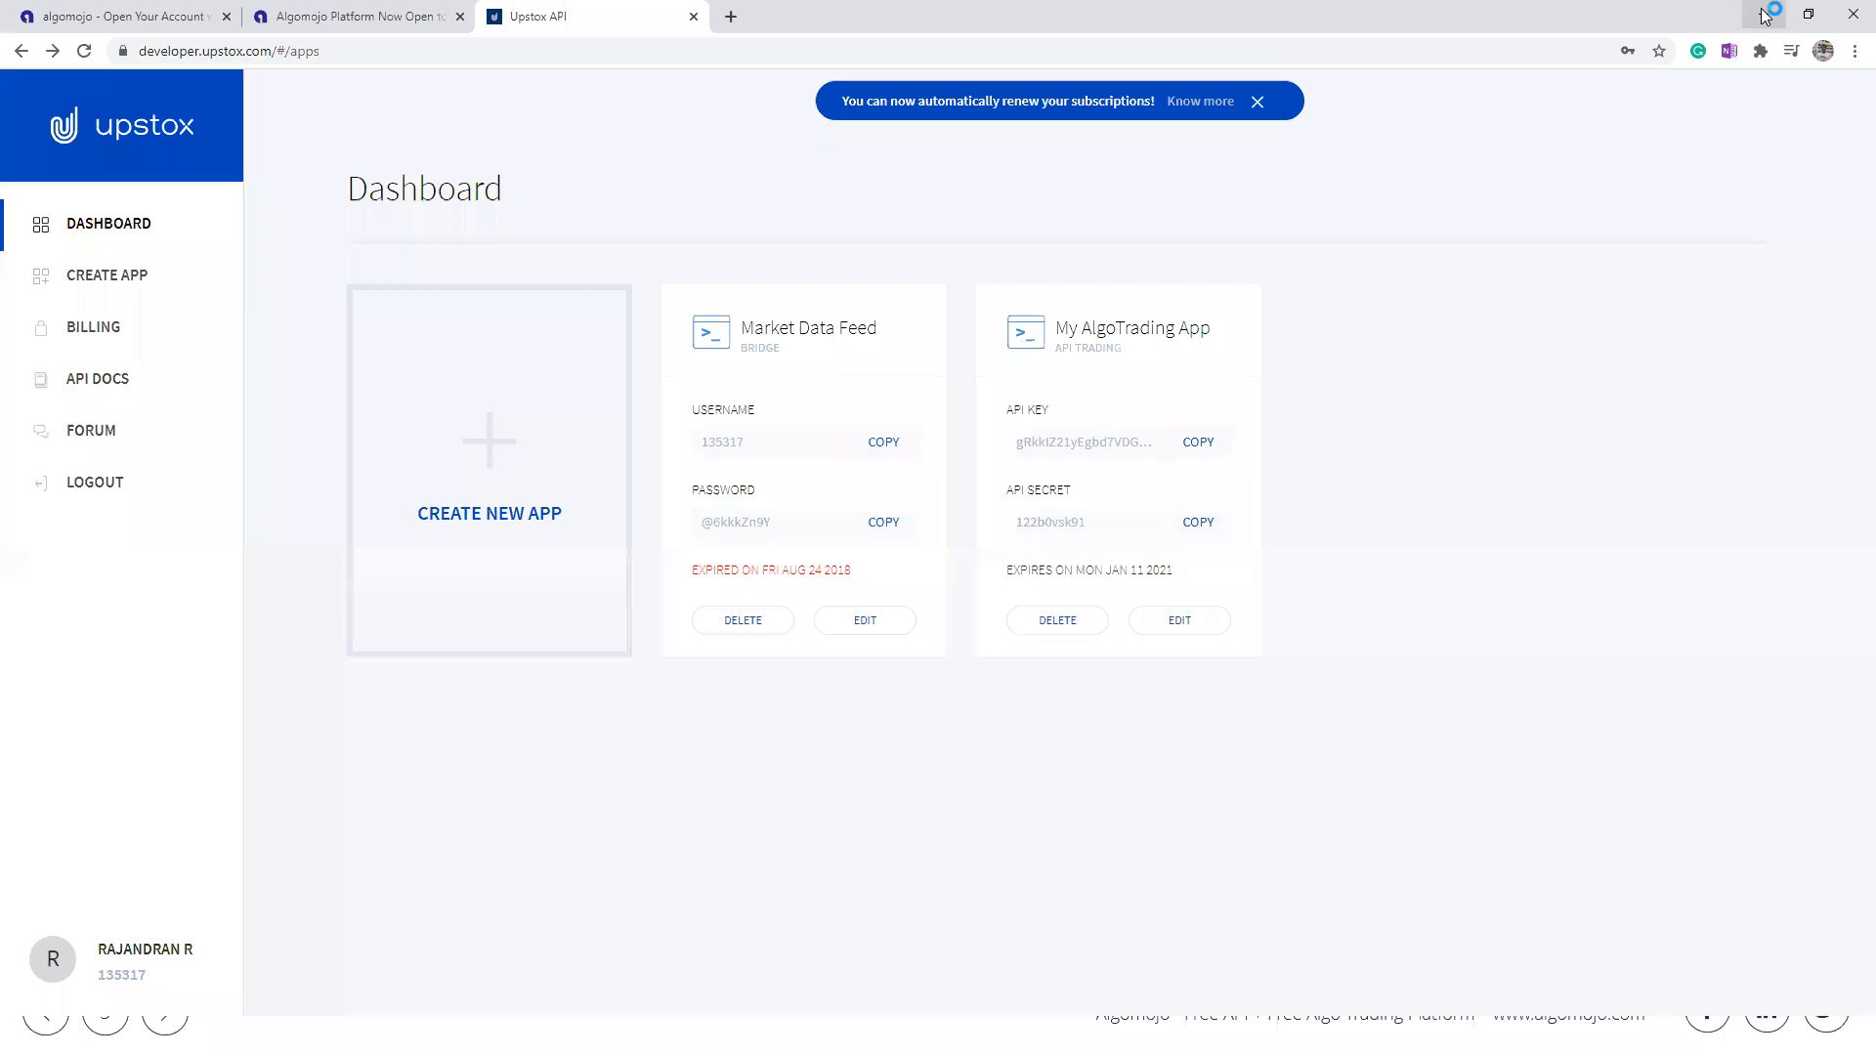
click(1766, 14)
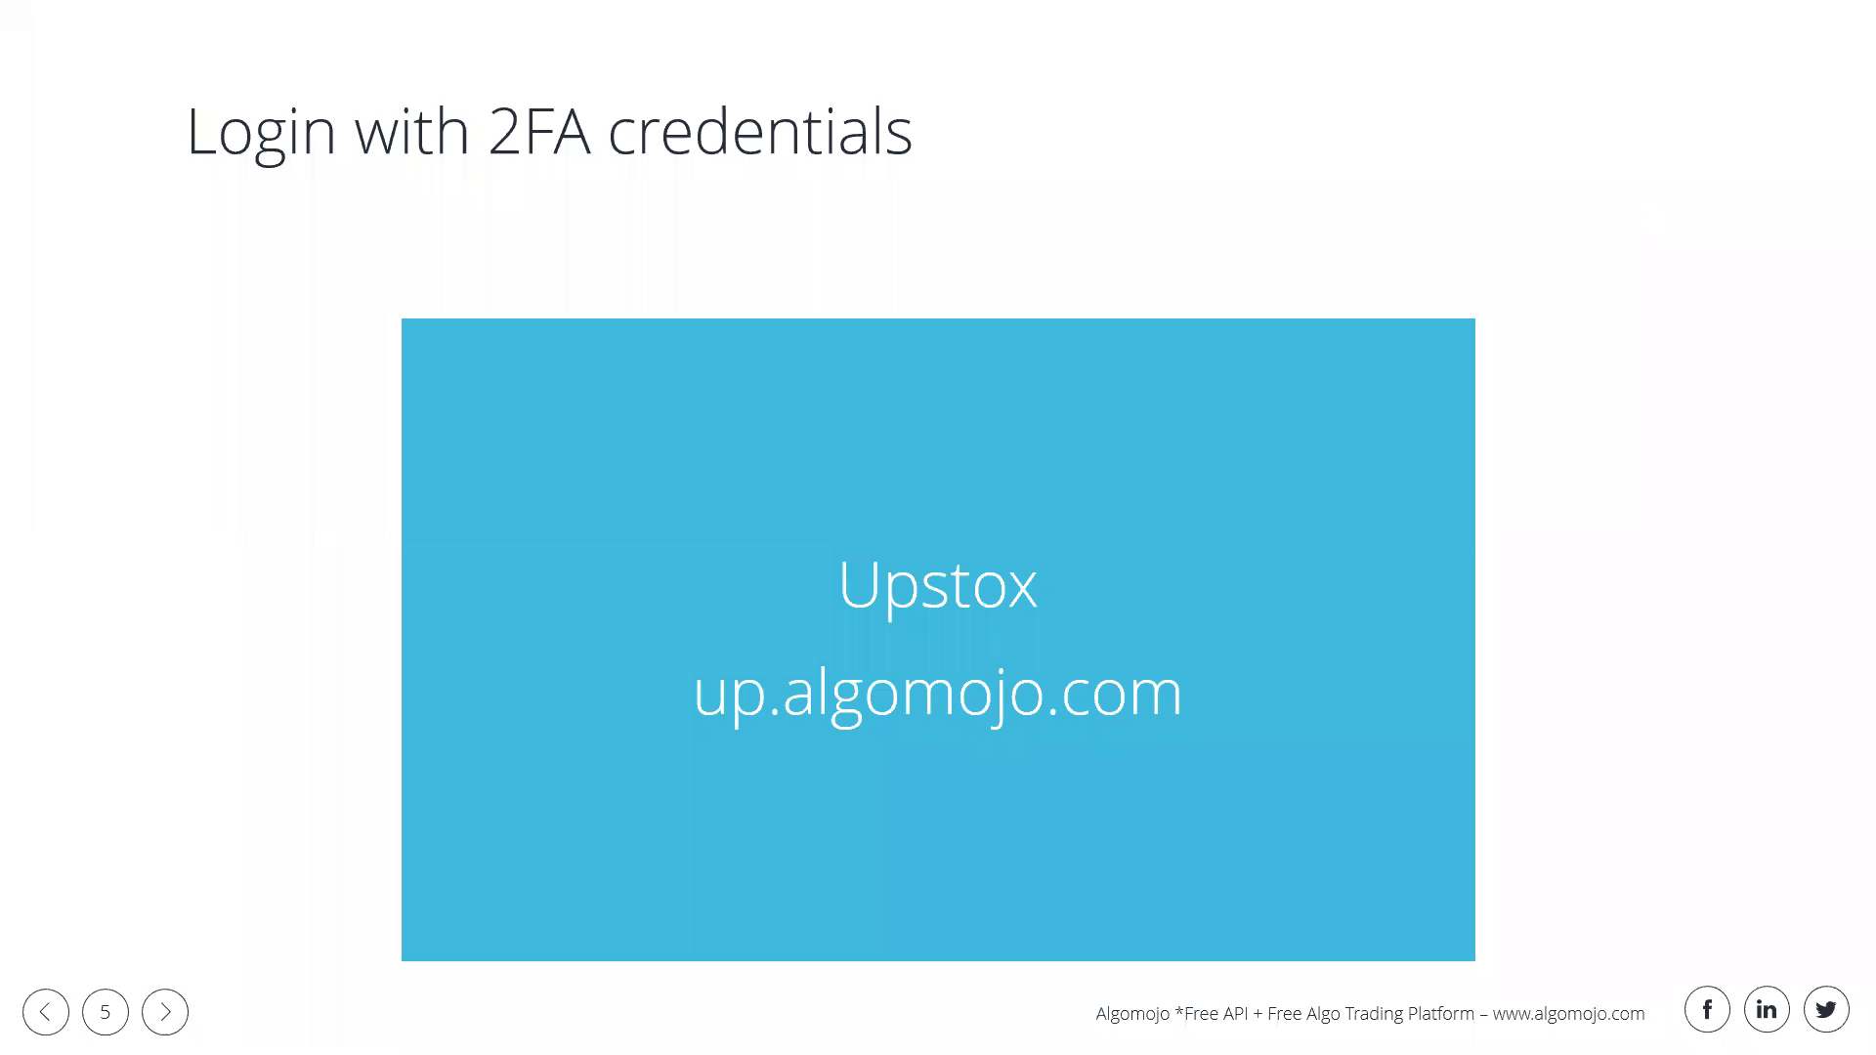
key(super)
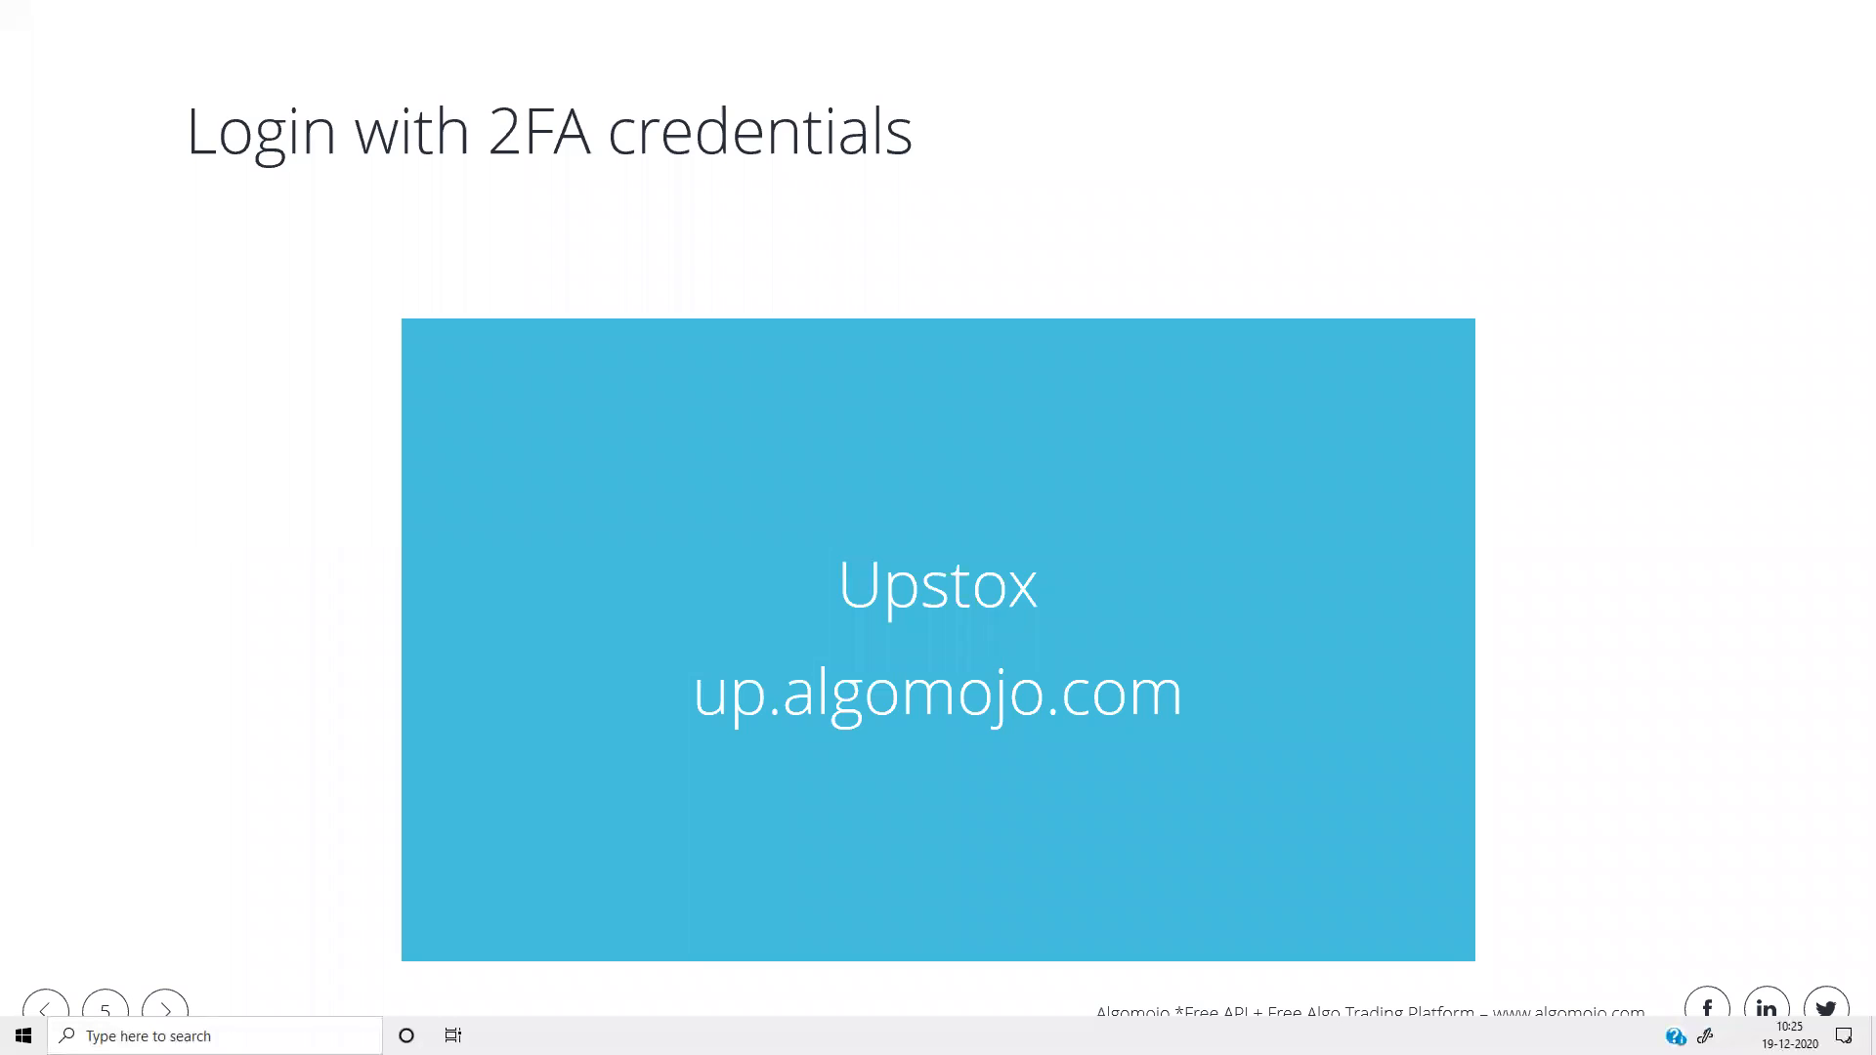
click(946, 237)
right_click(945, 237)
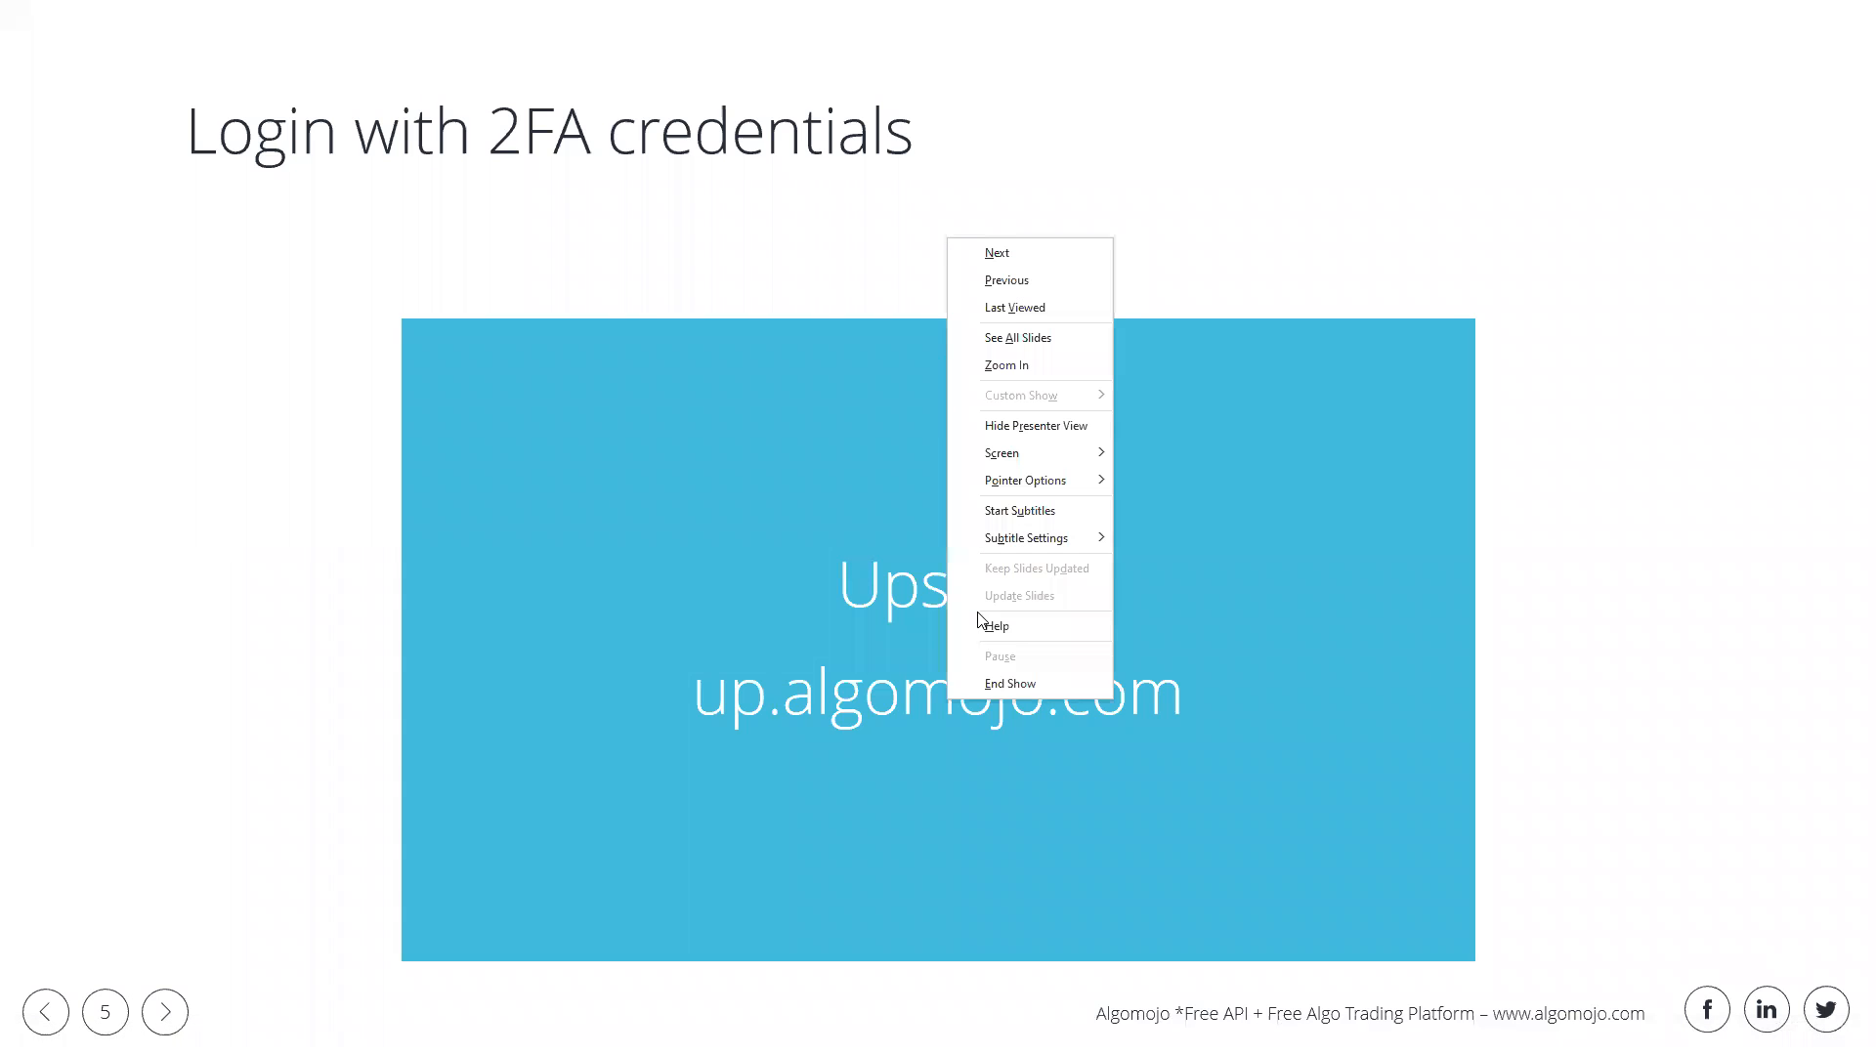
click(1011, 683)
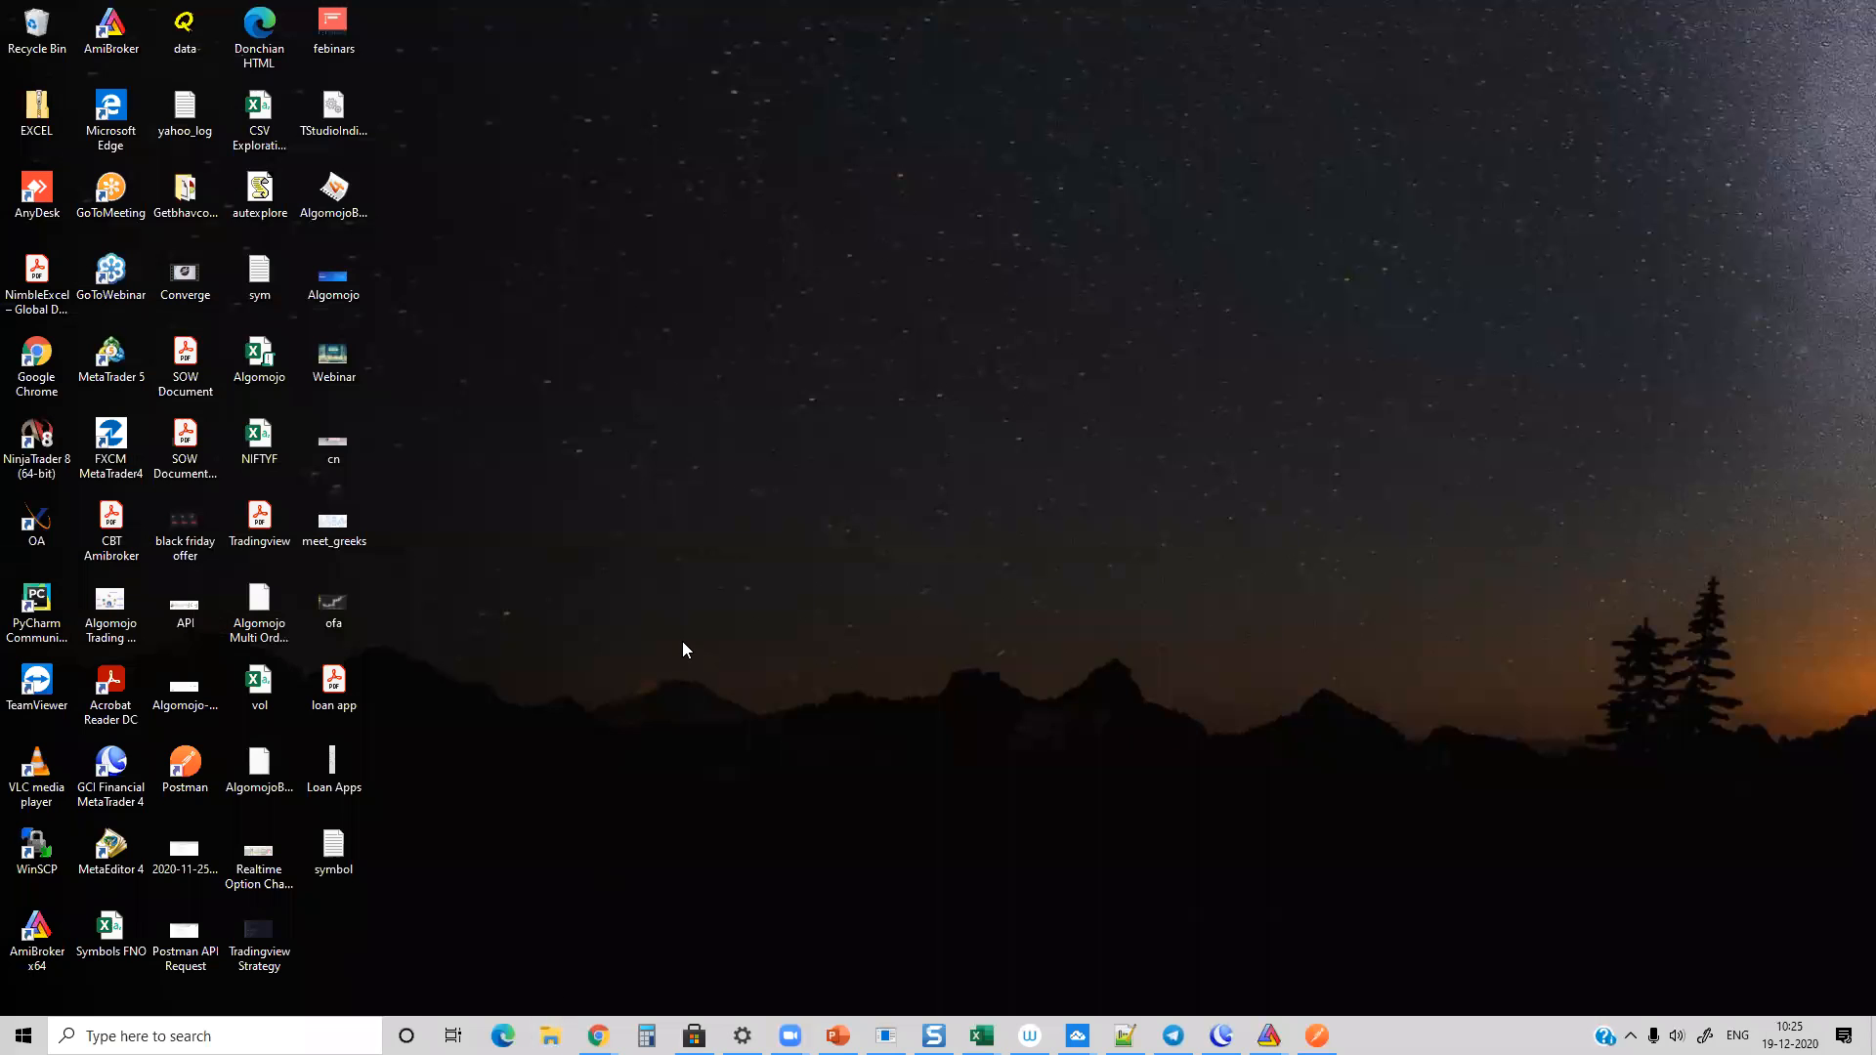
Step: Switch to File Explorer and open the AMBRIDGE folder inside C:\Windows
key(super+e)
click(649, 433)
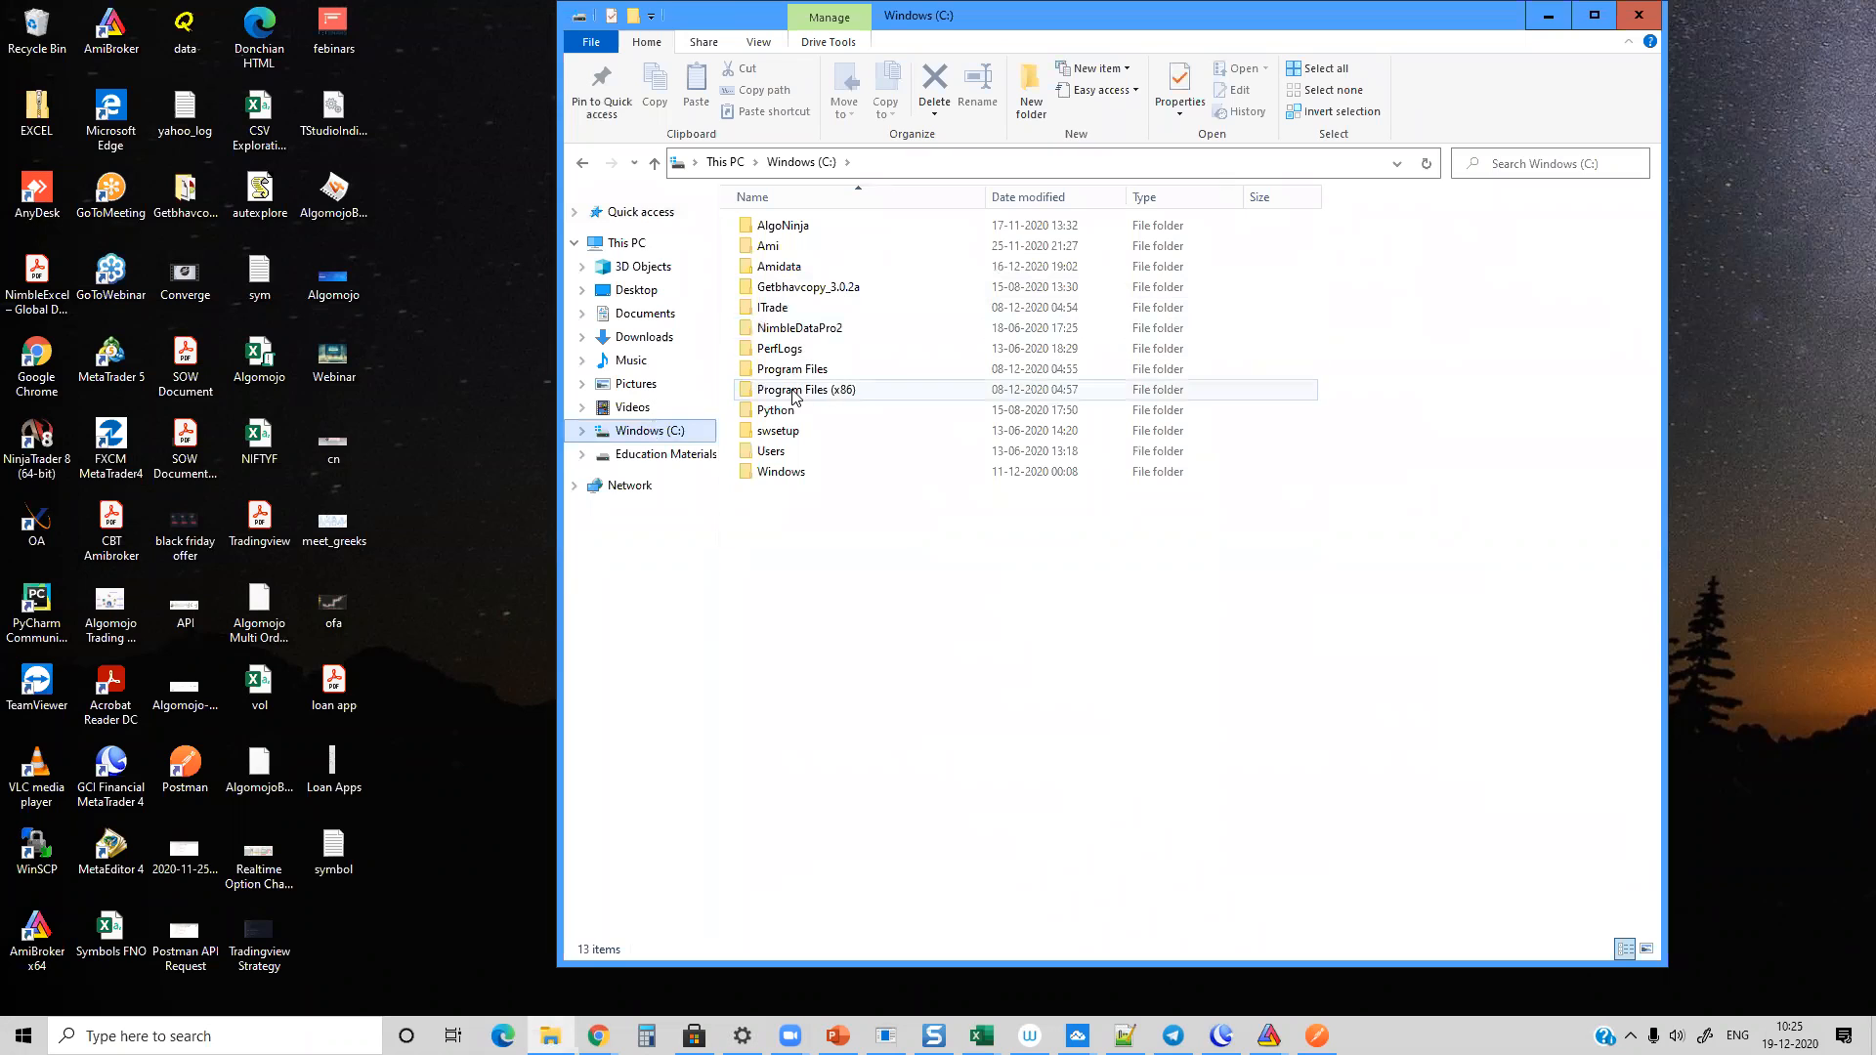
double_click(782, 473)
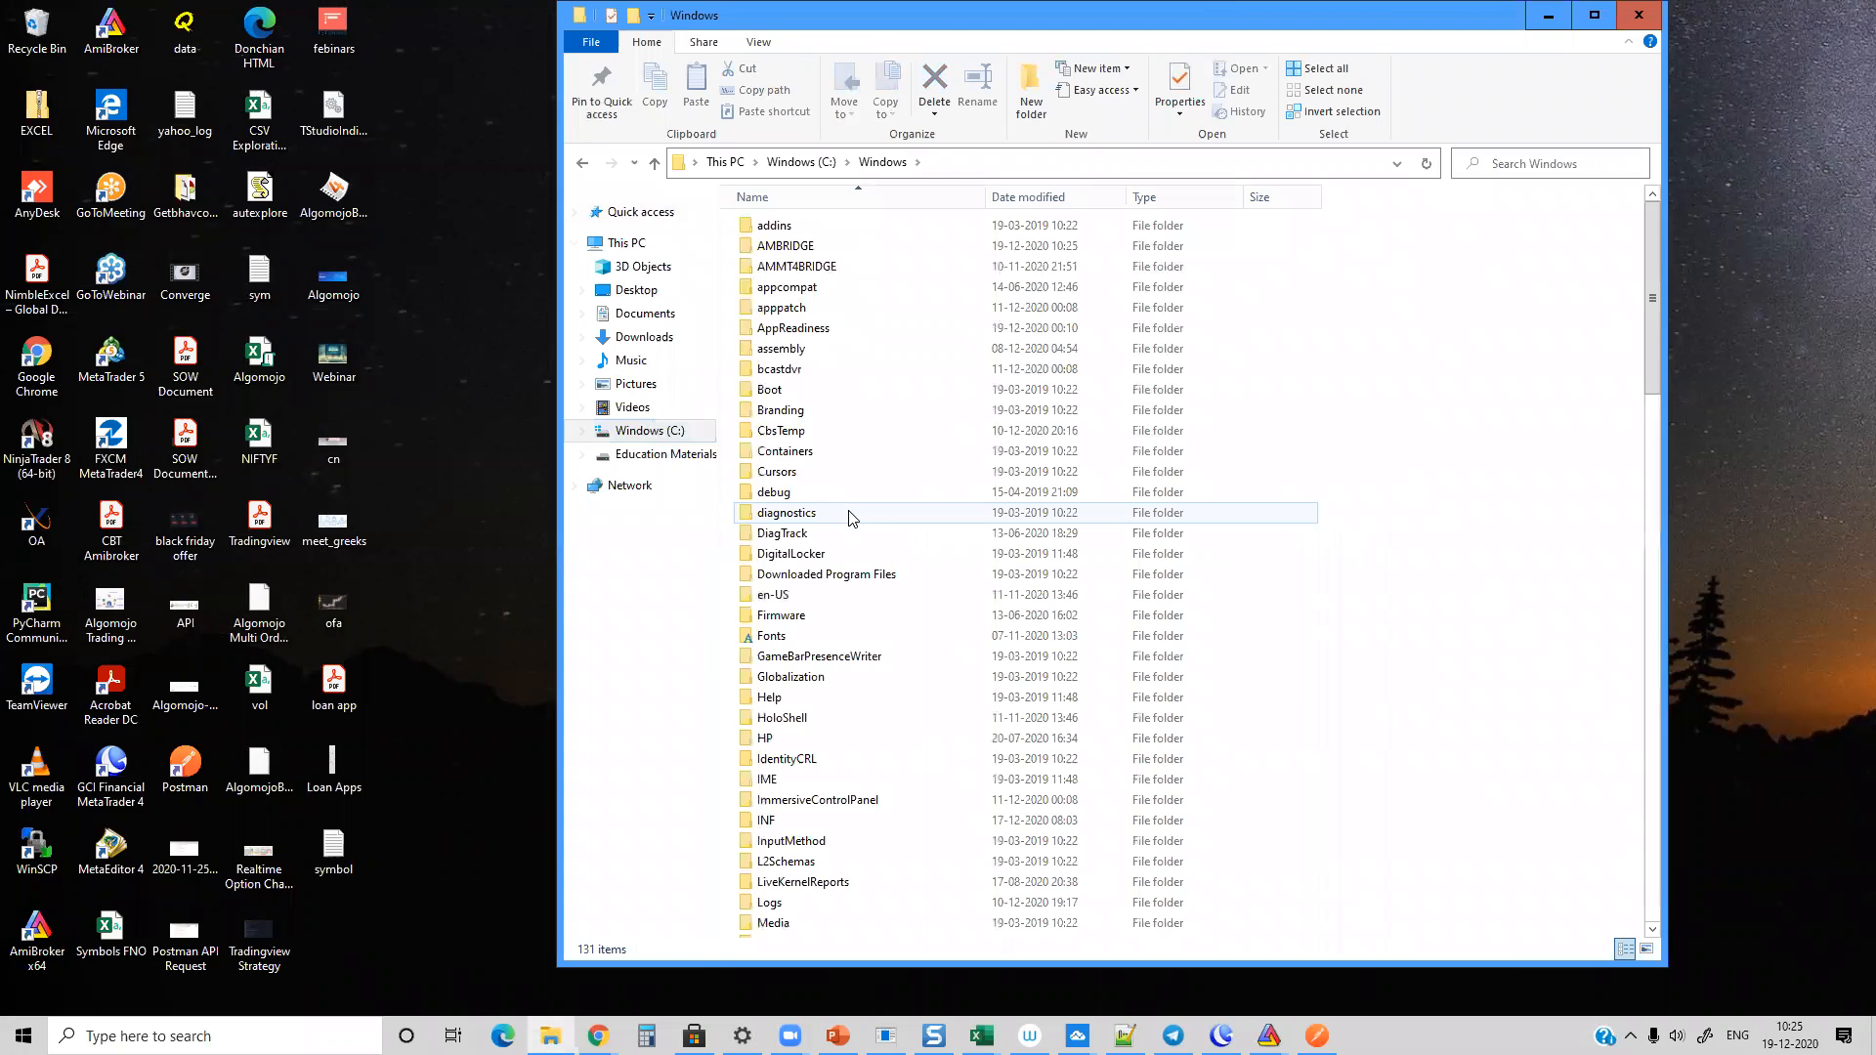
double_click(780, 246)
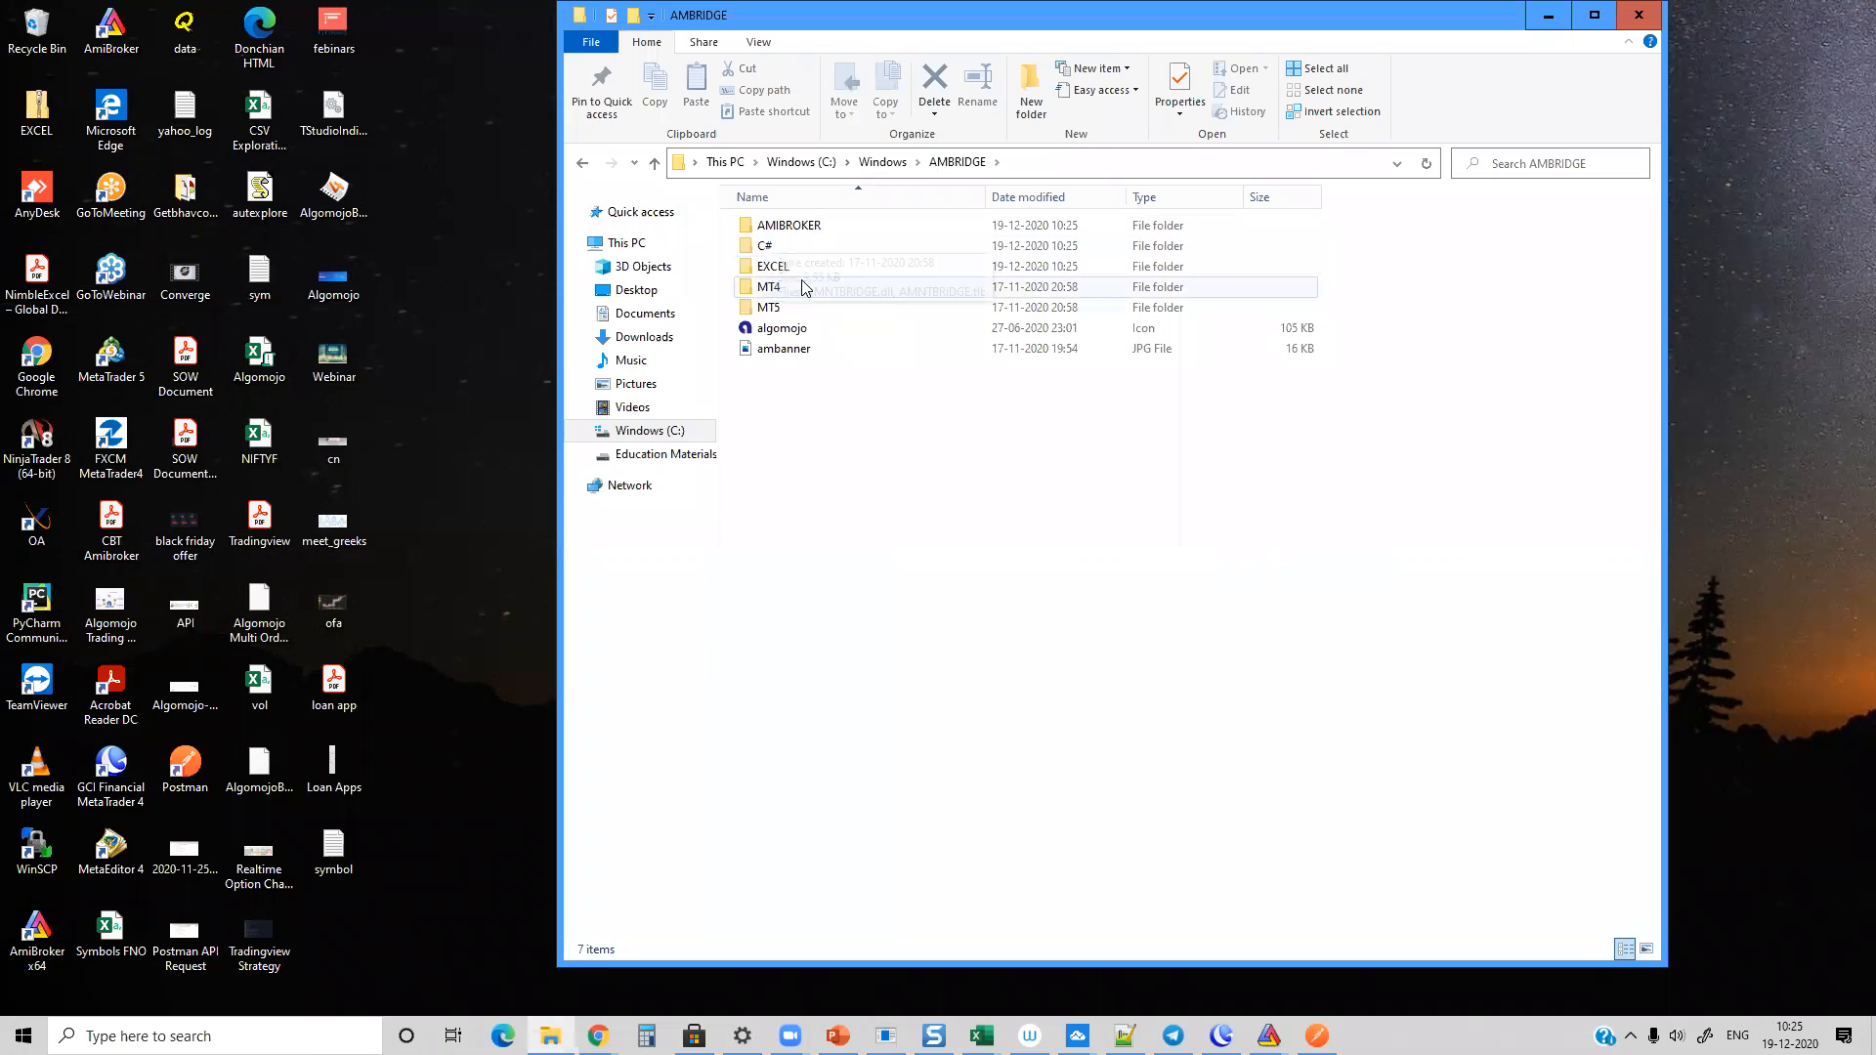
Step: Open the AMIBROKER folder and run the AMAMIBRIDGE_32BIT batch file as administrator
click(789, 229)
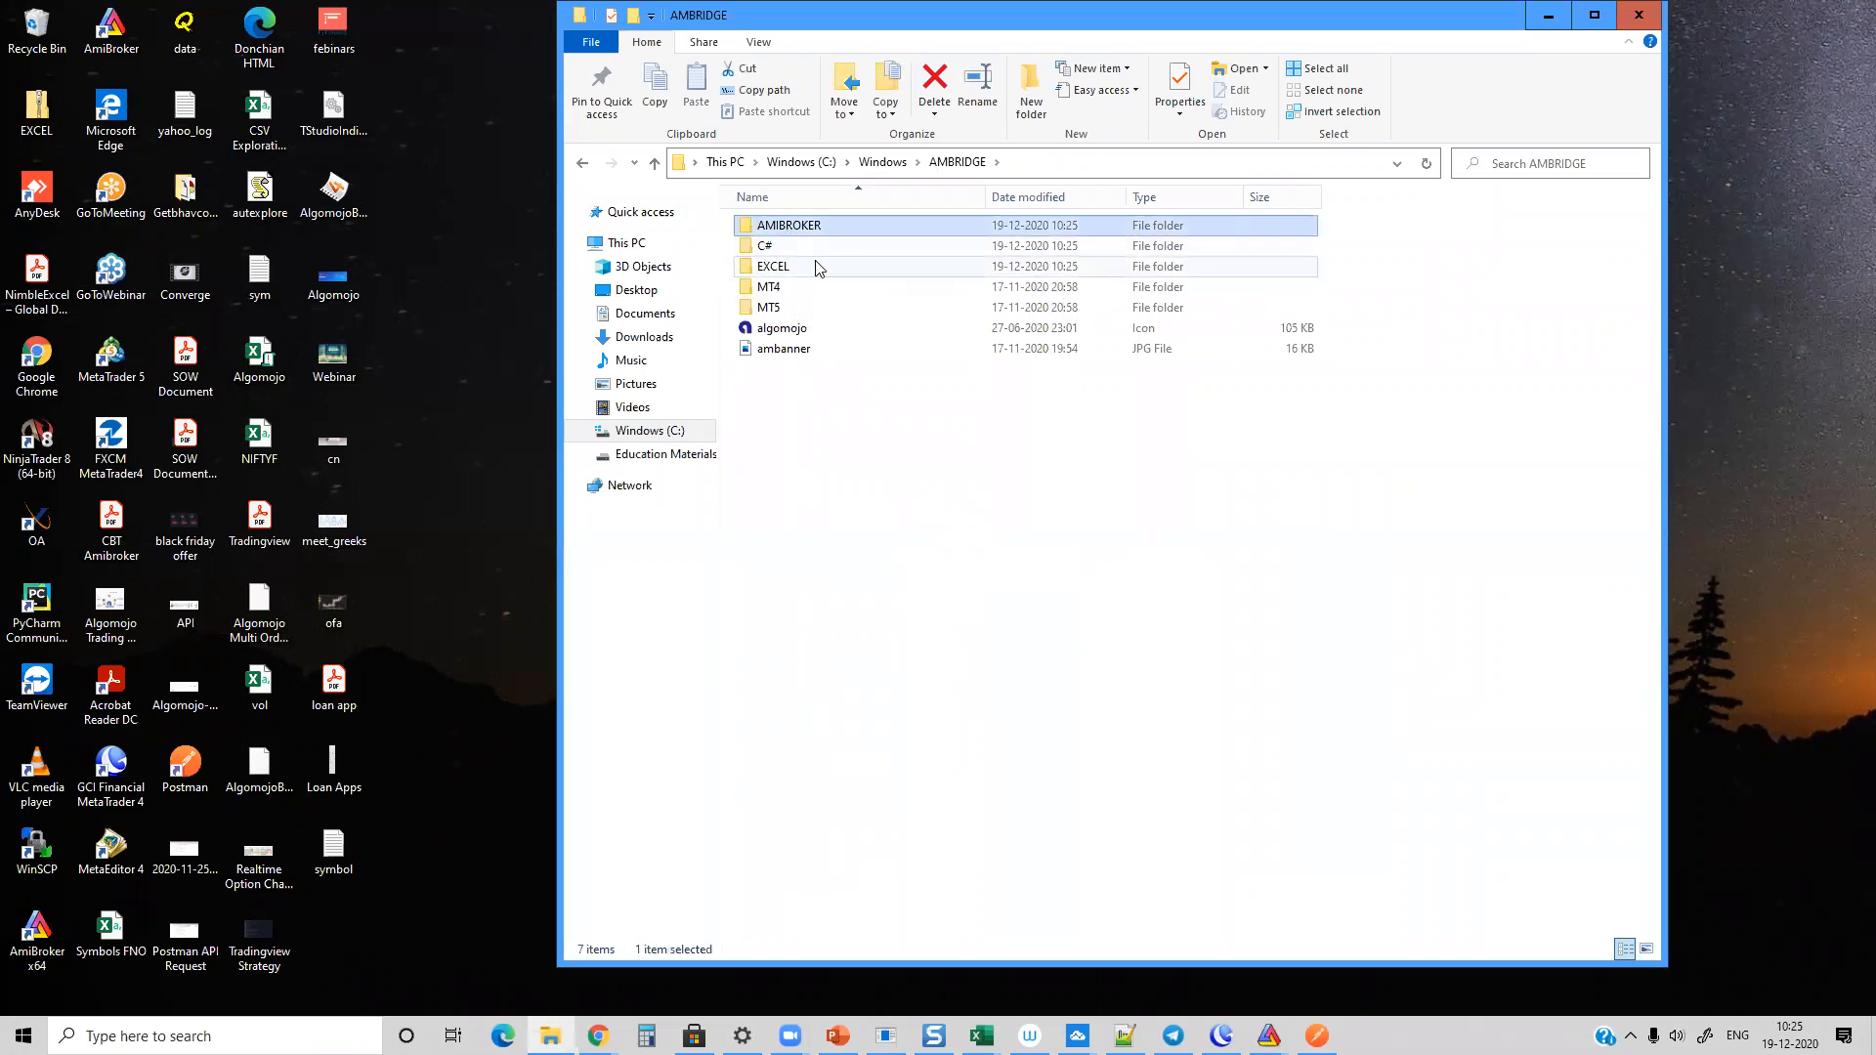
double_click(796, 233)
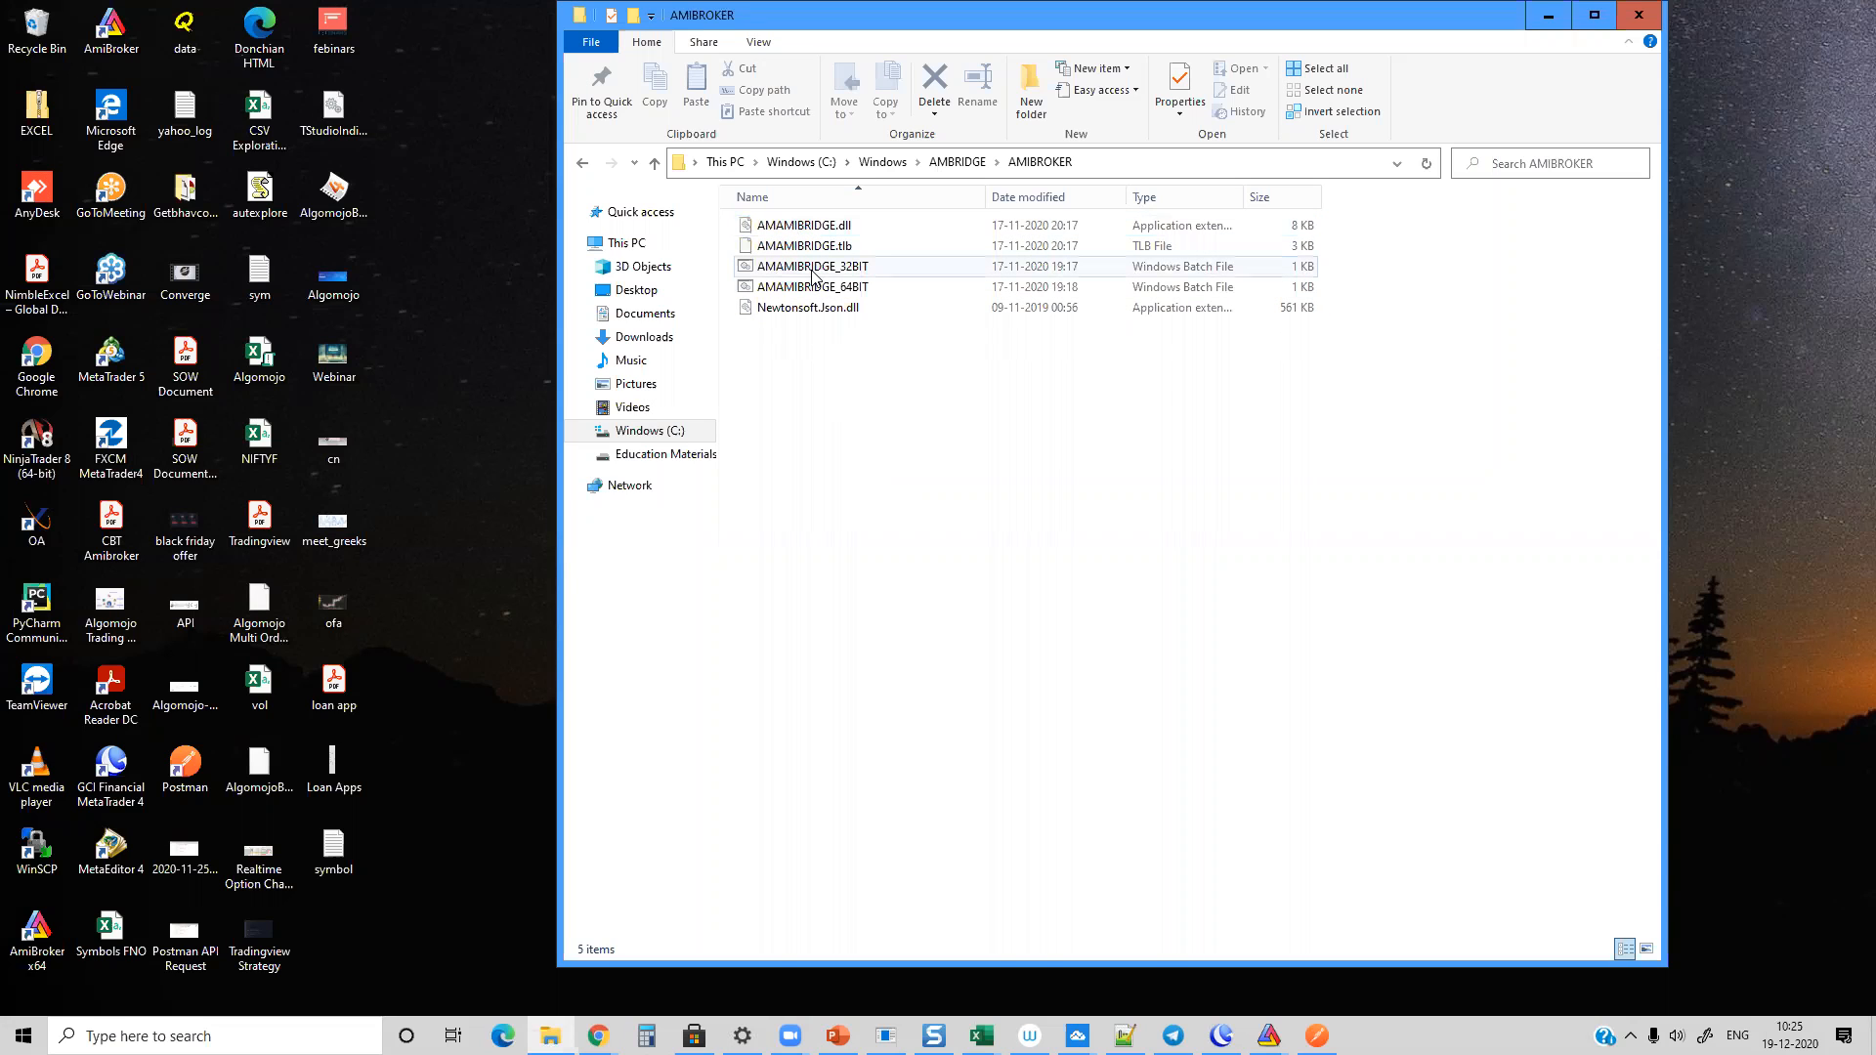
right_click(807, 272)
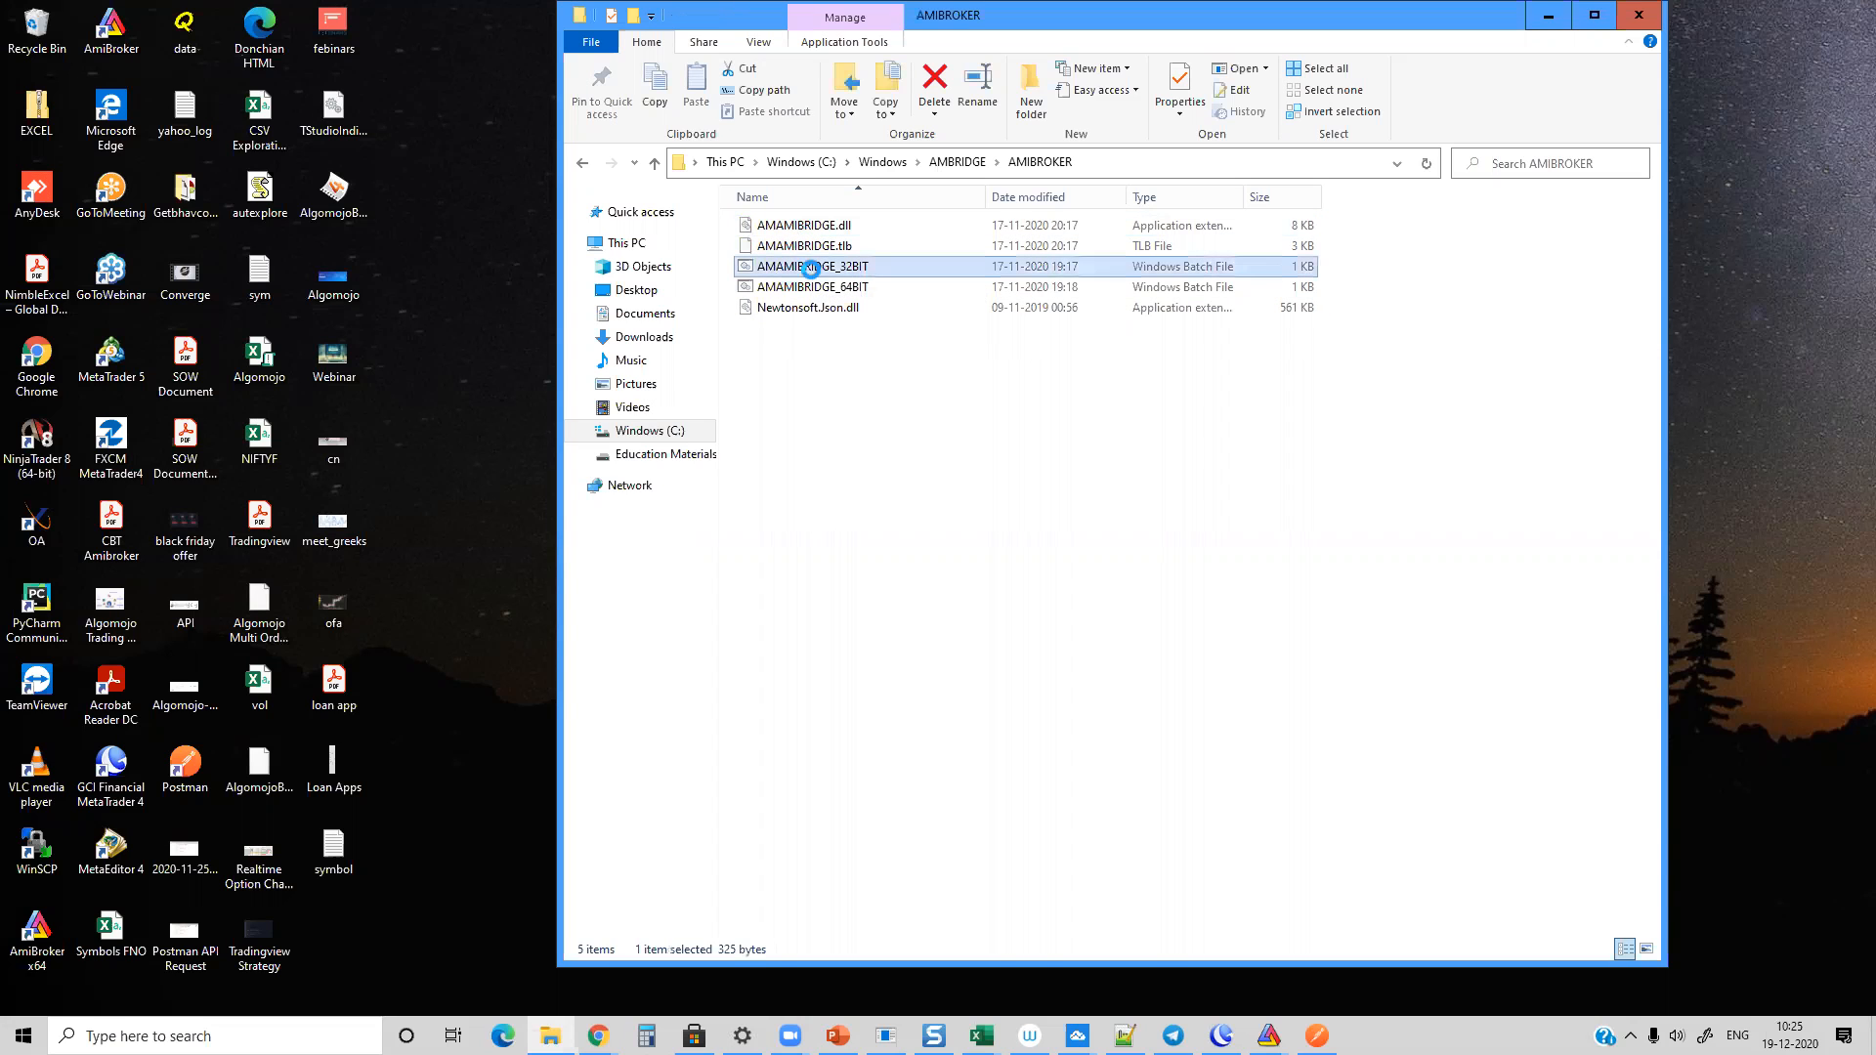
click(658, 351)
Step: Run the AMAMIBRIDGE_64BIT batch file as administrator
click(794, 229)
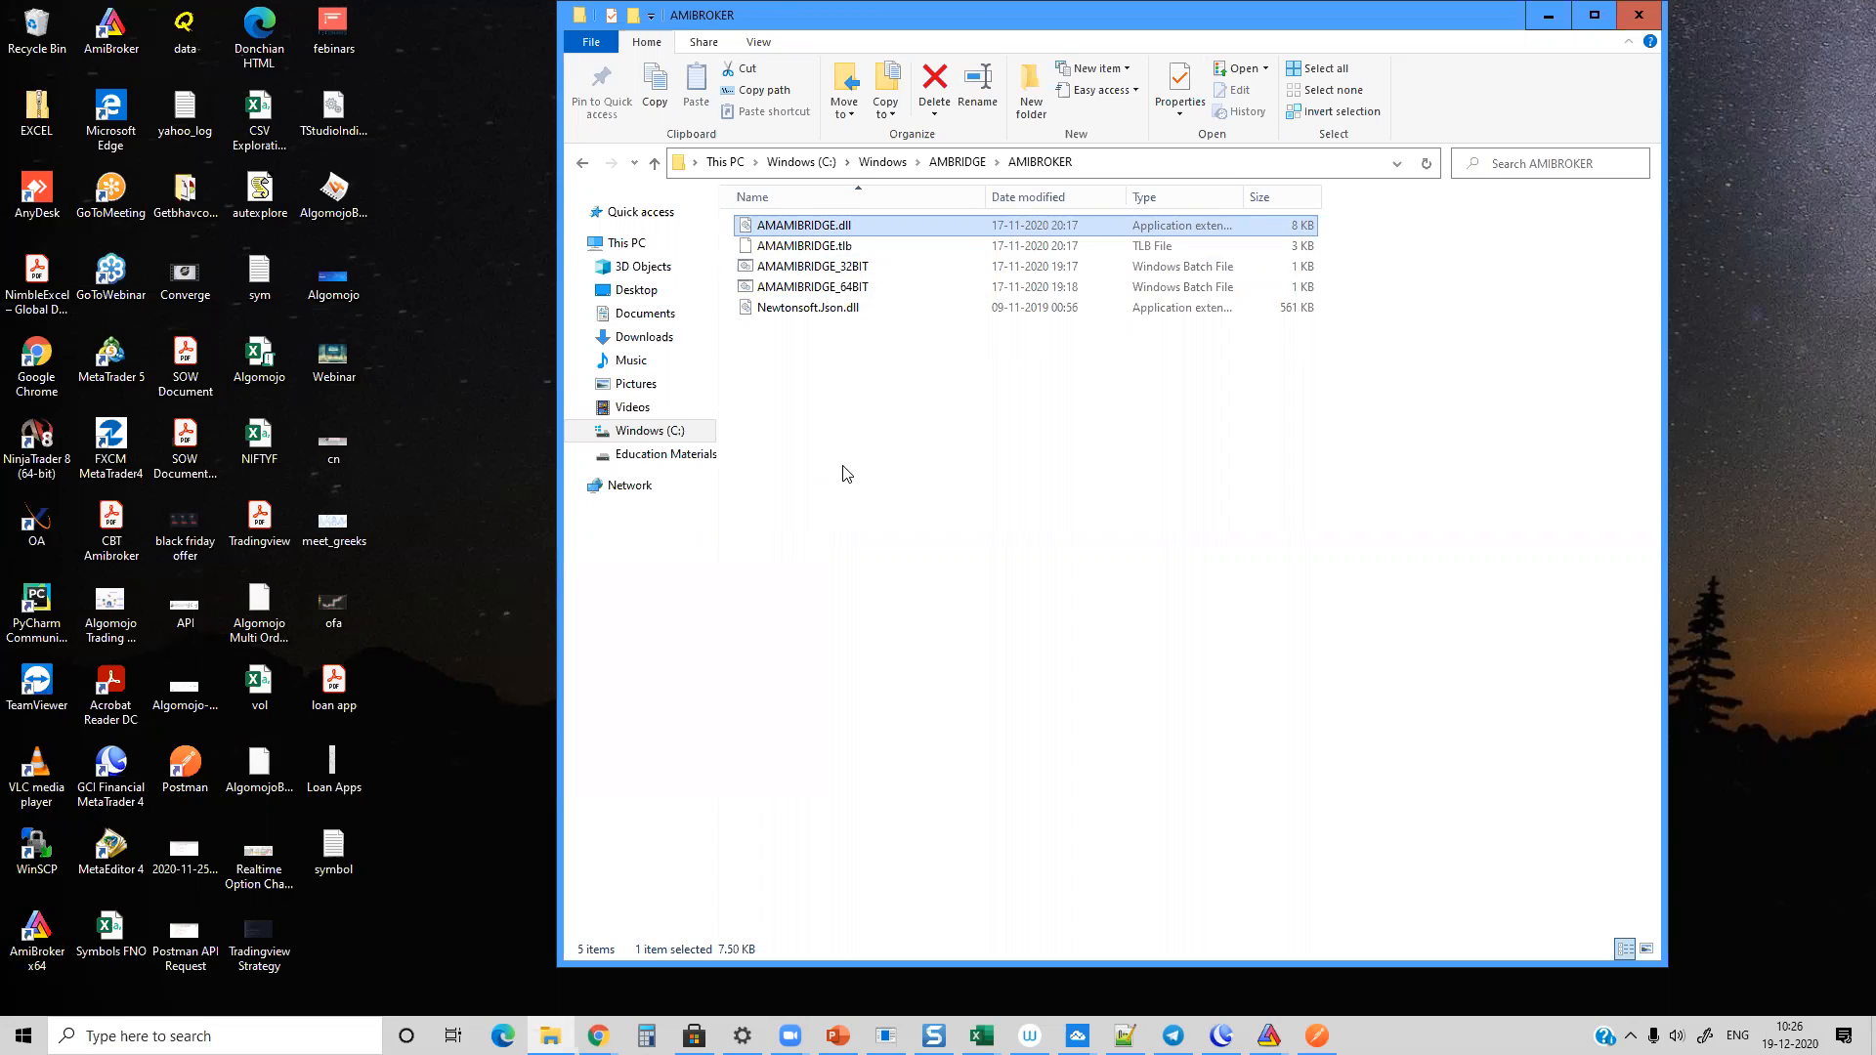
right_click(797, 288)
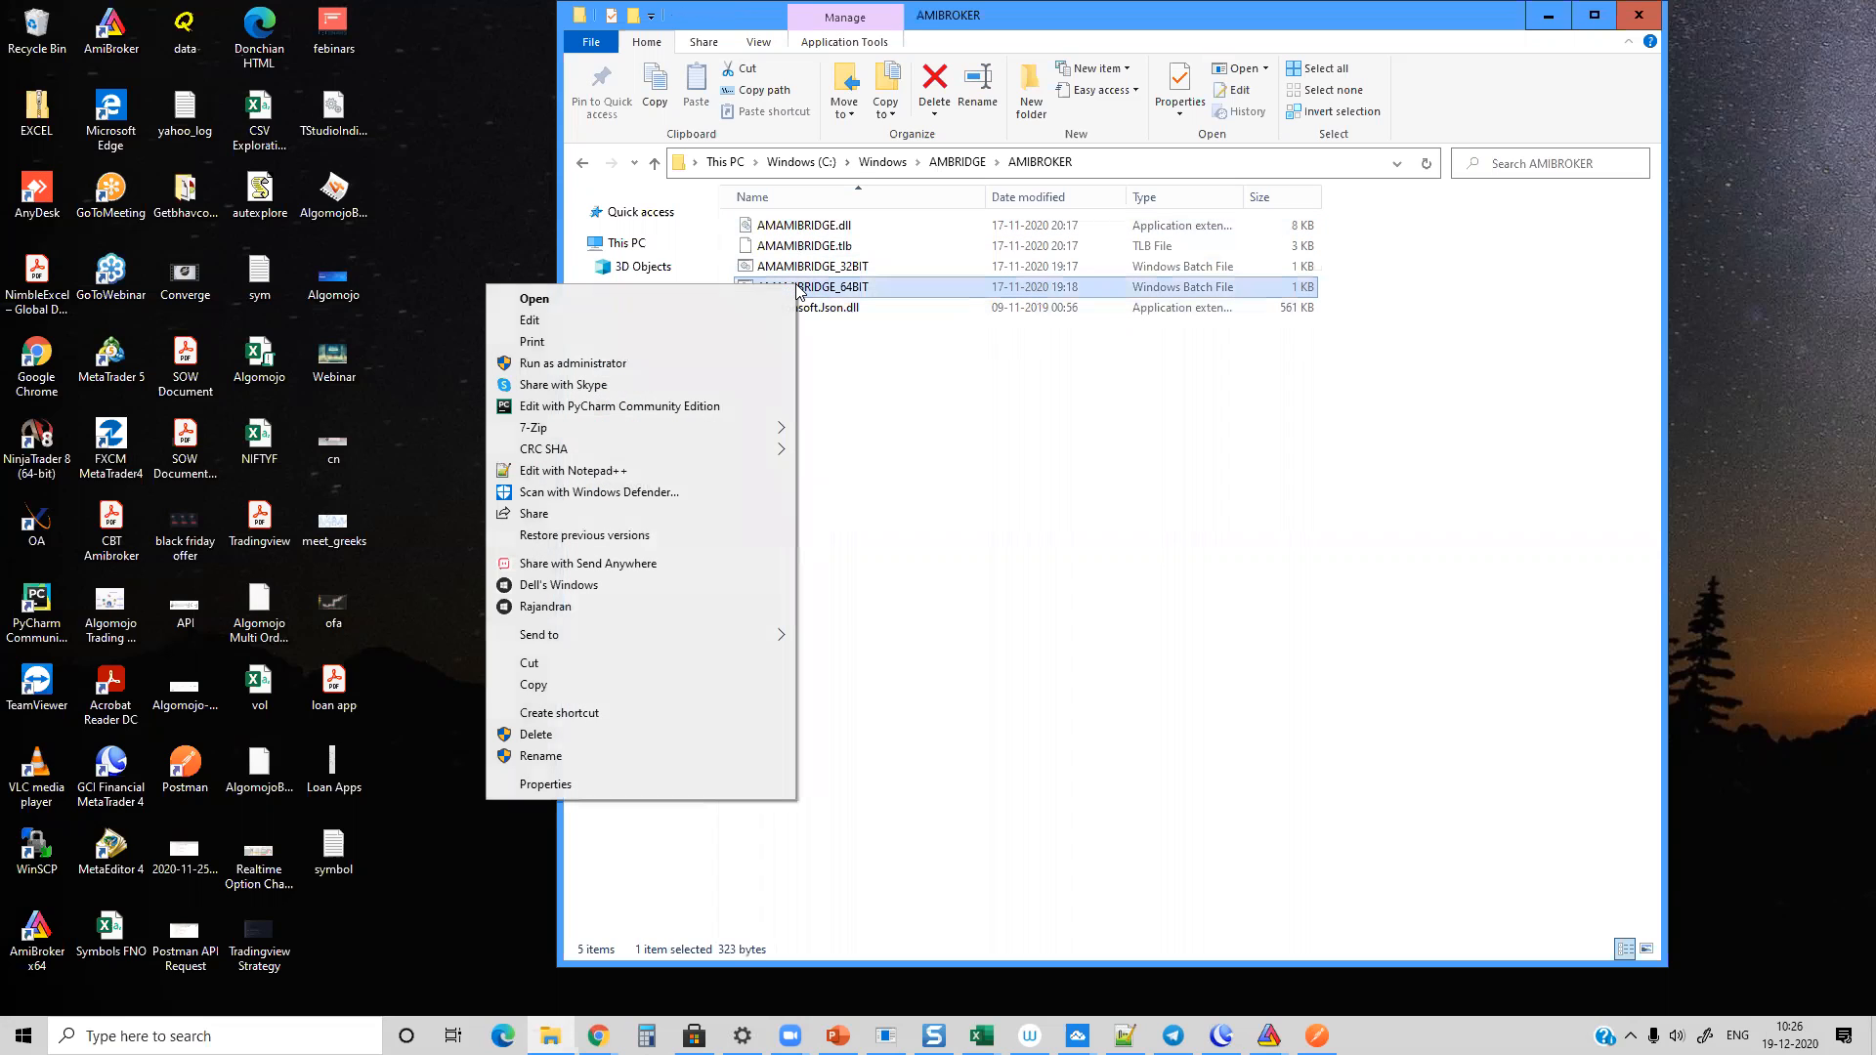
click(591, 363)
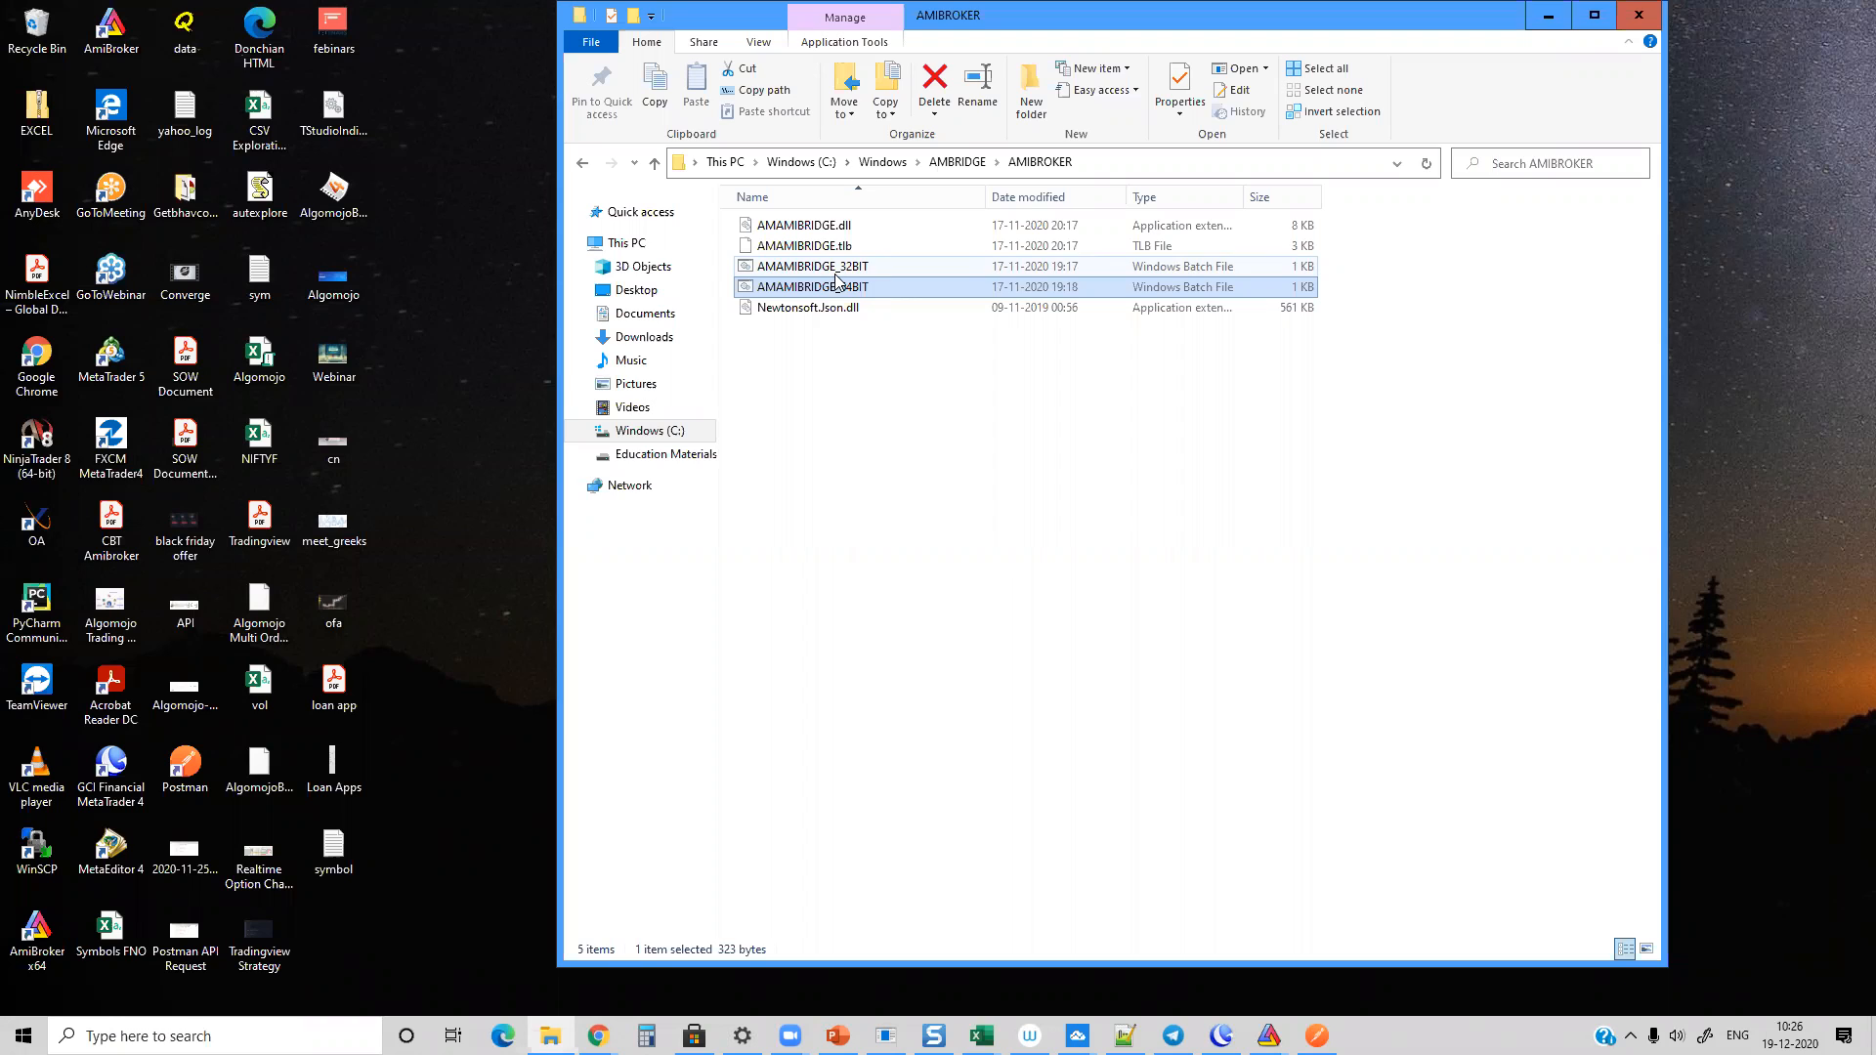
click(899, 435)
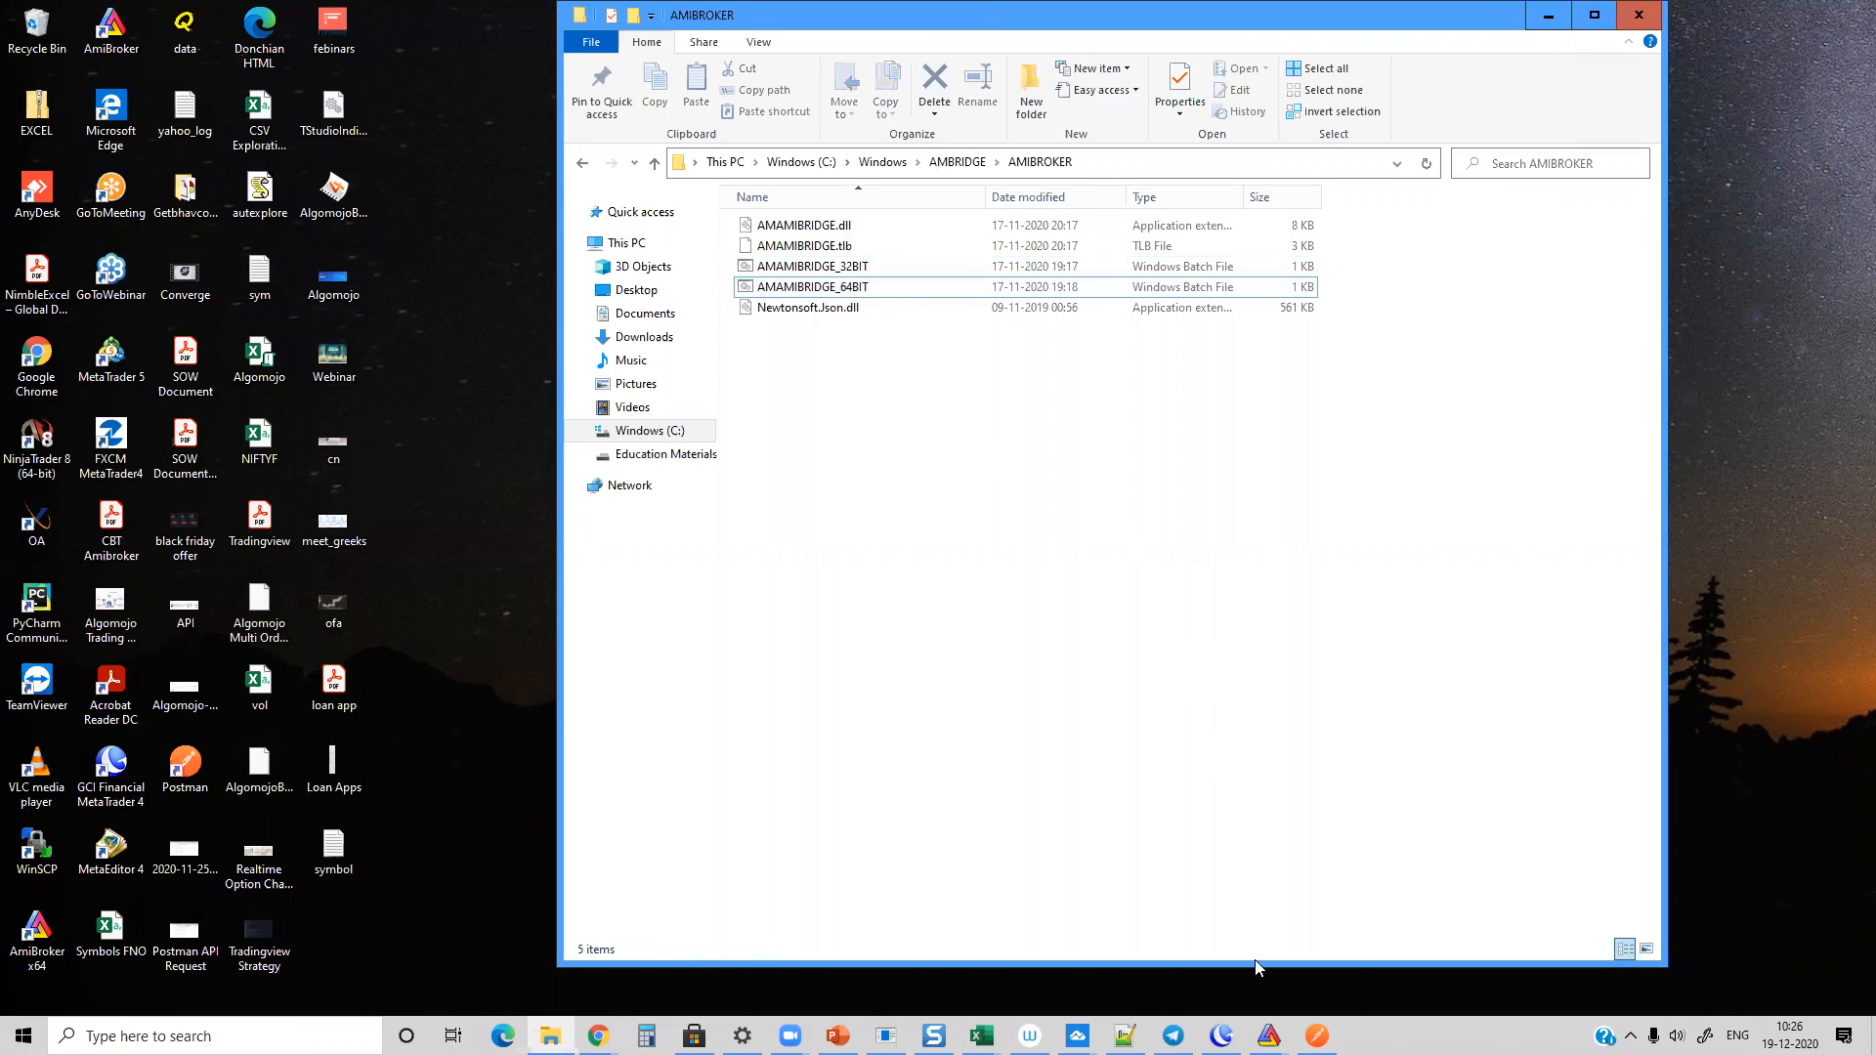
Step: Switch to AmiBroker and create a new blank chart
click(1267, 1025)
click(1143, 943)
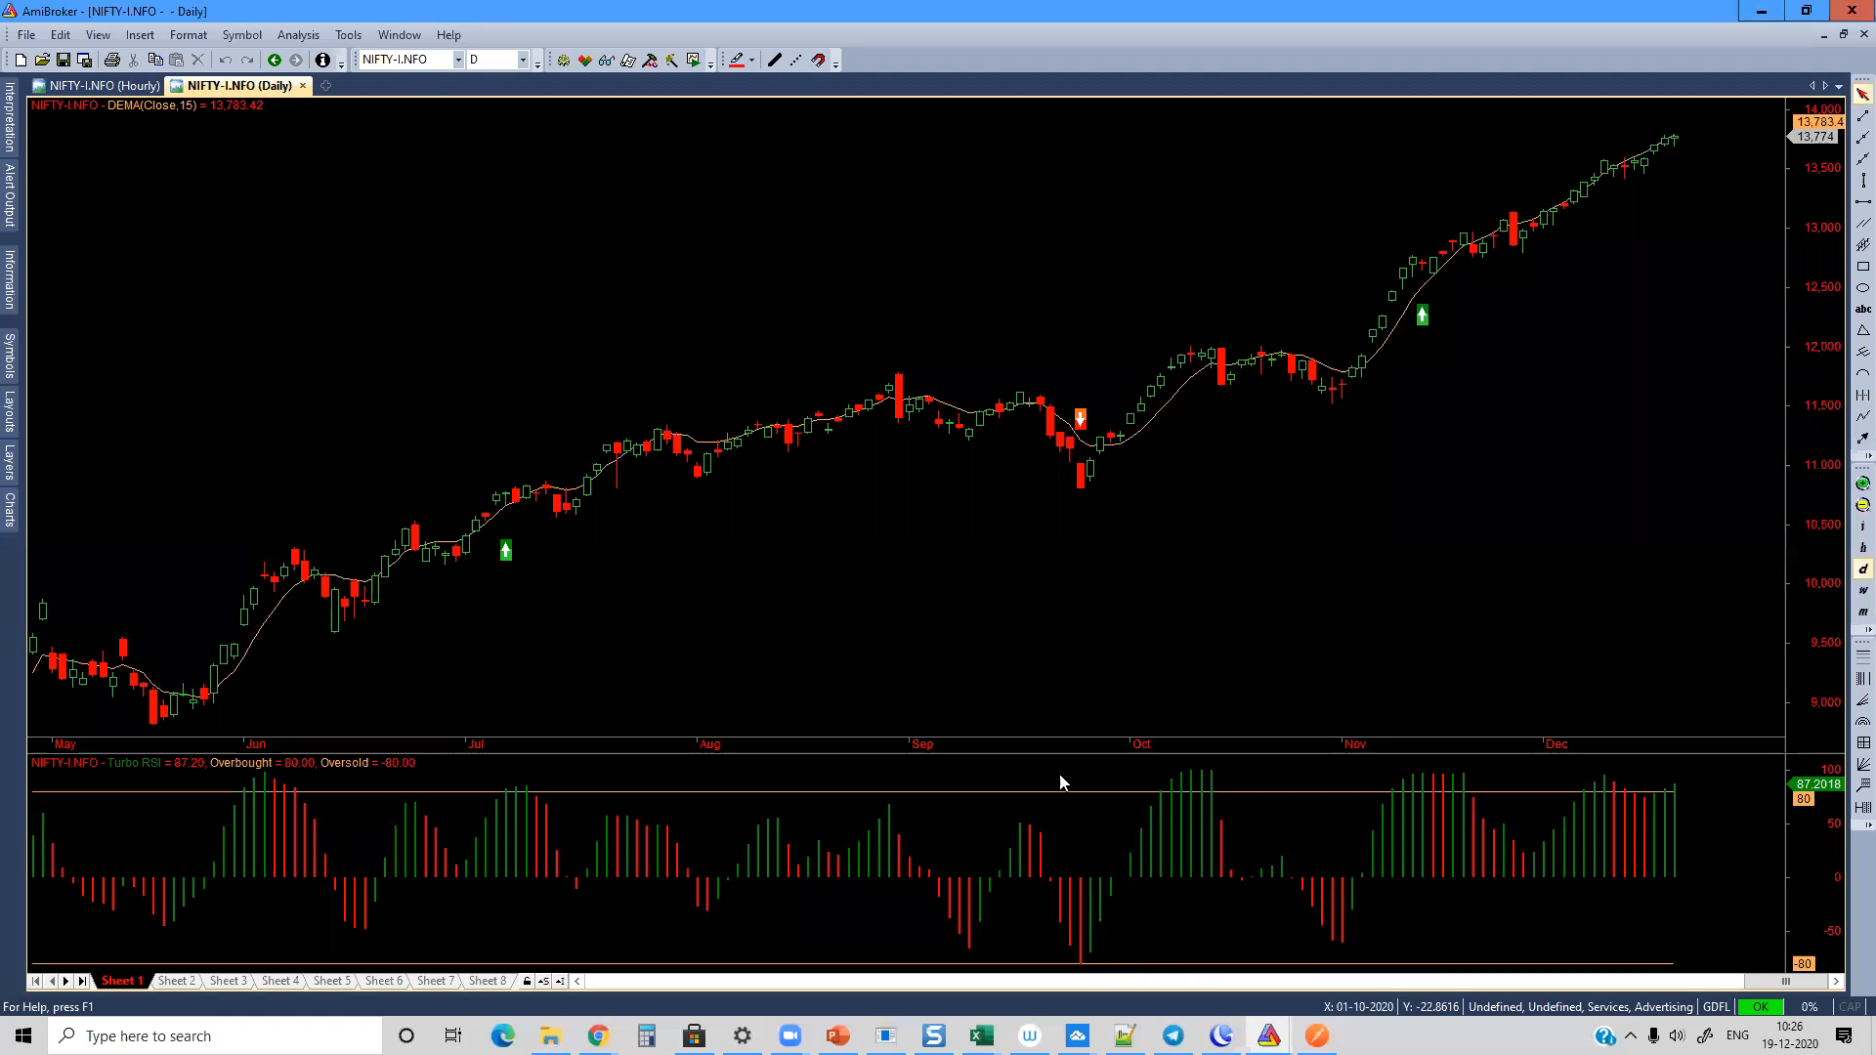
click(323, 86)
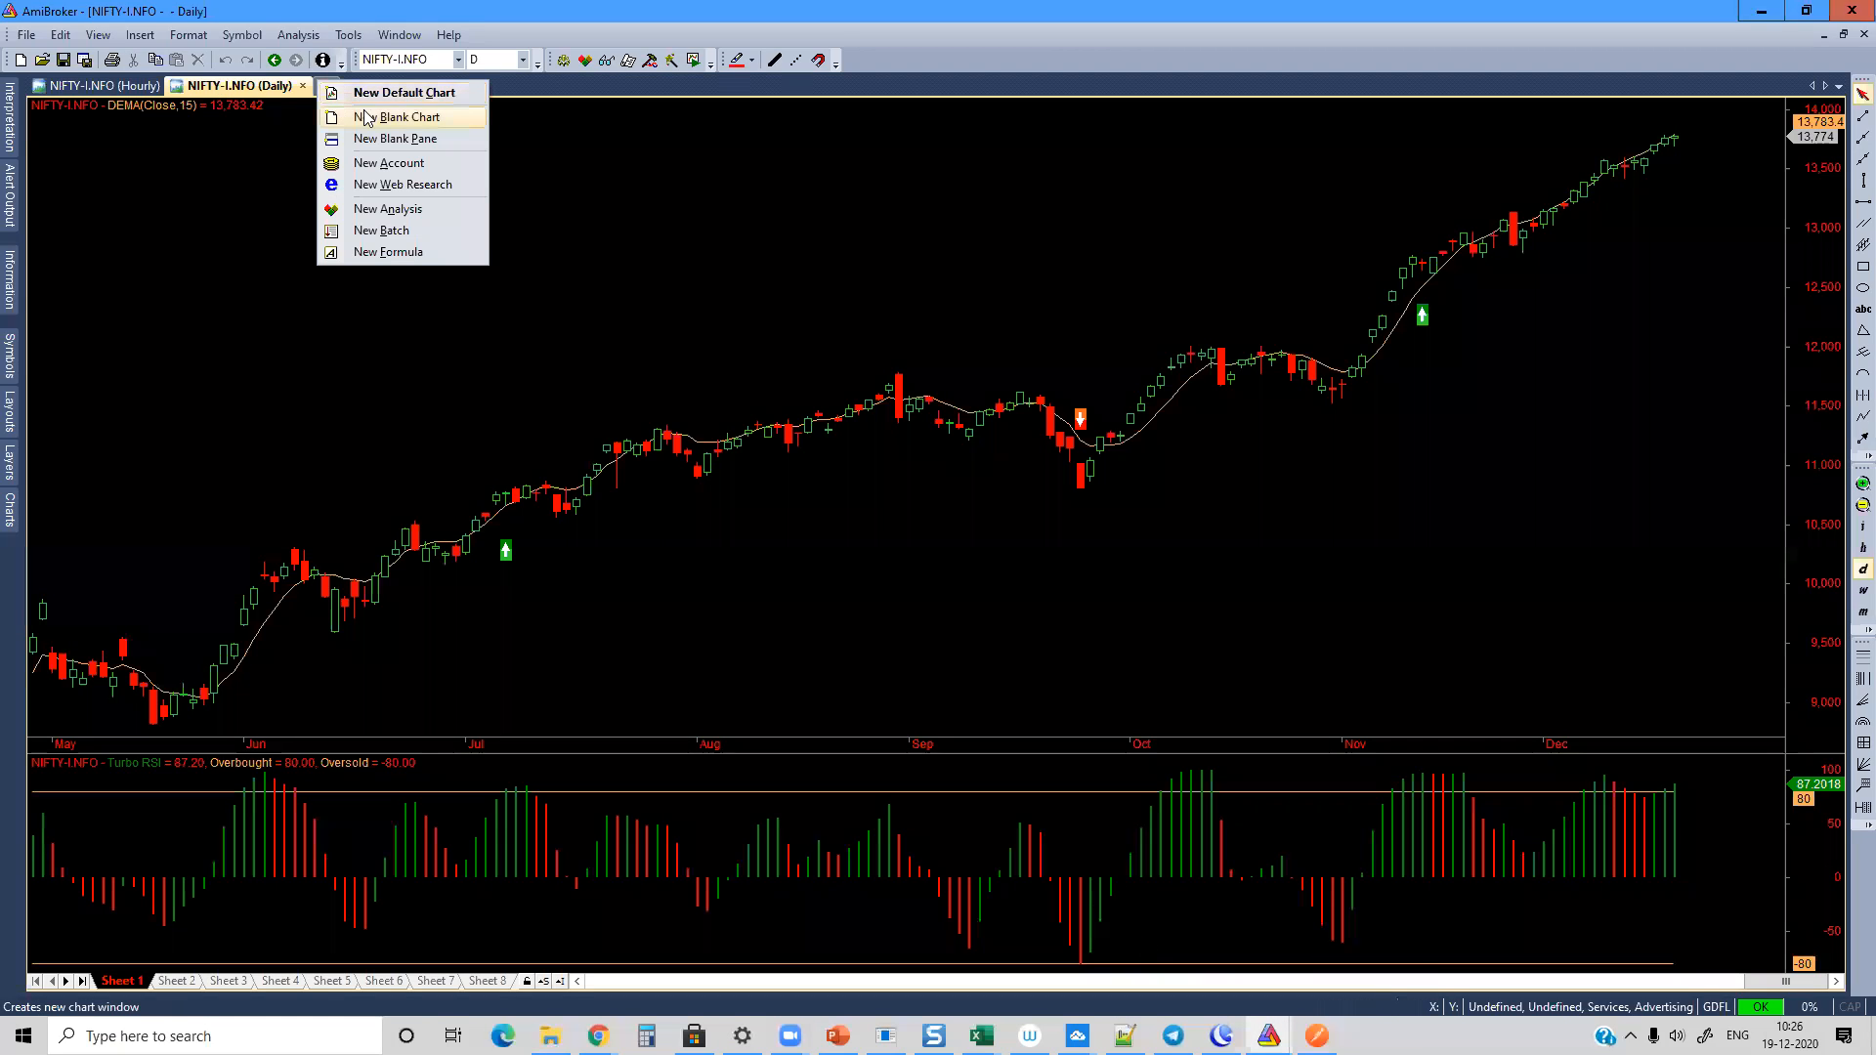
click(367, 115)
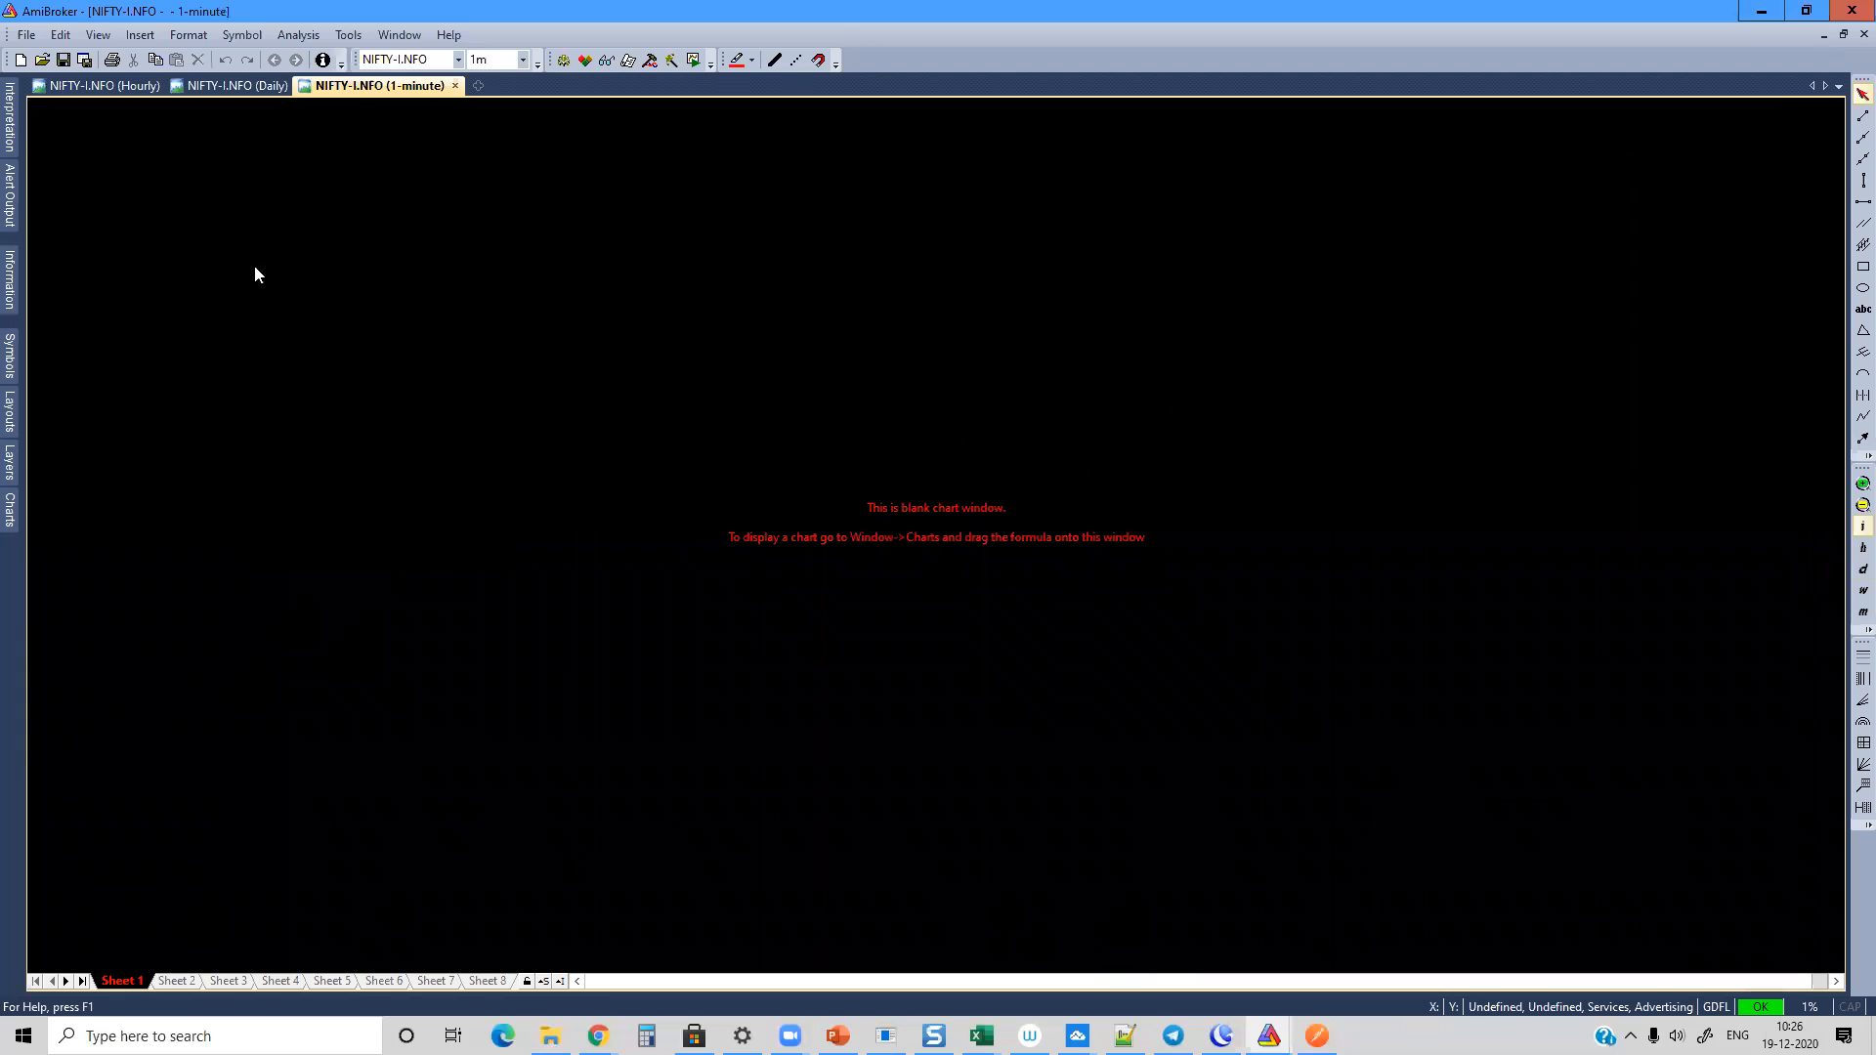
Step: Apply the vLinTRA V5_Nifty_15min formula from Tstudio 5.0 Sep 2020 > Systems to the blank chart and accept its parameters
click(10, 516)
scroll(171, 381, down, 10)
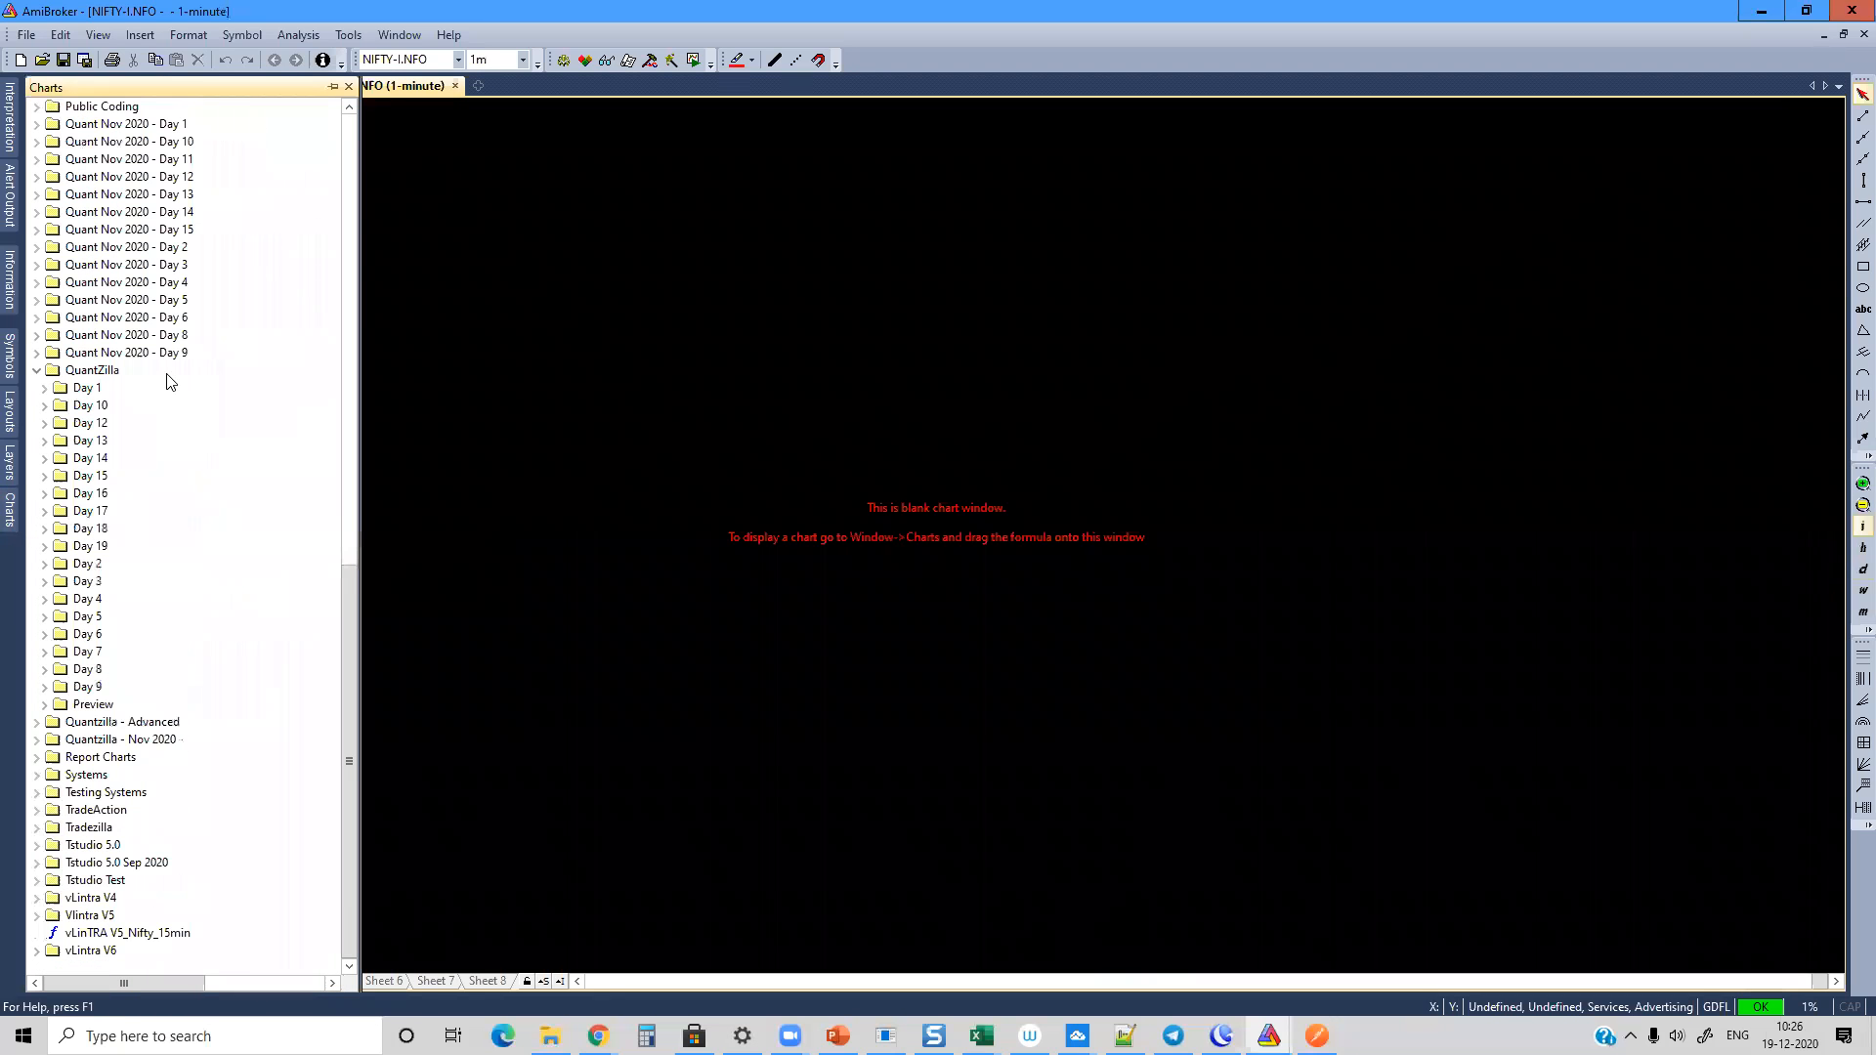
click(36, 861)
scroll(245, 740, down, 1)
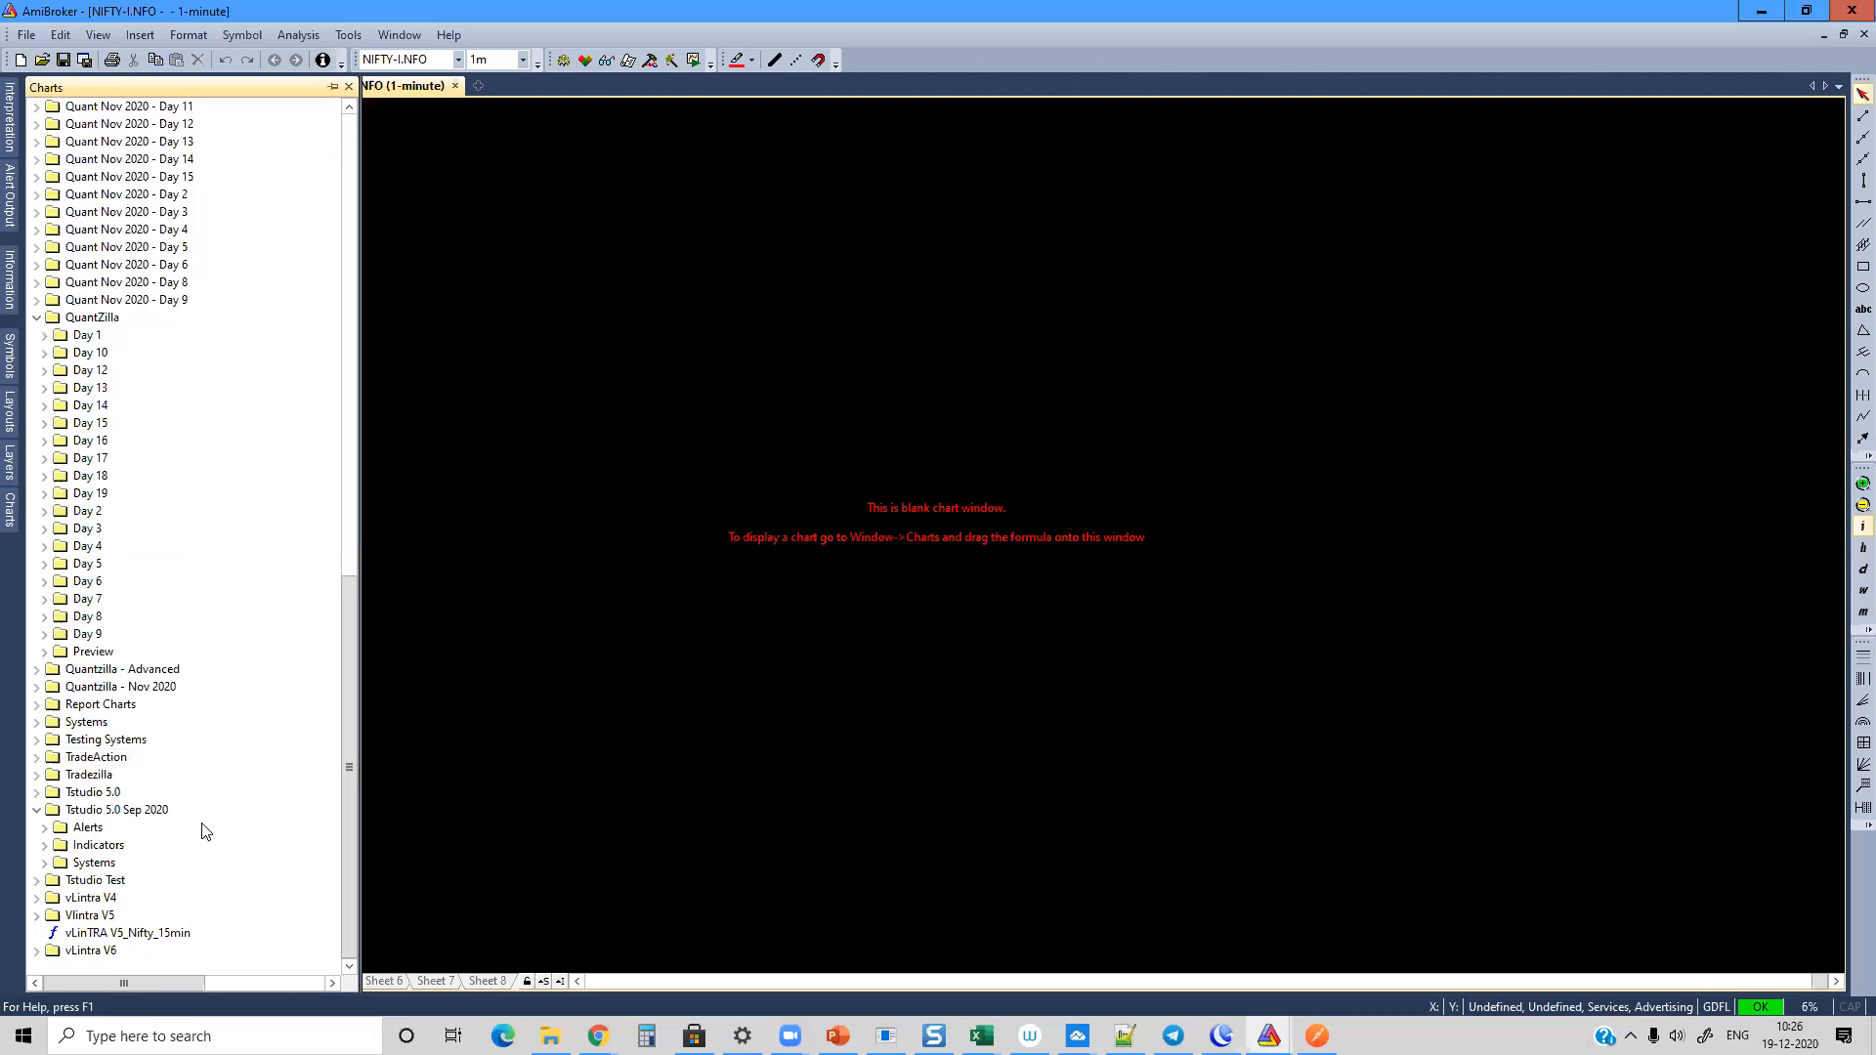
click(44, 861)
scroll(249, 772, down, 3)
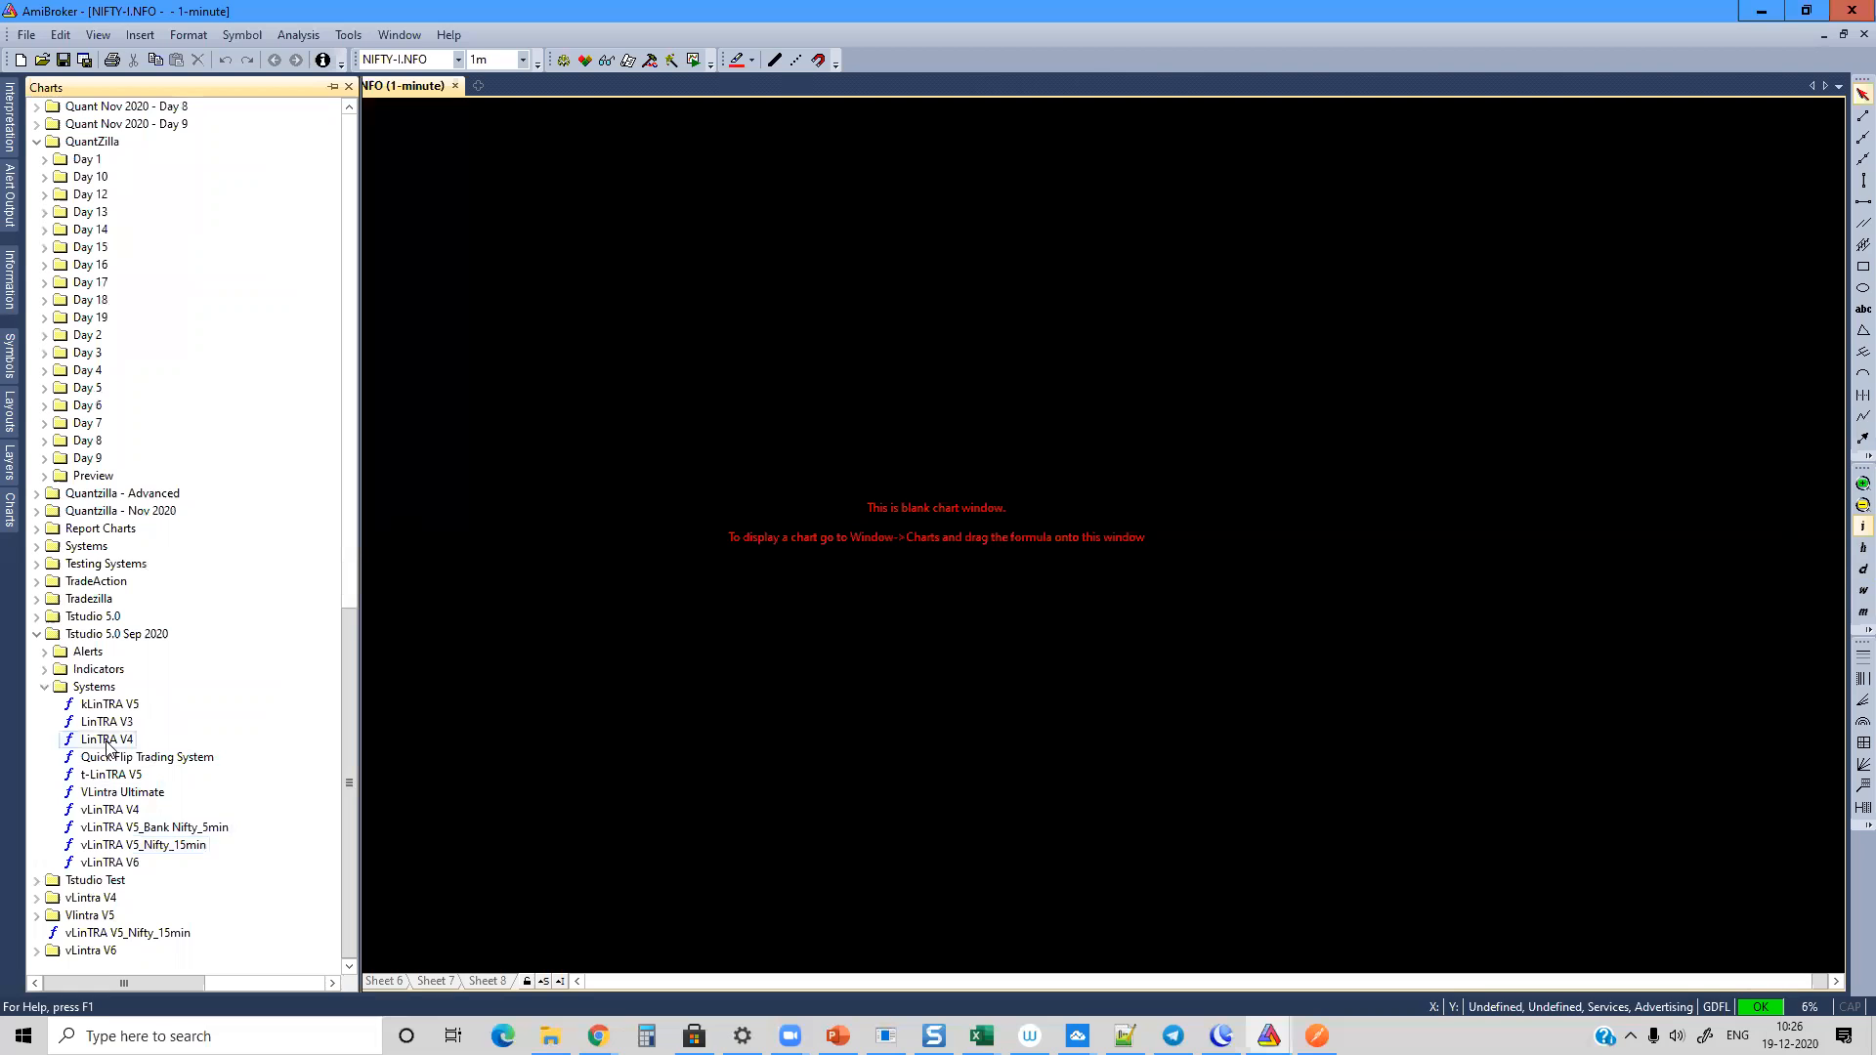
drag(144, 844, 611, 627)
click(1102, 679)
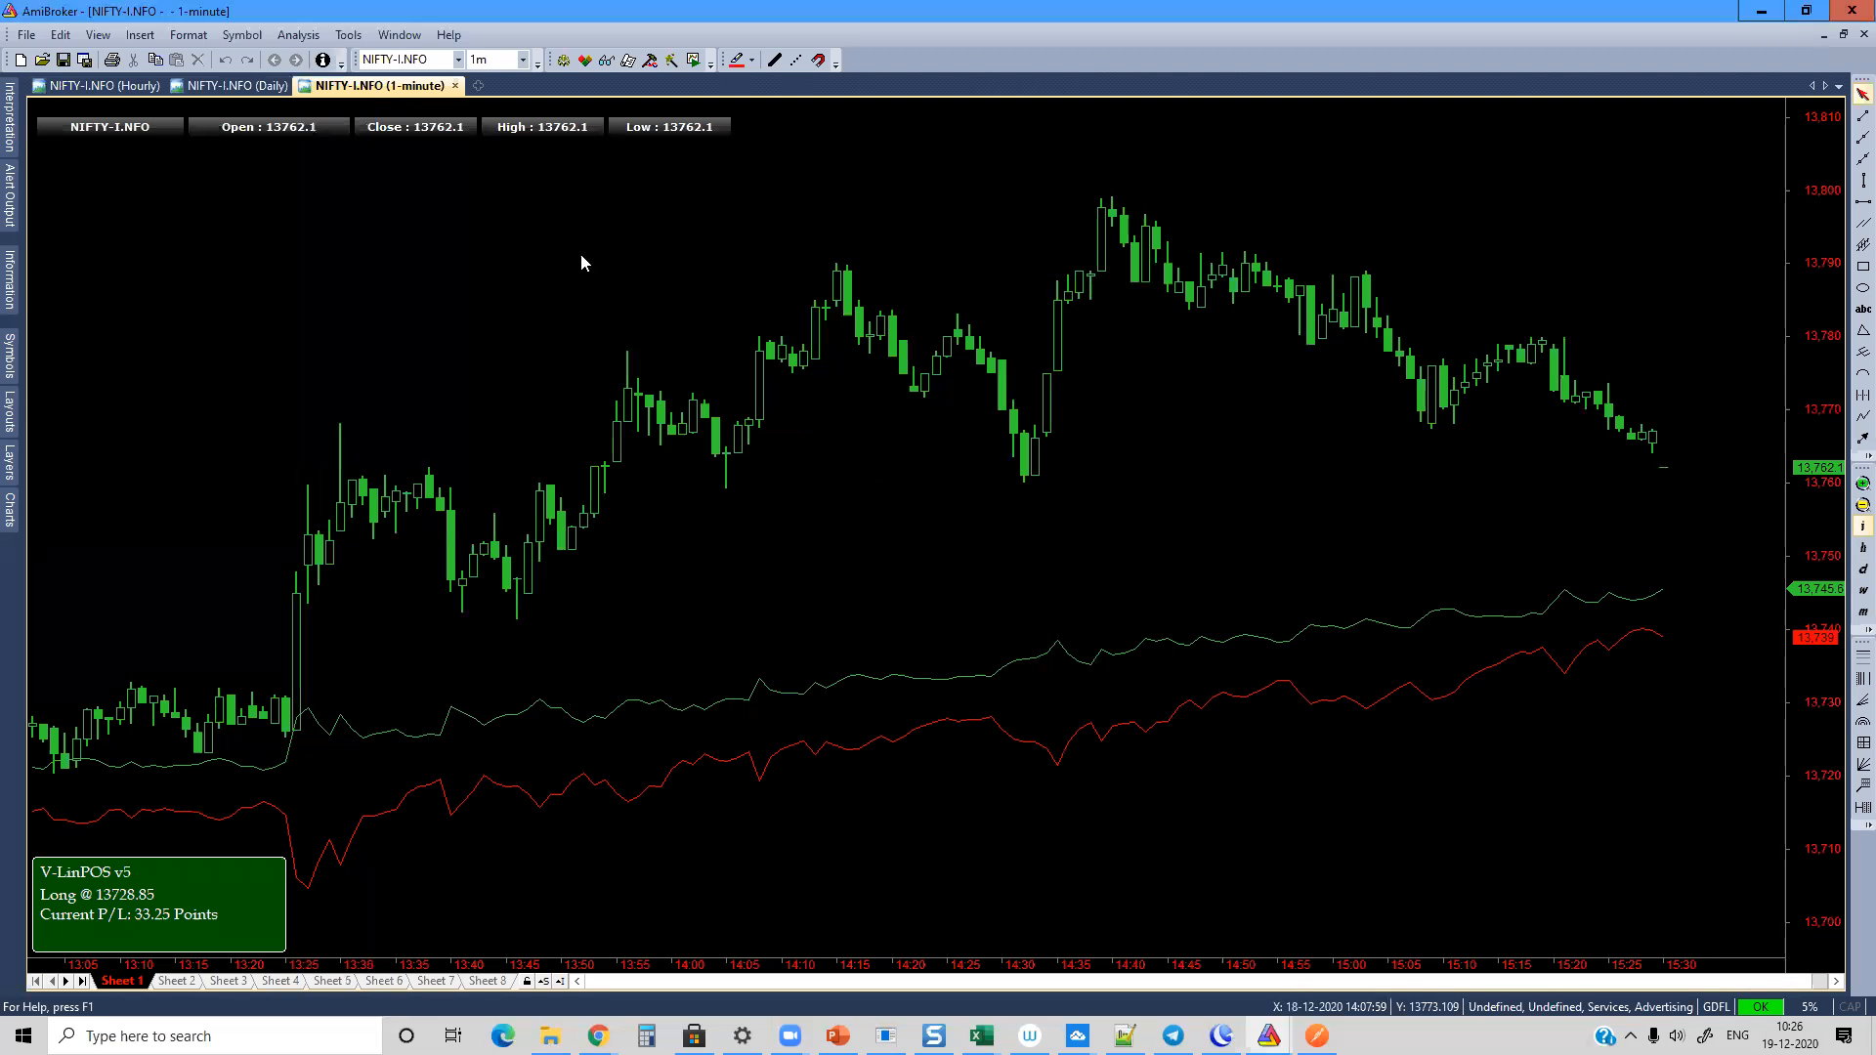
Step: Set the NIFTY-I.NFO chart's interval to 5m
click(488, 60)
text(5m)
key(Return)
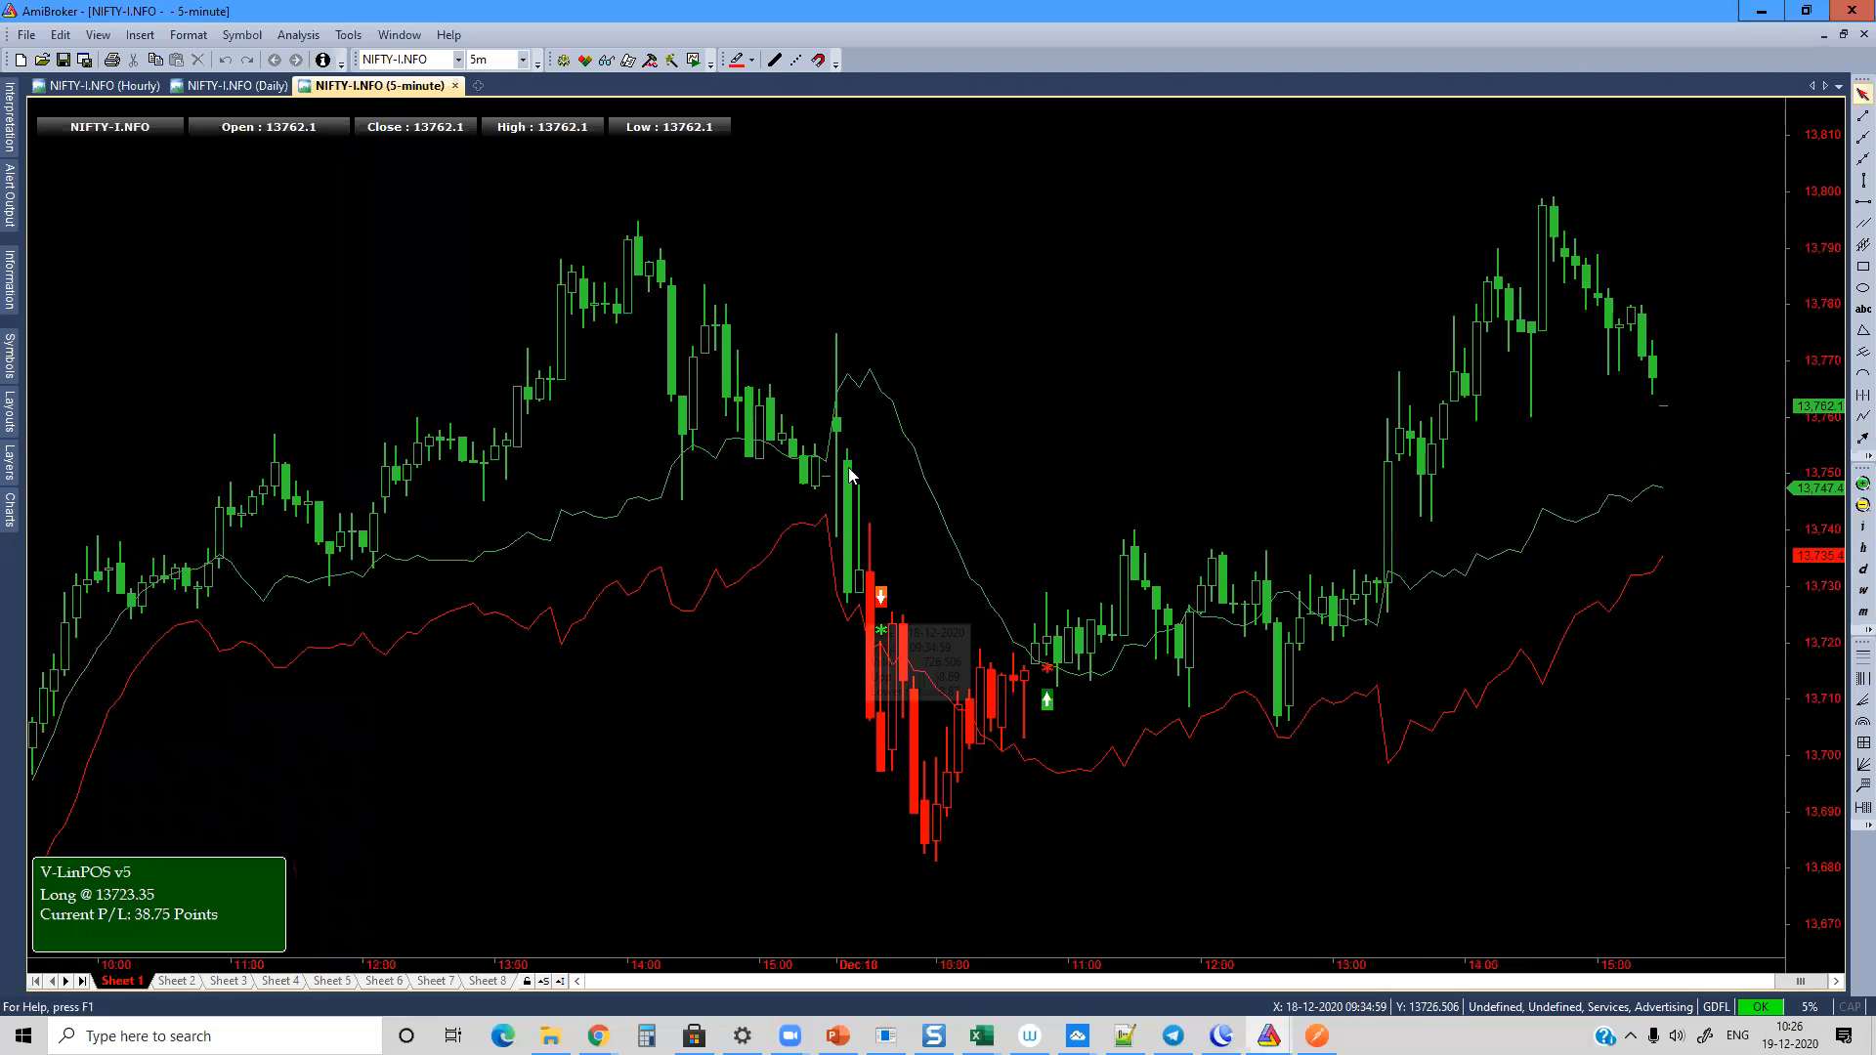
Step: Look through the list of indicators that can be deleted from the chart
right_click(842, 279)
mouse_move(936, 548)
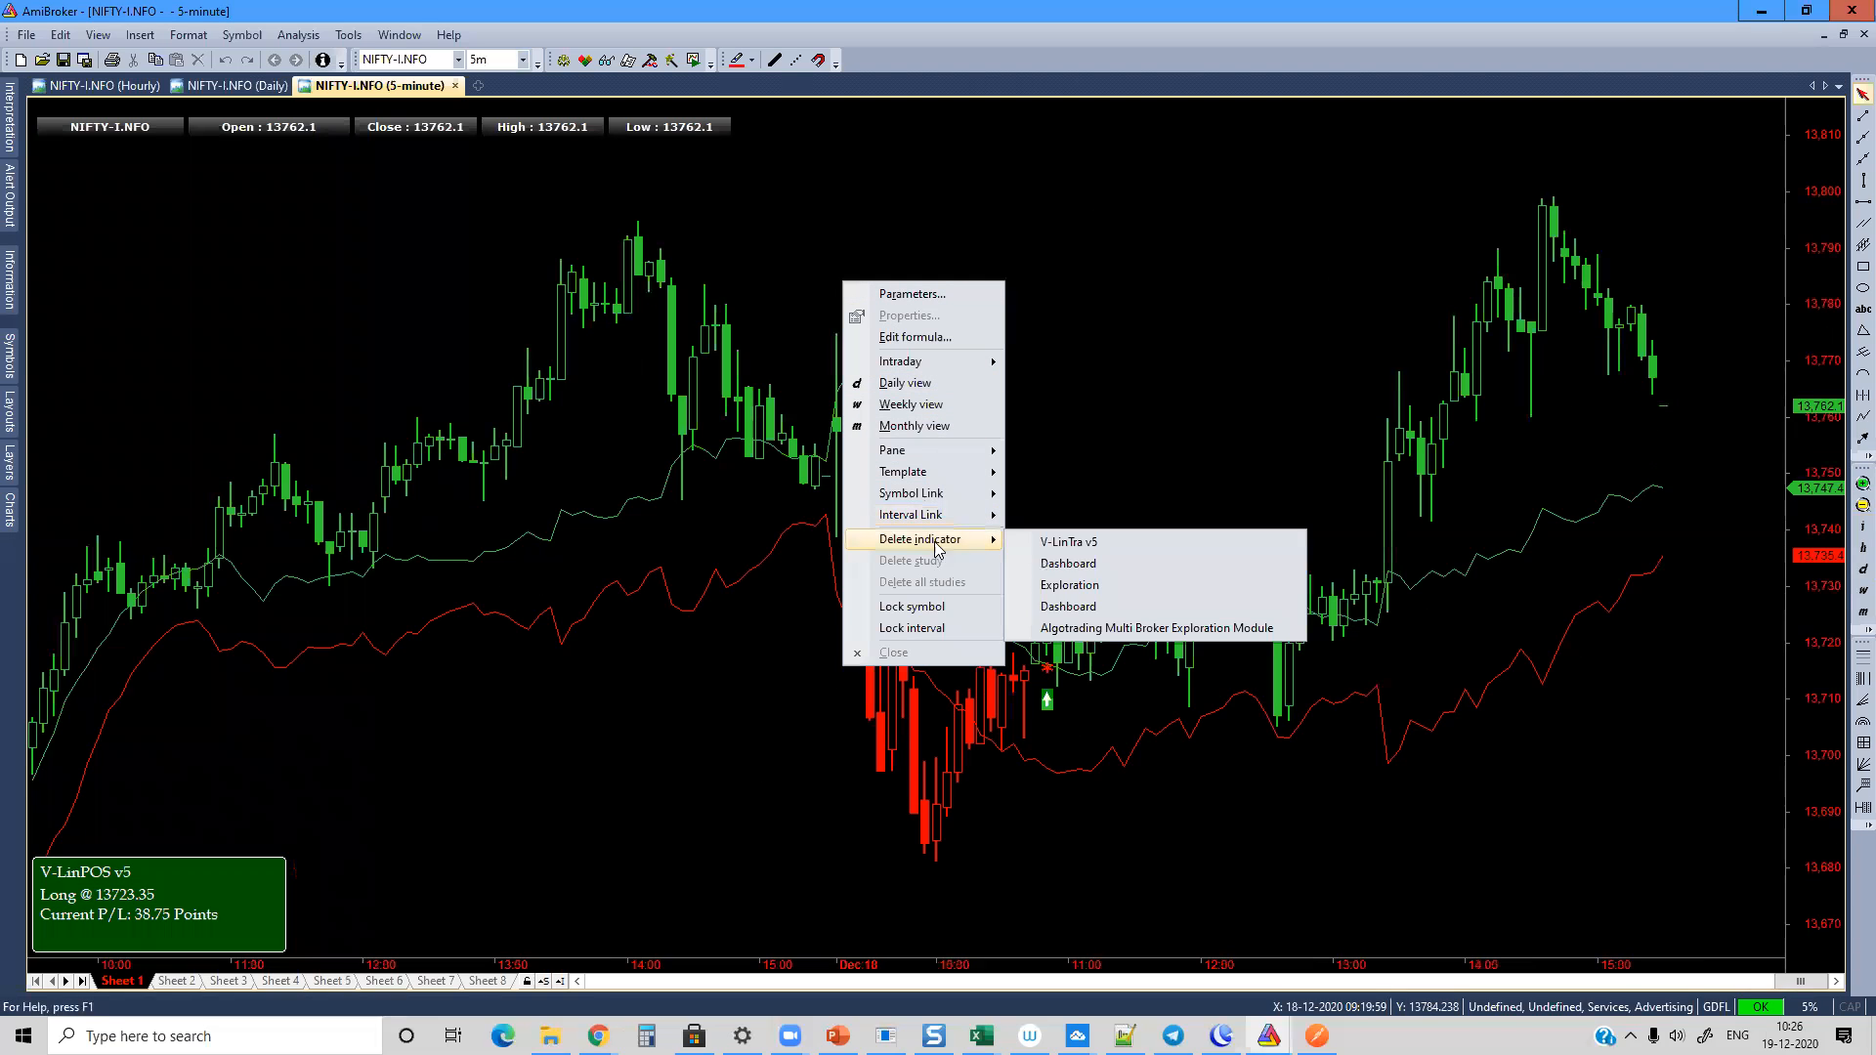
click(1068, 605)
click(880, 565)
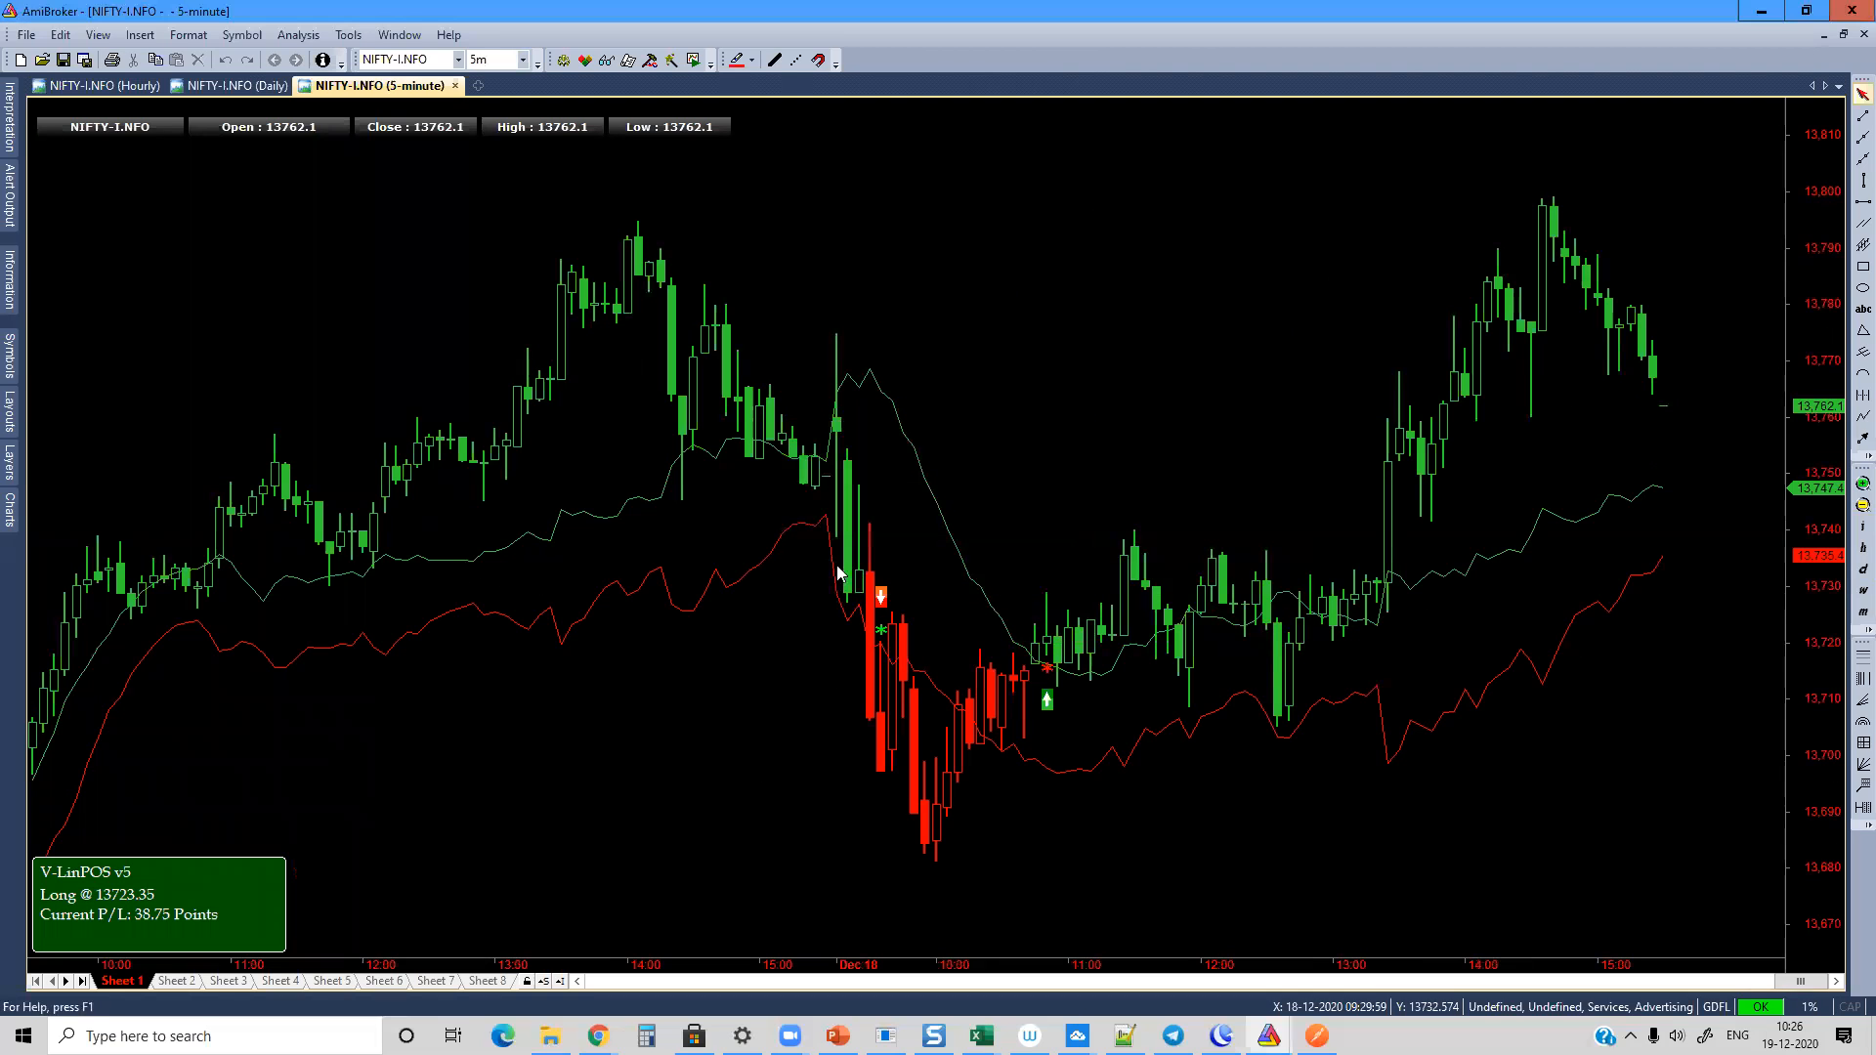
Step: Add the Algomojo Chart Trading V2 module from the Algomojo - Upstox folder to the chart and accept the parameters dialog
click(10, 510)
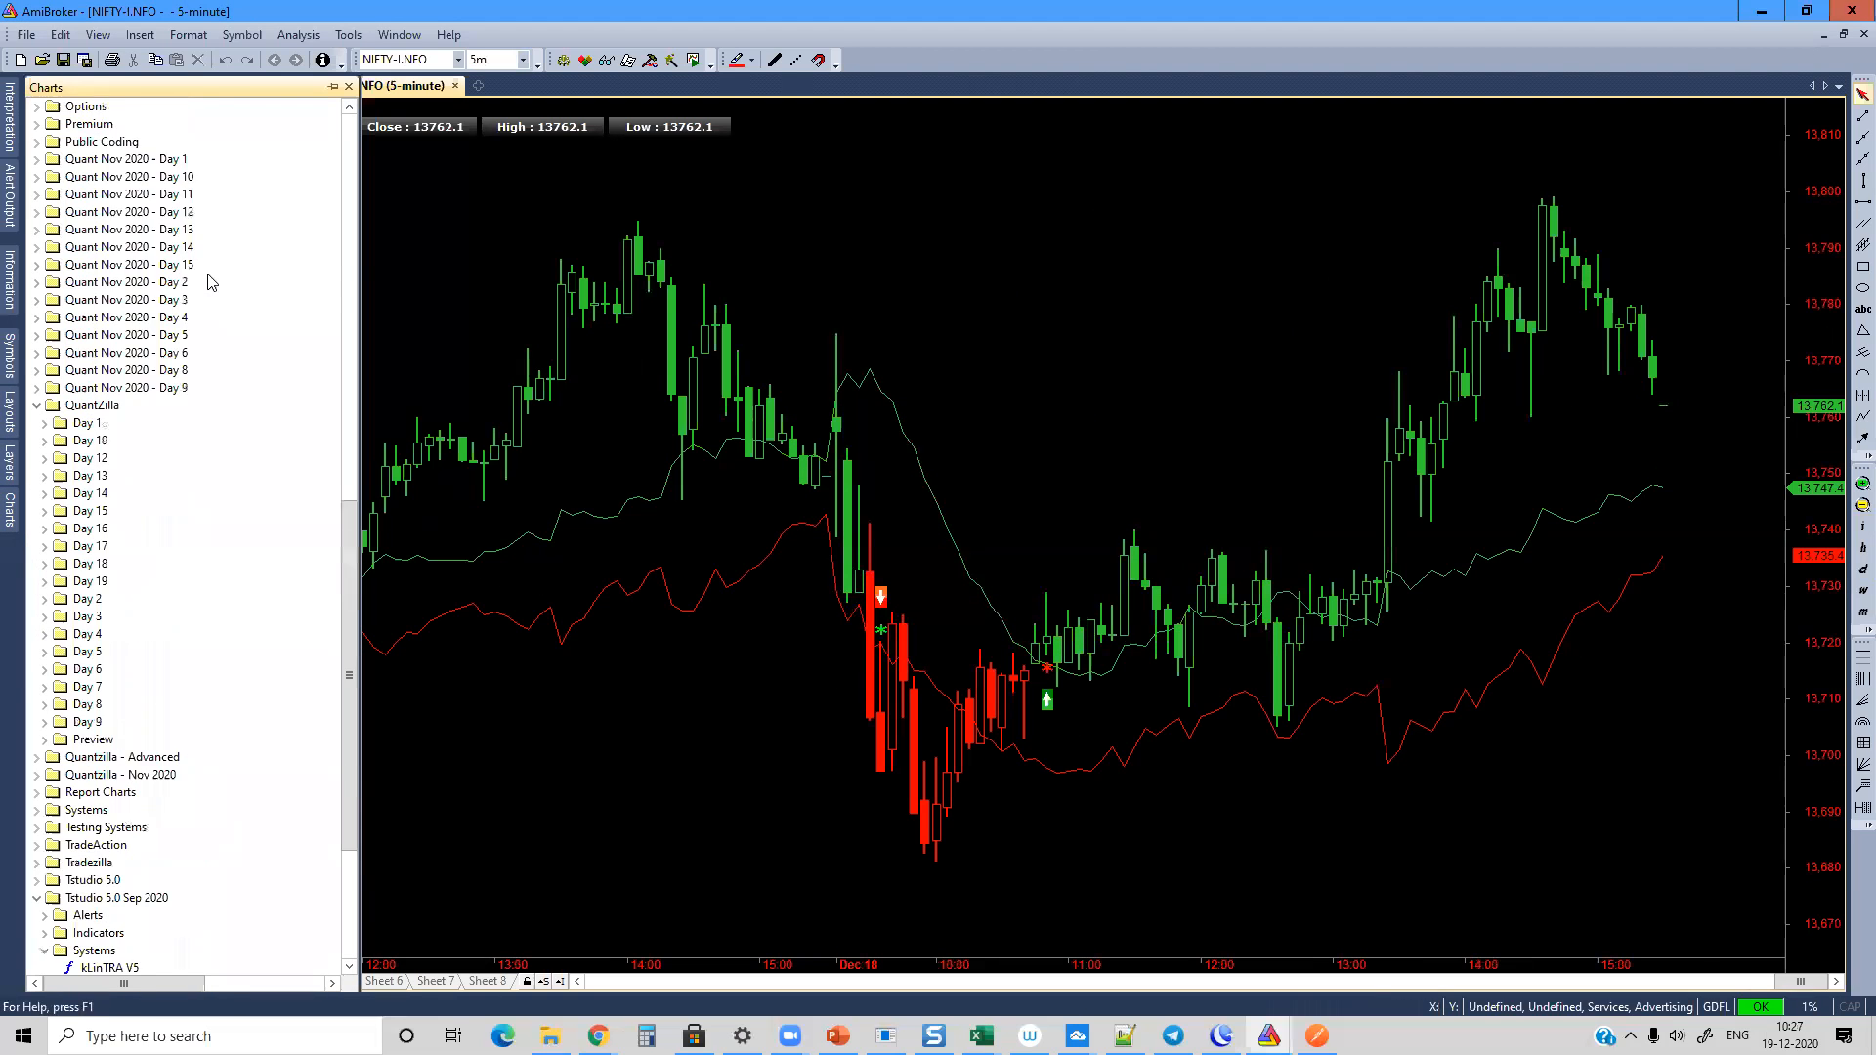
scroll(210, 282, up, 18)
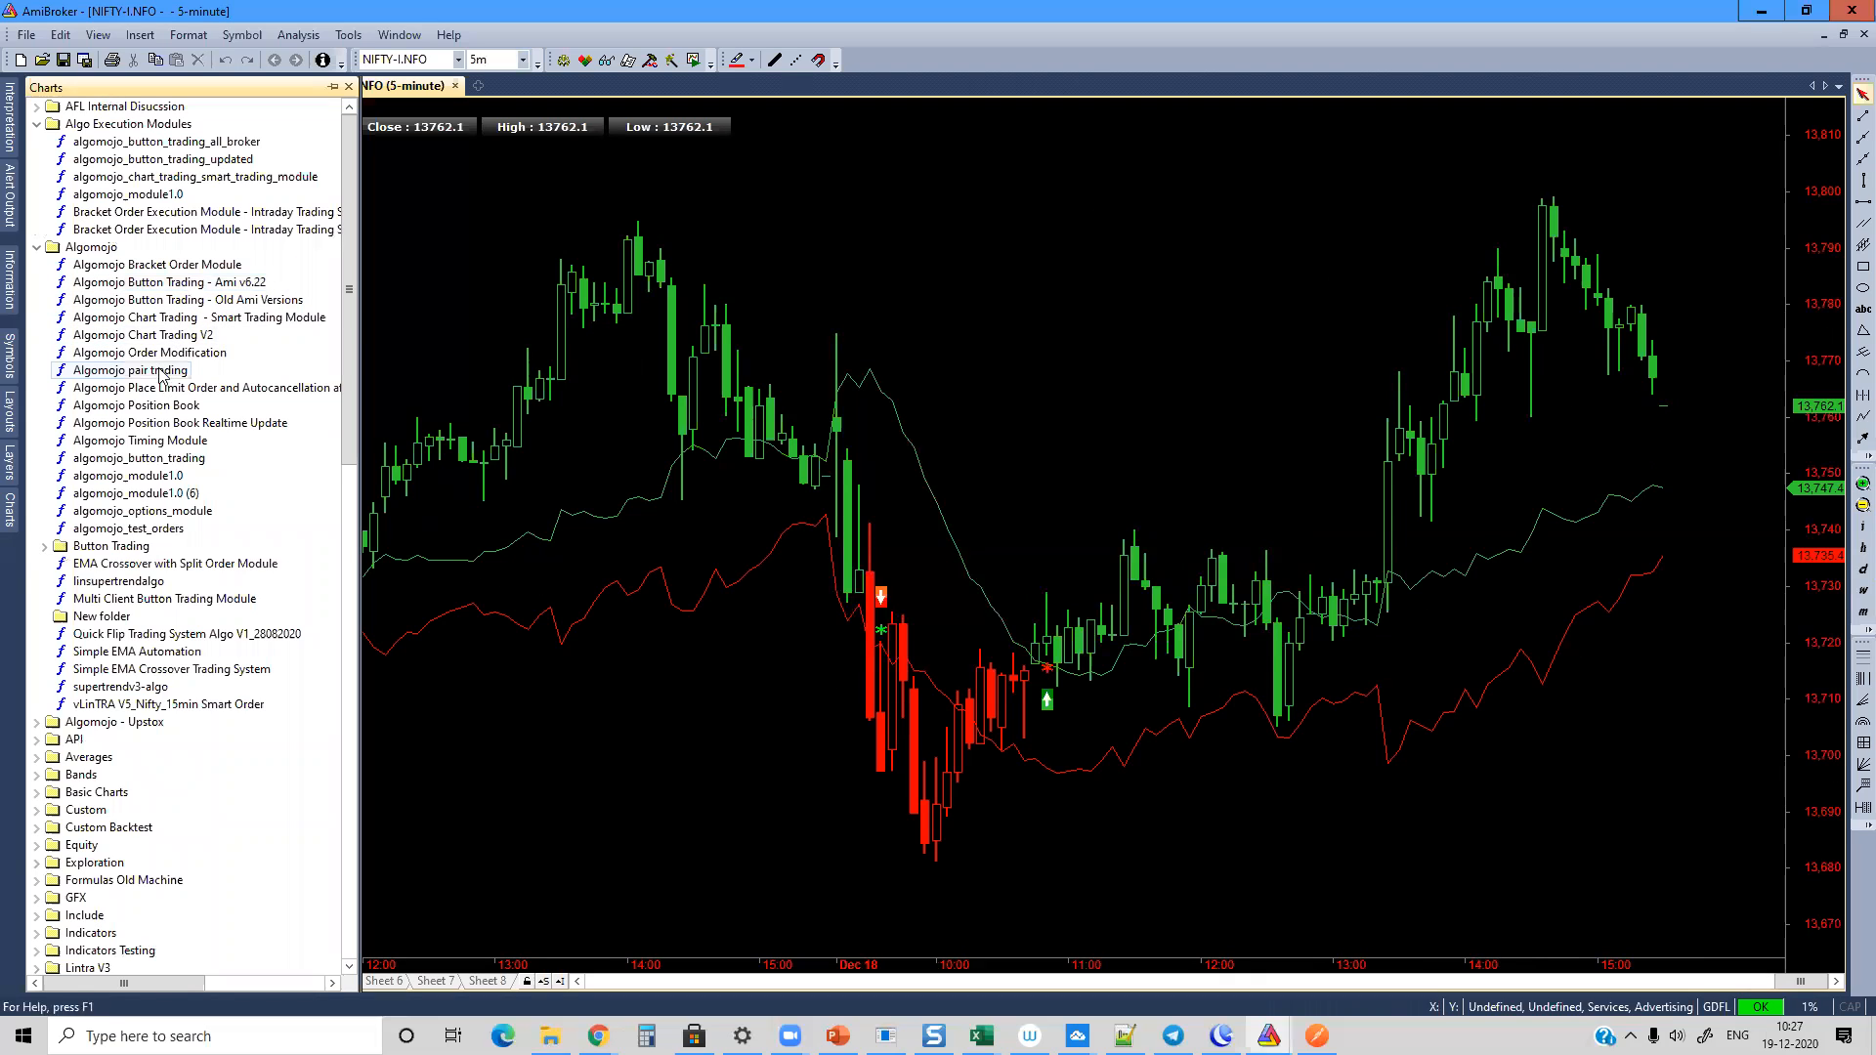
click(37, 248)
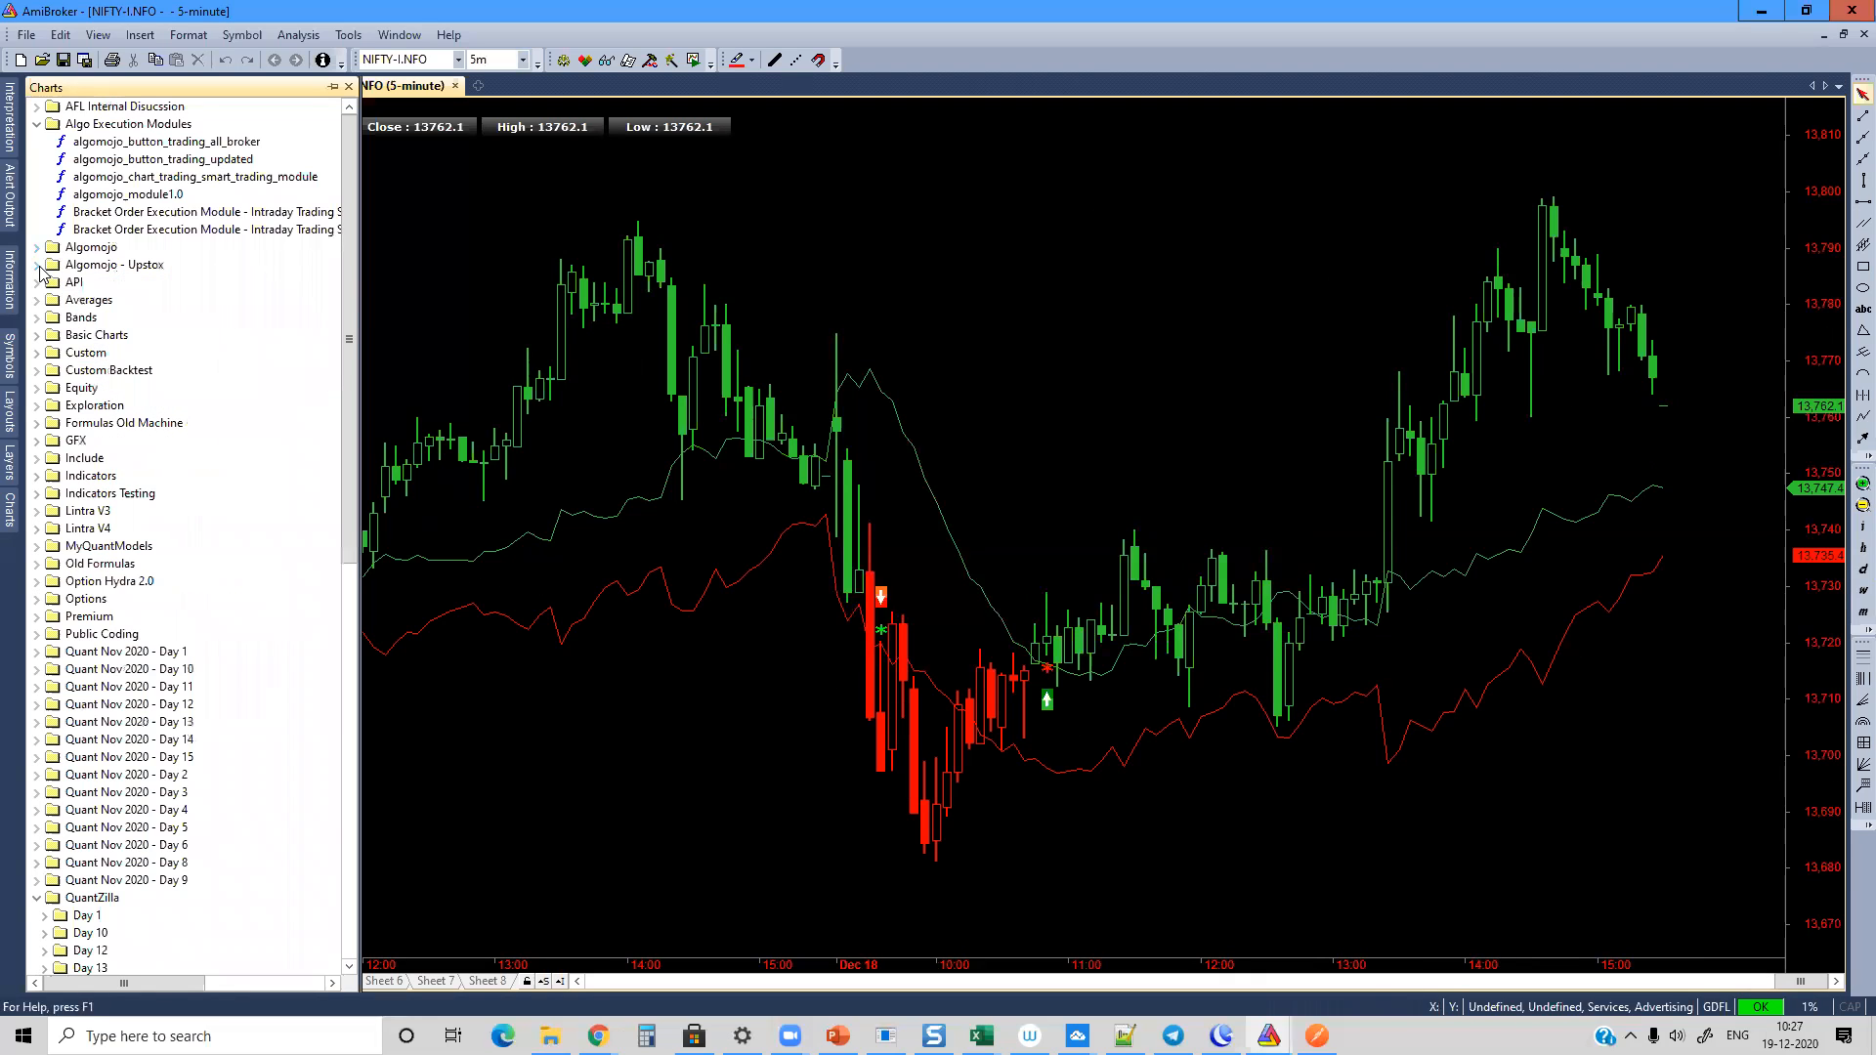
click(38, 265)
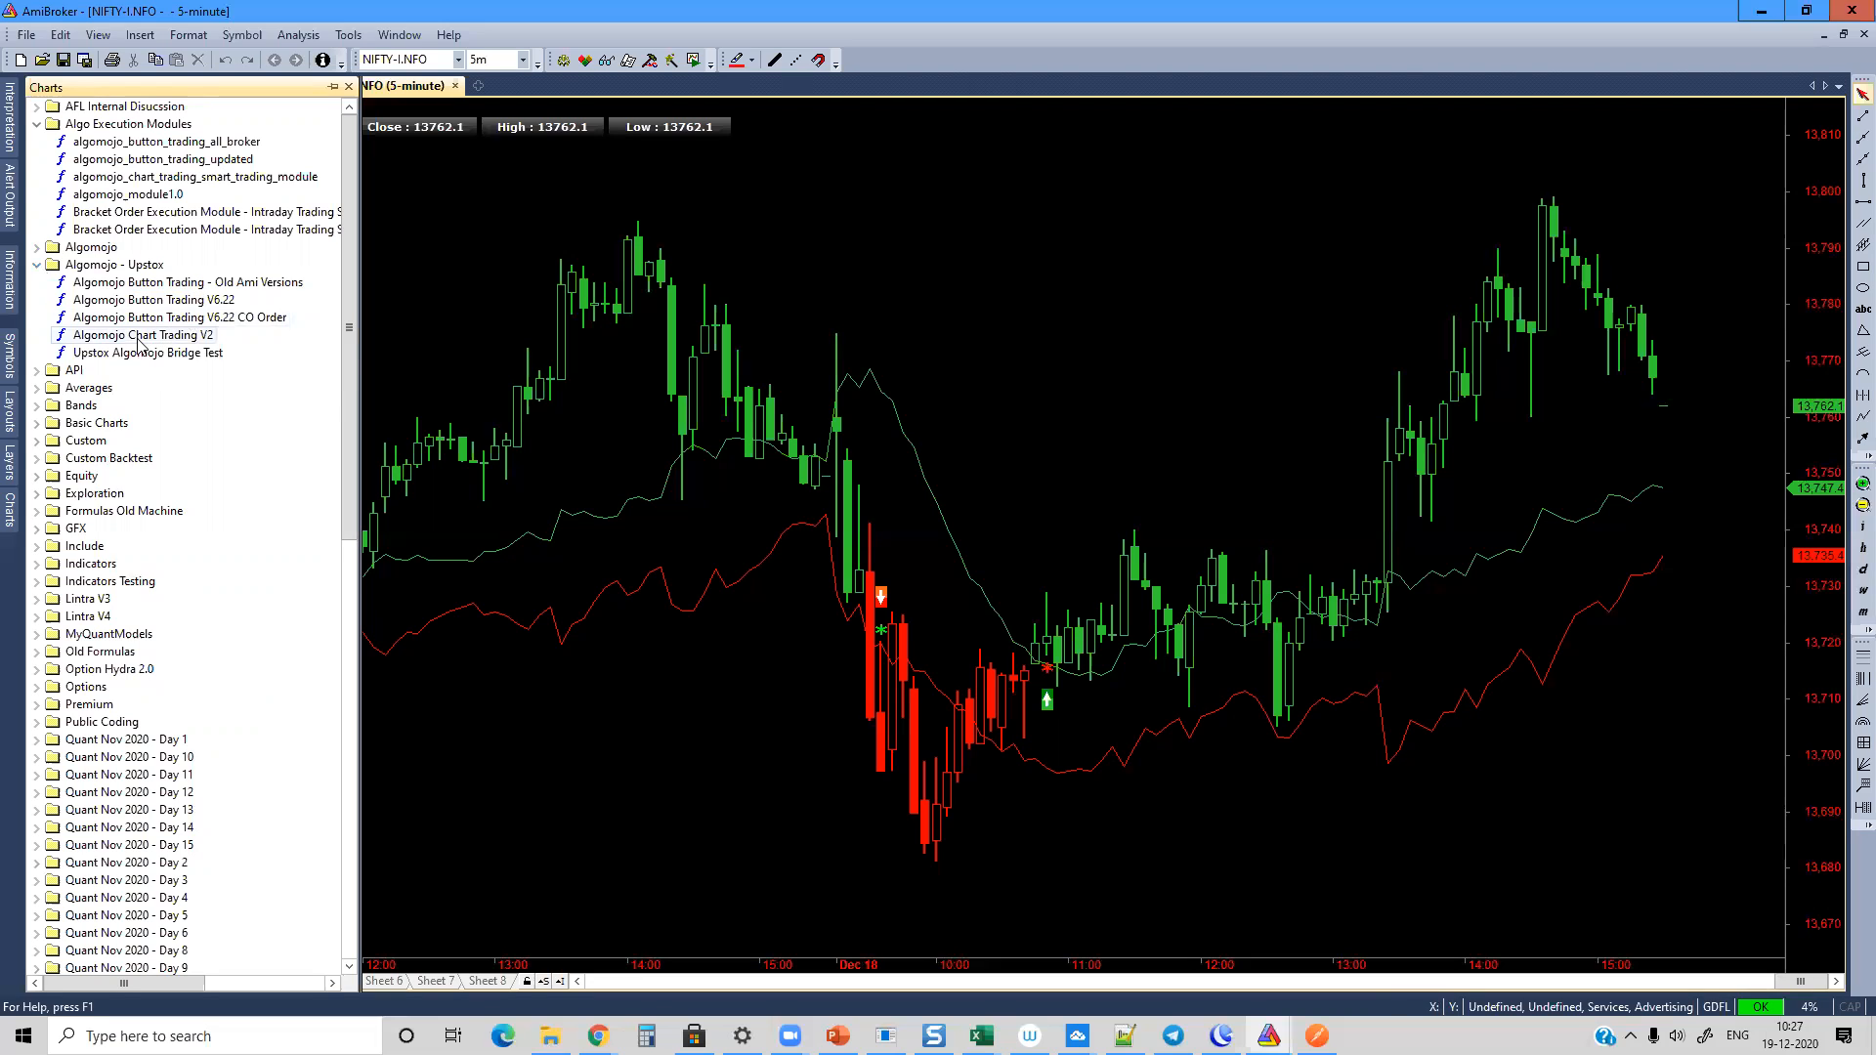
drag(140, 341, 887, 295)
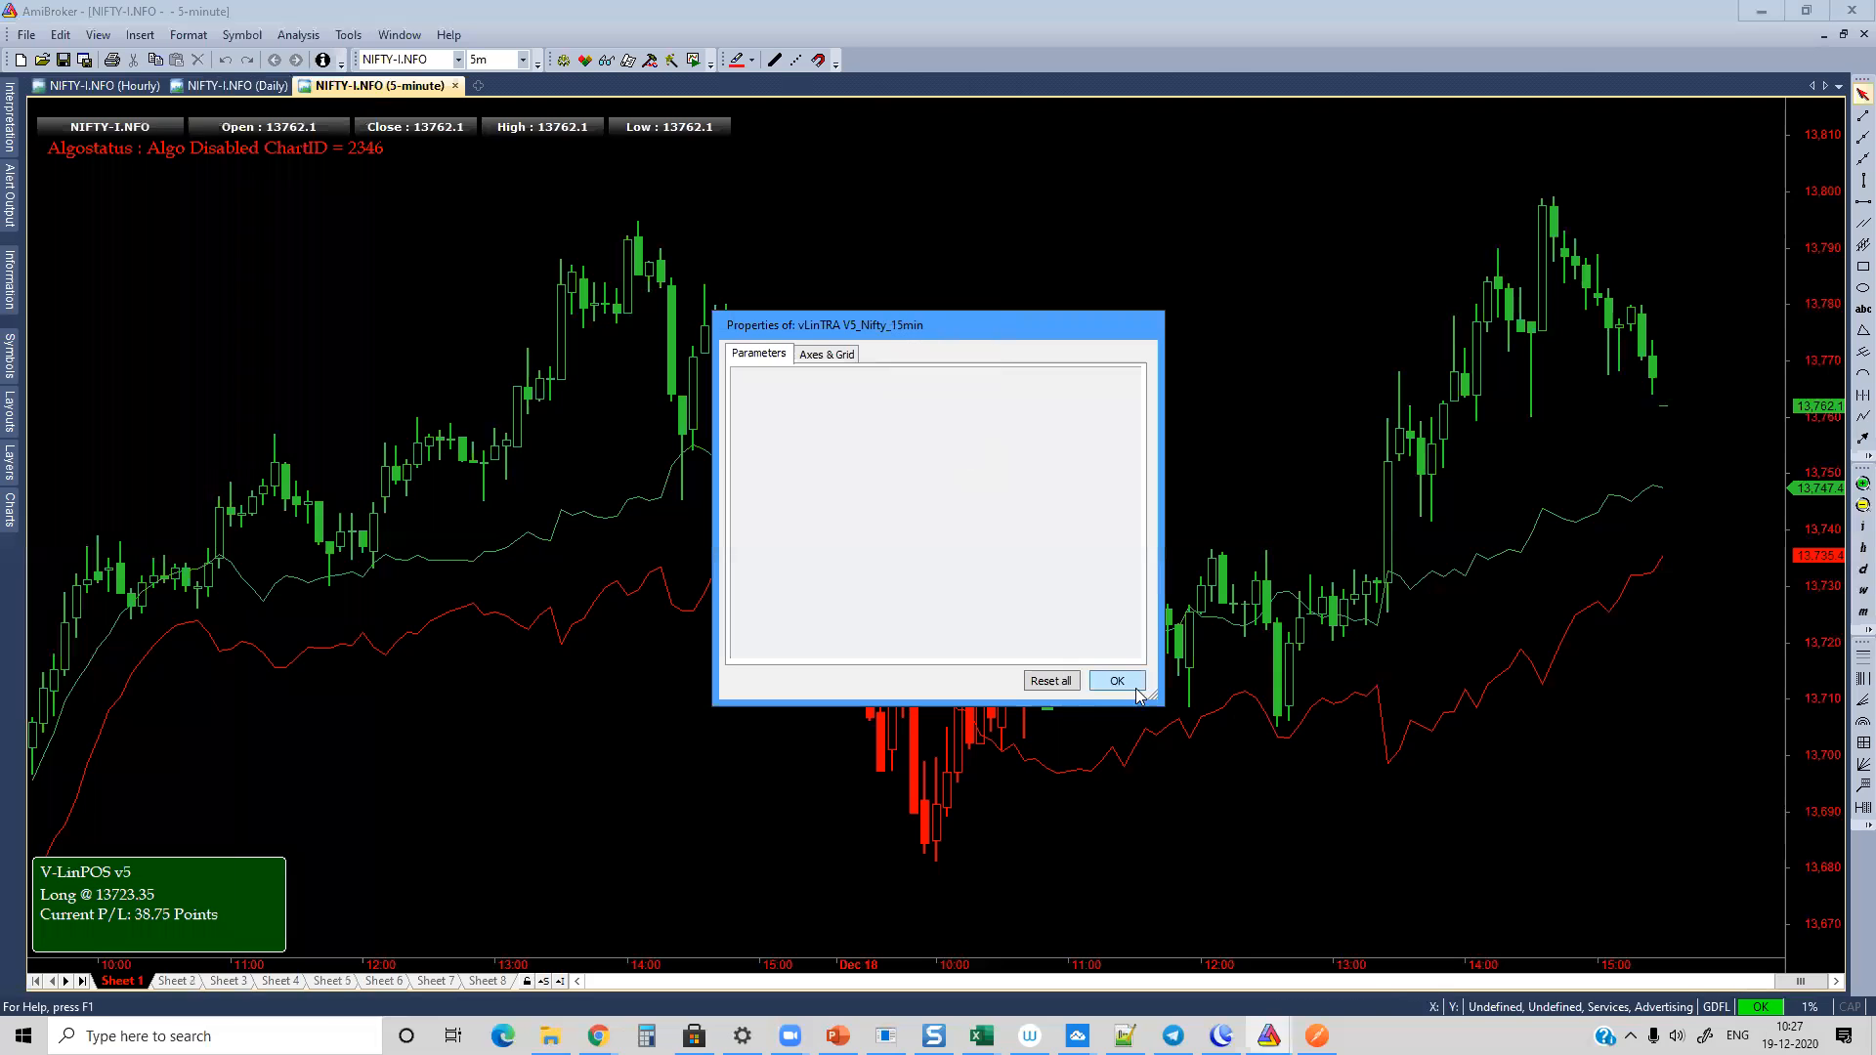
click(1133, 683)
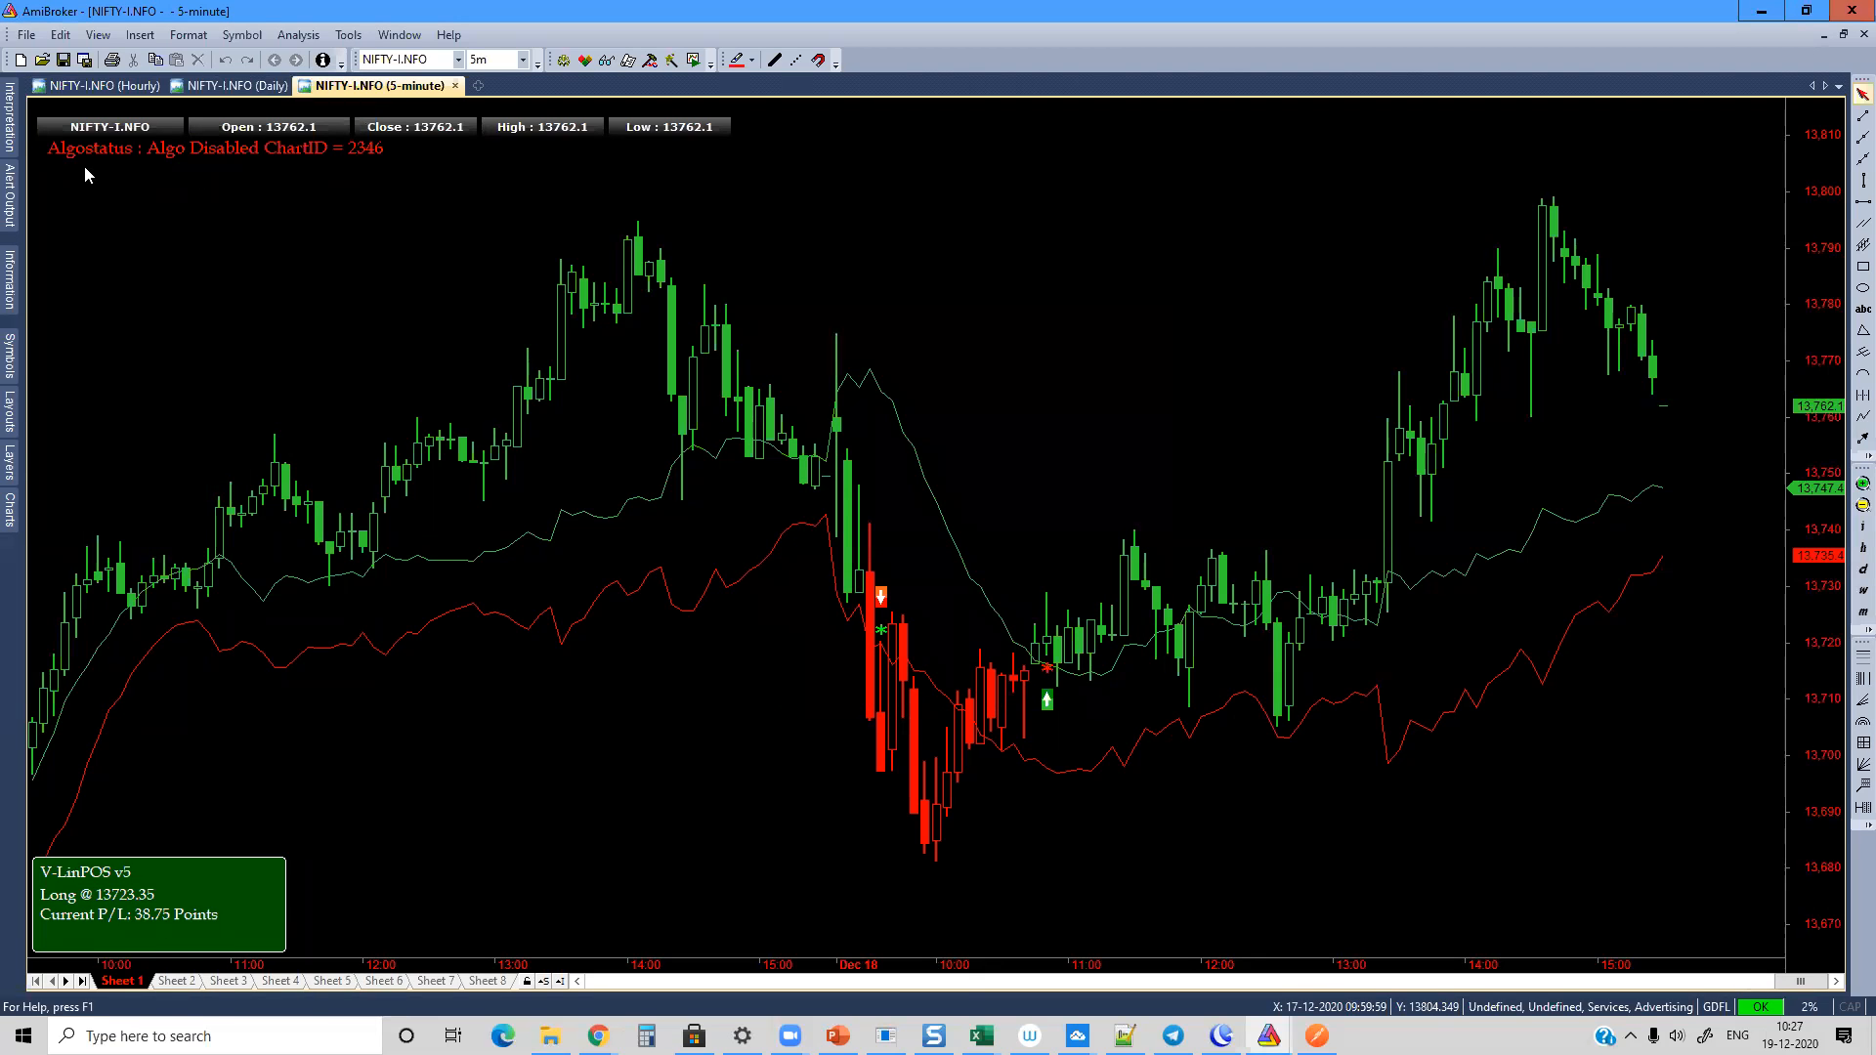
Step: Pin the list of chart formulas so it stays open beside the chart
mouse_move(281, 166)
mouse_move(10, 510)
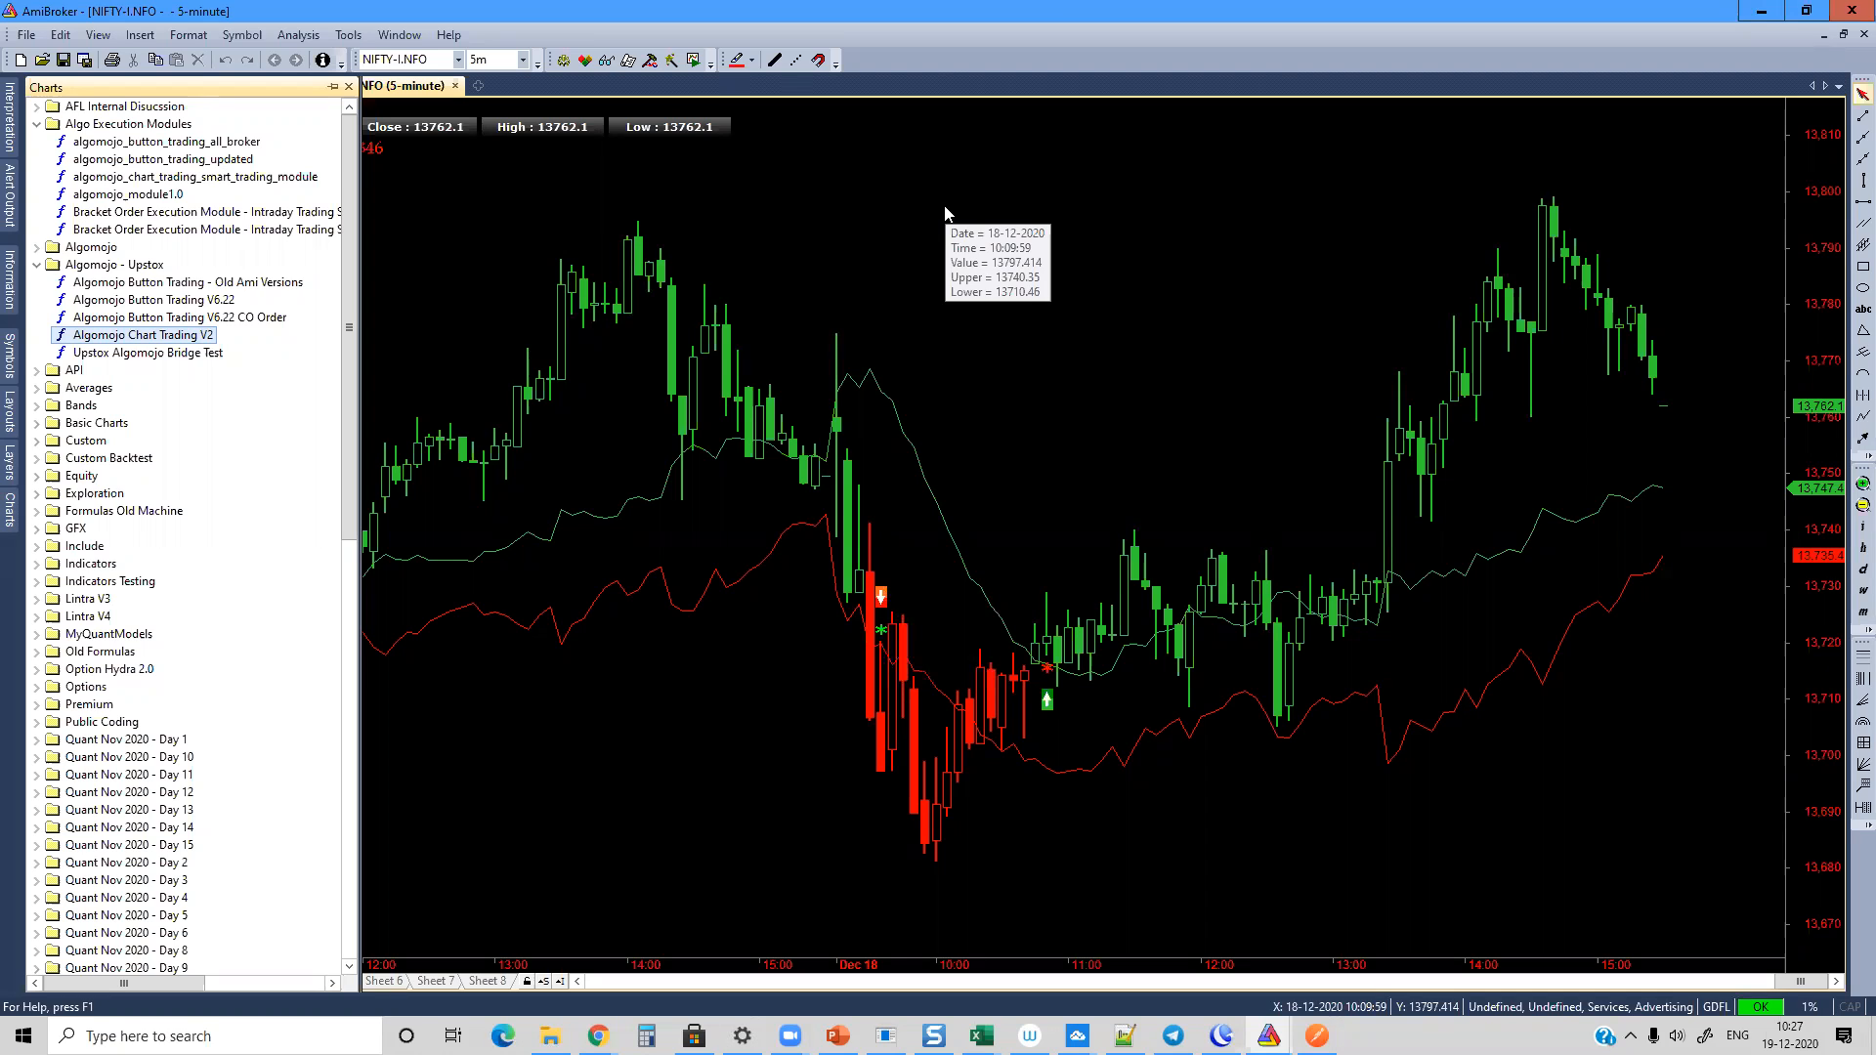
click(333, 87)
Step: In the chart's parameters, set the Algomojo Upstox module's symbol to NIFTY20DECFUT and its Exchange to NSE_FO
right_click(1072, 249)
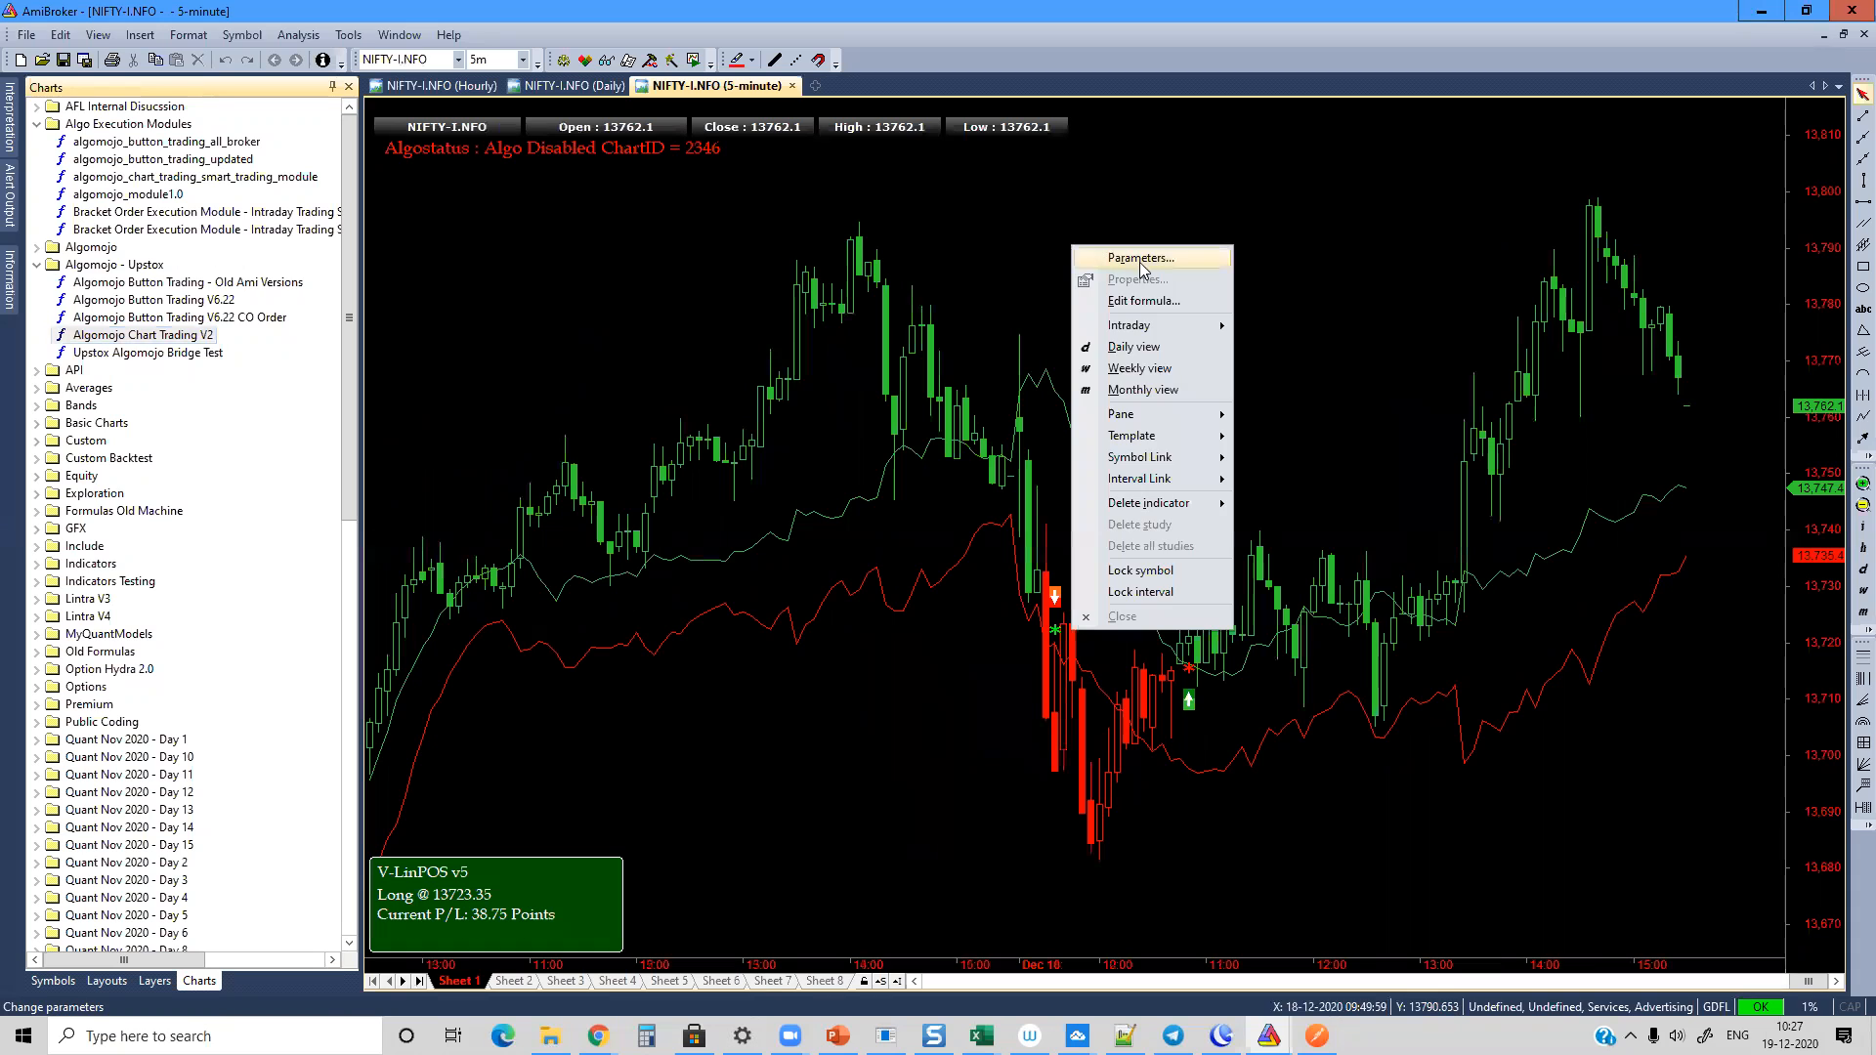
click(1148, 264)
click(1084, 528)
click(1053, 551)
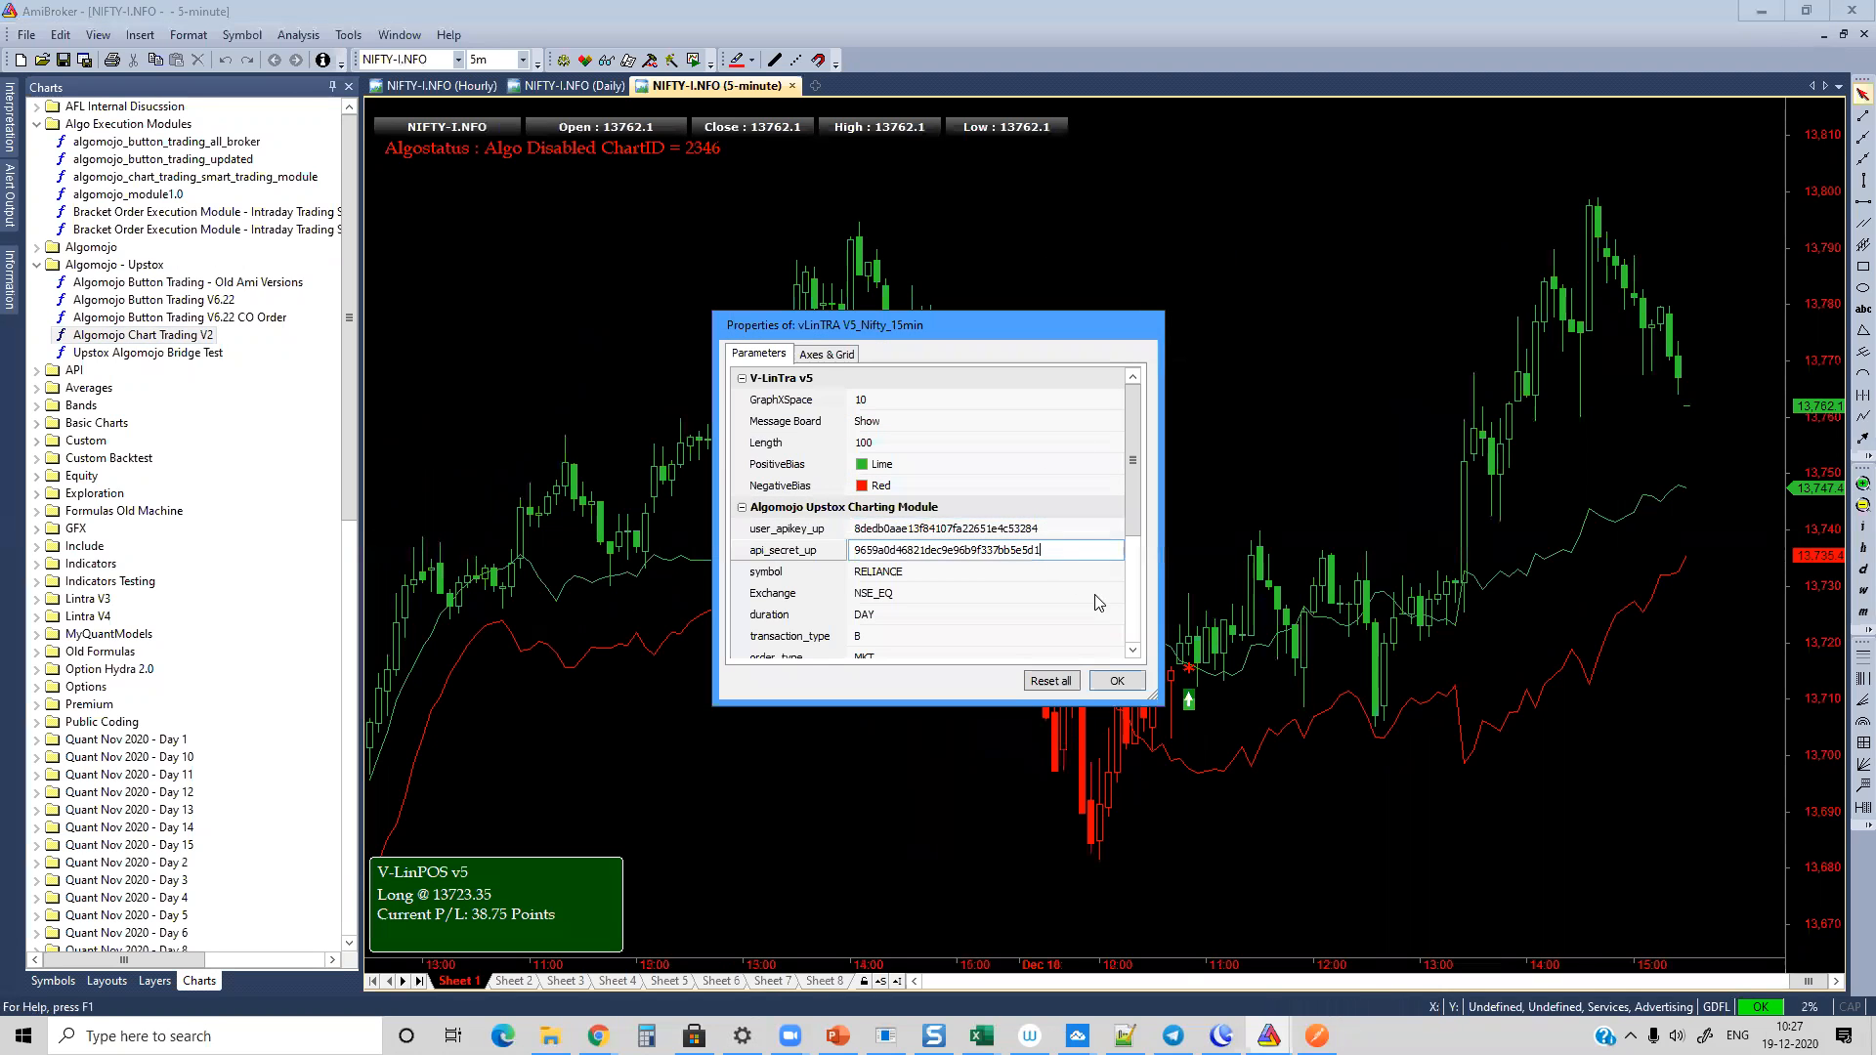
click(911, 571)
double_click(910, 571)
text(NIF)
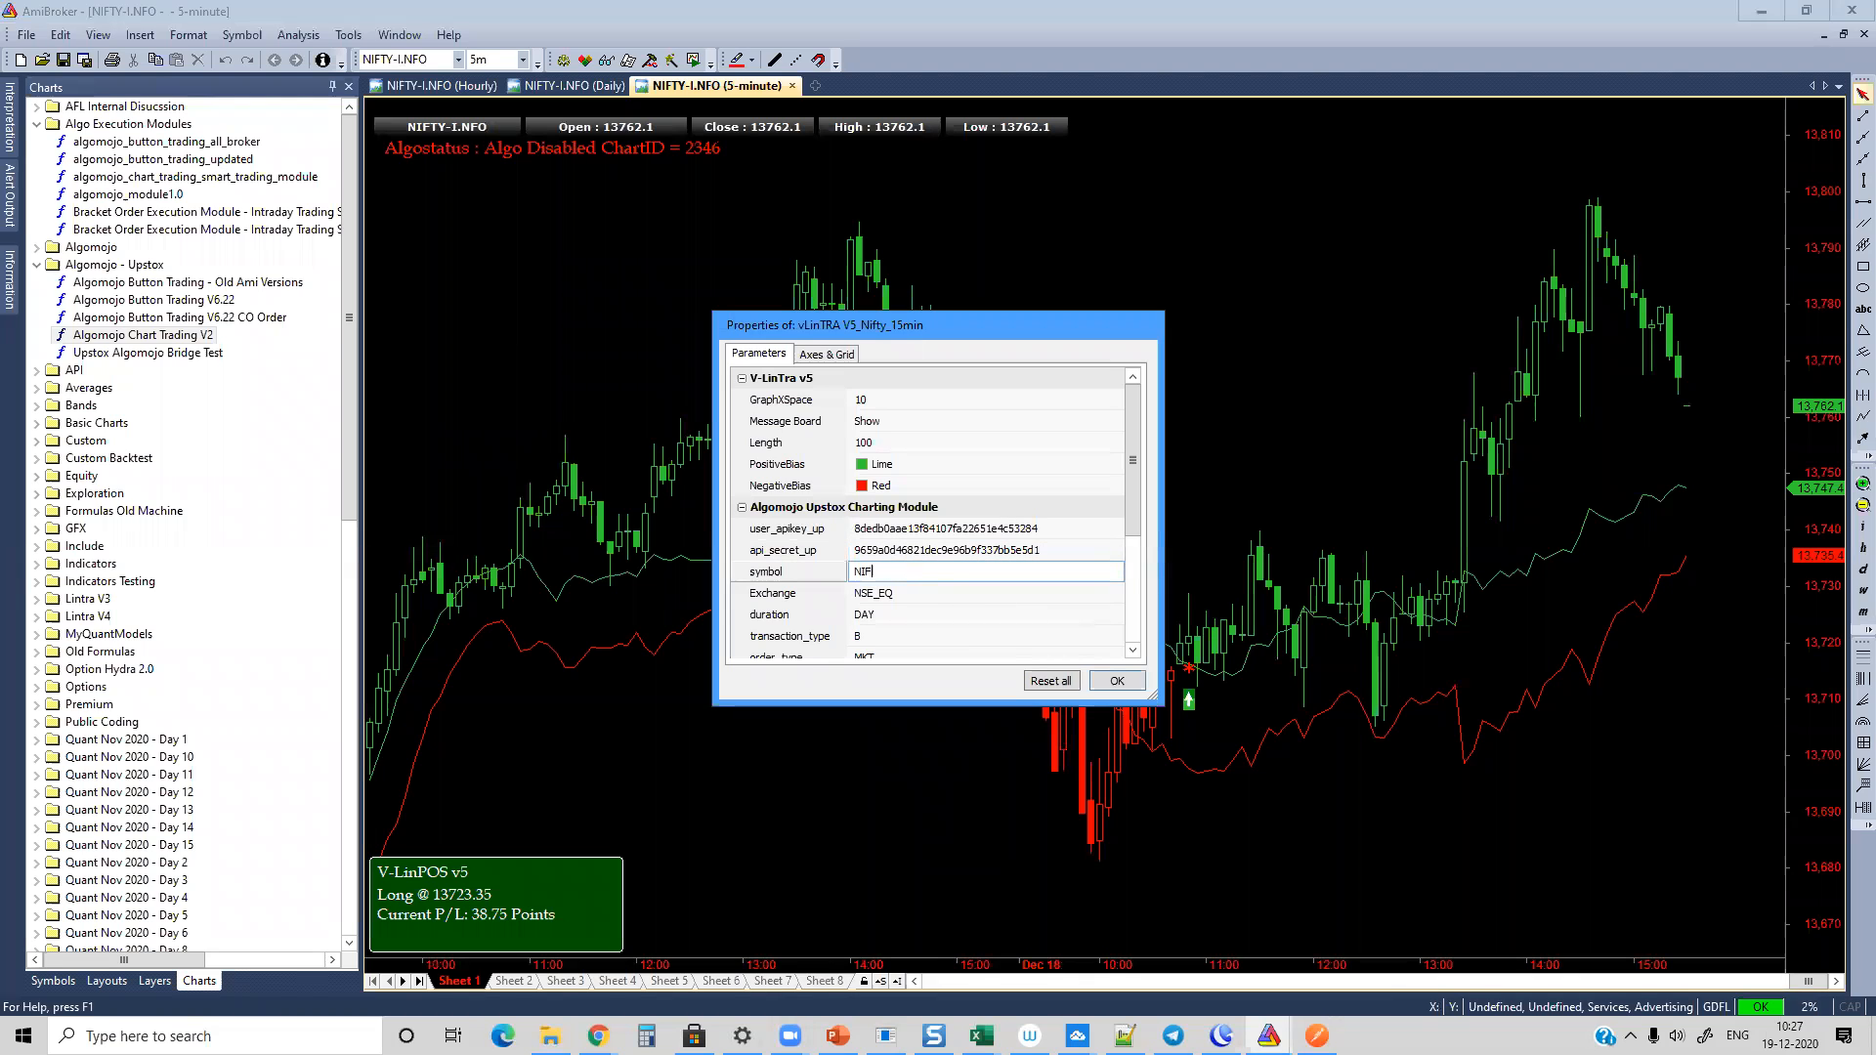
text(TY20DECFUT)
drag(949, 573, 850, 575)
click(910, 594)
click(905, 611)
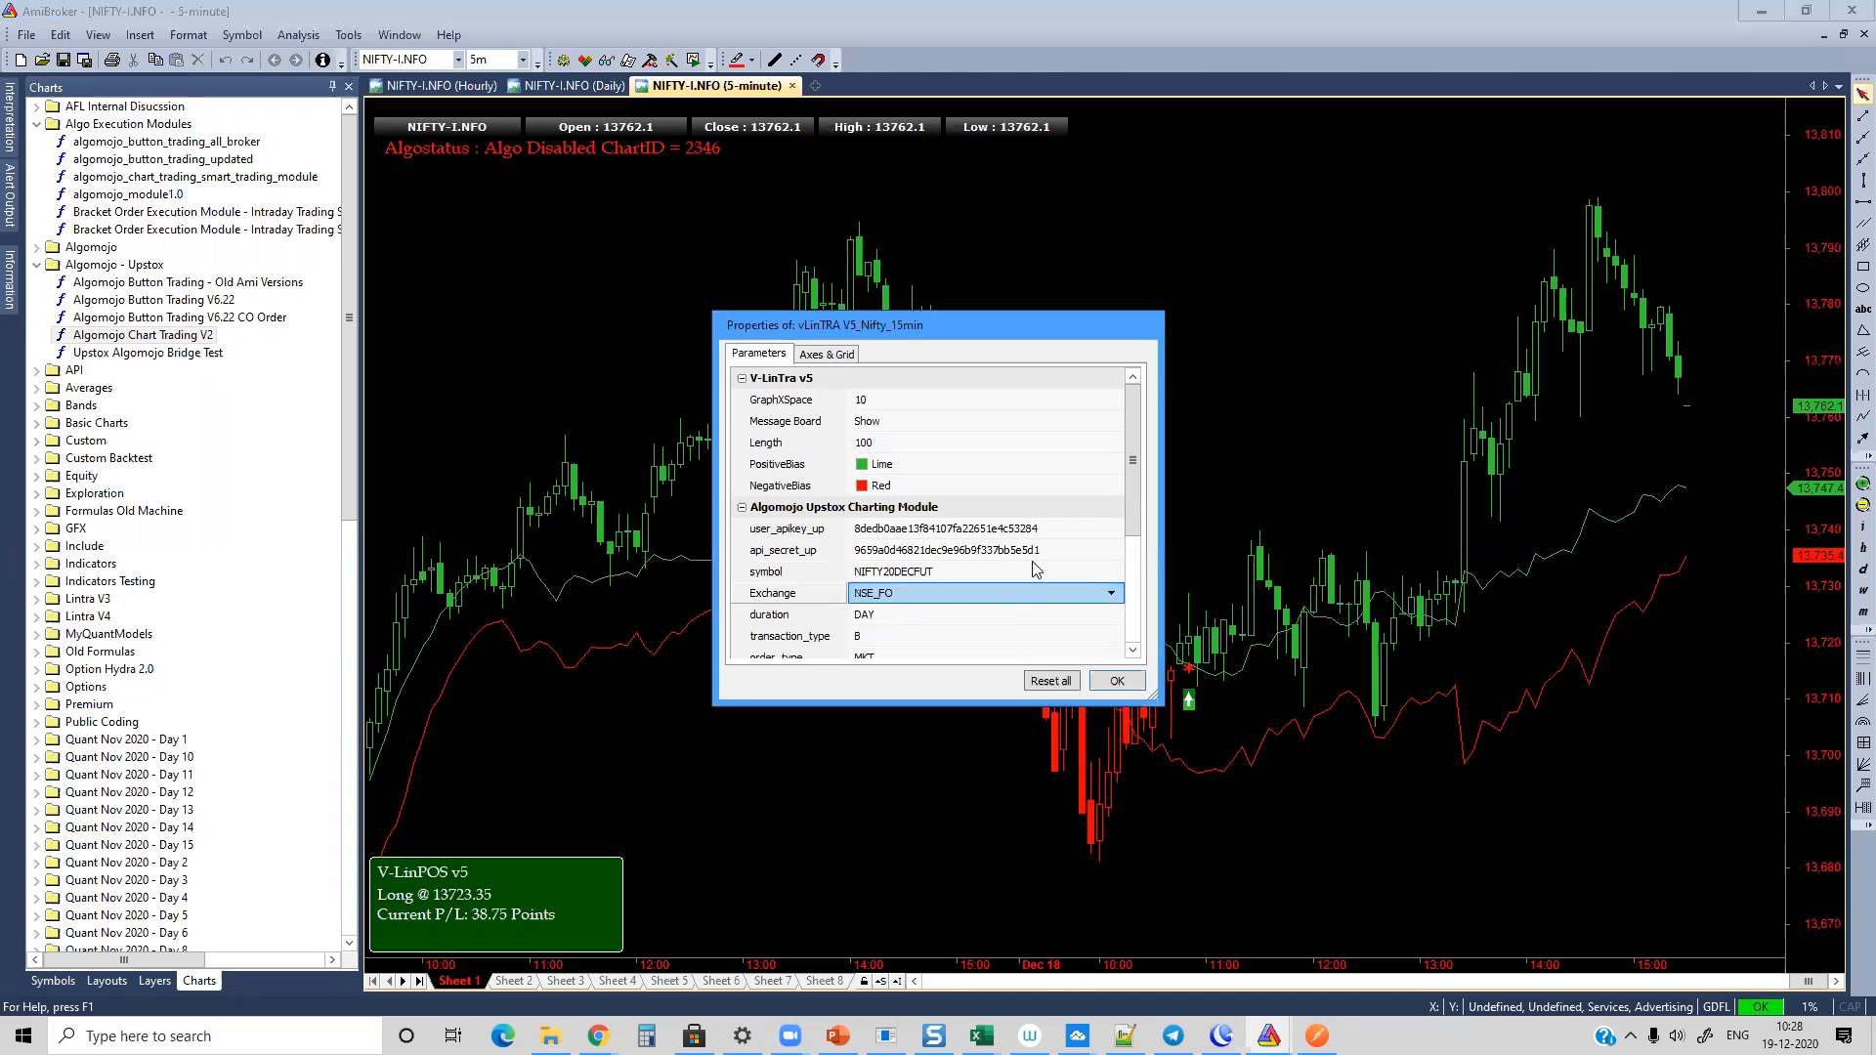
Step: Review the options for duration, transaction_type and order_type, keeping DAY, B and MKT
drag(1128, 475, 1139, 533)
click(872, 522)
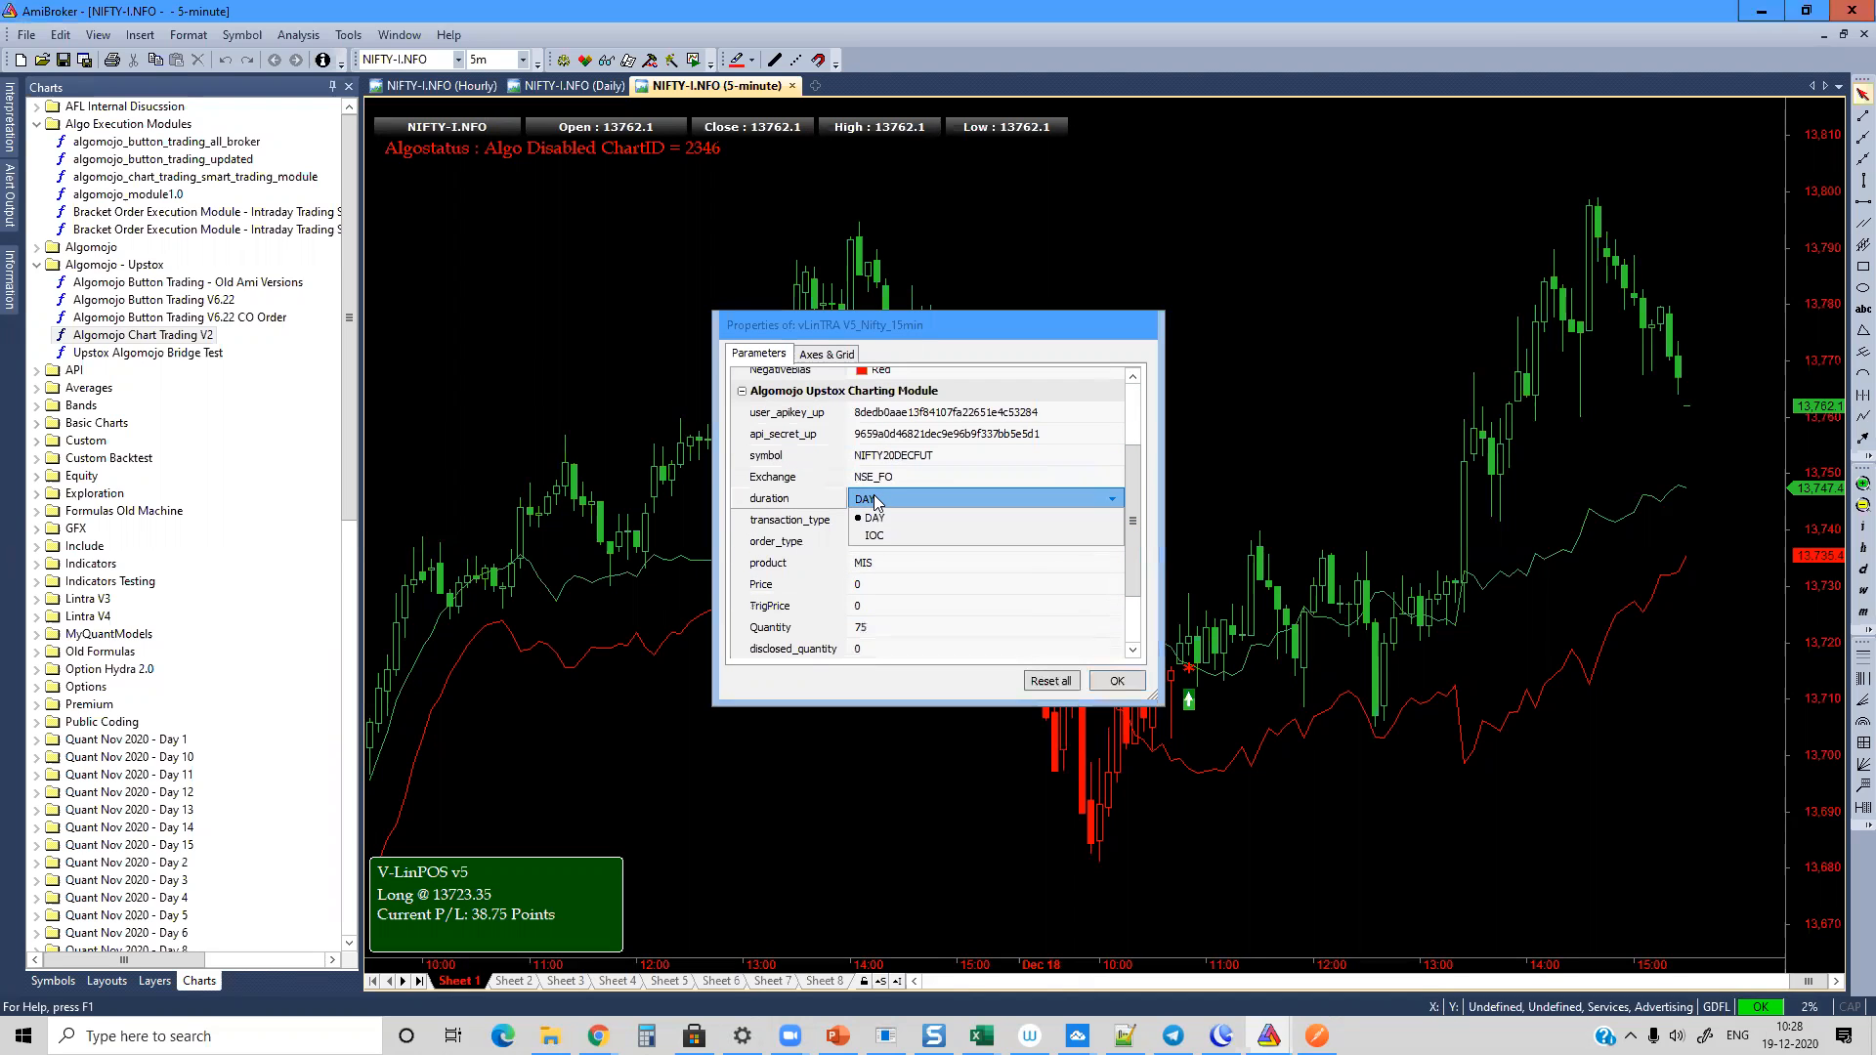
click(873, 525)
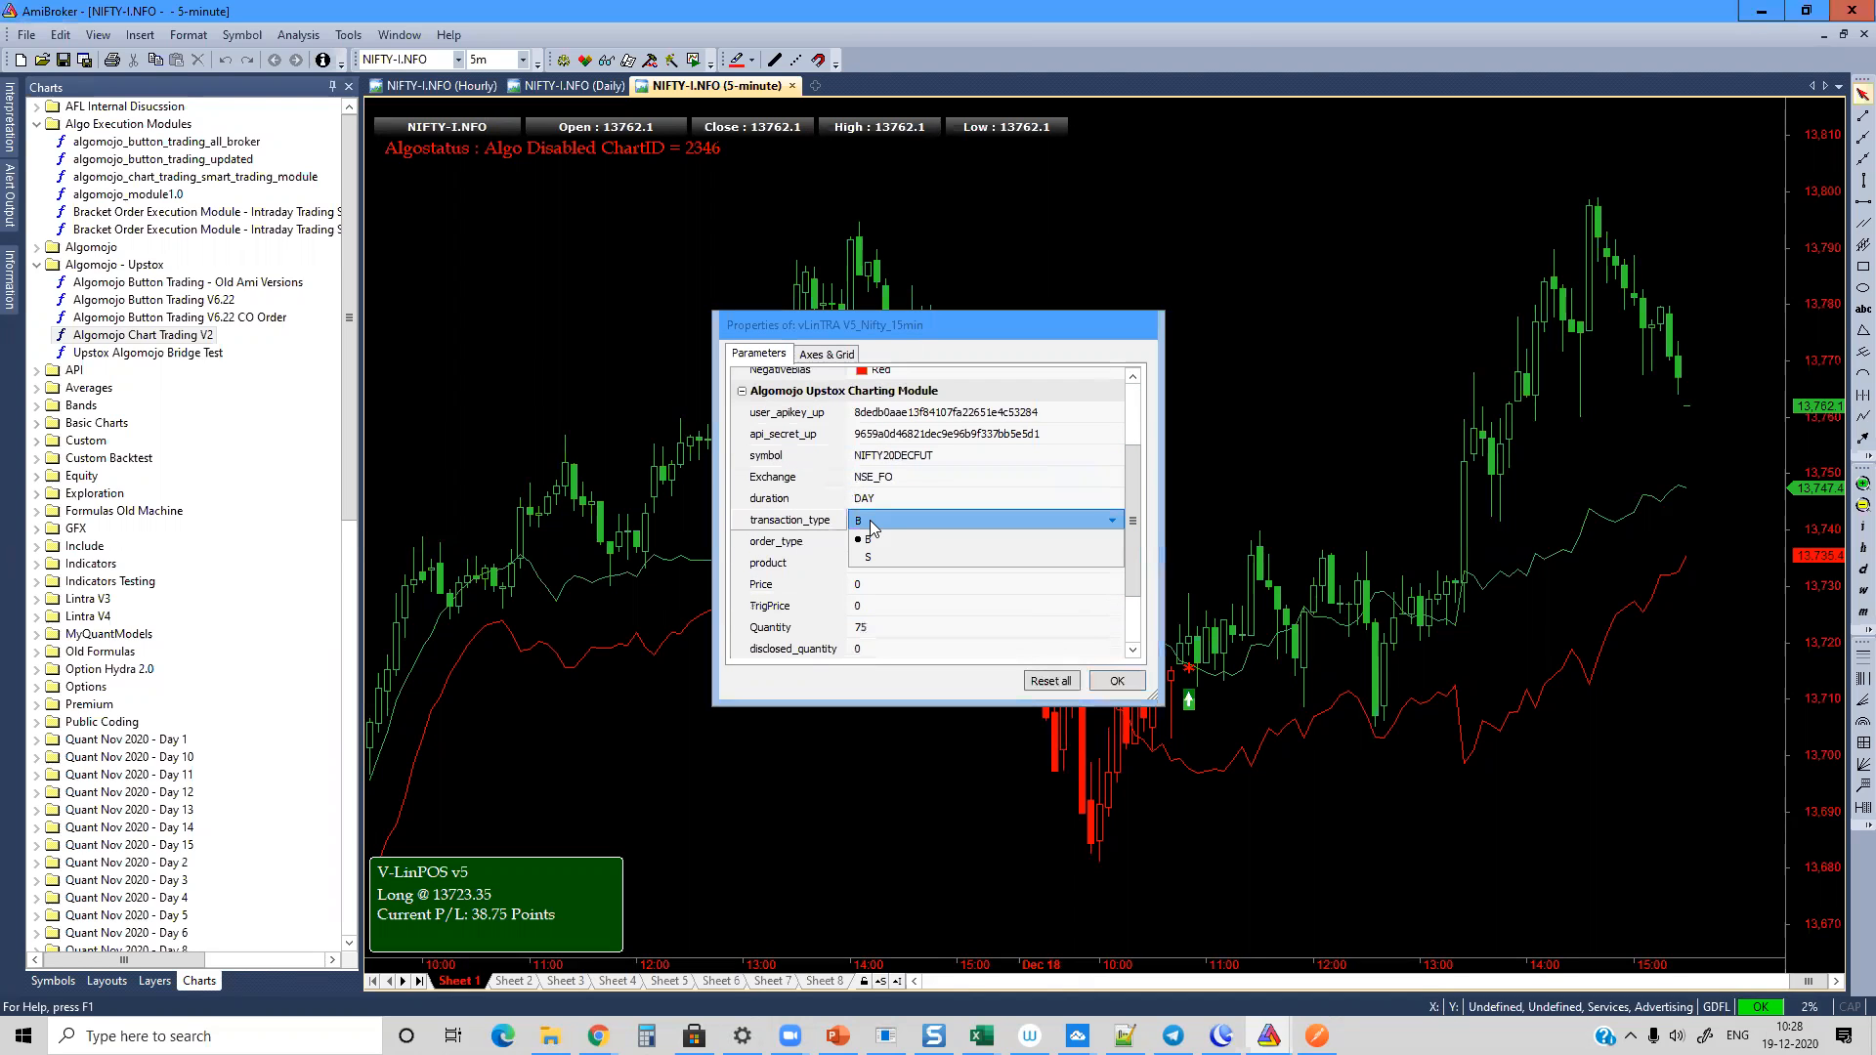
click(872, 528)
click(906, 544)
click(906, 543)
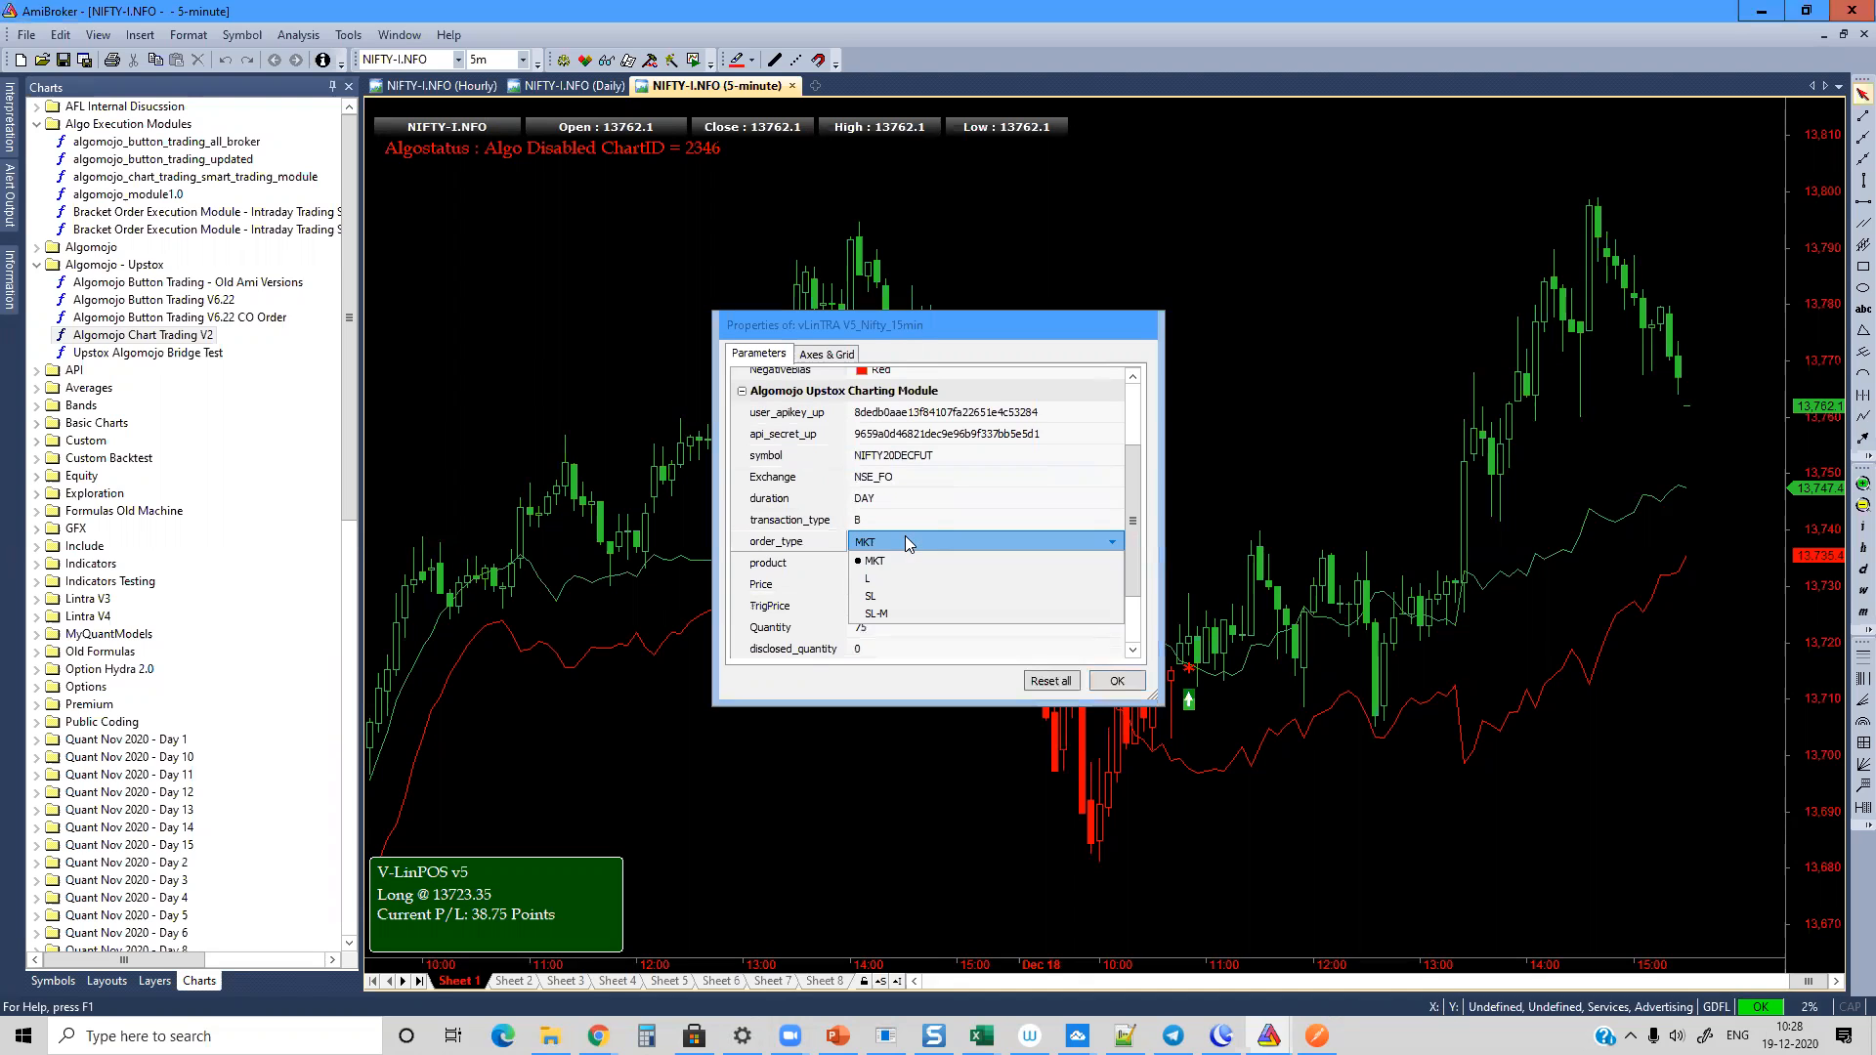
click(906, 543)
Step: Review the product and Price options, keeping the product as MIS and the price at 0
click(886, 565)
click(886, 567)
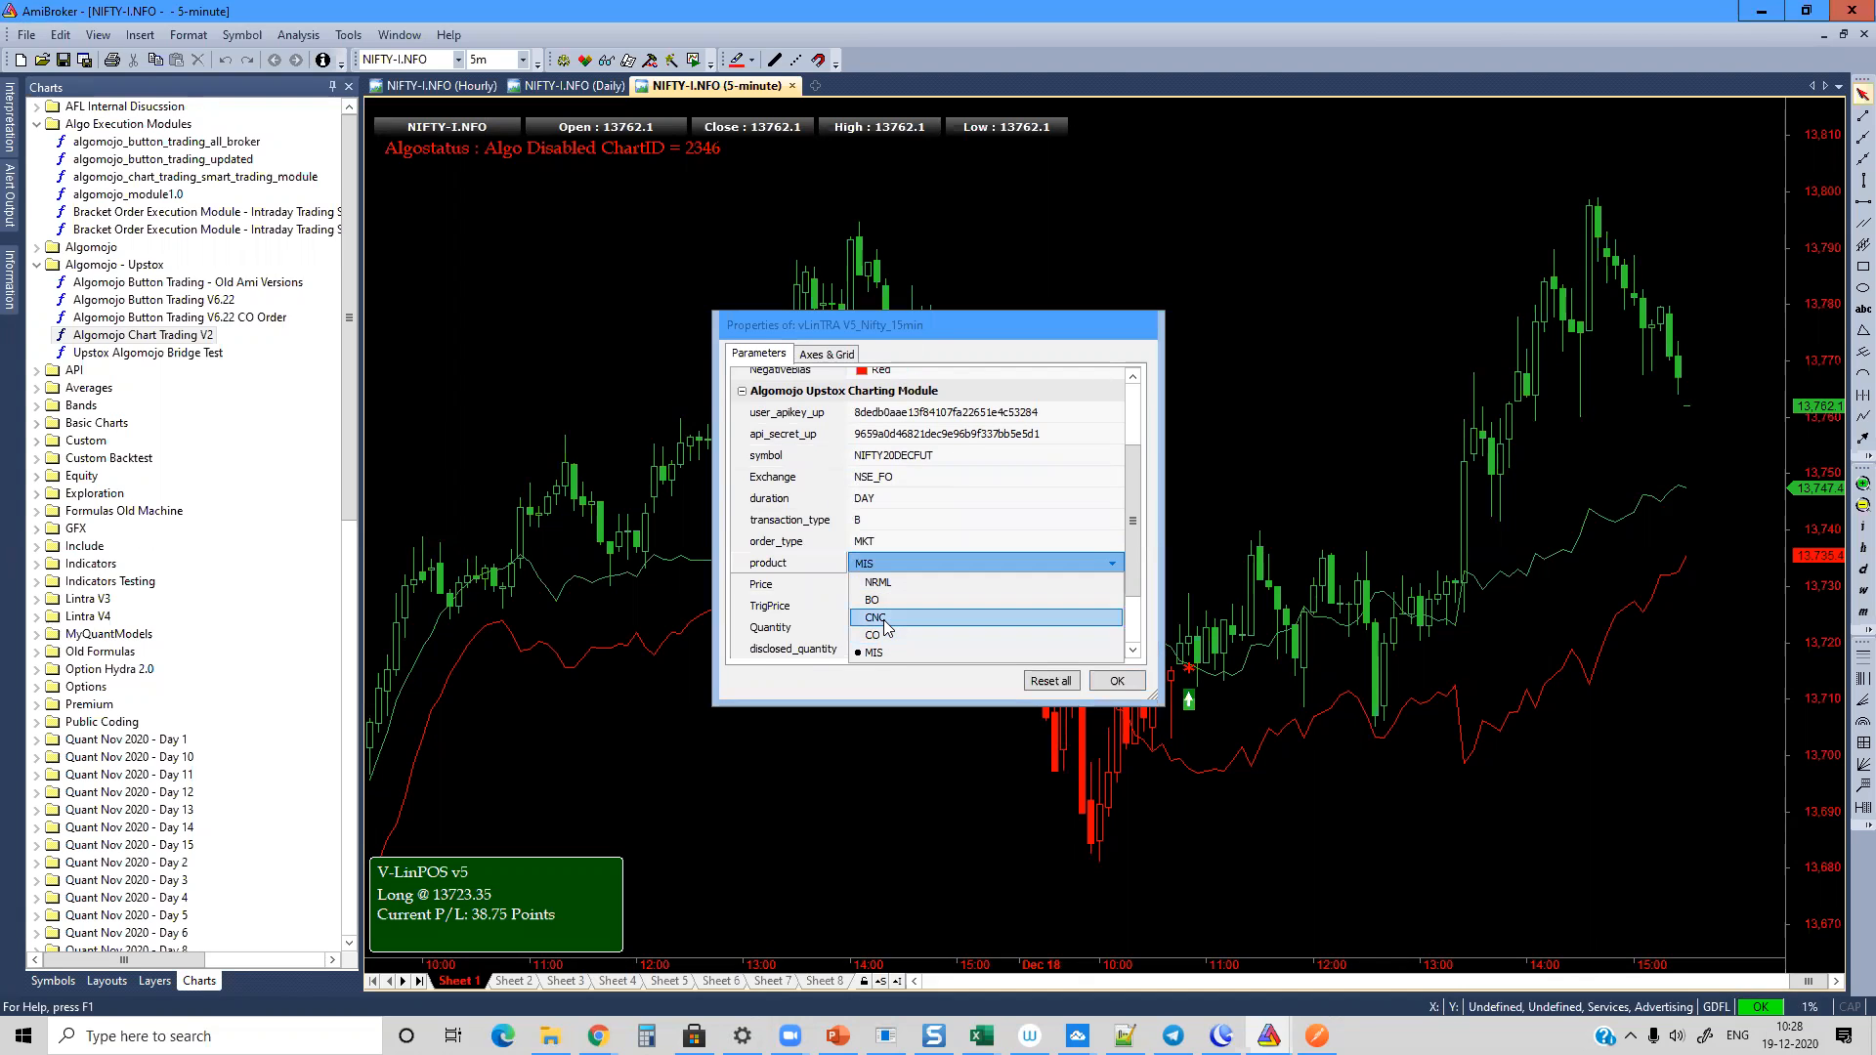
click(880, 654)
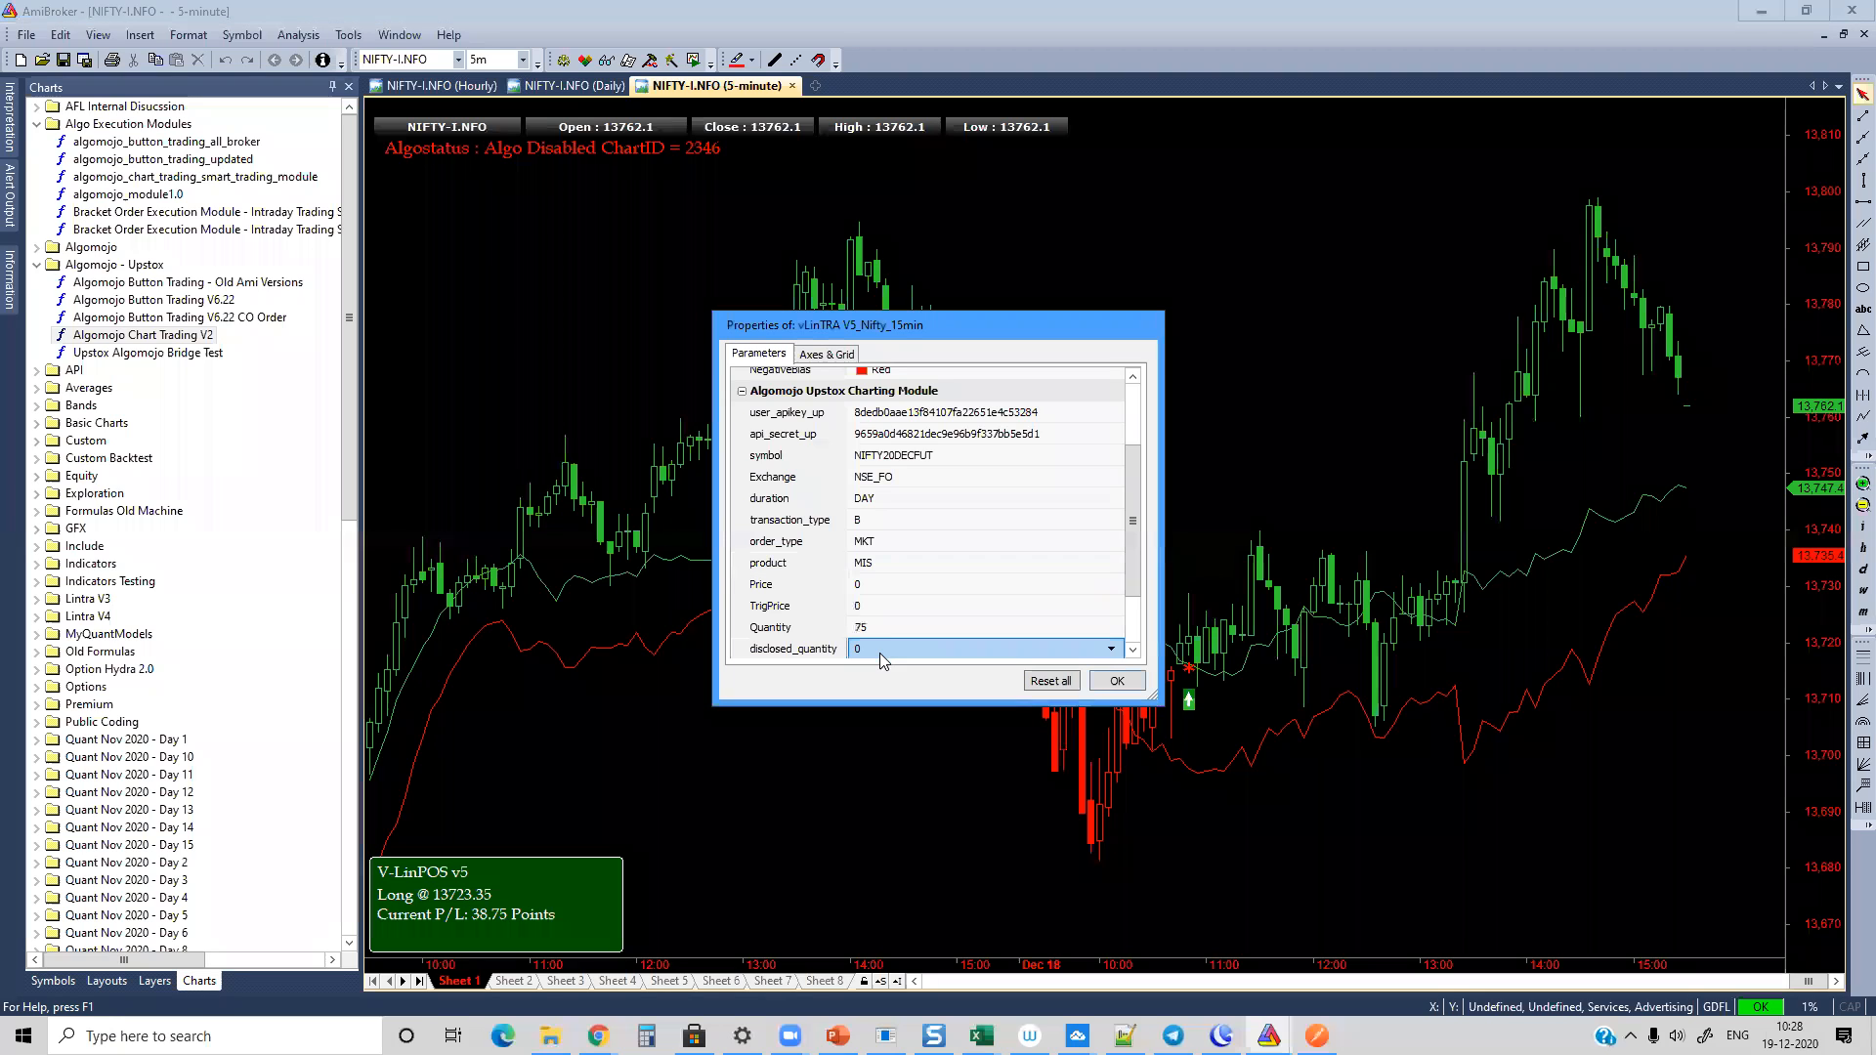
click(878, 589)
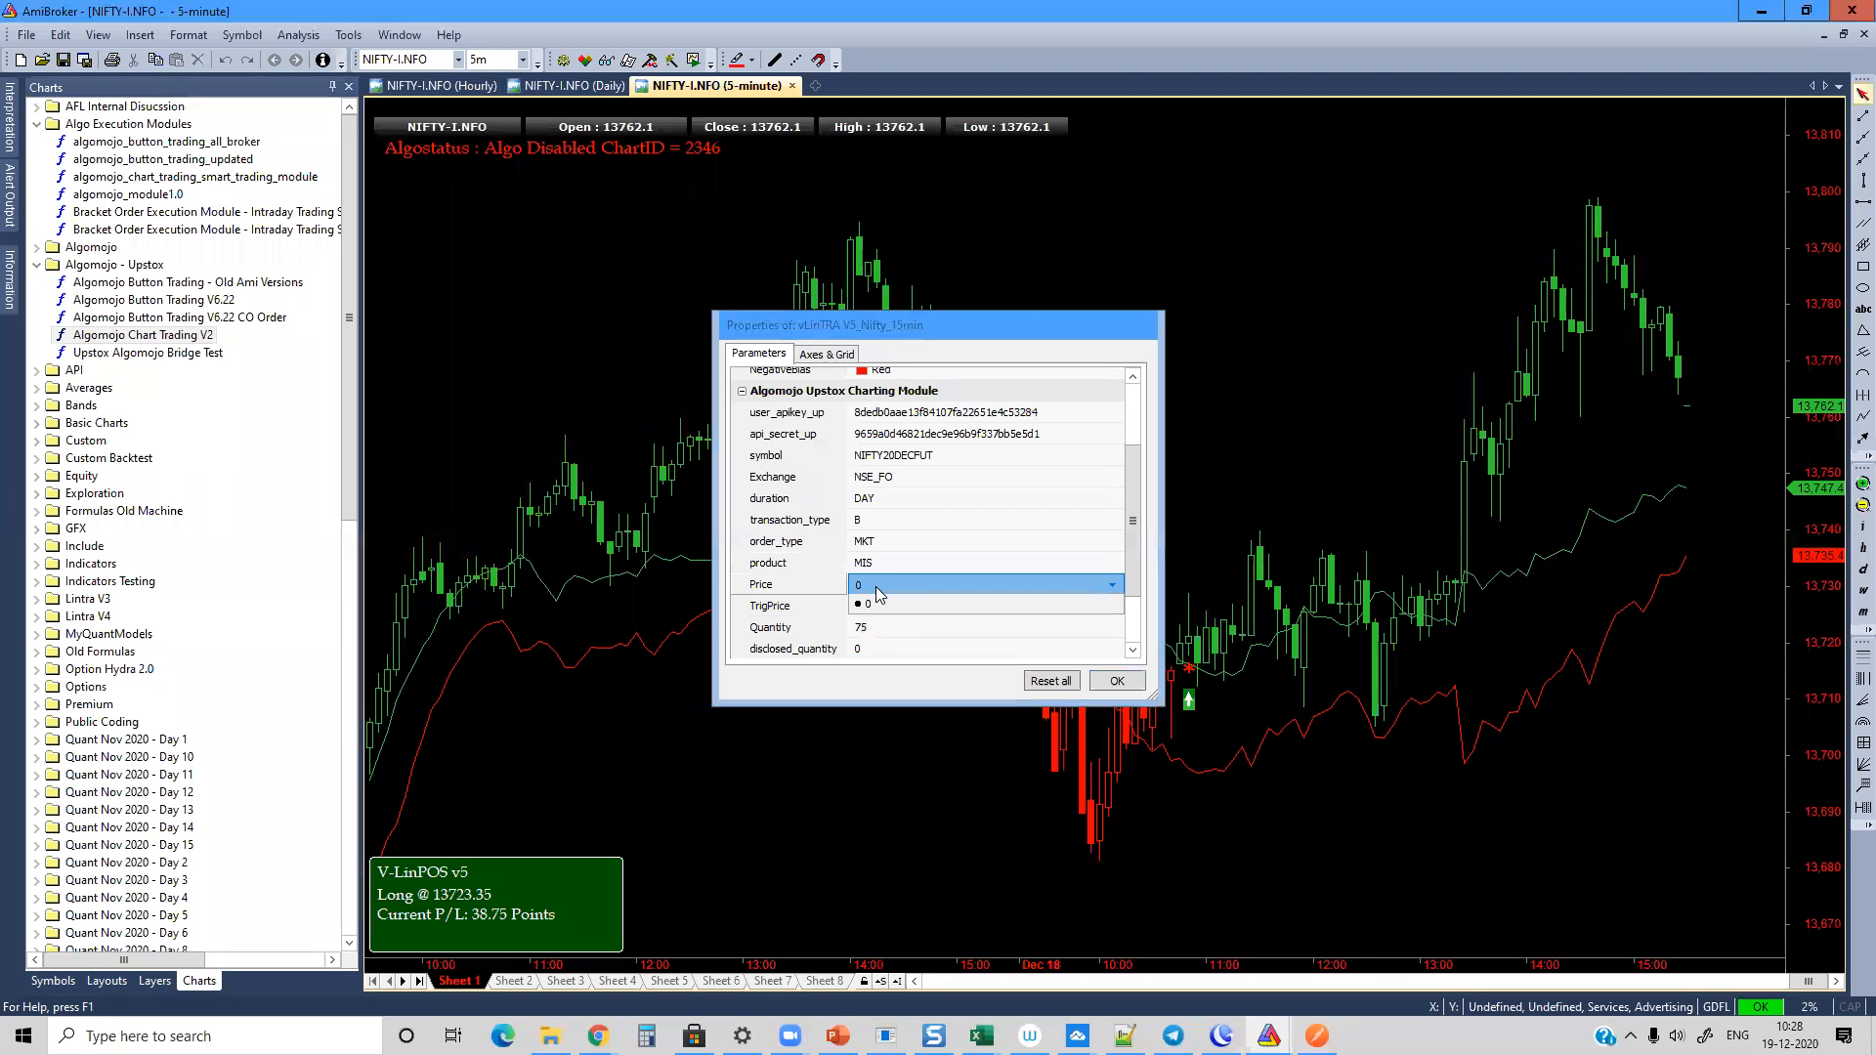
click(878, 593)
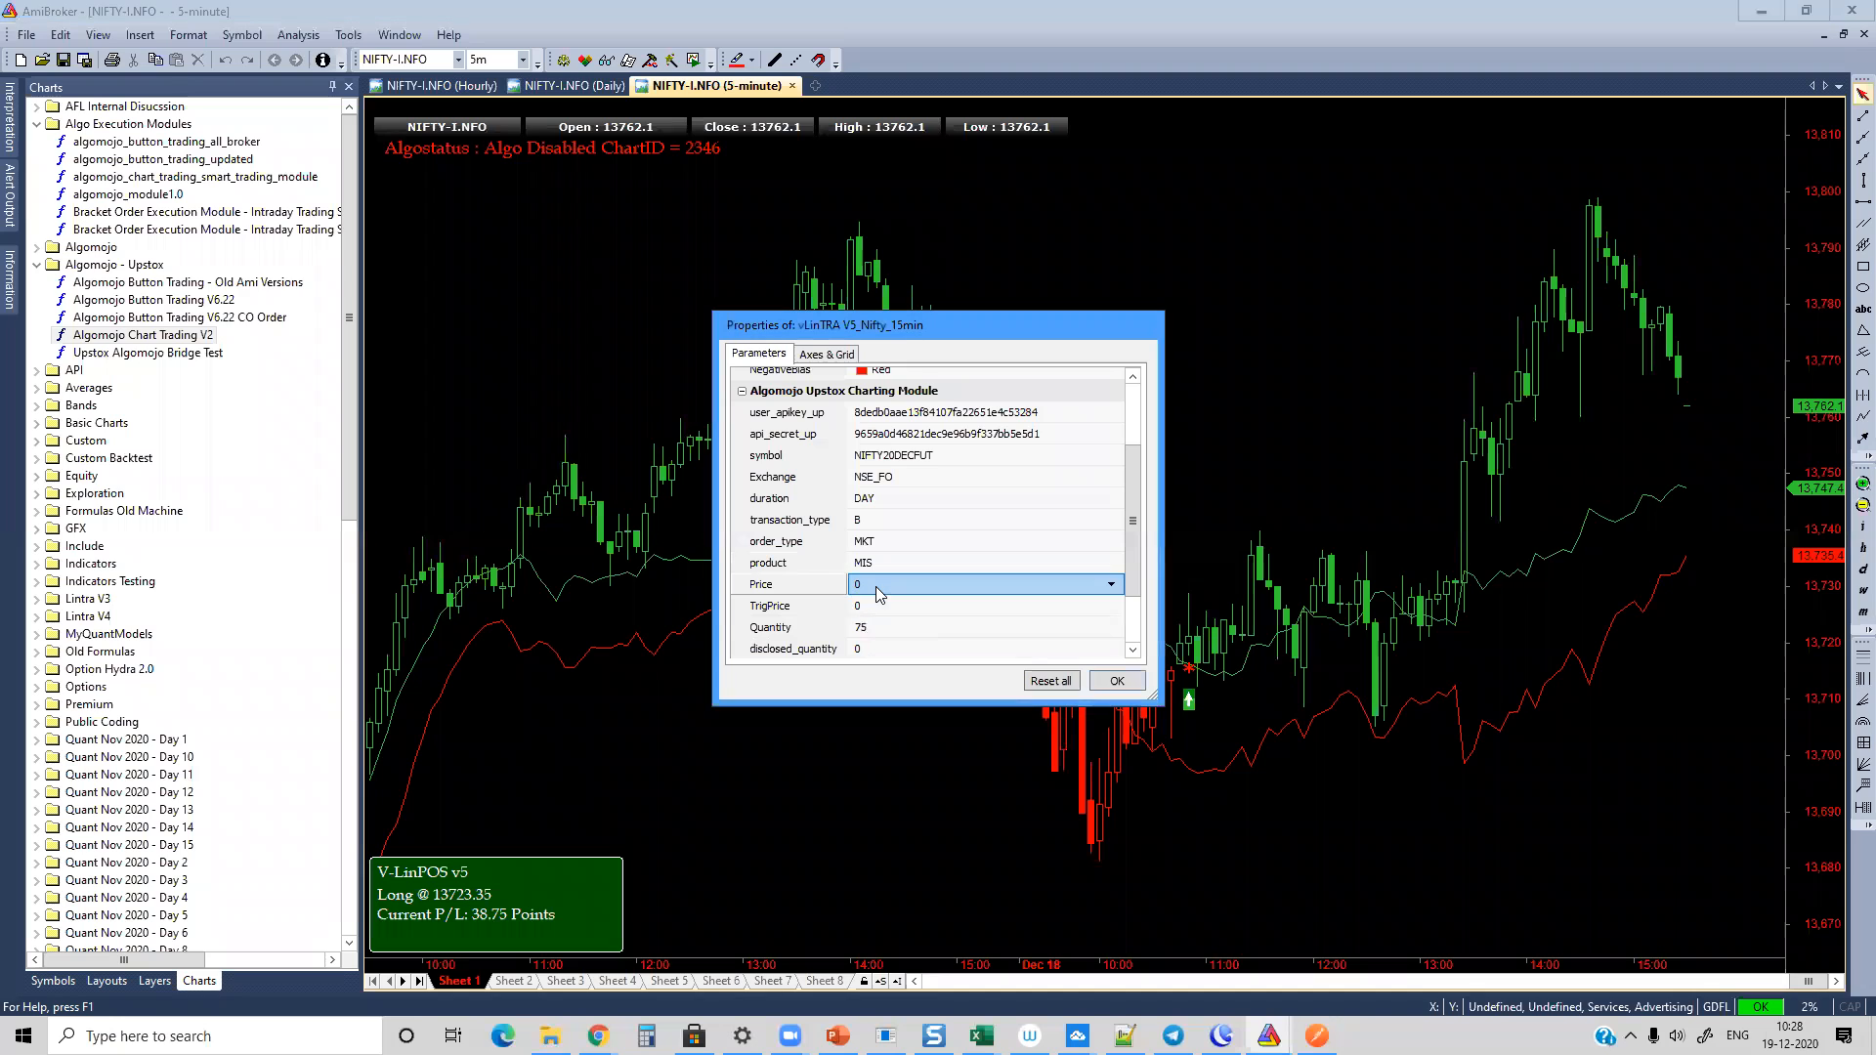
Step: Keep TrigPrice at 0 and set the Quantity to 75 for the Algomojo Upstox module
click(878, 610)
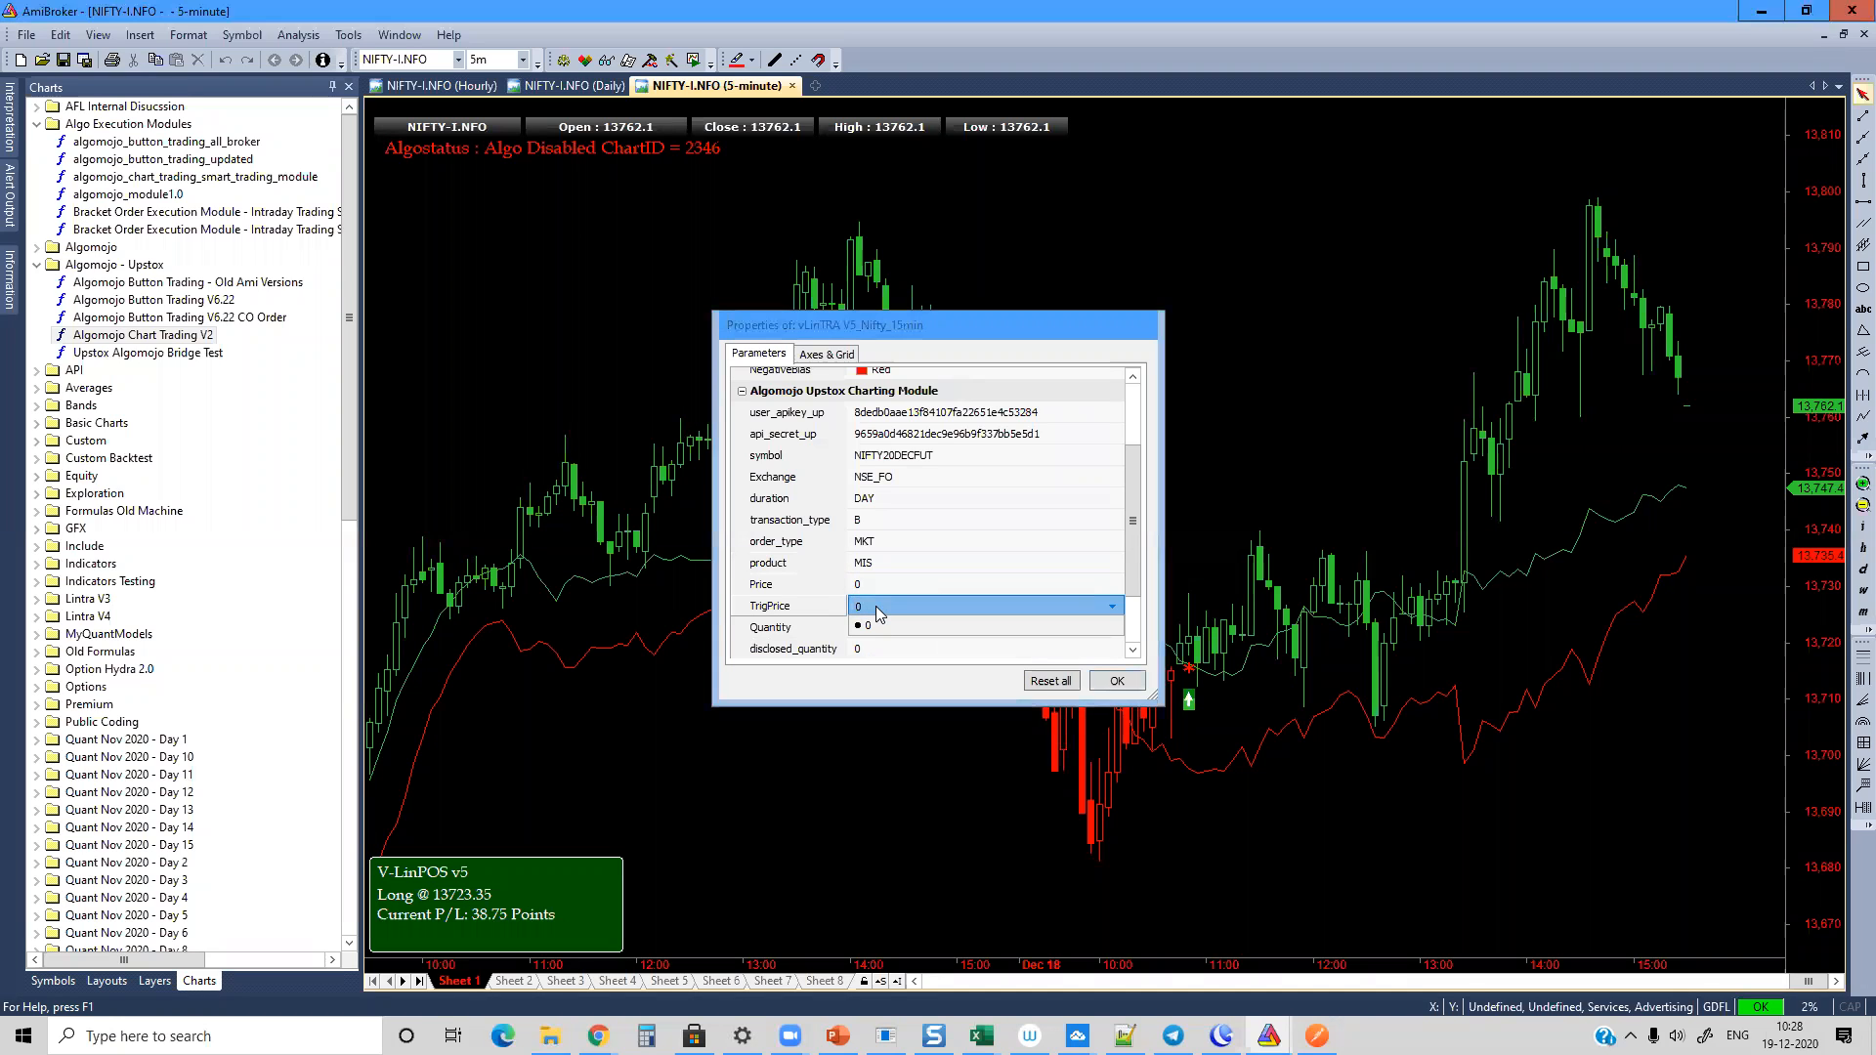
click(877, 626)
click(876, 626)
text(75)
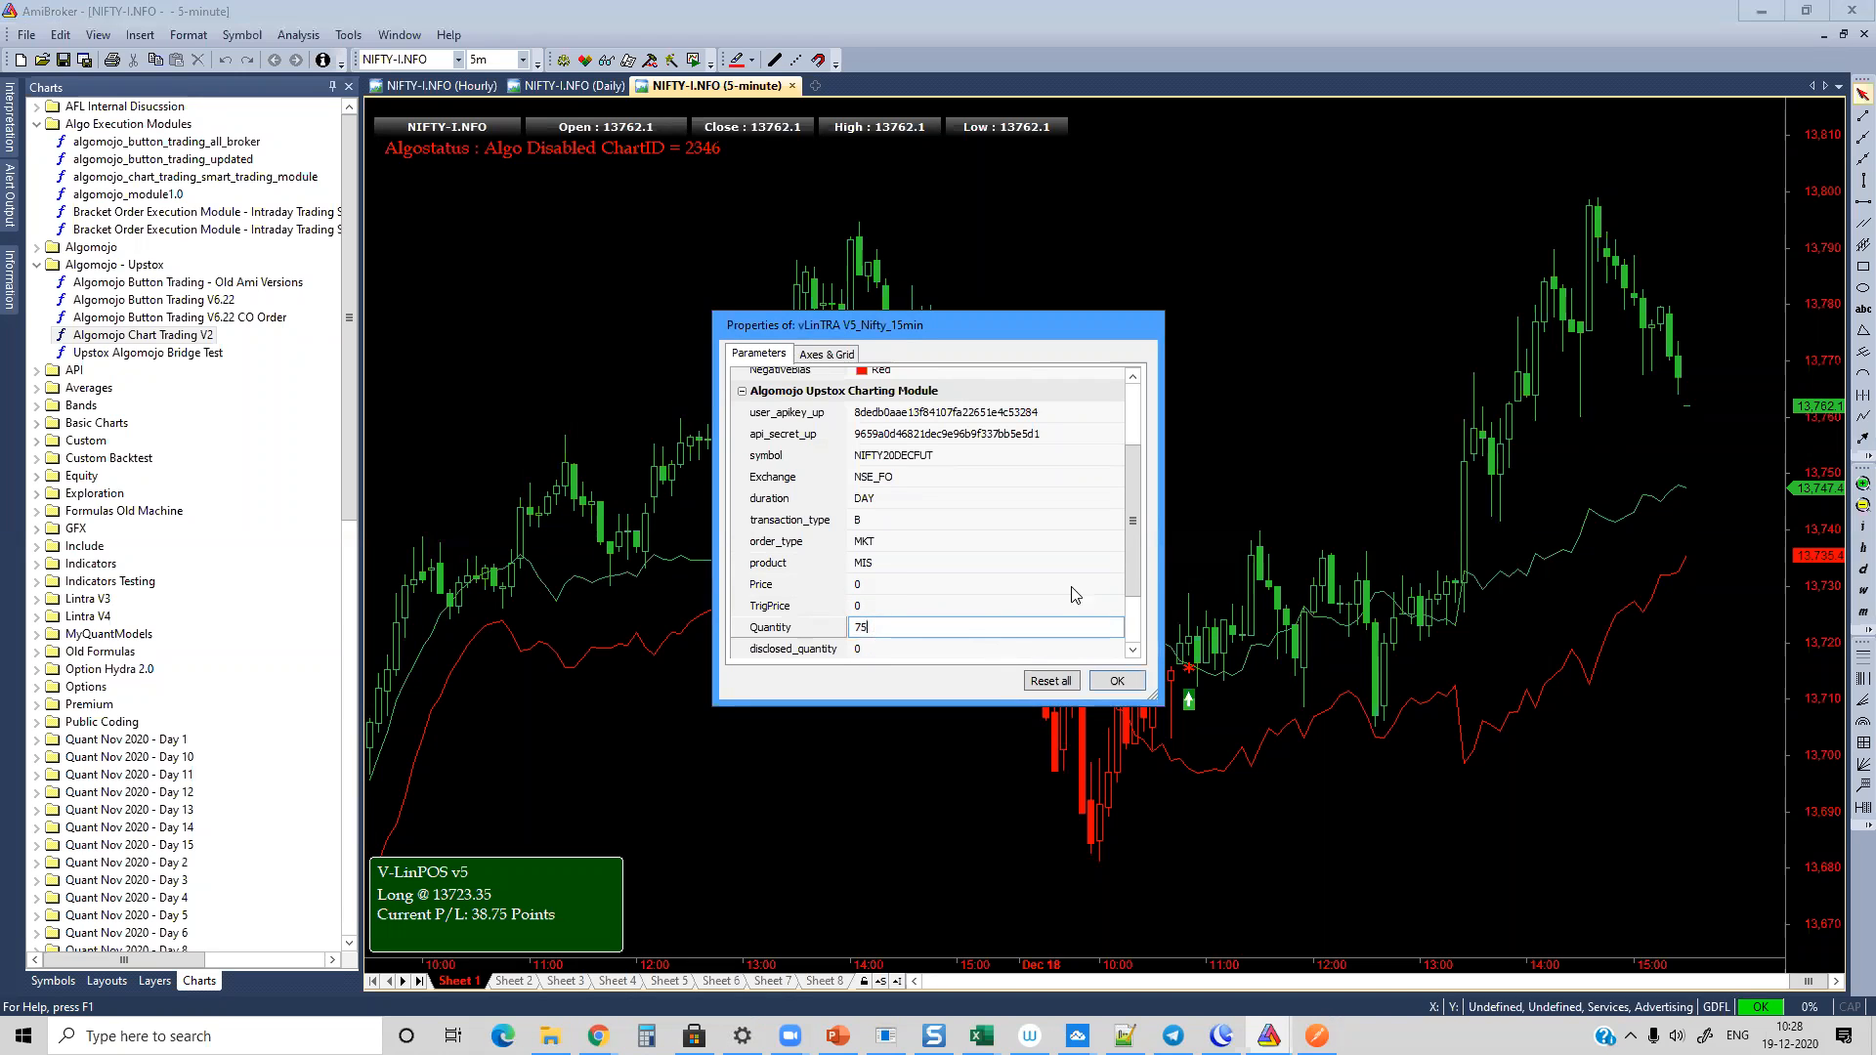
Step: Review the AMO and Place Order On options, keeping them as NO and Realtime
drag(1135, 533, 1135, 576)
click(869, 584)
click(870, 585)
click(894, 611)
click(887, 612)
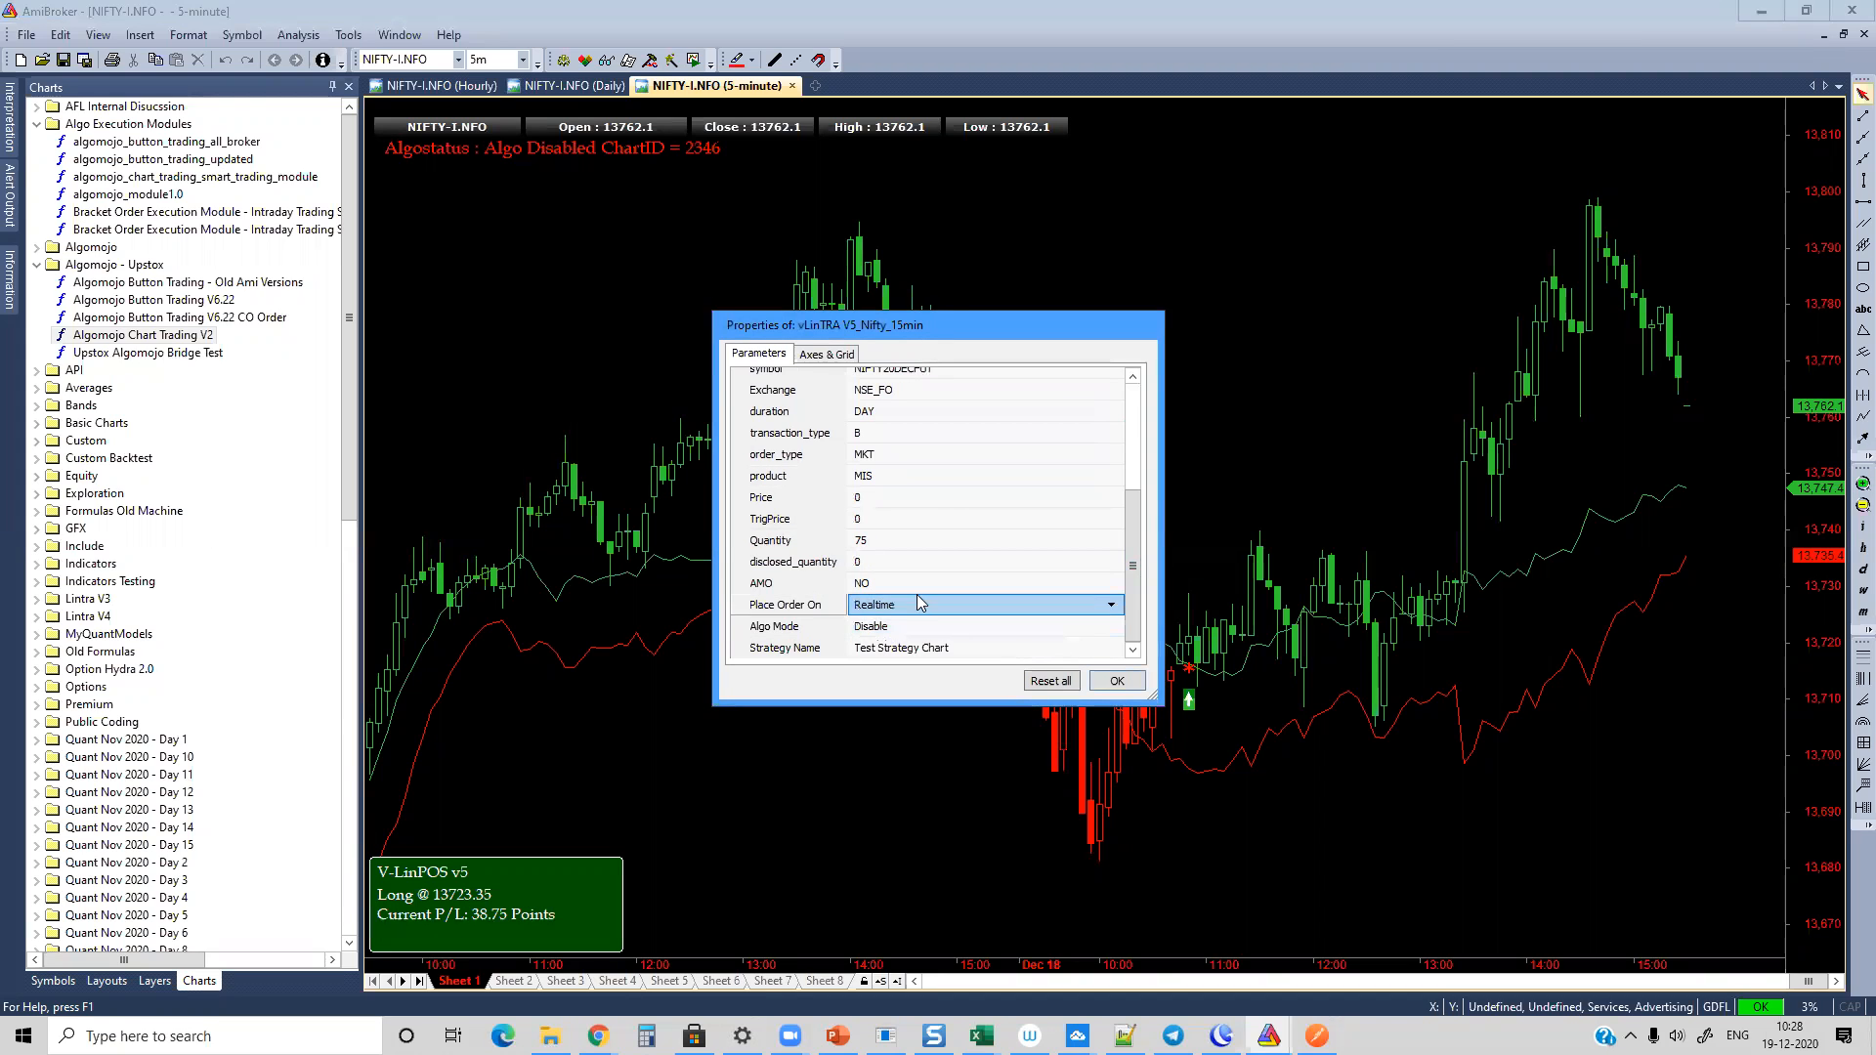
Step: Set Algo Mode to Enable and the Strategy Name to Vlintra V5, and apply the chart parameters
click(906, 633)
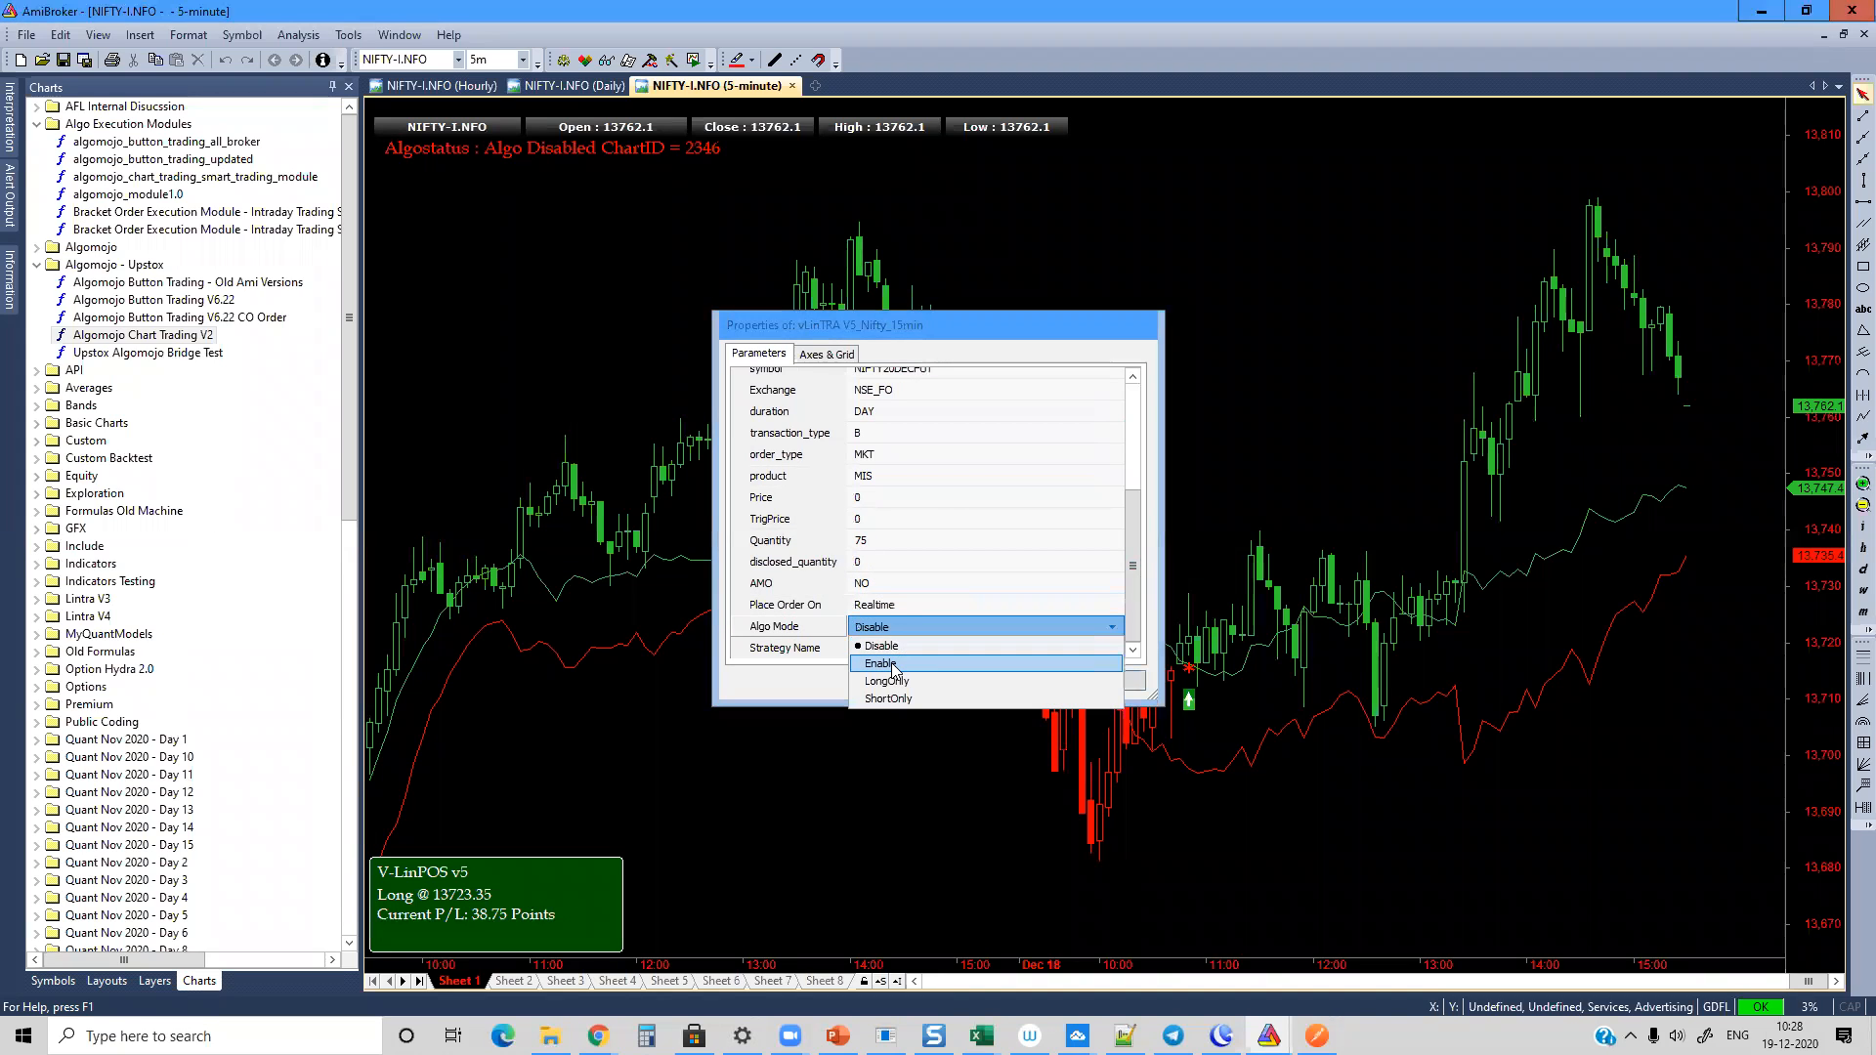
click(885, 663)
click(891, 656)
double_click(891, 650)
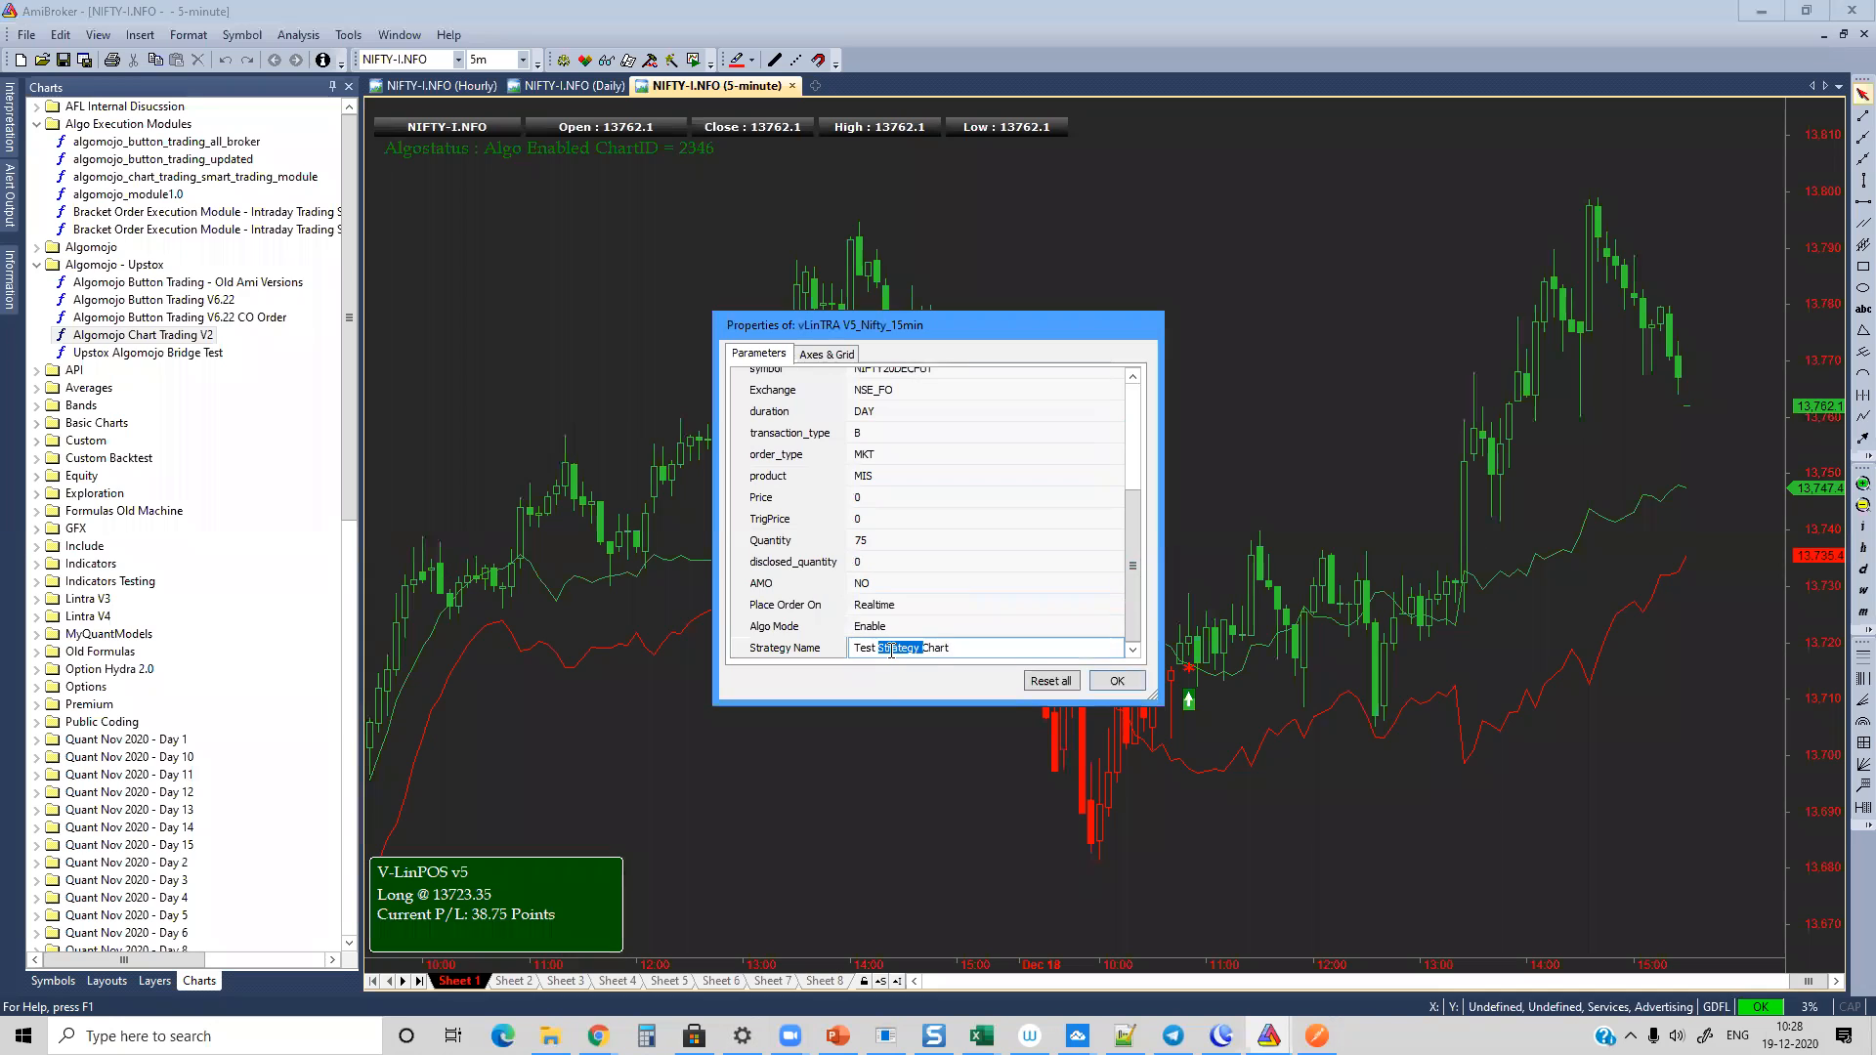
key(ctrl+a)
text(L)
text(lintra)
click(1117, 683)
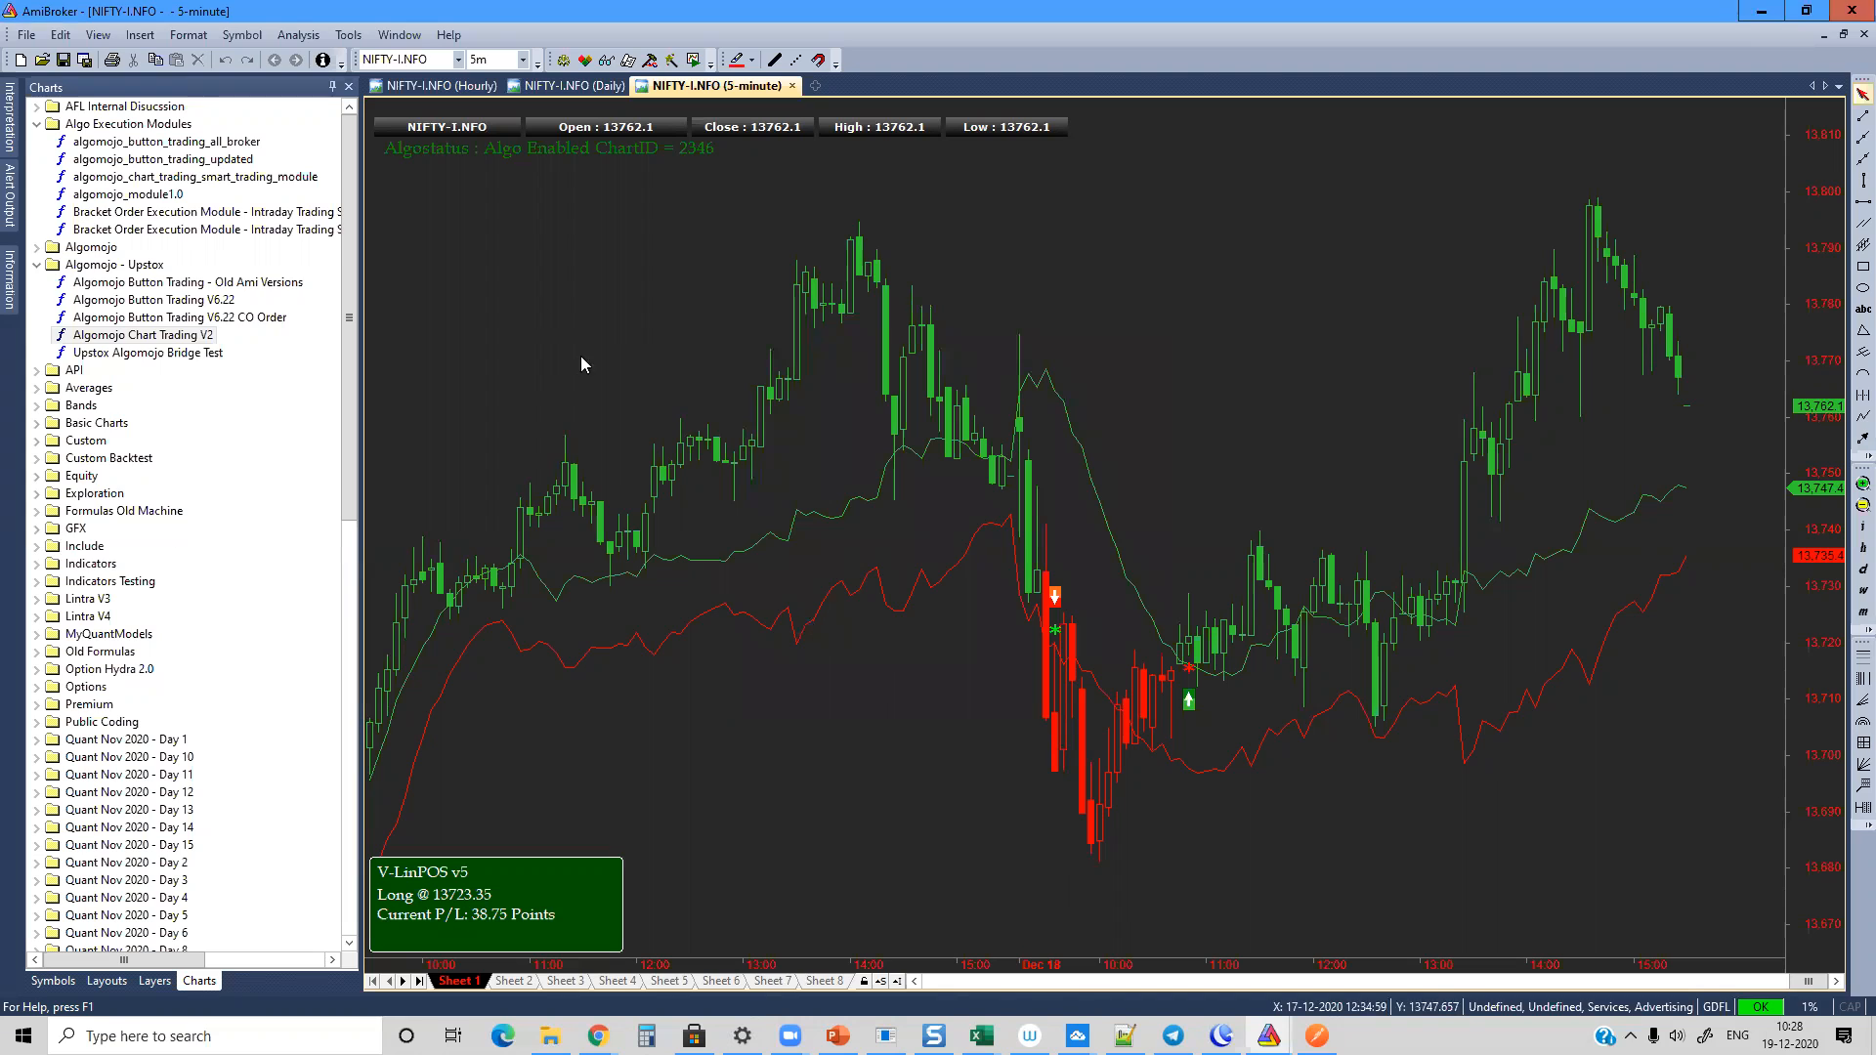
Step: Unpin the list of chart formulas and review the order settings in the chart's parameters
click(331, 87)
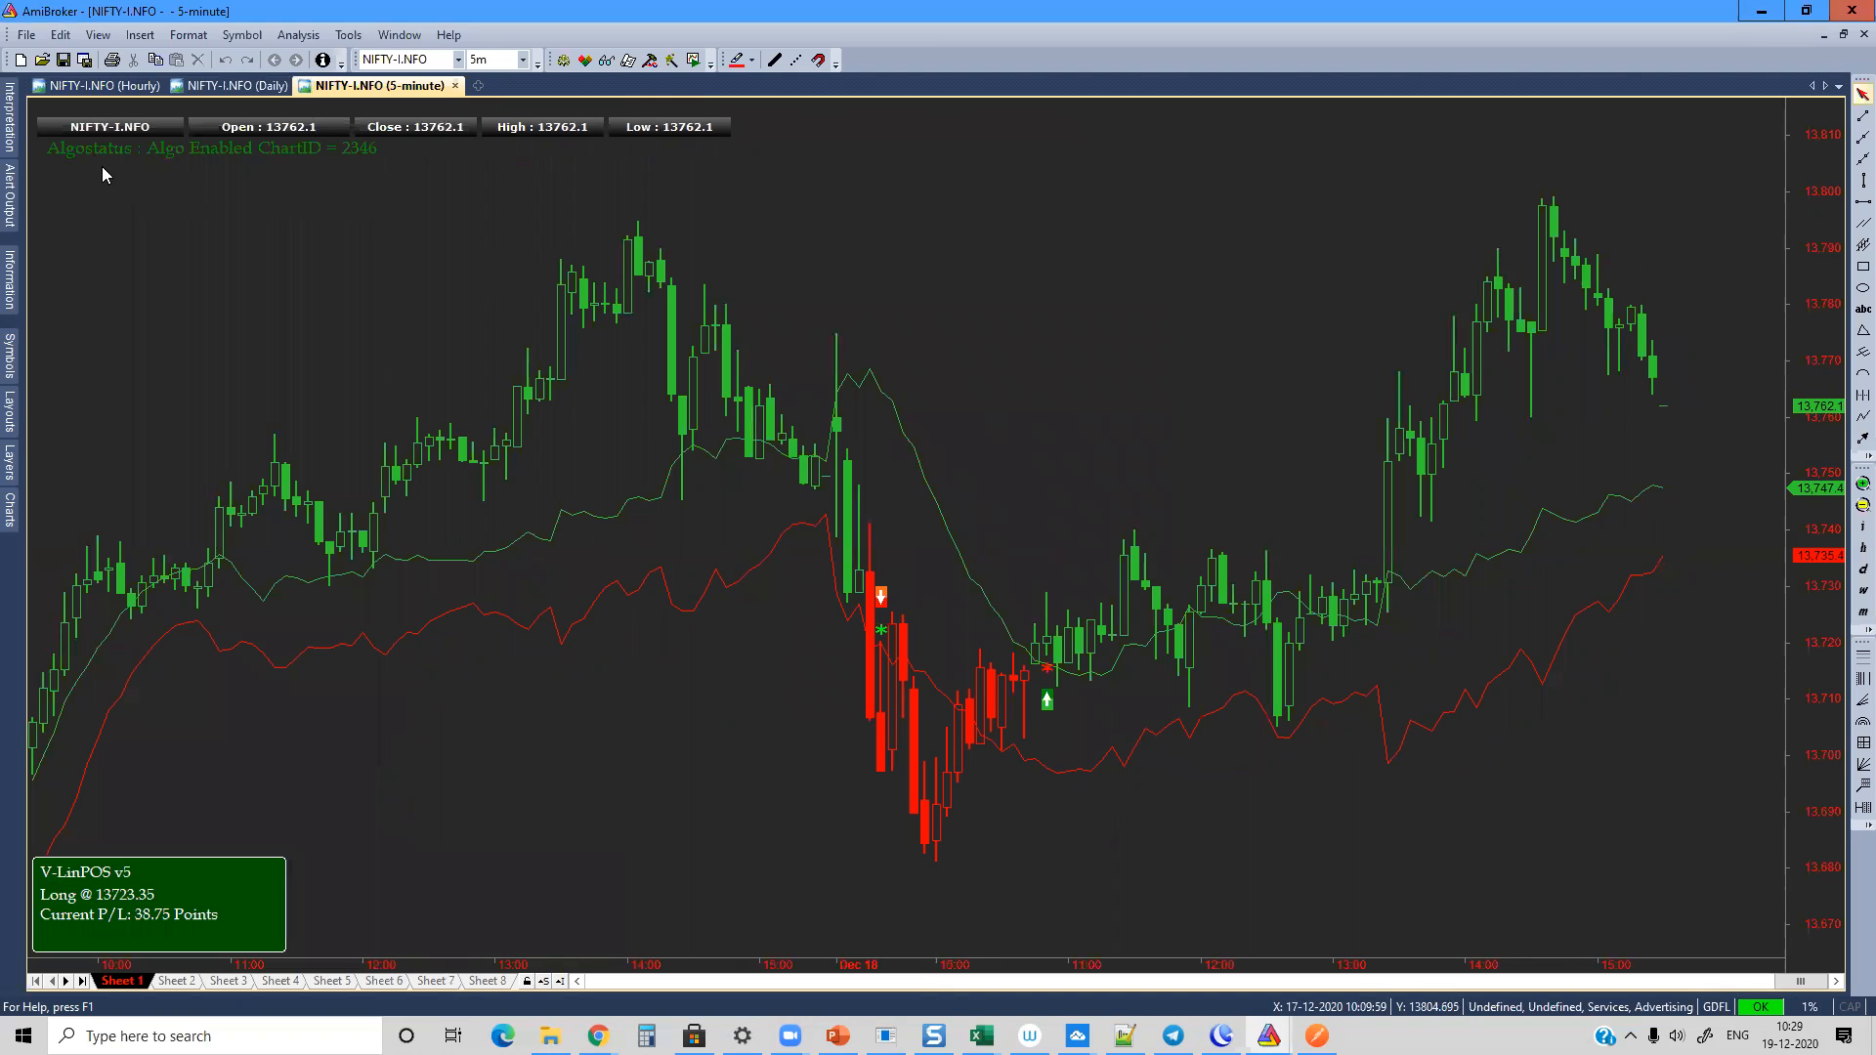
right_click(887, 221)
click(903, 230)
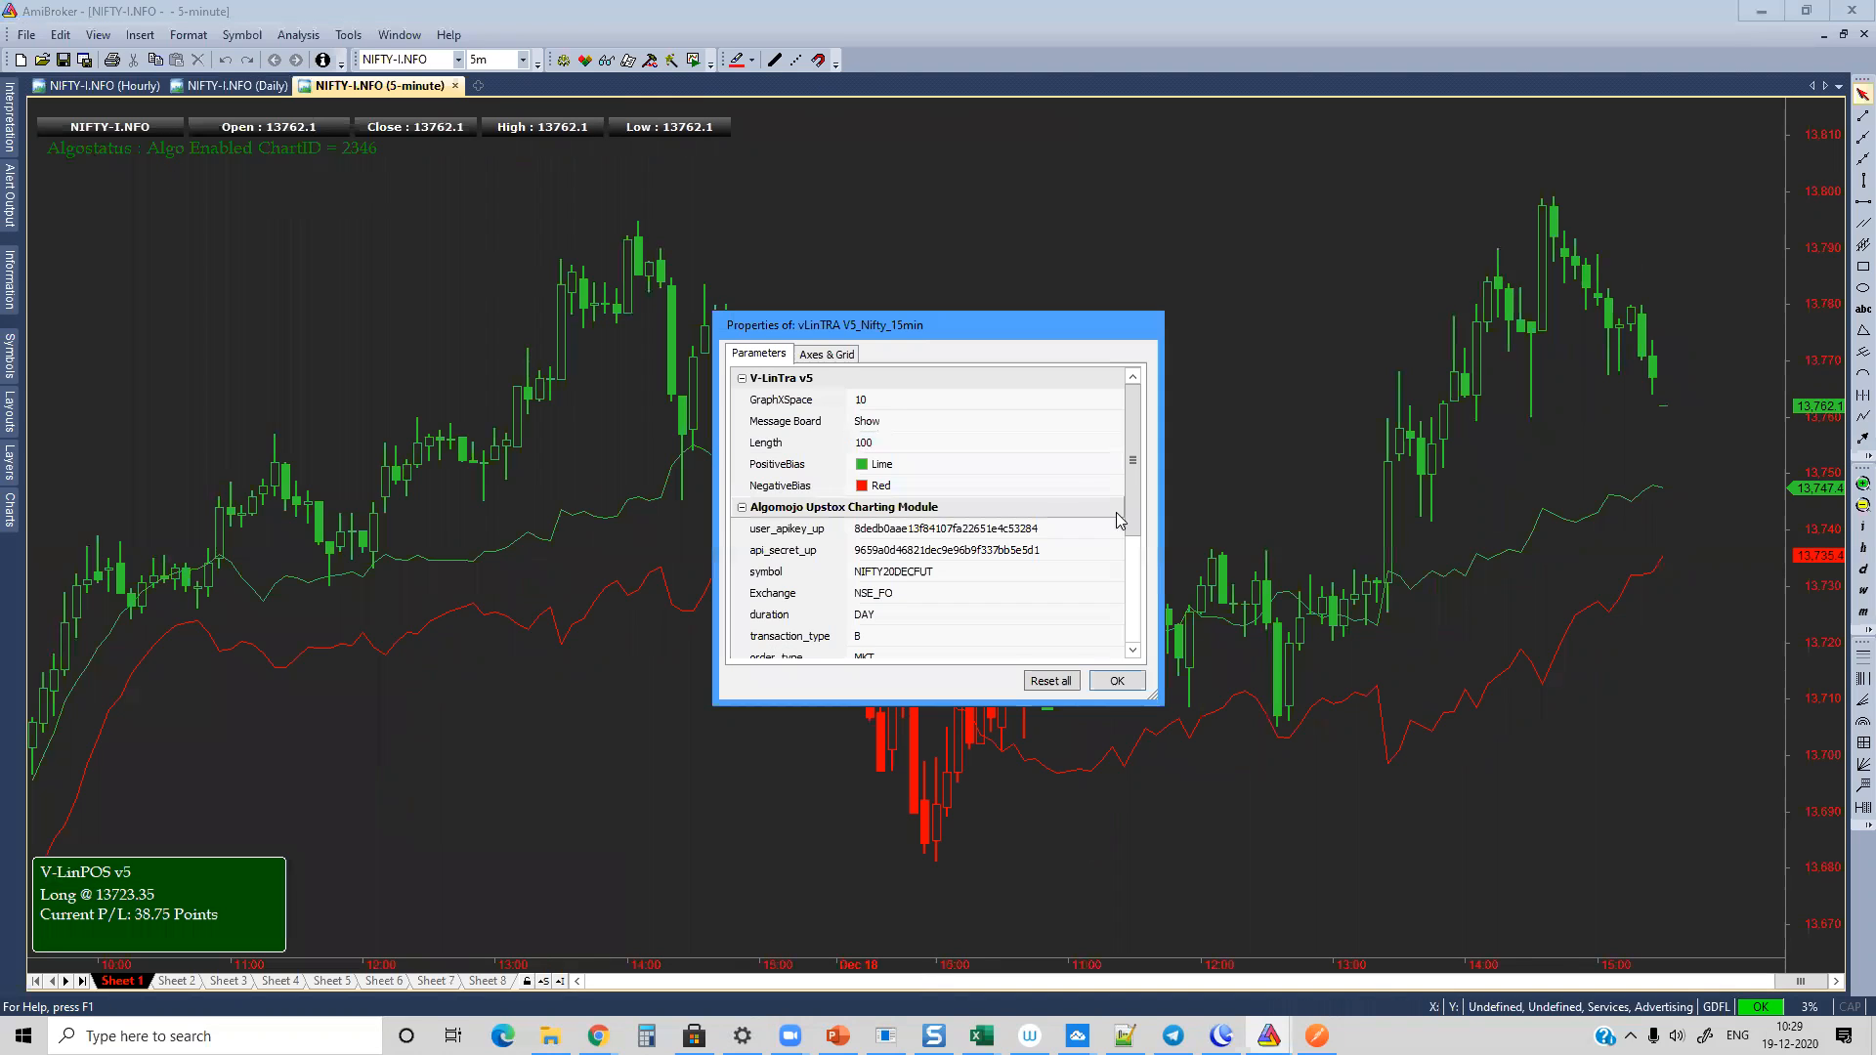
drag(1131, 500, 1140, 629)
click(888, 625)
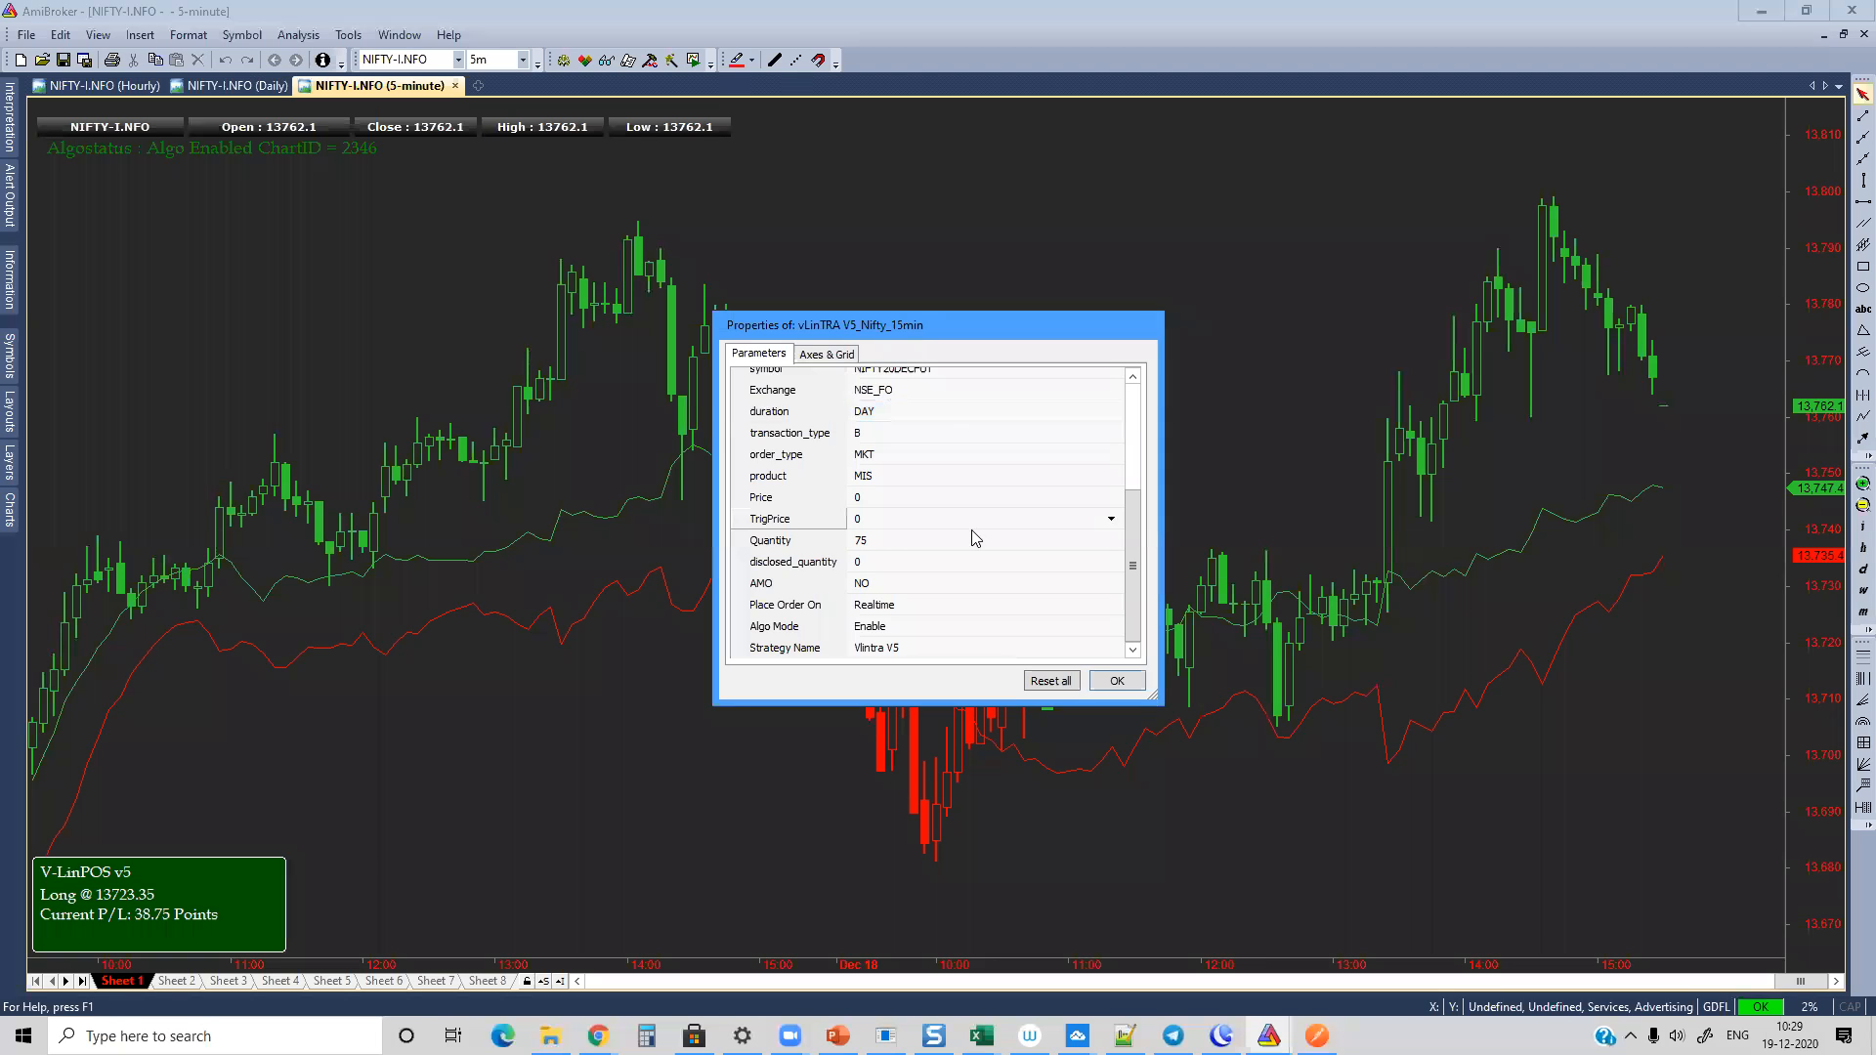
click(1112, 683)
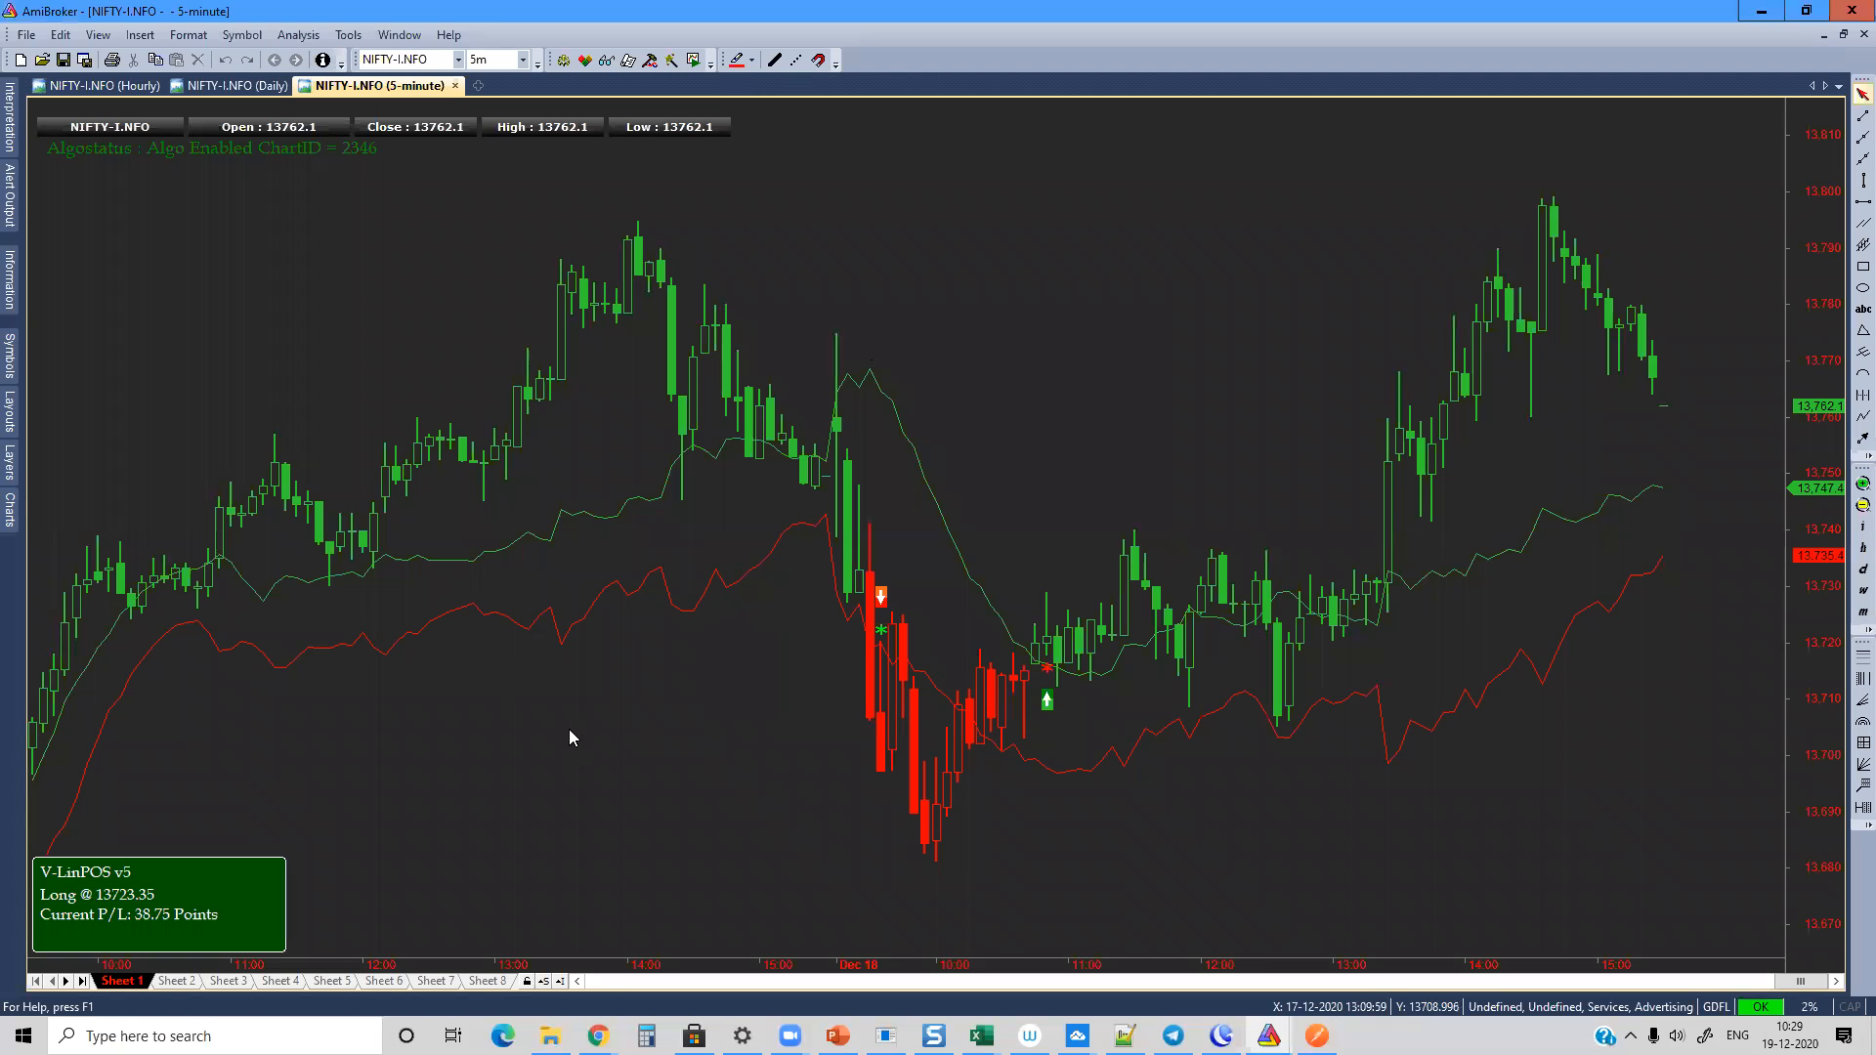
Step: Lock both the symbol and the interval of the 5-minute NIFTY-I.NFO chart
click(528, 981)
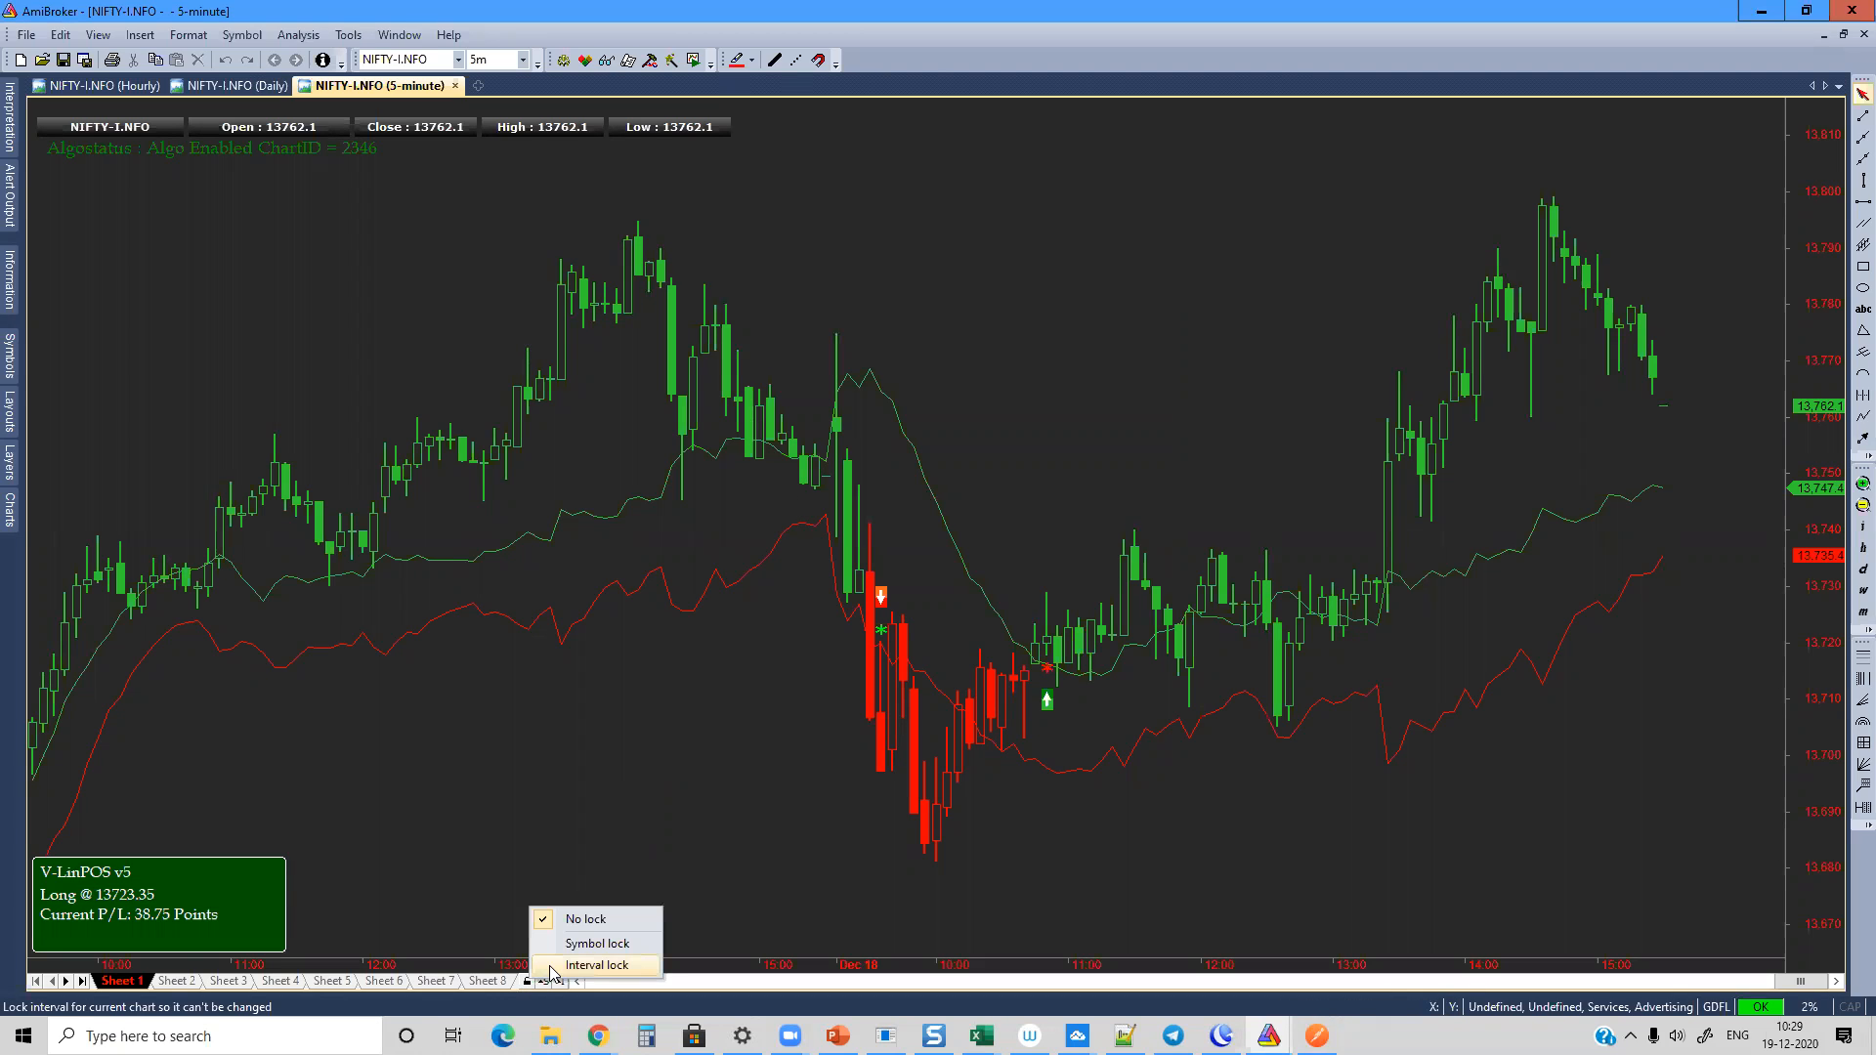
click(551, 965)
click(528, 982)
click(563, 962)
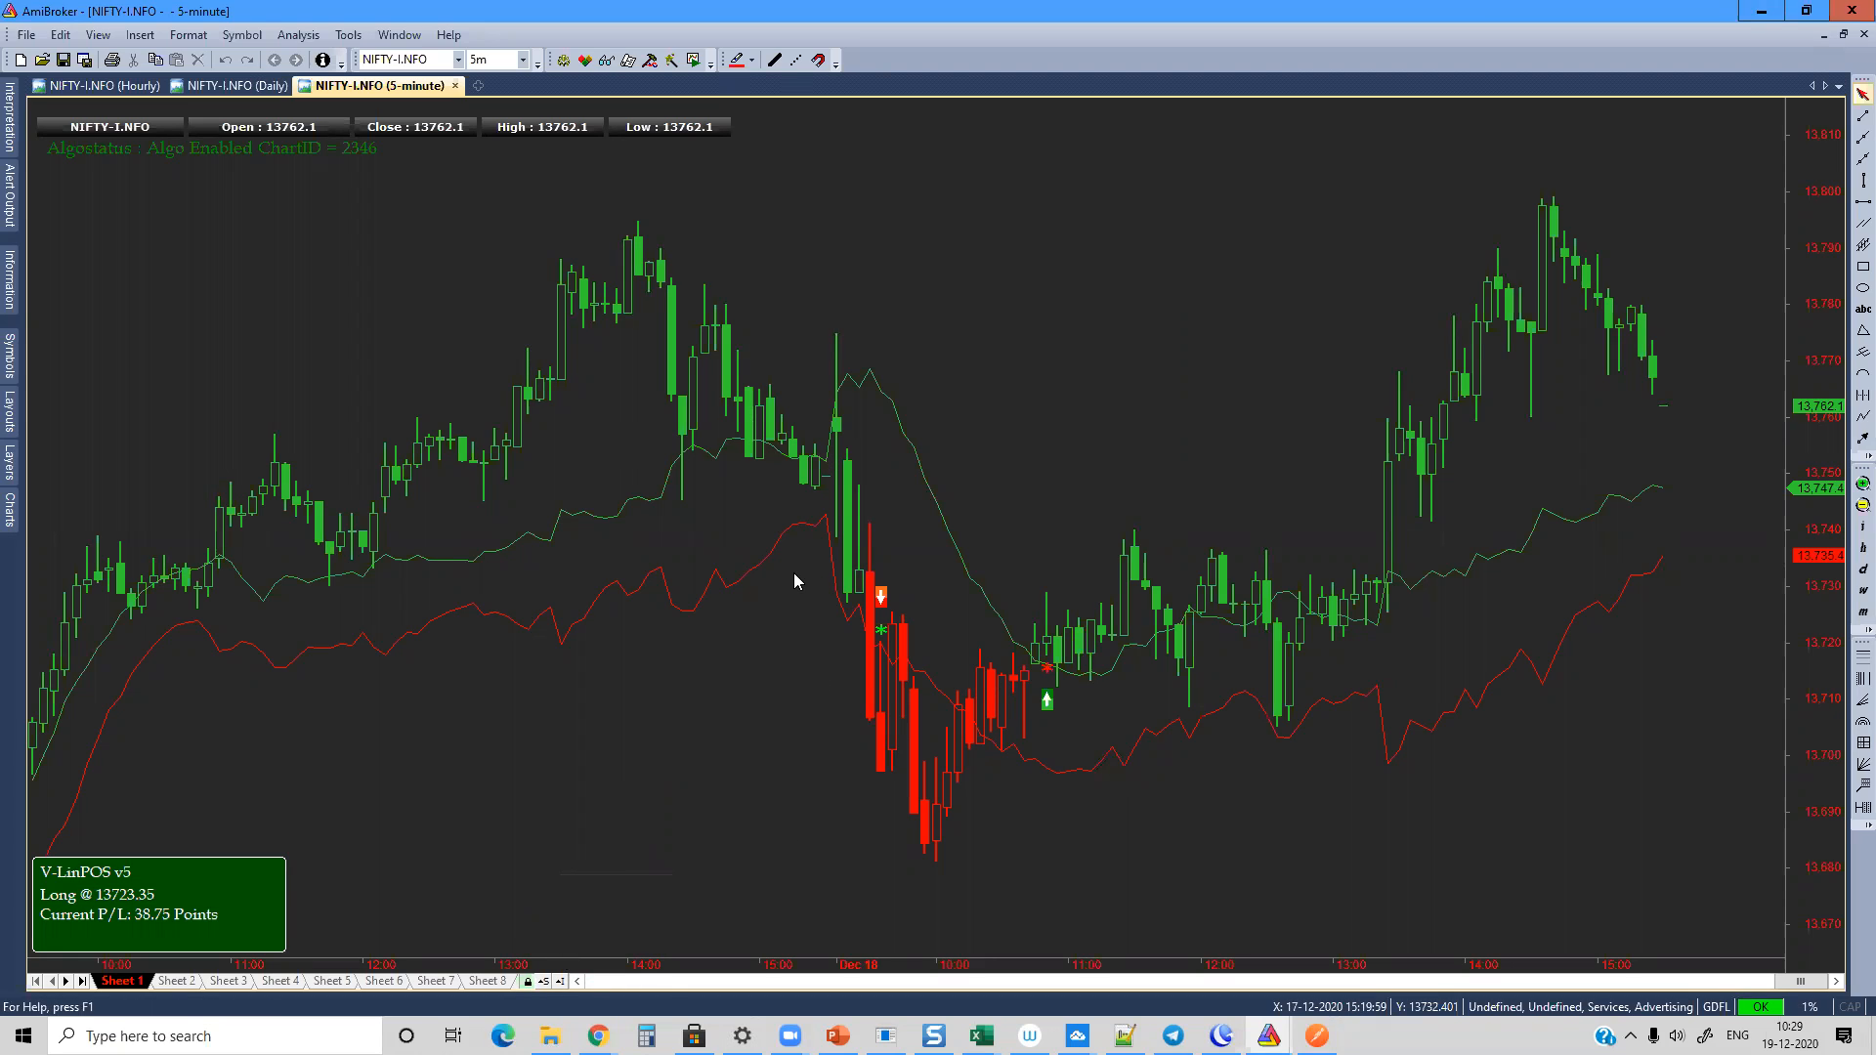
Step: Look at the Daily chart, return to the 5-minute chart and test its locks with HINDUNILVR-I.NFO and a 12-minute interval
click(227, 86)
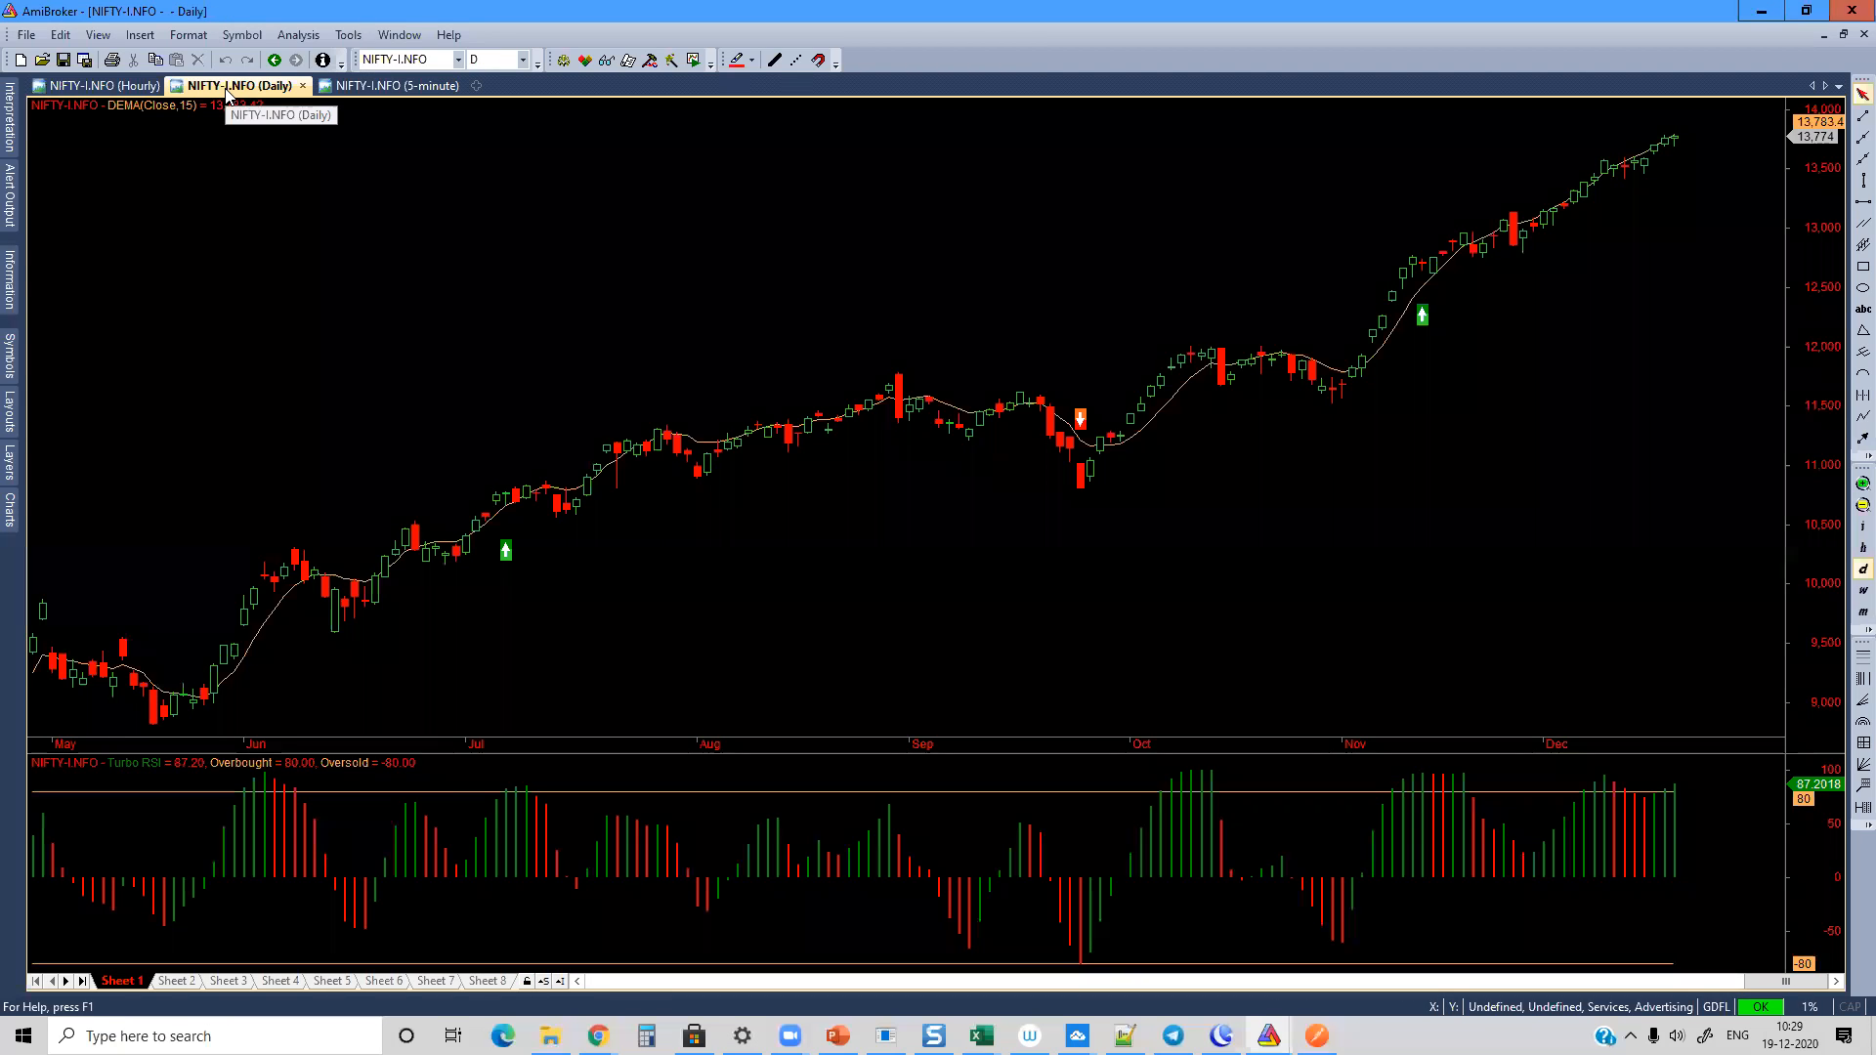
click(391, 88)
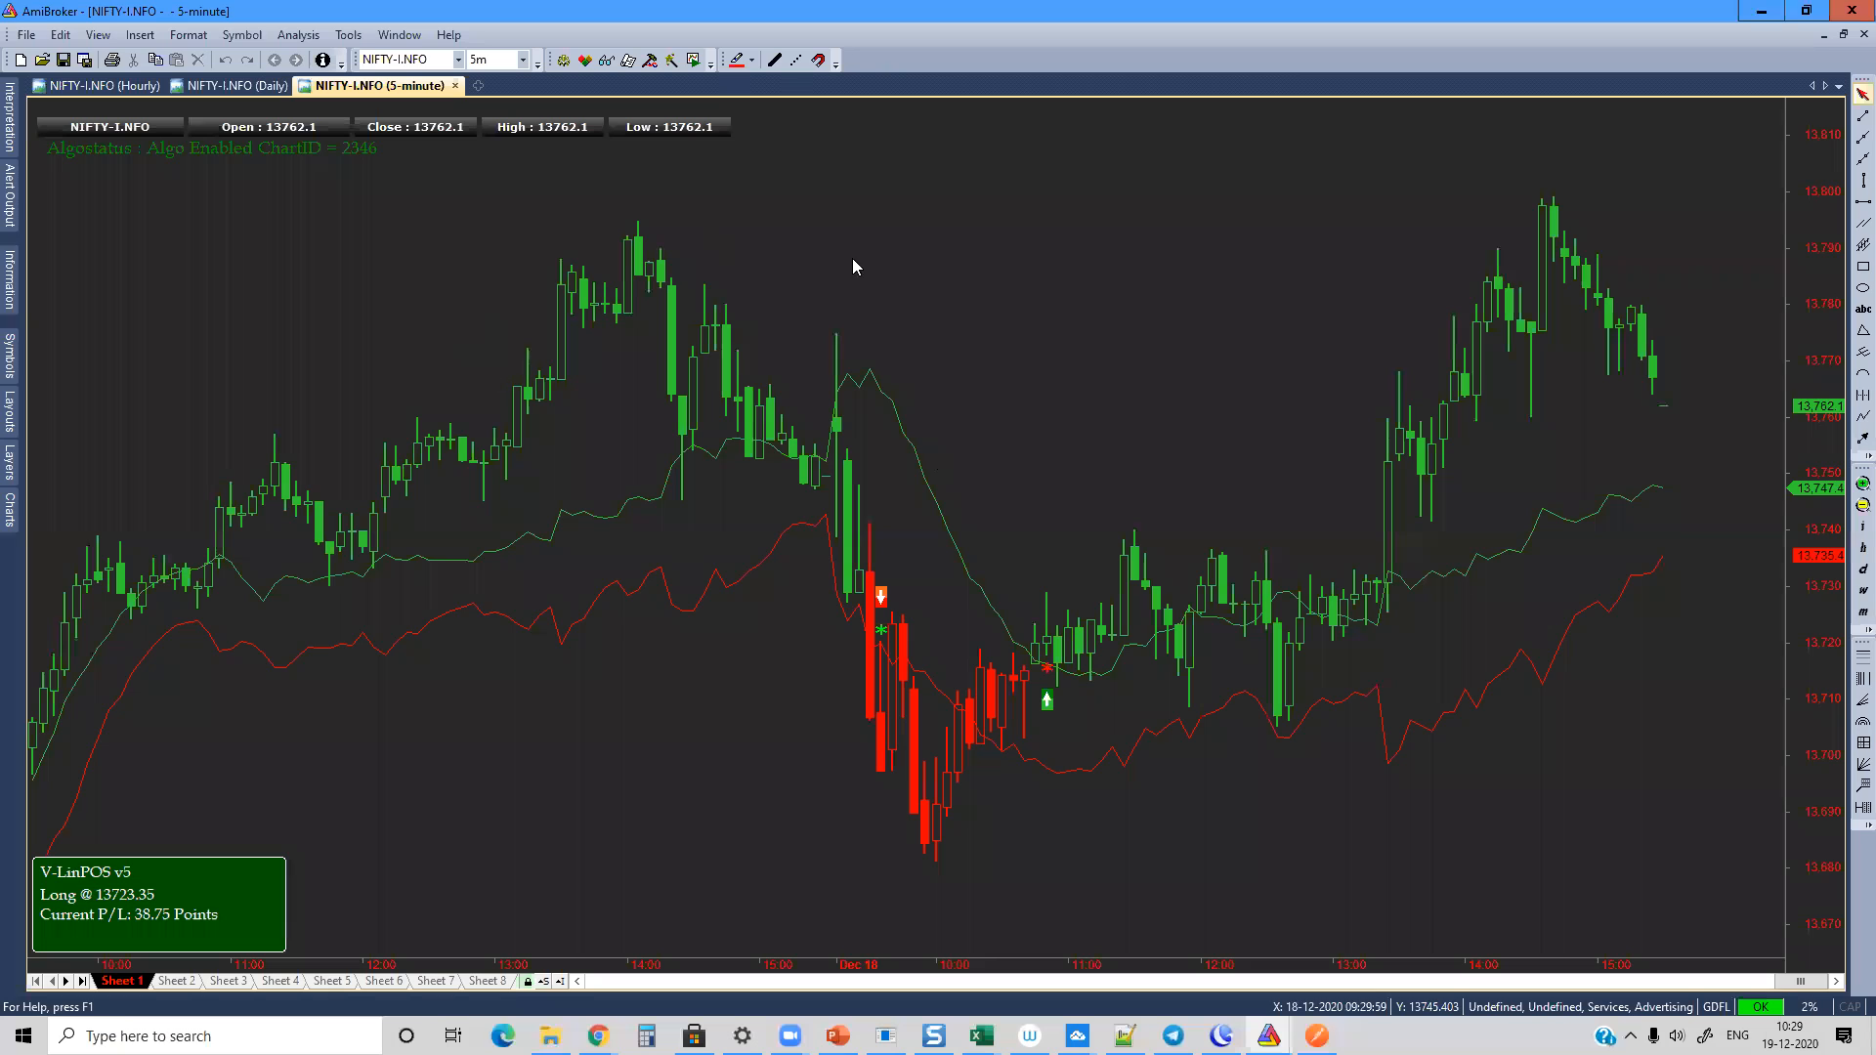
mouse_move(700, 482)
click(458, 59)
click(415, 86)
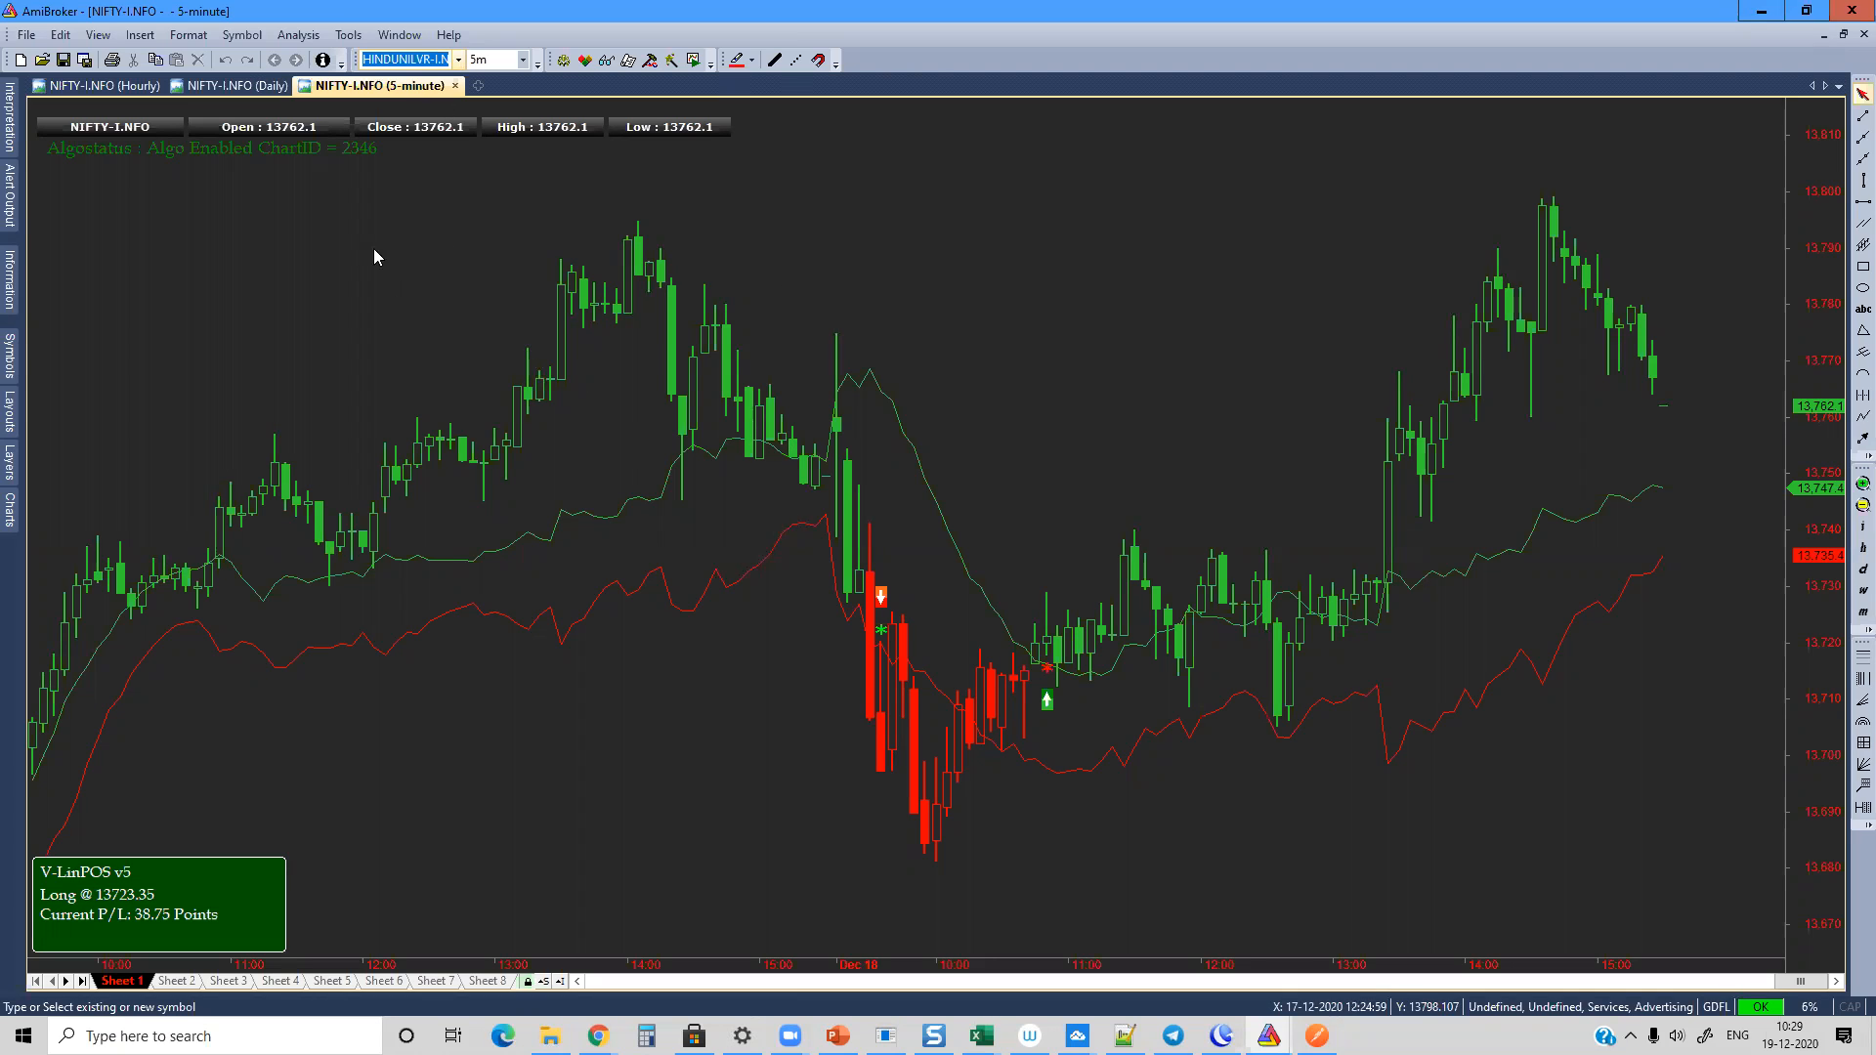
click(393, 61)
click(527, 981)
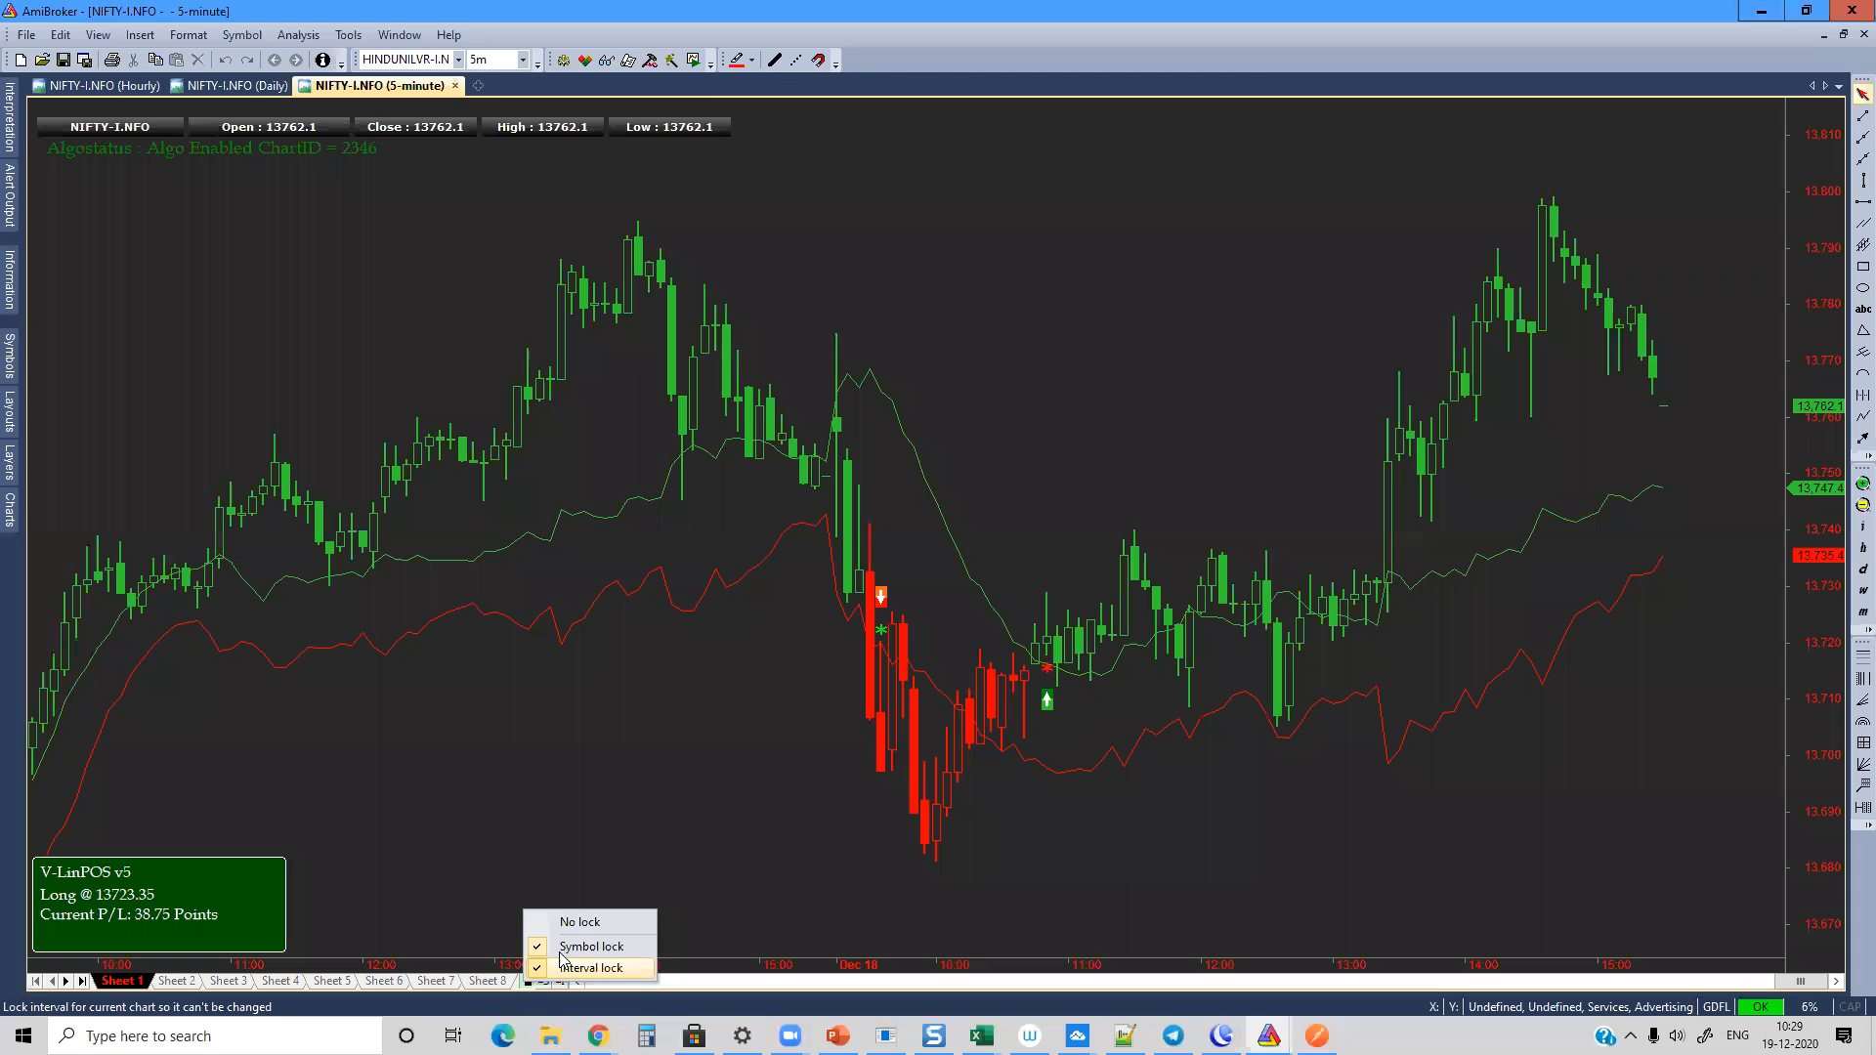
click(523, 58)
click(498, 197)
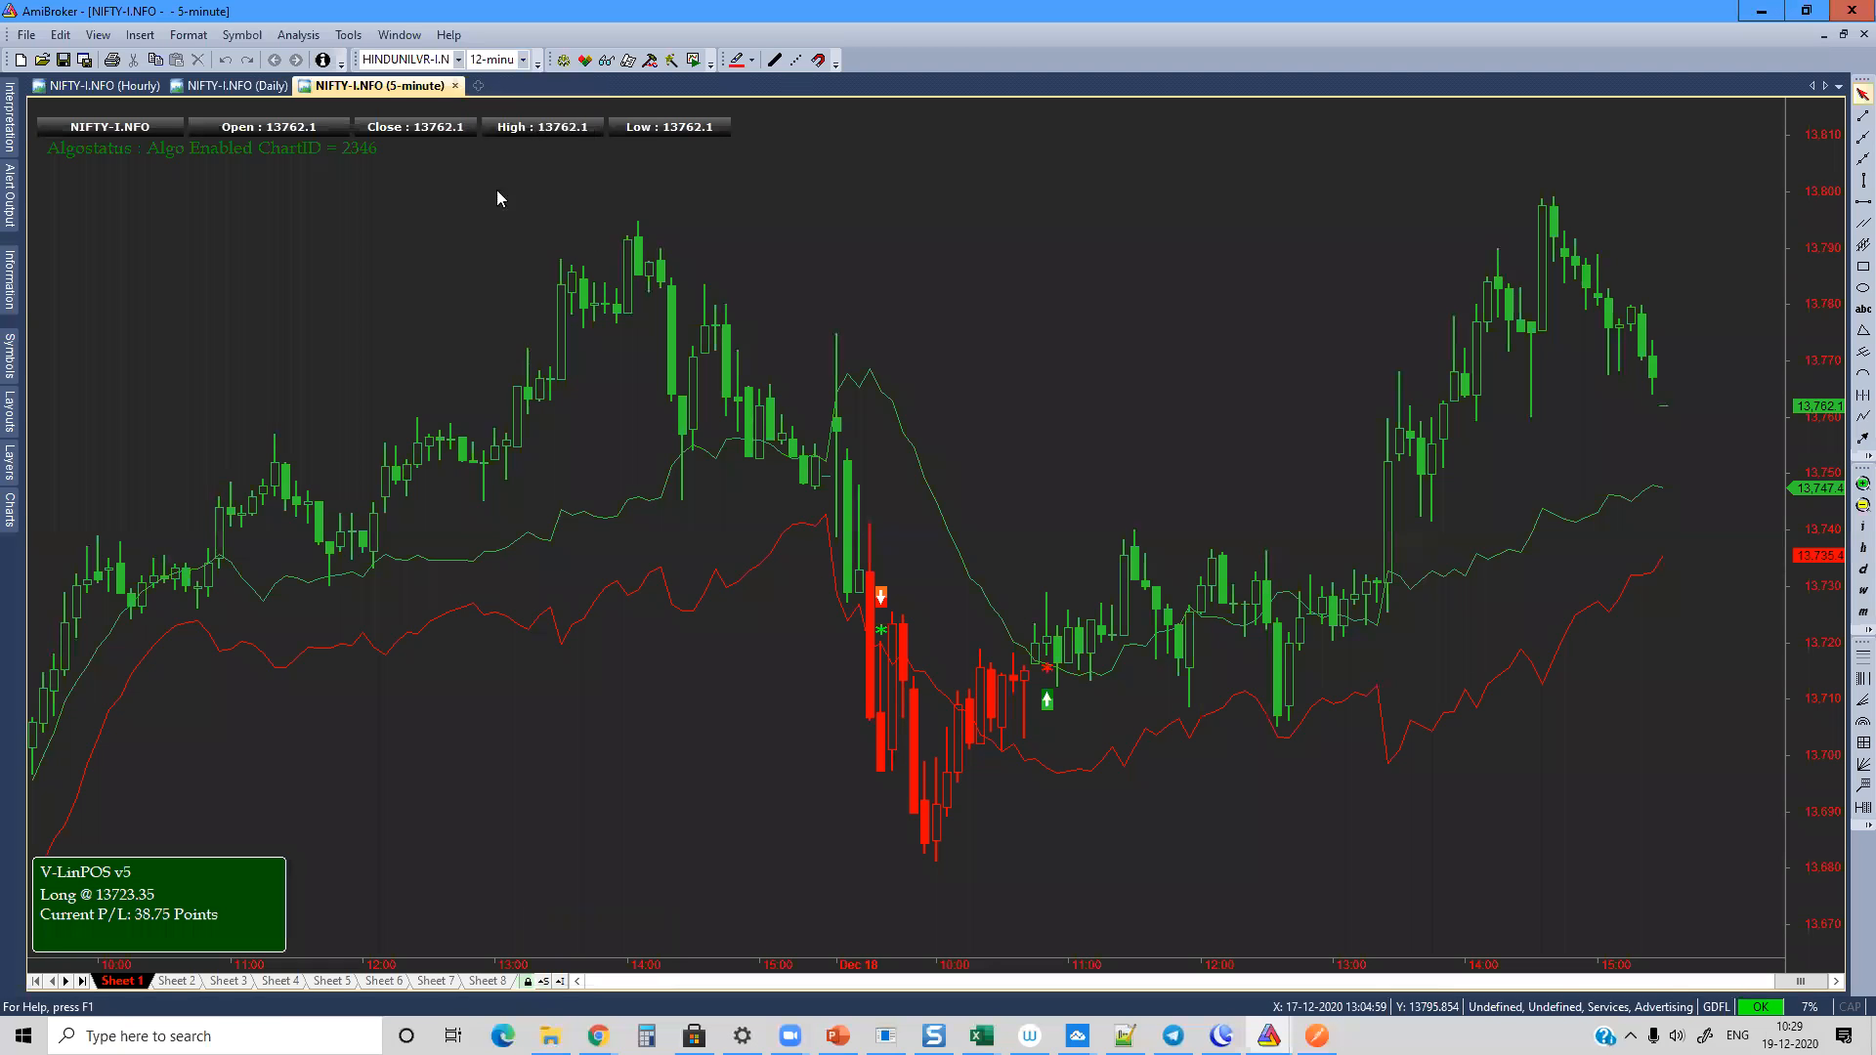
Step: Try IDFCFIRSTB-I.NFO on the locked 5-minute chart and return the symbol selection to NIFTY-I.NFO
click(457, 58)
click(398, 123)
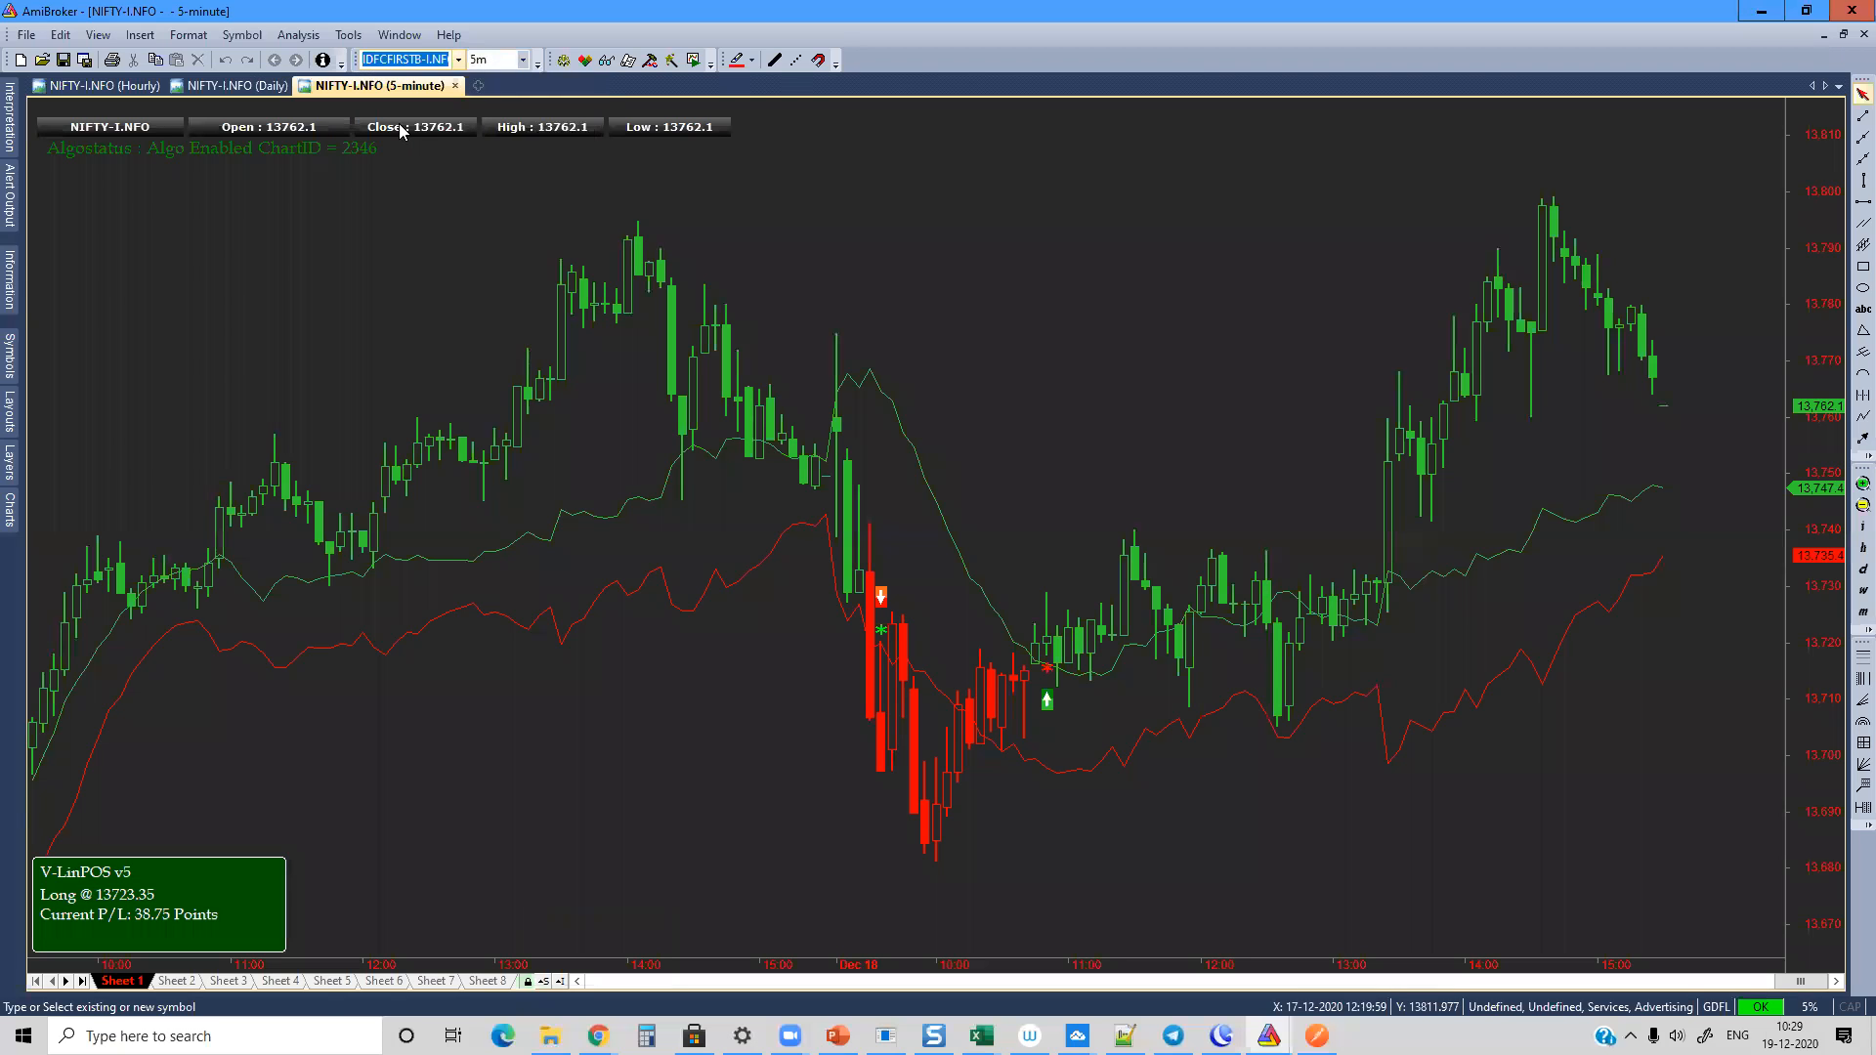
click(457, 58)
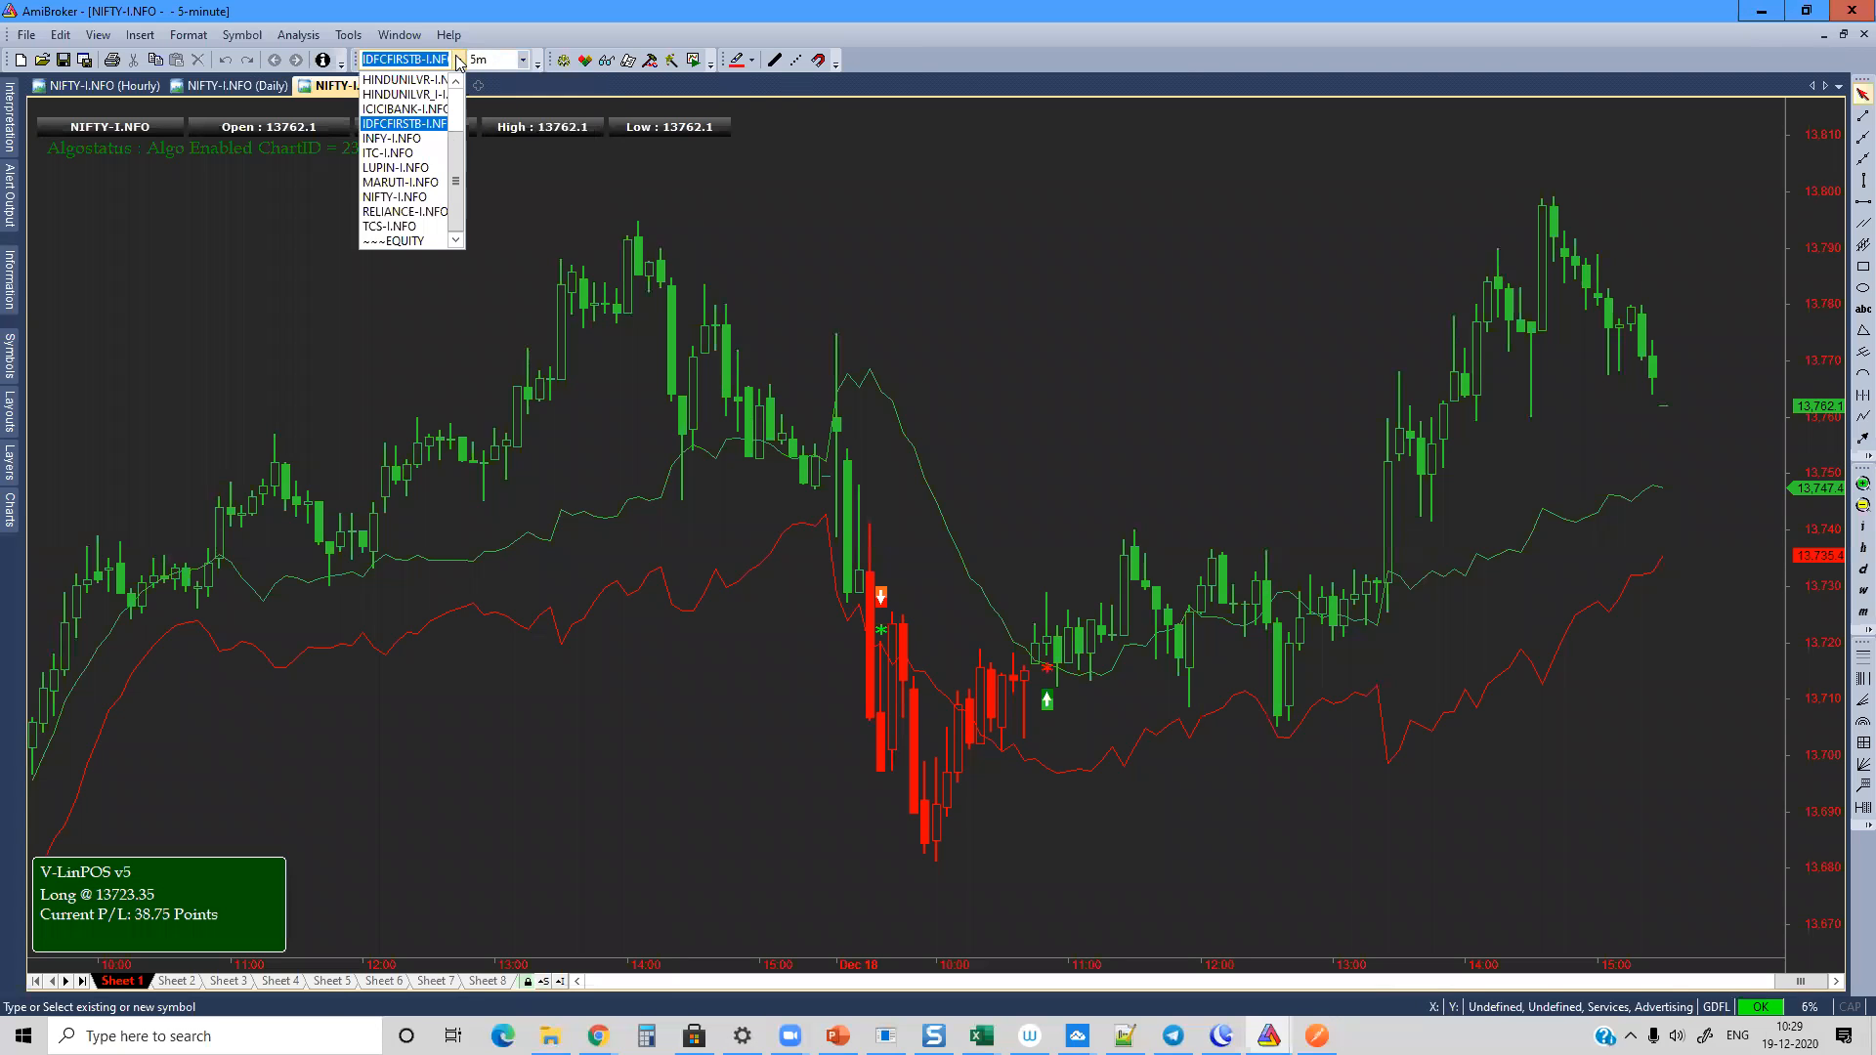
click(396, 196)
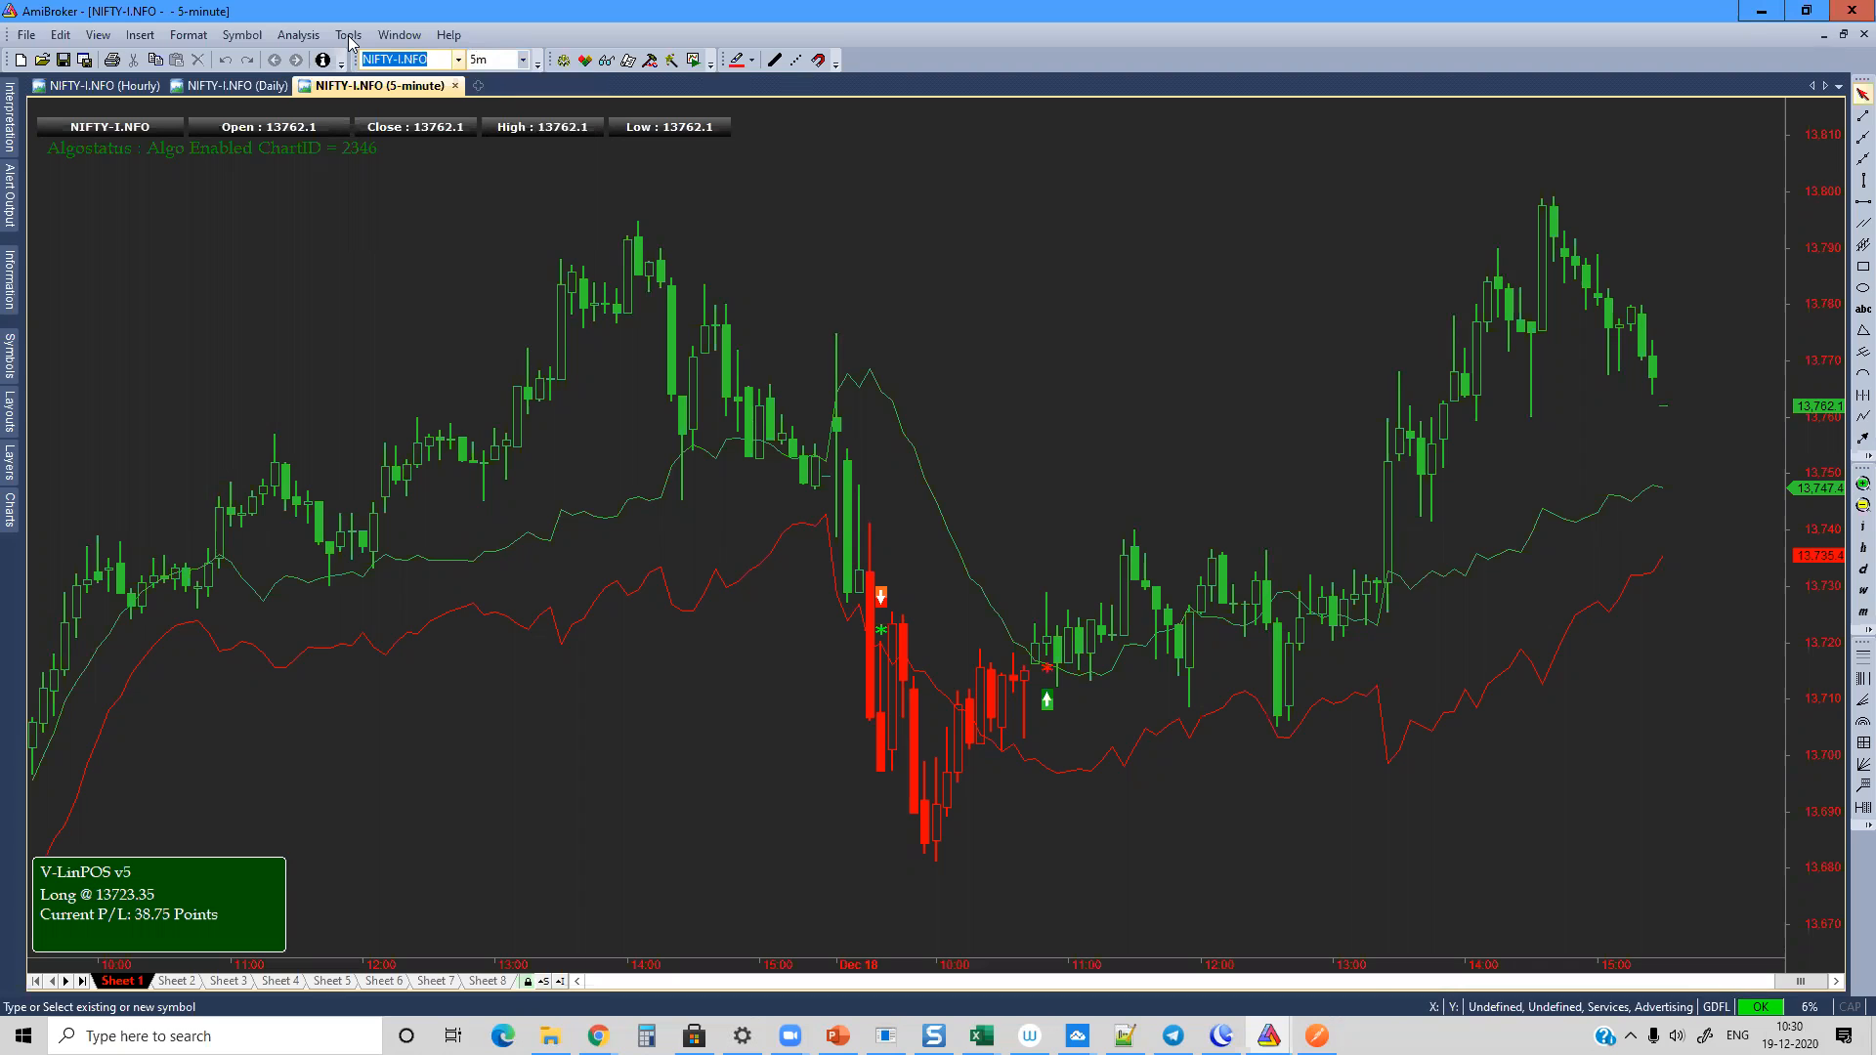
Step: Display the Log window beneath the chart
click(399, 35)
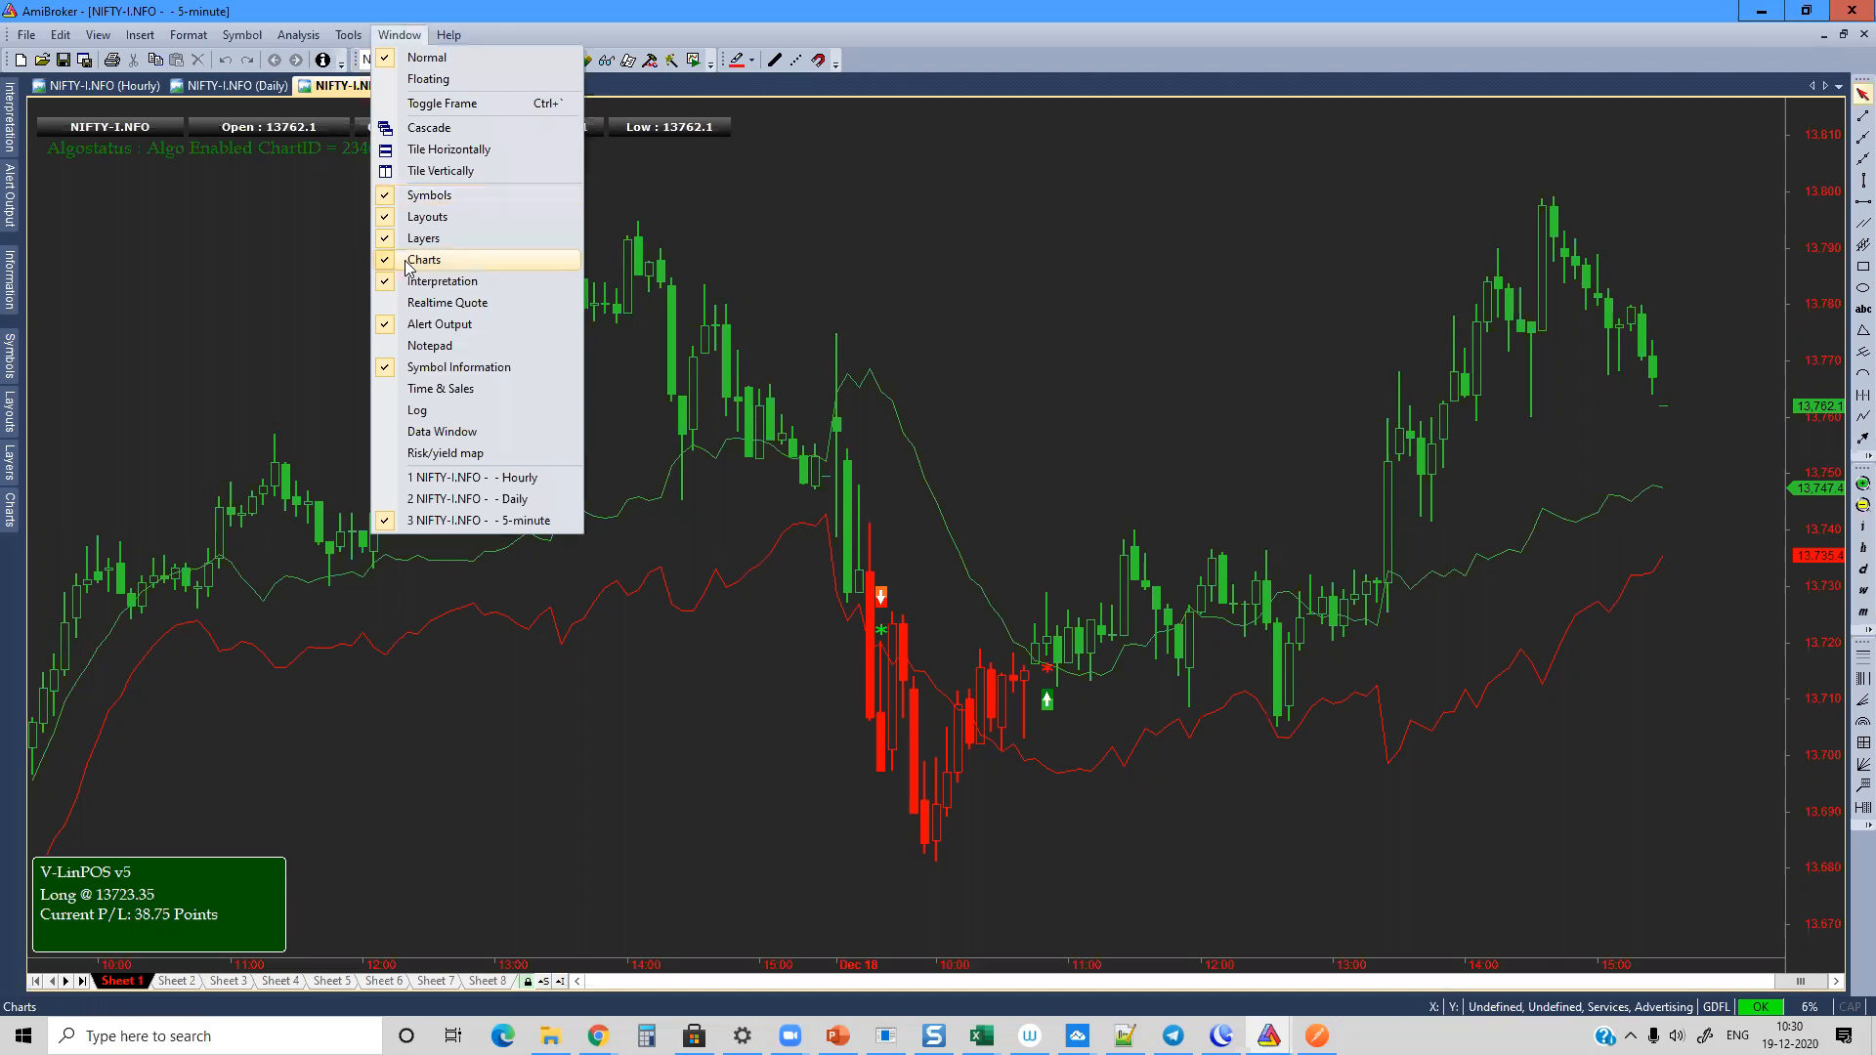
click(430, 410)
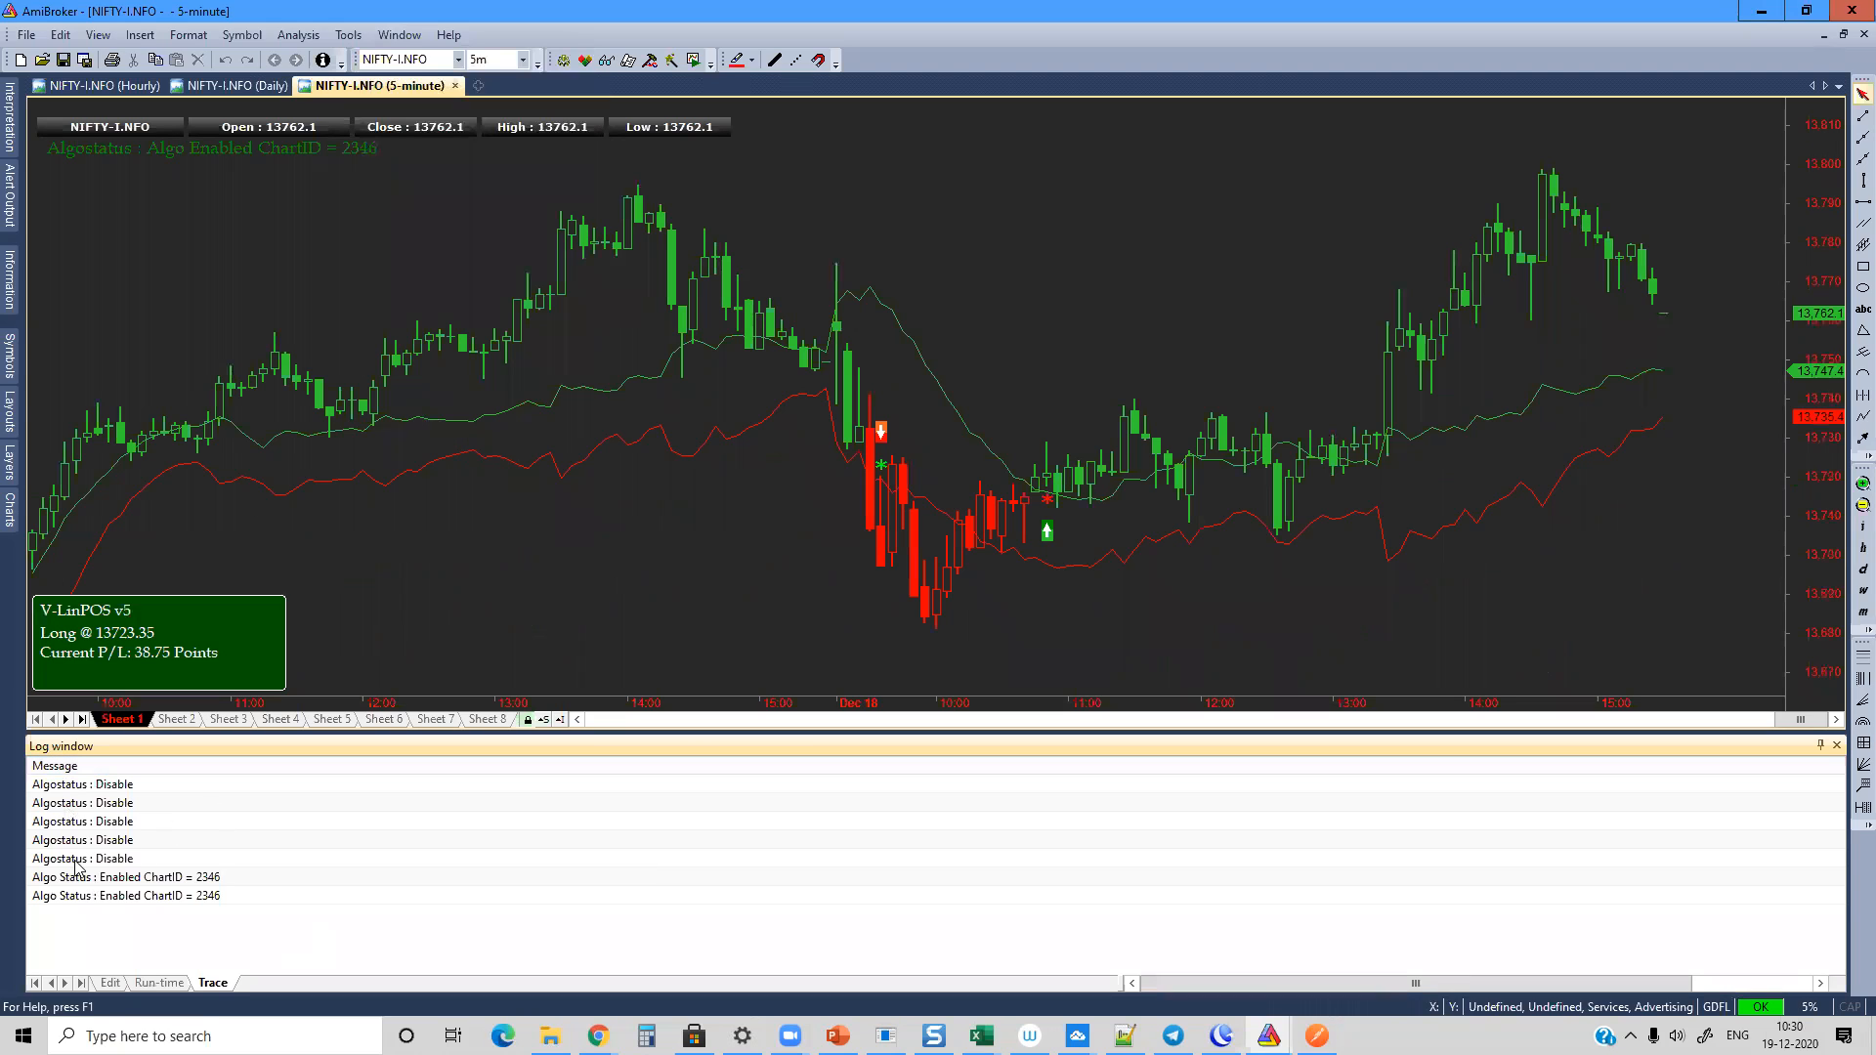
Step: In the chart's parameters, switch Algo Mode to Disable and back to Enable to test the status logging
right_click(430, 264)
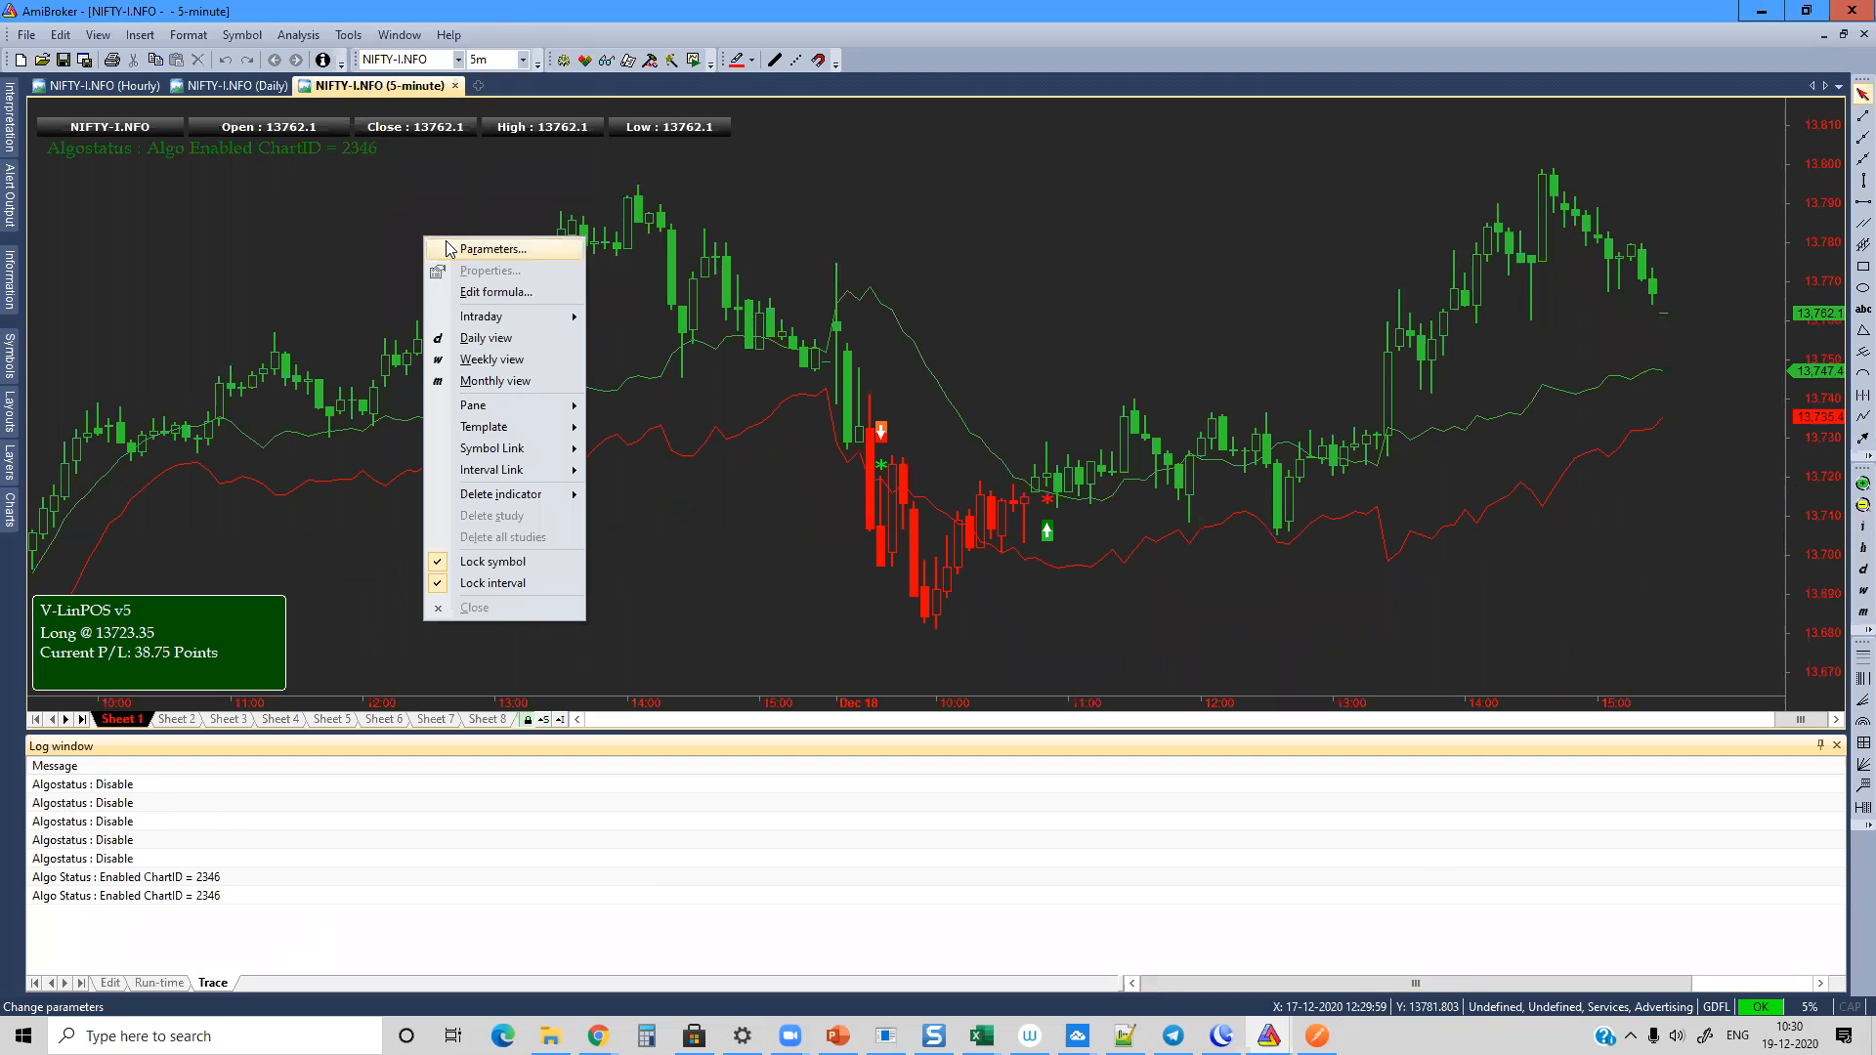
click(454, 250)
scroll(837, 473, down, 3)
click(884, 626)
click(889, 626)
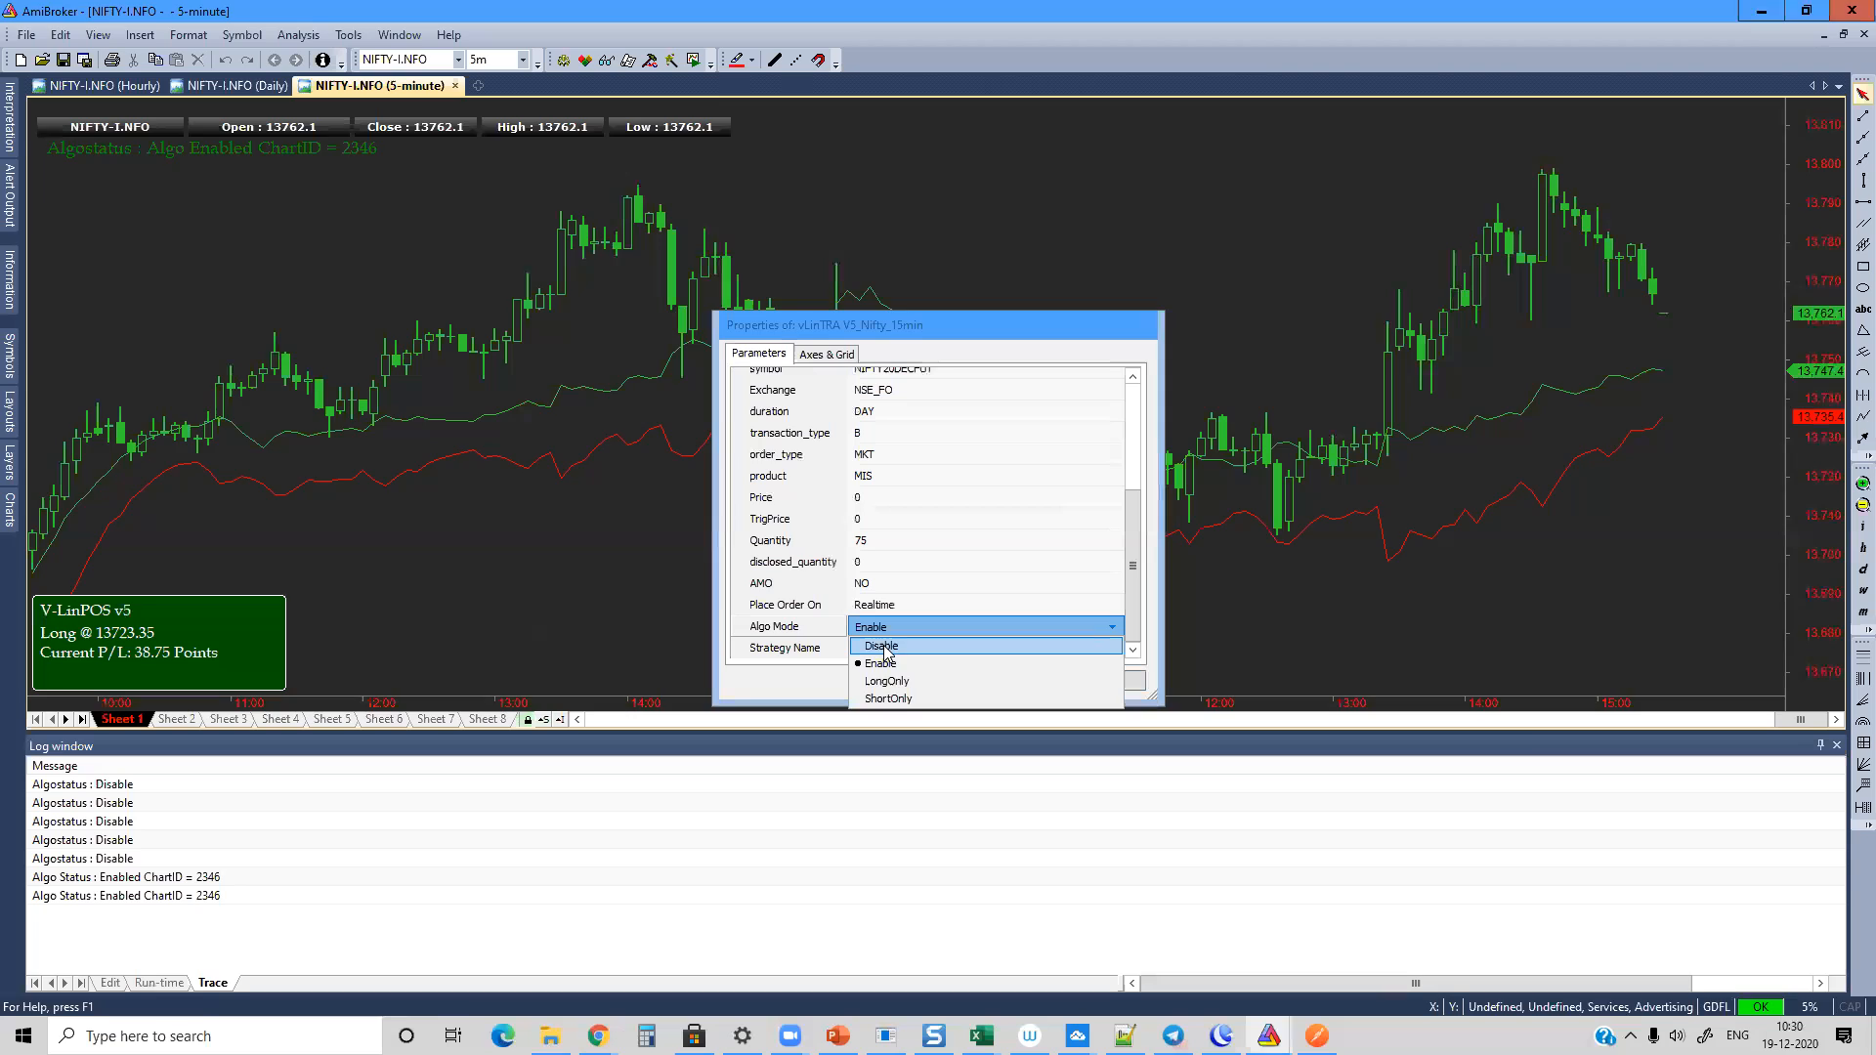
click(879, 661)
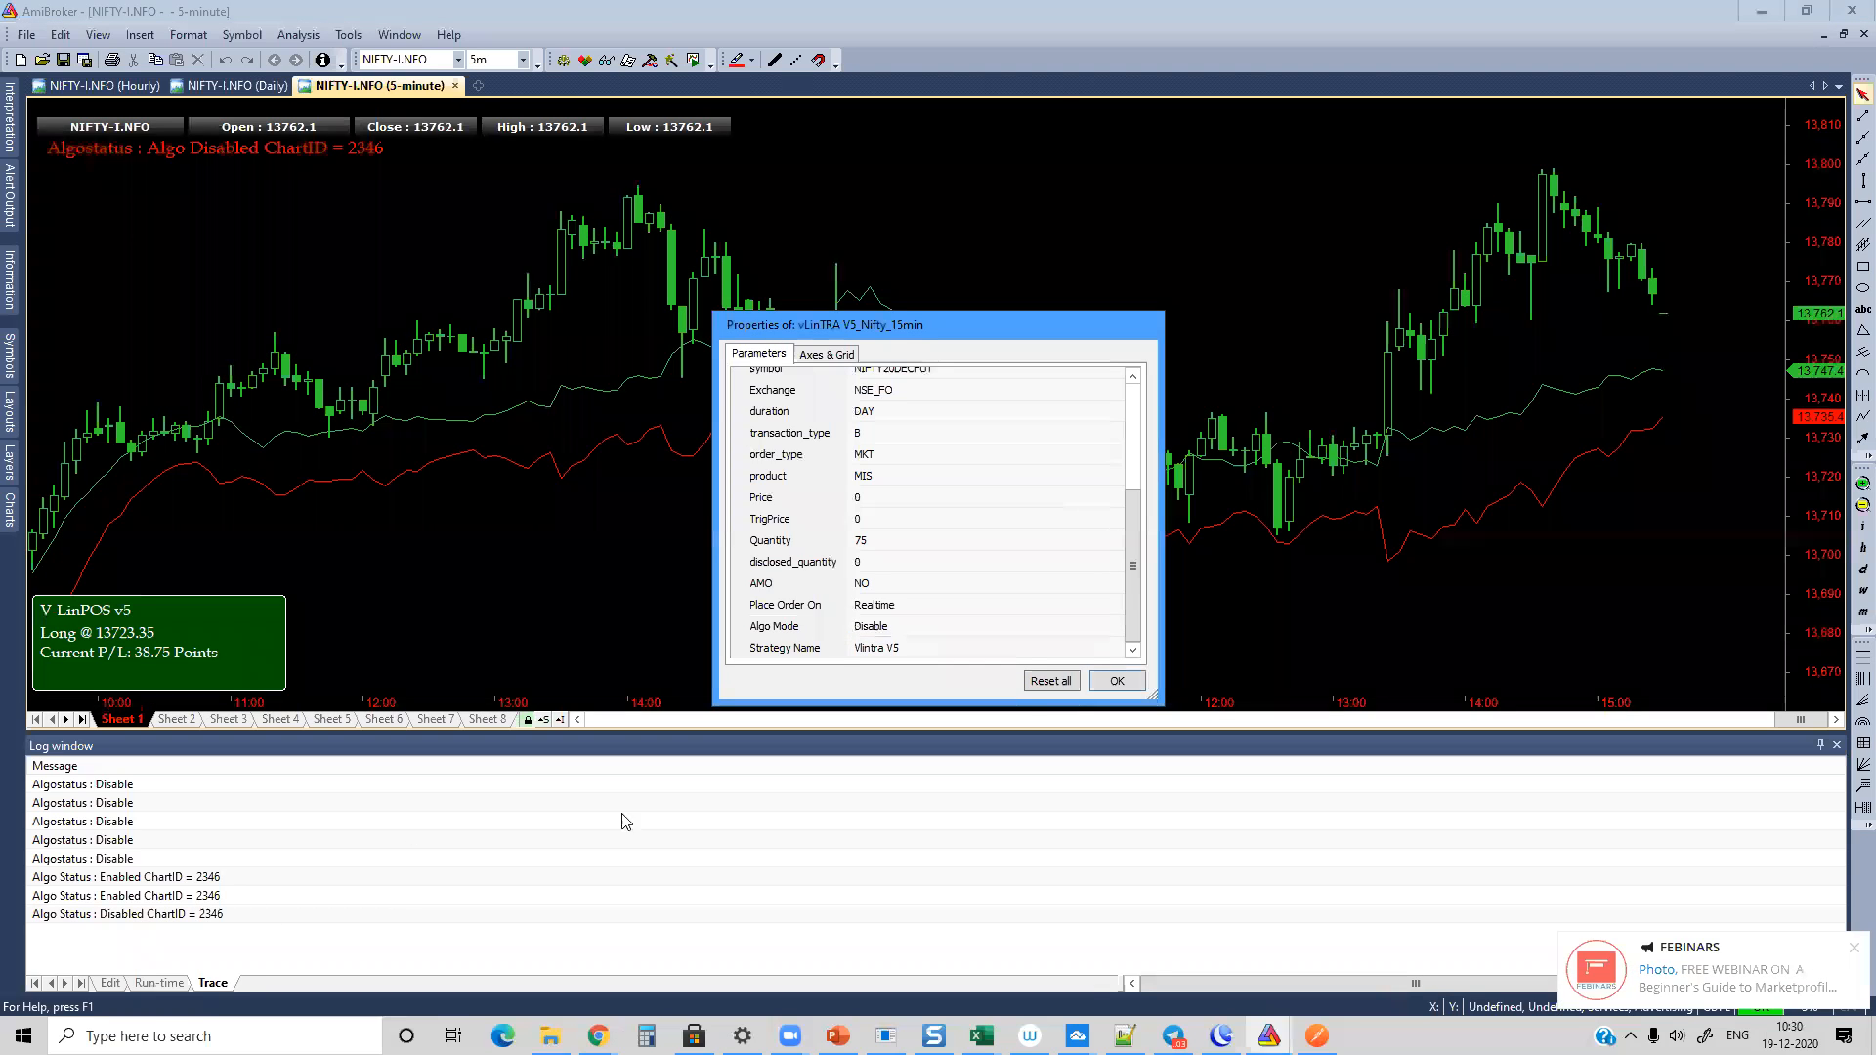
click(1037, 648)
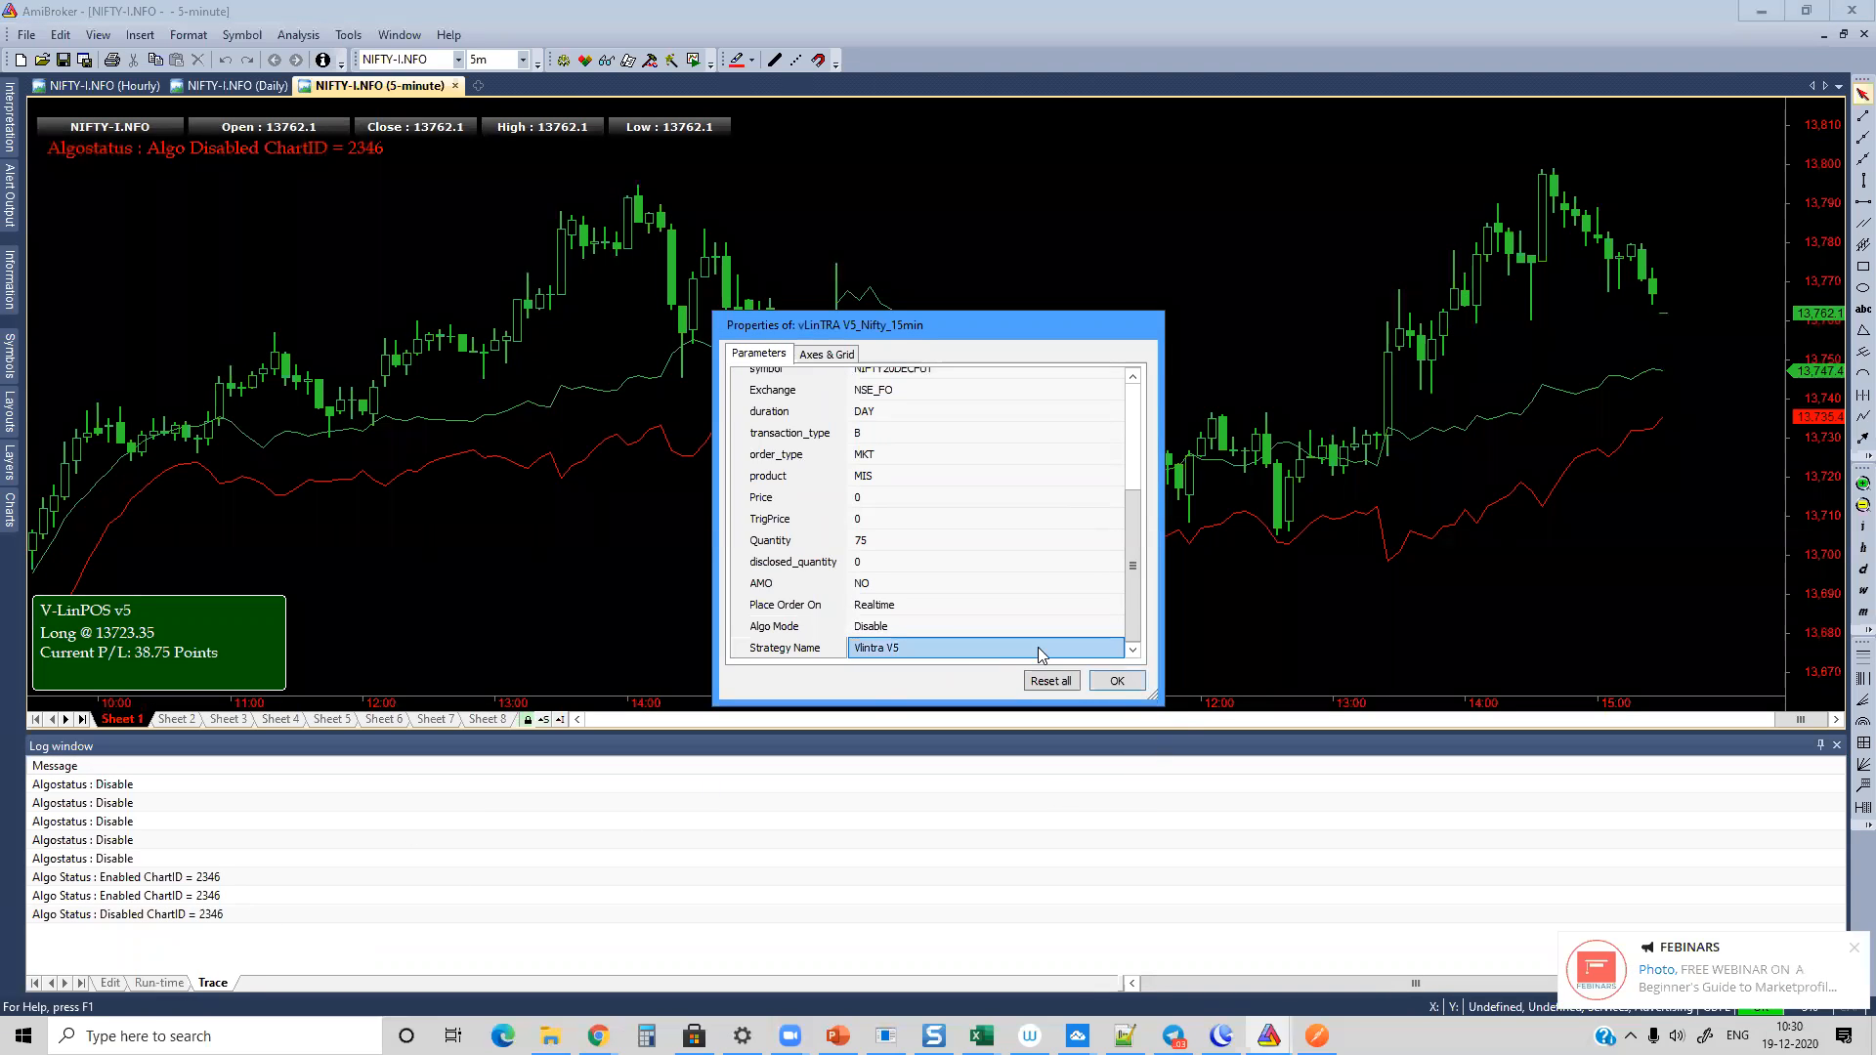
click(884, 626)
click(884, 626)
click(889, 657)
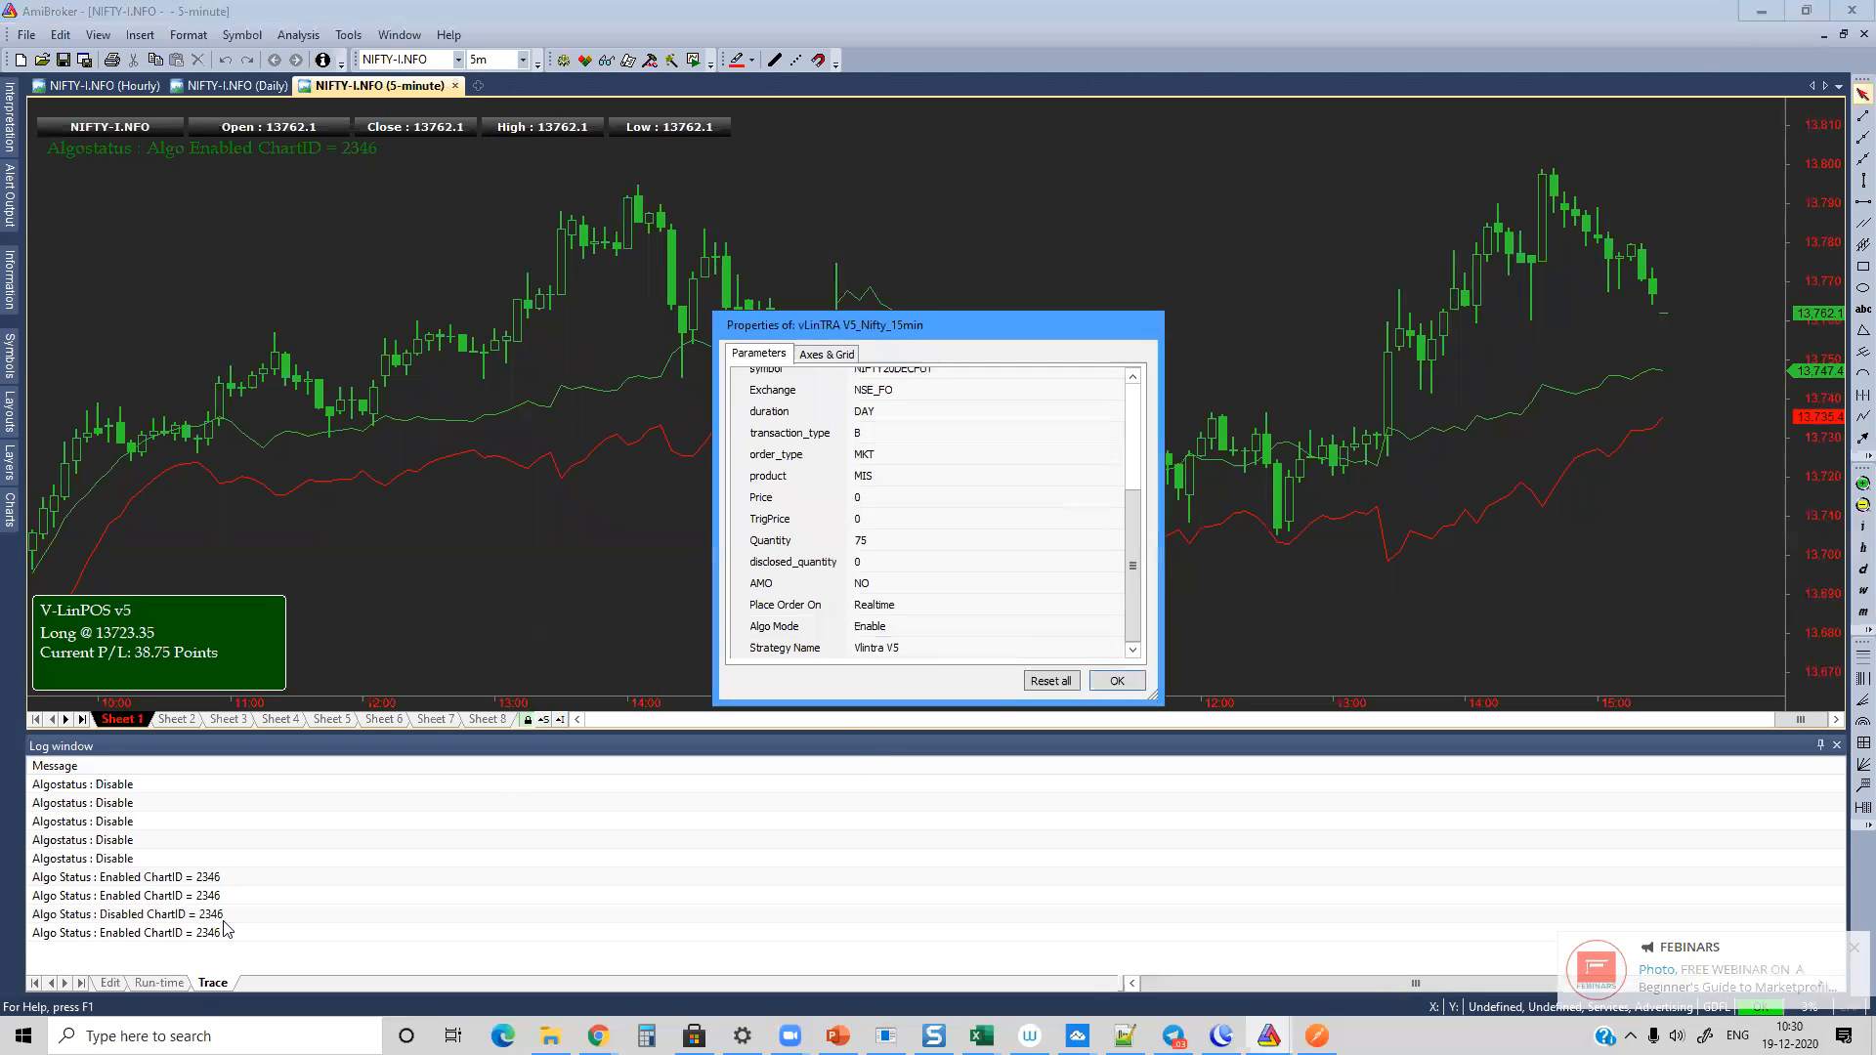
click(1116, 681)
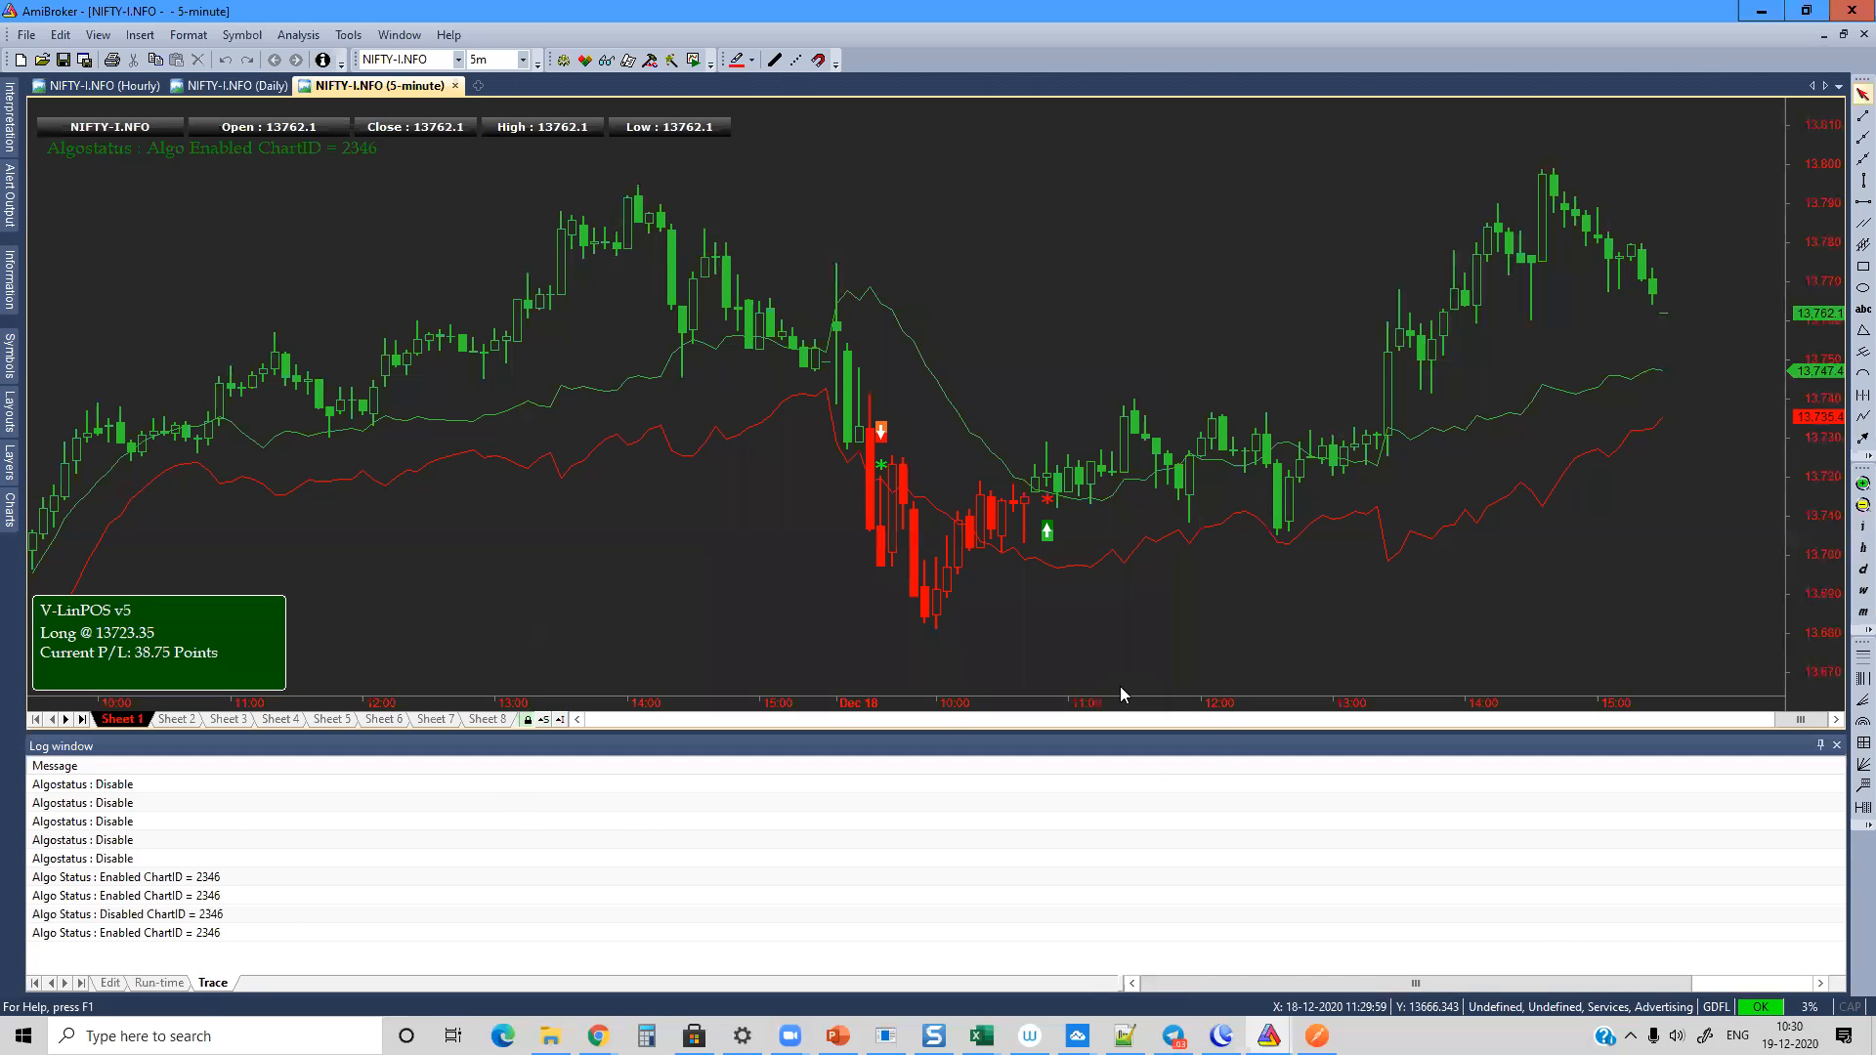
Step: Open the Bar Replay tool for the 5-minute NIFTY-I.NFO chart
mouse_move(745, 361)
click(694, 62)
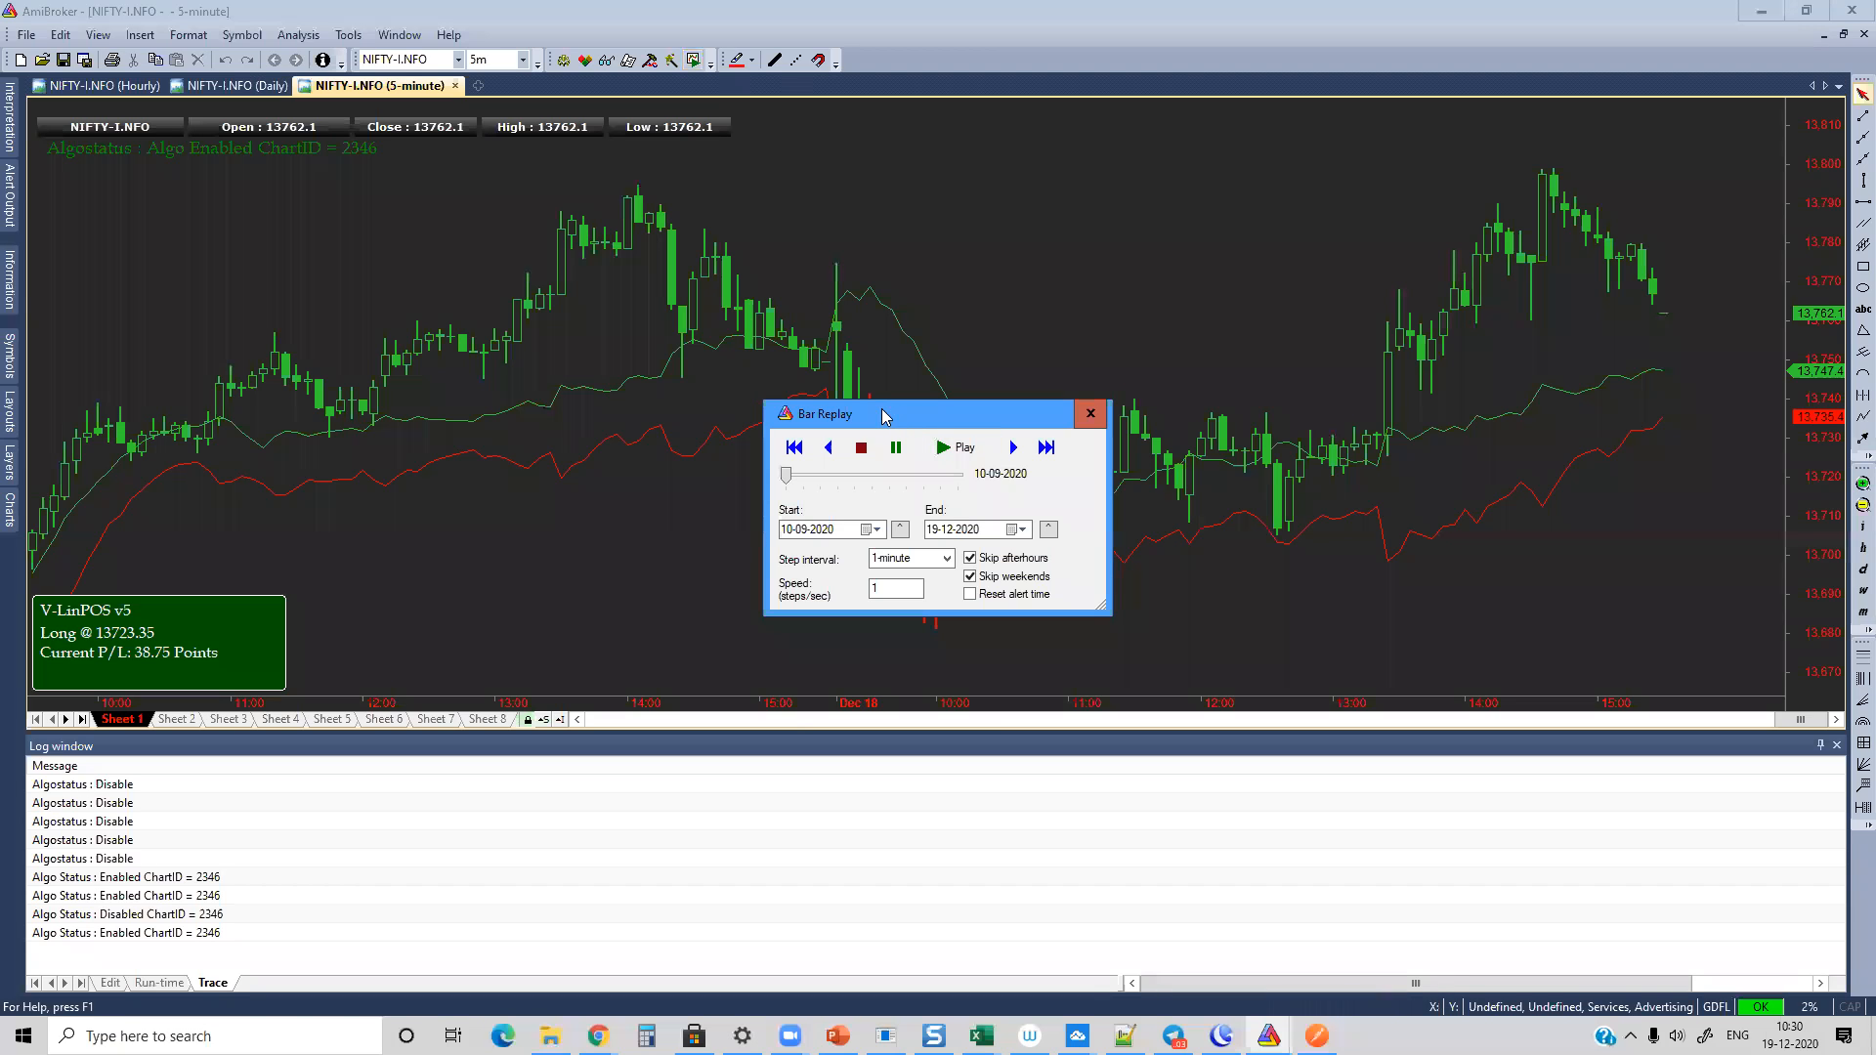
Step: Switch to Chrome and bring up the Algomojo orders log
click(598, 1035)
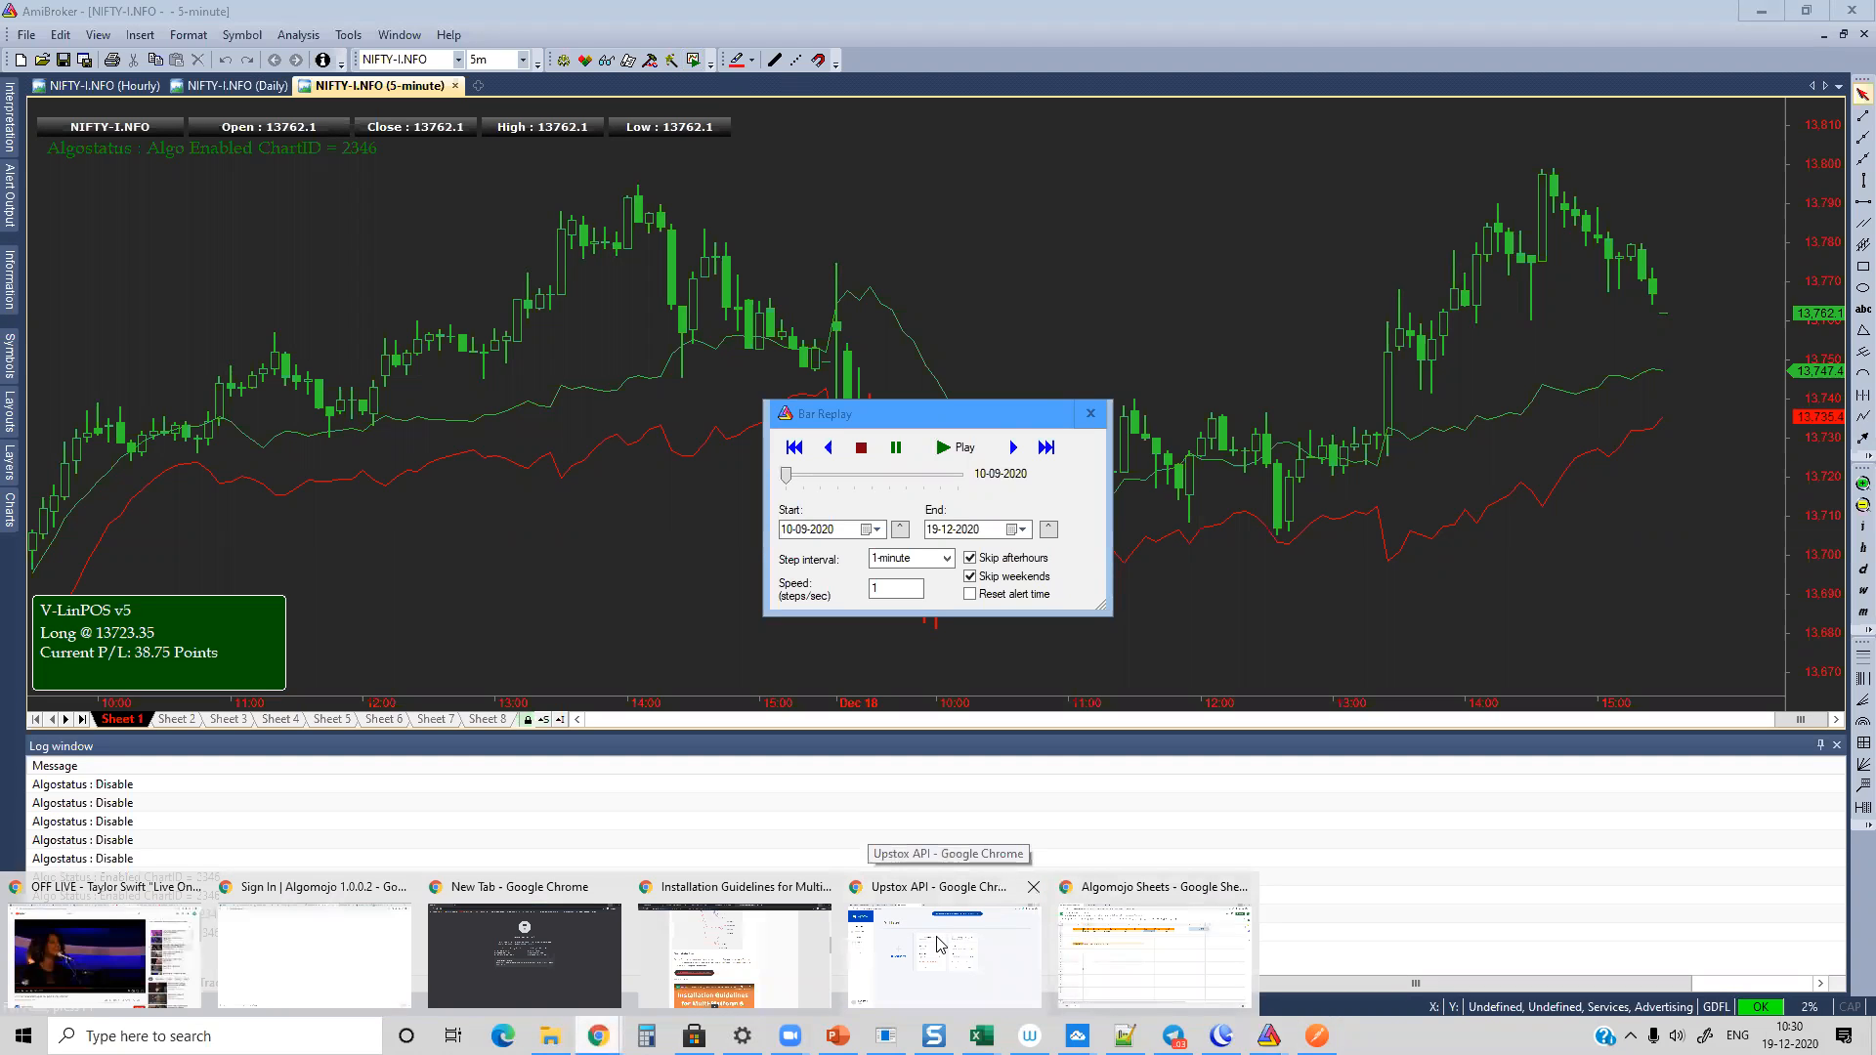
click(950, 943)
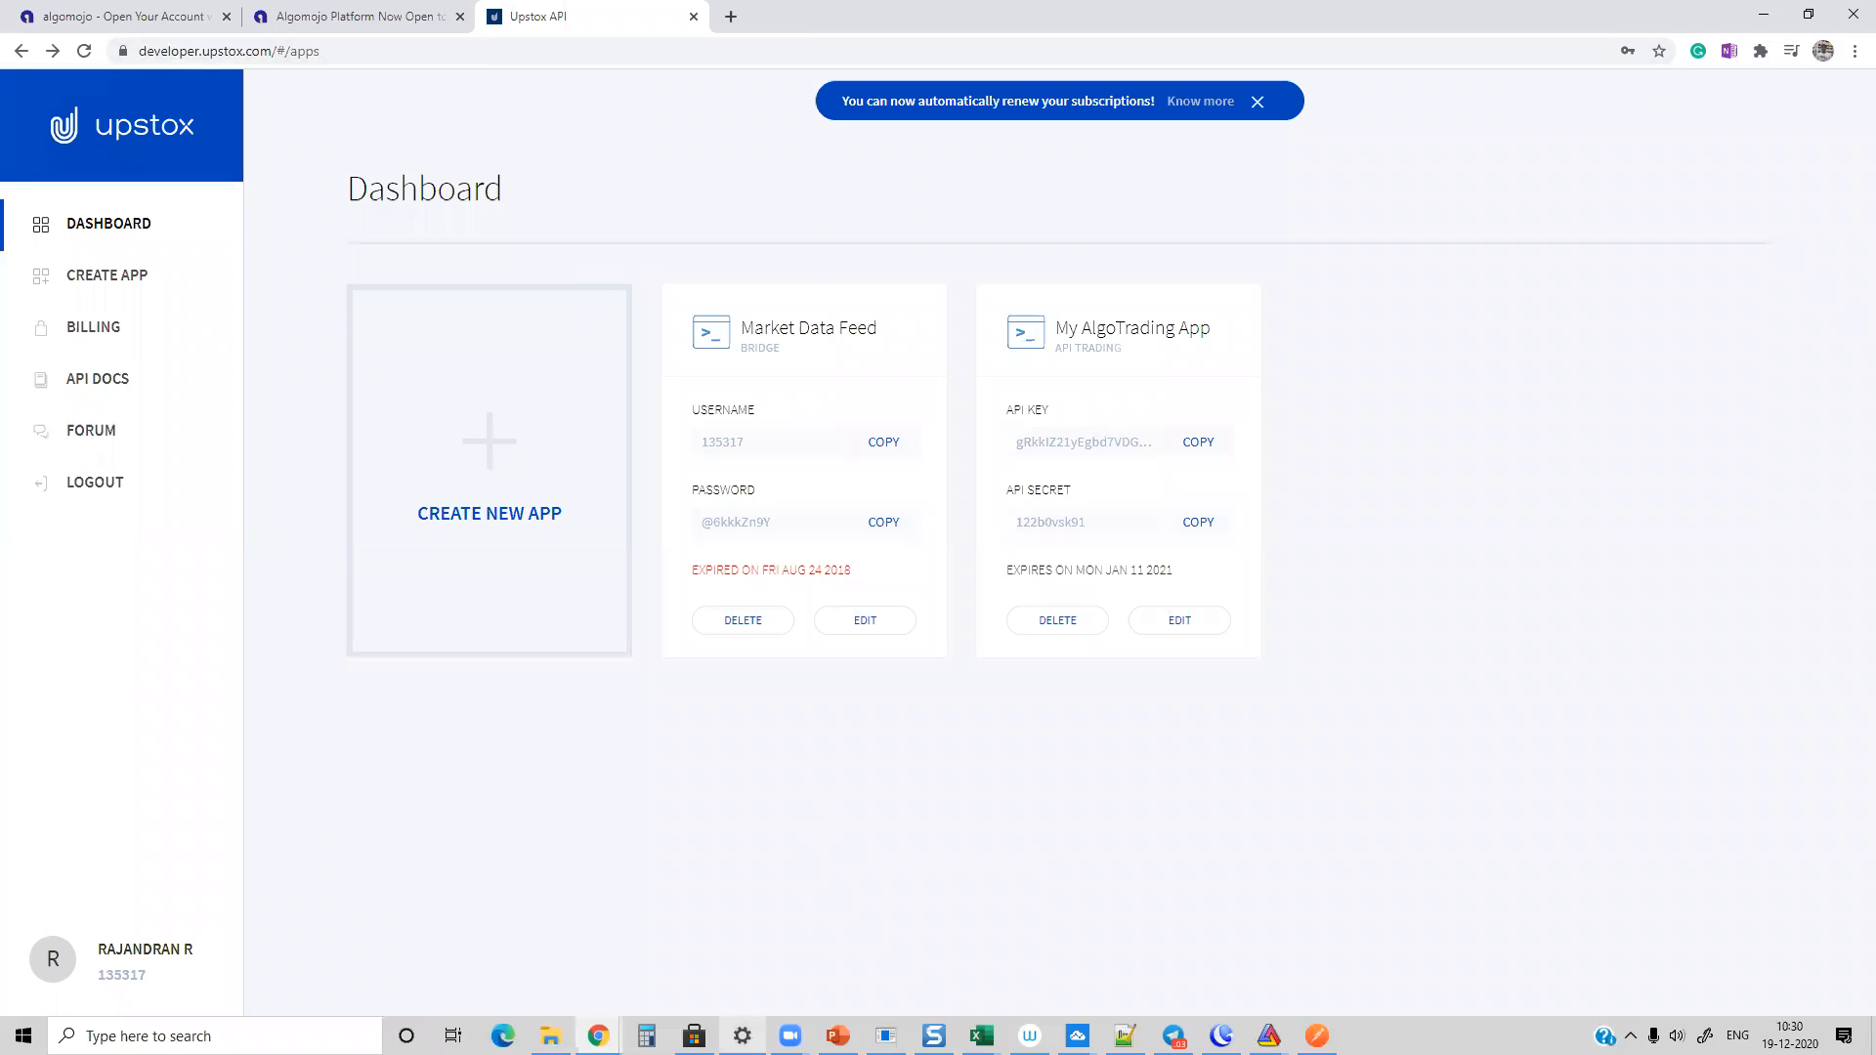
mouse_move(598, 1034)
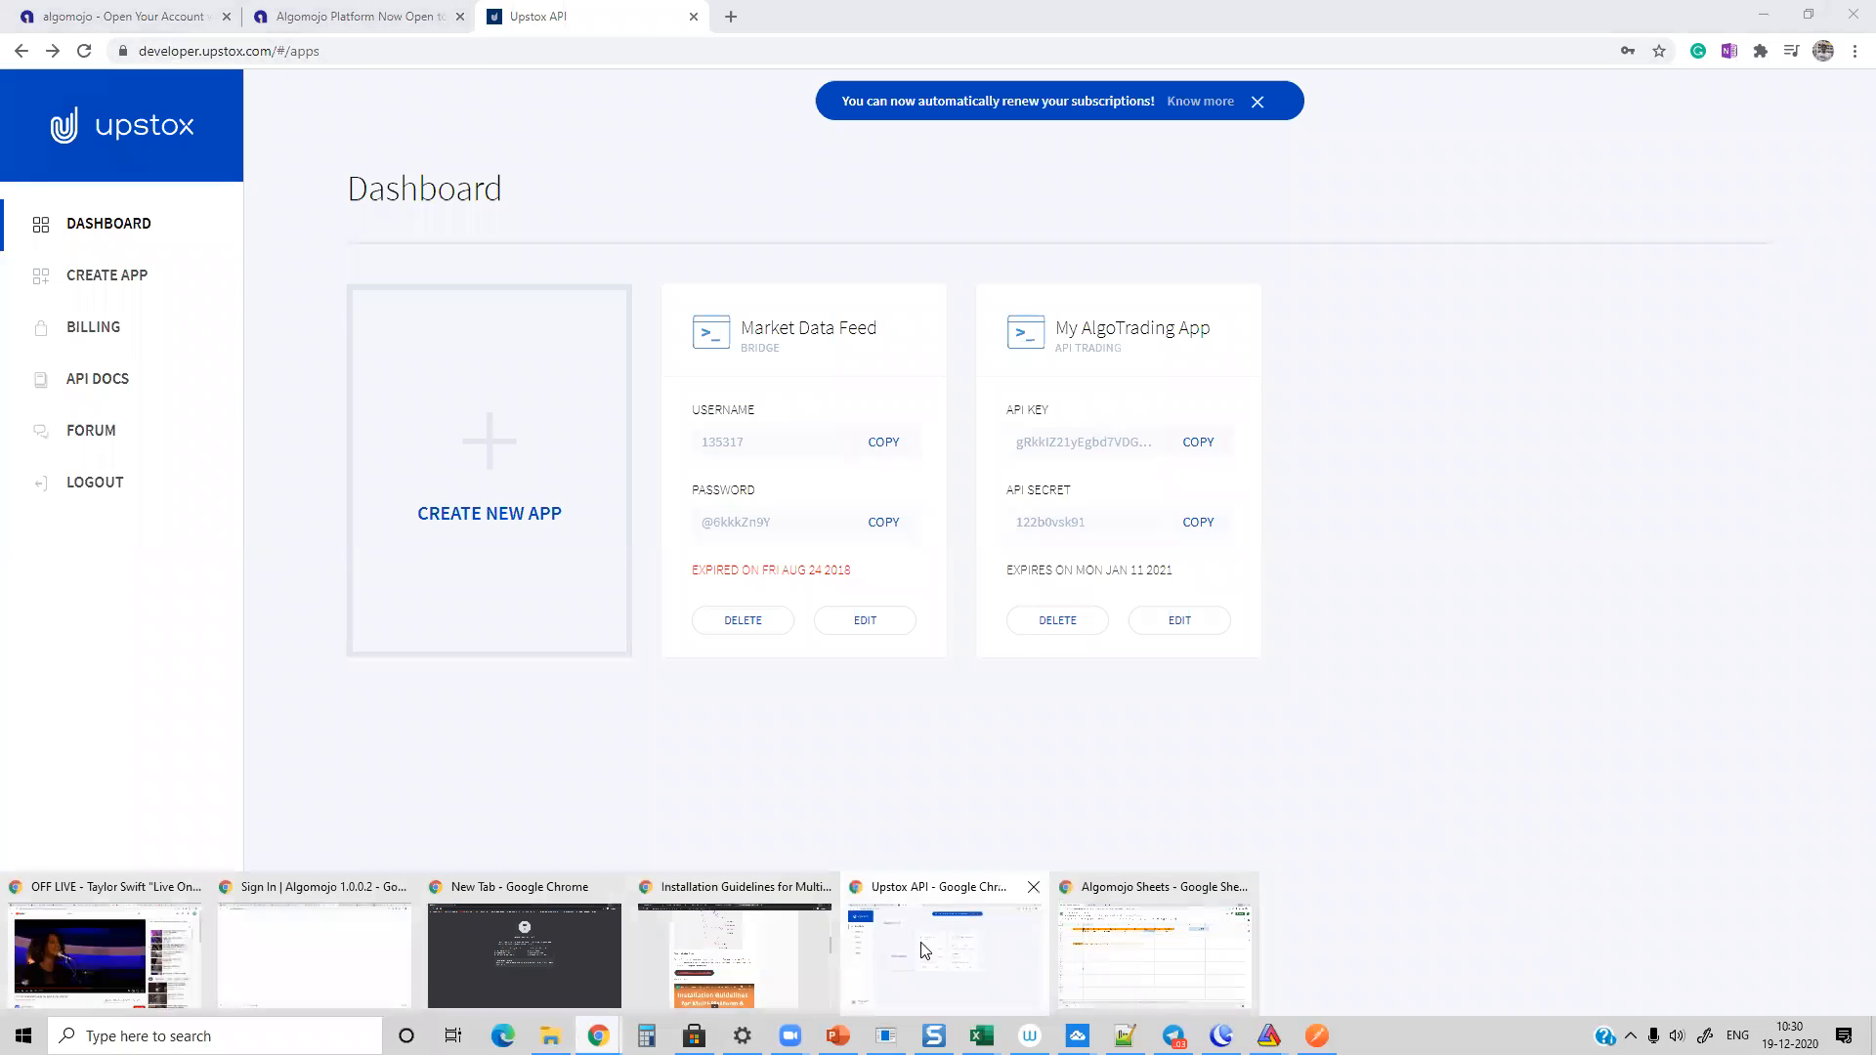
click(768, 953)
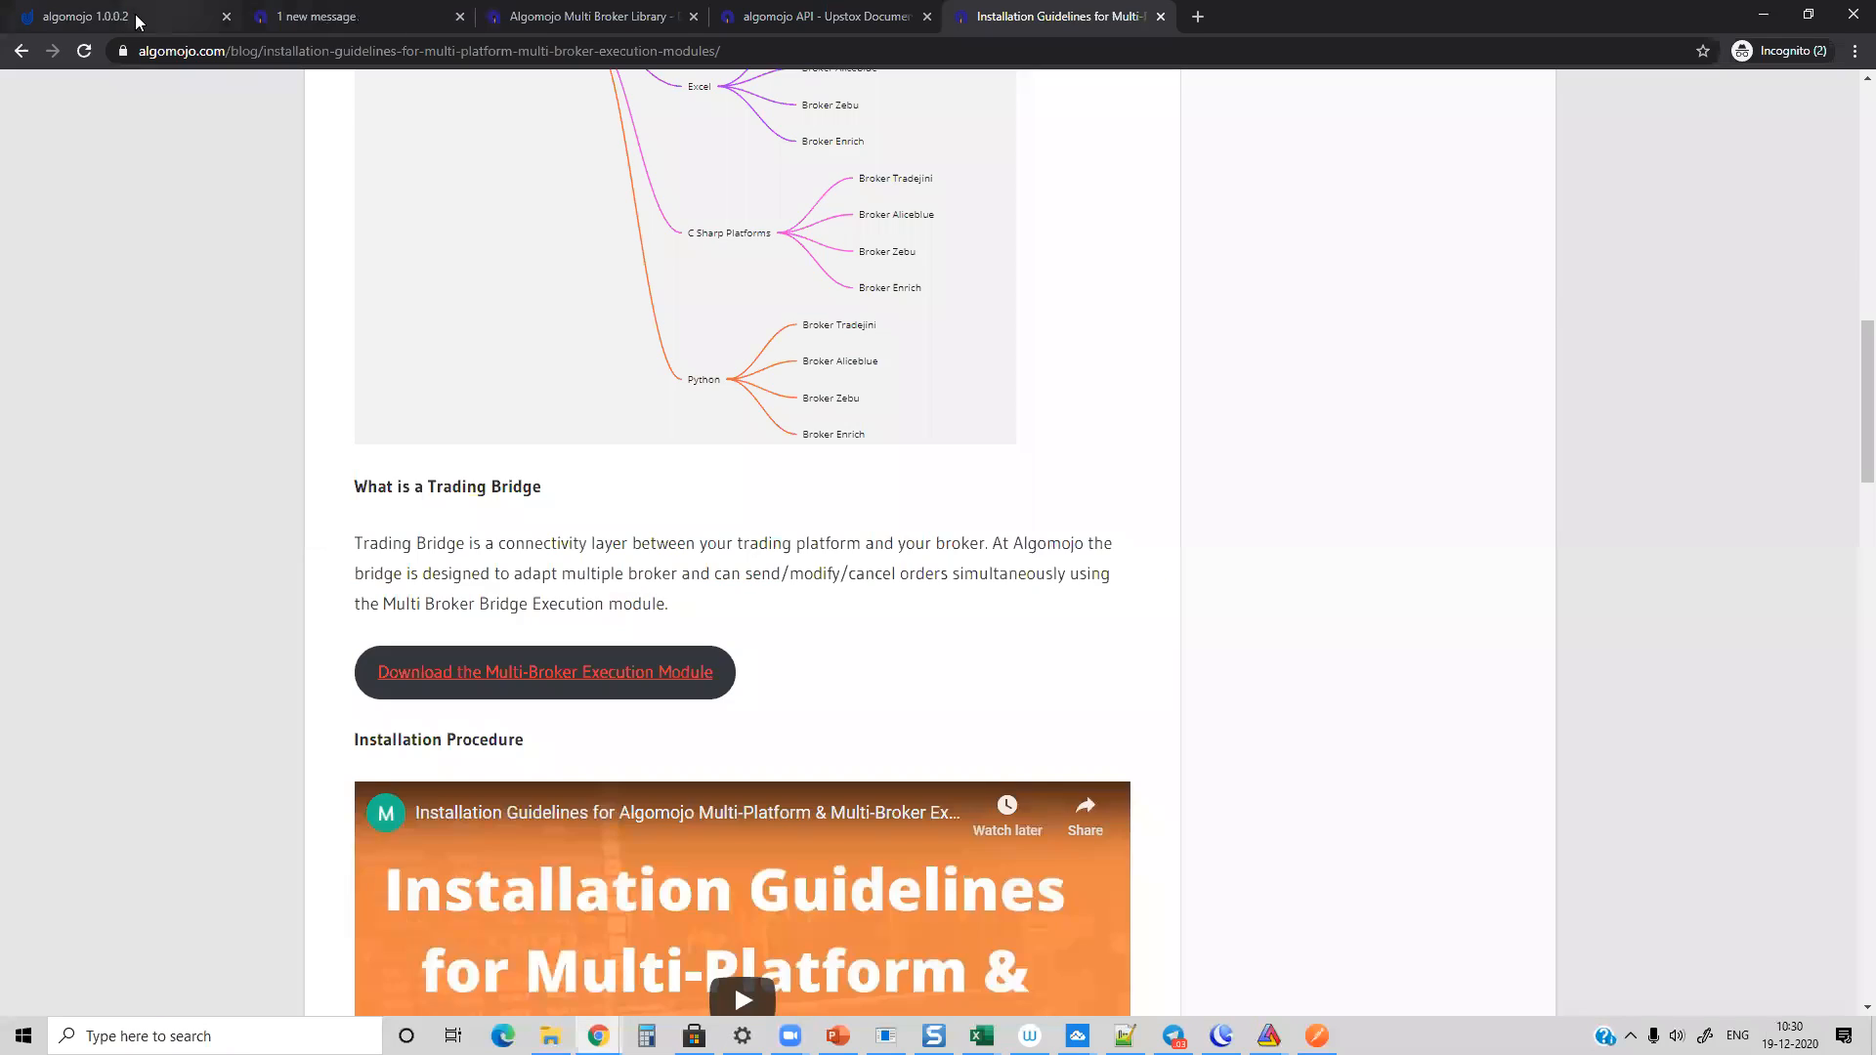
click(135, 16)
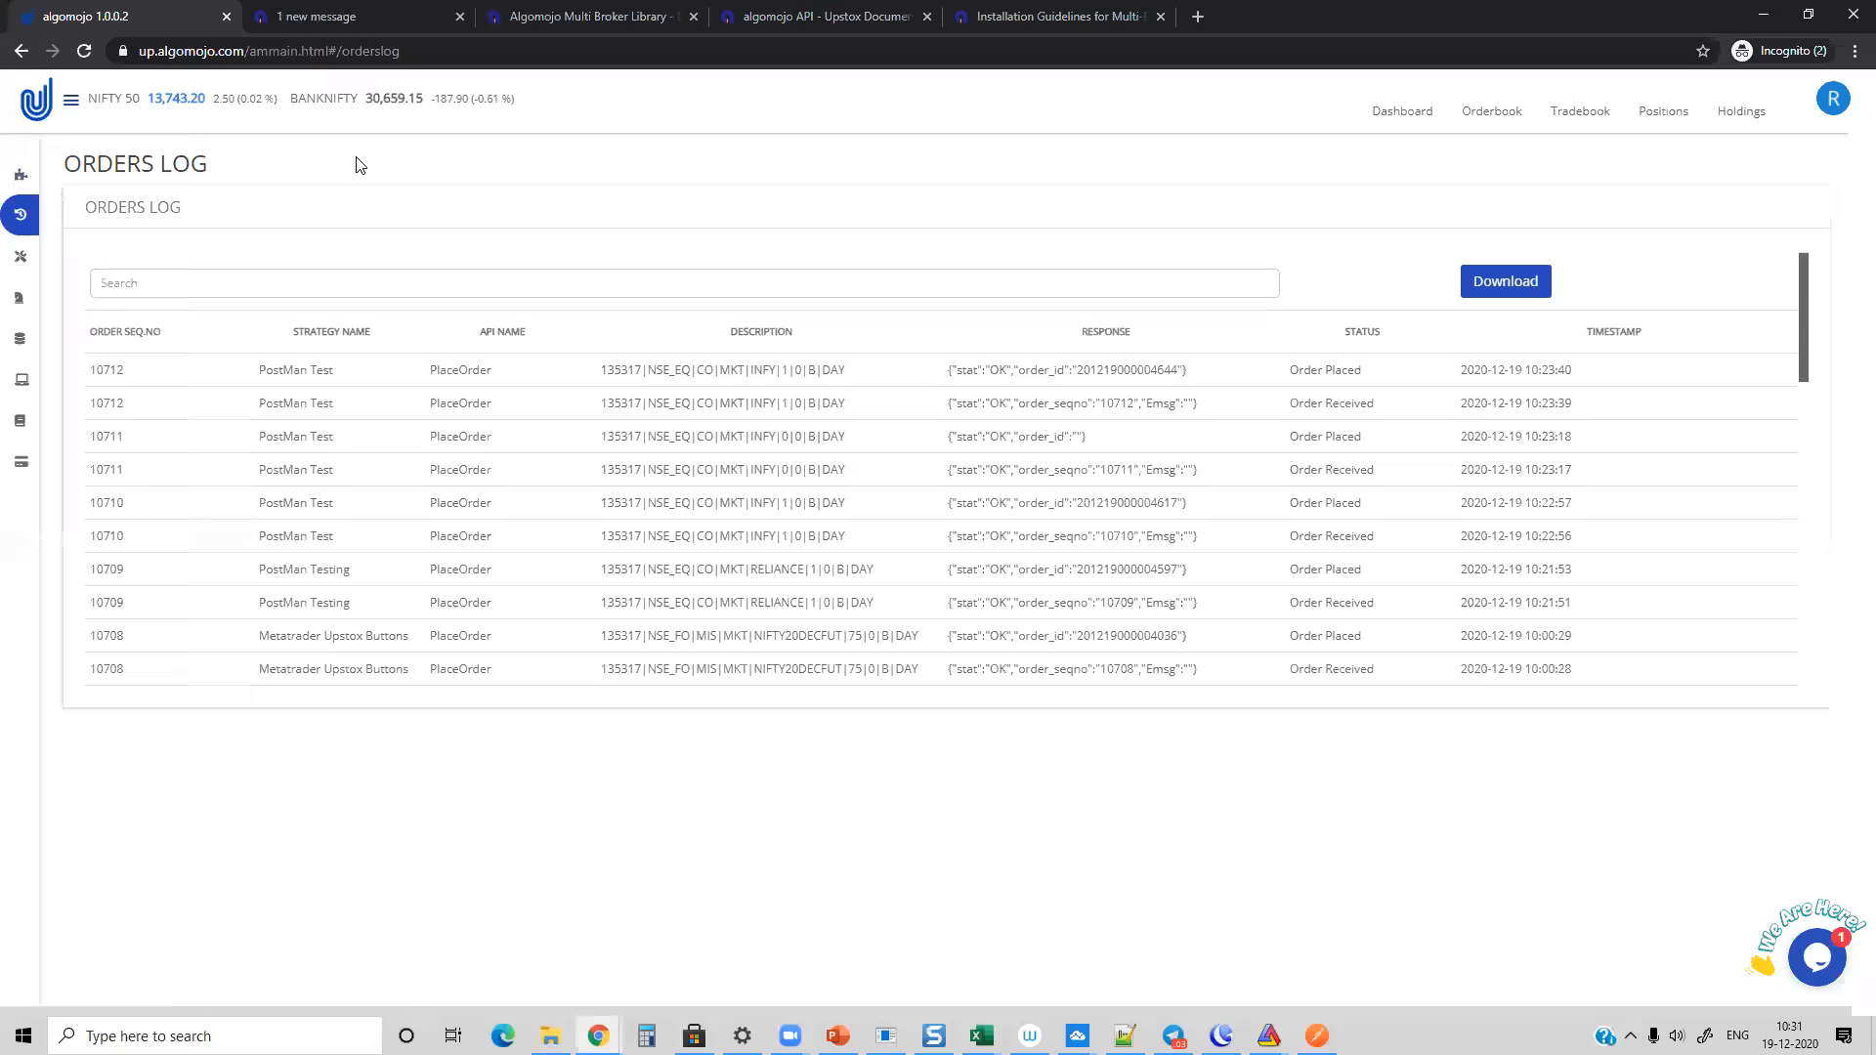
Step: Arrange the Algomojo orders log and AmiBroker windows side by side and move the Bar Replay dialog over the chart
key(super+Left)
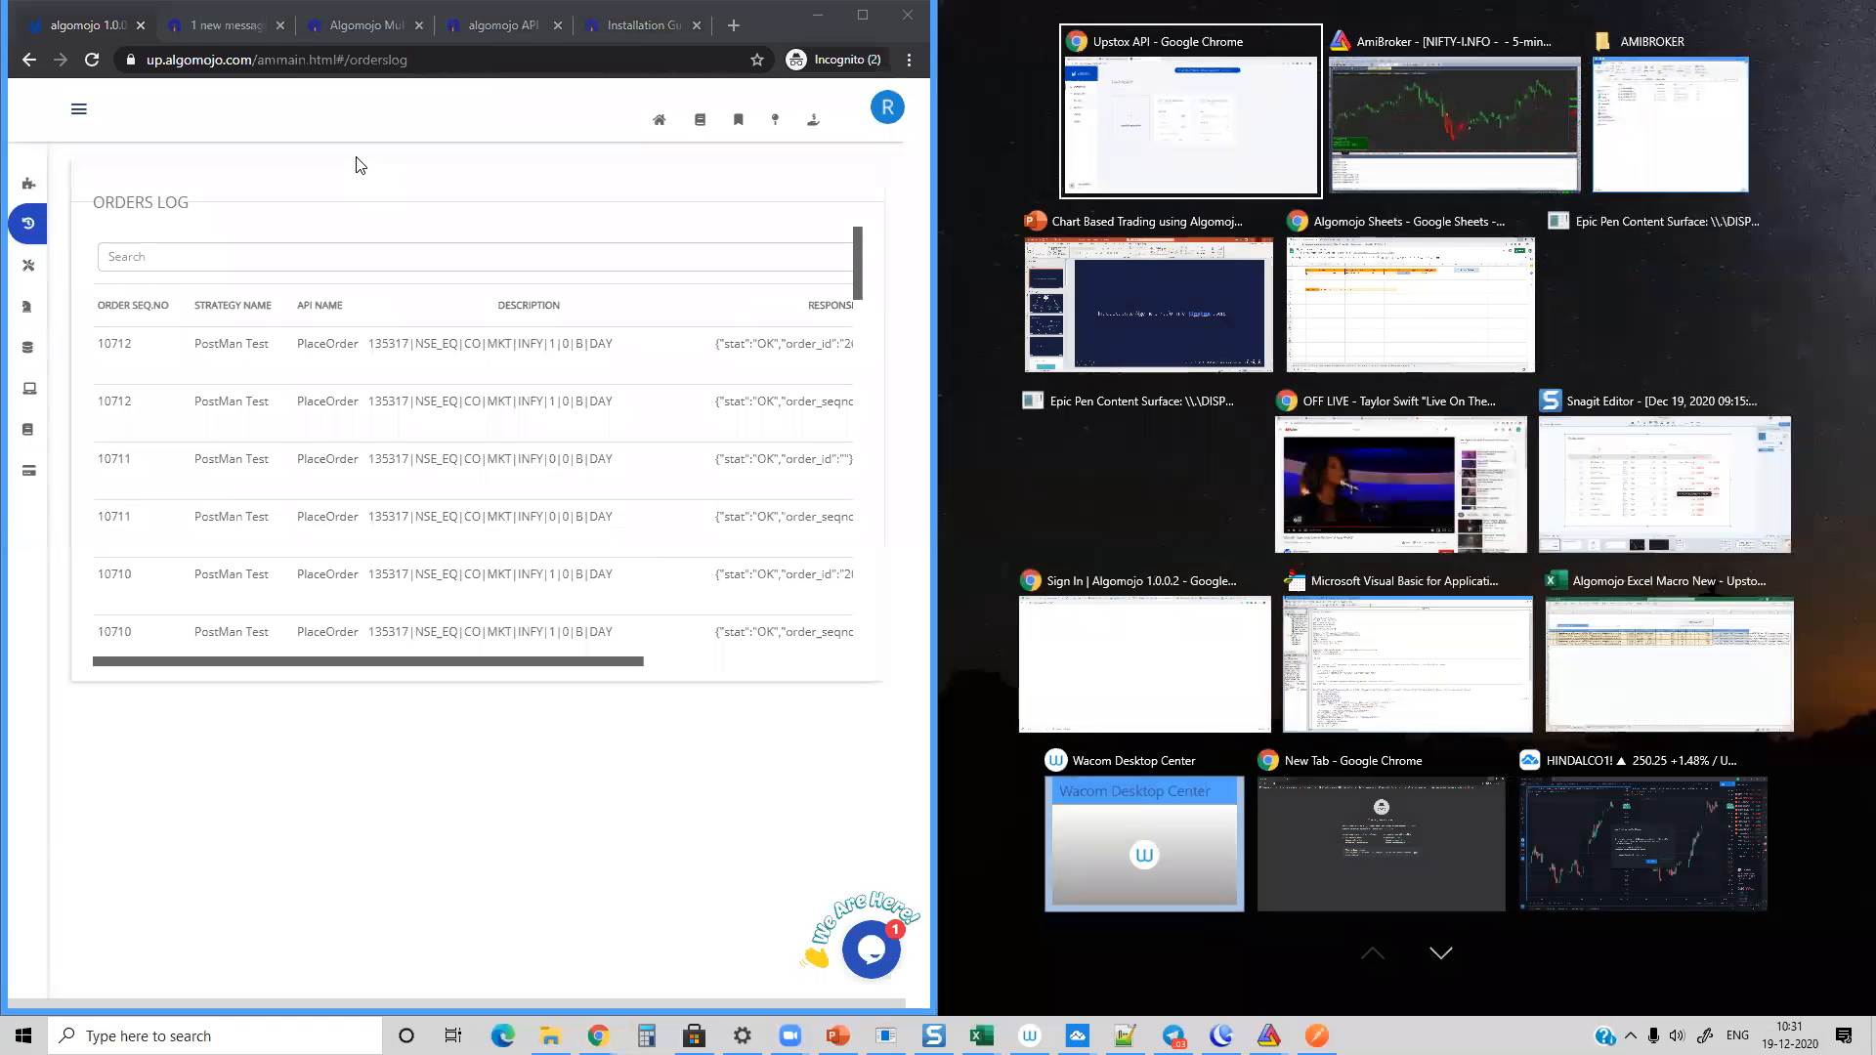
click(1467, 92)
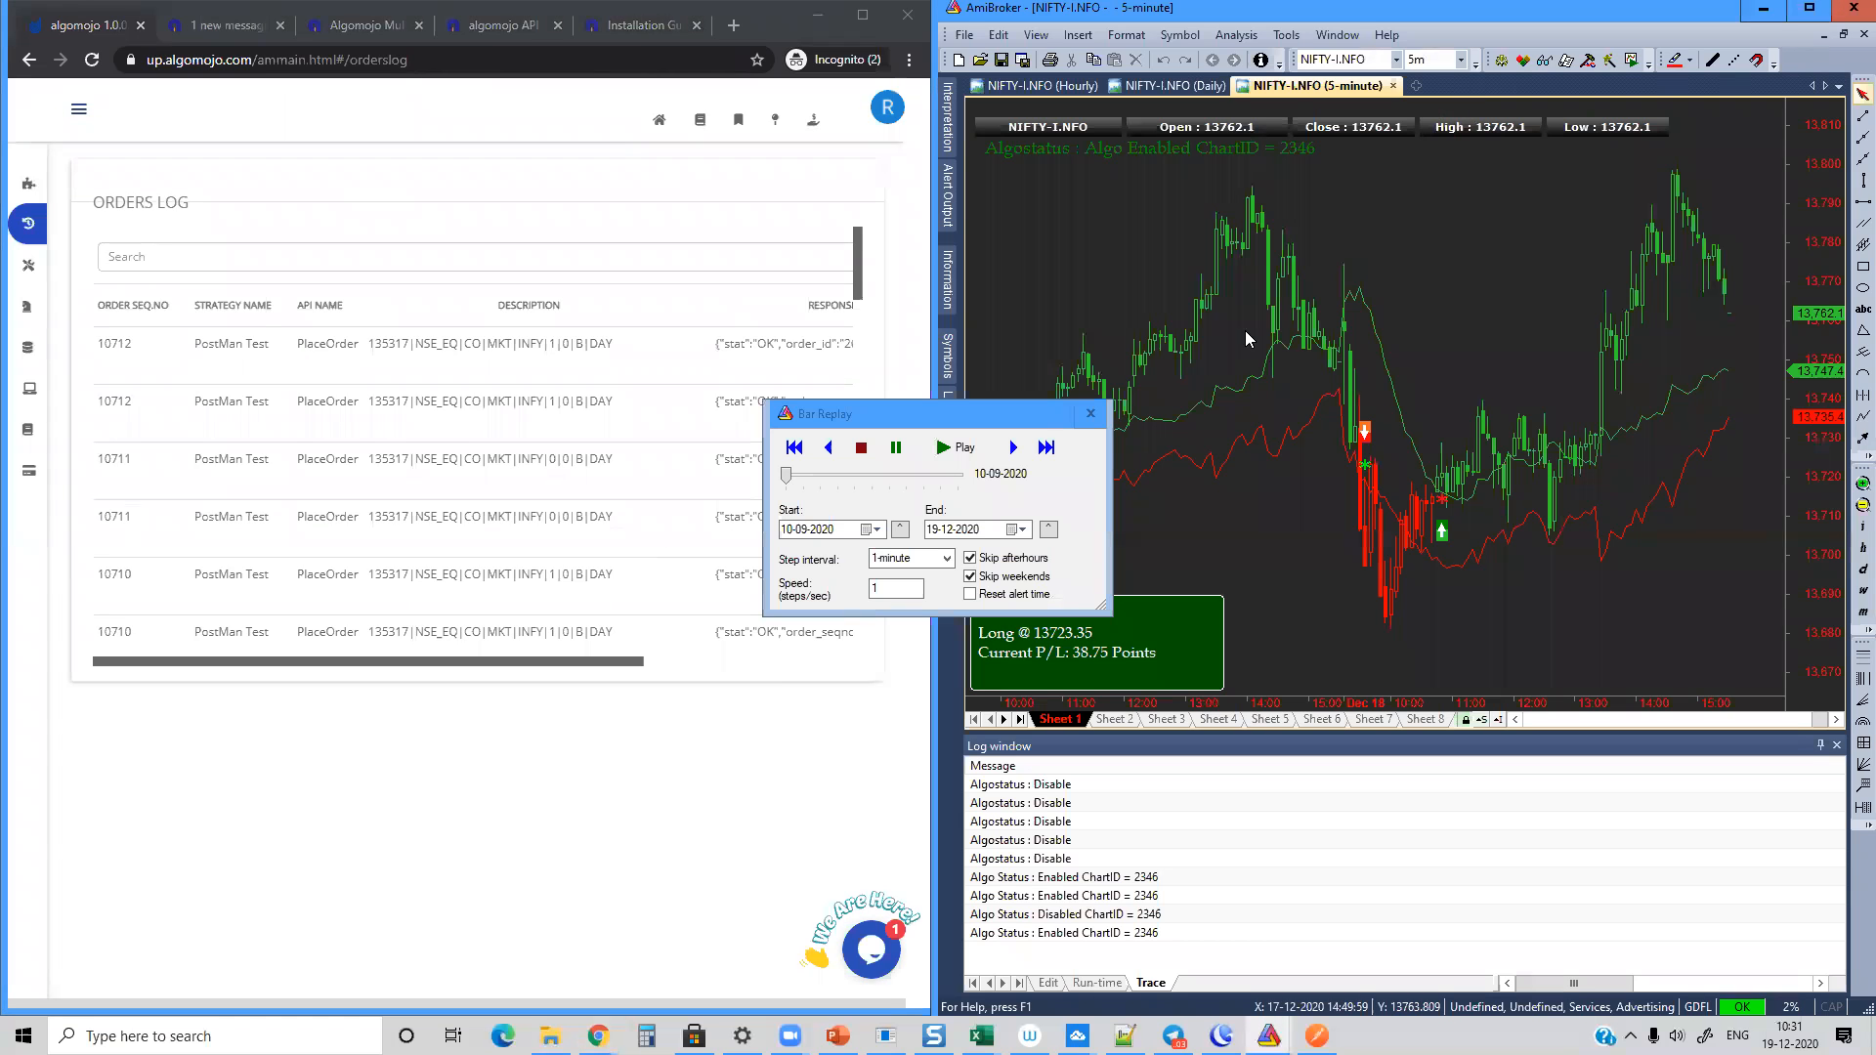
click(965, 418)
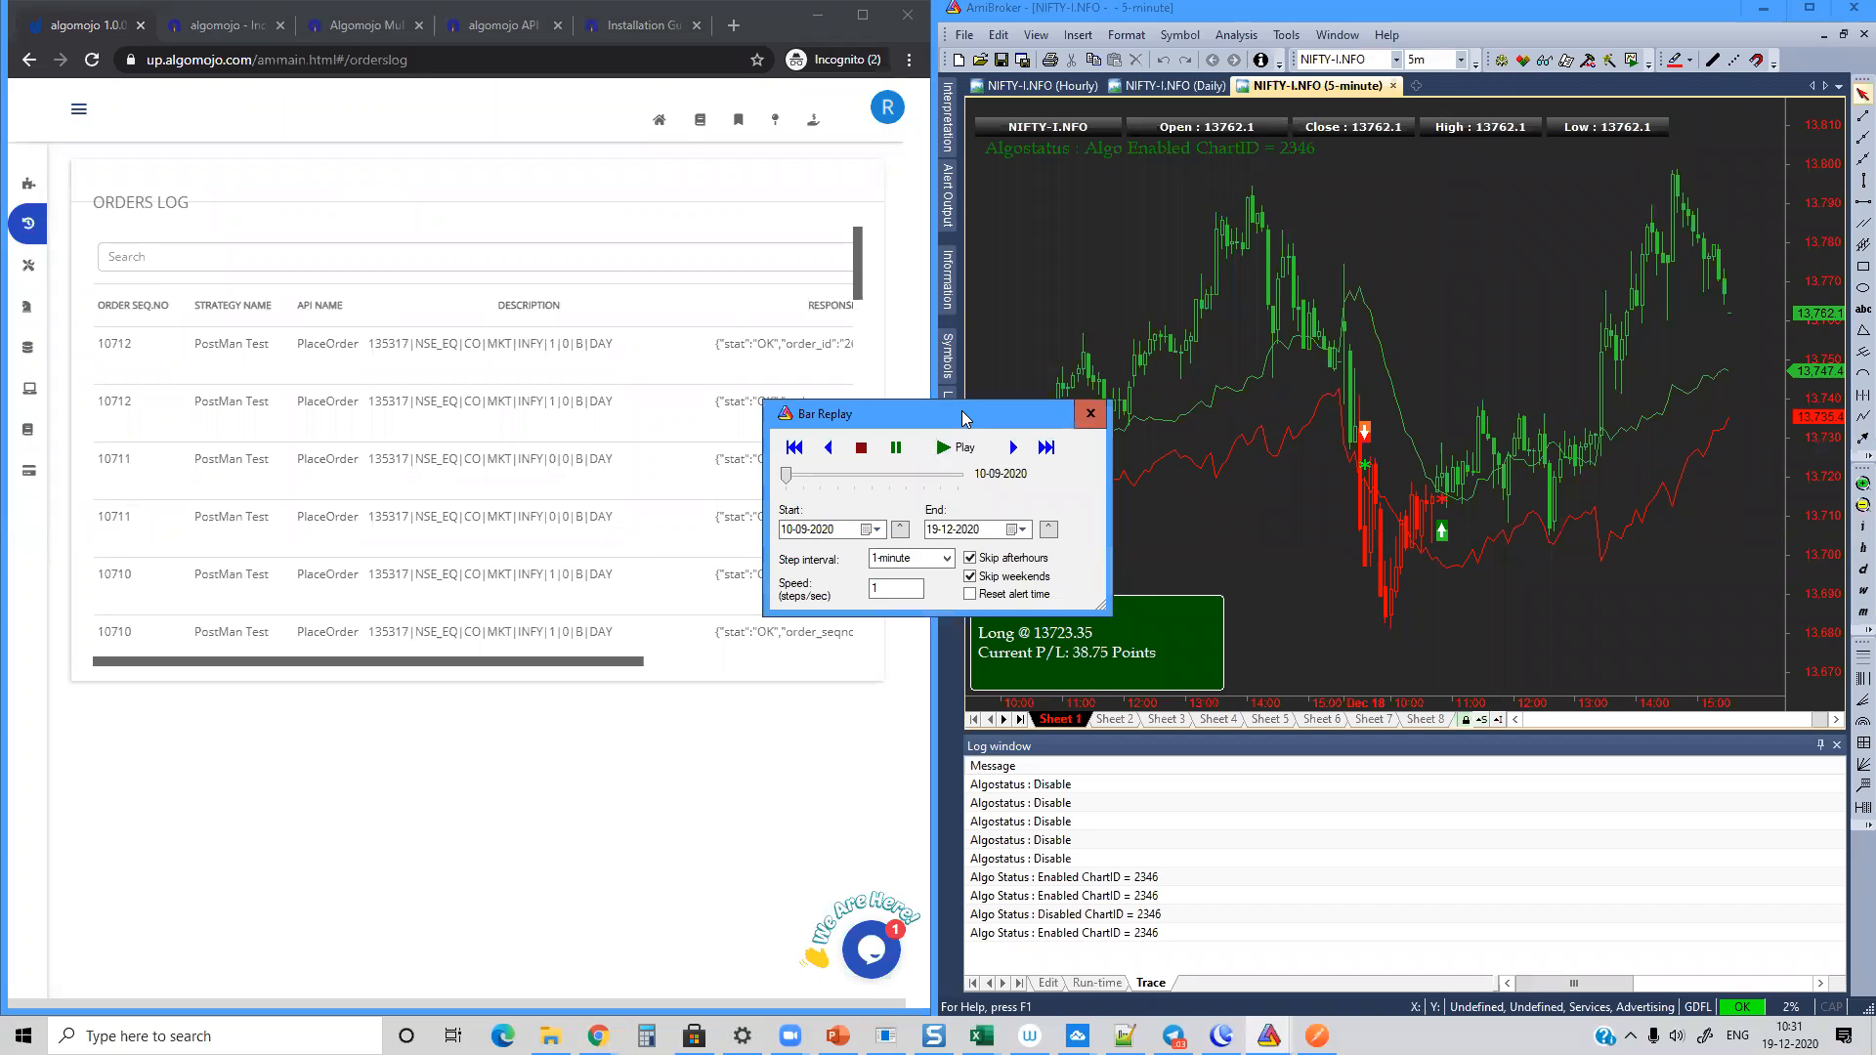
drag(965, 418, 1651, 159)
Step: Set the Bar Replay start date to 18-09-2020
click(1553, 271)
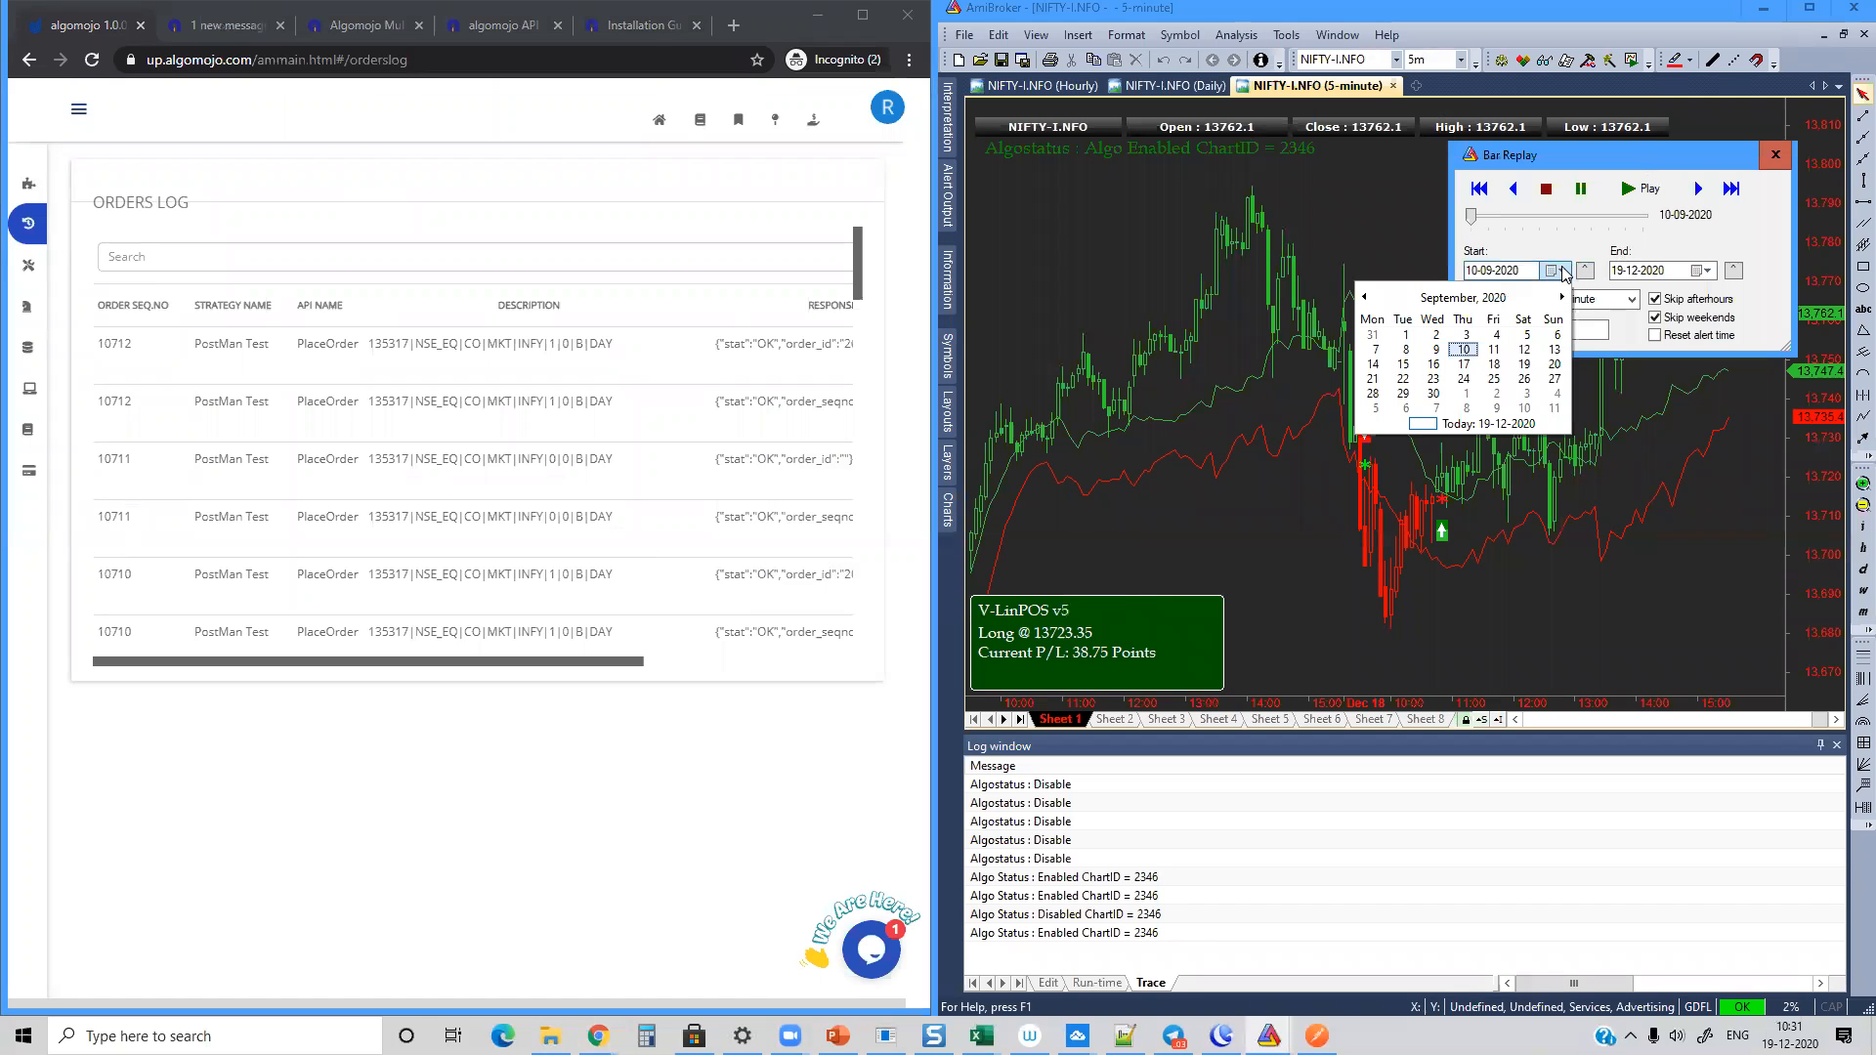
click(1493, 364)
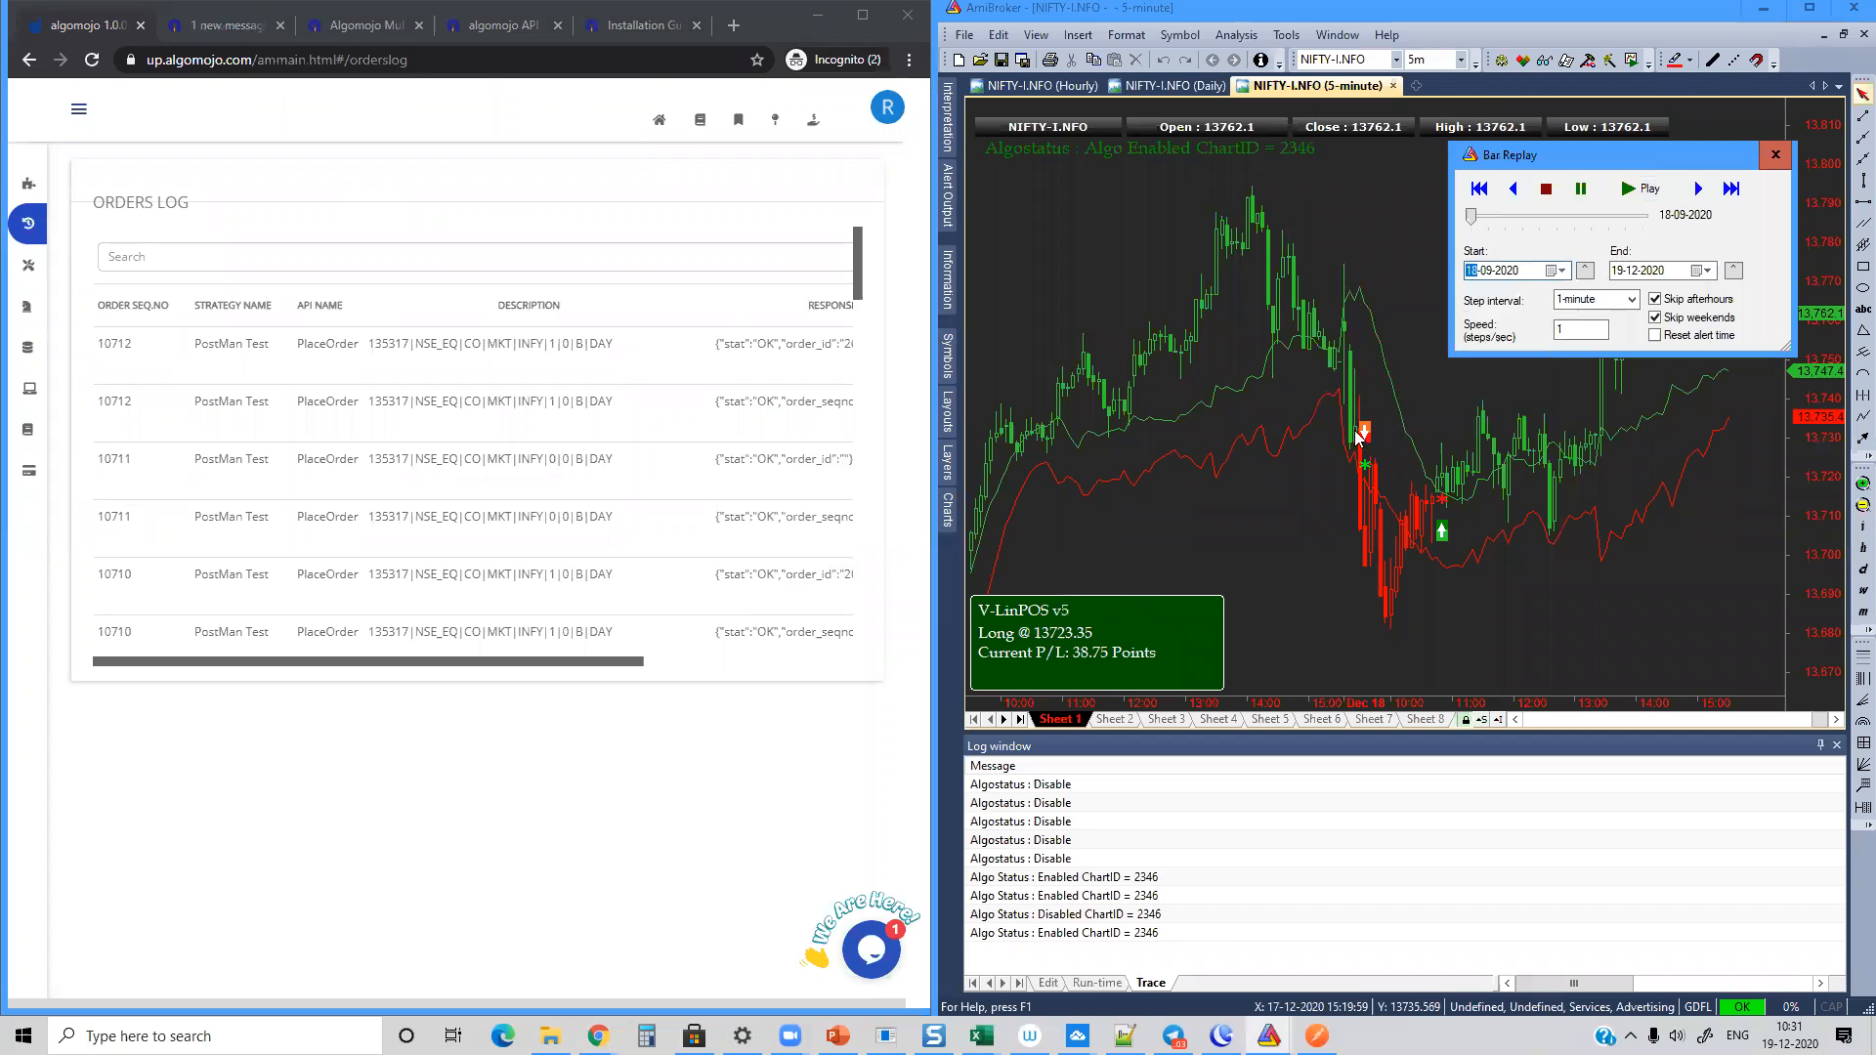
Step: Check the trading symbol in the chart's Algomojo Upstox parameters and close them
right_click(1087, 227)
click(1123, 241)
click(923, 572)
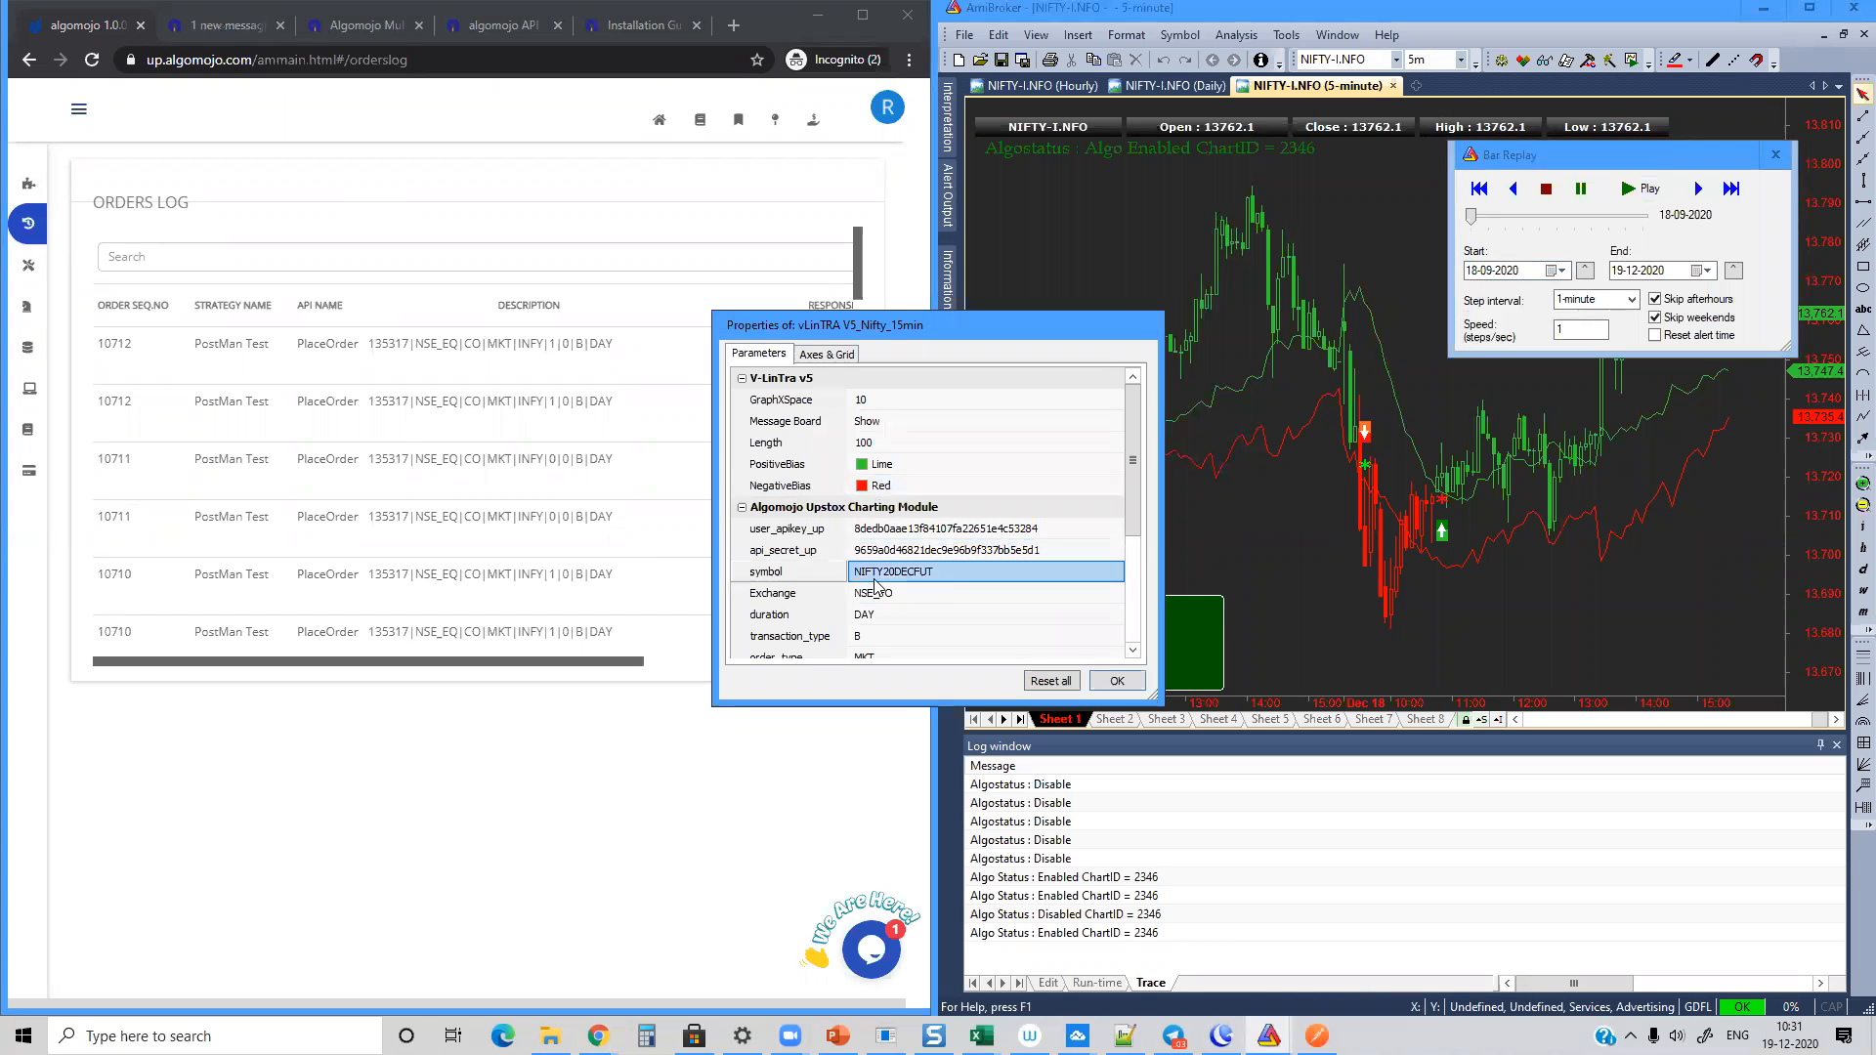
click(1118, 683)
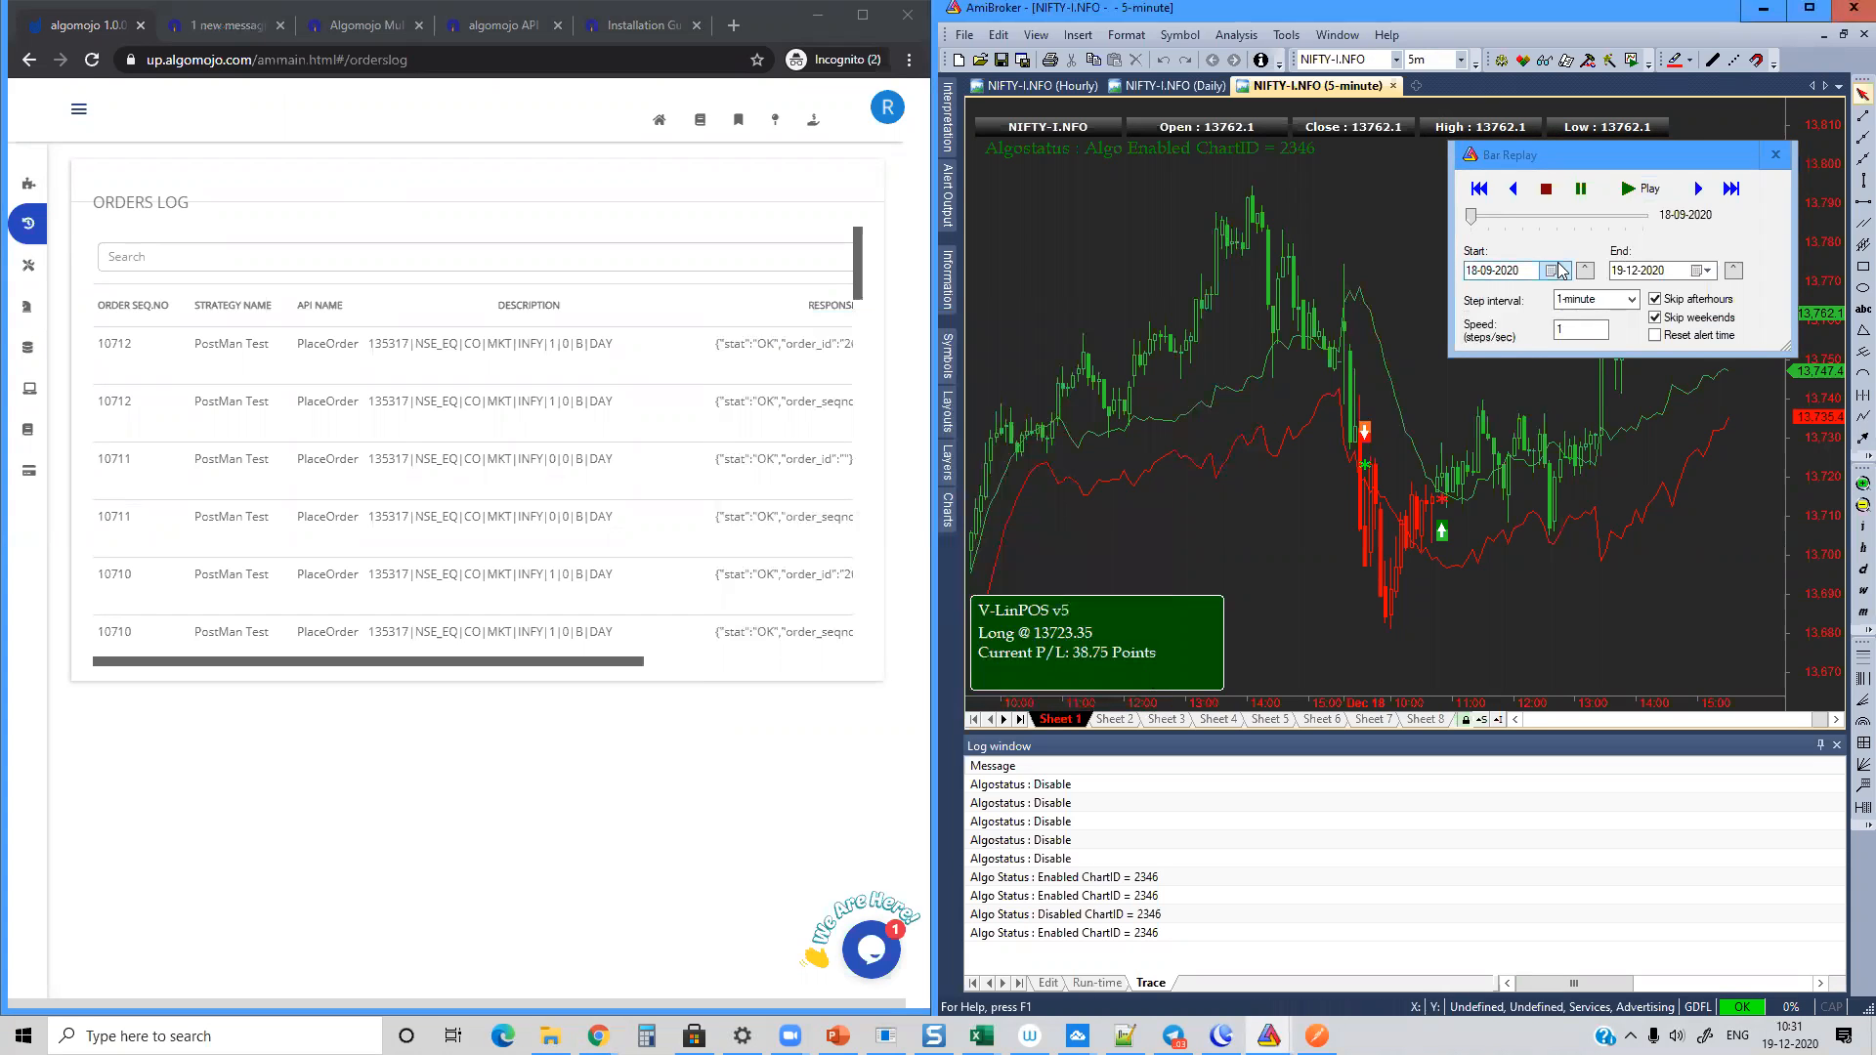
Step: Change the replay start date to 18-12-2020, start playback and move the dialog clear of the latest bars
click(1639, 186)
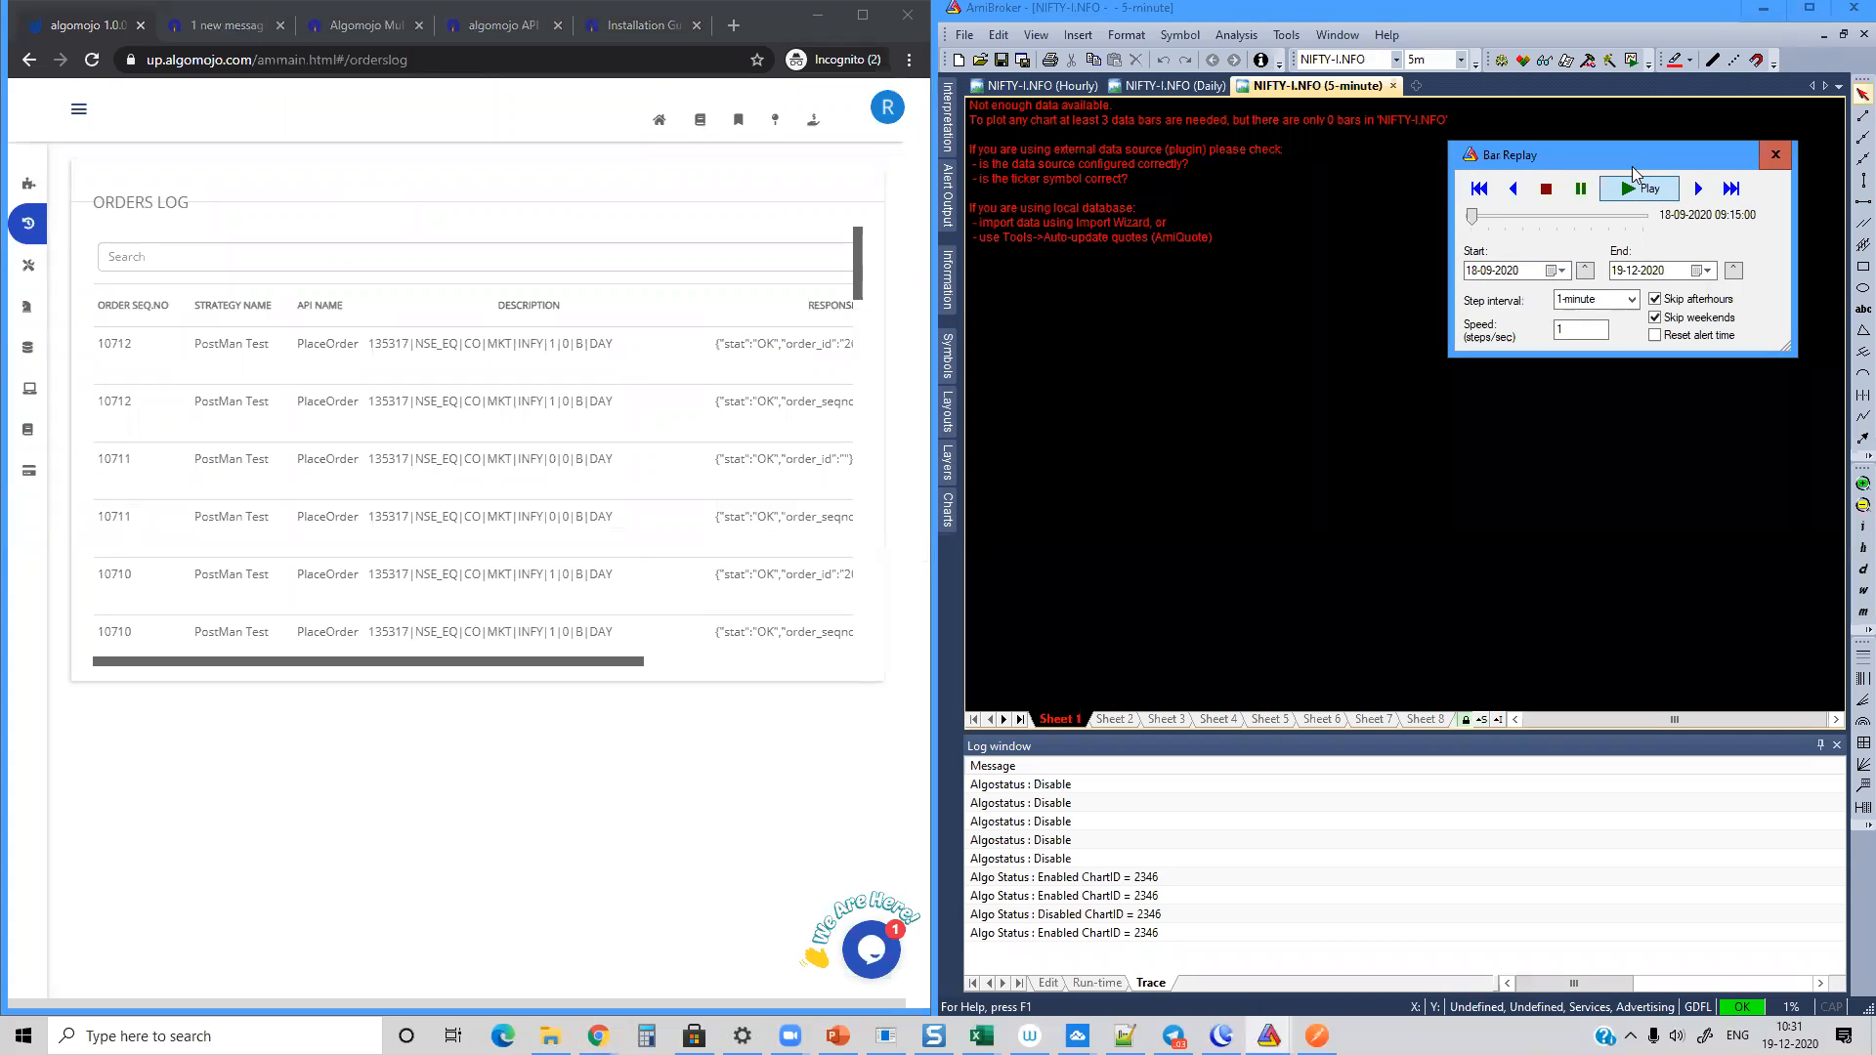
click(1560, 272)
click(1562, 297)
click(1561, 297)
click(1561, 297)
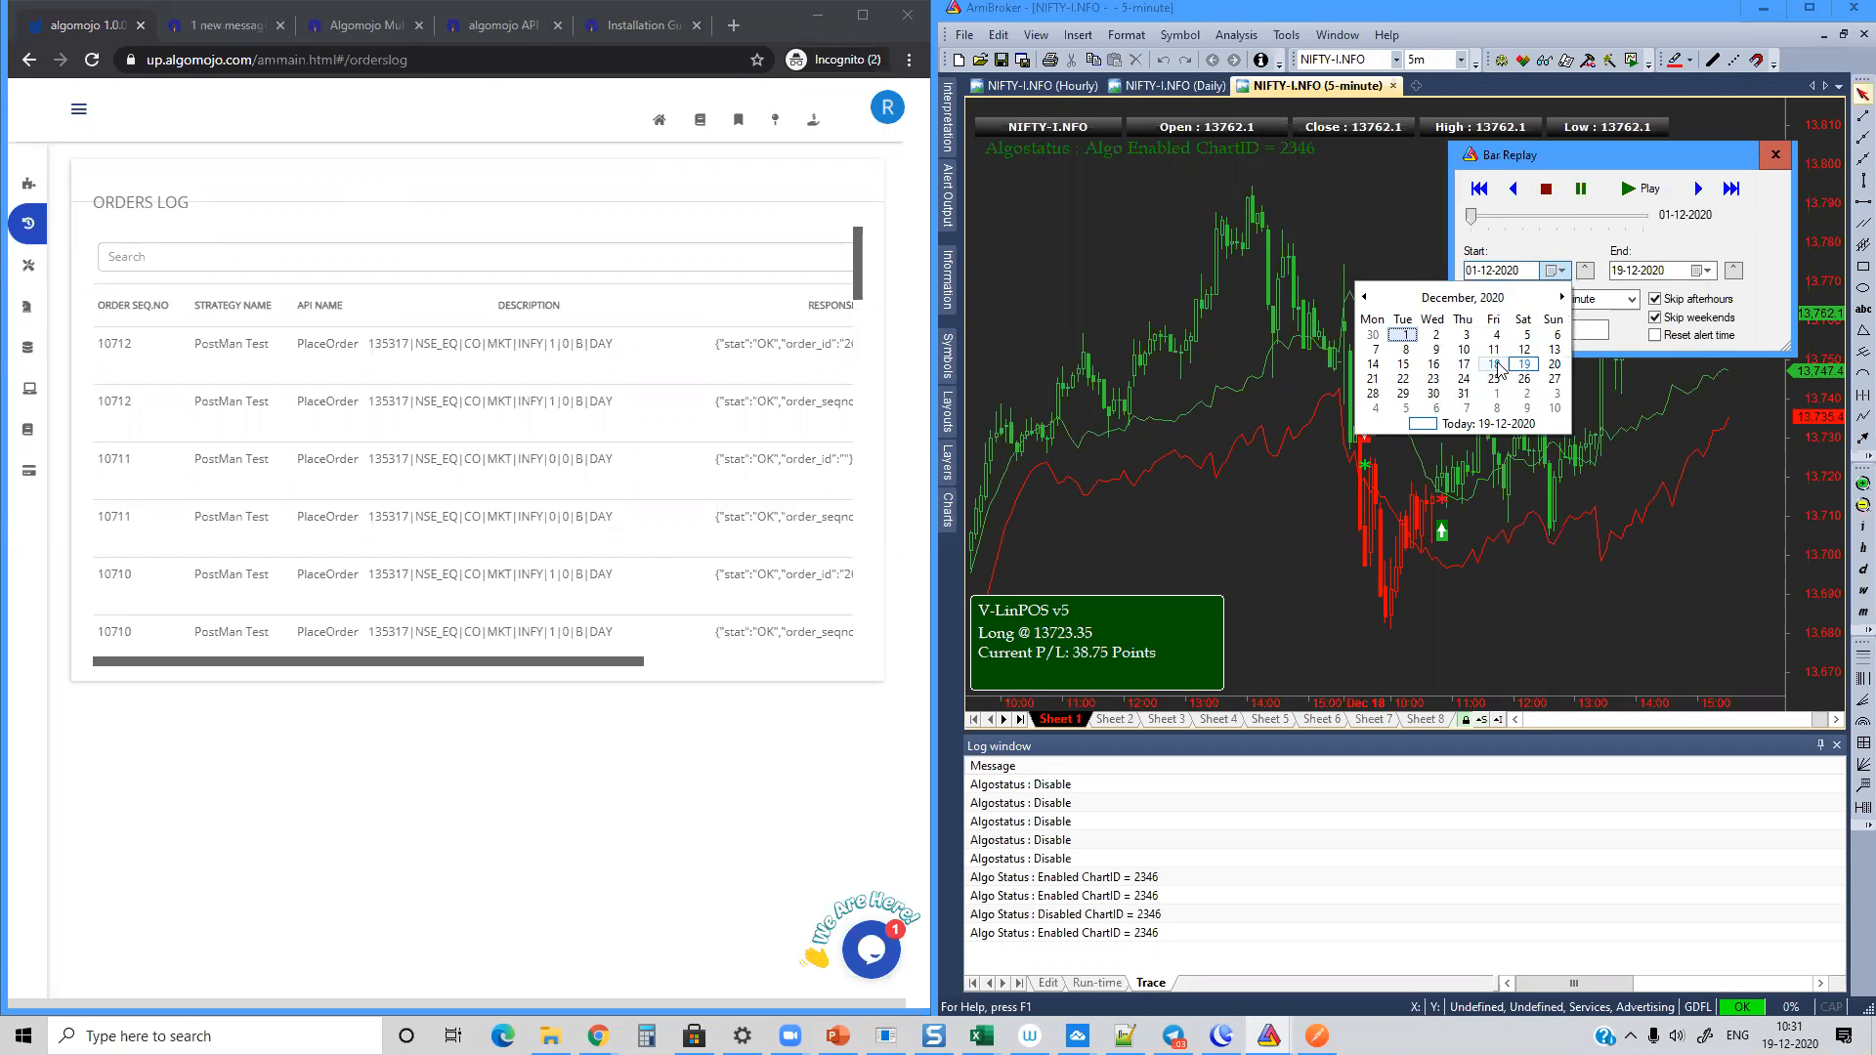
click(1496, 365)
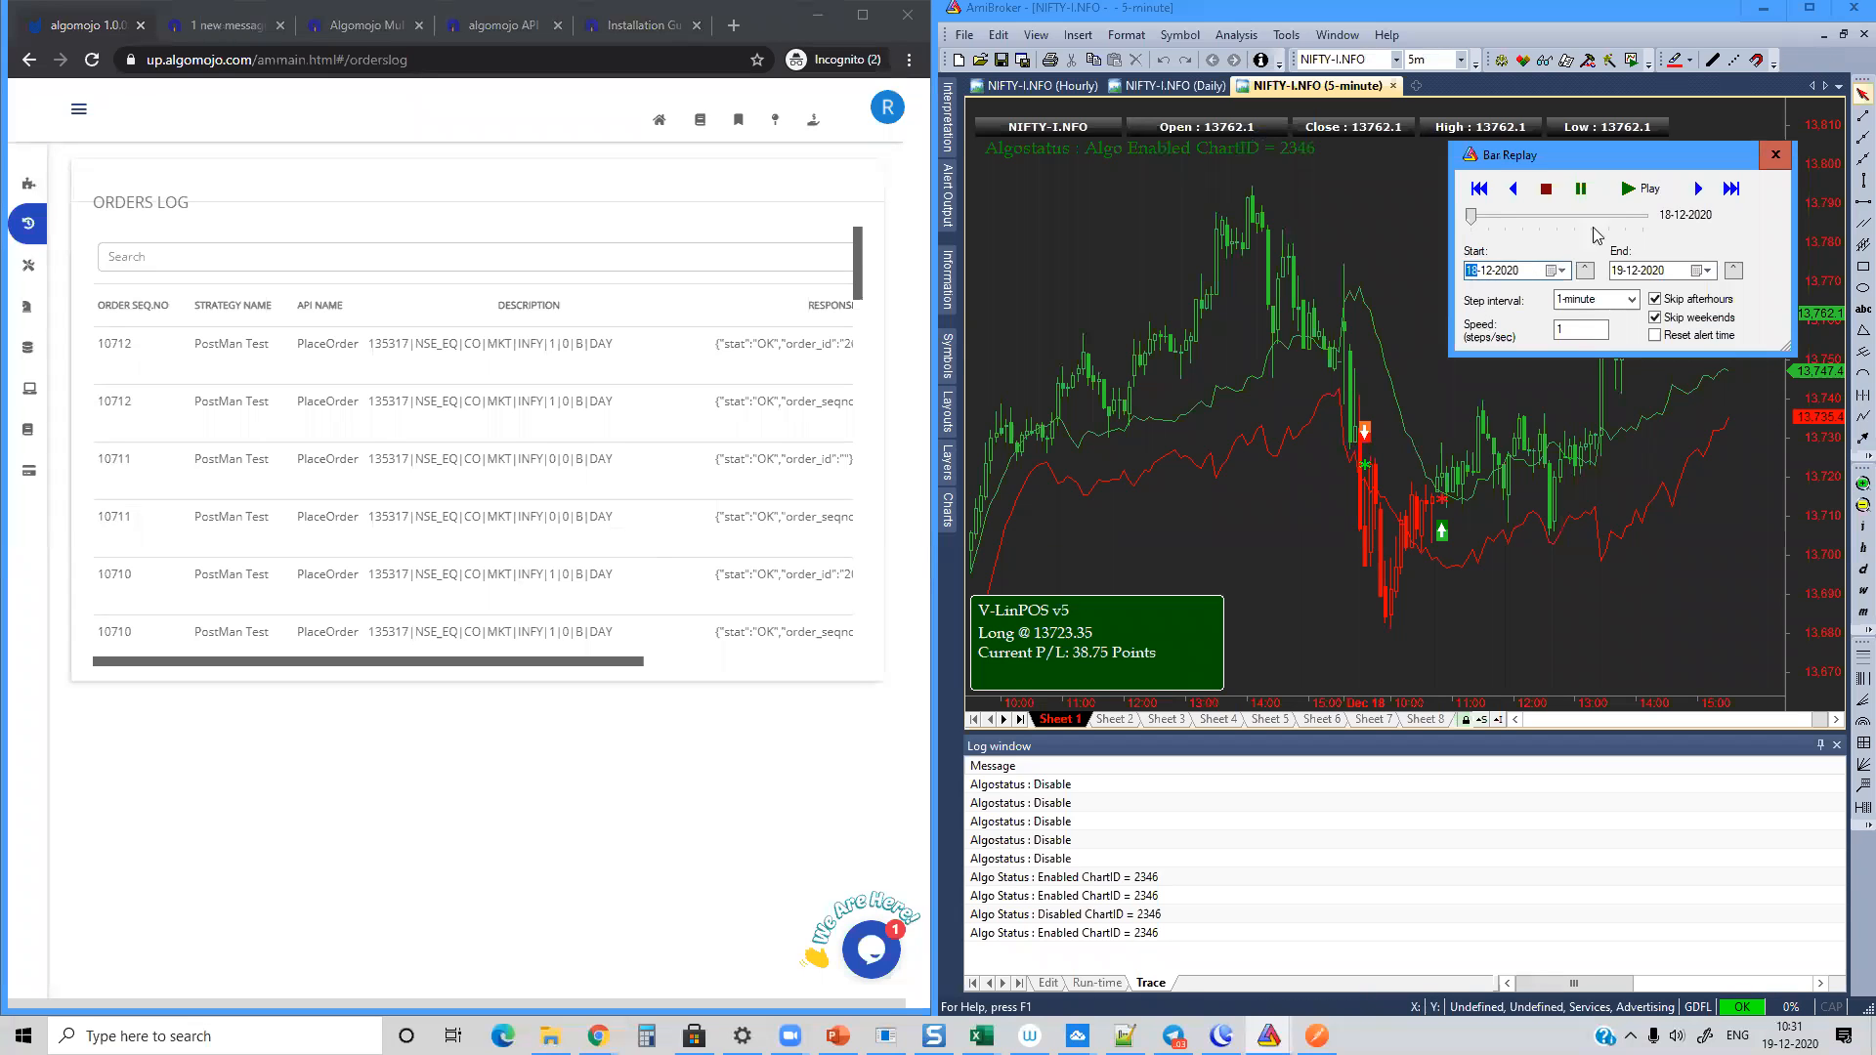
click(1628, 193)
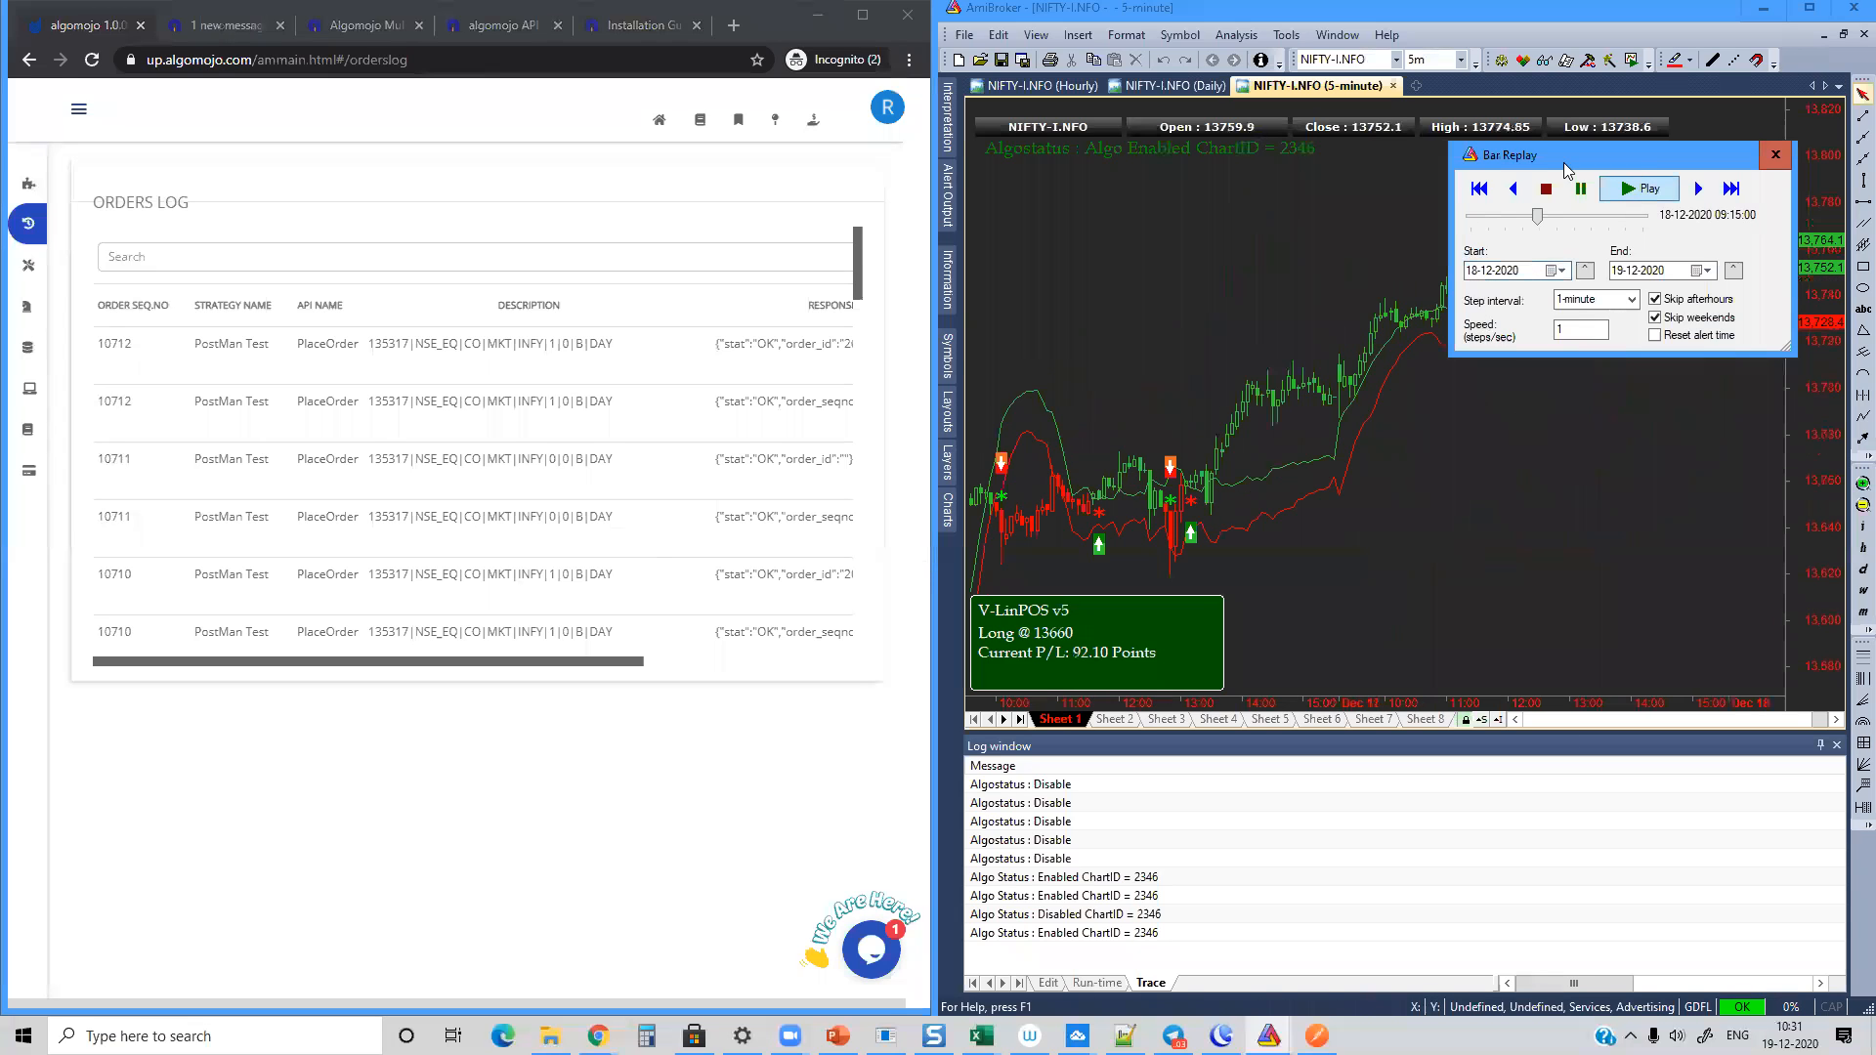
drag(1563, 162, 1168, 160)
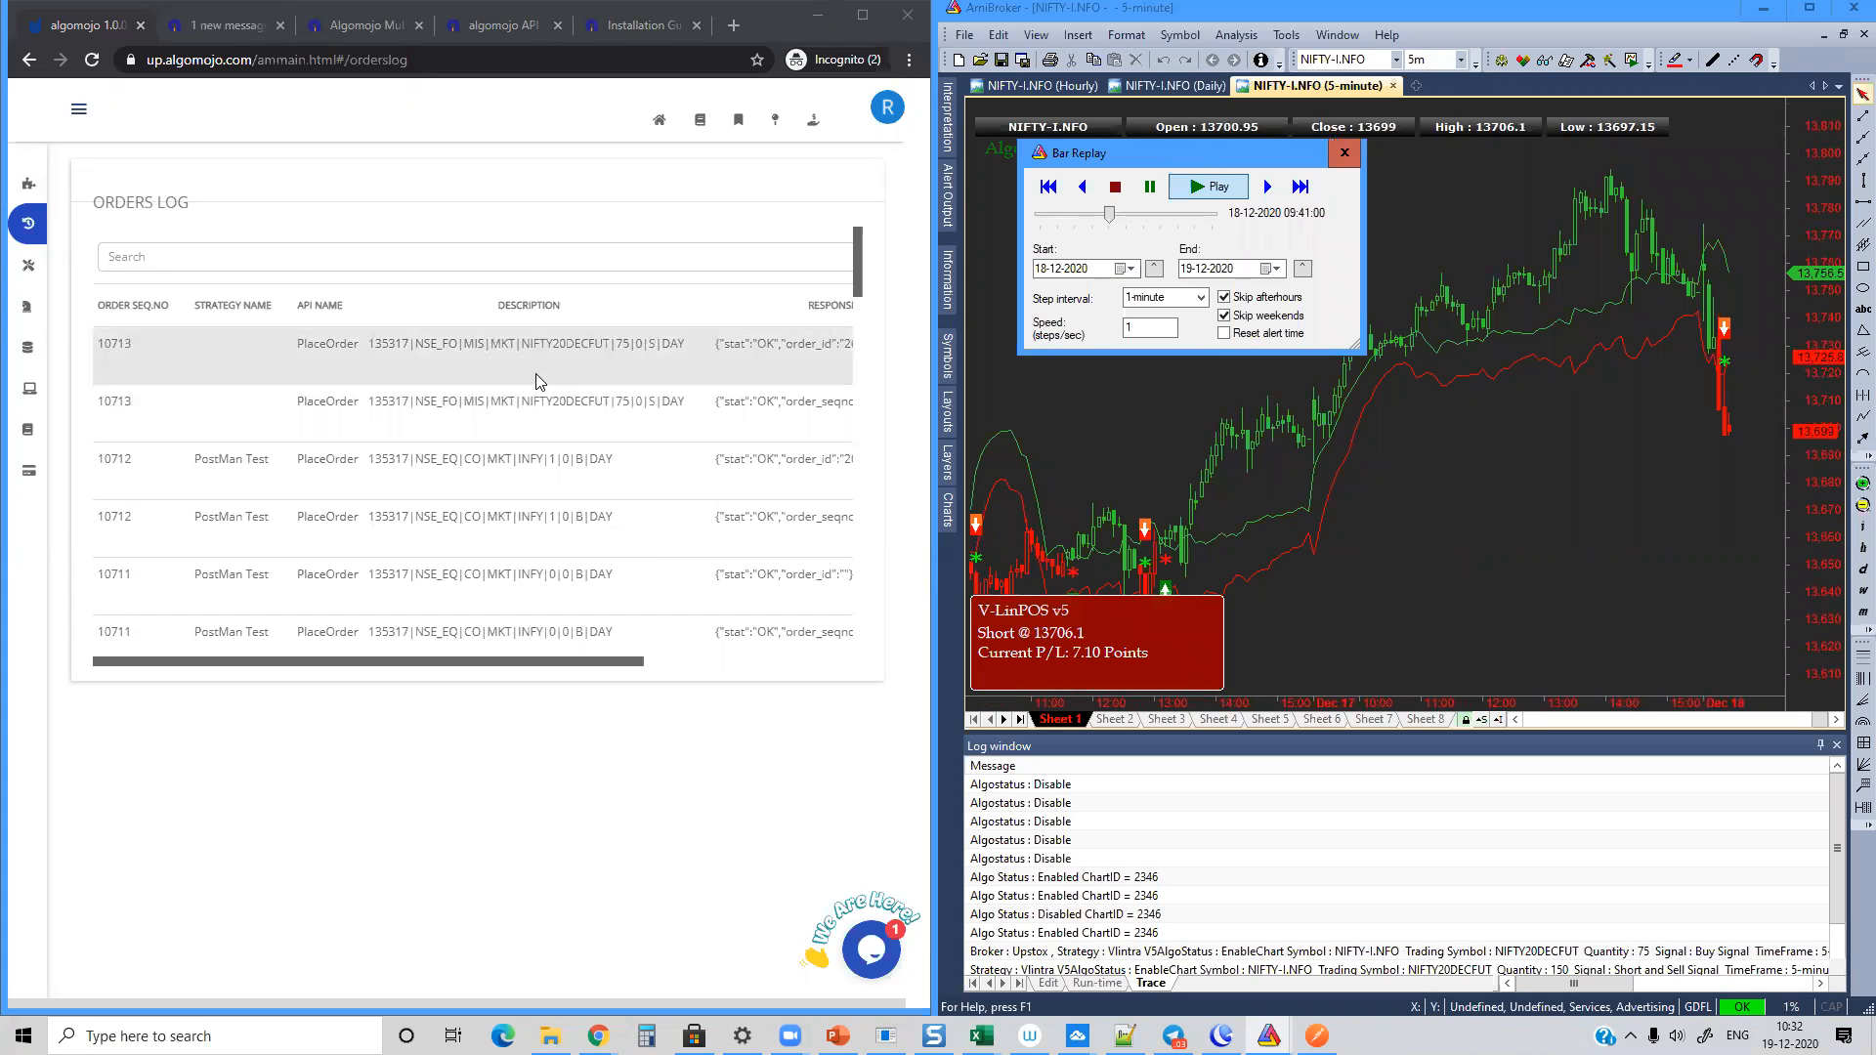
Step: Close the running bar replay and open the 5-minute chart's parameters
click(1344, 153)
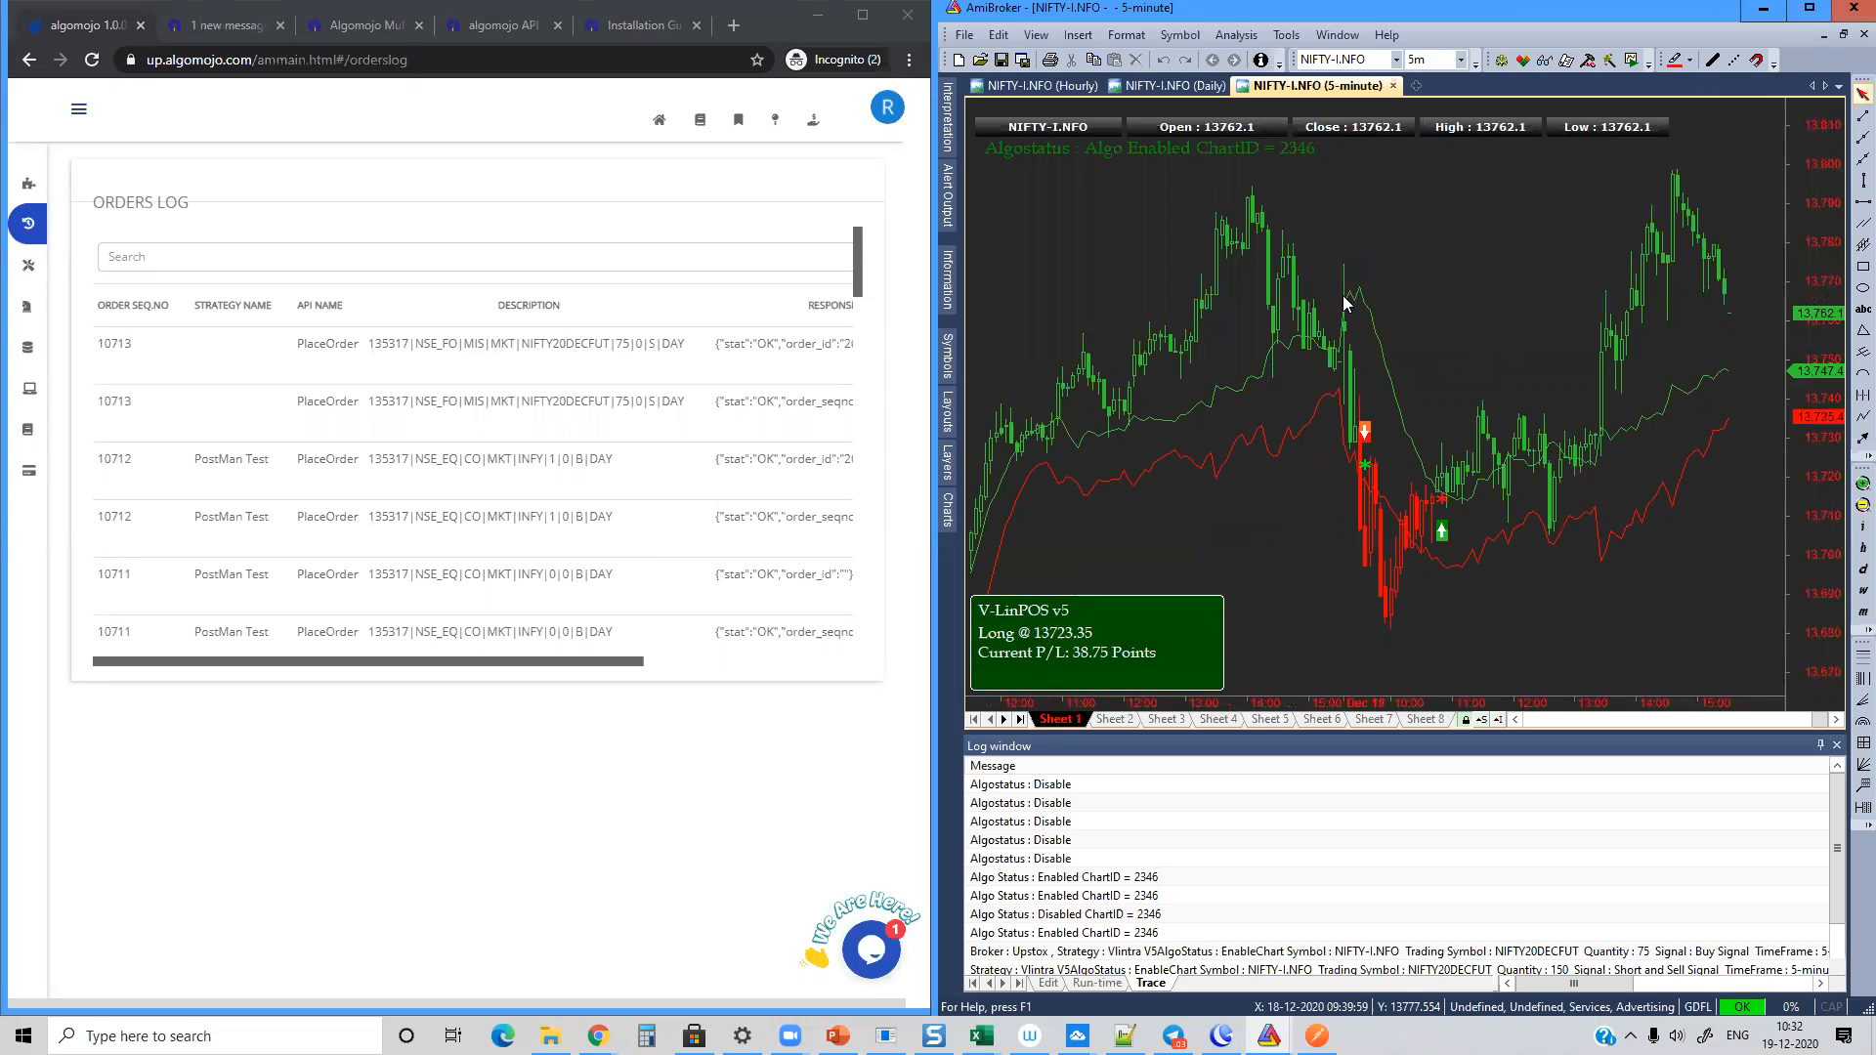
right_click(1363, 255)
click(1254, 313)
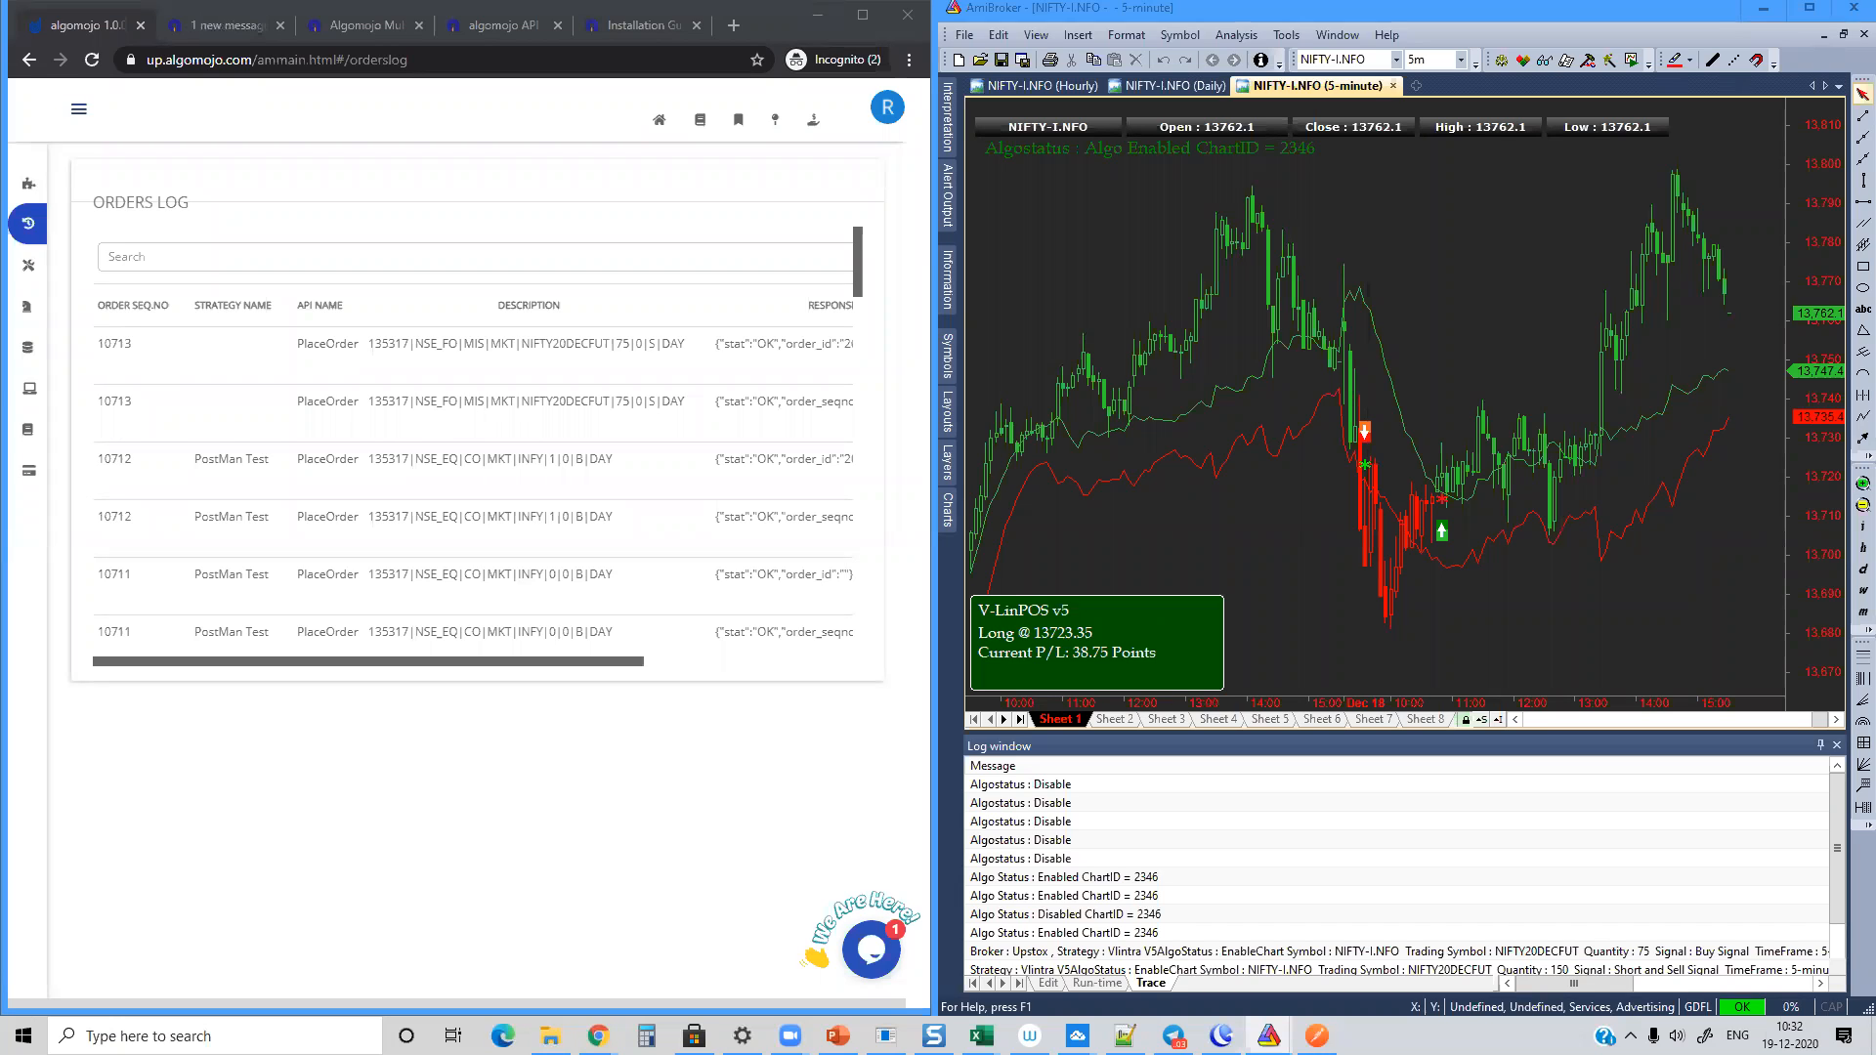
Step: Reopen Bar Replay, play it again from 18-12-2020 and move the dialog clear of the latest bars
click(1317, 150)
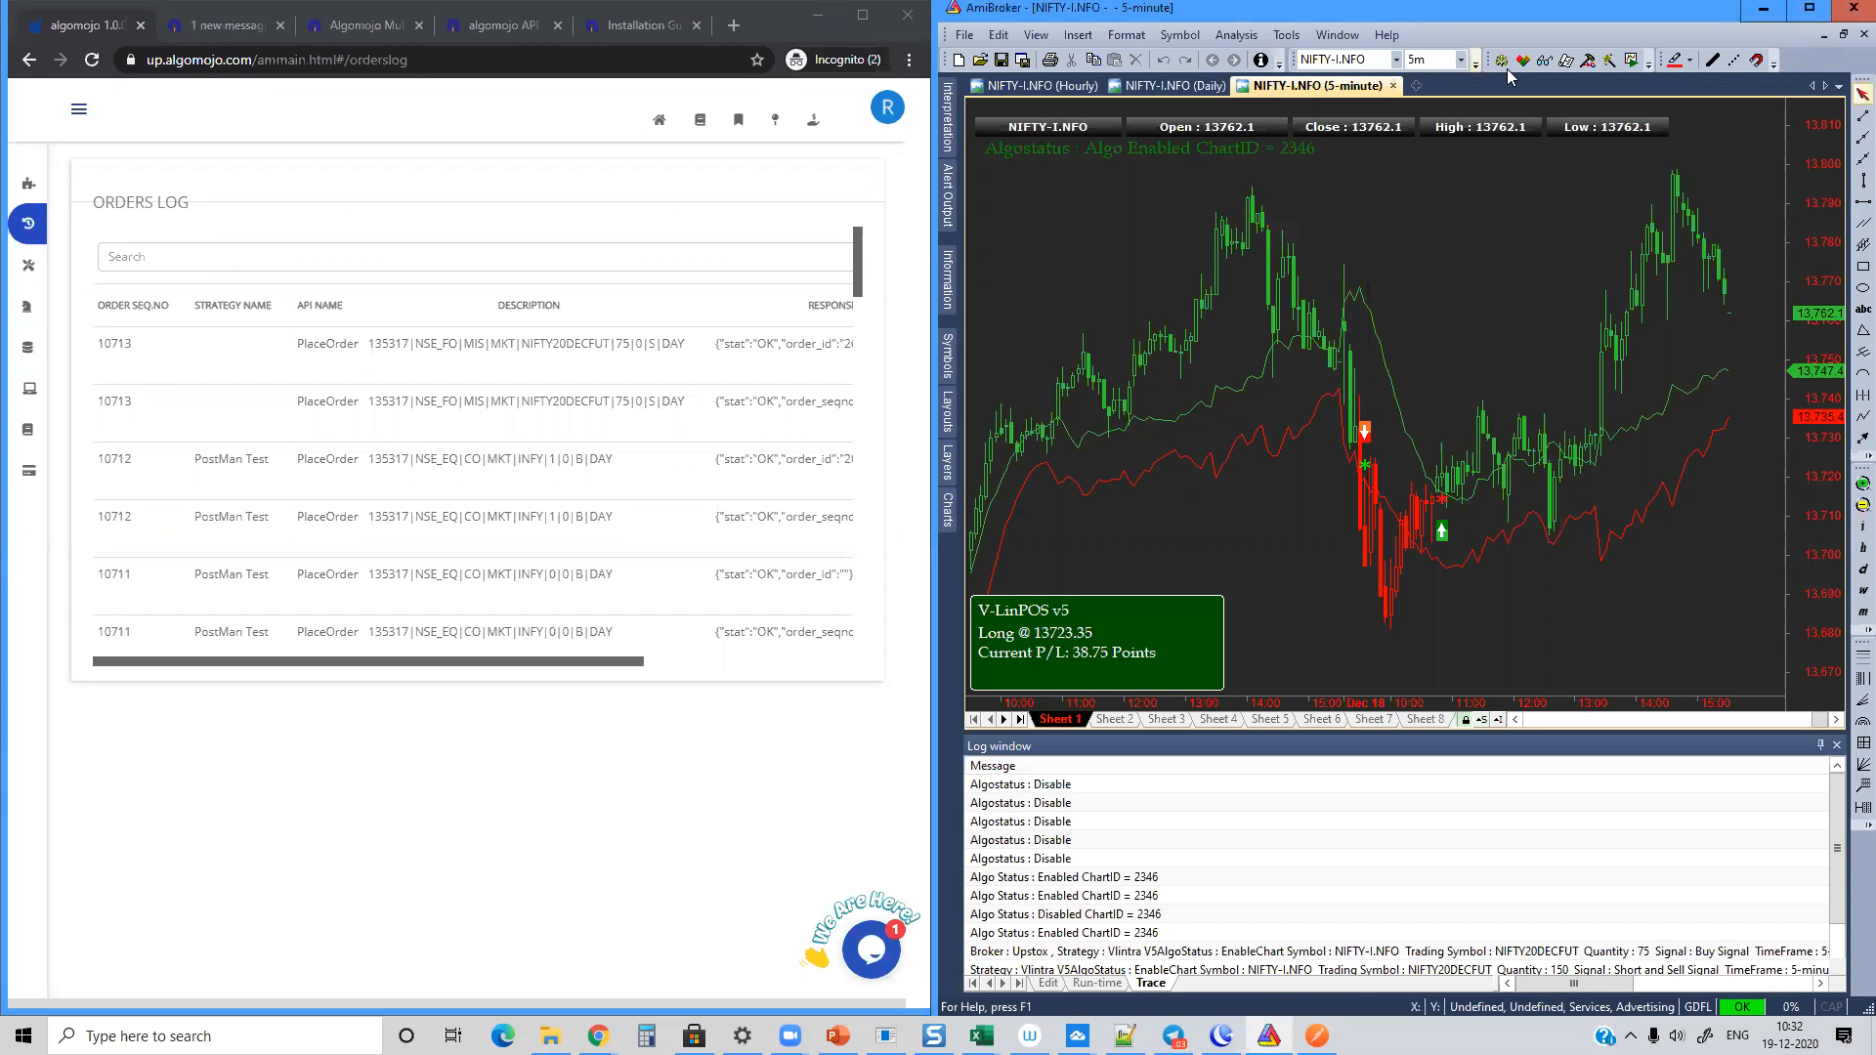
click(1631, 61)
click(1423, 447)
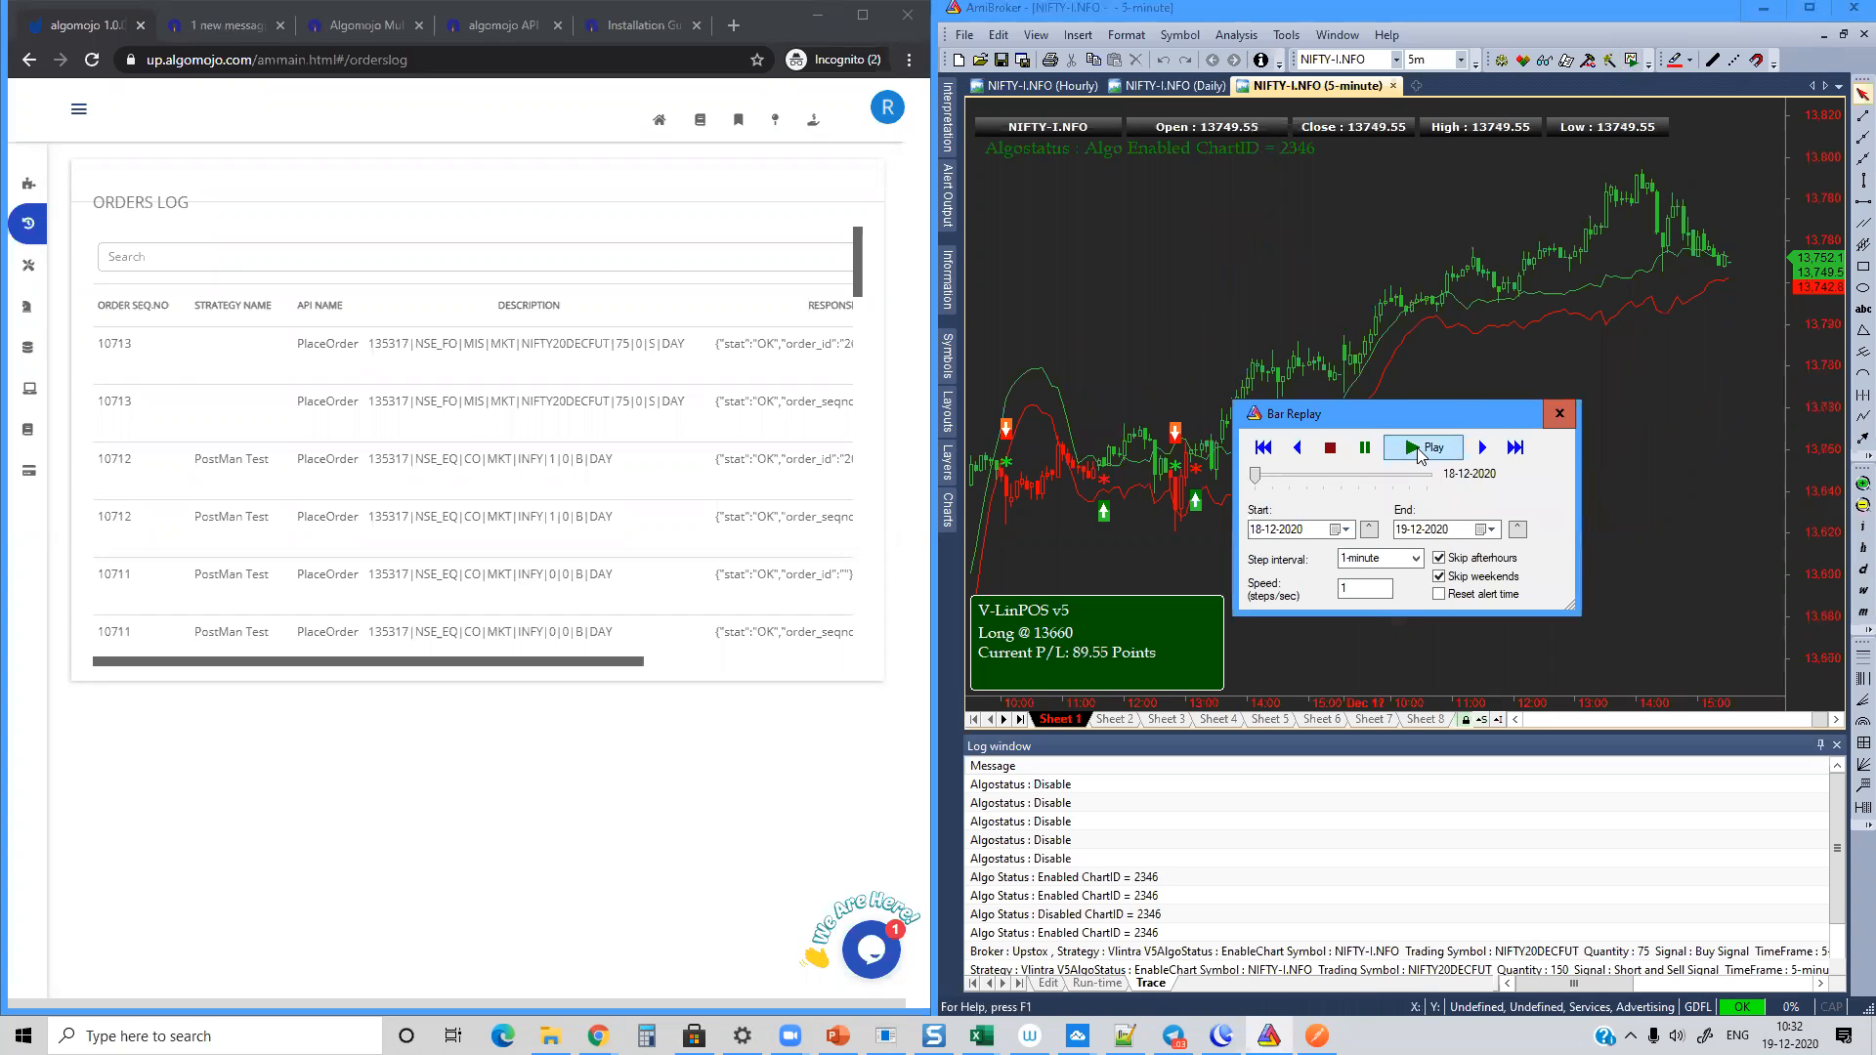
drag(1400, 418, 1121, 154)
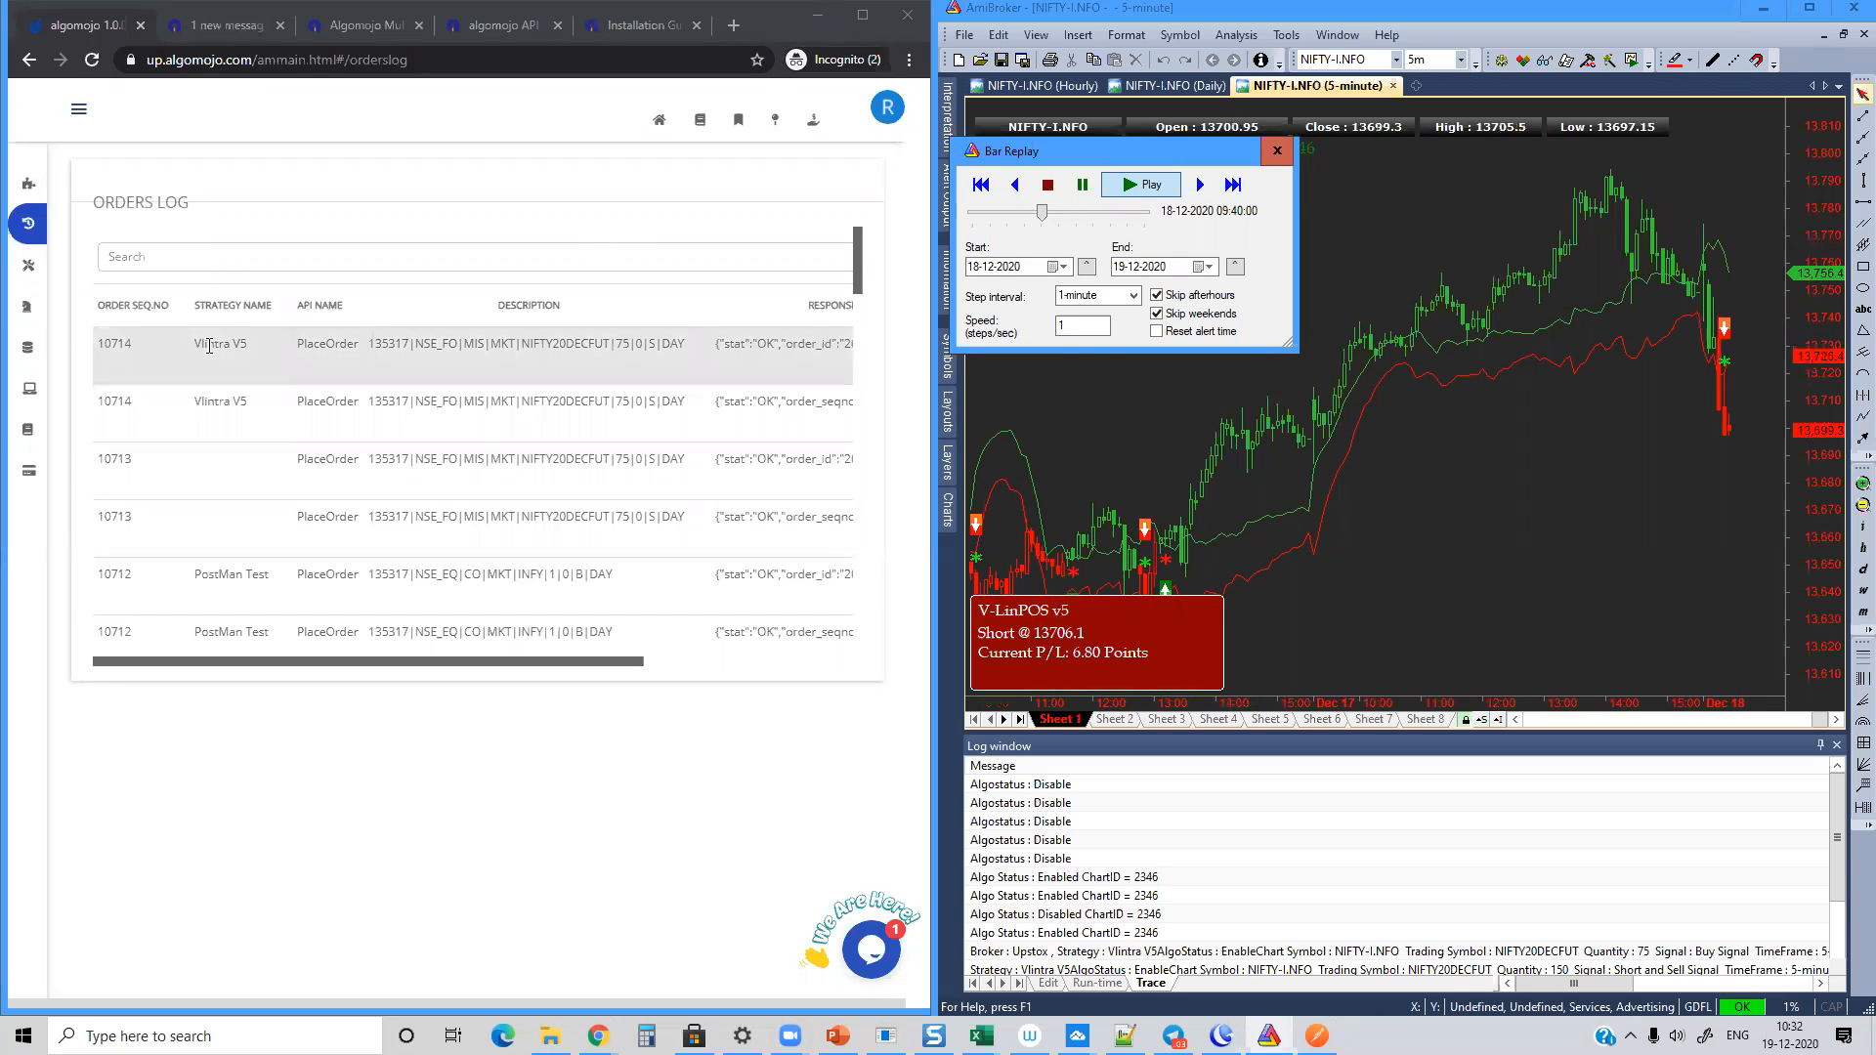
Step: Examine the newest Vlintra V5 order in the orders log and review the trade book, order book and positions pages
drag(349, 346, 666, 365)
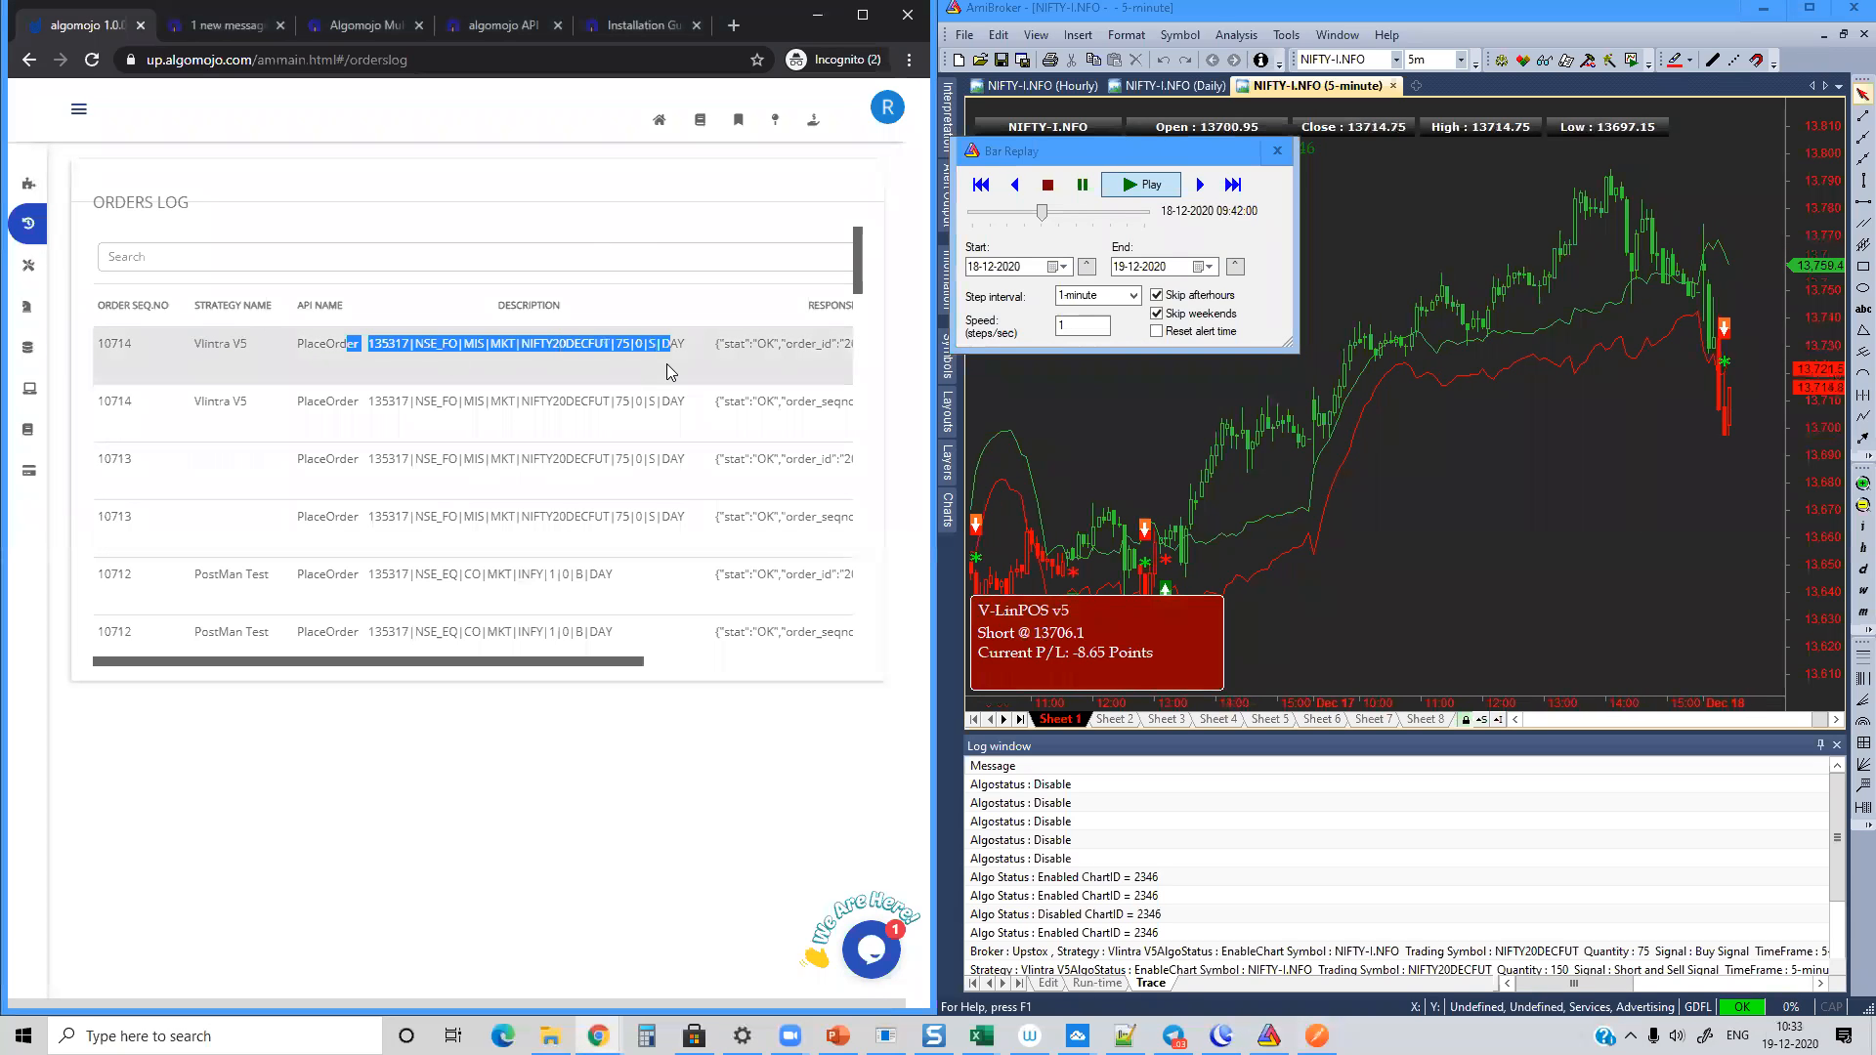
click(687, 291)
click(739, 125)
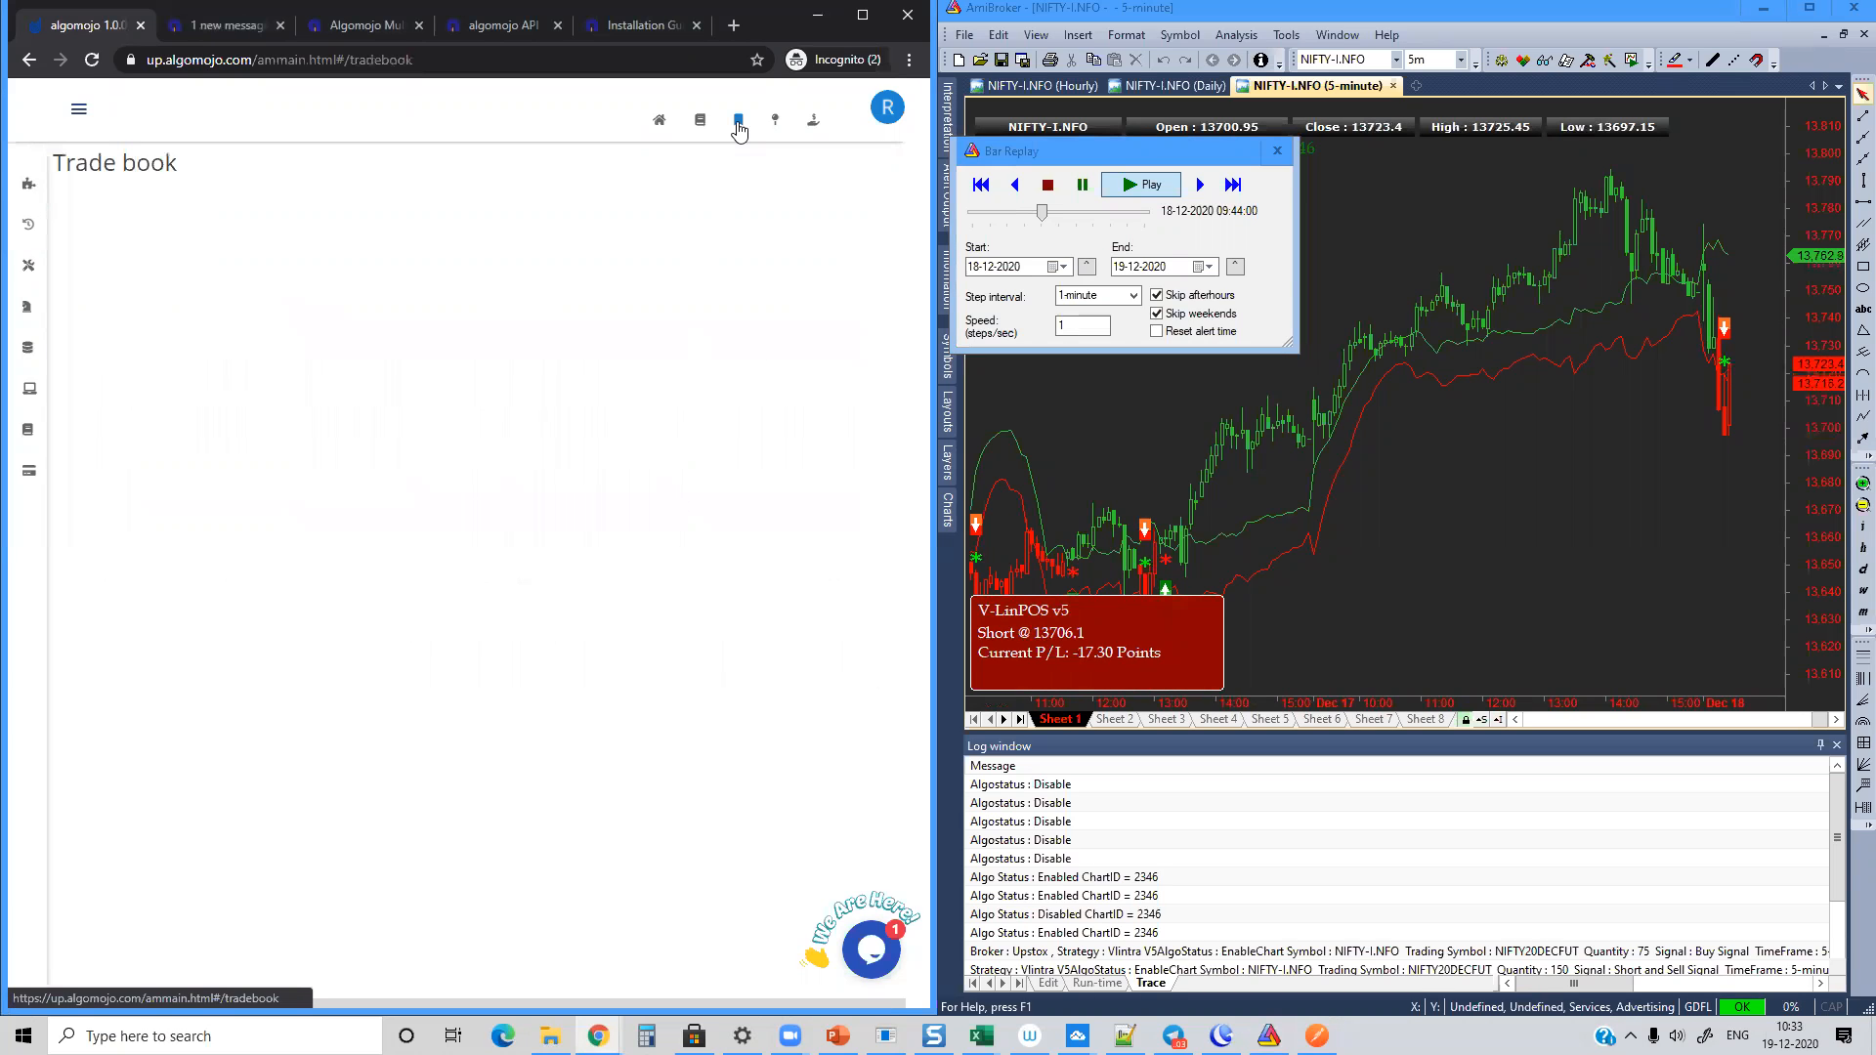
click(701, 125)
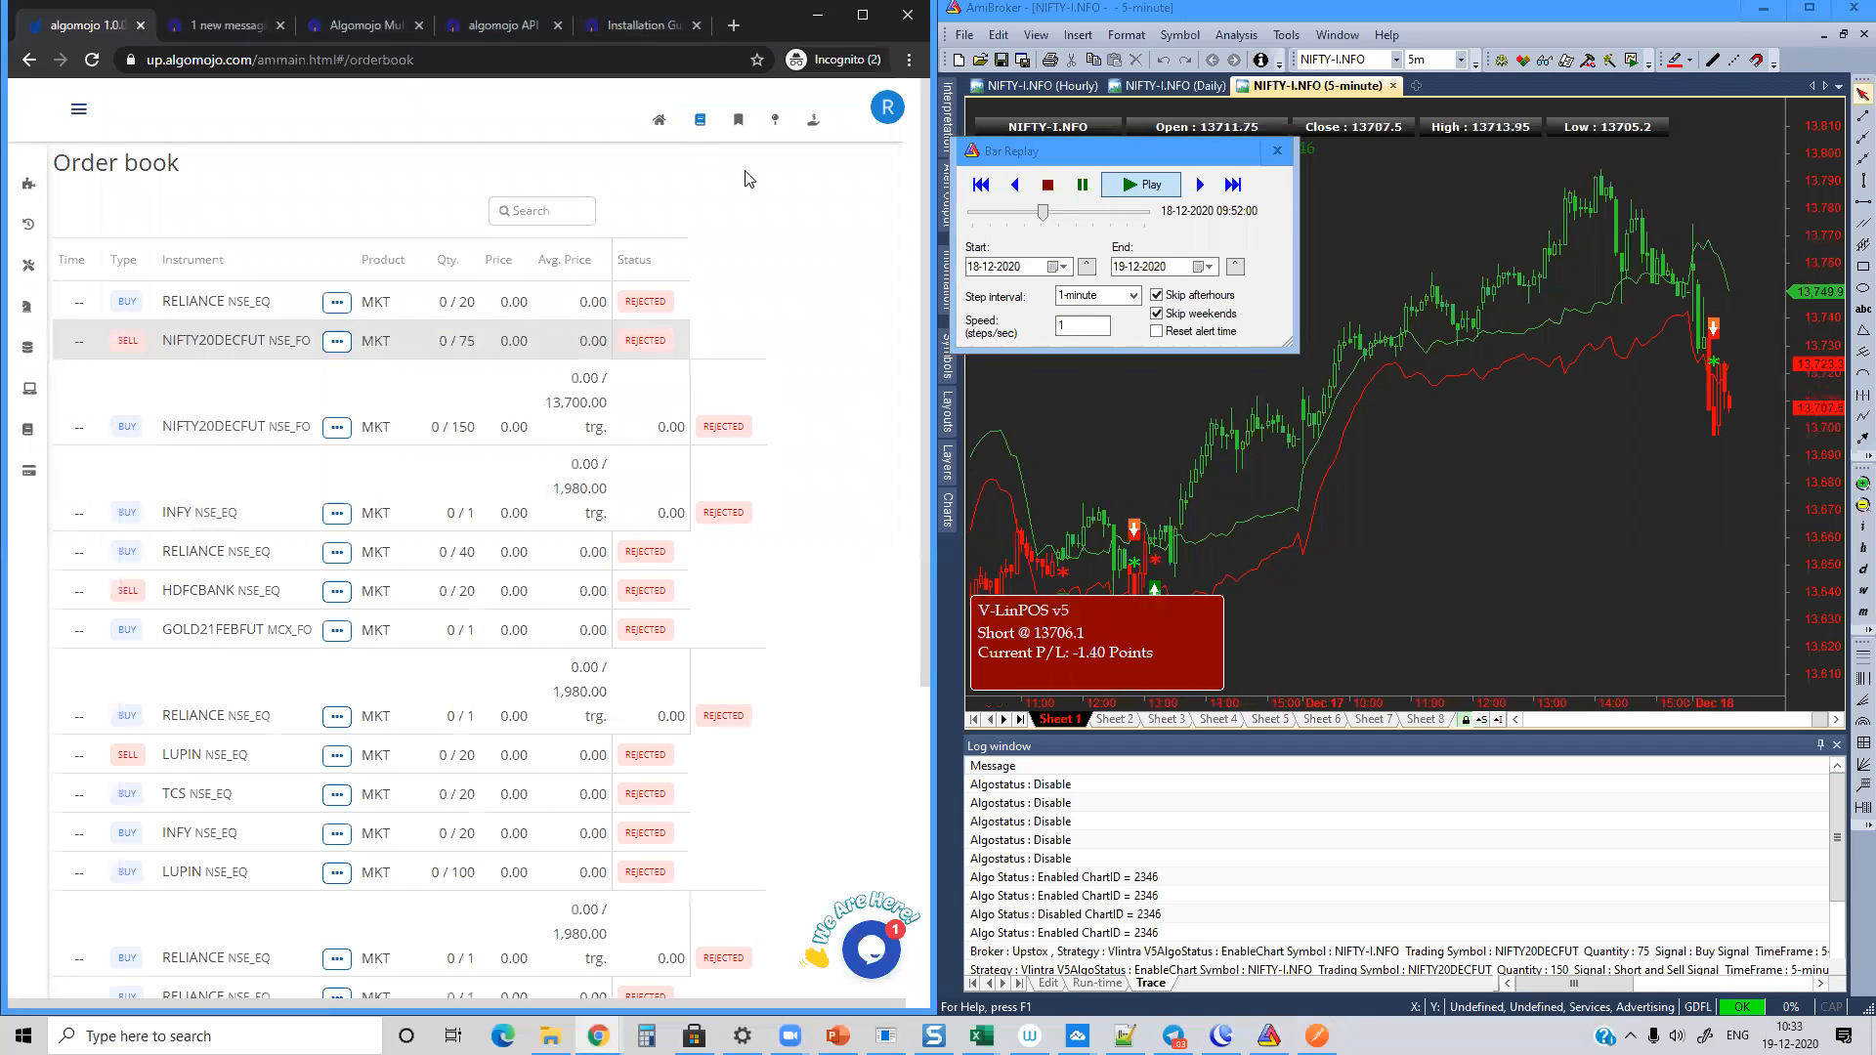
click(737, 122)
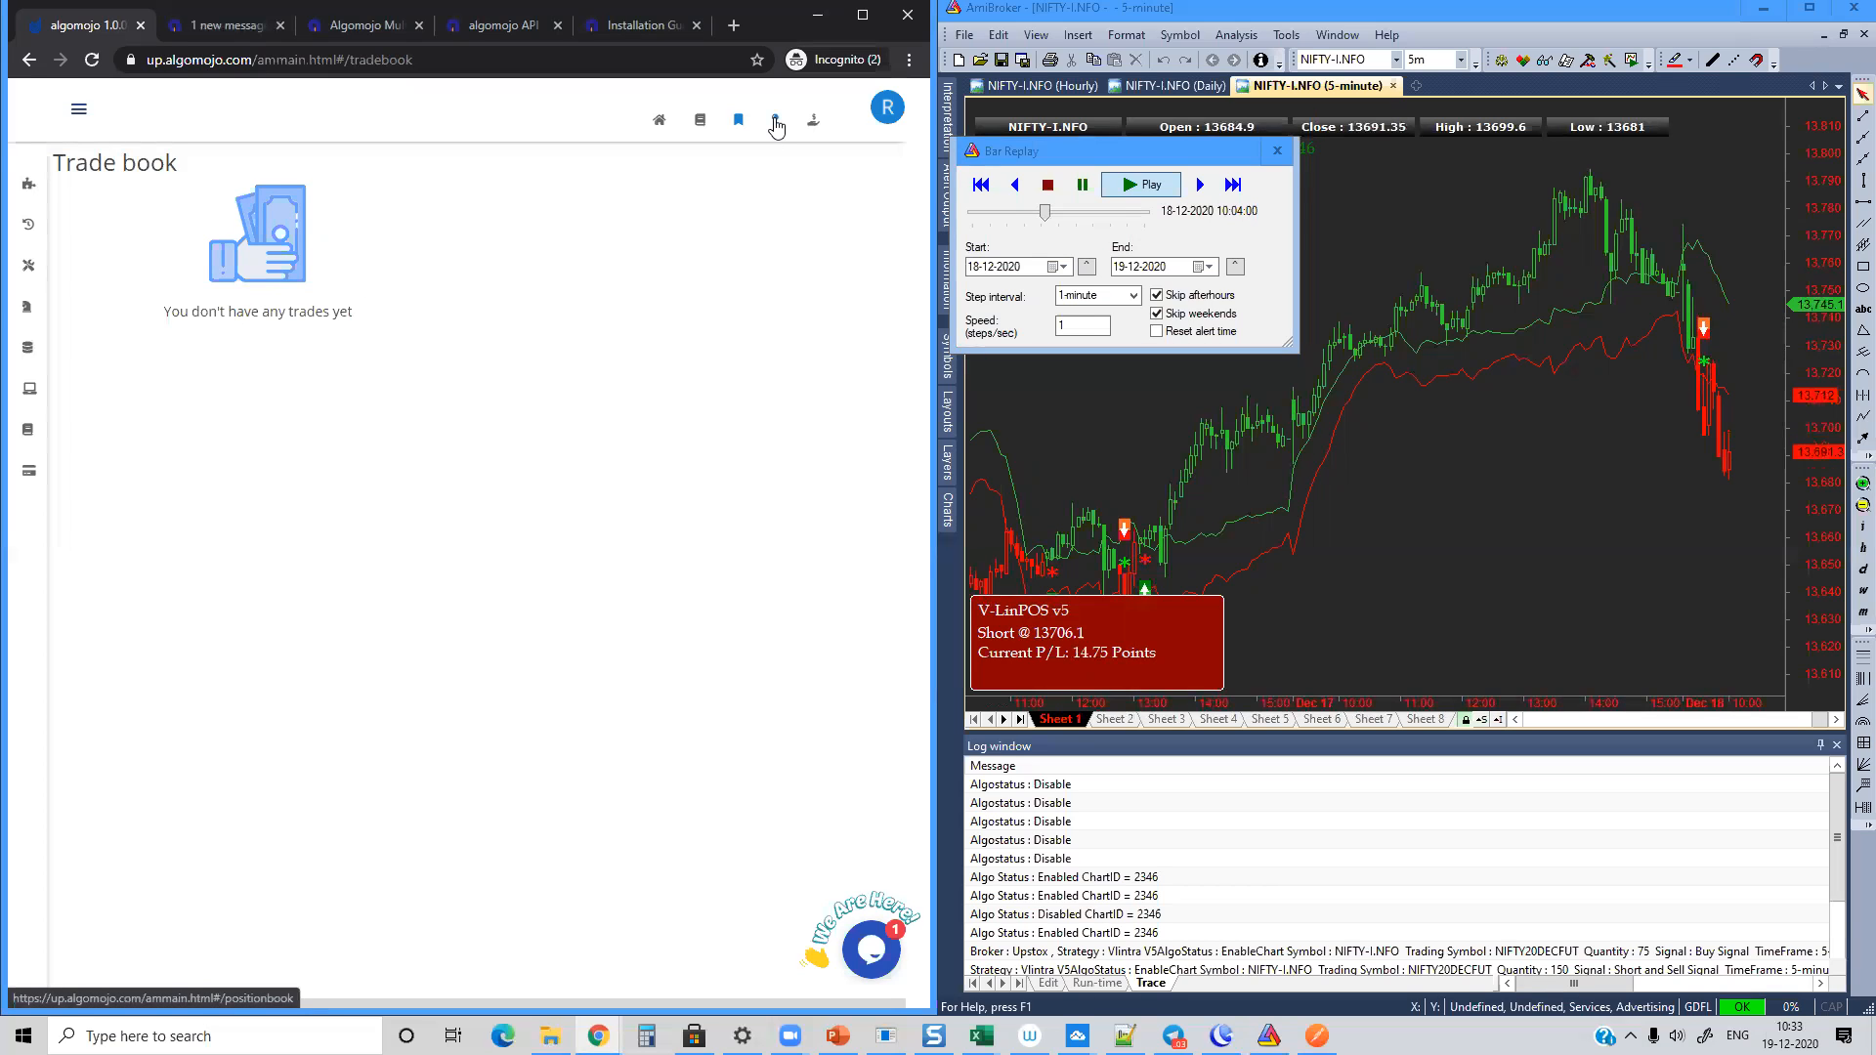
click(776, 123)
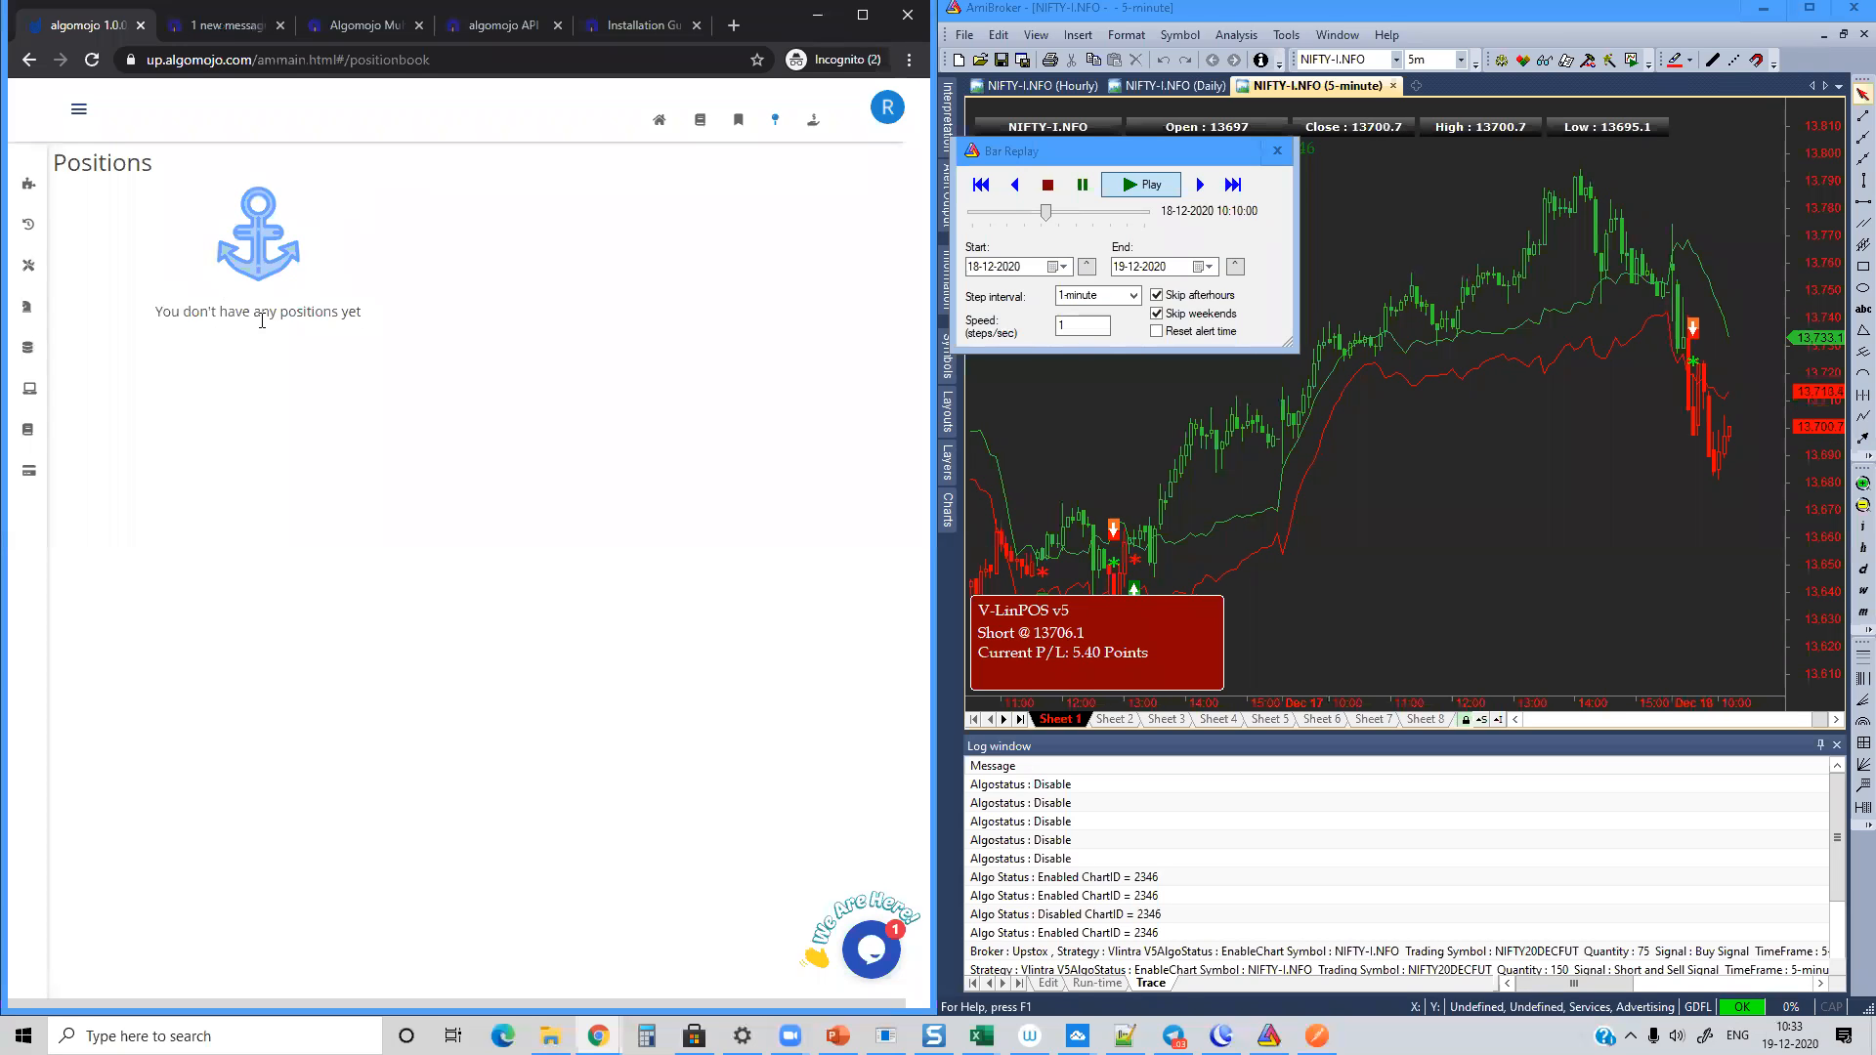
triple_click(248, 320)
click(341, 376)
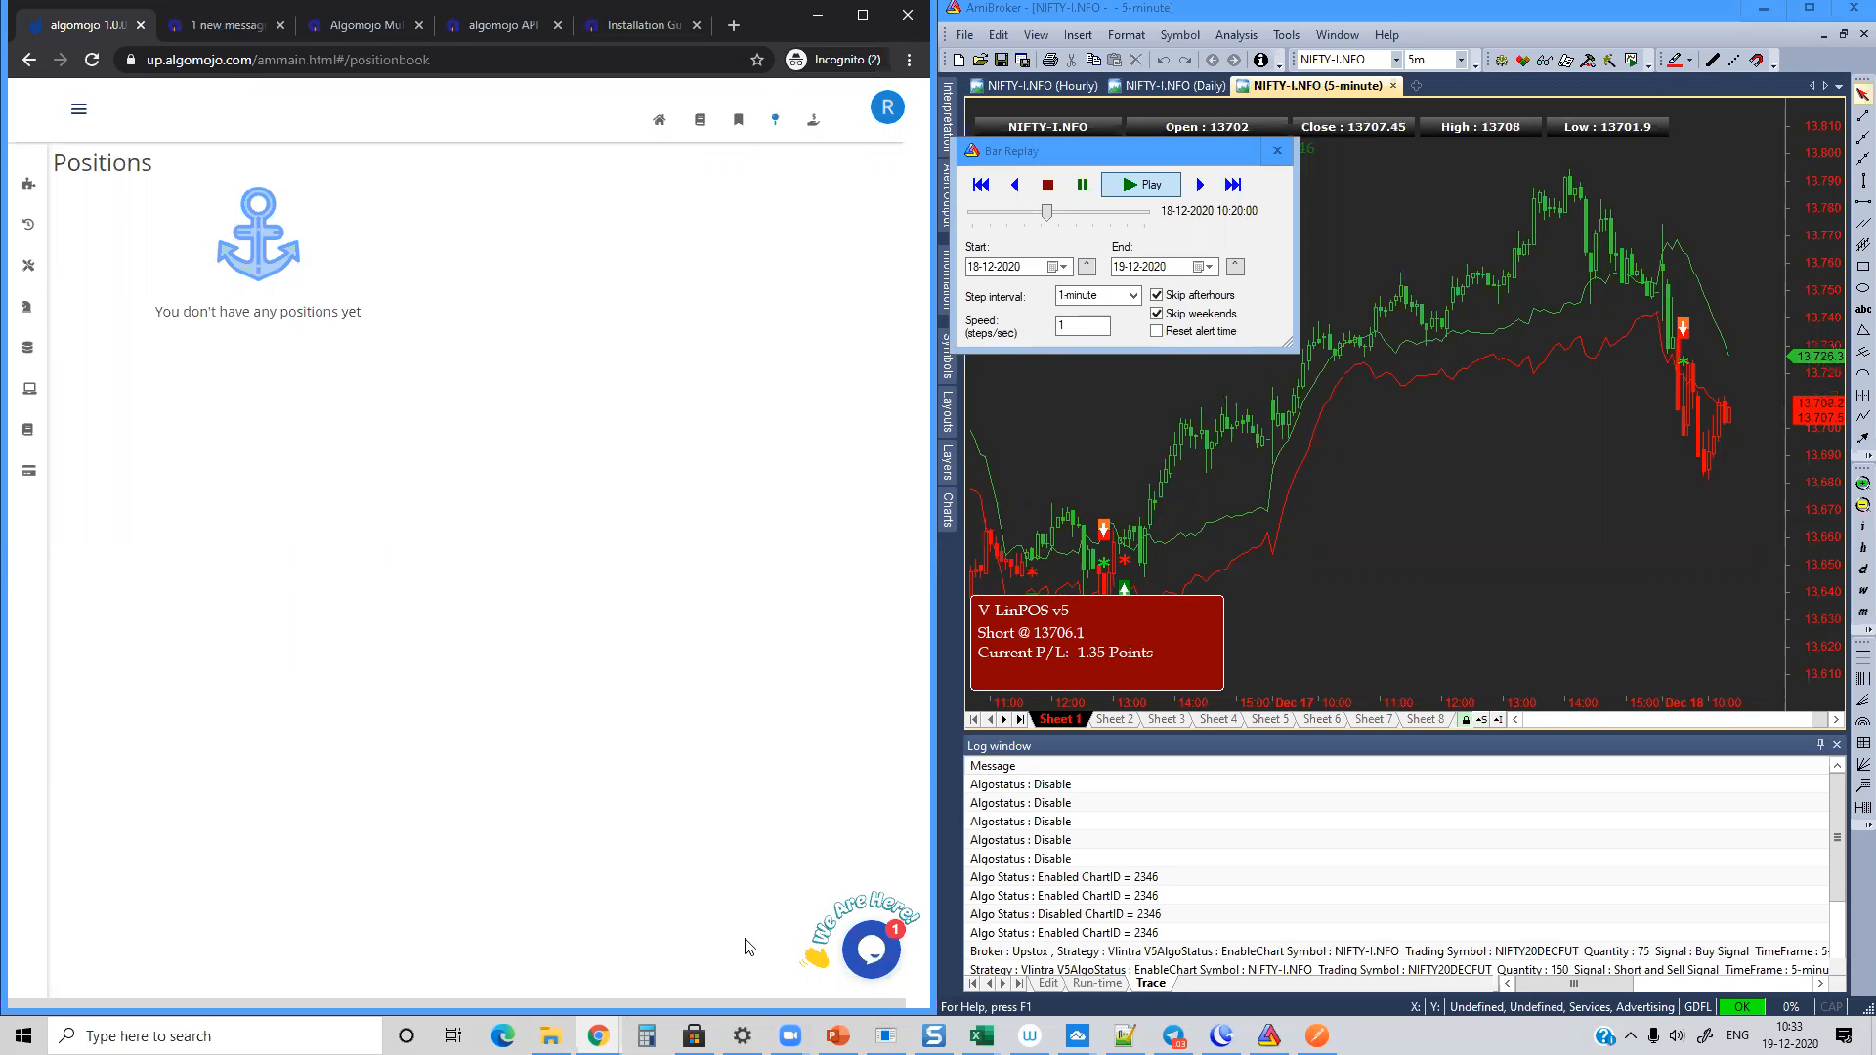
Step: Switch to Snagit Editor to view the captured order book and positions screenshots, and minimize it
click(934, 1035)
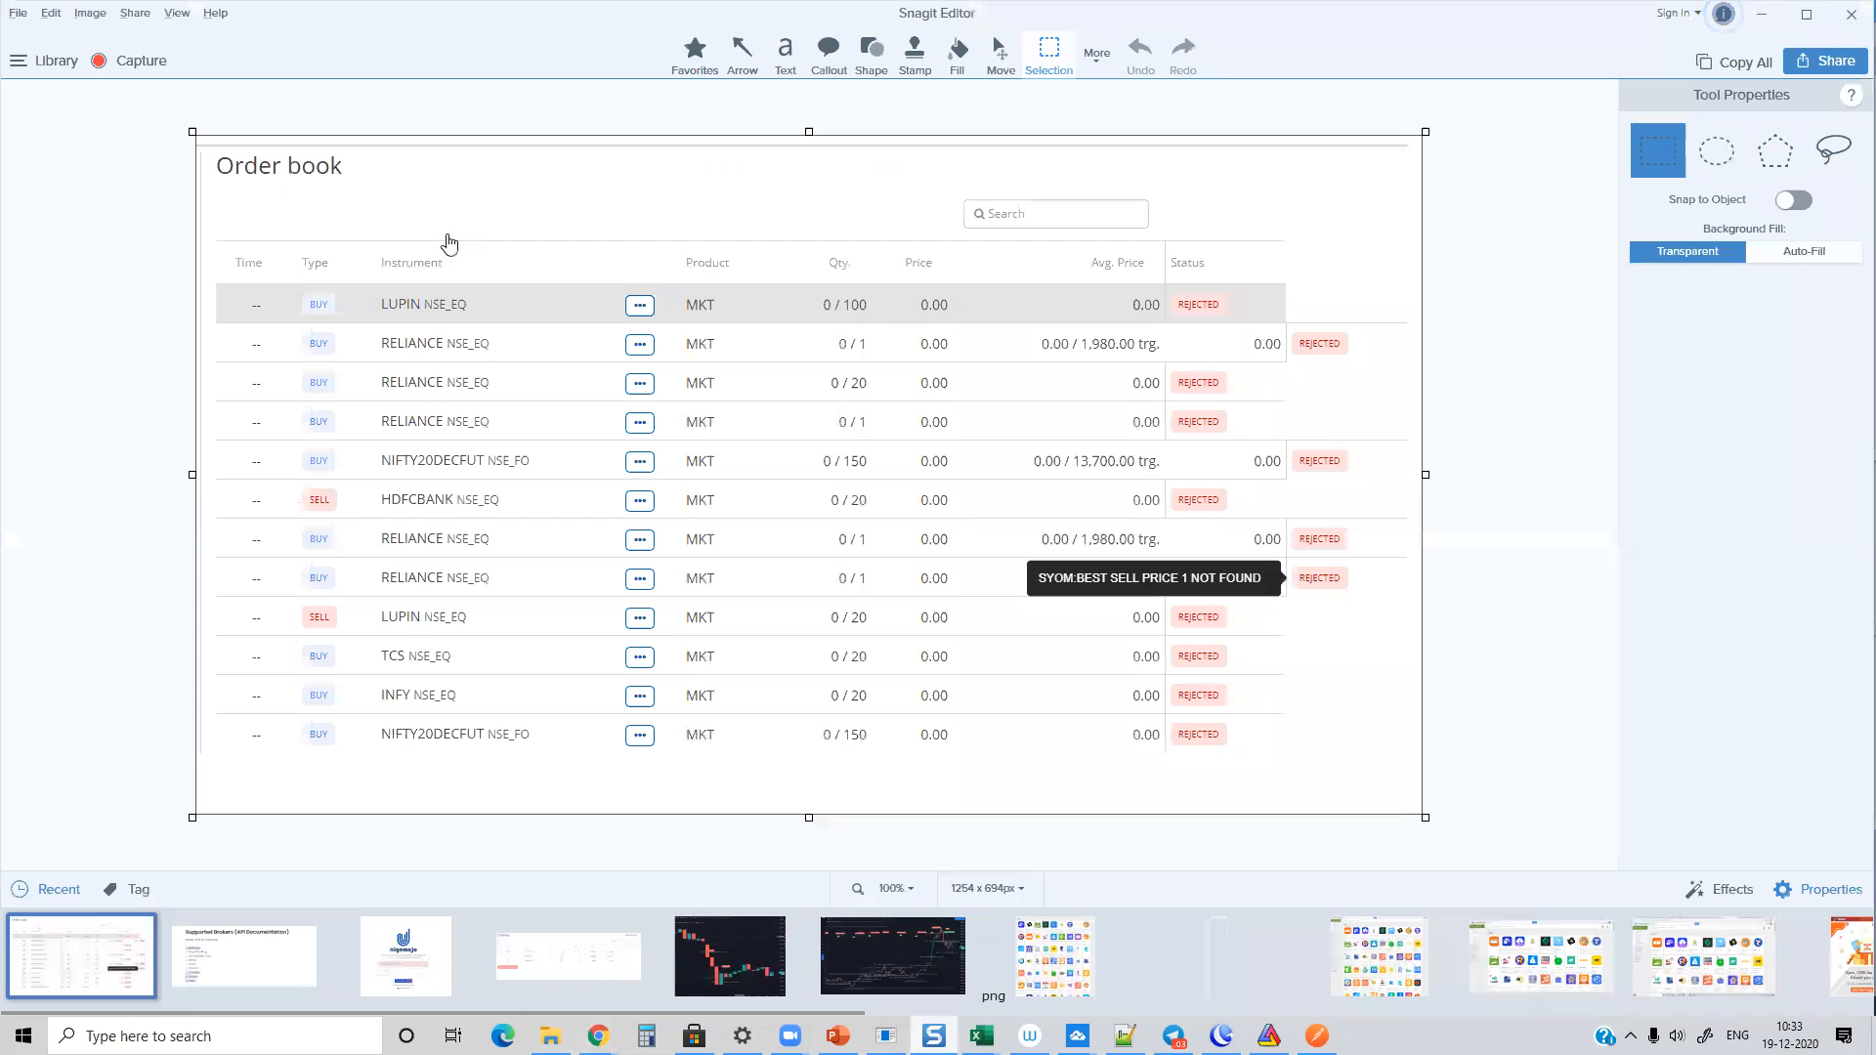
click(560, 973)
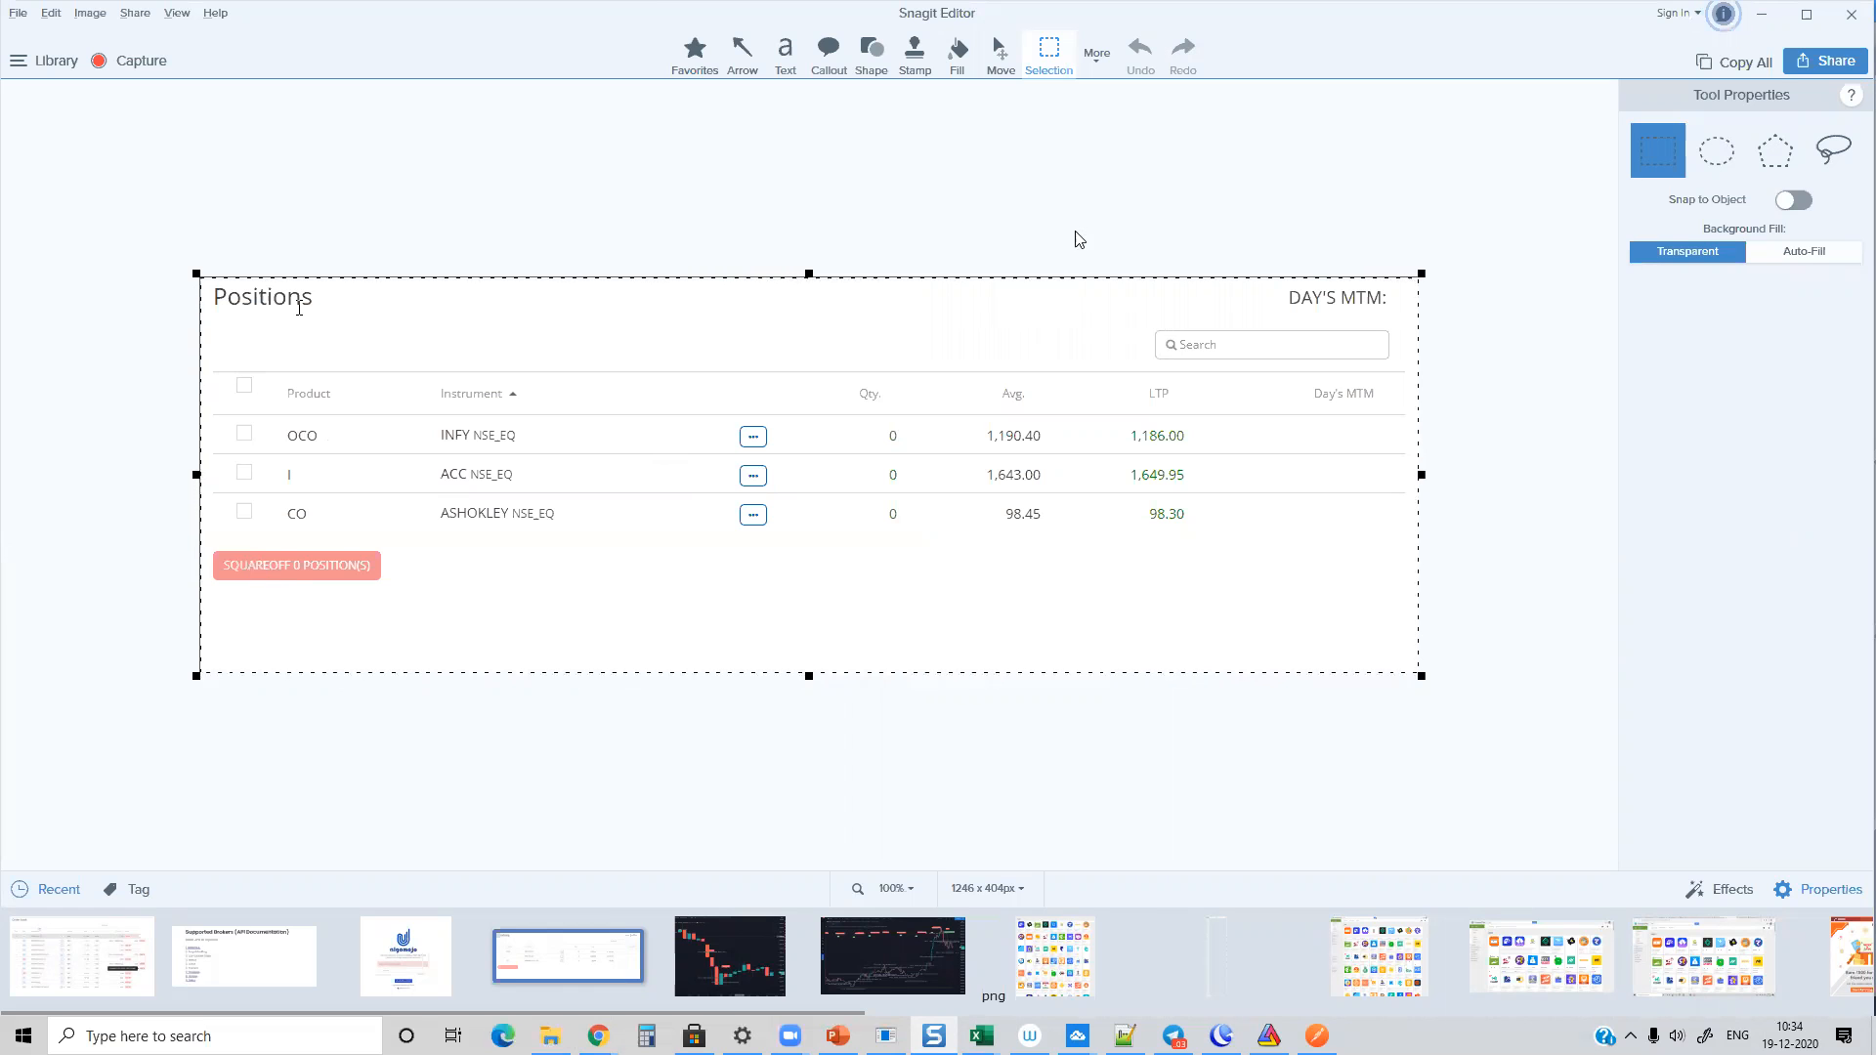
click(1763, 14)
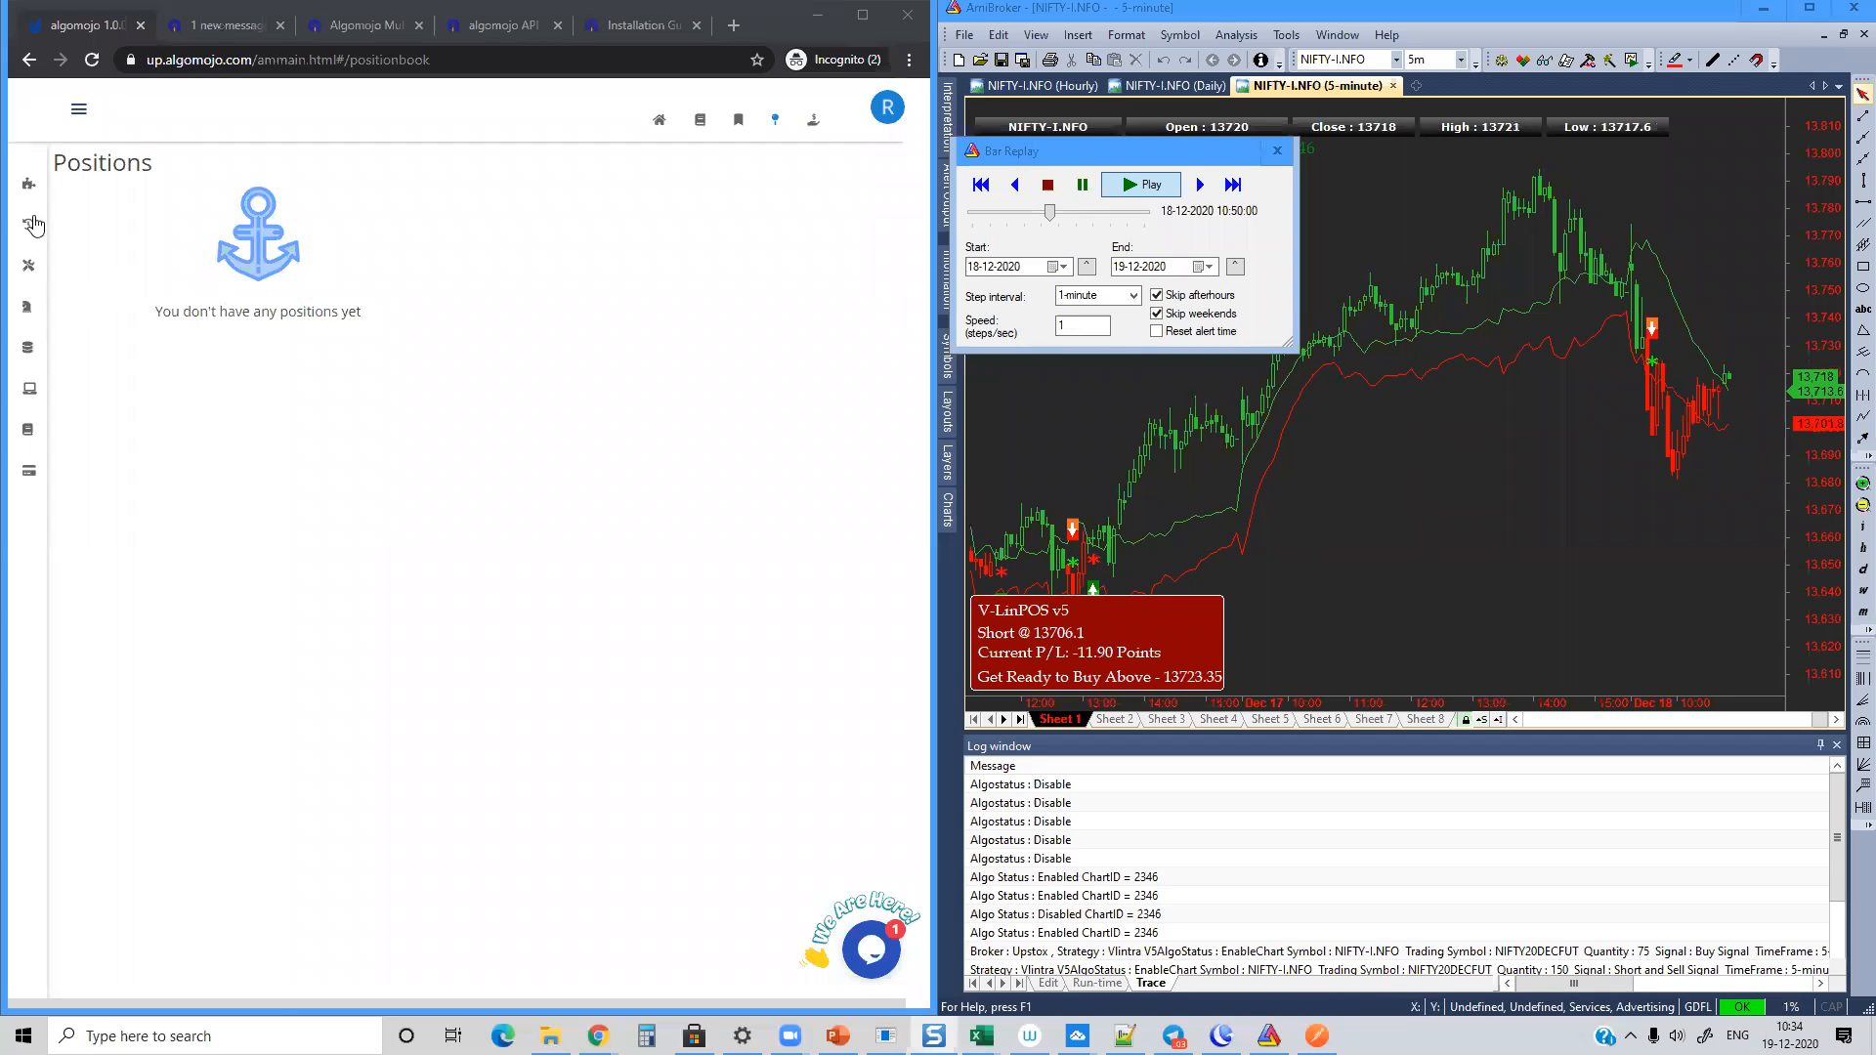
Step: Return to the Algomojo orders log to check the replayed orders and close Bar Replay
click(44, 223)
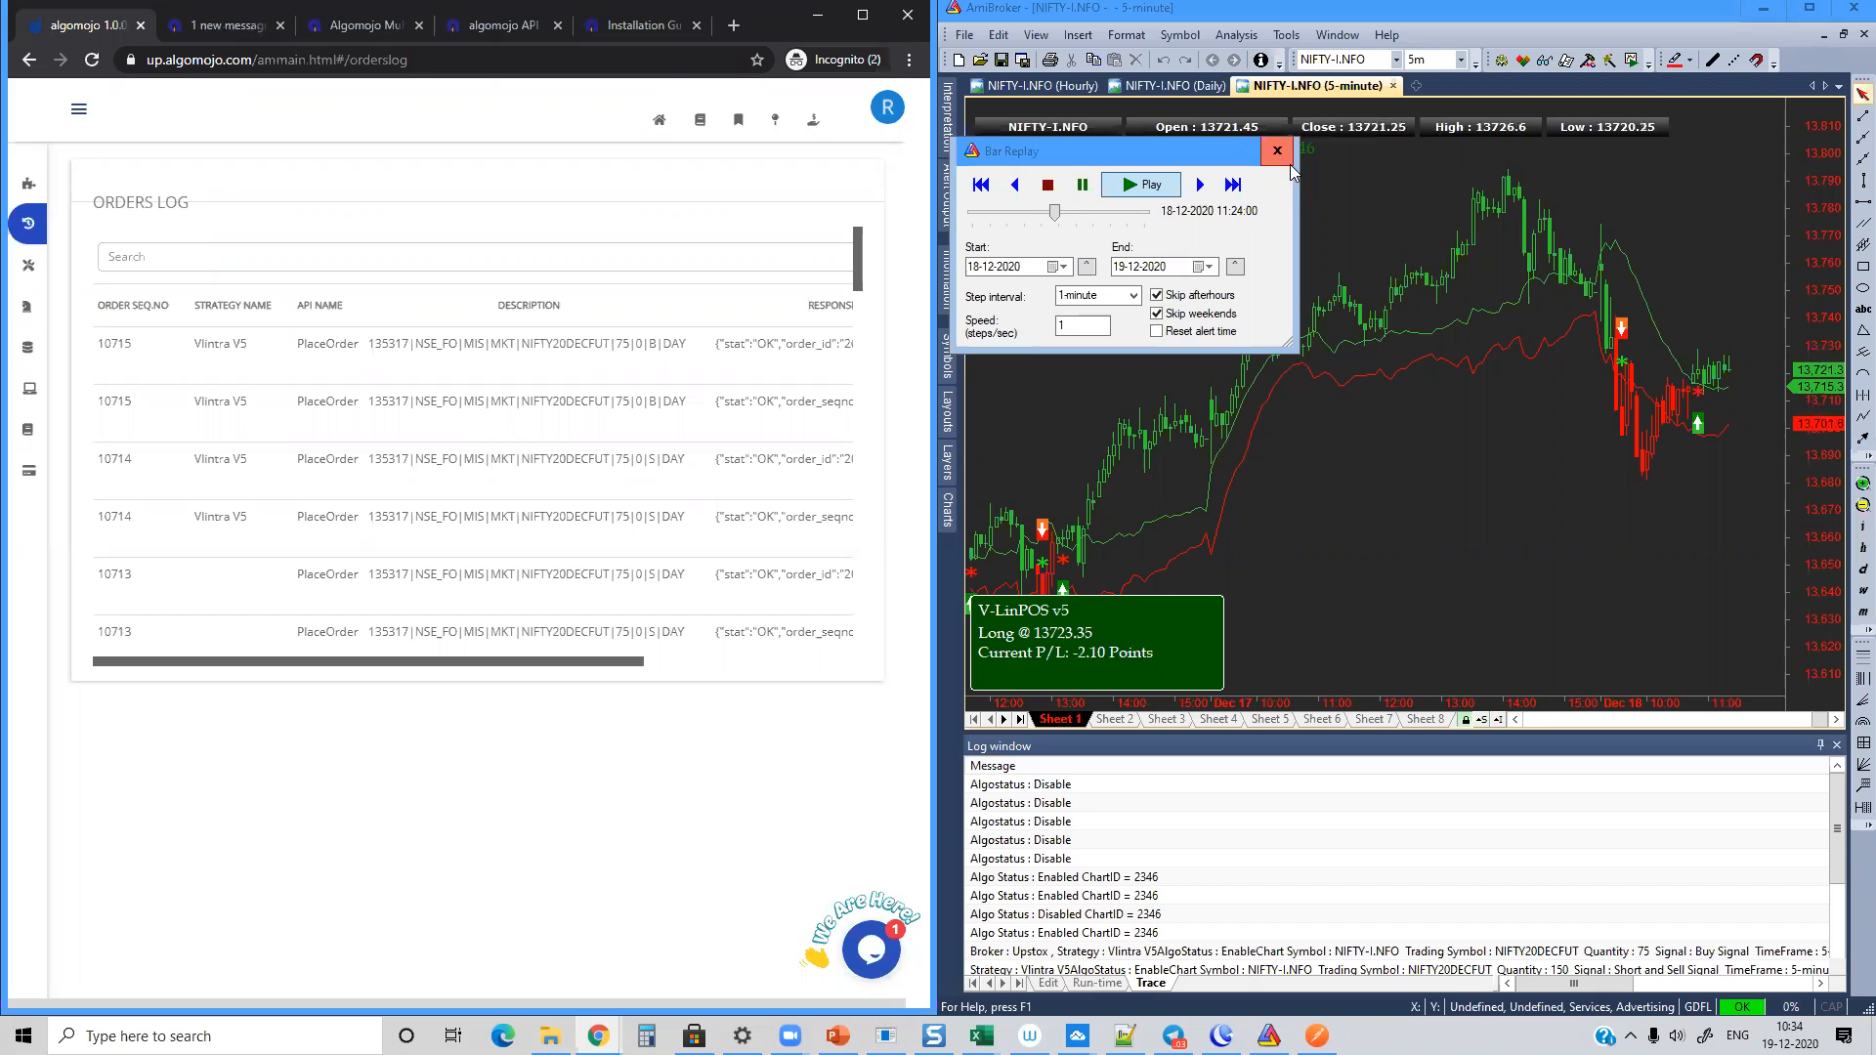
click(1276, 150)
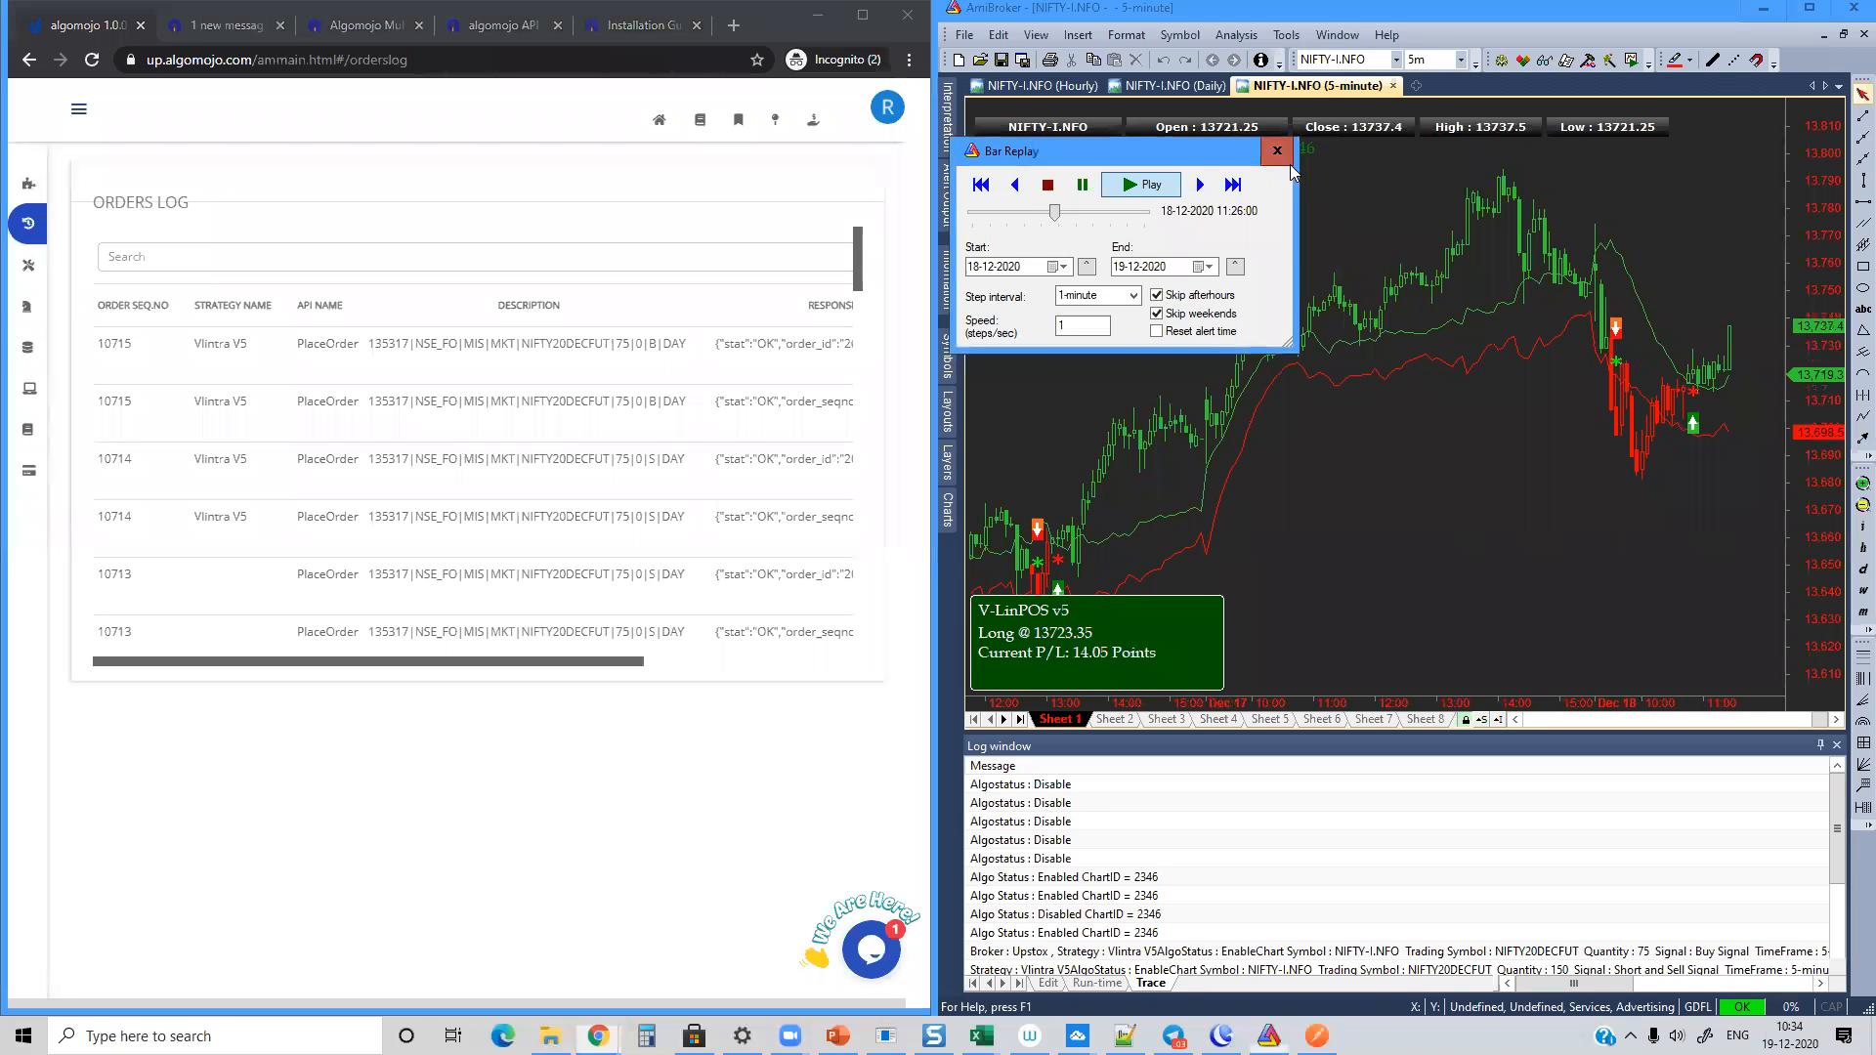
Step: Create a blank NIFTY-I.NFO chart and a new AFL formula
click(1415, 87)
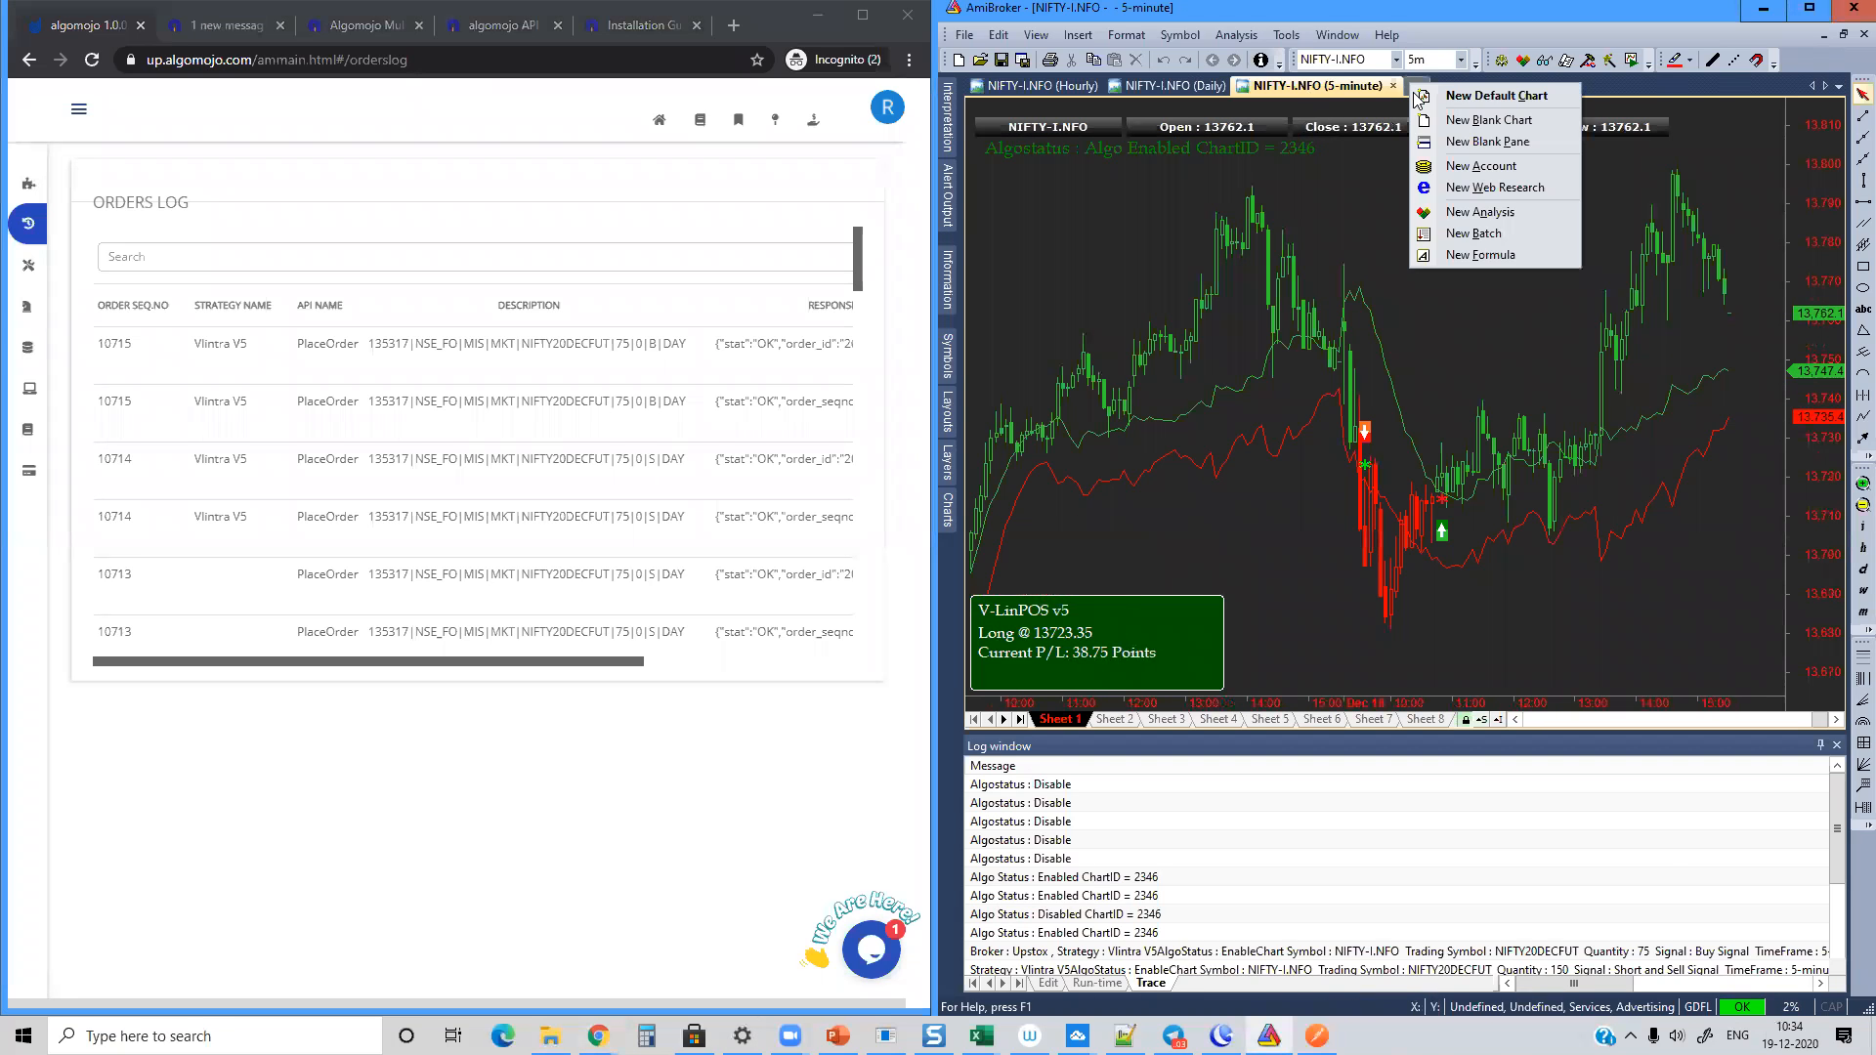
click(1459, 120)
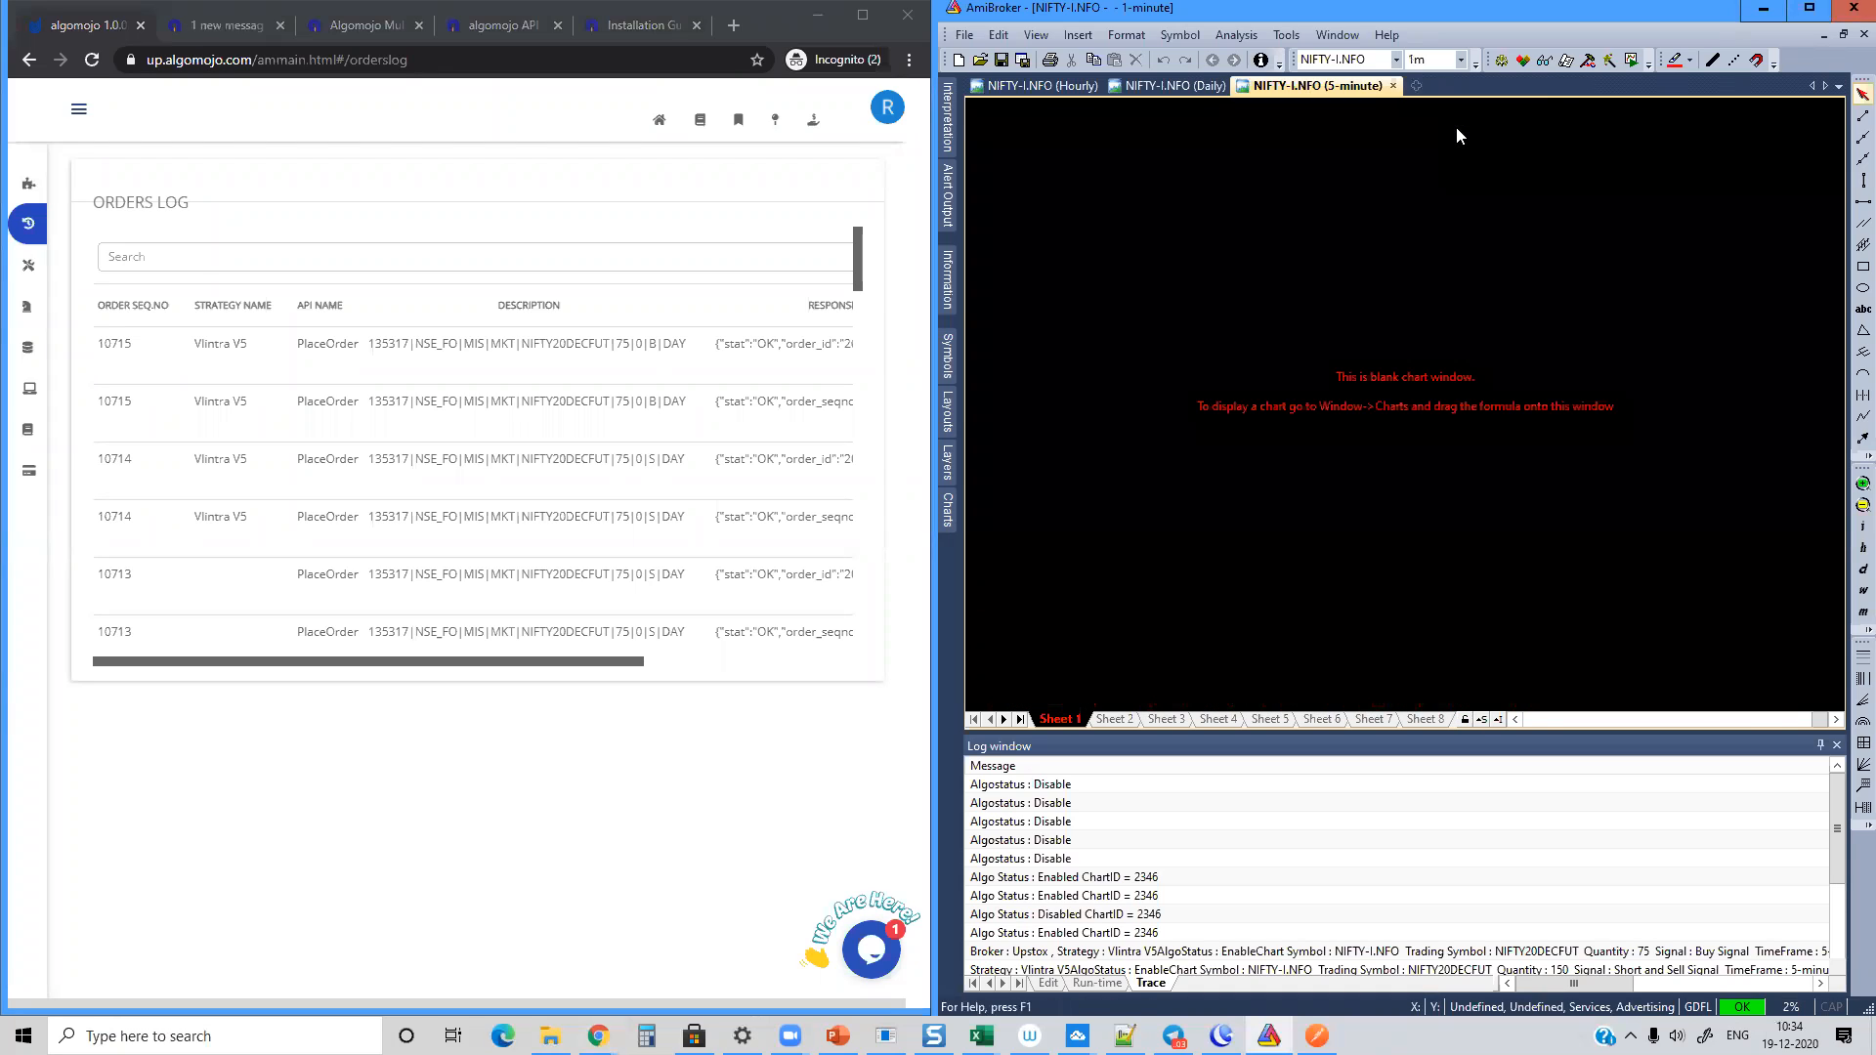
click(965, 41)
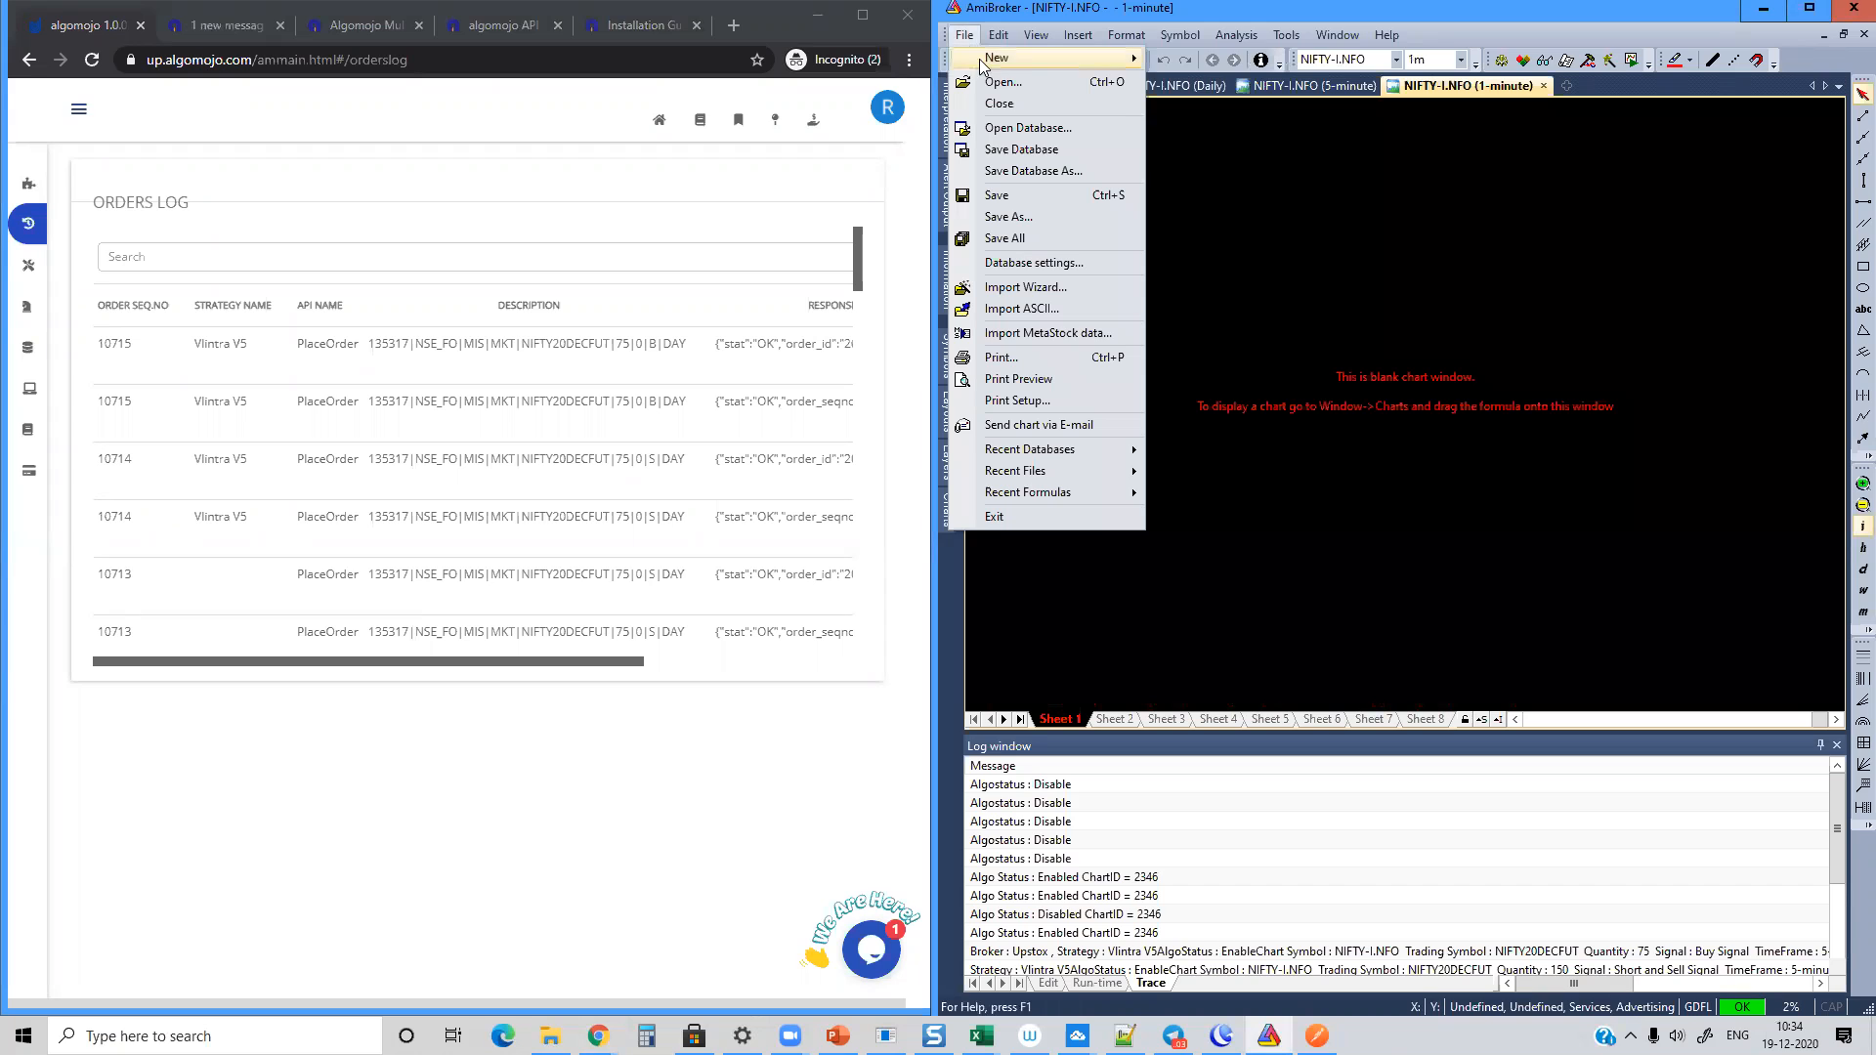
mouse_move(1035, 58)
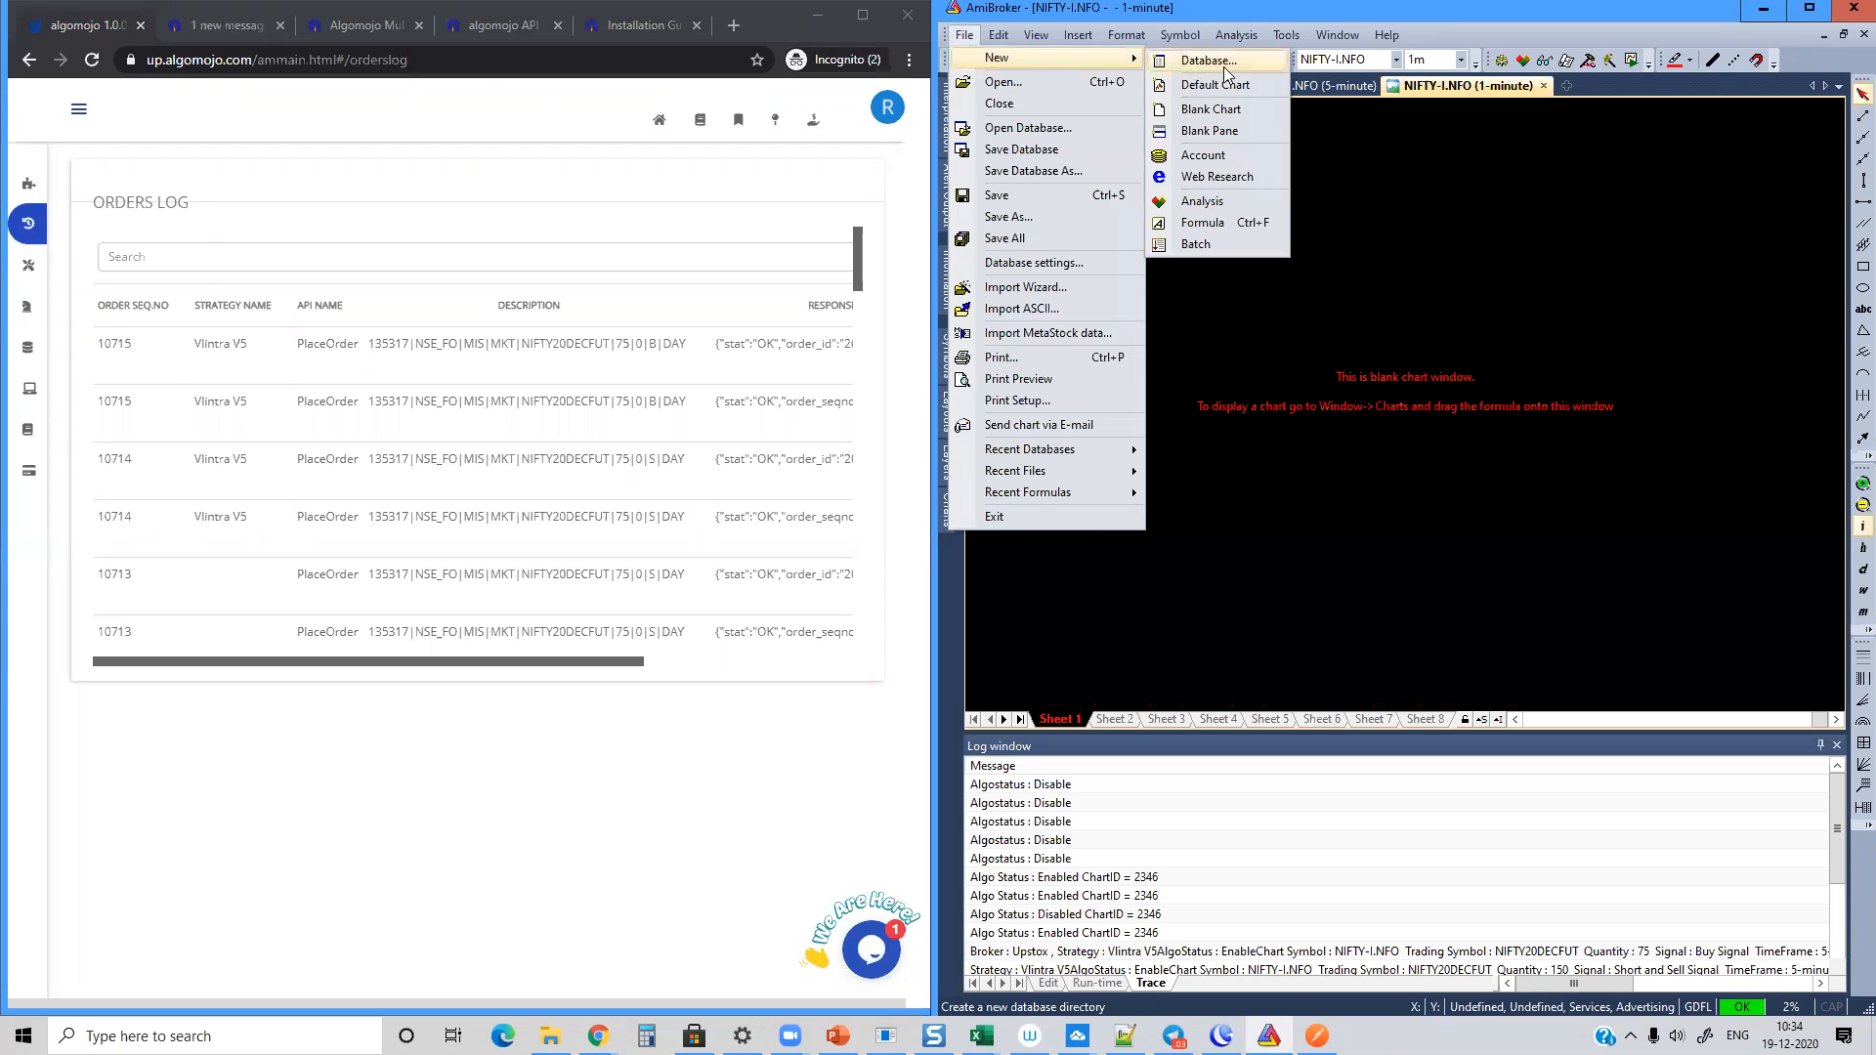
click(1210, 223)
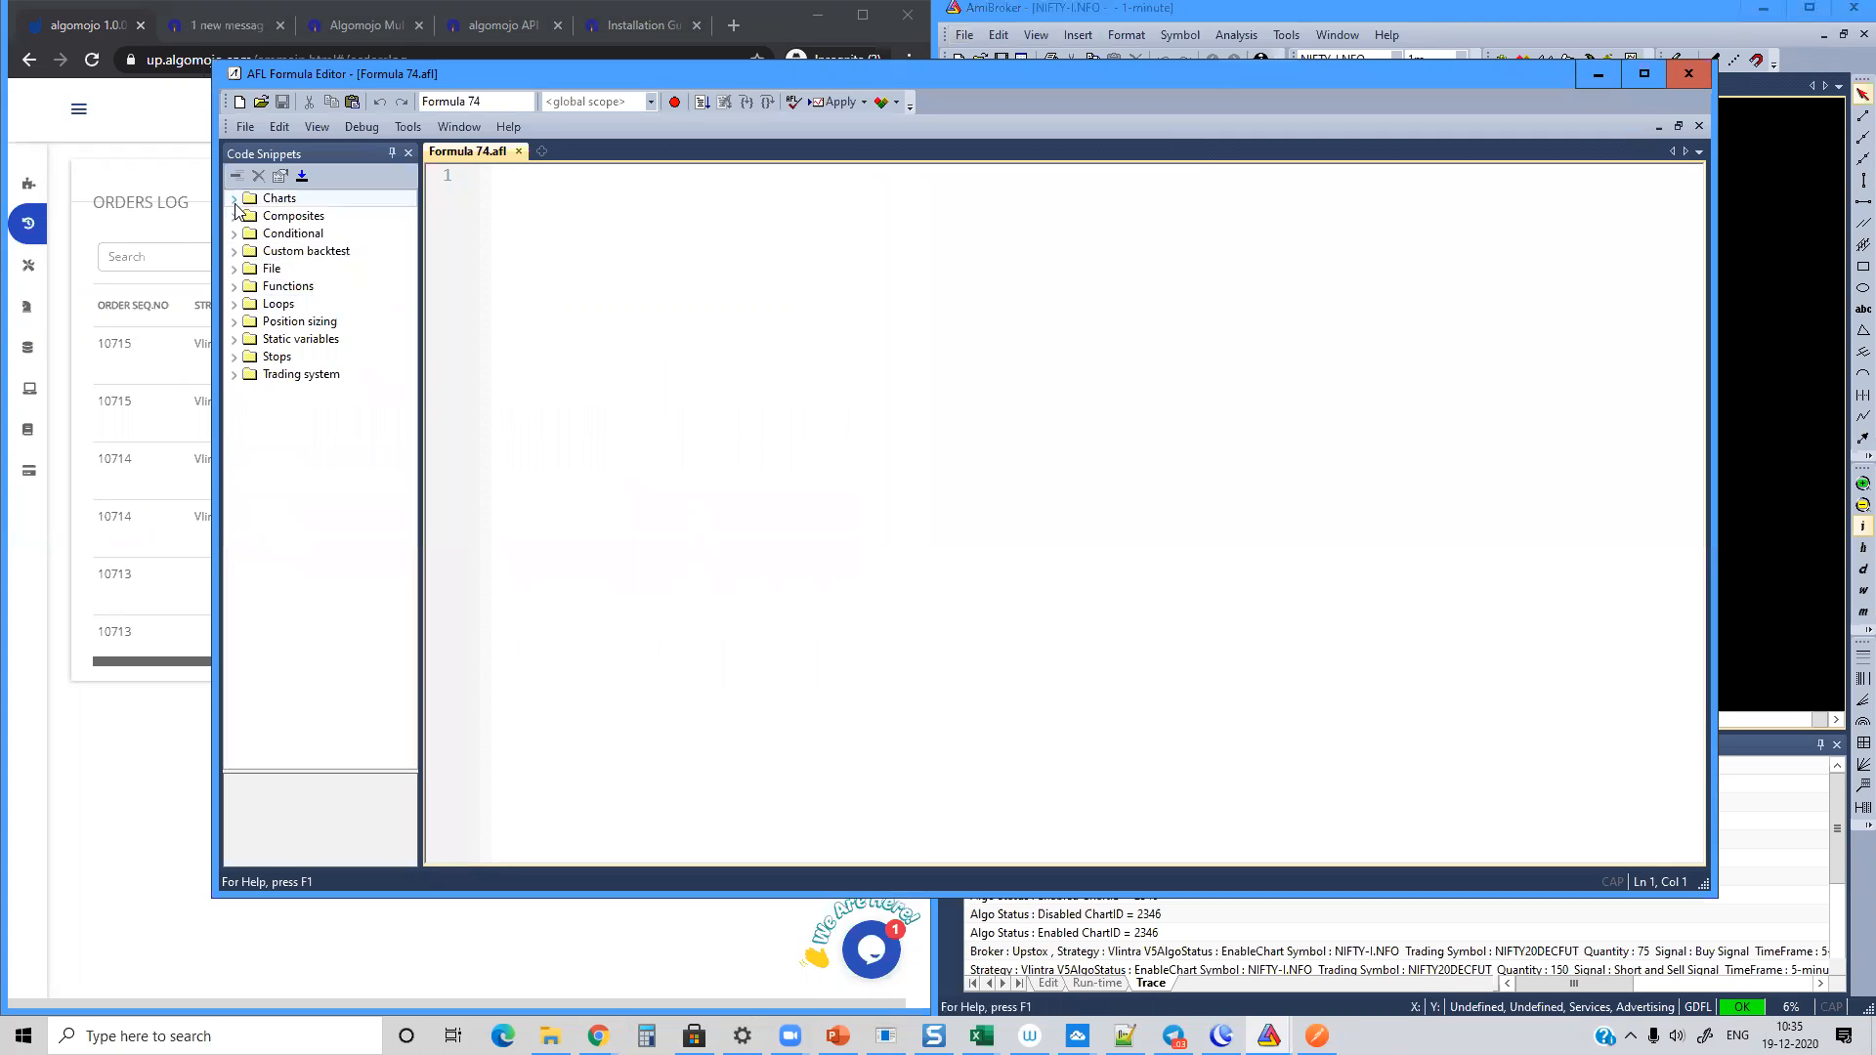
Step: Insert the Blank Module chart snippet, name its section "Simple EMA Crossover Strategy" and add blank lines inside it
click(233, 198)
drag(305, 215, 653, 176)
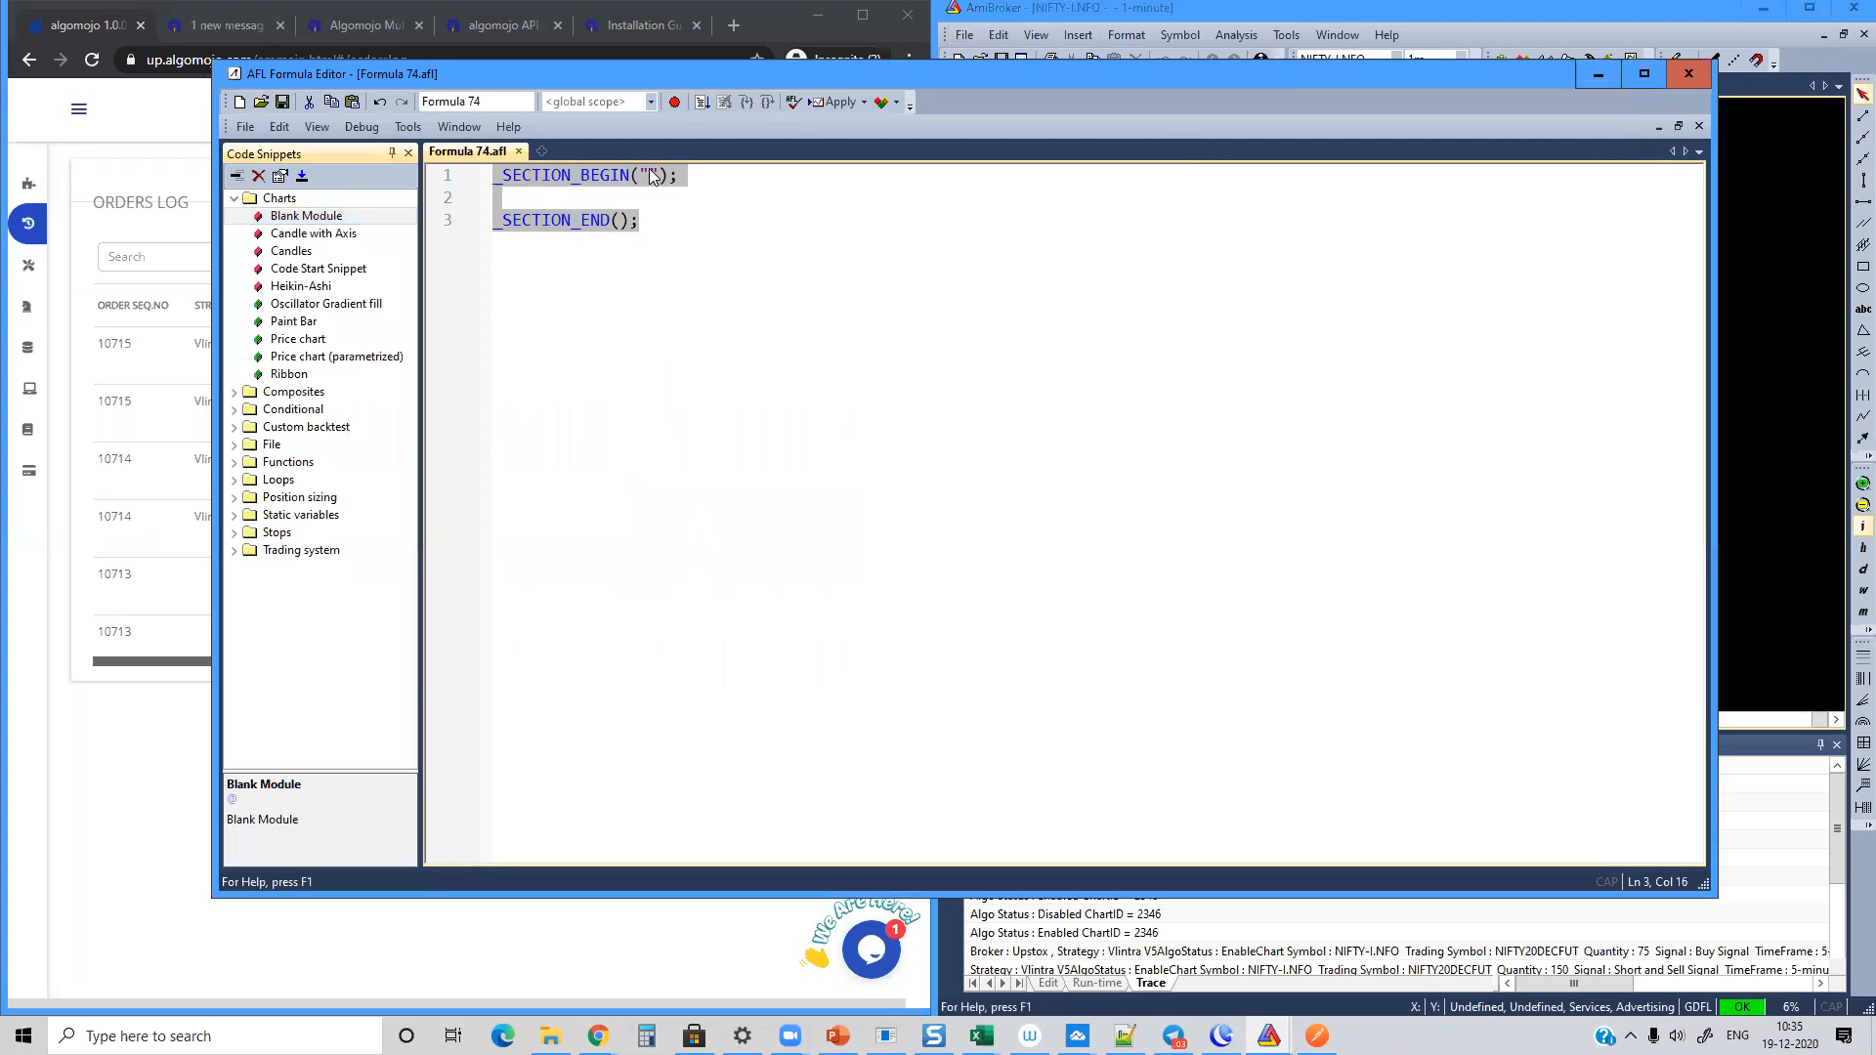
click(651, 176)
text(Simple M)
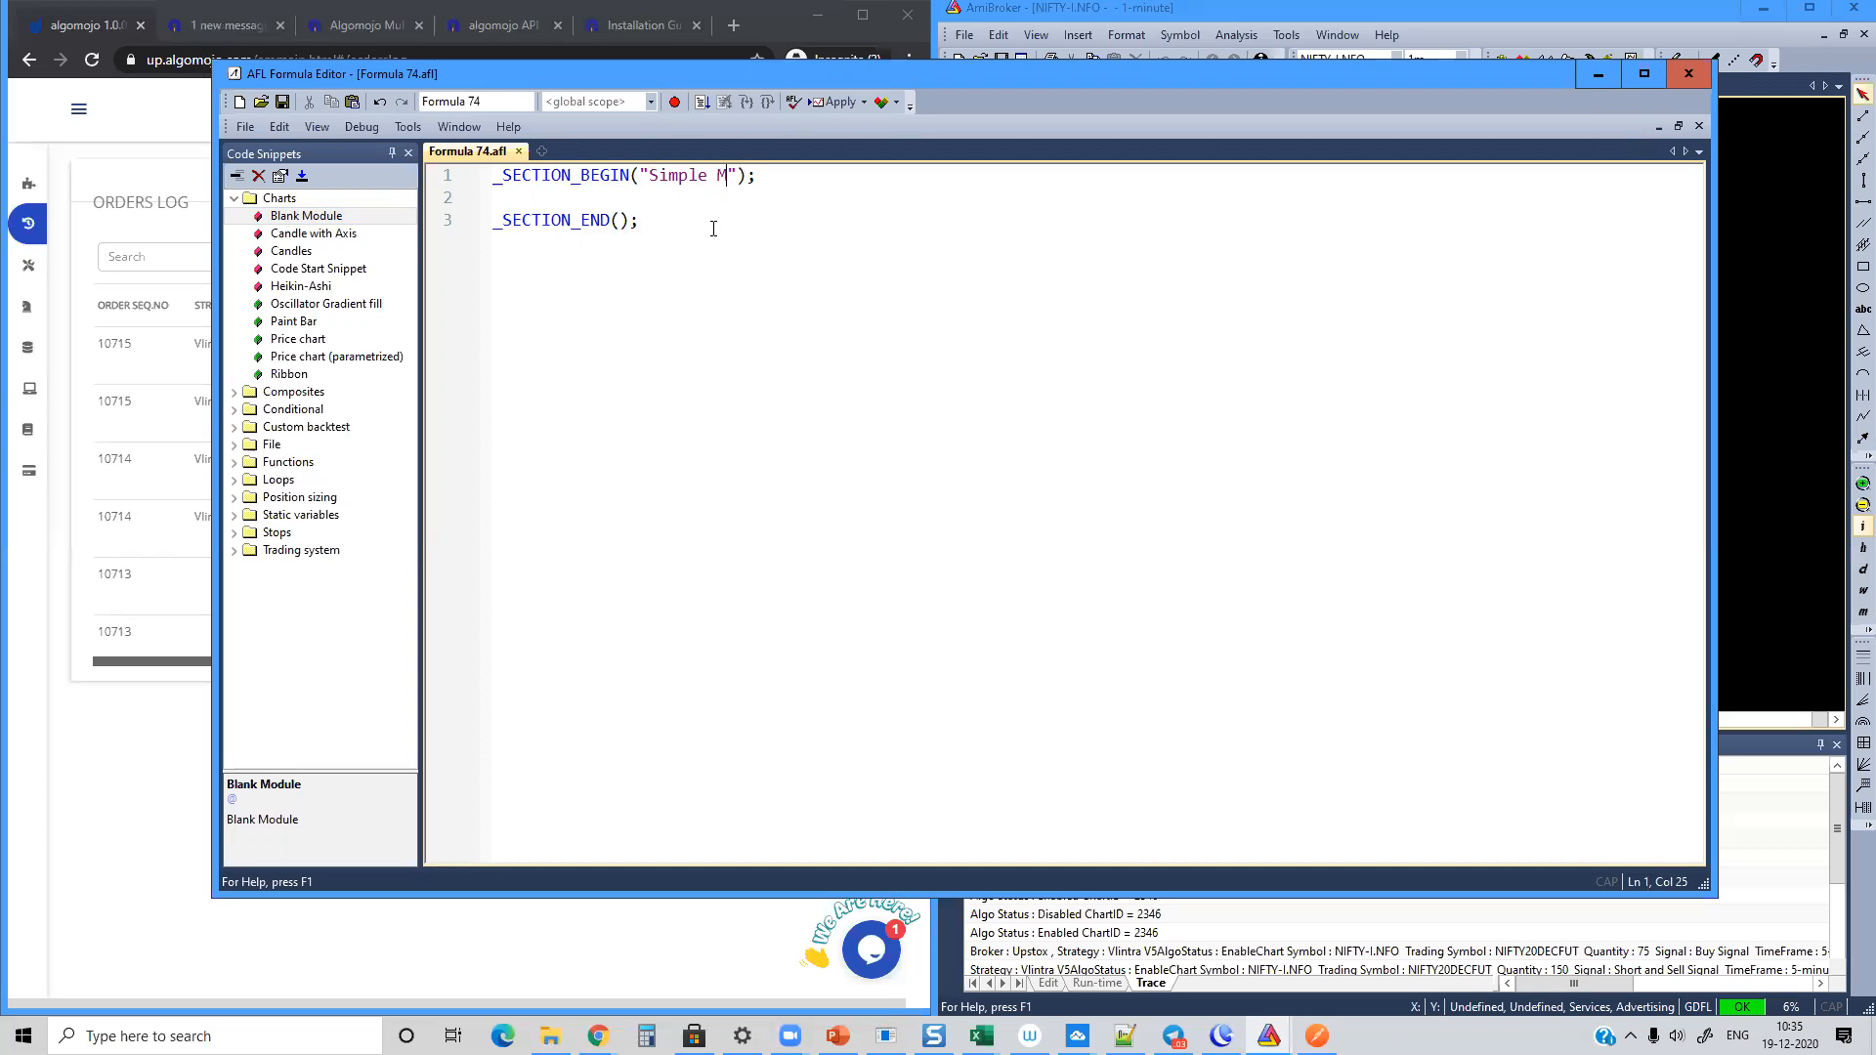
text(EMA Crossover Strategy)
key(End)
key(Return)
key(Return)
key(Return)
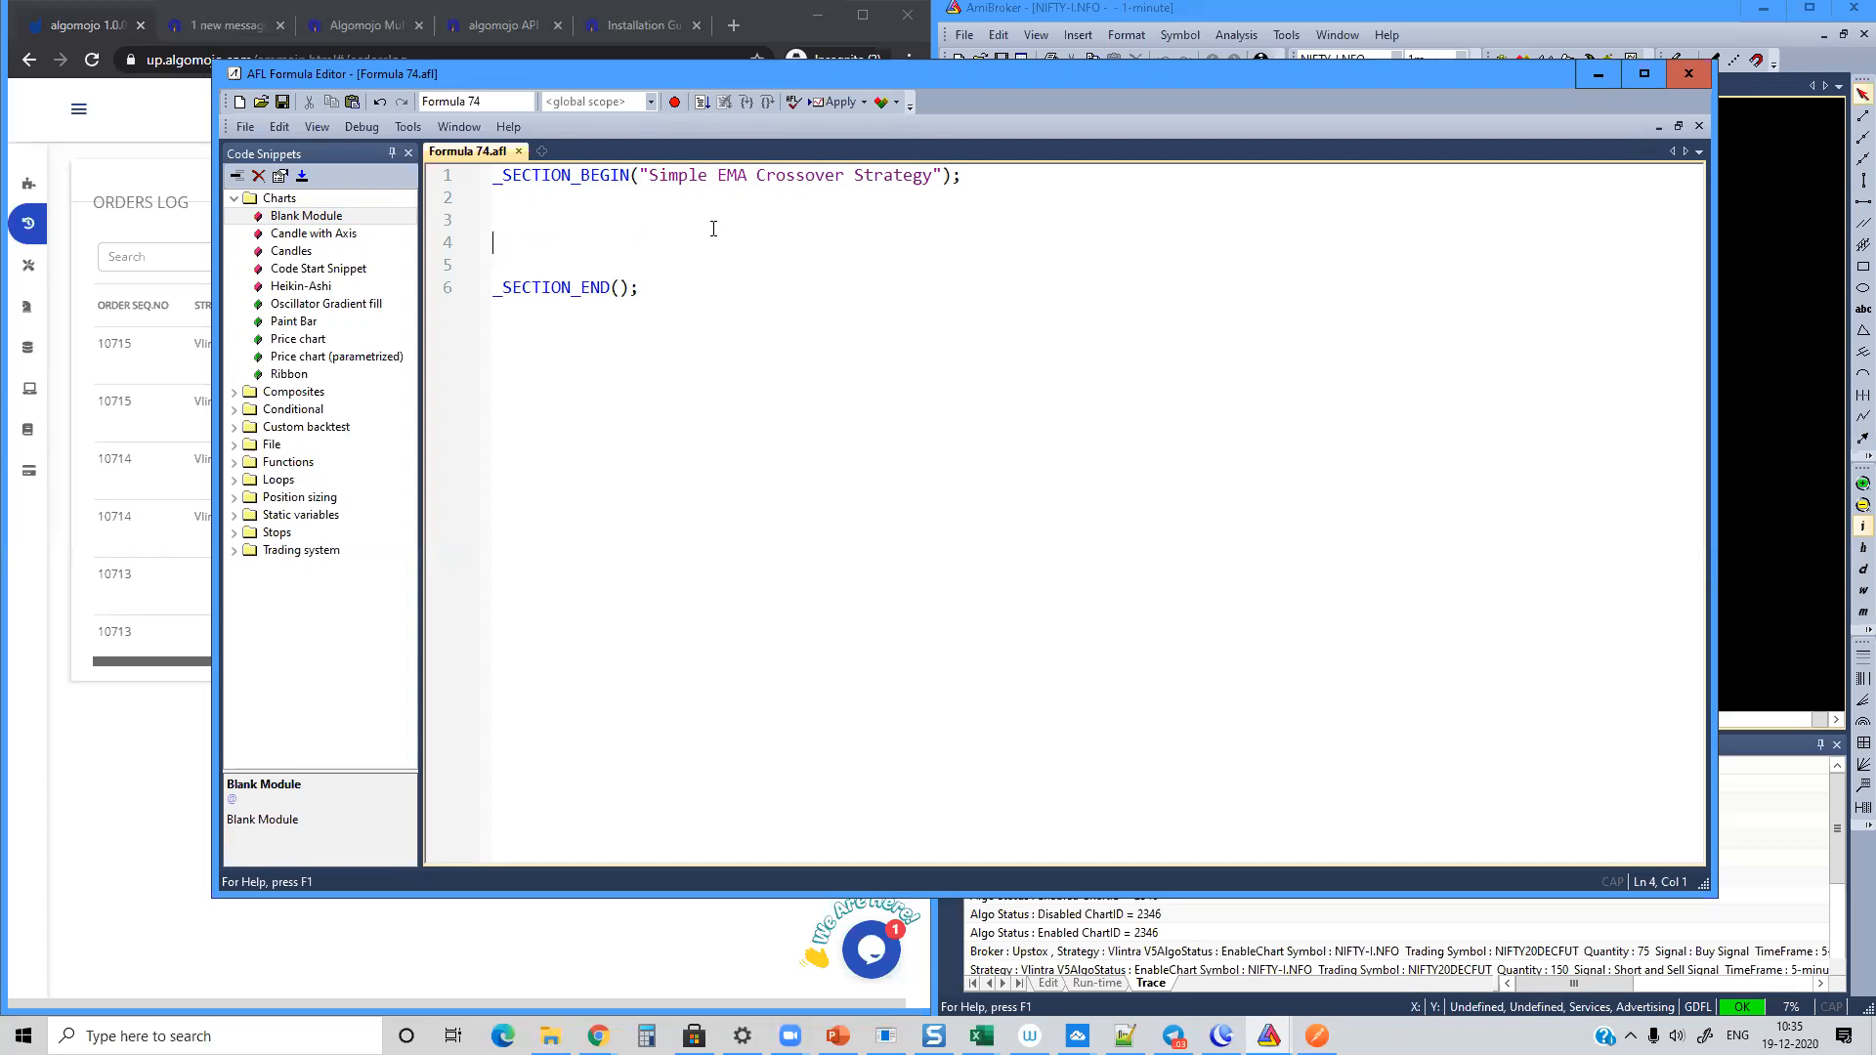
Step: Write the rule Buy = Cross(EMA(C,10),EMA(C,20)); with the comment "positive ema crossover"
text(Buy = Cross()
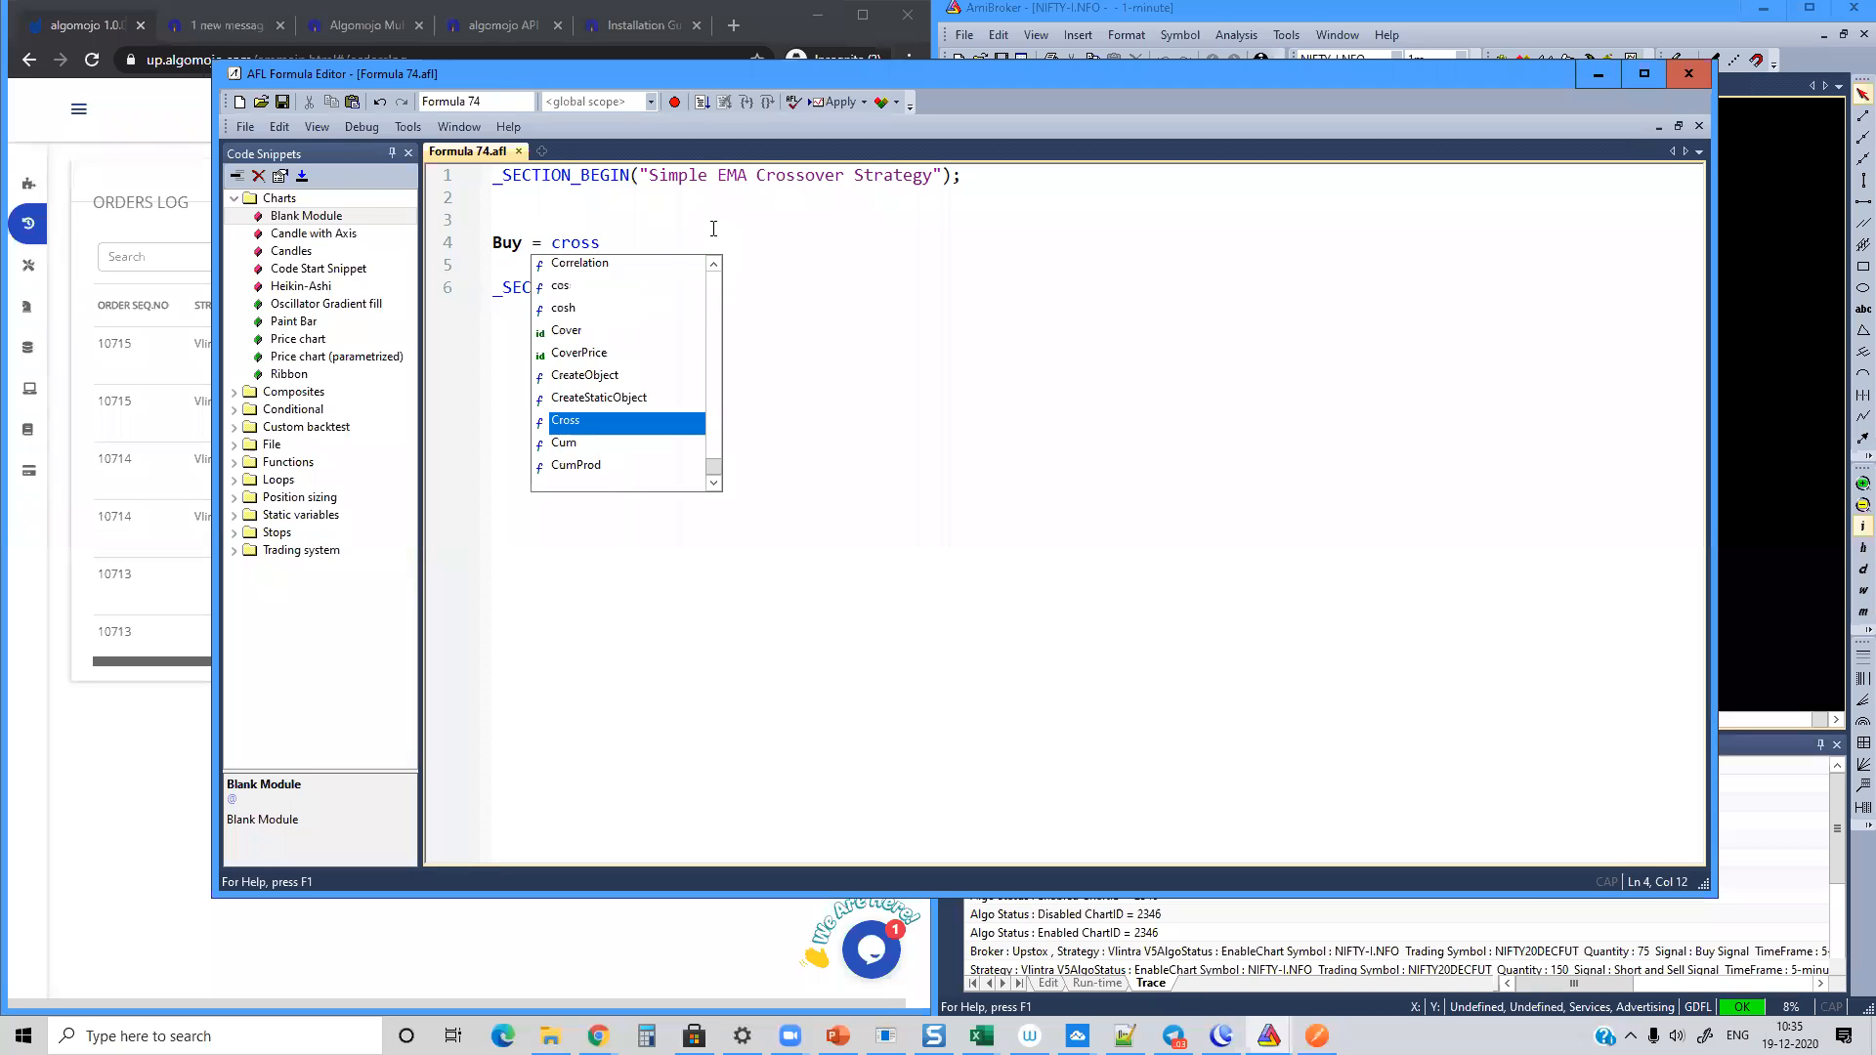
text(EMA()
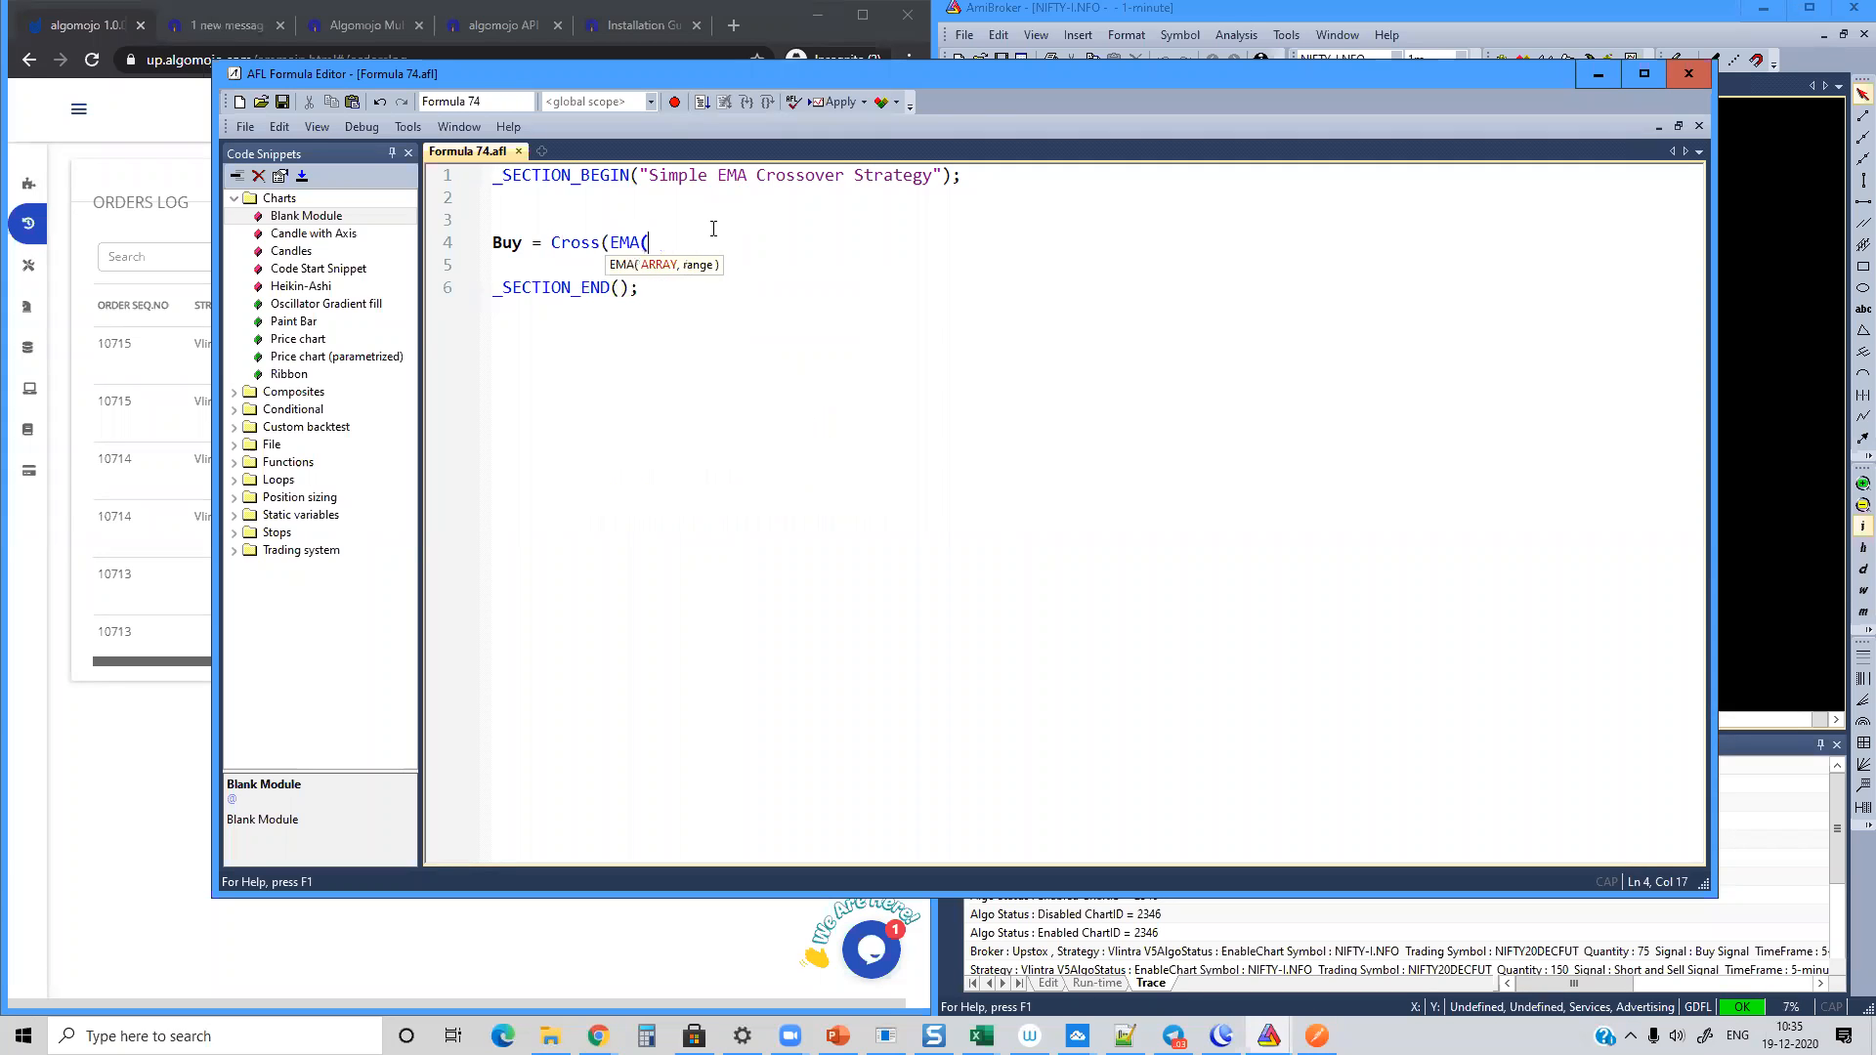
text(C,10),EMA(c)
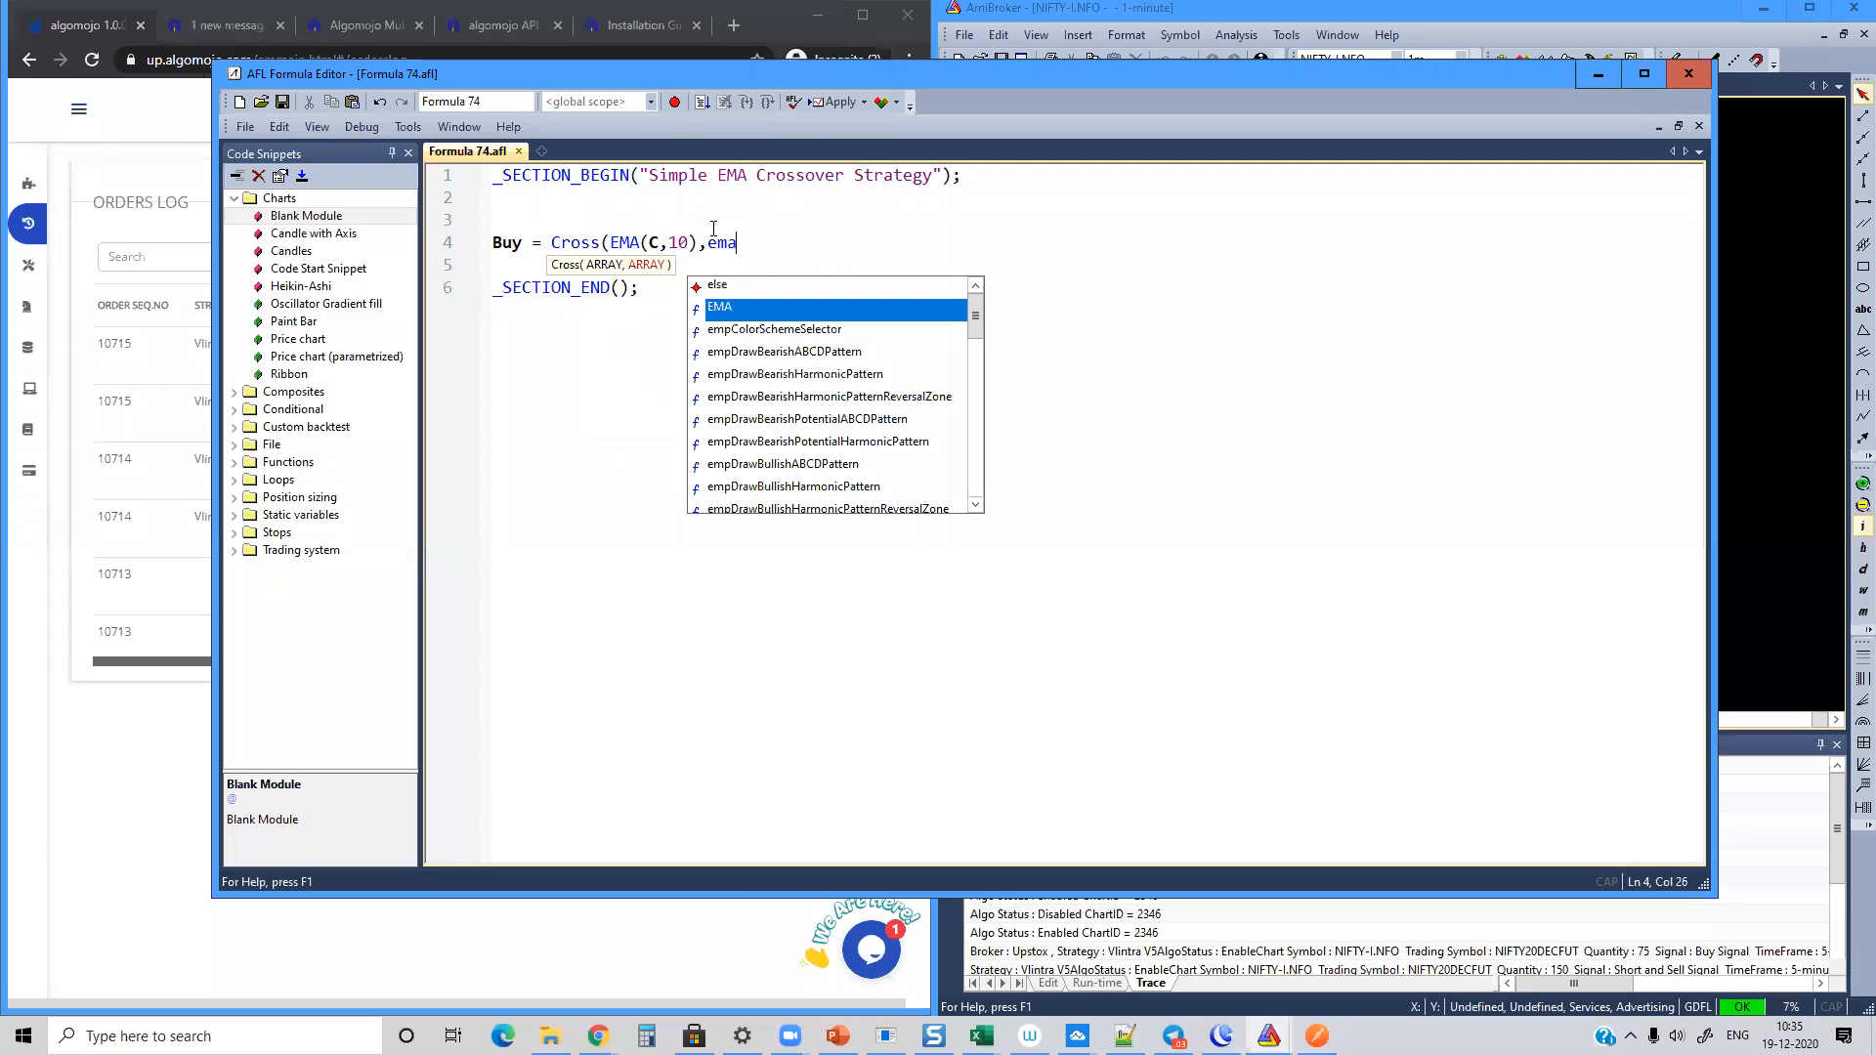
text(,20))
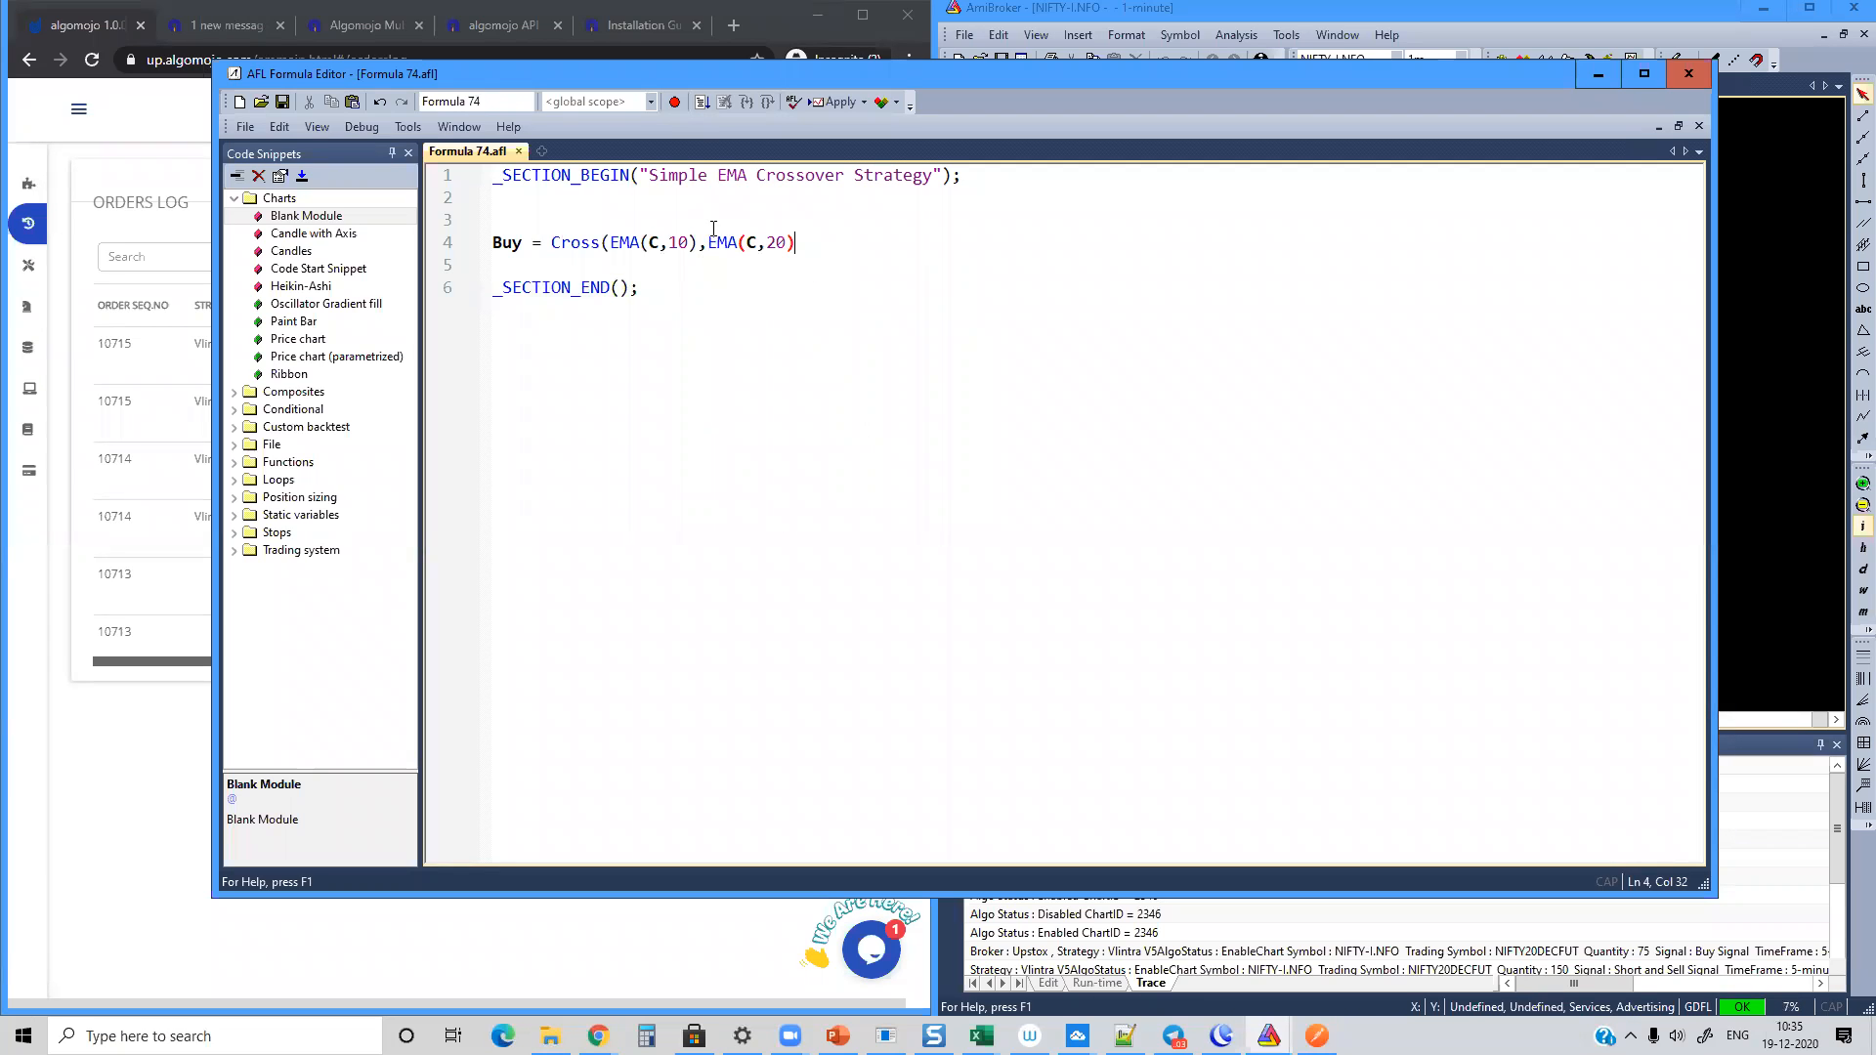
text(); //positive ema crossover)
Step: Add the rule Sell = Cross(EMA(C,20),EMA(C,10)); below the Buy line, reusing its expression with the periods swapped
key(Return)
text(S)
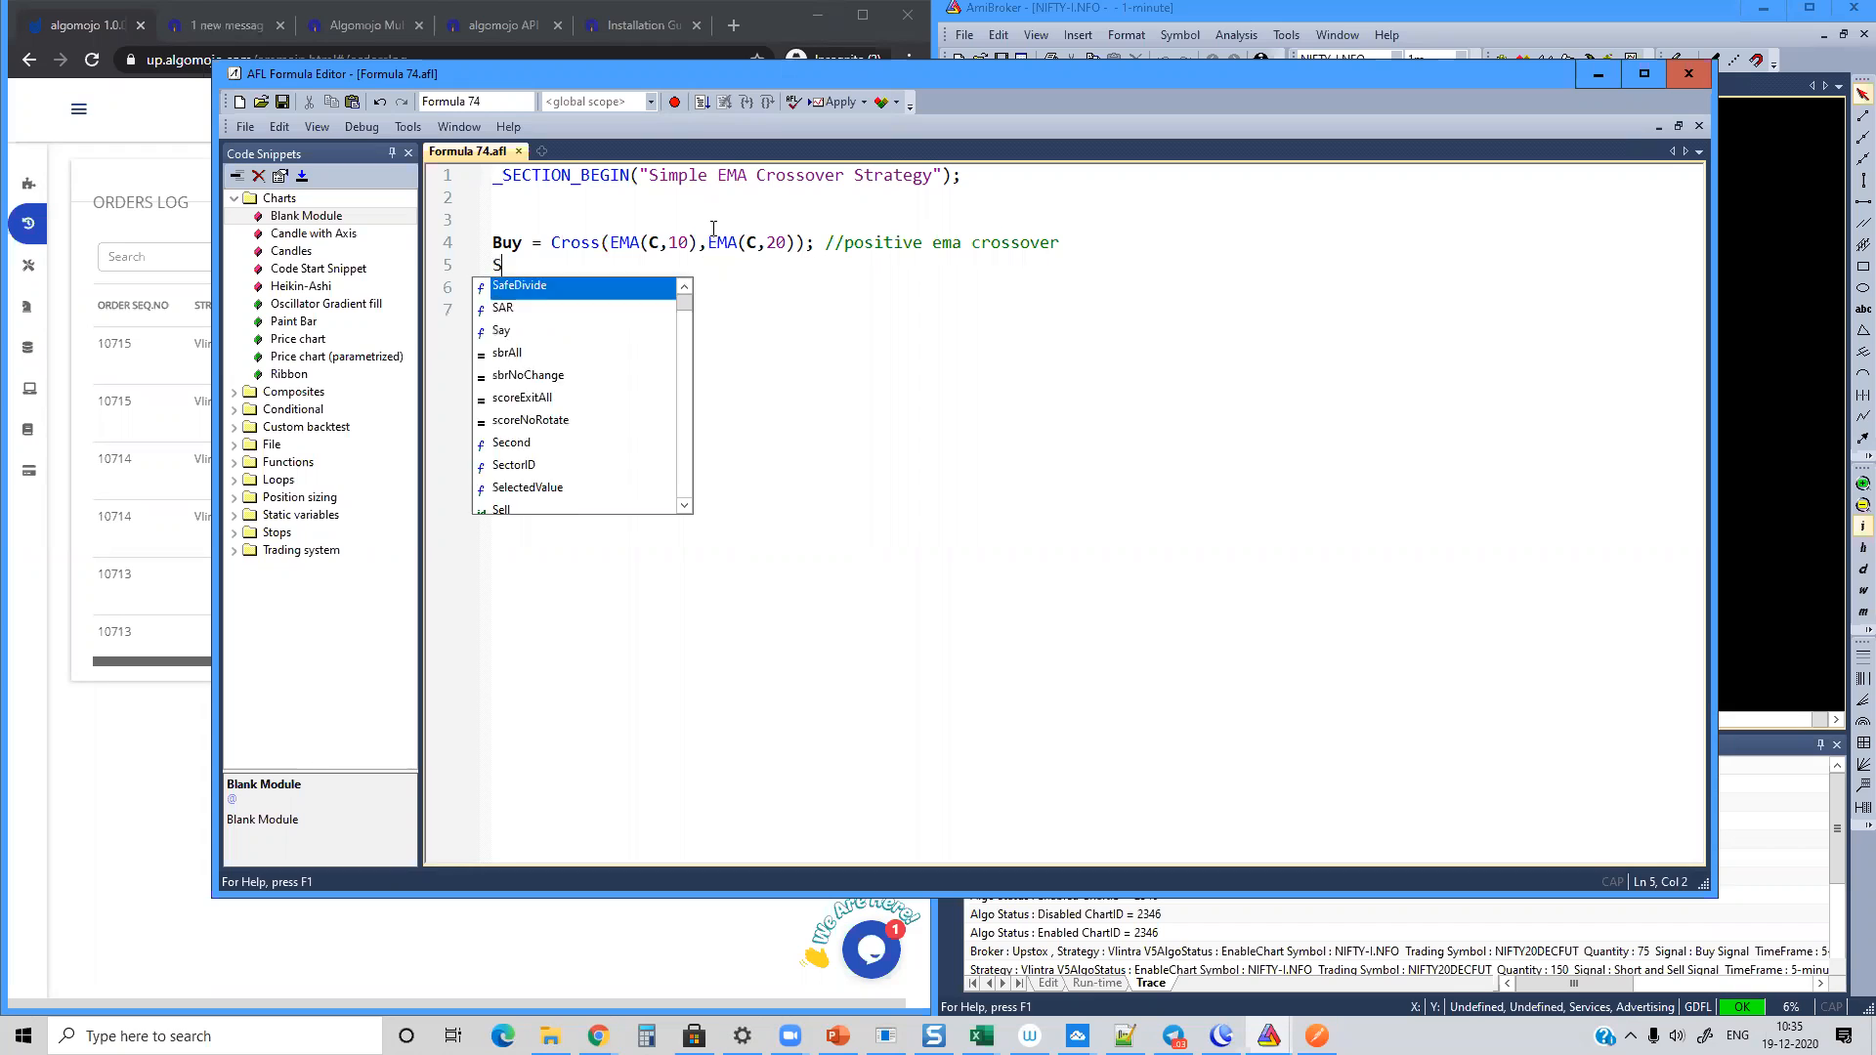
text(ell = cross)
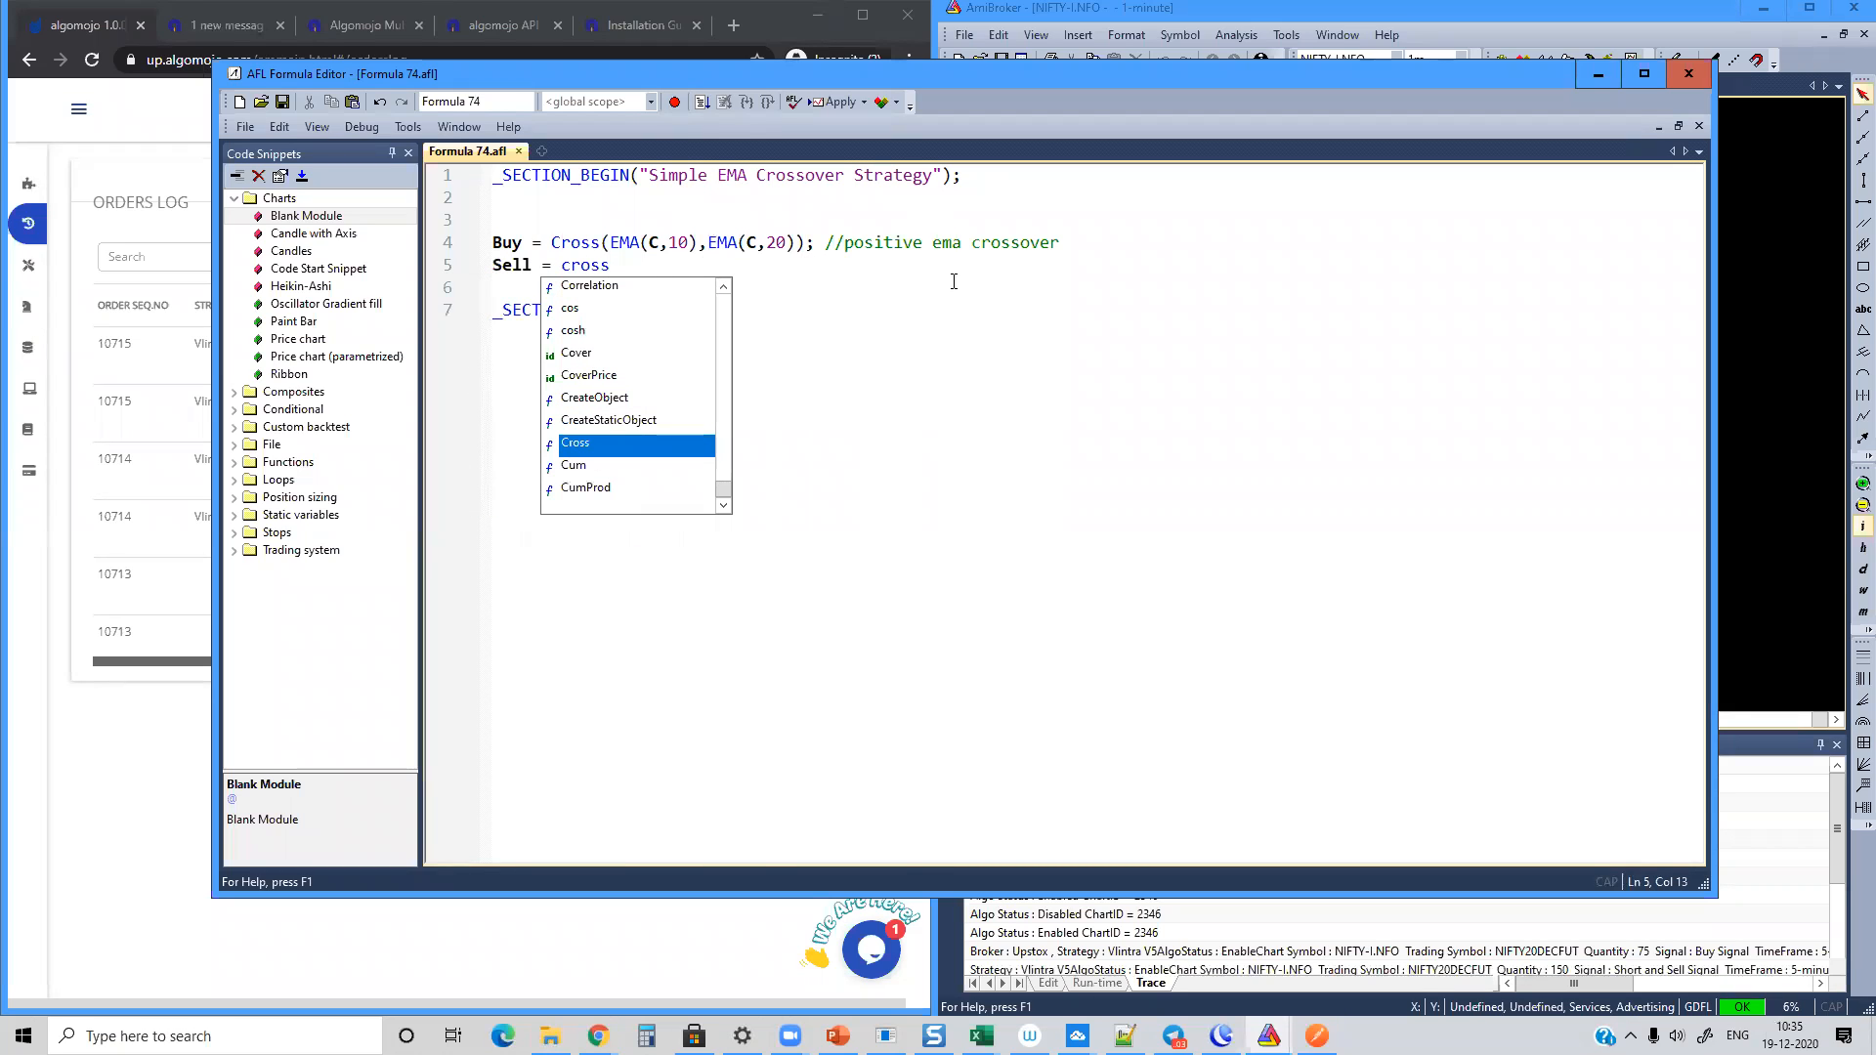
drag(815, 244, 560, 249)
key(ctrl+c)
double_click(586, 266)
key(ctrl+v)
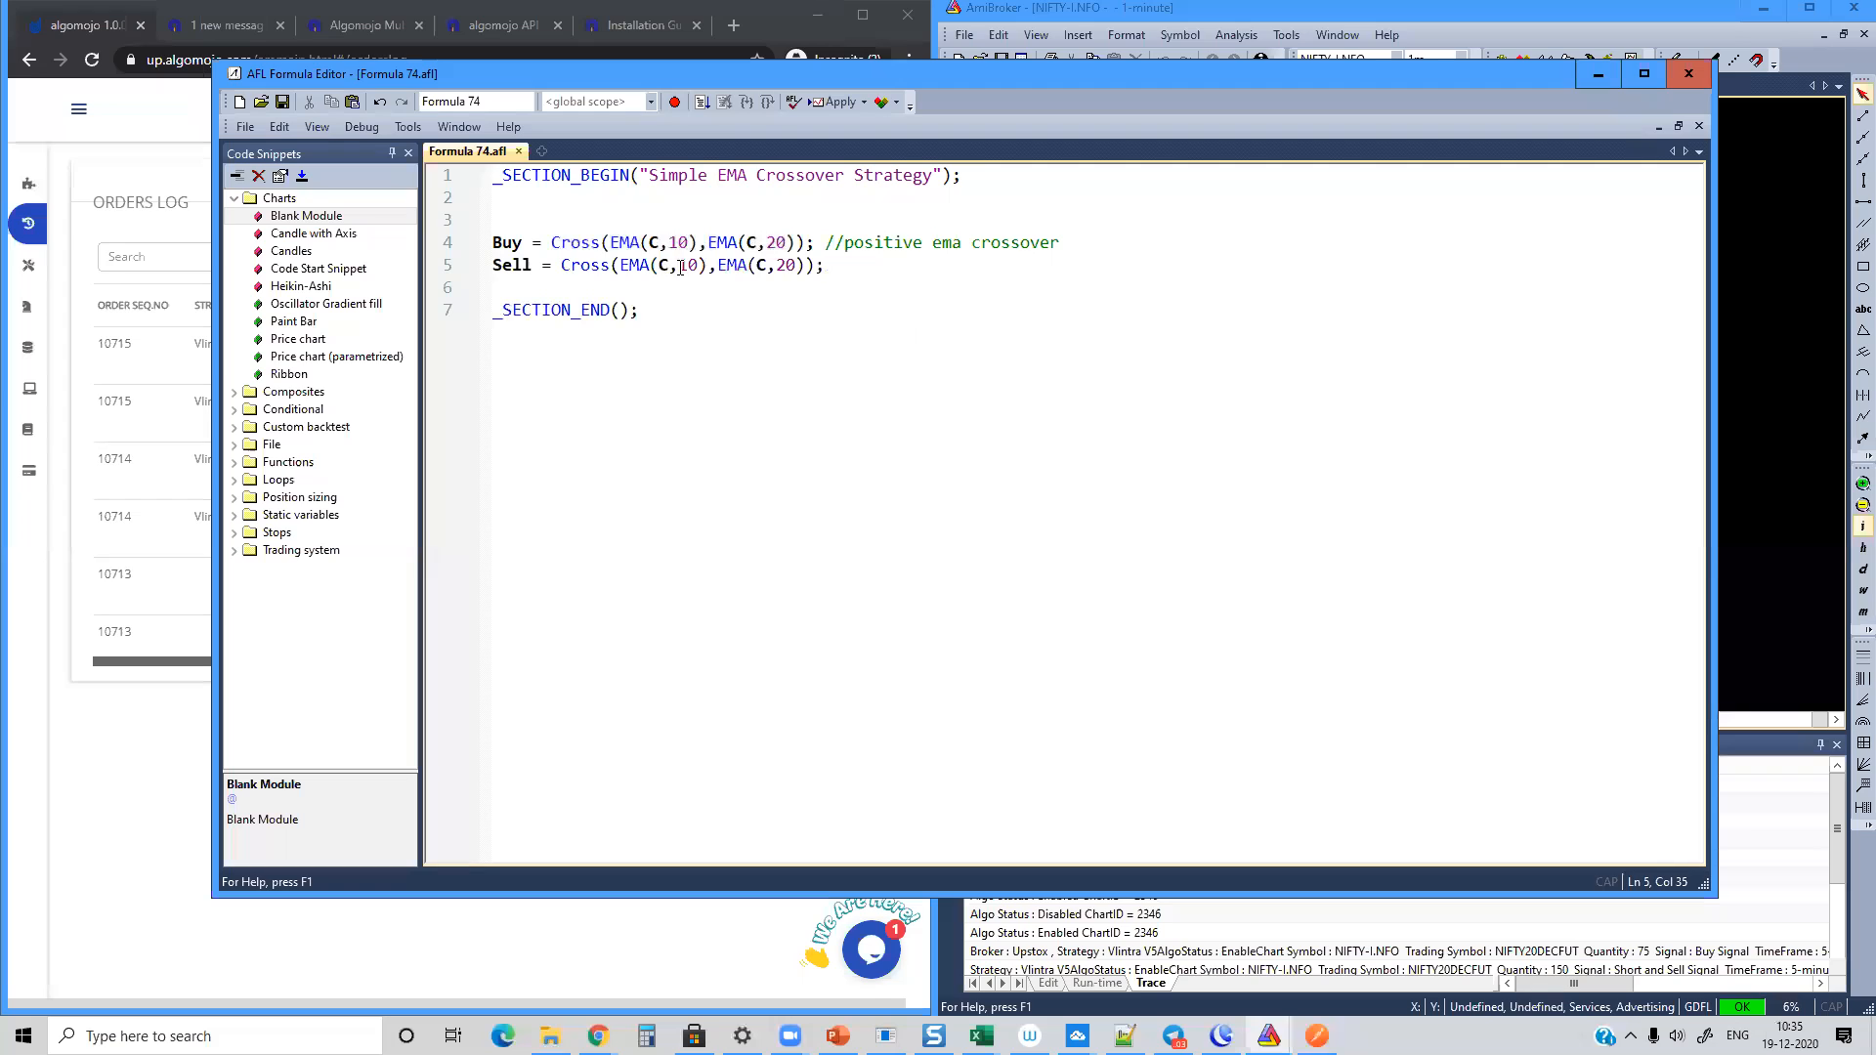
key(BackSpace)
text(2)
click(786, 266)
key(BackSpace)
text(1)
Step: Copy the Buy line's comment to the Sell line and reword it as "Negative ema crossover"
drag(828, 242, 1116, 242)
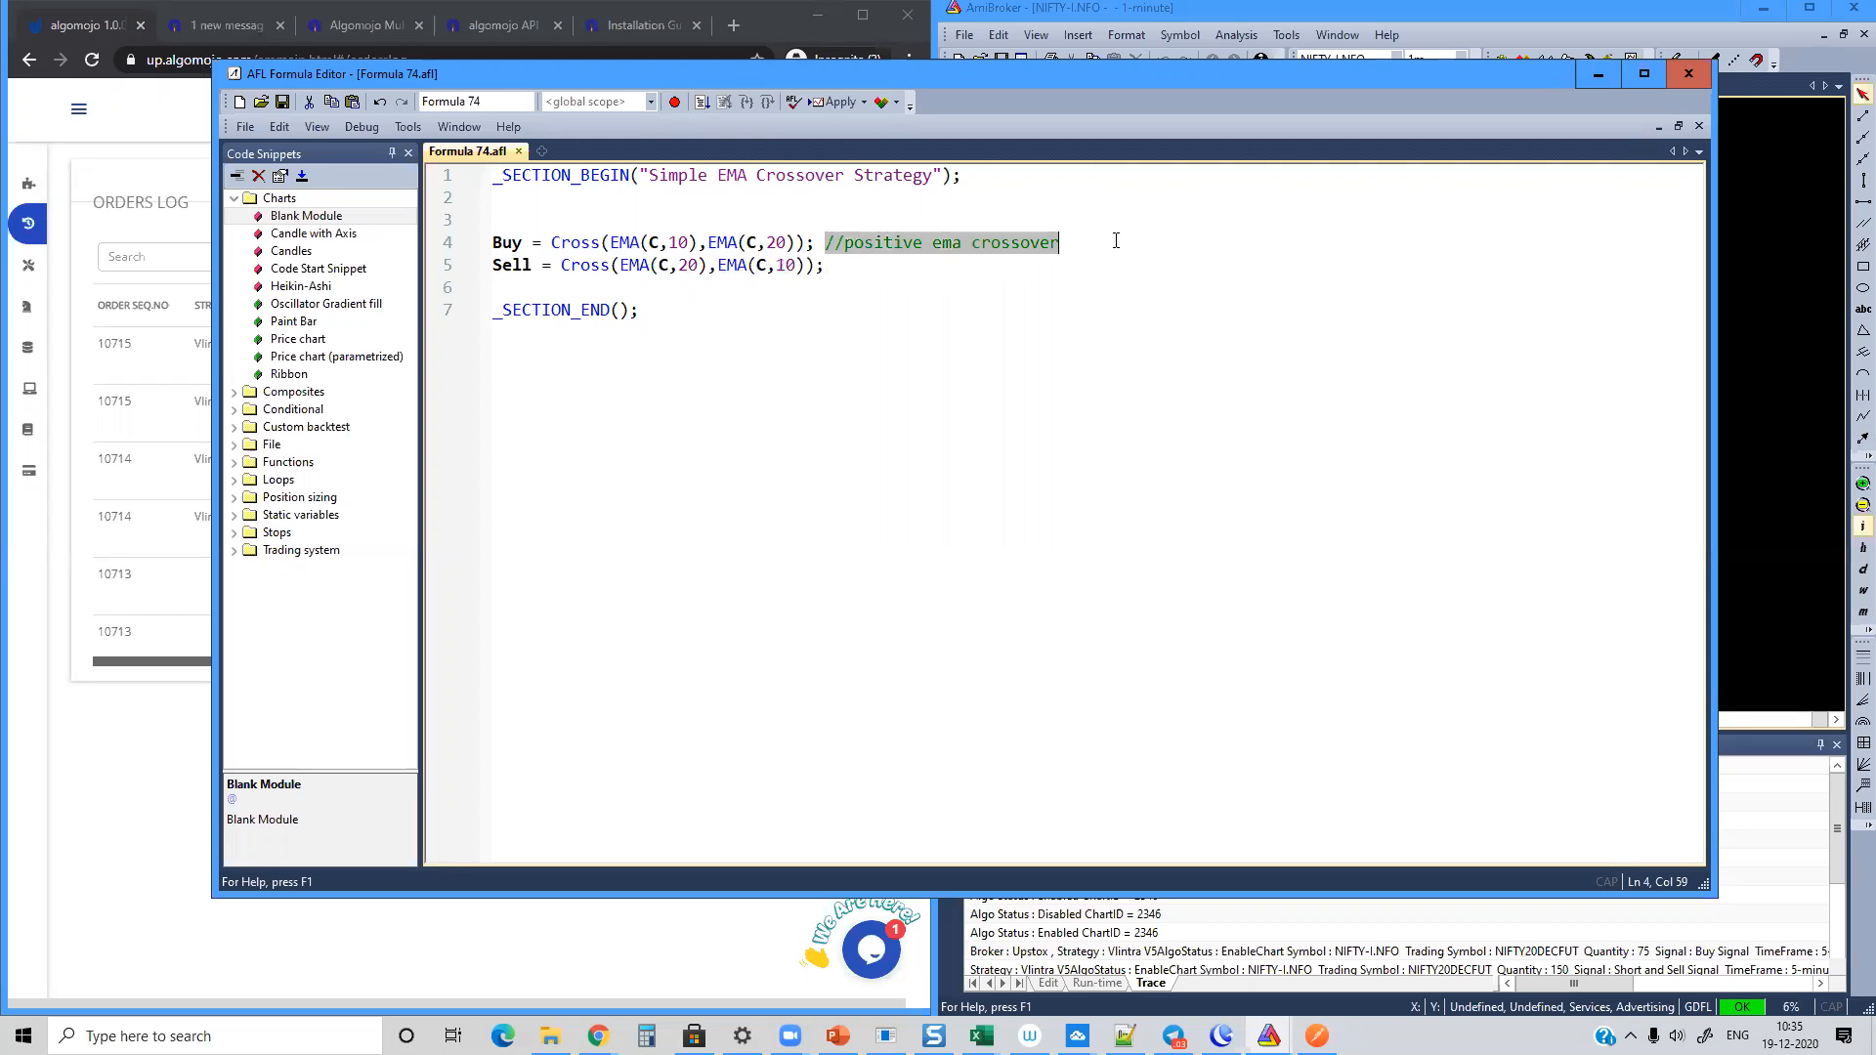
key(ctrl+c)
click(884, 265)
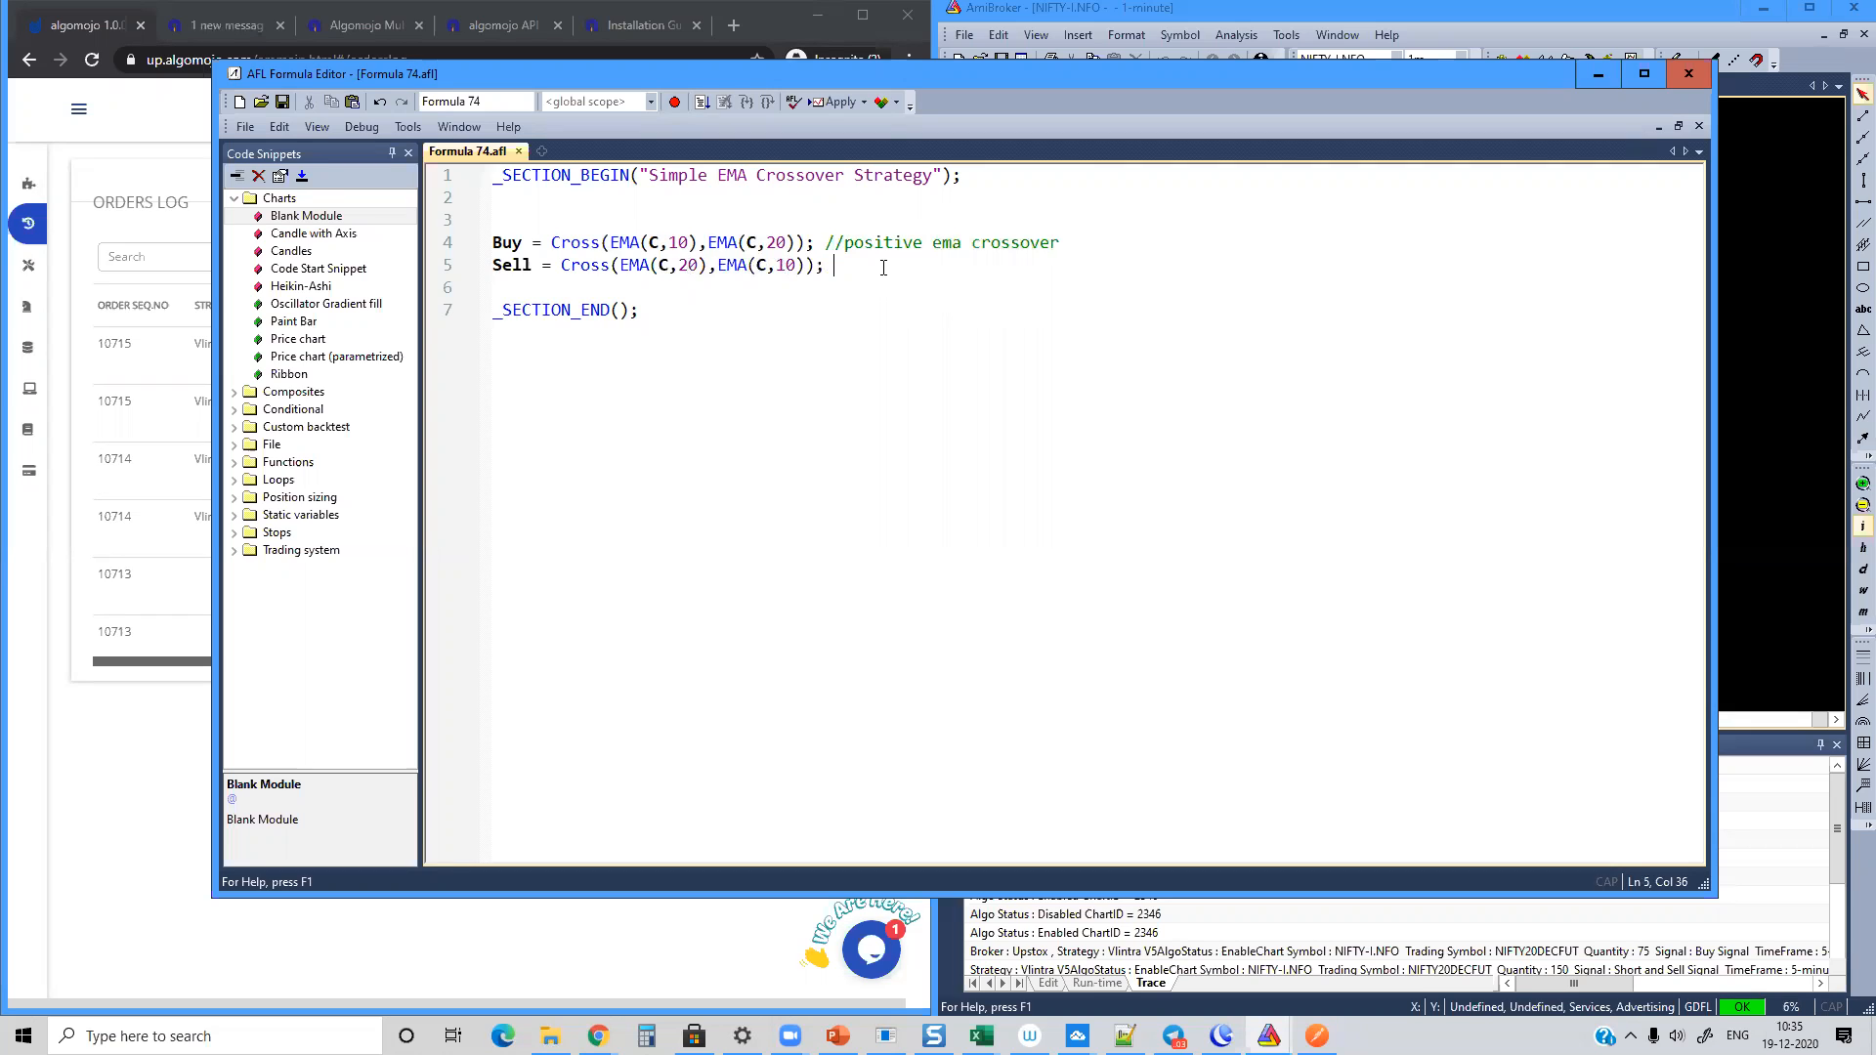
key(ctrl+v)
double_click(881, 265)
text(Negati)
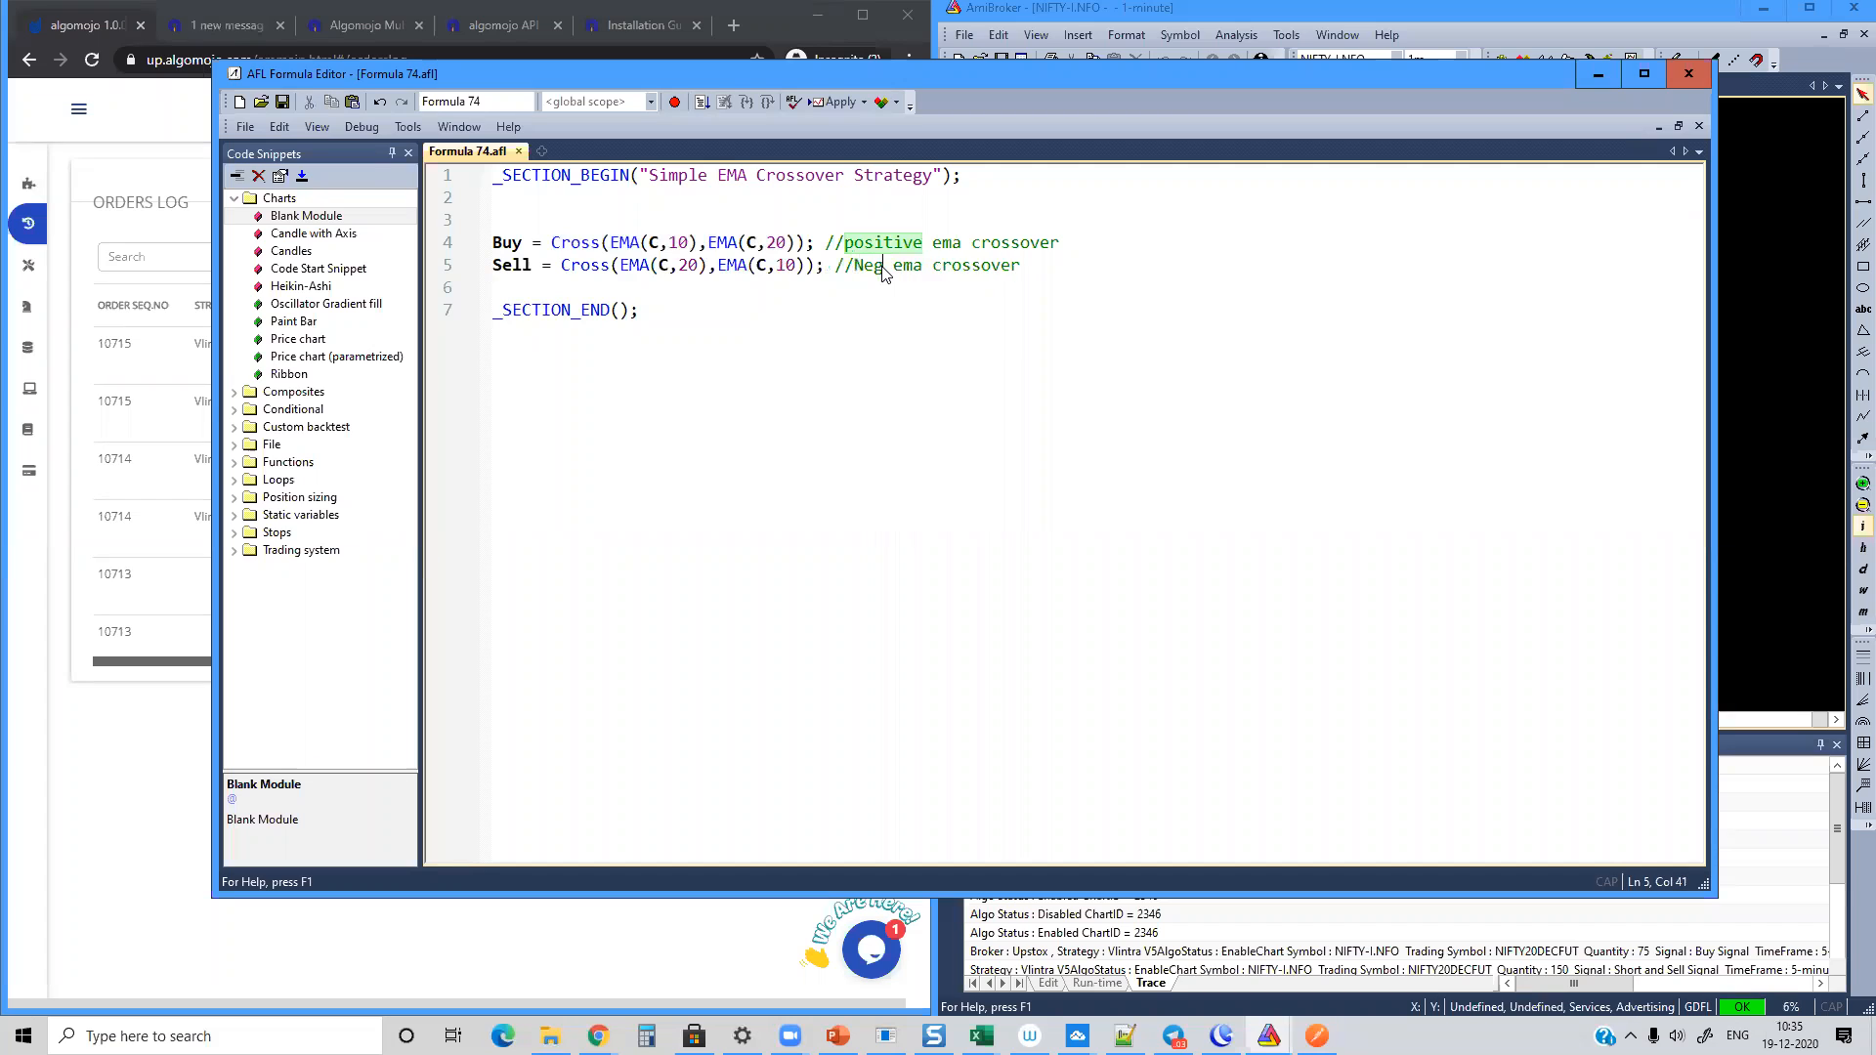
text(ve)
Step: Add the reversal rules Short = Sell; and Cover = Buy; below the Sell line
click(1103, 265)
key(Return)
key(Return)
key(Return)
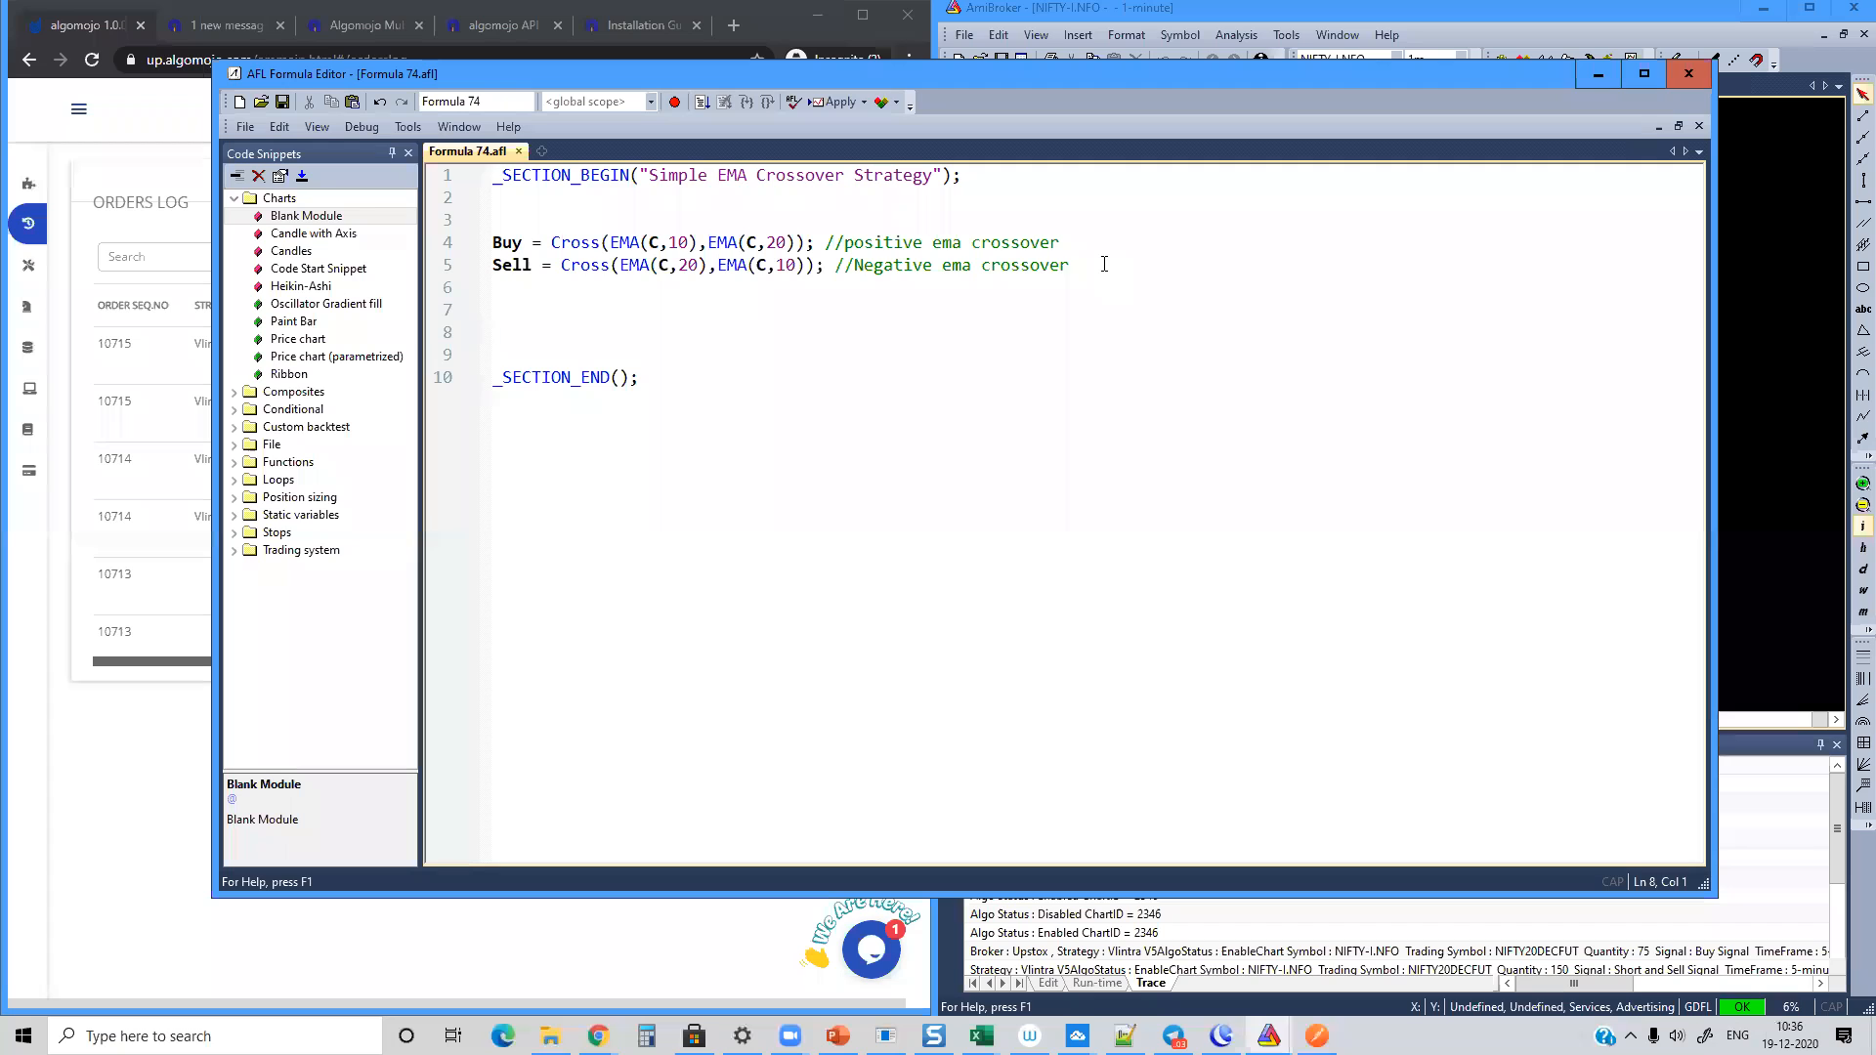
key(Up)
text(Short = s)
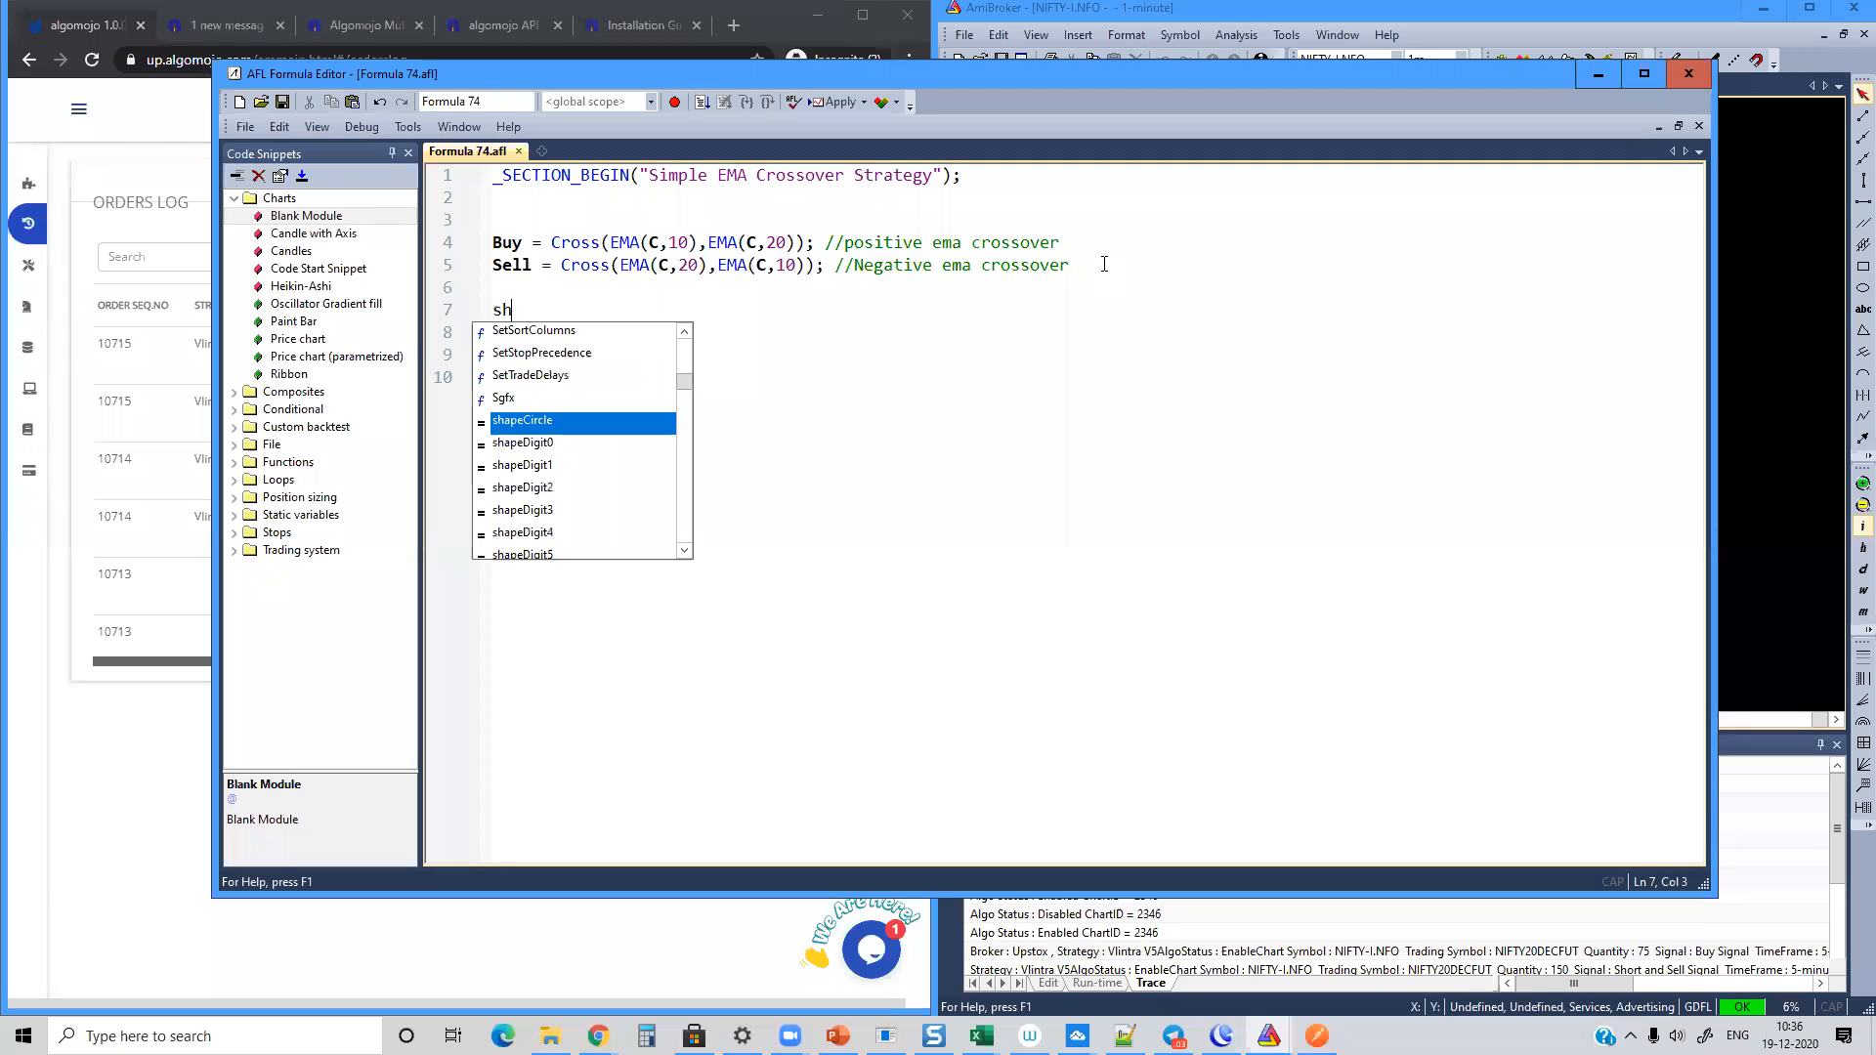
text(ell;)
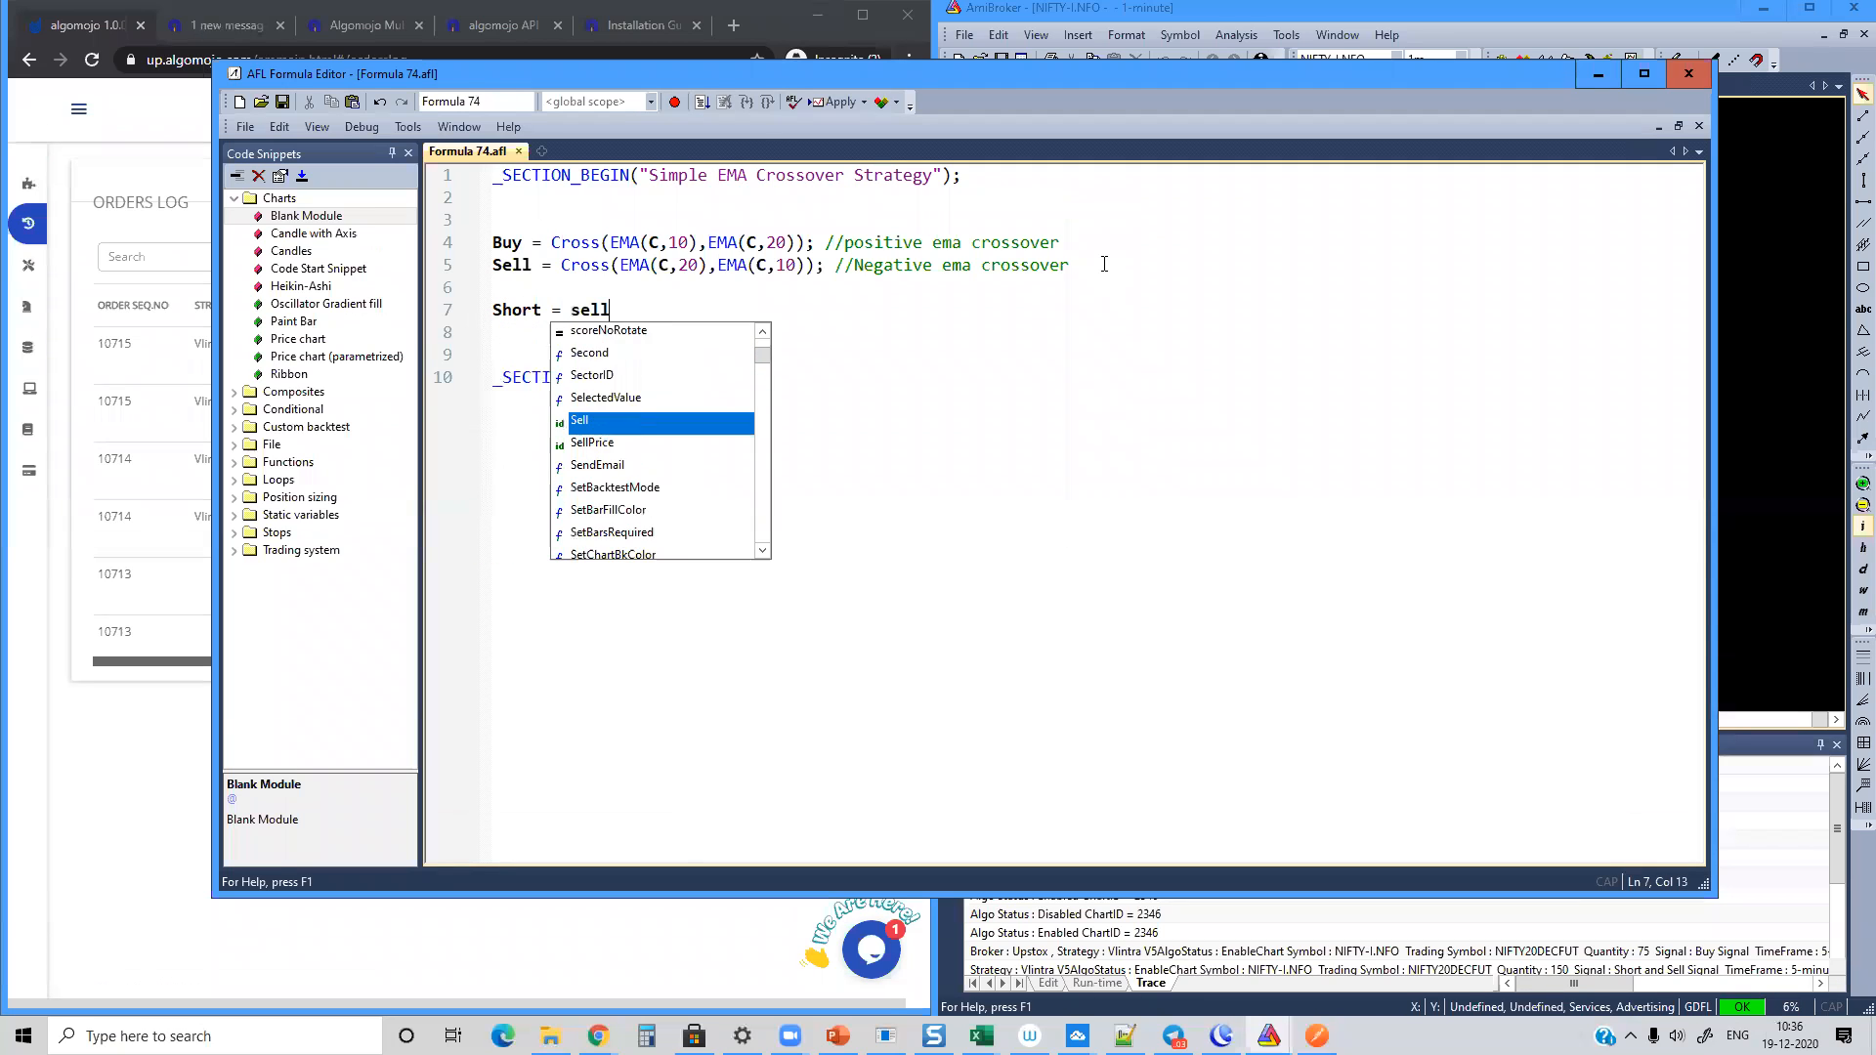
key(Return)
text(cover )
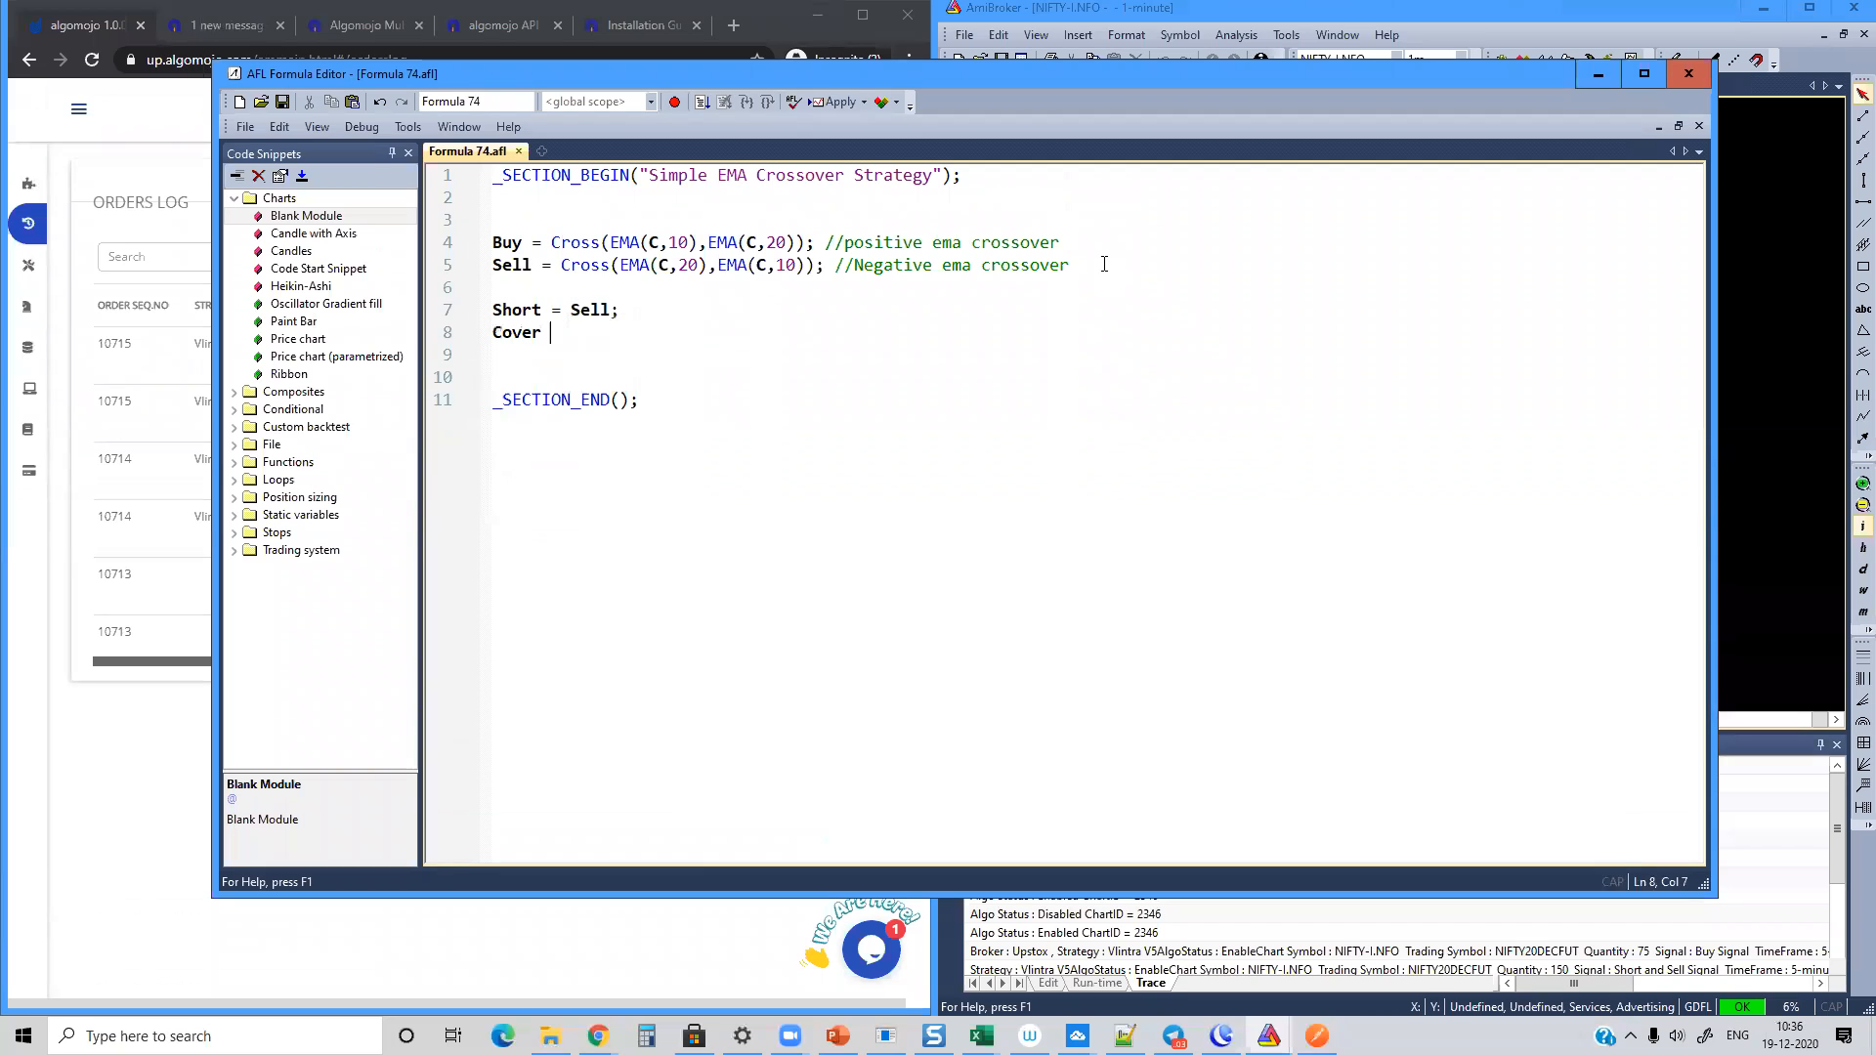
text(= Buy;)
Step: Extend the Buy and Sell comments with "Go Long" and "Exit Longs", and comment Short and Cover as "Go Short" and "Exit Short"
click(1131, 244)
text(- )
text(Go Long)
text(-)
text(Exit Longs)
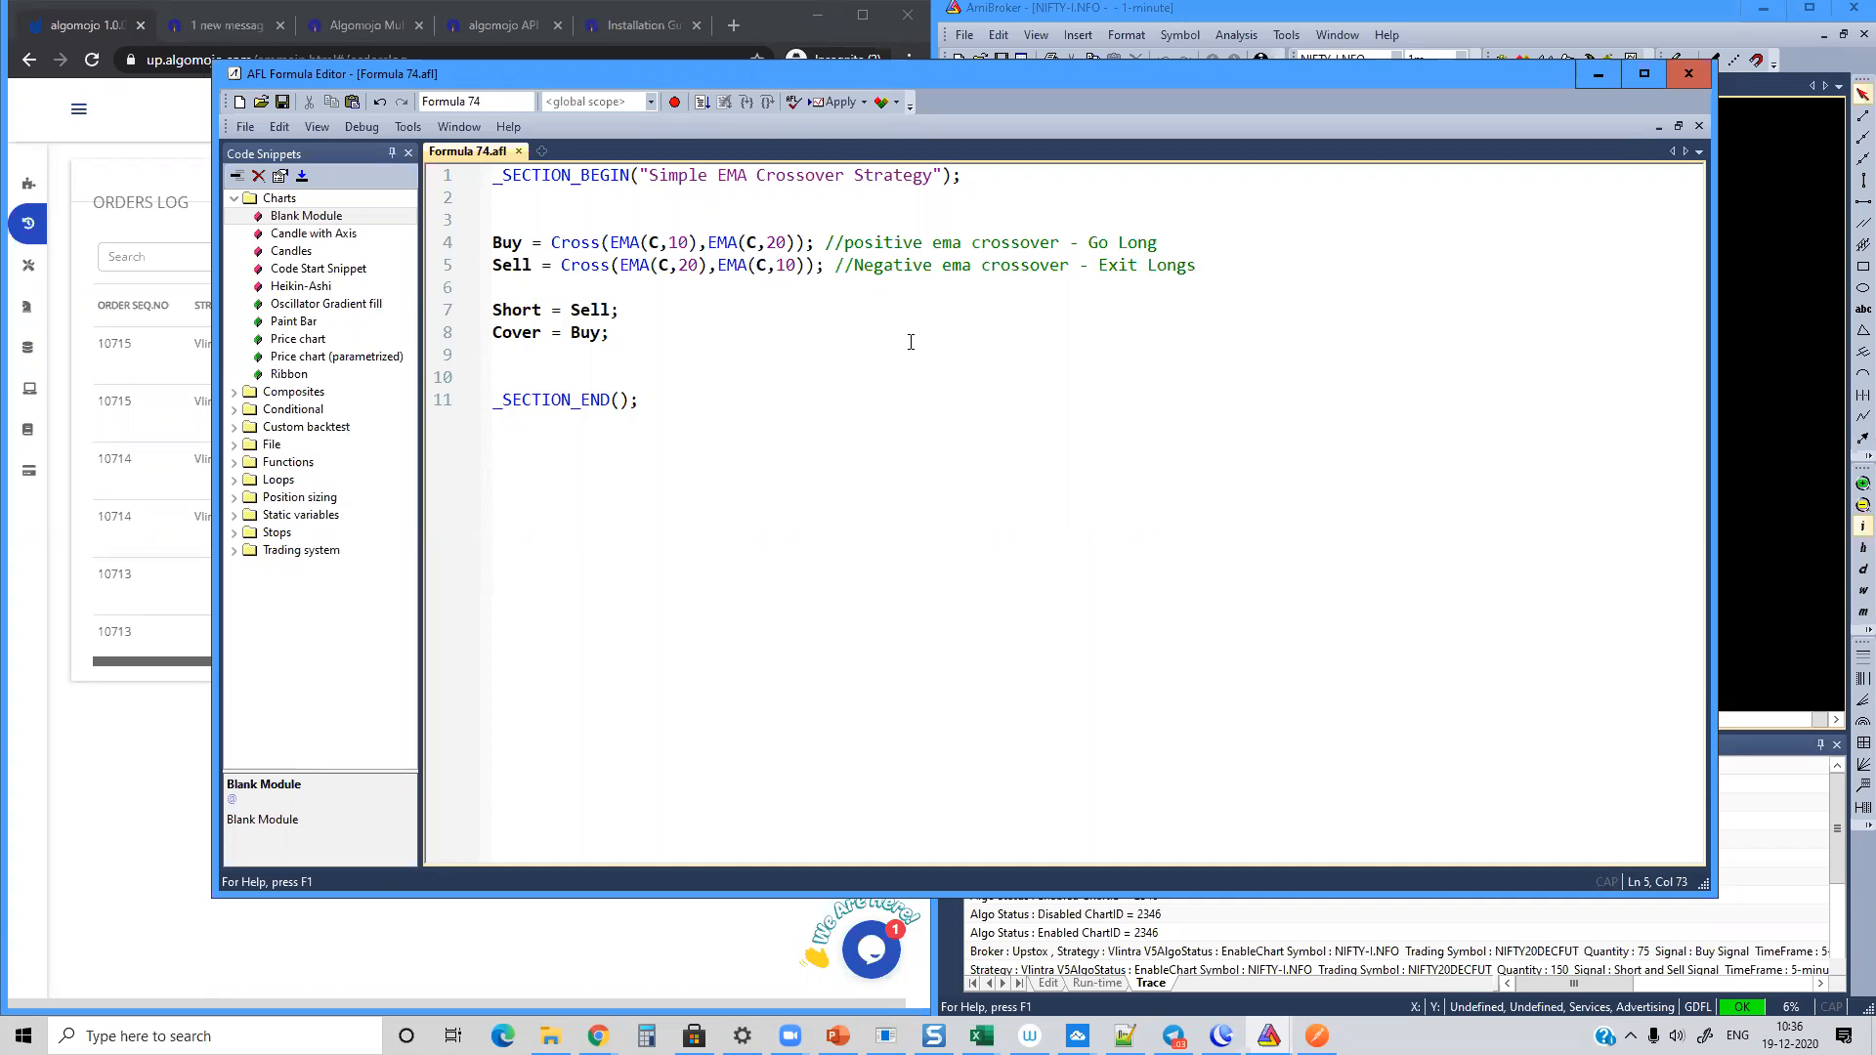
click(800, 309)
text(/)
text(/Go Short Cover)
text( = Buy; //Exit Short)
Step: Start saving the formula under a new name and create and open a "My Upstox Strategy" folder inside Formulas
click(239, 130)
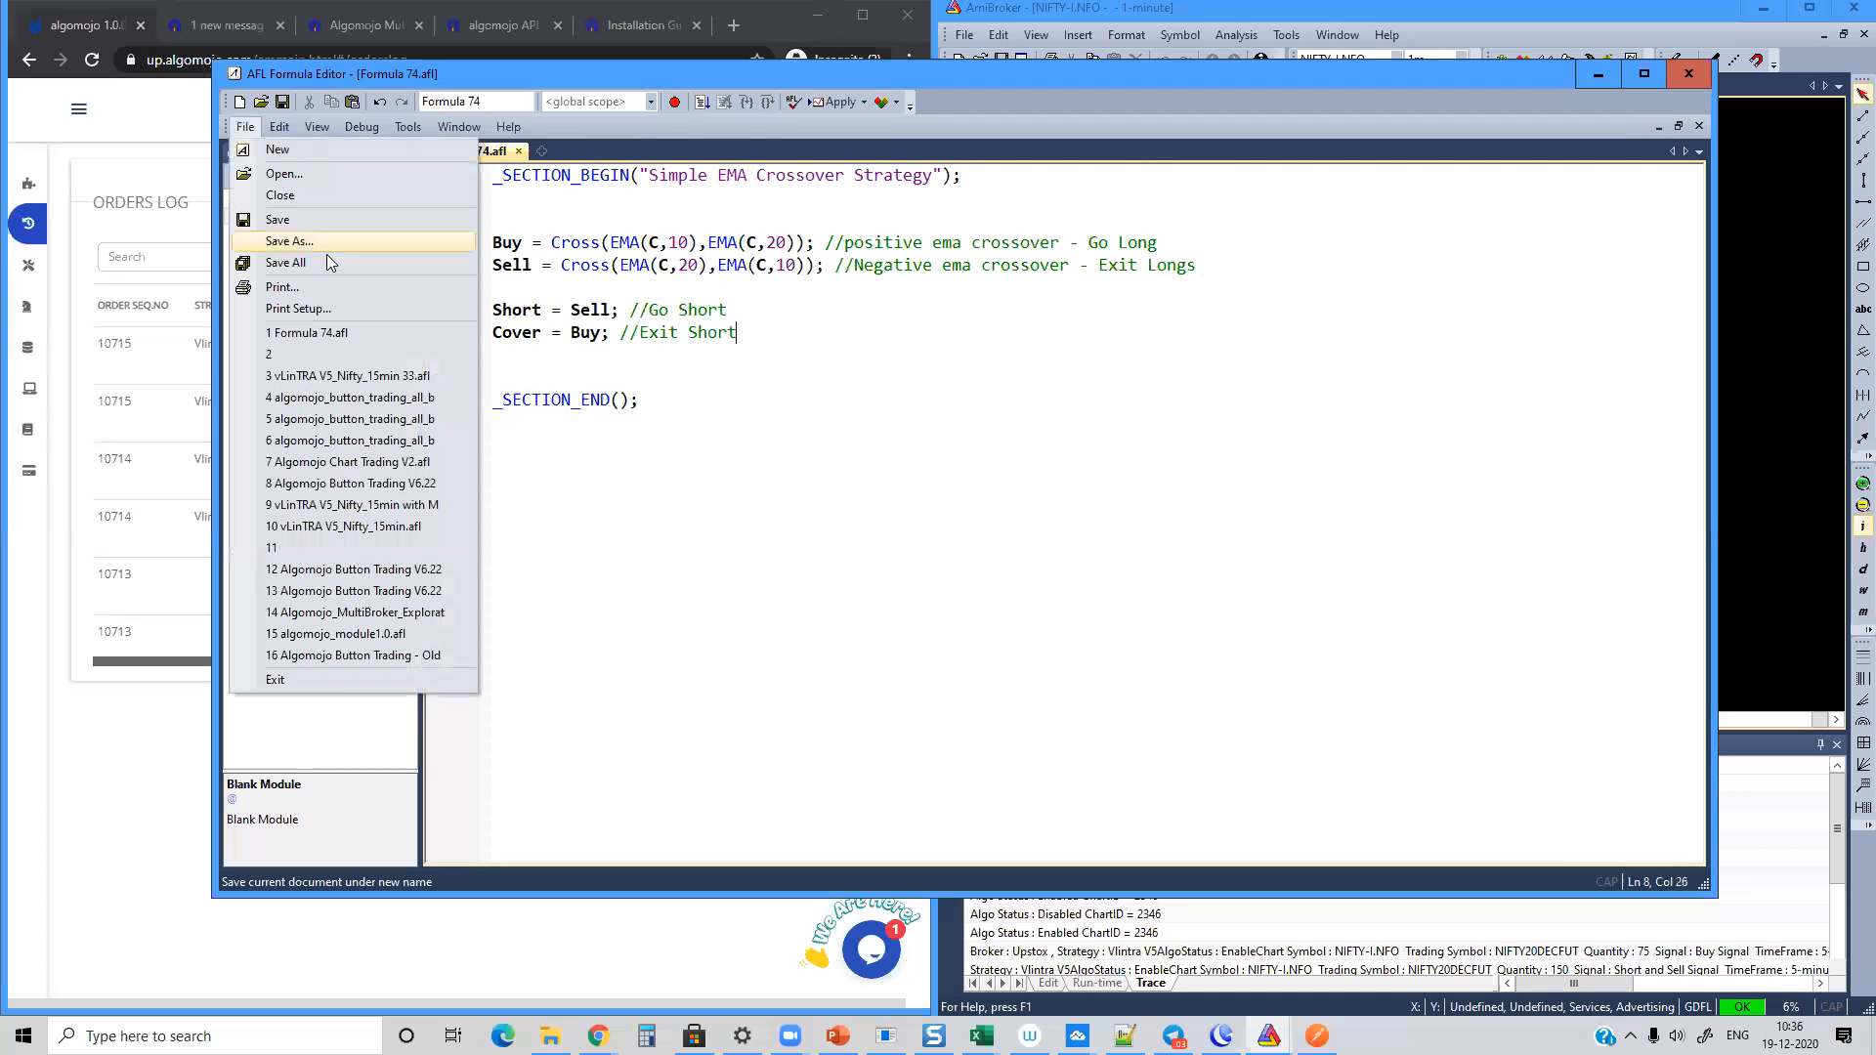
click(326, 241)
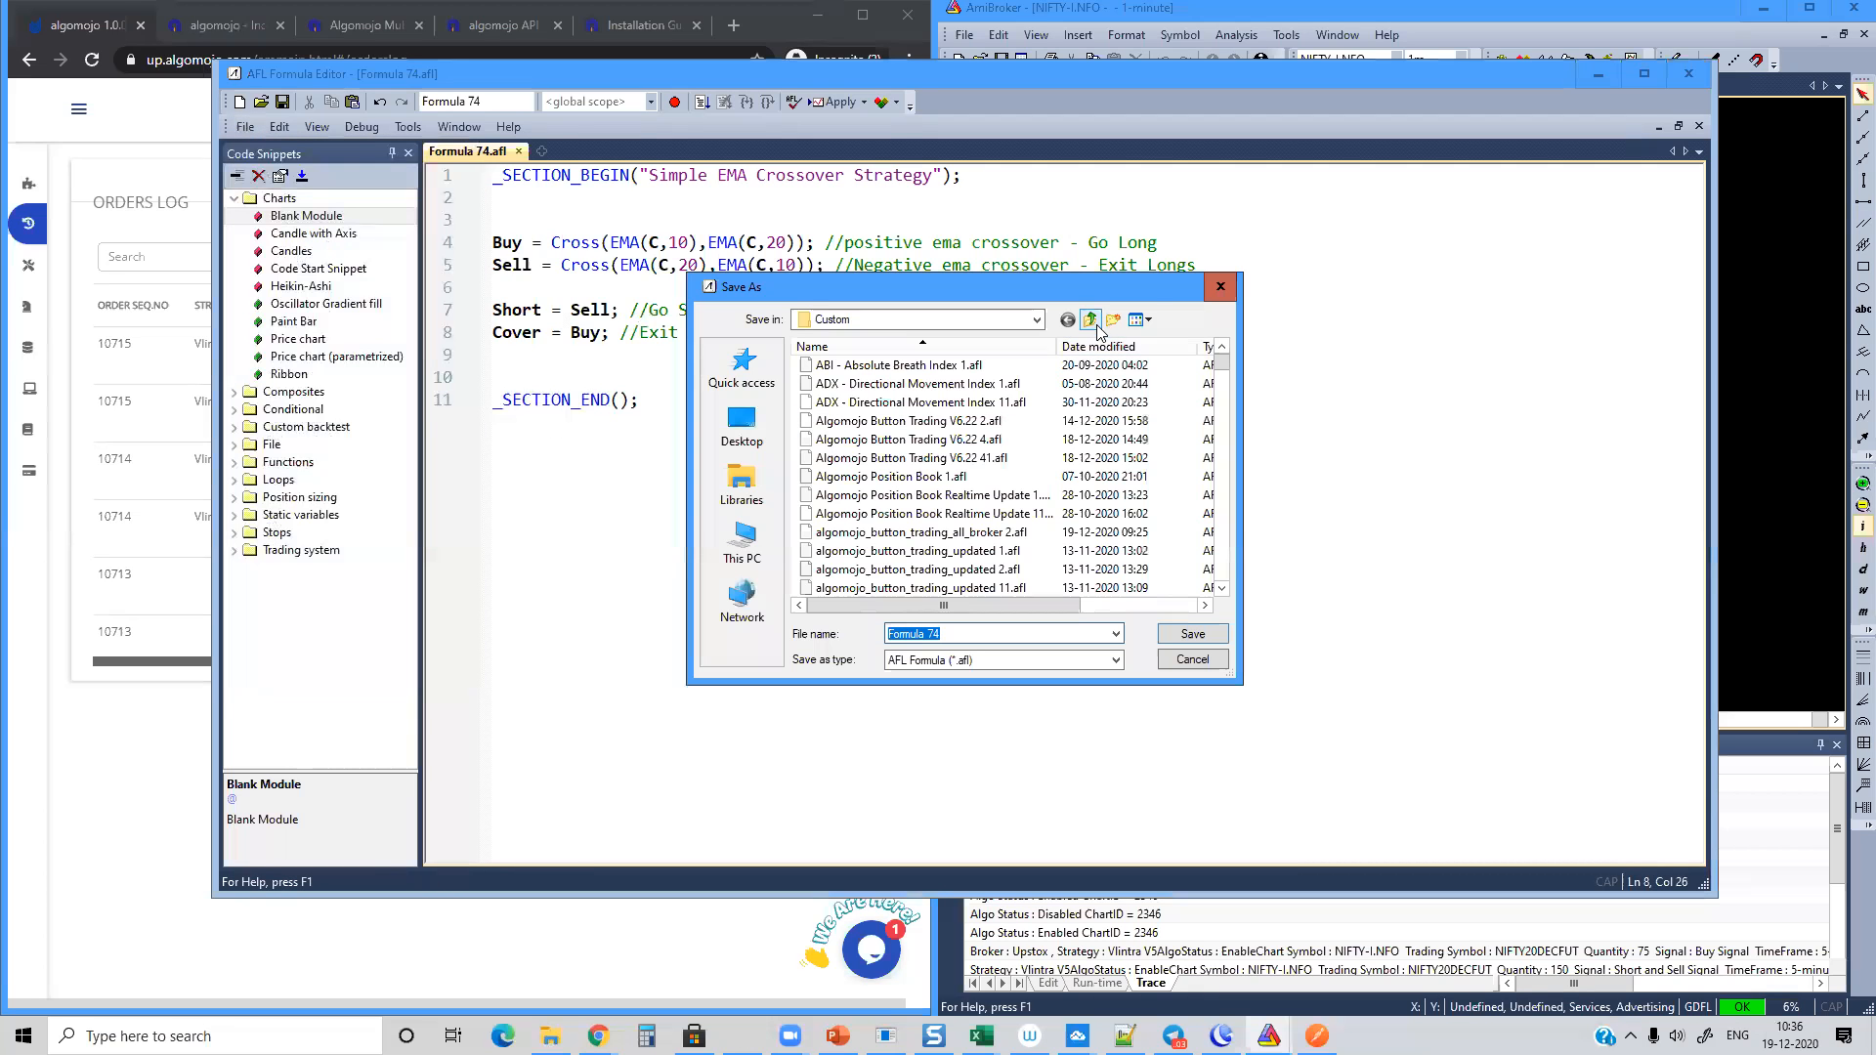
click(1089, 319)
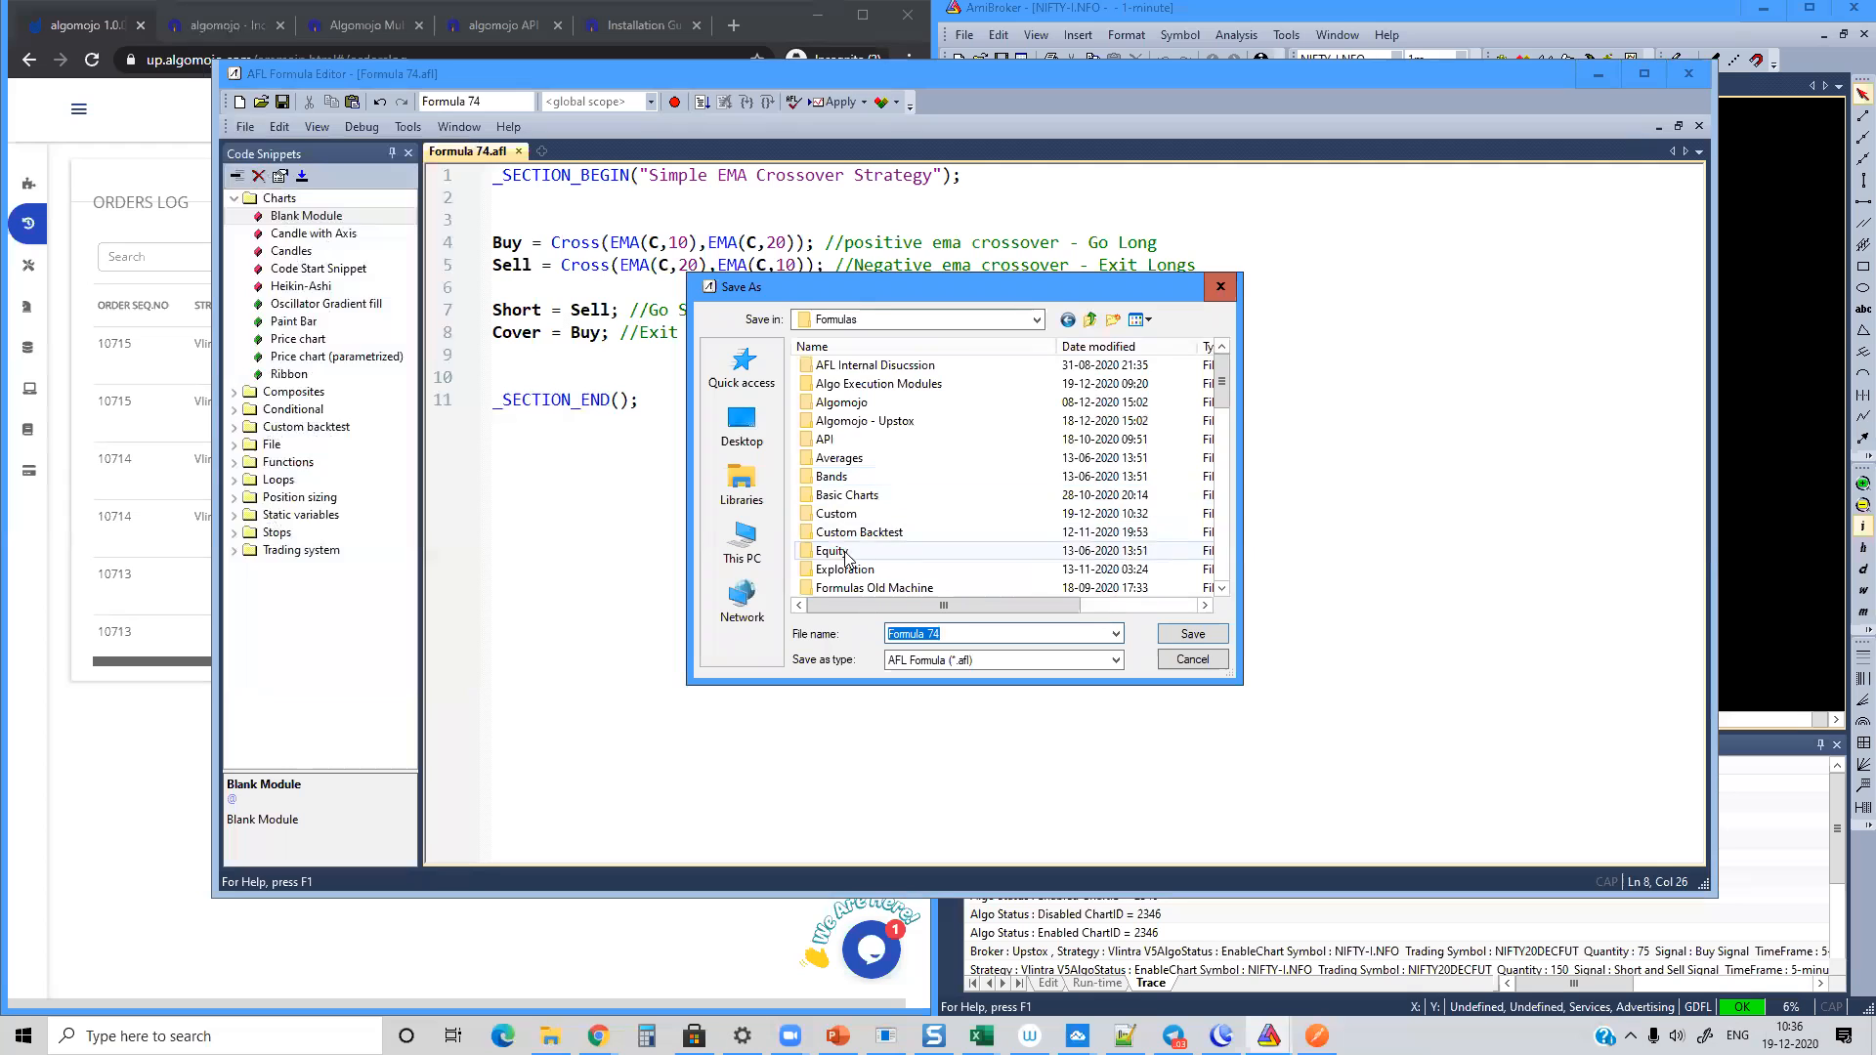
scroll(889, 543, down, 4)
scroll(892, 528, down, 5)
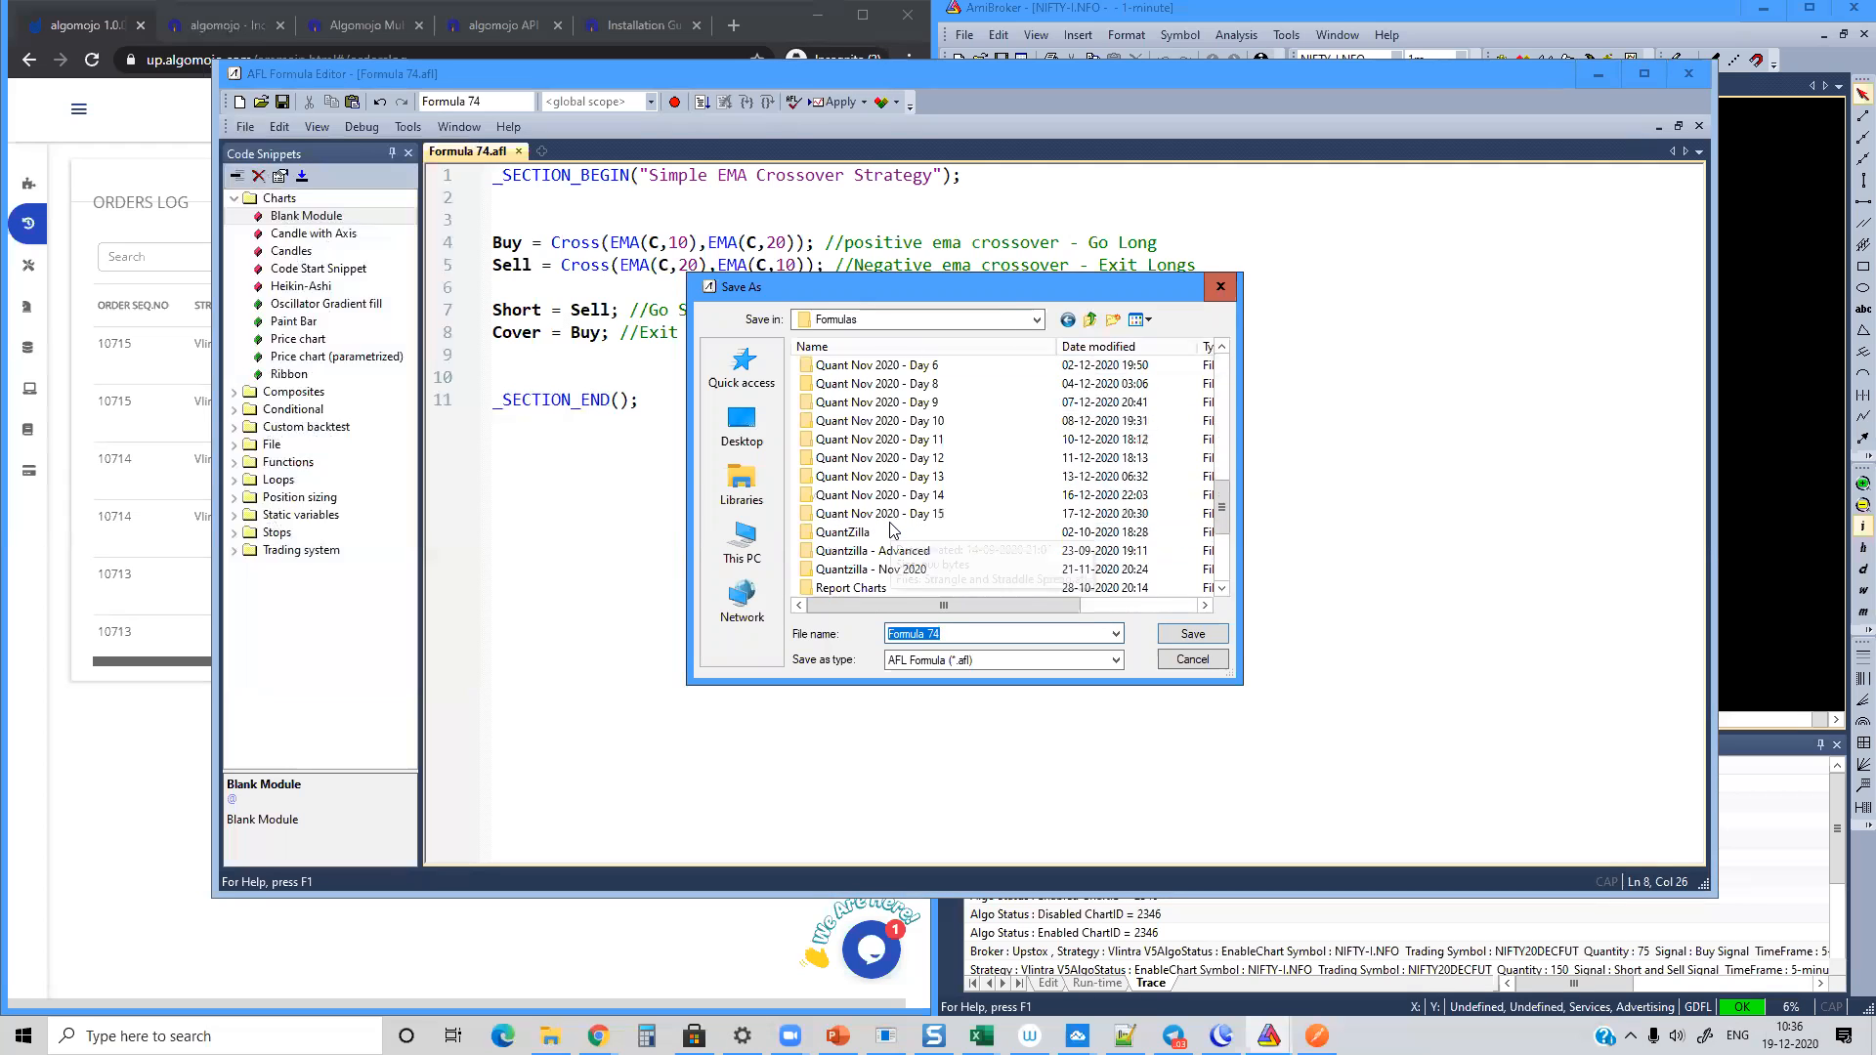
scroll(892, 529, up, 10)
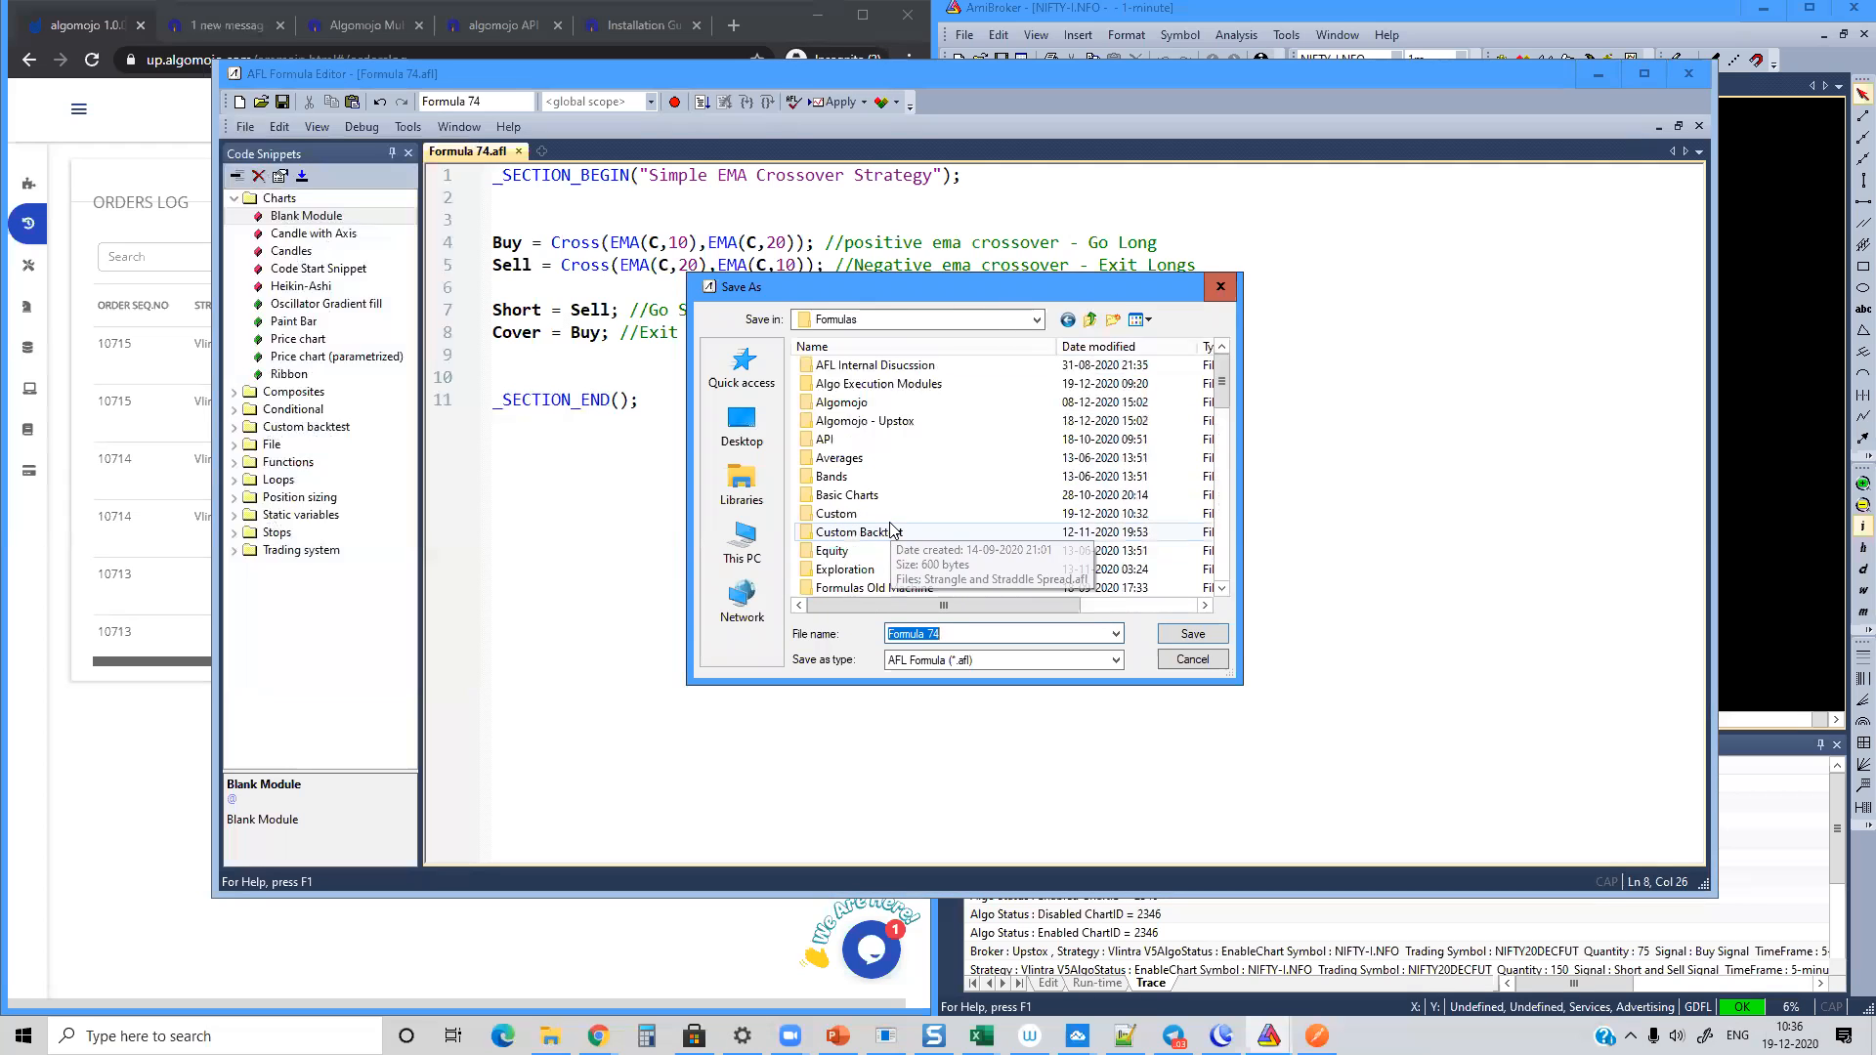
click(1112, 320)
text(Upsto)
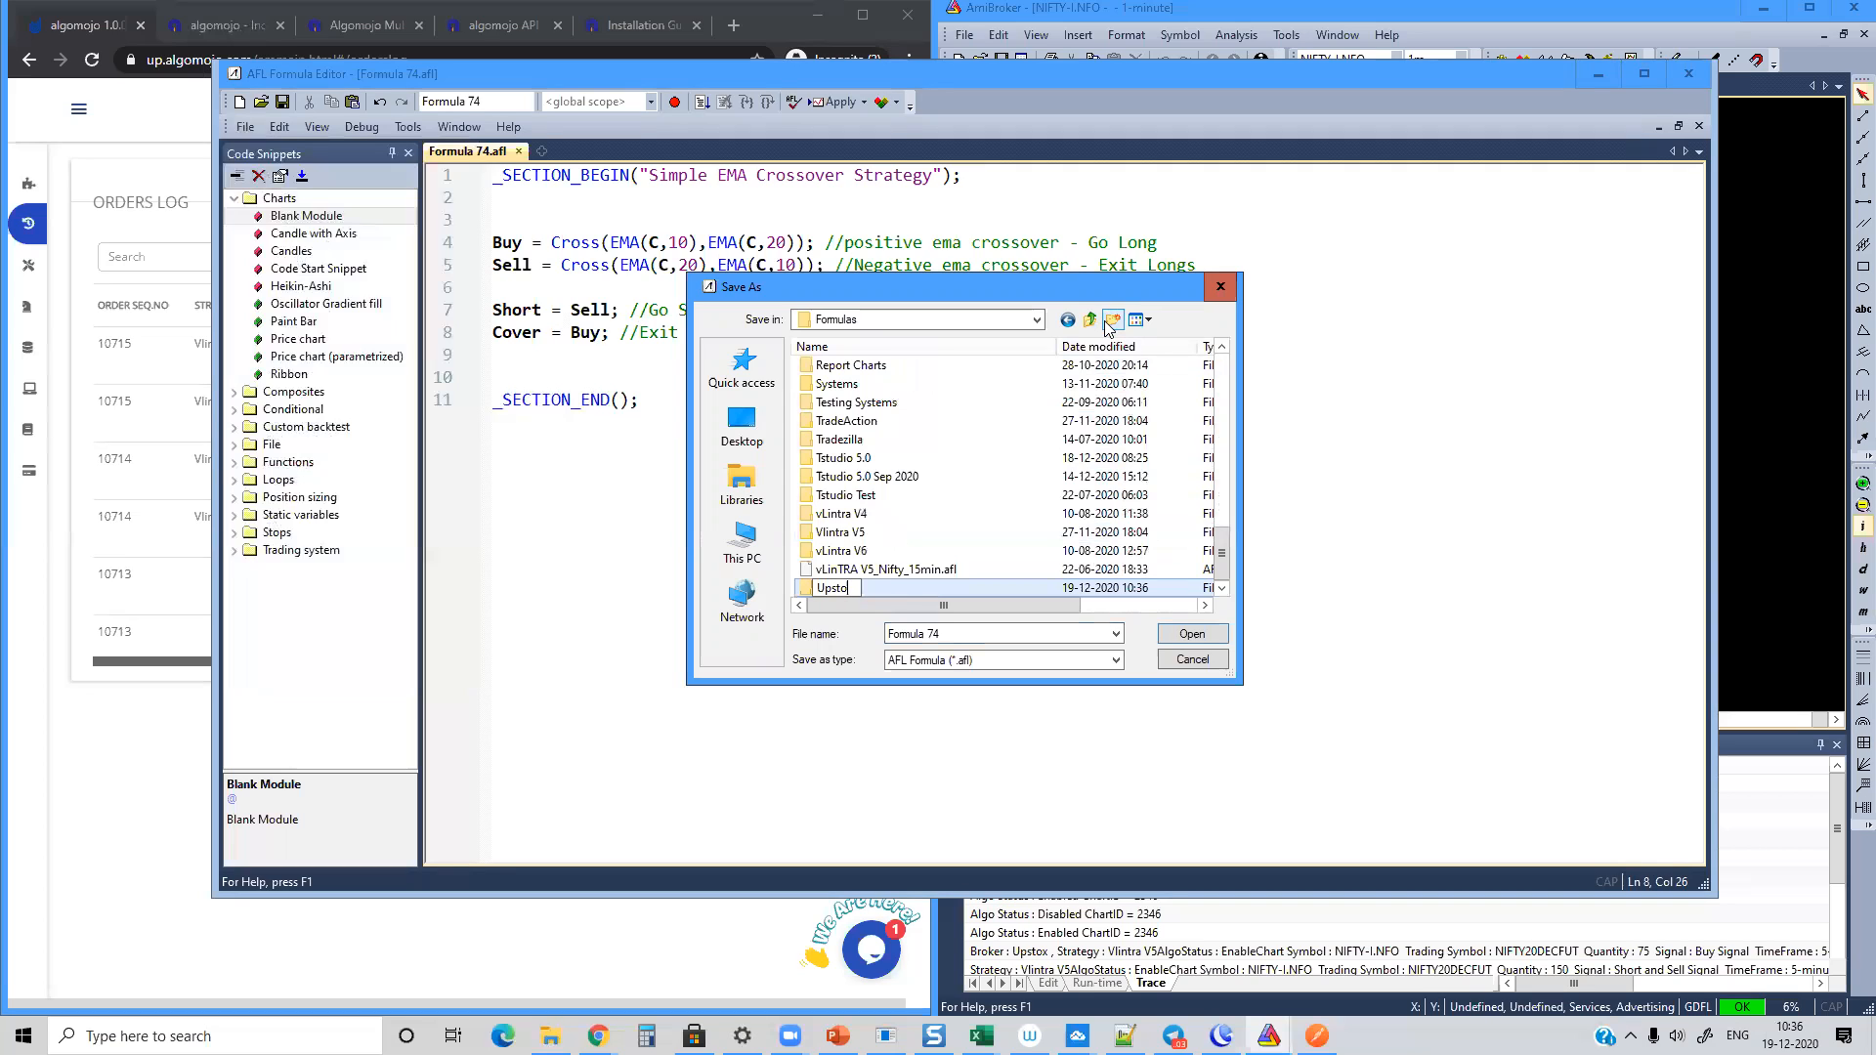
text(My )
text(Stateguy)
key(Return)
key(Return)
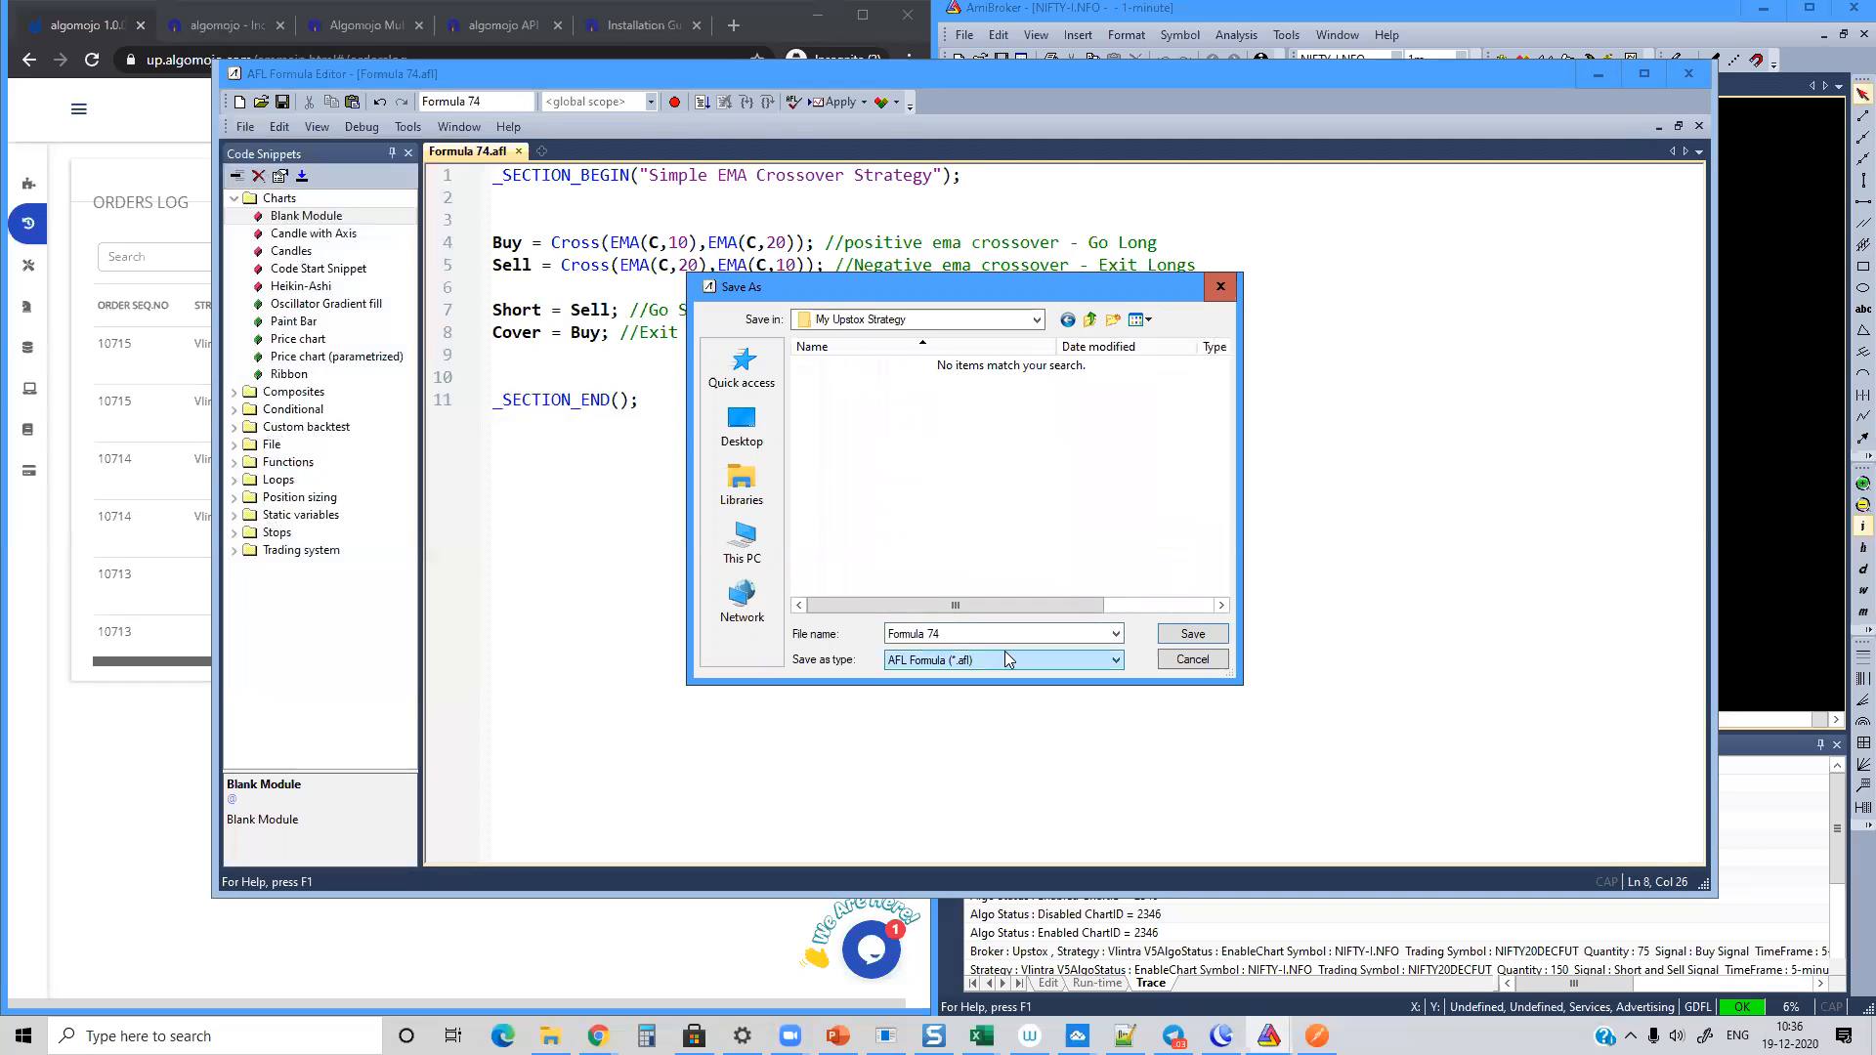
Step: Save the formula as "EMA Crossover Automation" in the new folder
click(994, 636)
text(EMA)
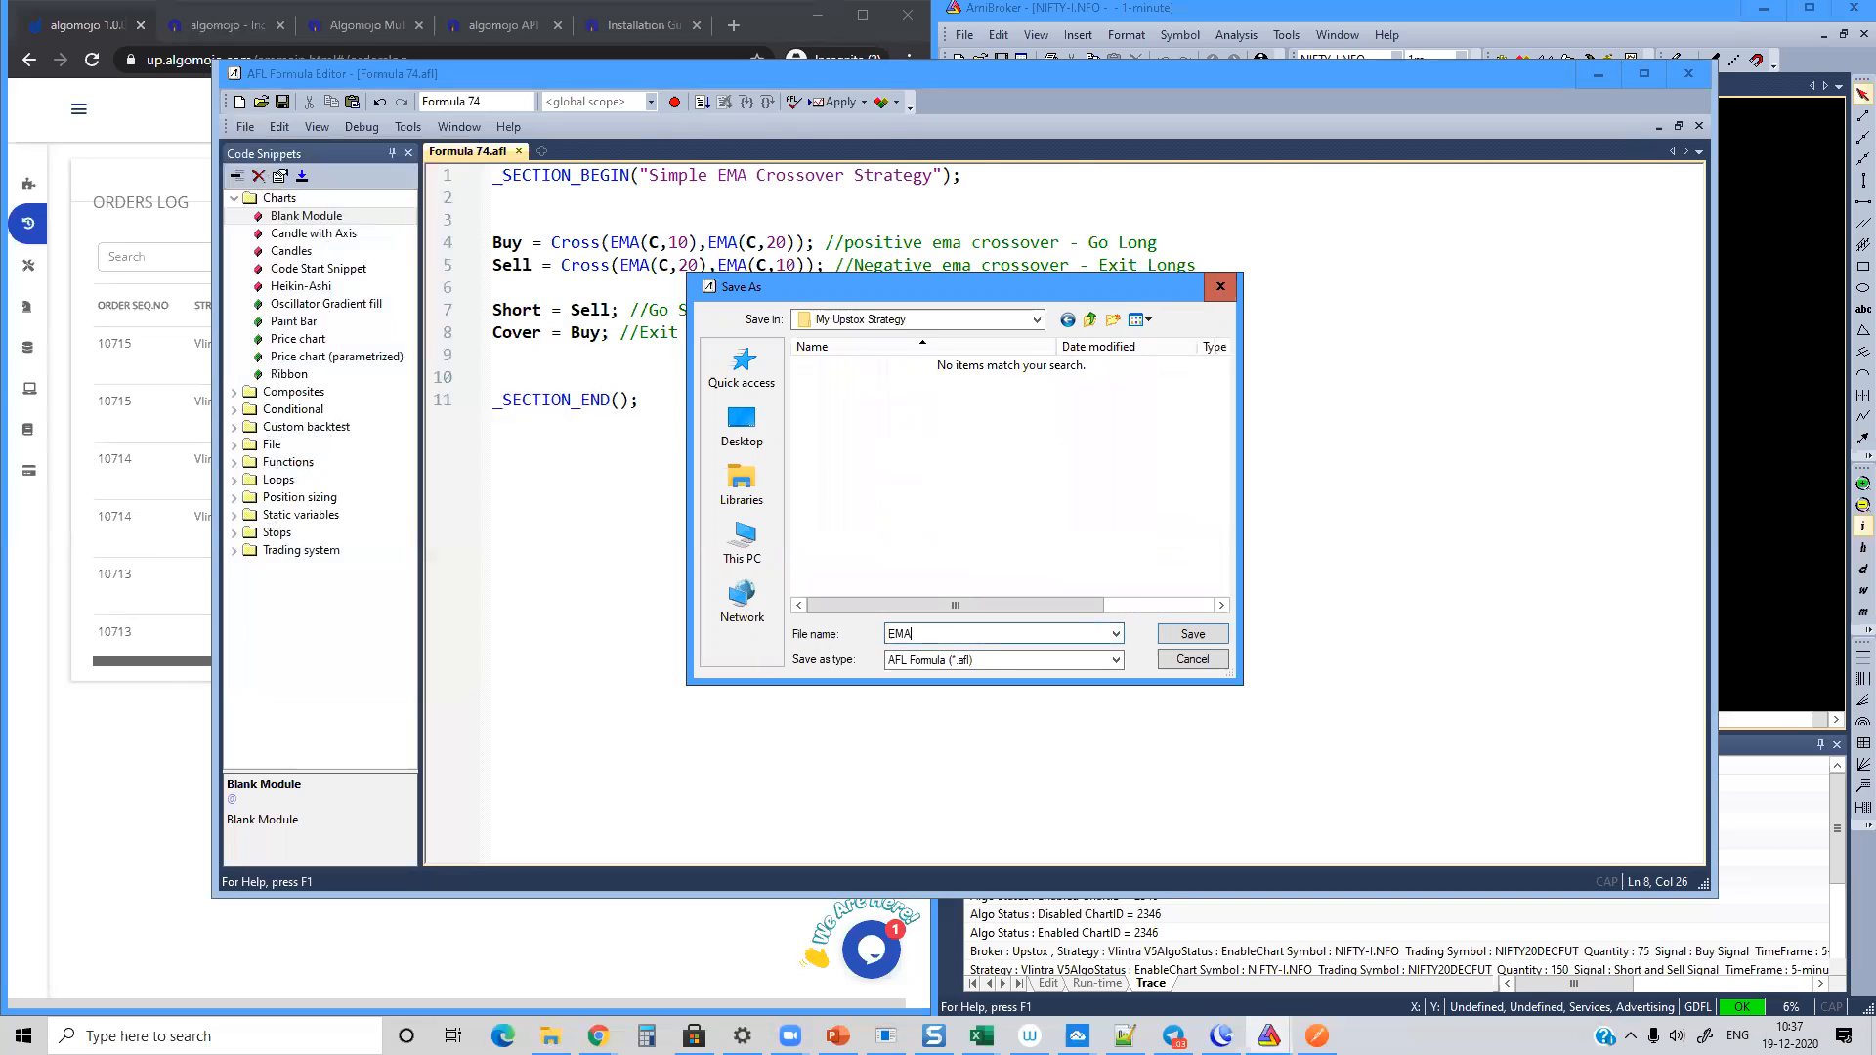
text( Automation)
click(915, 633)
text(Crossover)
key(Return)
Step: Insert the Candle with Axis snippet above the Buy rule and apply the formula to the NIFTY-I.NFO chart
drag(818, 324, 457, 249)
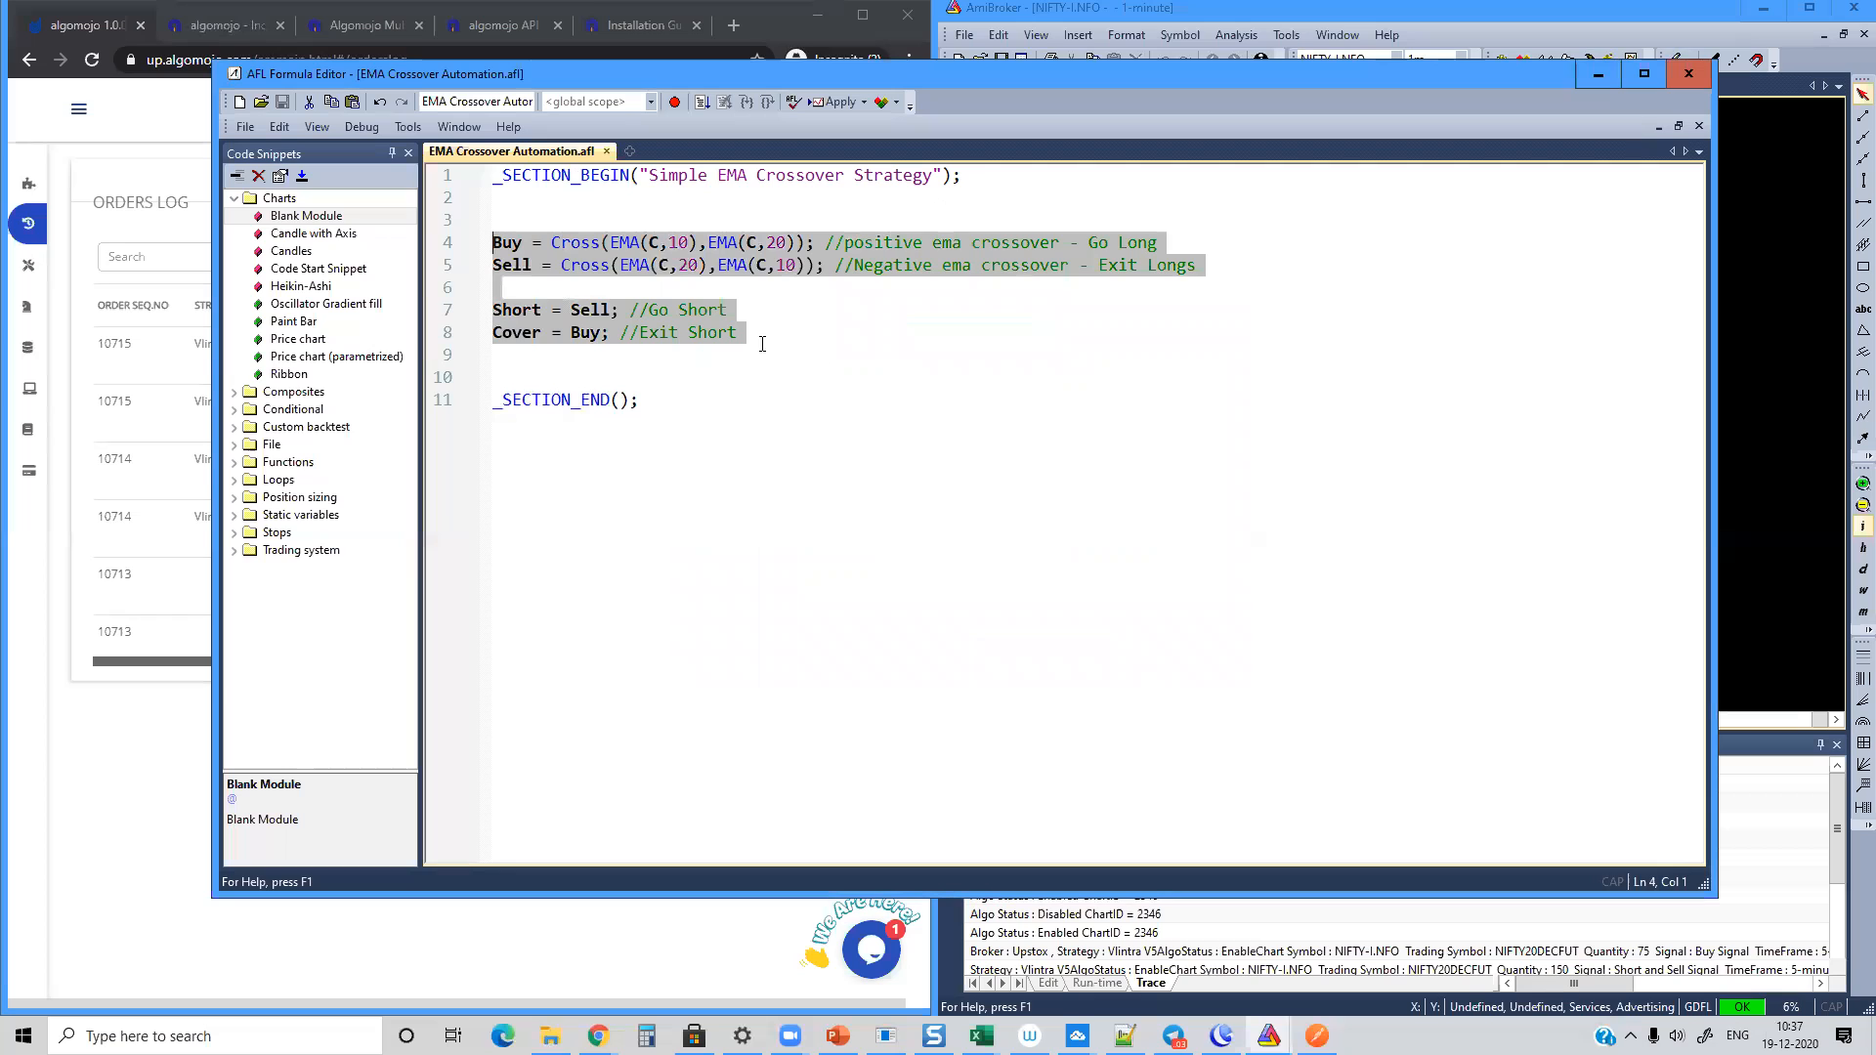
click(568, 202)
key(Return)
key(Return)
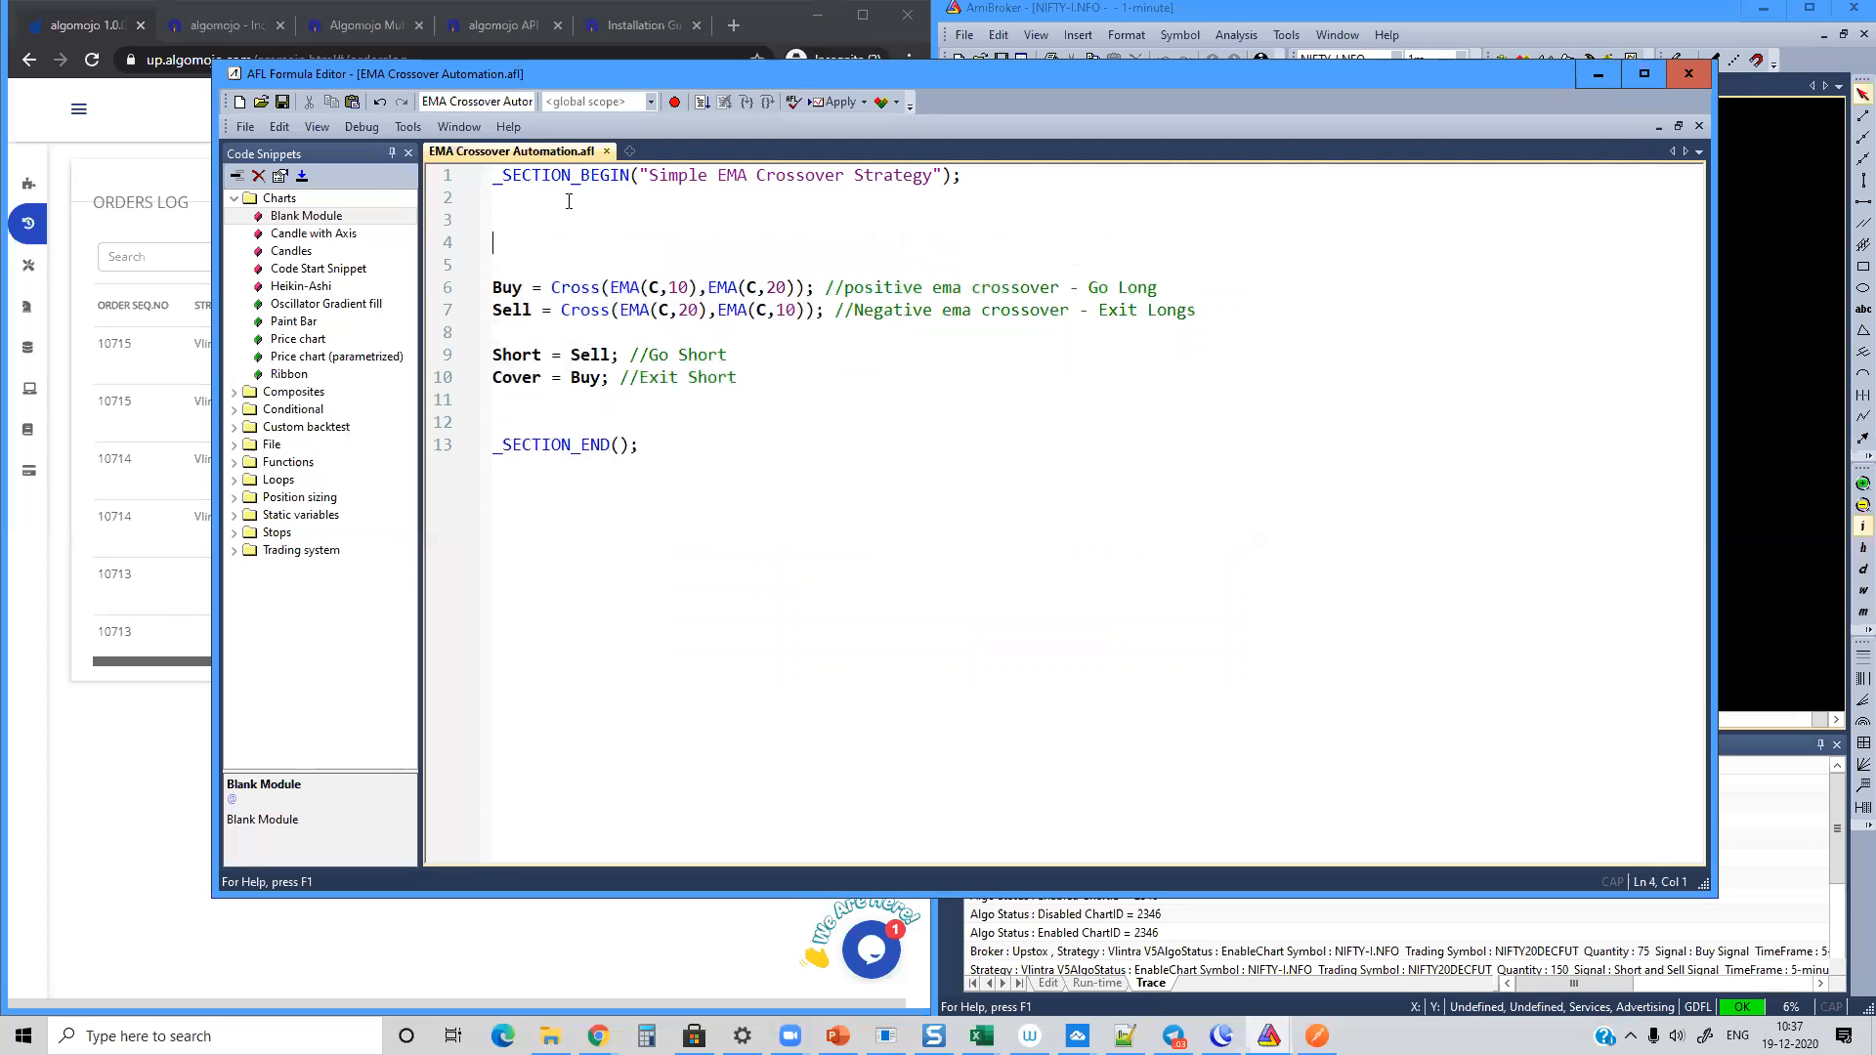
drag(313, 232, 548, 243)
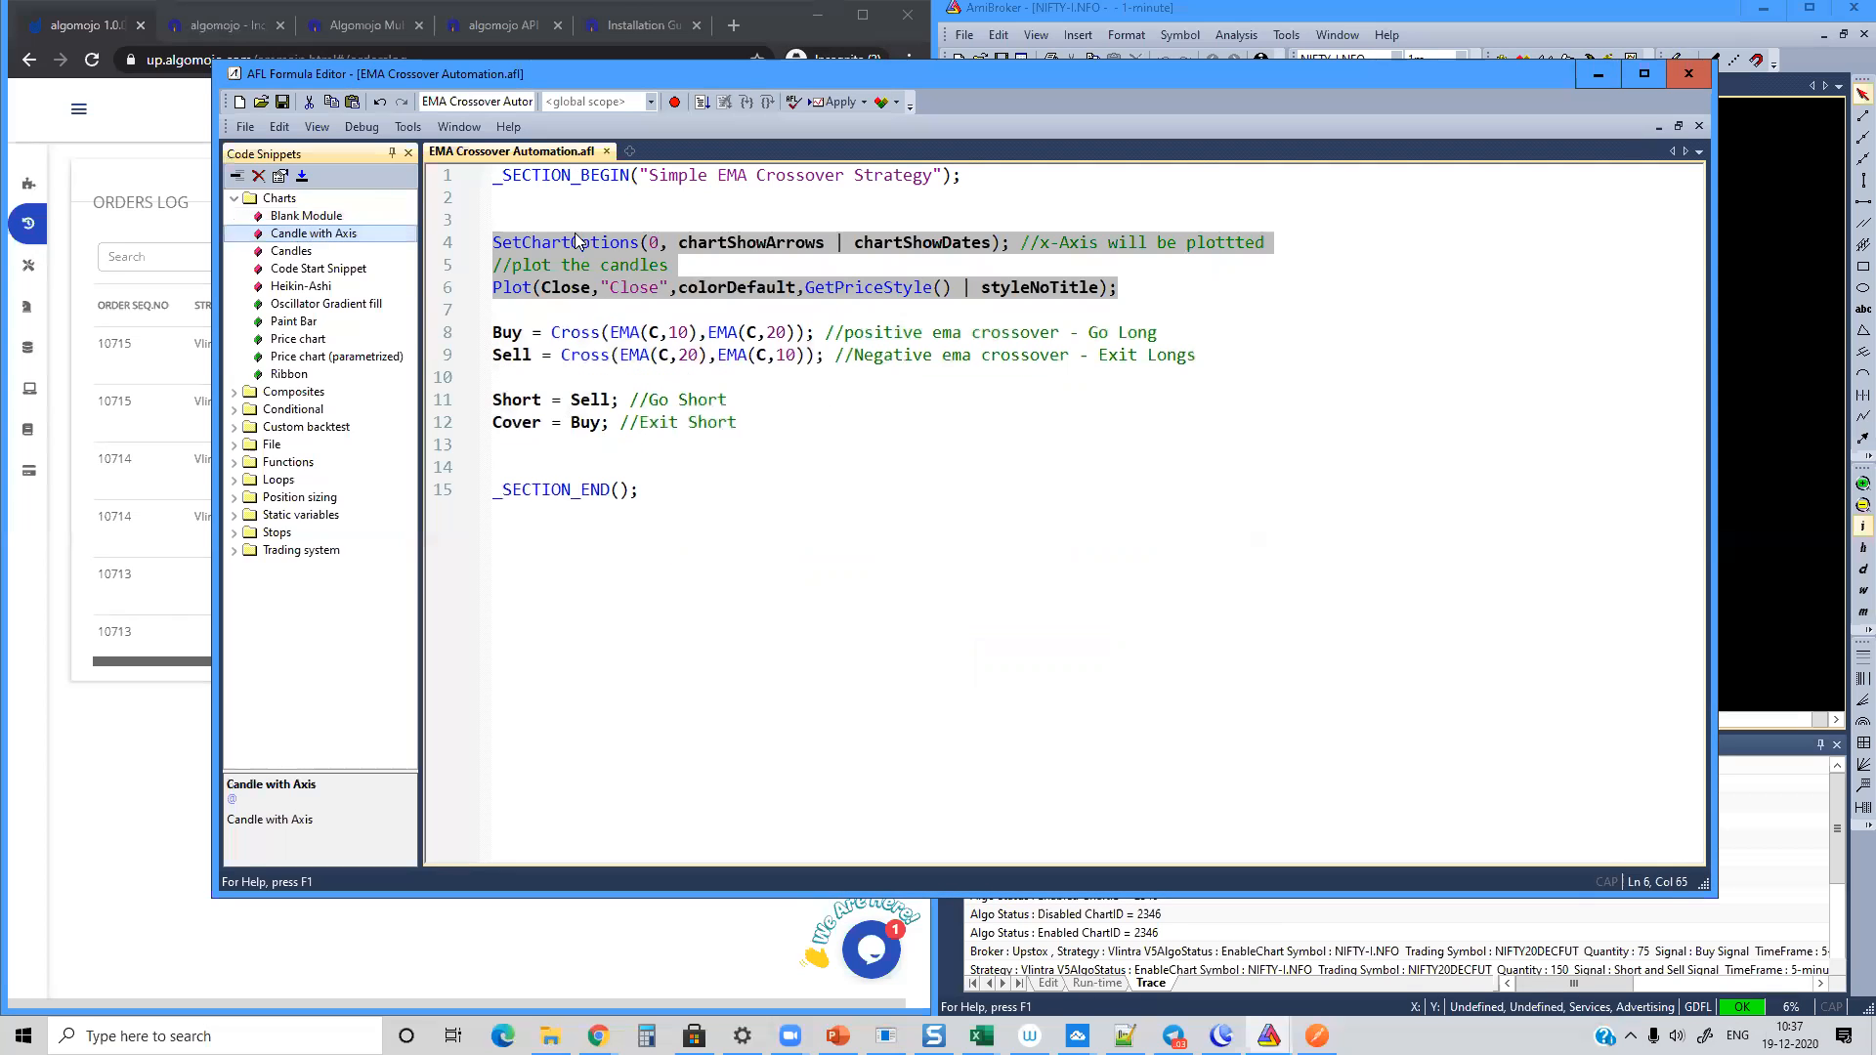
click(553, 303)
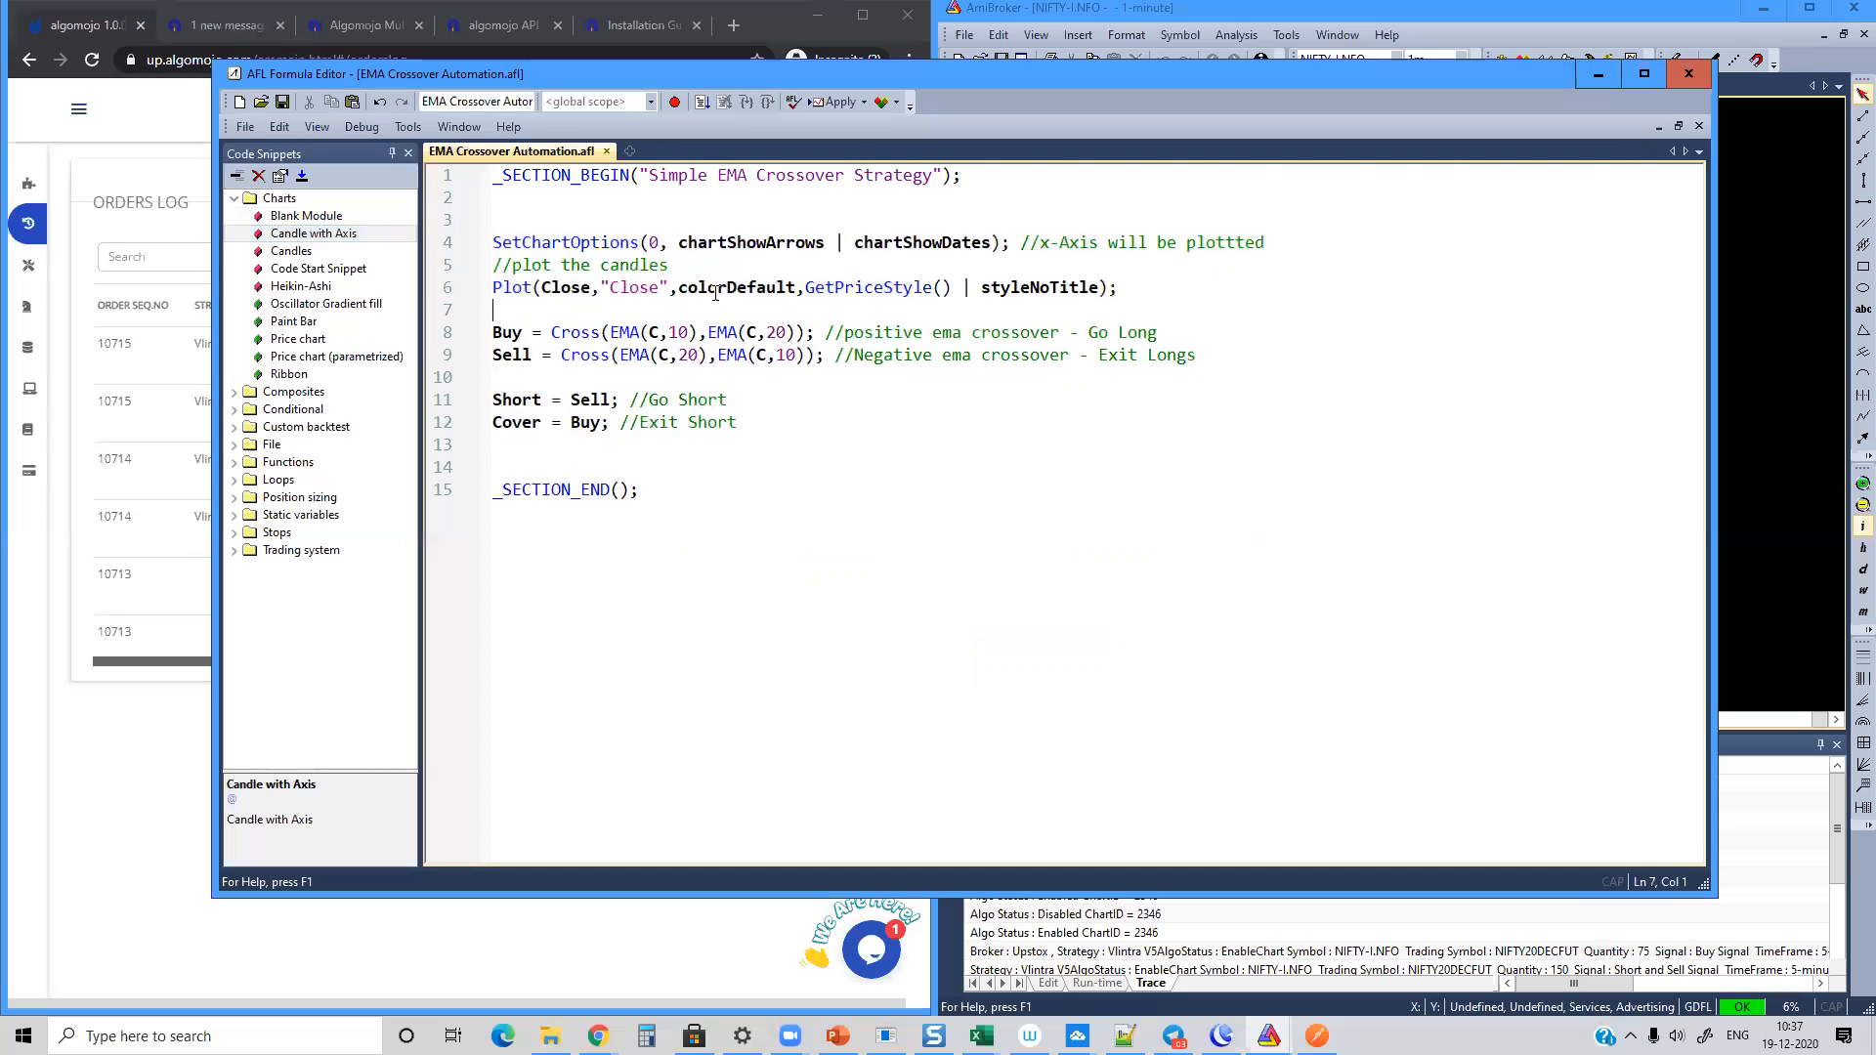
click(836, 104)
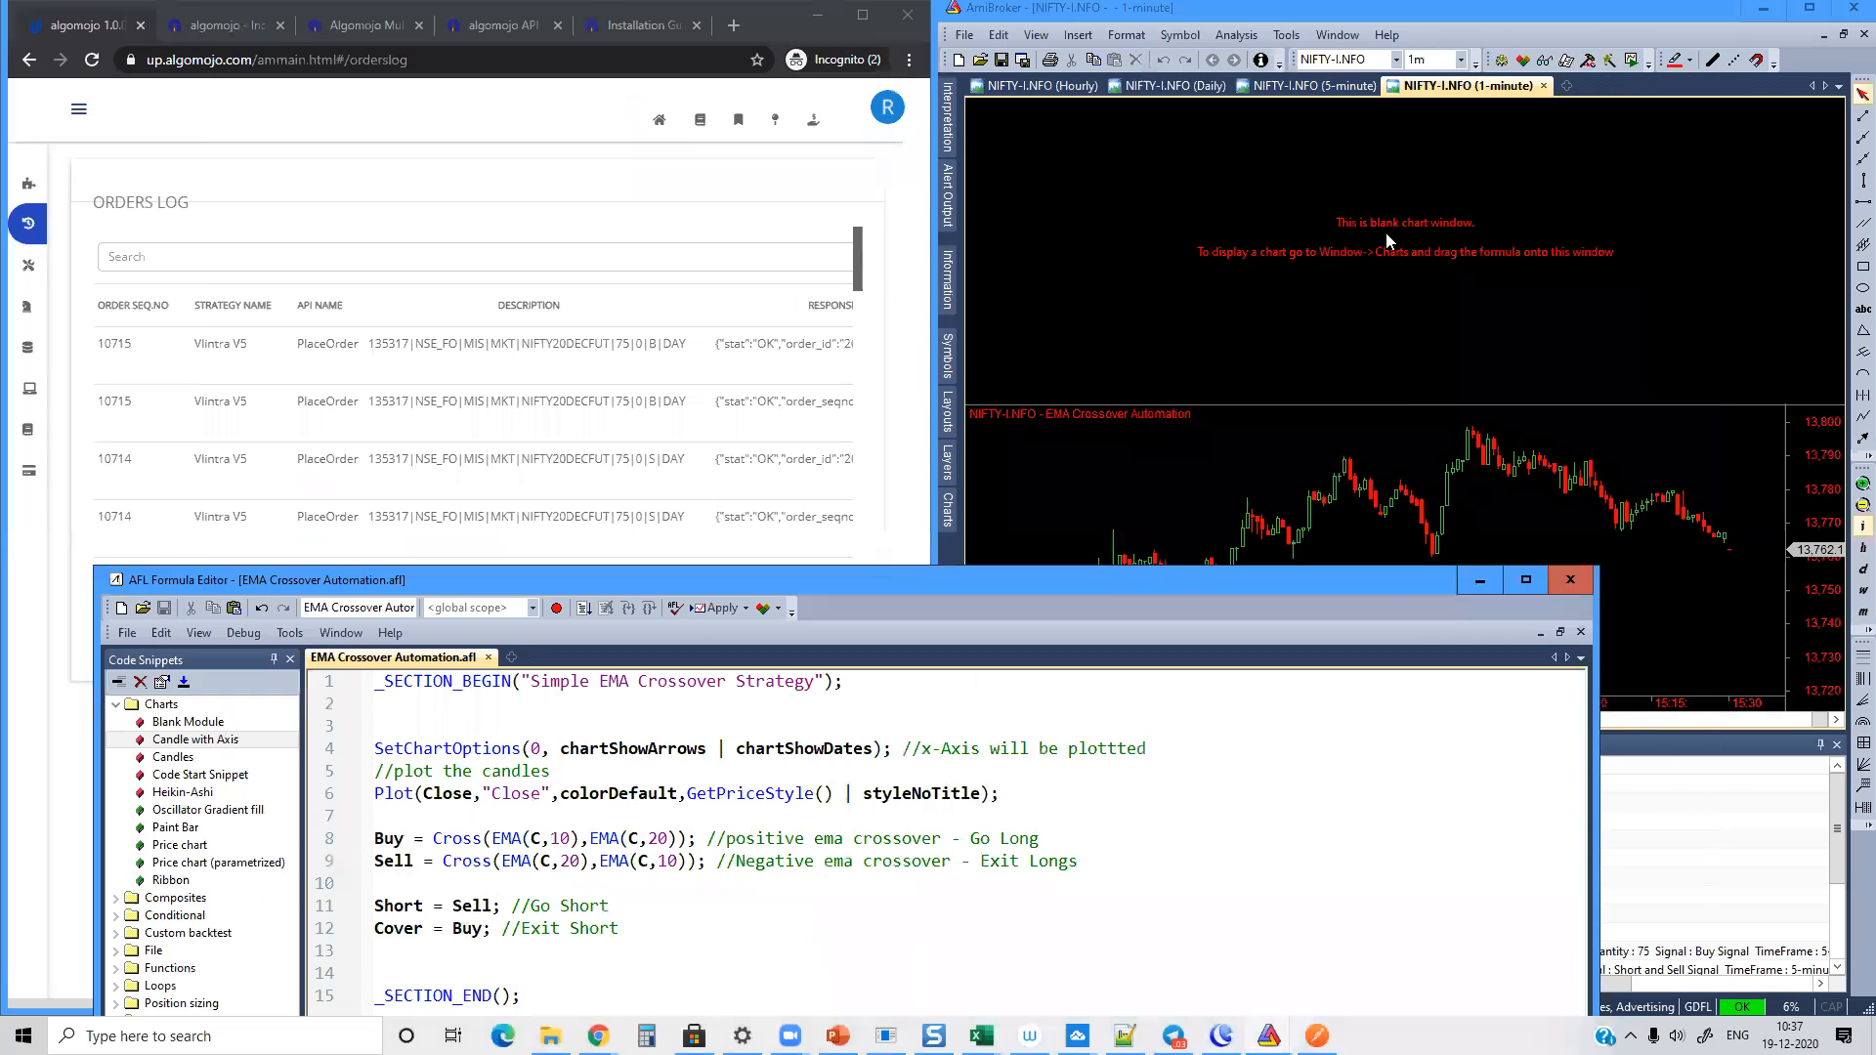
right_click(1386, 233)
click(1465, 607)
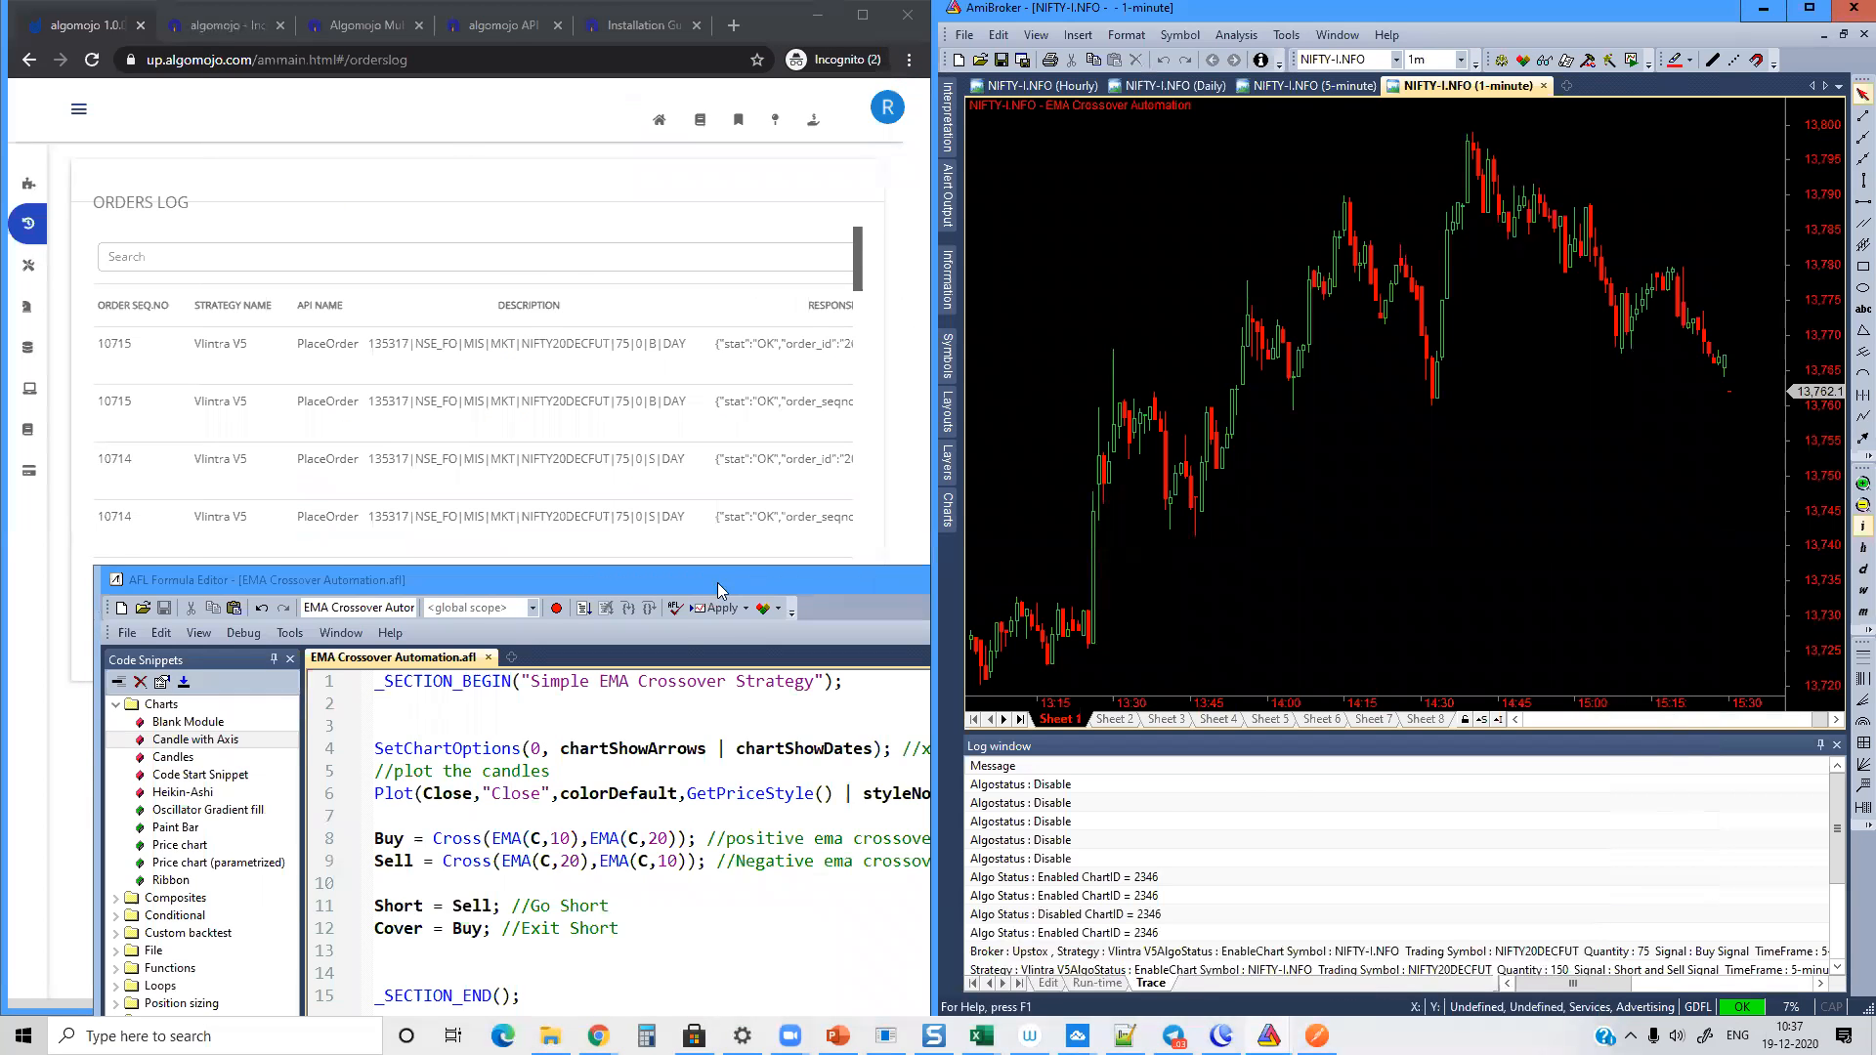
Step: Bring the formula editor back into view and insert the Trading Signals snippet between the Cover rule and the section end
drag(717, 581, 1067, 29)
click(996, 385)
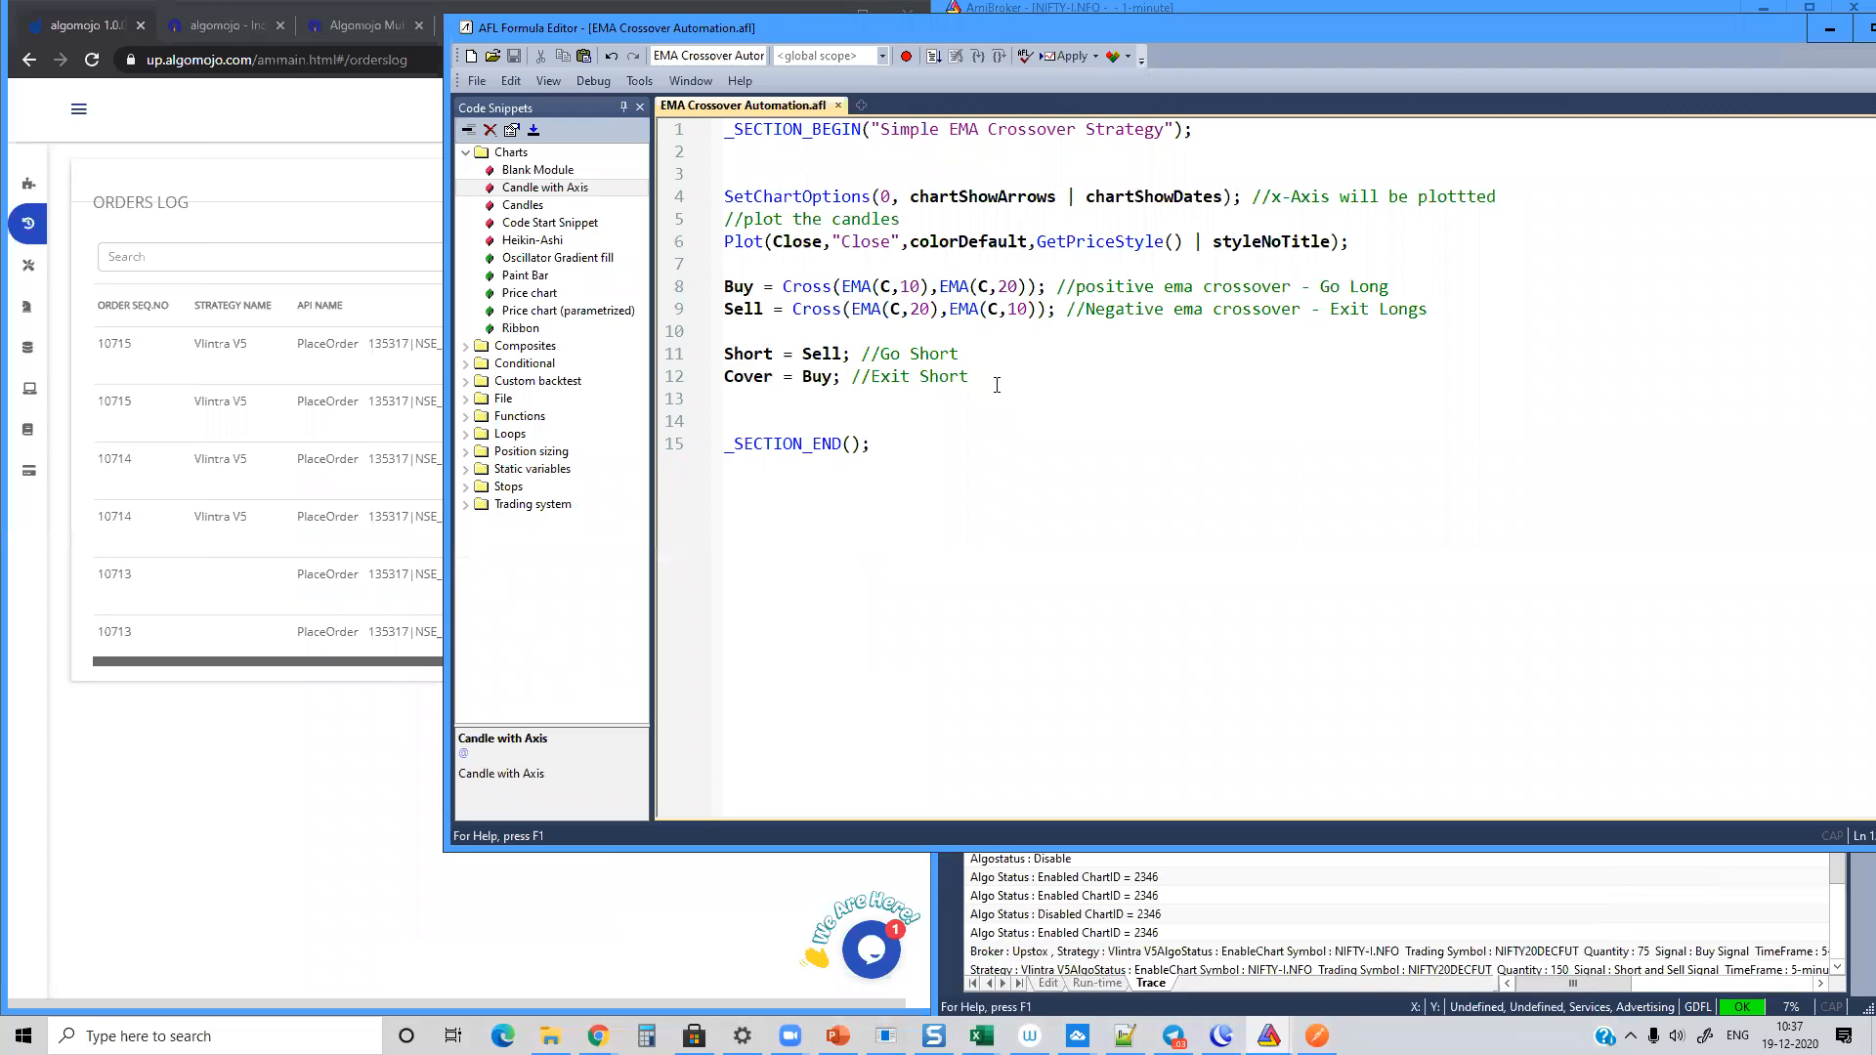
key(Return)
key(Return)
key(Return)
click(466, 504)
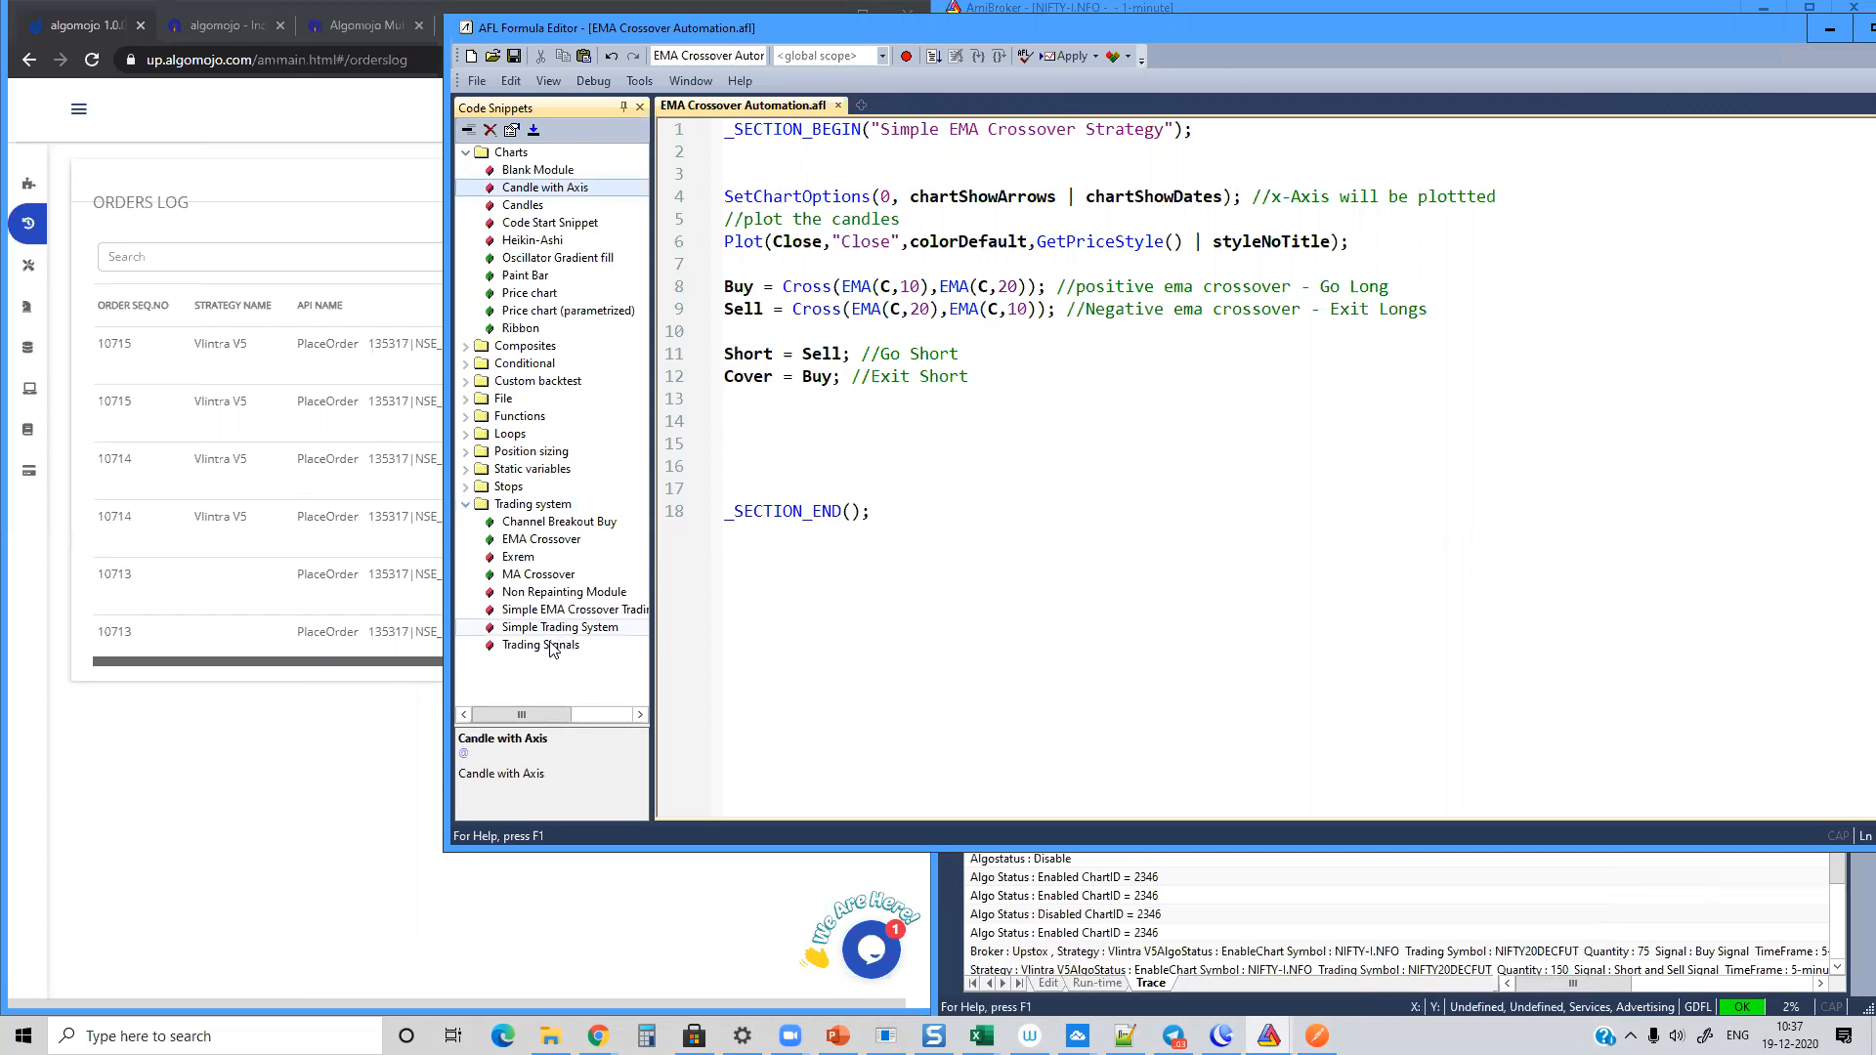
double_click(541, 645)
click(728, 421)
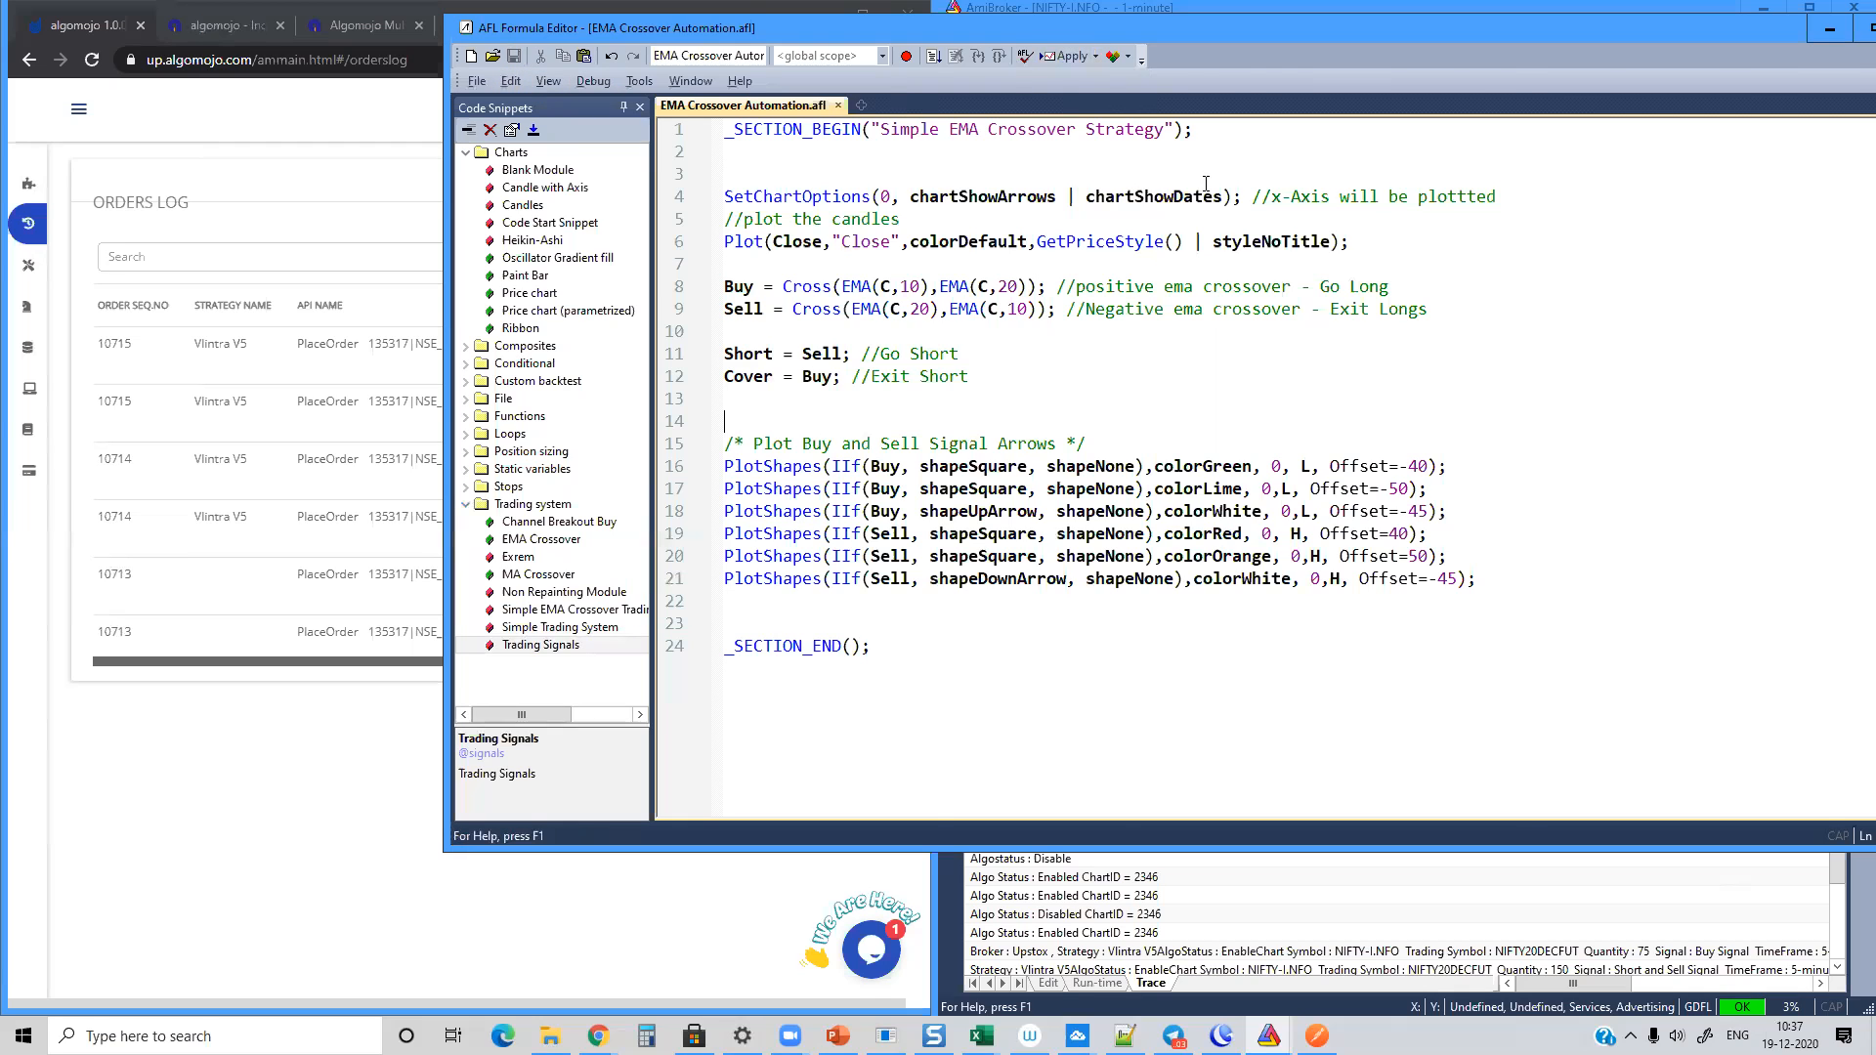
Step: Overlay the EMA - Exponential Moving Average from the Averages folder on the NIFTY-I.NFO 1-minute chart with 10 periods
click(1372, 896)
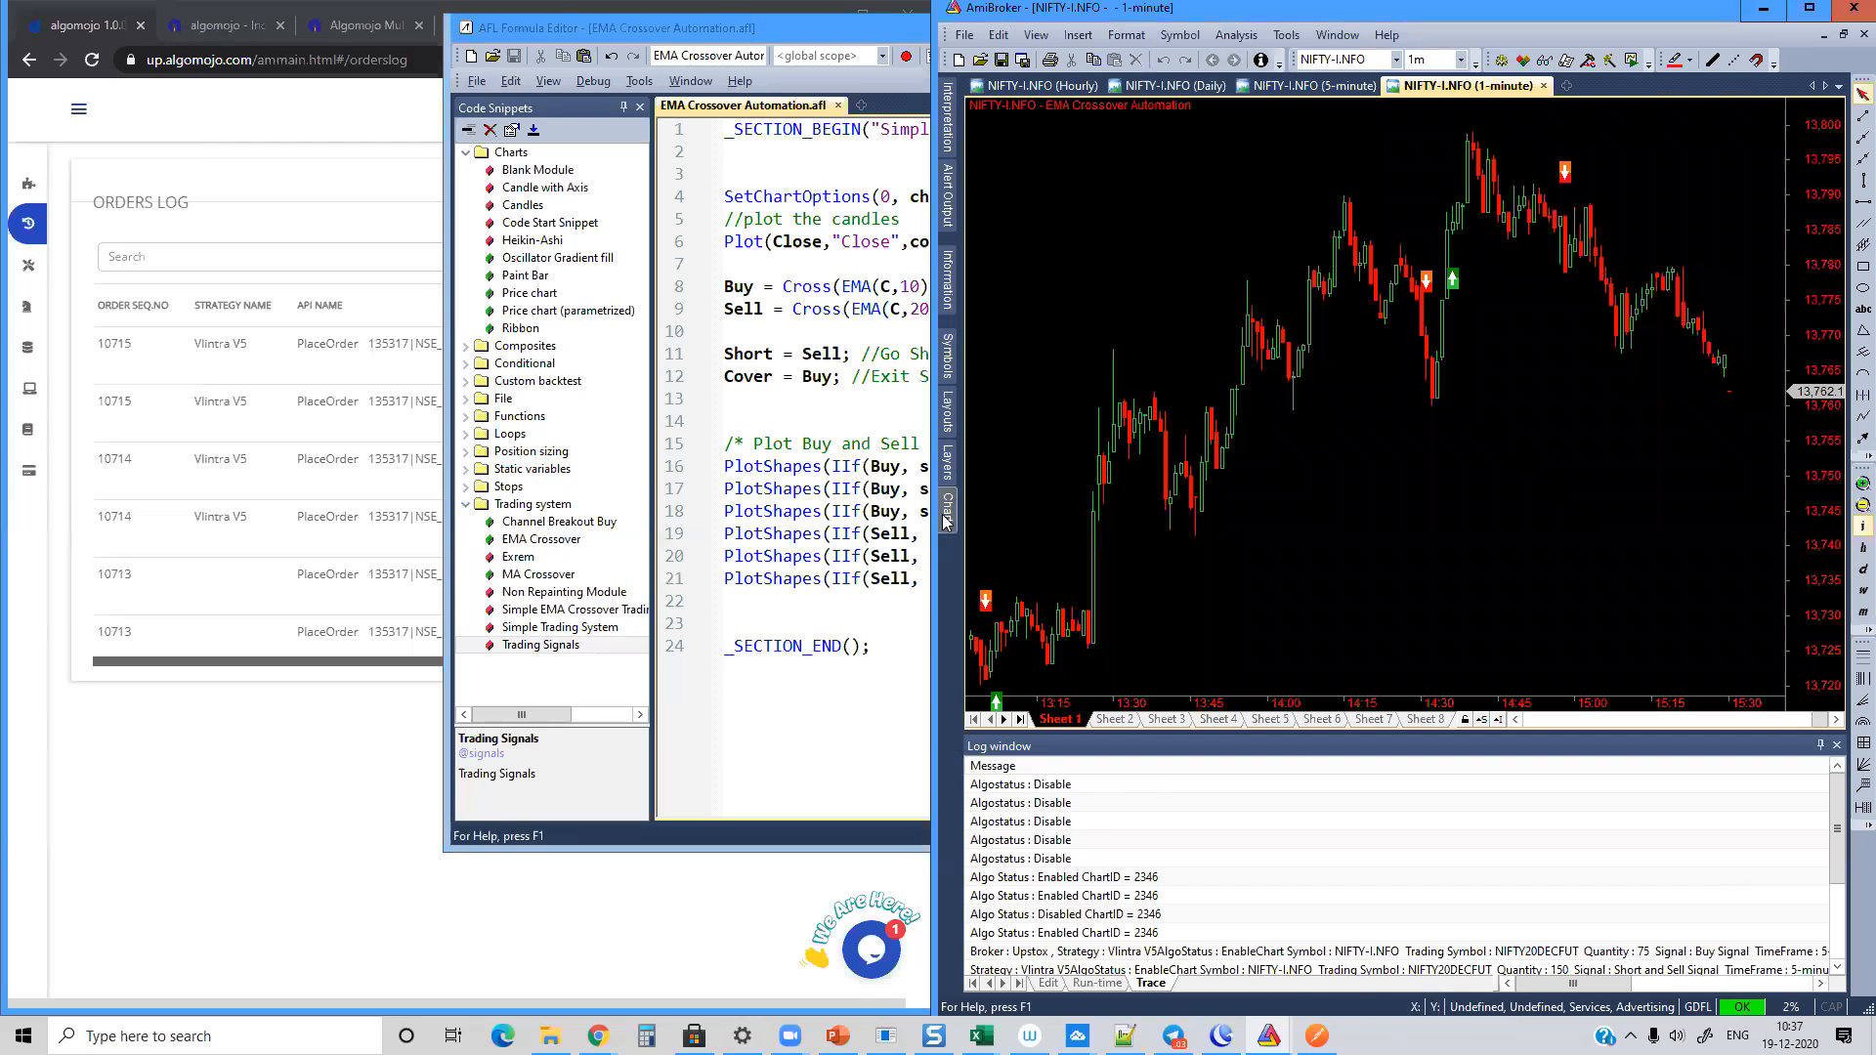
mouse_move(945, 520)
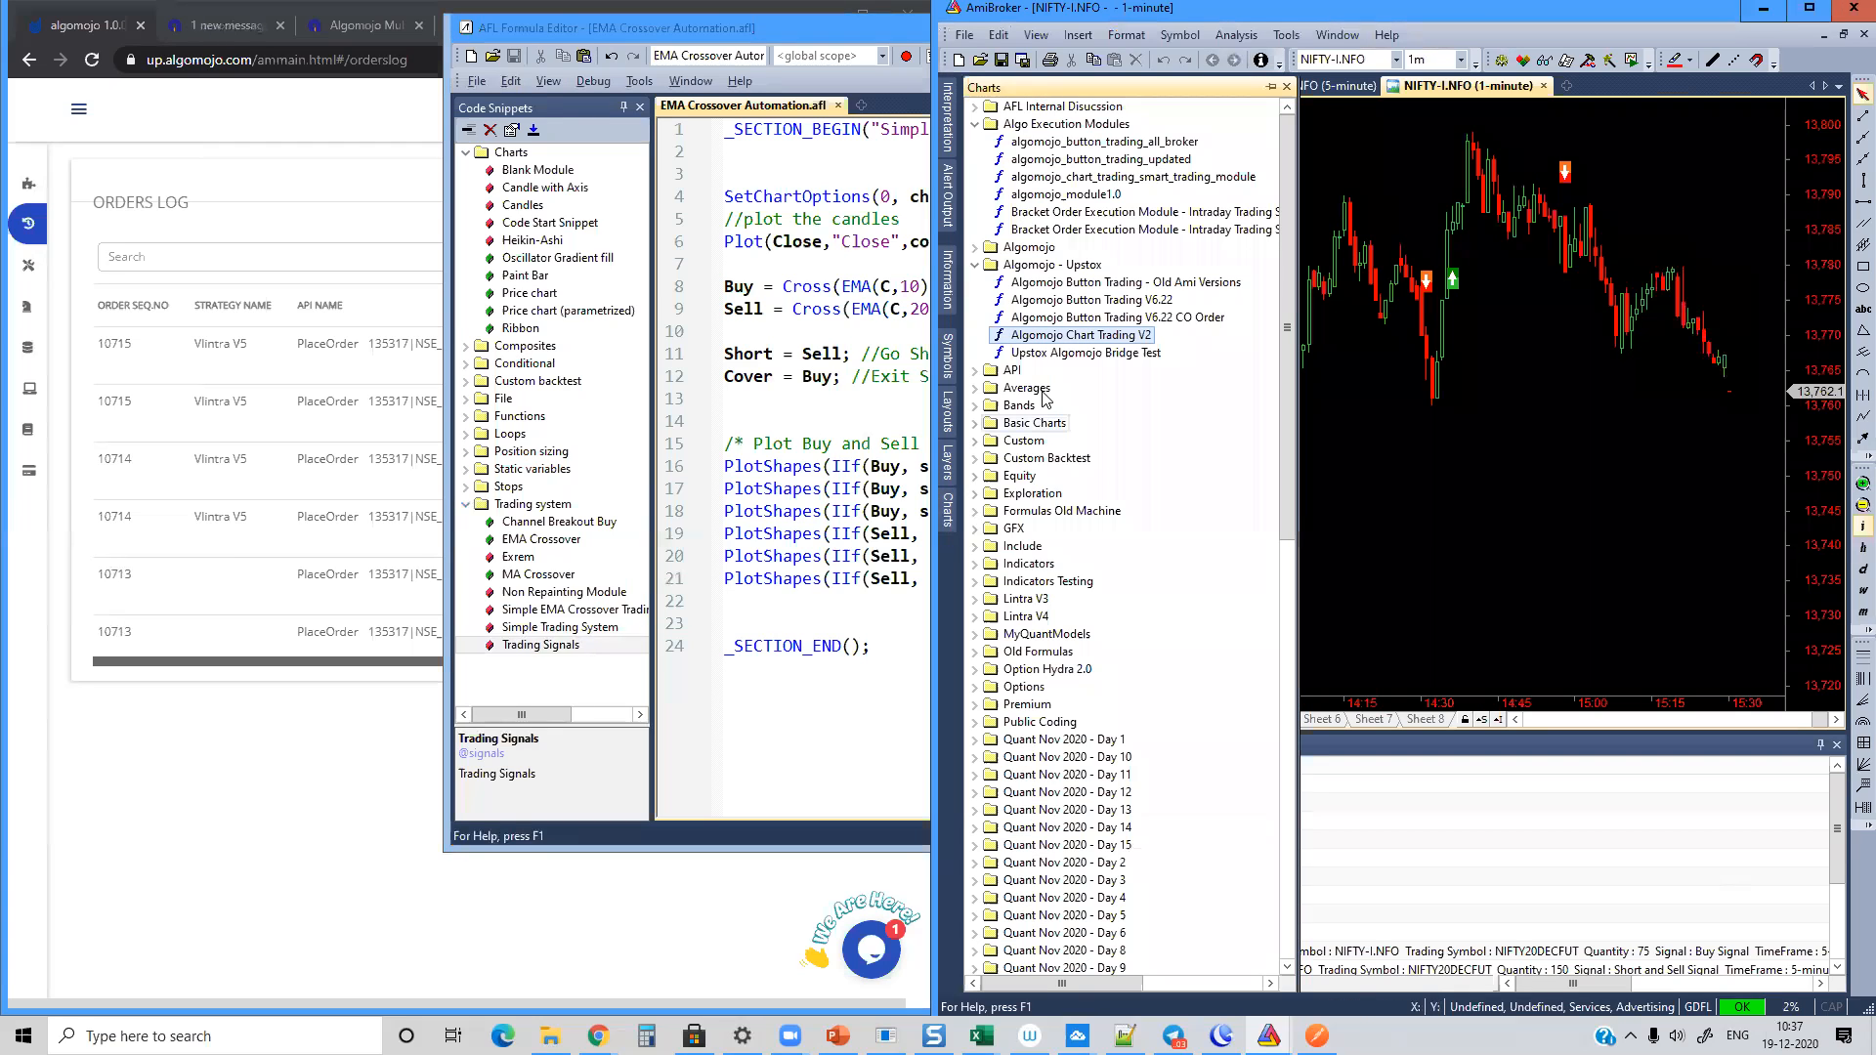
click(975, 388)
drag(1102, 441, 1520, 414)
click(993, 574)
click(834, 422)
text(10)
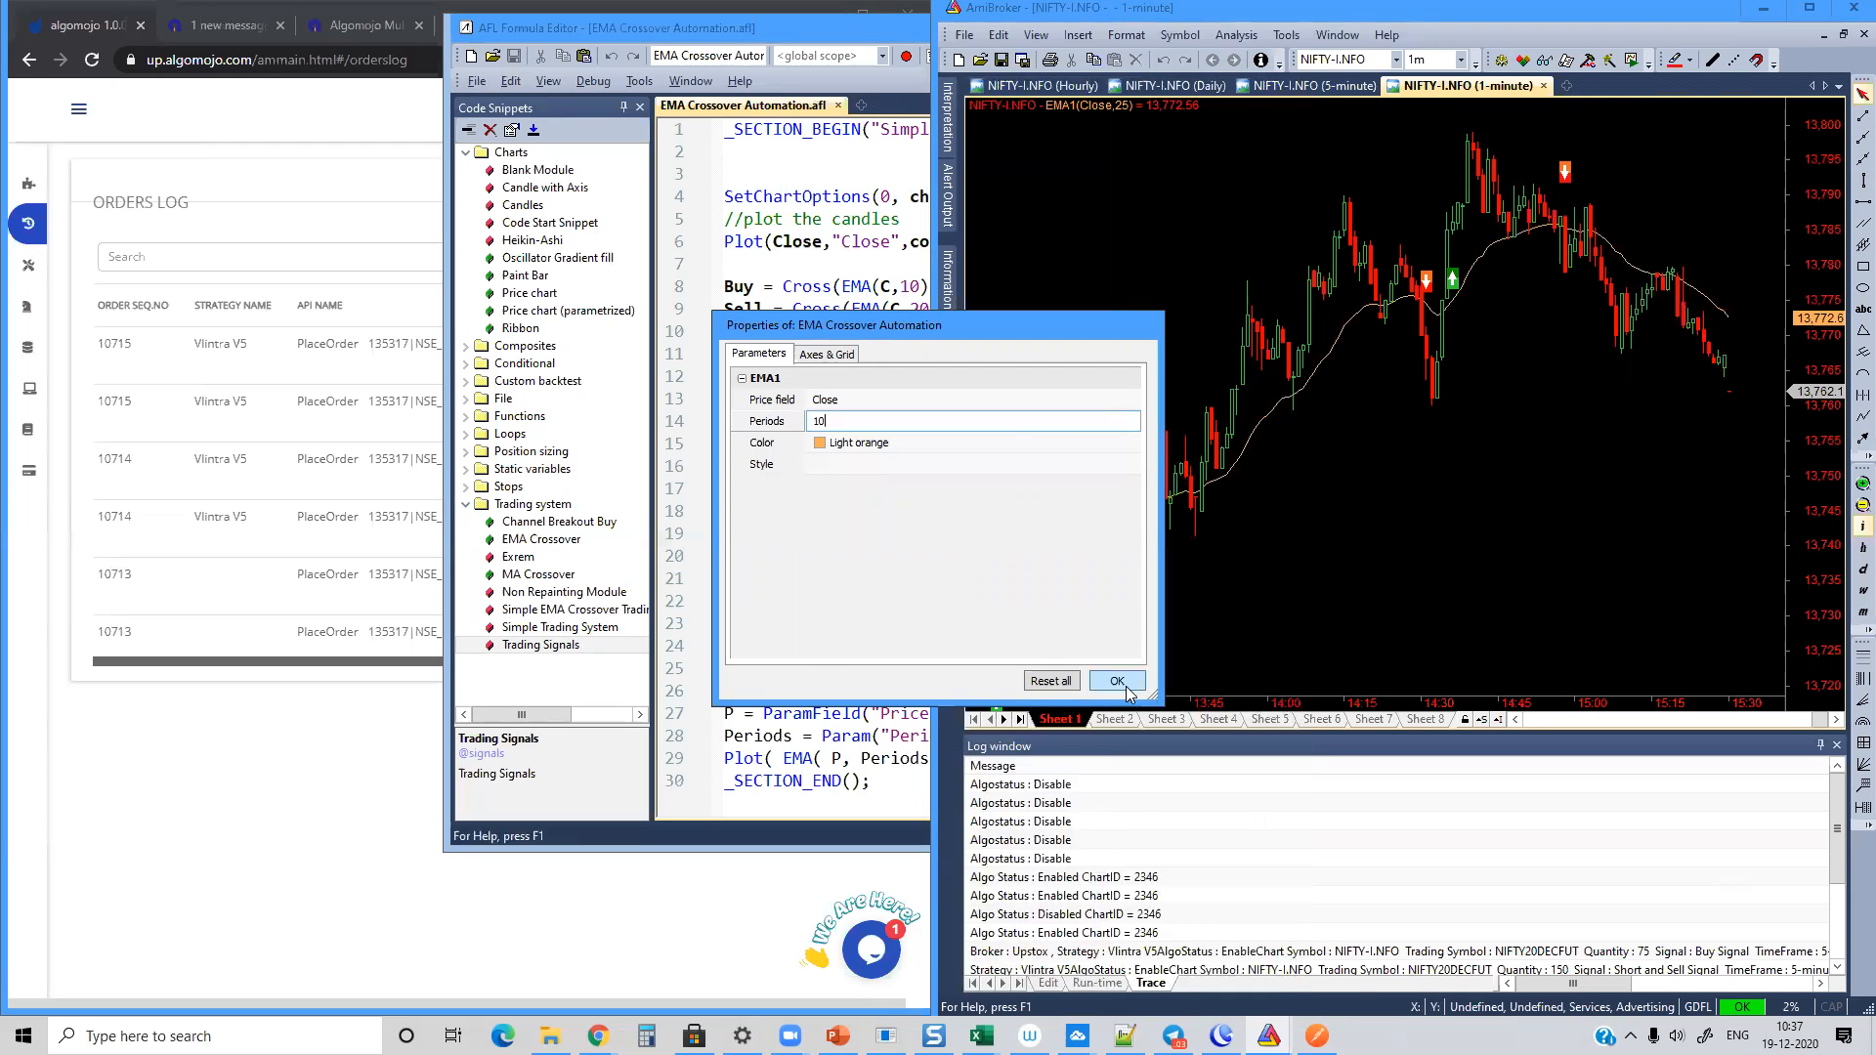
click(1117, 681)
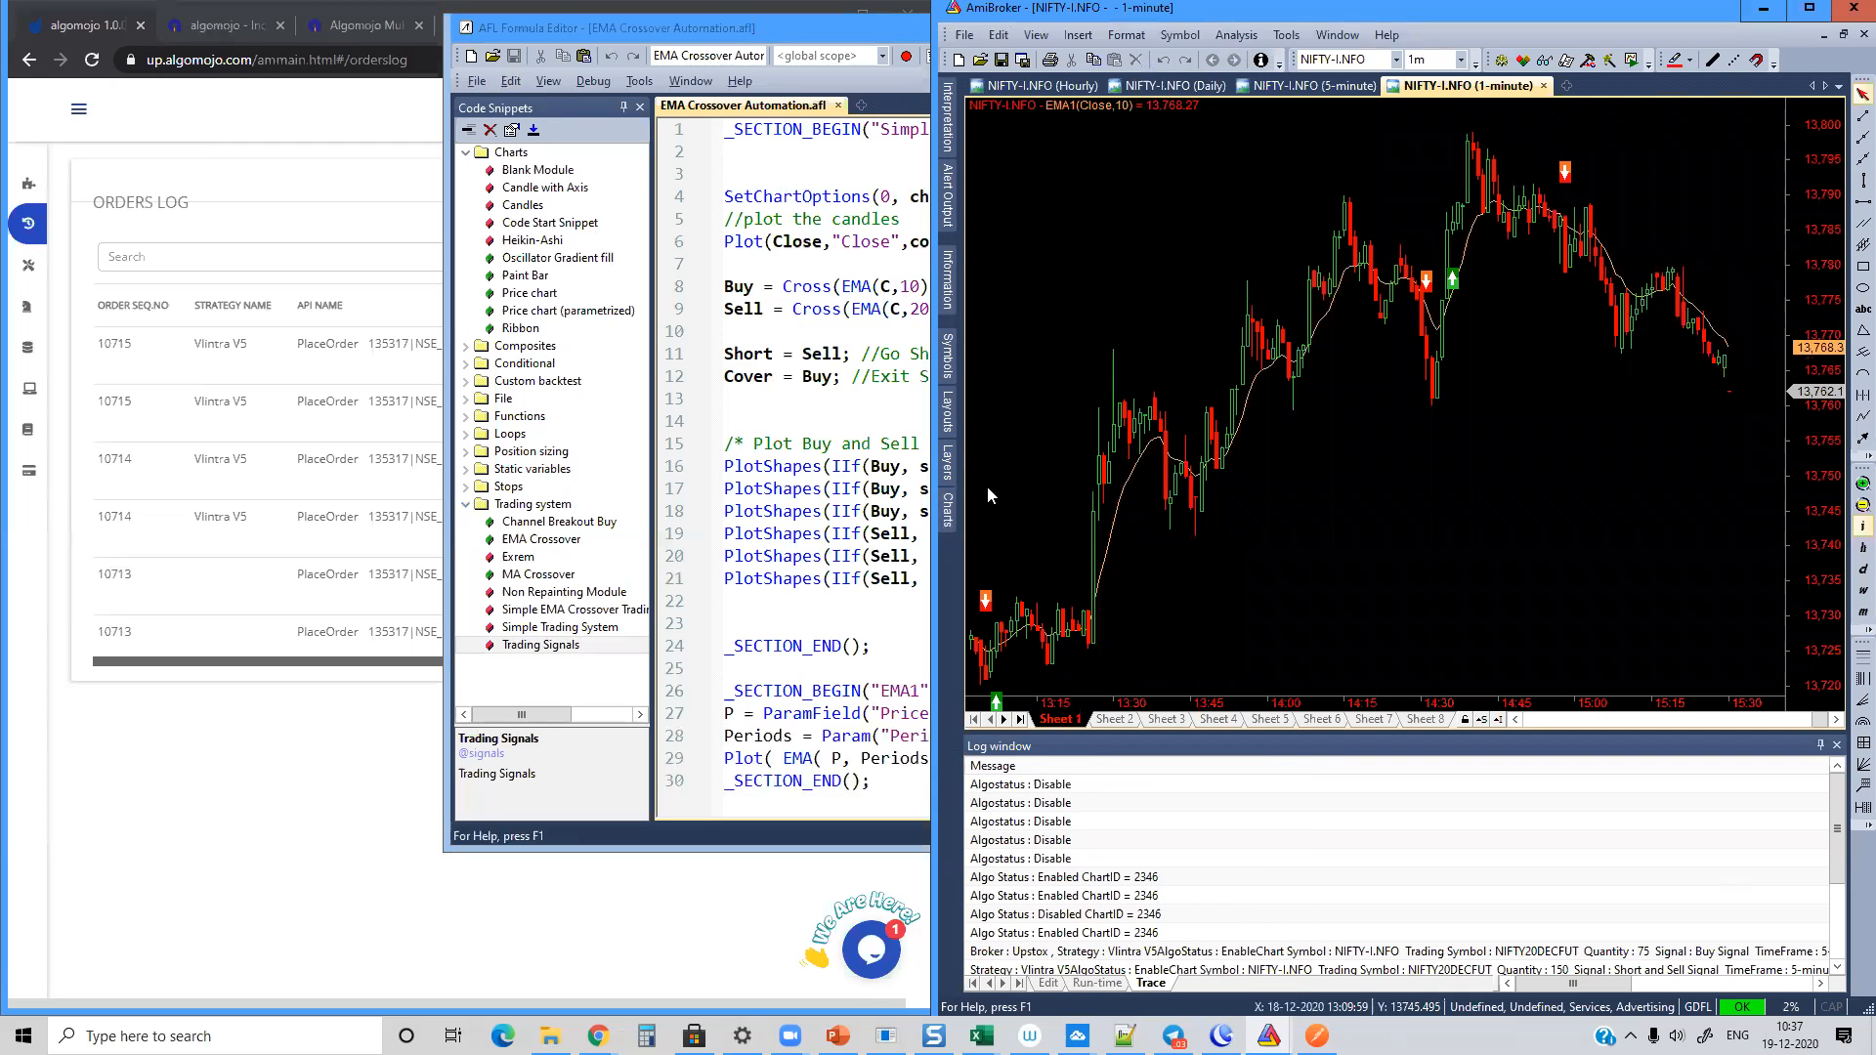
Step: Overlay a second EMA - Exponential Moving Average on the same chart with 20 periods
mouse_move(949, 508)
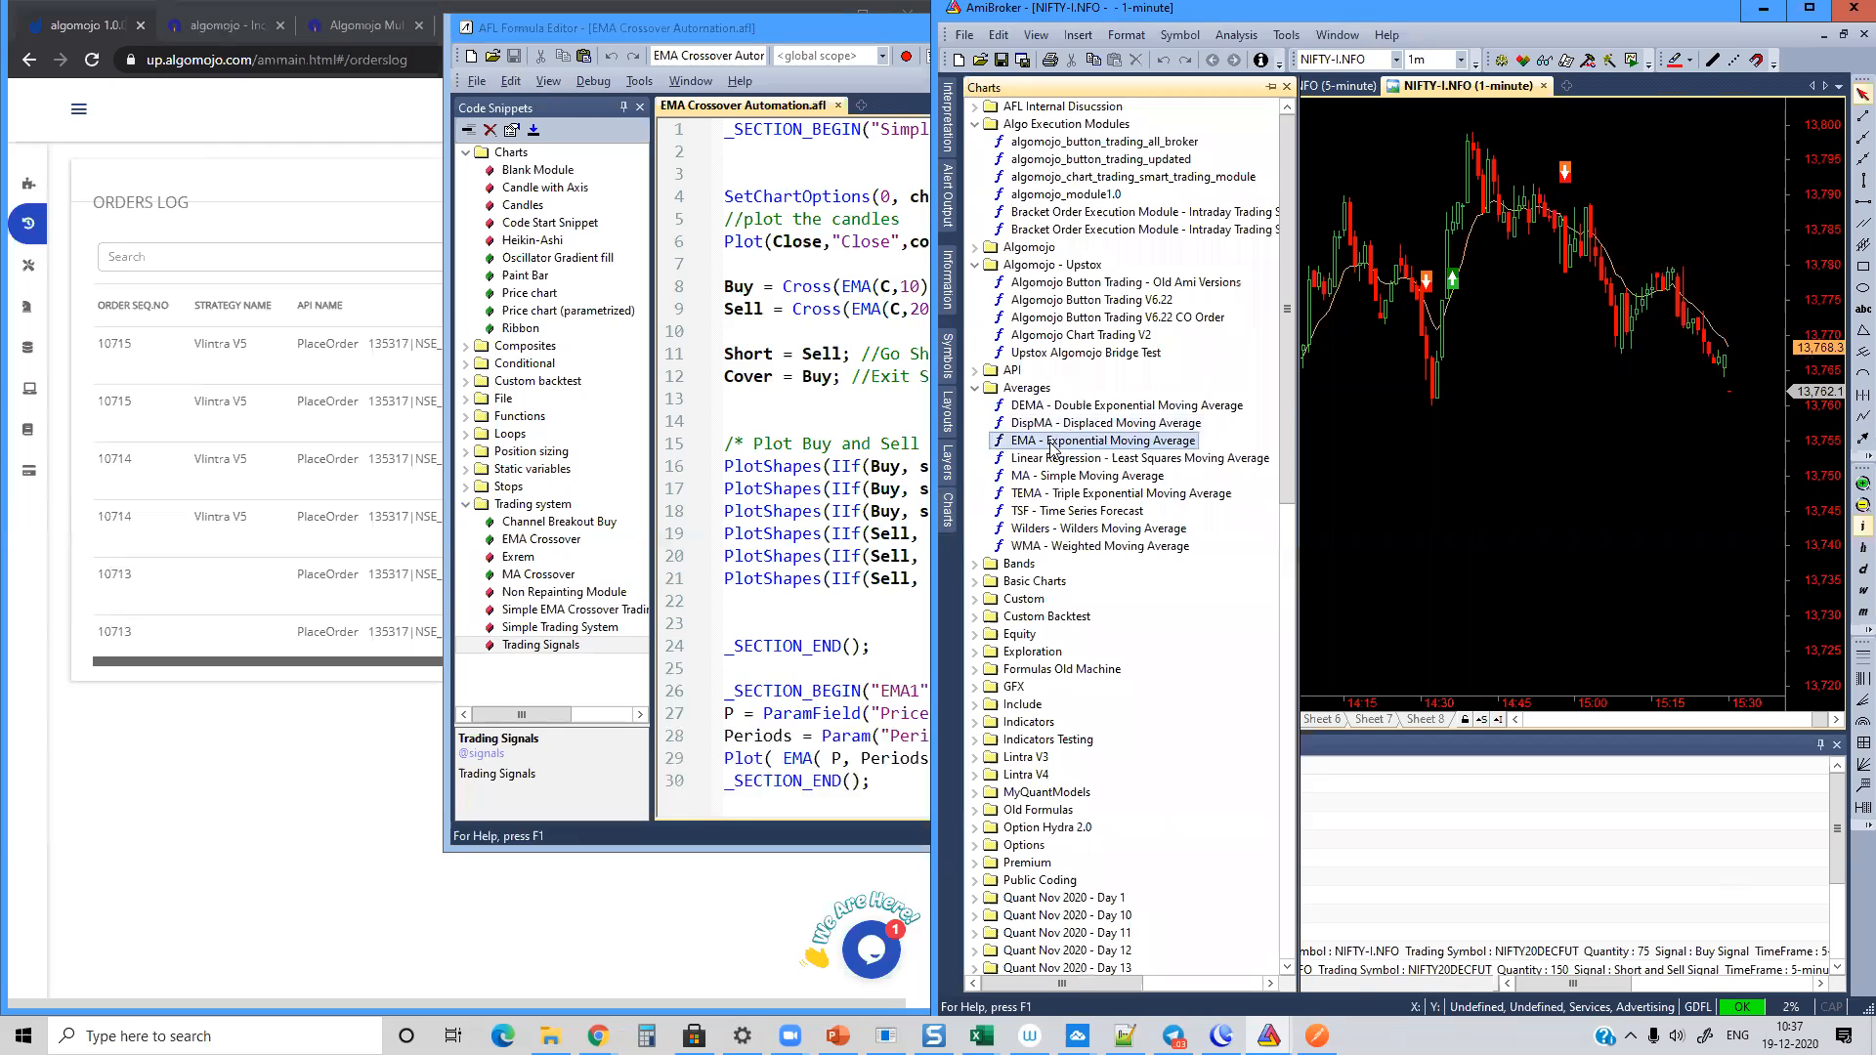
click(1003, 573)
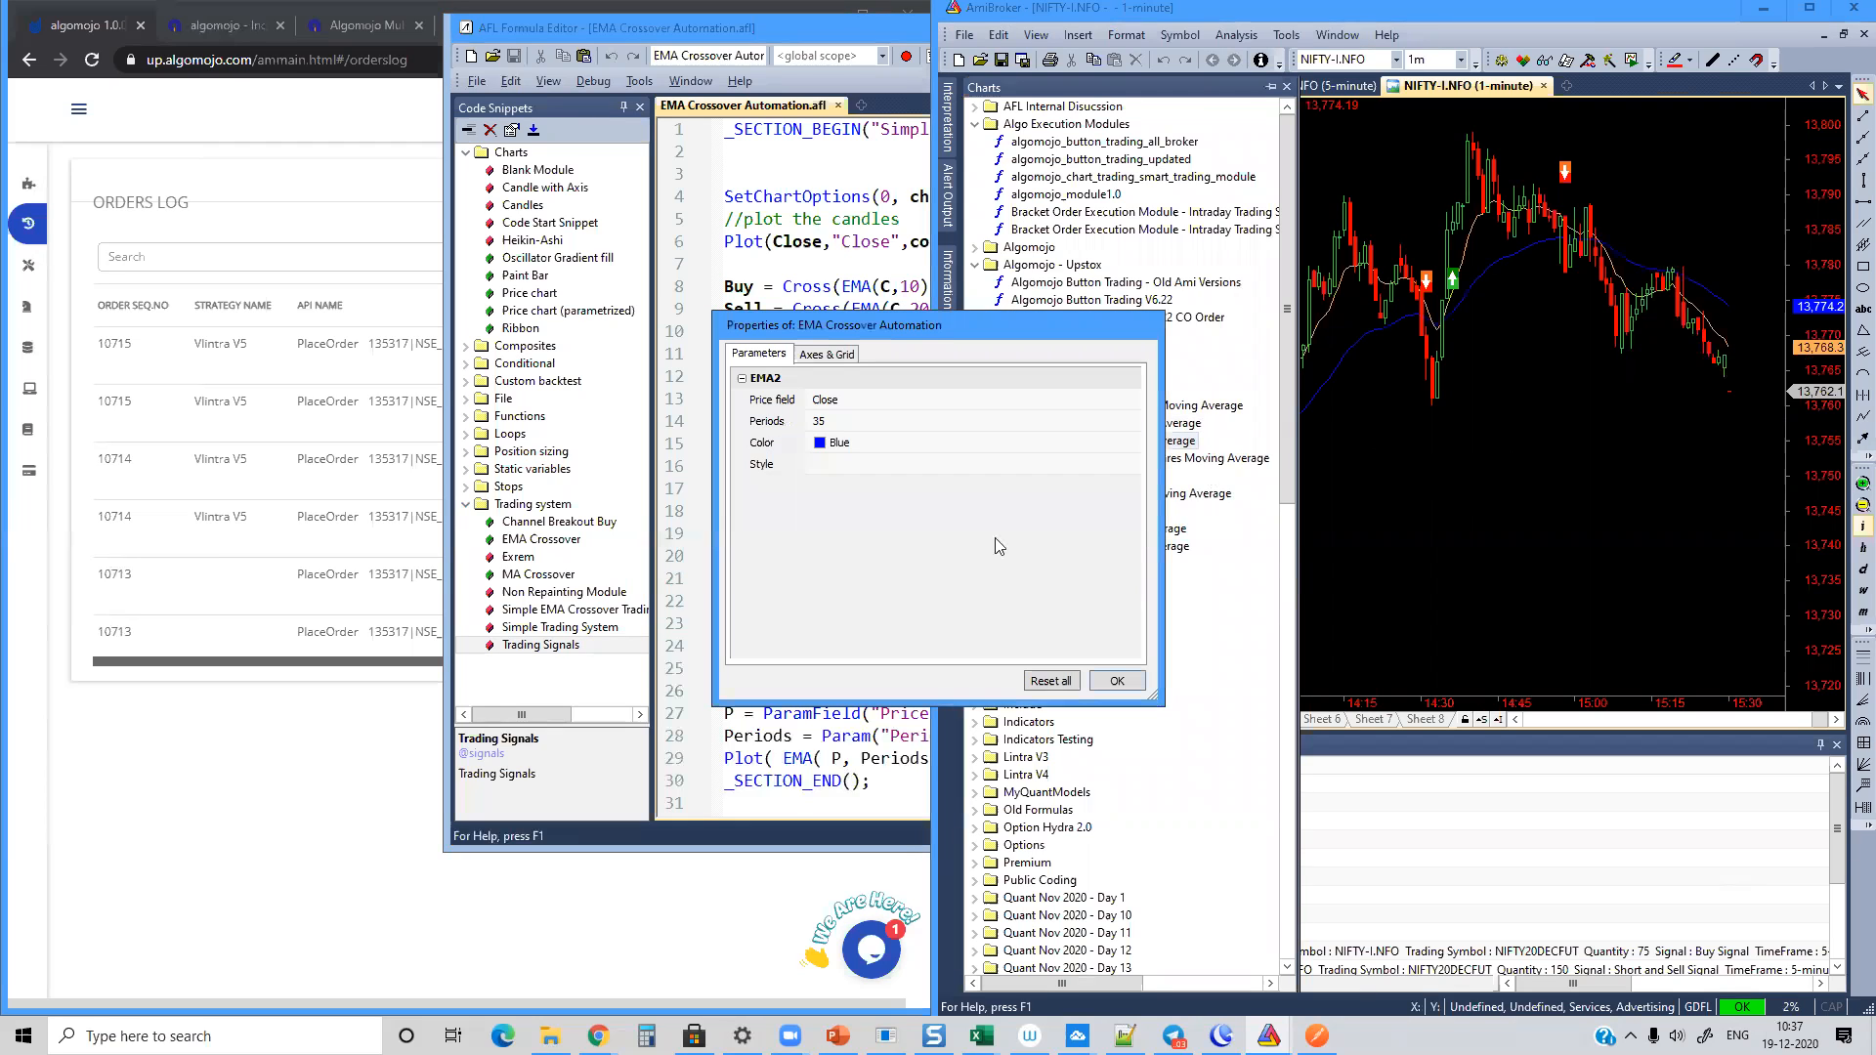
click(828, 420)
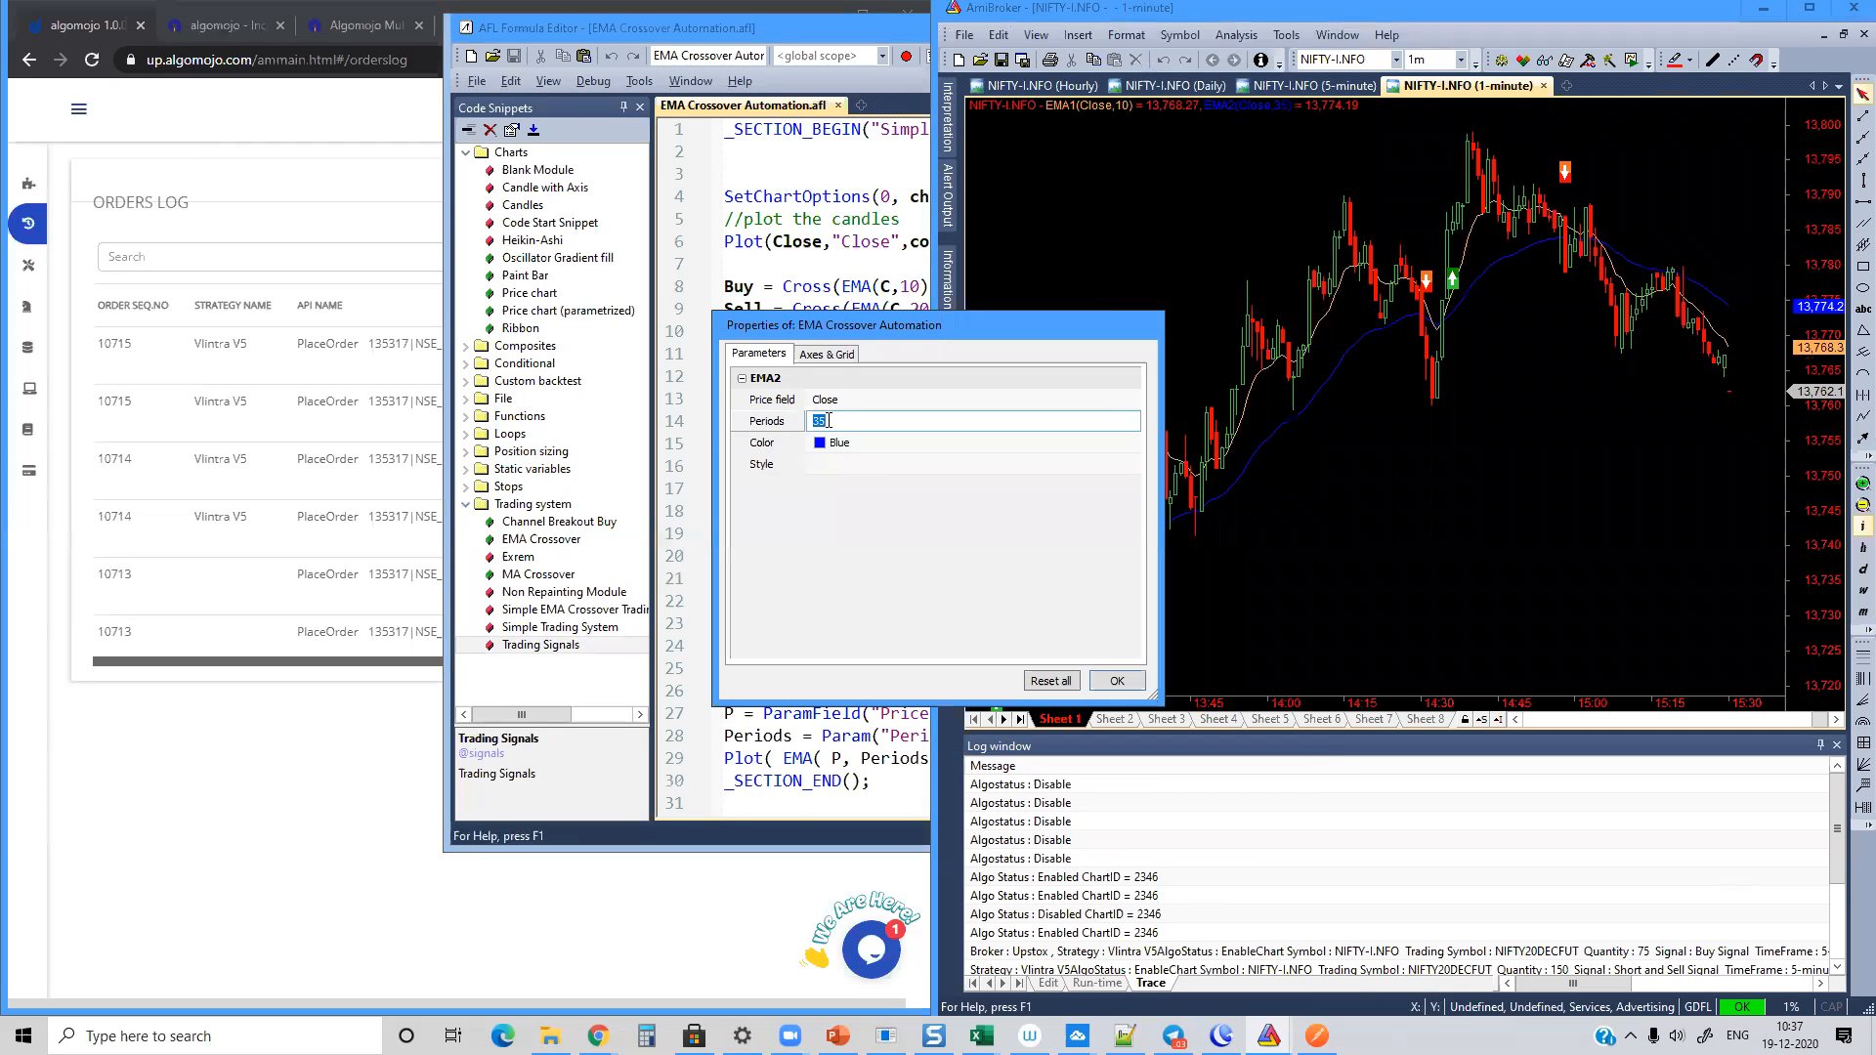
text(20)
key(Return)
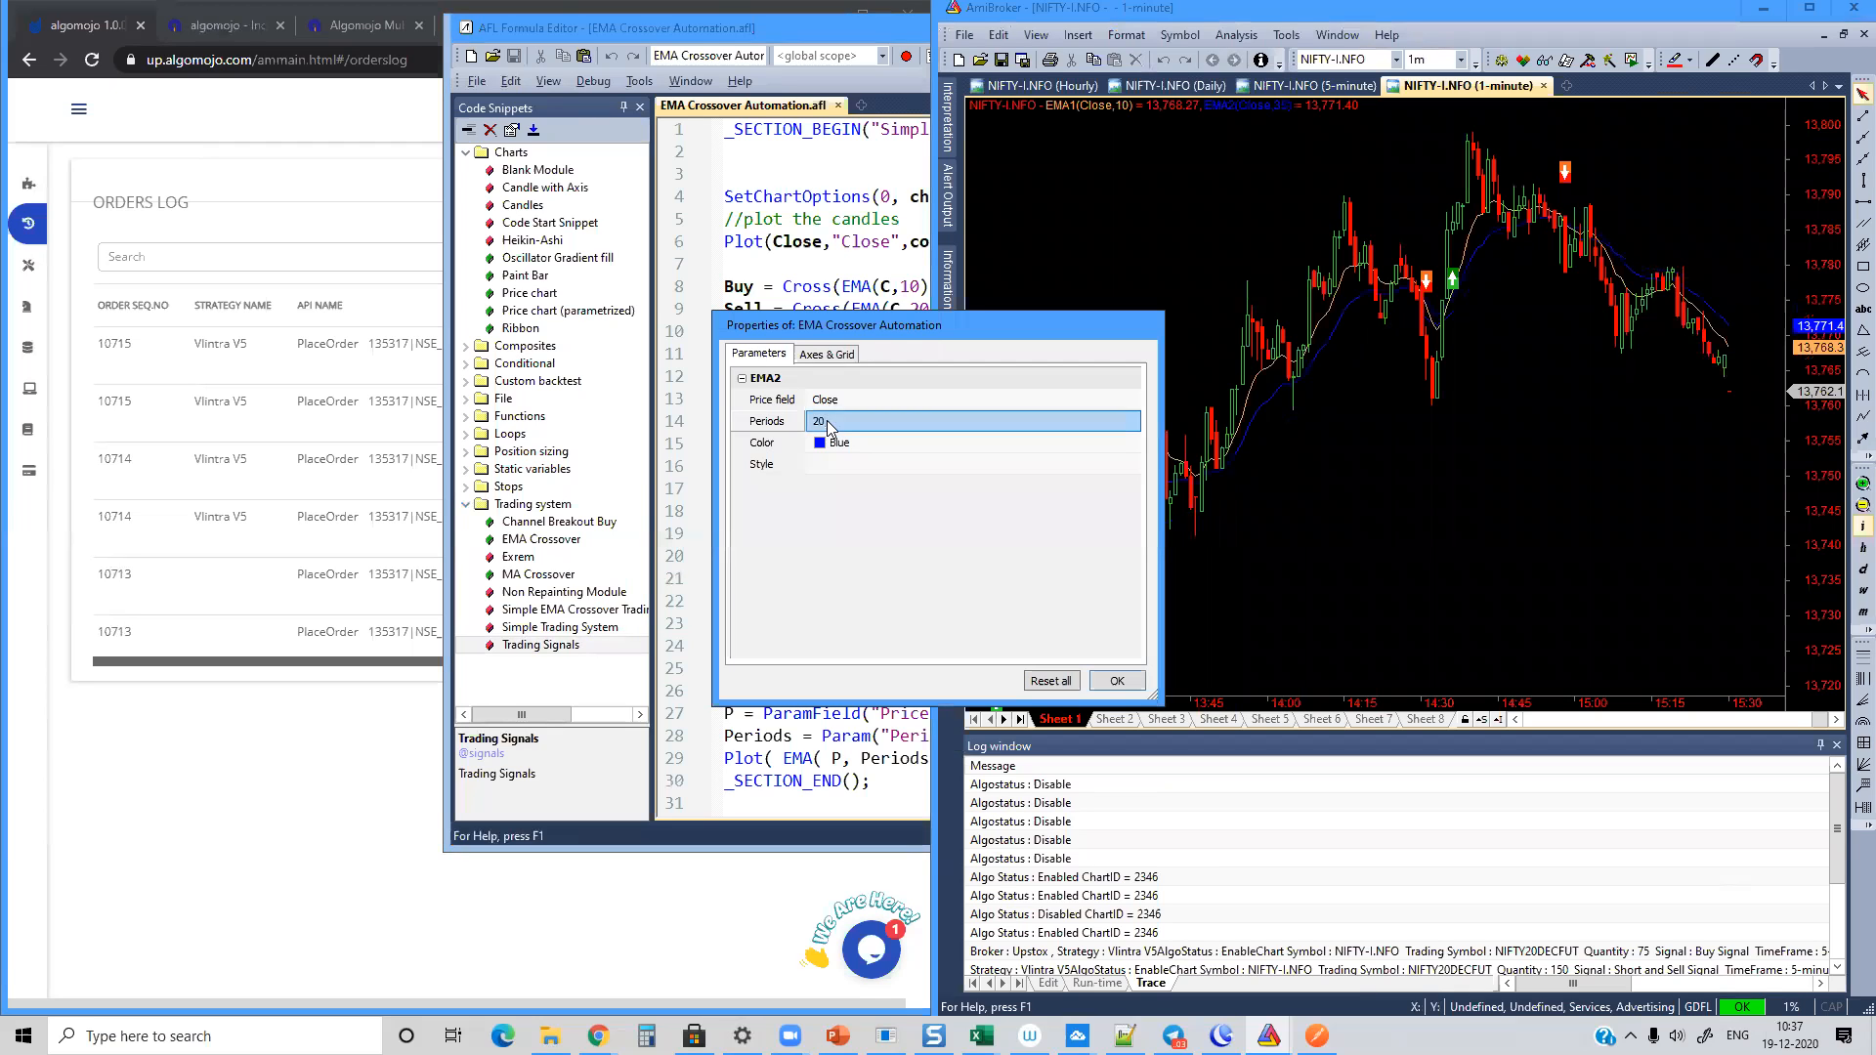
click(1117, 681)
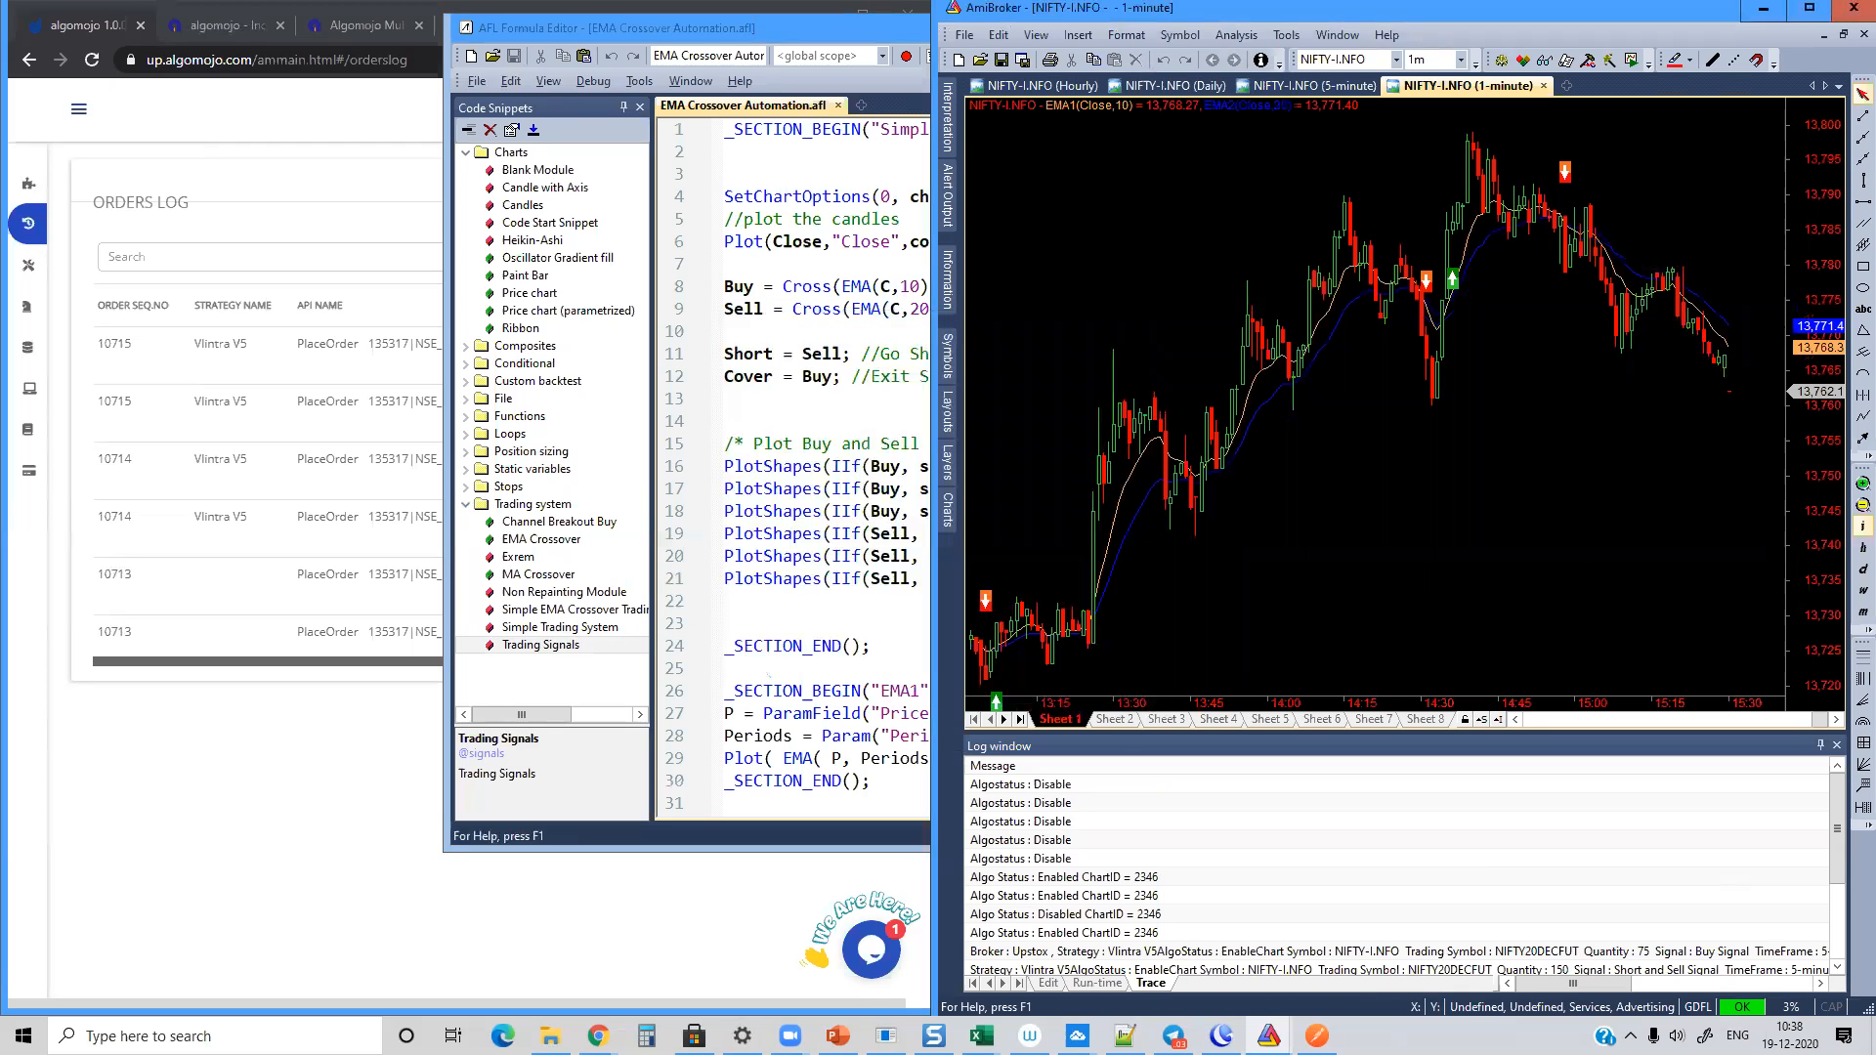
Step: Inspect the most recent sell signal against the EMA crossover and close the EMA Crossover Automation formula editor
click(1849, 491)
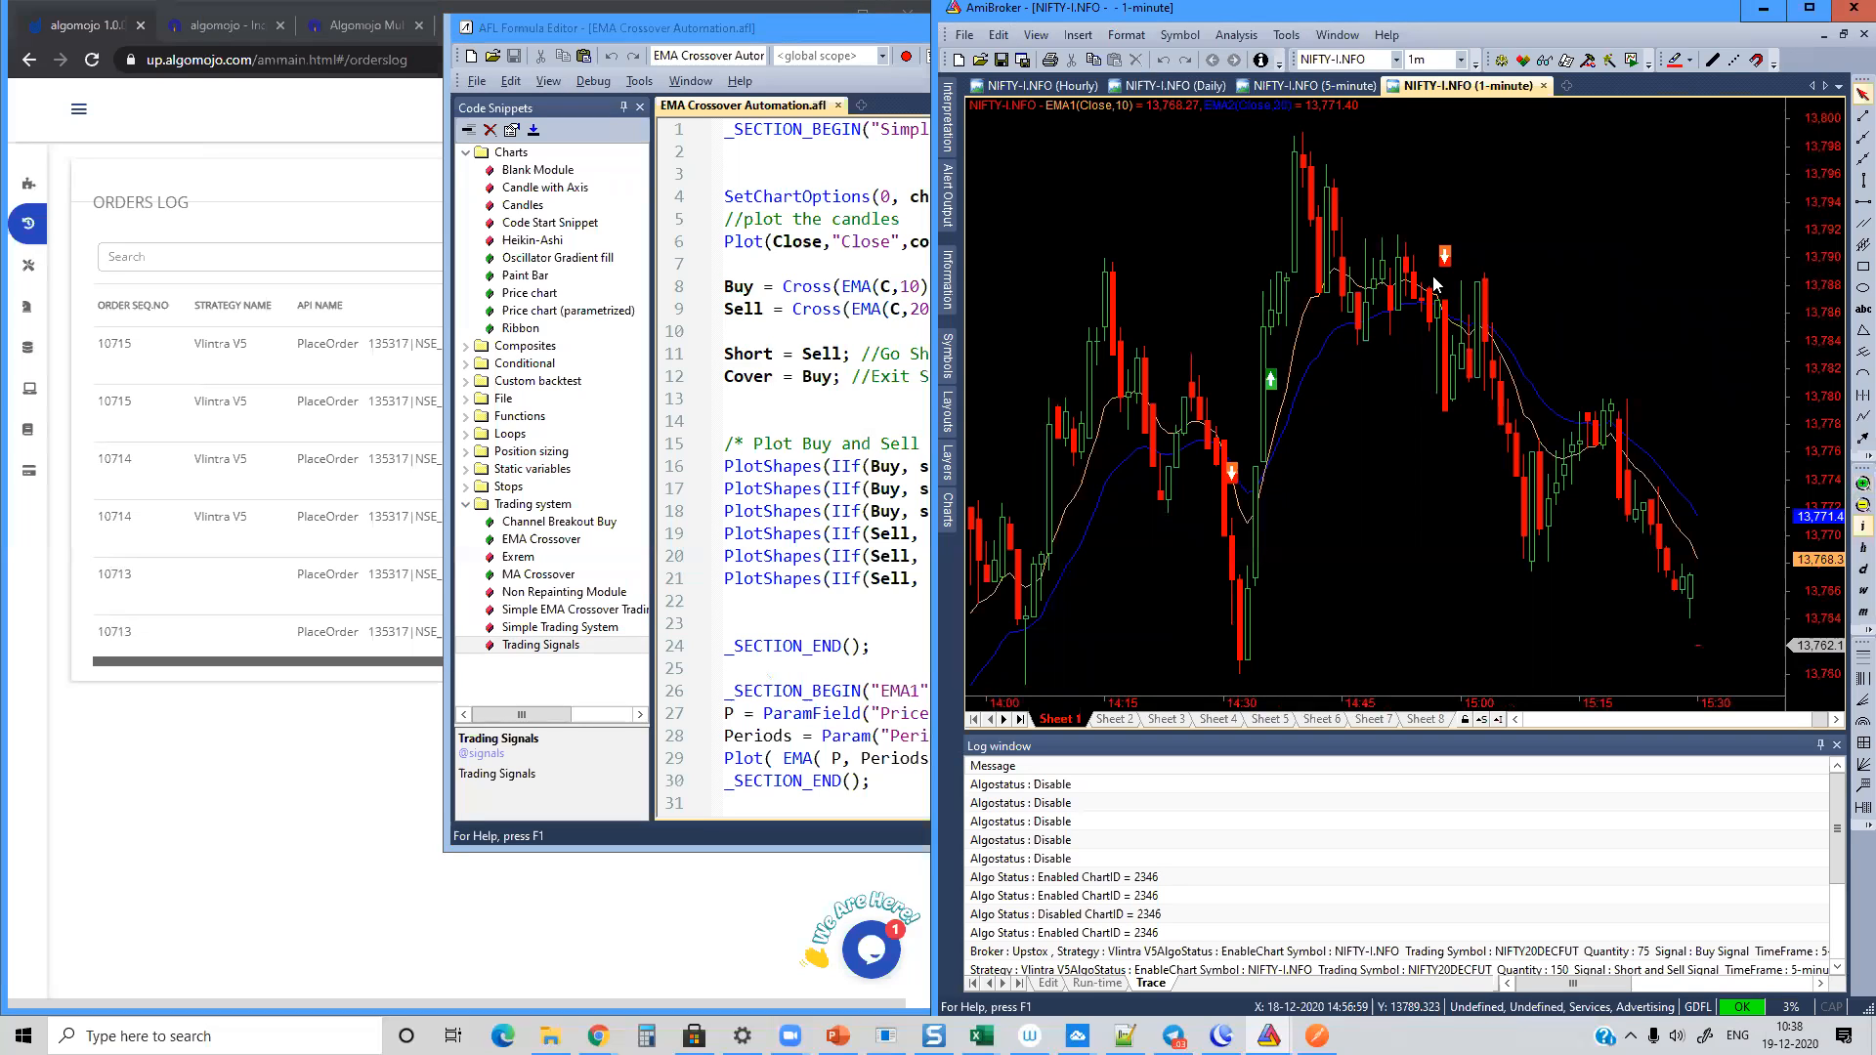
mouse_move(1444, 306)
mouse_move(1445, 260)
drag(825, 27, 706, 51)
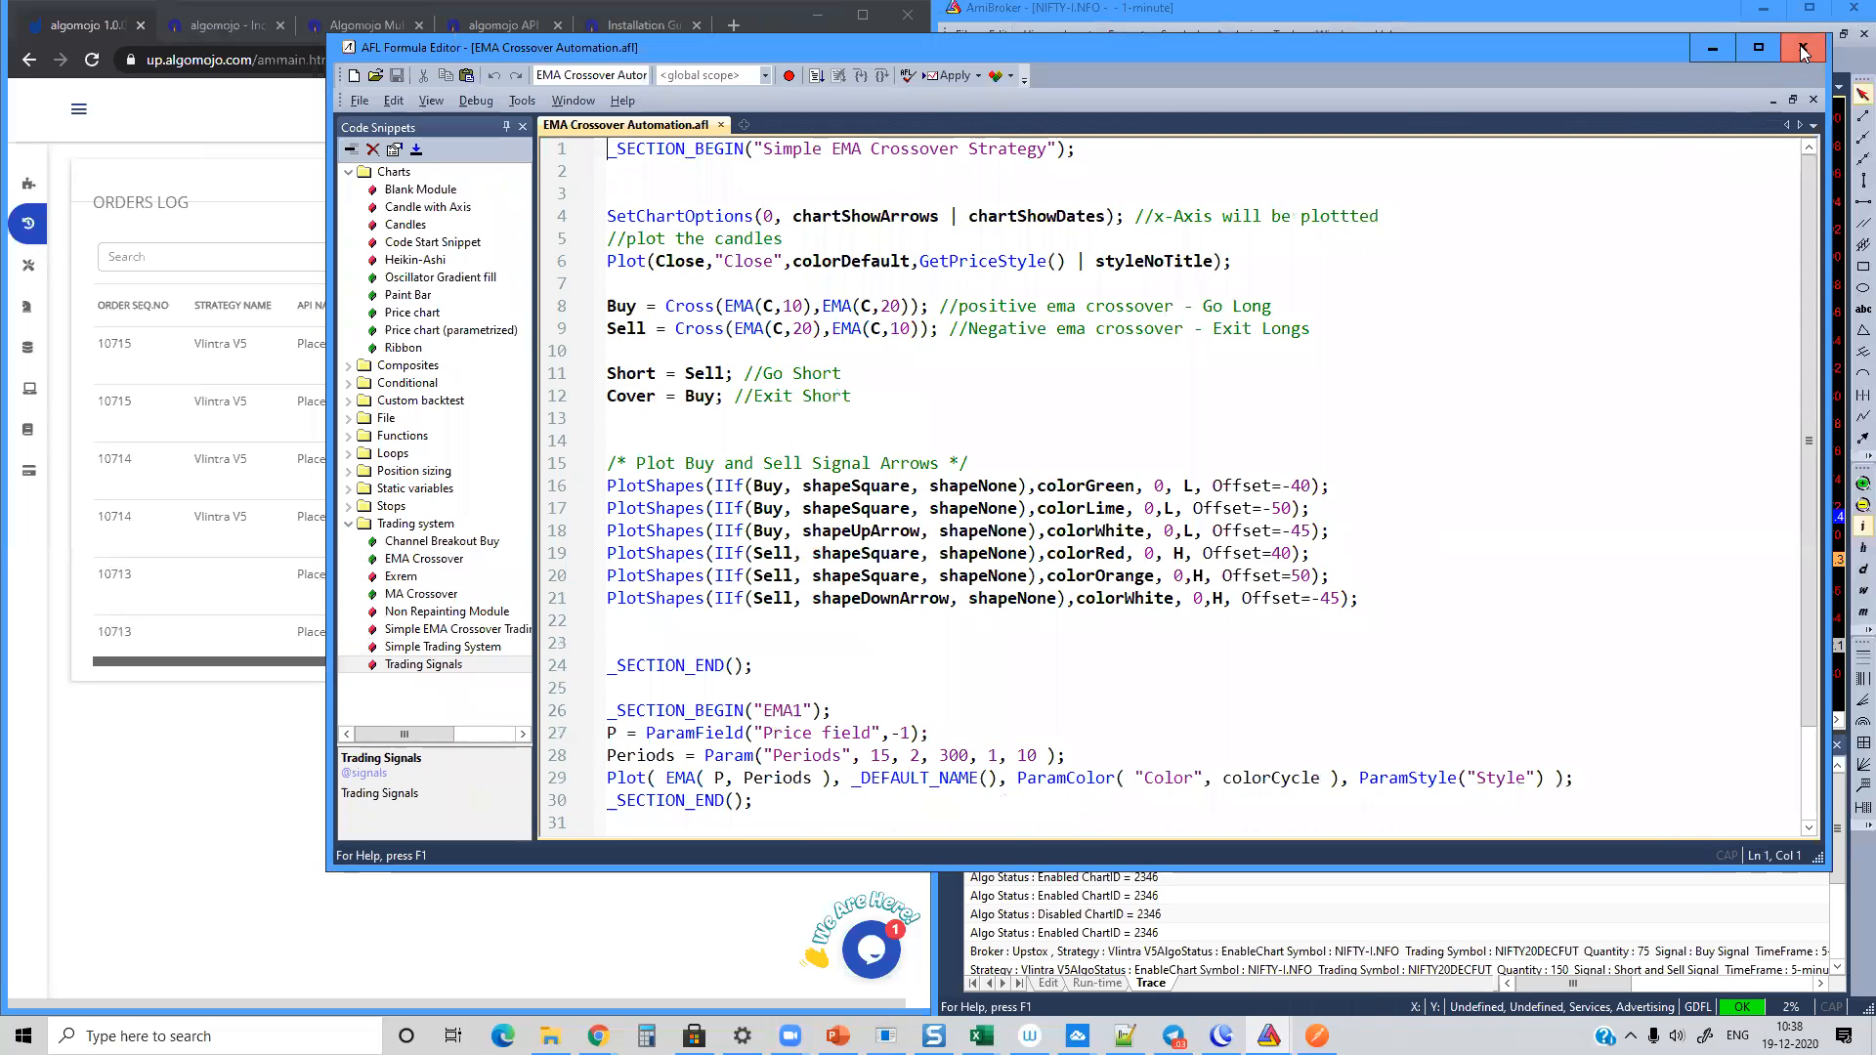
click(1800, 46)
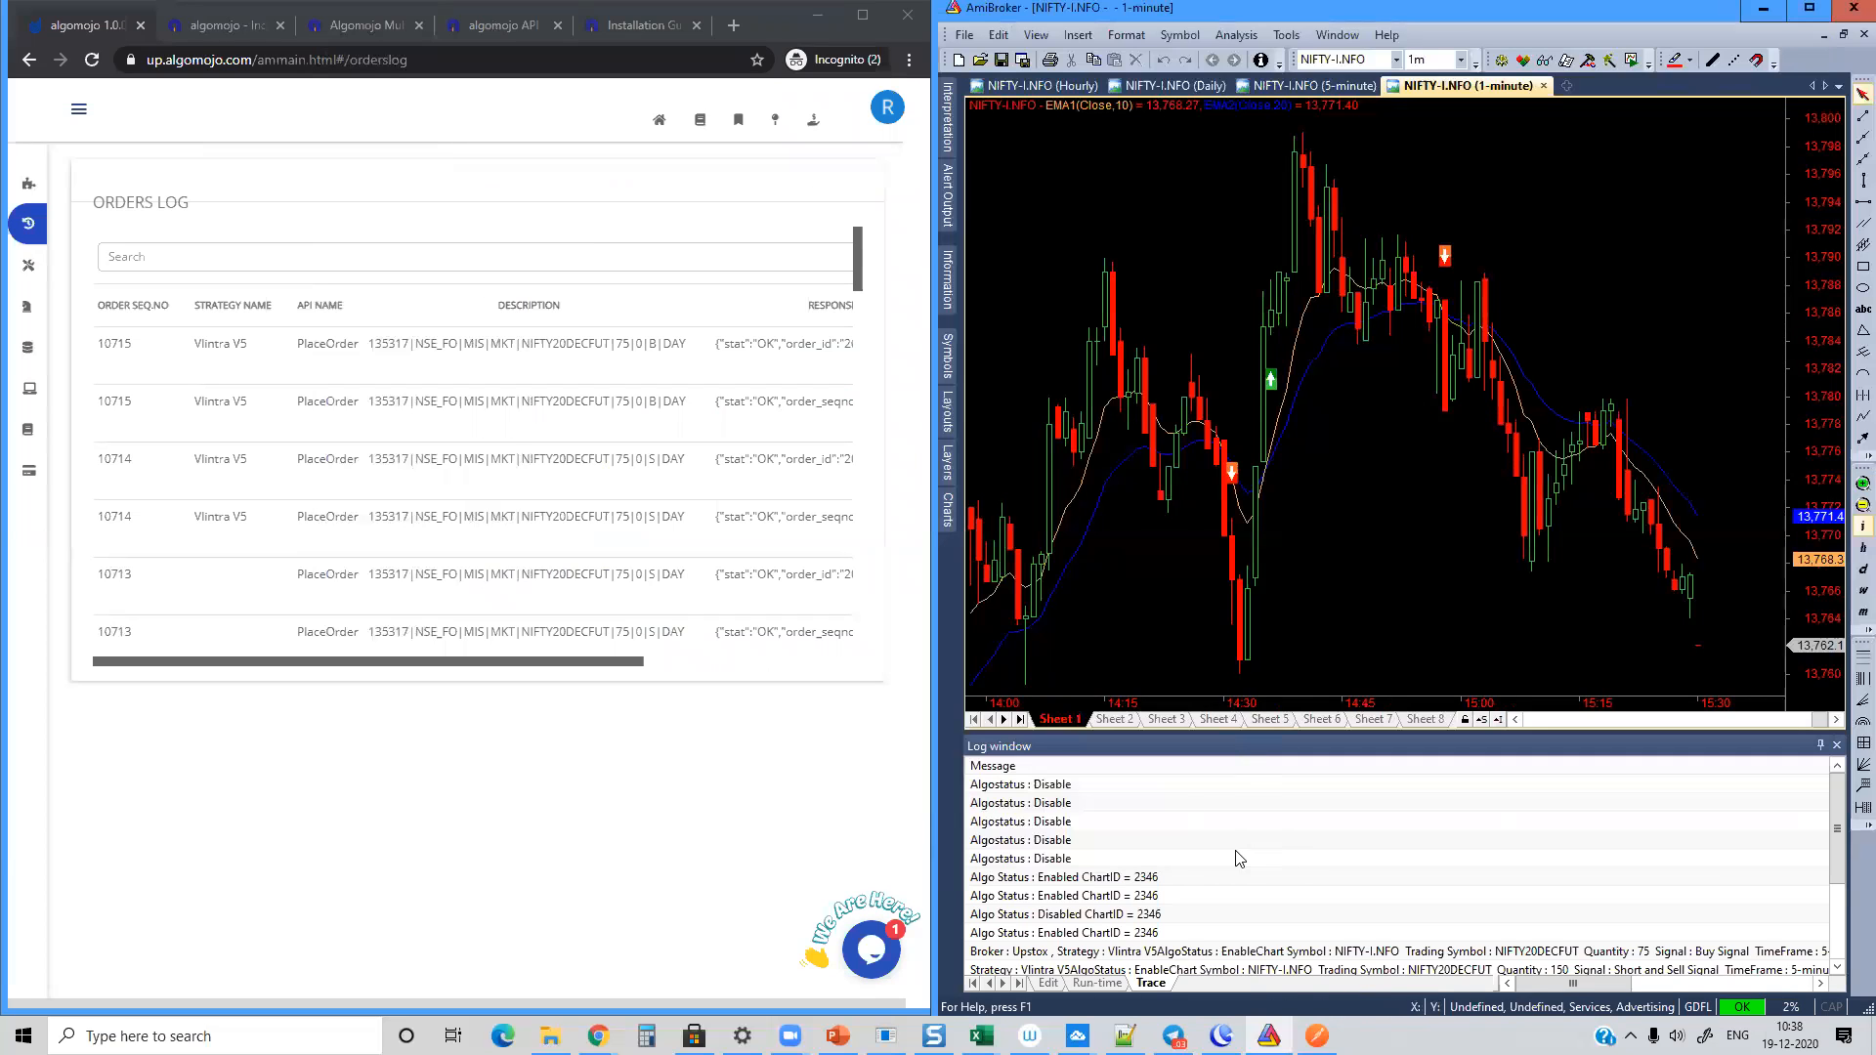
Step: Open the Algomojo Chart Trading V2 formula from the Algomojo - Upstox folder for editing
click(948, 516)
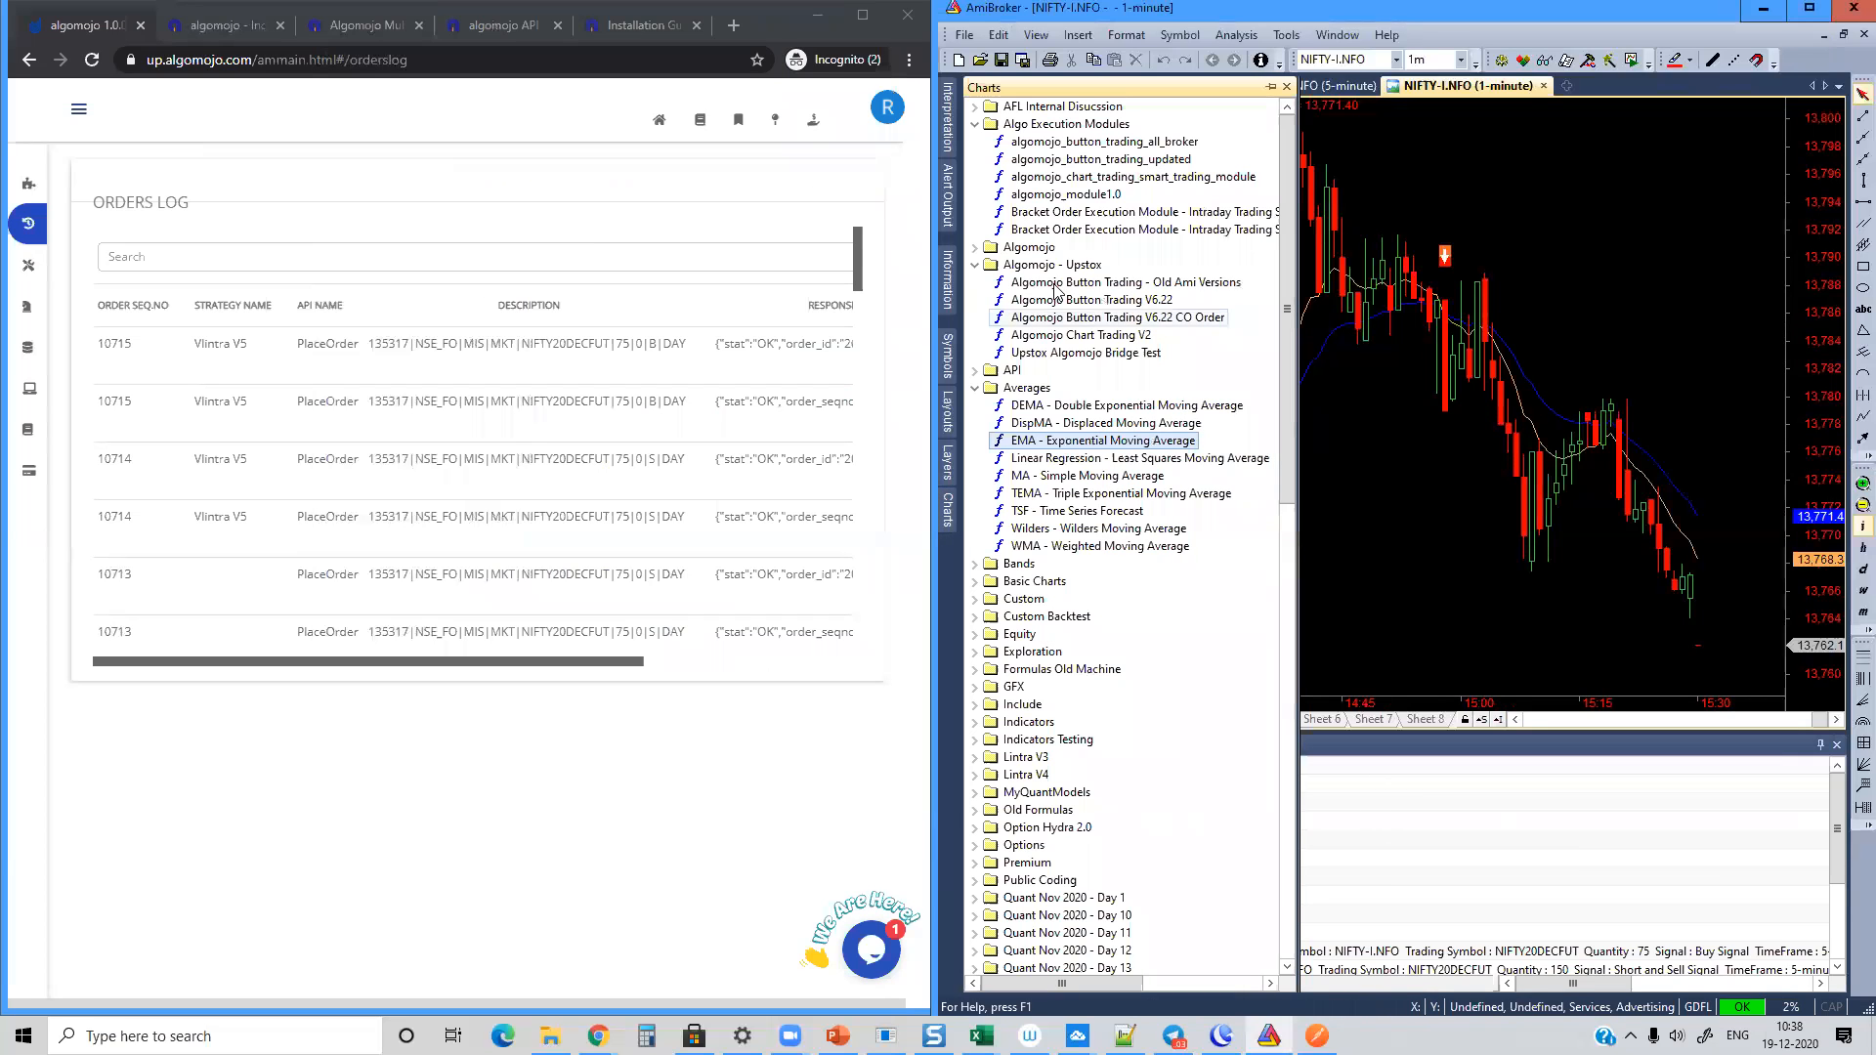
right_click(1061, 345)
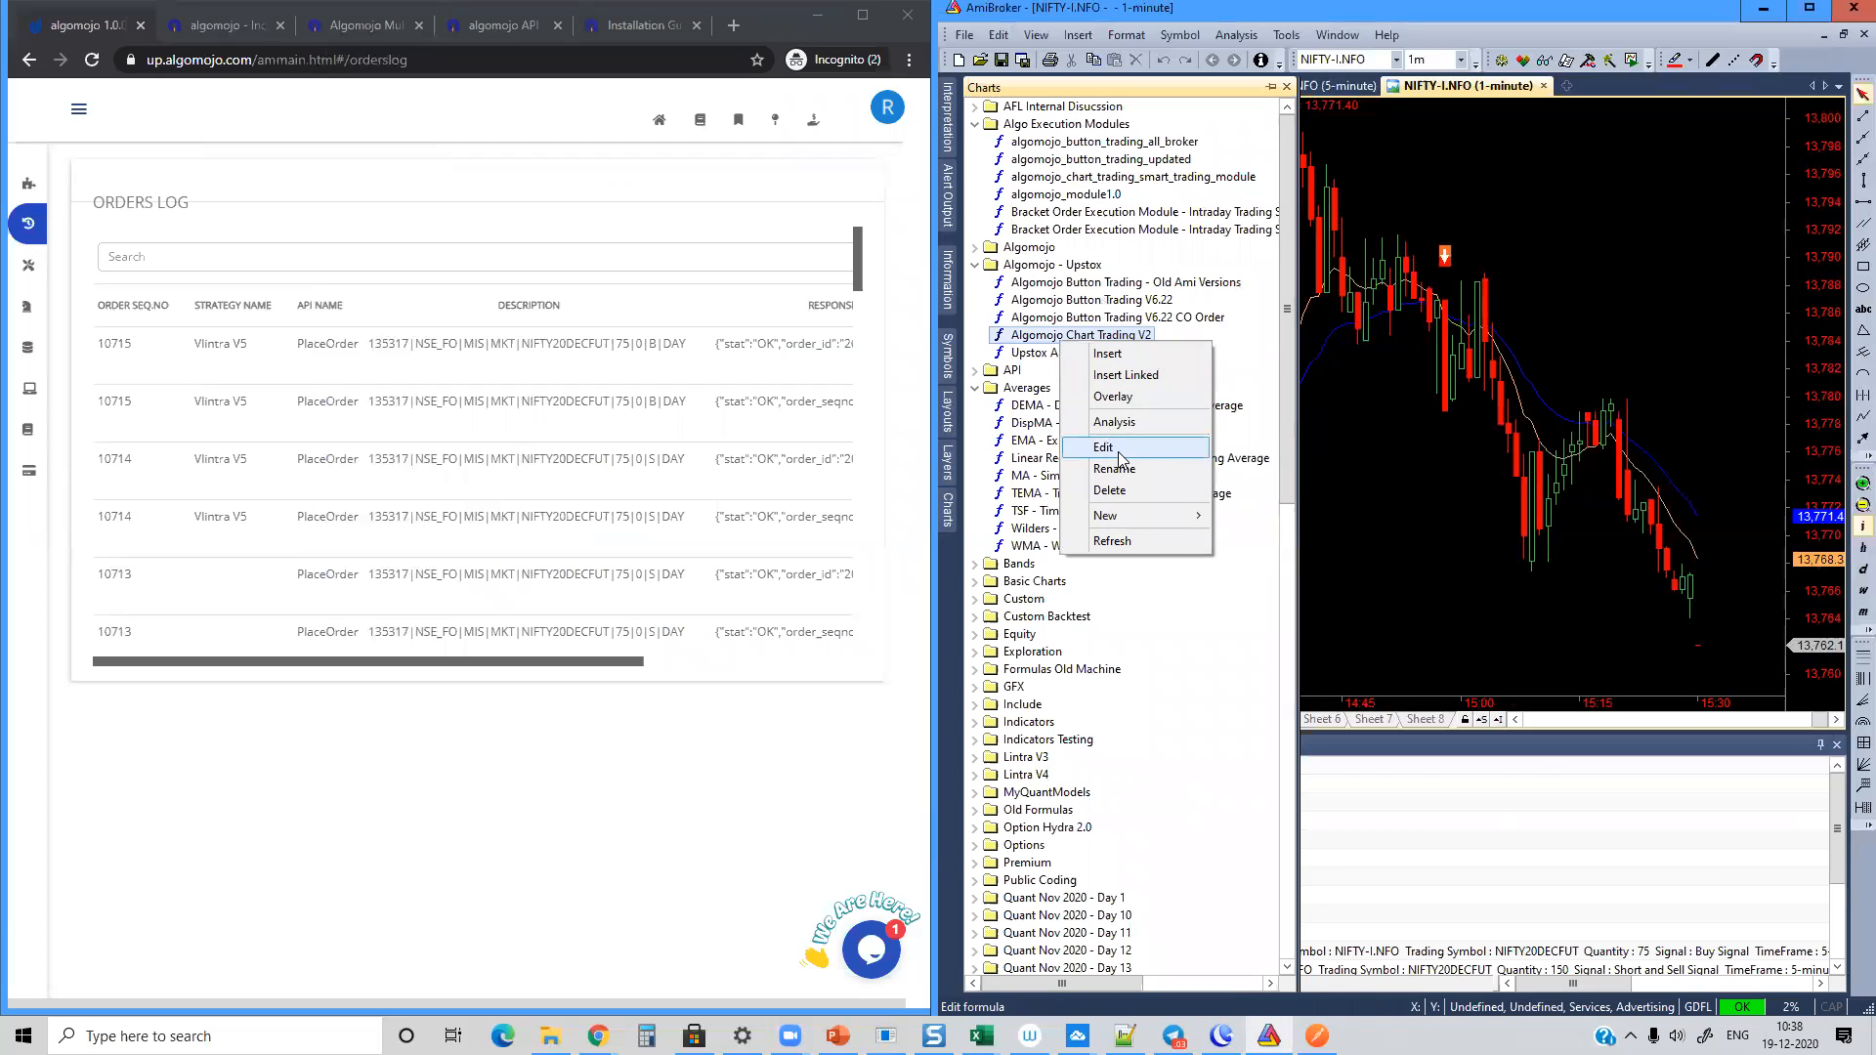
click(1120, 451)
Step: Rename the stgy_name key in the api_data string to strg_name in both the sellorder and buyorder functions
scroll(1311, 436, down, 20)
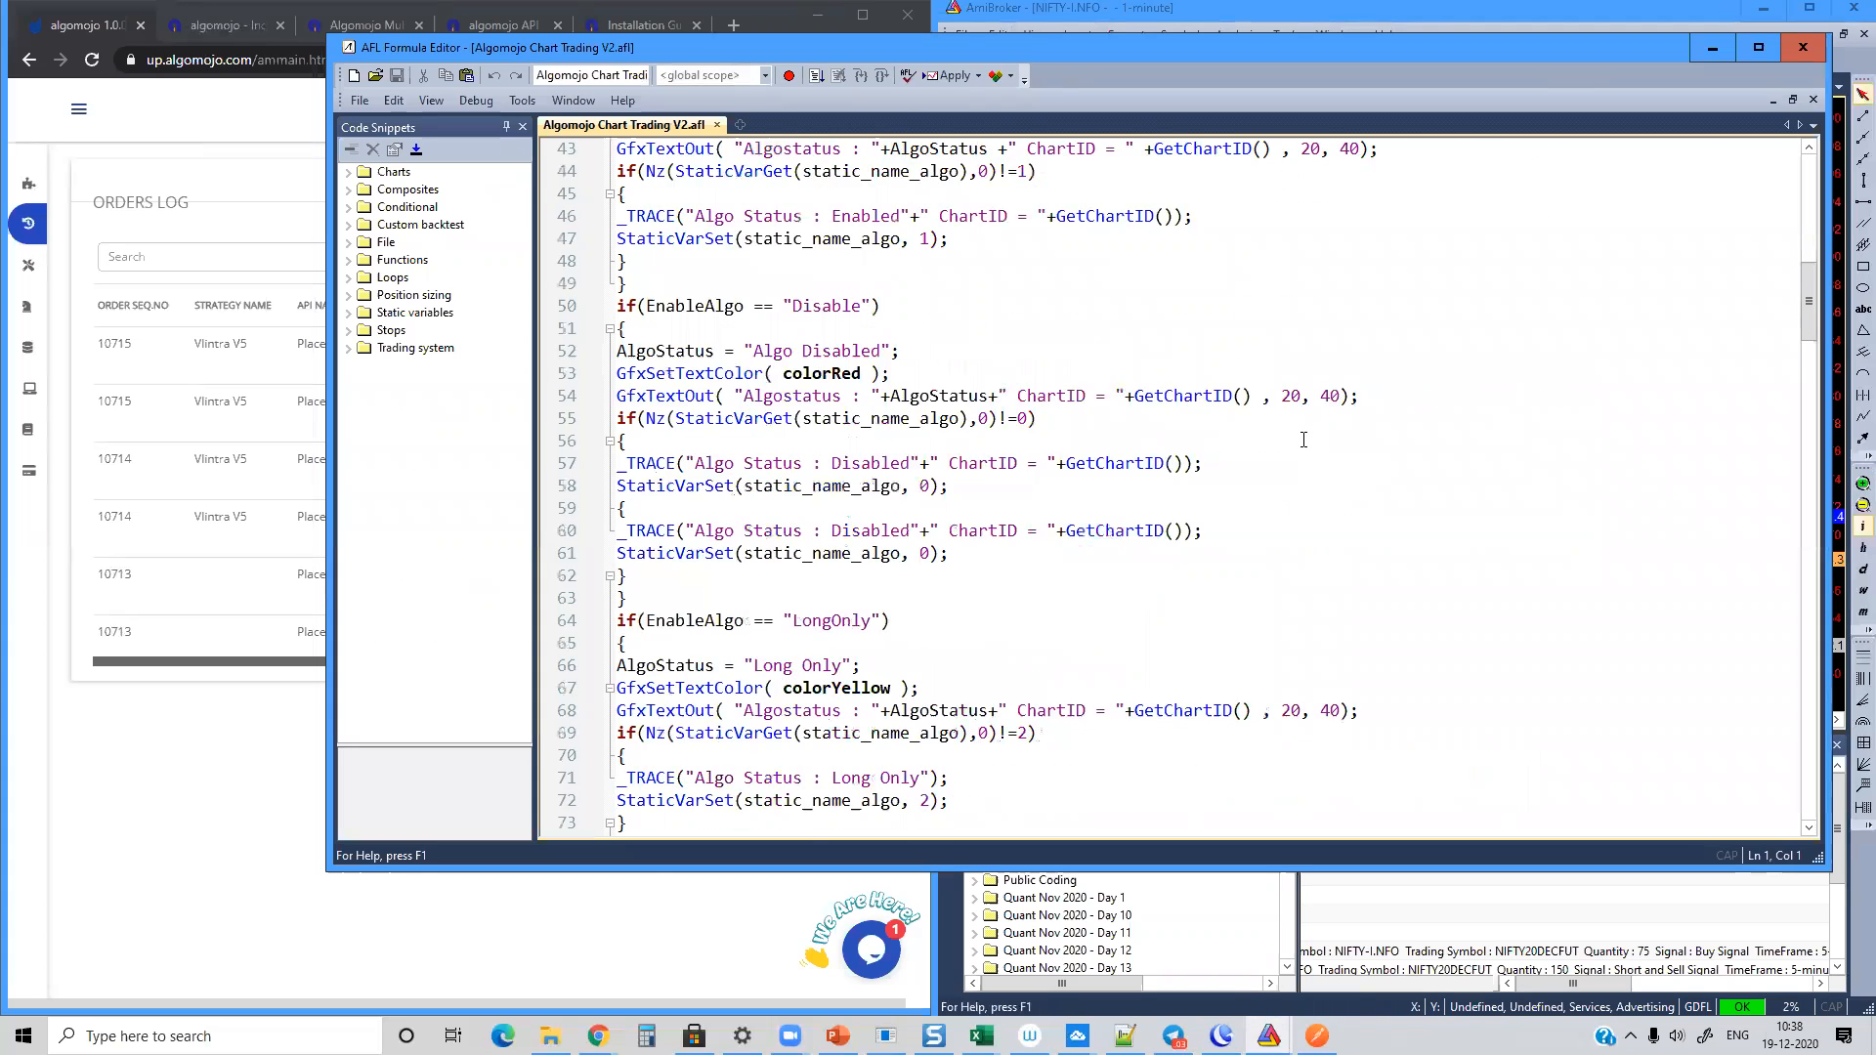
scroll(1304, 437, up, 5)
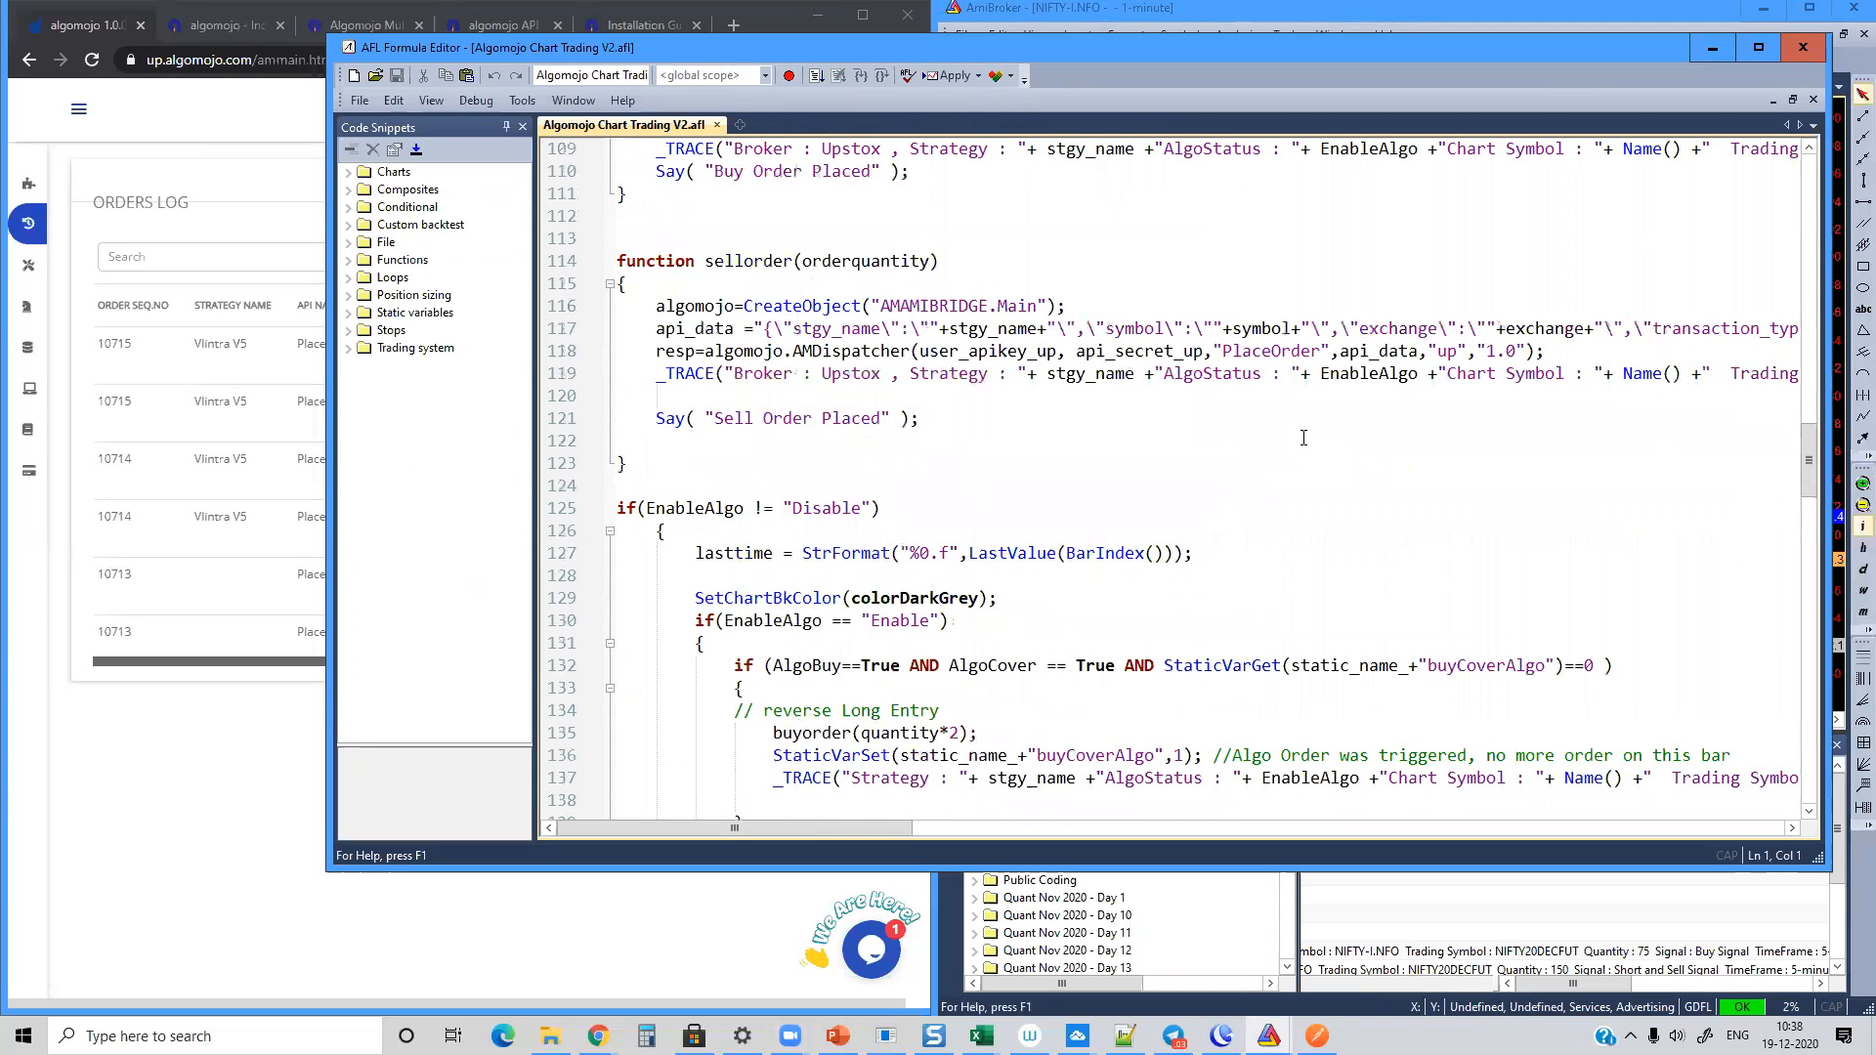
scroll(1304, 437, up, 1)
click(857, 396)
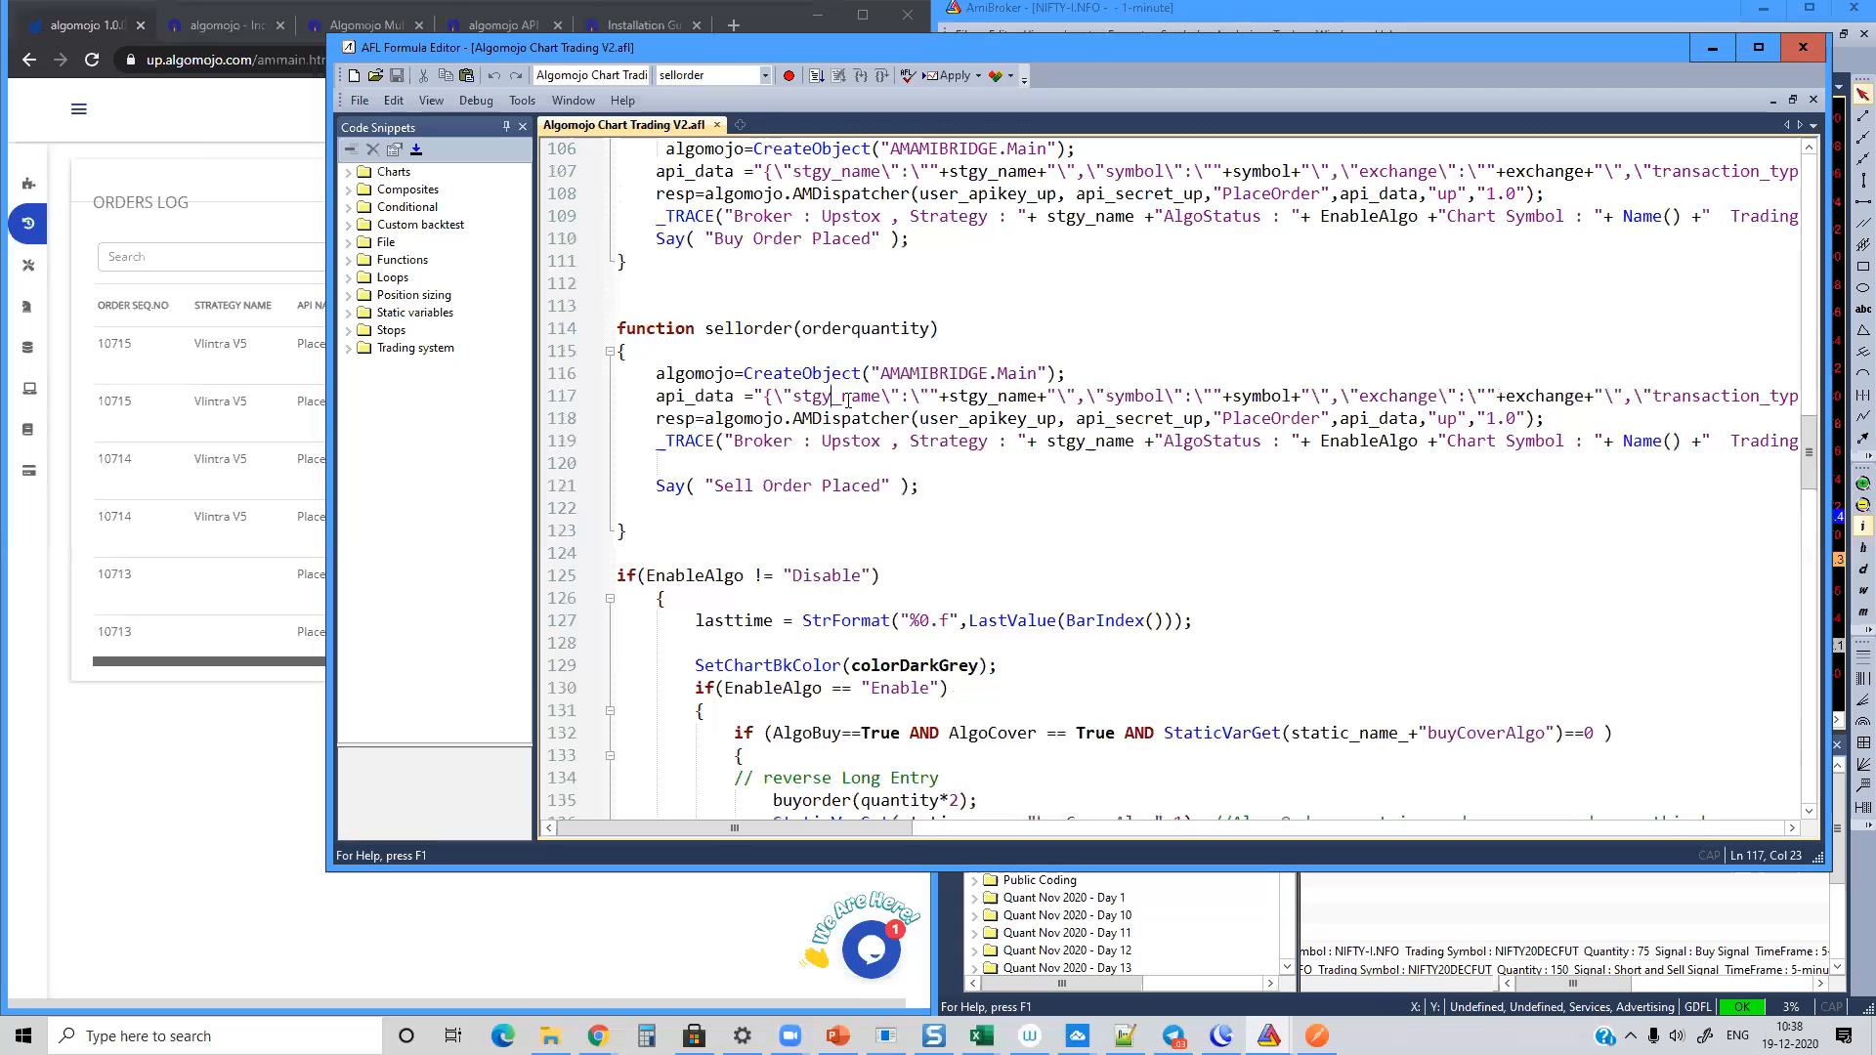
scroll(848, 400, up, 3)
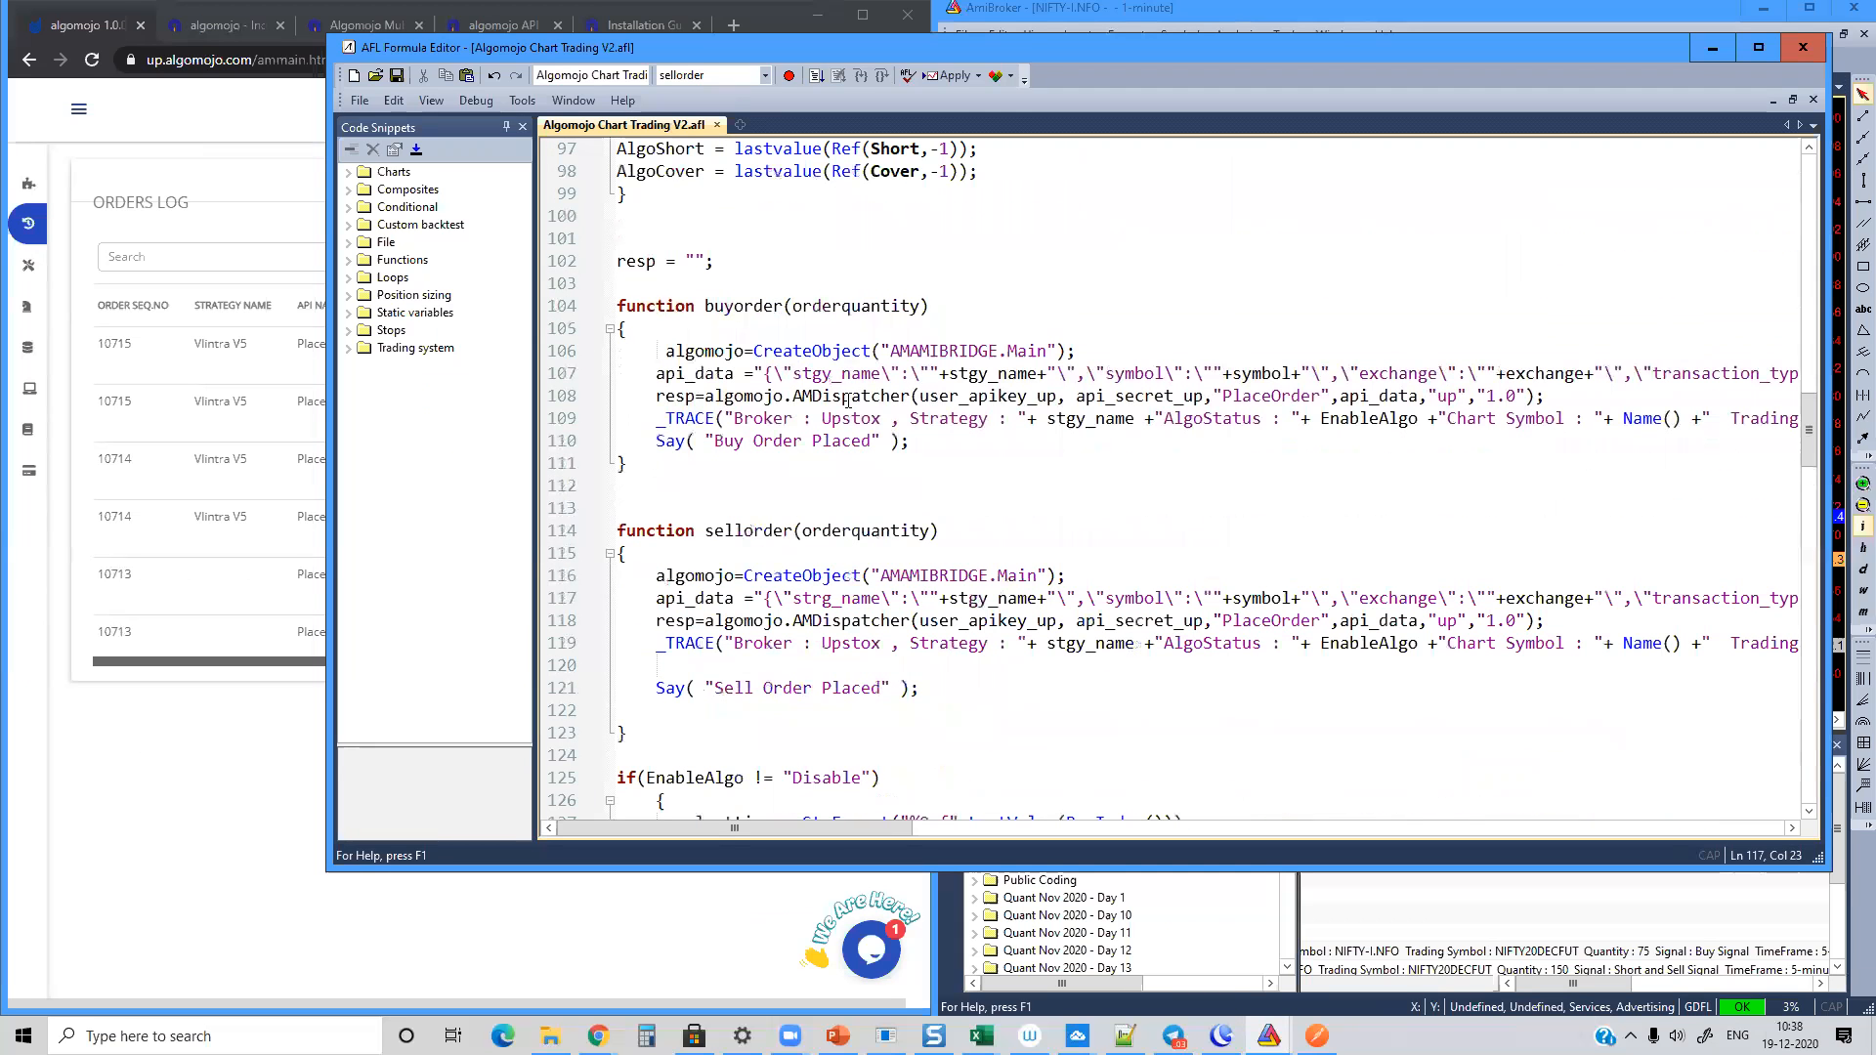
click(829, 373)
key(BackSpace)
key(BackSpace)
text(rg)
Step: Minimize the formula editor and return to Algomojo Chart Trading V2 in the chart formula list
click(1712, 48)
click(947, 281)
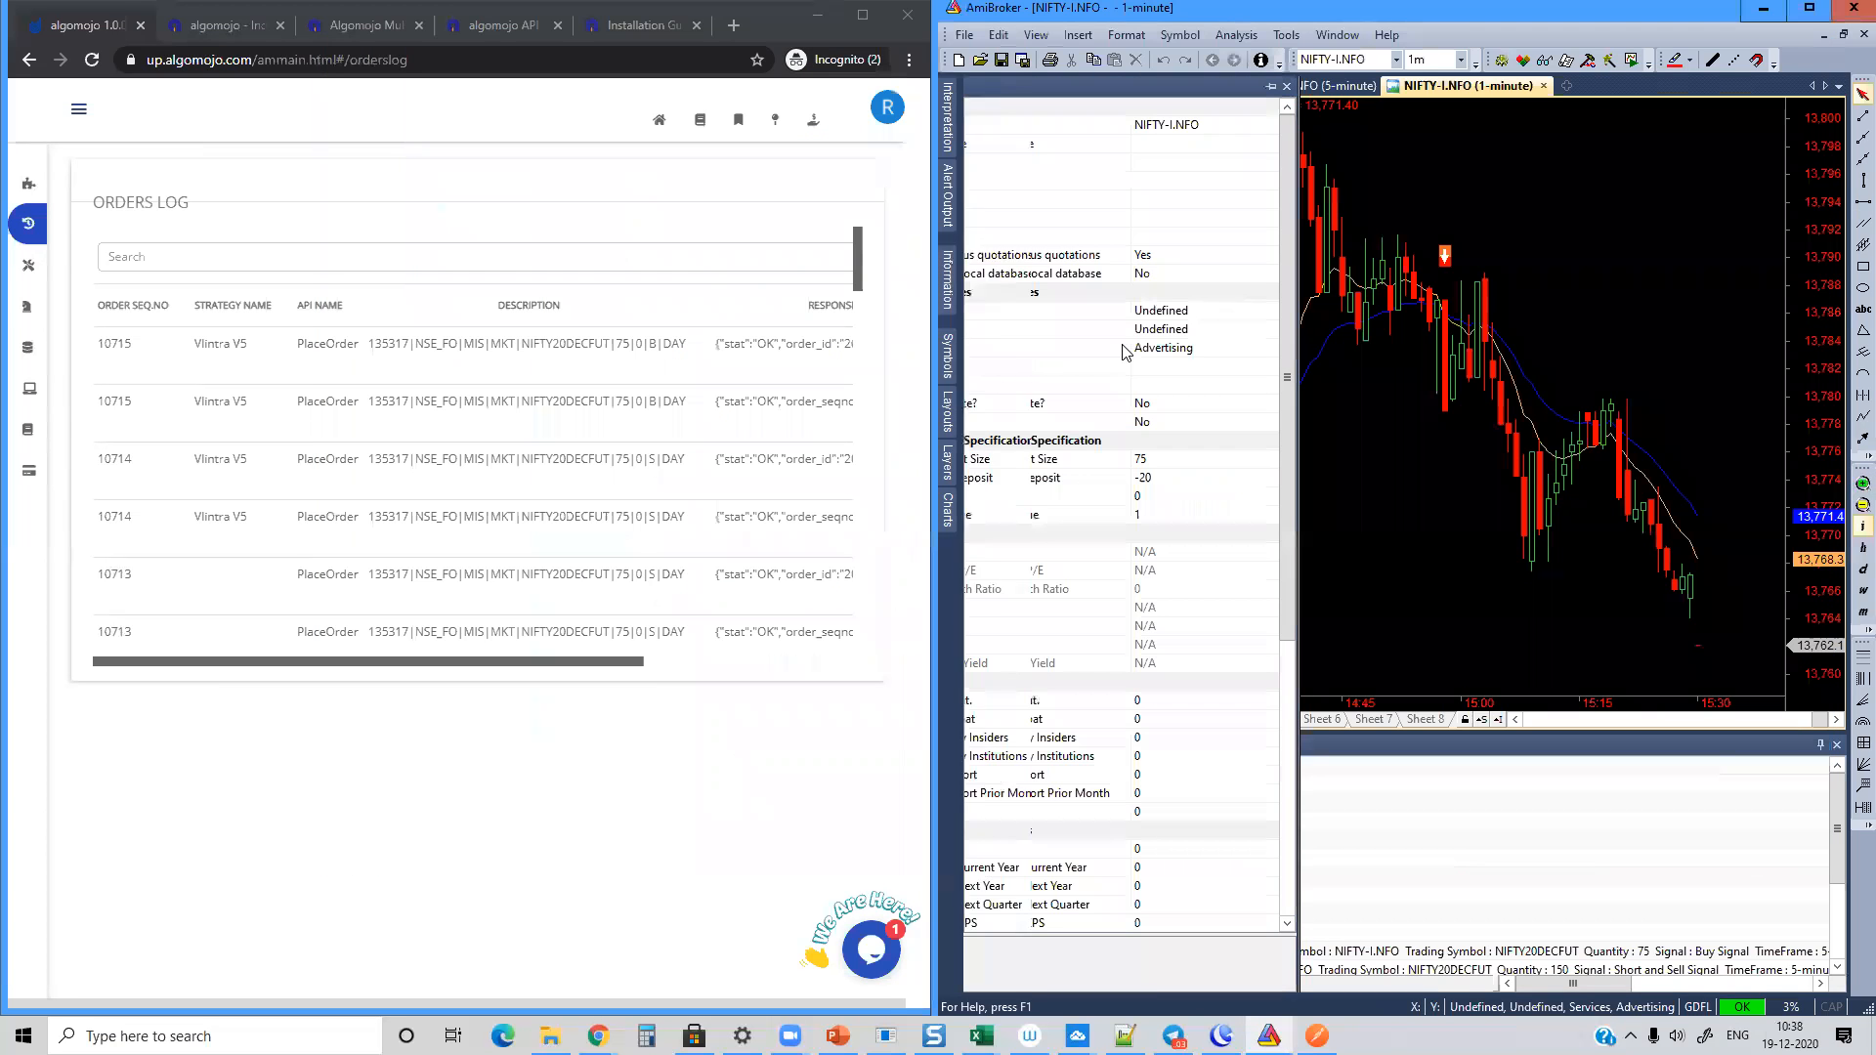
click(947, 513)
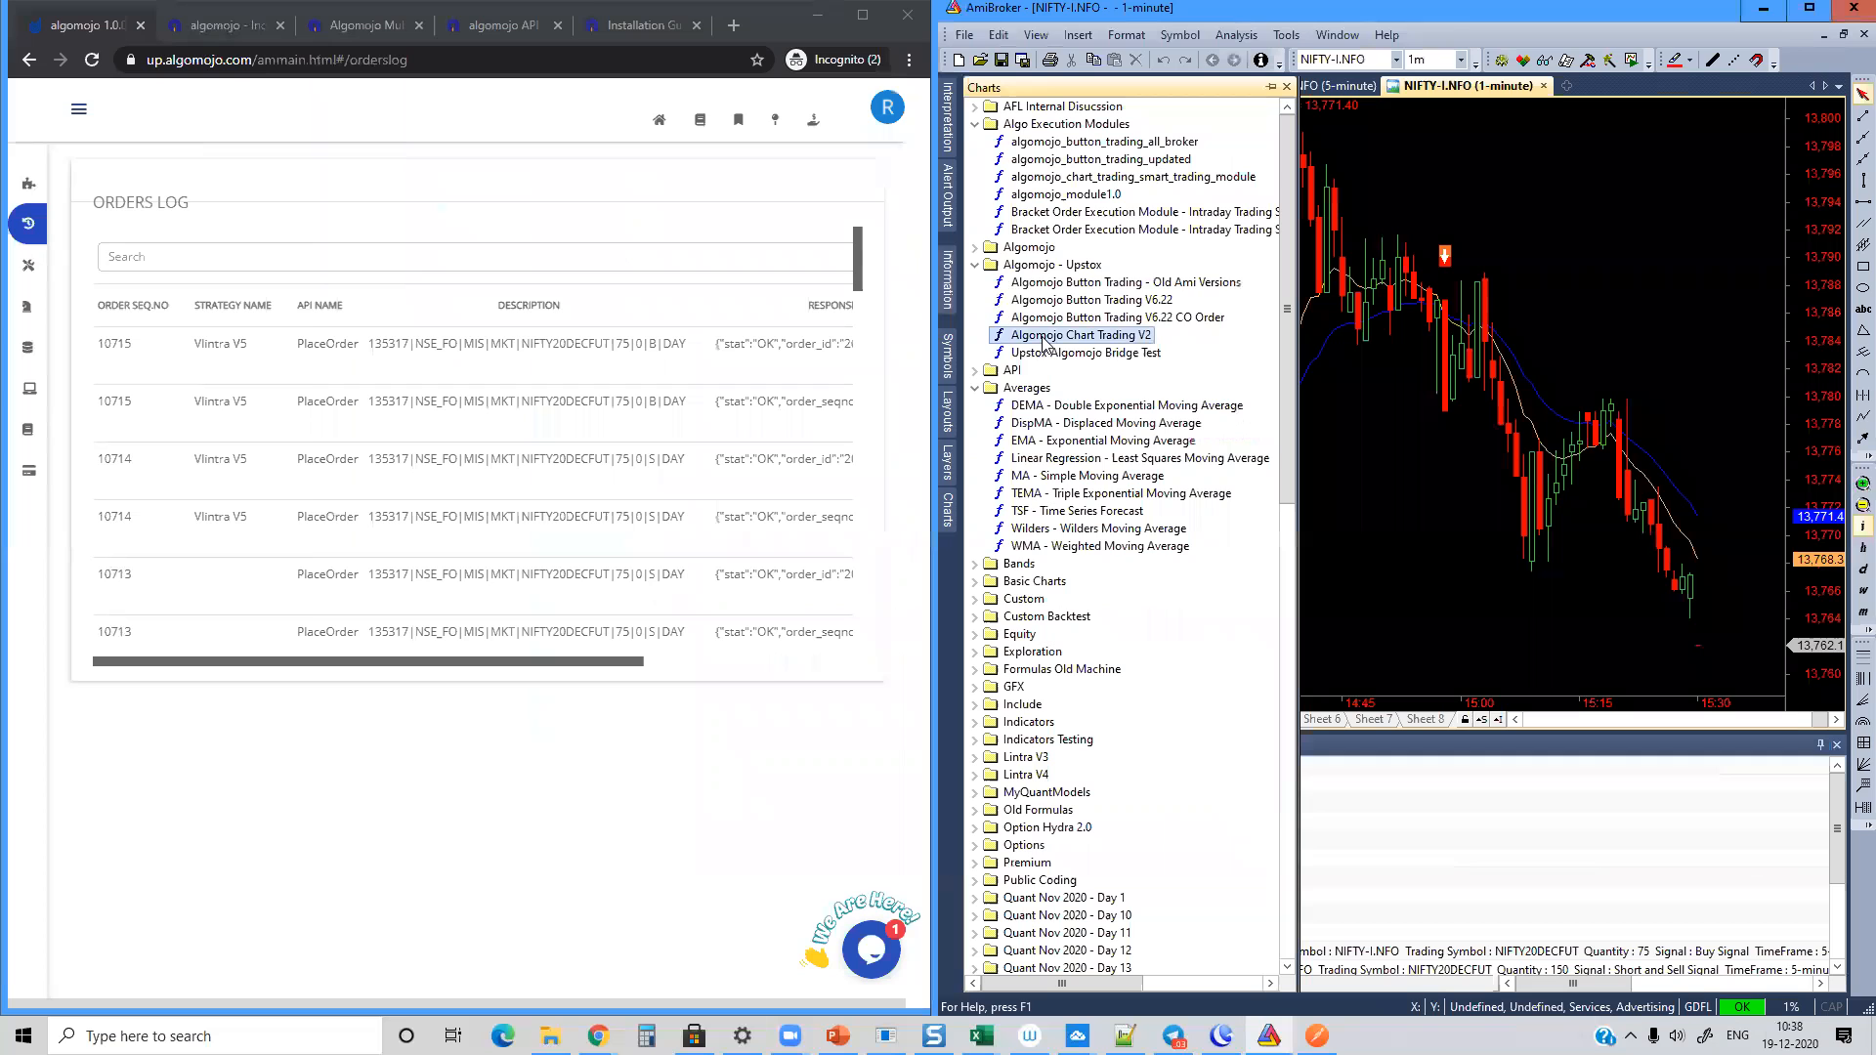
Step: Overlay the Algomojo Chart Trading V2 formula on the 1-minute NIFTY-I.NFO chart and open the chart's parameters
drag(1043, 342, 1415, 344)
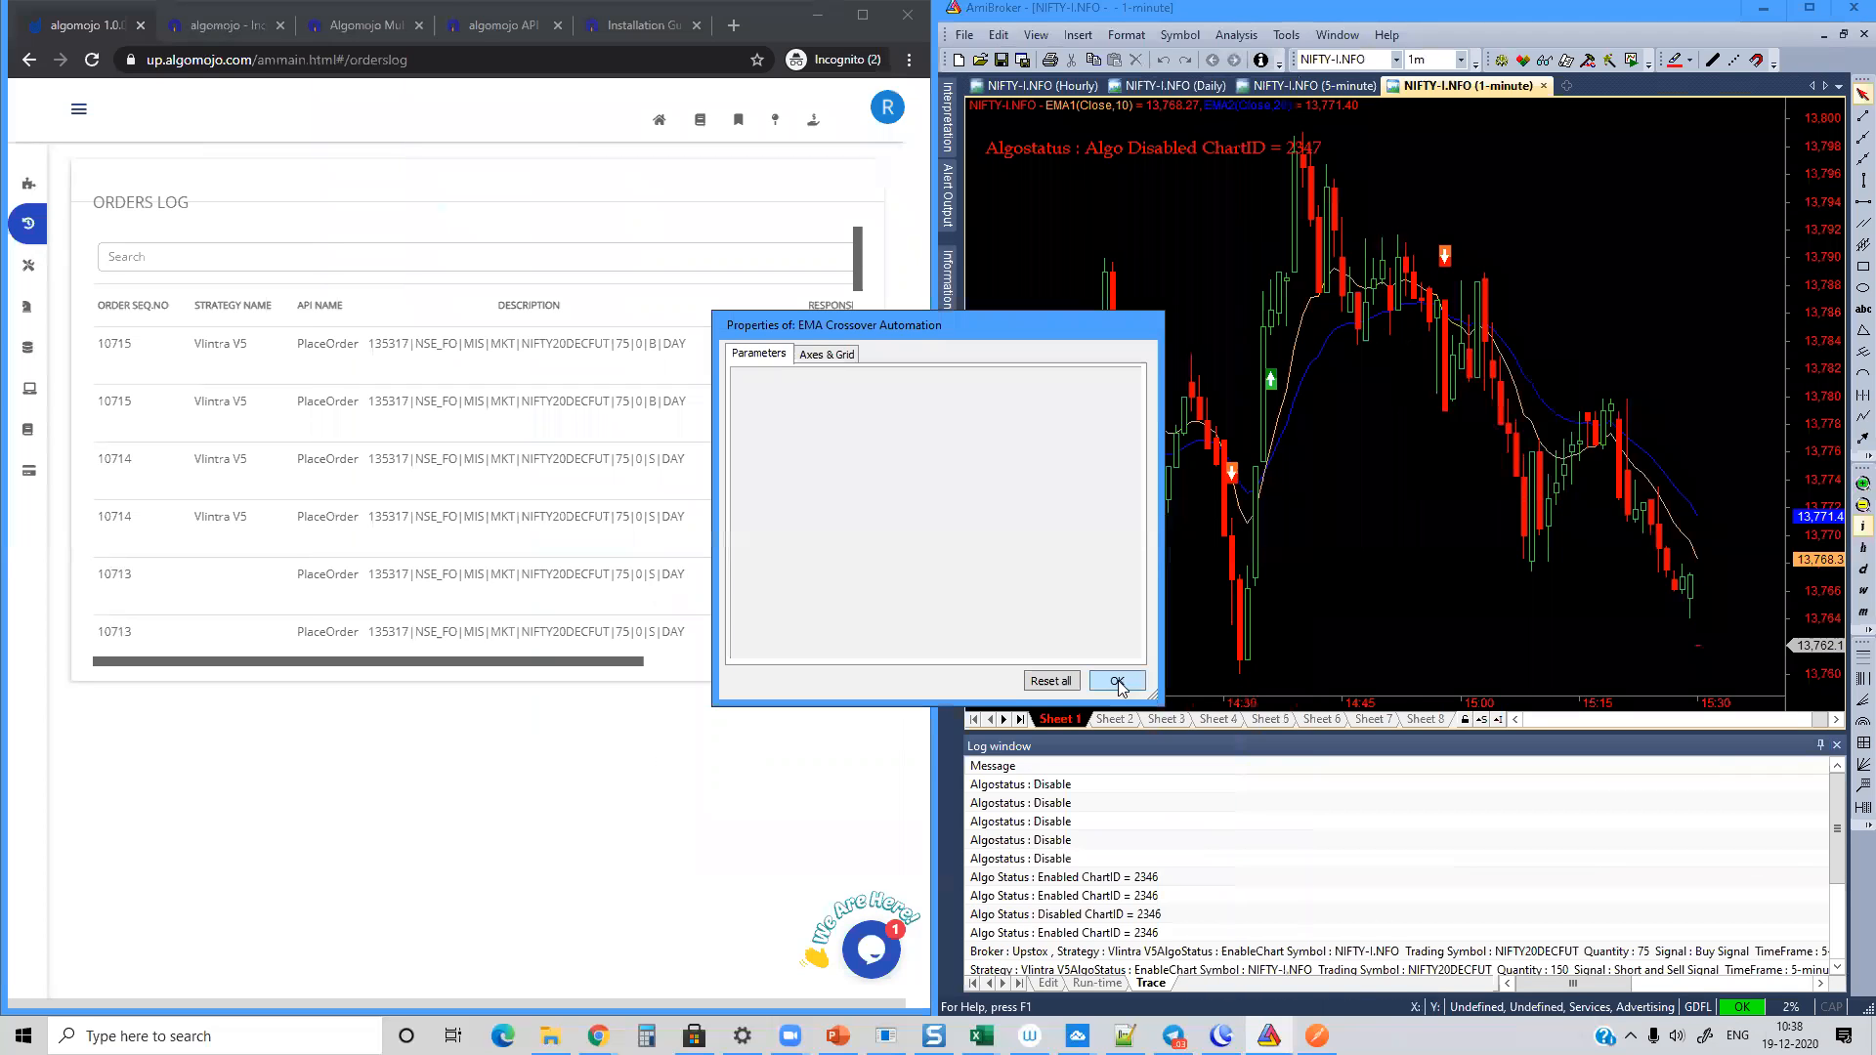
click(1117, 681)
right_click(1203, 288)
click(1253, 304)
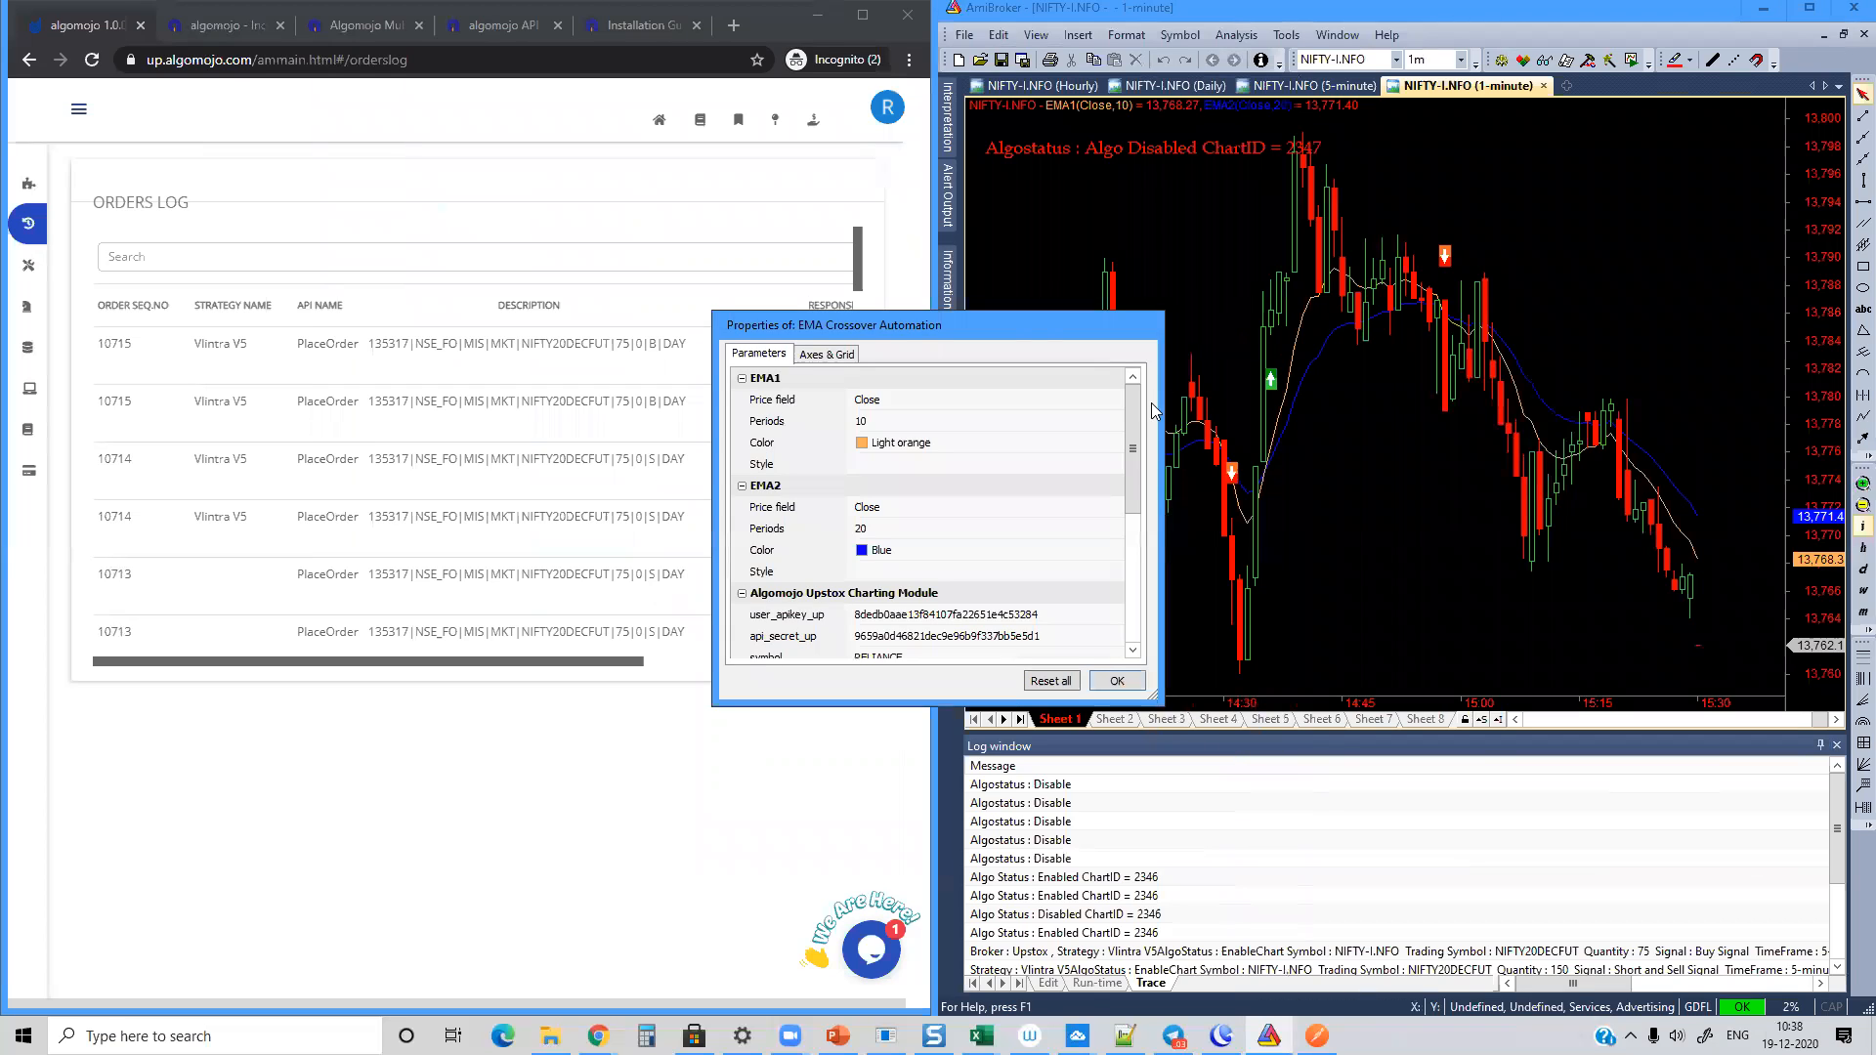
Step: Set the Algomojo Upstox charting module's symbol to BANKNIFTY20DECFUT and its exchange to NSE_FO
drag(1030, 322, 1358, 129)
drag(1461, 243, 1460, 336)
click(1310, 241)
click(1285, 214)
click(1242, 239)
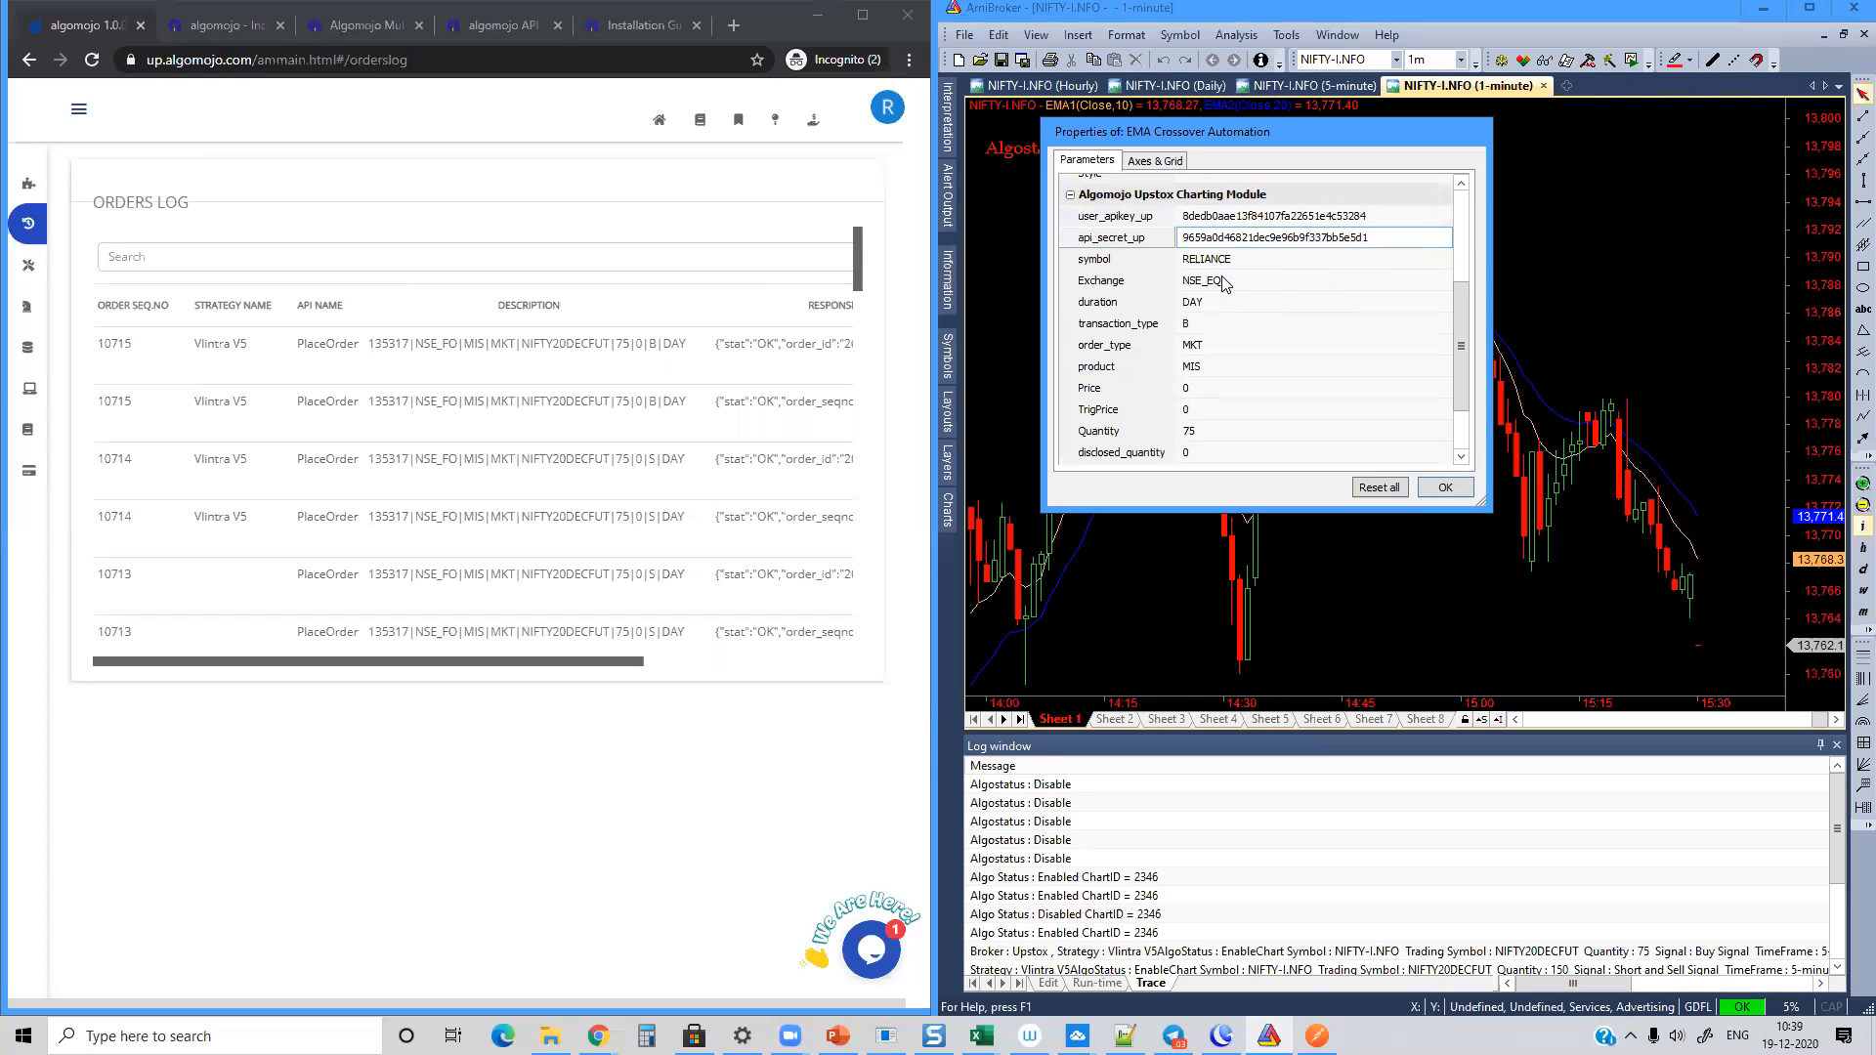
double_click(1251, 255)
text(BANKN)
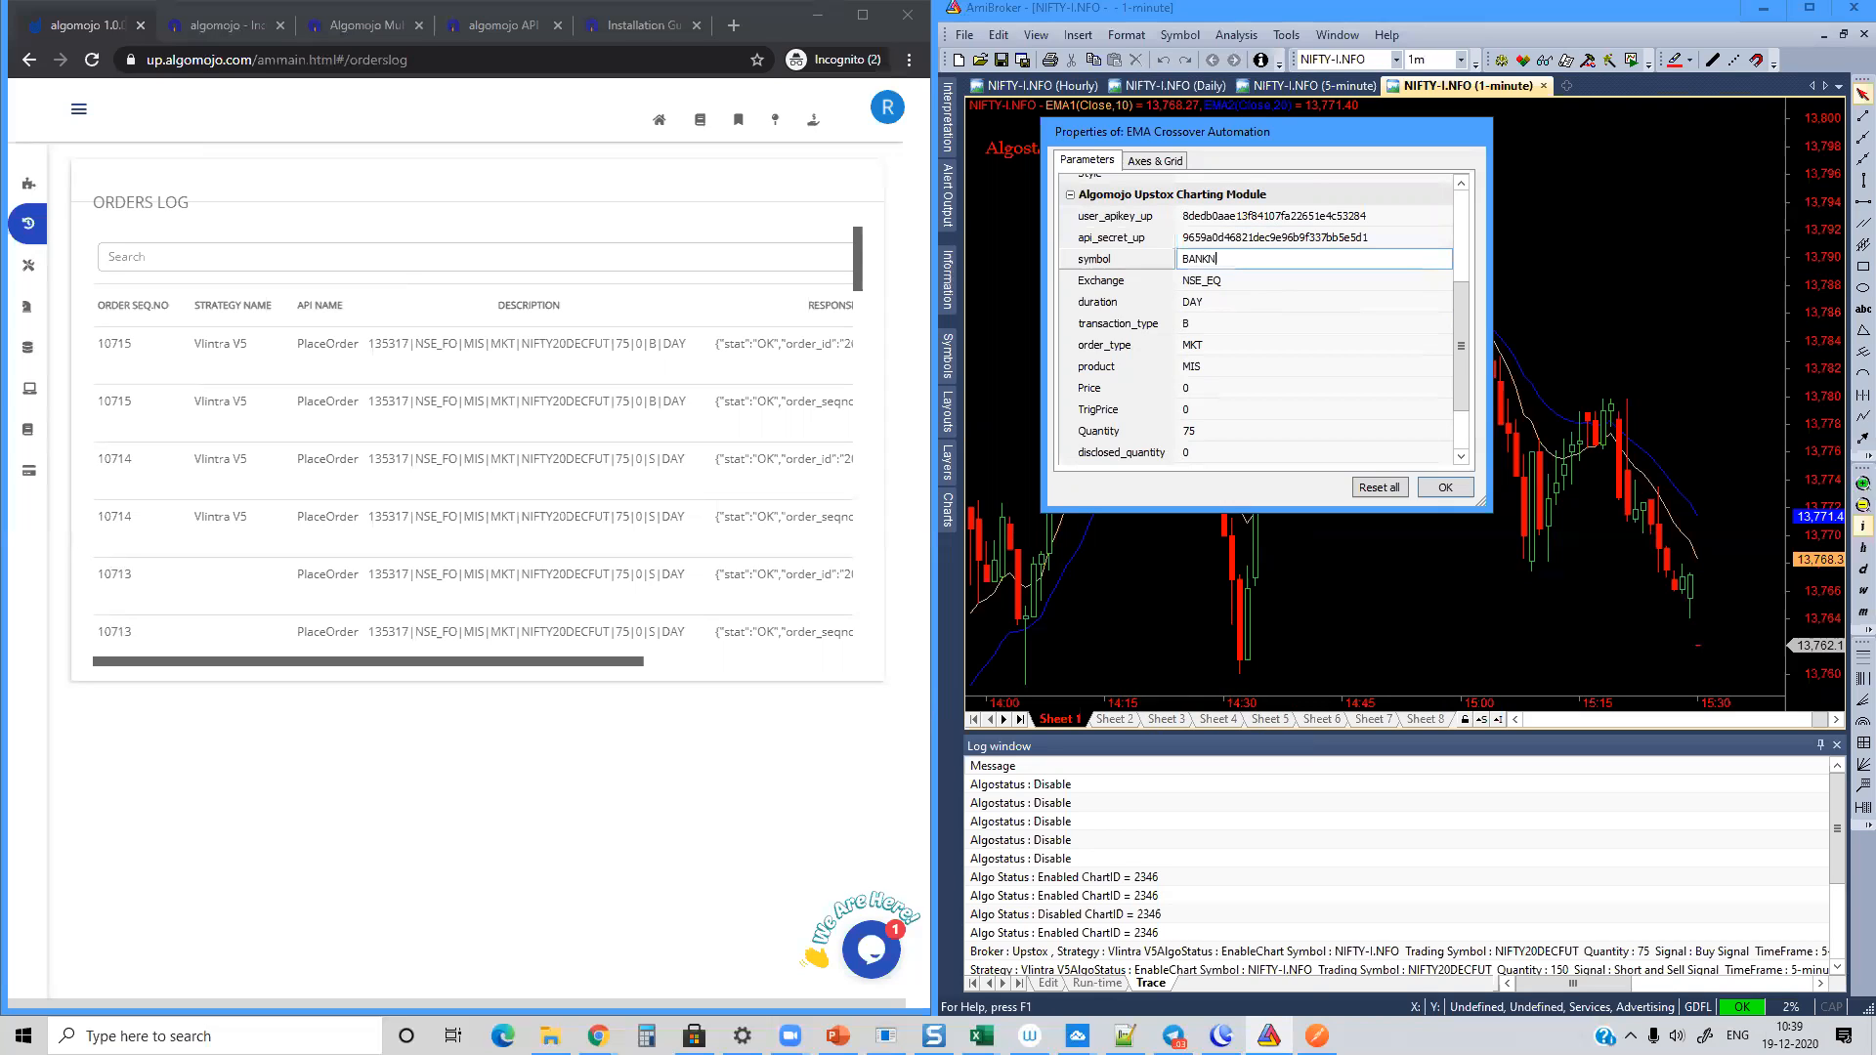
text(IFTY20DECFUT)
click(1223, 281)
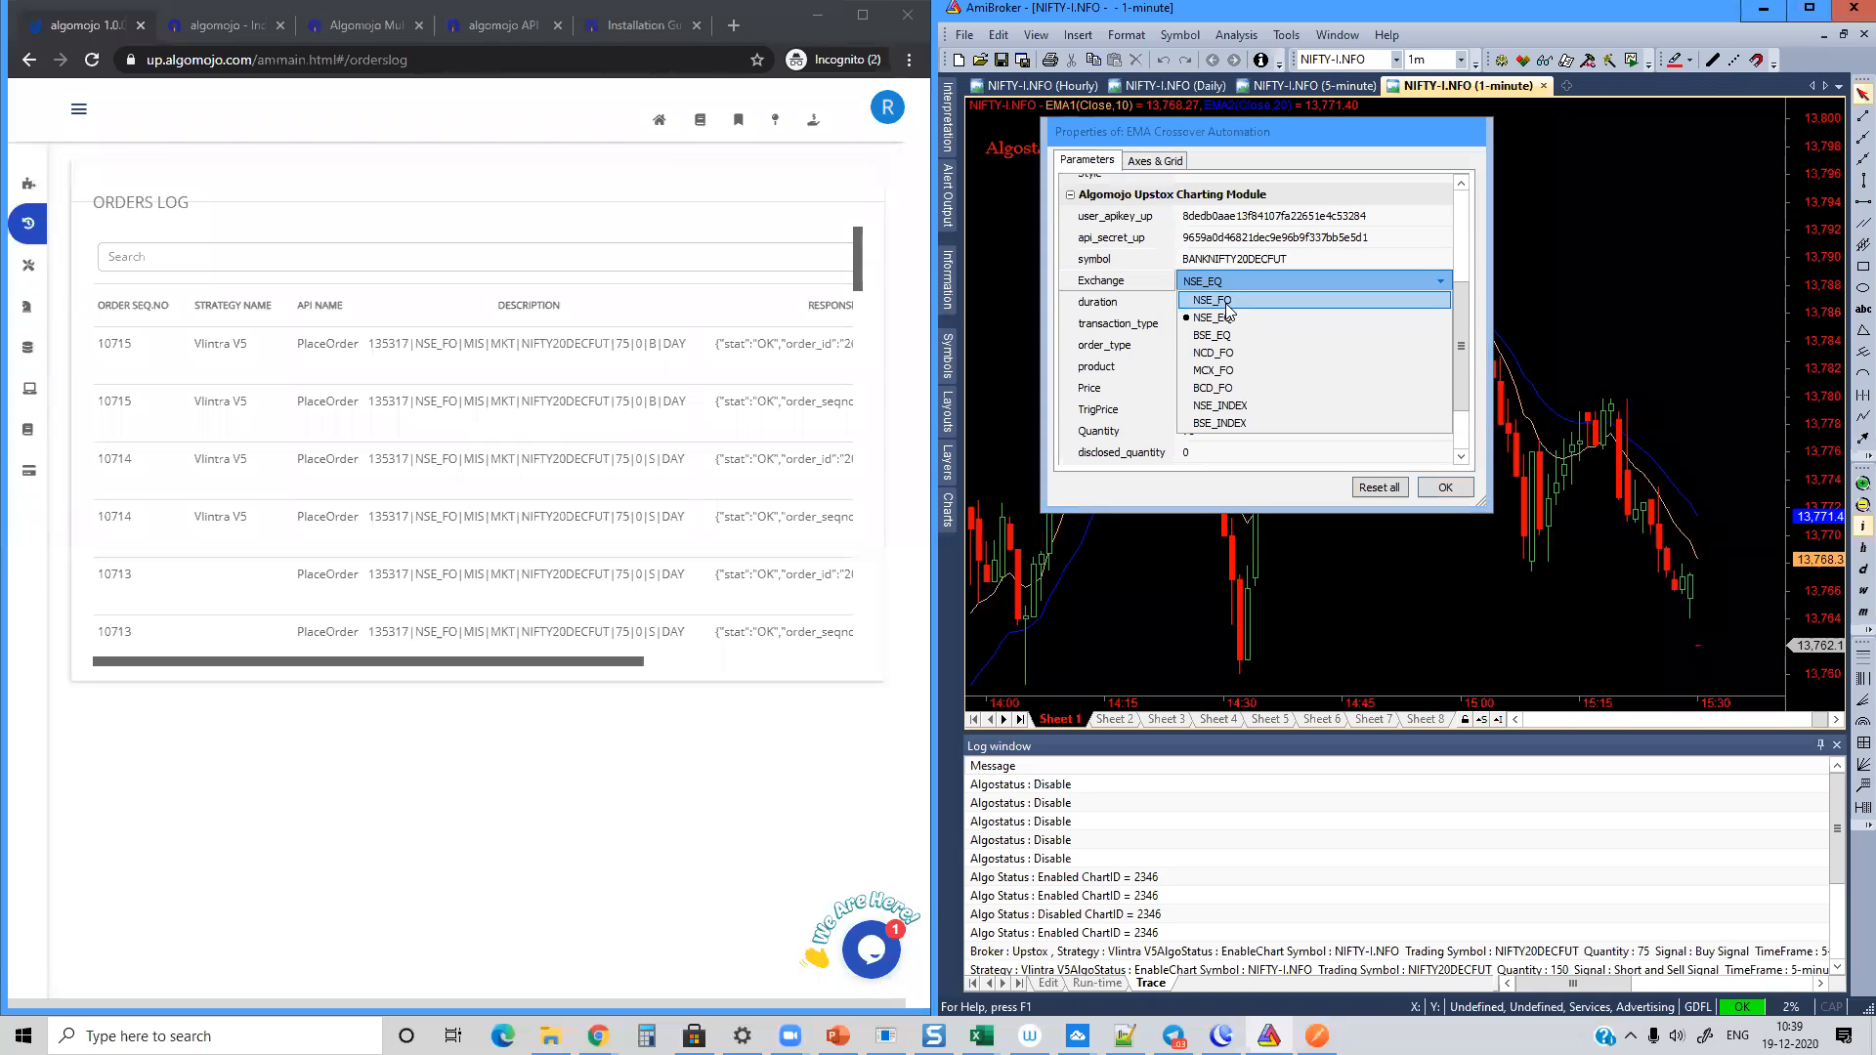
click(1226, 303)
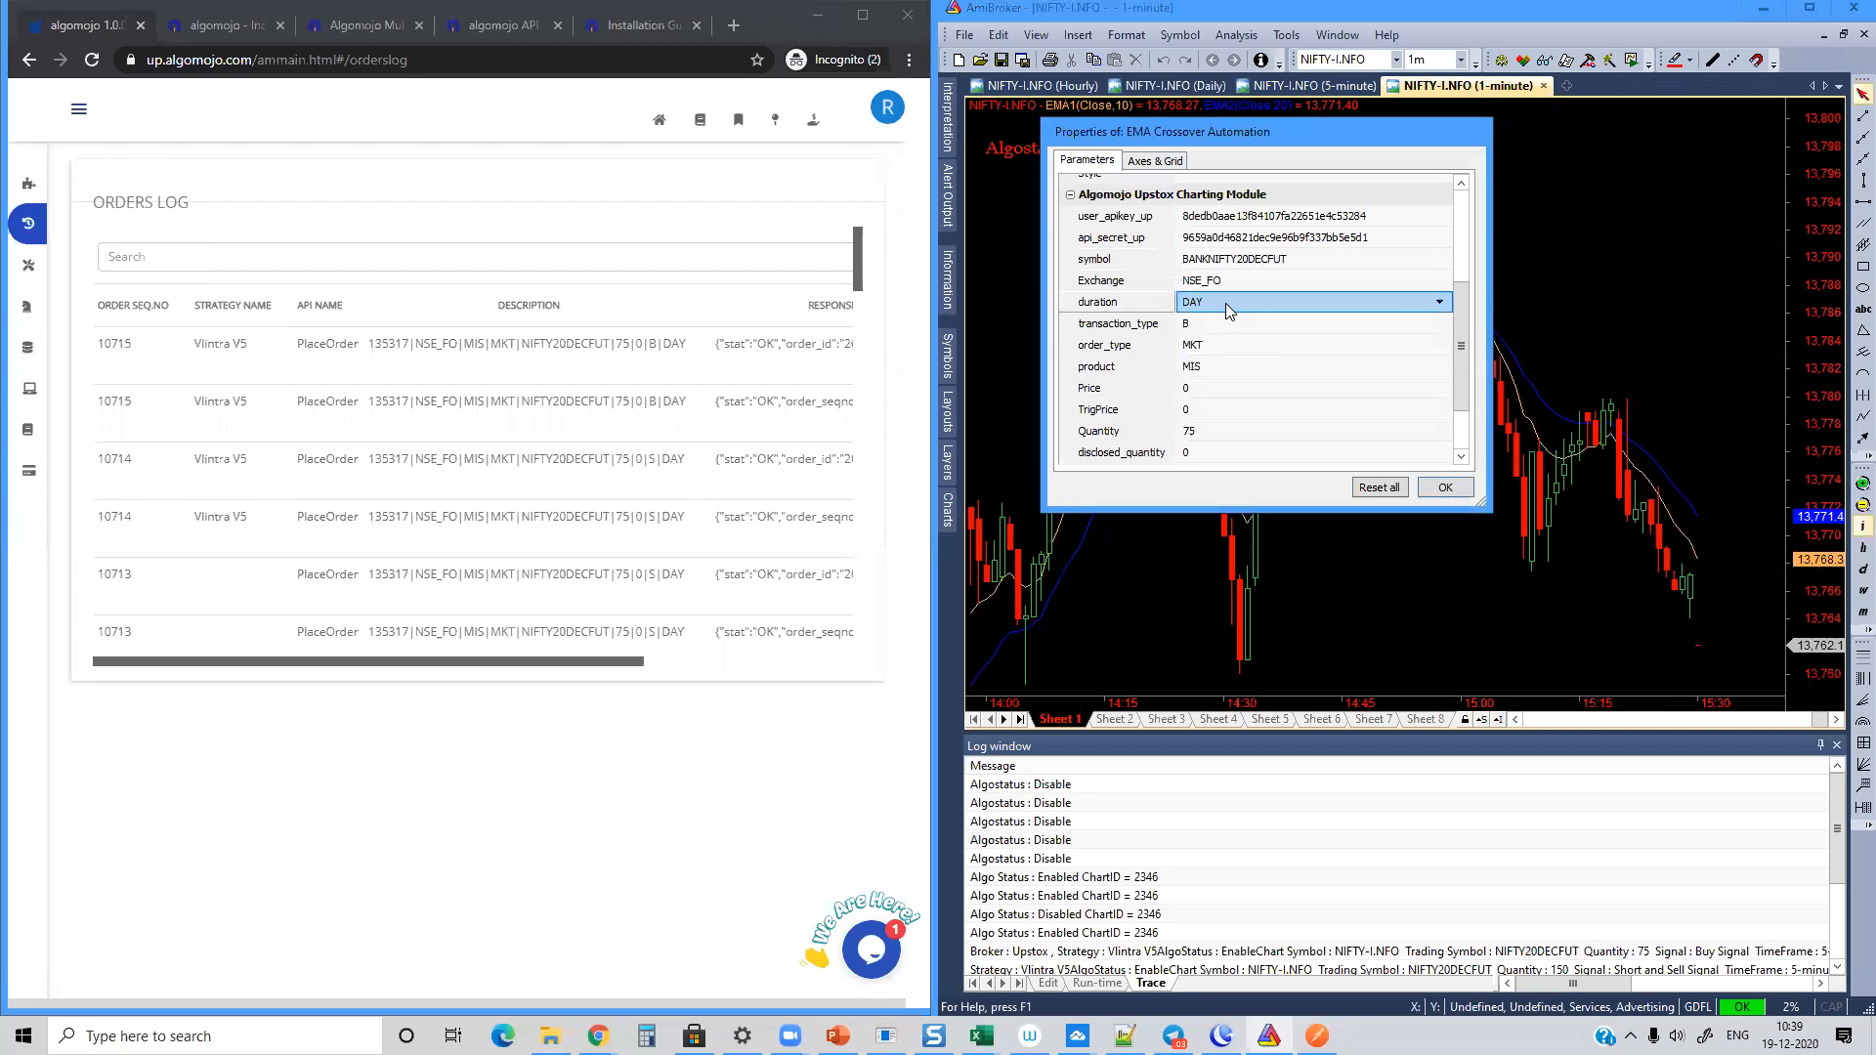
Step: Check the transaction type, order type, product, price and trigger price parameters of the charting module
click(1202, 325)
click(1202, 327)
click(1202, 342)
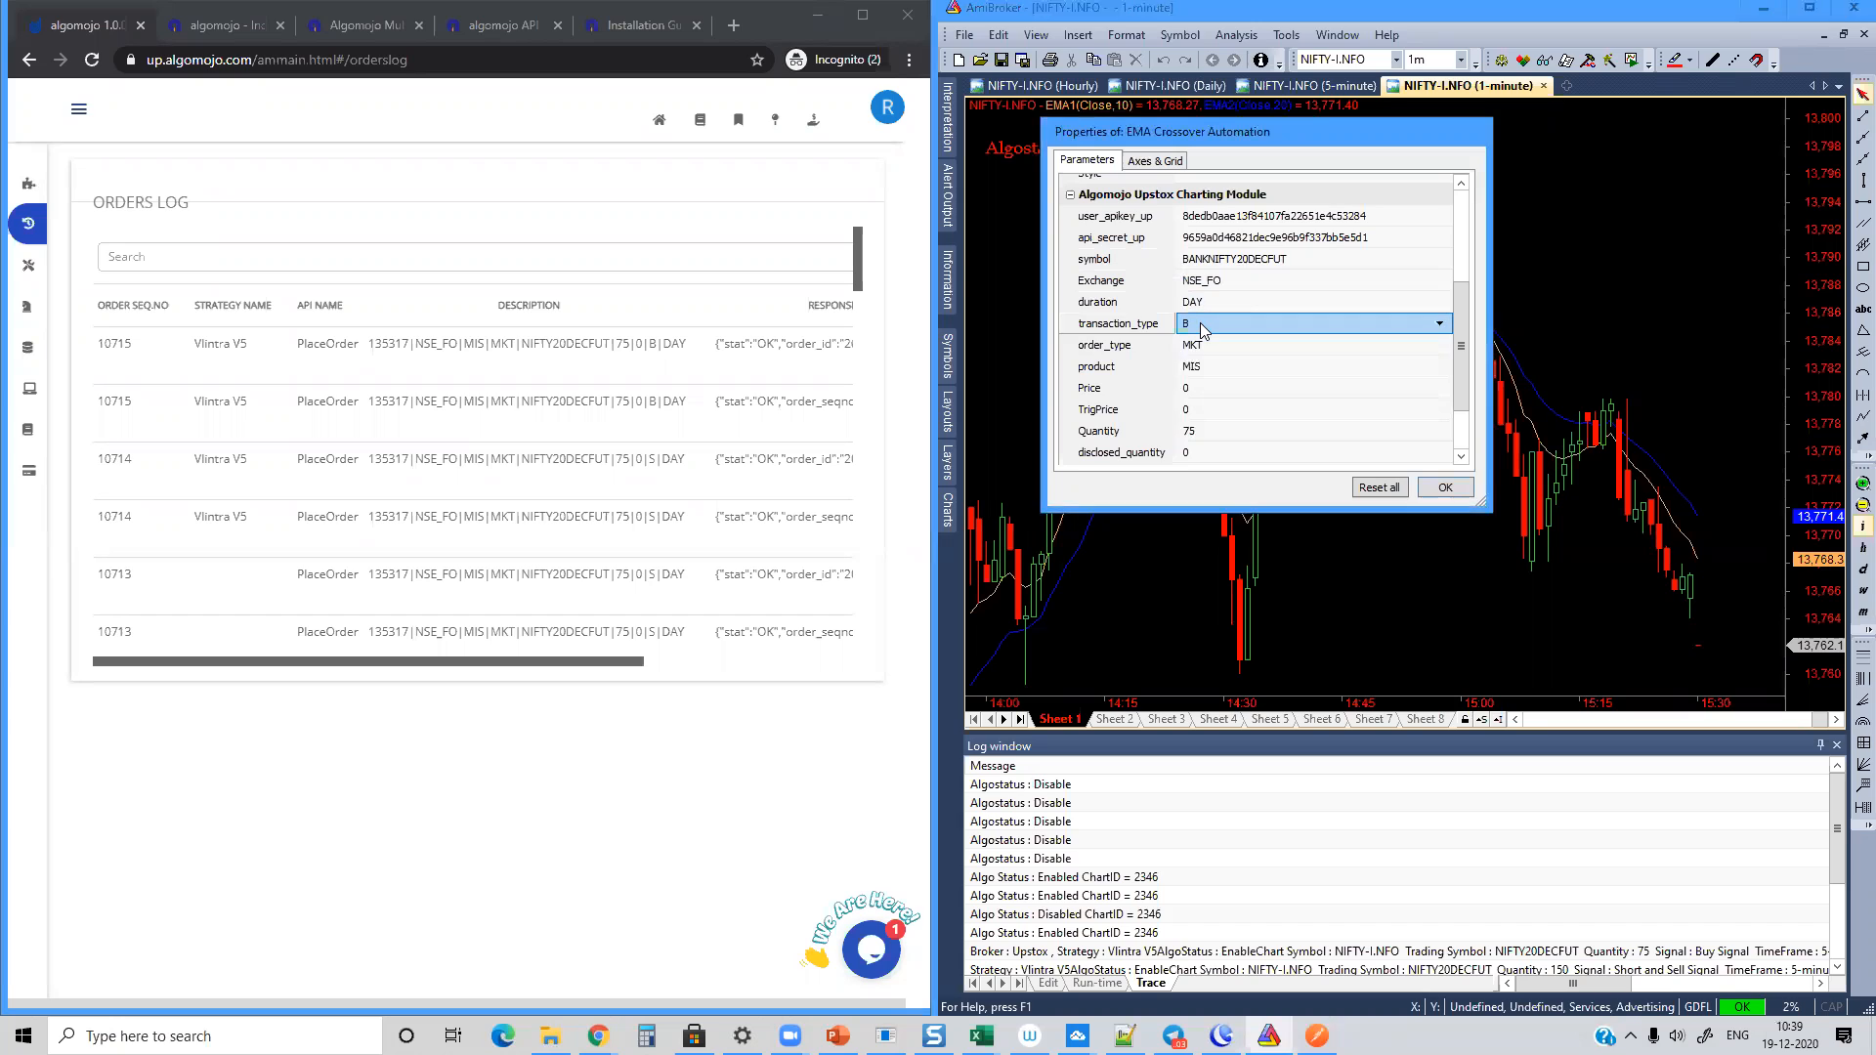
click(1210, 344)
click(1210, 344)
click(1209, 344)
click(1209, 366)
click(1209, 367)
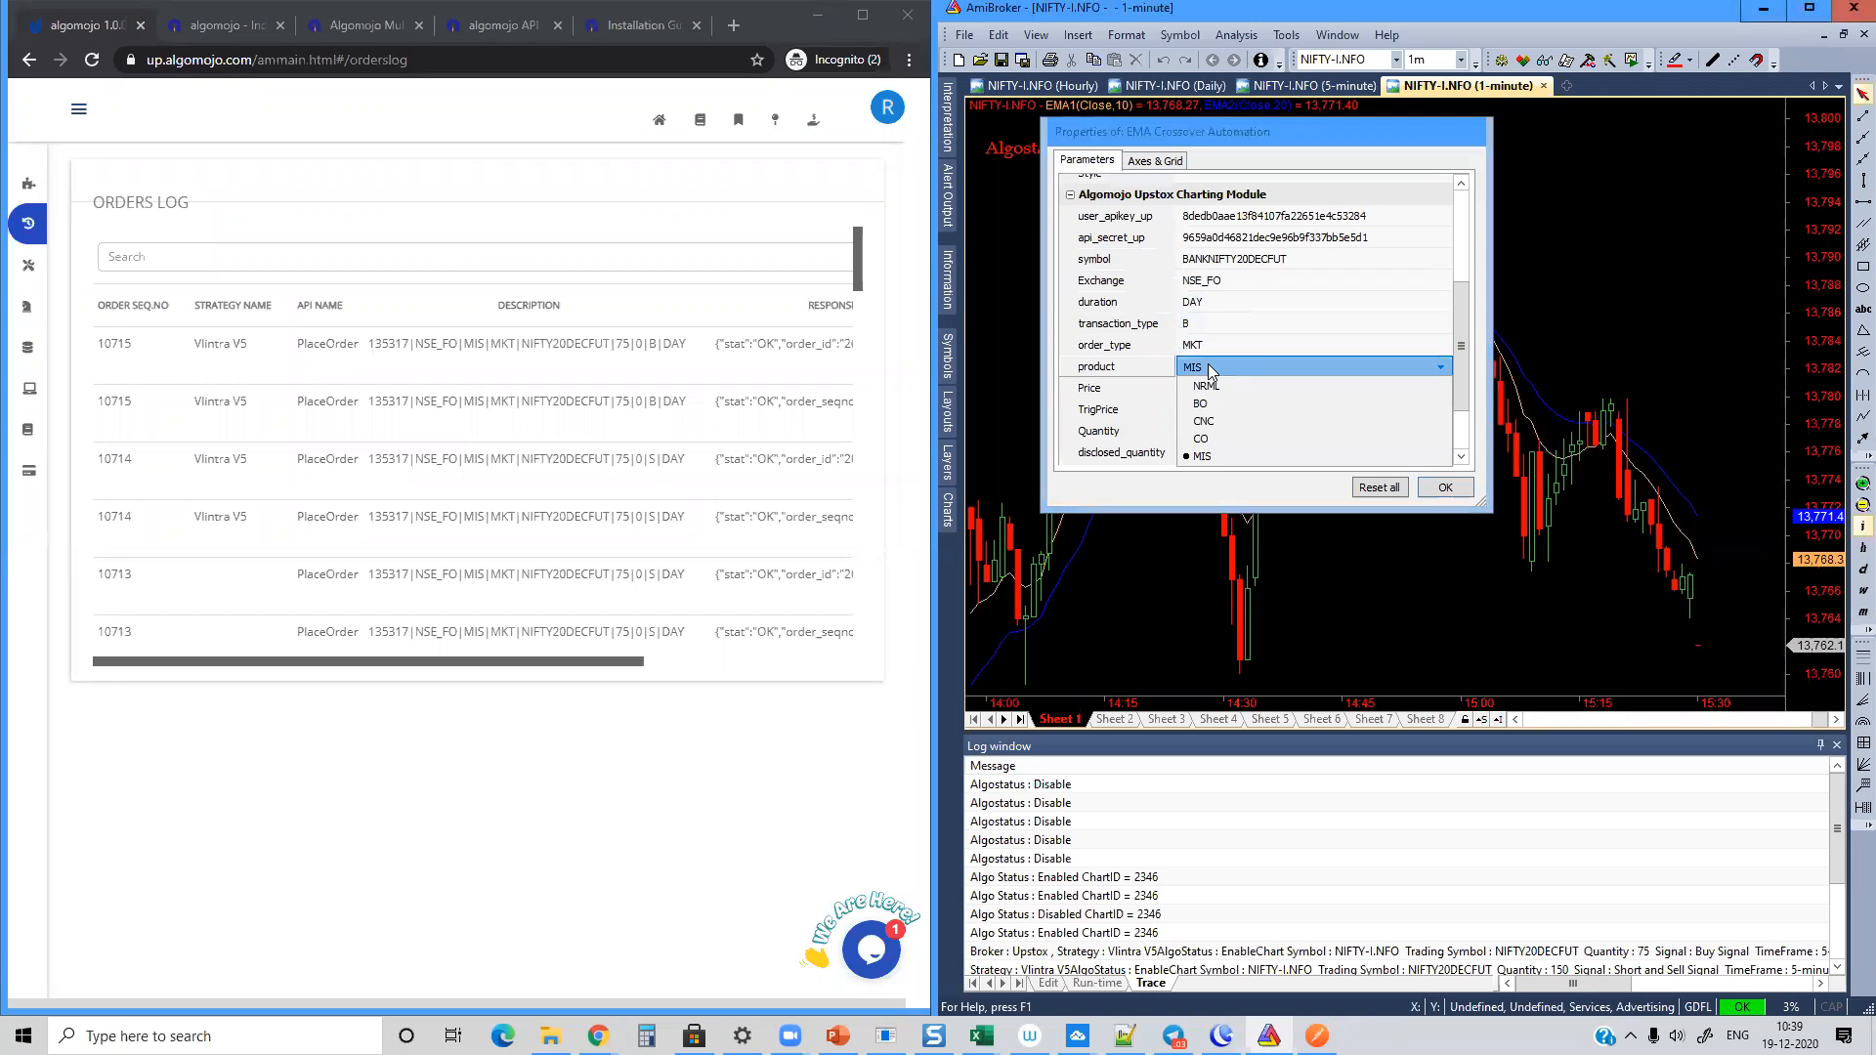
click(1208, 367)
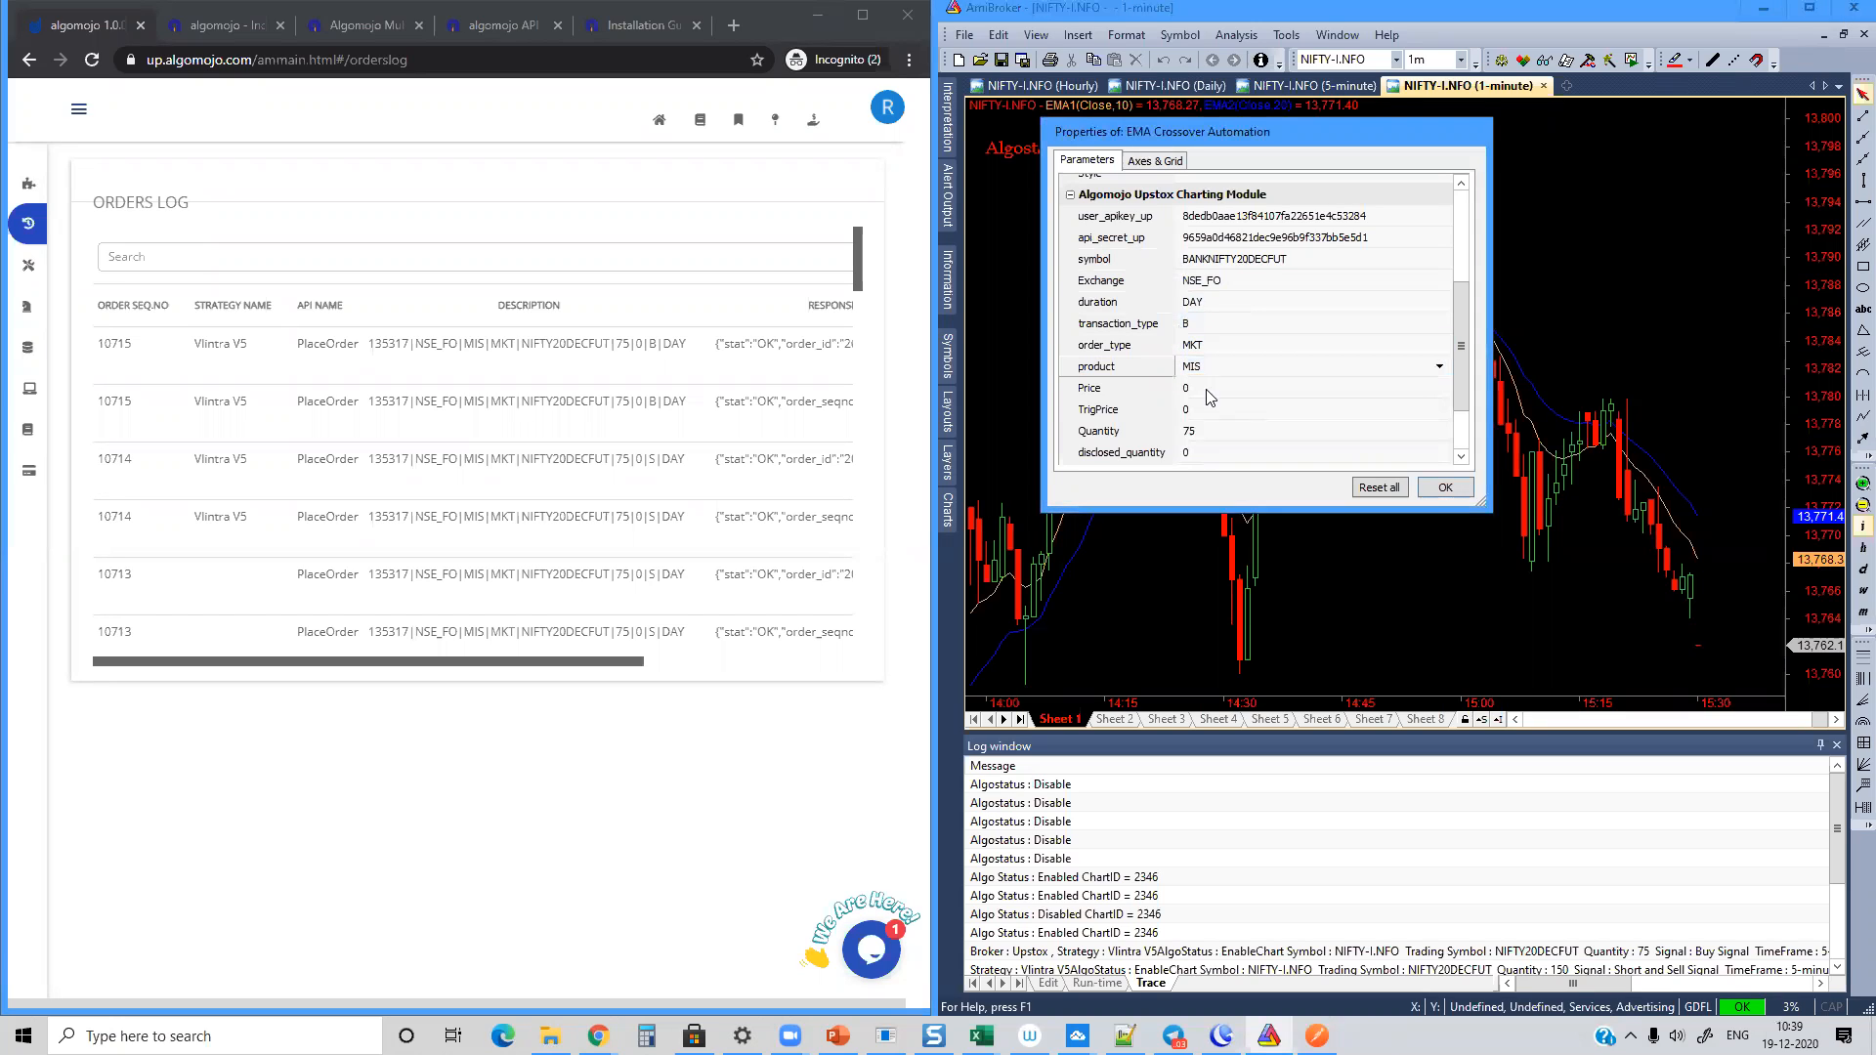
click(1198, 392)
click(1202, 394)
click(1196, 408)
Step: Set the order quantity to 100 and have orders placed on CandleCompletion
click(1197, 430)
click(1198, 430)
double_click(1191, 431)
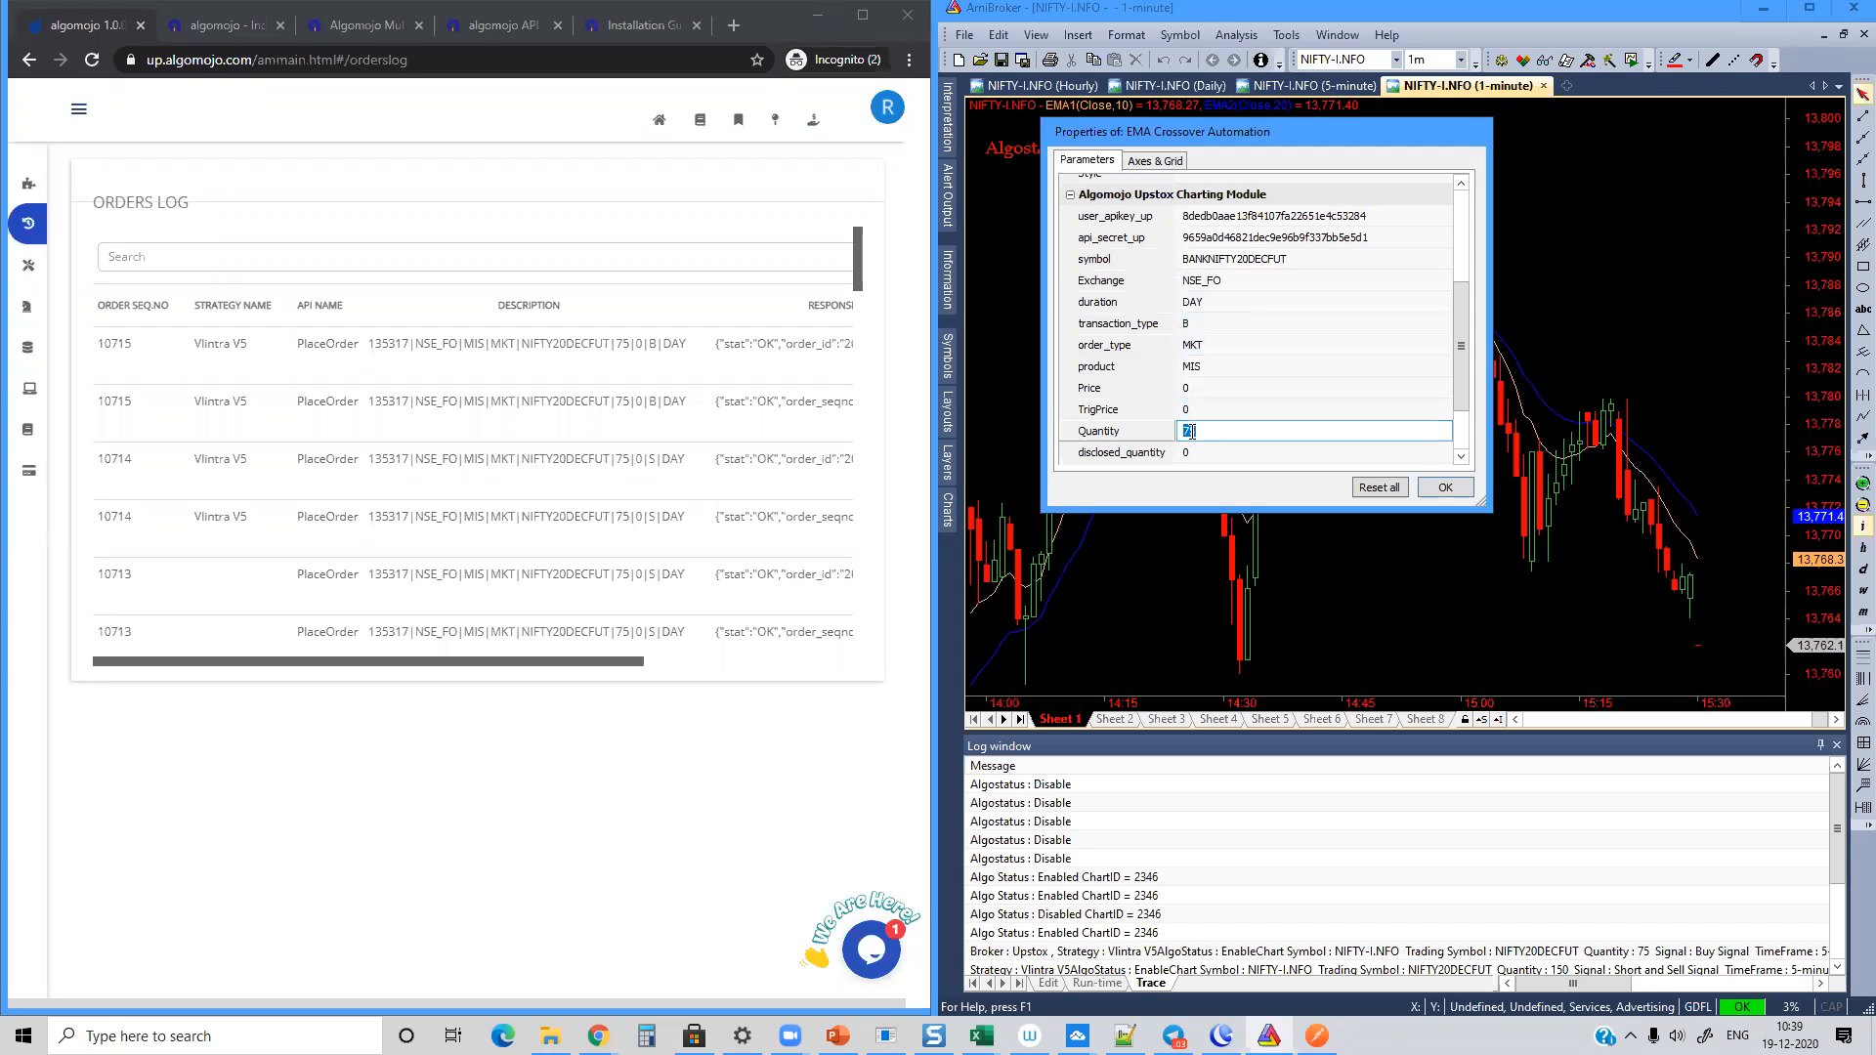
text(100)
drag(1464, 340, 1462, 392)
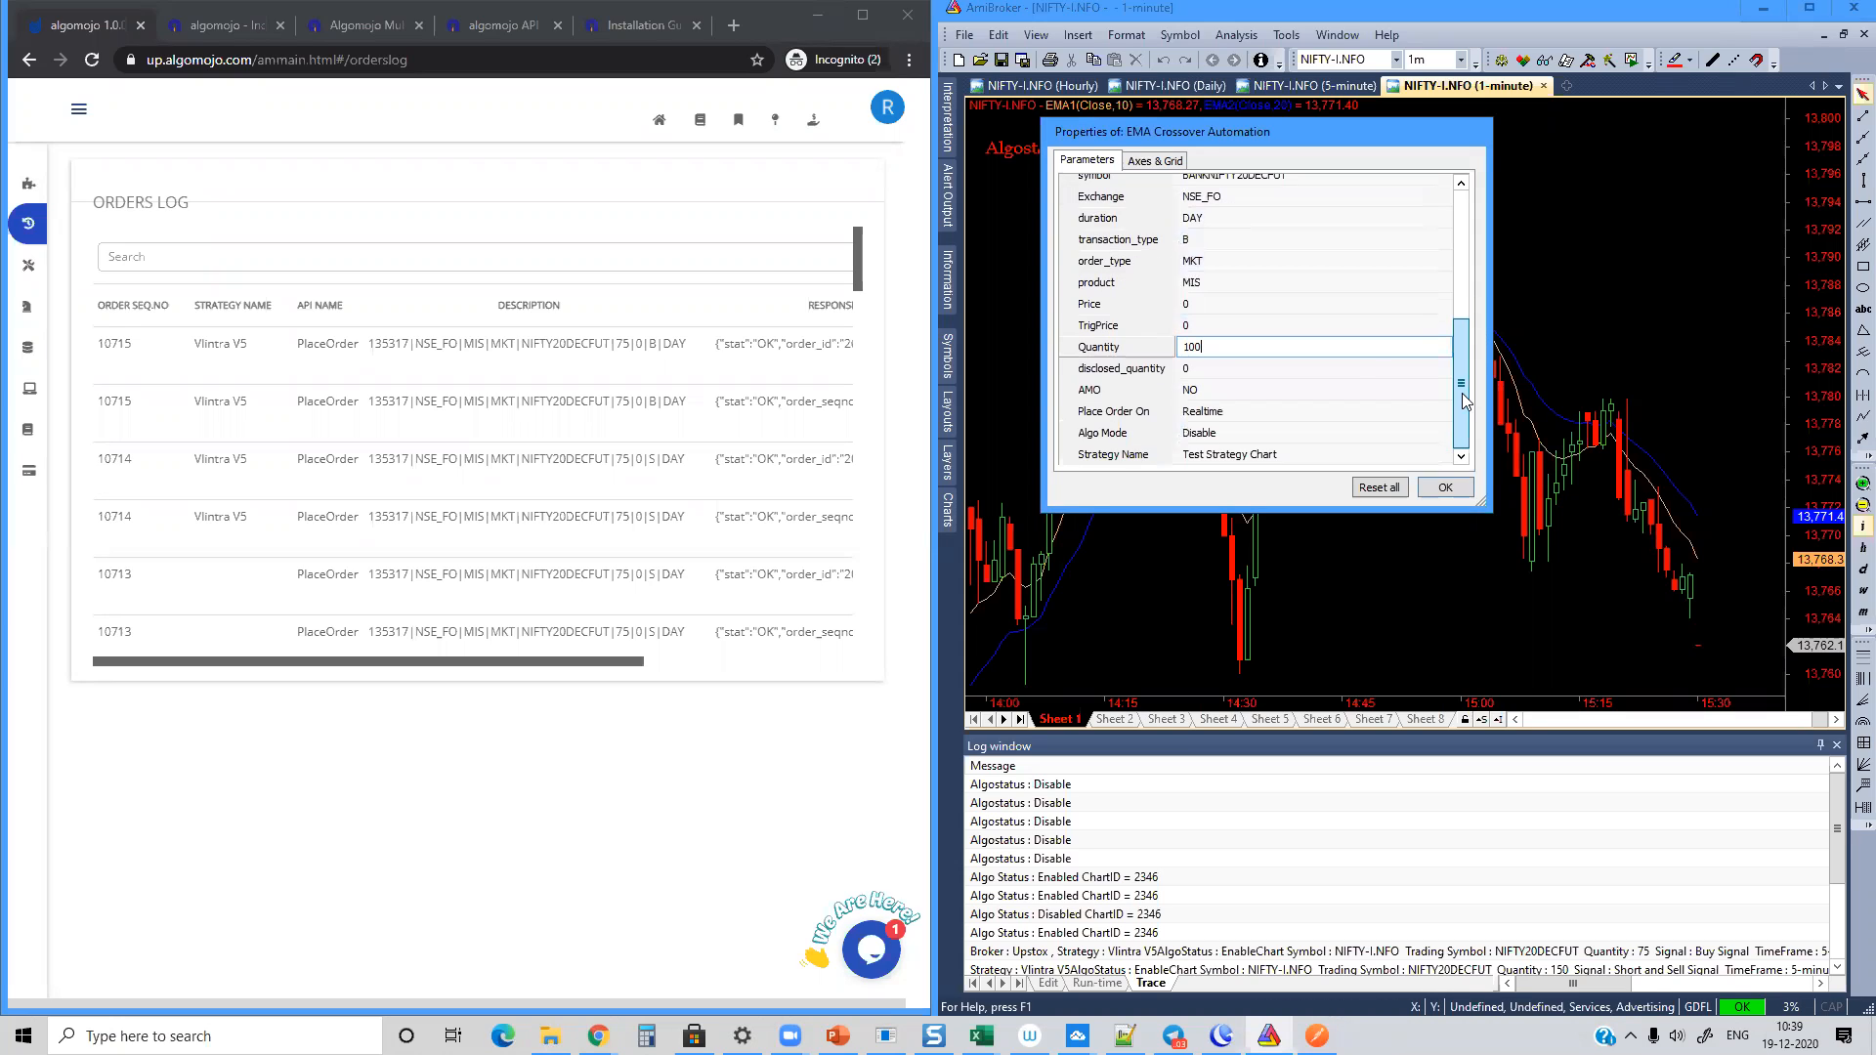
click(1207, 413)
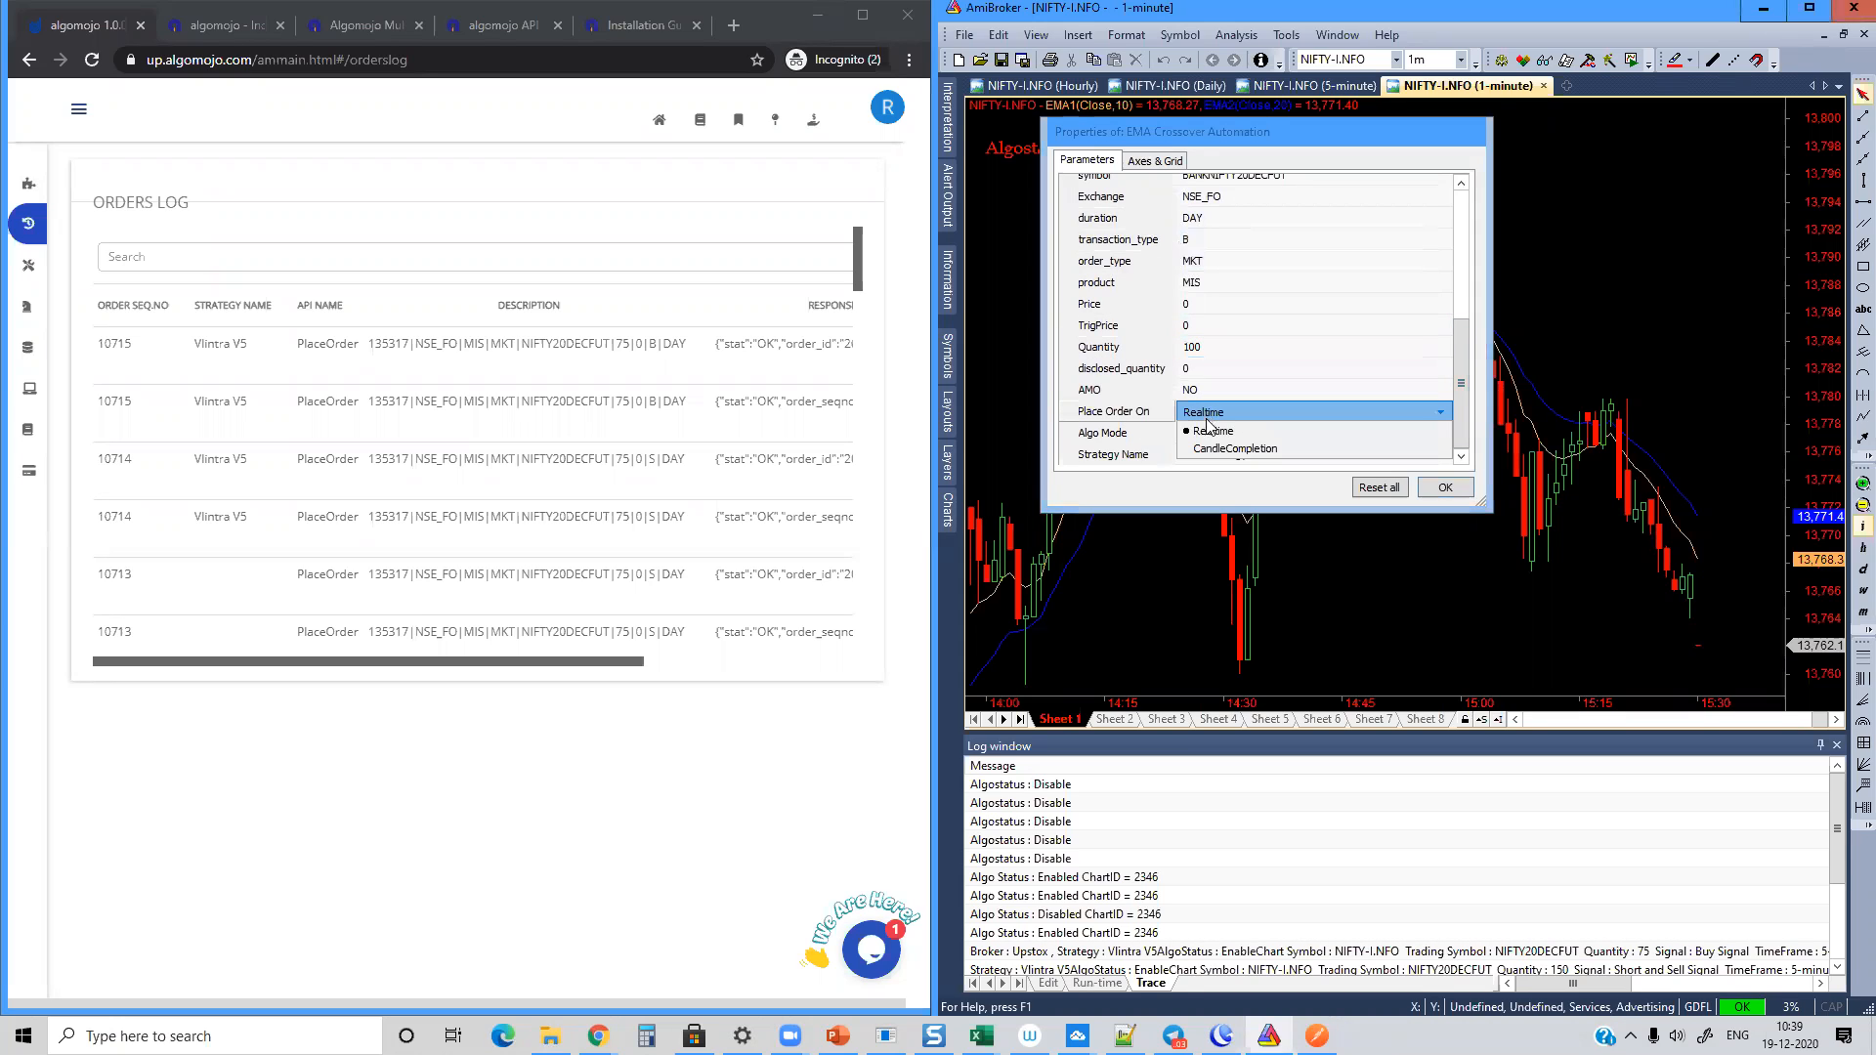
click(1209, 448)
Step: Enable the algo mode, name the strategy EMA Crossover Strategy, and accept the chart parameters
click(1209, 456)
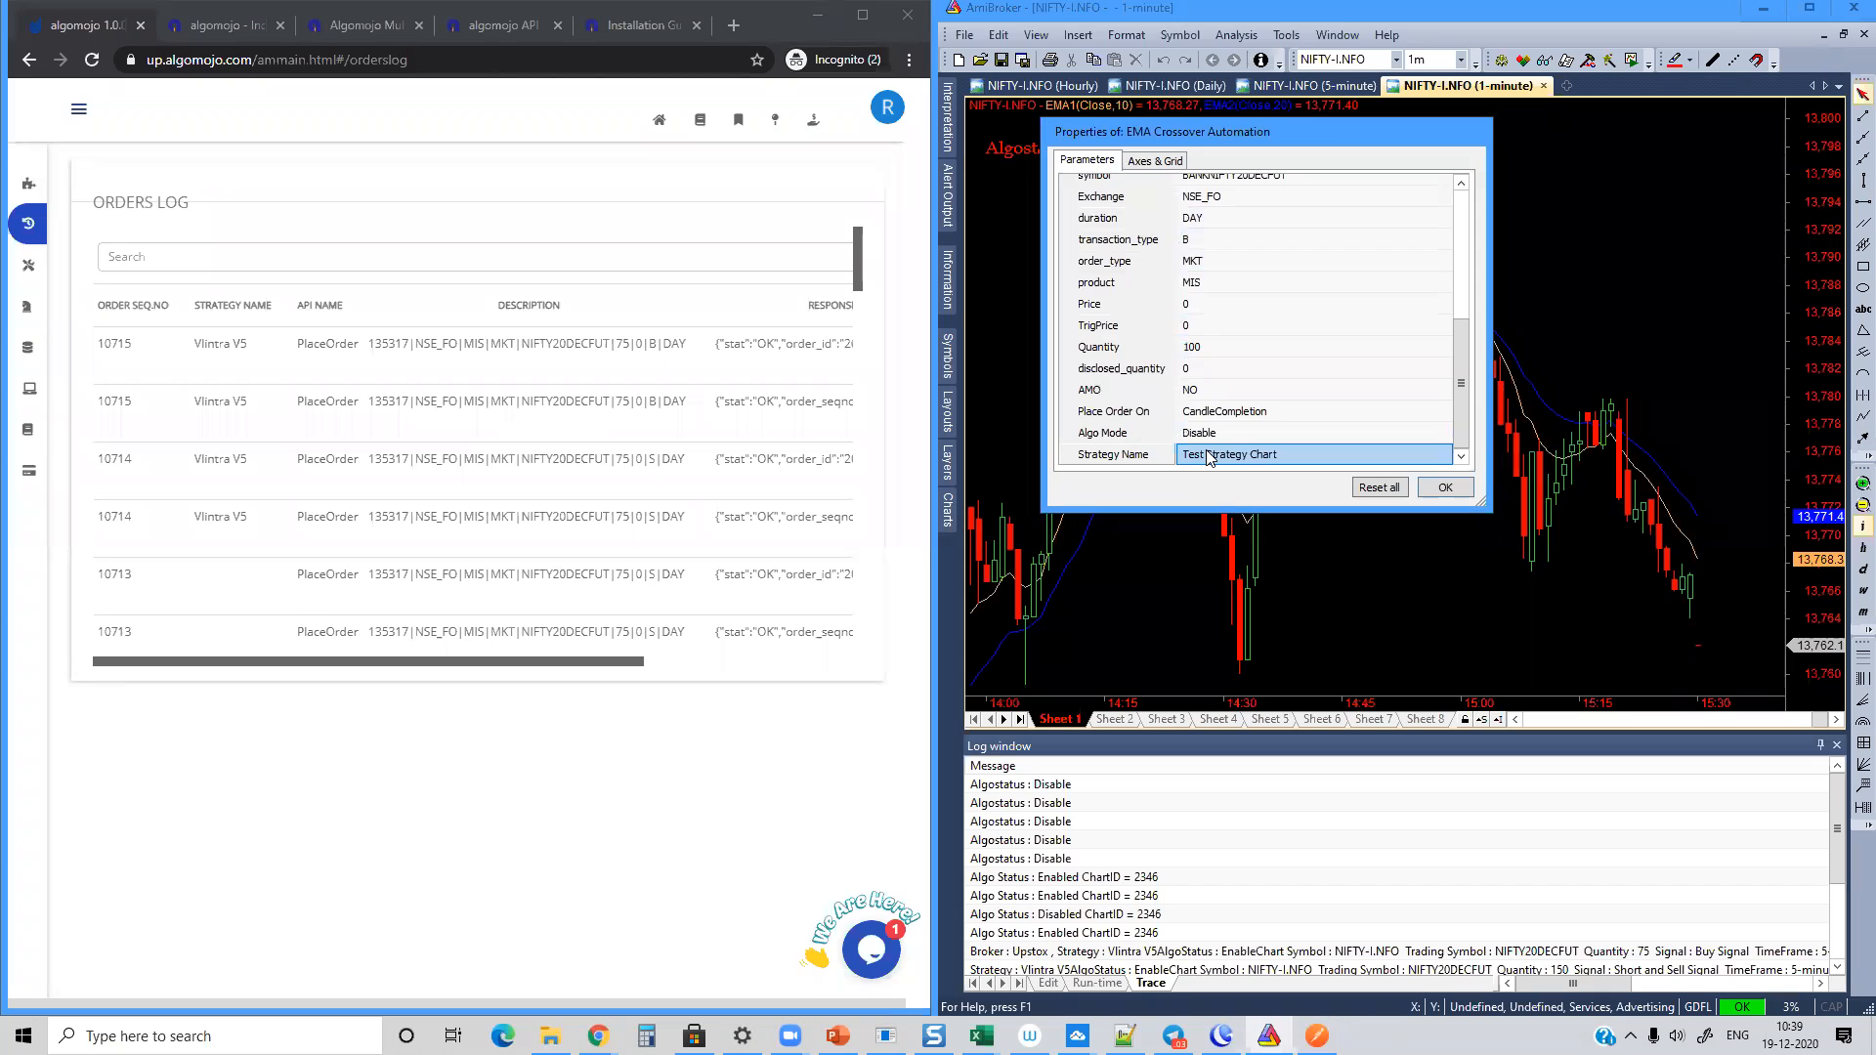
click(1227, 433)
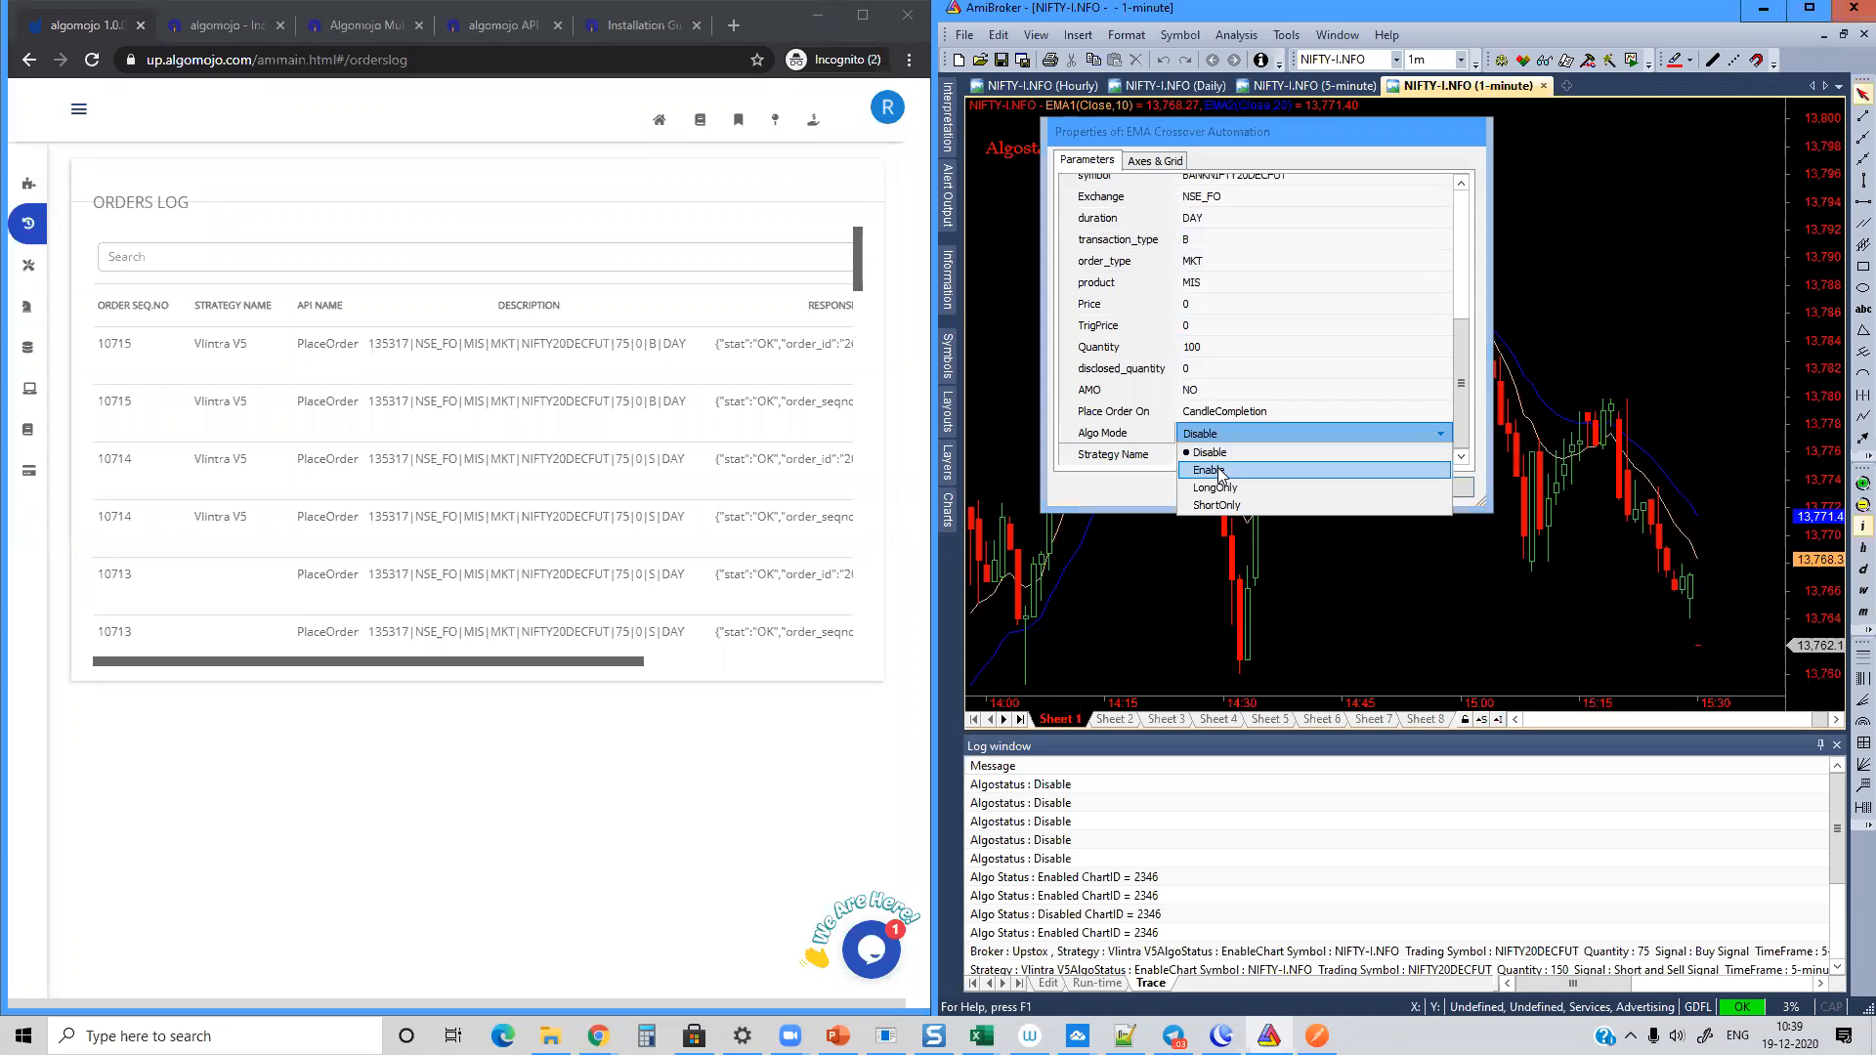
click(1223, 477)
click(1237, 455)
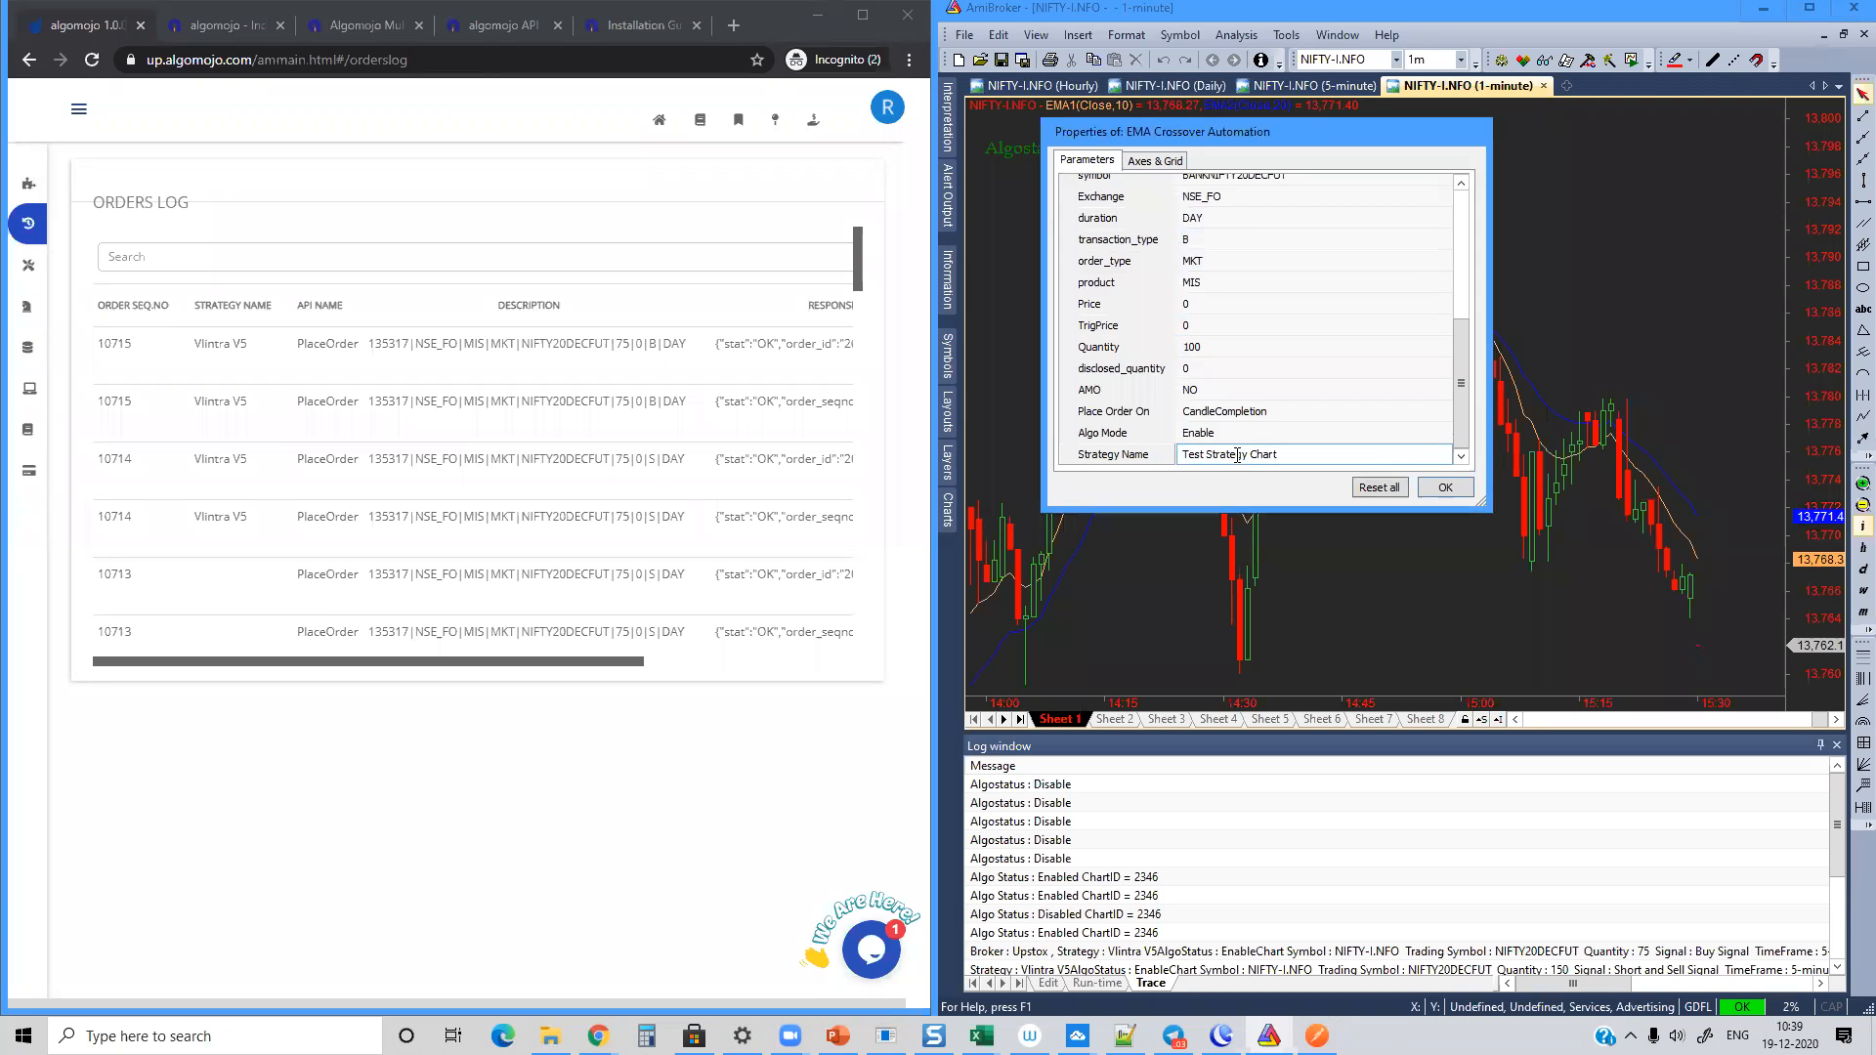
key(ctrl+a)
text(EMA Crossover Strategy)
click(1445, 487)
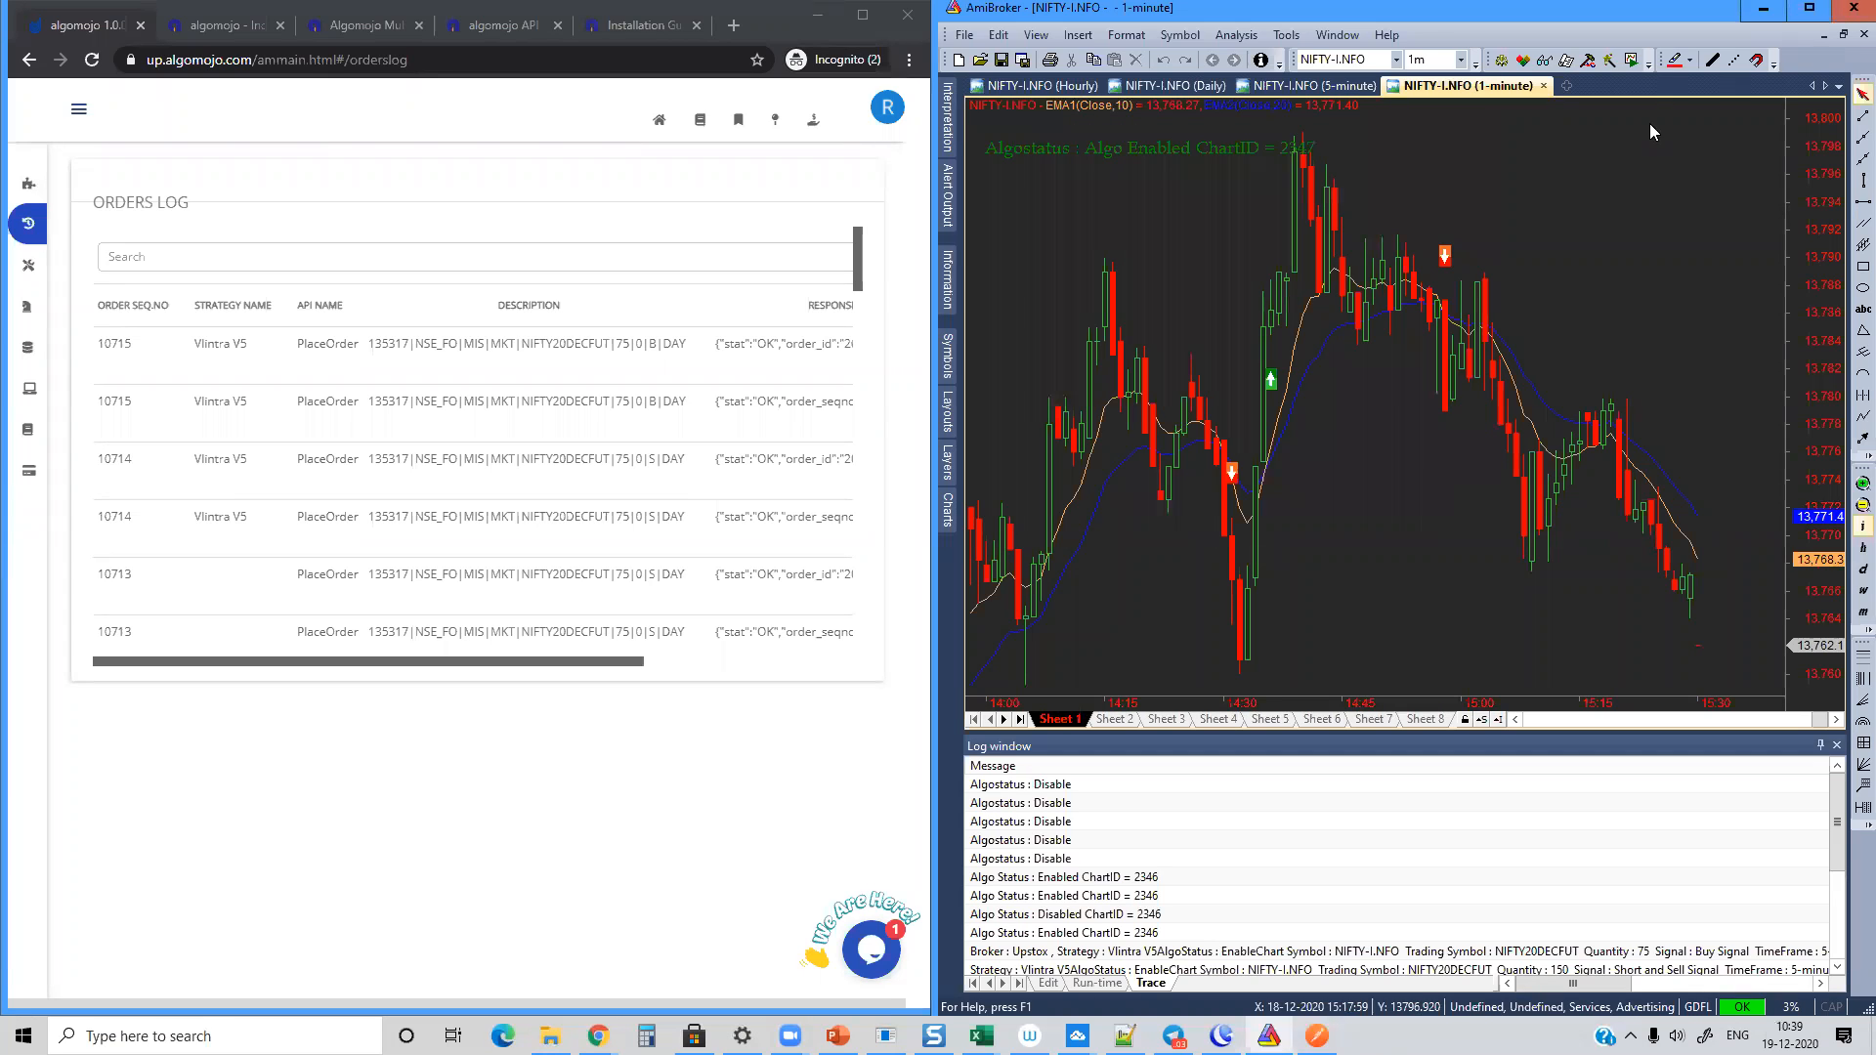
Step: Switch the 1-minute EMA crossover chart to the BANKNIFTY-I.NFO symbol and lock the chart
click(1630, 62)
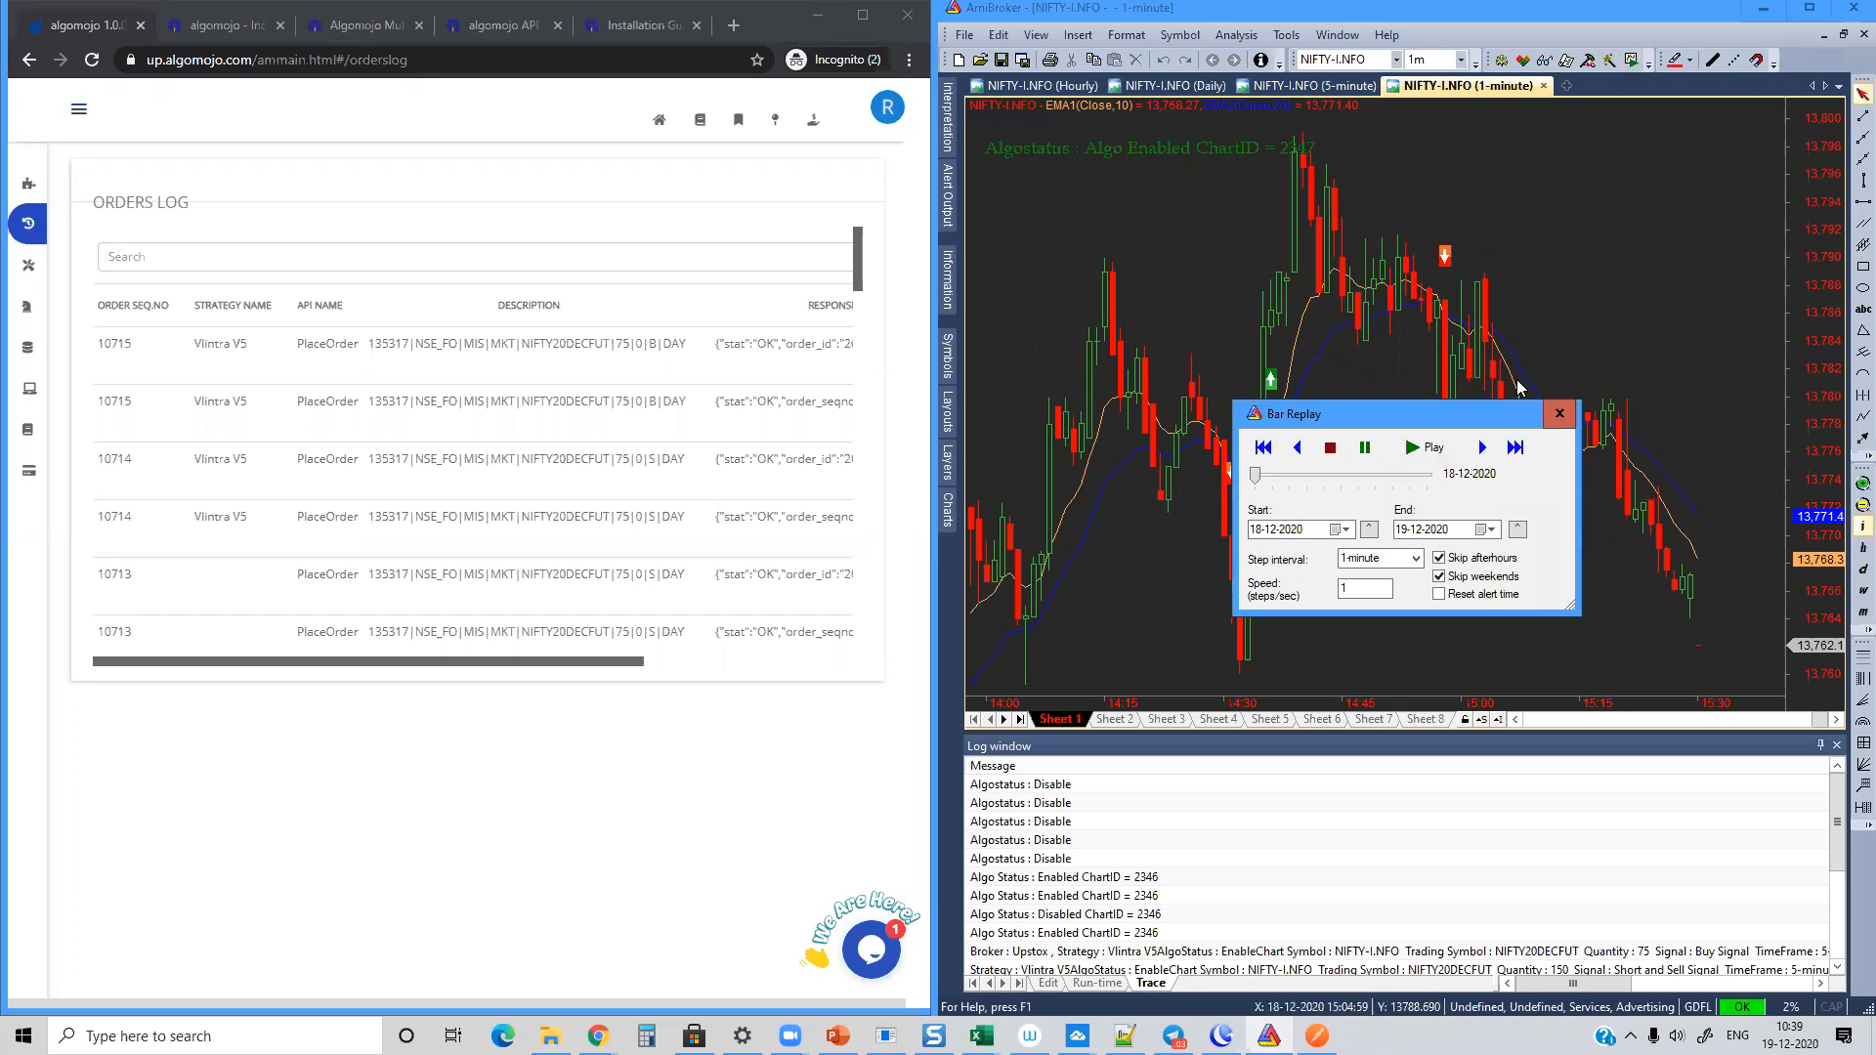
click(1559, 413)
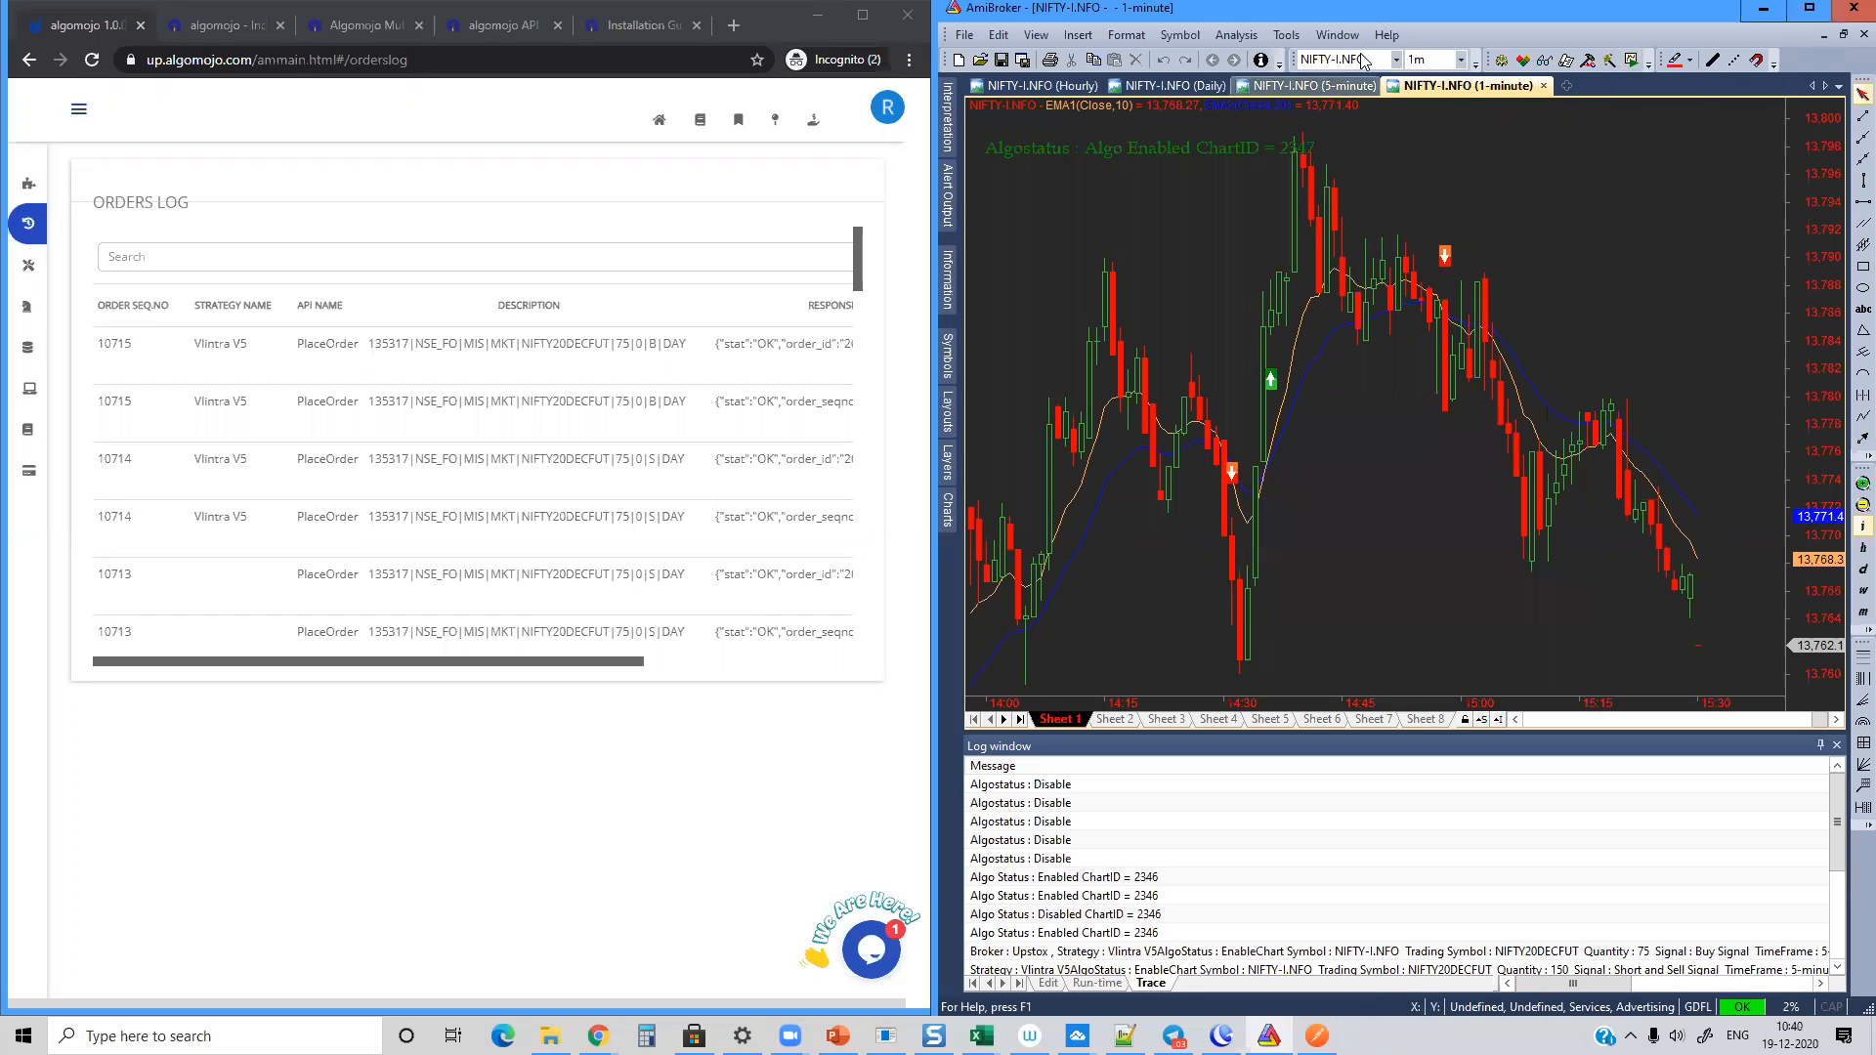
click(1397, 59)
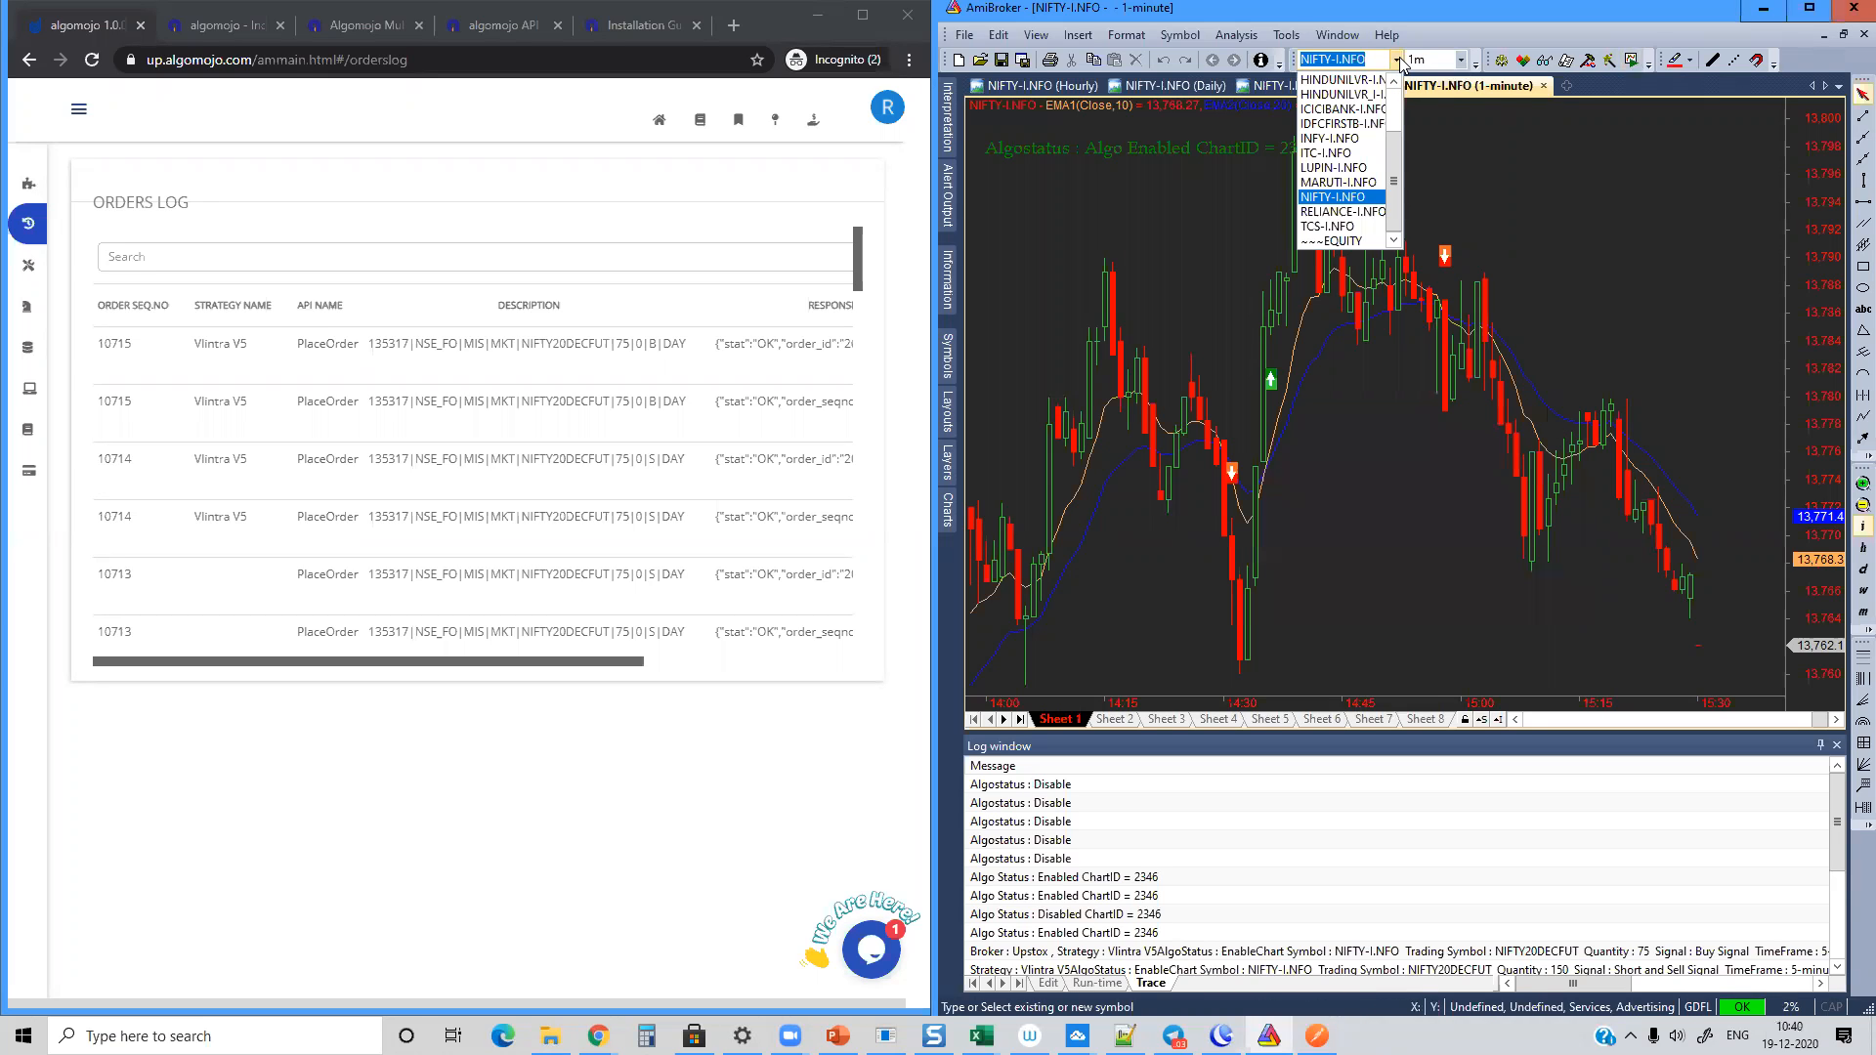
text(bankni)
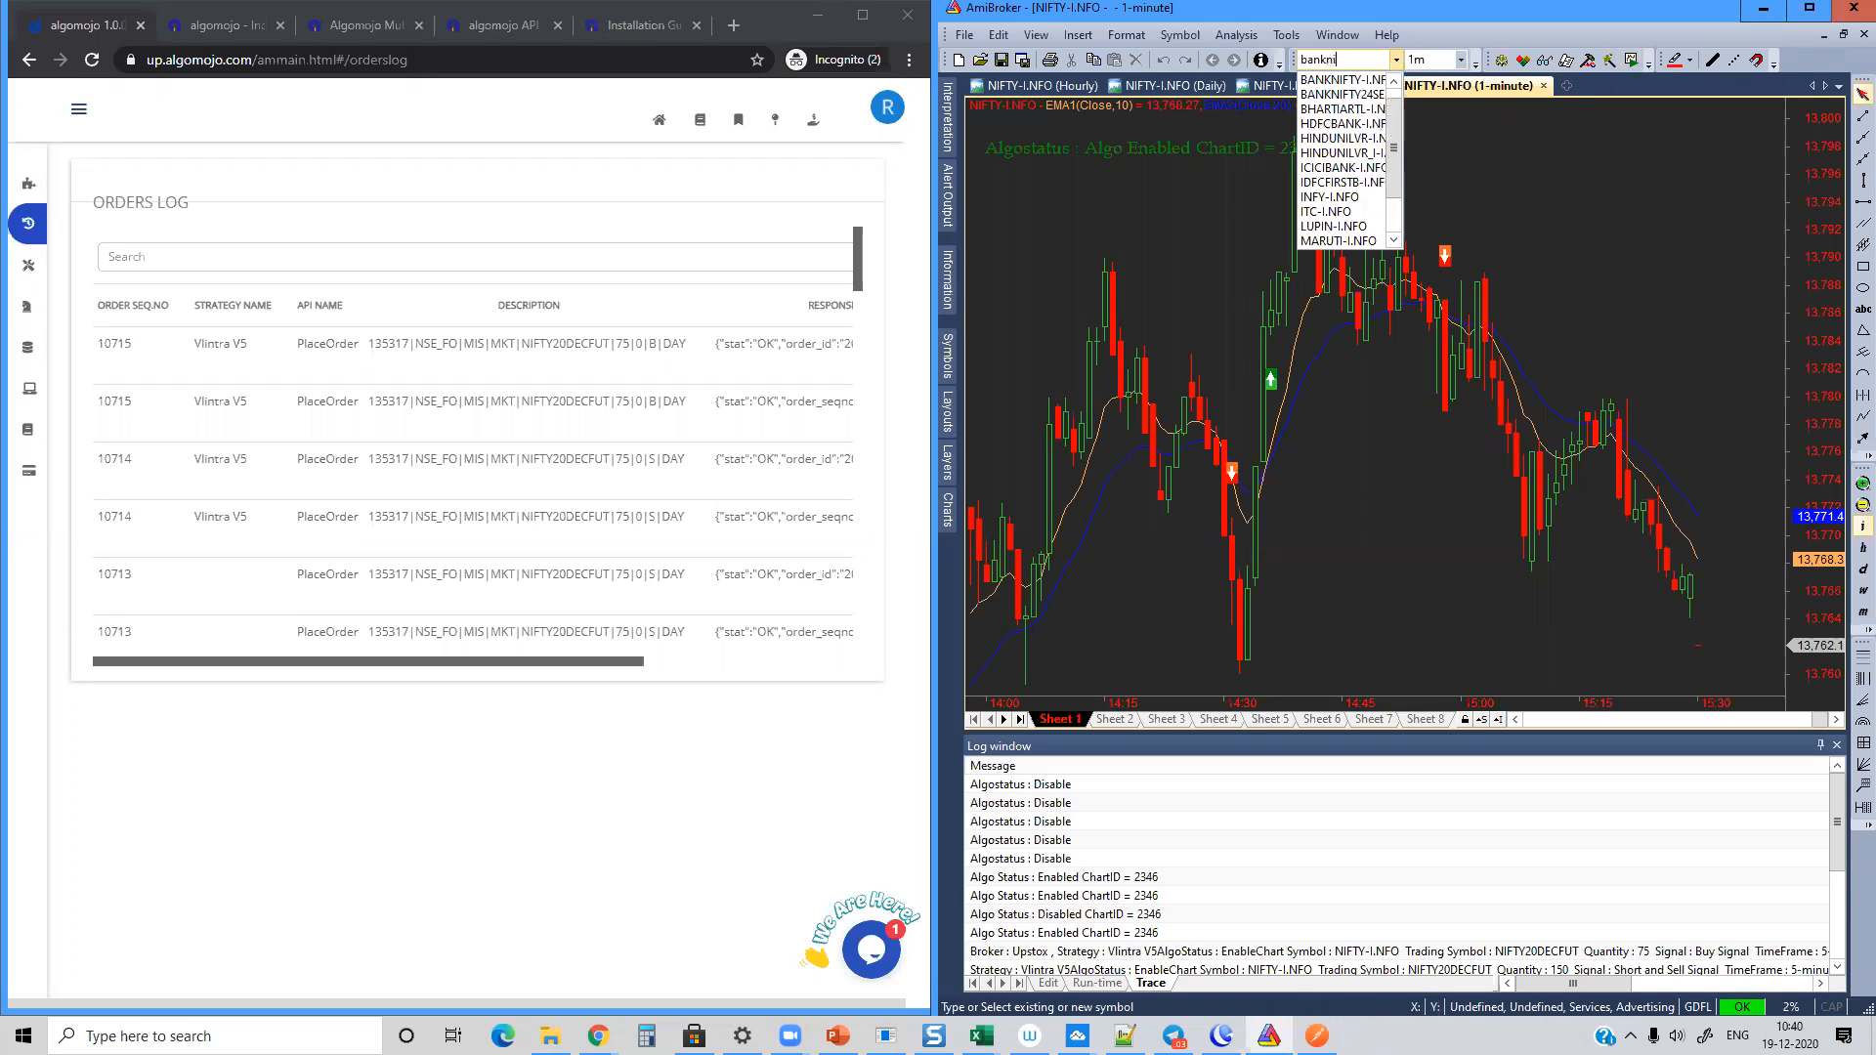
key(Return)
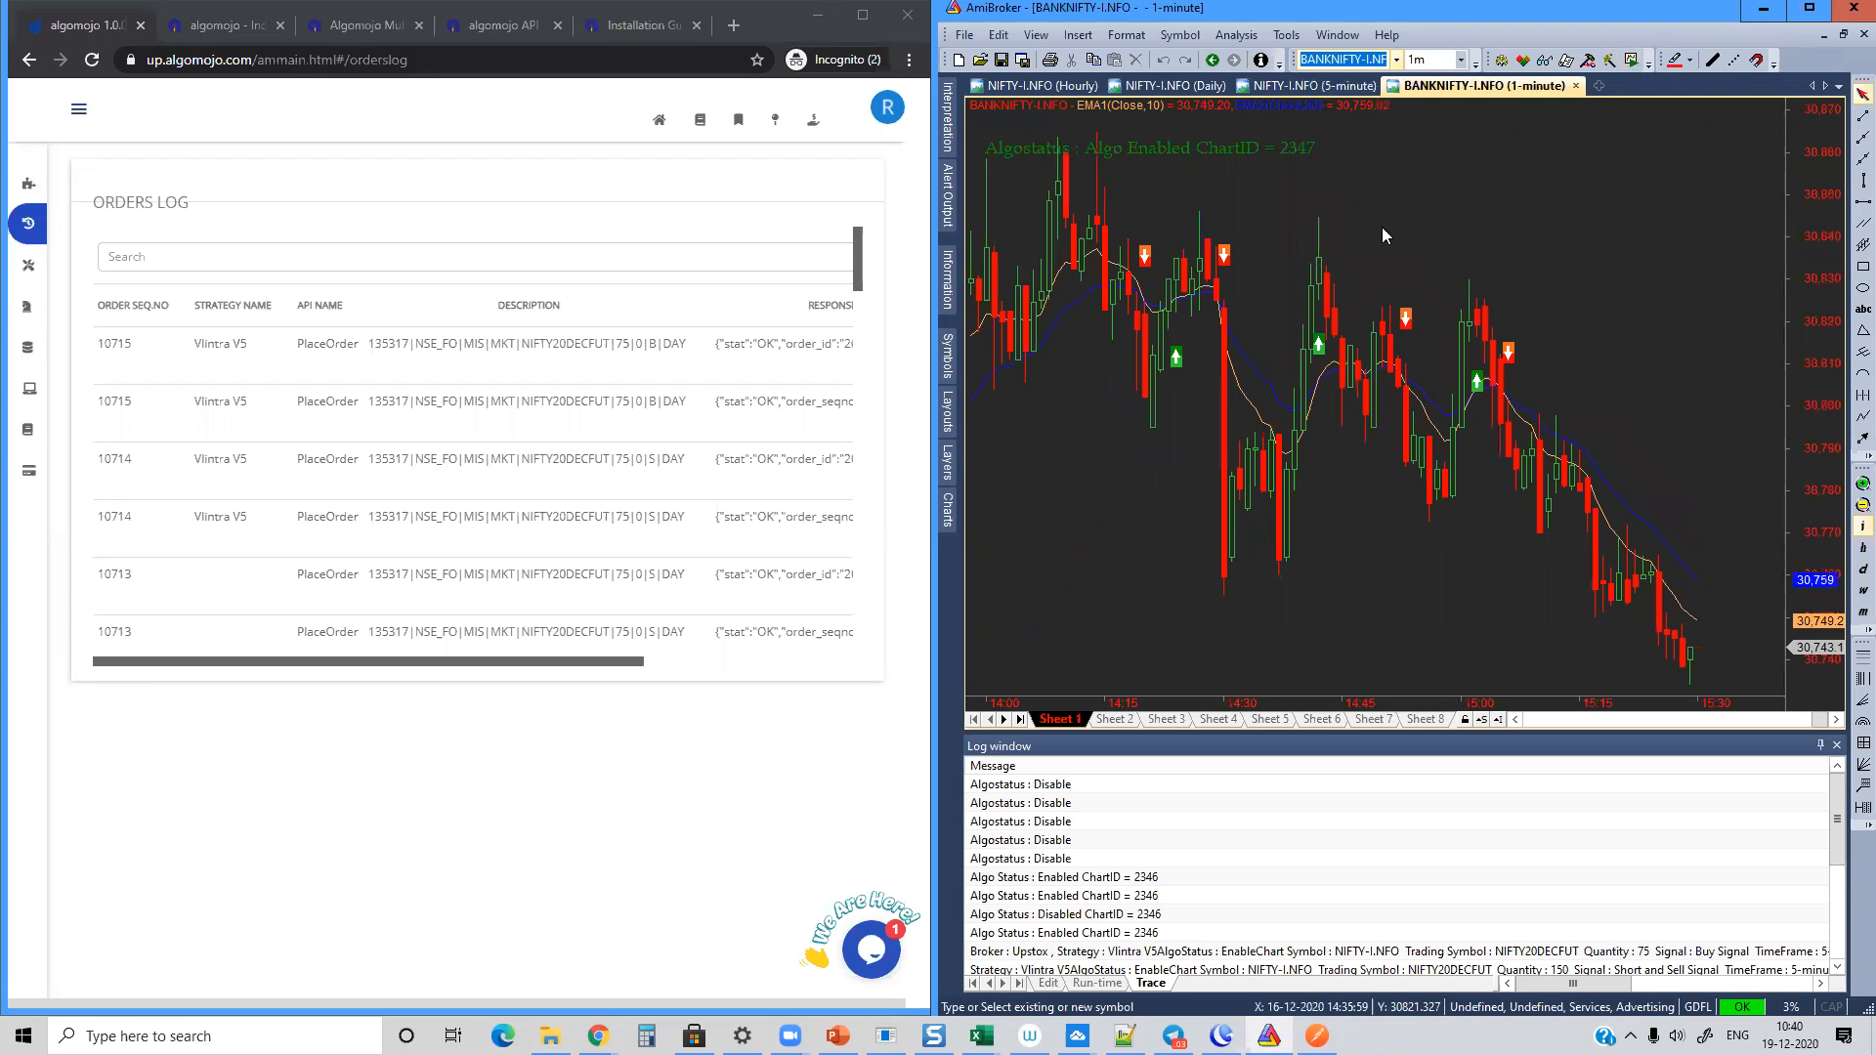
click(1464, 719)
click(1493, 756)
click(1463, 721)
click(1486, 775)
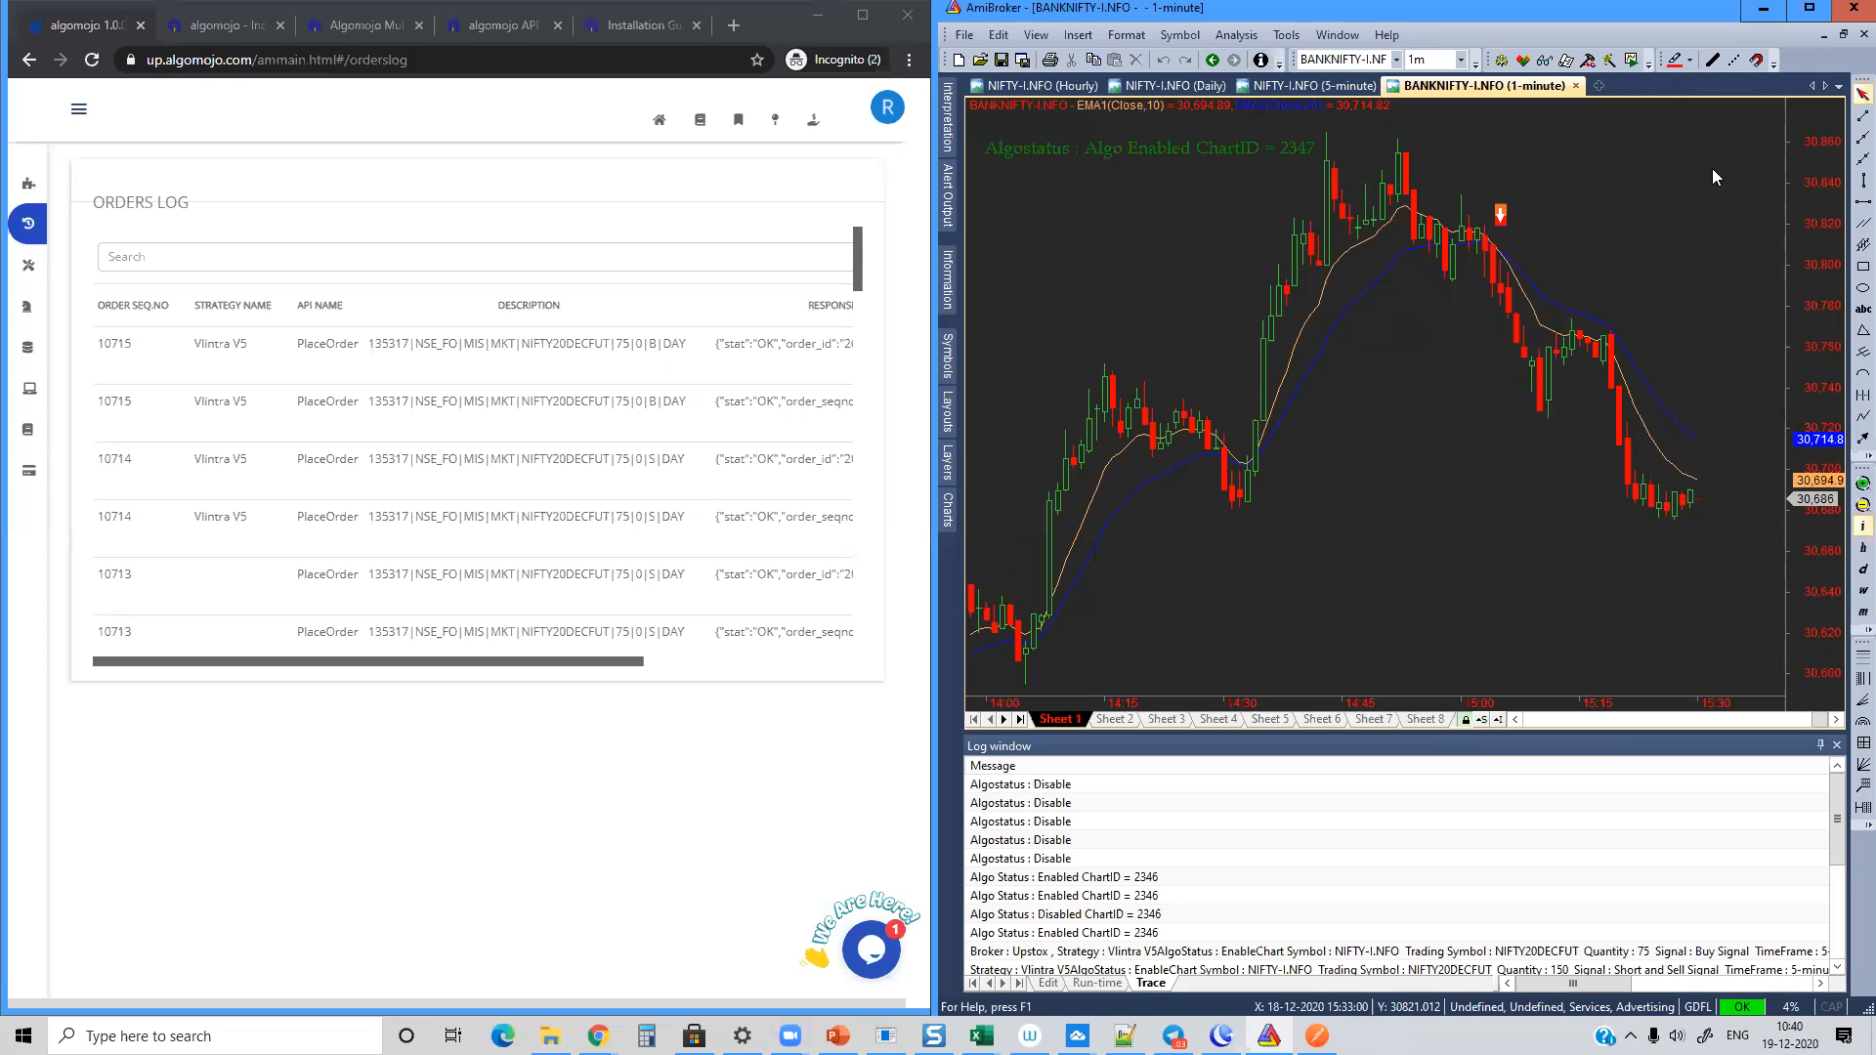
Step: Run Bar Replay on the 1-minute BANKNIFTY-I.NFO chart and pause it at 09:47 on 18-12-2020
click(1629, 60)
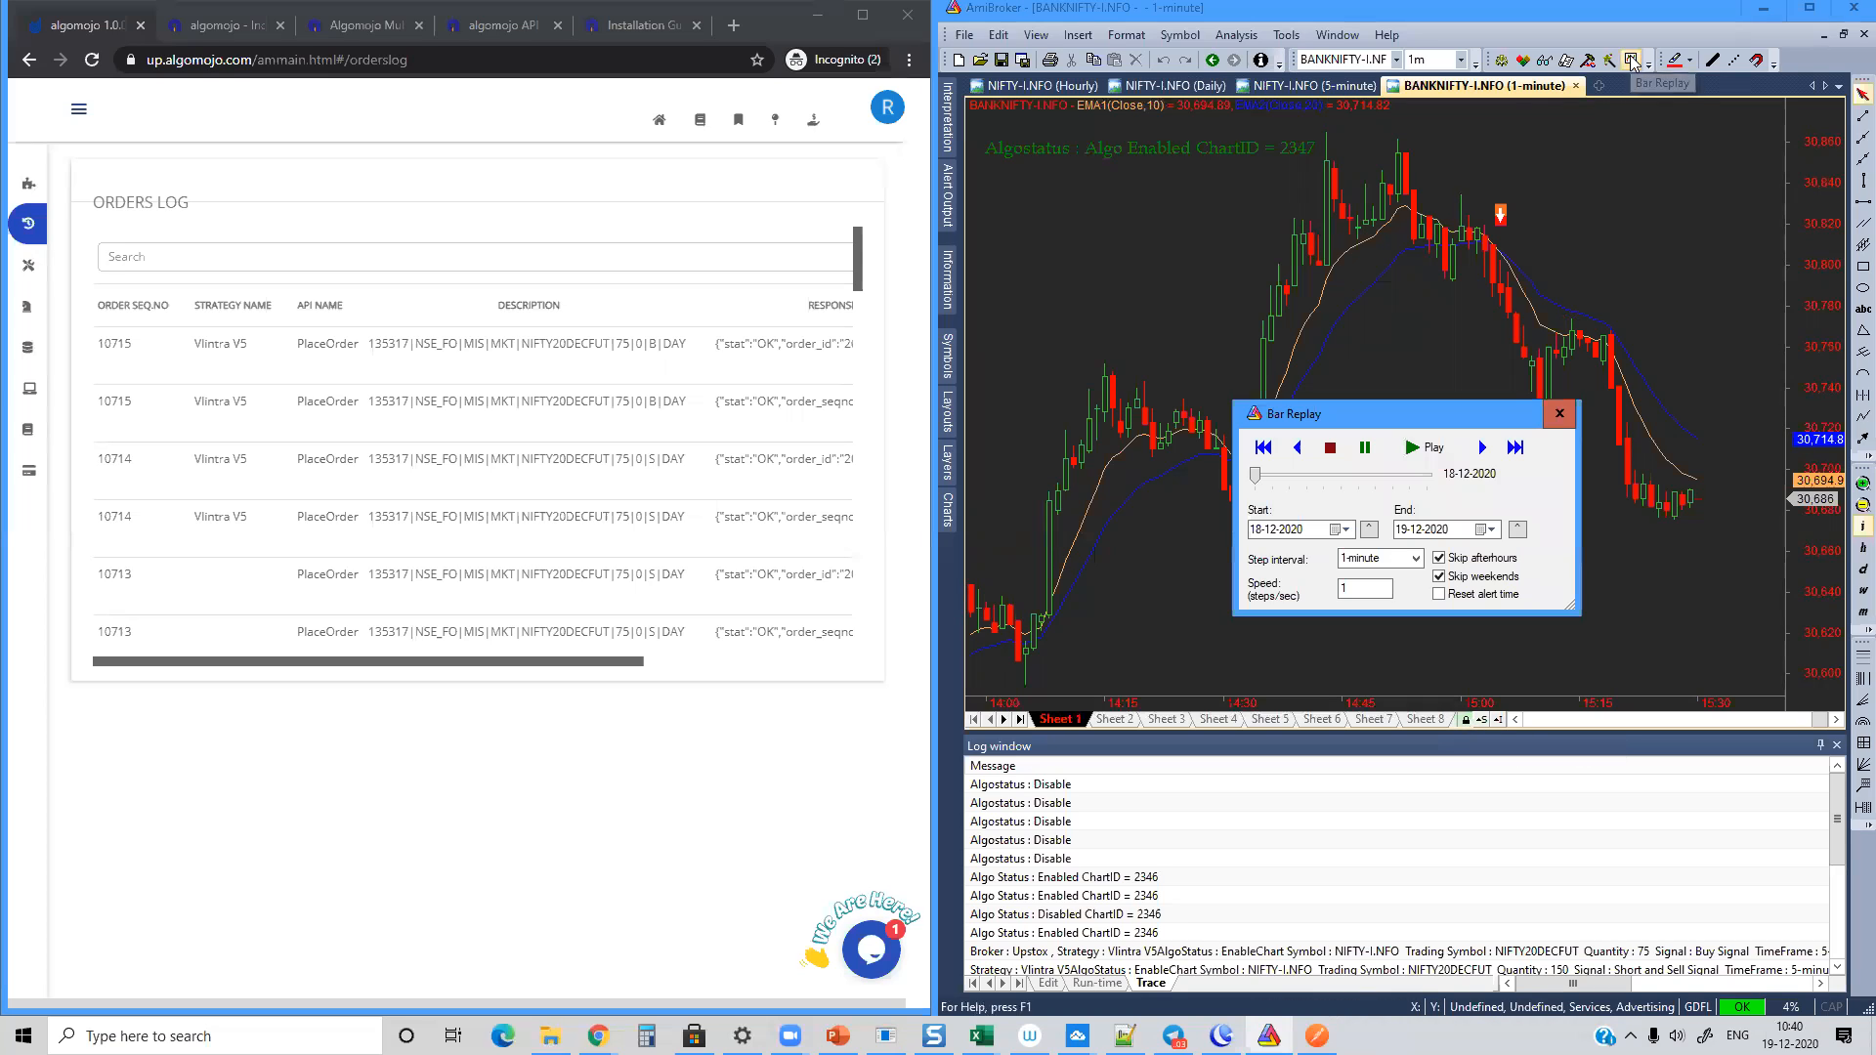
click(1430, 450)
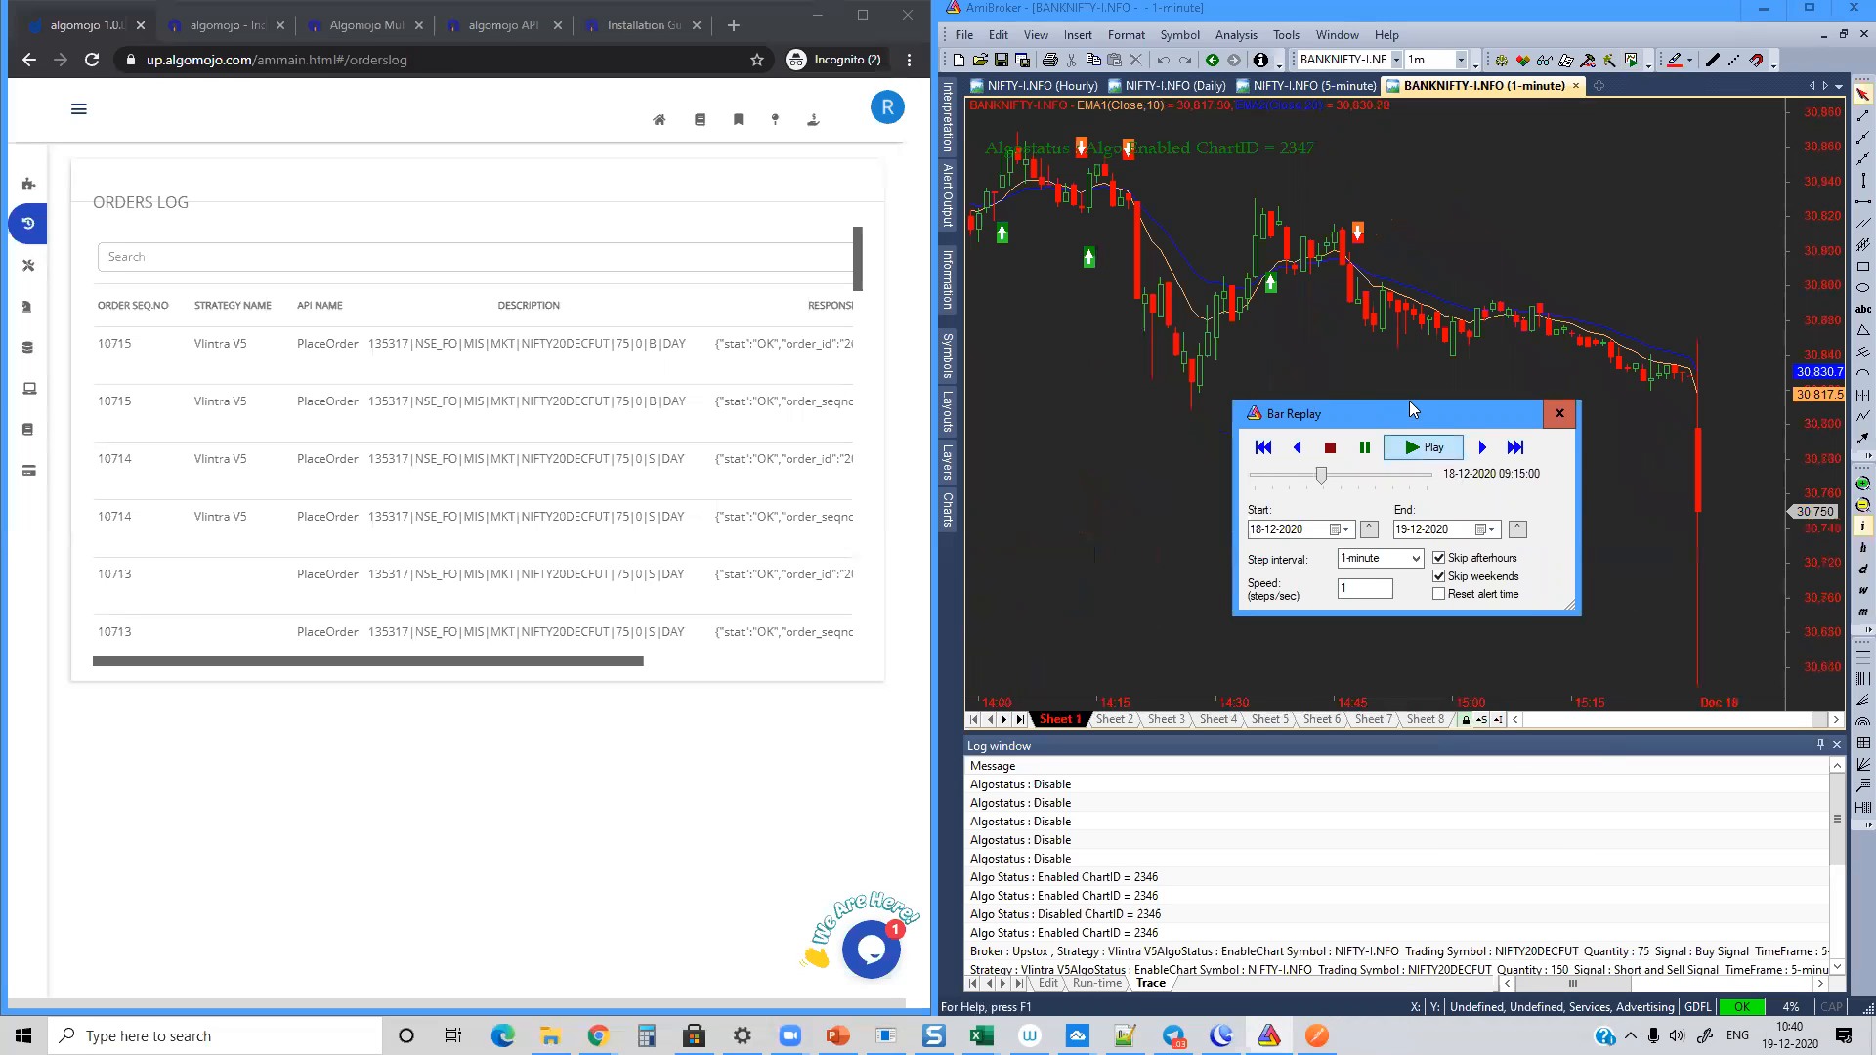
drag(1409, 401, 1227, 394)
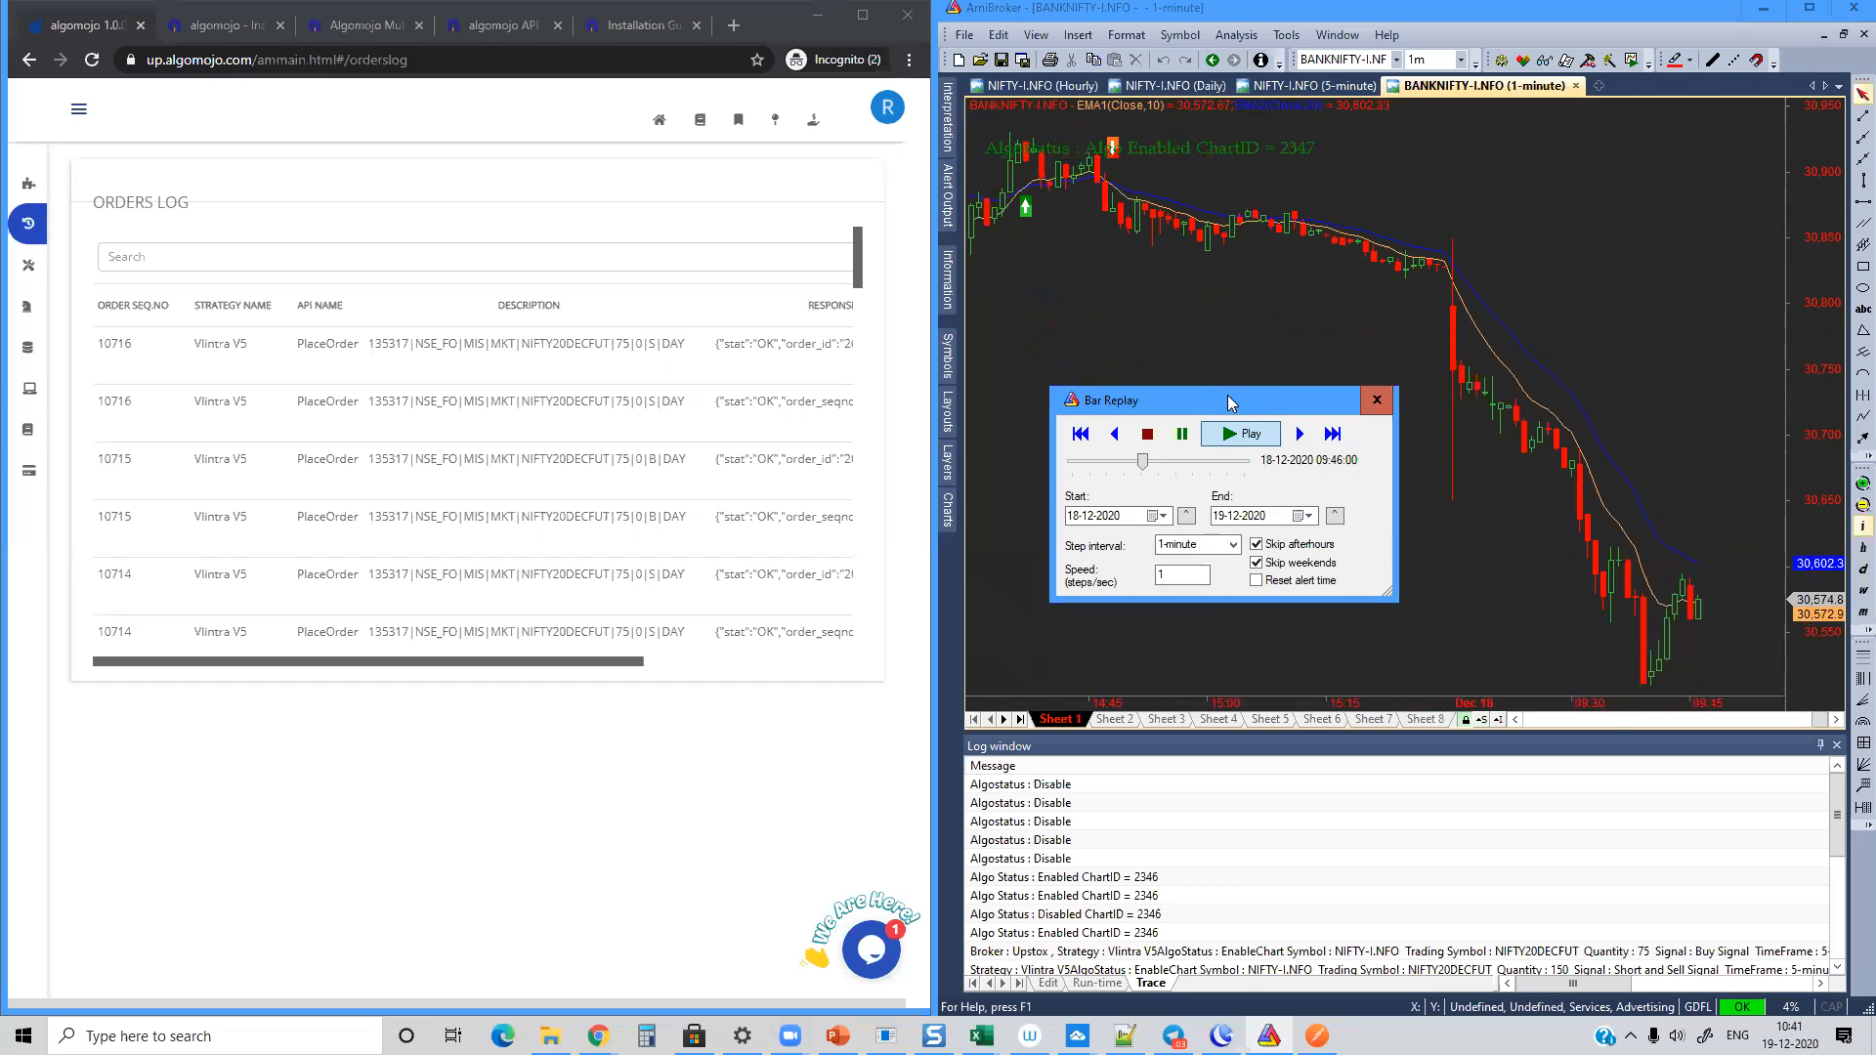
click(1181, 433)
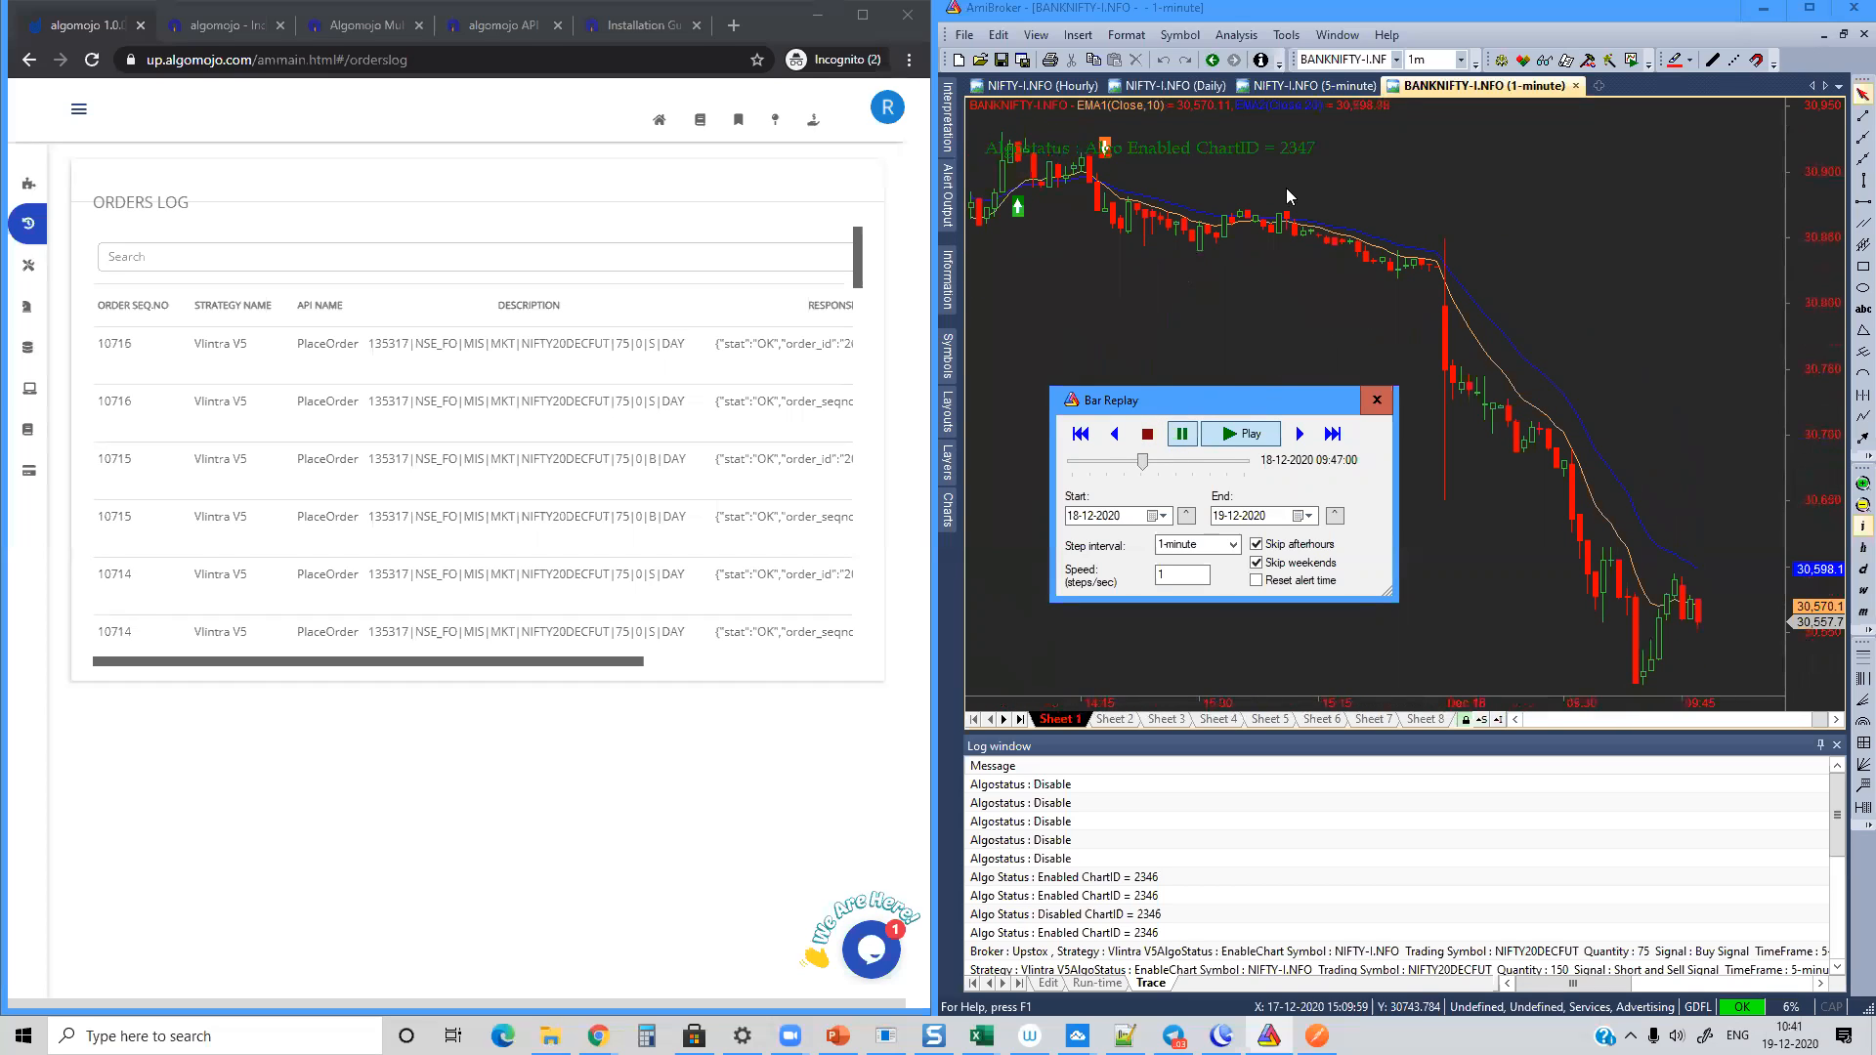
Step: Check the 5-minute NIFTY-I.NFO chart against the orders log and close that chart
click(1298, 90)
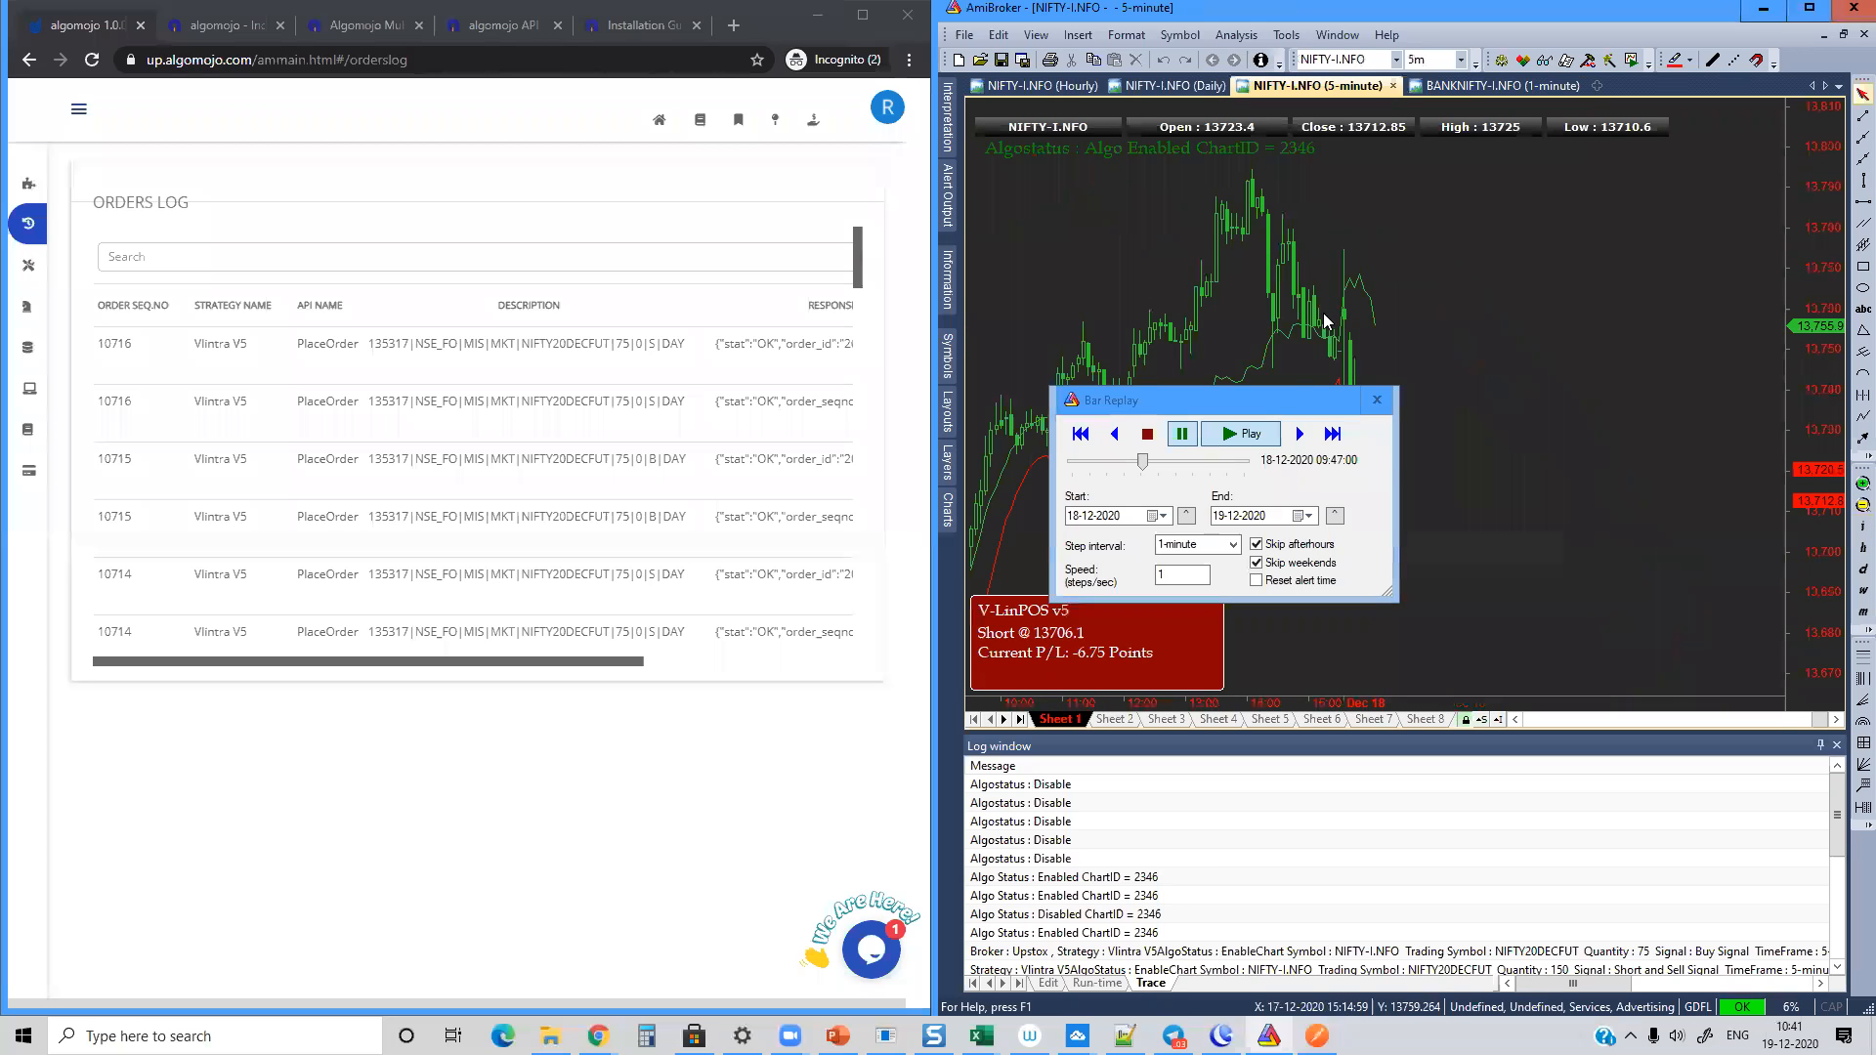
click(1270, 396)
drag(1259, 408, 1632, 425)
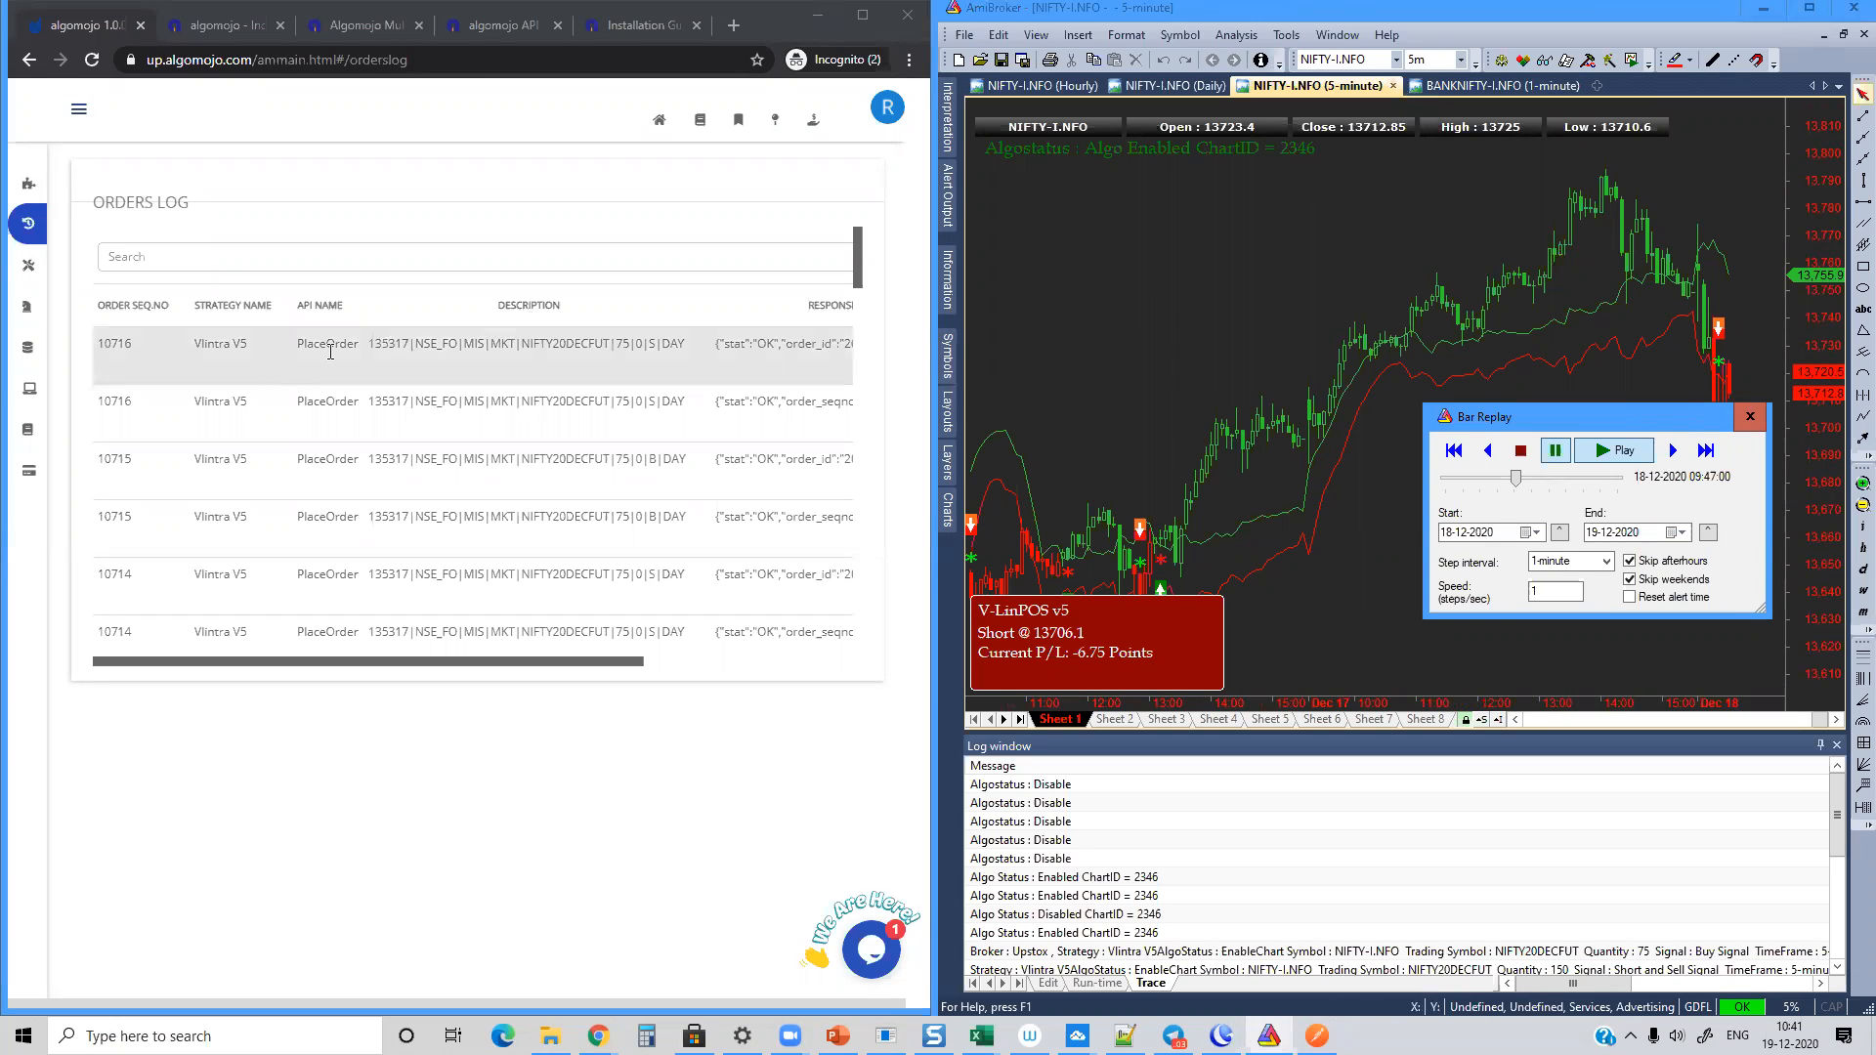
click(1393, 85)
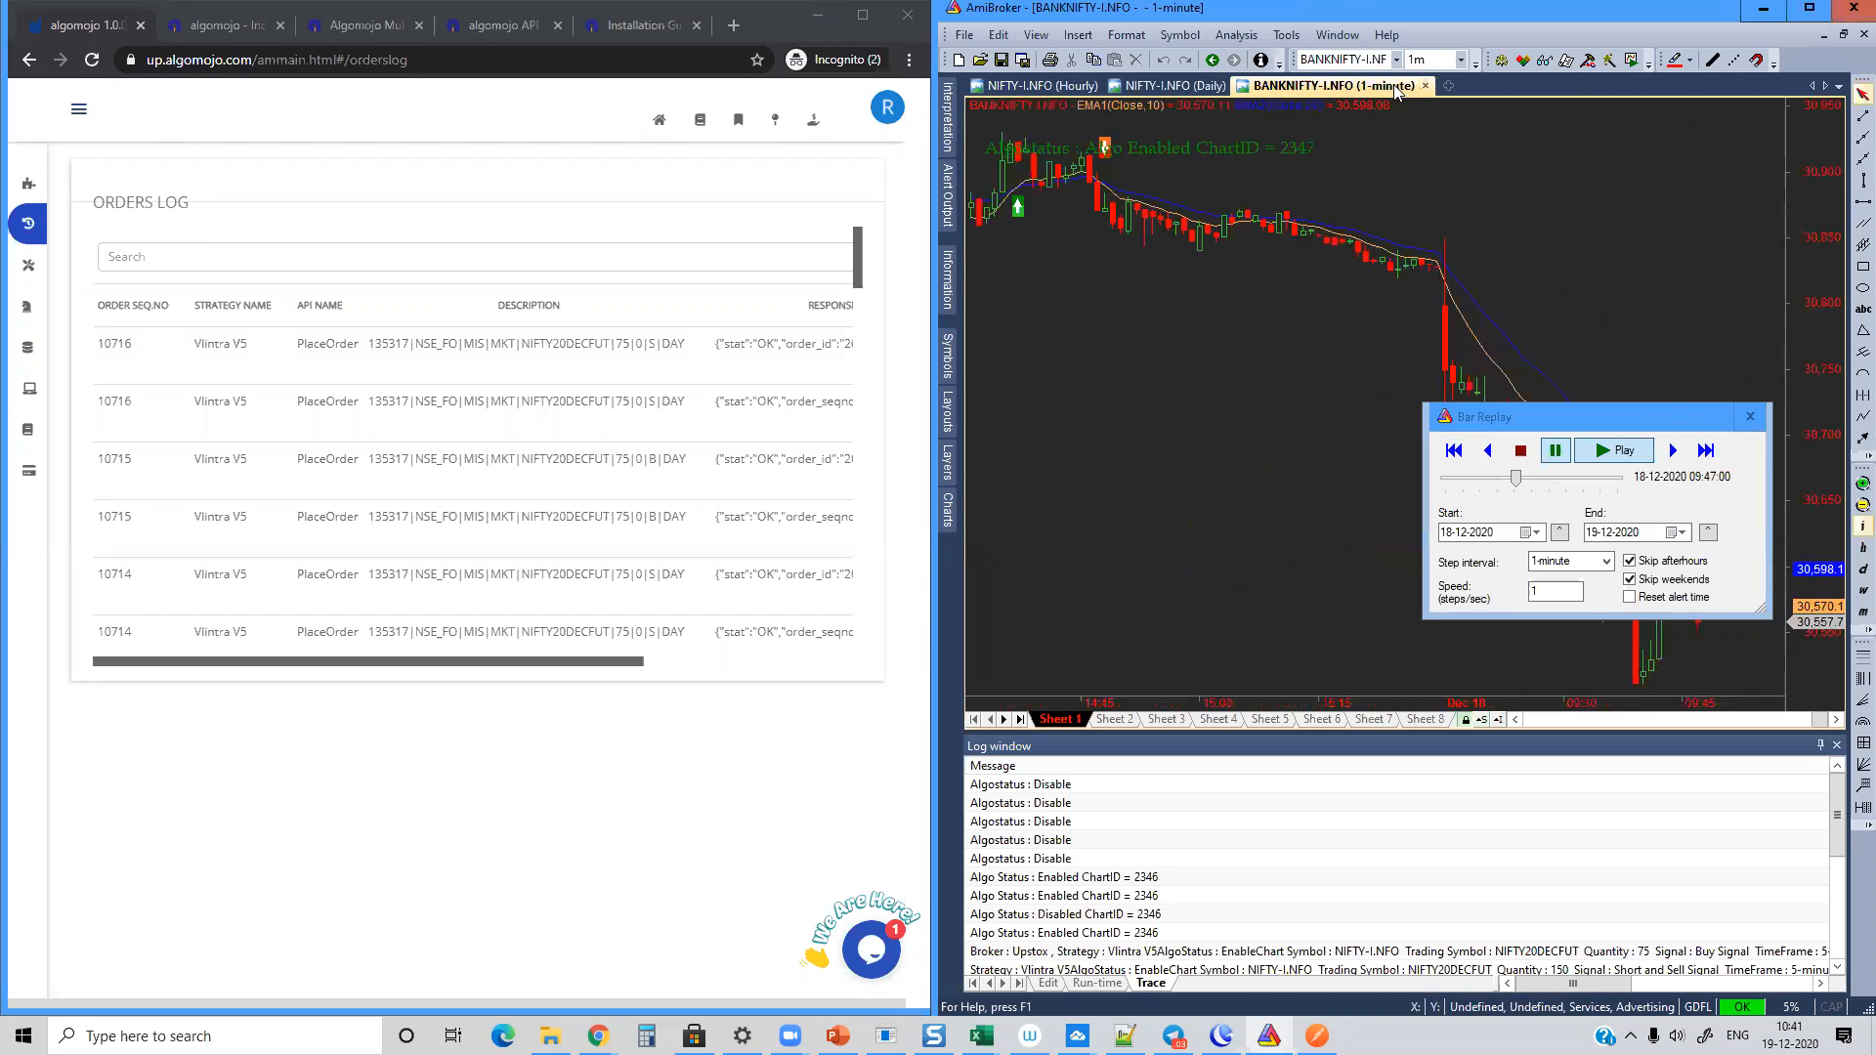
Step: Resume the paused bar replay on the 1-minute BANKNIFTY-I.NFO chart, keeping the replay window clear of the latest candles
click(1569, 419)
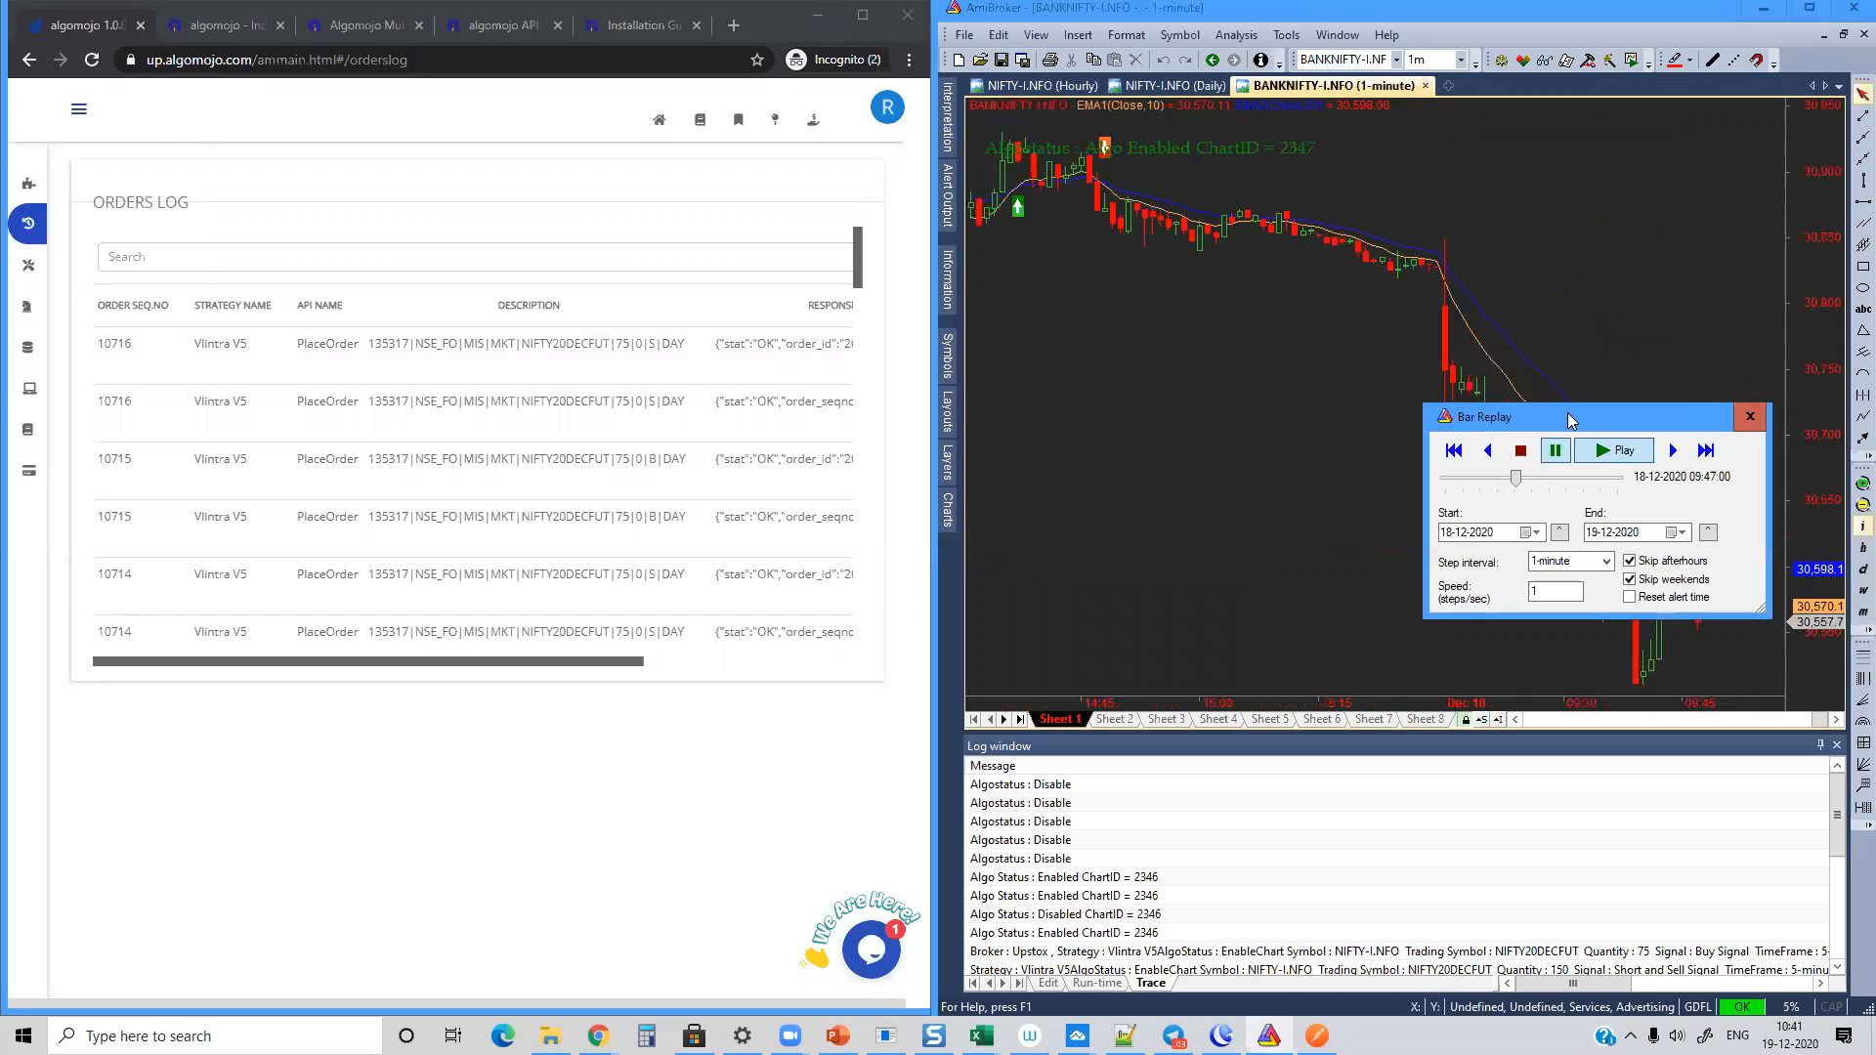
drag(1567, 412, 1183, 394)
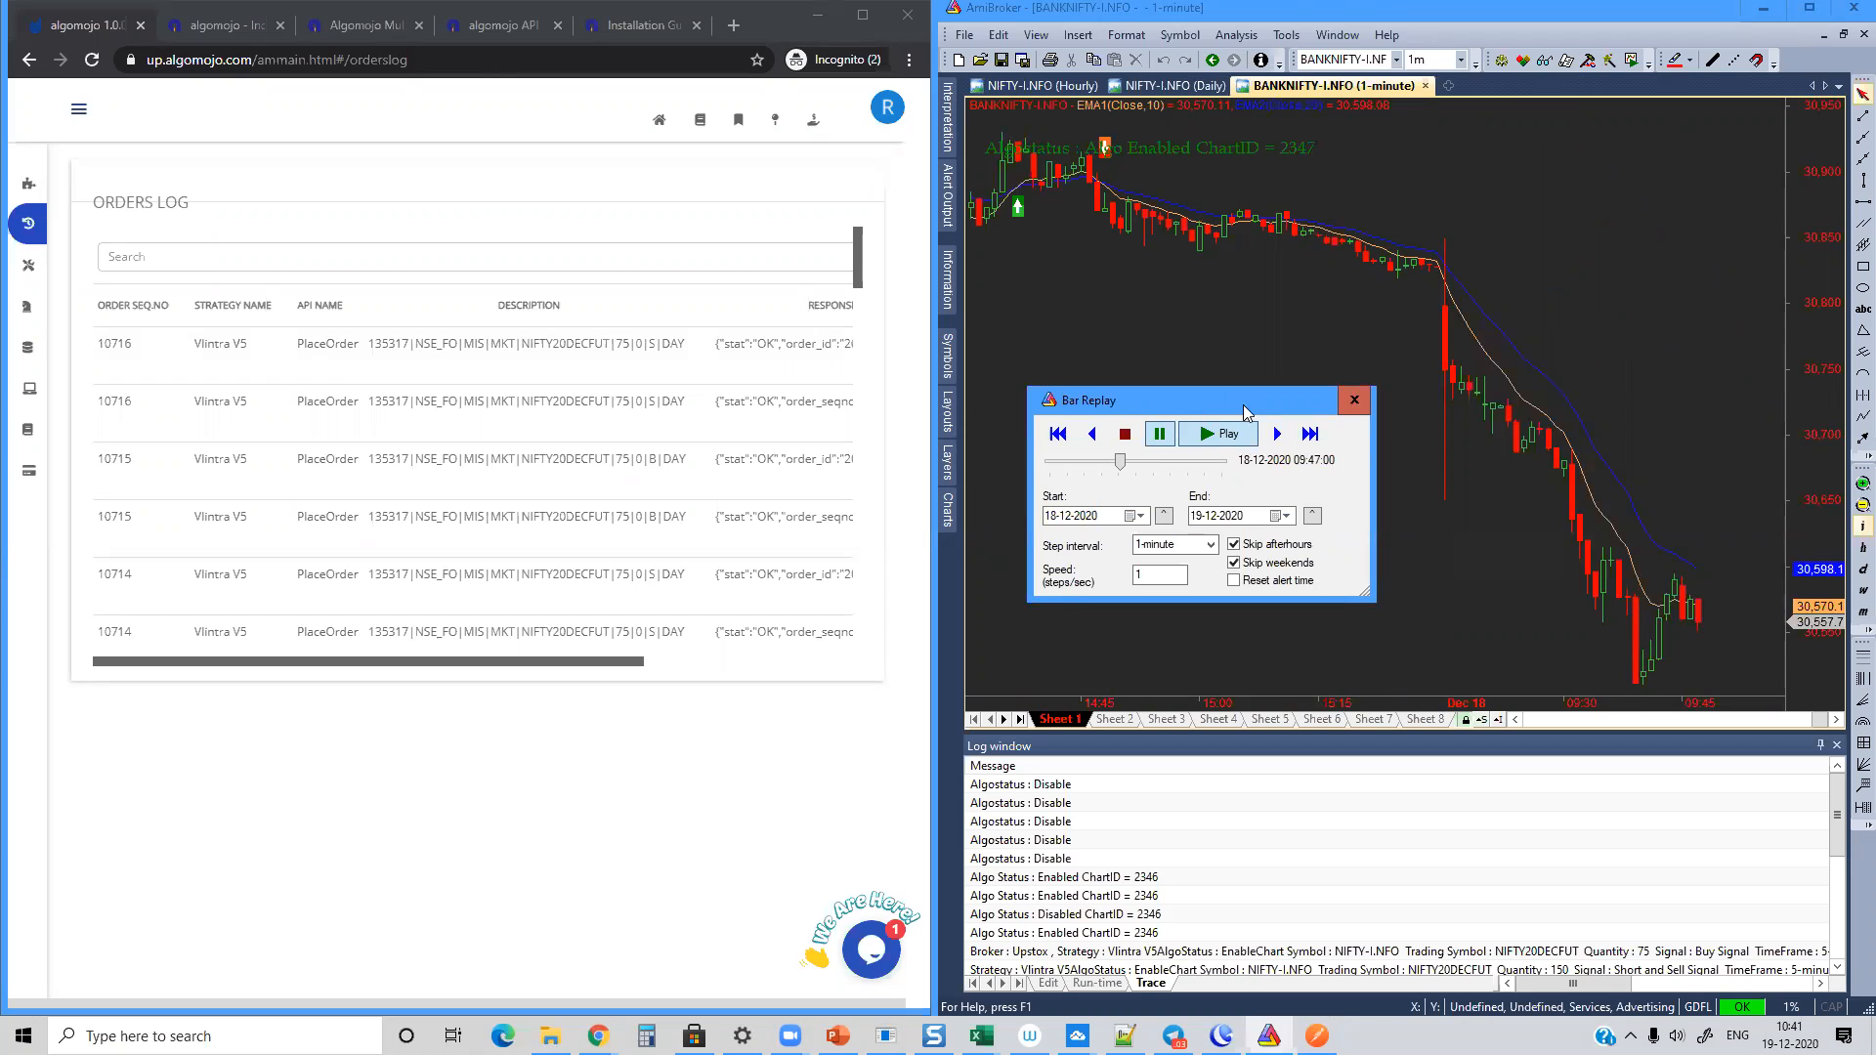
click(1212, 435)
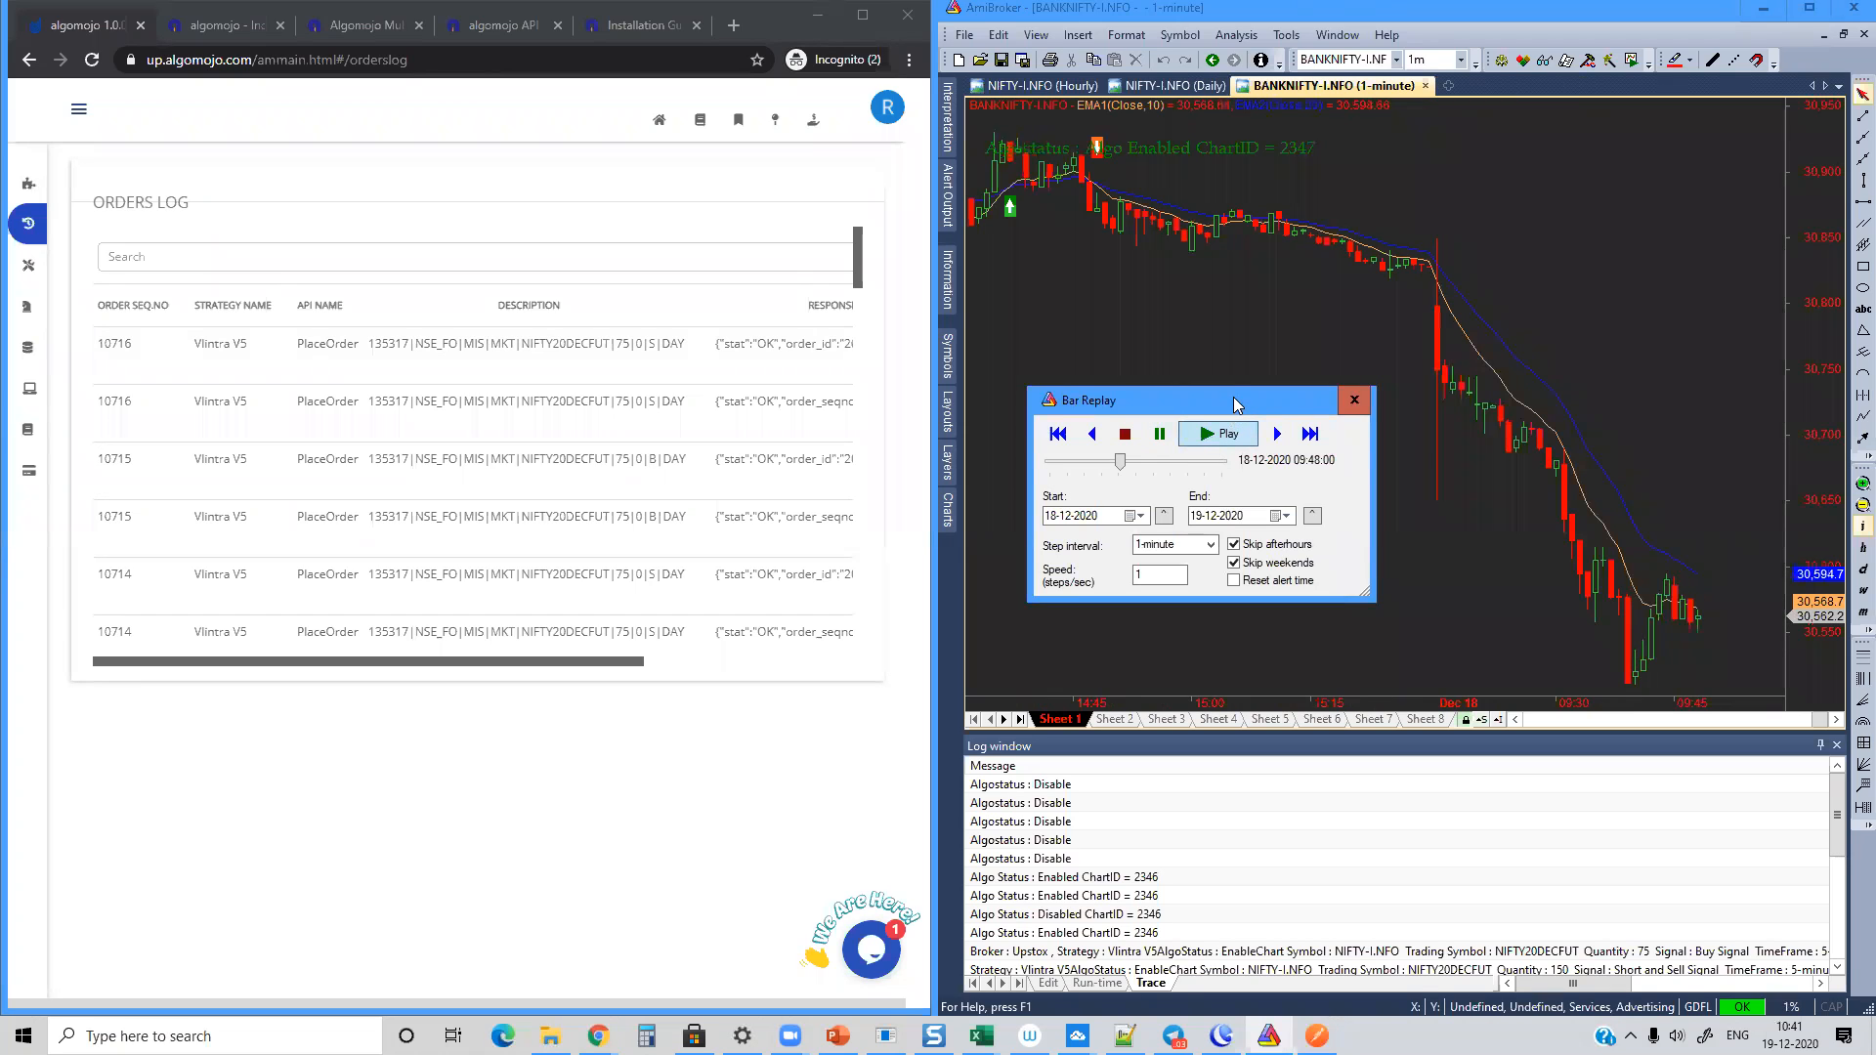
drag(1229, 387, 1167, 320)
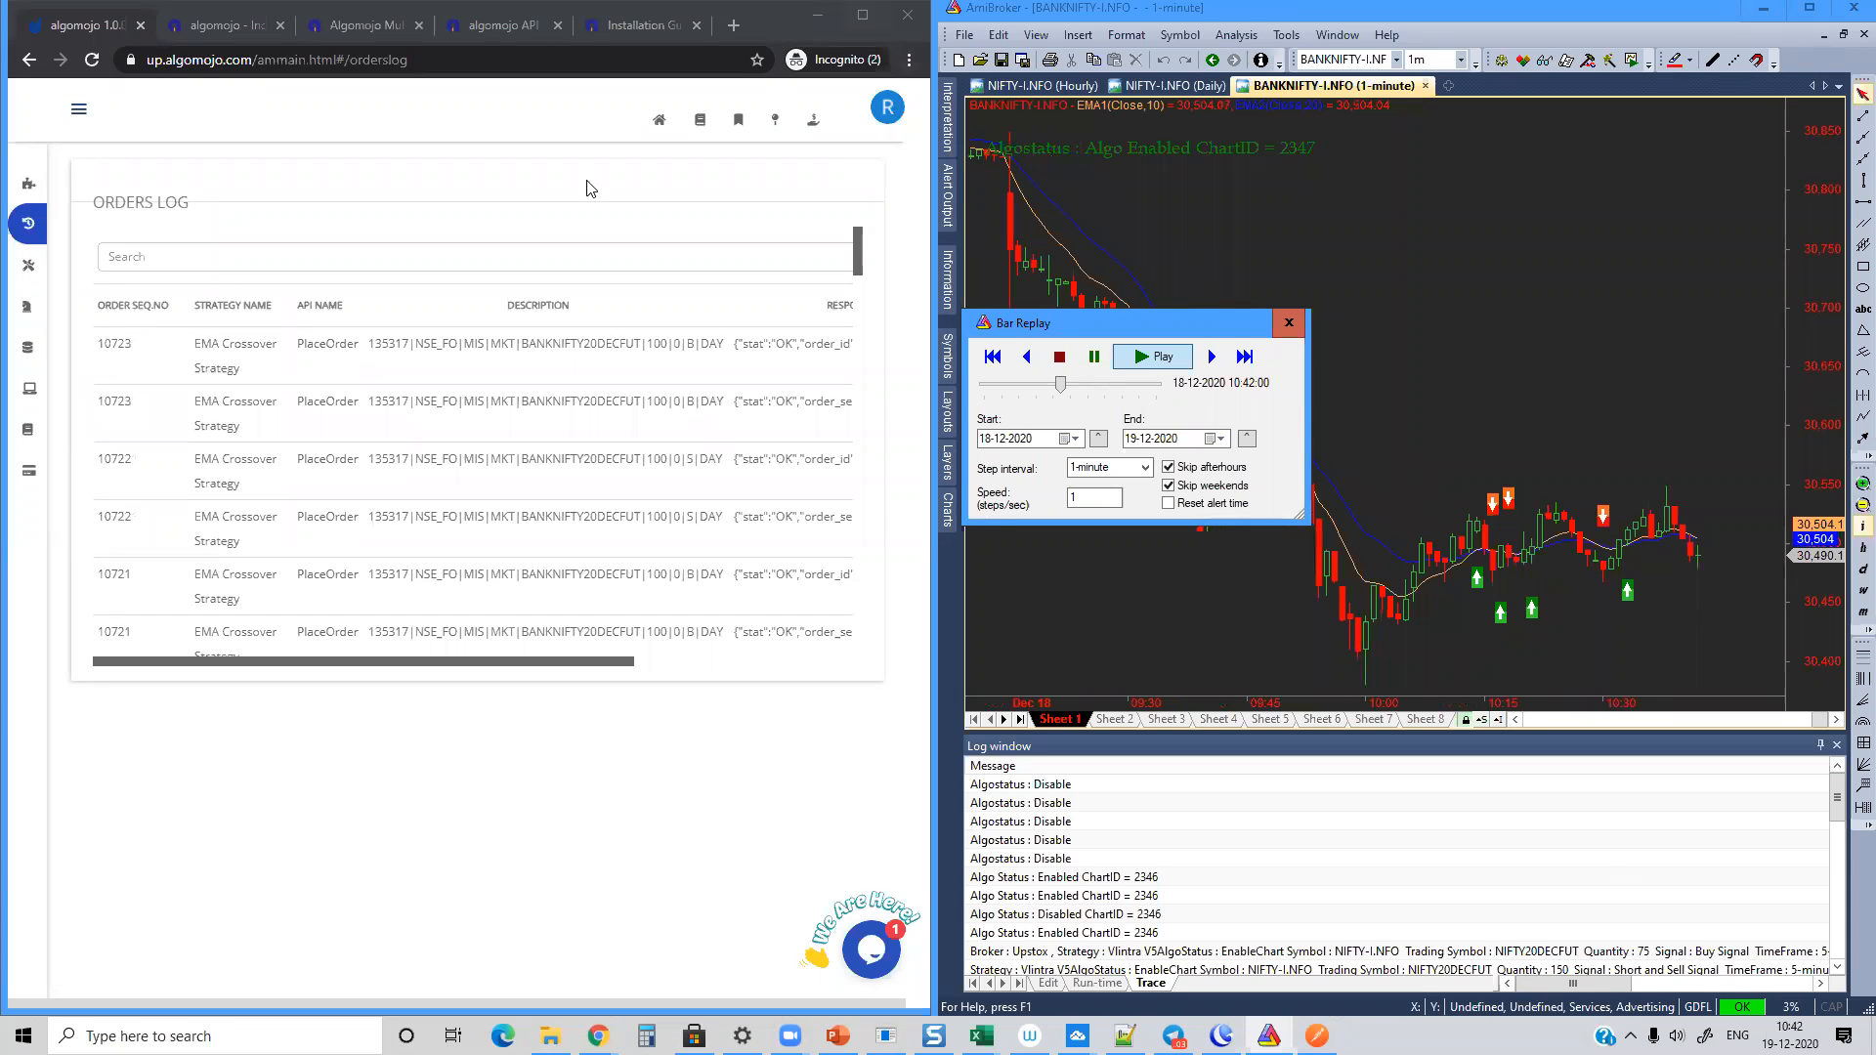
Step: Review the Algomojo orders log for the EMA Crossover Strategy orders and the earlier Vlintra V5 orders
scroll(224, 360, down, 3)
scroll(225, 360, down, 3)
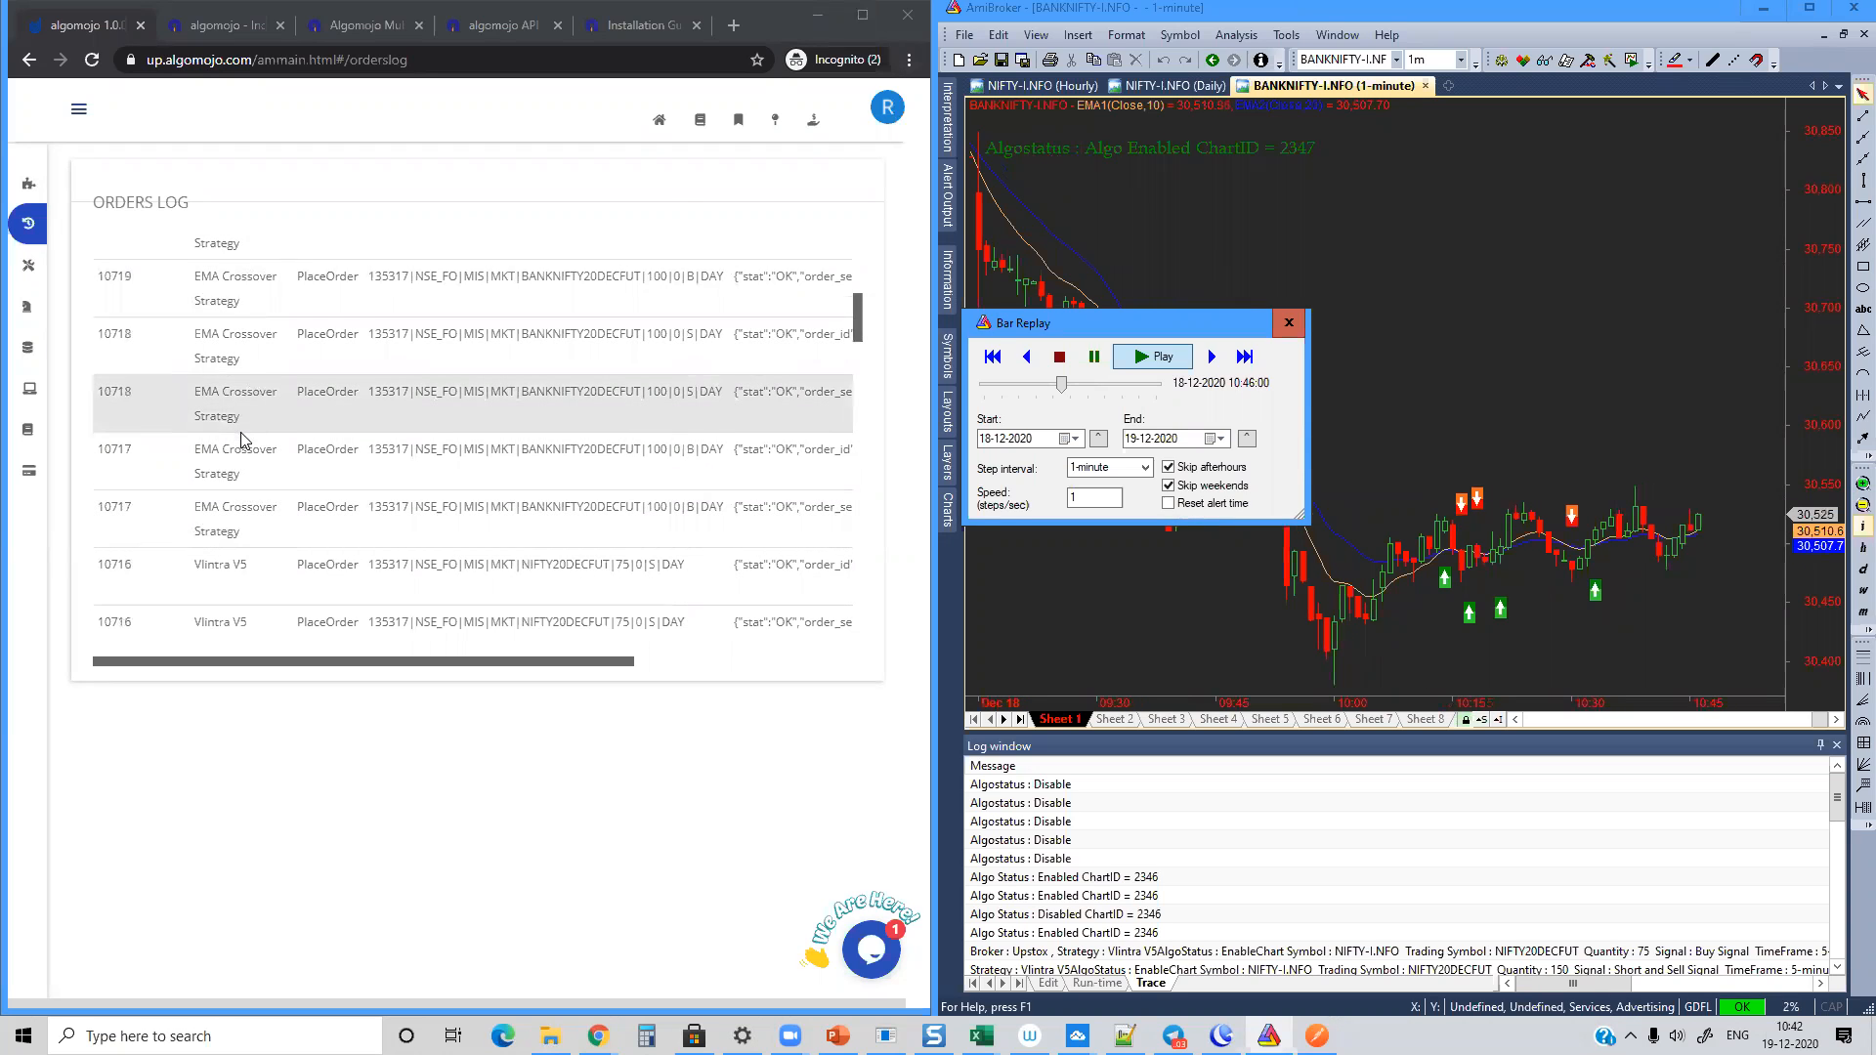
scroll(238, 431, down, 1)
drag(244, 582, 253, 642)
scroll(253, 641, down, 1)
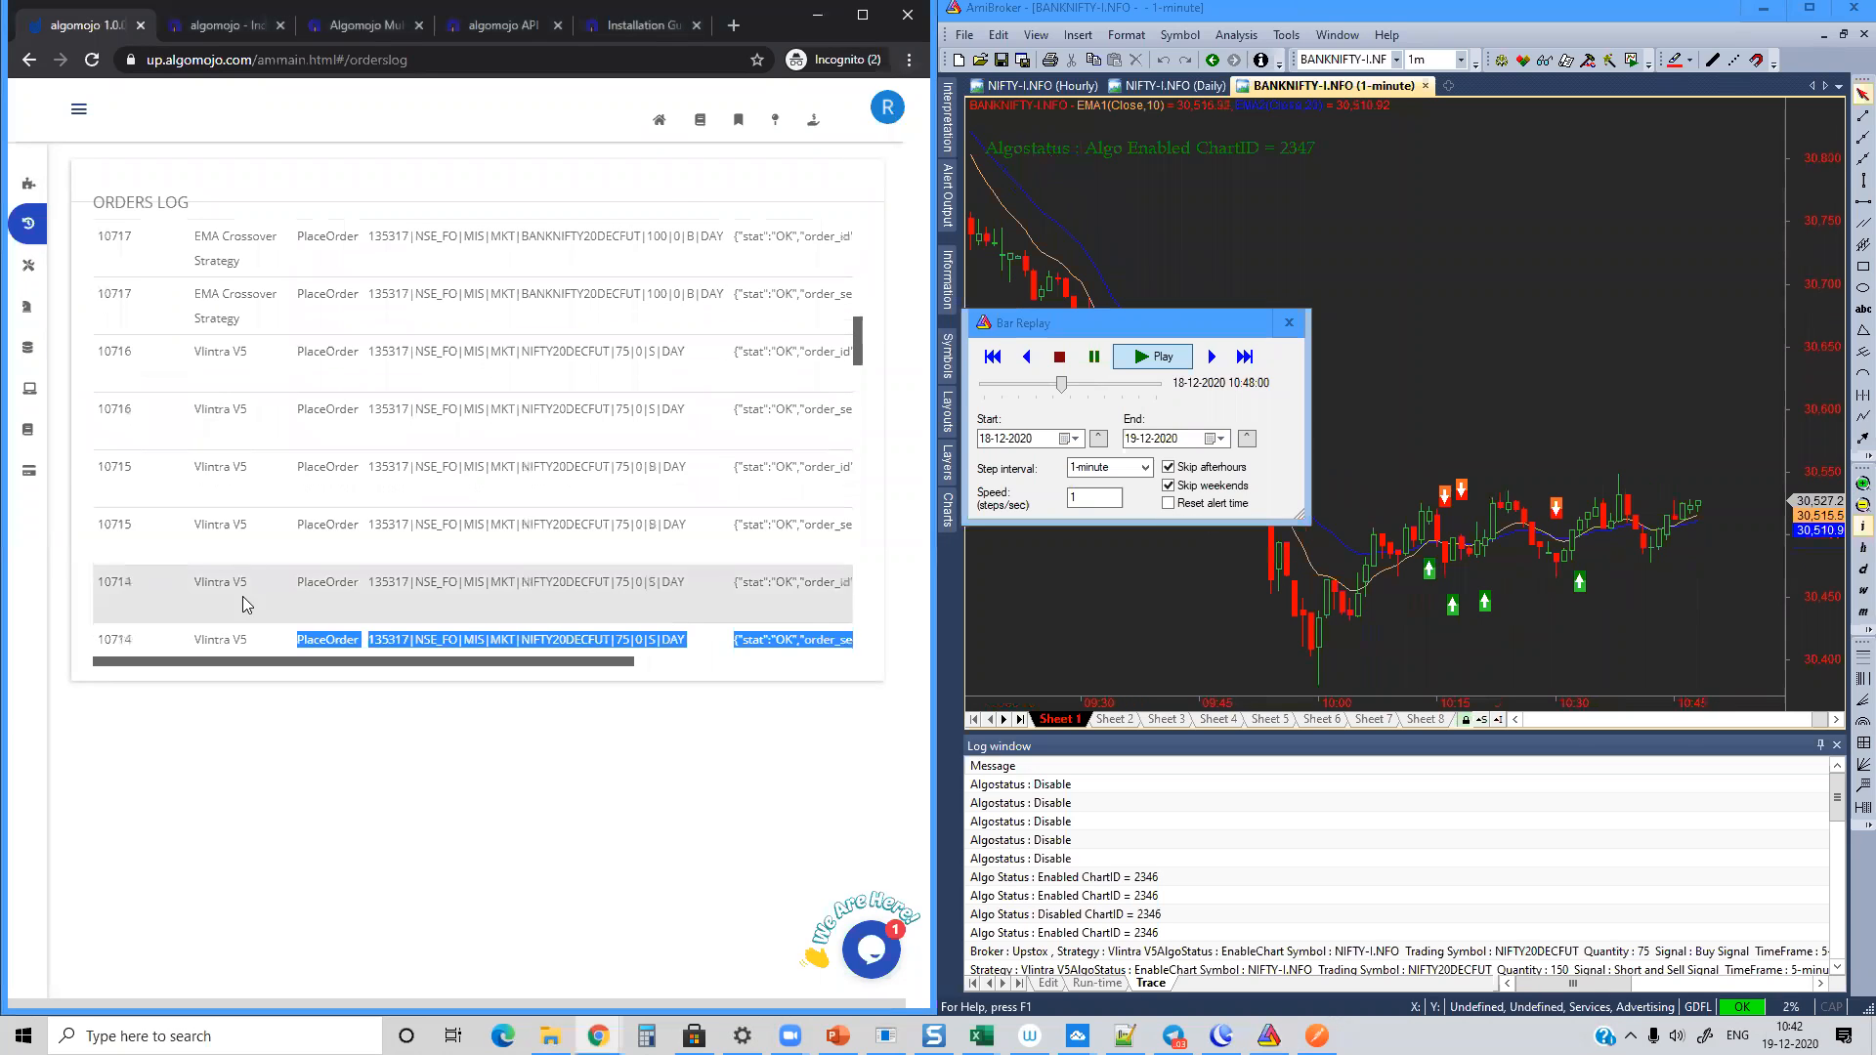
Step: Return to the newest EMA Crossover Strategy entries in the Algomojo orders log
click(253, 554)
scroll(346, 532, up, 2)
scroll(346, 532, up, 7)
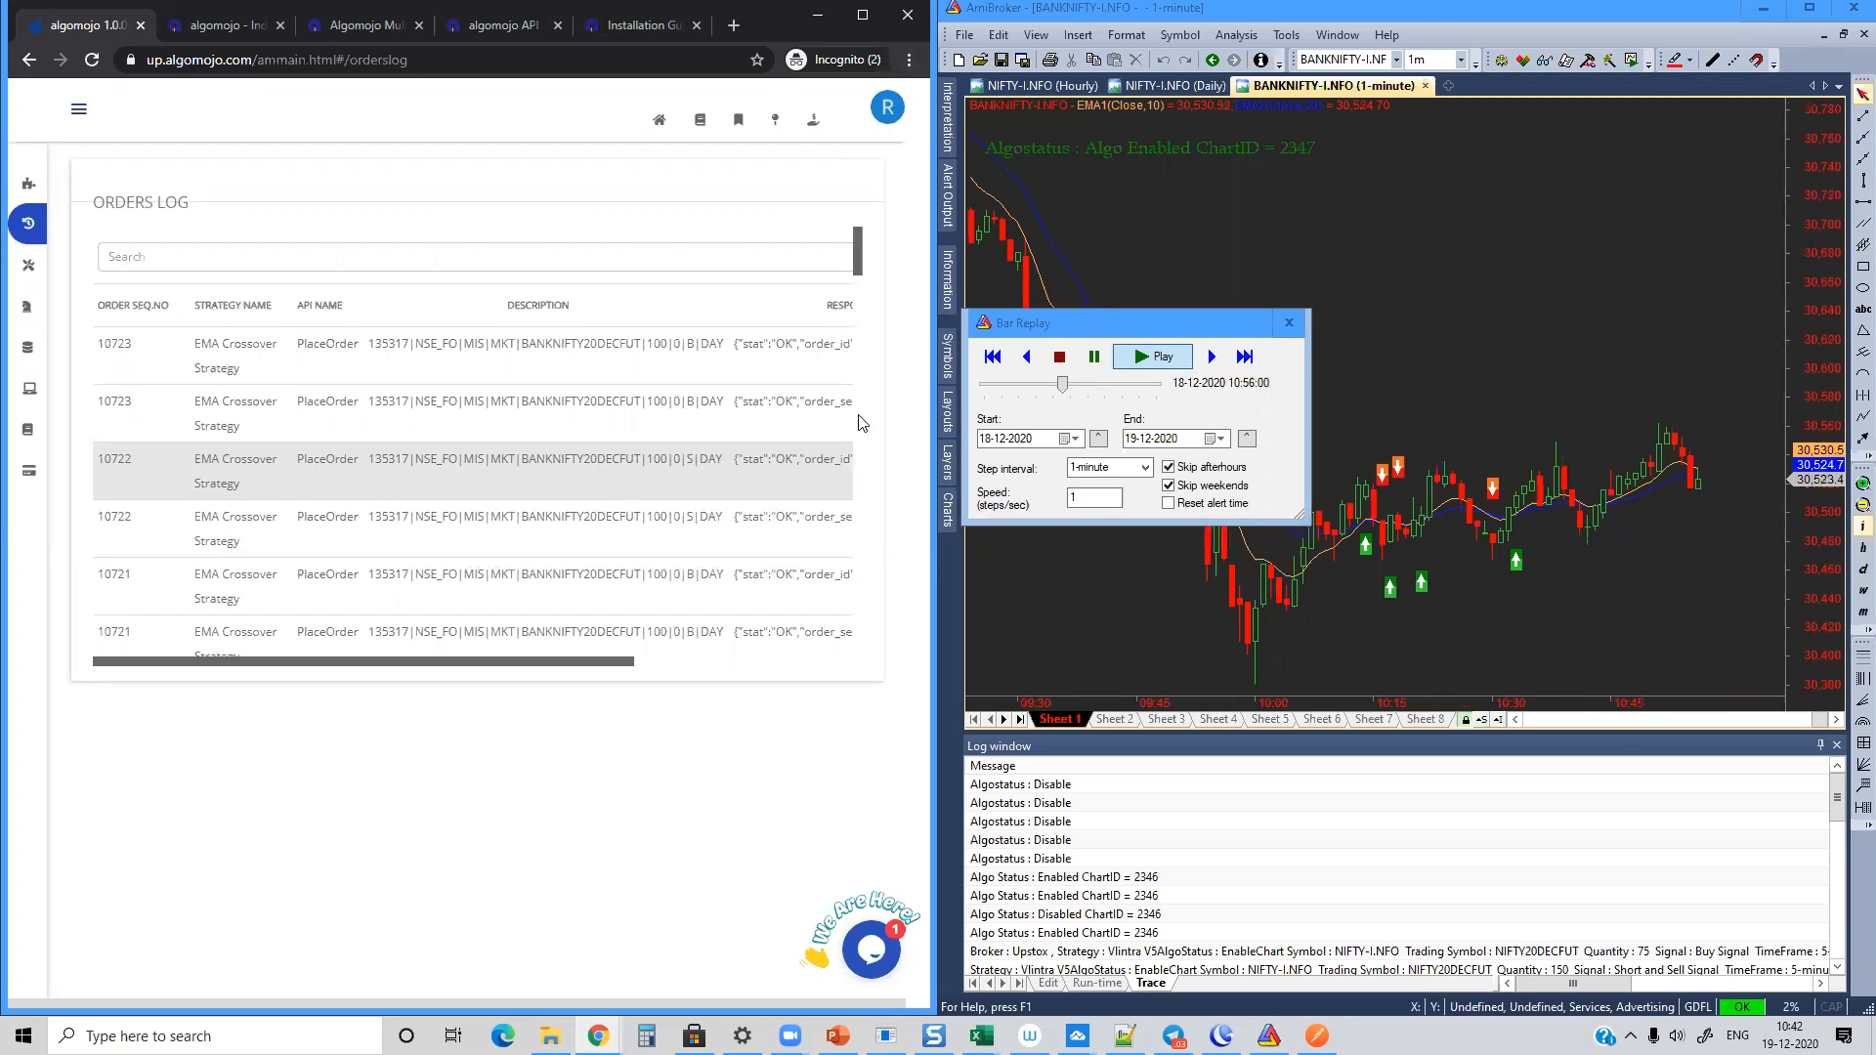
Step: Close the bar replay and apply the Algomojo Button Trading V6.22 formula to a new blank 1-minute BANKNIFTY-I.NFO chart
click(1290, 323)
click(1448, 86)
click(1467, 108)
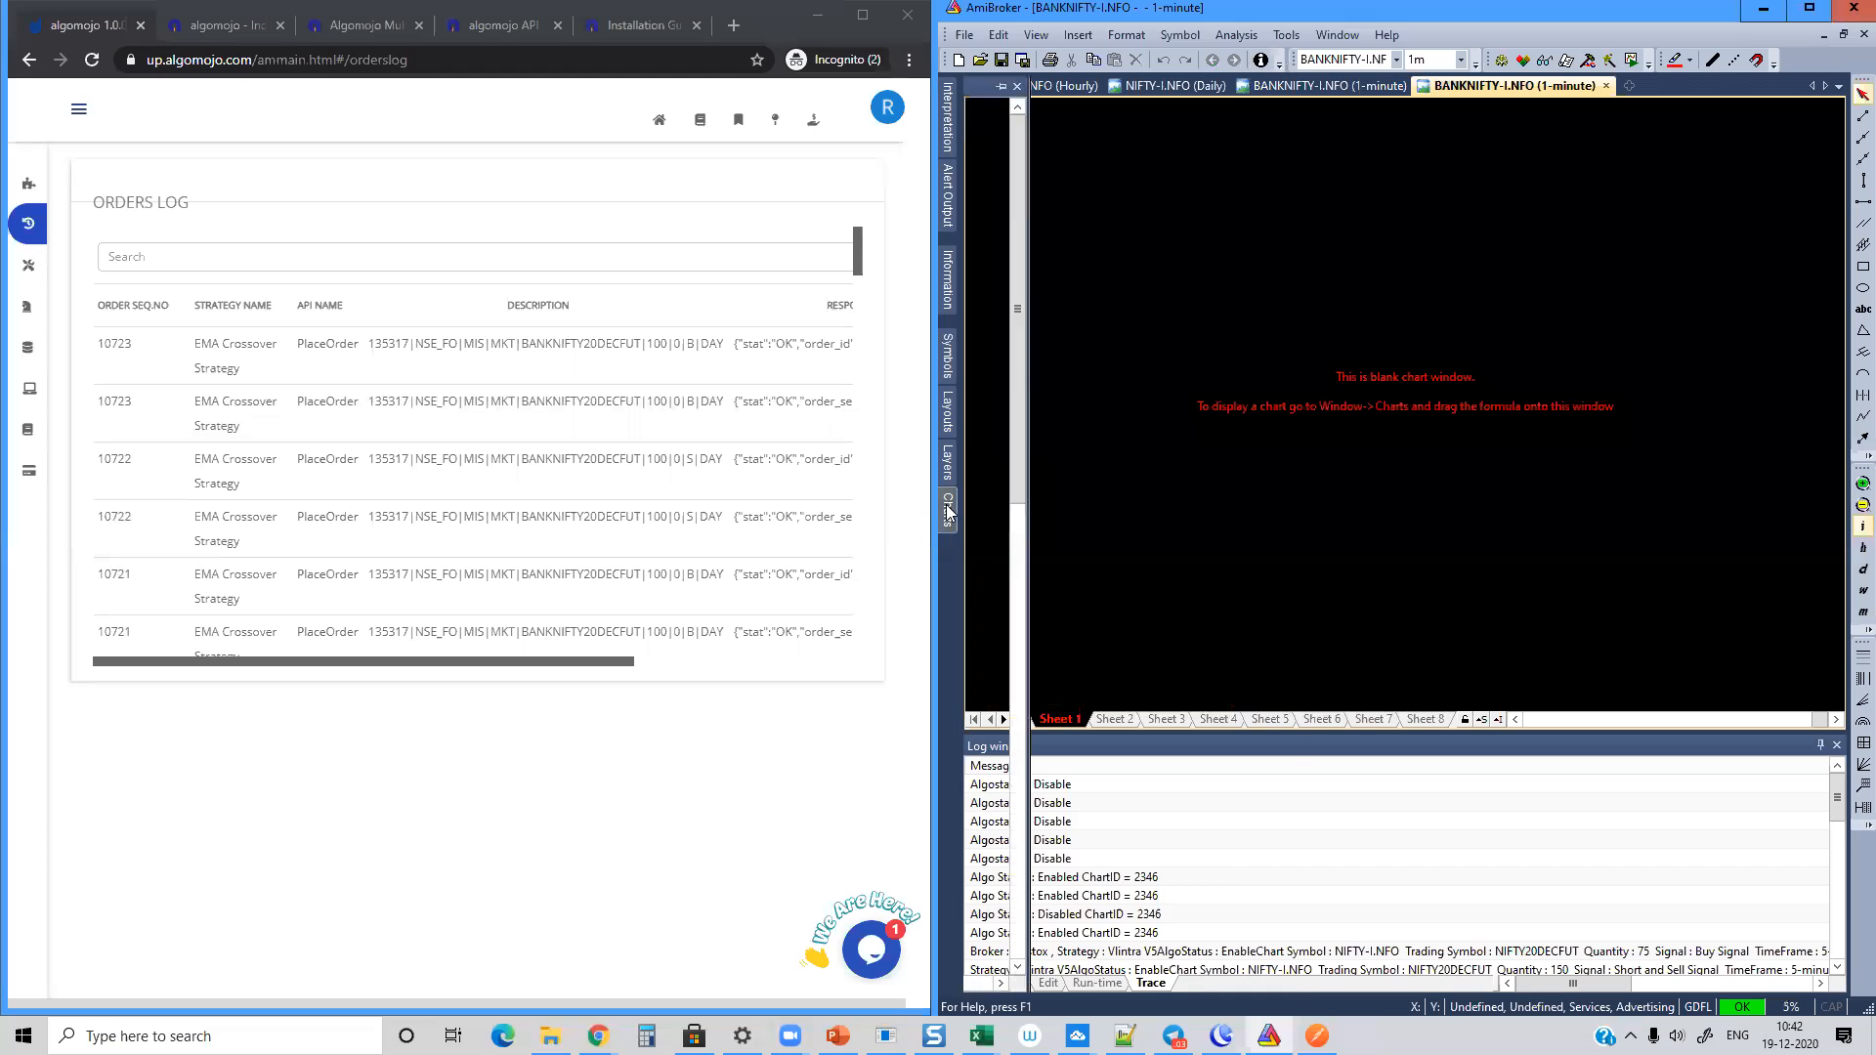
mouse_move(946, 504)
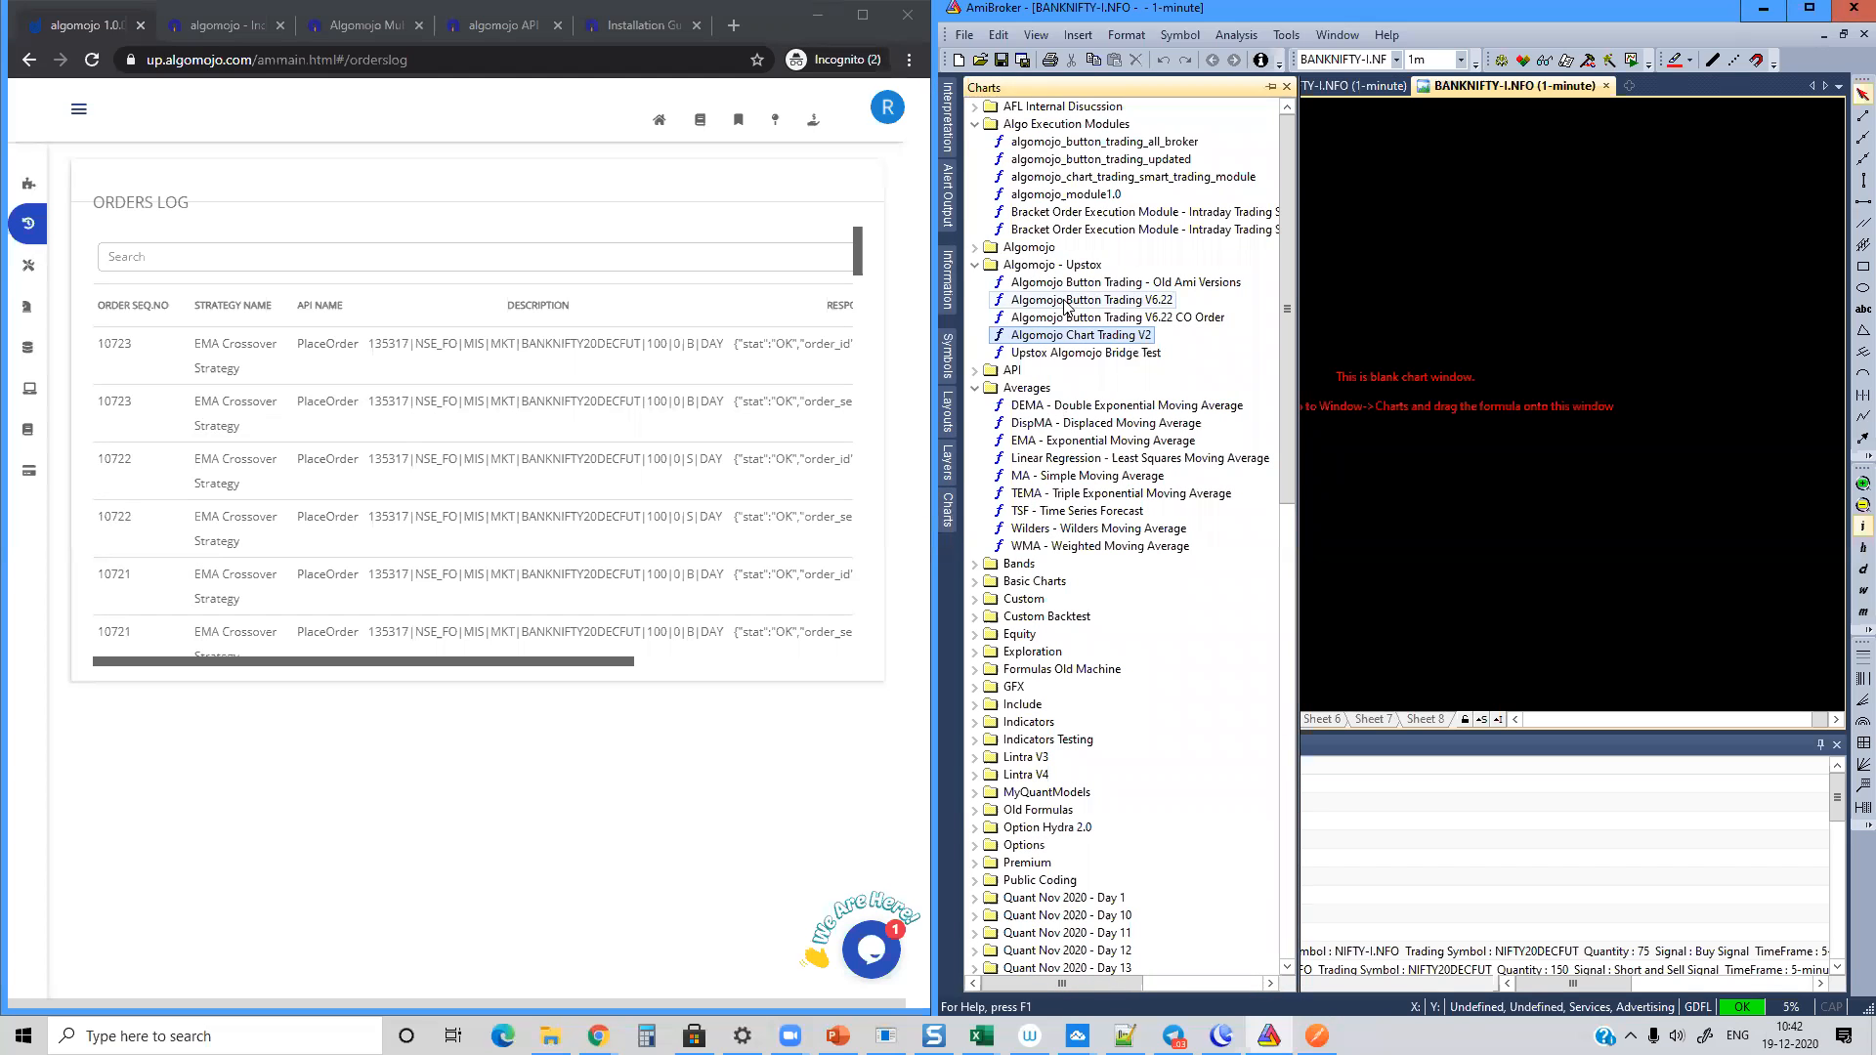
drag(1078, 303, 1370, 322)
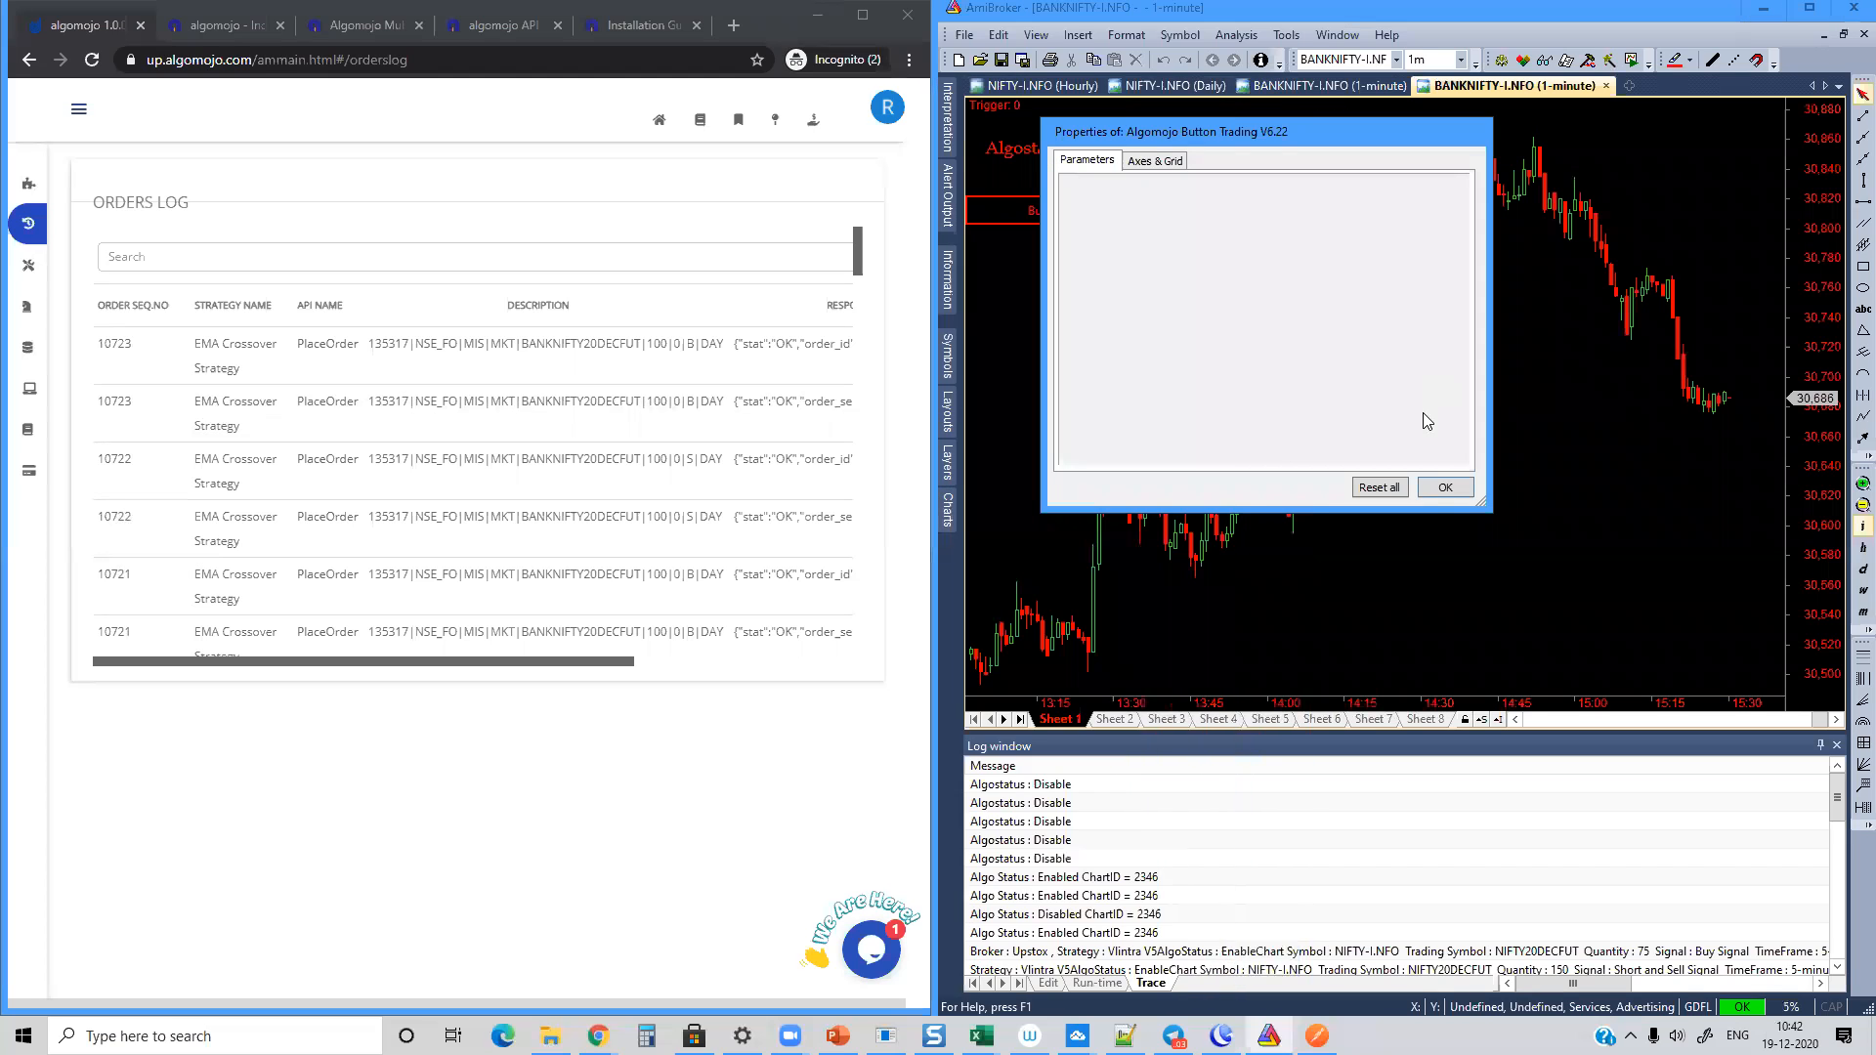
click(1445, 486)
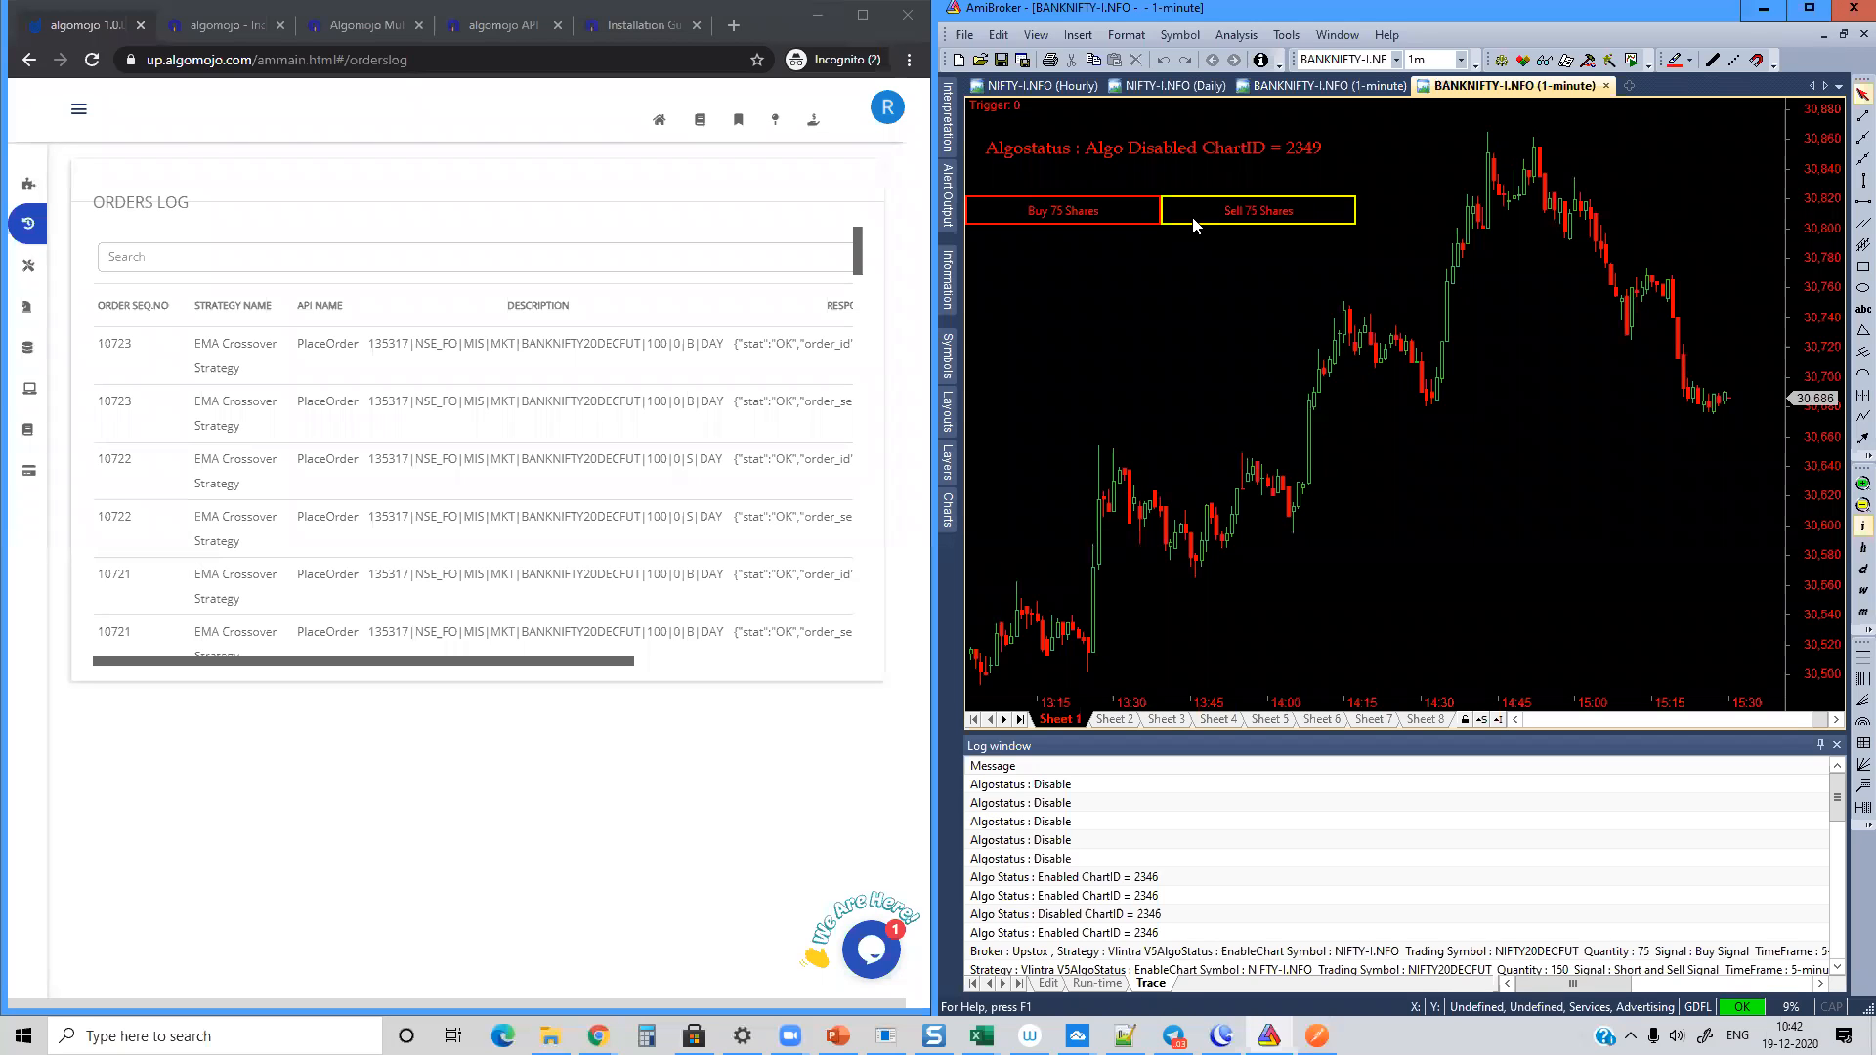
Step: Check the installed AmiBroker version and edition in the program information
click(1386, 34)
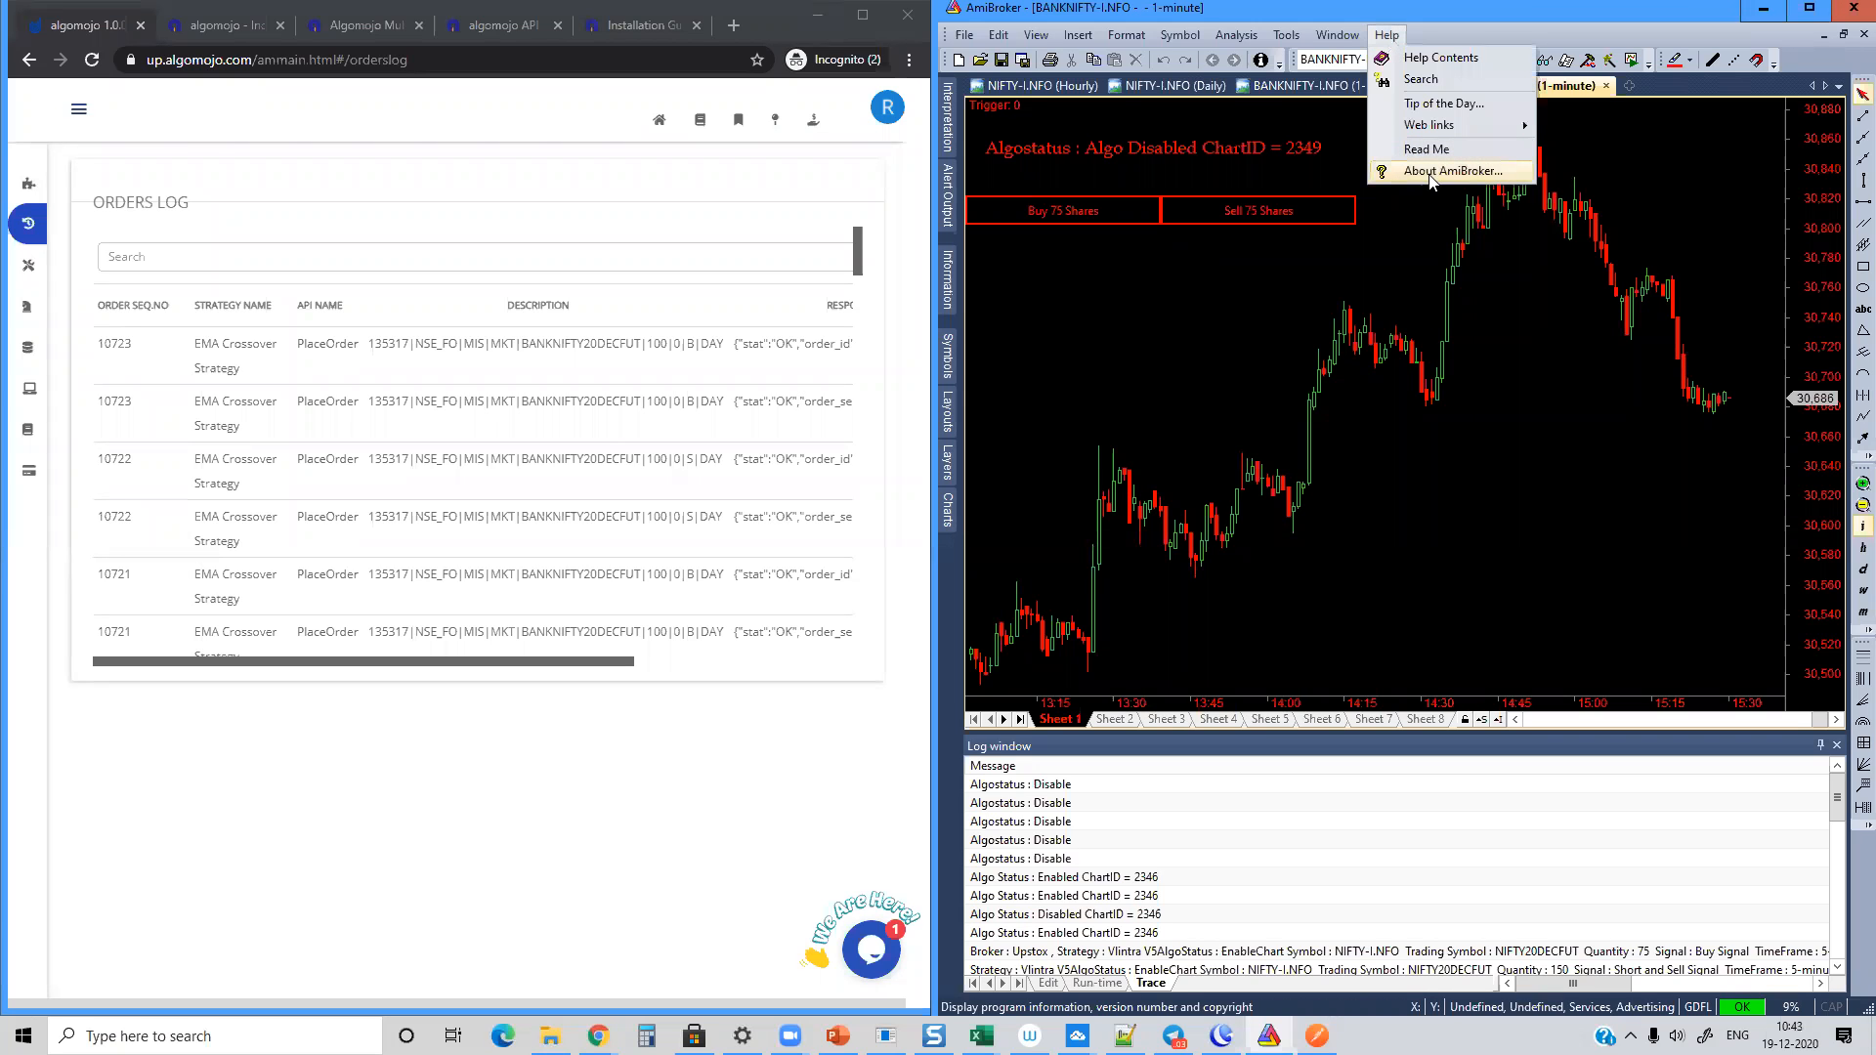
click(1430, 174)
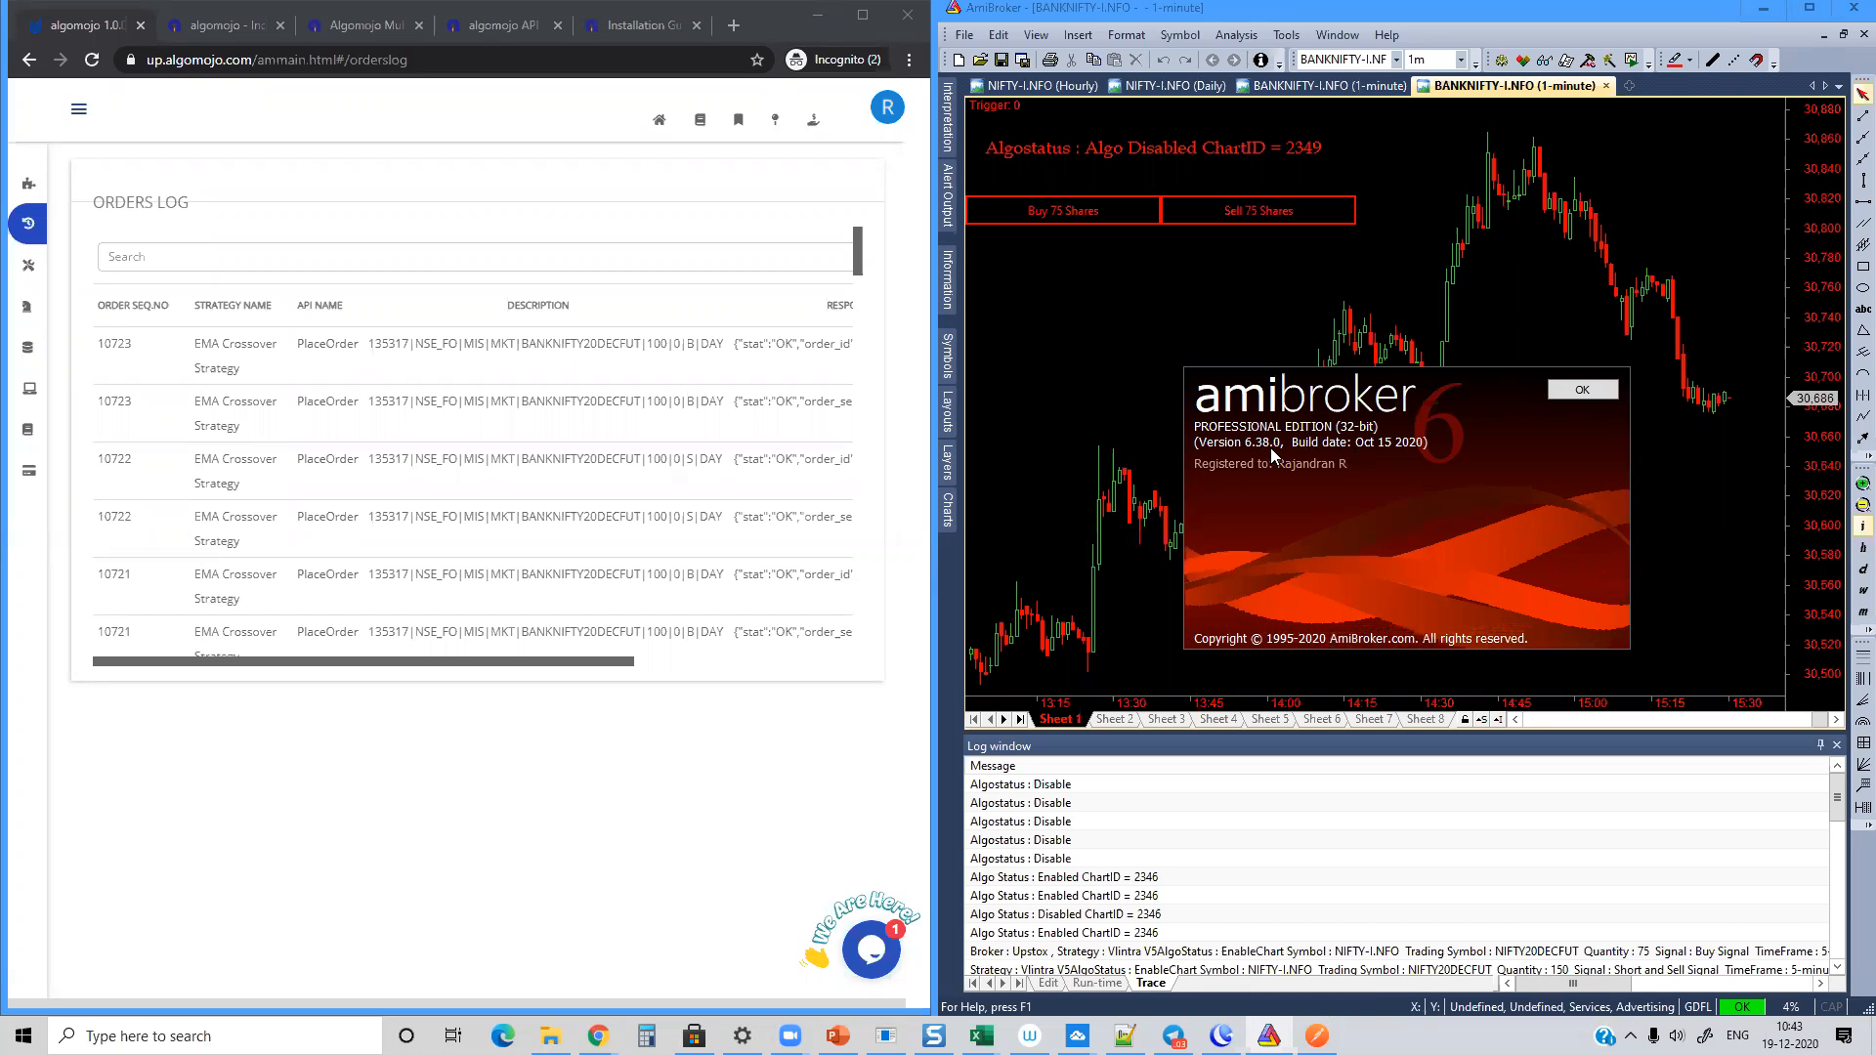
click(1590, 391)
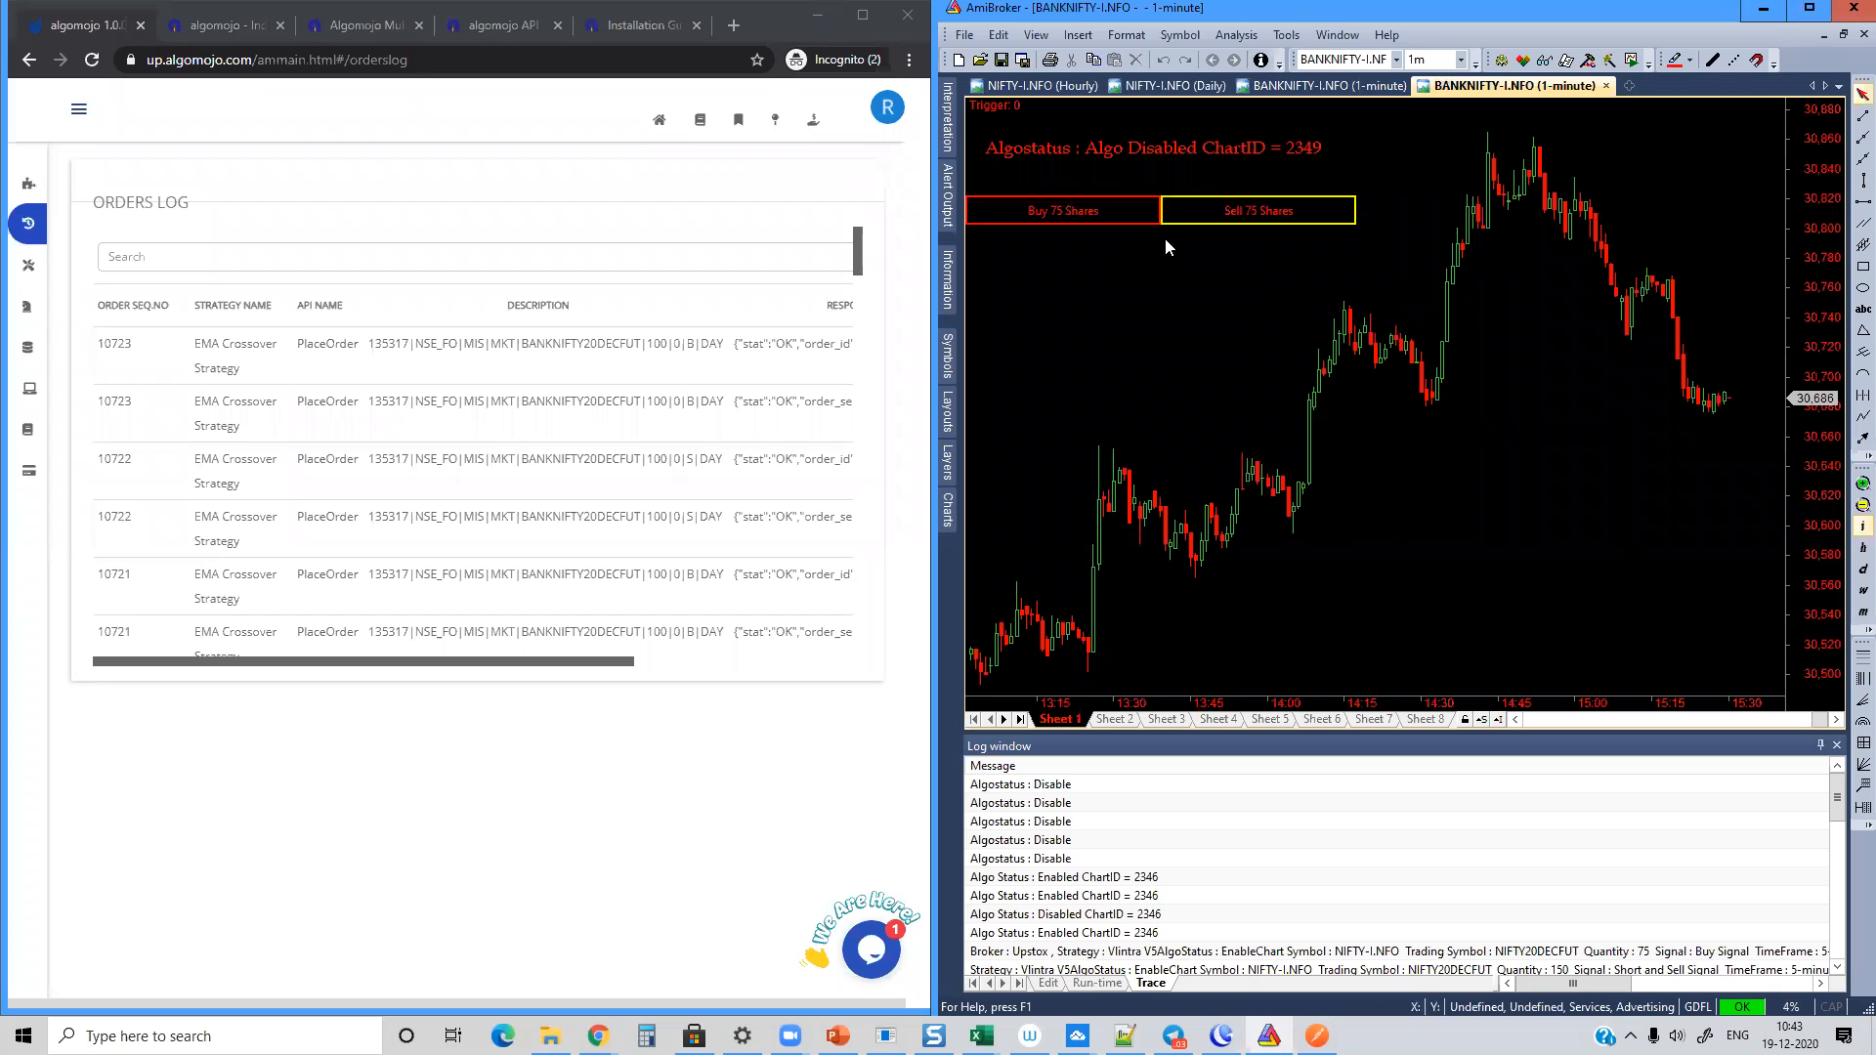
Step: Set Algo Mode to Enable in the chart's Algomojo Button Trading V6.22 parameters
right_click(1256, 313)
click(1314, 328)
click(1289, 378)
scroll(1239, 425, down, 1)
click(1238, 433)
click(1240, 433)
click(1242, 463)
Step: Keep RELIANCE as the symbol, set the order quantity to 100 and apply the button trading parameters
scroll(1319, 322, up, 2)
click(1190, 251)
double_click(1190, 251)
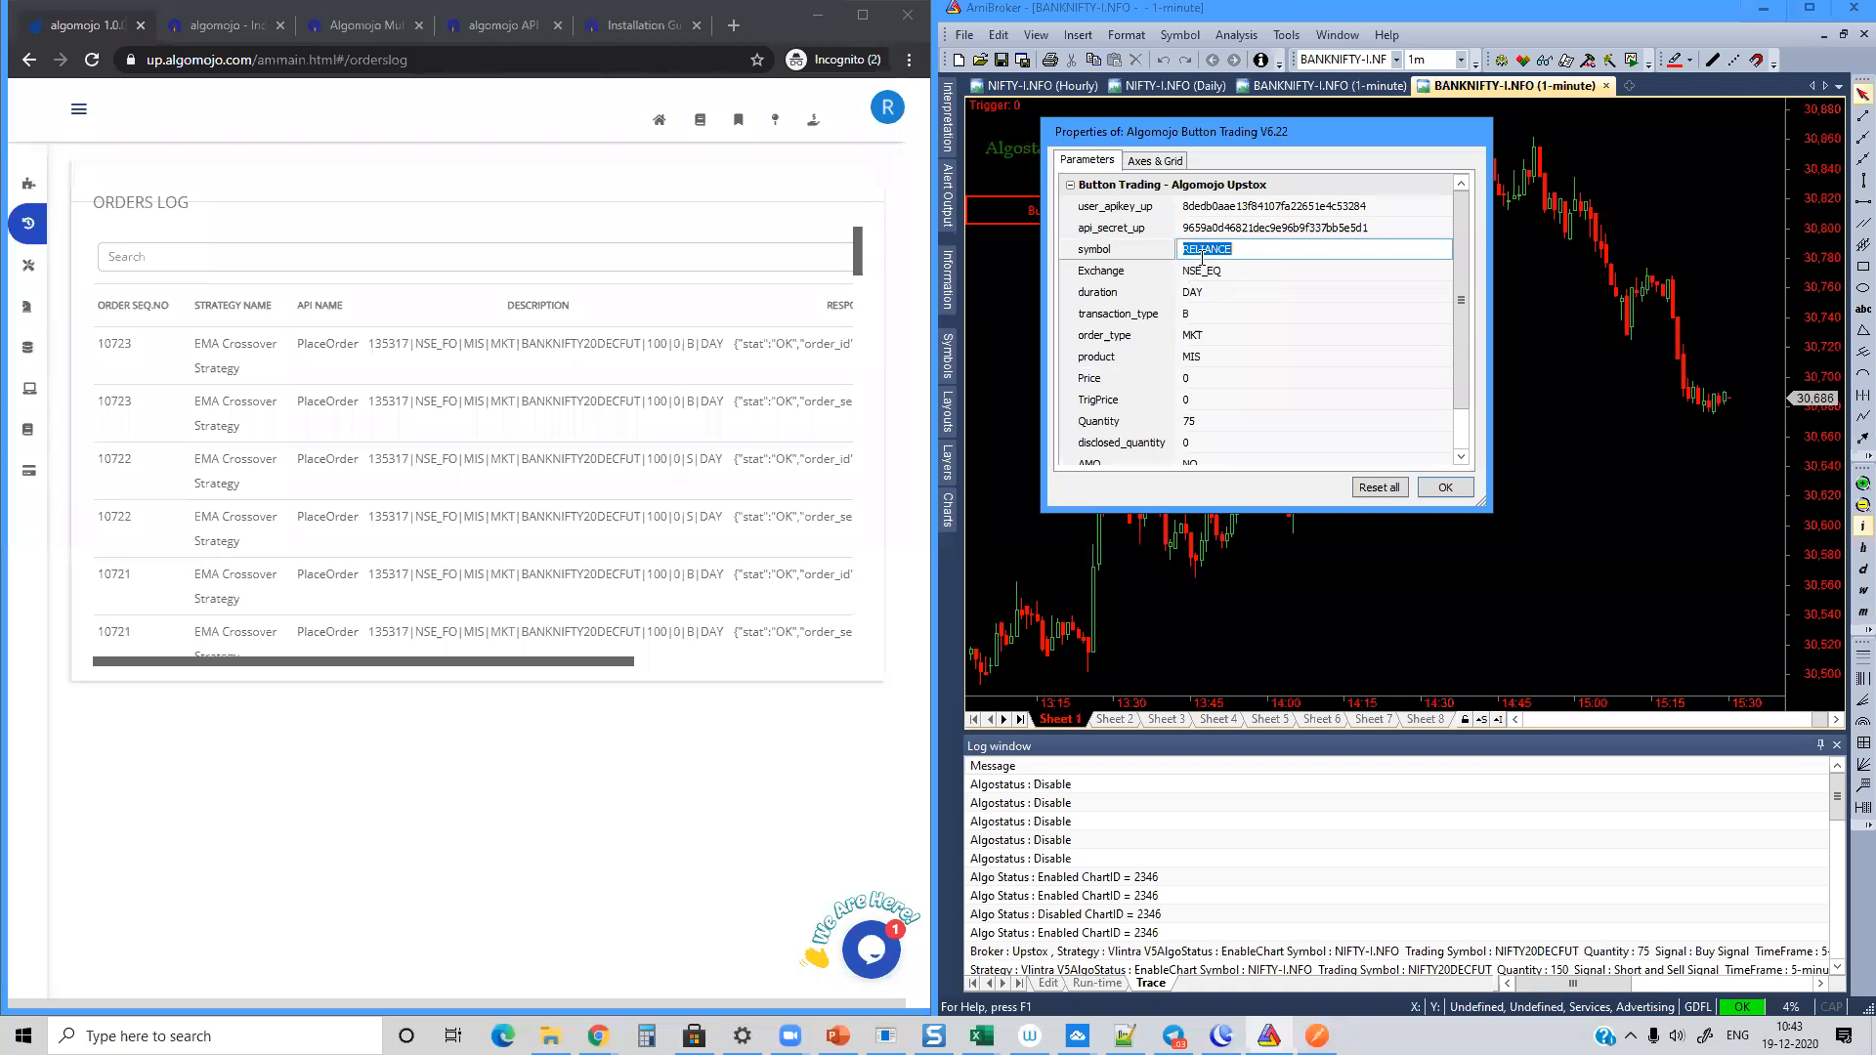
click(1196, 422)
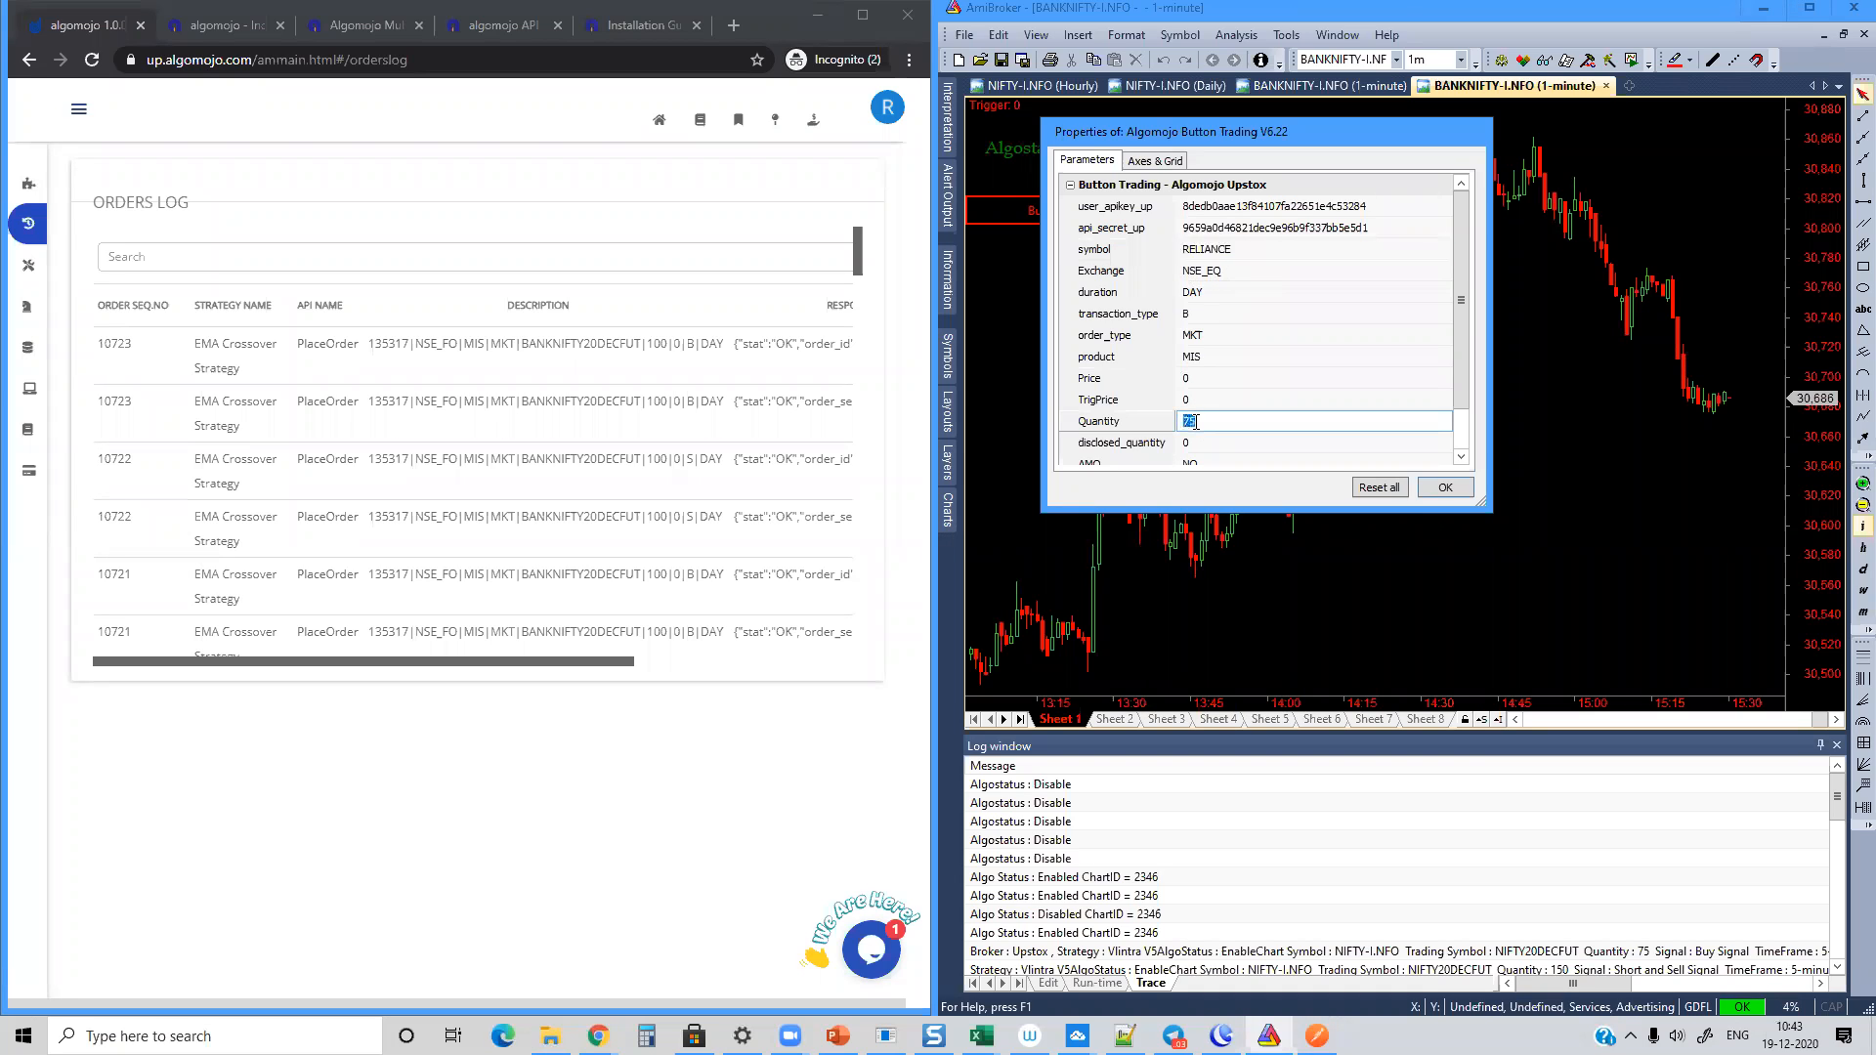
text(100)
click(1445, 487)
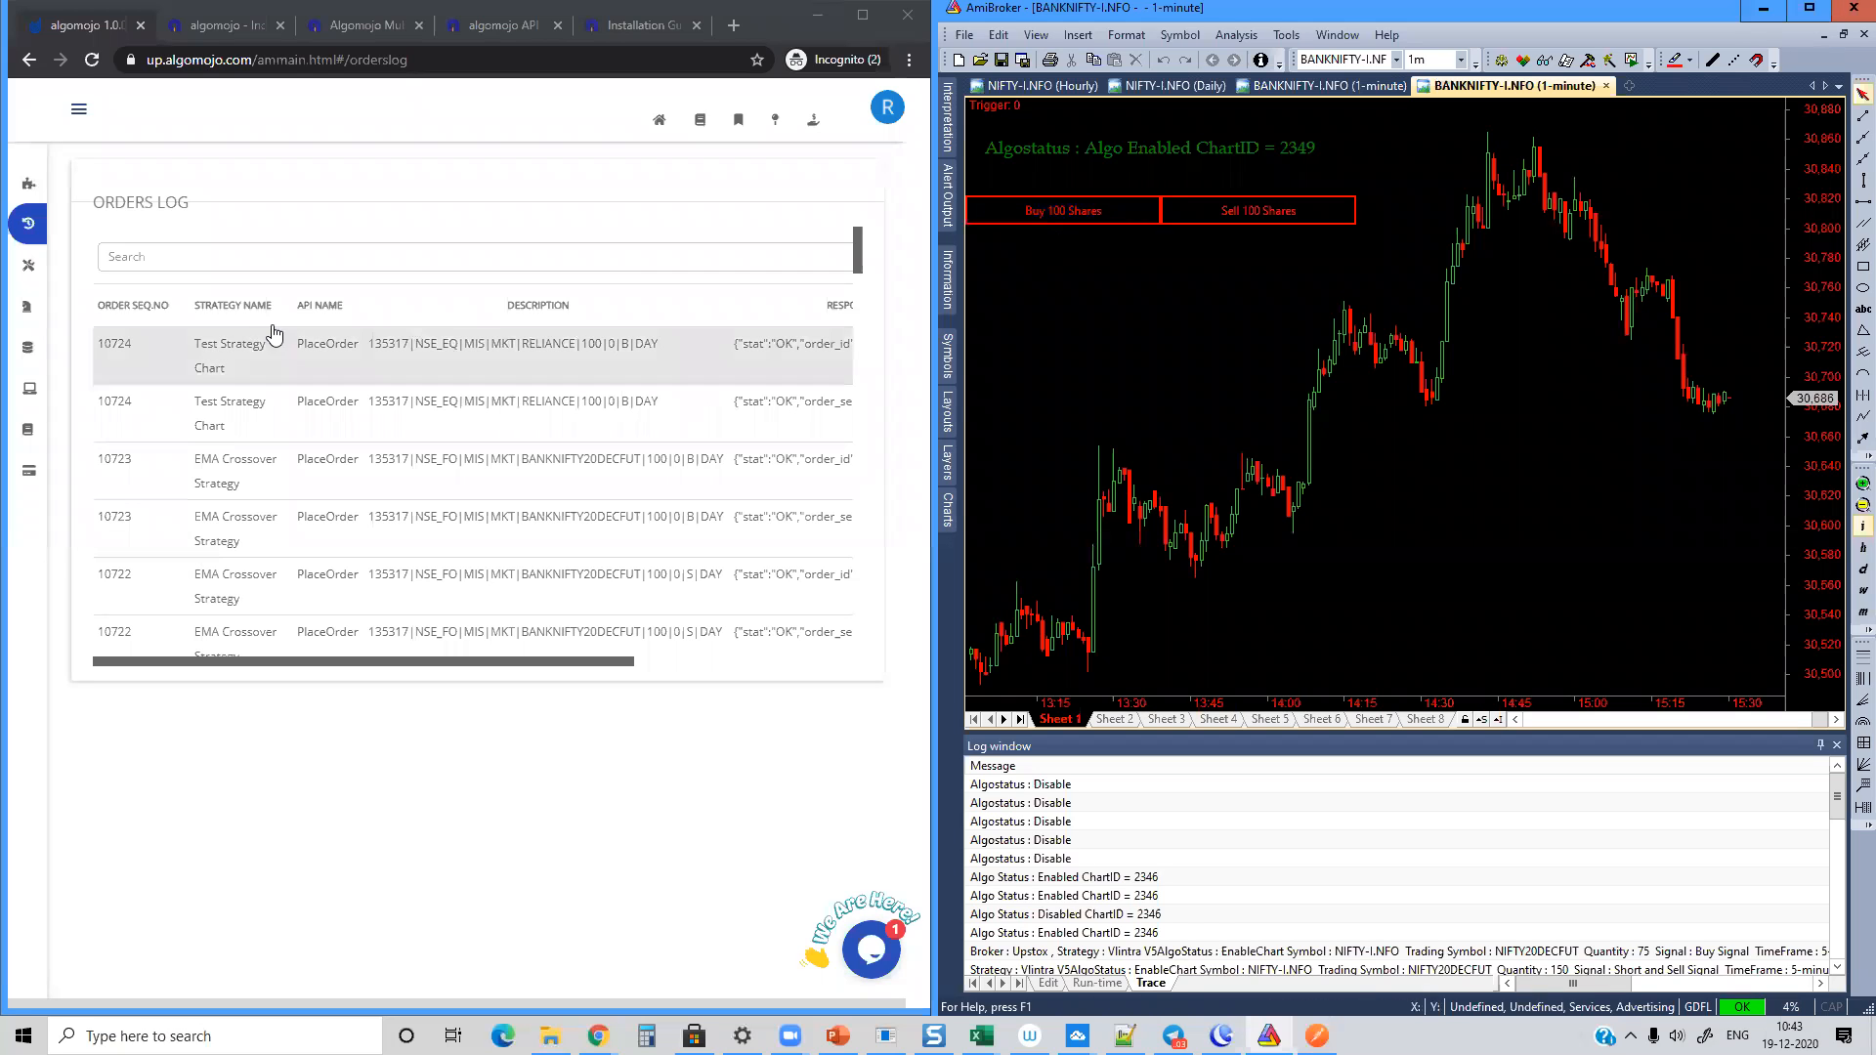
Step: Rename the button trading strategy as Ami Button Trading in the chart parameters
right_click(1190, 313)
click(1223, 321)
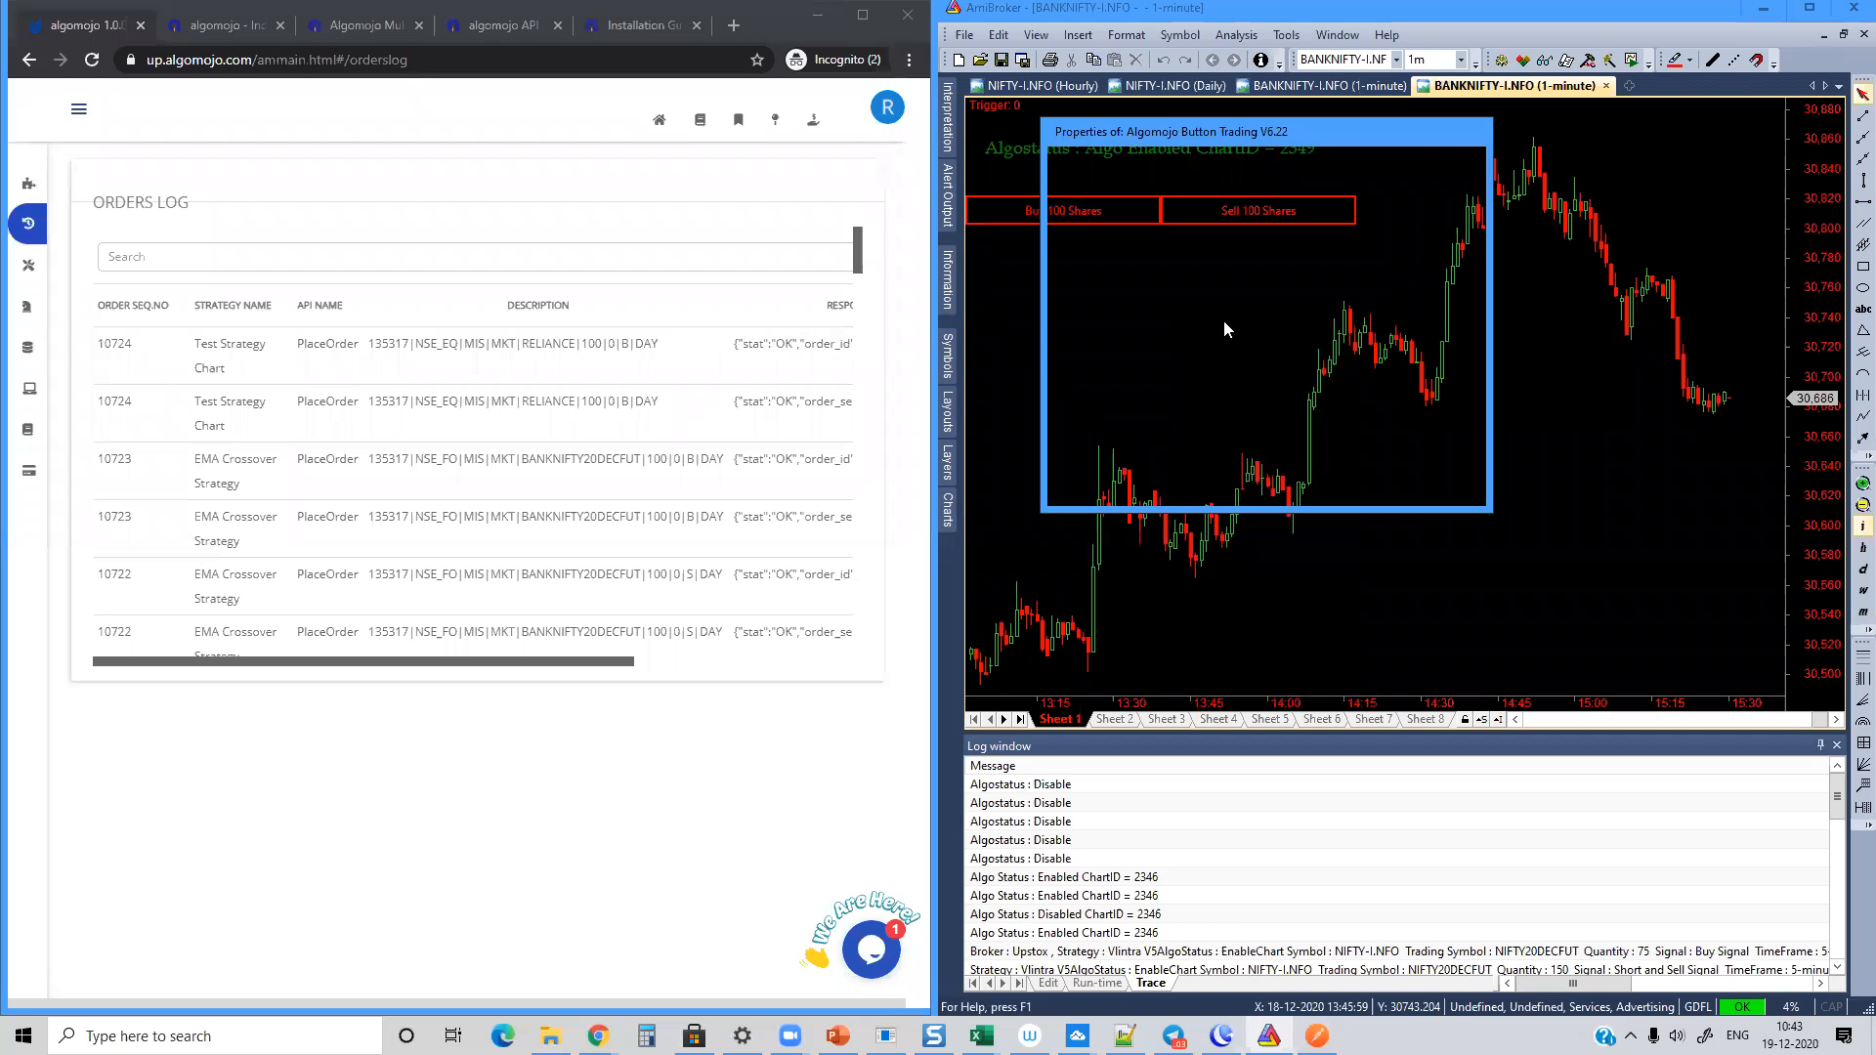
click(1281, 457)
double_click(1280, 453)
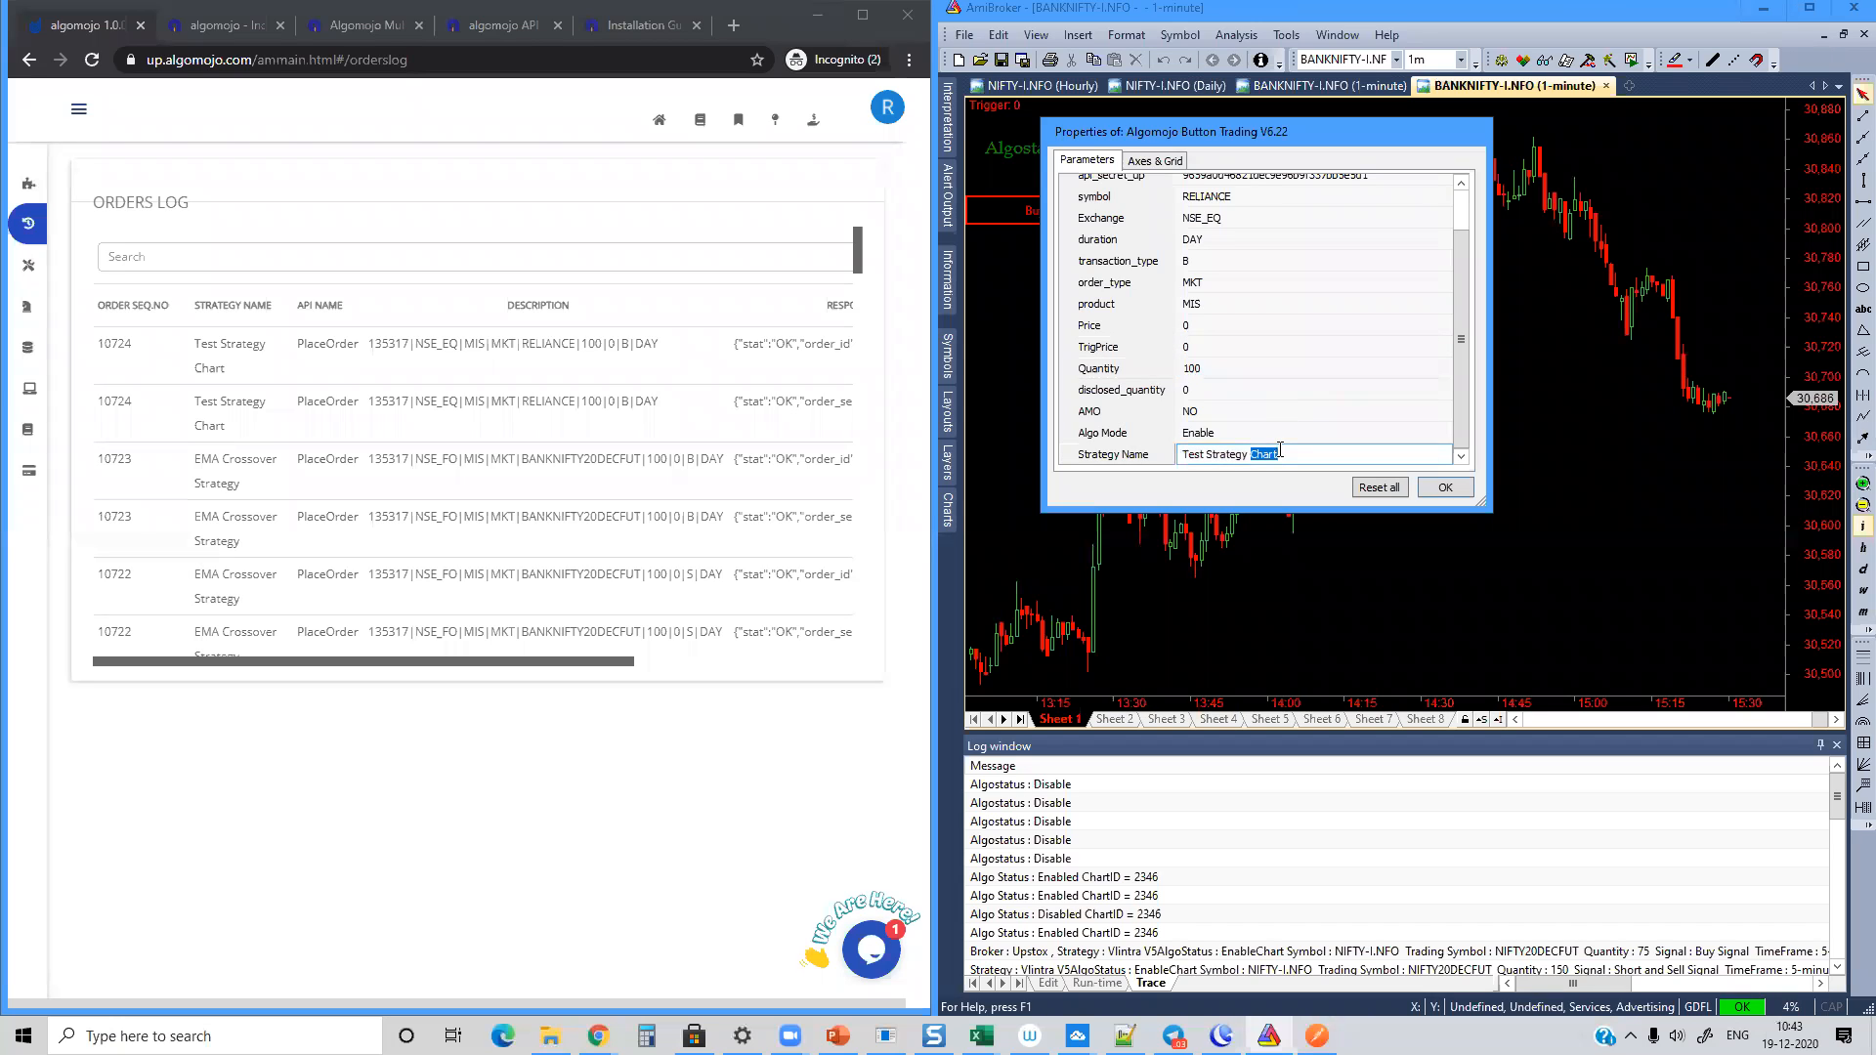
key(ctrl+a)
text(B)
key(Home)
text(Ami)
click(1444, 487)
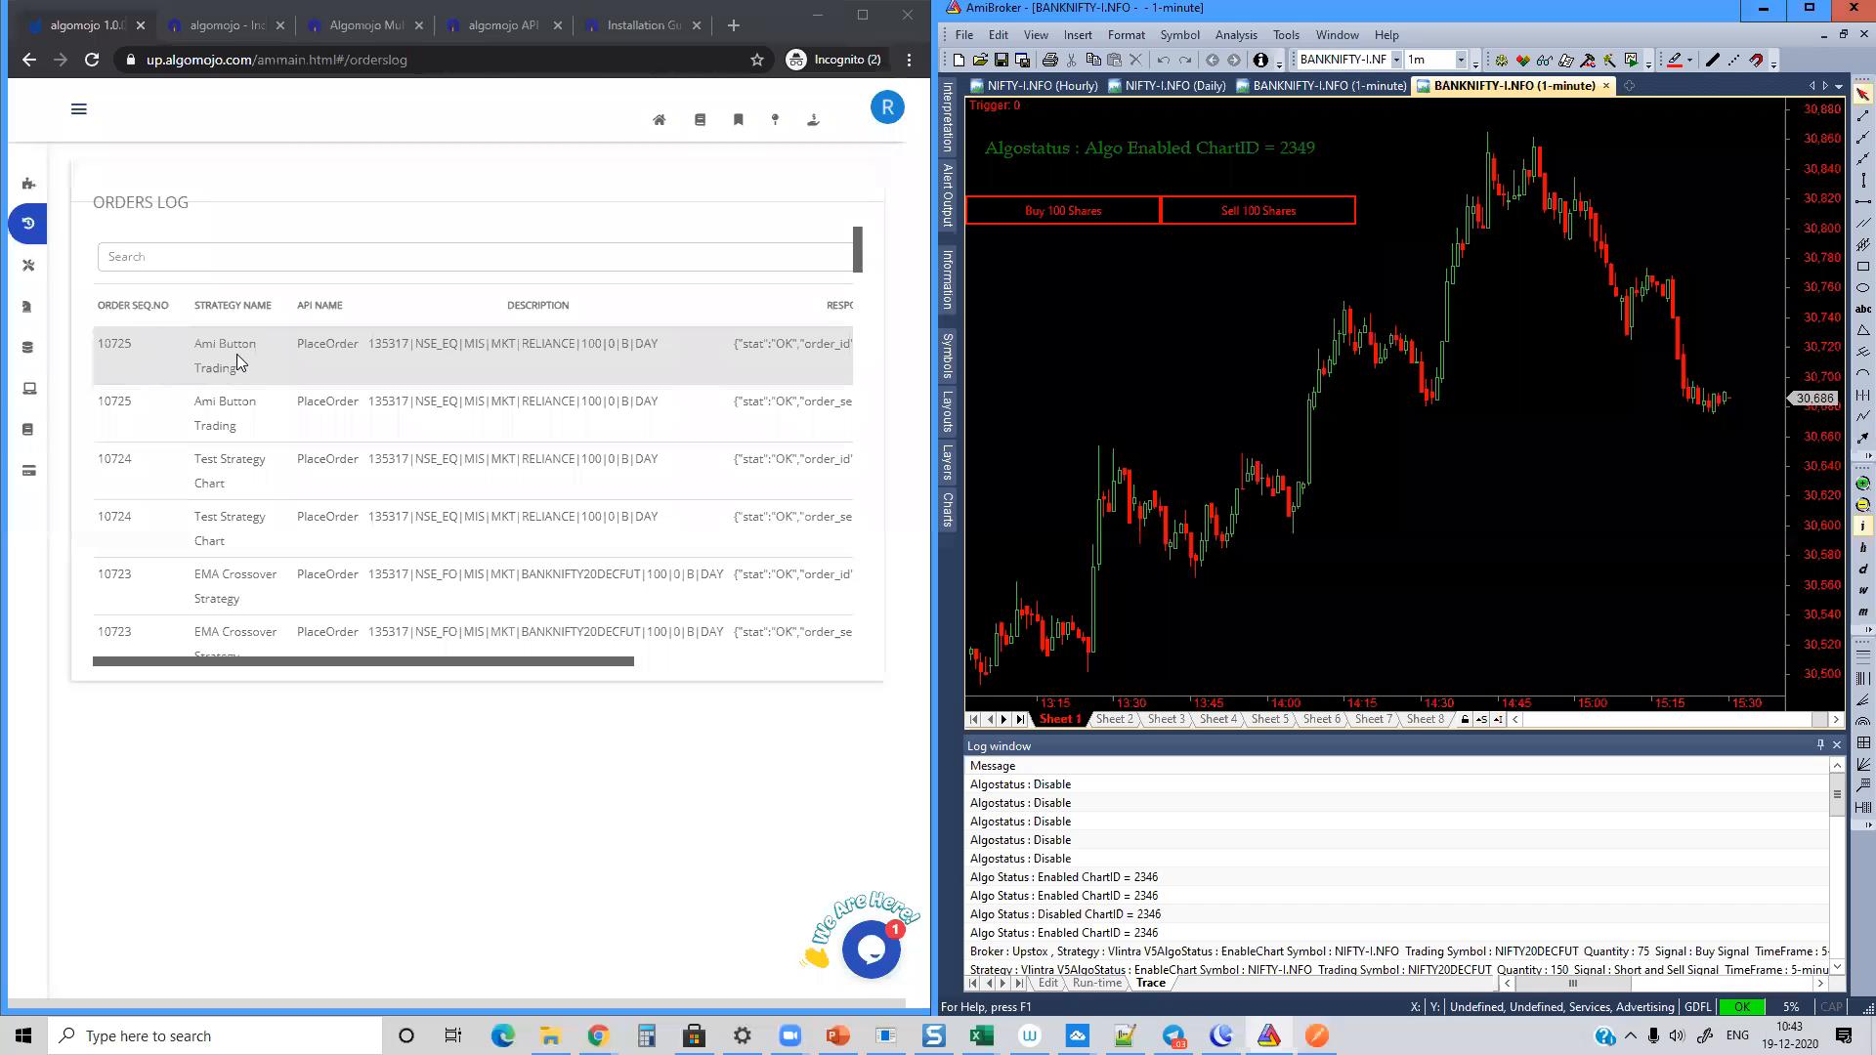
Step: Send a sell and a buy order for 100 RELIANCE shares from the chart, checking the trace log between them
click(1241, 223)
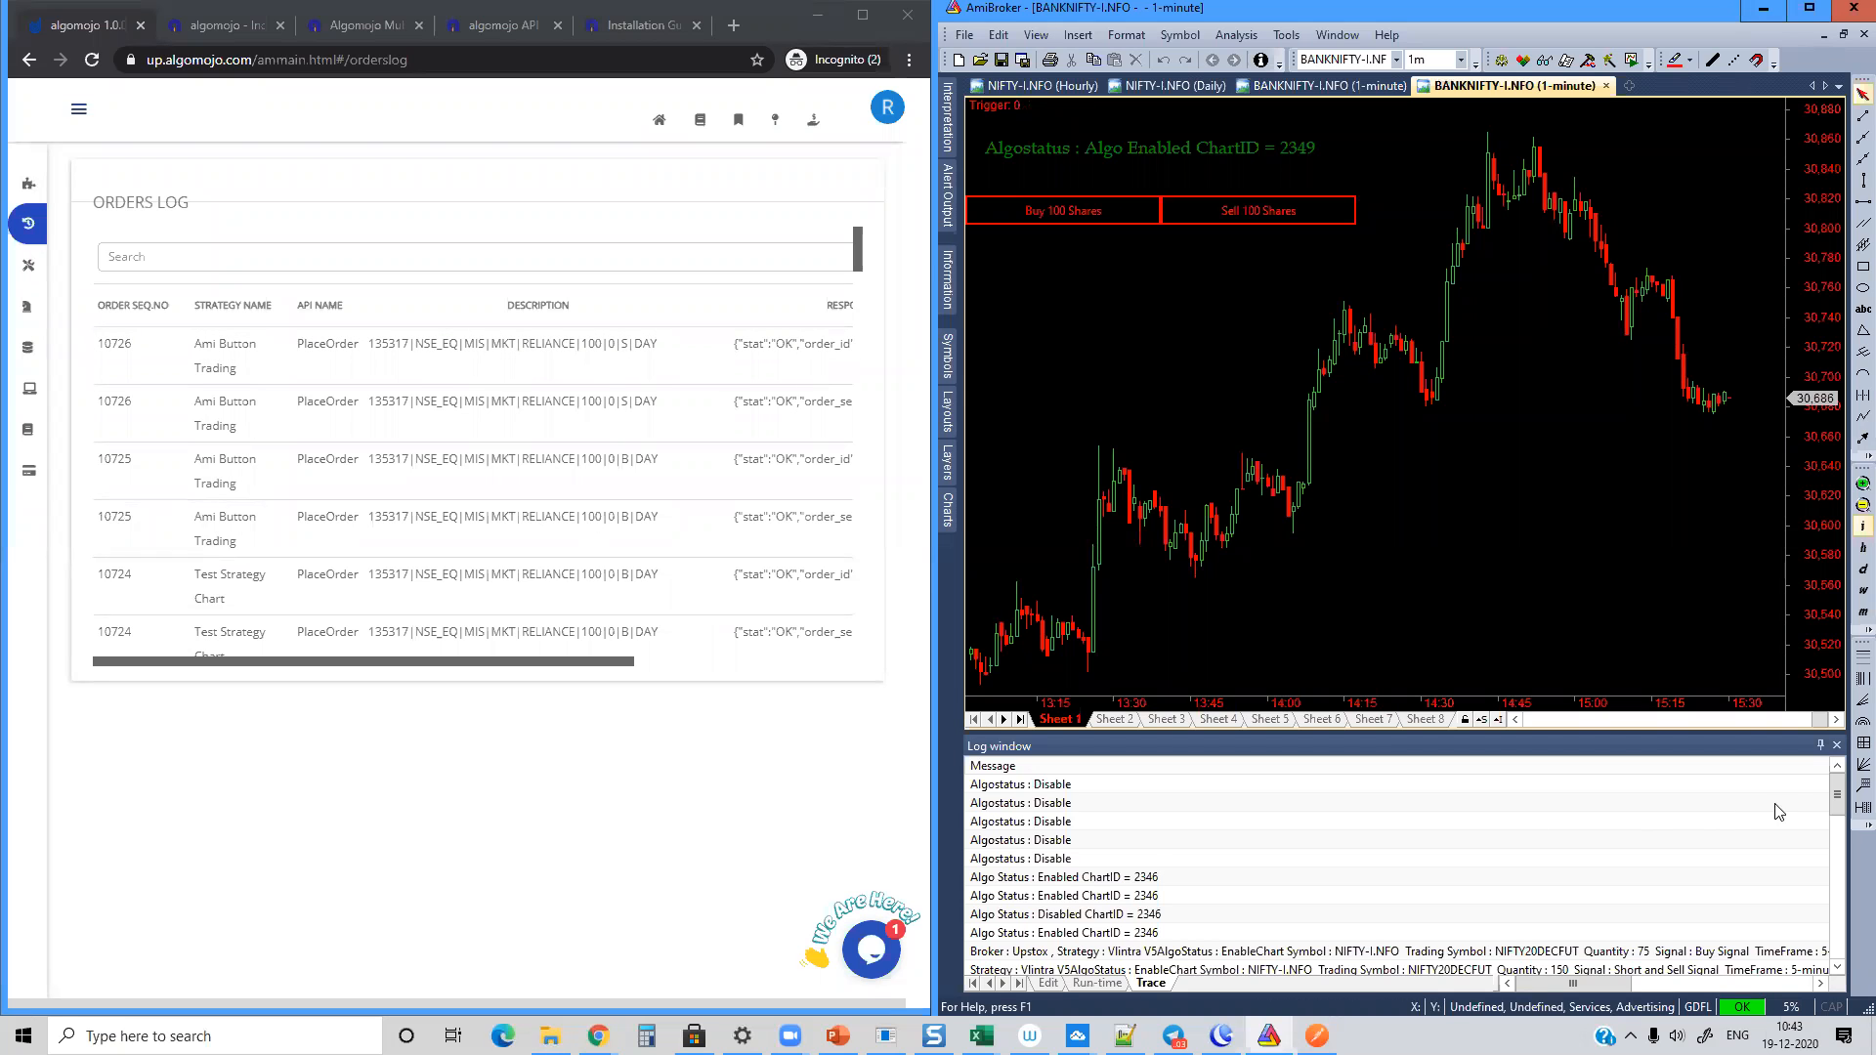
drag(1839, 800, 1840, 952)
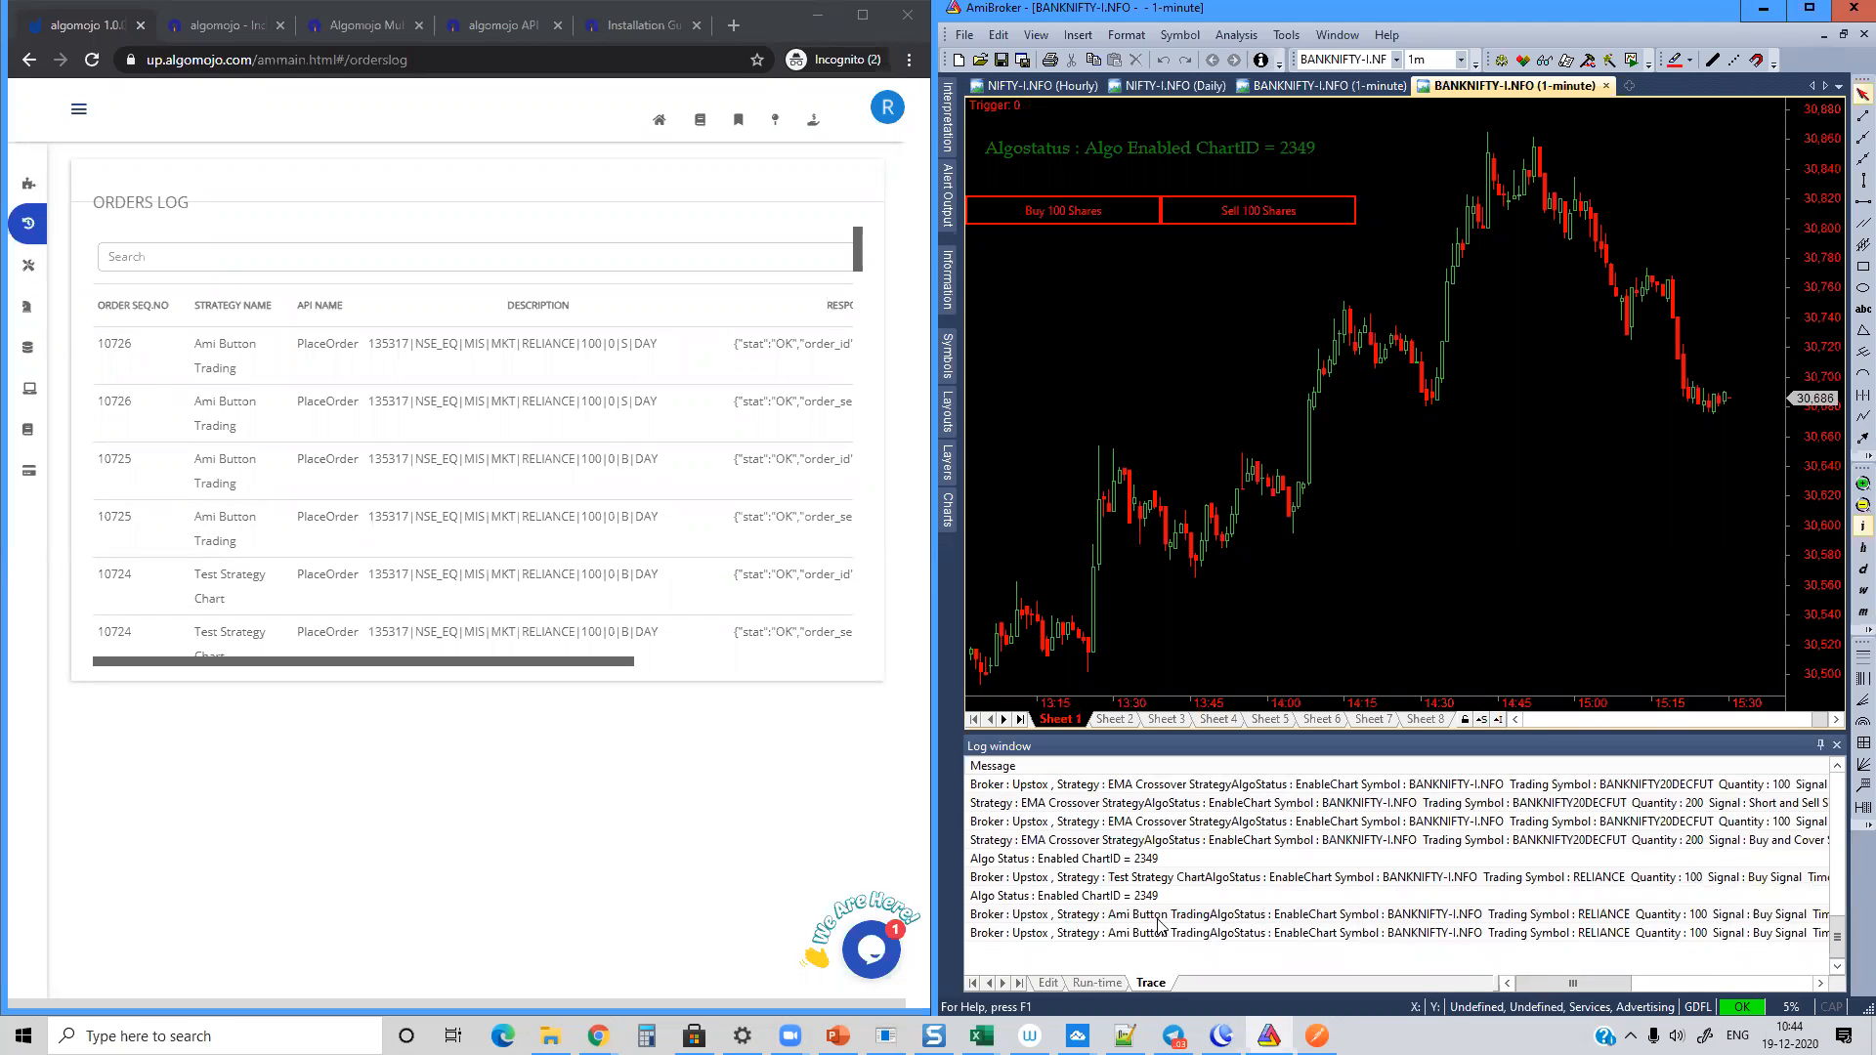
scroll(1462, 867, up, 5)
scroll(1463, 866, up, 6)
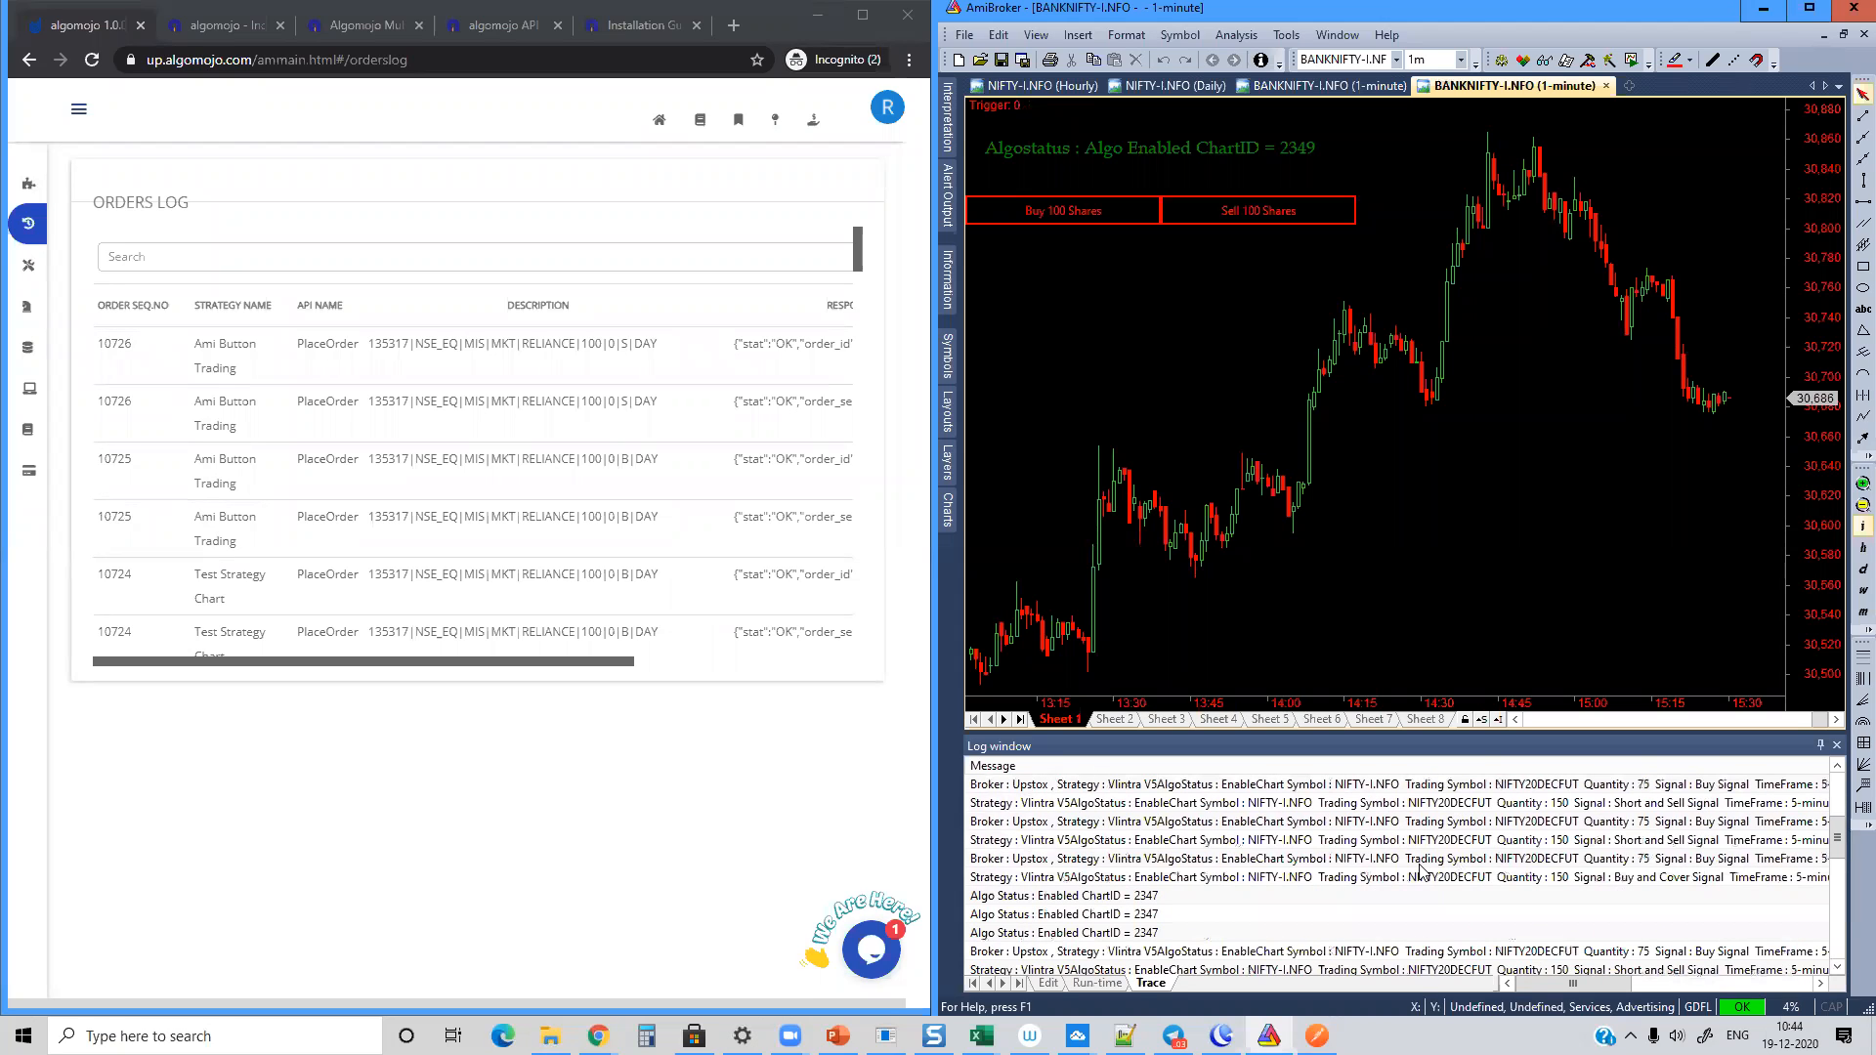
click(1060, 217)
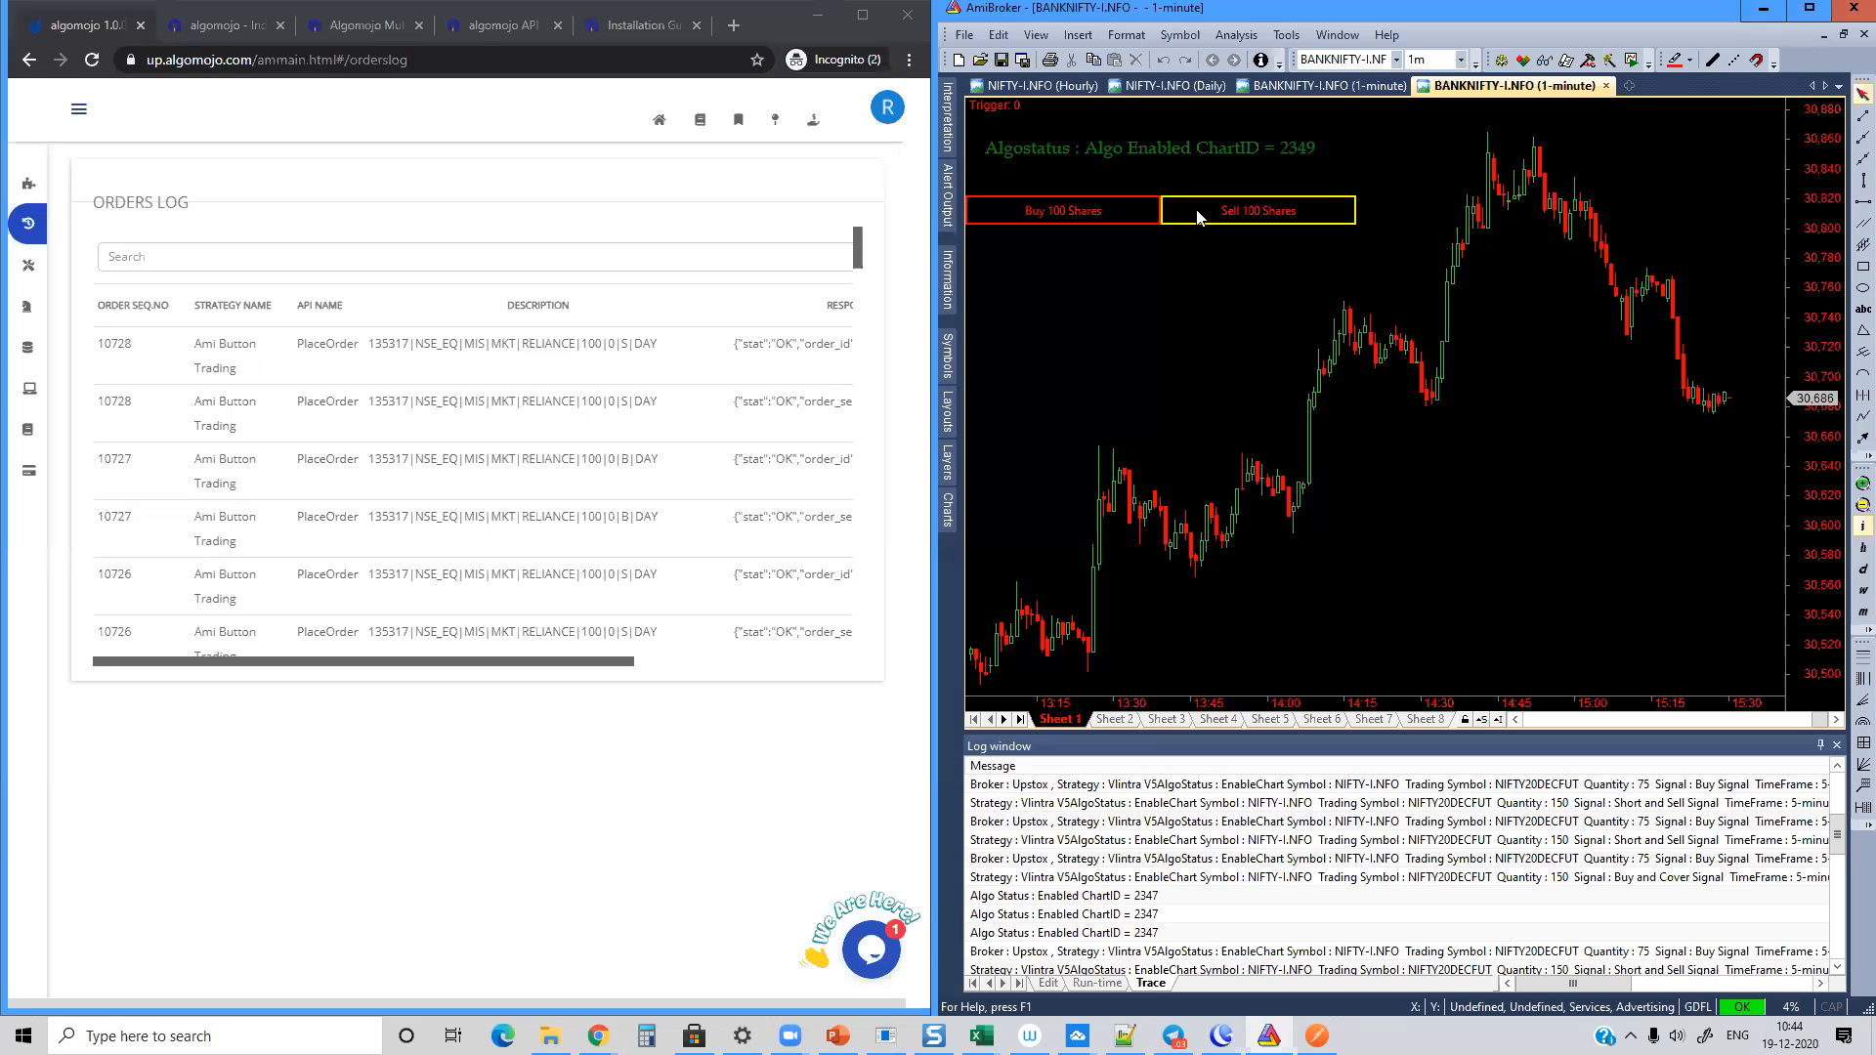
Step: Switch from AmiBroker to MetaTrader and place a buy order for NIFTY20DECFUT from the NSE_Nifty M1 chart
click(1764, 10)
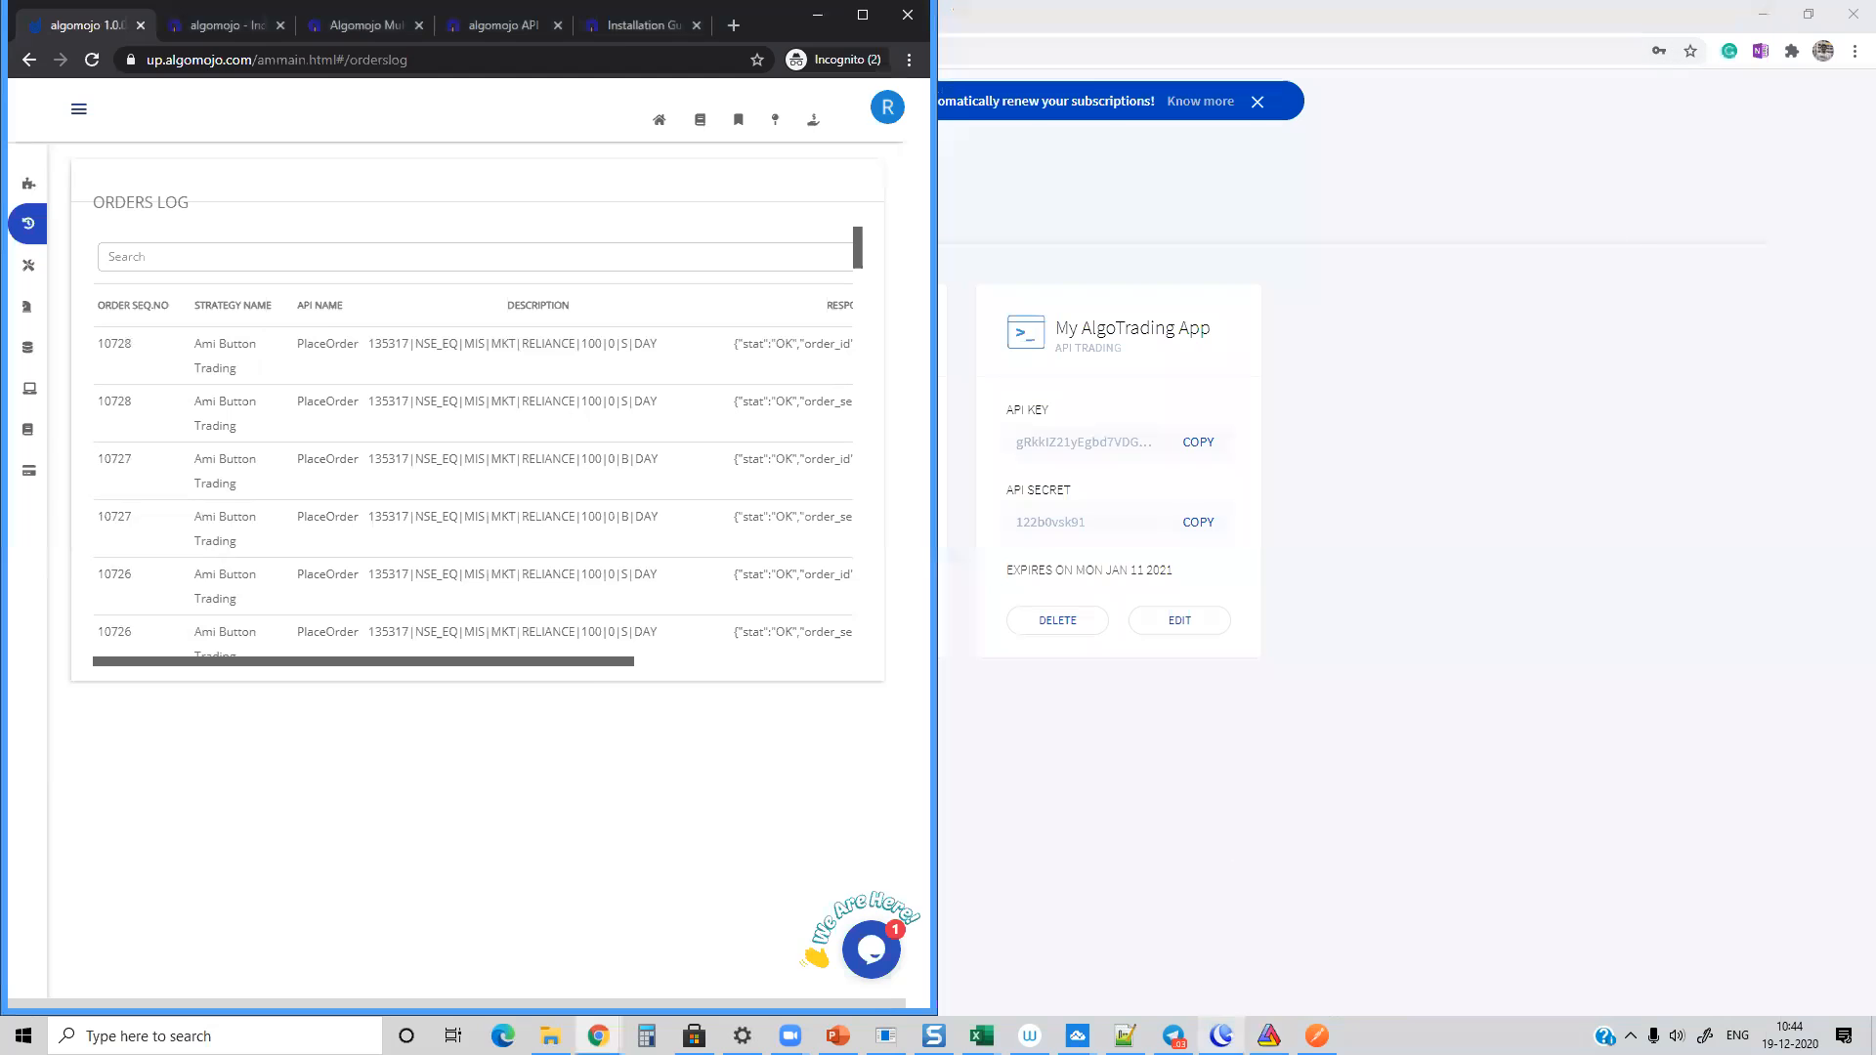
click(1221, 1035)
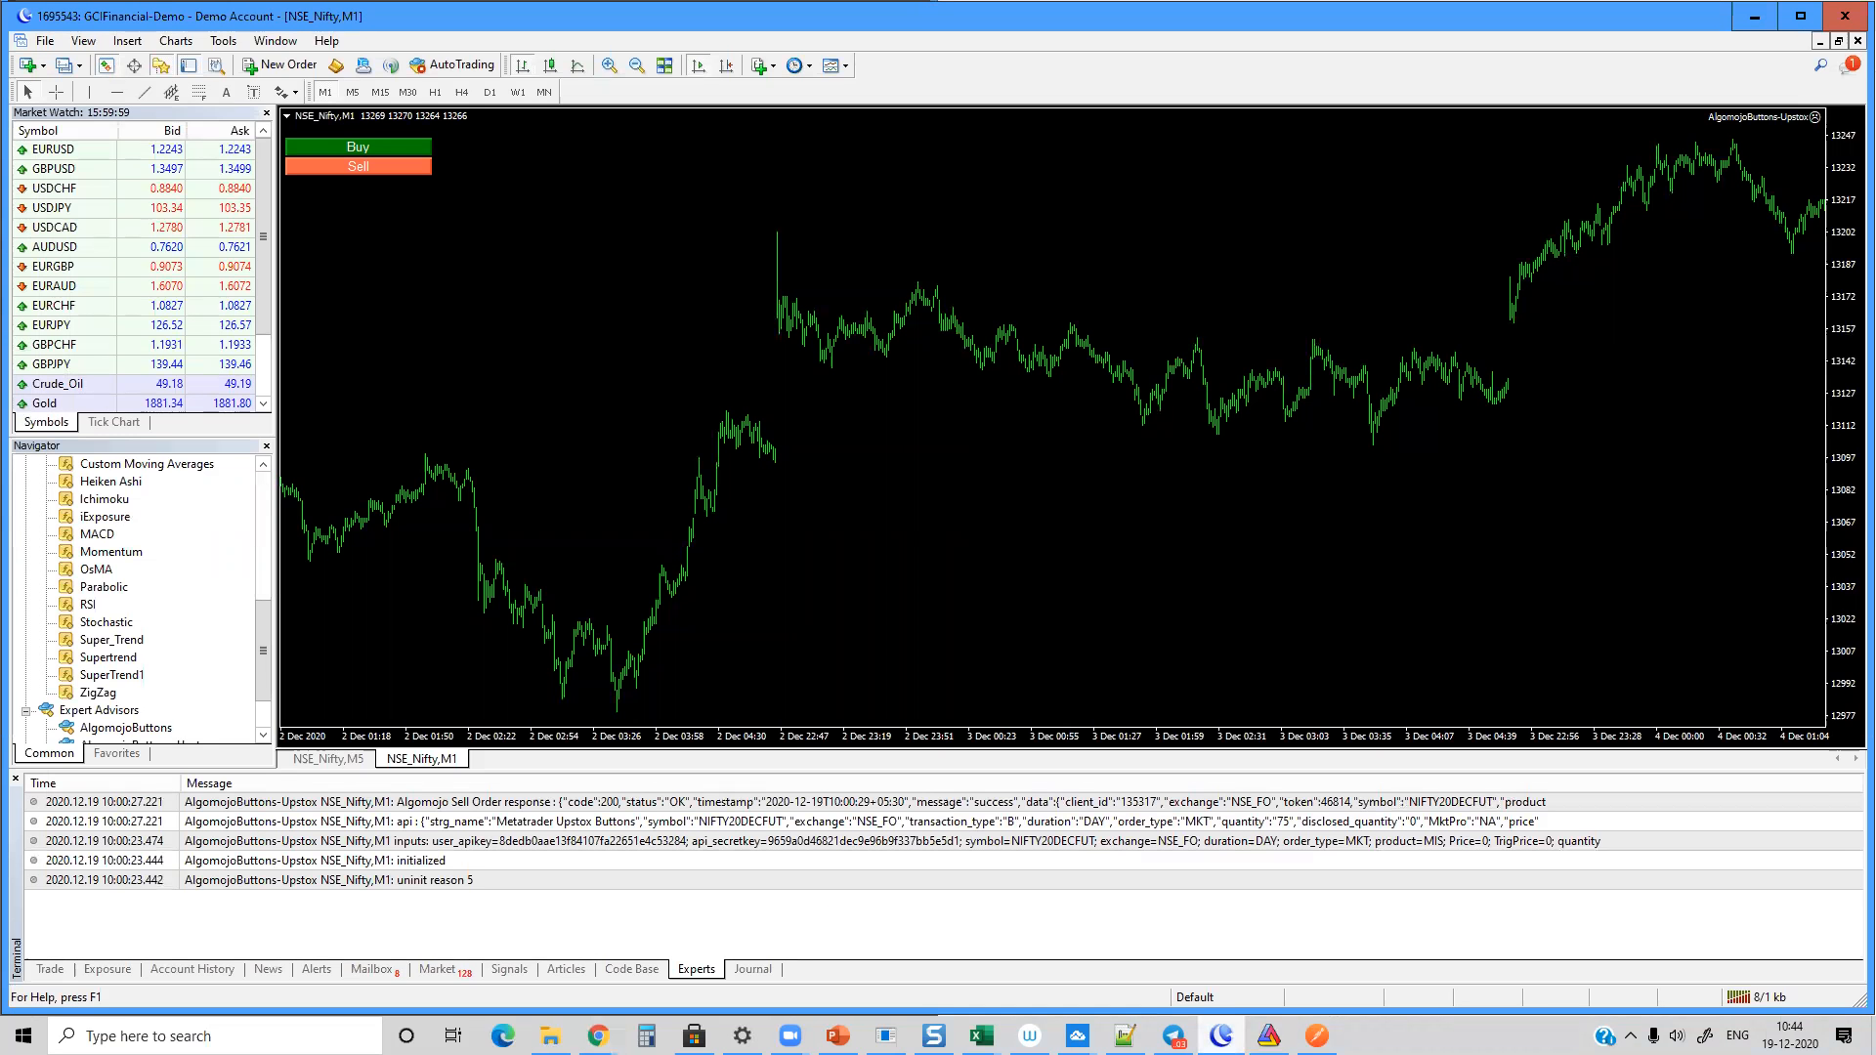
click(363, 153)
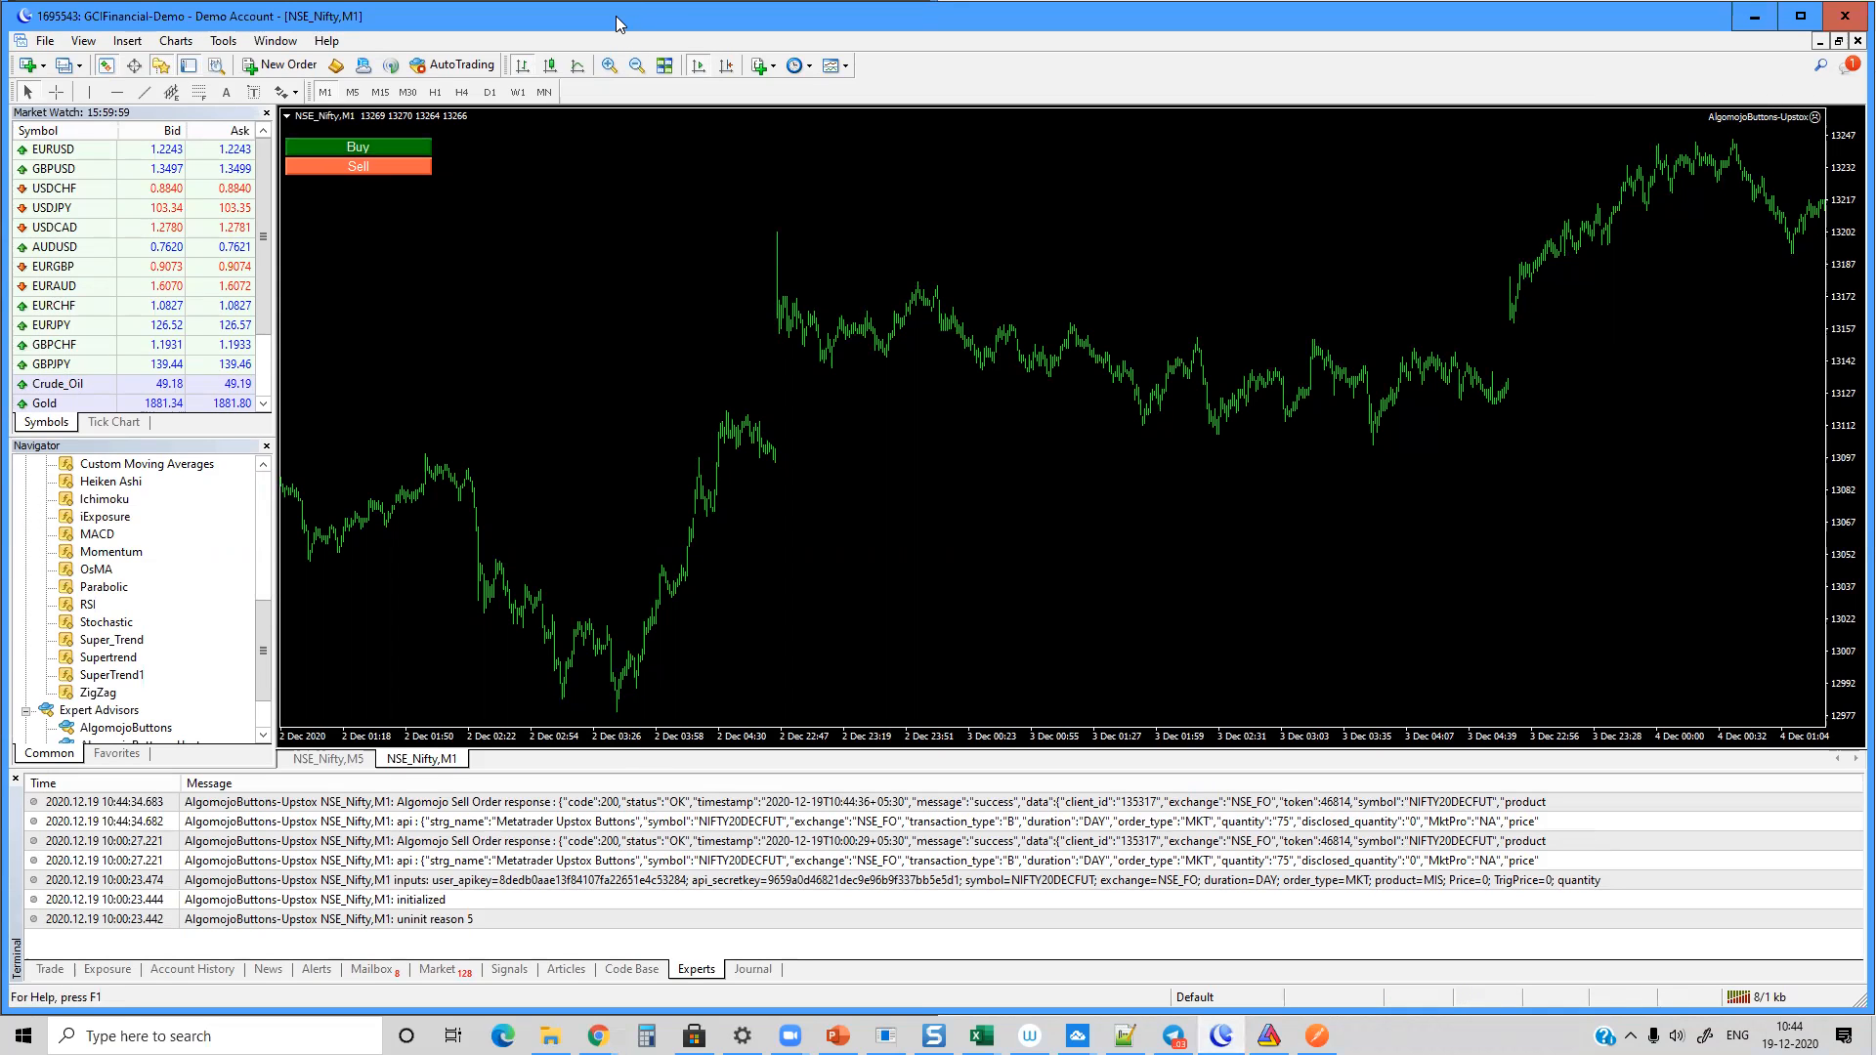
Step: Tile MetaTrader at full height beside the orders log, and place another buy order and a sell order from its chart
key(super+Right)
key(super+Up)
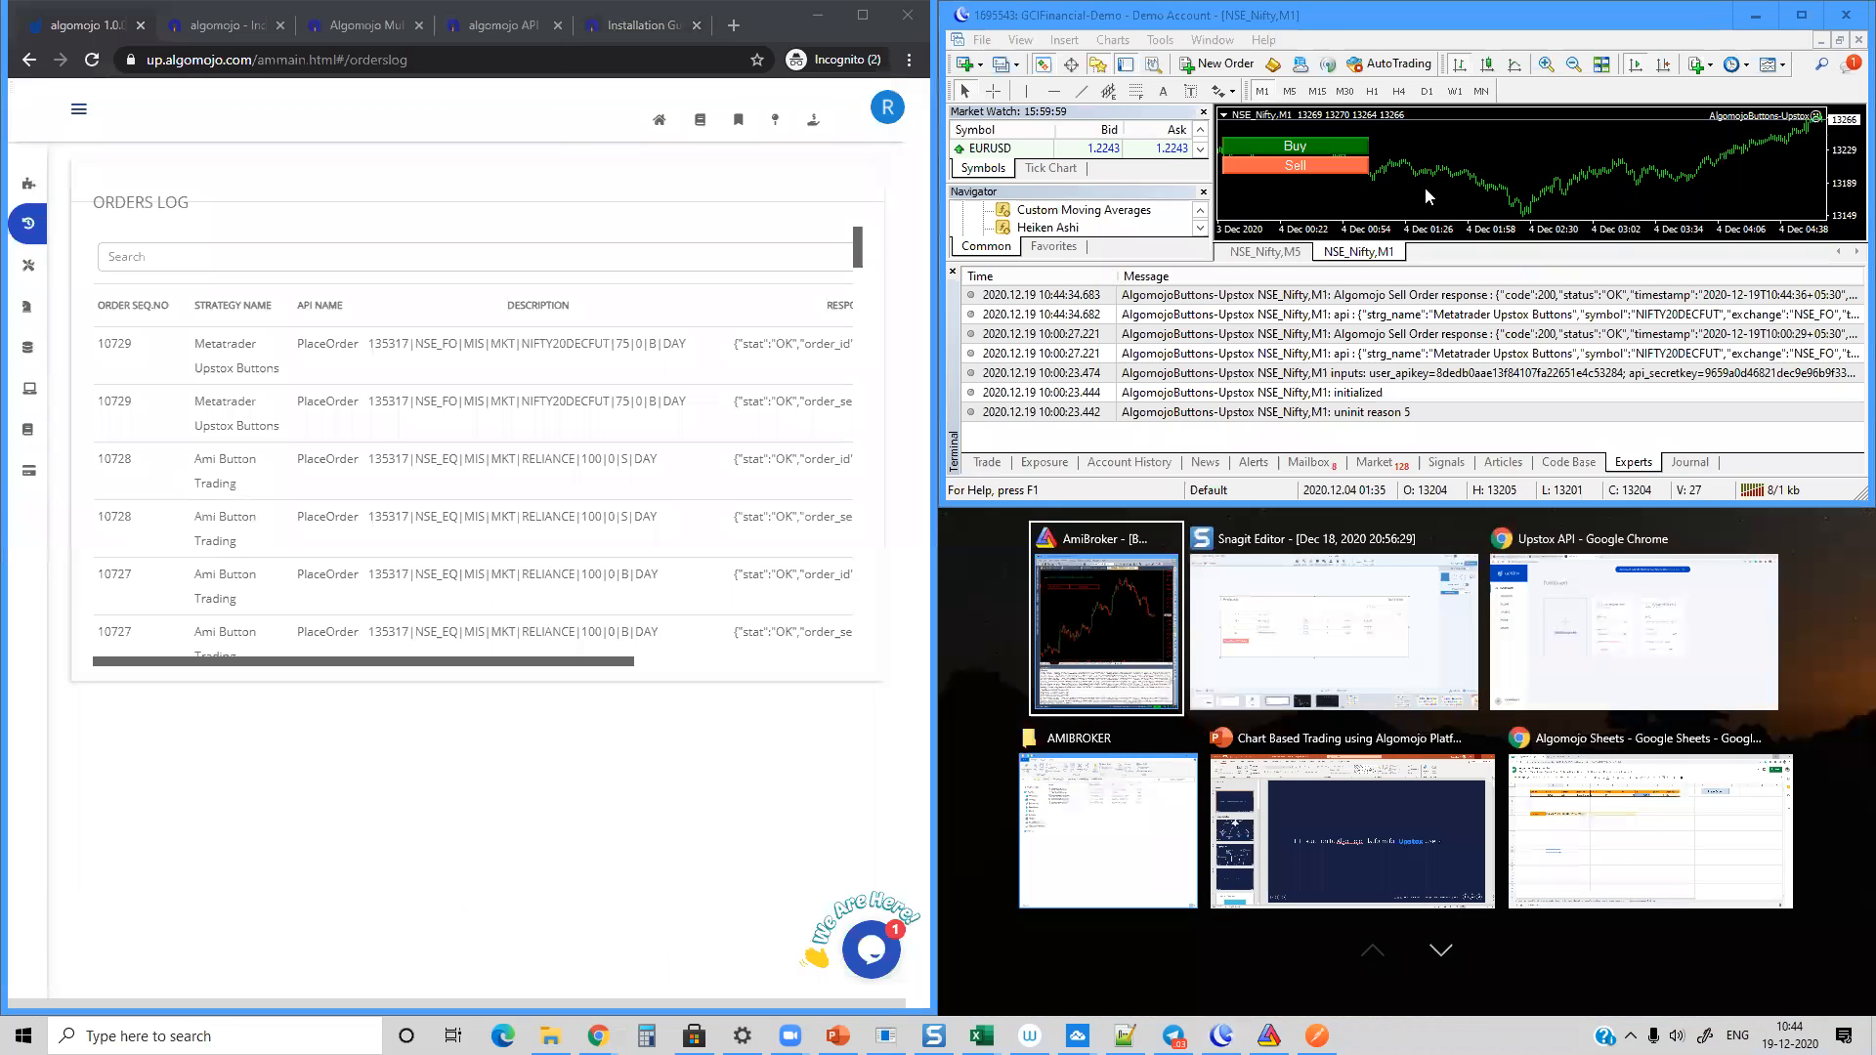
click(1530, 20)
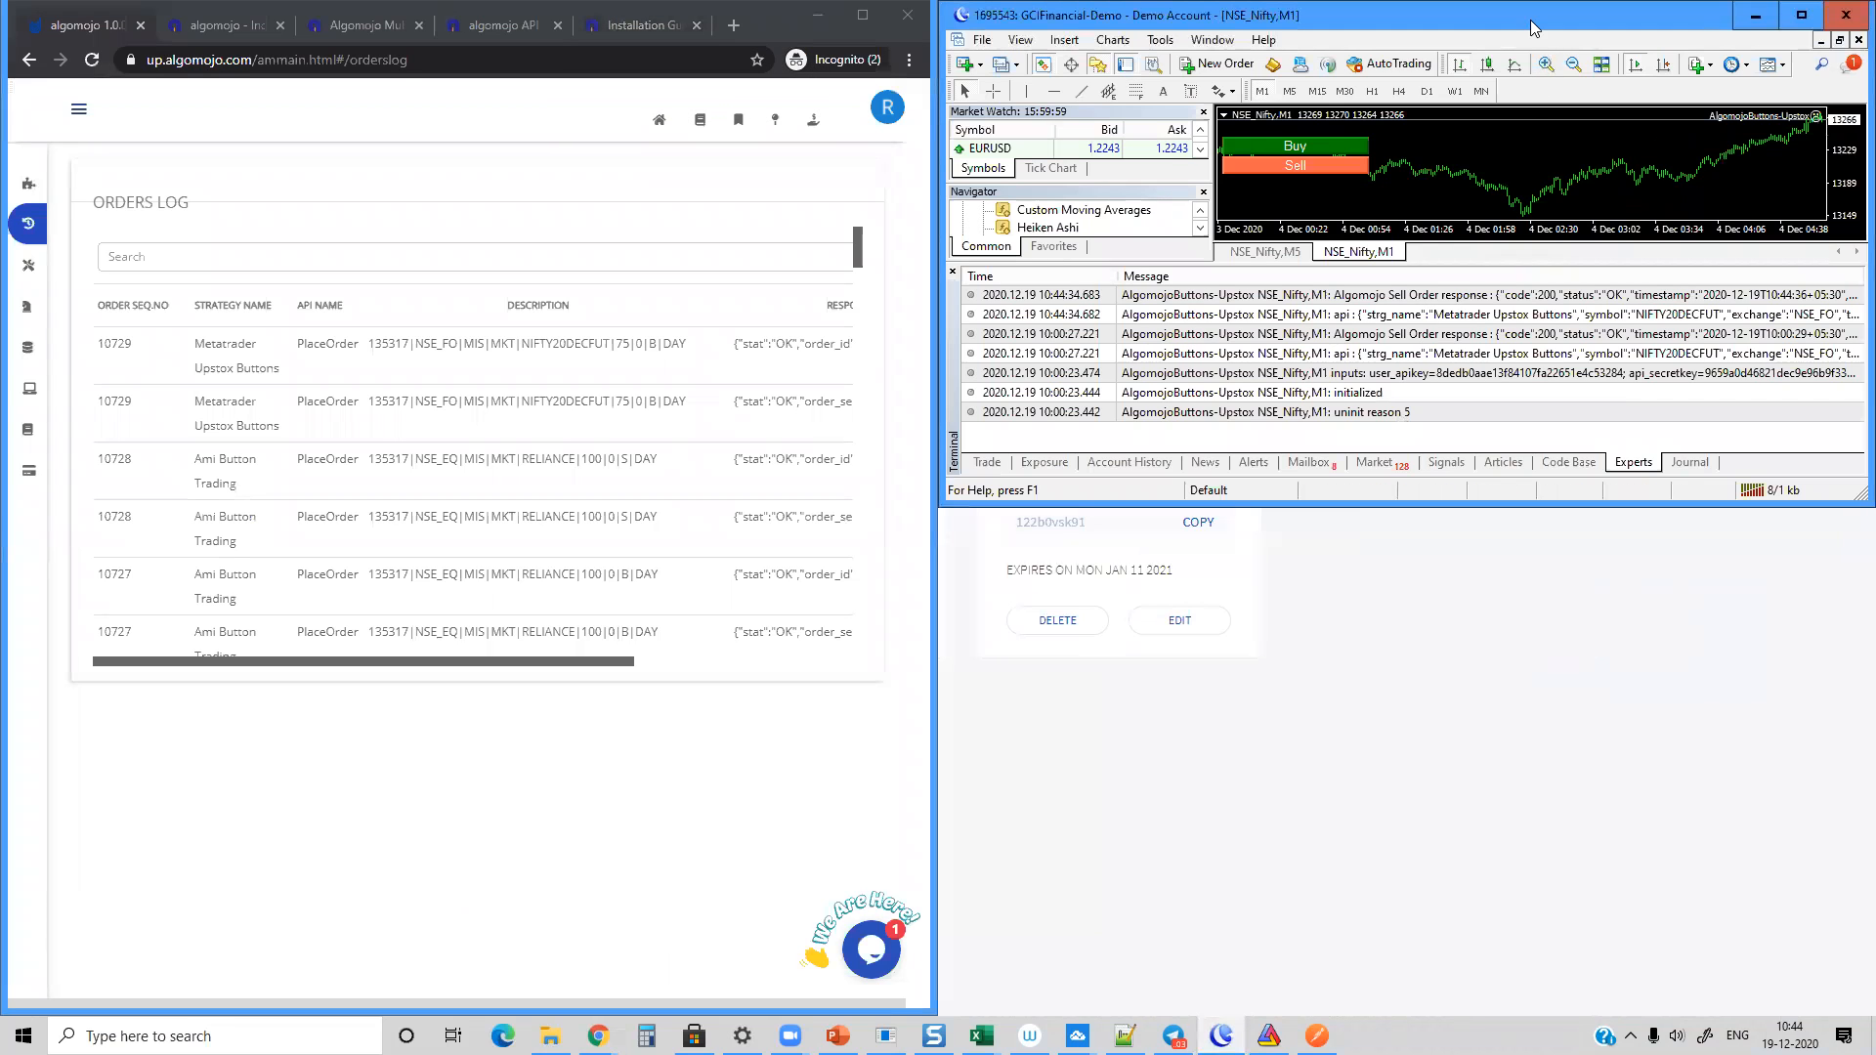
double_click(1618, 504)
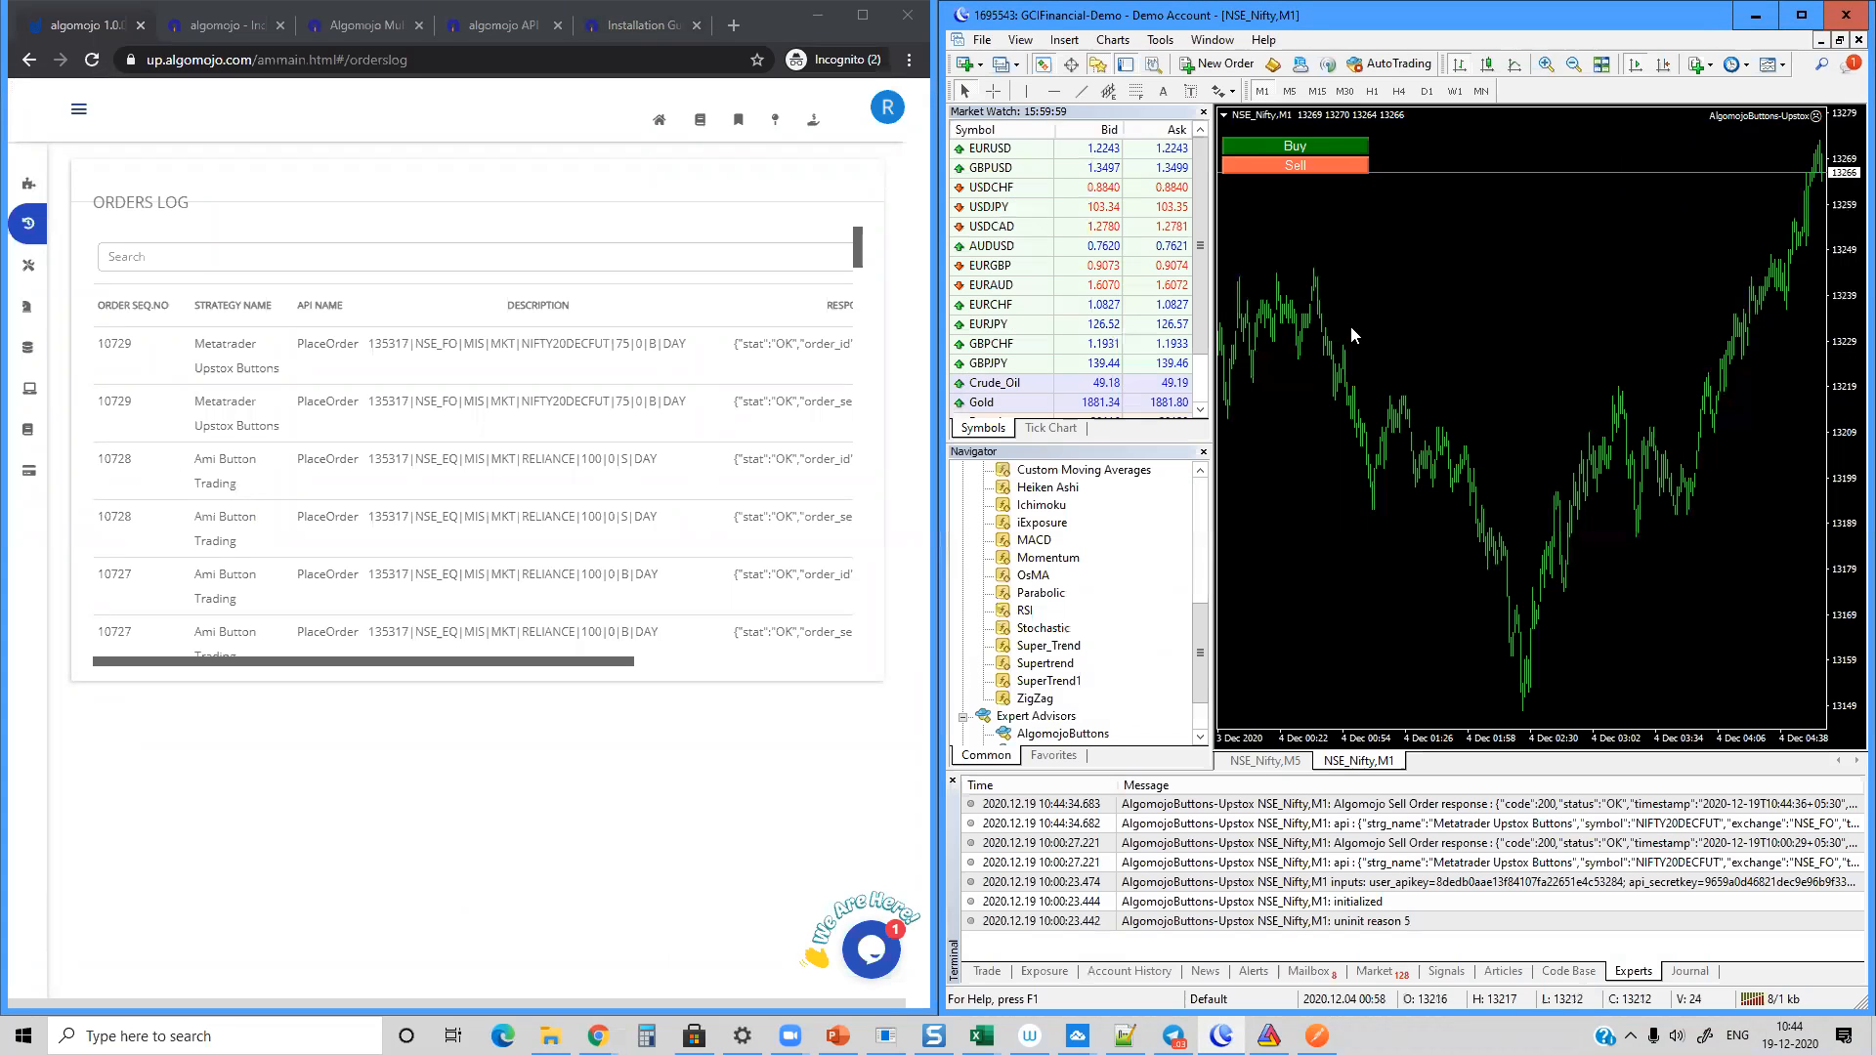
click(1256, 145)
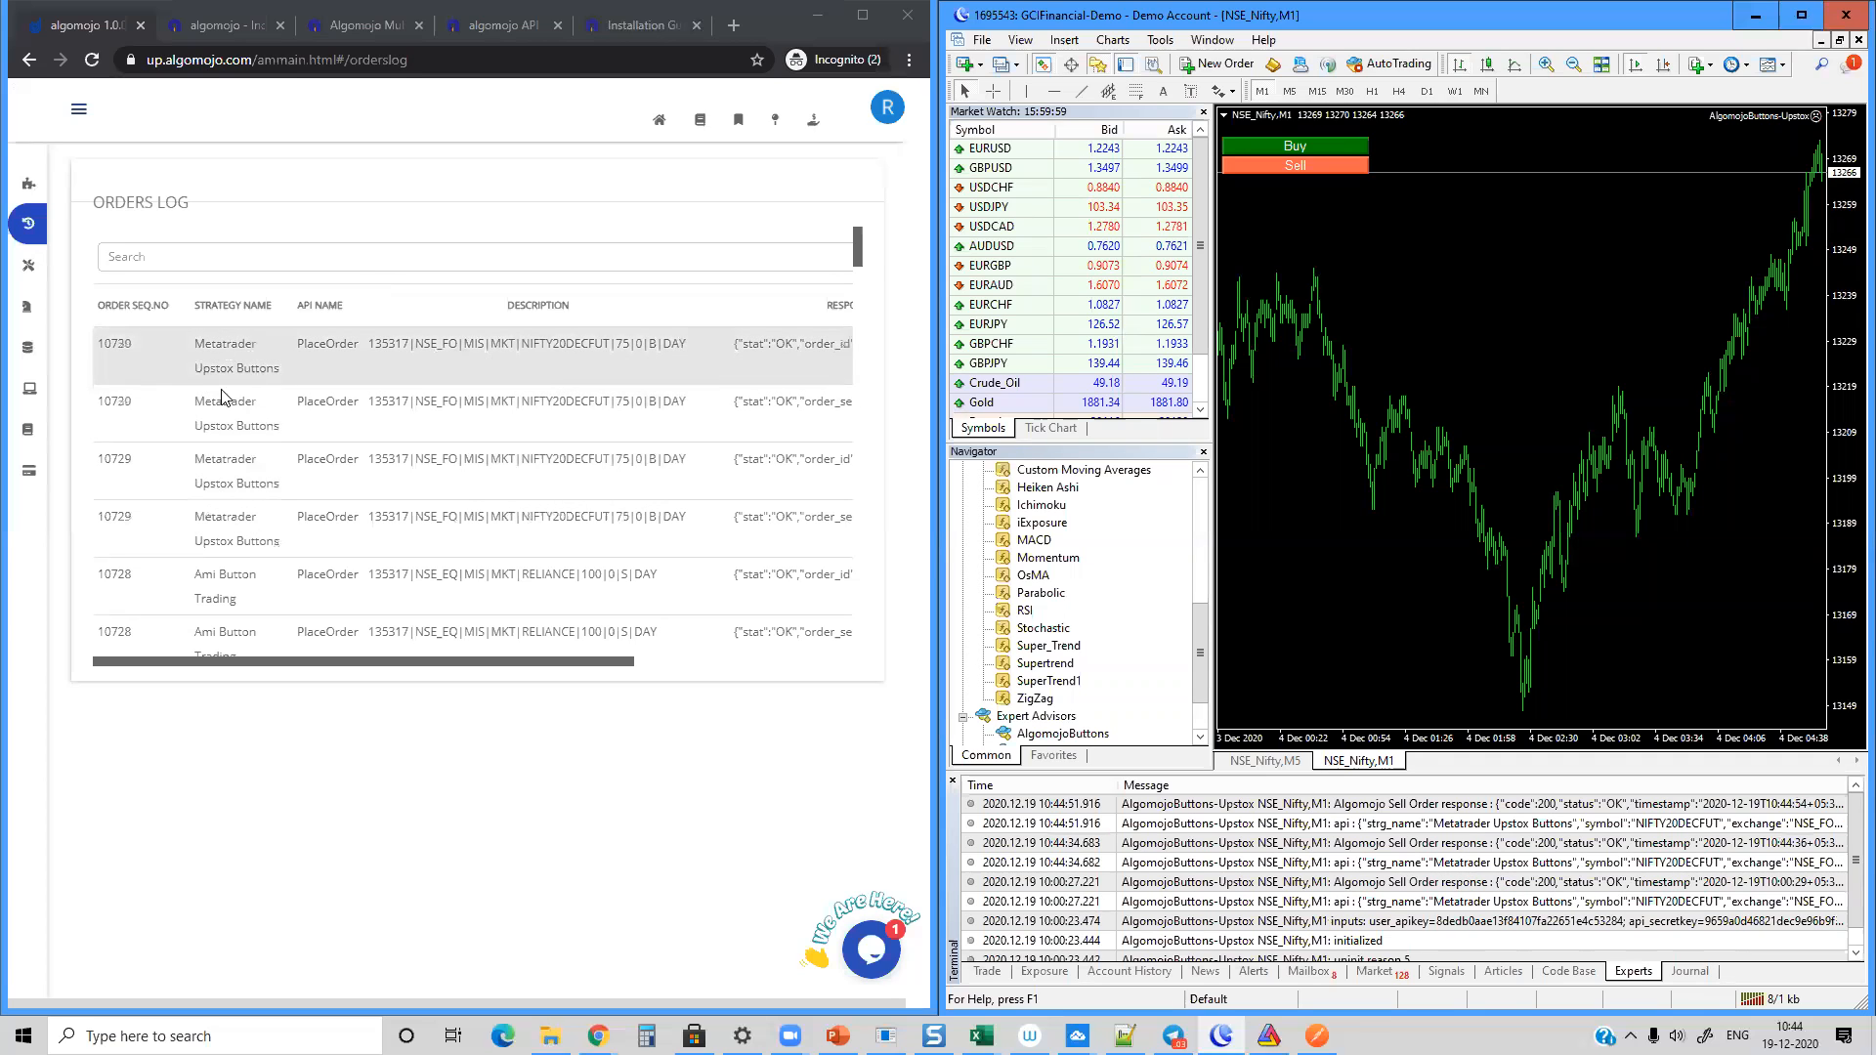
click(1293, 167)
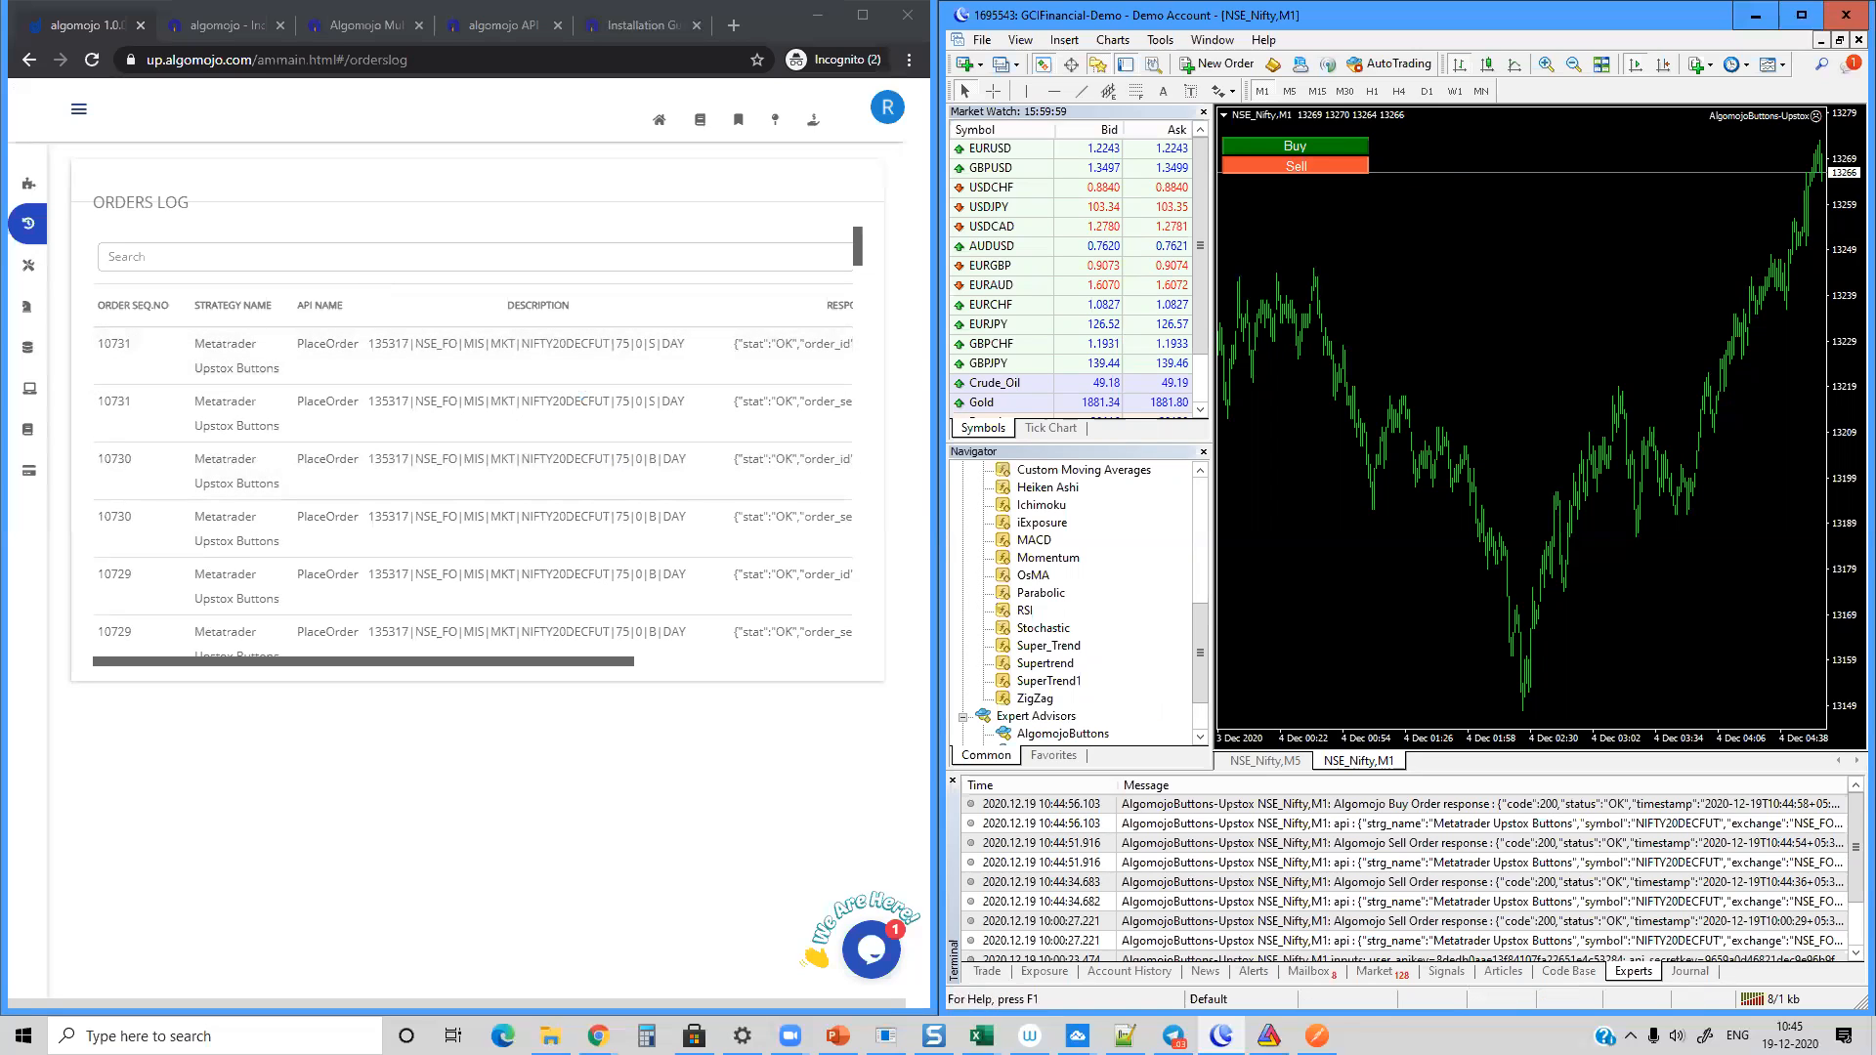
Step: Switch to the Algomojo Excel Macro New - Upstox workbook, show its Place Order sheet and tile it beside the orders log
click(982, 1035)
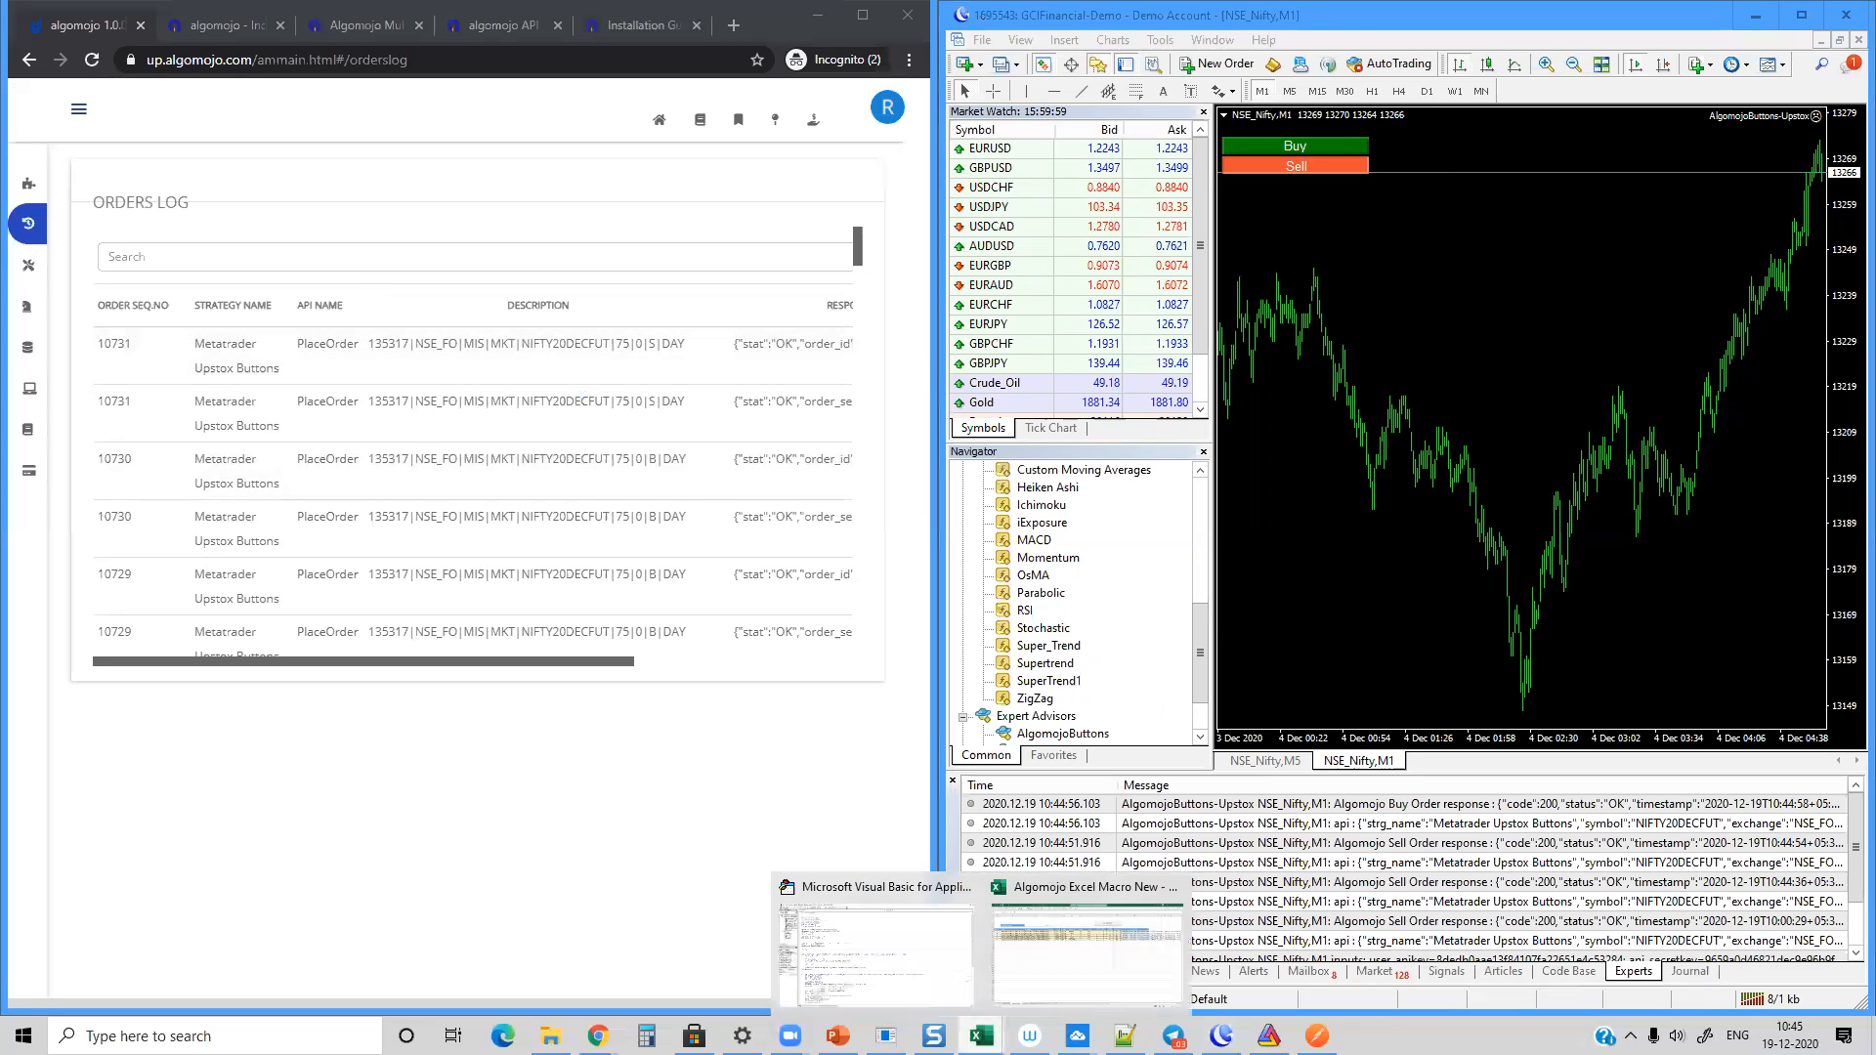
click(1101, 969)
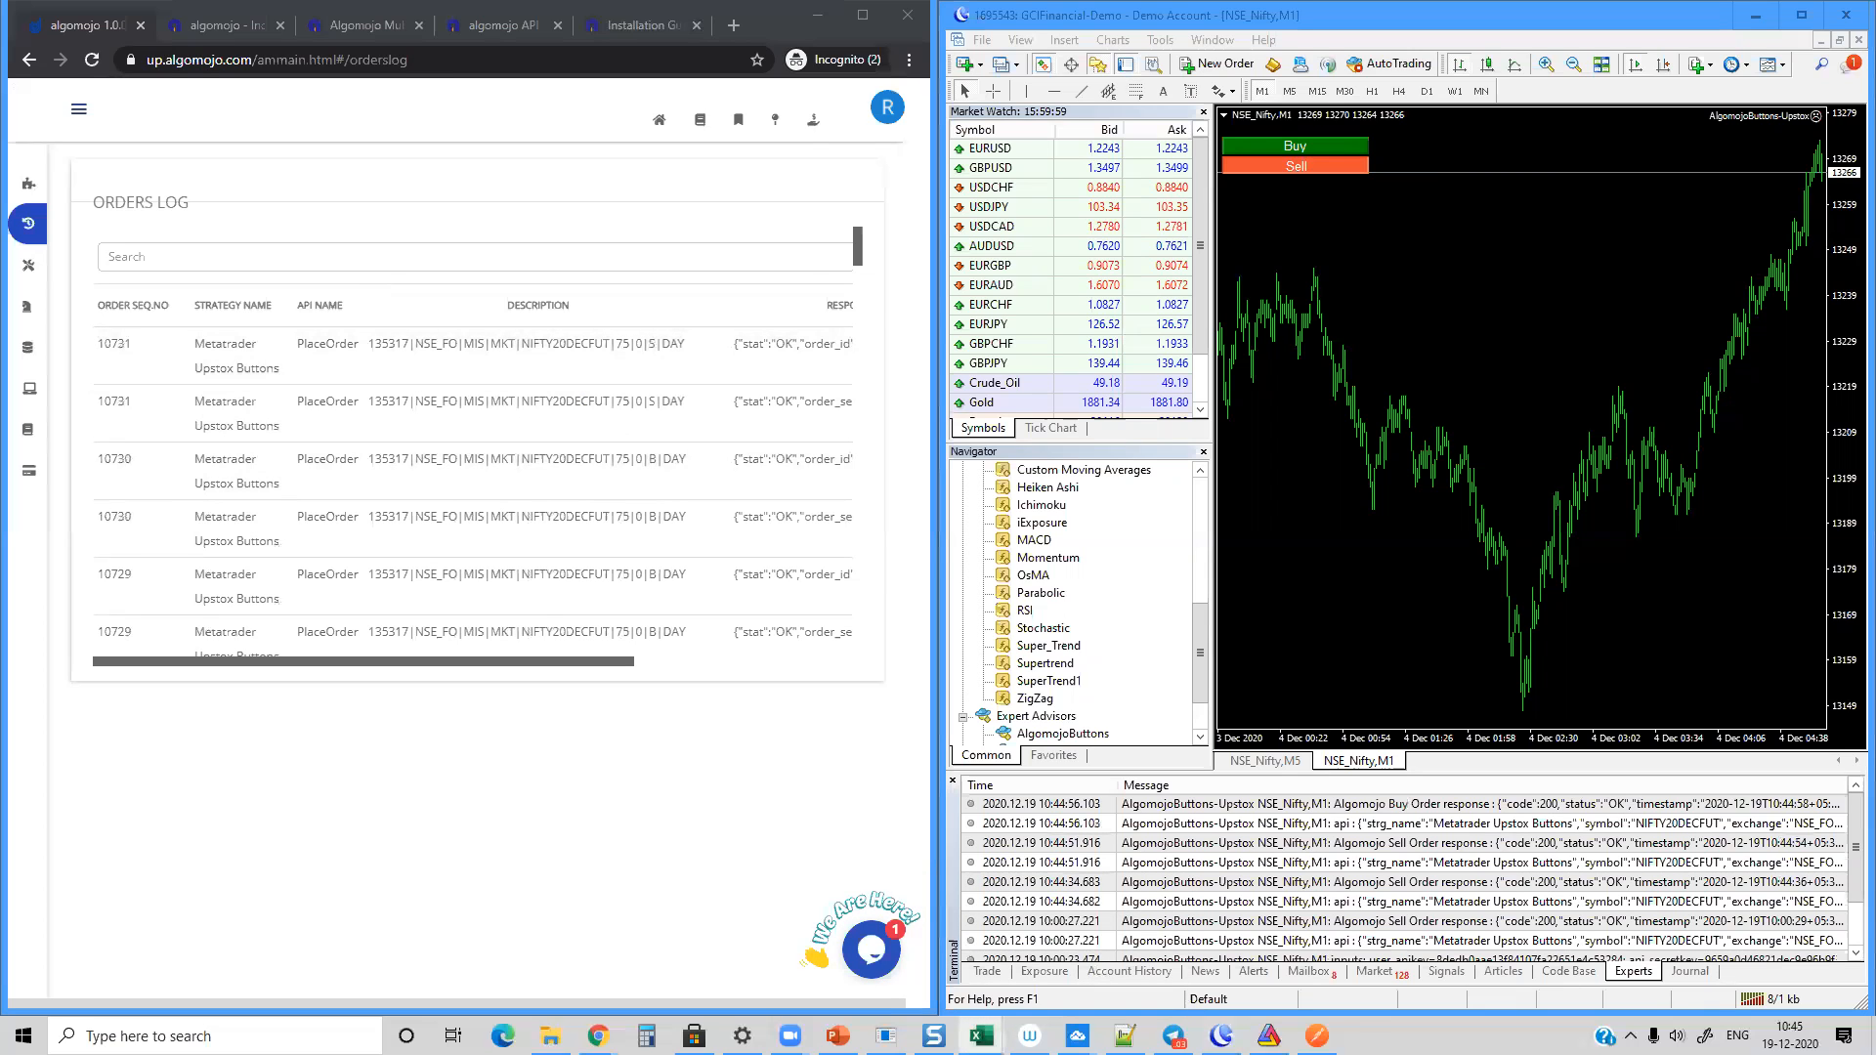
click(1229, 39)
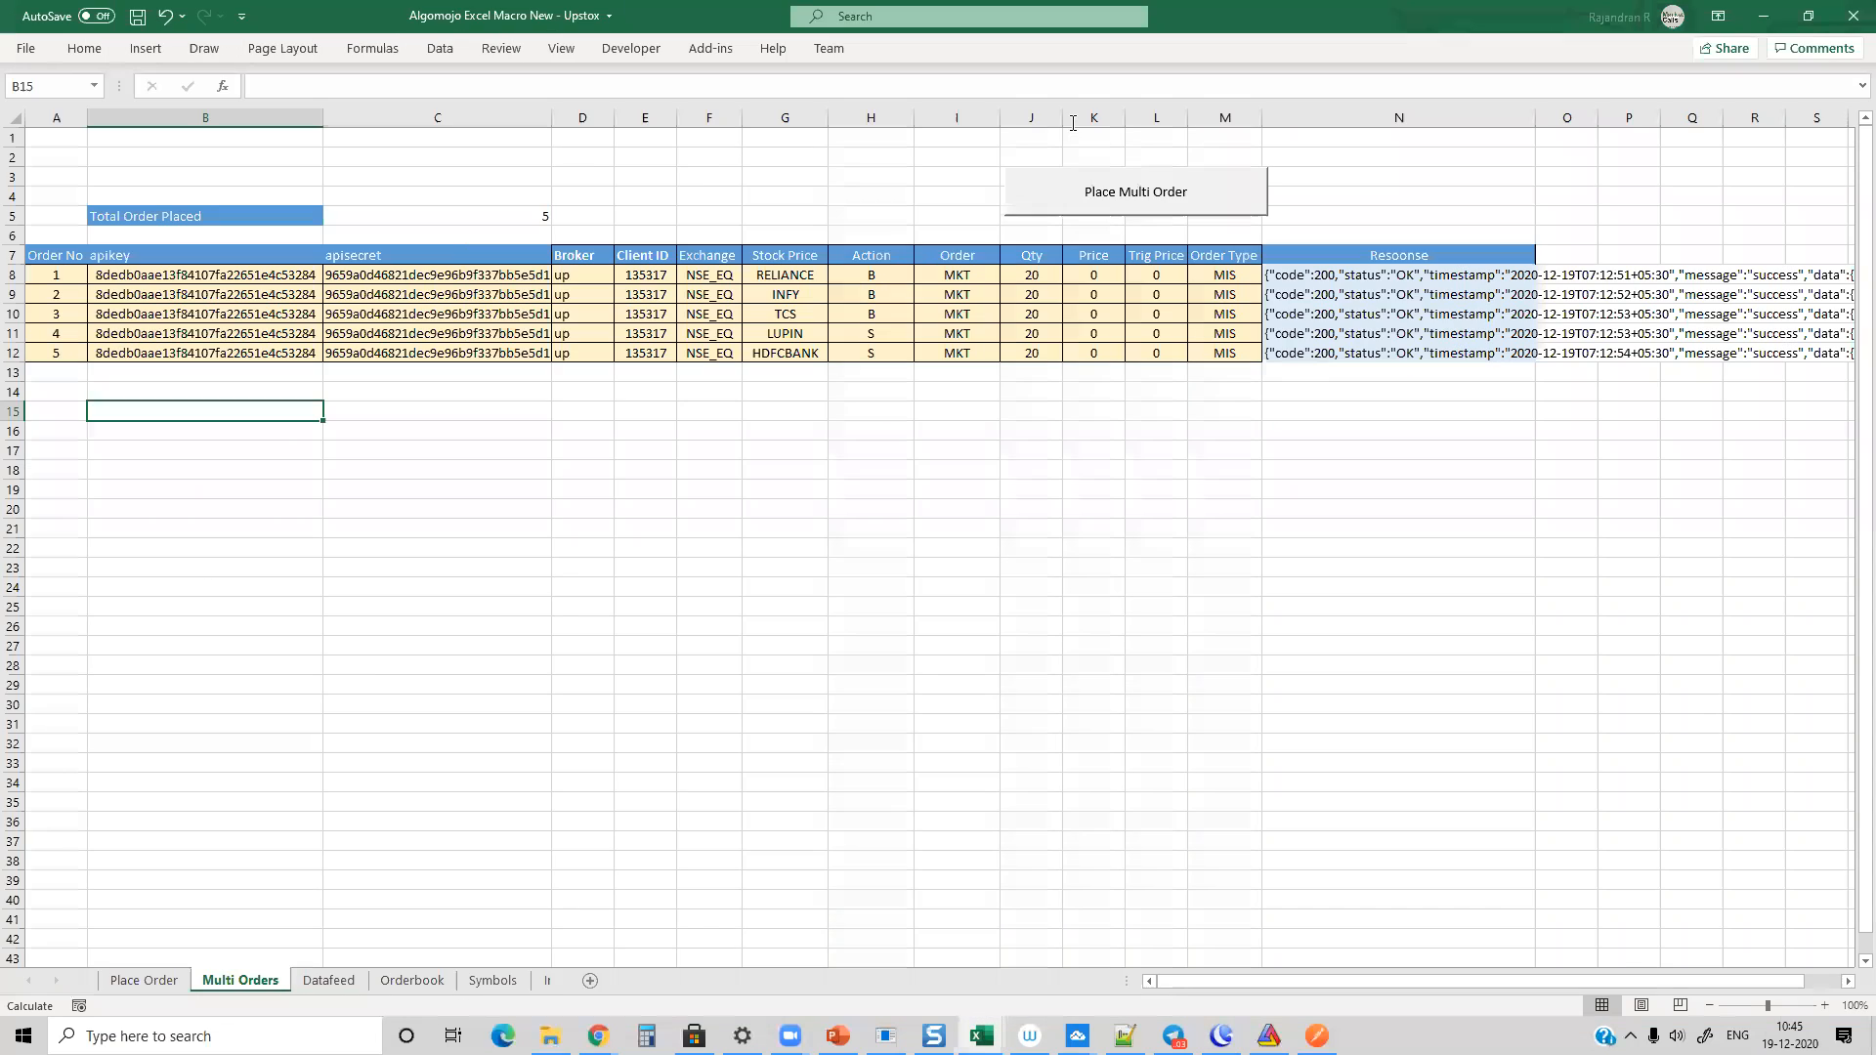
click(171, 982)
click(351, 353)
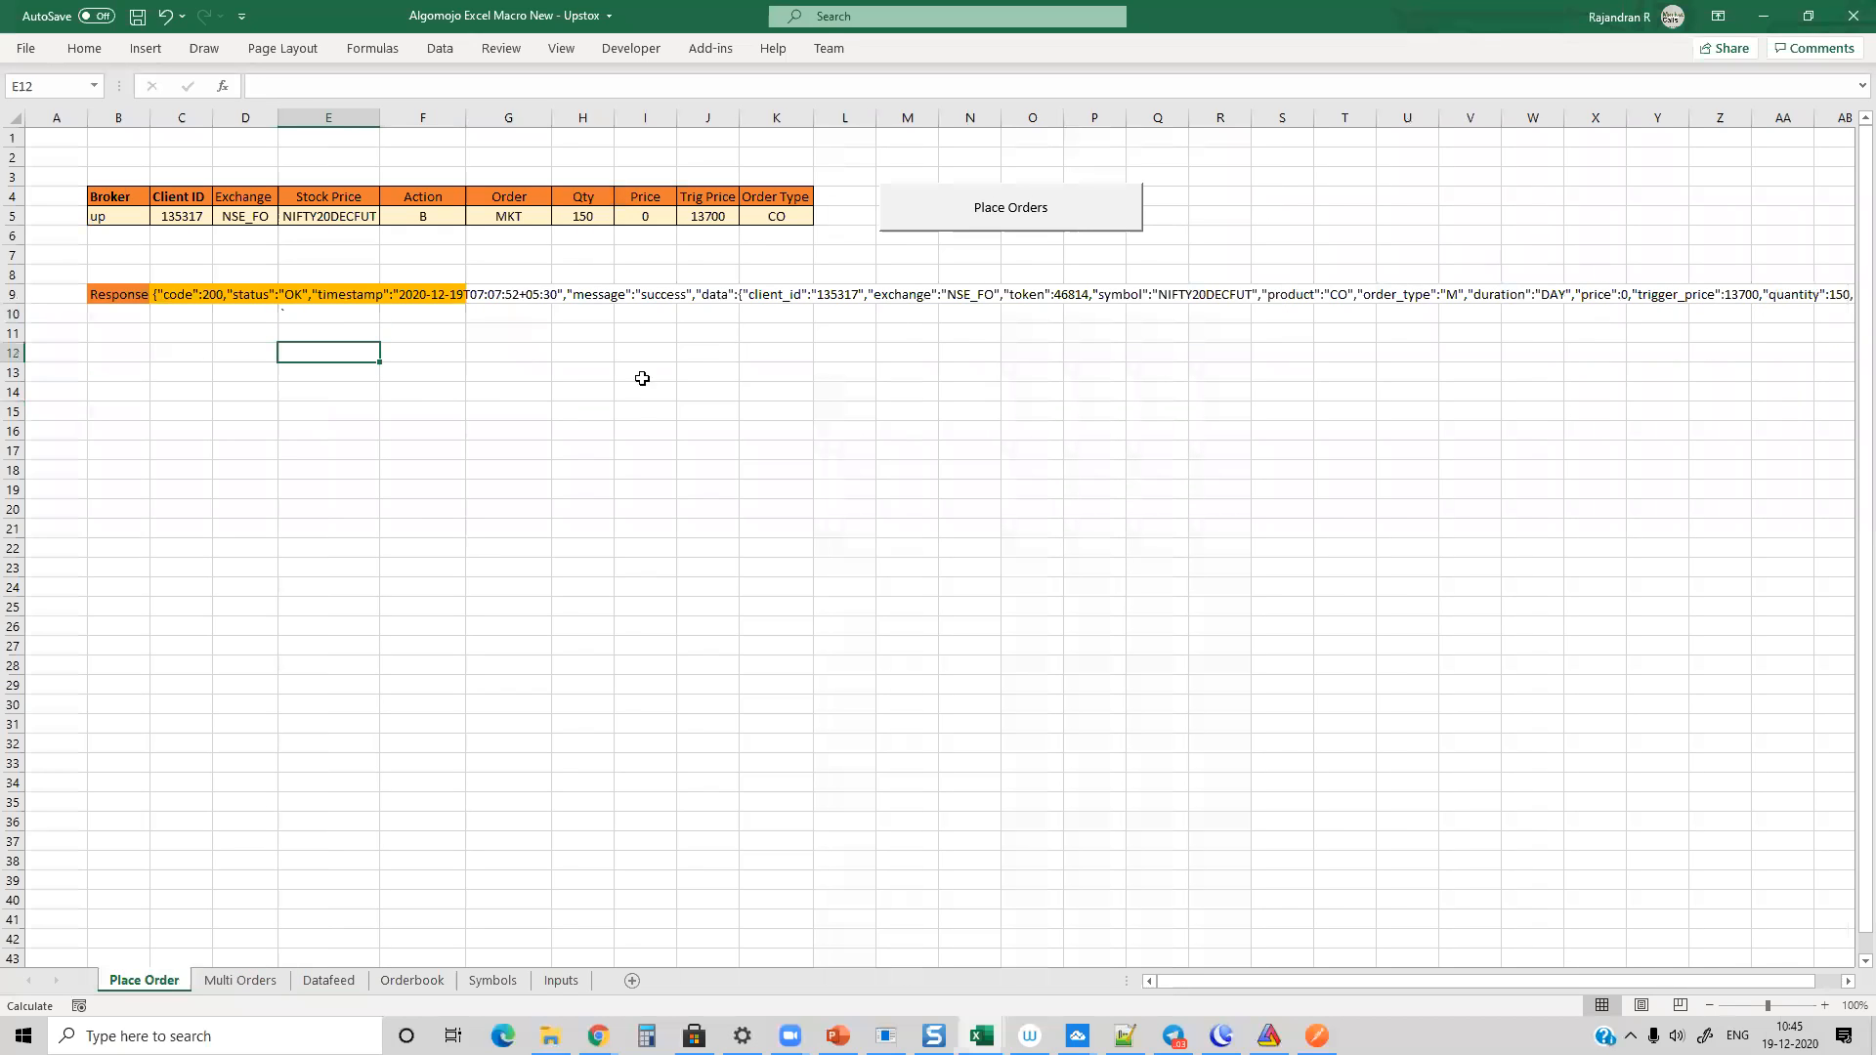
double_click(1180, 20)
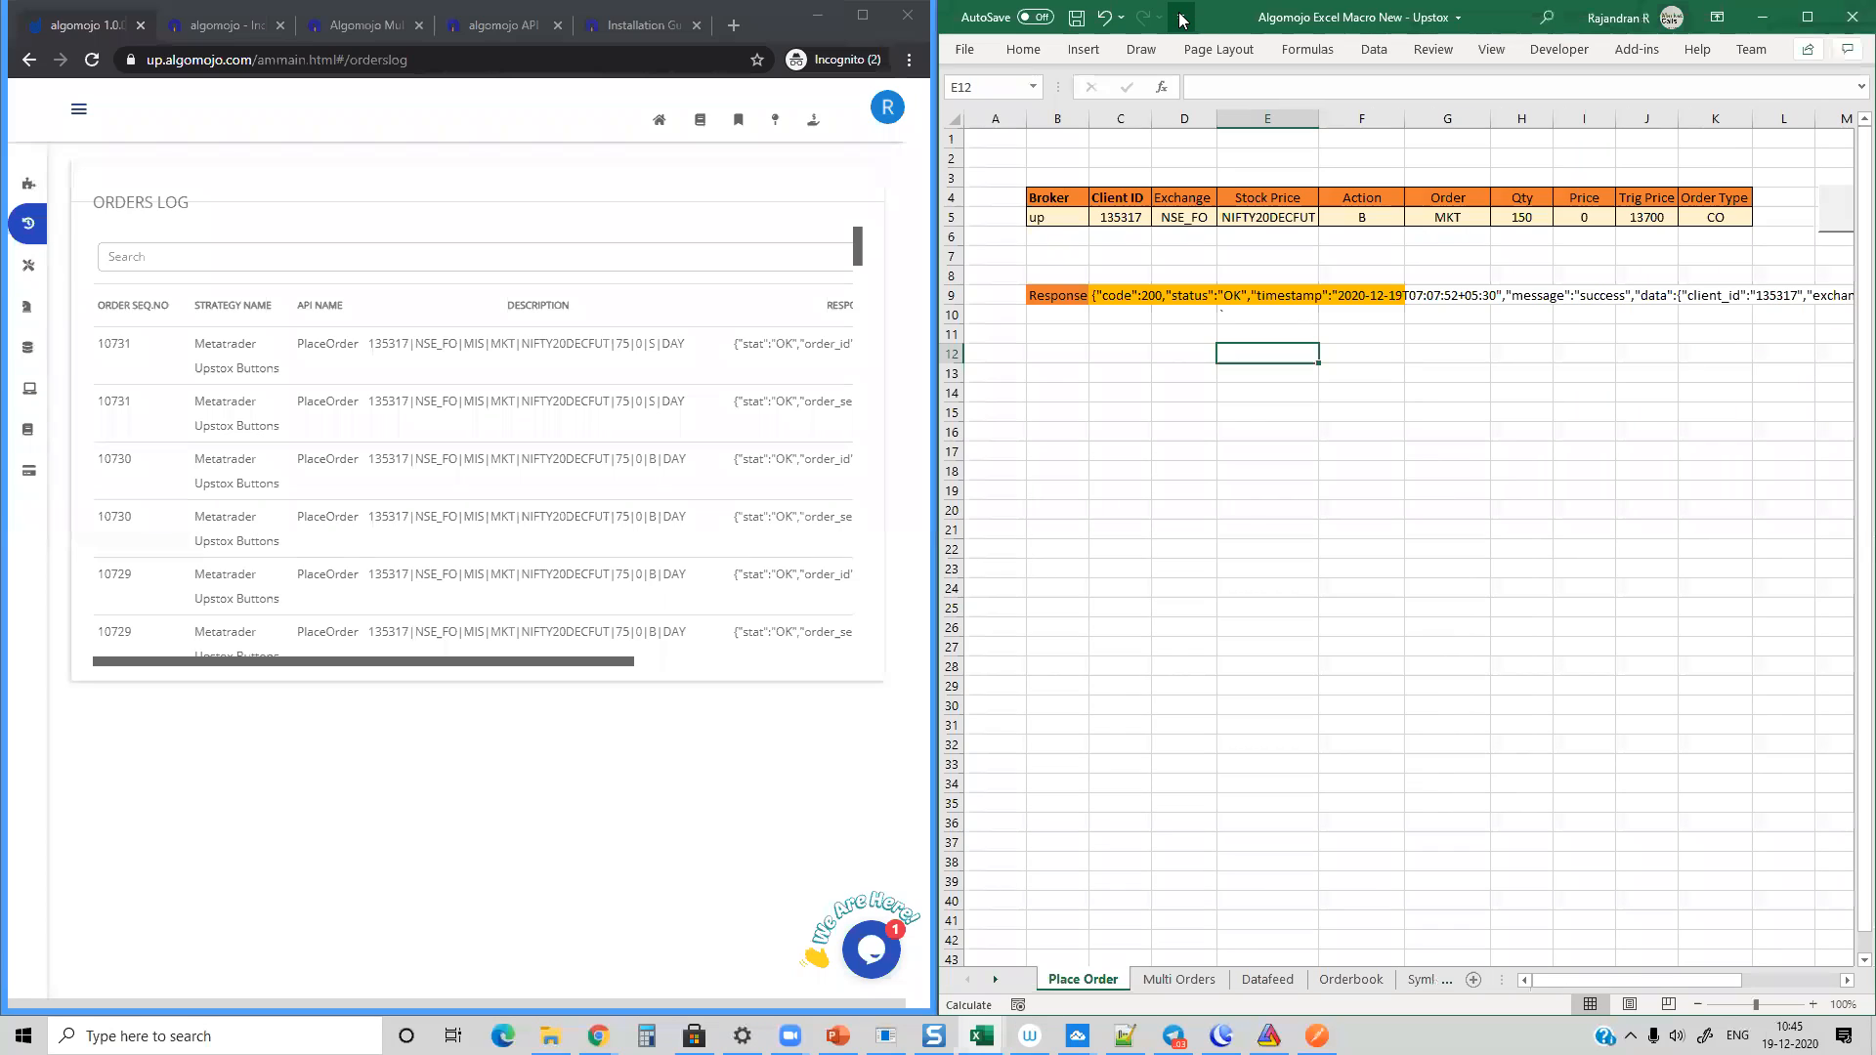
click(1301, 406)
mouse_move(1601, 981)
mouse_down()
mouse_move(1618, 981)
mouse_move(1565, 990)
mouse_up()
Step: Examine the broker, client ID, exchange choices and stock symbol in the order row of the Place Order sheet
click(1074, 224)
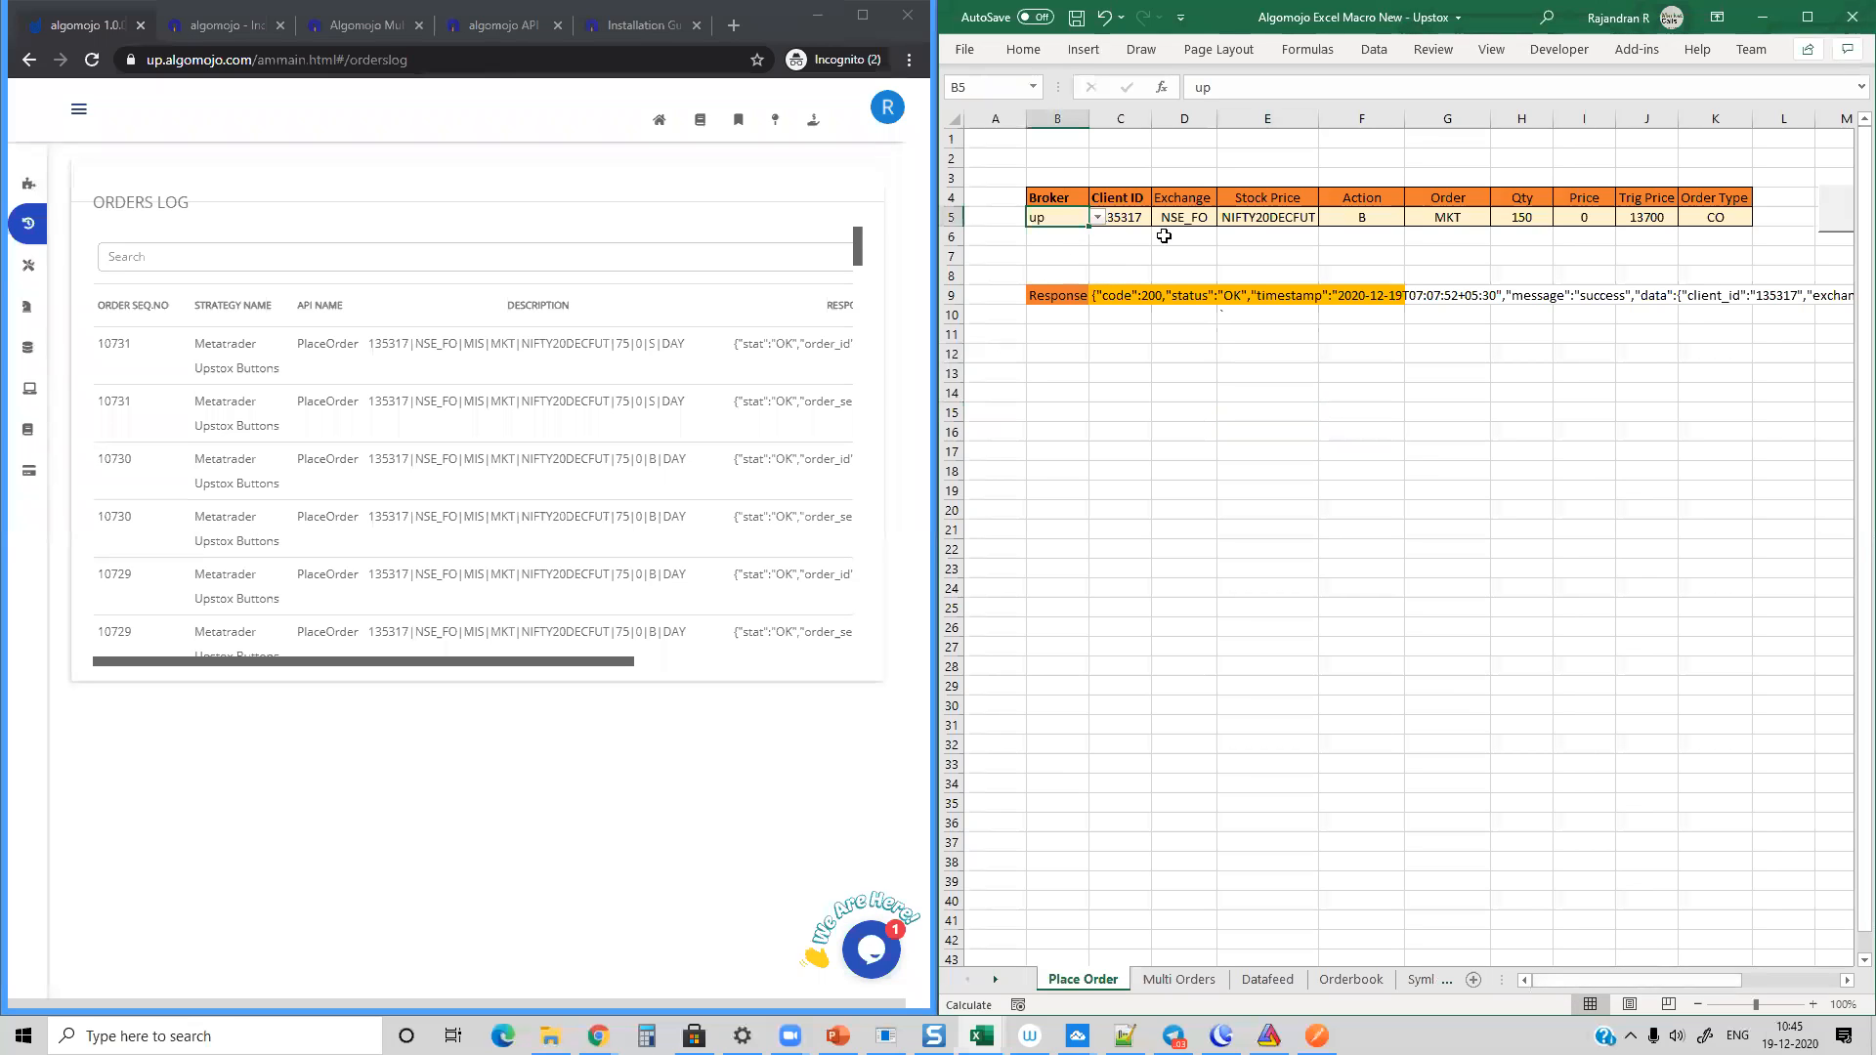
click(1138, 221)
click(1181, 224)
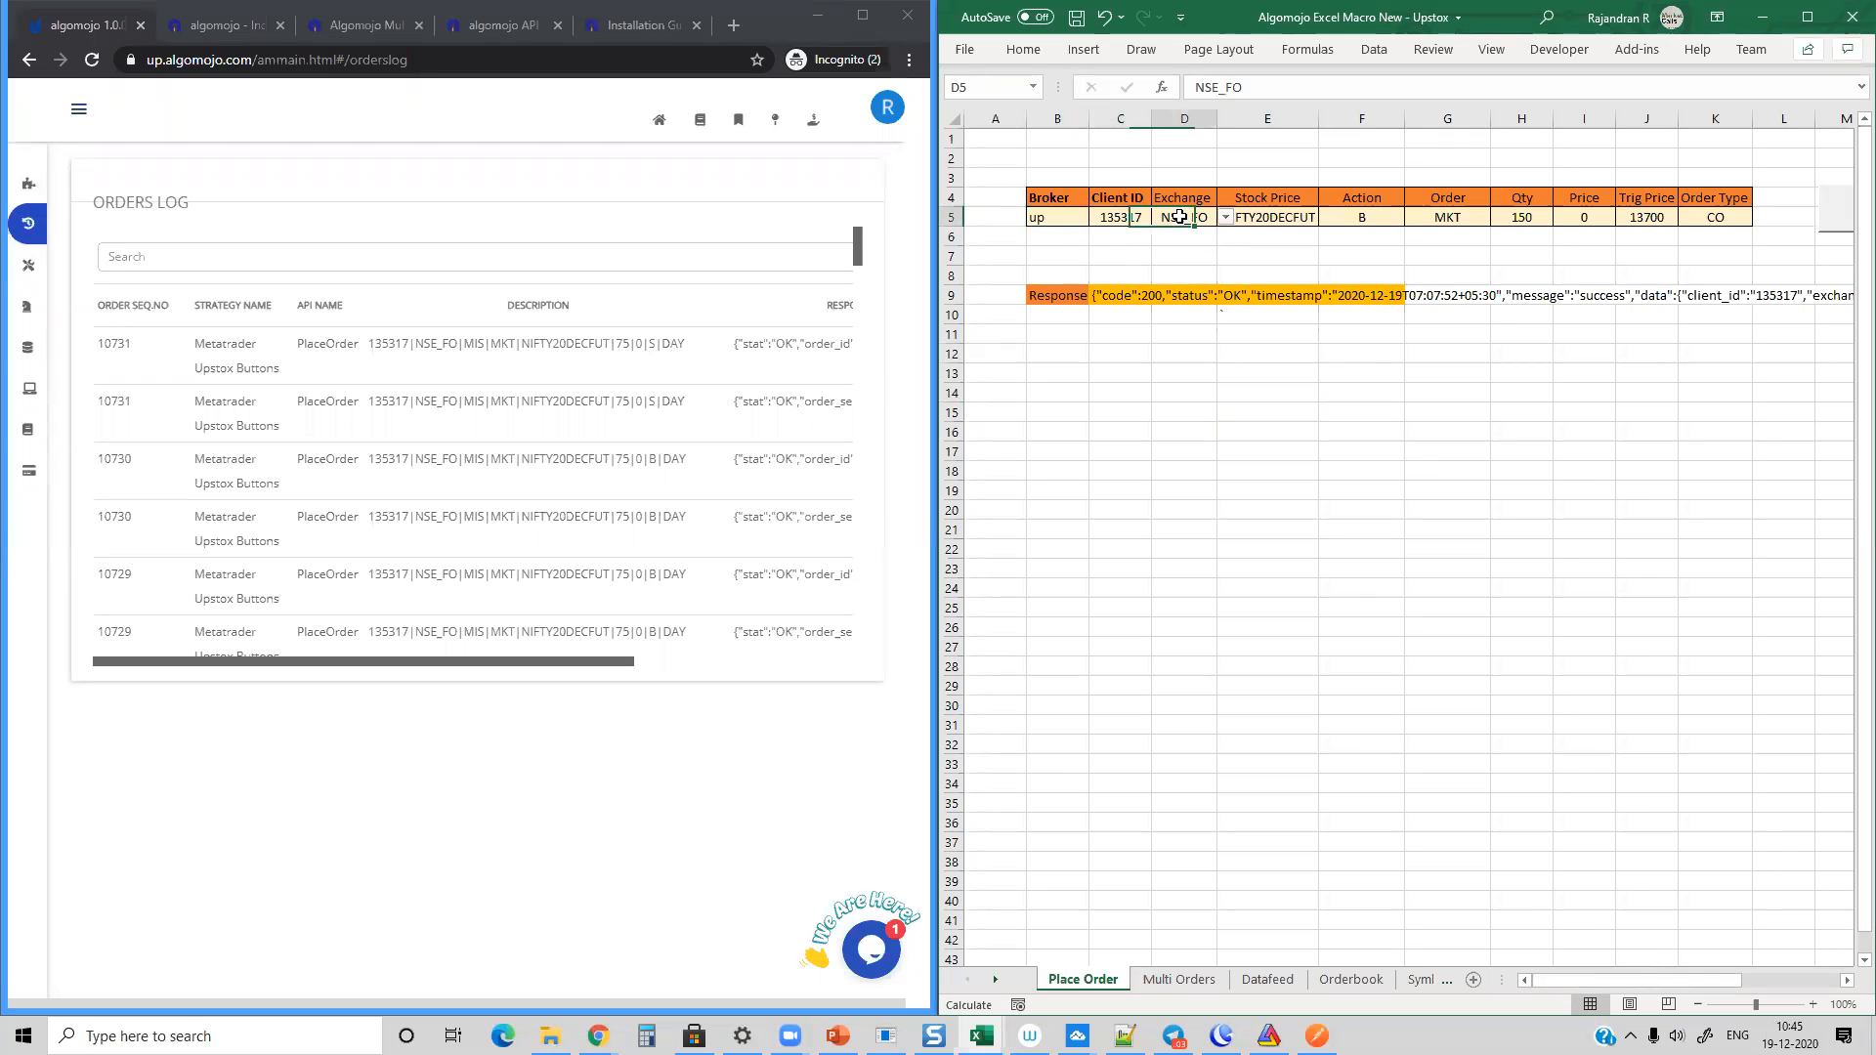
click(1226, 218)
click(1203, 249)
click(1294, 218)
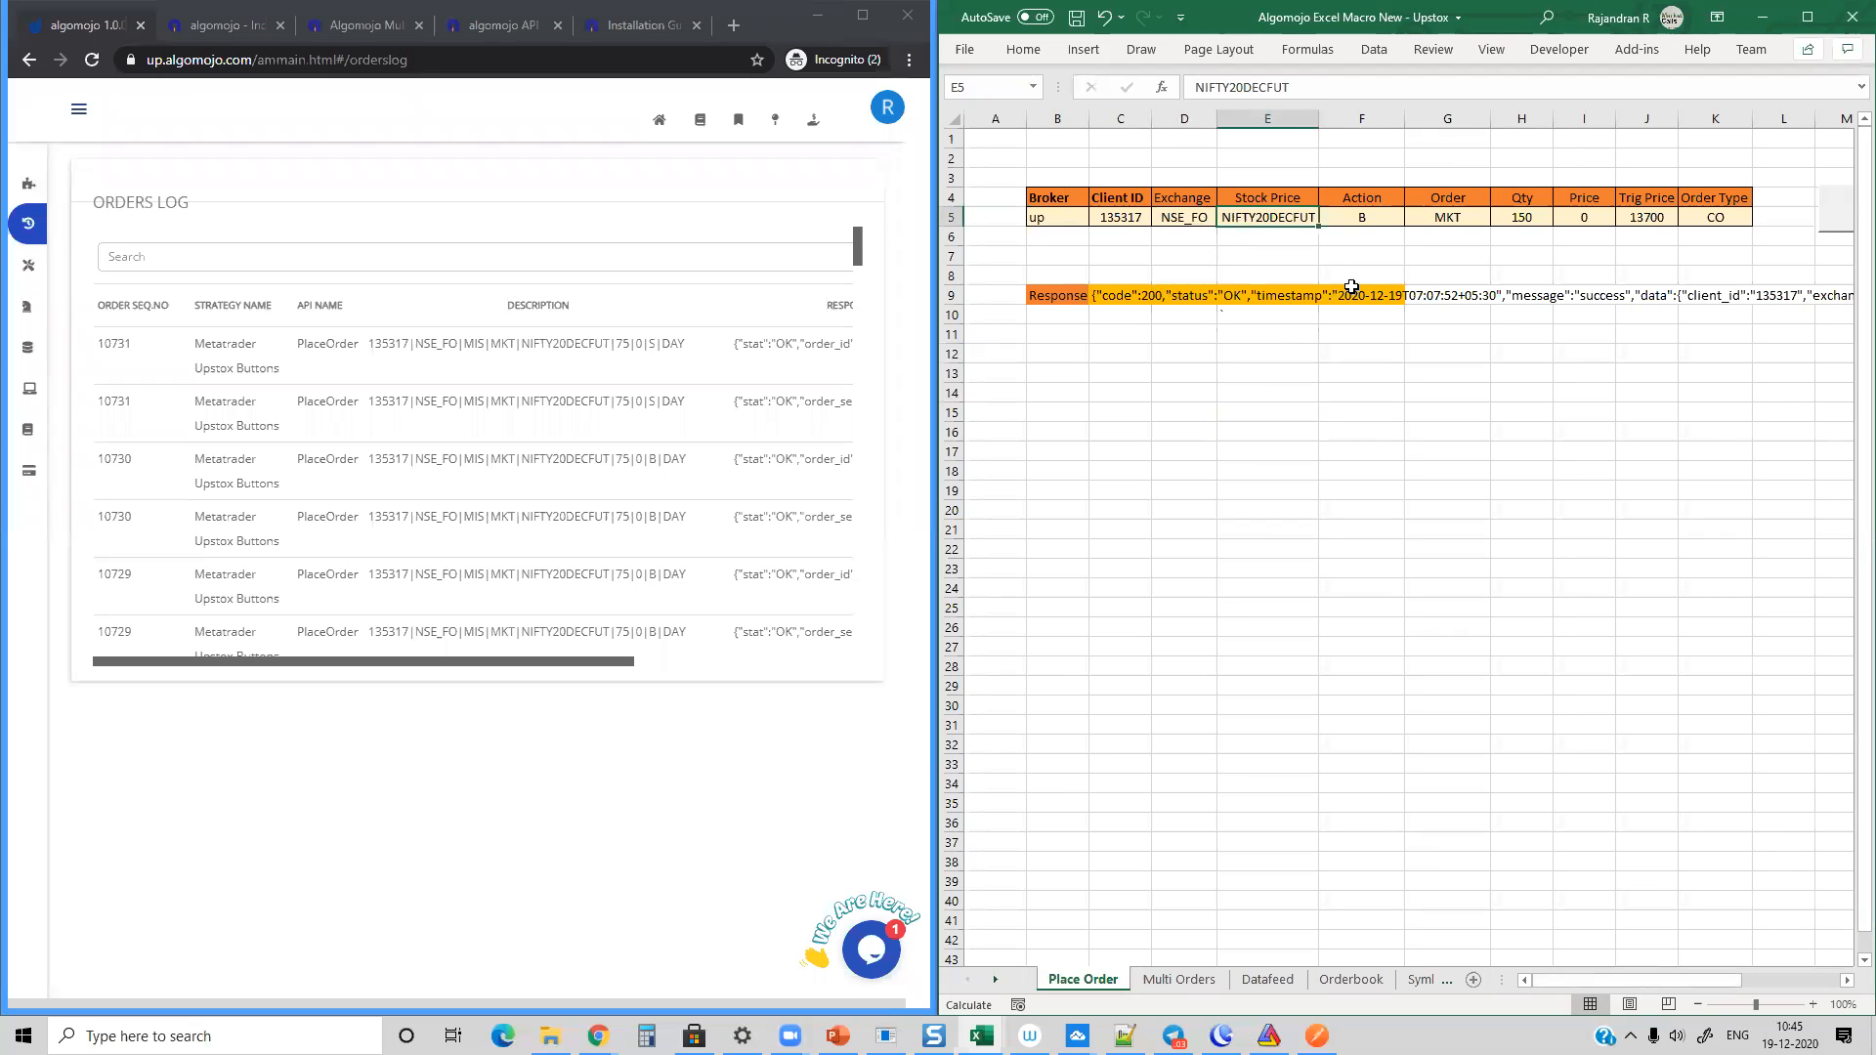
Step: Examine the action and order choices in the order row, choosing MKT as the order
click(1368, 221)
click(1412, 221)
click(1411, 221)
click(1462, 215)
click(1498, 218)
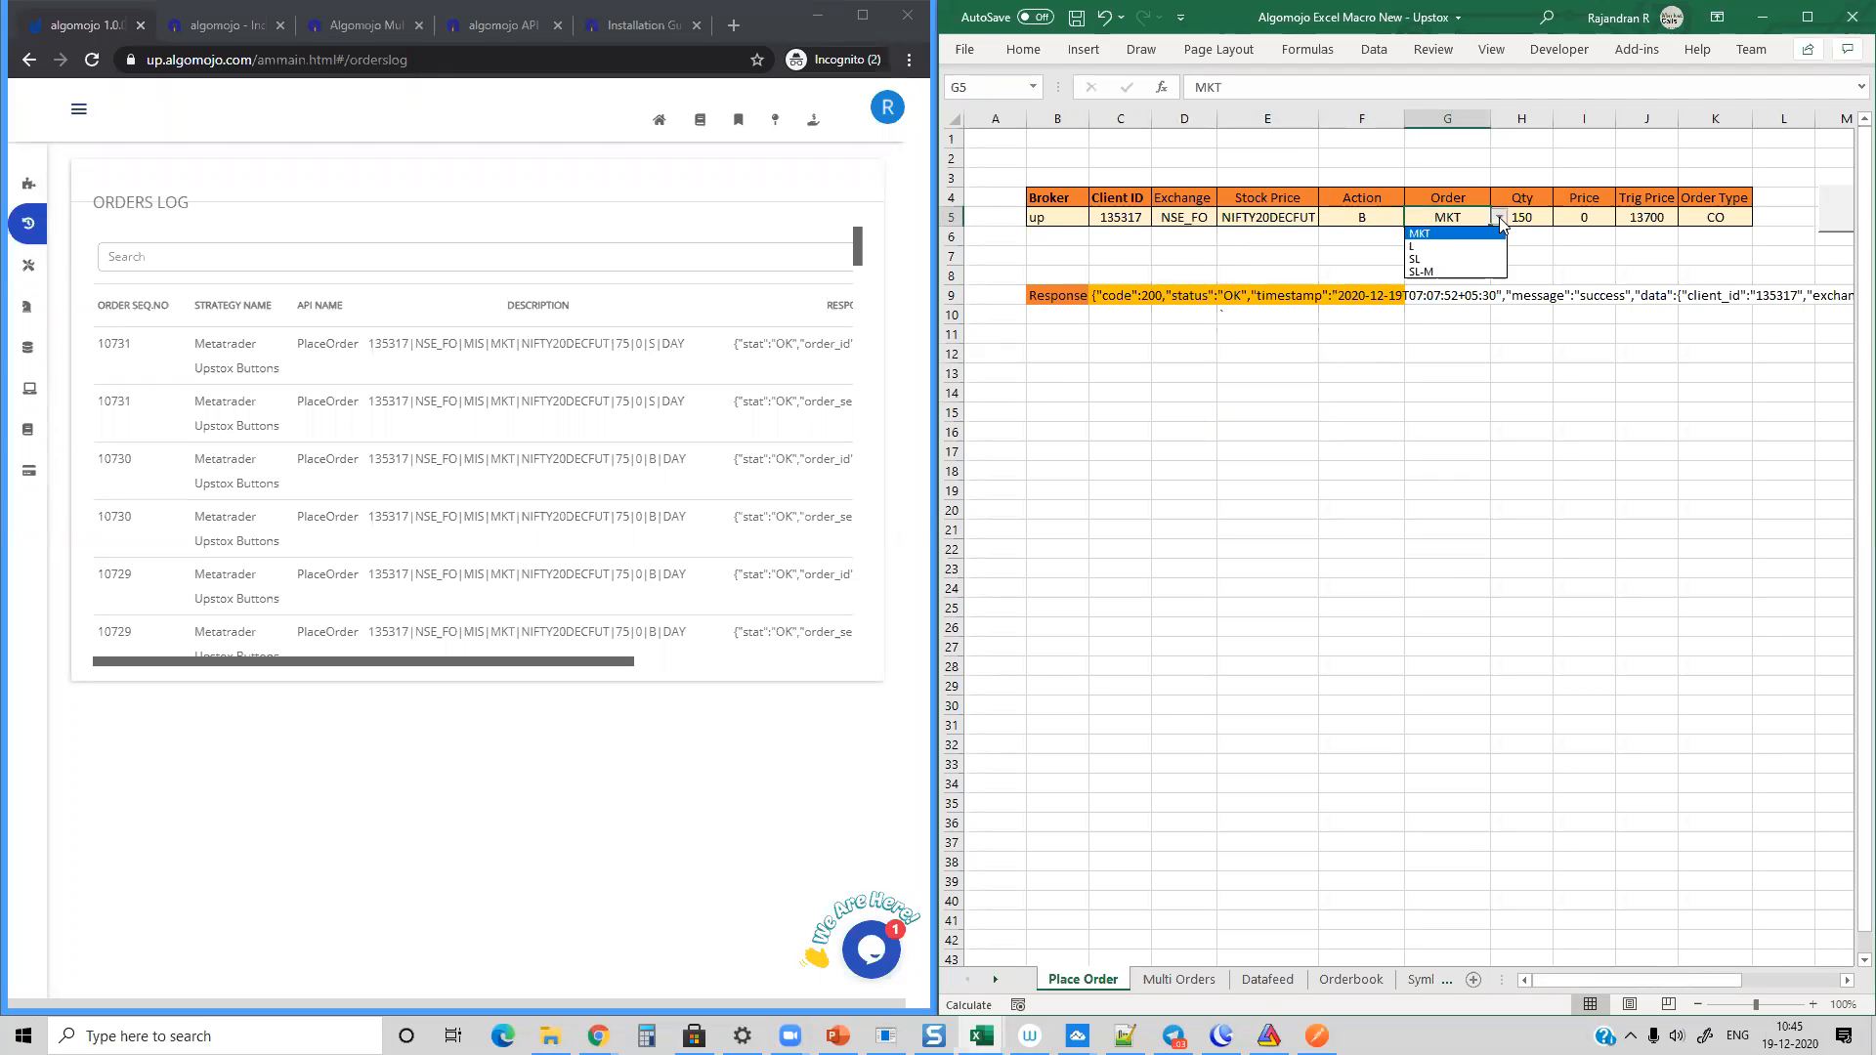
click(1439, 235)
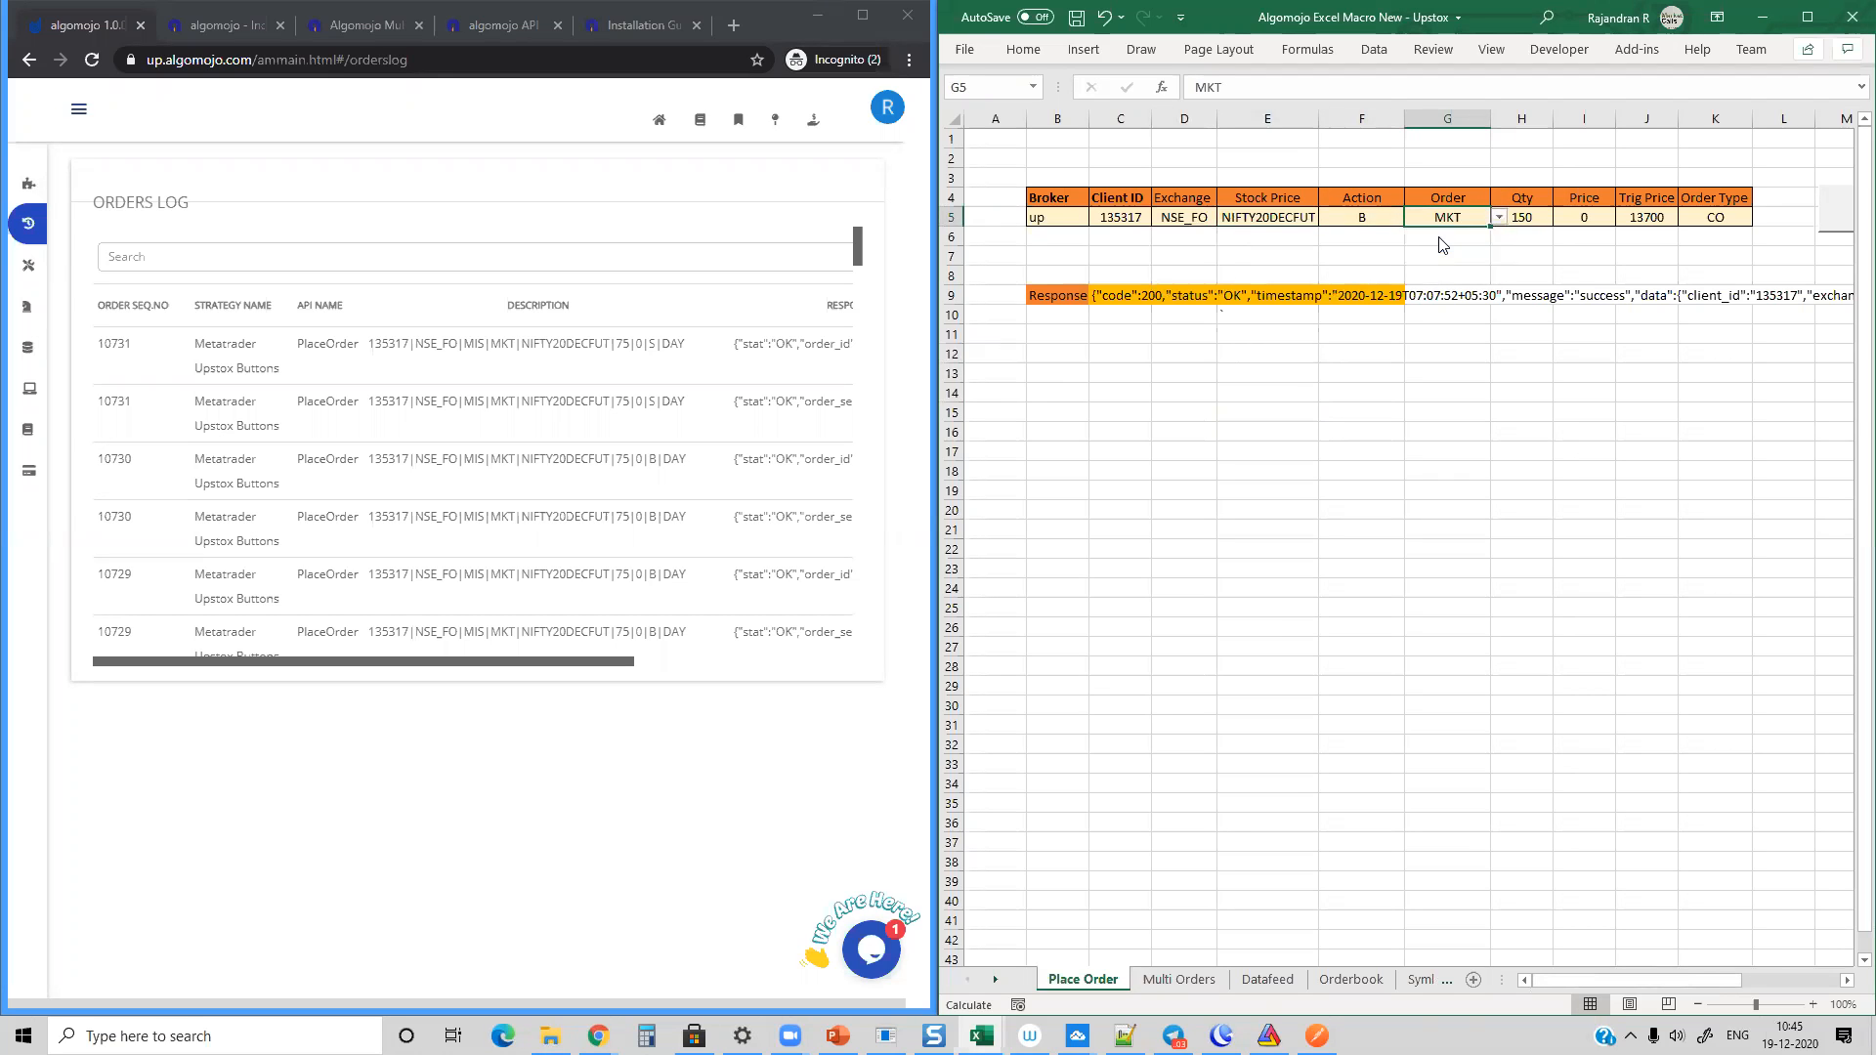
Step: Check the quantity, choose CO as the order type, and check the order's trigger price
click(1524, 218)
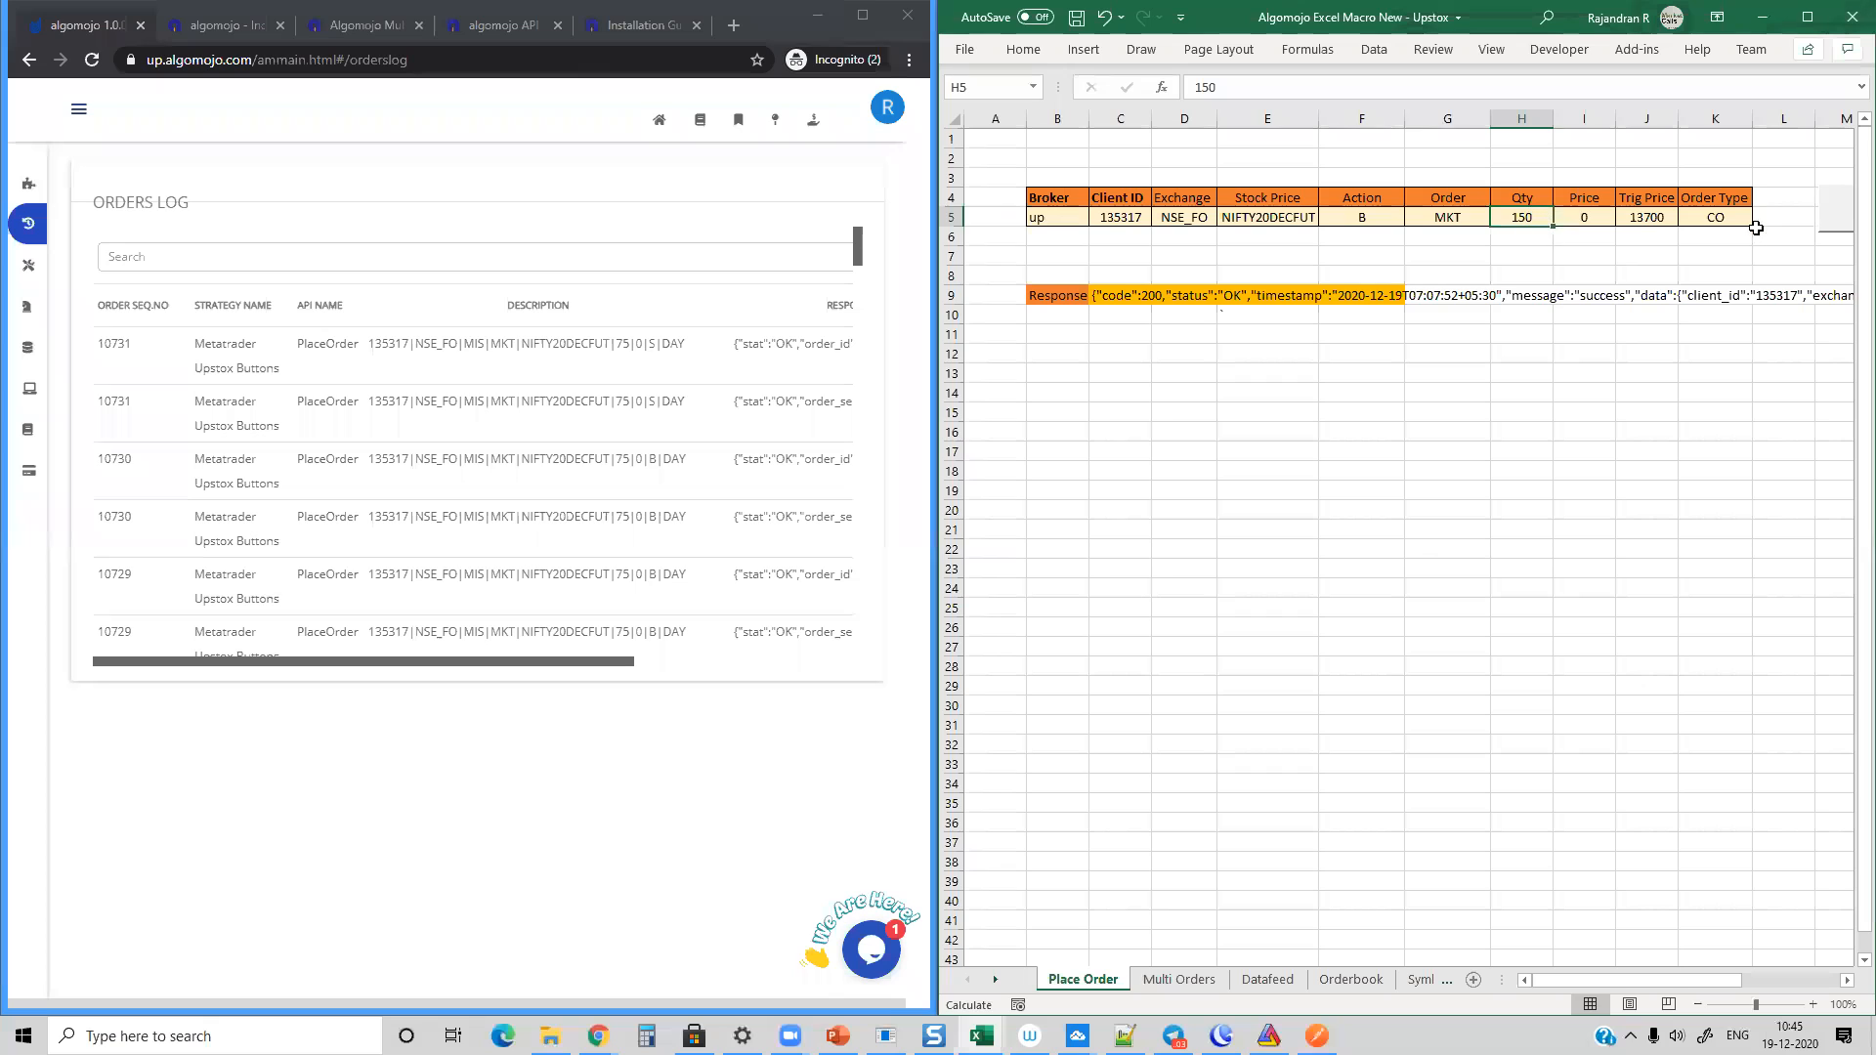
click(1726, 218)
click(1762, 224)
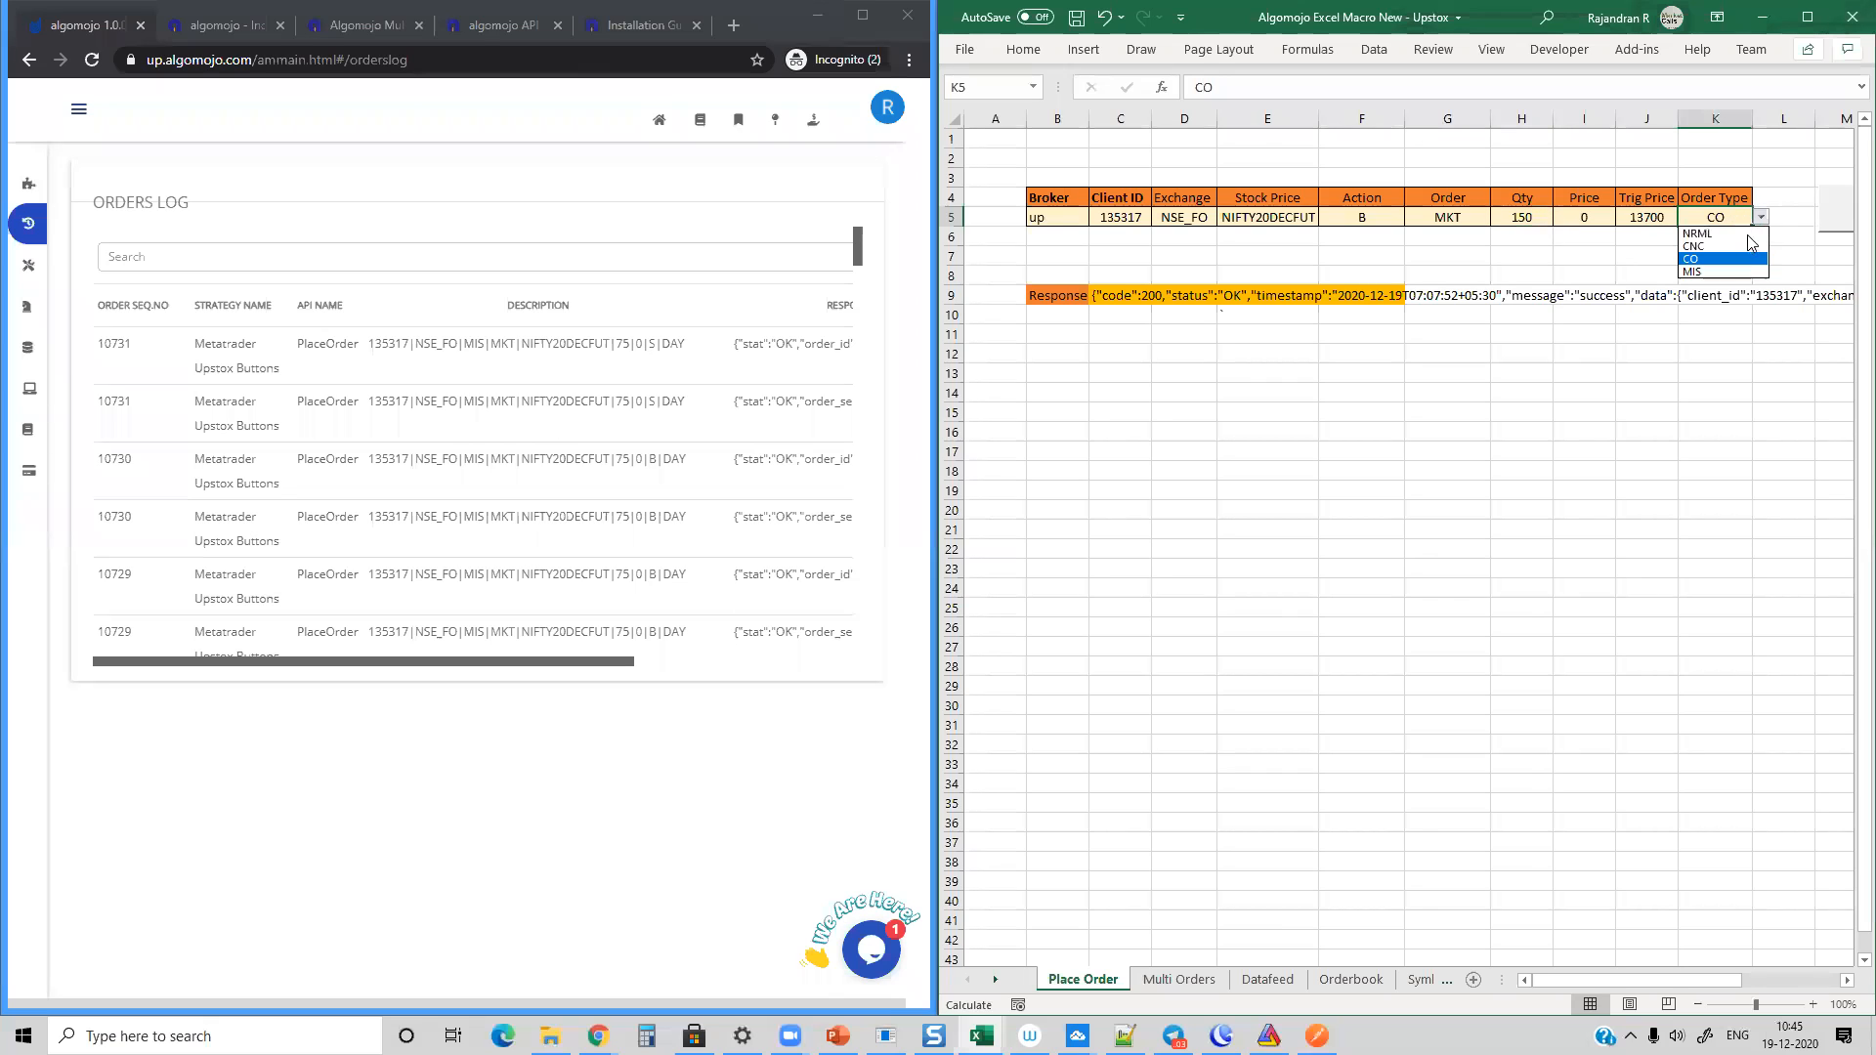
click(1717, 258)
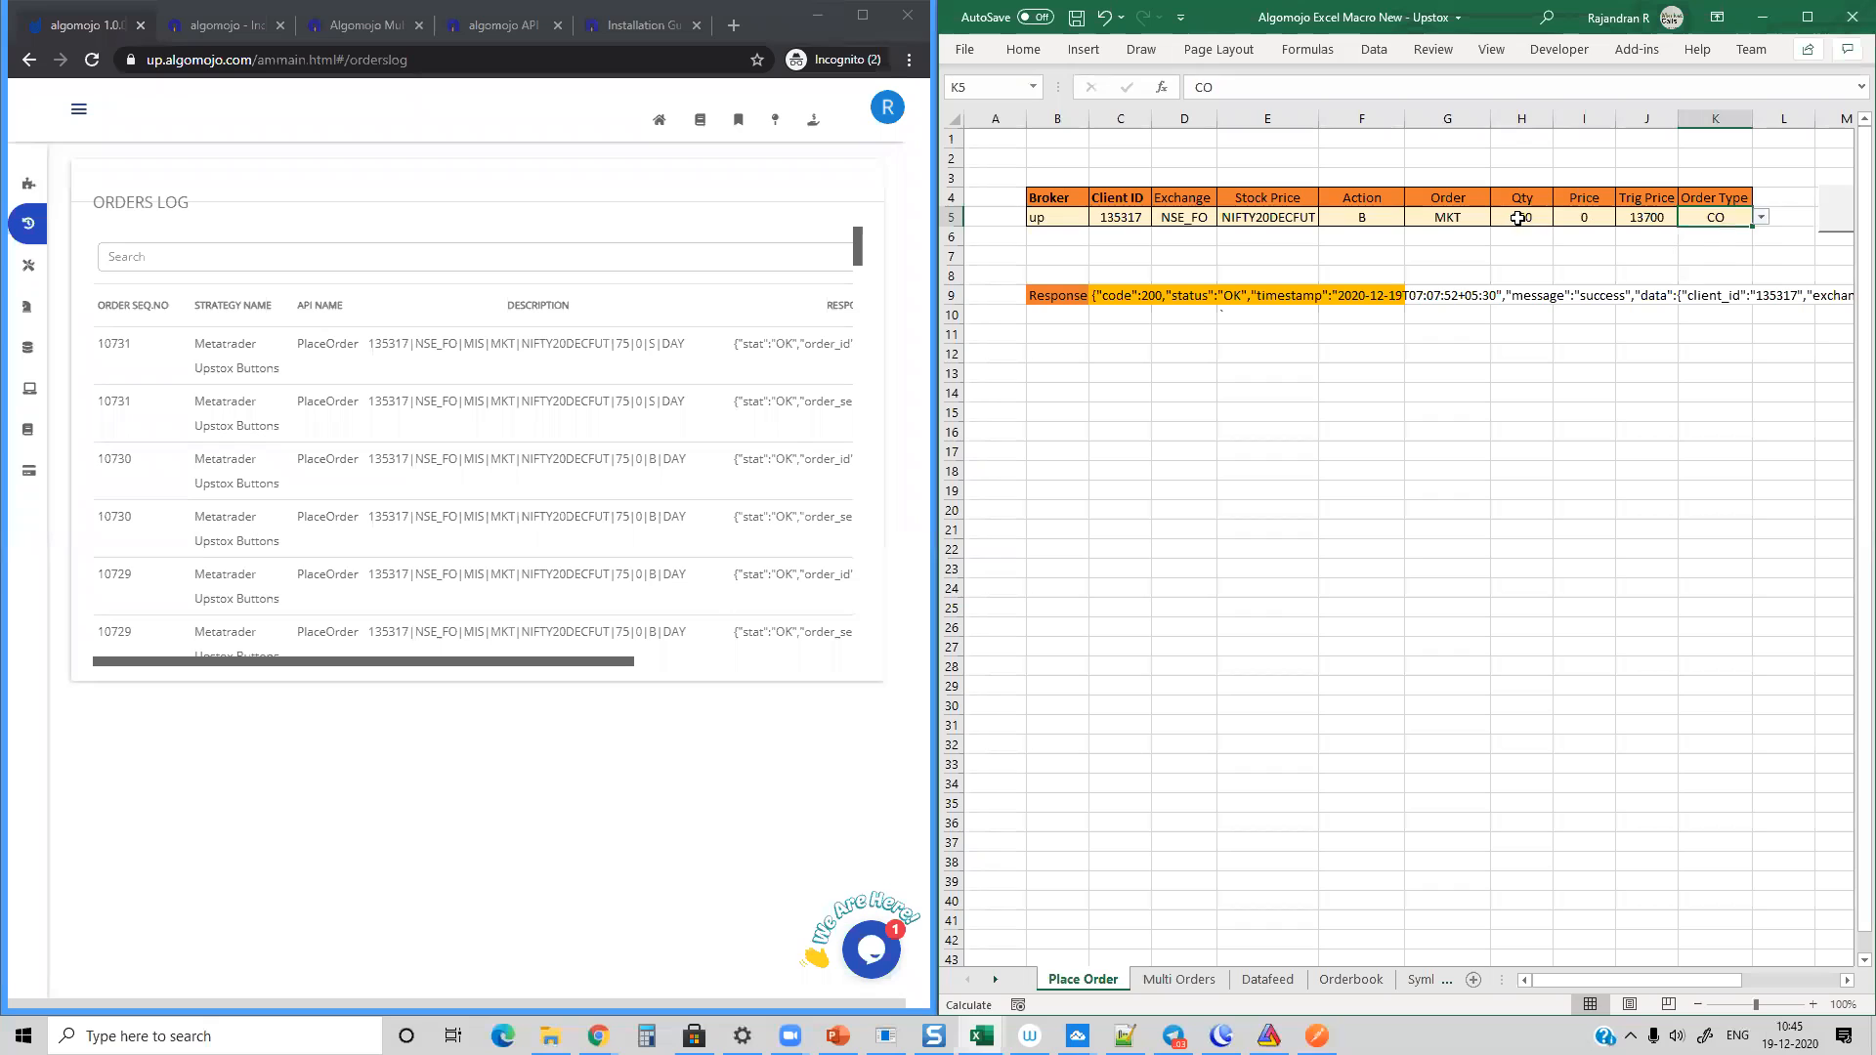
click(1448, 218)
click(1639, 218)
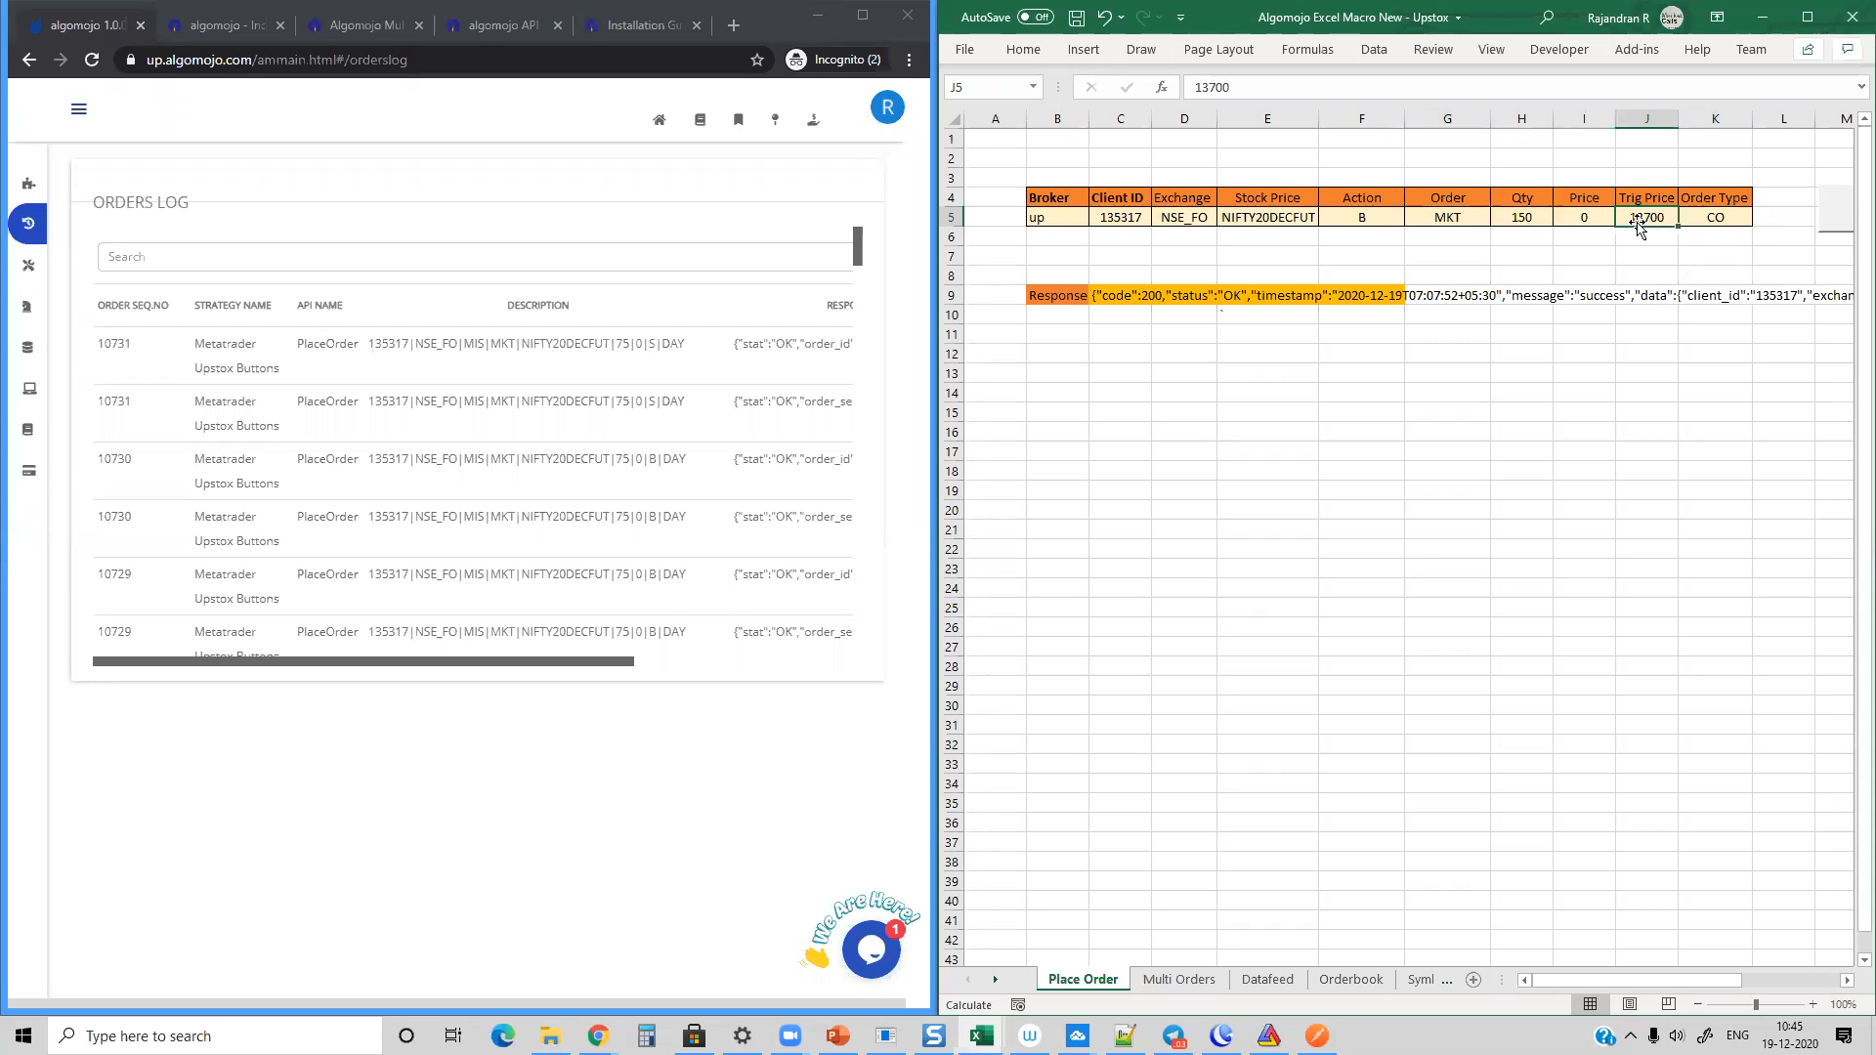
Step: Place the NIFTY20DECFUT buy order from the Place Order sheet and dismiss the confirmation
drag(1588, 977, 1651, 980)
click(1744, 209)
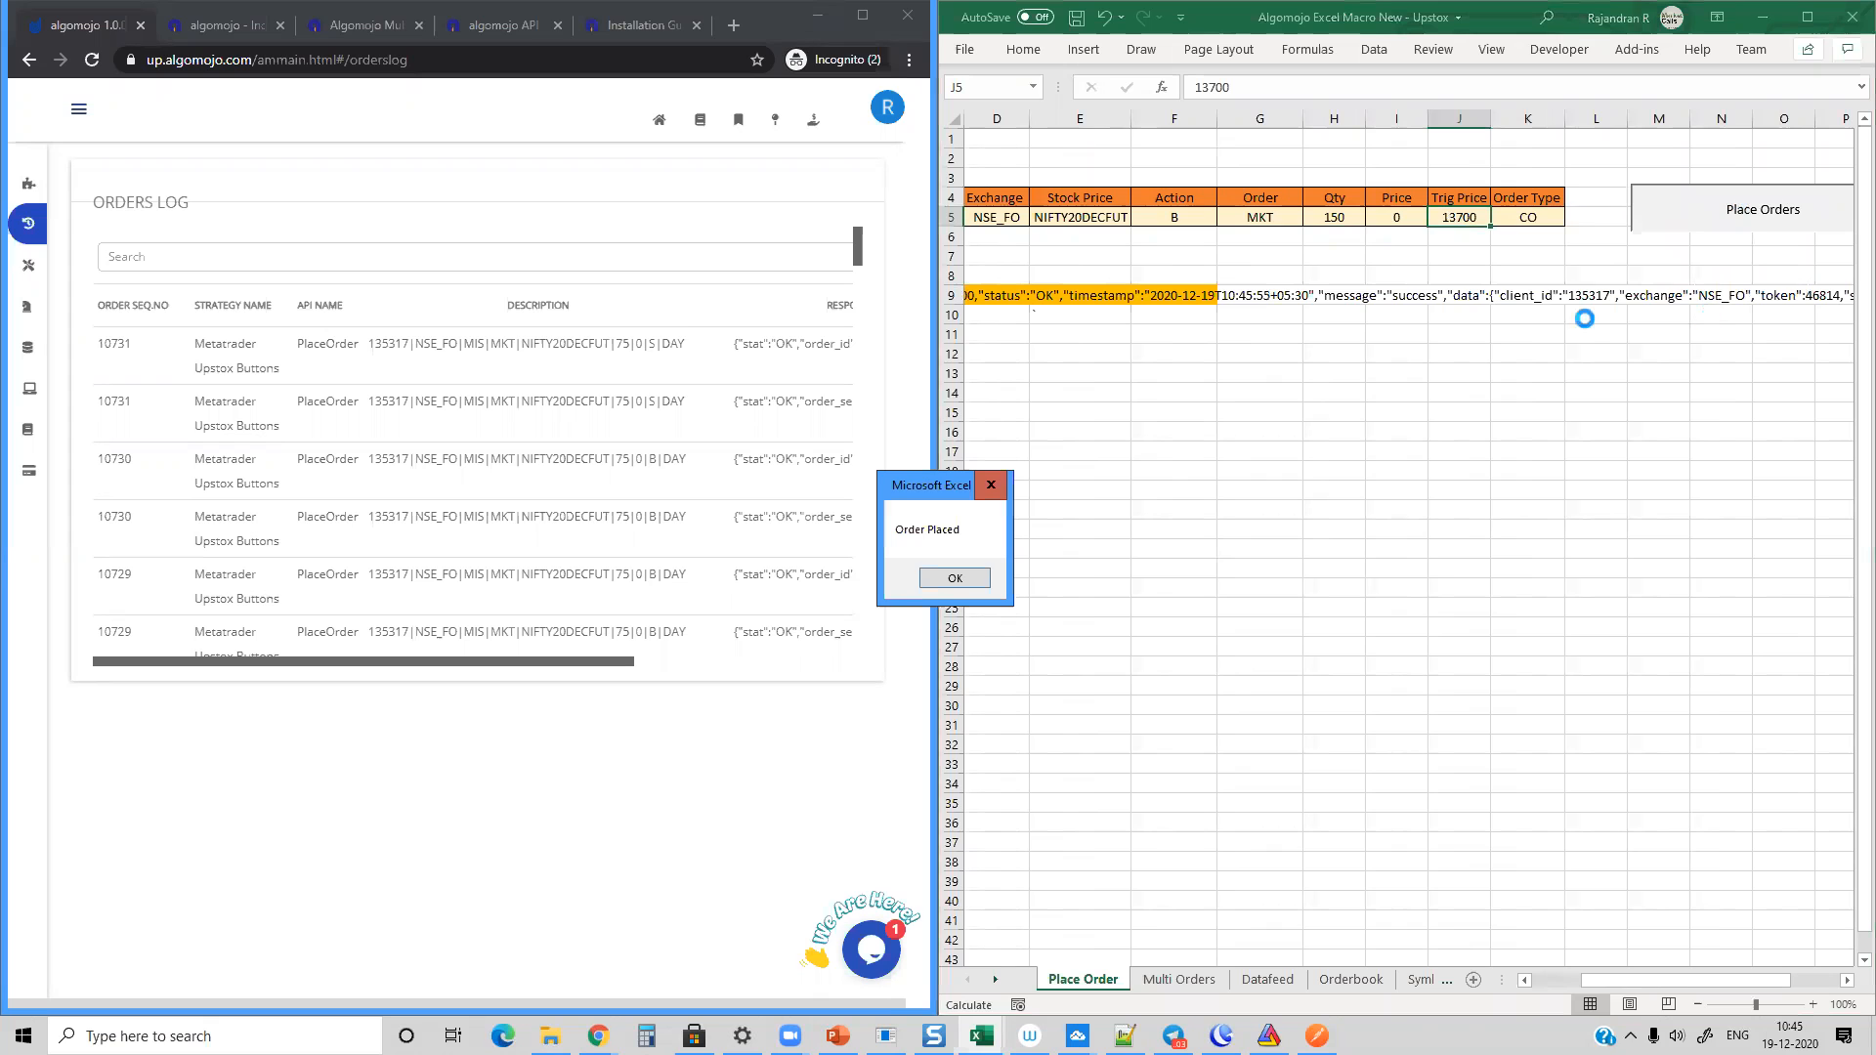
click(954, 579)
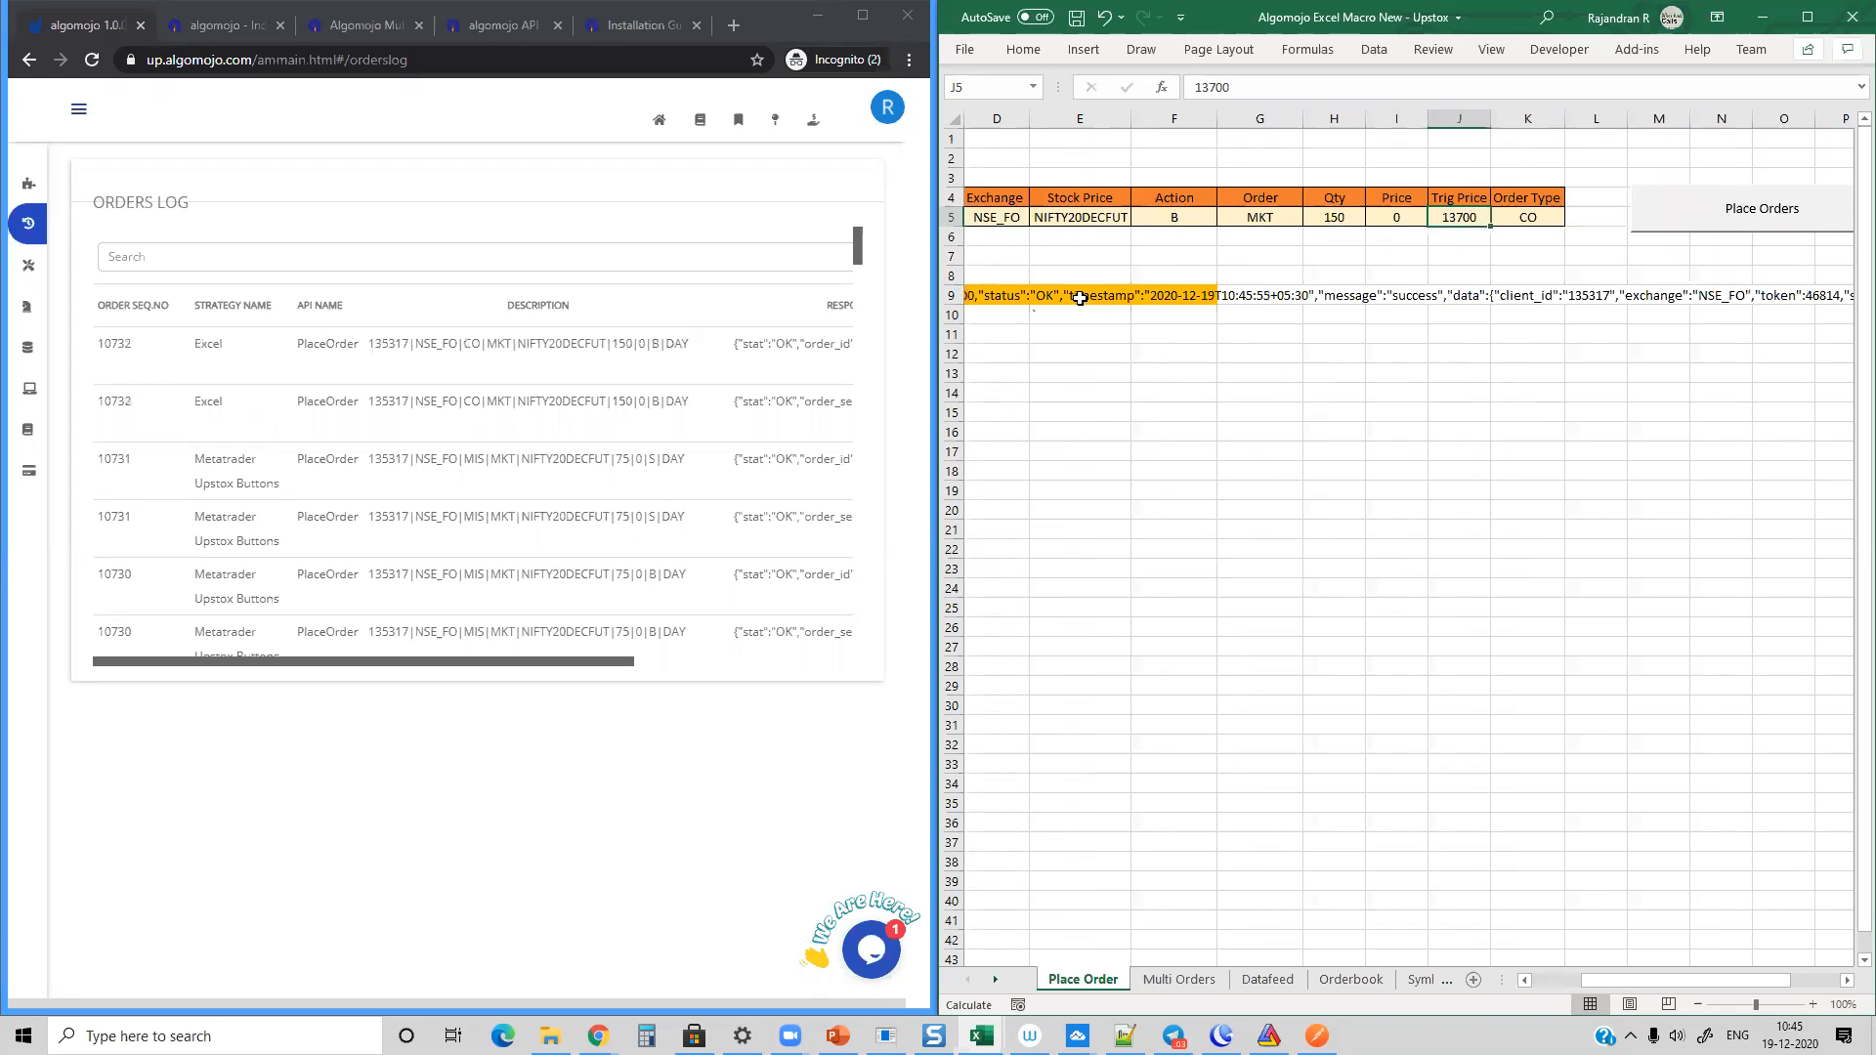
Step: Examine the code value at the start of the order response in cell C9, leaving the cell unedited
click(1080, 298)
key(Left)
key(Left)
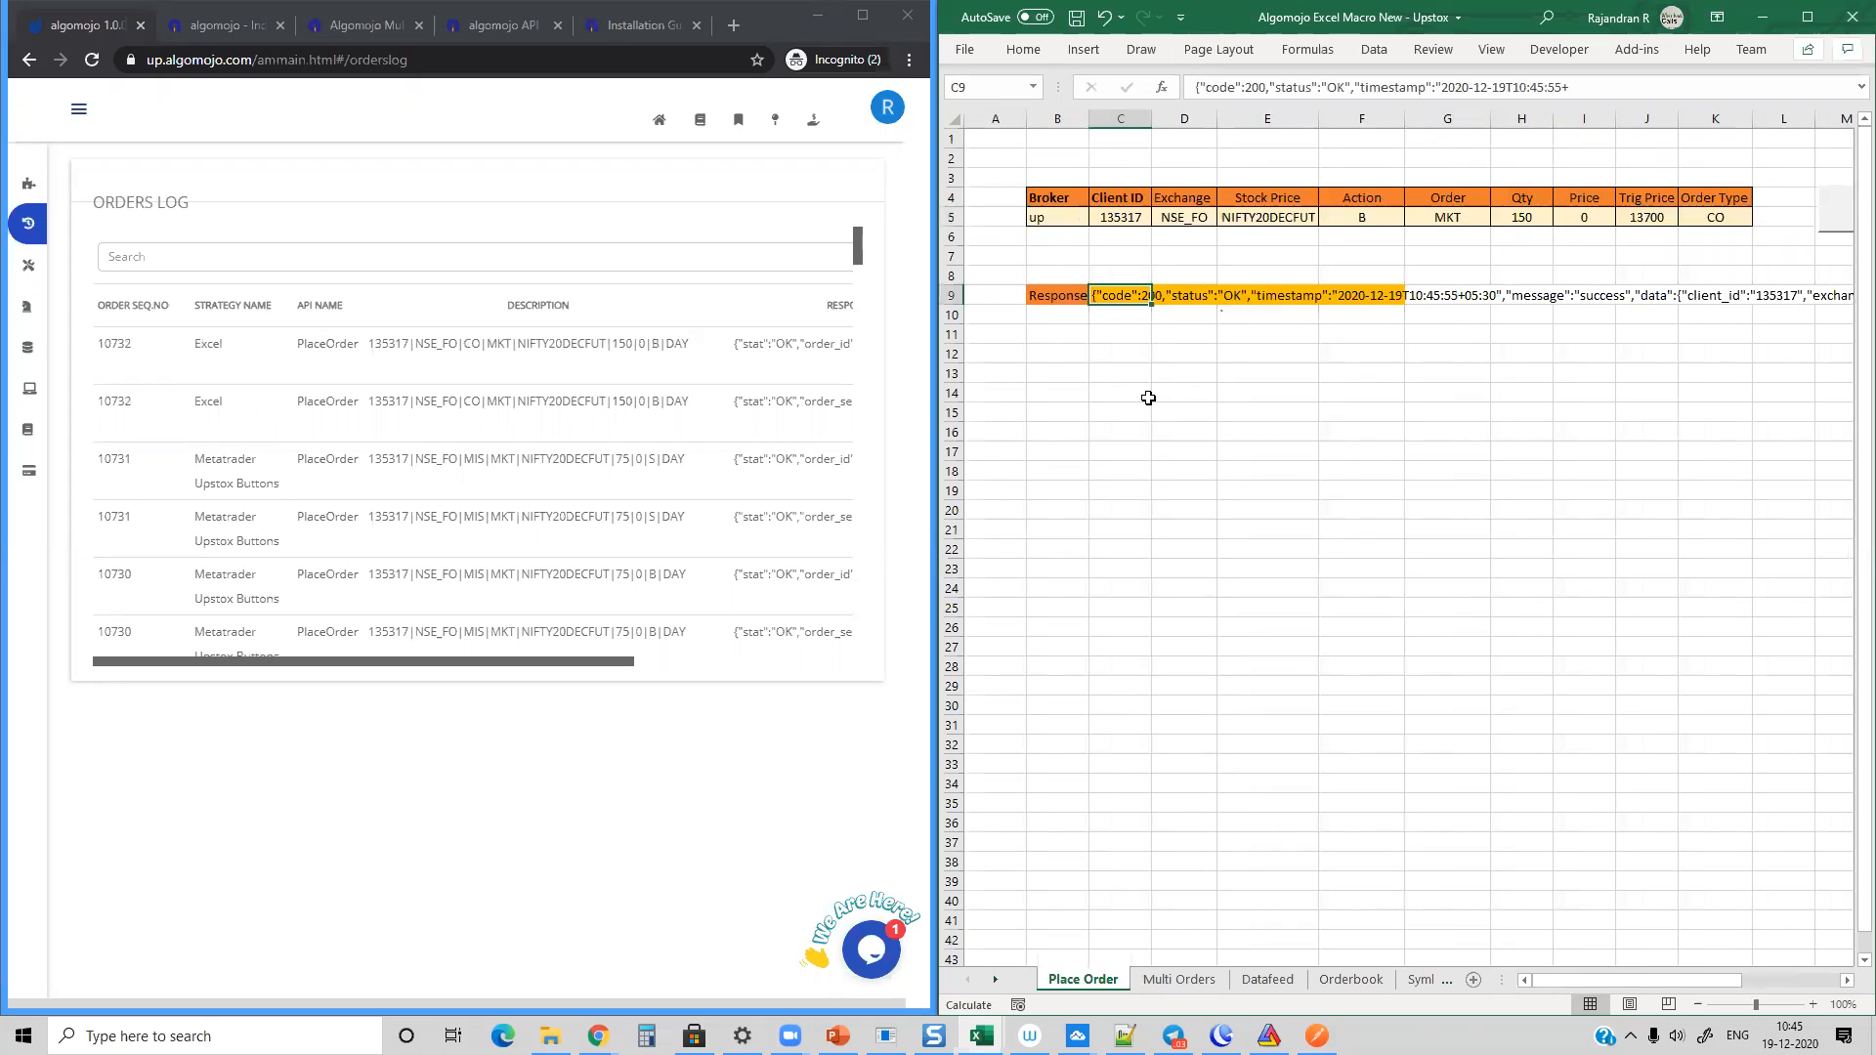
drag(1238, 88, 1266, 87)
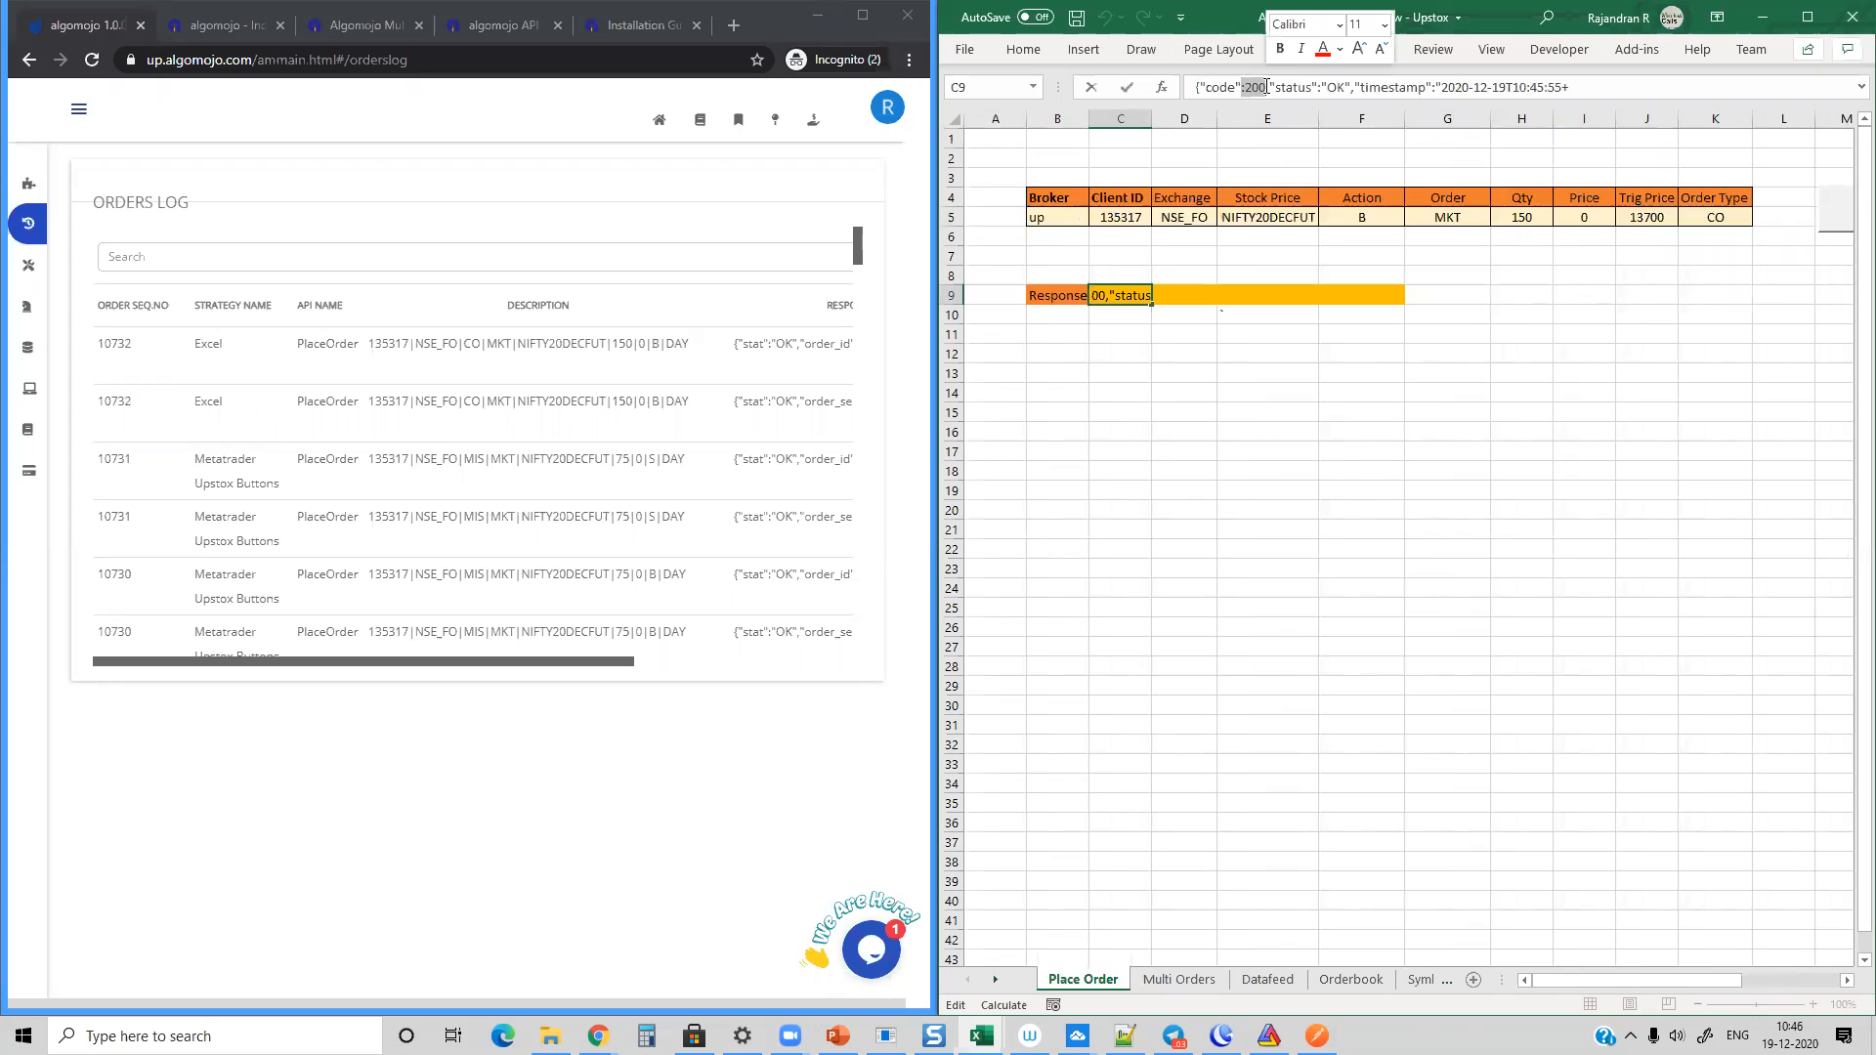
key(Escape)
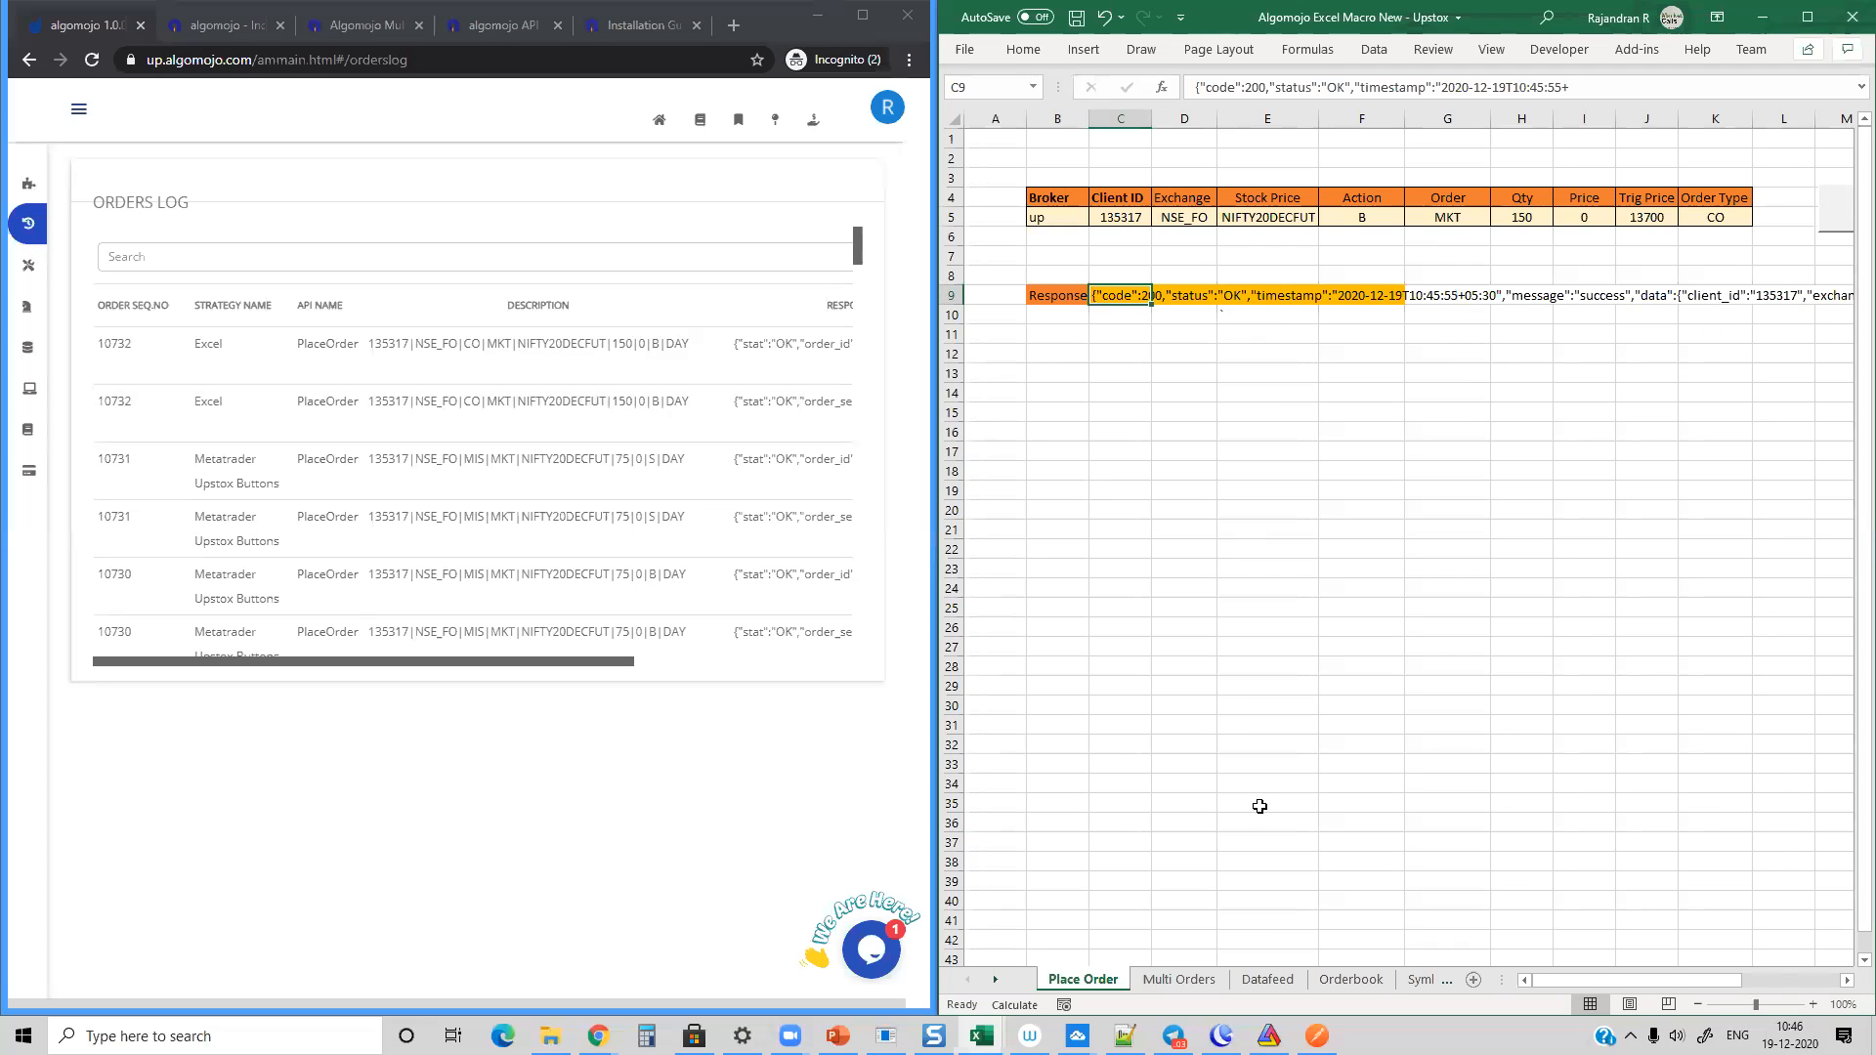
Step: Maximize the workbook and read the whole order response along row 9, returning to its first cell
click(1806, 17)
click(1179, 294)
click(1339, 299)
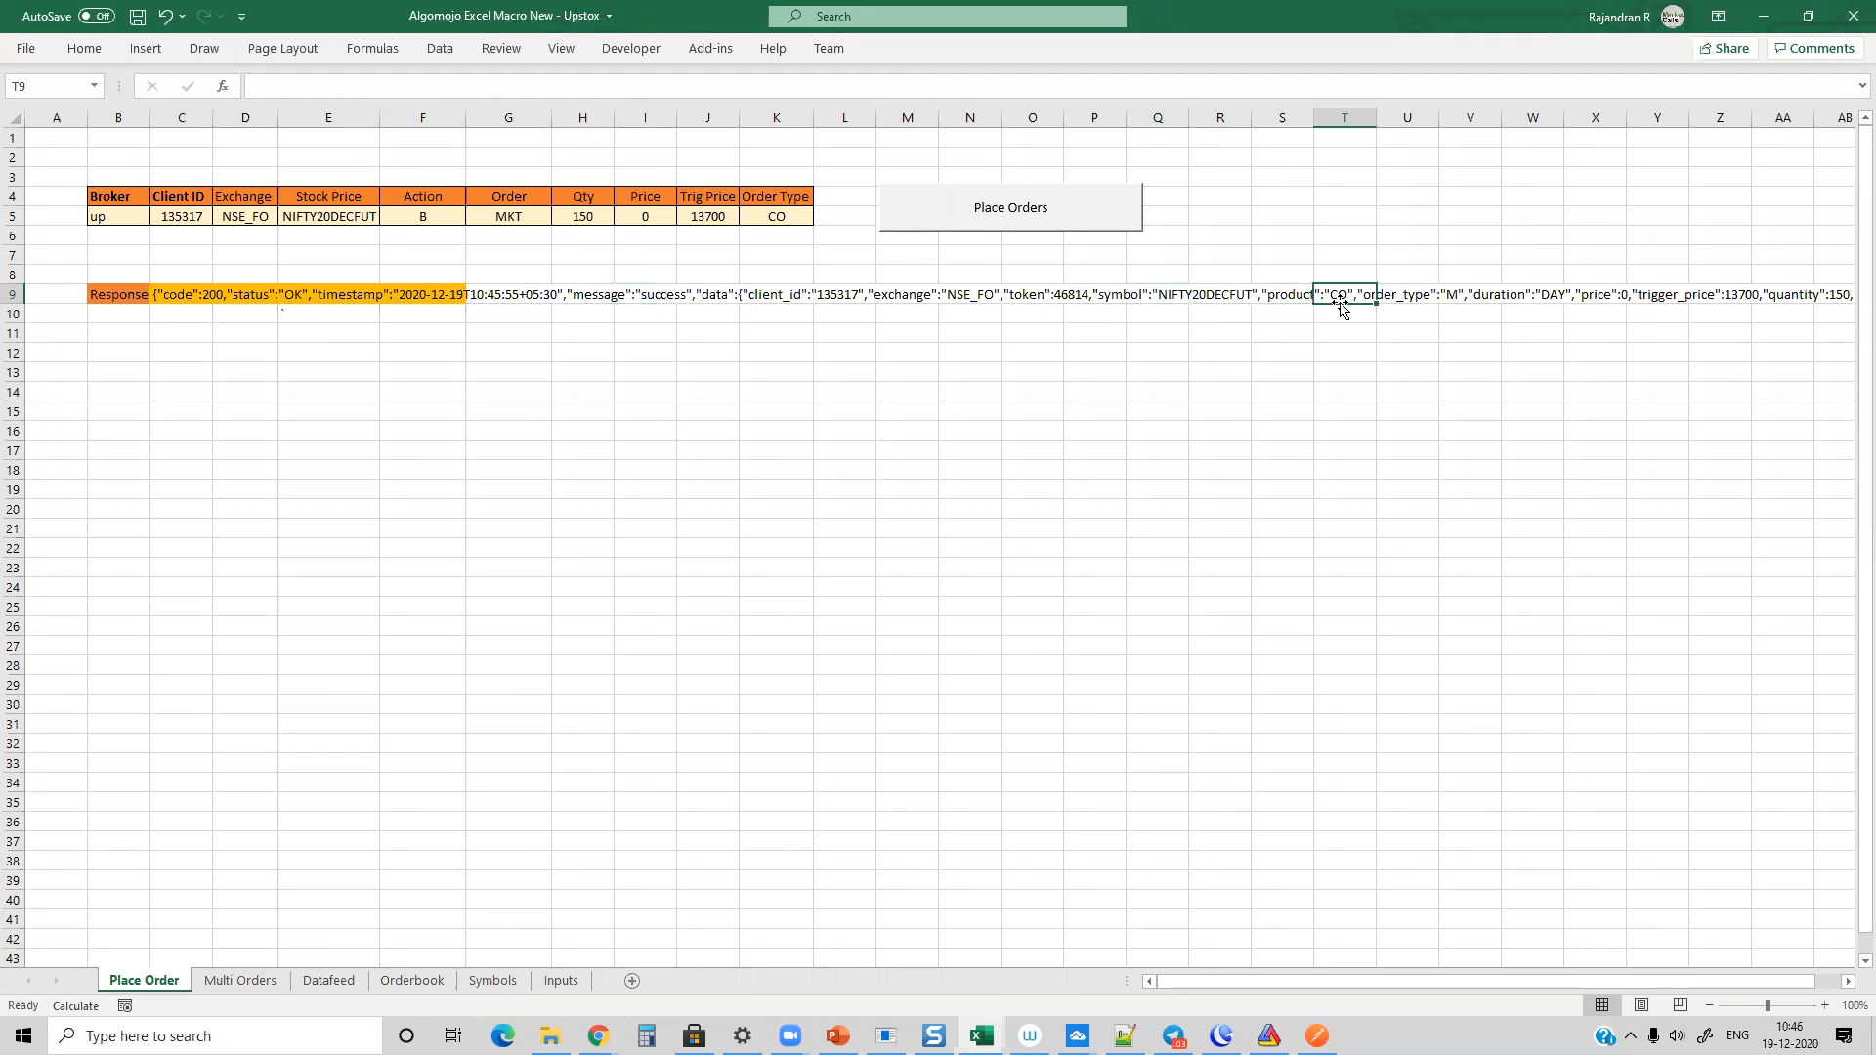
click(1442, 294)
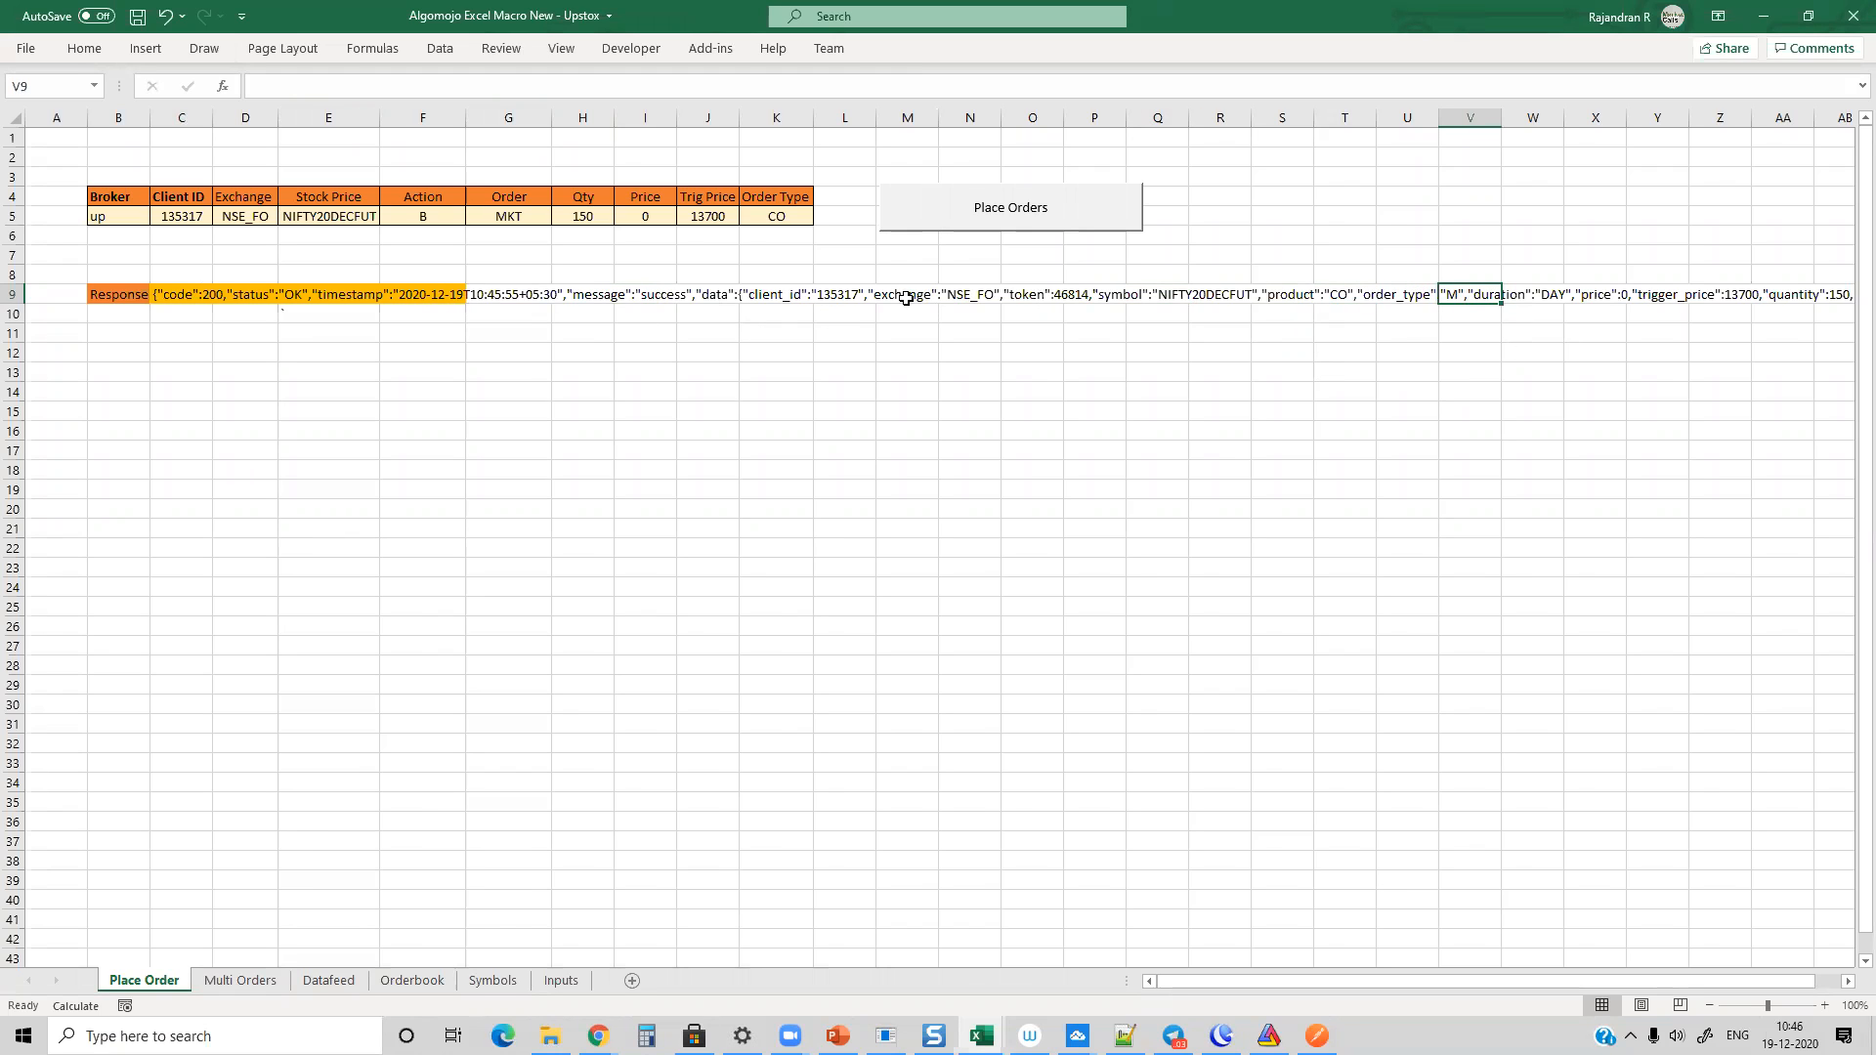
click(778, 295)
key(Right)
key(Right)
key(Right)
key(Right)
key(Right)
key(Right)
key(Right)
key(Right)
key(Right)
key(Right)
key(Right)
key(Right)
key(Right)
key(Right)
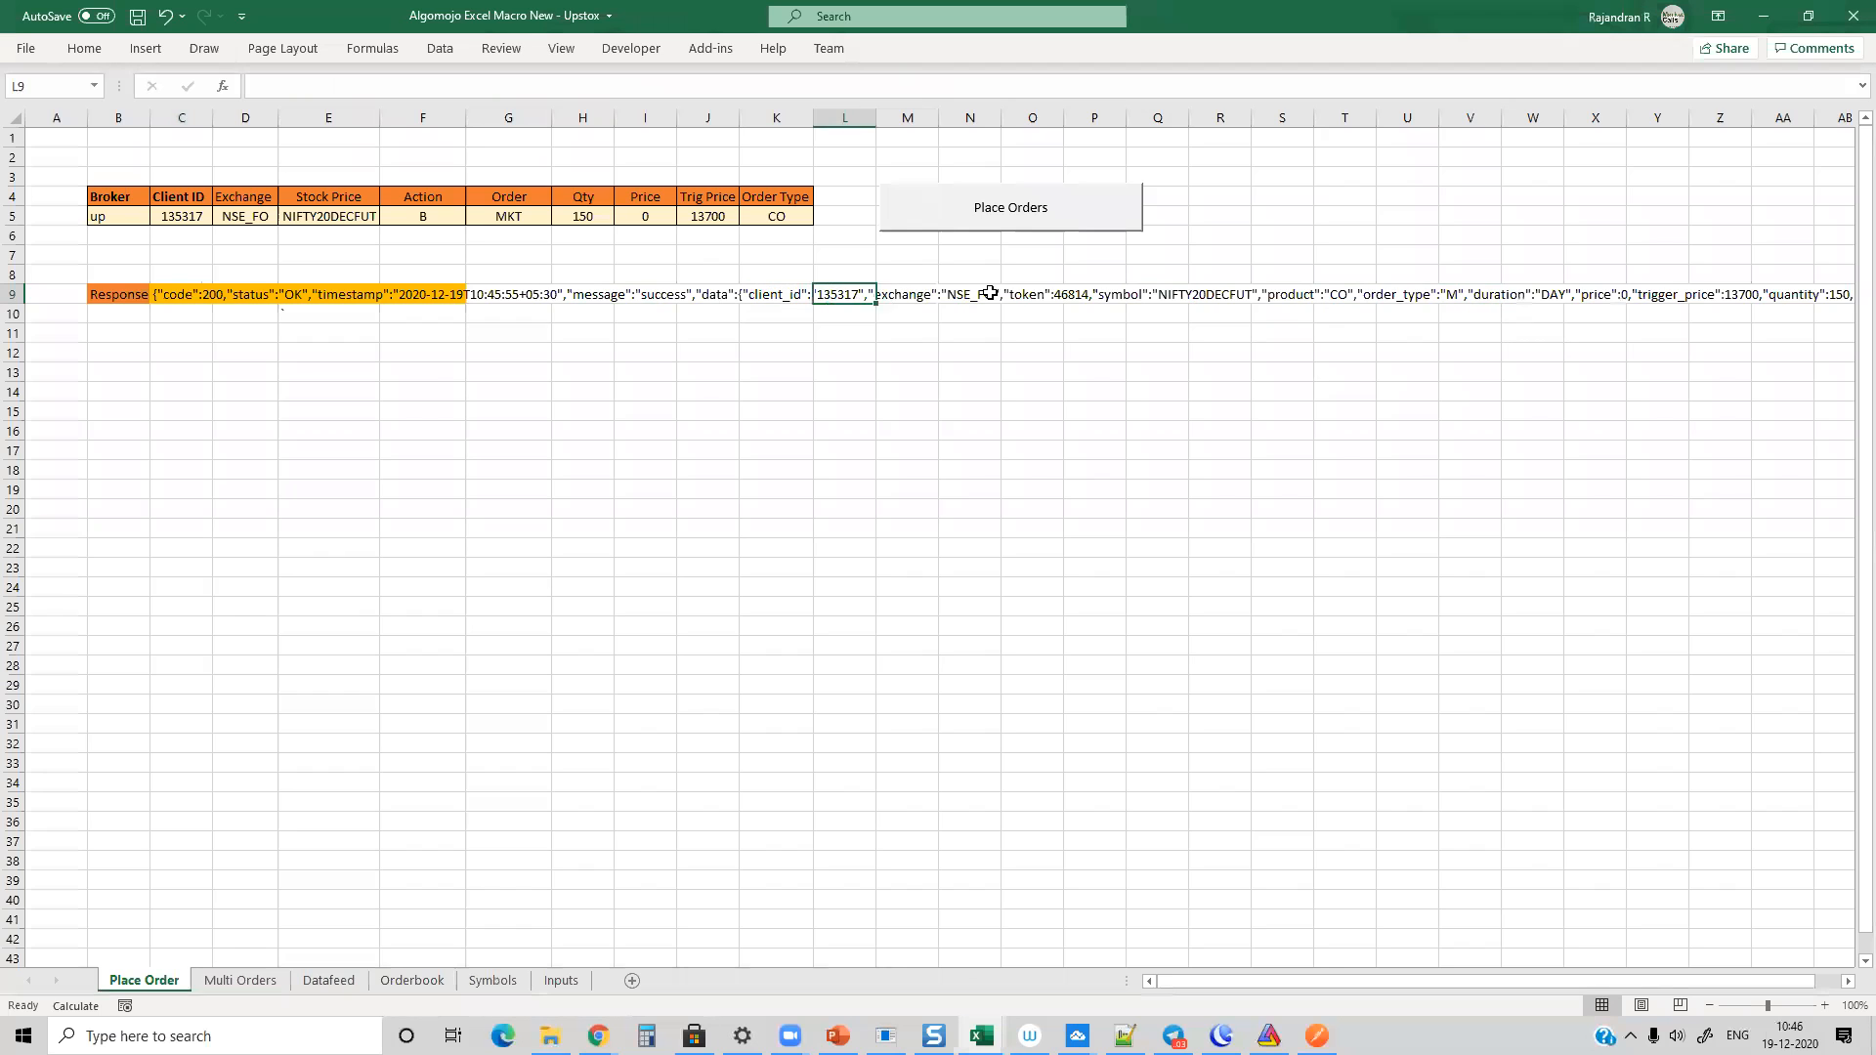
key(Right)
key(Right)
key(Right)
key(Right)
key(Right)
key(Right)
key(Right)
key(Right)
key(Right)
key(Right)
key(Right)
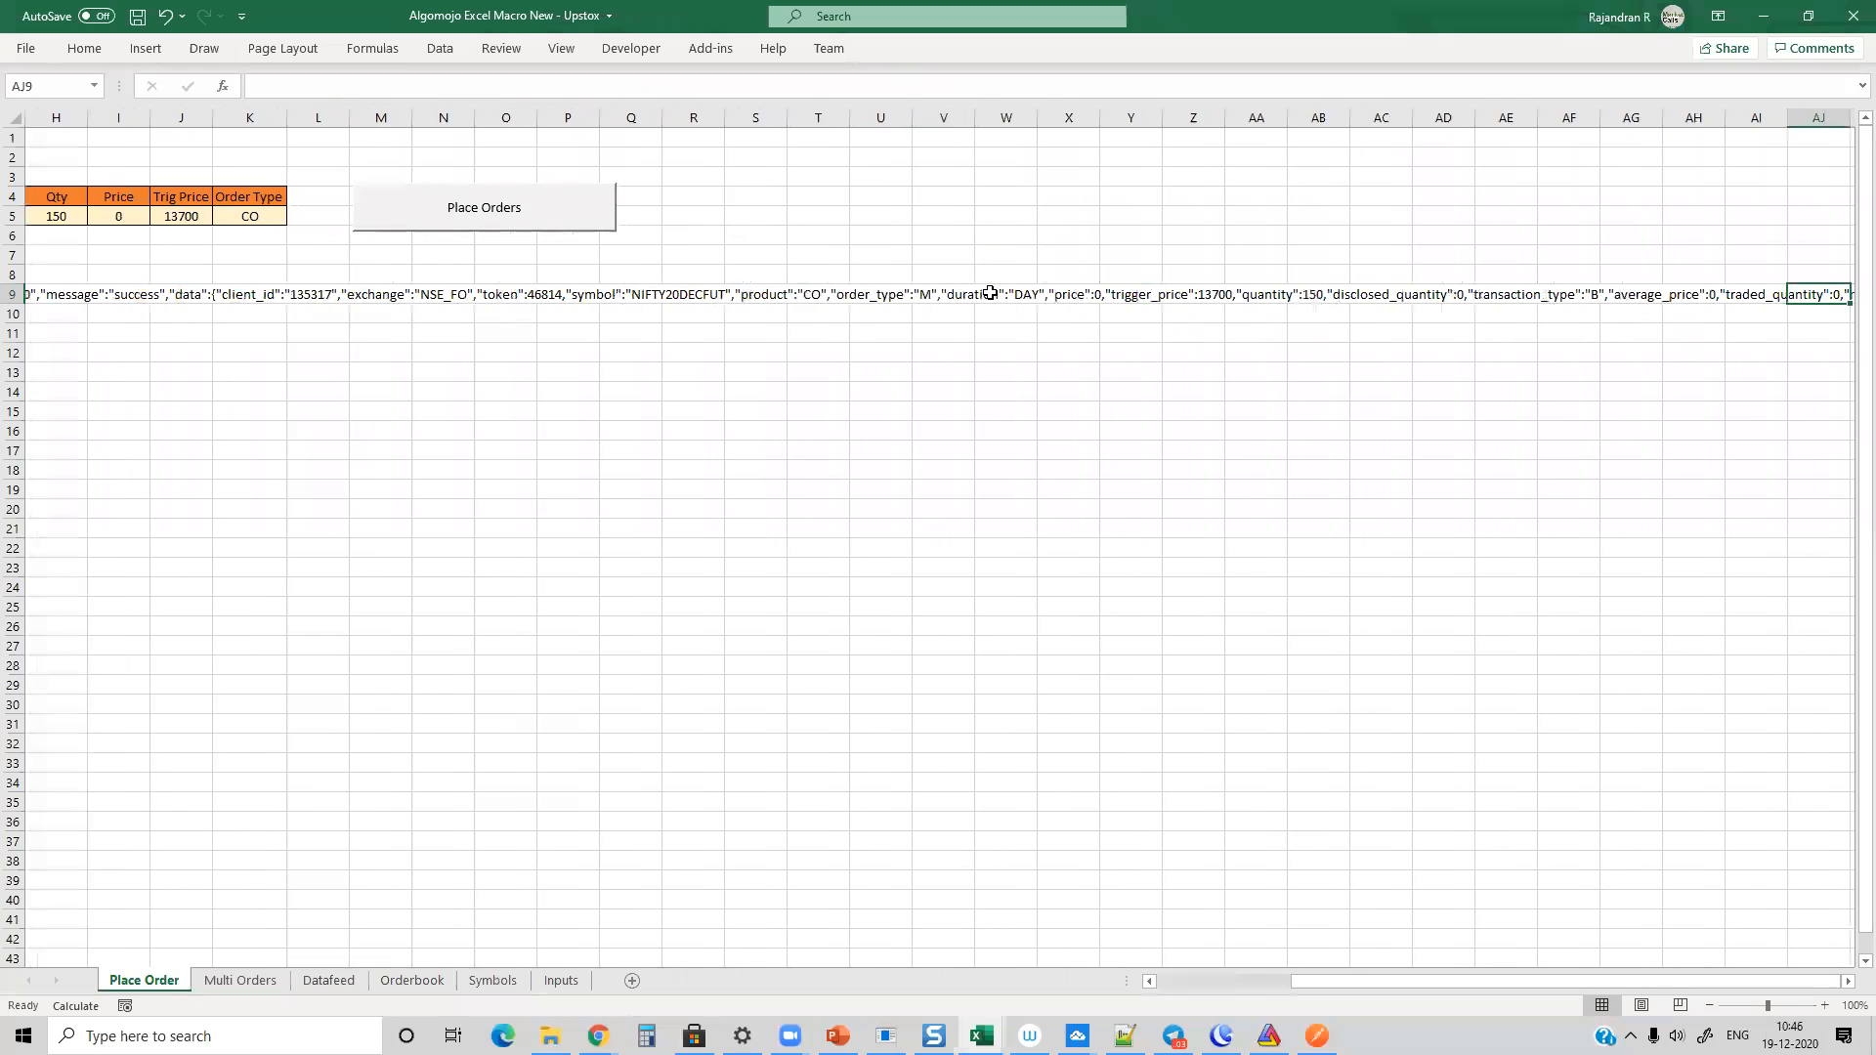
key(Left)
key(Left)
key(Left)
key(Left)
key(Left)
key(Left)
key(Left)
key(Left)
key(Left)
key(Left)
key(Left)
key(Left)
key(Left)
key(Left)
key(Left)
key(Left)
key(Left)
key(Left)
key(Left)
key(Left)
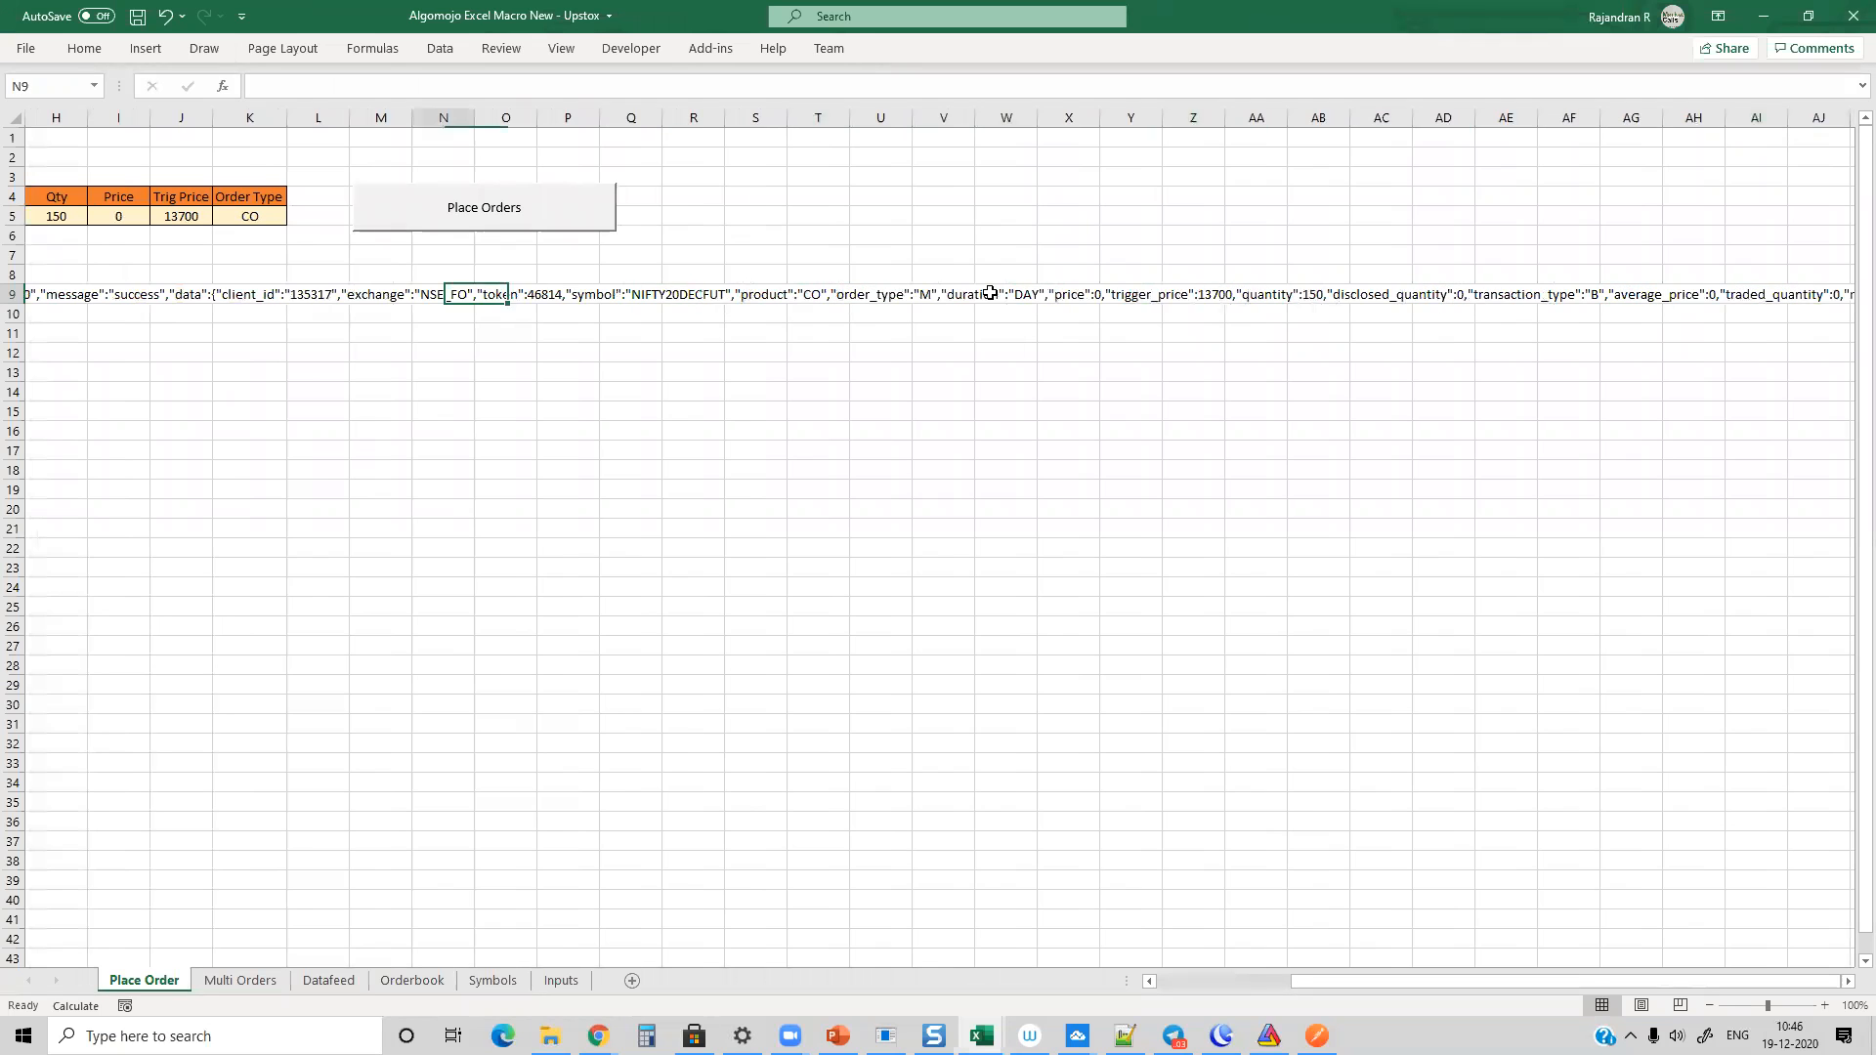
key(Right)
key(Right)
key(Right)
key(Left)
key(Right)
key(Left)
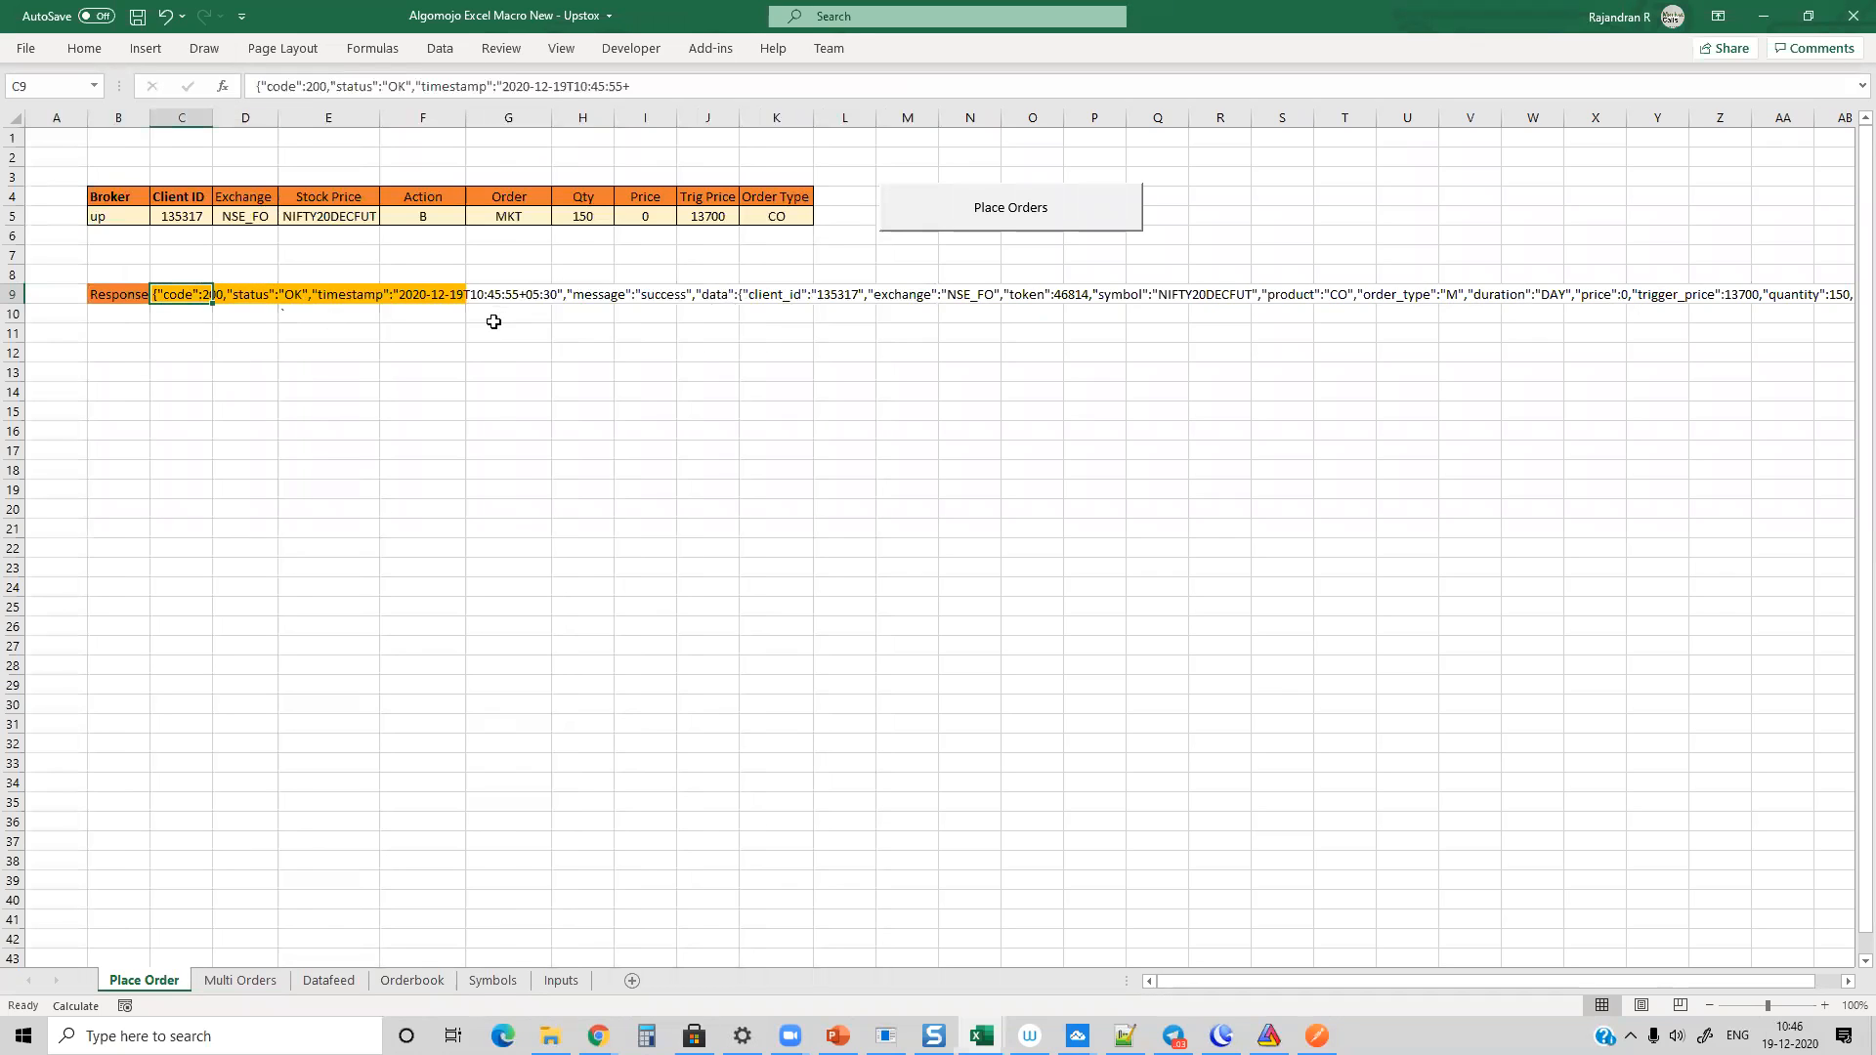
Step: Show the Multi Orders sheet and examine its API key and API secret columns
click(241, 980)
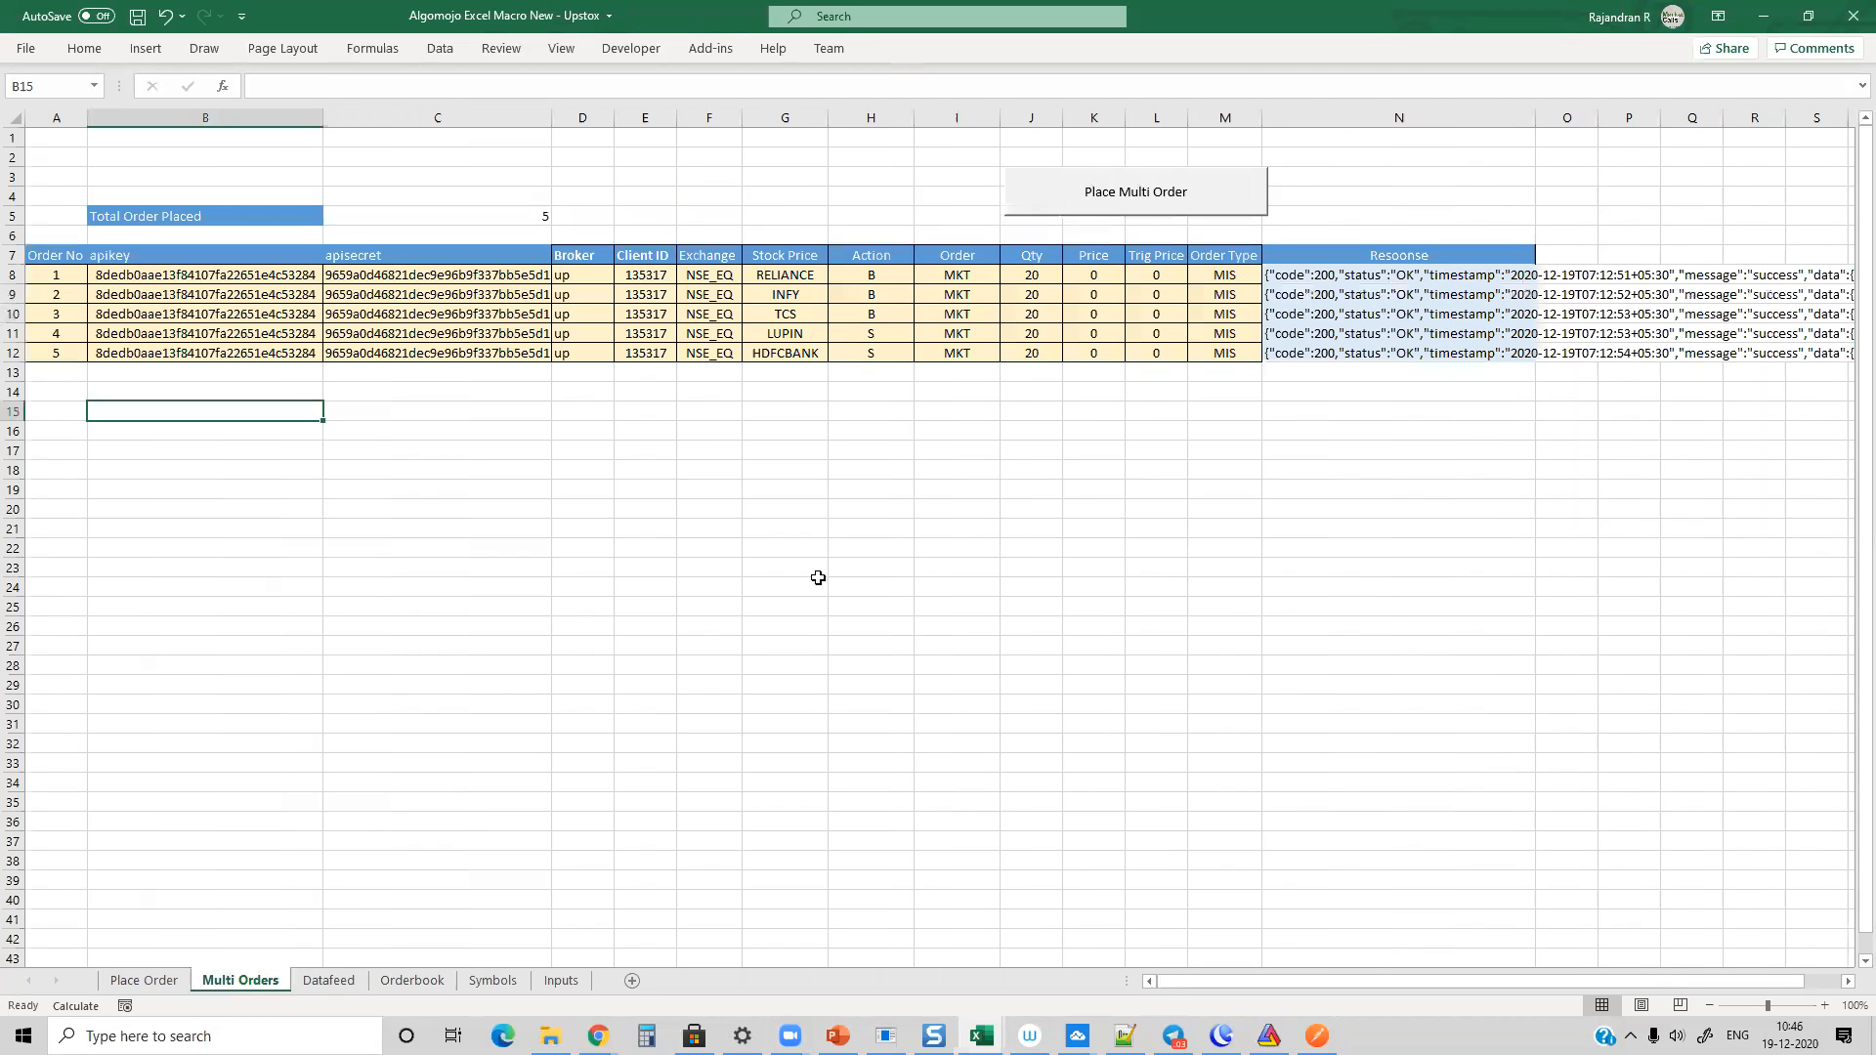
click(441, 406)
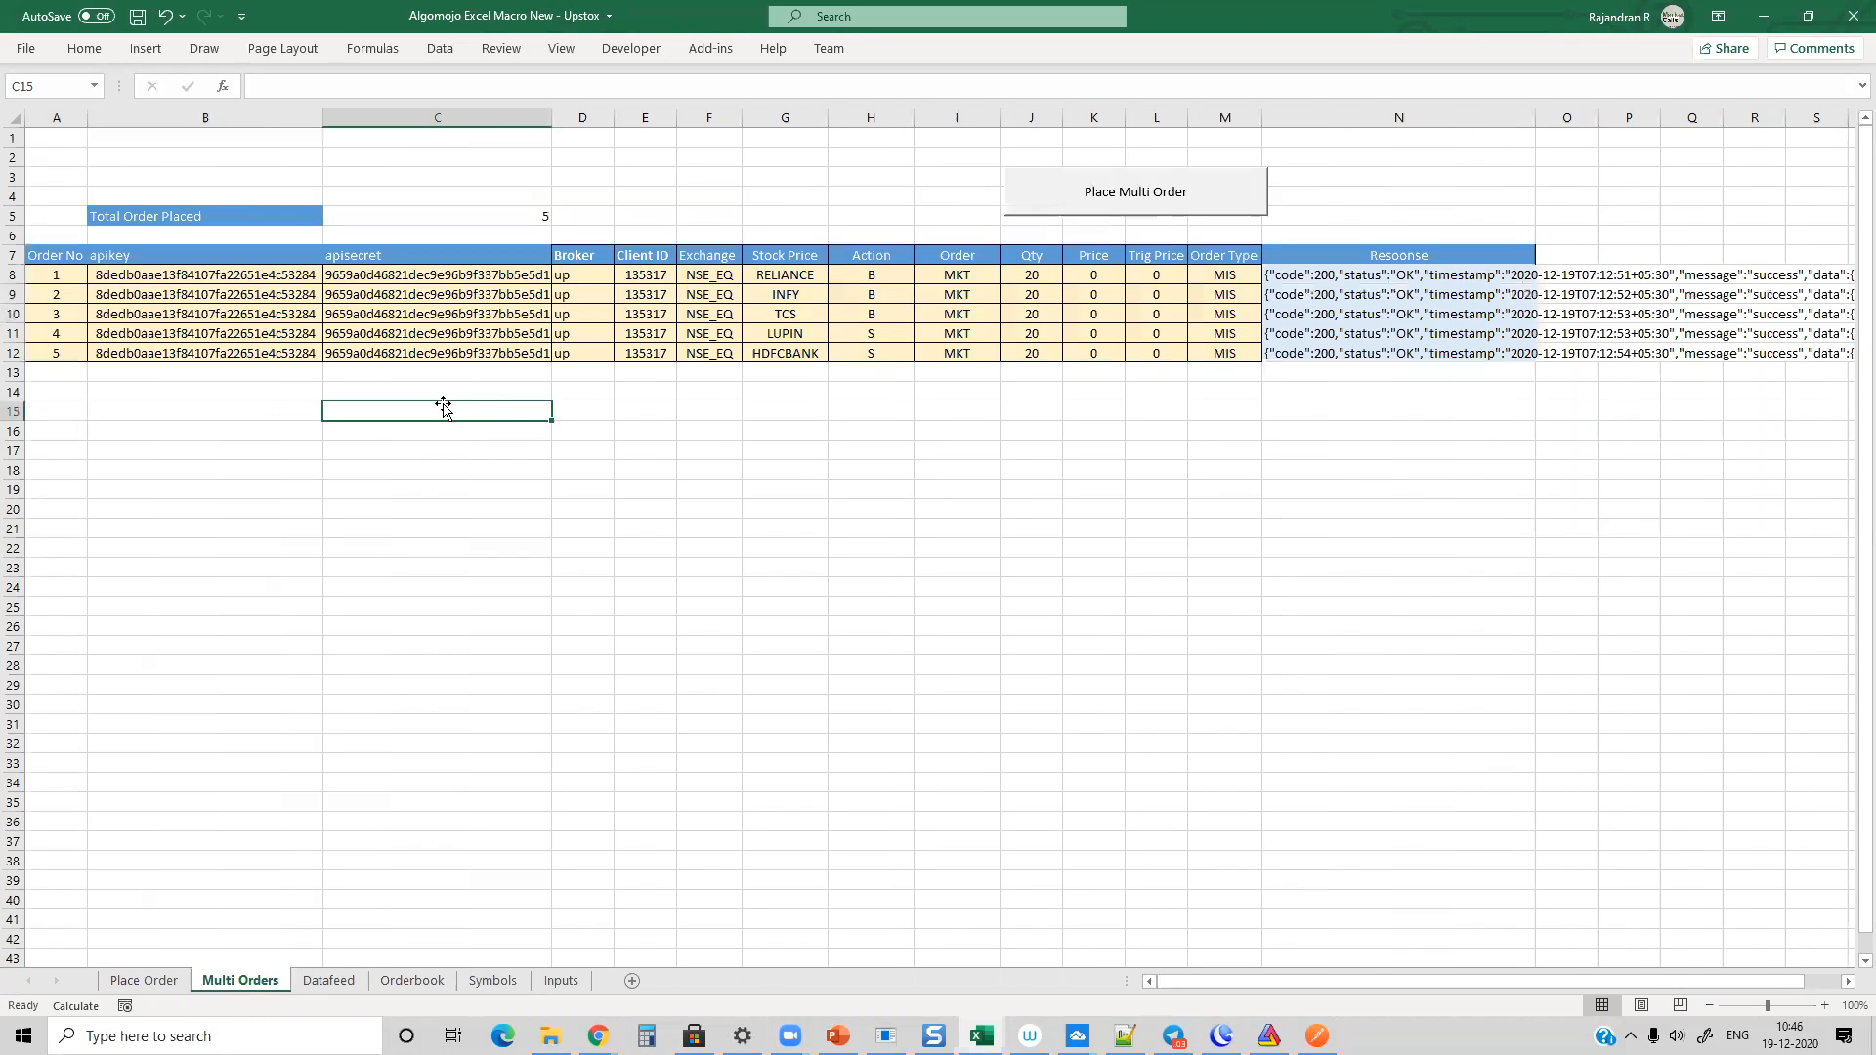
click(177, 276)
click(385, 273)
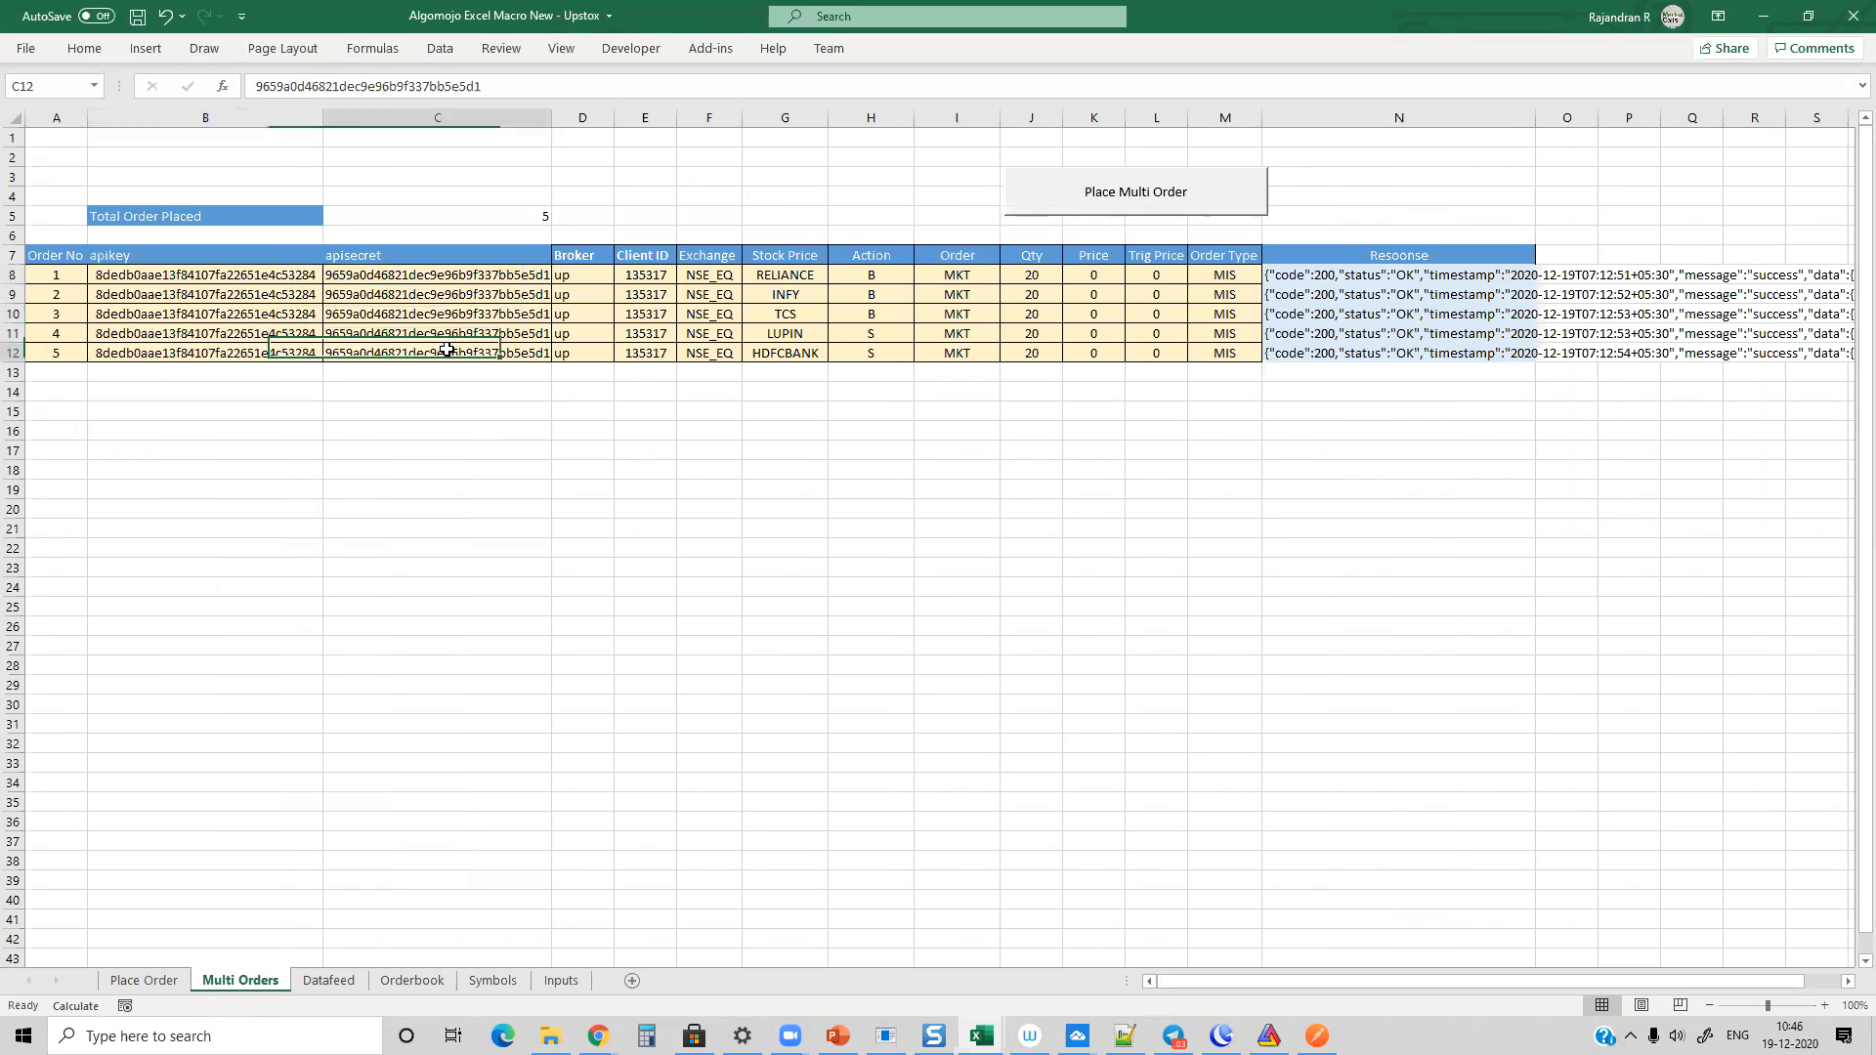
click(244, 350)
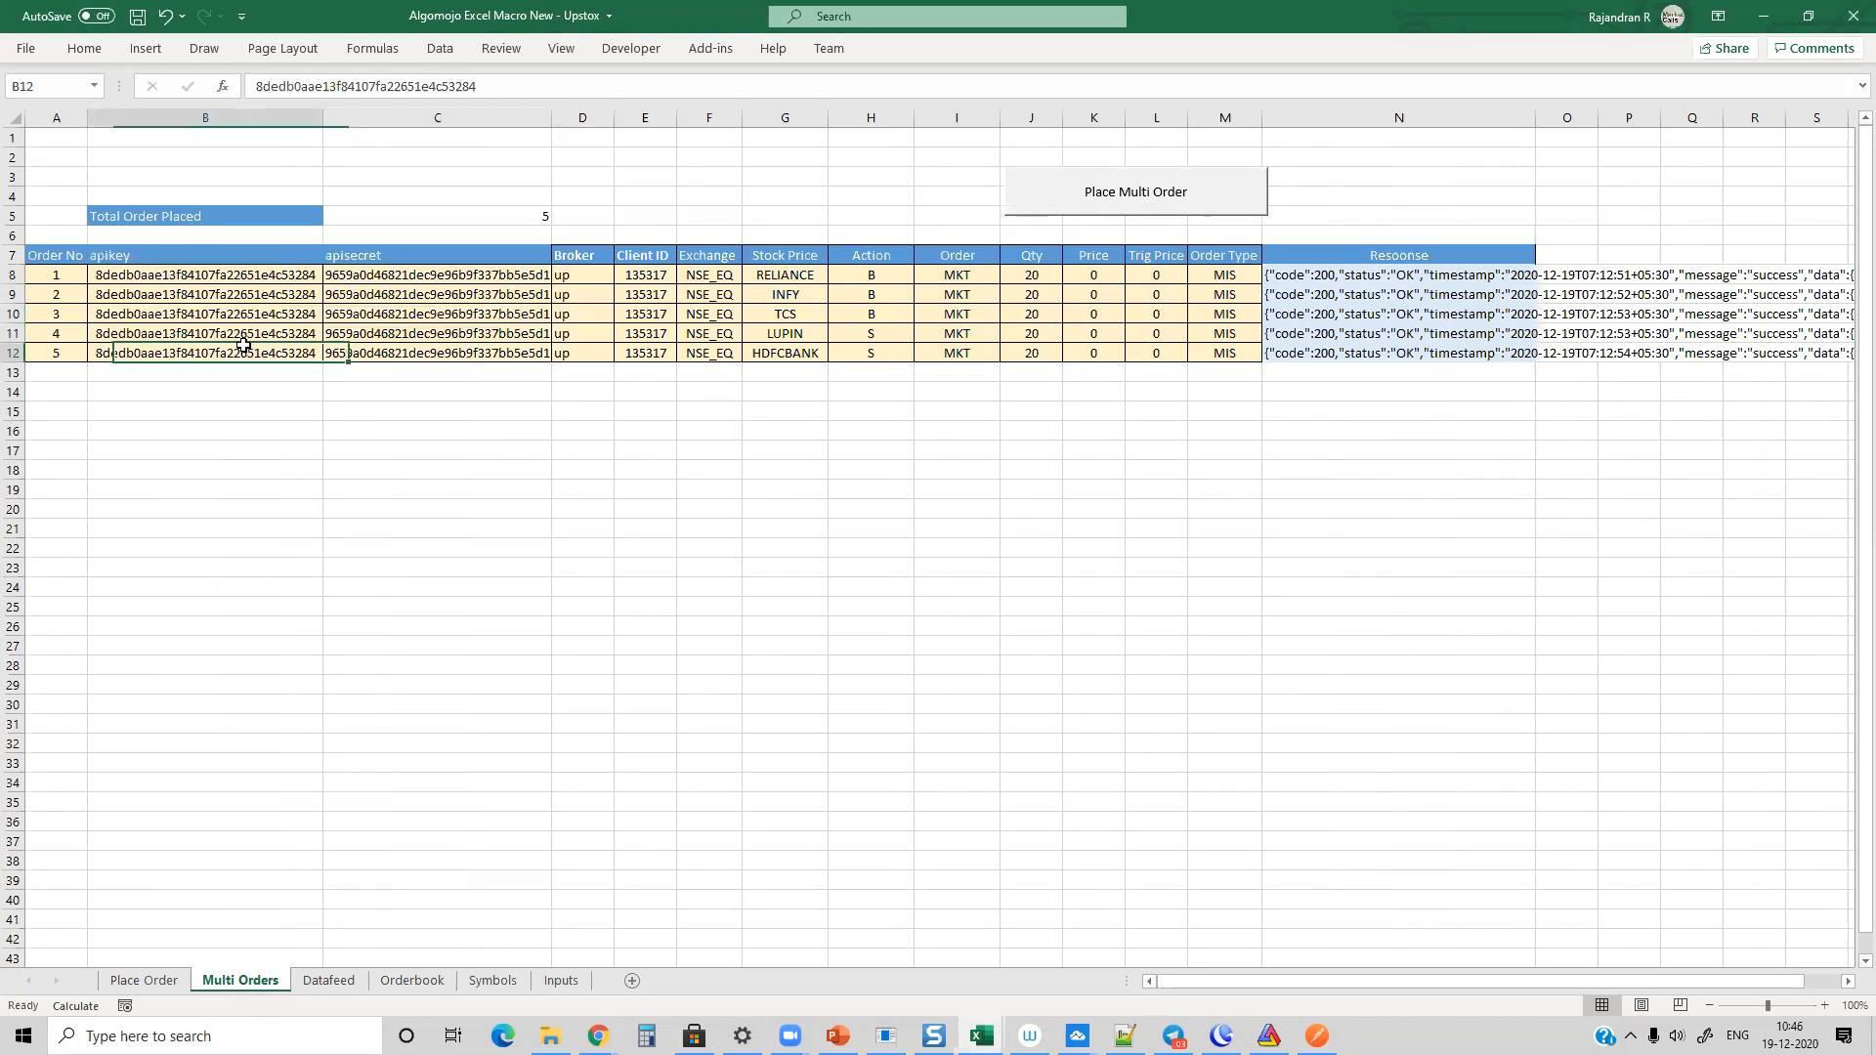
Step: Review the stock, exchange and action columns for the five orders in the Multi Orders sheet
click(766, 278)
click(782, 315)
click(781, 335)
click(783, 352)
drag(699, 277, 710, 354)
drag(862, 275, 872, 354)
click(869, 433)
Step: Clear the old responses in N8:N12 and place all five orders of the Multi Orders sheet
drag(1378, 281, 1376, 353)
key(Delete)
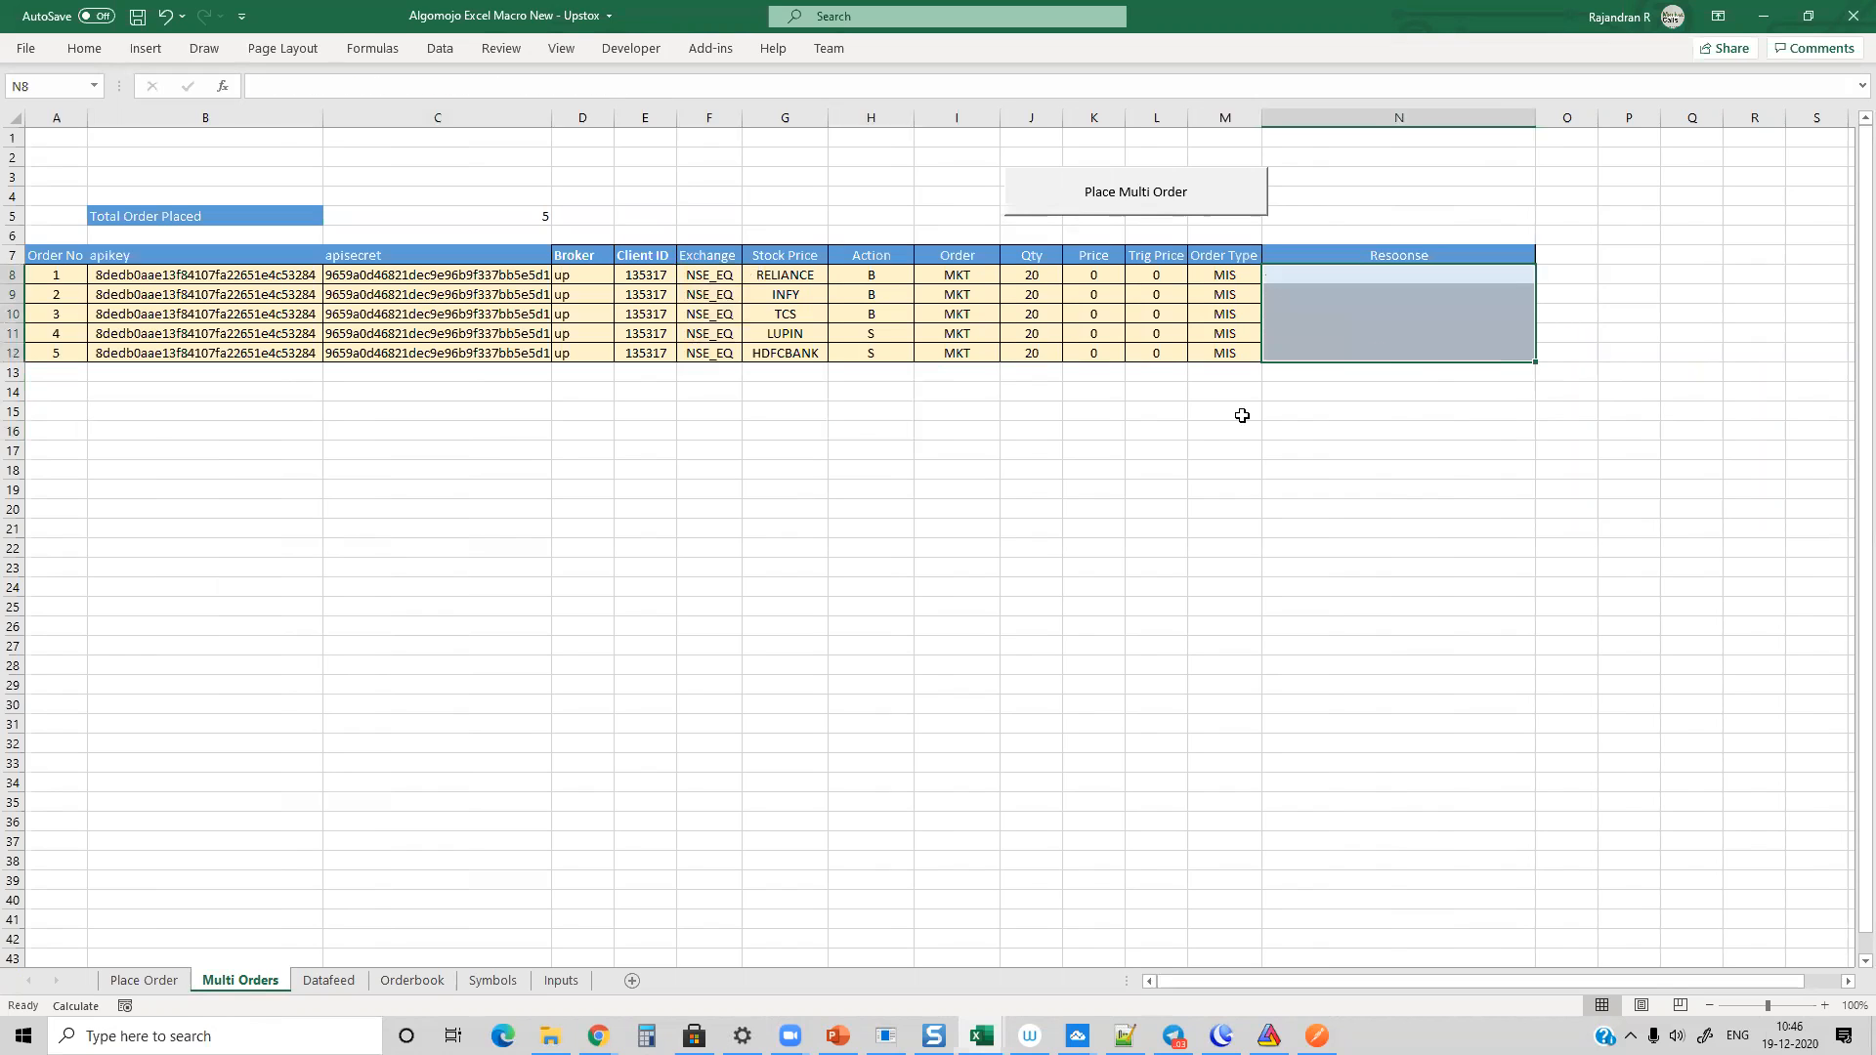
click(1158, 428)
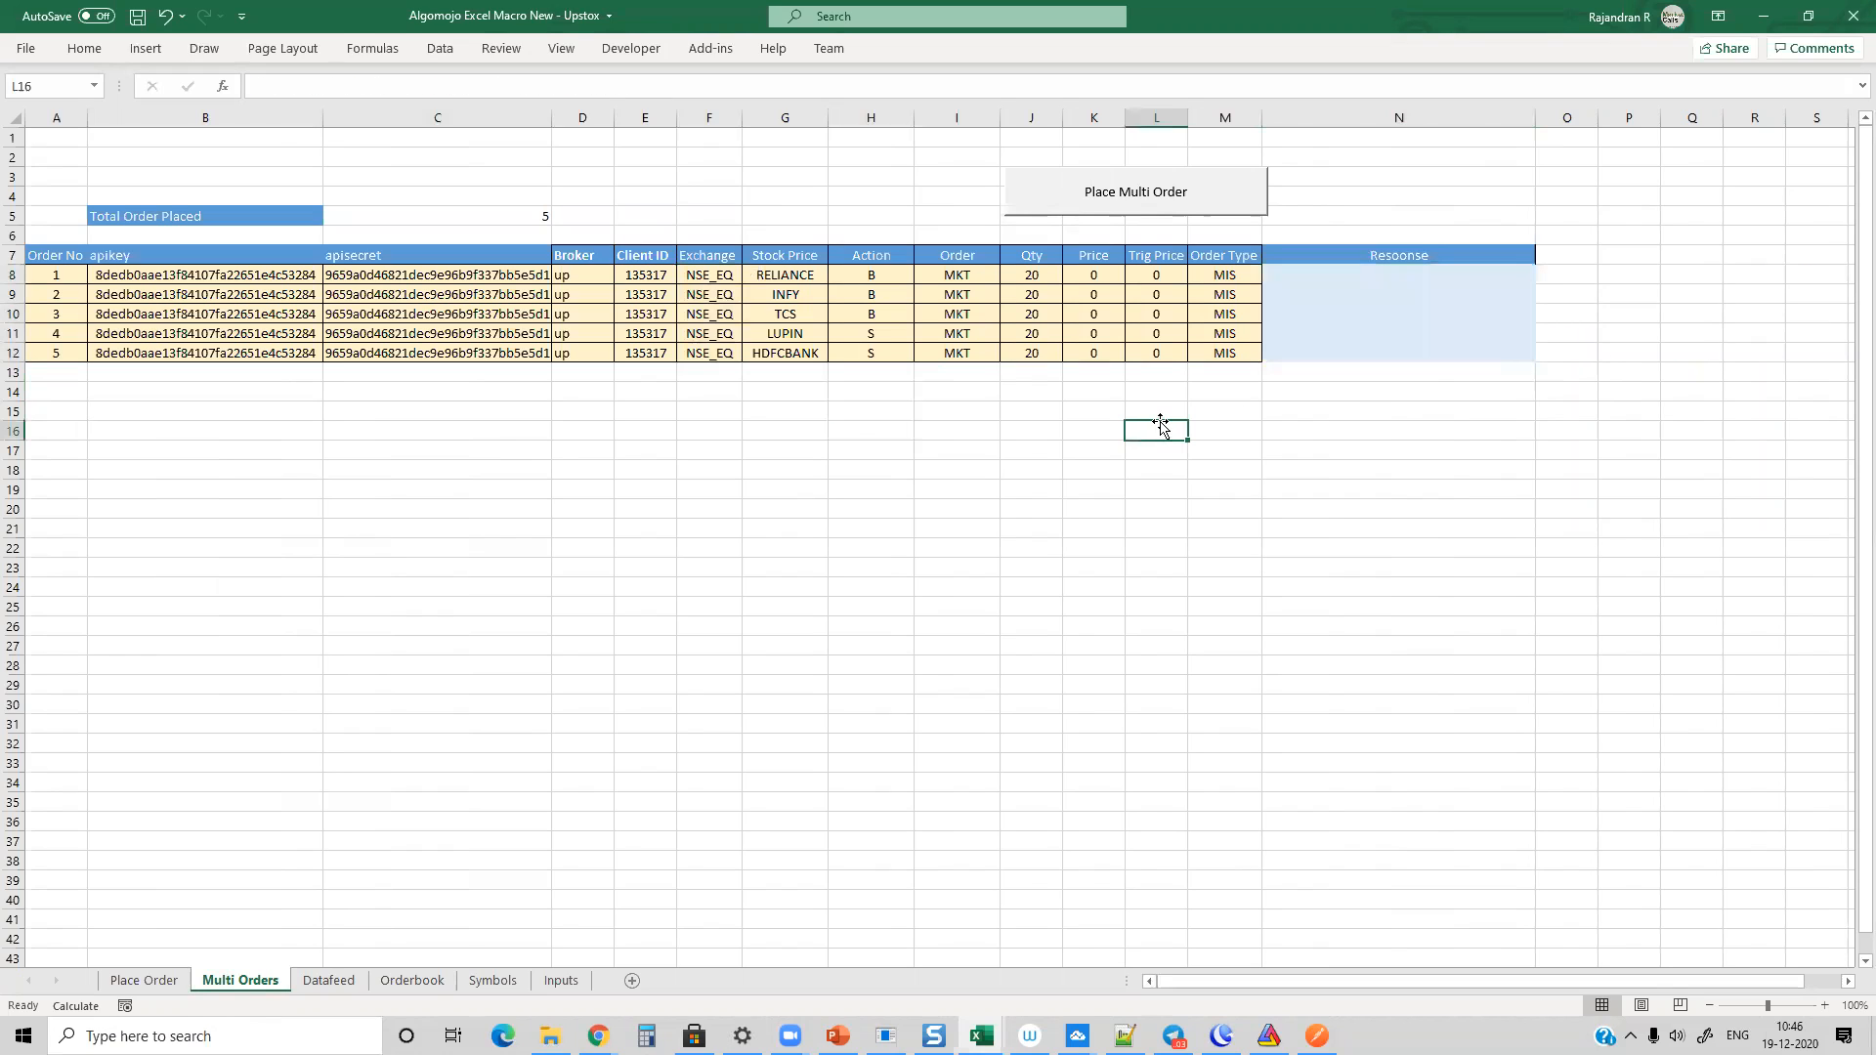
click(1131, 202)
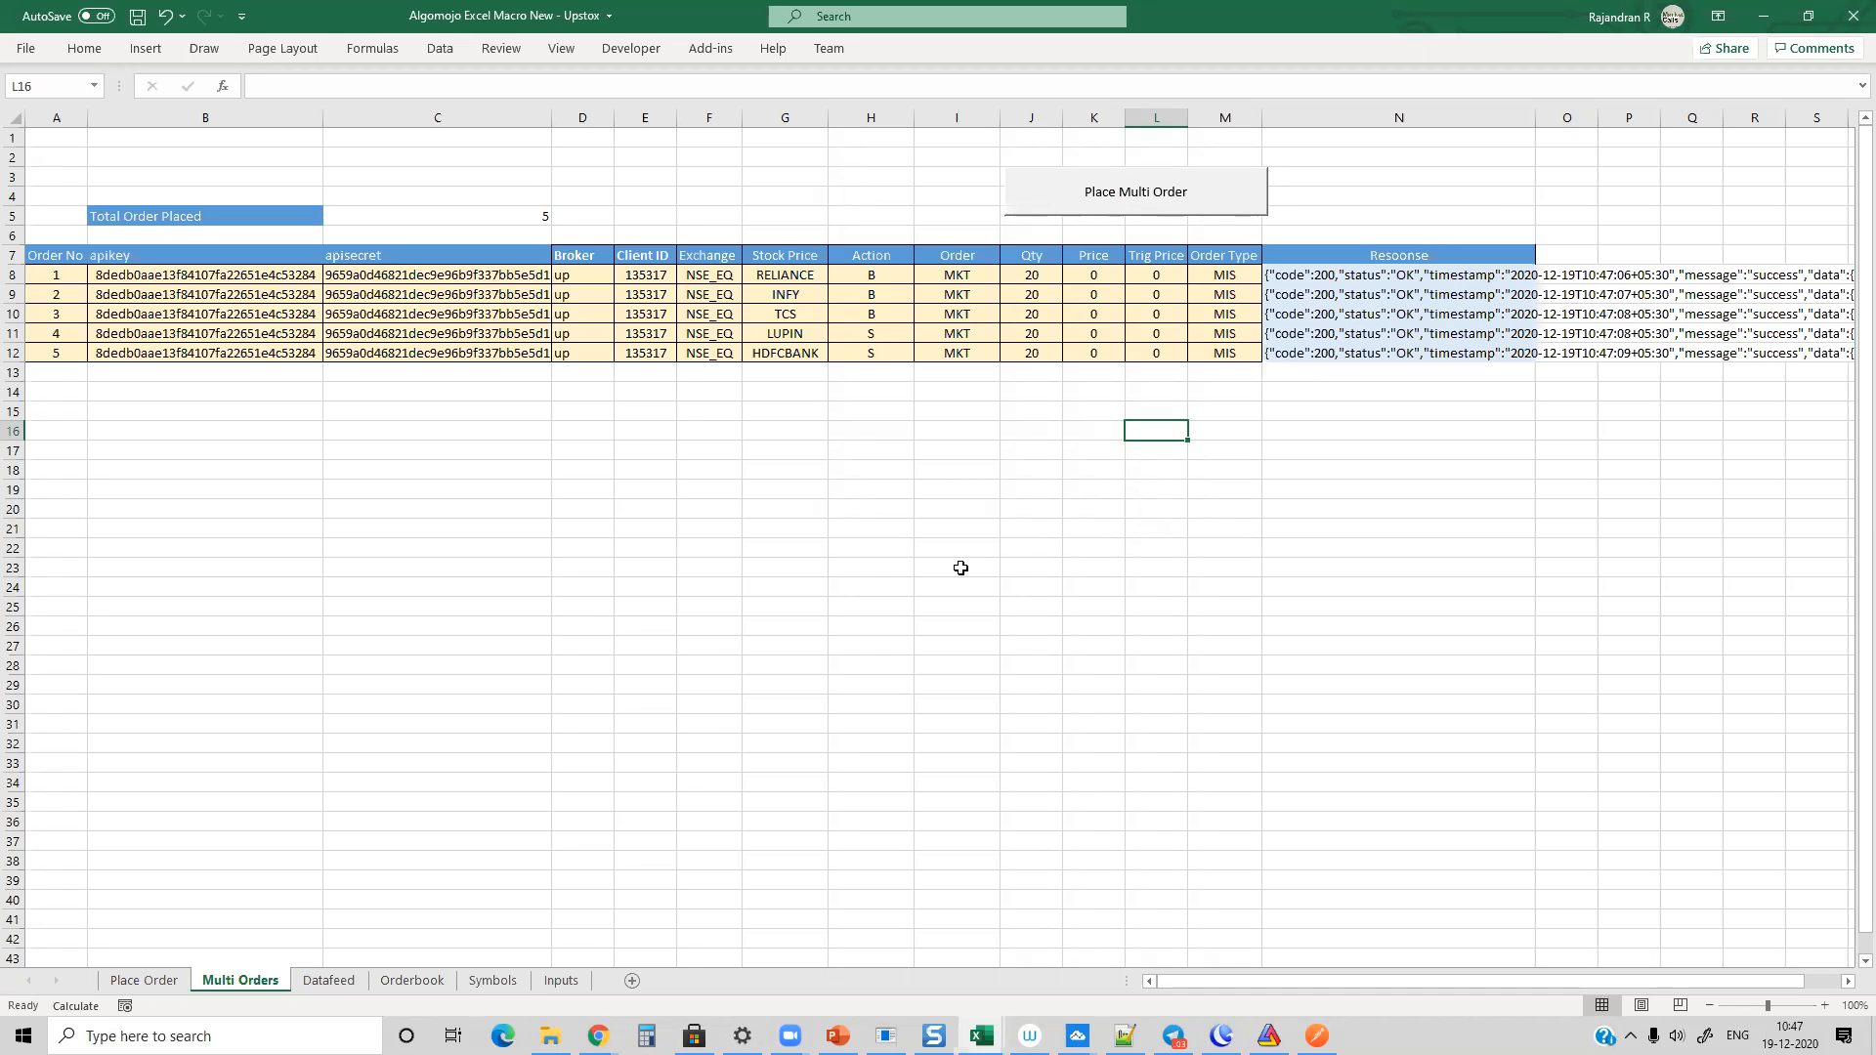
Step: Switch to the Algomojo orders log in Chrome, maximize it and check the responses for the Excel Multi Order entries
key(alt+Tab)
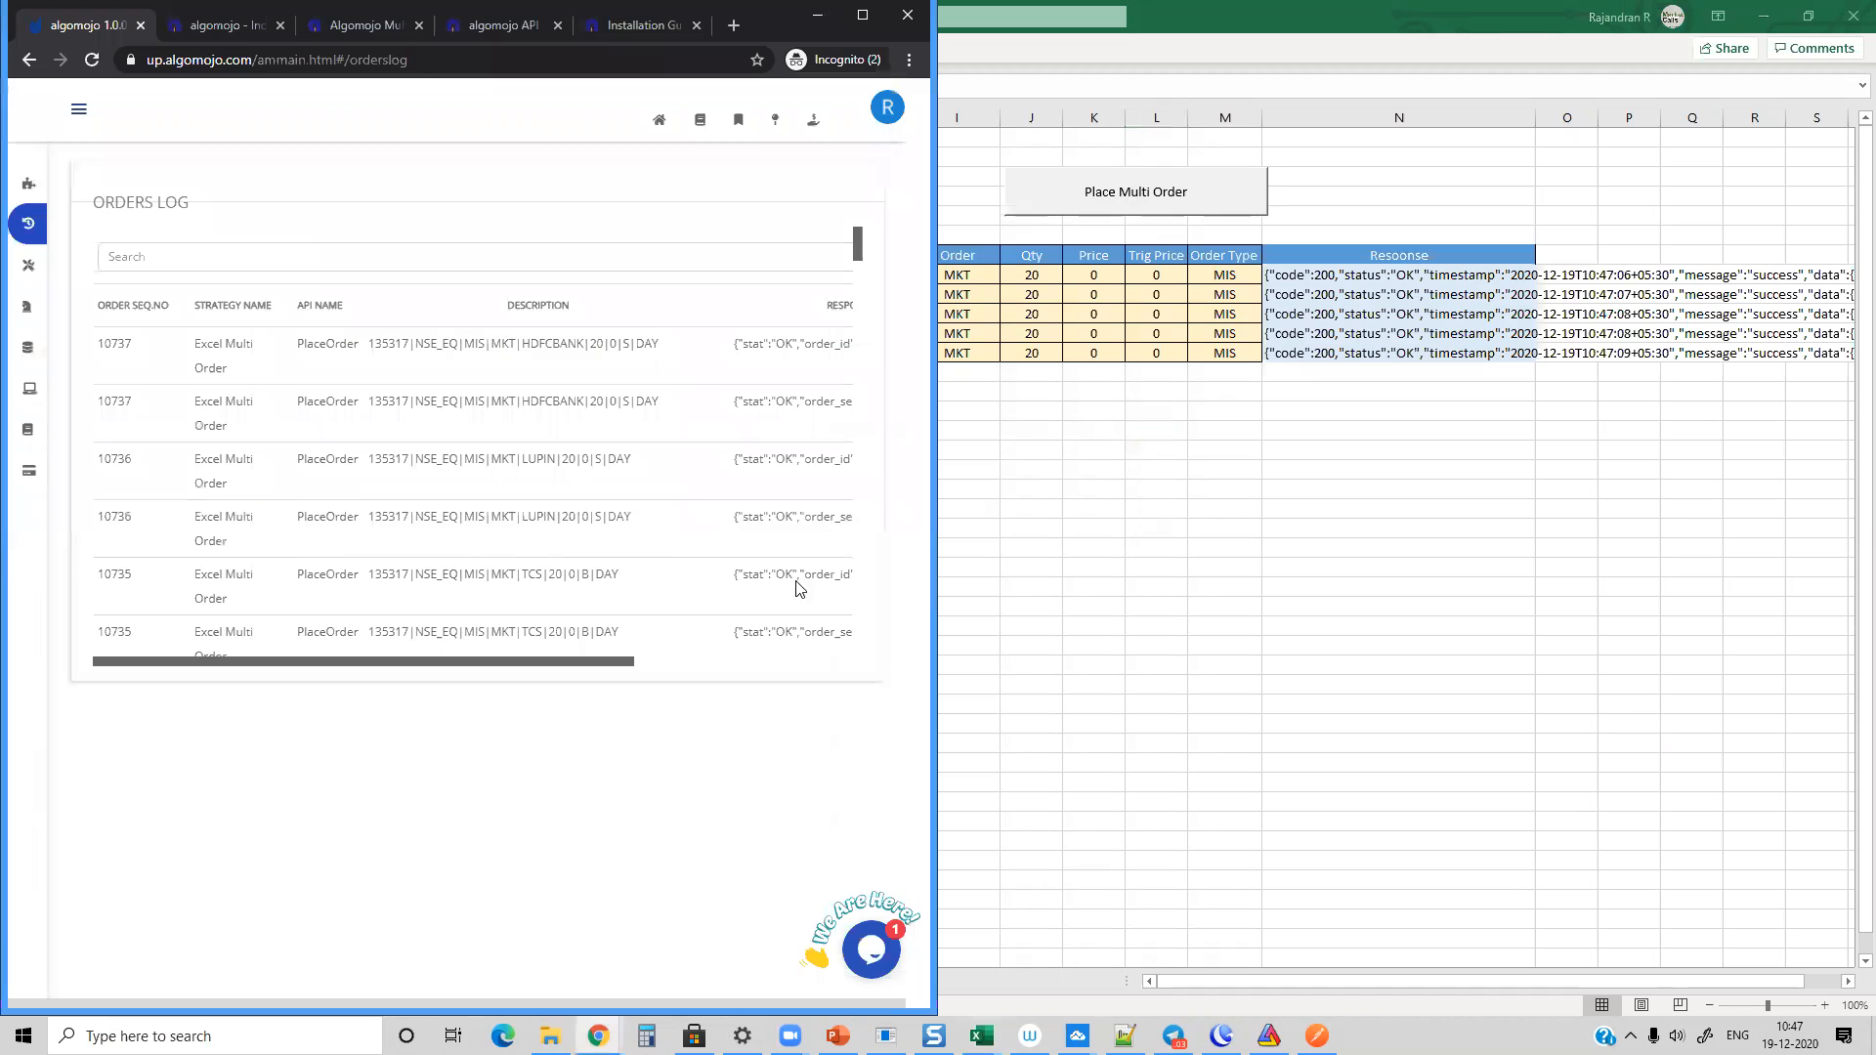
click(862, 14)
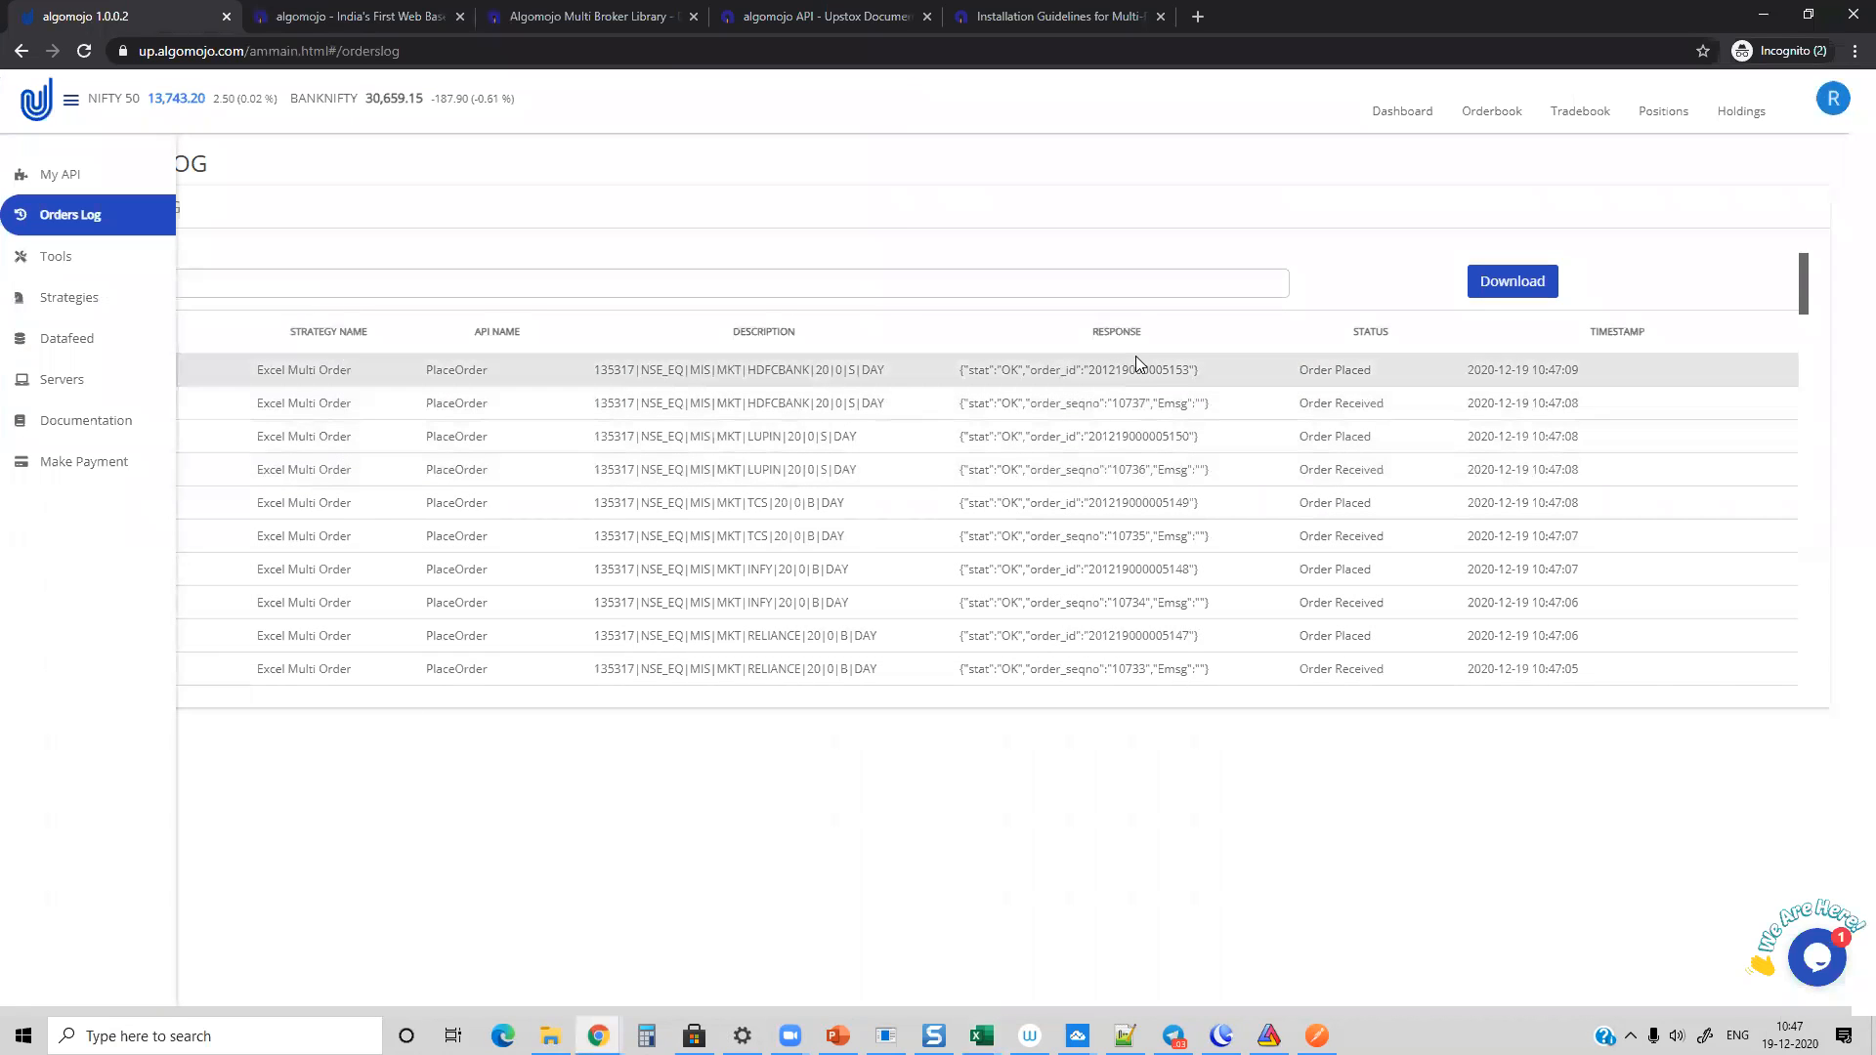
double_click(1135, 369)
double_click(1138, 435)
double_click(1134, 502)
Step: Open the Algomojo order book and look through the listed orders
click(1492, 113)
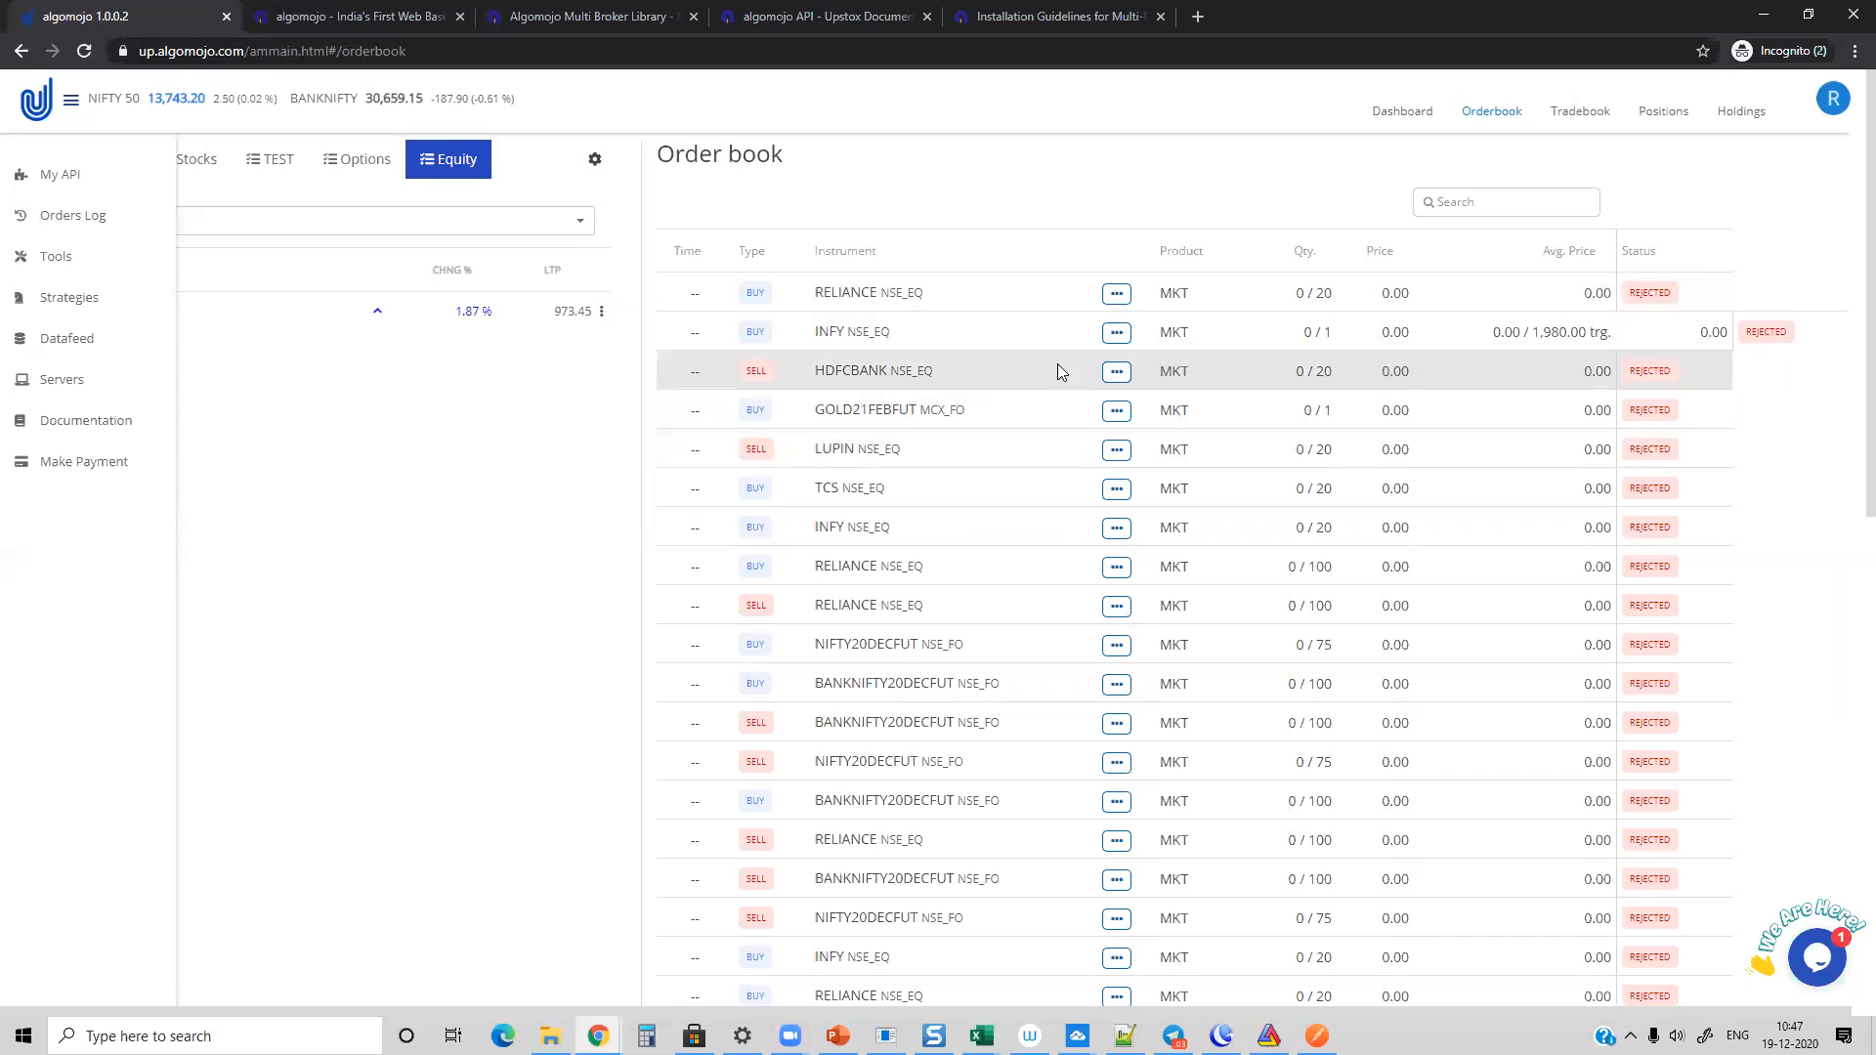
scroll(1055, 369, down, 3)
scroll(1053, 372, up, 3)
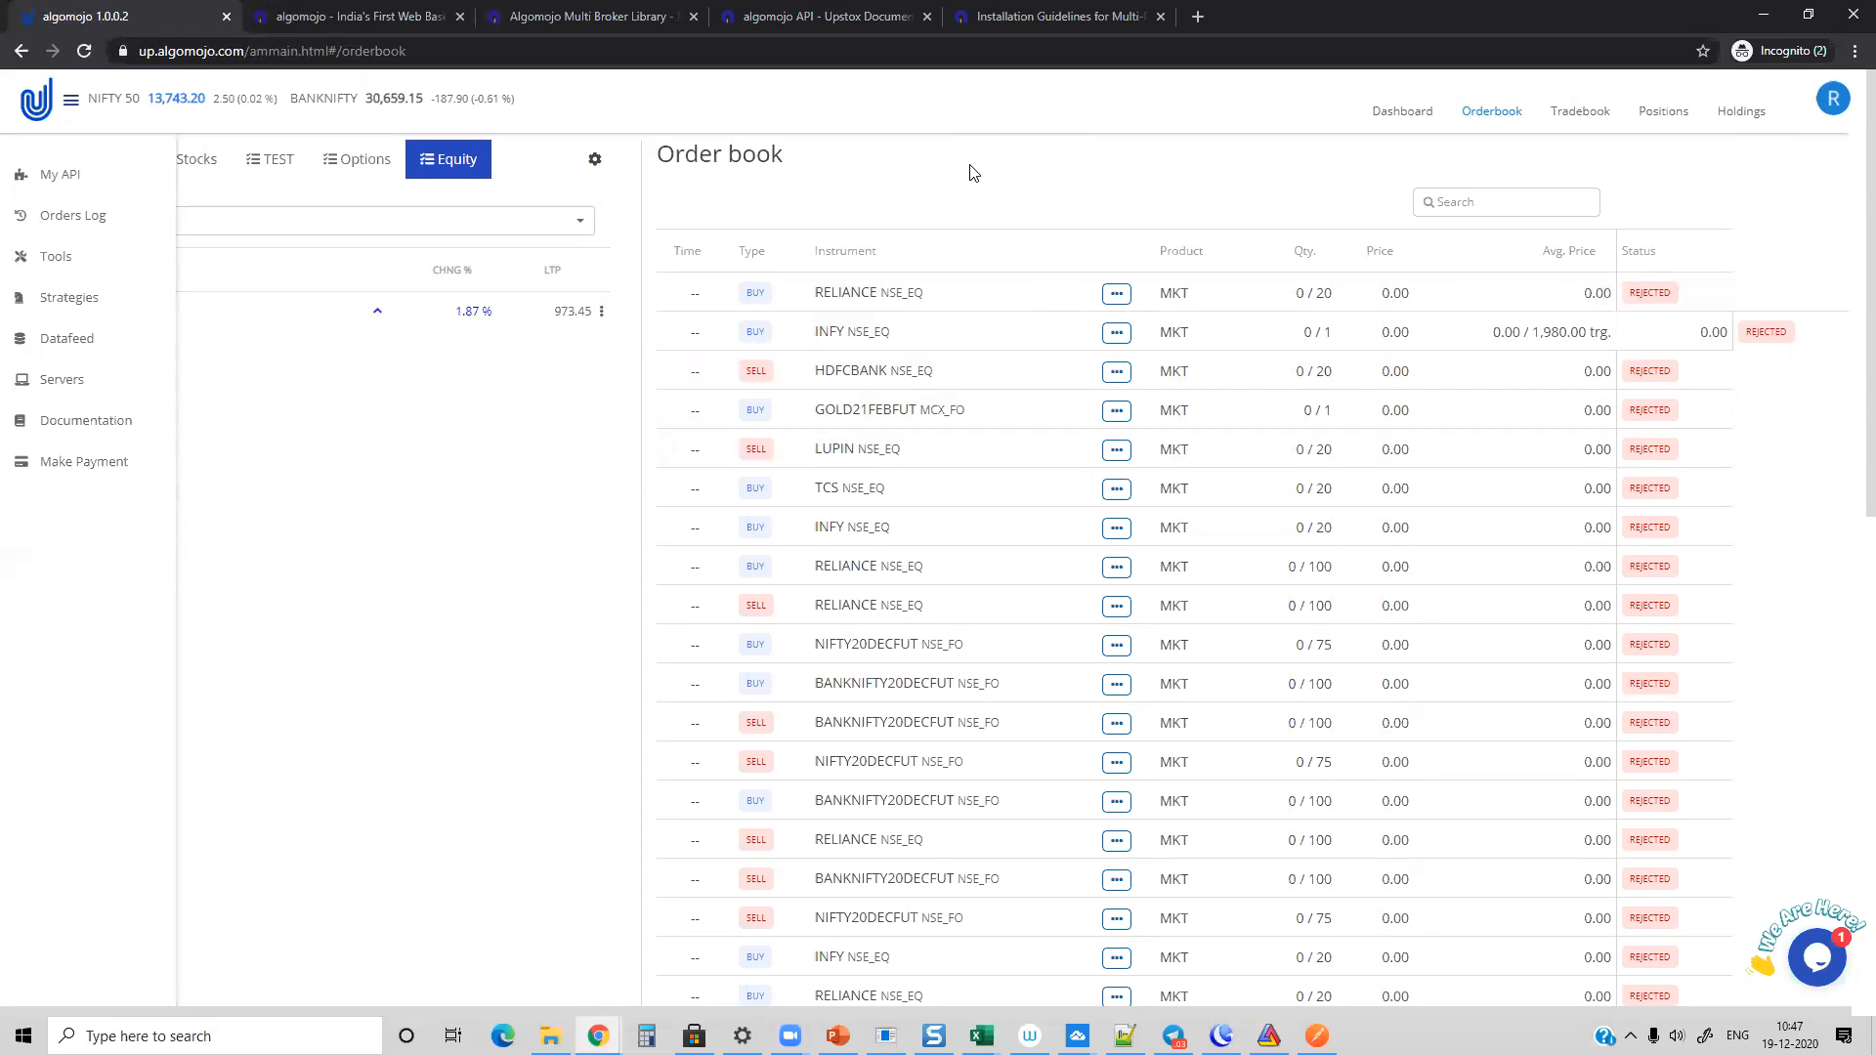
Step: Switch back to the Excel workbook, fetch the order book in the Orderbook sheet and dismiss the confirmation
key(alt+Tab)
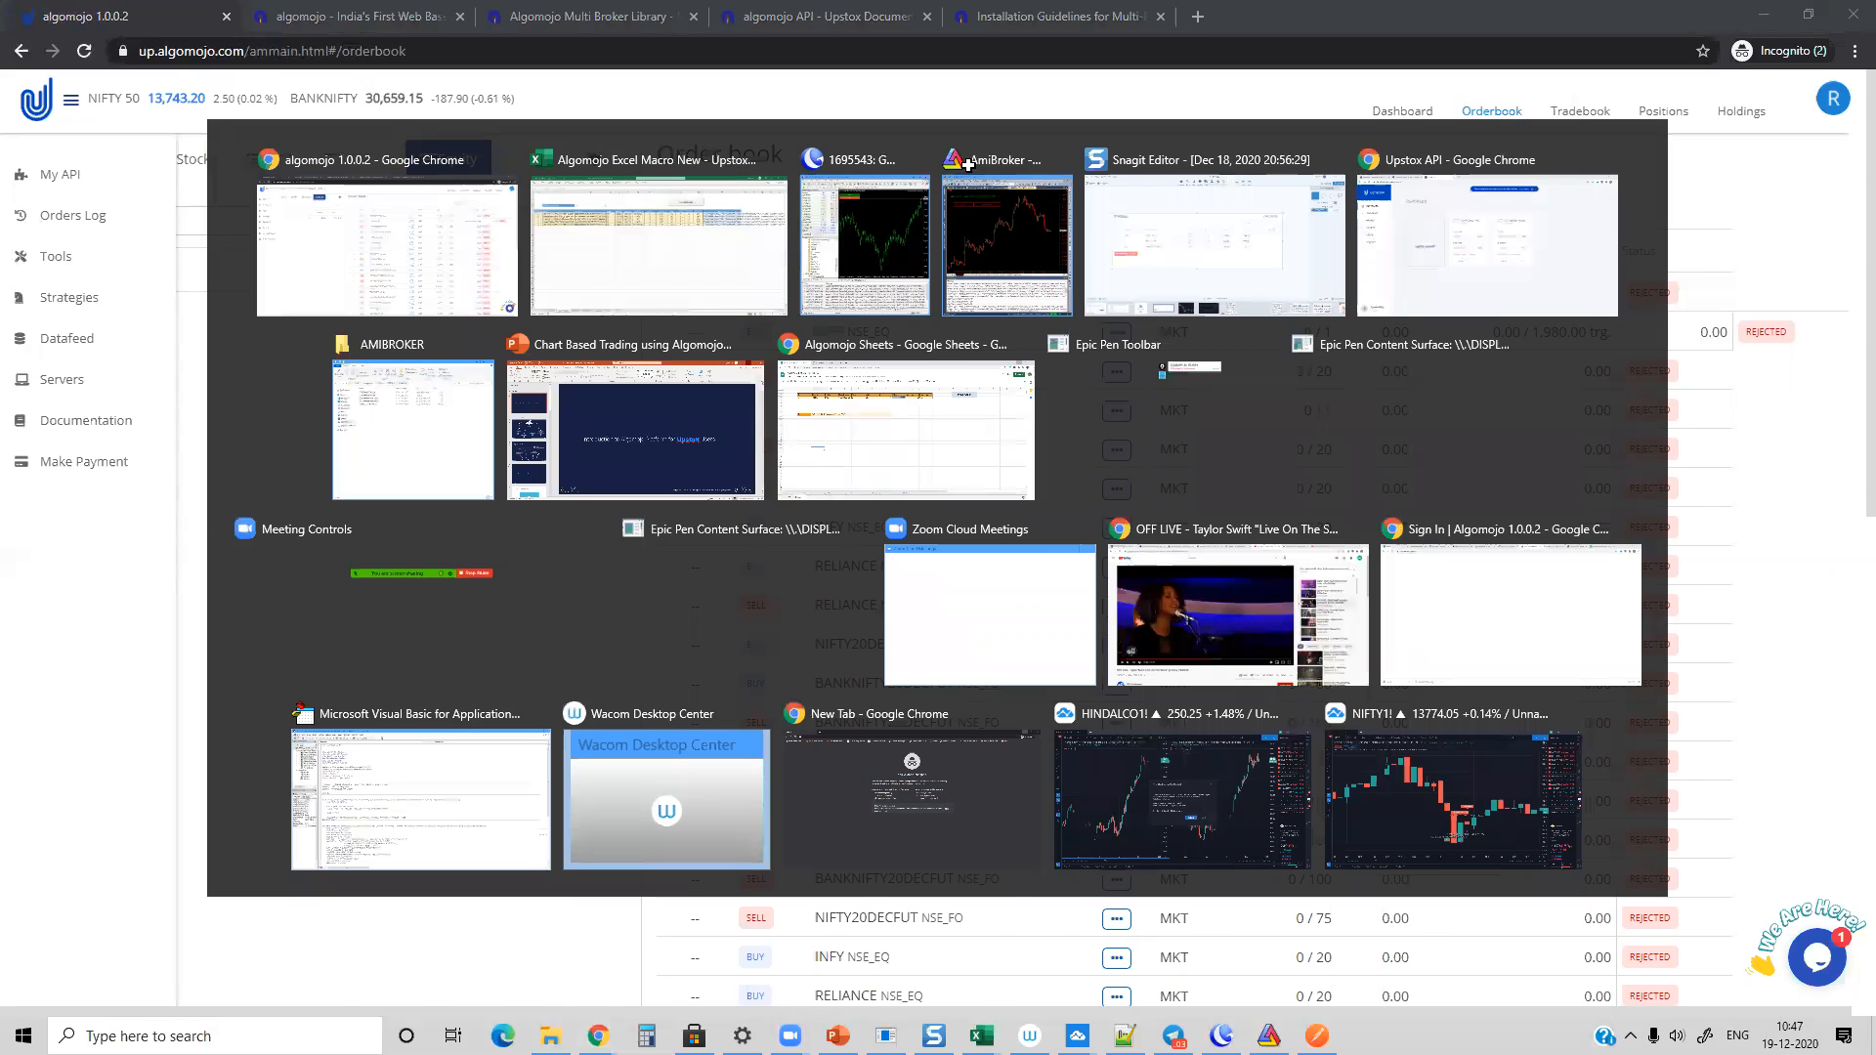
click(411, 980)
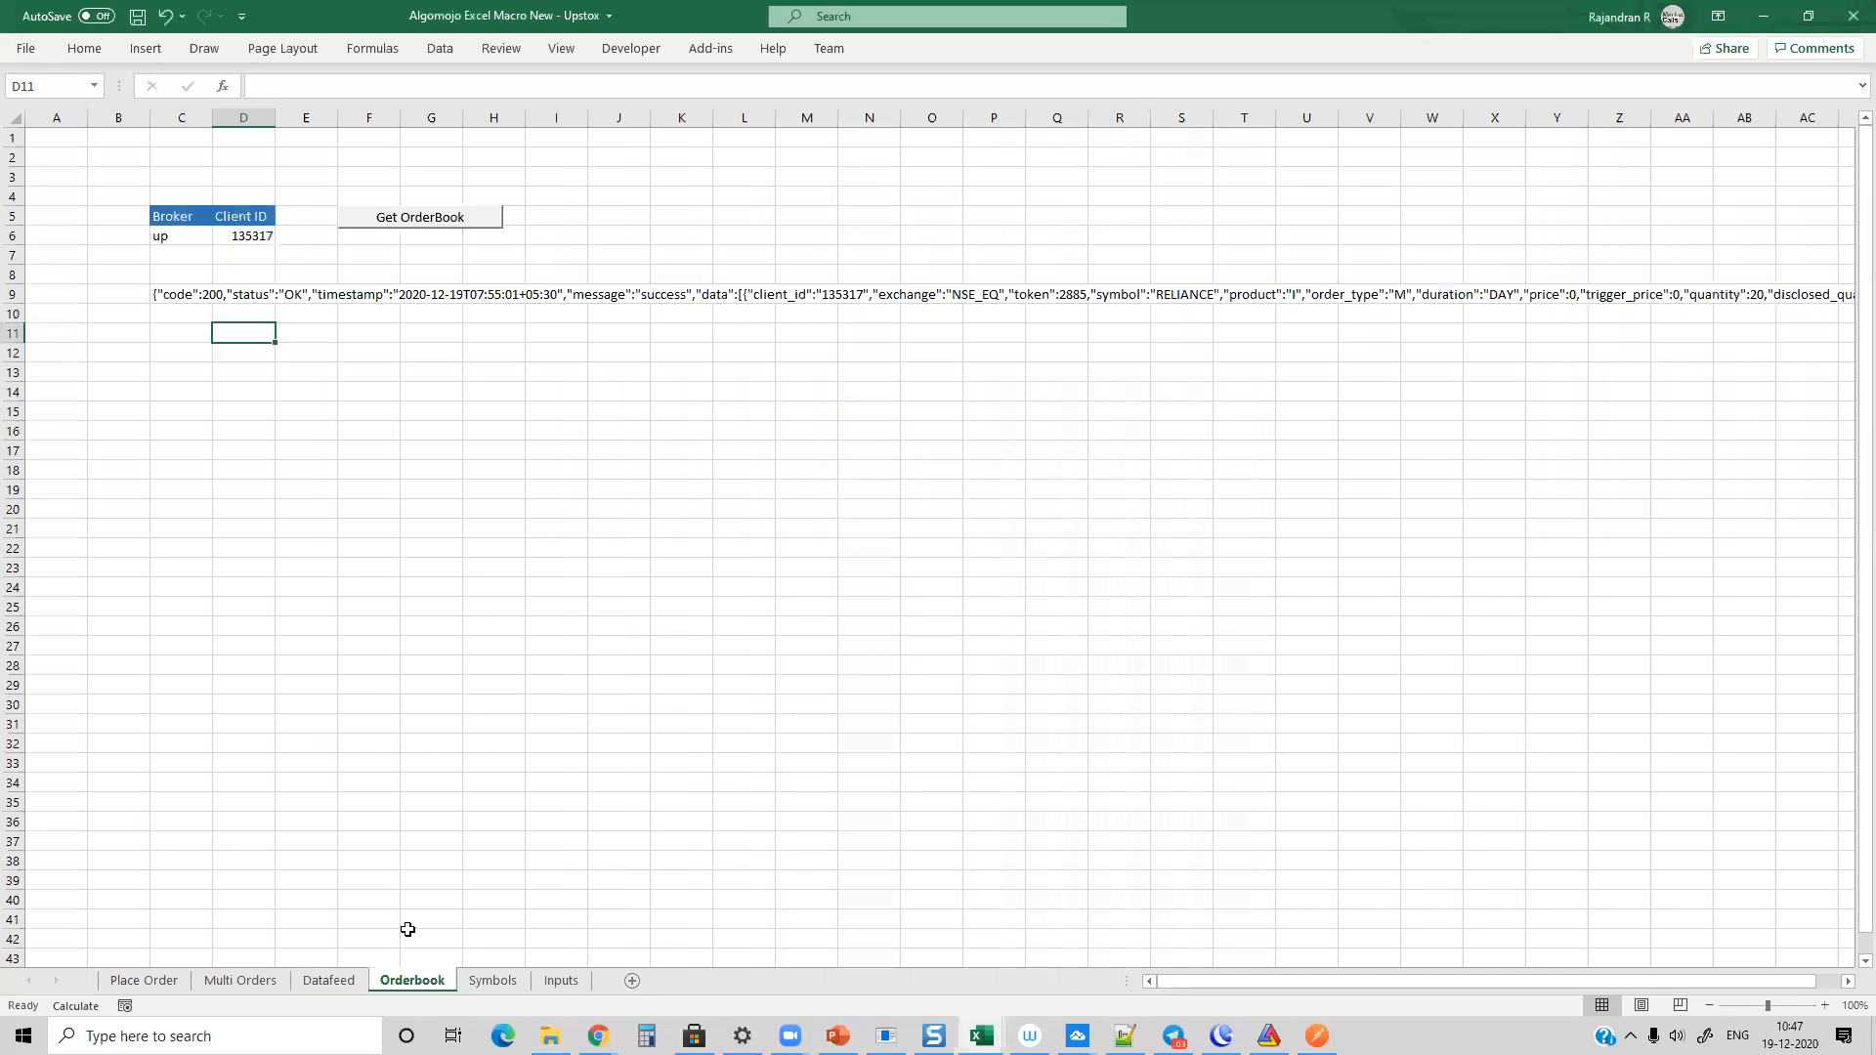
click(399, 219)
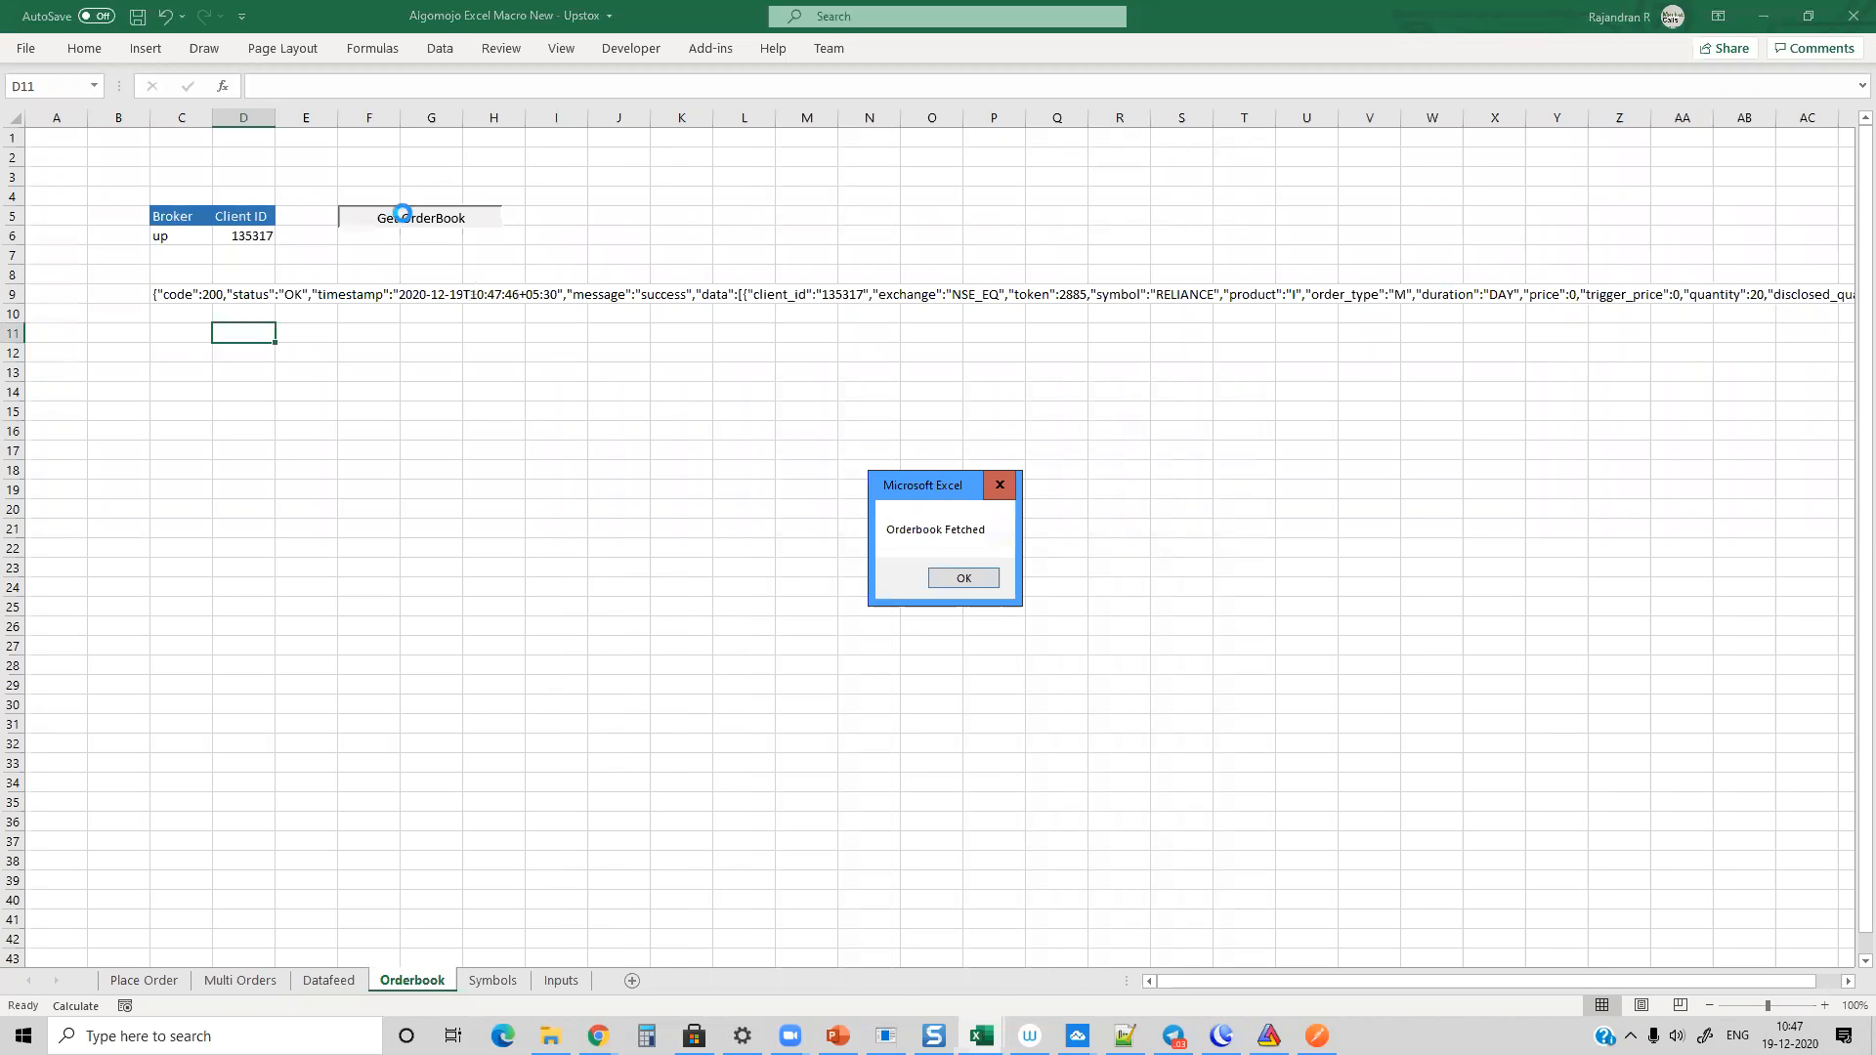
click(950, 572)
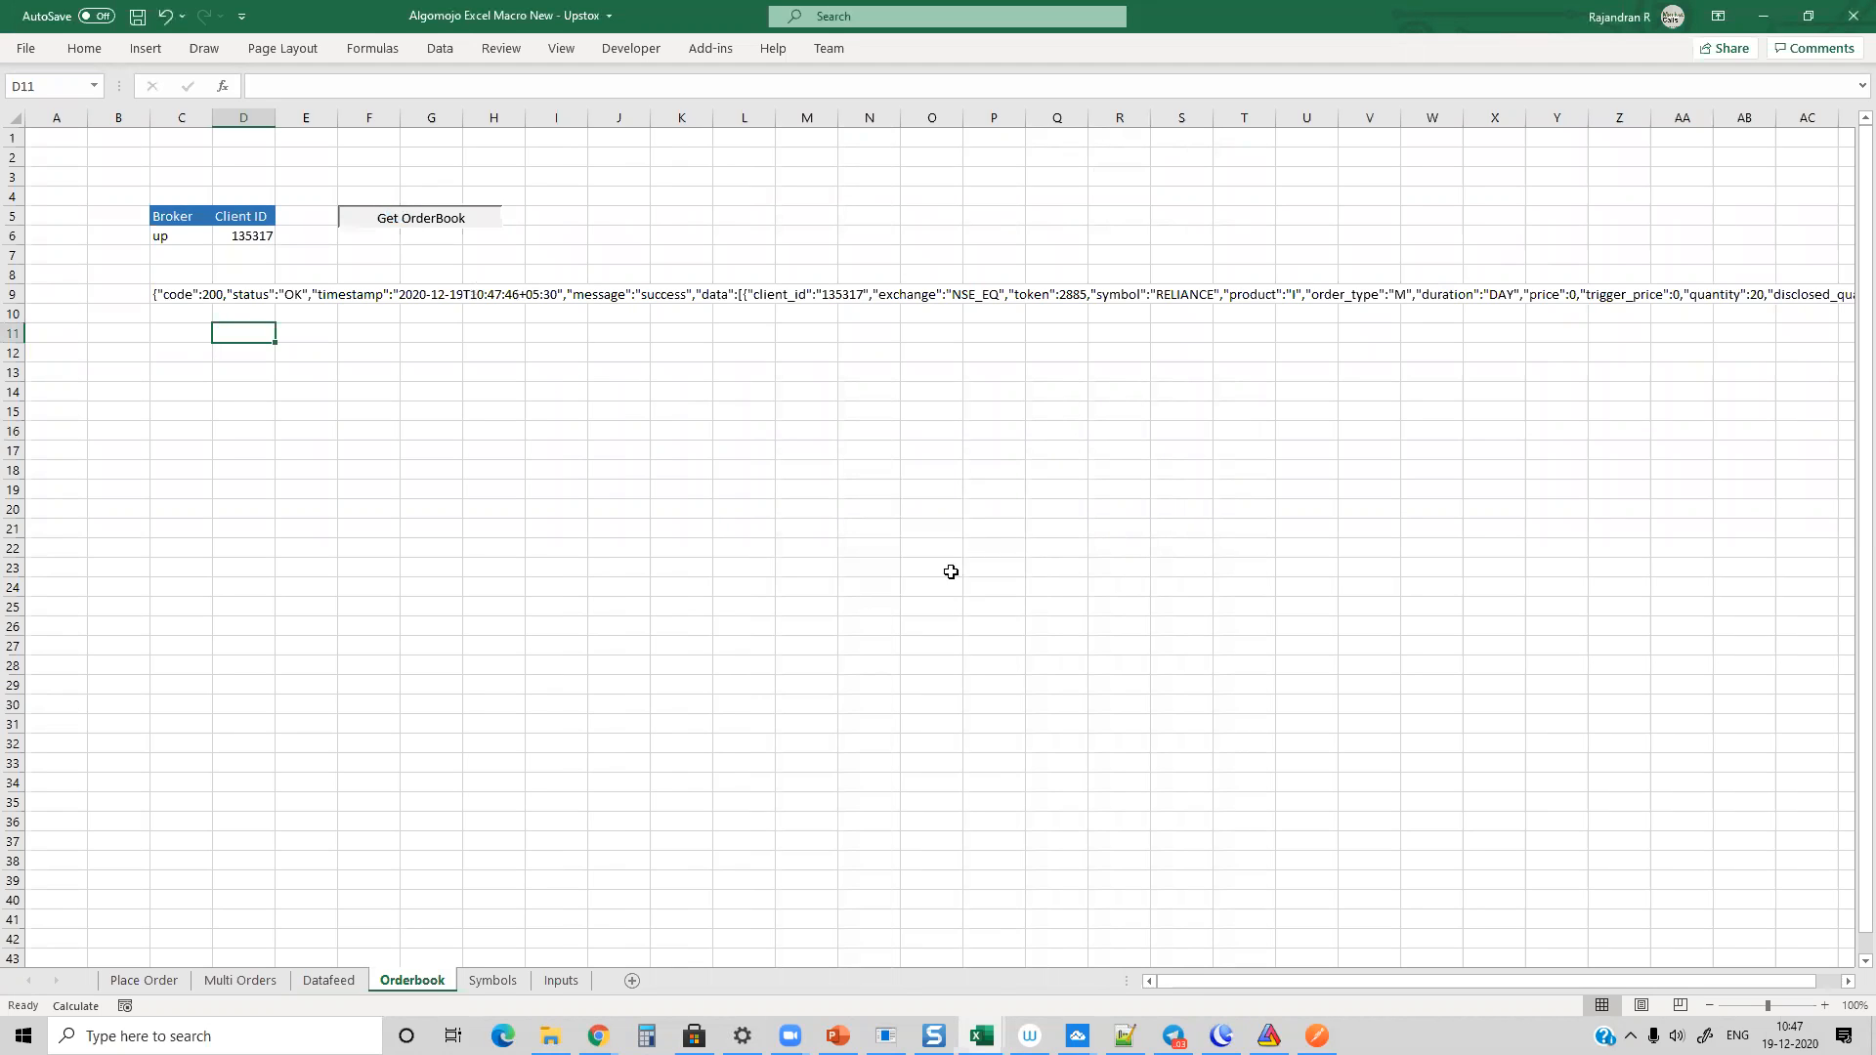
Step: Examine the order book response in cell C9, including its exchange, symbol, quantity and message fields
click(180, 294)
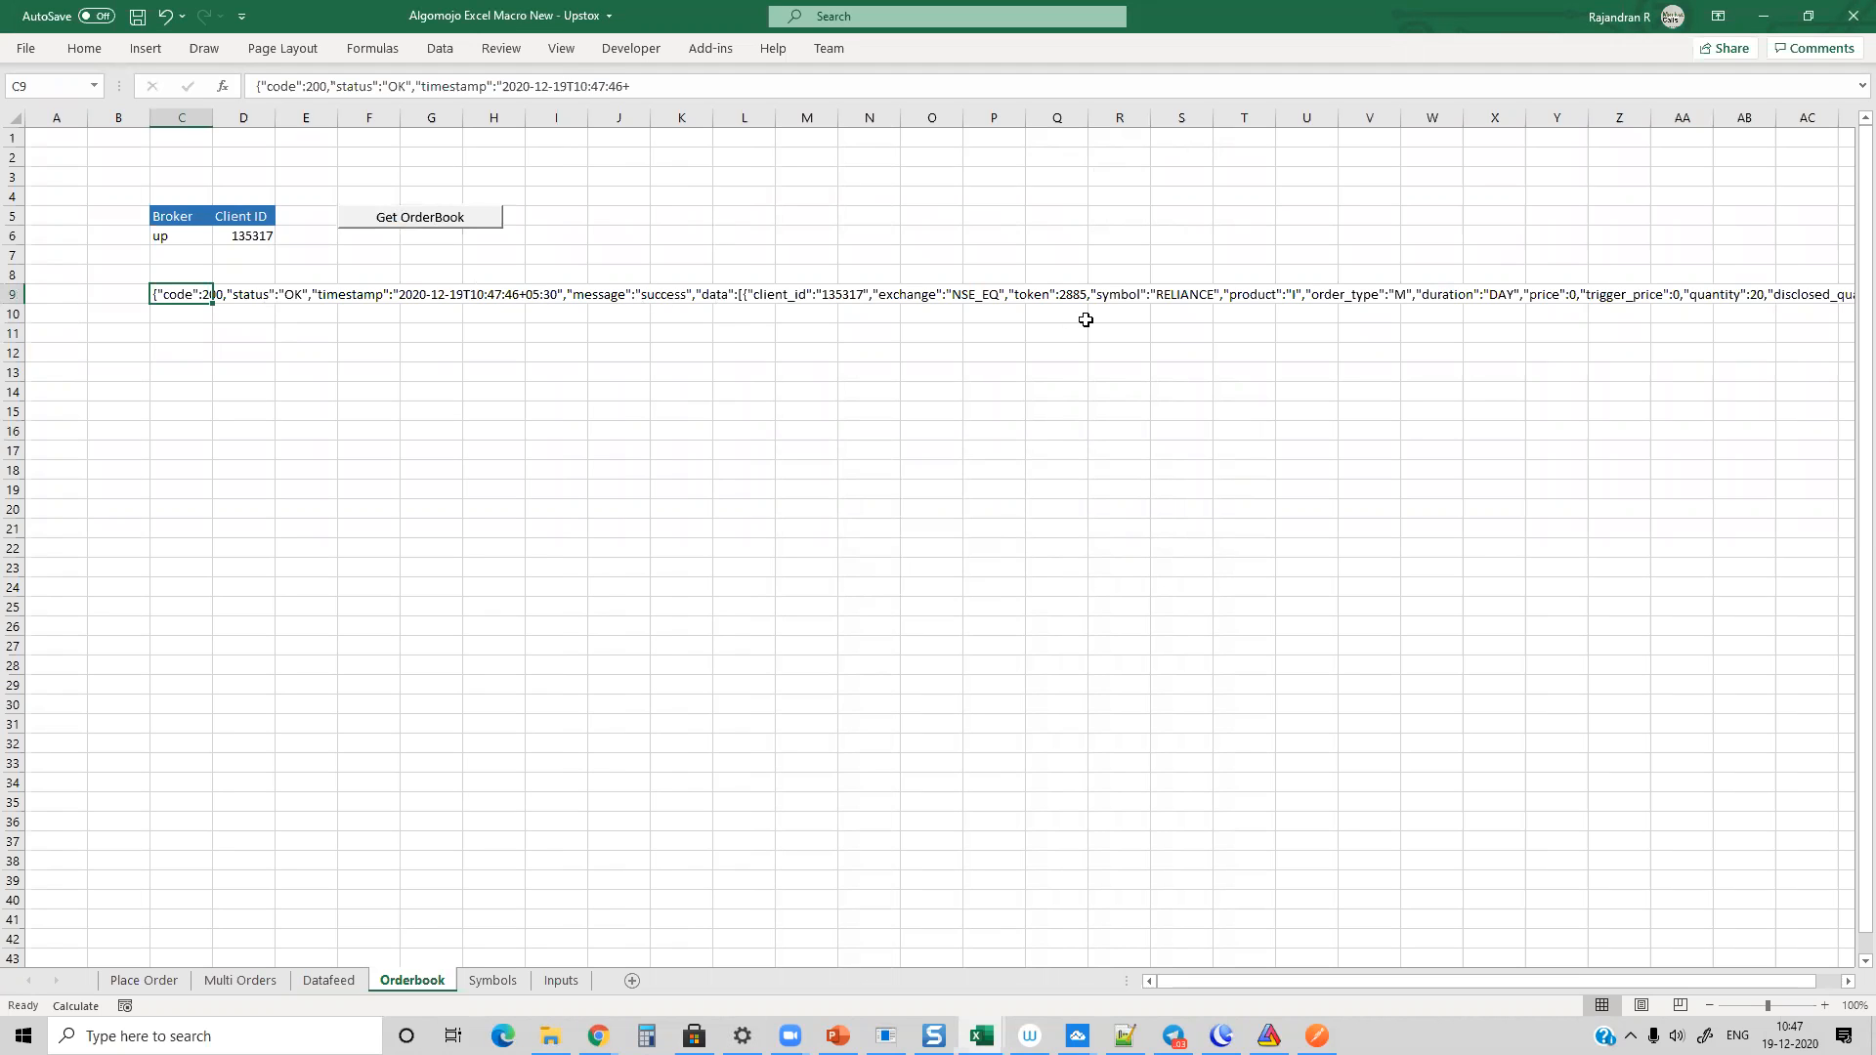
mouse_move(1239, 982)
mouse_down()
mouse_move(1385, 990)
mouse_move(1225, 979)
mouse_up()
double_click(688, 89)
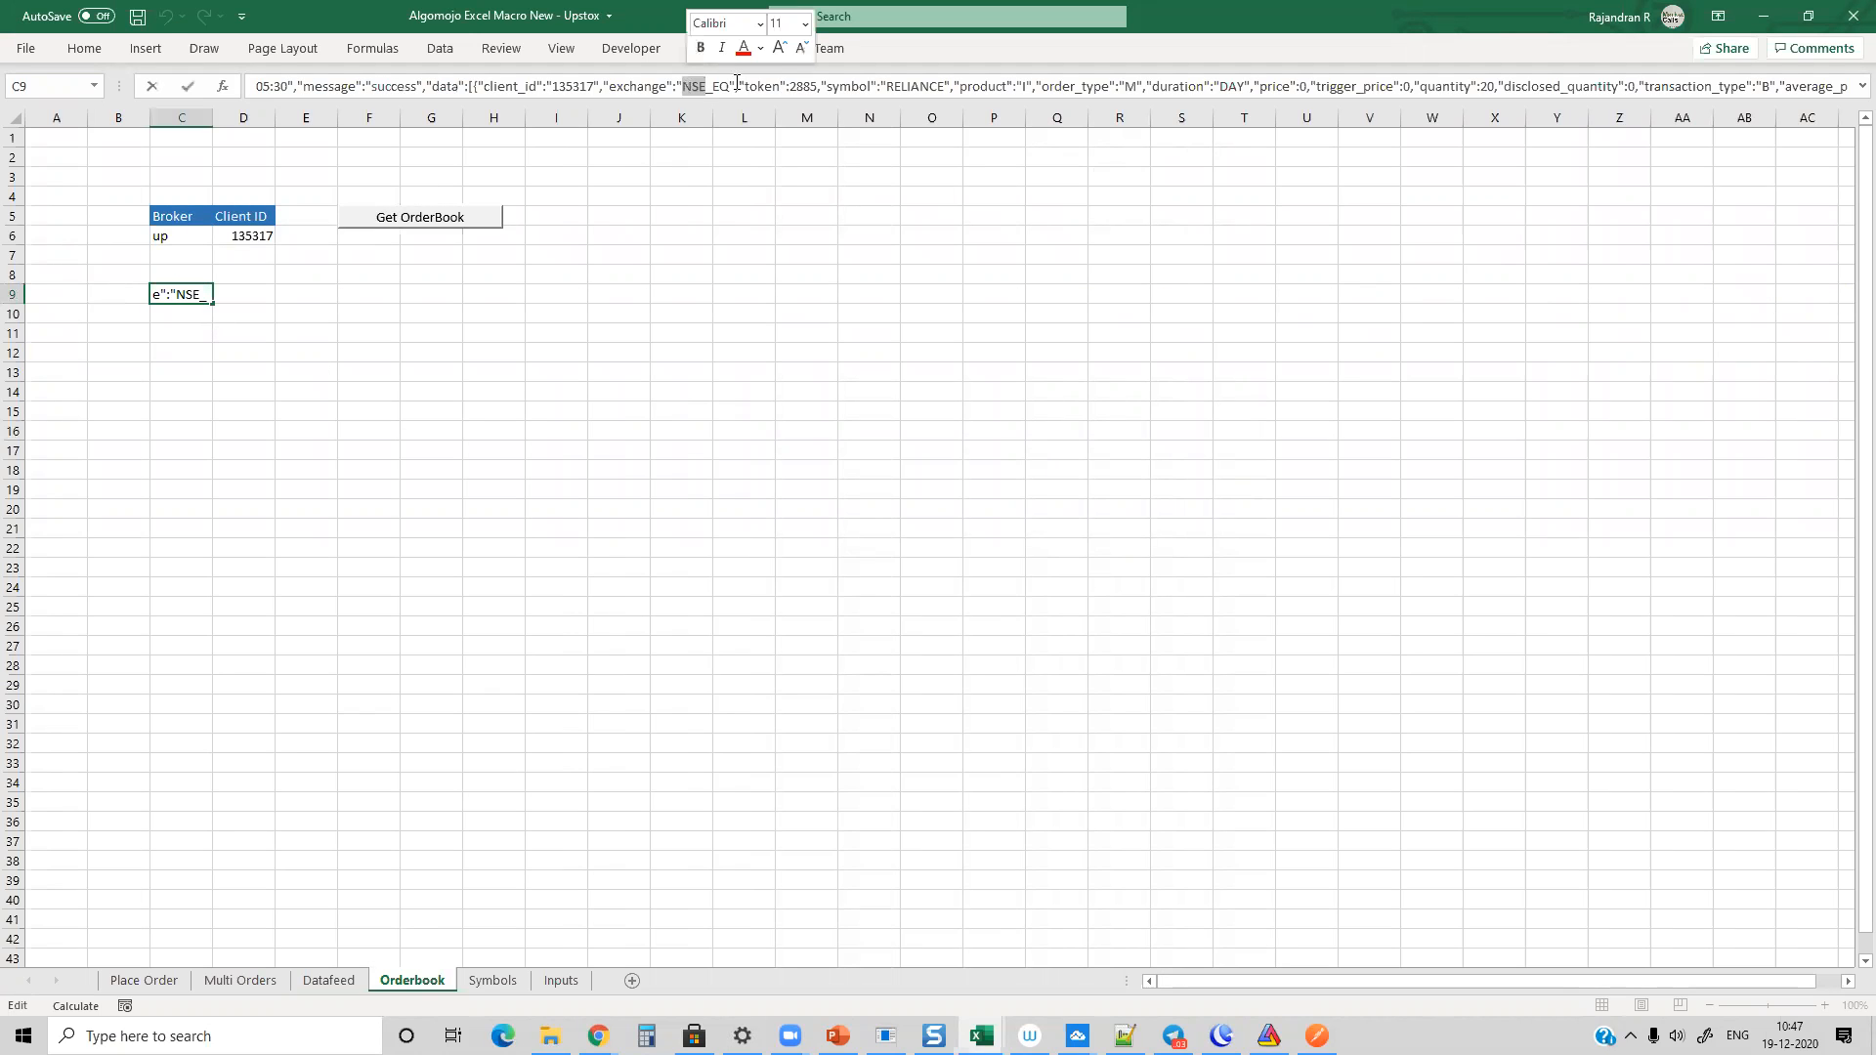
drag(737, 86, 1176, 95)
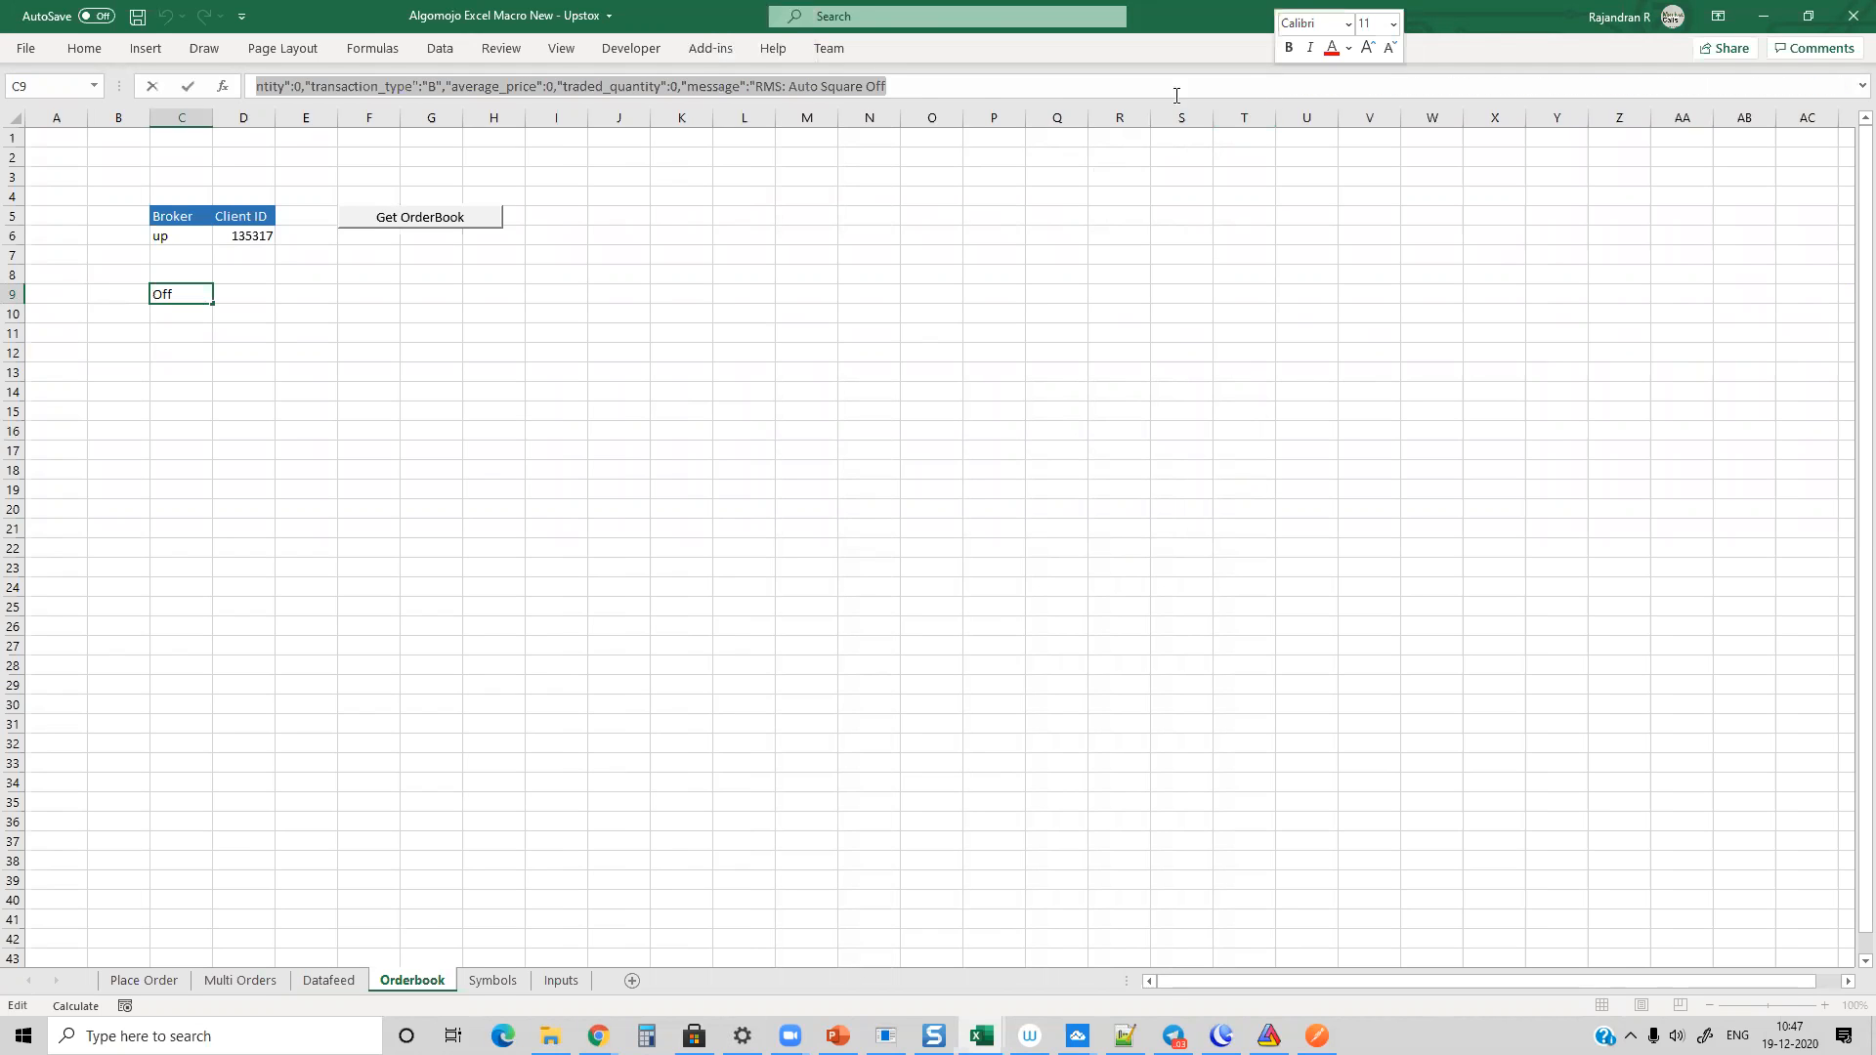
click(933, 88)
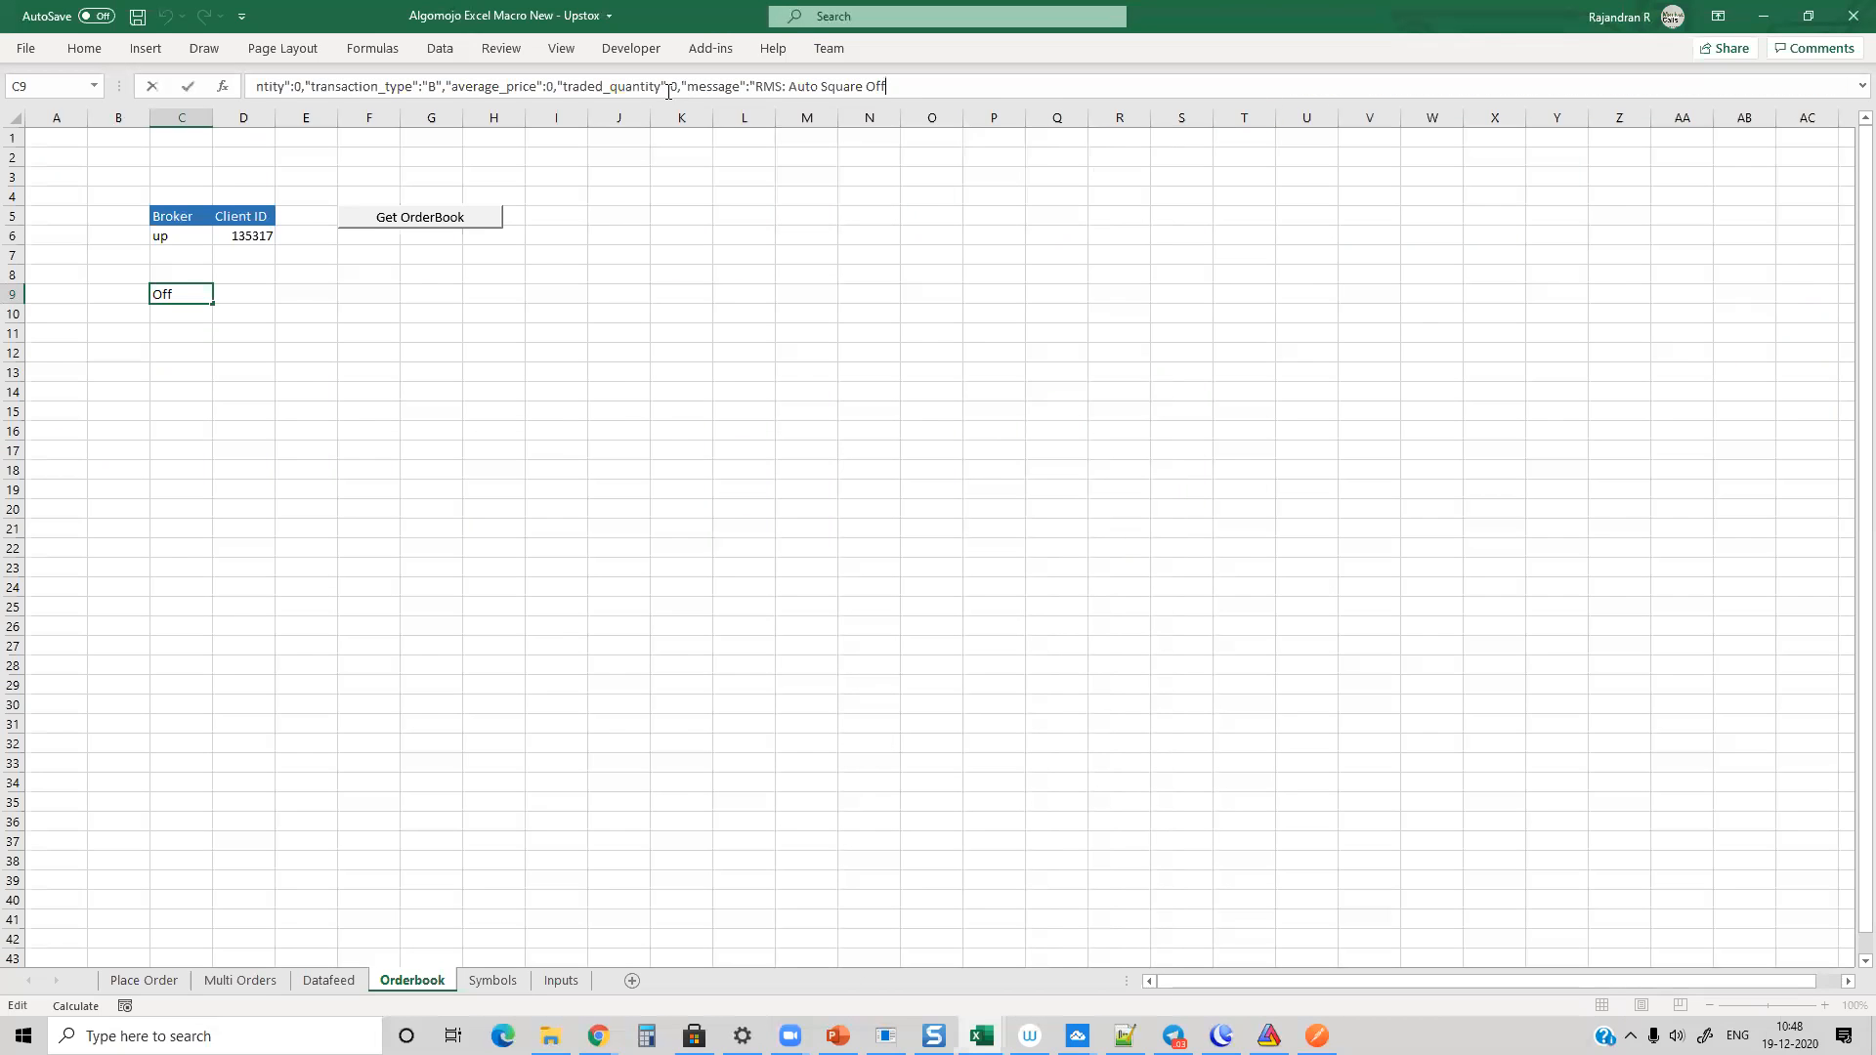
key(Return)
click(185, 293)
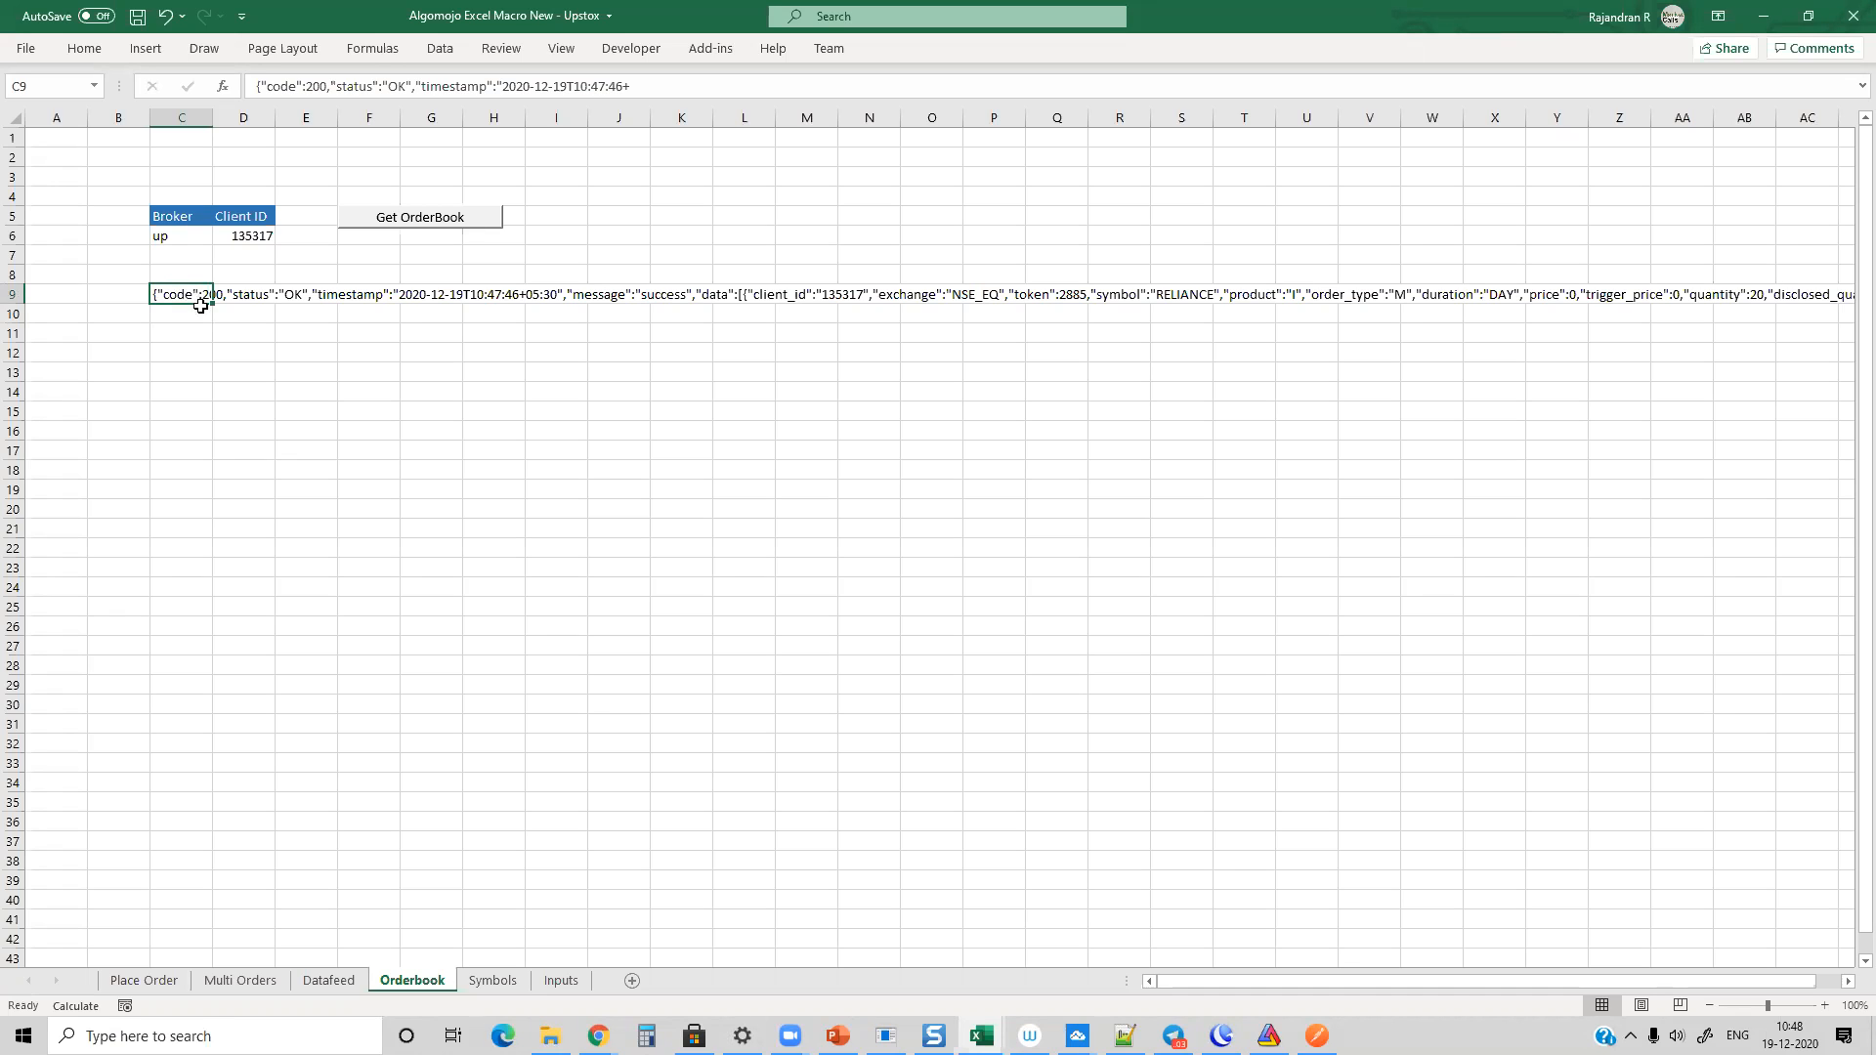
click(183, 337)
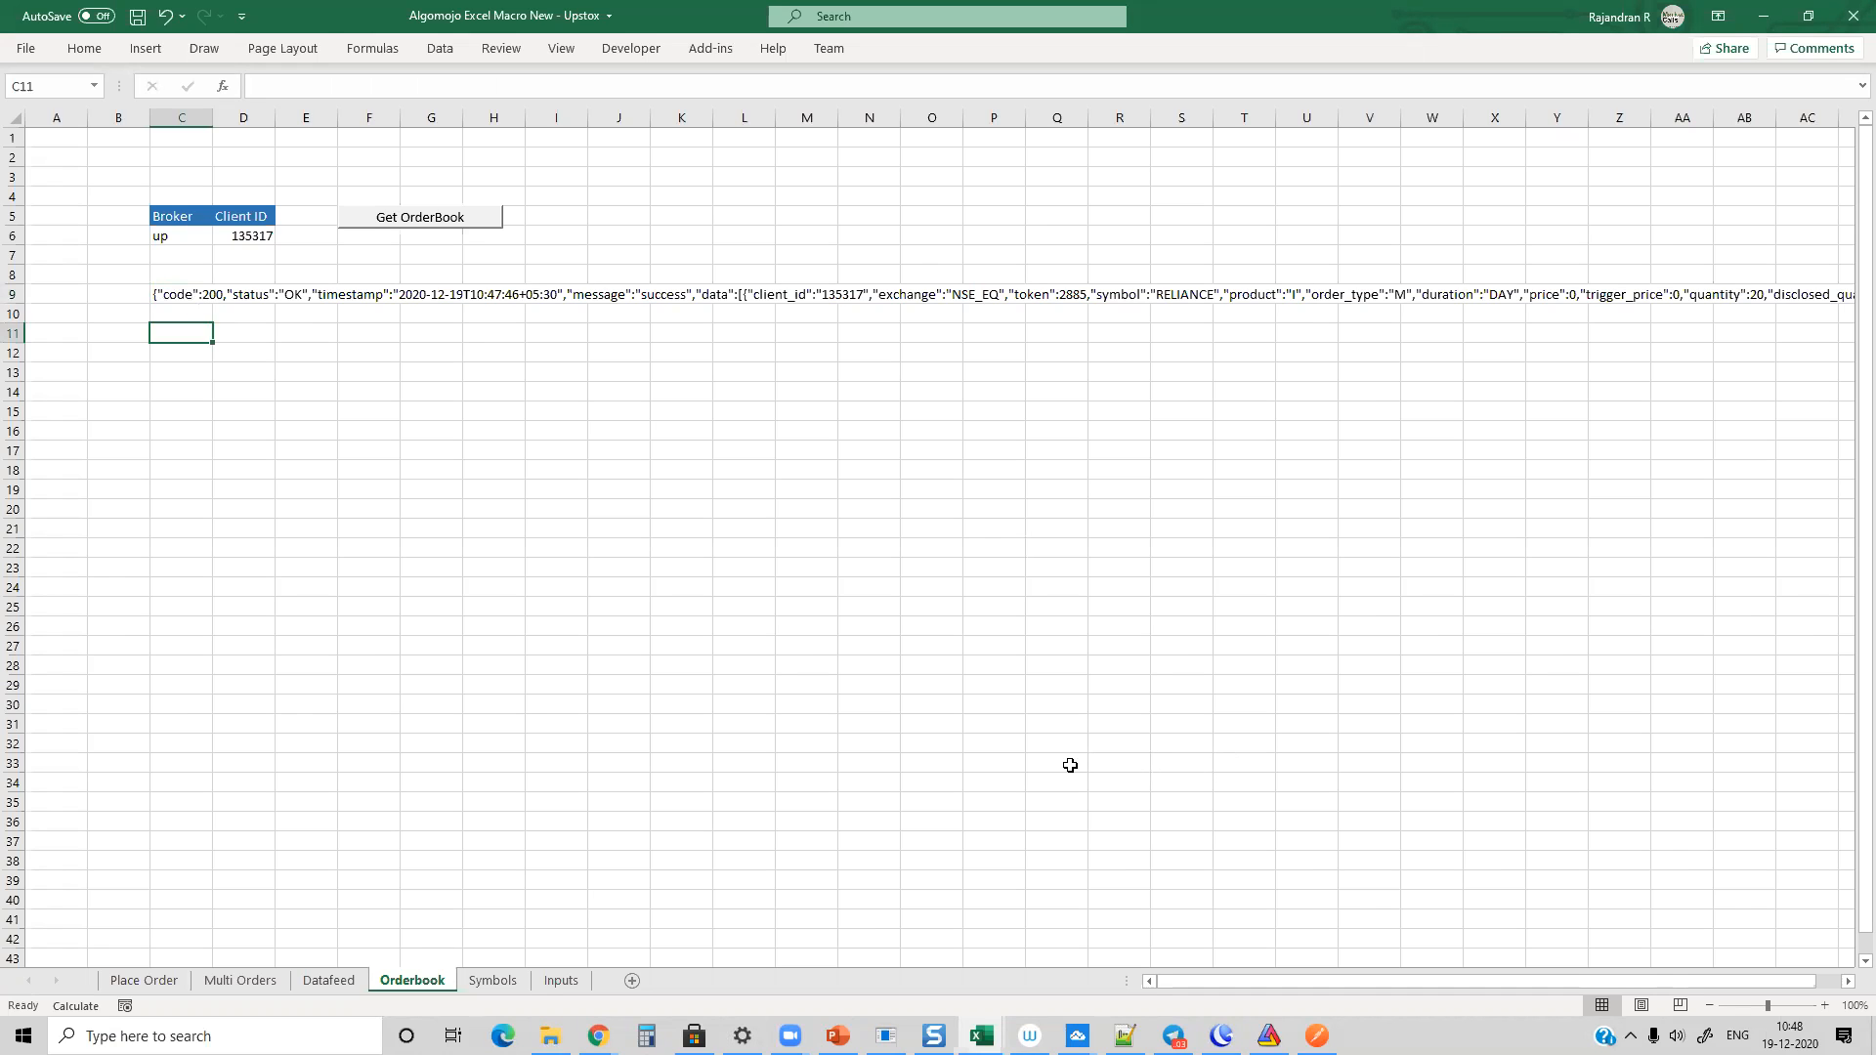
Step: Review the Place Order sheet's VBA code in Module1 and return to the worksheet
click(132, 981)
right_click(130, 982)
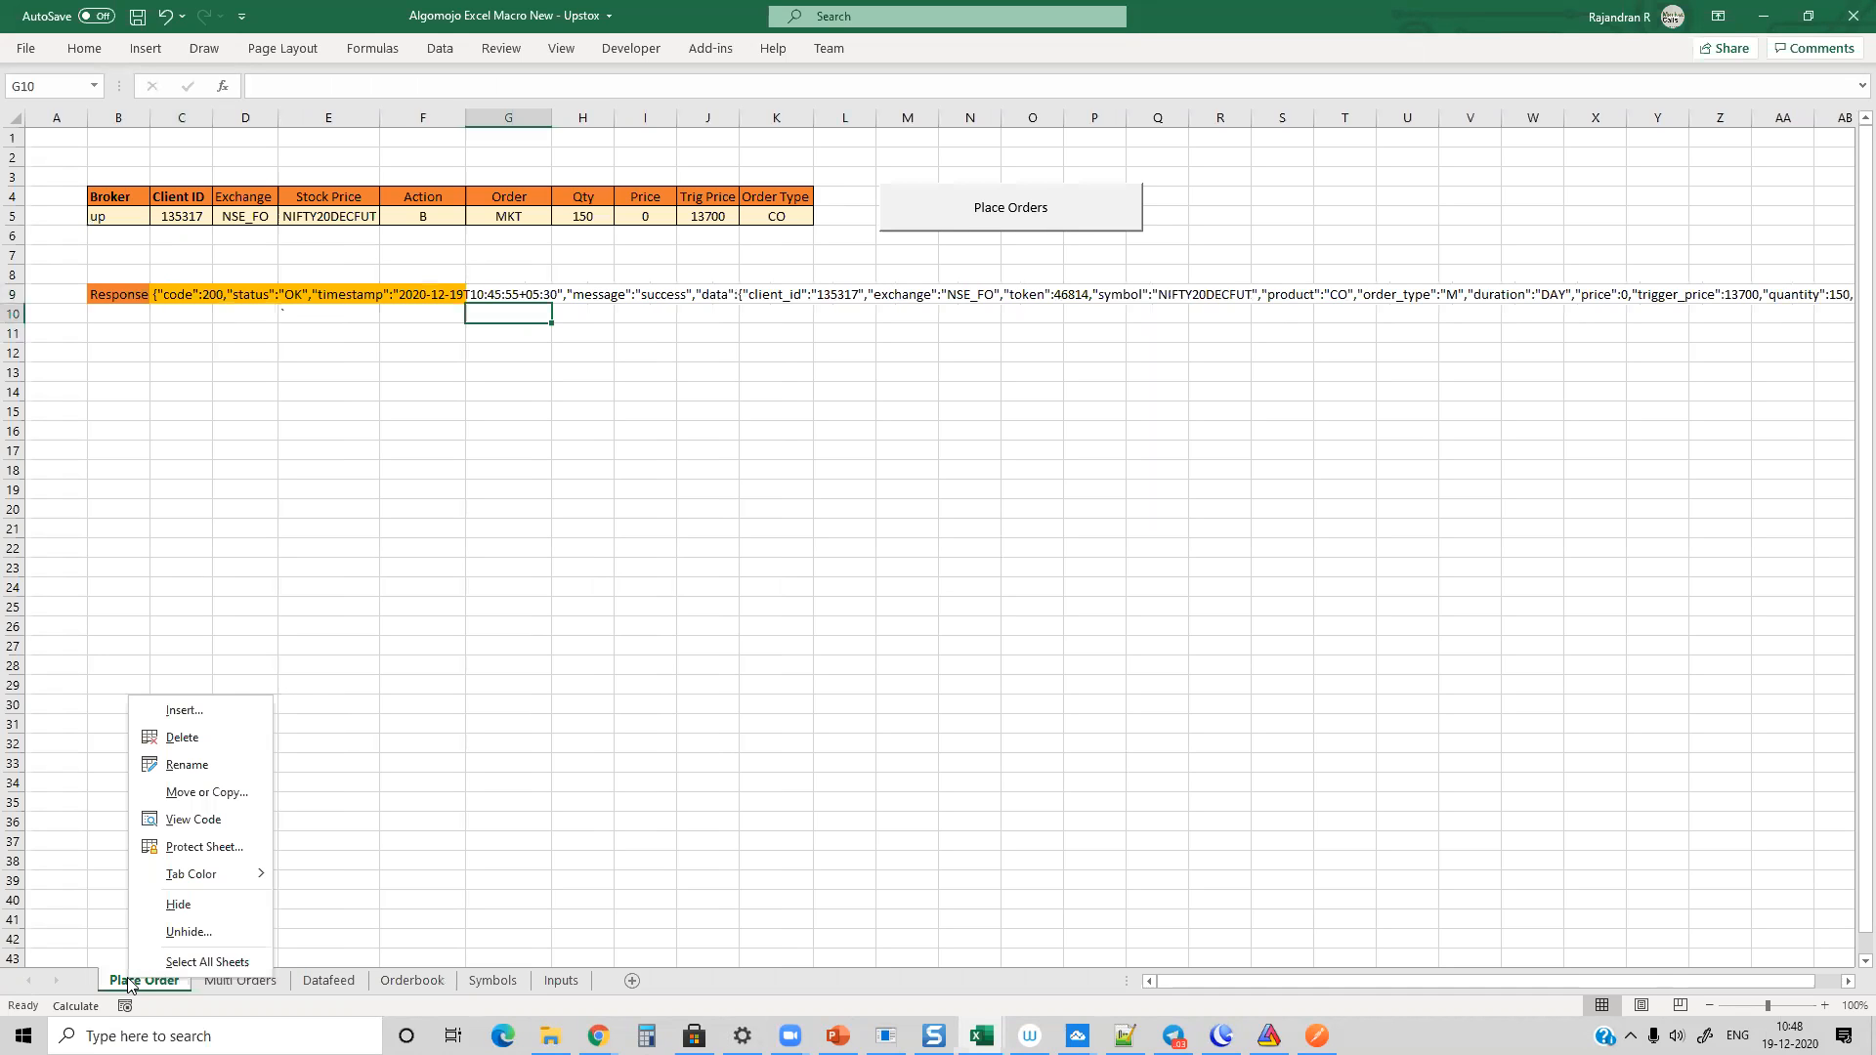
click(231, 819)
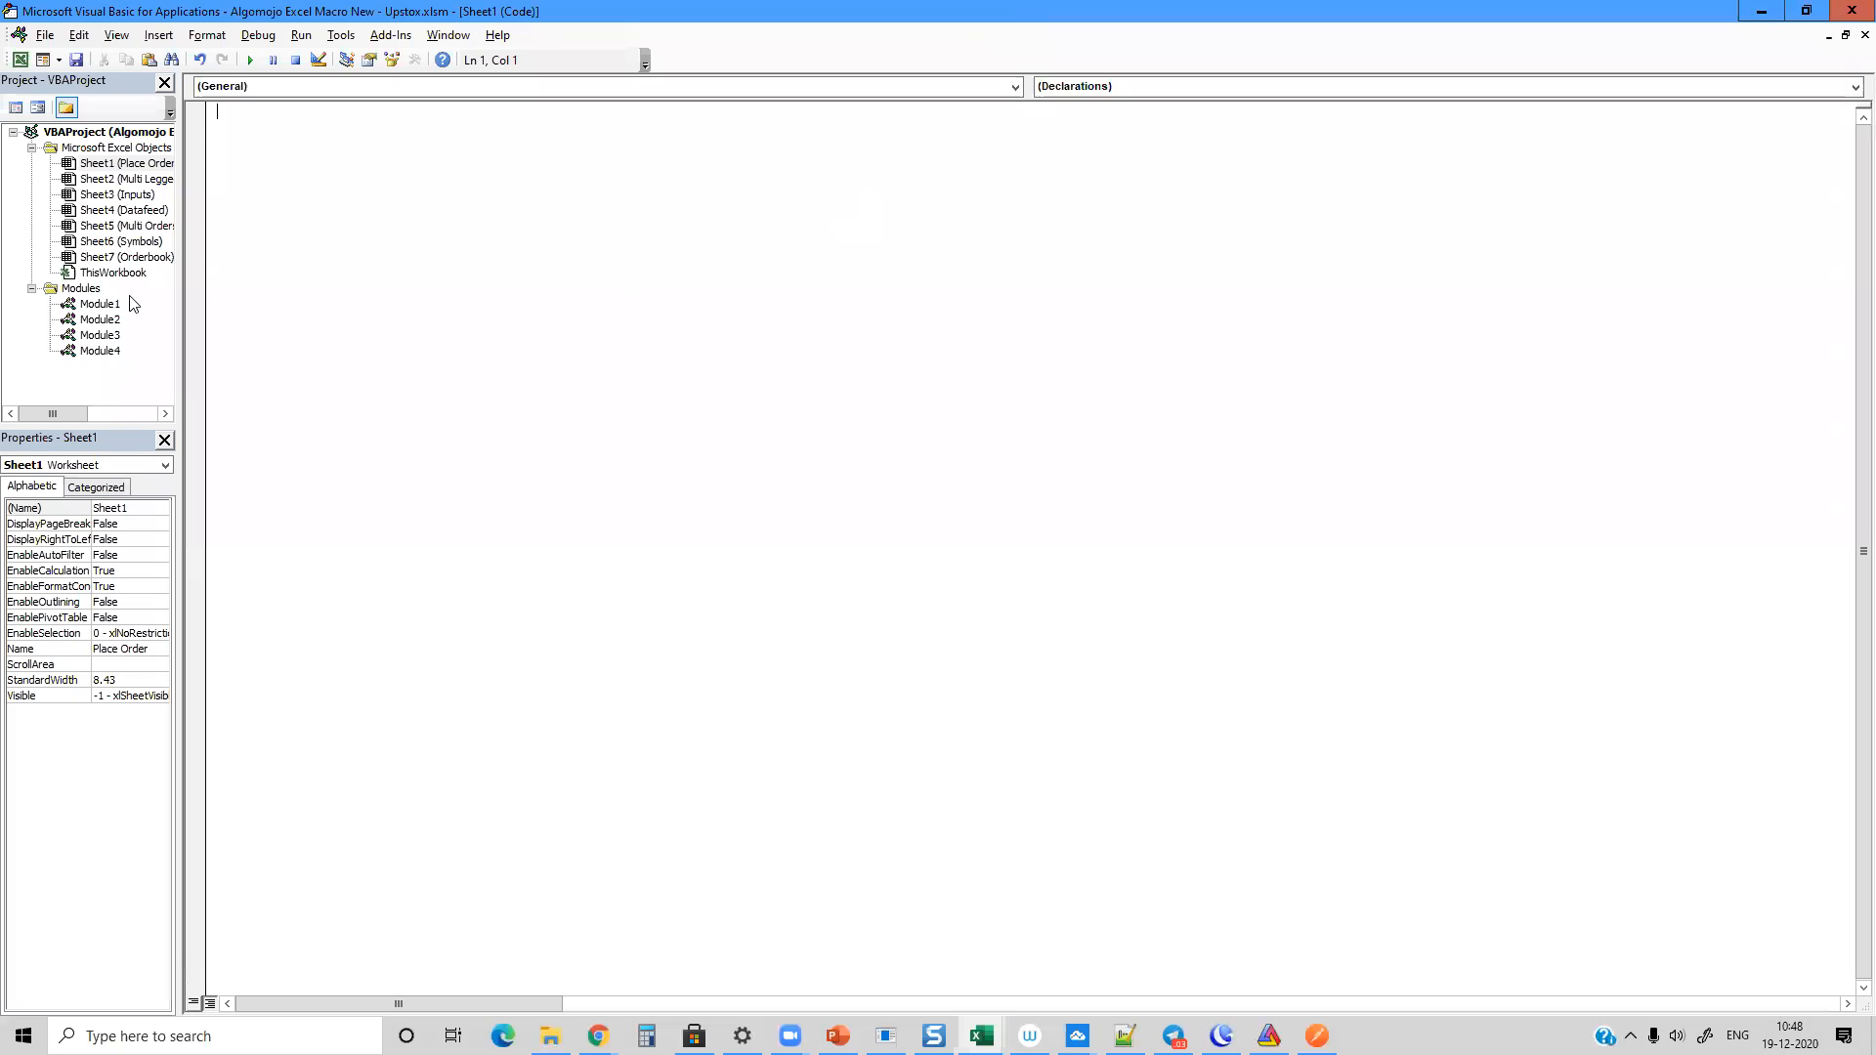
double_click(101, 304)
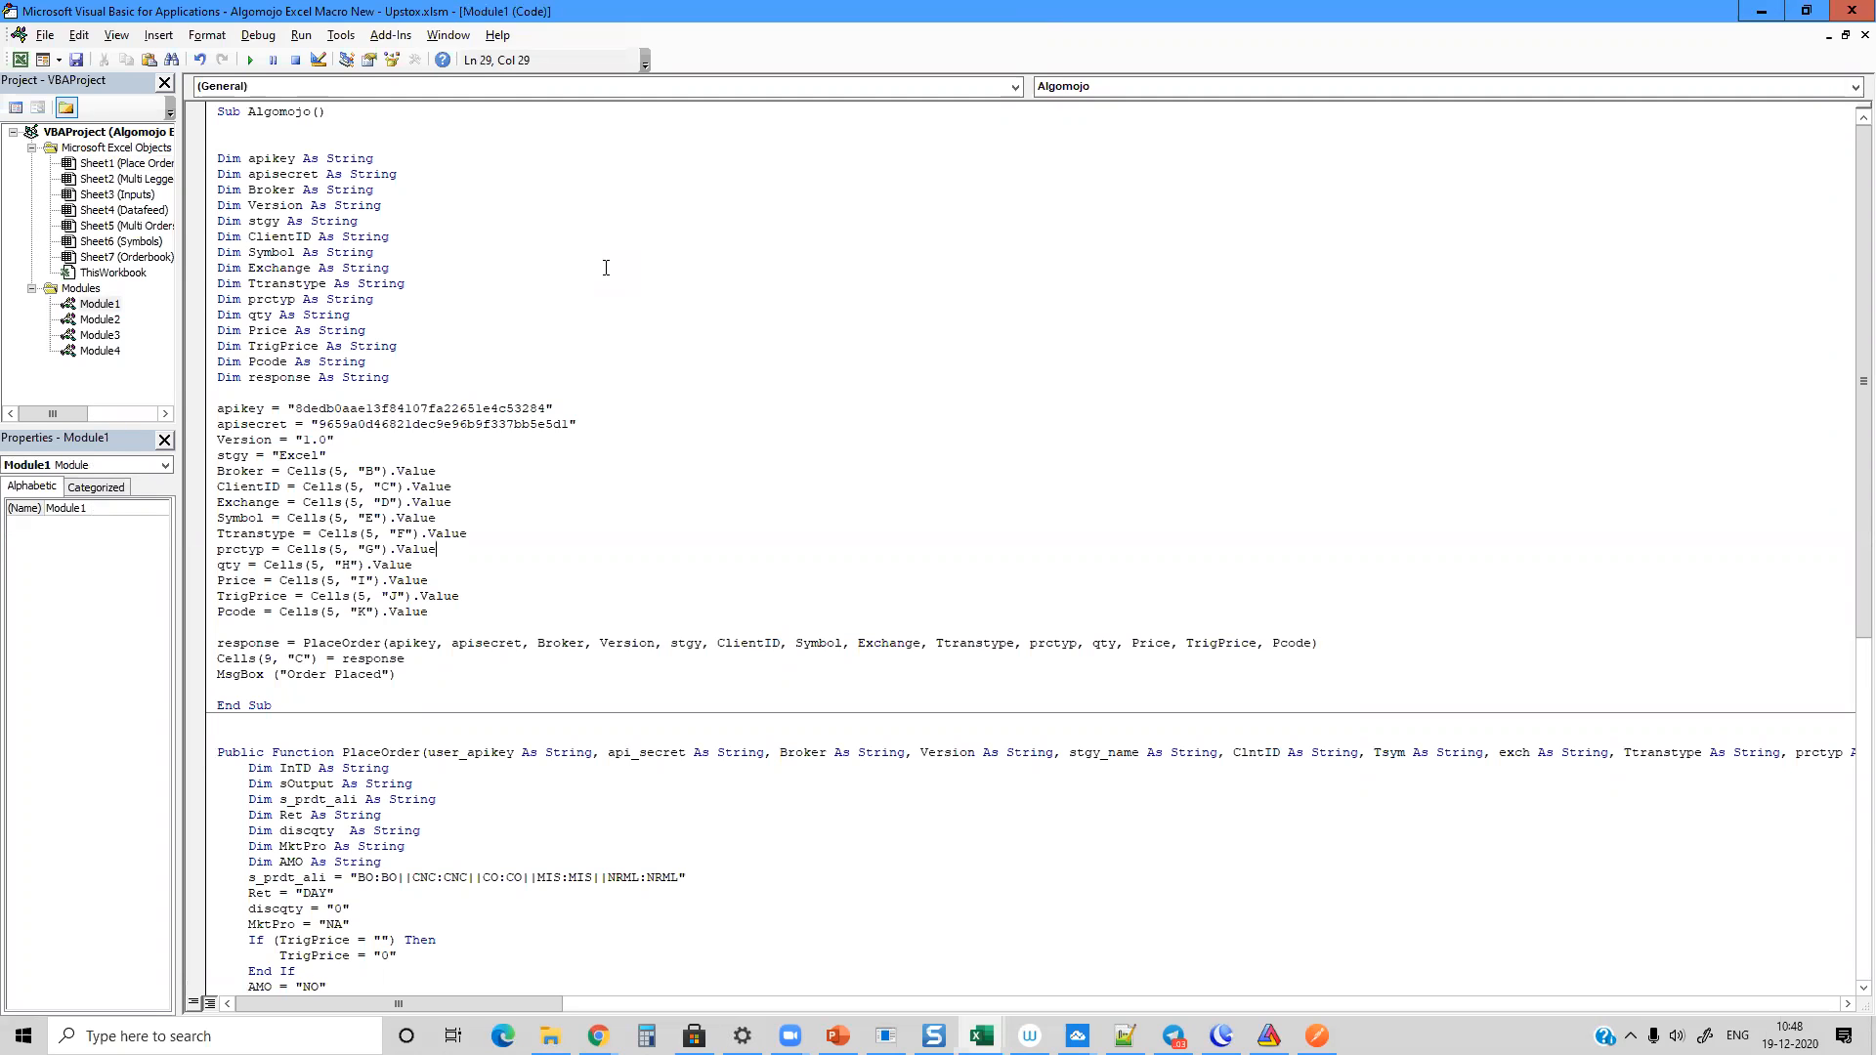
scroll(558, 285, down, 12)
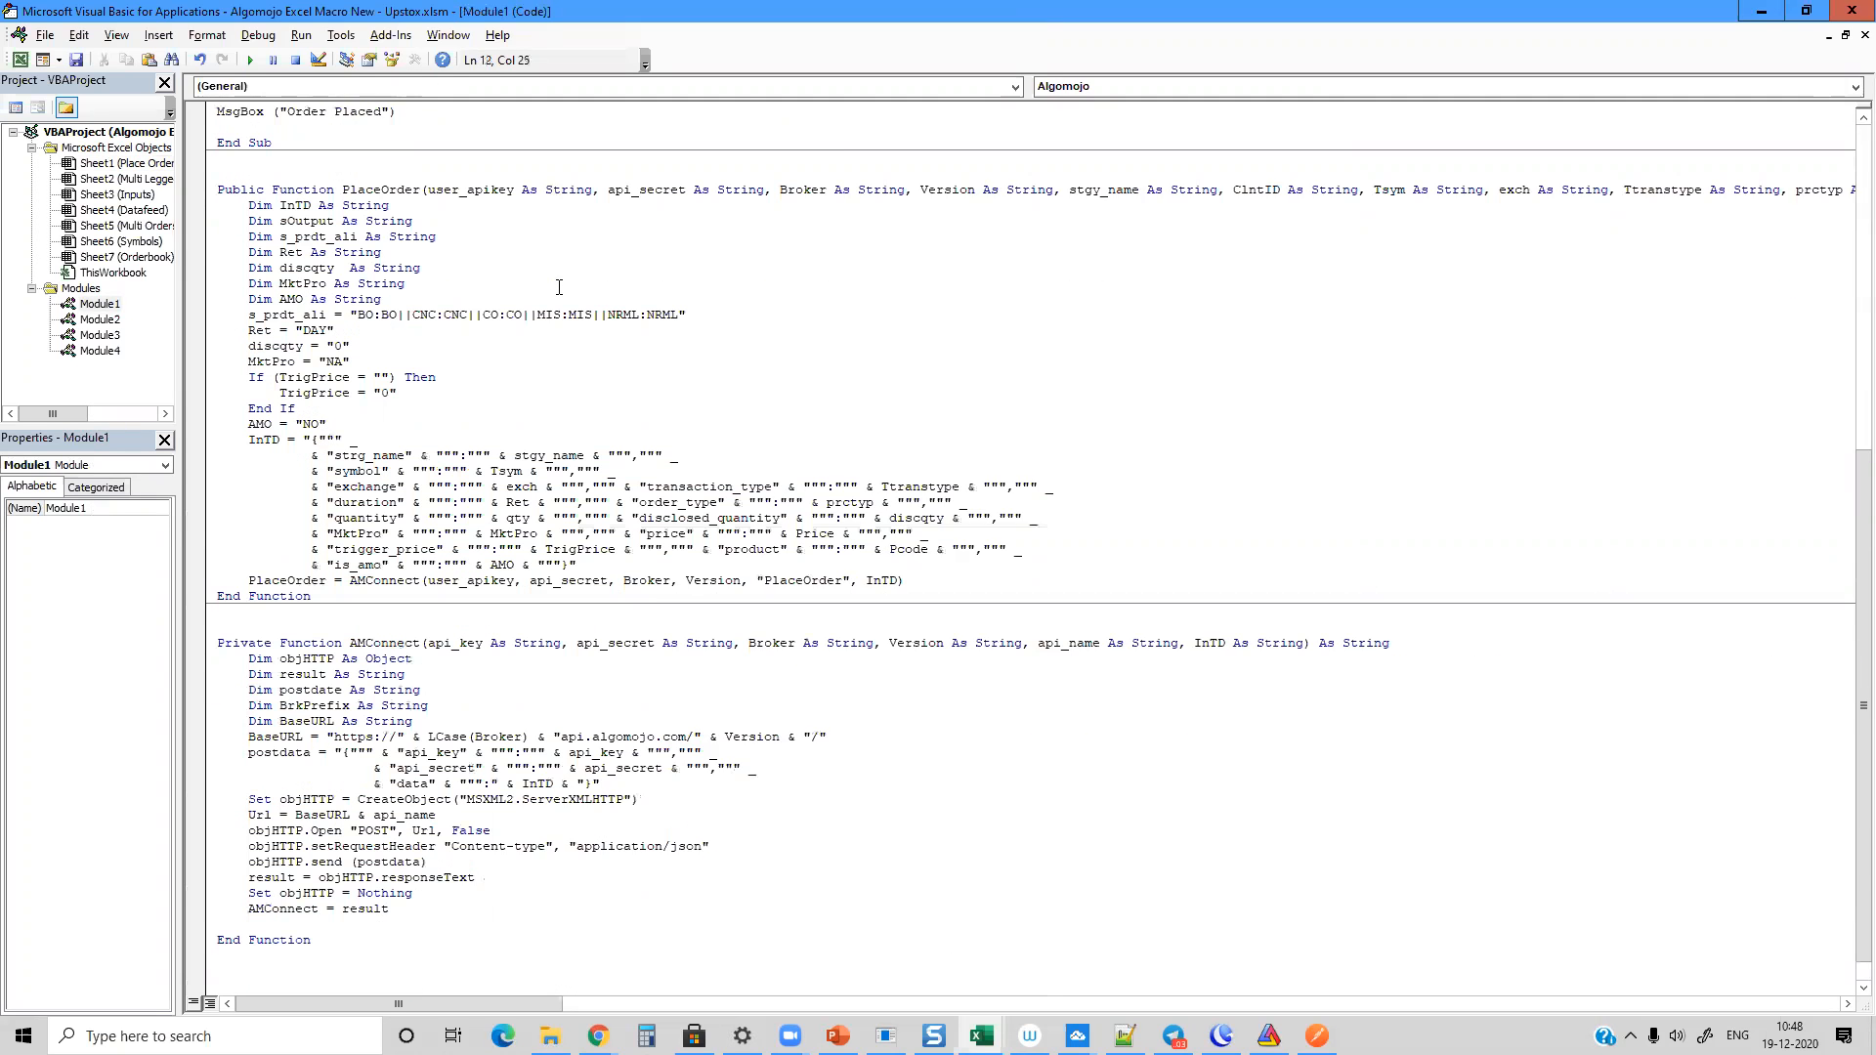
scroll(614, 401, up, 13)
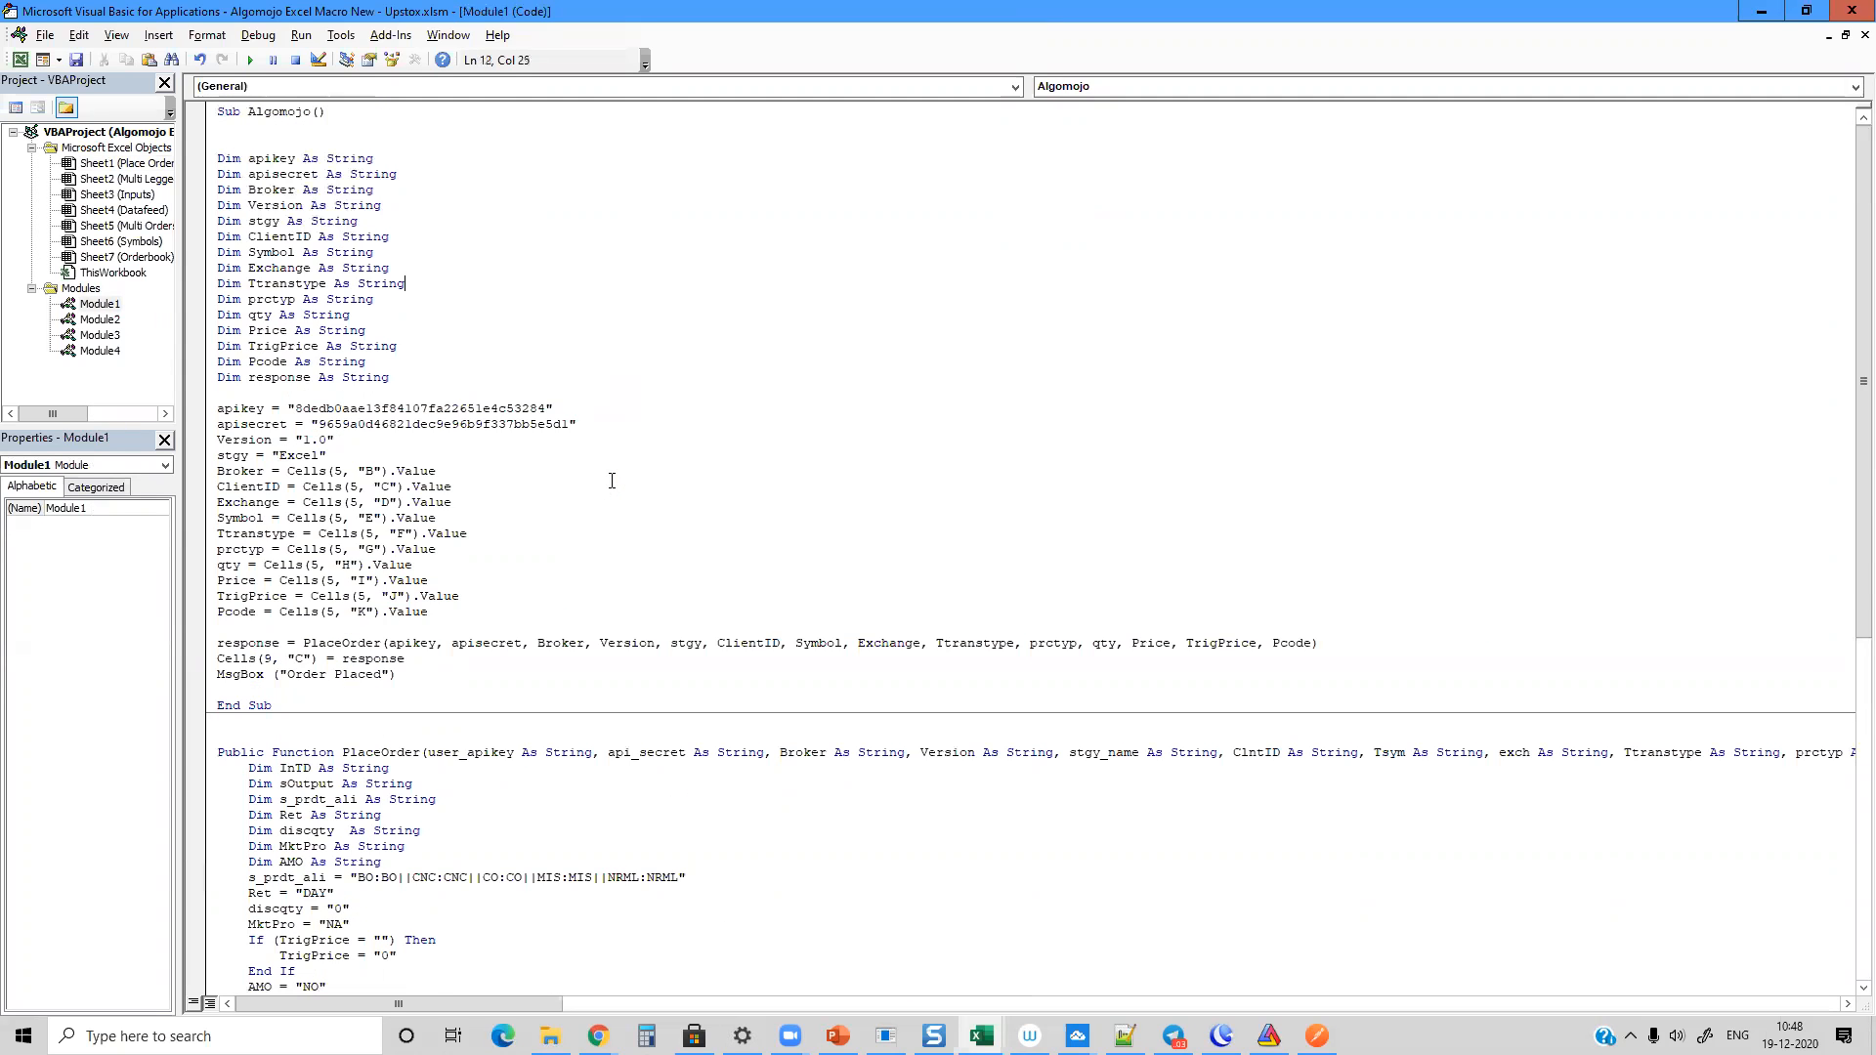
scroll(543, 387, down, 13)
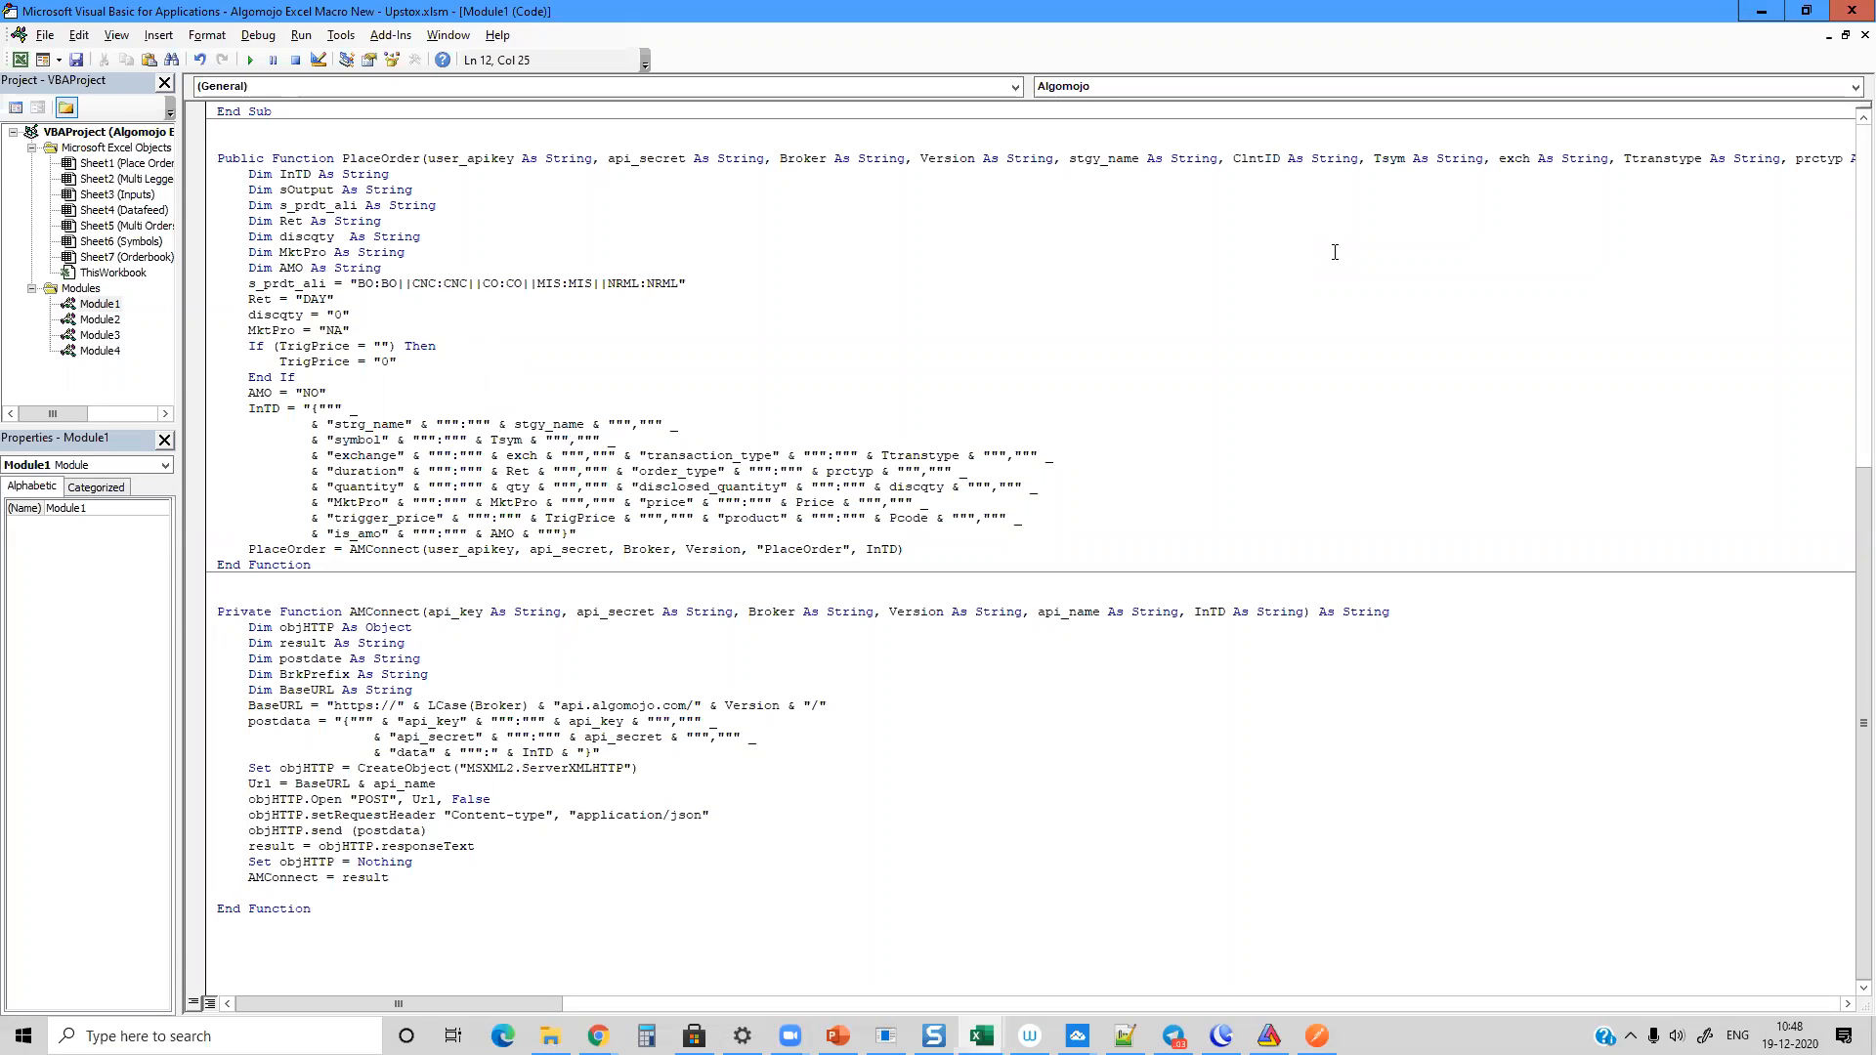
click(1761, 11)
click(566, 387)
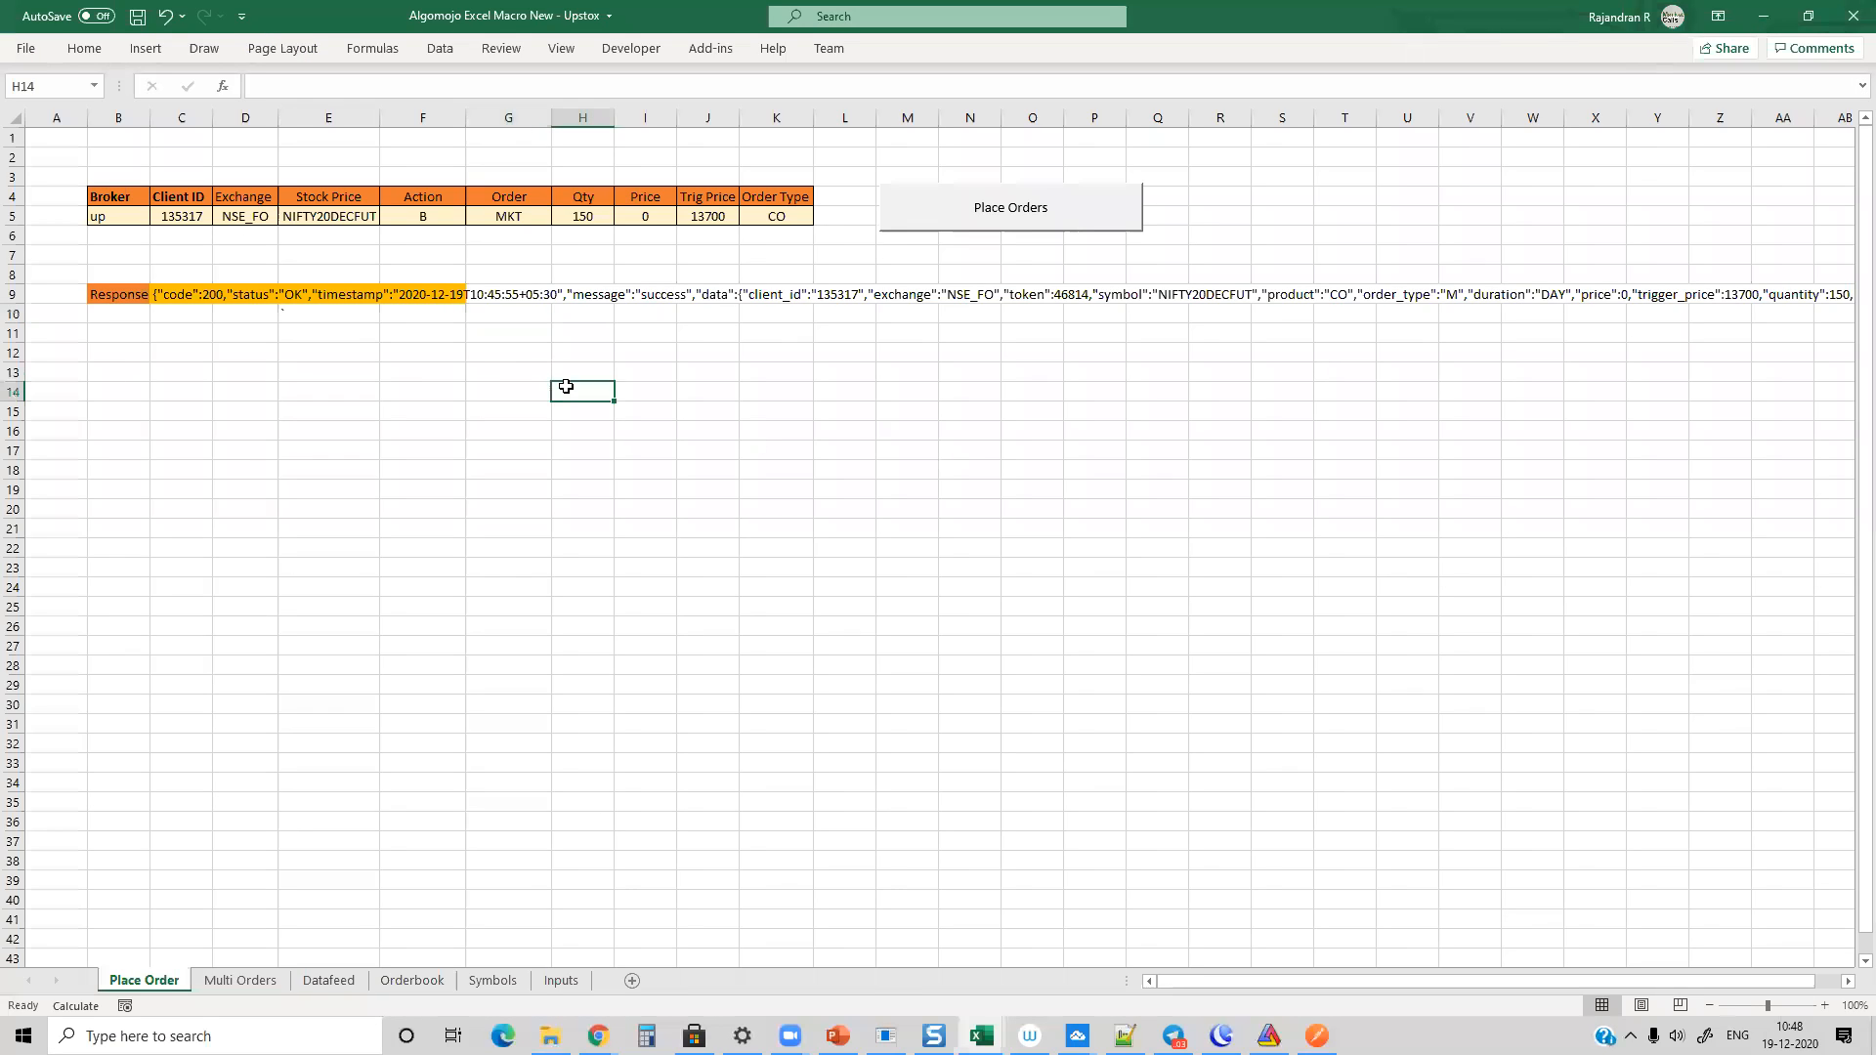
click(470, 350)
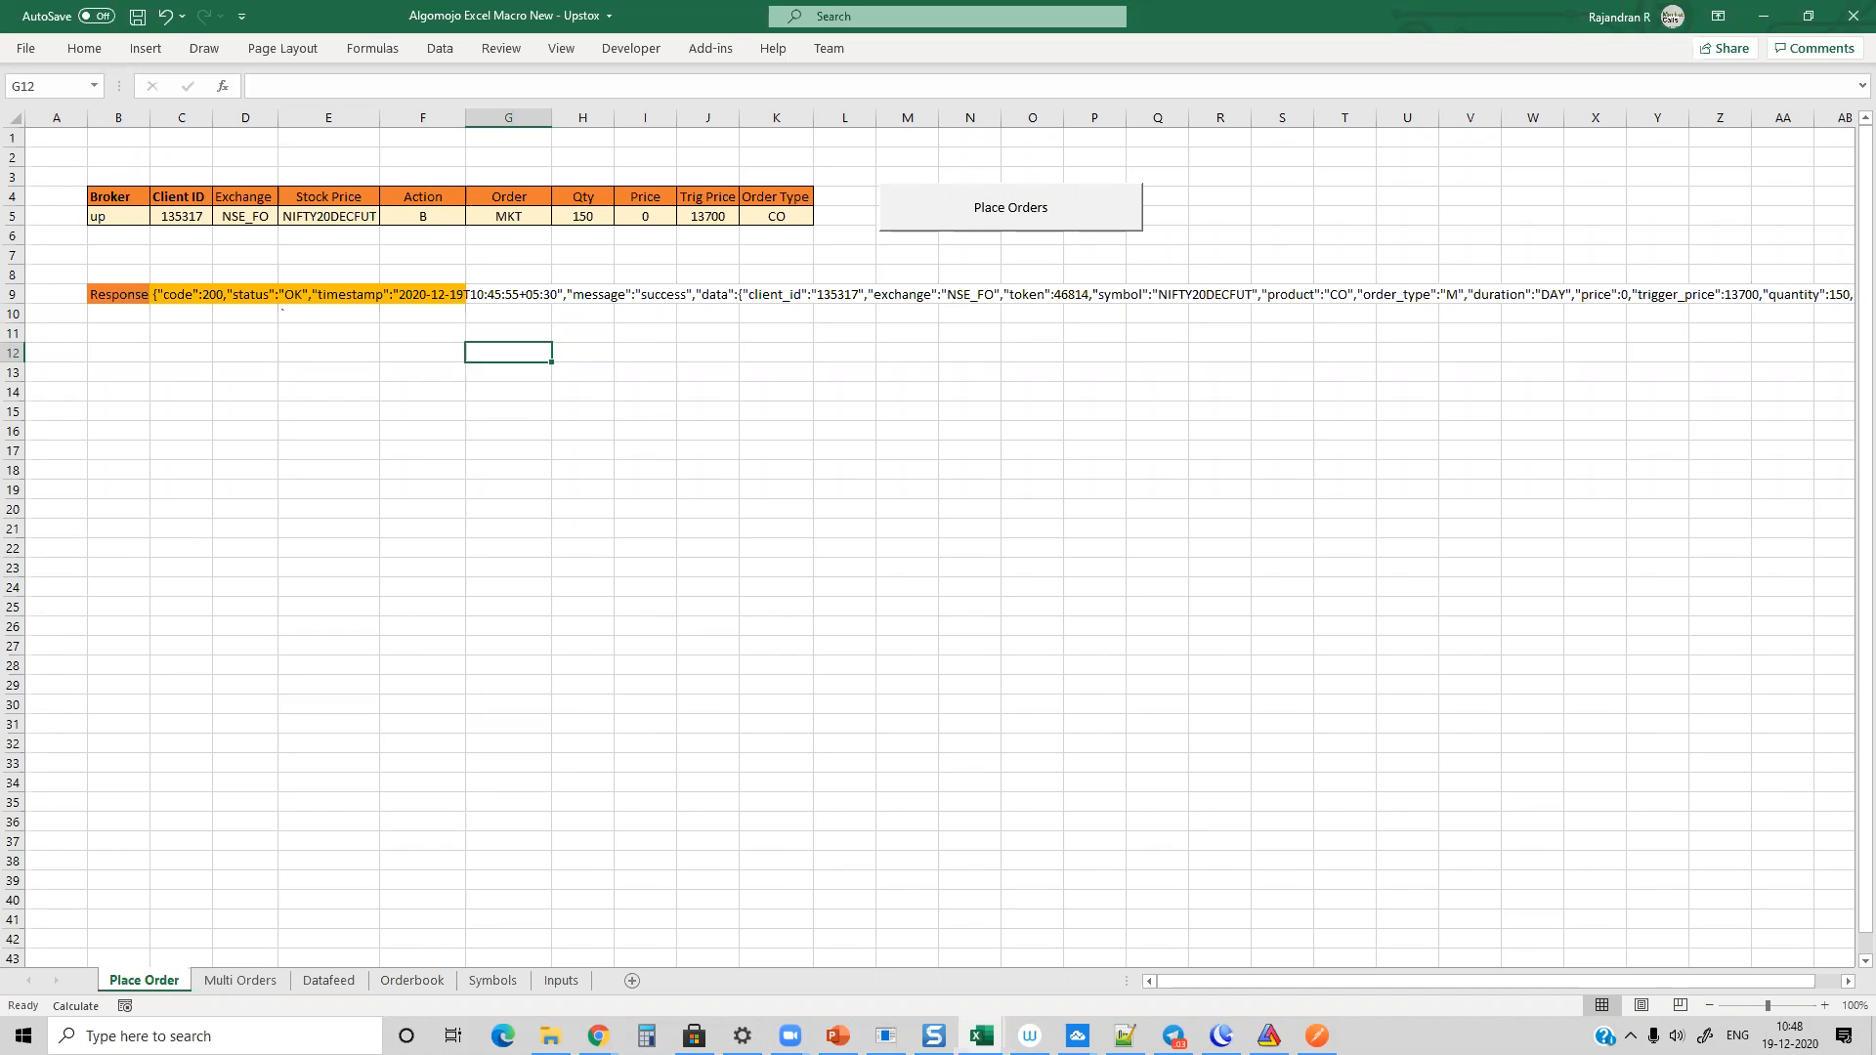
Step: Switch to Chrome, go to Google Sheets and open the Algomojo Sheets - Upstox spreadsheet
key(alt+Tab)
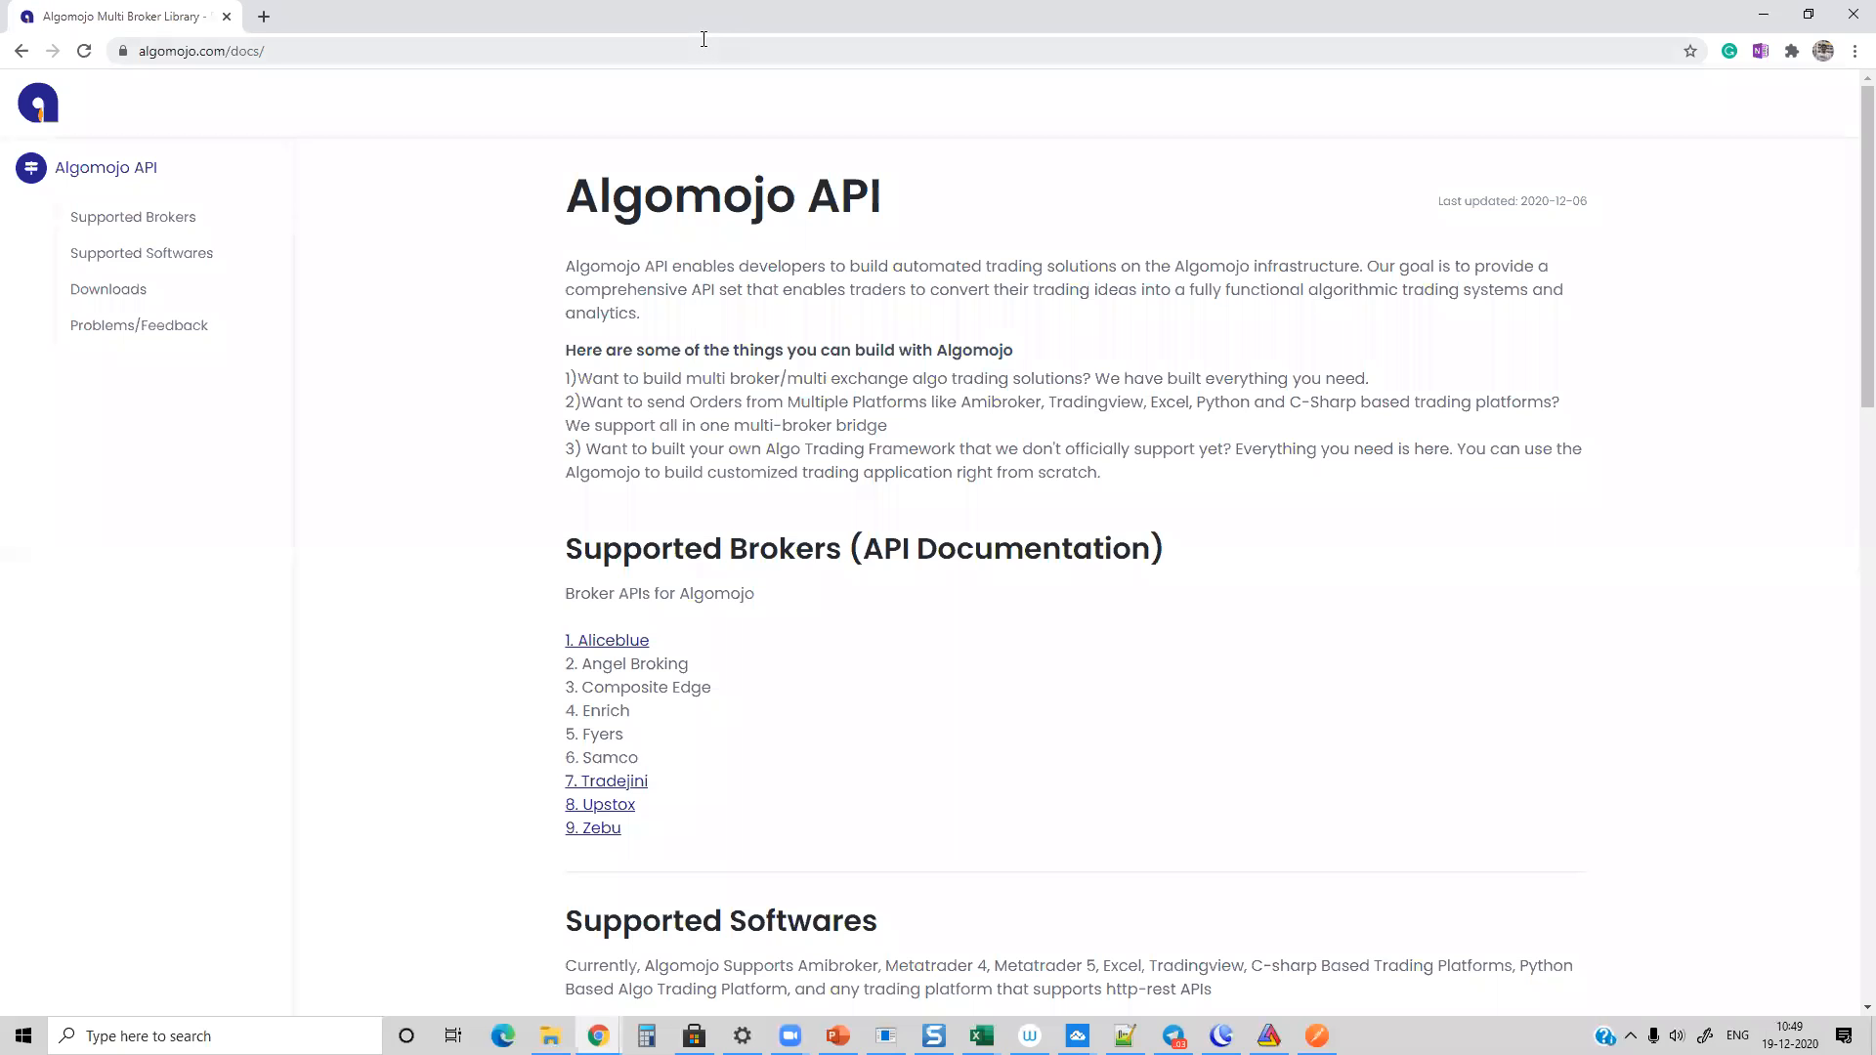
click(689, 59)
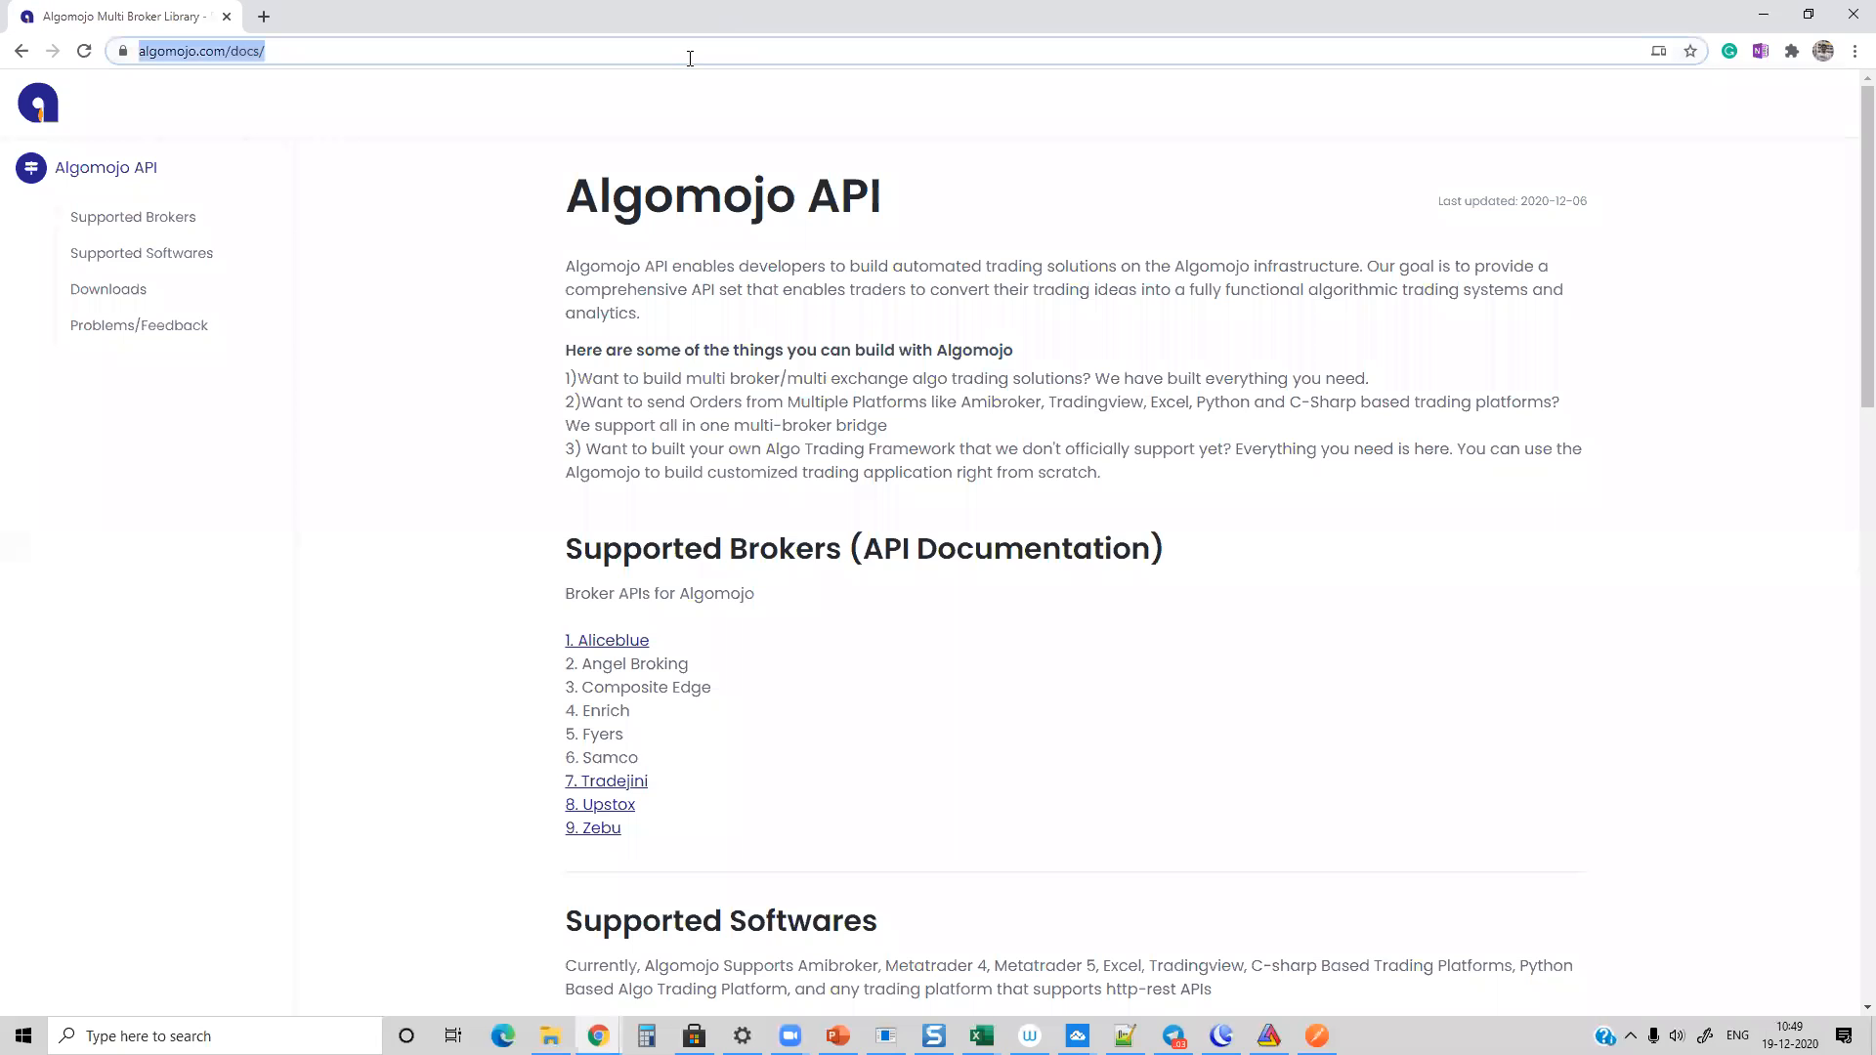
text(sh)
key(Return)
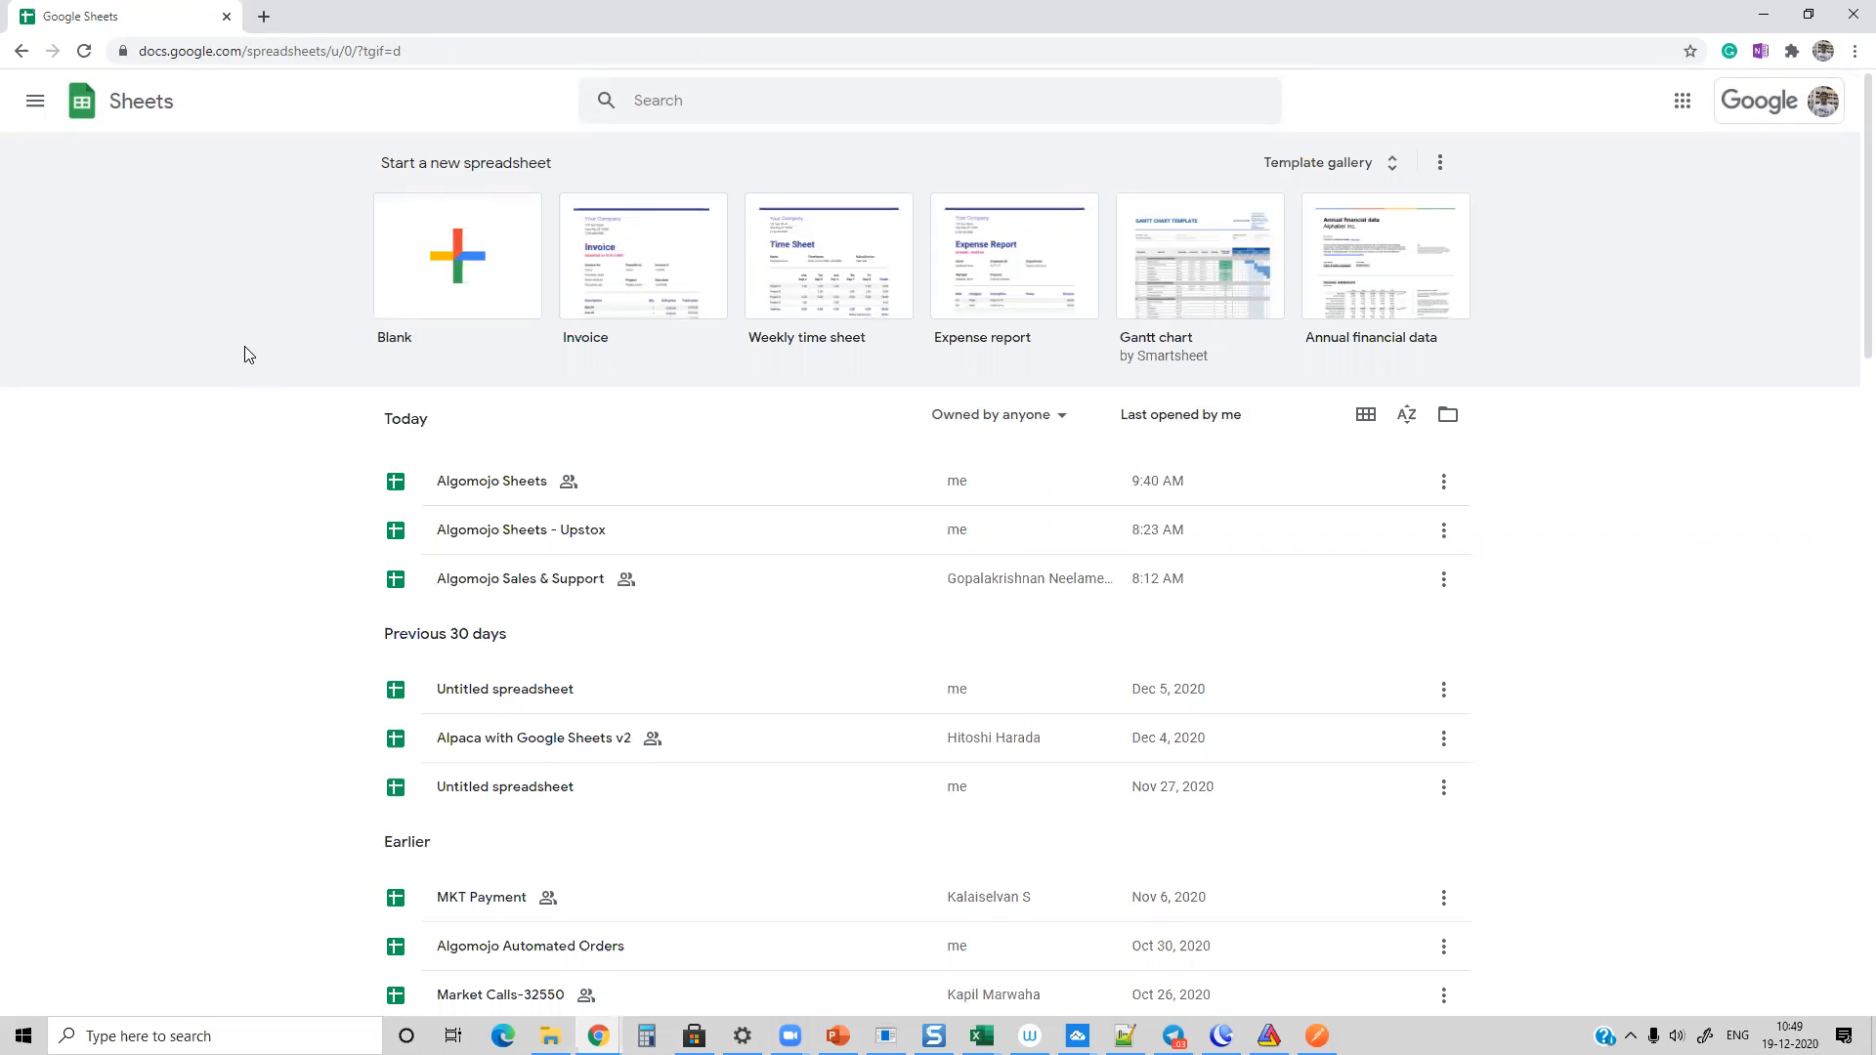
click(480, 531)
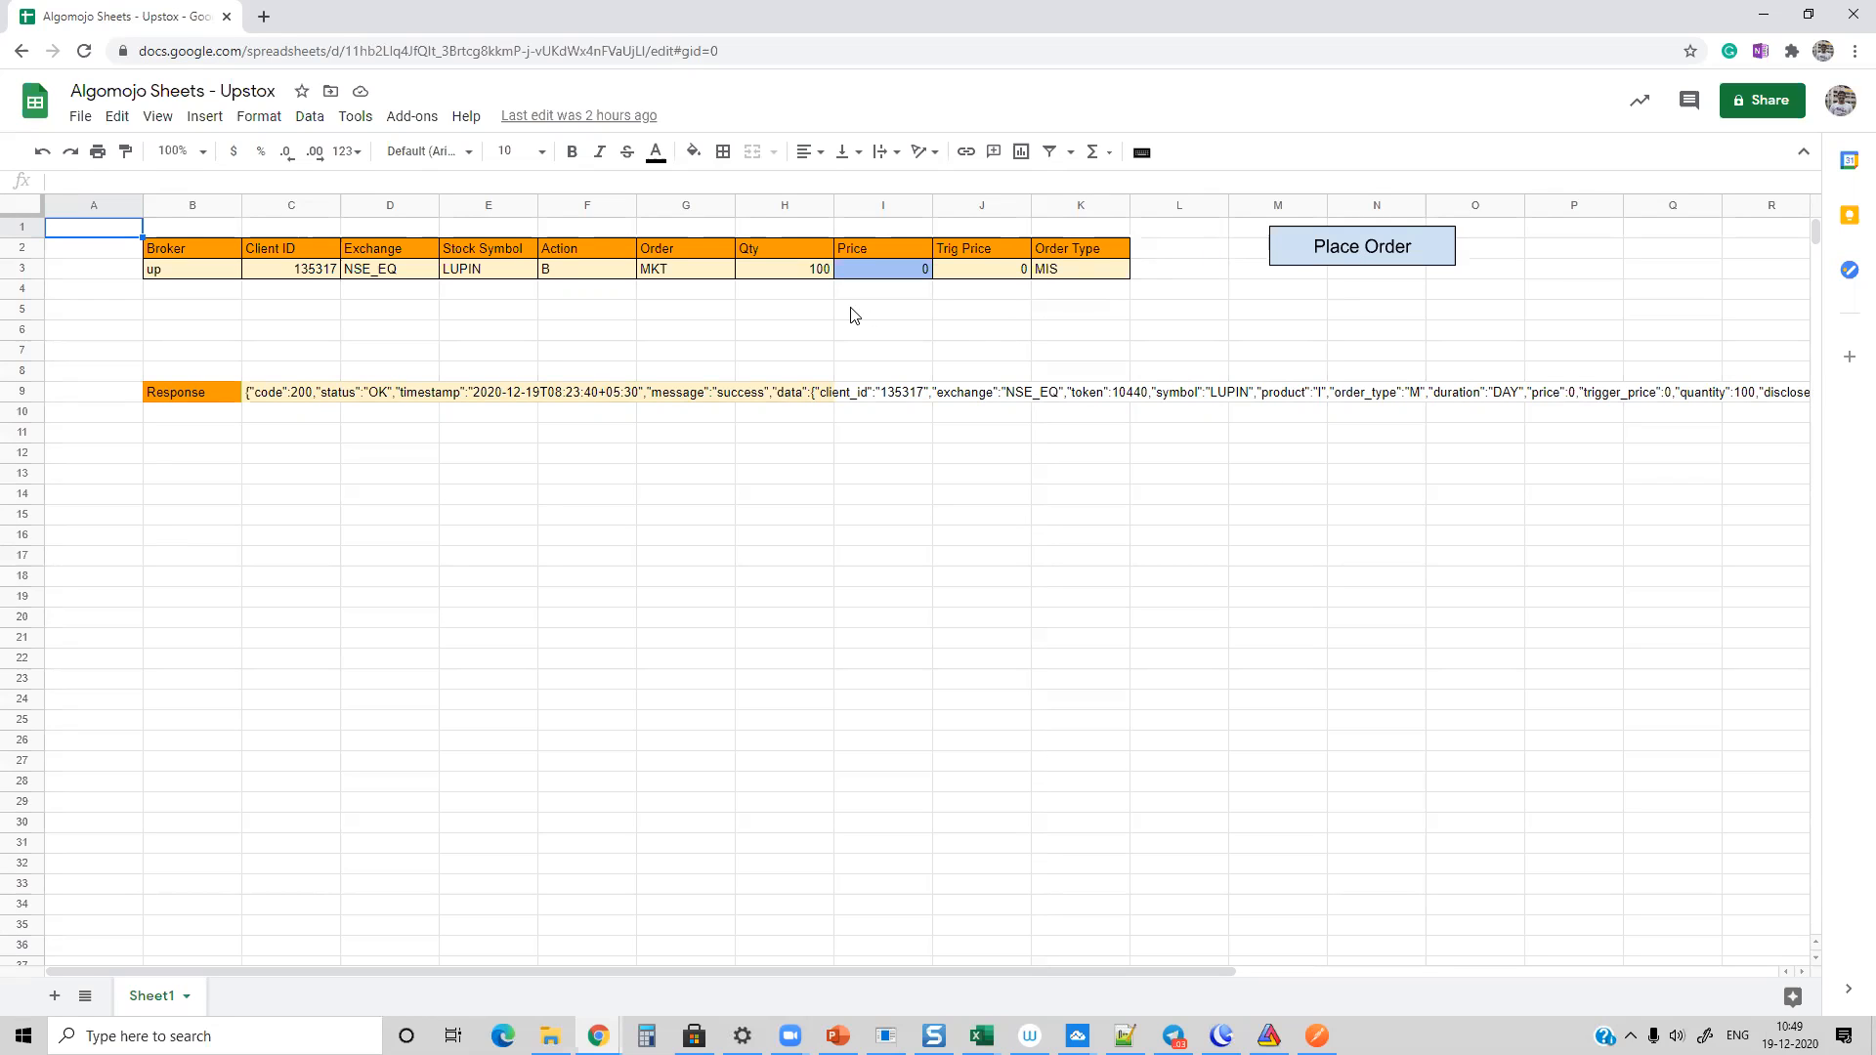
click(761, 332)
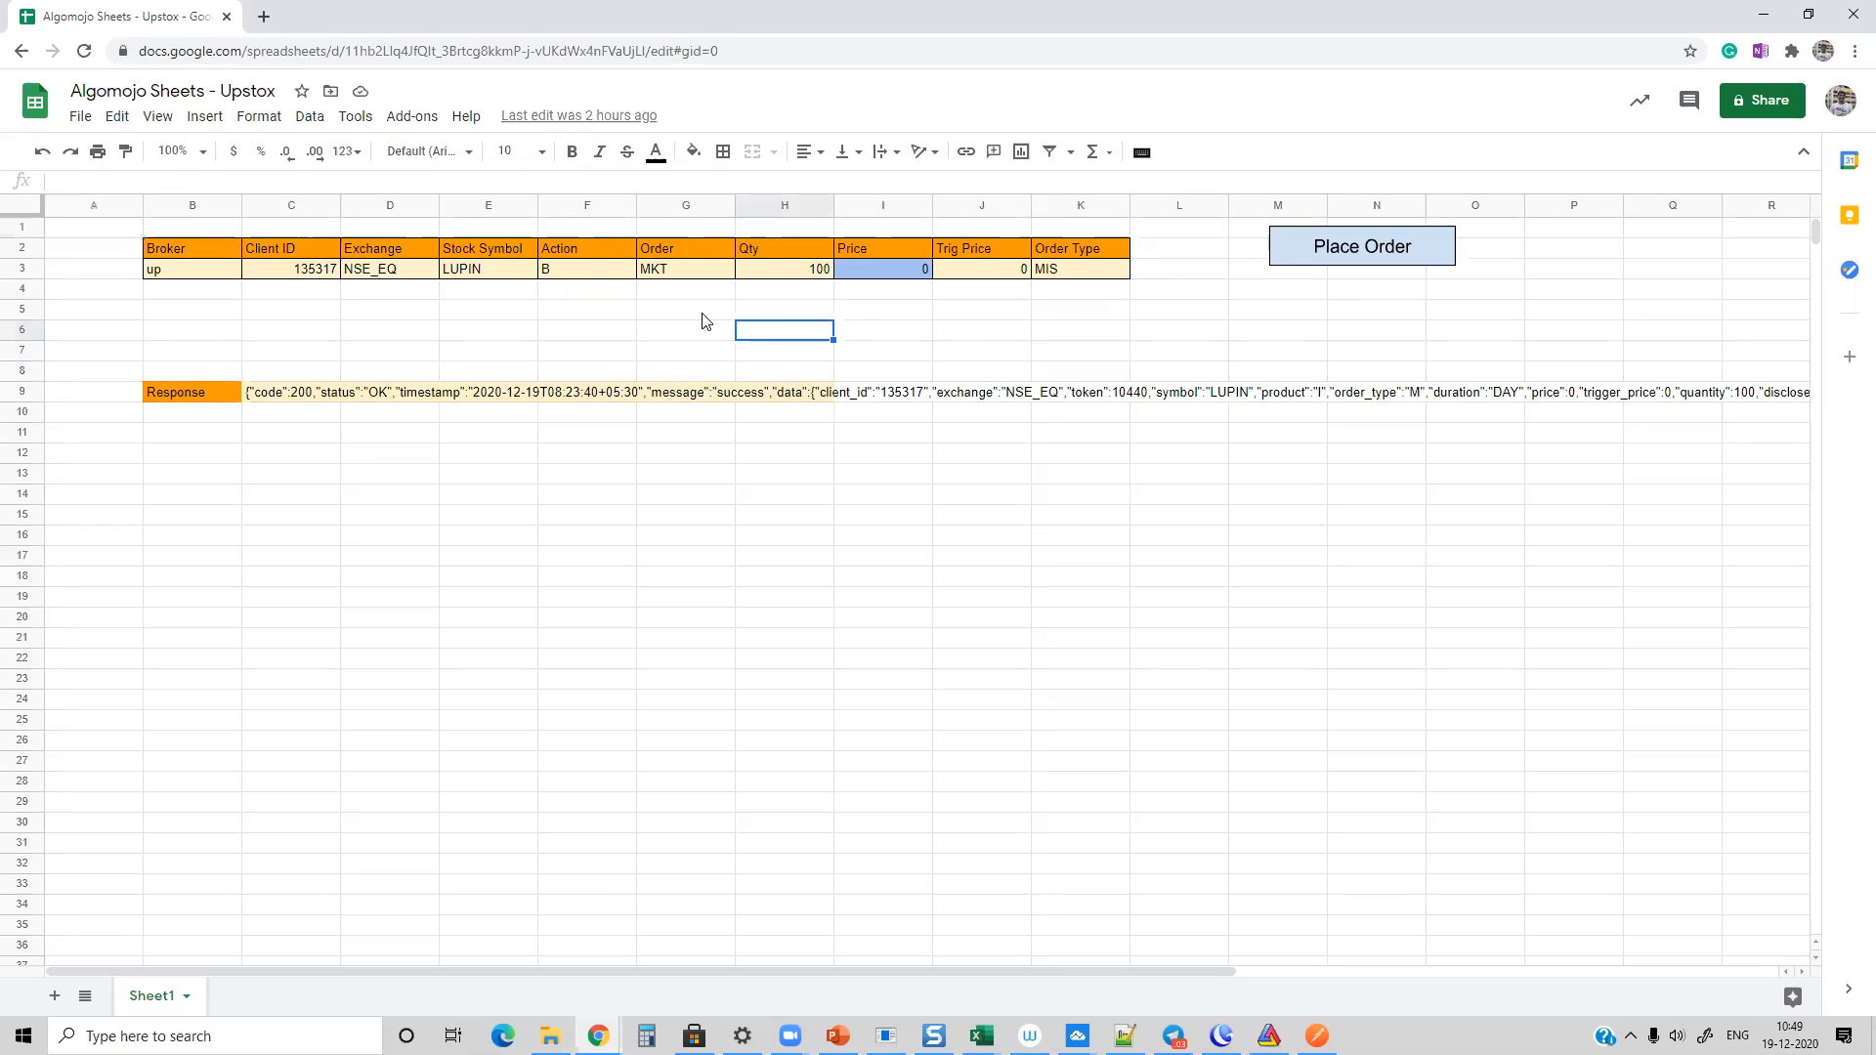
click(355, 117)
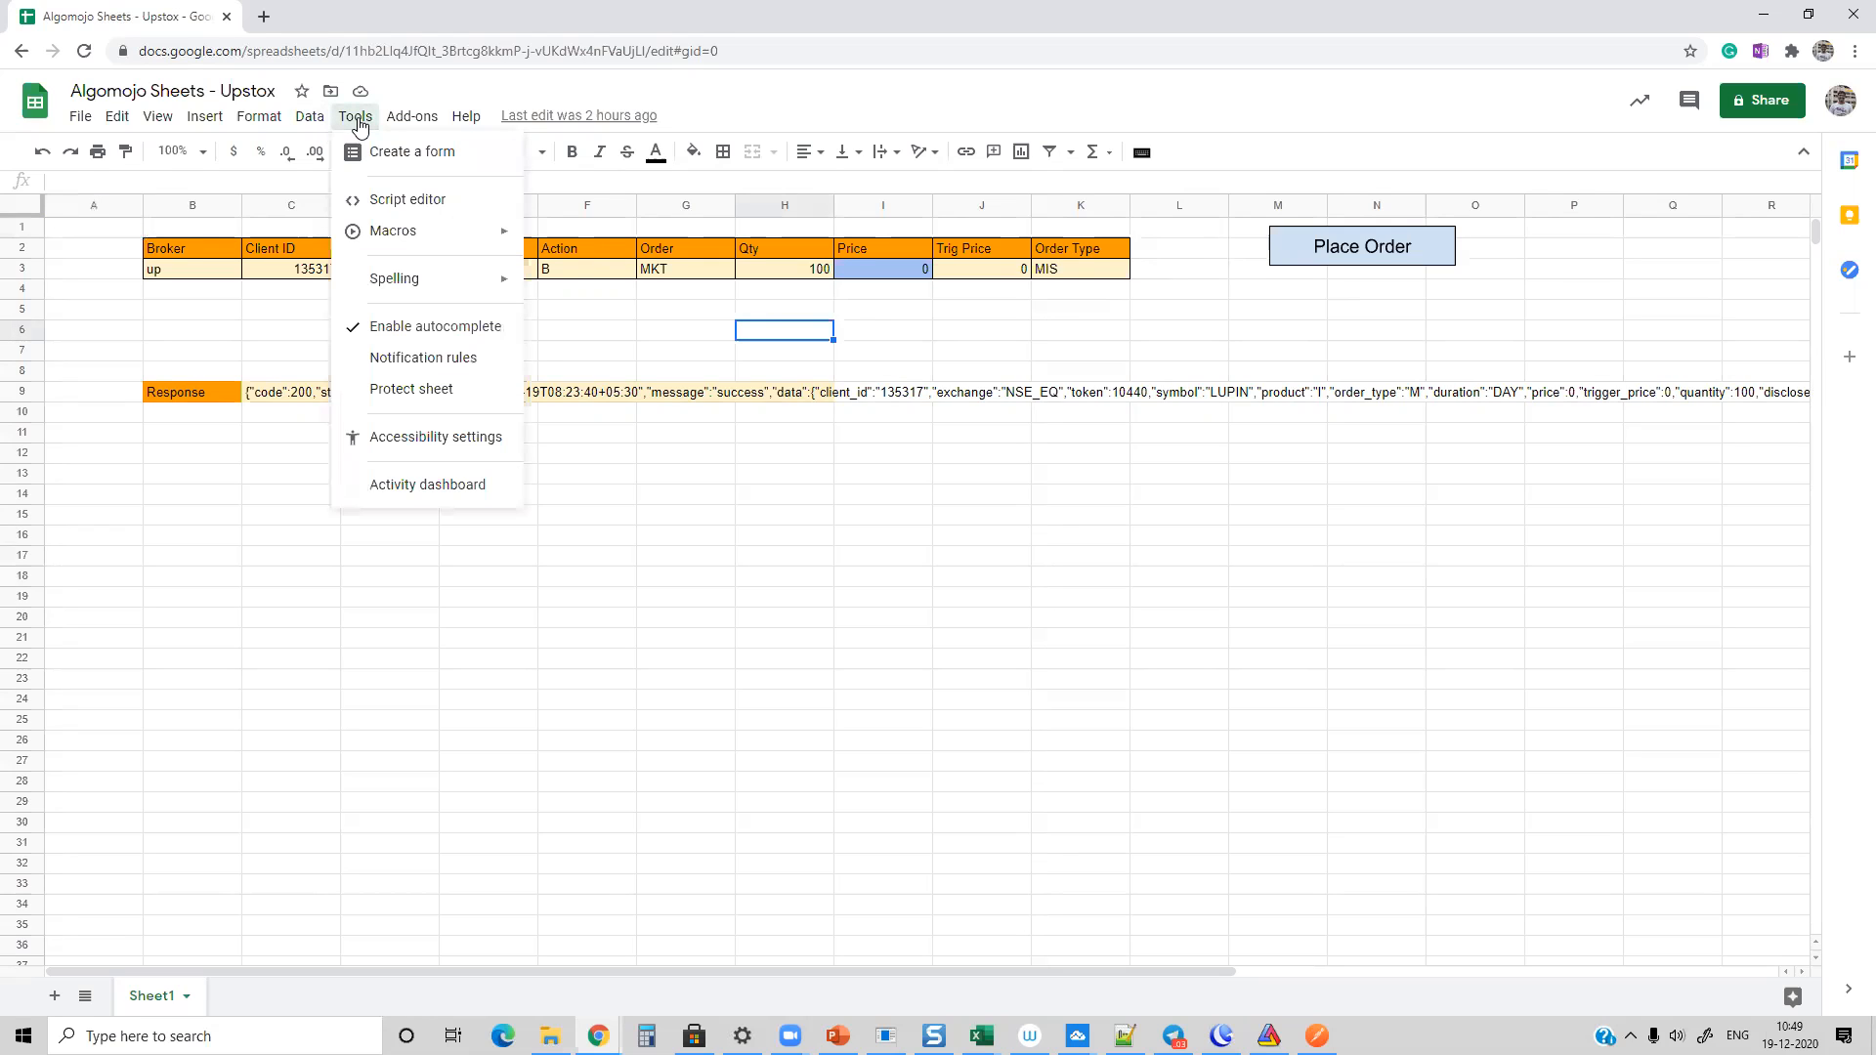
click(405, 205)
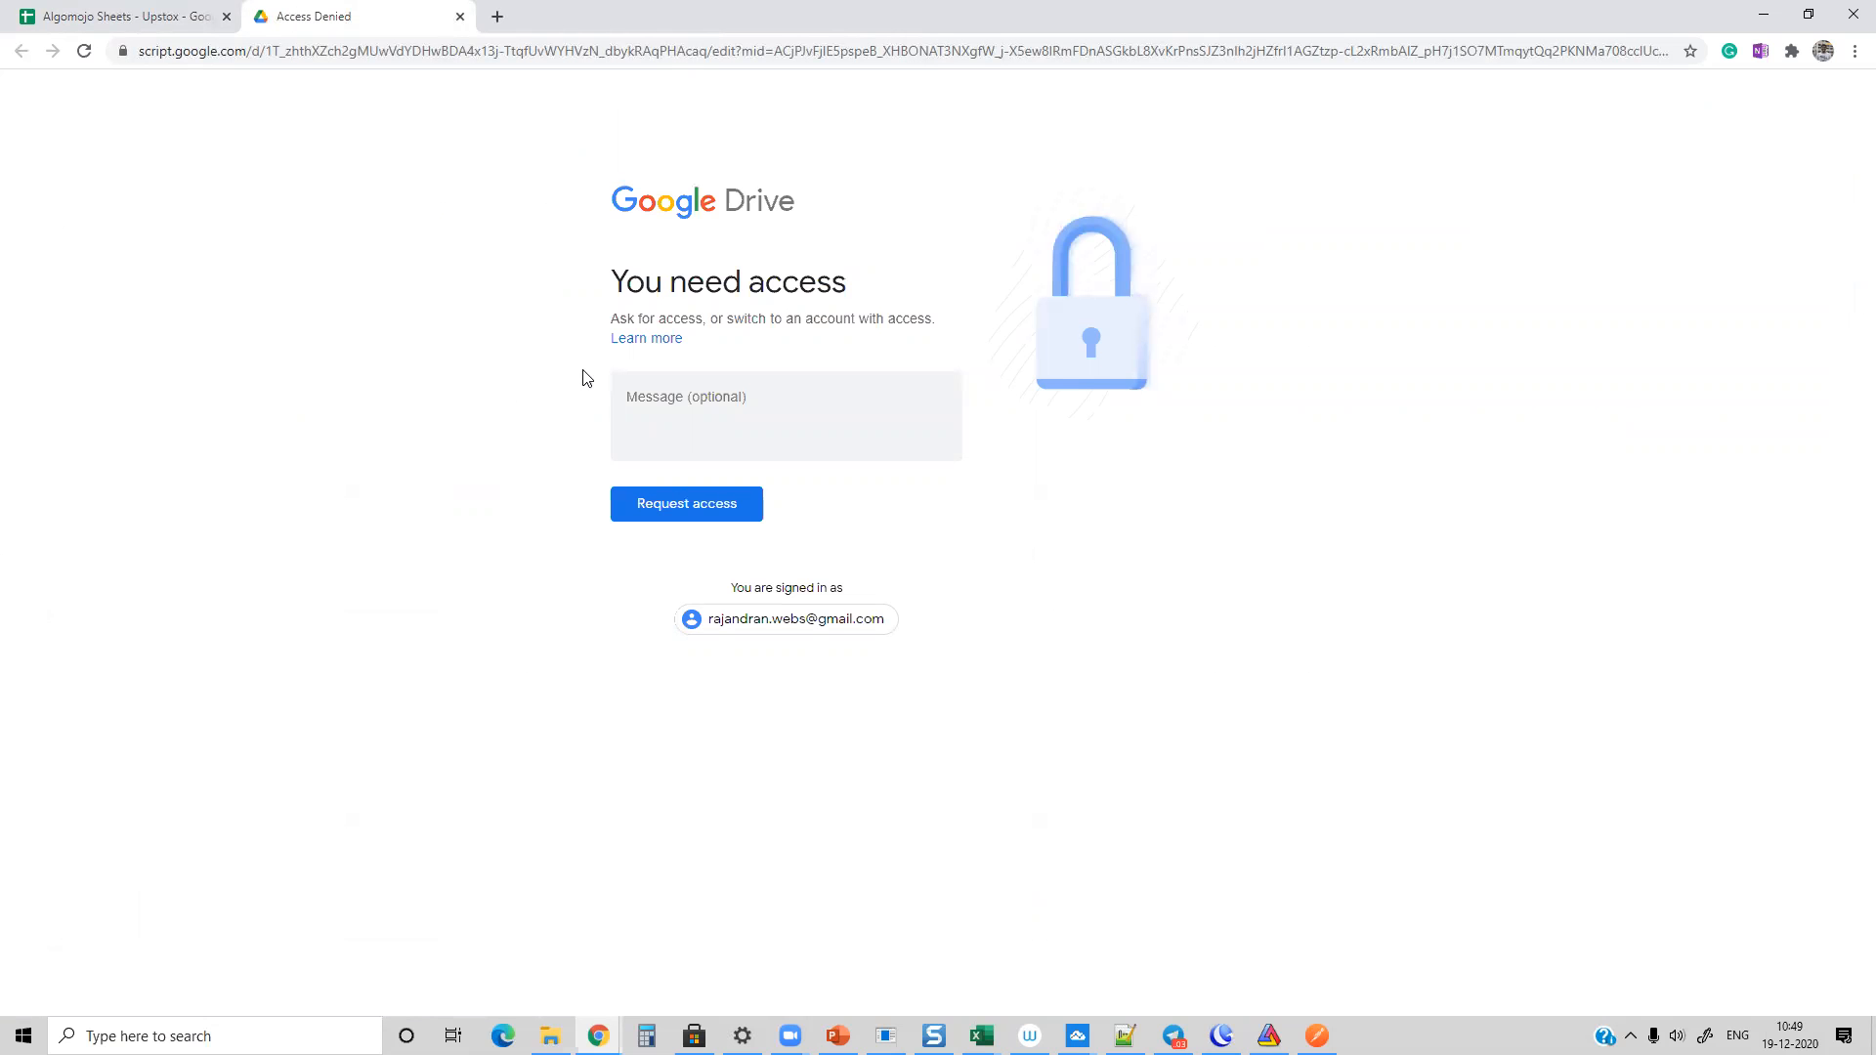
click(459, 17)
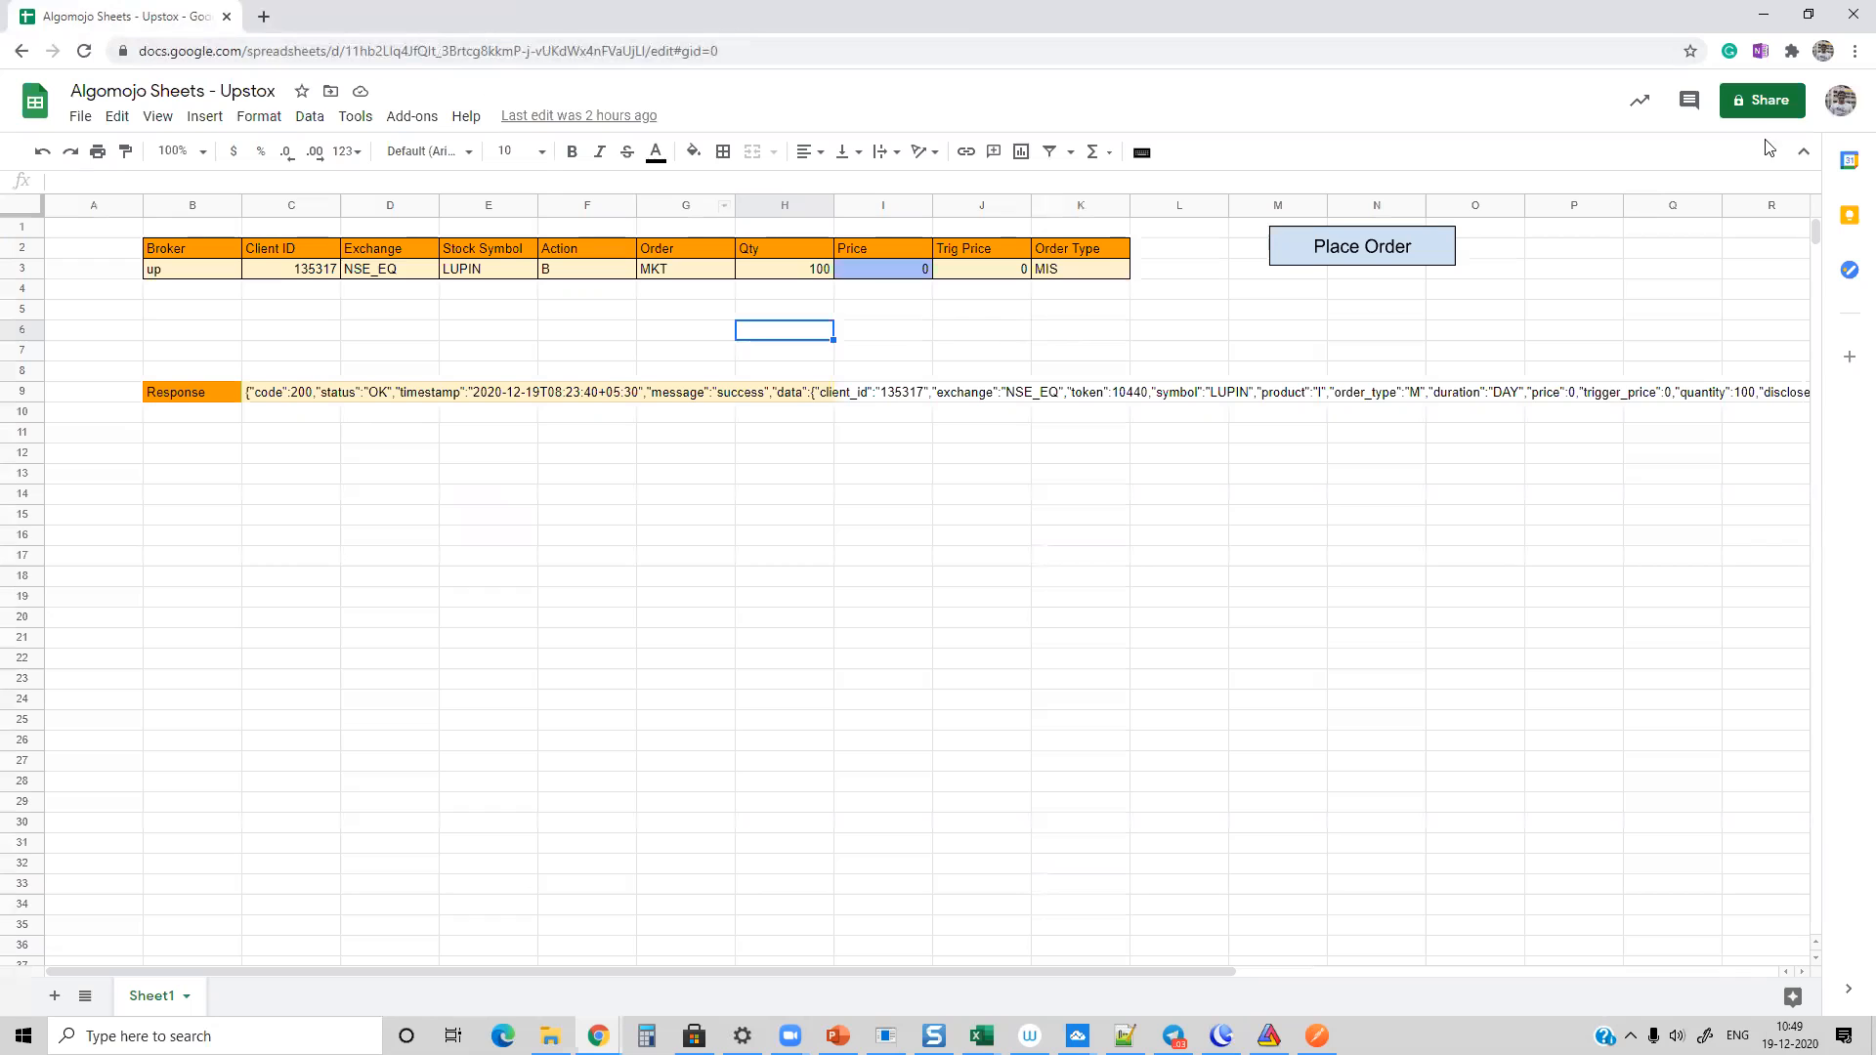
click(1843, 107)
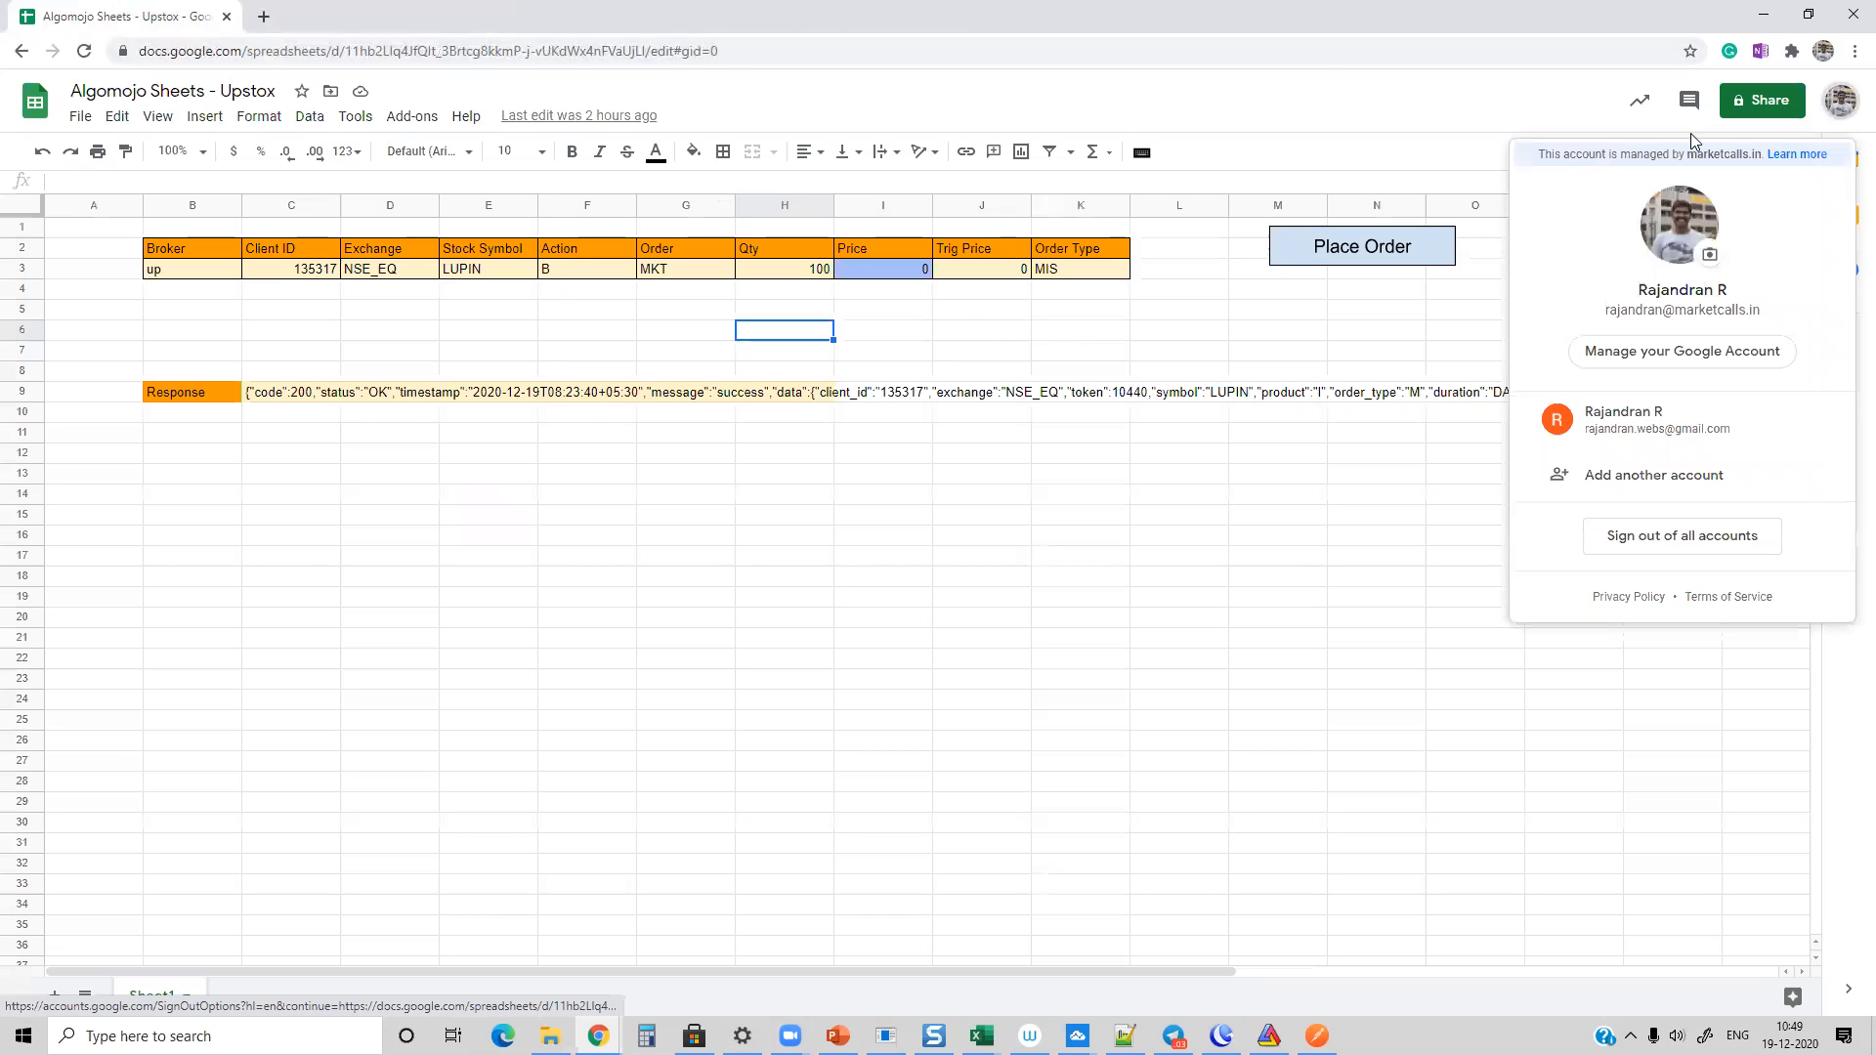
click(1113, 311)
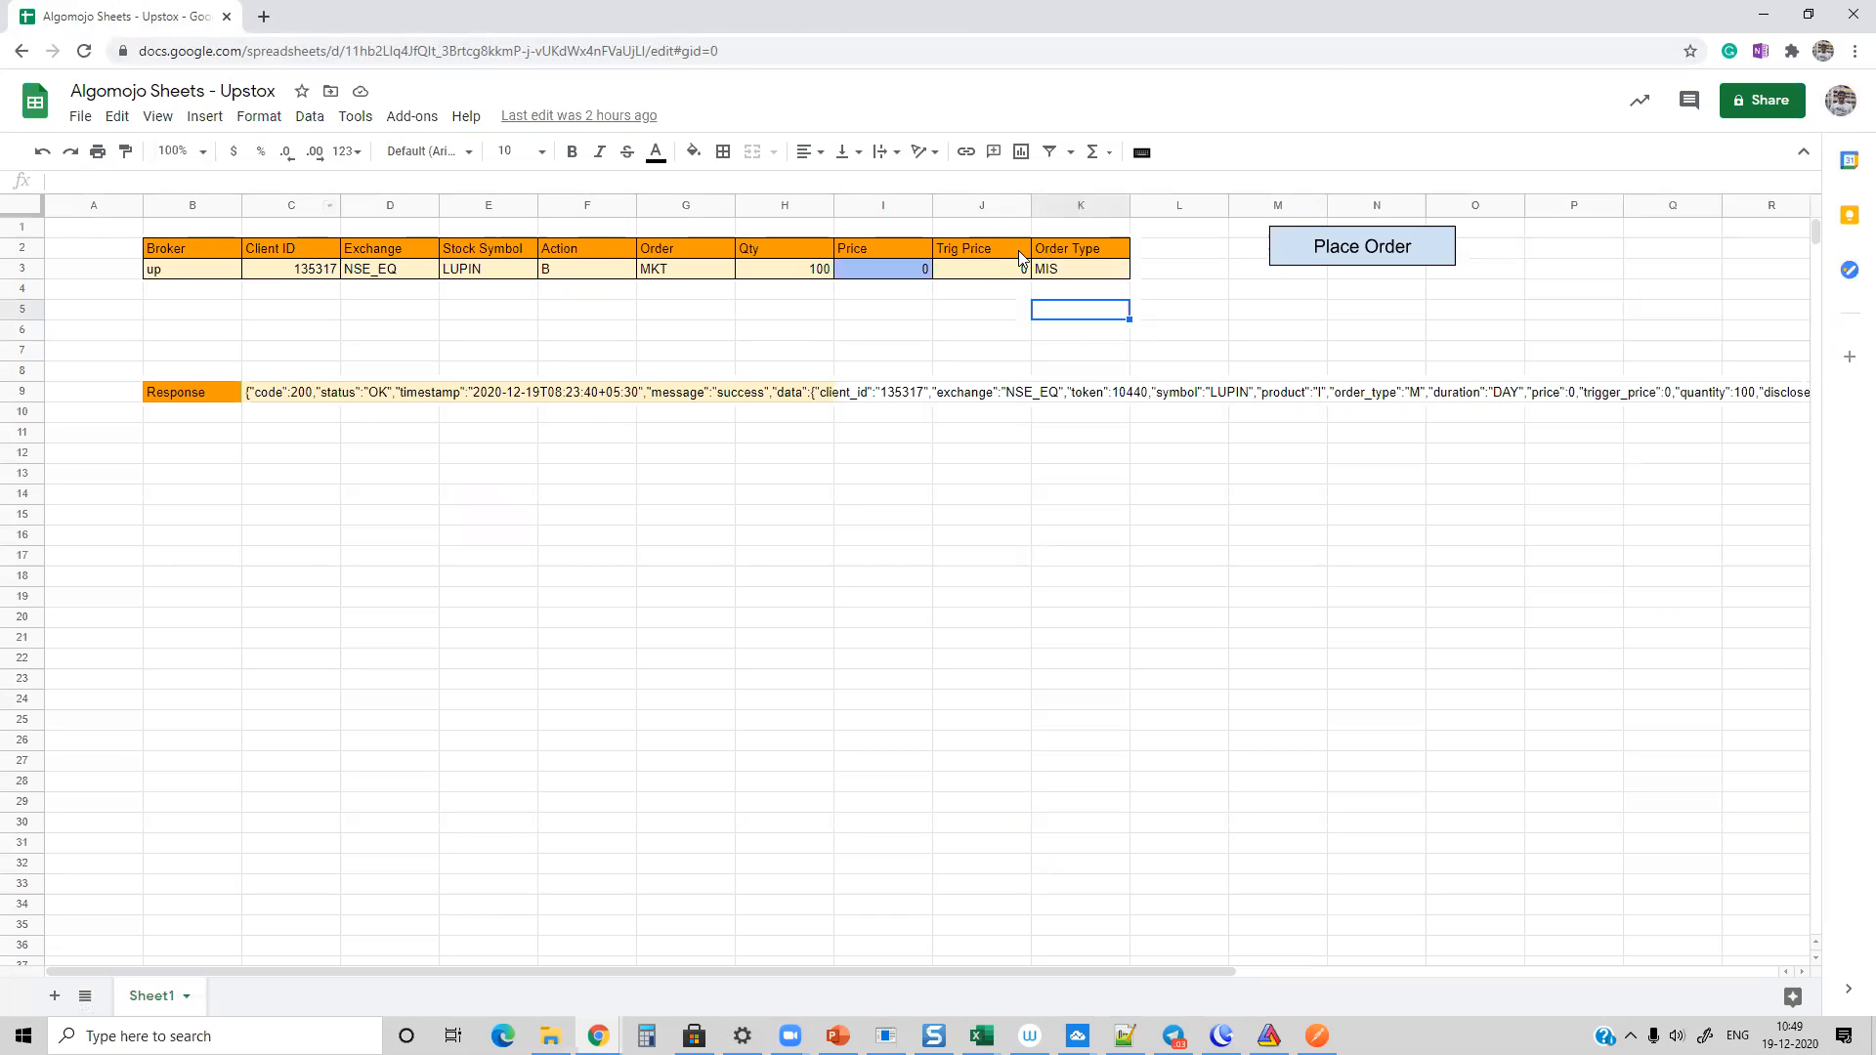
Step: Open the spreadsheet's script editor, switching the Google Drive account to the marketcalls.in one
click(355, 118)
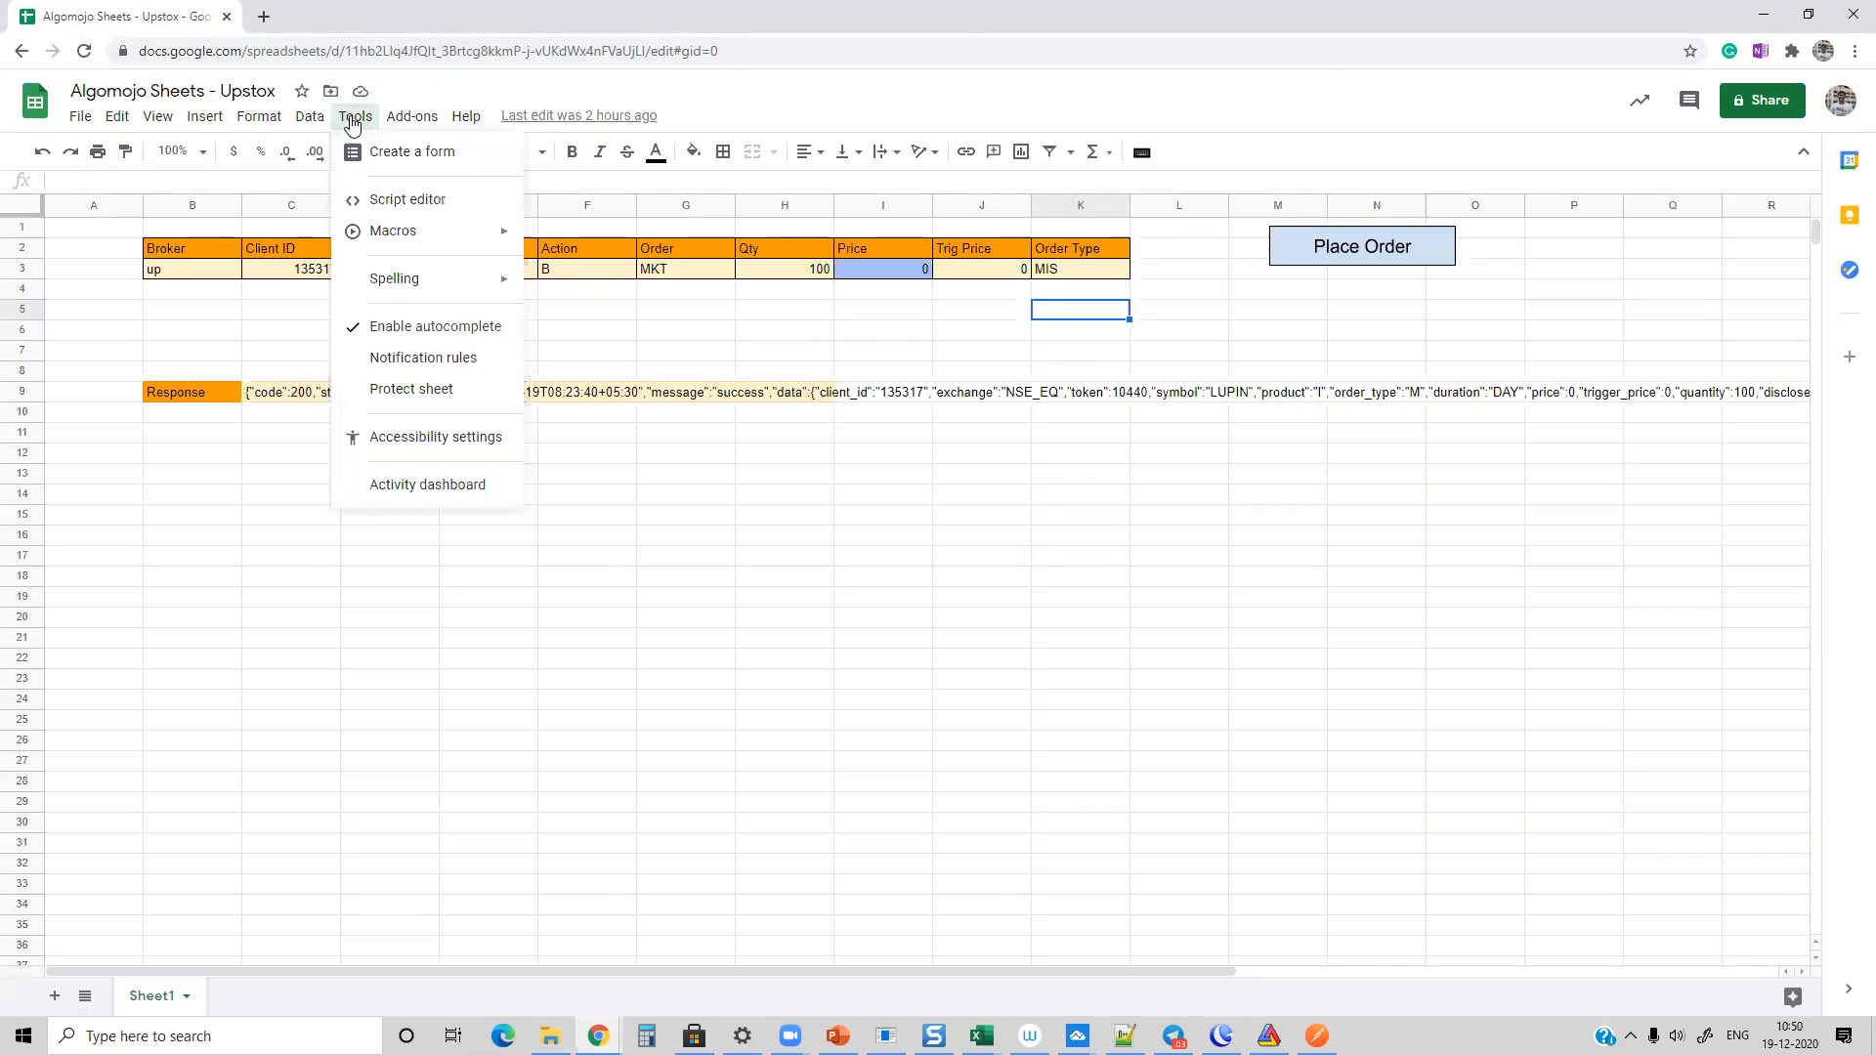
click(408, 200)
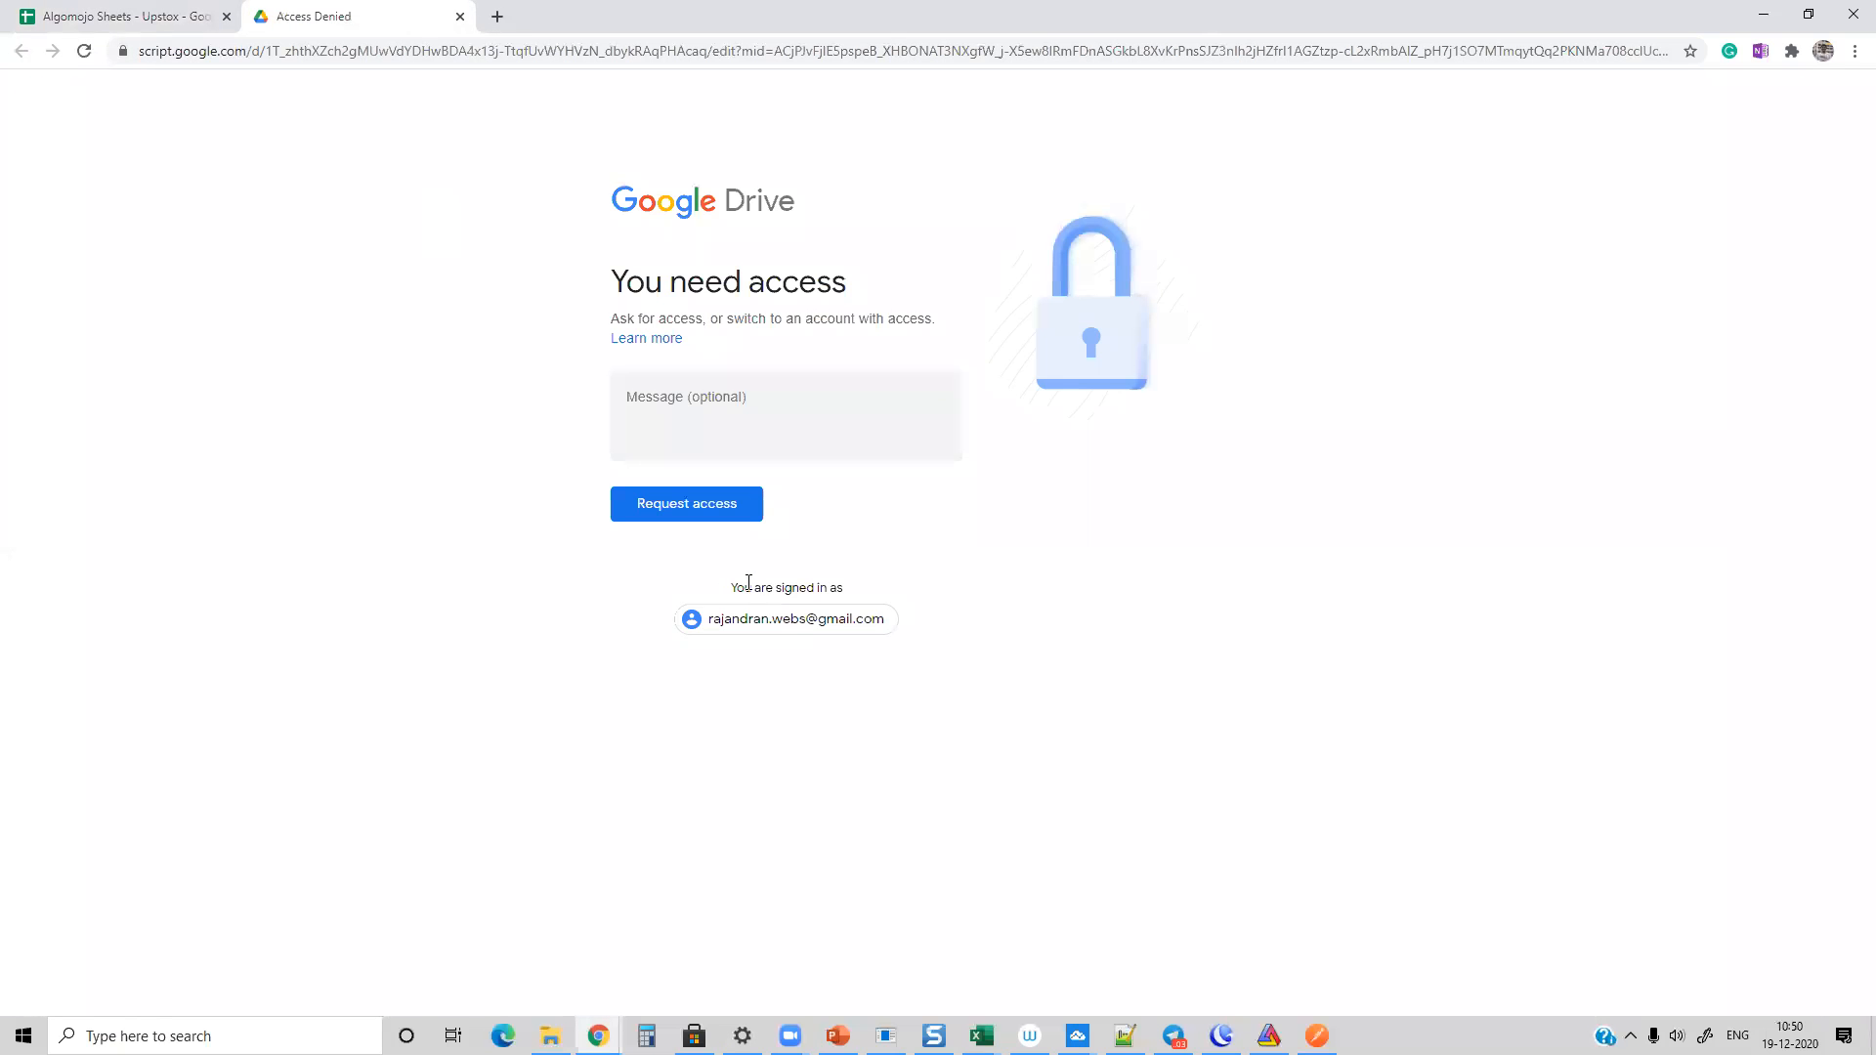
click(777, 622)
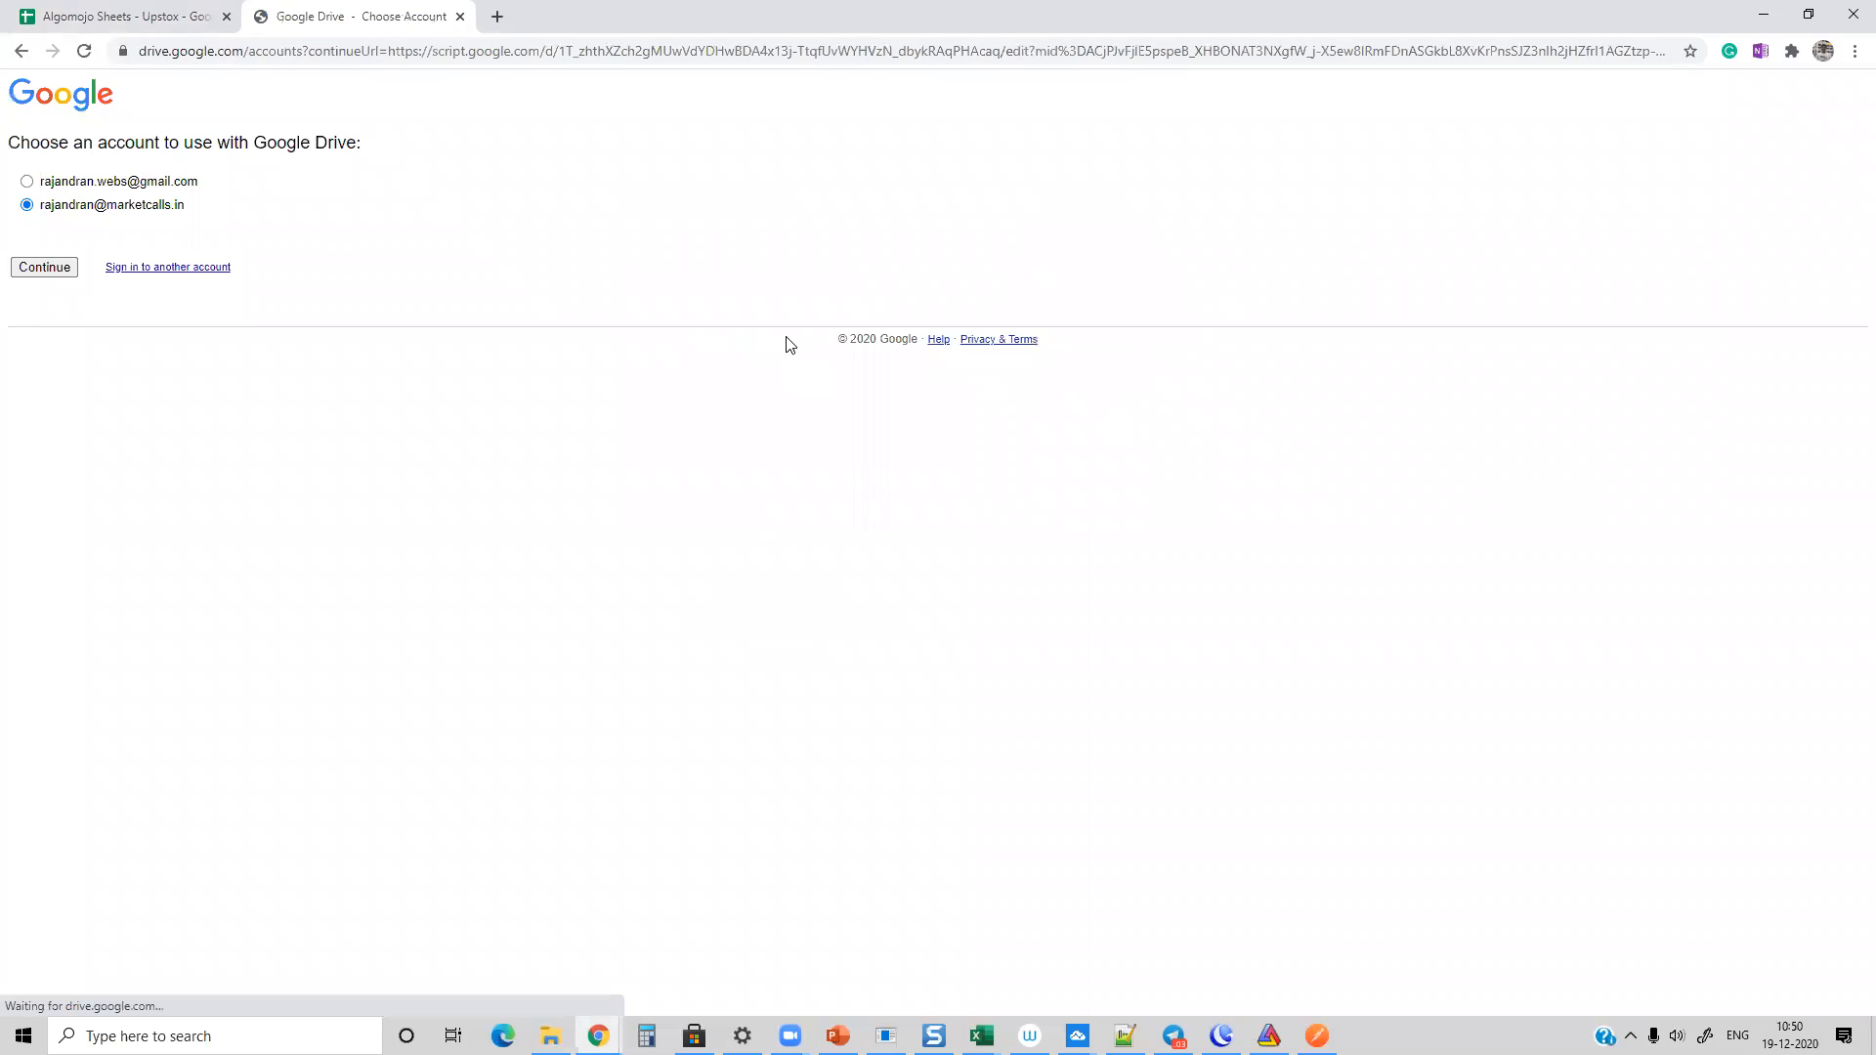
click(33, 275)
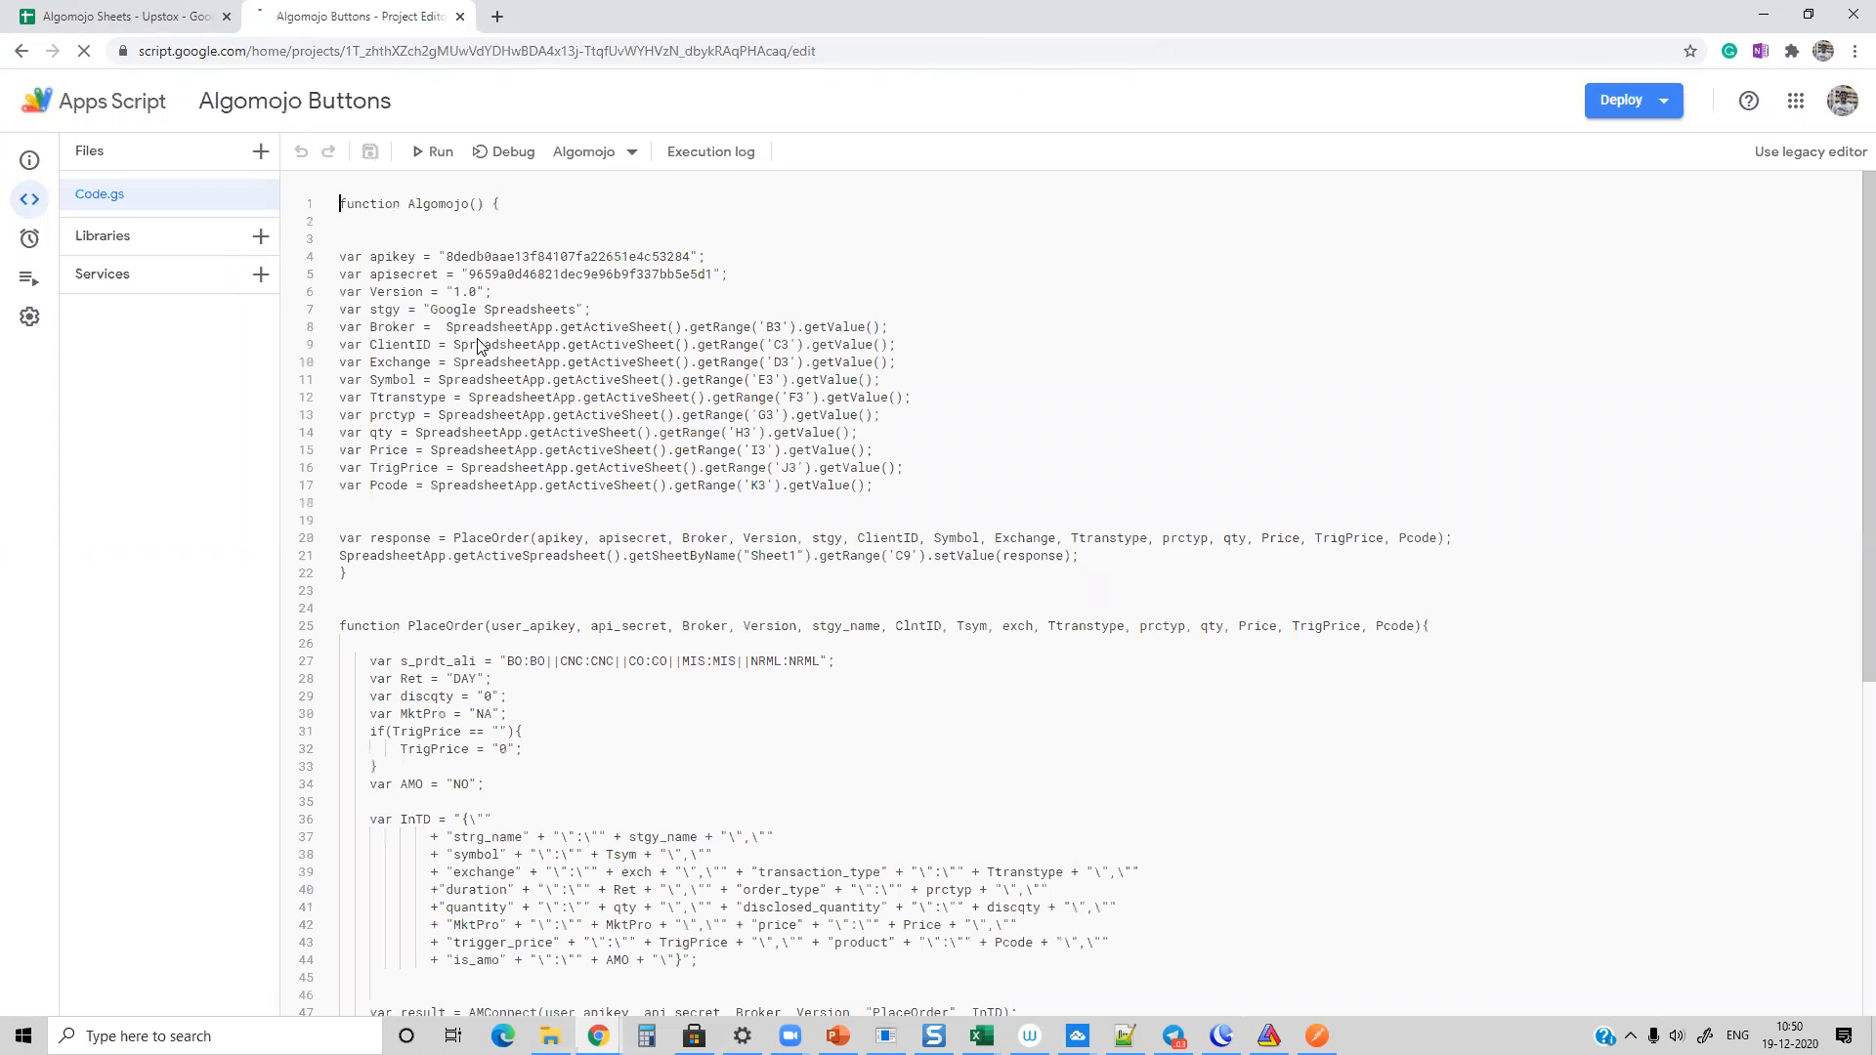
Step: Examine the Code.gs script, highlighting the API key, the API secret and the InTD order data block
drag(448, 255, 731, 261)
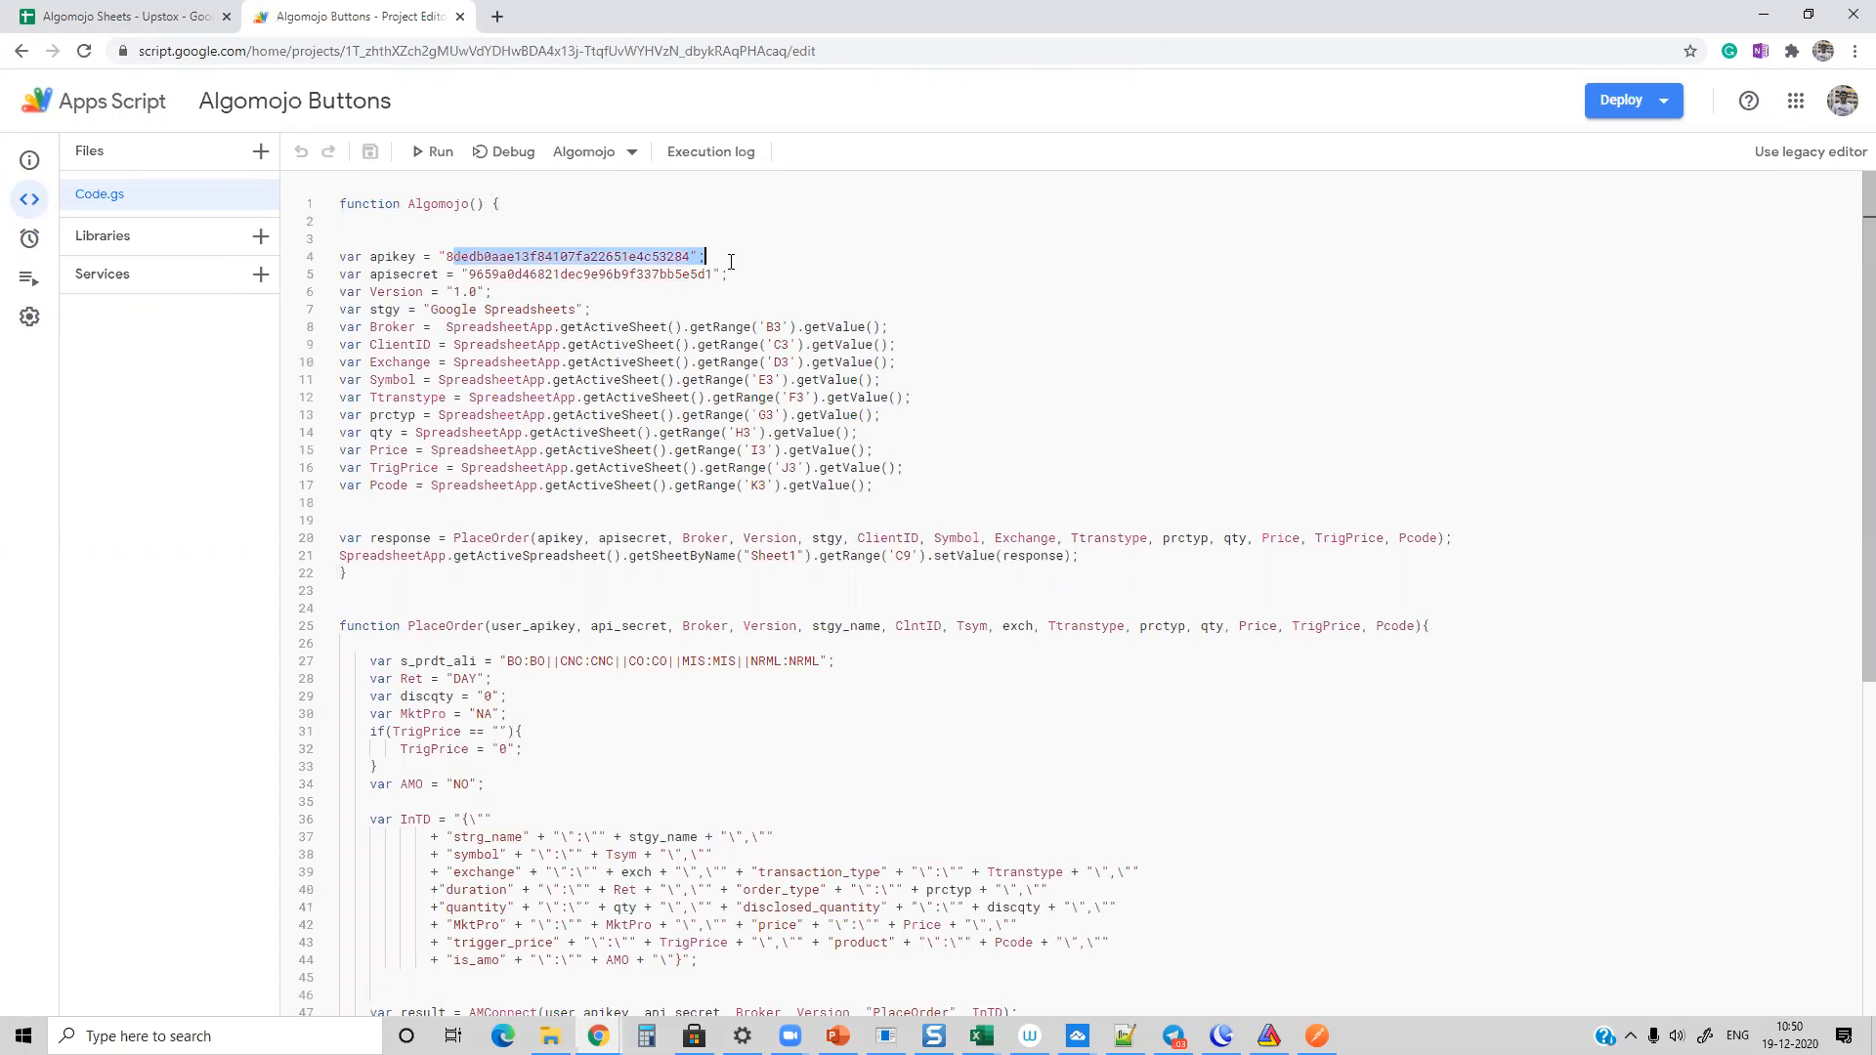
drag(469, 273, 777, 272)
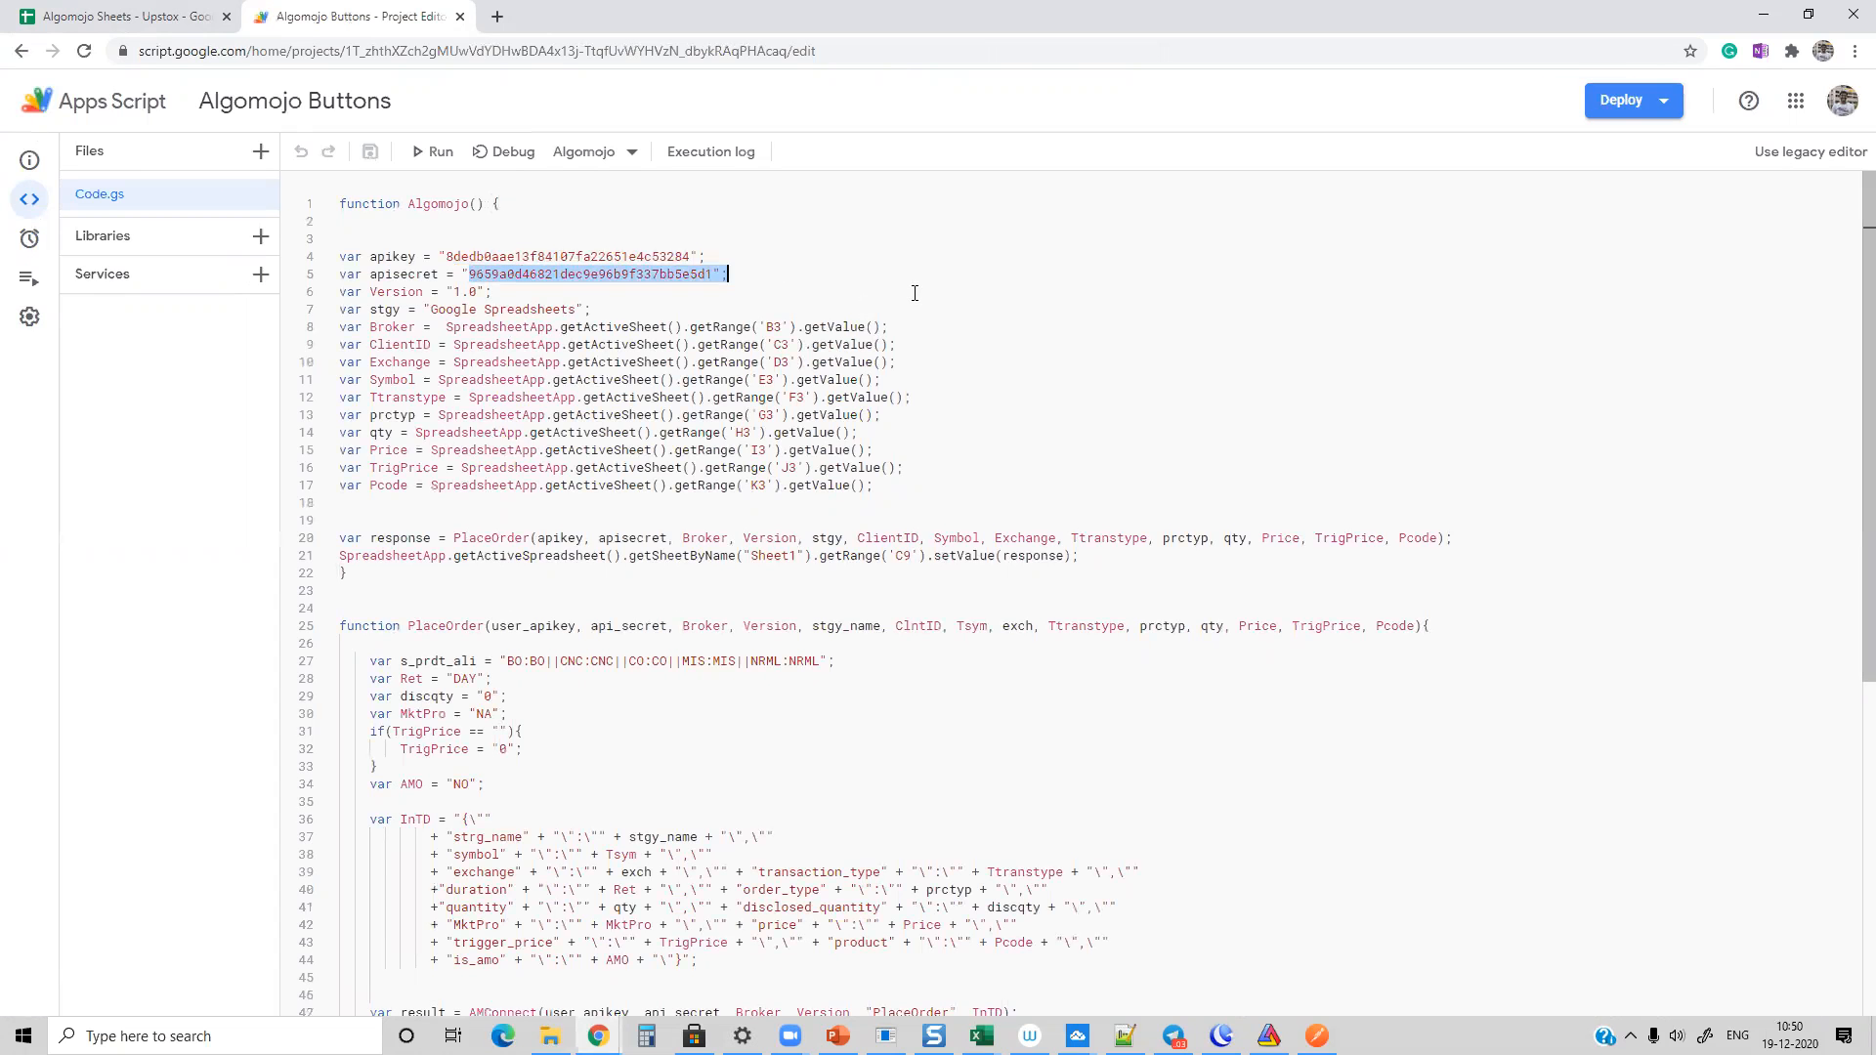
scroll(913, 297, down, 3)
scroll(912, 297, down, 8)
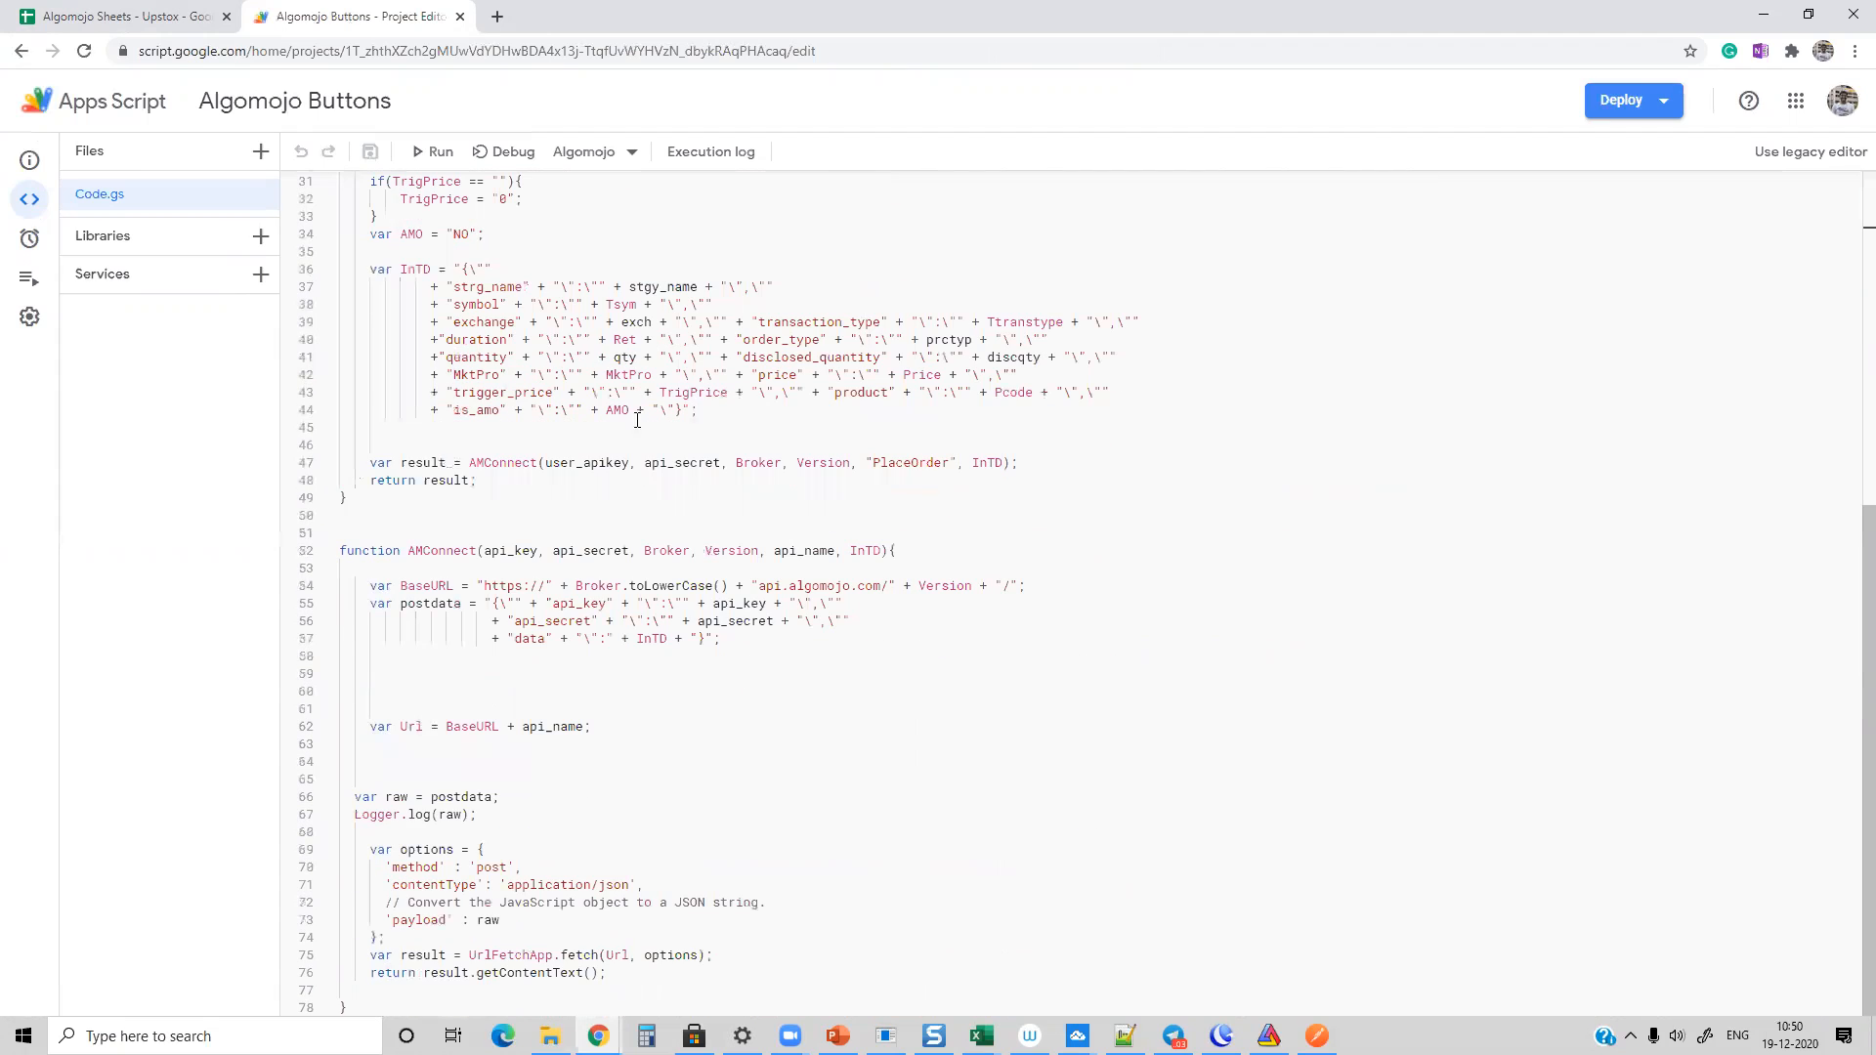
drag(344, 270, 736, 418)
click(736, 418)
key(shift+Up)
key(shift+Up)
key(shift+Up)
key(shift+Up)
key(shift+Up)
key(shift+Up)
key(shift+Up)
key(shift+Up)
key(shift+Up)
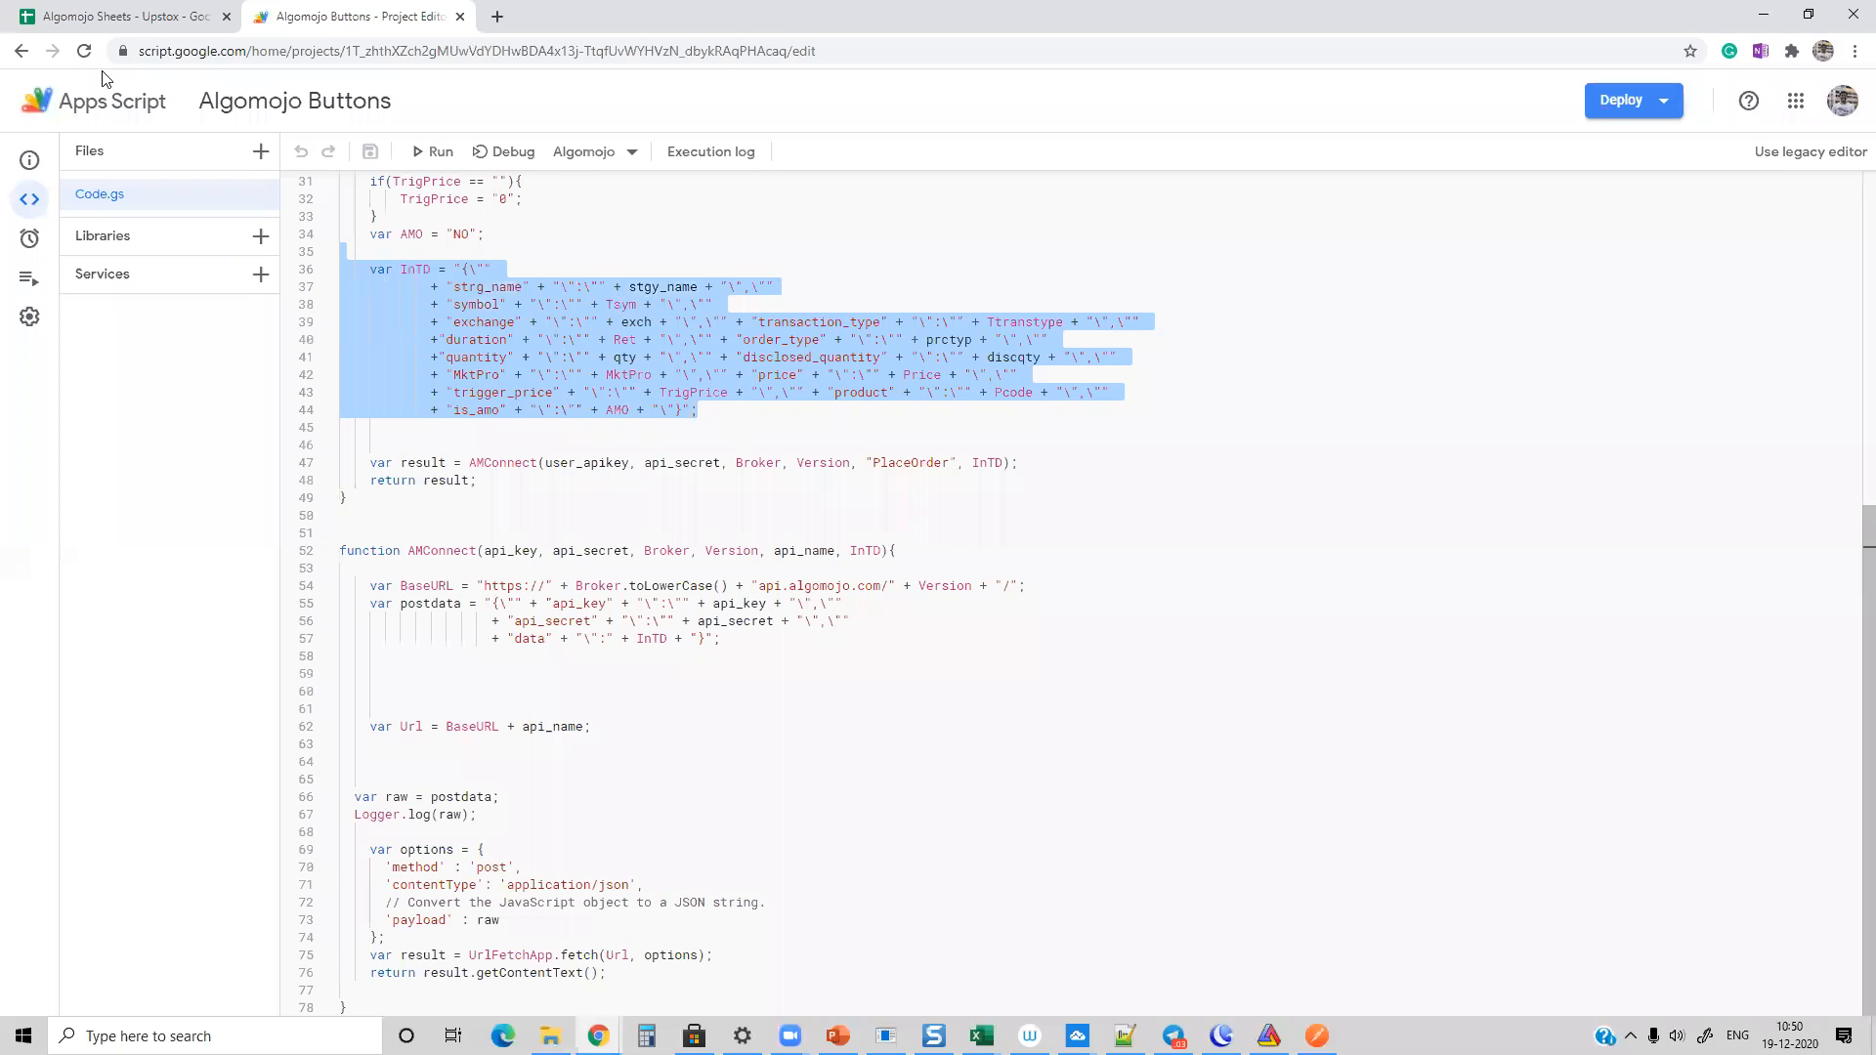
Step: Return to the spreadsheet, clear the old response in C9, place the LUPIN order and check the new response
click(88, 21)
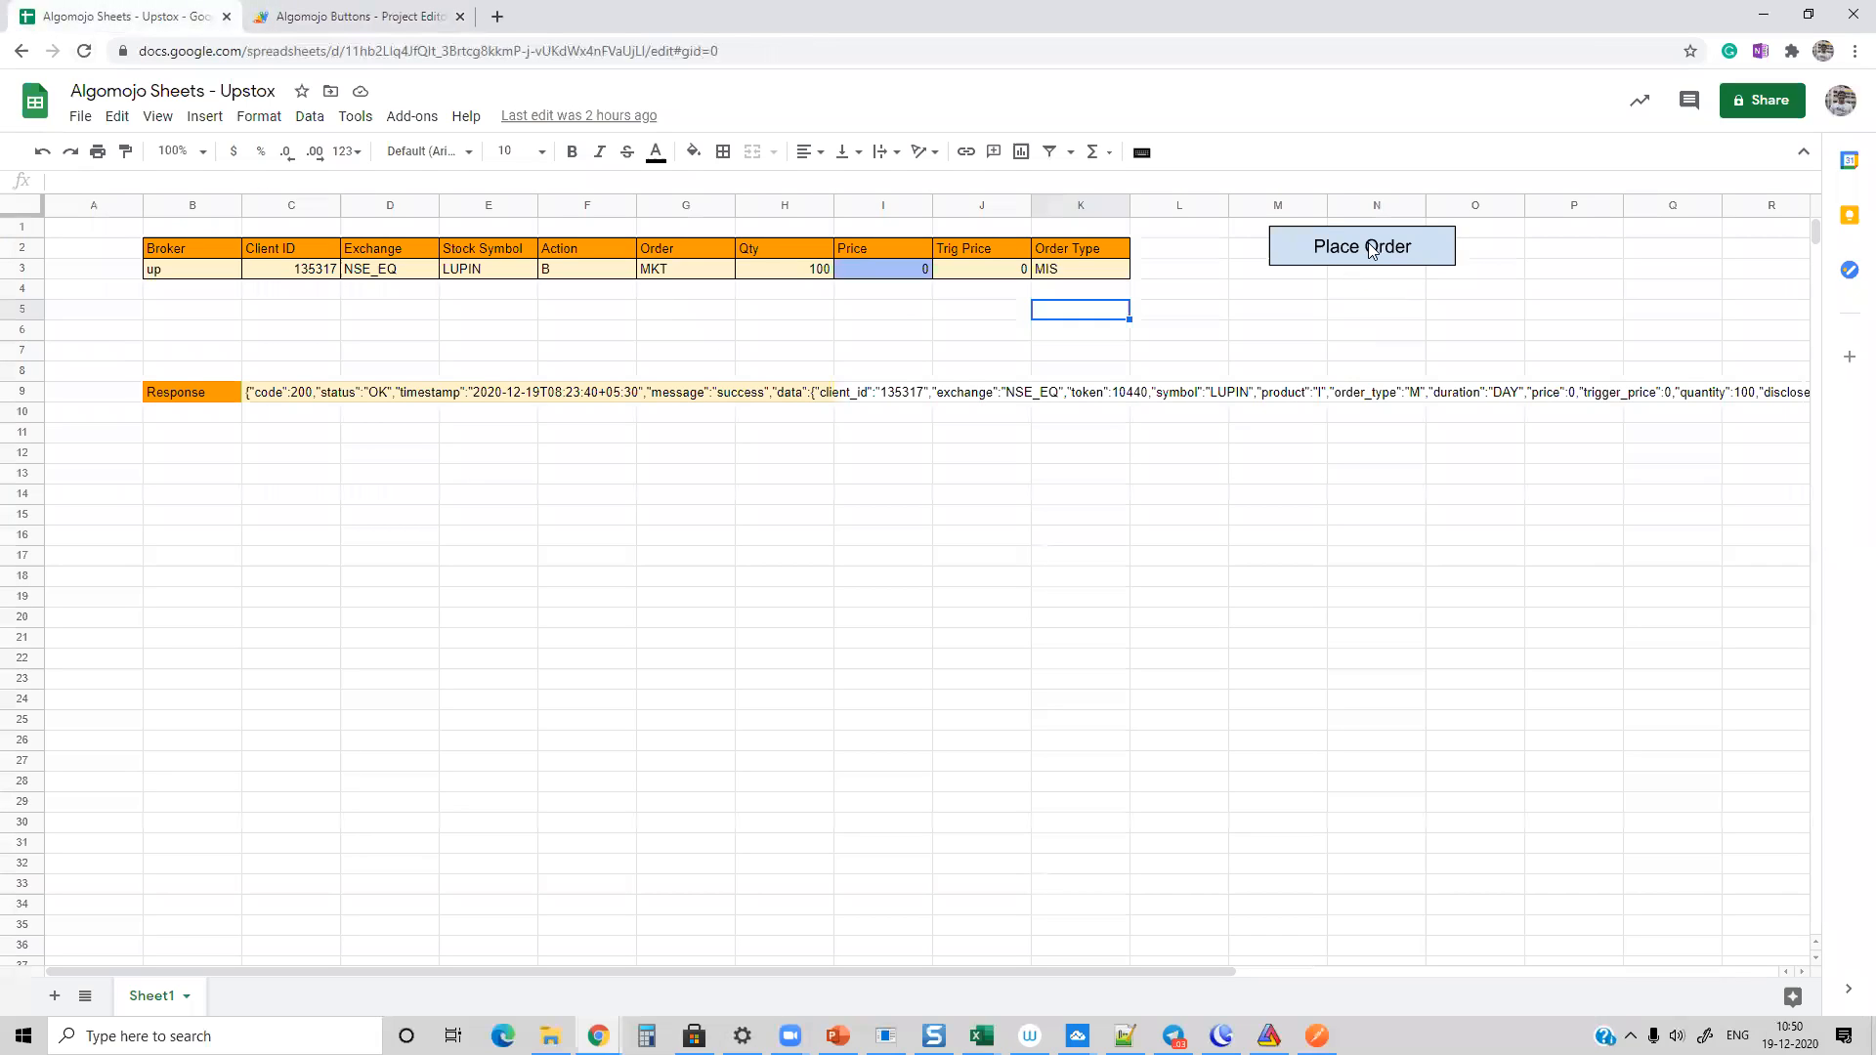
click(303, 396)
key(Delete)
click(485, 458)
click(1360, 258)
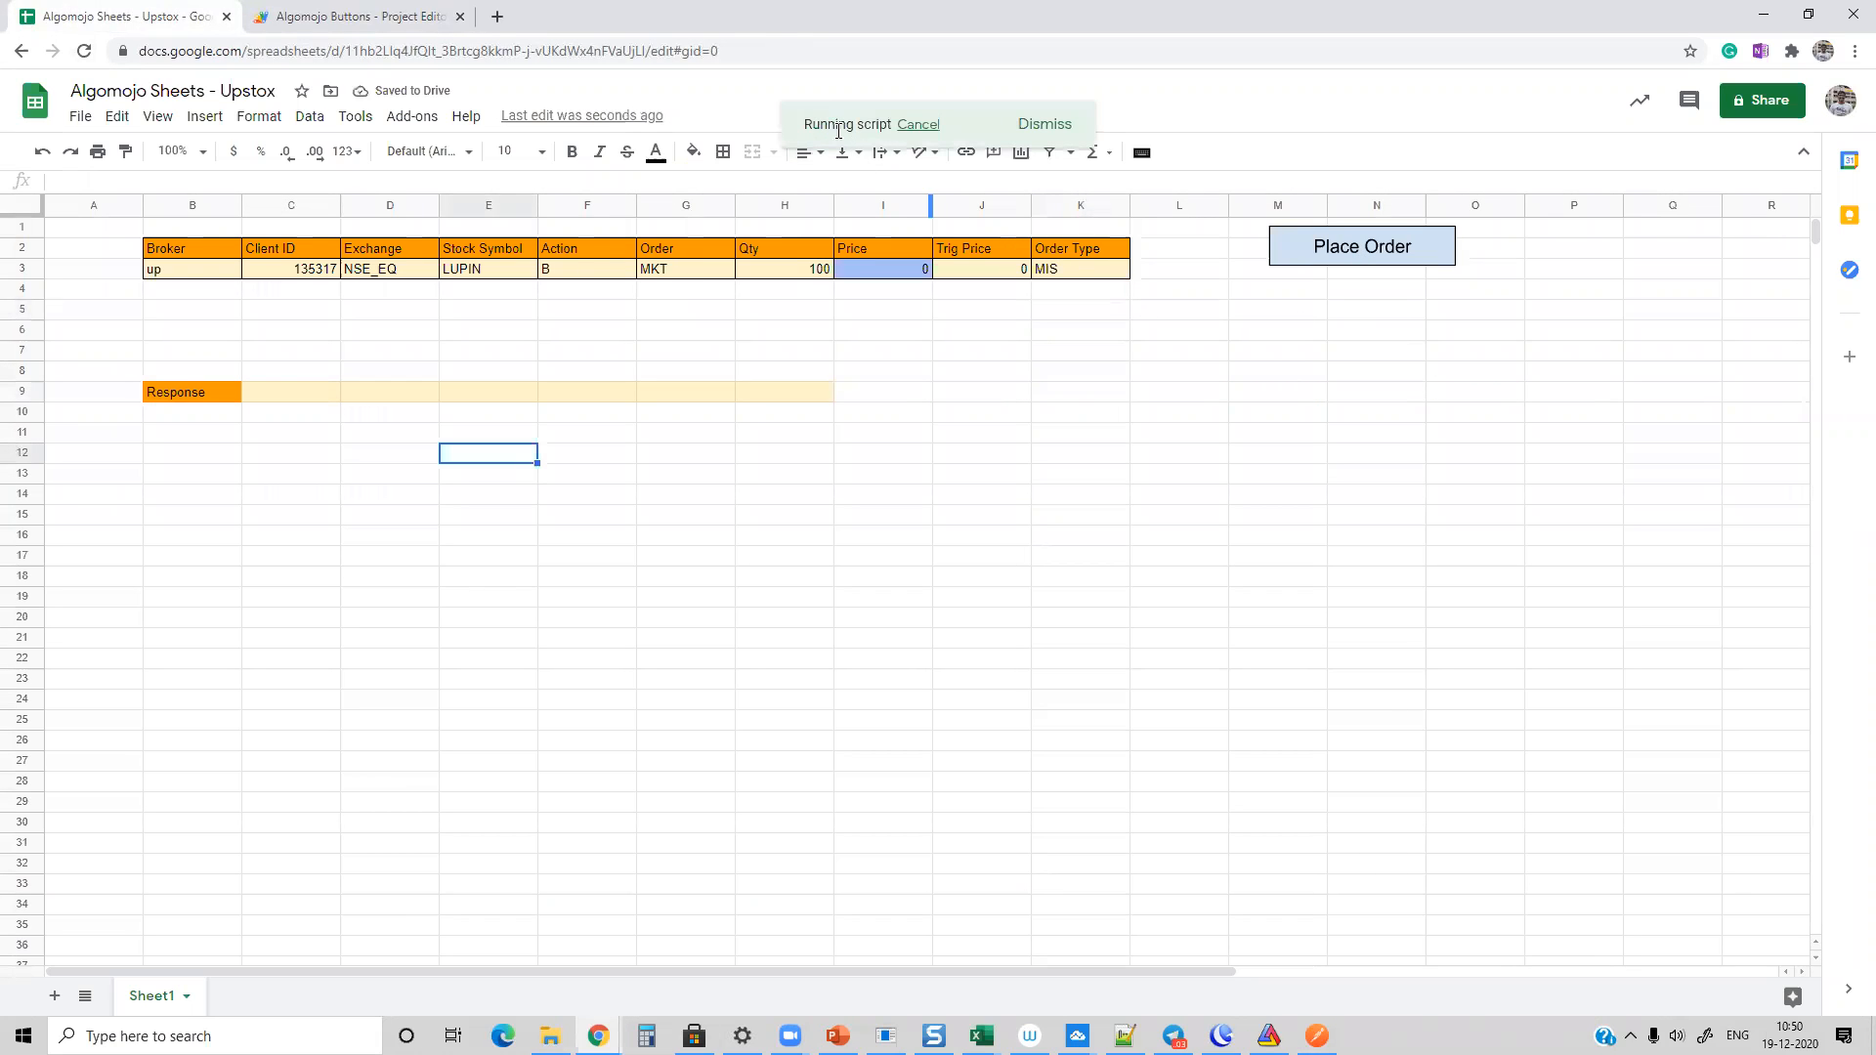
click(296, 395)
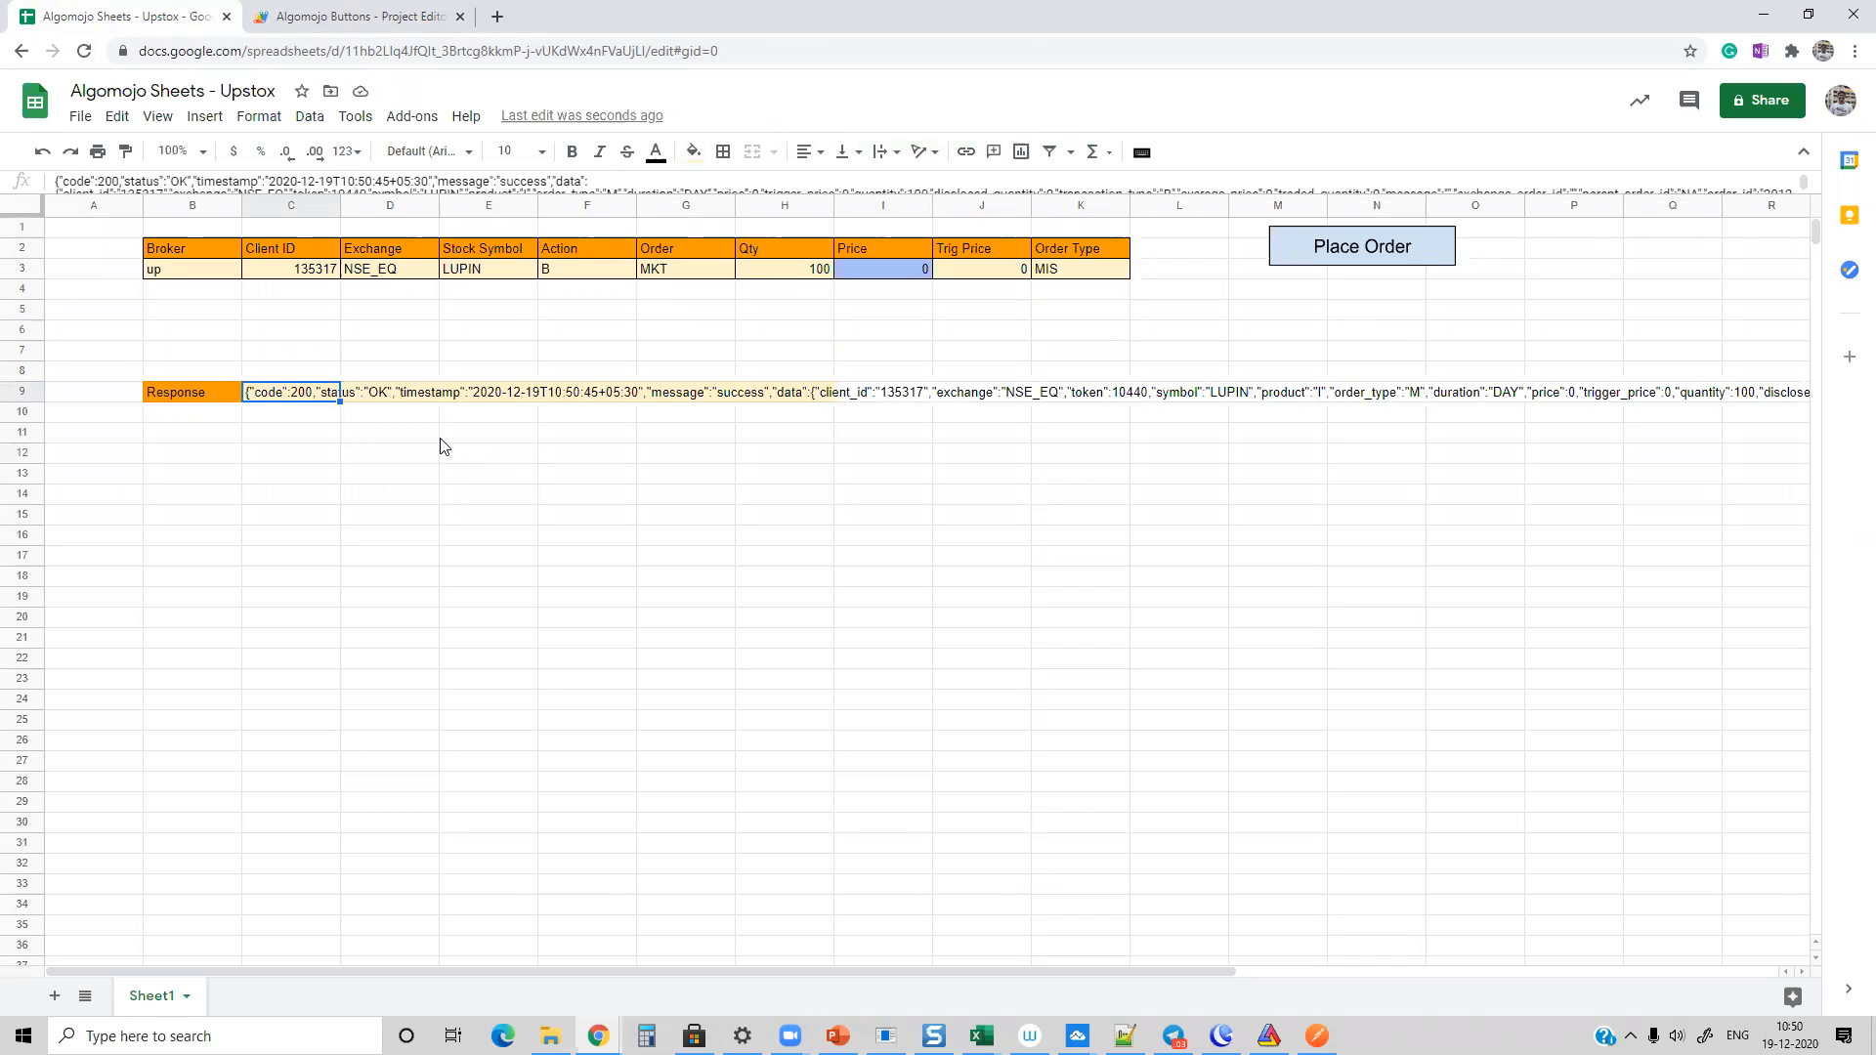
Step: Switch to the Algomojo window and examine the Google Spreadsheets LUPIN entries in the orders log
mouse_move(598, 1035)
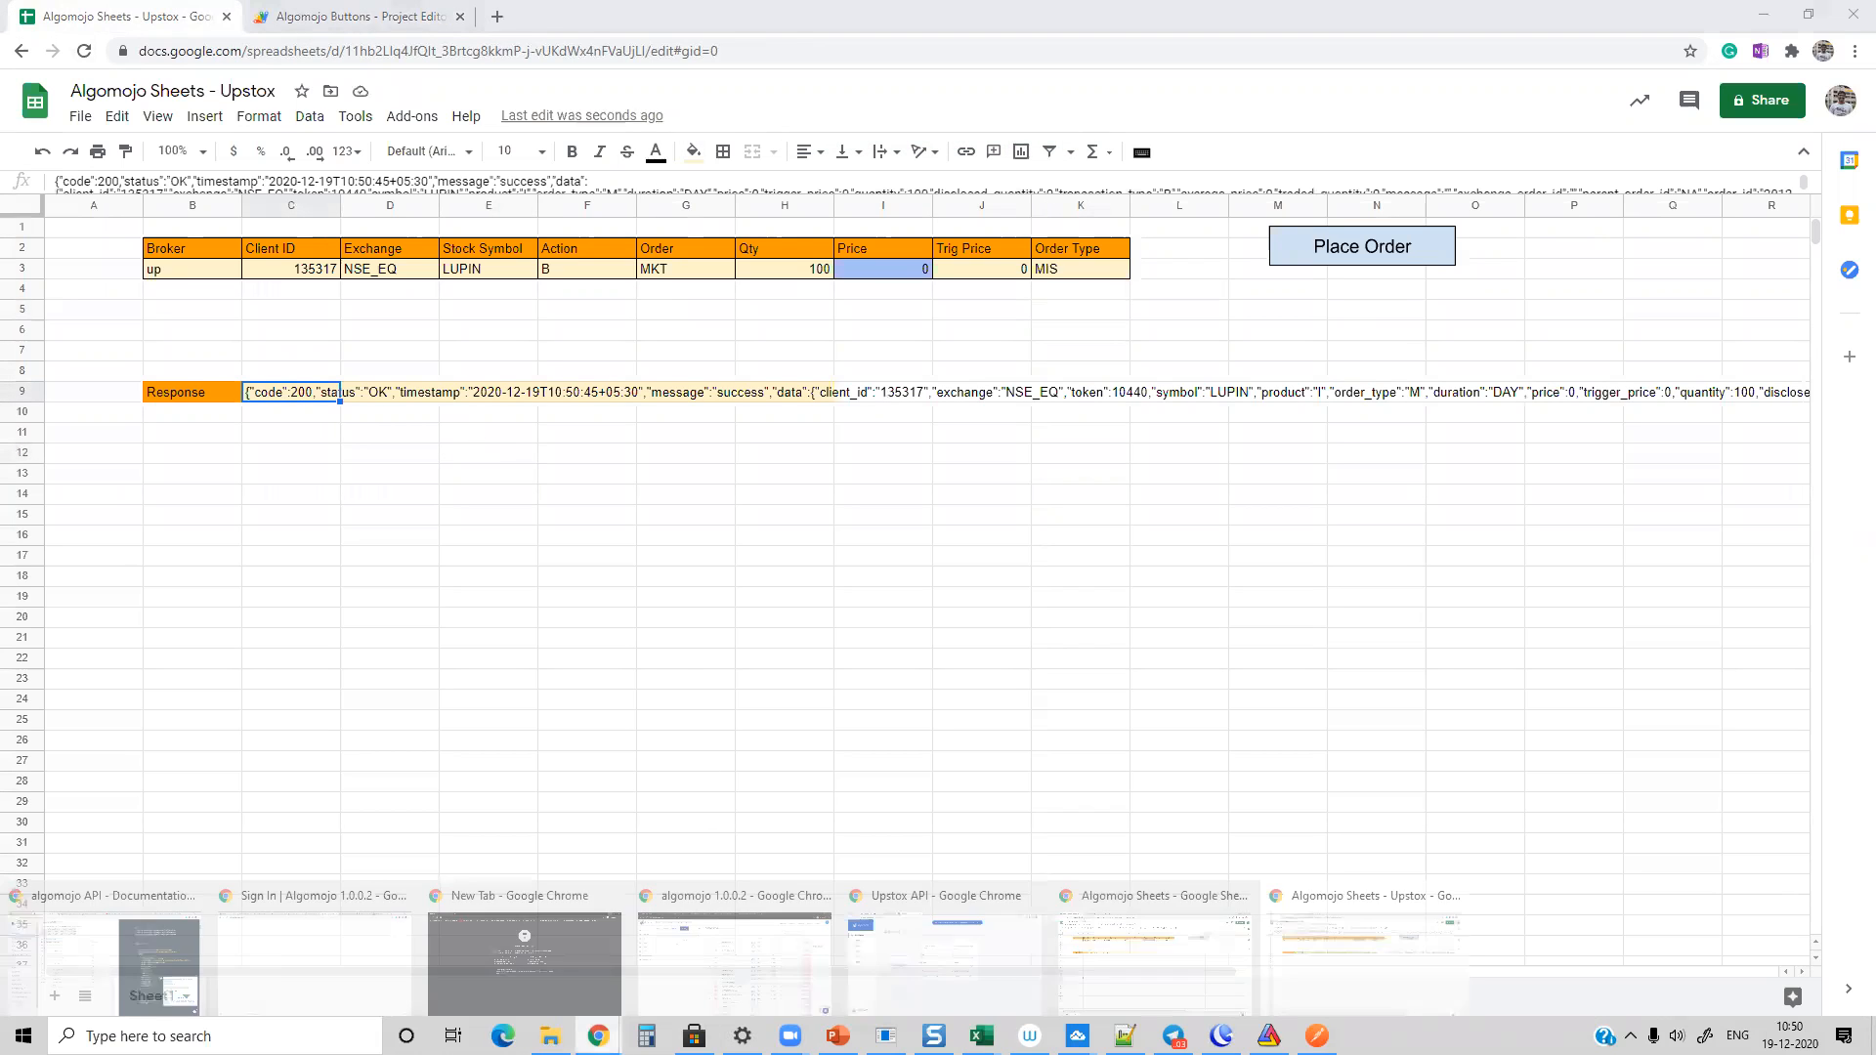
click(699, 946)
click(51, 213)
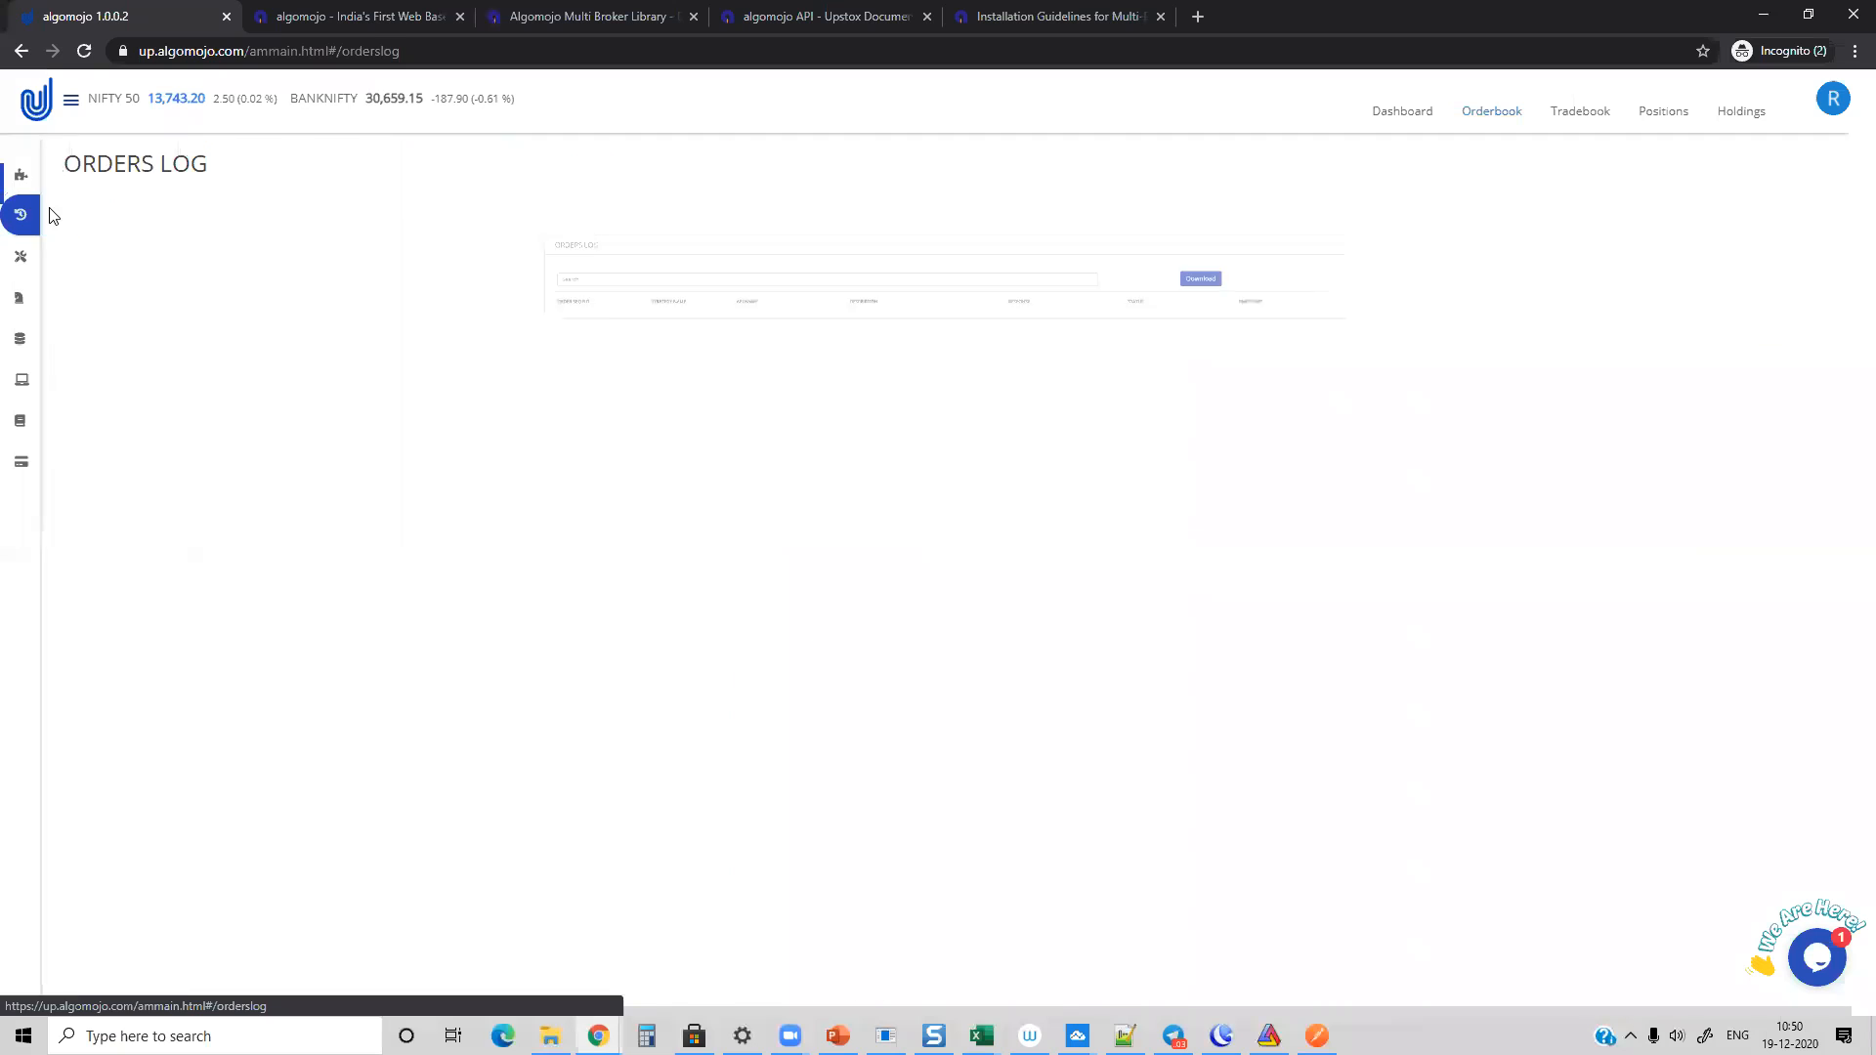
drag(265, 373, 371, 373)
drag(253, 406, 367, 404)
click(367, 404)
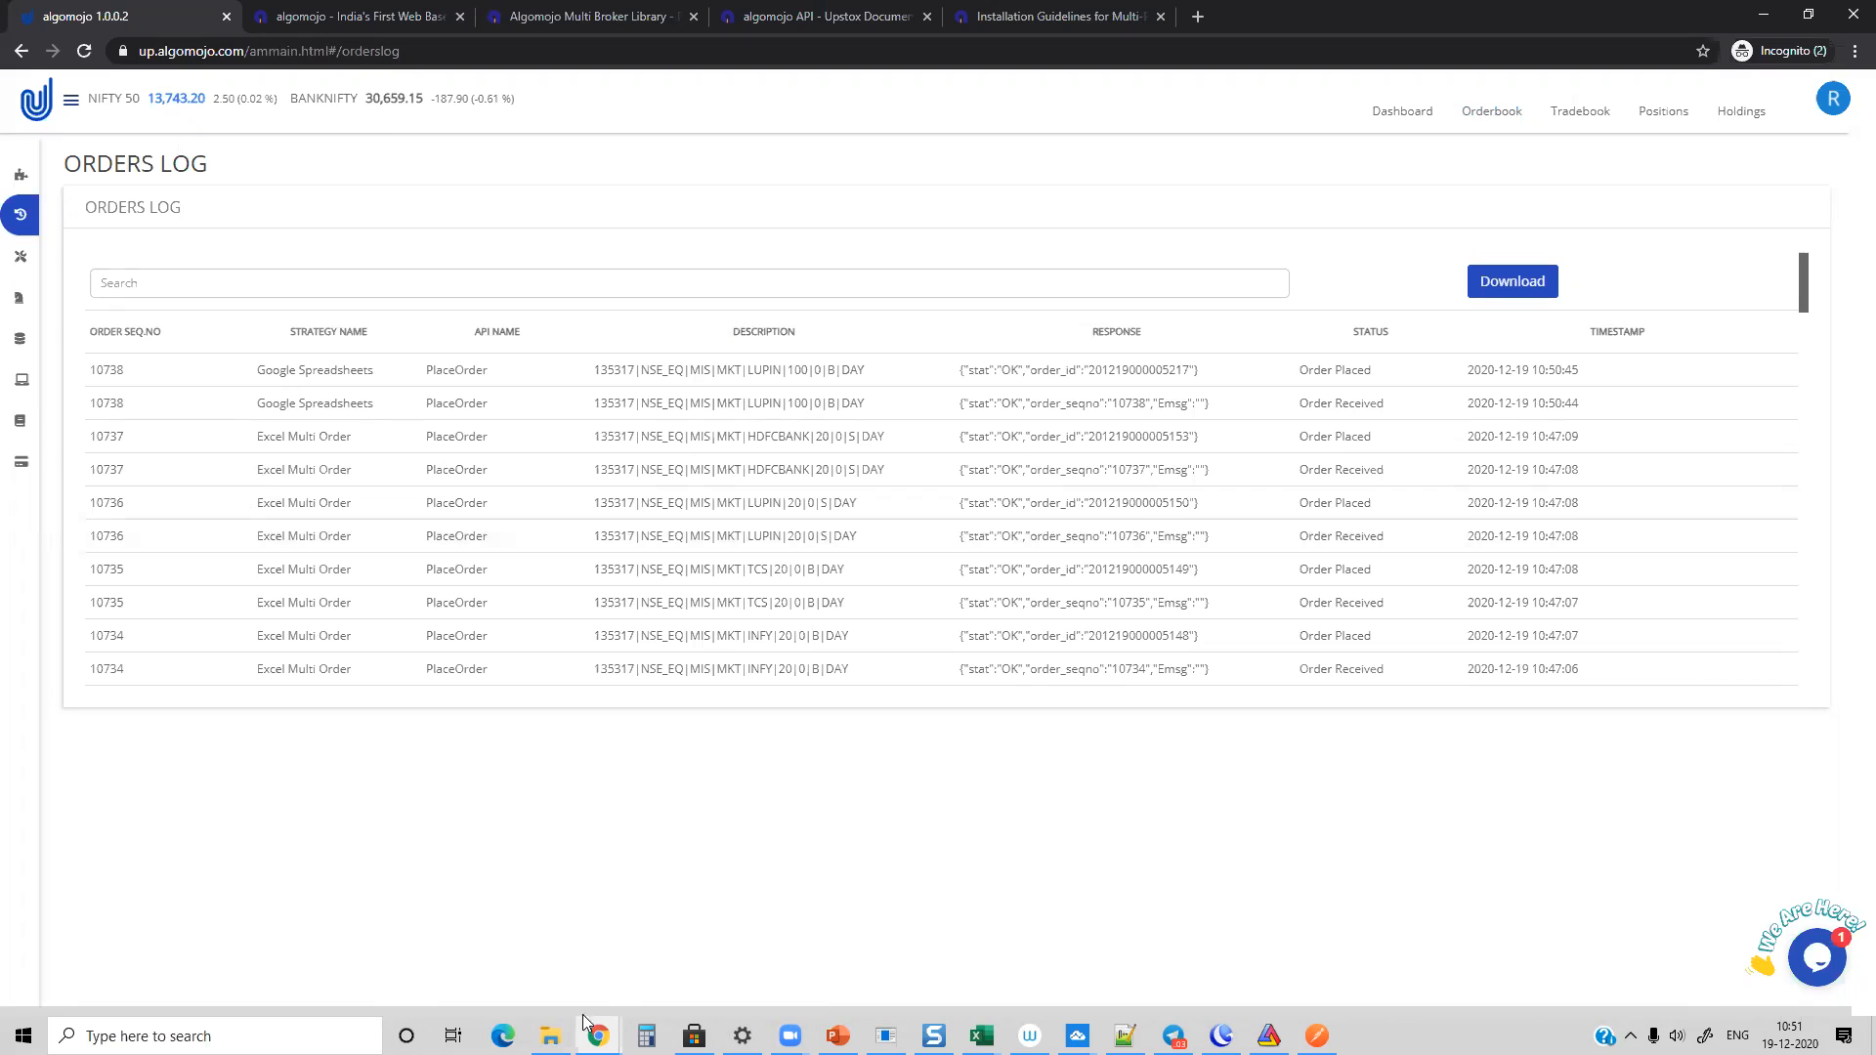
Step: Switch to the Upstox API browser window and open tradingview.com in a new tab
mouse_move(586, 1021)
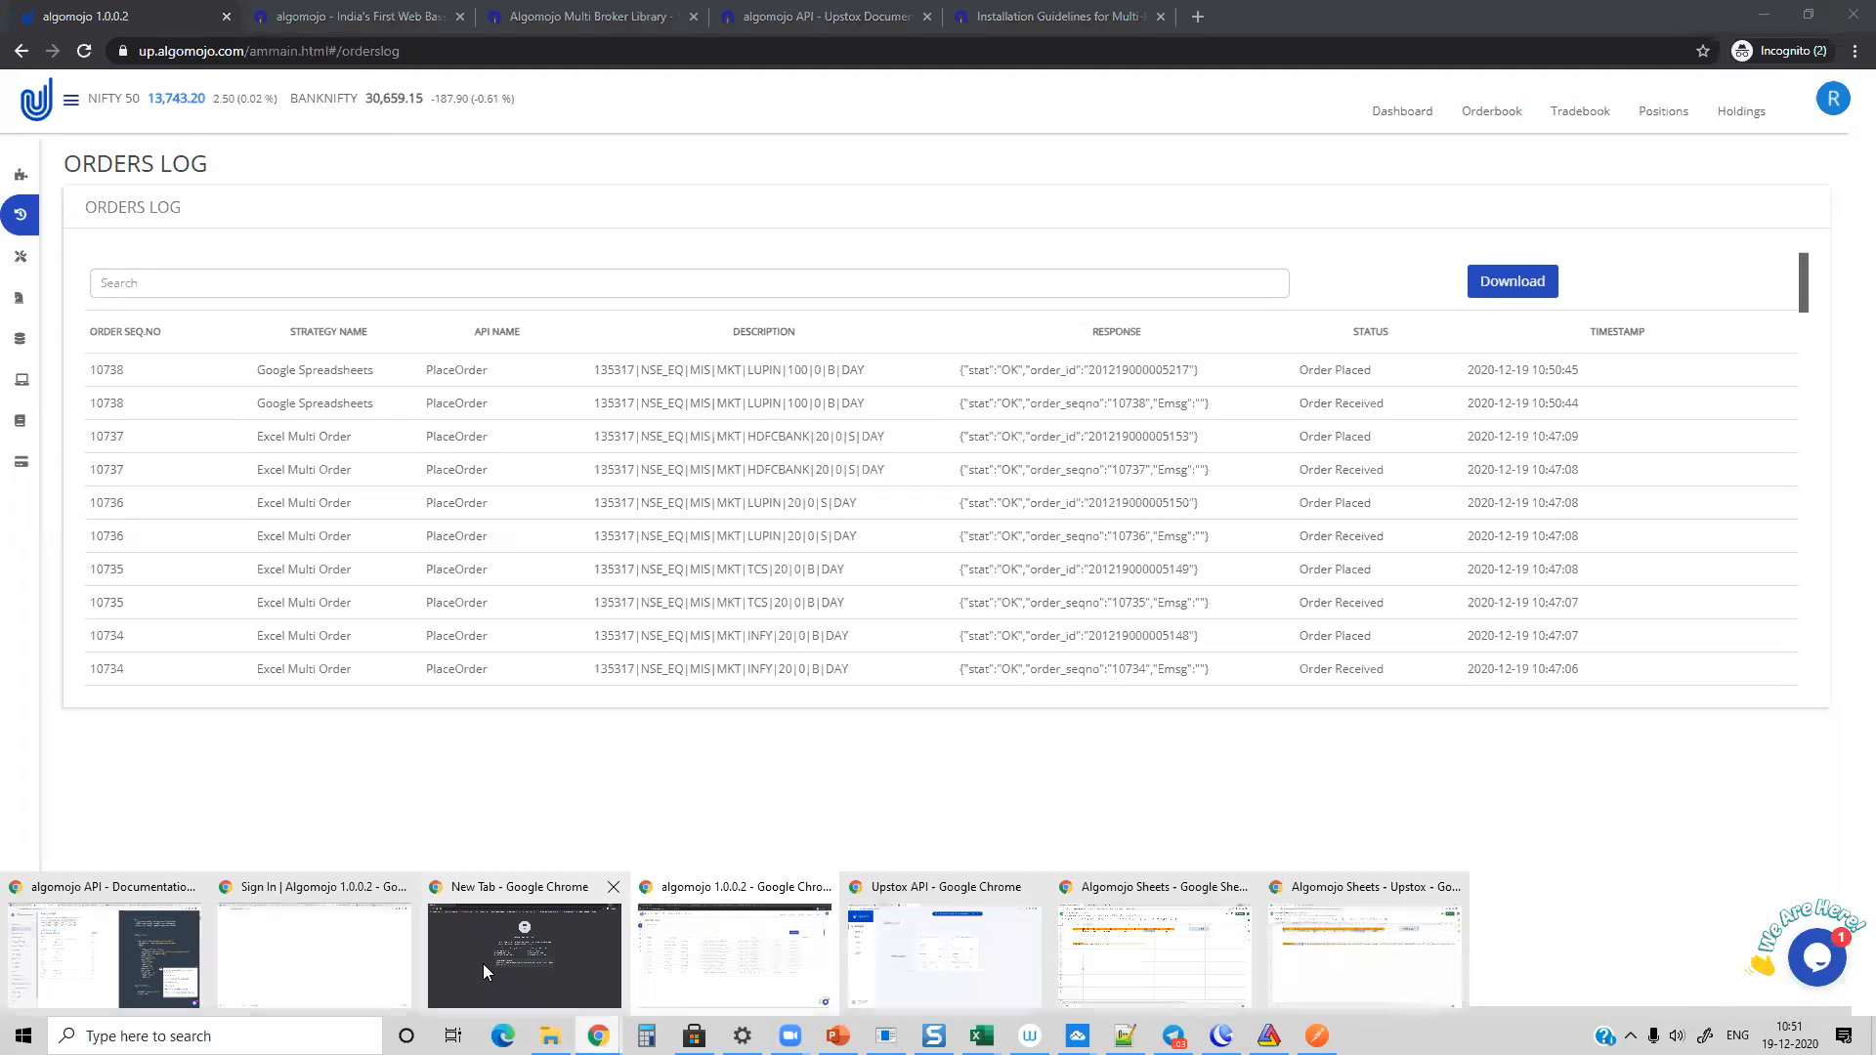
click(967, 953)
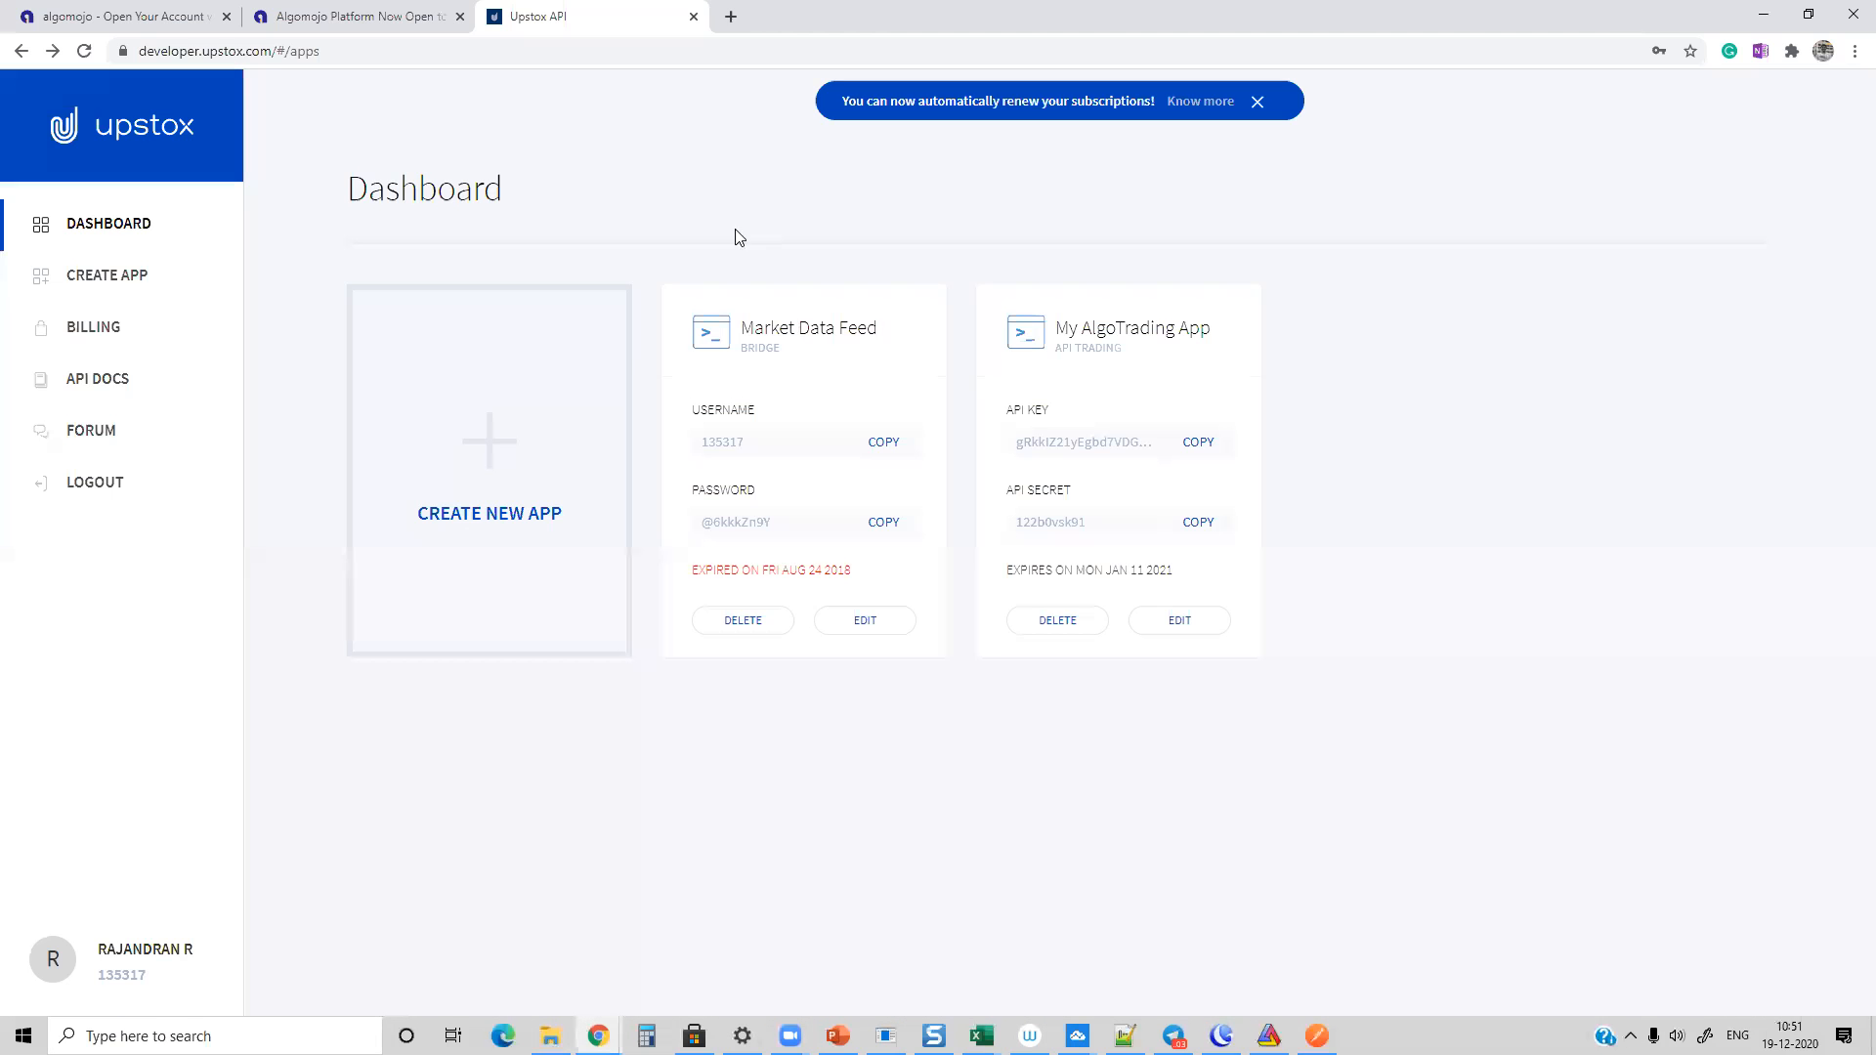
click(730, 16)
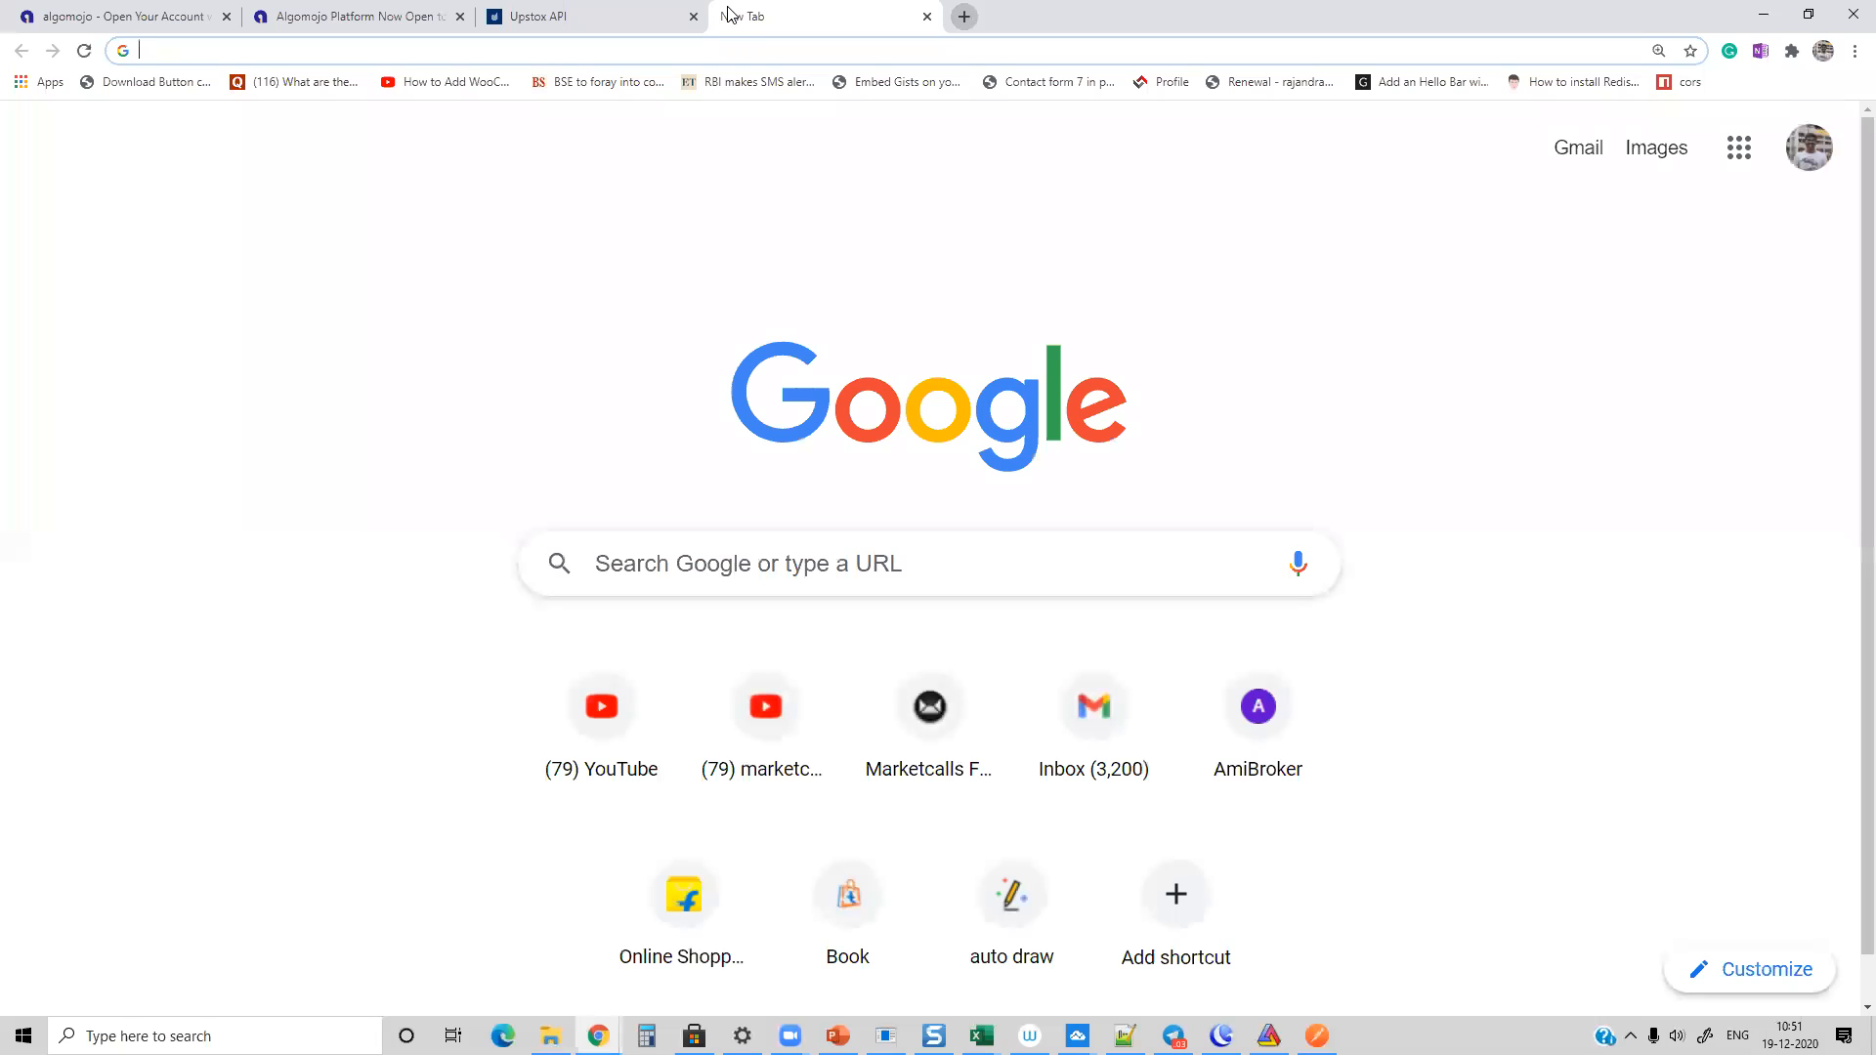
text(tradingview.com)
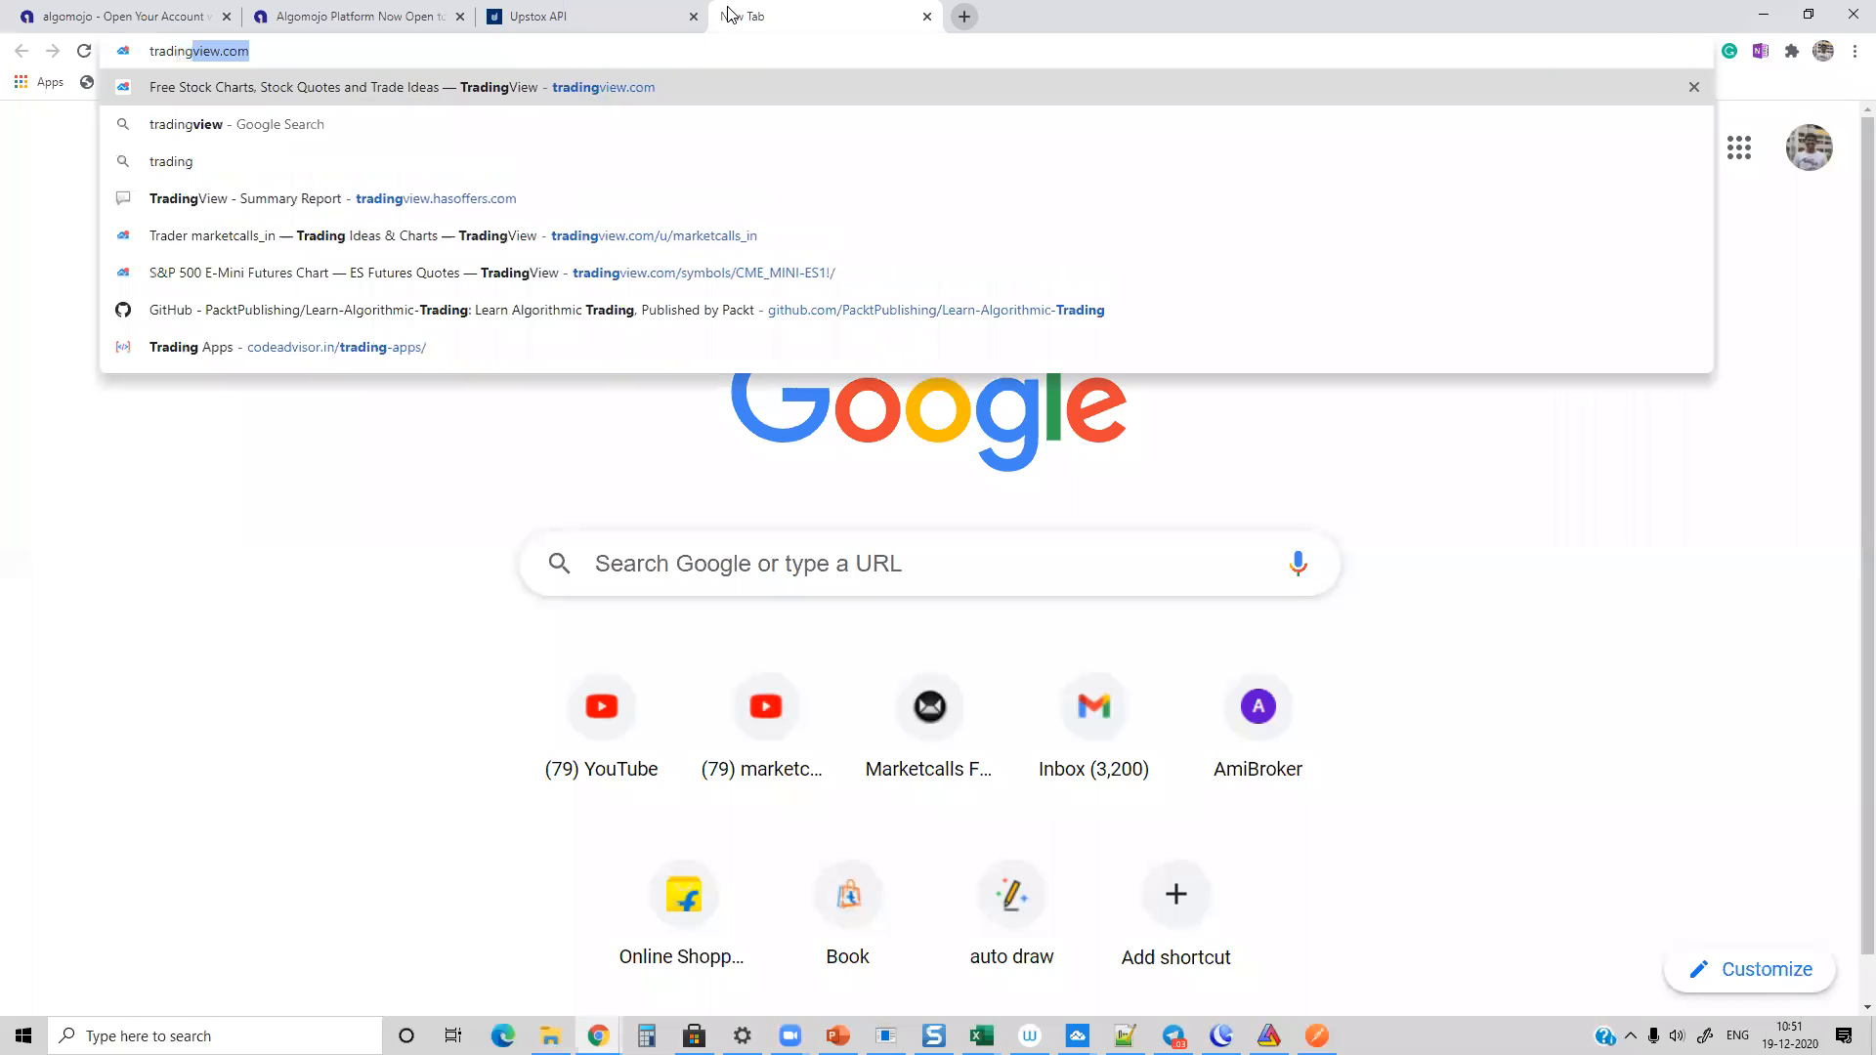
key(Return)
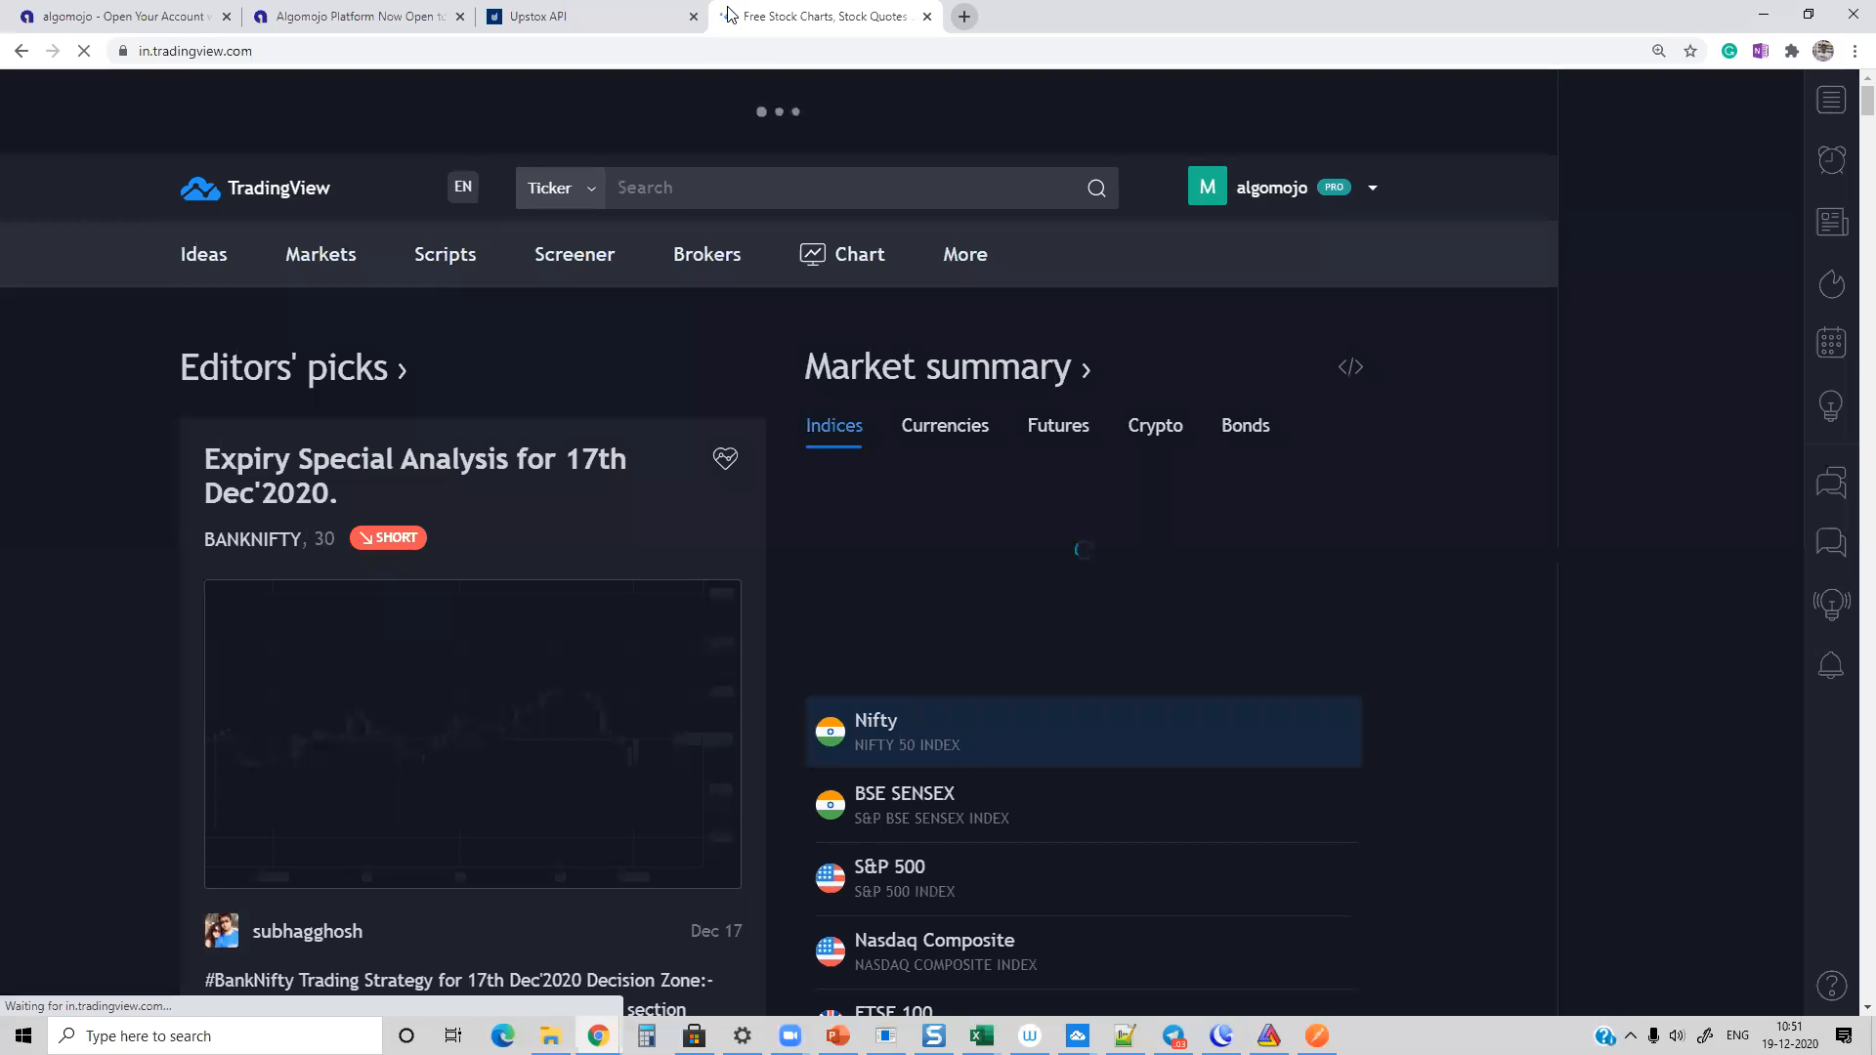
Step: Search TradingView for BTCUSD, choose the Bitstamp symbol and open its full-featured chart
click(742, 188)
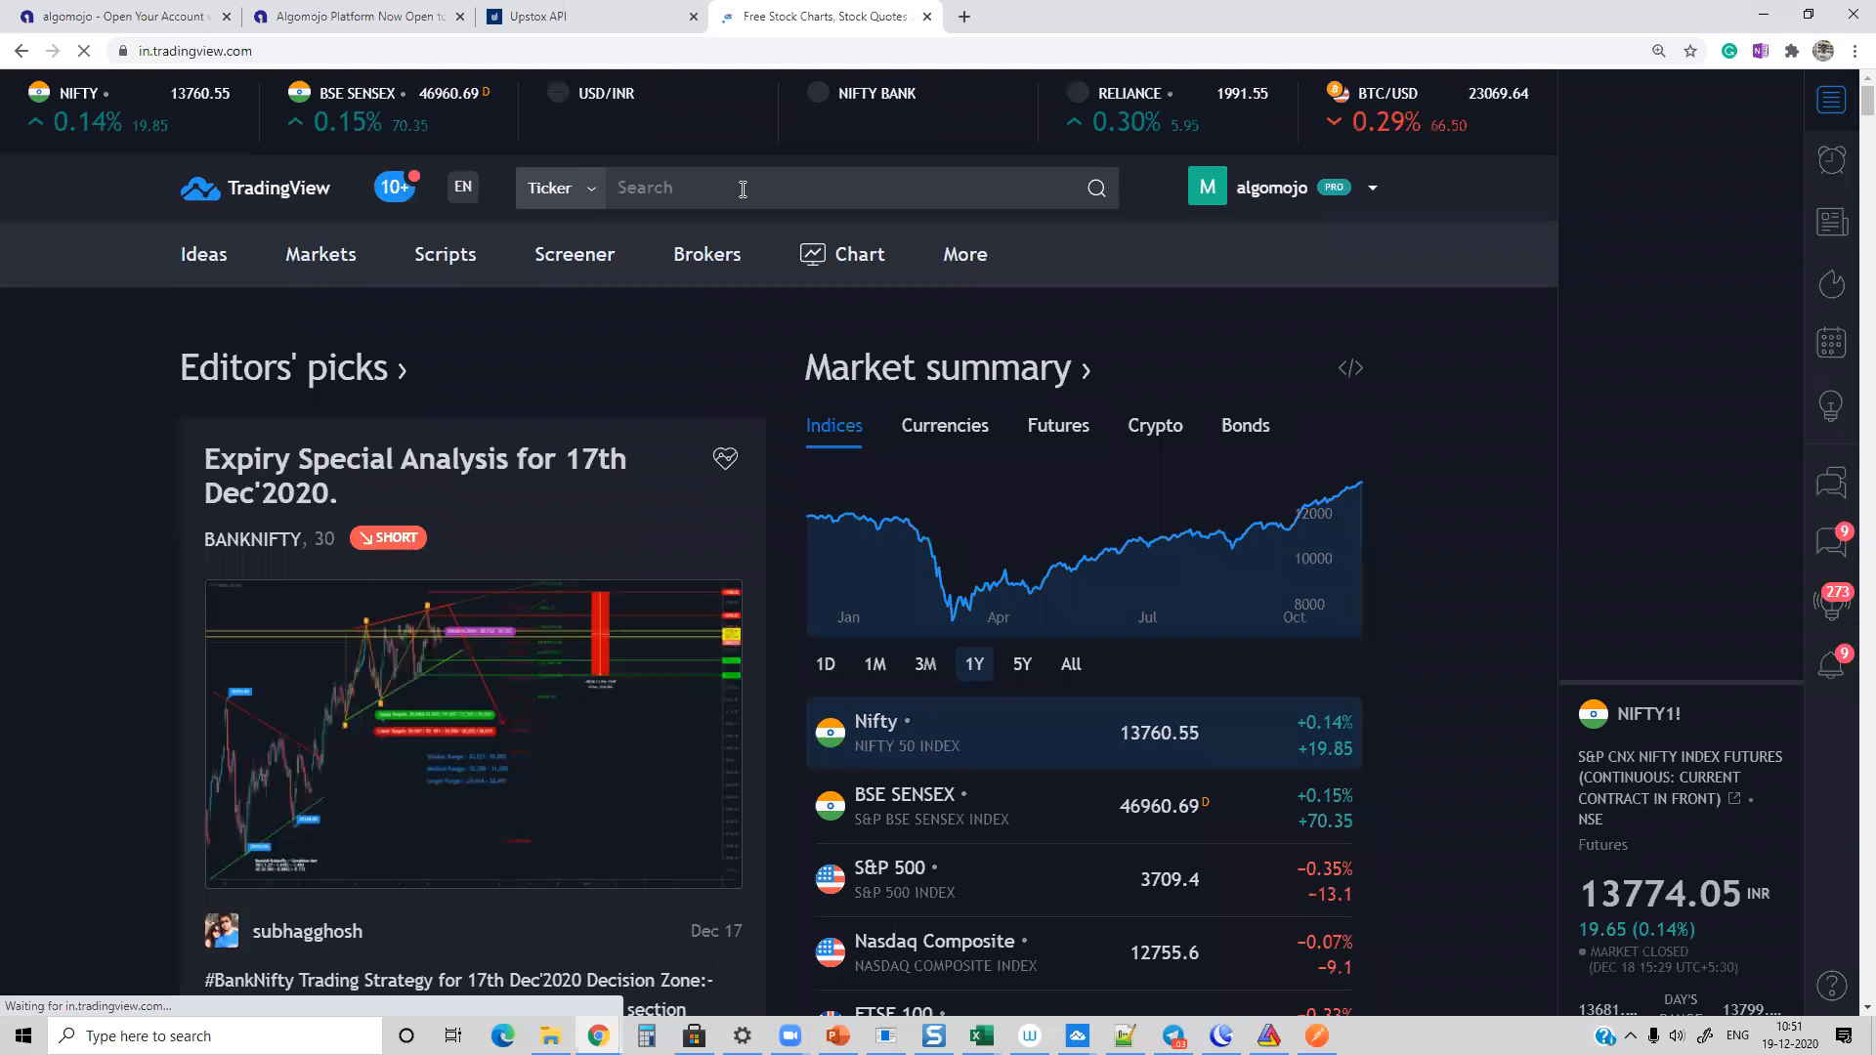
text(BTCUSD)
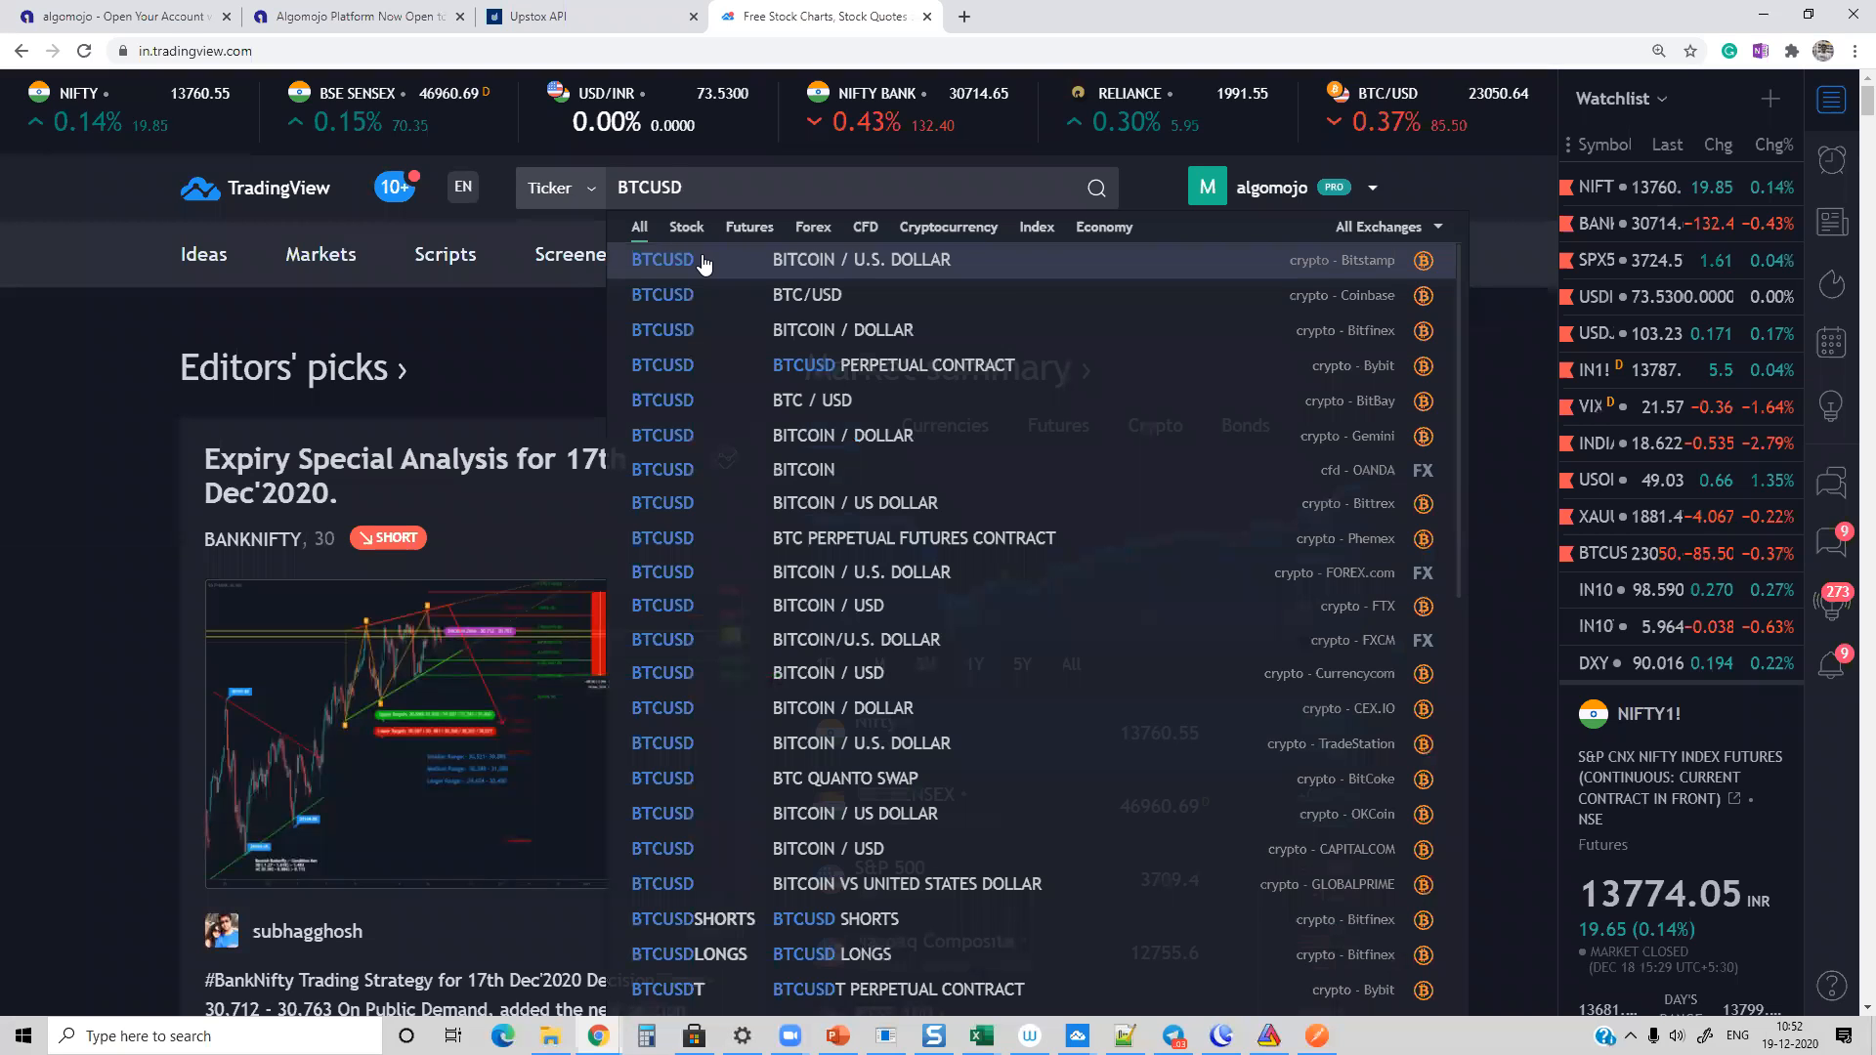
click(703, 263)
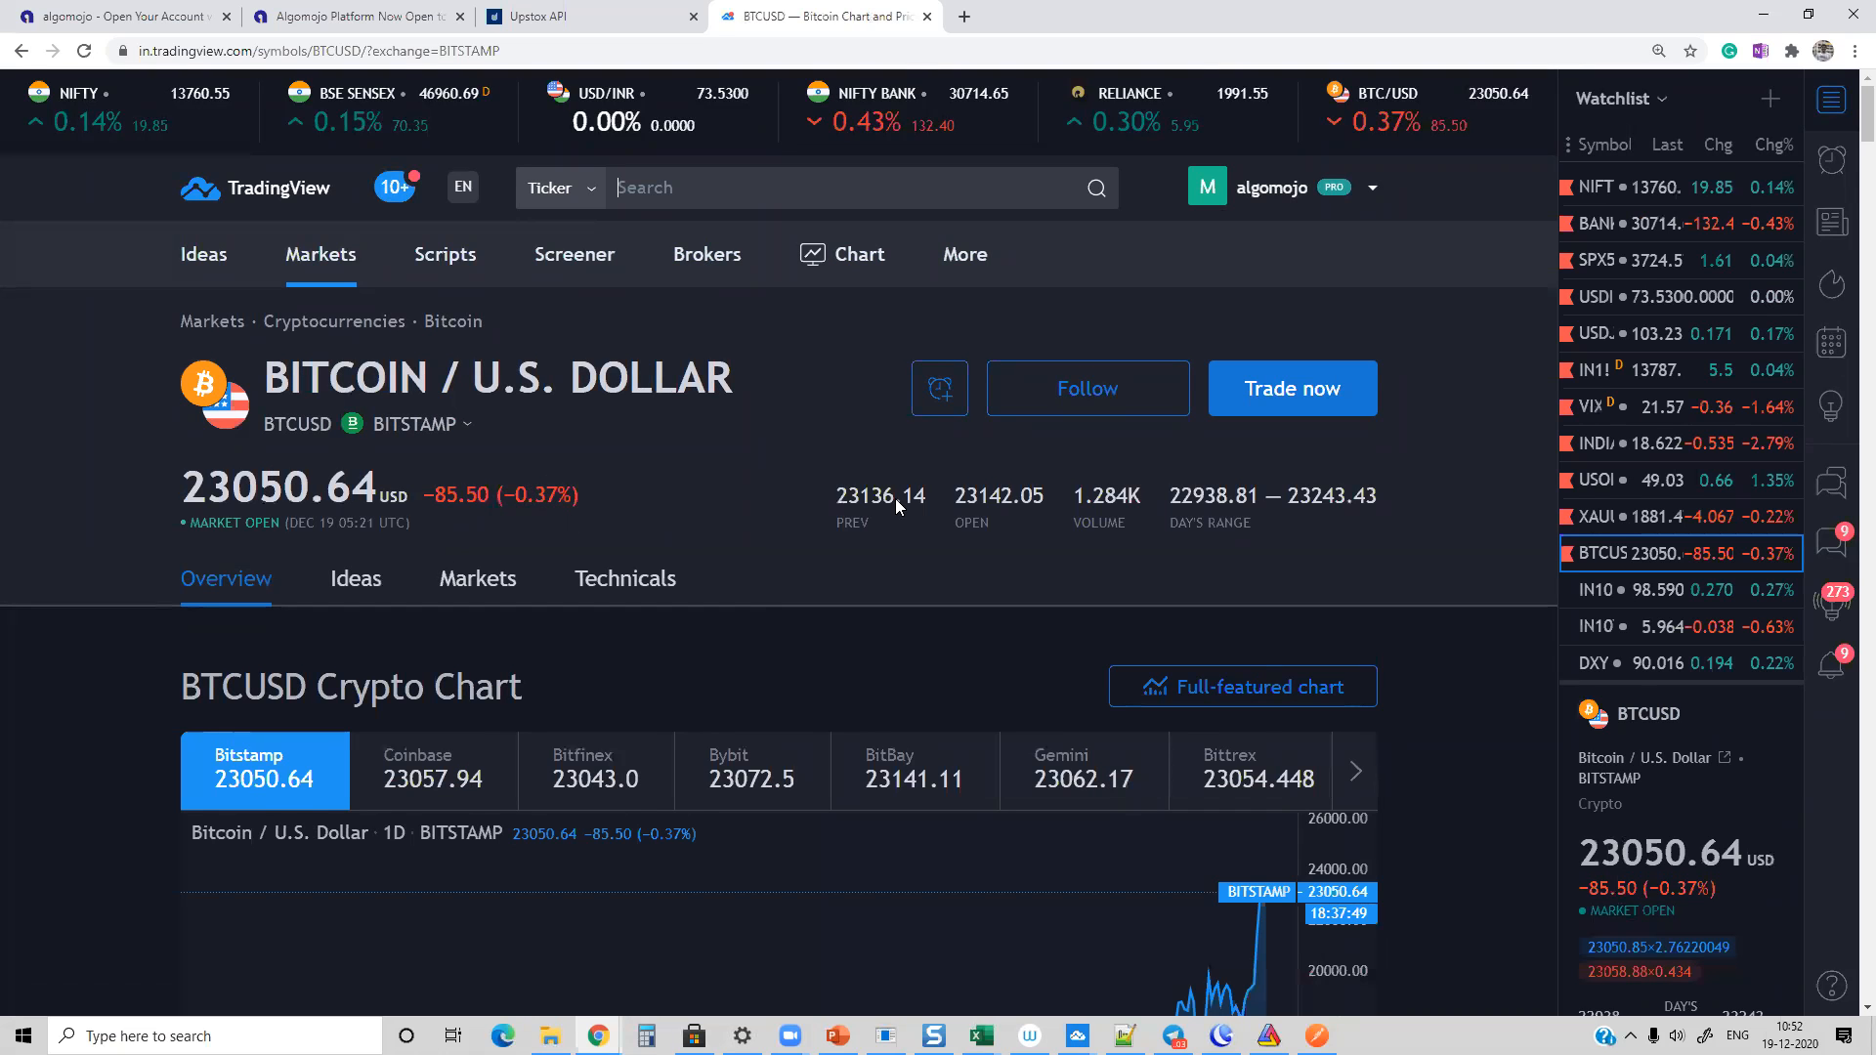
click(1196, 689)
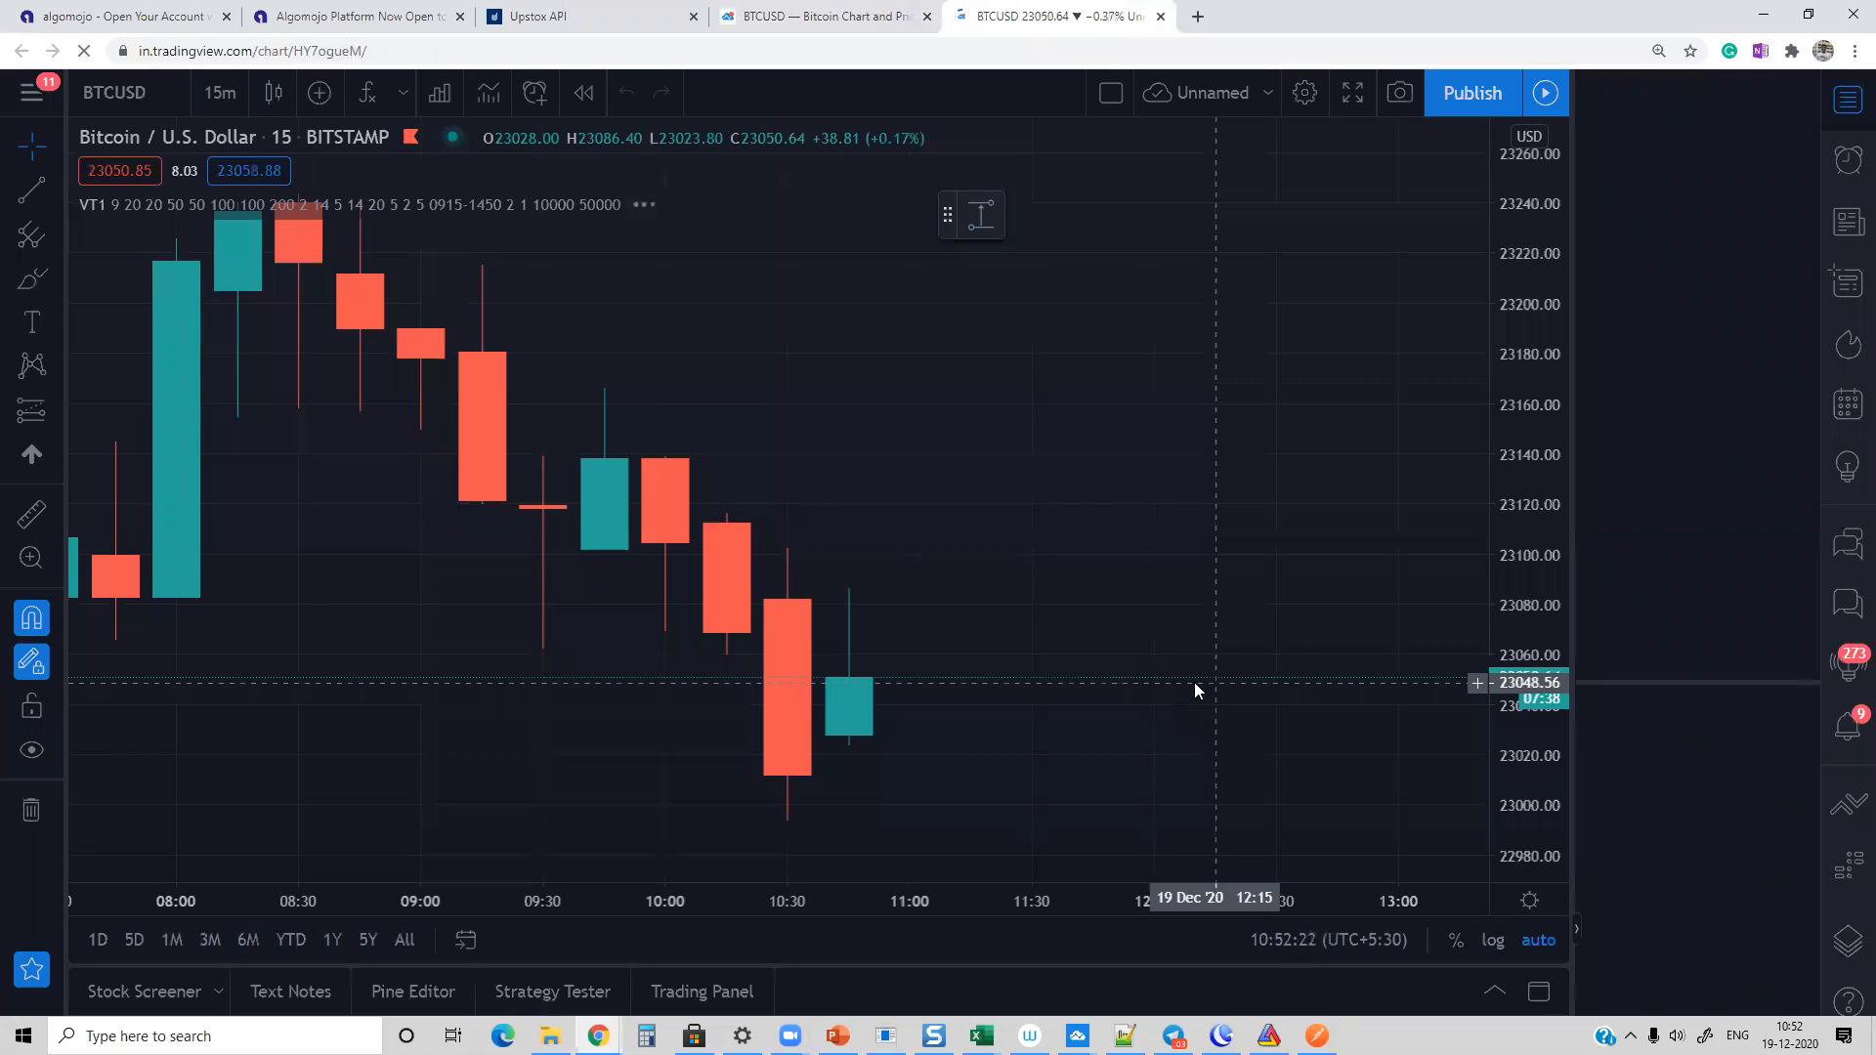
Step: Set the BTCUSD chart interval to 1 minute and show more candles
click(220, 92)
click(256, 337)
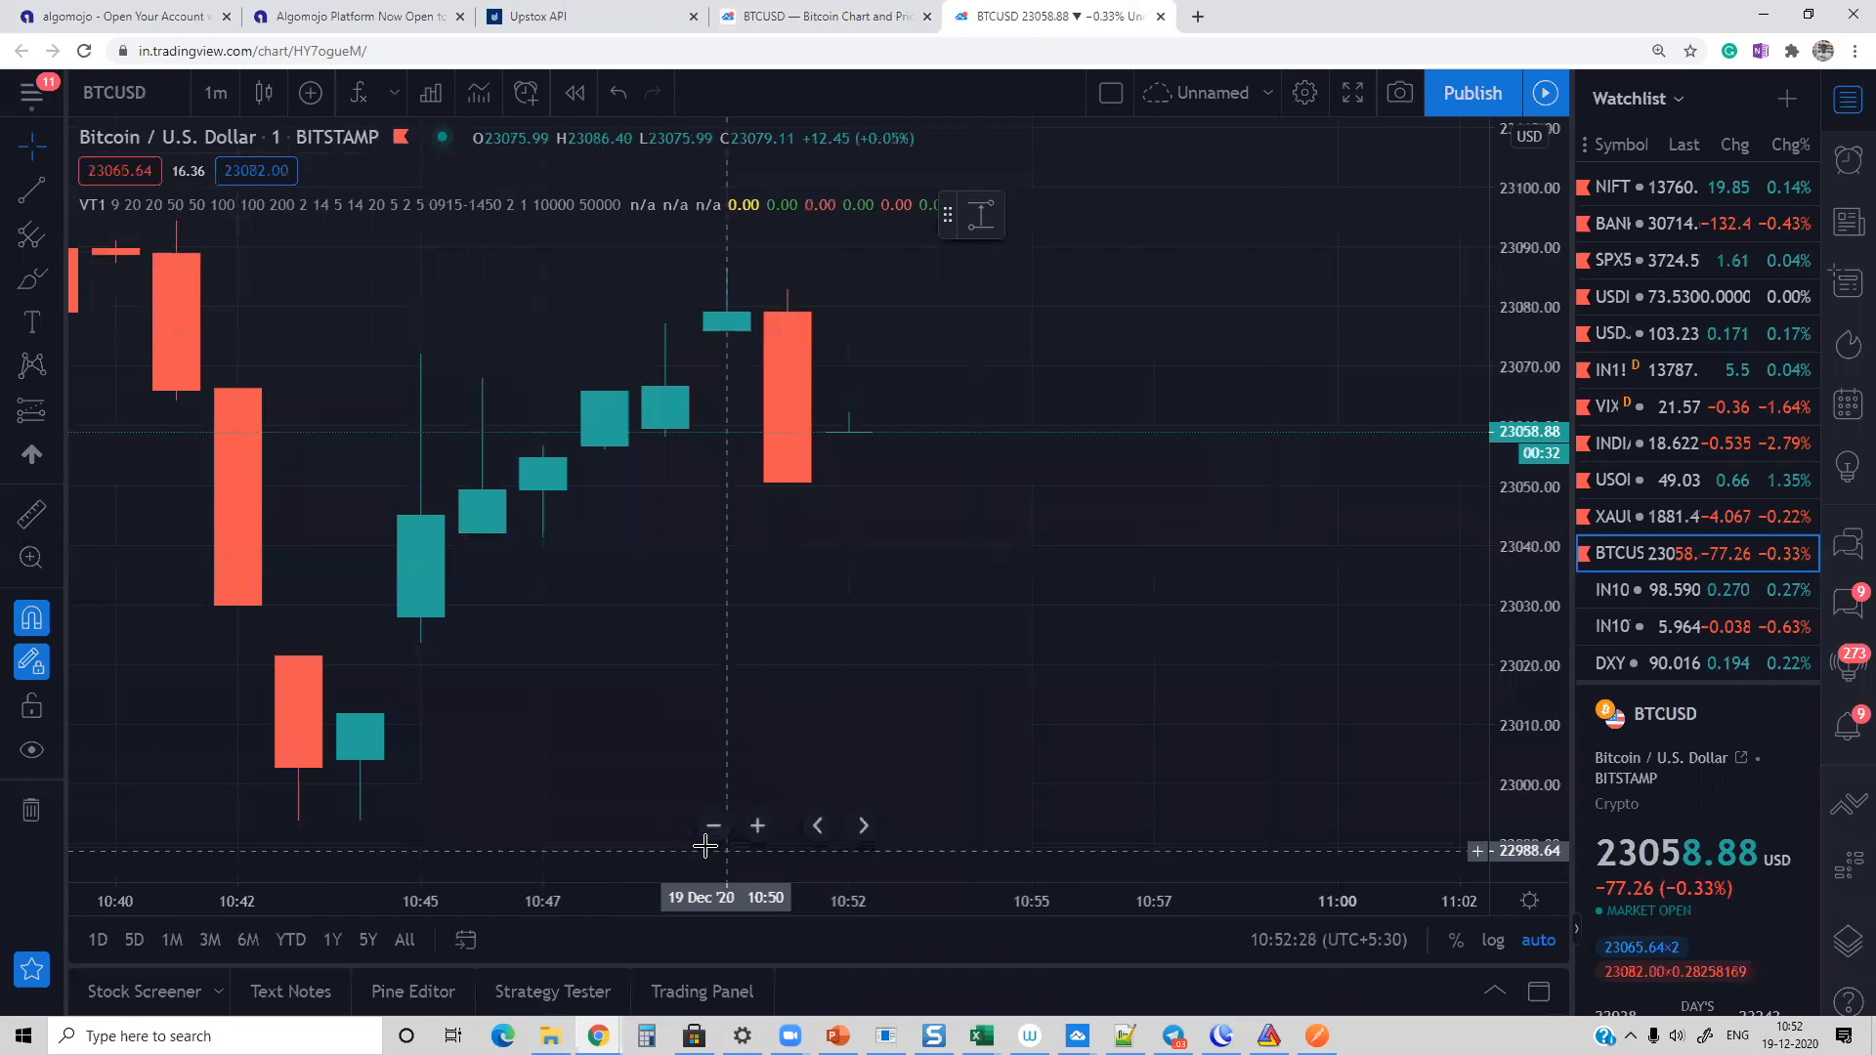
click(713, 826)
click(713, 826)
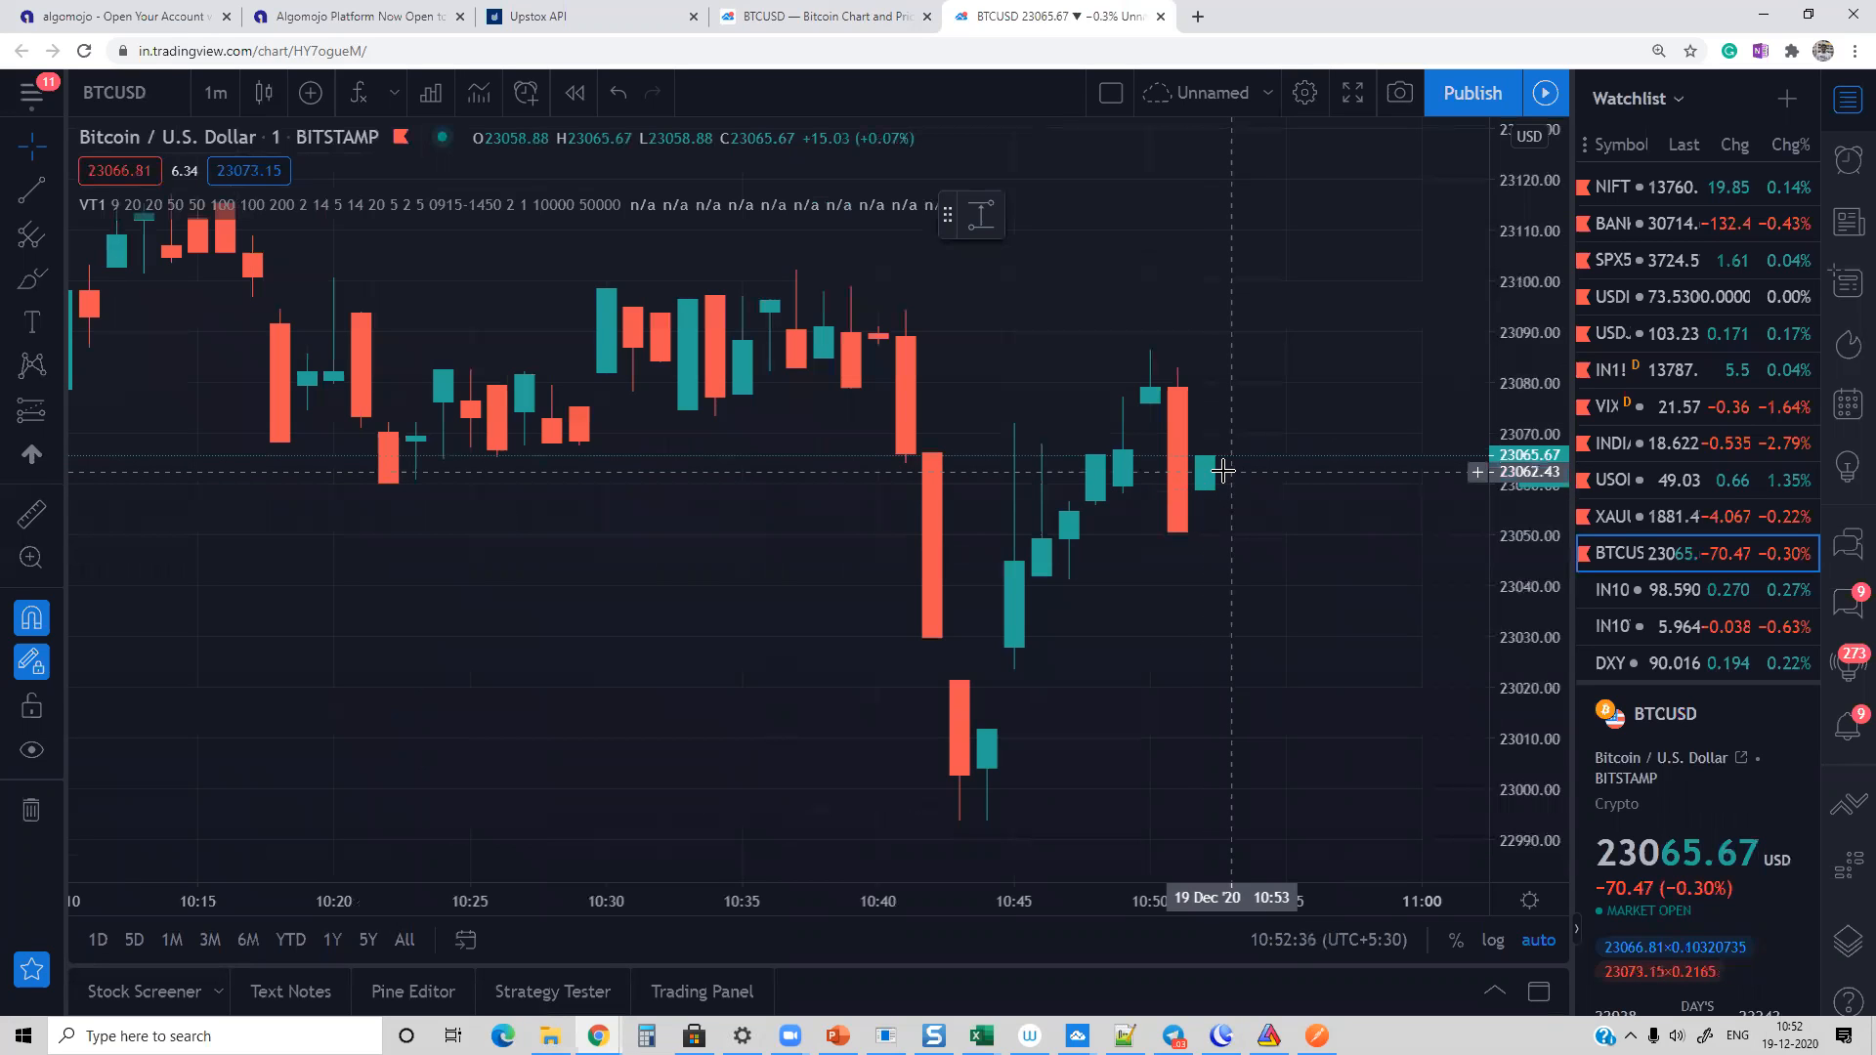
Step: Start a BTCUSD alert for crossing 23060.99, switch its webhook option off and on again, and select the webhook URL
right_click(1238, 477)
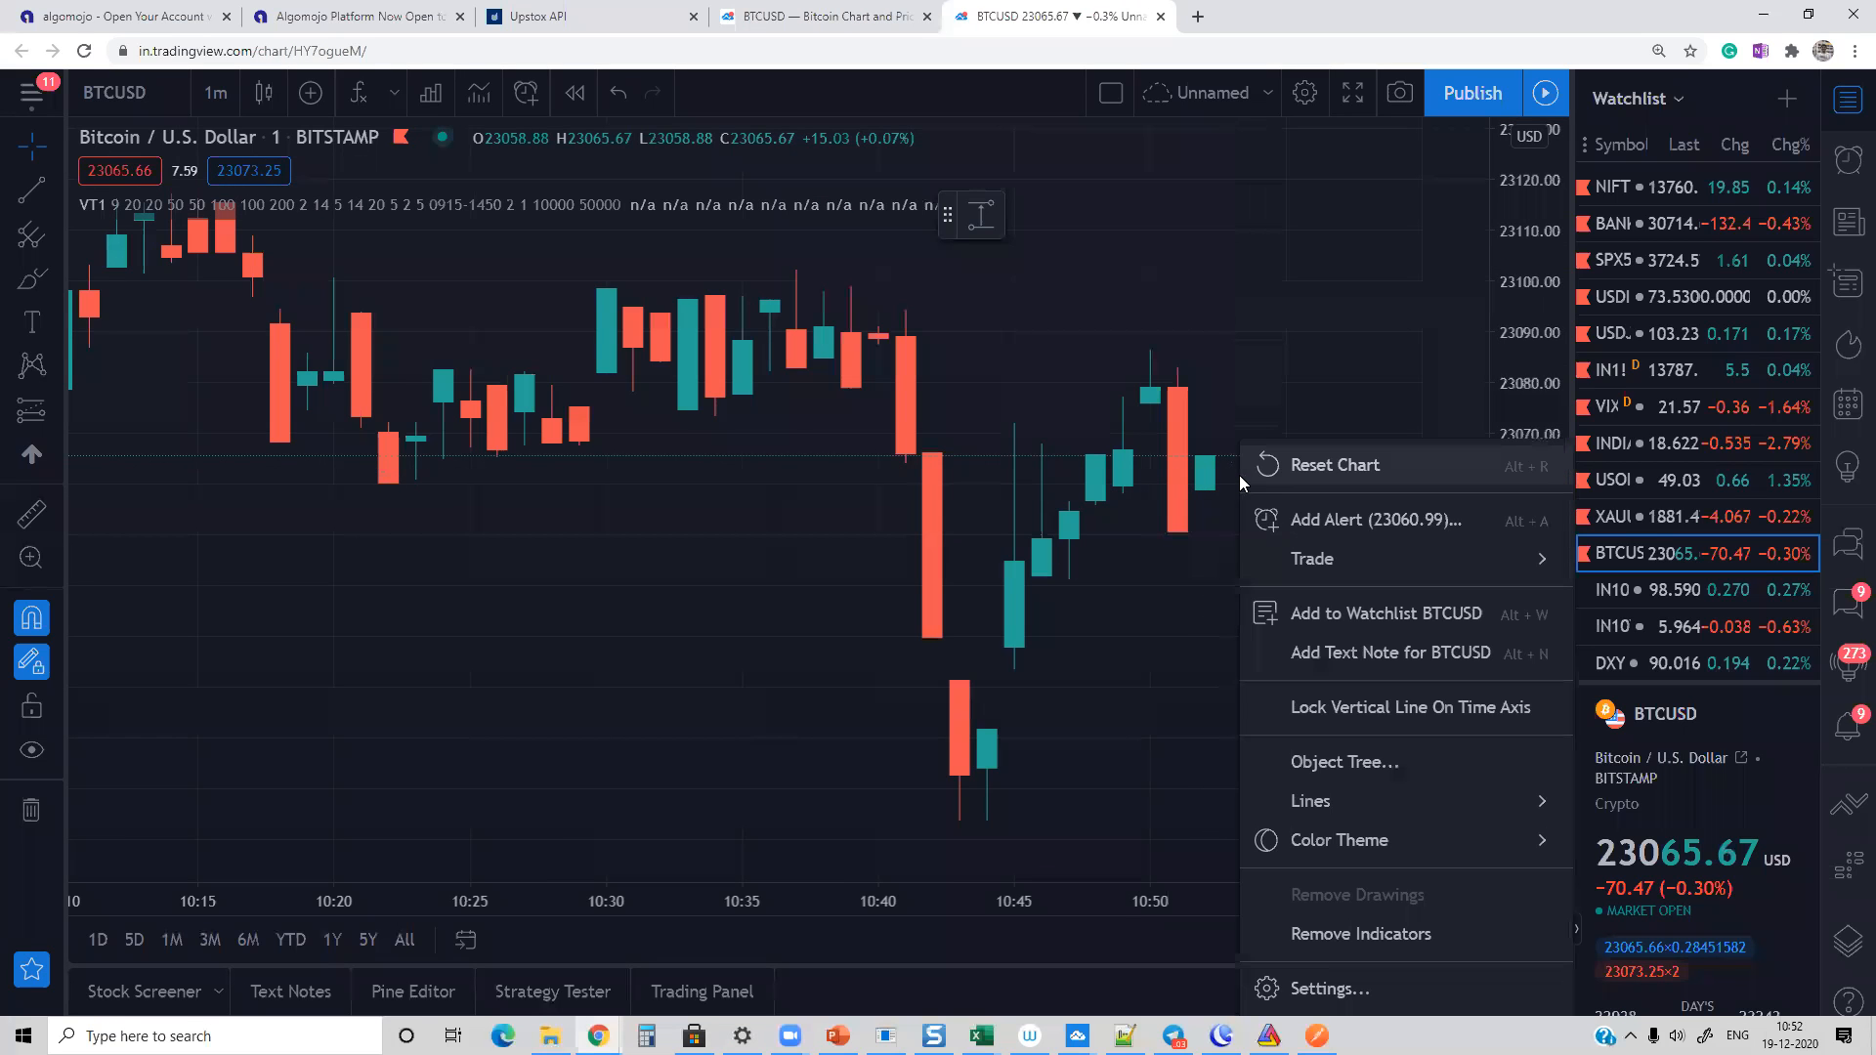
click(1344, 527)
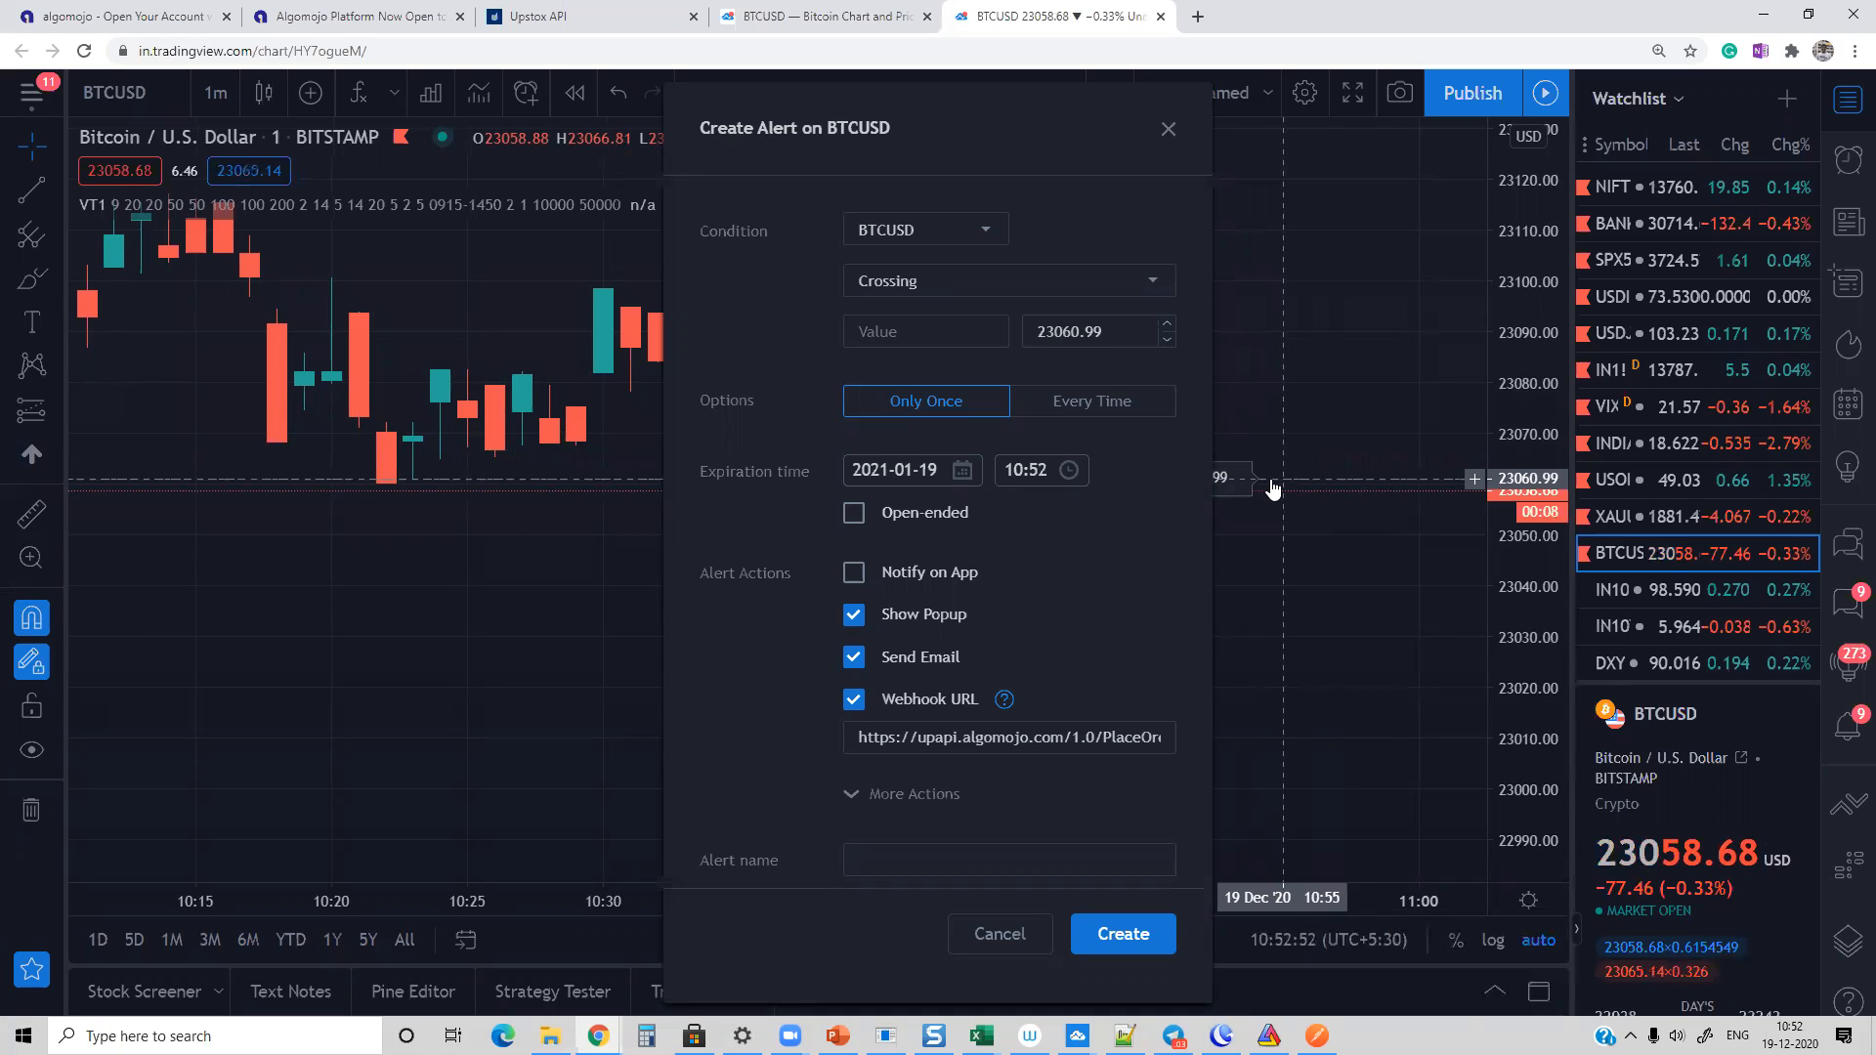
click(905, 697)
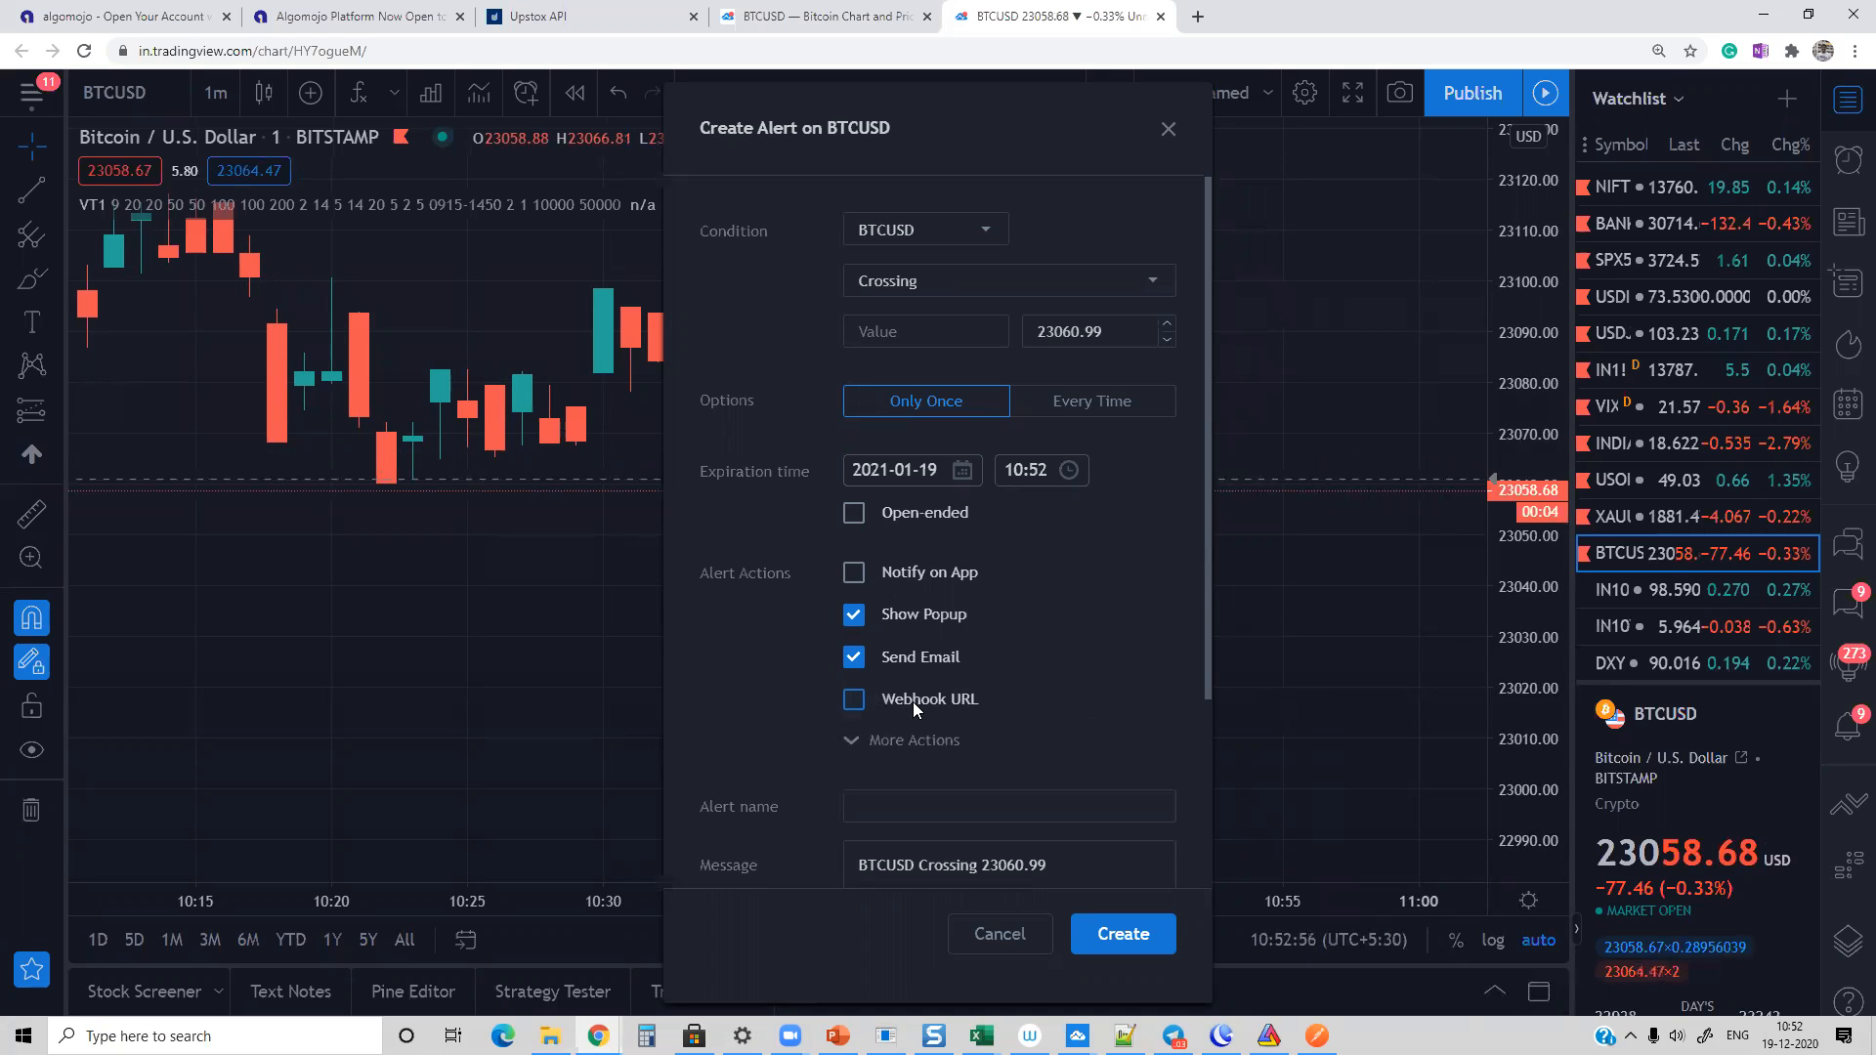
click(853, 699)
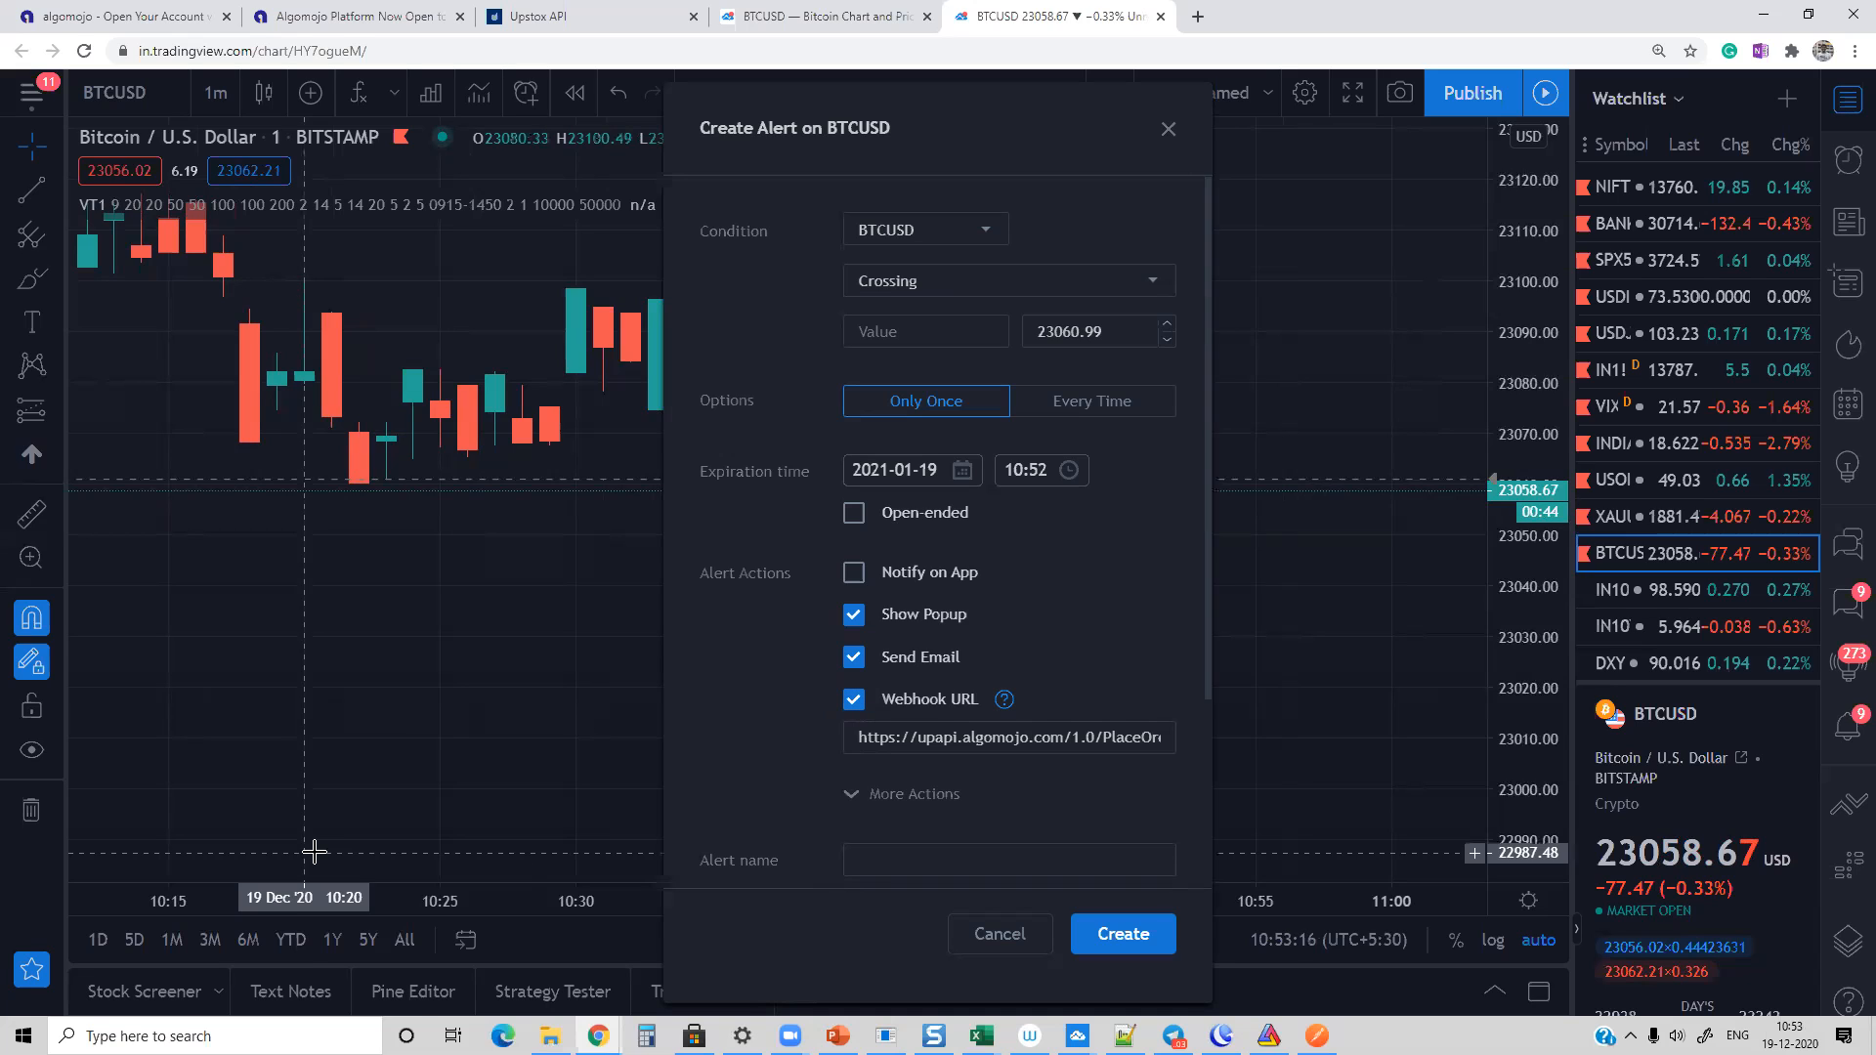
drag(860, 739, 1206, 750)
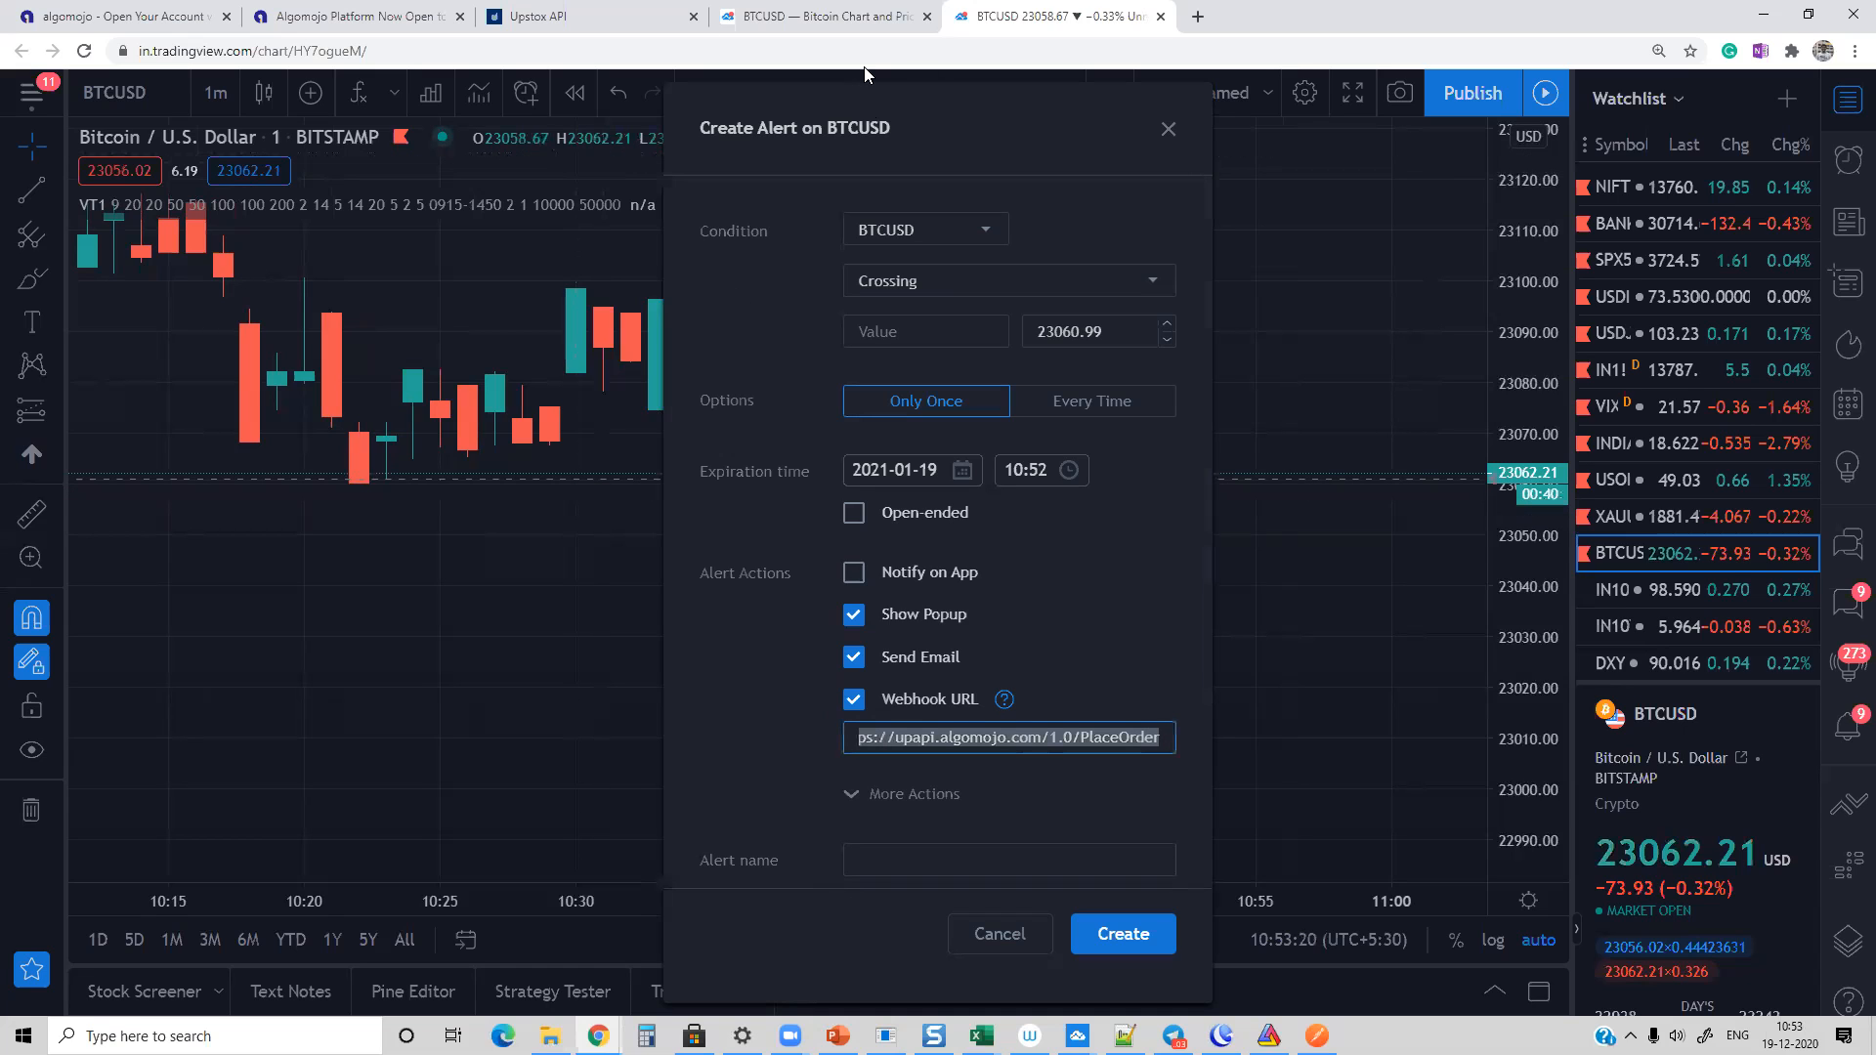
Step: Open the Algomojo Upstox API documentation at algomojo.com/docs/upstox in a new tab
click(1197, 16)
text(algomojo.com)
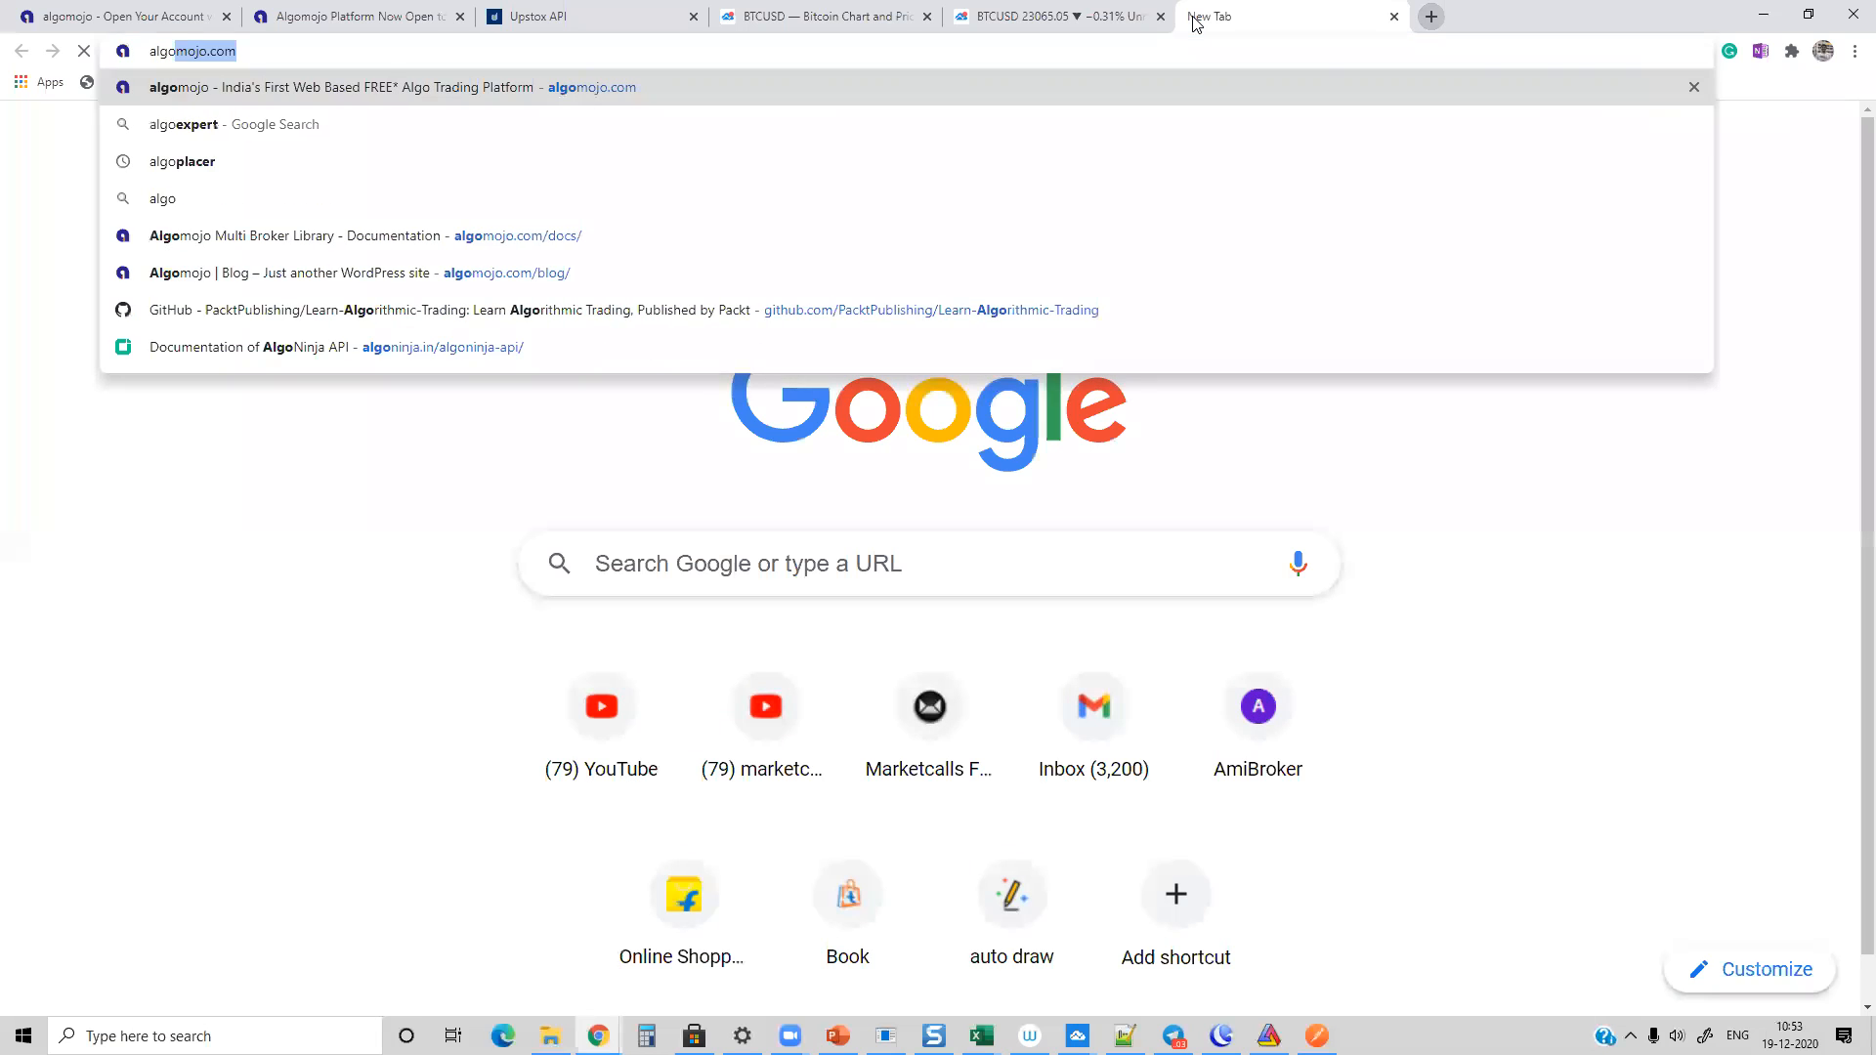
key(Right)
text(/dos)
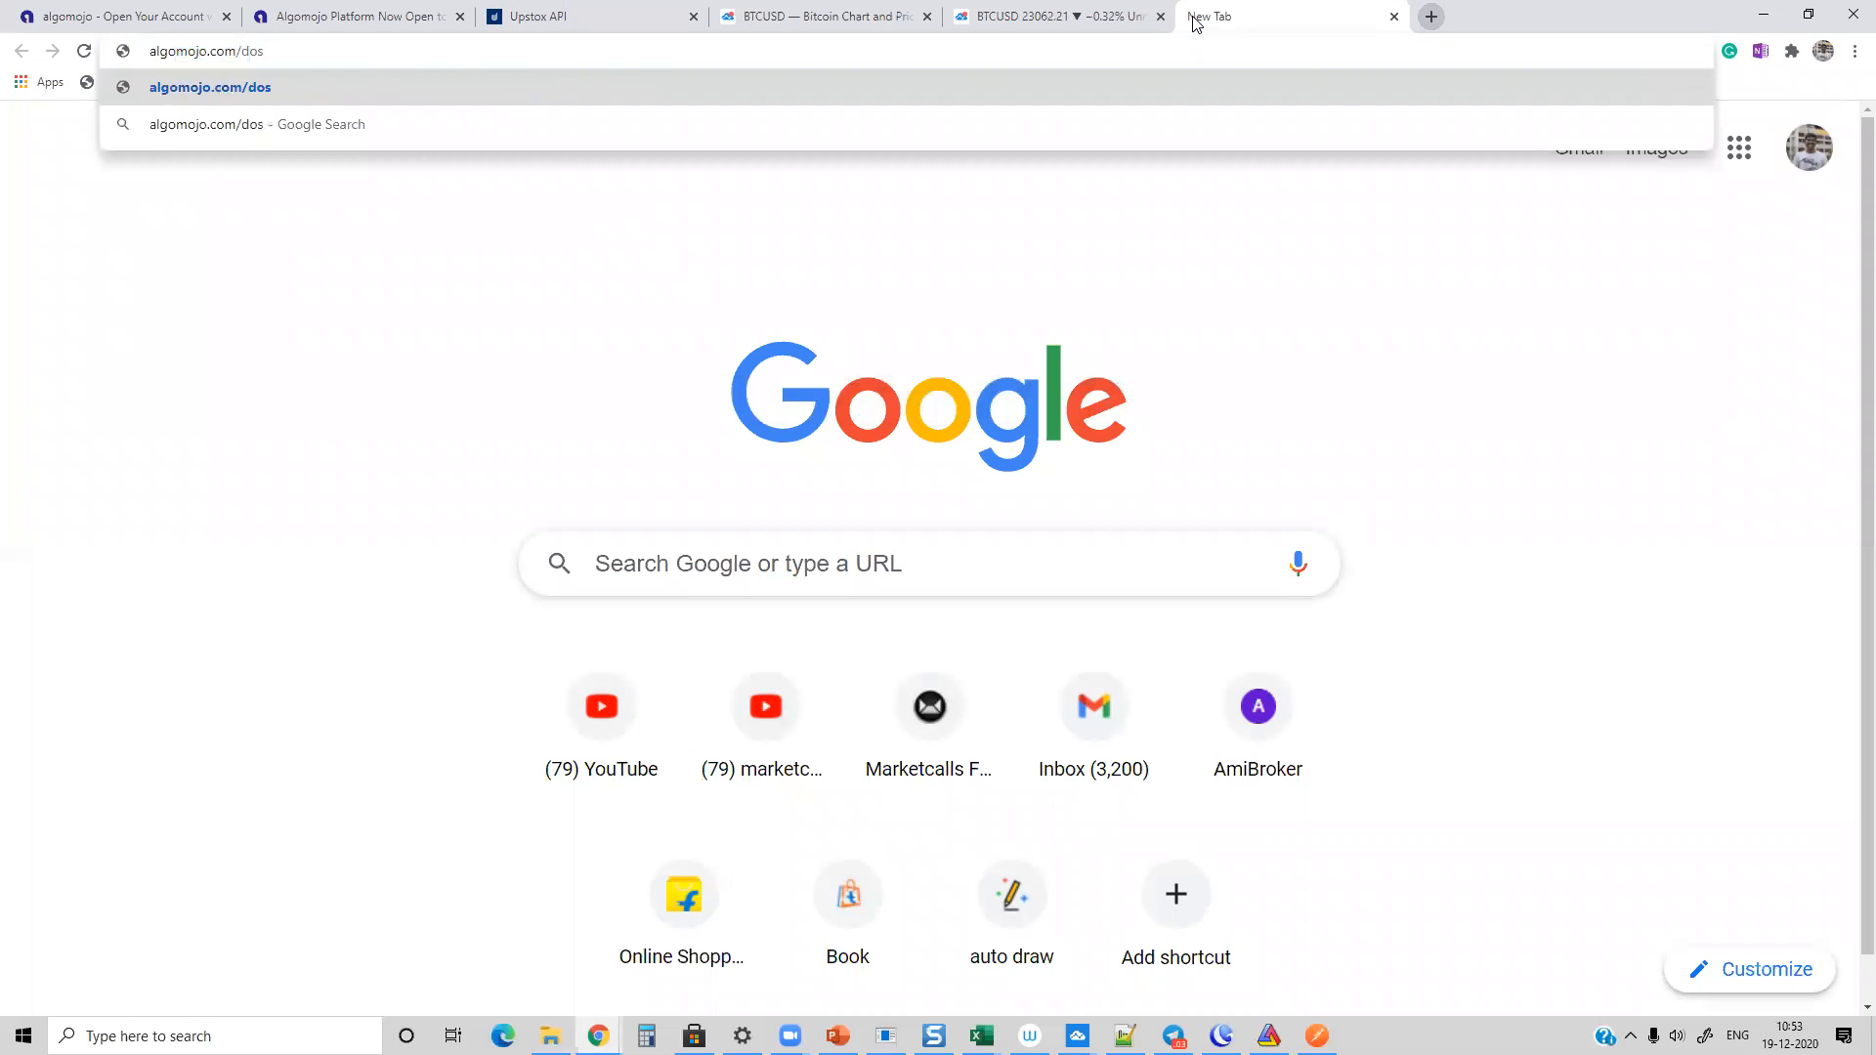
key(BackSpace)
text(s)
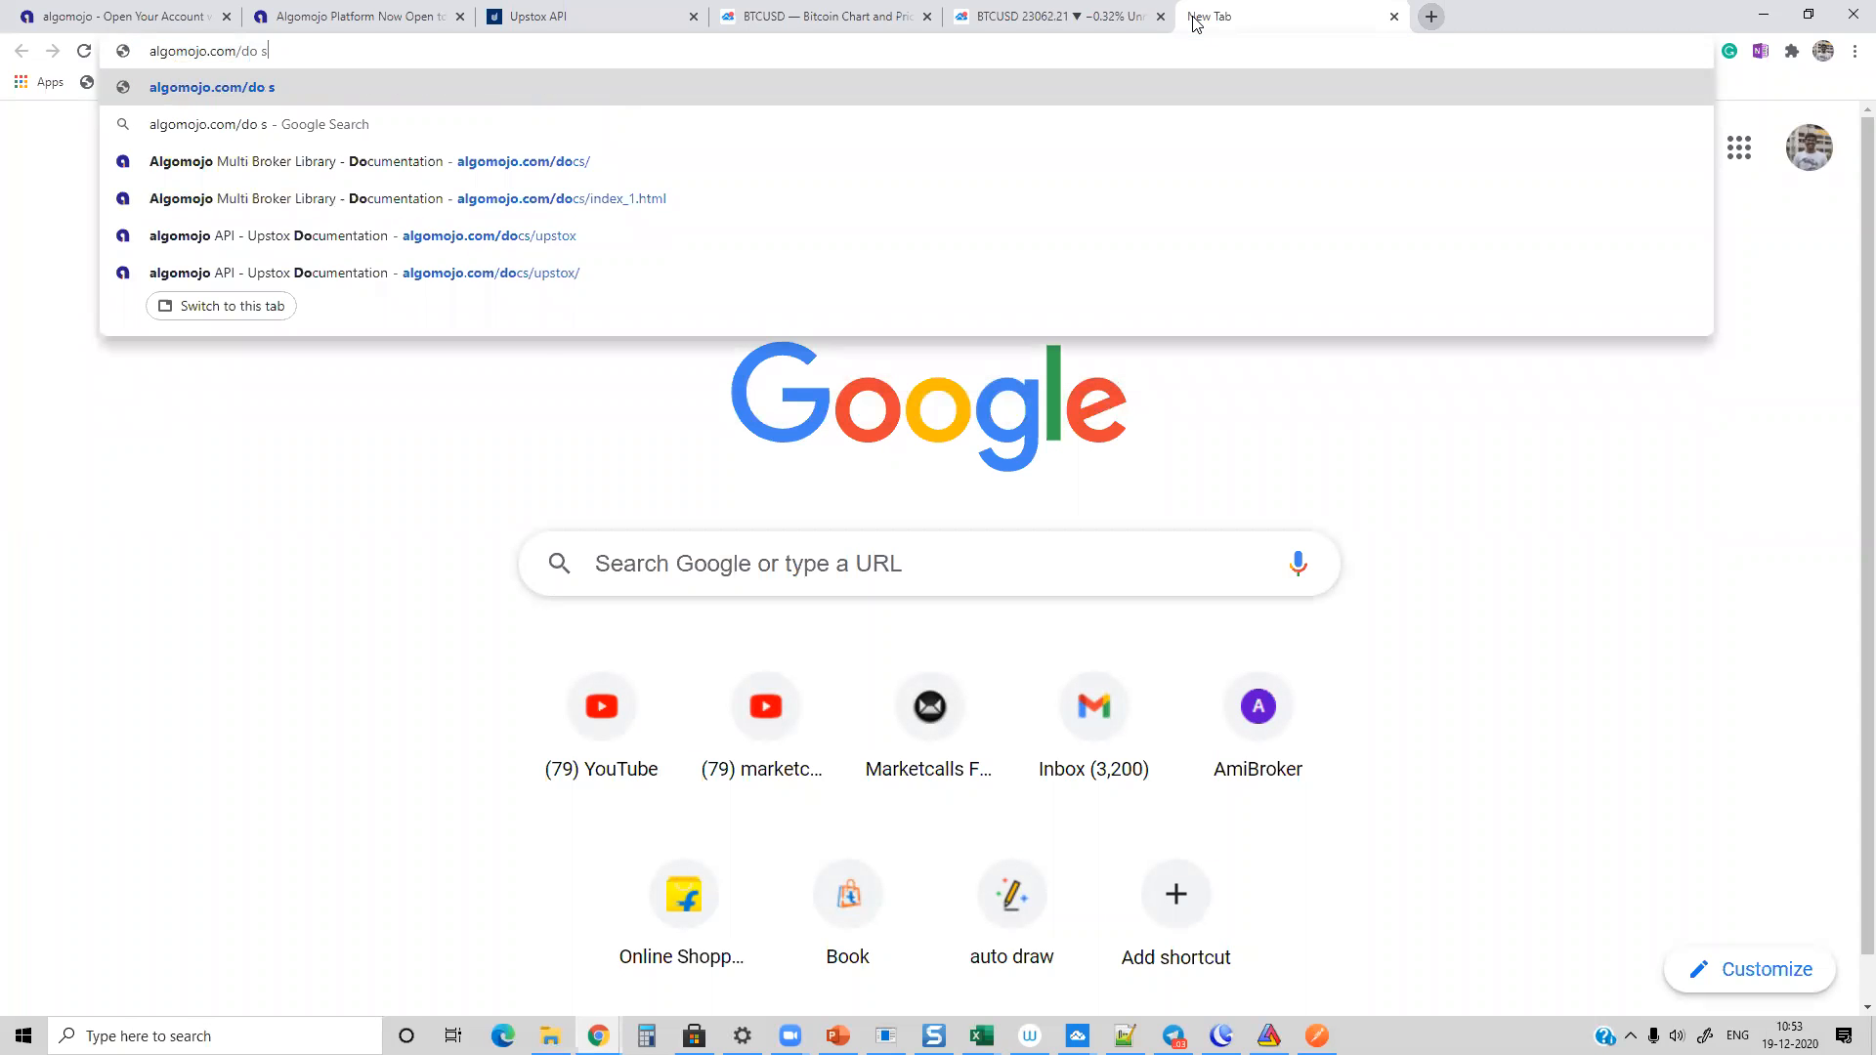
key(BackSpace)
key(BackSpace)
text(c)
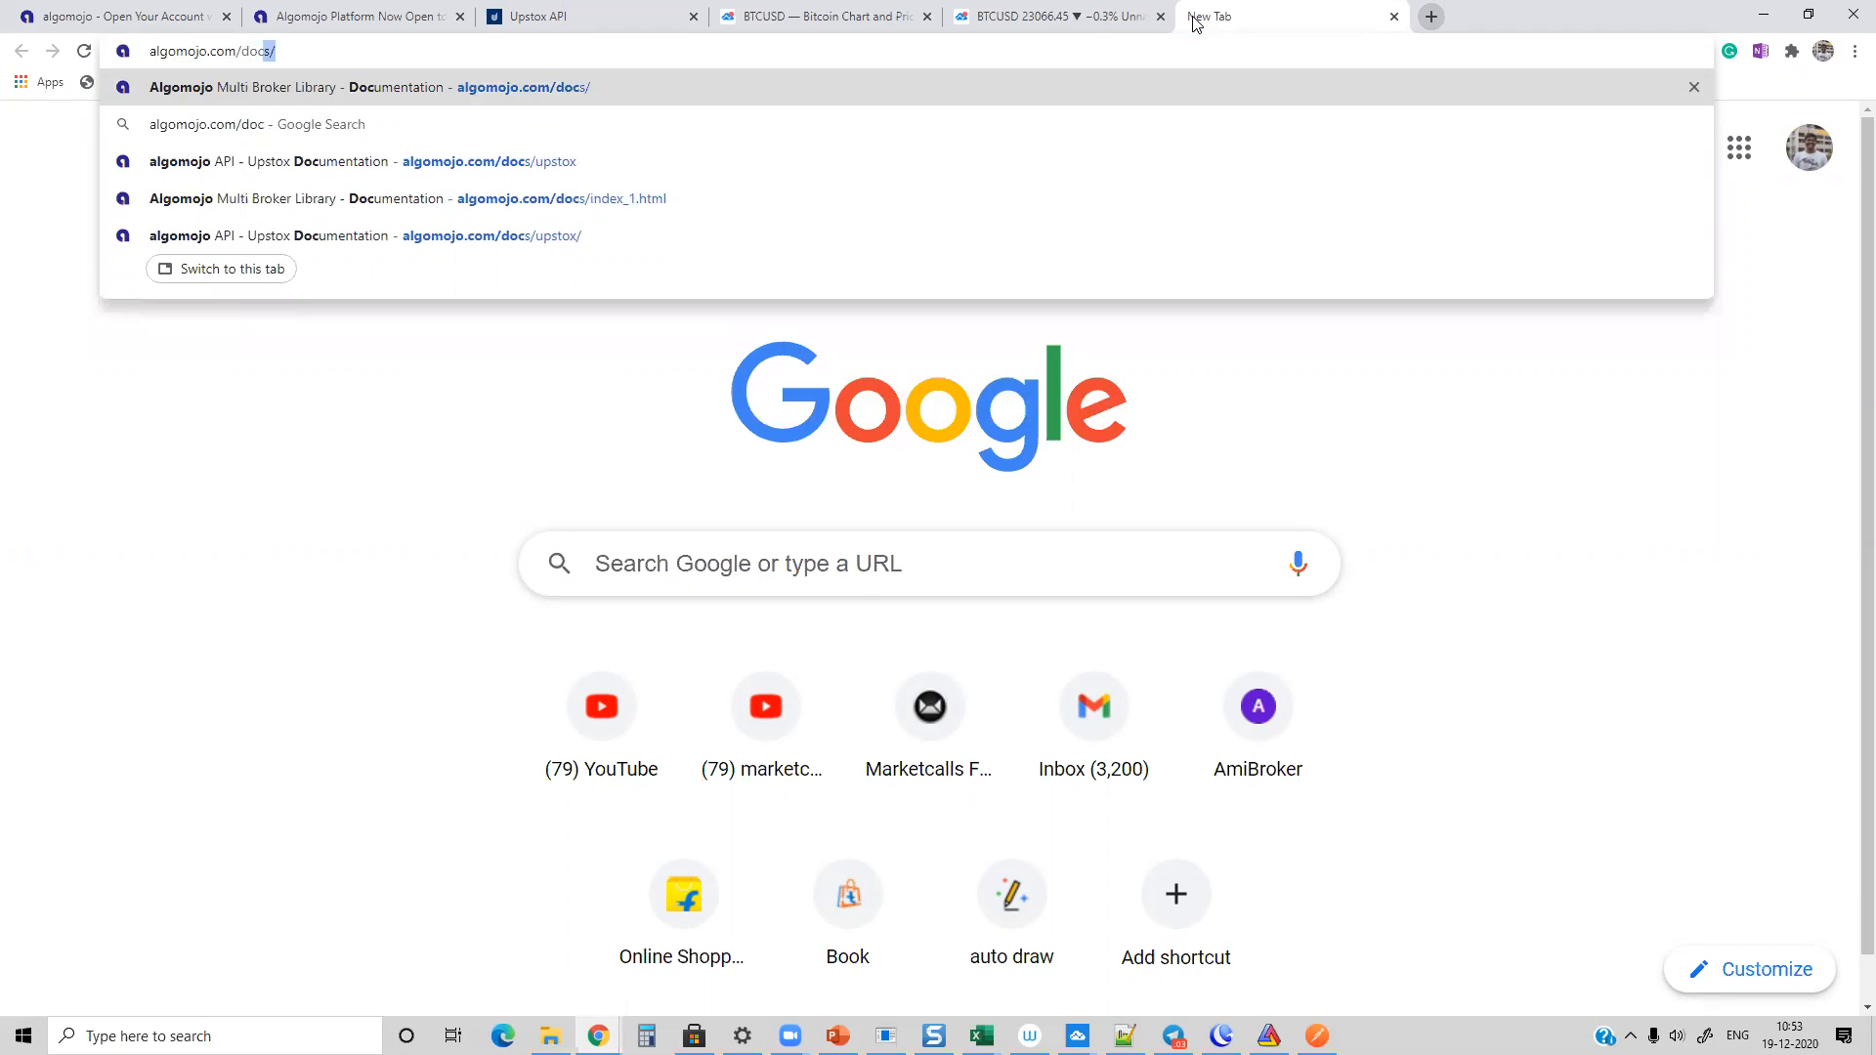
text(s/up)
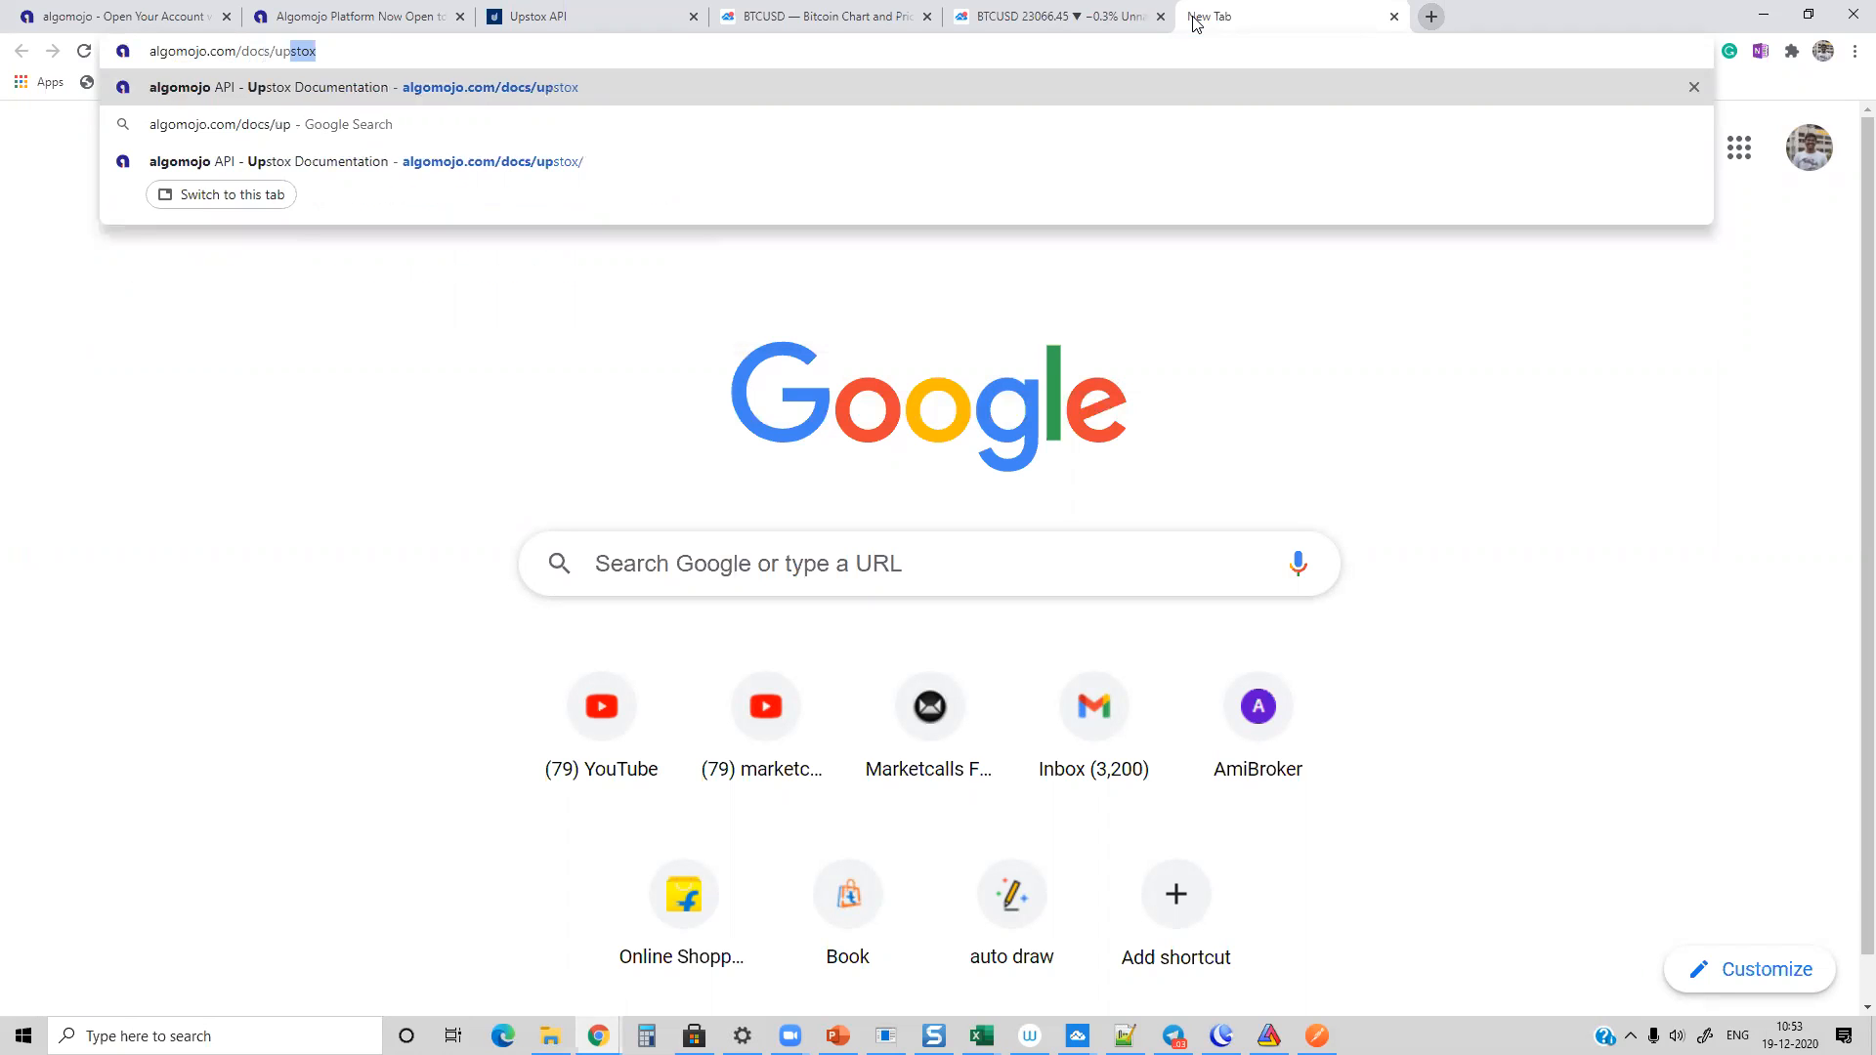
key(Return)
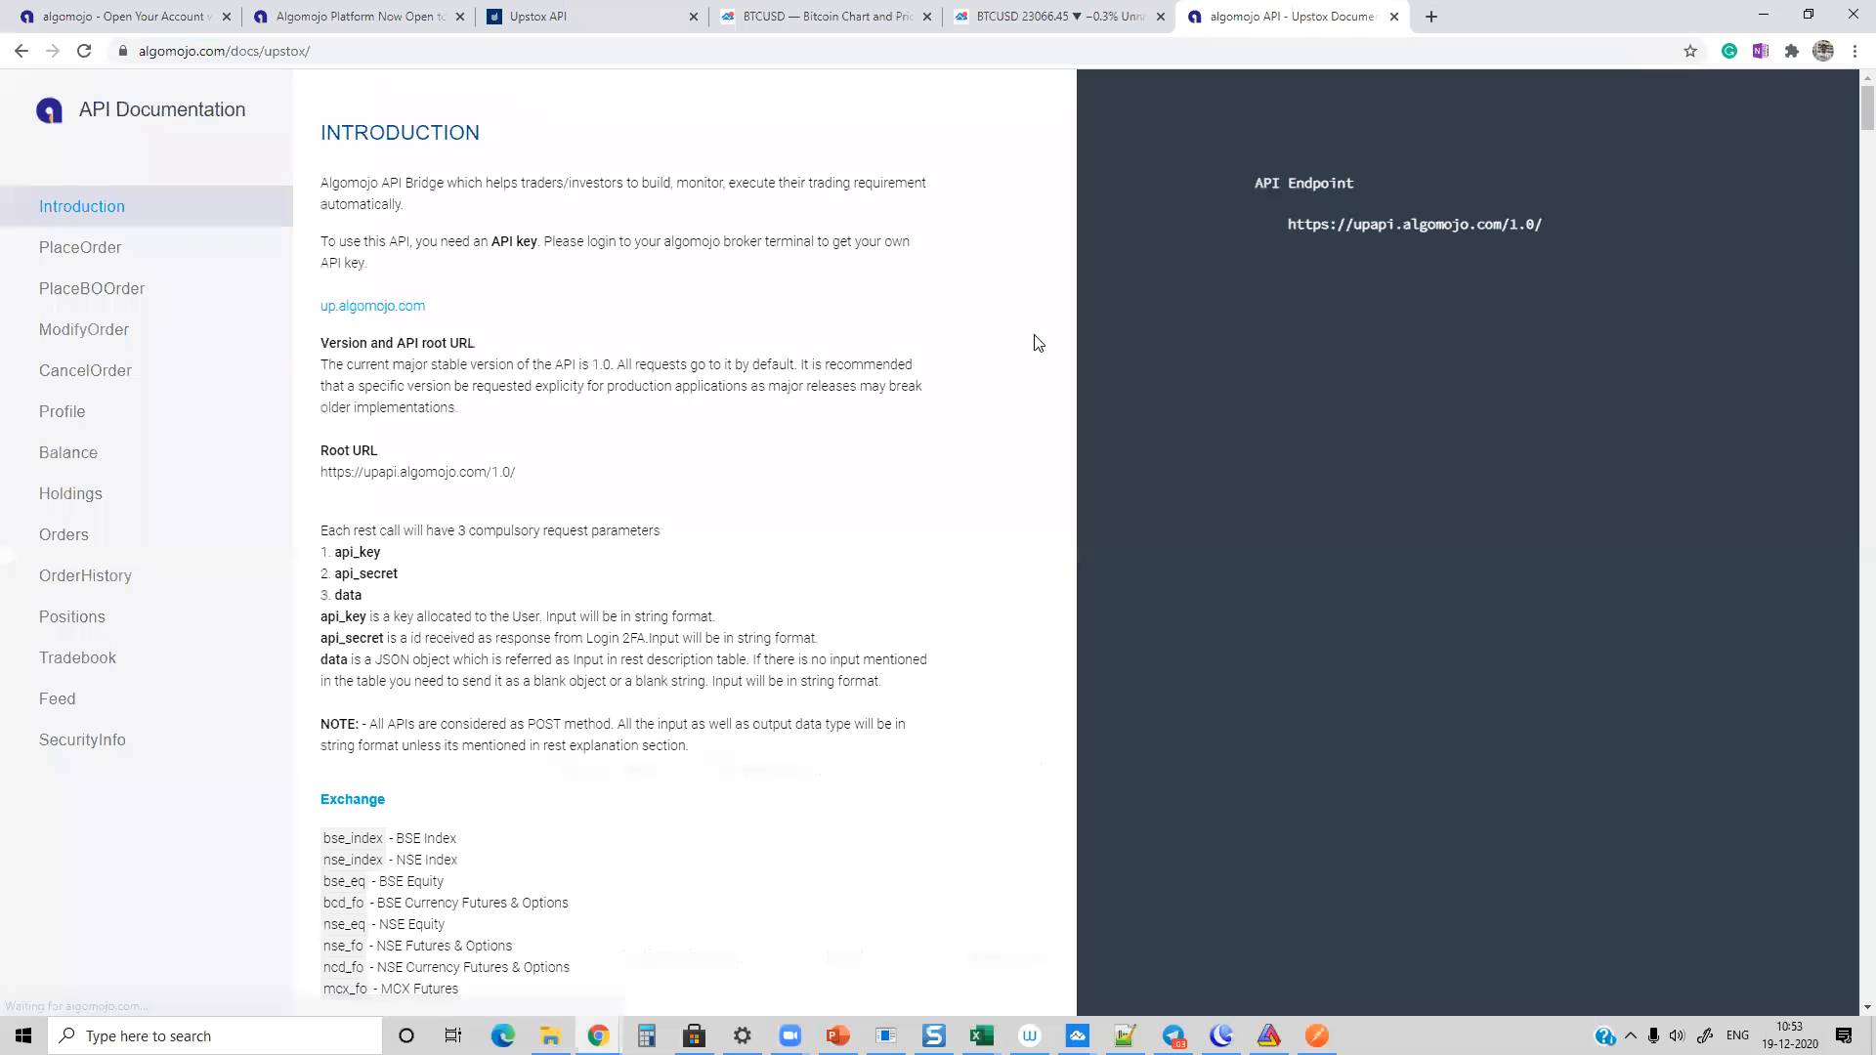
click(66, 254)
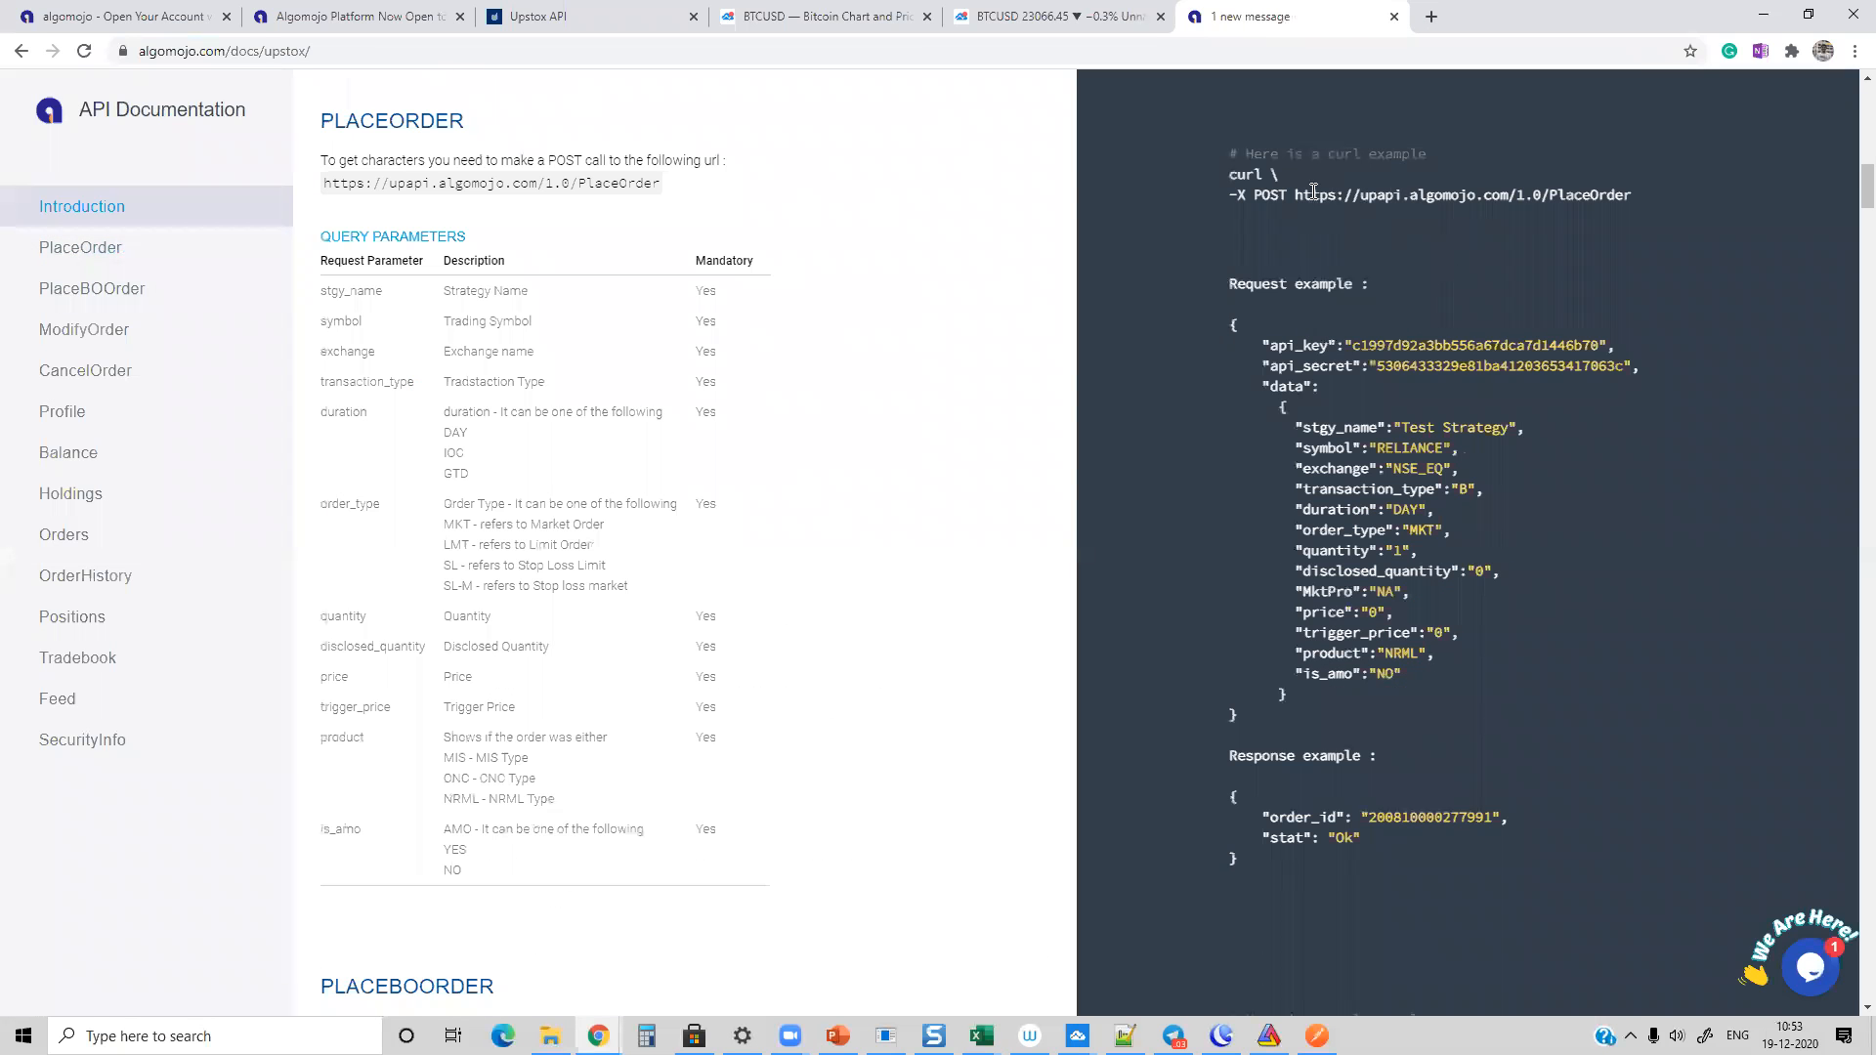
drag(1294, 194, 1632, 199)
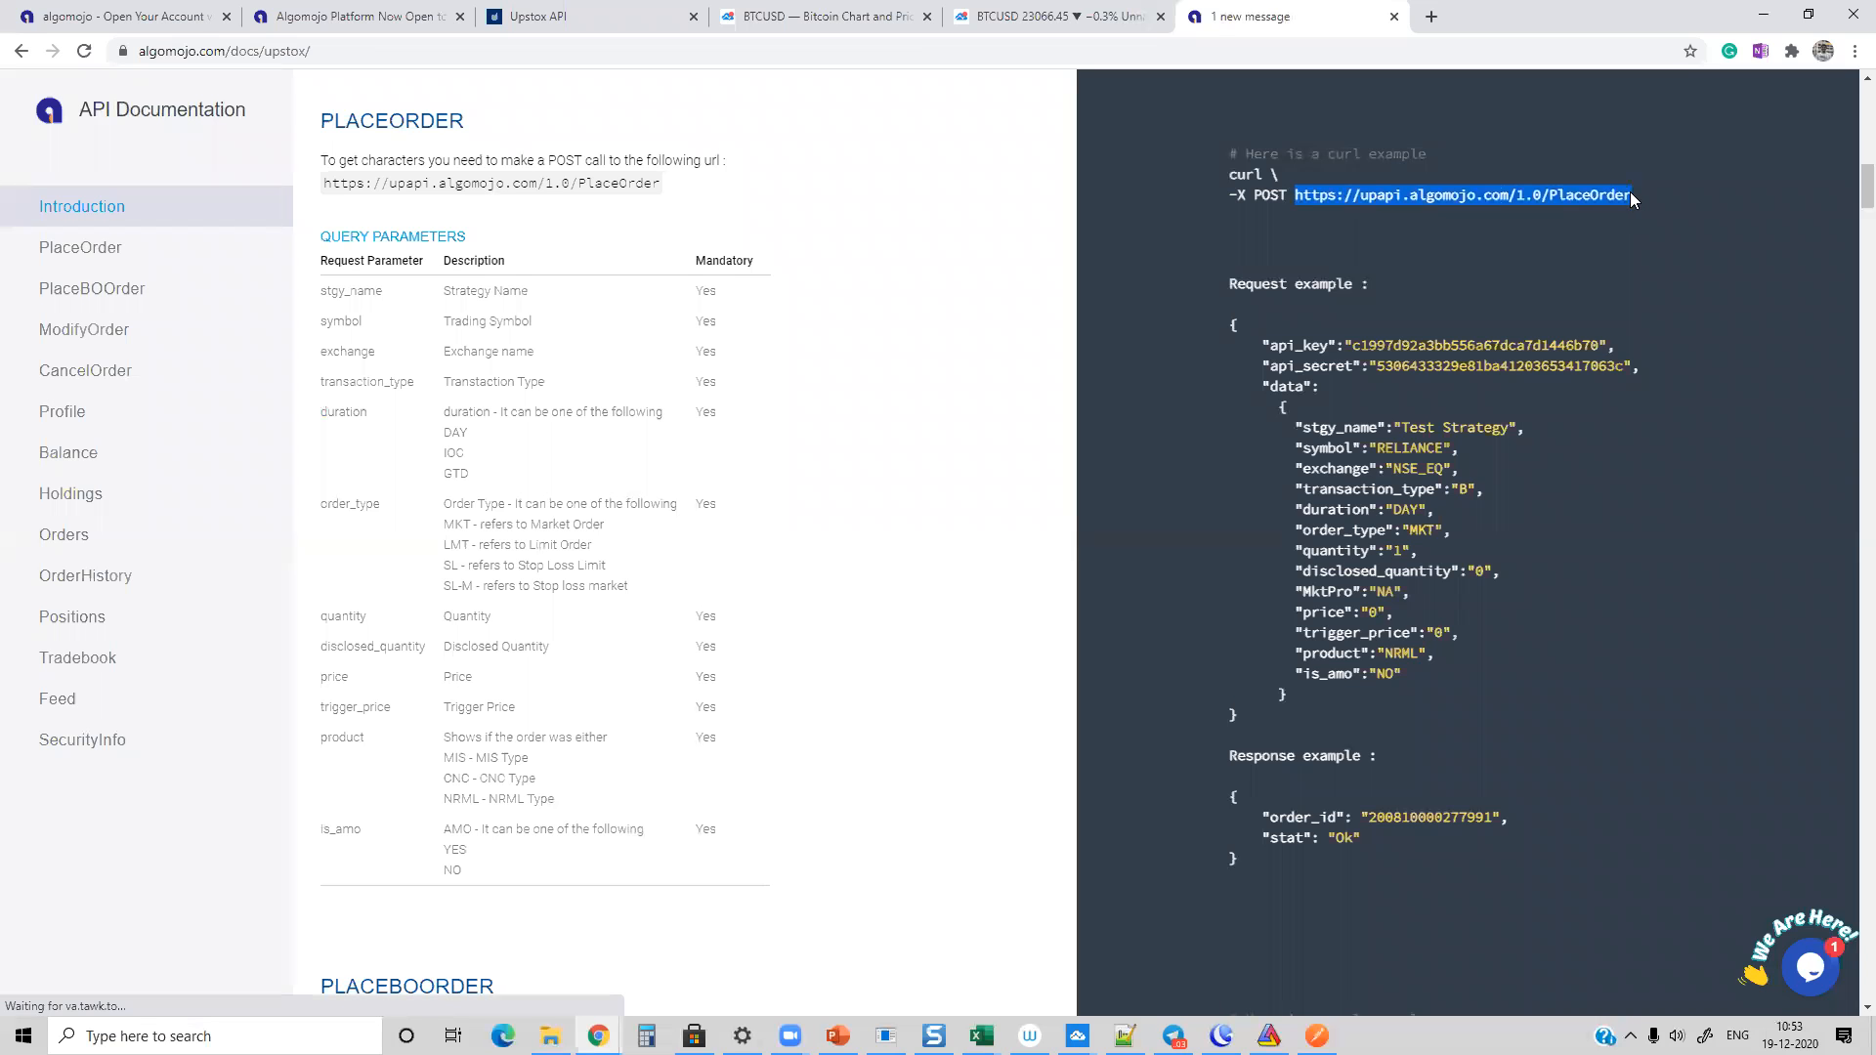
right_click(1631, 199)
click(1563, 221)
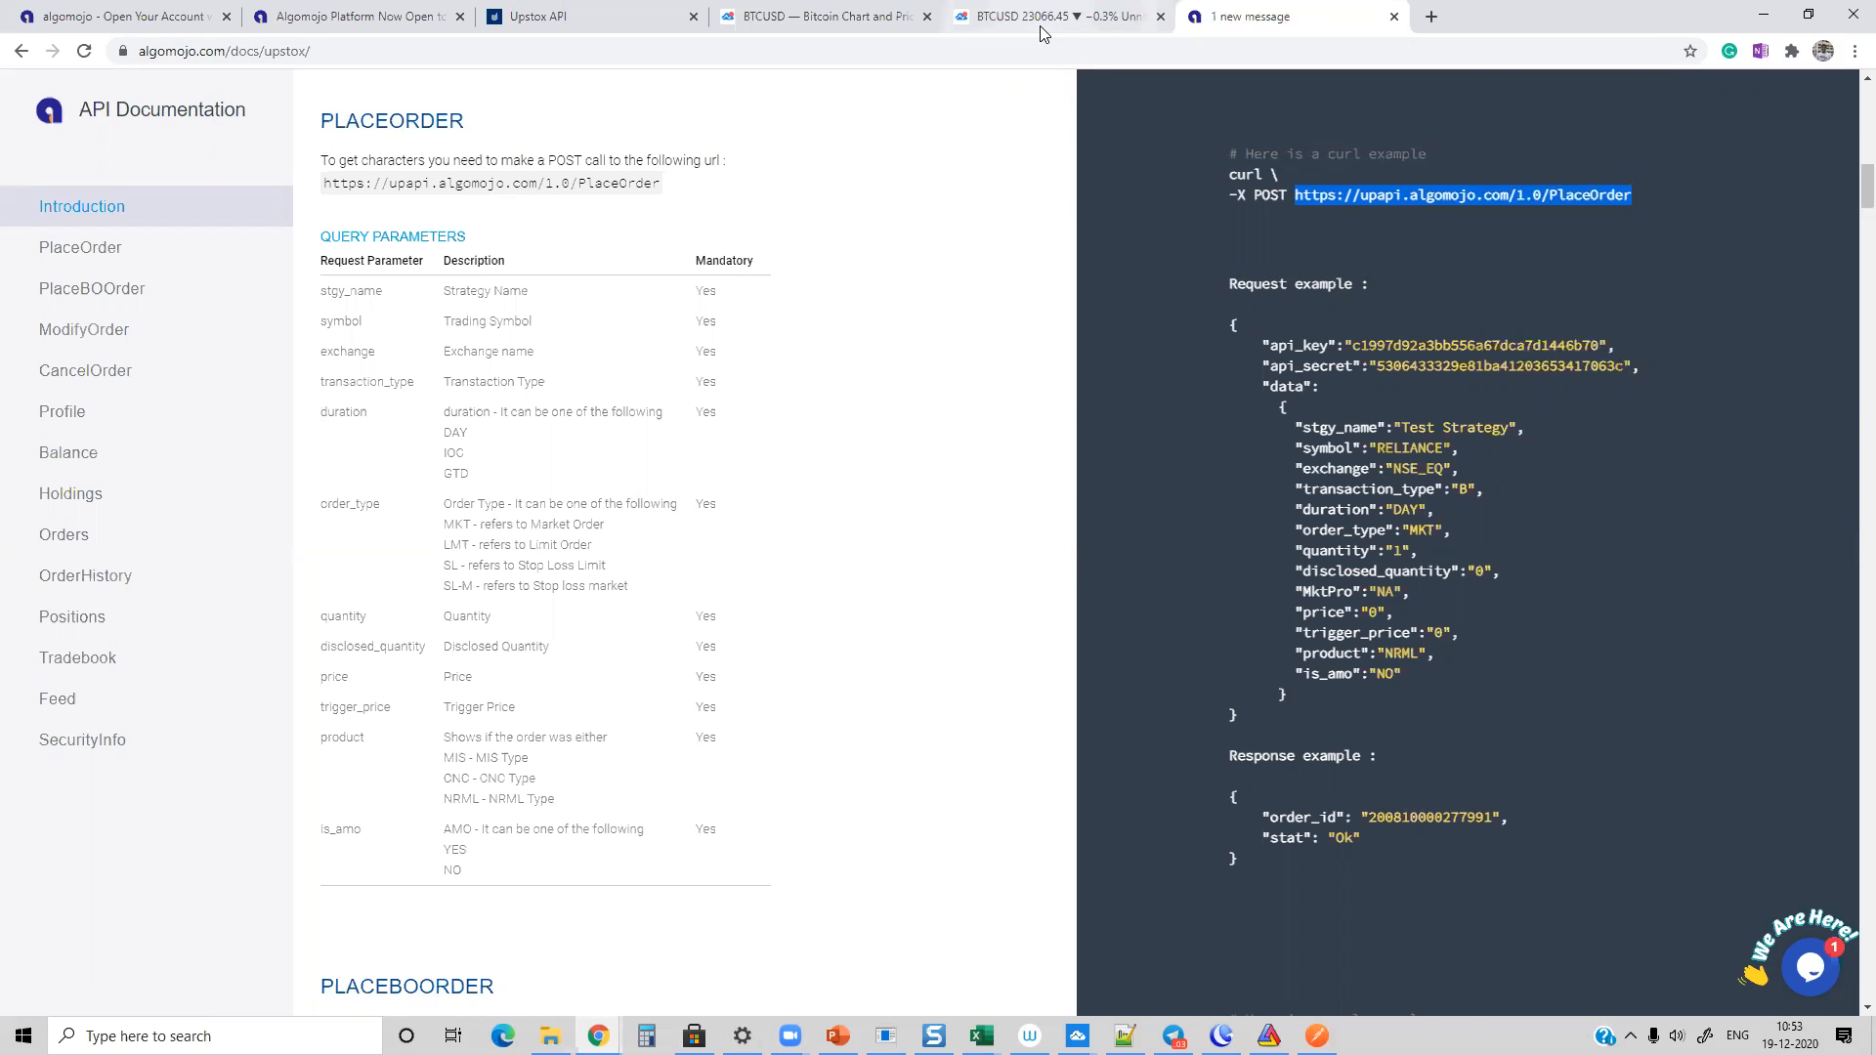
click(1041, 28)
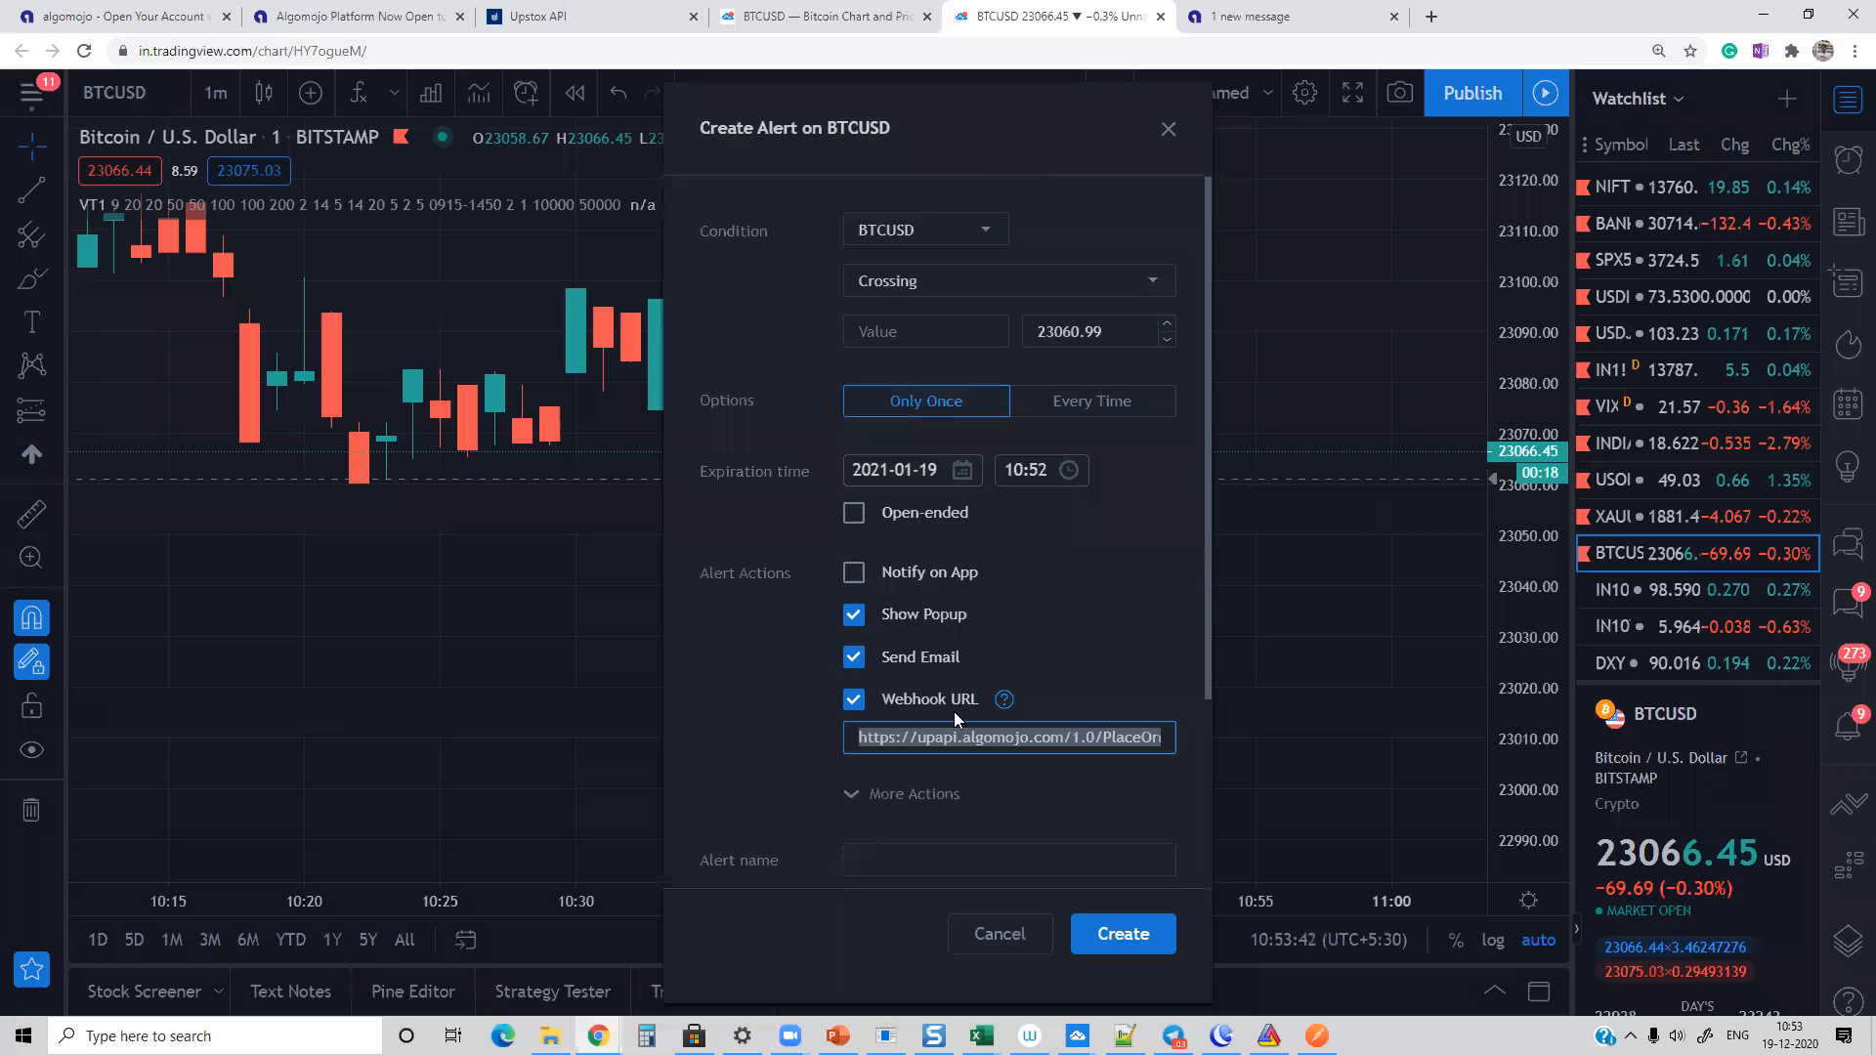
key(ctrl+v)
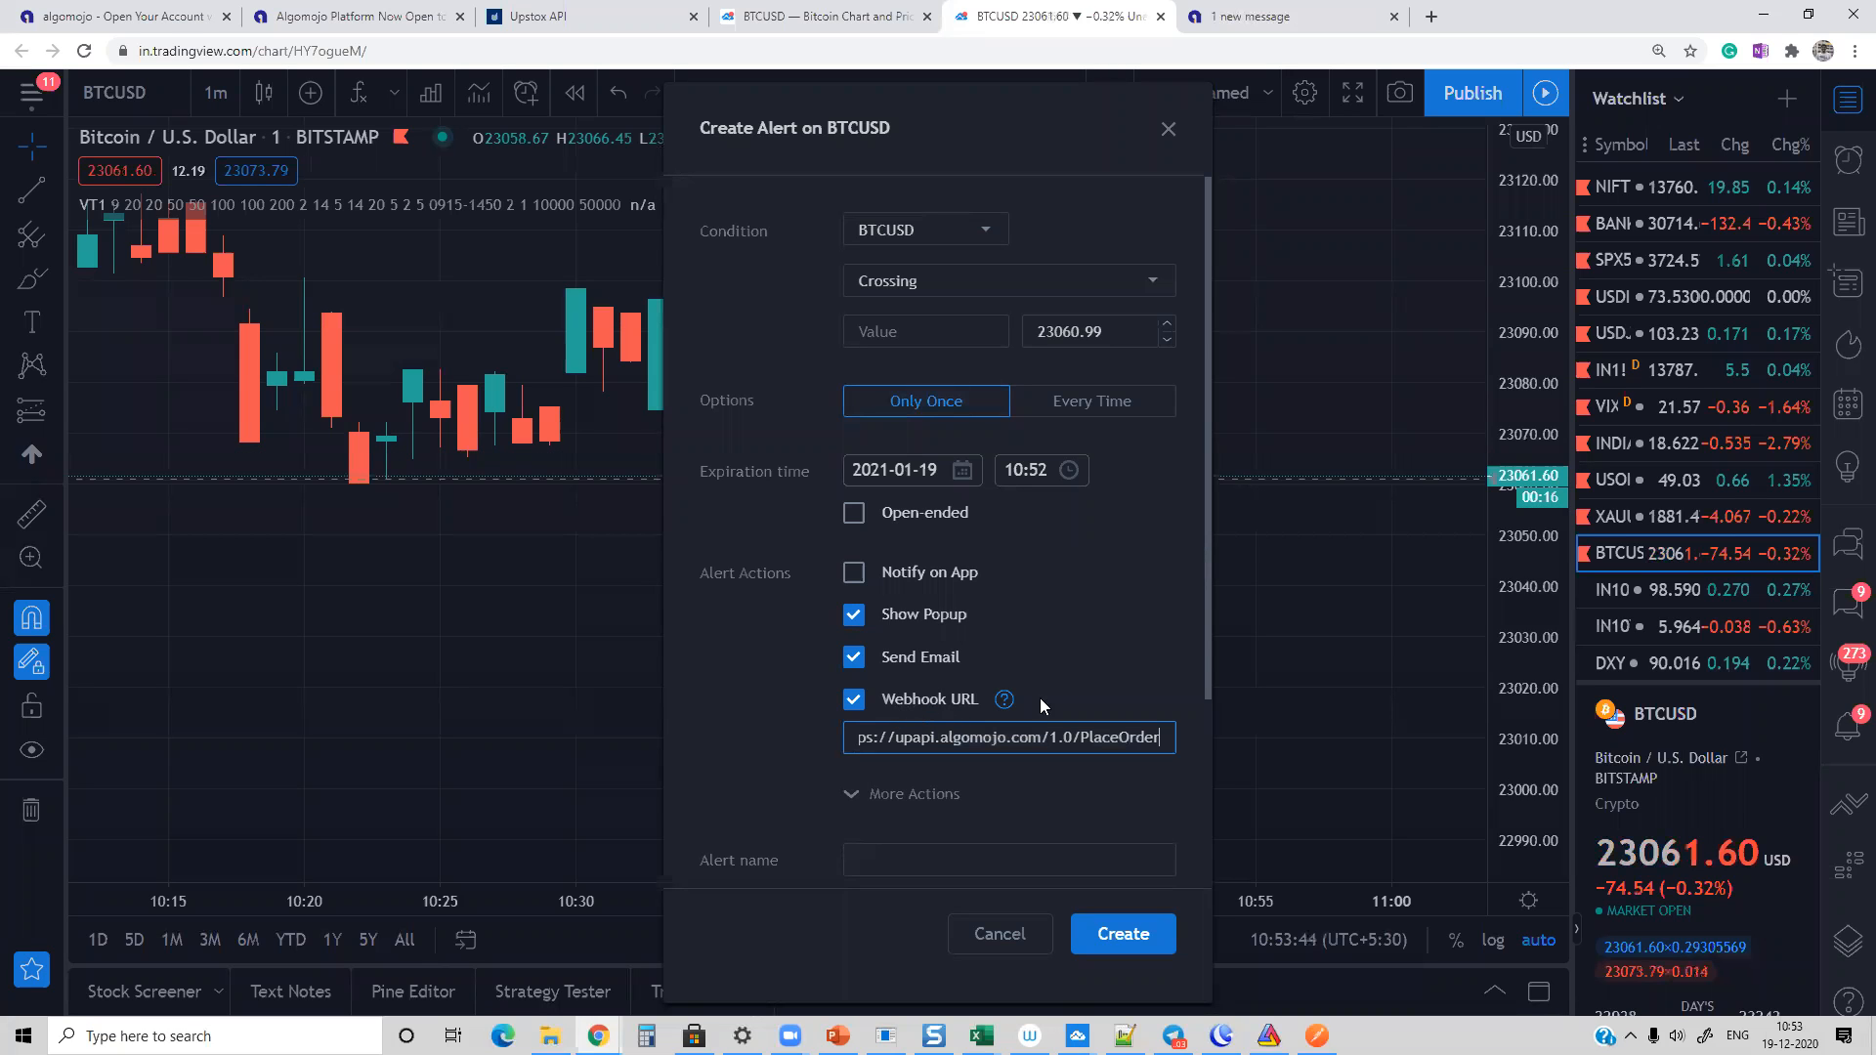
Step: Name the BTCUSD alert "Upstox Orders"
drag(1207, 592, 1207, 678)
click(942, 749)
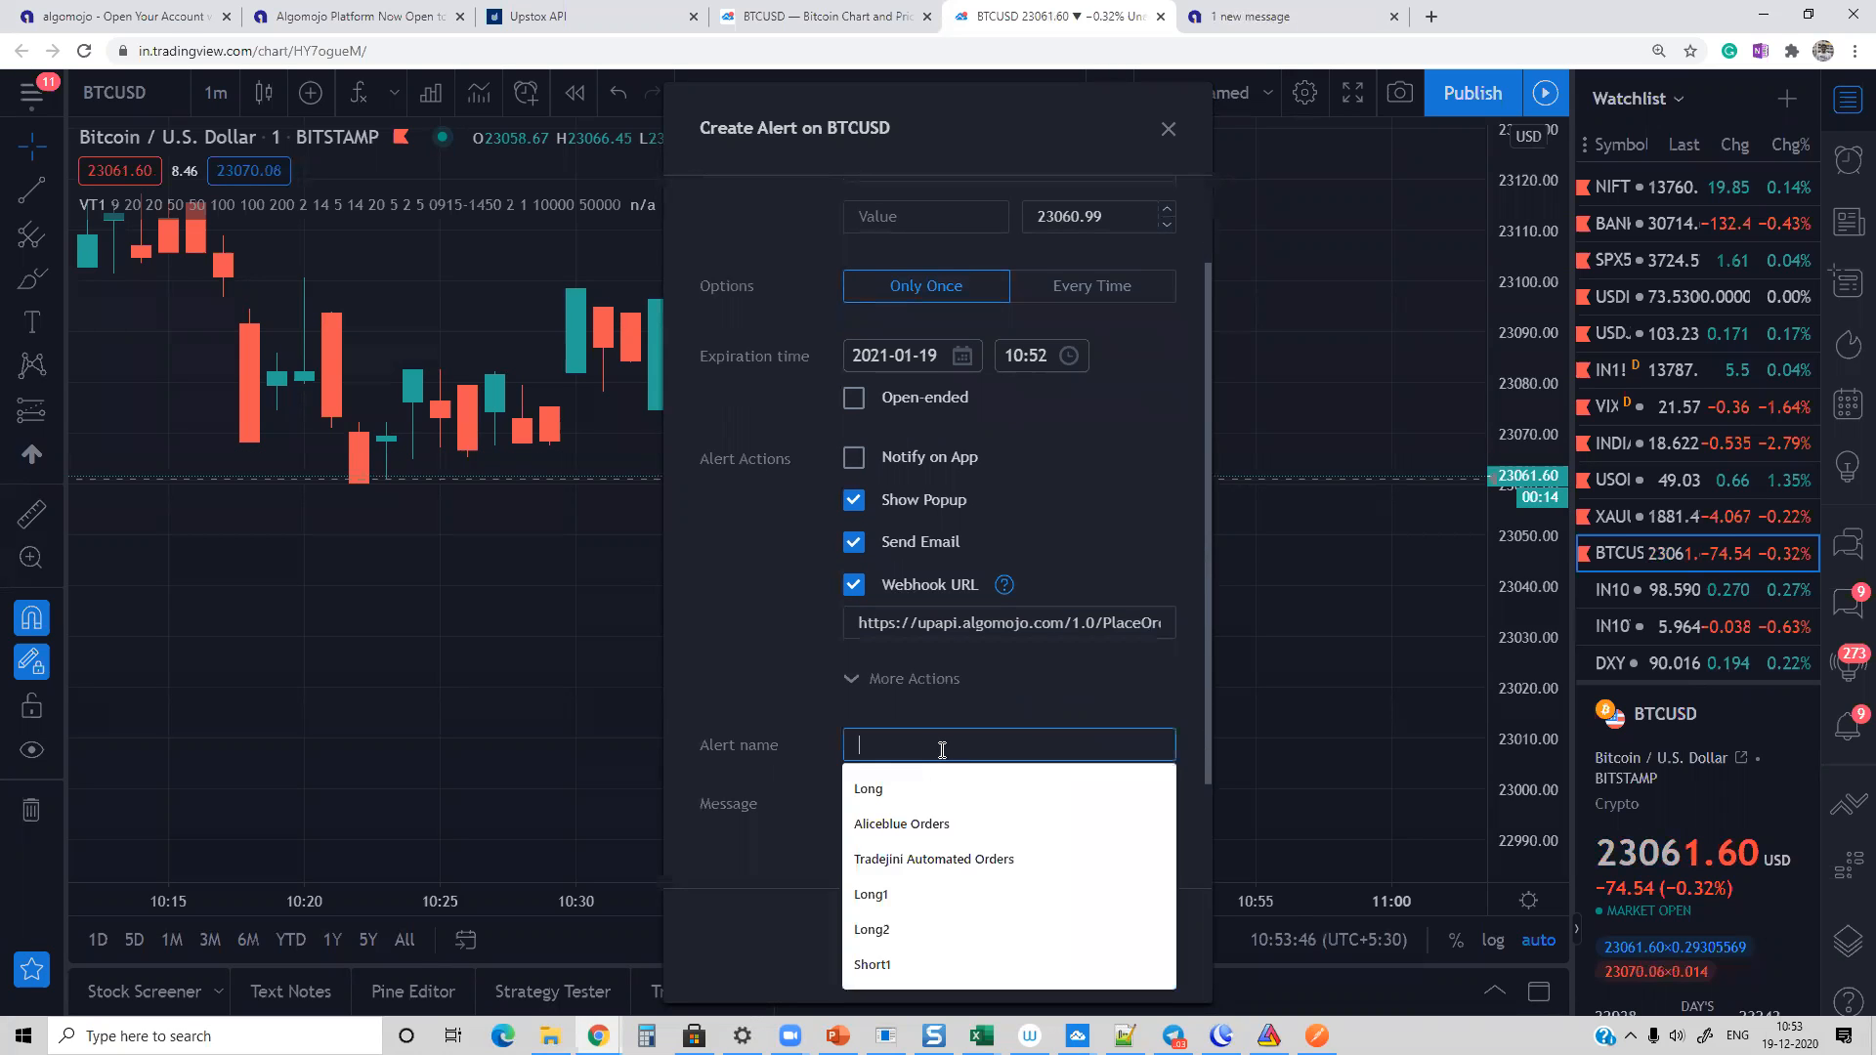
text(Upstox)
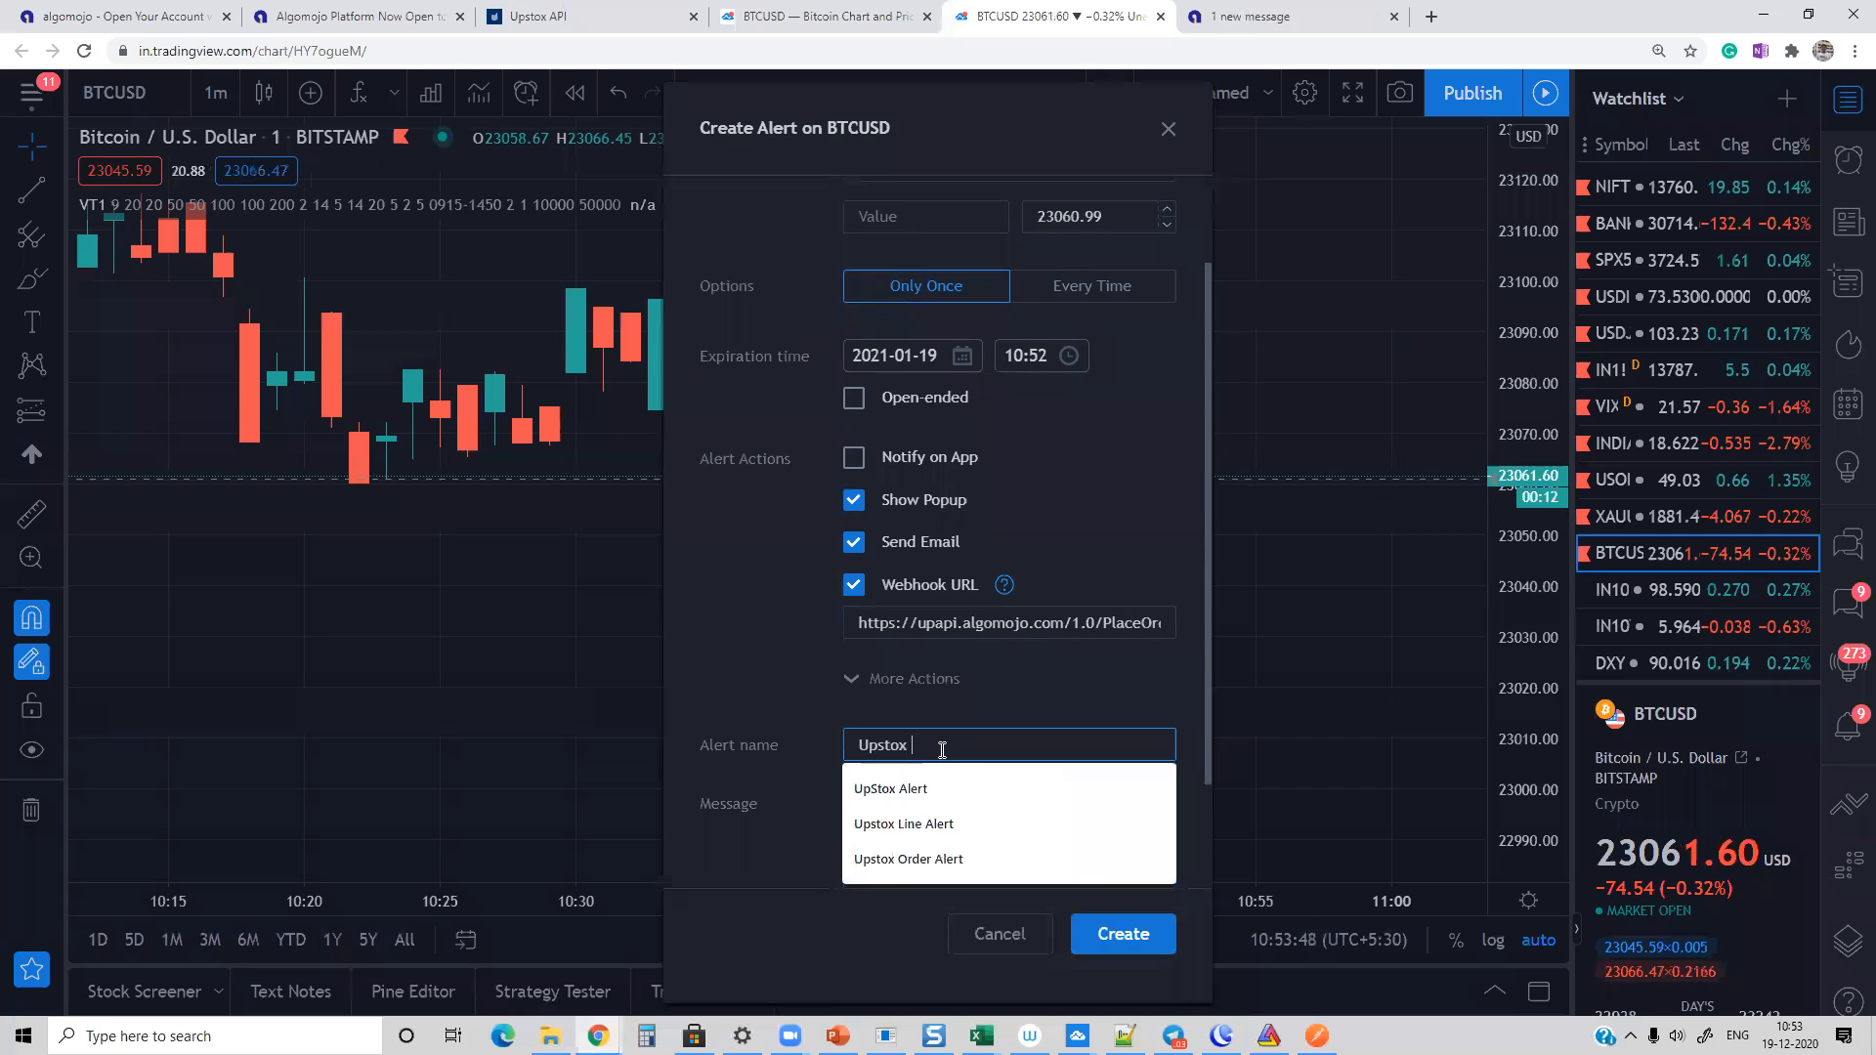
text( Aler)
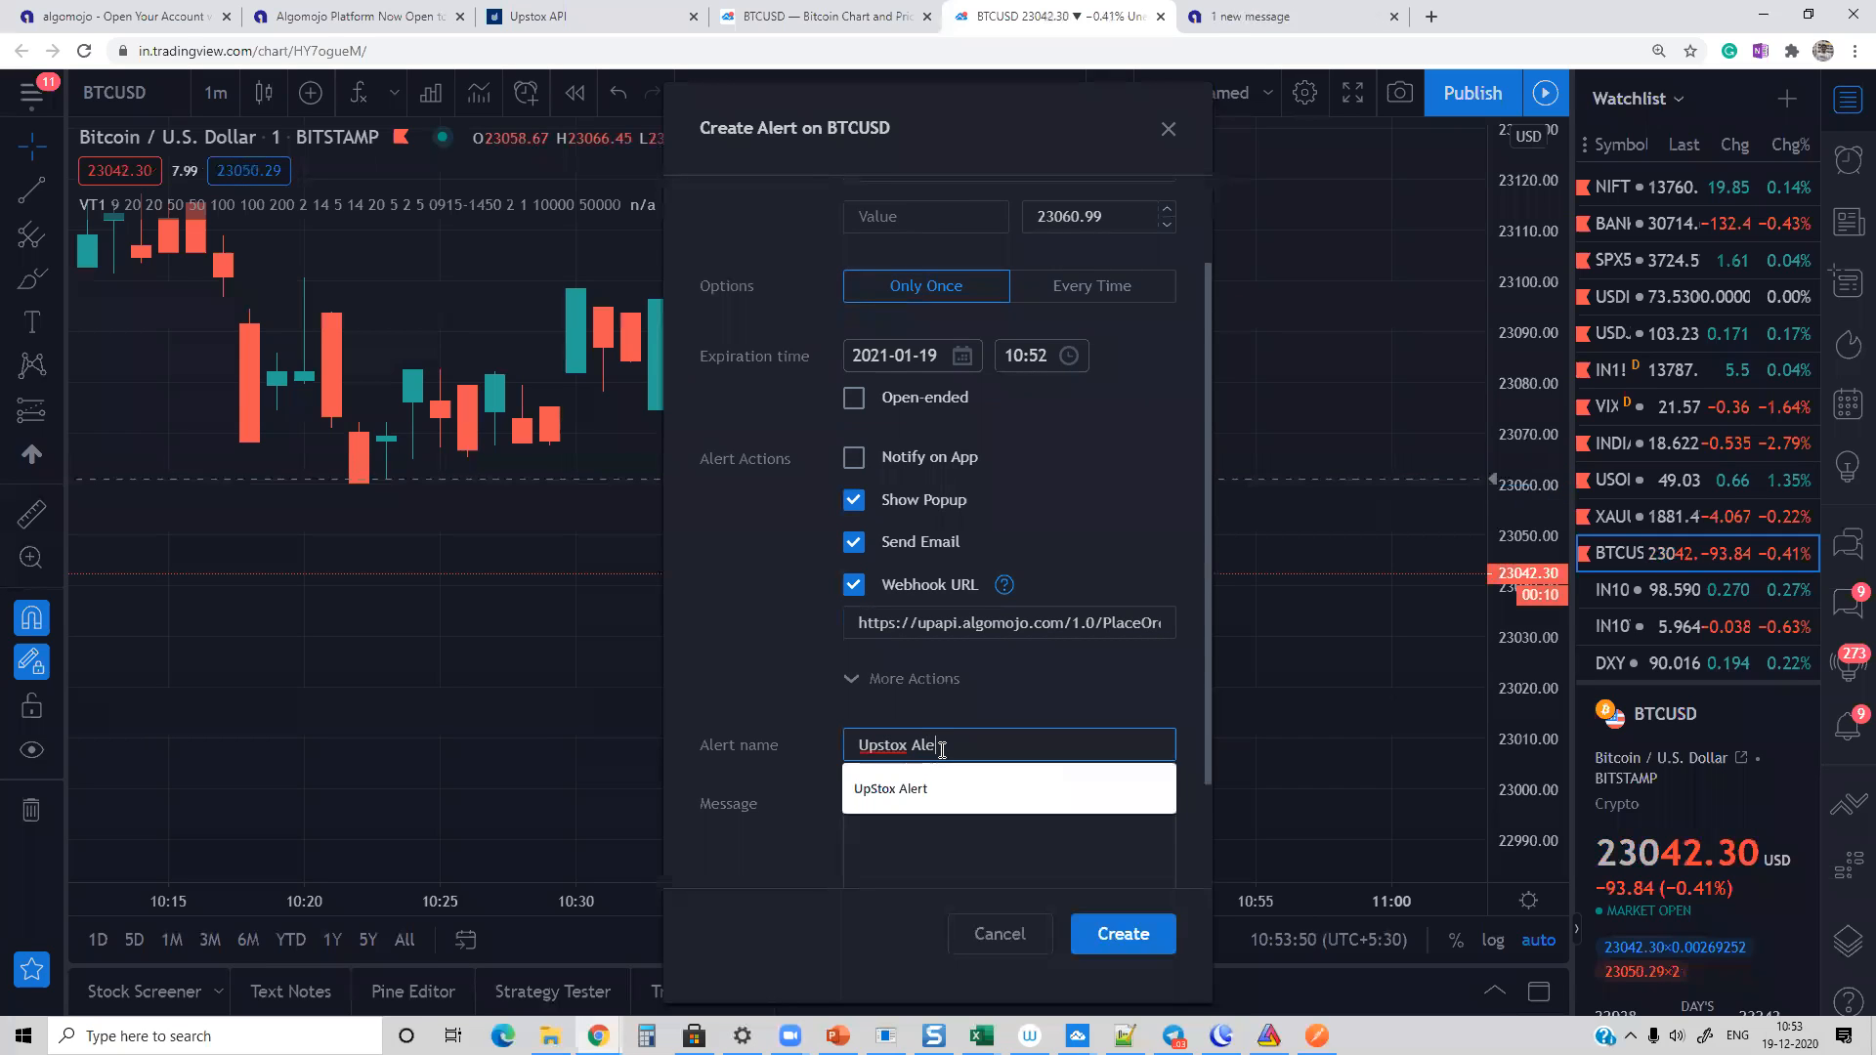
key(BackSpace)
key(BackSpace)
key(BackSpace)
key(BackSpace)
text(Orders)
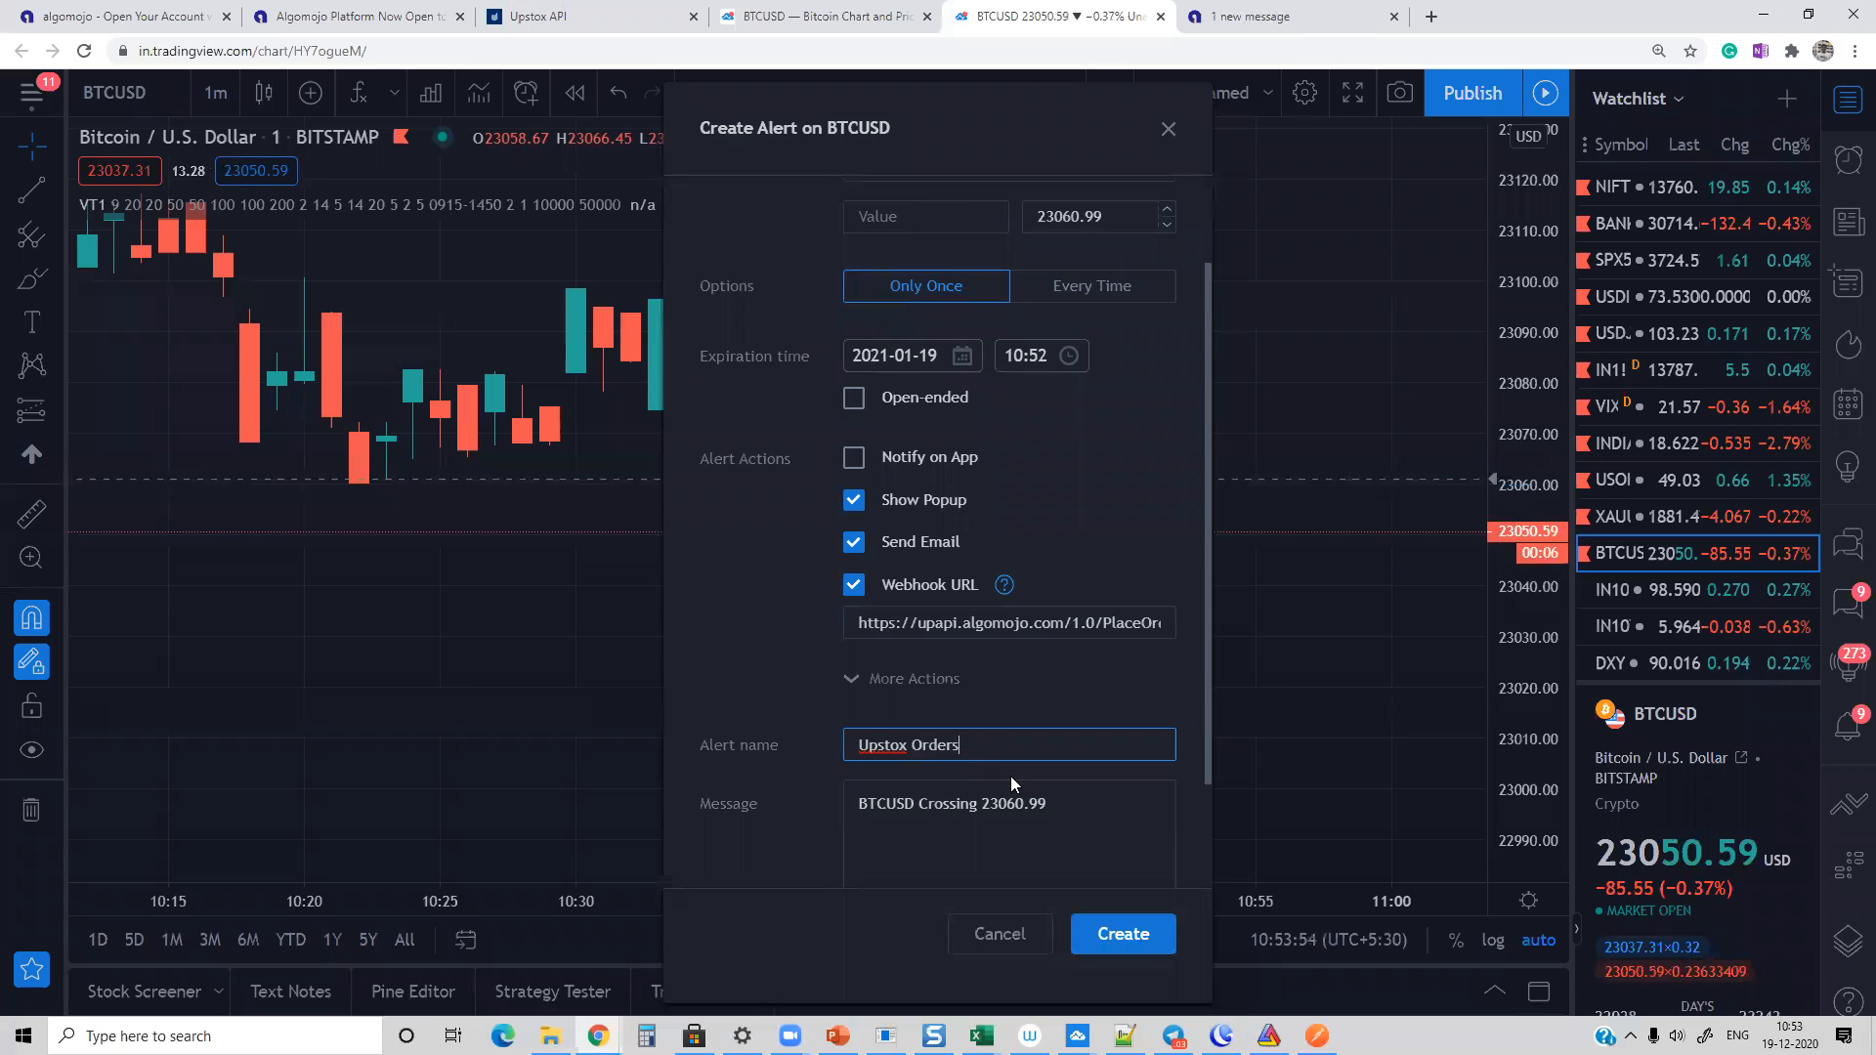
Step: Clear the default message text of the BTCUSD alert
drag(1081, 807, 823, 792)
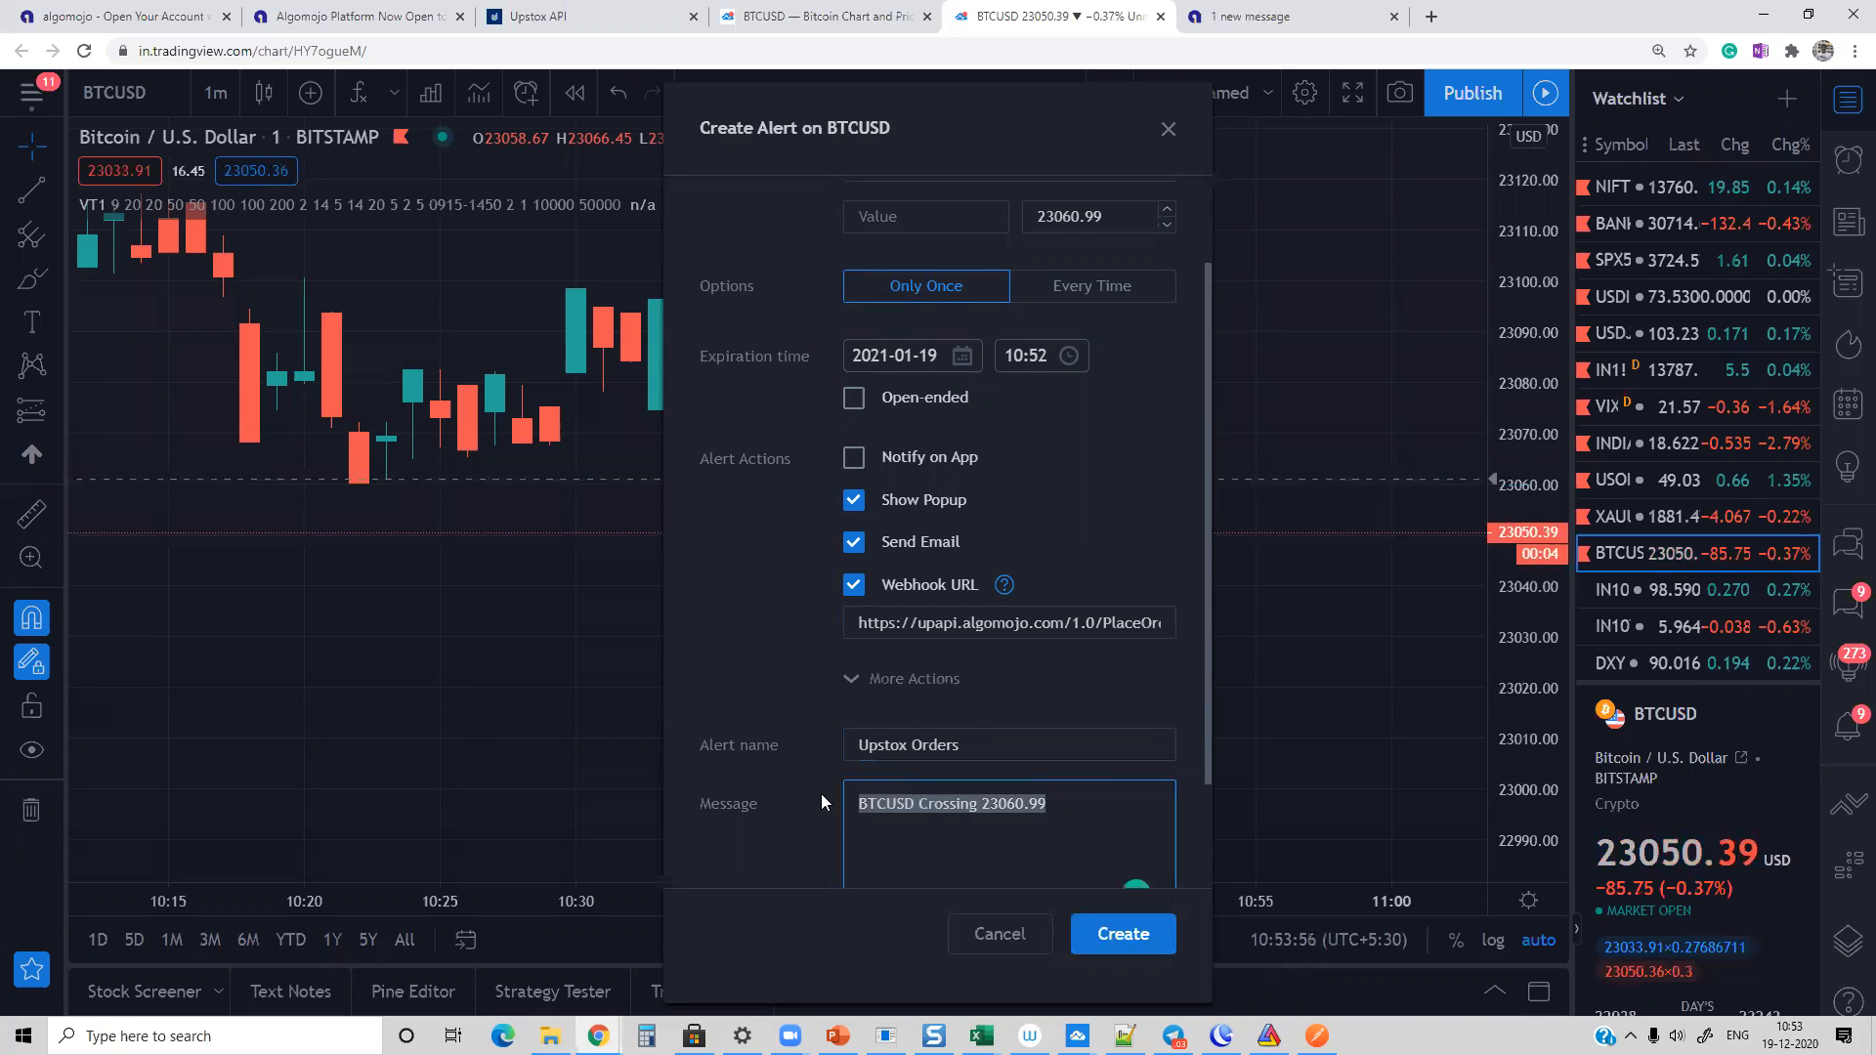
key(BackSpace)
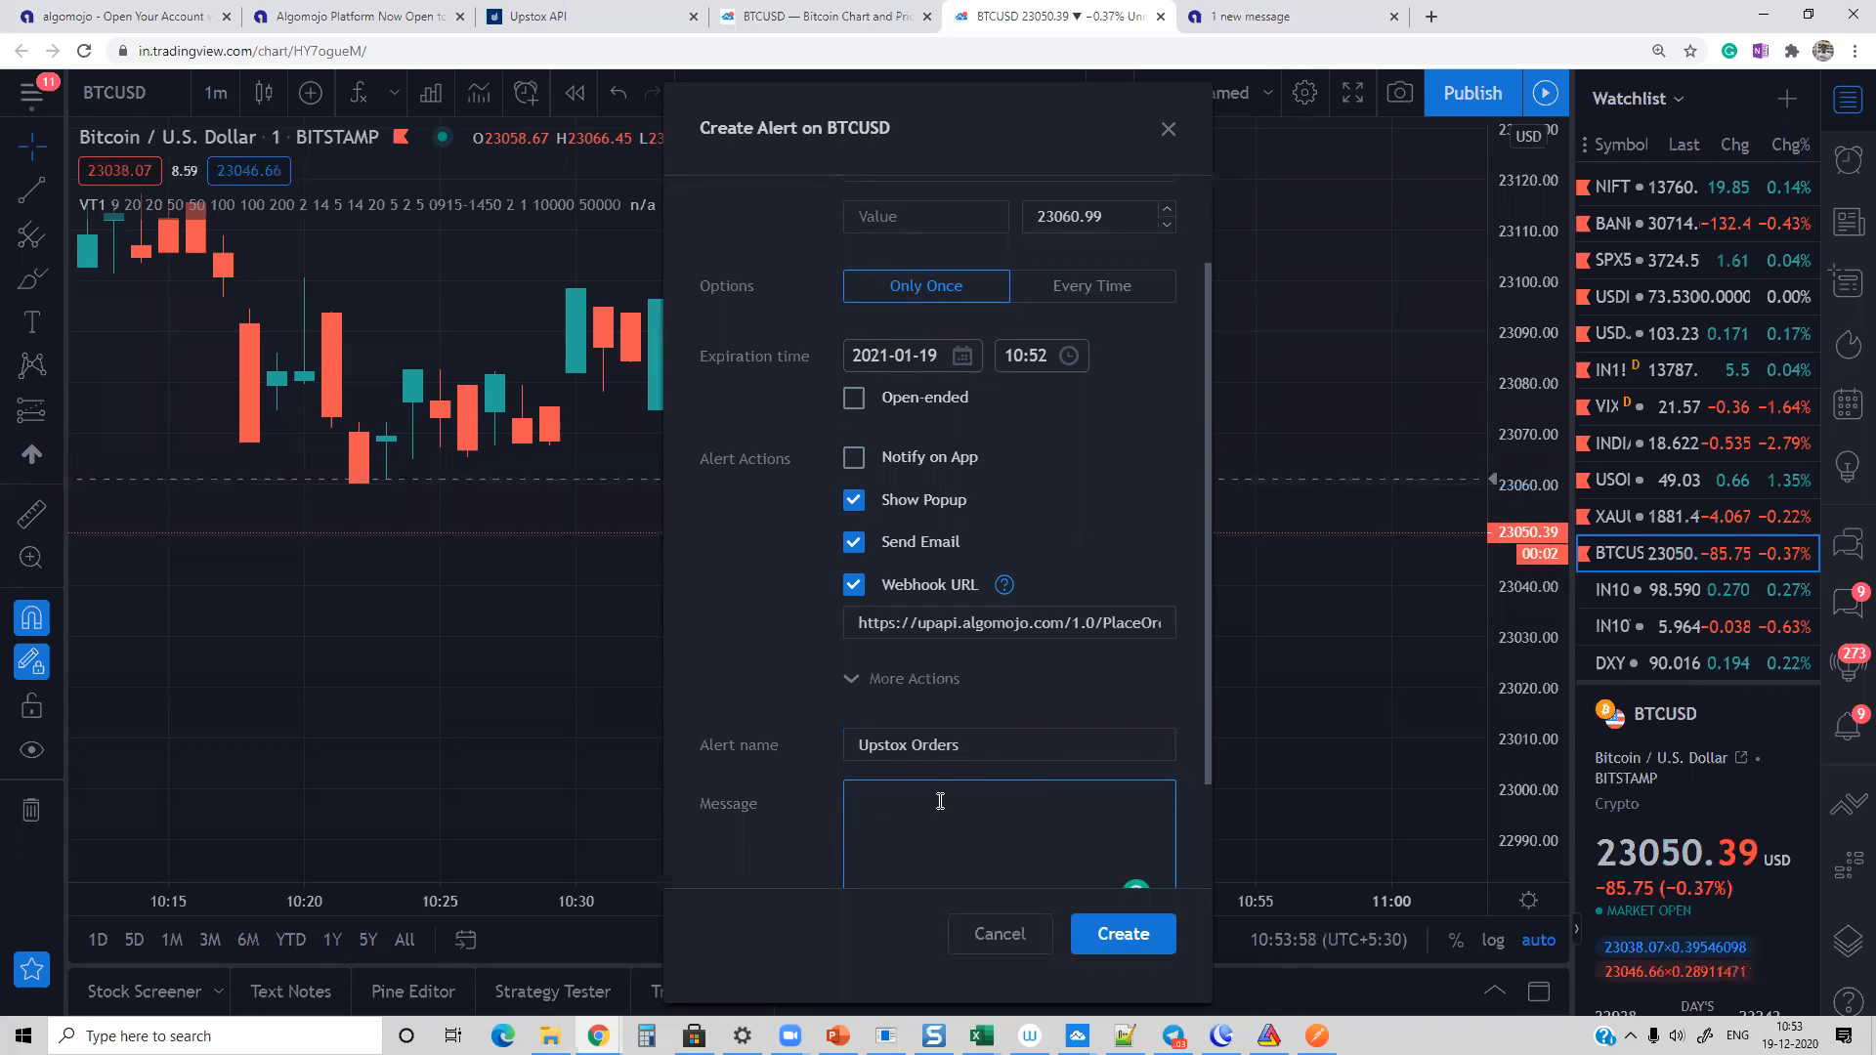
key(alt+Tab)
key(Tab)
key(Tab)
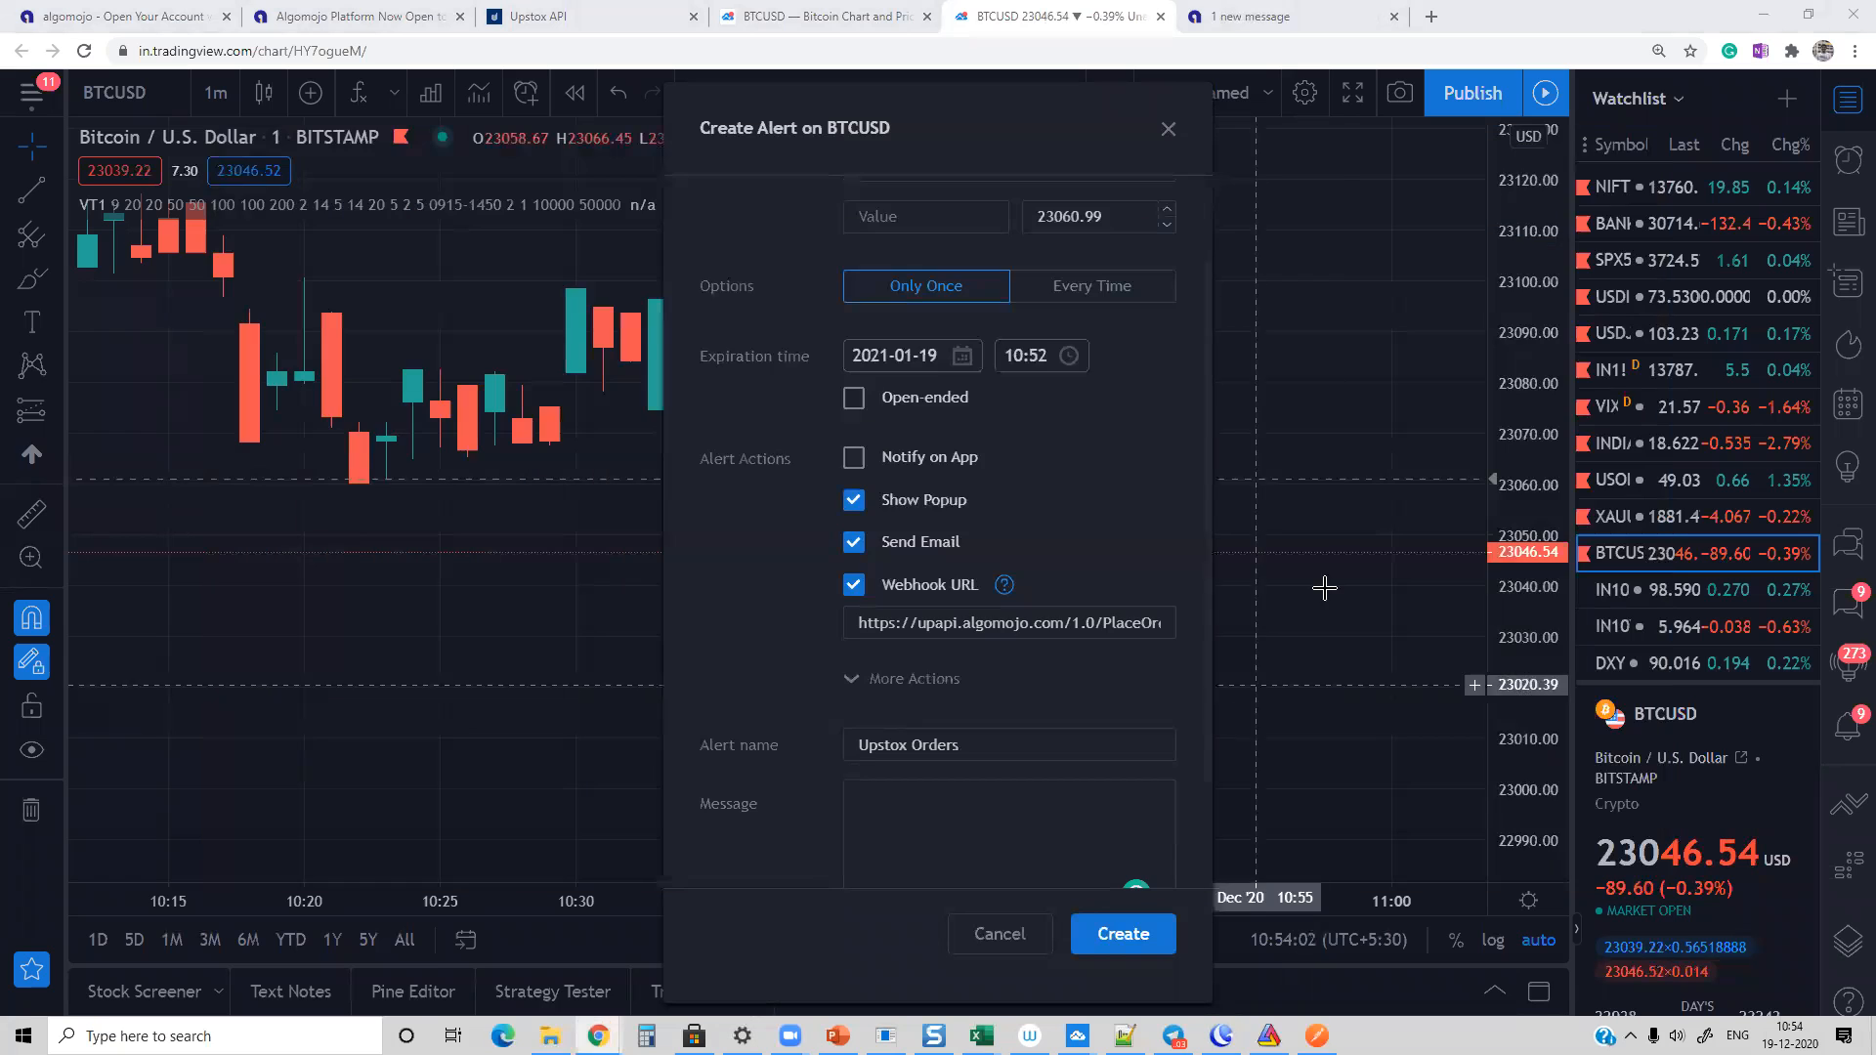
key(alt+Tab)
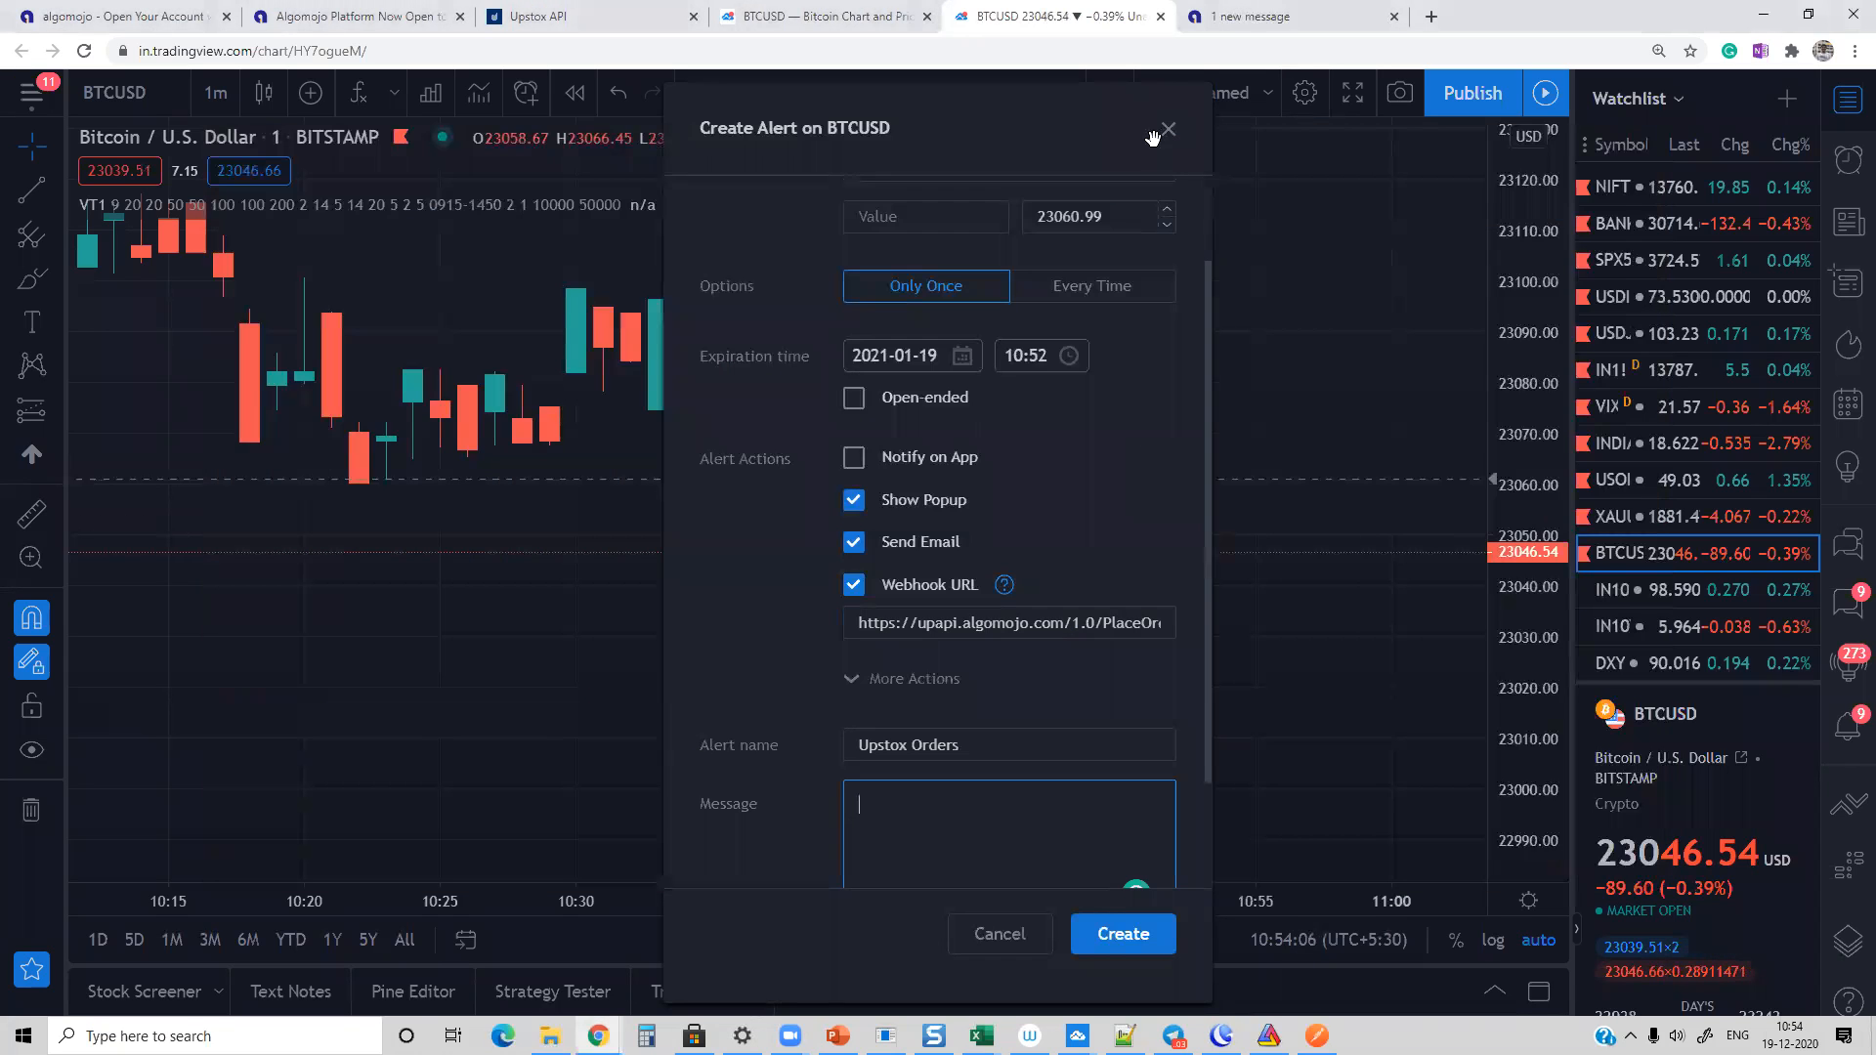
Step: Copy the PlaceOrder JSON request example, including its API key and secret fields, from the Algomojo documentation into a new Notepad document
click(1260, 17)
drag(1227, 323, 1289, 716)
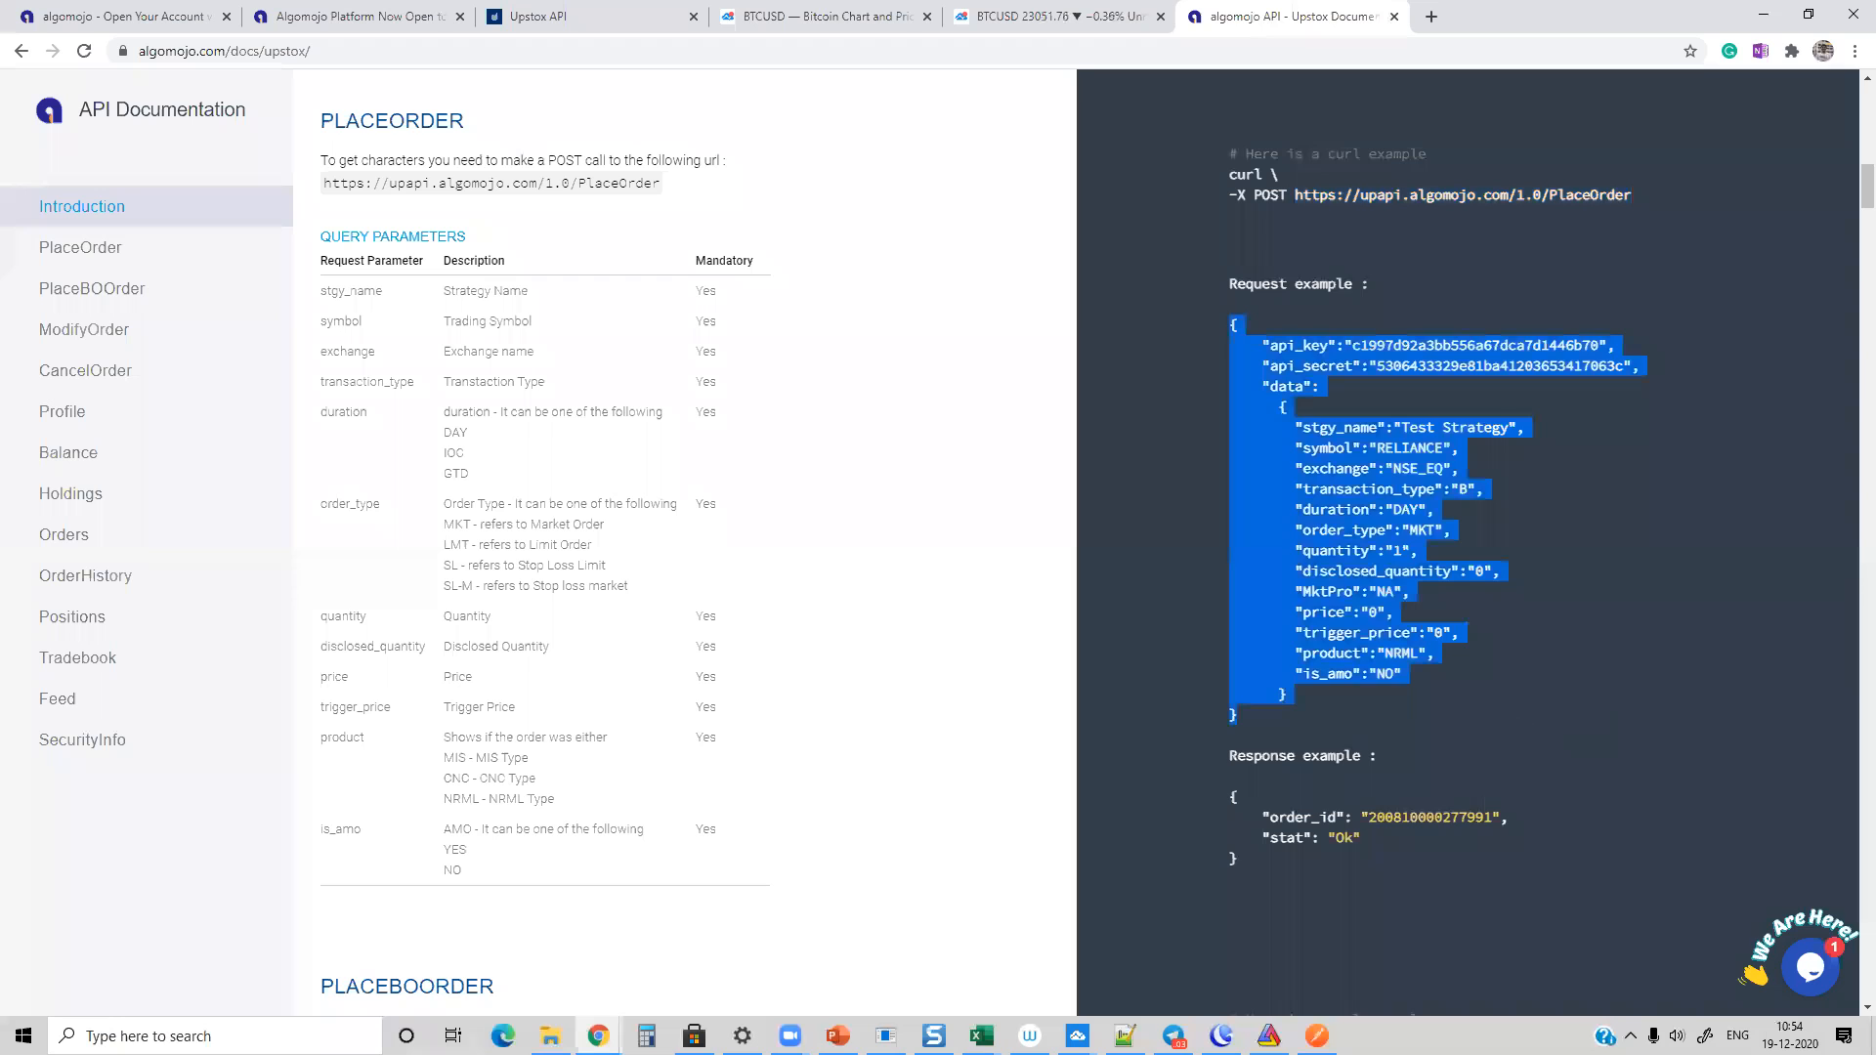
click(215, 1035)
text(no)
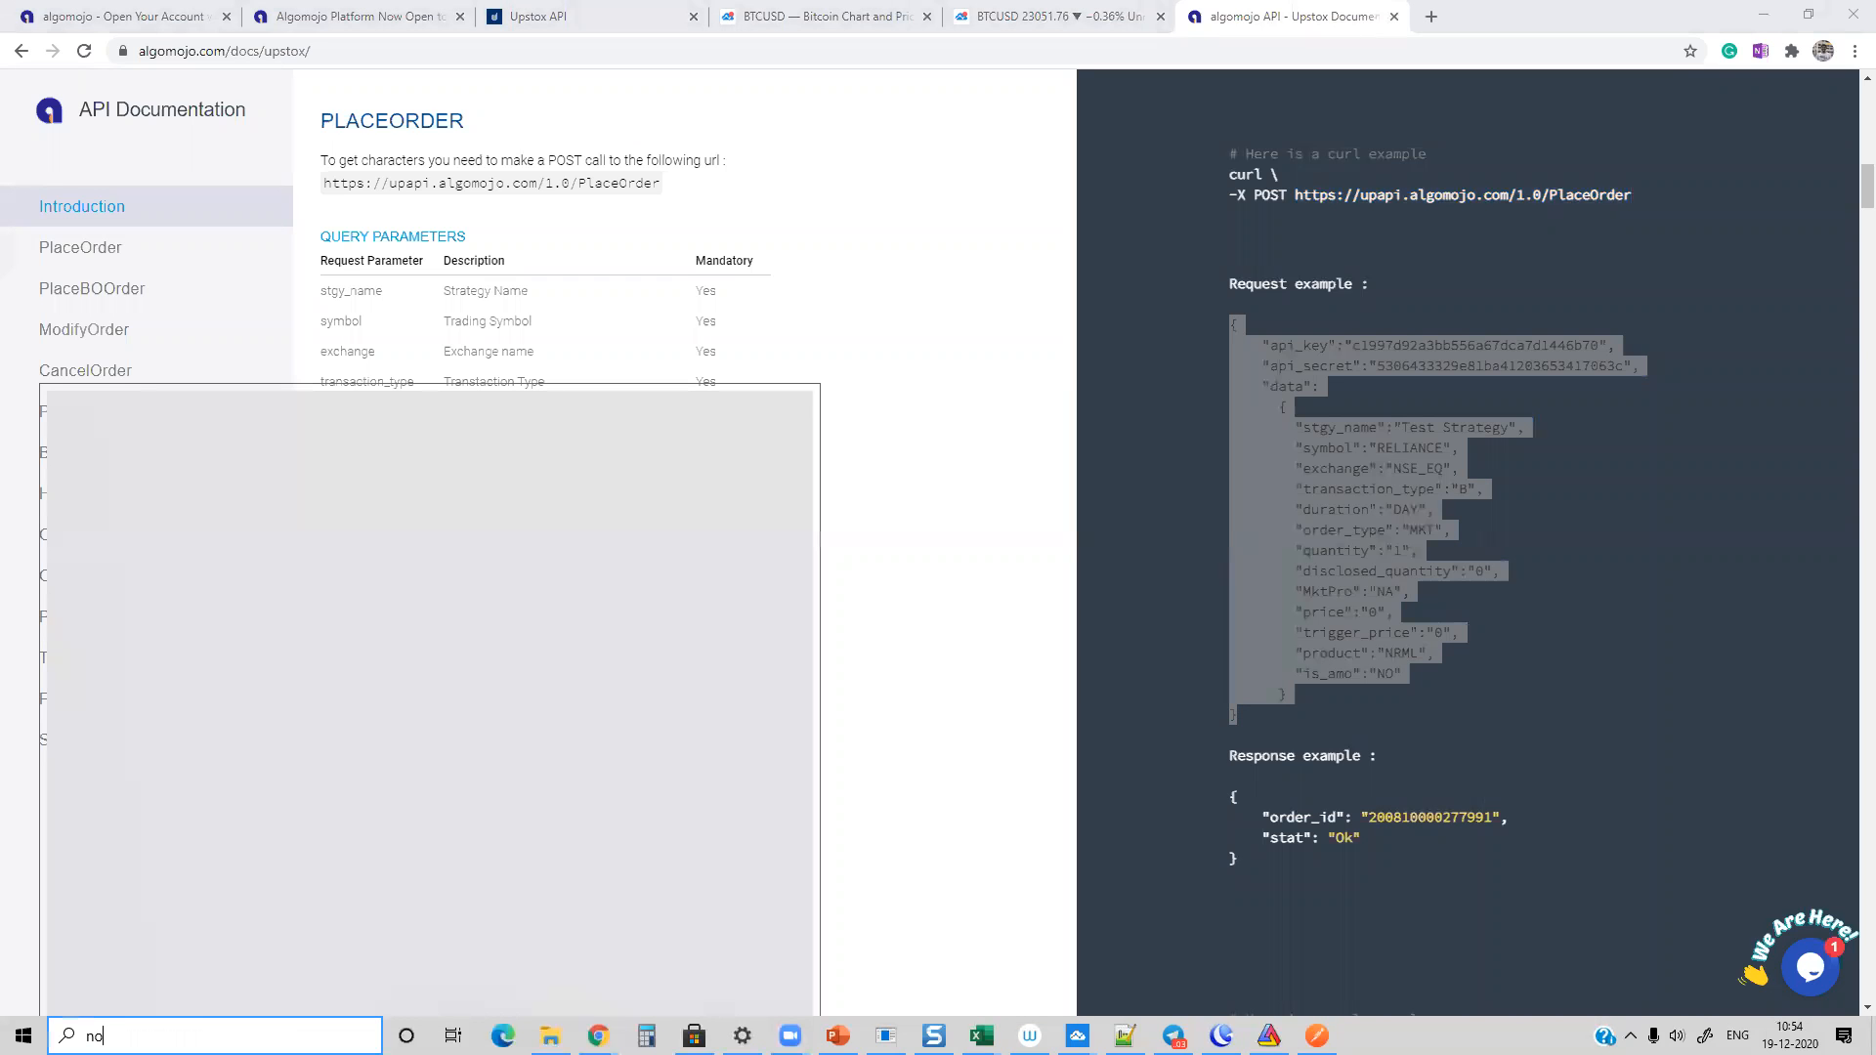
text(tepad)
key(Return)
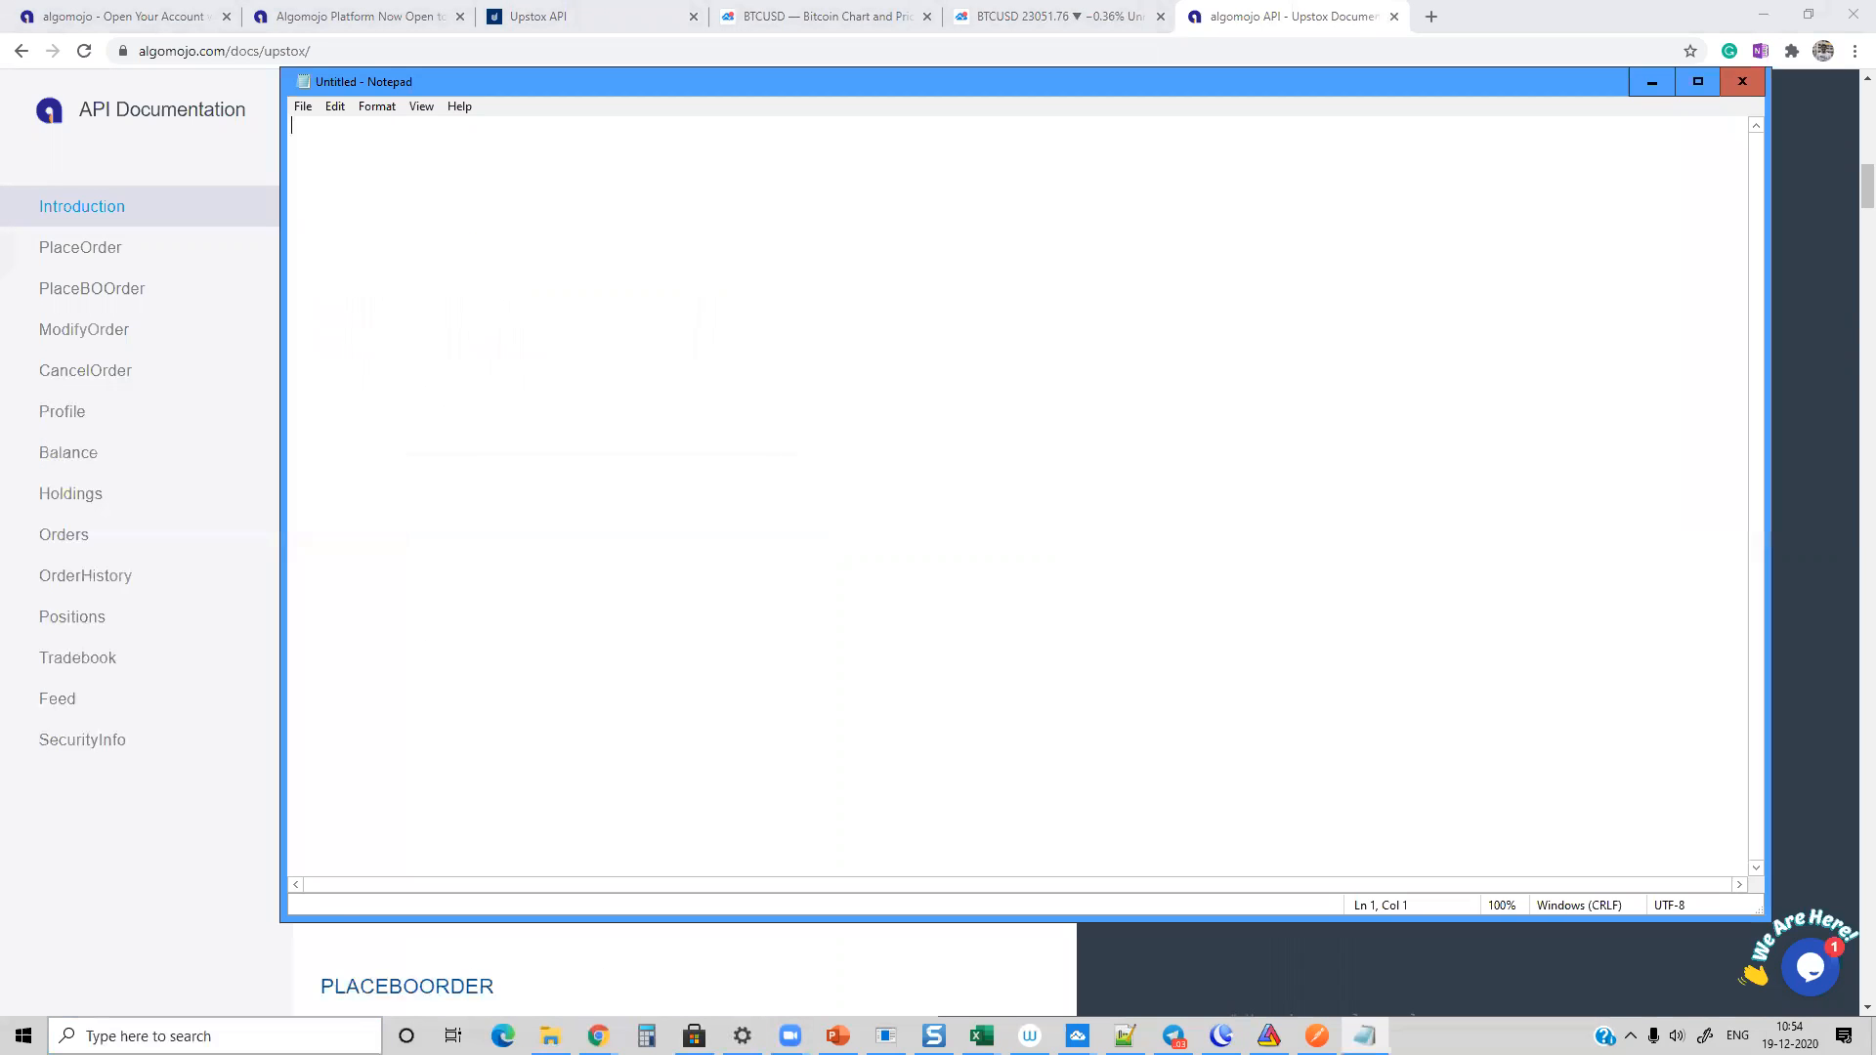
key(ctrl+v)
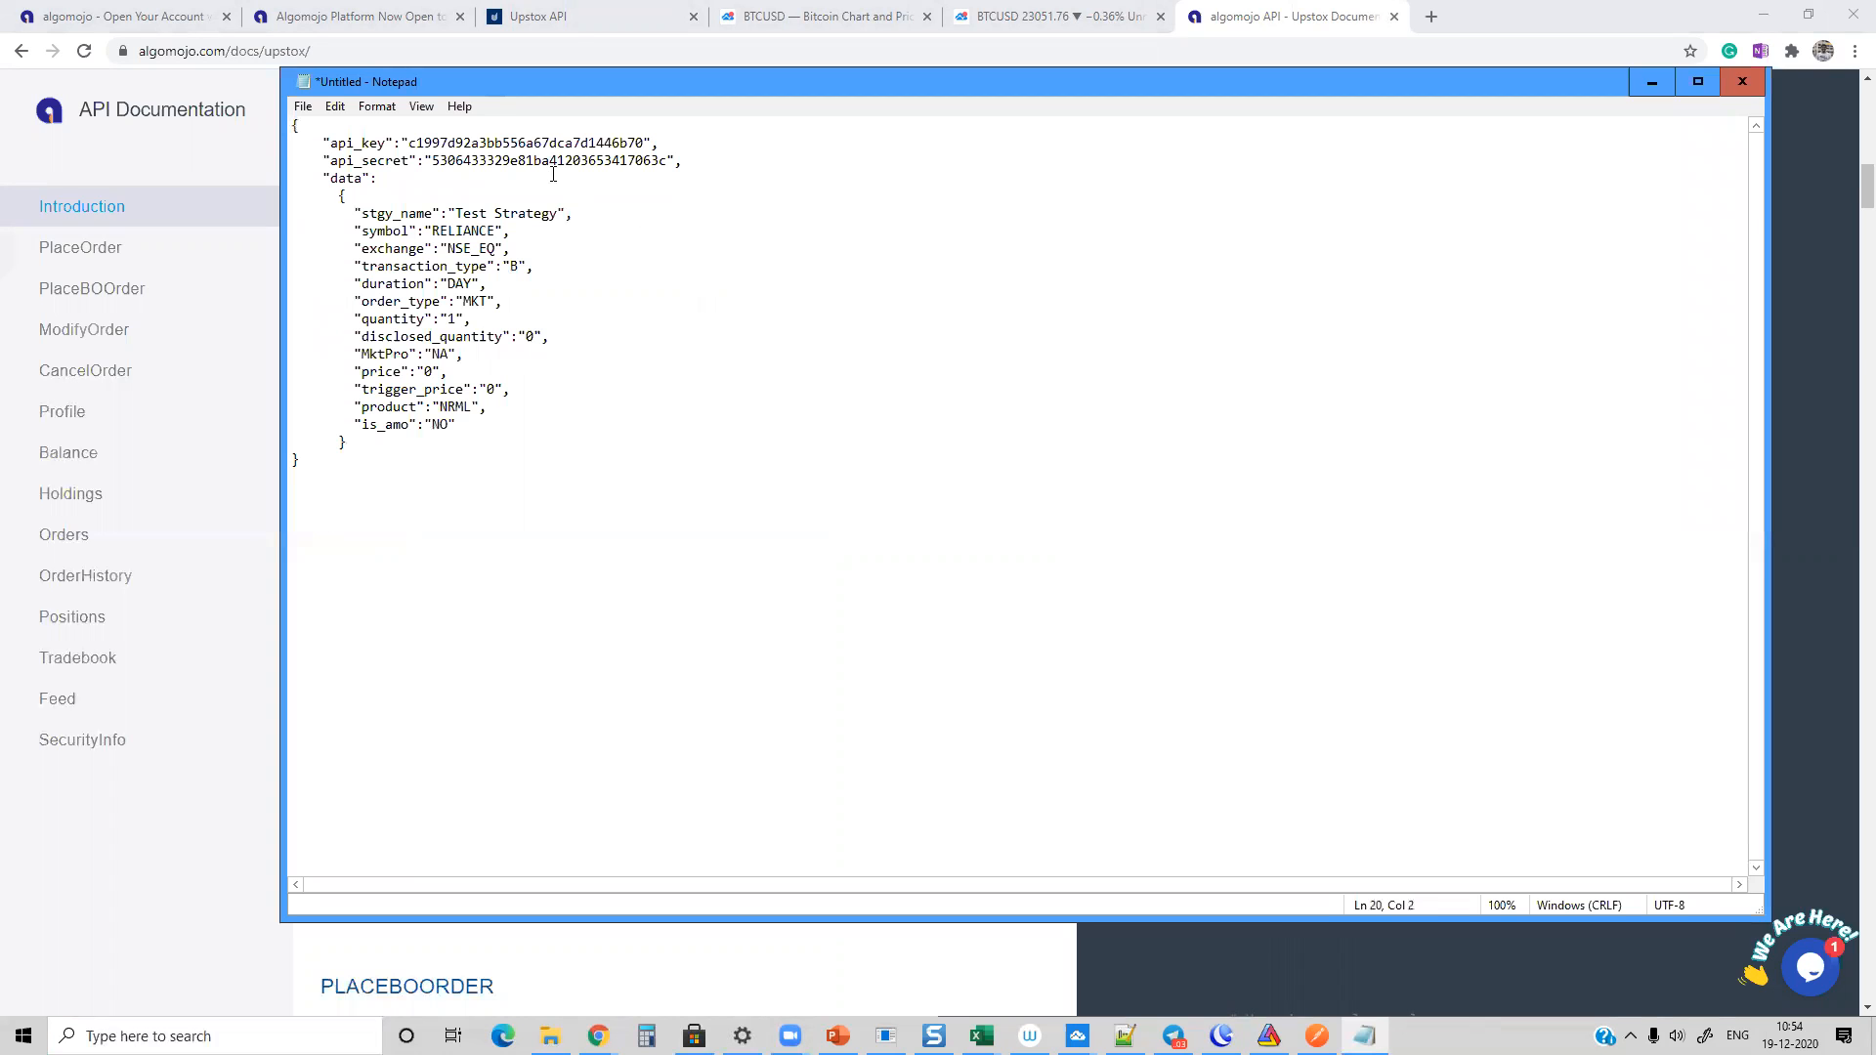
Step: Replace the Notepad text with the PlaceOrder JSON request body copied from Postman, including the account's API key and secret
key(ctrl+Home)
key(shift+Right)
double_click(518, 160)
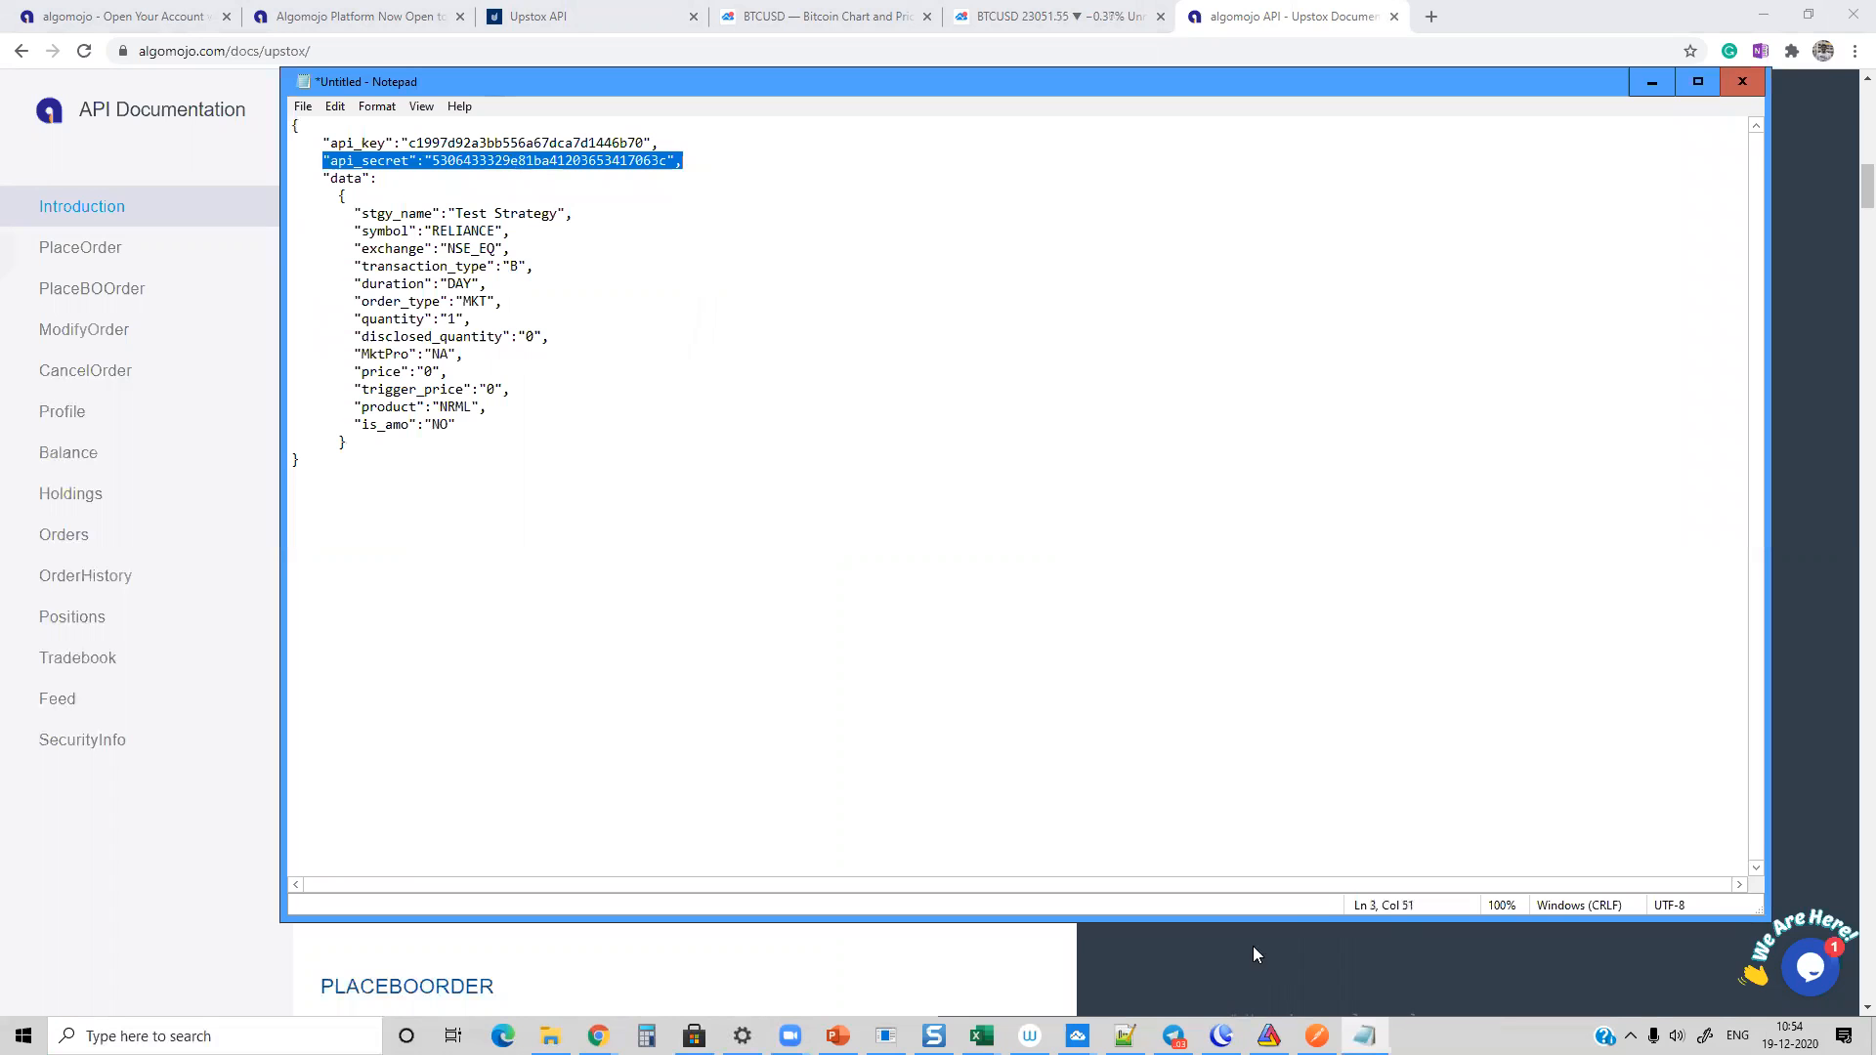
click(1317, 1035)
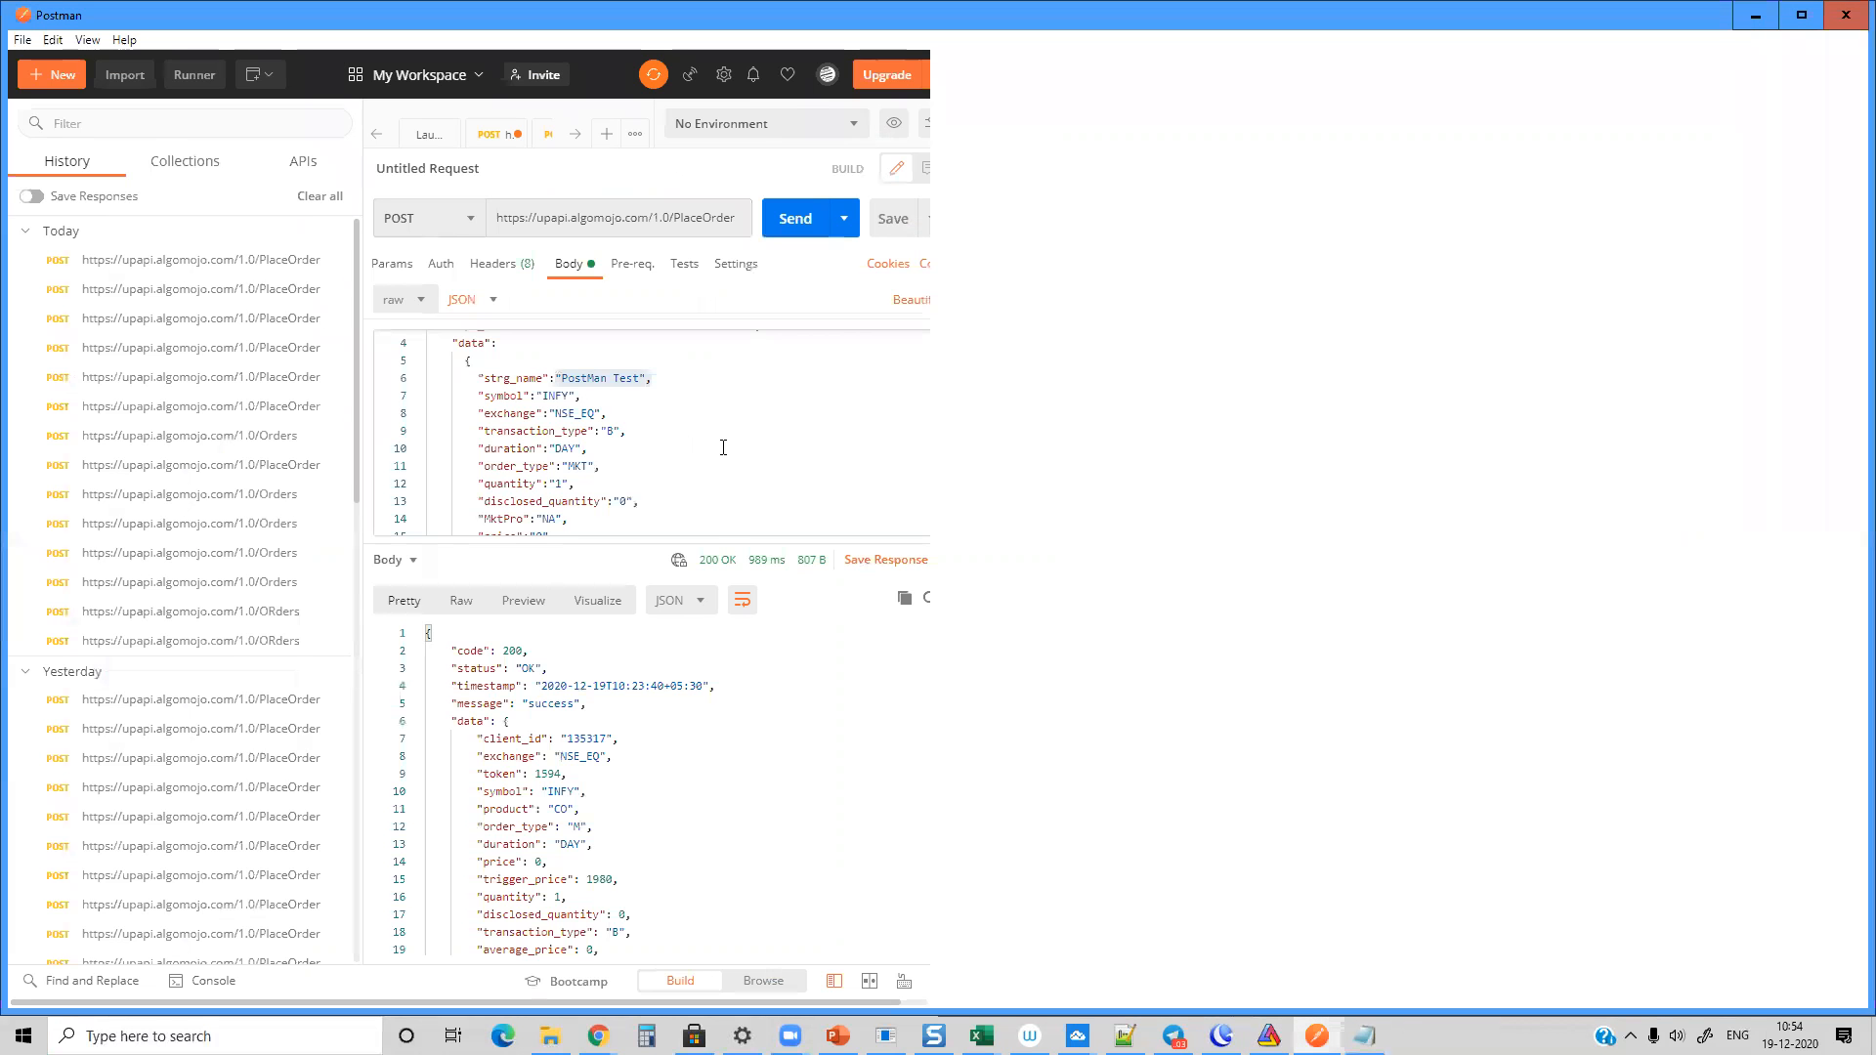
click(688, 452)
key(ctrl+a)
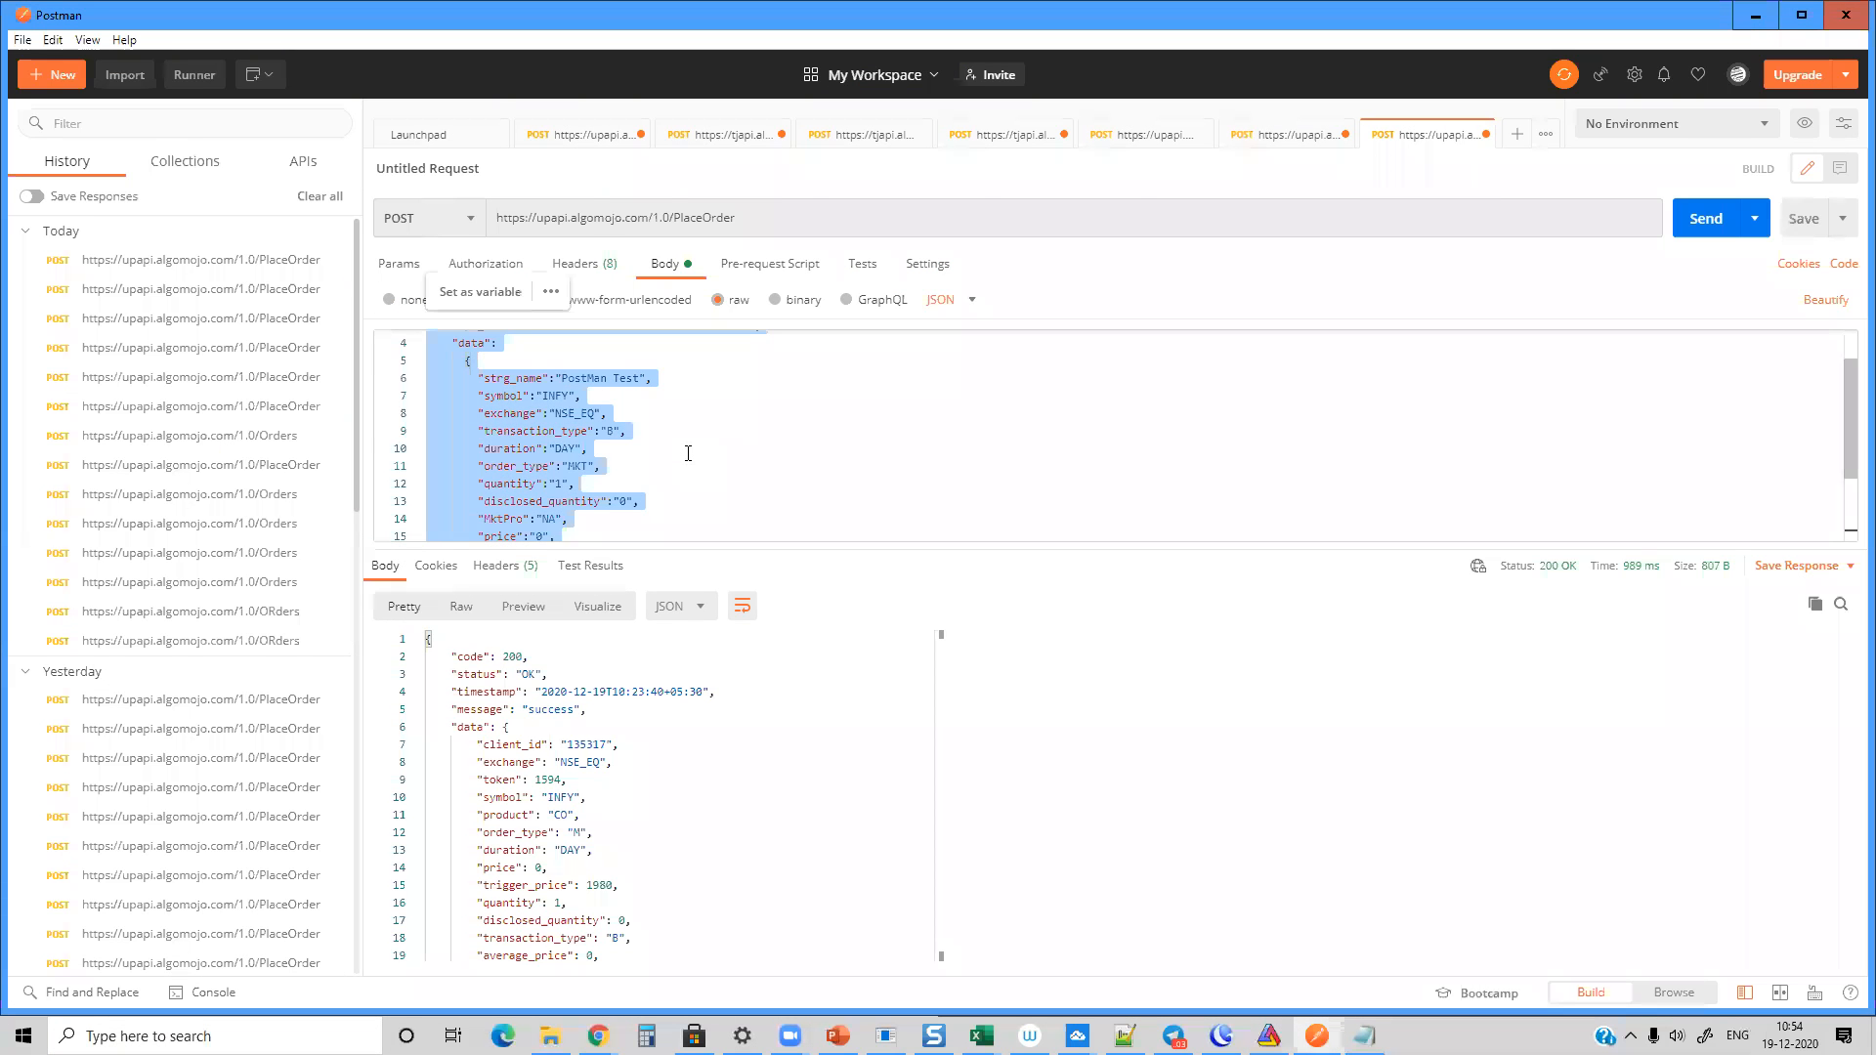
key(alt+Tab)
click(521, 406)
key(ctrl+a)
key(ctrl+v)
Step: Change the strg_name value in the Notepad JSON to "Tradingview Automation"
drag(354, 231, 456, 215)
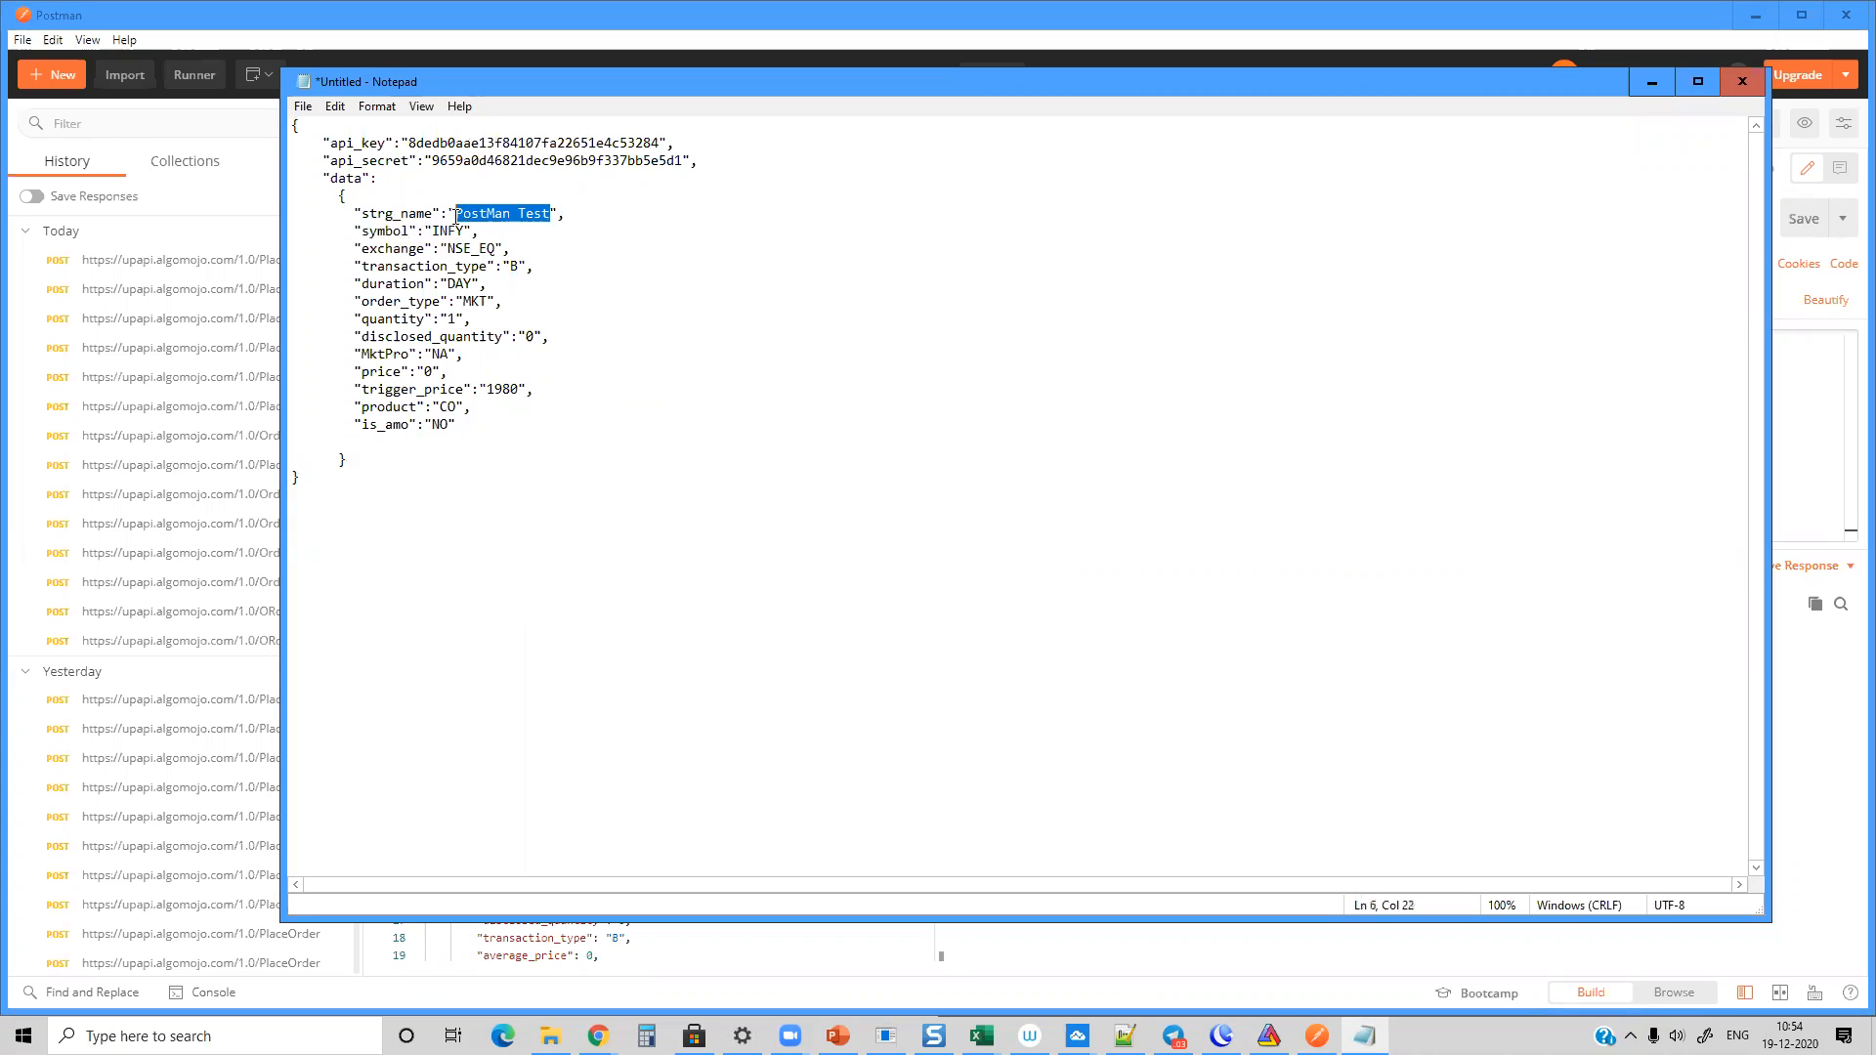
text(Tradingview Aut)
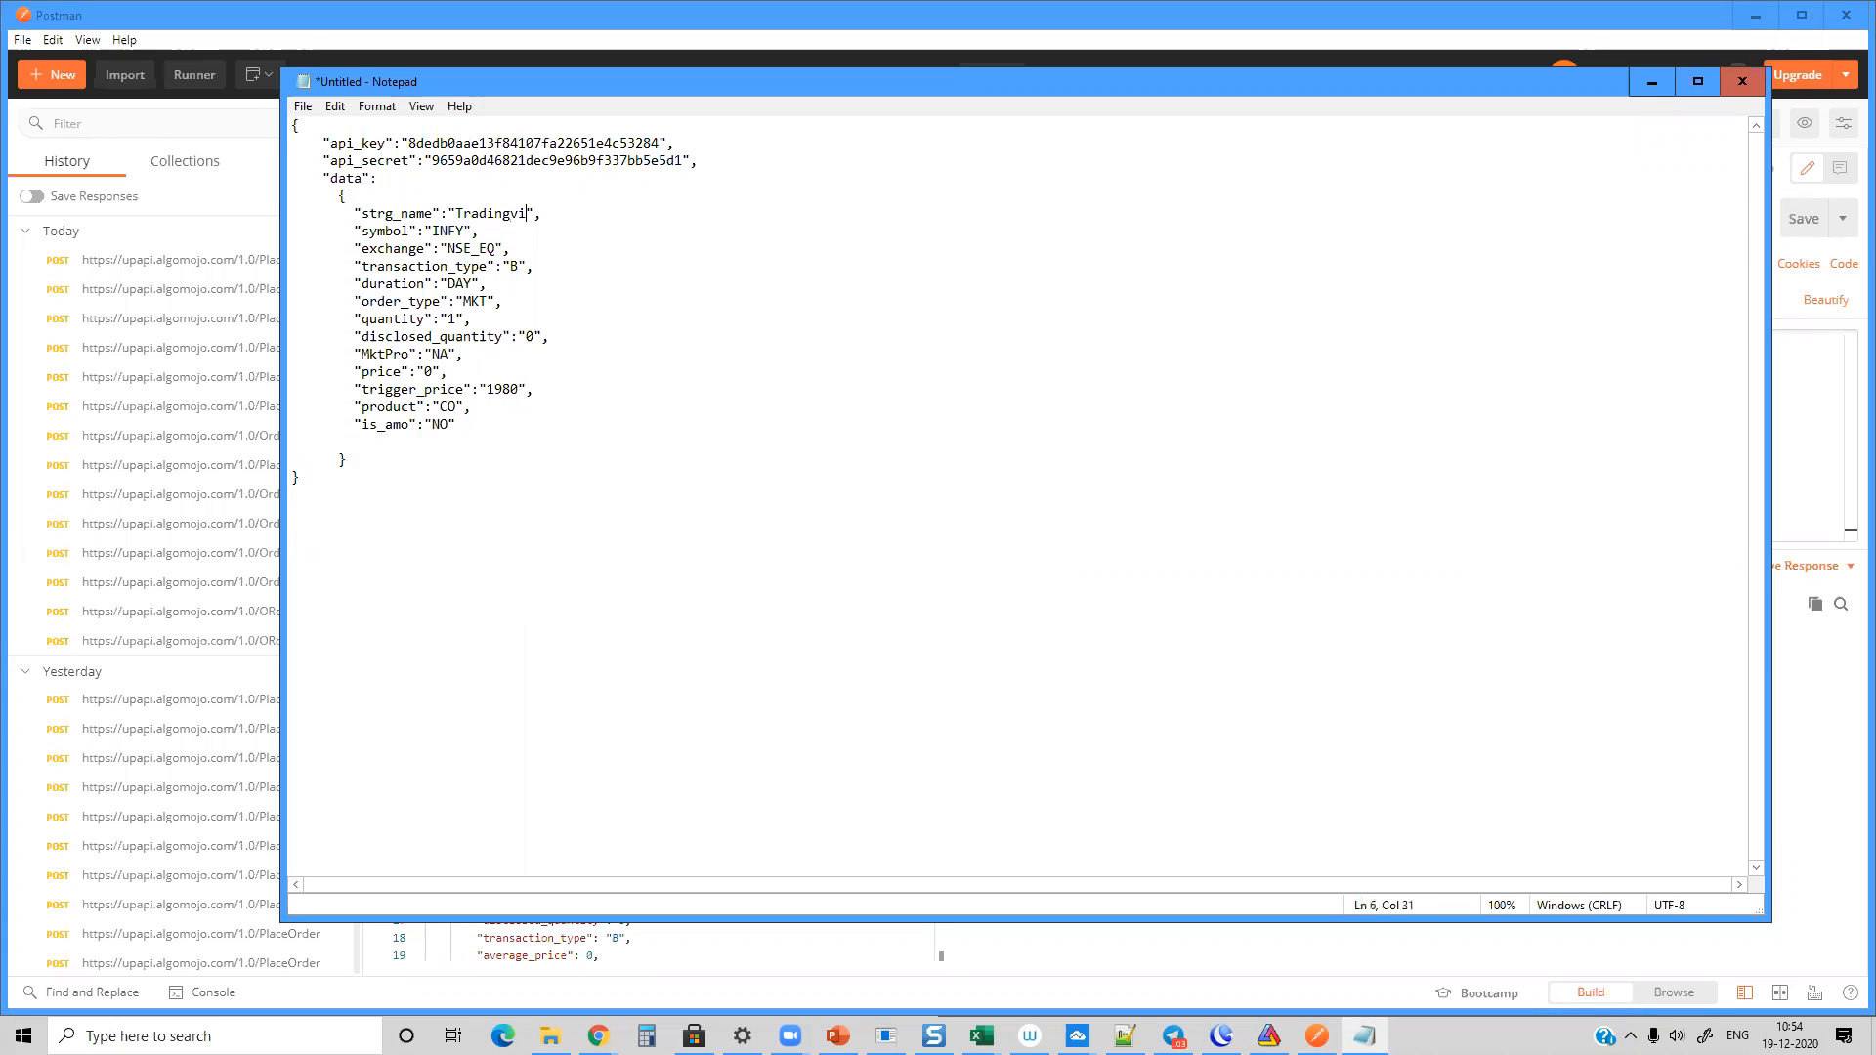
text(omat)
Step: Highlight the symbol, exchange, transaction type, duration and order type lines in turn, and set the order quantity to 20
drag(365, 226, 518, 230)
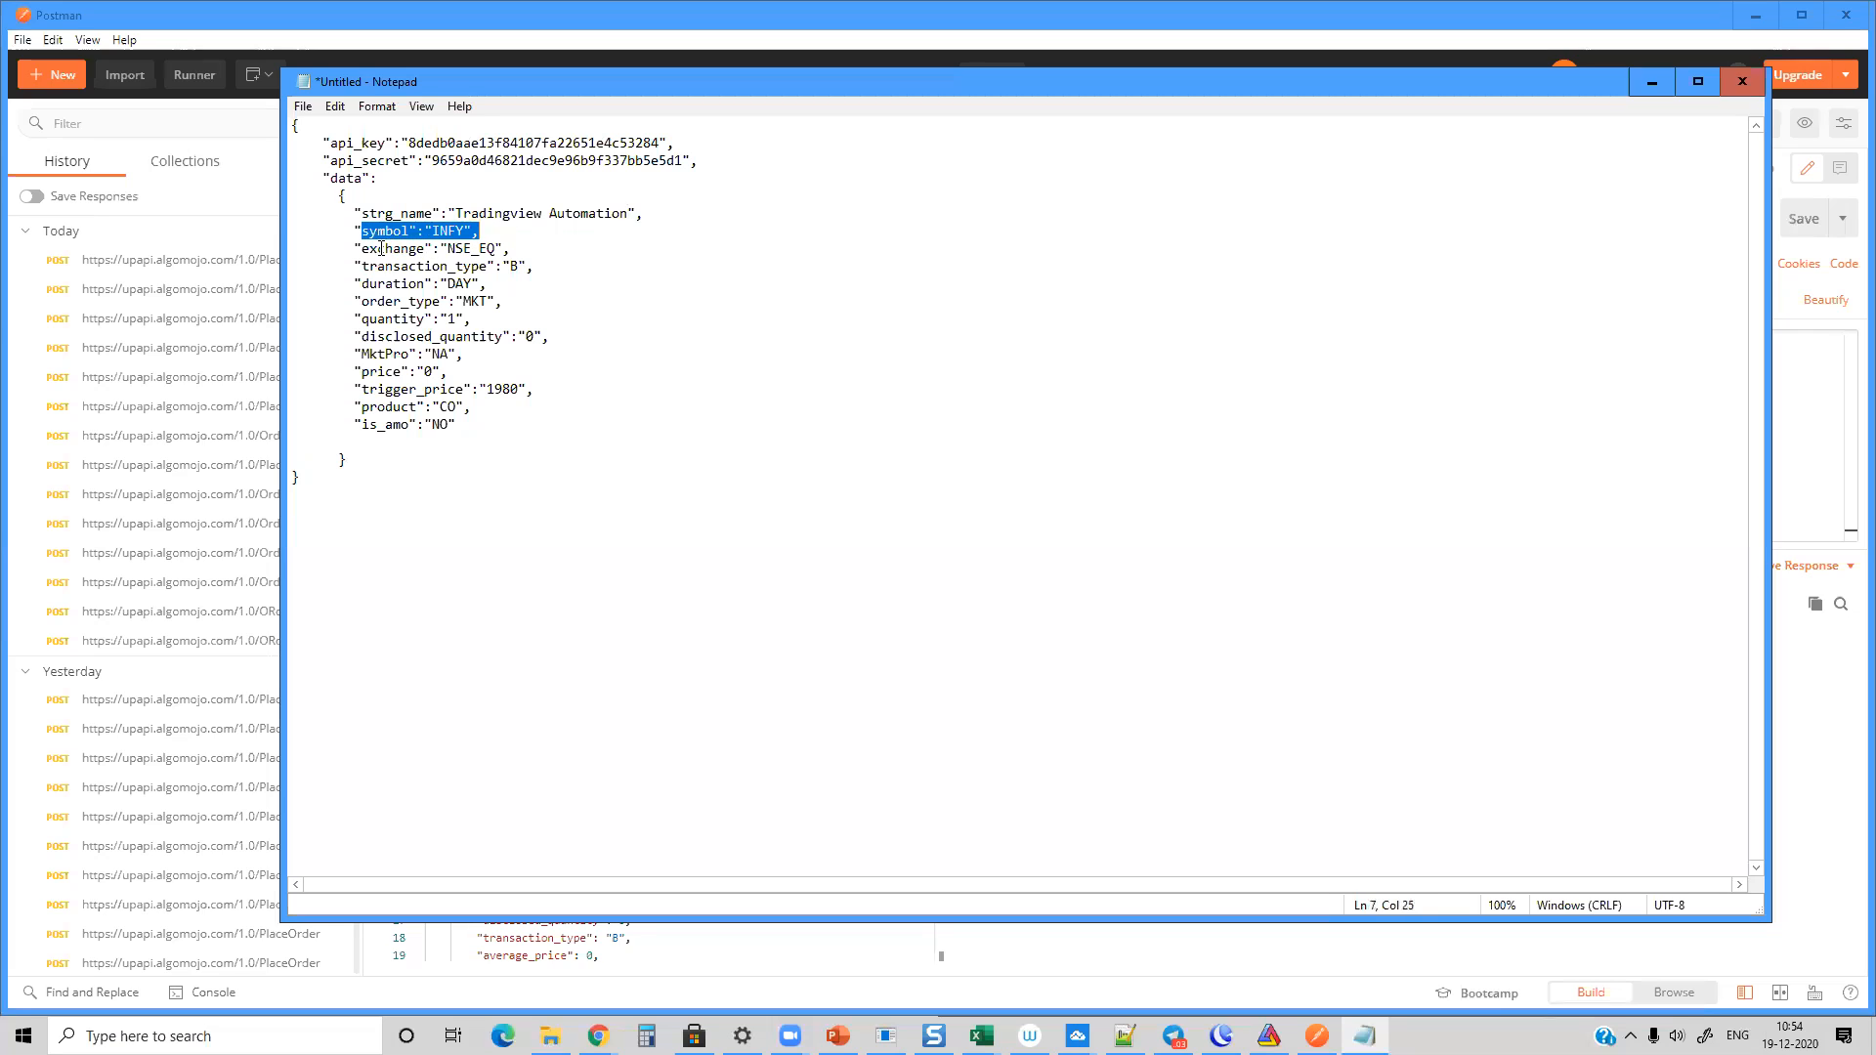
drag(380, 248, 551, 254)
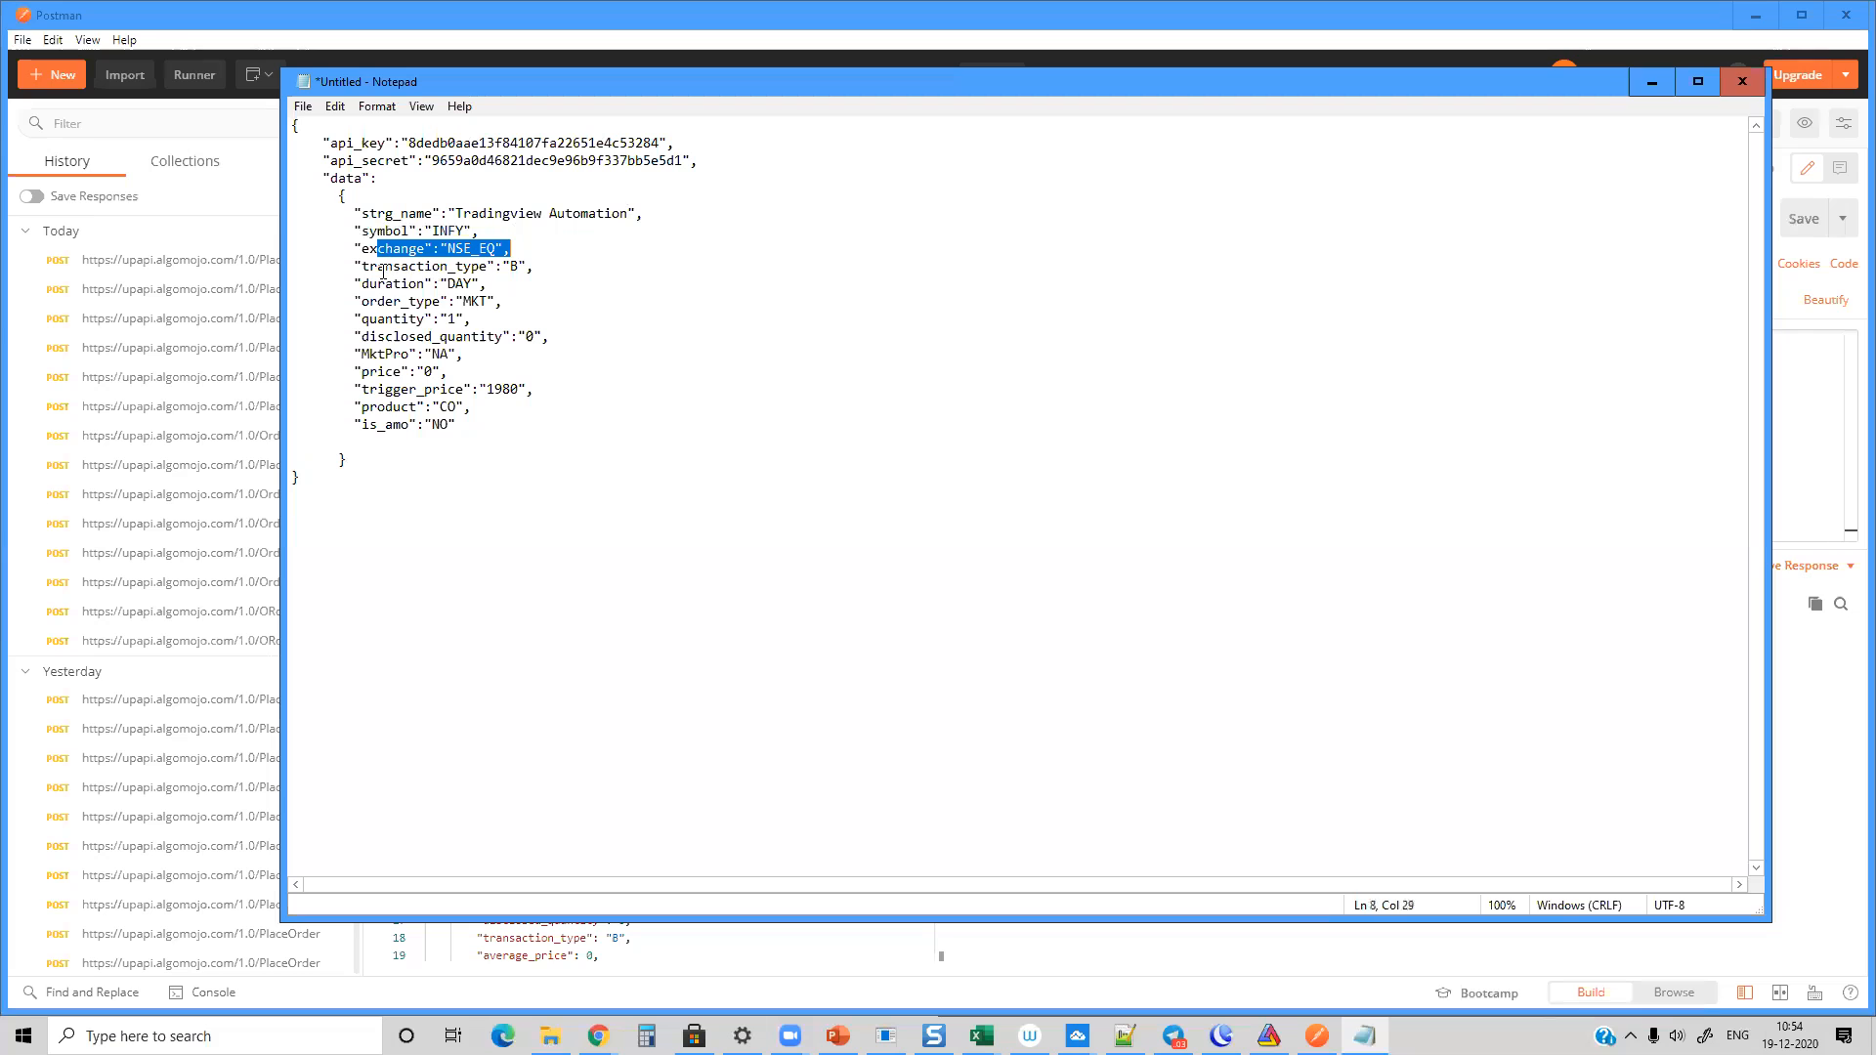
drag(363, 265, 596, 264)
drag(368, 284, 588, 287)
drag(376, 298, 574, 295)
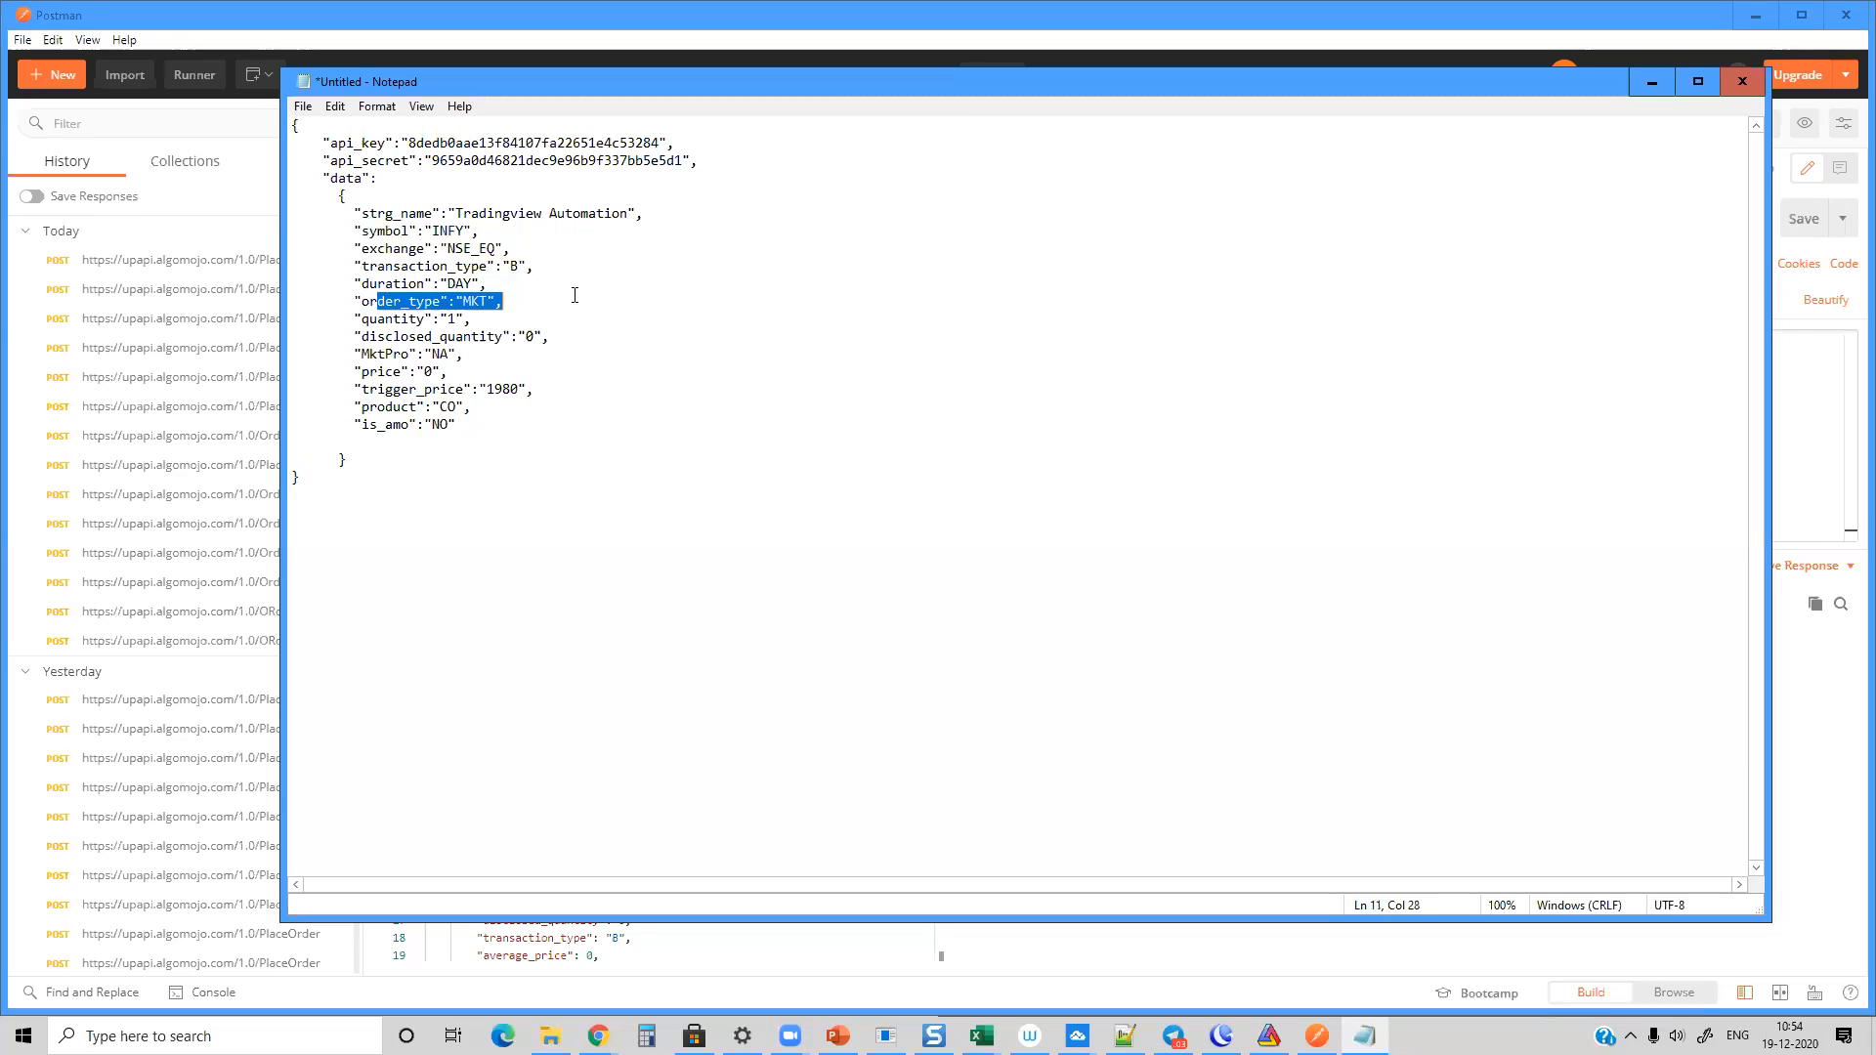
drag(370, 318, 491, 318)
click(457, 319)
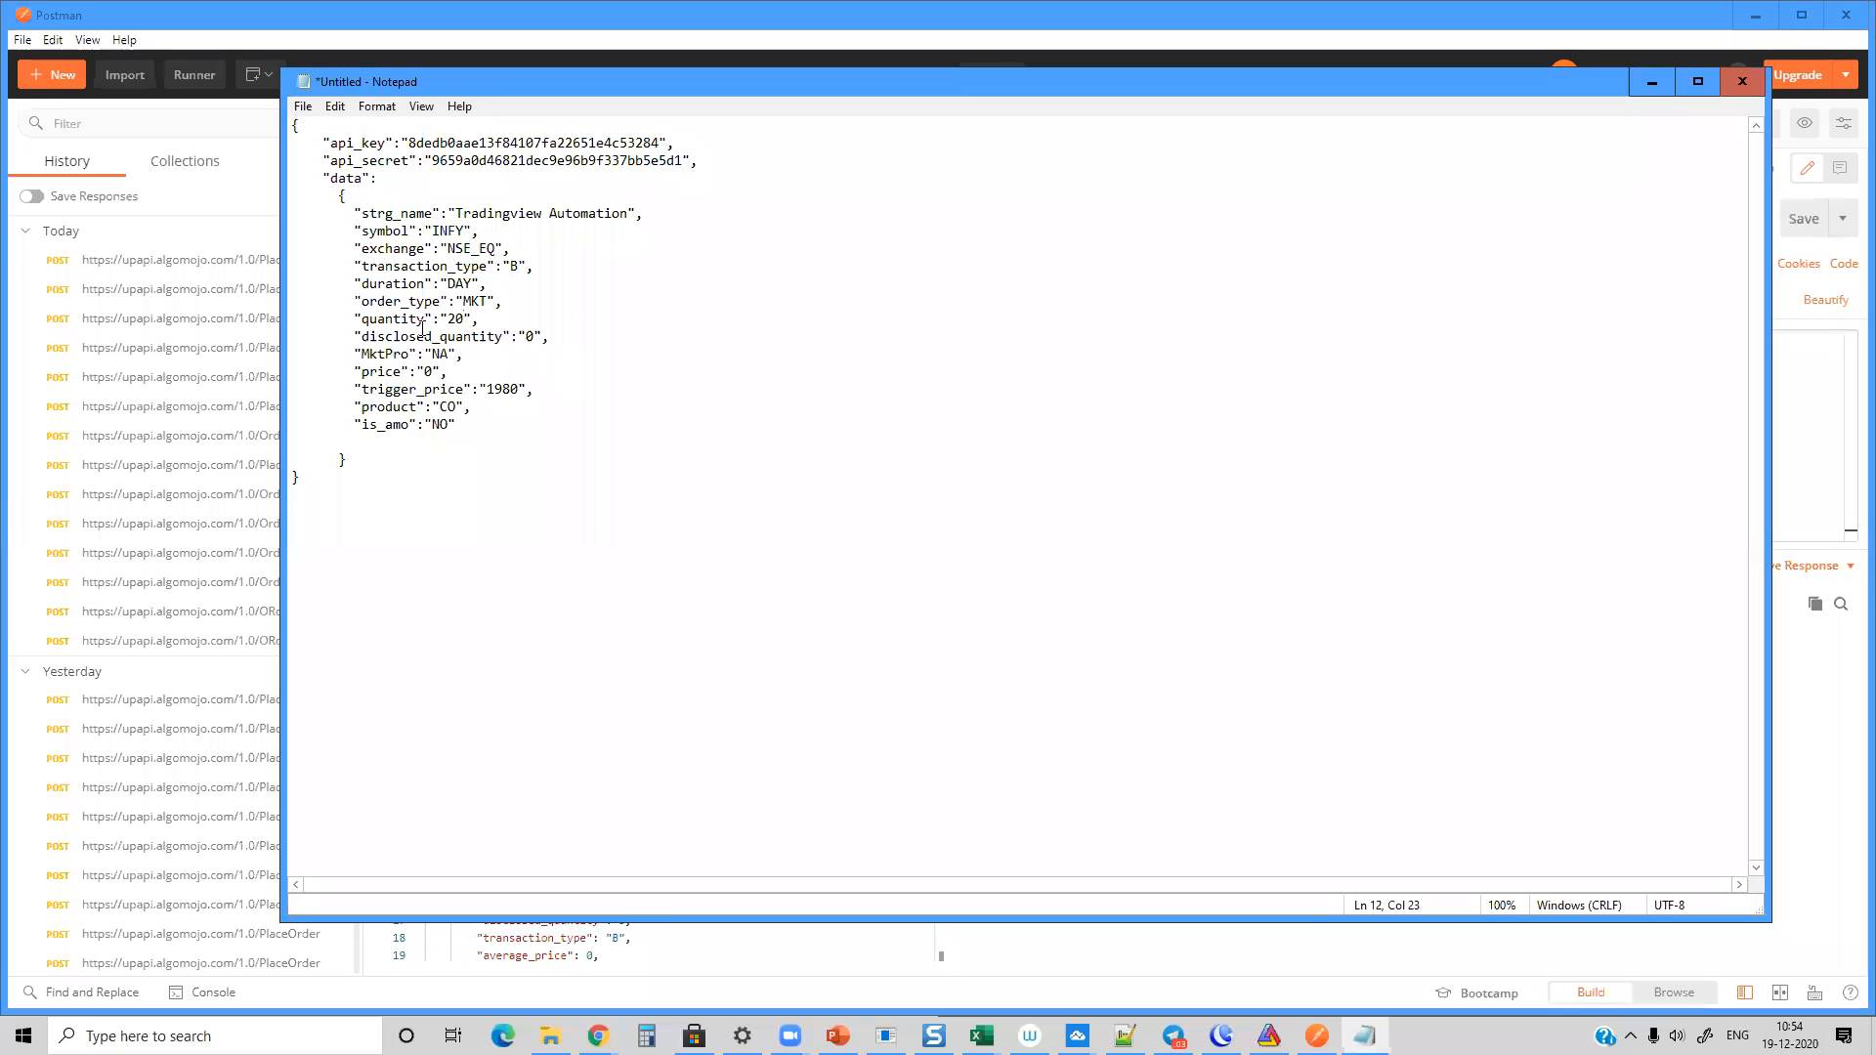
Step: Set the JSON order's trigger_price to 0 and its product to MIS
drag(517, 389, 488, 391)
text(0)
drag(354, 301, 503, 300)
drag(355, 406, 472, 407)
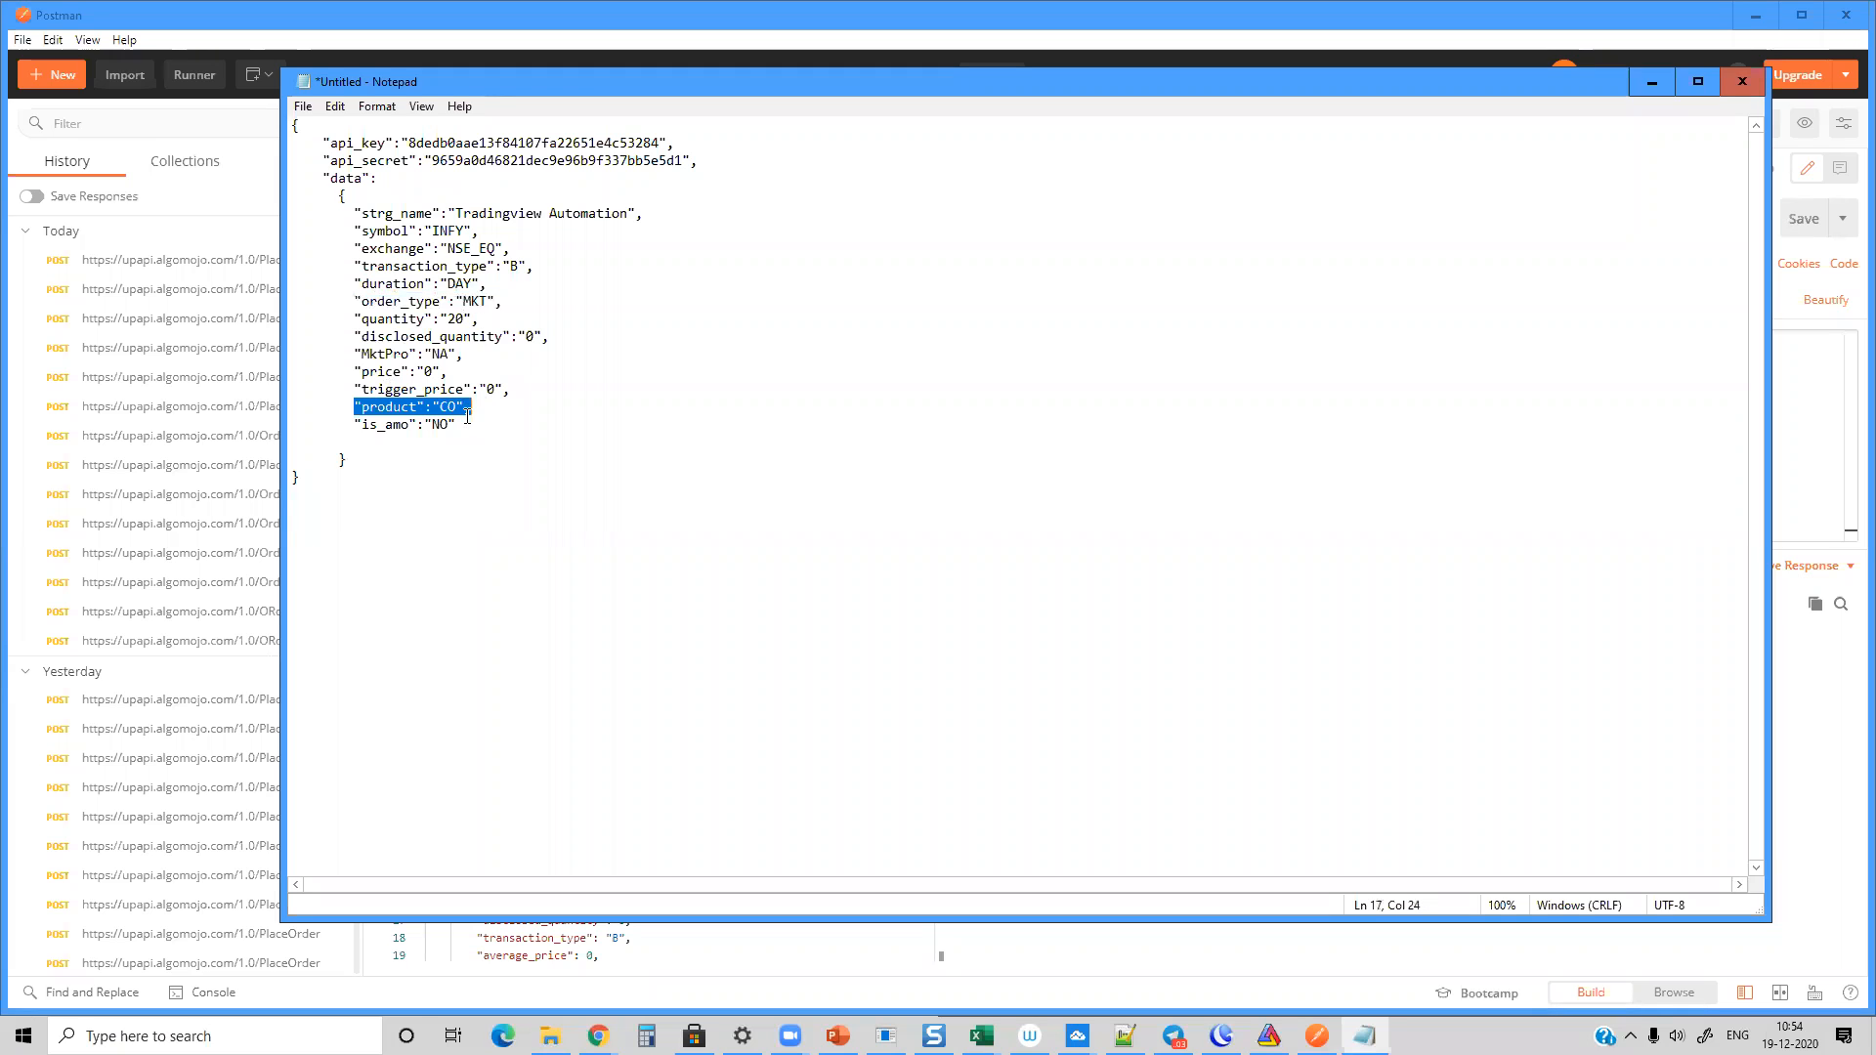
click(458, 408)
key(BackSpace)
key(BackSpace)
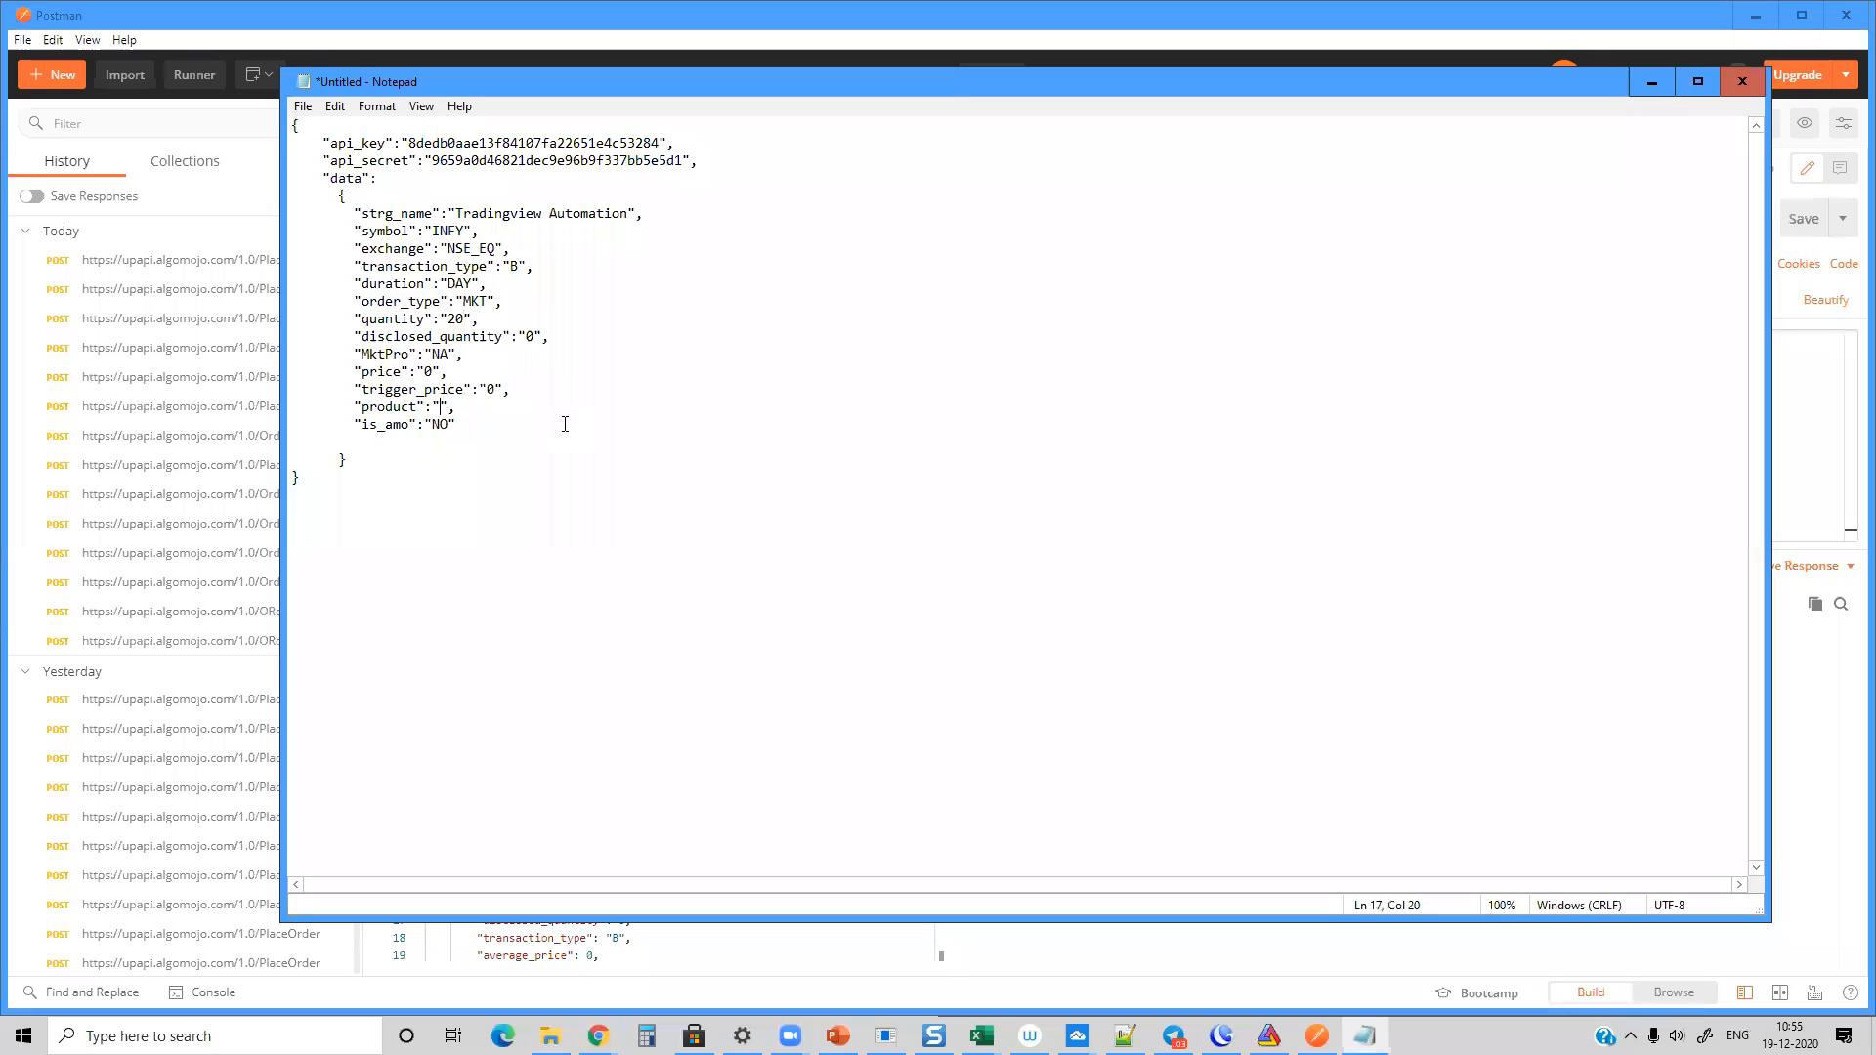
text(MI)
Step: Copy the whole edited JSON, with its API key and secret, from Notepad and paste it as the BTCUSD alert's message in TradingView
key(ctrl+a)
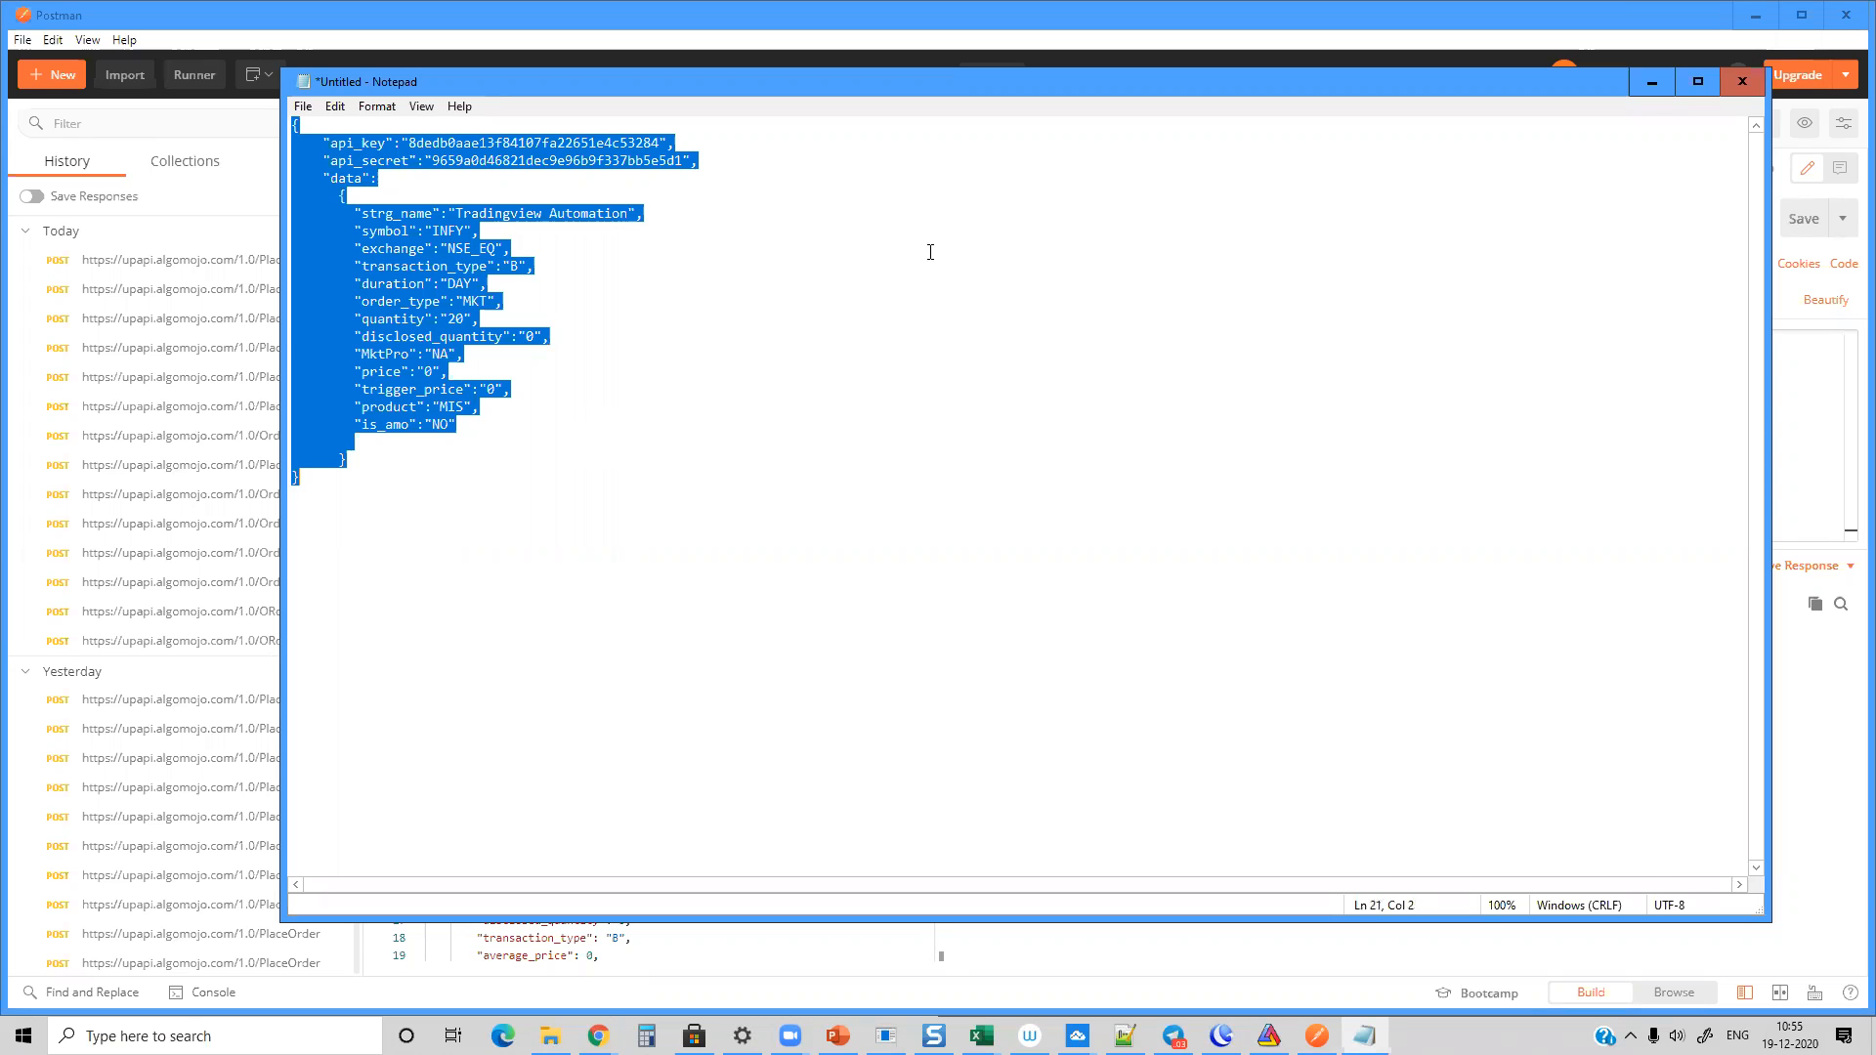
key(alt+Tab)
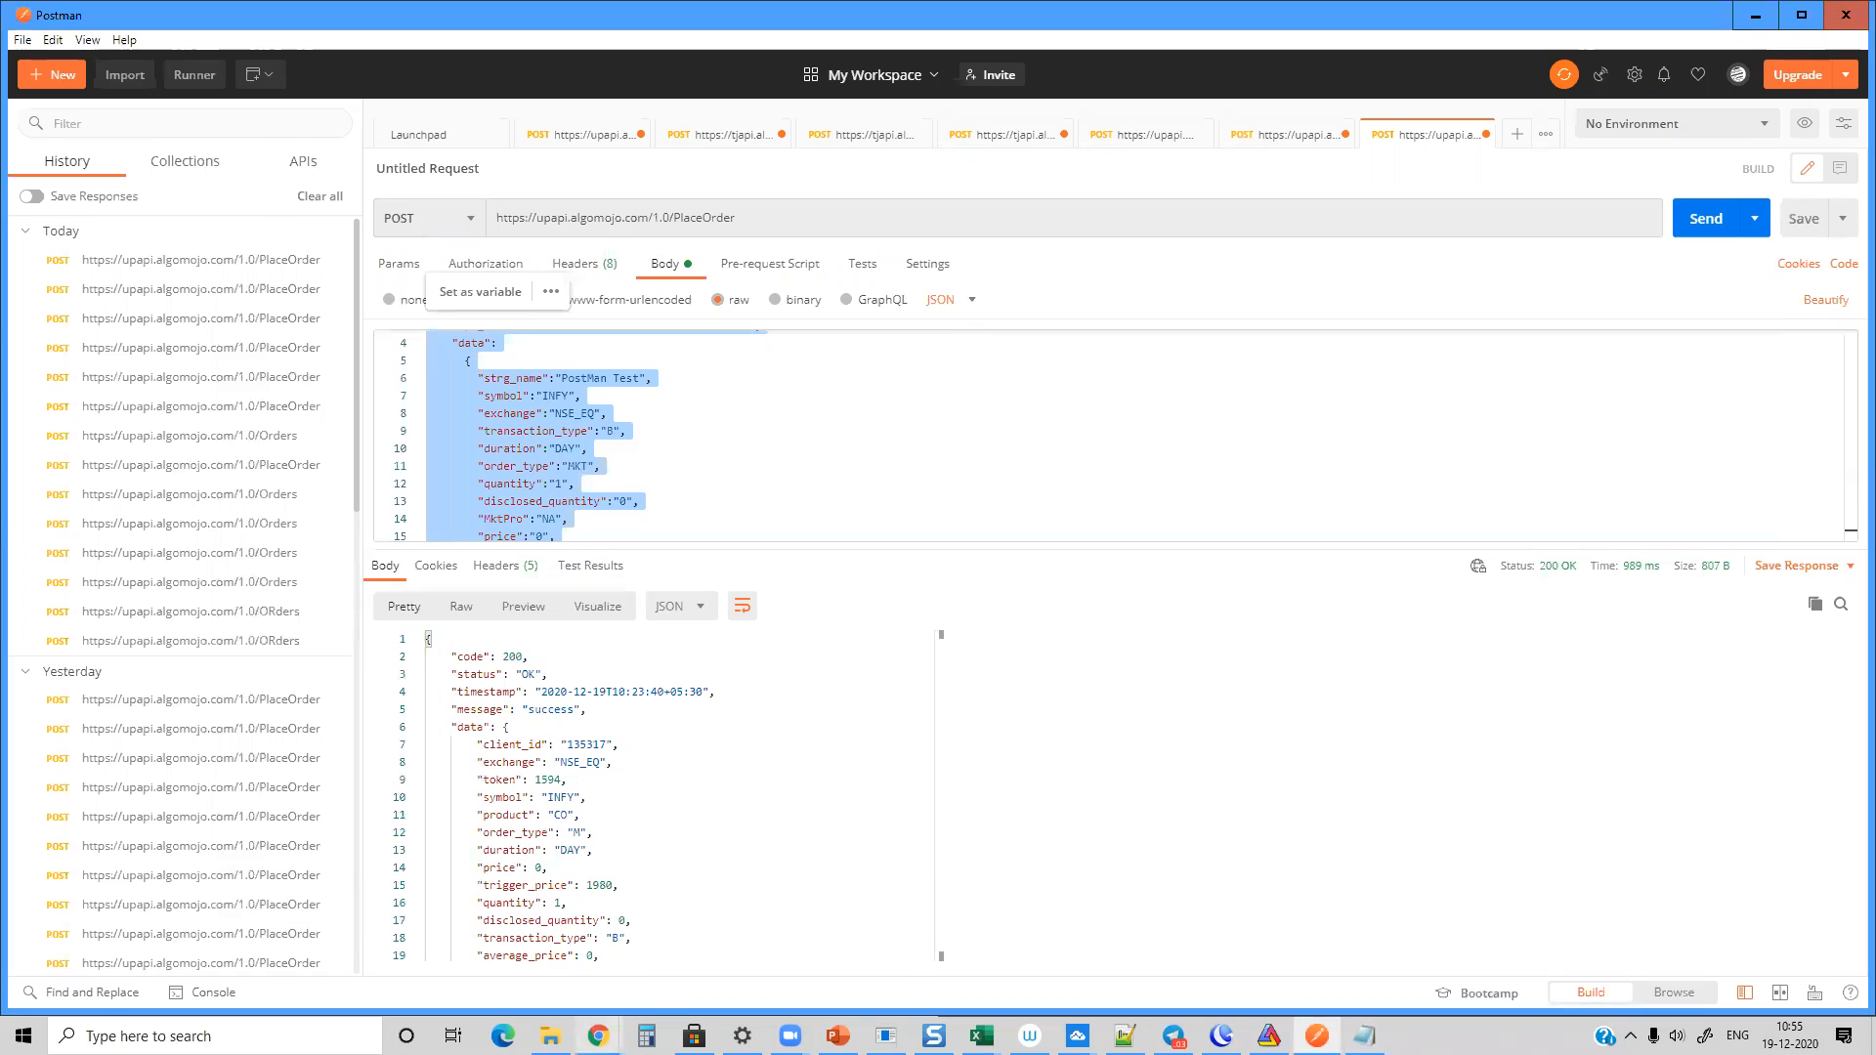
click(598, 1035)
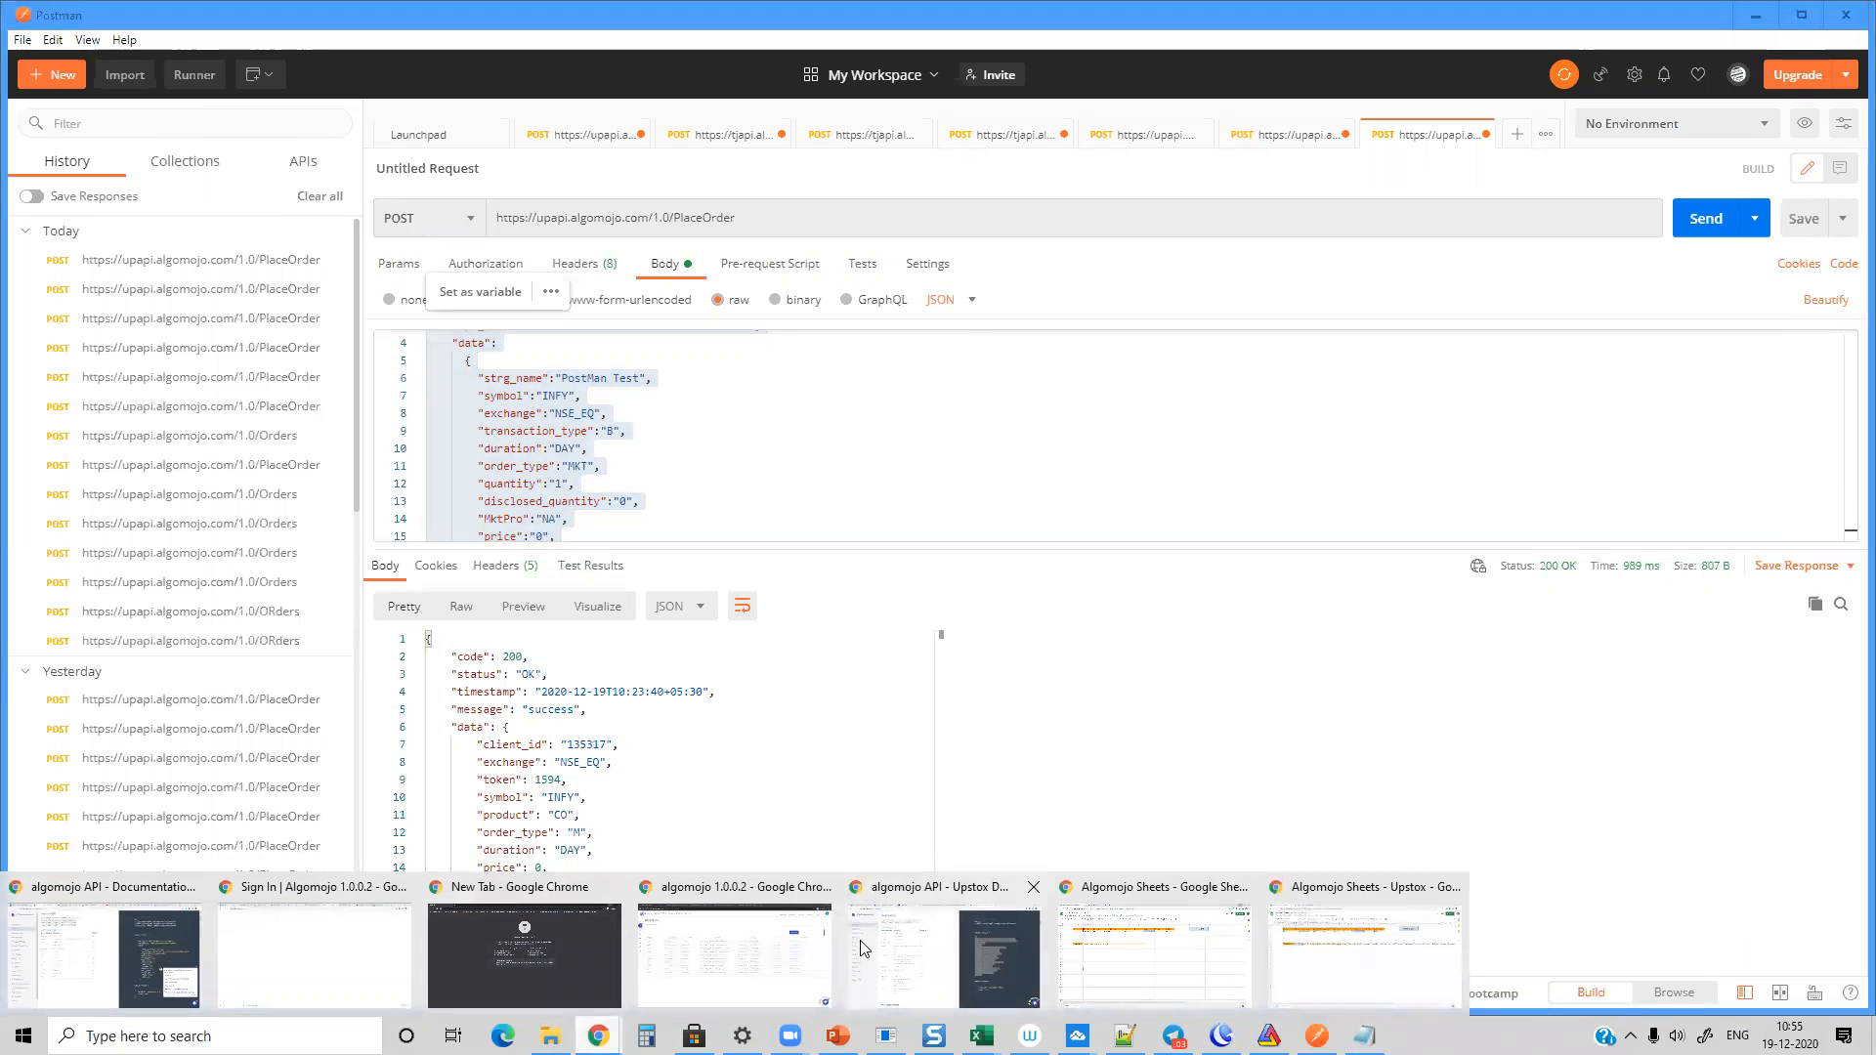
click(899, 948)
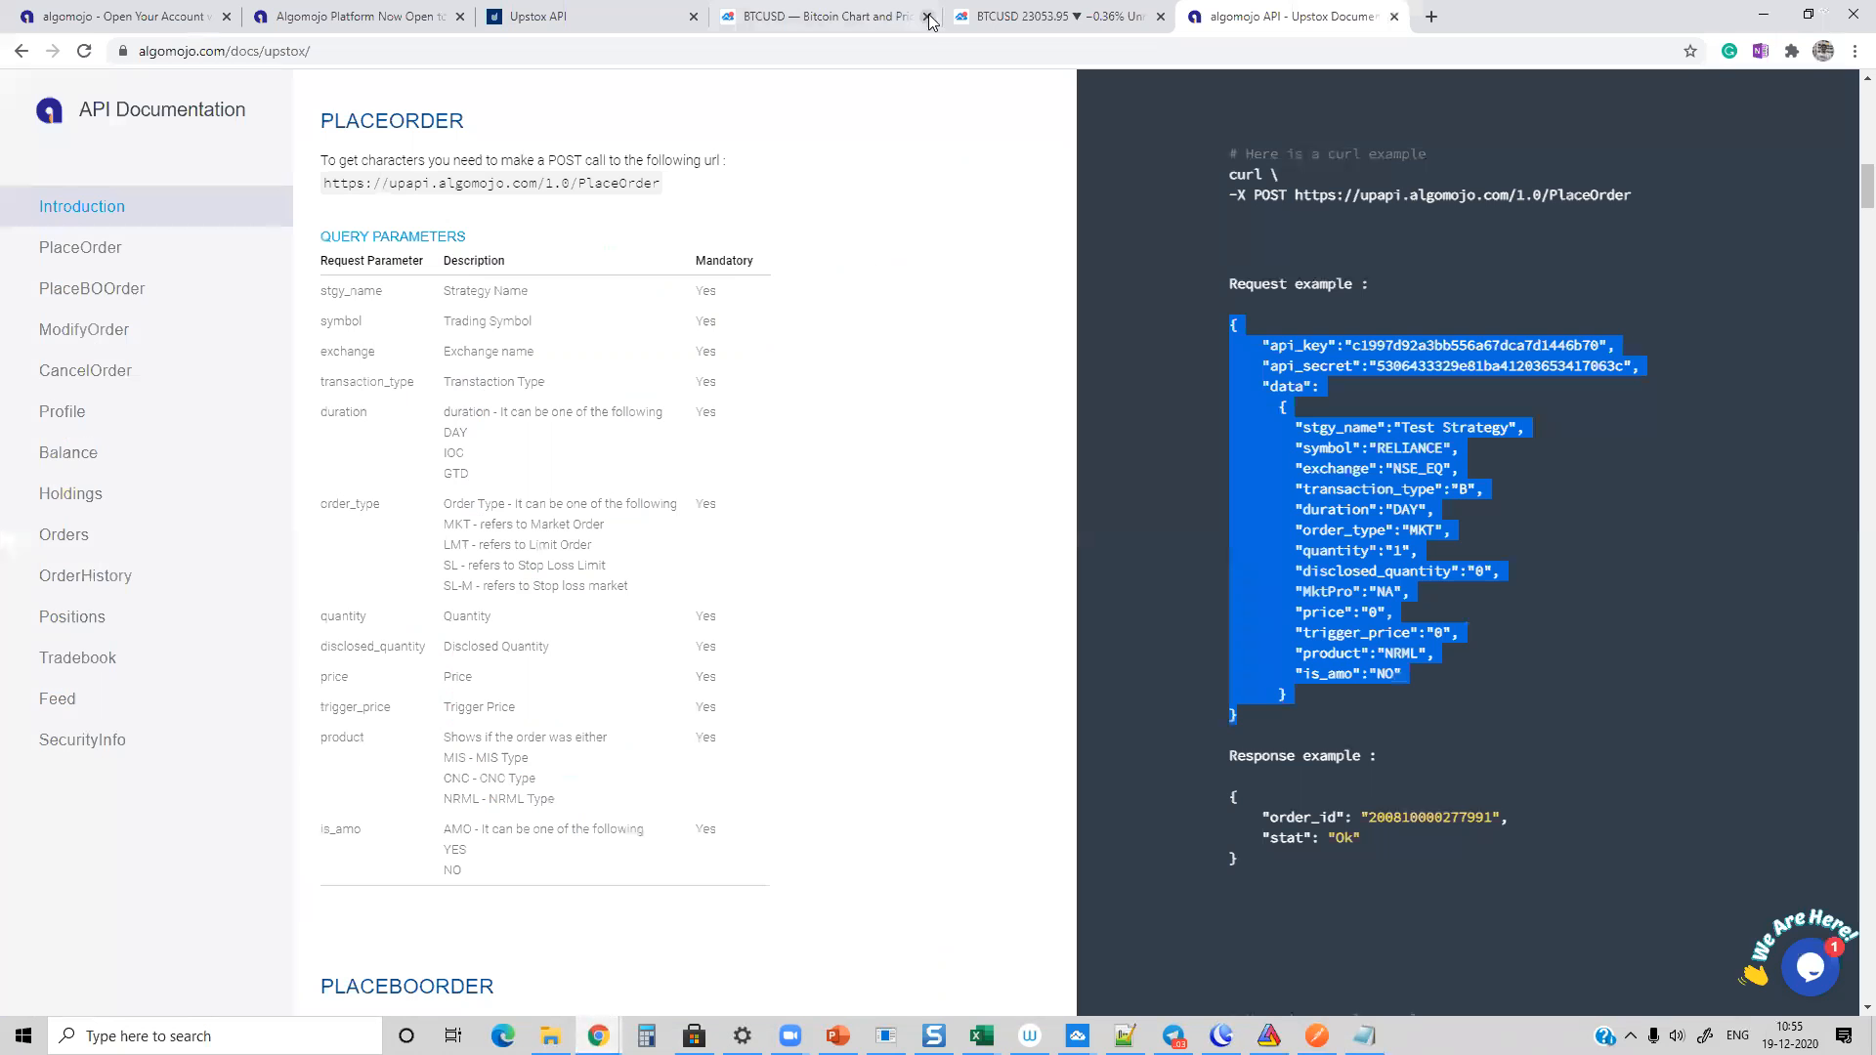
click(1070, 17)
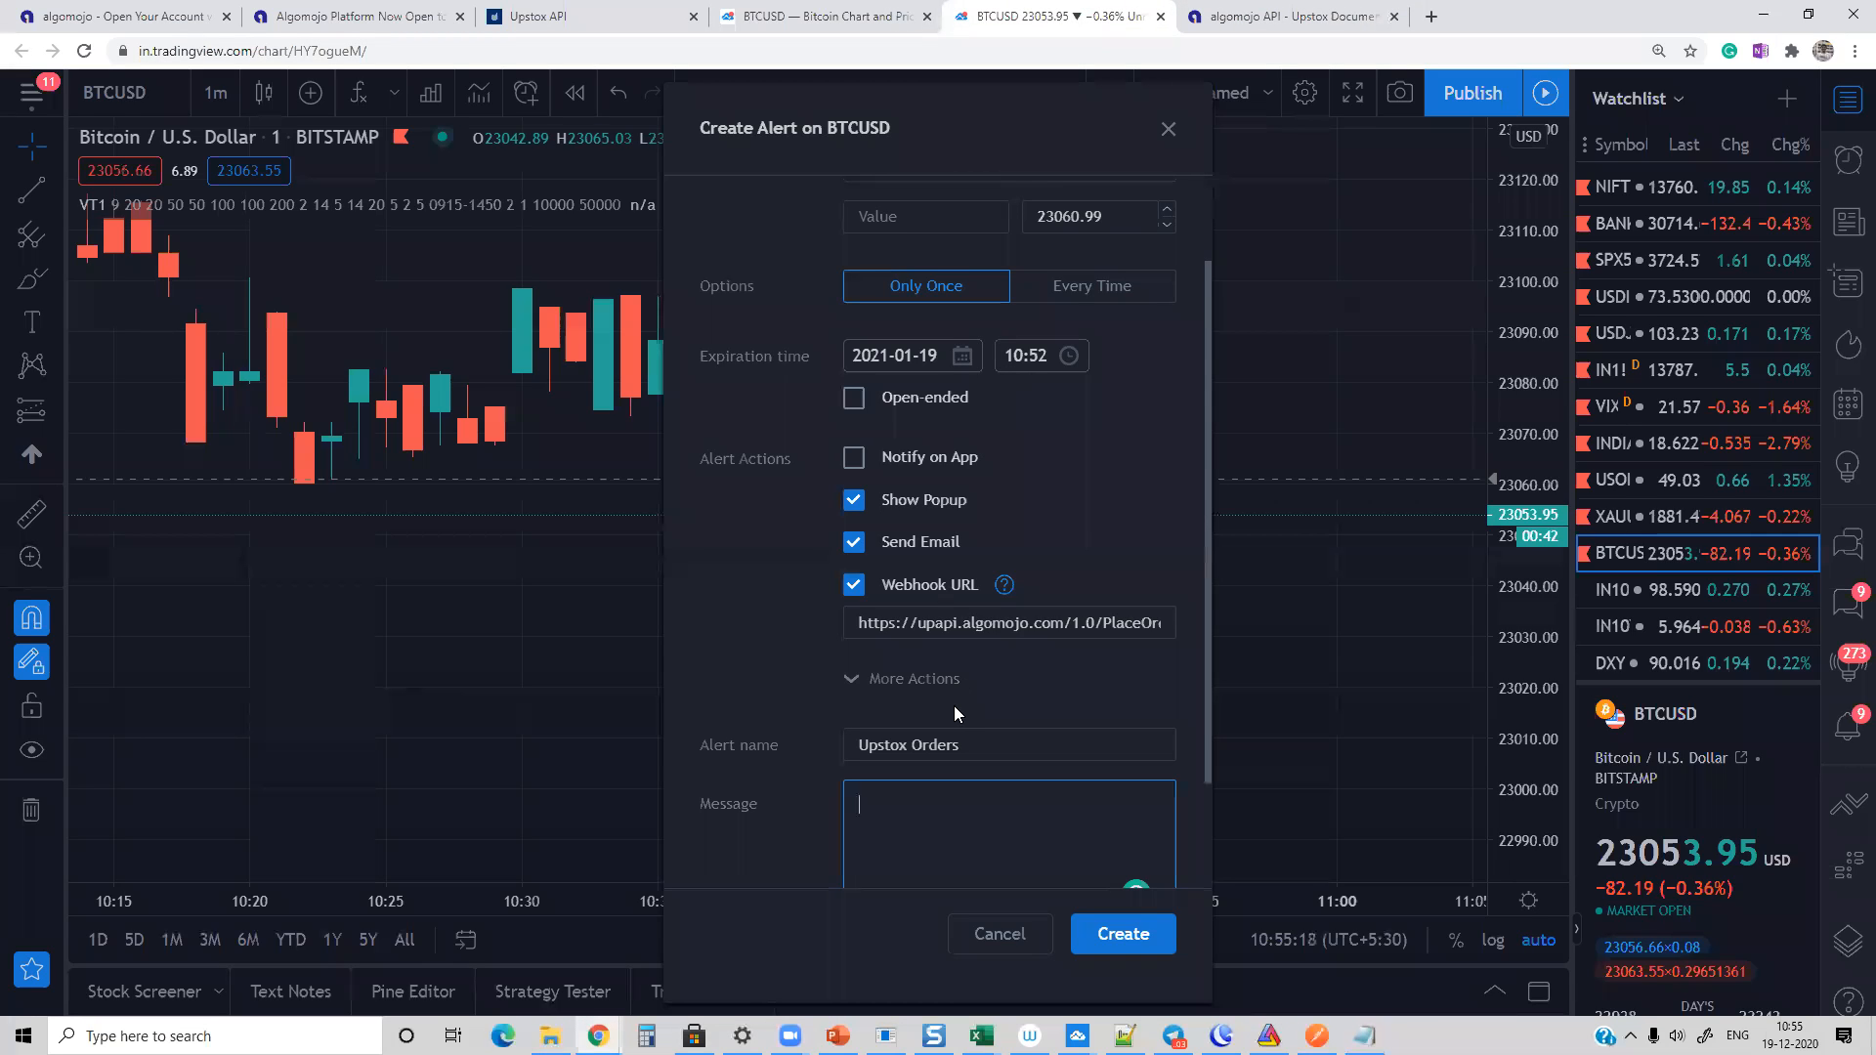
key(ctrl+v)
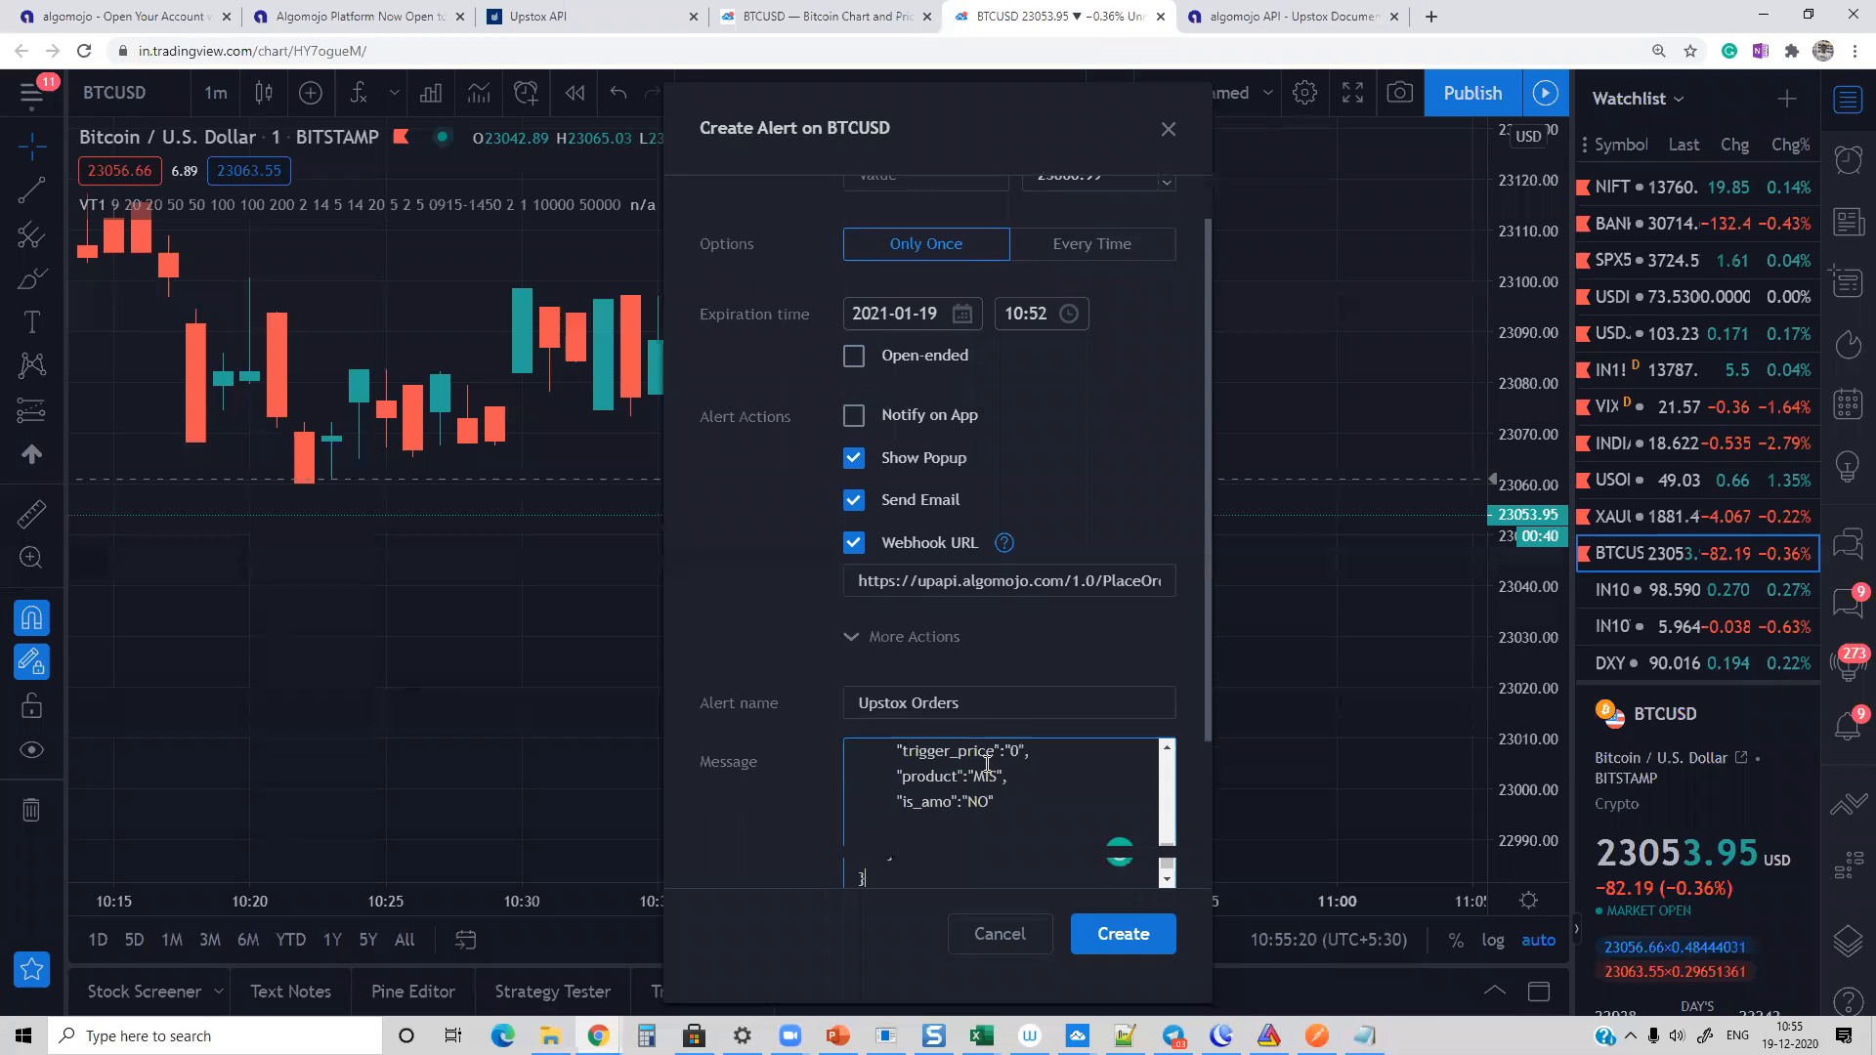
scroll(949, 822, down, 1)
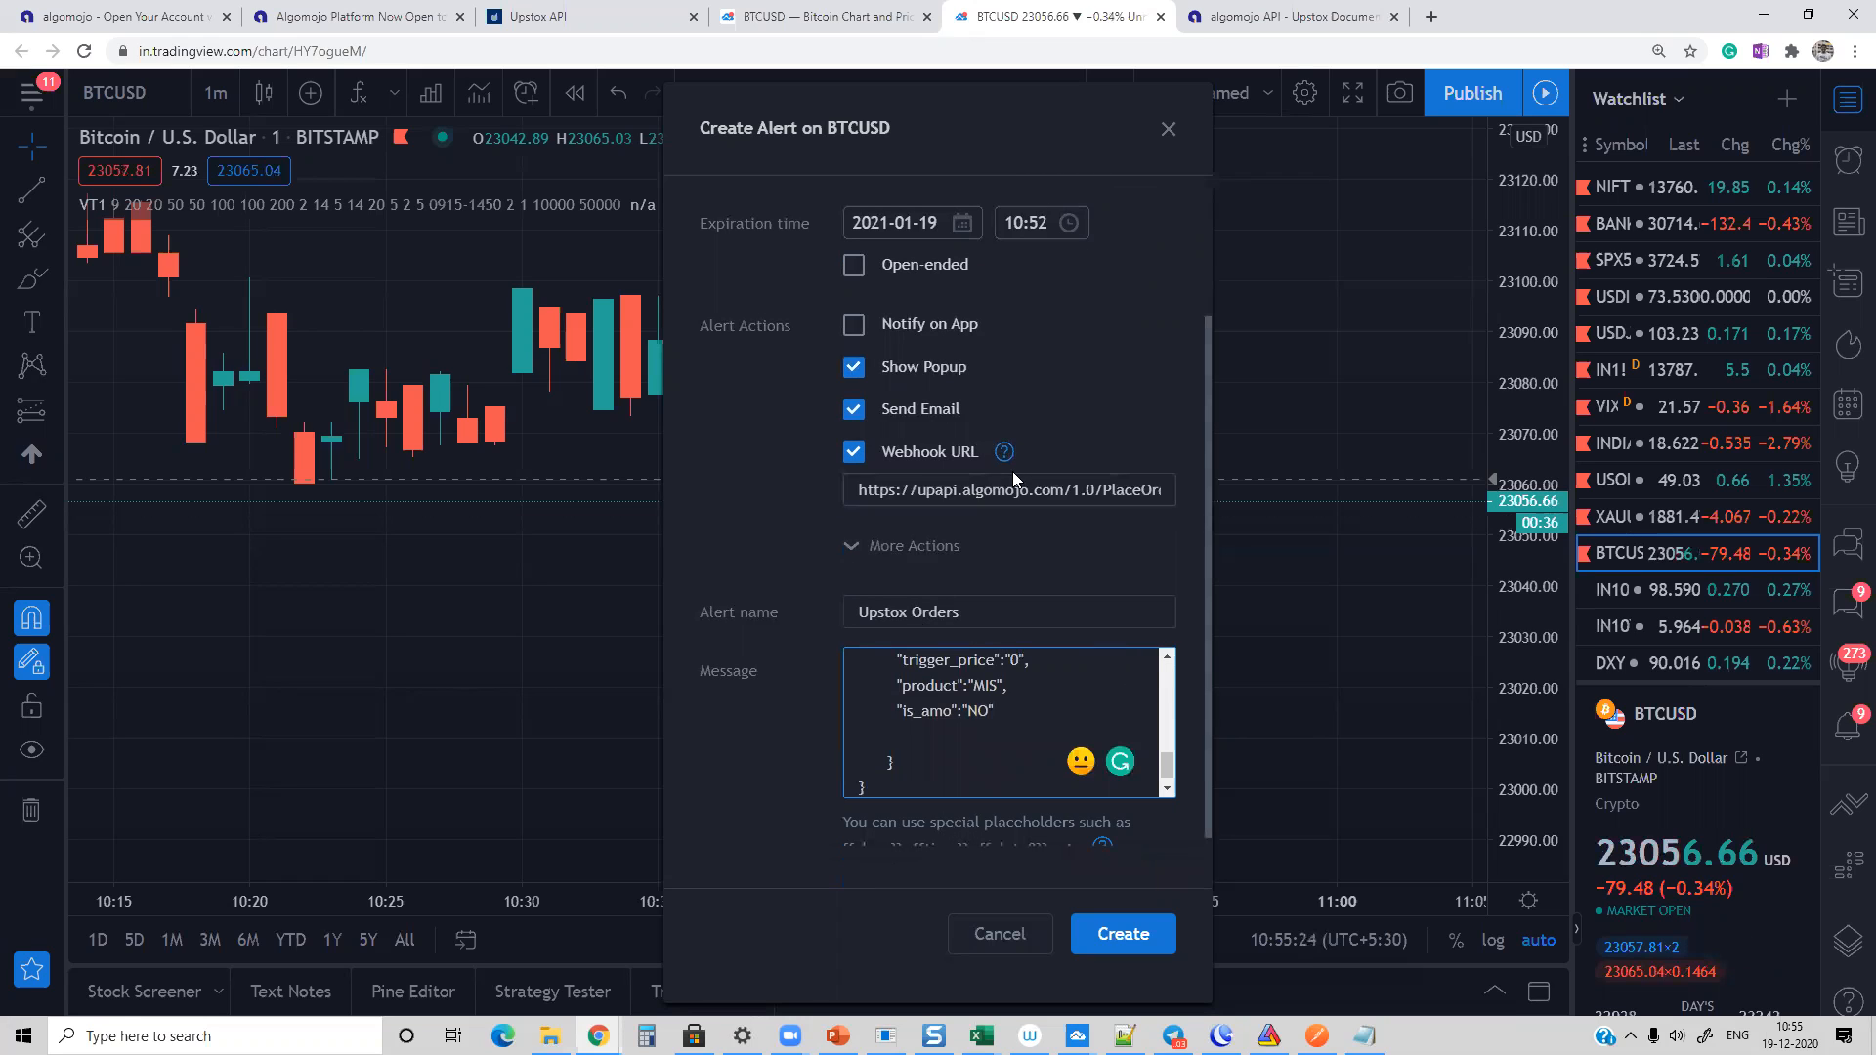
Step: Examine the alert's PlaceOrder webhook URL, and the PlaceBOOrder endpoint and request example in the Algomojo documentation
triple_click(933, 486)
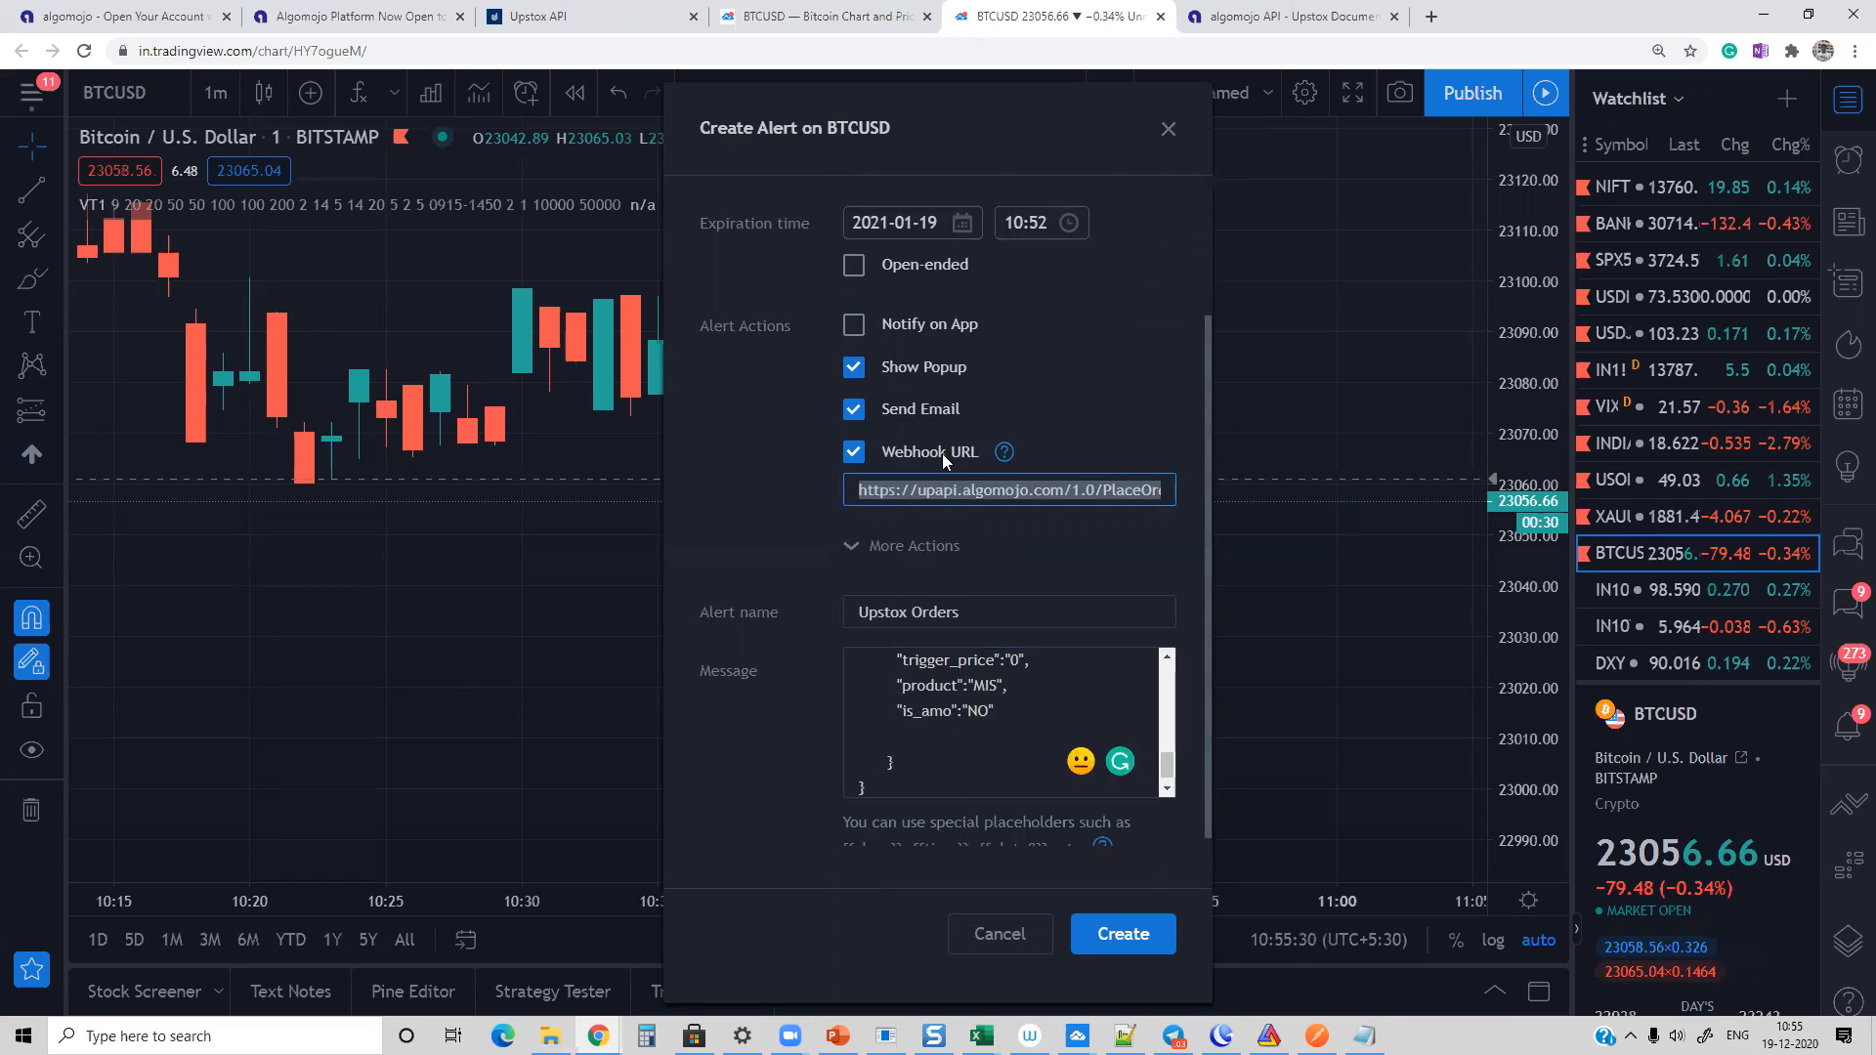
drag(1104, 492, 1196, 488)
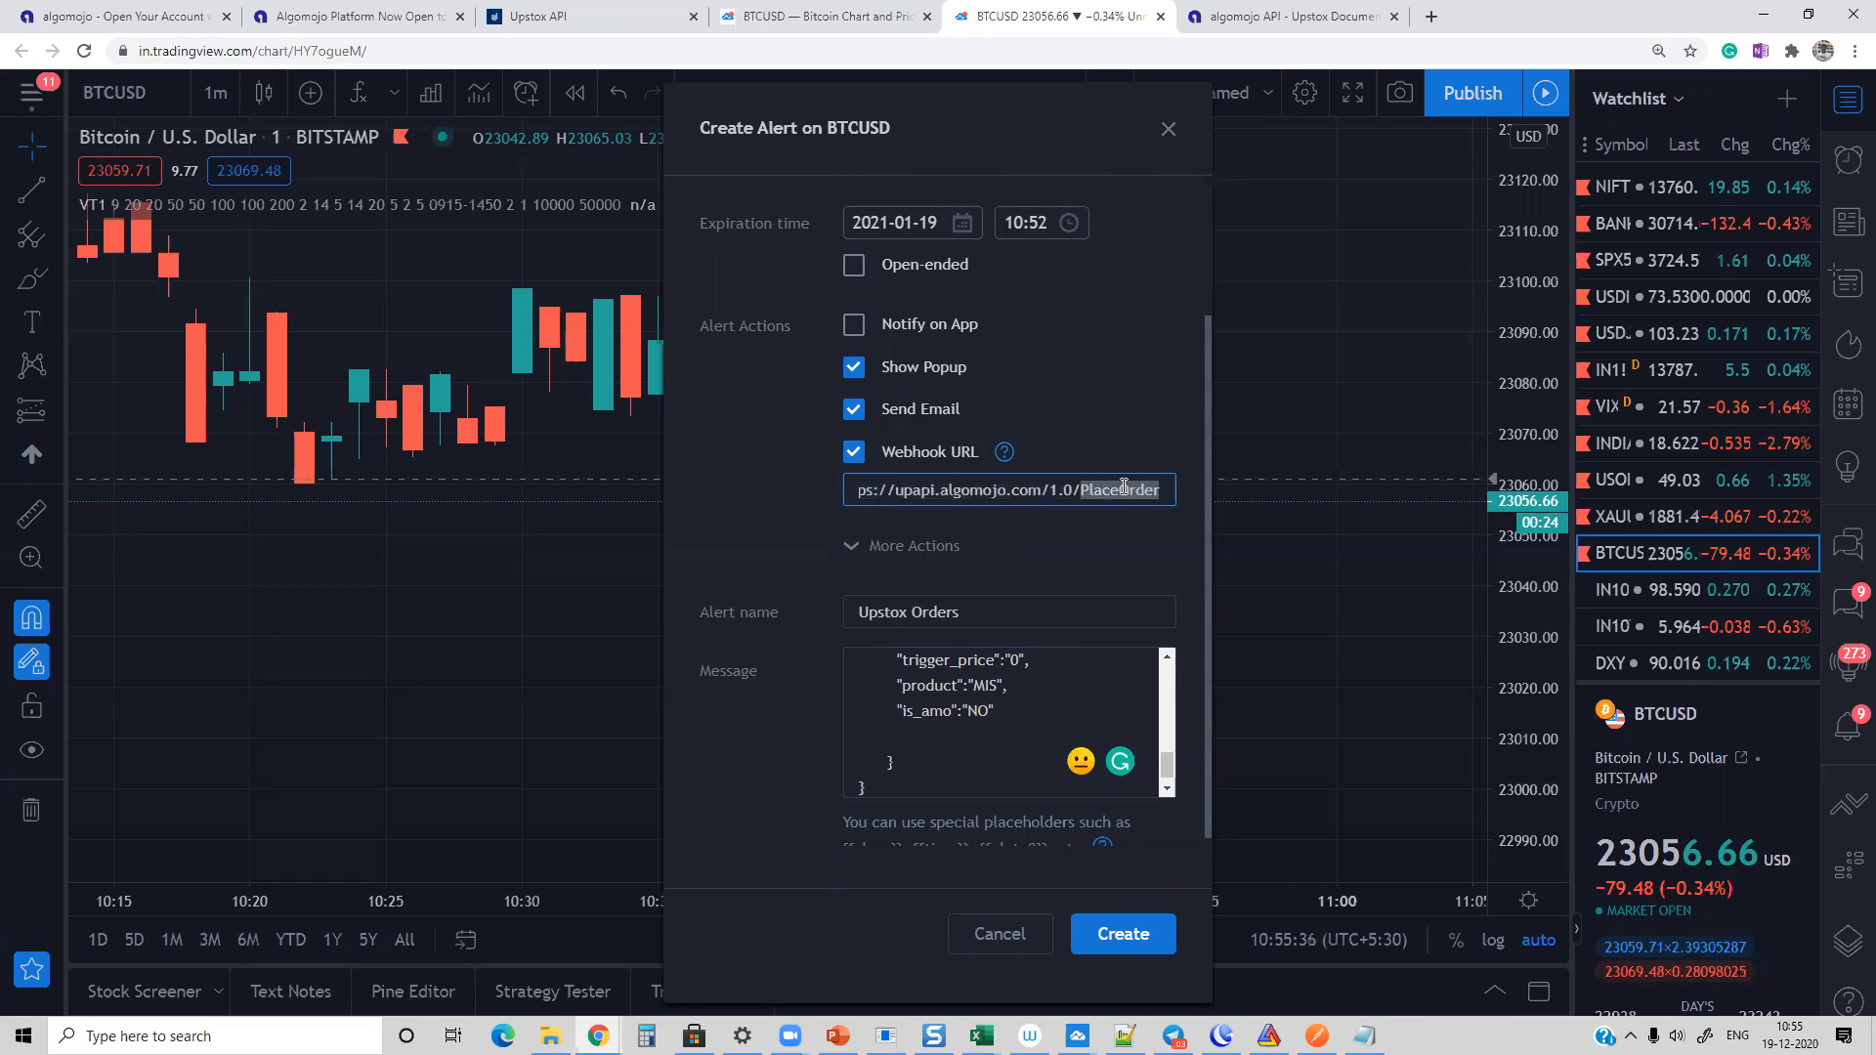
click(1280, 16)
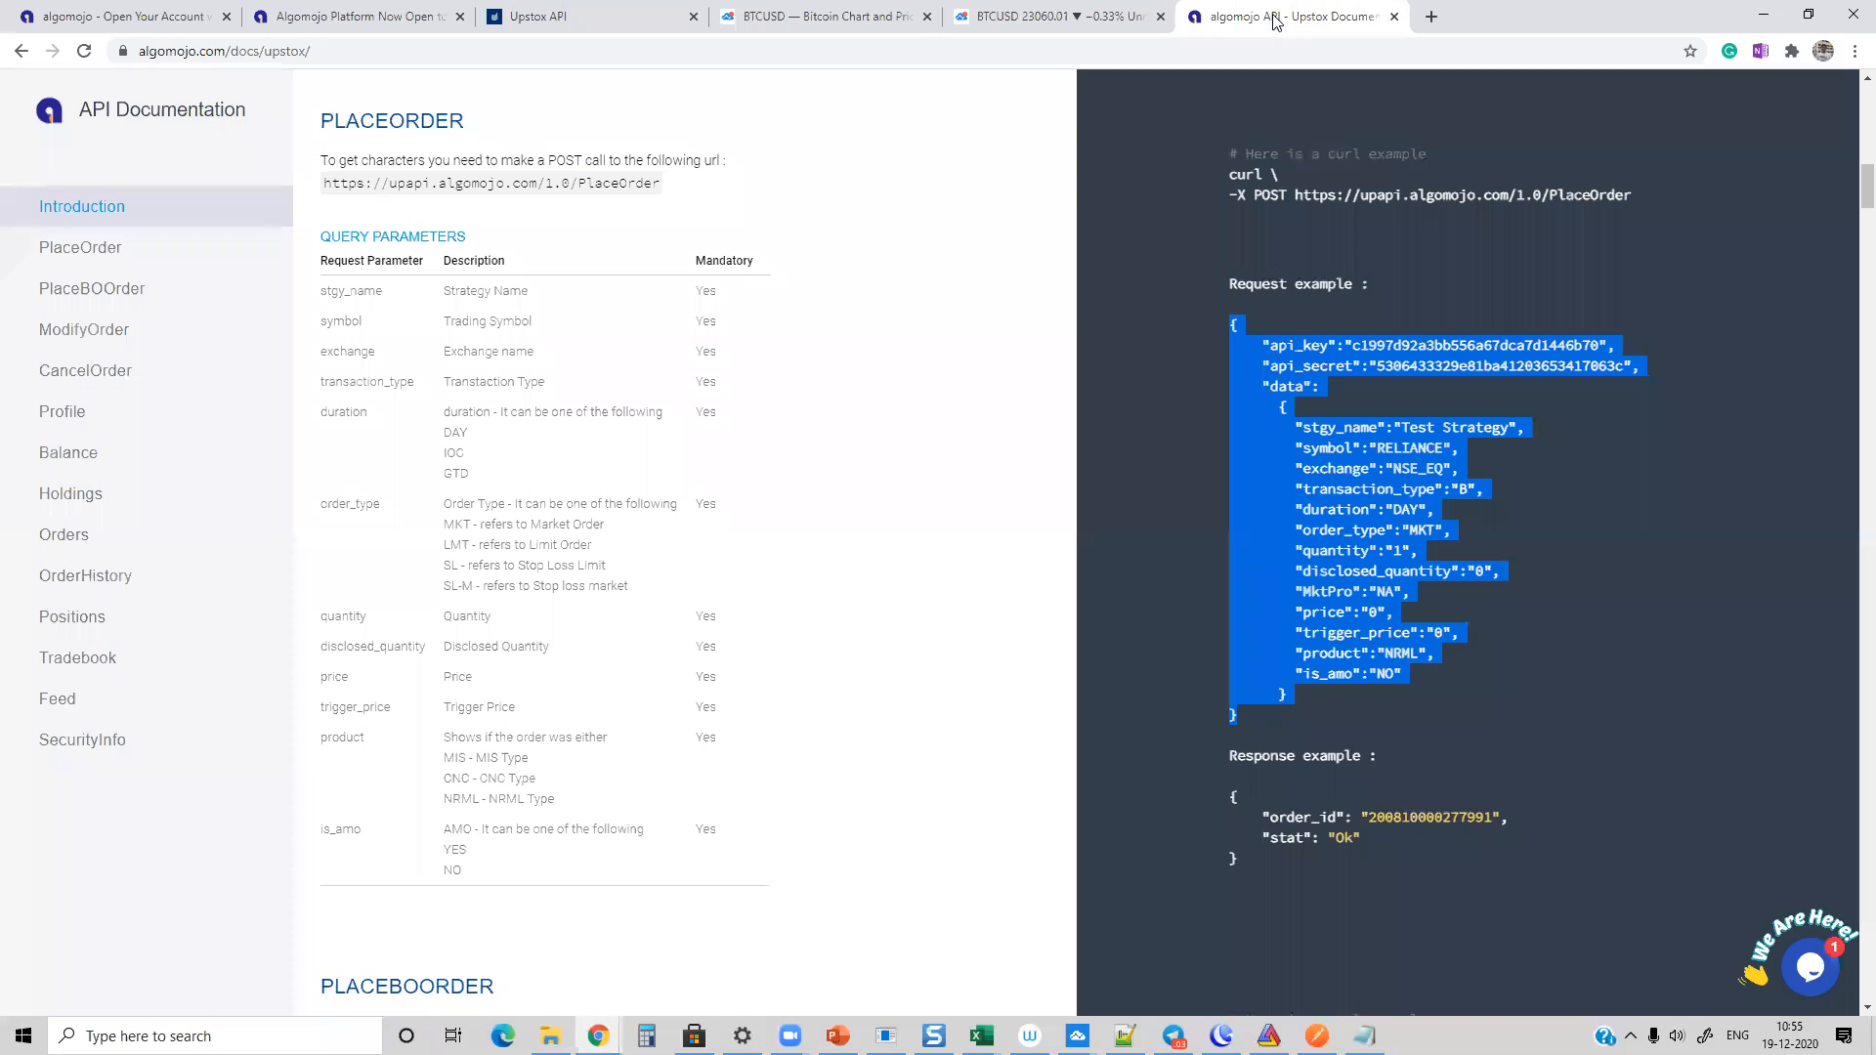
click(98, 298)
drag(1294, 194, 1666, 199)
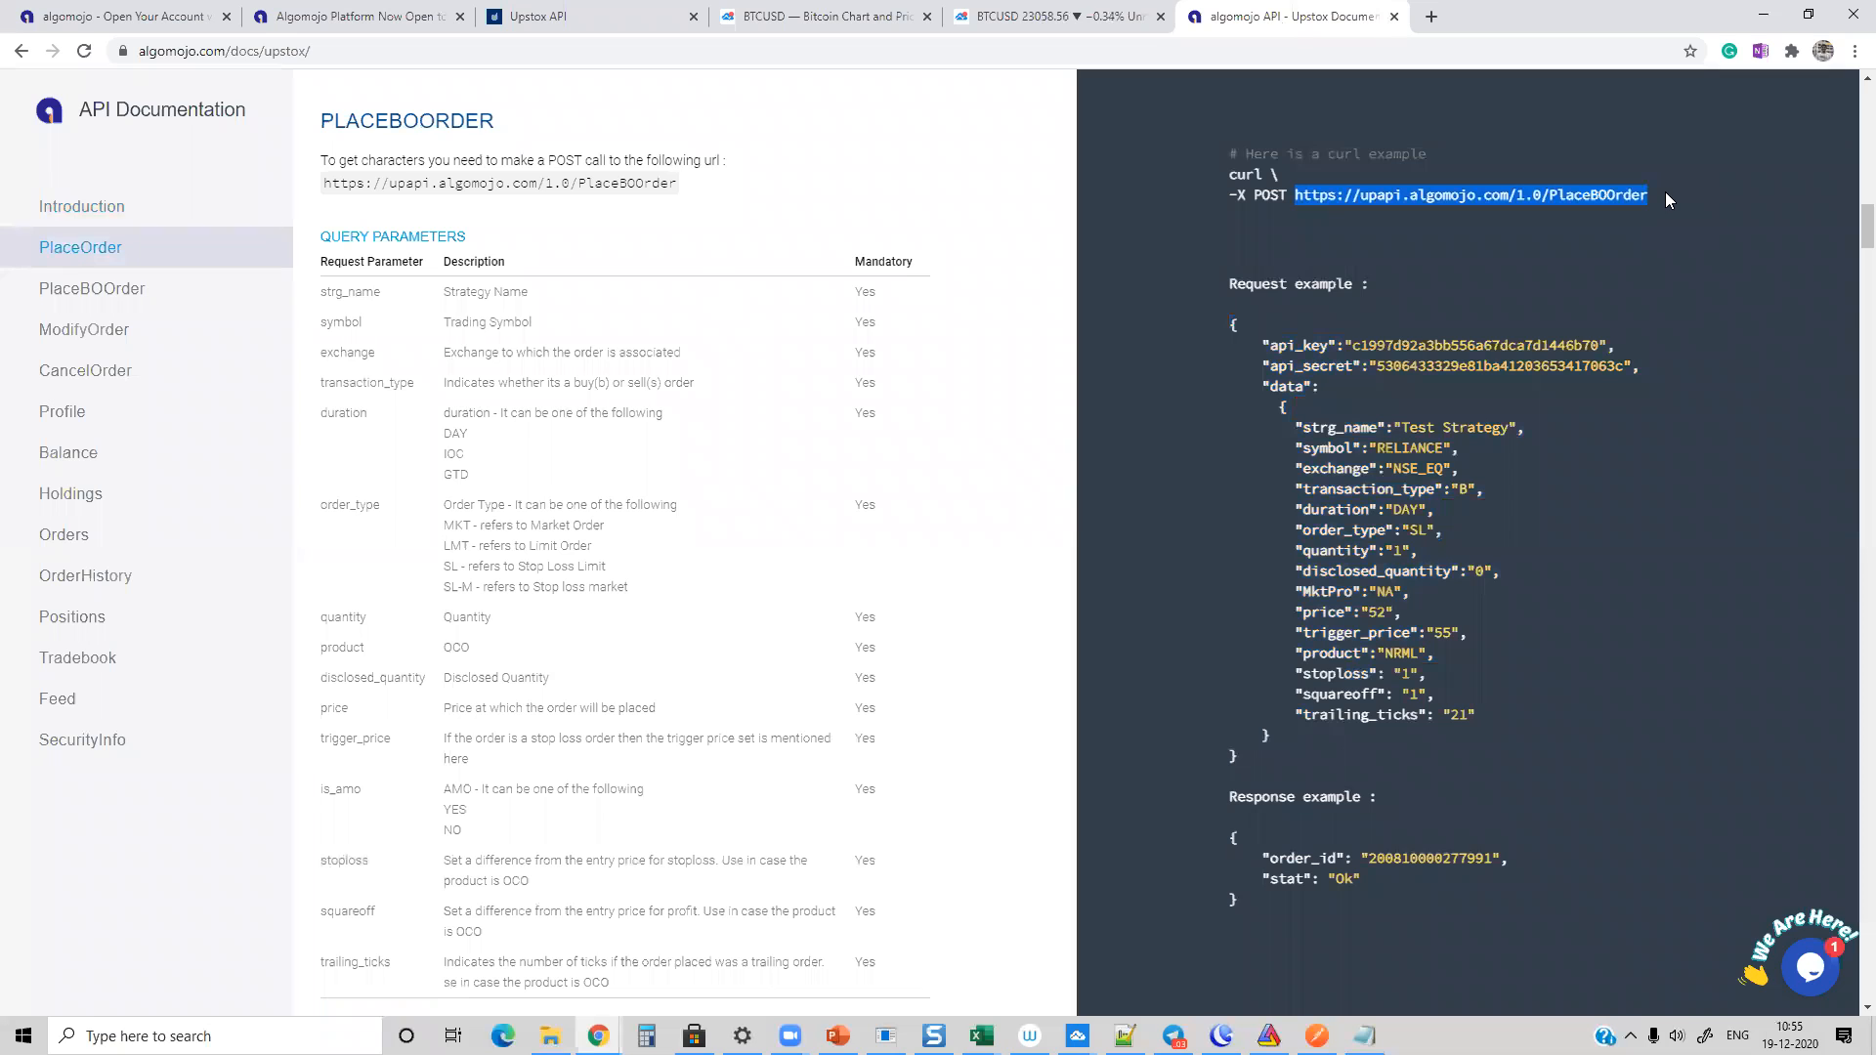
drag(1228, 325, 1295, 760)
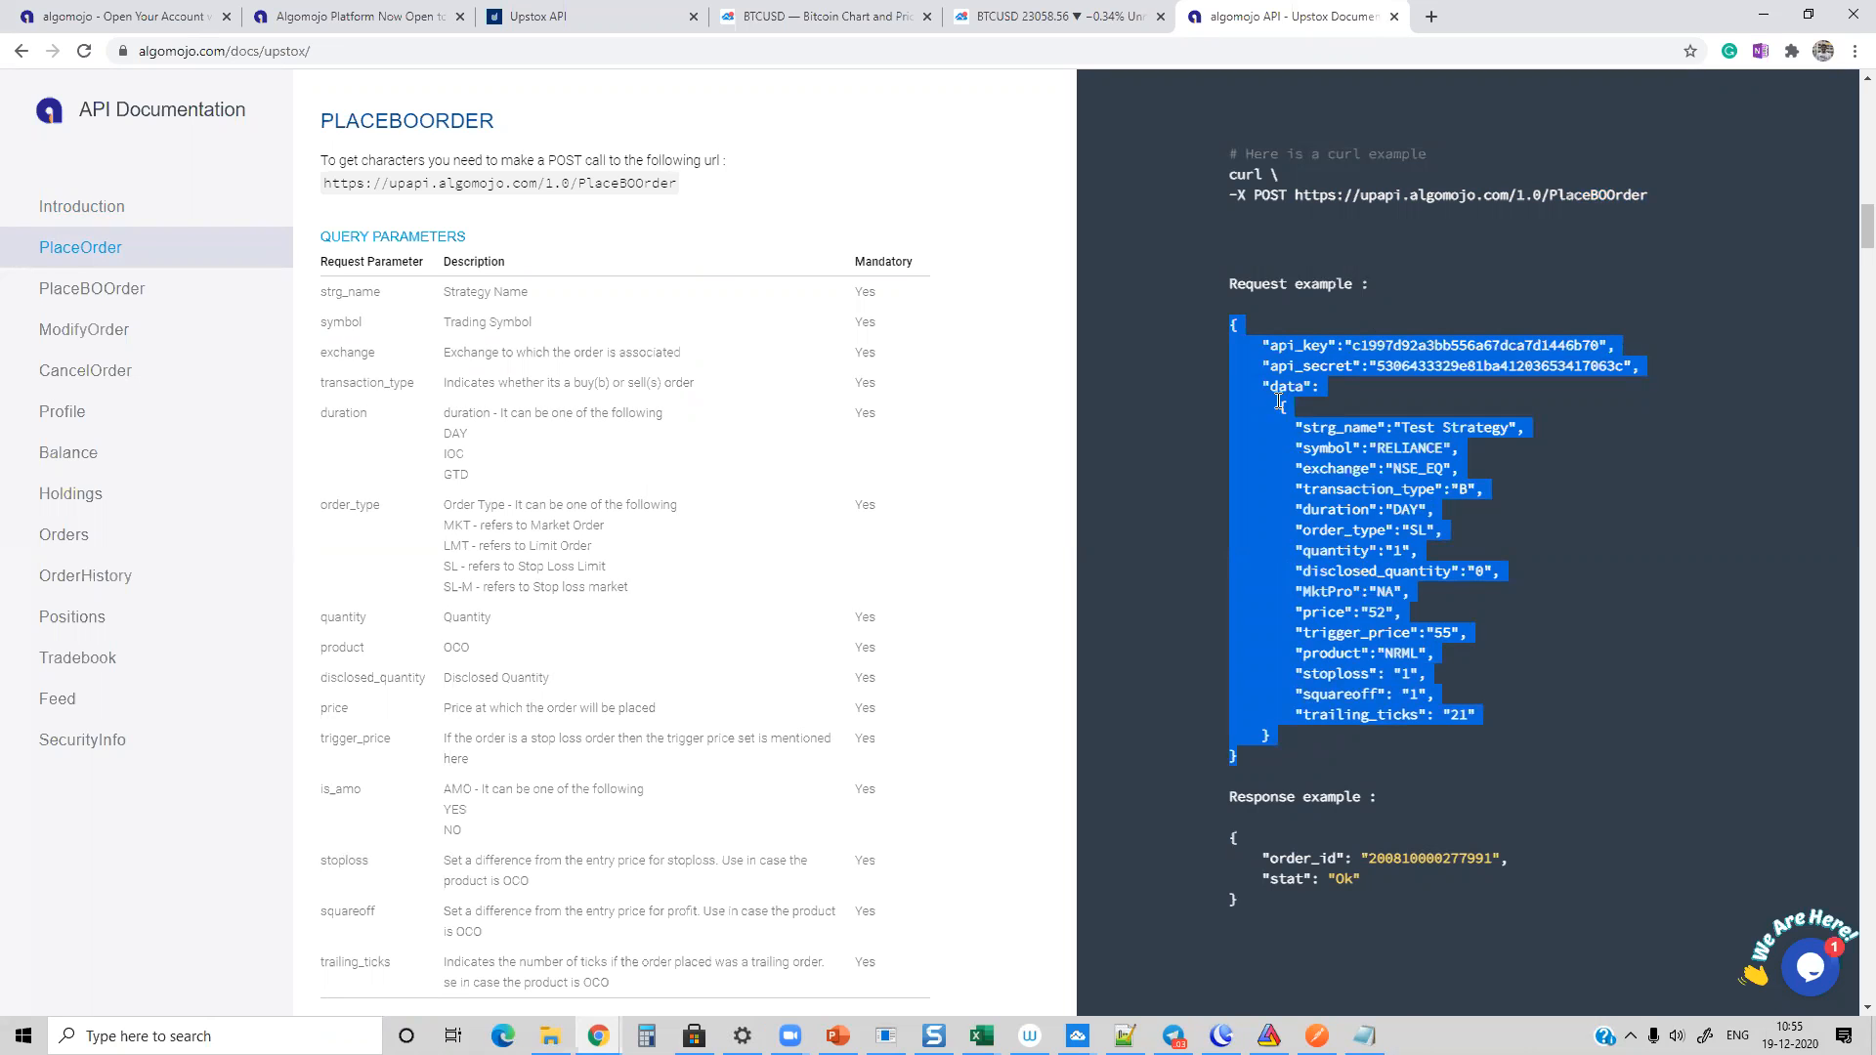
Step: Return to TradingView, create the "Upstox Orders" alert on BTCUSD and open the list of alerts
click(1051, 17)
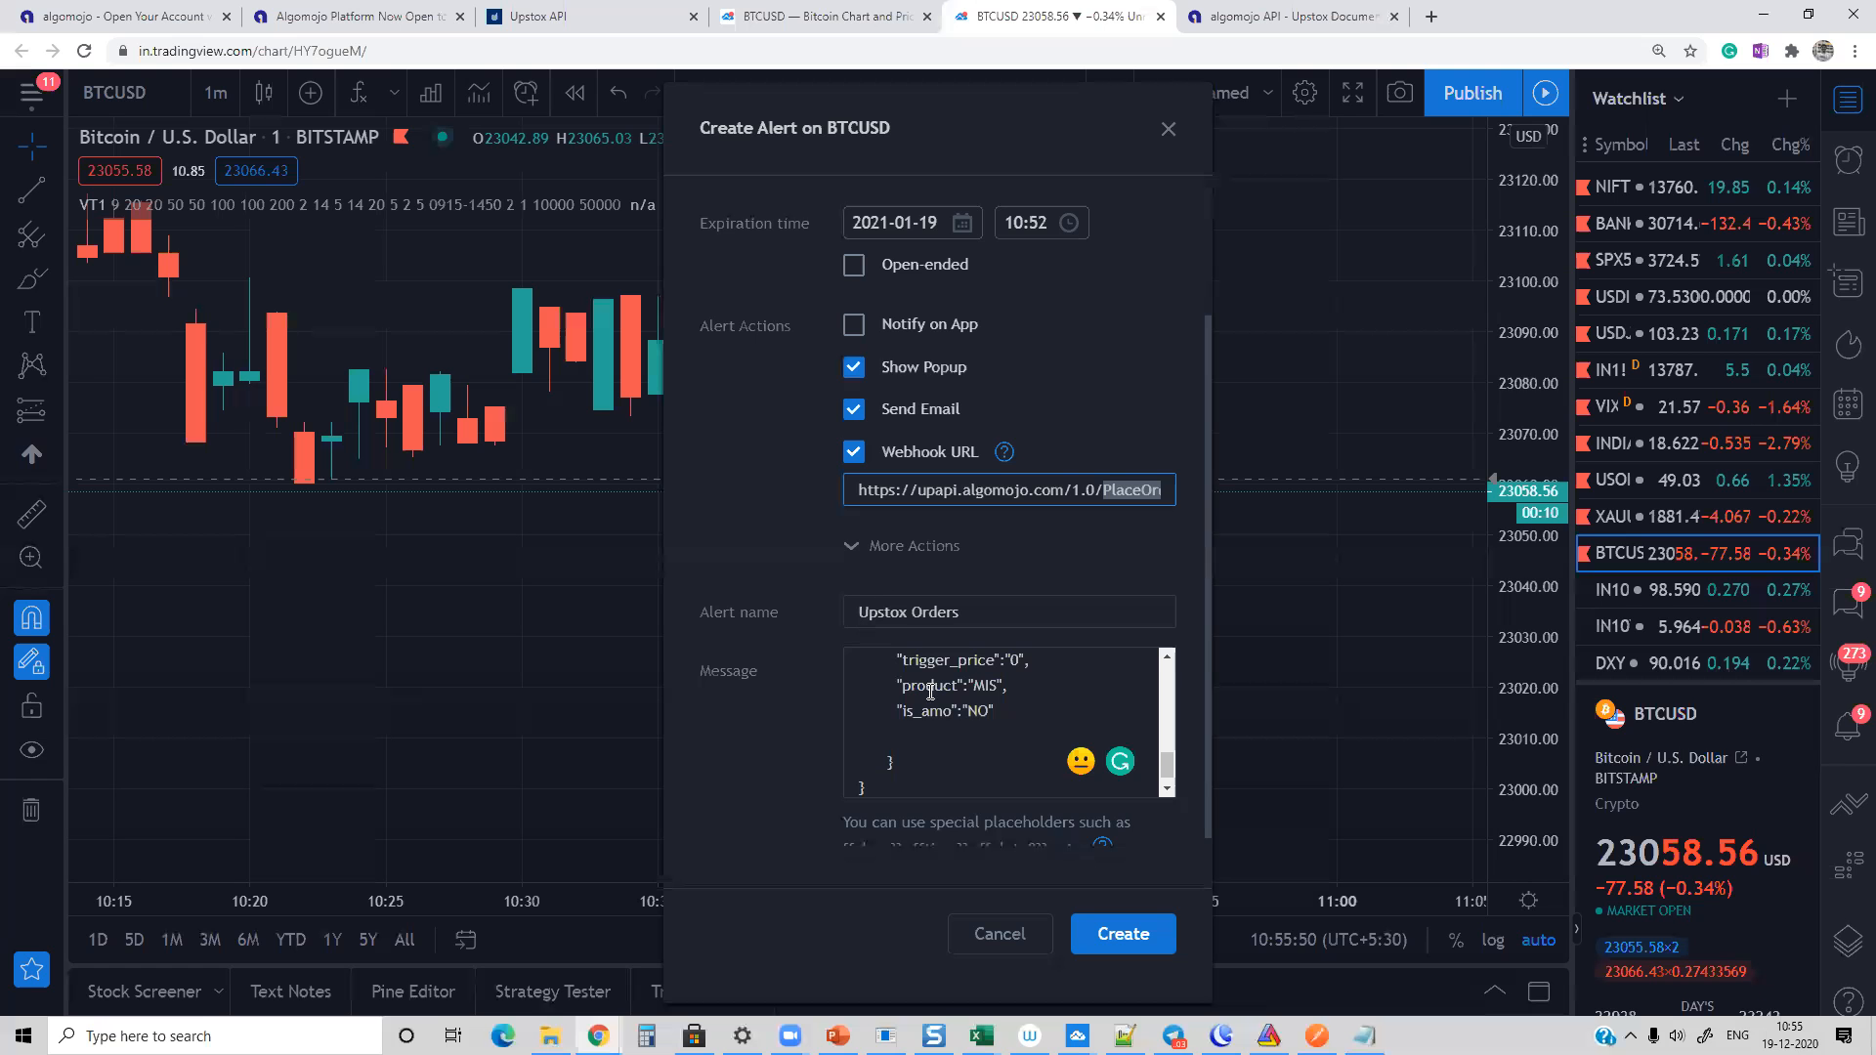
scroll(1055, 826, up, 2)
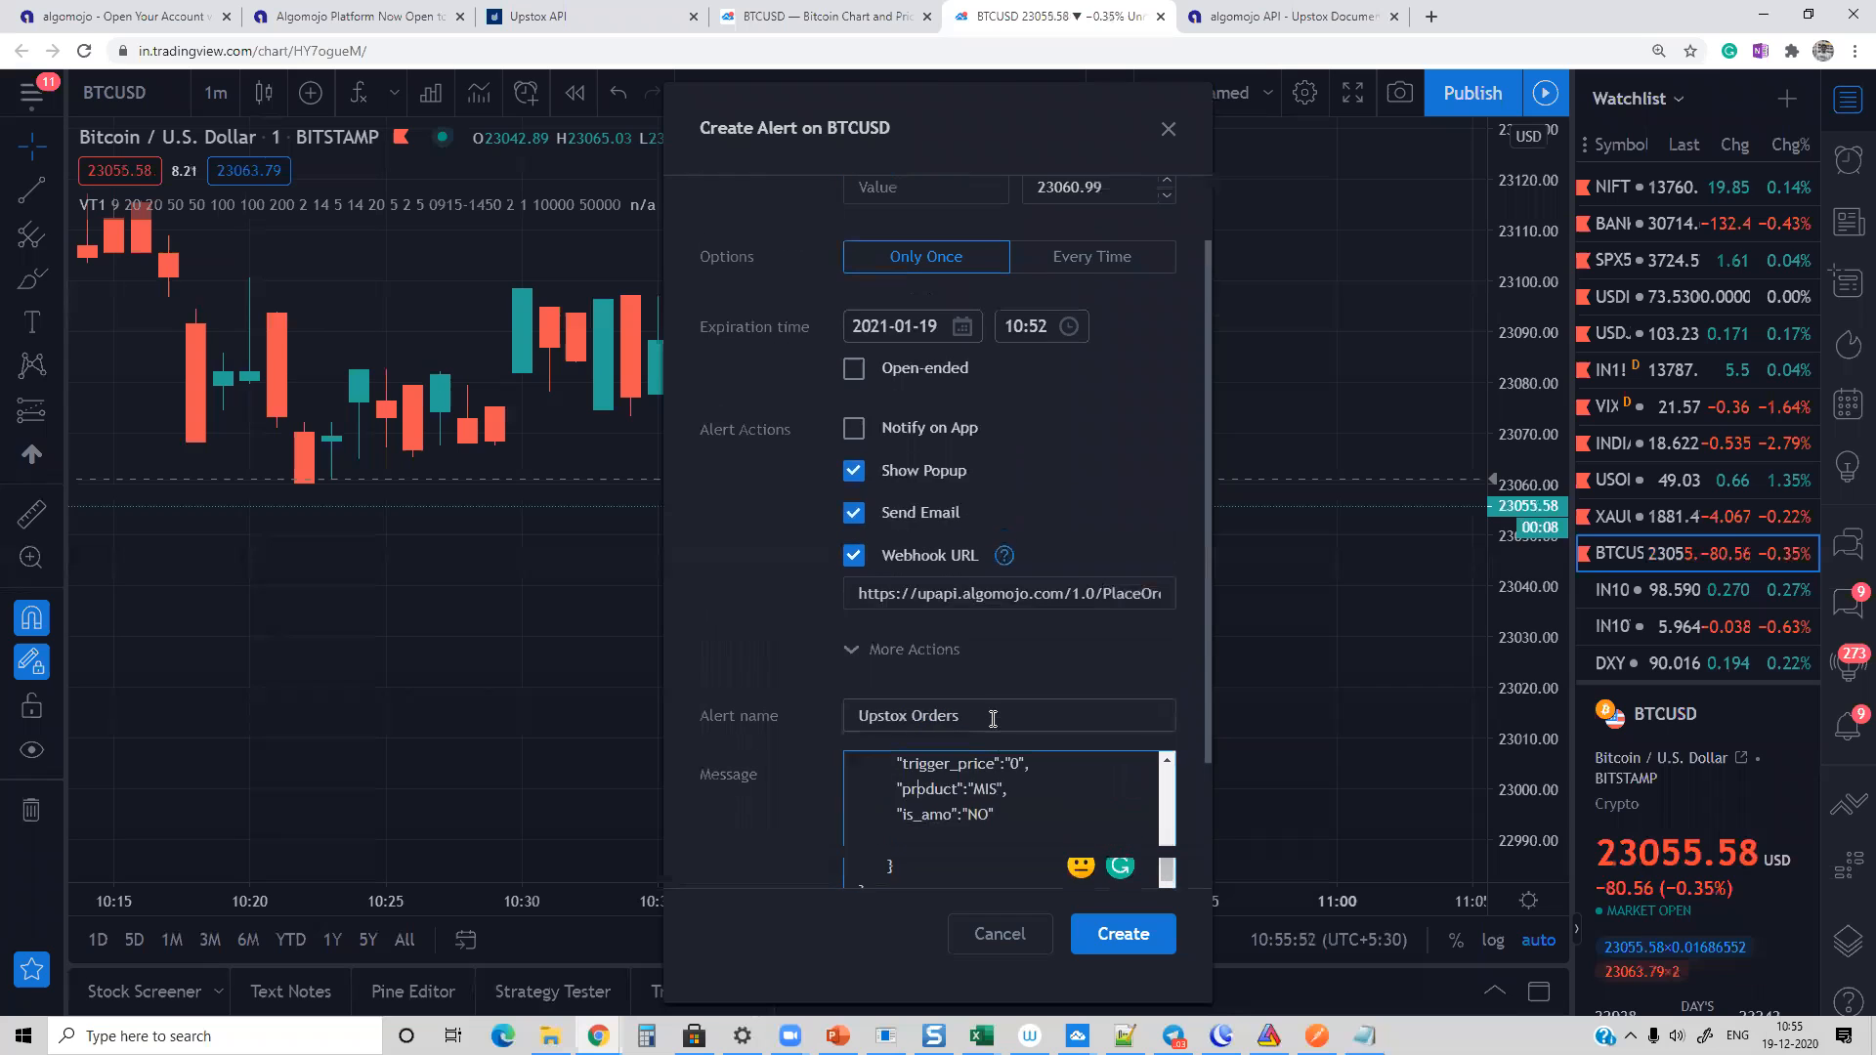
click(1109, 936)
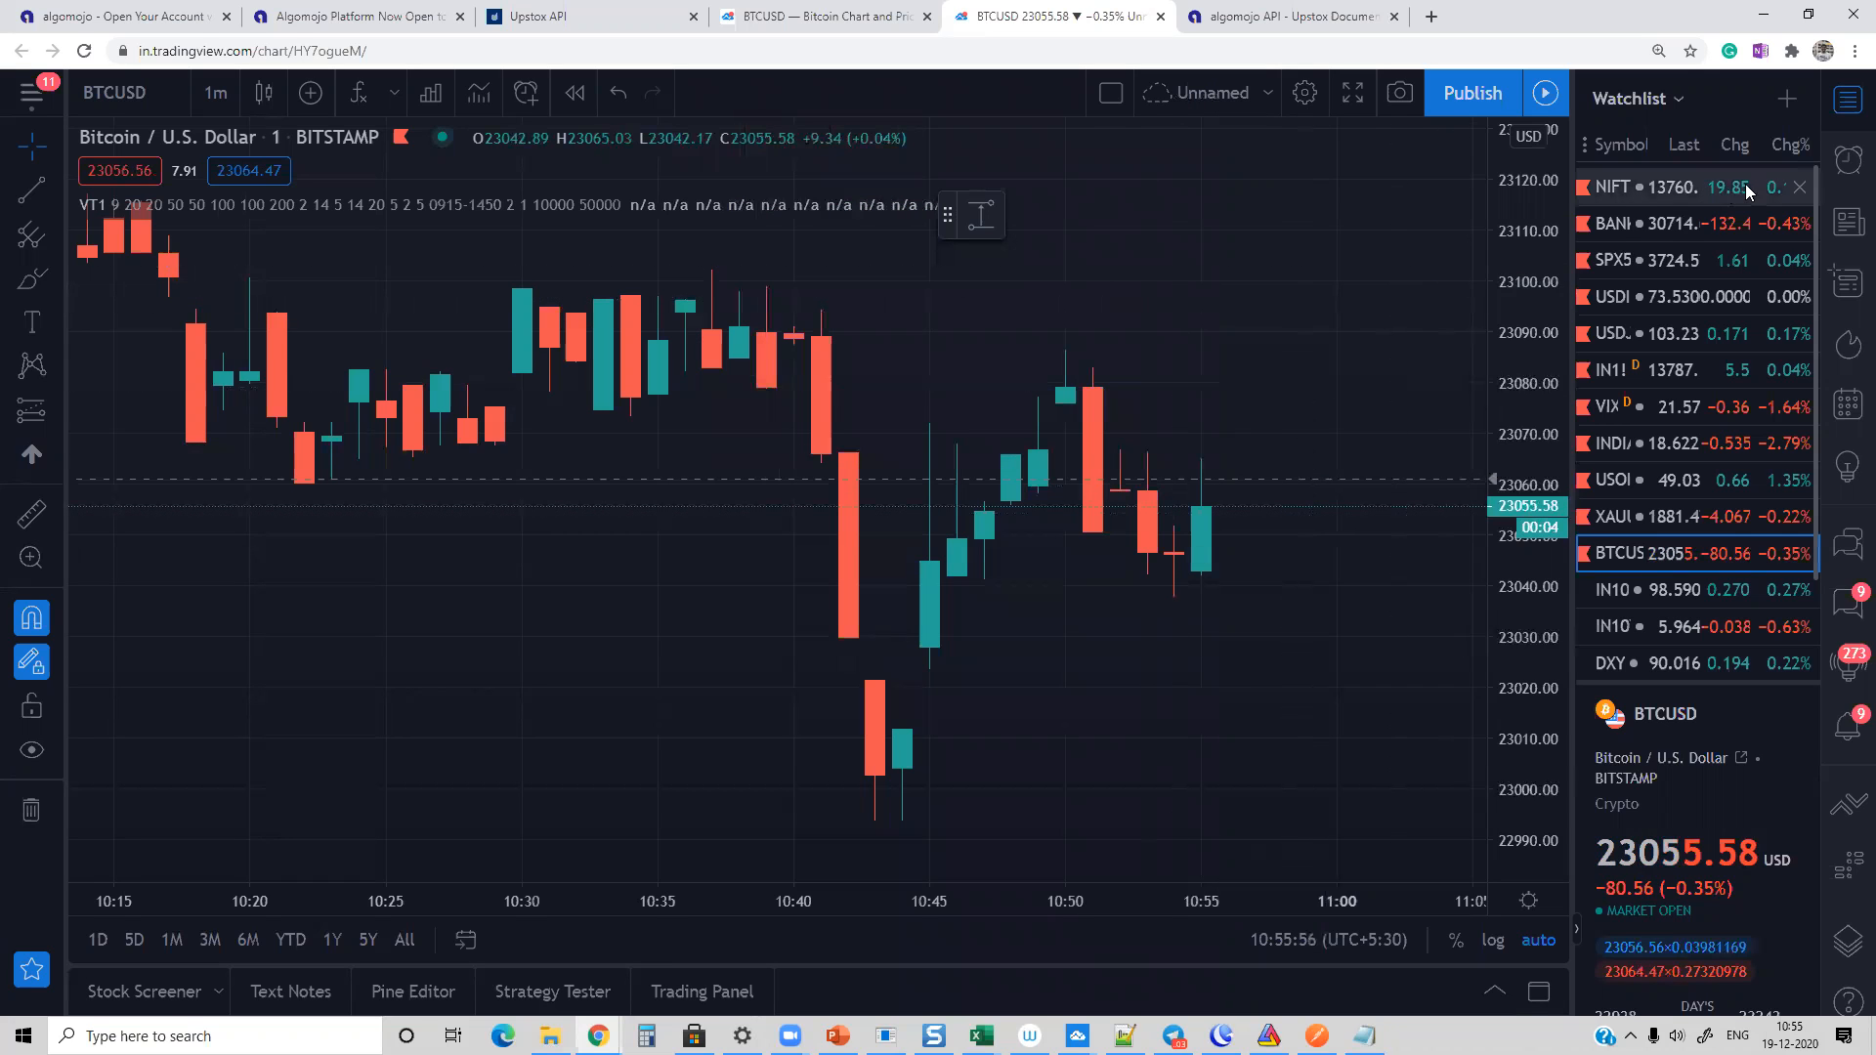
click(1847, 162)
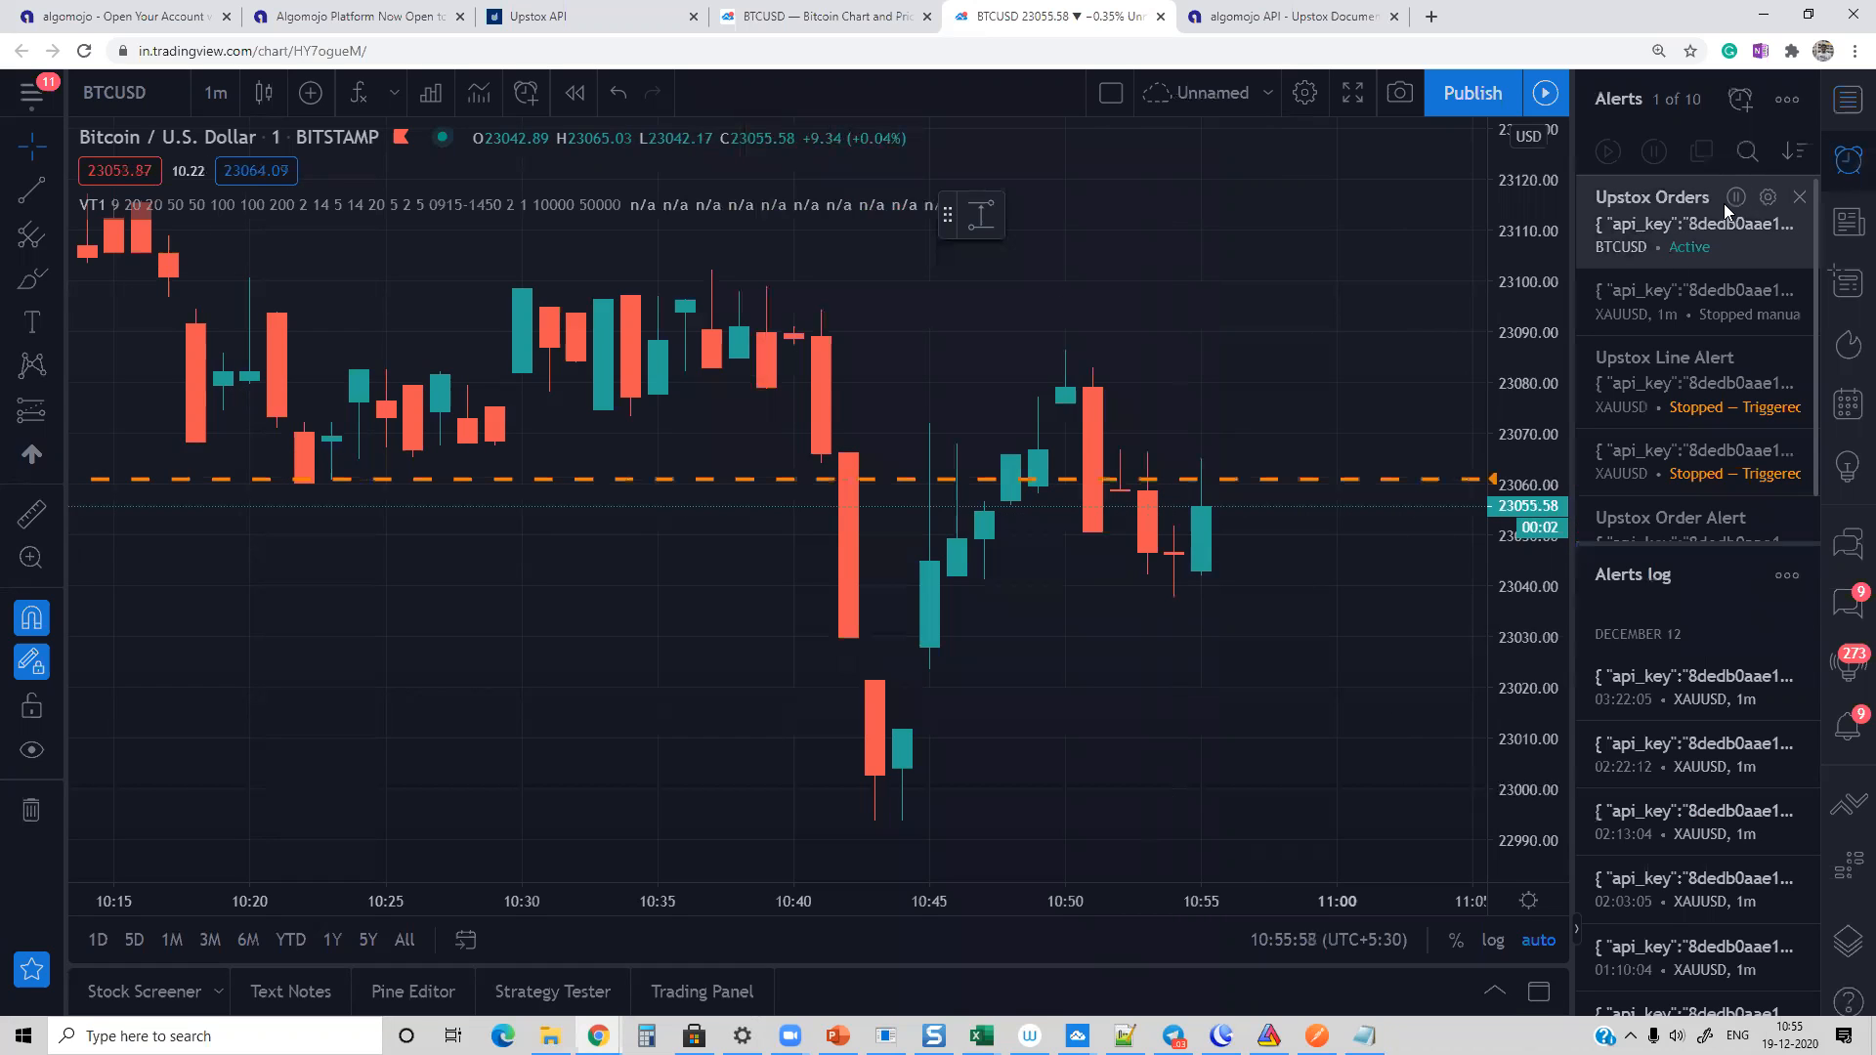
Step: Delete the stopped XAUUSD and NIFTY1! alerts from the alerts list, keeping only the active "Upstox Orders" alert
mouse_move(1682, 241)
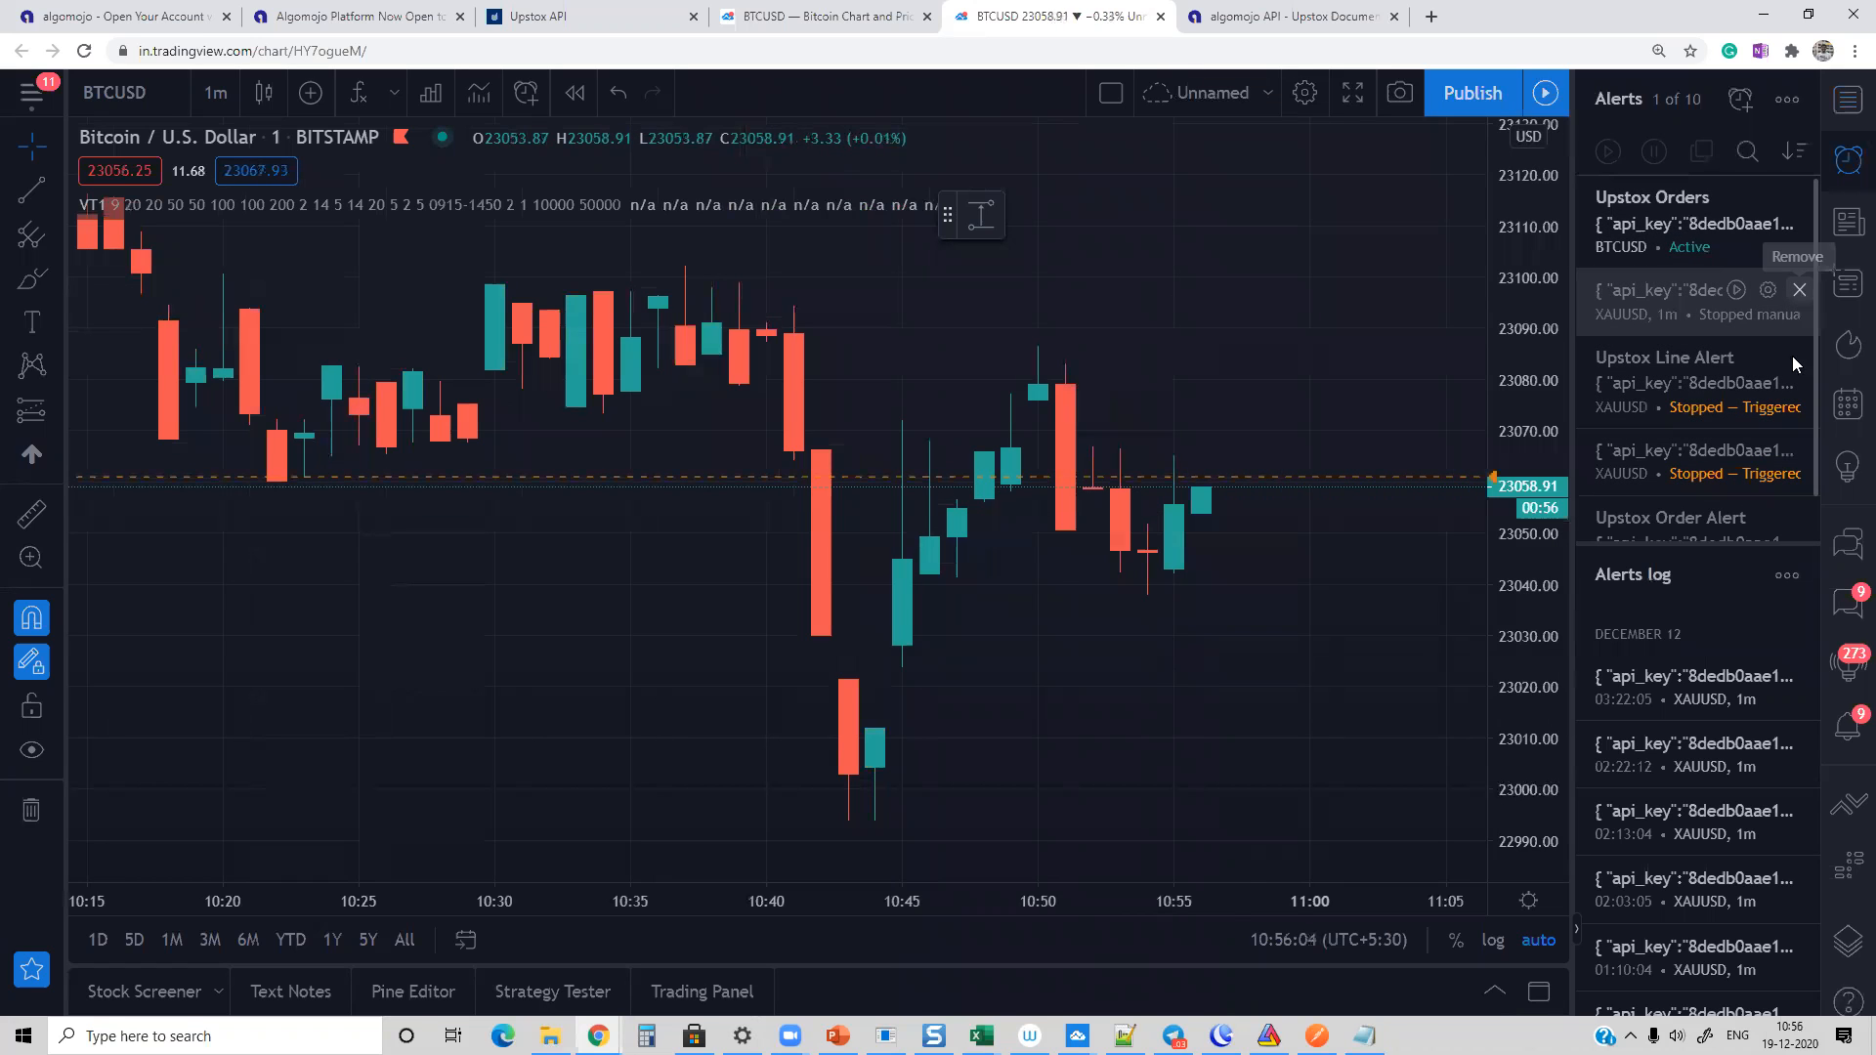
click(1800, 289)
click(1114, 616)
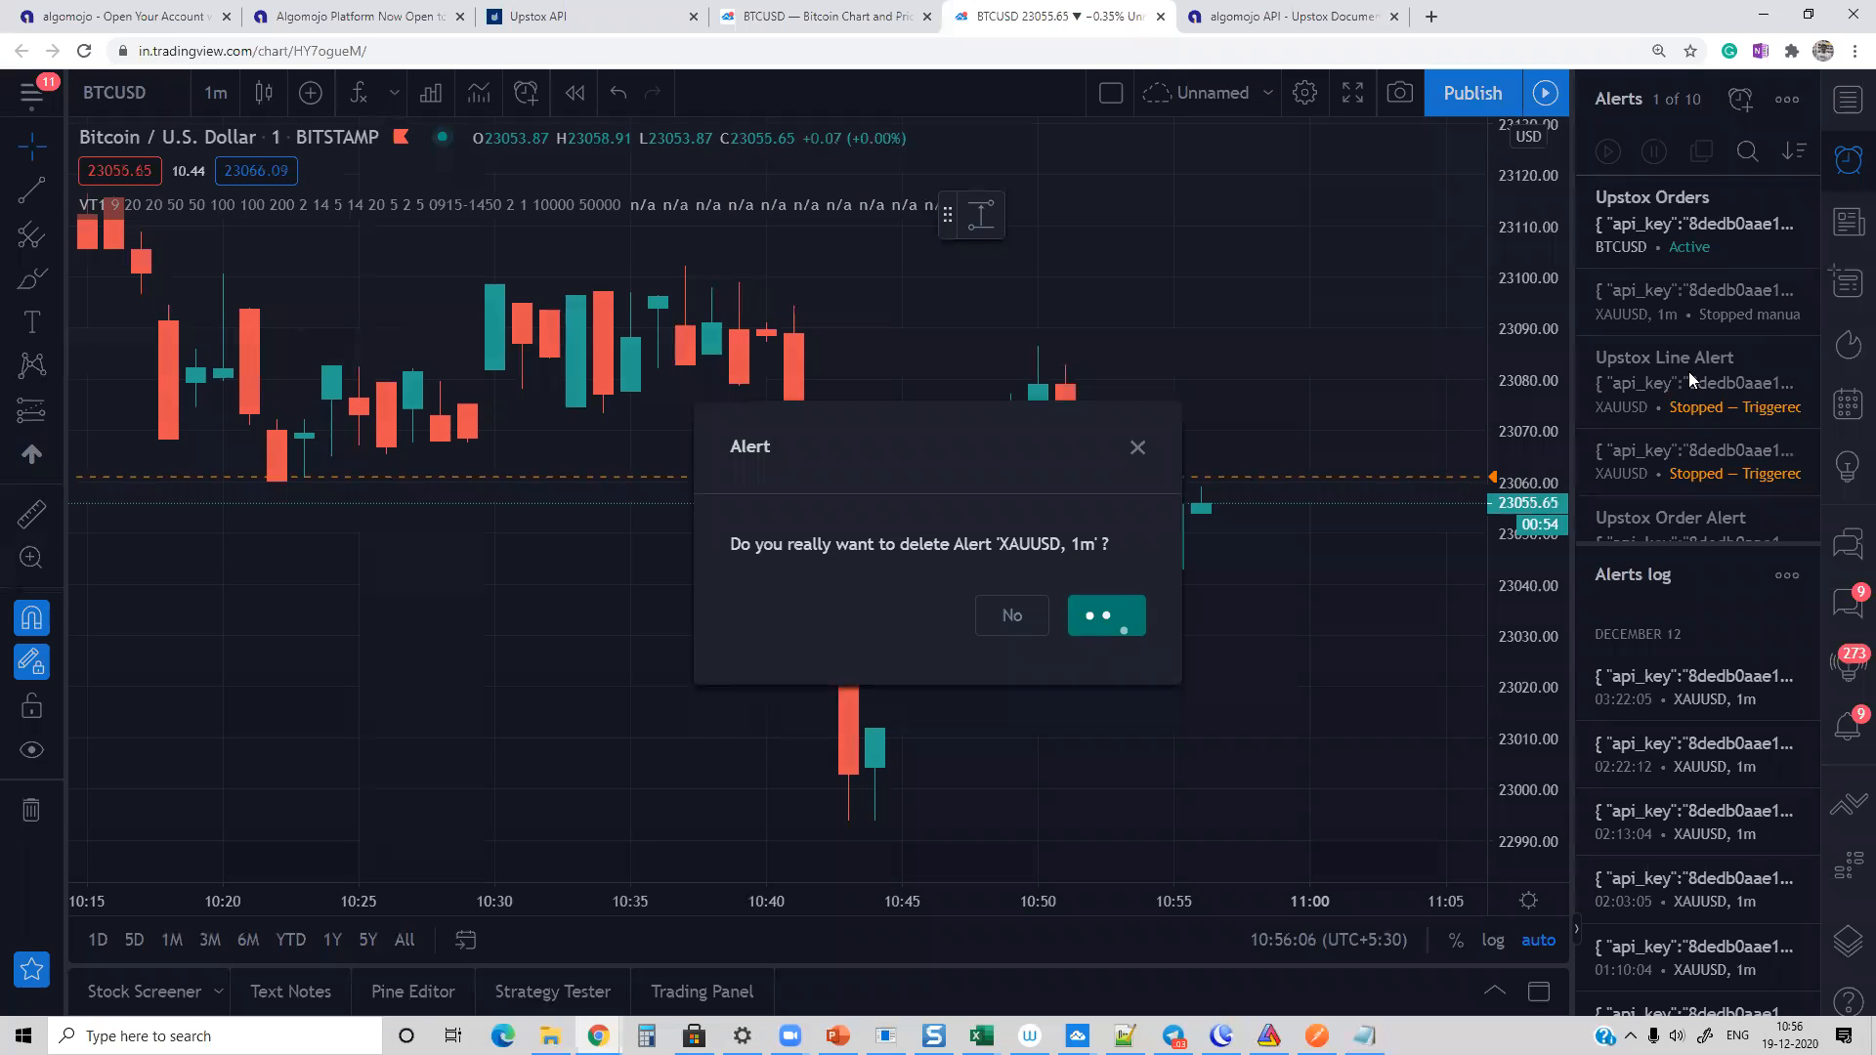
click(1799, 288)
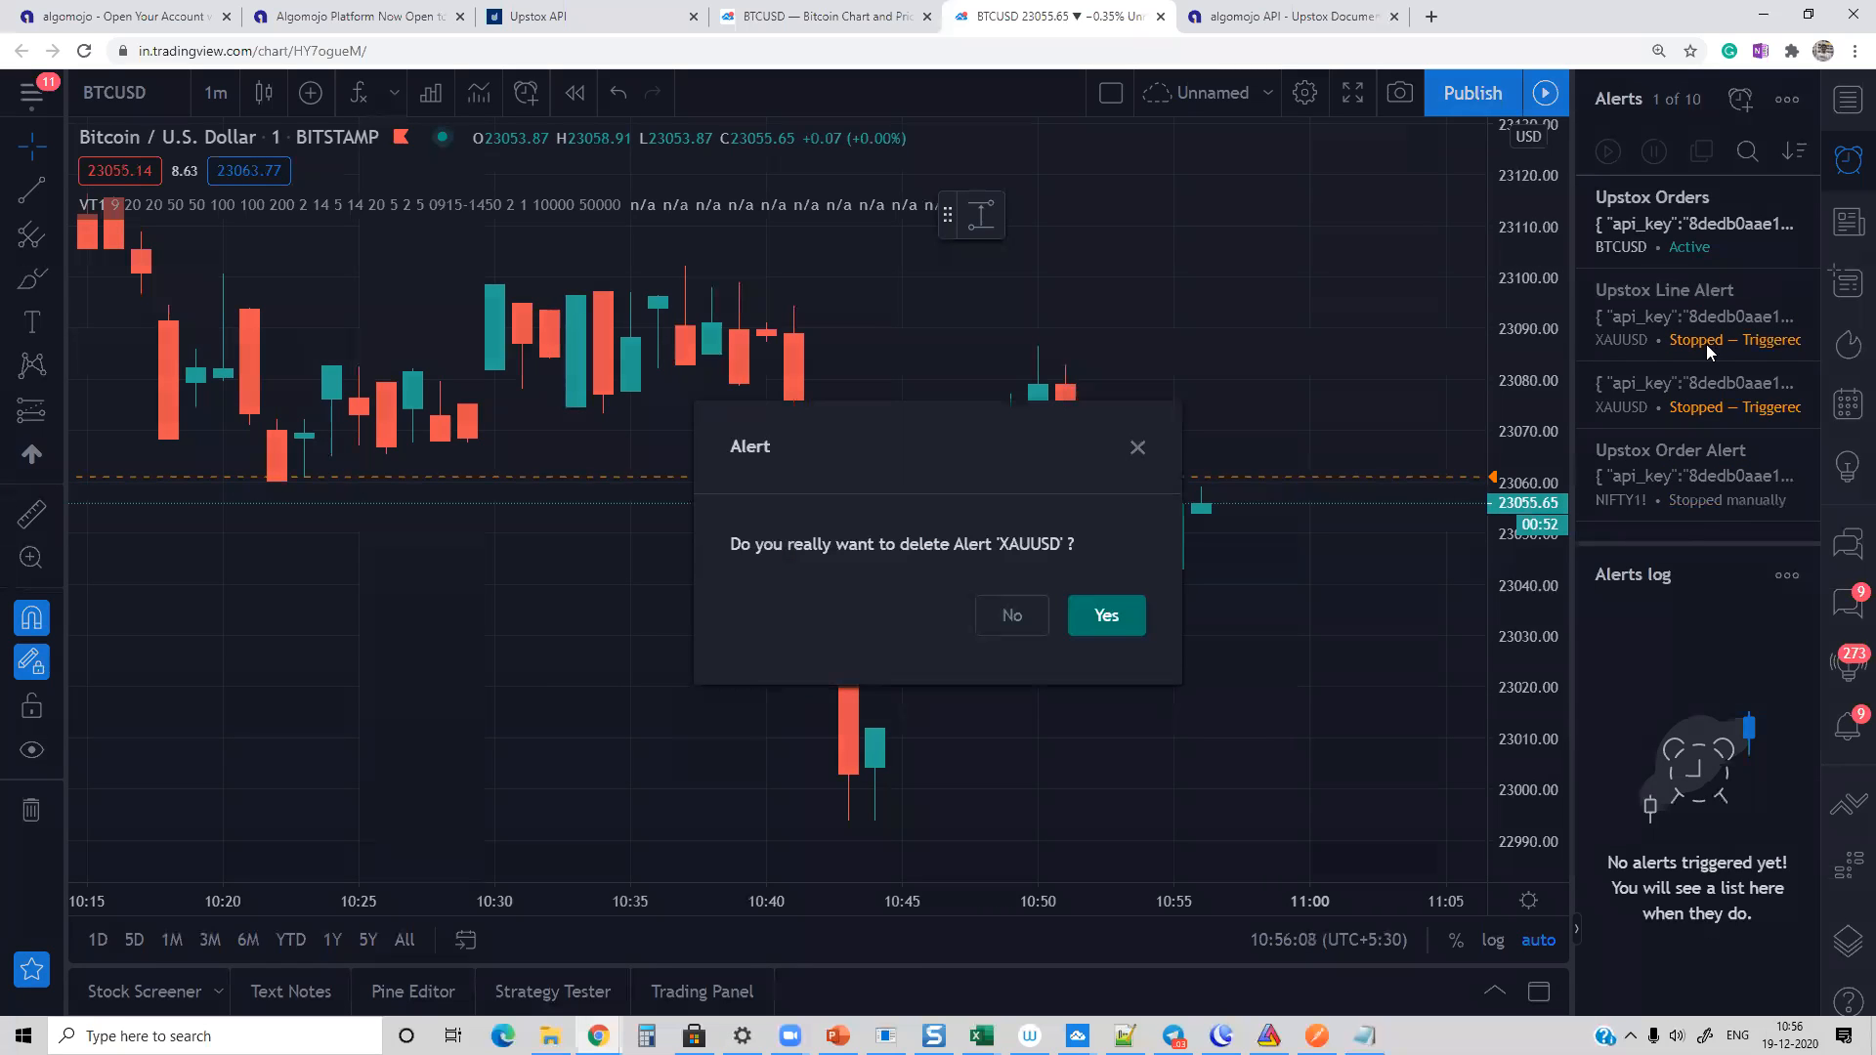
click(1104, 617)
click(1798, 288)
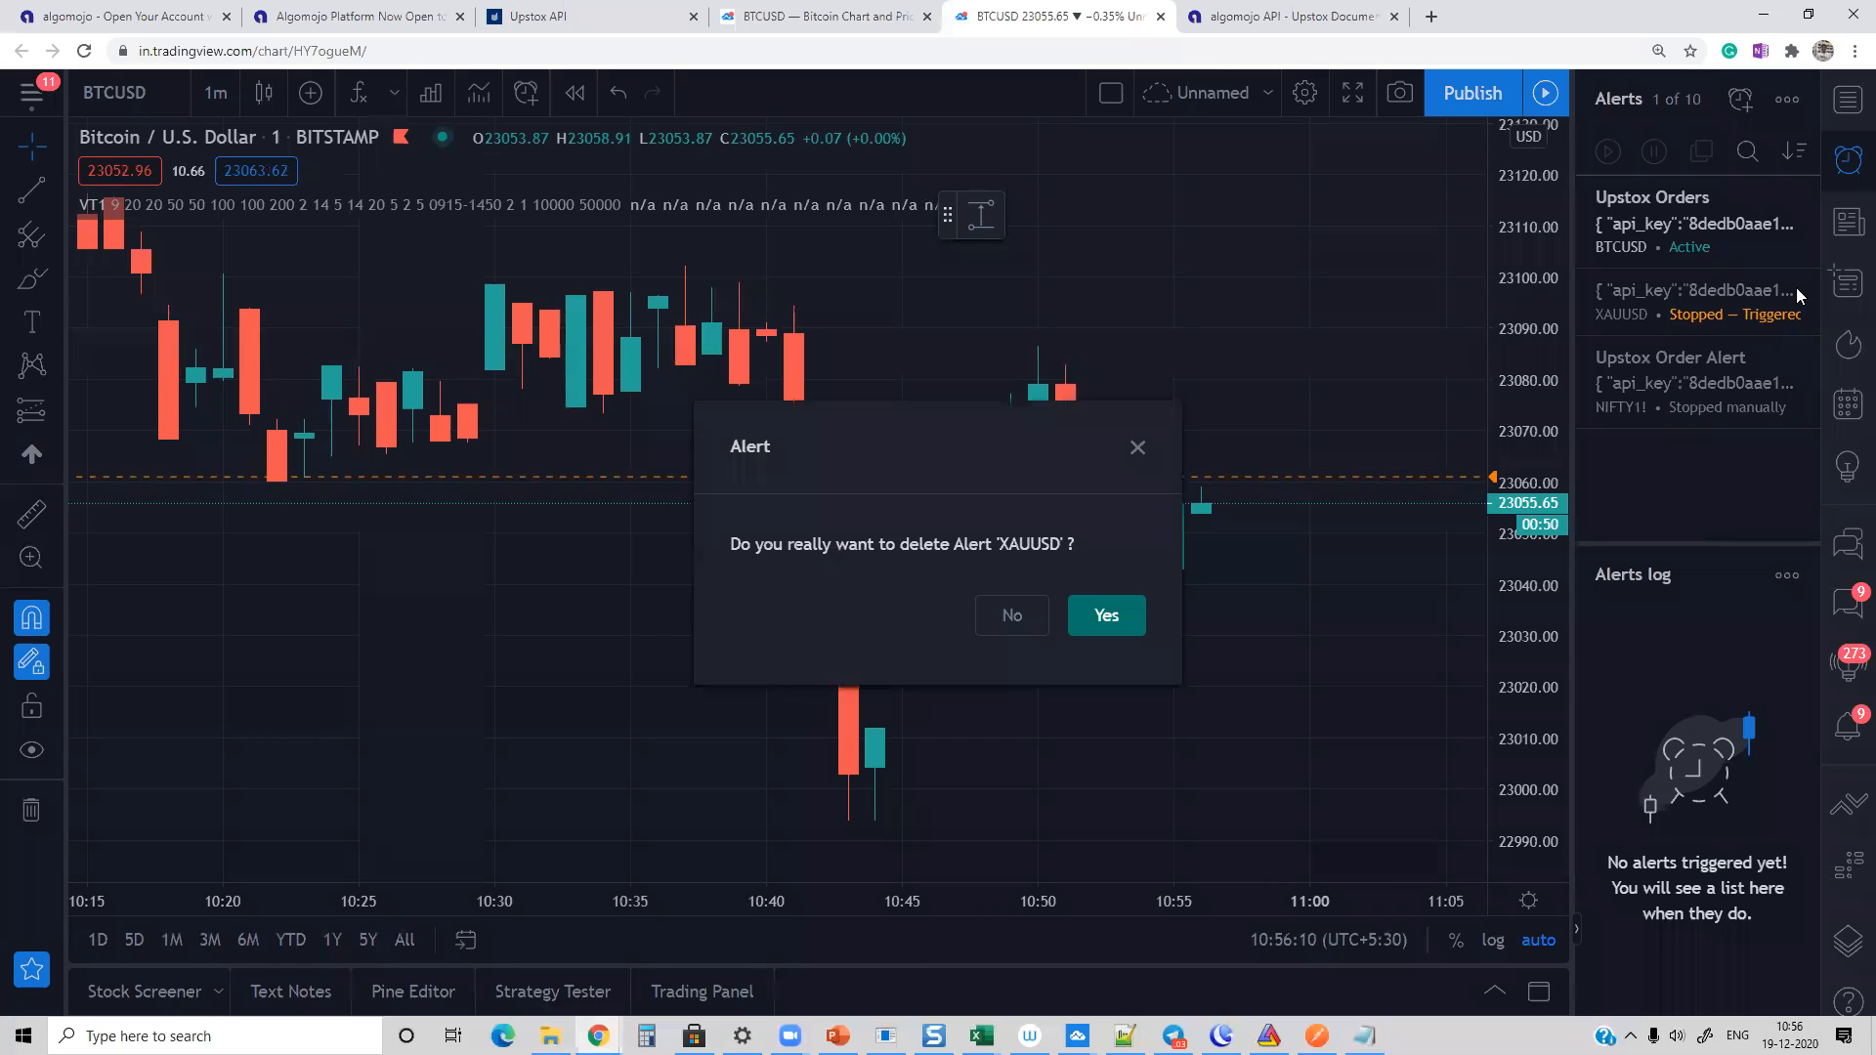
click(1106, 616)
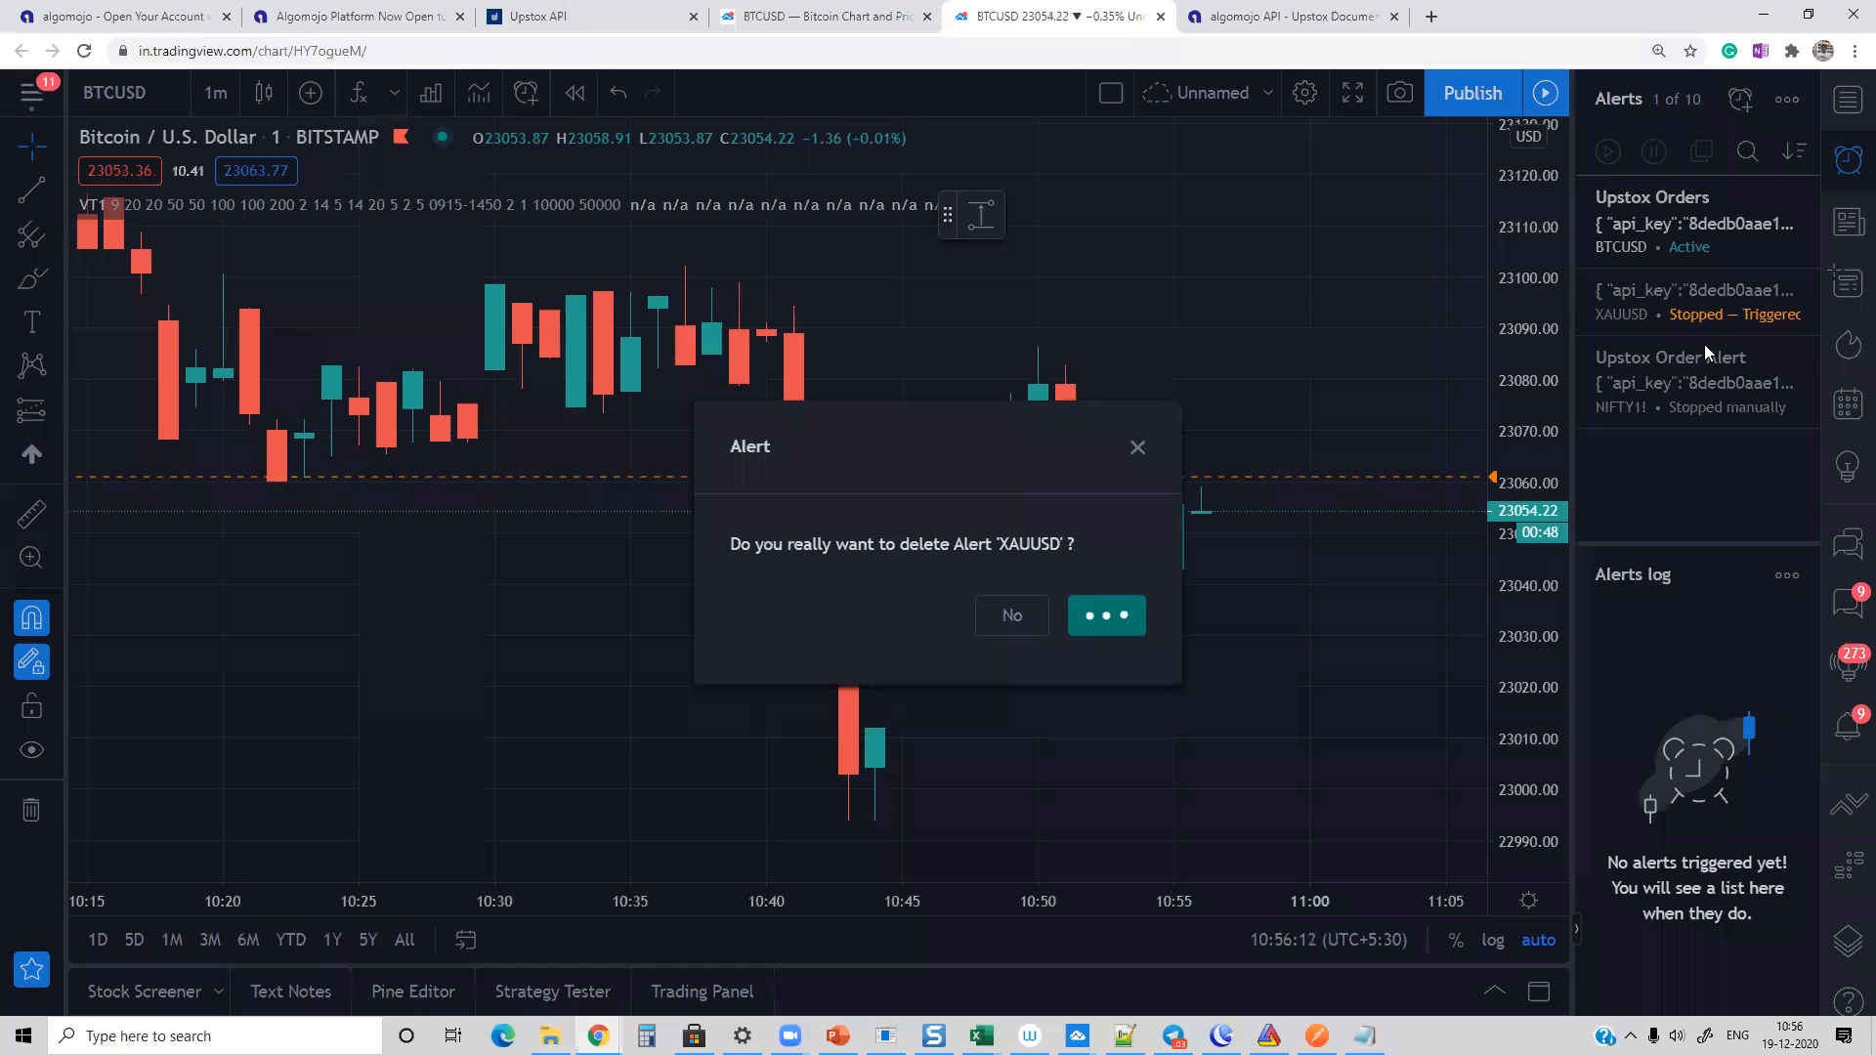
click(1798, 290)
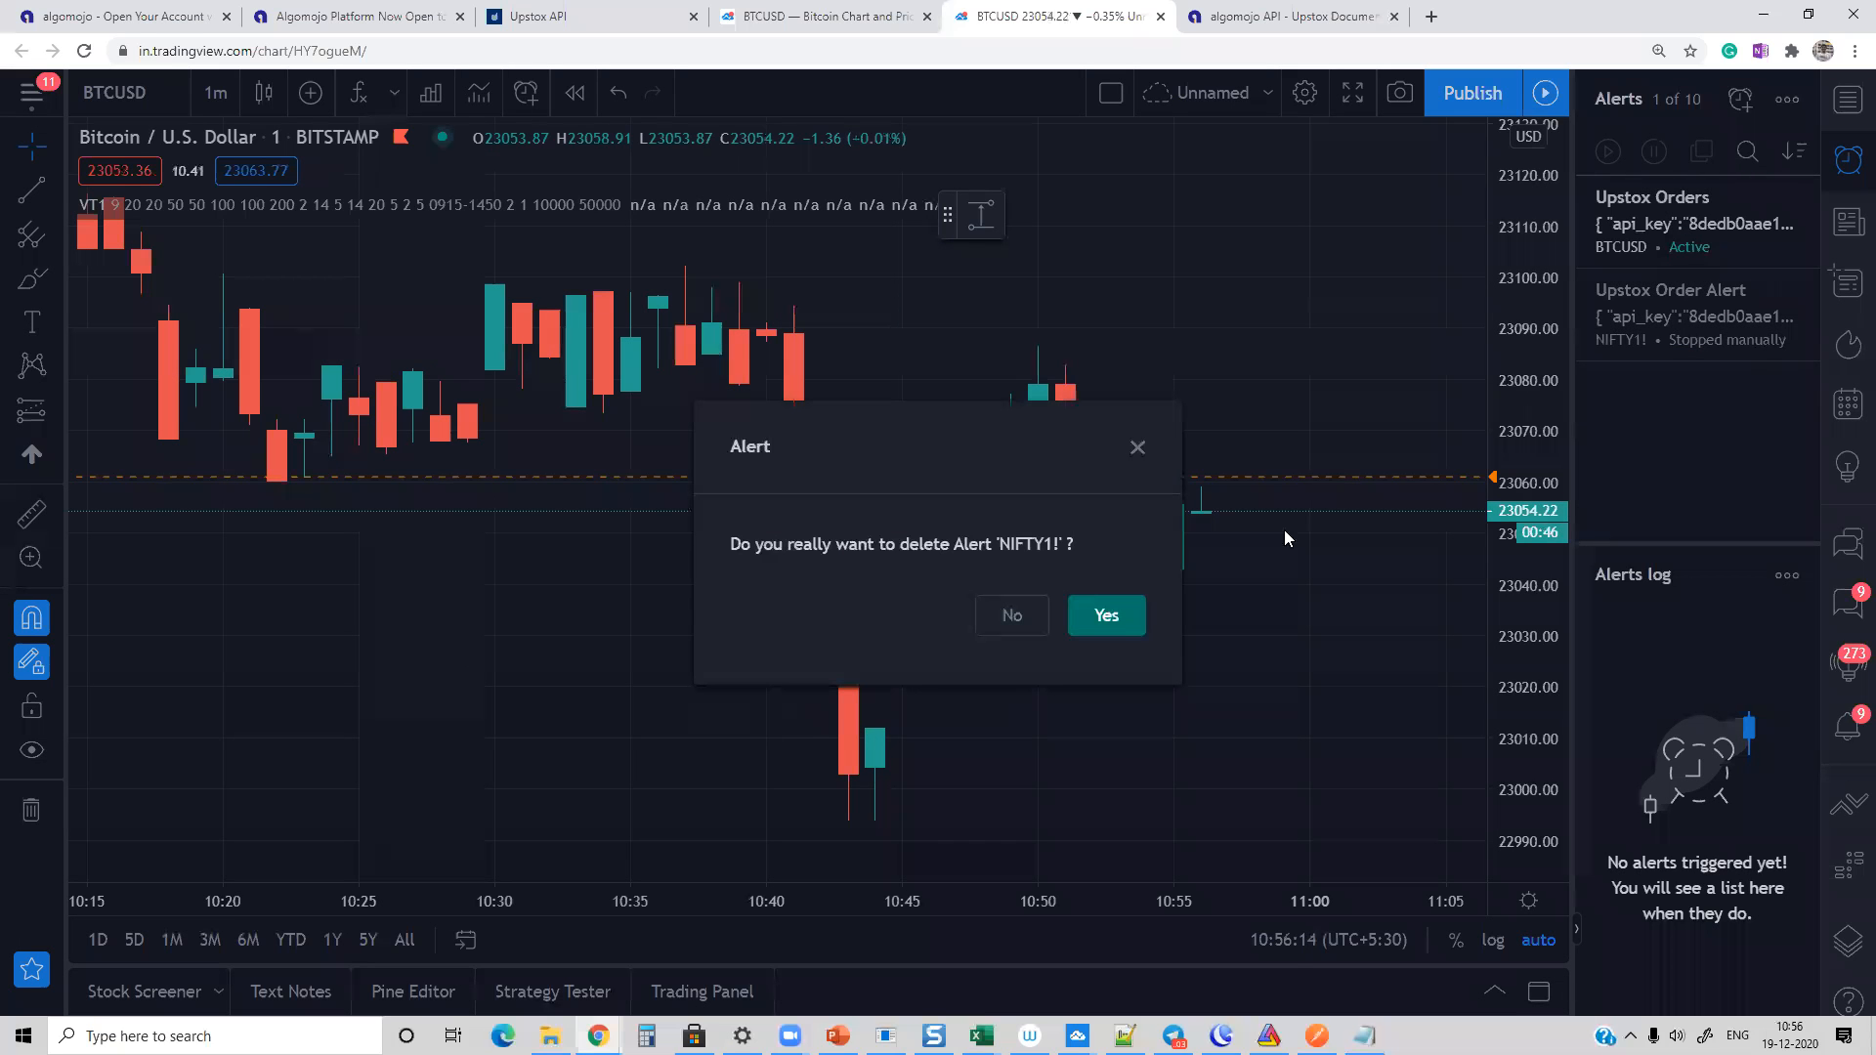
click(1106, 616)
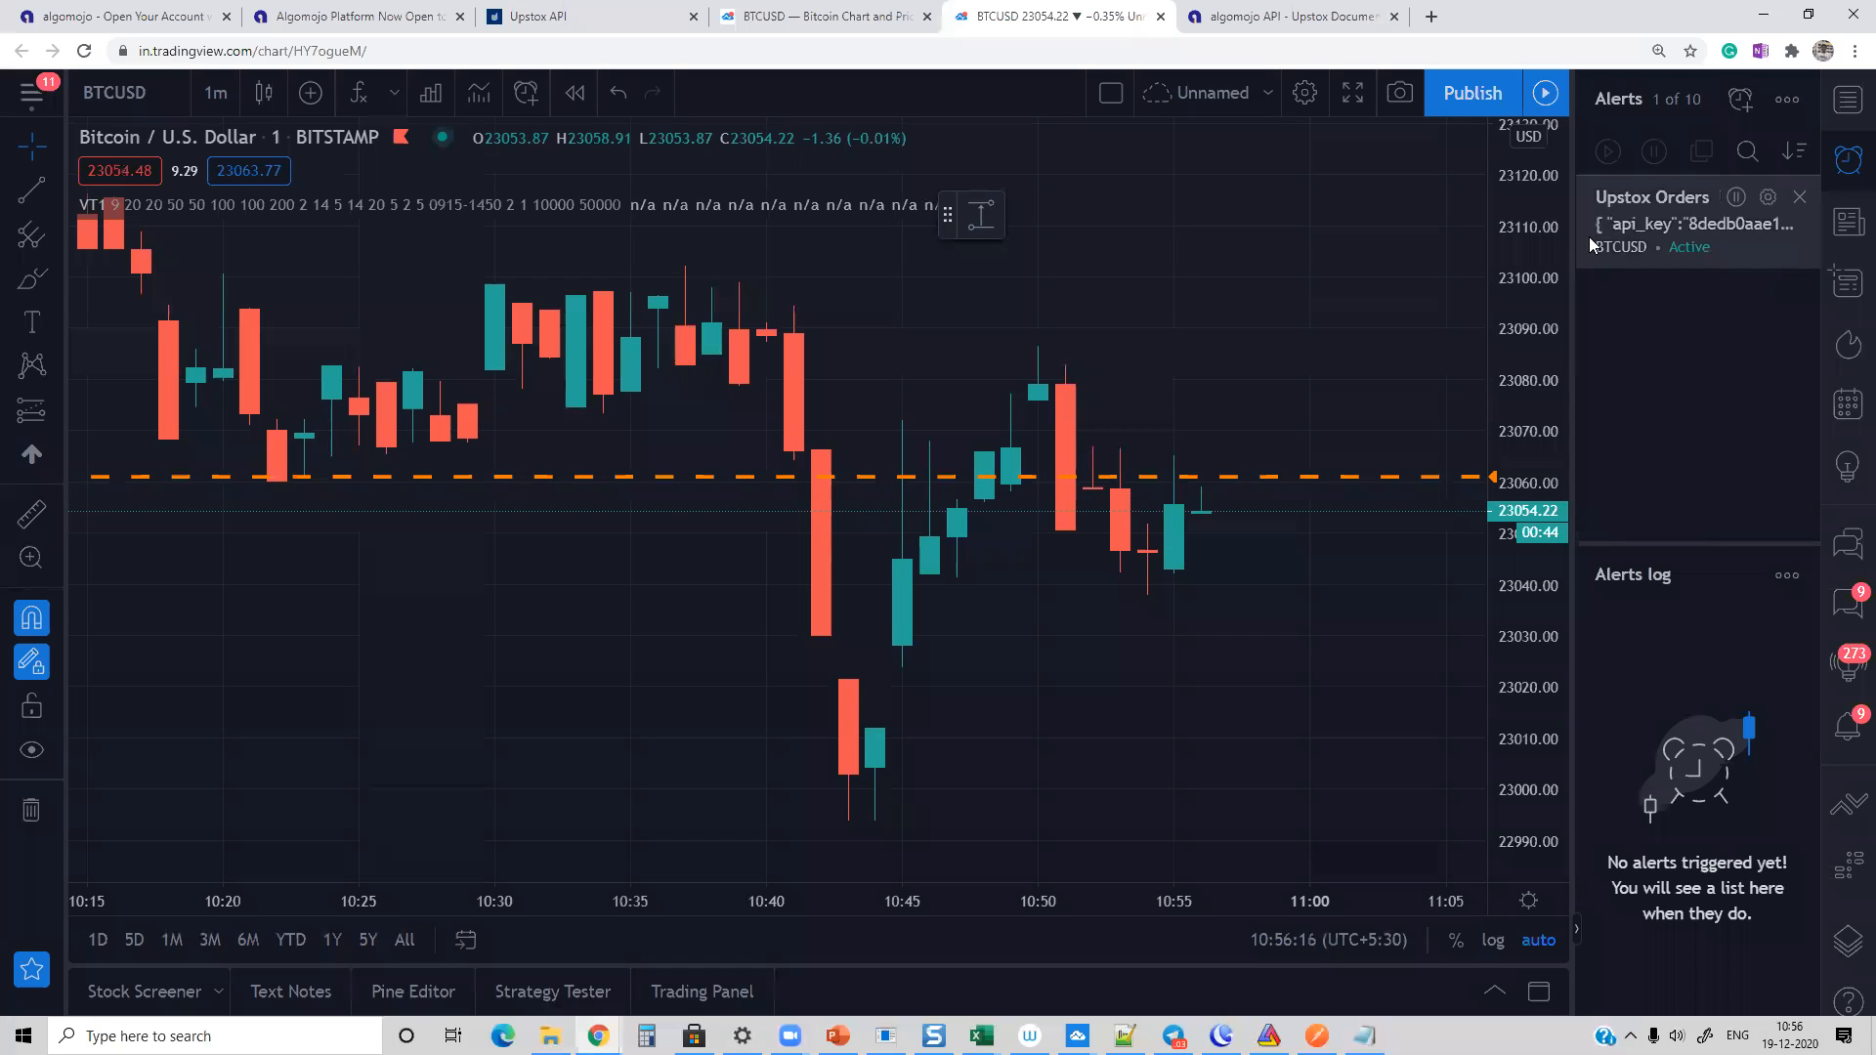
Step: Move the Upstox Orders alert level on the BTCUSD chart to 23056.22, save it and dismiss the triggered alert's popup
mouse_move(1631, 226)
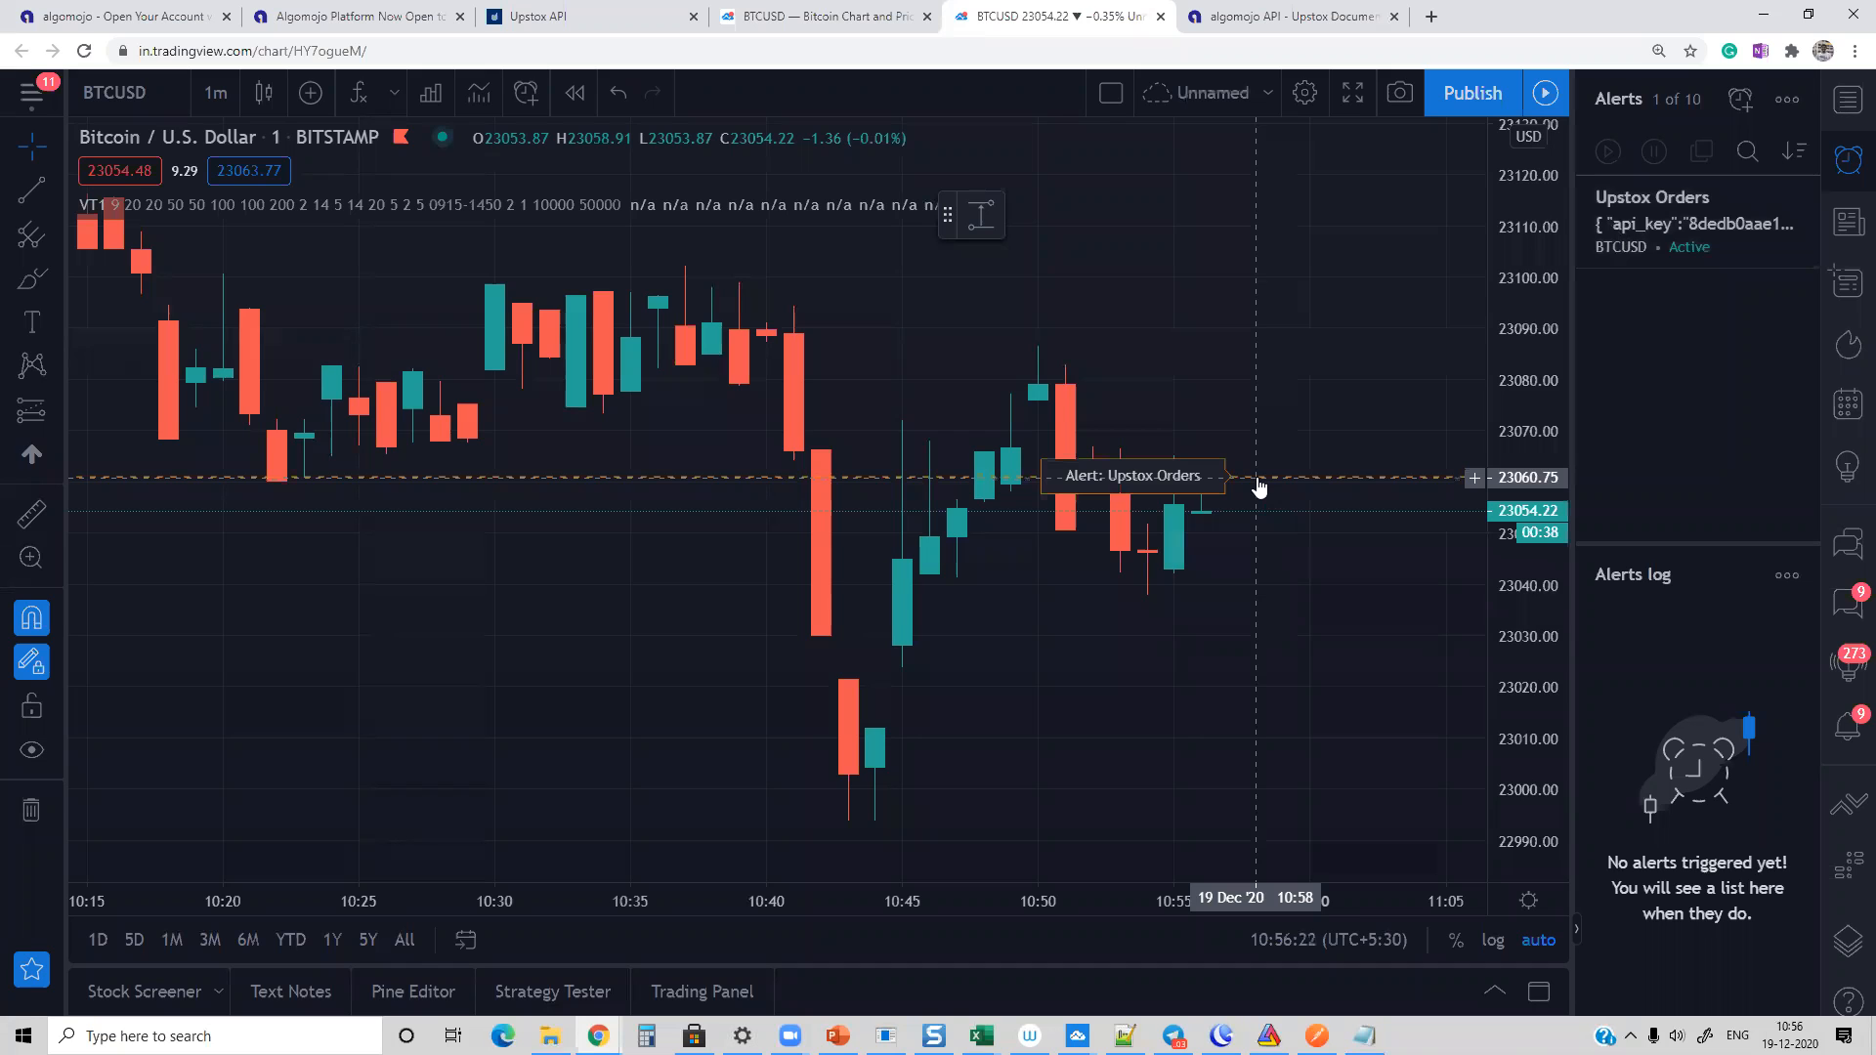
drag(1259, 486, 1255, 502)
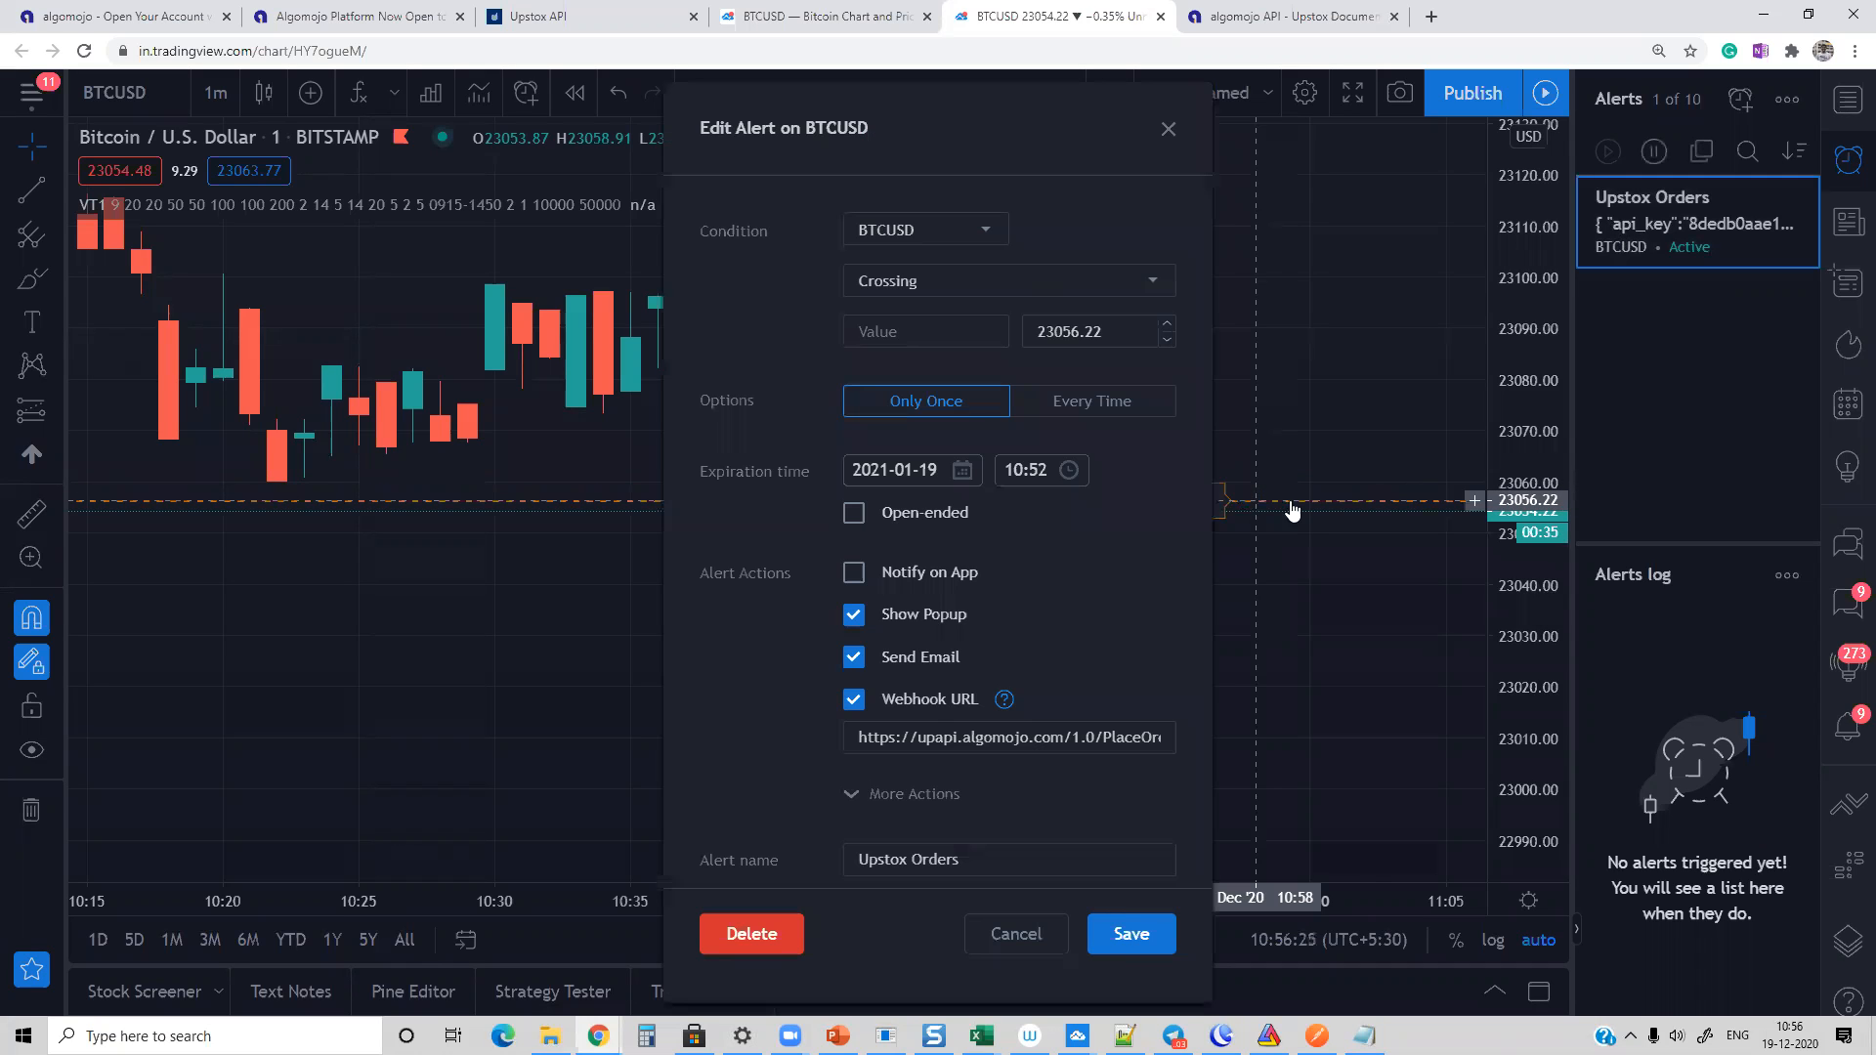
click(1130, 943)
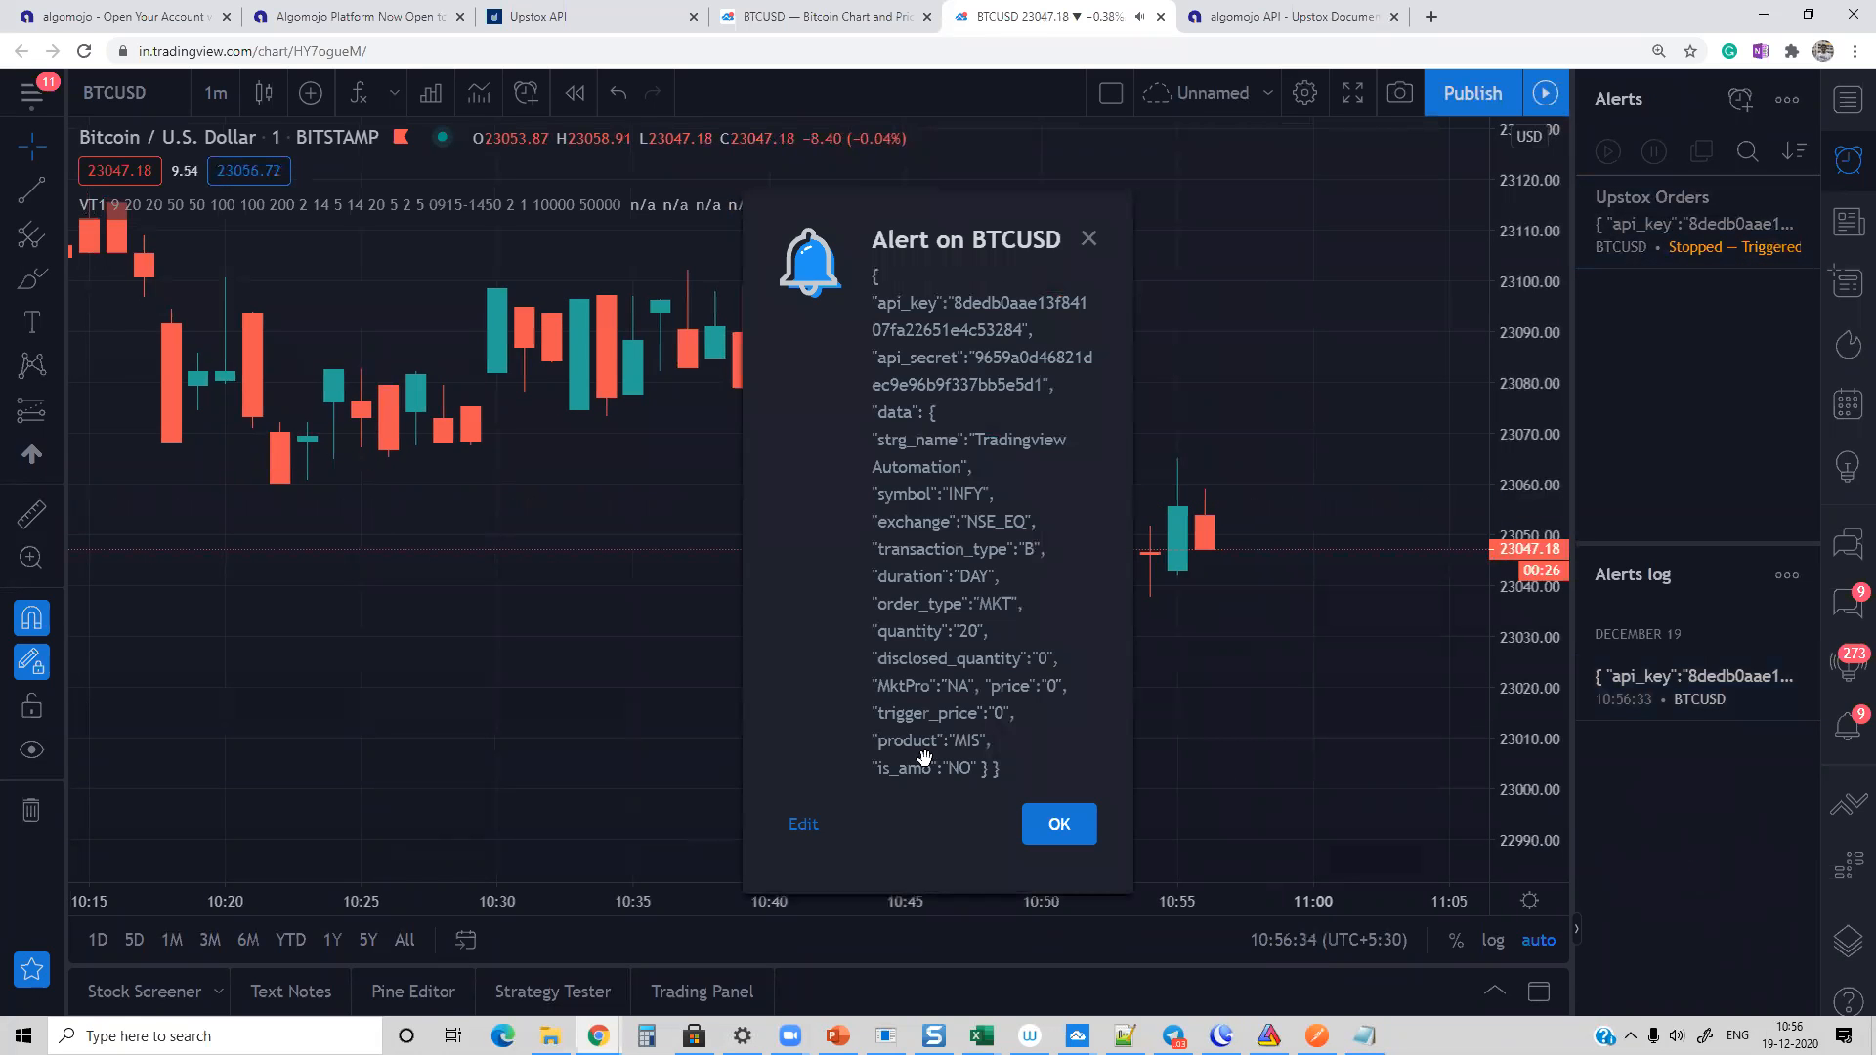
click(1058, 825)
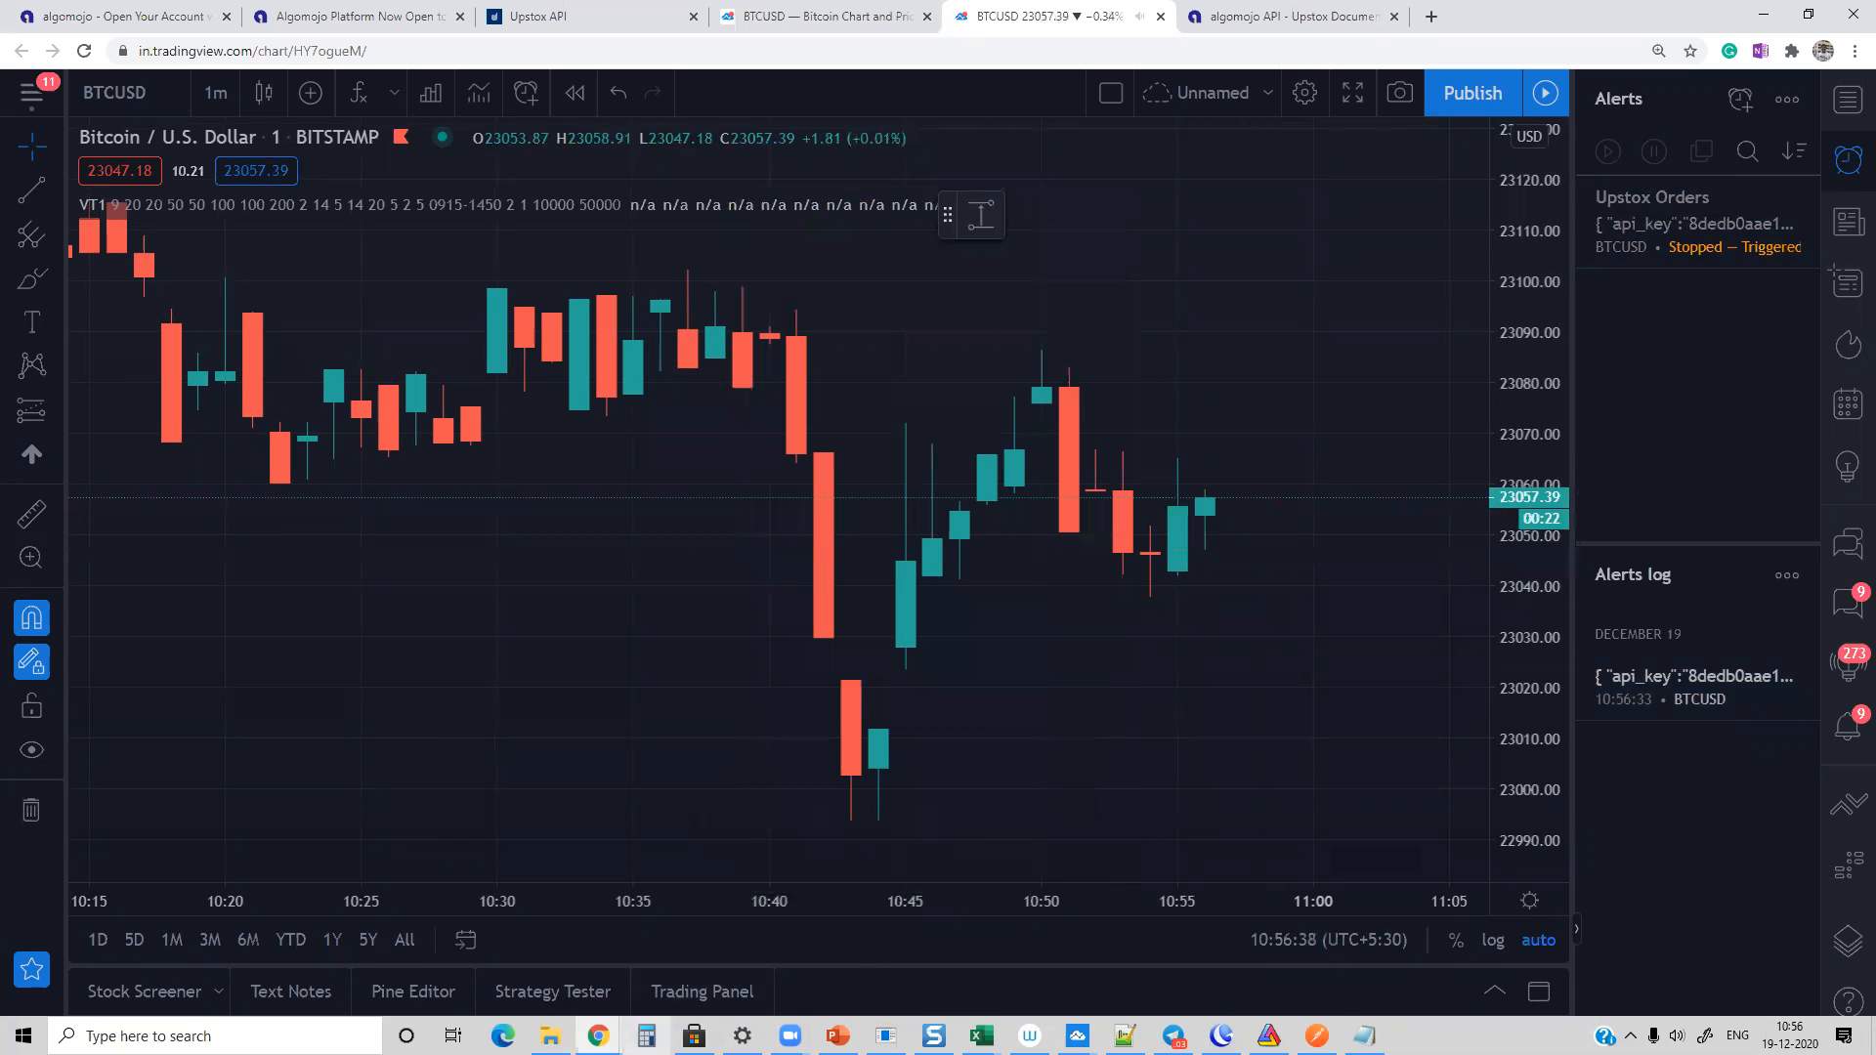
Step: Check the Tradingview Automation INFY order entries in the Algomojo orders log, then return to TradingView
click(598, 1035)
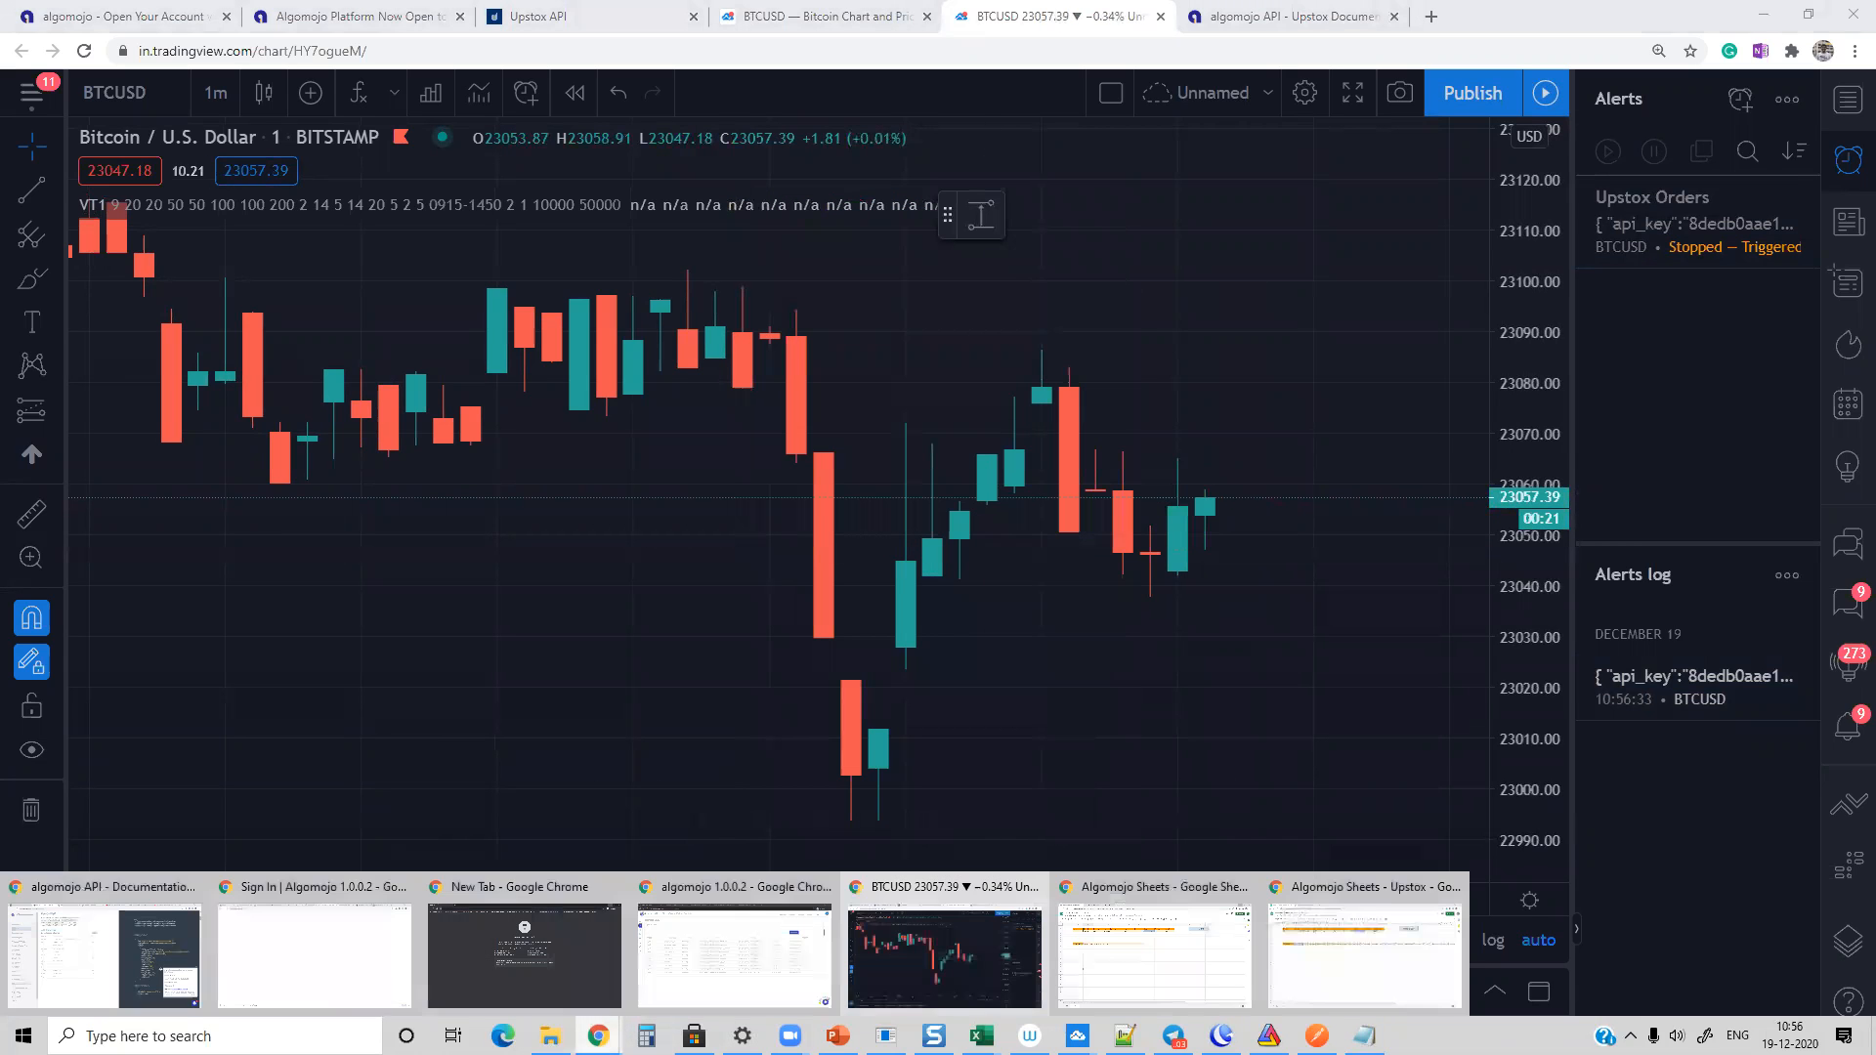
click(735, 952)
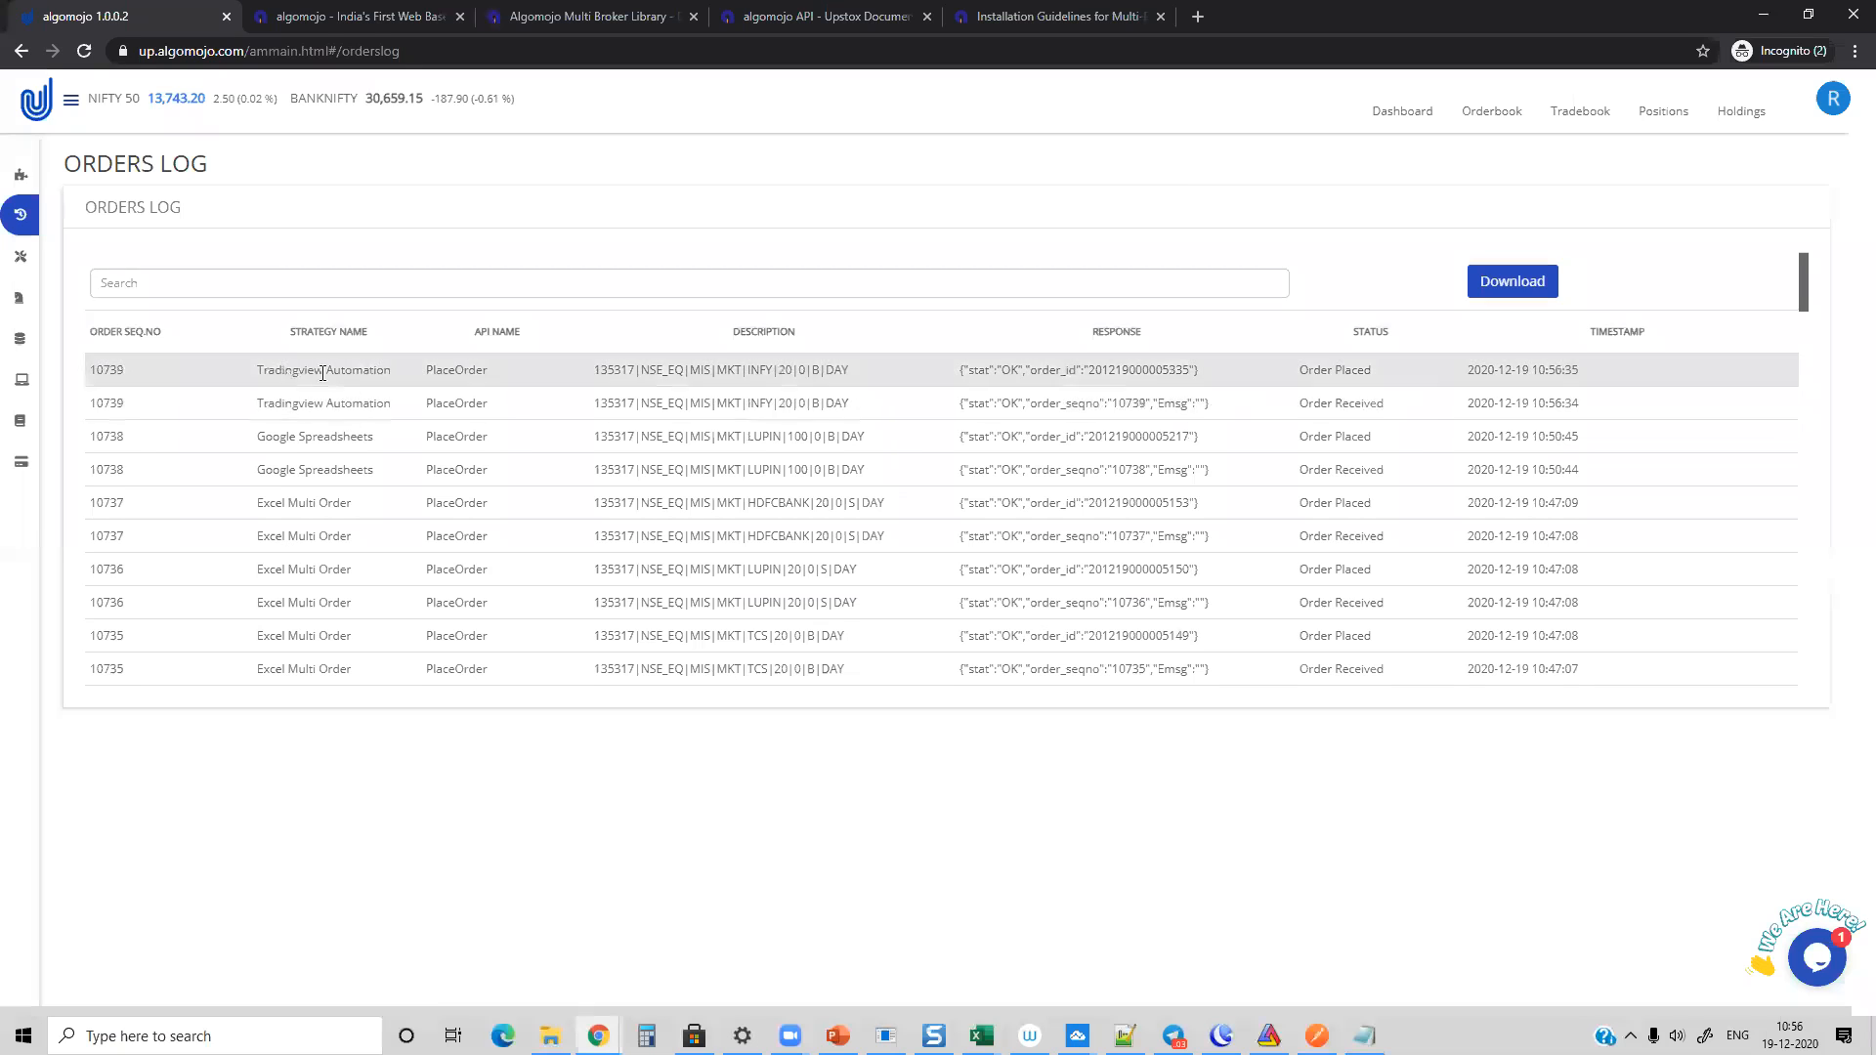
double_click(1126, 372)
click(1124, 371)
click(1763, 14)
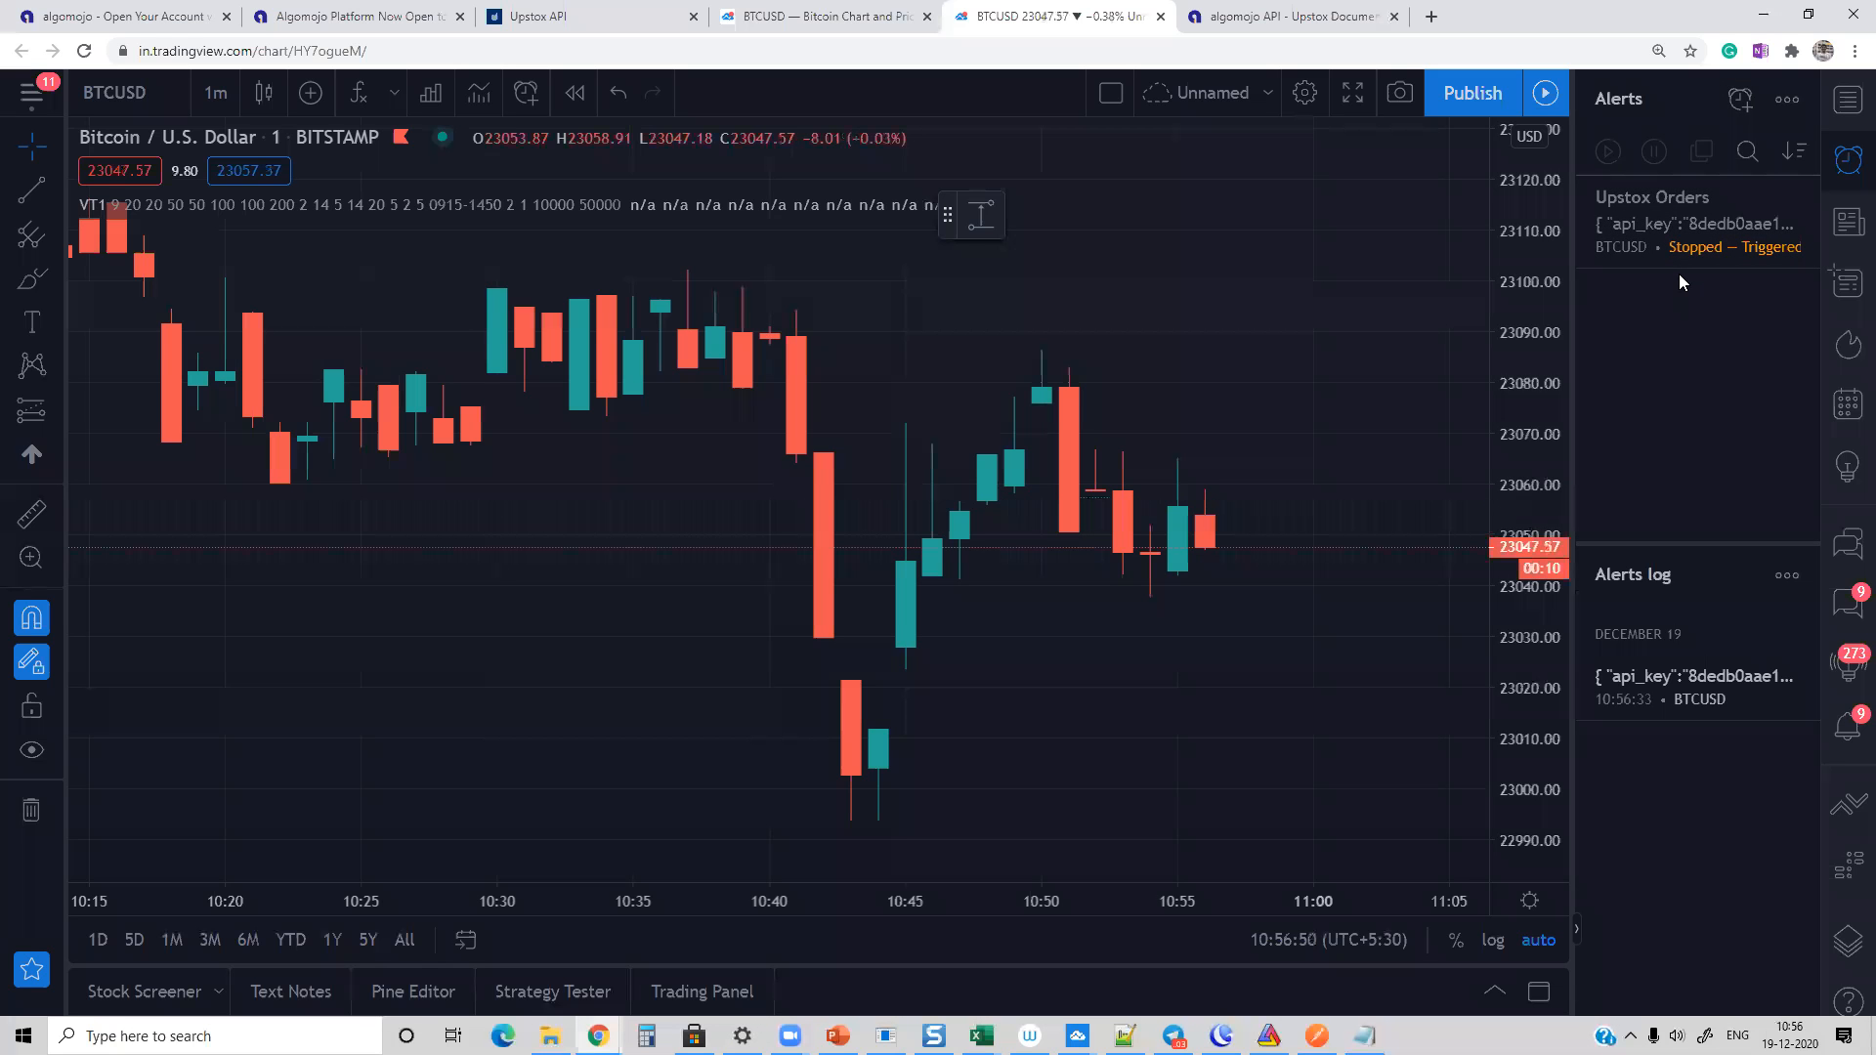
Step: Change the Upstox Orders alert condition to Crossing Down and move its level on the BTCUSD chart to 22988.74, saving both changes
click(1768, 199)
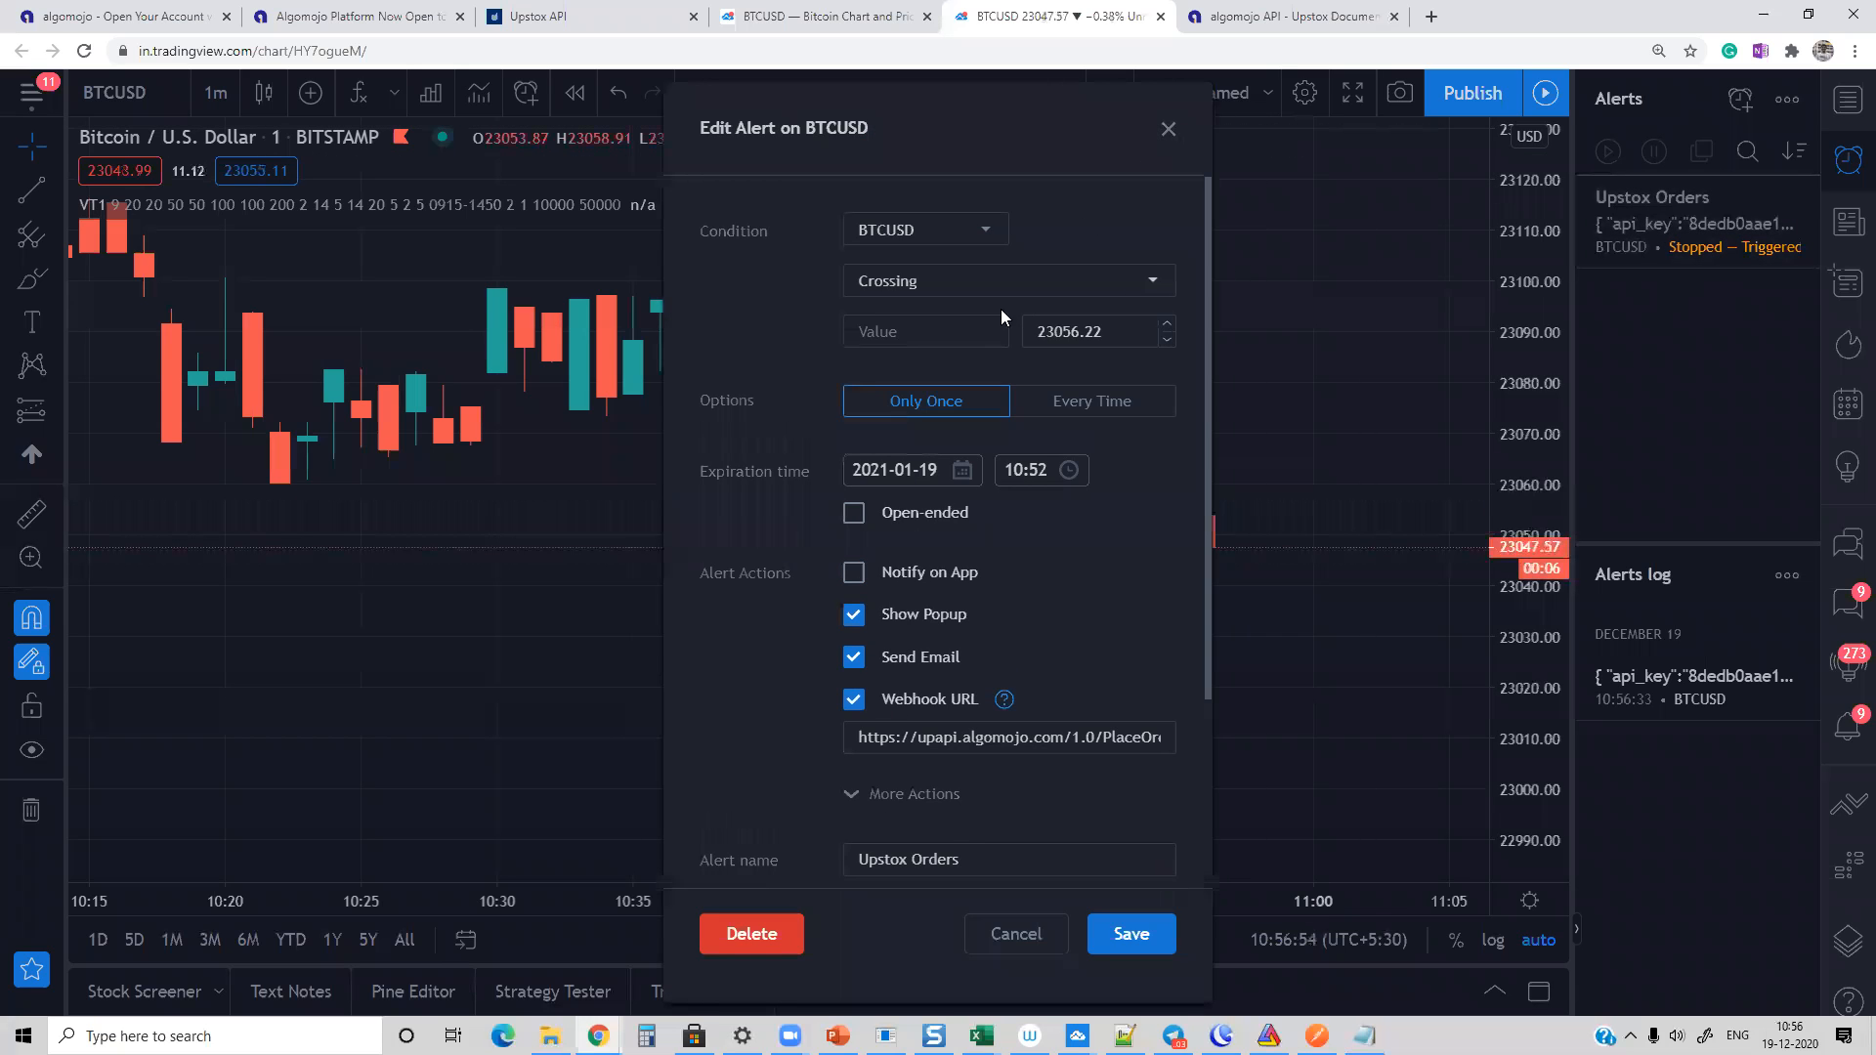
click(935, 288)
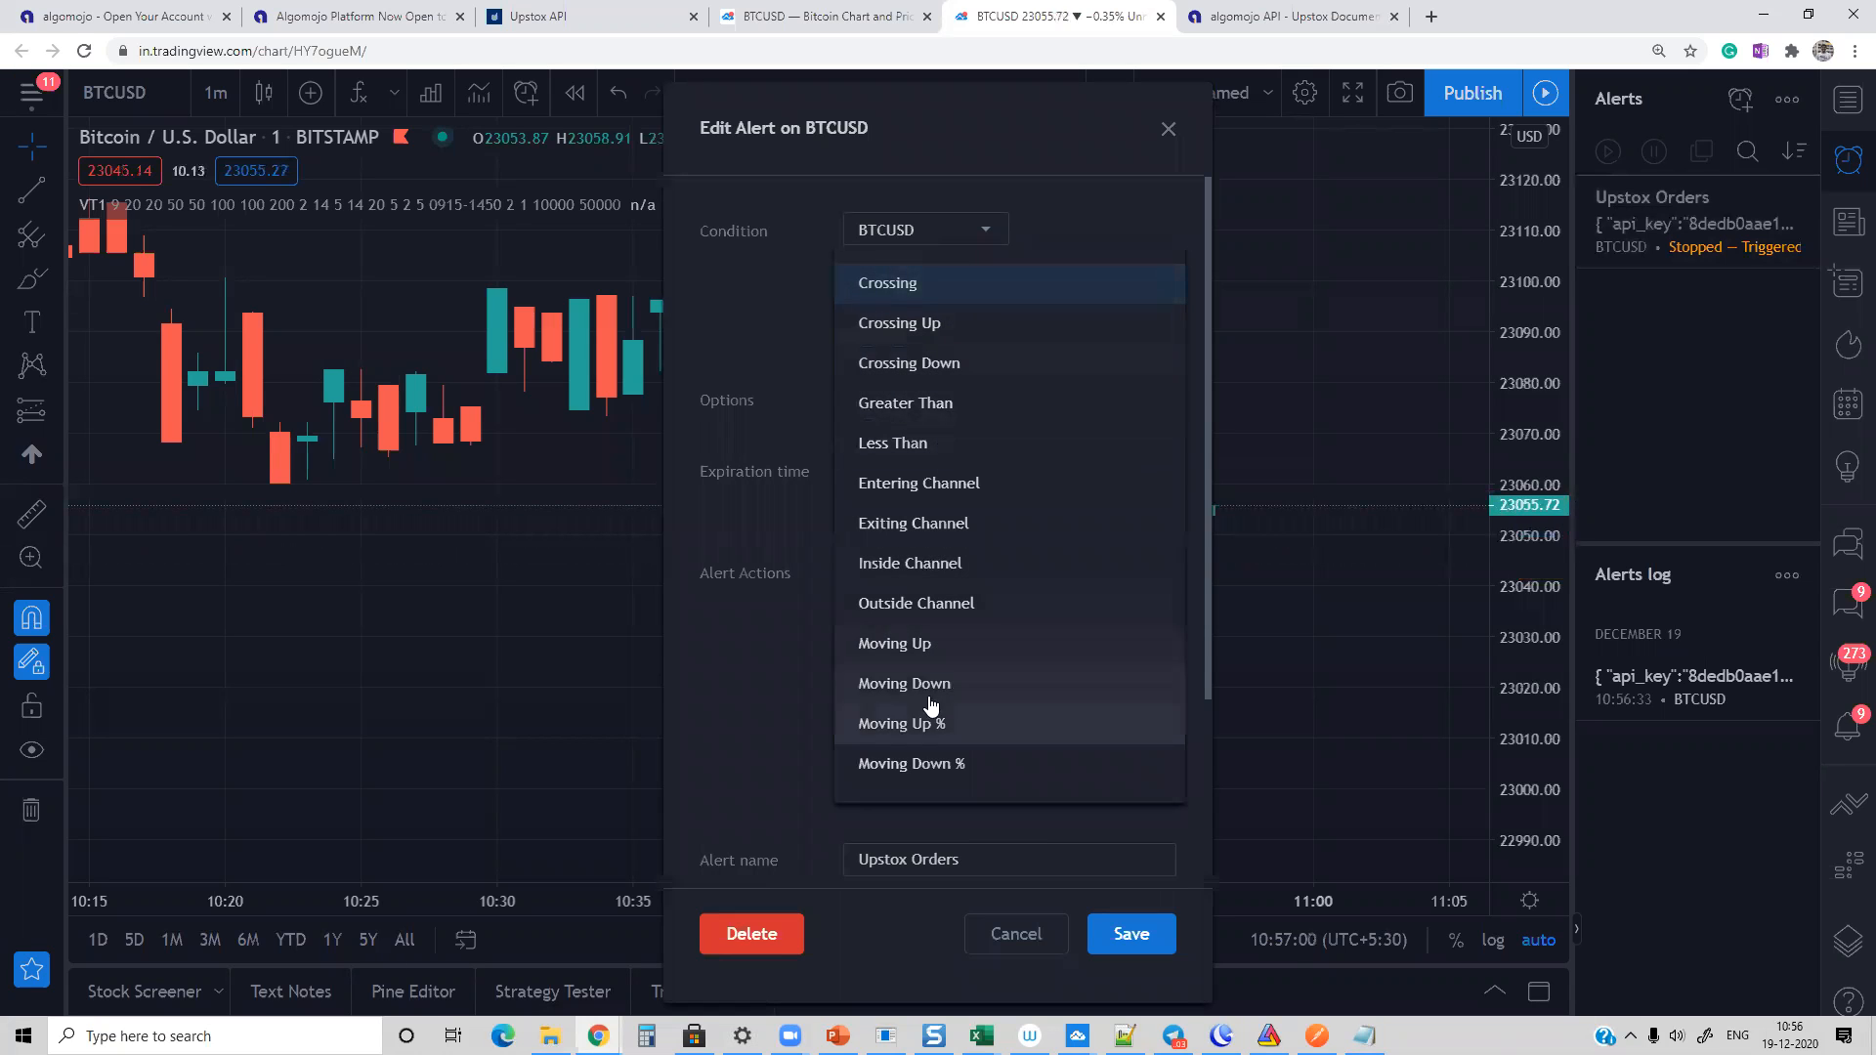
click(928, 322)
click(943, 285)
click(951, 365)
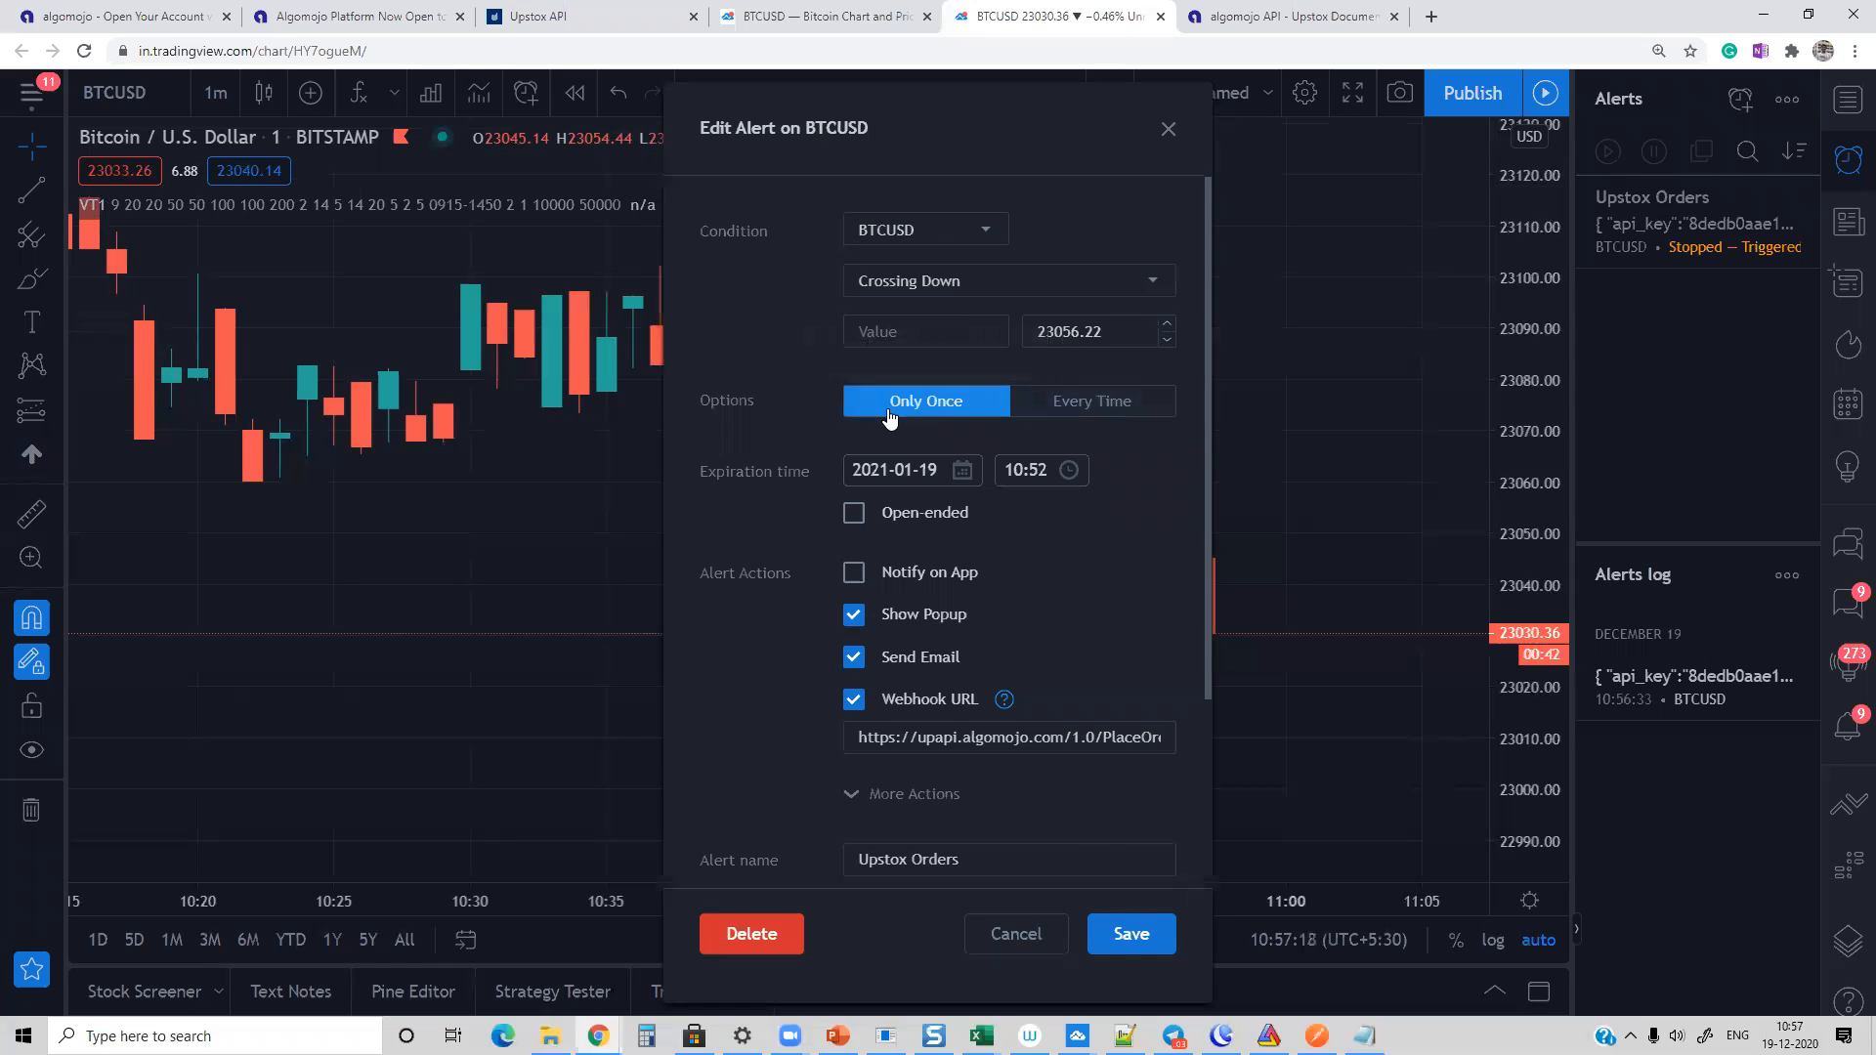
click(1113, 940)
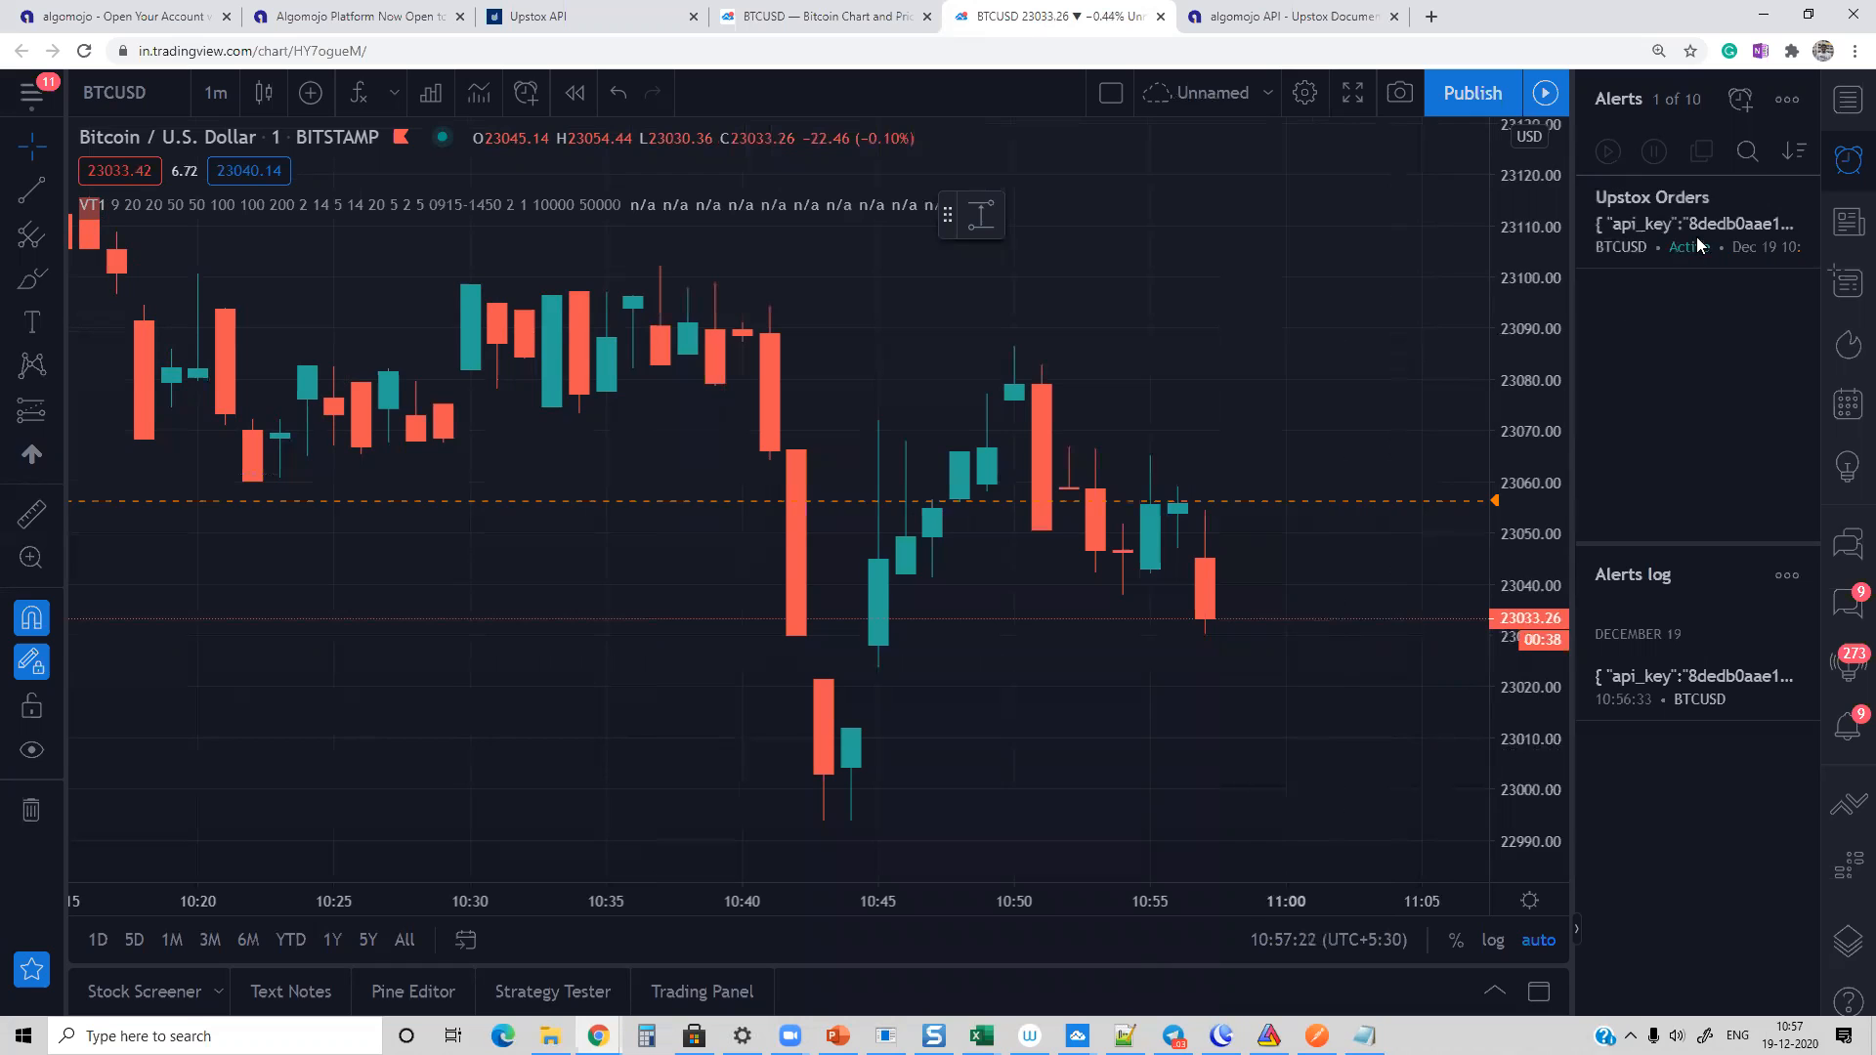
drag(1300, 503, 1262, 847)
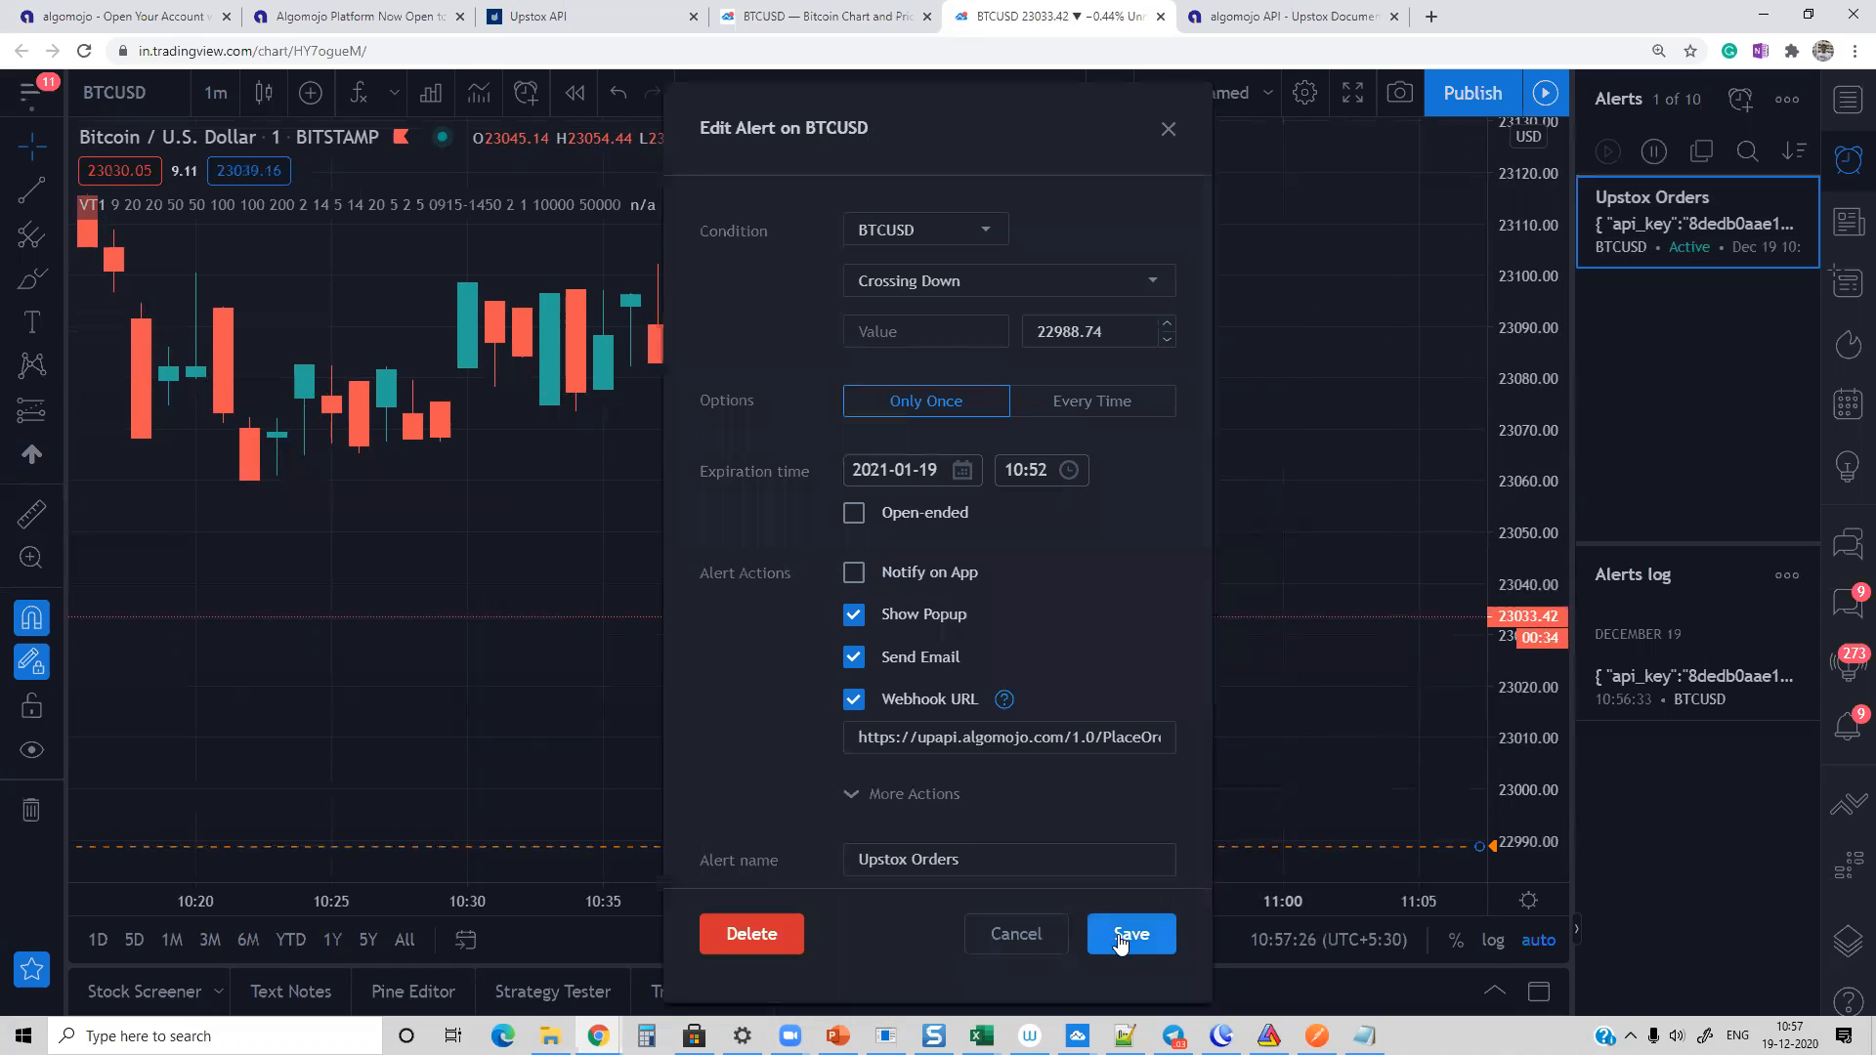
click(1117, 931)
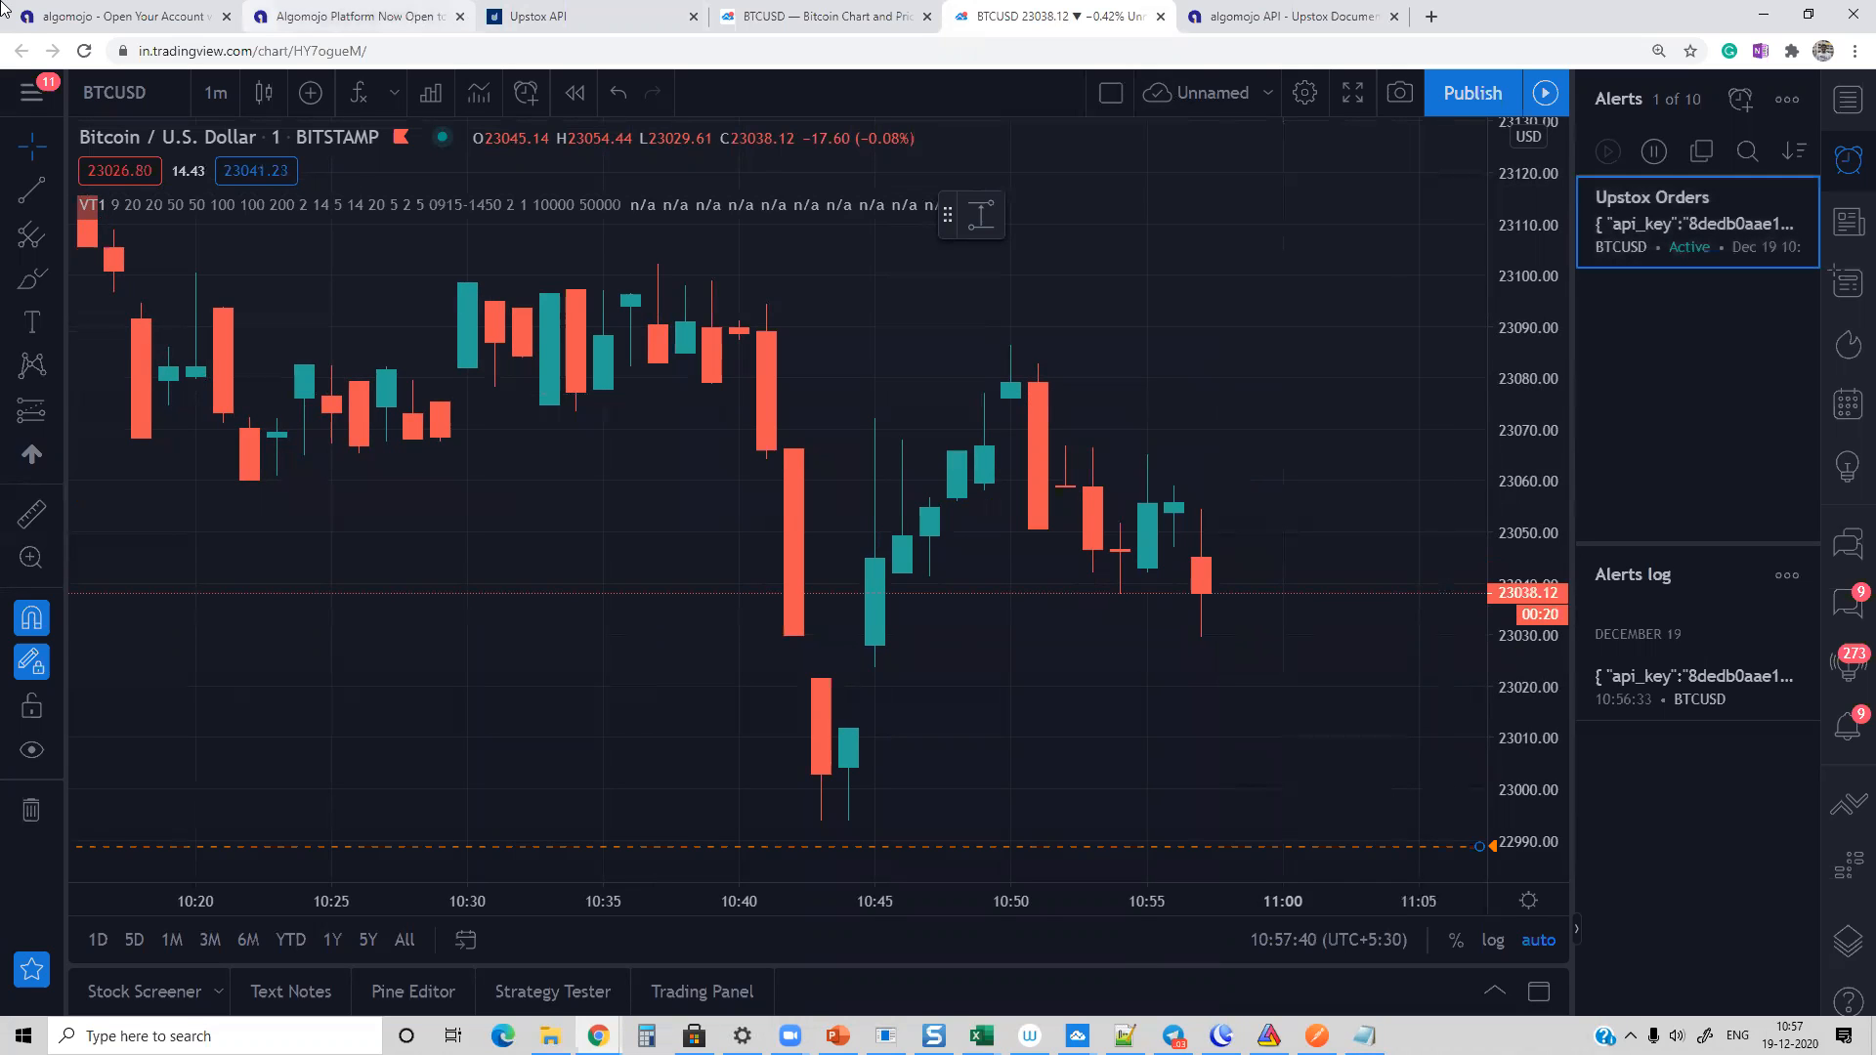
Step: Load the NSE stock chart of Infosys (INFY) and compress its price scale
click(112, 98)
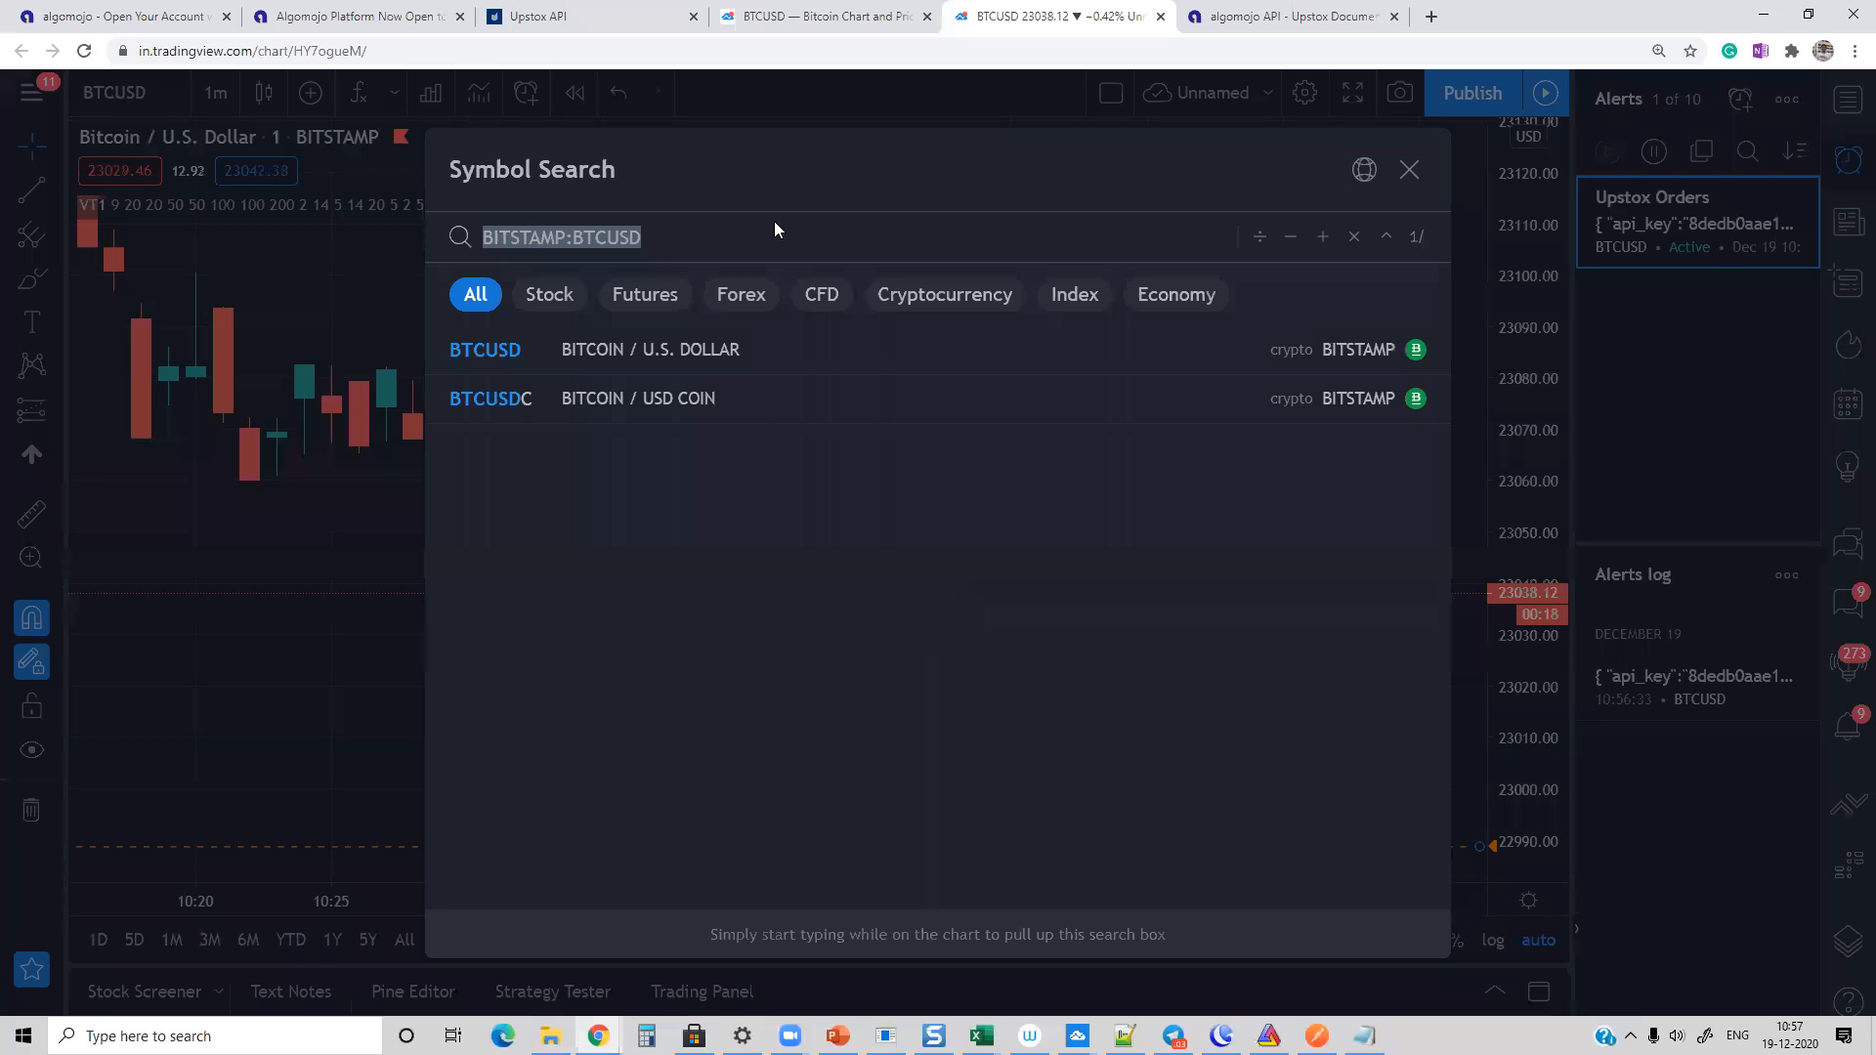
text(INFY)
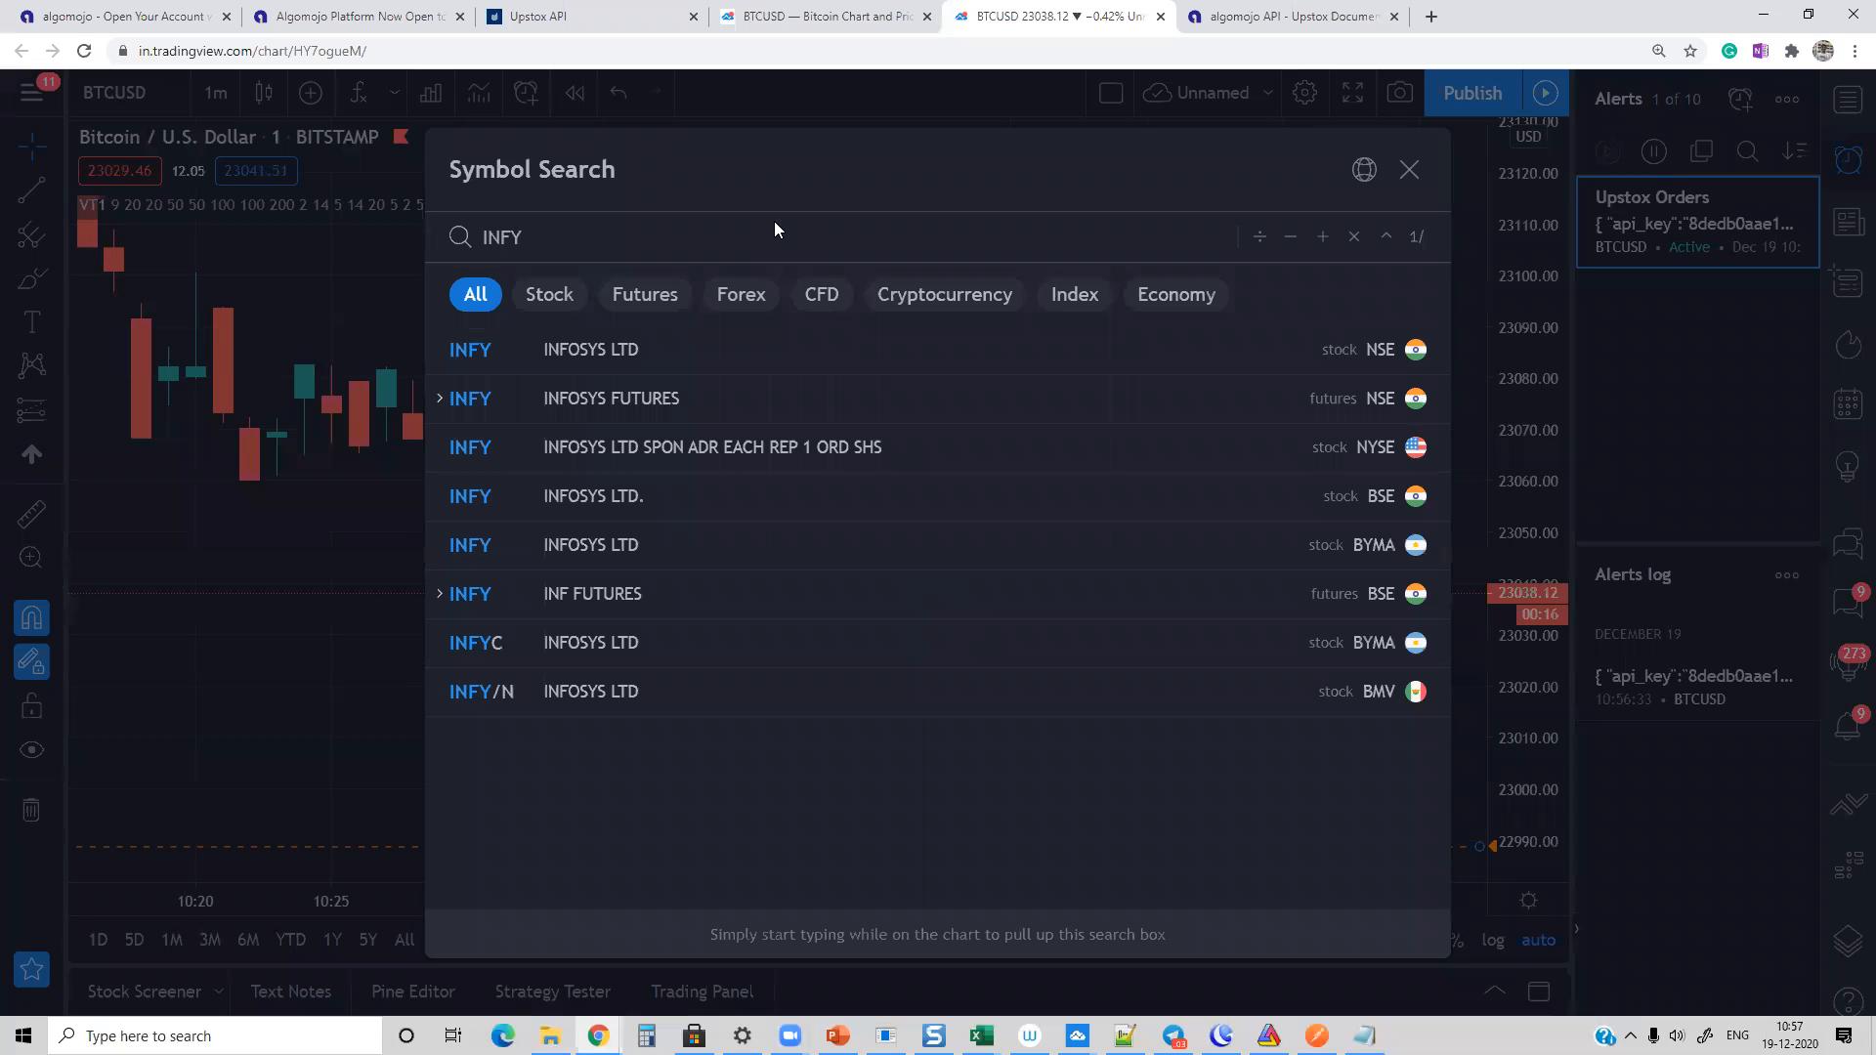
click(563, 349)
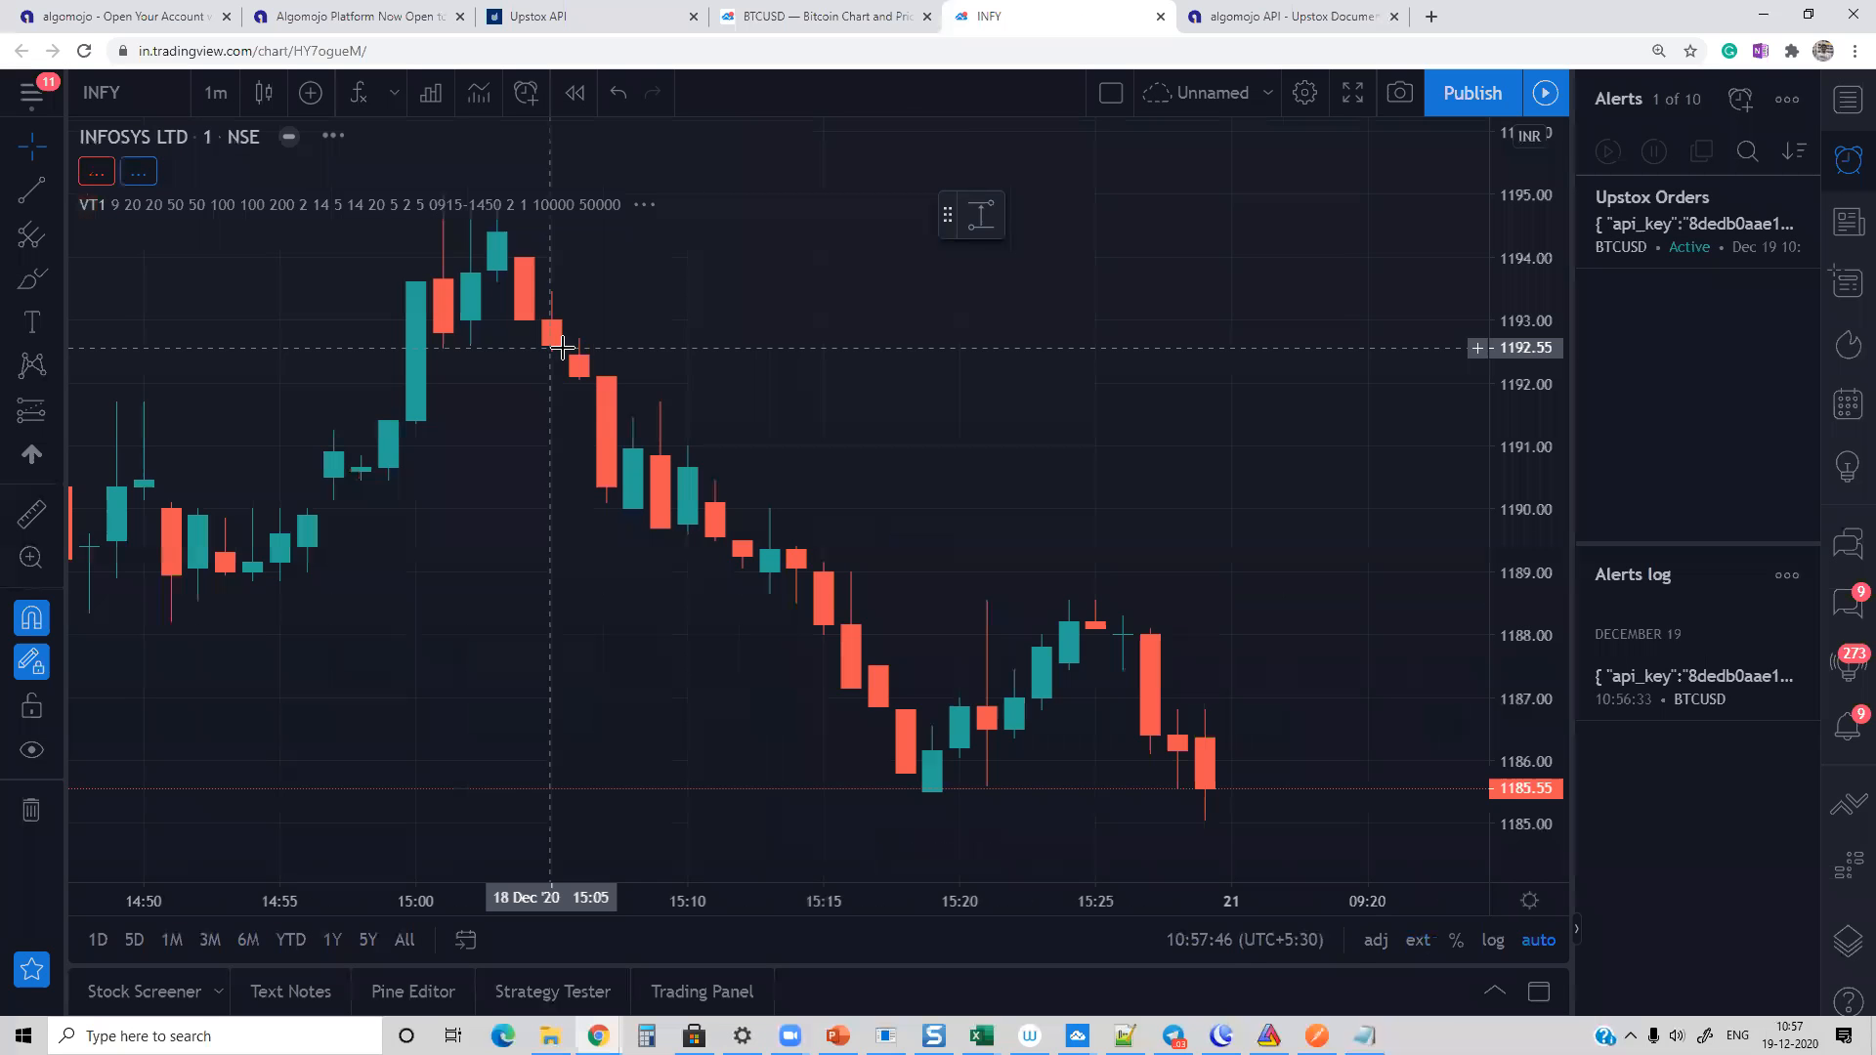
mouse_move(1537, 691)
mouse_down()
mouse_move(1537, 527)
mouse_move(1522, 673)
mouse_up()
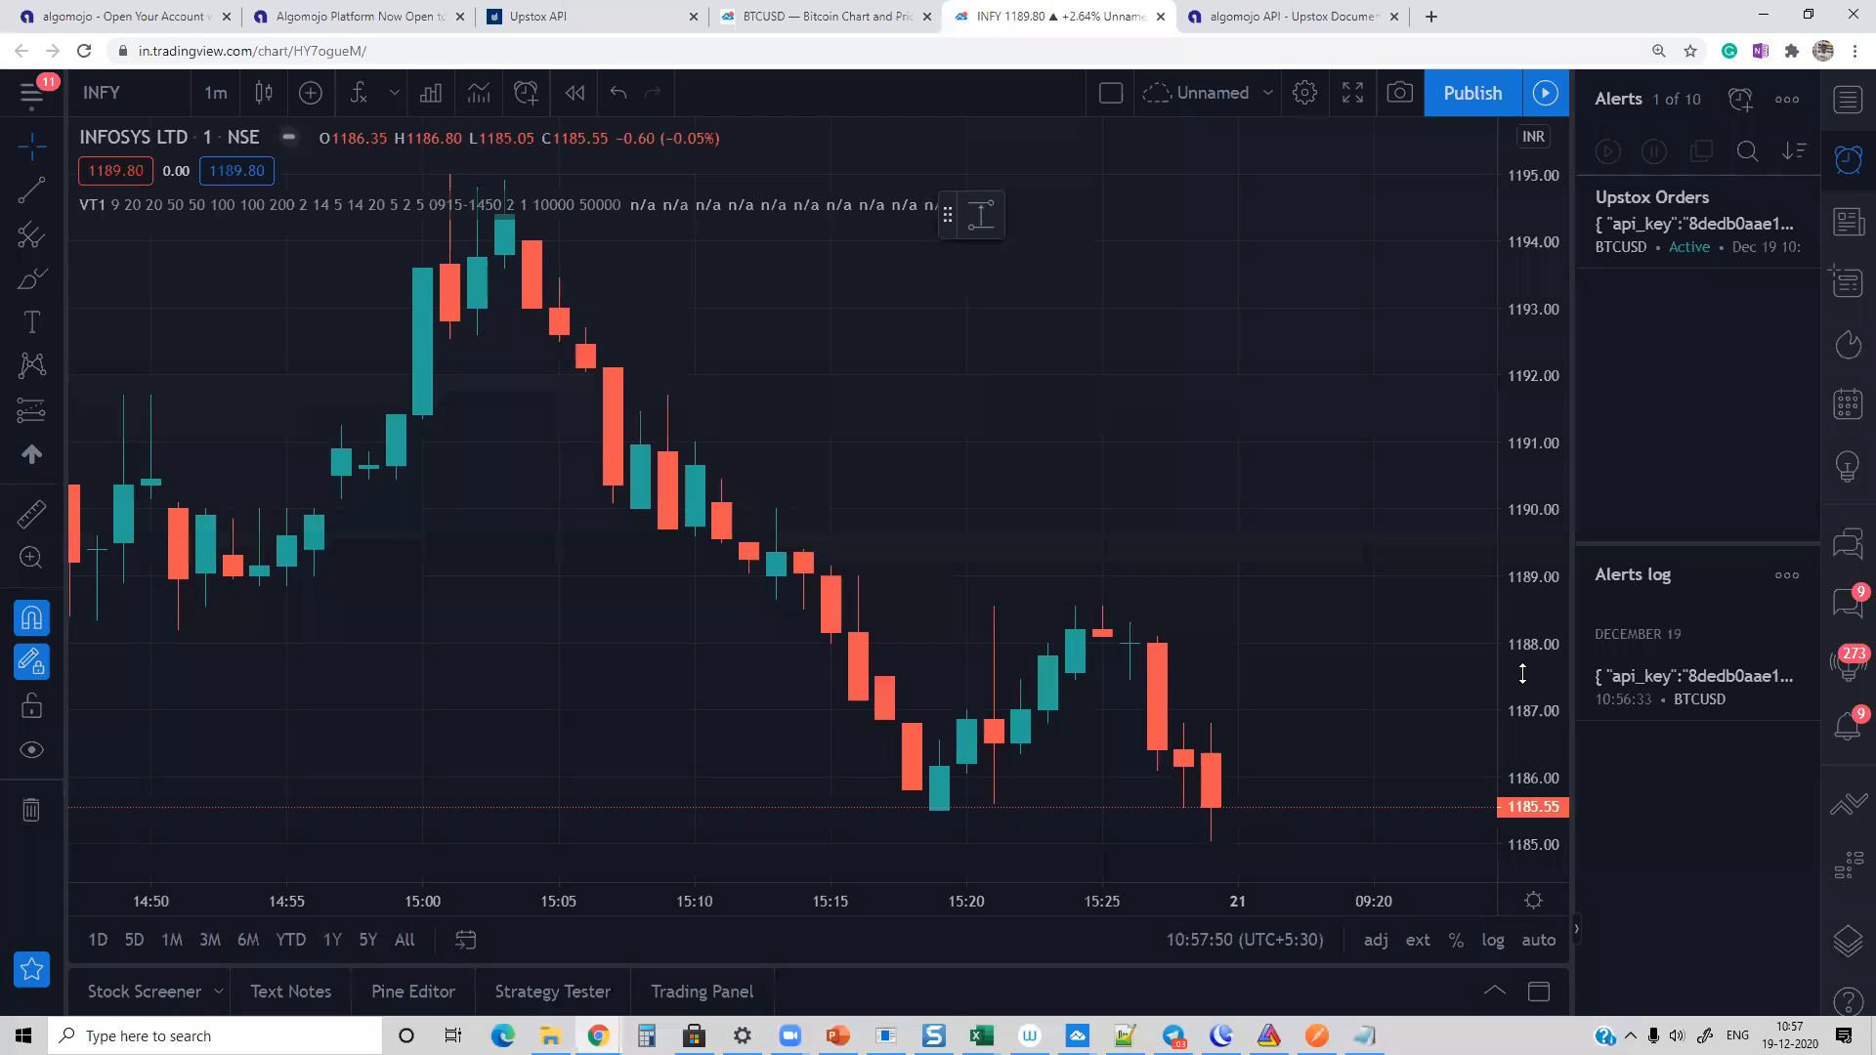
drag(1526, 744, 1520, 872)
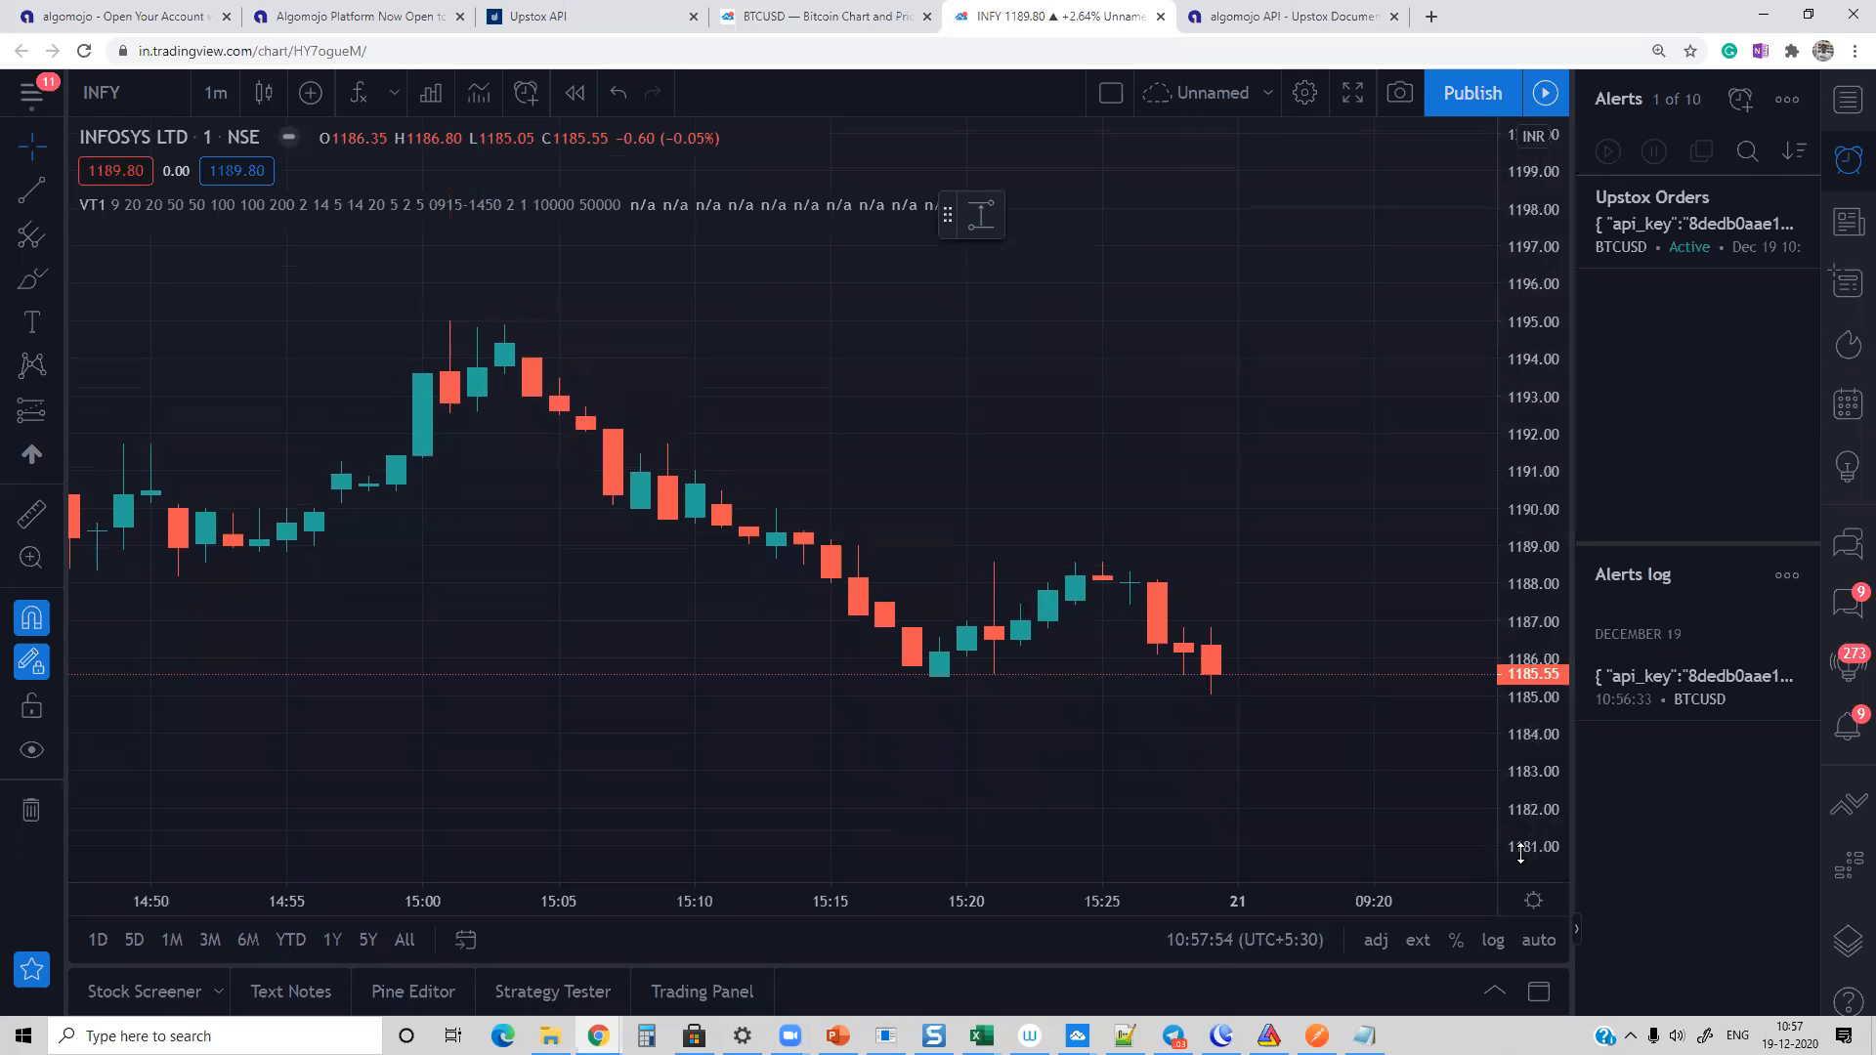
mouse_move(1539, 444)
mouse_down()
mouse_move(1540, 582)
mouse_move(1535, 446)
mouse_up()
Step: Switch the chart interval to 1 hour, remove the VT1 indicator and rescale the price axis to fit more candles
click(211, 88)
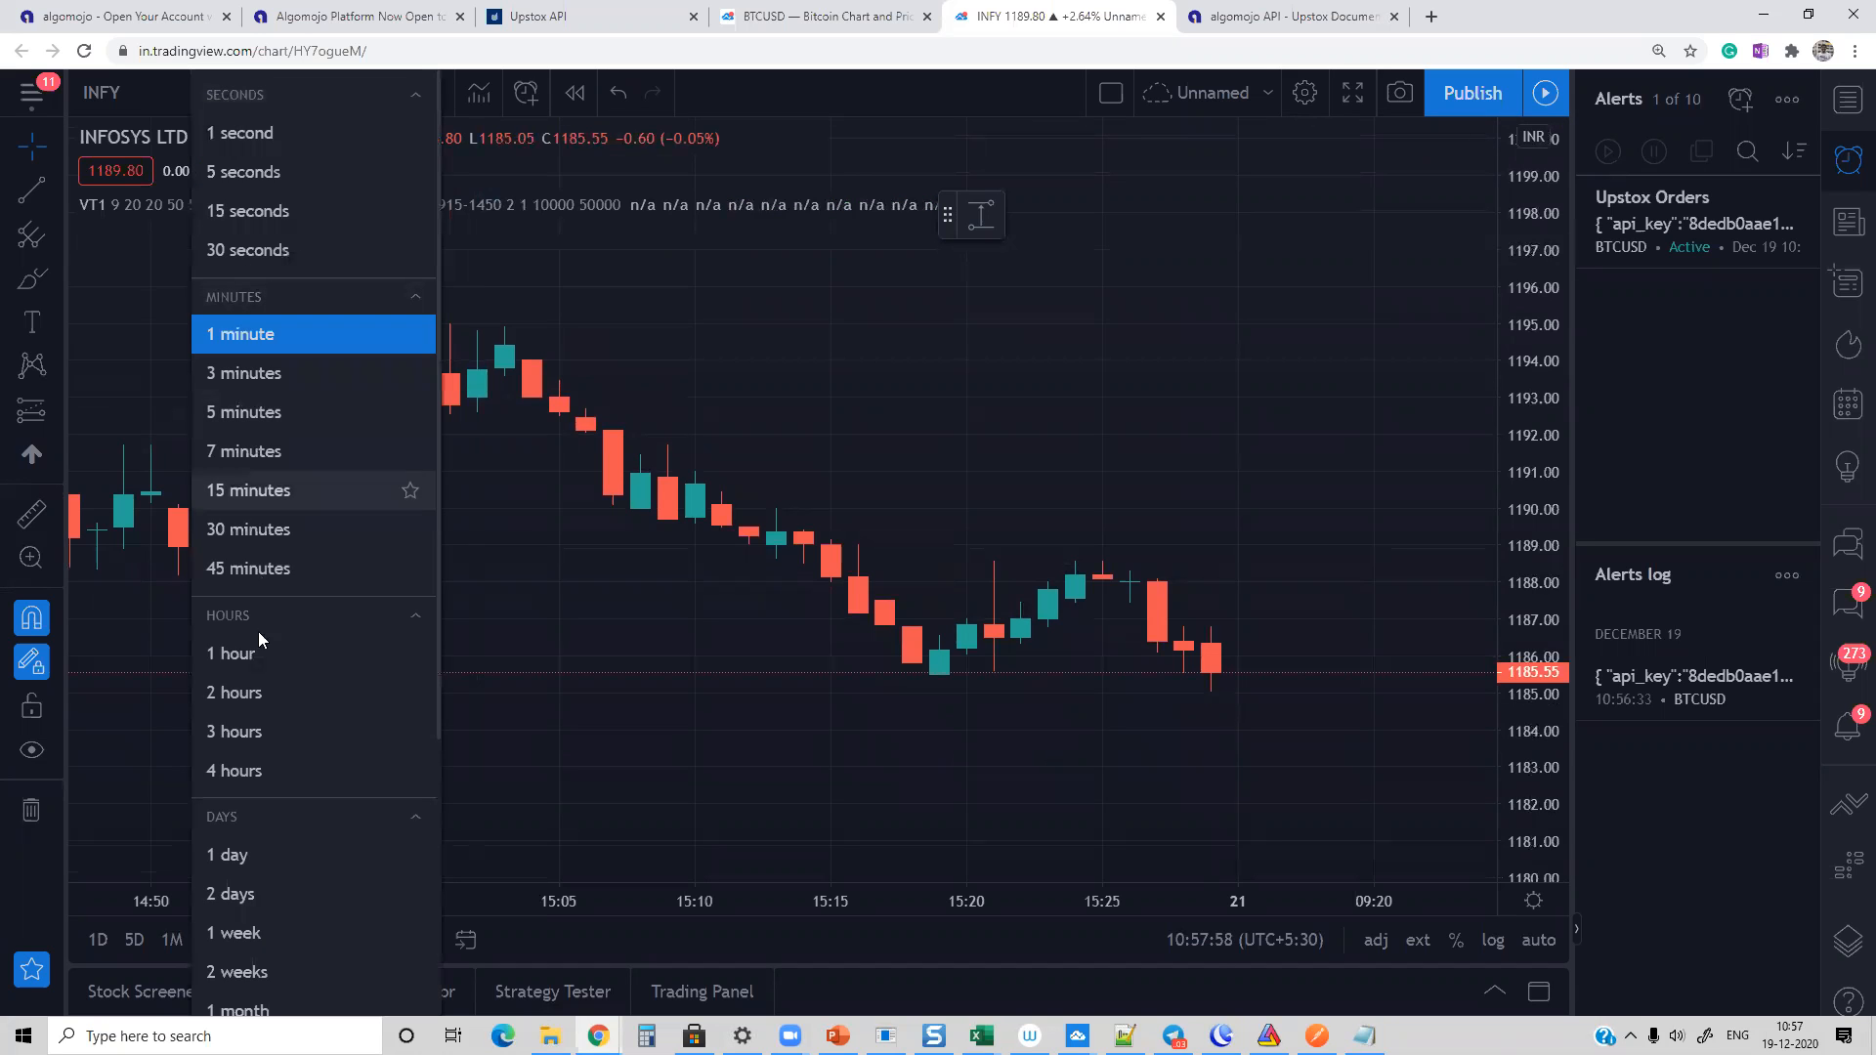
click(240, 844)
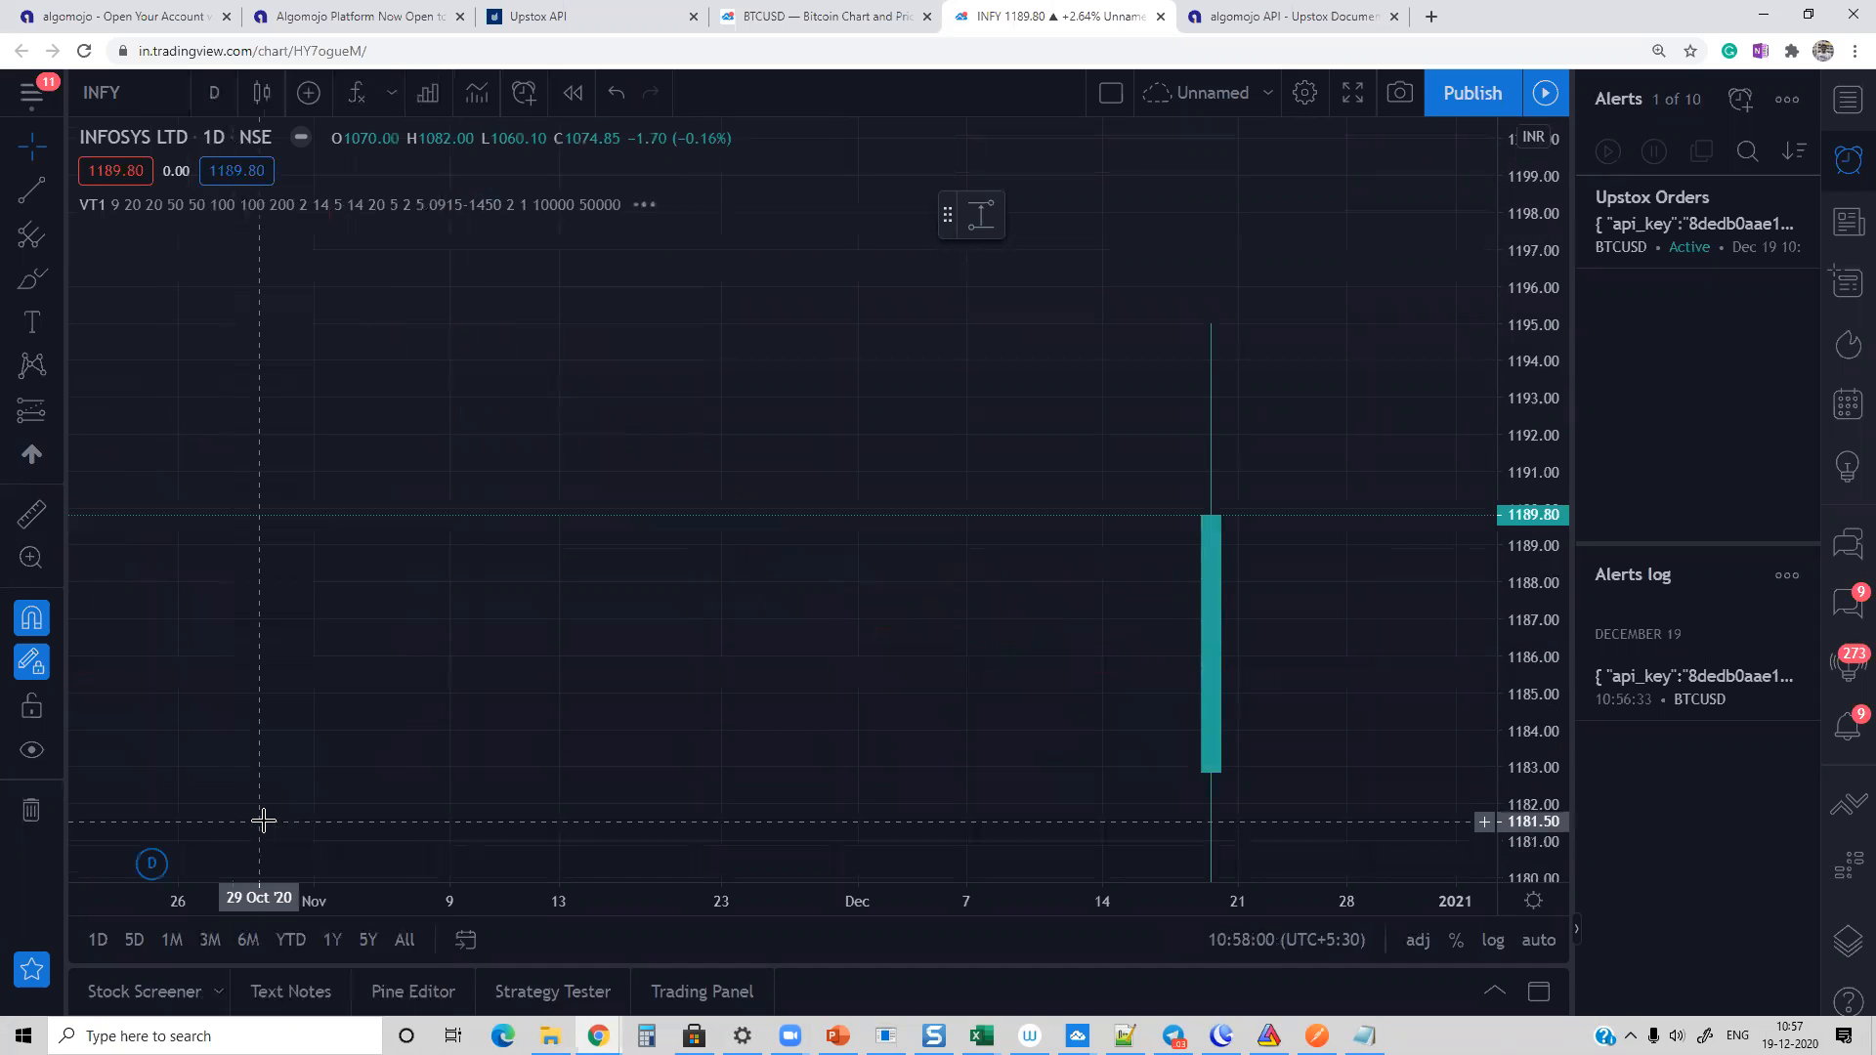
click(214, 92)
click(240, 655)
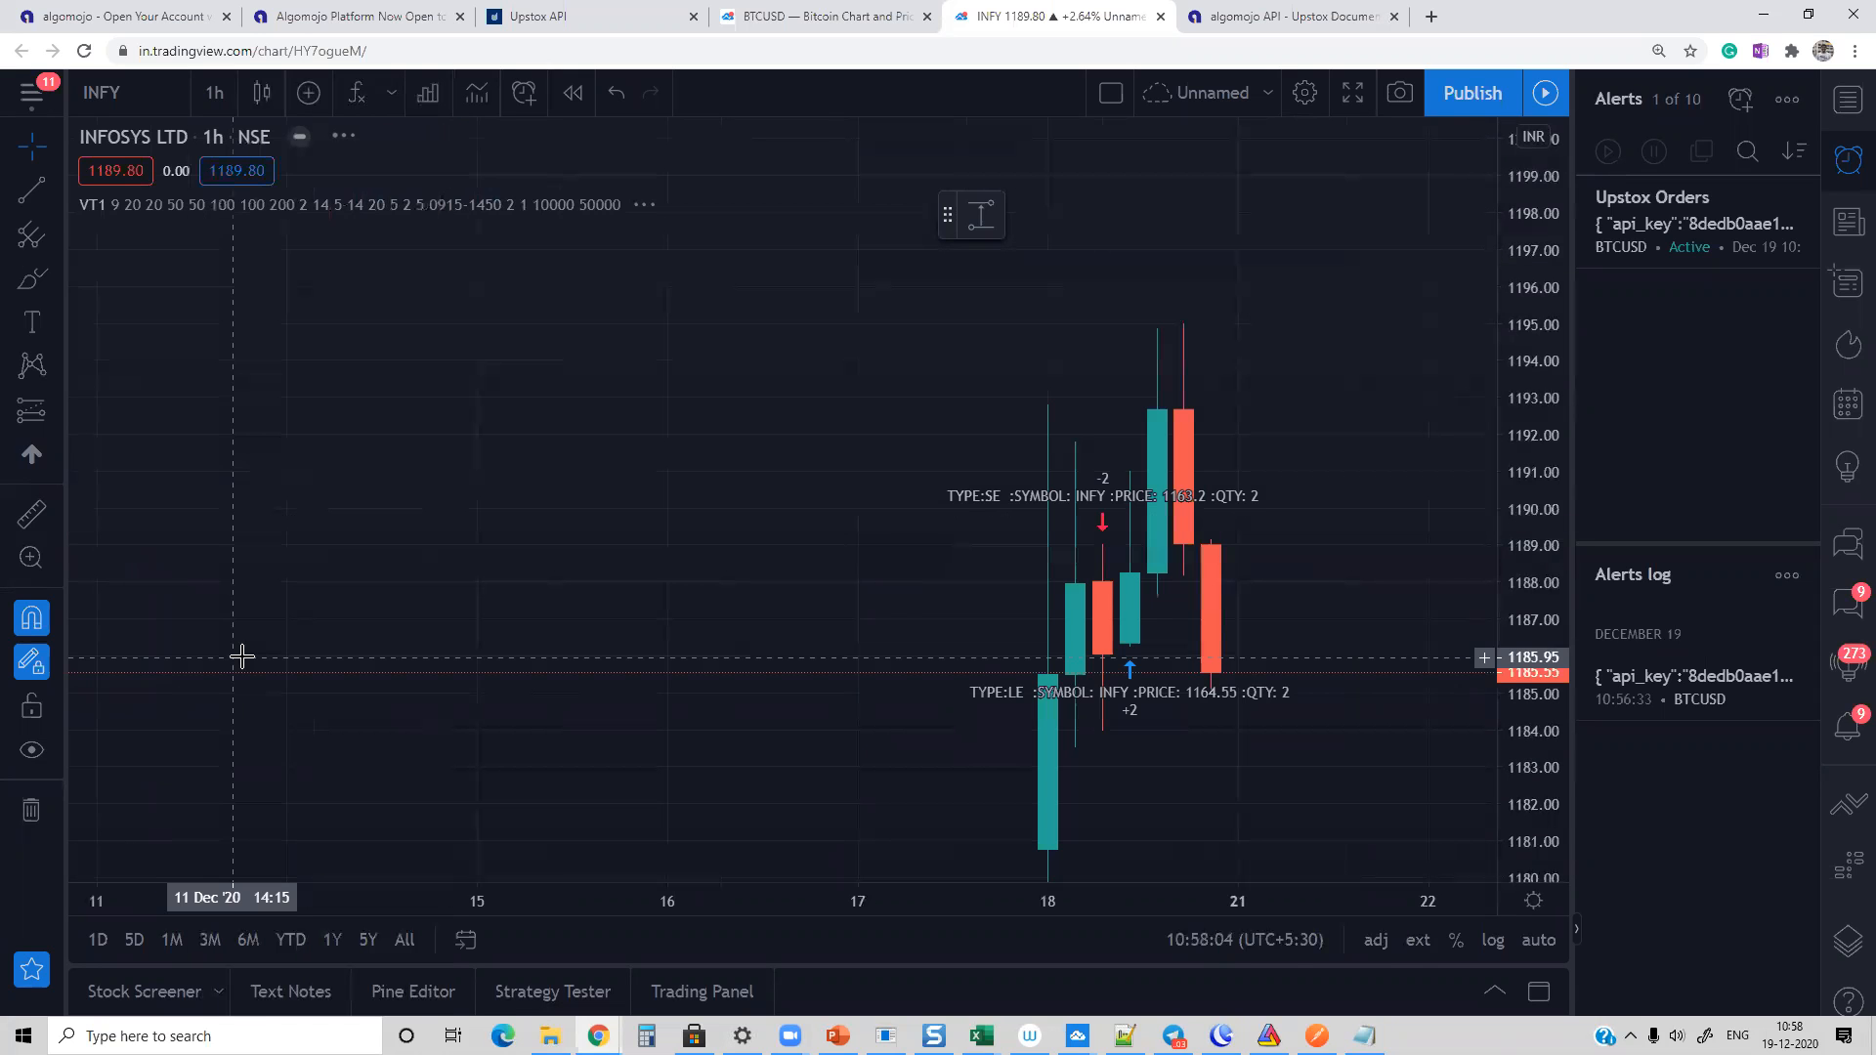
mouse_move(678, 207)
click(744, 207)
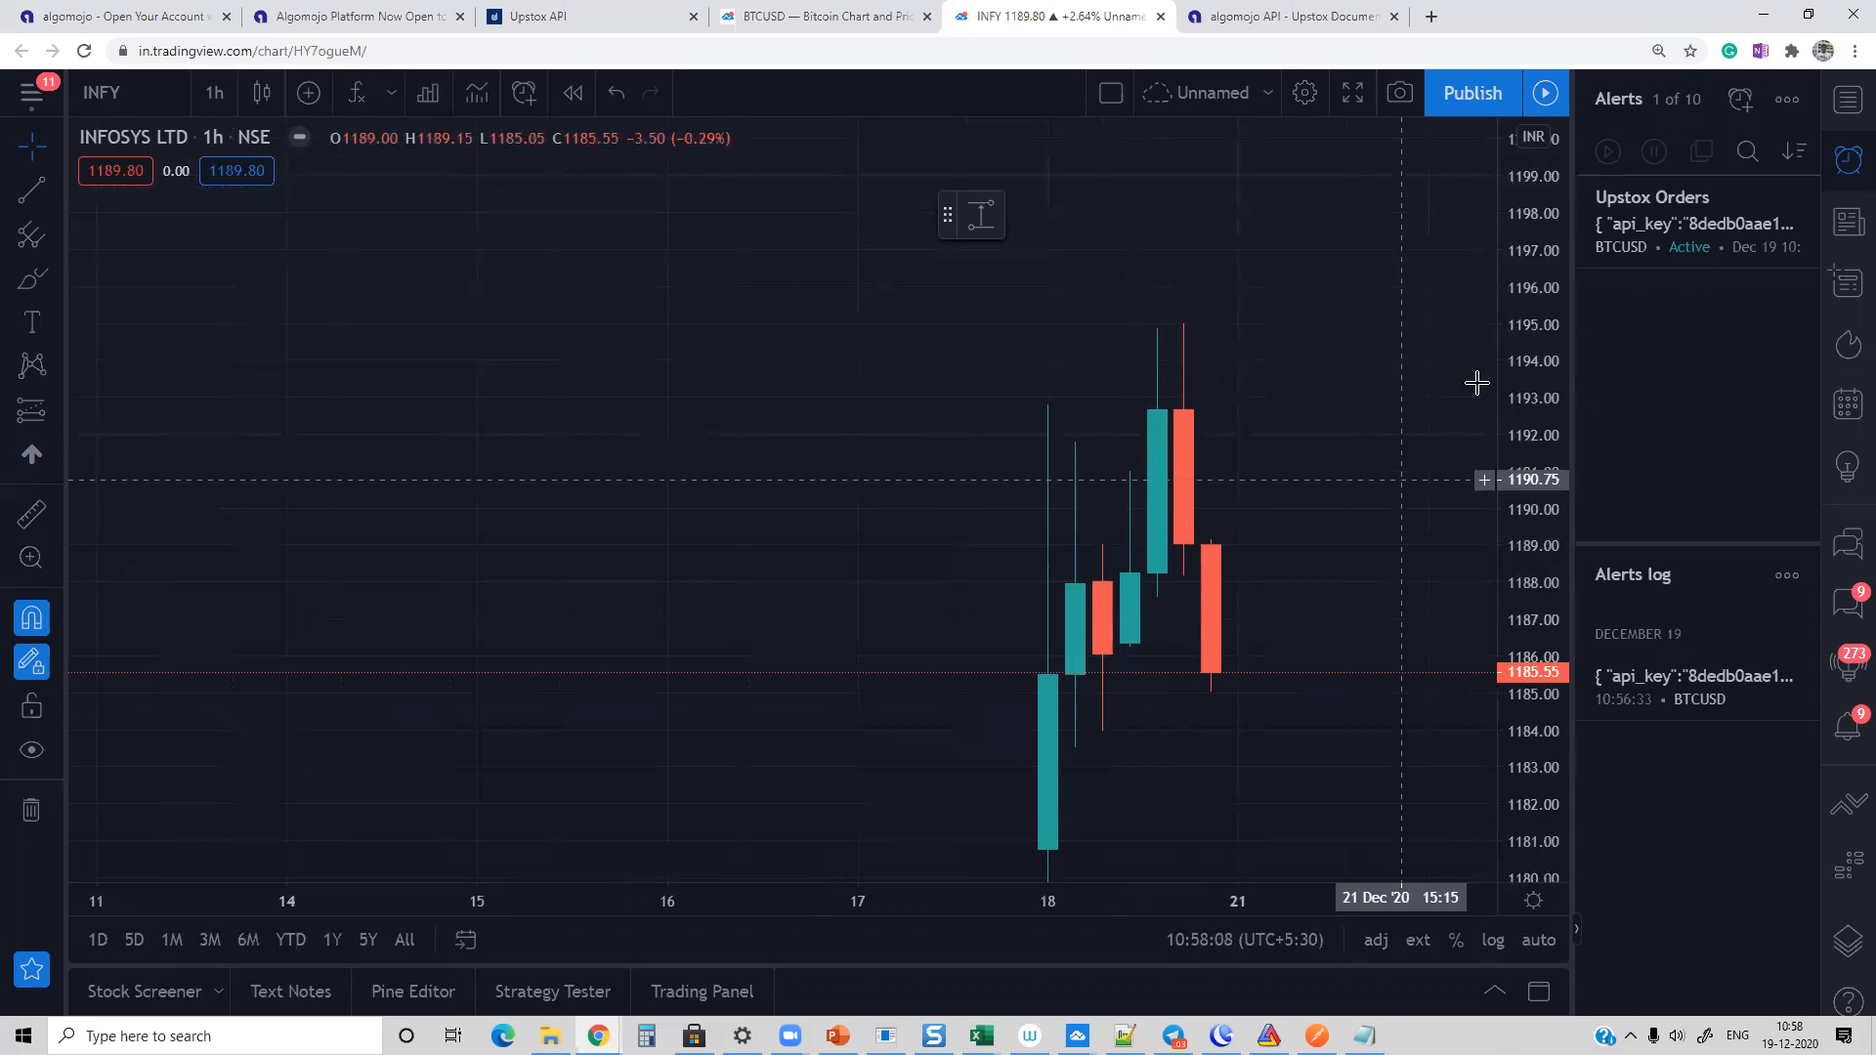
drag(1555, 396, 1550, 723)
drag(1535, 220, 1118, 290)
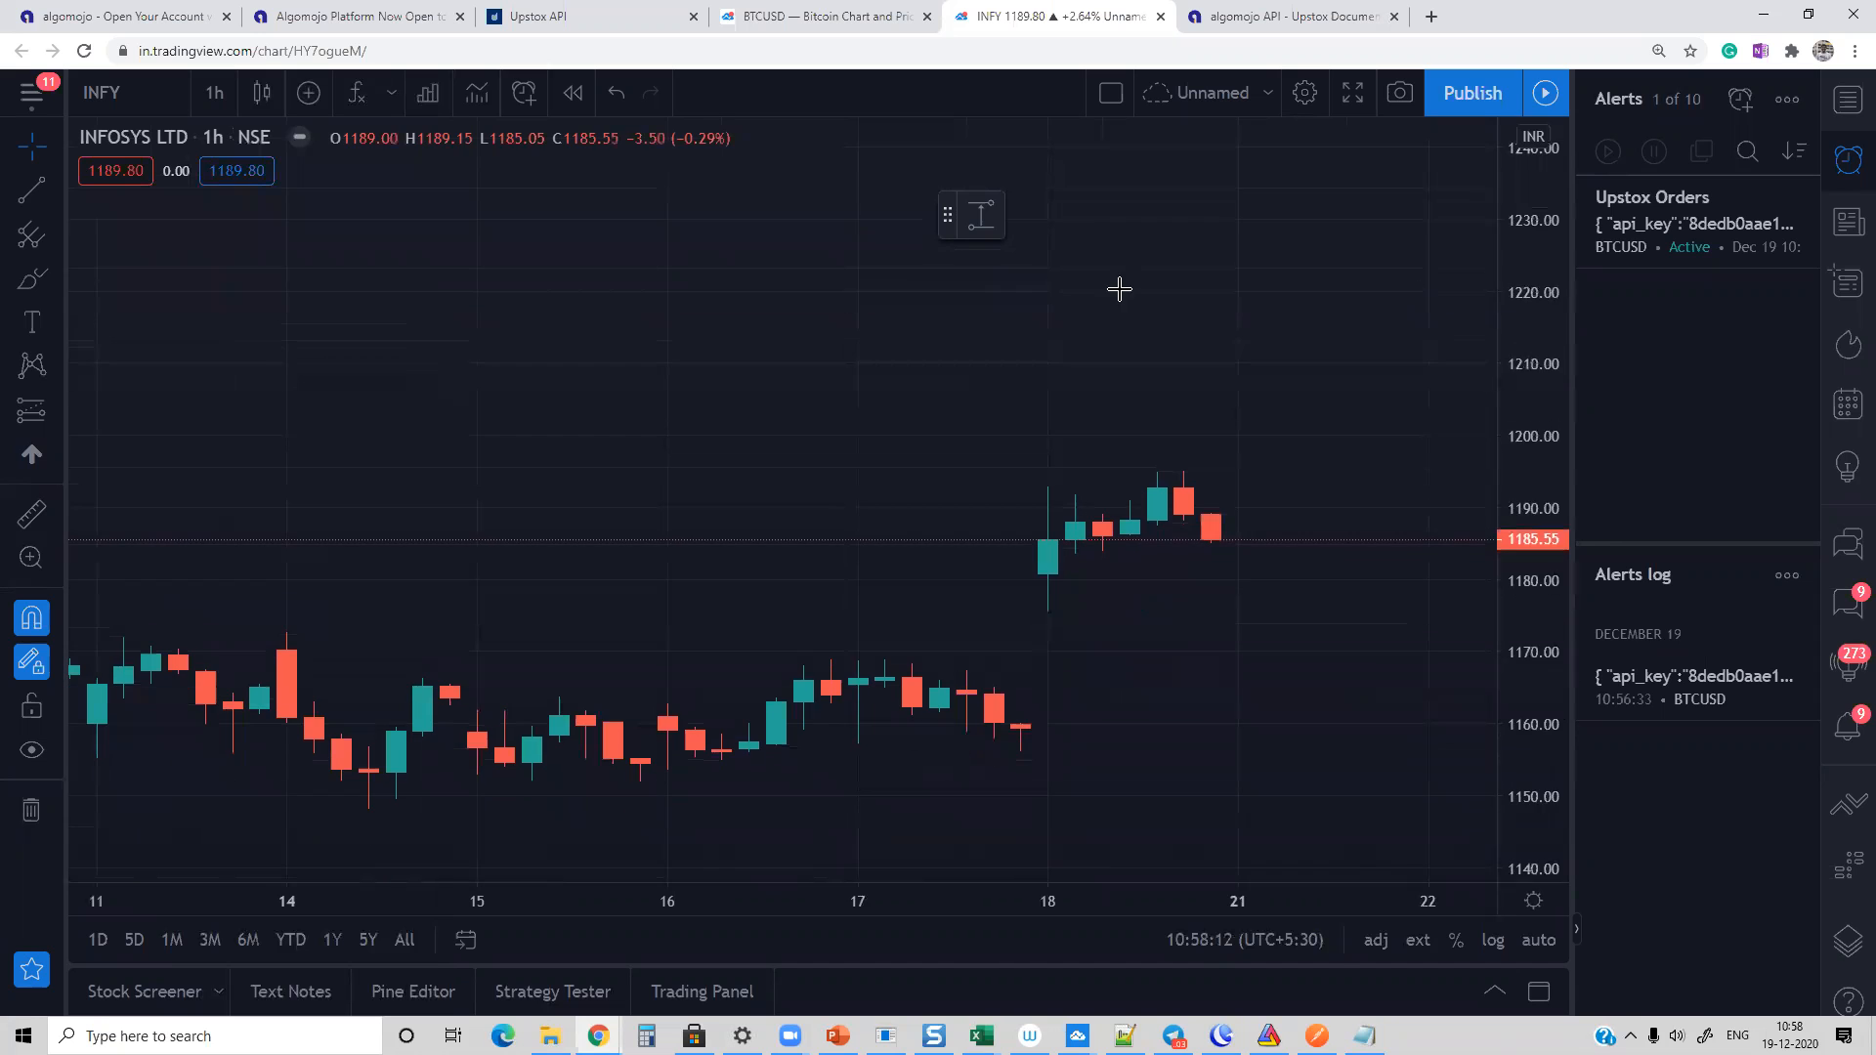
Step: Load the NSE stock chart of RELIANCE and set its interval to 1 day
click(217, 100)
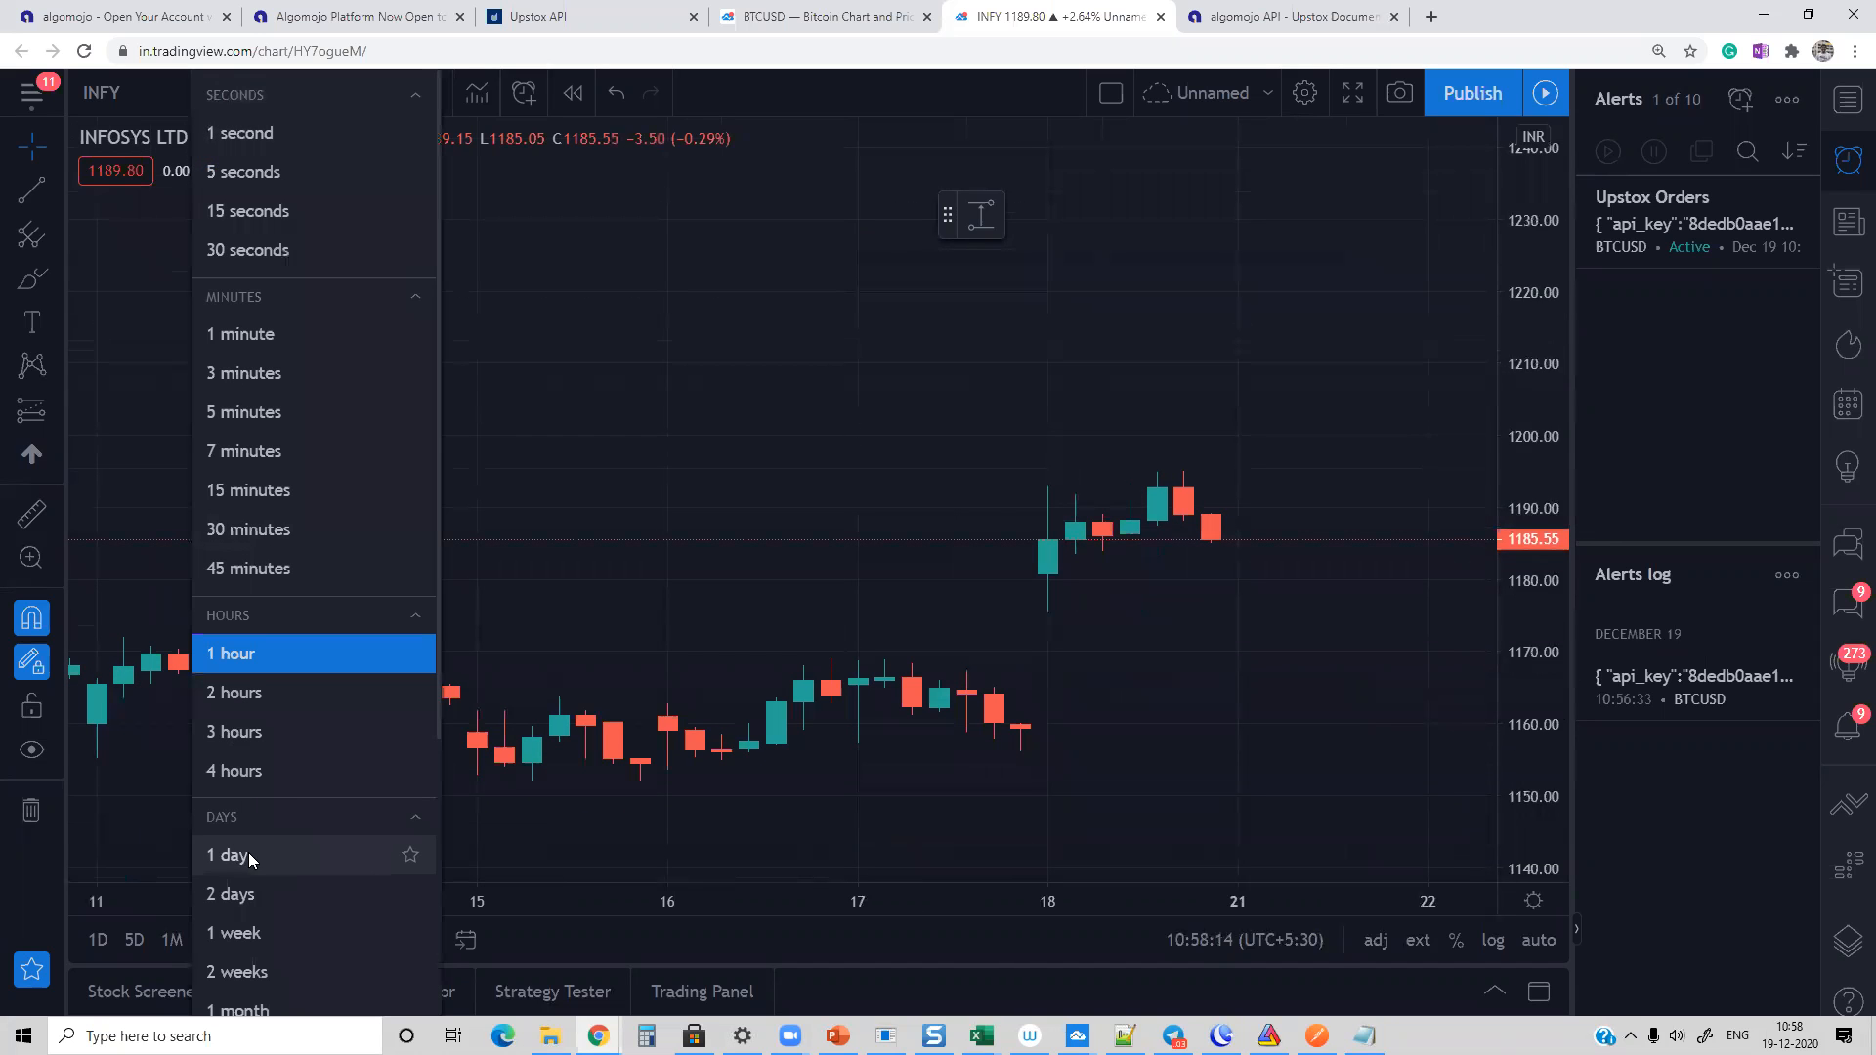
click(134, 90)
click(135, 90)
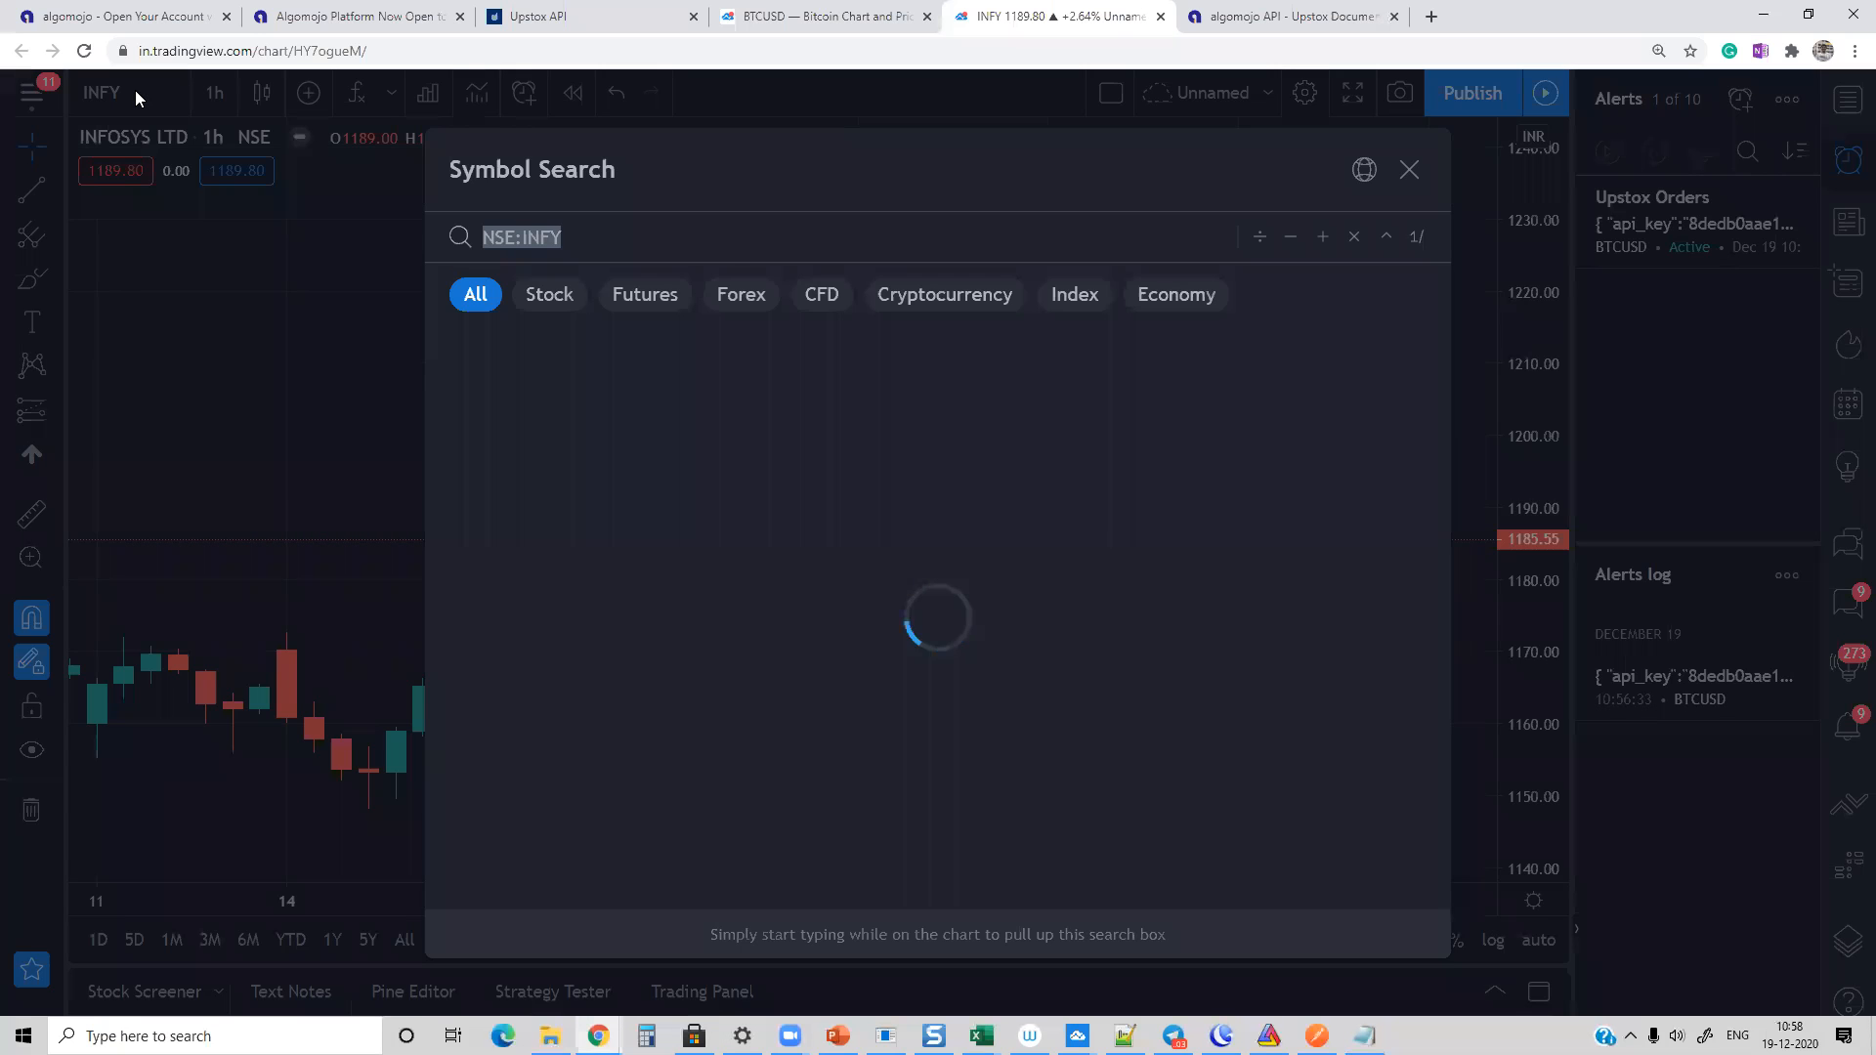
text(RELIANCE)
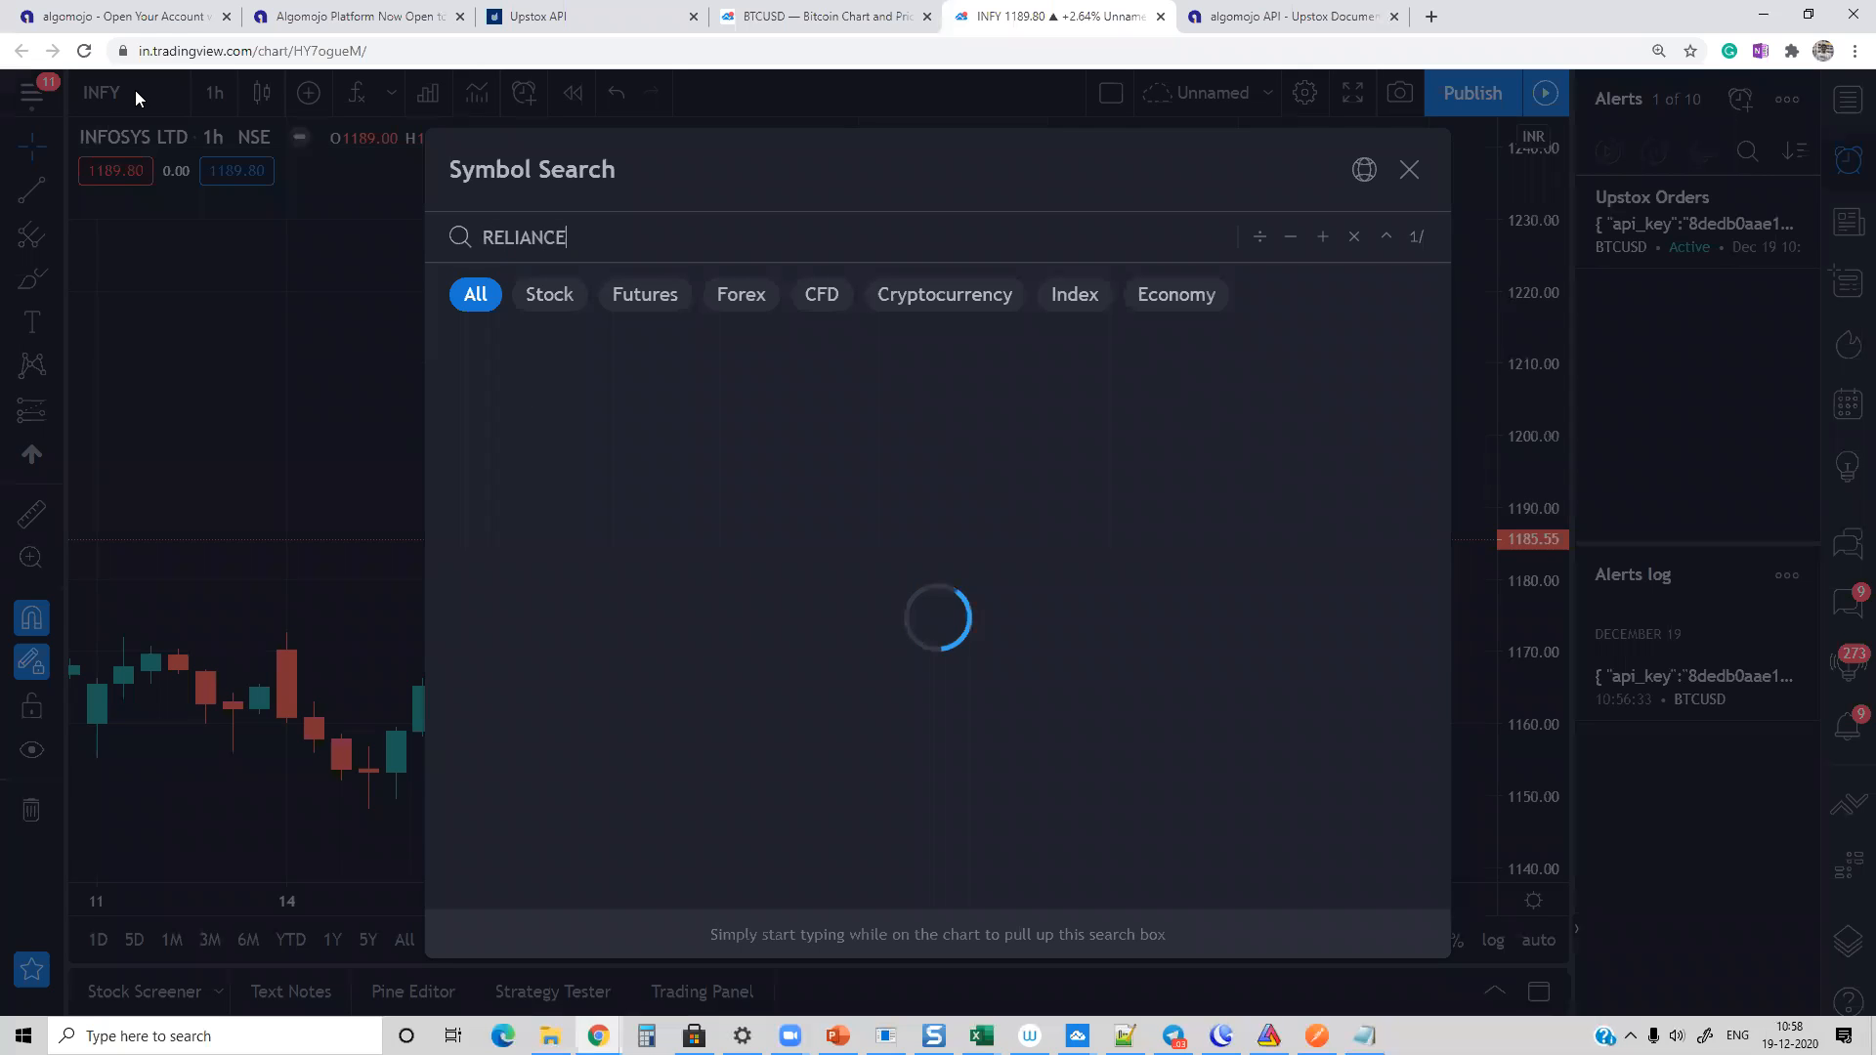
click(472, 343)
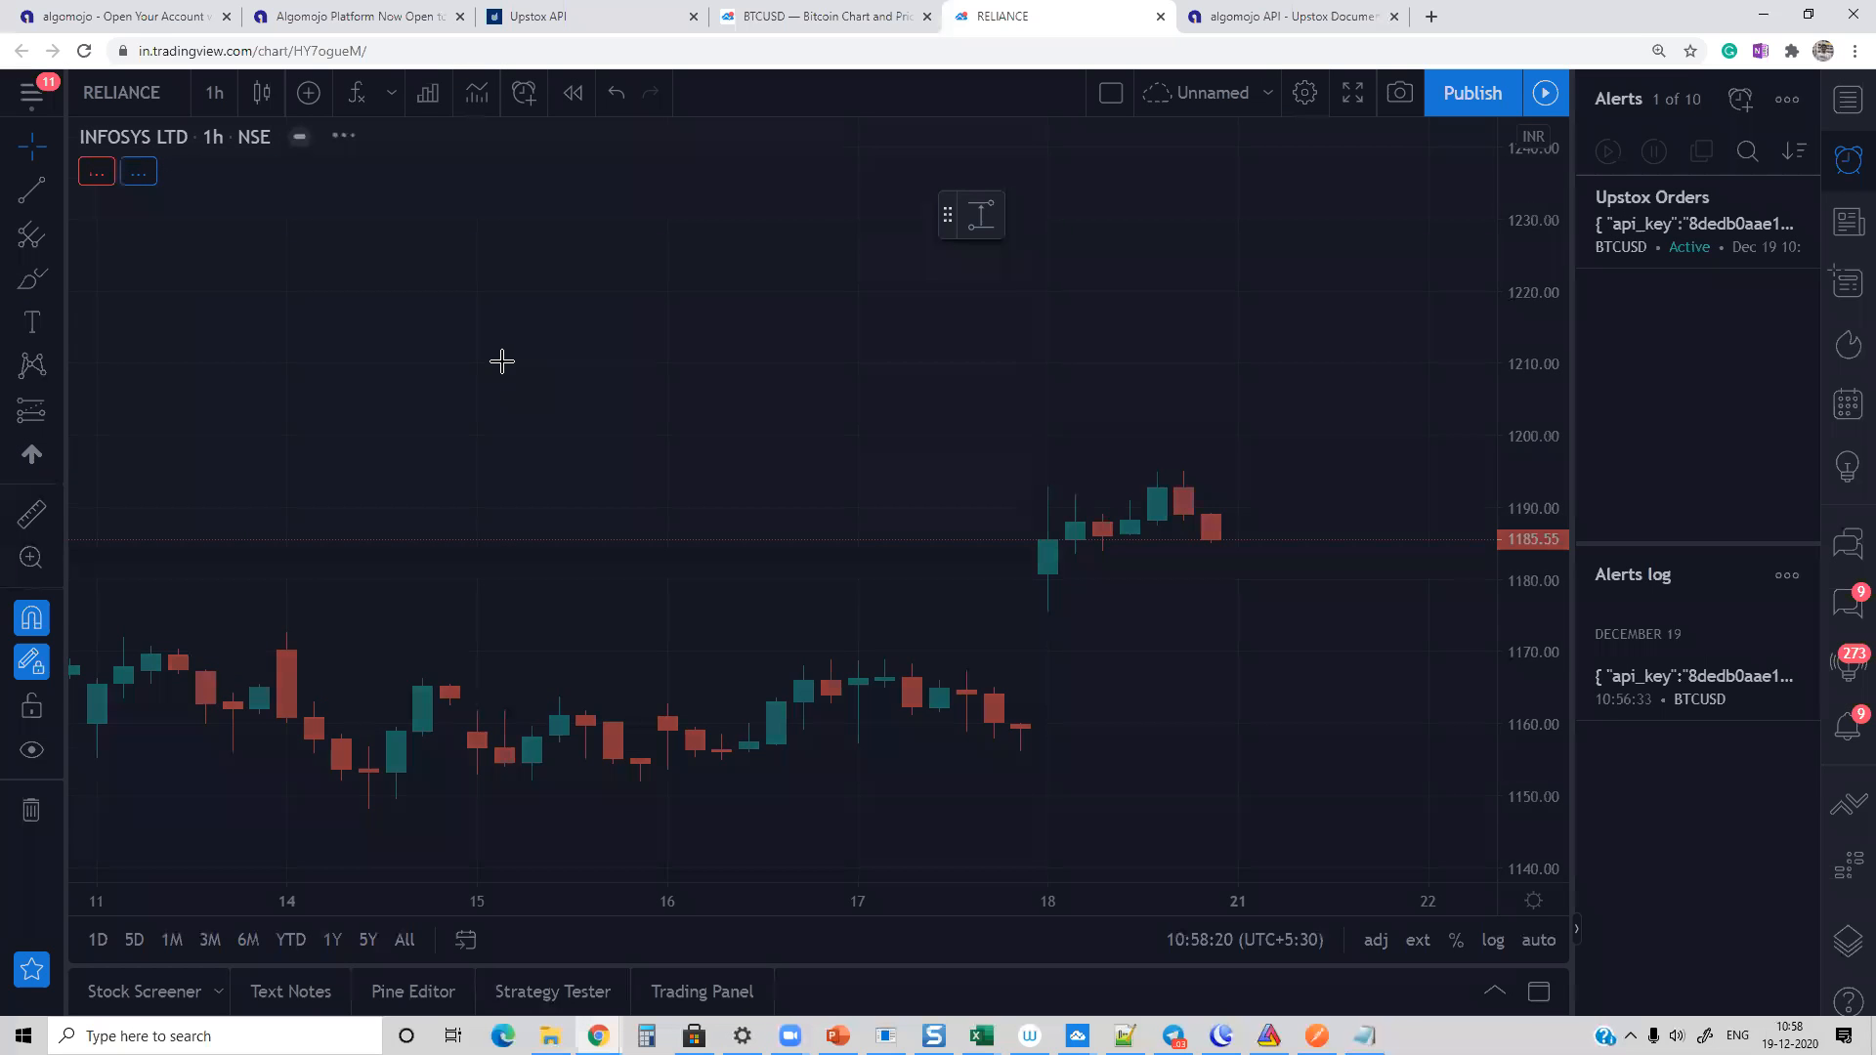
click(214, 92)
click(264, 851)
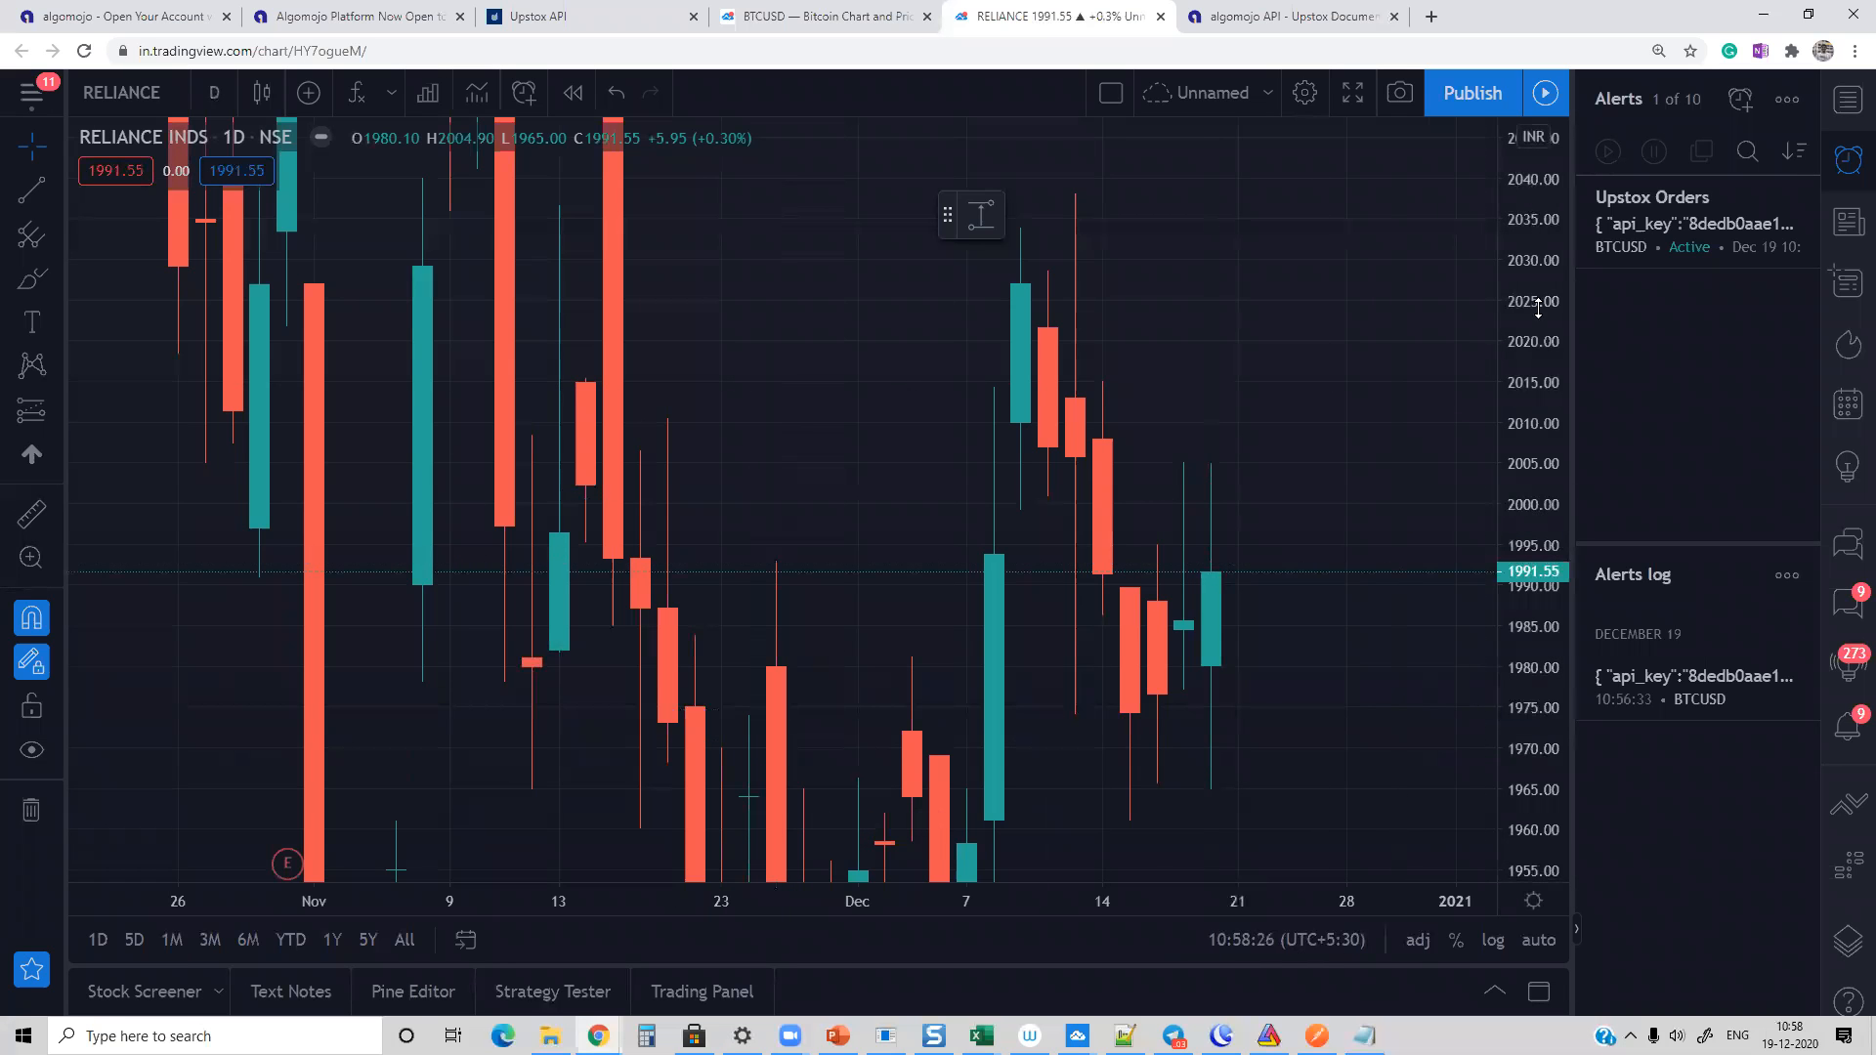
Step: Start a RELIANCE alert for the price crossing 1899.65, check its webhook URL and select the default message text
drag(1537, 309, 1540, 503)
drag(1538, 247, 1538, 396)
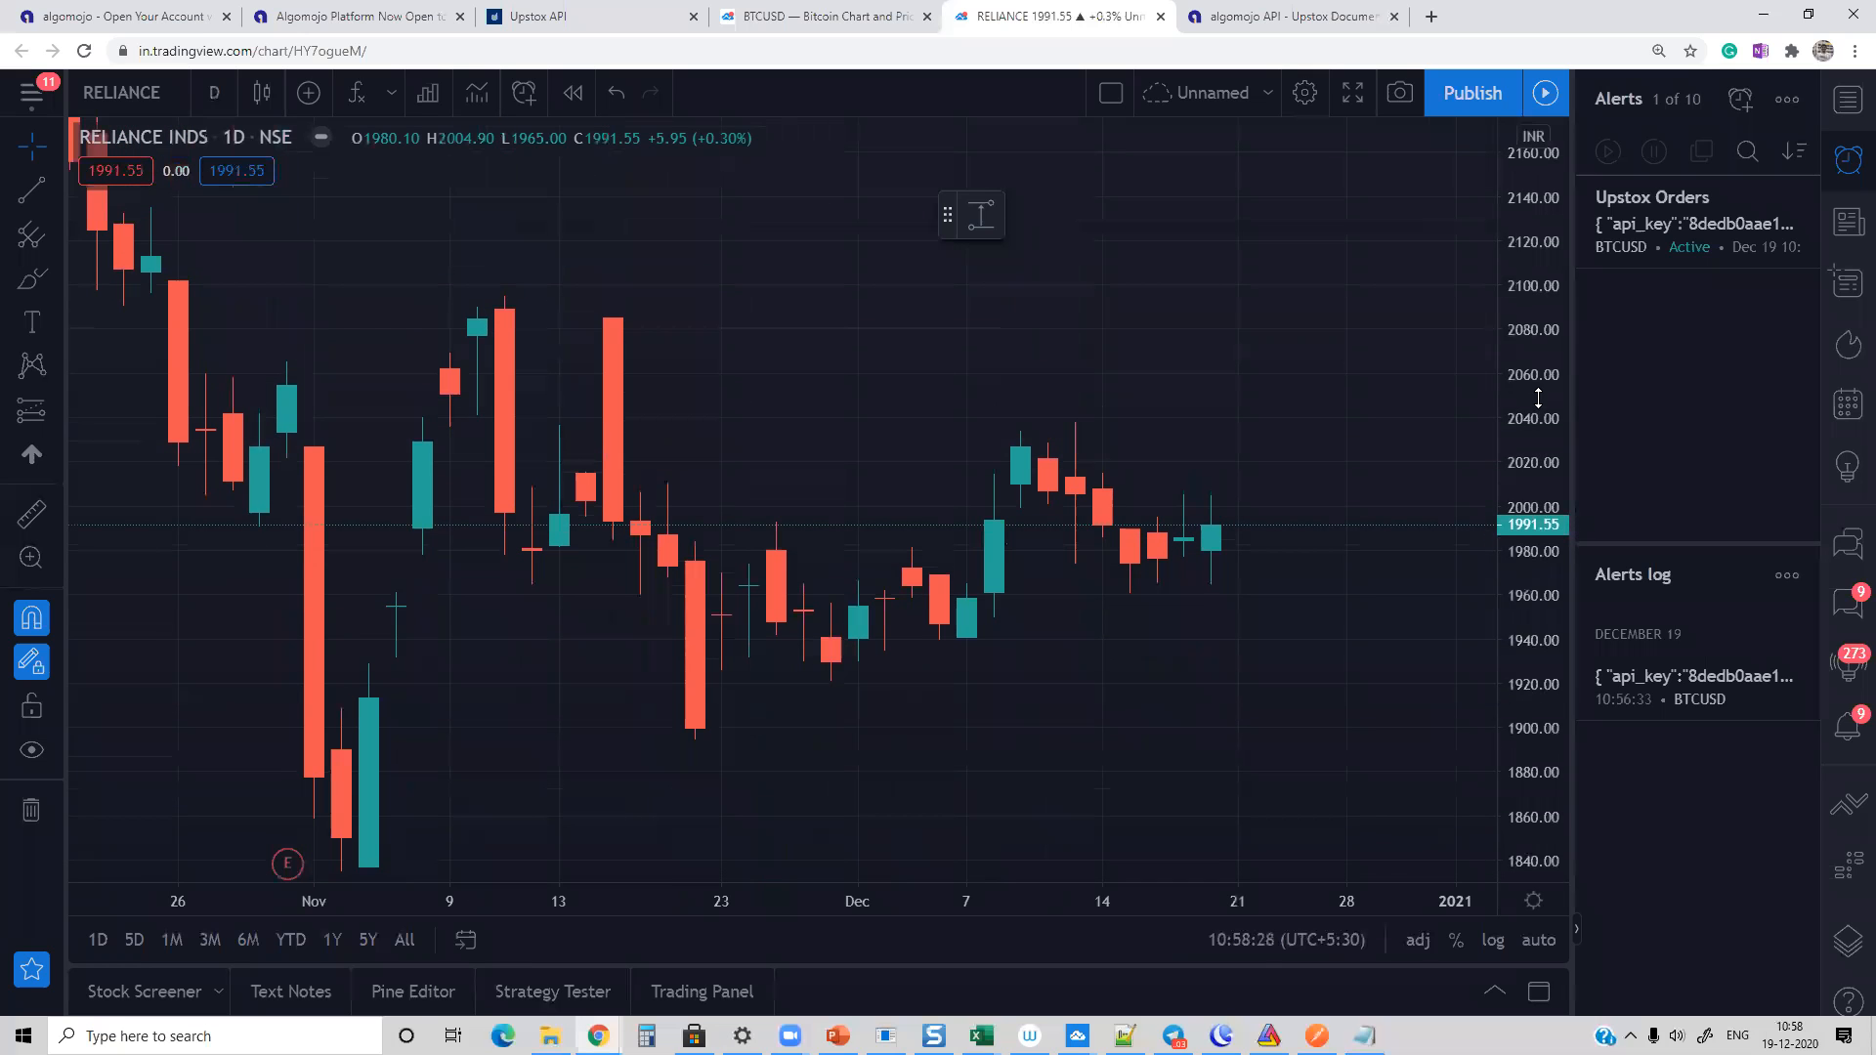
right_click(1340, 732)
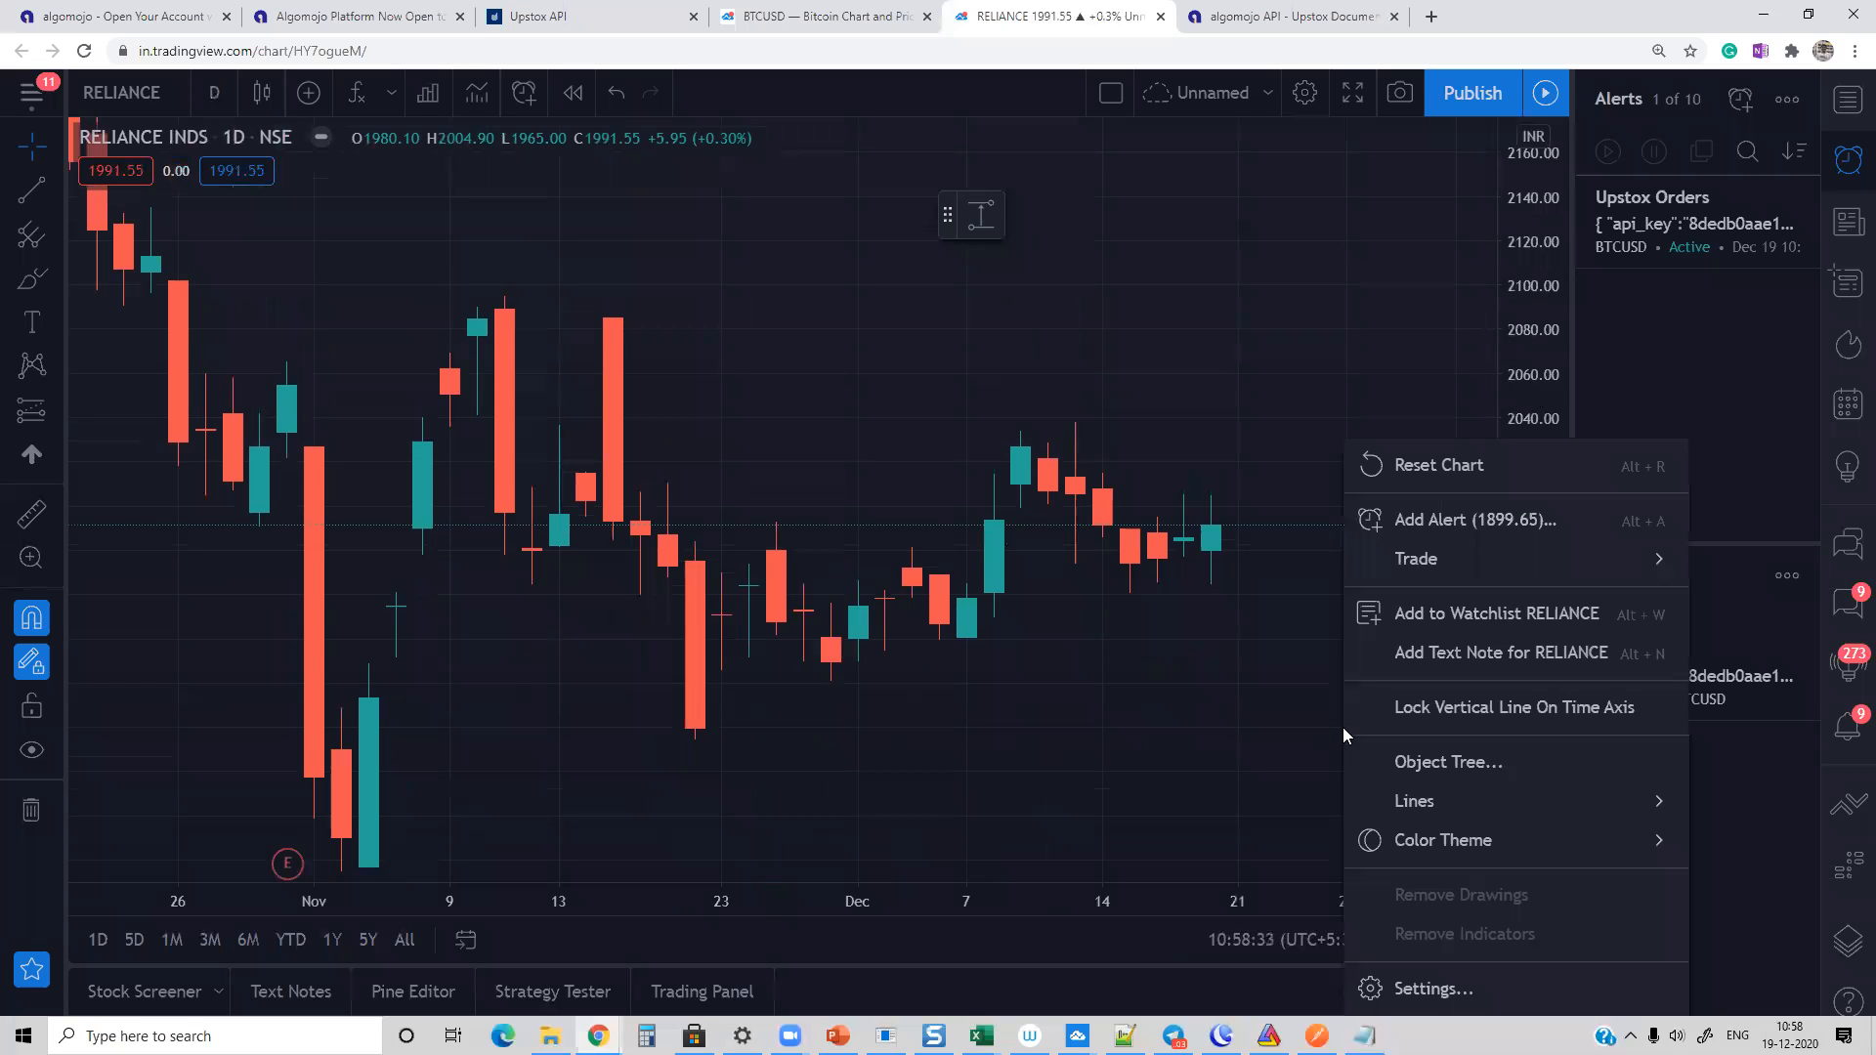
click(1455, 521)
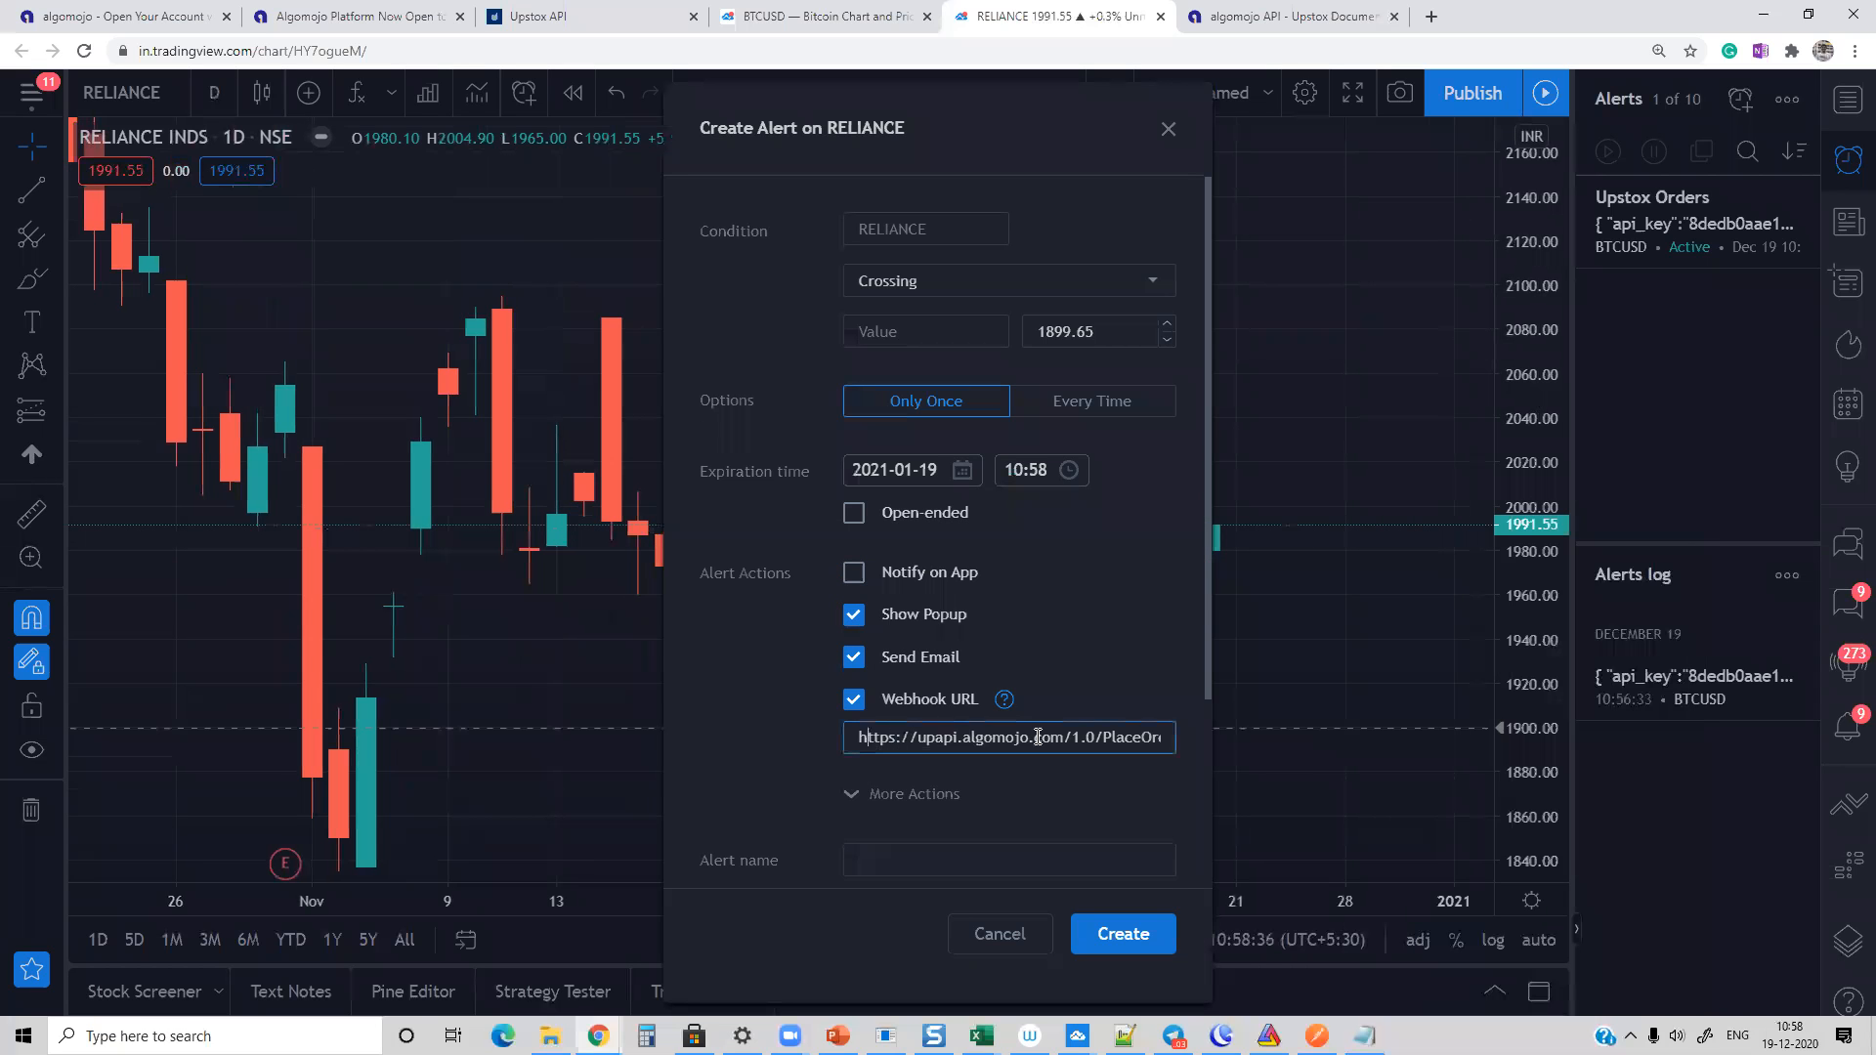
drag(1037, 737, 1207, 731)
click(1207, 639)
drag(1208, 639, 1206, 807)
triple_click(1012, 668)
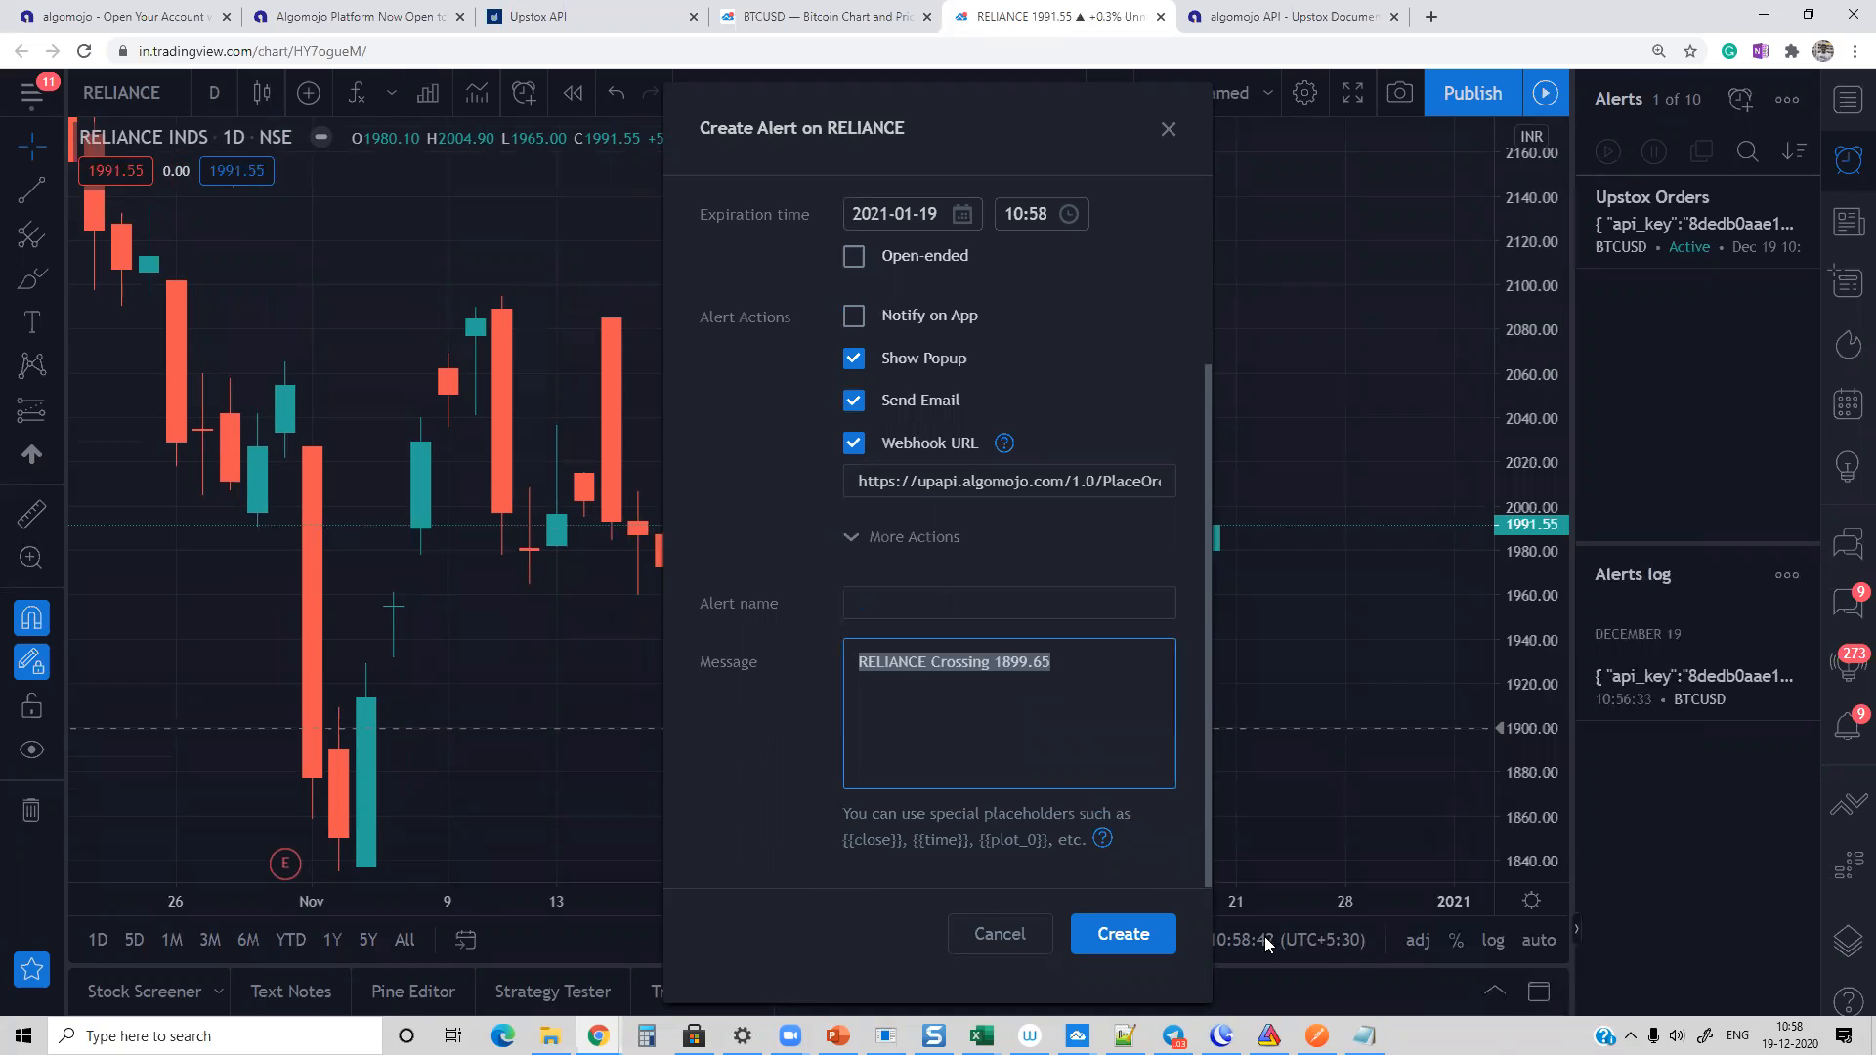
Step: Edit the order JSON in Notepad to symbol RELIANCE, transaction type S and quantity 100, and copy the whole text
key(alt+Tab)
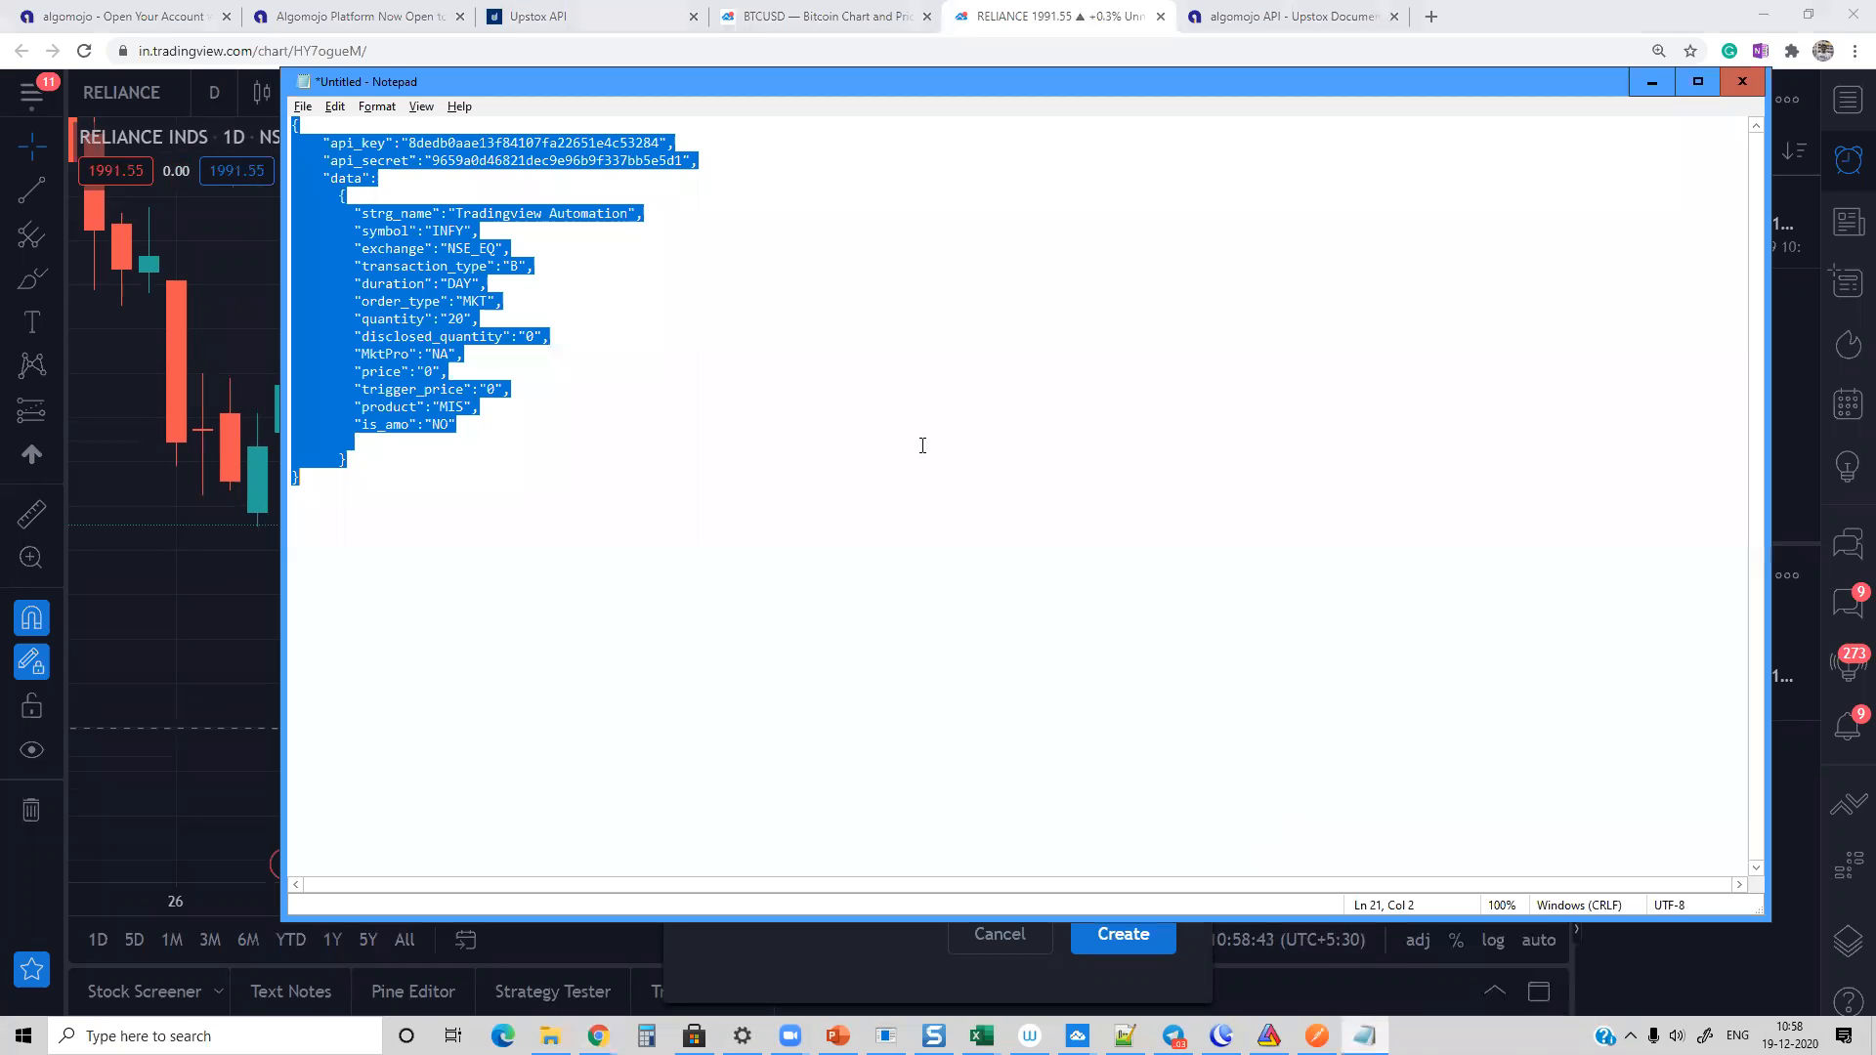
double_click(465, 232)
click(433, 232)
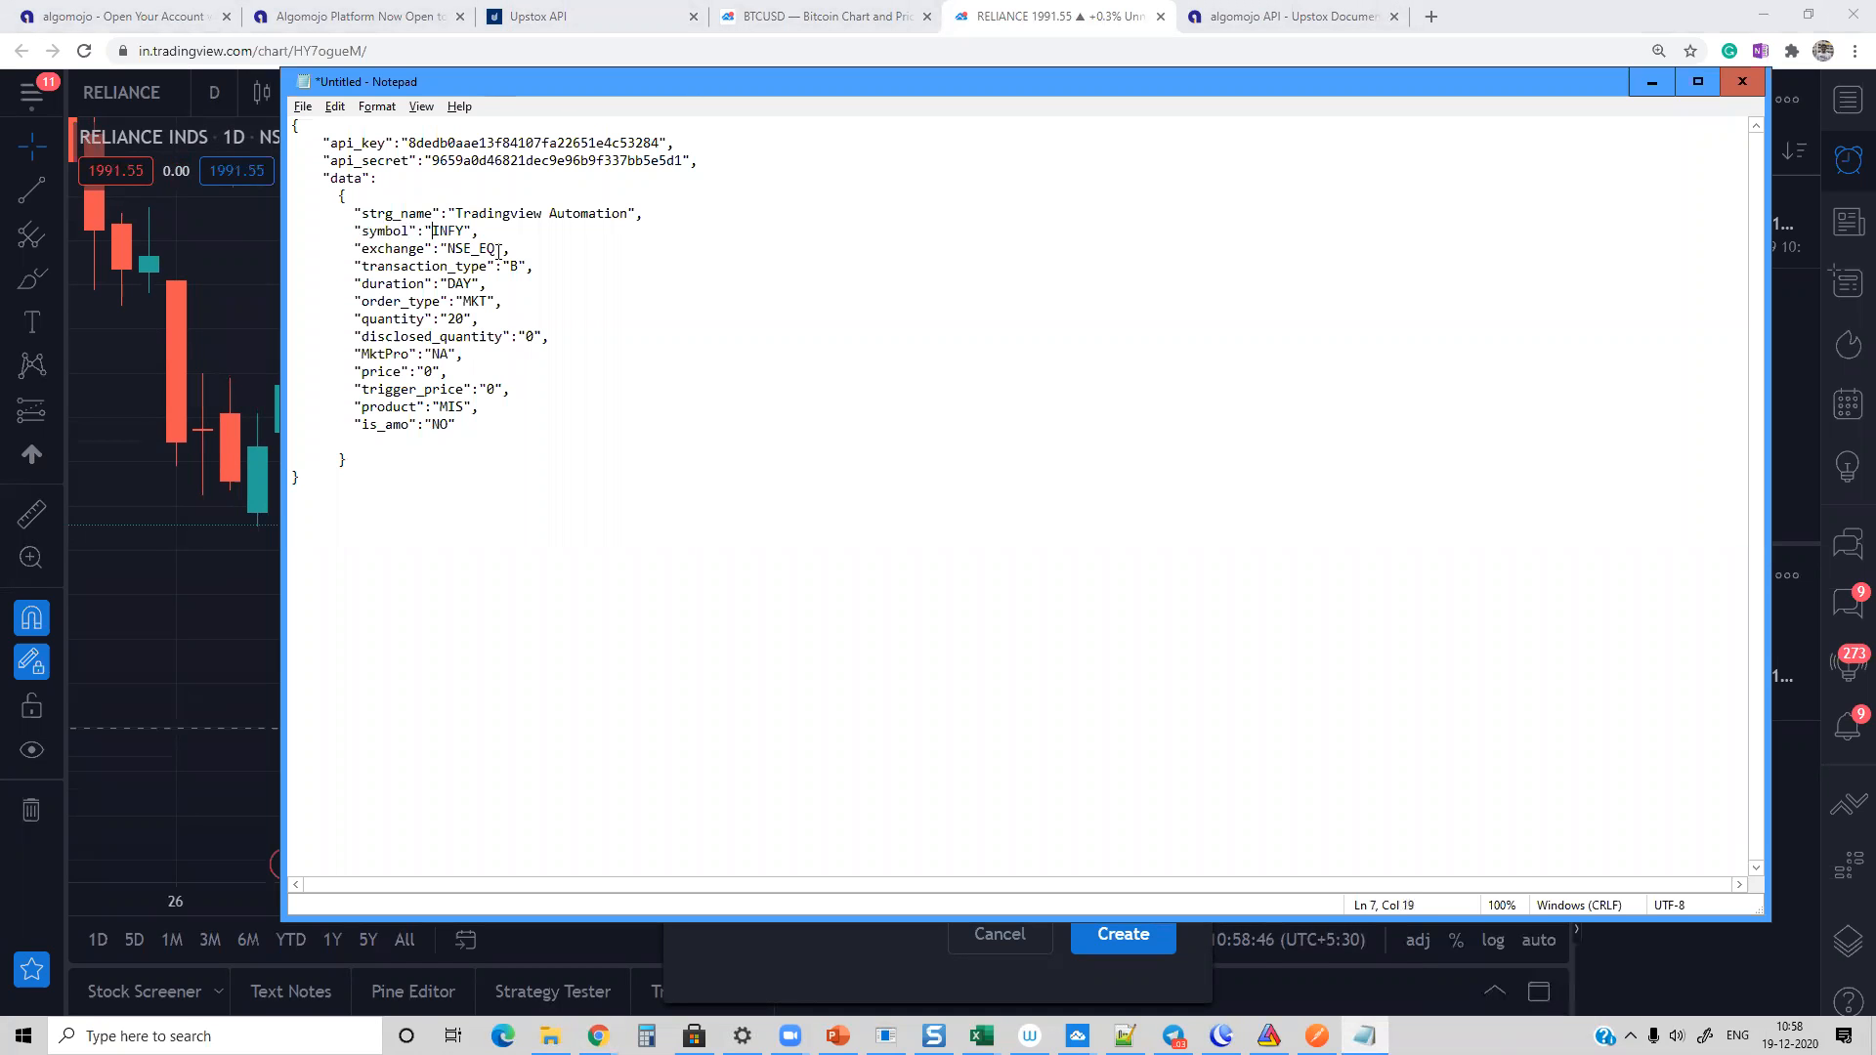
key(Delete)
key(Delete)
key(Delete)
key(Delete)
text(RELIANCE)
text(S)
click(456, 319)
key(BackSpace)
text(10)
key(ctrl+a)
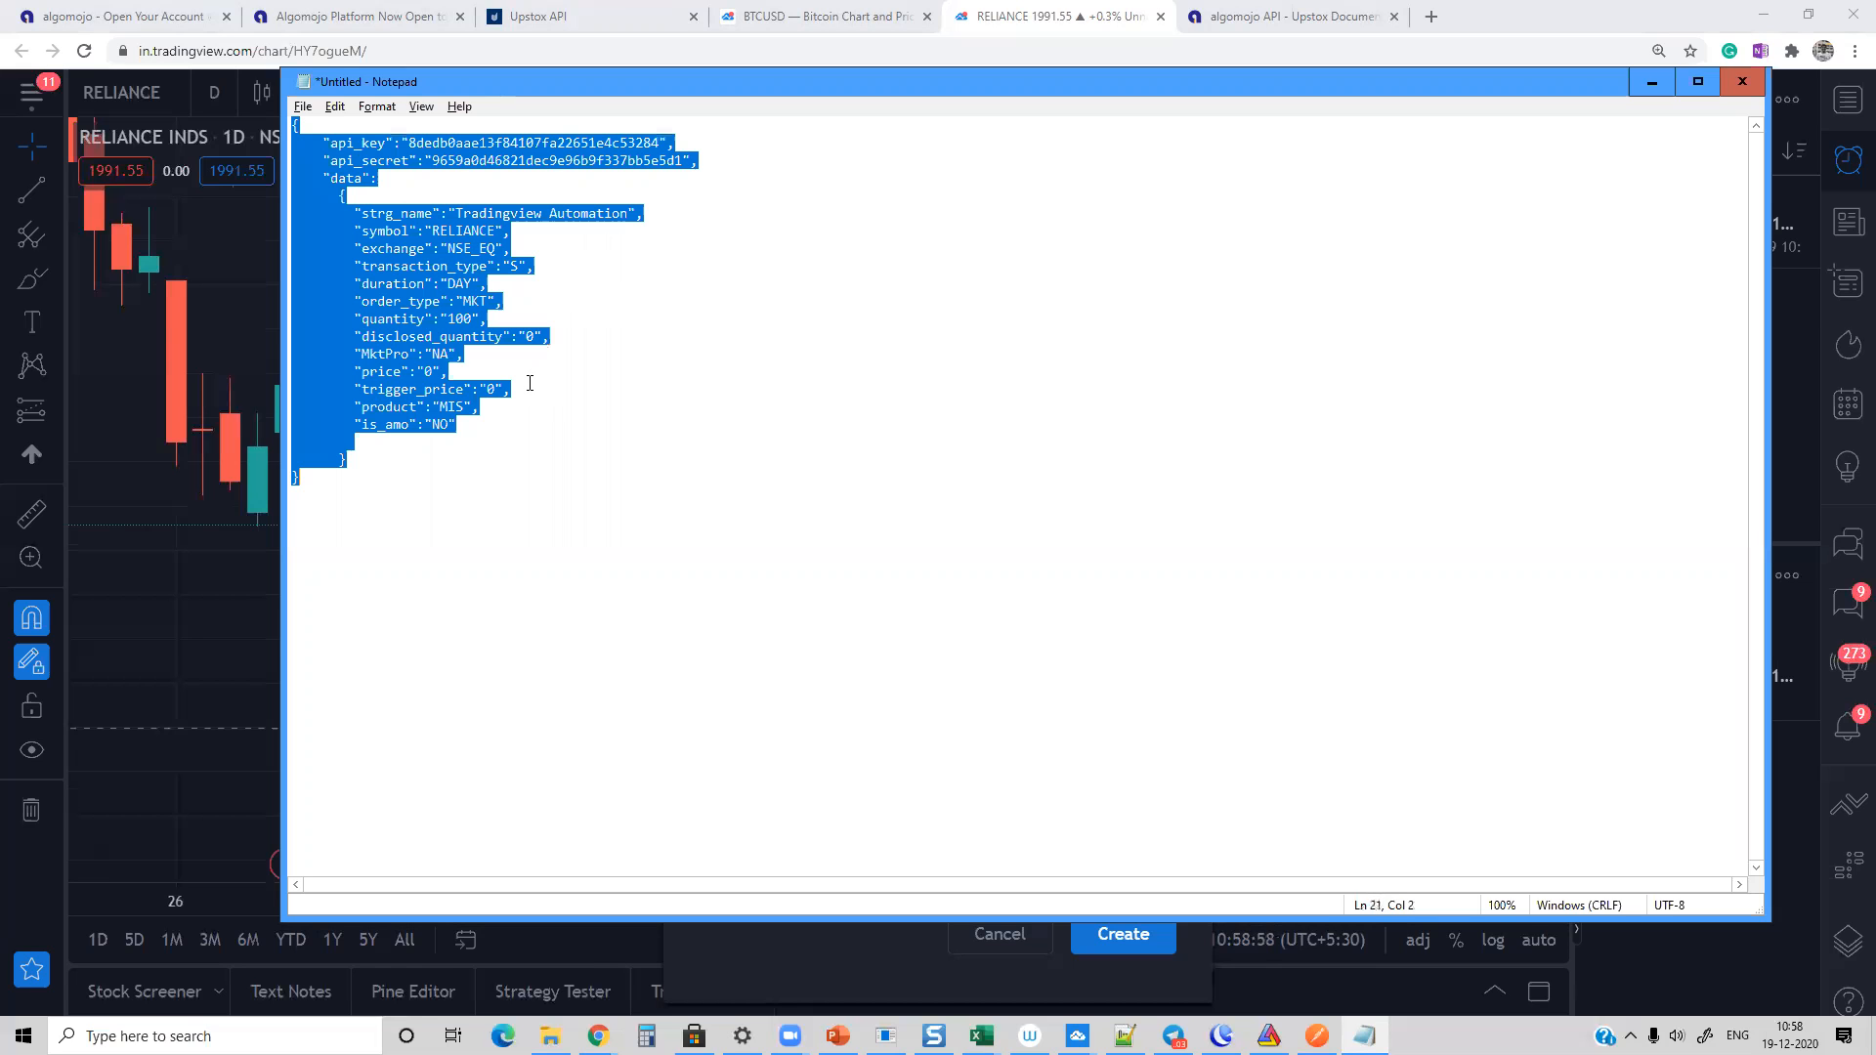
Step: Paste the order JSON with its API key and API secret as the message, name the alert "Reliance Upstox Exit from Portfolio" and create it
key(alt+Tab)
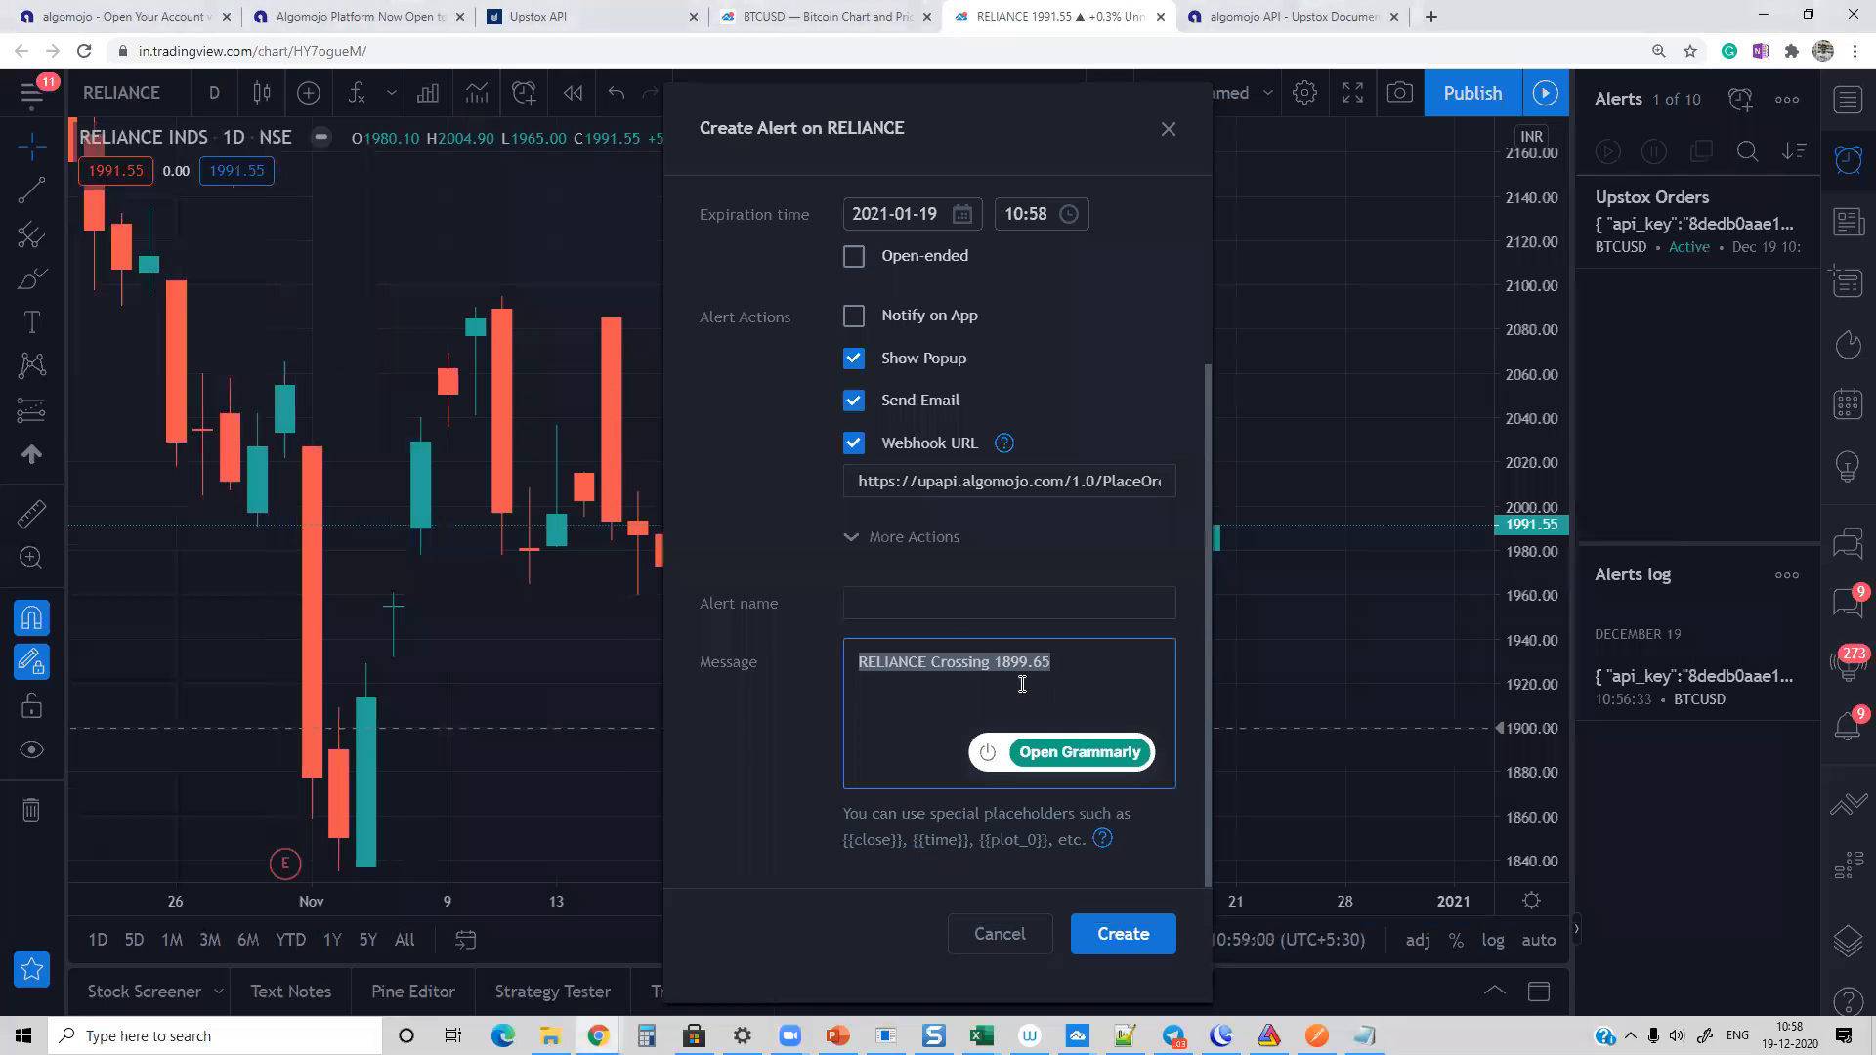
triple_click(973, 676)
key(ctrl+v)
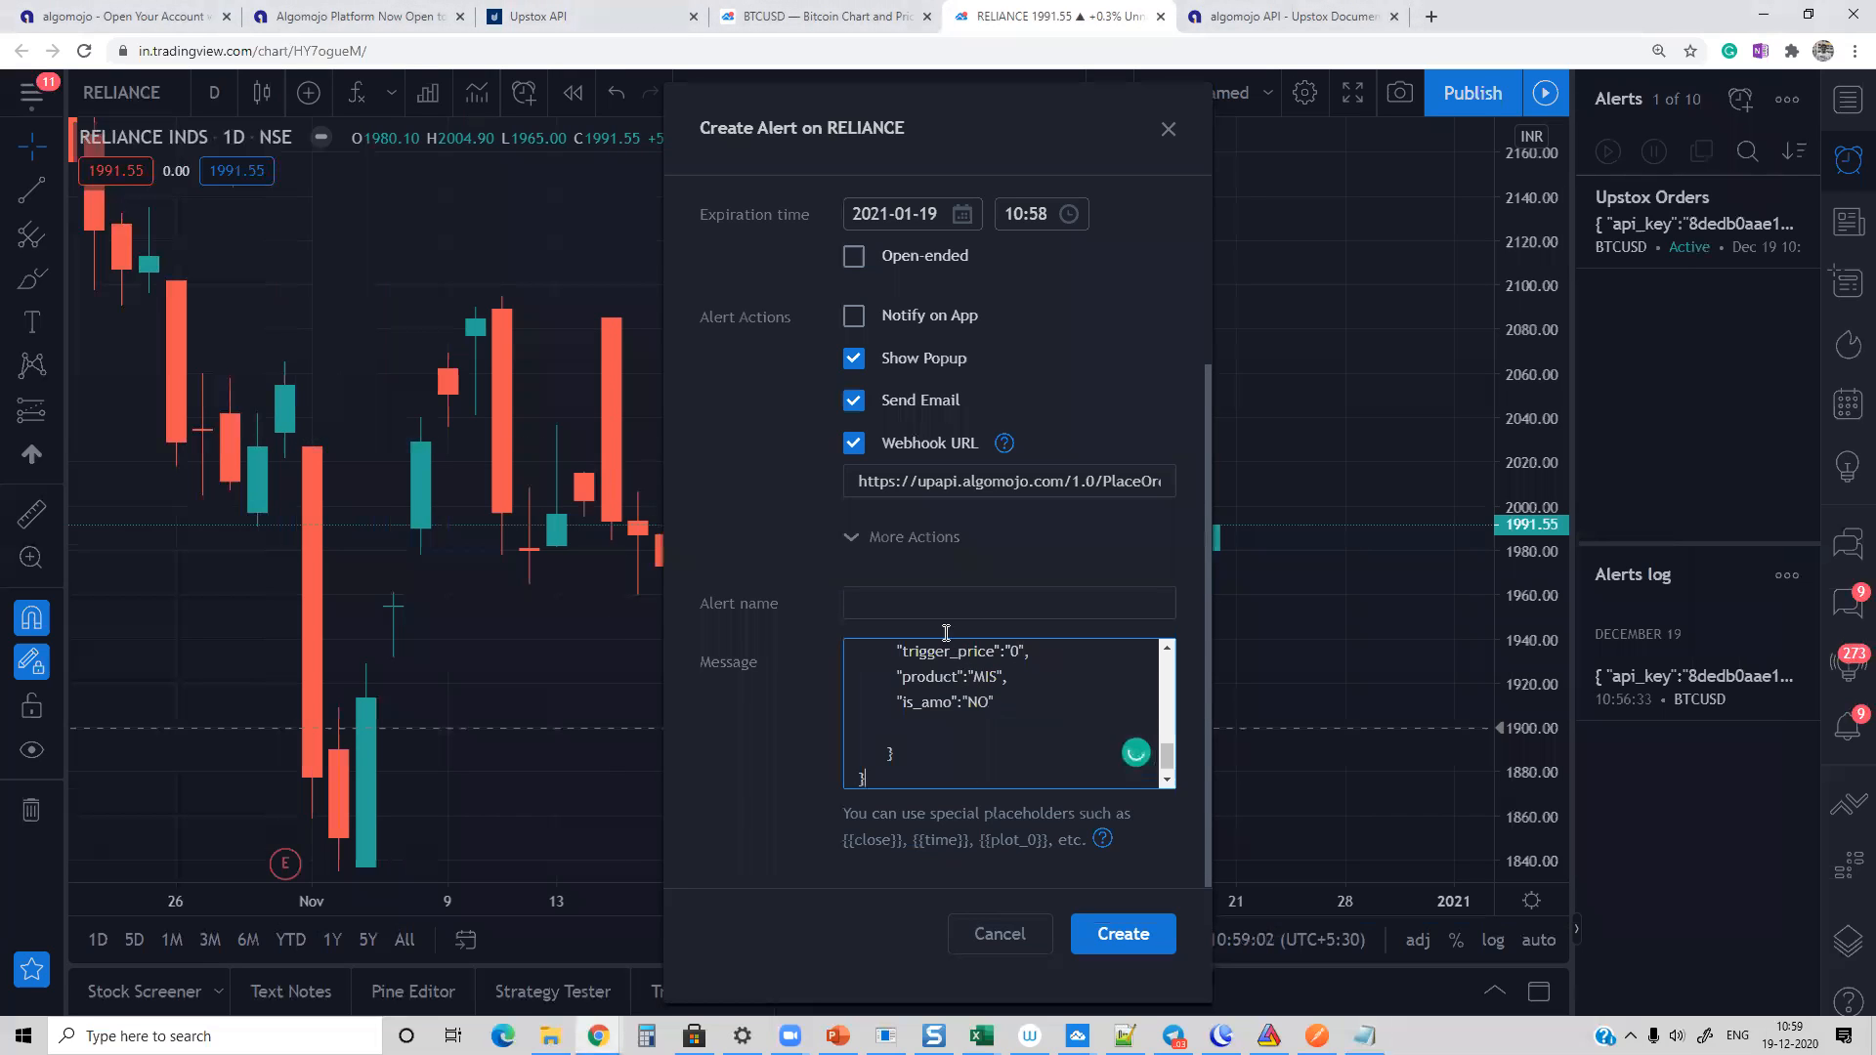
click(928, 604)
text(Reliance)
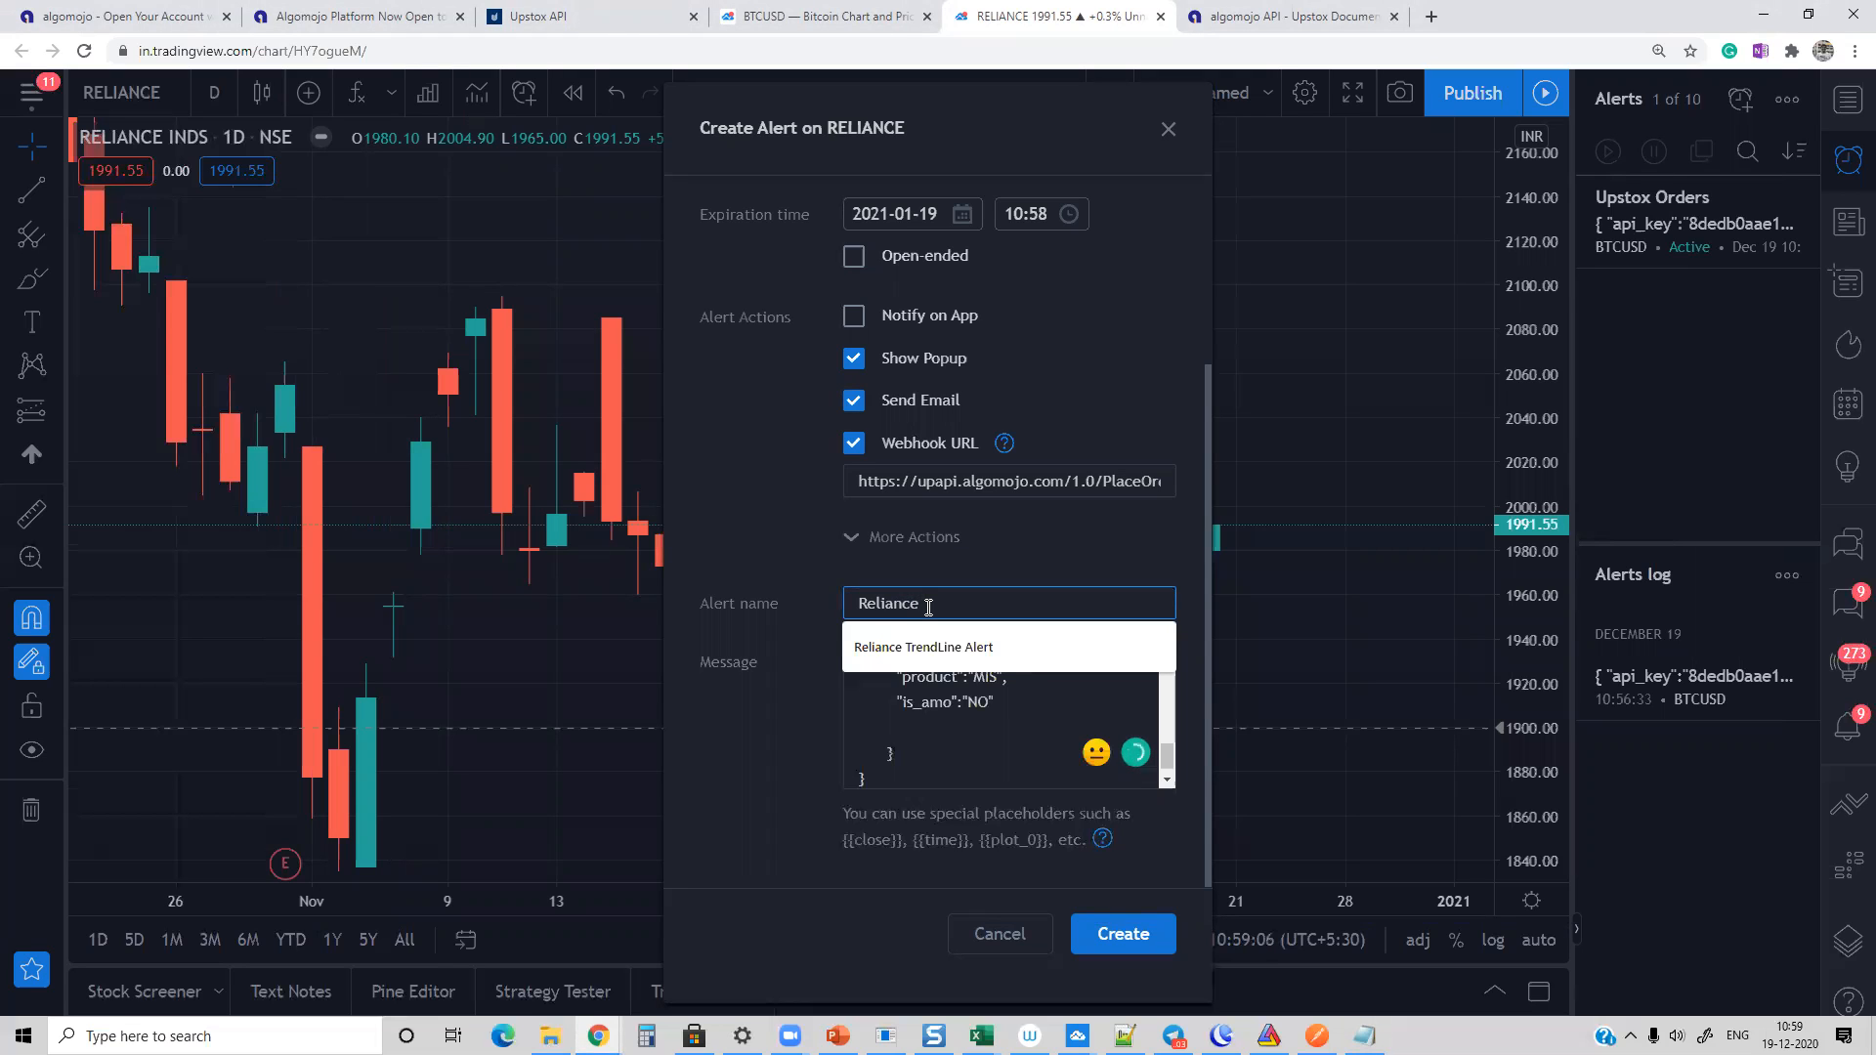
text( Upstox)
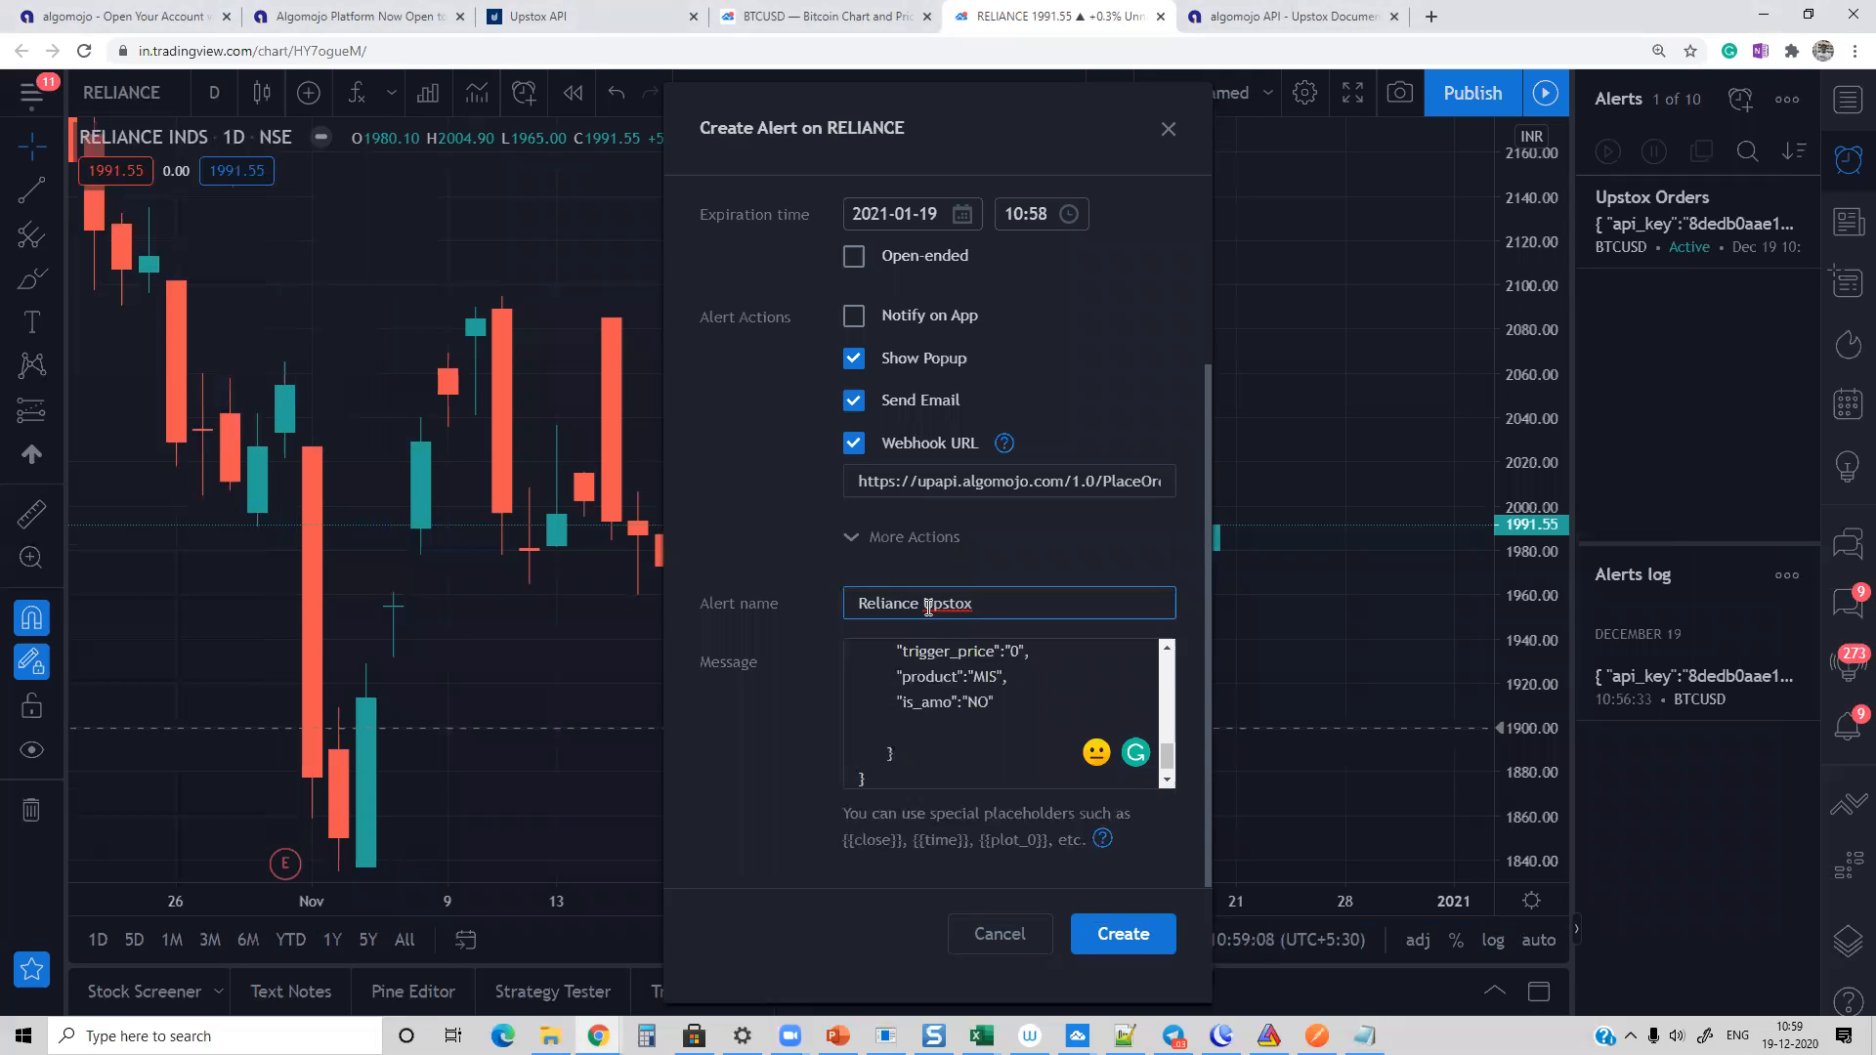
text( Exit from Portfolio)
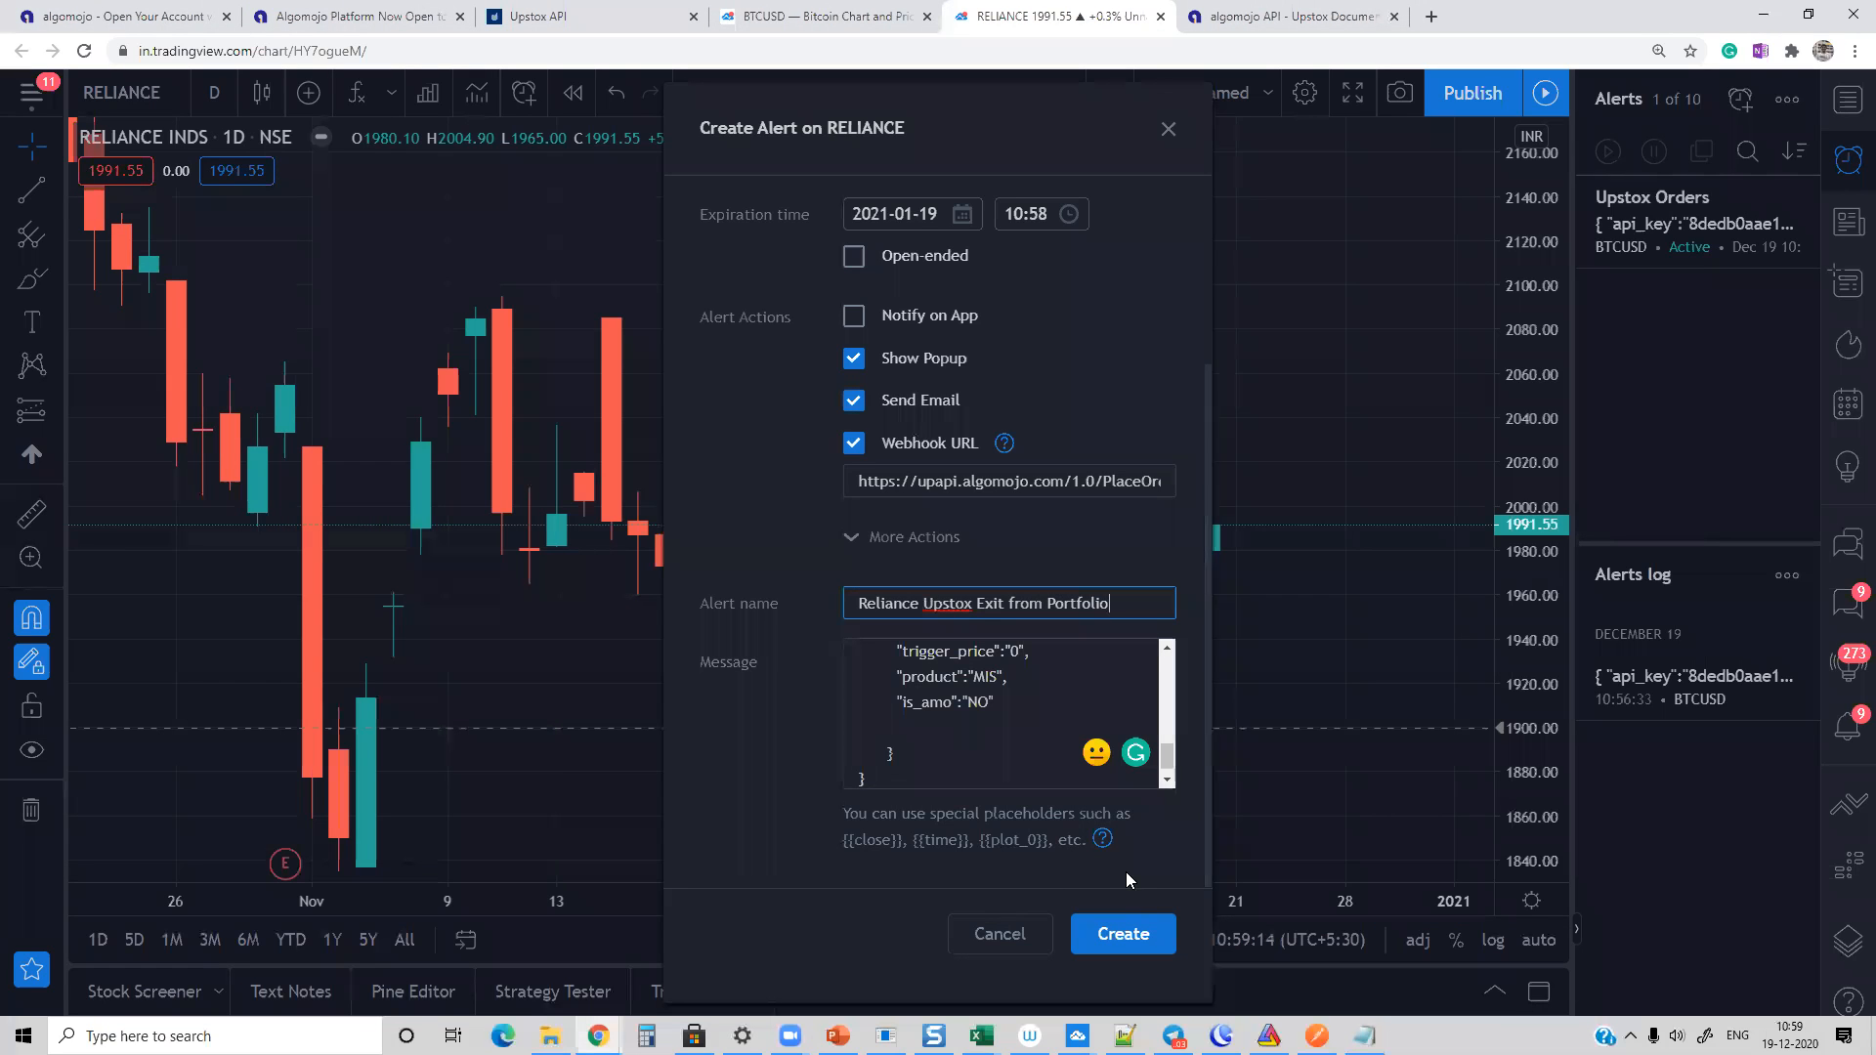
click(1122, 934)
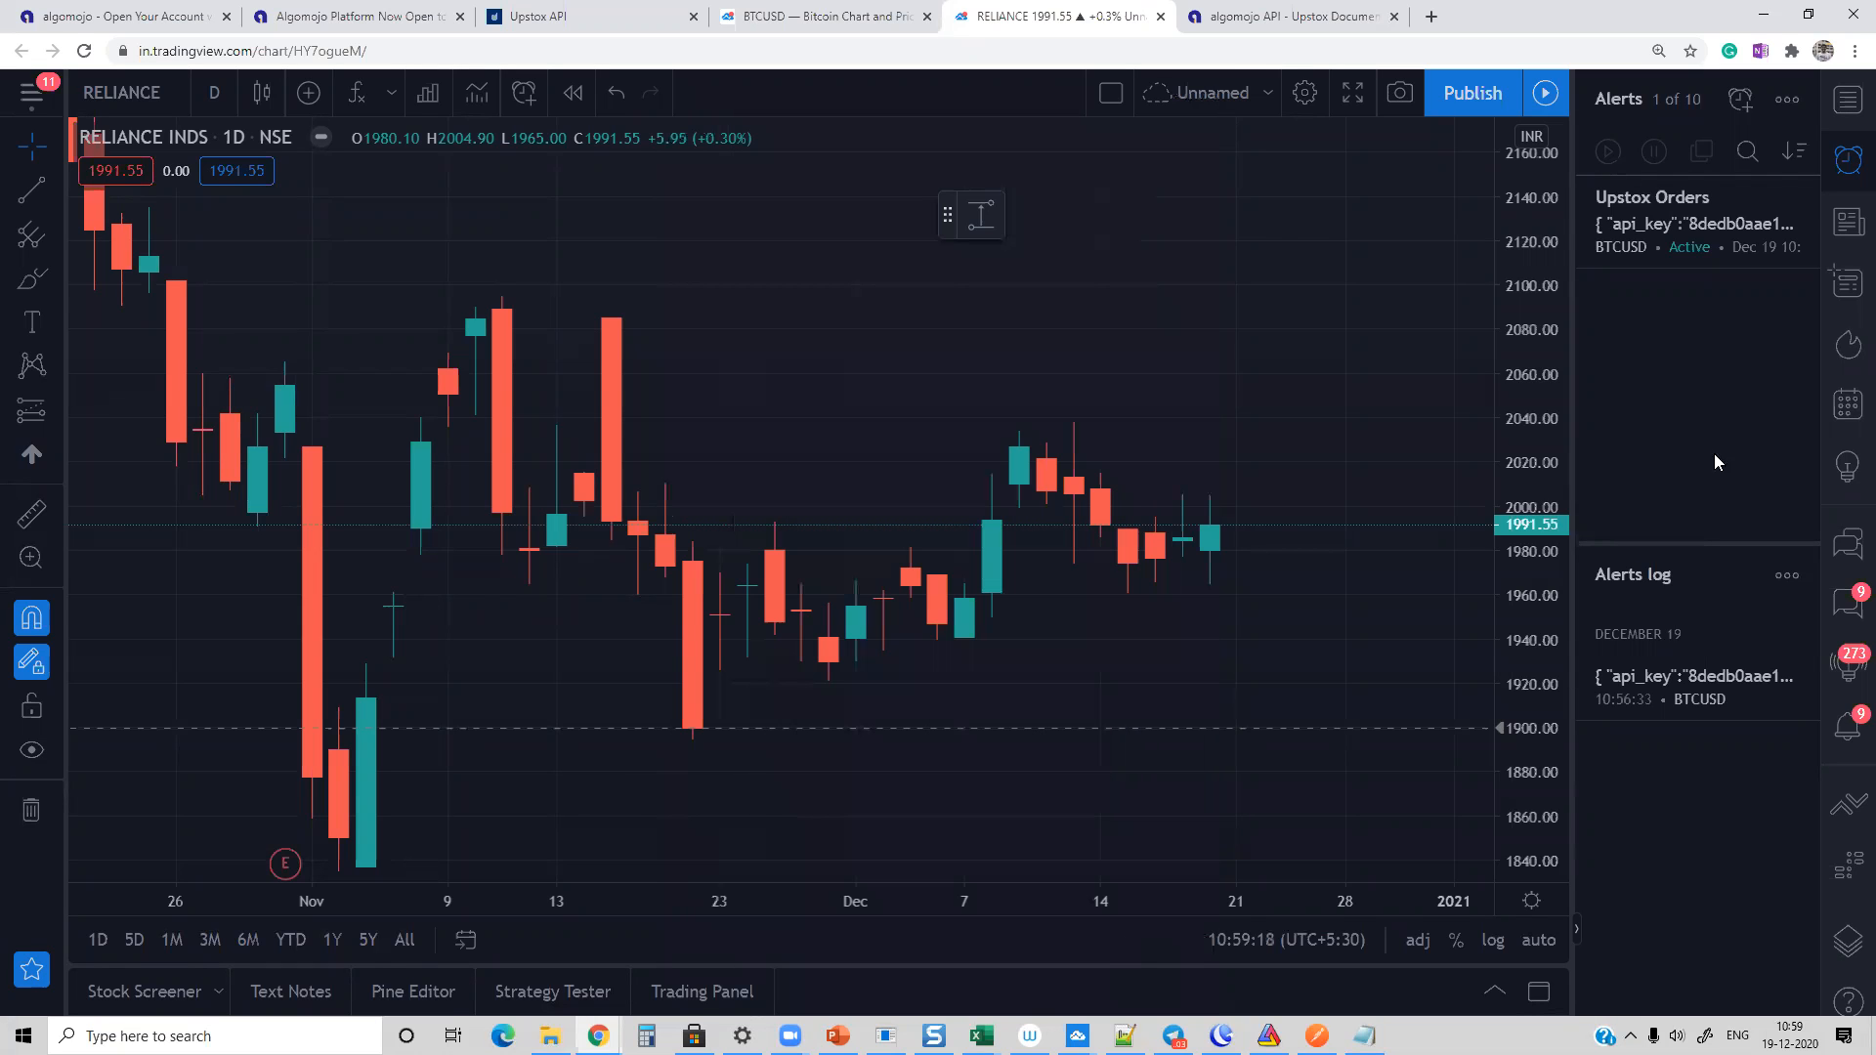
Step: Check both alerts' details, move the Reliance alert level on the chart to 1880.35 and save it
mouse_move(1702, 322)
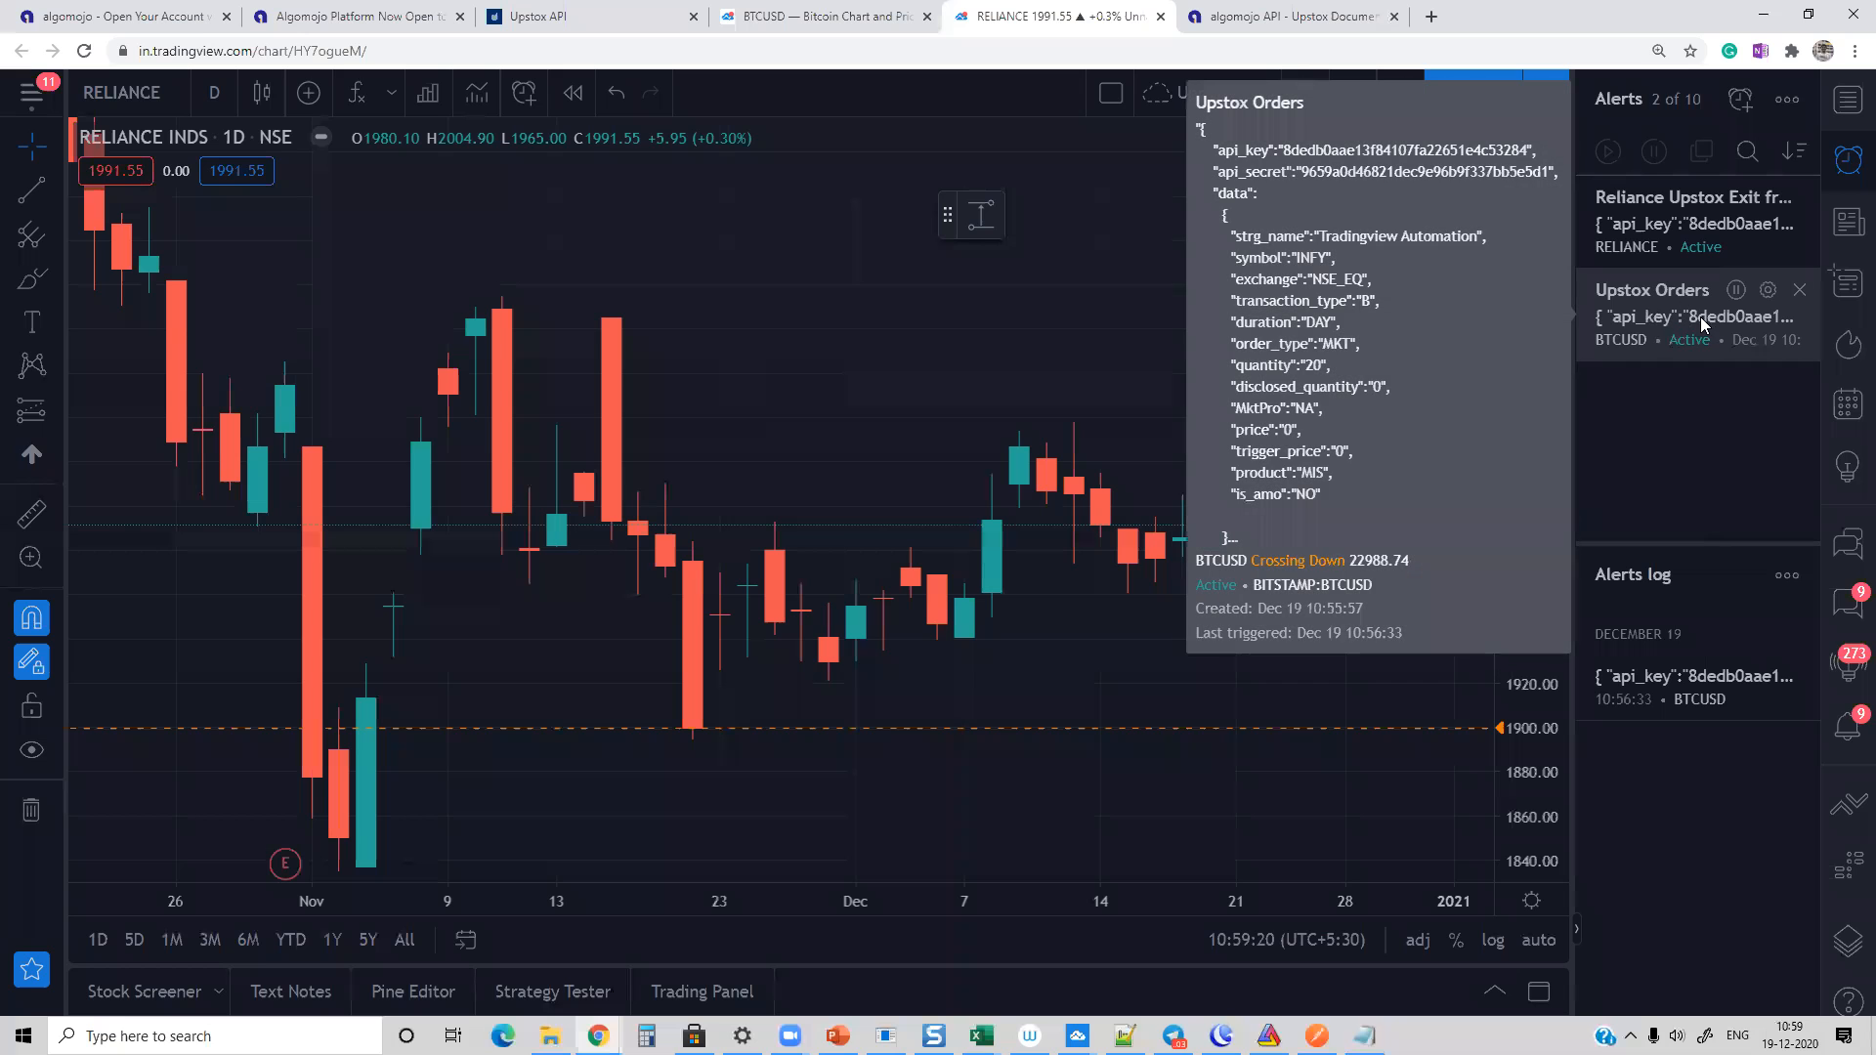
mouse_move(1685, 200)
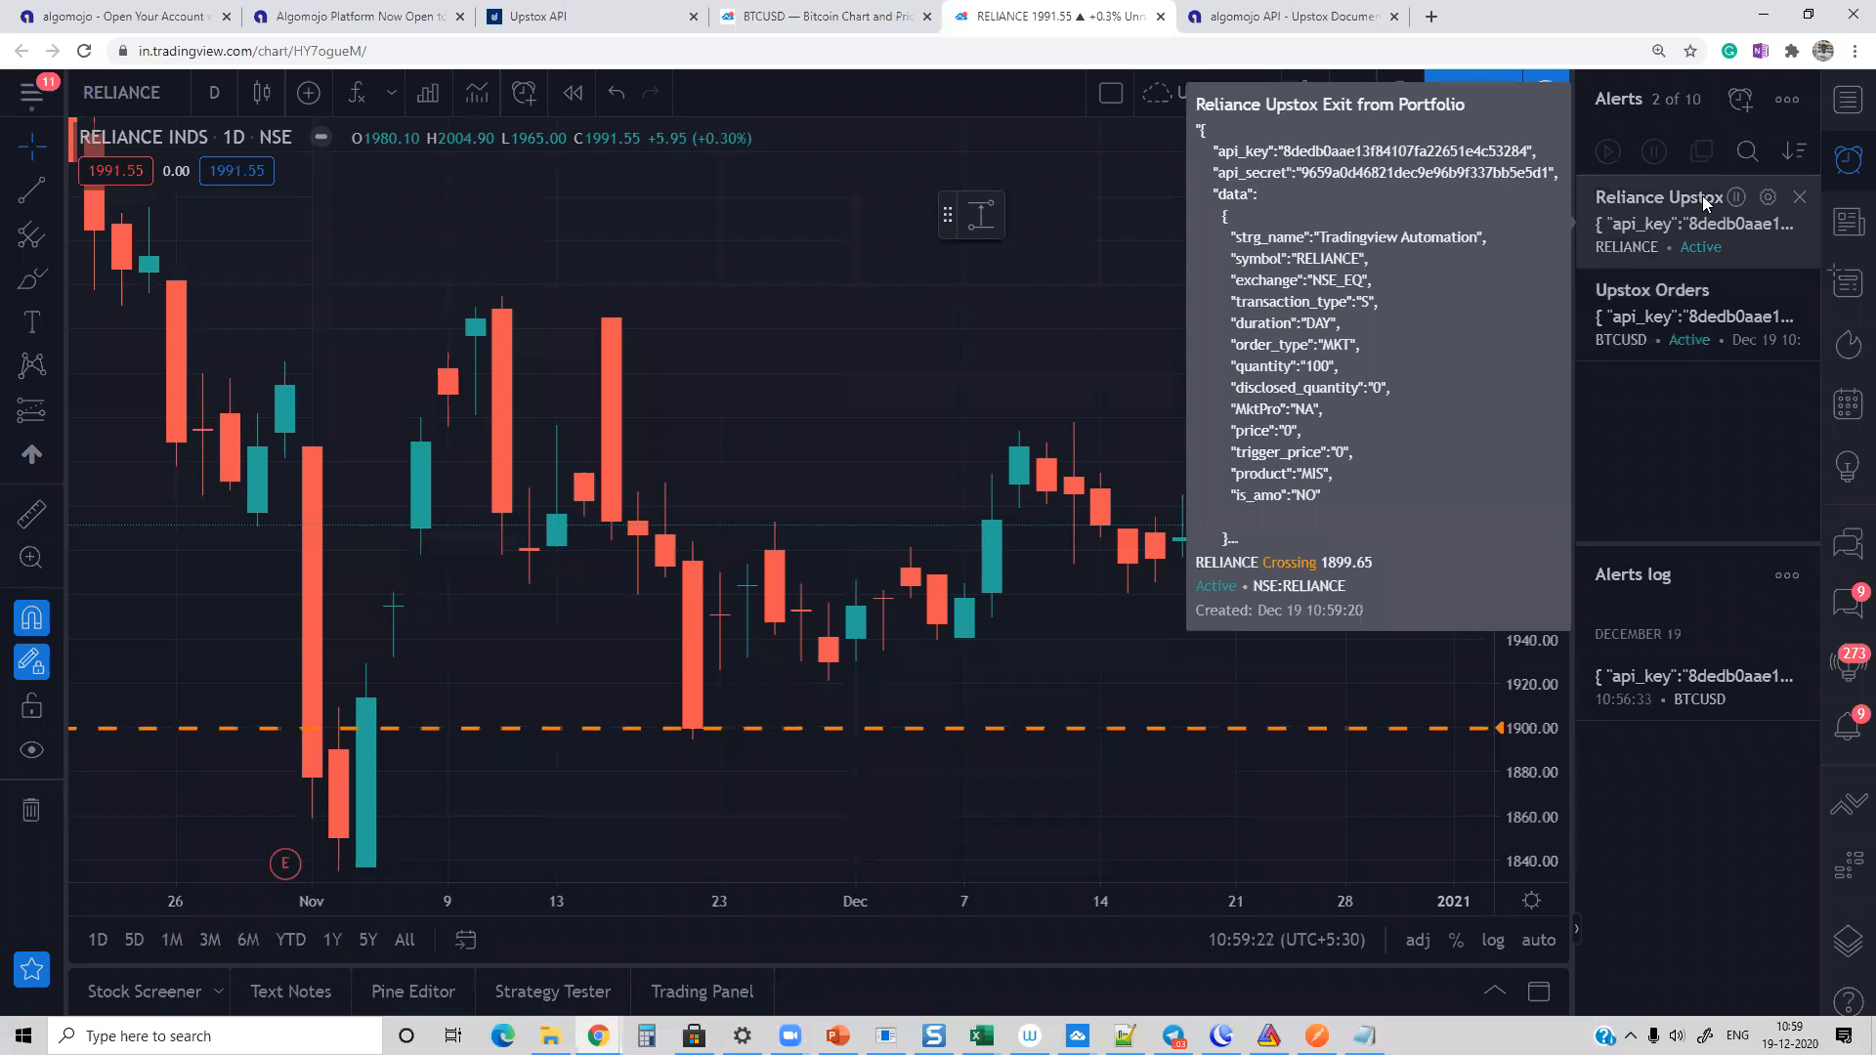
click(1767, 198)
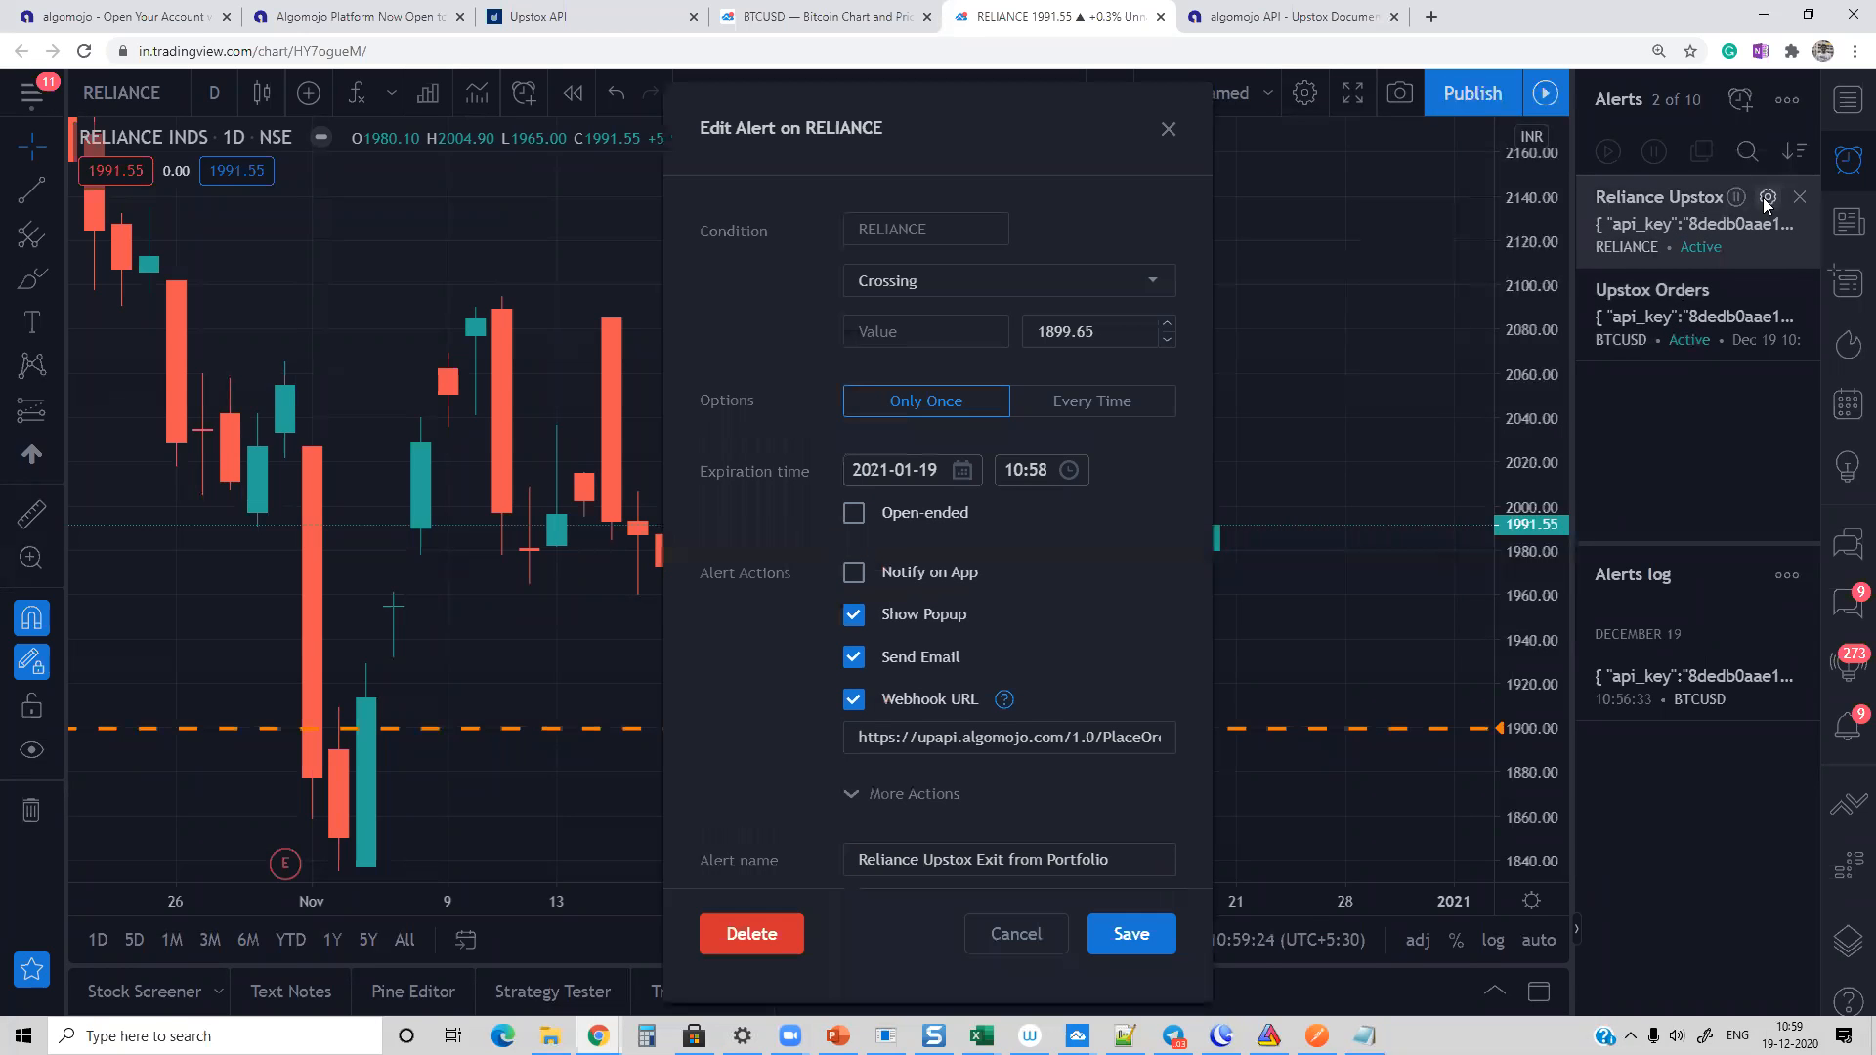
click(1169, 129)
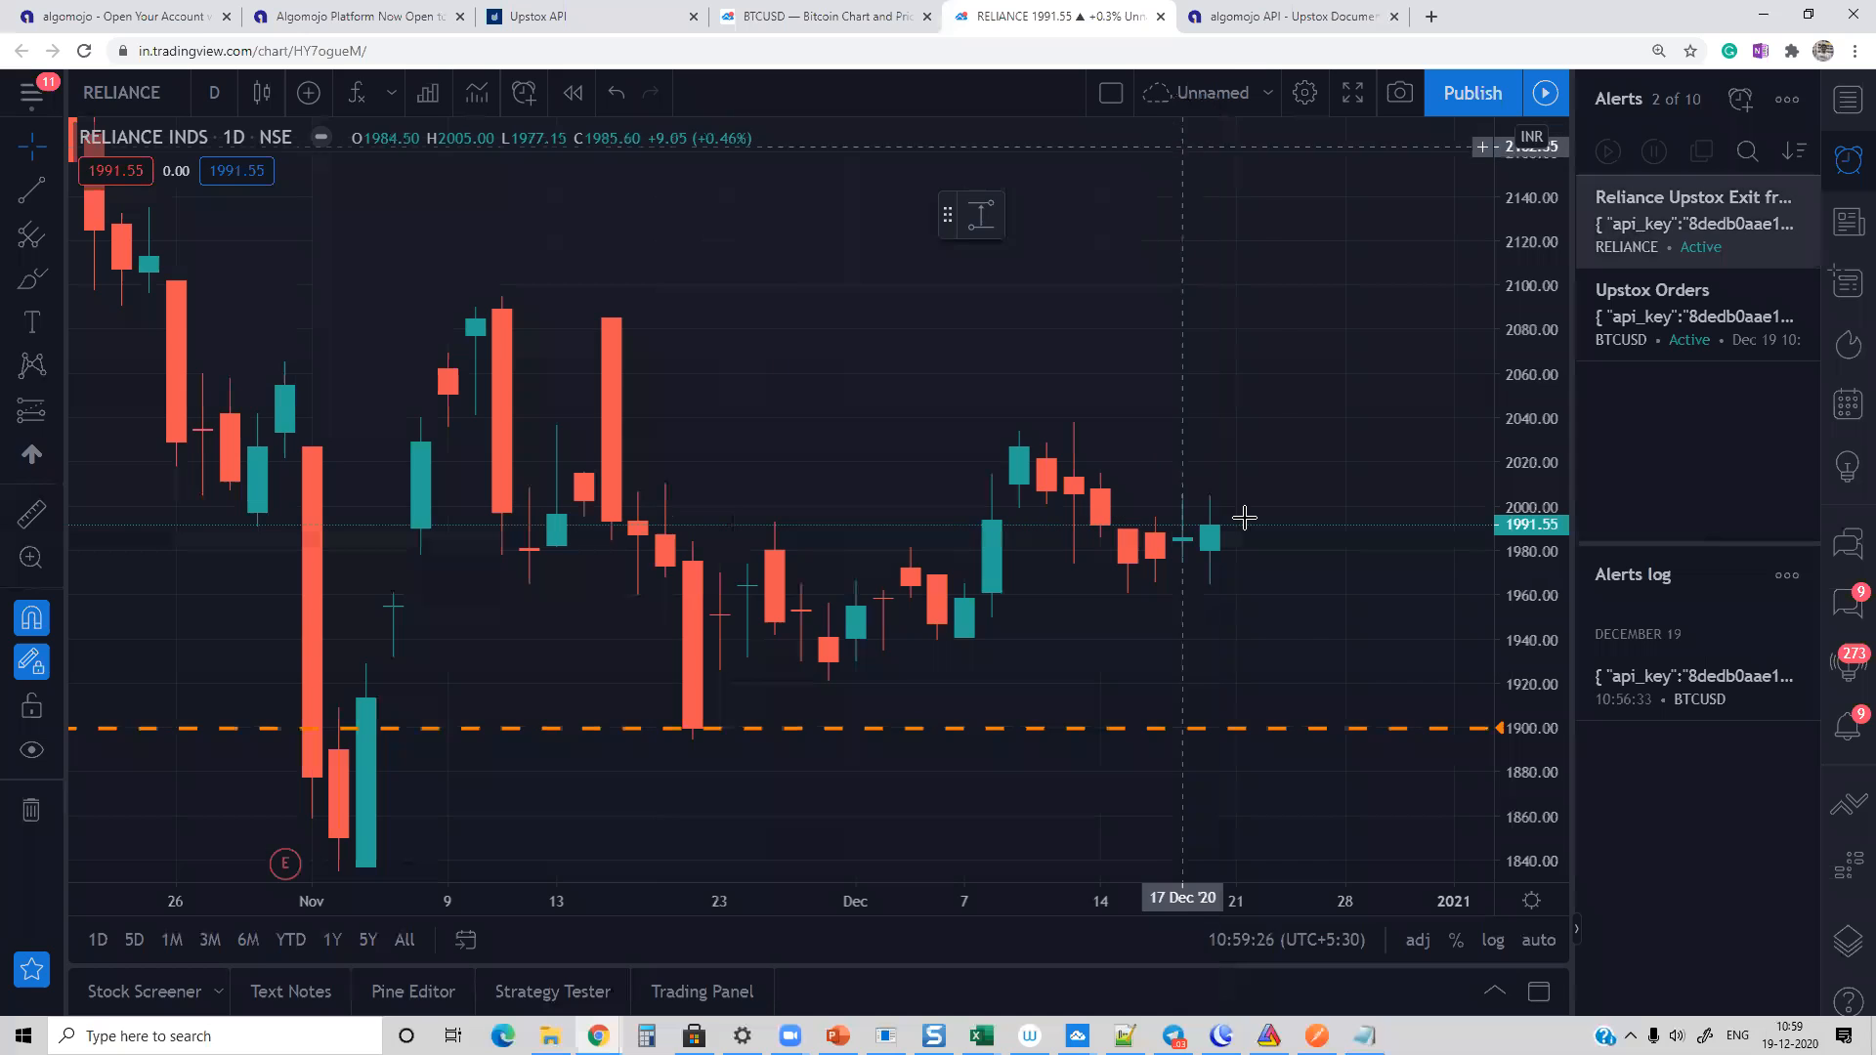
drag(1229, 729, 1249, 779)
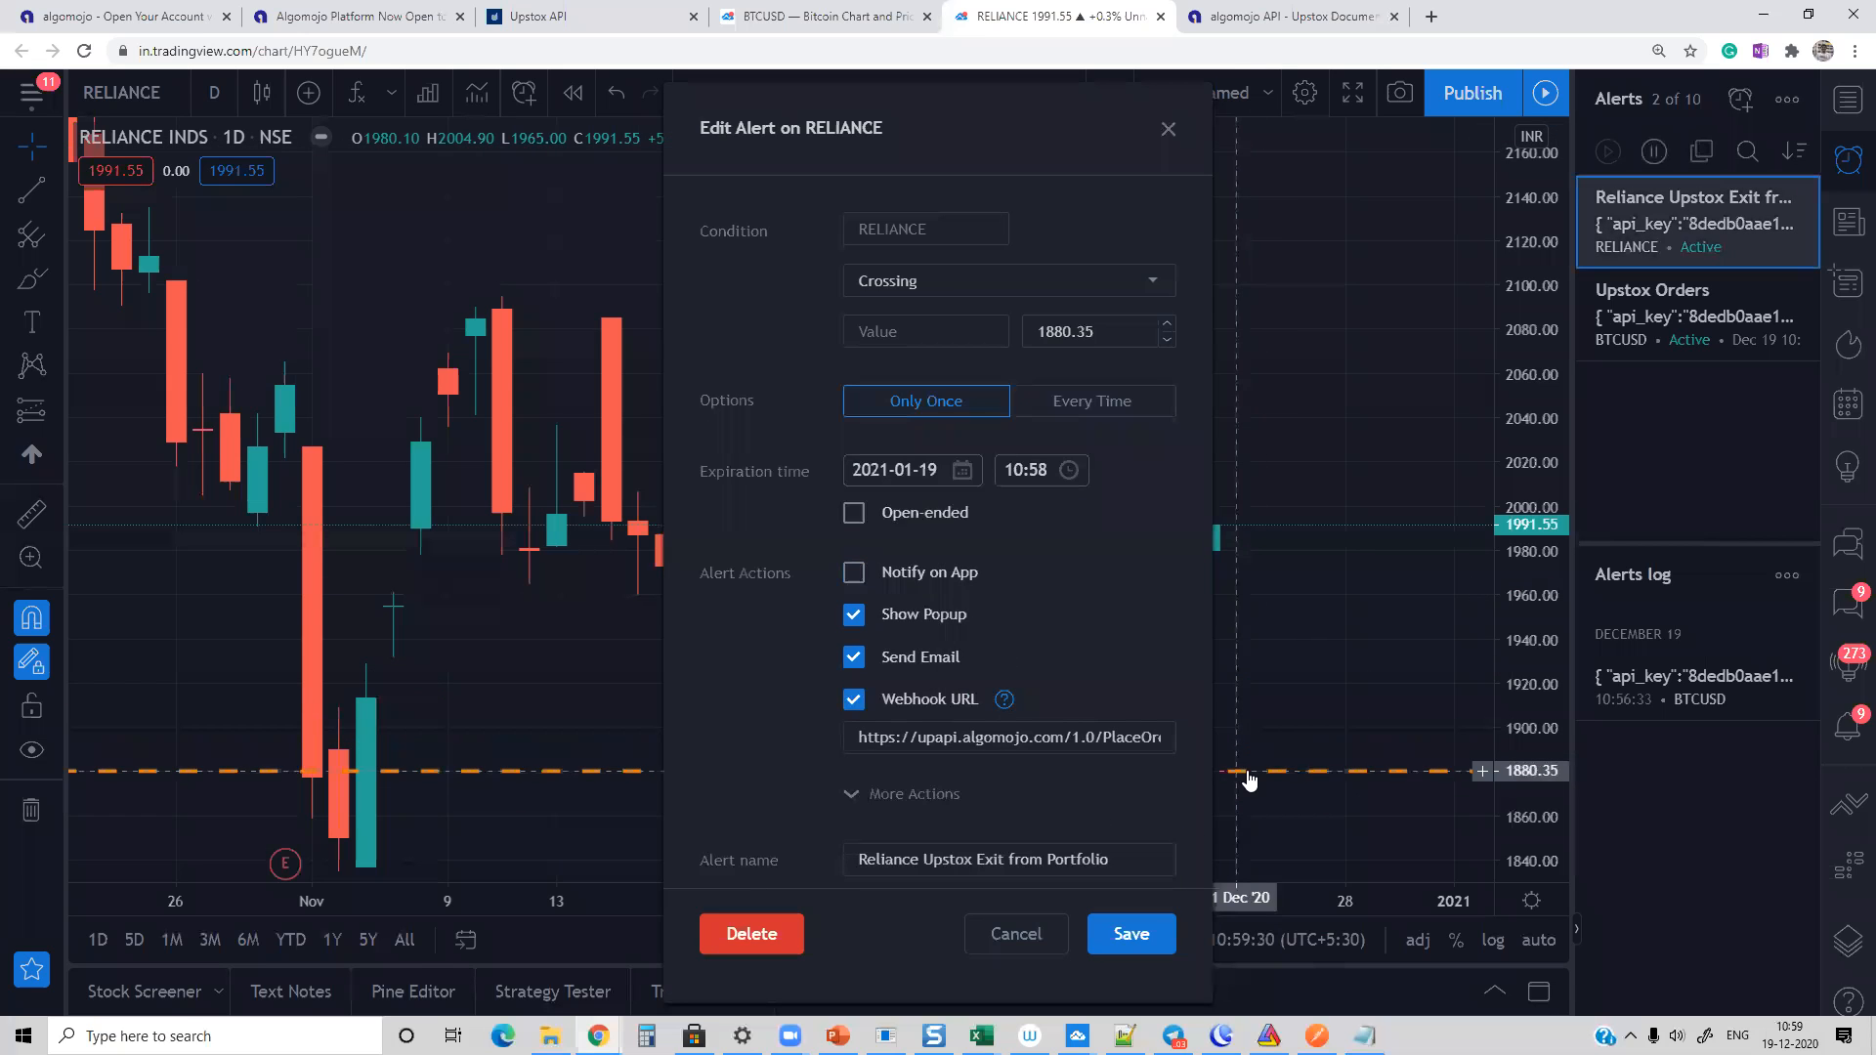
click(1145, 940)
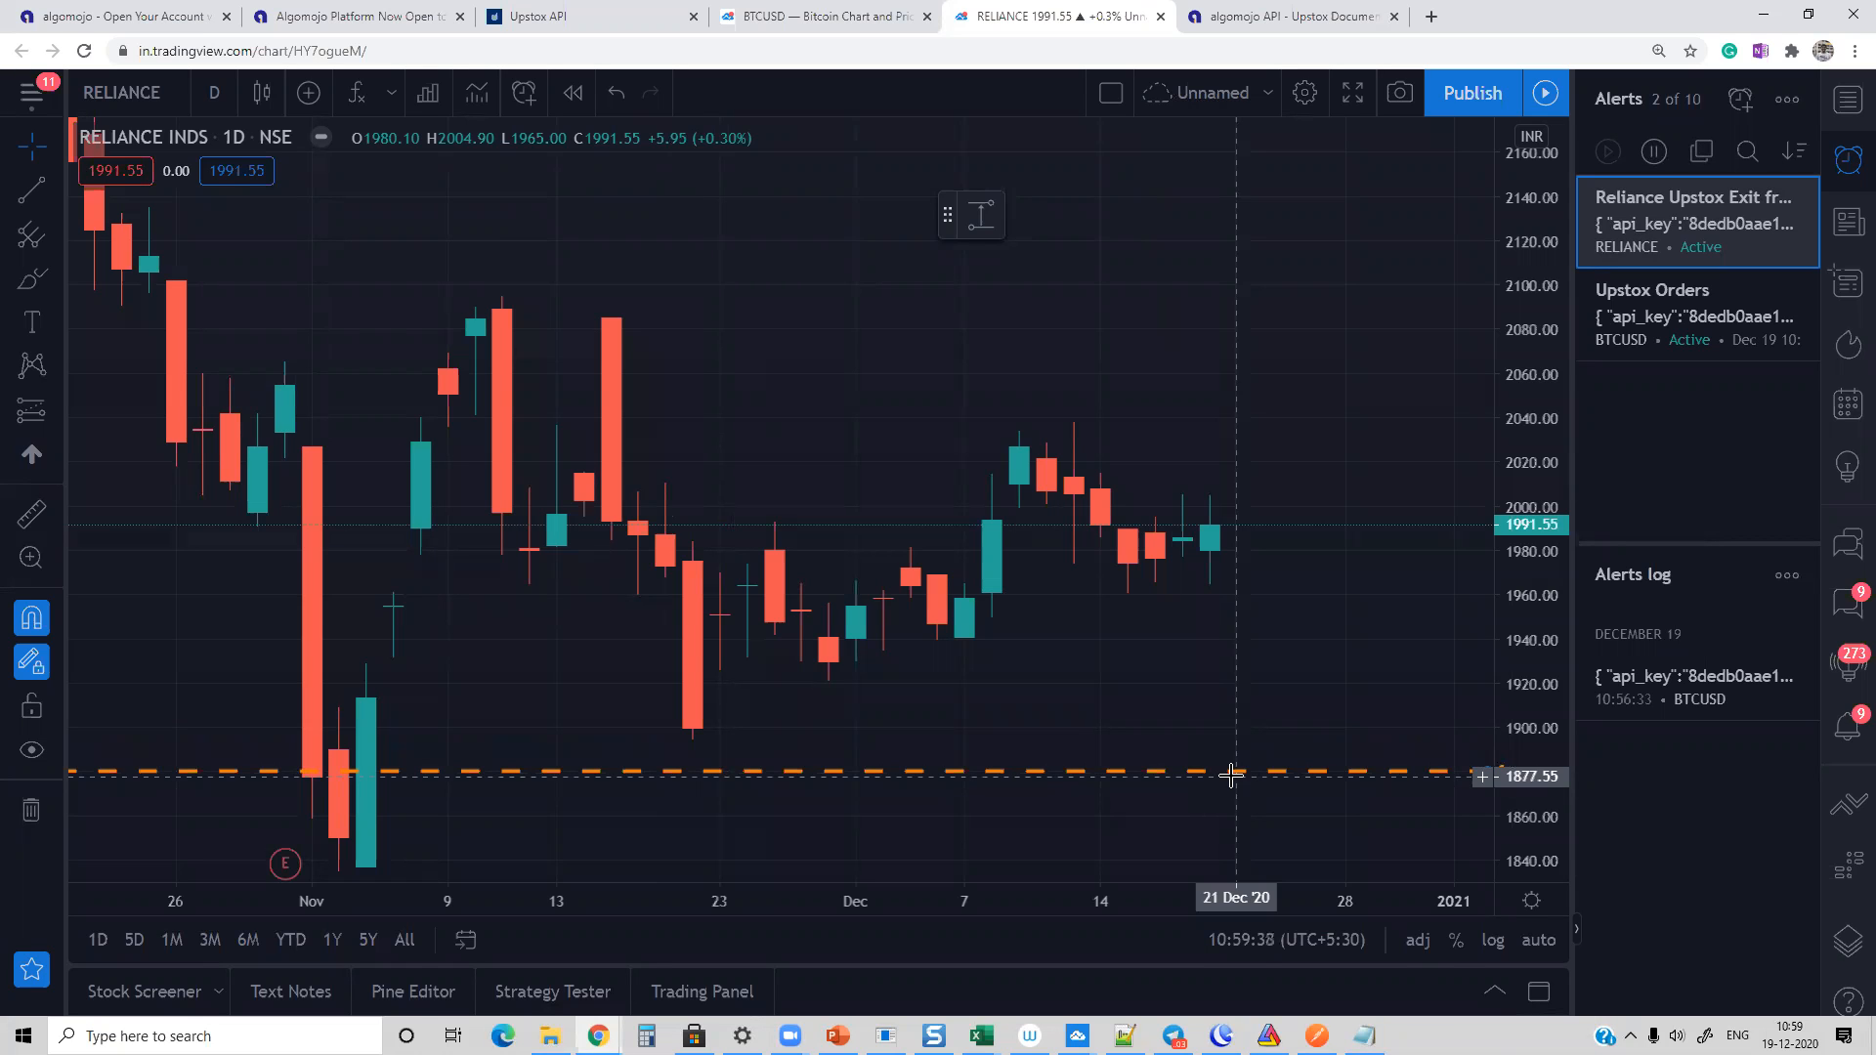
Step: Review the webhook URL in the Reliance alert's settings and close them without changes
click(1768, 198)
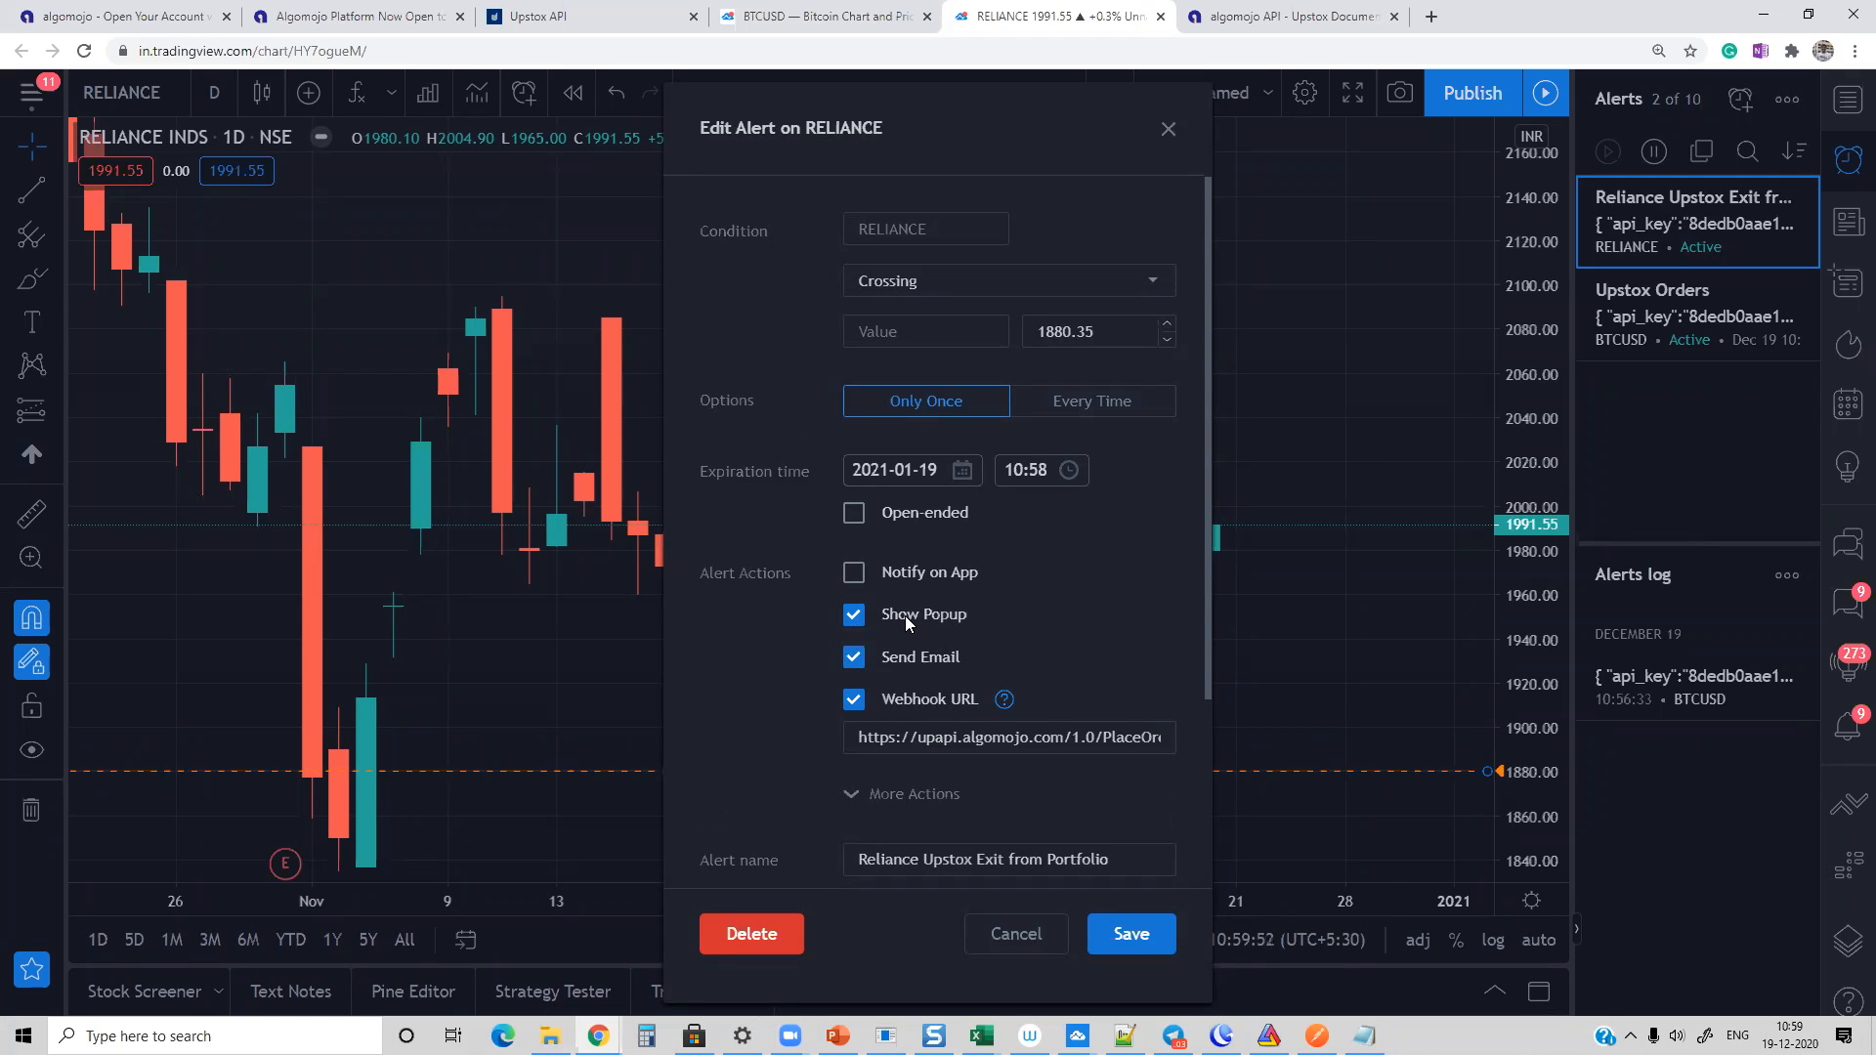
drag(865, 737, 1221, 748)
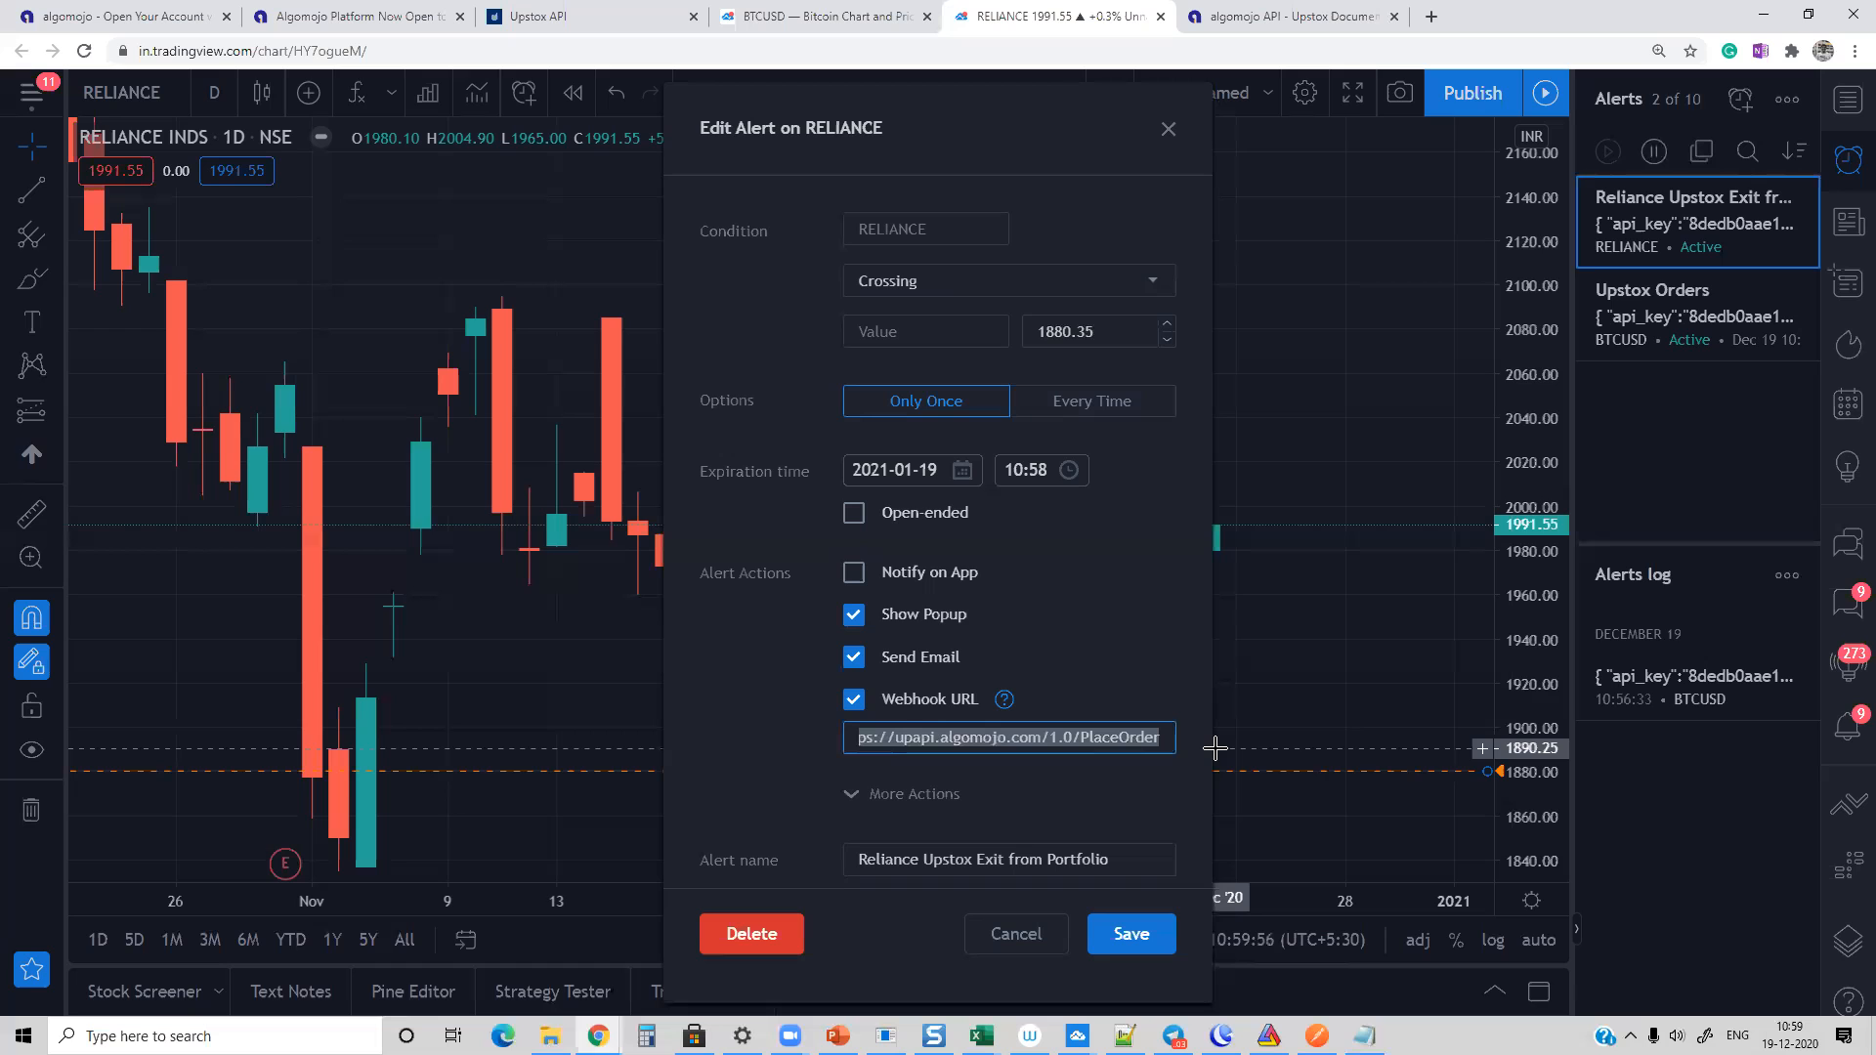
click(1168, 130)
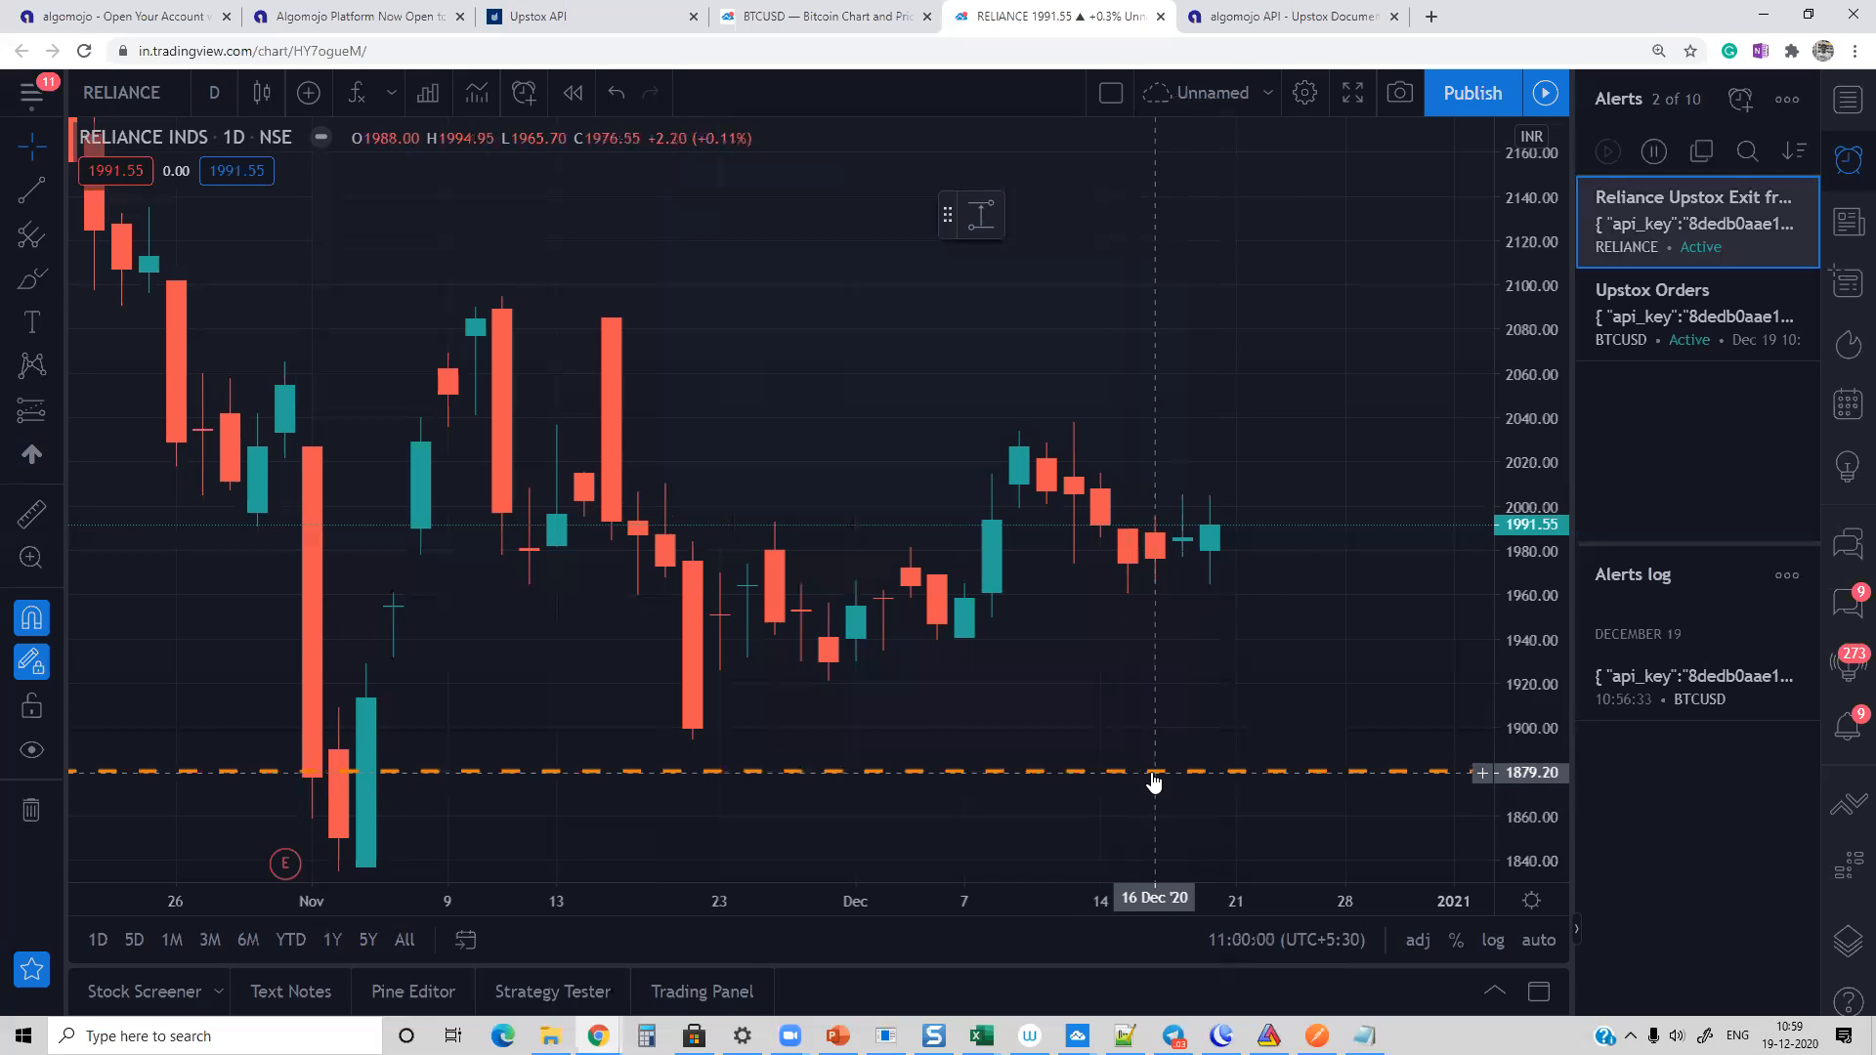
Step: Delete the Reliance Upstox Exit from Portfolio alert and the Upstox Orders alert
mouse_move(1773, 195)
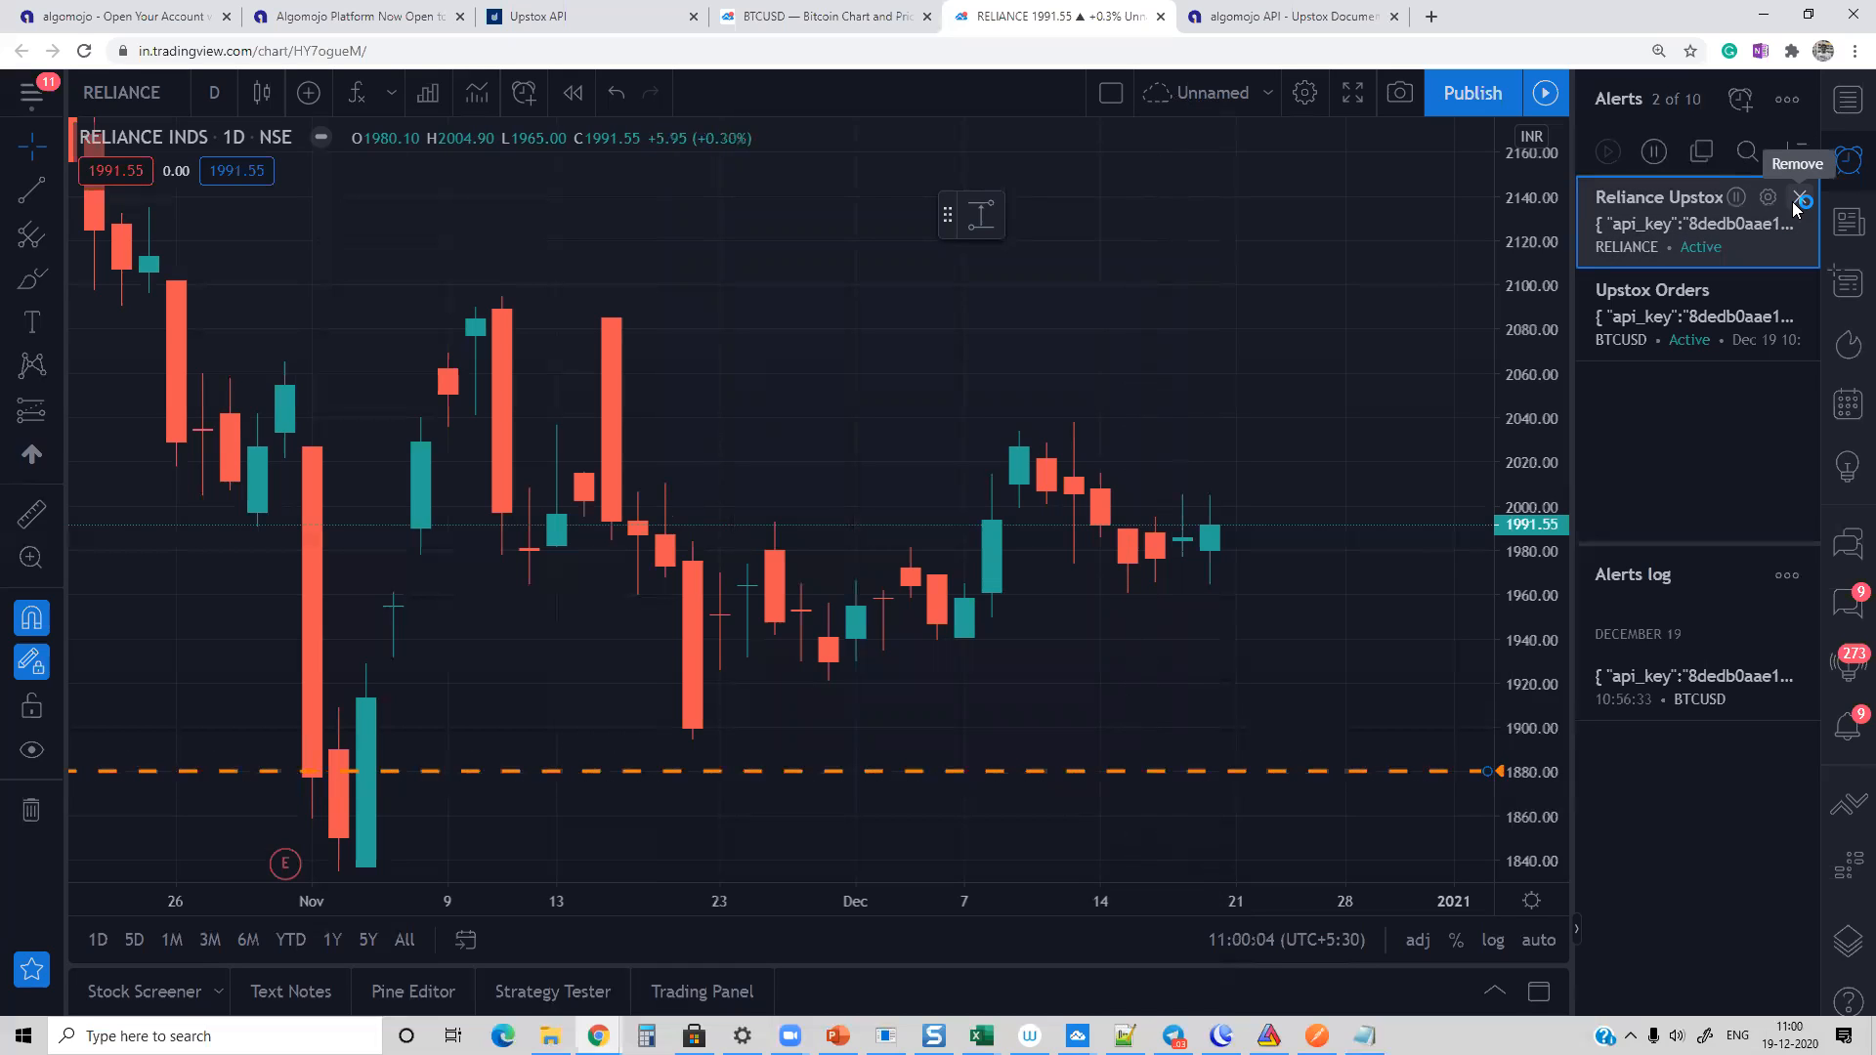
click(1799, 202)
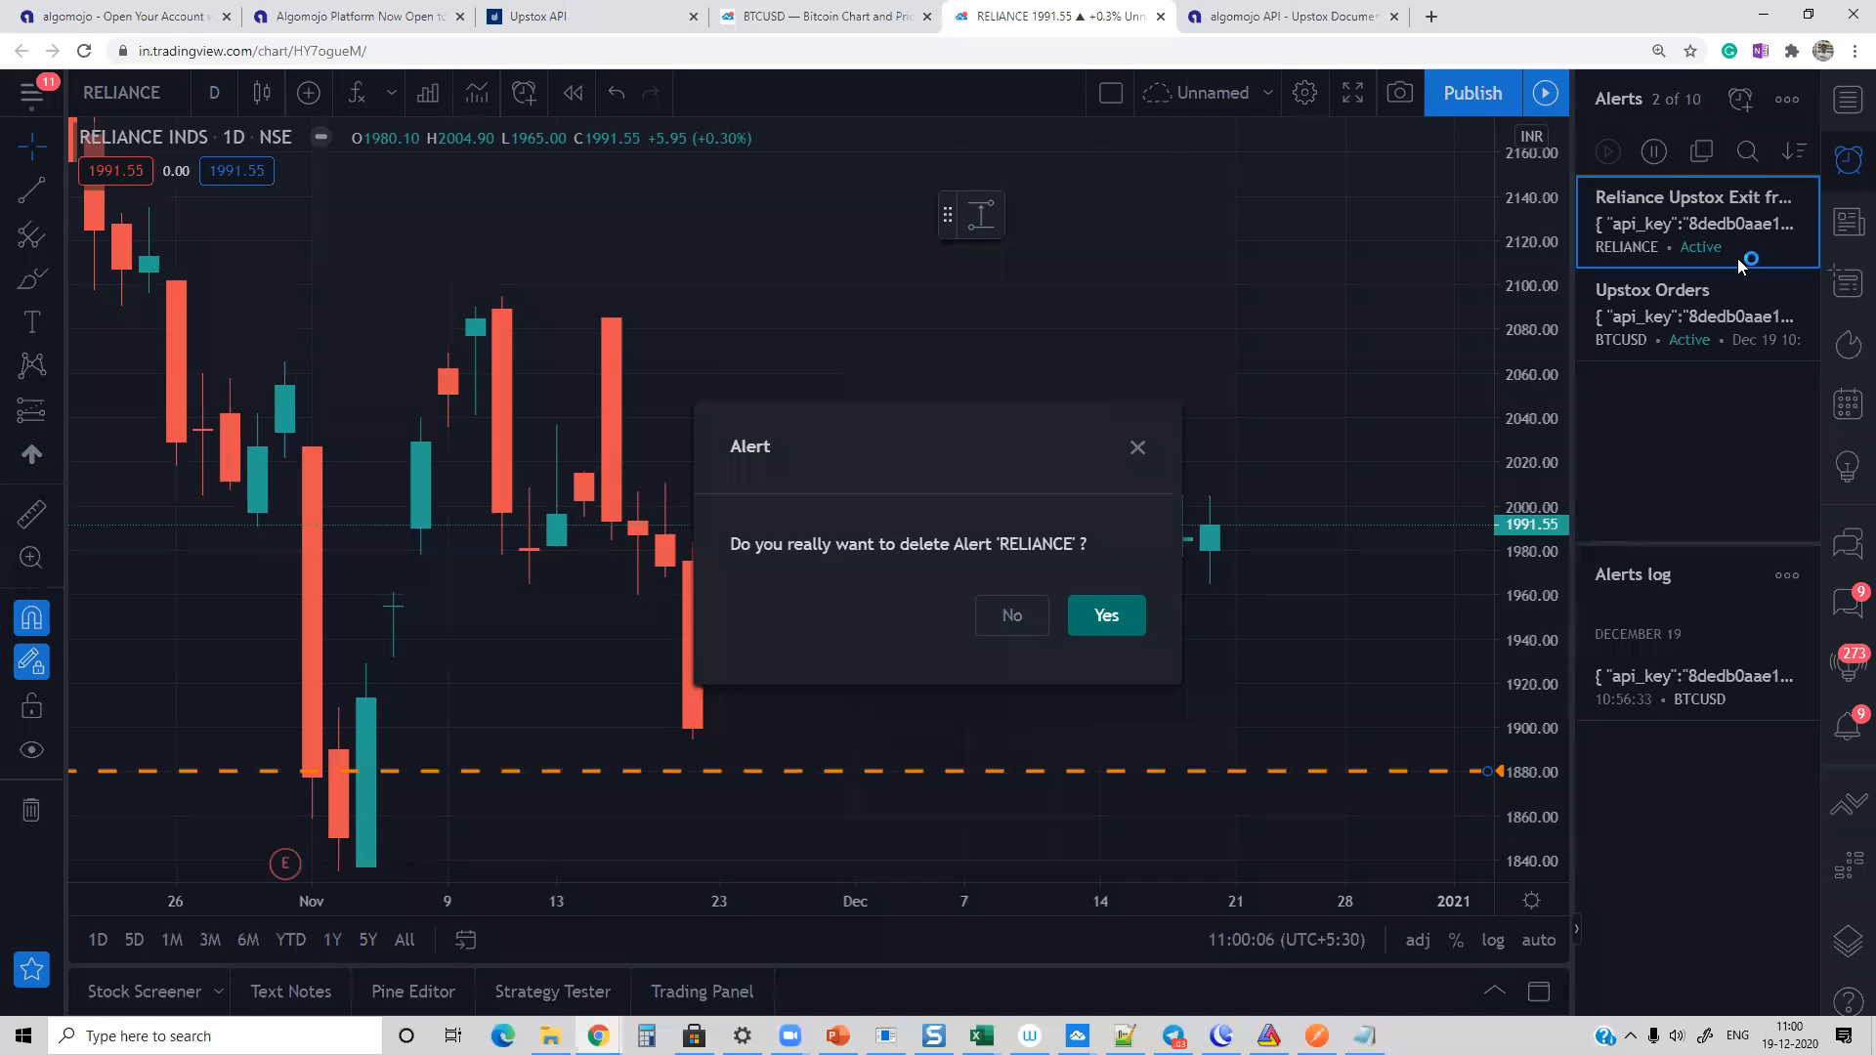
click(1099, 615)
click(1799, 203)
click(1137, 613)
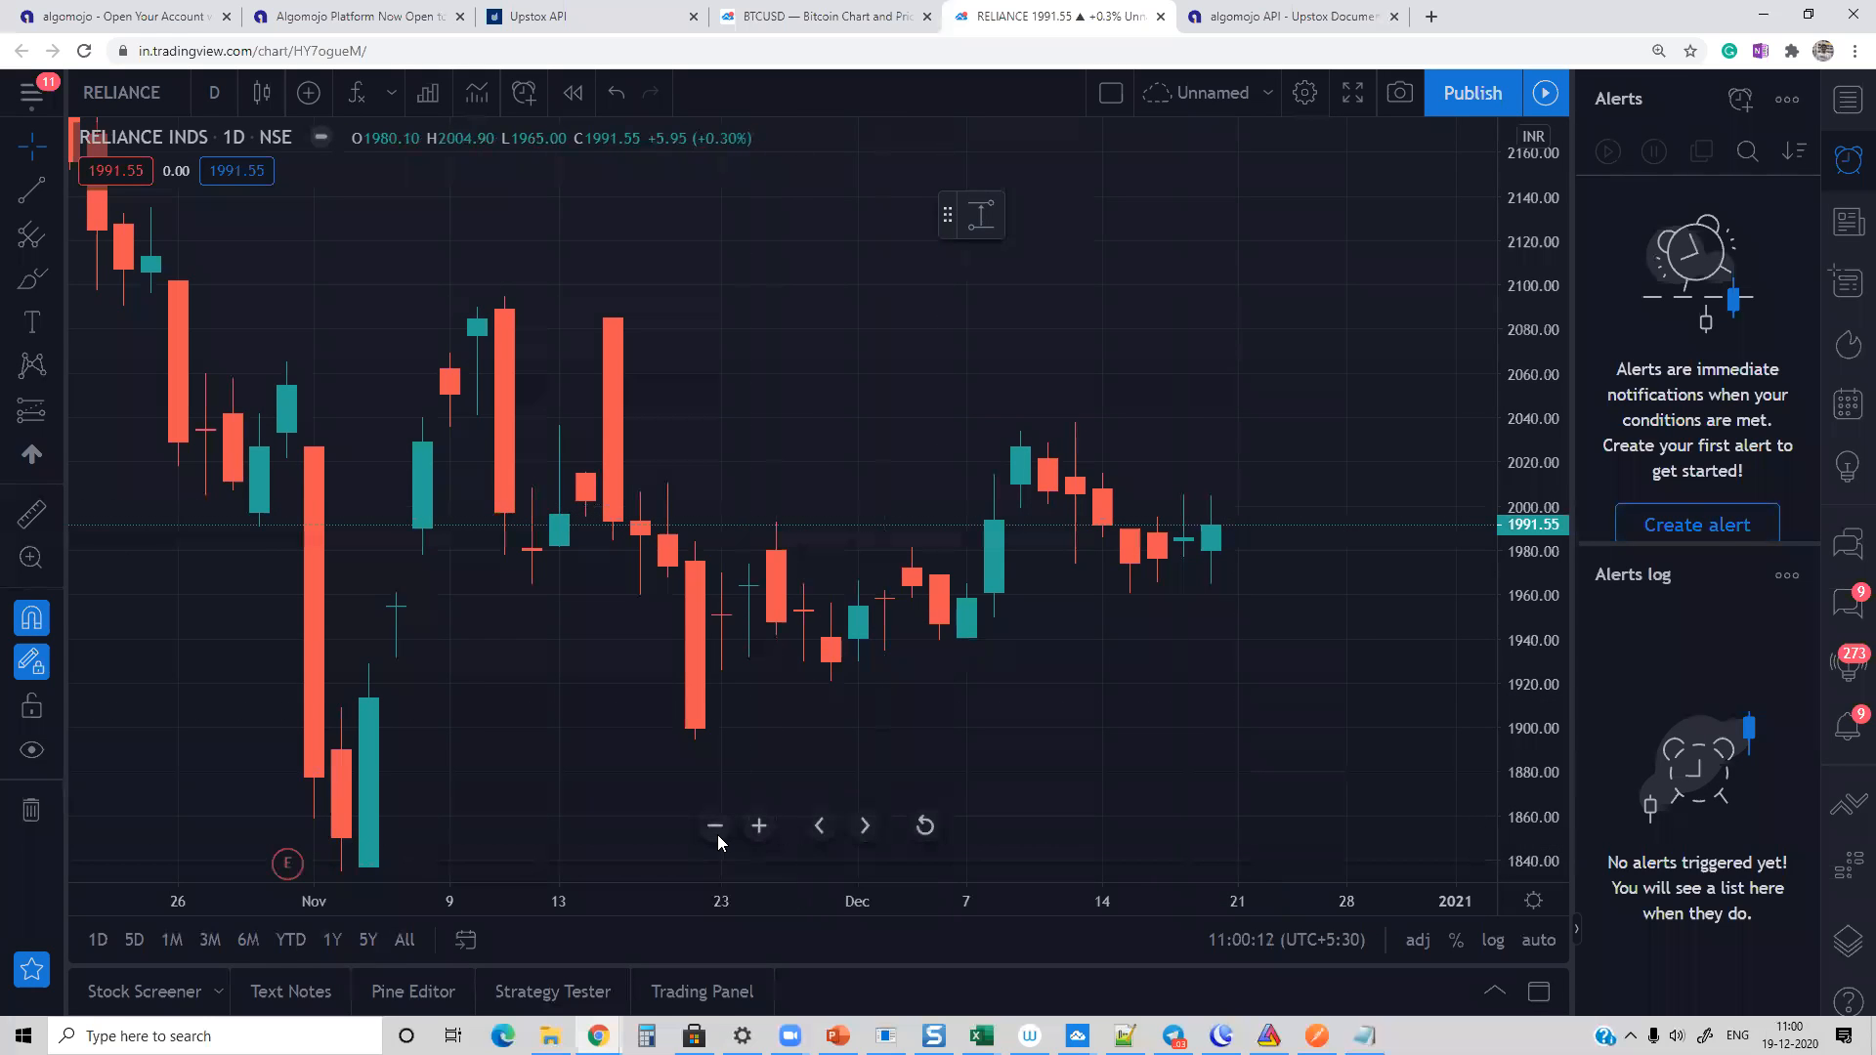
Step: Try the 5-minute interval on the RELIANCE chart, and set it to 1 hour
click(714, 830)
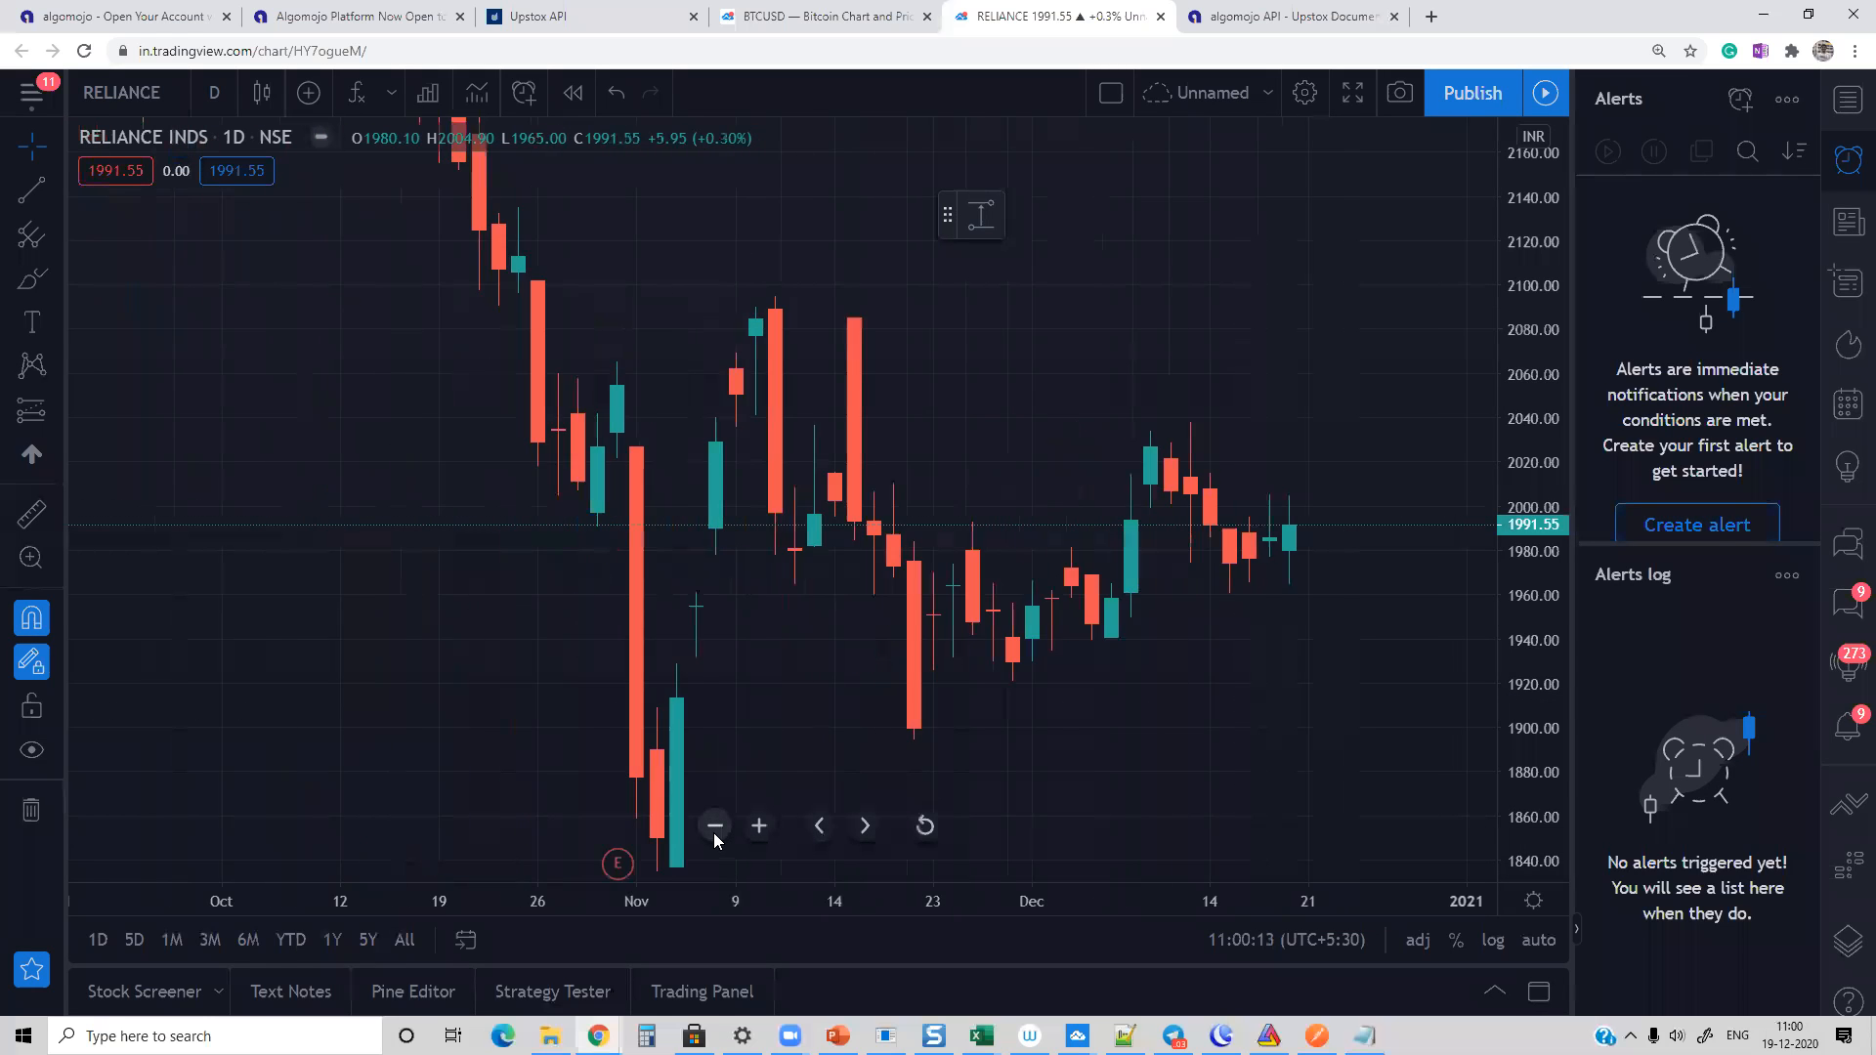
click(209, 90)
click(247, 411)
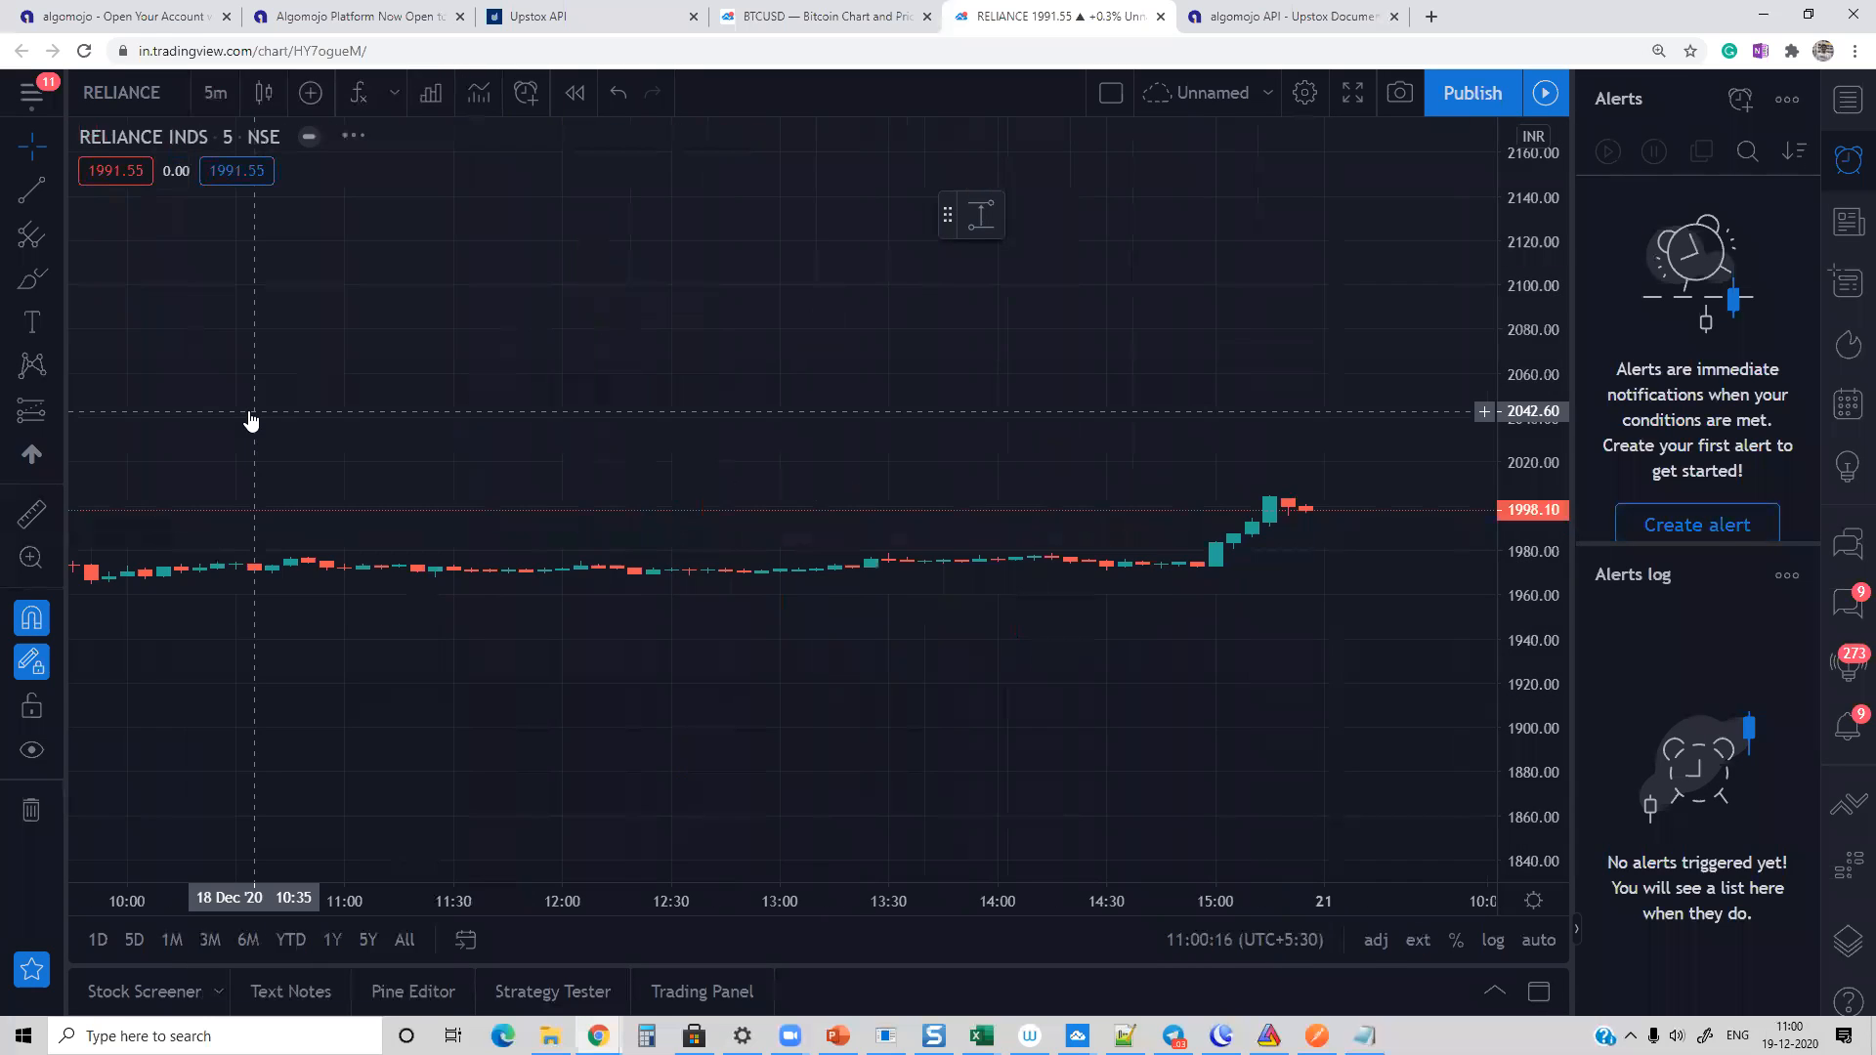
click(209, 93)
click(235, 654)
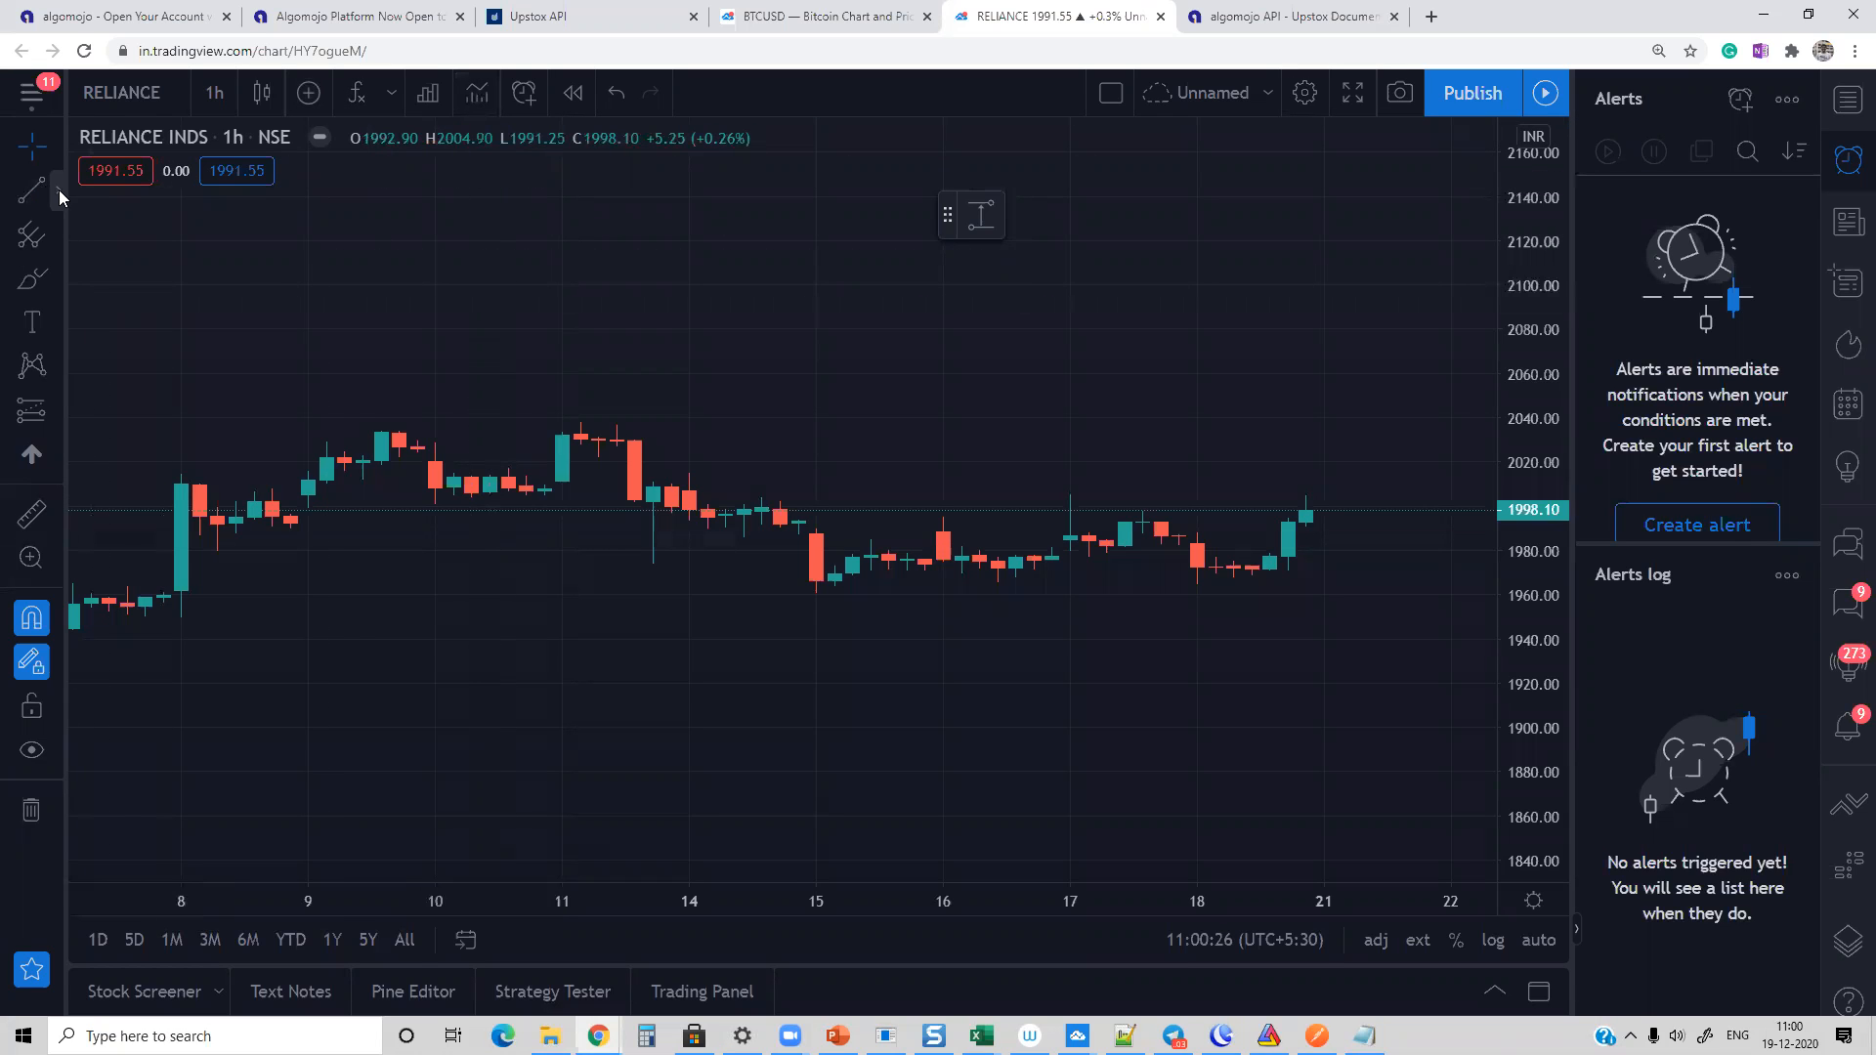
Step: Draw a descending trend line over the highs from 2033.50 on 11 Dec 2020 09:15 to about 2003 on 22 Dec
click(59, 189)
click(104, 201)
click(562, 432)
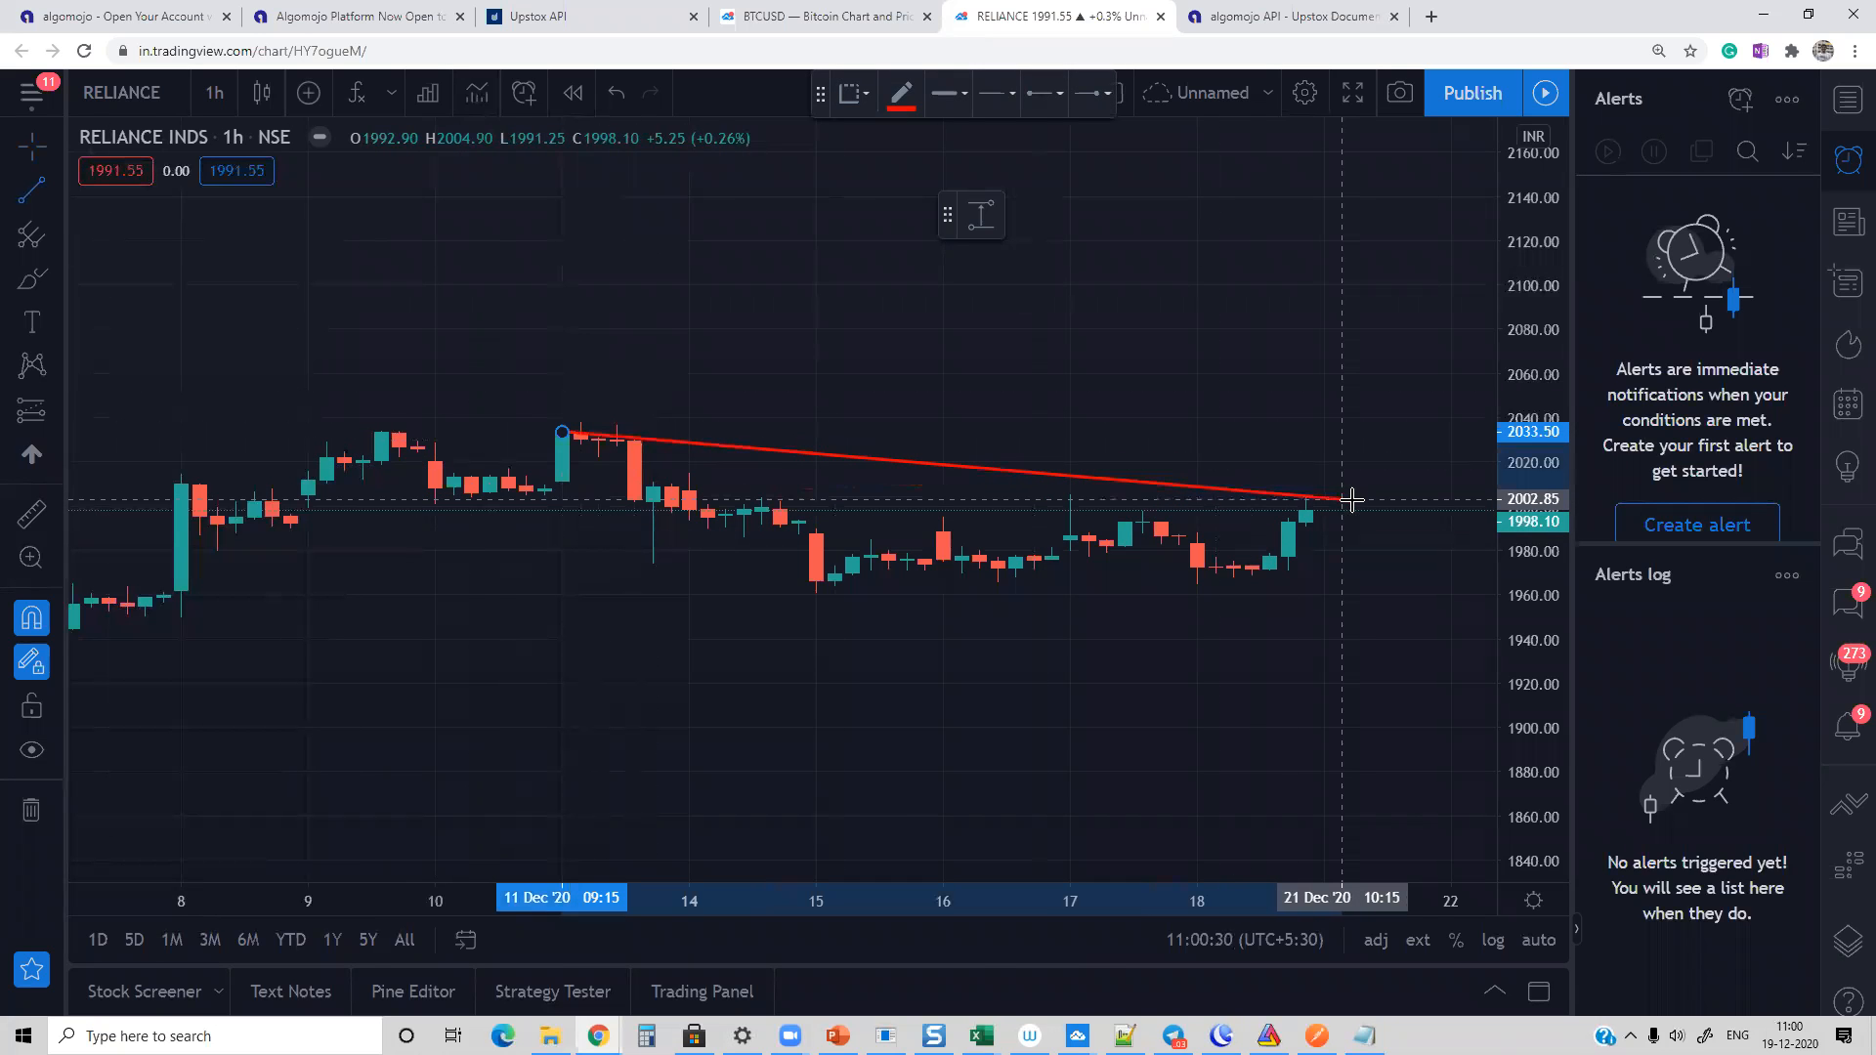
click(1449, 499)
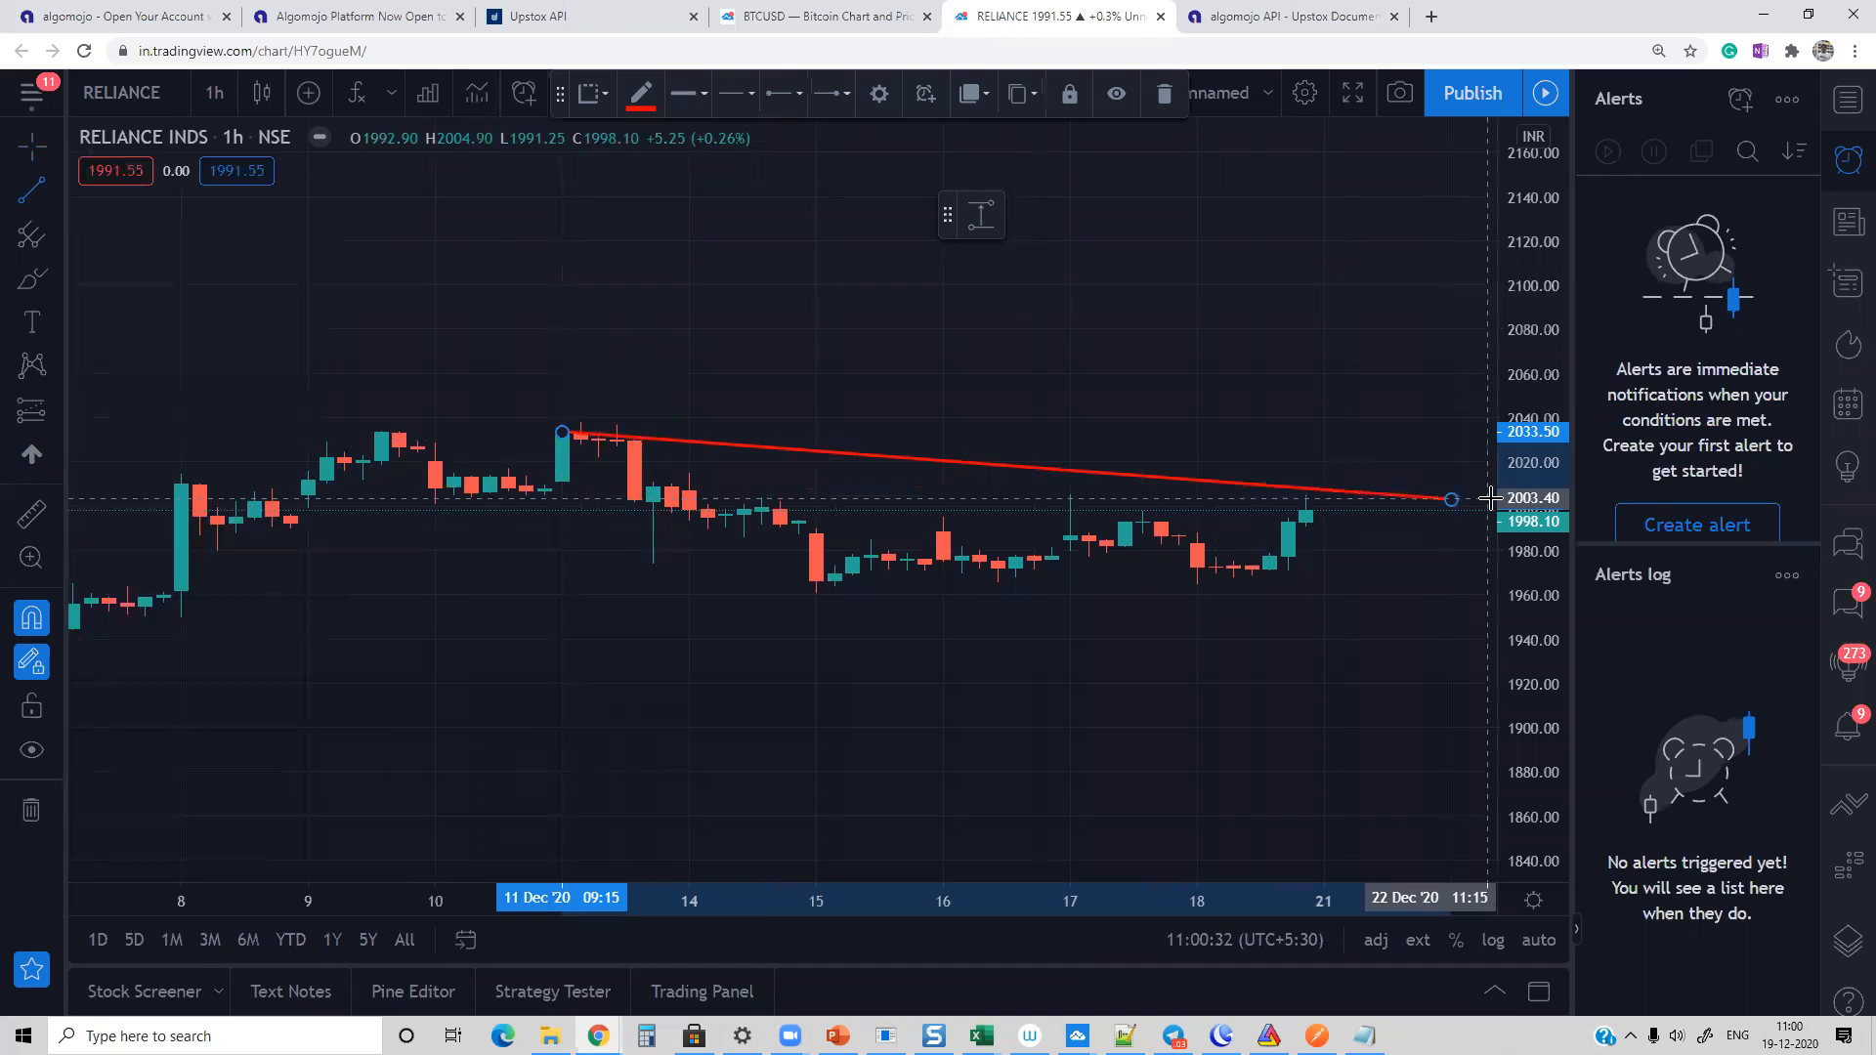
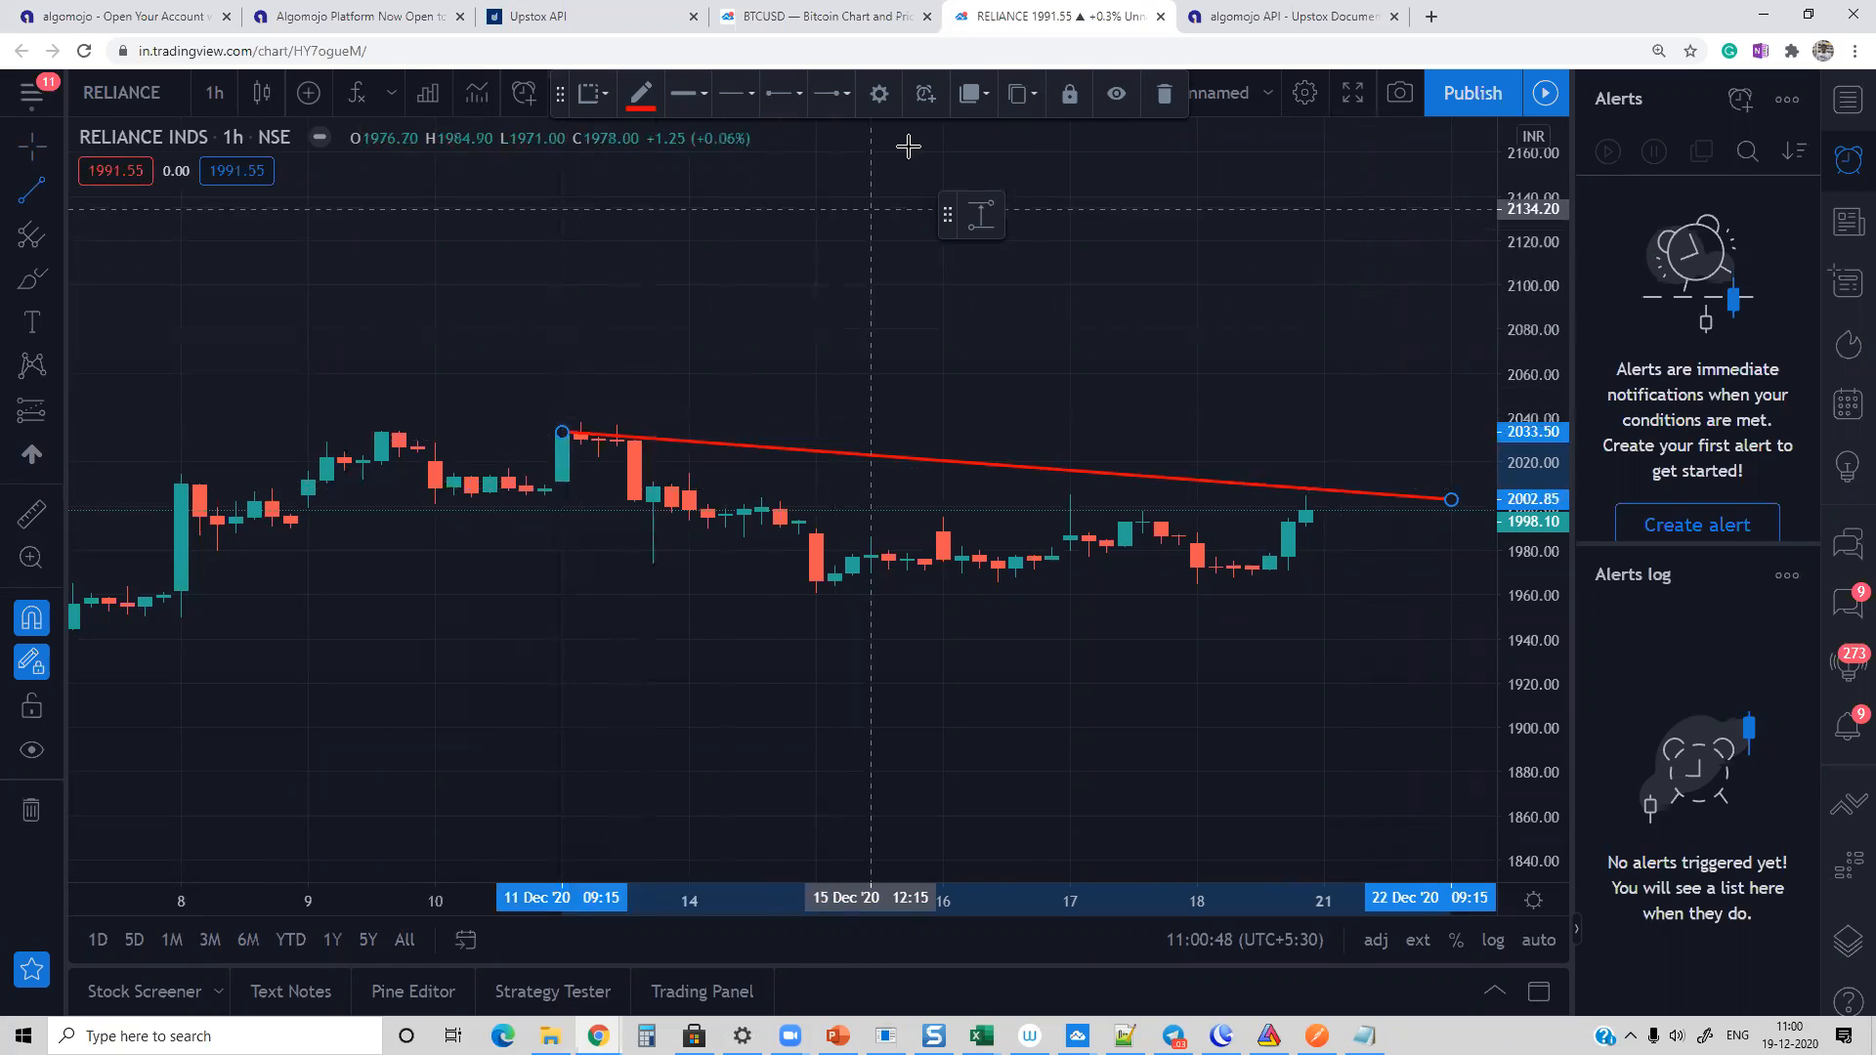
Step: Start an alert on the RELIANCE chart's descending trend line with the condition Crossing Up
drag(559, 93, 566, 290)
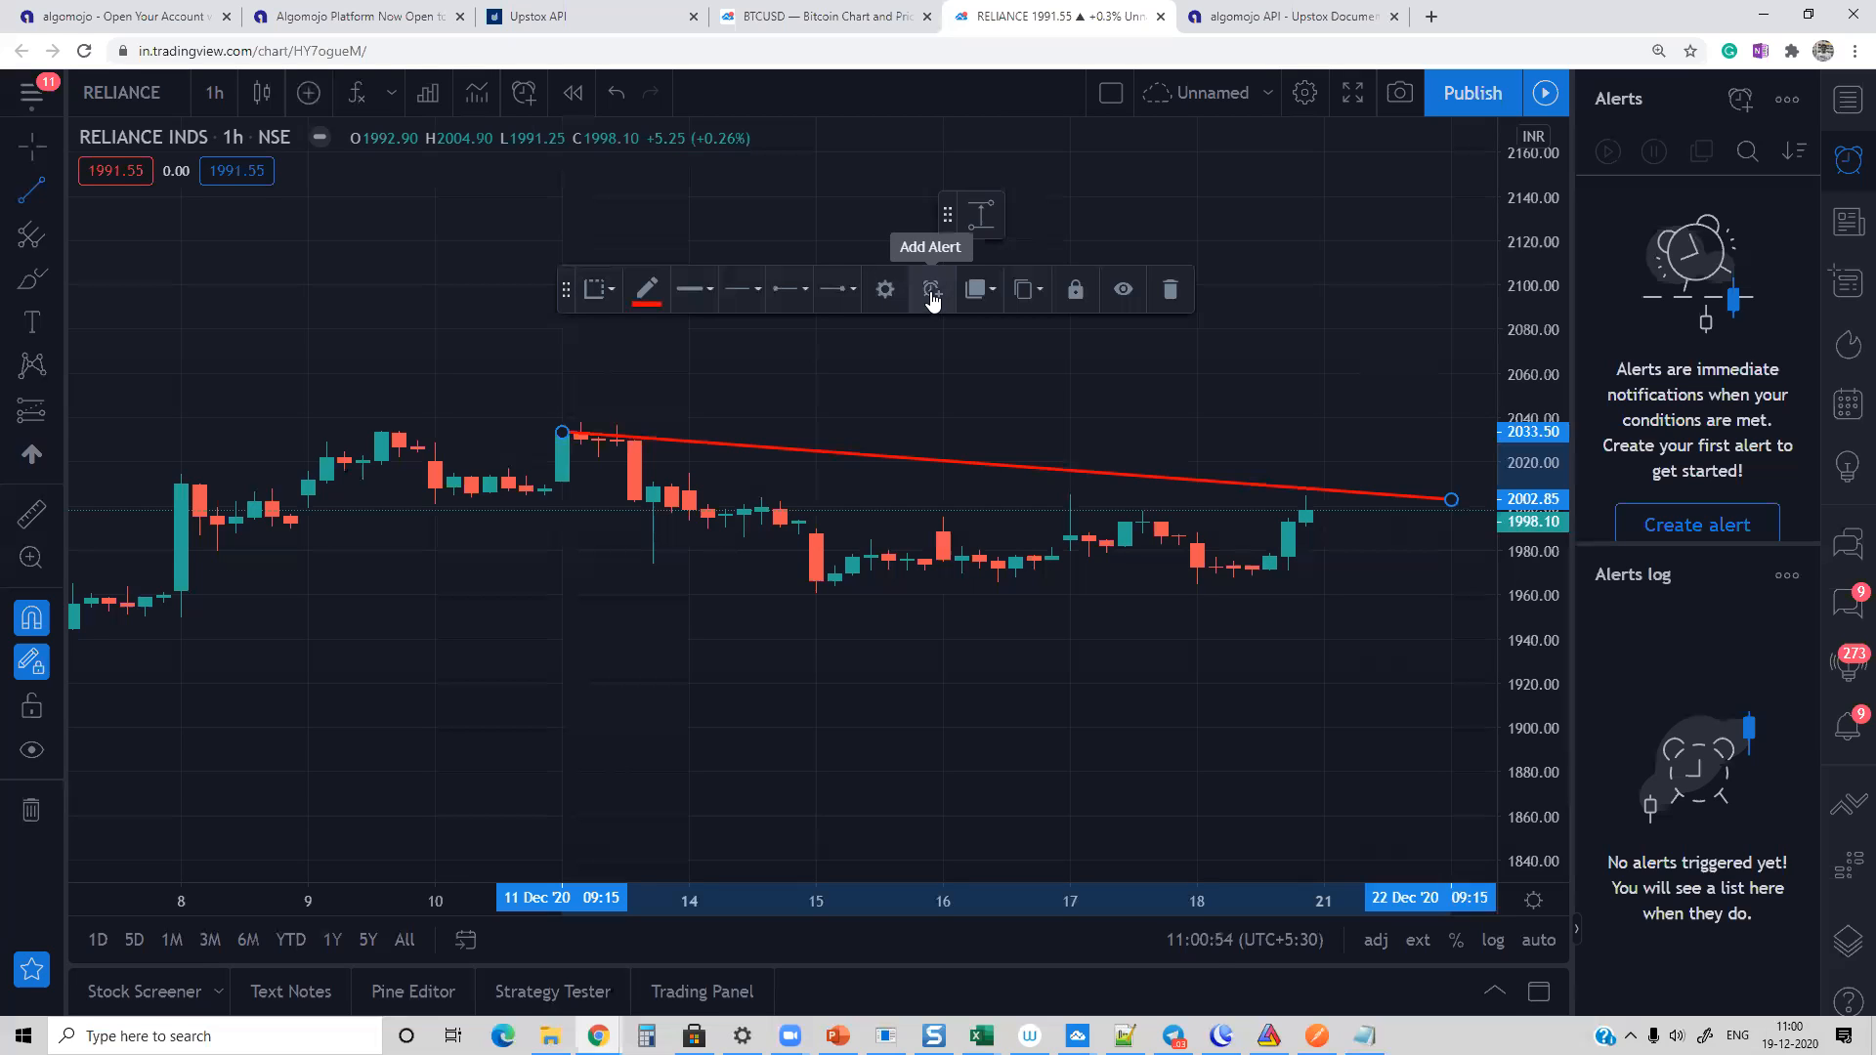
click(931, 291)
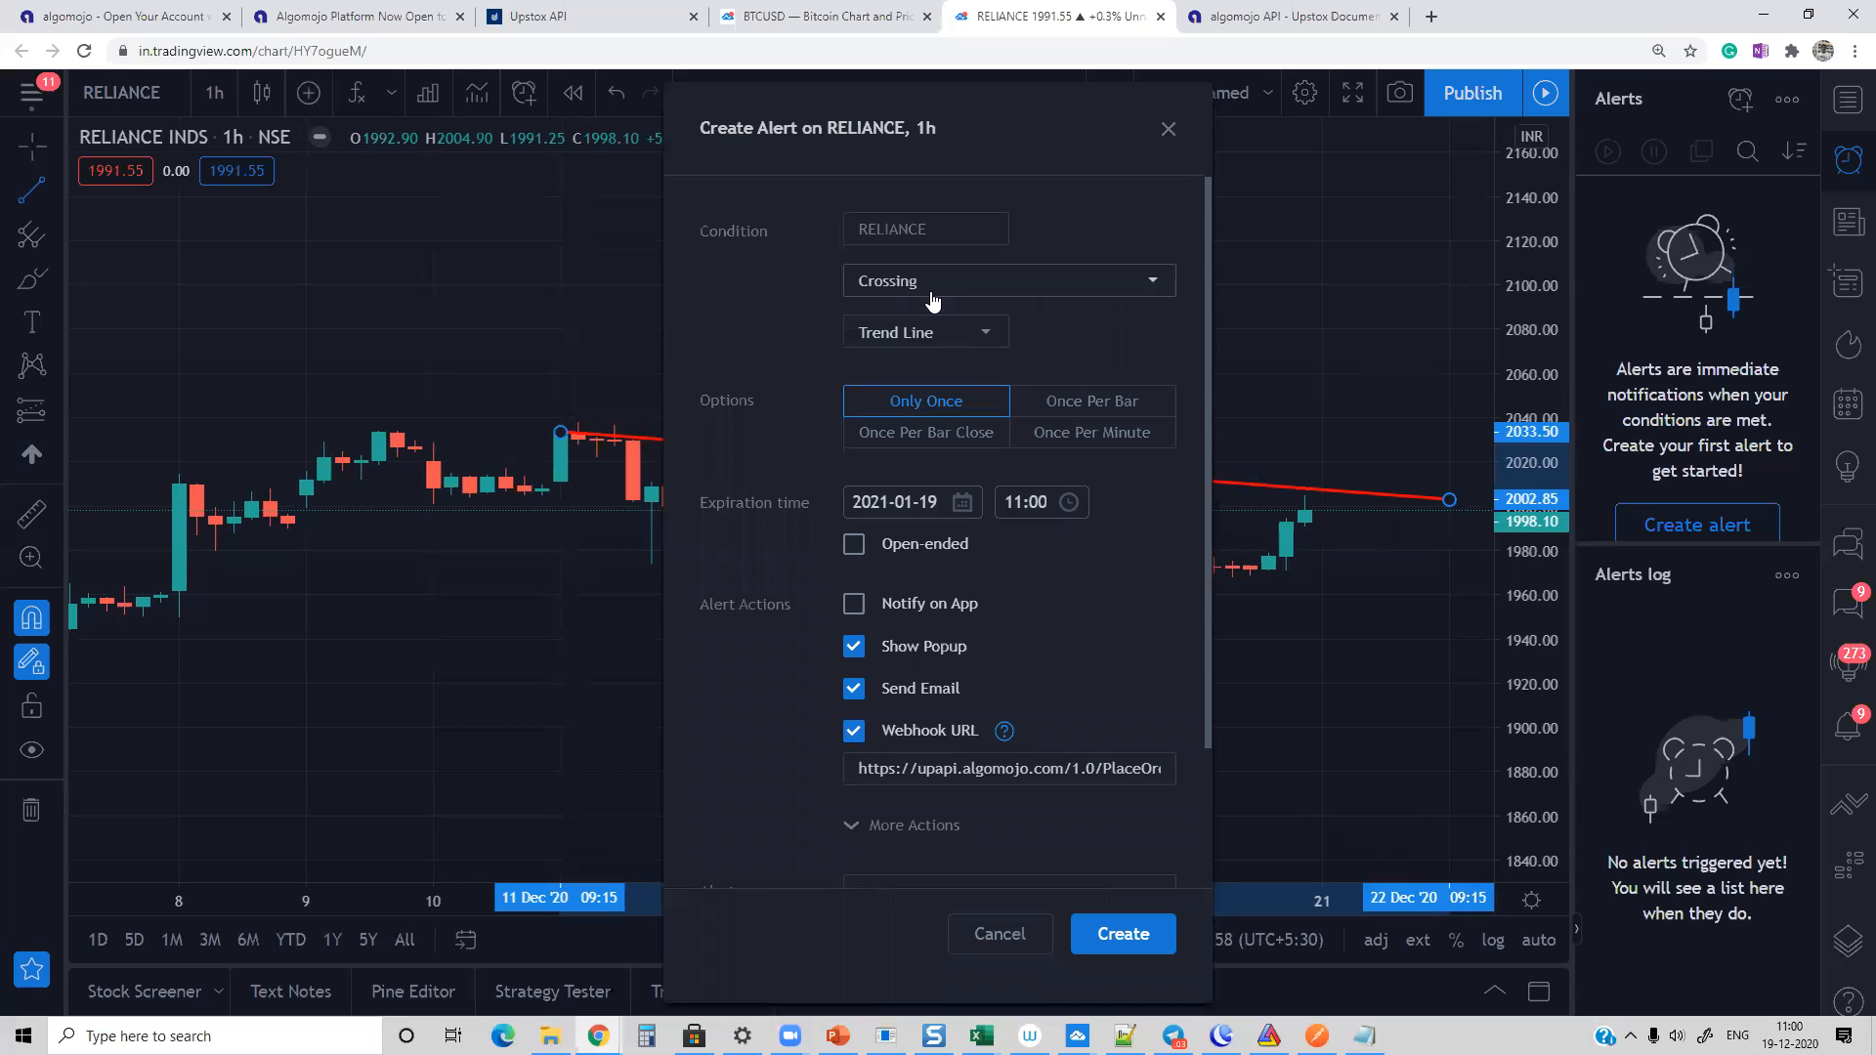
click(936, 331)
click(1033, 333)
click(926, 284)
click(925, 323)
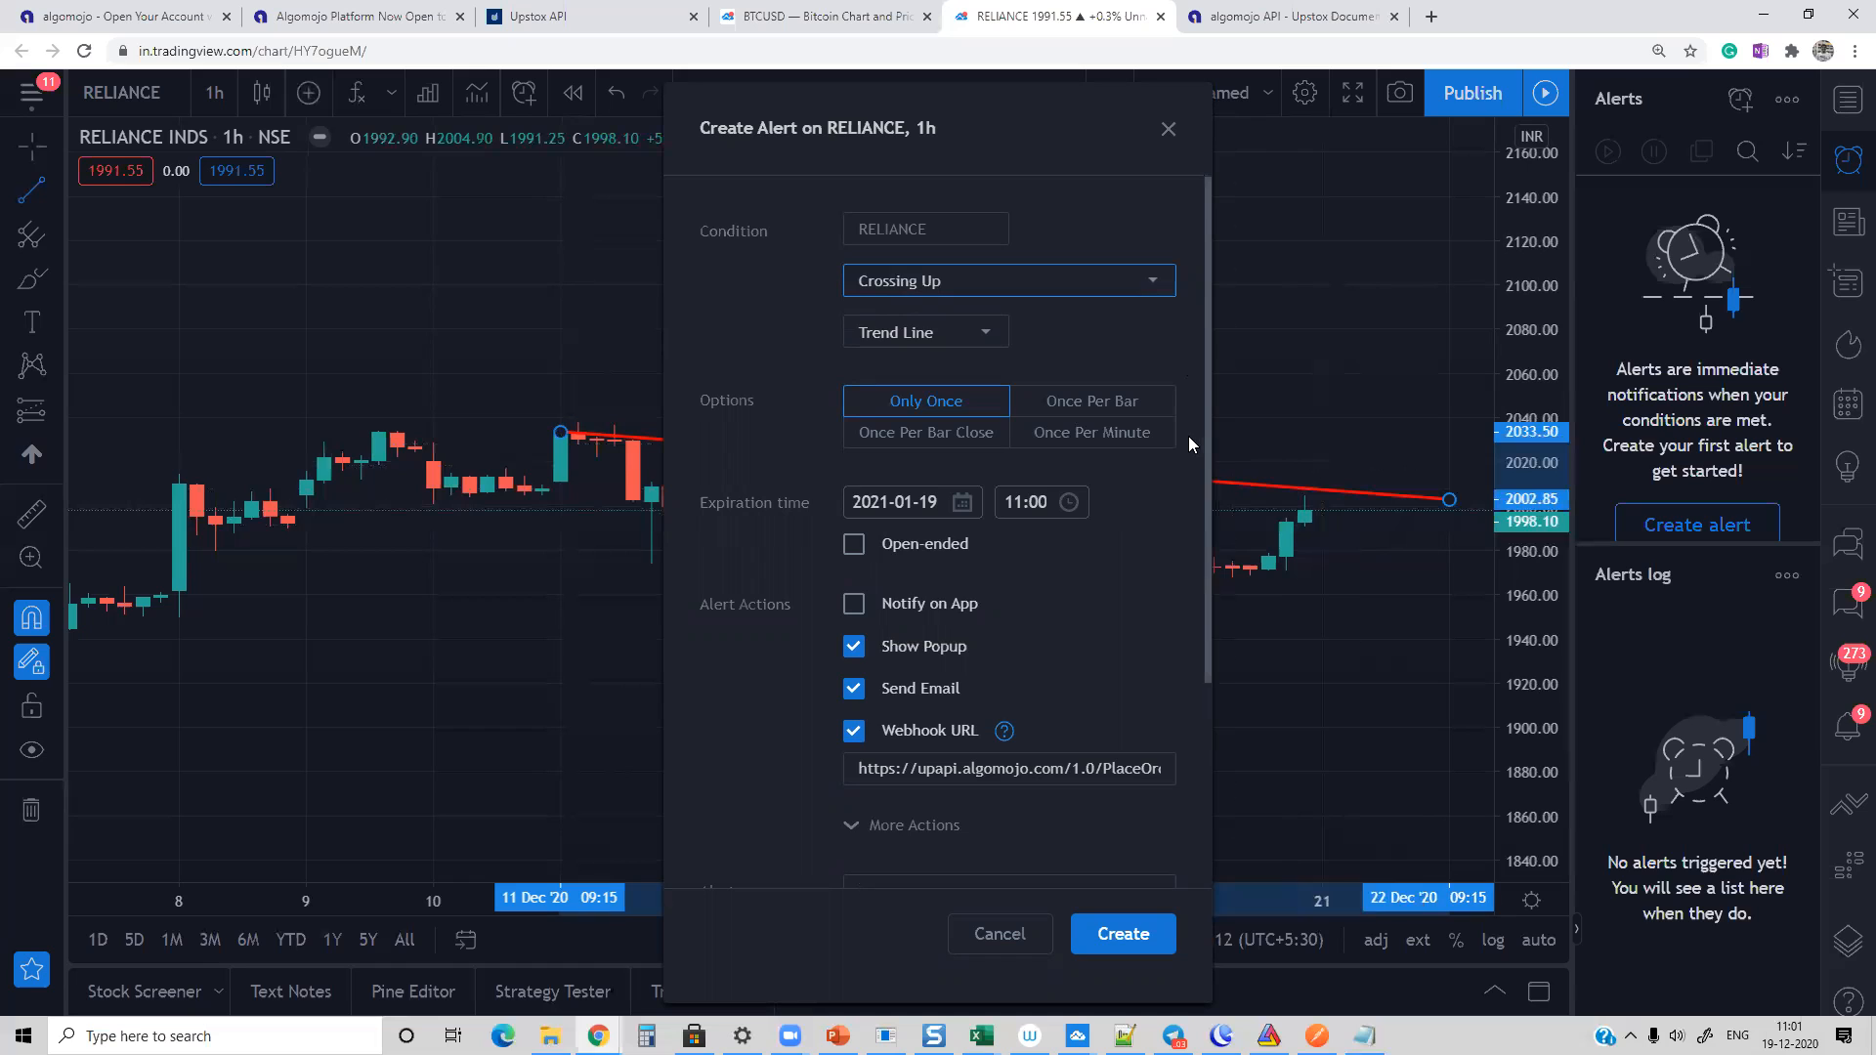
Step: Set transaction_type to B in the Notepad order JSON and replace the alert's message with that JSON, including its API key and secret
drag(1207, 405, 1204, 627)
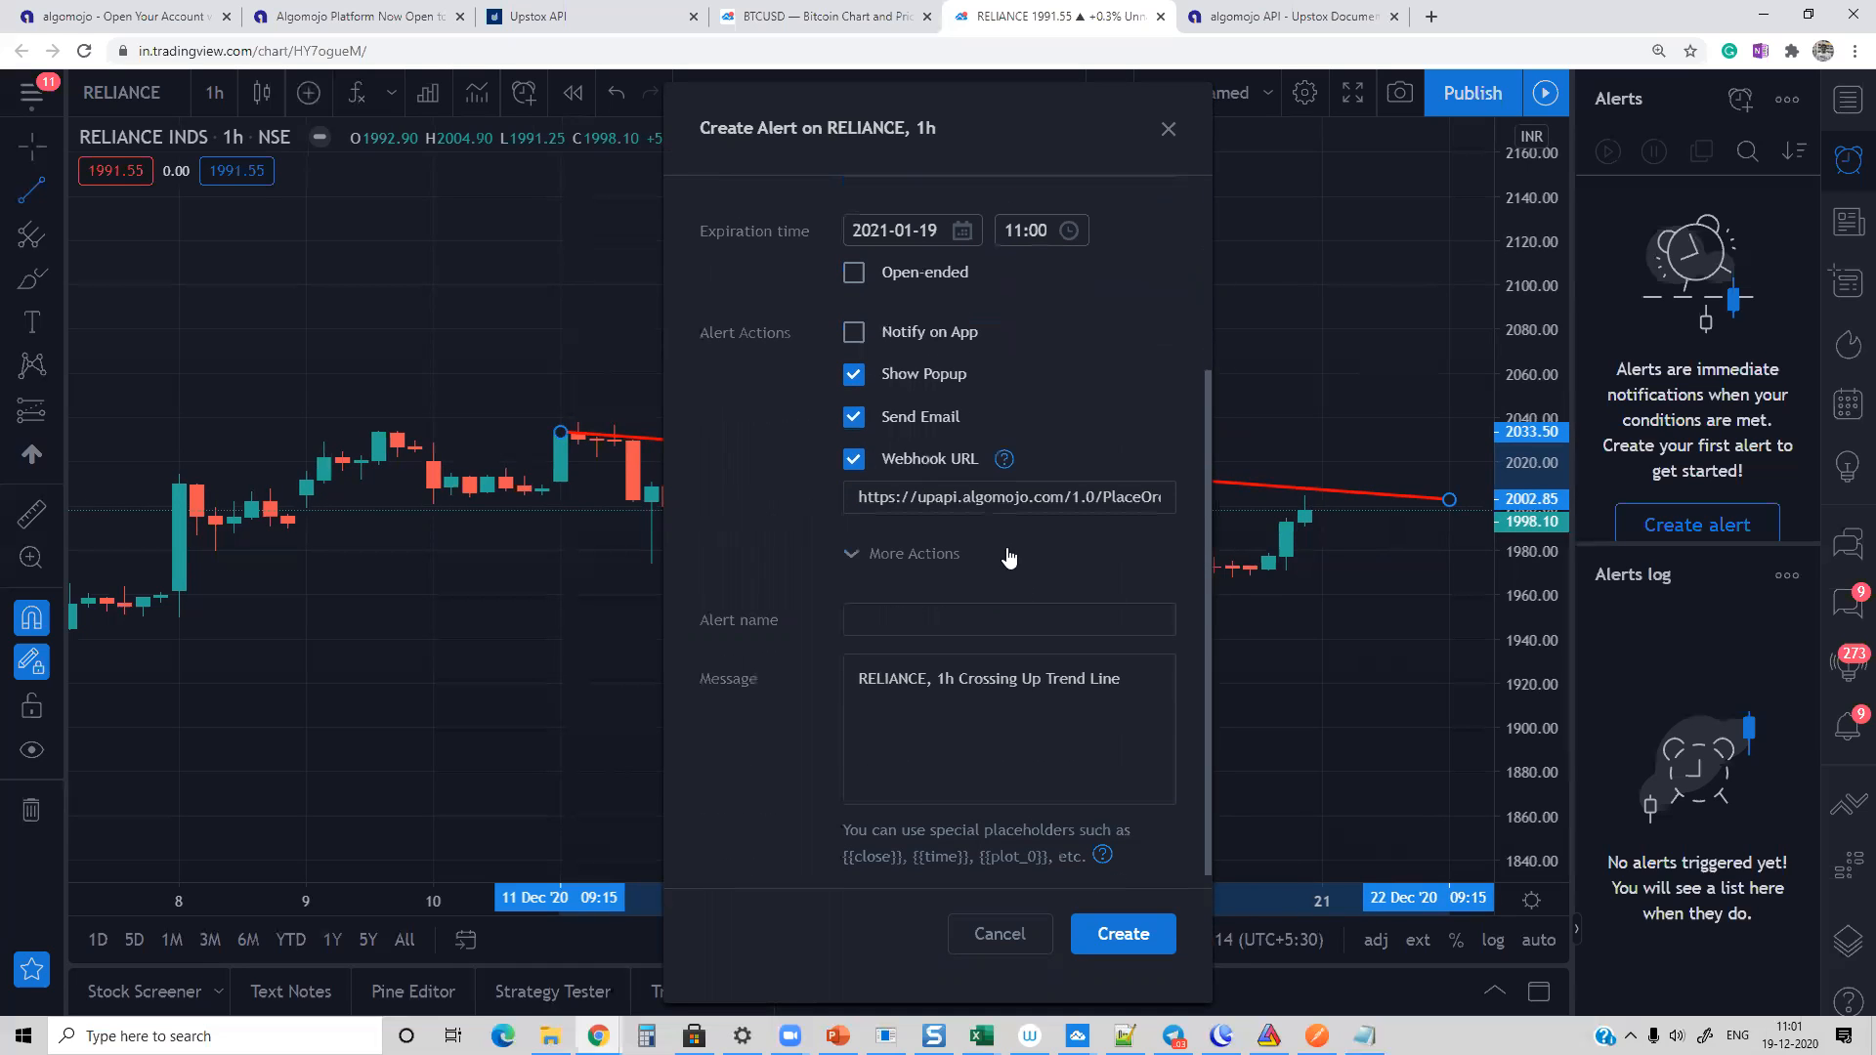
triple_click(862, 501)
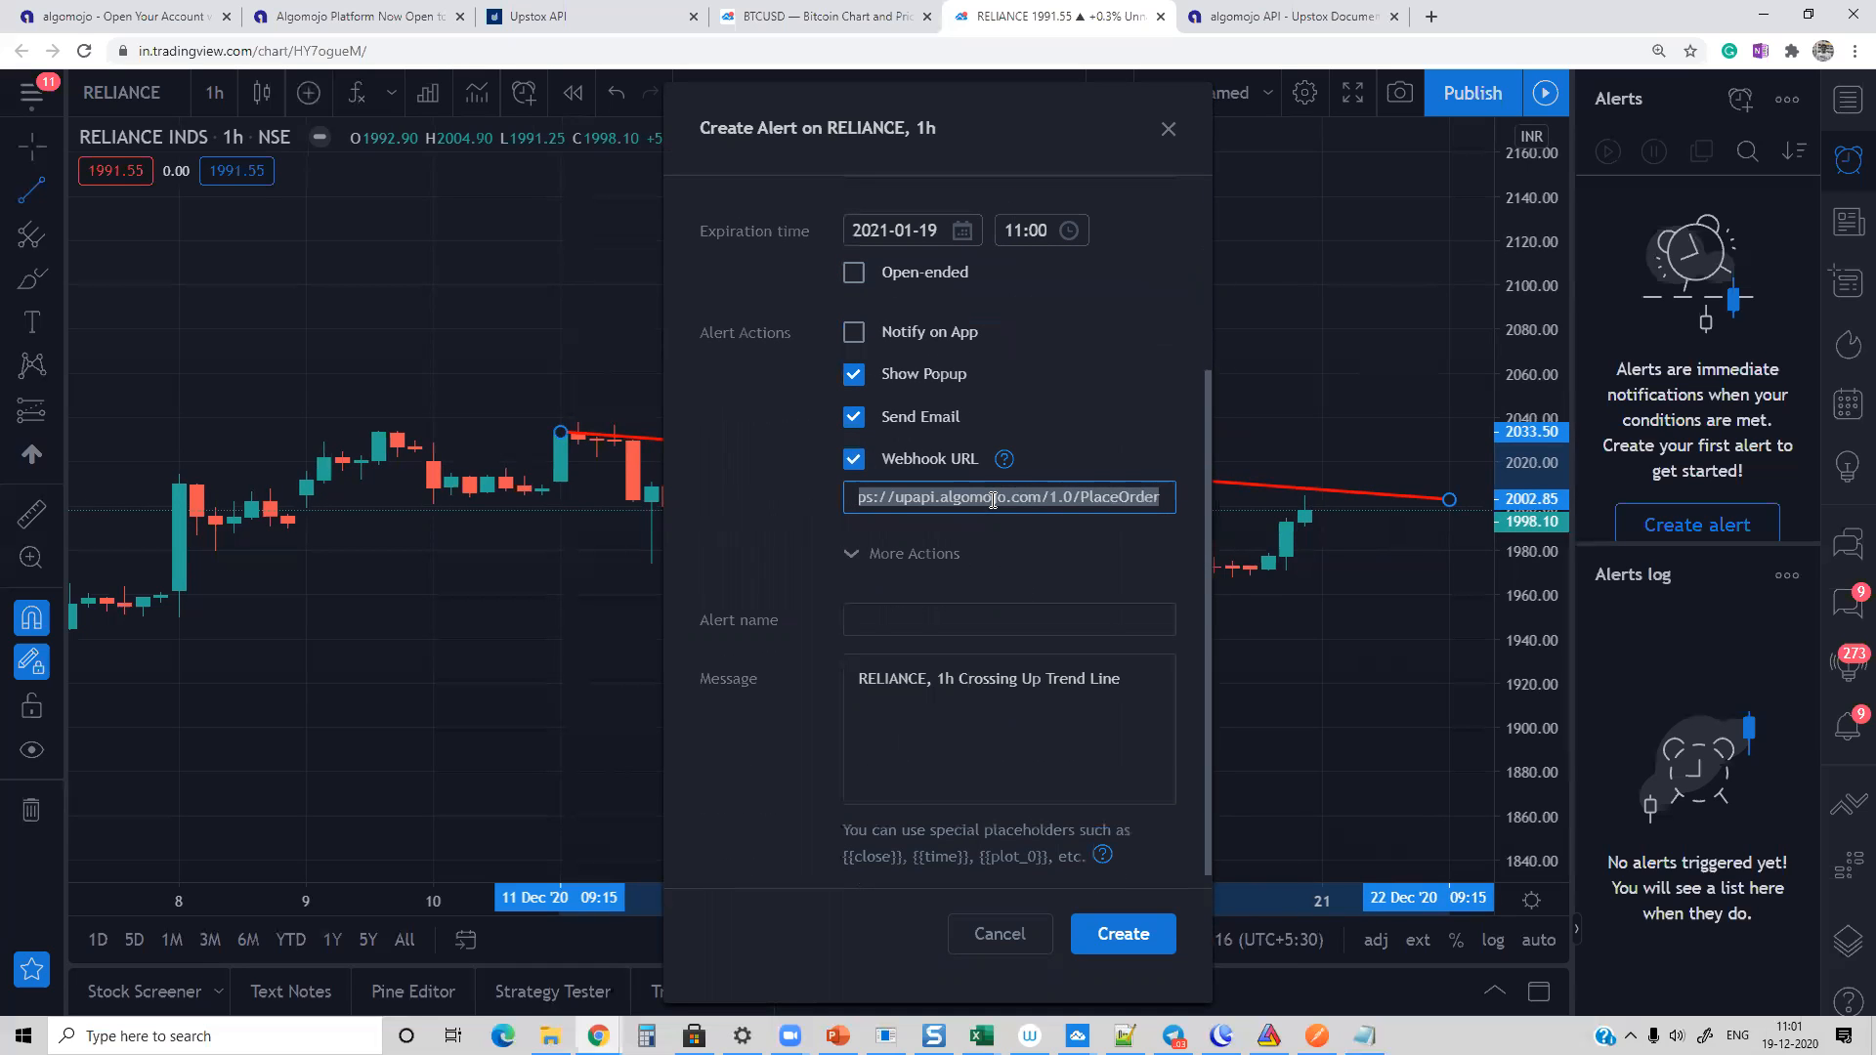
triple_click(1079, 681)
key(BackSpace)
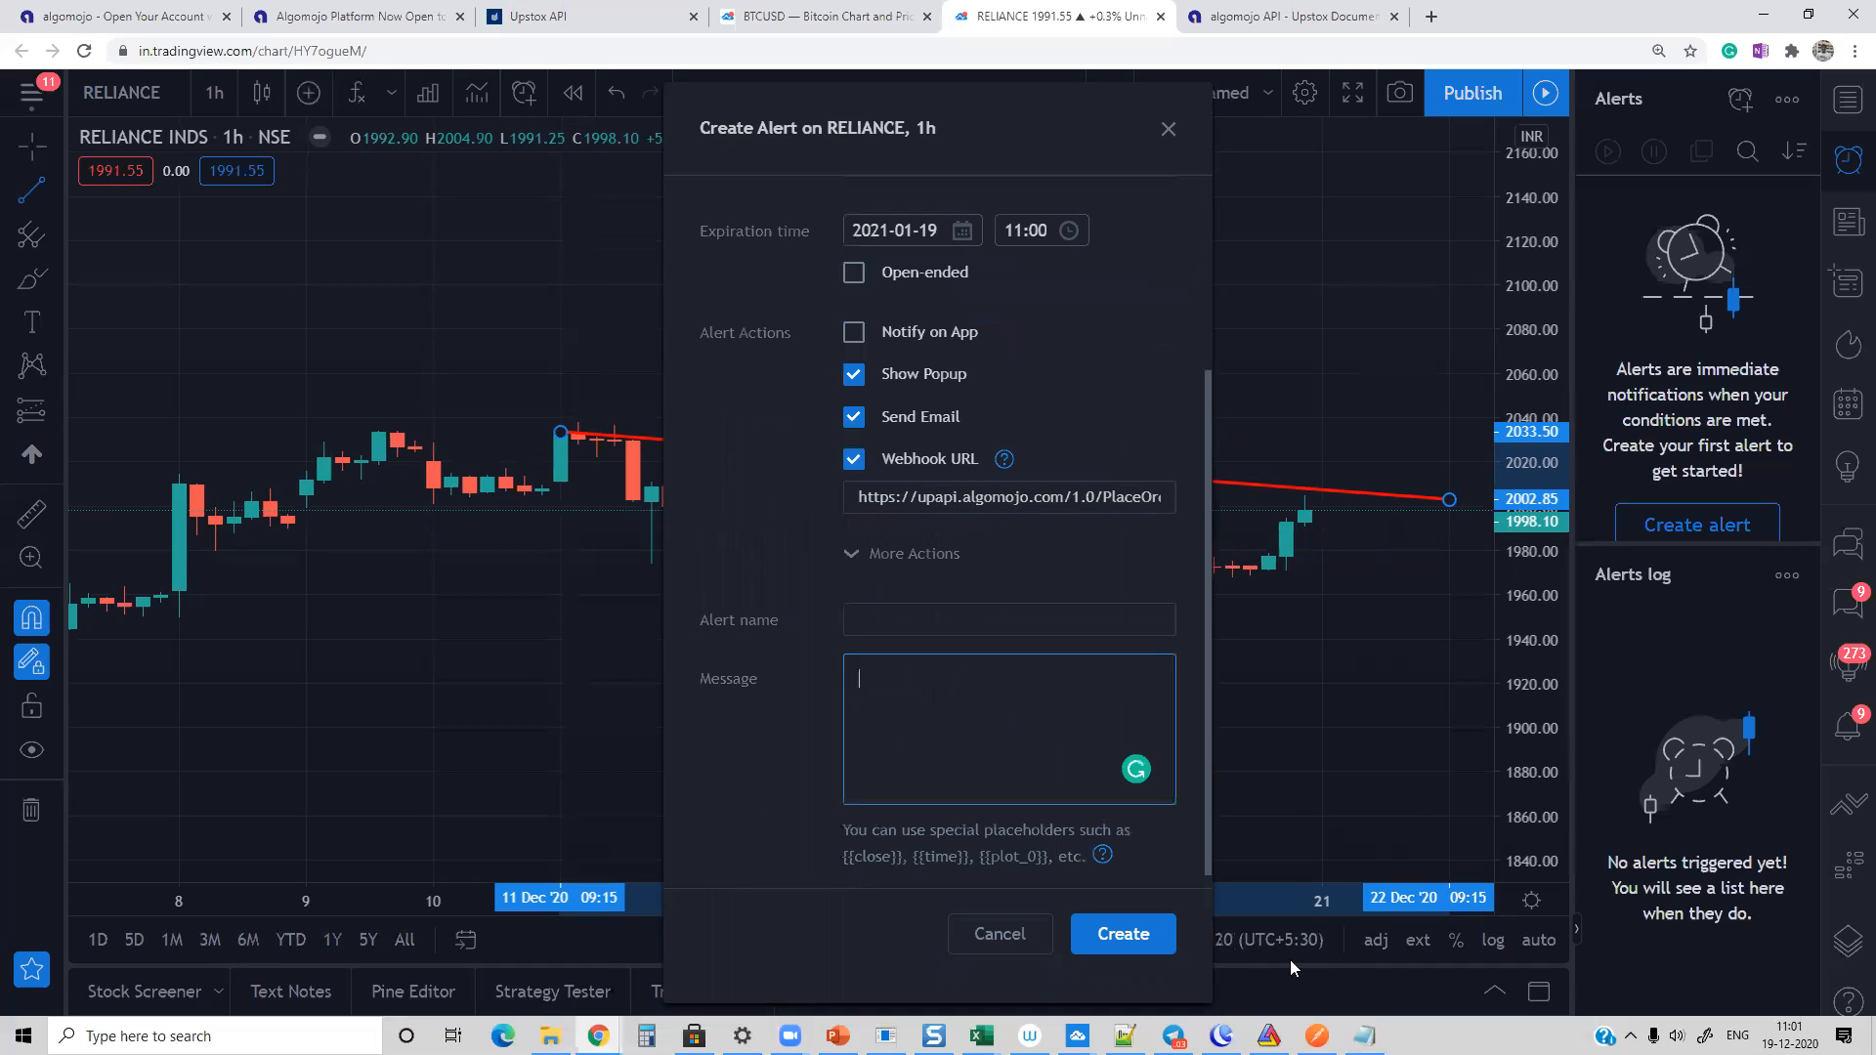
click(1364, 1036)
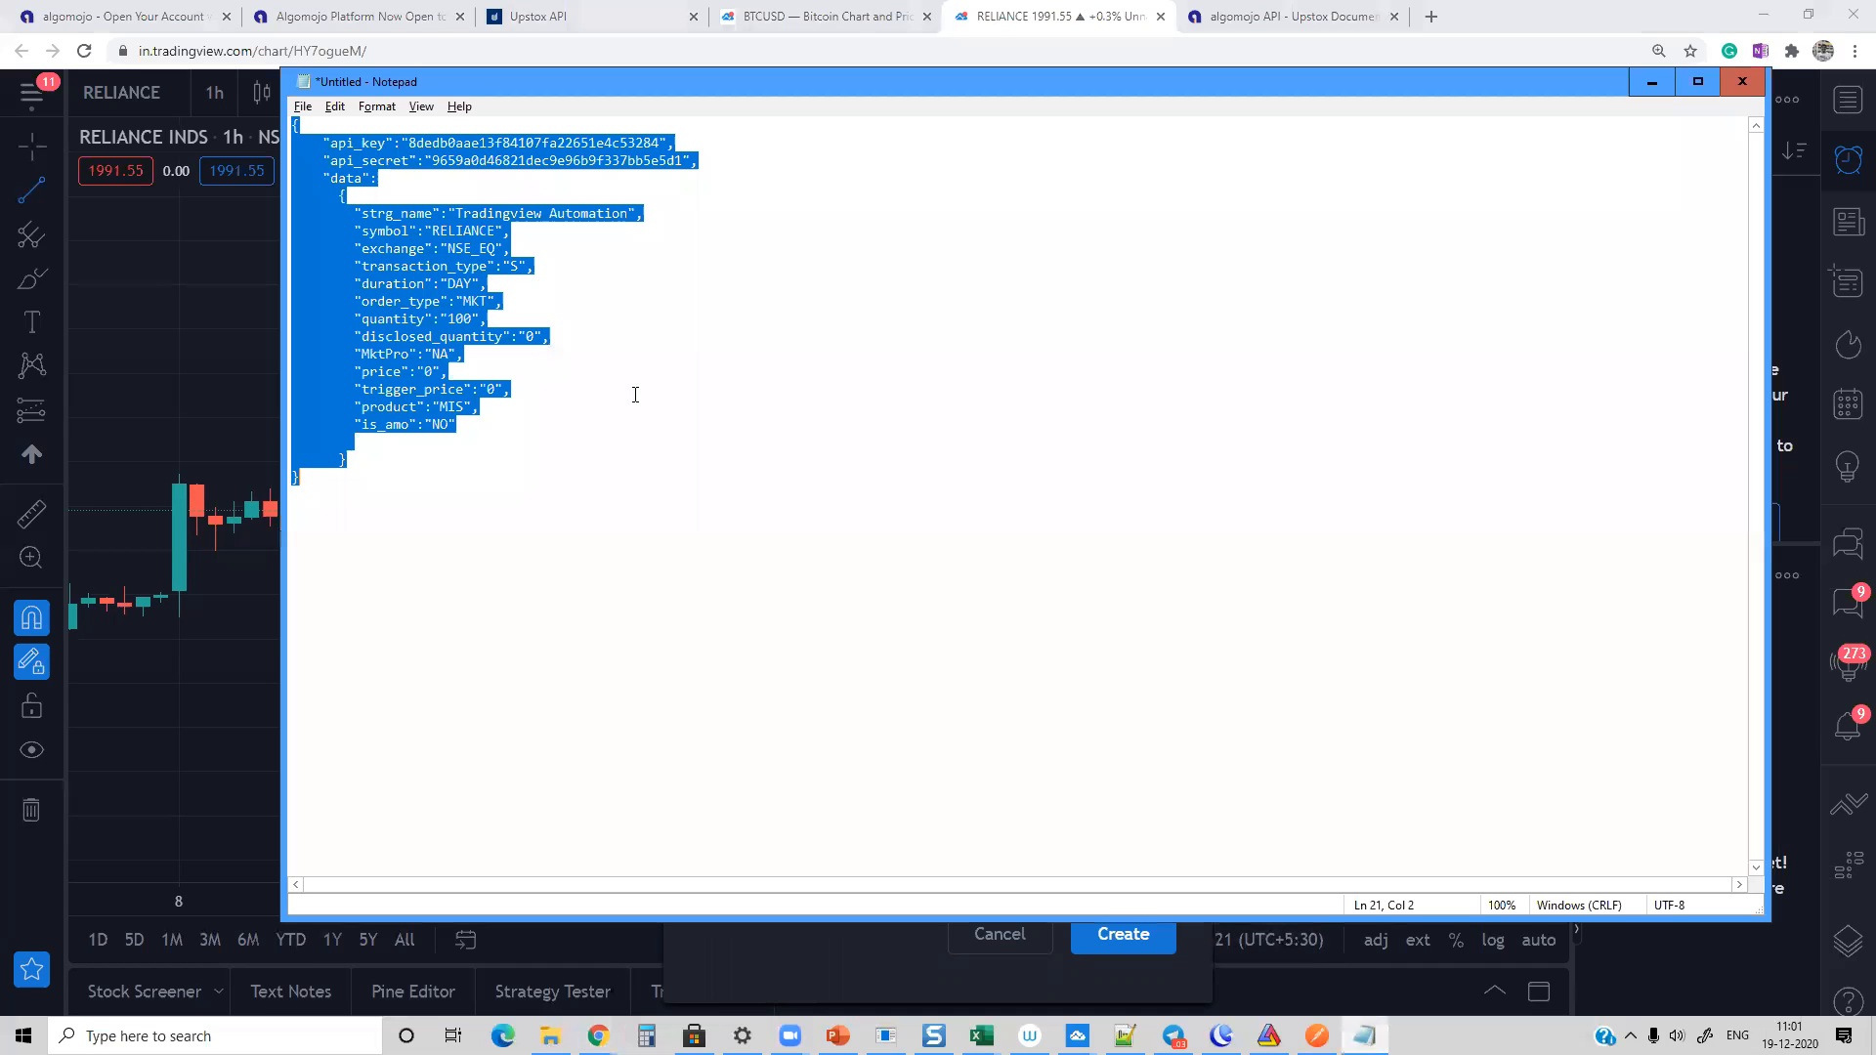
click(518, 267)
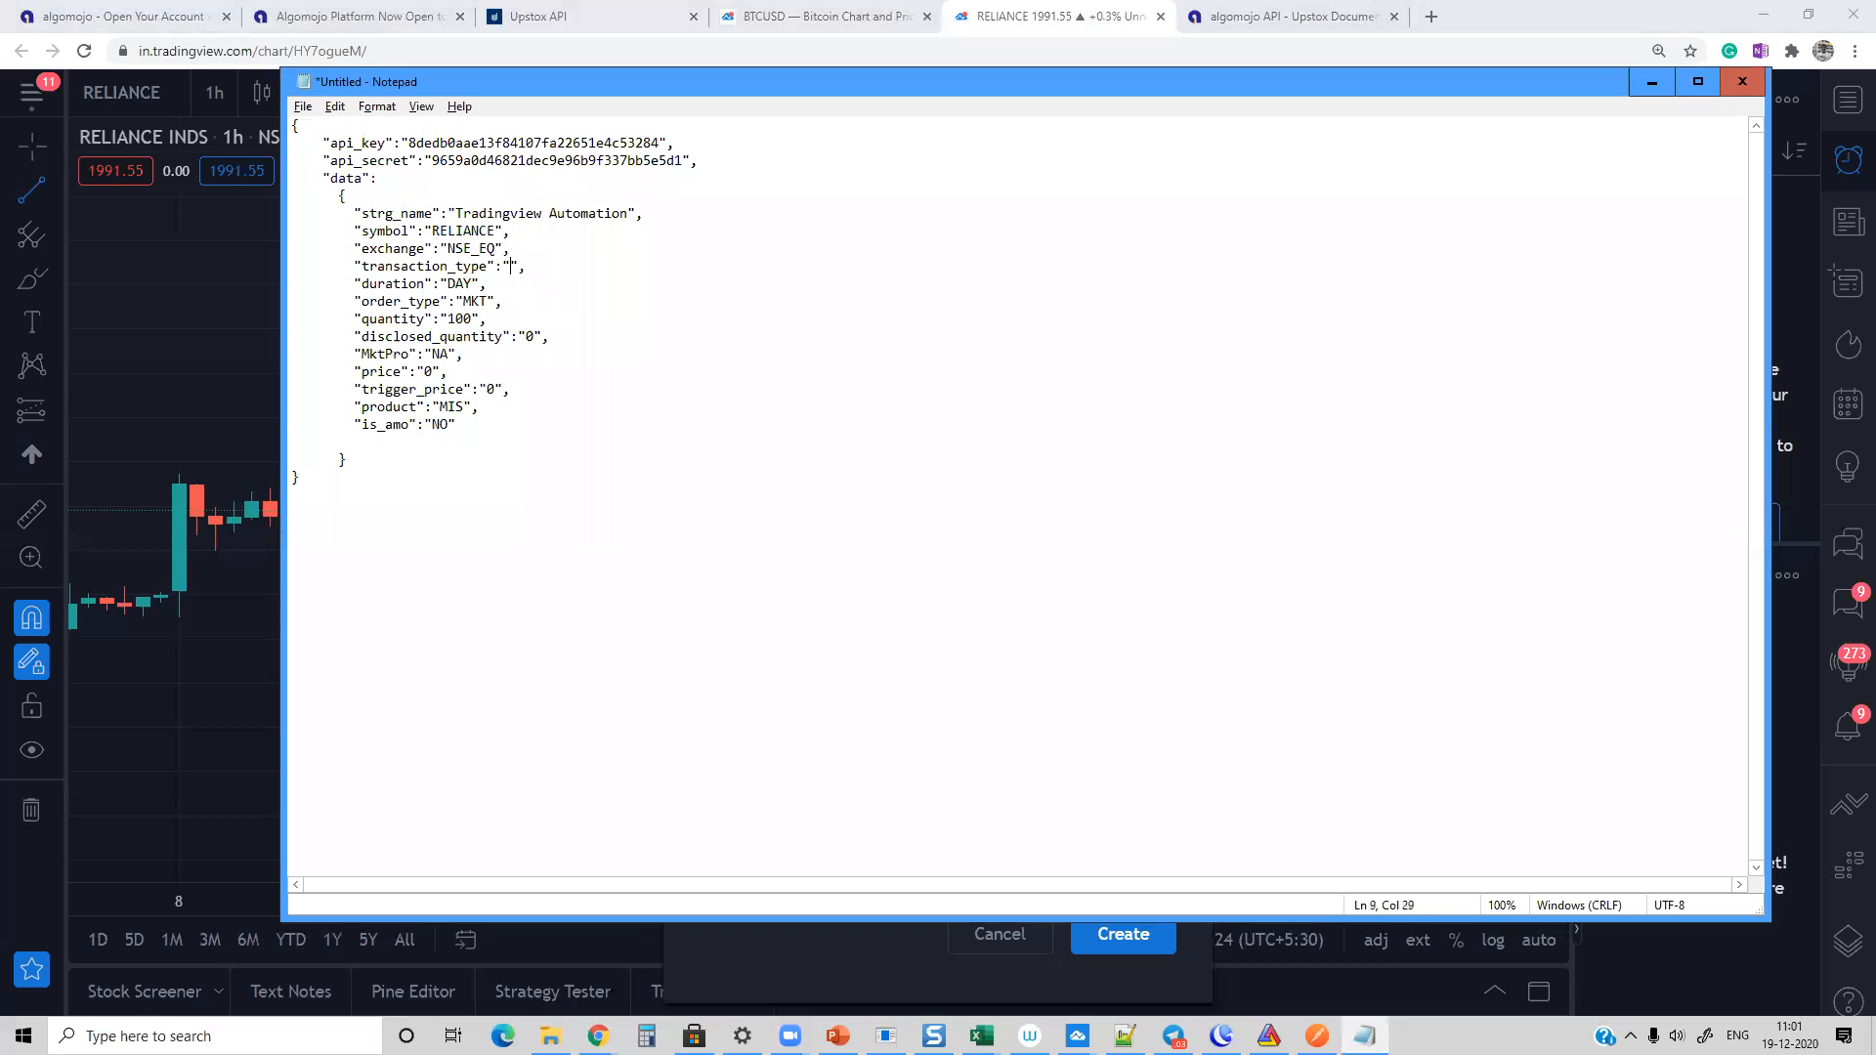
key(ctrl+a)
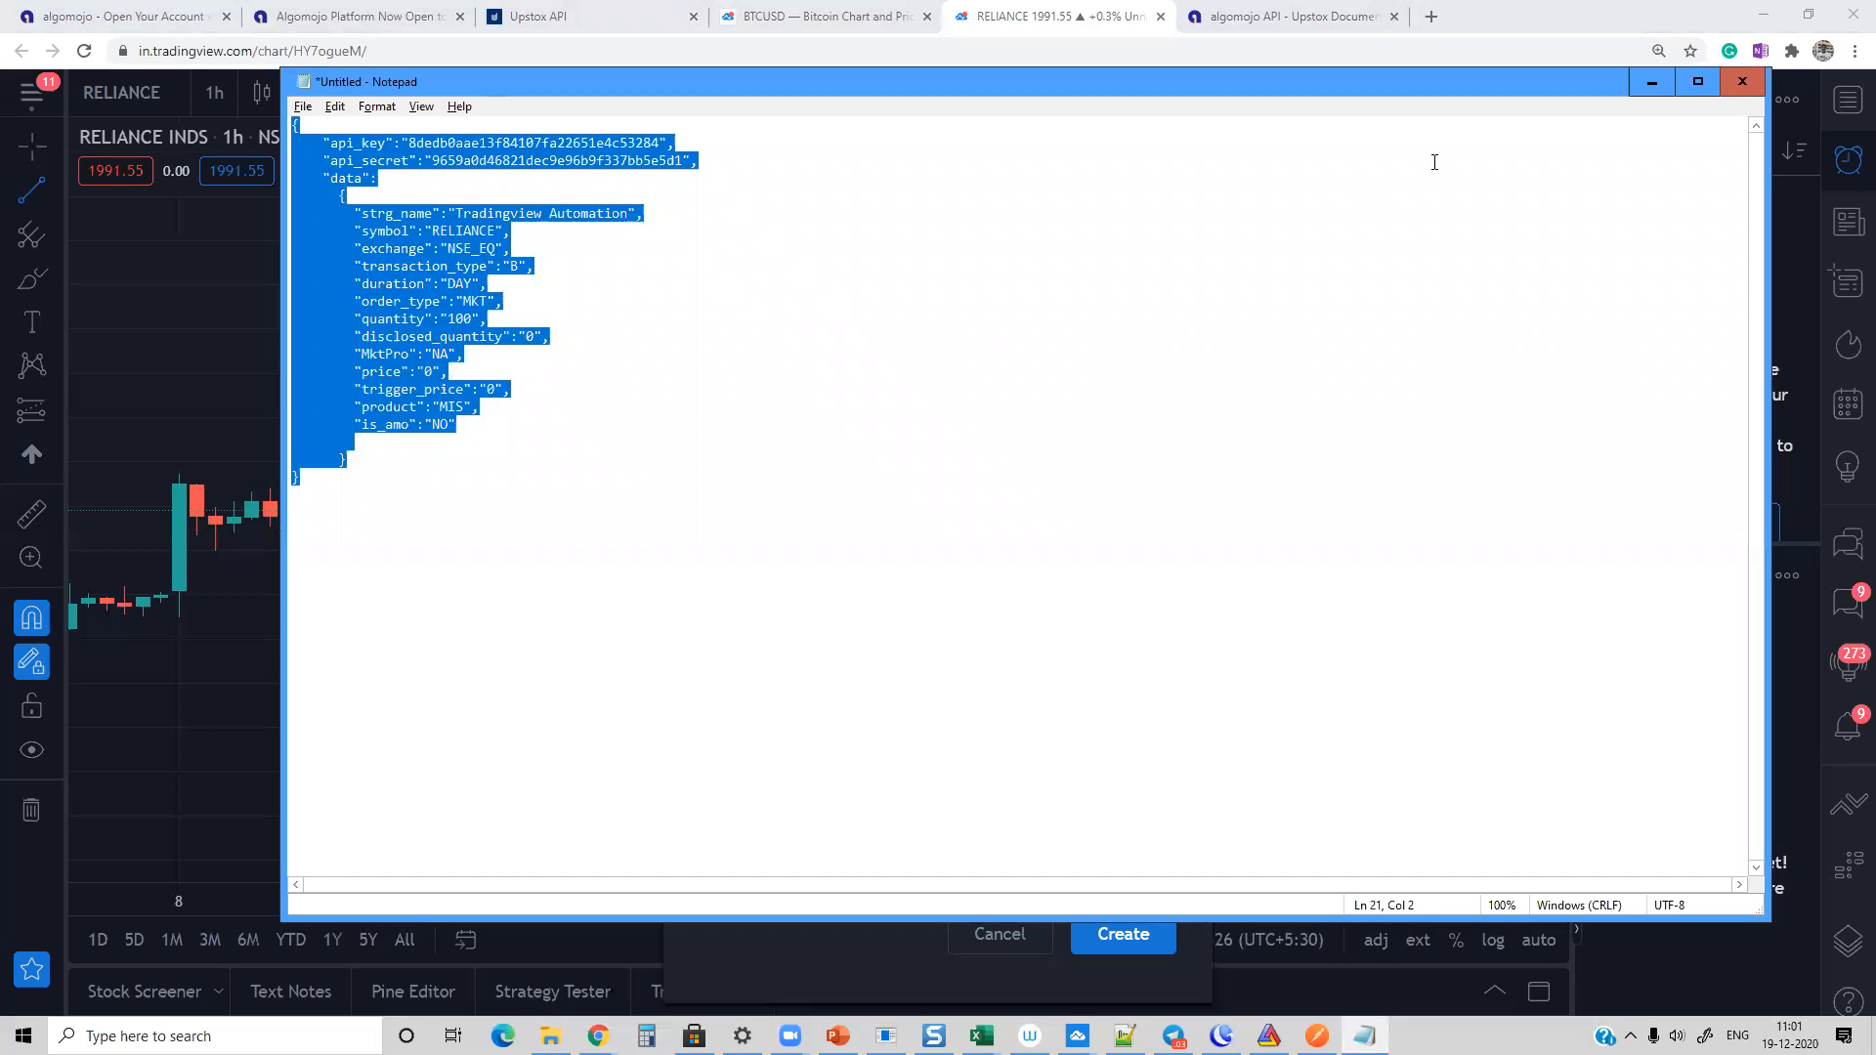
click(1651, 82)
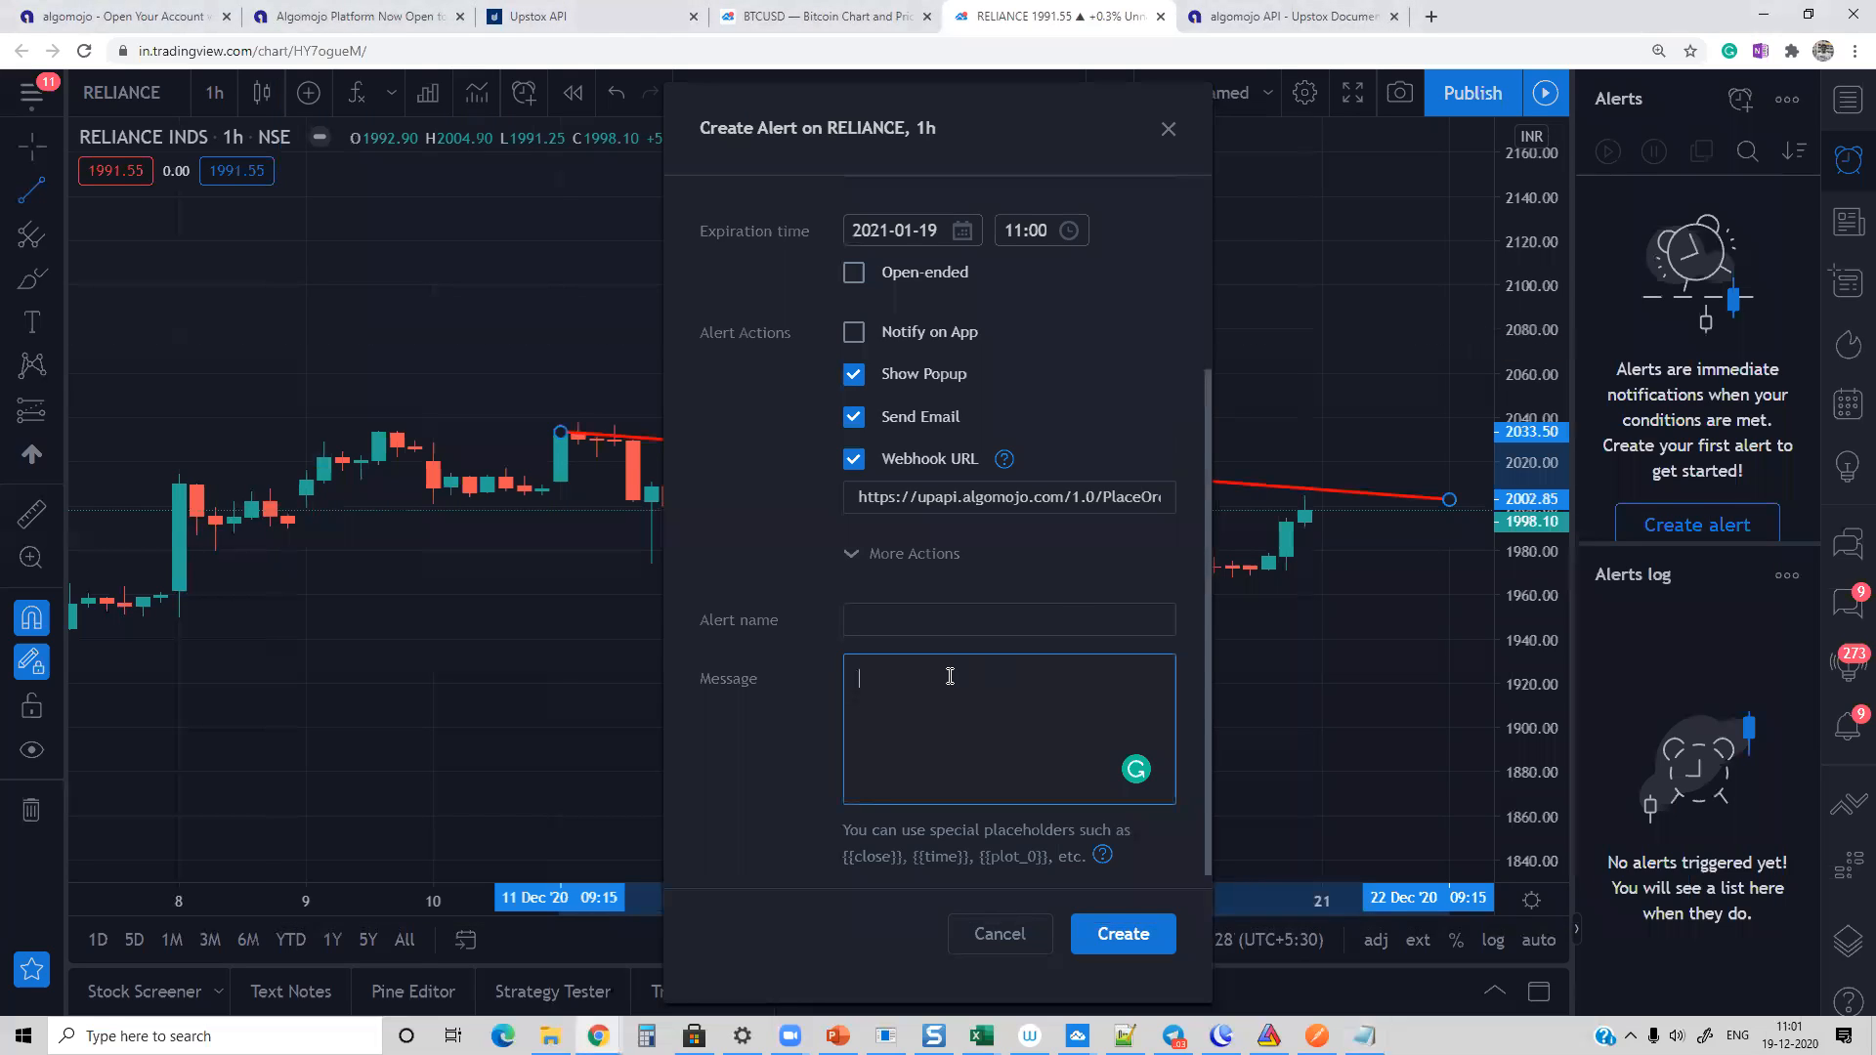
key(ctrl+v)
Step: Name the alert "Trendline Buy Reliance - Upstox", check its settings and create it
click(881, 621)
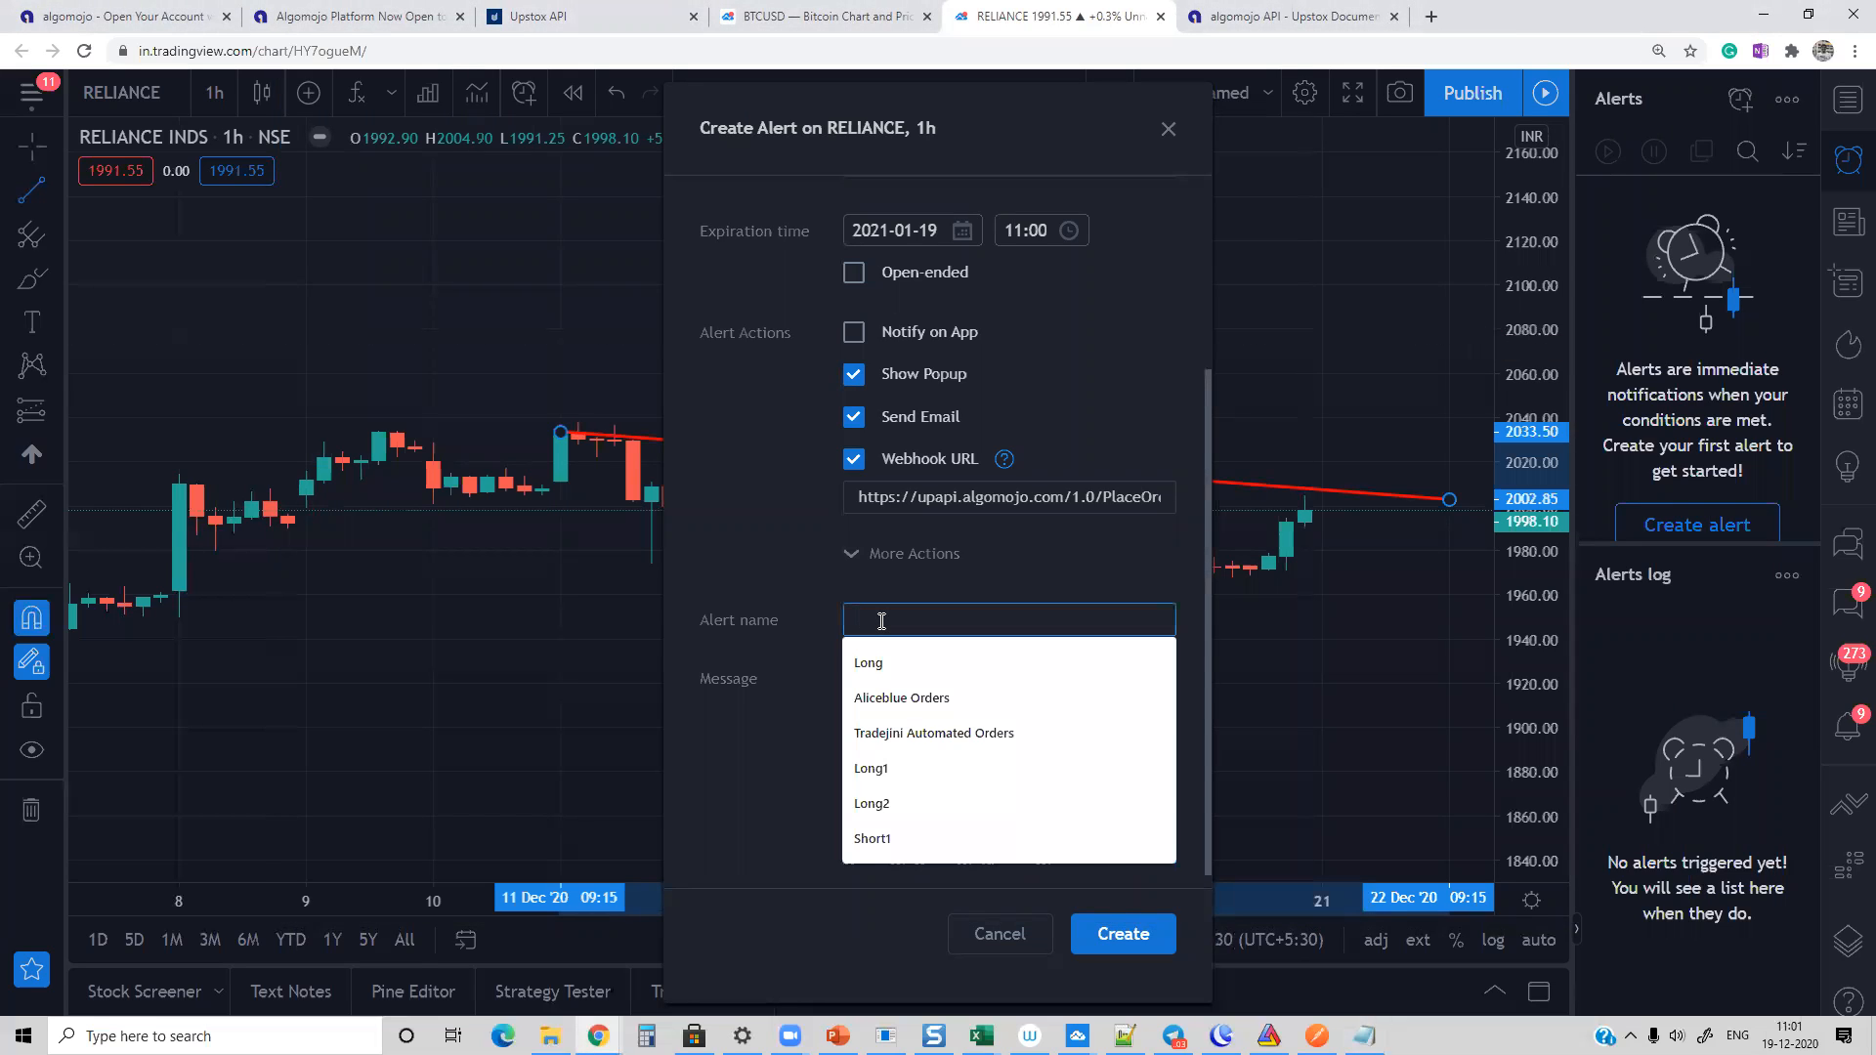
text(Trendline Buy Reliance - Upstox)
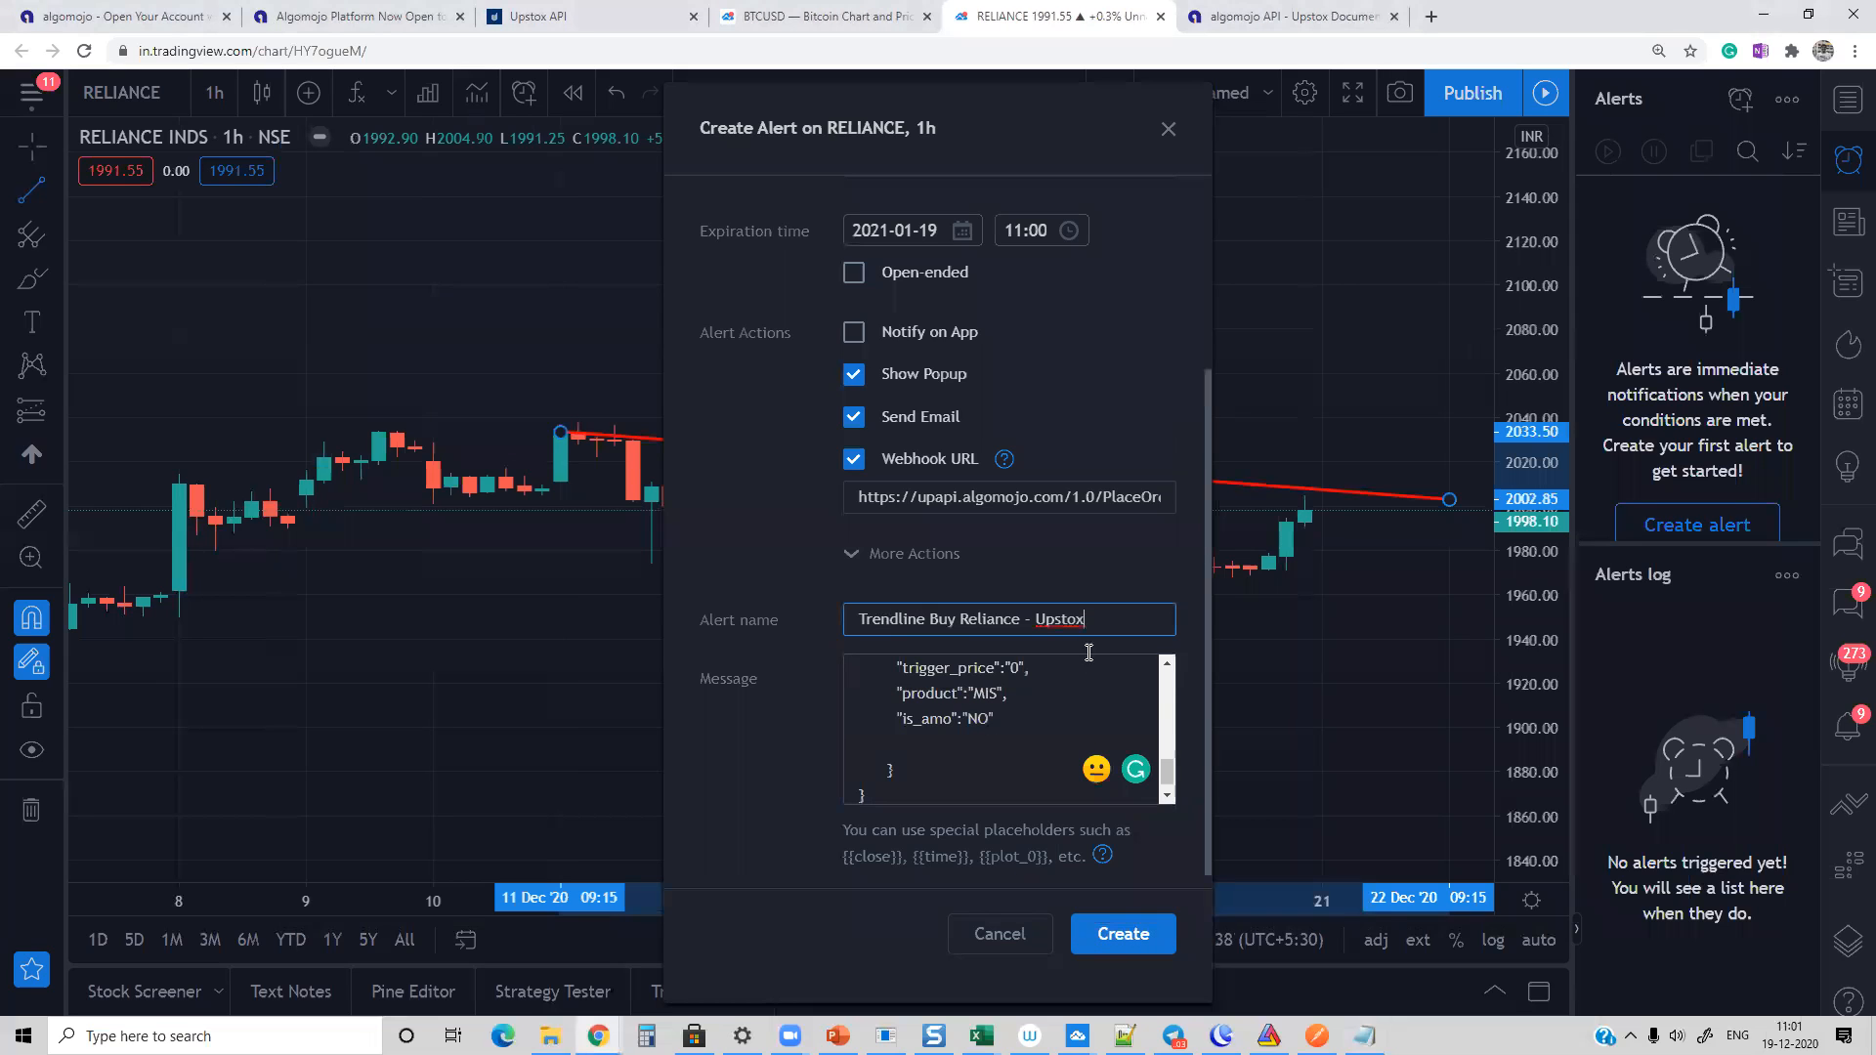
triple_click(963, 612)
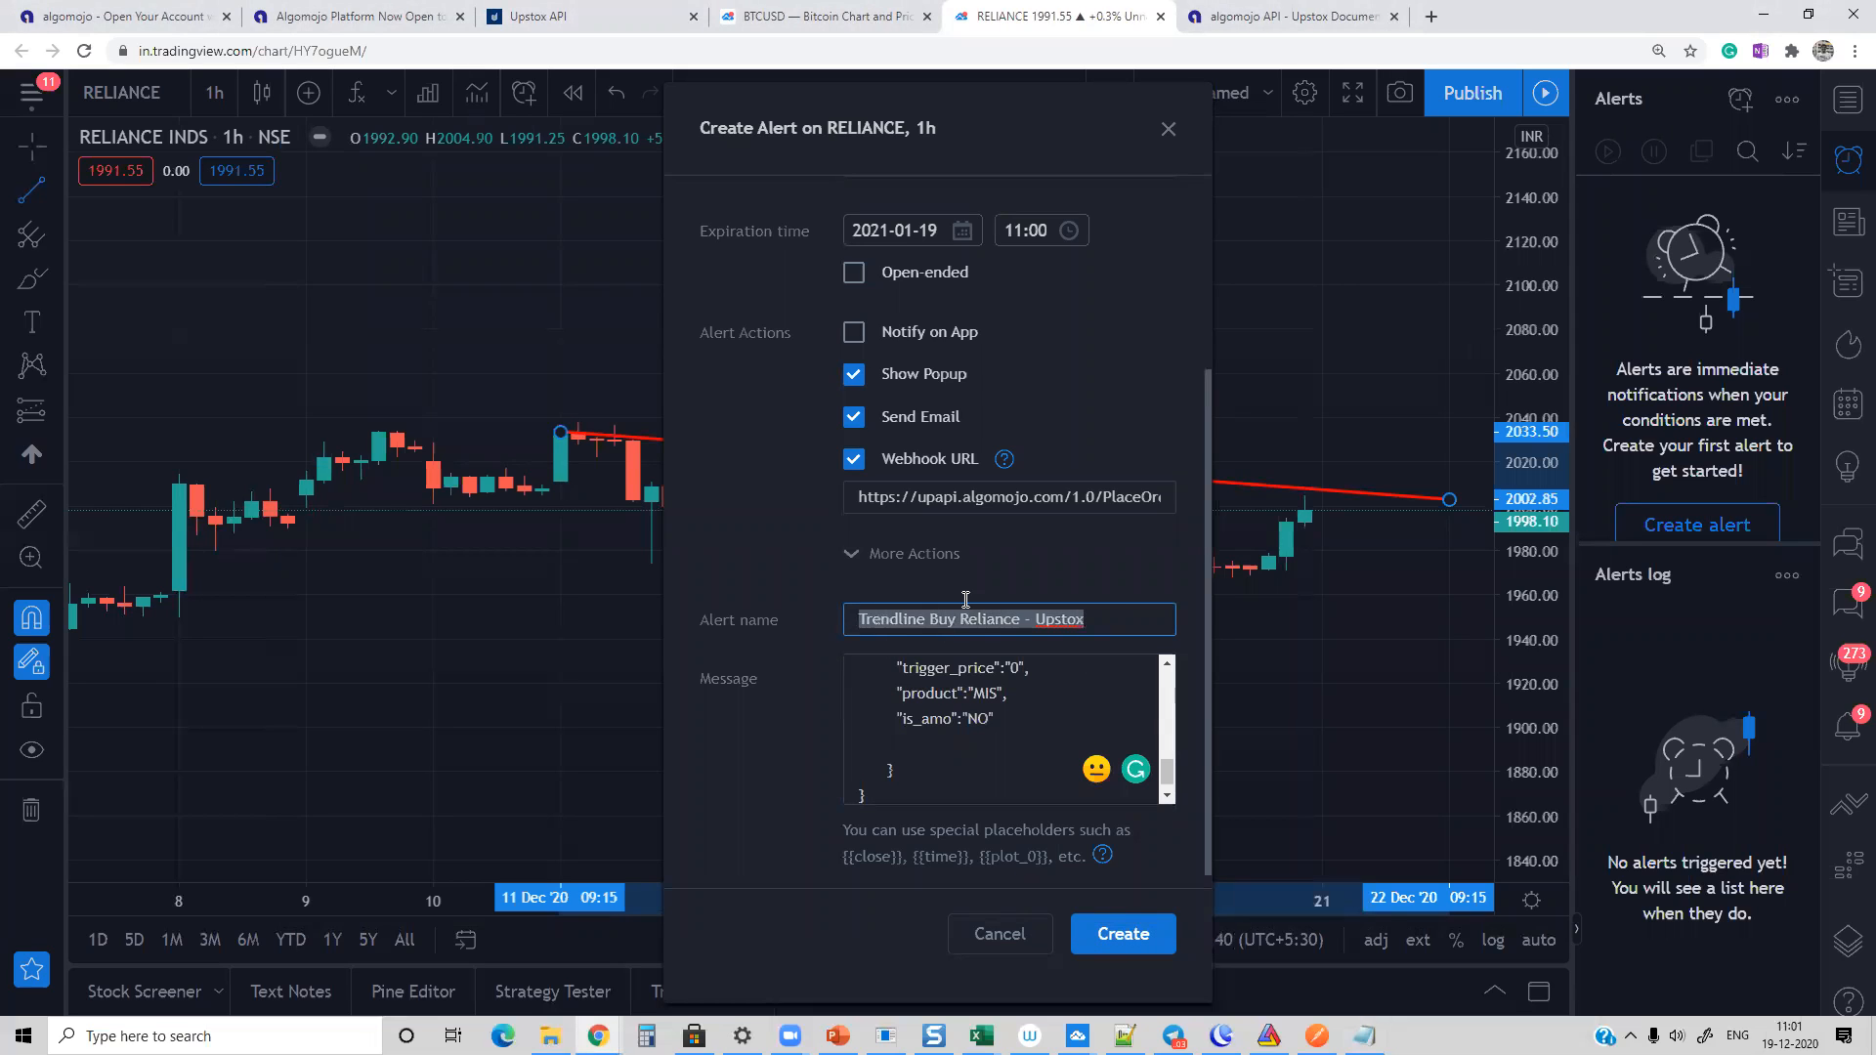
click(894, 718)
scroll(1124, 704, up, 3)
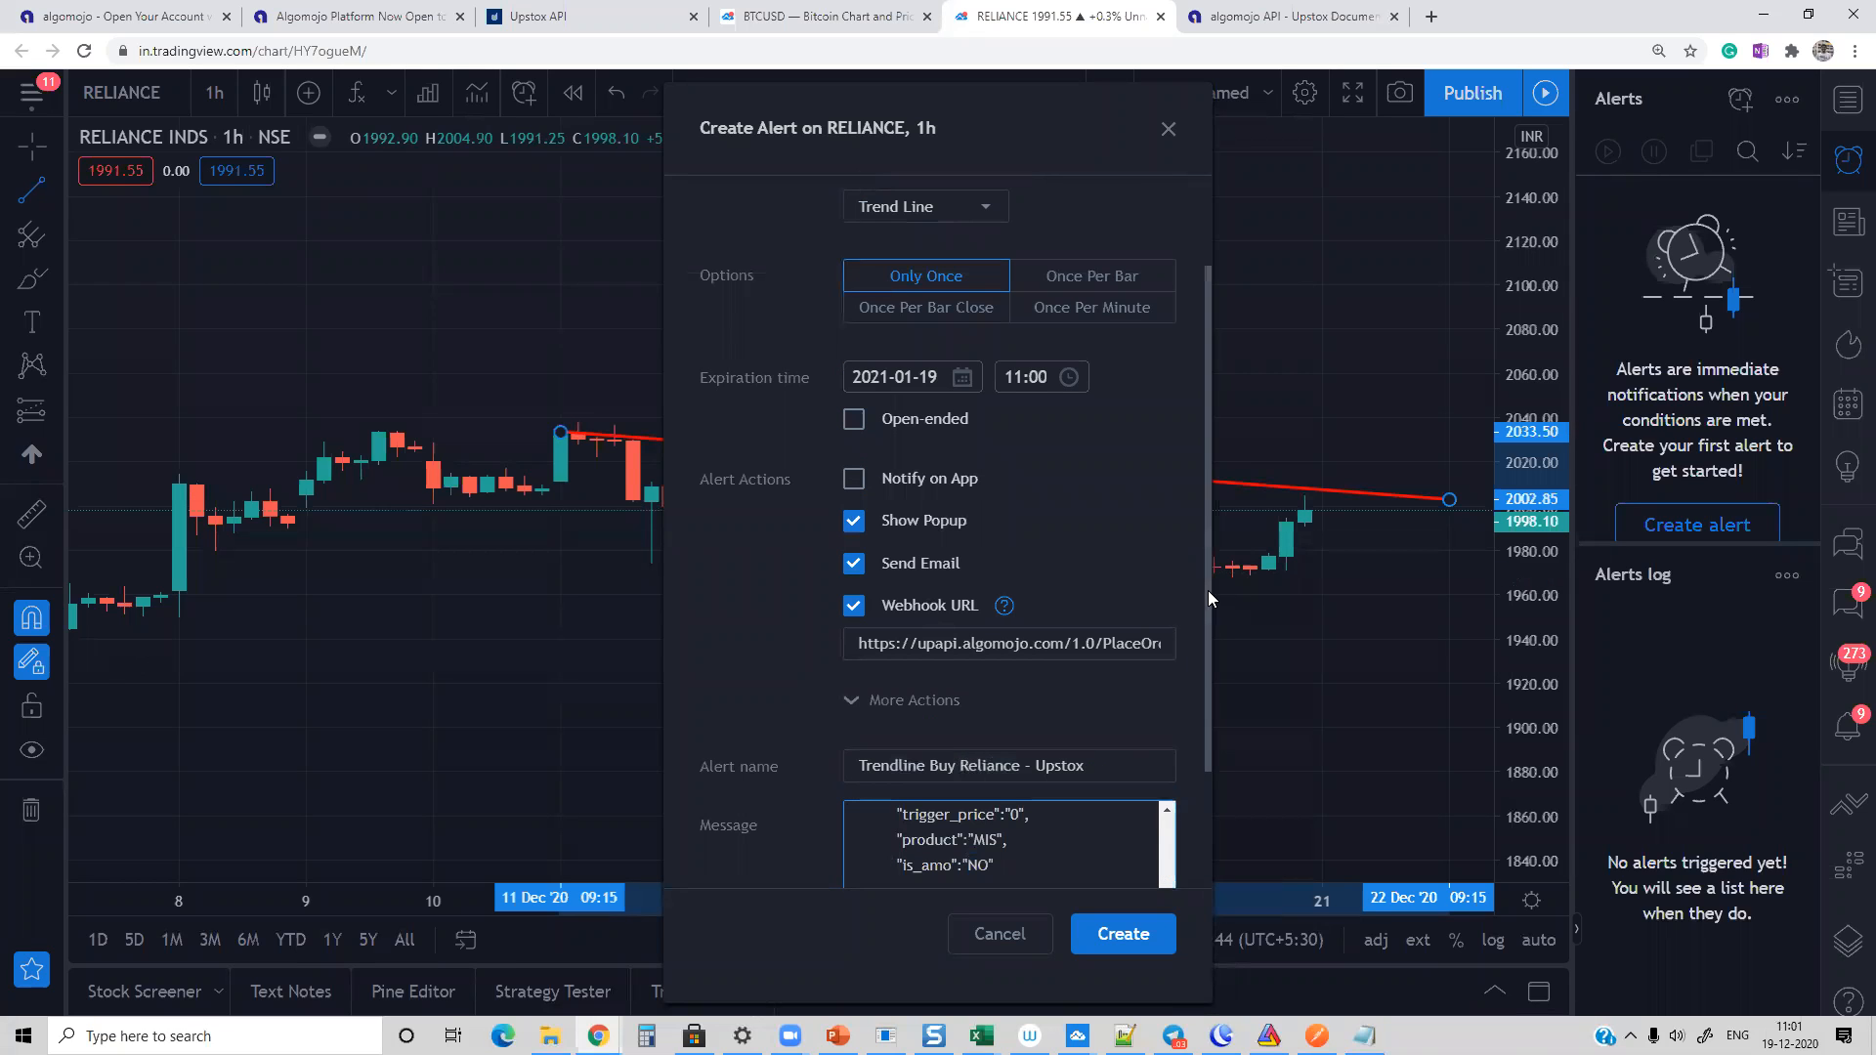
scroll(1208, 590, down, 3)
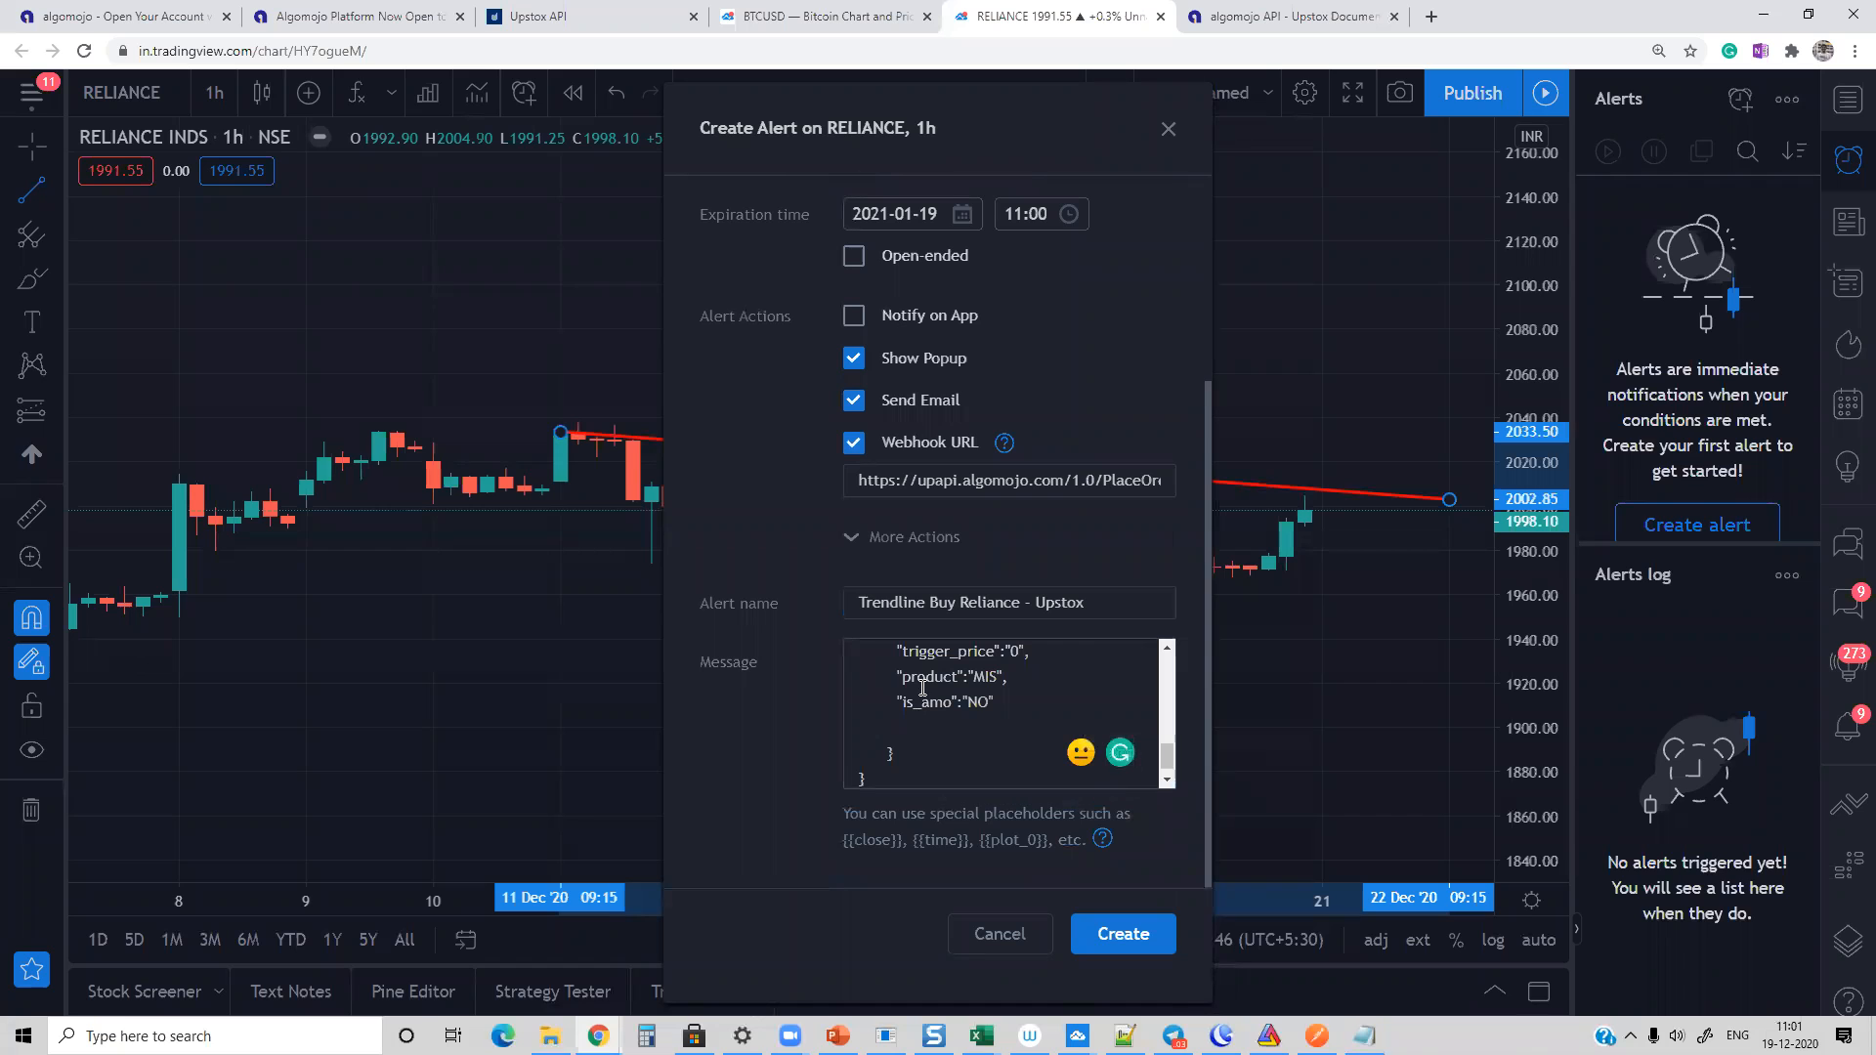
click(1123, 935)
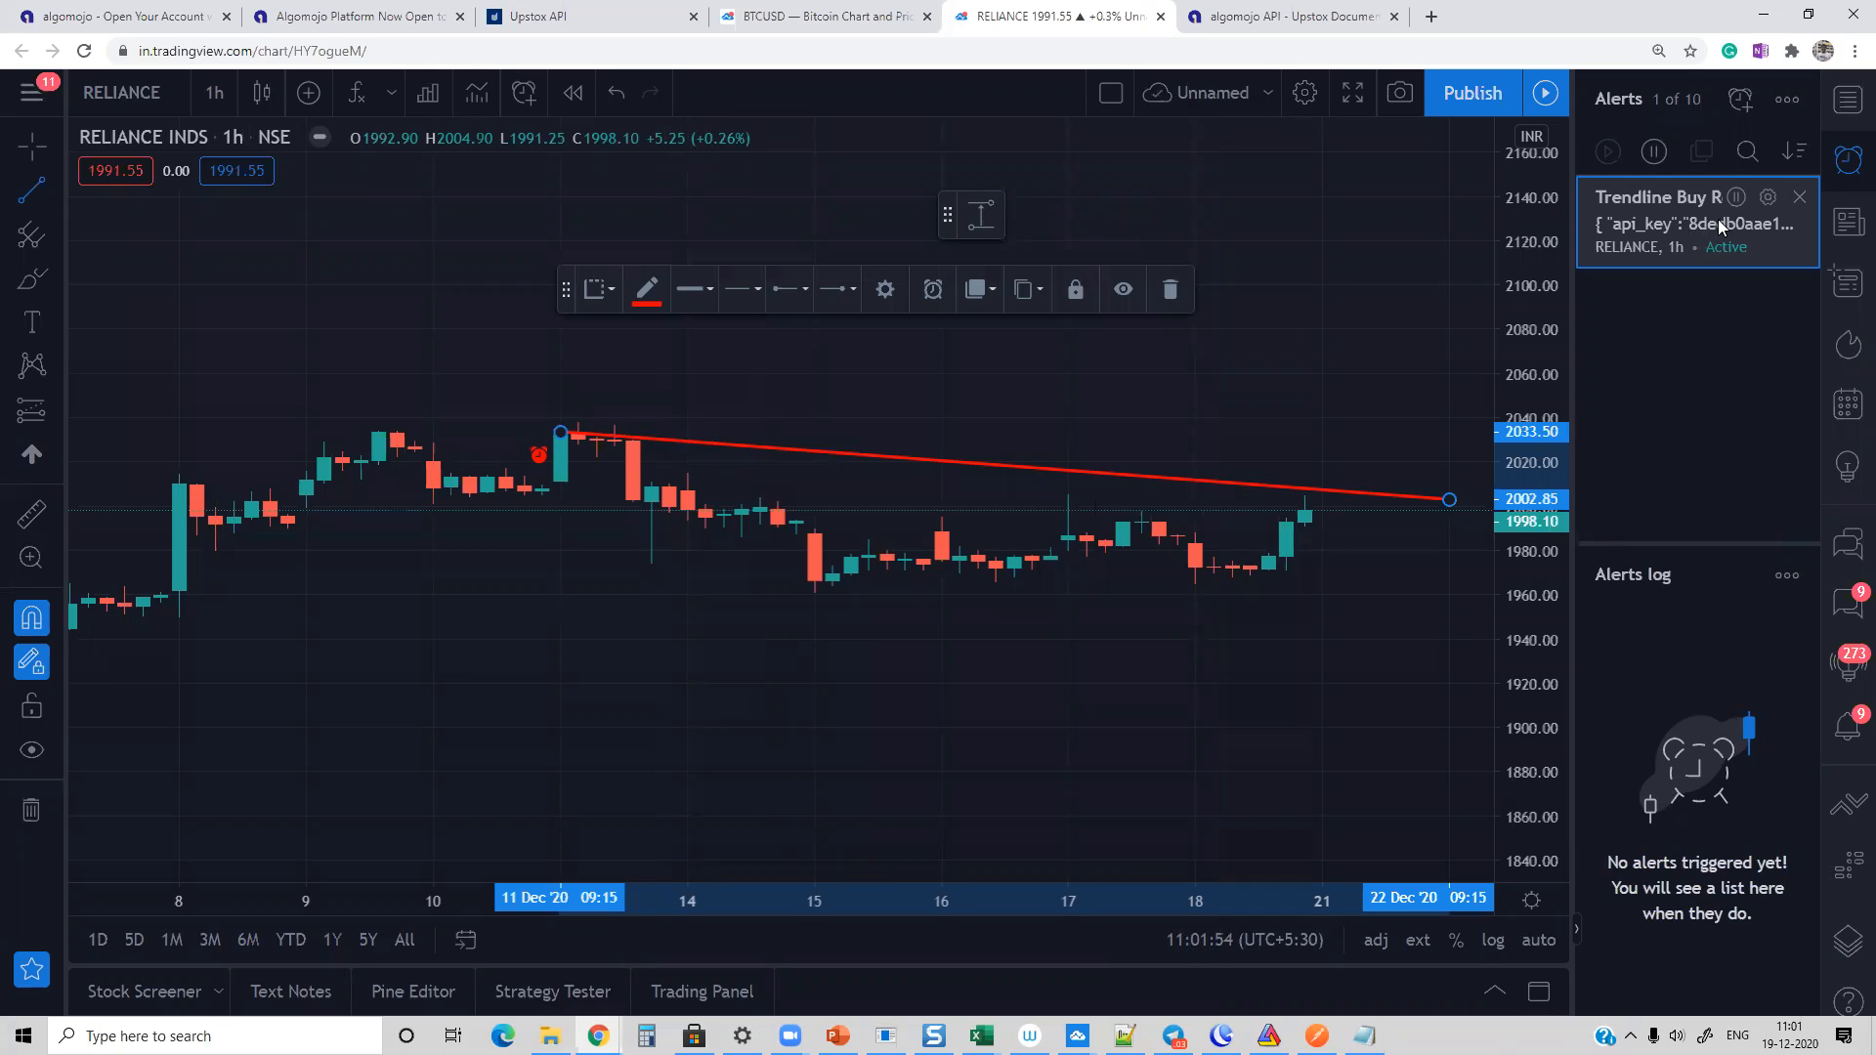
Step: Set the trend line alert's expiration date to 2021-02-17 and save the alert
click(1767, 198)
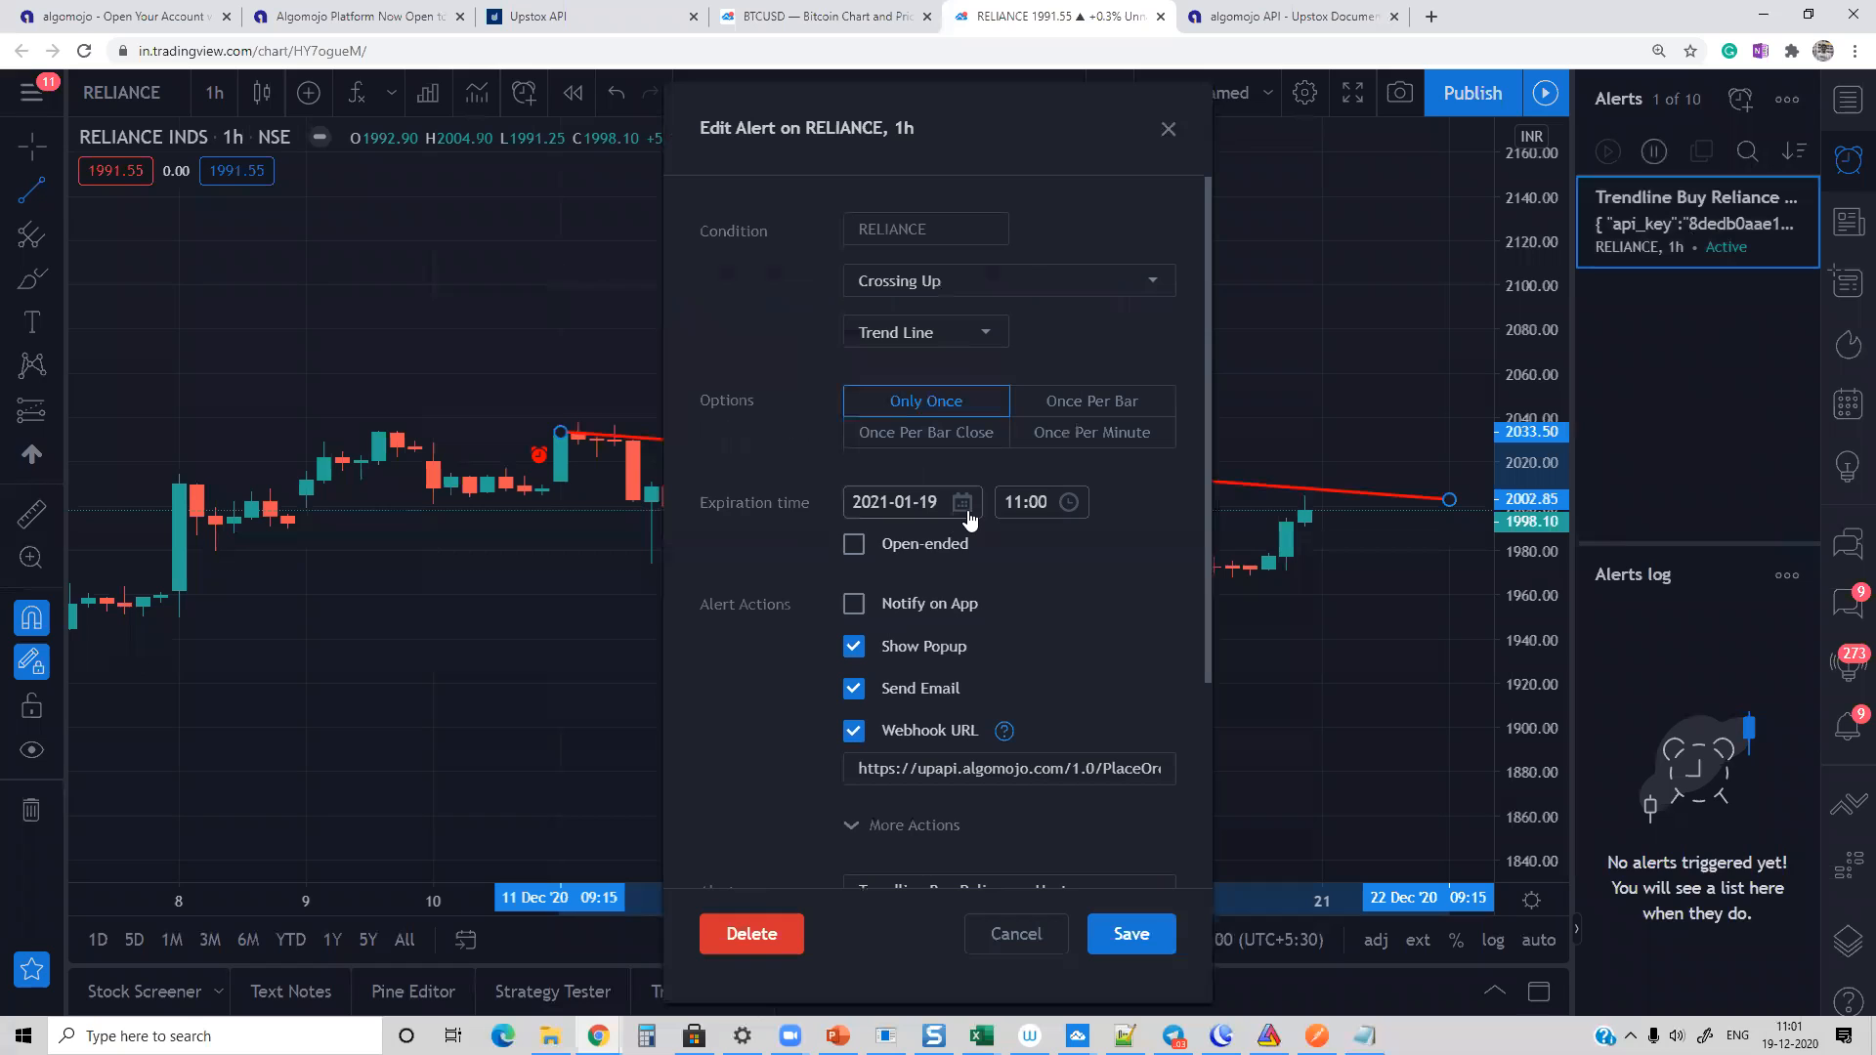
click(962, 503)
click(1151, 550)
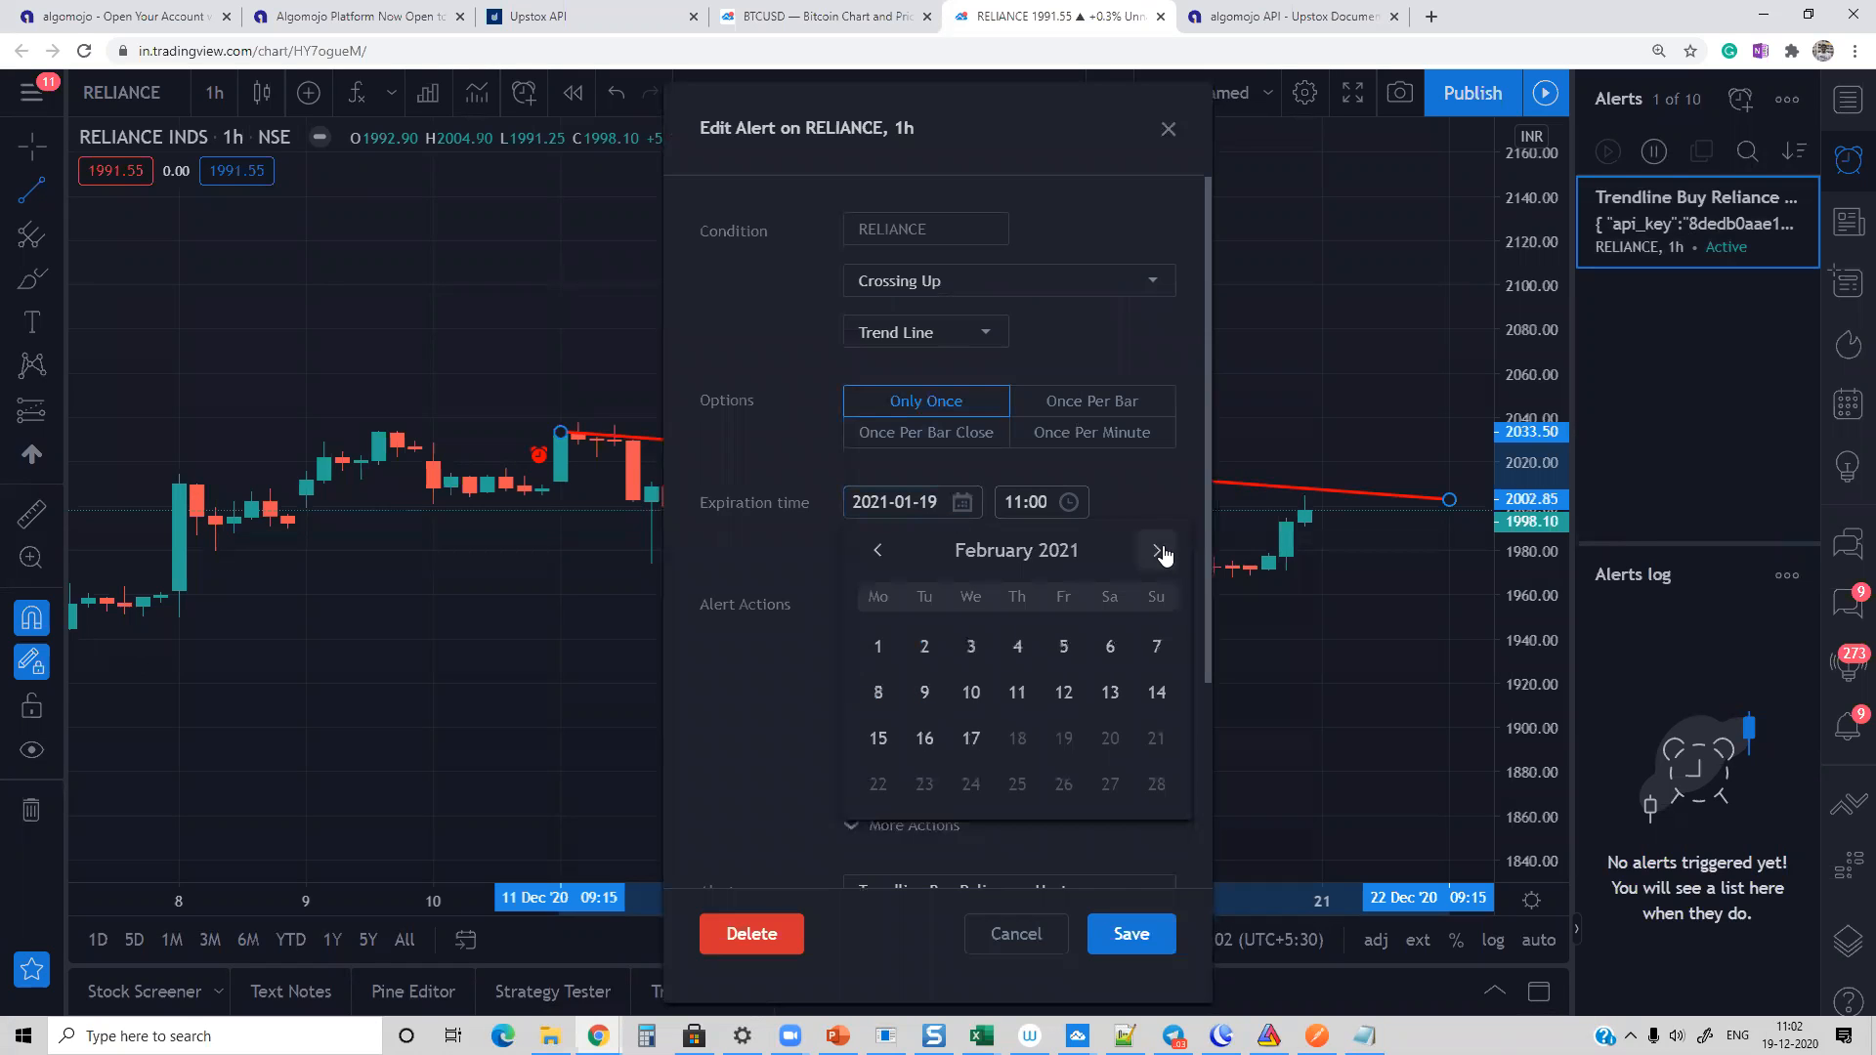
click(971, 738)
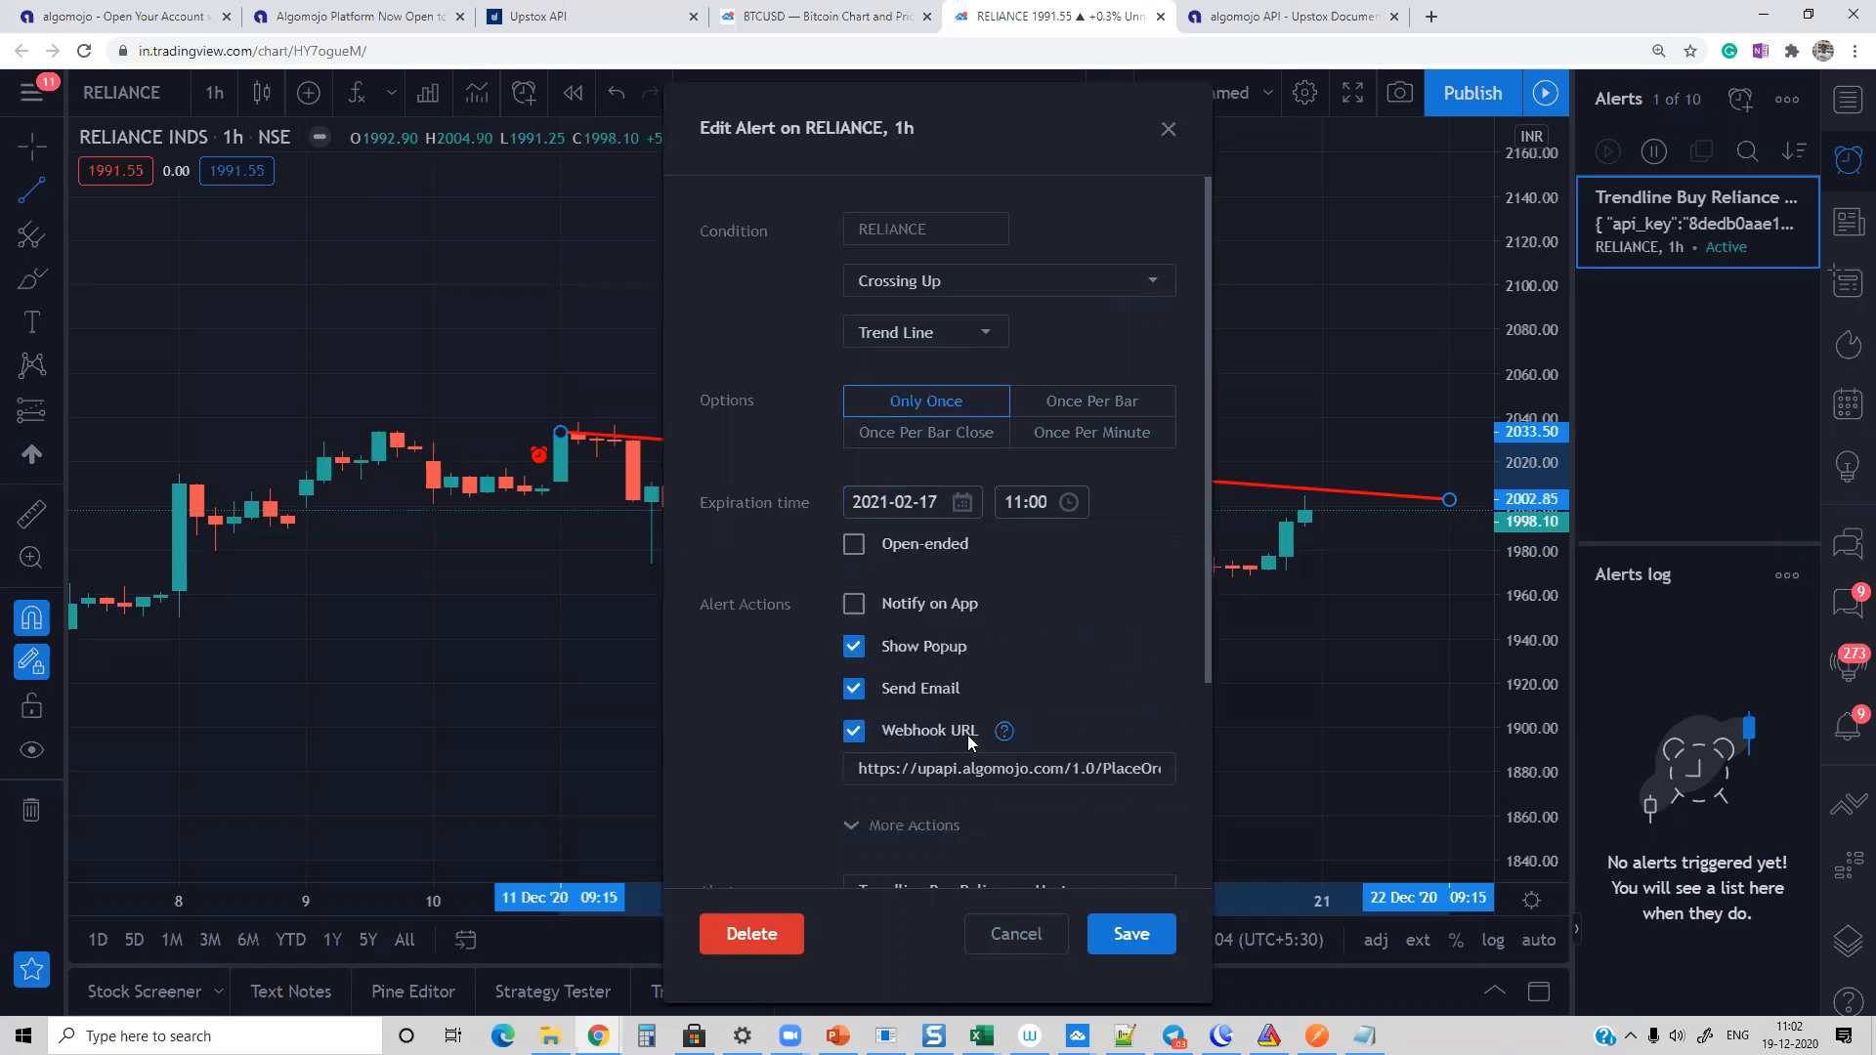
click(1129, 936)
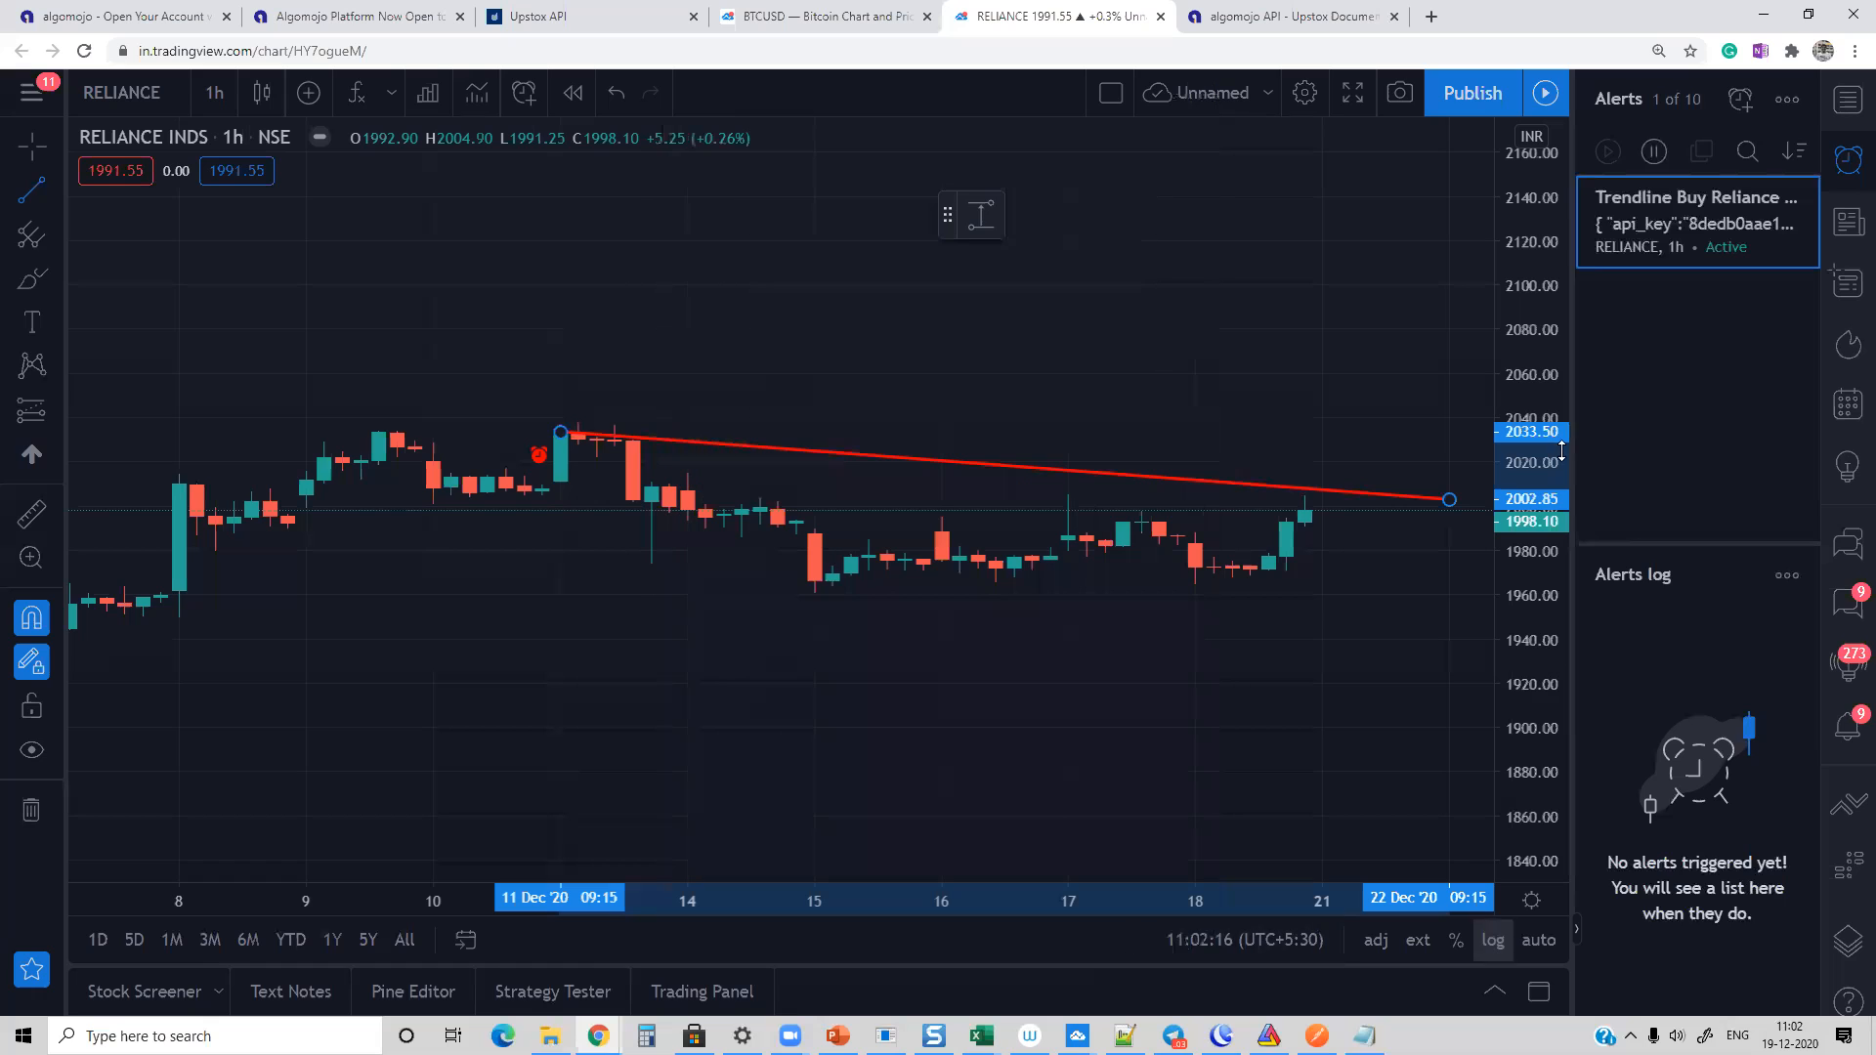
Step: Close the RELIANCE chart and check the Orders Log in the Algomojo window
click(1160, 17)
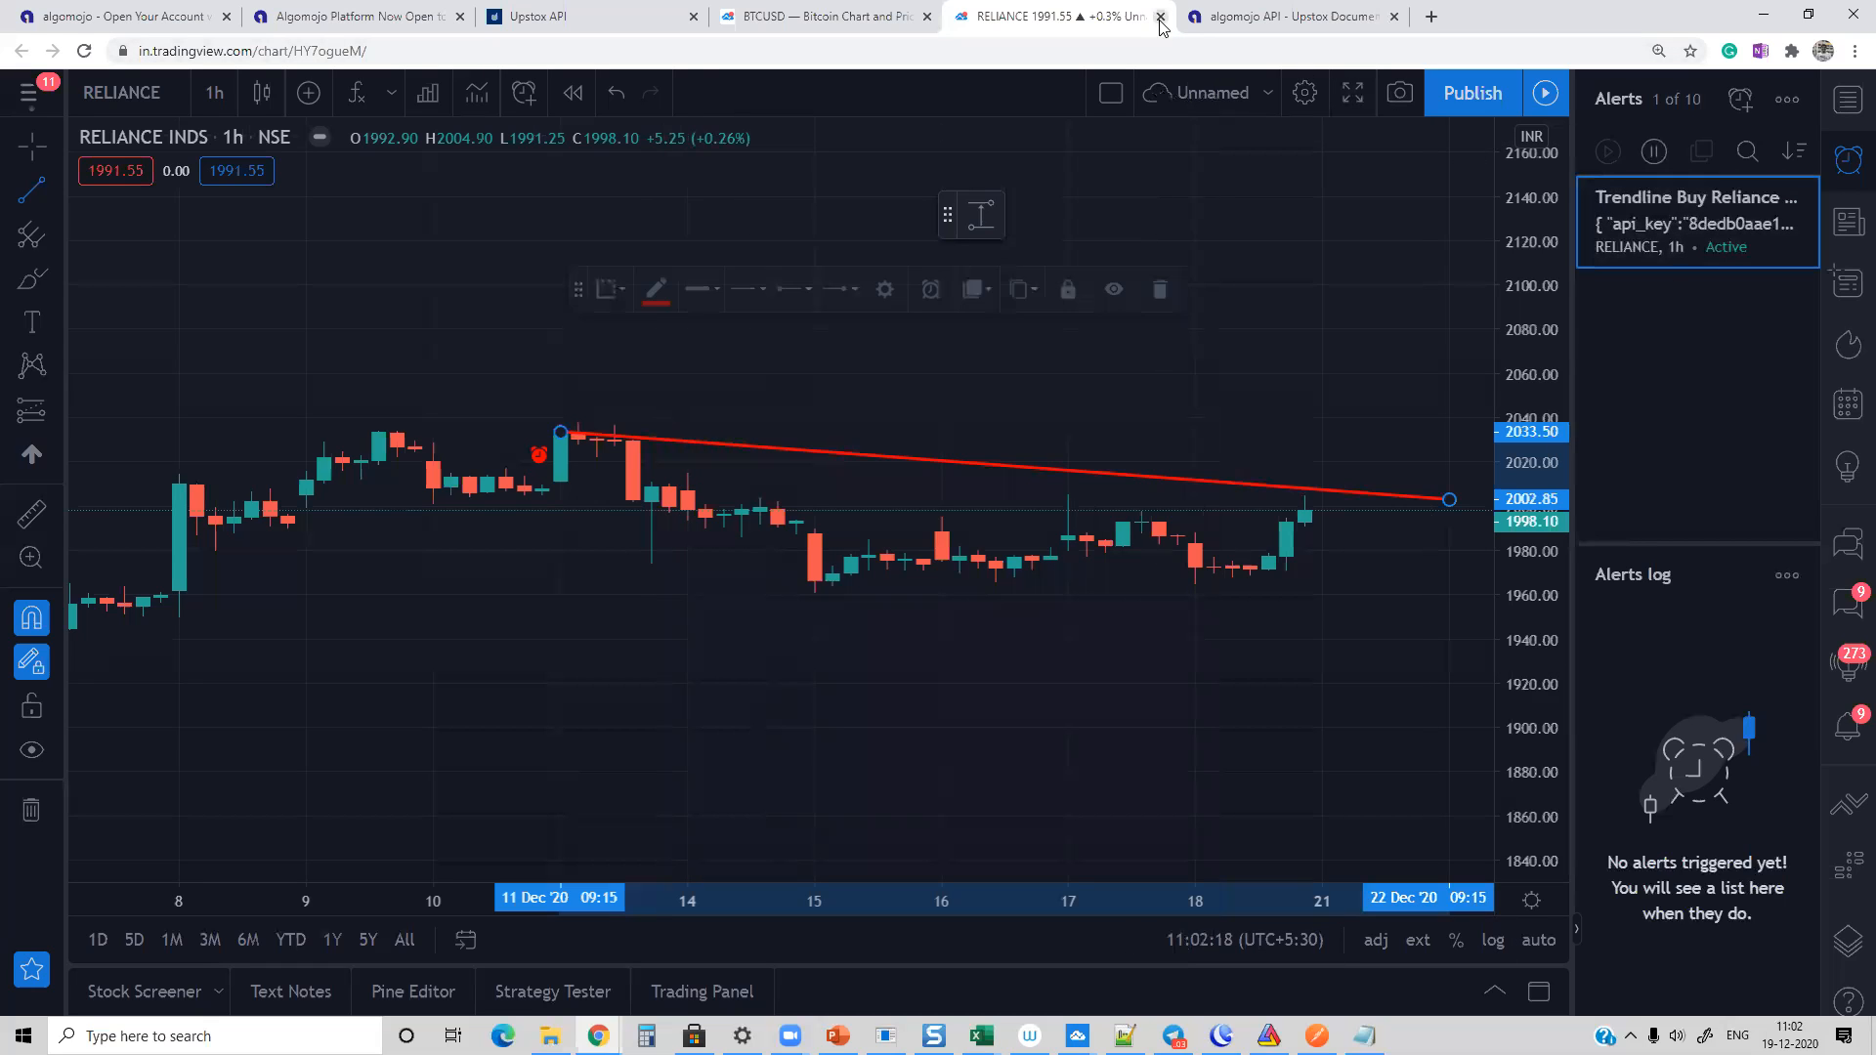
click(1033, 161)
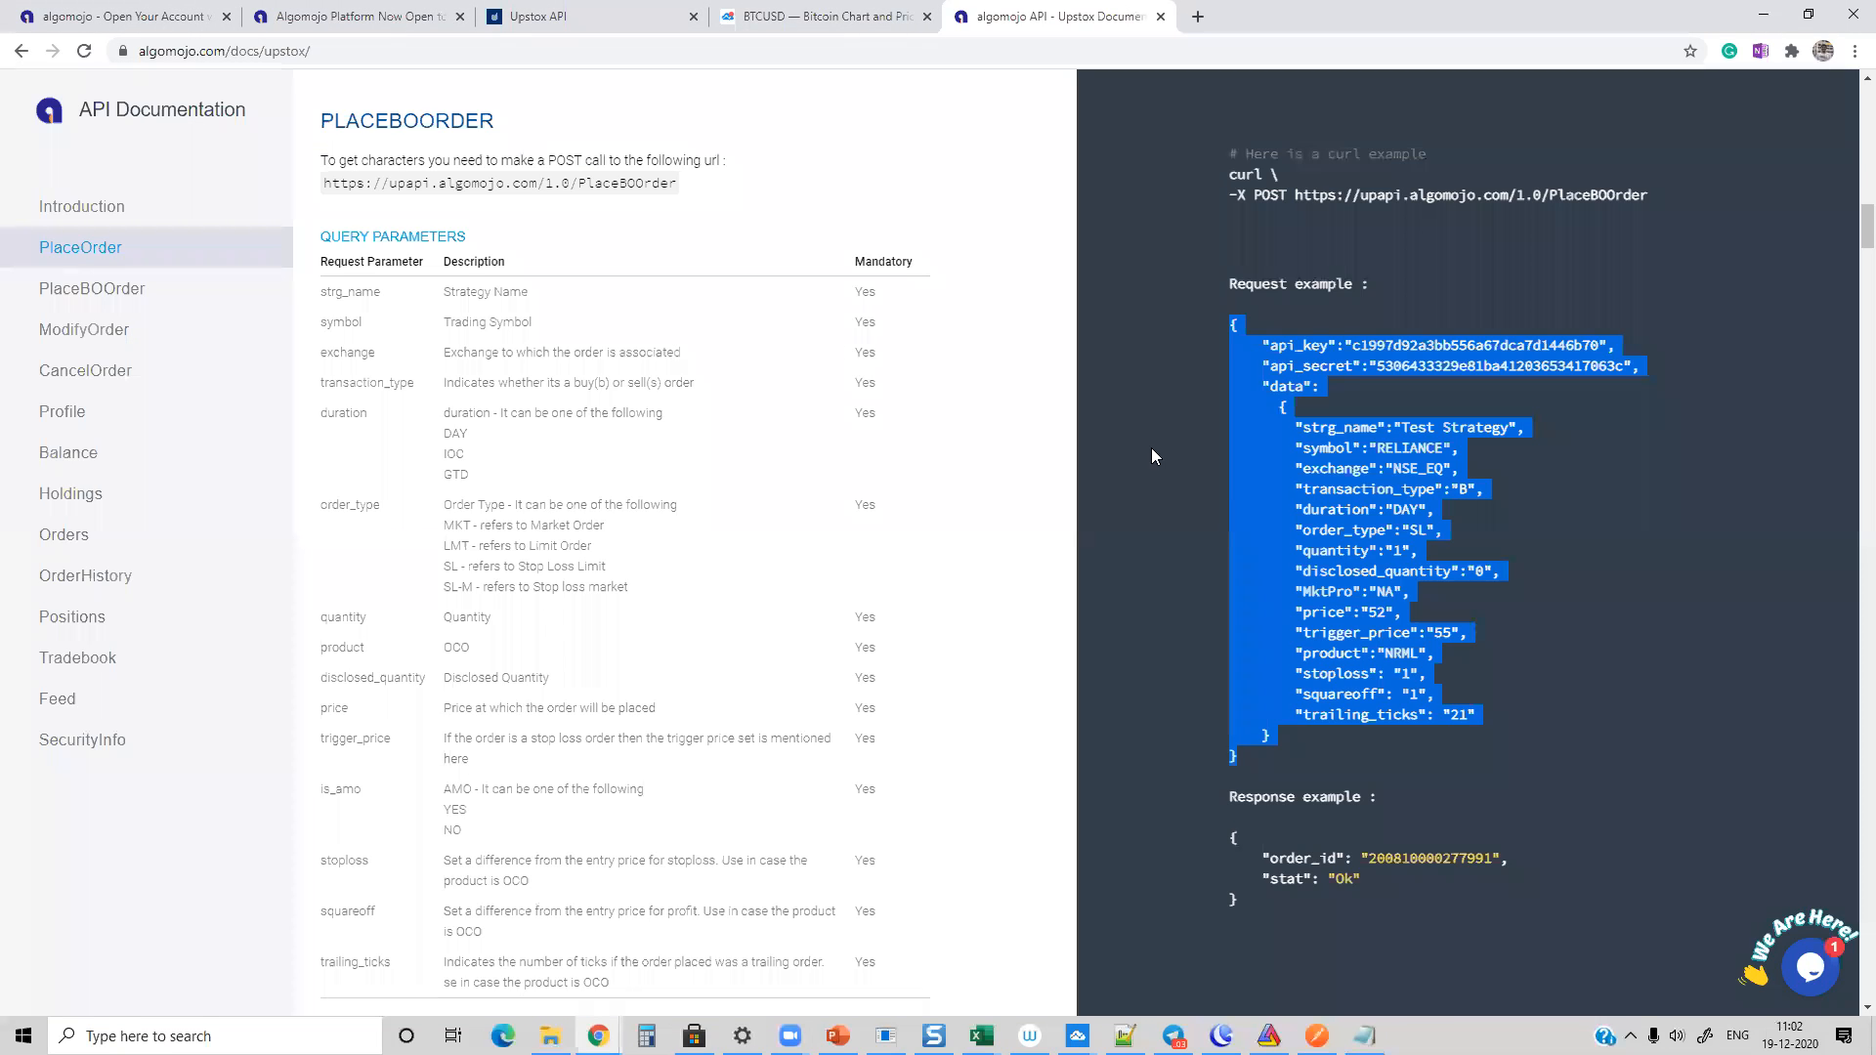
click(598, 1038)
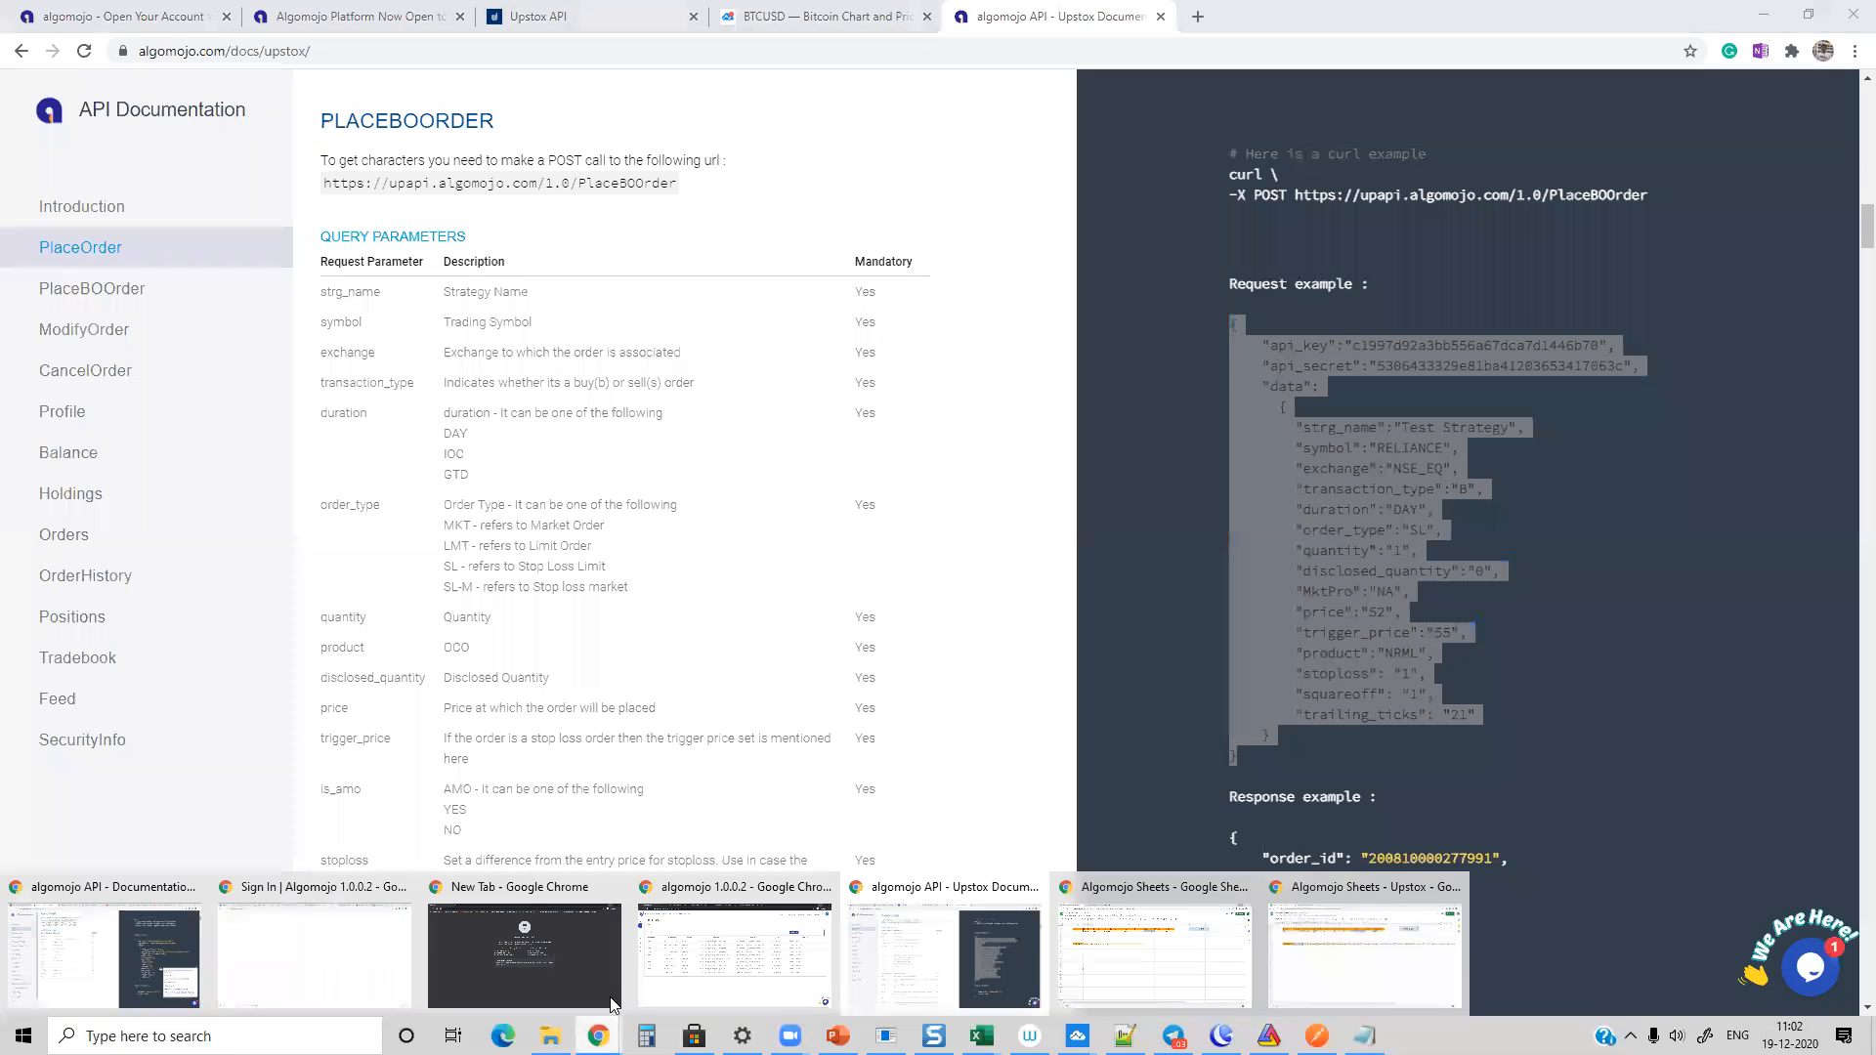
click(771, 952)
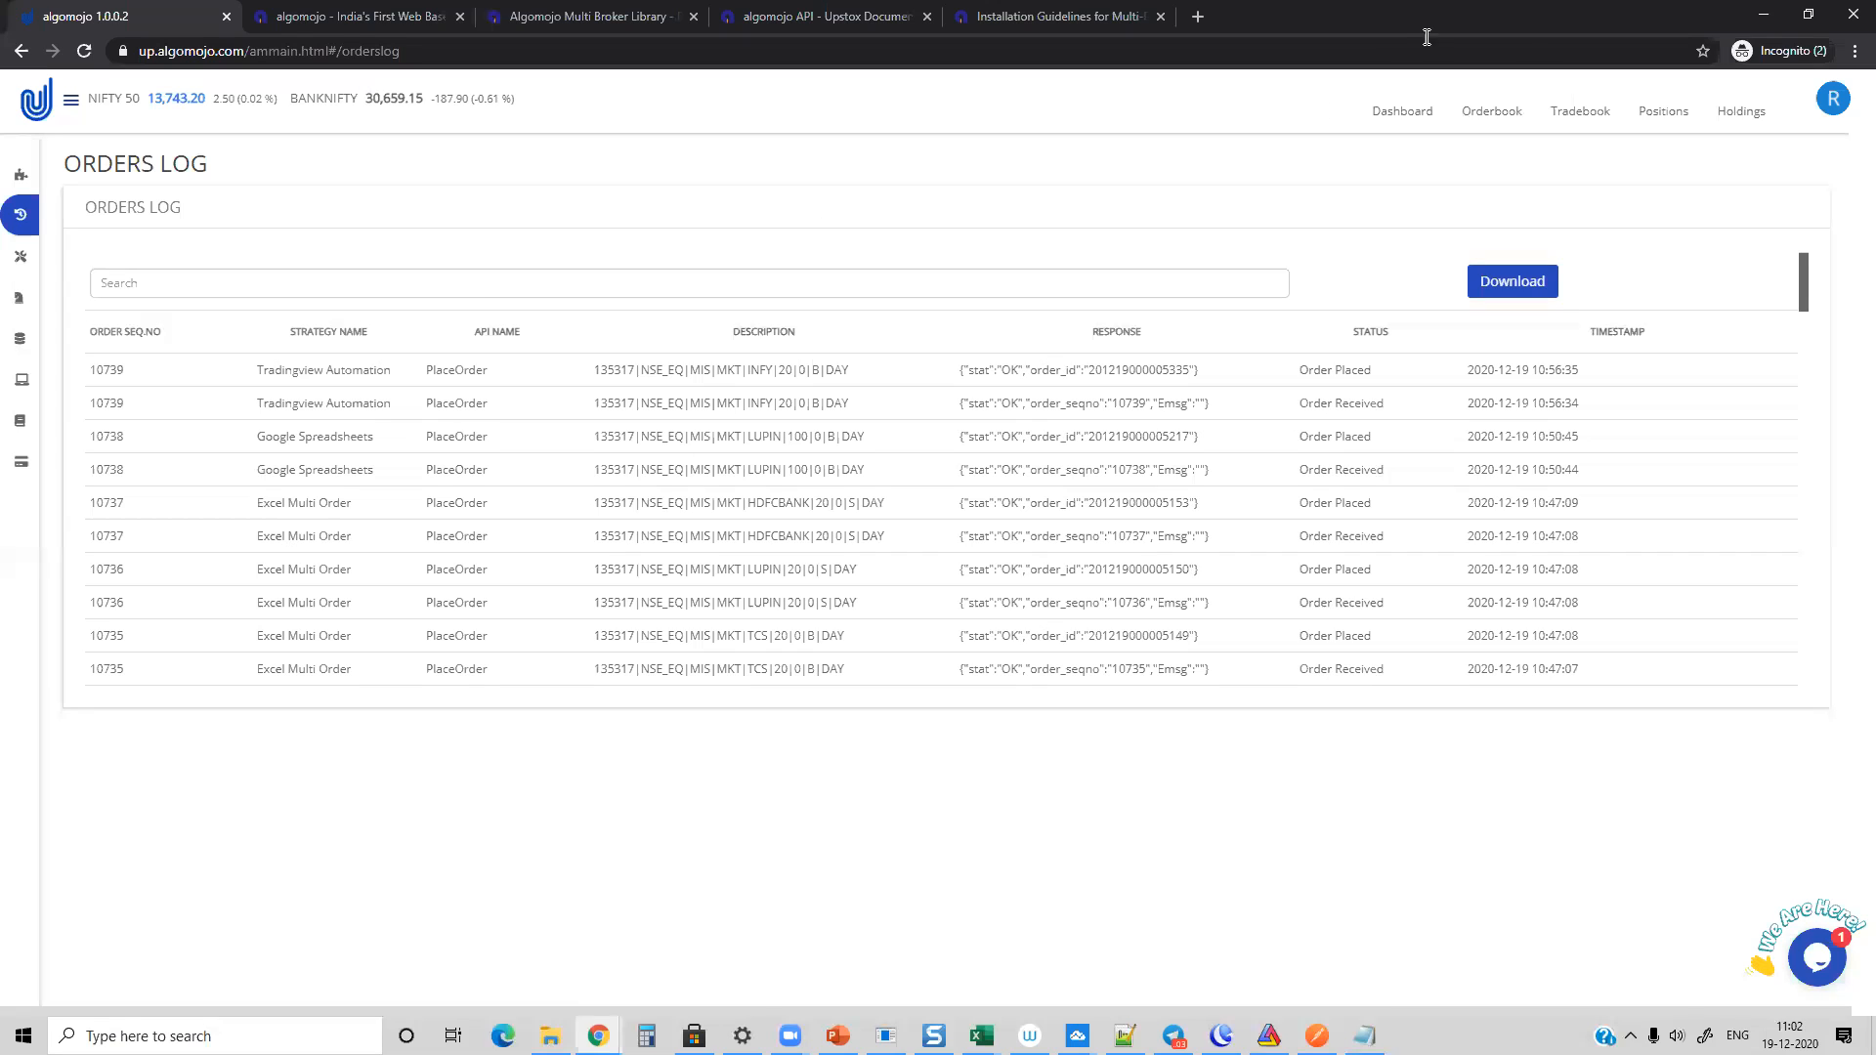
click(1763, 14)
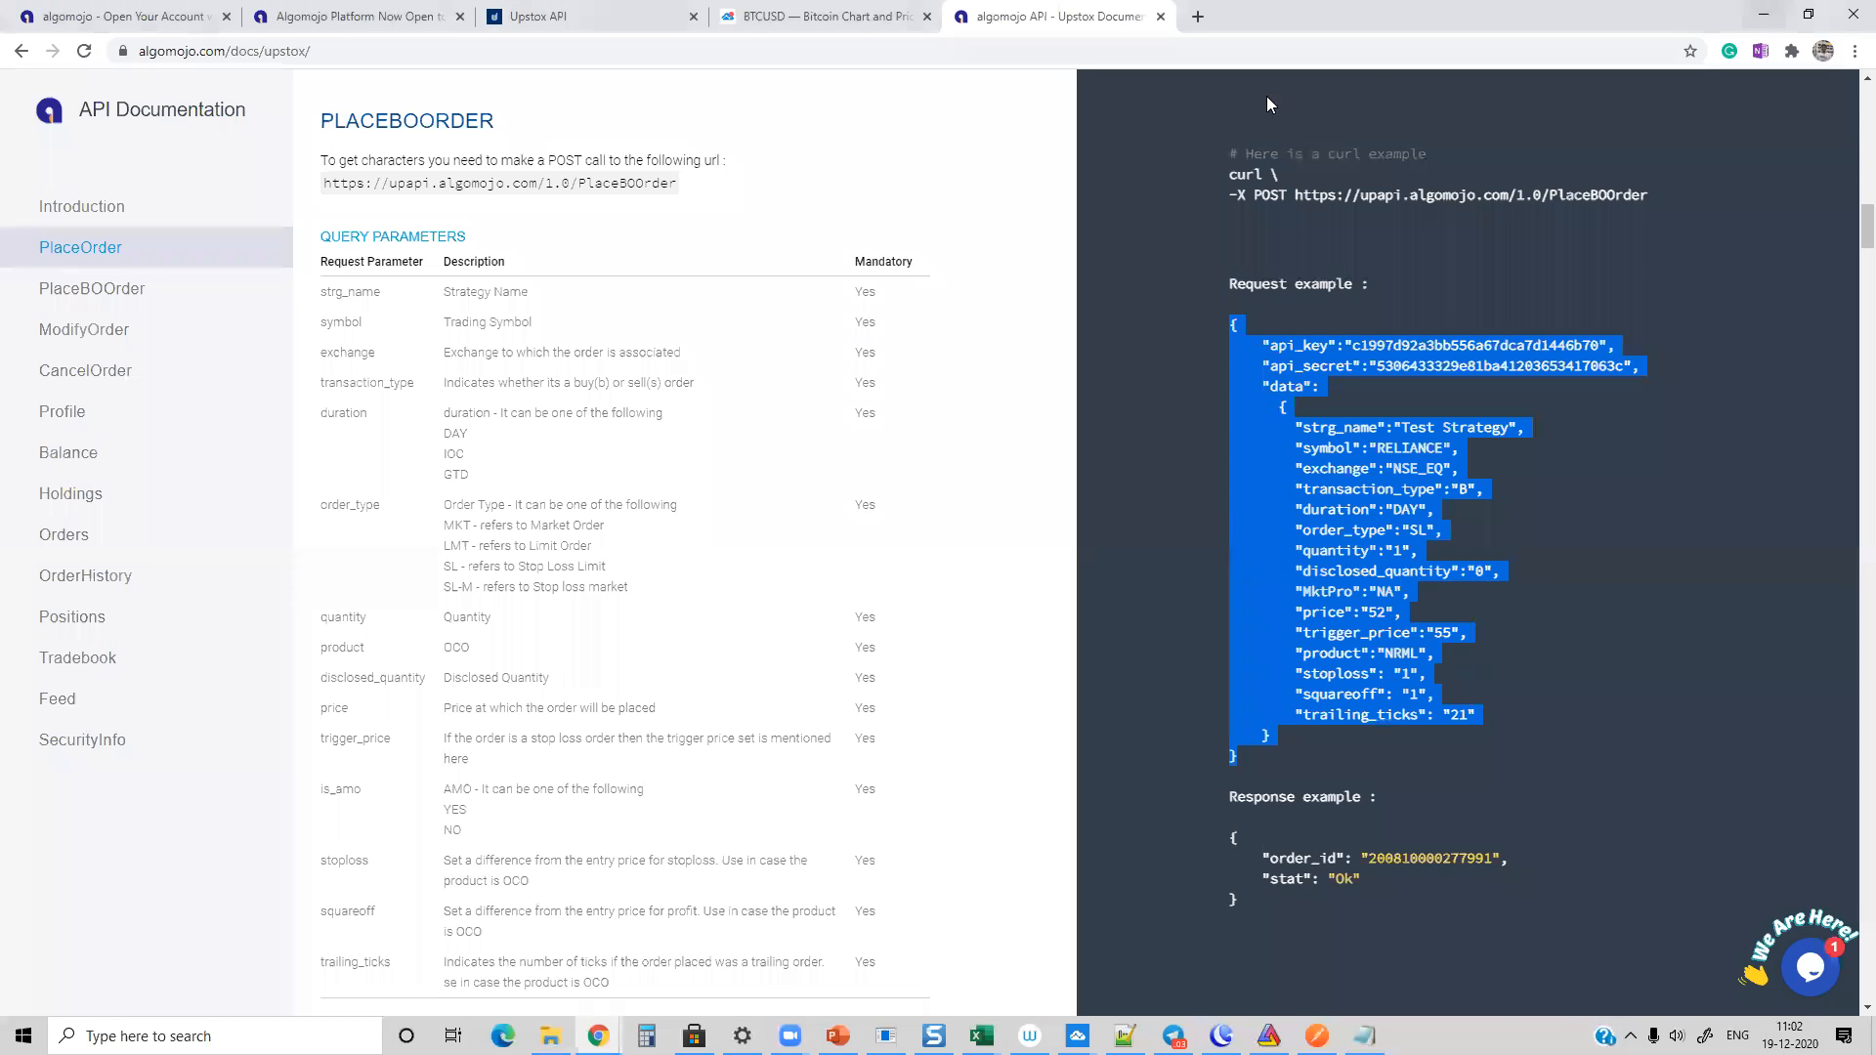
Step: Search TradingView for NIFTY and open the full-featured chart of the continuous S&P CNX Nifty Index Futures (NIFTY1!)
click(782, 21)
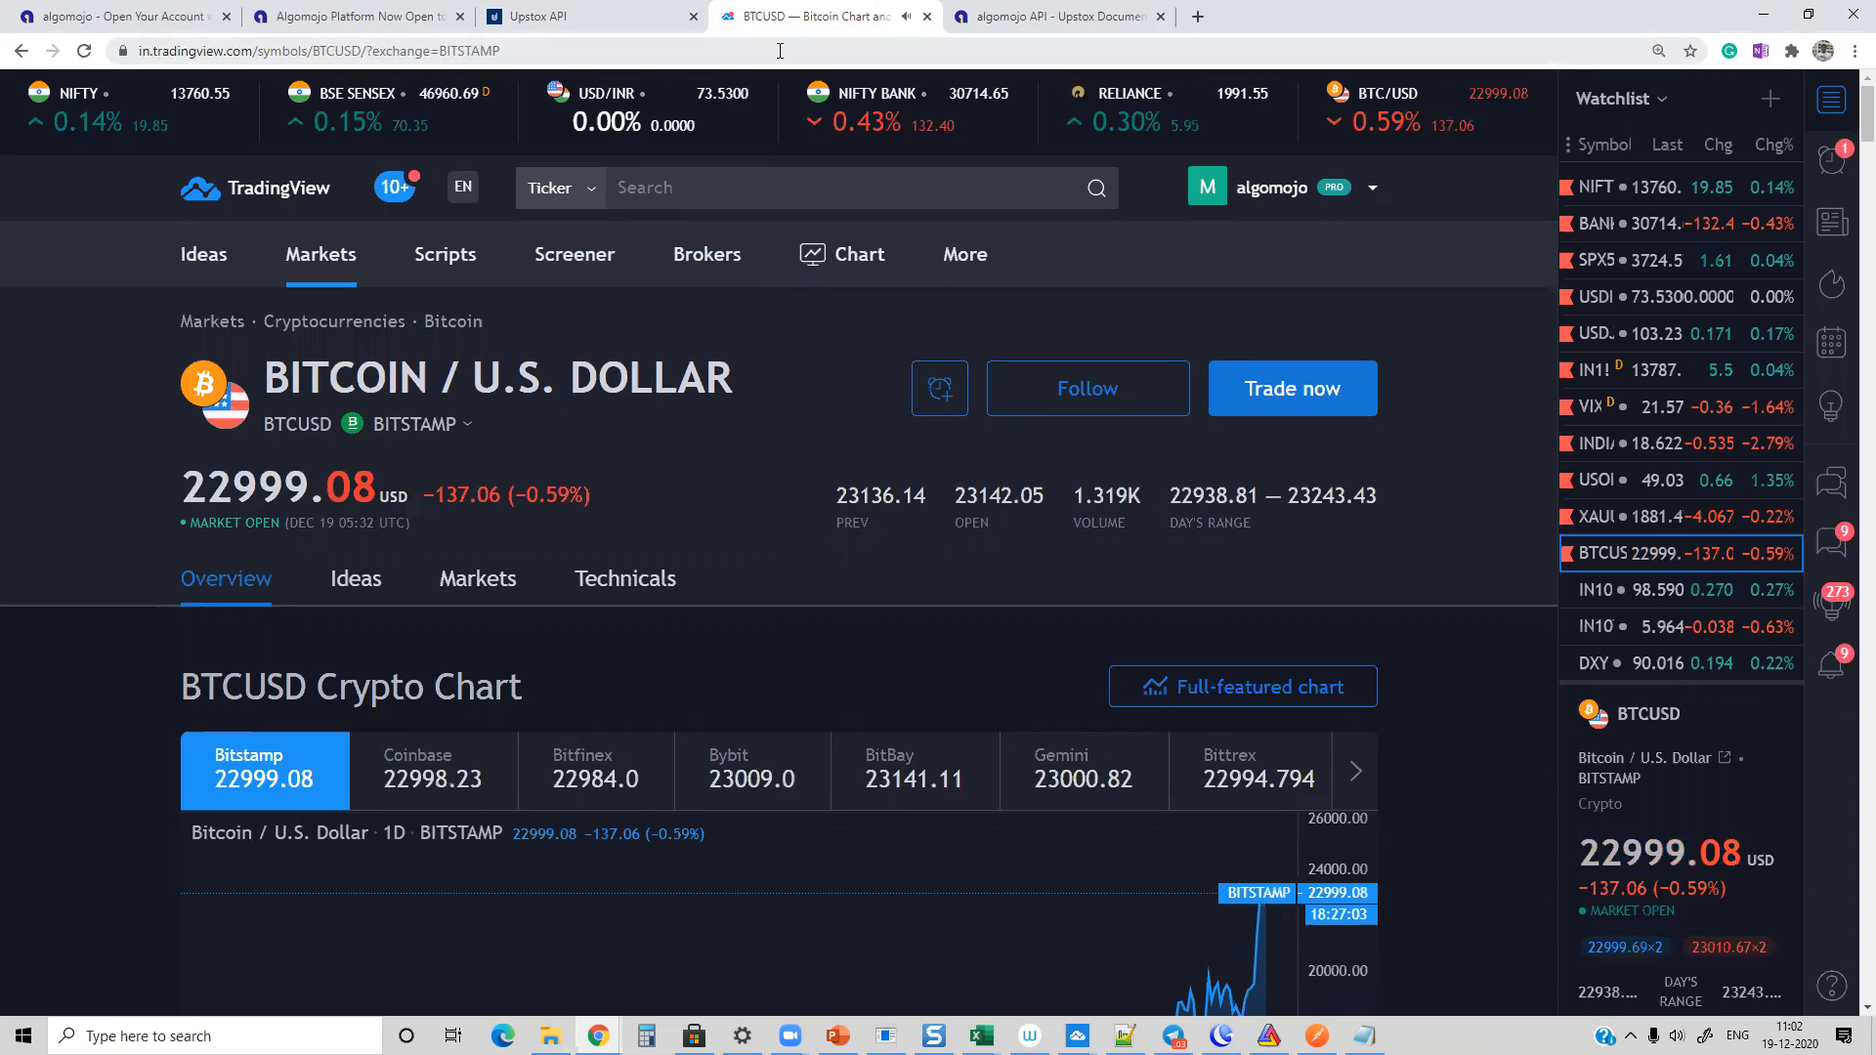
key(alt+Tab)
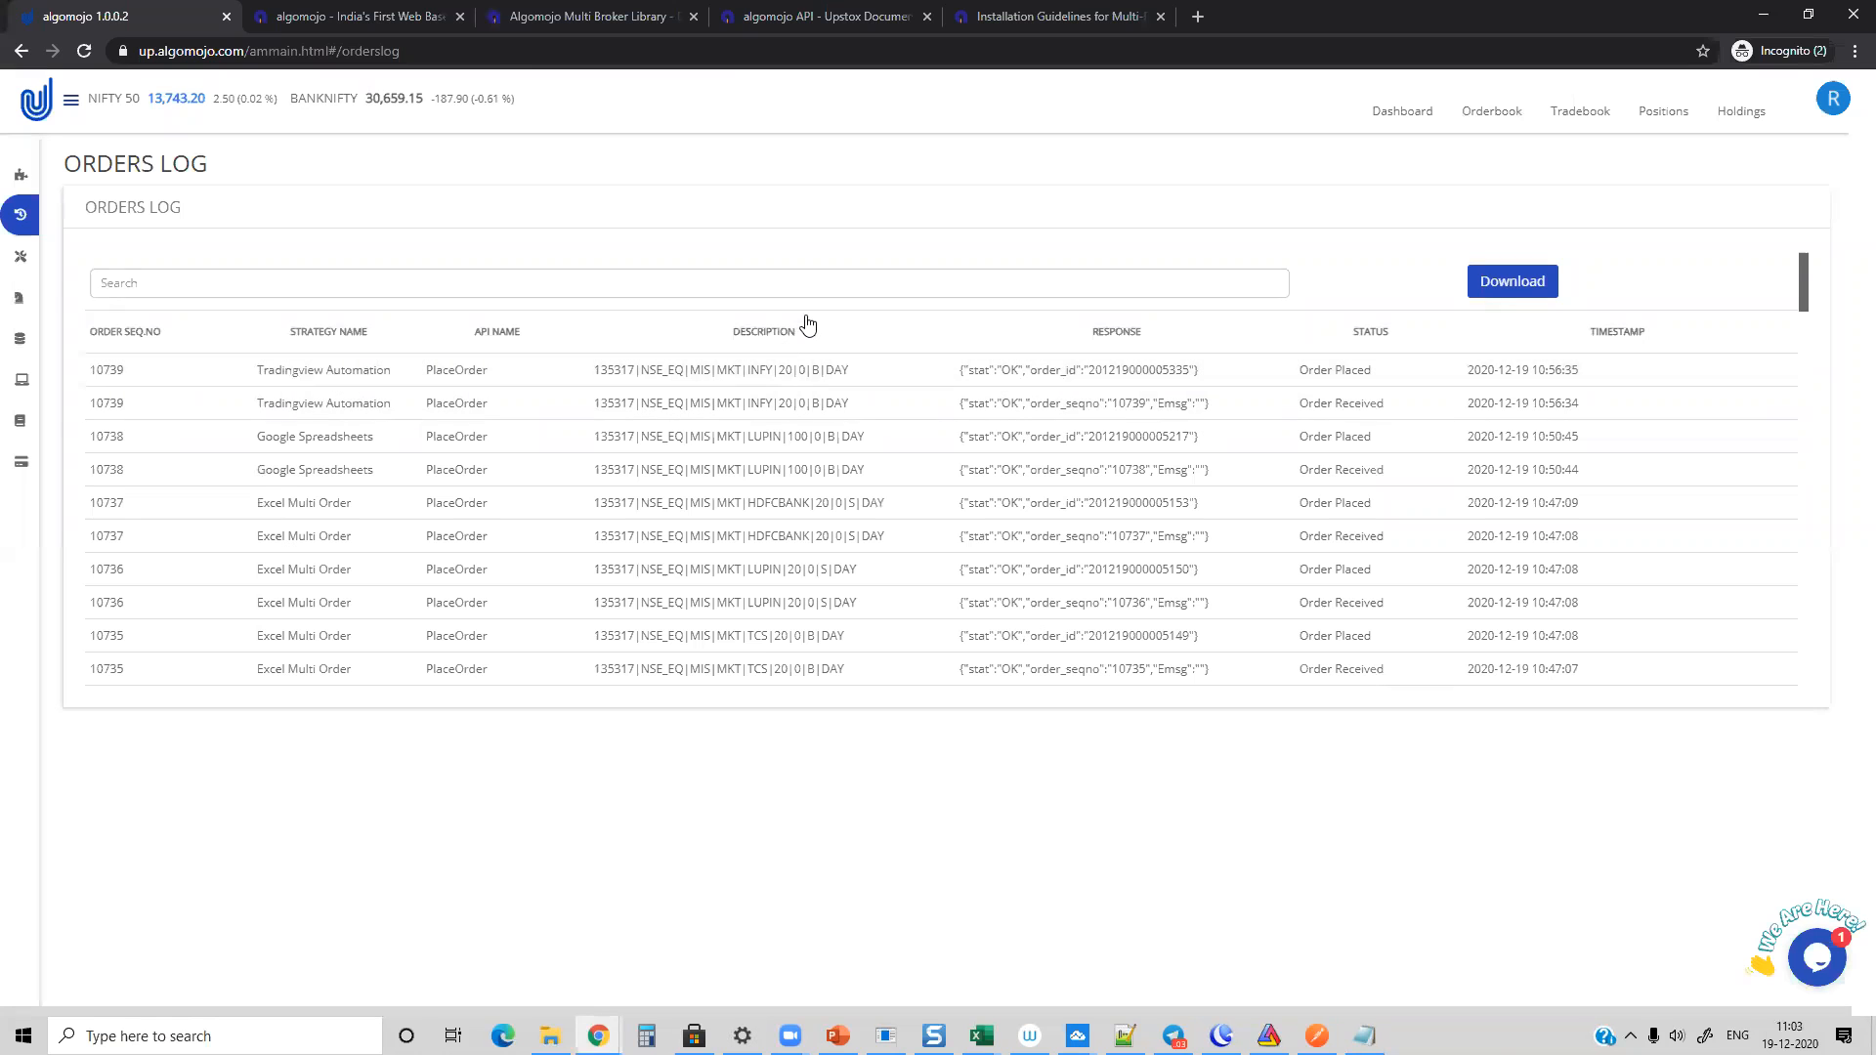
key(alt+Tab)
click(784, 187)
text(NIFTY)
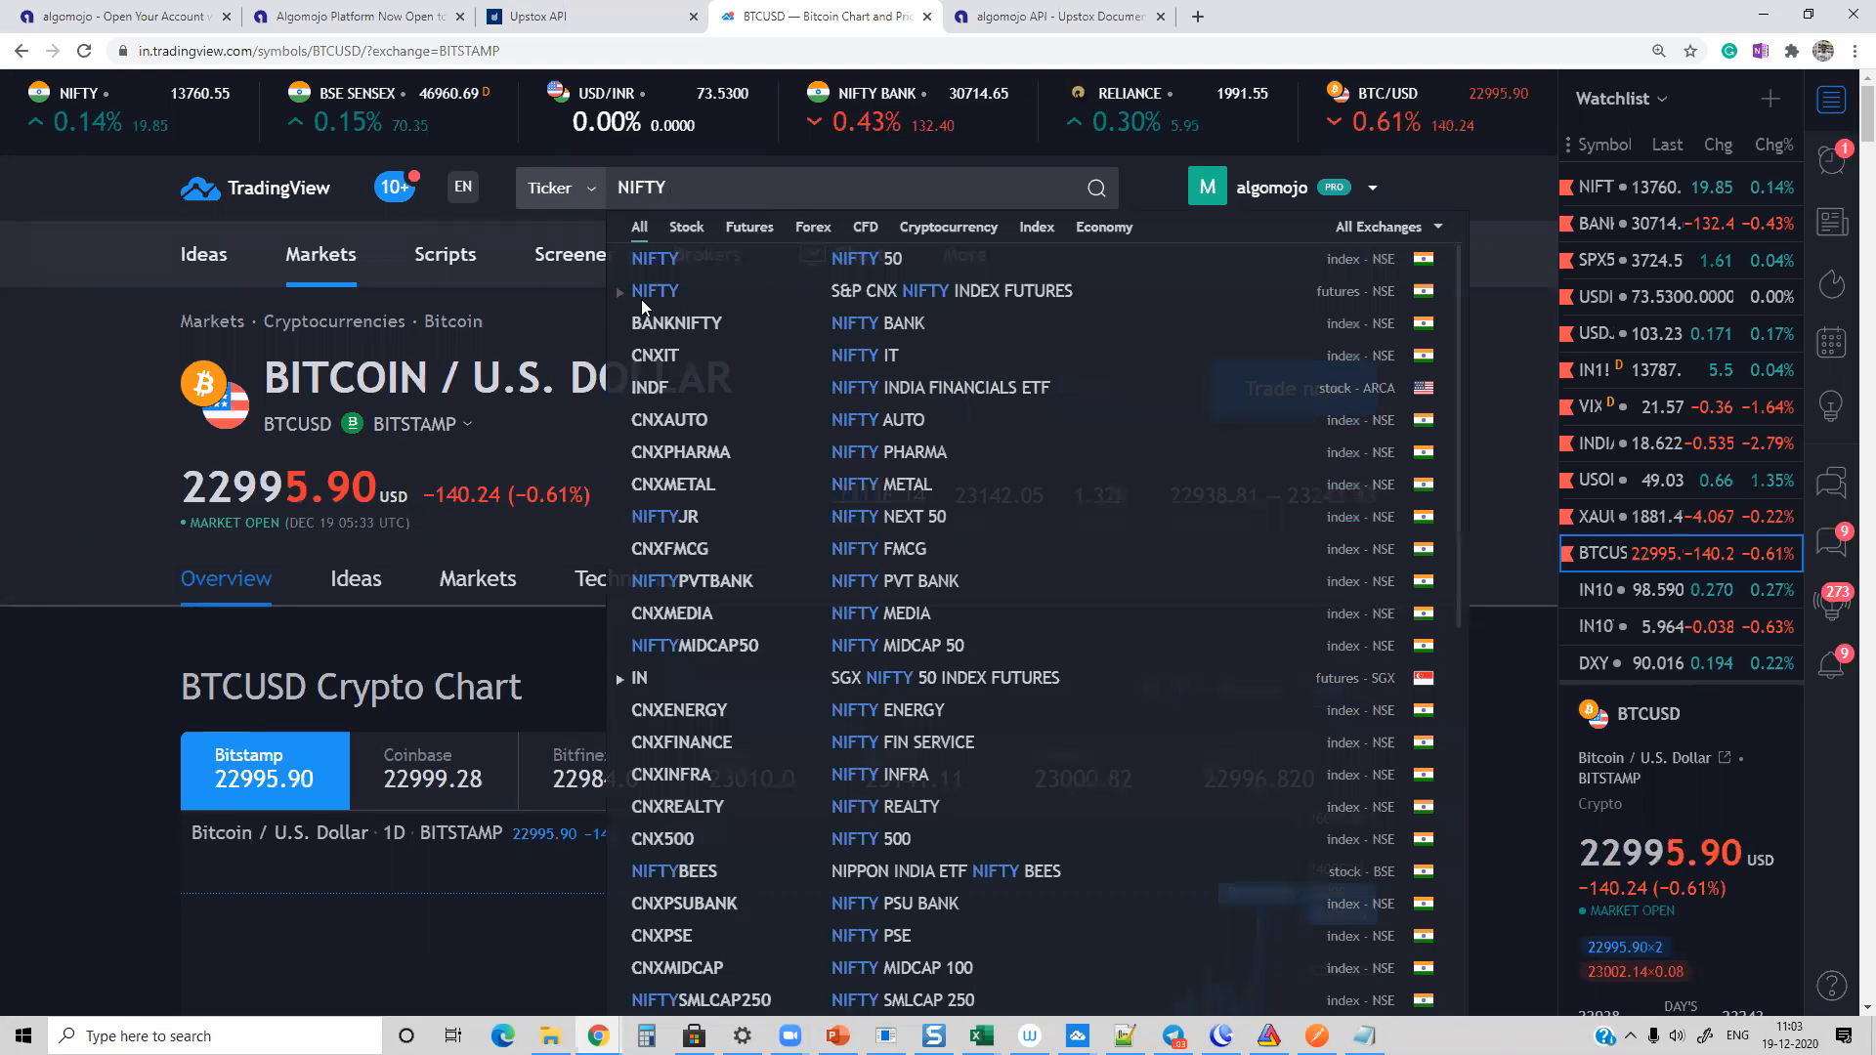
click(643, 298)
click(660, 326)
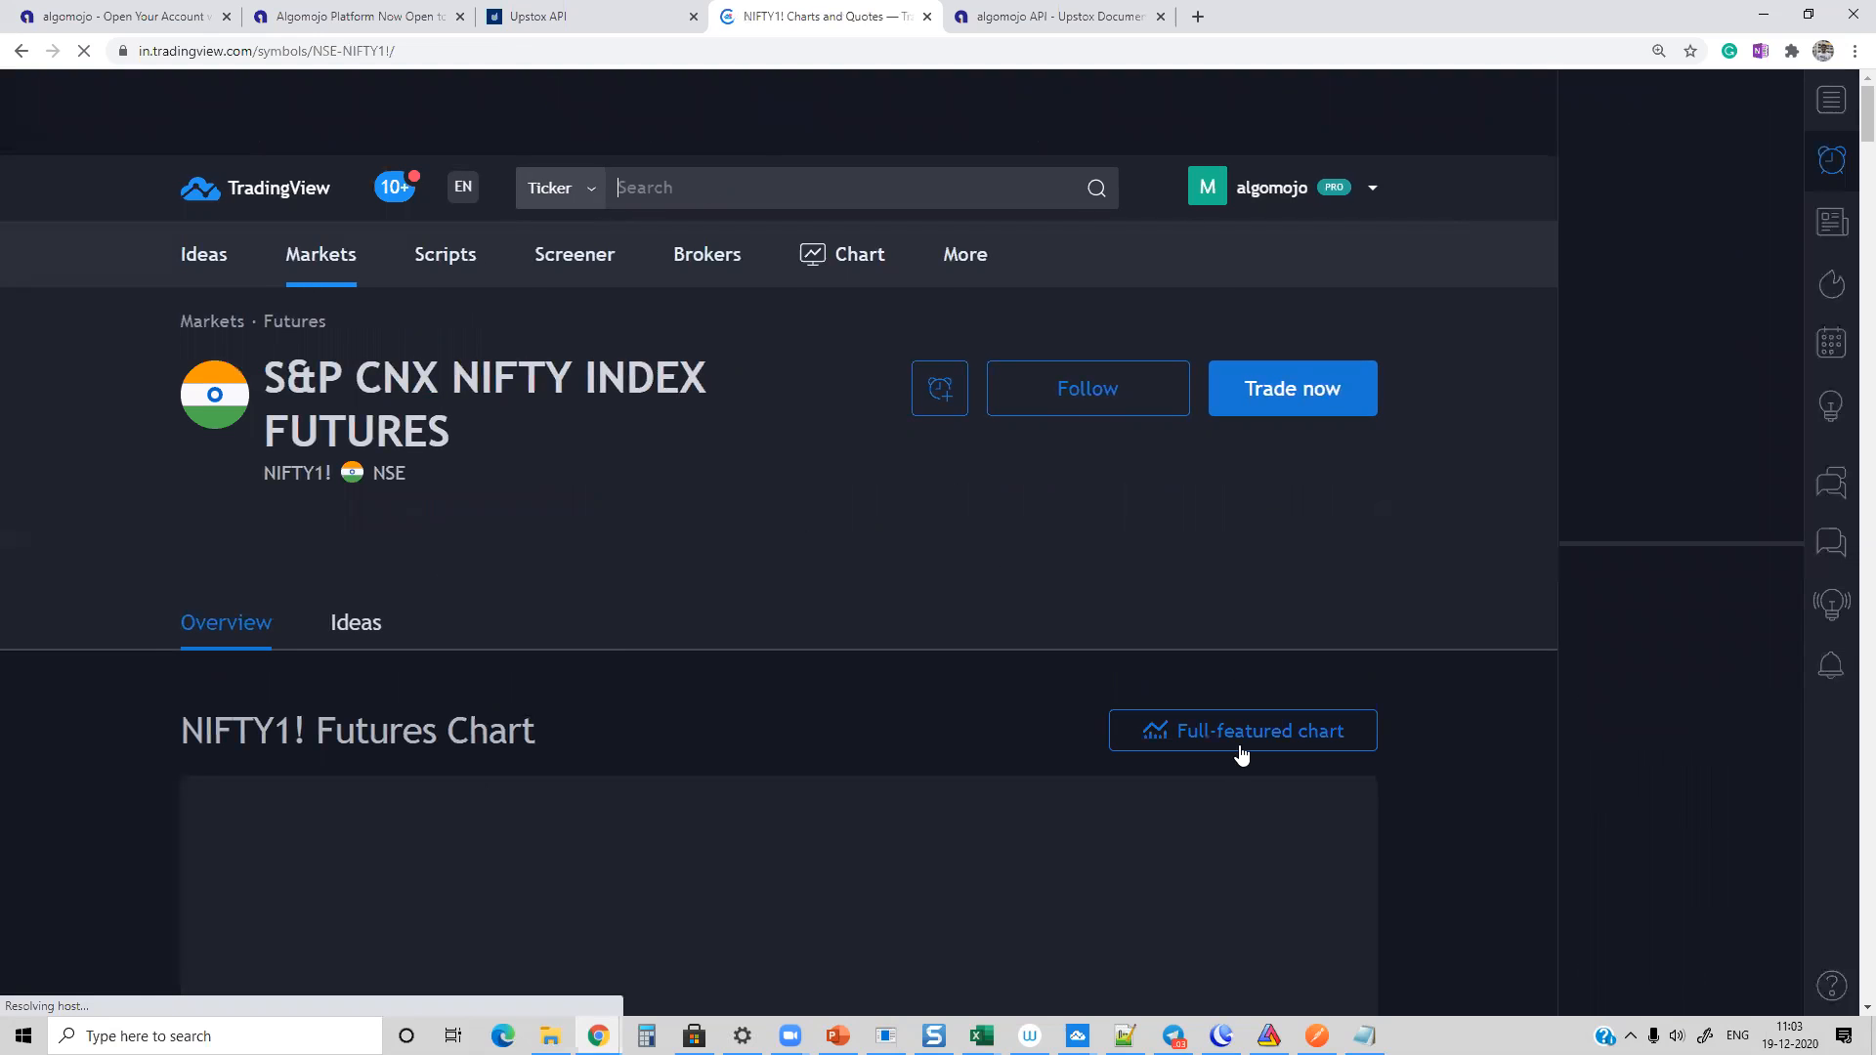
click(1221, 747)
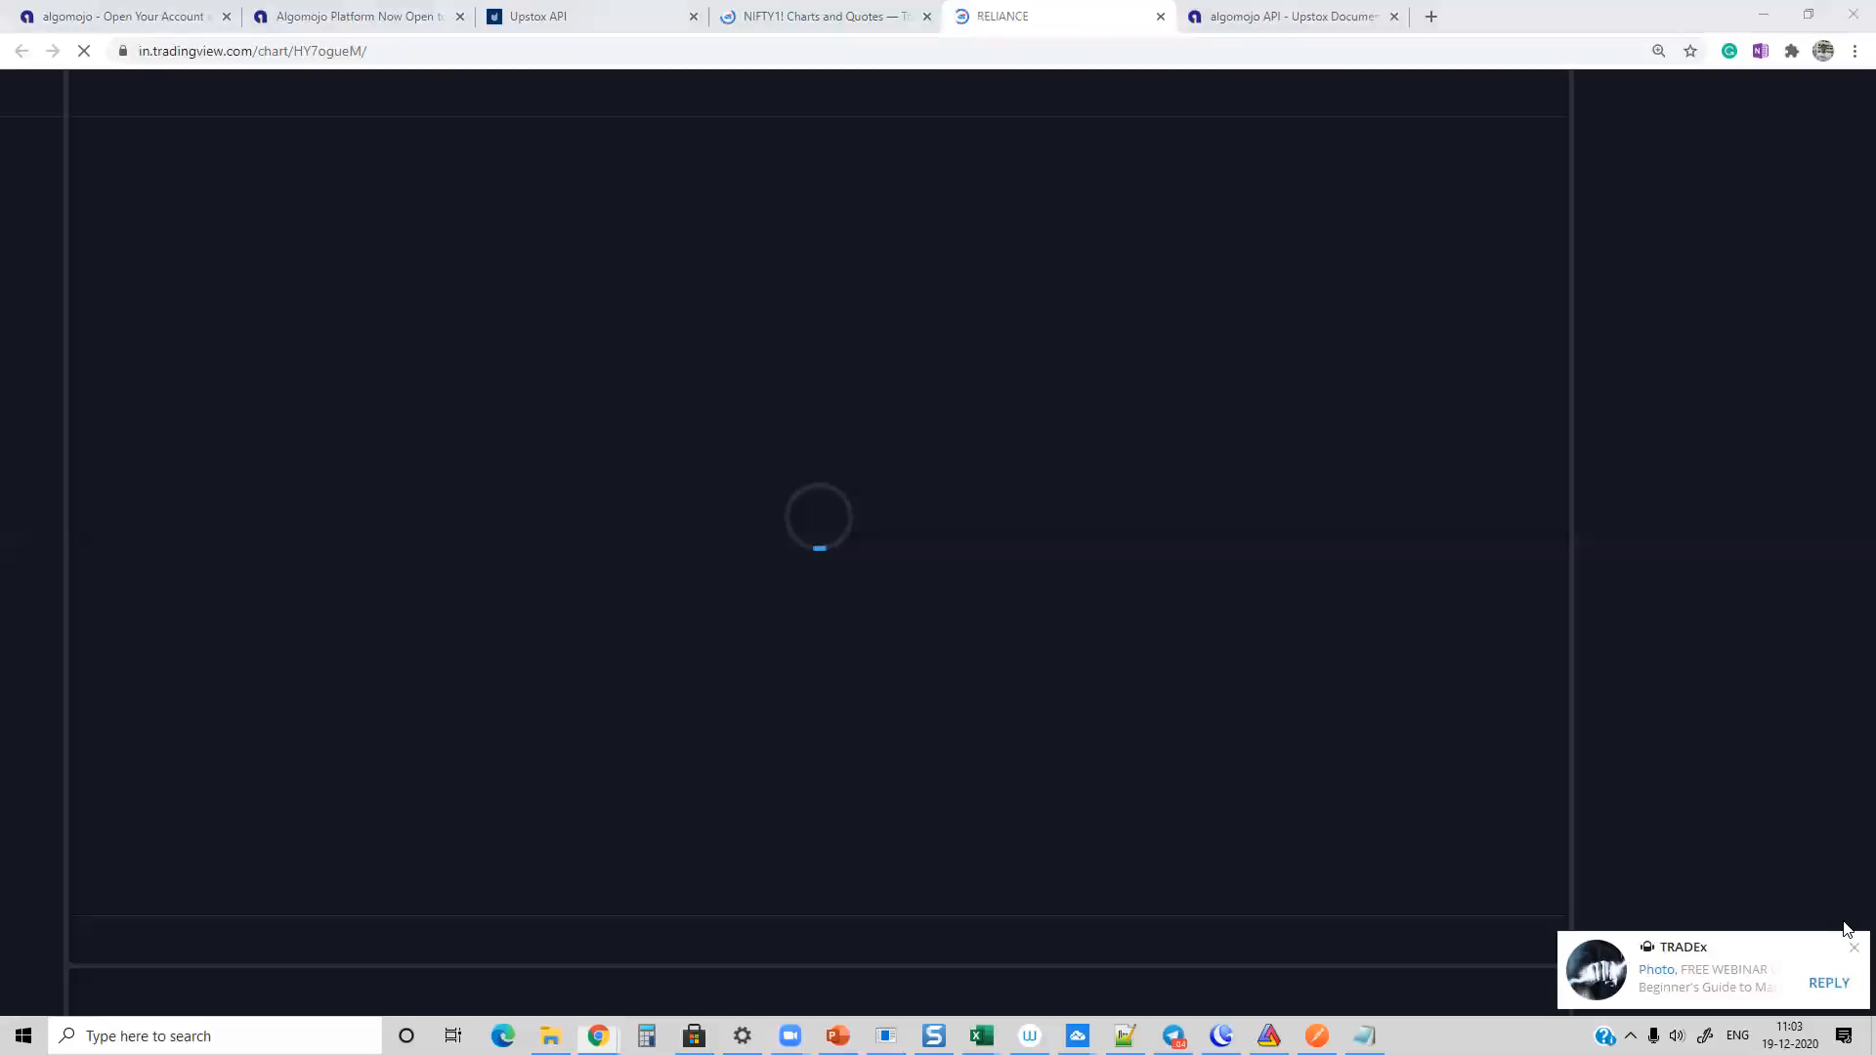
Step: Add the favourite strategy SuperTrend - Algomojo Orders to the NIFTY1! chart and collapse its strategy tester report
click(1853, 947)
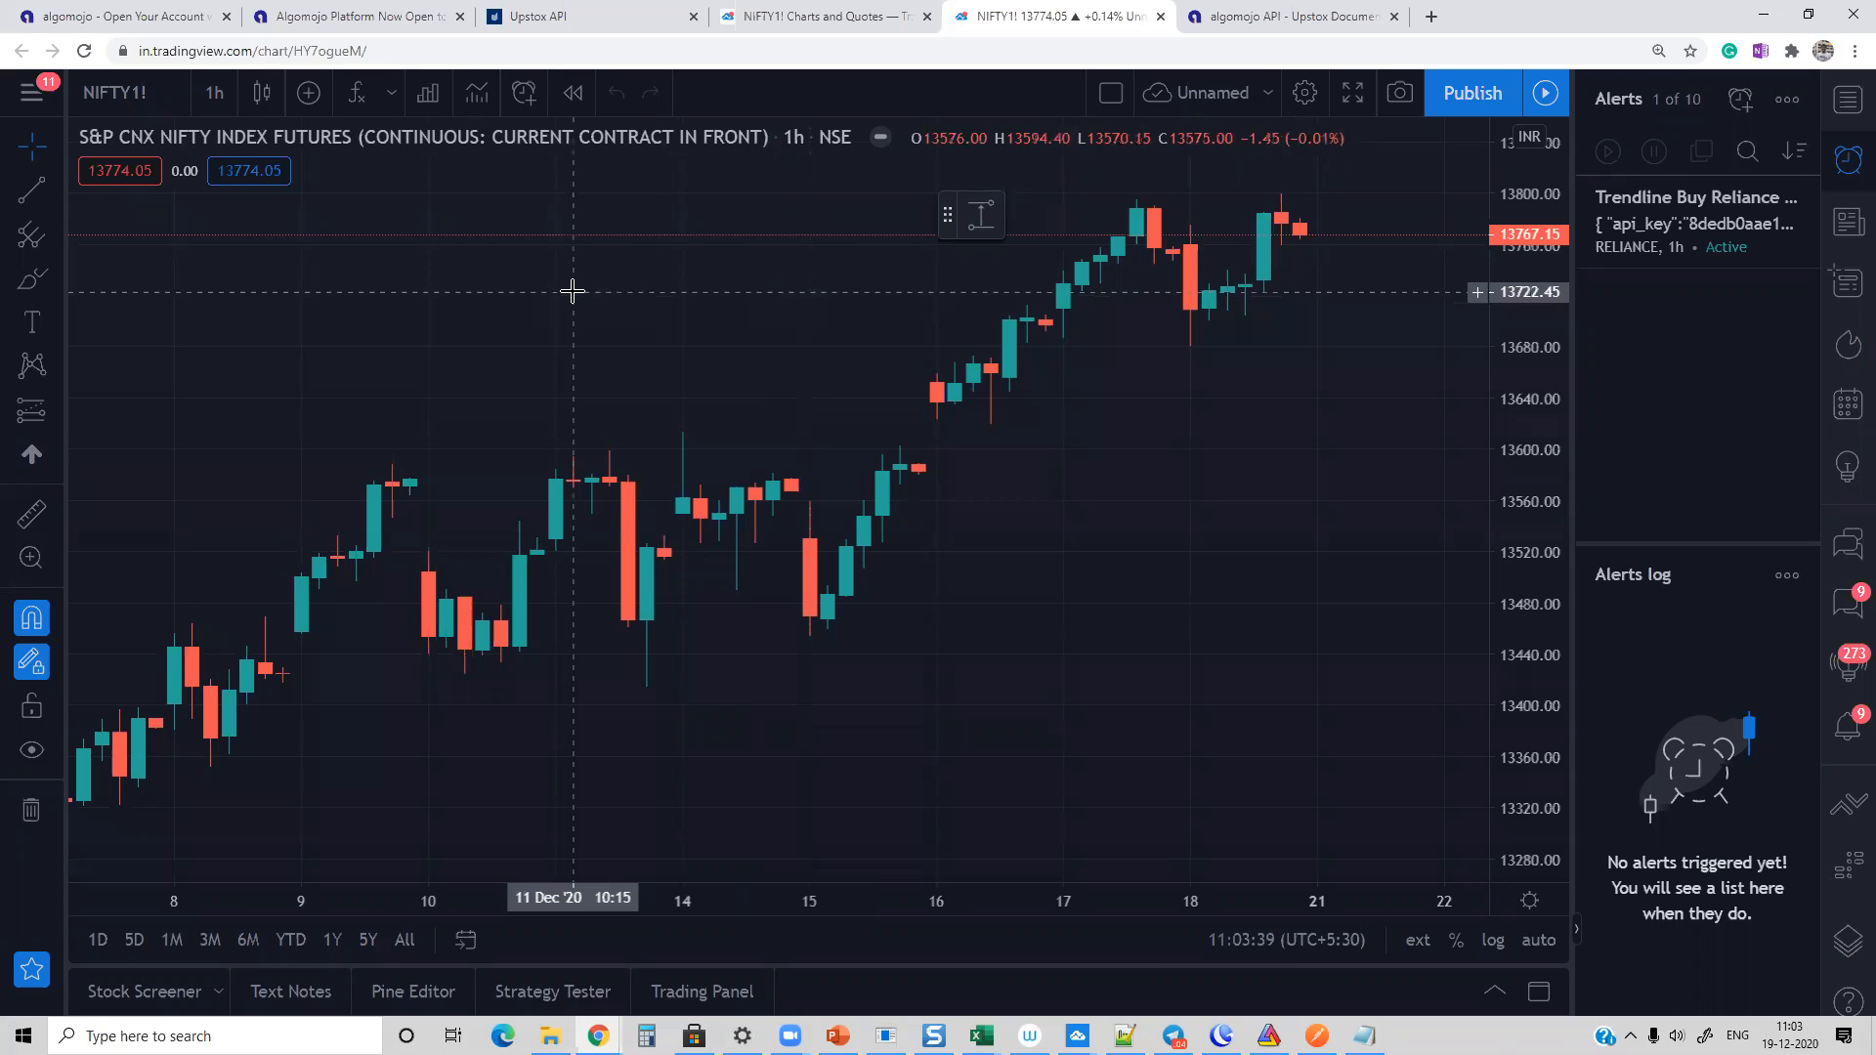
right_click(617, 251)
click(430, 610)
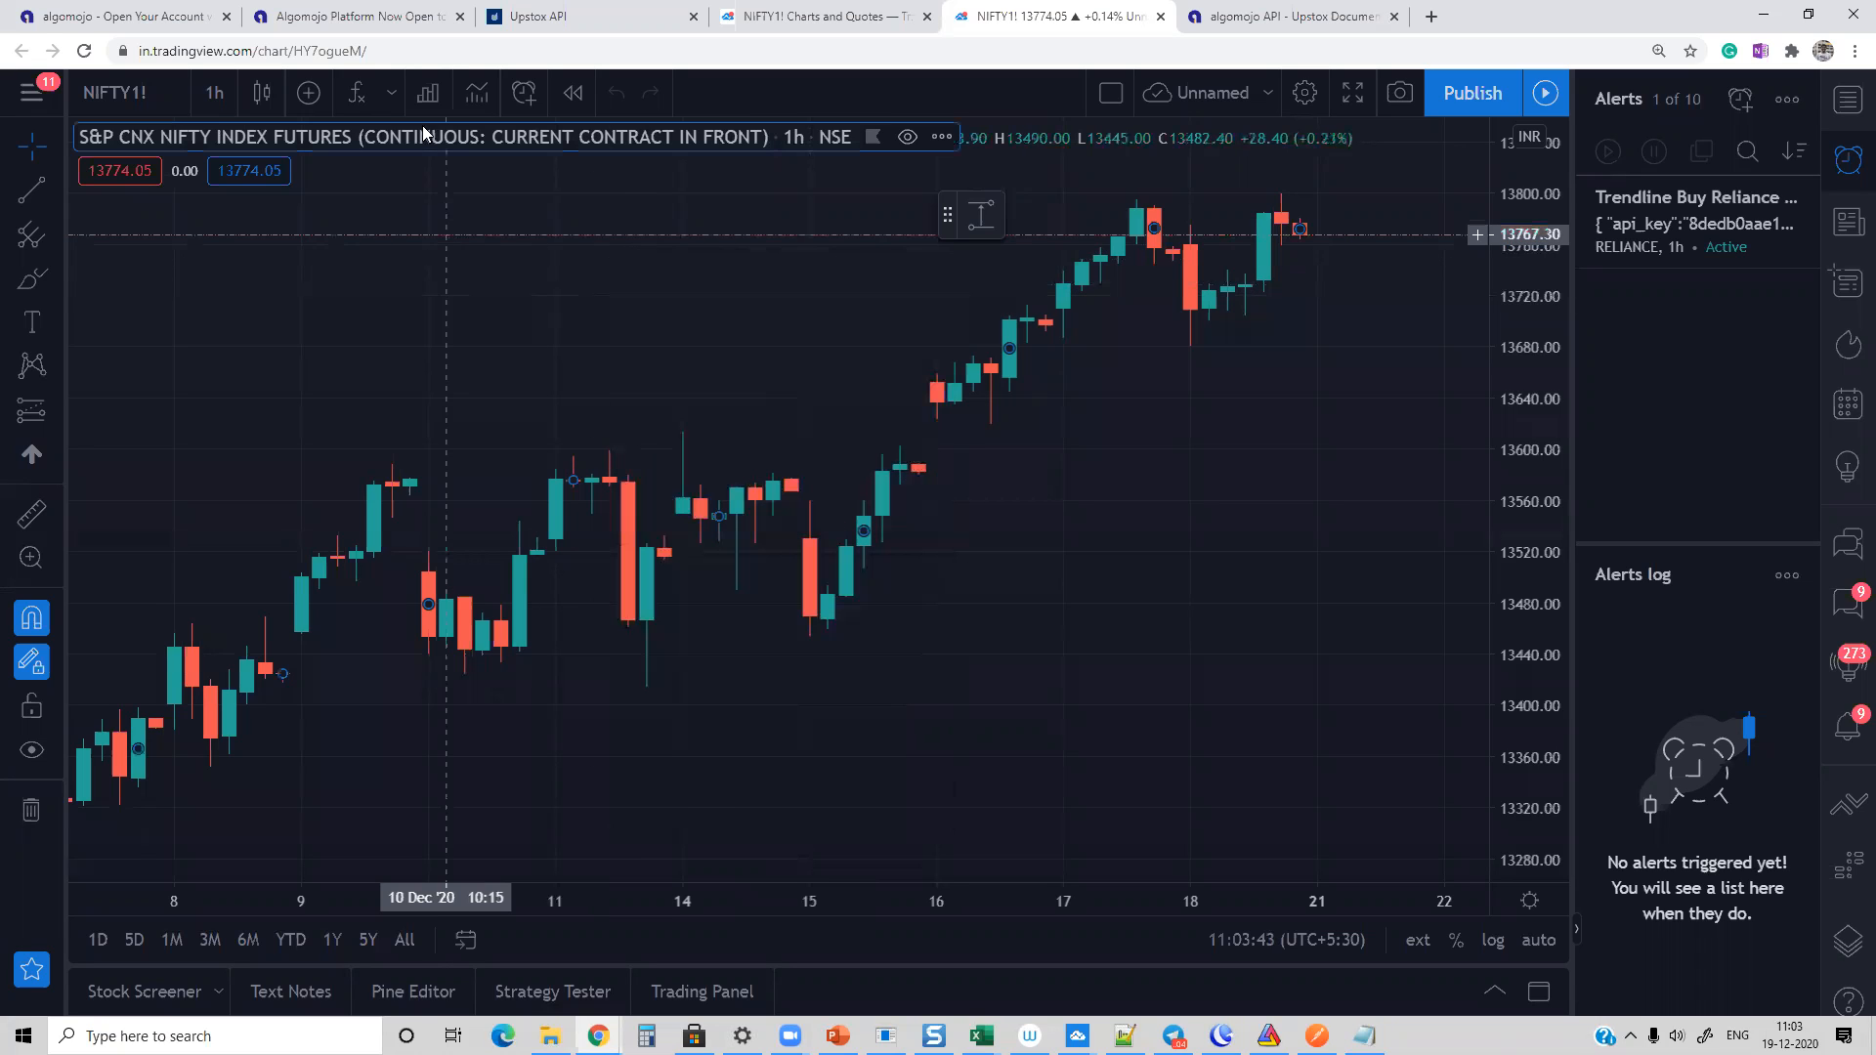
click(354, 94)
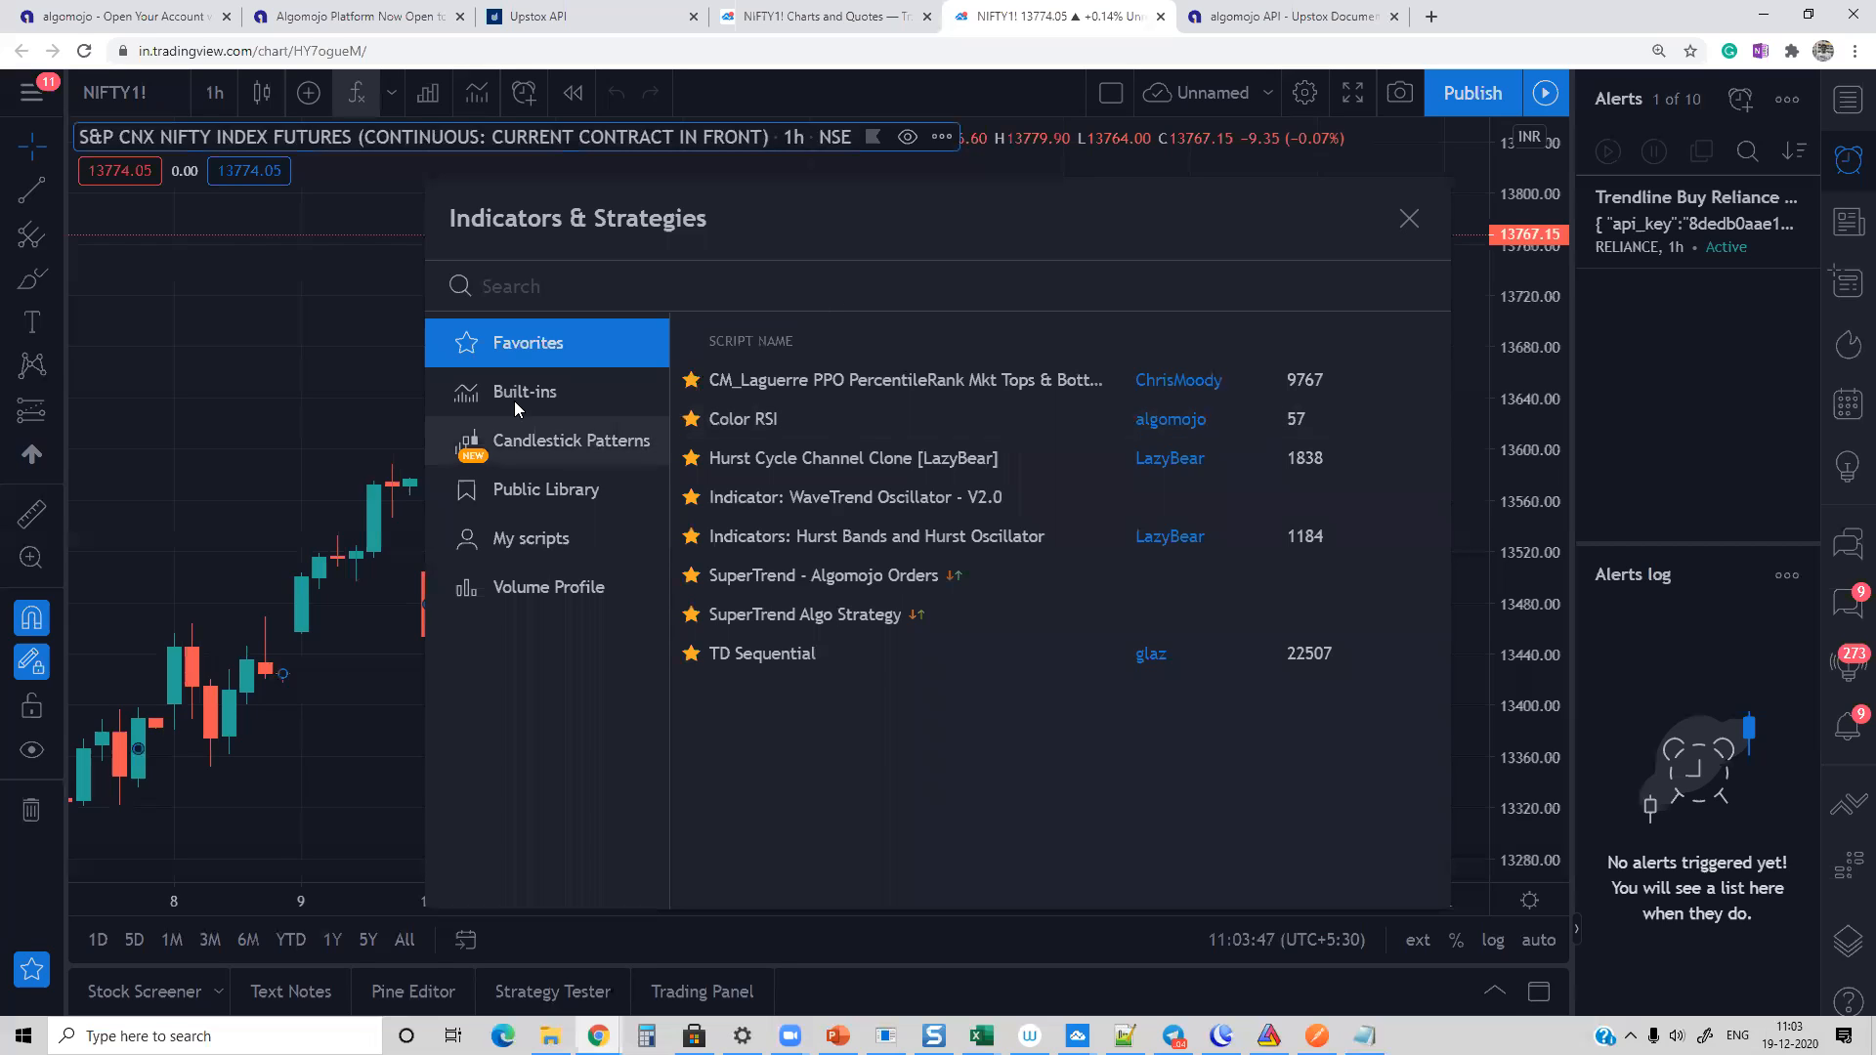
click(809, 579)
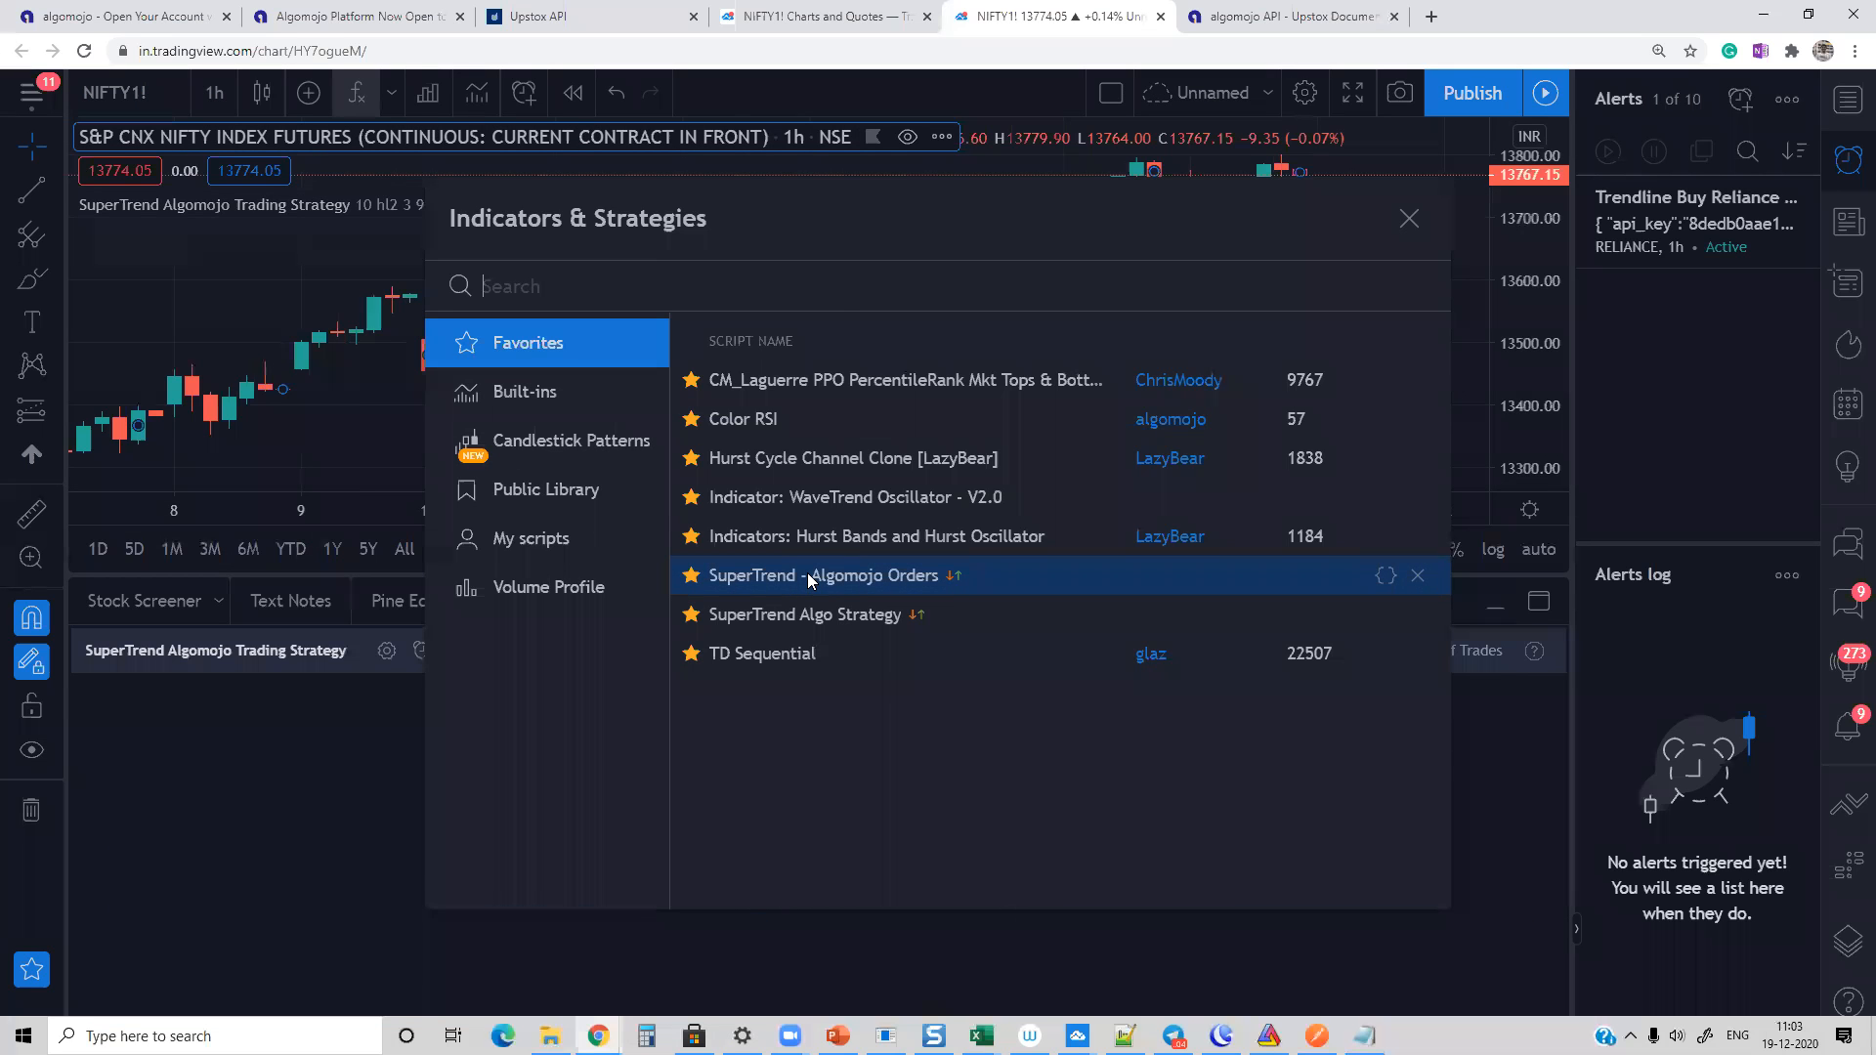
click(1407, 219)
click(549, 604)
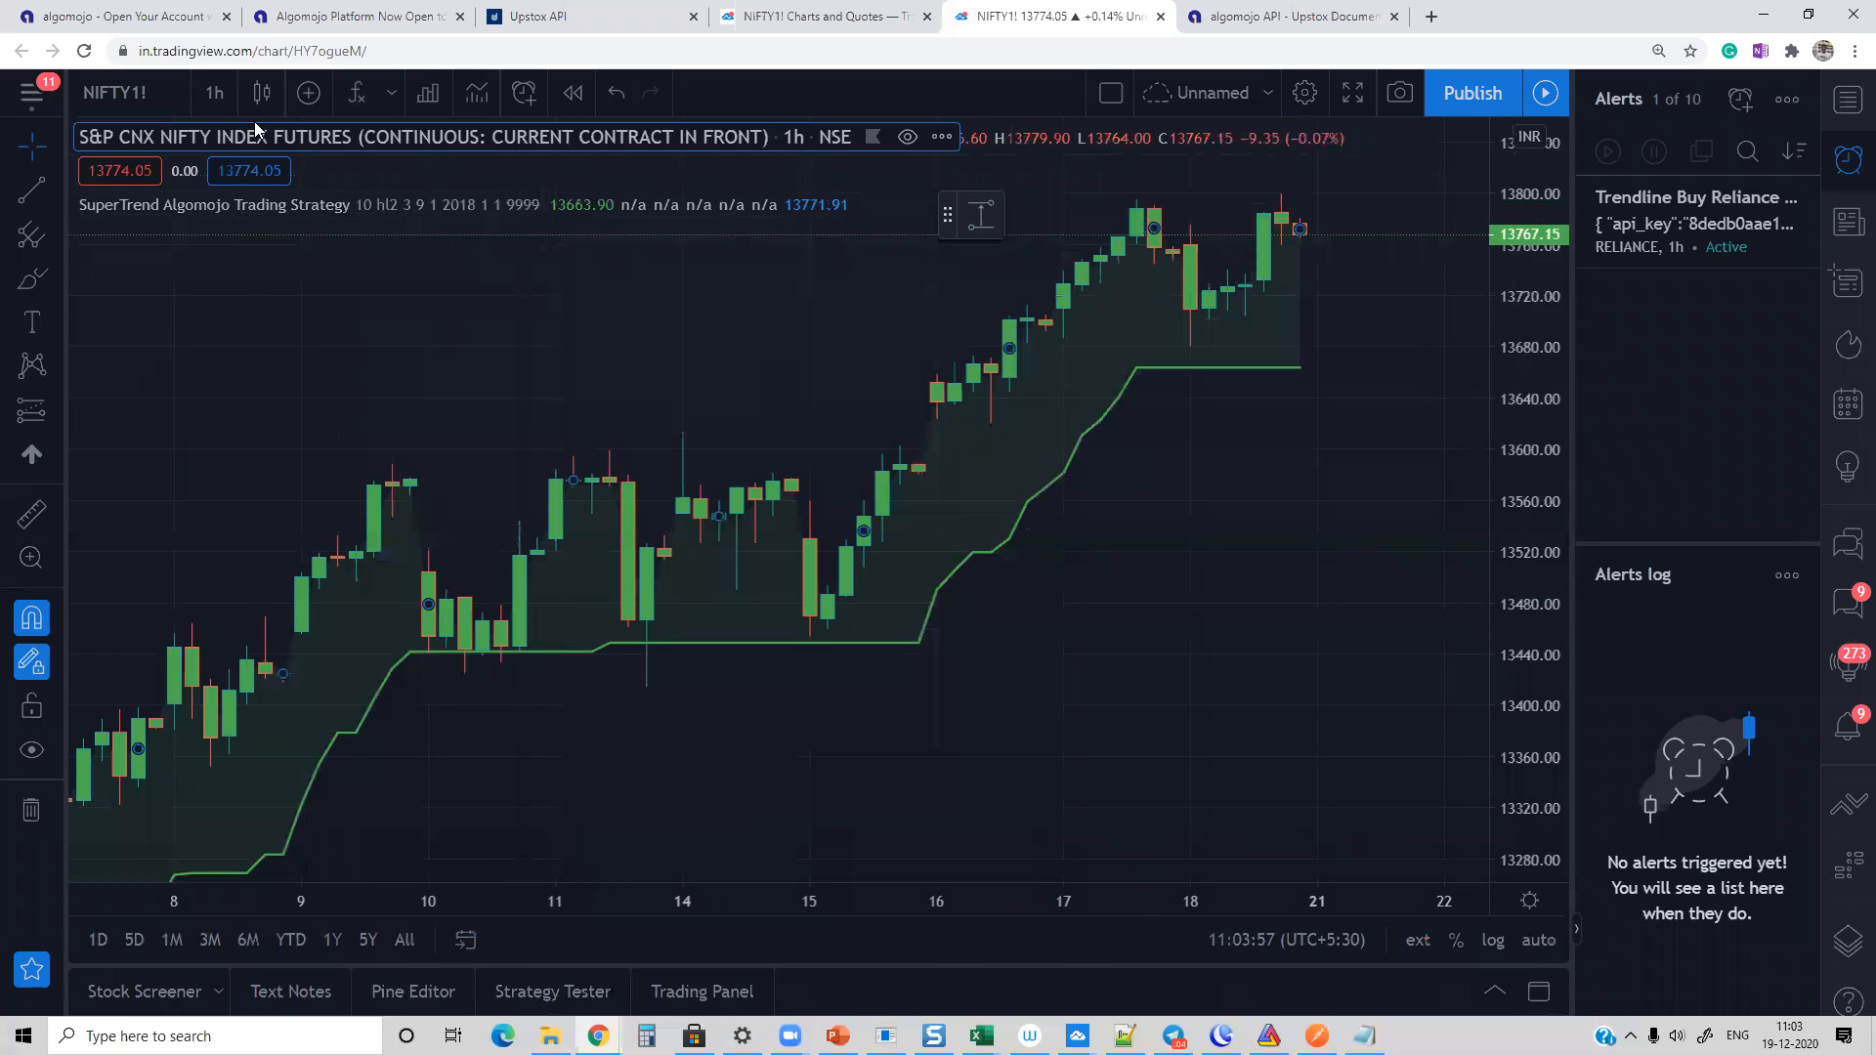
Step: Set the NIFTY1! chart interval to 5 minutes and compress its price scale to show the strategy's earlier buy and sell signals
click(214, 91)
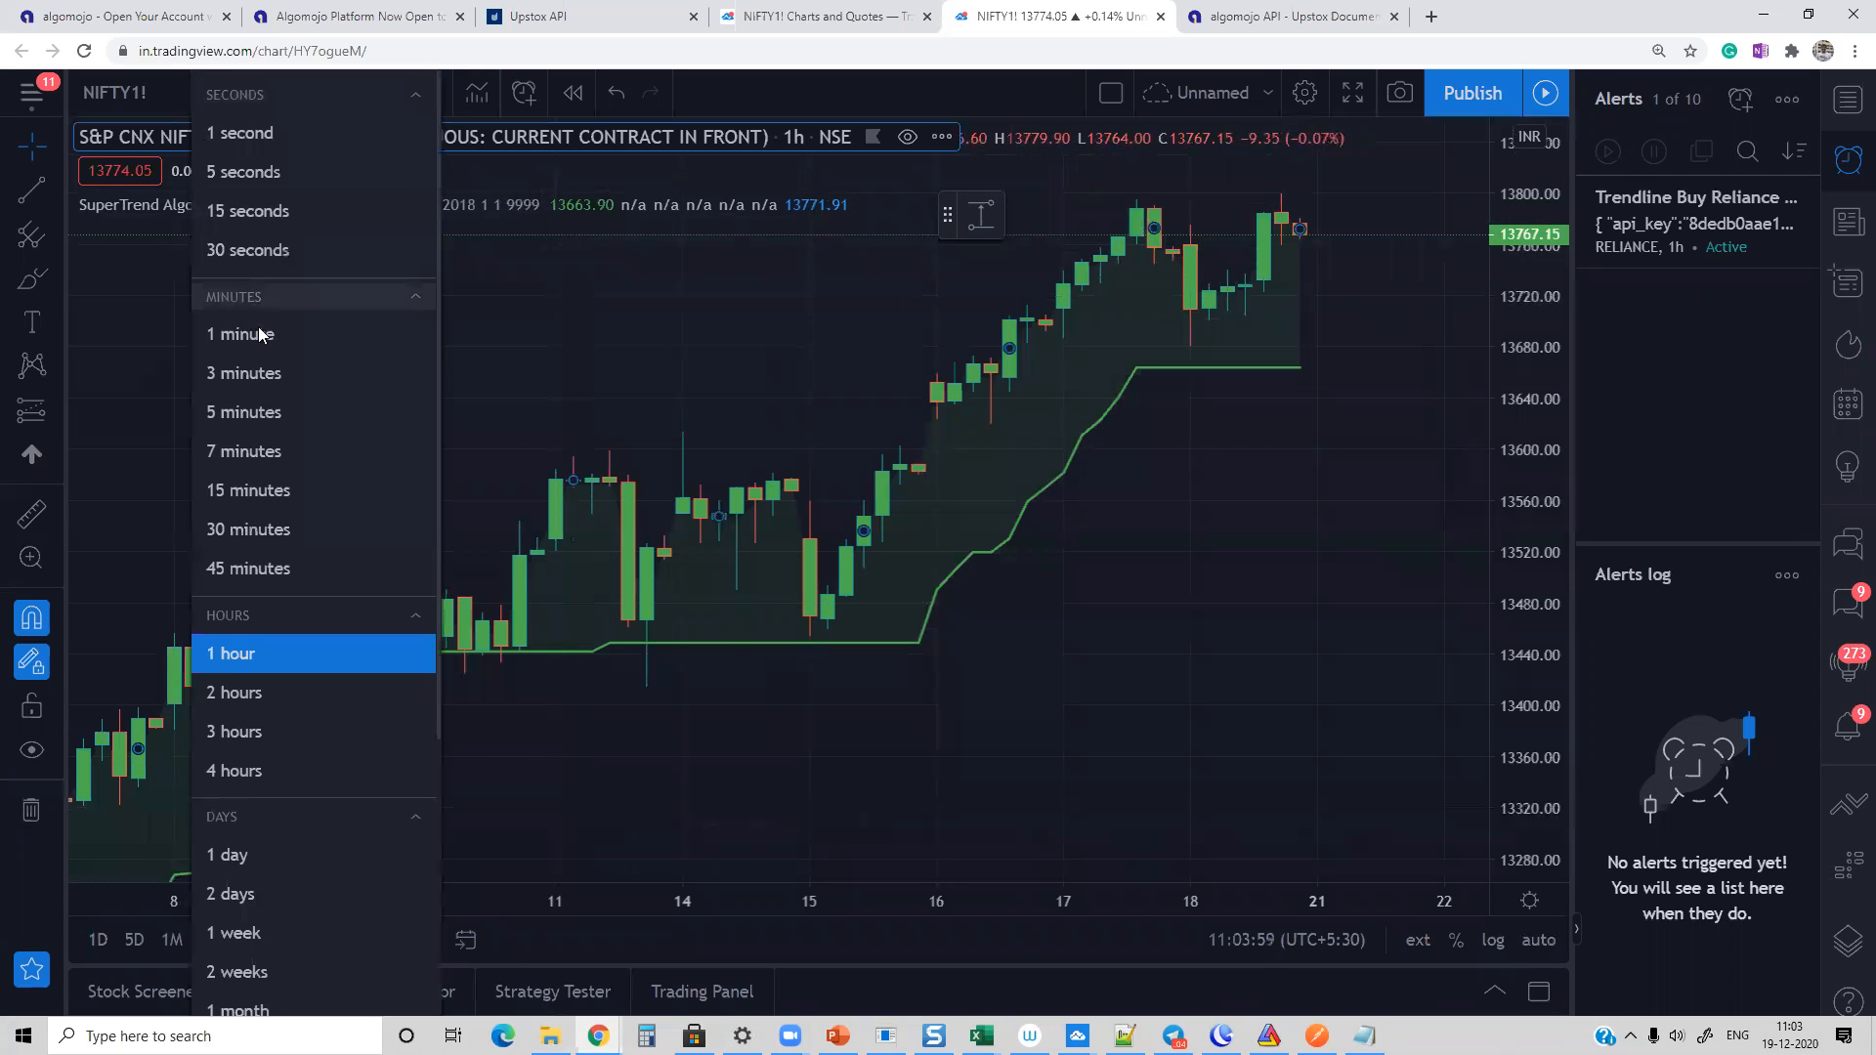
click(256, 412)
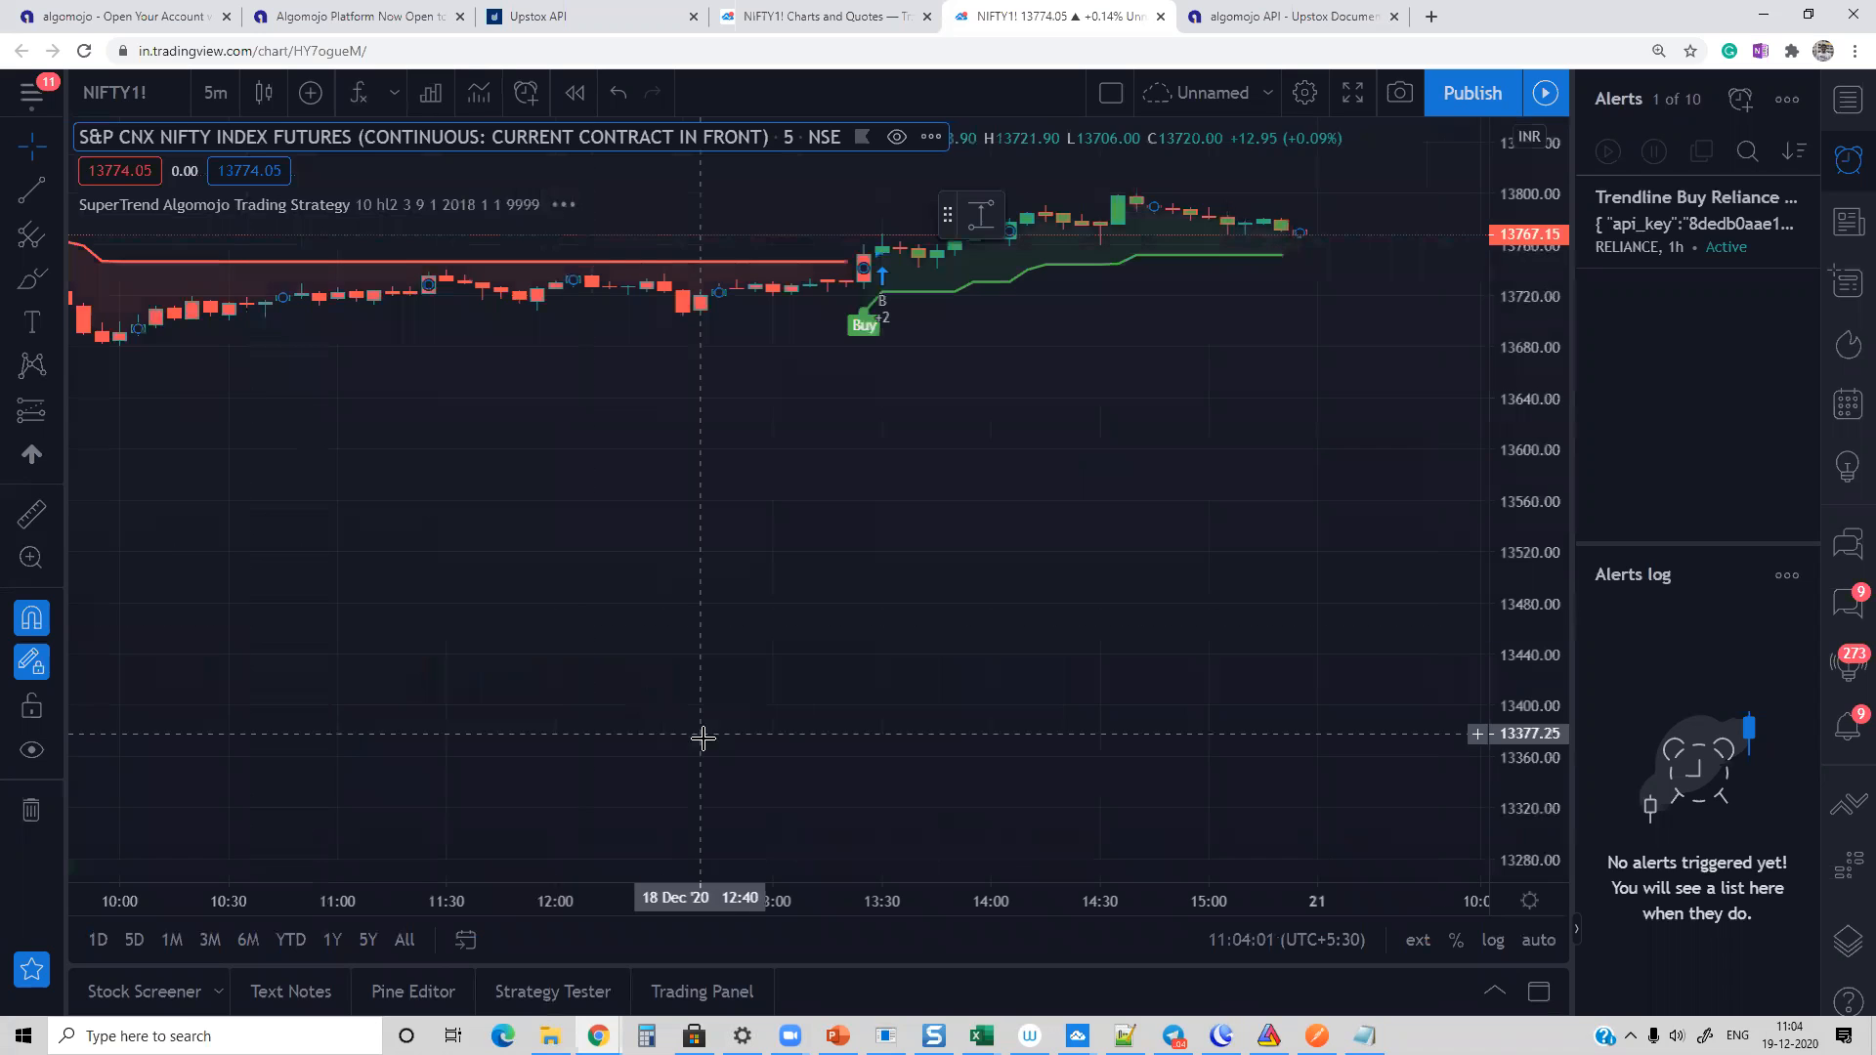
click(712, 827)
click(710, 836)
drag(1538, 408, 1536, 445)
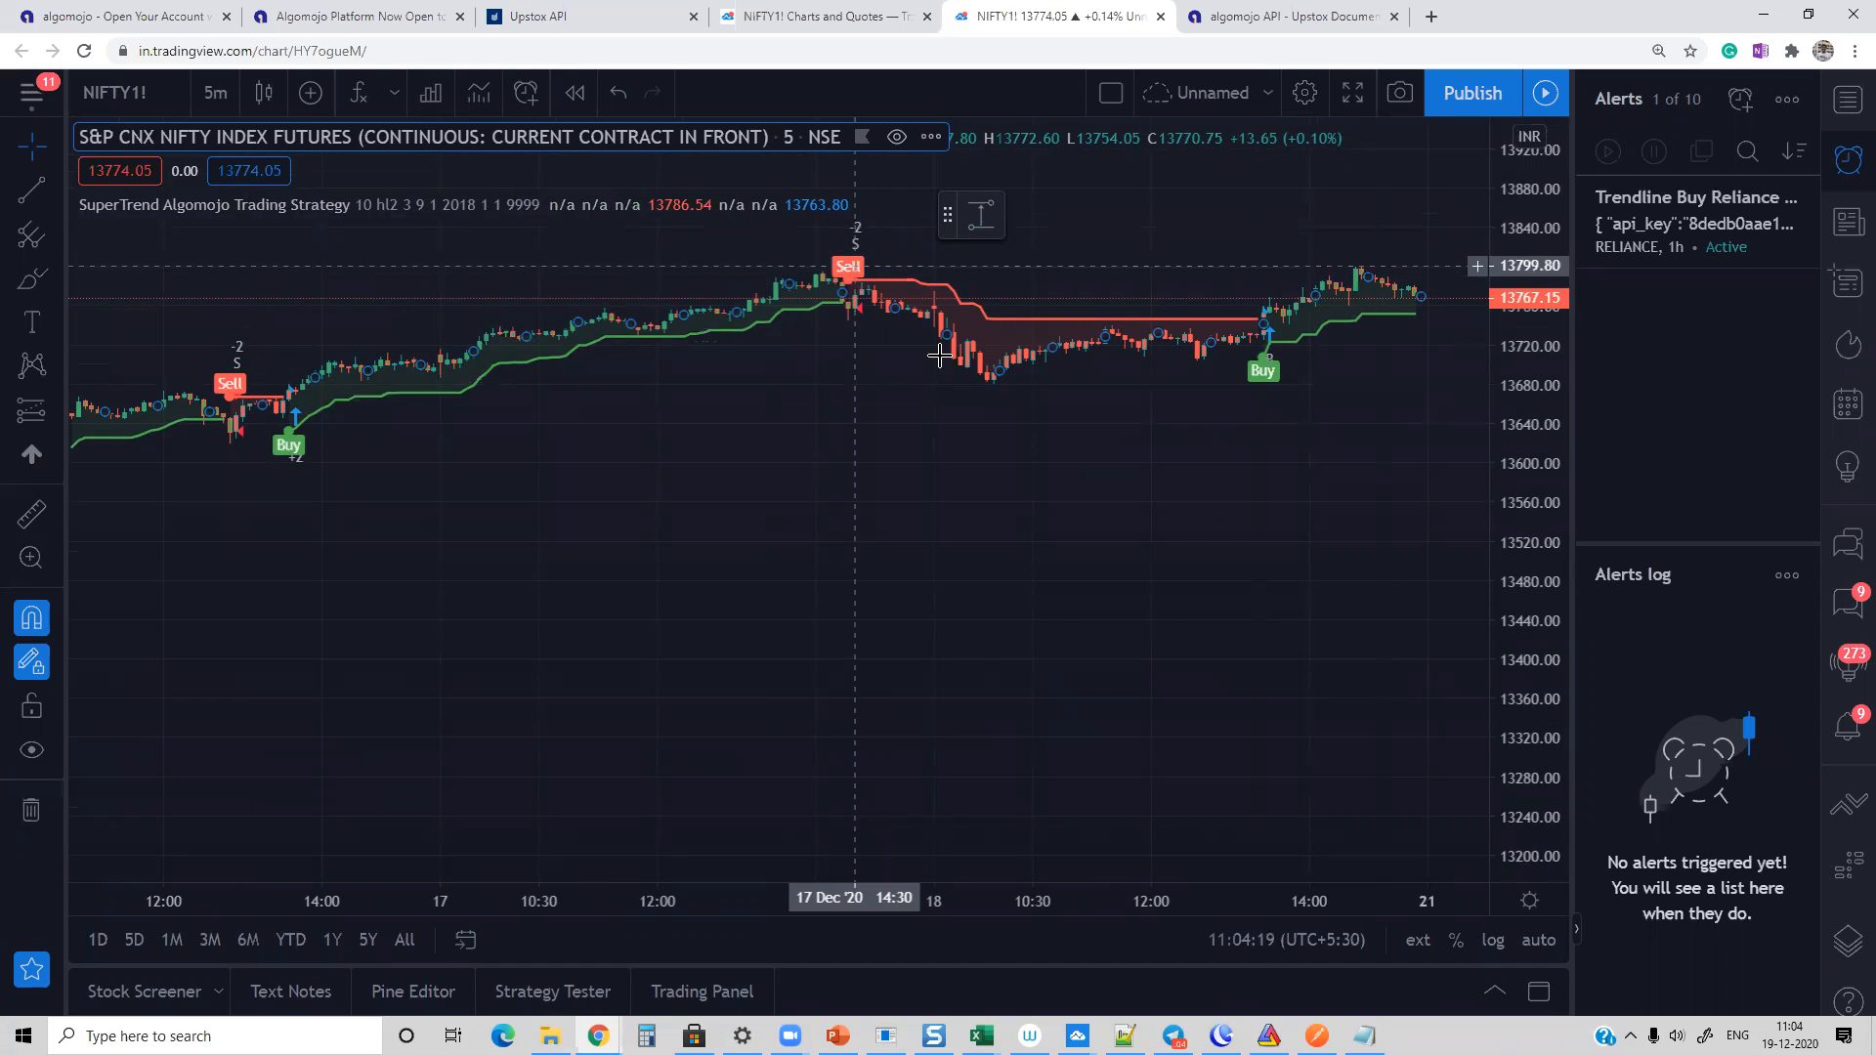
Step: Switch to the Notepad order JSON and set the symbol to NIFTY20DECFUT and the exchange to NSE_FO
click(1364, 1034)
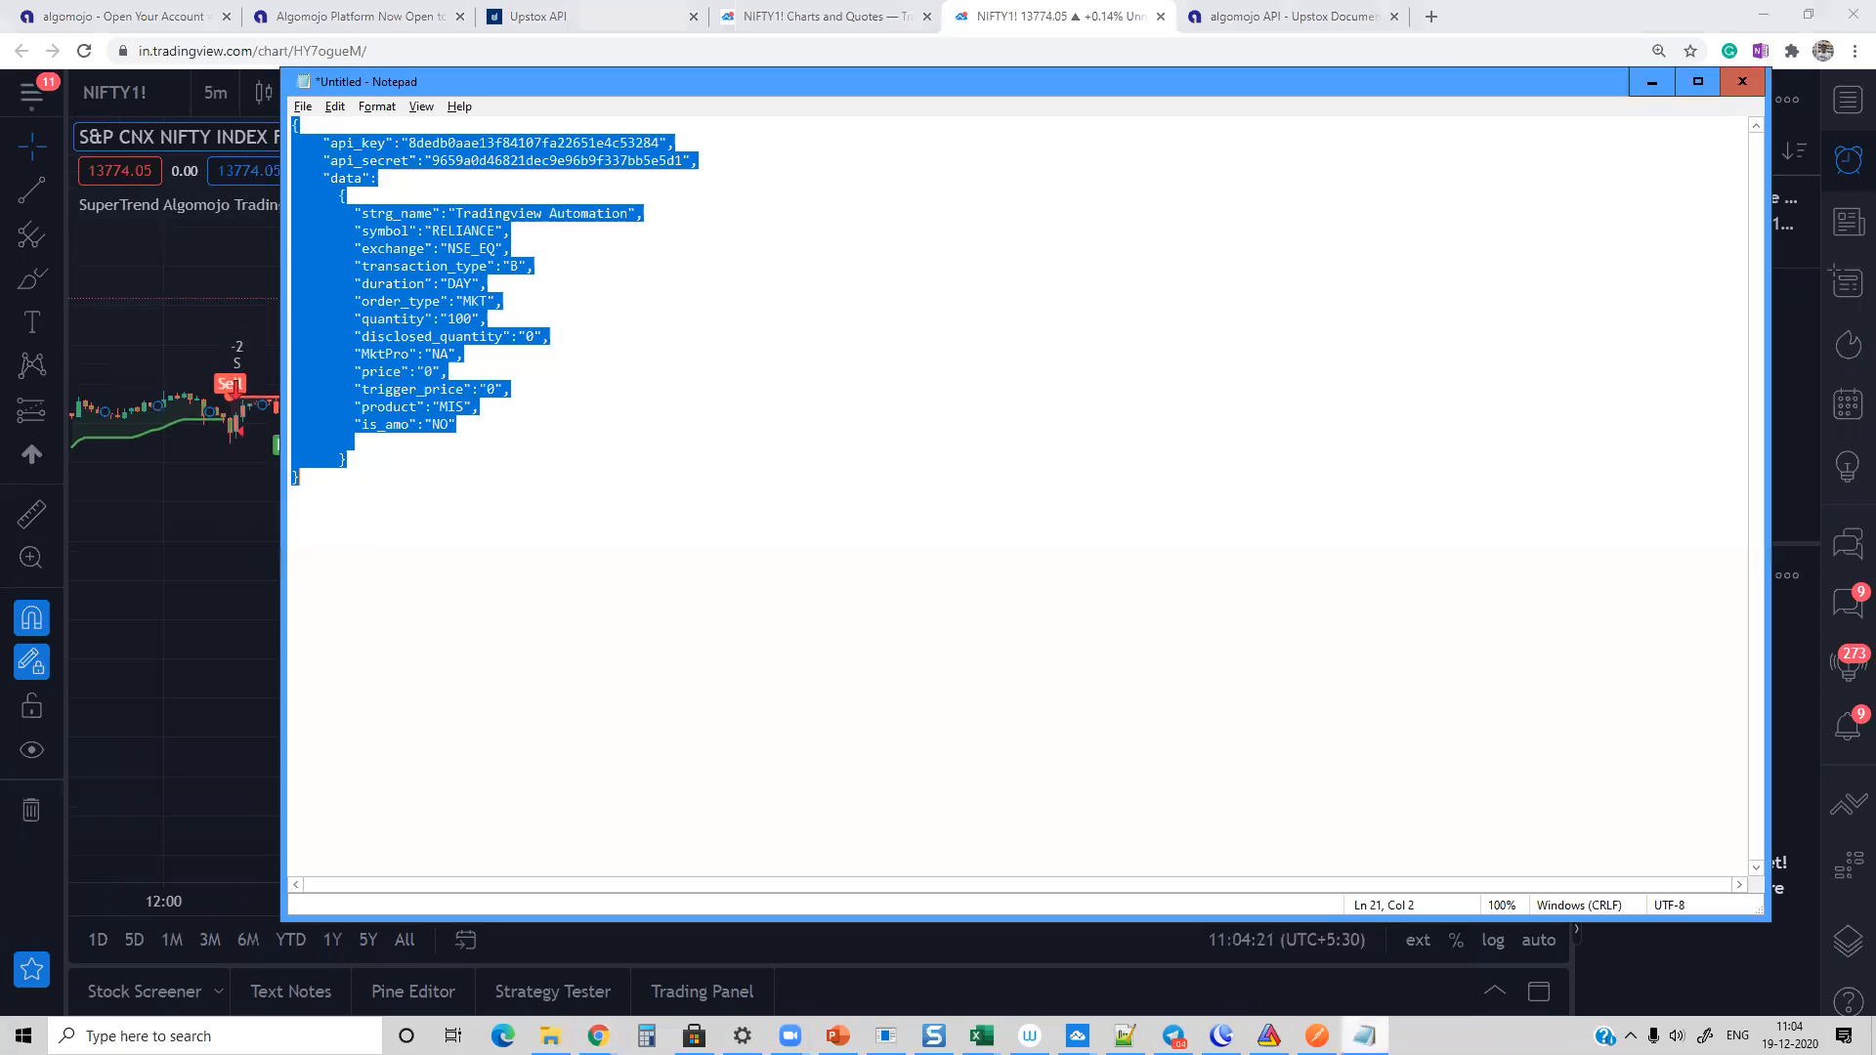
double_click(499, 231)
click(502, 231)
key(shift+Left)
key(shift+Left)
key(shift+Left)
key(shift+Left)
key(shift+Left)
key(shift+Left)
key(shift+Left)
key(shift+Left)
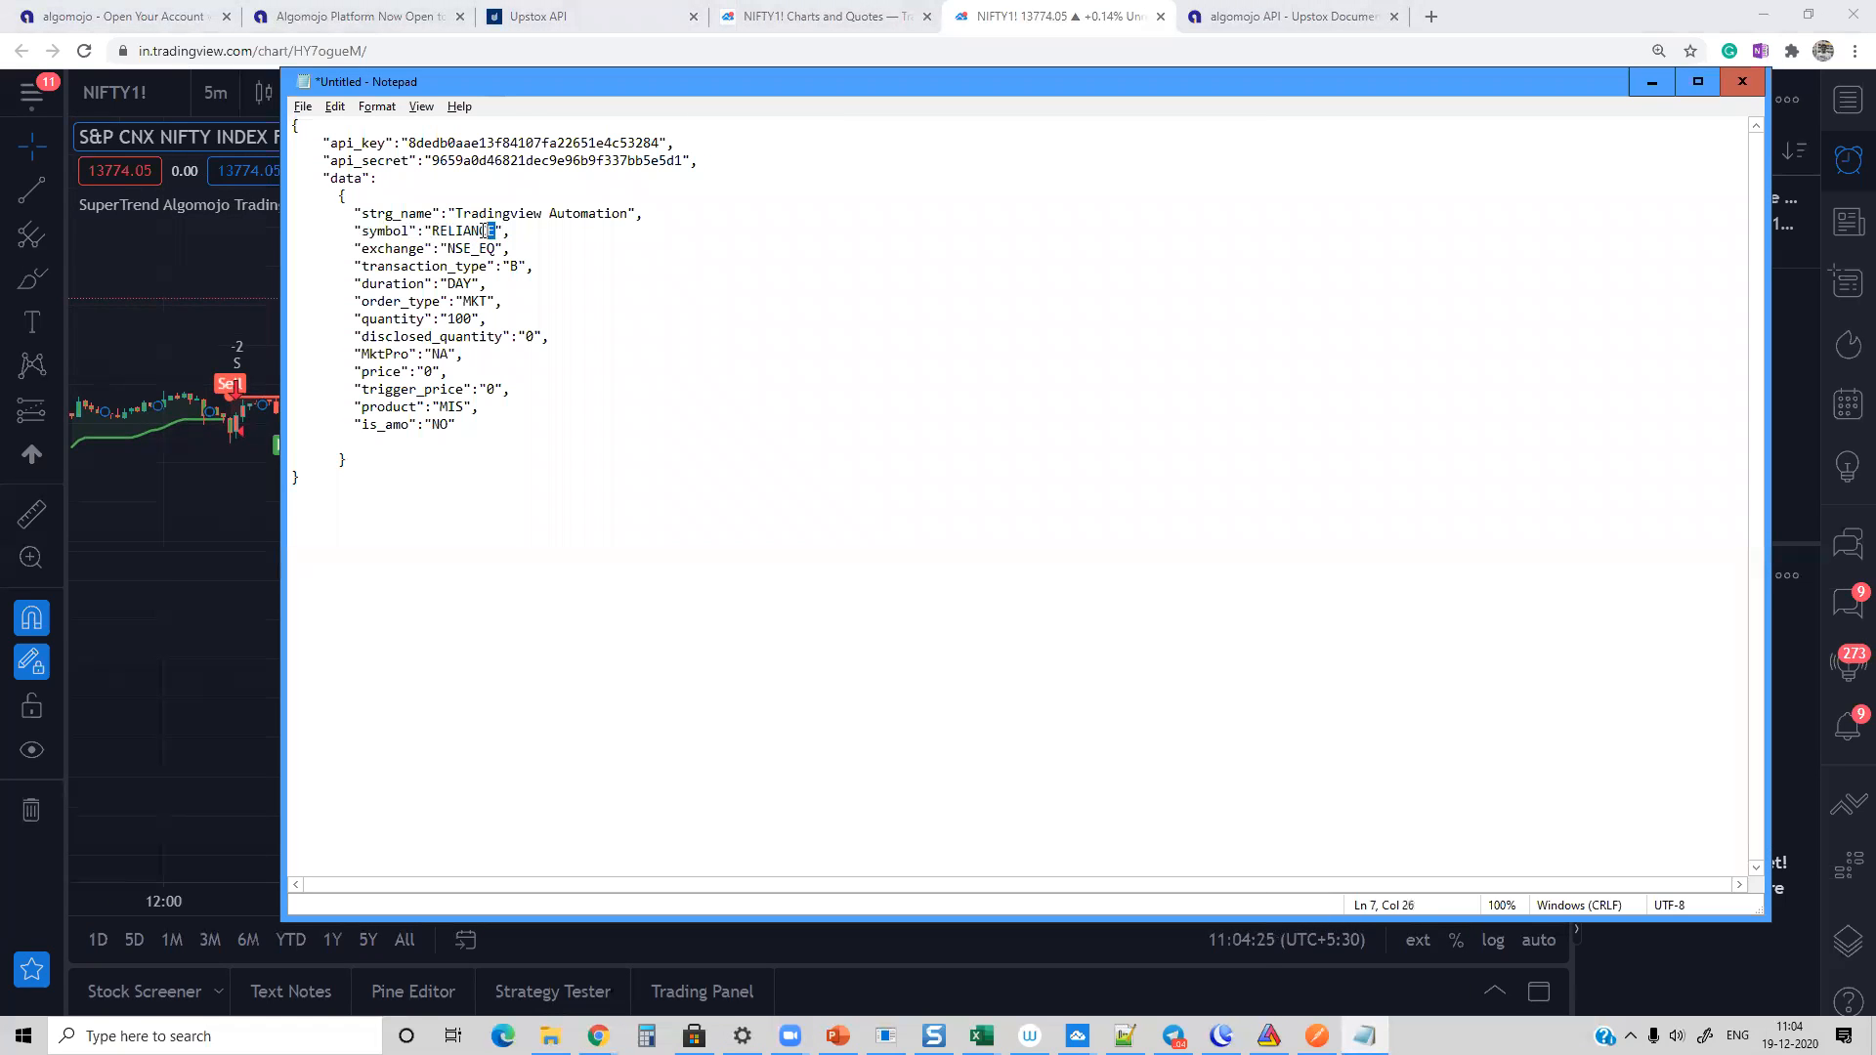
text(NIFTY20DECFUT)
key(BackSpace)
key(BackSpace)
text(FO)
Step: Replace the transaction_type value in the order JSON with the placeholder {{strategy.orders.comment}}
click(519, 266)
key(BackSpace)
text({{)
text(}})
text(strategy.)
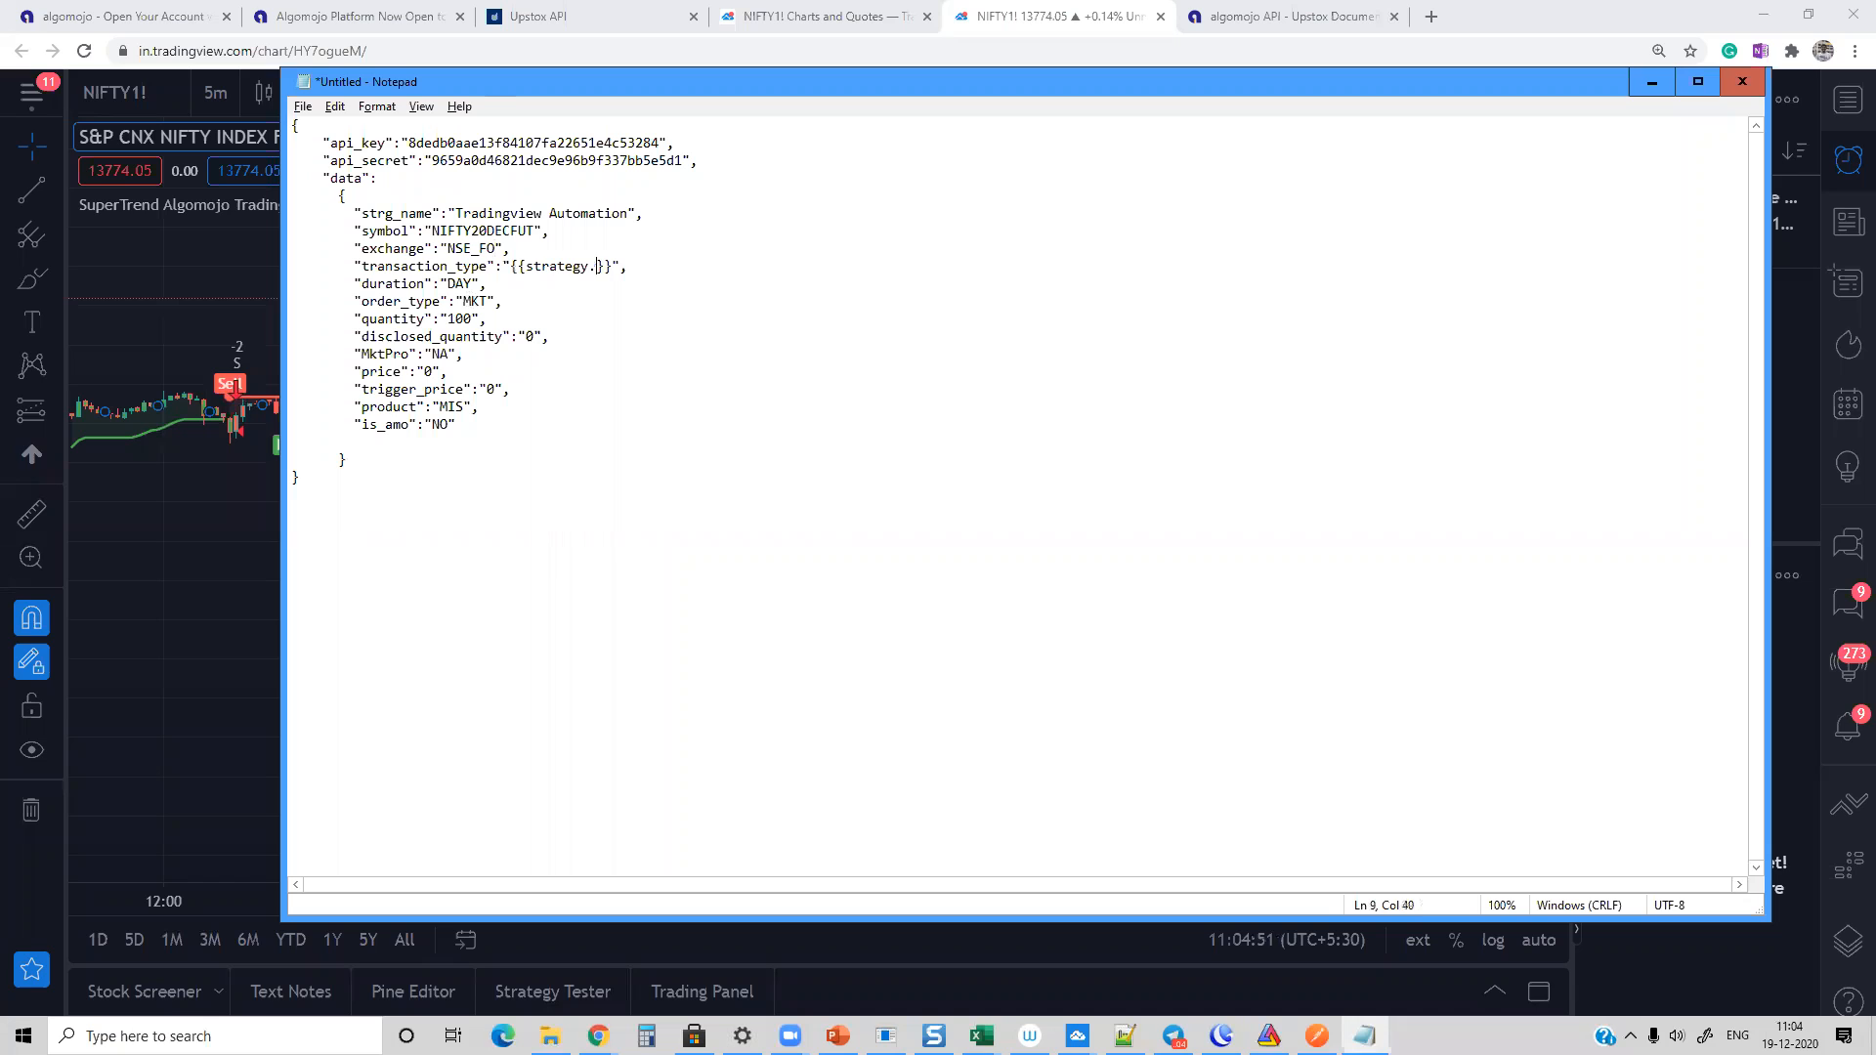
text(orders.comment)
drag(510, 267, 752, 268)
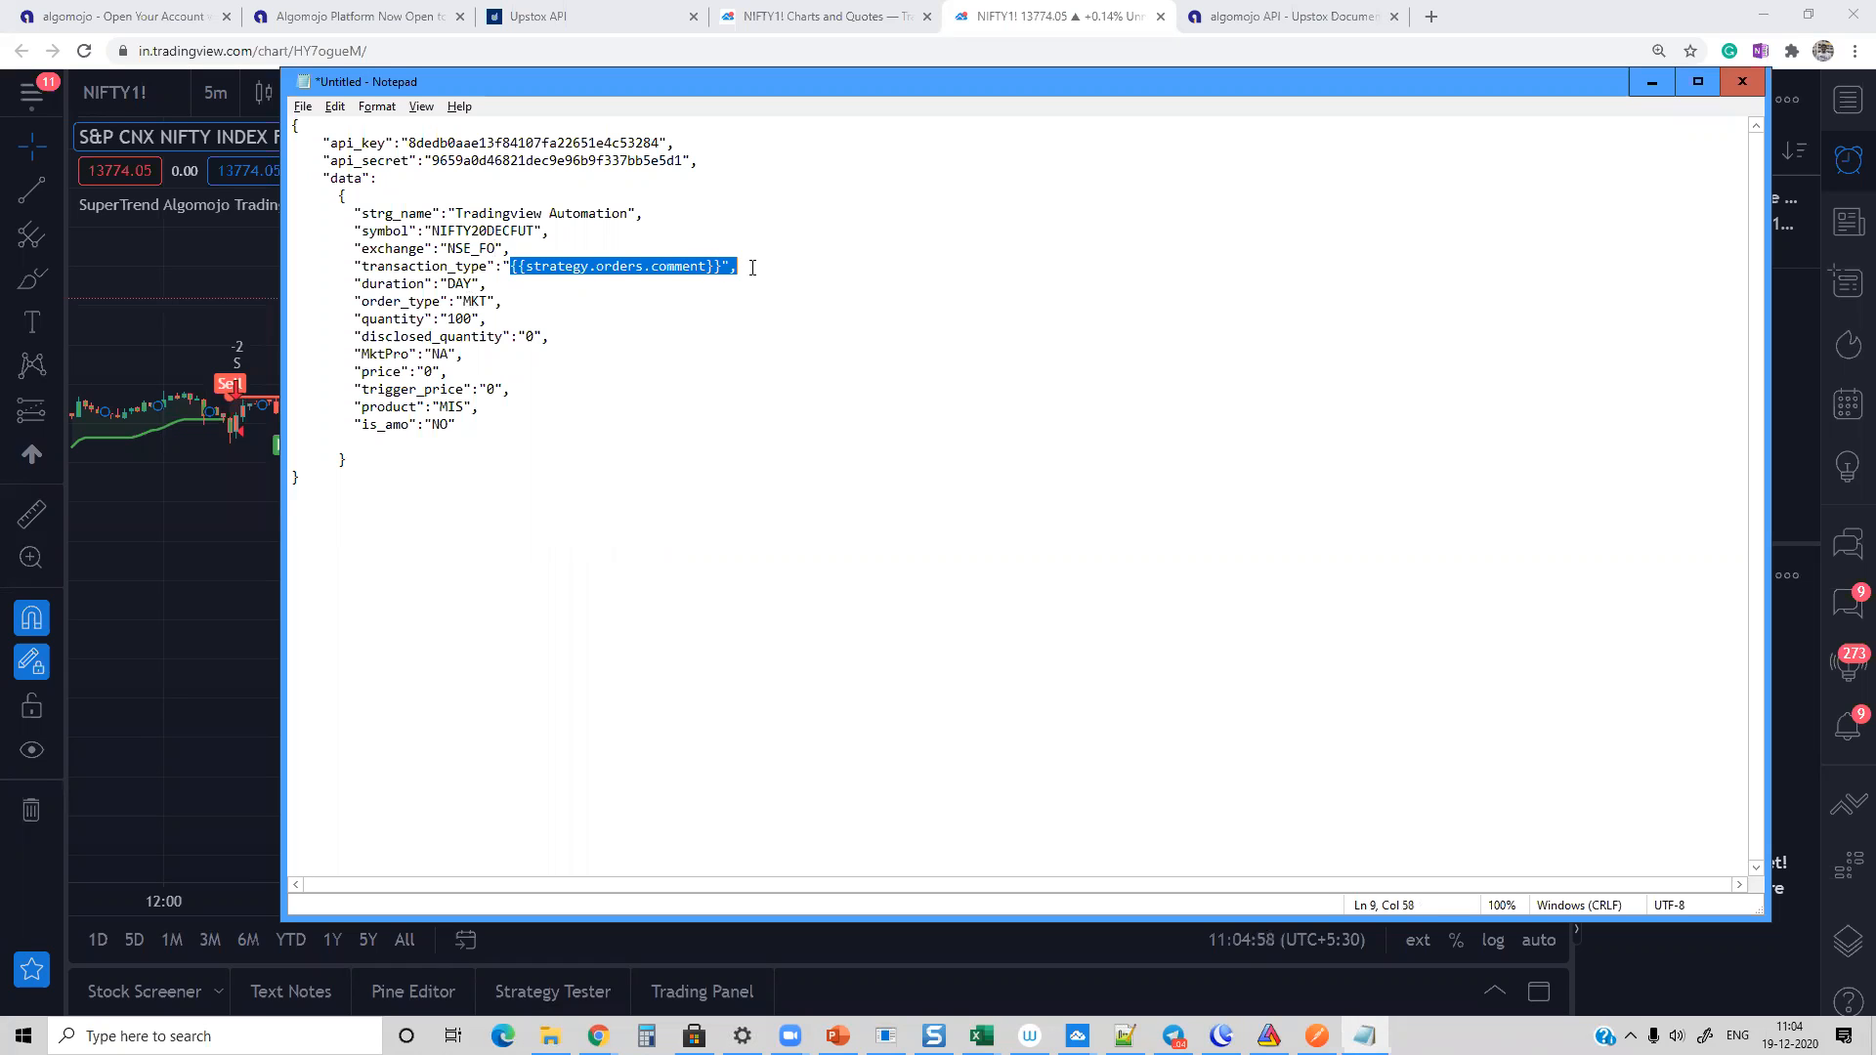
click(559, 267)
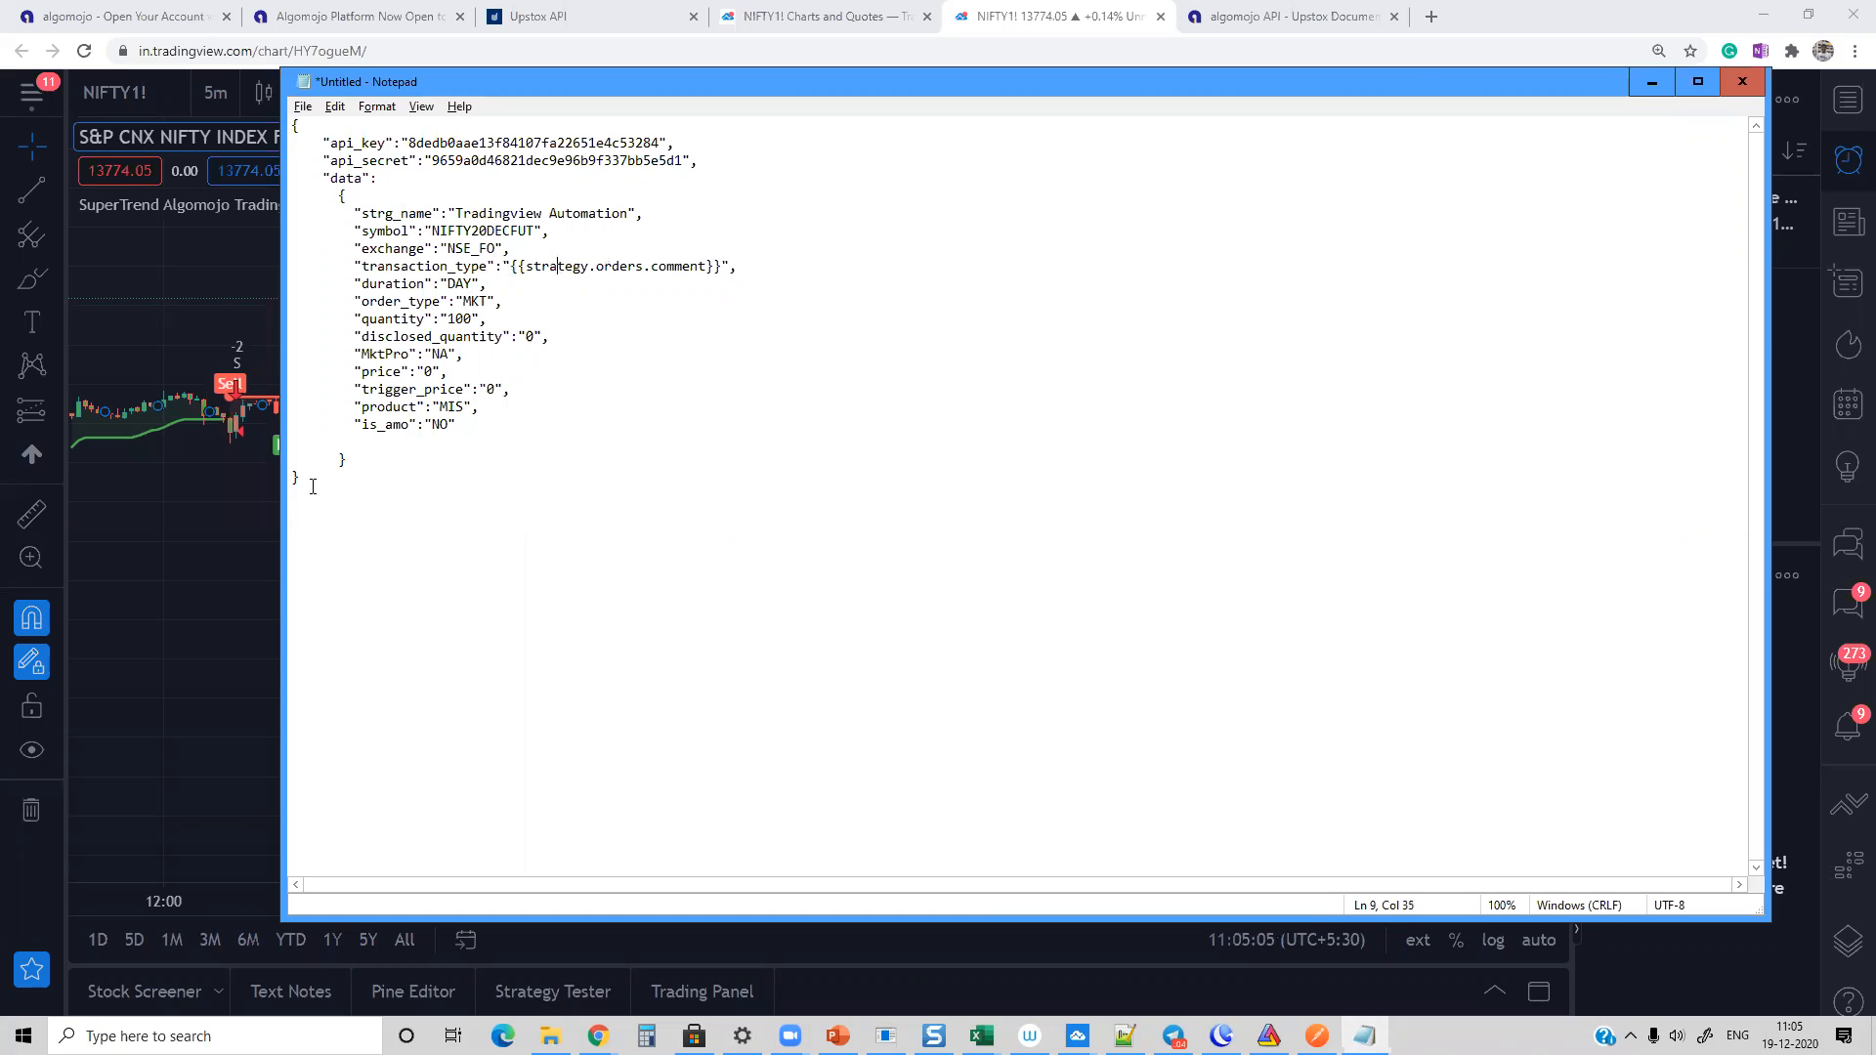
Step: Open the SuperTrend strategy's source code in TradingView, examine the comments in its buy and sell entry lines, and collapse the editor
click(189, 520)
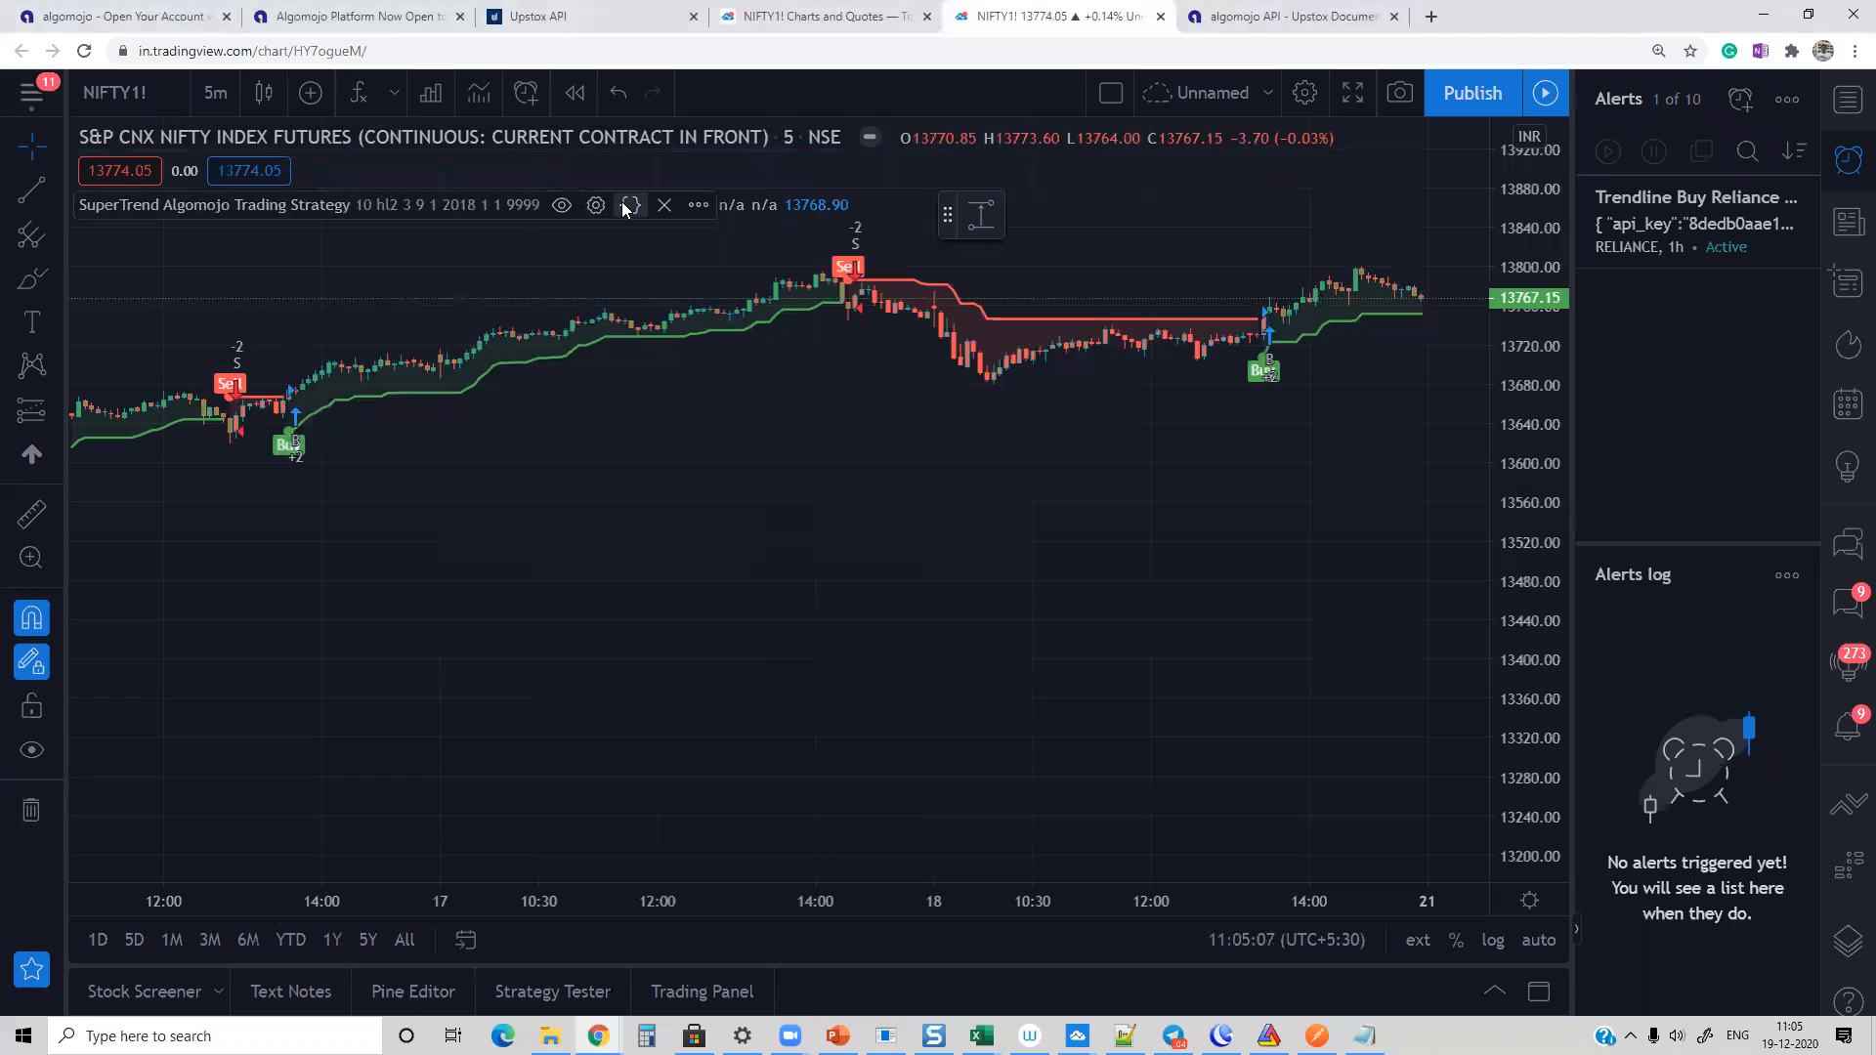
click(630, 205)
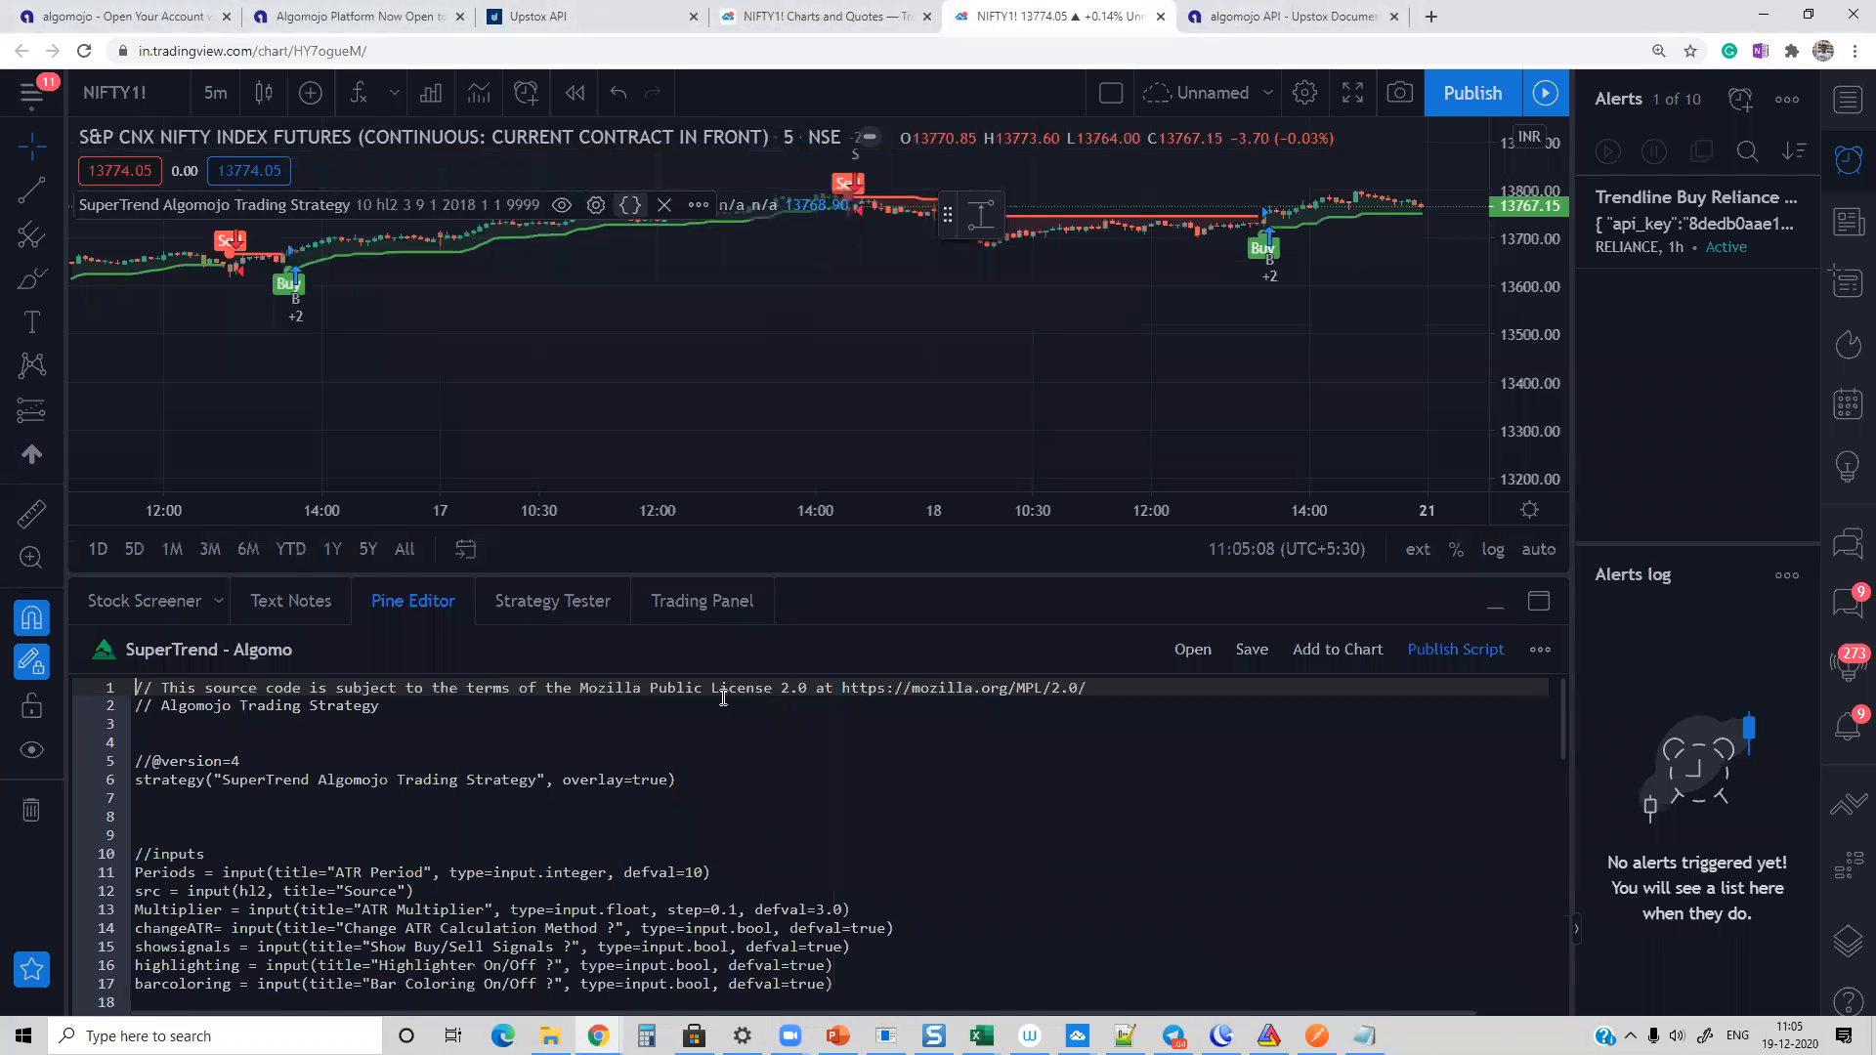
scroll(710, 723, down, 6)
scroll(707, 761, down, 5)
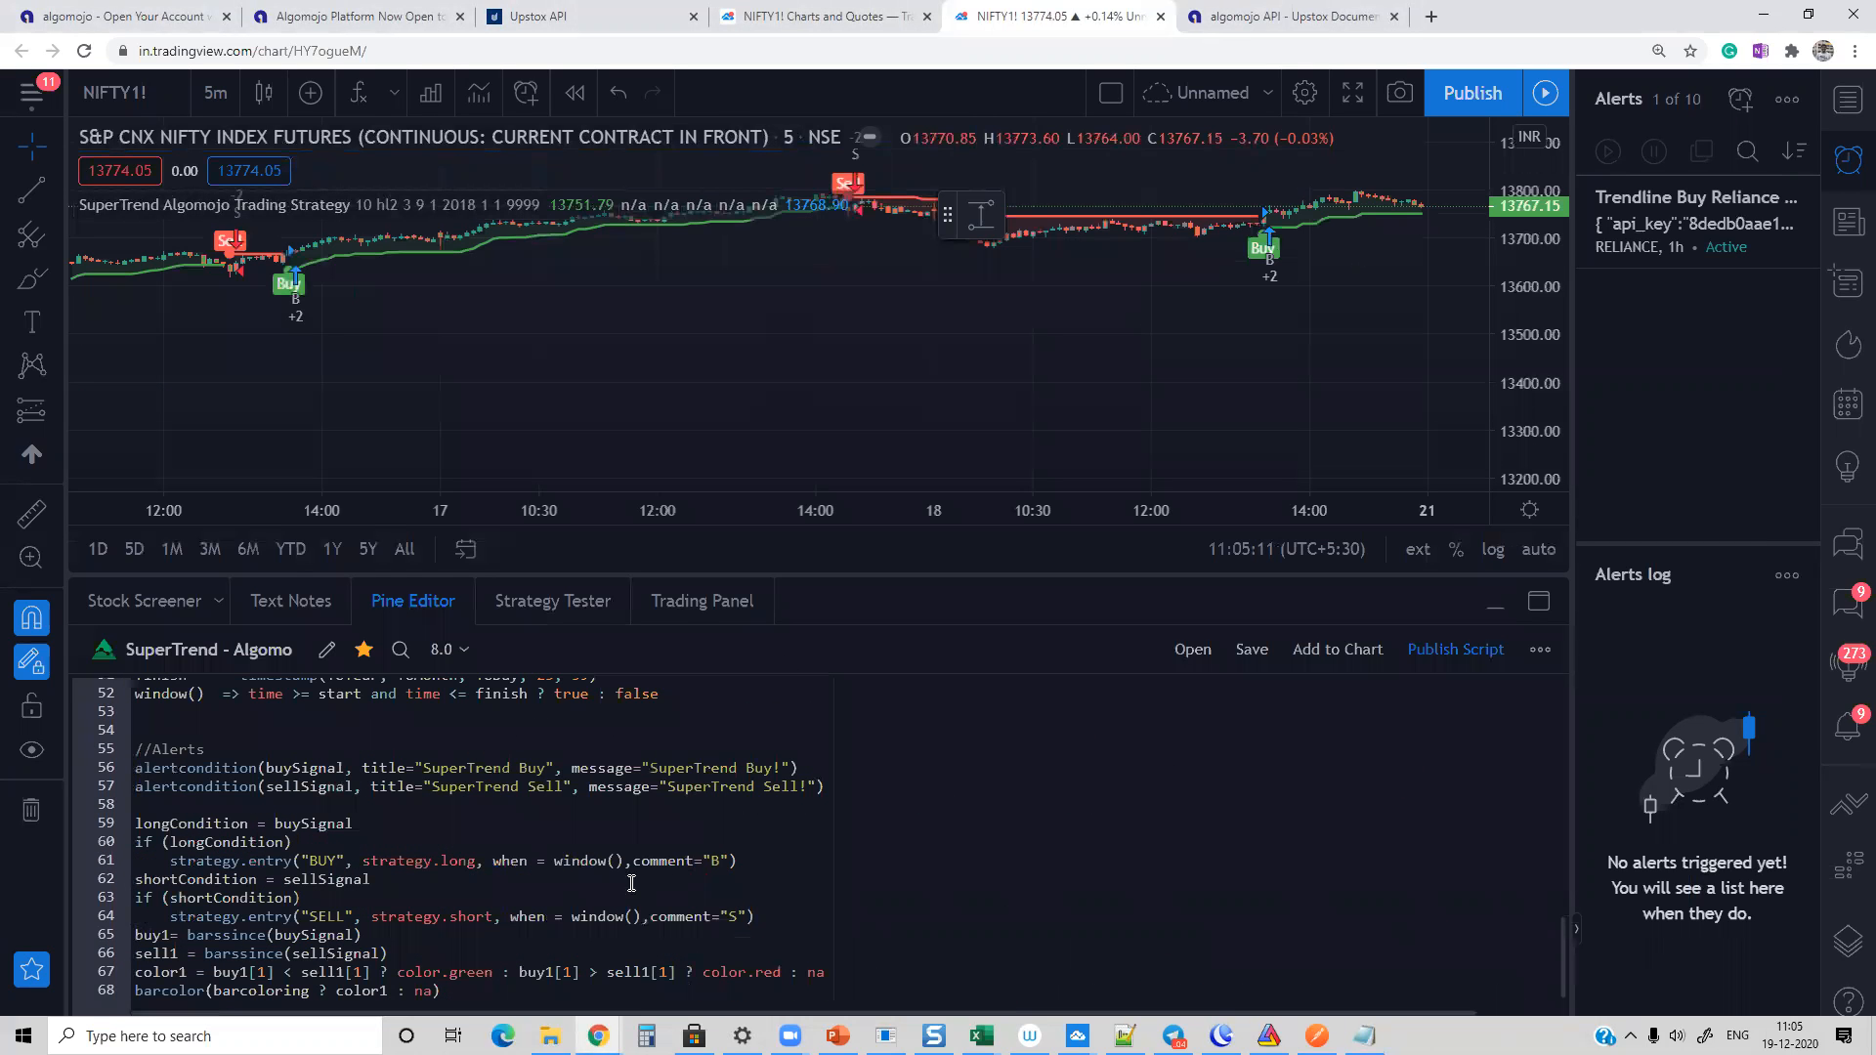
click(172, 839)
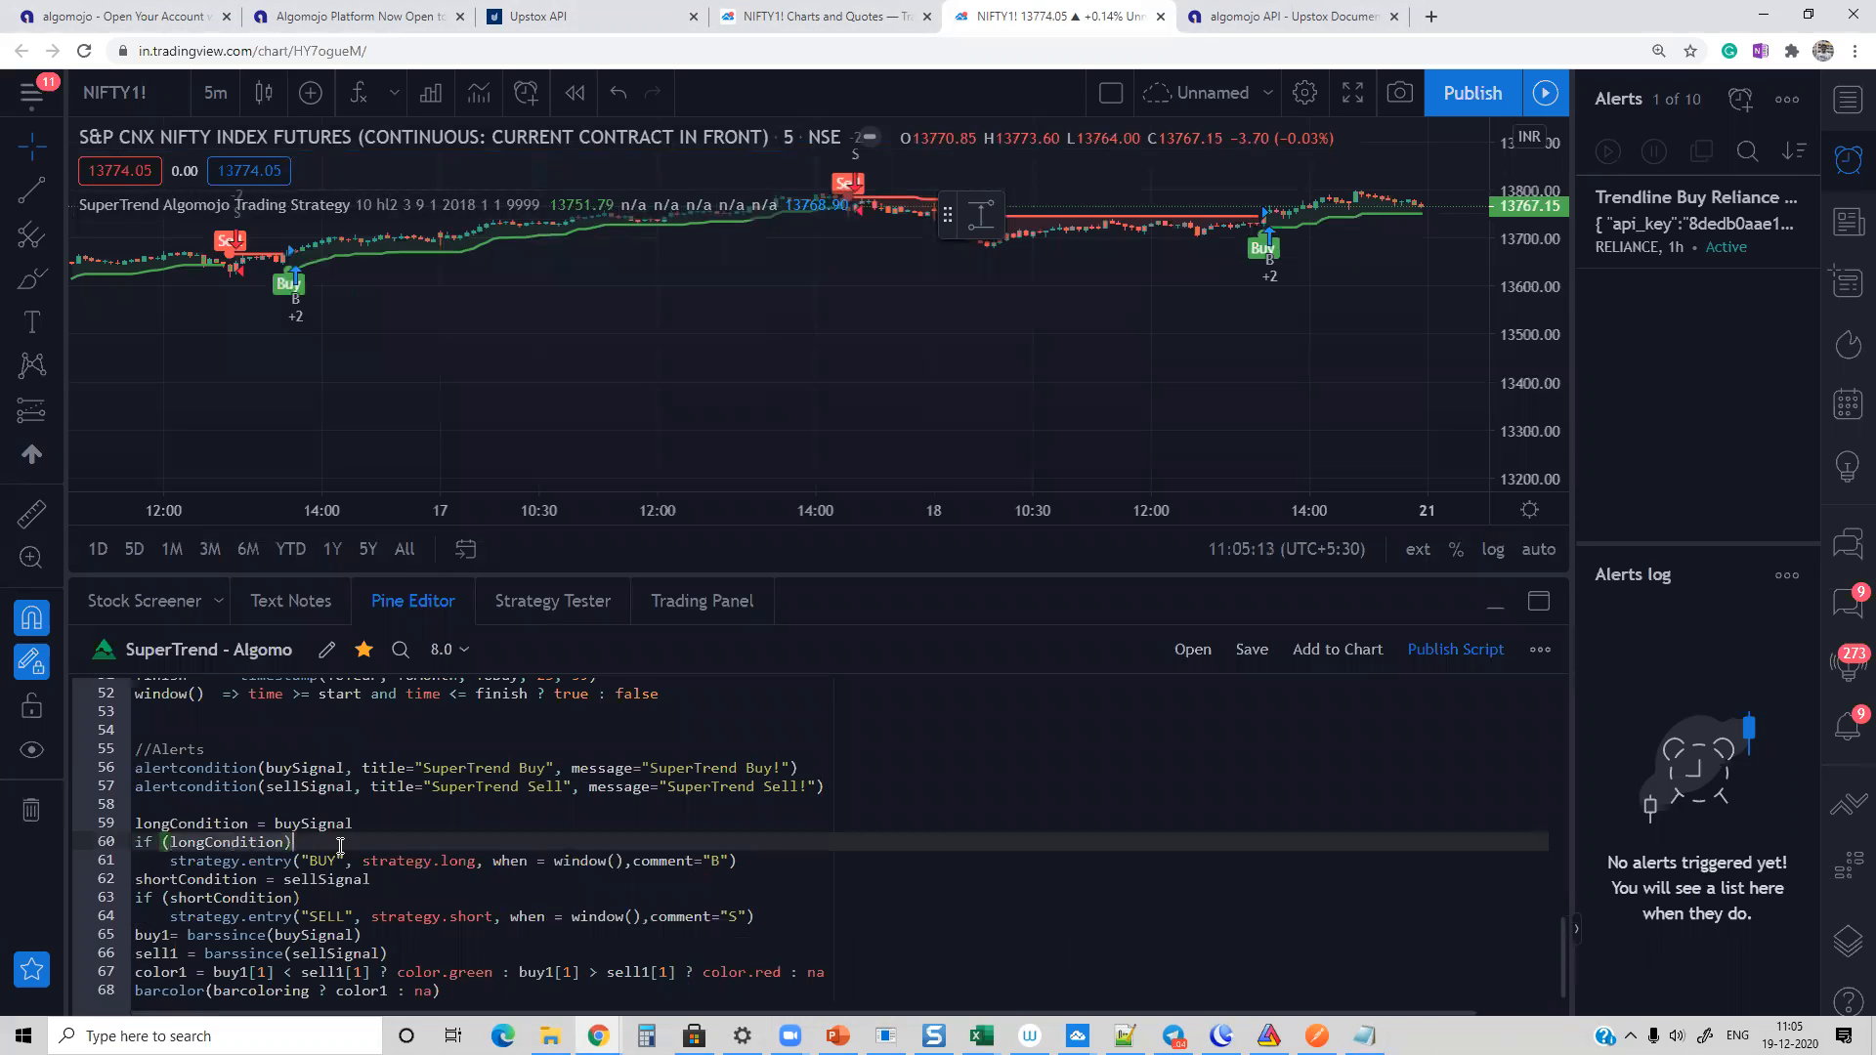
click(714, 861)
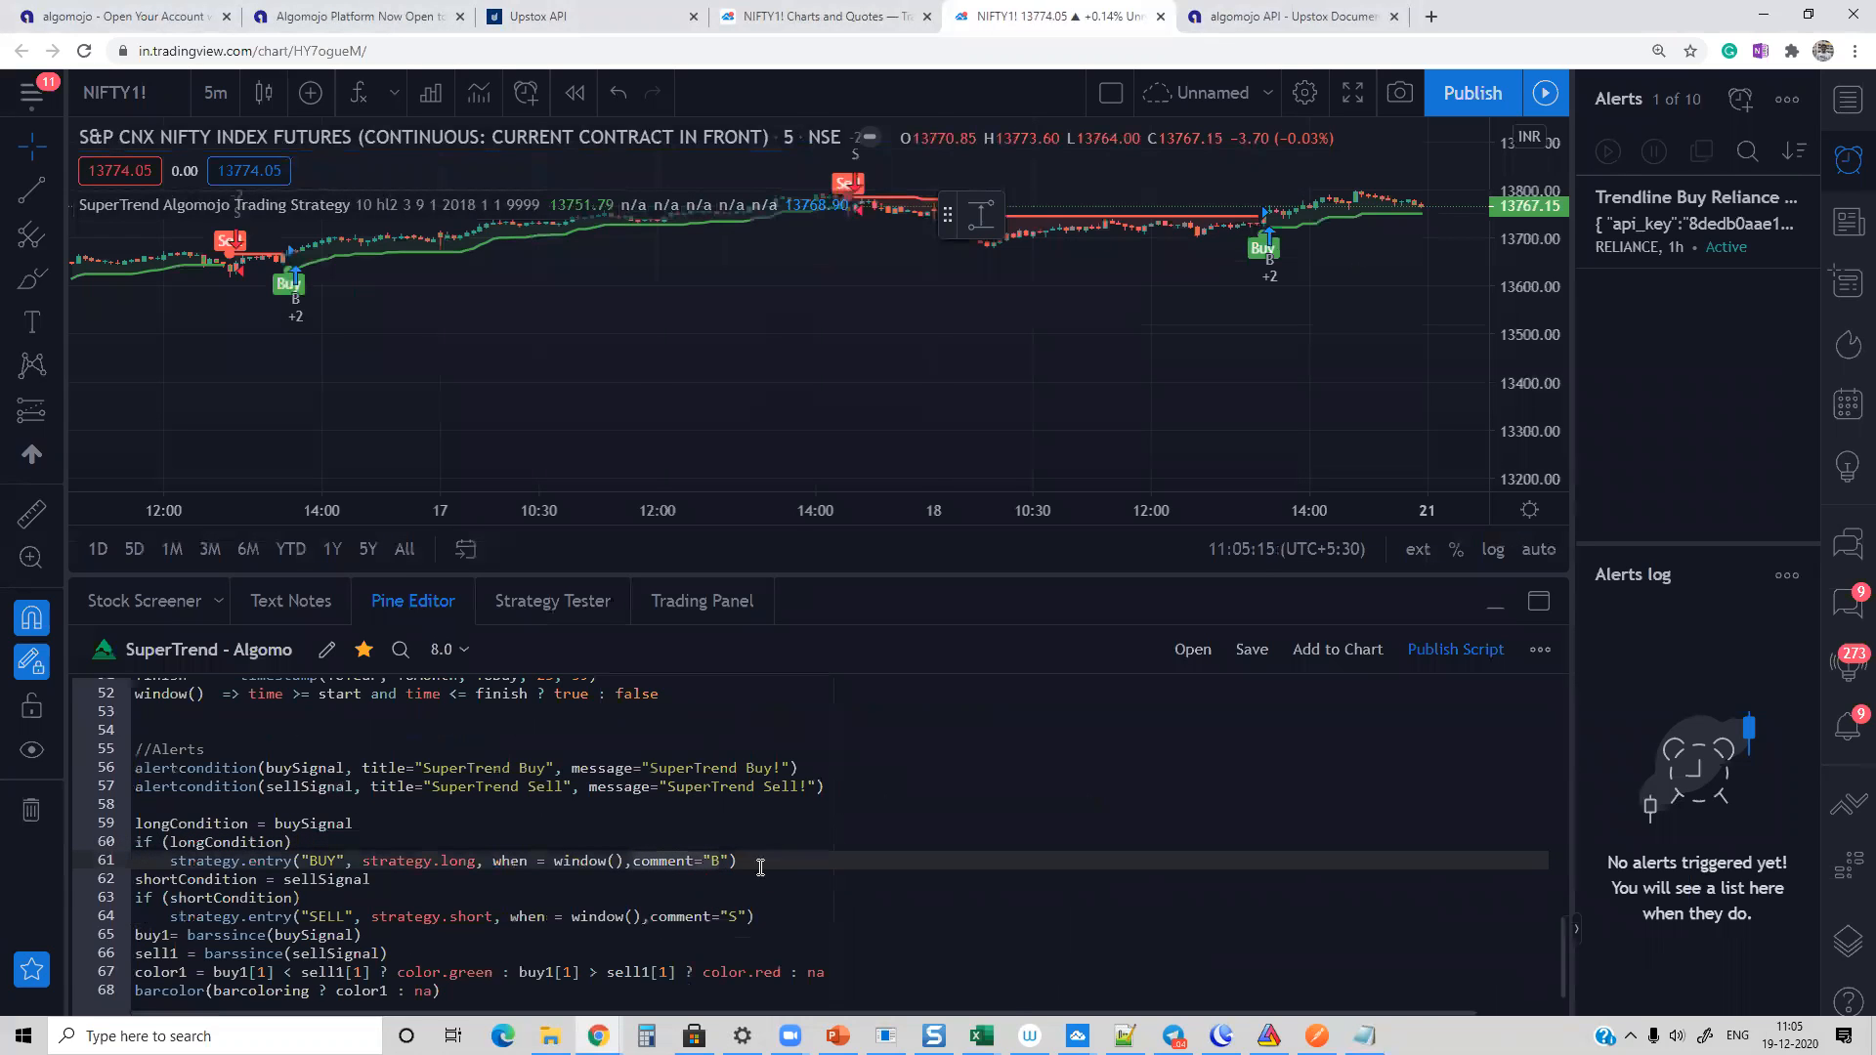
drag(180, 897, 378, 911)
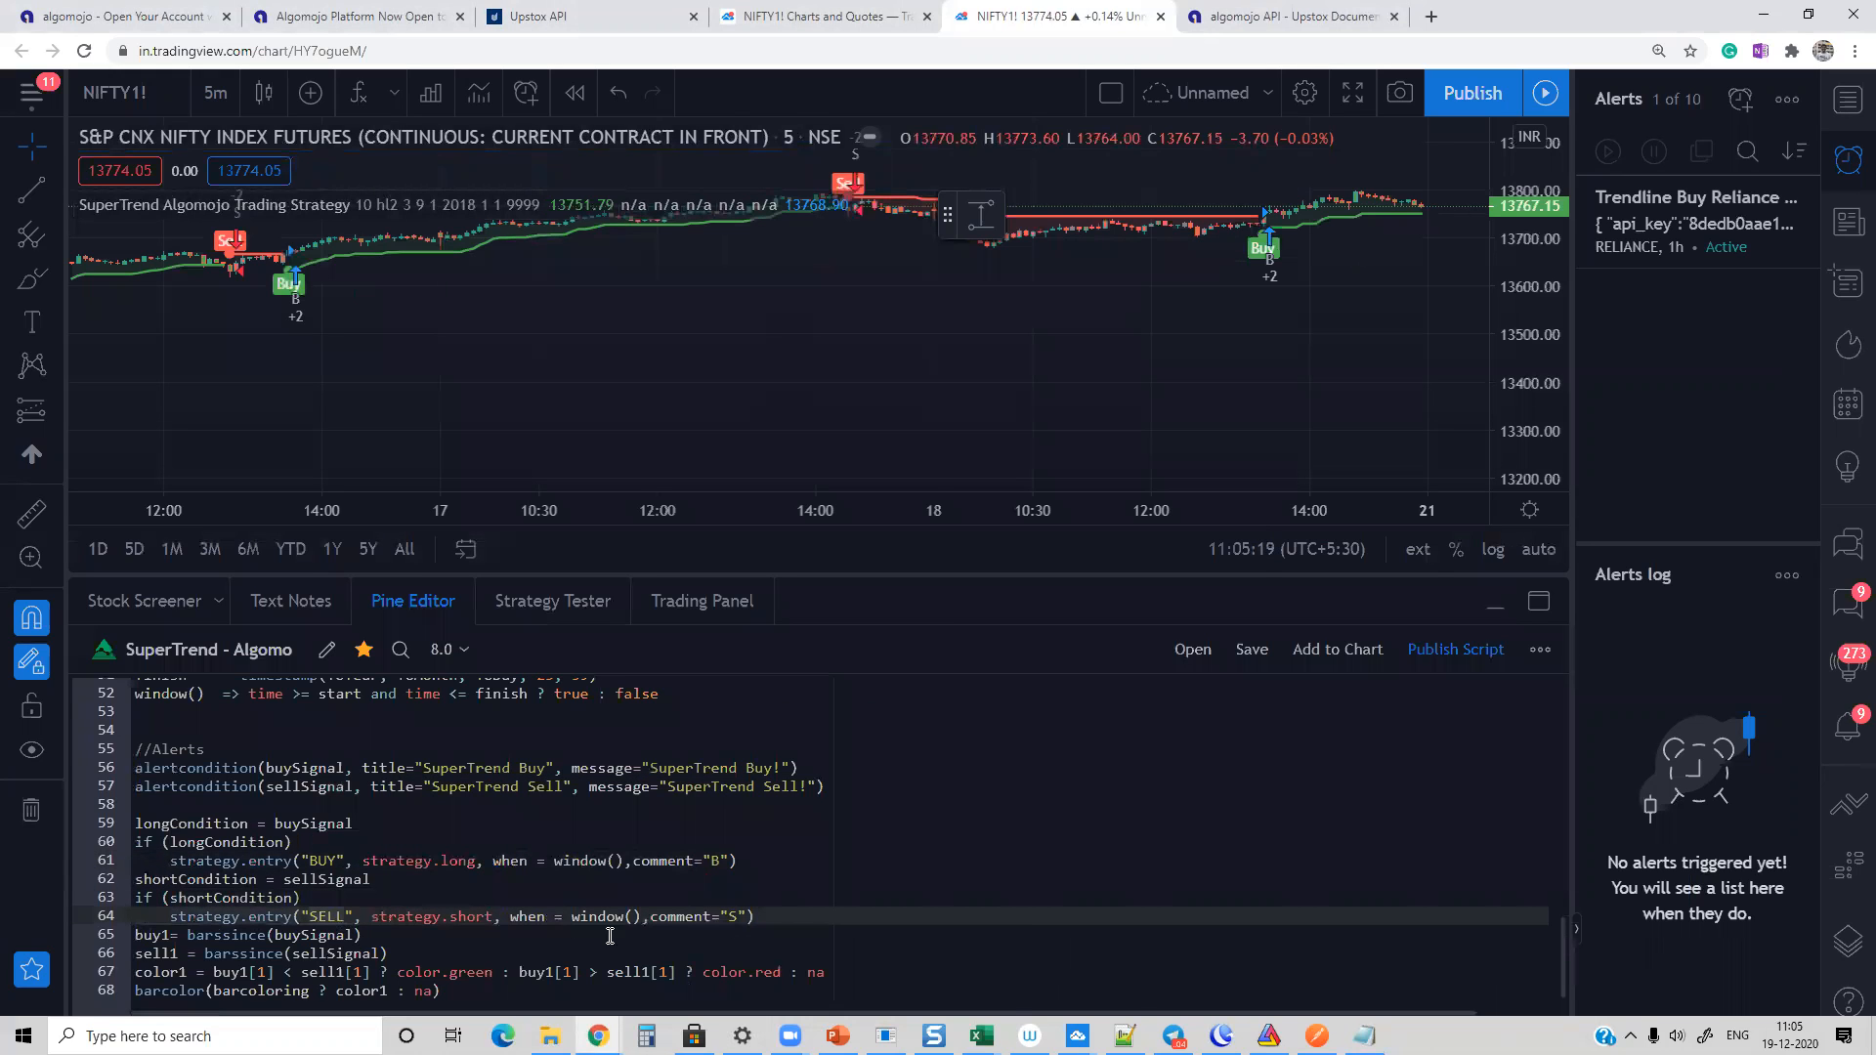
click(741, 917)
click(395, 604)
Step: Return to the Notepad order JSON, set the quantity to 150, copy the whole text and minimize Notepad
key(alt+Tab)
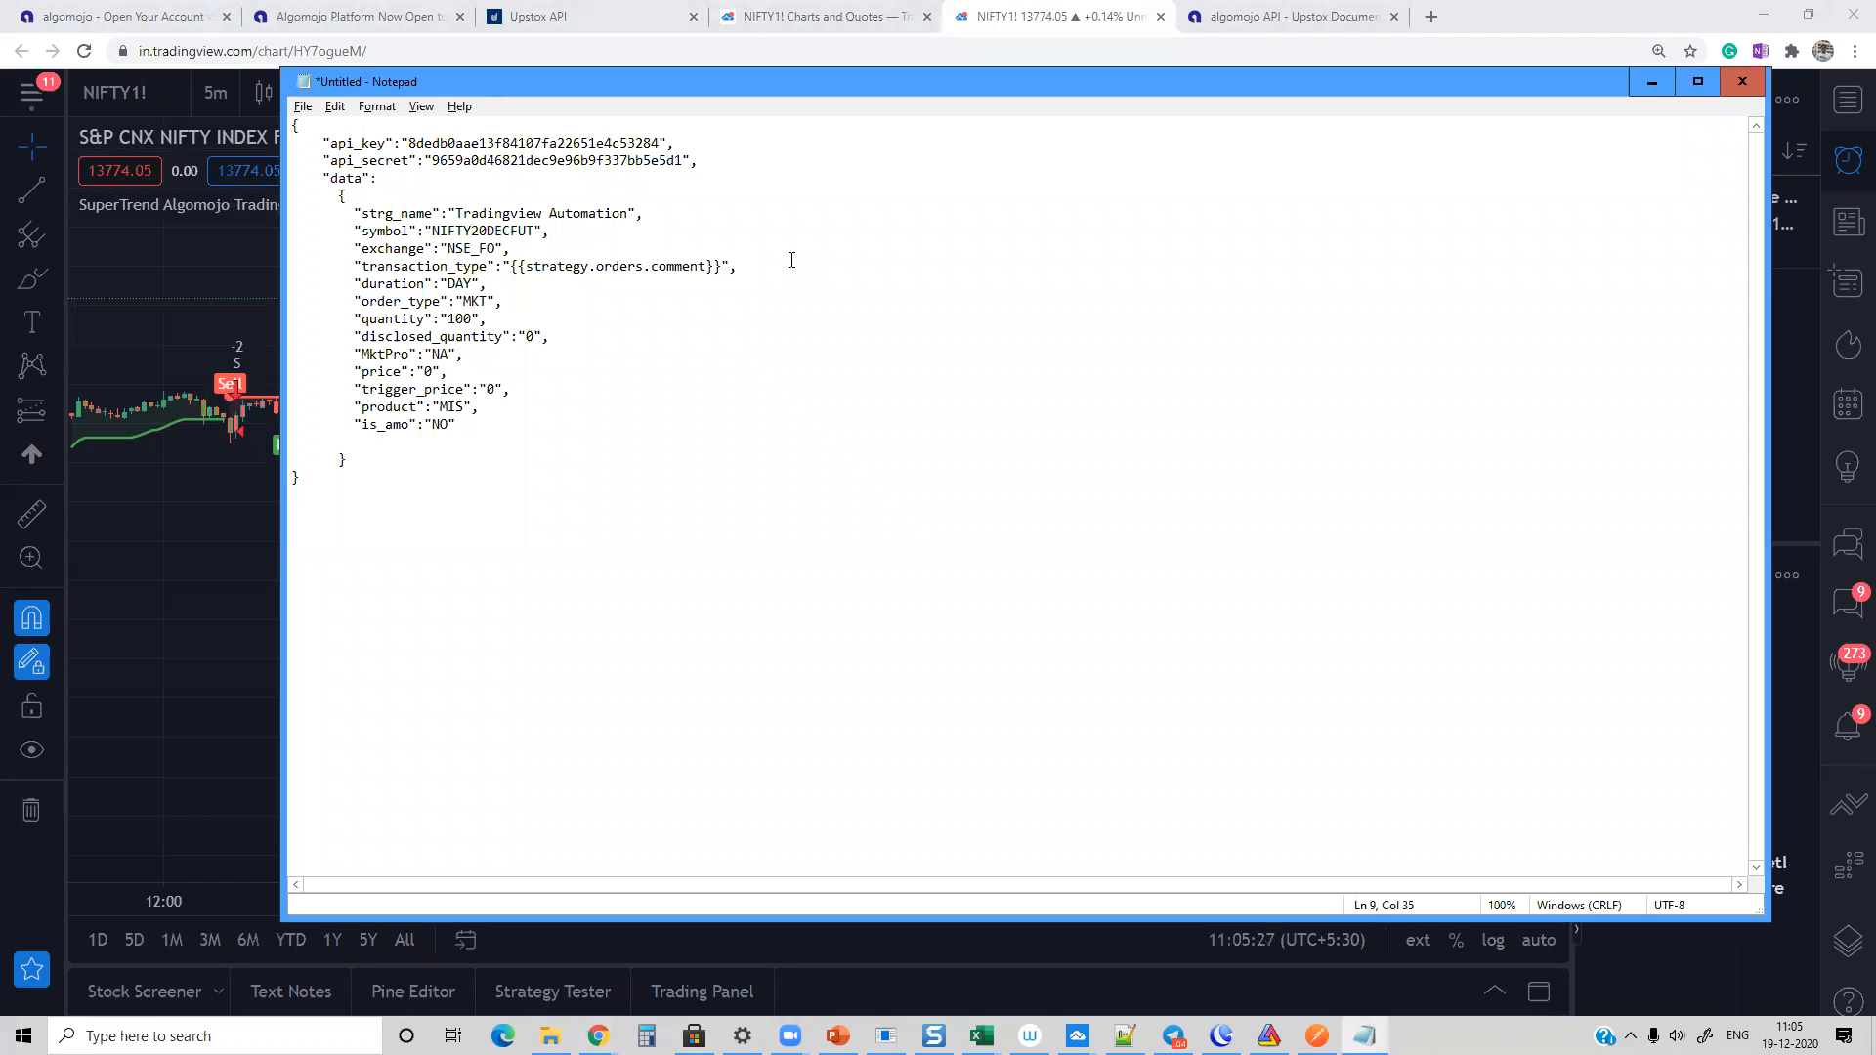
triple_click(453, 319)
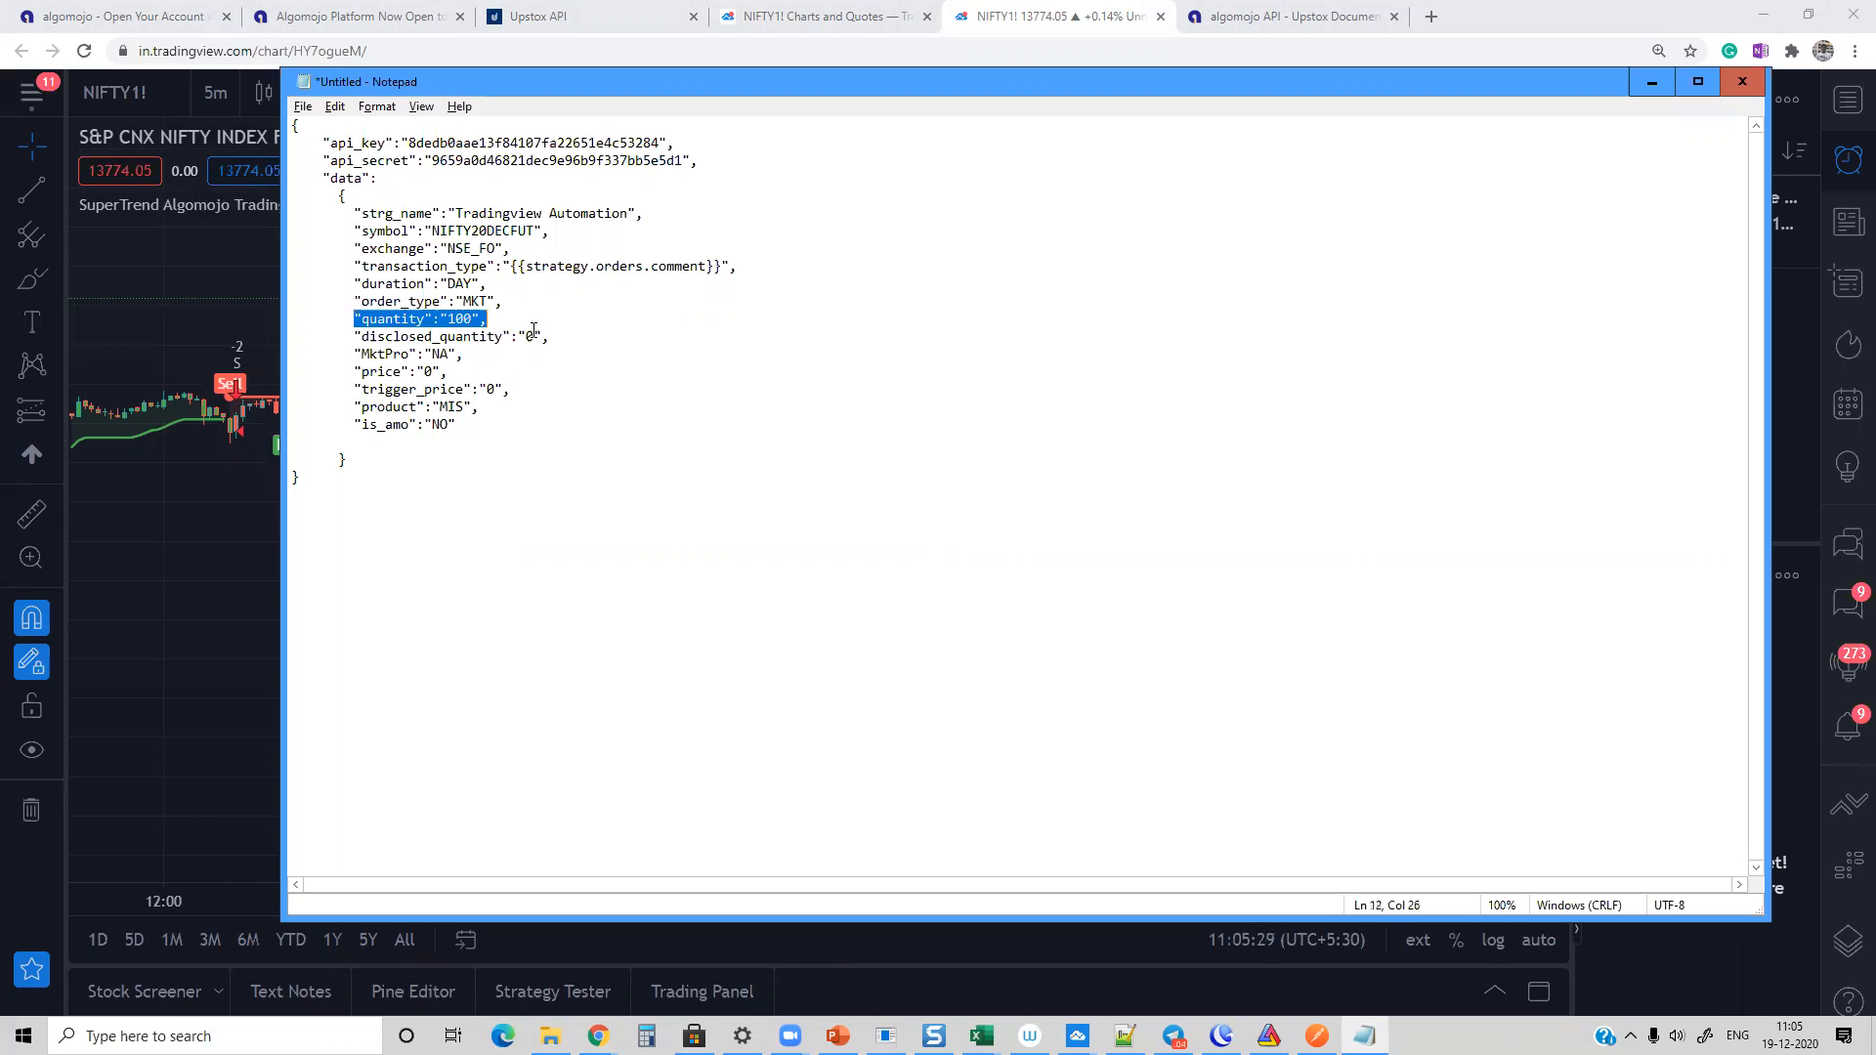
click(473, 319)
drag(473, 319, 458, 321)
text(50)
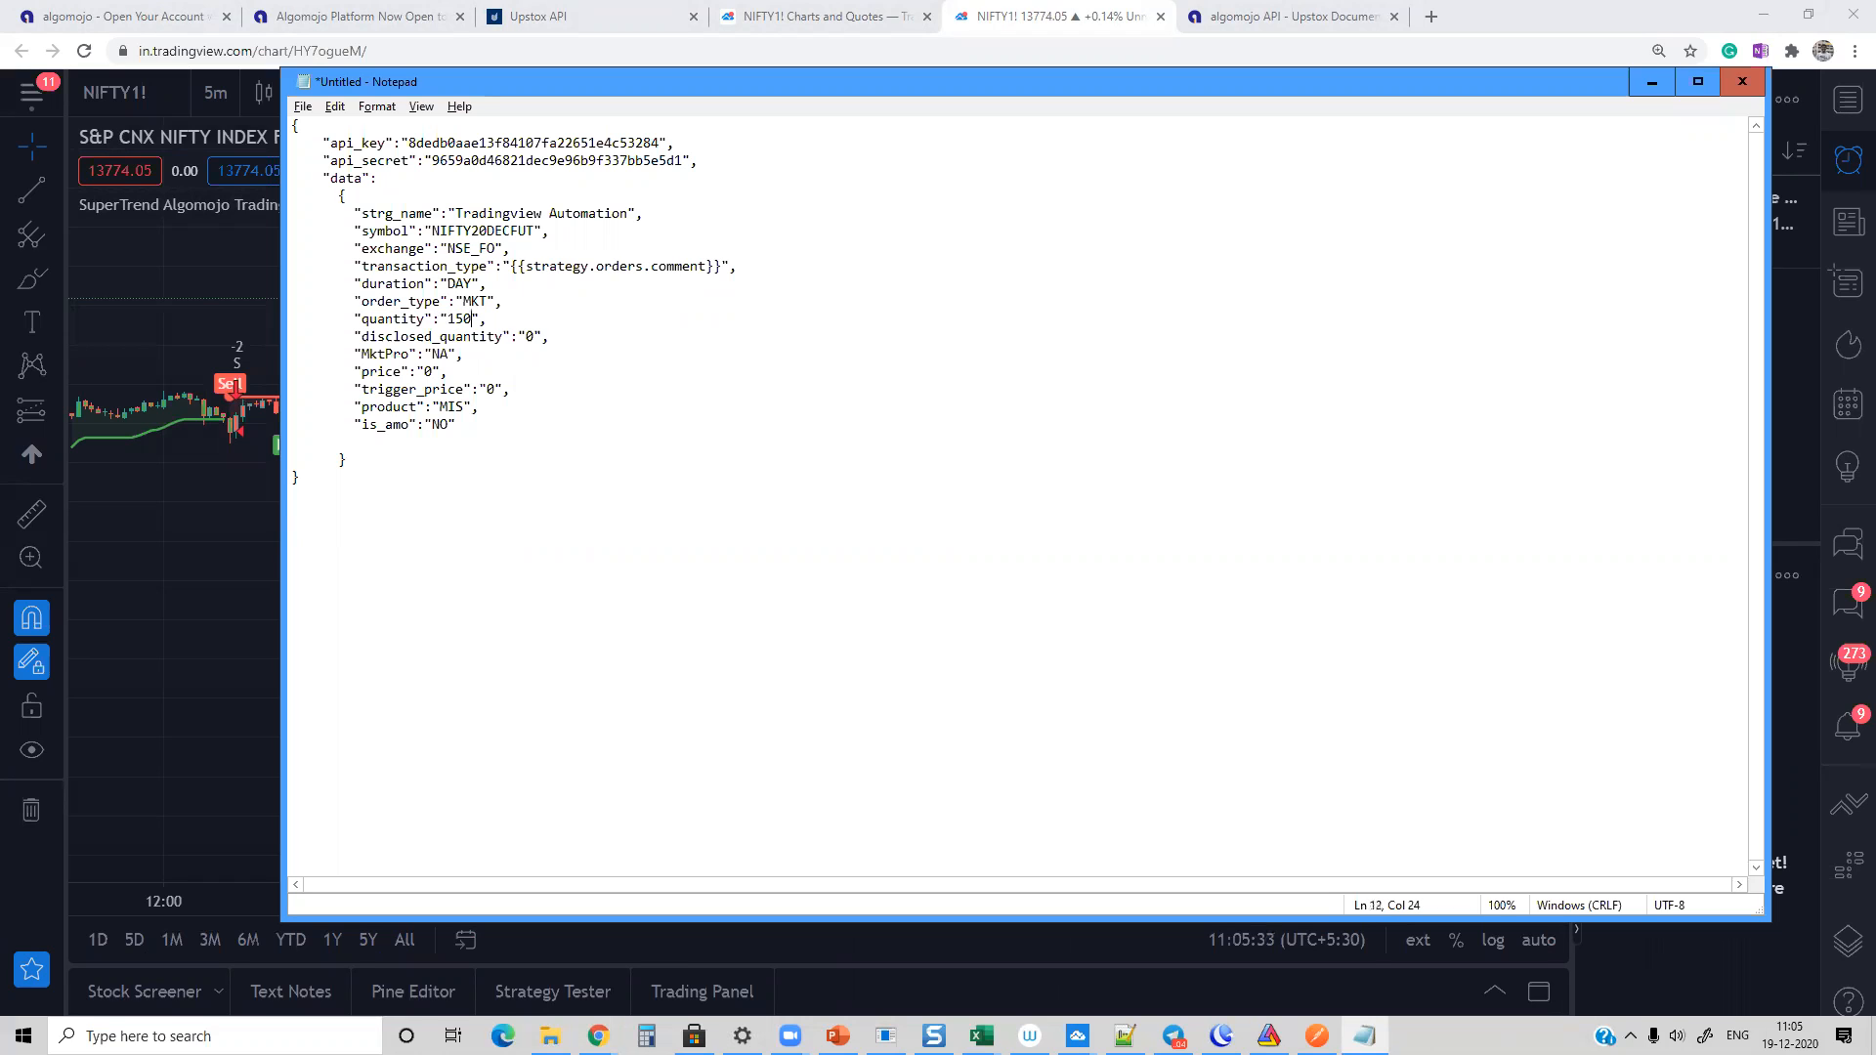
key(ctrl+a)
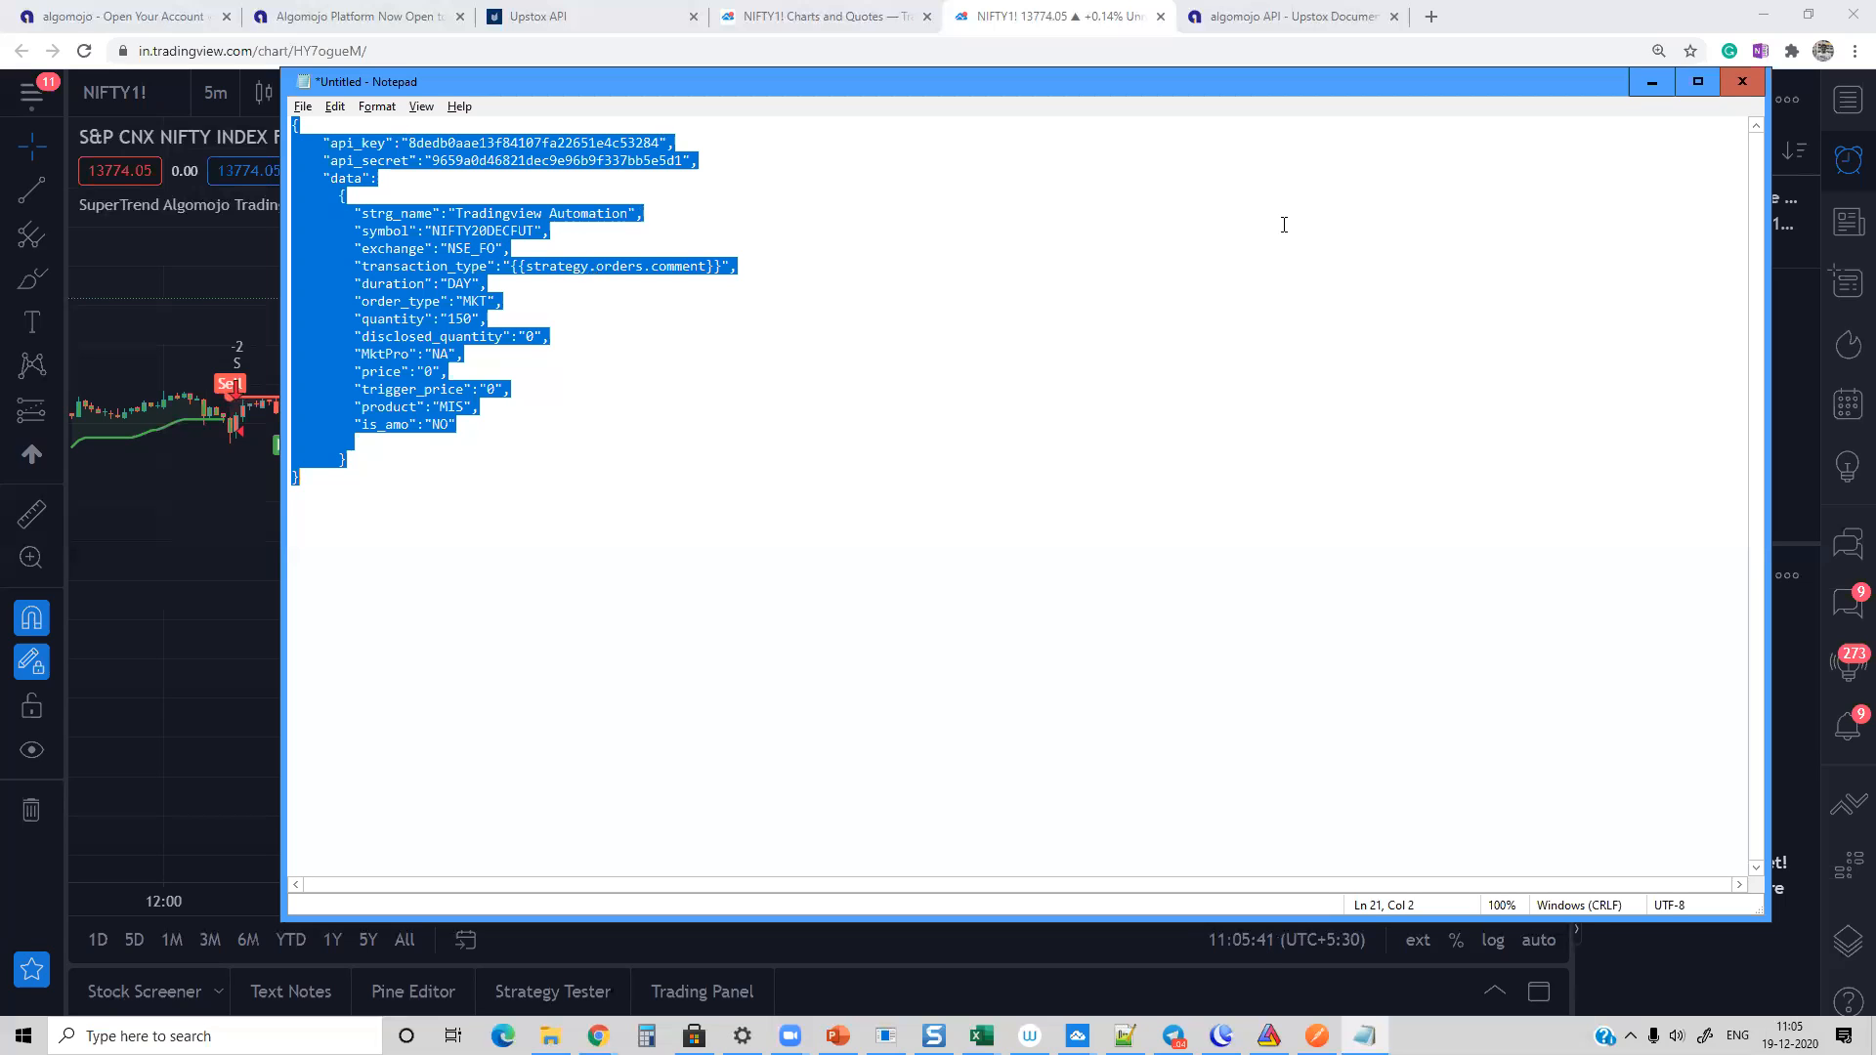
click(1651, 81)
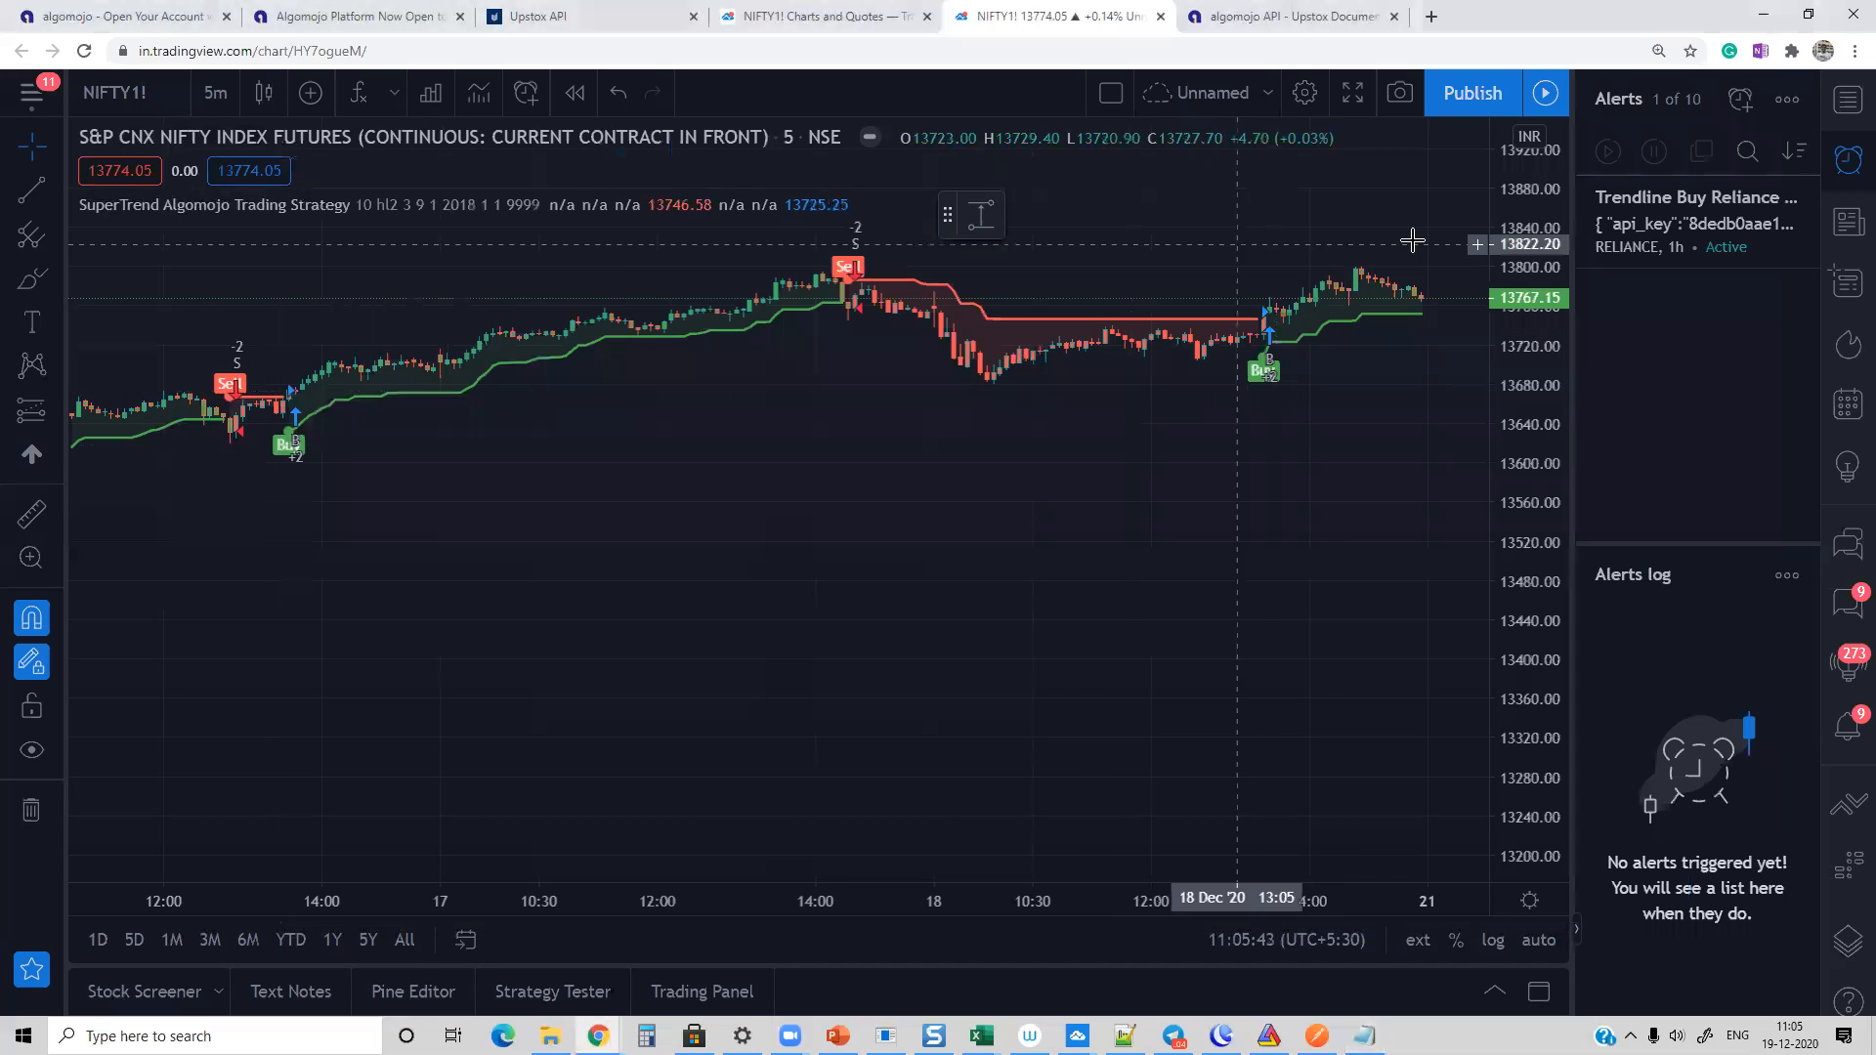
Step: Create an alert on SuperTrend Algomojo Trading Strategy, replacing its message with the copied order JSON containing the API key and API secret
mouse_move(627, 199)
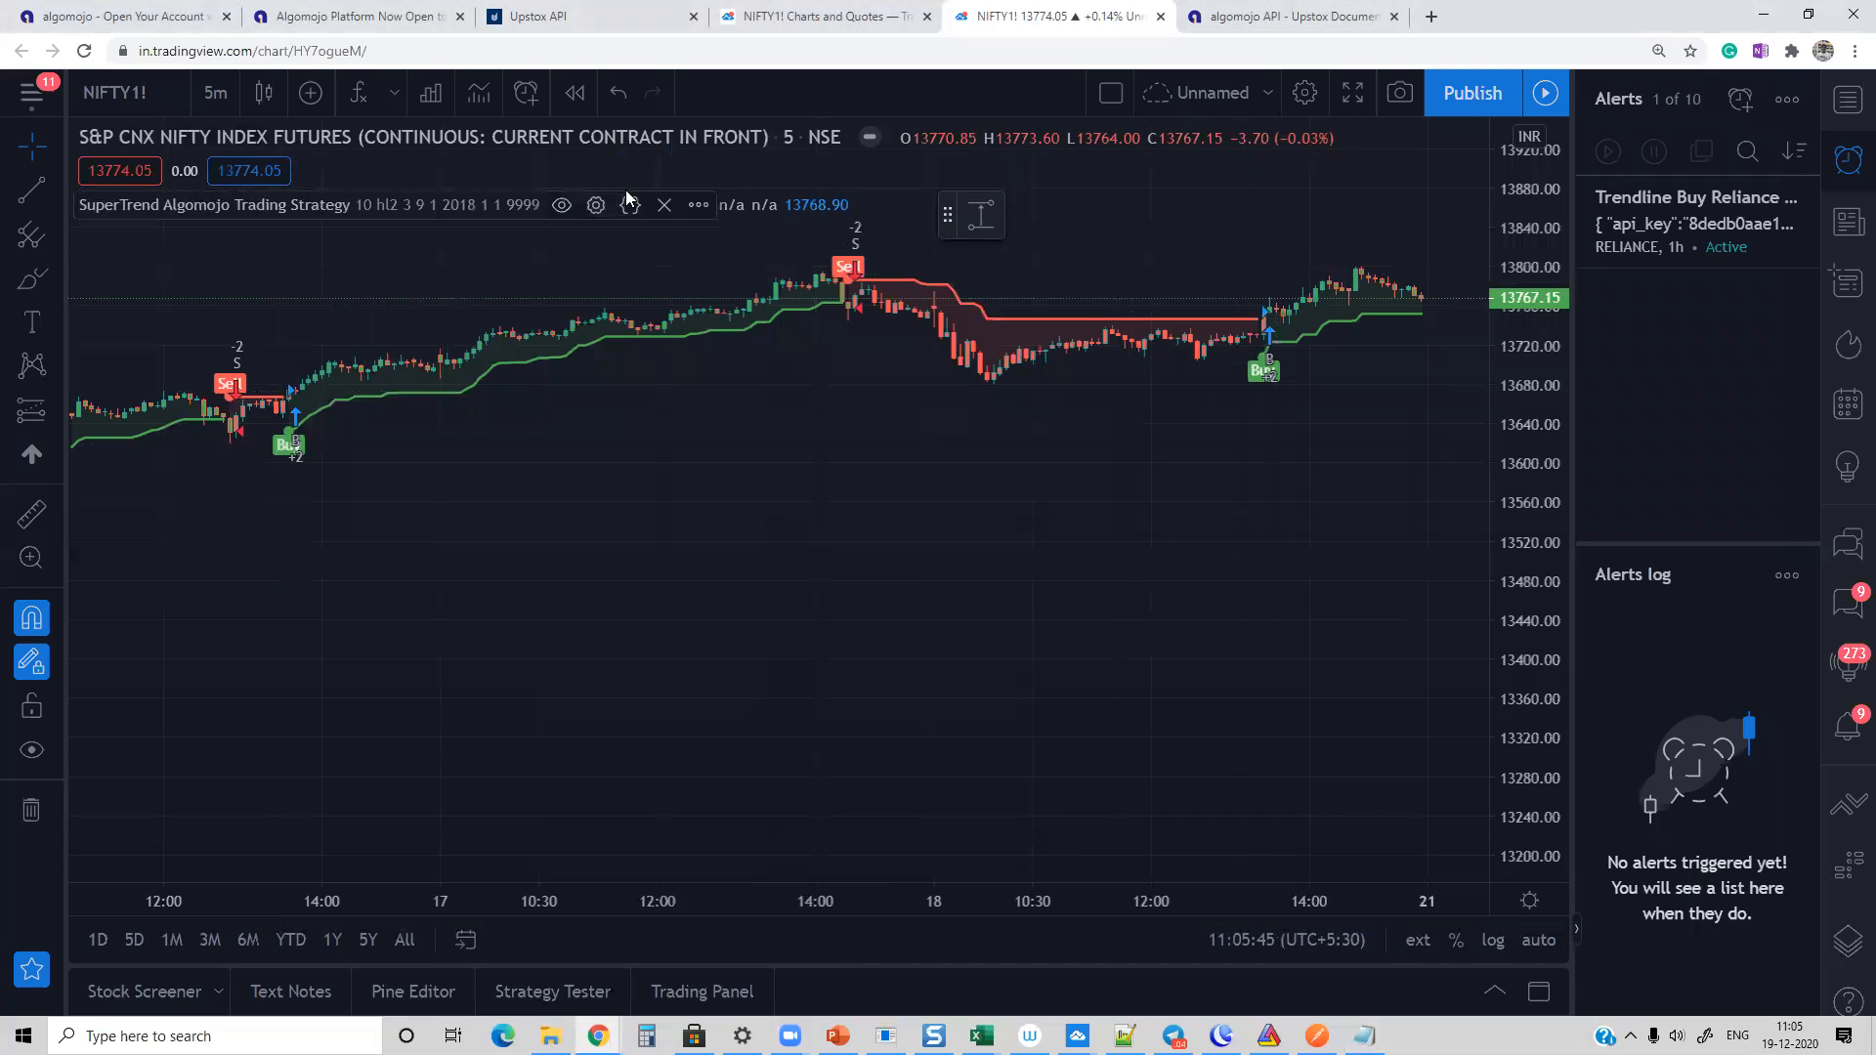
click(699, 206)
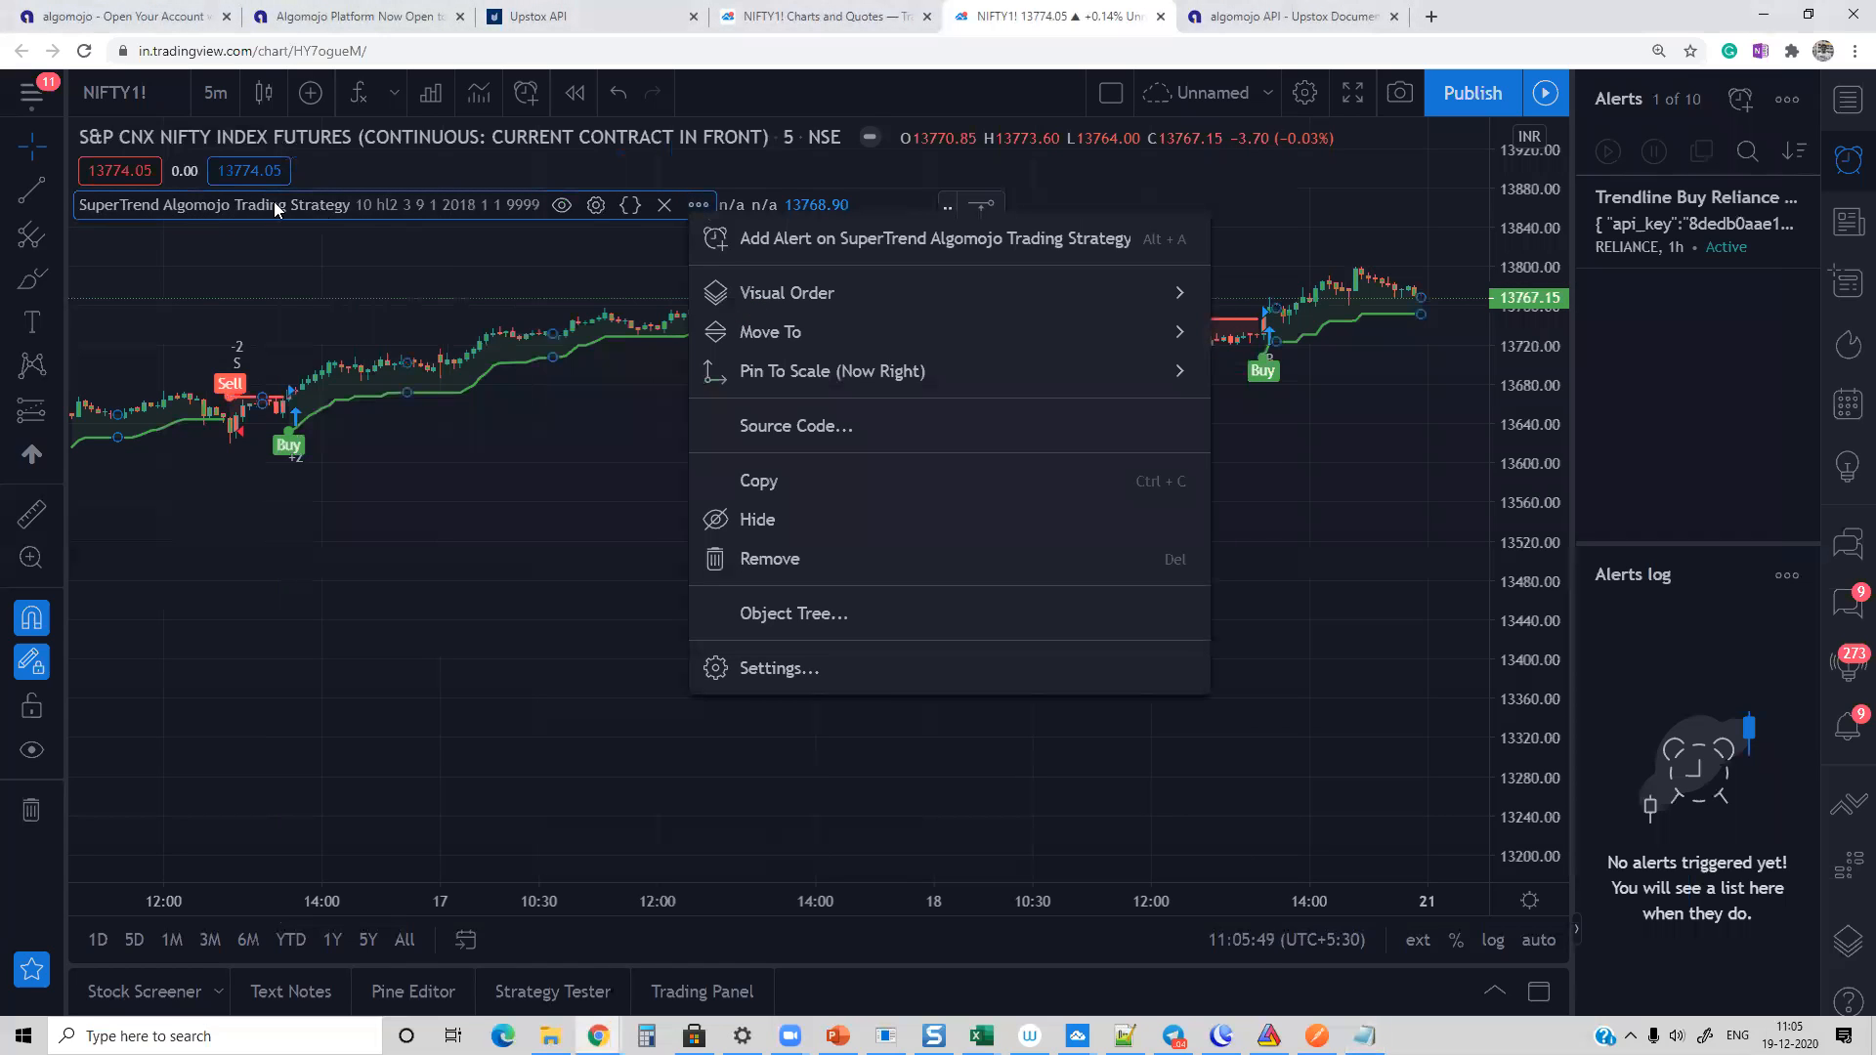
click(760, 244)
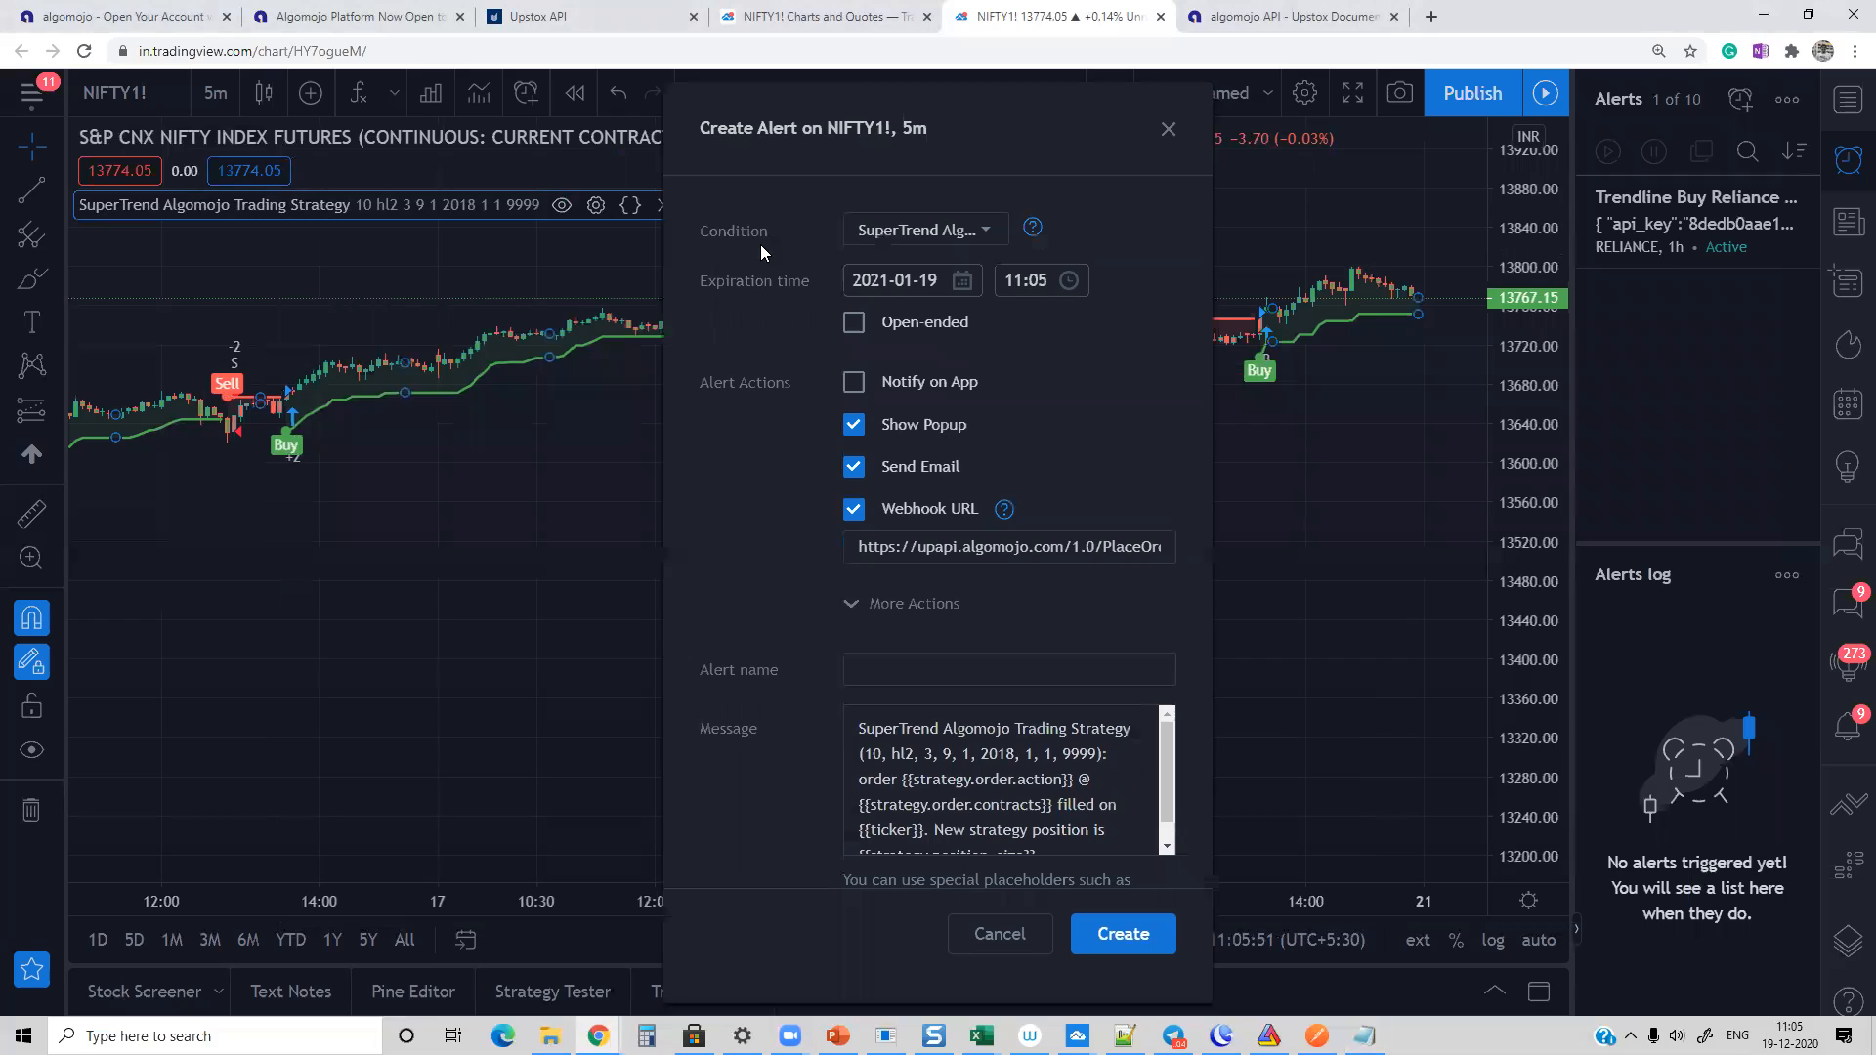
click(942, 724)
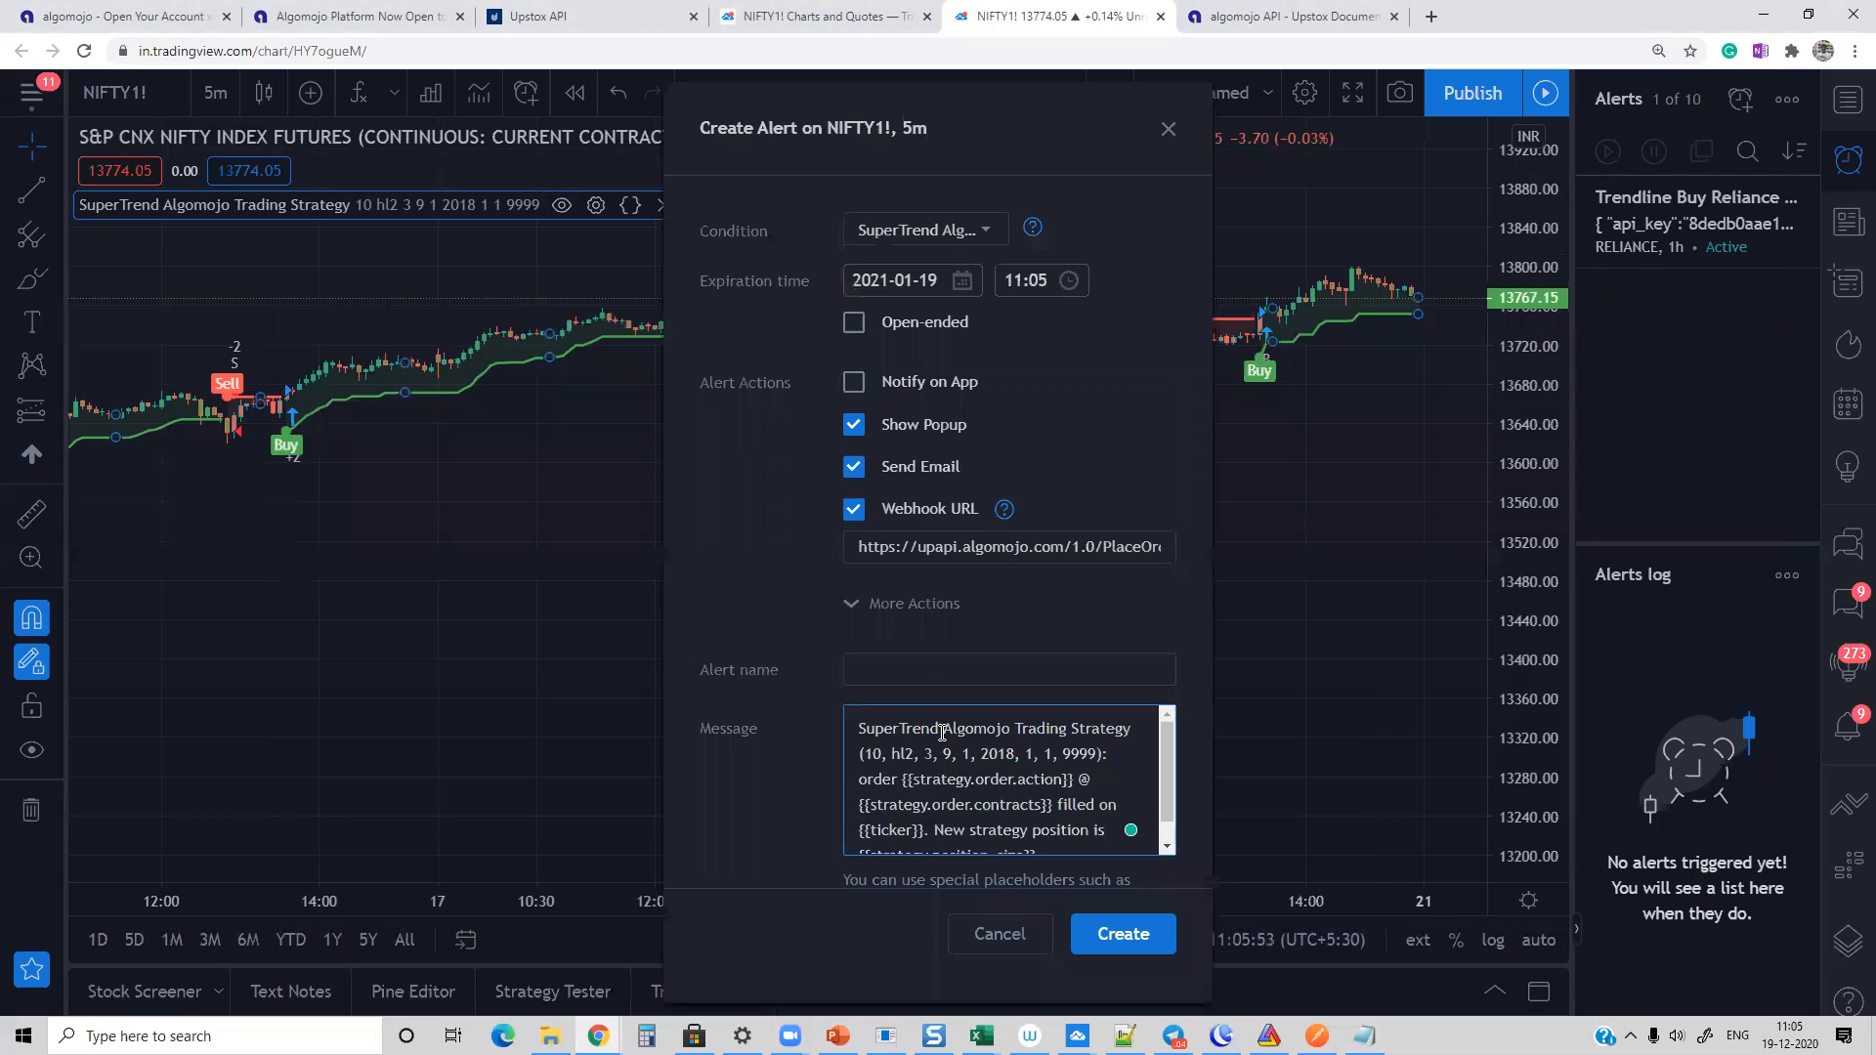
key(ctrl+a)
key(ctrl+v)
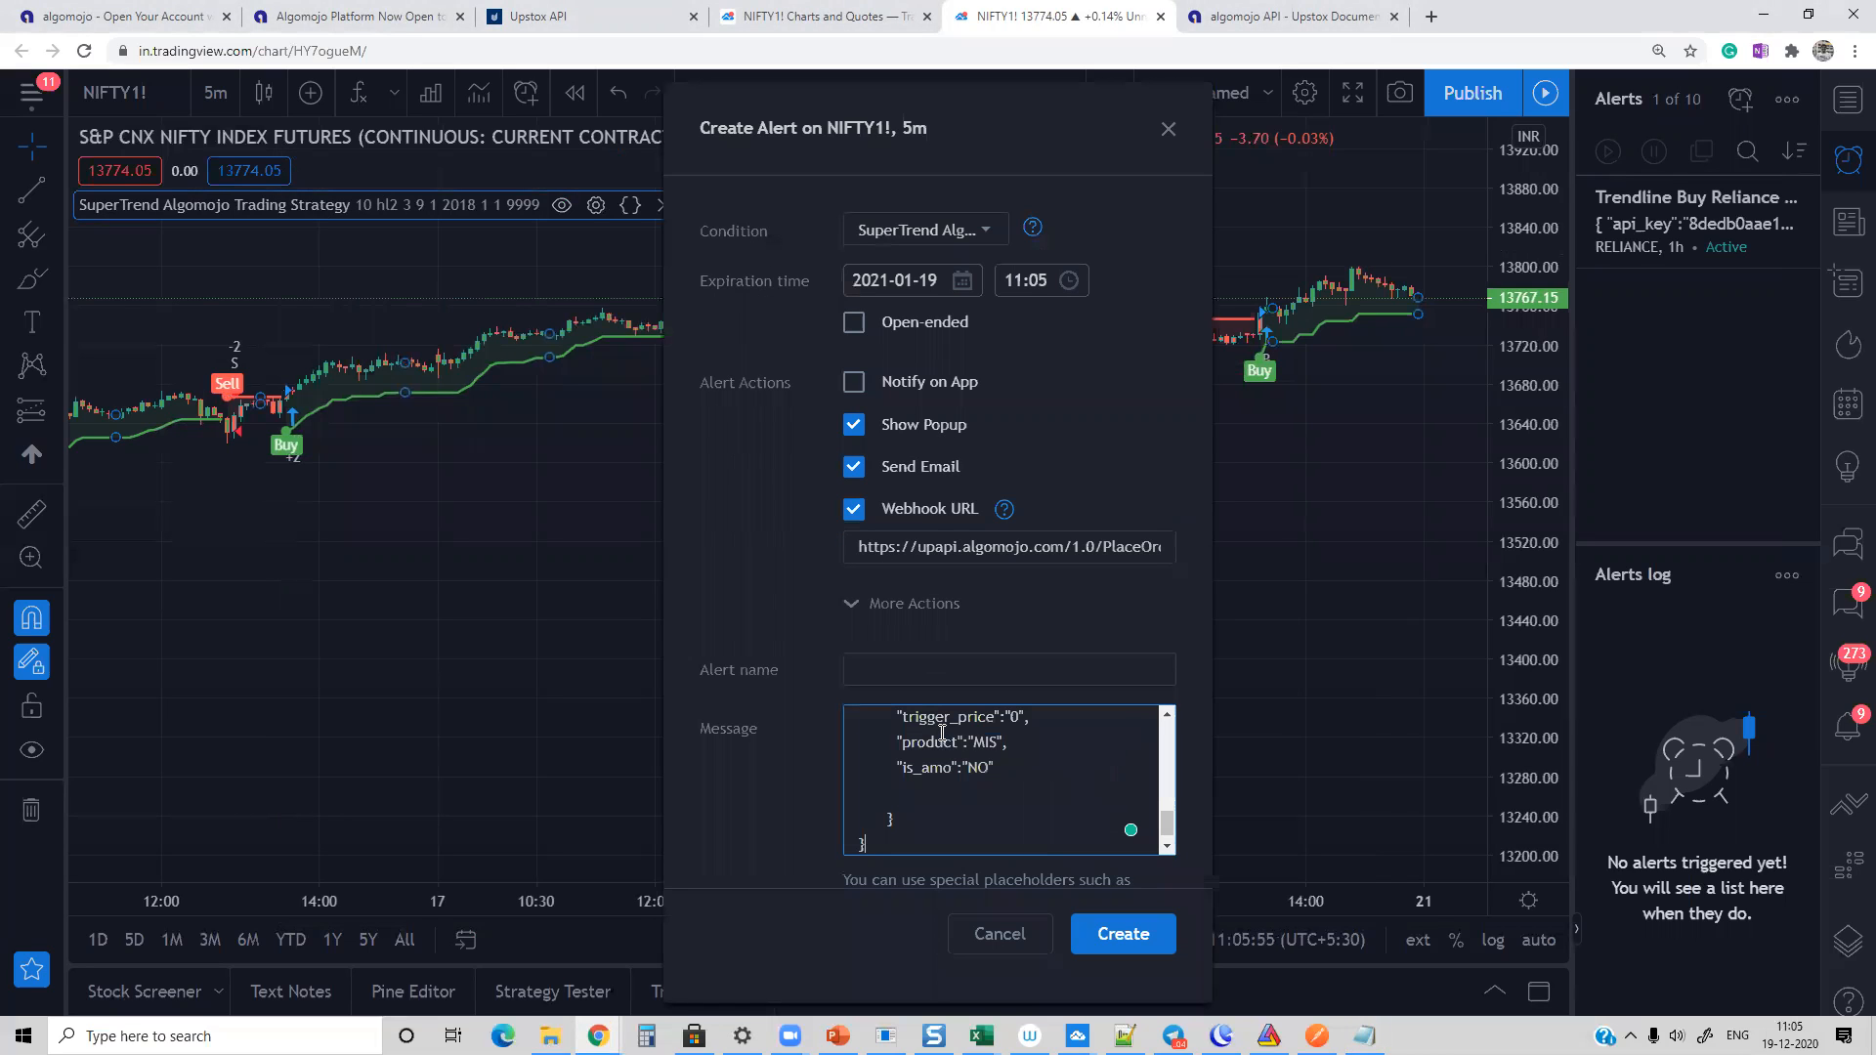
drag(1167, 821, 1169, 782)
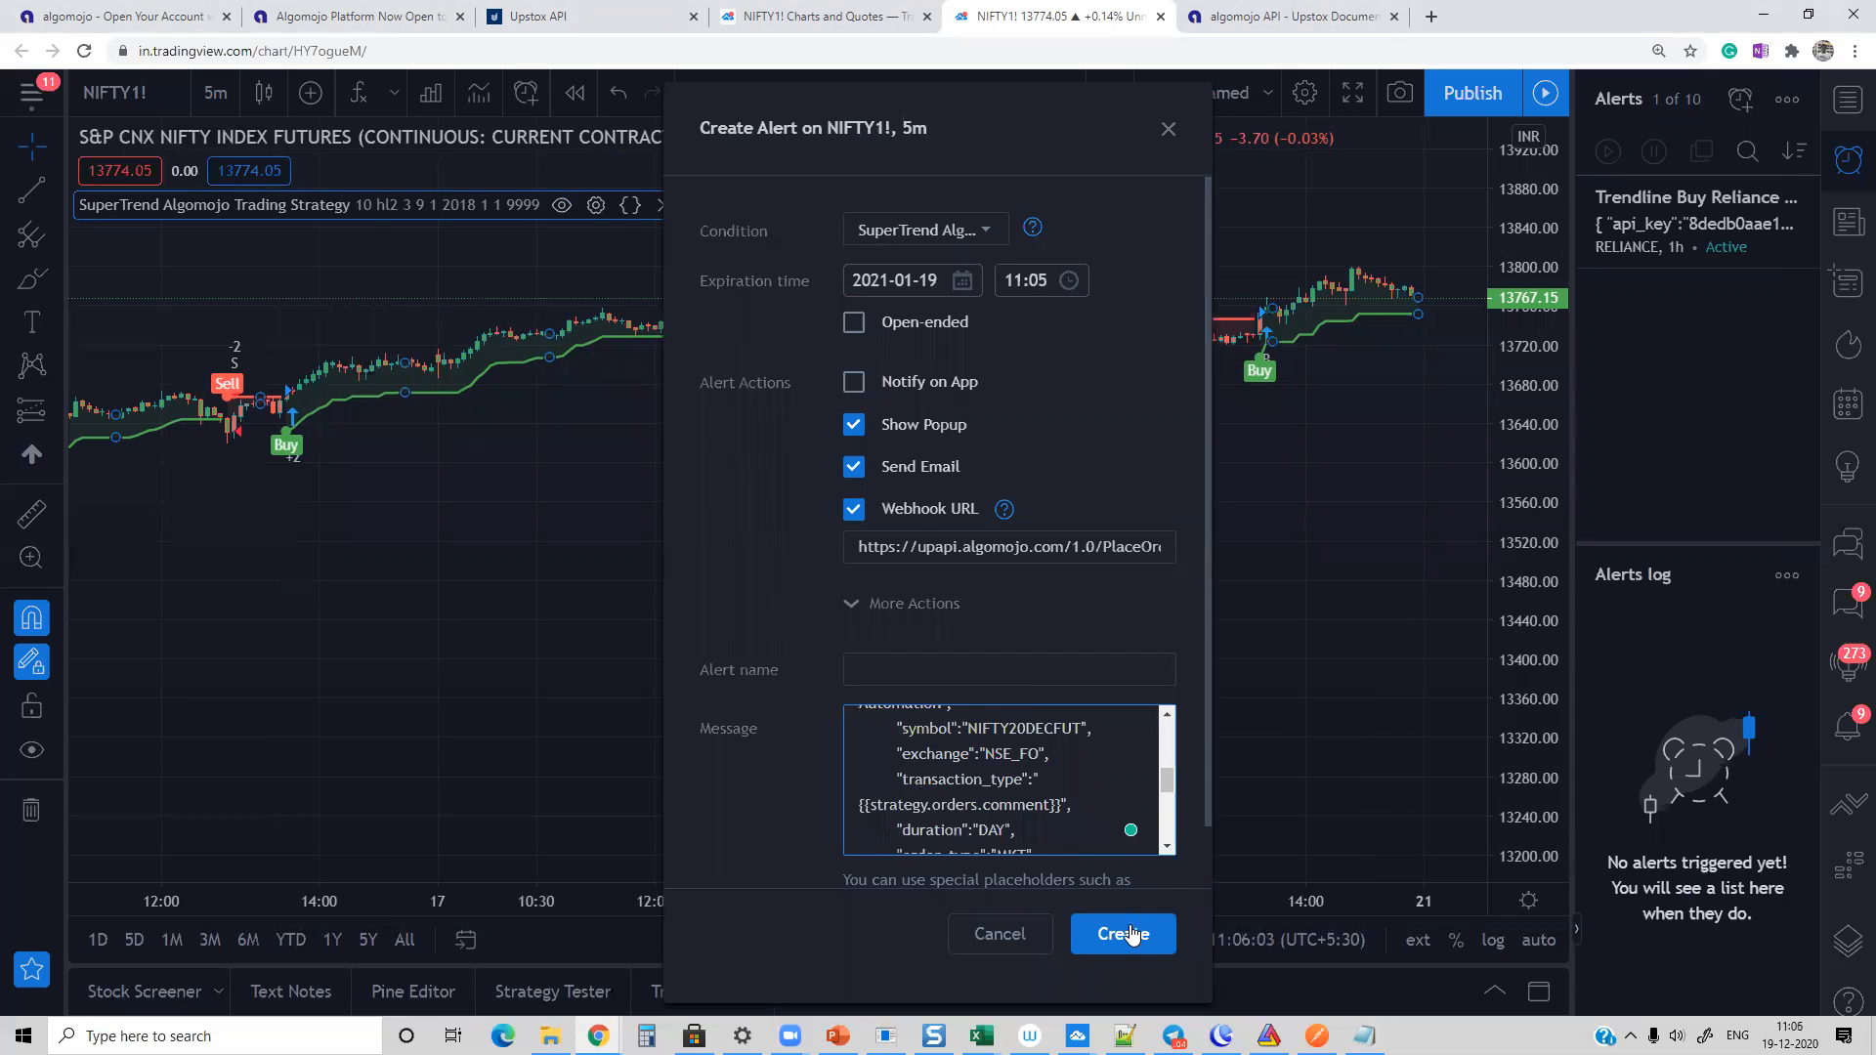
click(1123, 935)
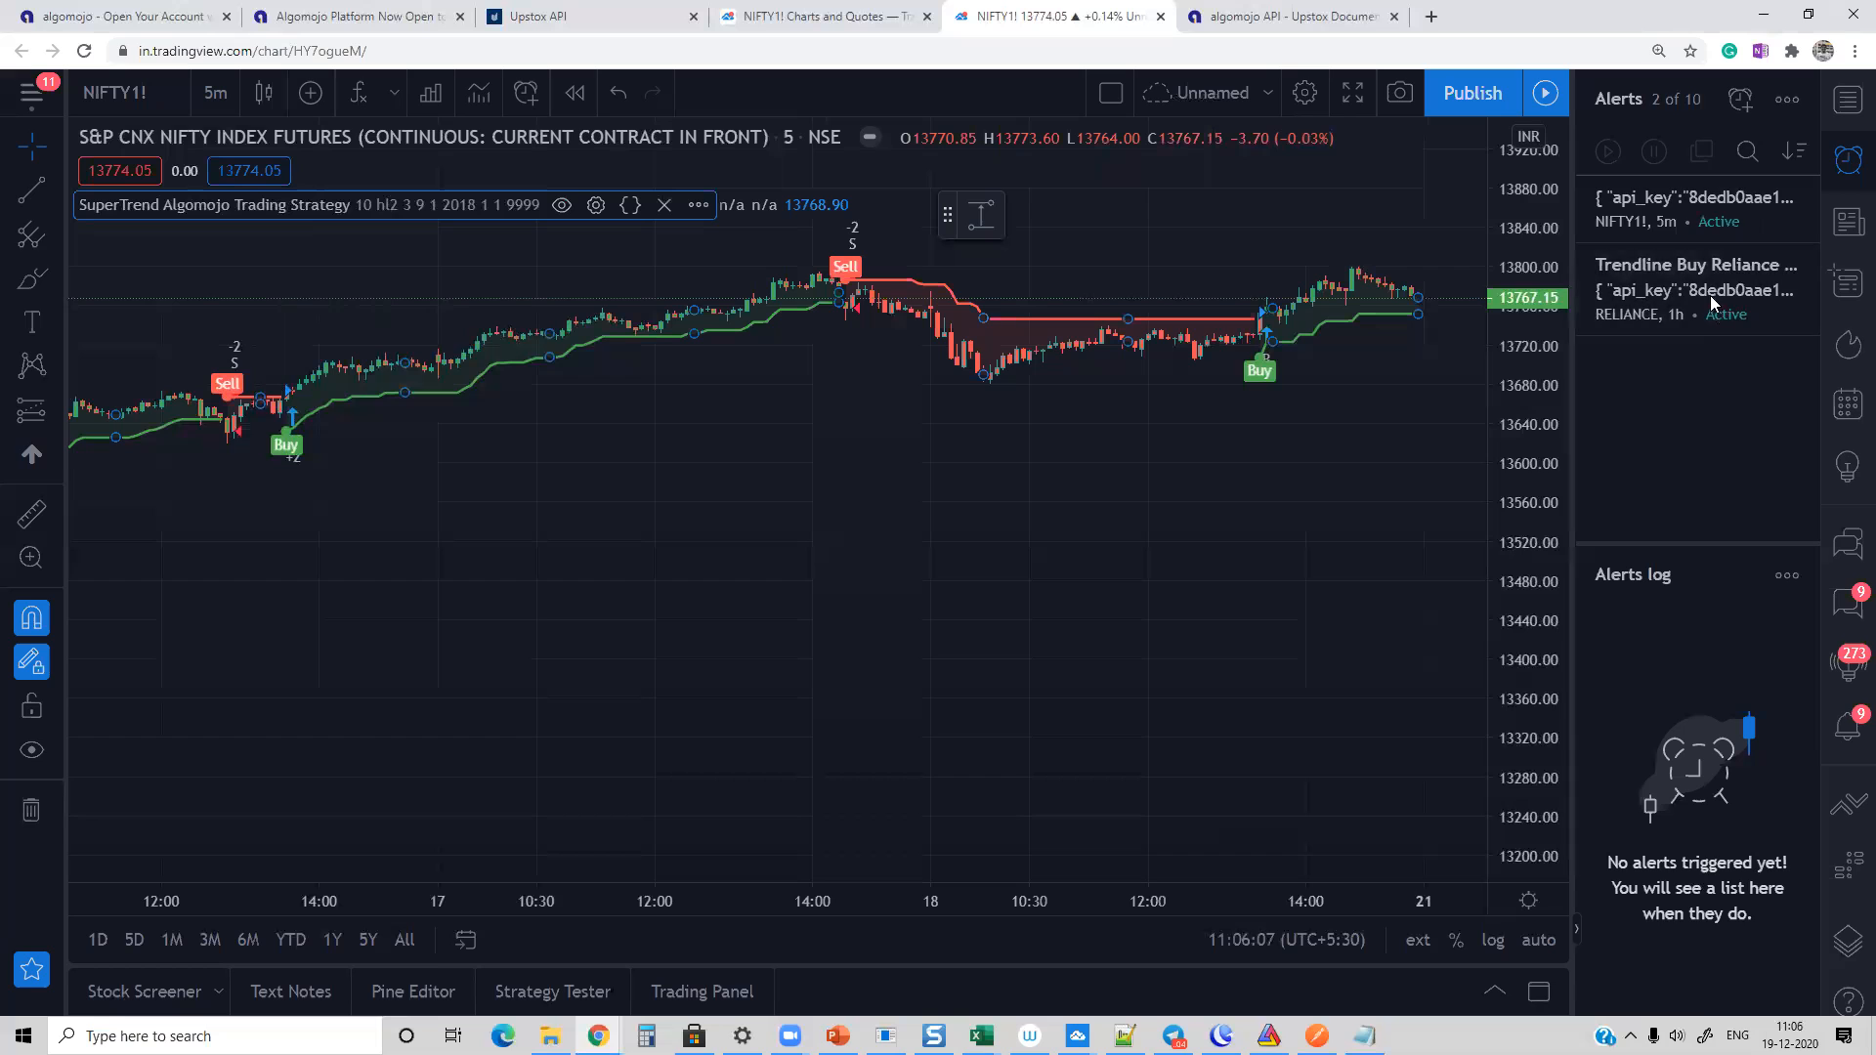
Step: Name the new NIFTY1! strategy alert Supertrend Automation and save it
mouse_move(1637, 234)
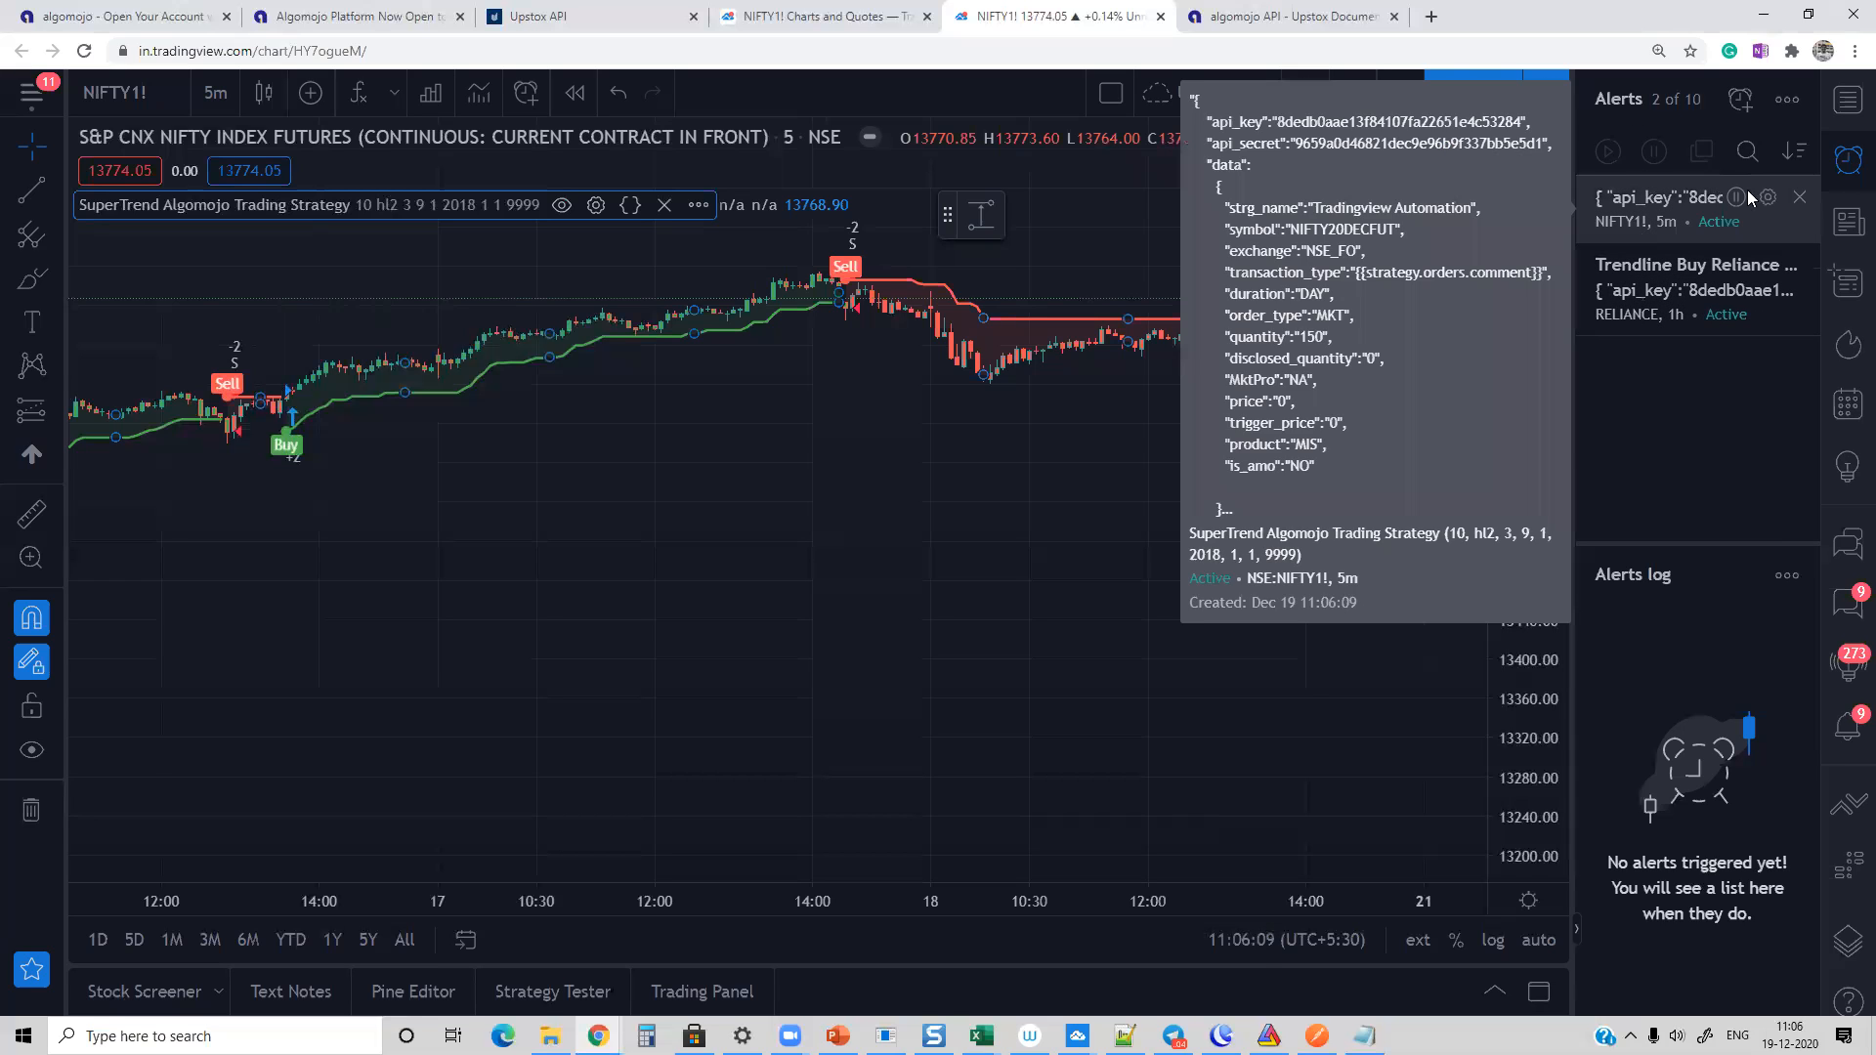
click(1767, 196)
click(977, 656)
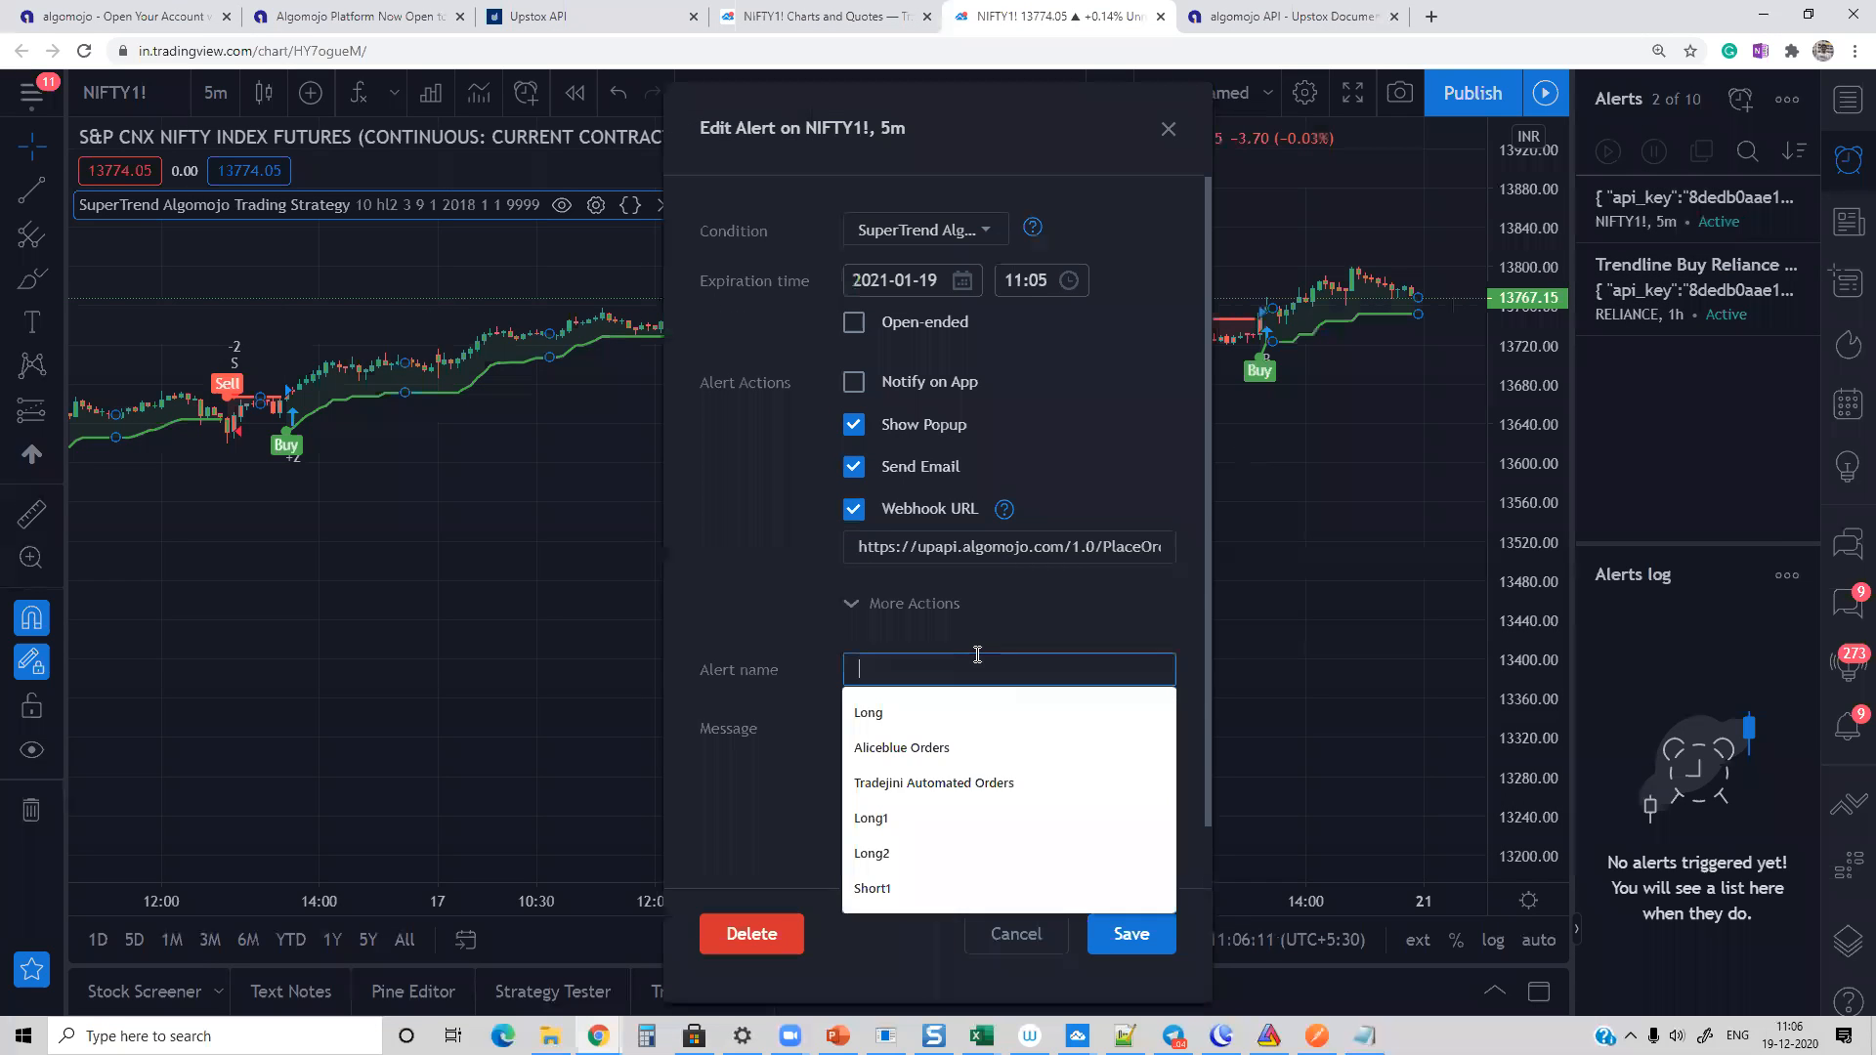
text(Supert)
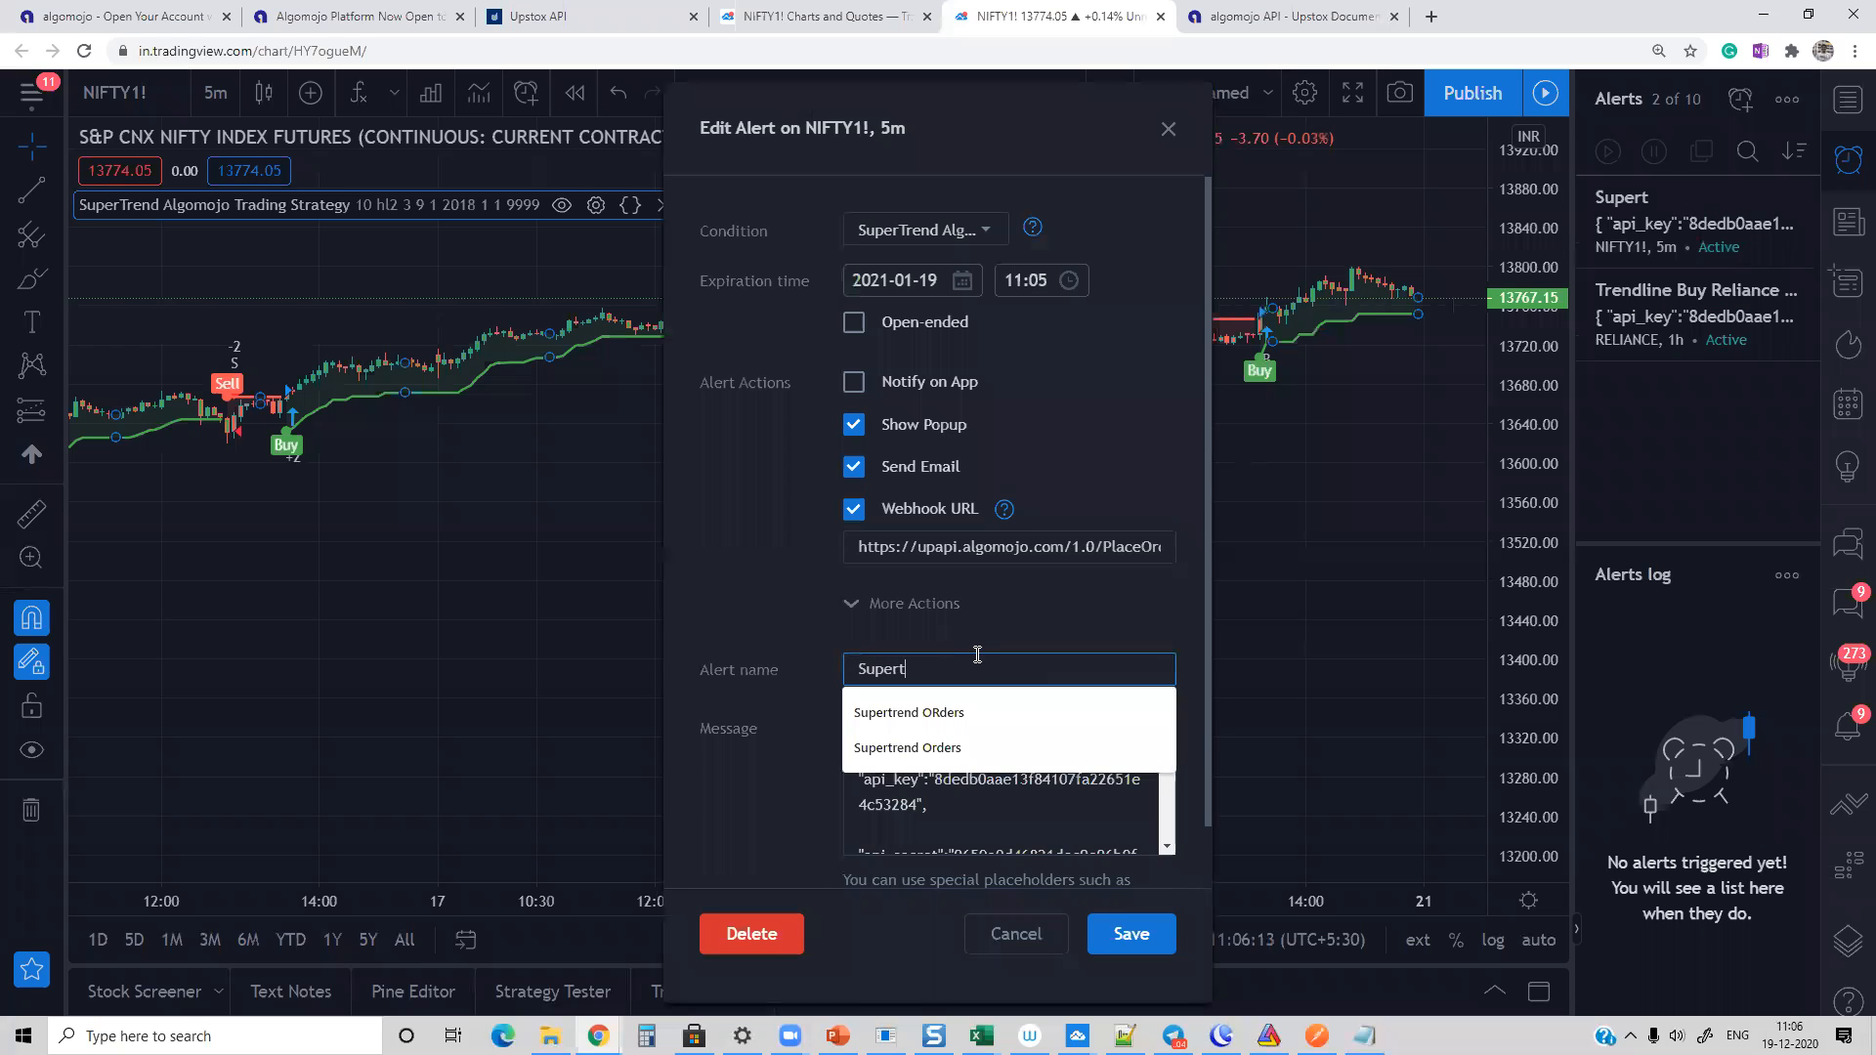
text(rend Automation)
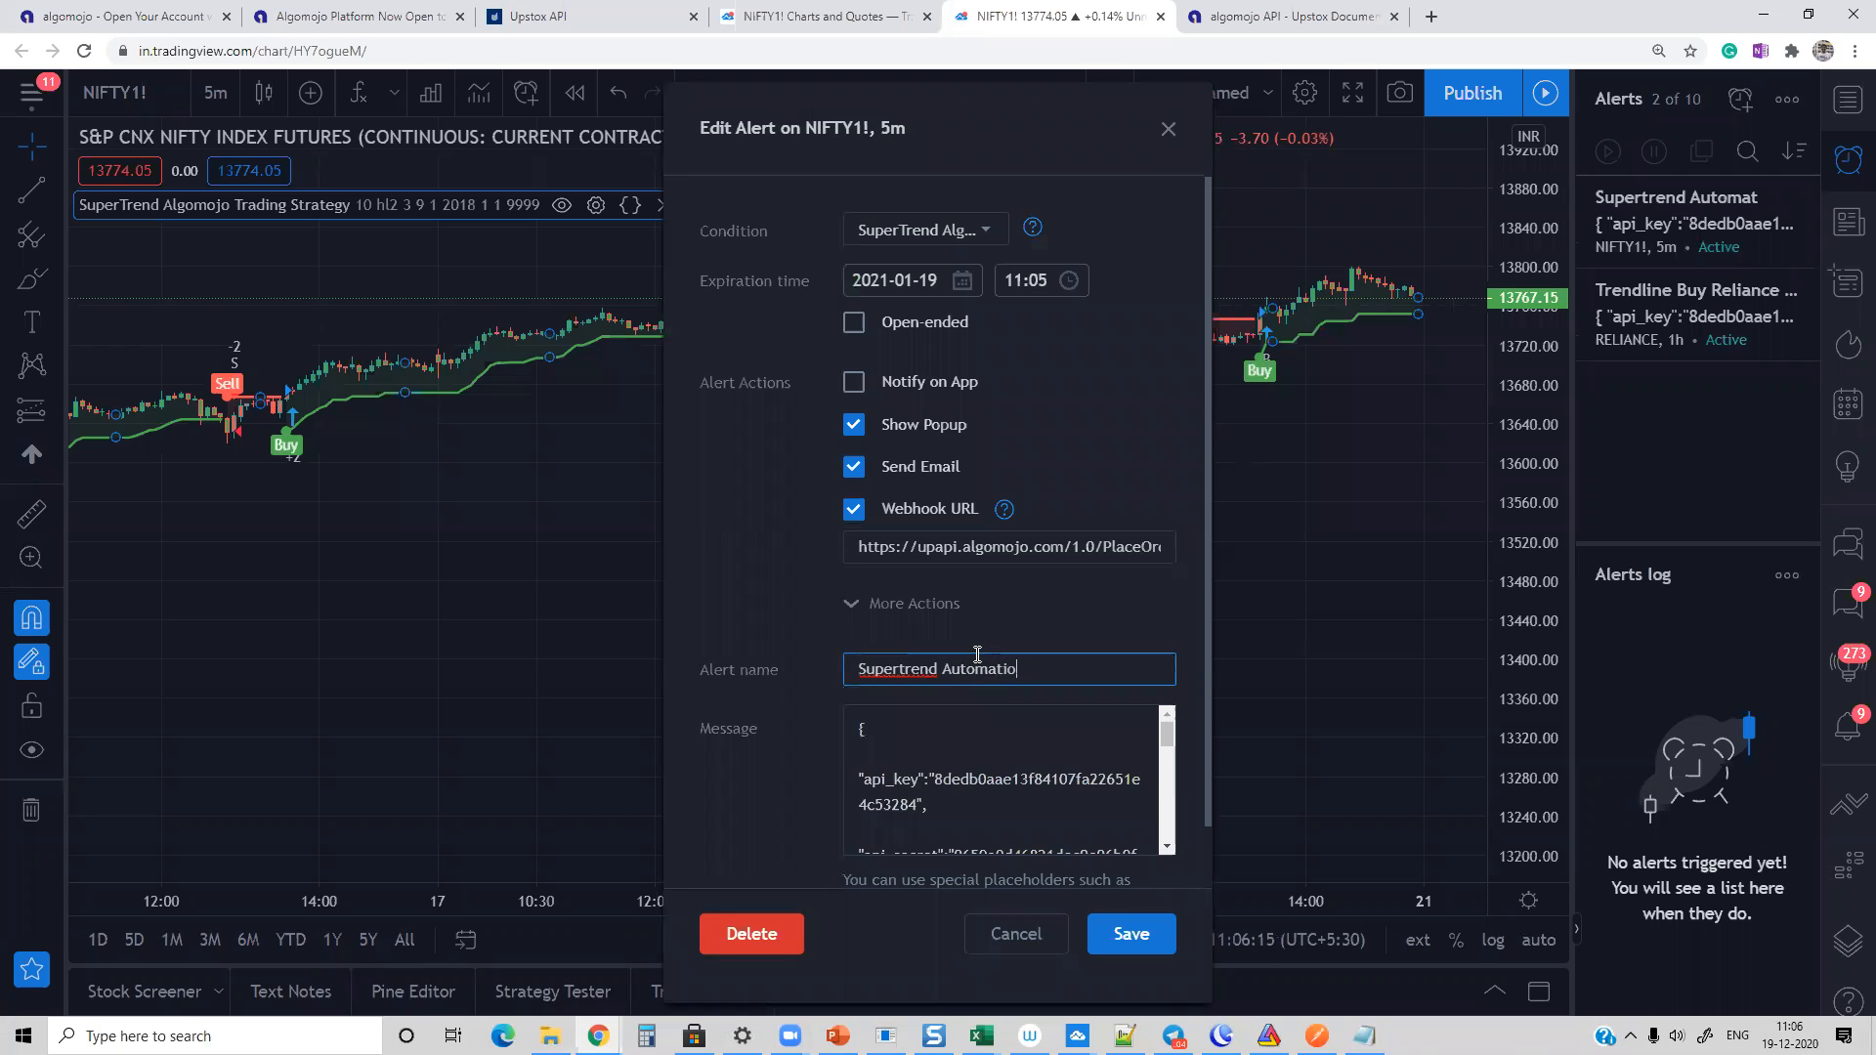
click(1130, 933)
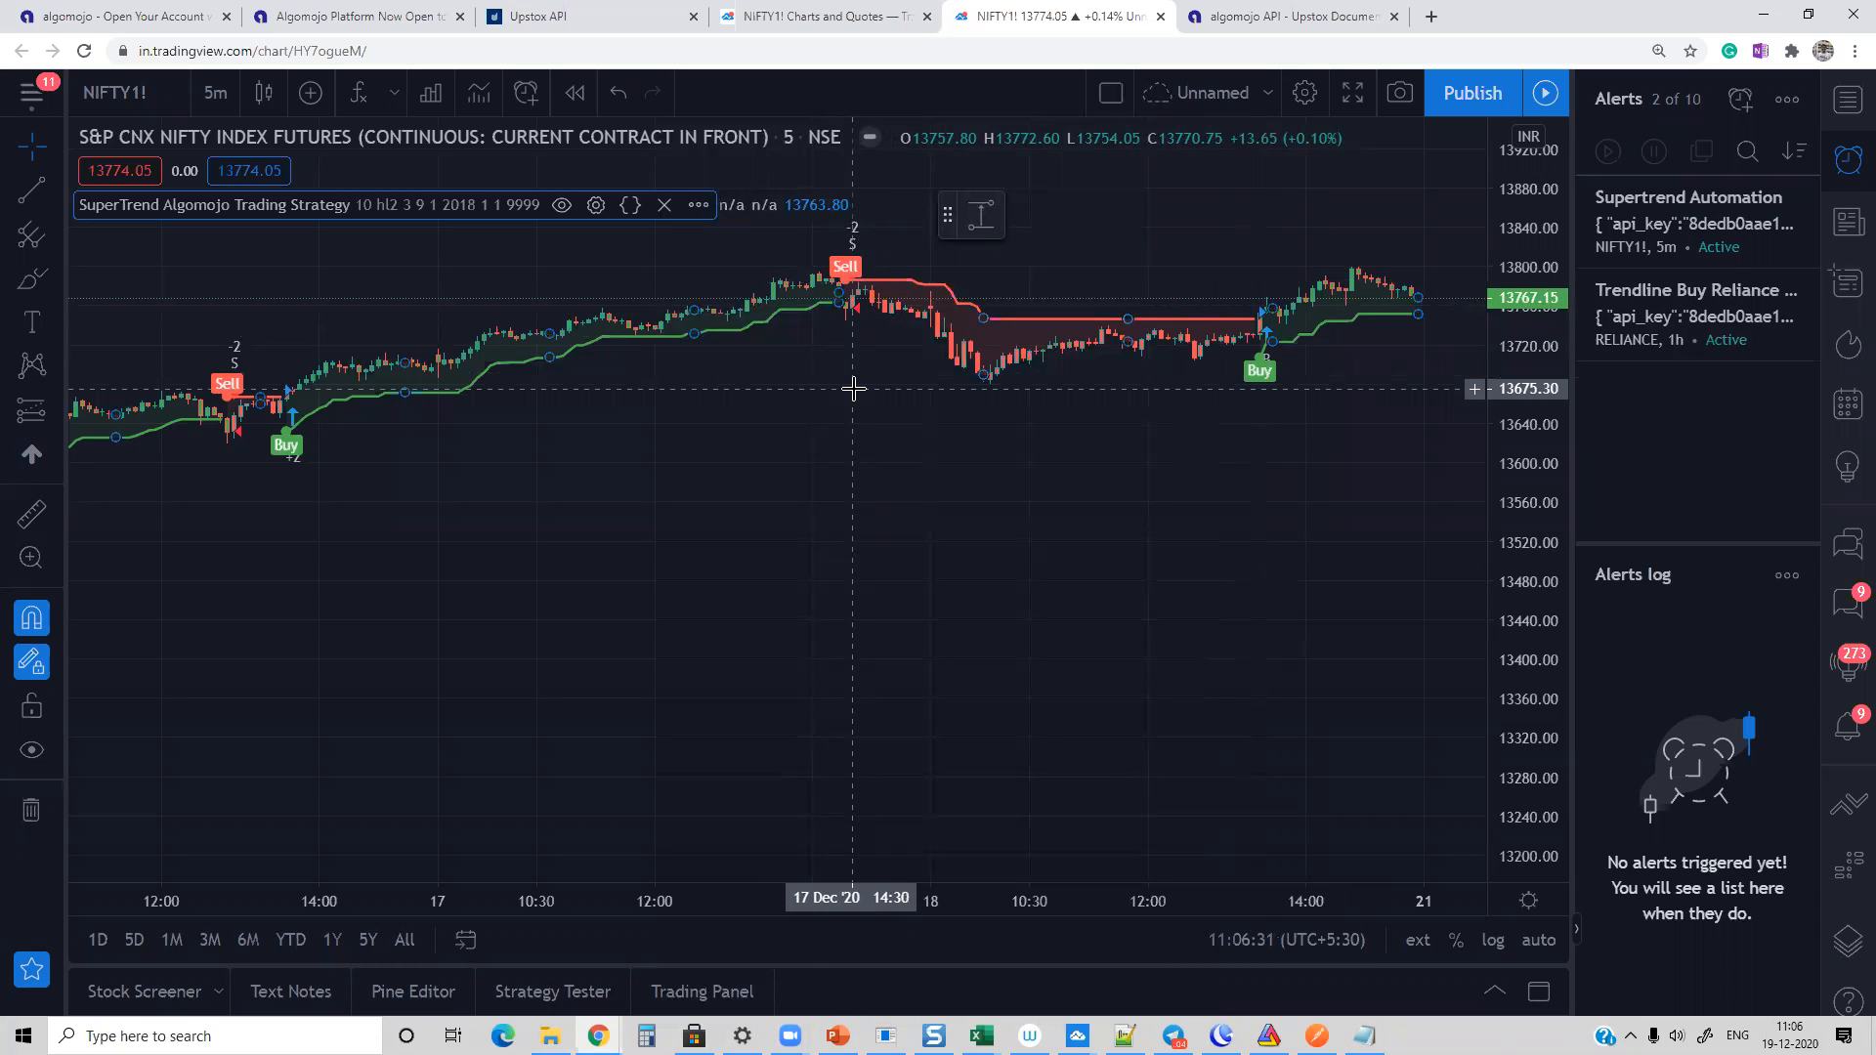
Step: Check the Orders Log in the Algomojo window and return to the NIFTY1! chart's alert list
key(alt+Tab)
key(alt+Tab)
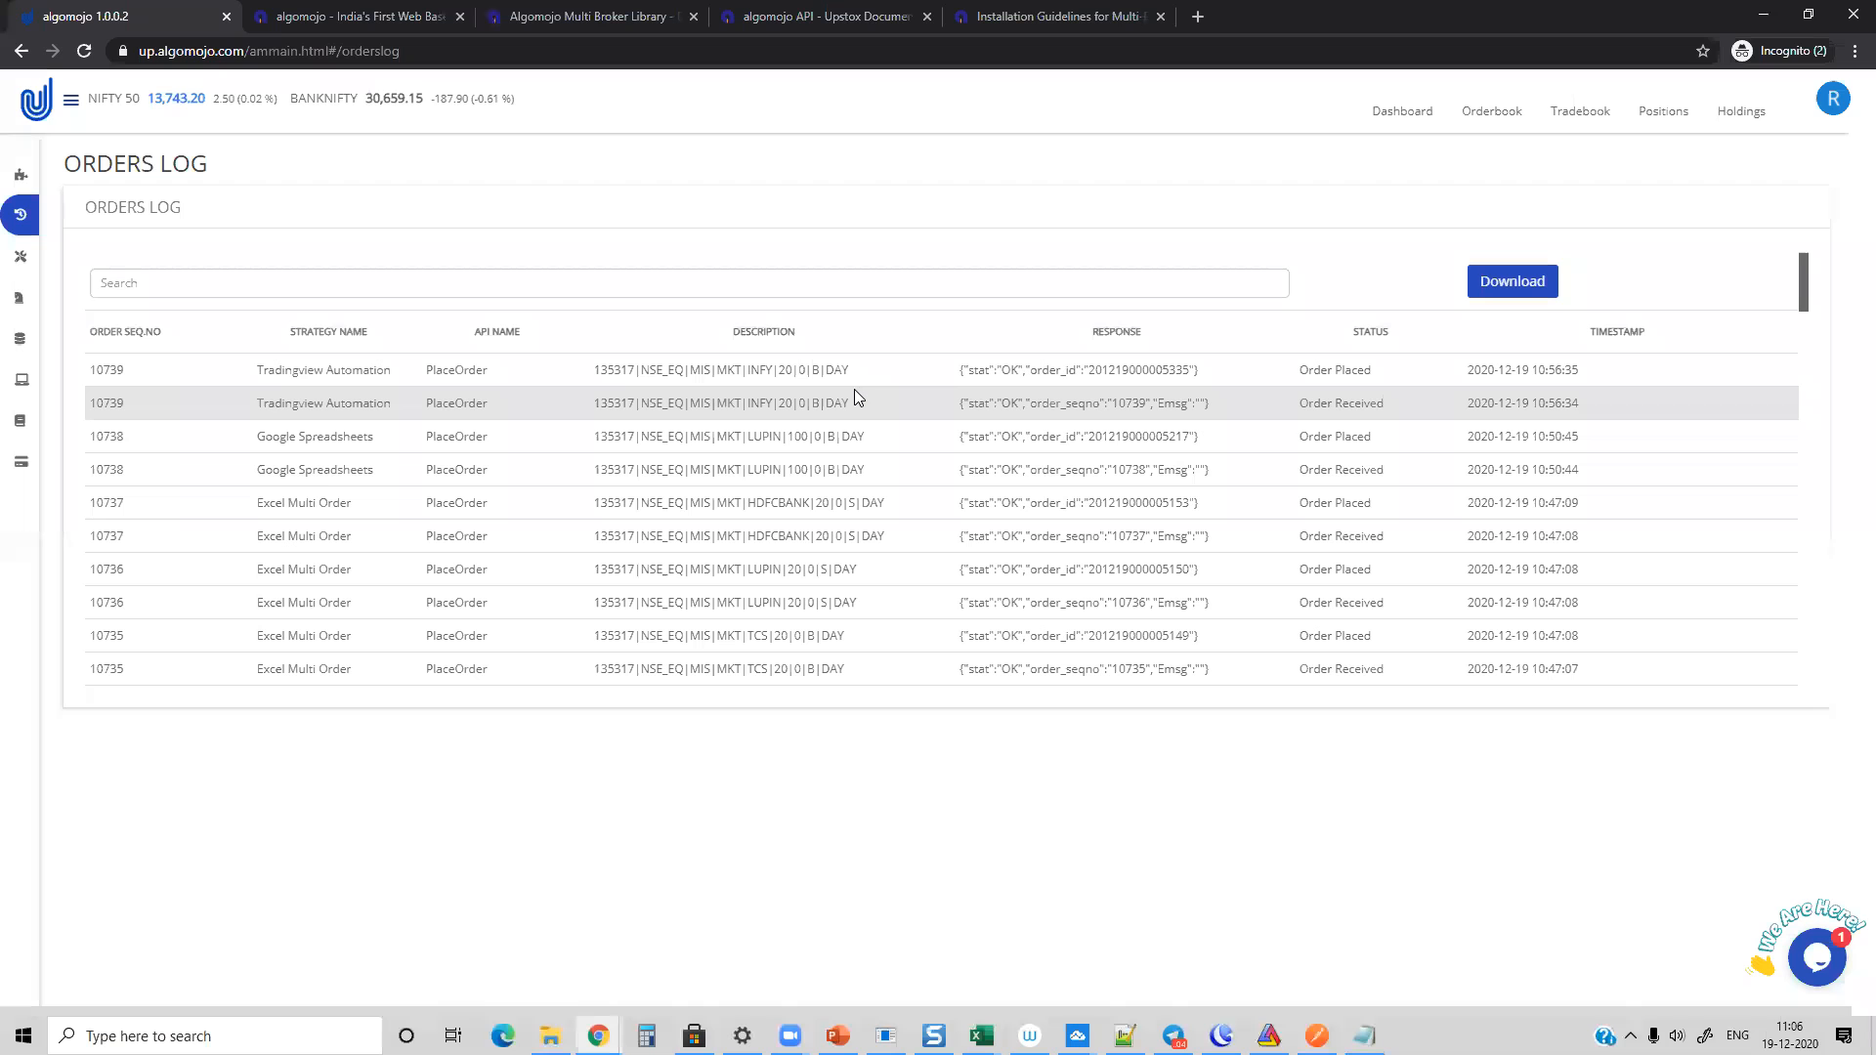
key(alt+Tab)
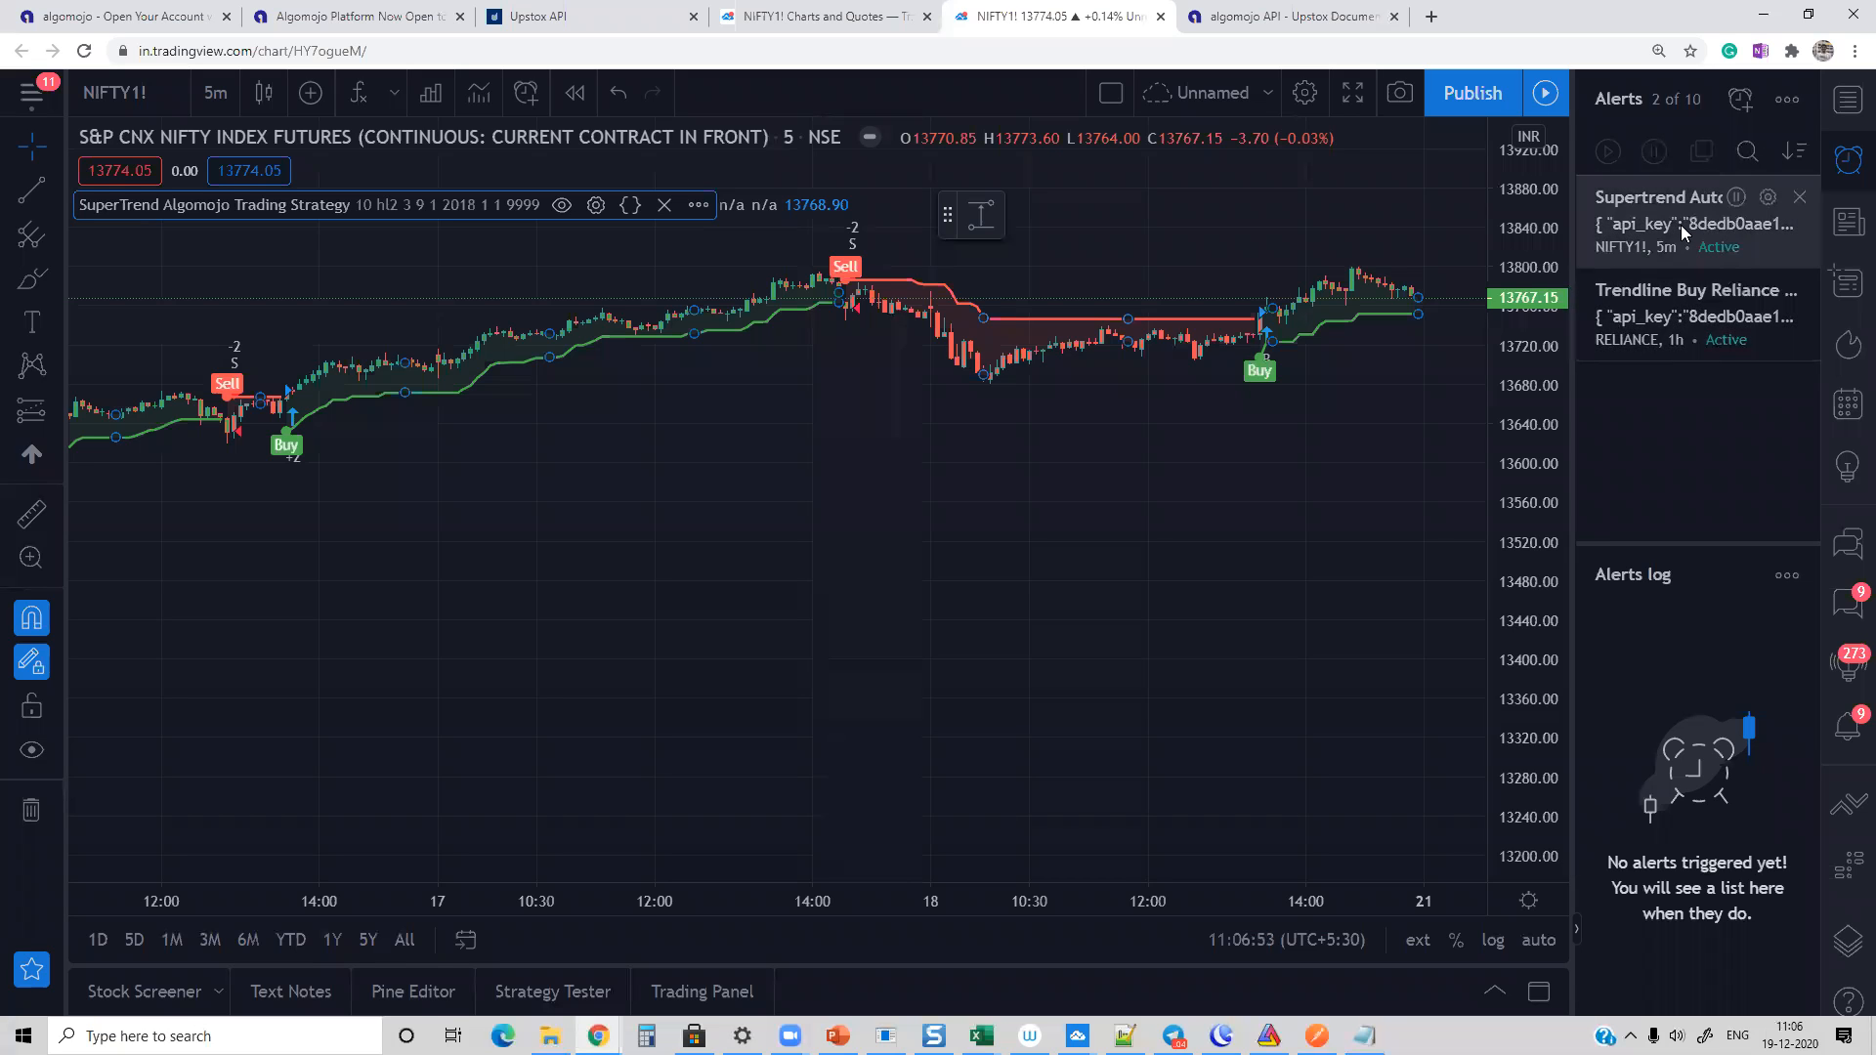
mouse_move(1741, 244)
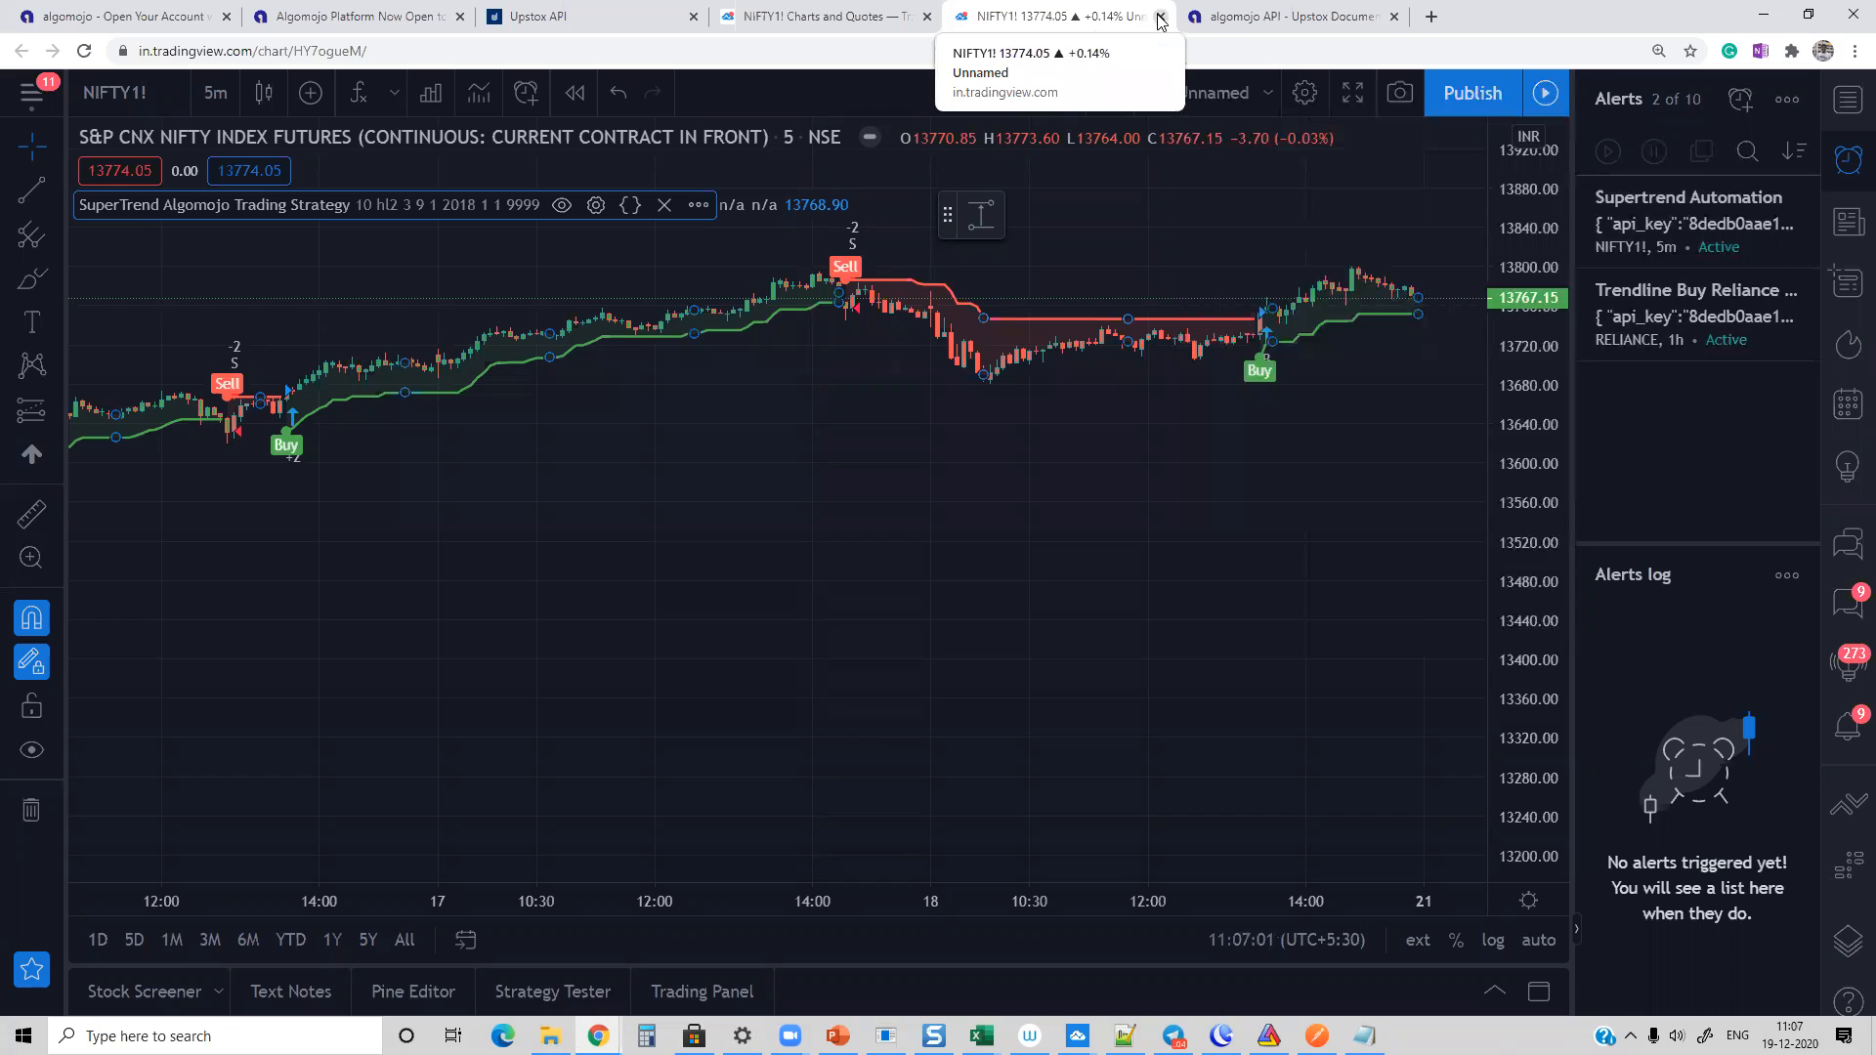
Step: Close the NIFTY1! chart, switch to the Algomojo window and review the account Dashboard and Orderbook
click(1159, 19)
click(1033, 161)
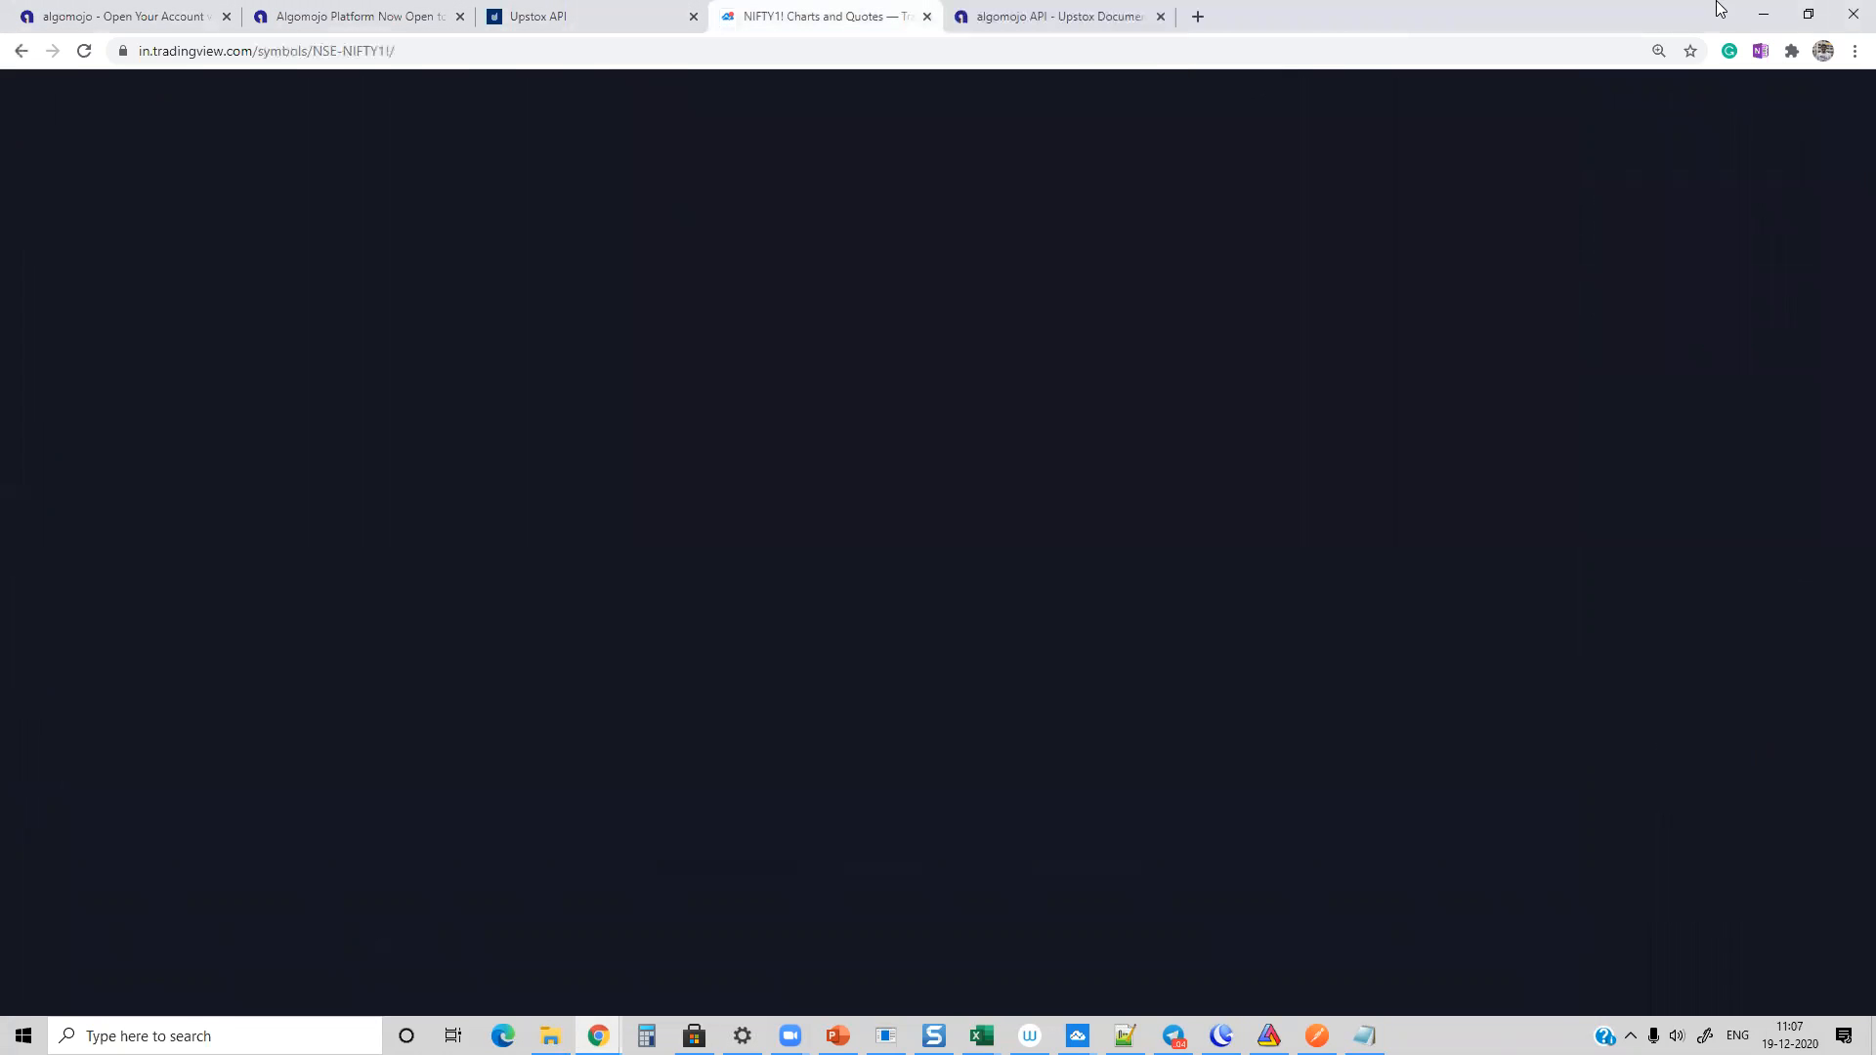
key(alt+Tab)
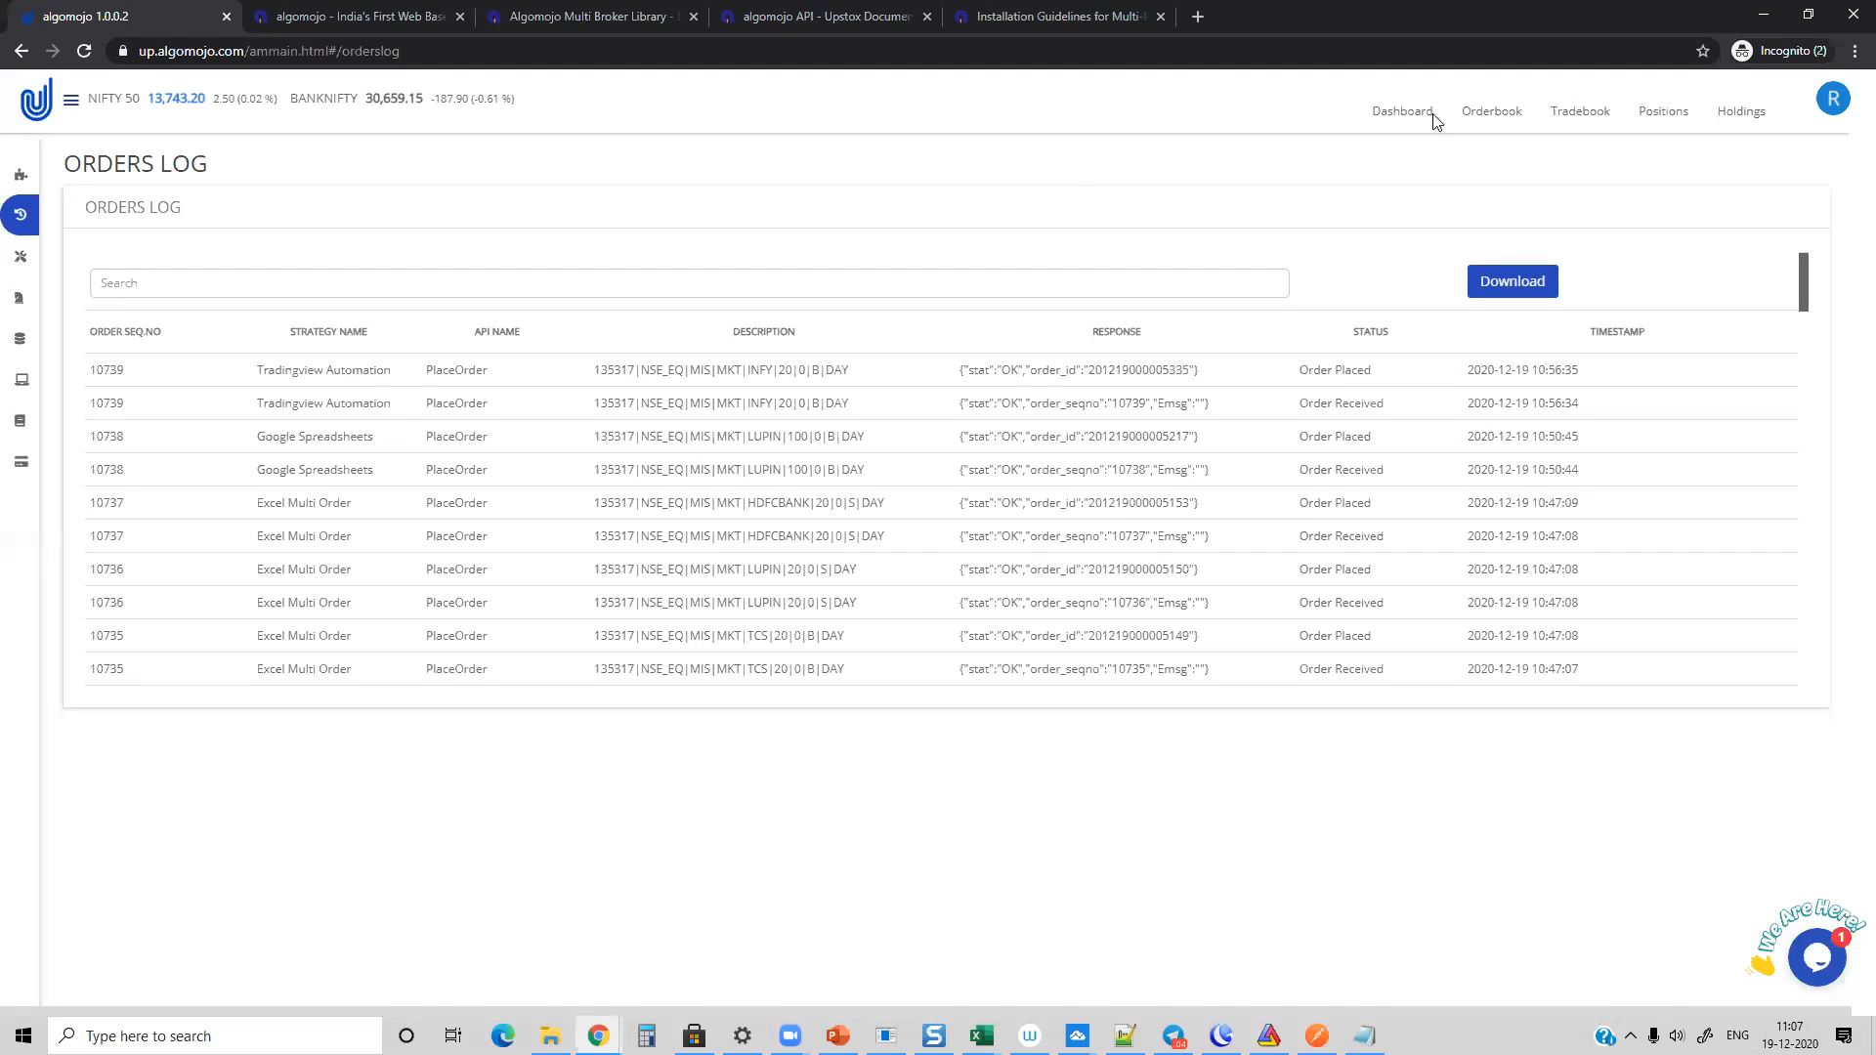
click(1403, 115)
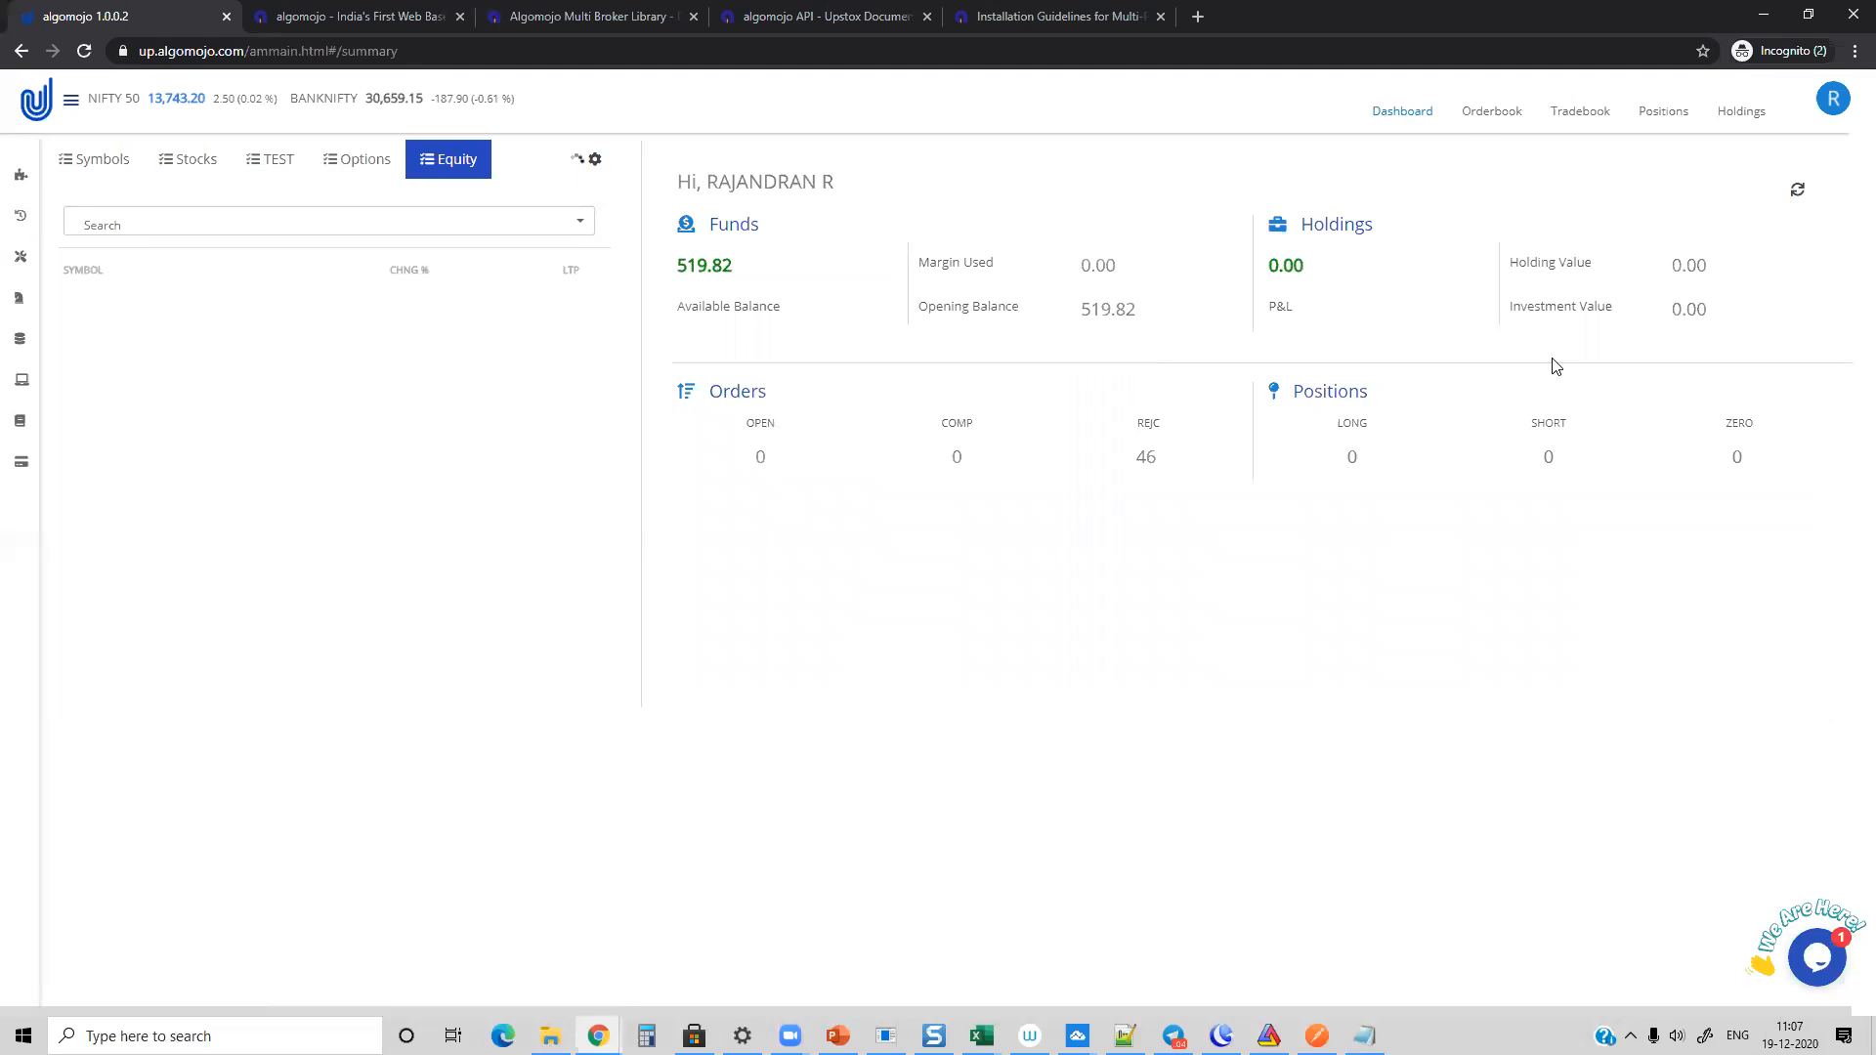
click(1481, 113)
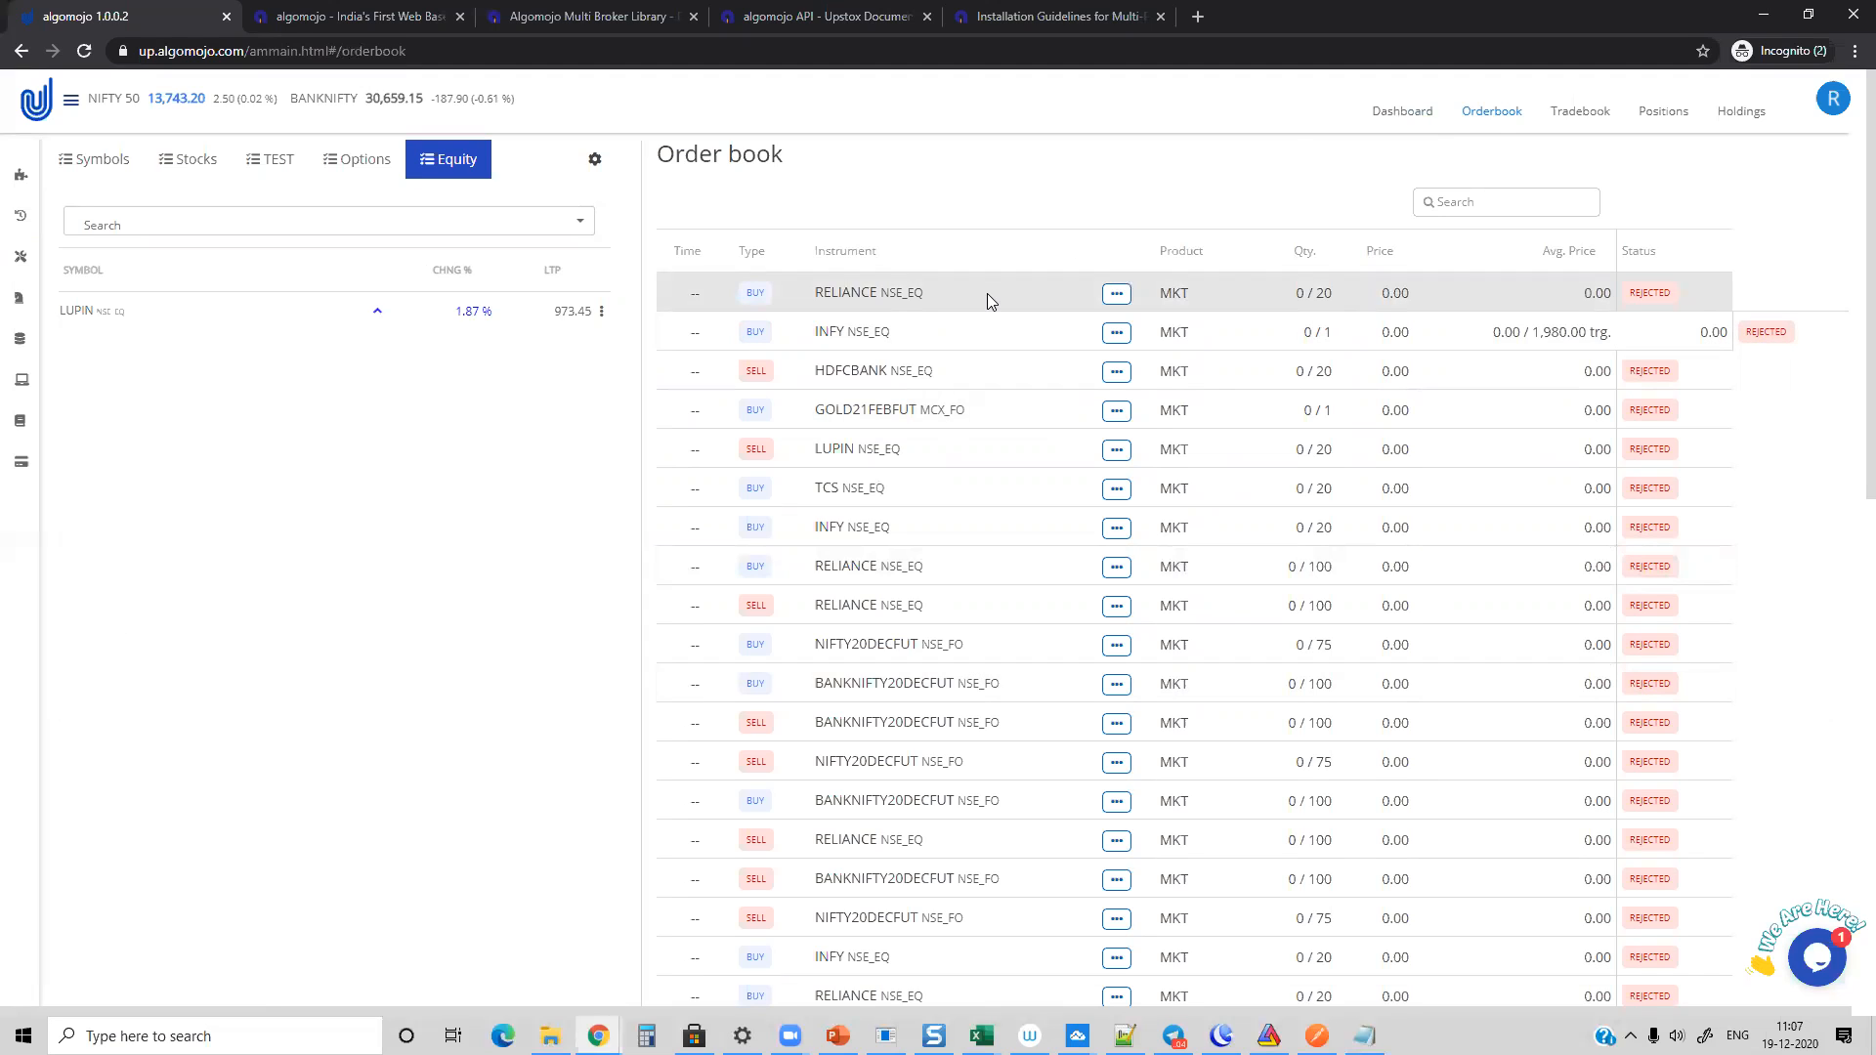
click(1412, 114)
click(1500, 116)
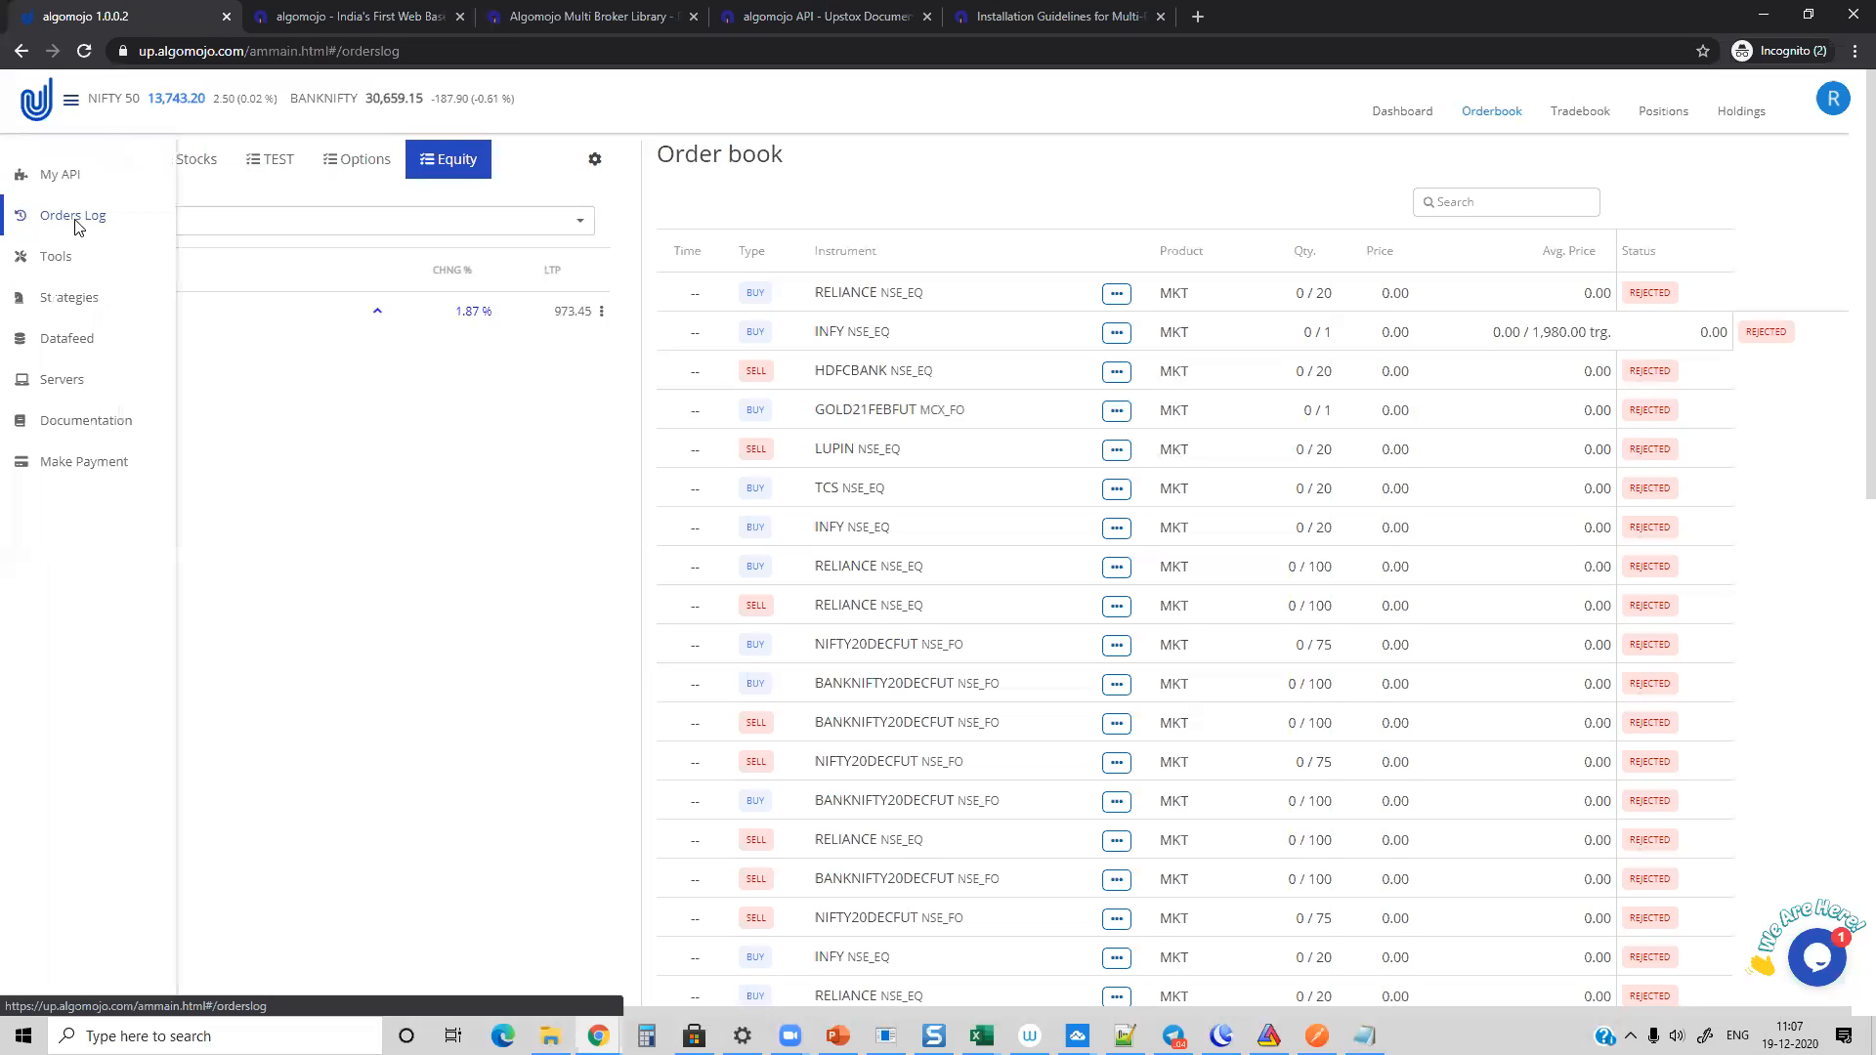
Step: Review the Orders Log, Orderbook, Tradebook, Positions and Holdings, ending on the Dashboard
click(75, 222)
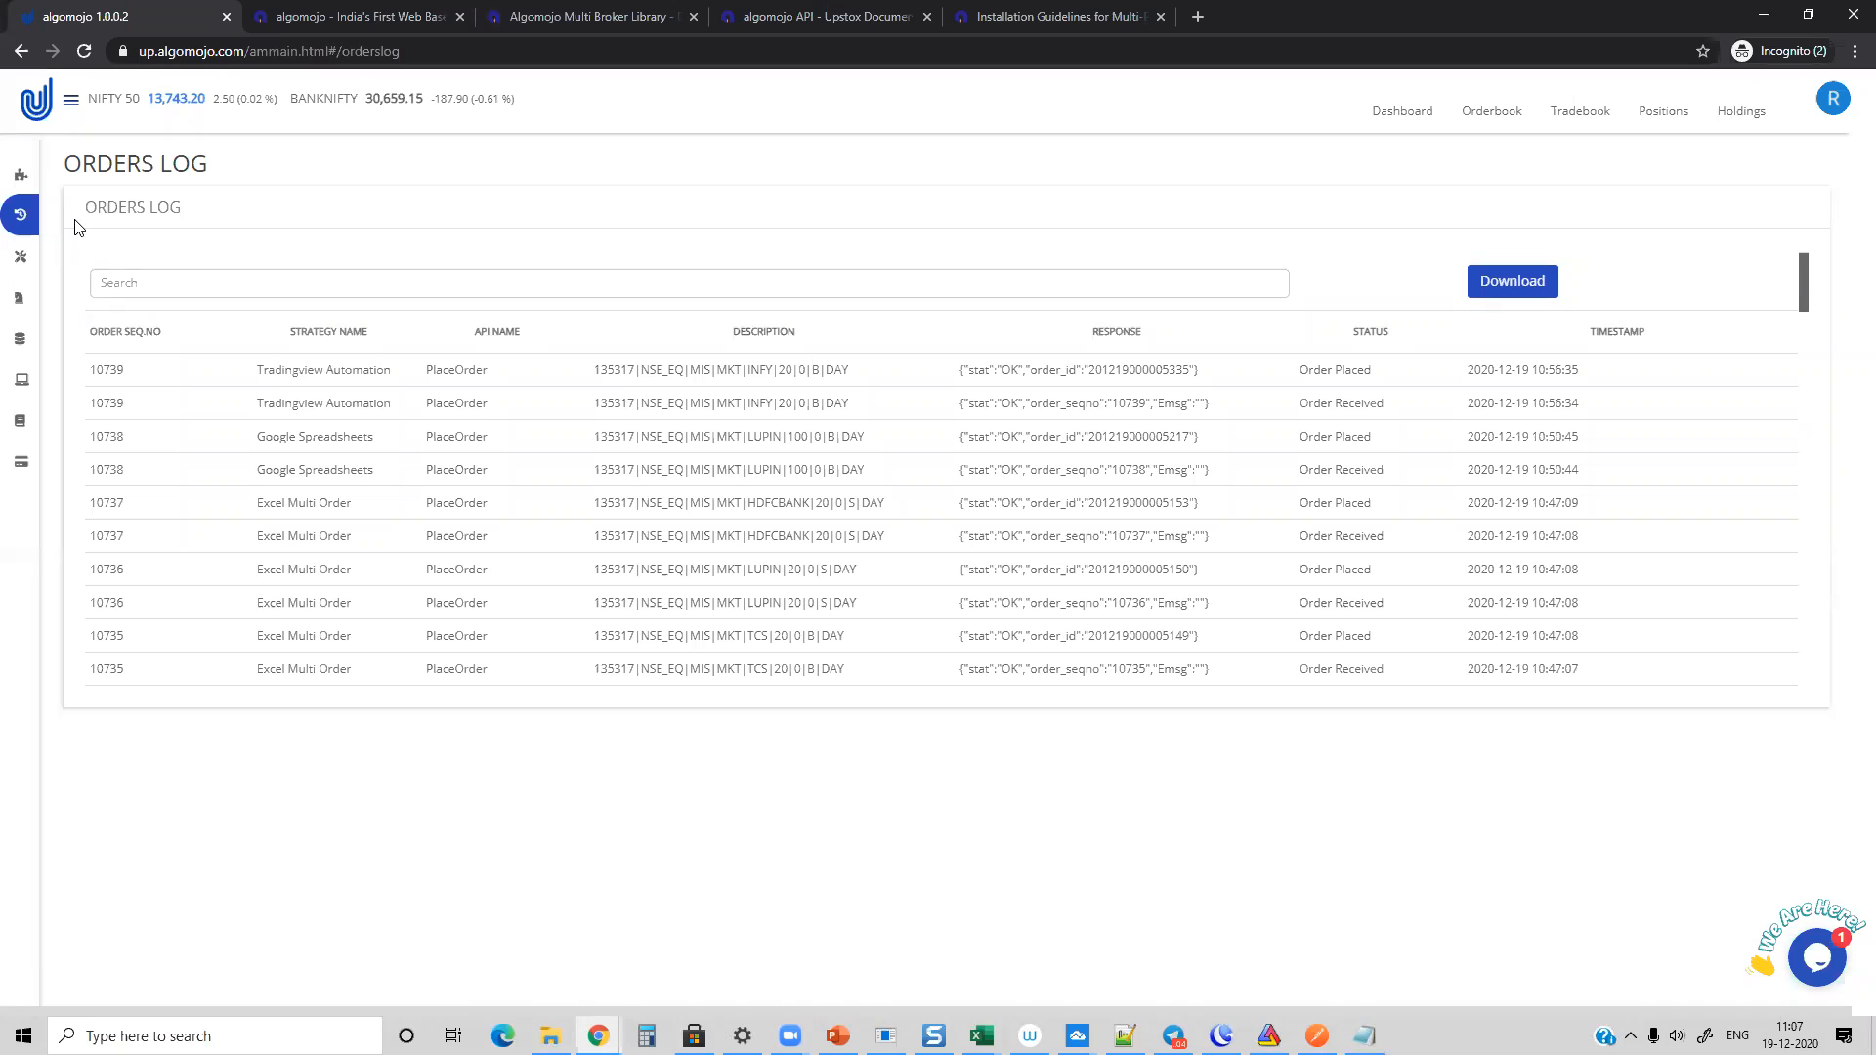
click(1483, 115)
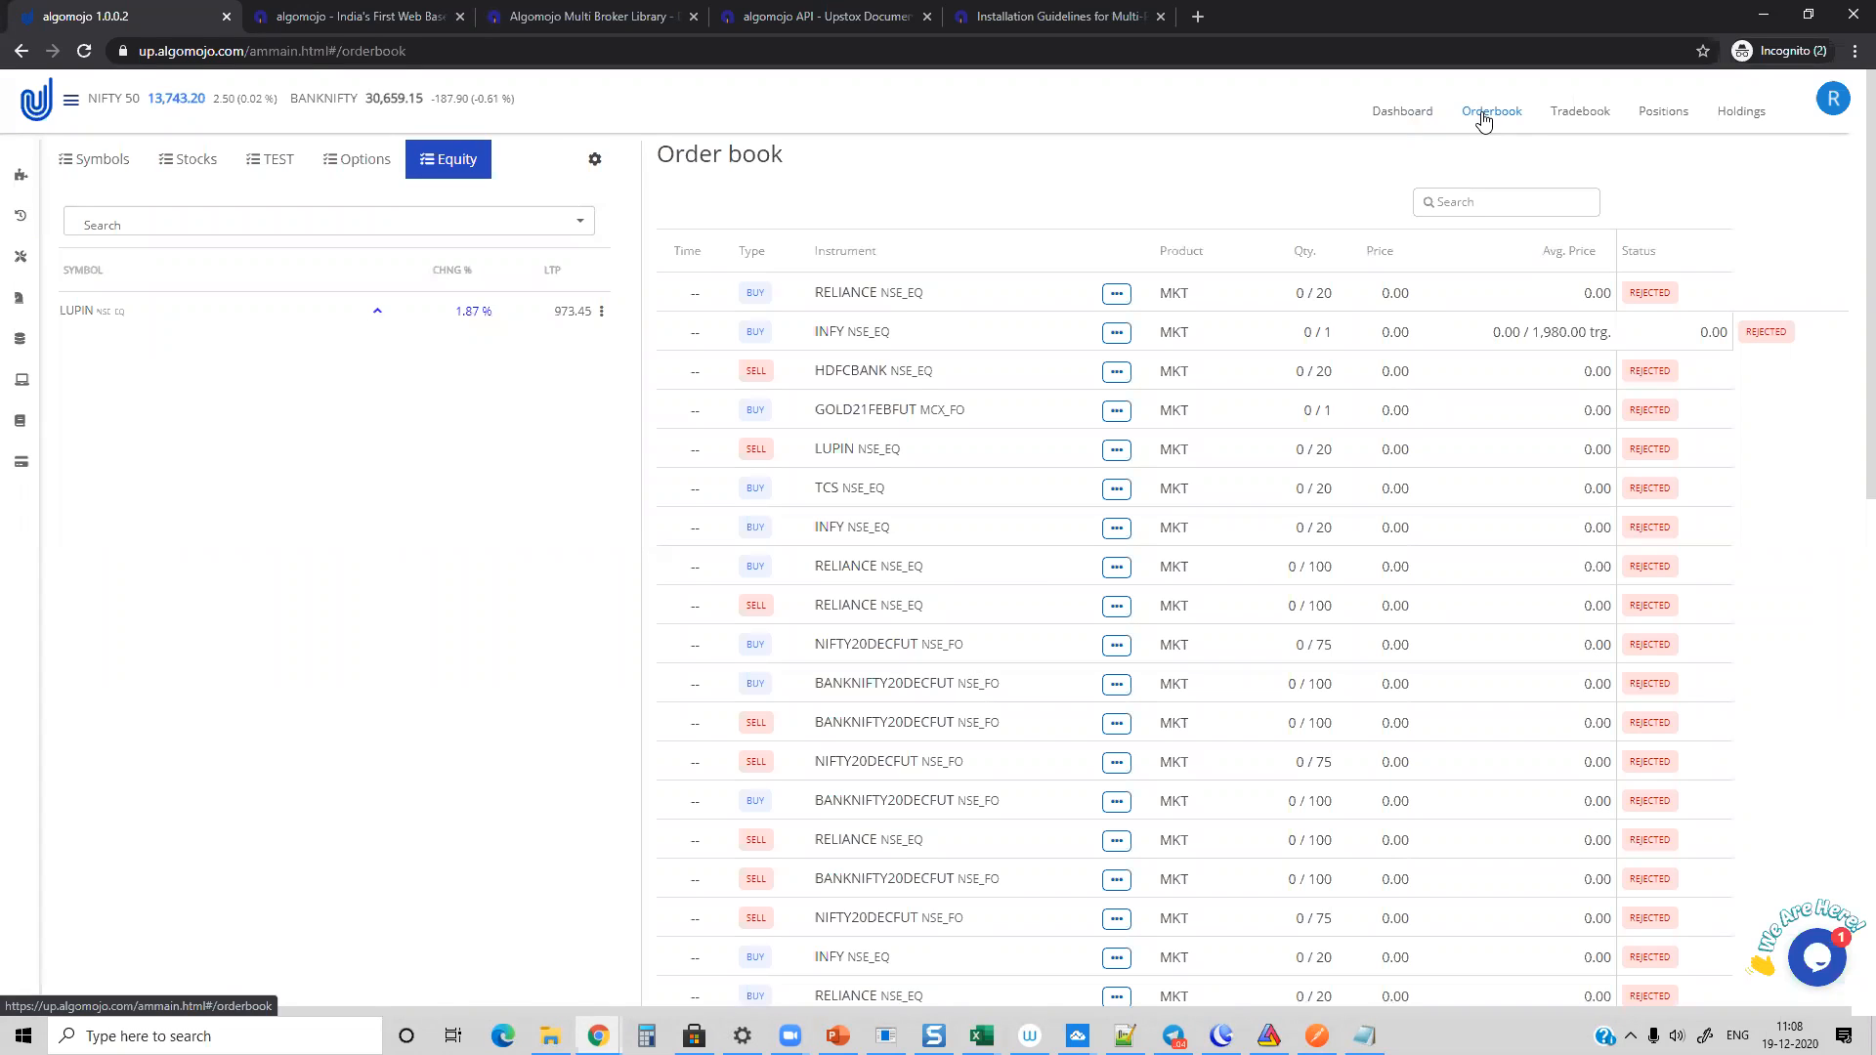
click(1556, 112)
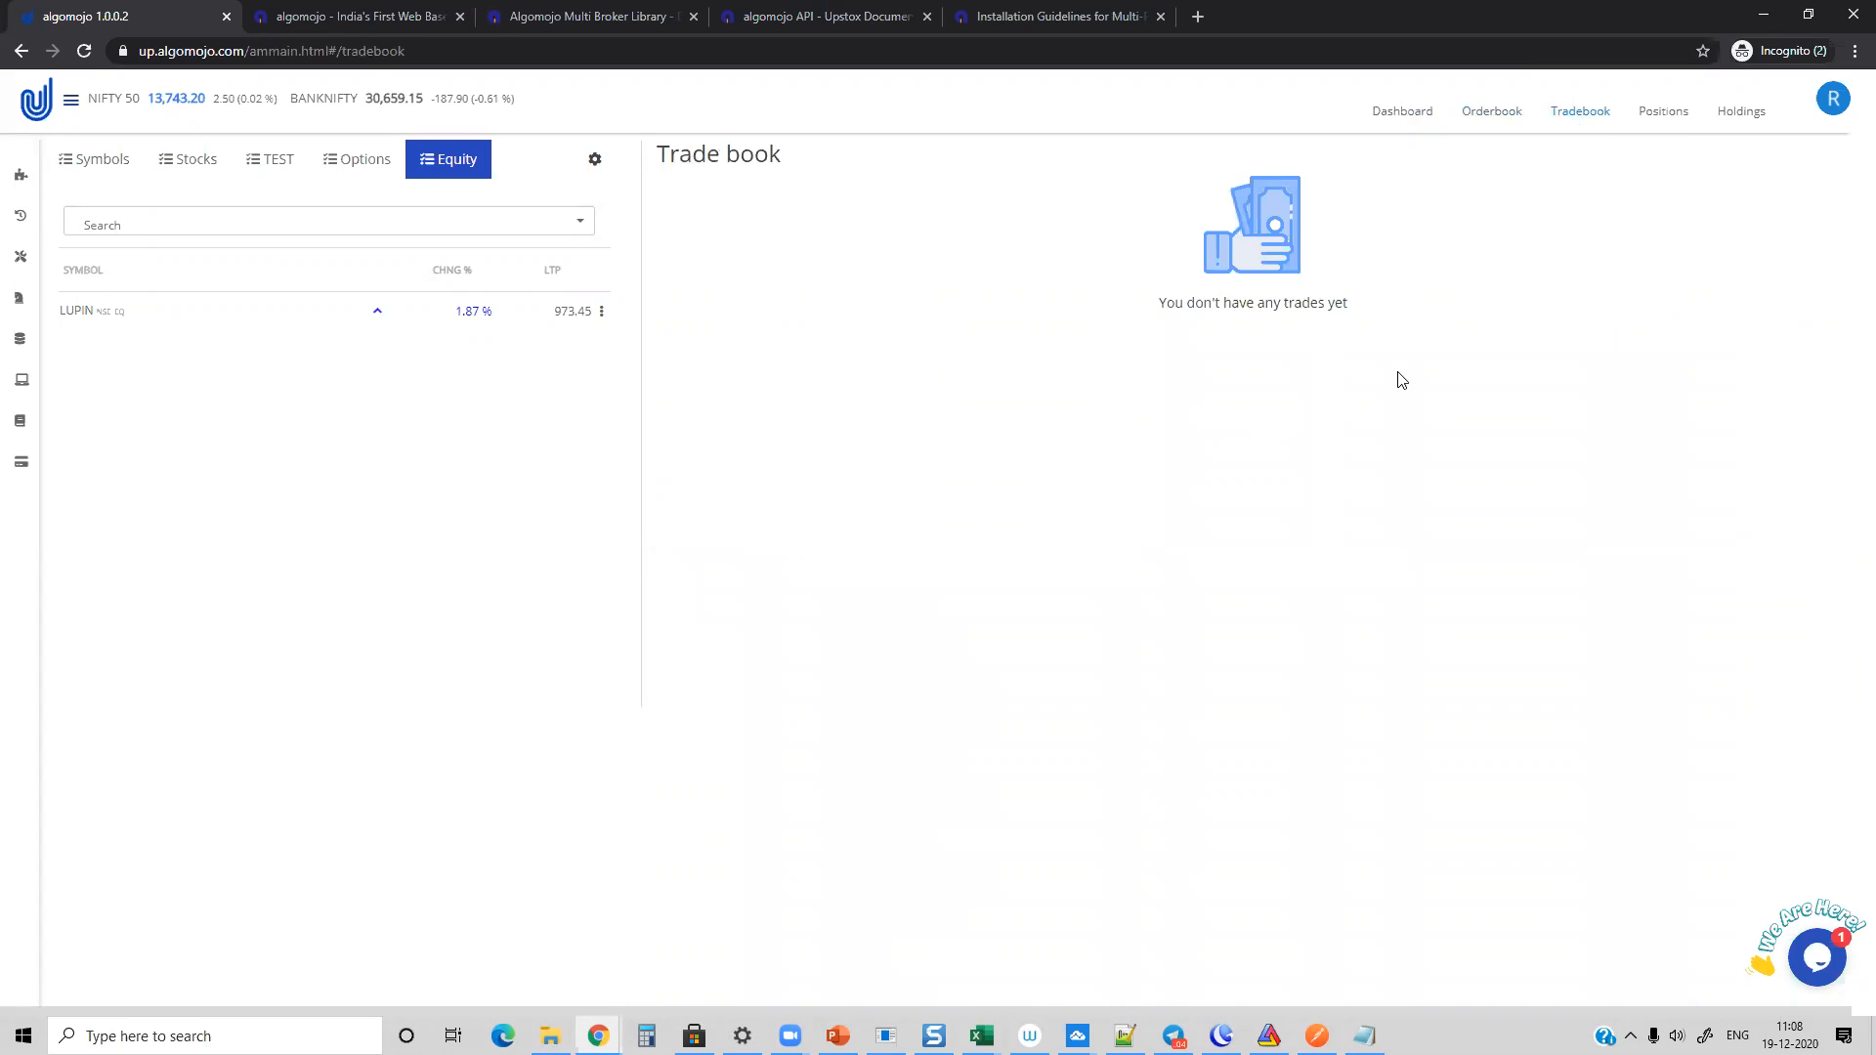
click(1653, 128)
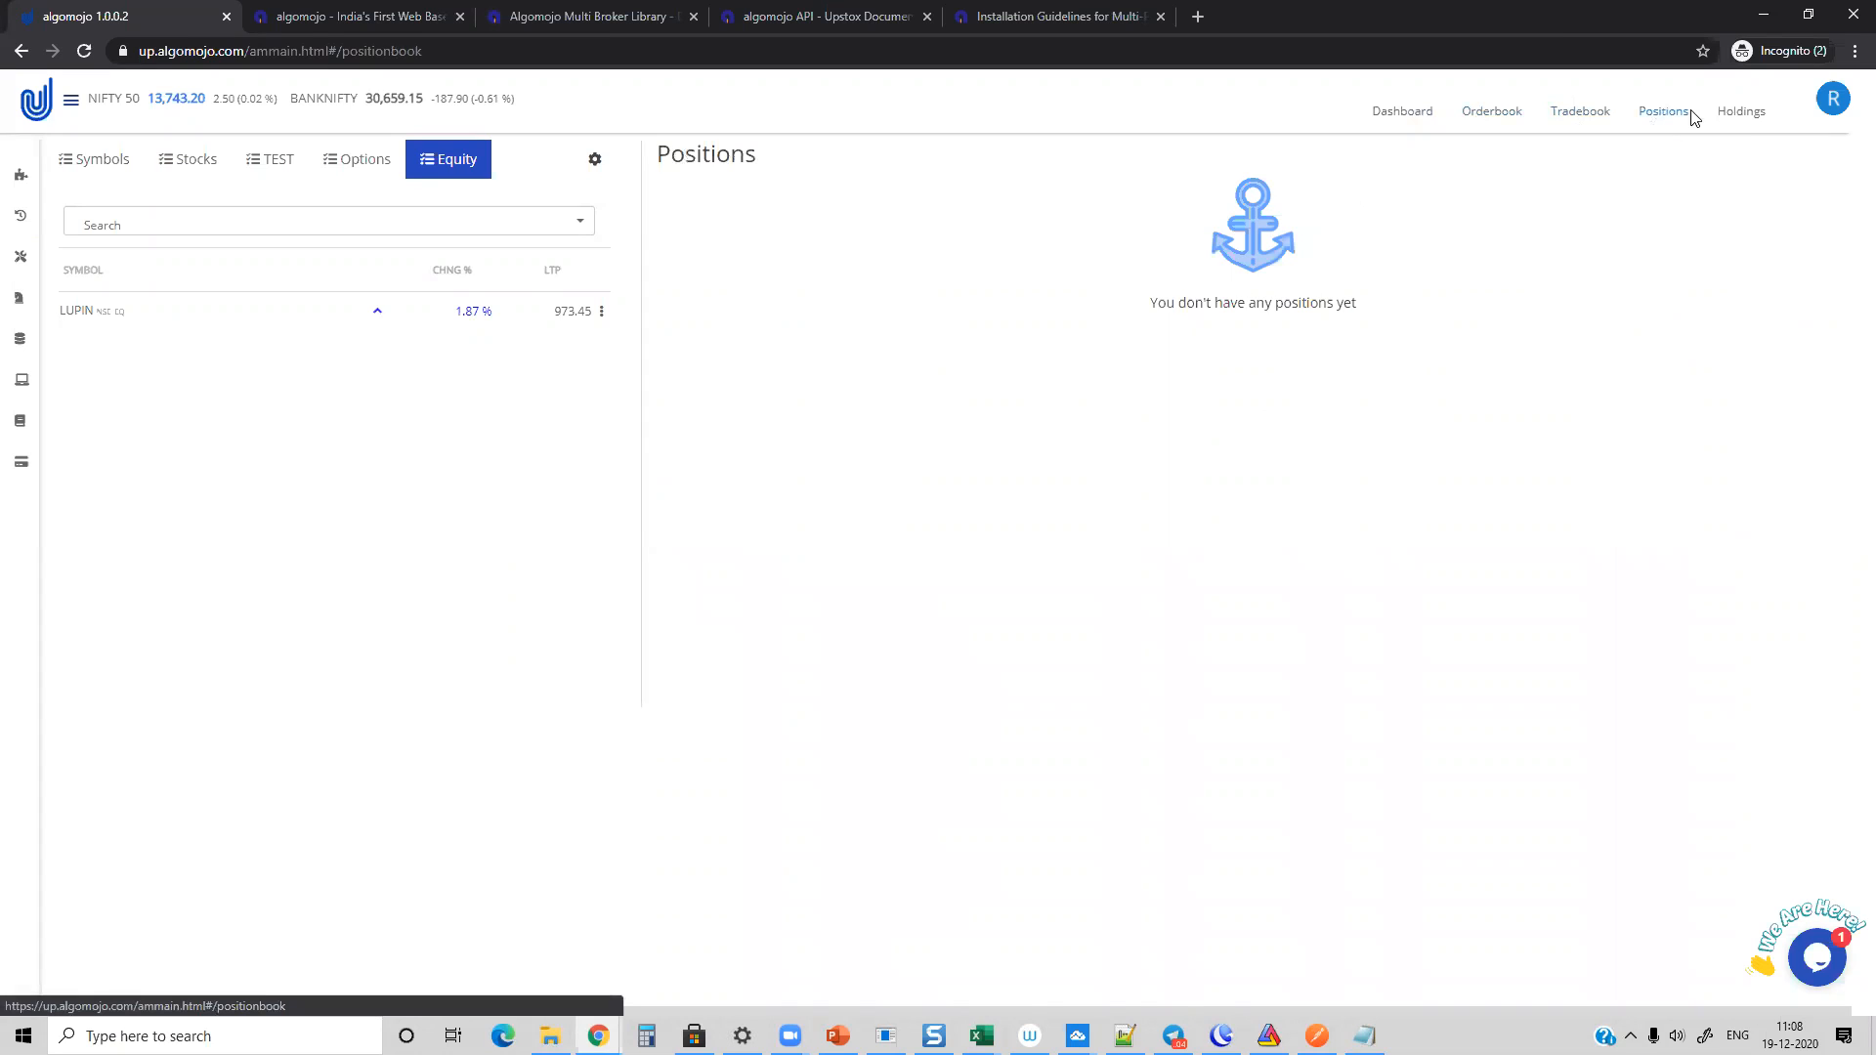
click(1731, 113)
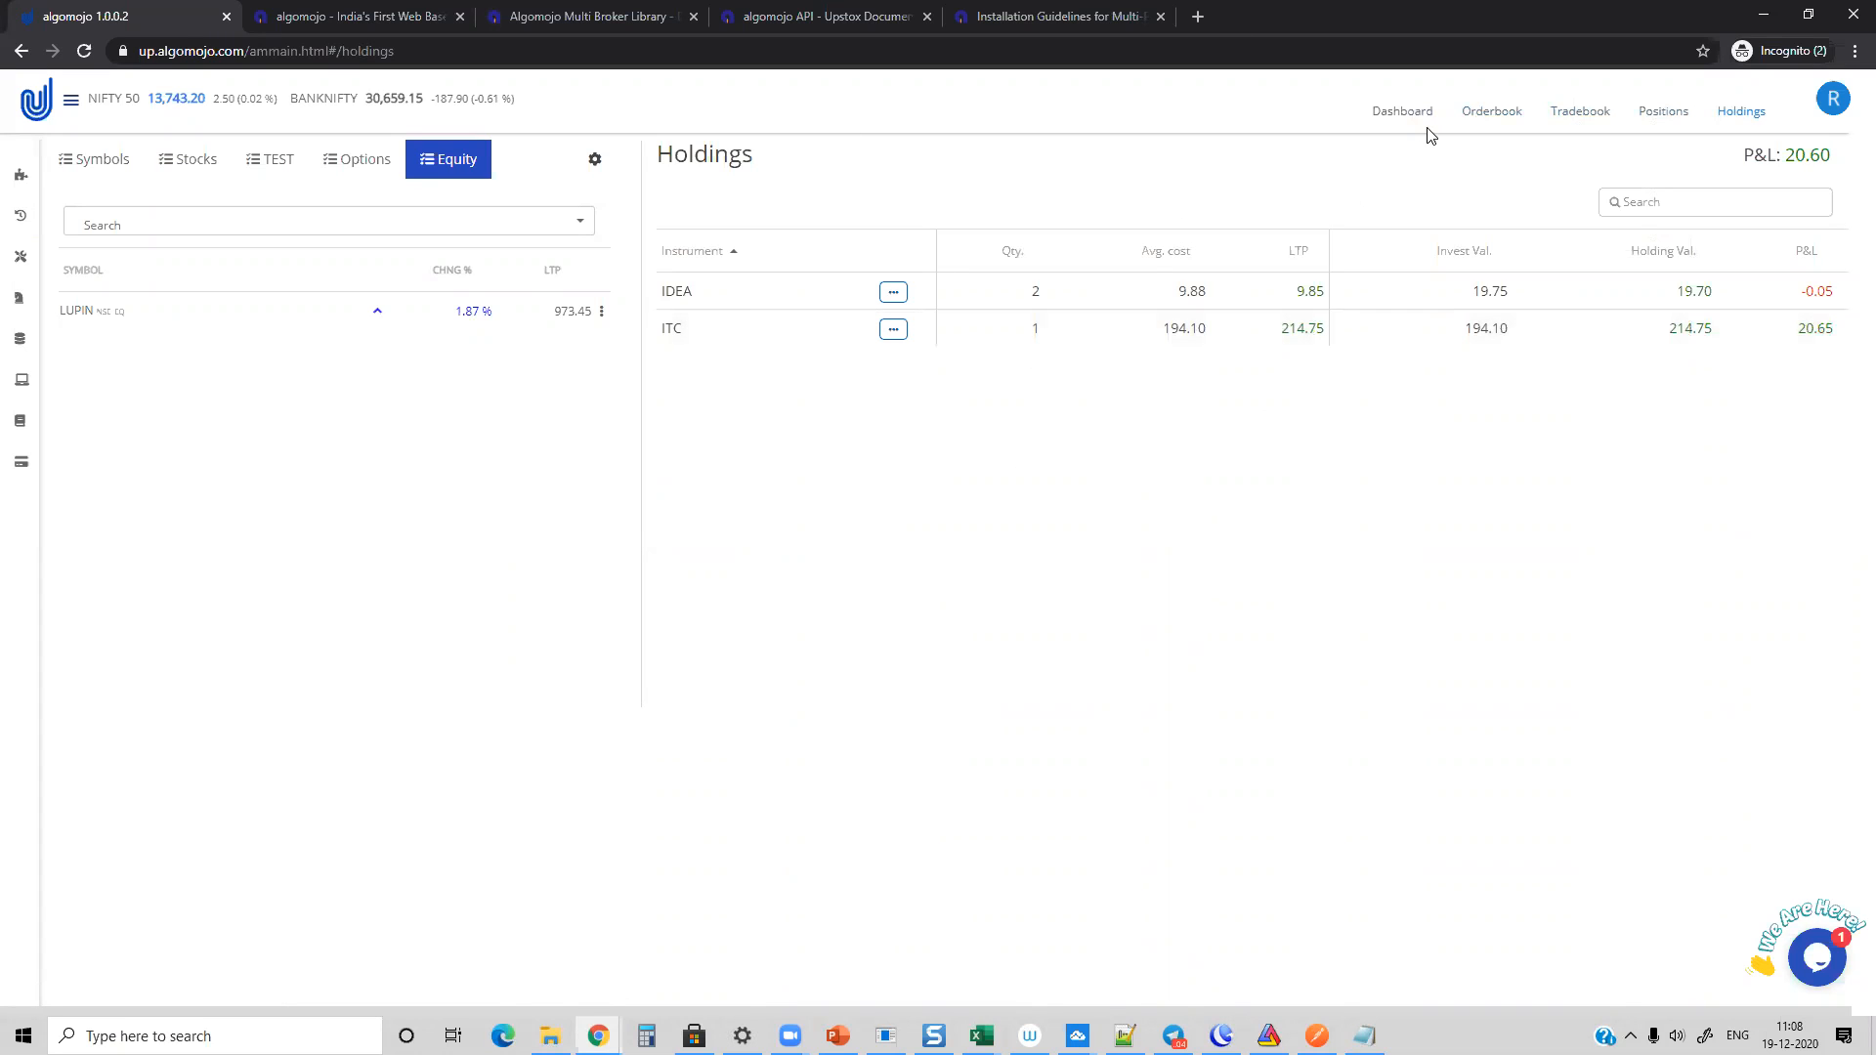
click(1404, 115)
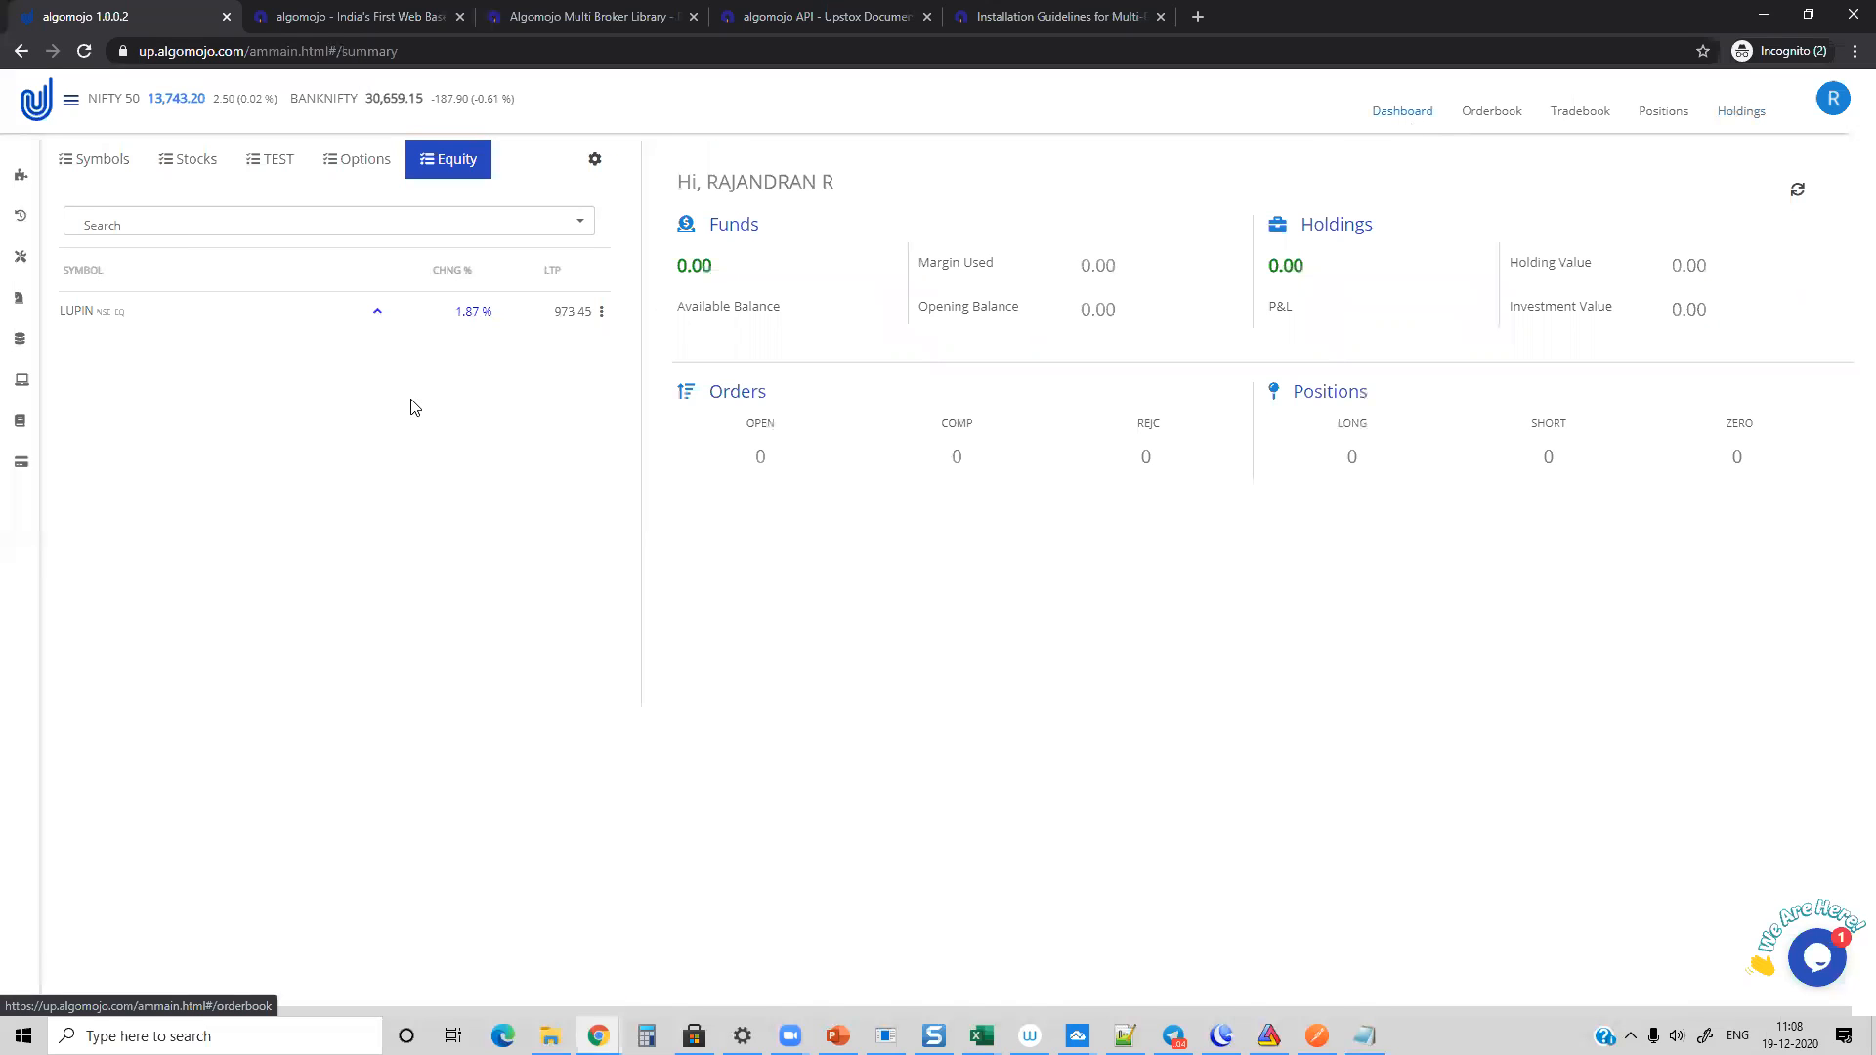
Step: View the Free strategies and the Proprietary strategies offered in Algomojo
mouse_move(19, 256)
click(55, 298)
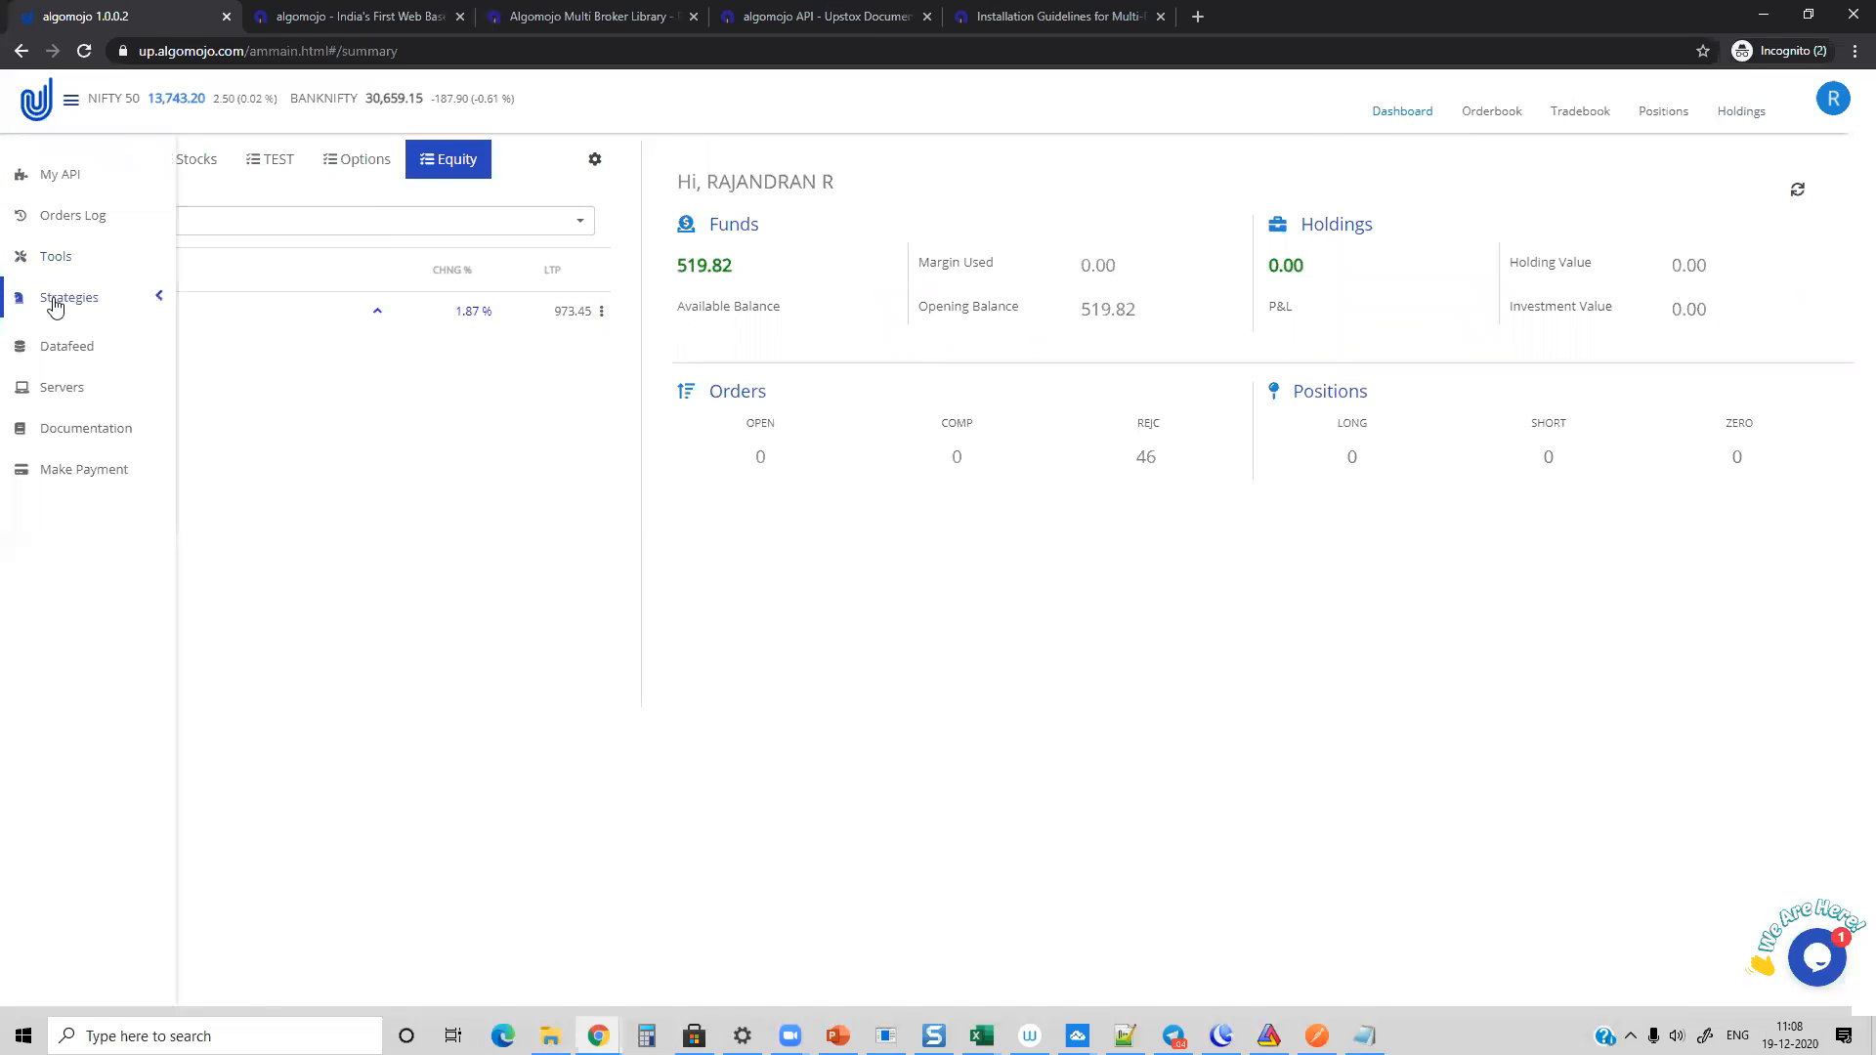
click(61, 334)
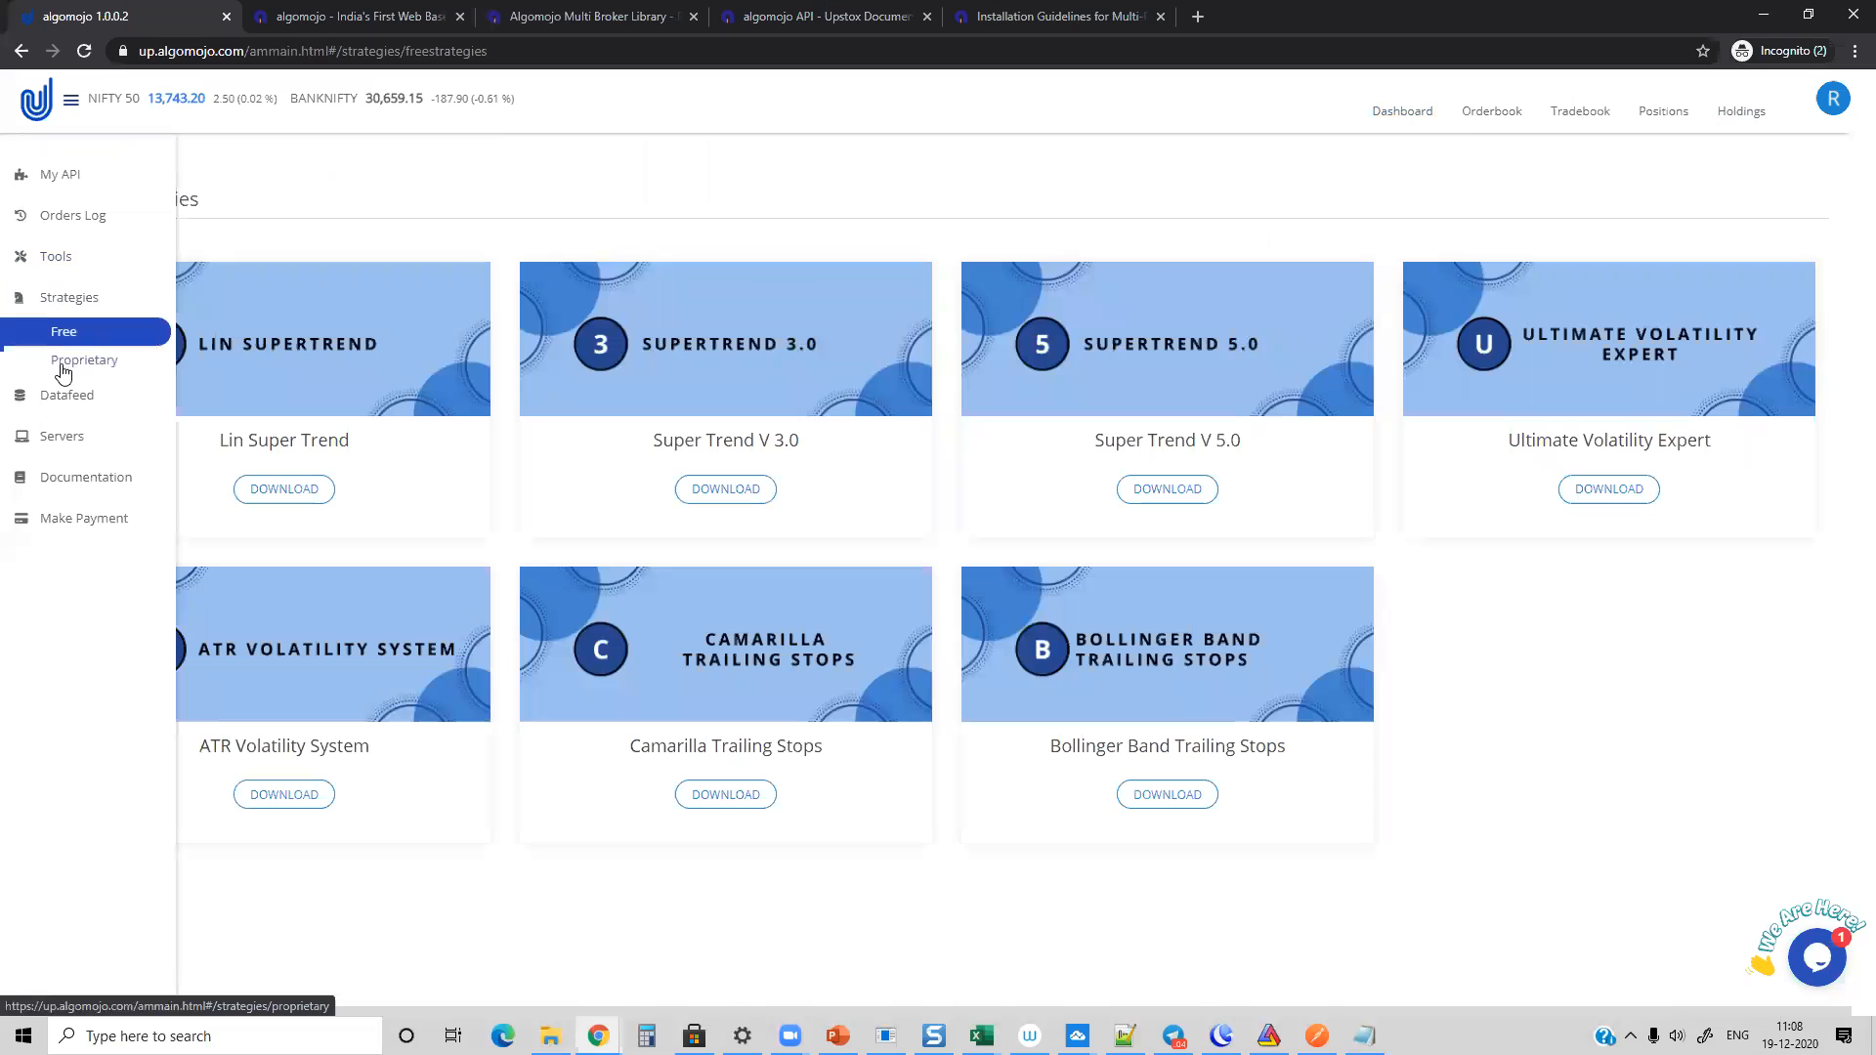
click(61, 361)
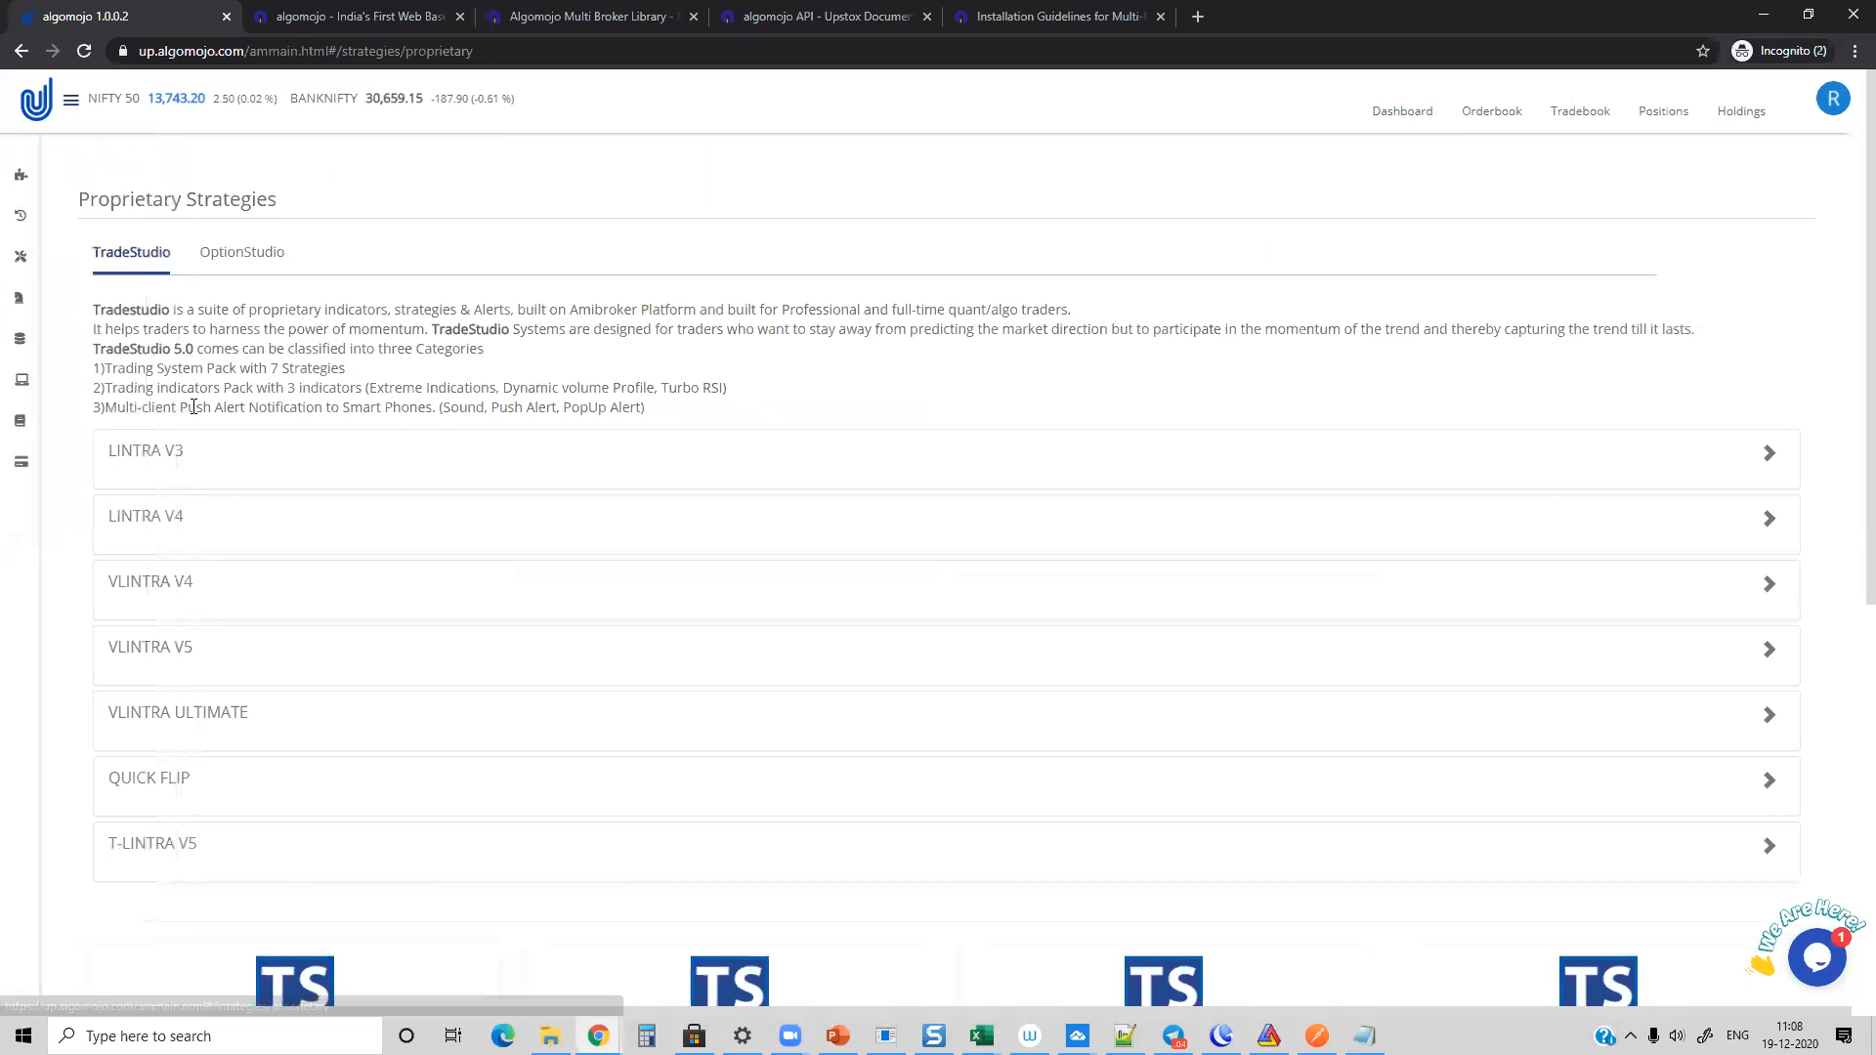
Step: Examine the Algomojo pricing for datafeeds, including Amibroker VM Machine, as well as the server plans and Make Payment subscription plans
click(64, 397)
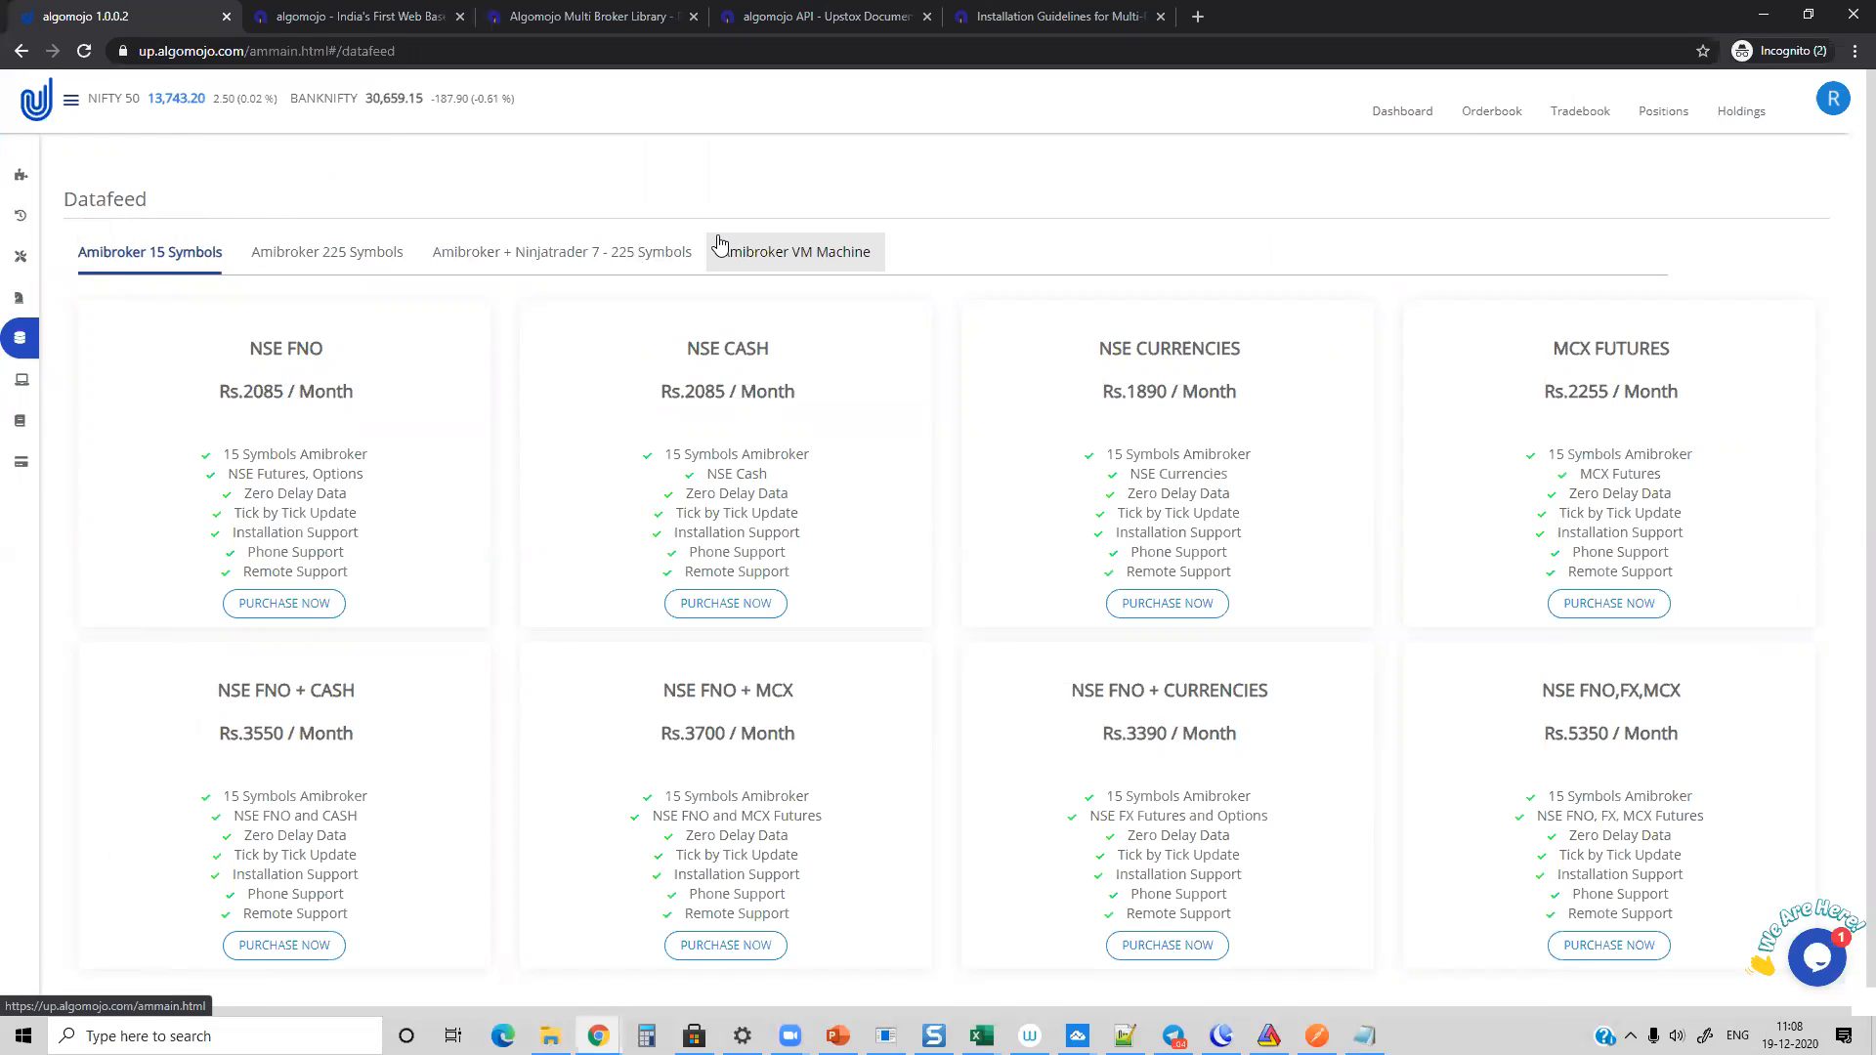
click(778, 249)
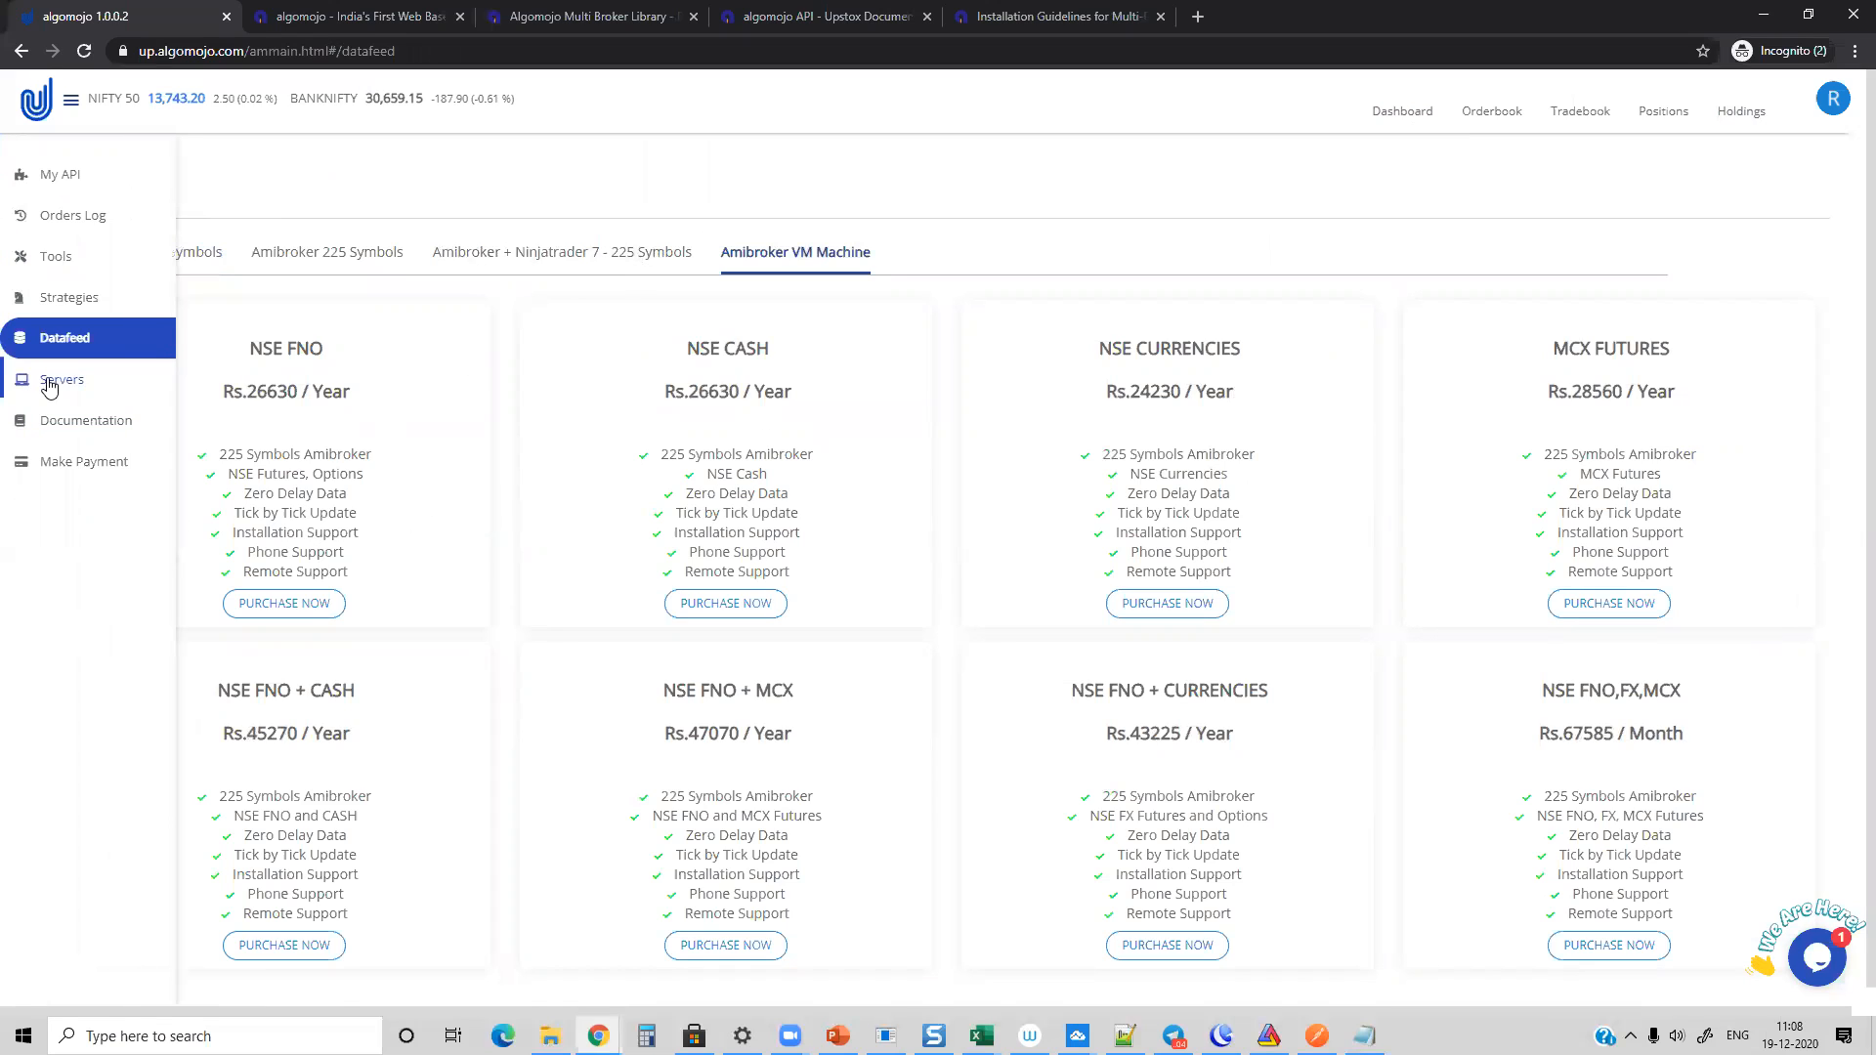
click(50, 383)
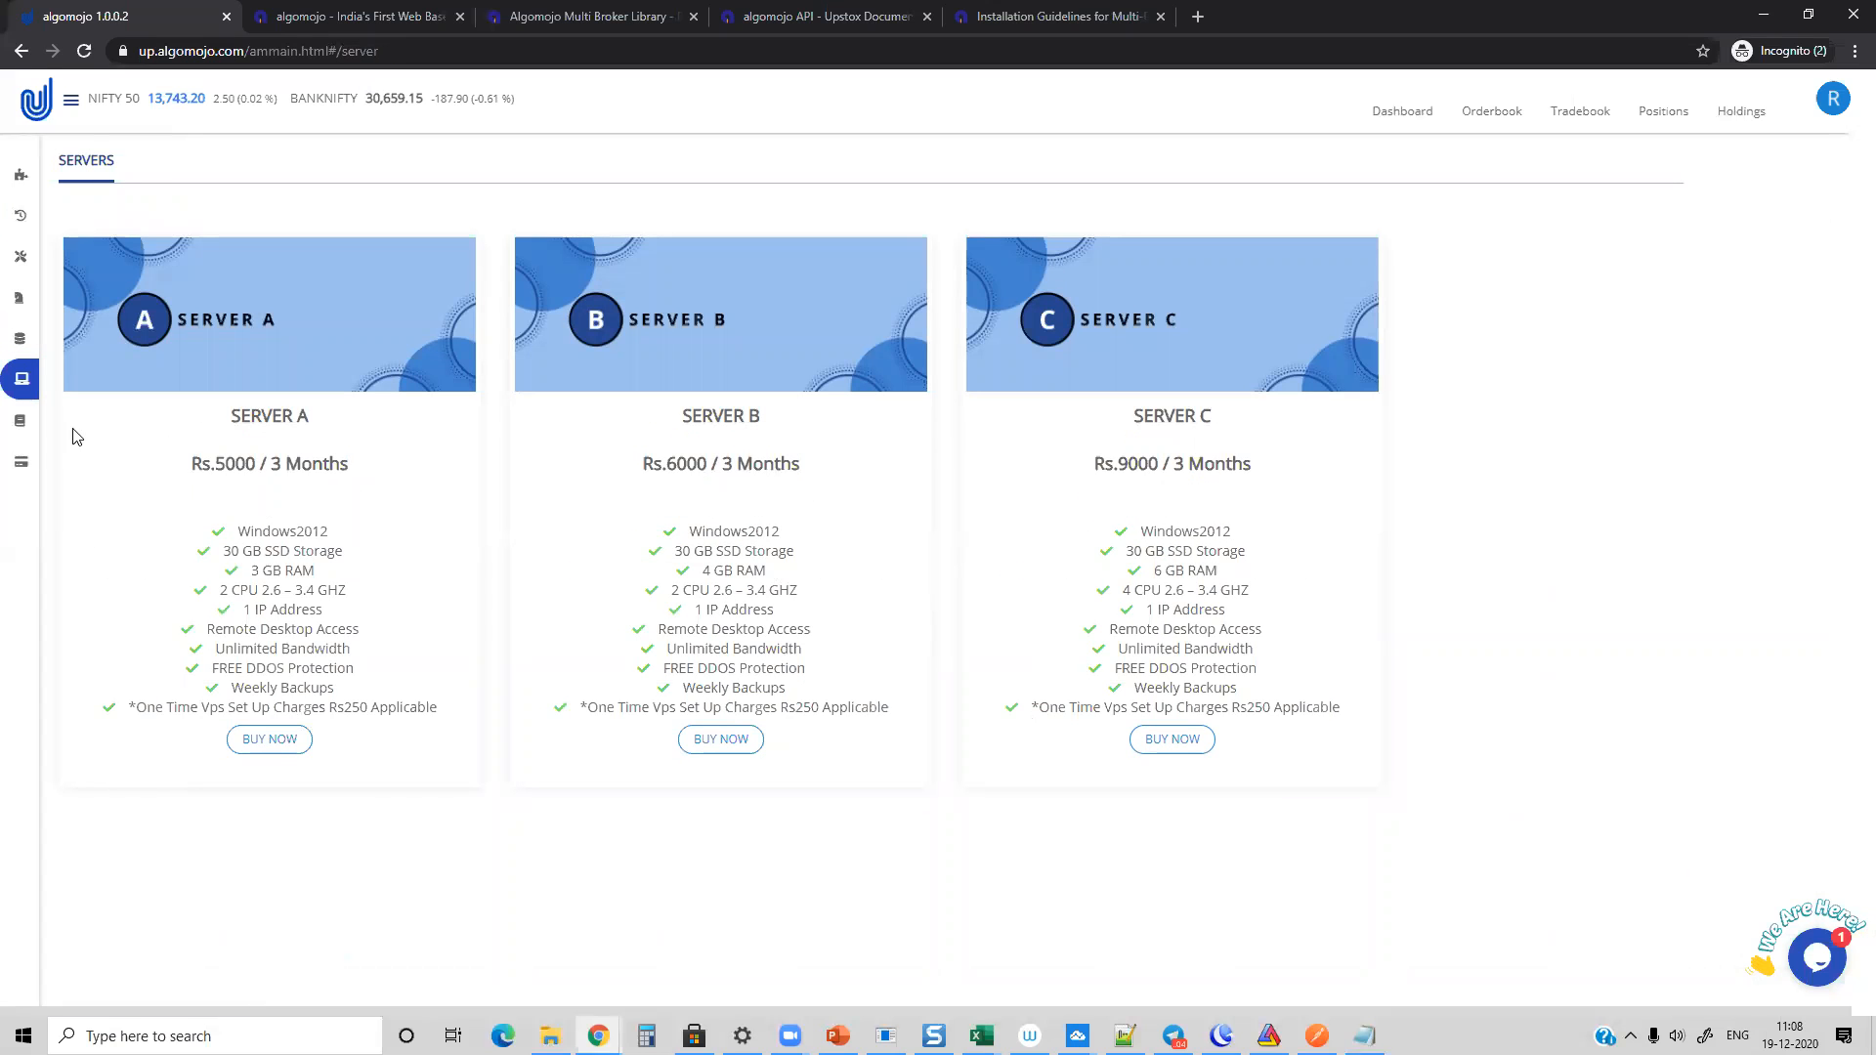
mouse_move(34, 435)
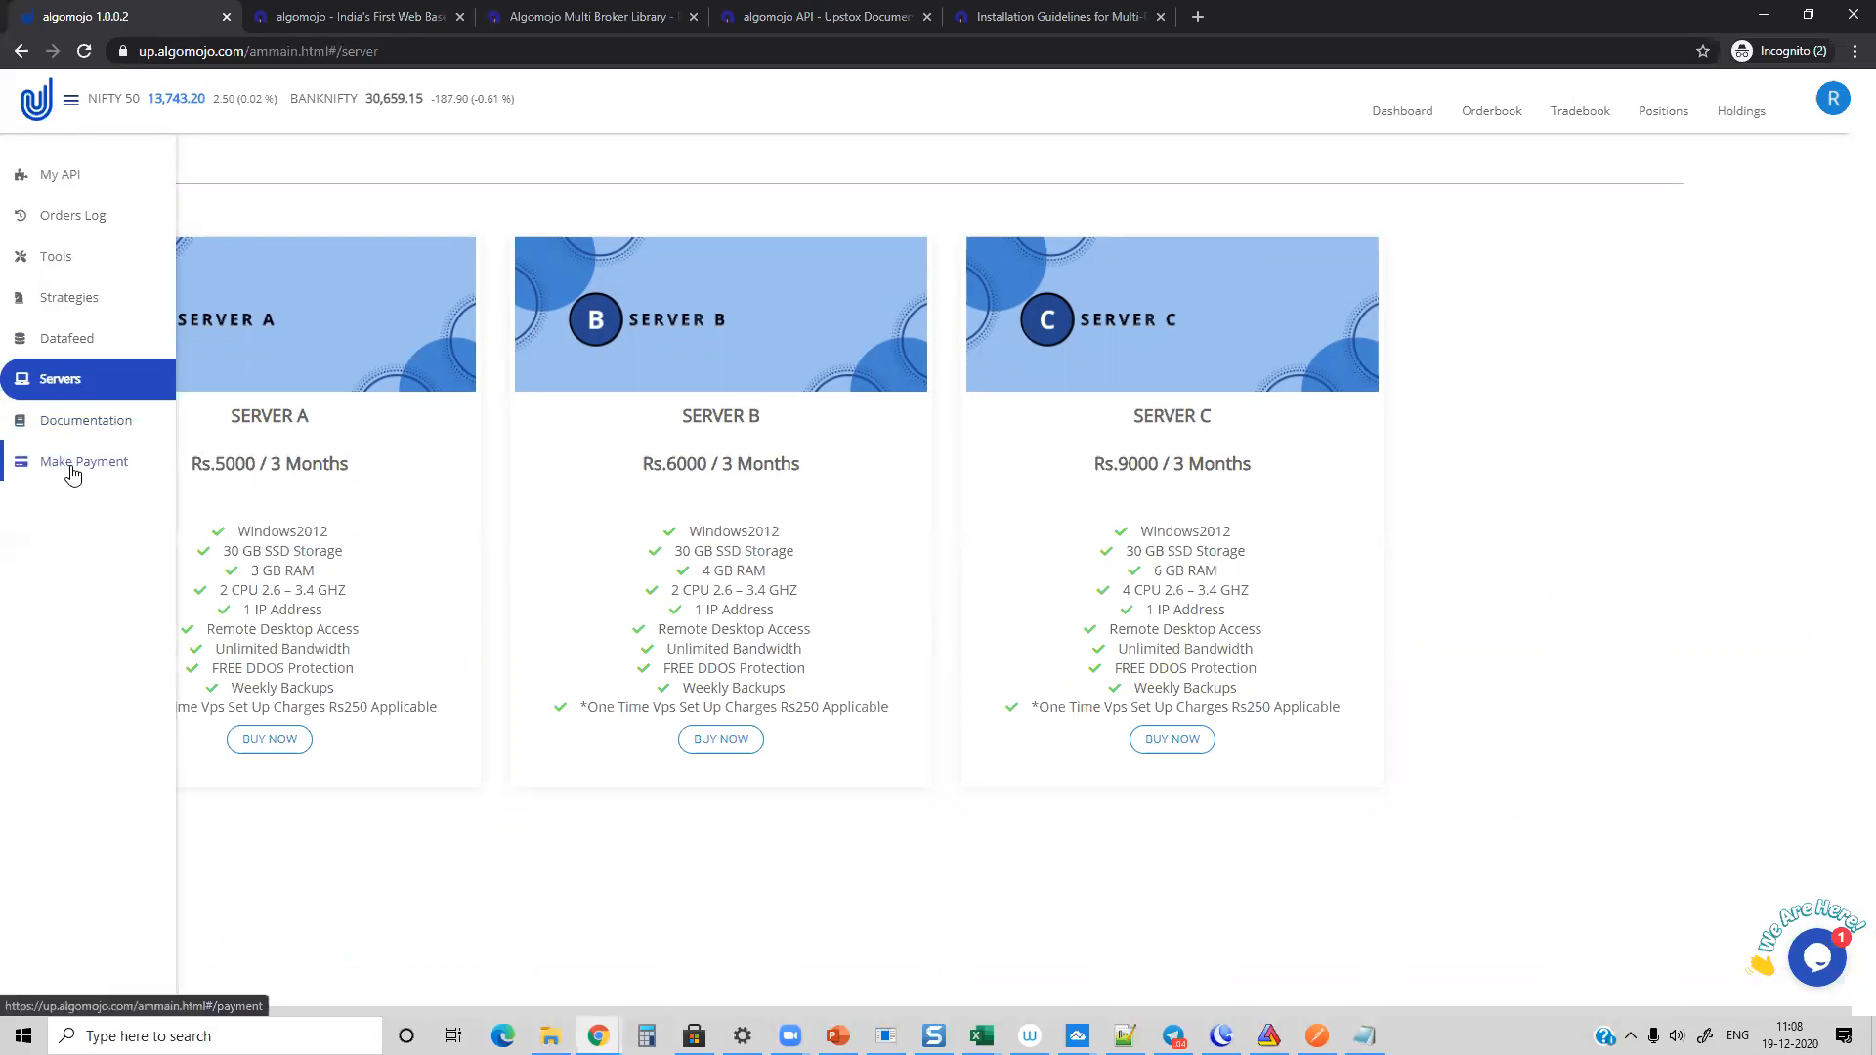
click(69, 462)
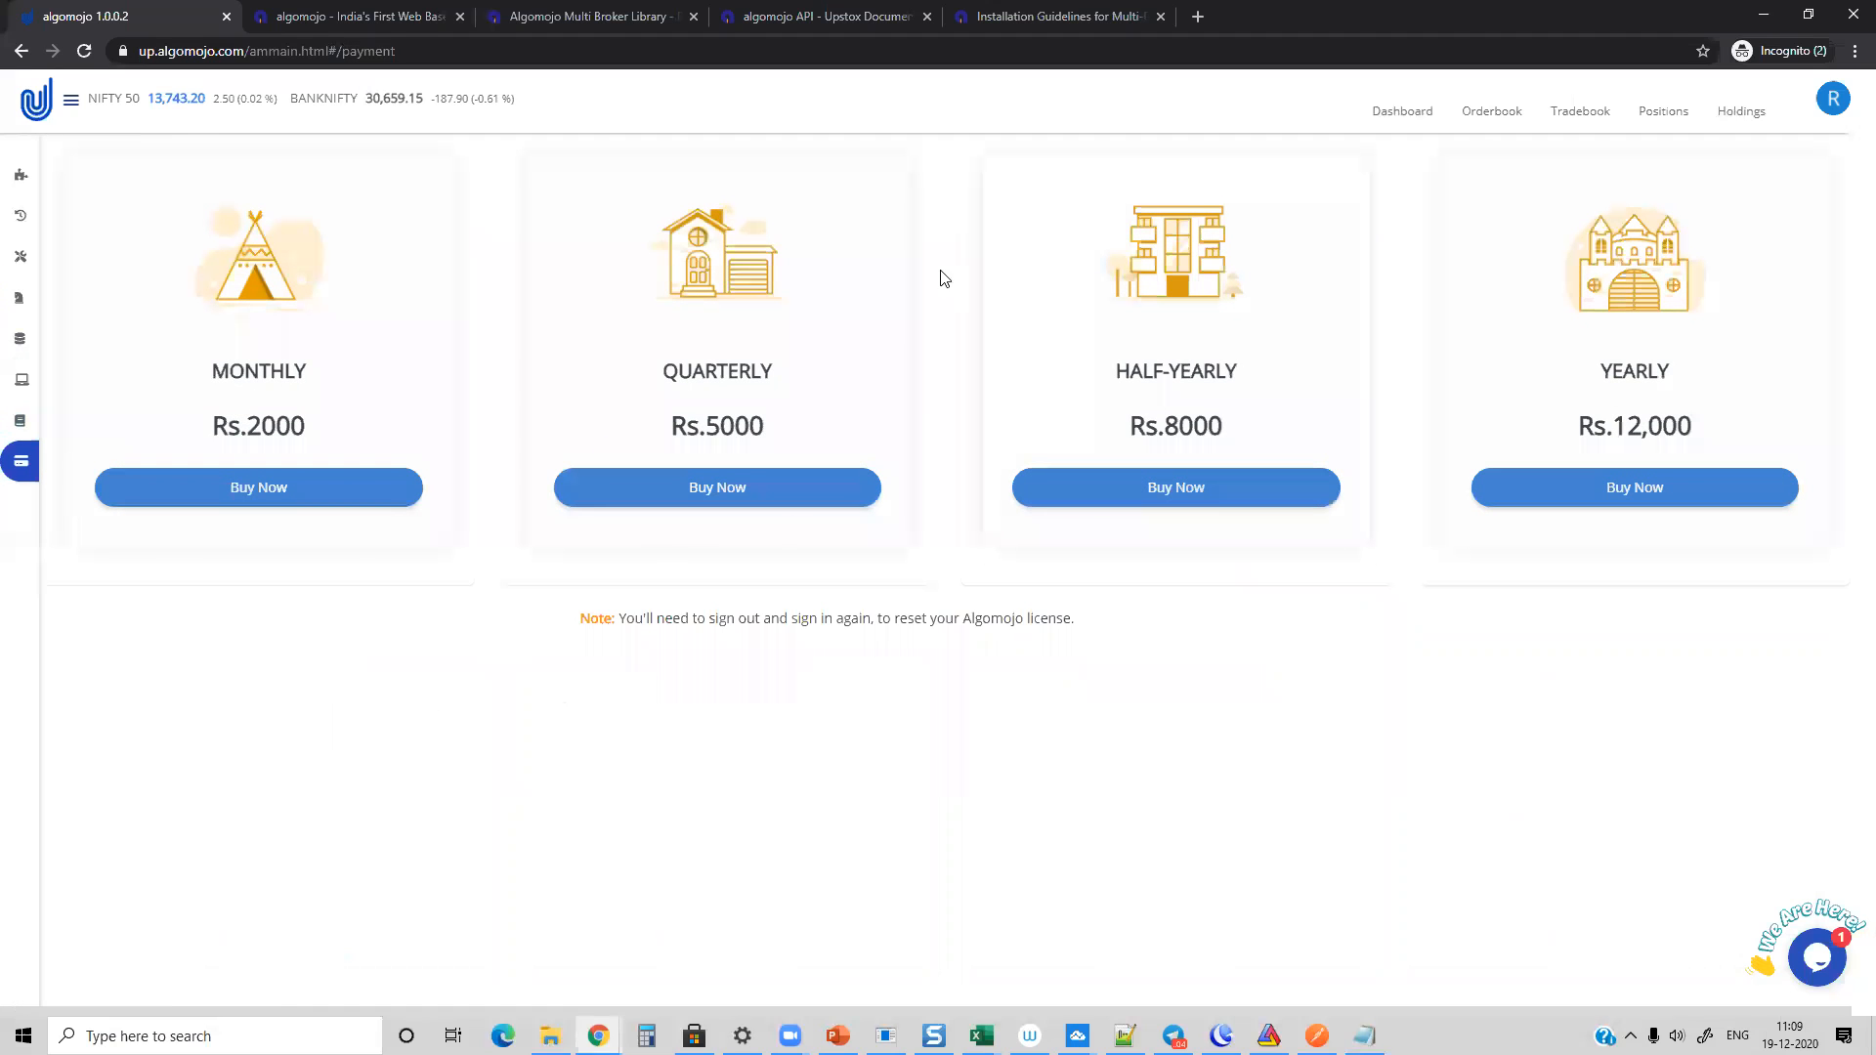
Step: Load algomojo.com/upstox in the Algomojo website tab and view the introductory offer
click(353, 16)
click(293, 51)
click(327, 51)
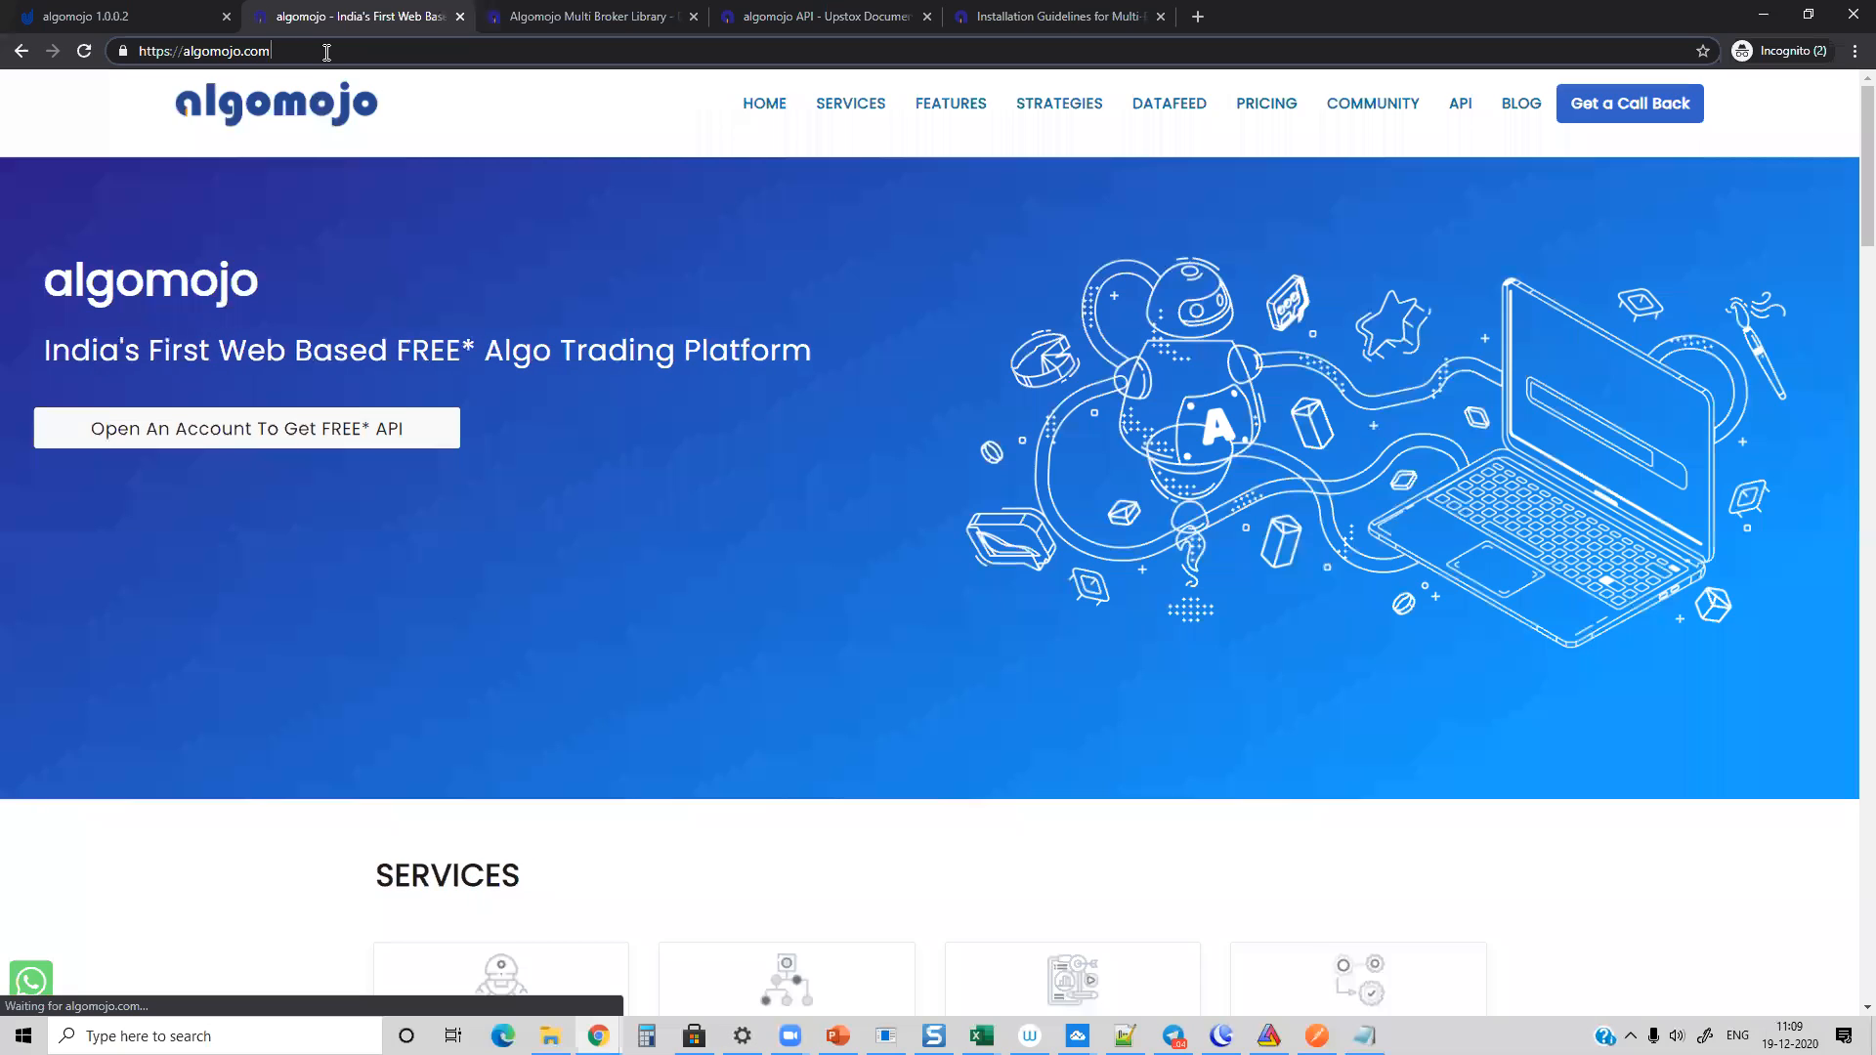
text(/up)
key(Down)
key(Down)
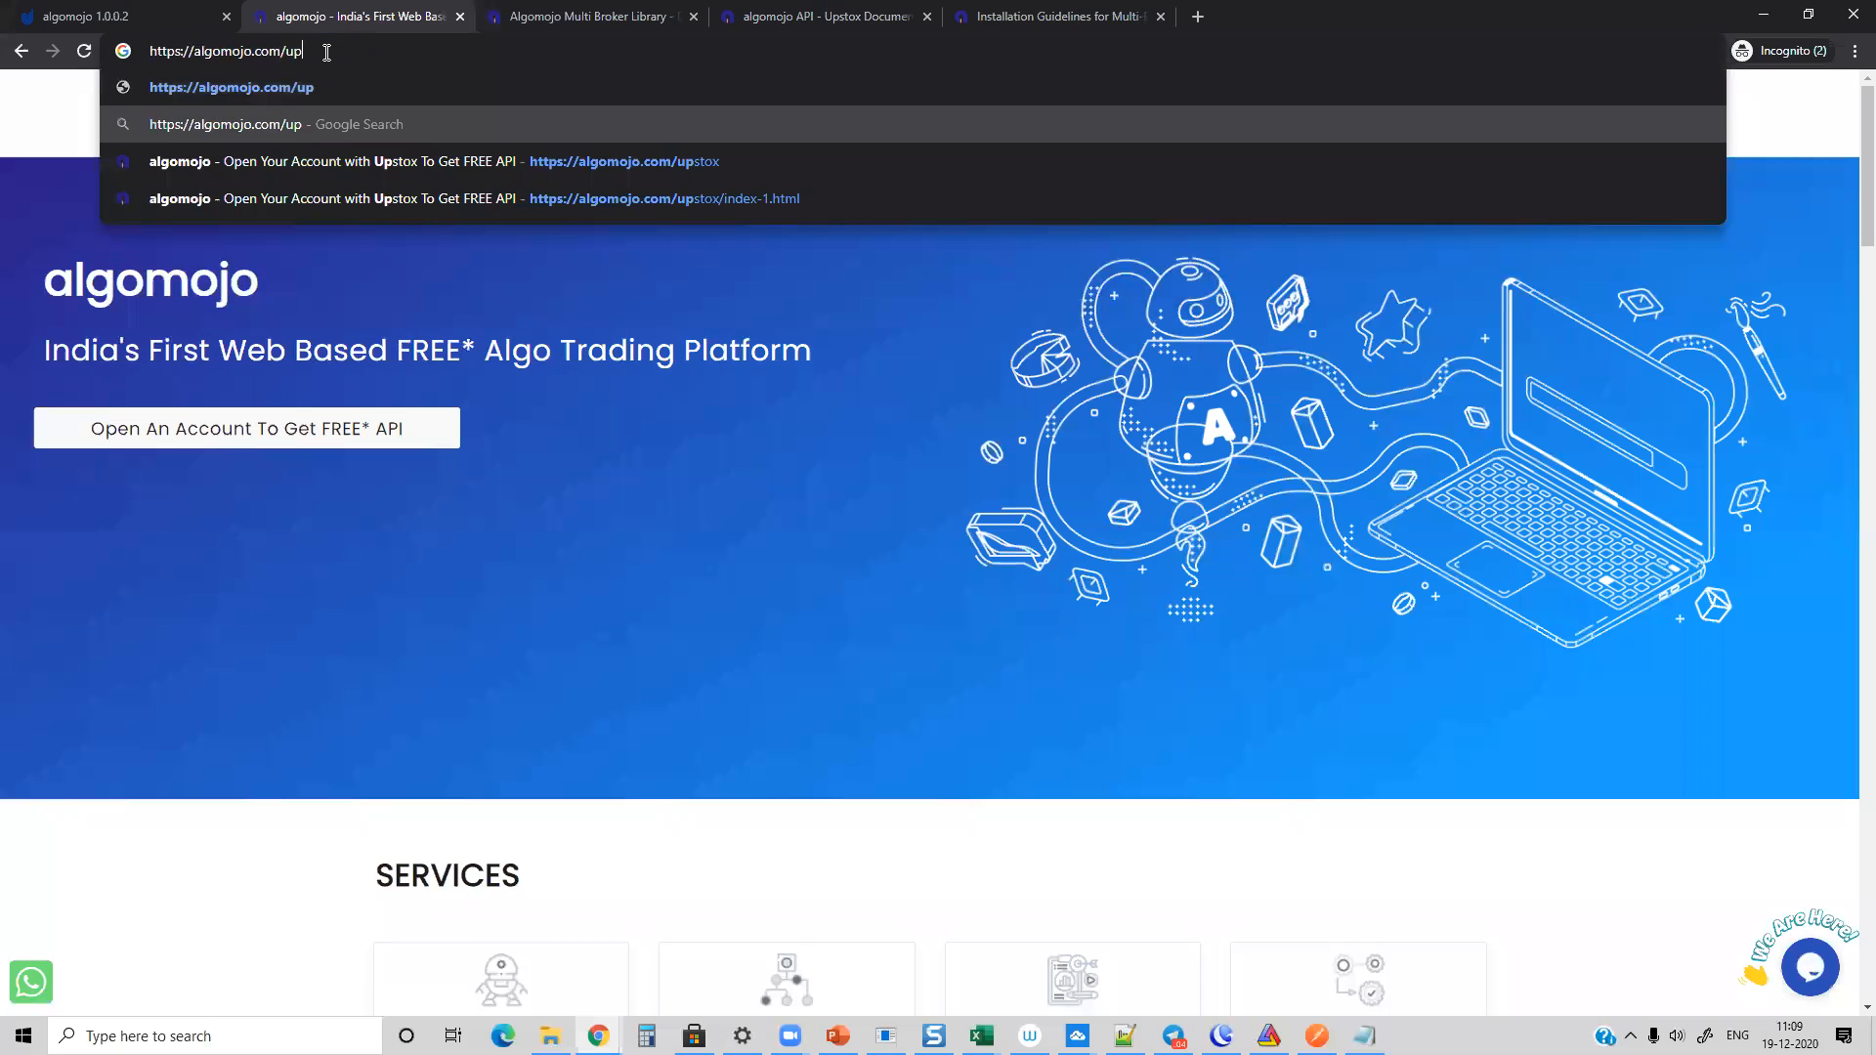
key(Return)
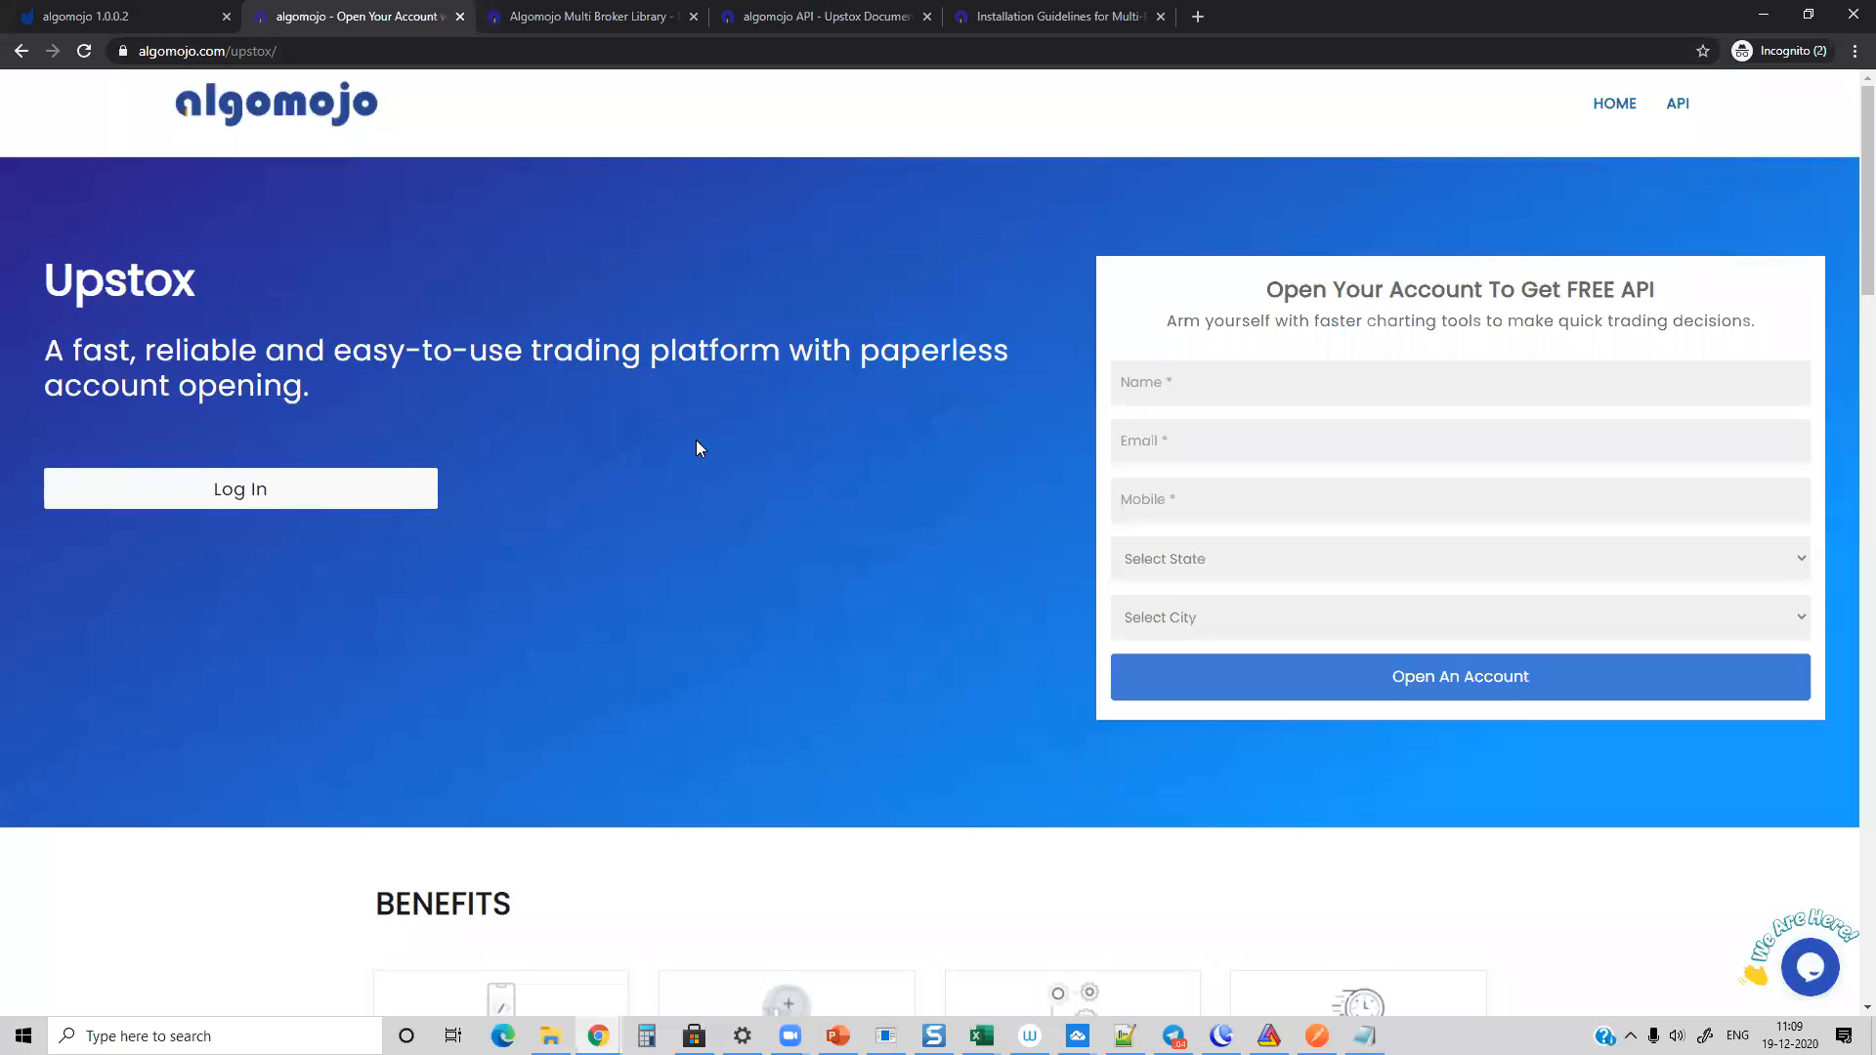
scroll(698, 445, down, 20)
scroll(697, 445, down, 6)
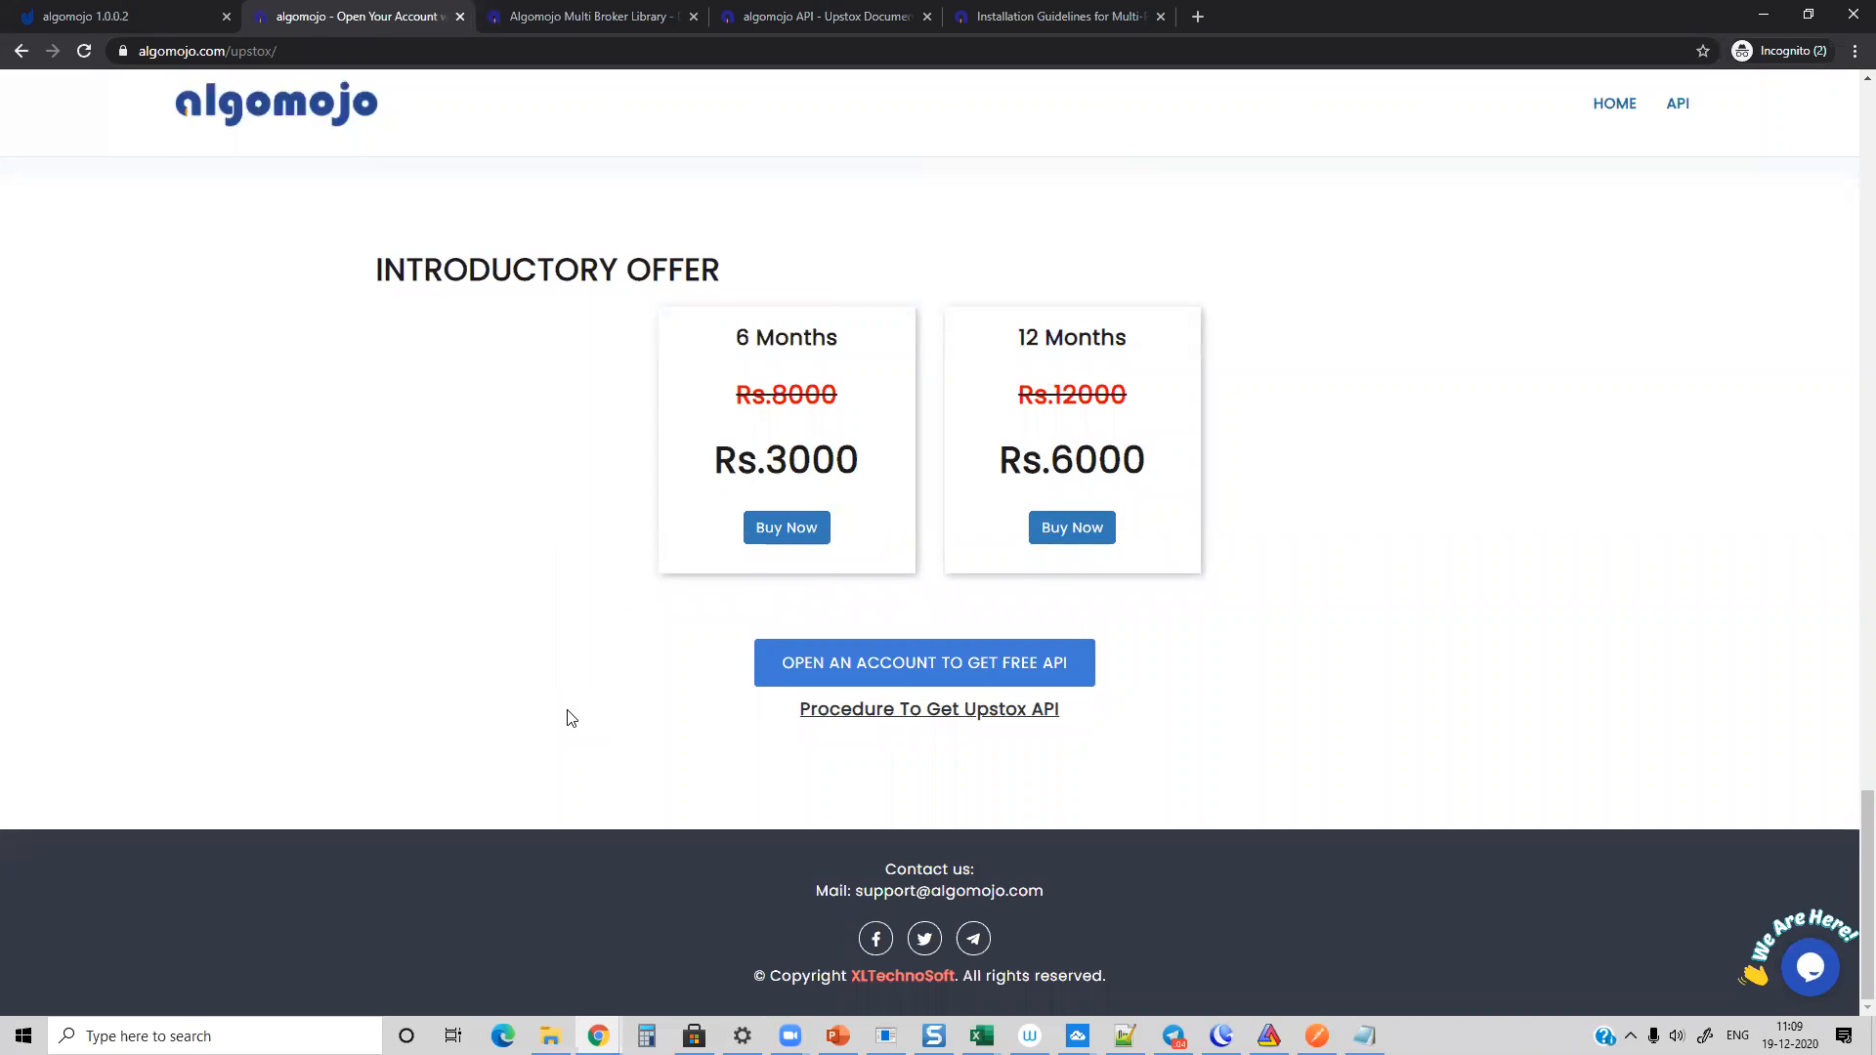
Step: Open the Procedure To Get Upstox API article and highlight its sample email requesting free API access
click(897, 710)
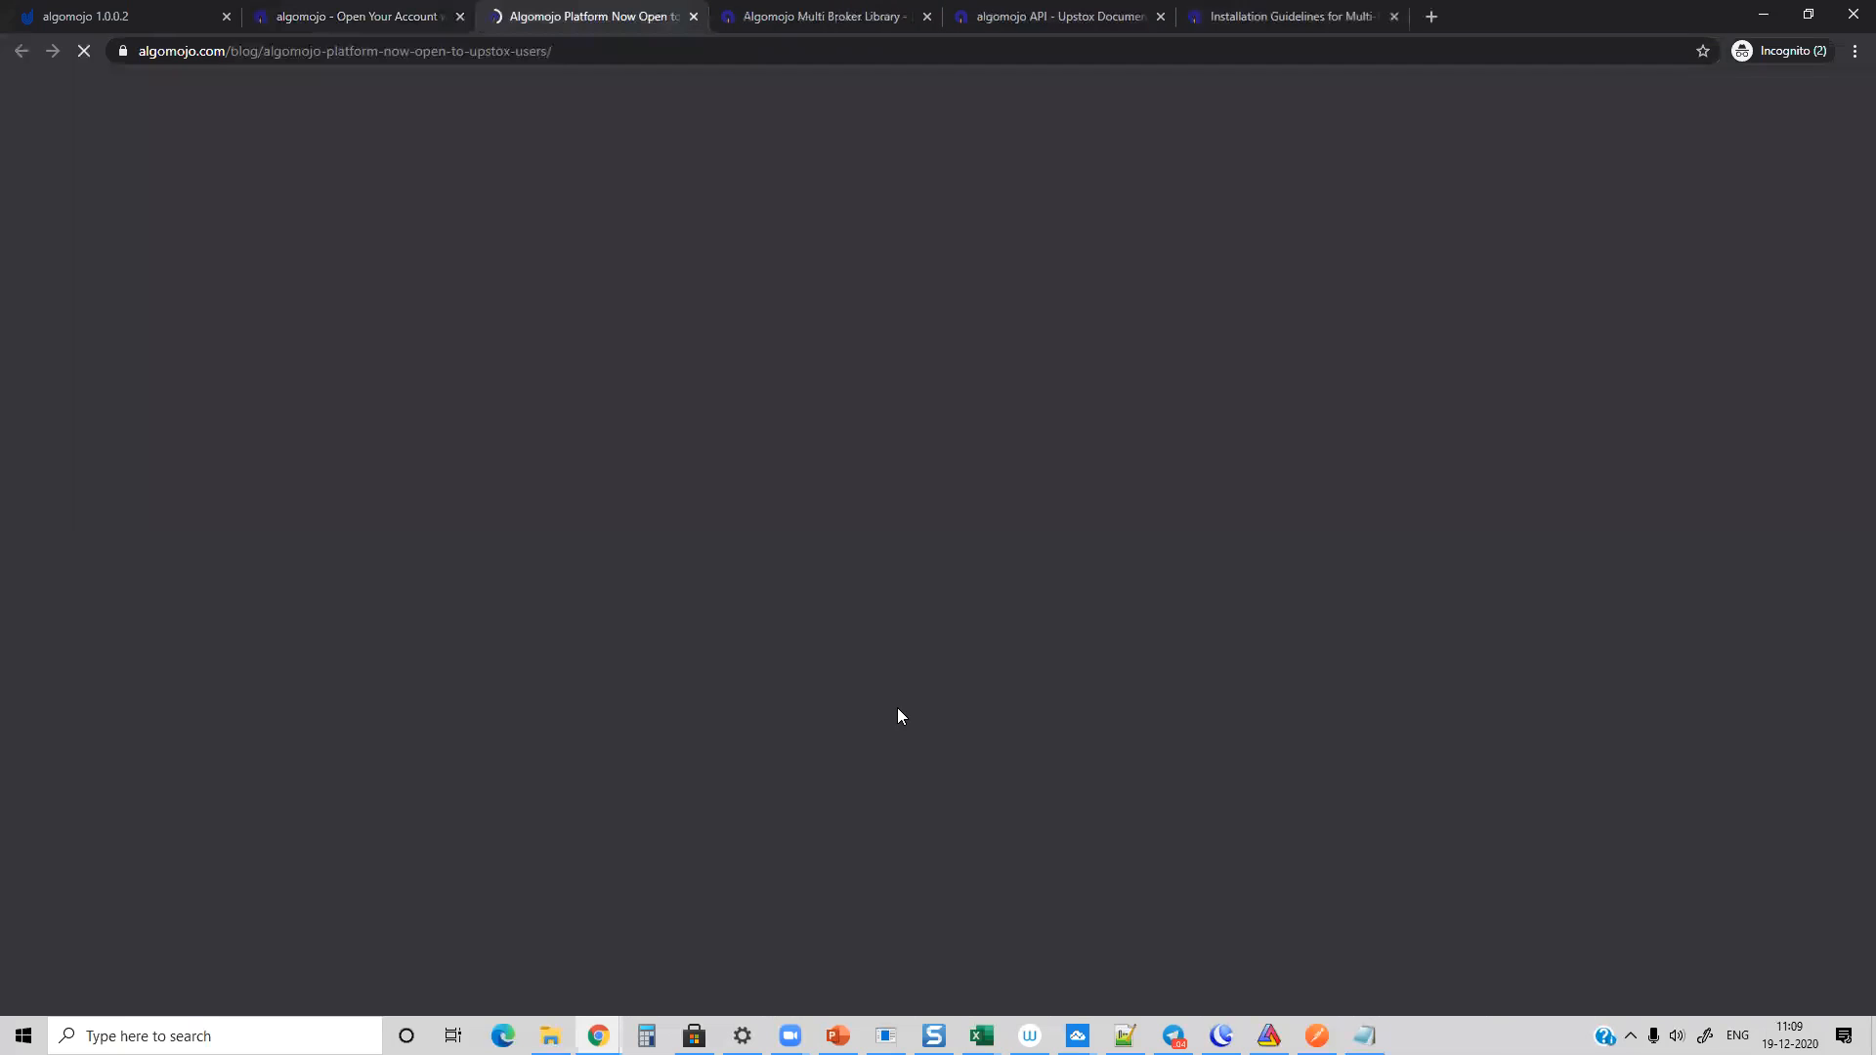
scroll(677, 480, down, 20)
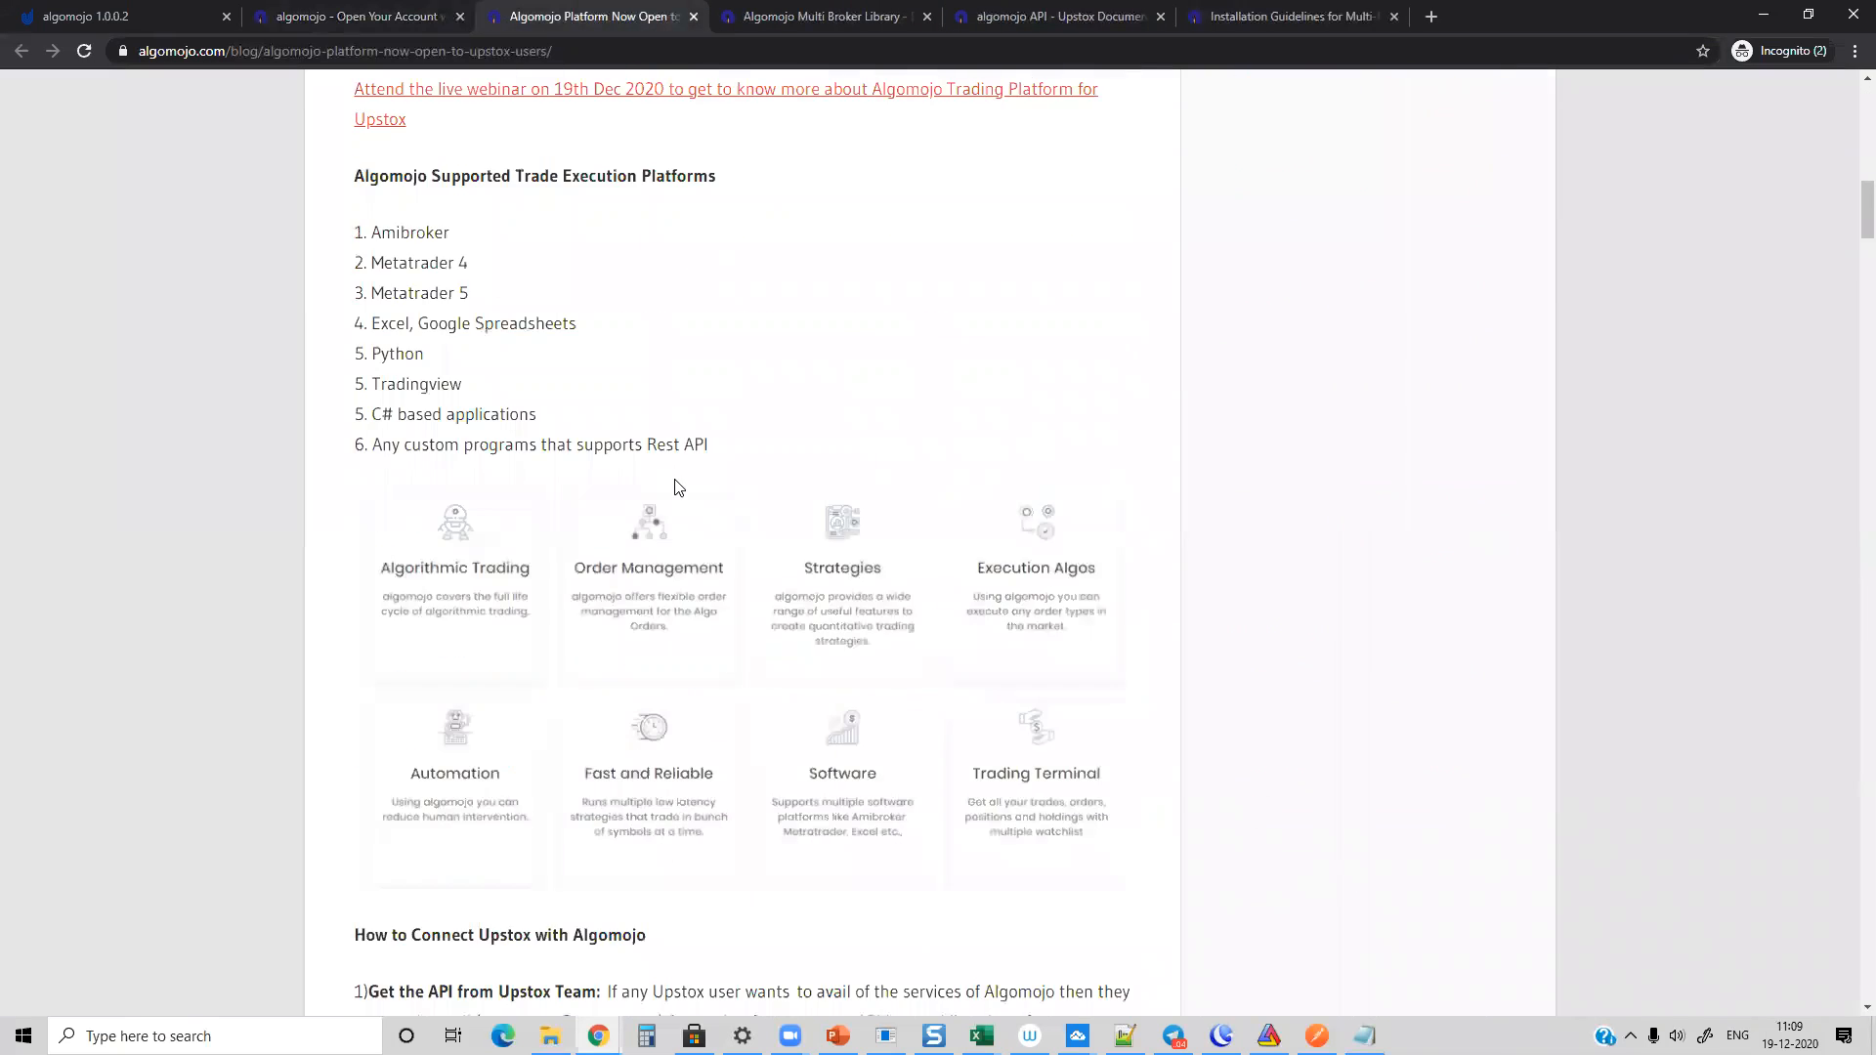
scroll(677, 481, down, 4)
drag(382, 208, 897, 486)
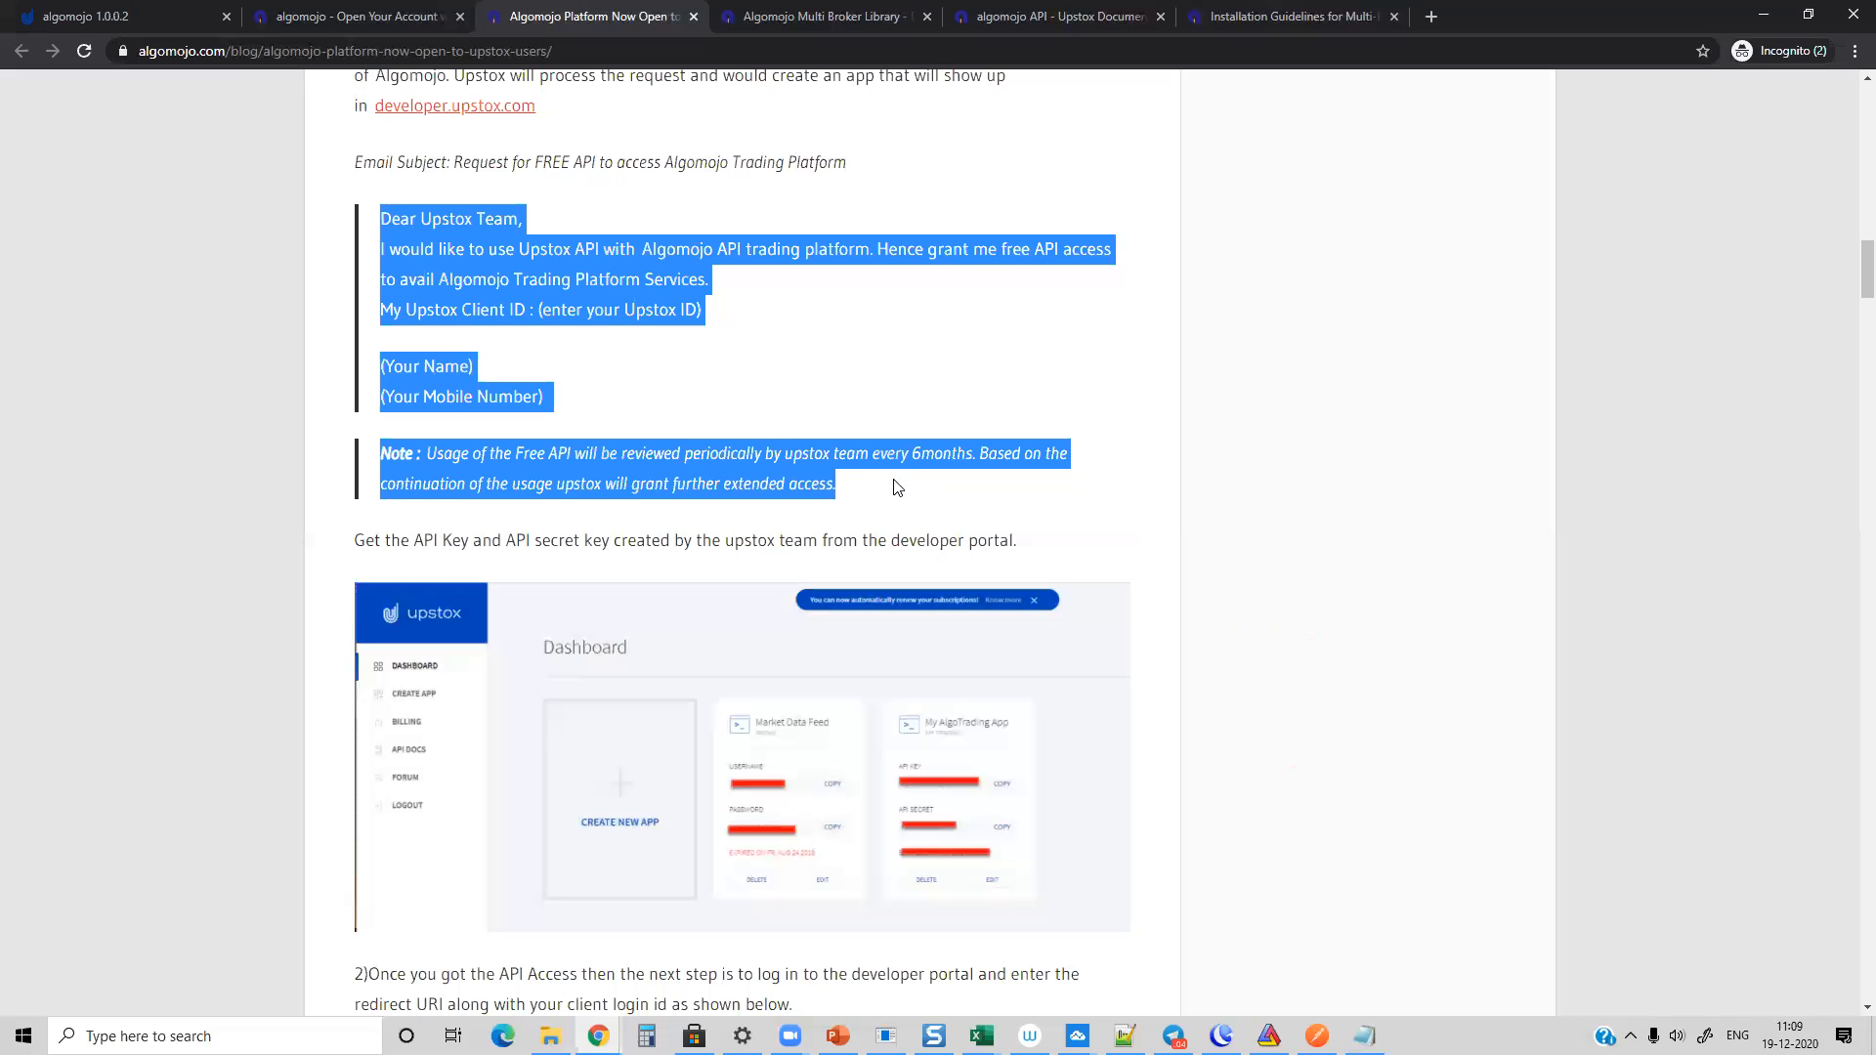
click(197, 299)
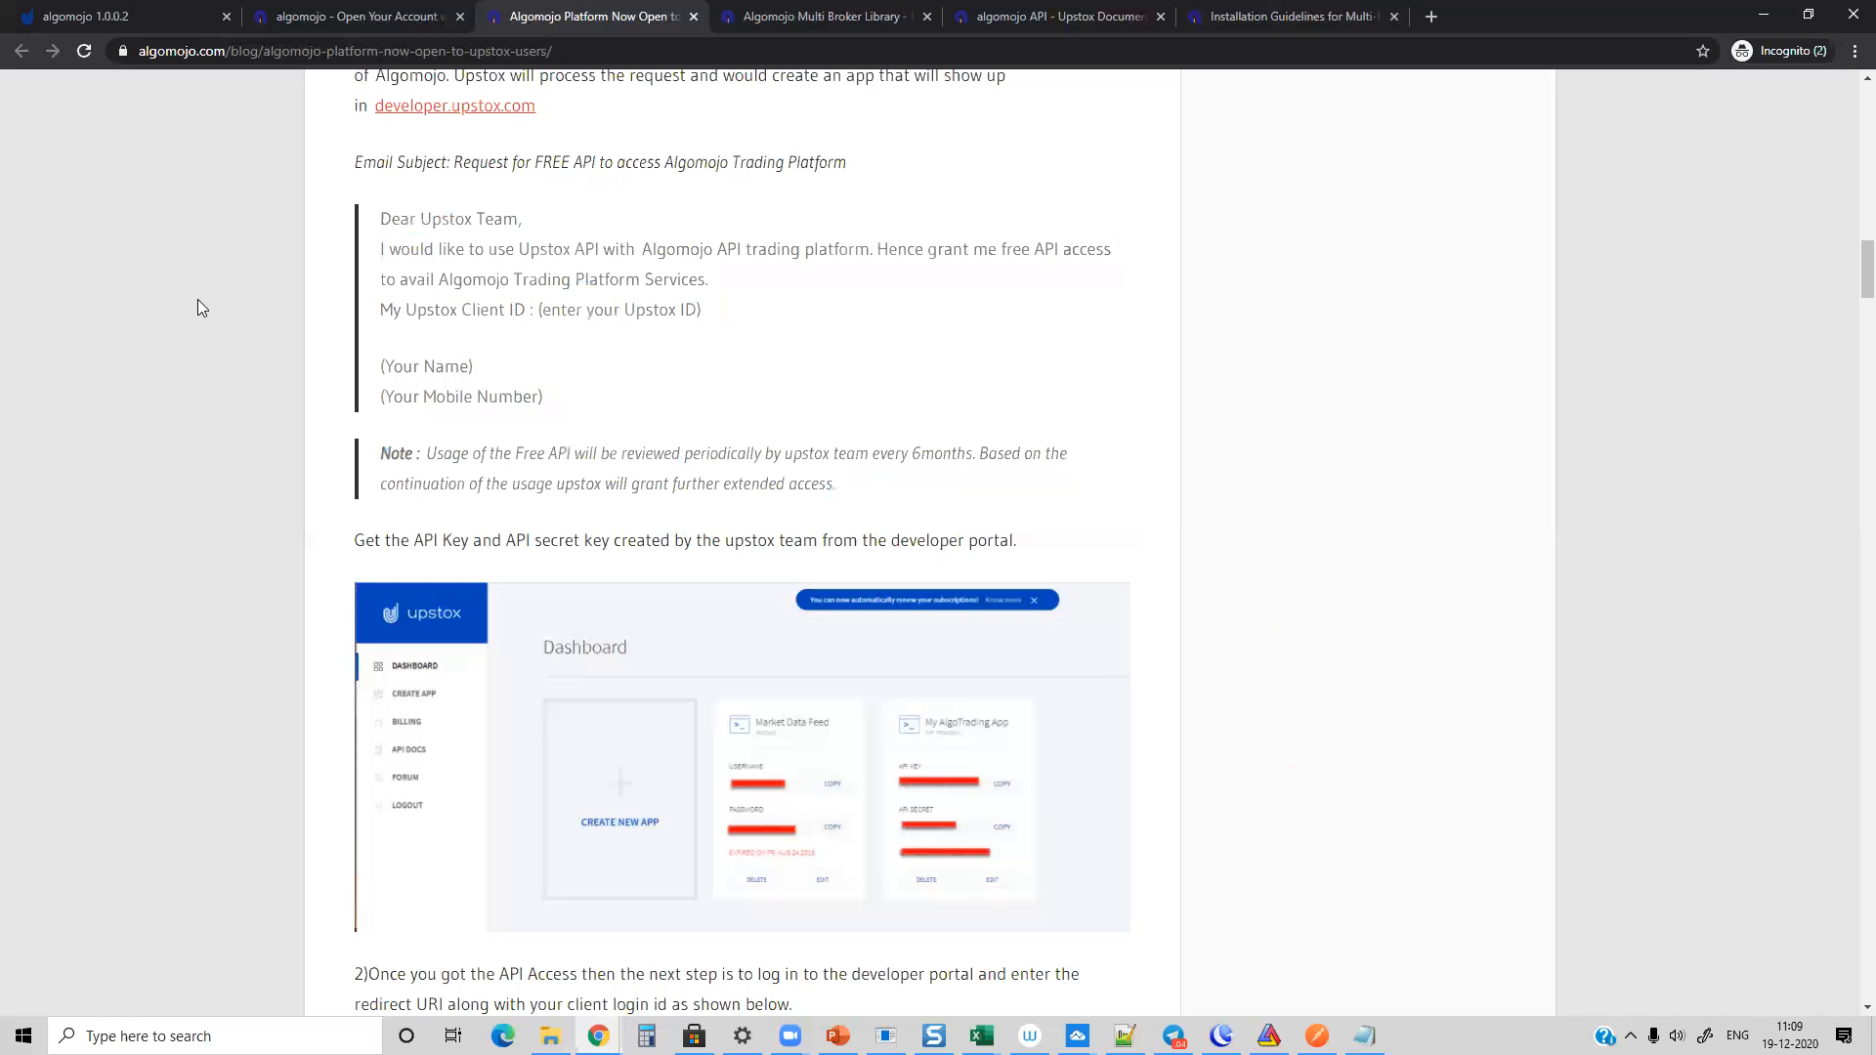
Step: Open the live chat form on the Algomojo payment page and load algomojo.com/demo in the website tab
click(113, 20)
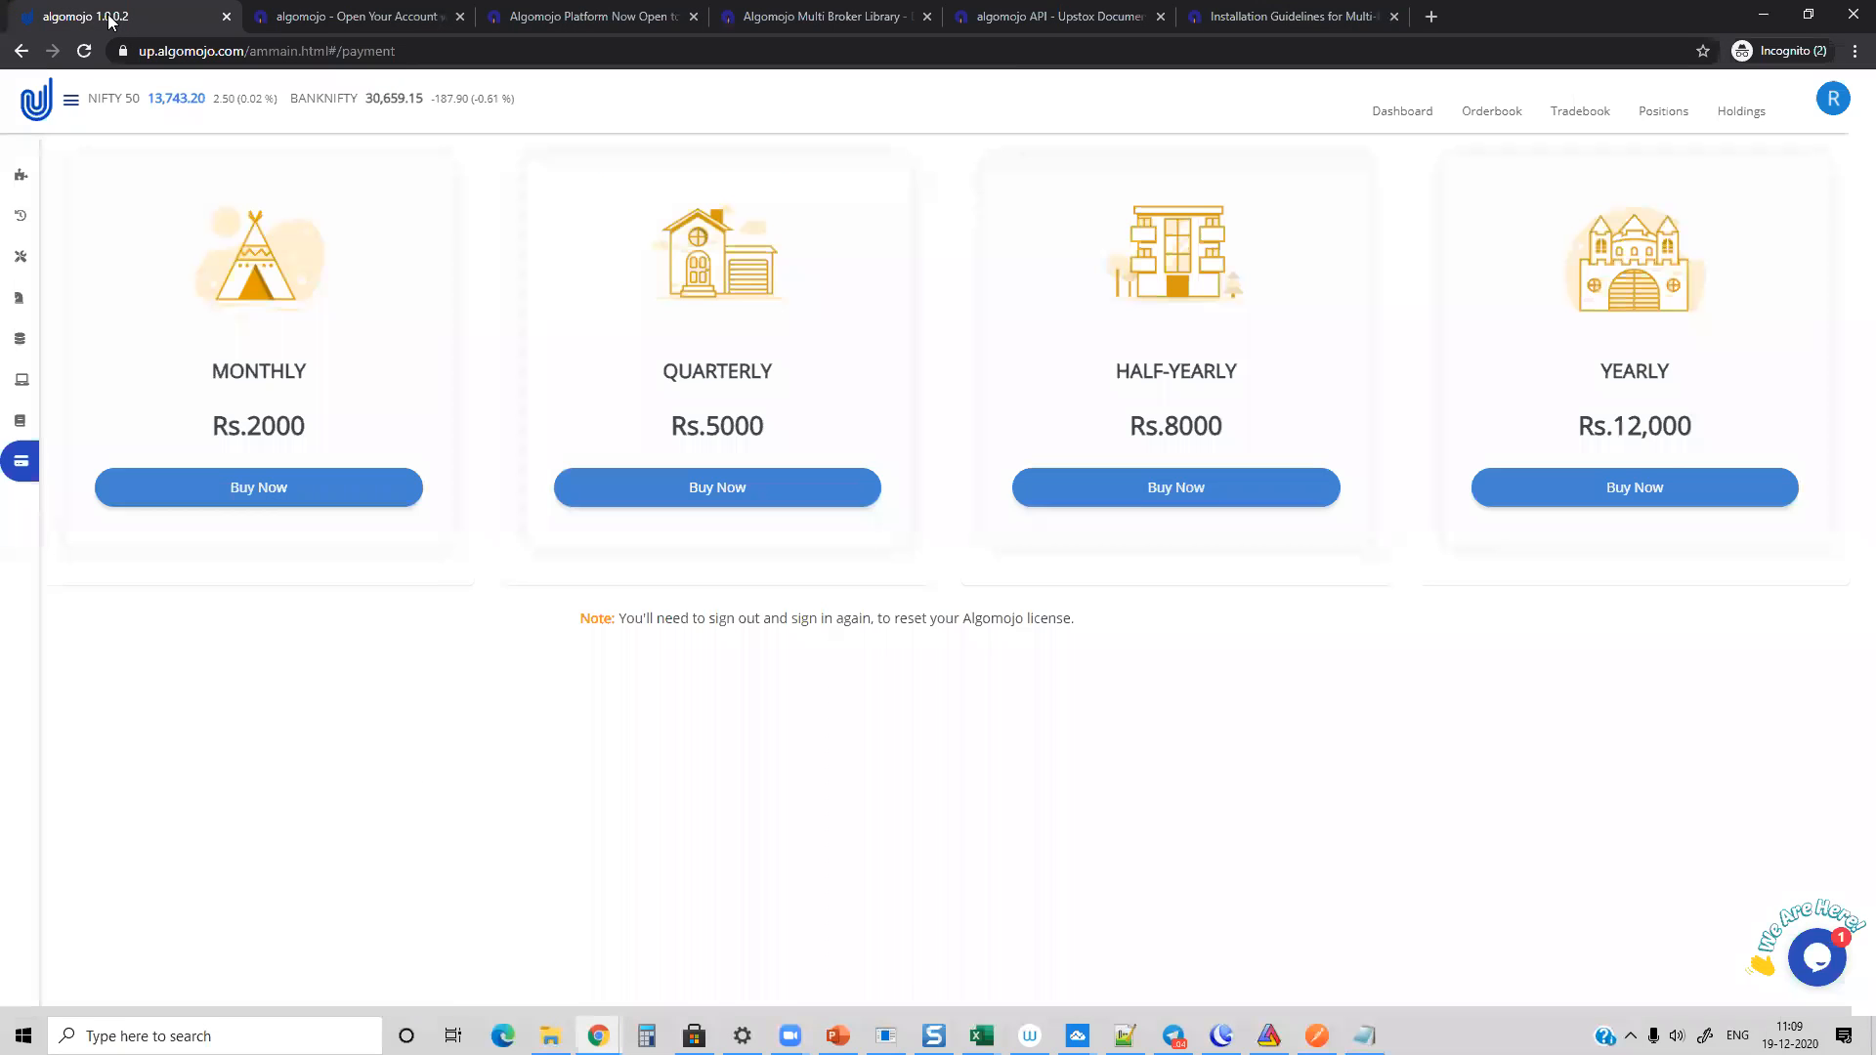
click(1819, 960)
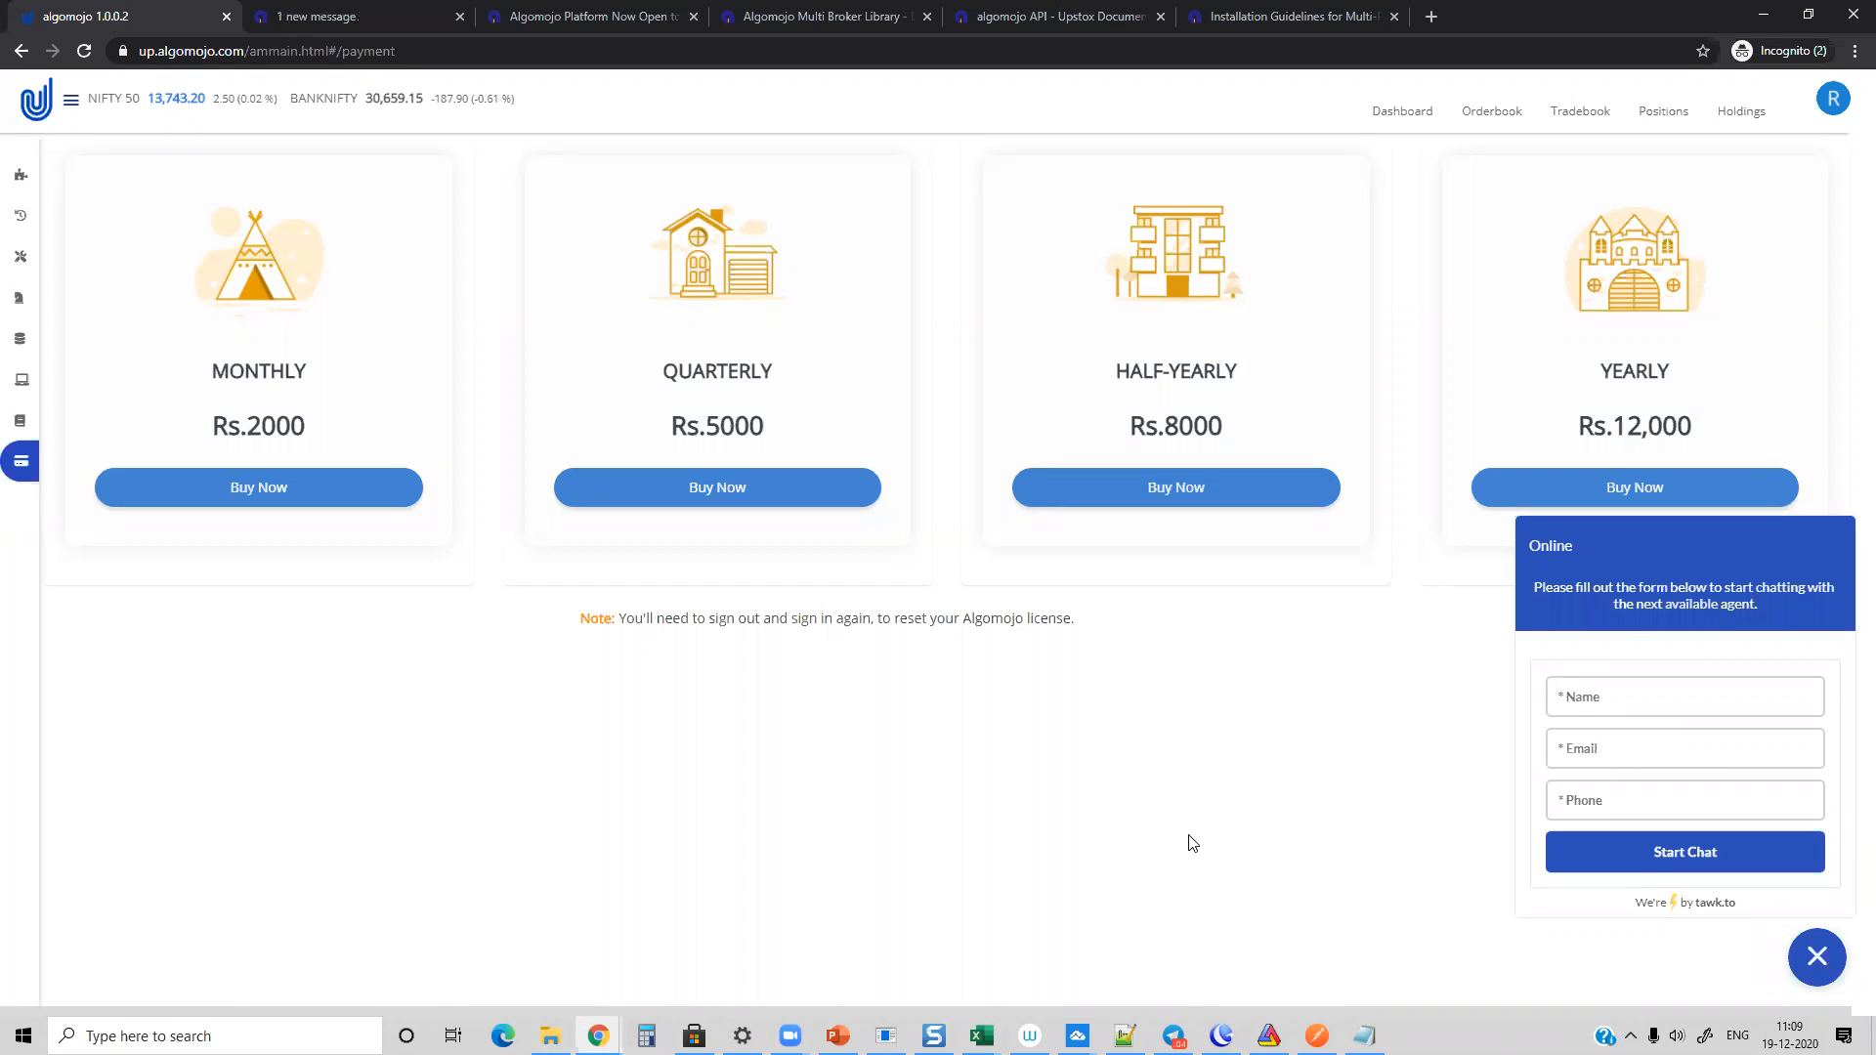
click(381, 17)
double_click(381, 52)
text(demo)
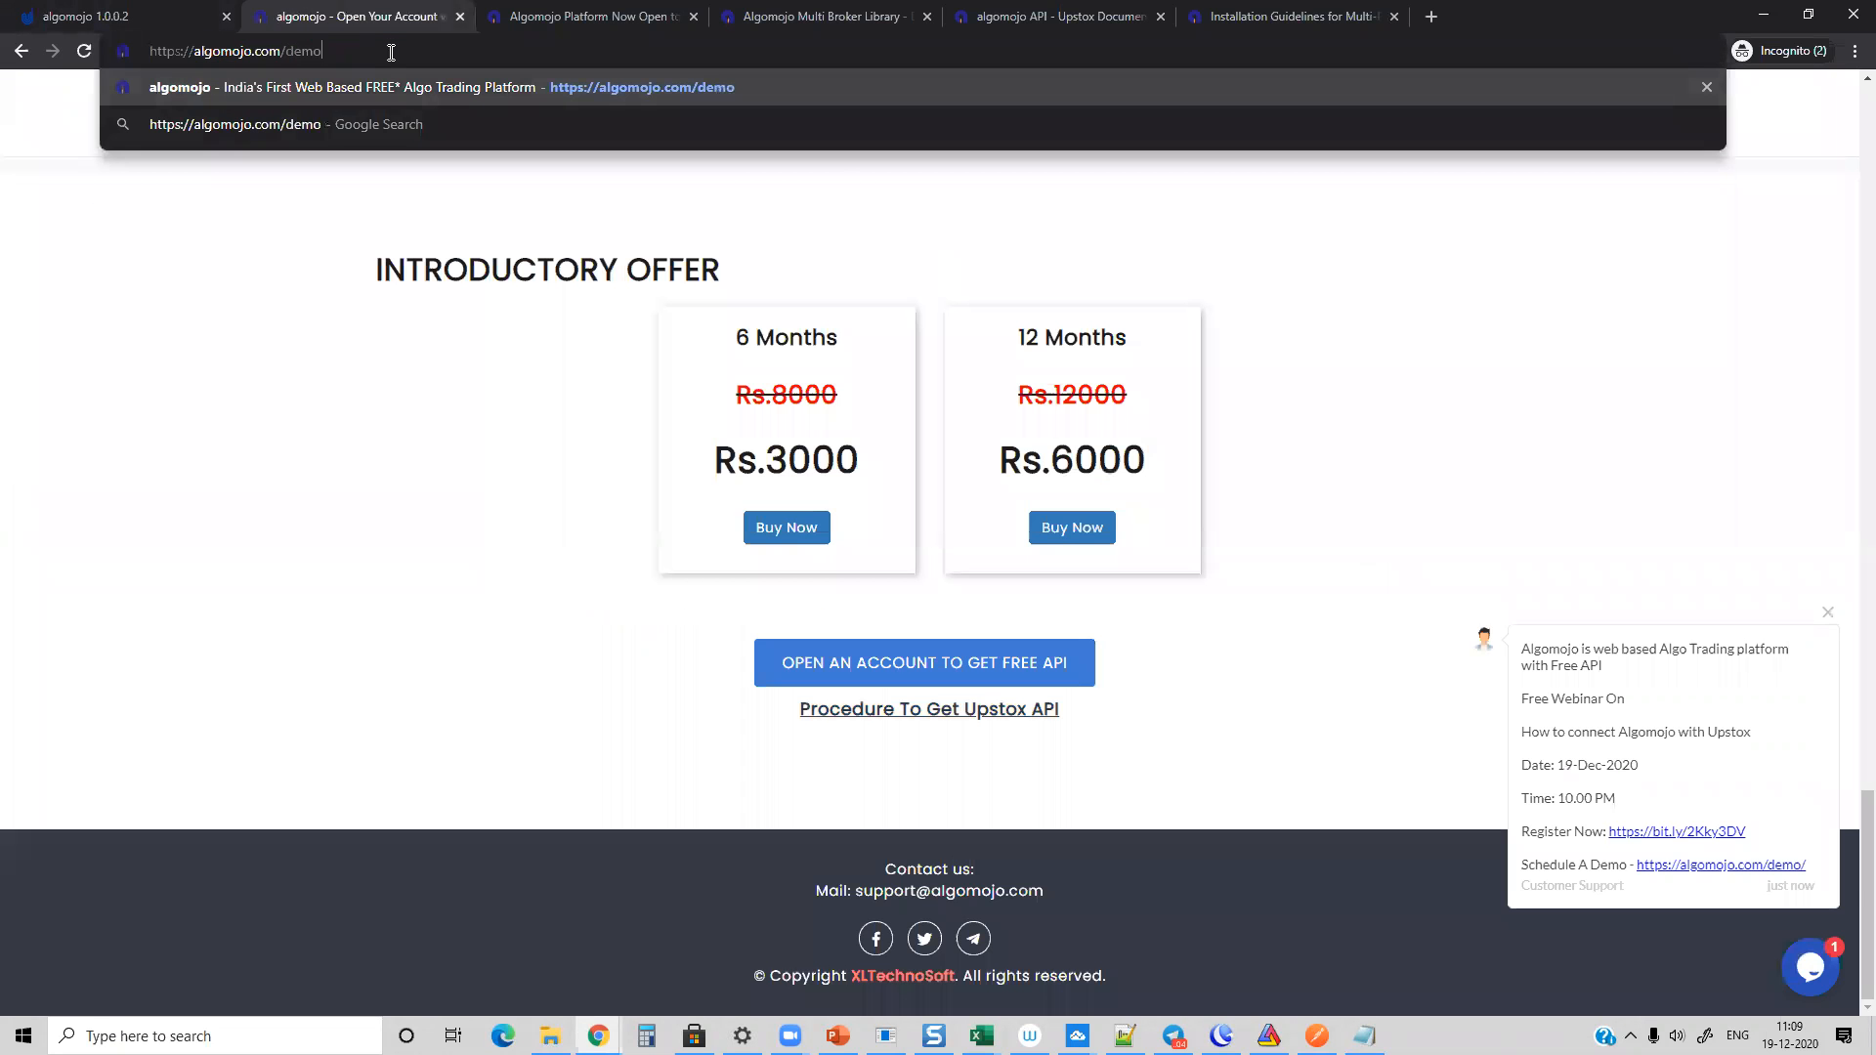
key(Return)
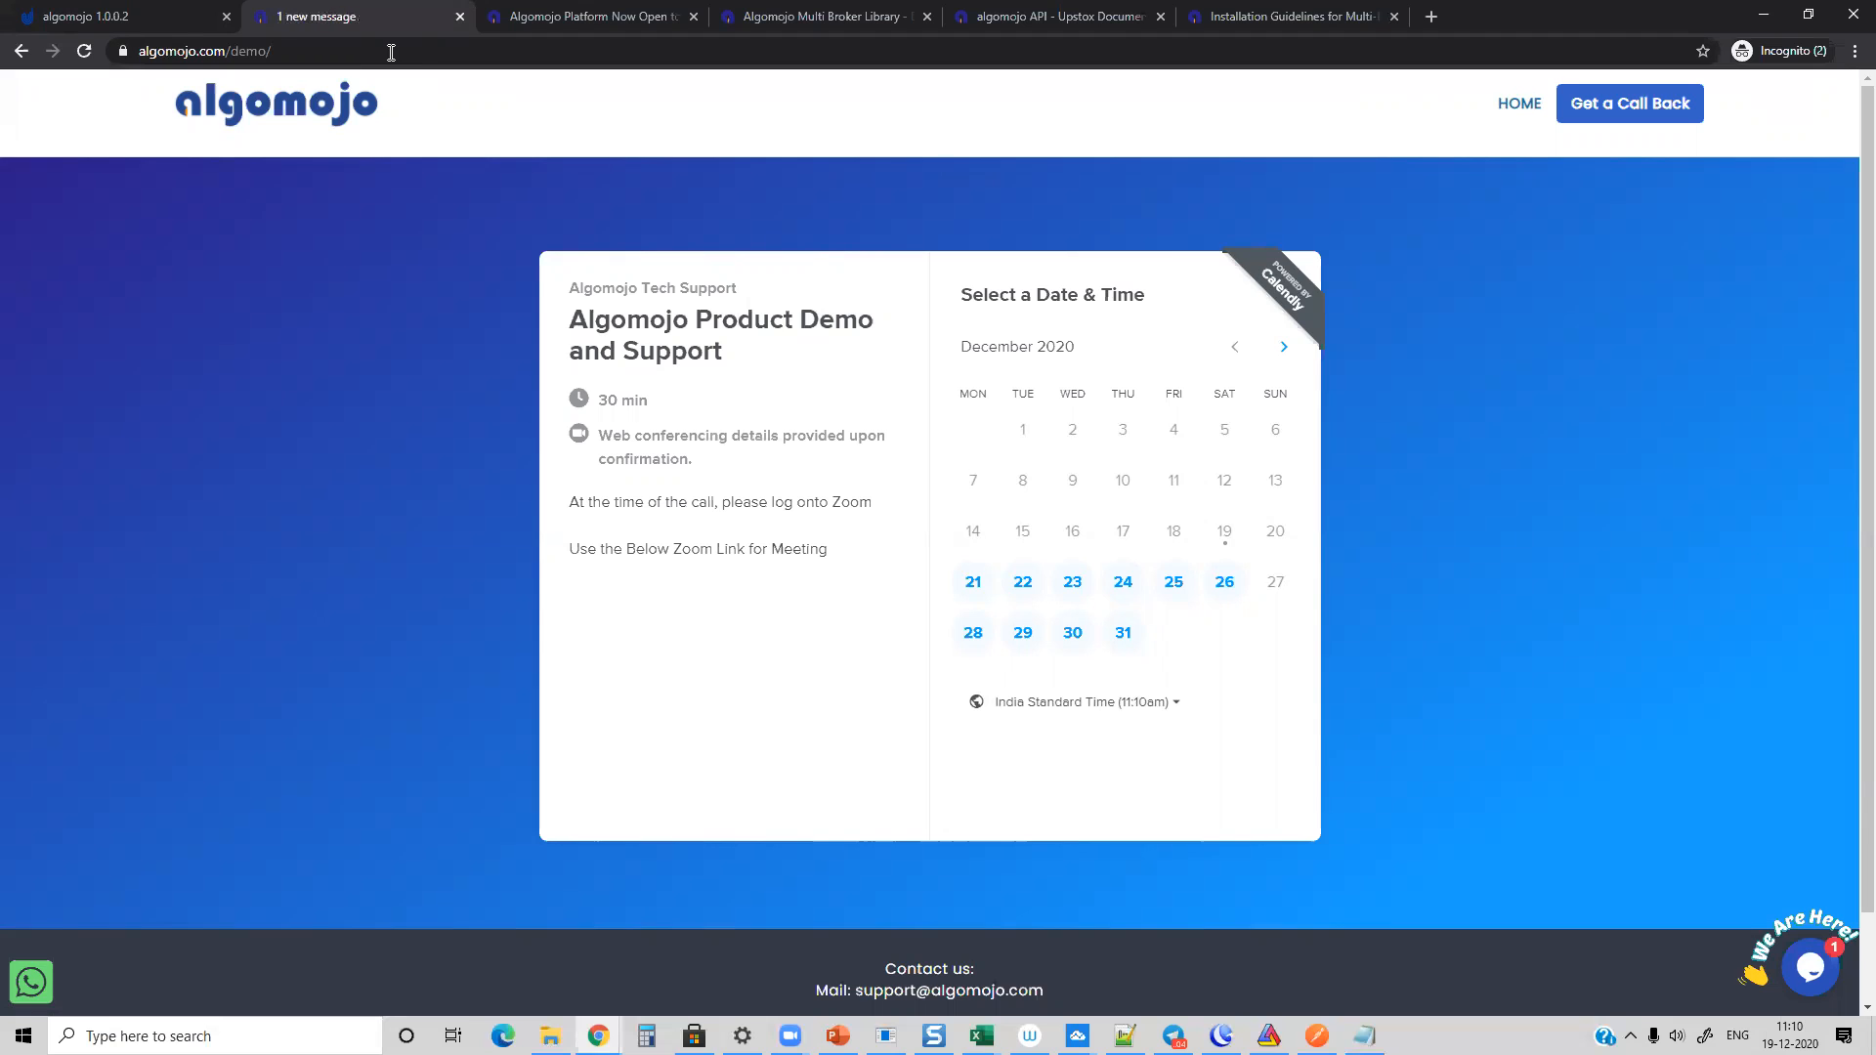
Step: Revisit the Algomojo payment page, the product demo booking calendar and the article's Upstox API request email
click(99, 15)
mouse_move(30, 178)
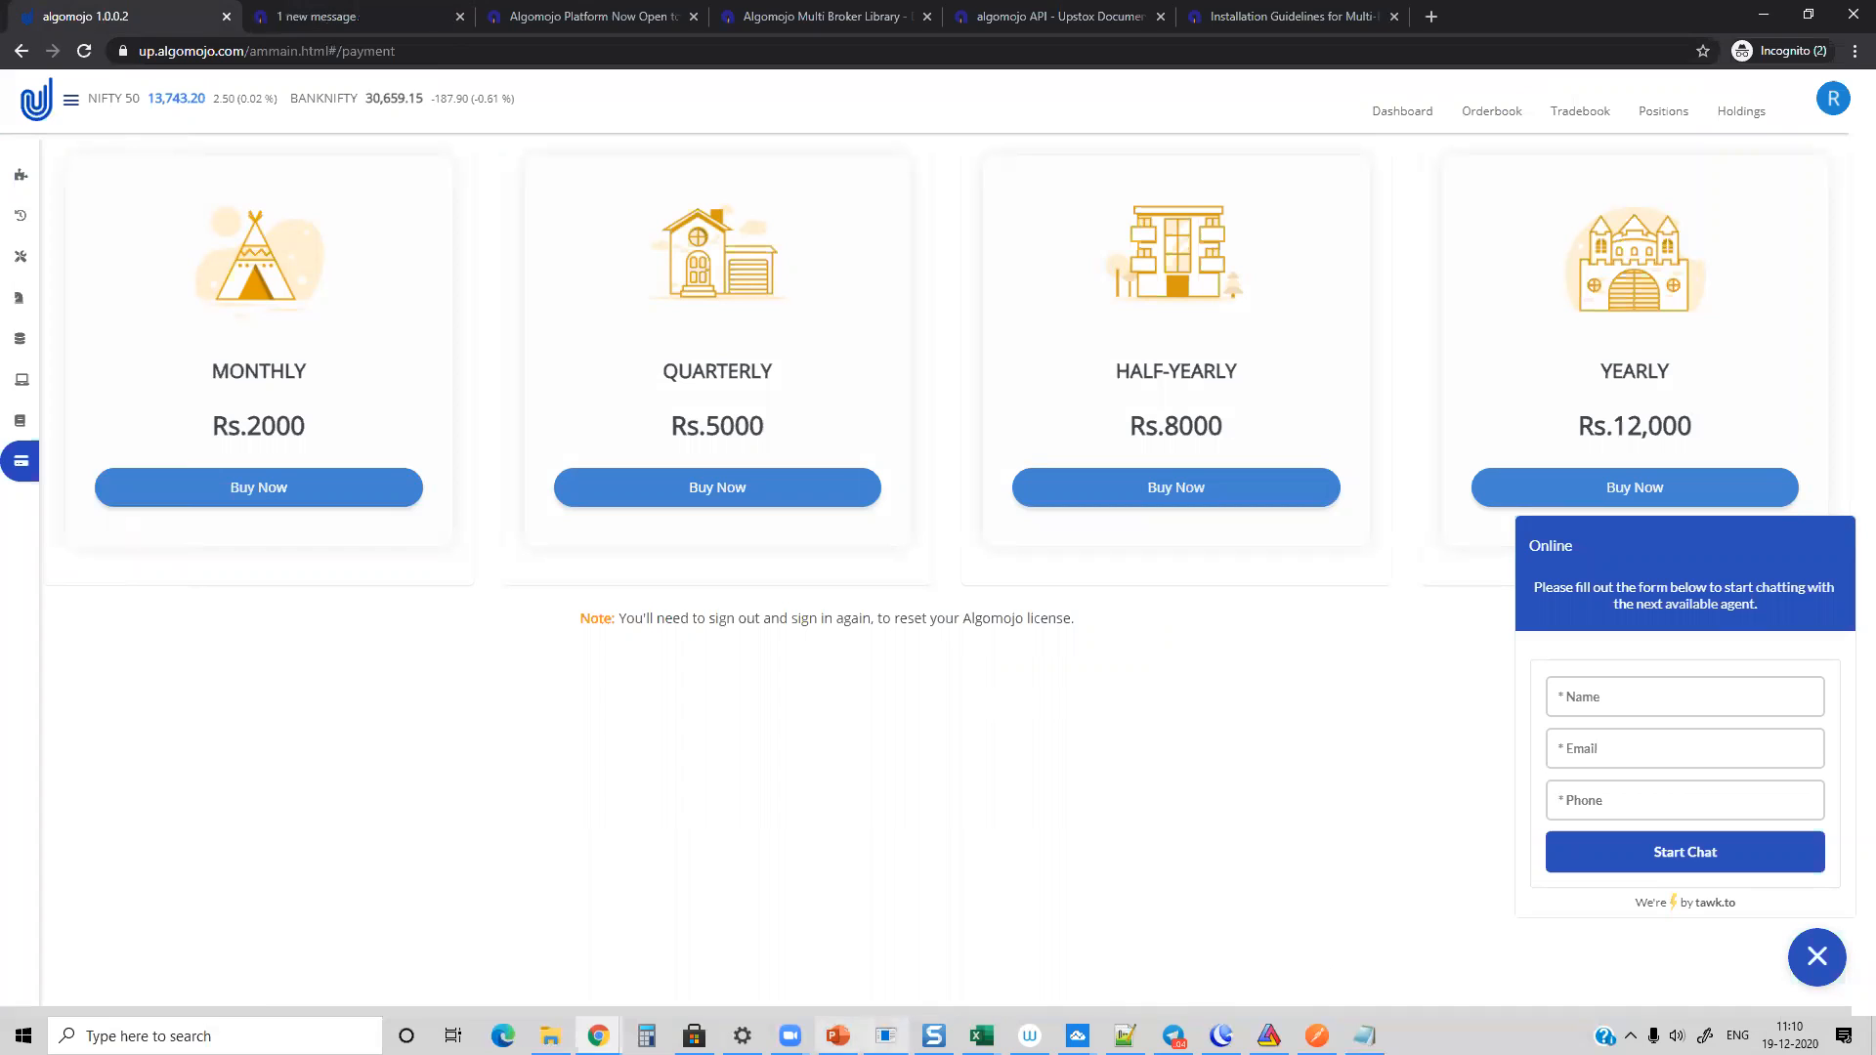
click(837, 1036)
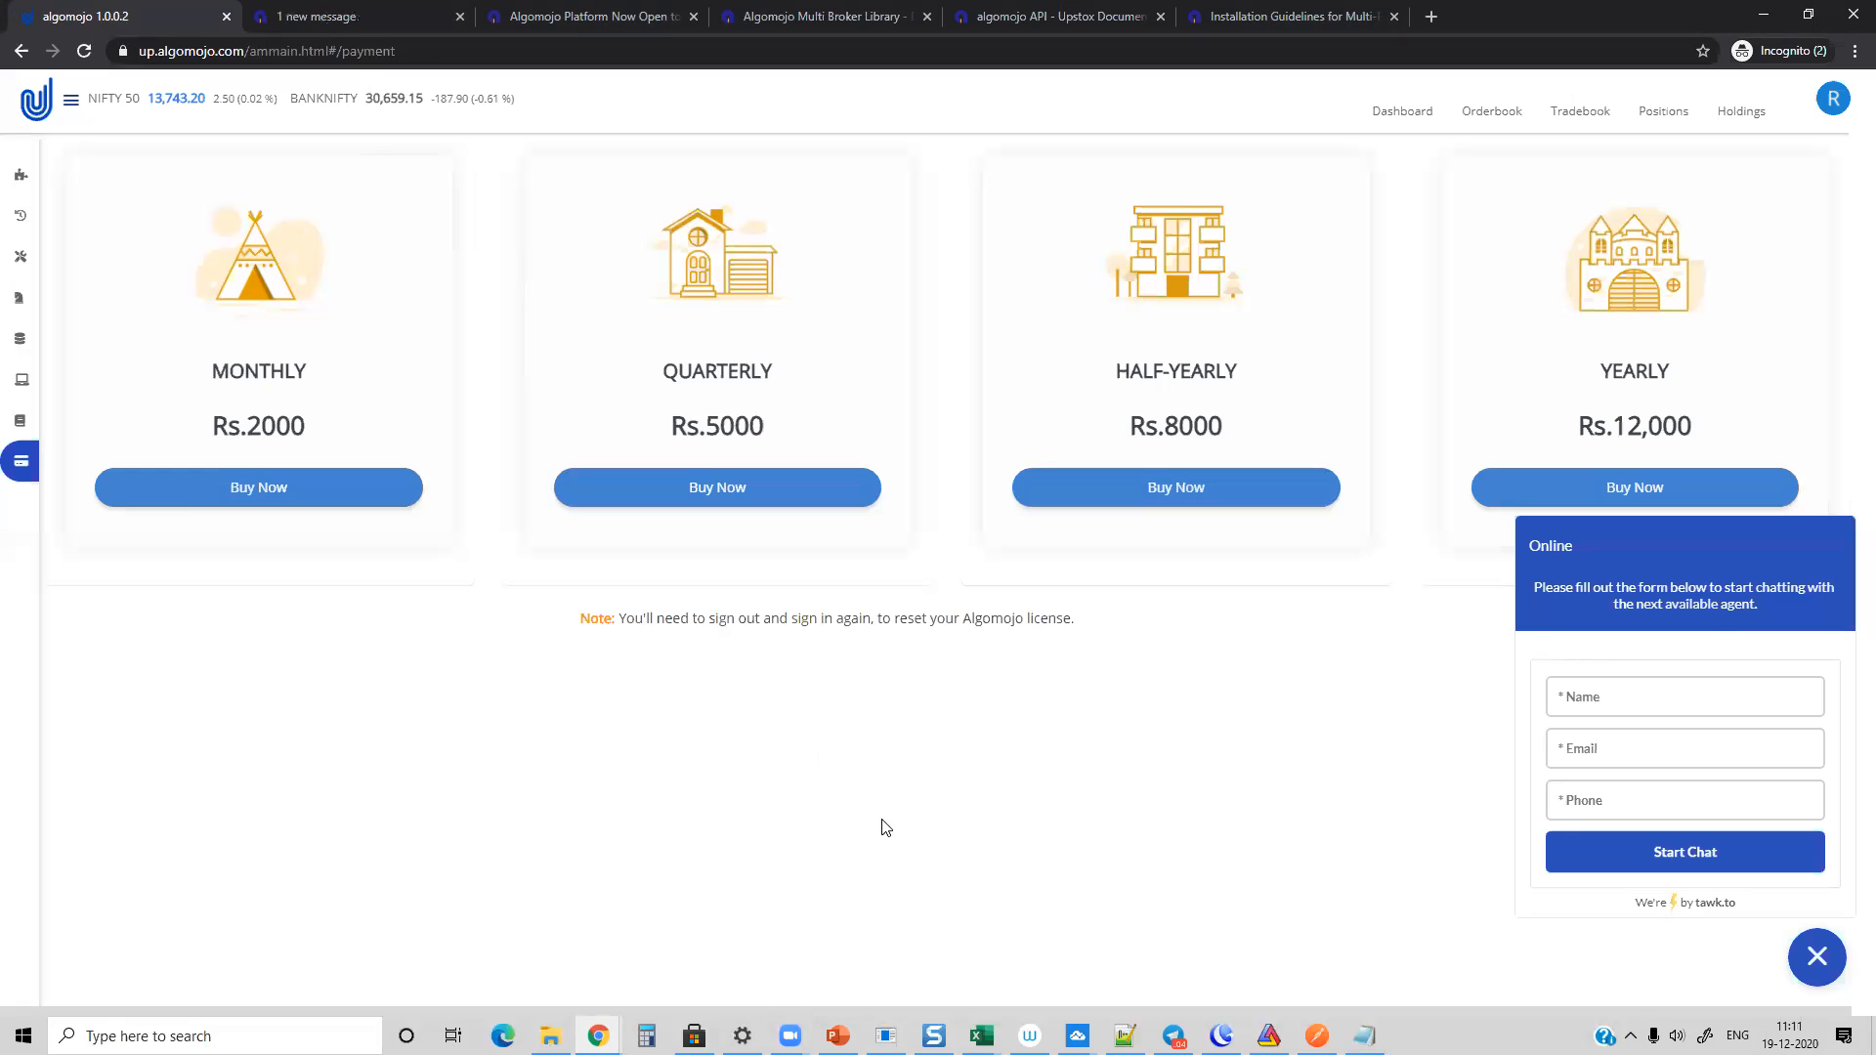
click(381, 20)
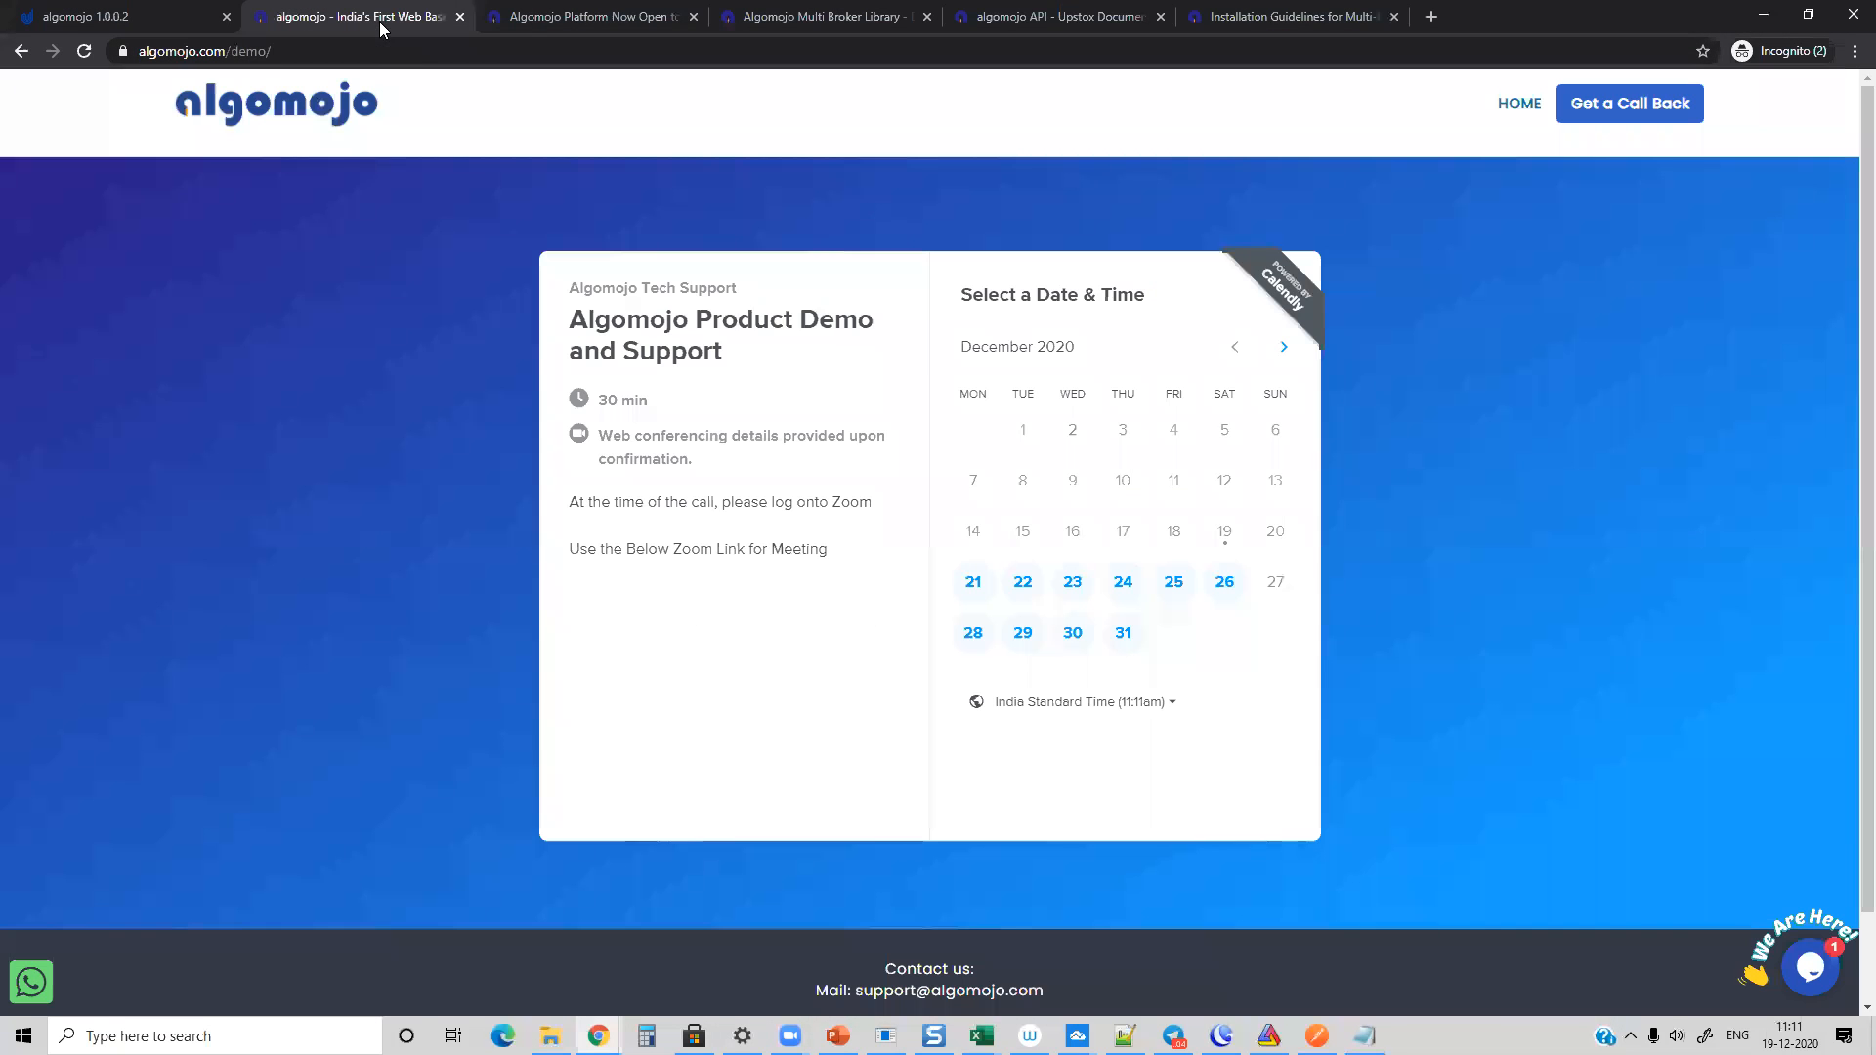
click(528, 22)
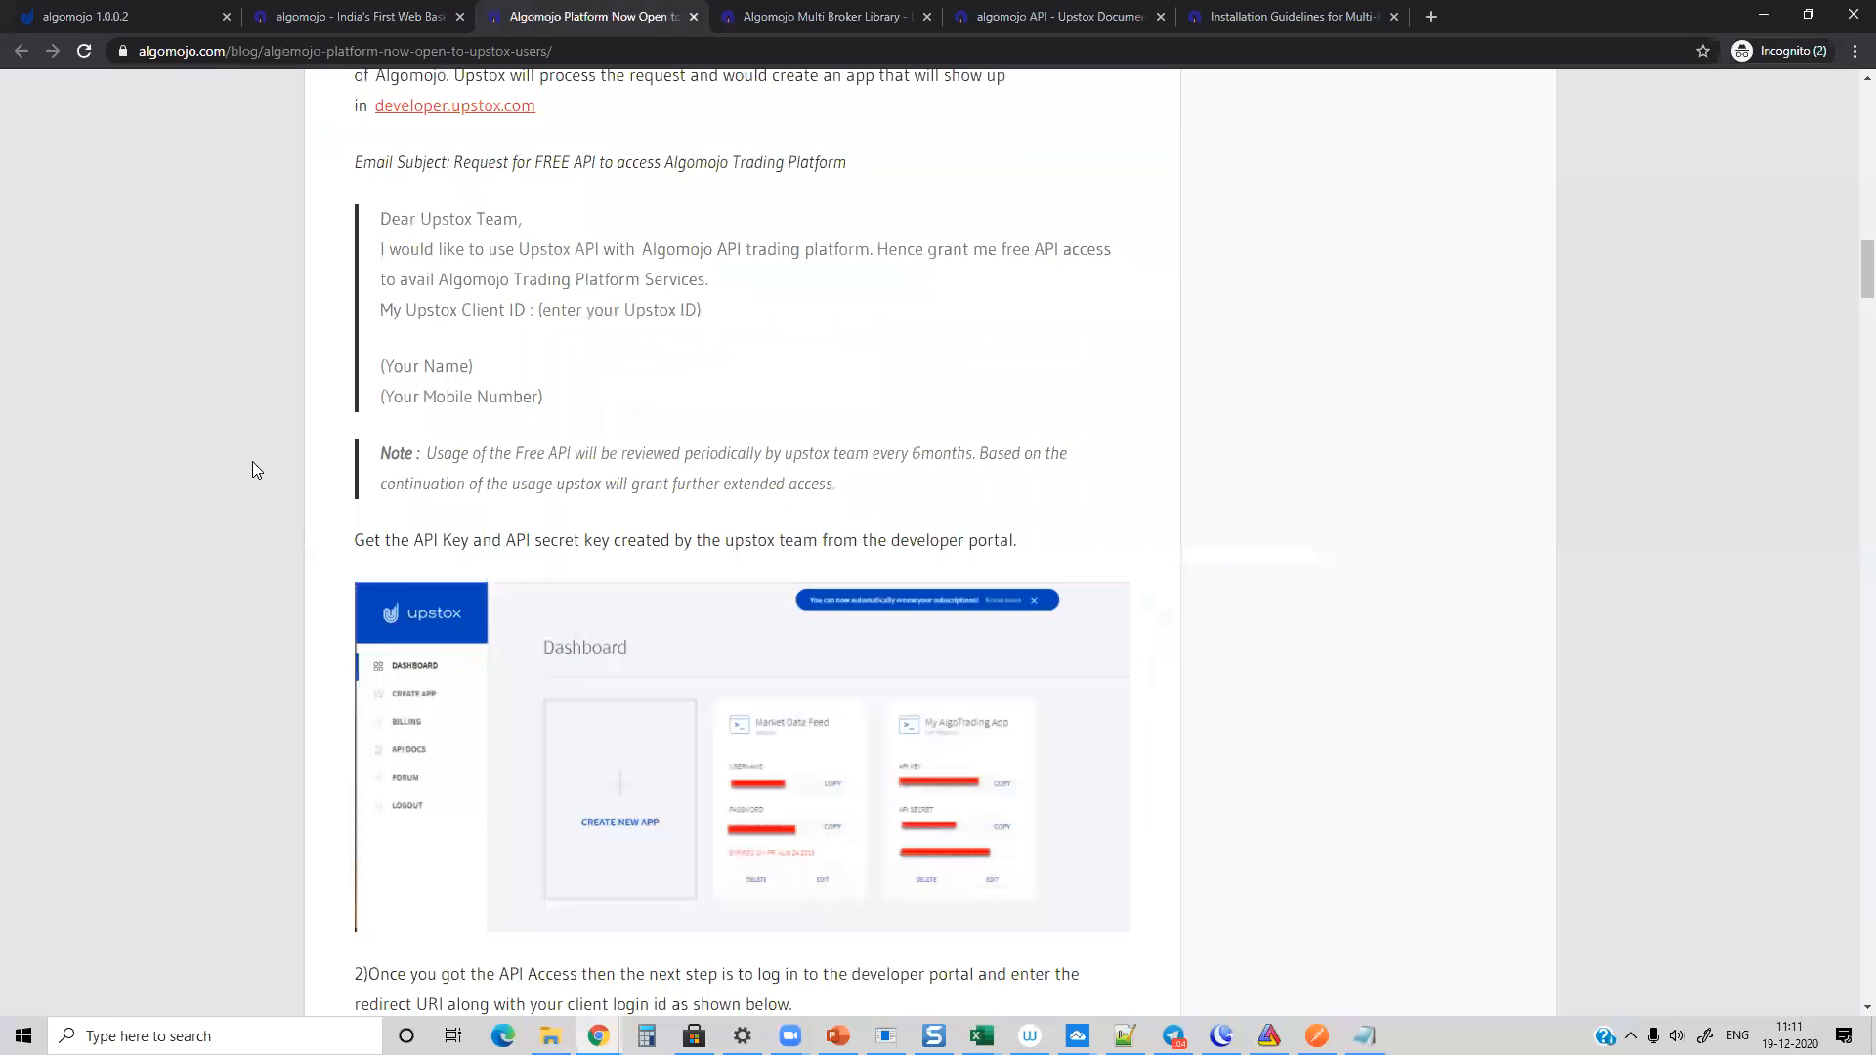
Step: Review the article's instructions for connecting Upstox with Algomojo and return to its beginning
scroll(249, 460, down, 15)
scroll(247, 459, down, 4)
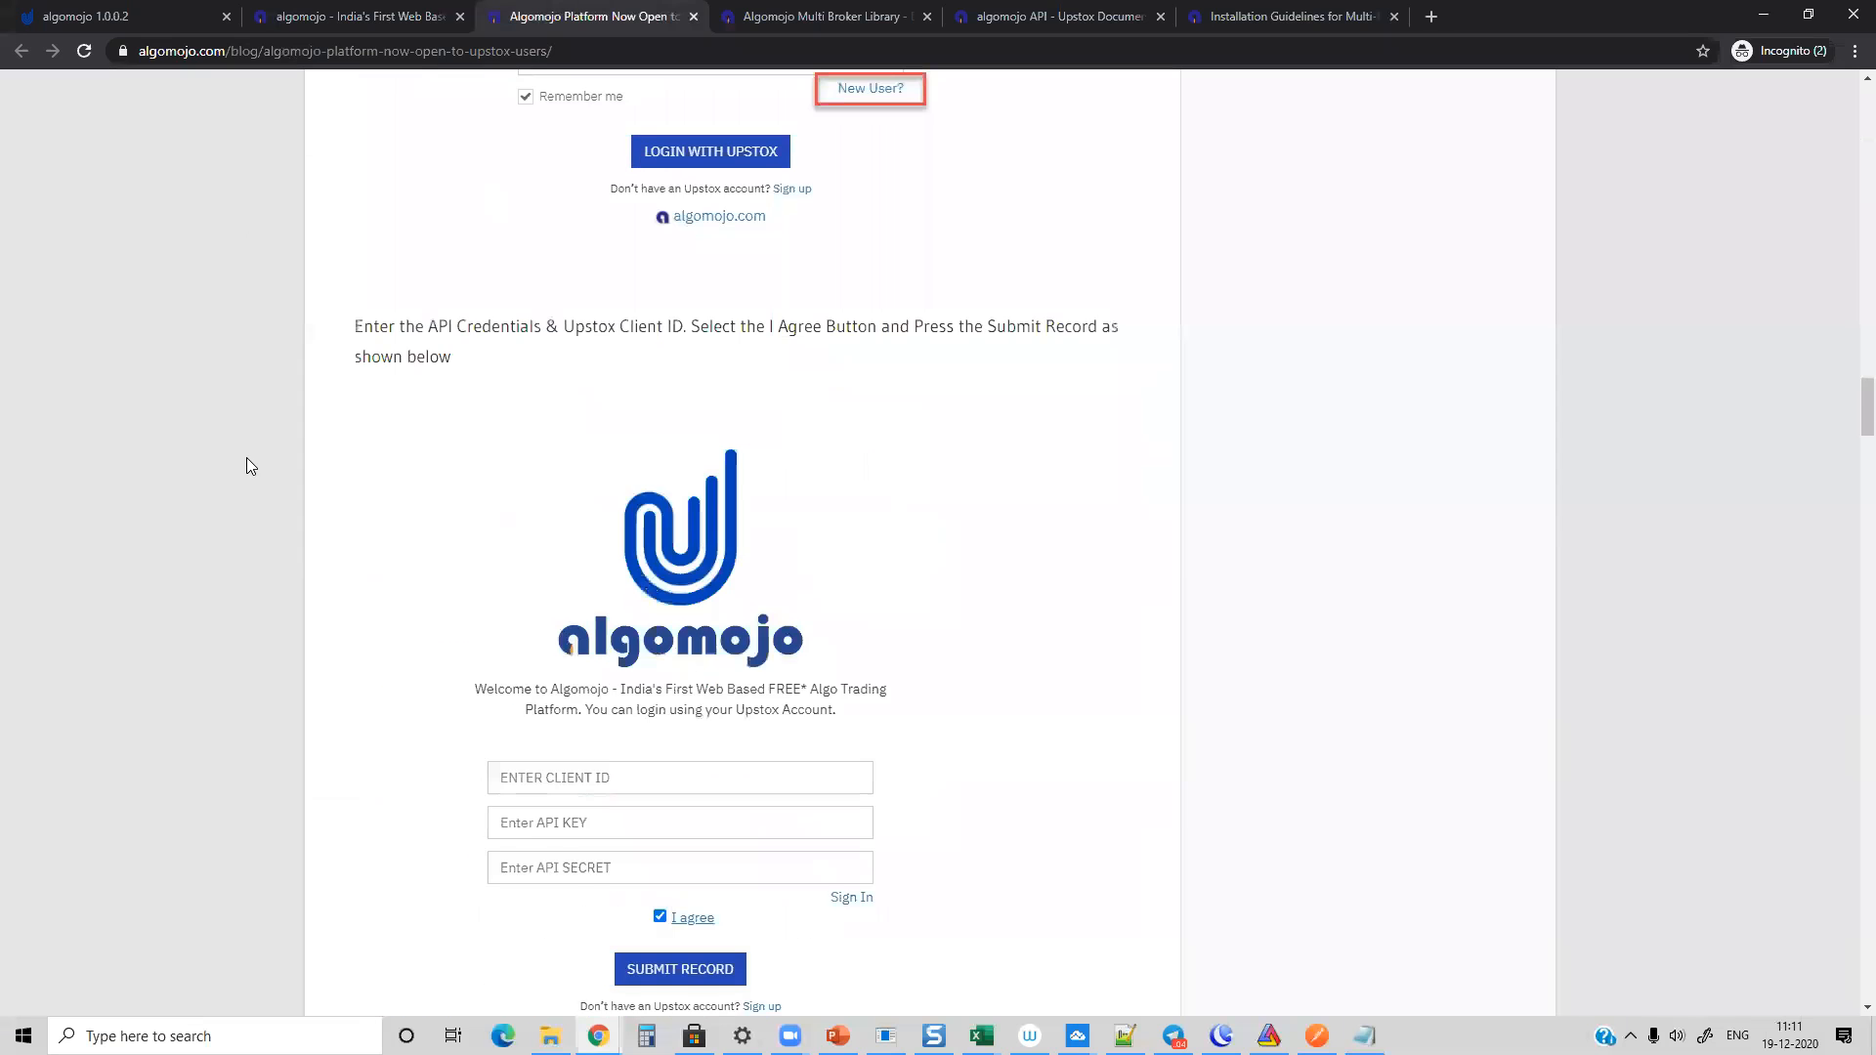
scroll(247, 460, up, 20)
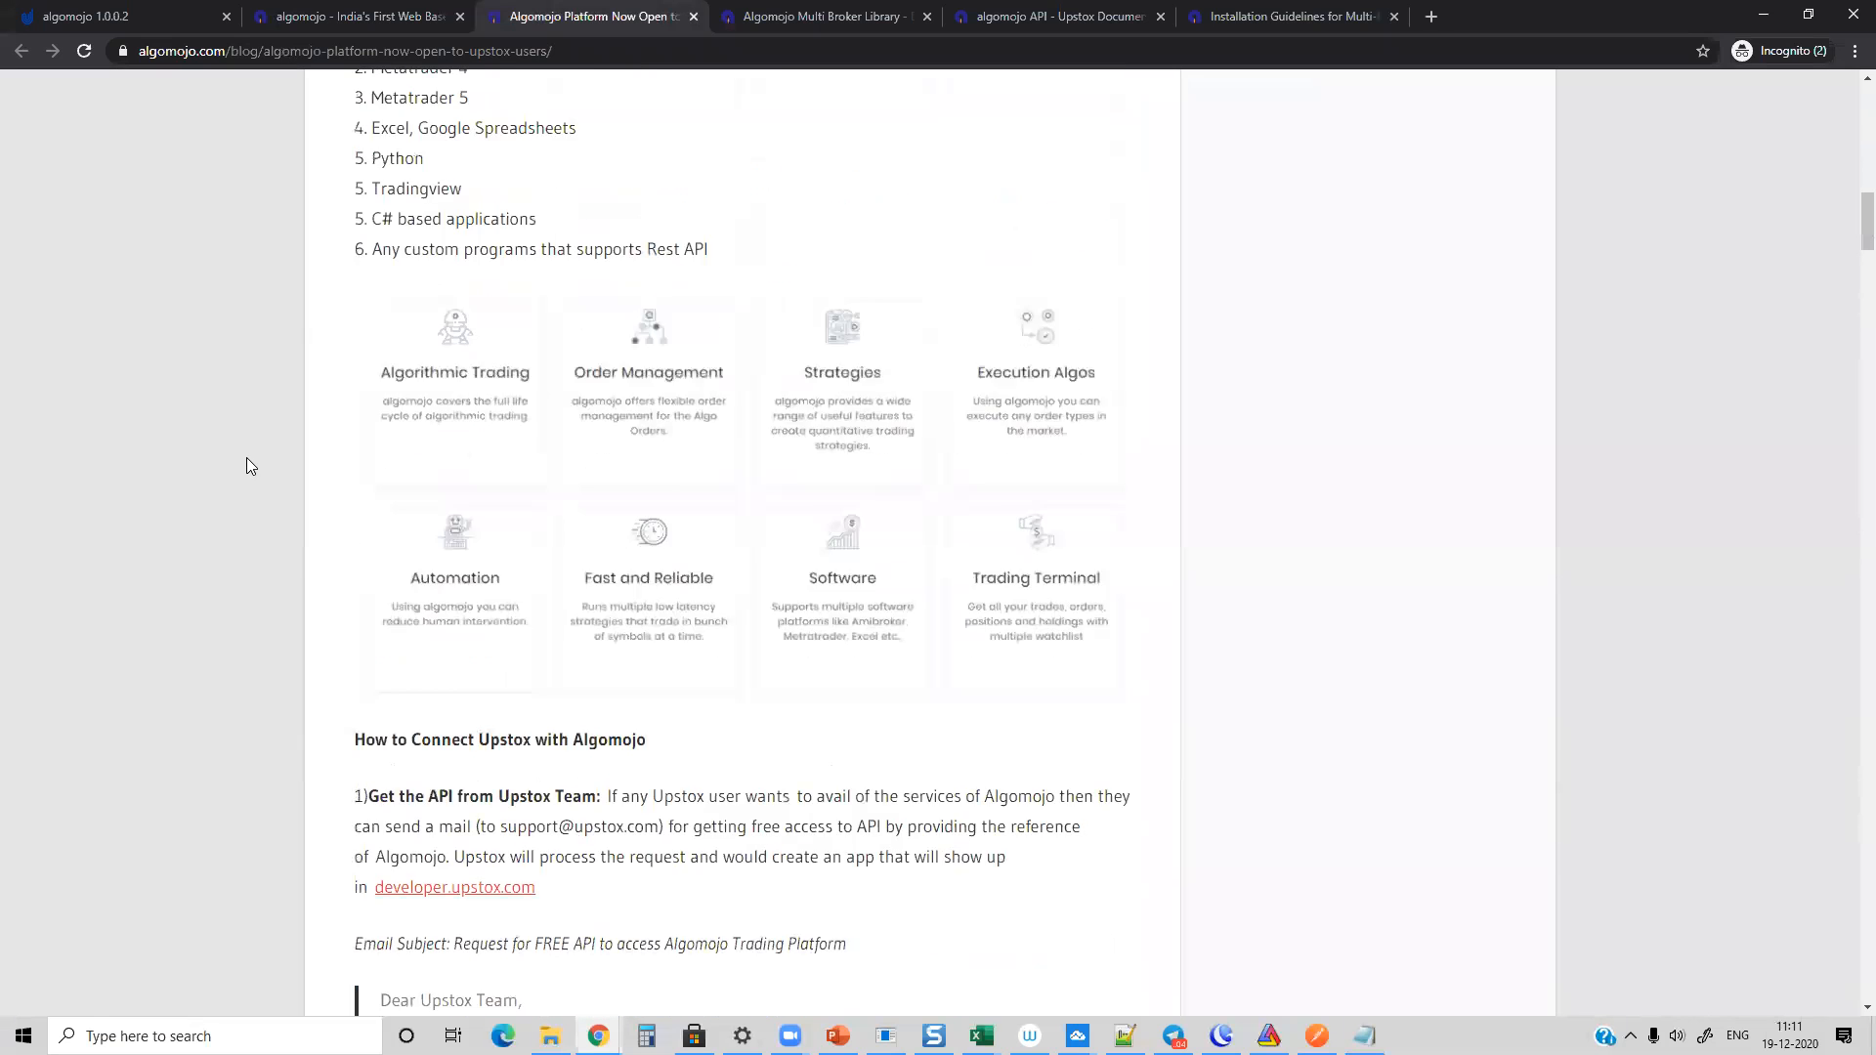
scroll(247, 459, up, 4)
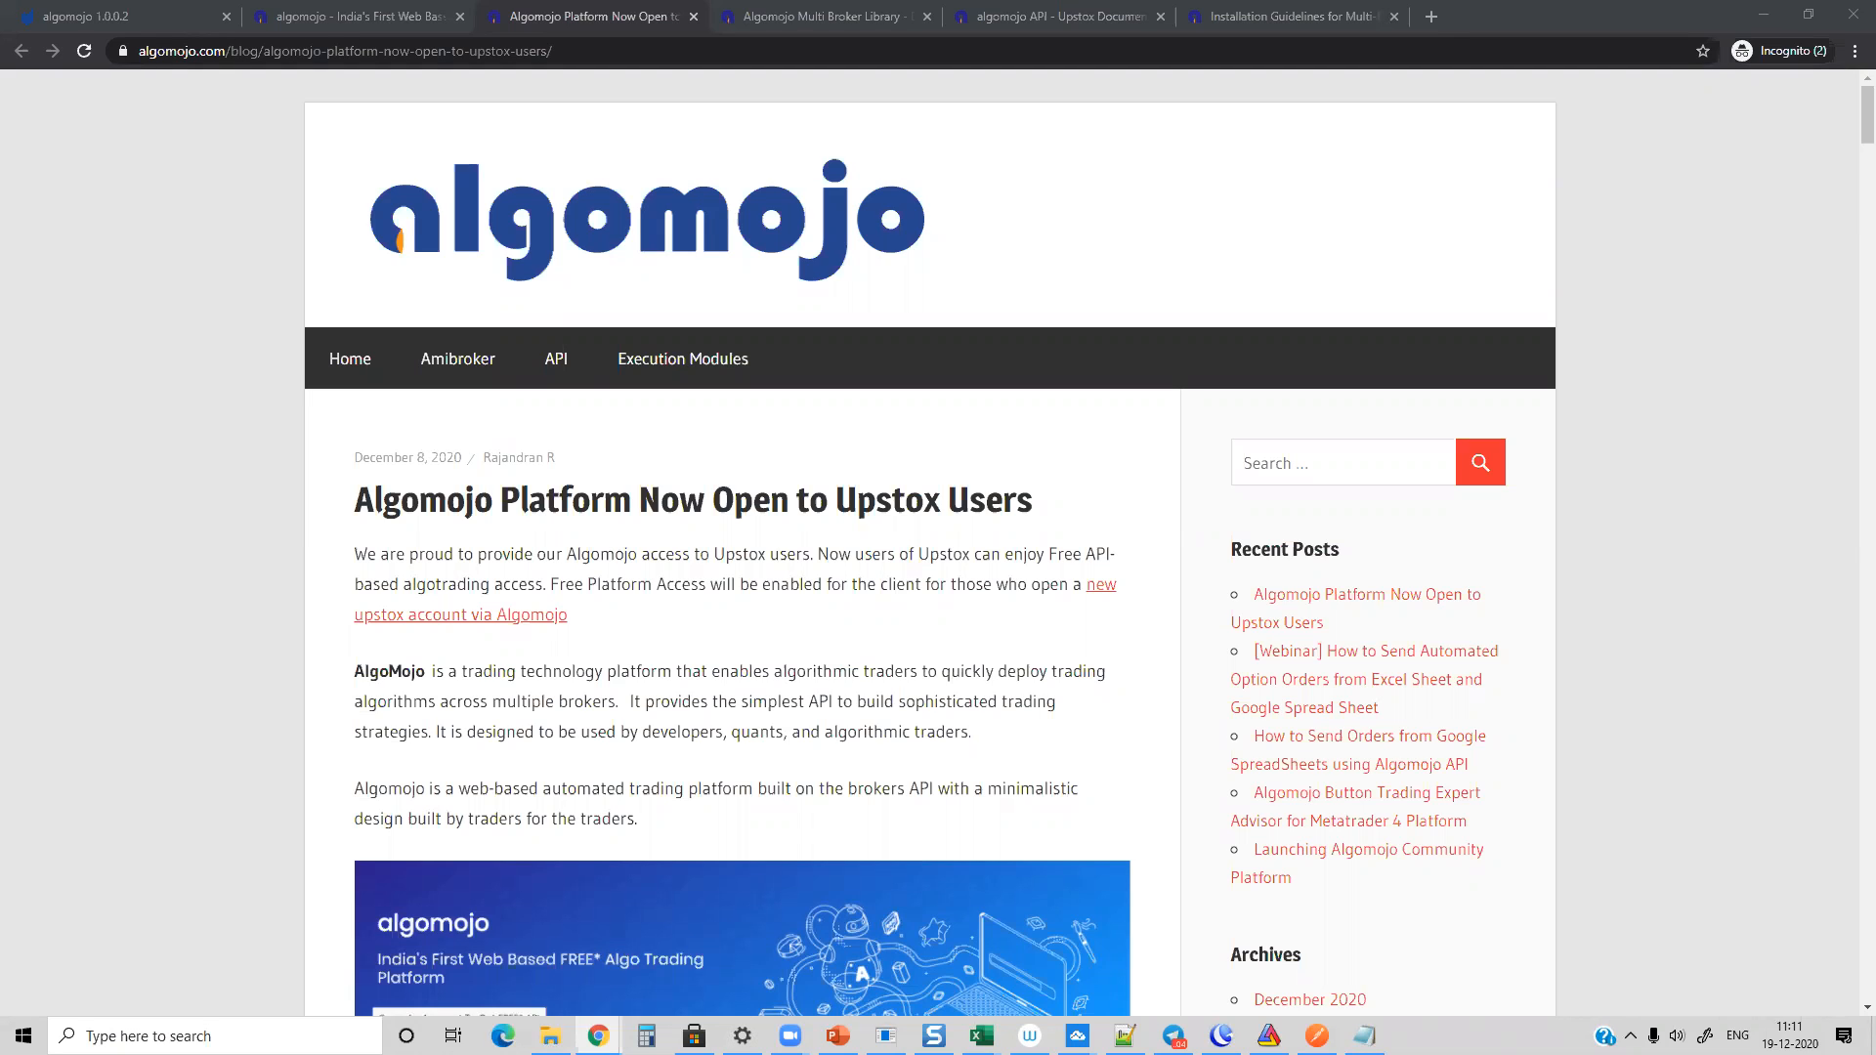
Step: Switch to the Algomojo Excel macro workbook, view the Datafeed sheet, and place the five orders listed on the Multi Orders sheet
mouse_move(1001, 1000)
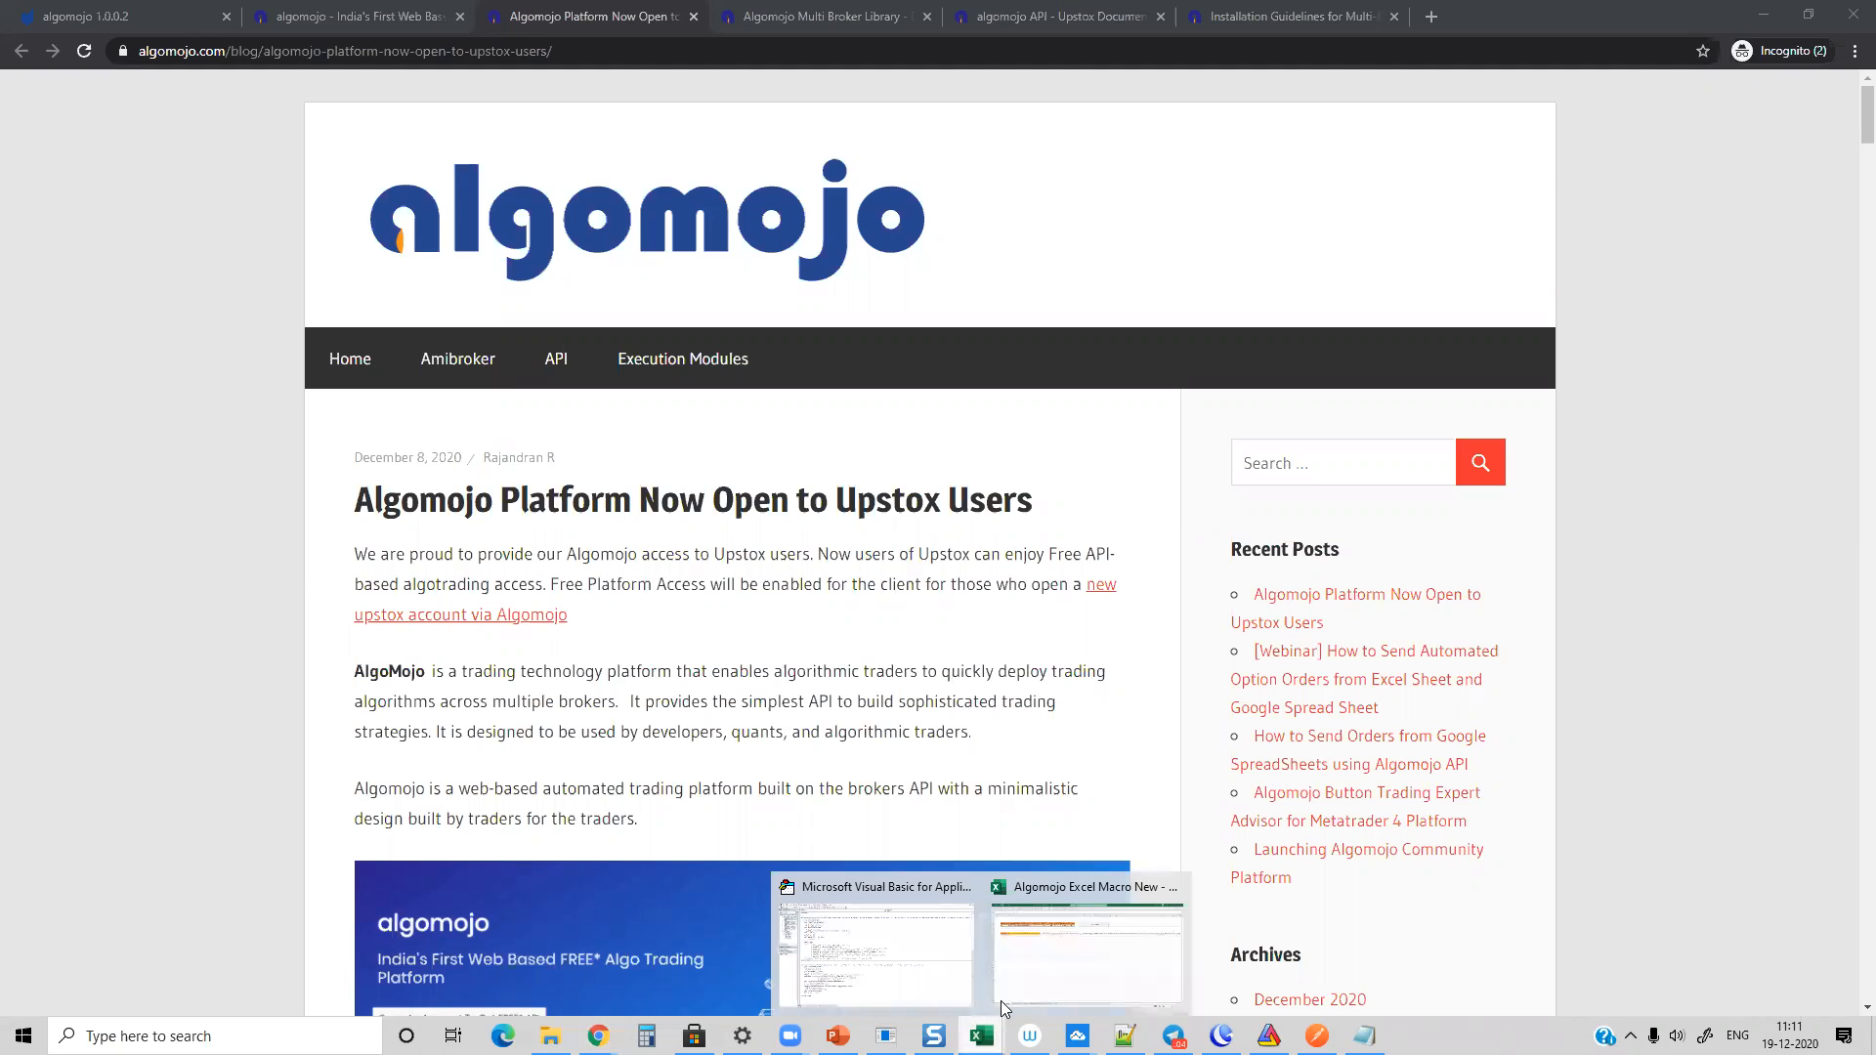
click(1050, 909)
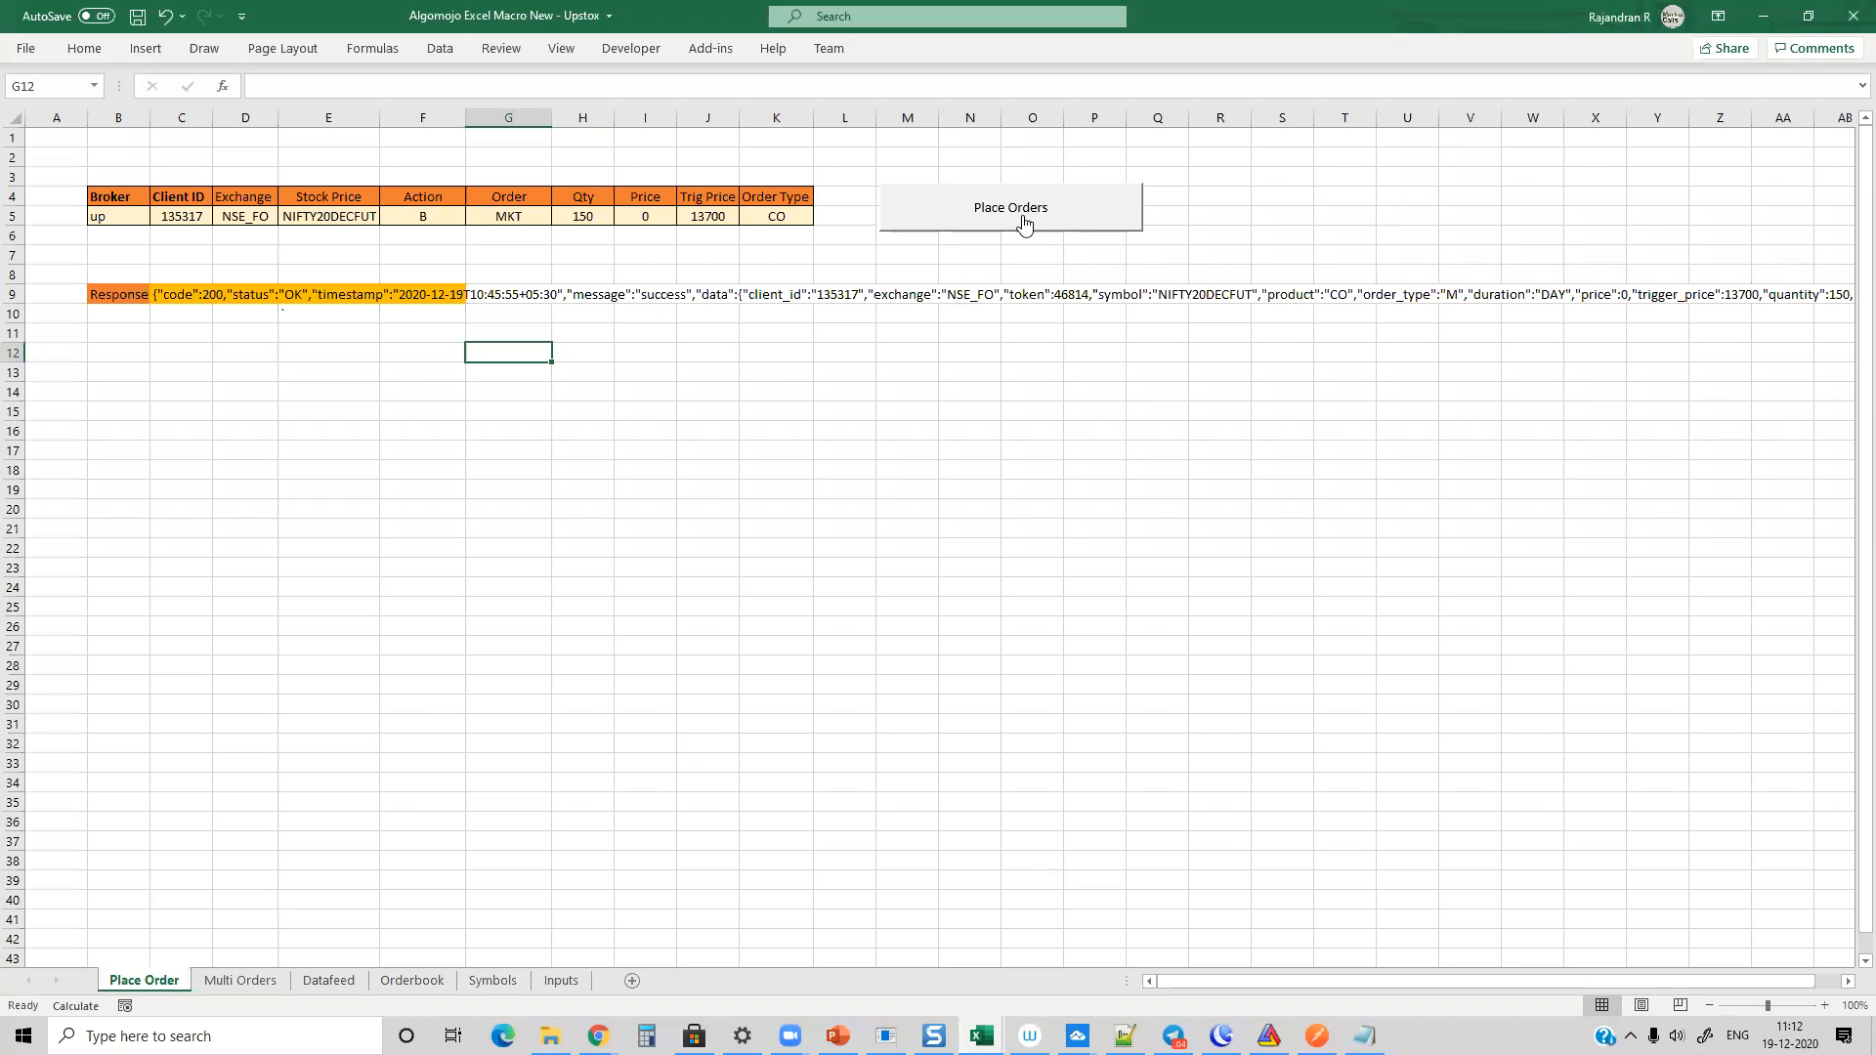
click(329, 981)
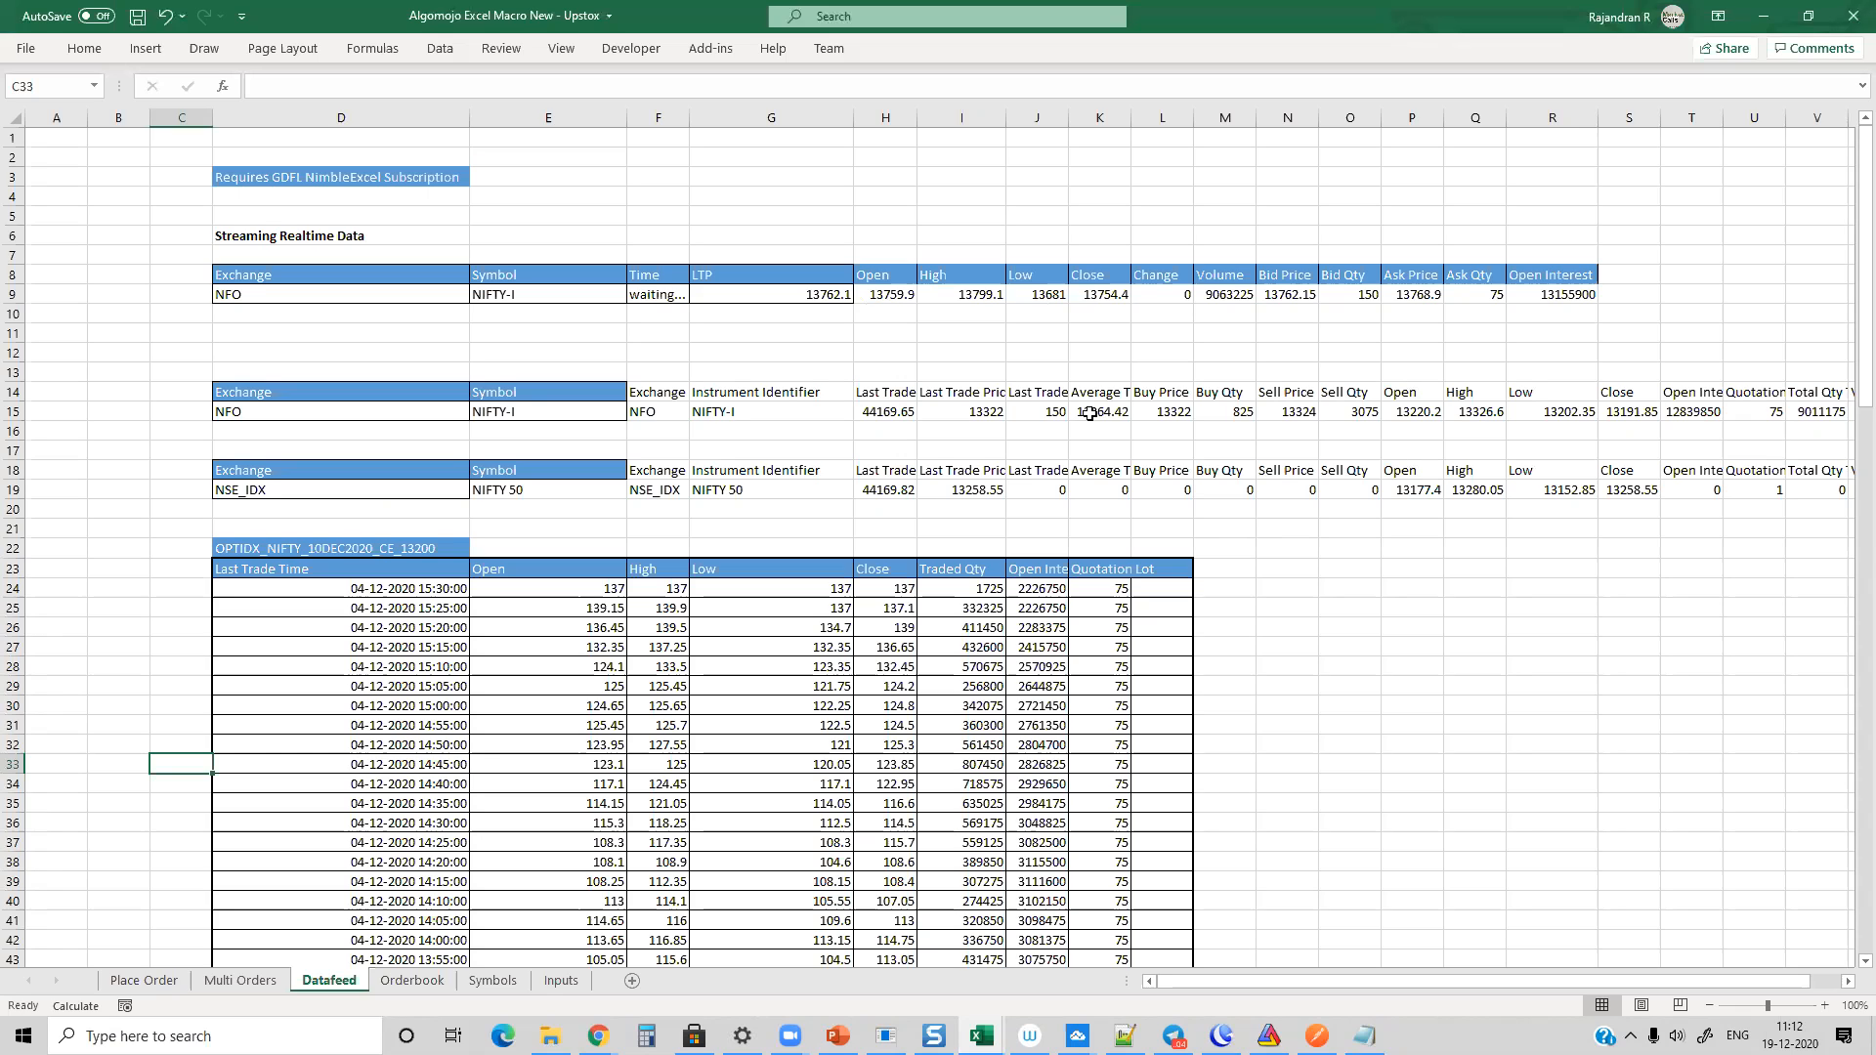
click(240, 980)
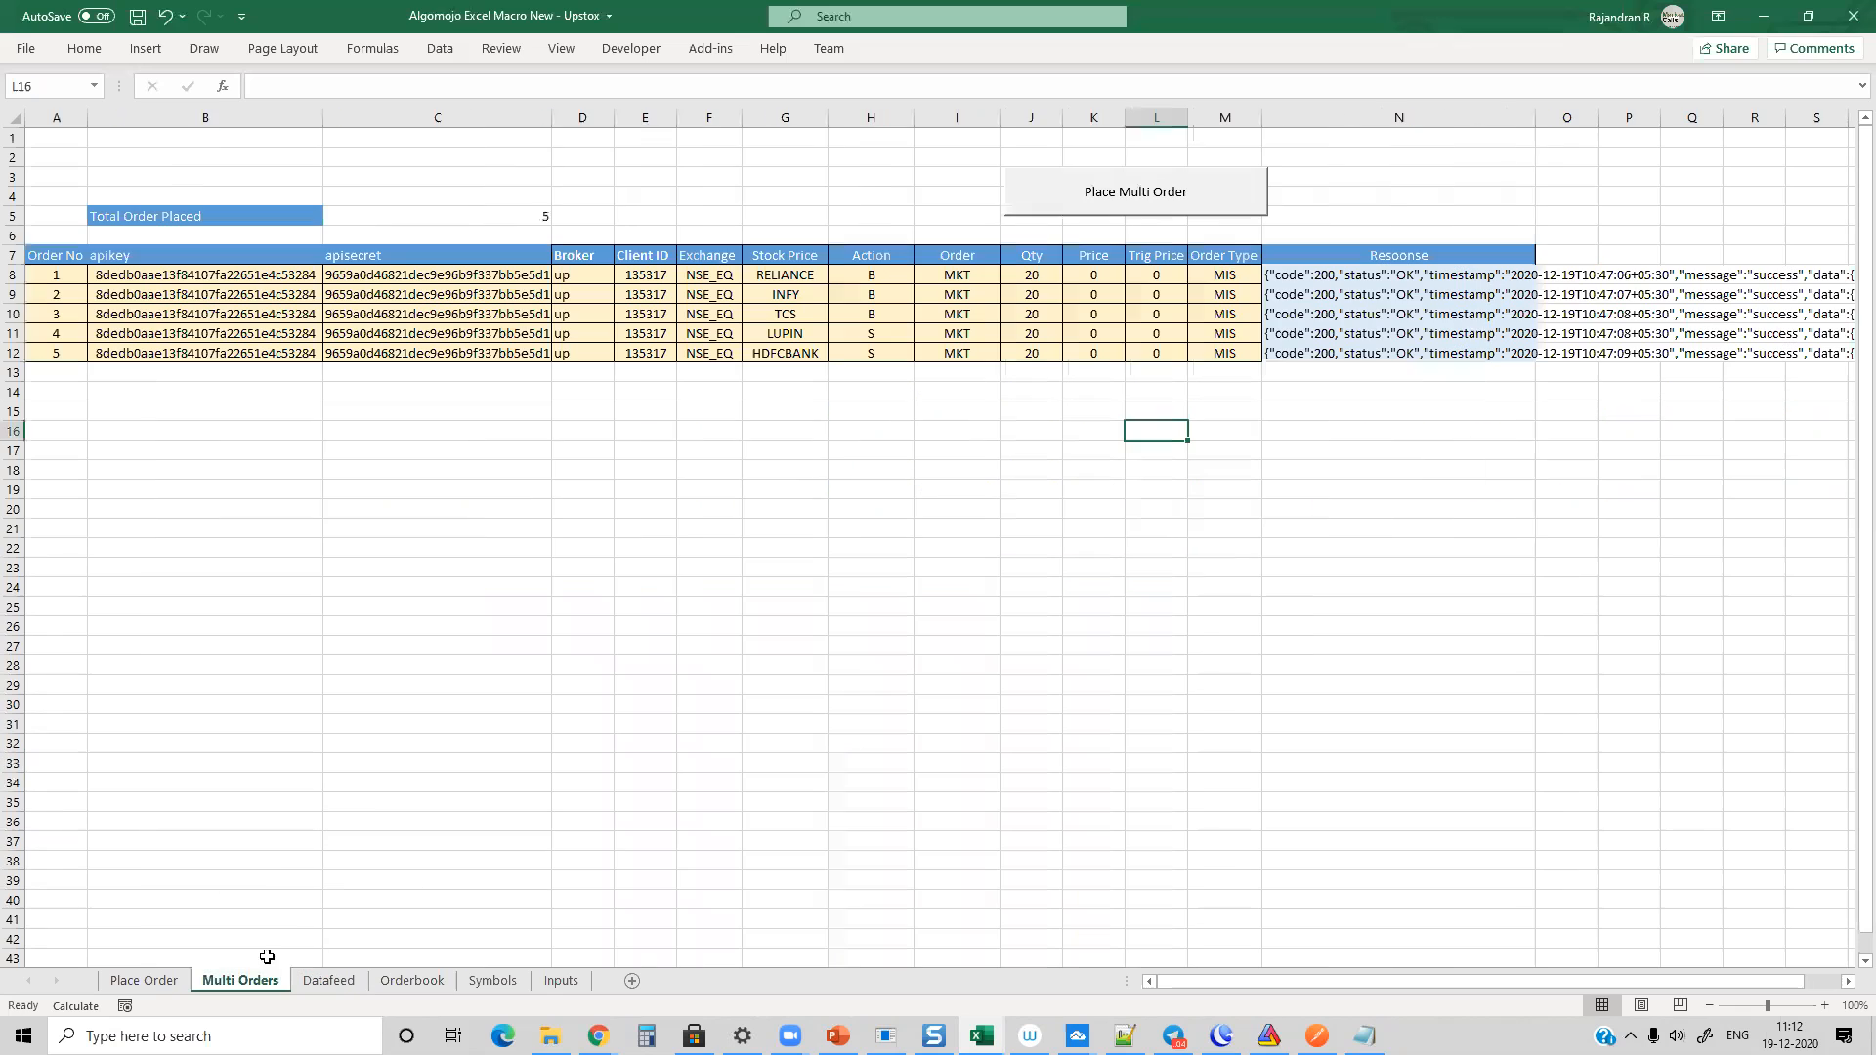
click(1138, 189)
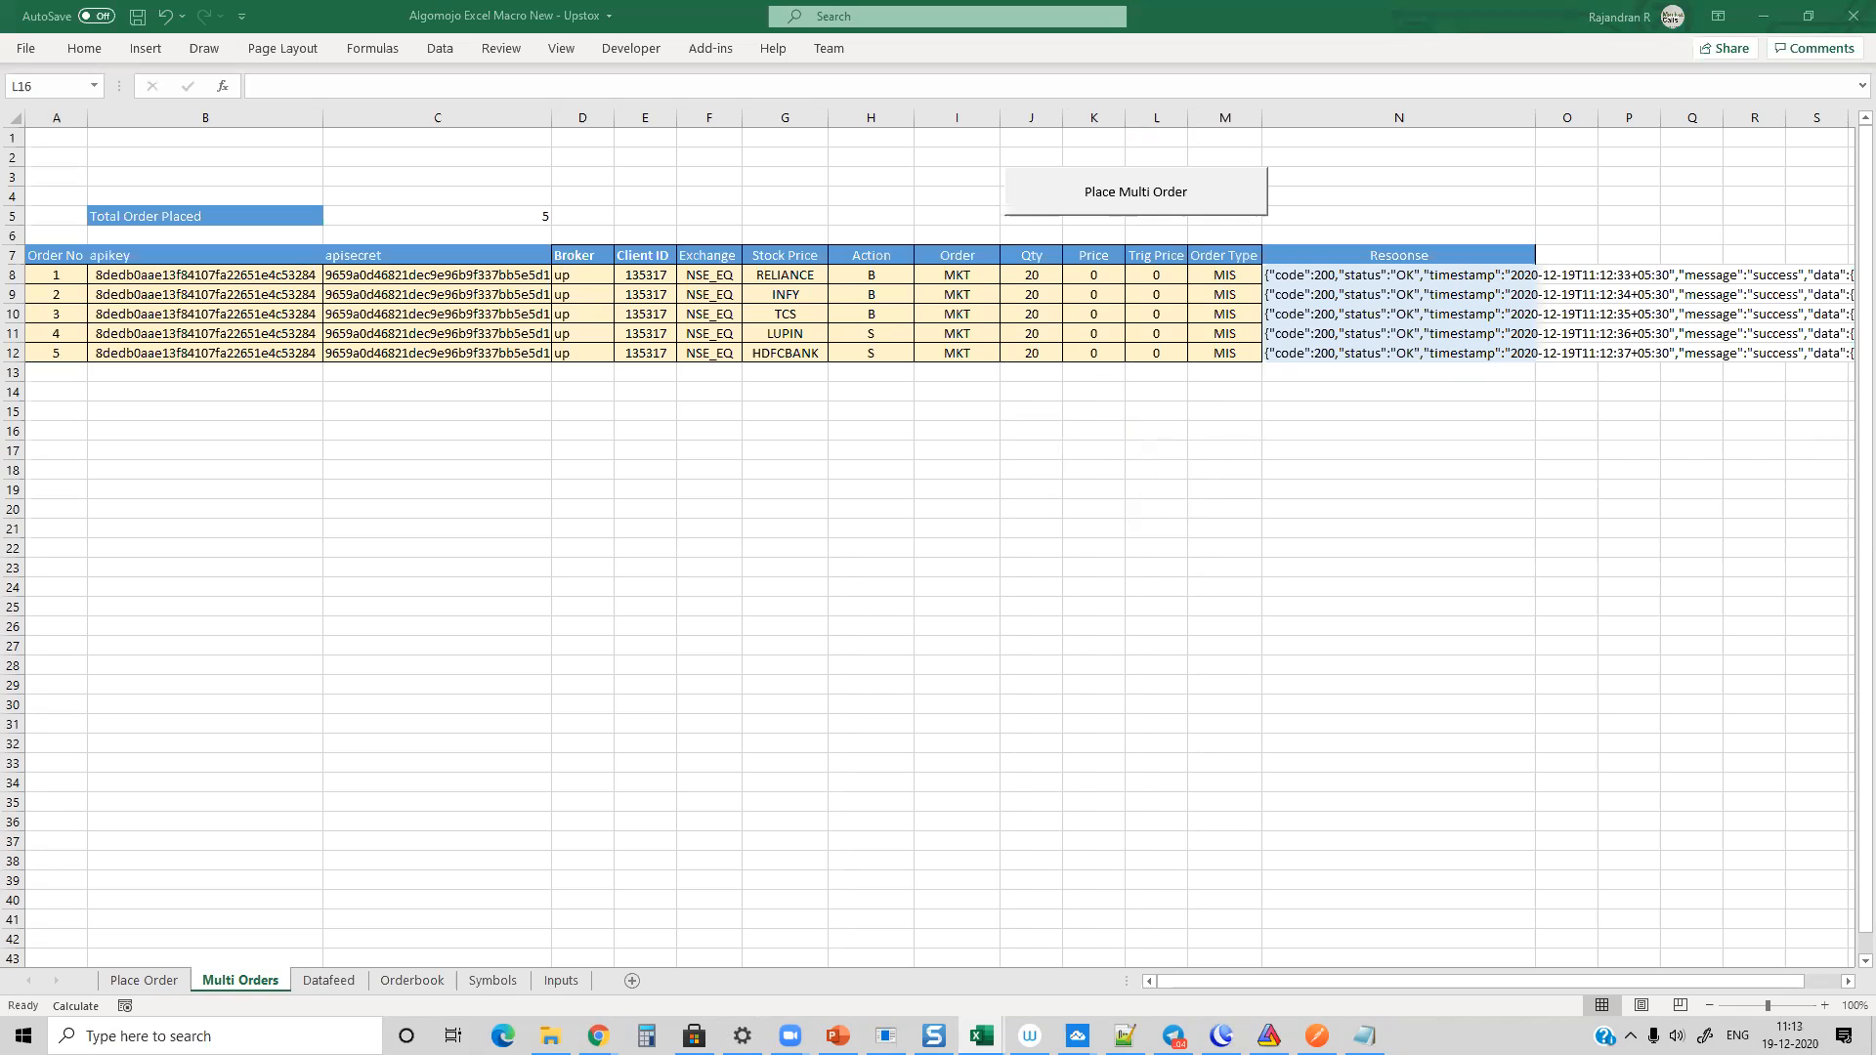
click(767, 470)
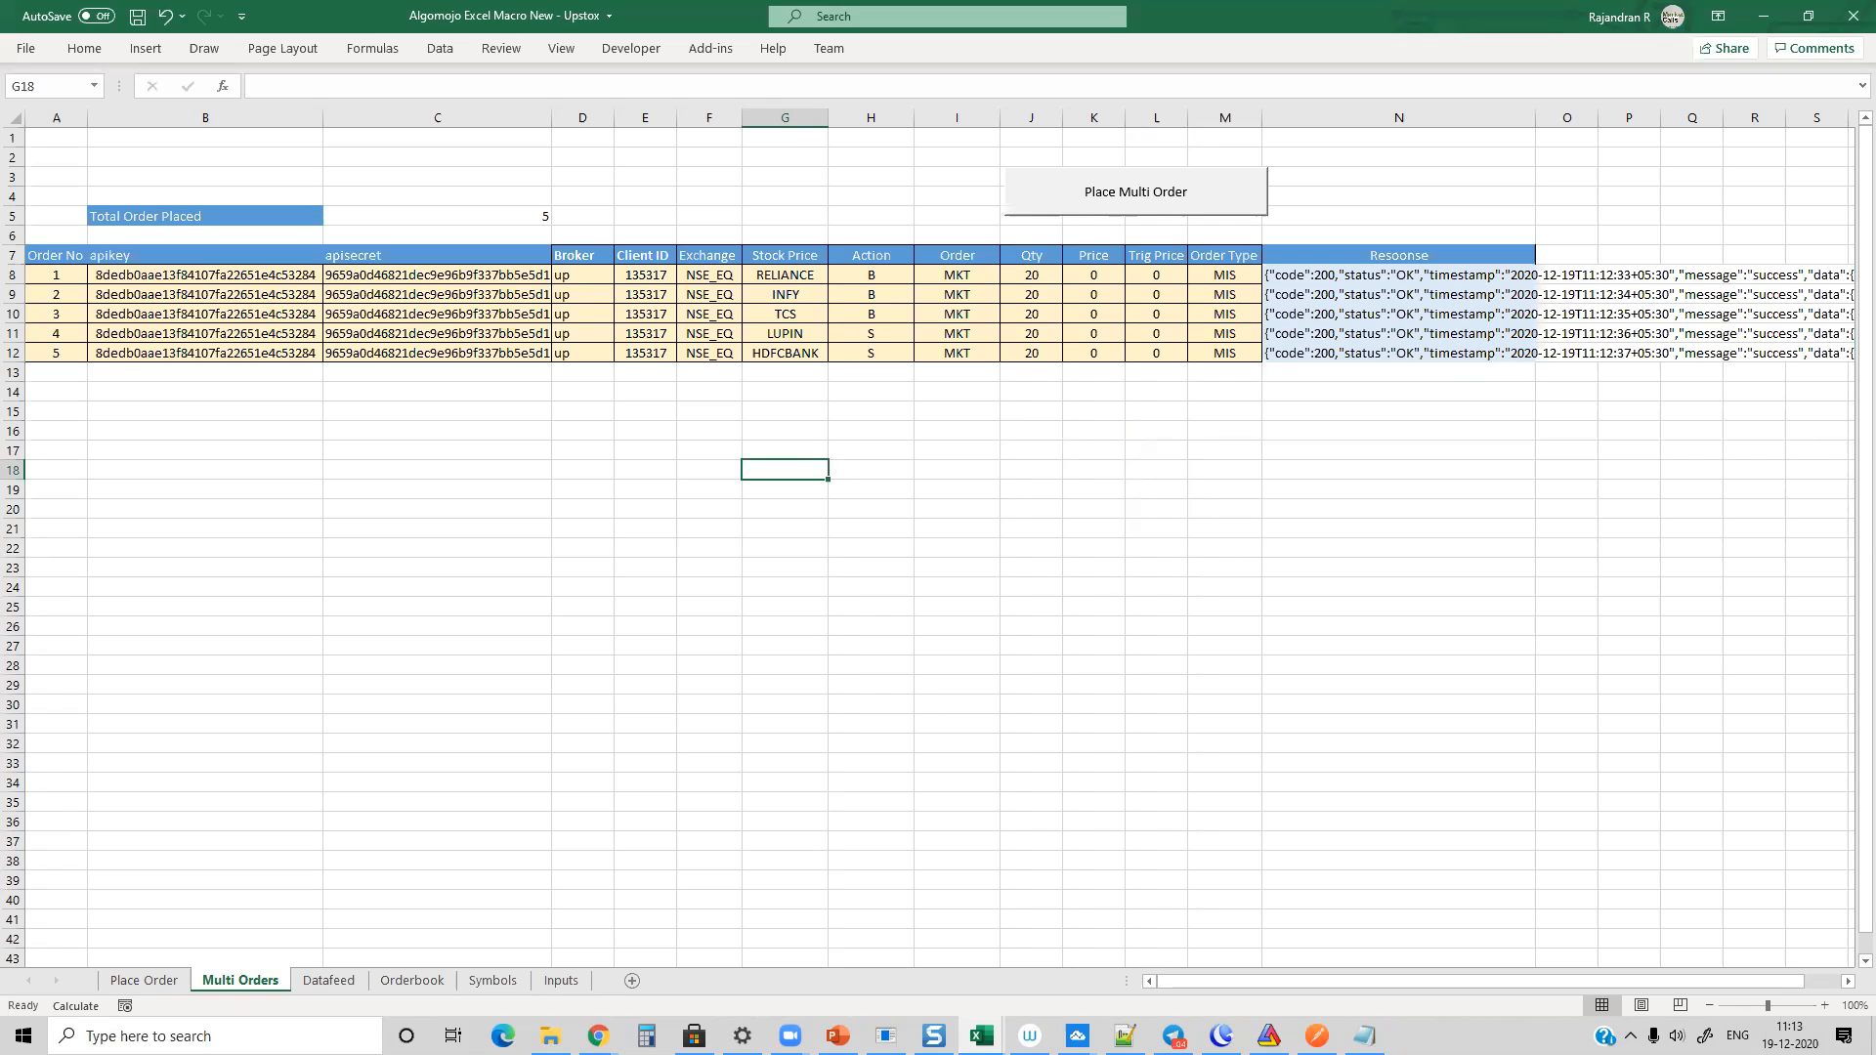
Step: Switch to AmiBroker and view the BANKNIFTY-I.NFO 1-minute chart with the EMA crossover signals over a longer period
click(1269, 1035)
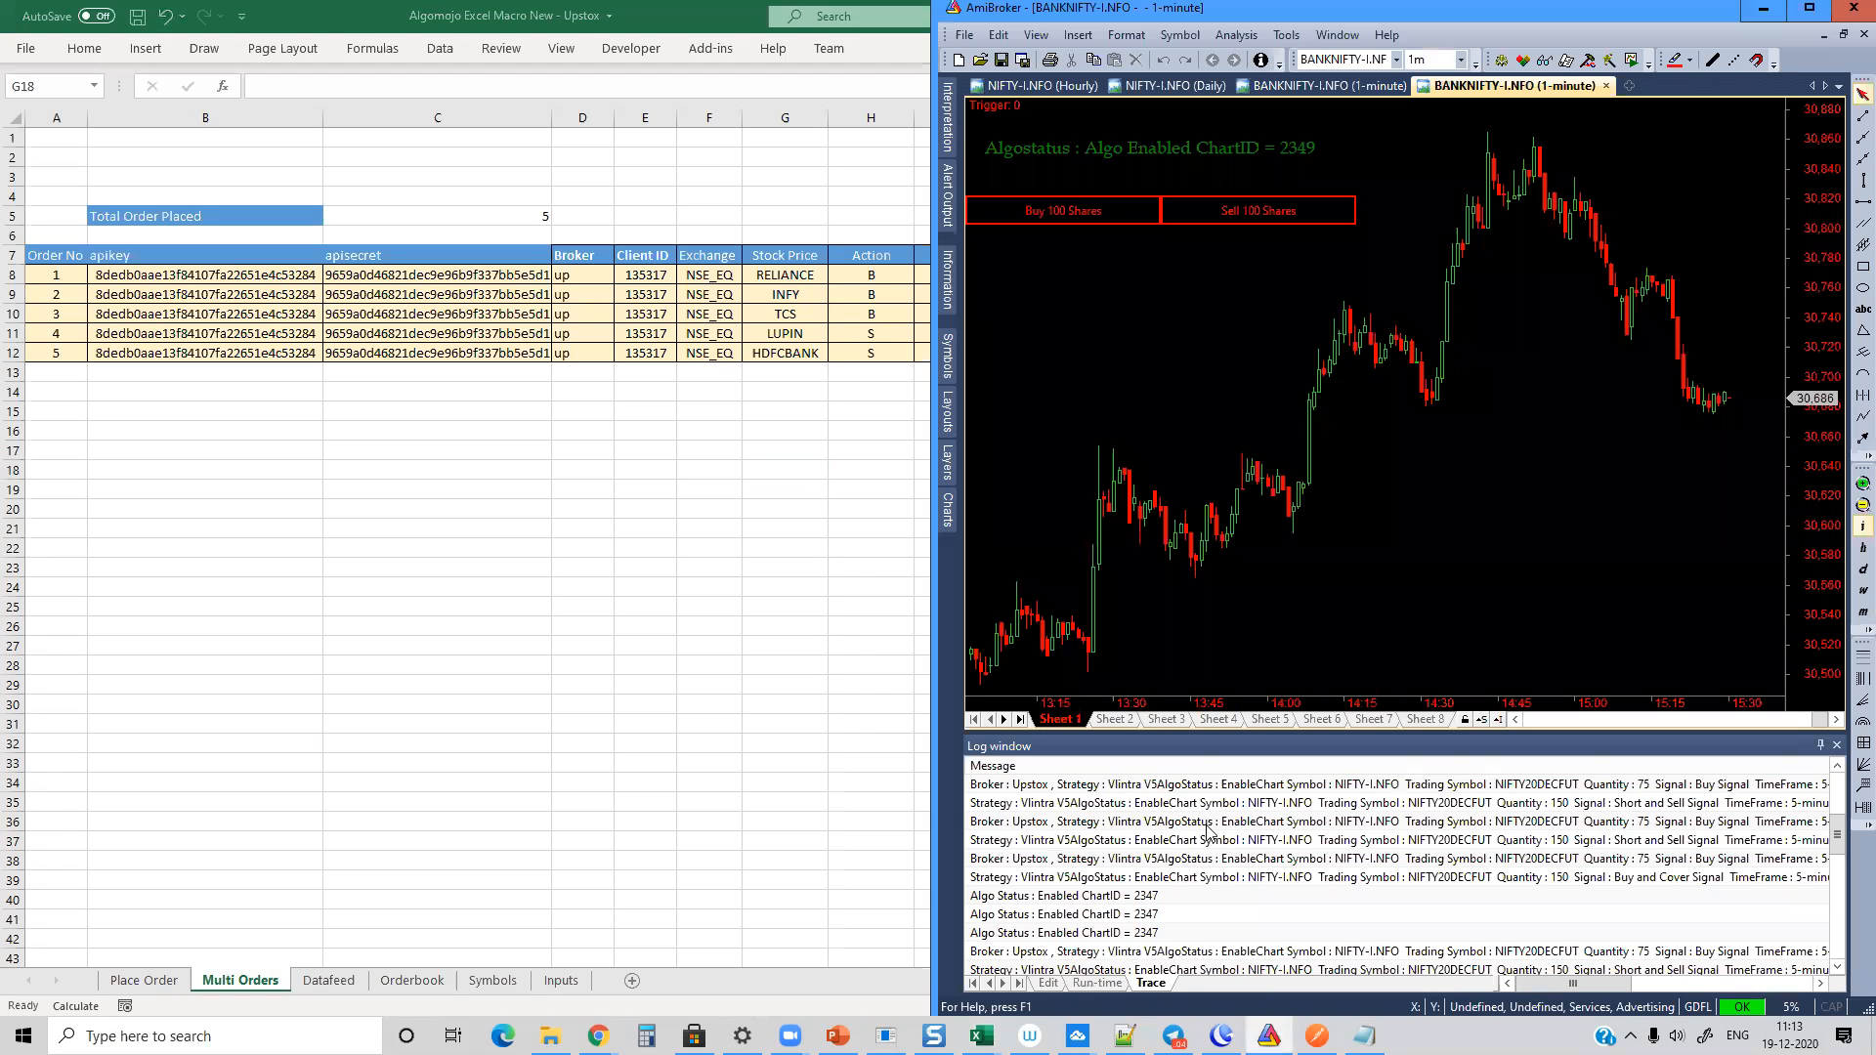
mouse_move(1256, 381)
click(1329, 85)
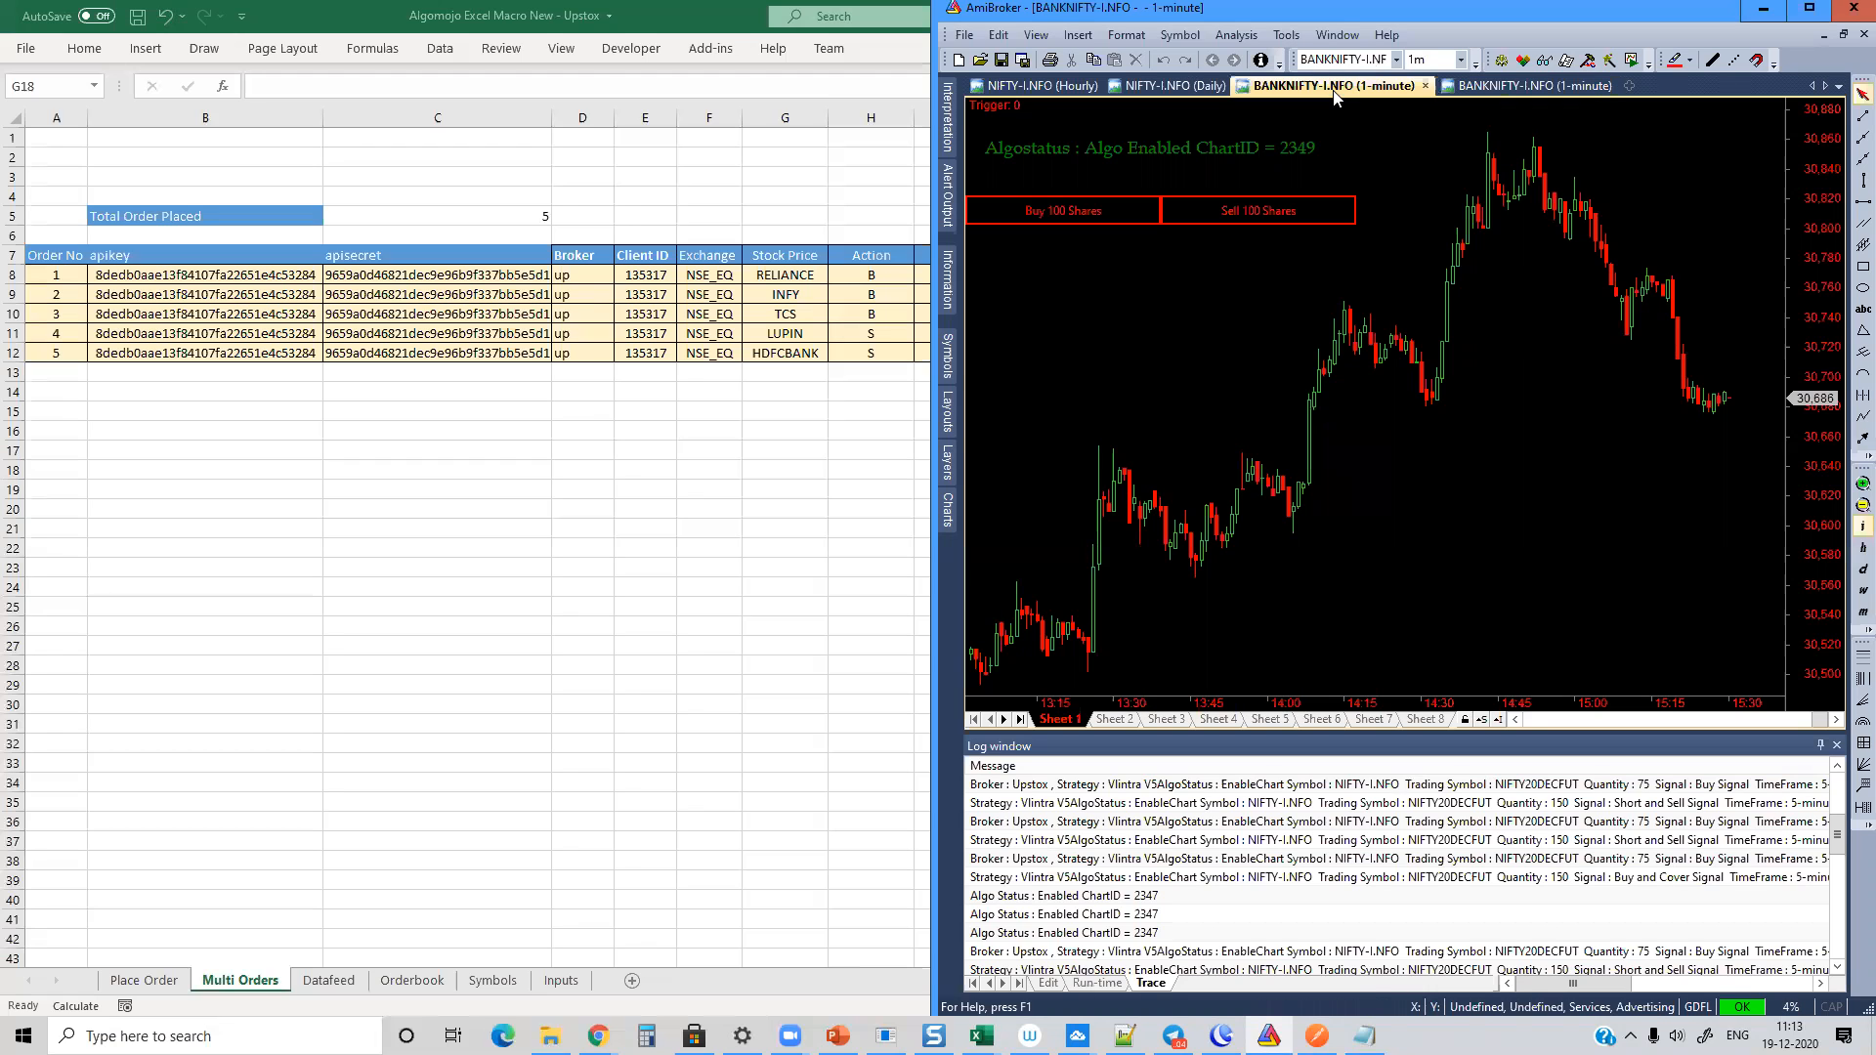
click(1856, 507)
click(1856, 507)
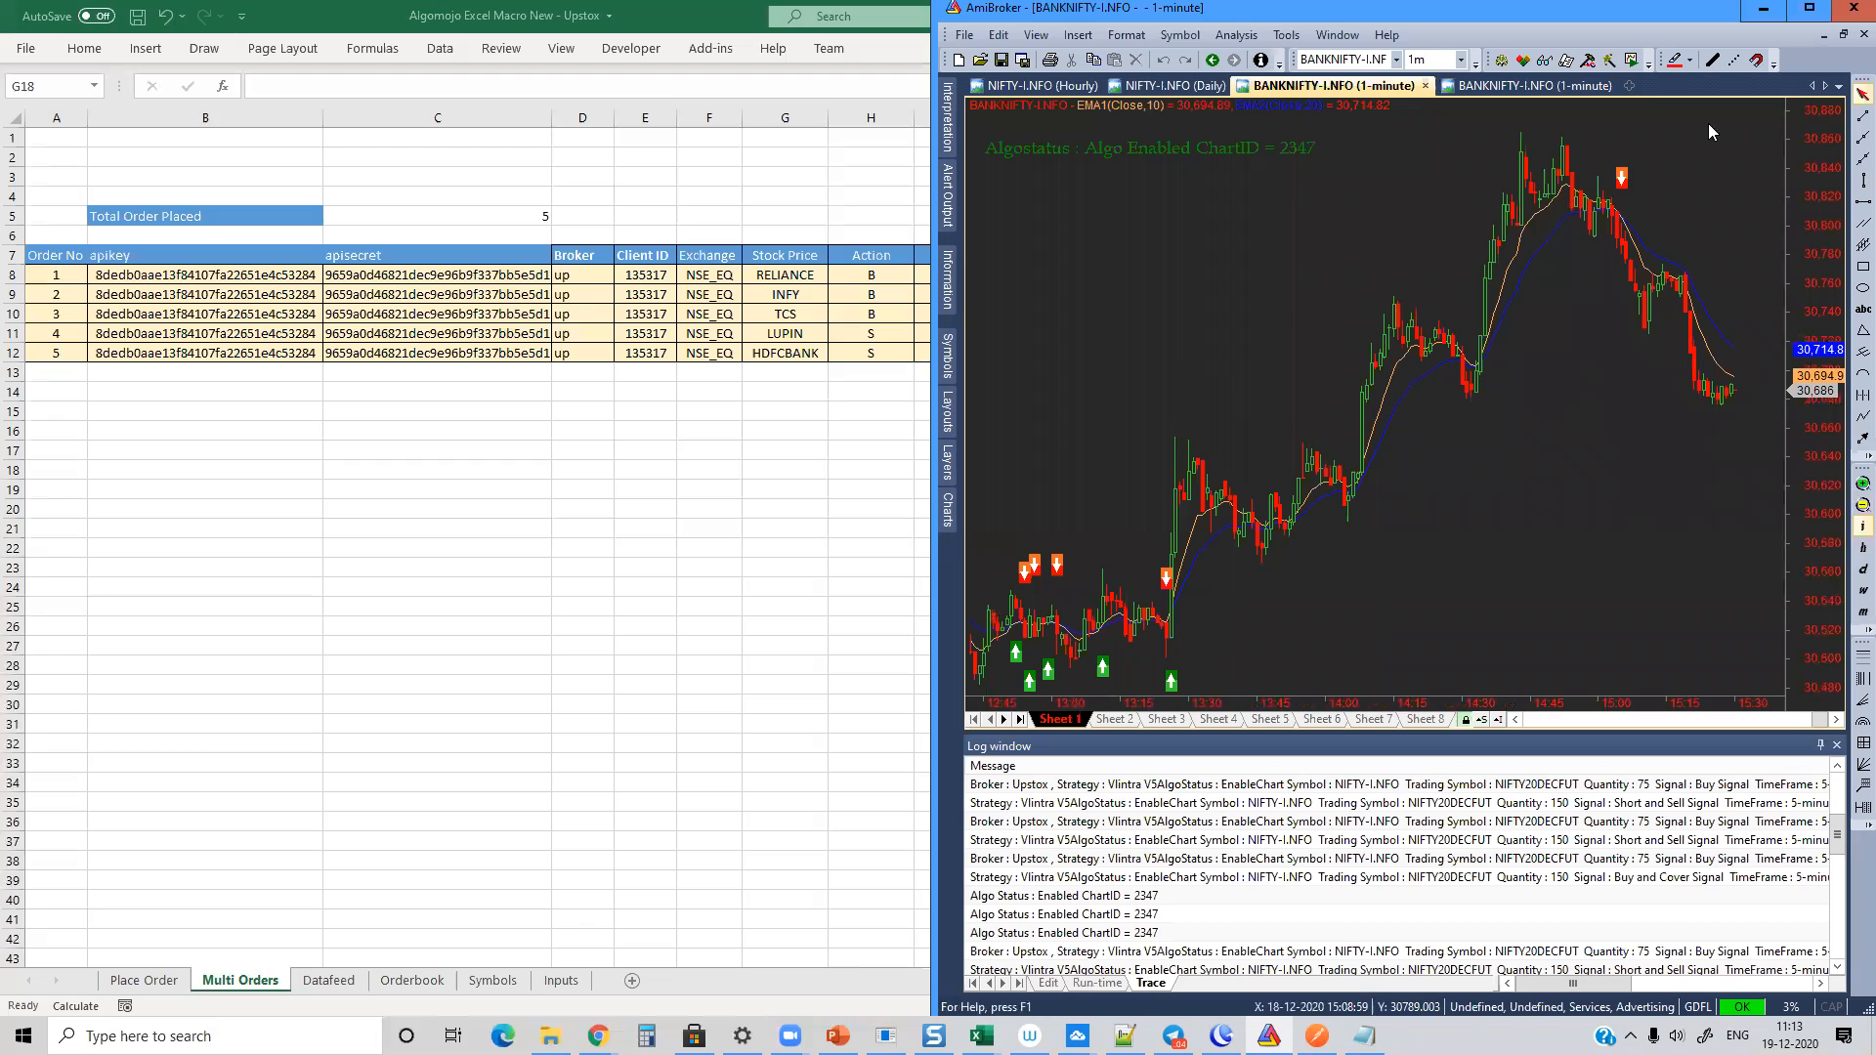
Step: Open a new blank BANKNIFTY-I.NFO 1-minute chart and browse the chart formula folders, collapsing Systems under Tstudio 5.0 Sep 2020
right_click(1619, 91)
click(1666, 117)
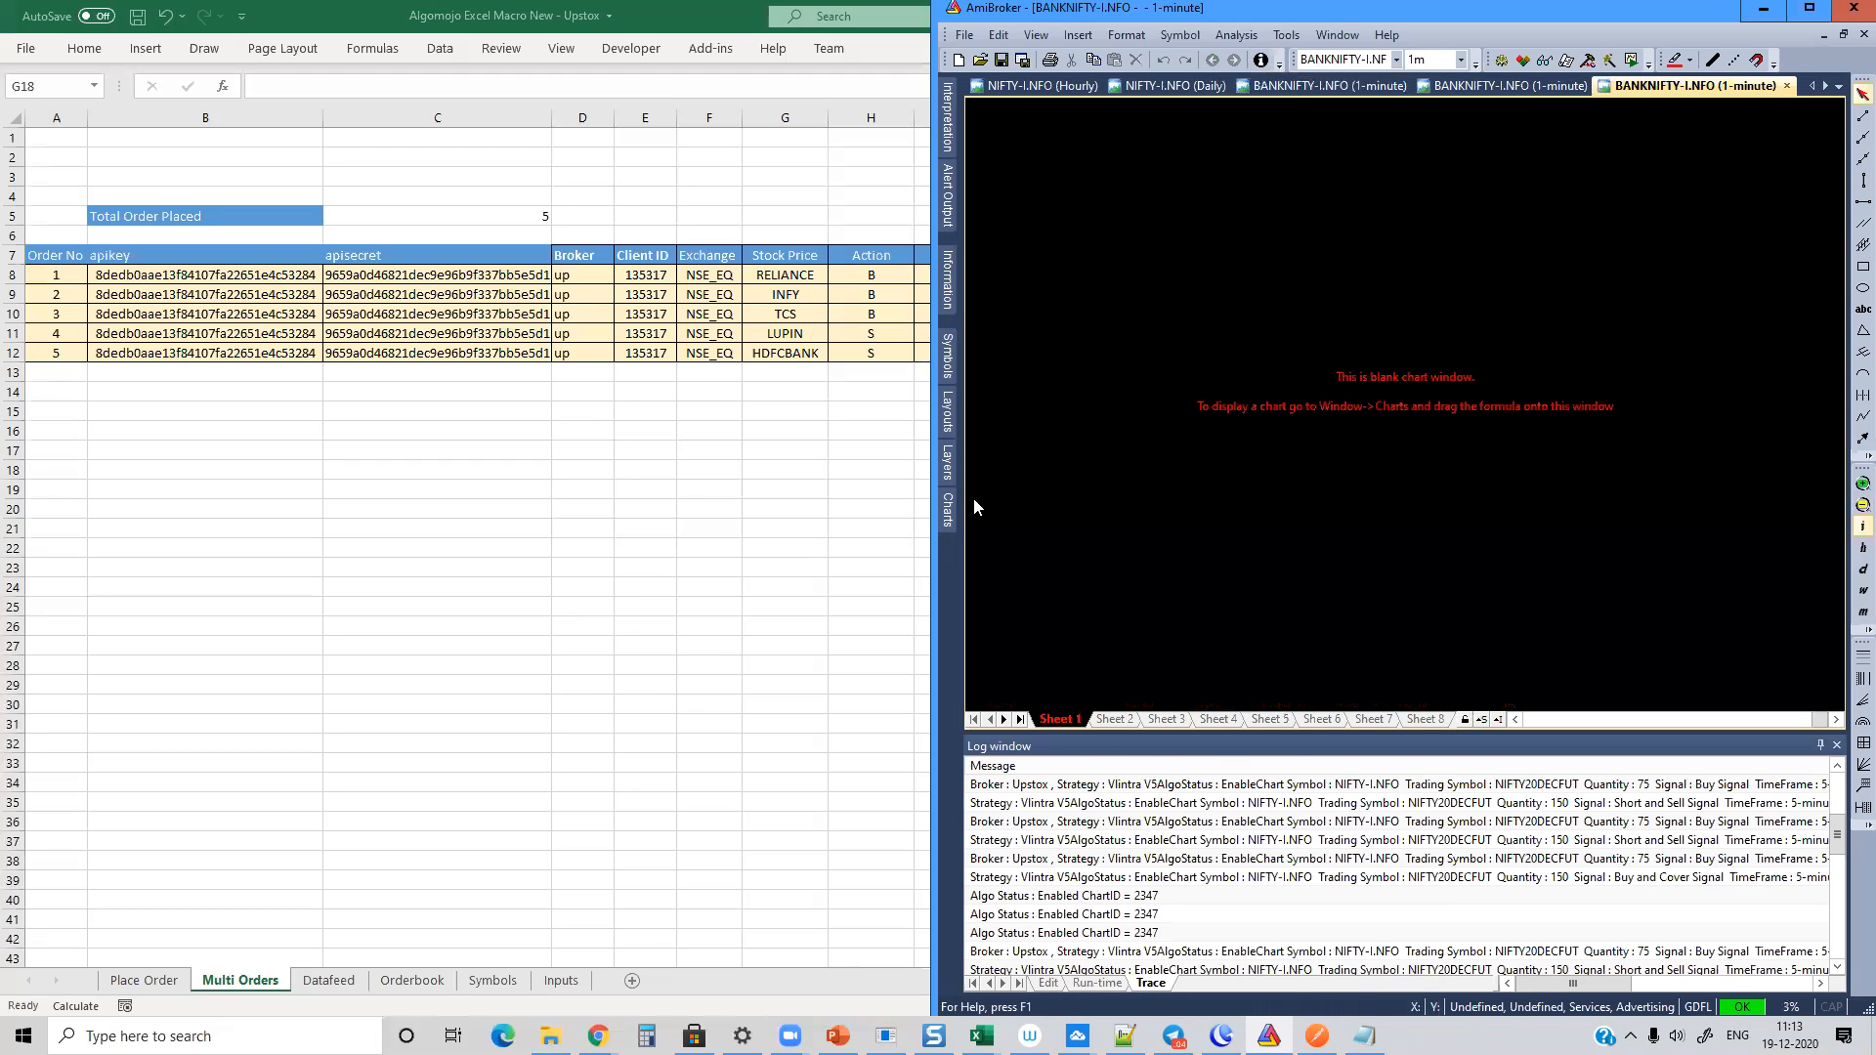
mouse_move(950, 508)
scroll(1148, 288, down, 20)
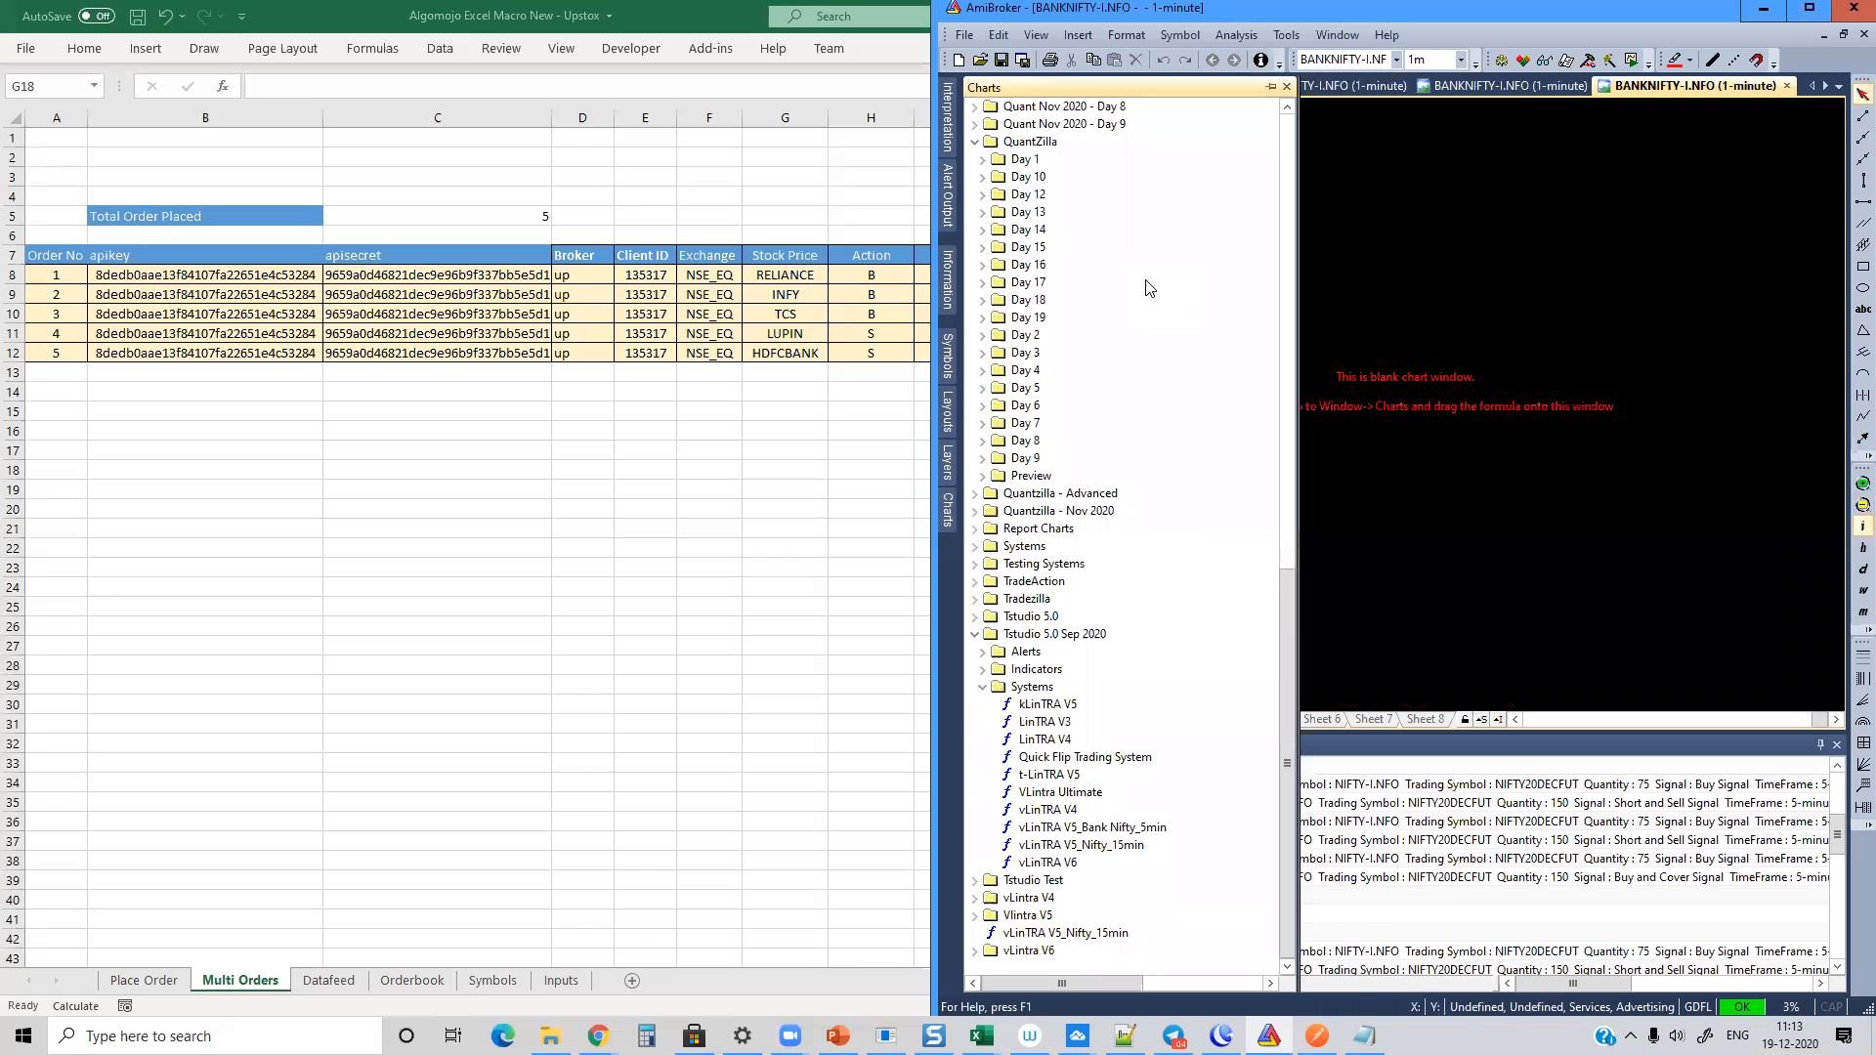
click(982, 687)
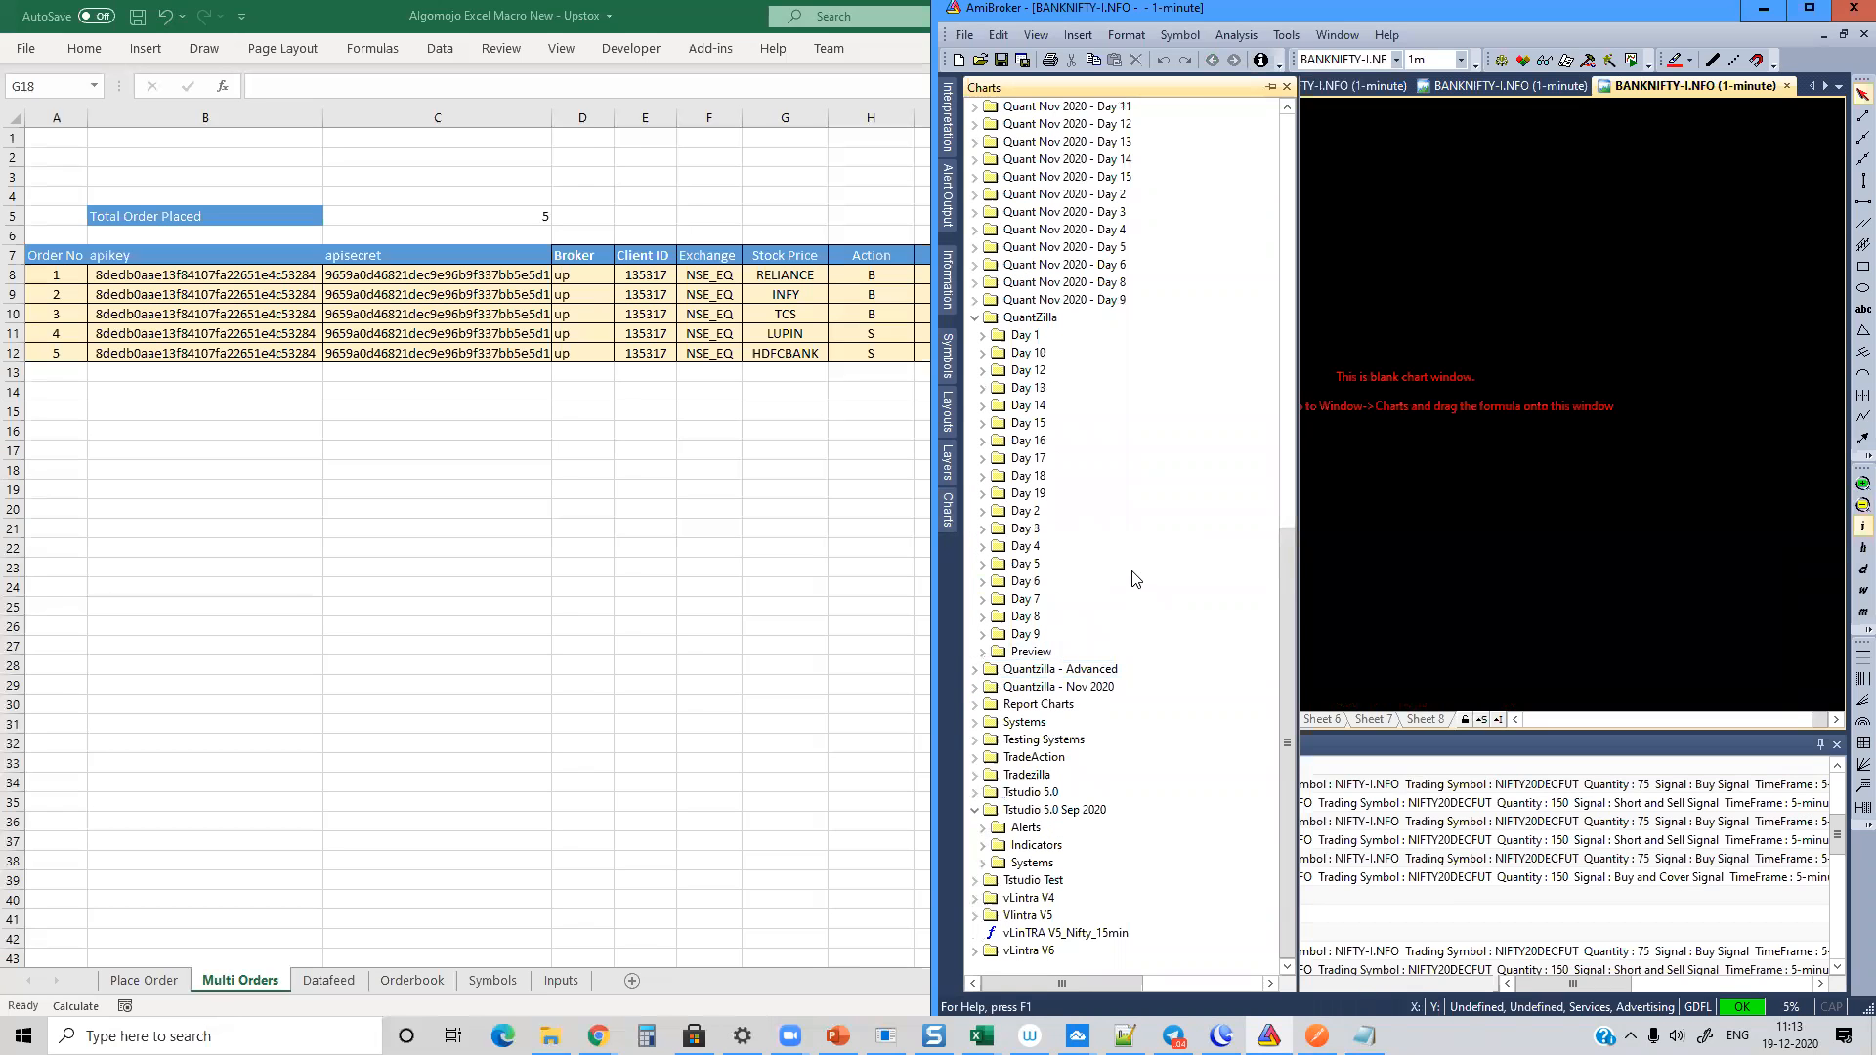
scroll(1133, 579, up, 14)
scroll(1133, 579, down, 7)
scroll(1133, 579, down, 7)
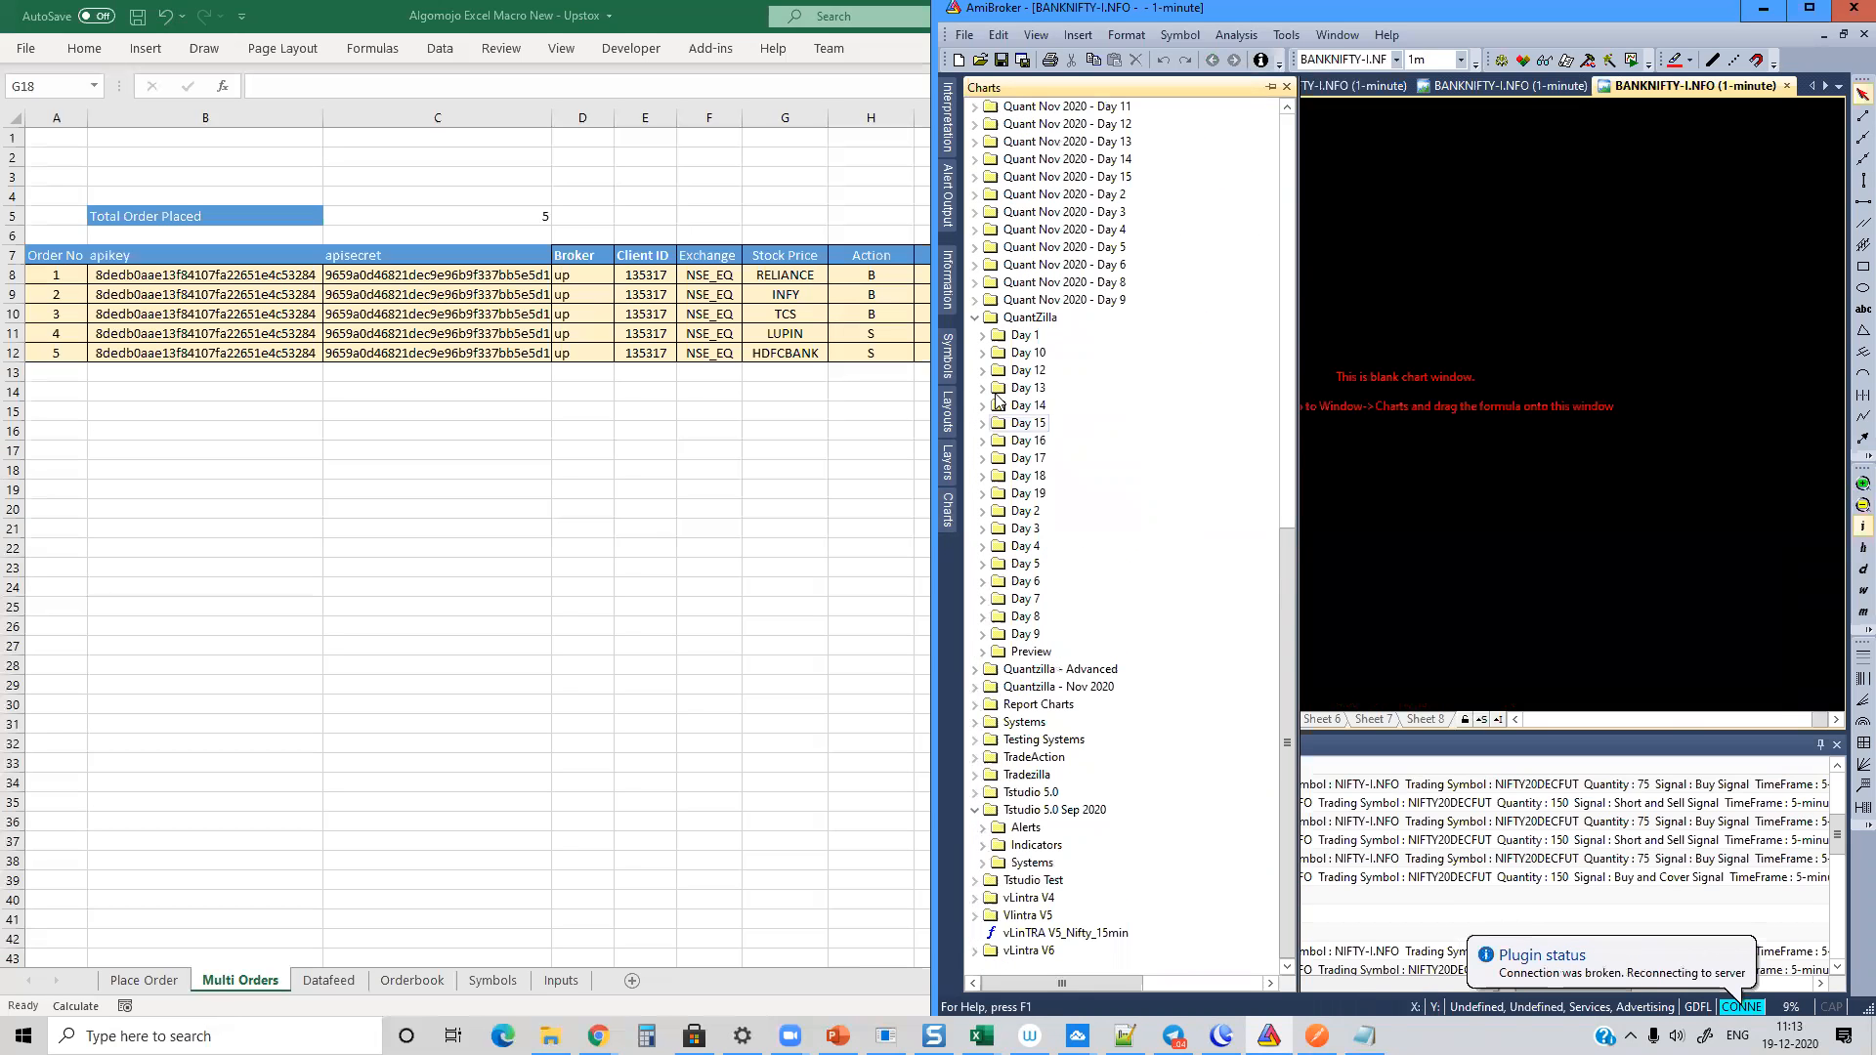
scroll(1164, 300, up, 1)
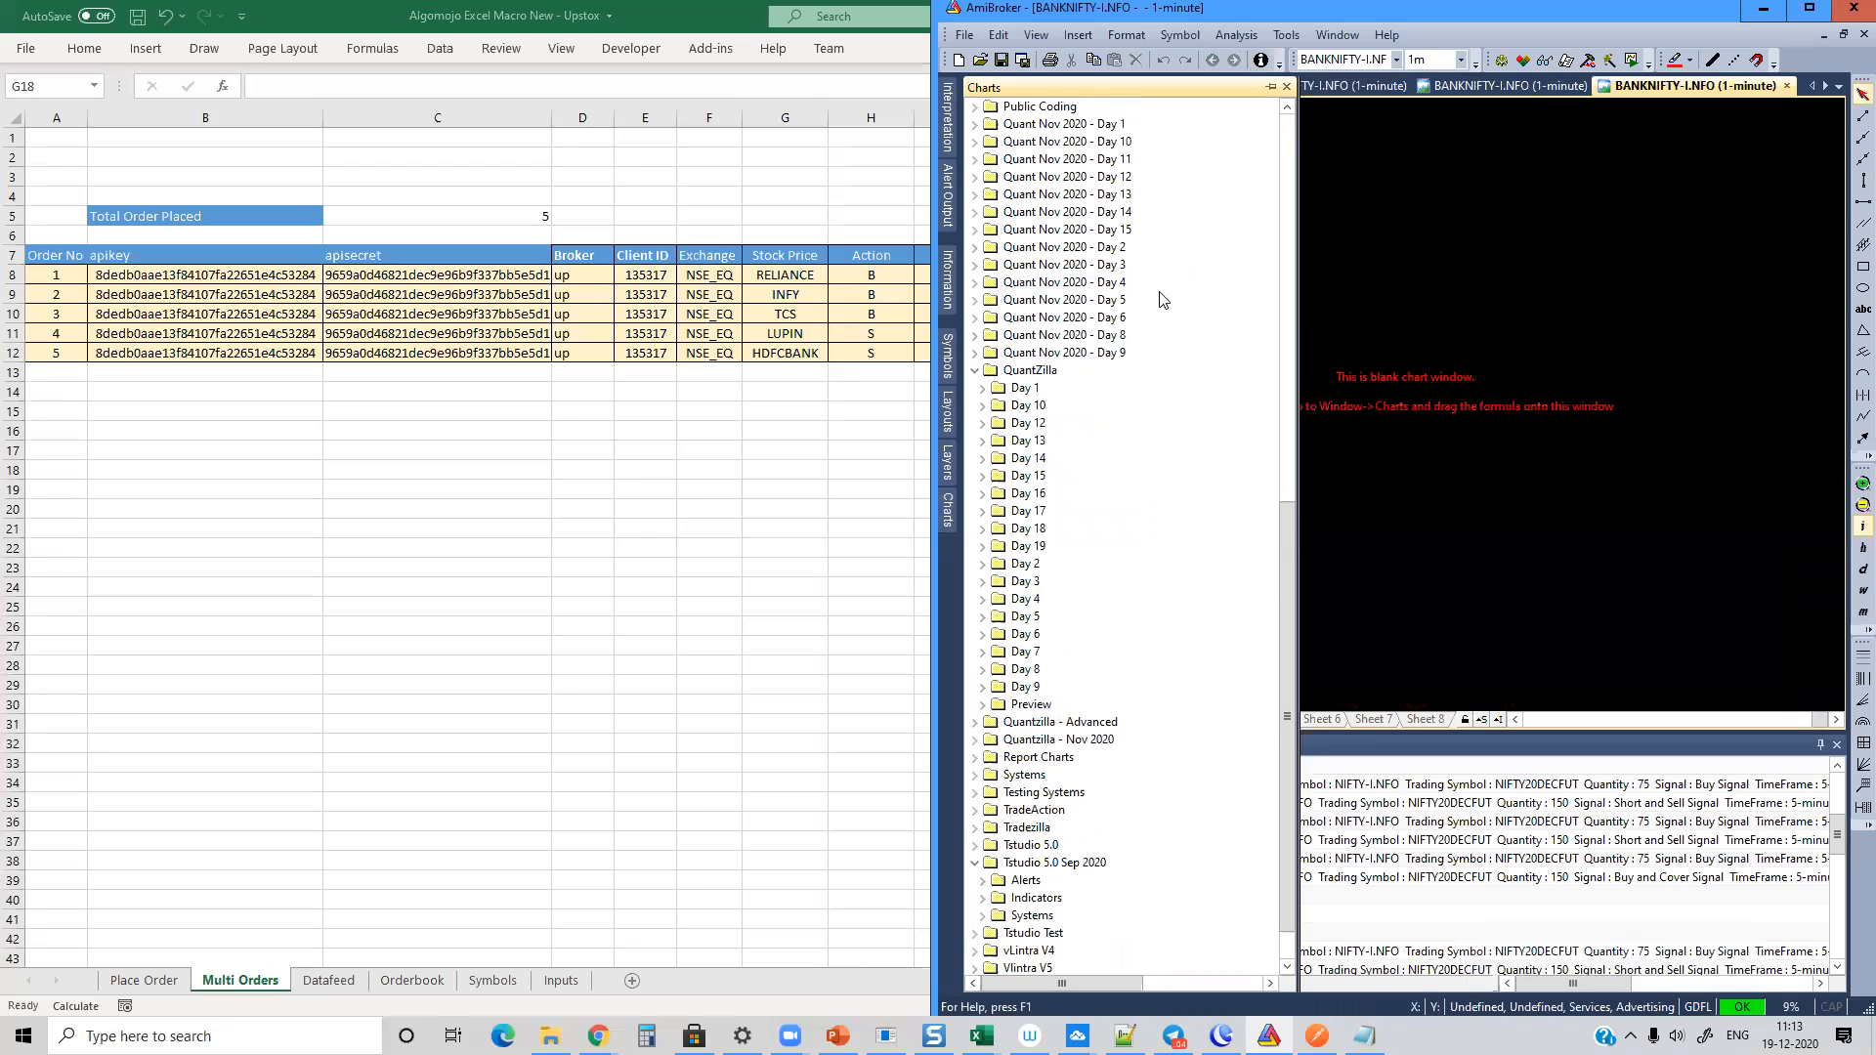
Step: Expand the Quant Nov 2020 day folders and apply the New Supertrend formula from Day 13 to the blank chart with default properties
click(974, 353)
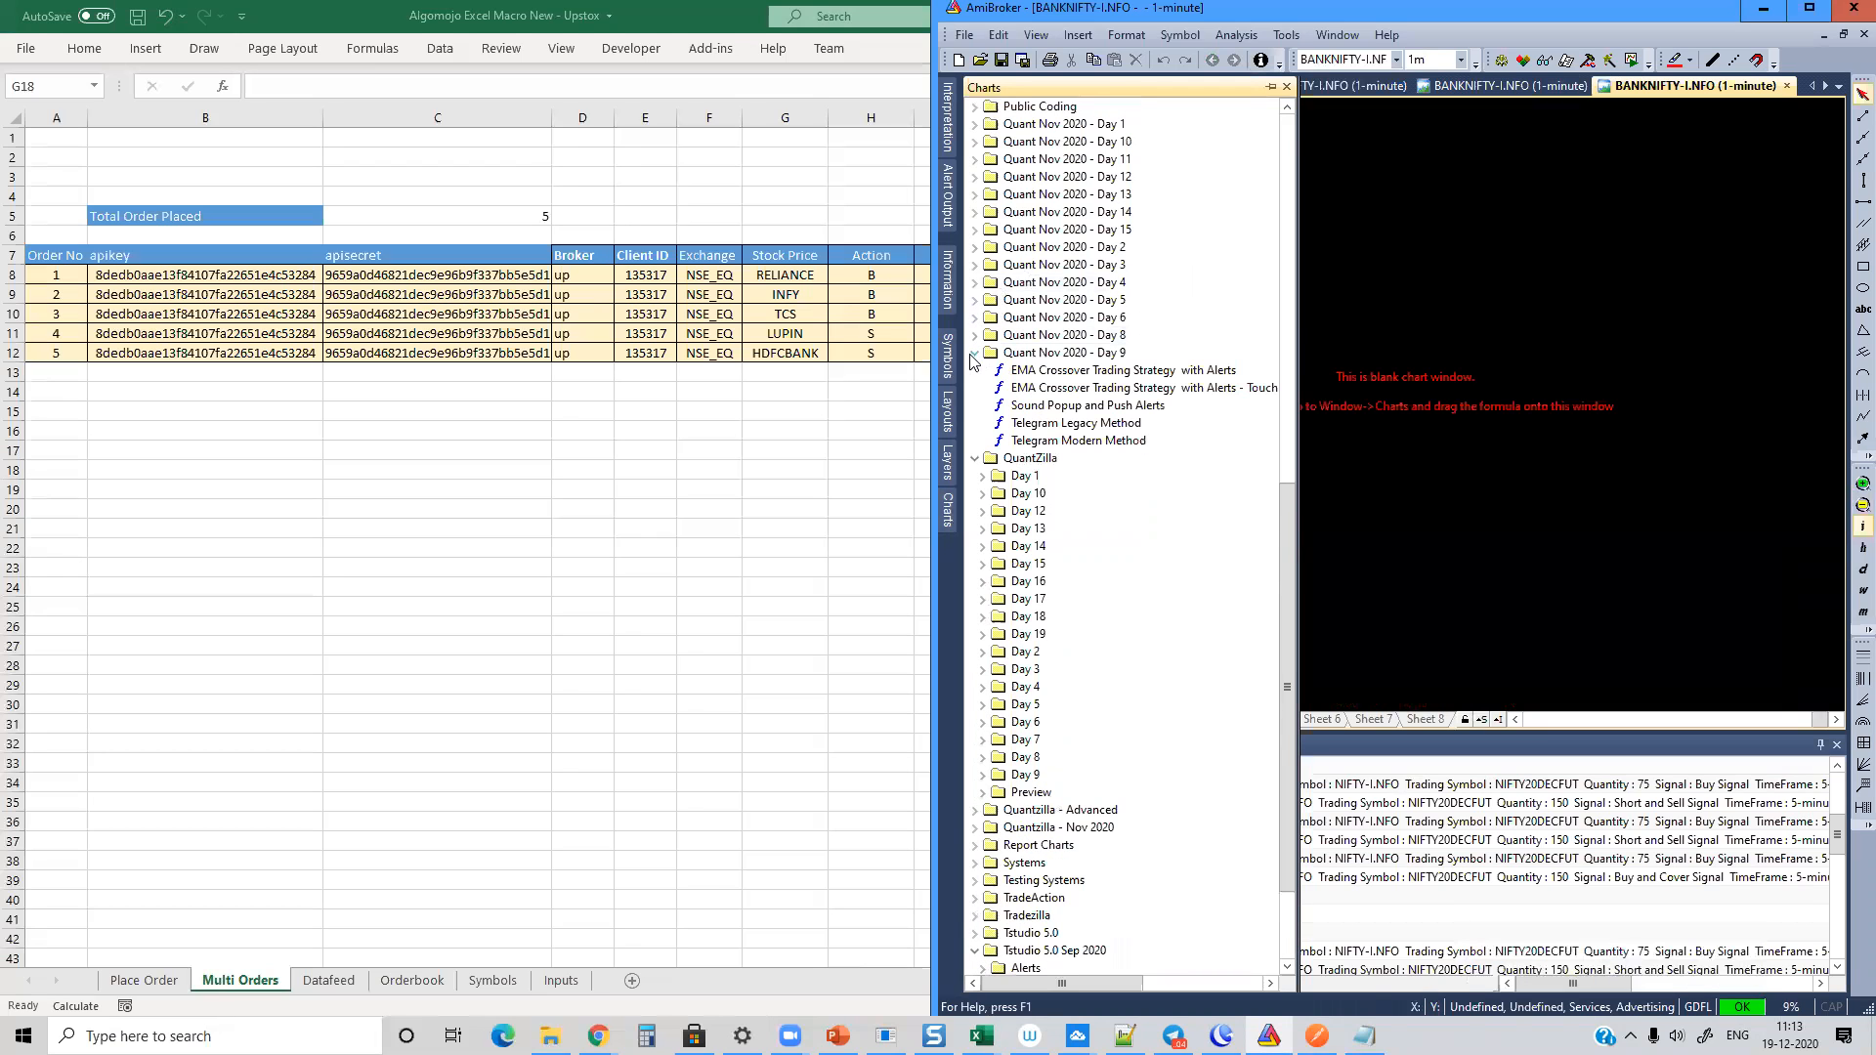
click(974, 335)
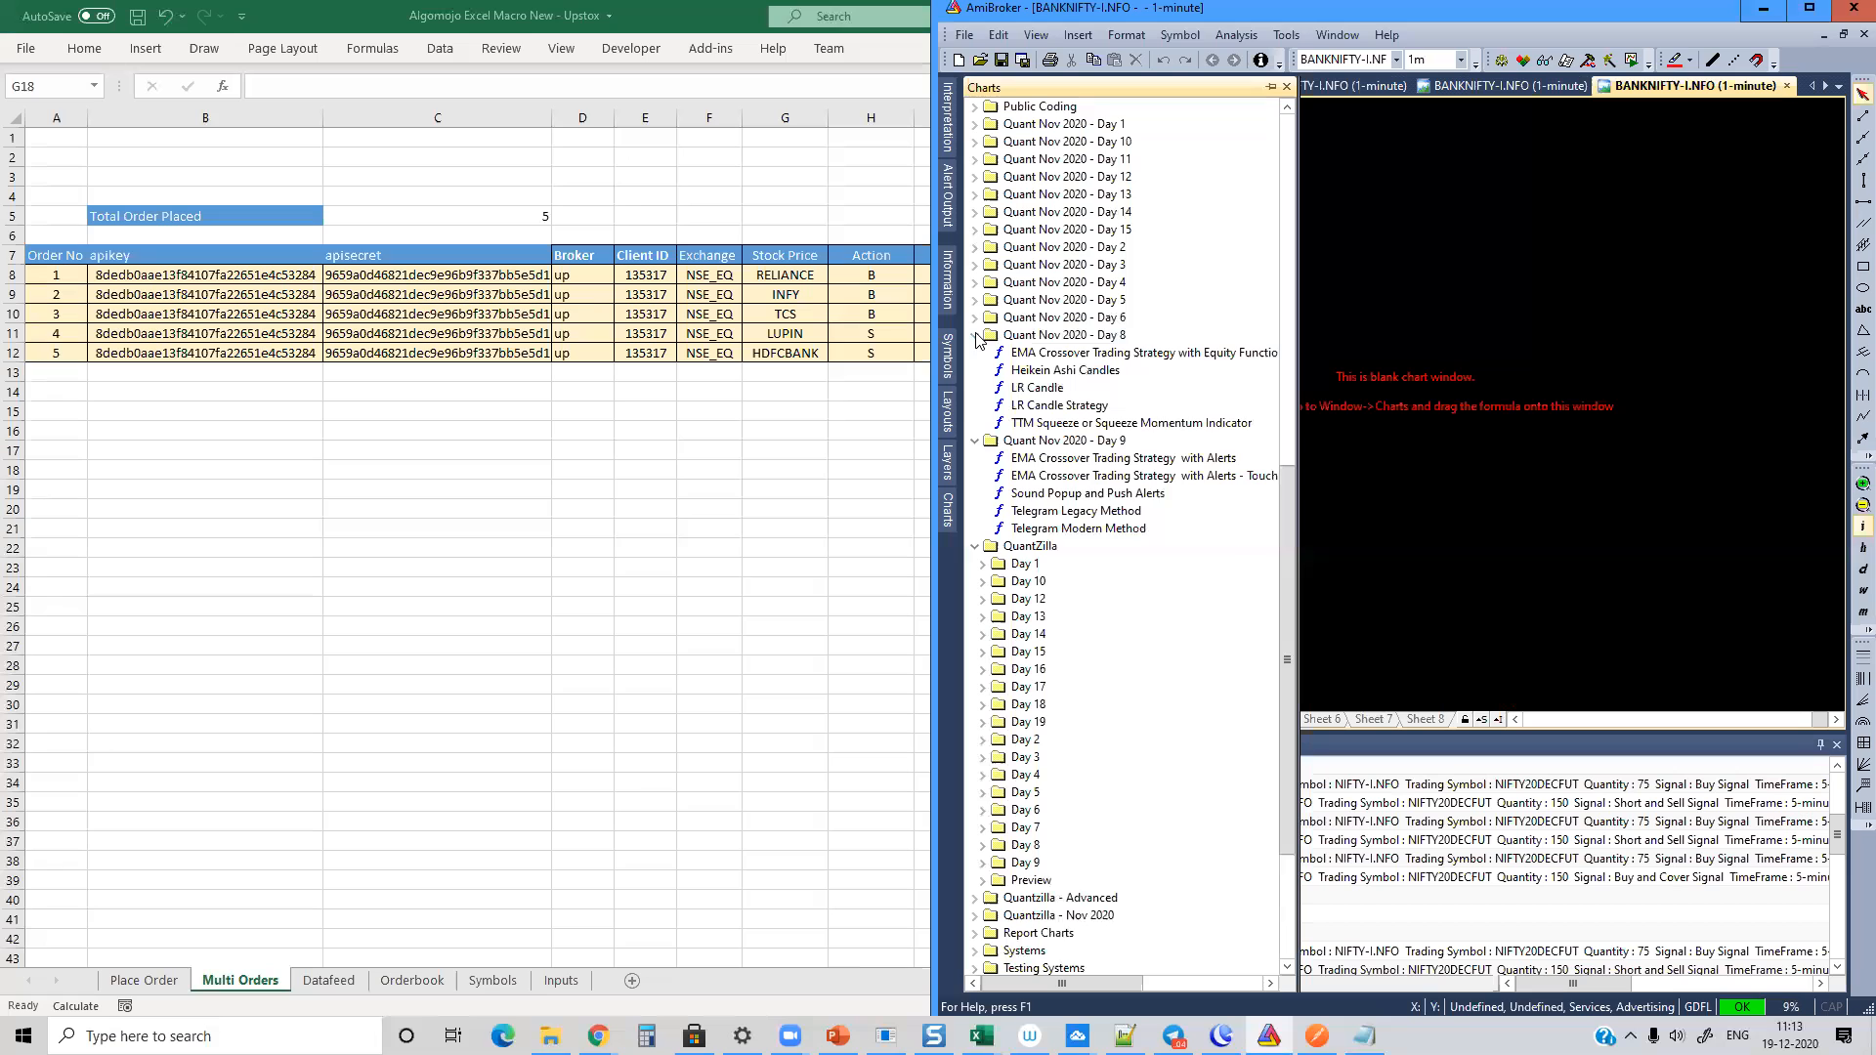
click(975, 317)
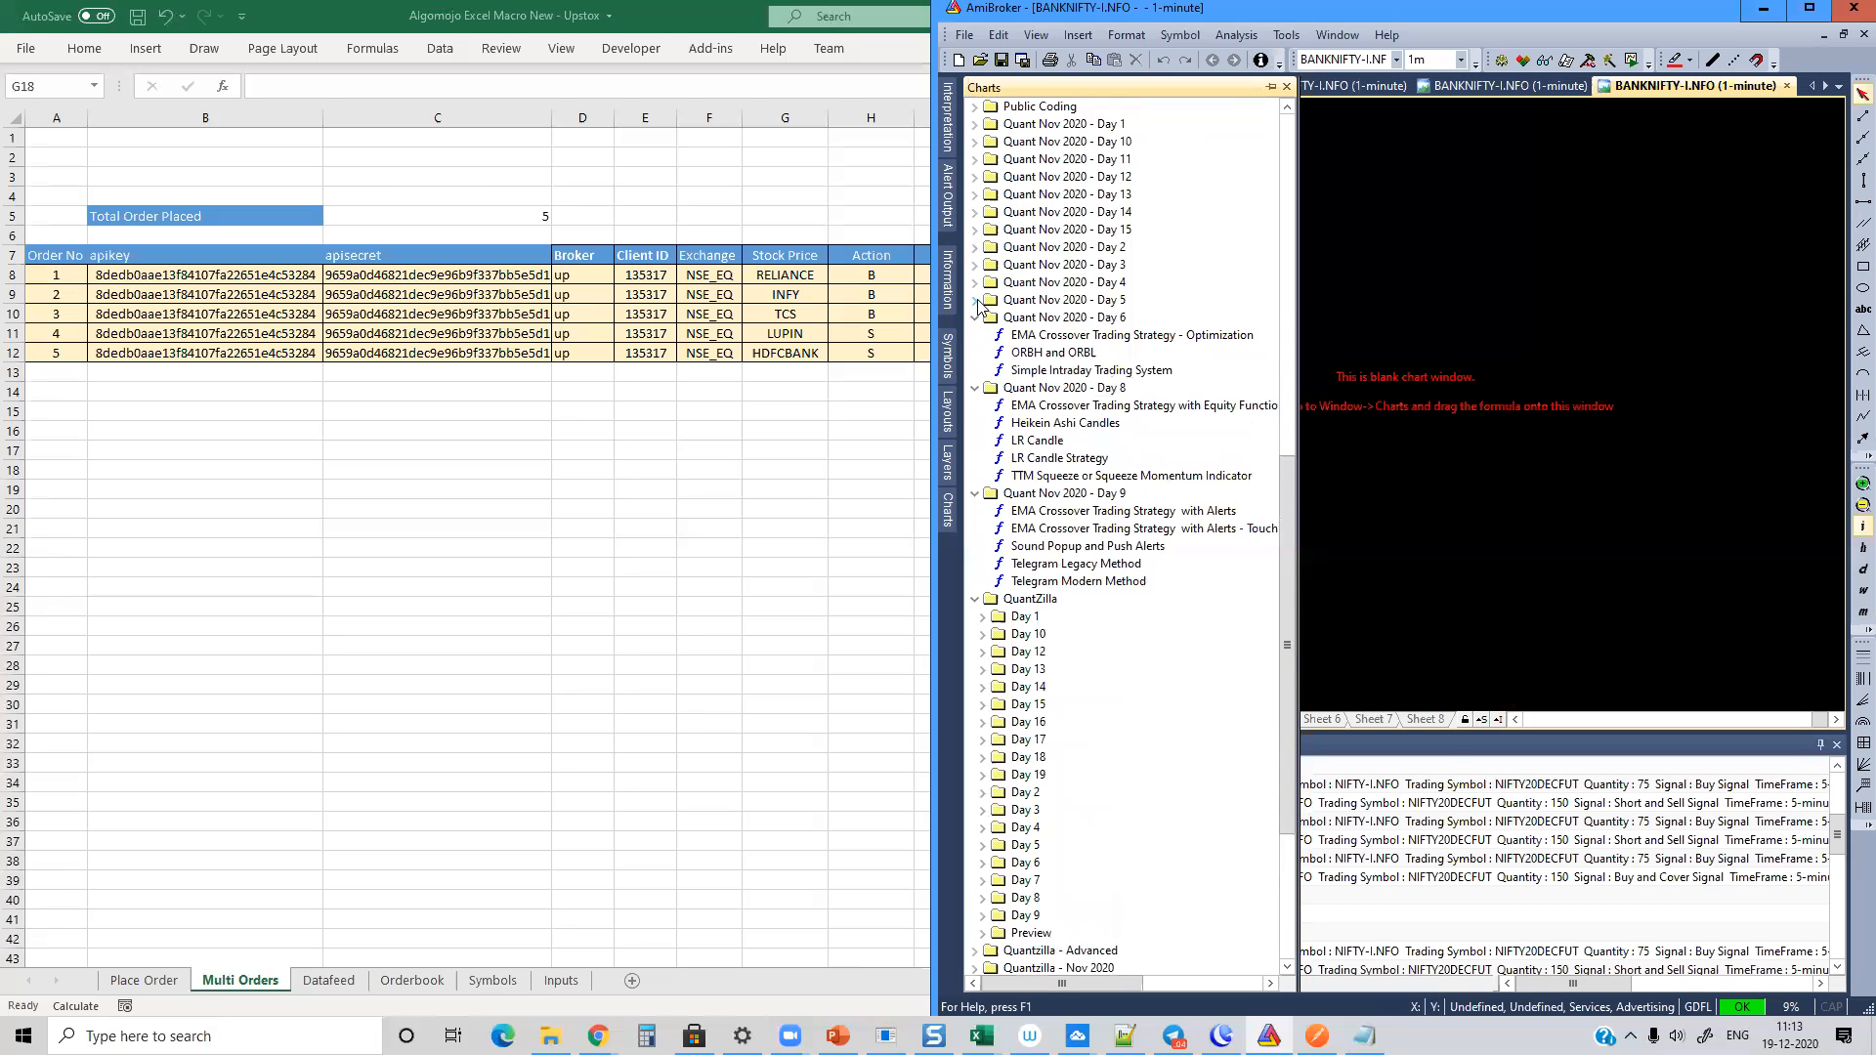
click(973, 143)
click(975, 177)
click(974, 282)
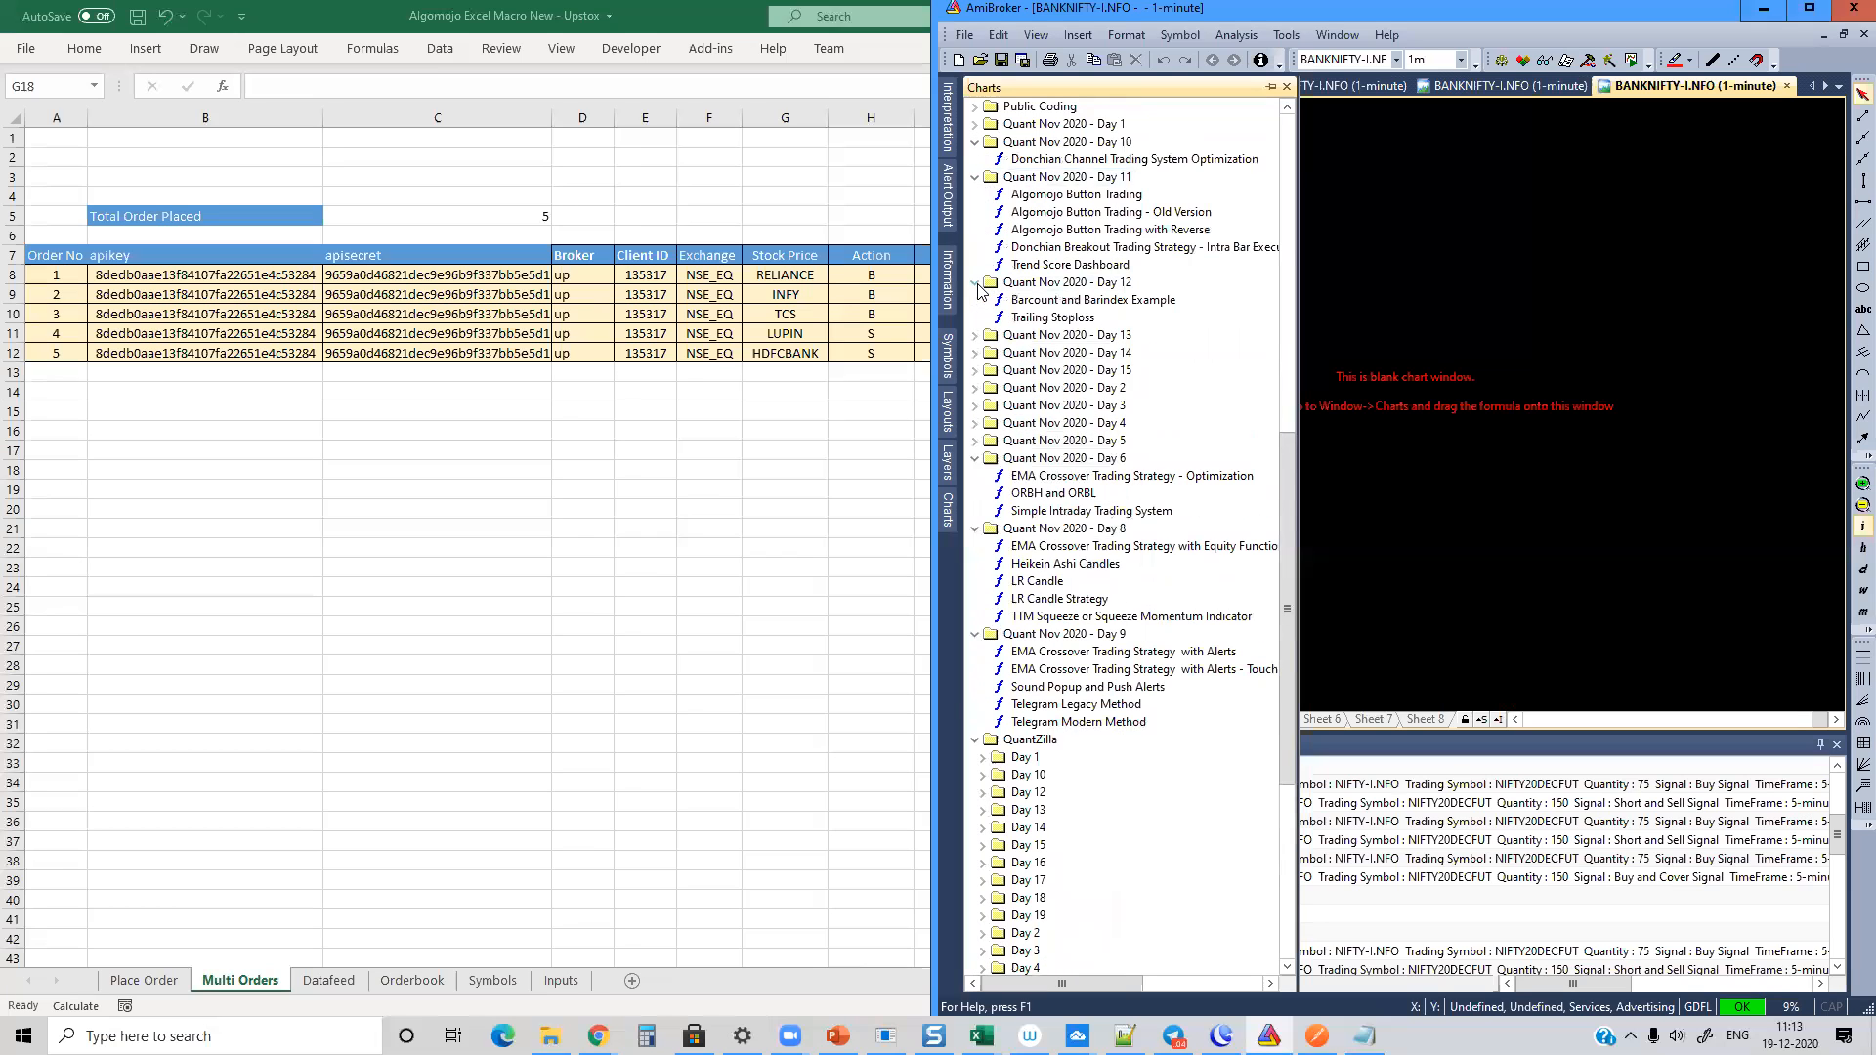
click(974, 336)
drag(1026, 370, 1424, 378)
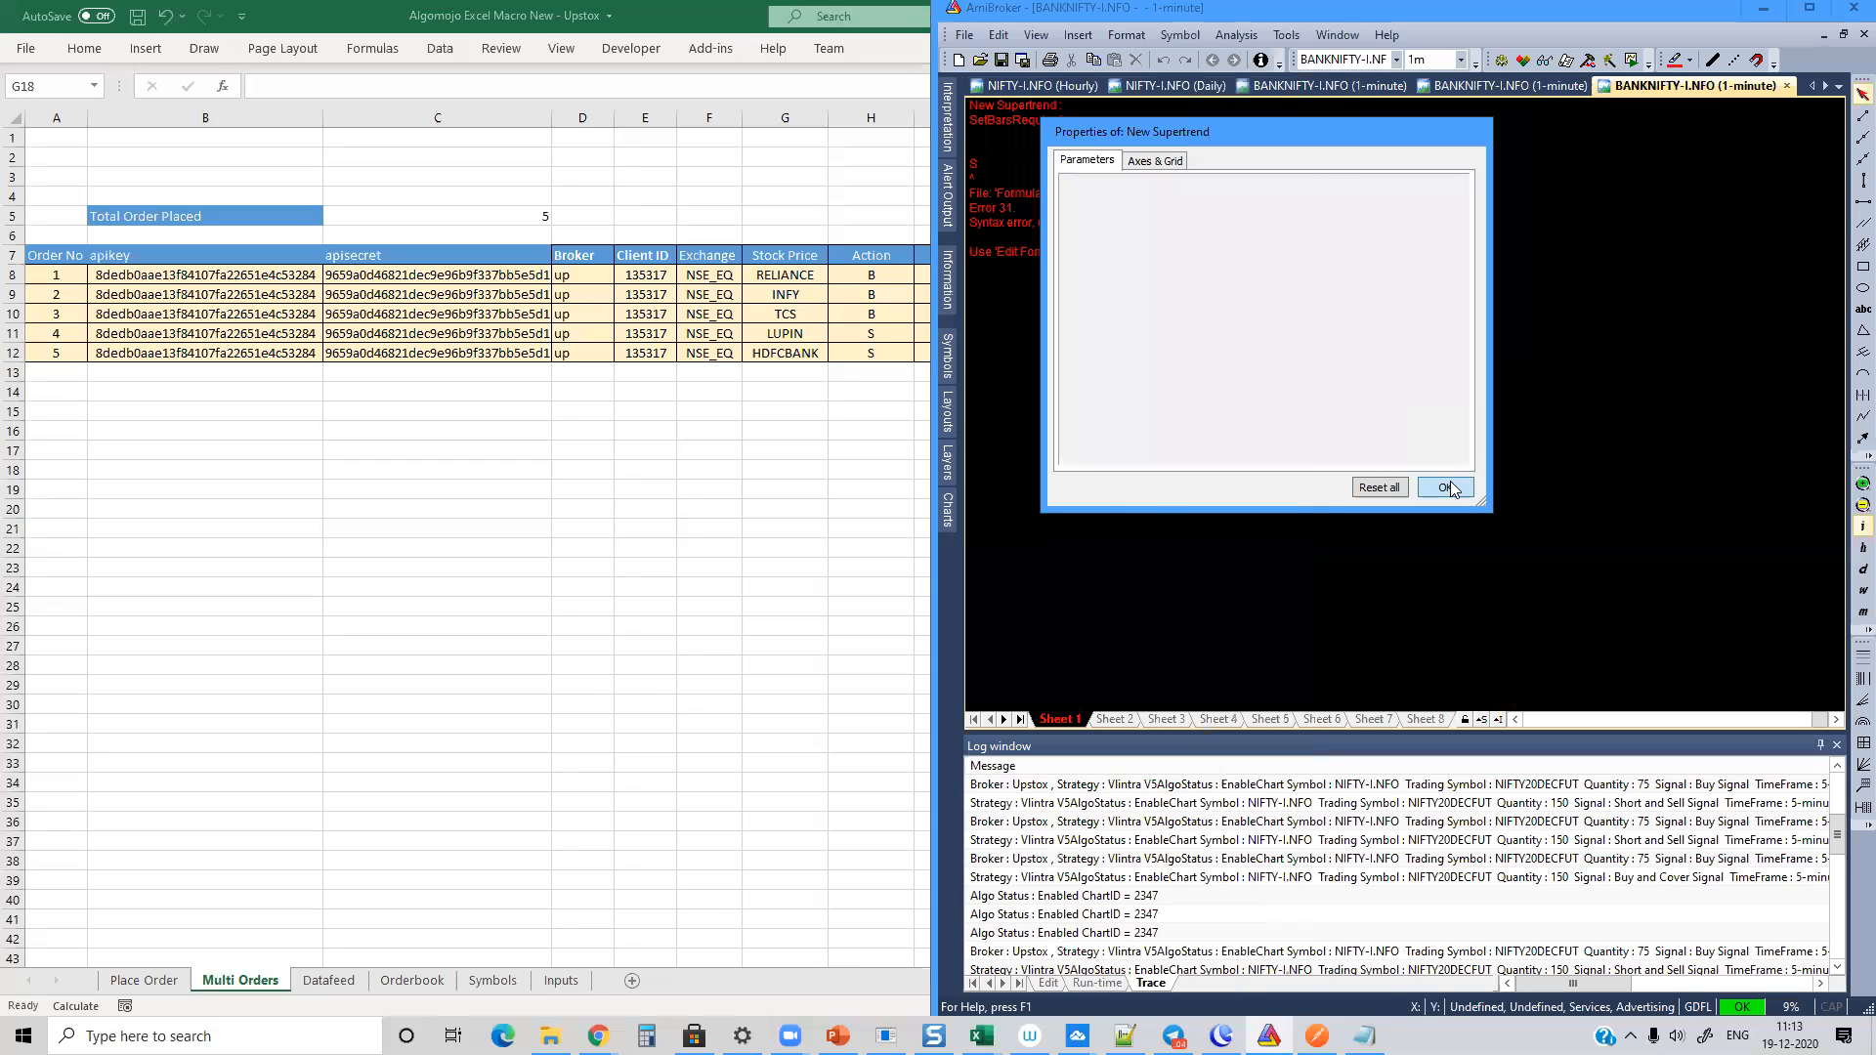
click(1449, 486)
Step: Insert the New Supertrend formula into the chart window again with default properties and close the surplus pane
mouse_move(944, 496)
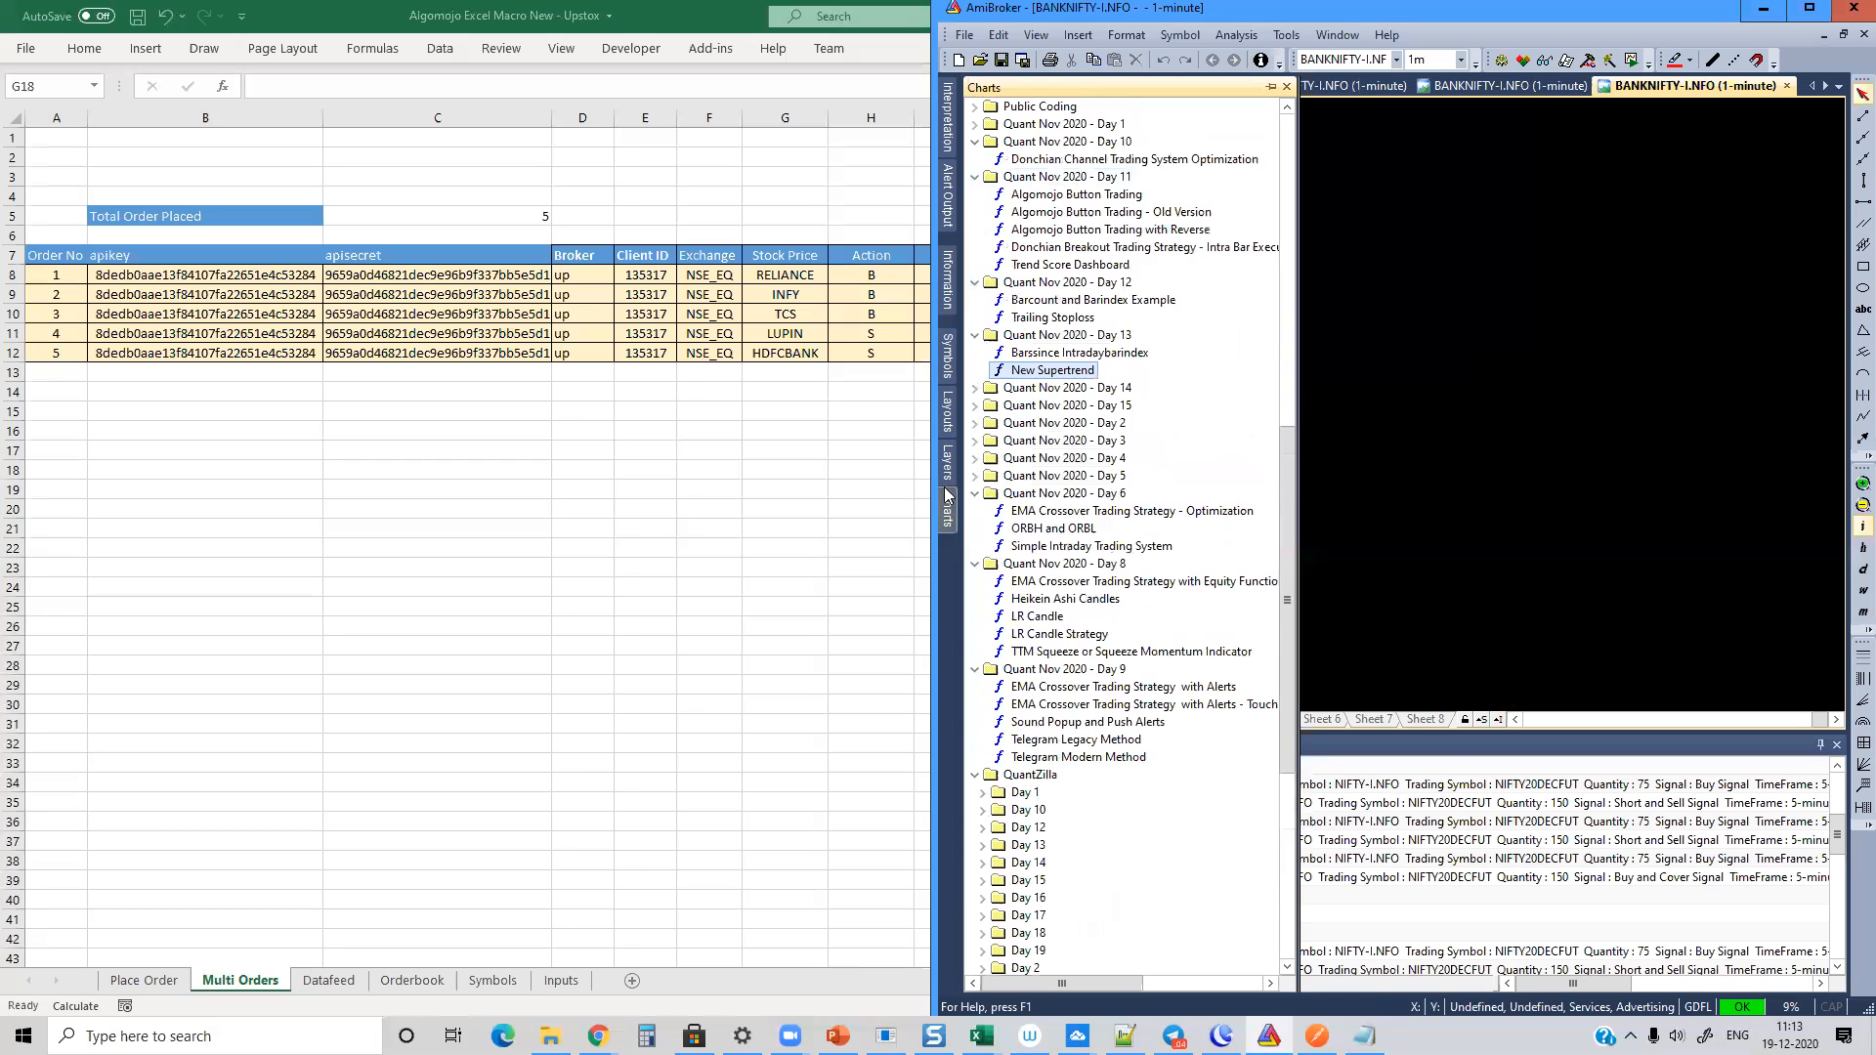
right_click(1048, 373)
click(1102, 385)
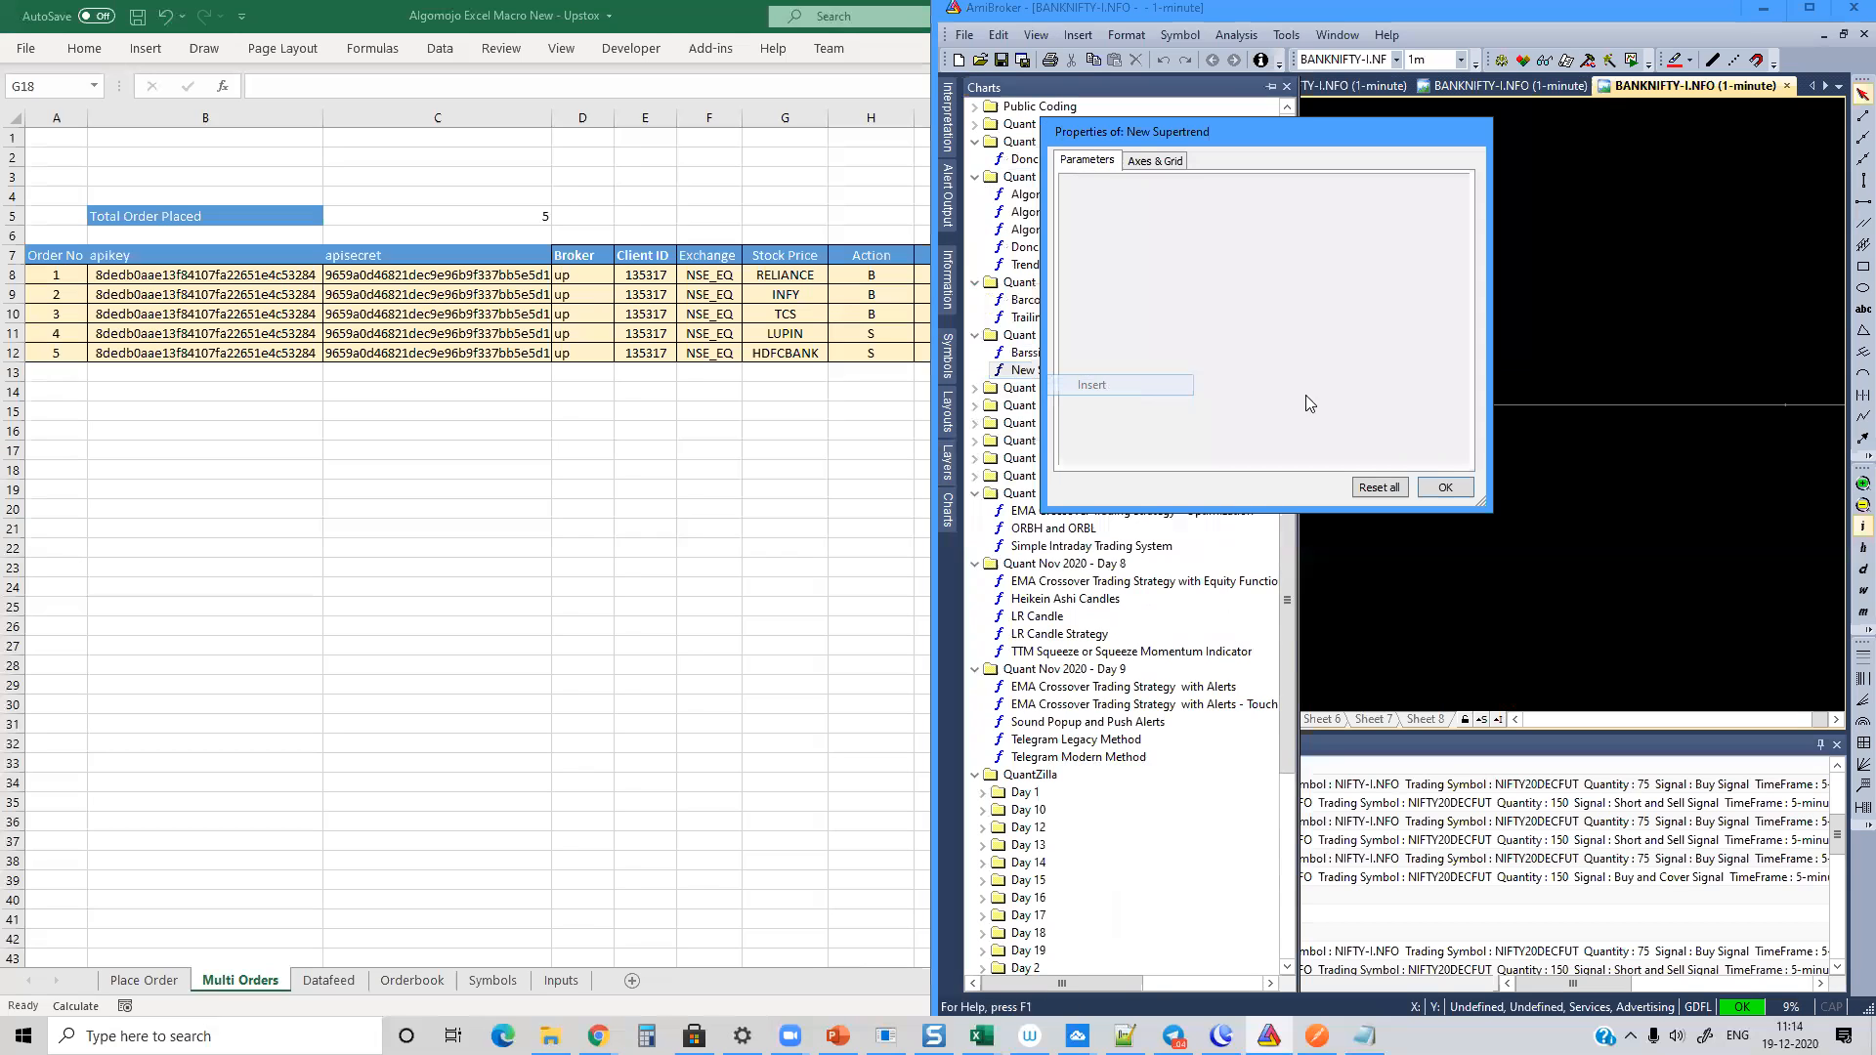
click(1446, 486)
right_click(1282, 265)
click(1352, 637)
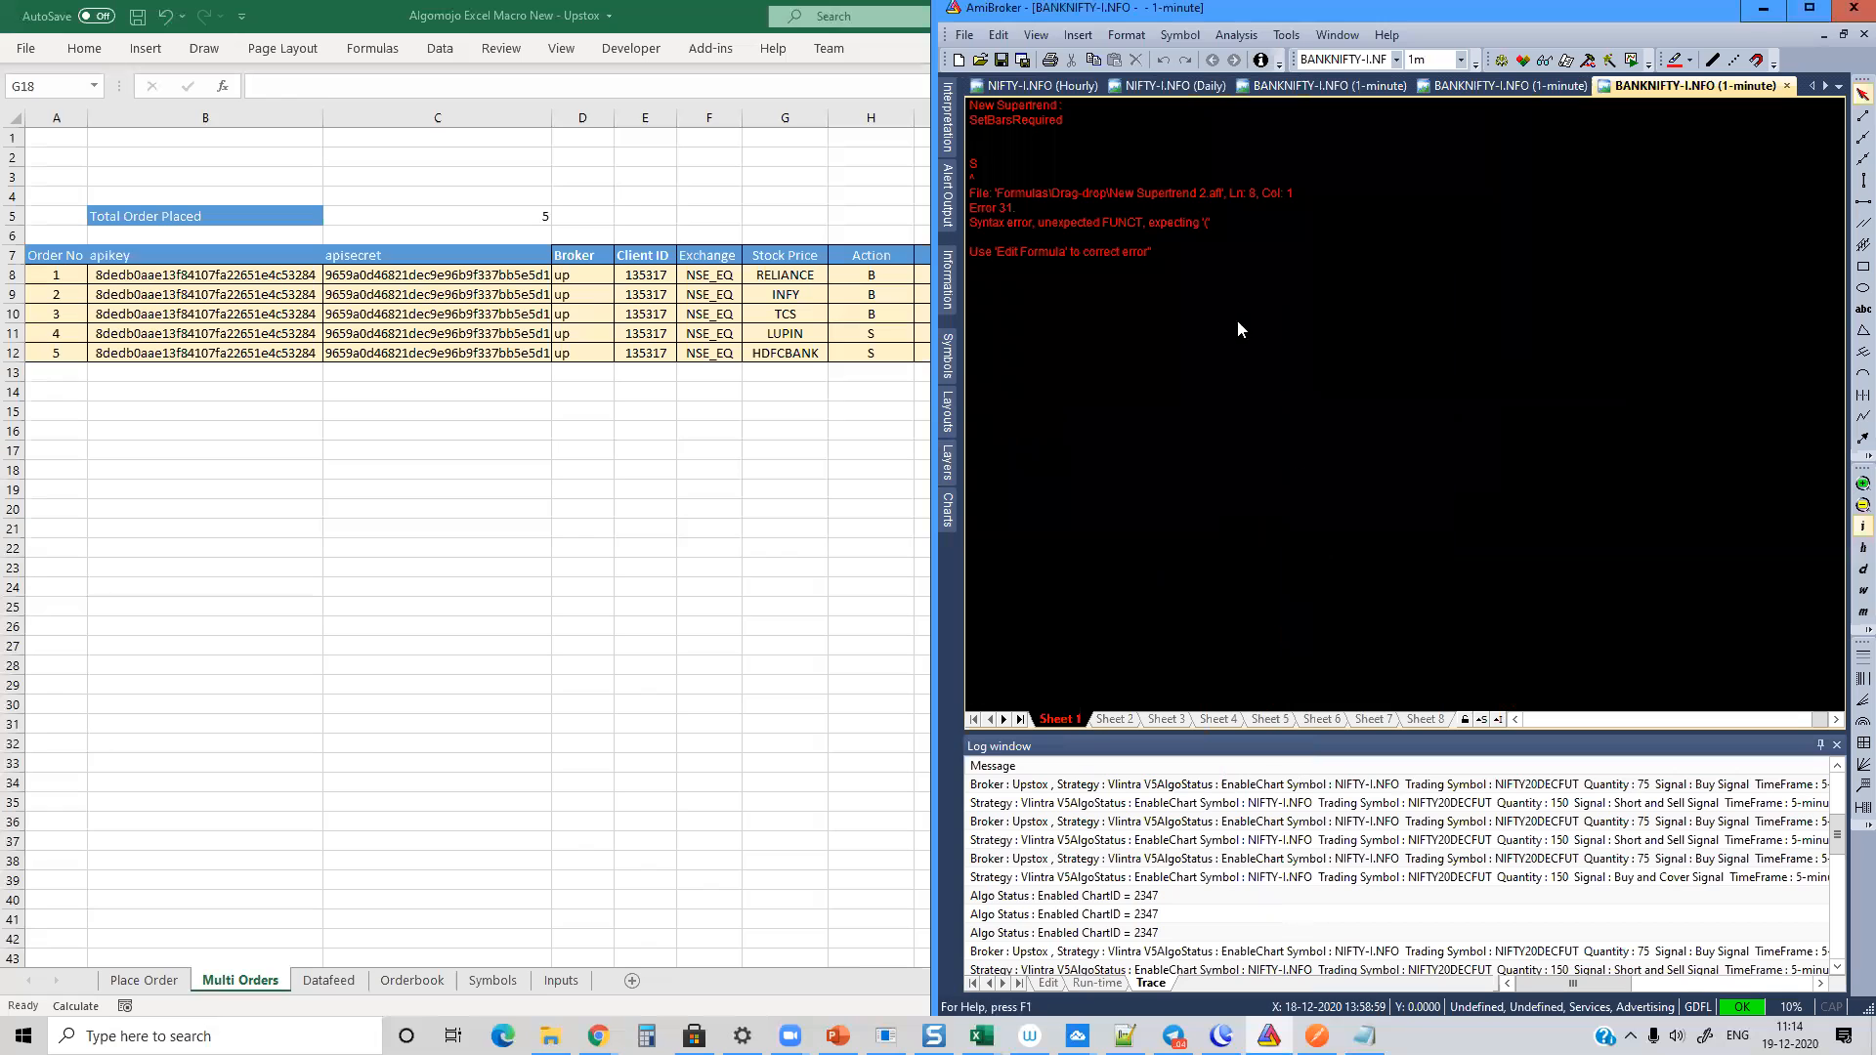
Step: Delete the incomplete SetBarsRequired statement on line 5 of the New Supertrend 2 formula, save it and close the formula editor
right_click(1237, 320)
click(1327, 381)
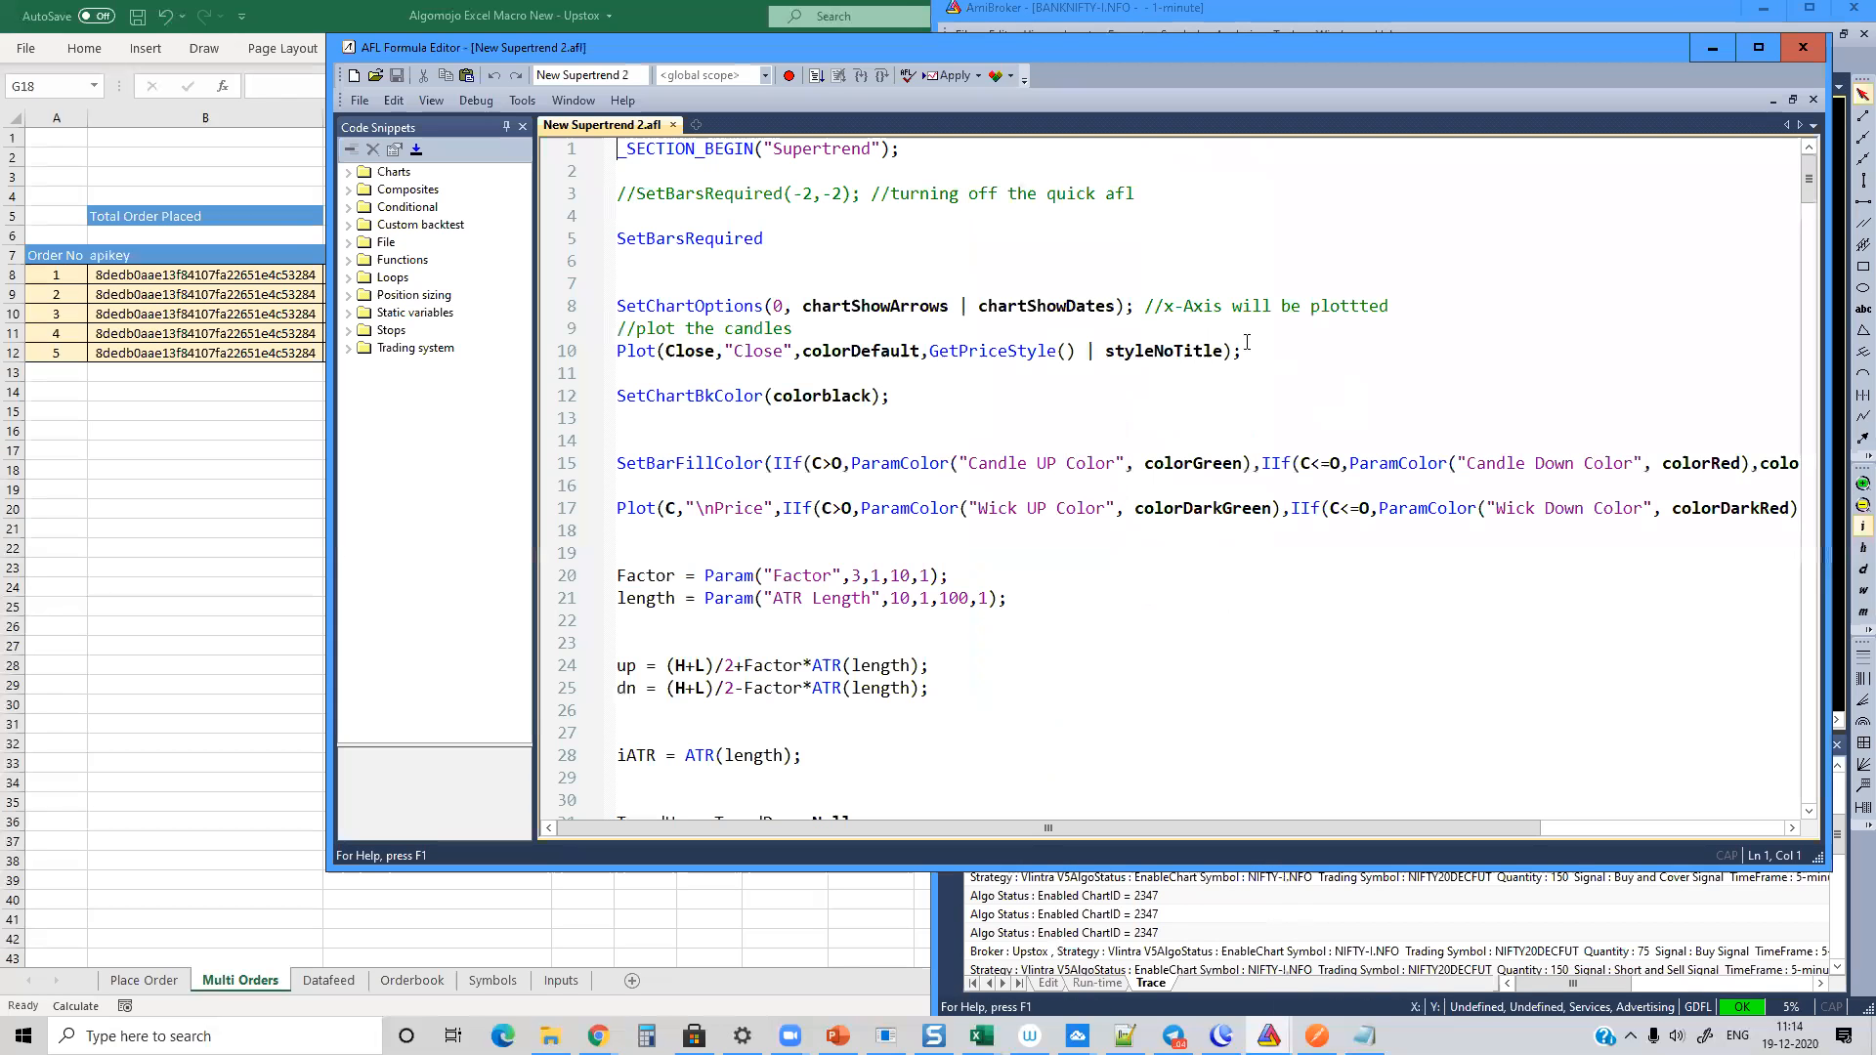
click(574, 243)
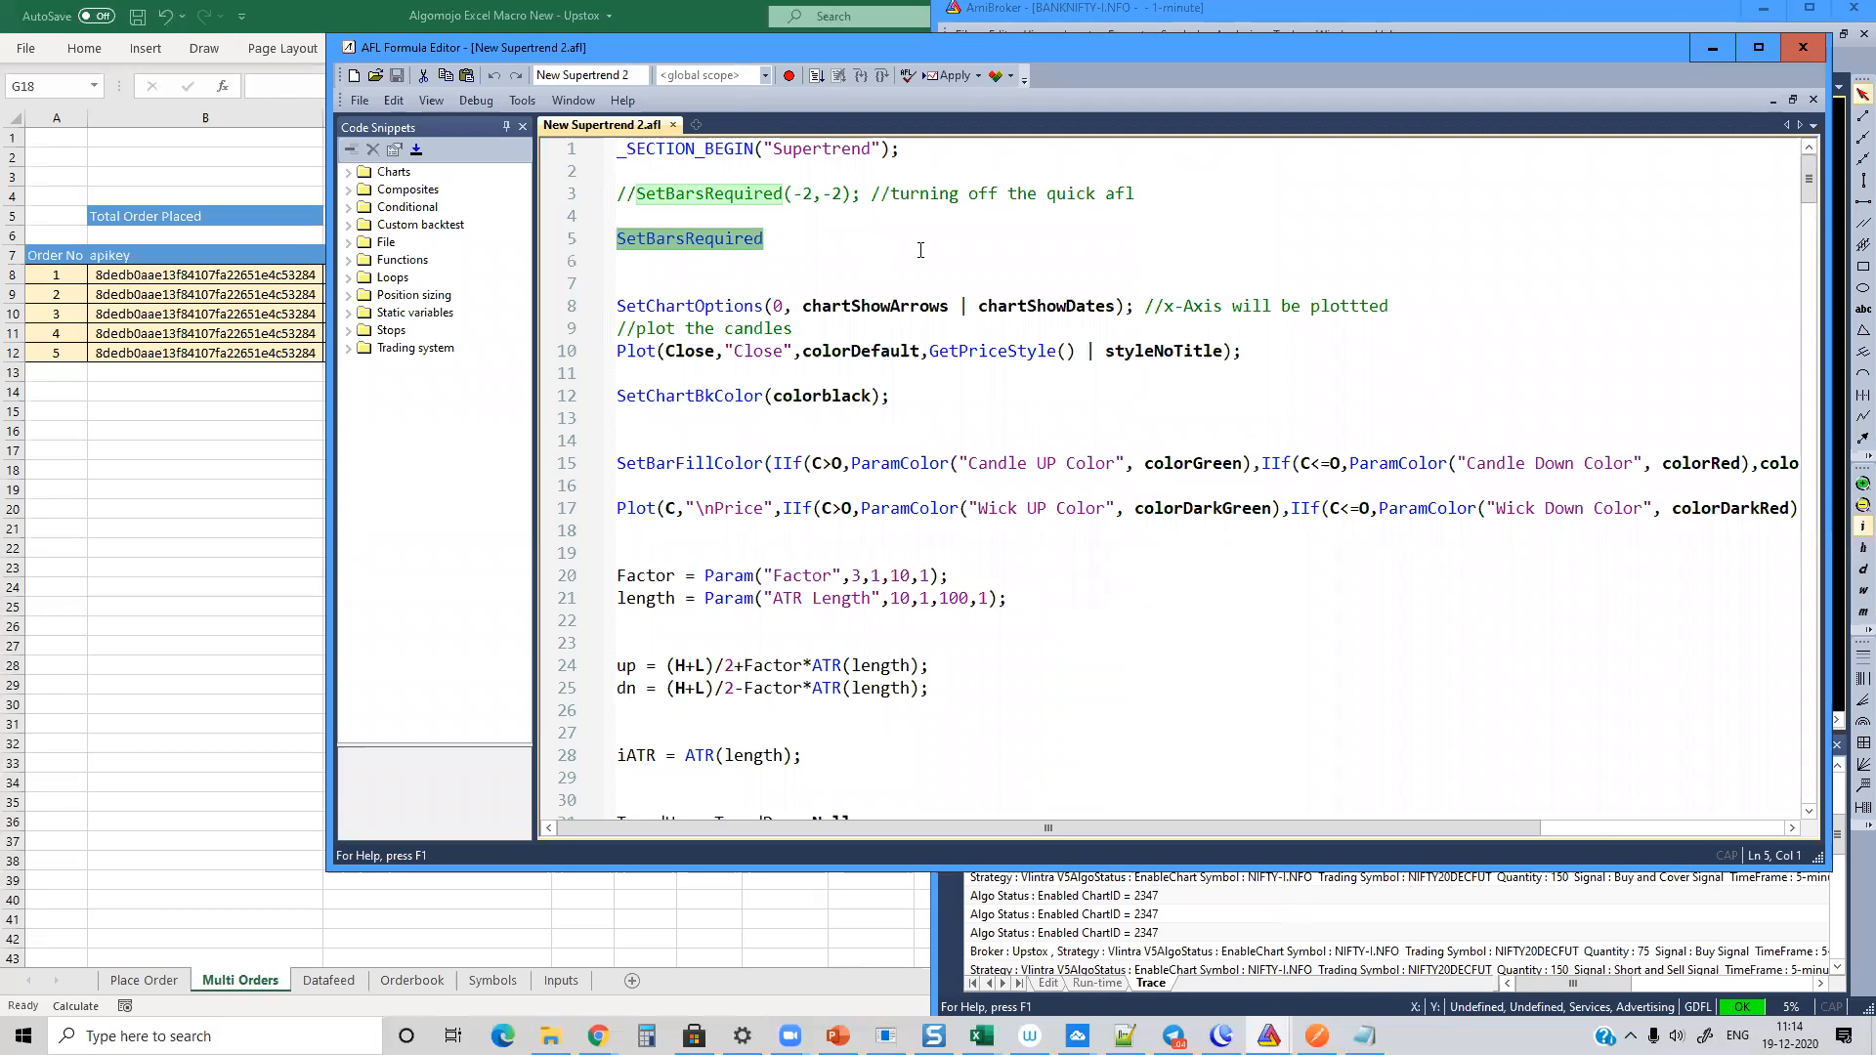
key(Delete)
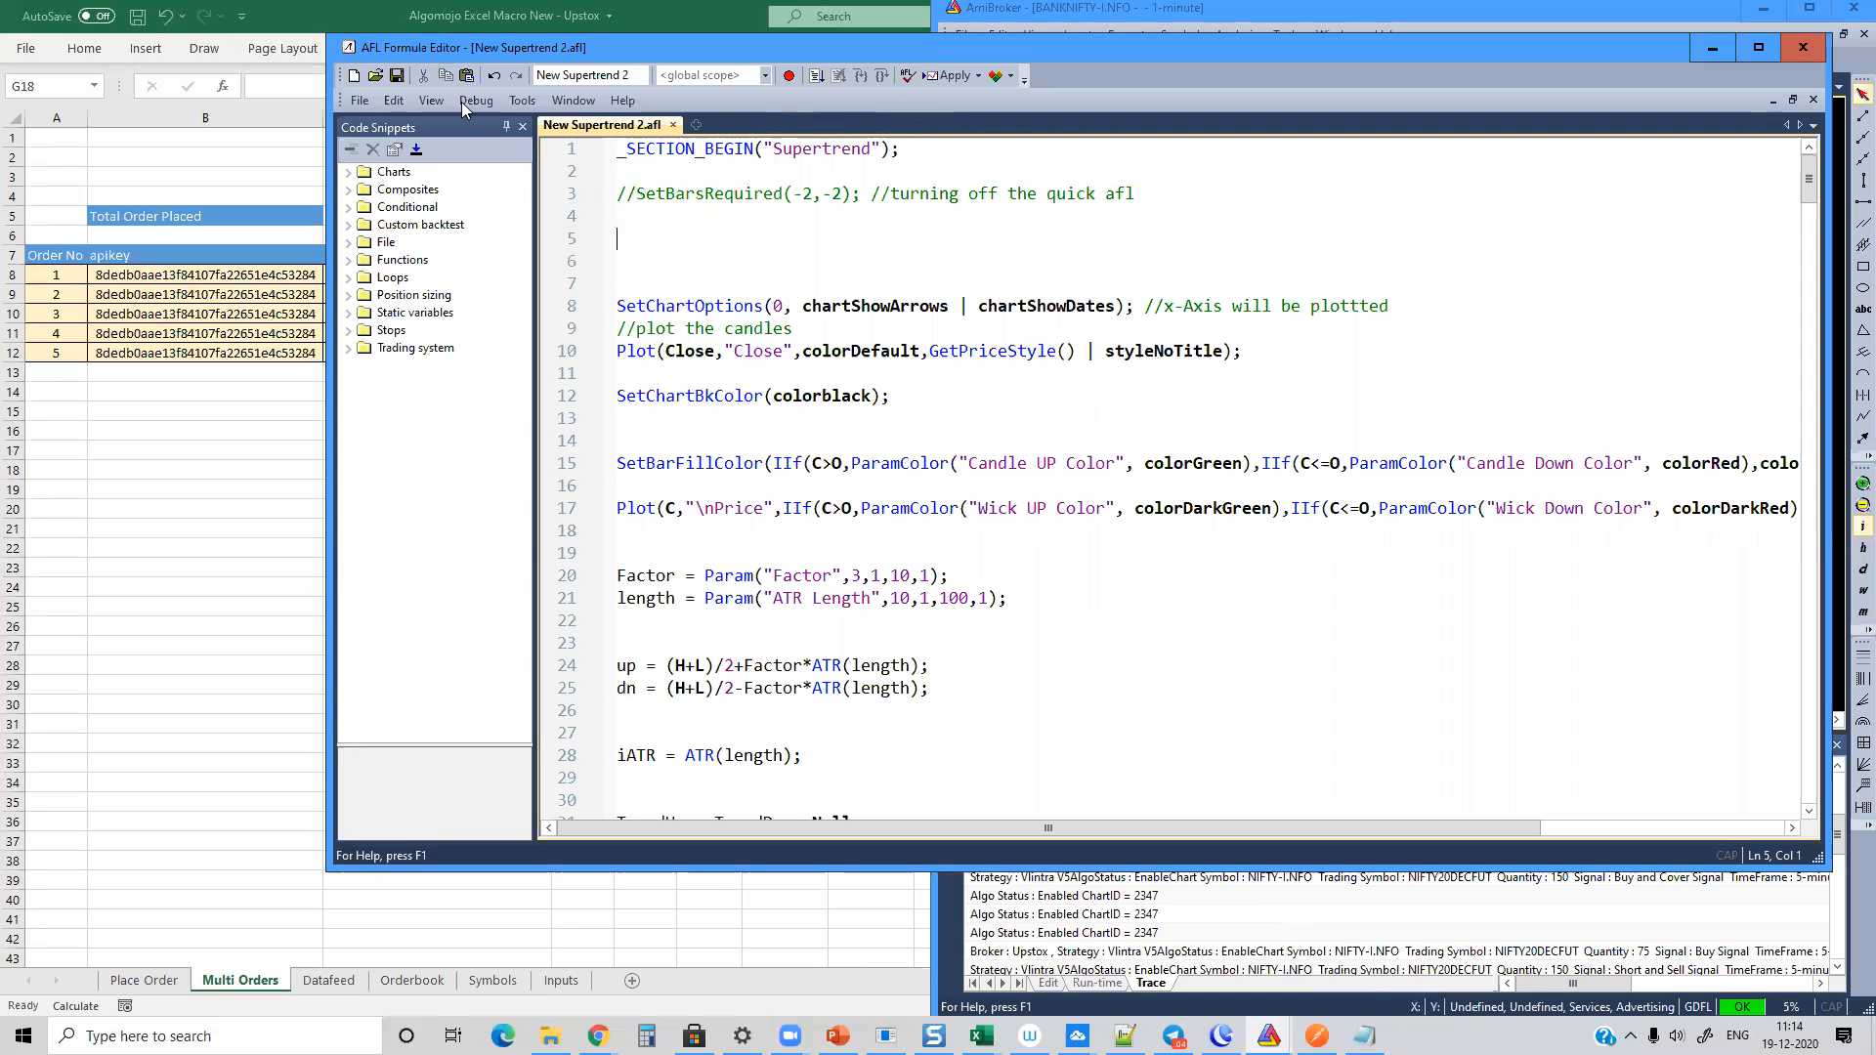
click(397, 77)
click(1013, 516)
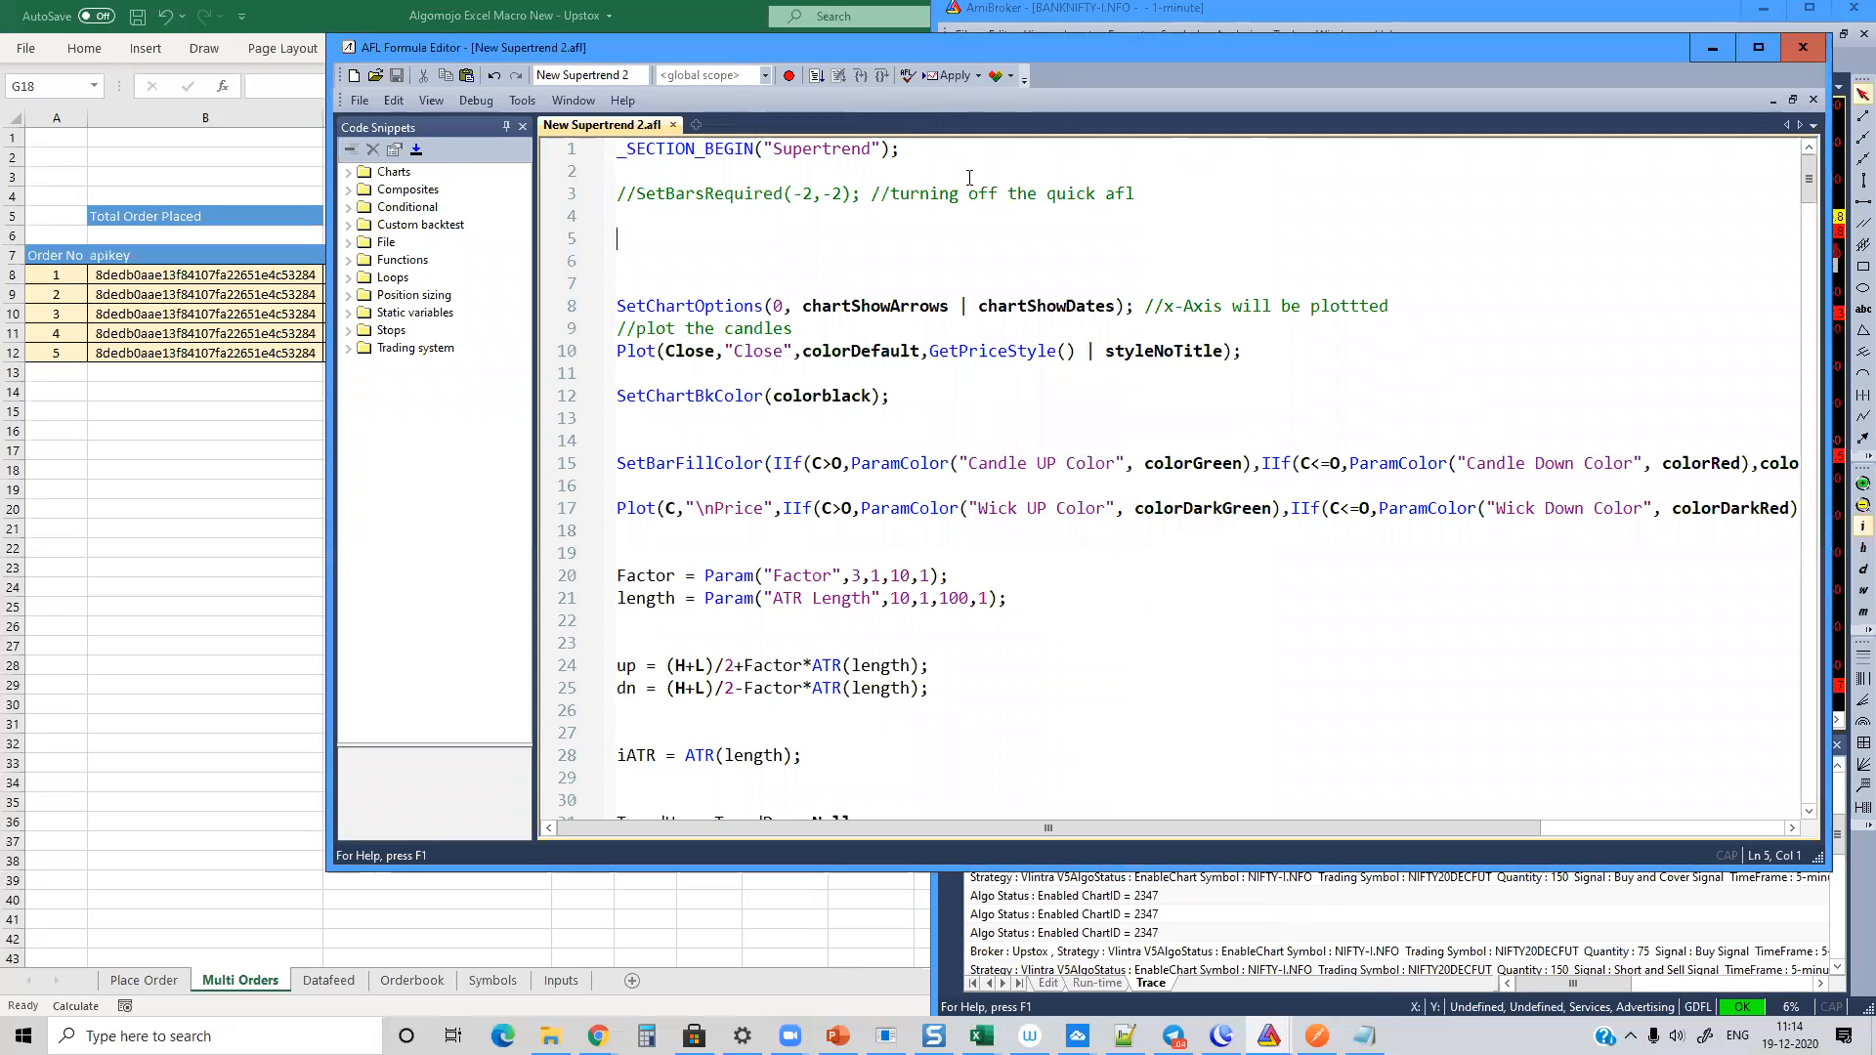
click(1801, 47)
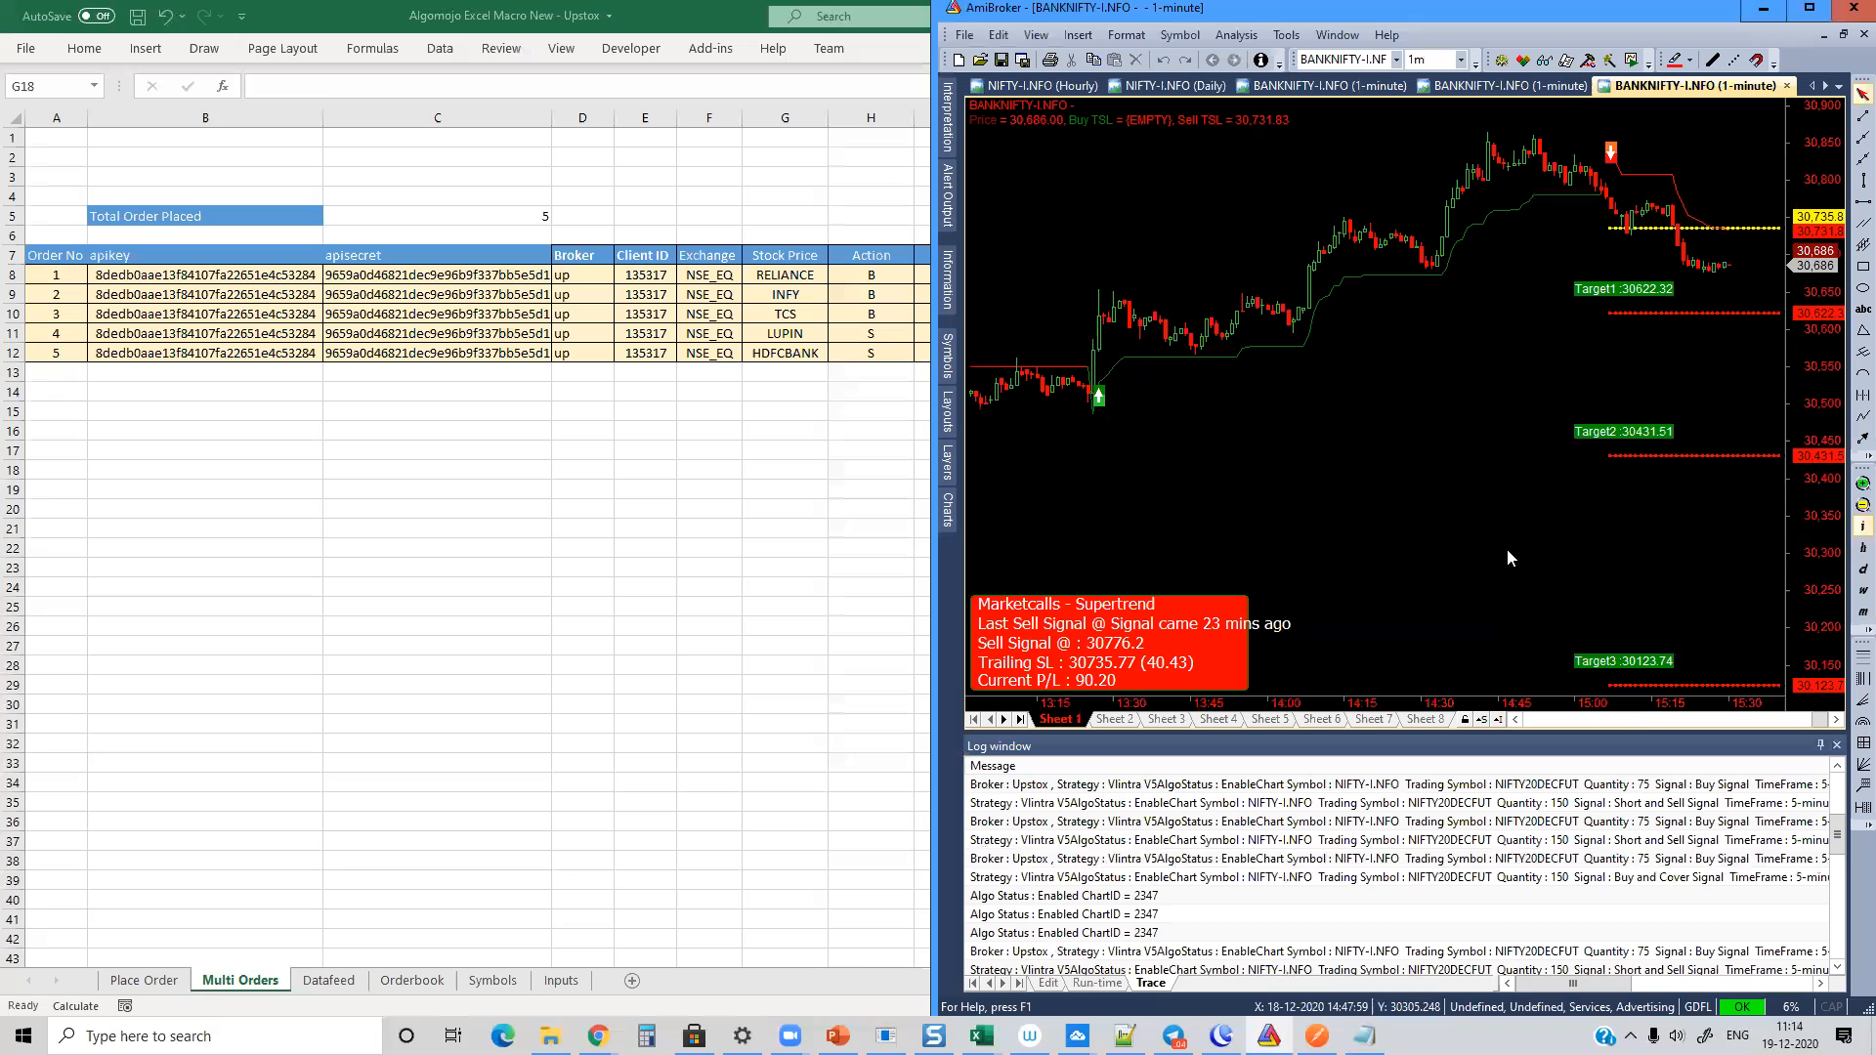
Step: Examine the Supertrend signals over a longer period and read the New Supertrend 2 formula code through its Dashboard section
click(1863, 504)
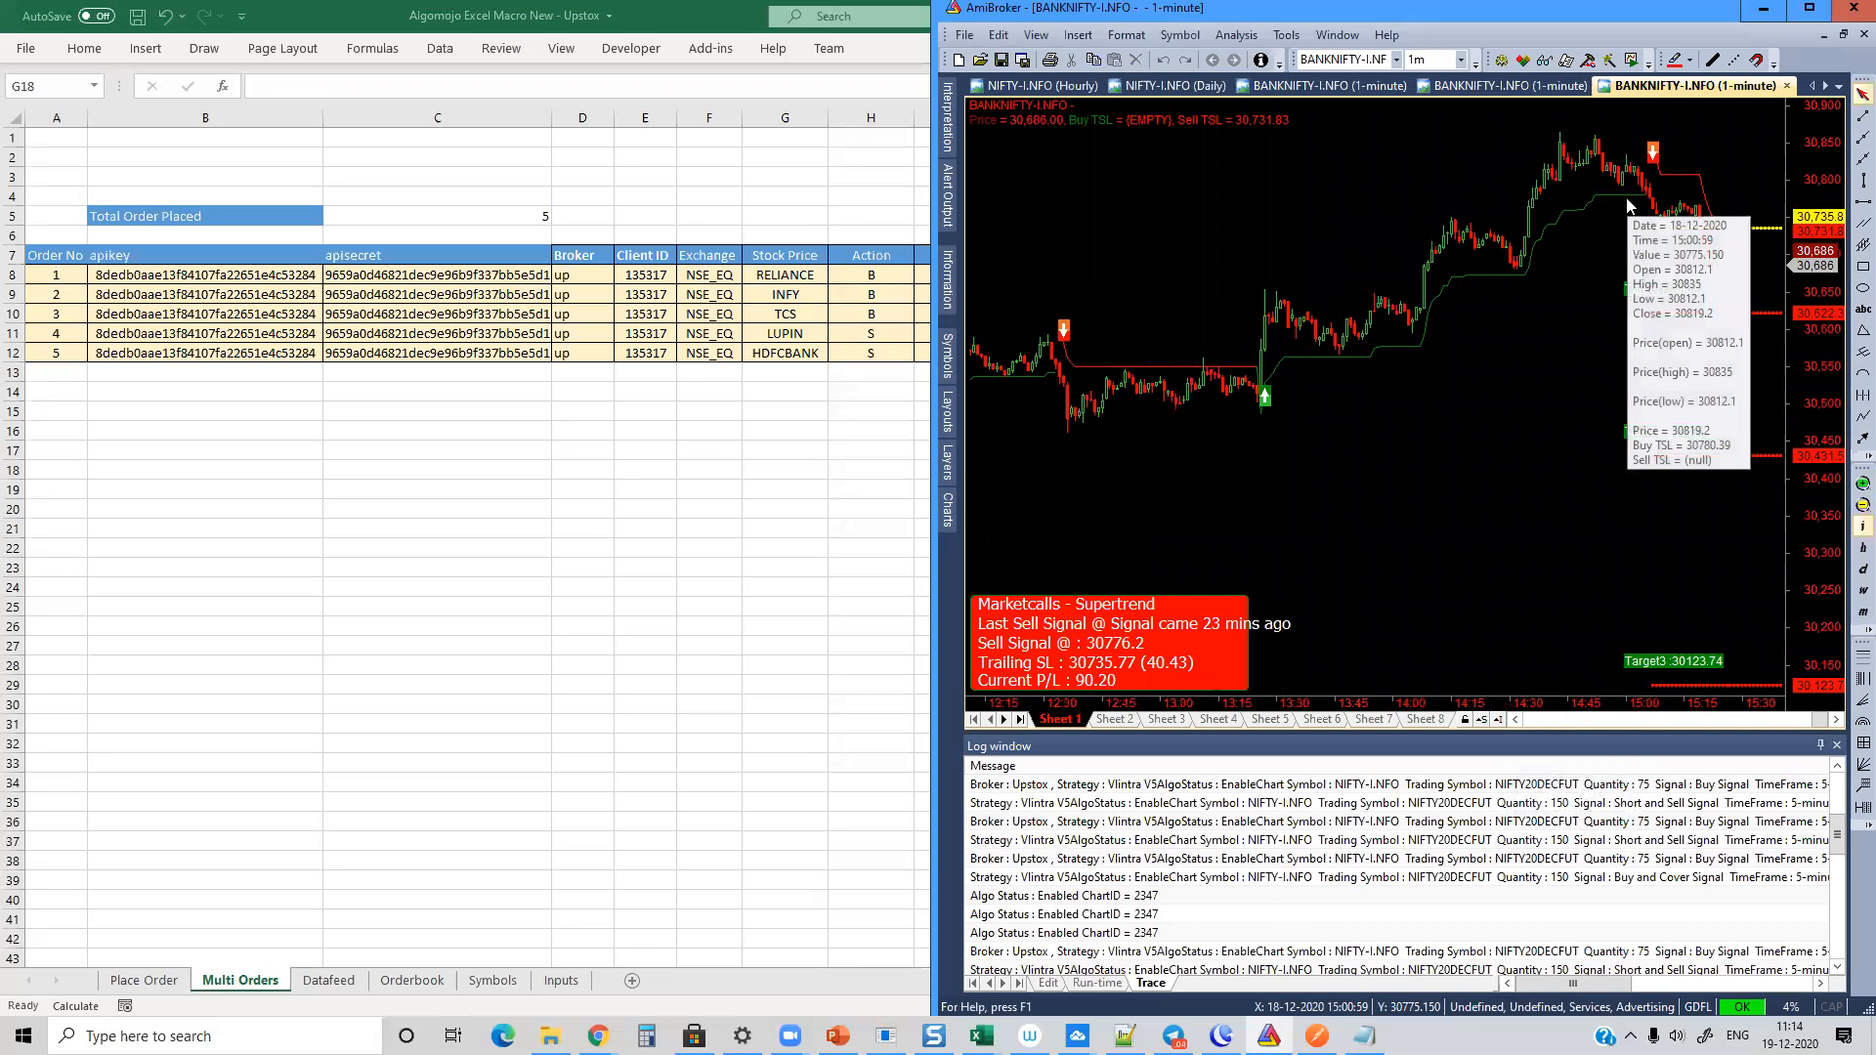
right_click(1243, 177)
click(1285, 229)
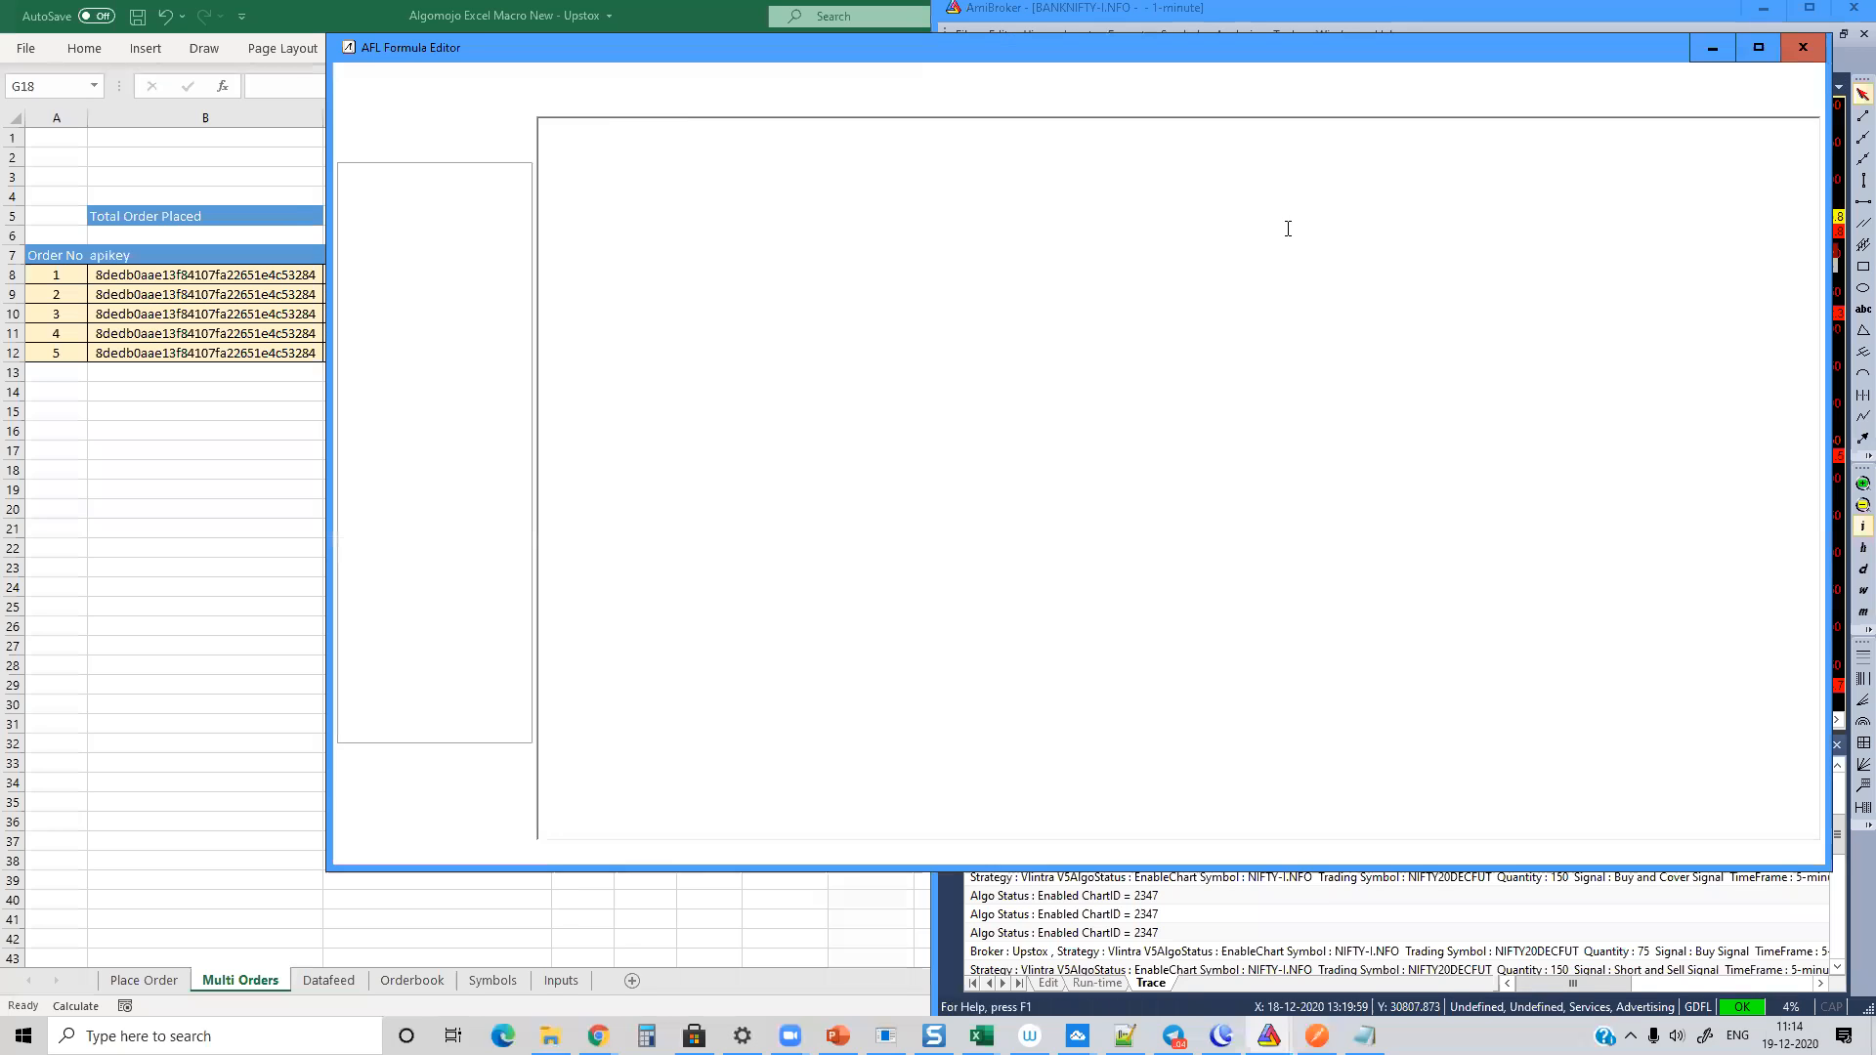
click(838, 307)
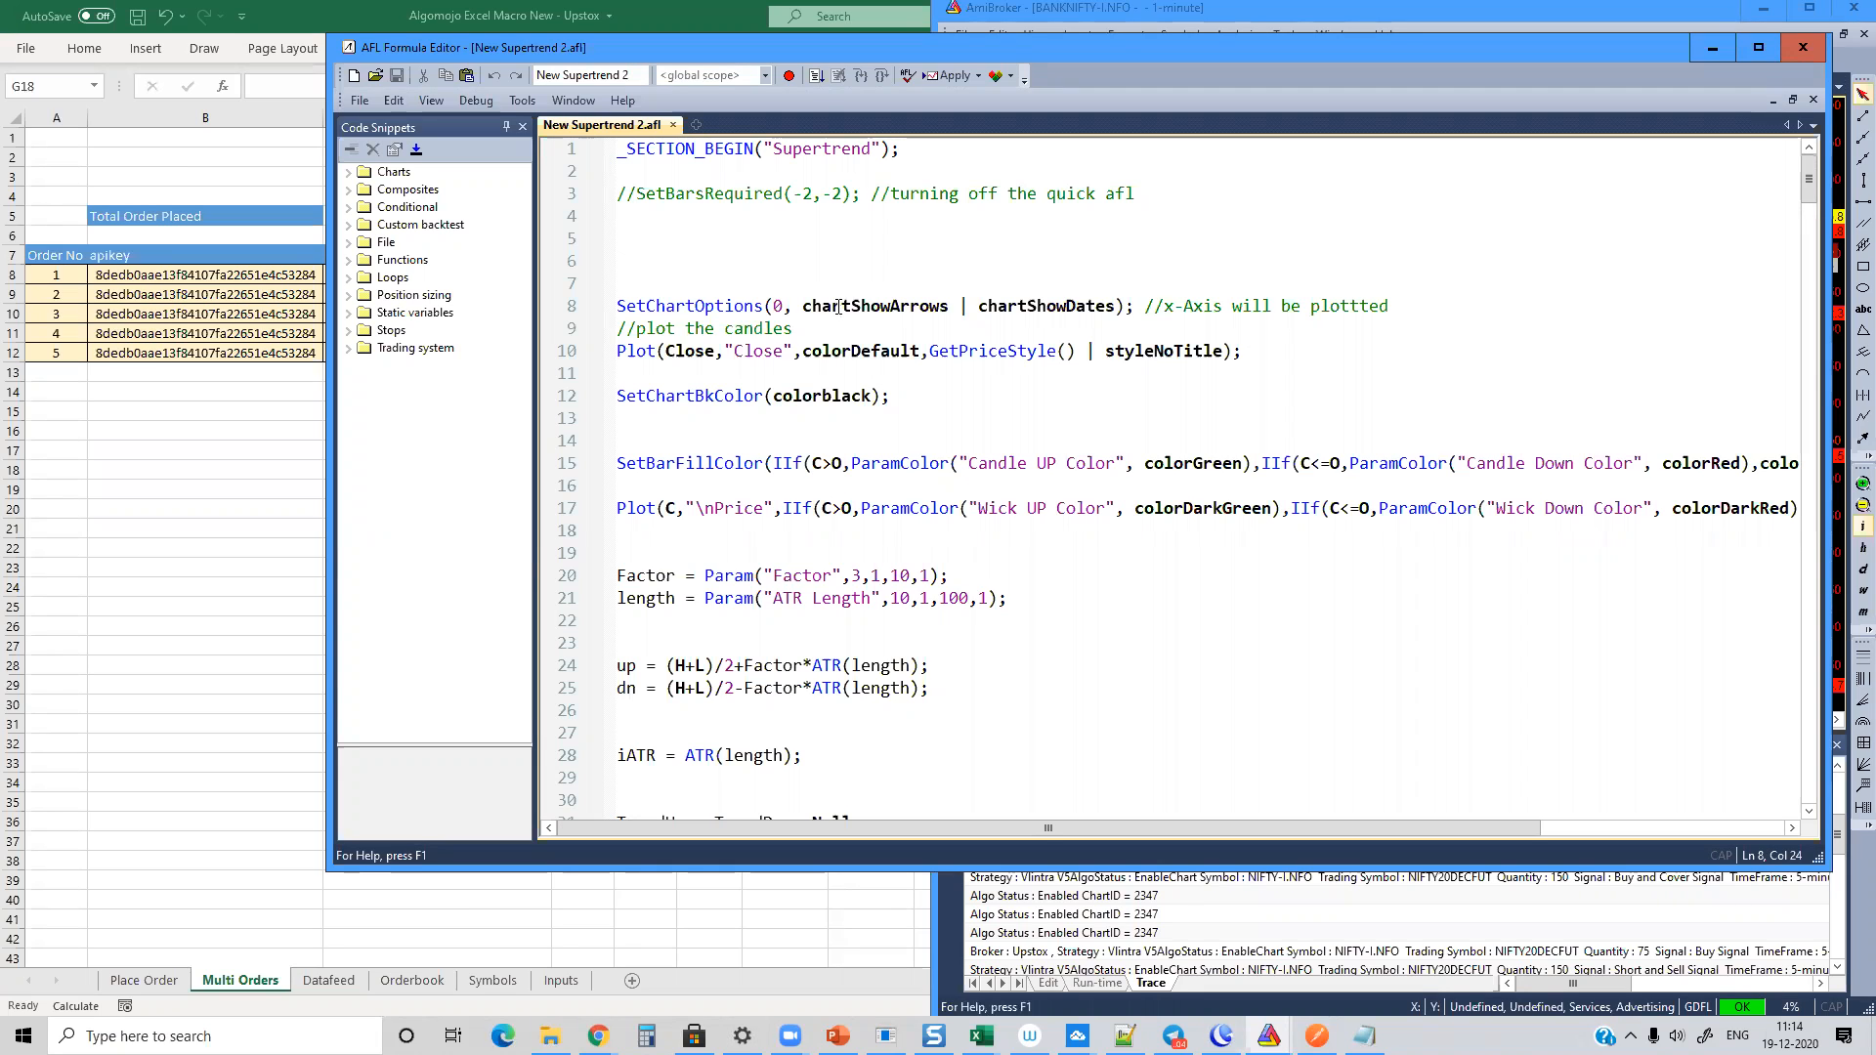
click(1027, 483)
scroll(1030, 474, down, 20)
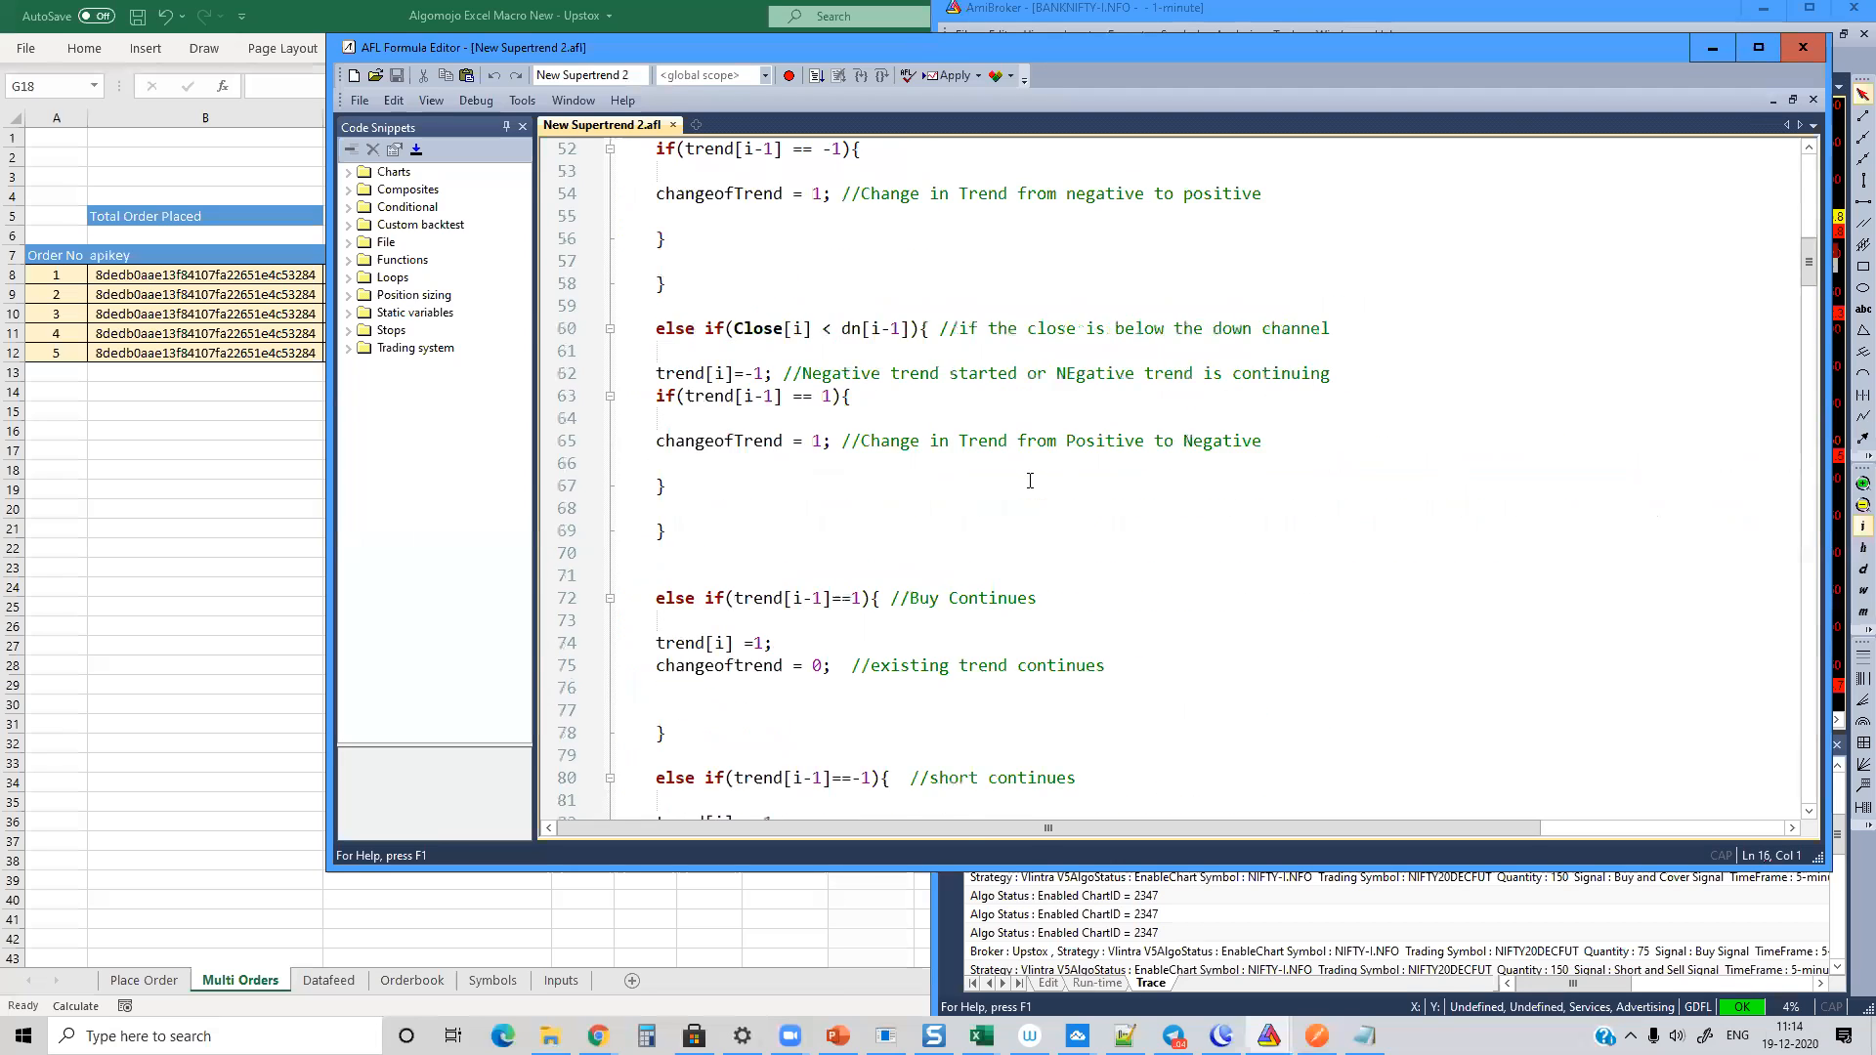
scroll(1034, 465, down, 20)
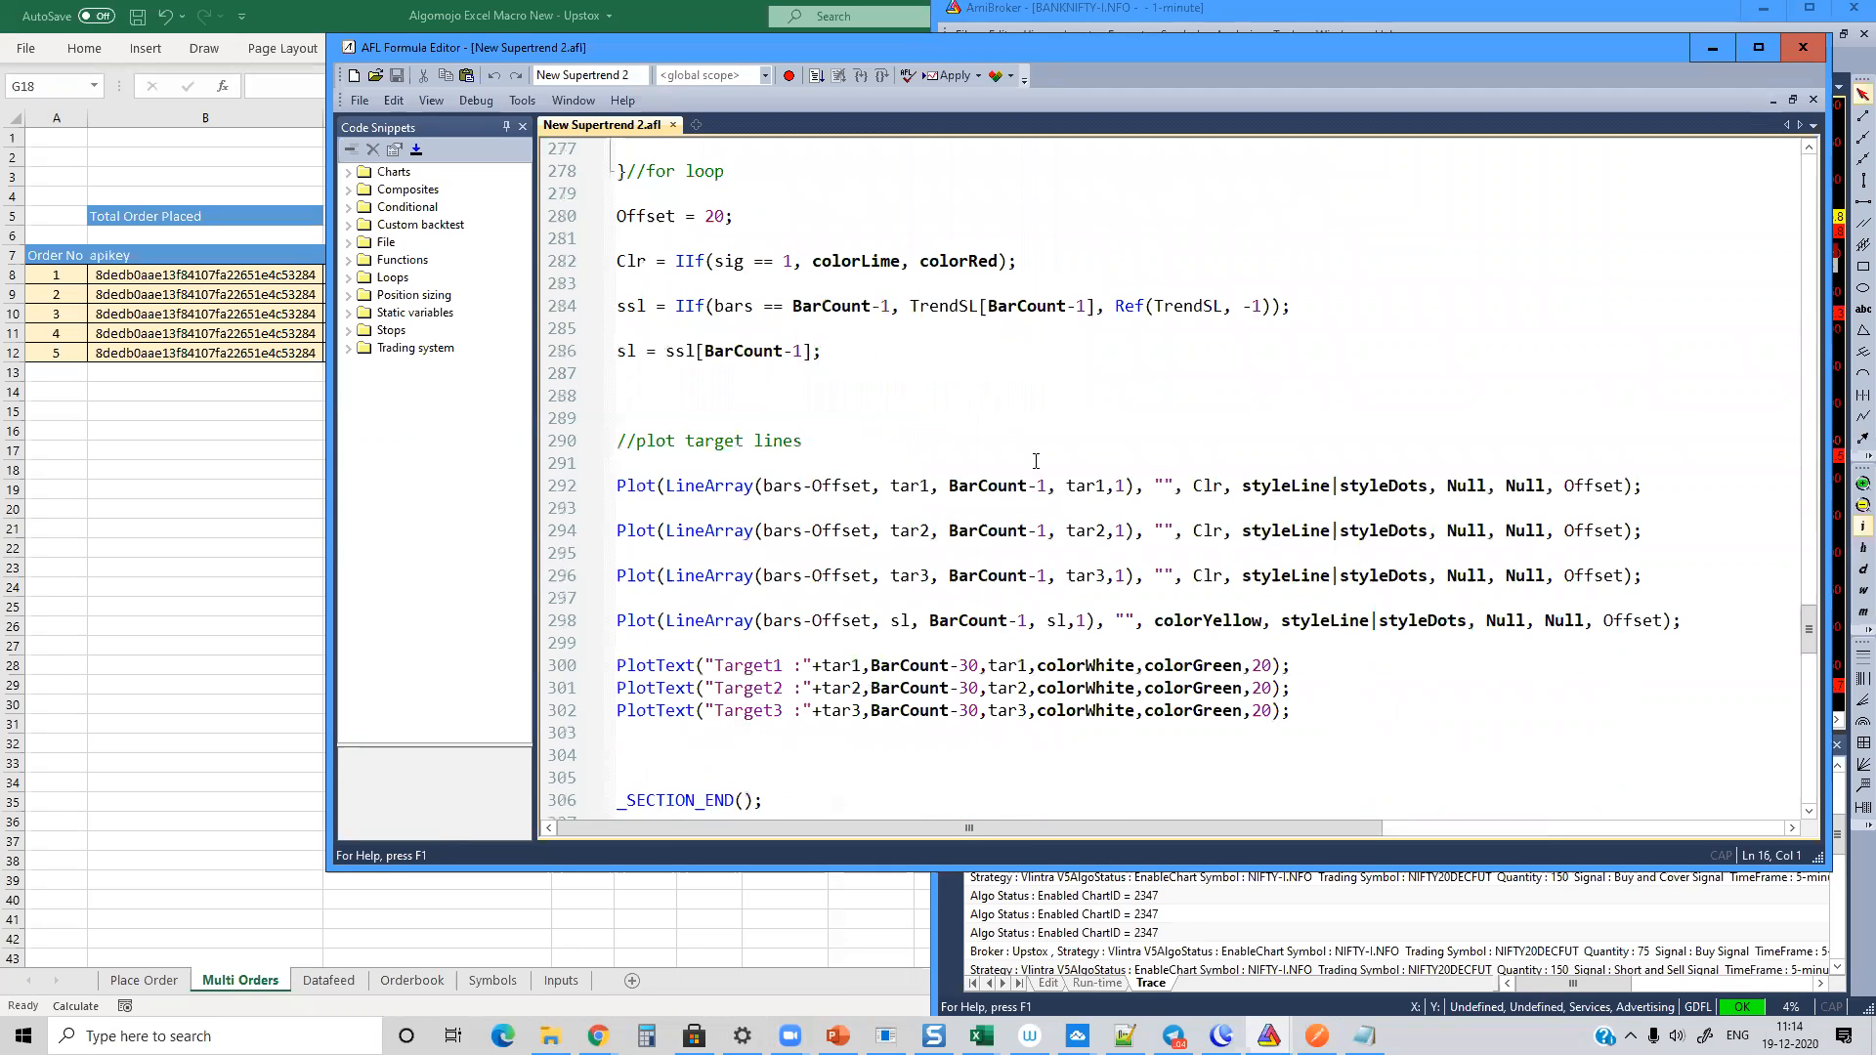
scroll(1036, 462, down, 8)
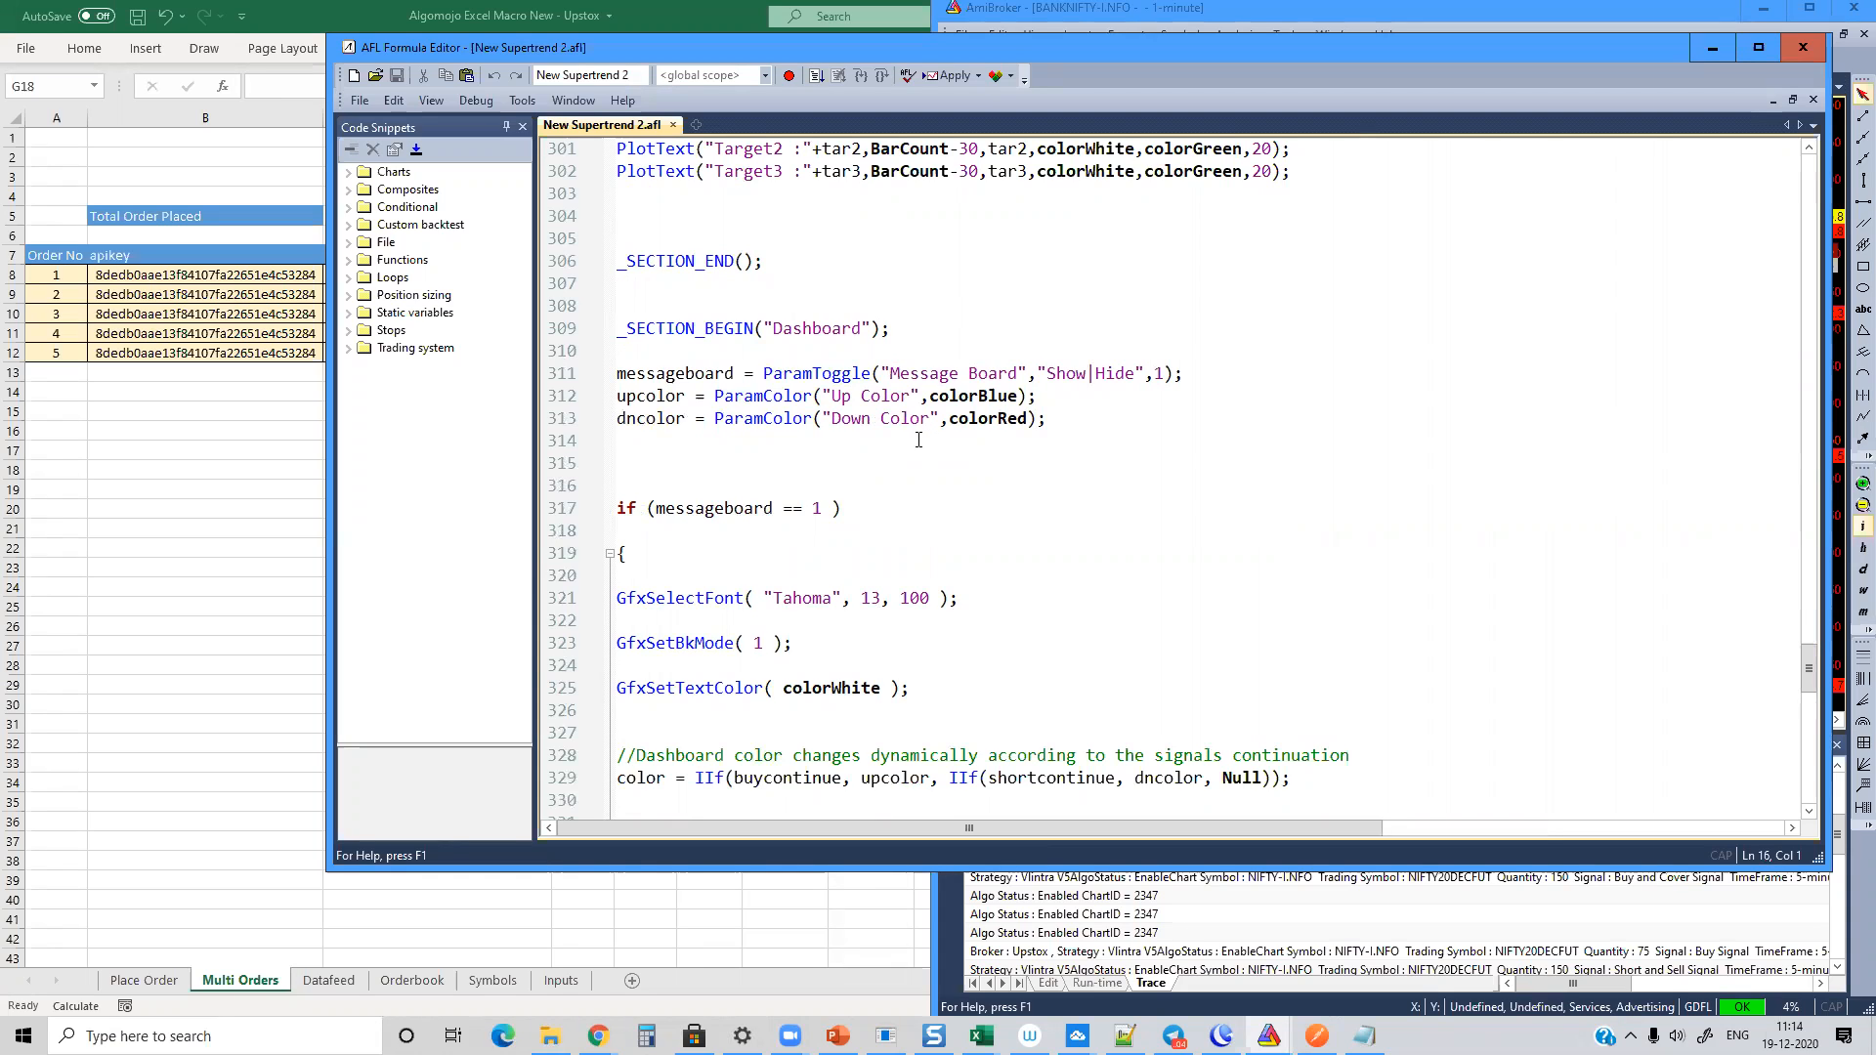
click(1698, 54)
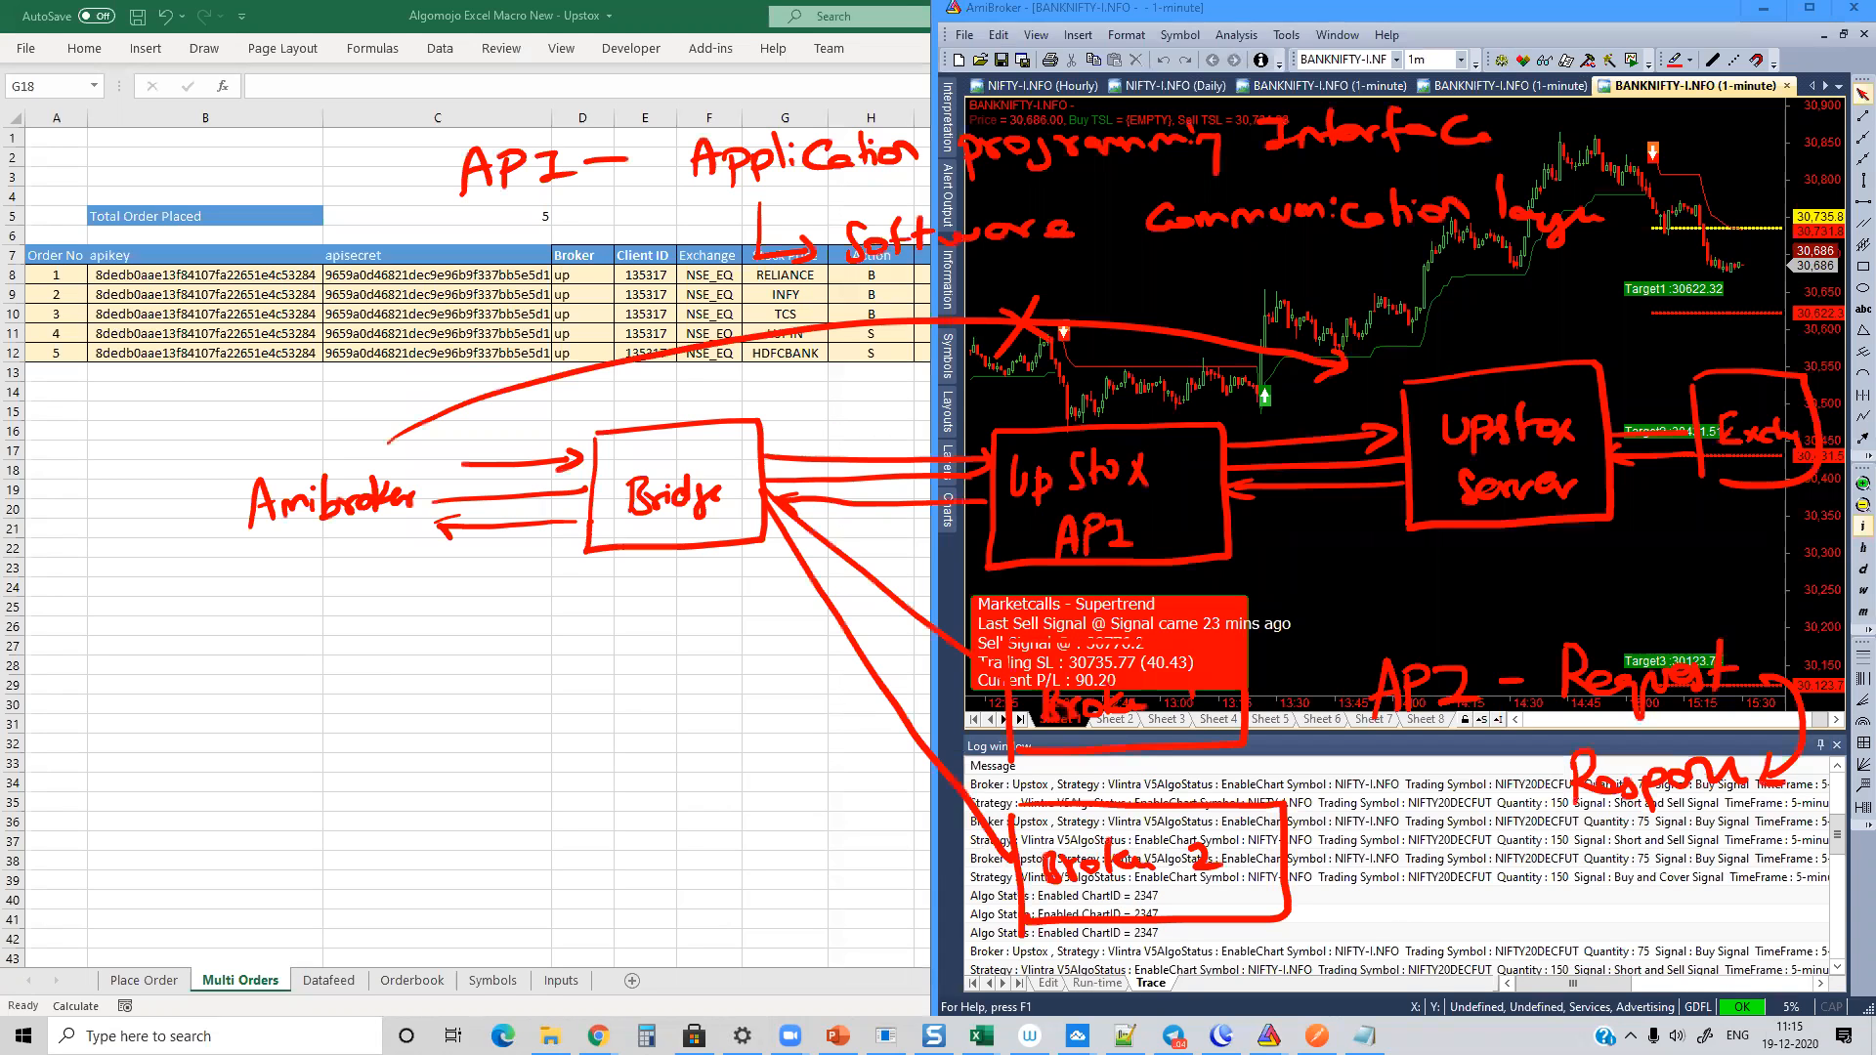
Step: Open a blank white drawing board and handwrite "Trading Logic" with an arrow to "Signals", and "Execution Logic" beneath it in red
key(e)
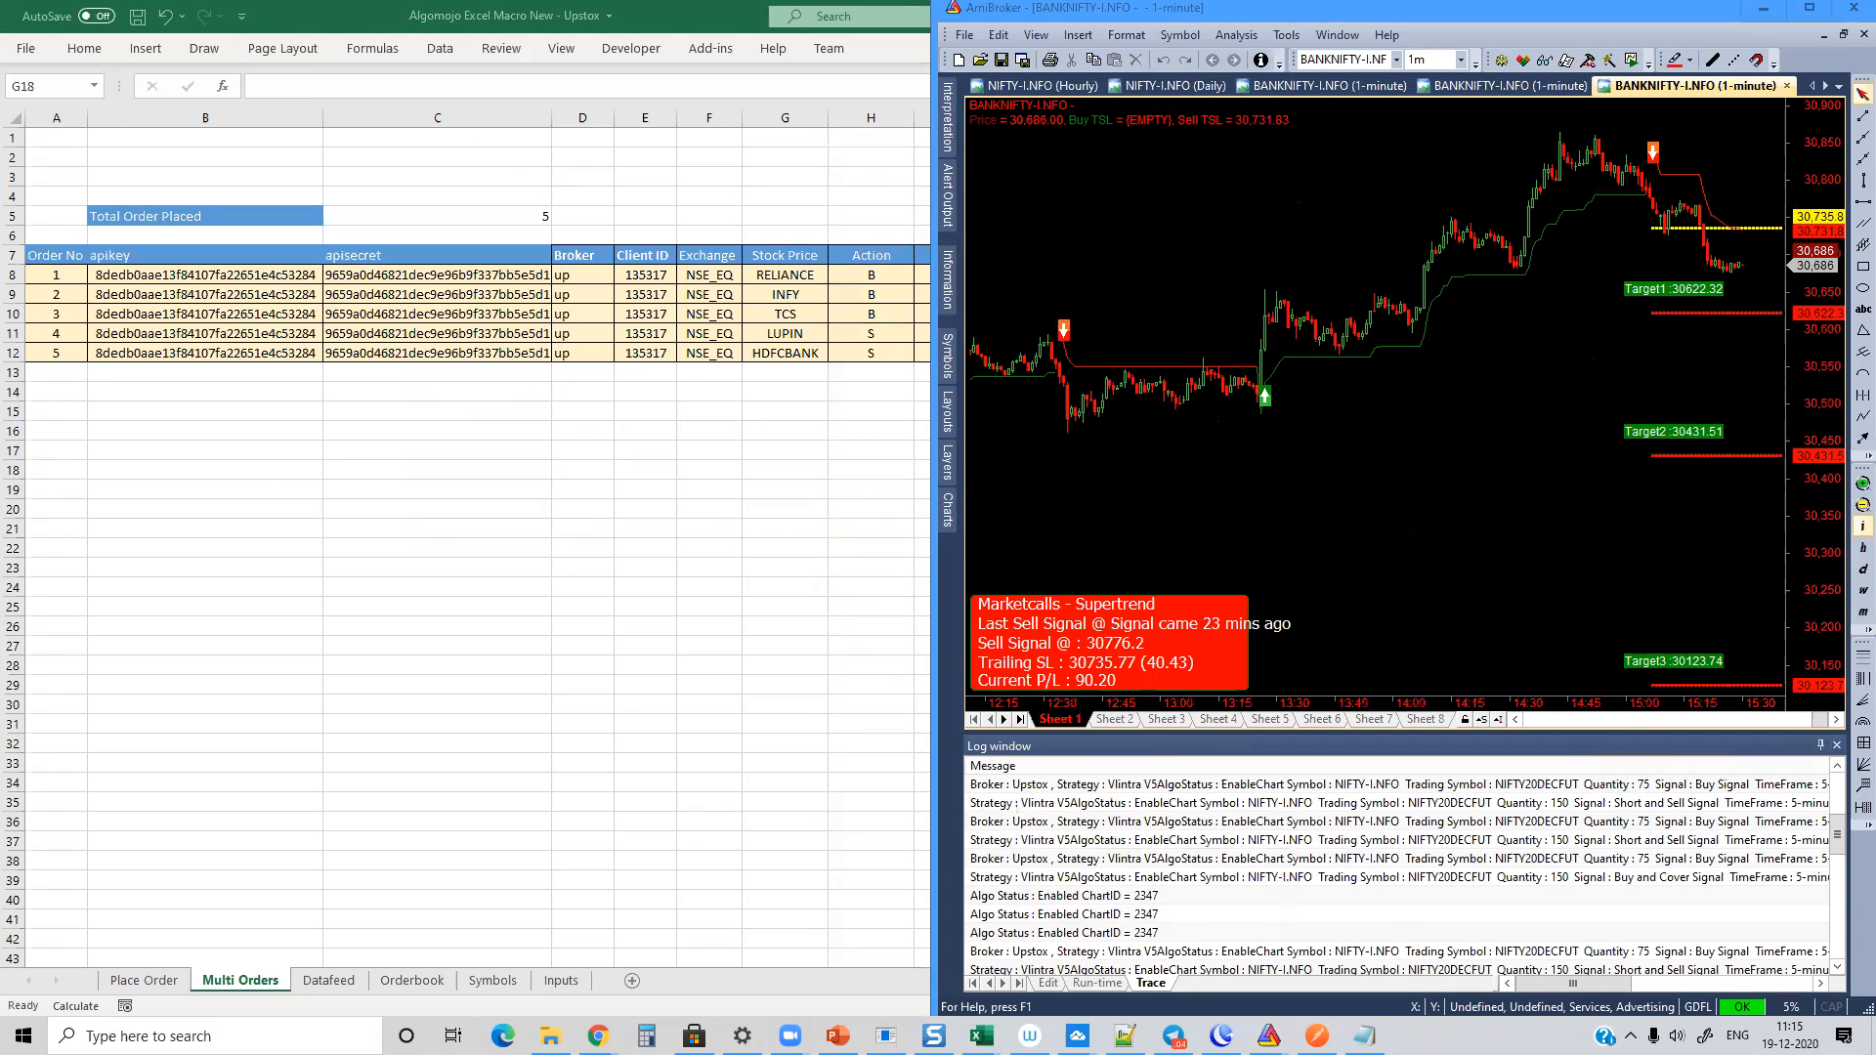
key(w)
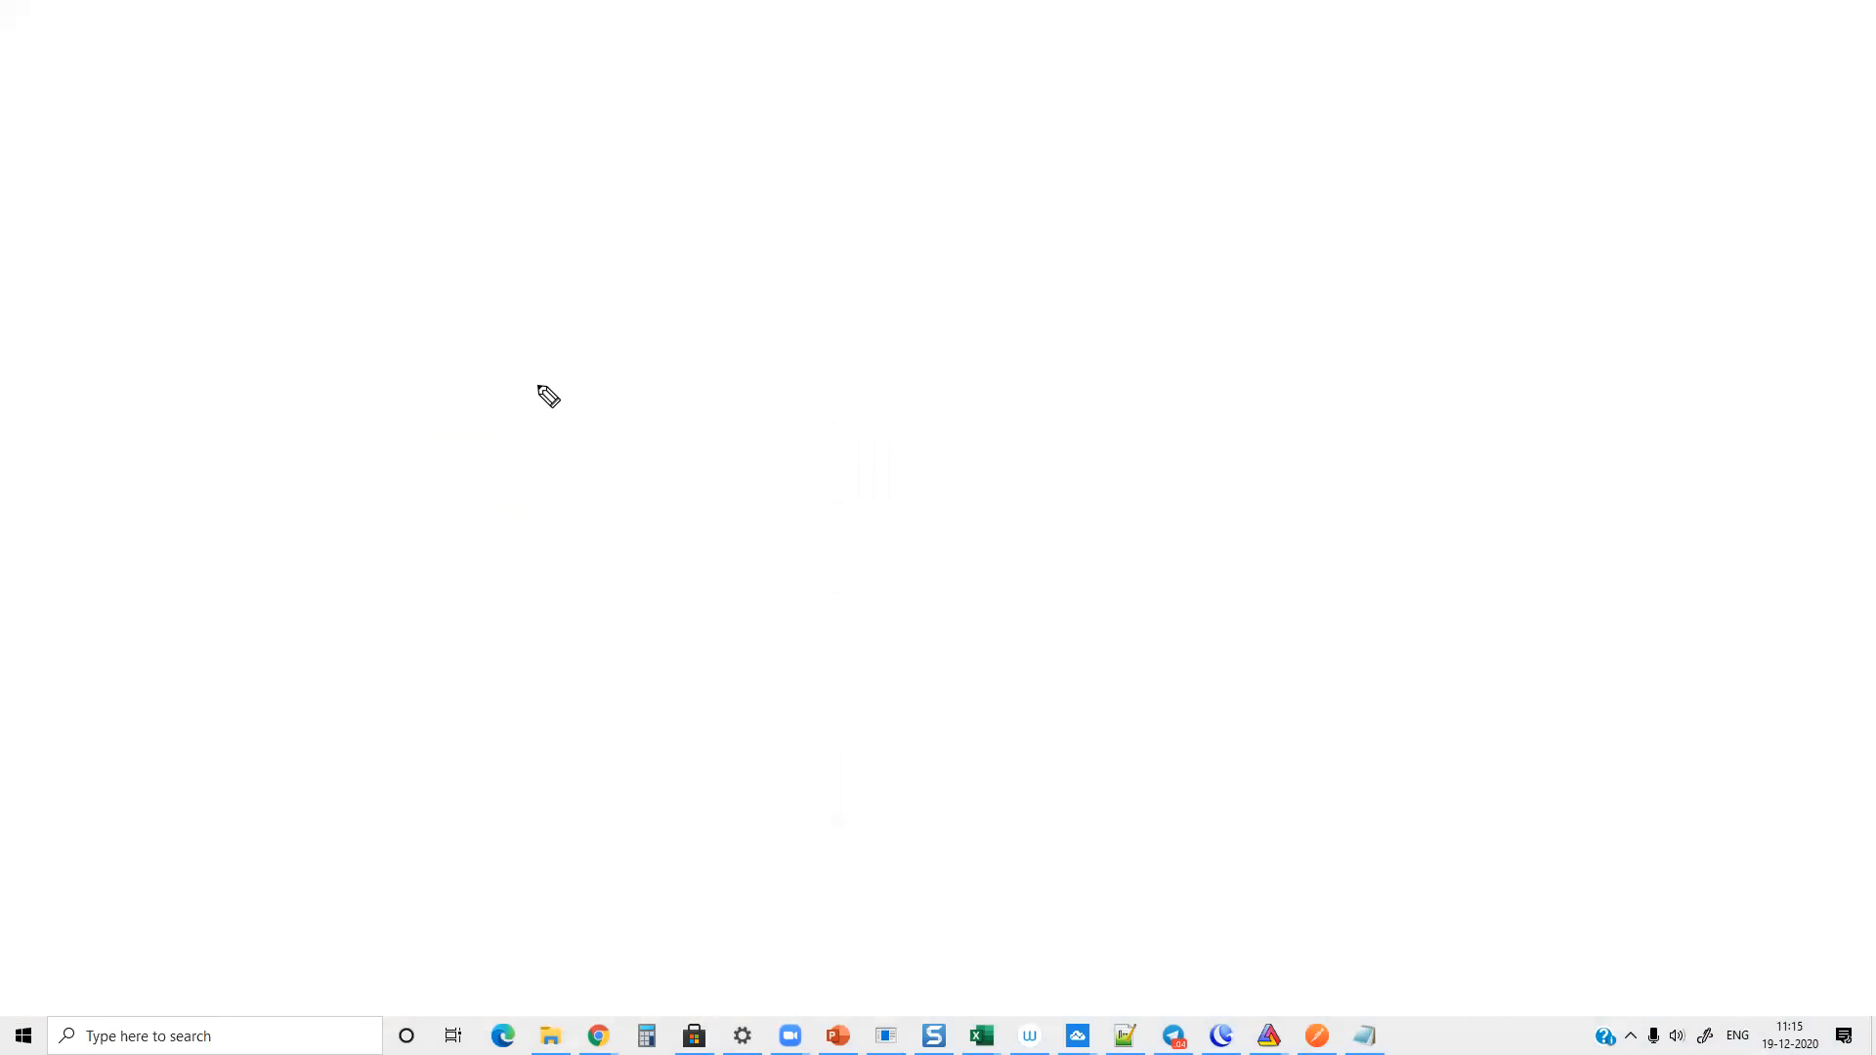
click(510, 349)
drag(511, 400, 534, 401)
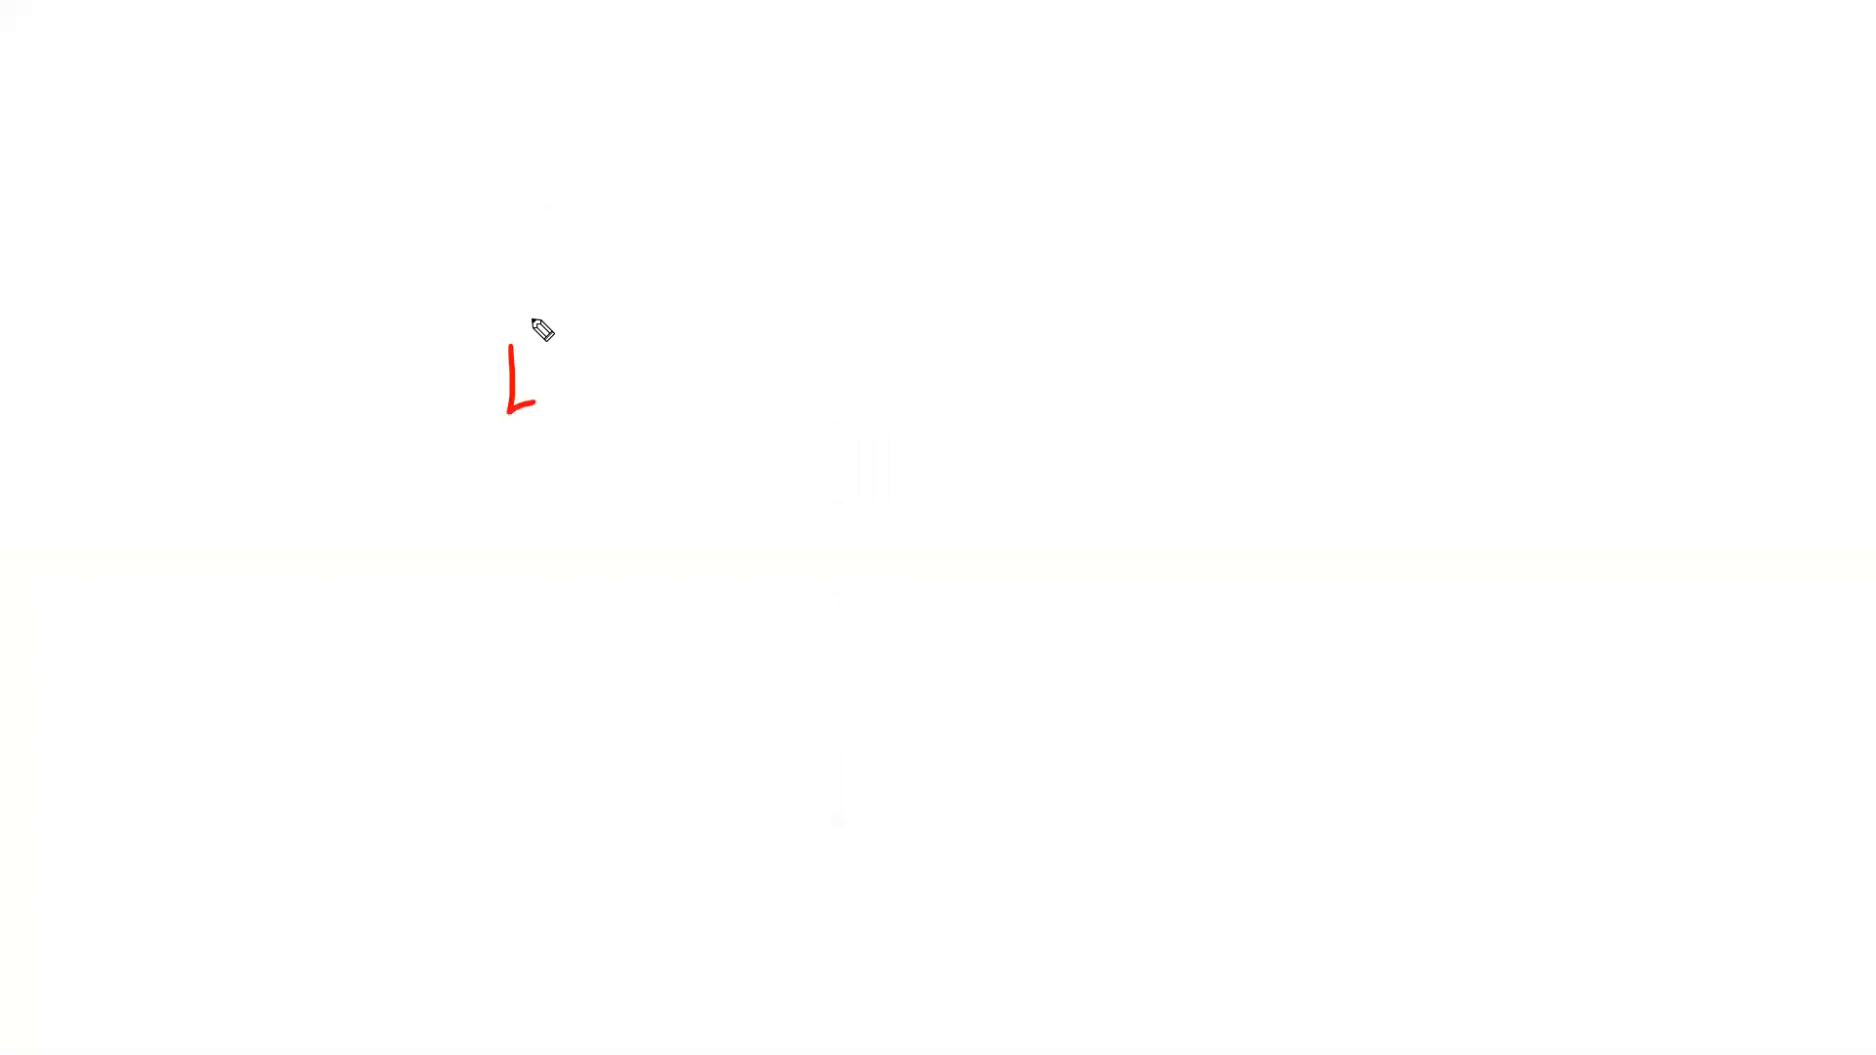
drag(521, 263, 562, 259)
drag(545, 269, 550, 294)
drag(611, 284, 655, 305)
mouse_move(554, 386)
mouse_down()
mouse_move(644, 391)
mouse_move(771, 337)
mouse_move(950, 341)
mouse_up()
mouse_move(524, 578)
mouse_down()
mouse_move(515, 550)
mouse_move(561, 582)
mouse_move(652, 565)
mouse_move(697, 586)
mouse_up()
drag(533, 640, 655, 682)
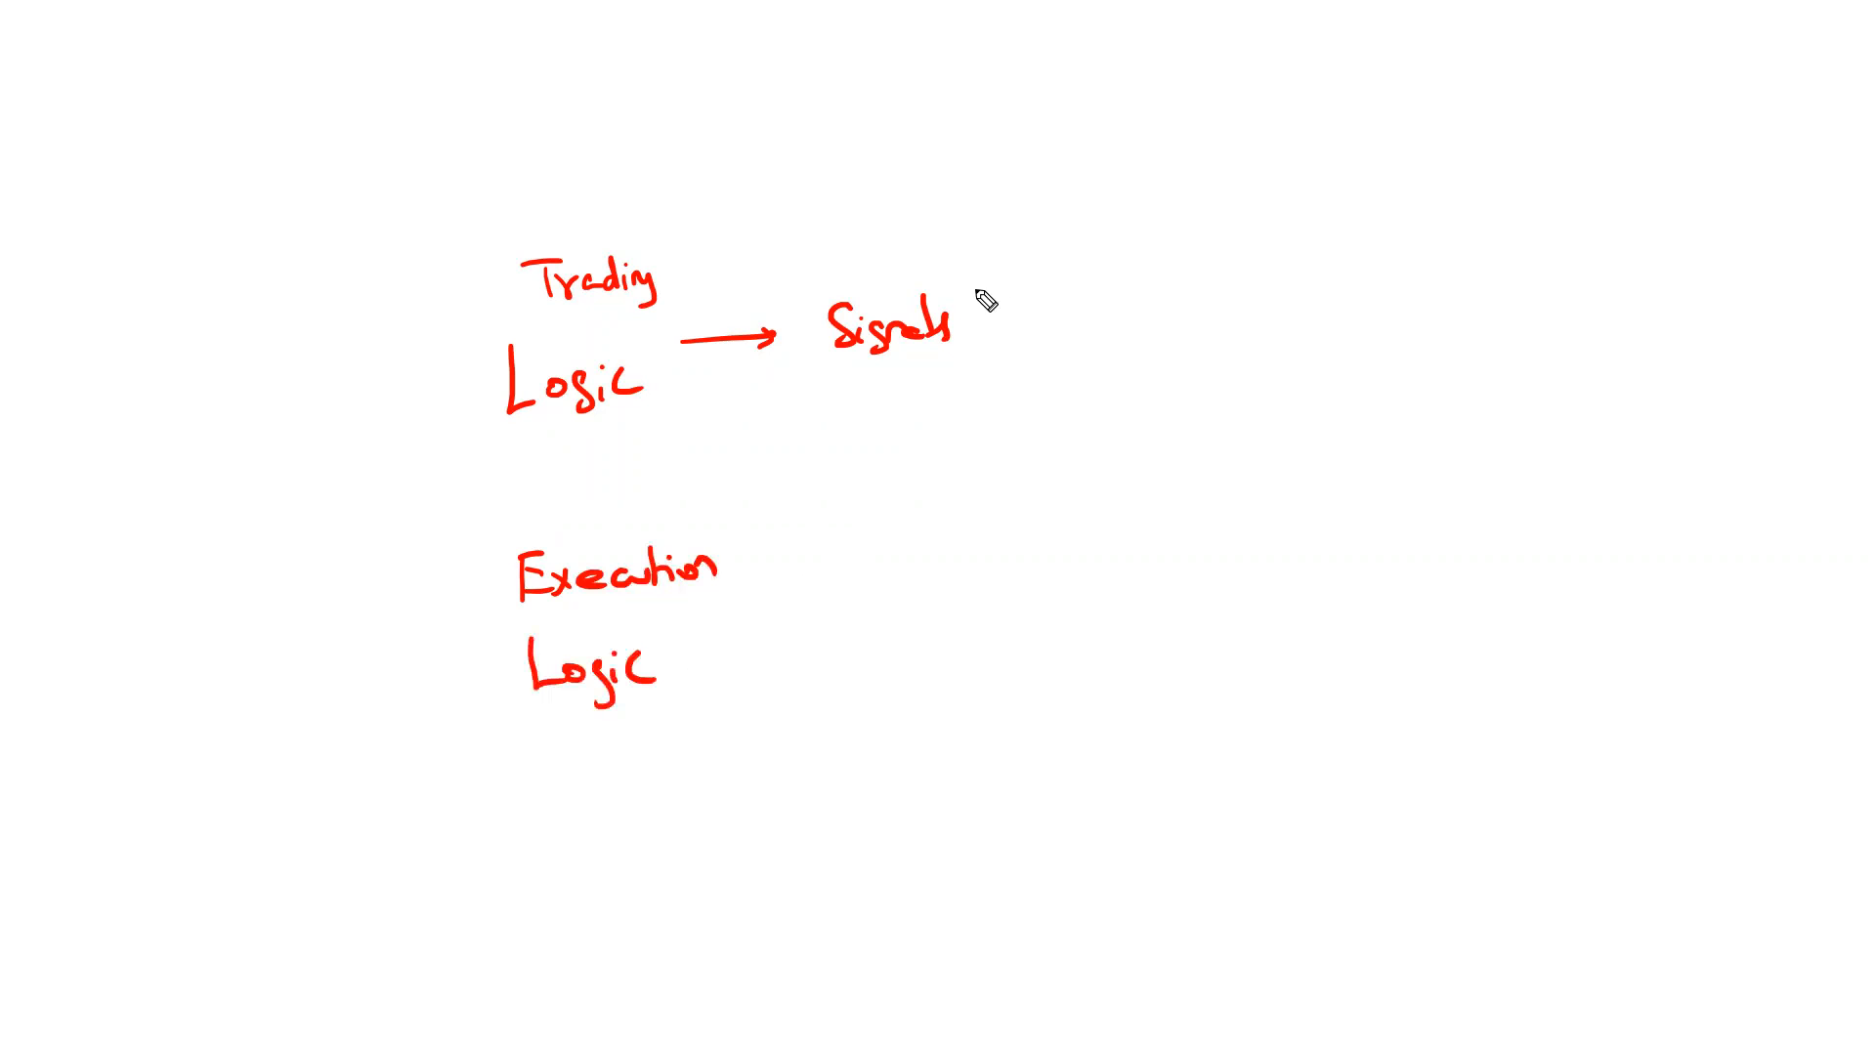
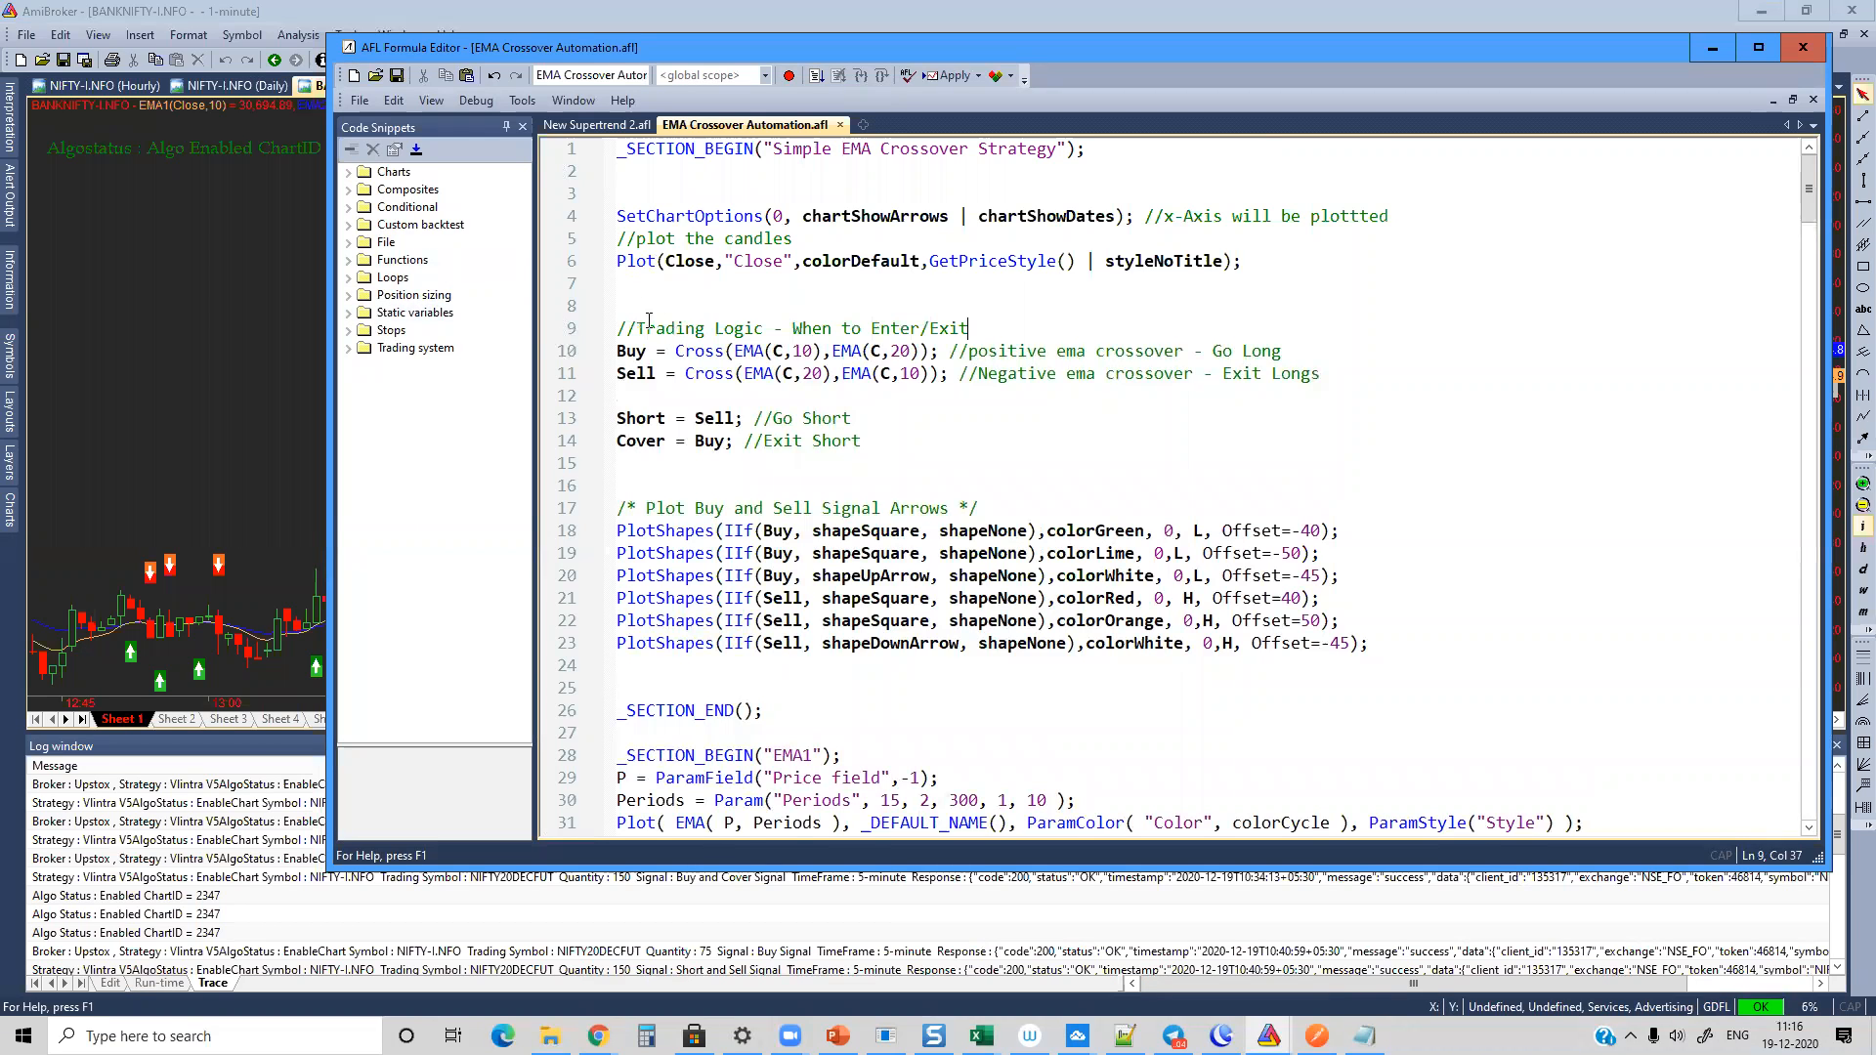
Step: Add the comment "//Execution Logic - Submitting the orders on Trading conditions" on line 48, above the Algomojo Upstox Charting Module section
drag(646, 328, 892, 423)
scroll(938, 430, down, 13)
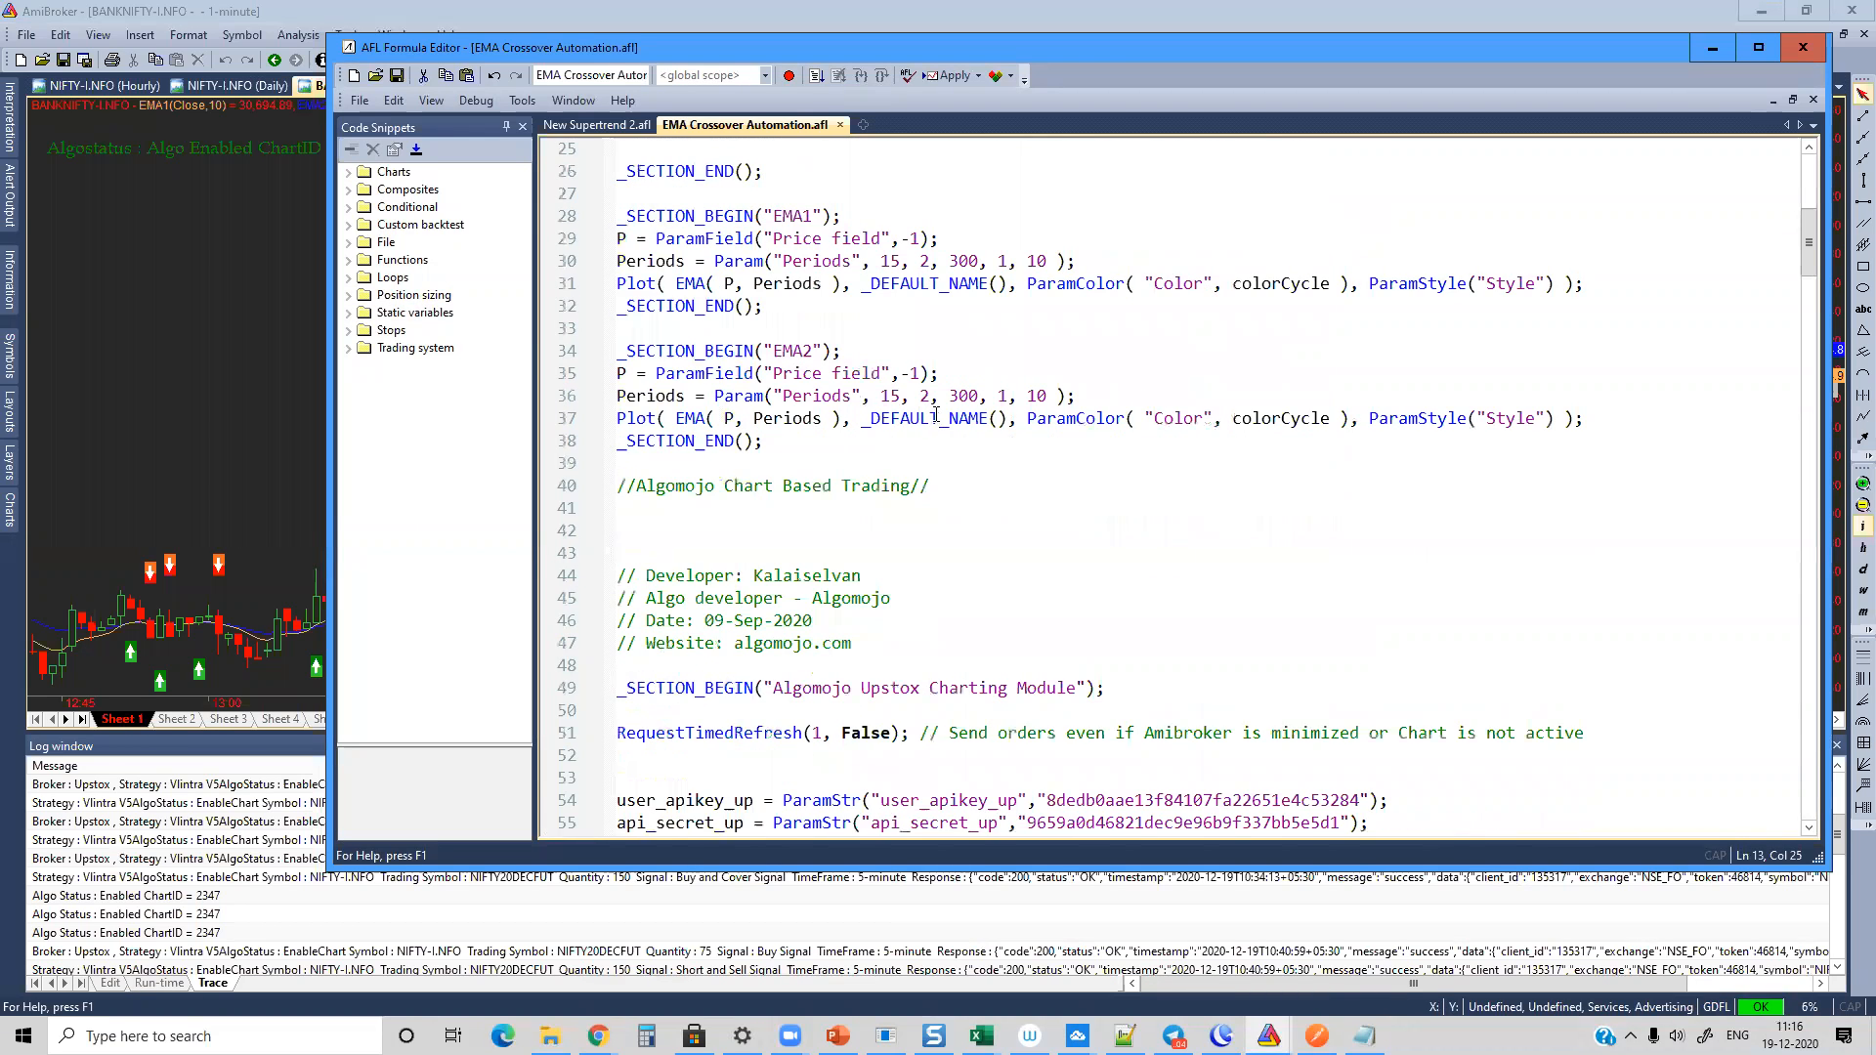
drag(650, 328, 1104, 800)
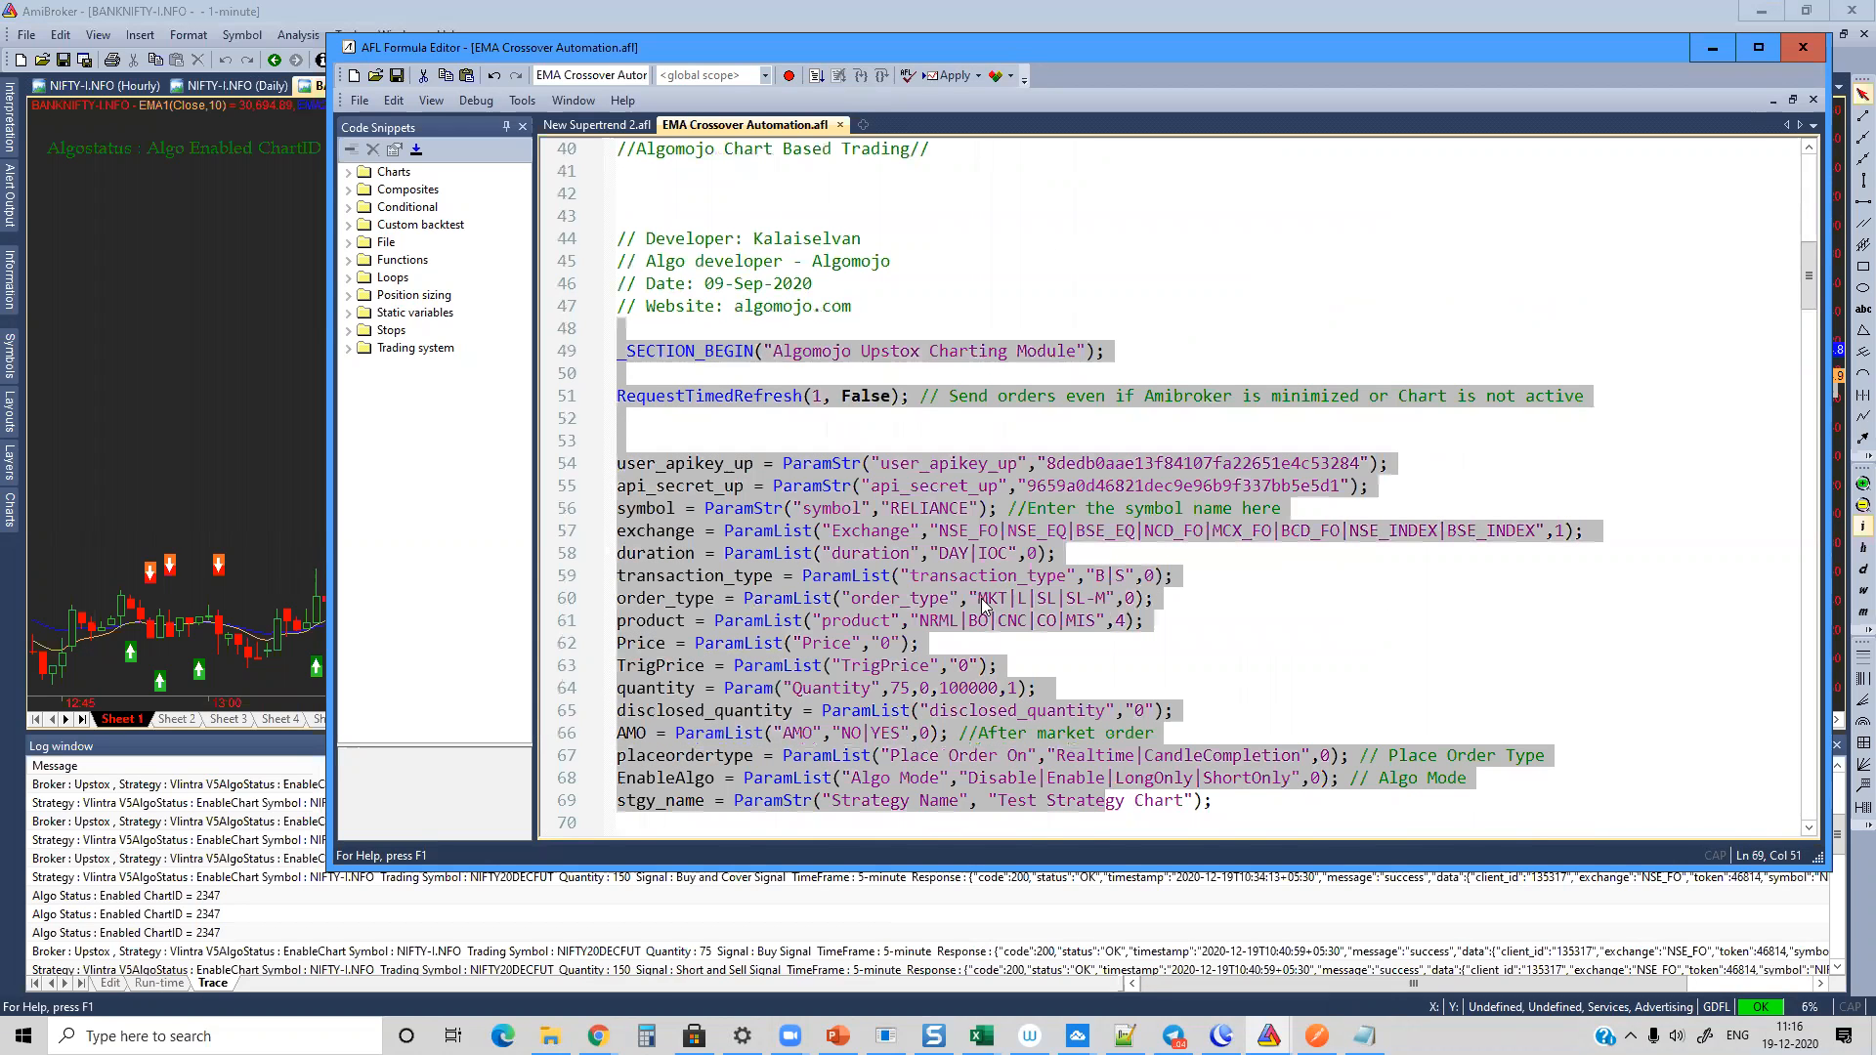
click(905, 334)
text(//Execution Logic - Submitting the orders on Trading conditions)
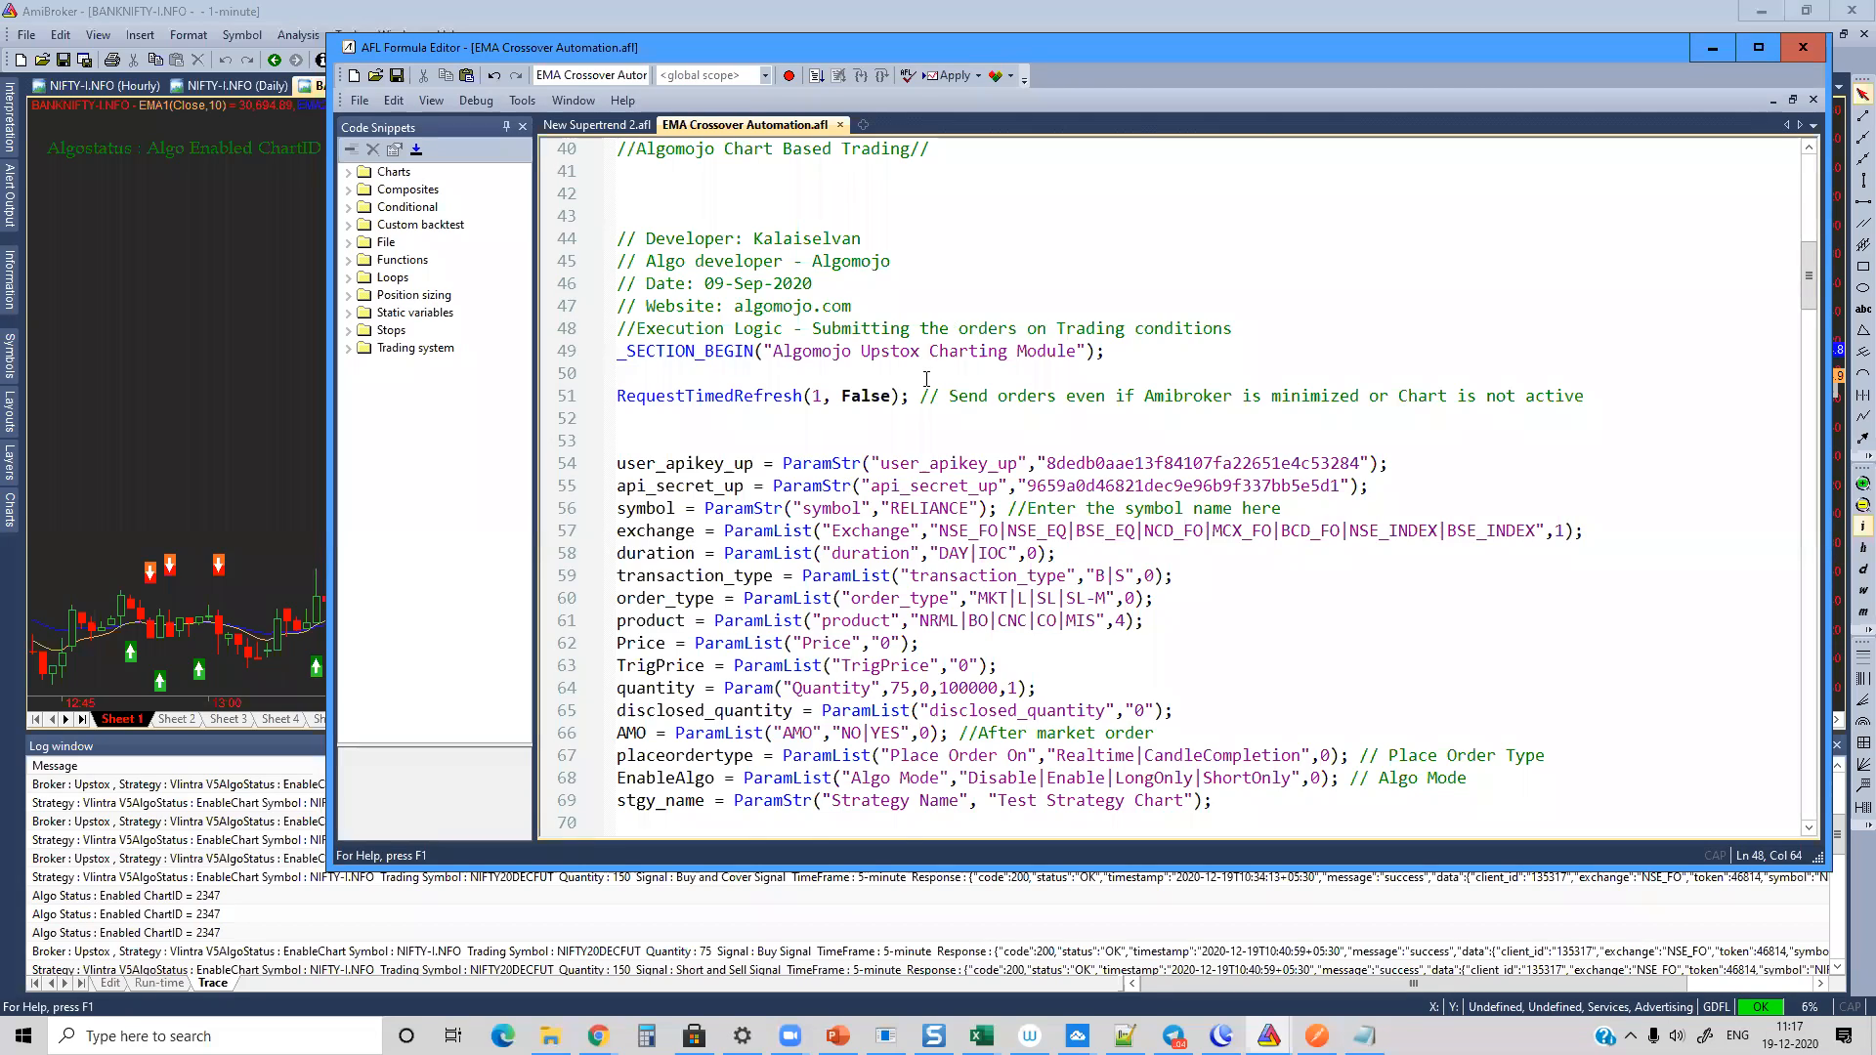
Step: Examine the execution code of the EMA Crossover Automation formula, from the placeordertype conditions through to its final section end
scroll(926, 379, down, 20)
scroll(883, 445, down, 20)
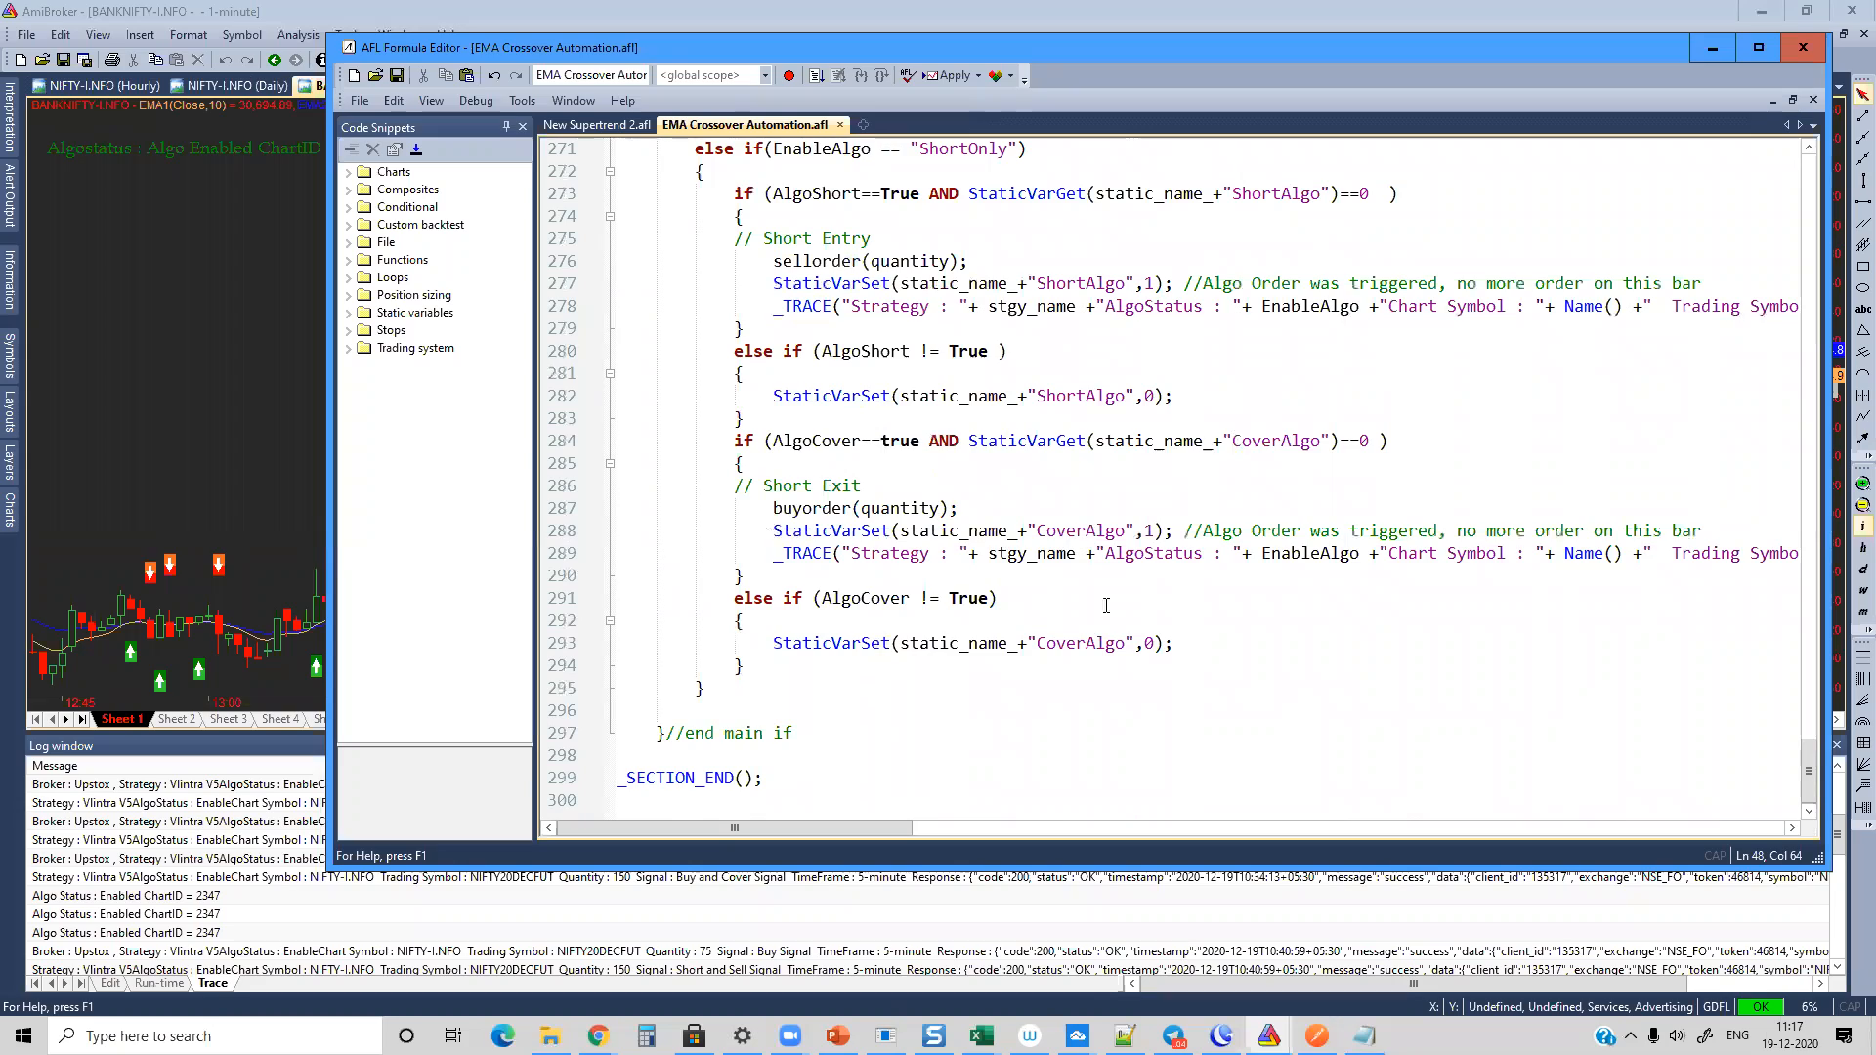
drag(797, 785, 612, 226)
click(967, 310)
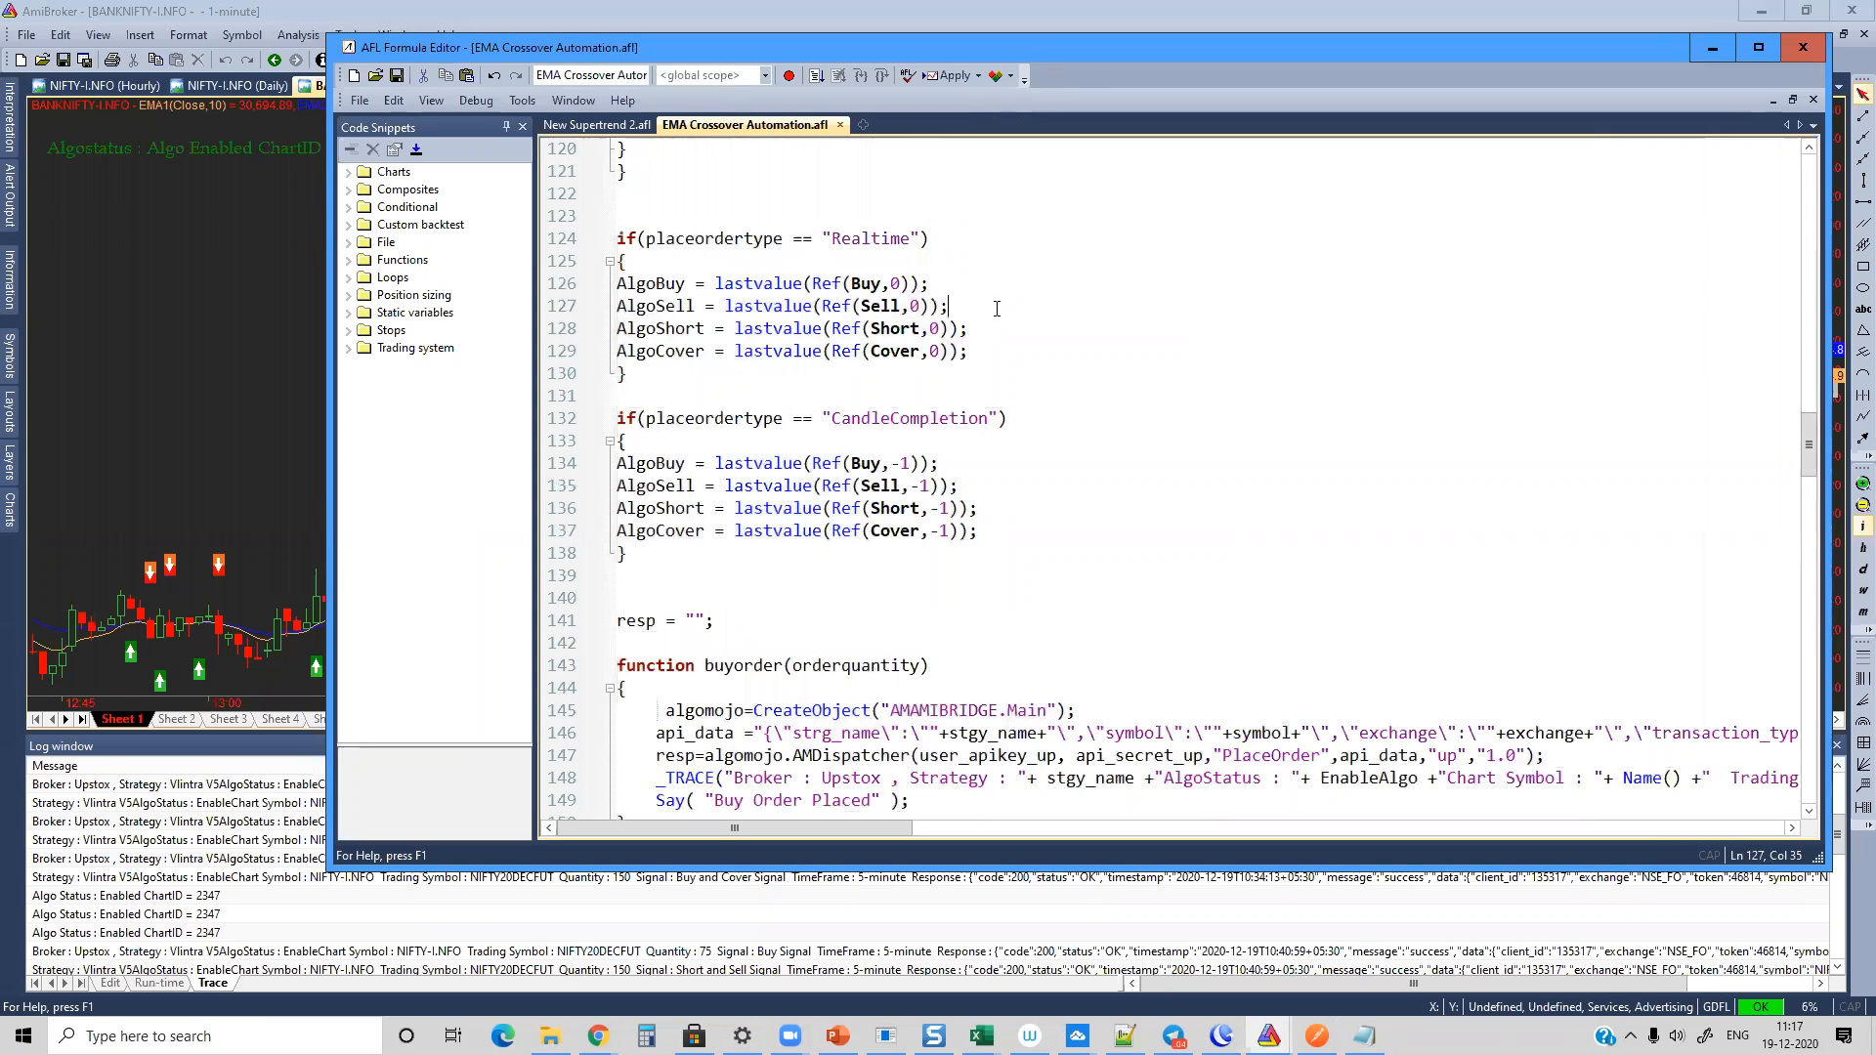
Step: Minimize the formula editor and AmiBroker, and close the blank incognito browser window
click(1711, 47)
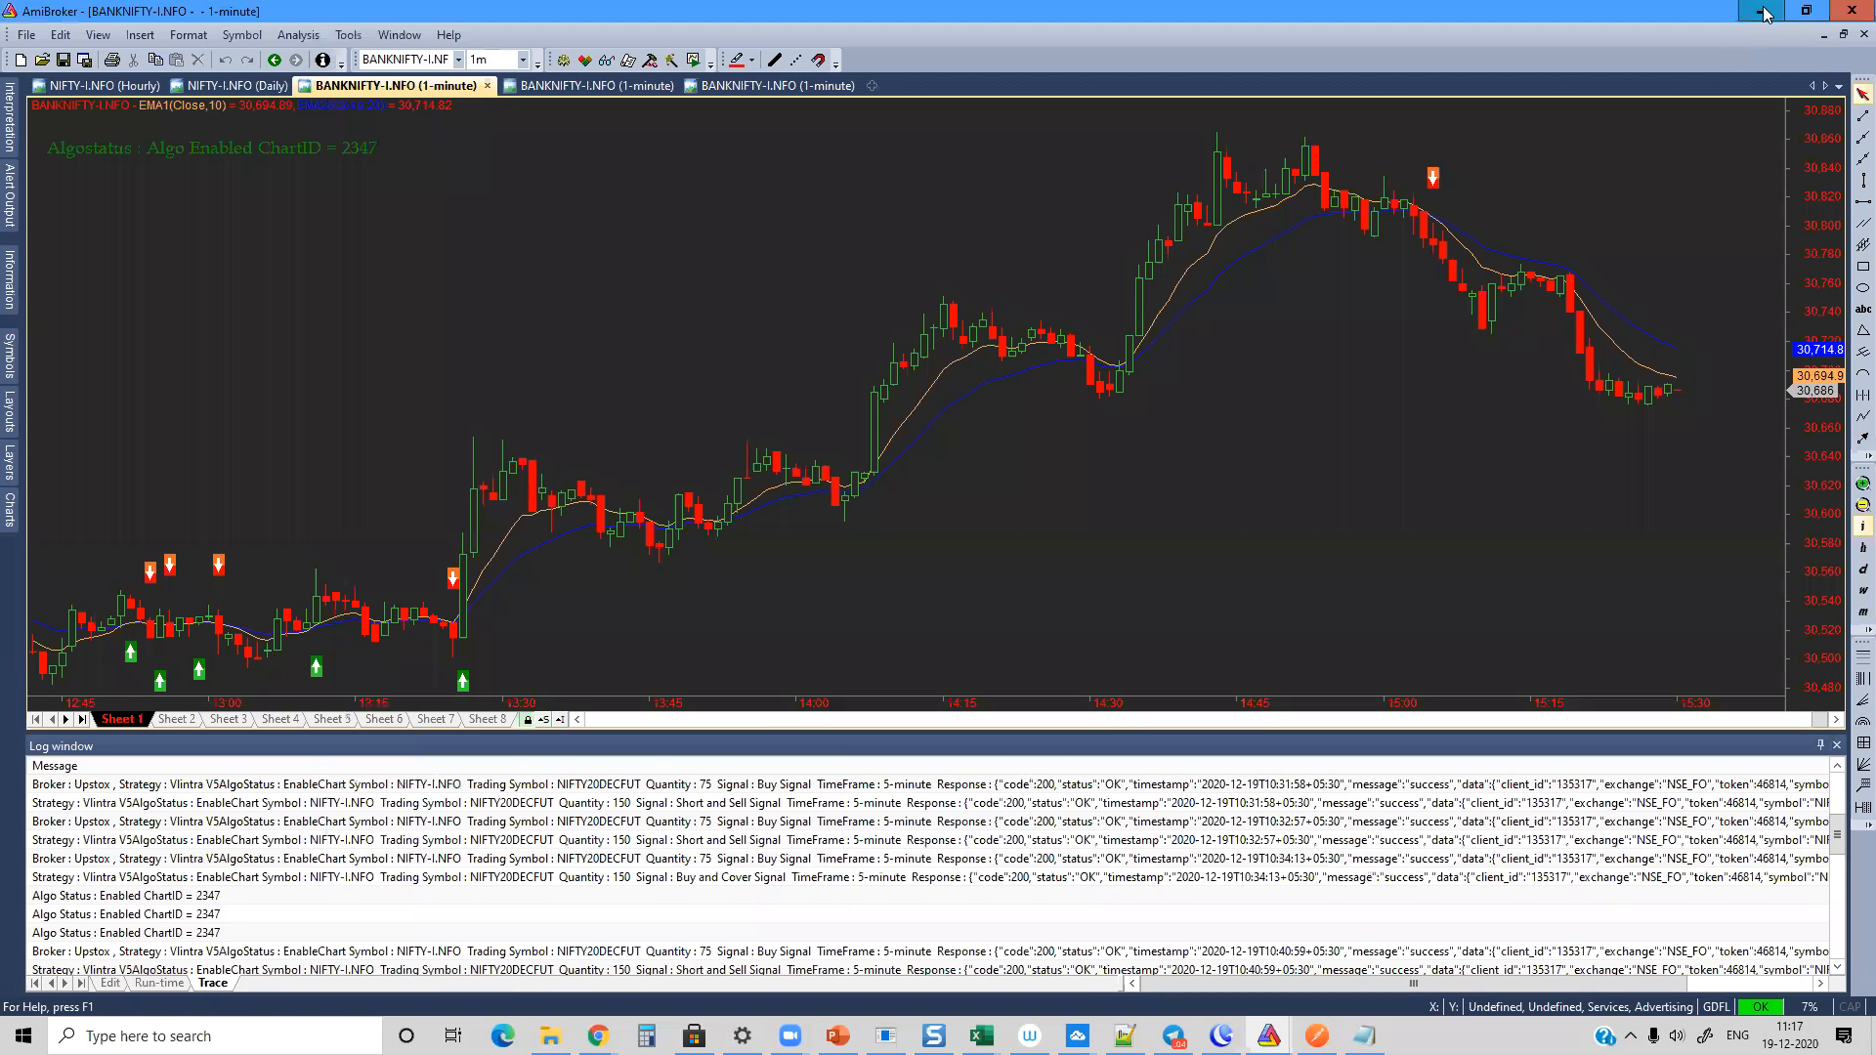
click(1760, 10)
mouse_move(599, 1021)
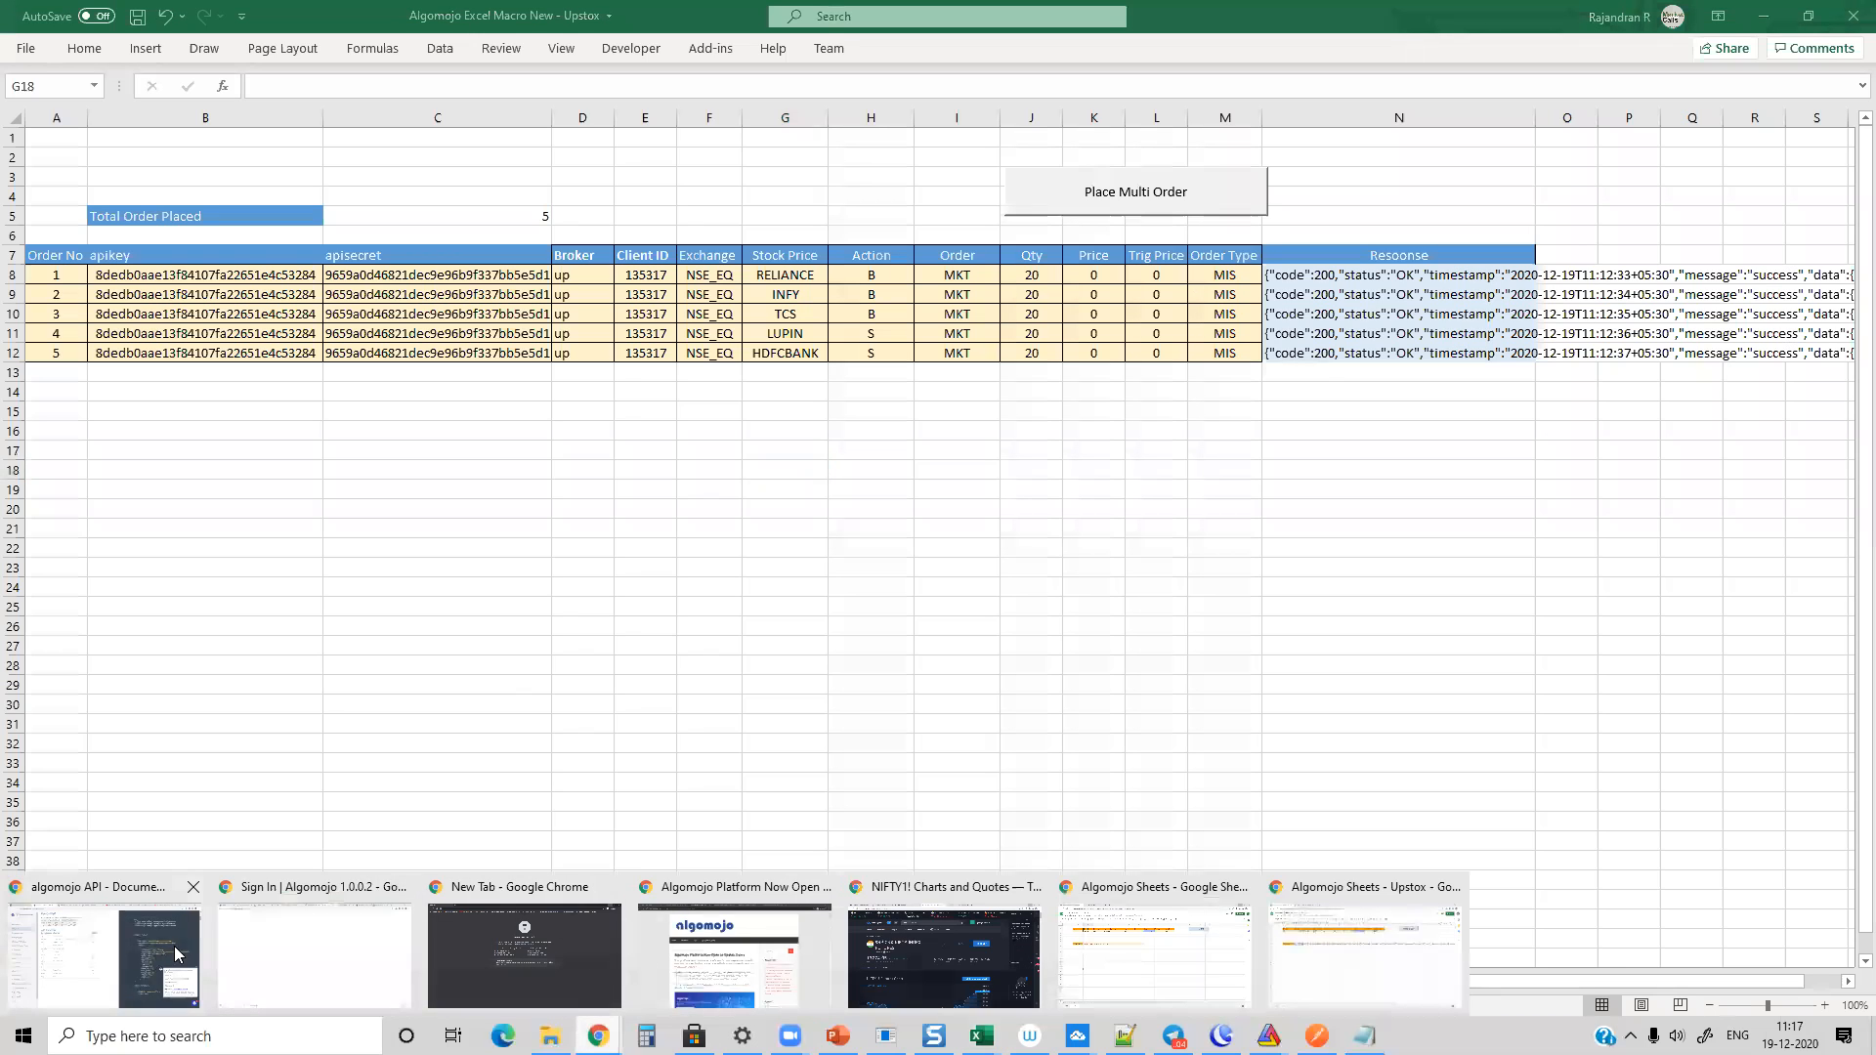
click(947, 943)
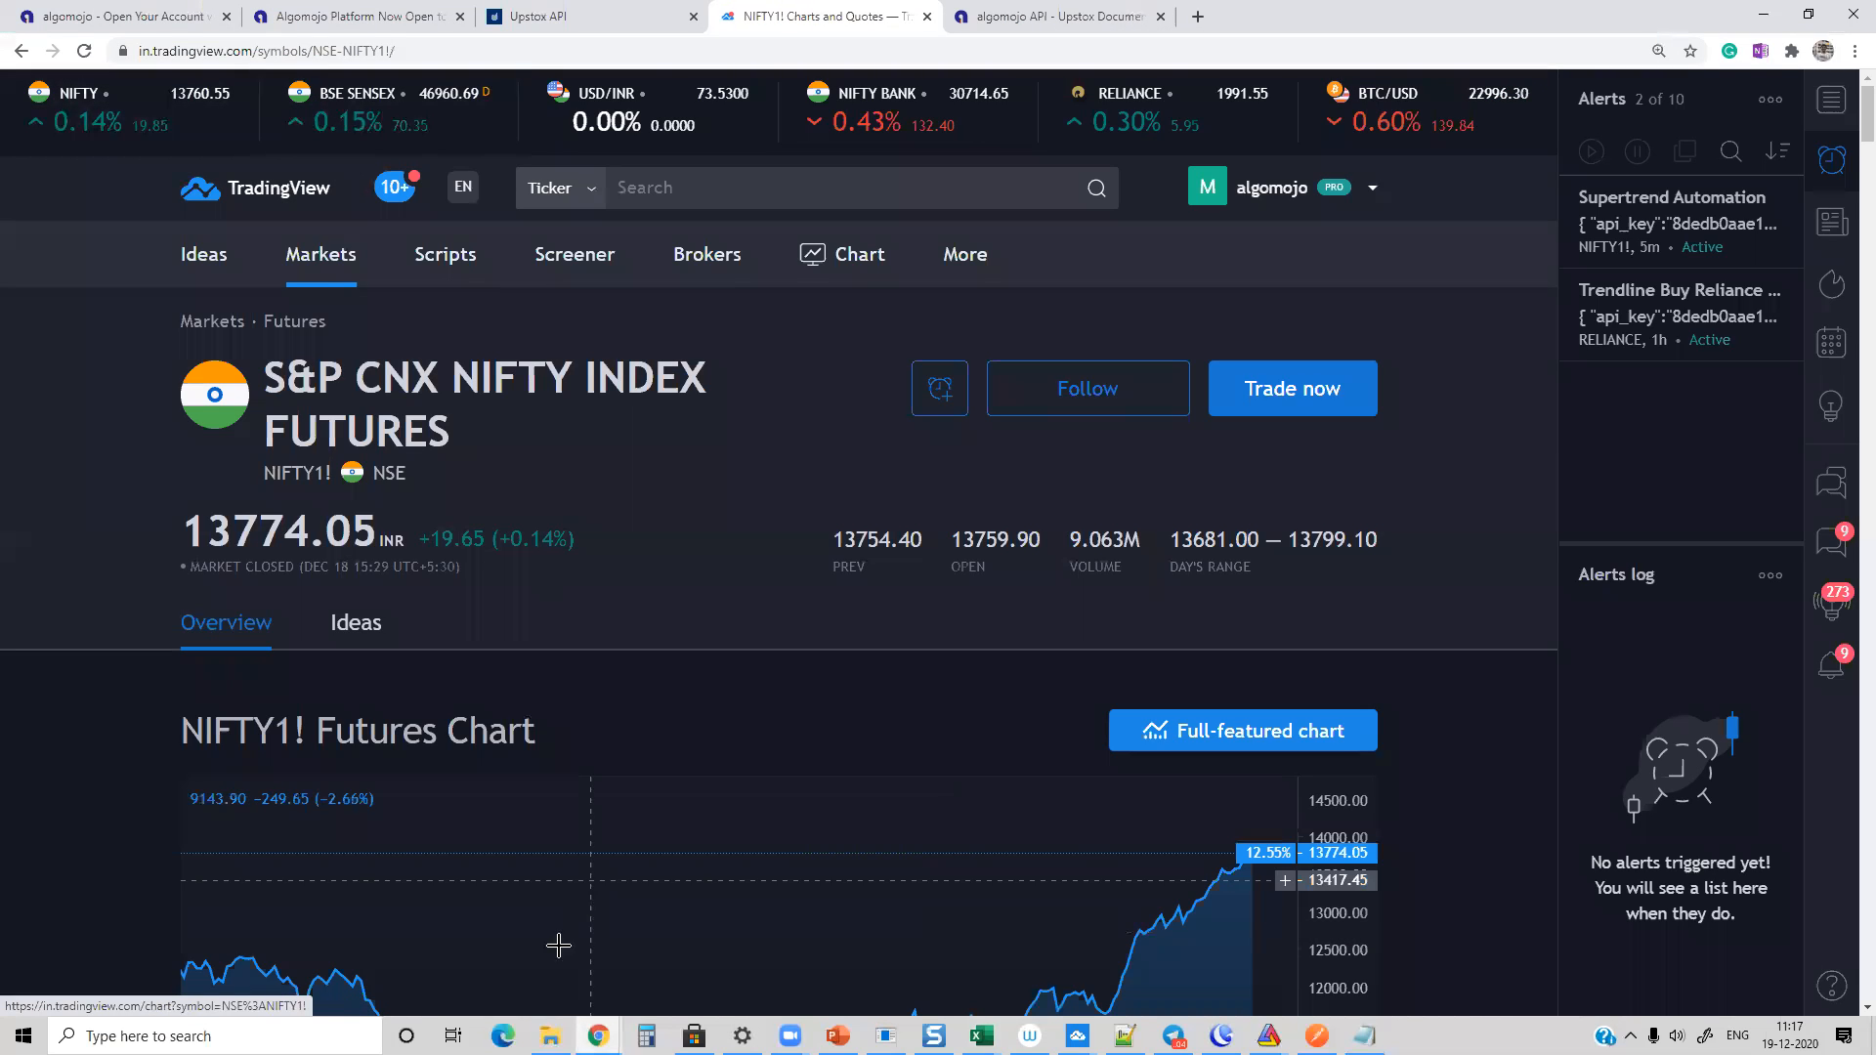
mouse_move(598, 1034)
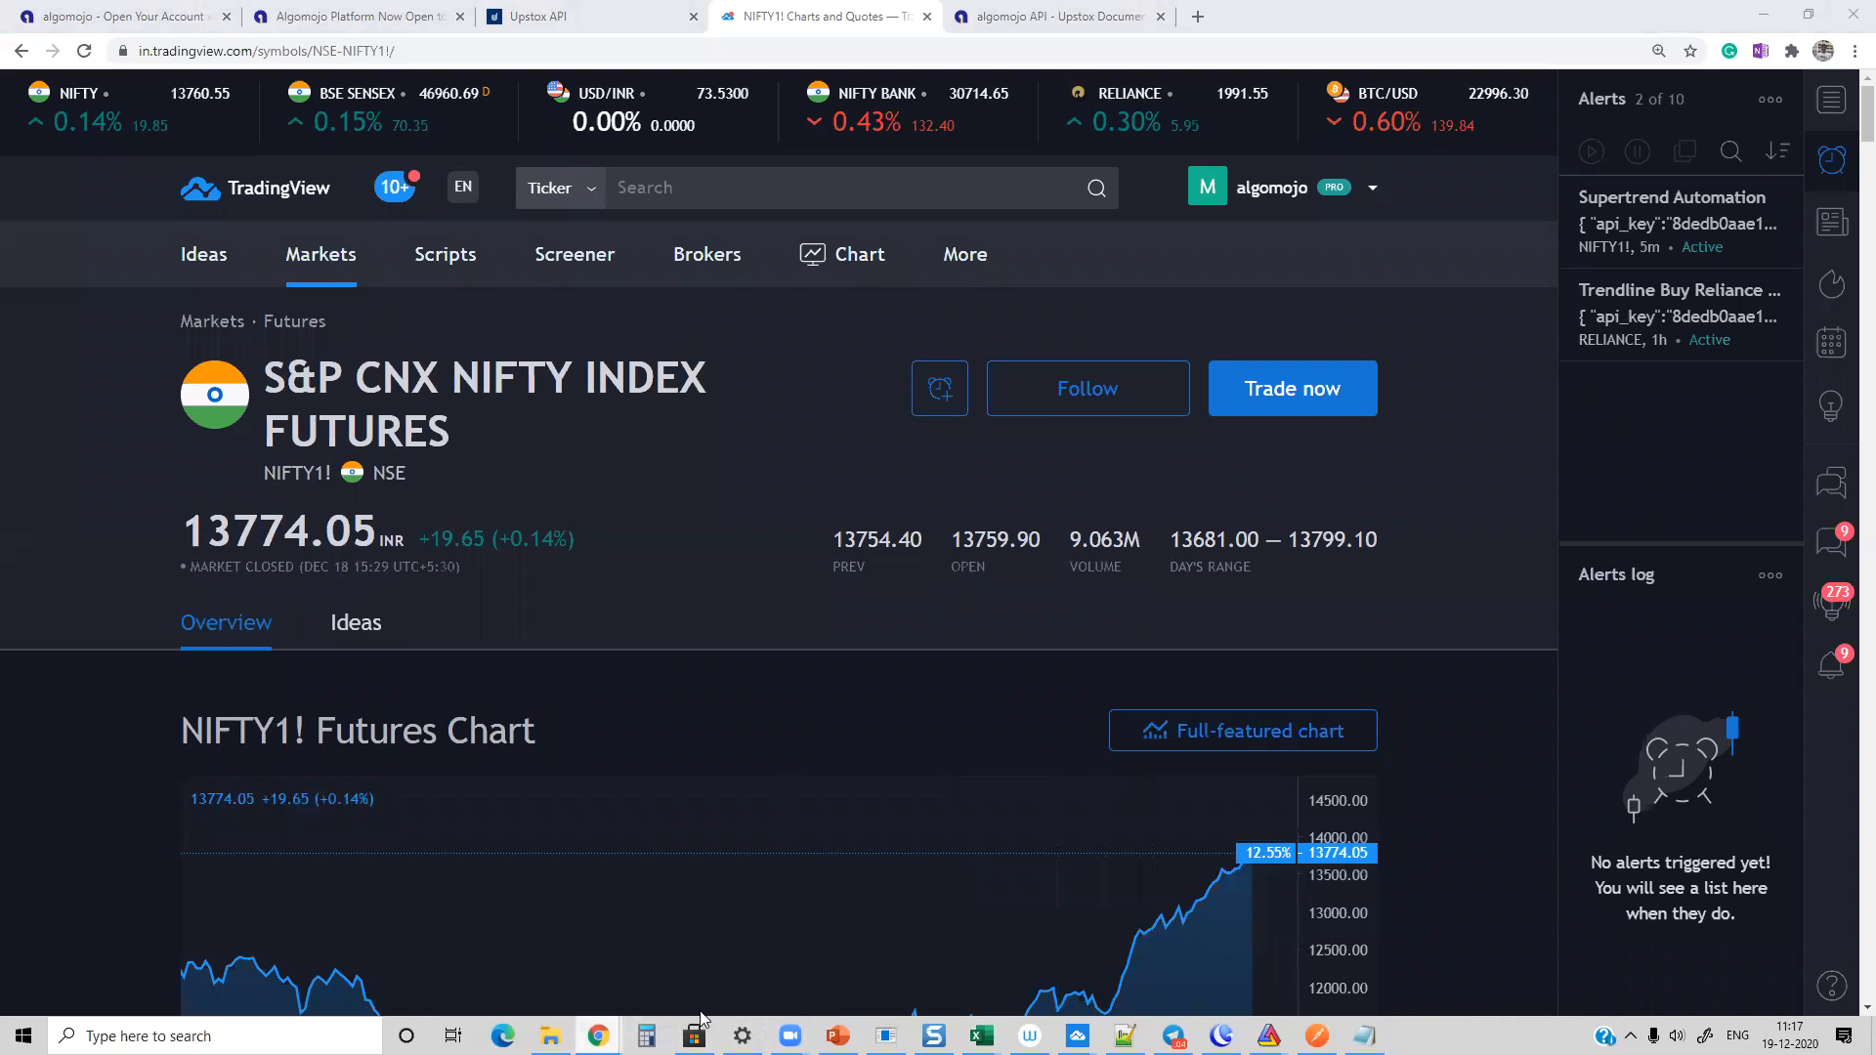
click(1314, 957)
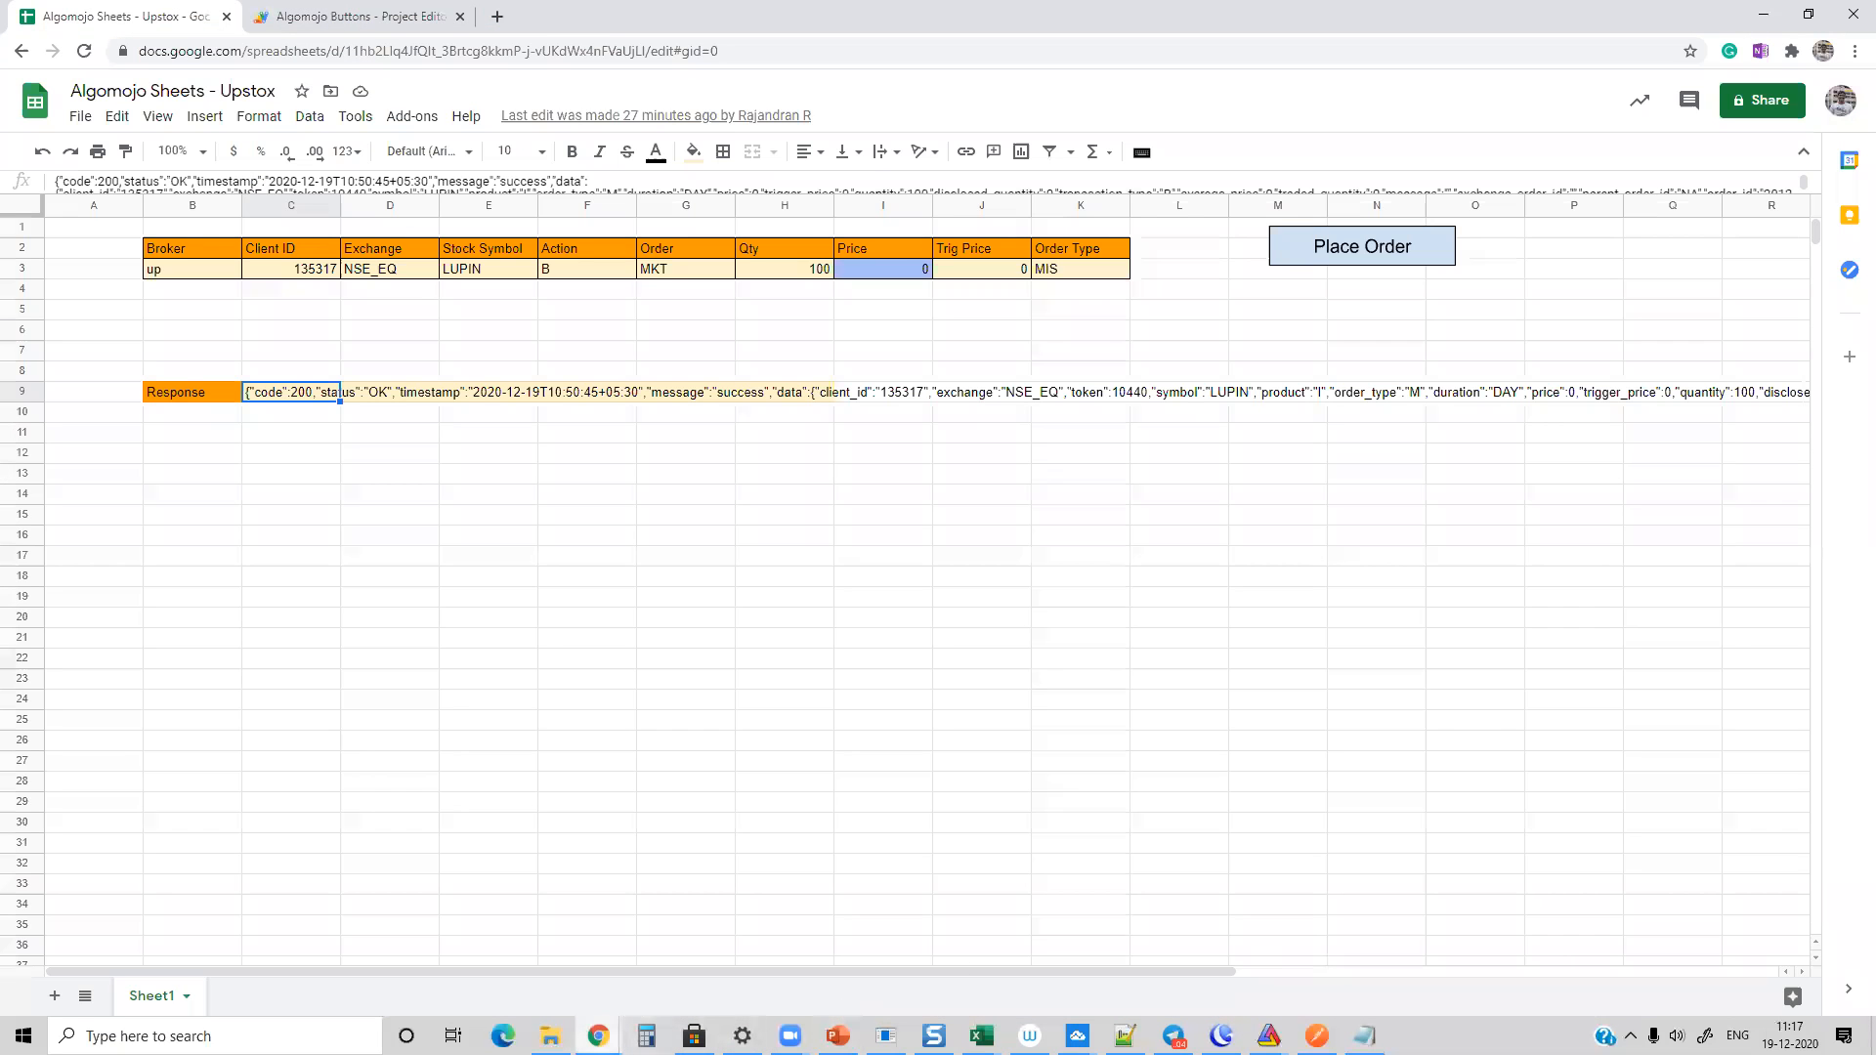
click(539, 962)
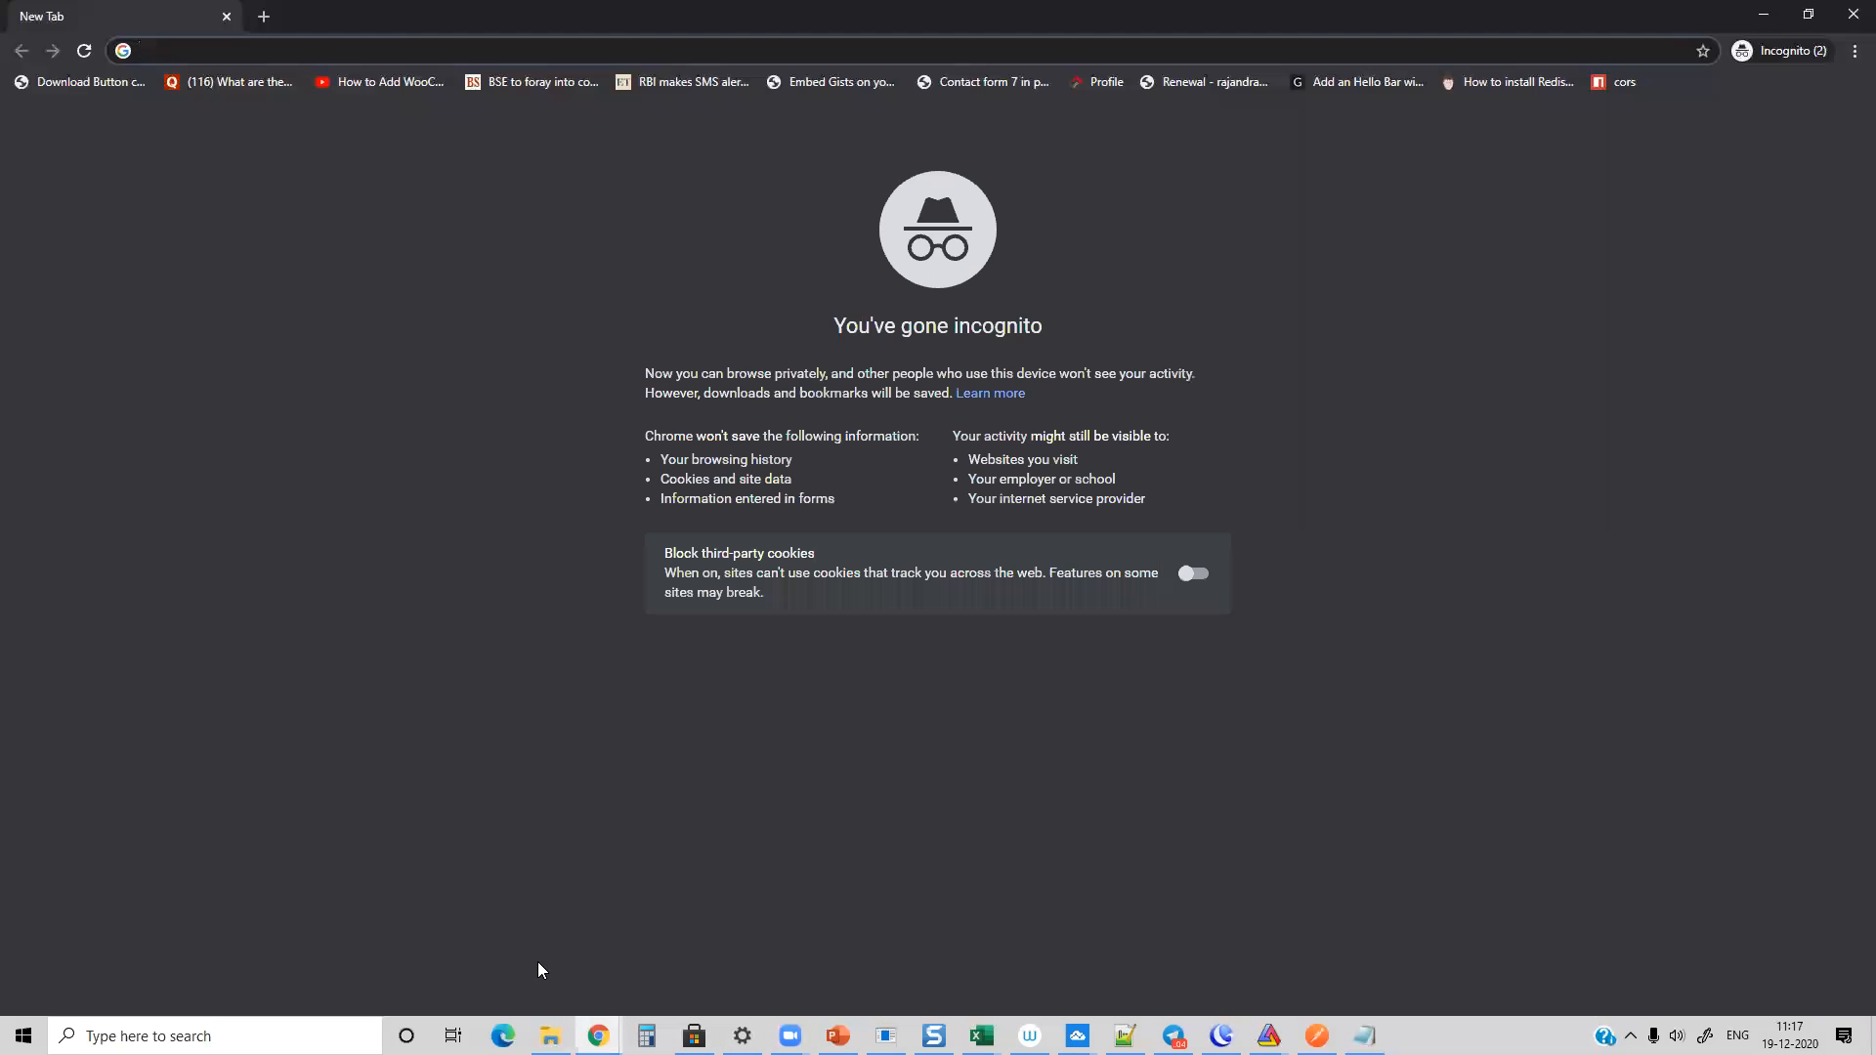
click(1852, 15)
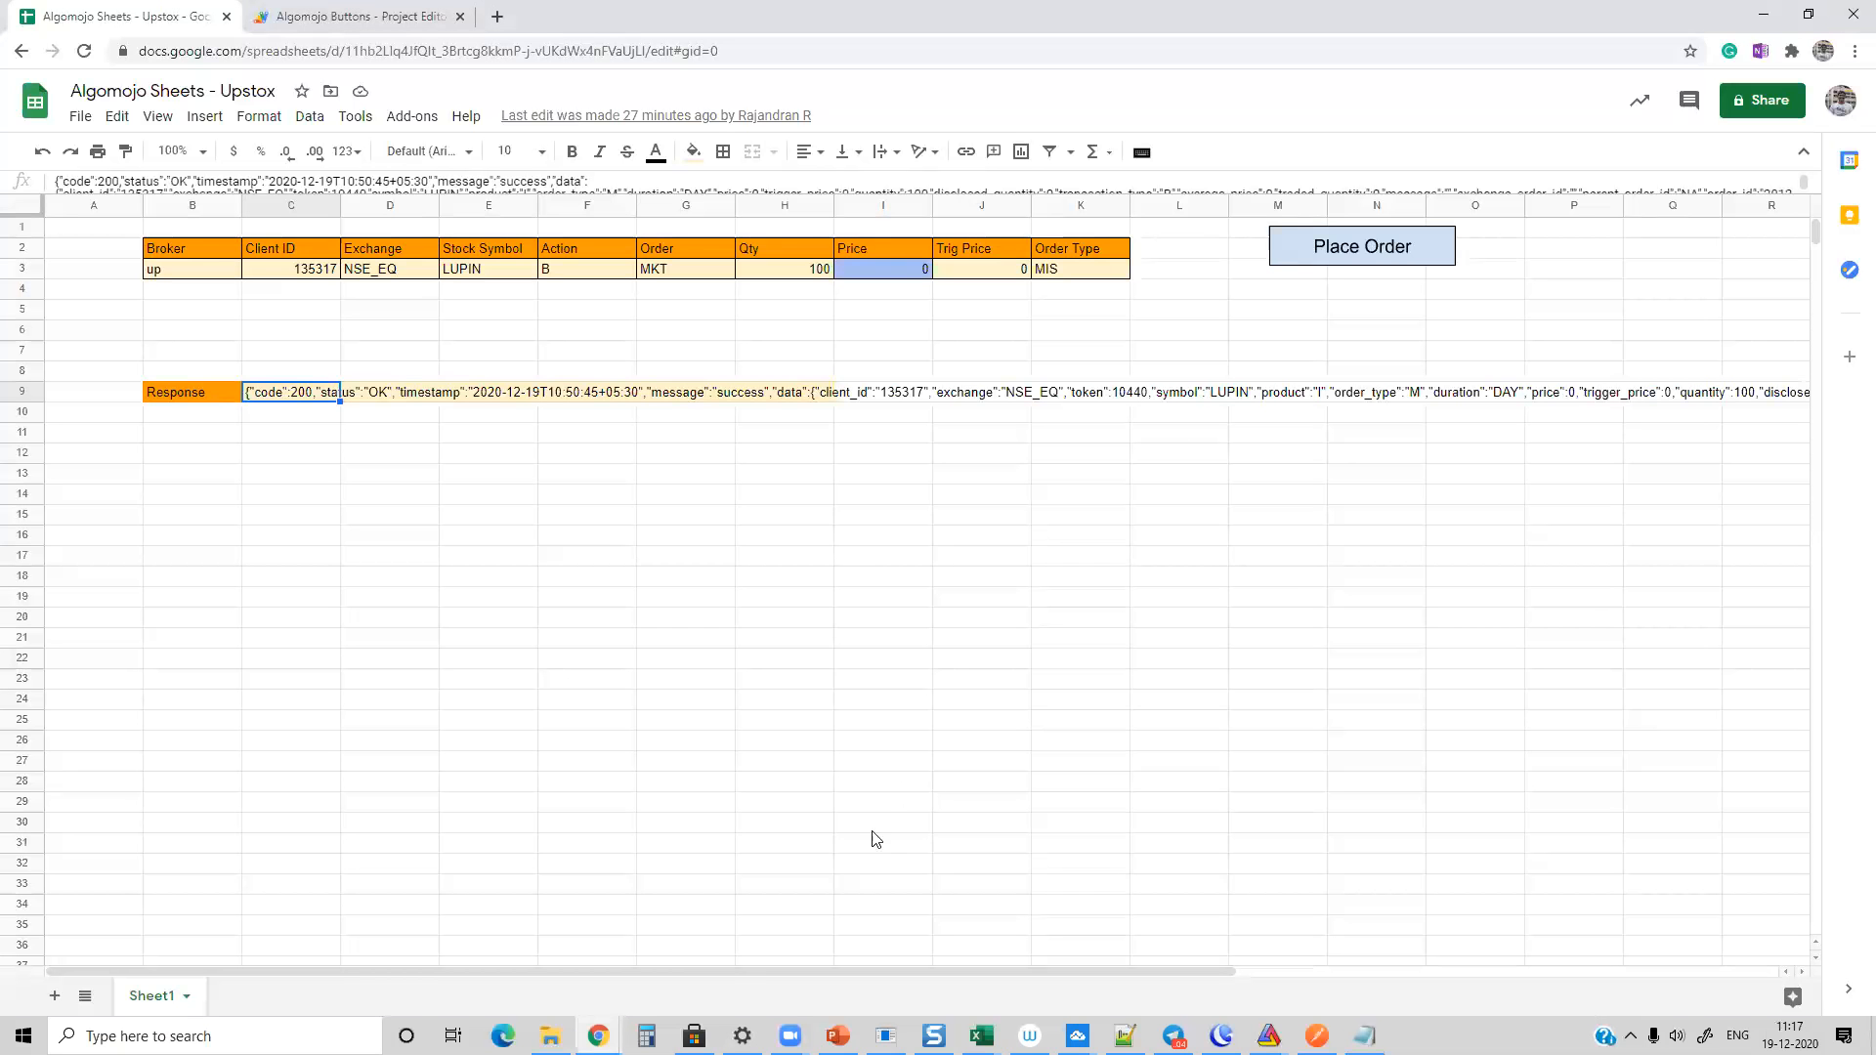
Step: Switch to the browser window with the Algomojo account and view the bridge and software downloads among its tools
mouse_move(596, 1025)
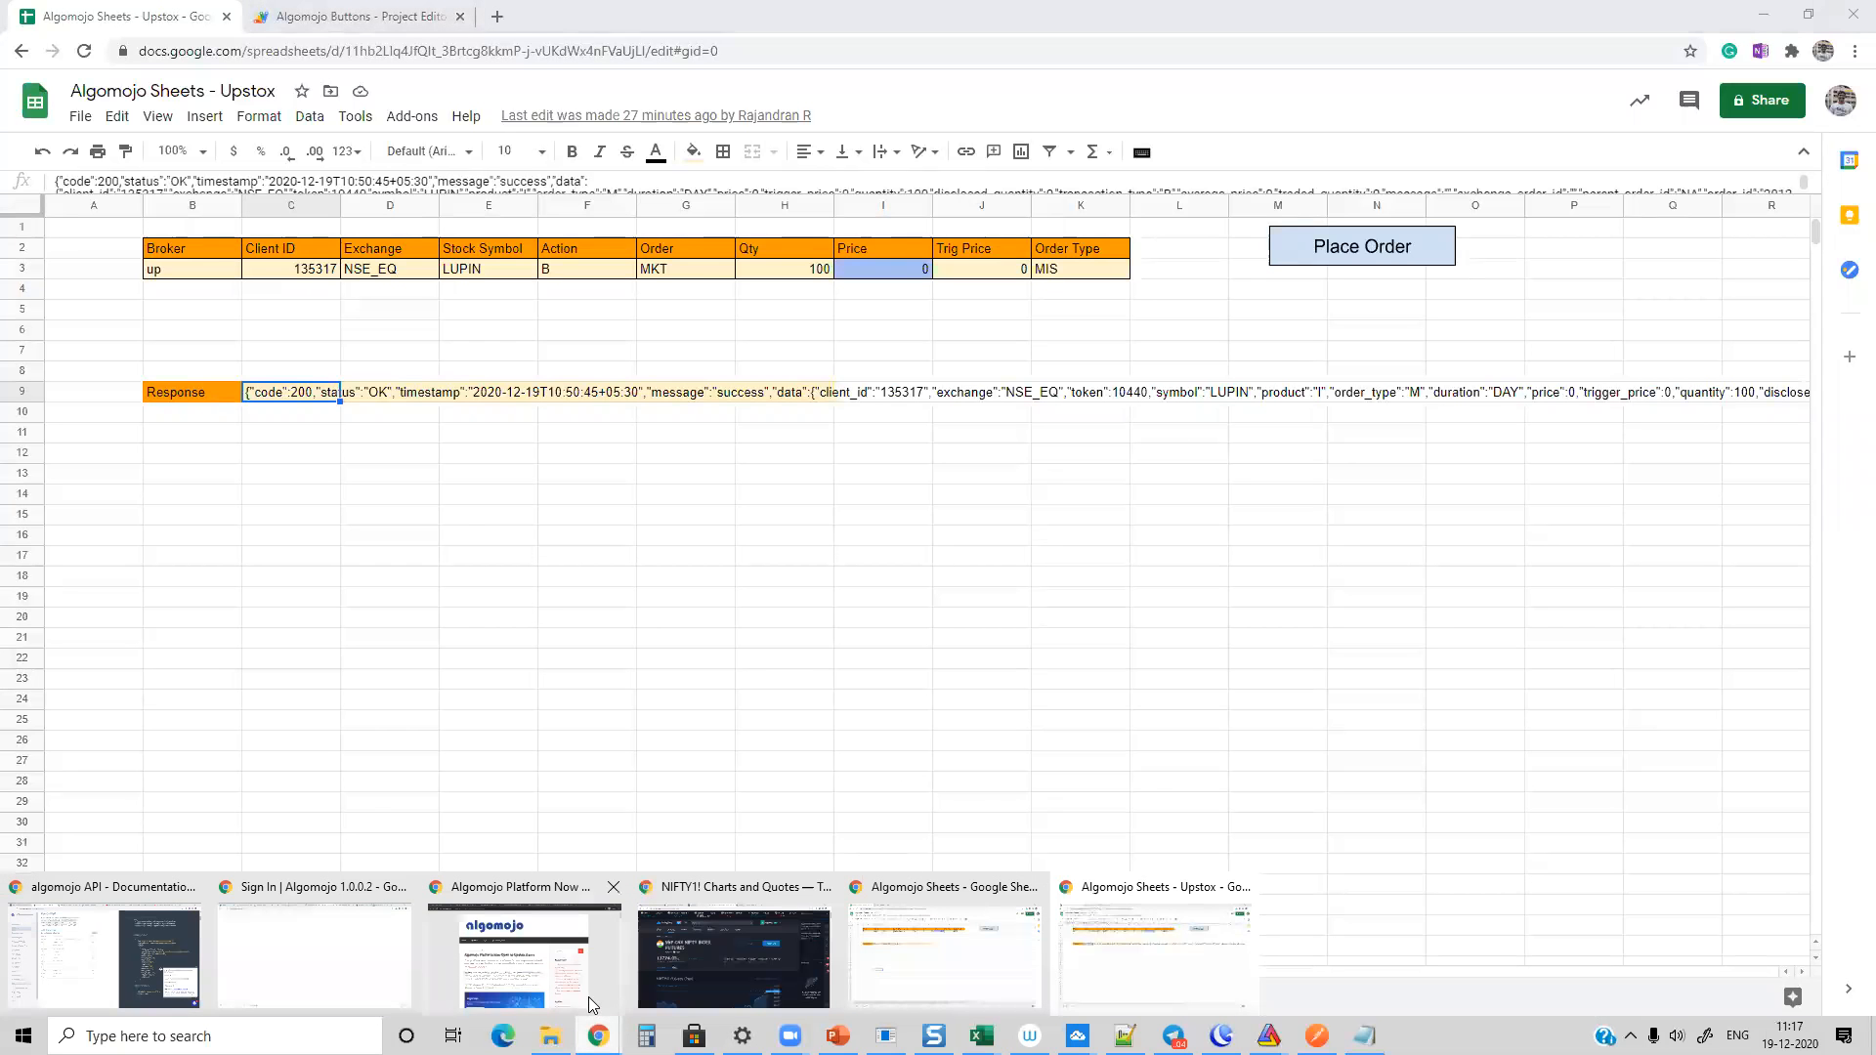
click(559, 972)
click(98, 7)
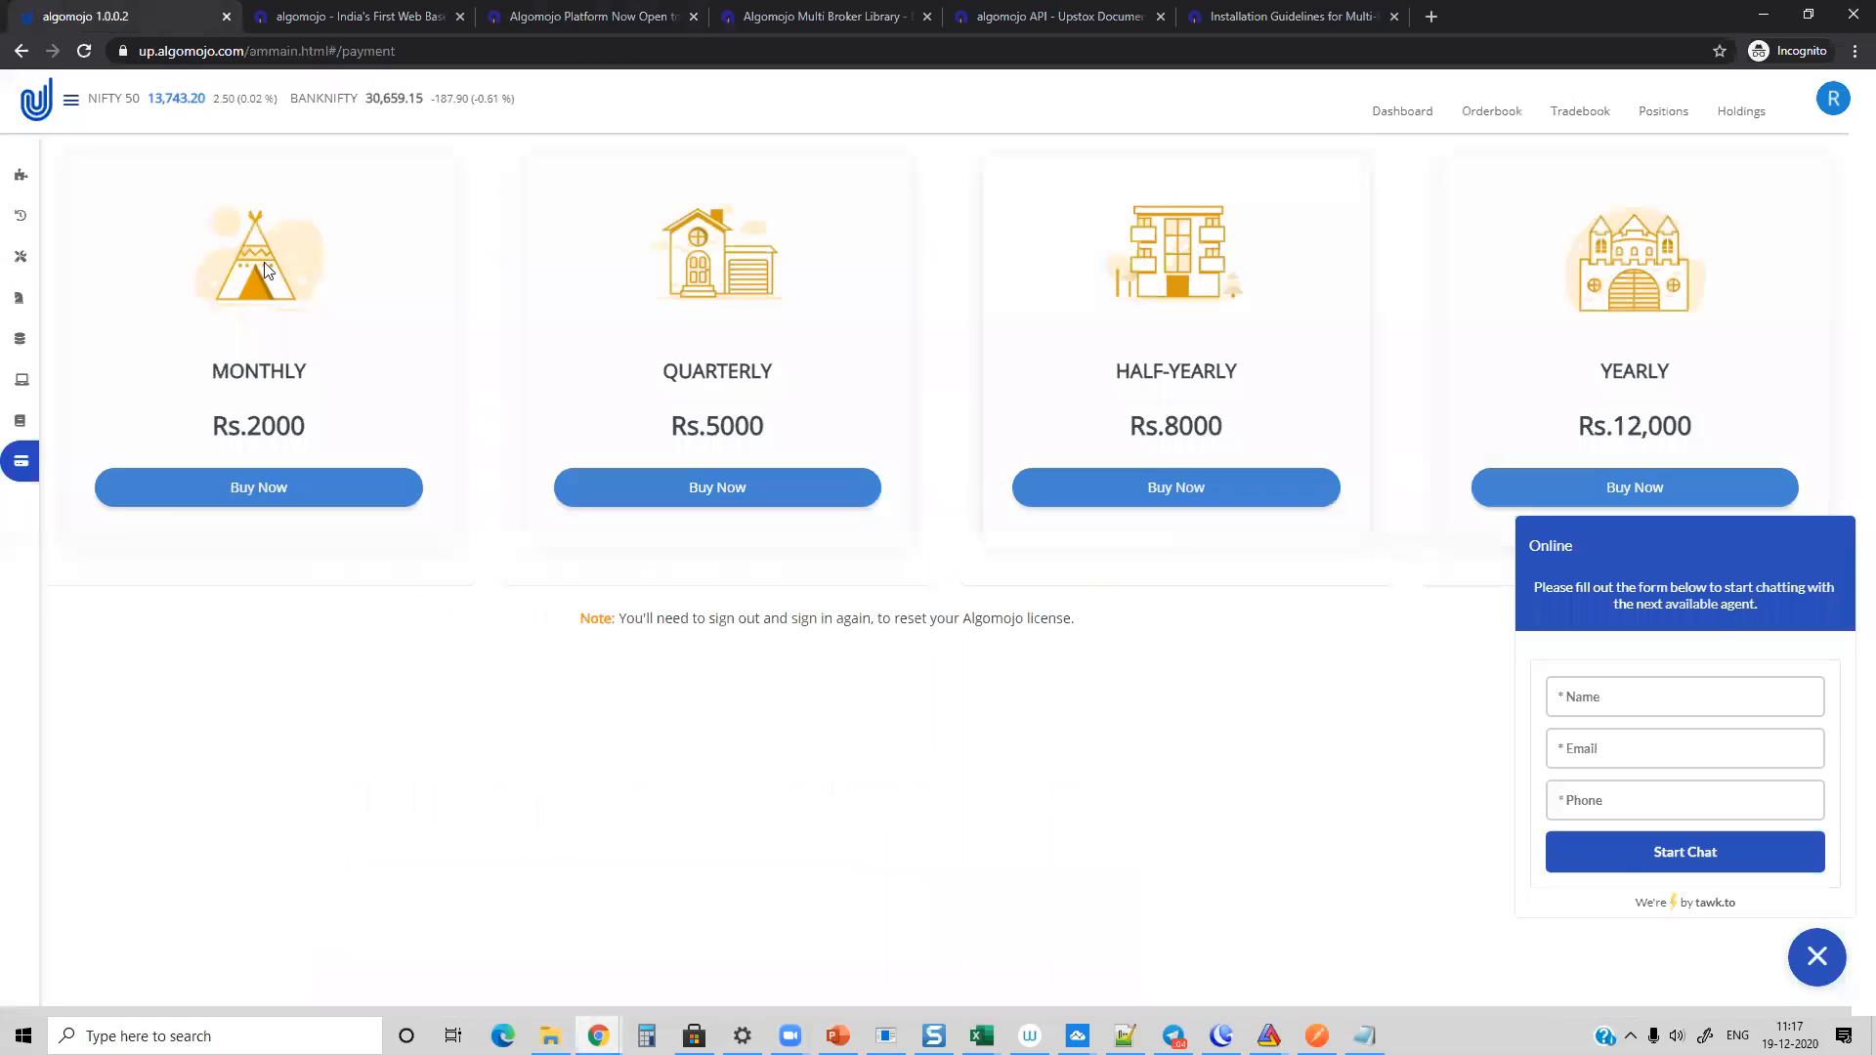
mouse_move(27, 260)
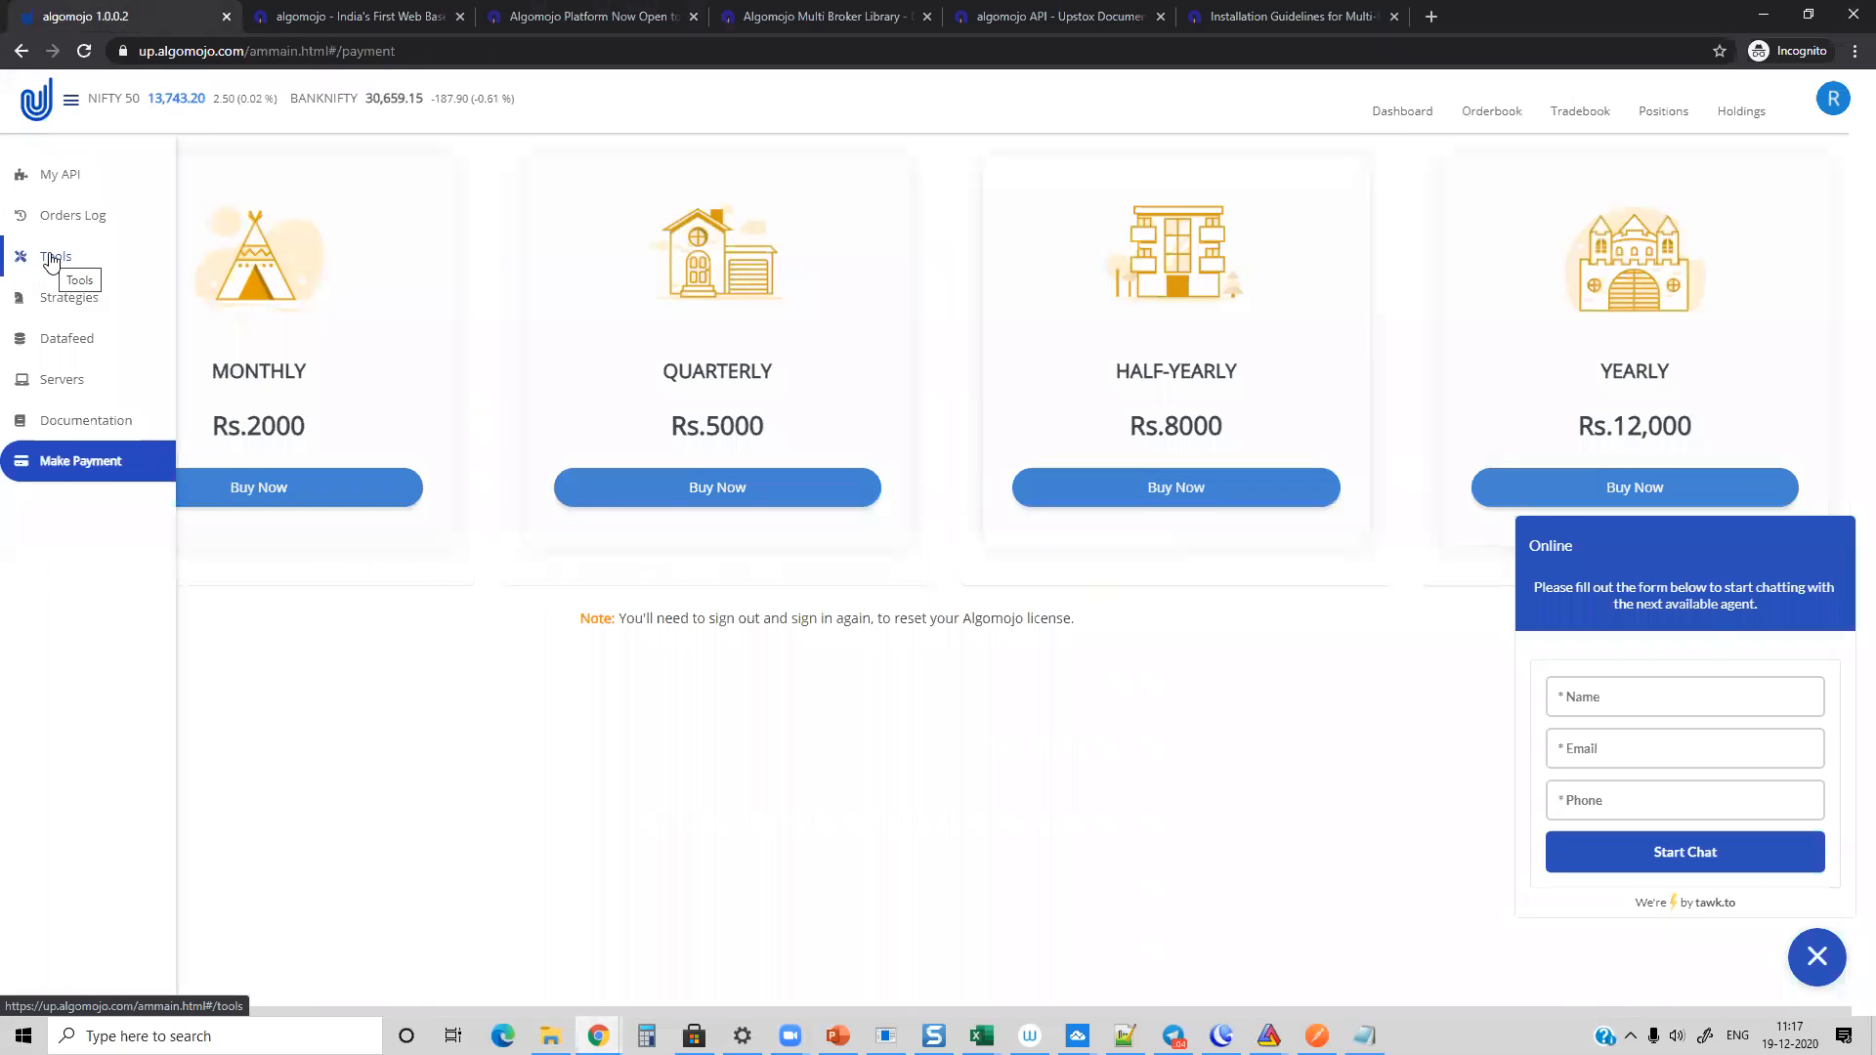
click(51, 259)
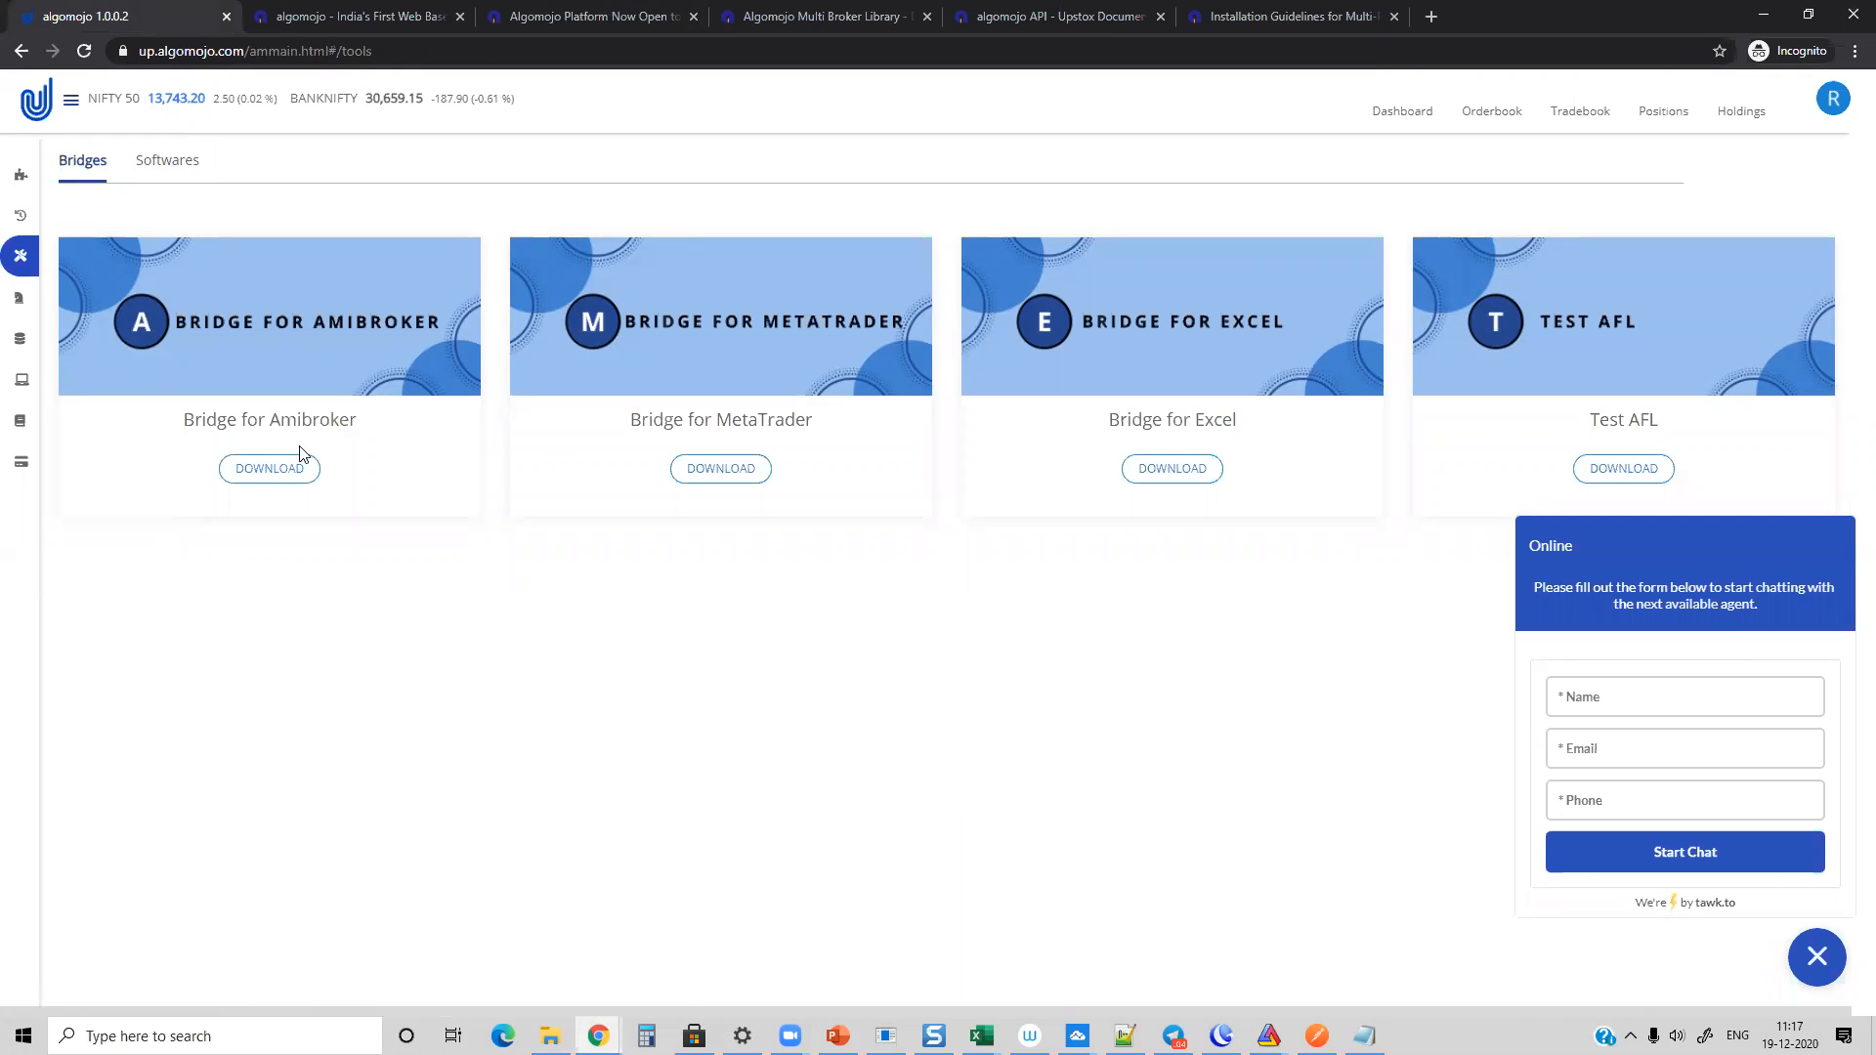
click(153, 158)
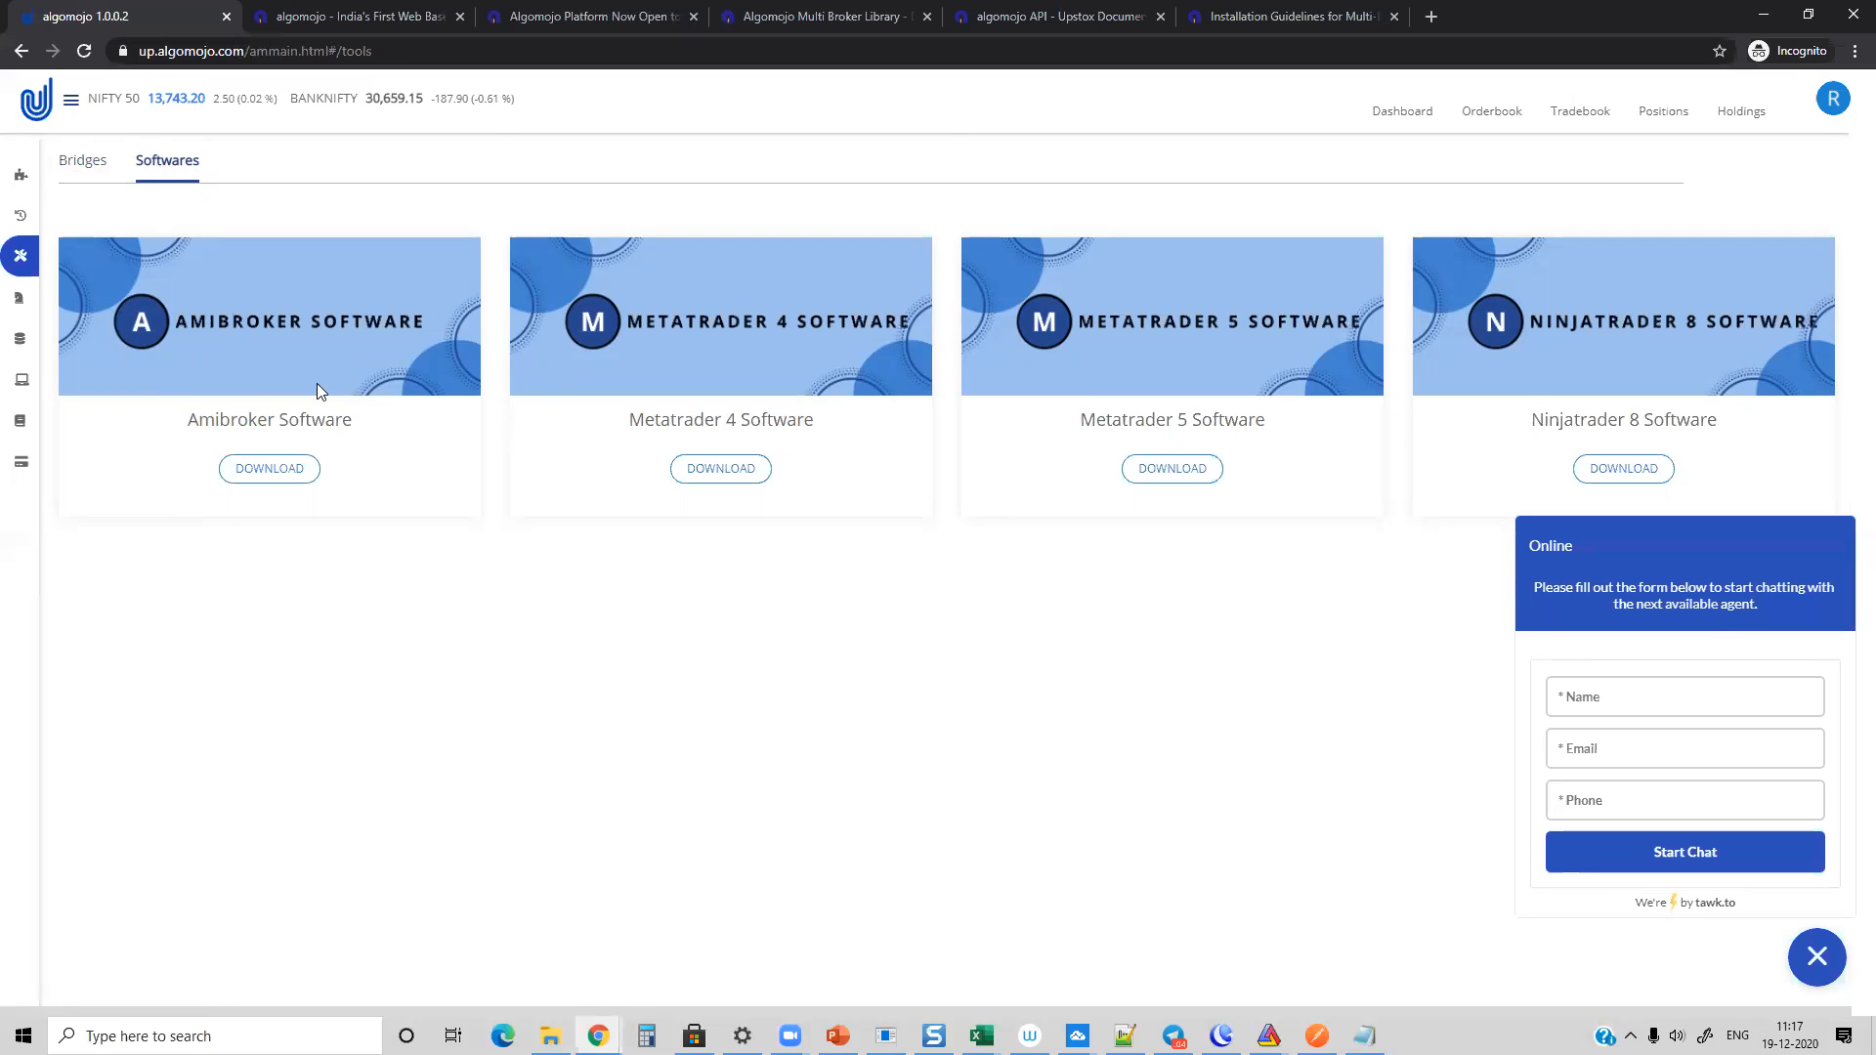
Step: View the API details of the Algomojo account and return to the bridge downloads
click(58, 176)
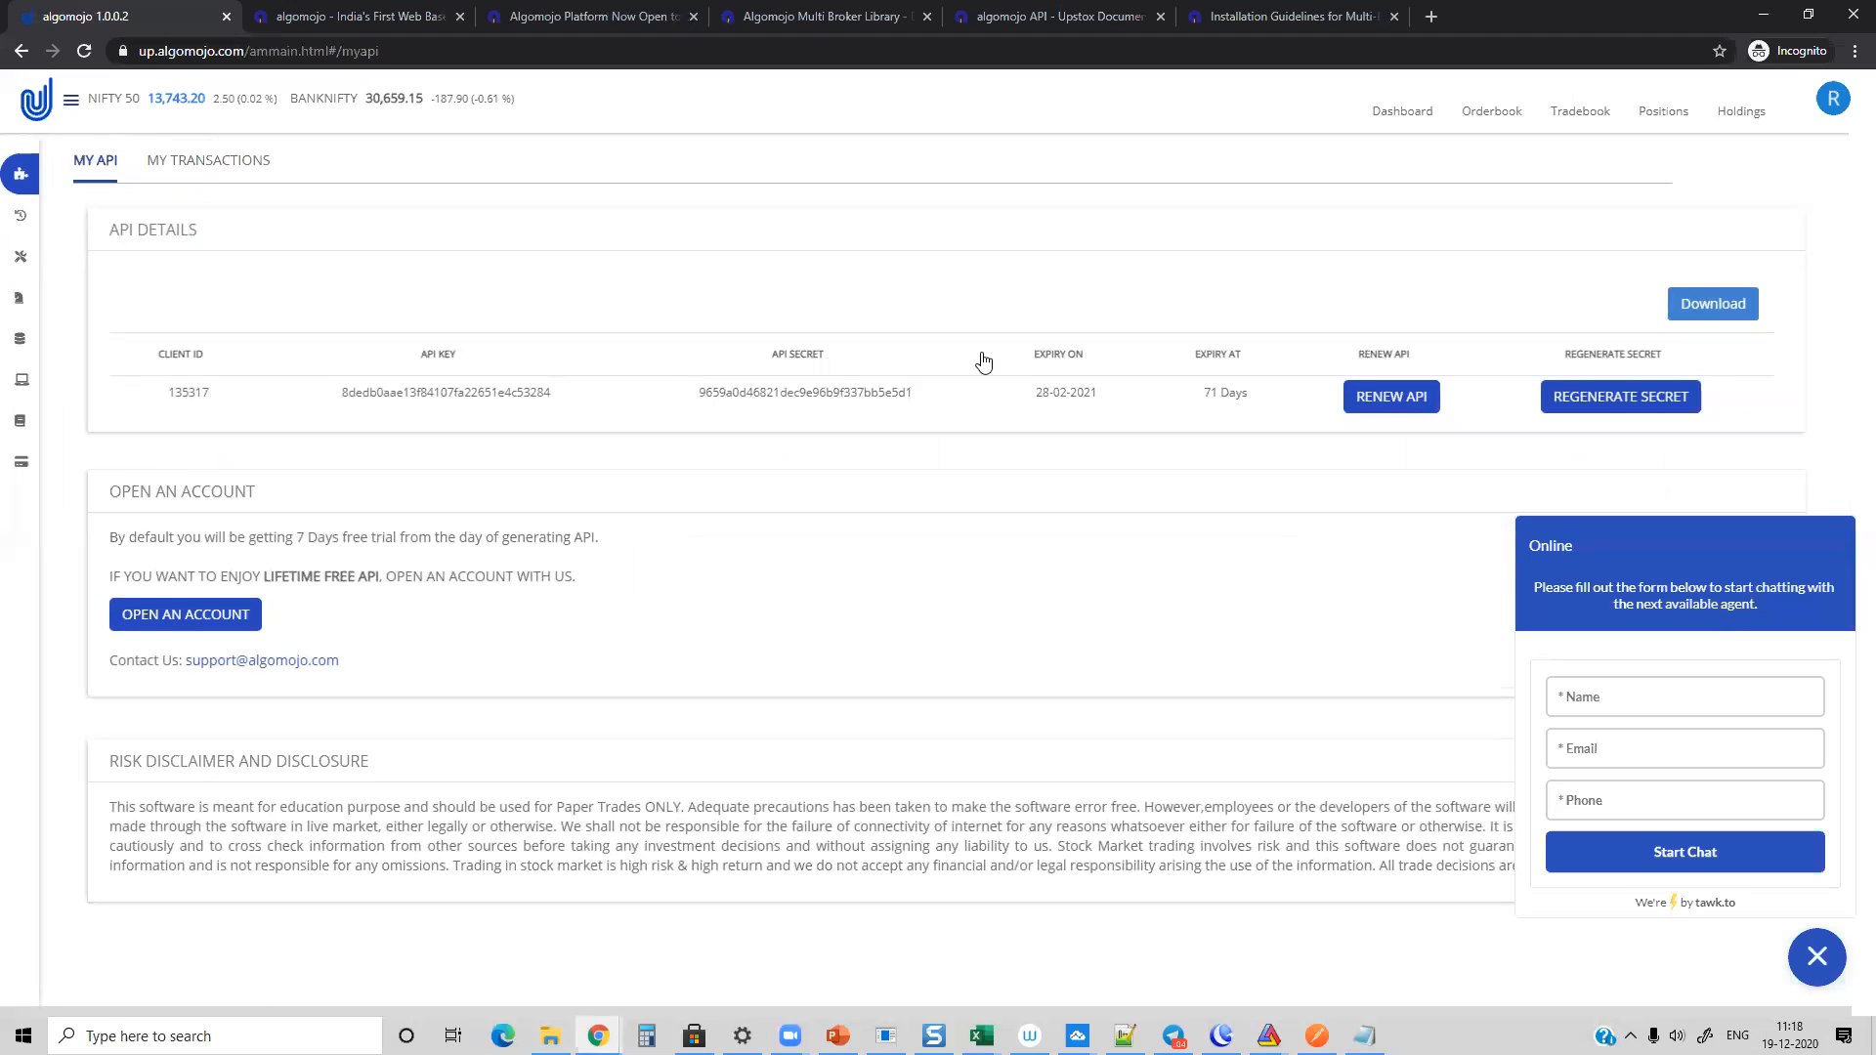
mouse_move(25, 276)
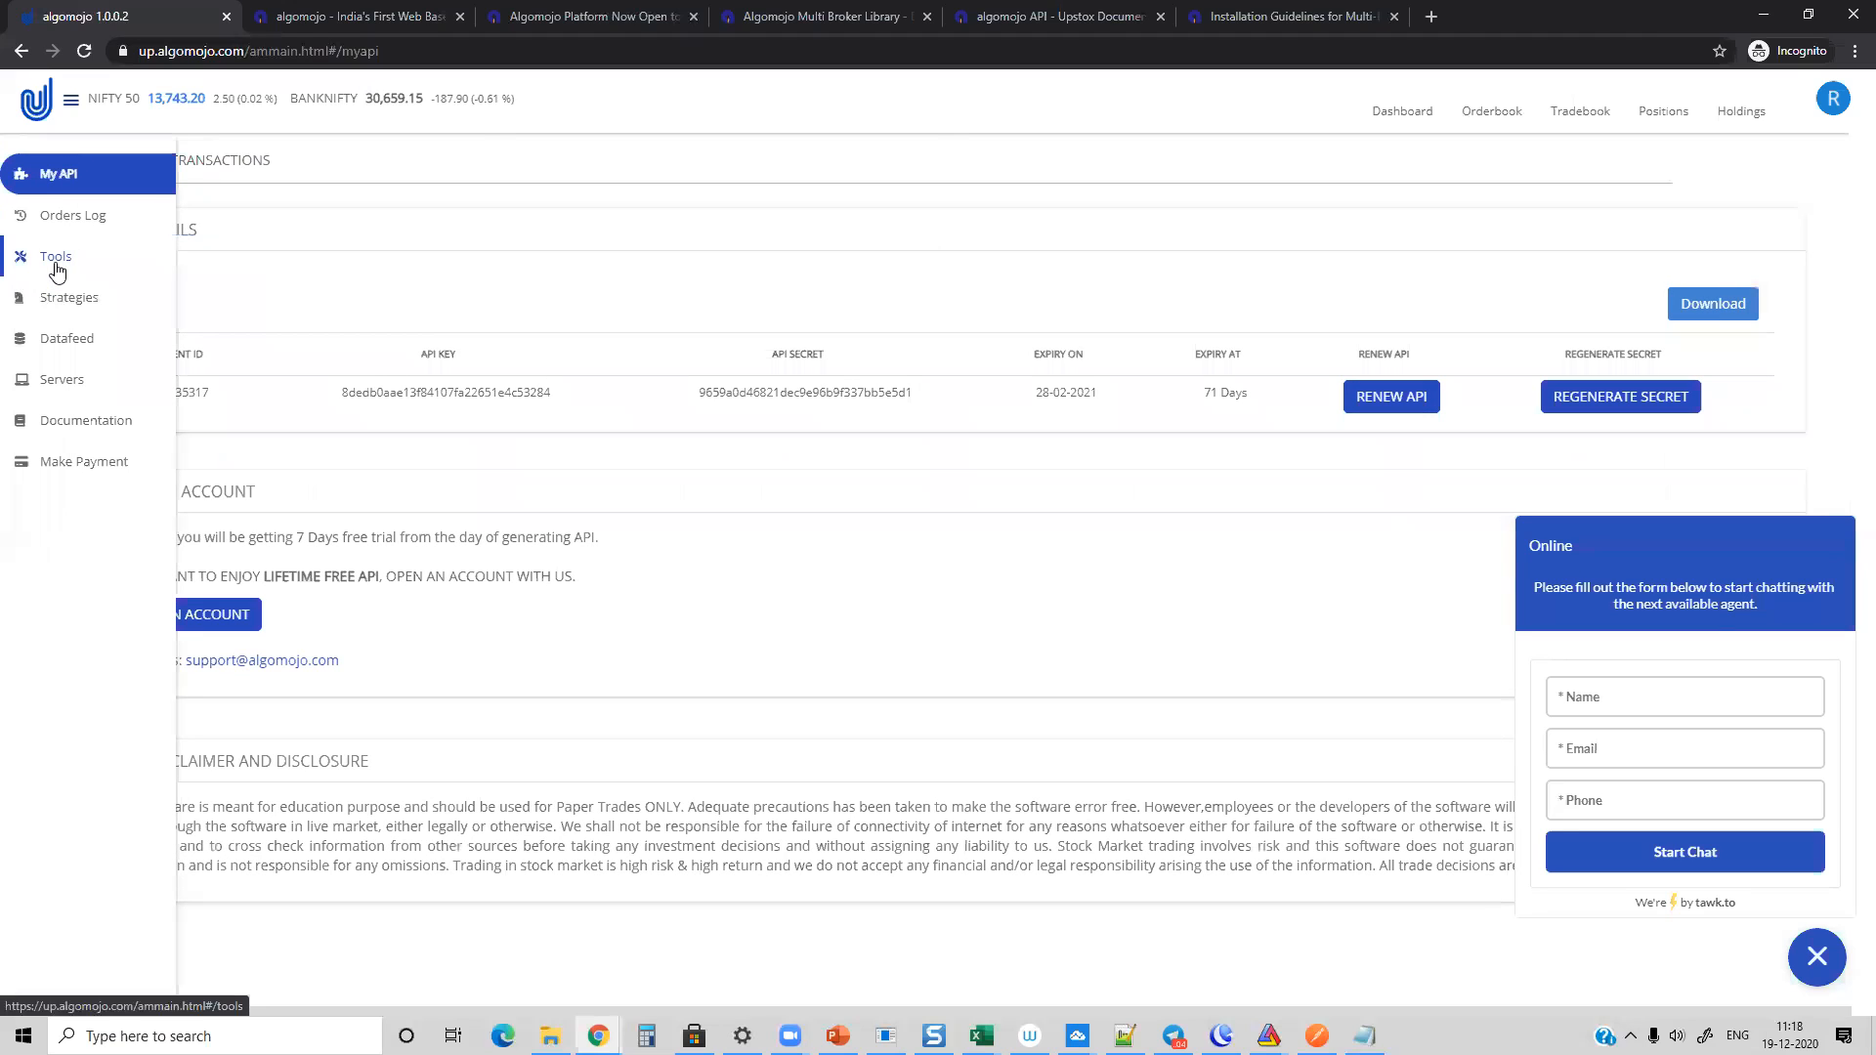
click(57, 263)
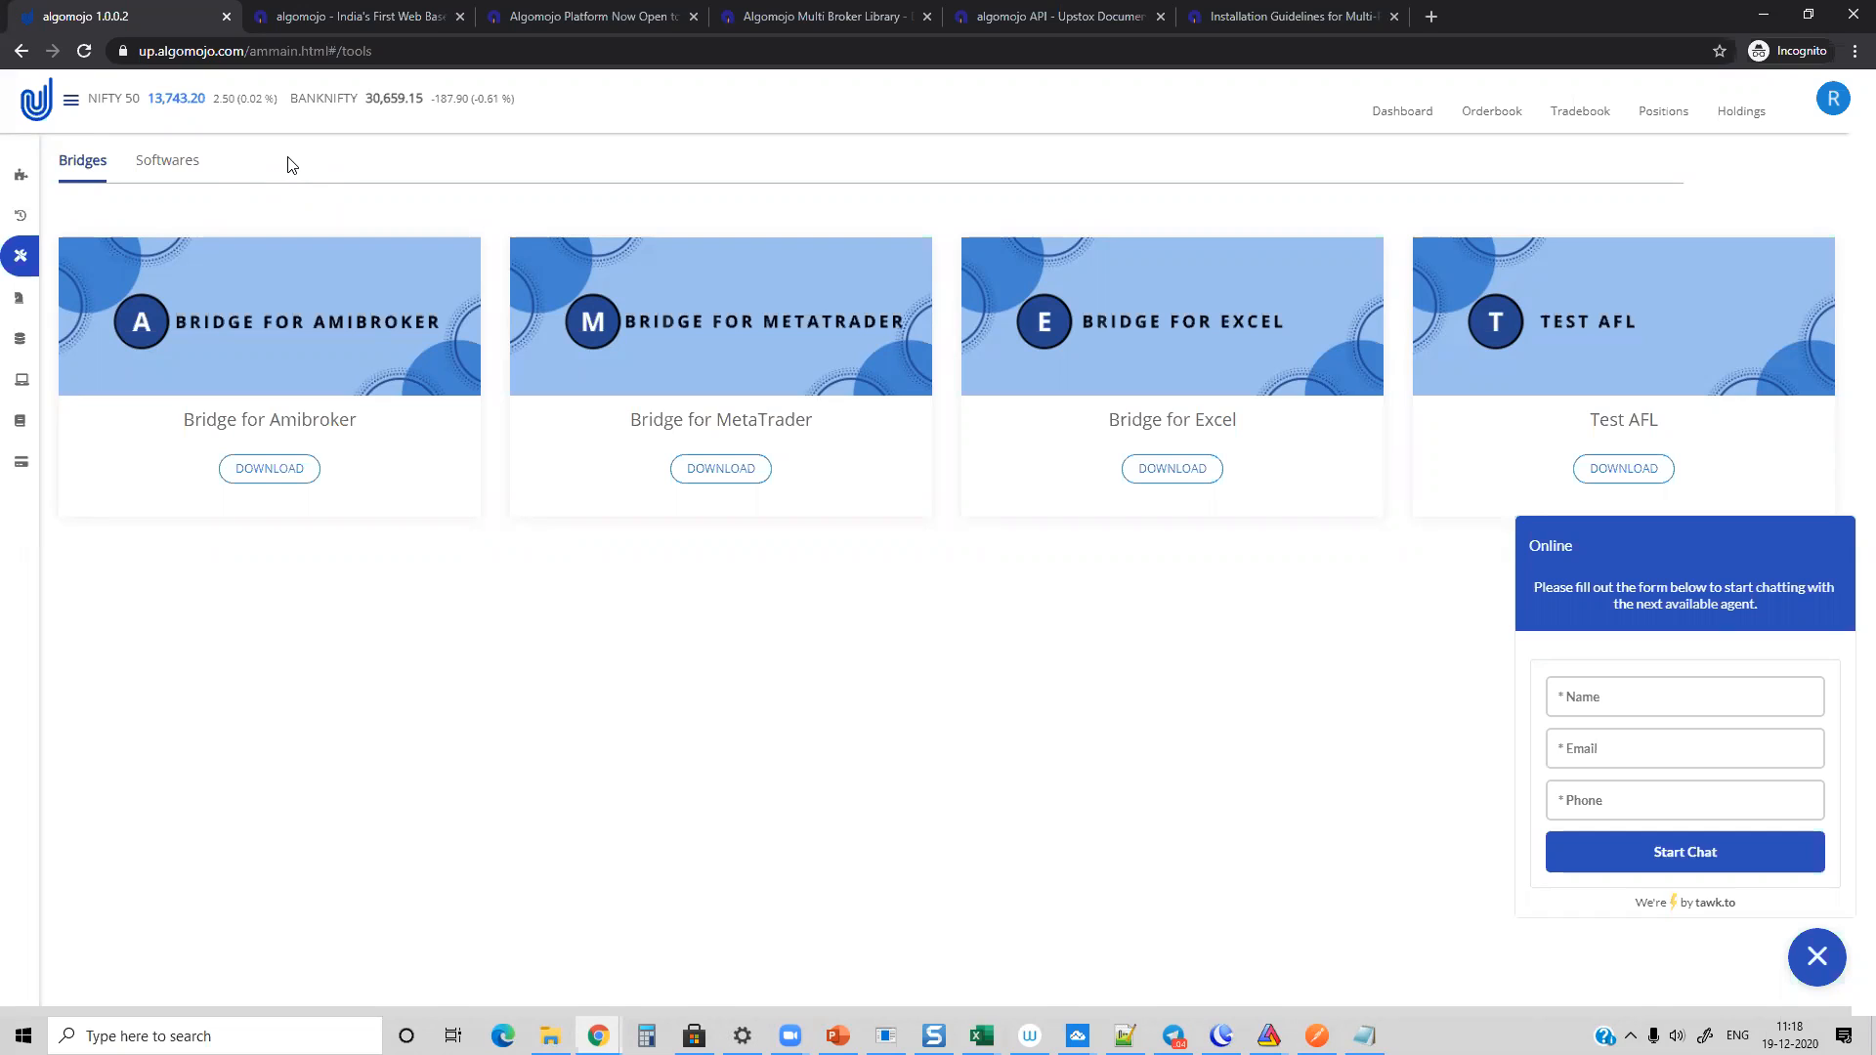
Step: Point out the name and phone fields of the support chat form without filling them in
click(1647, 697)
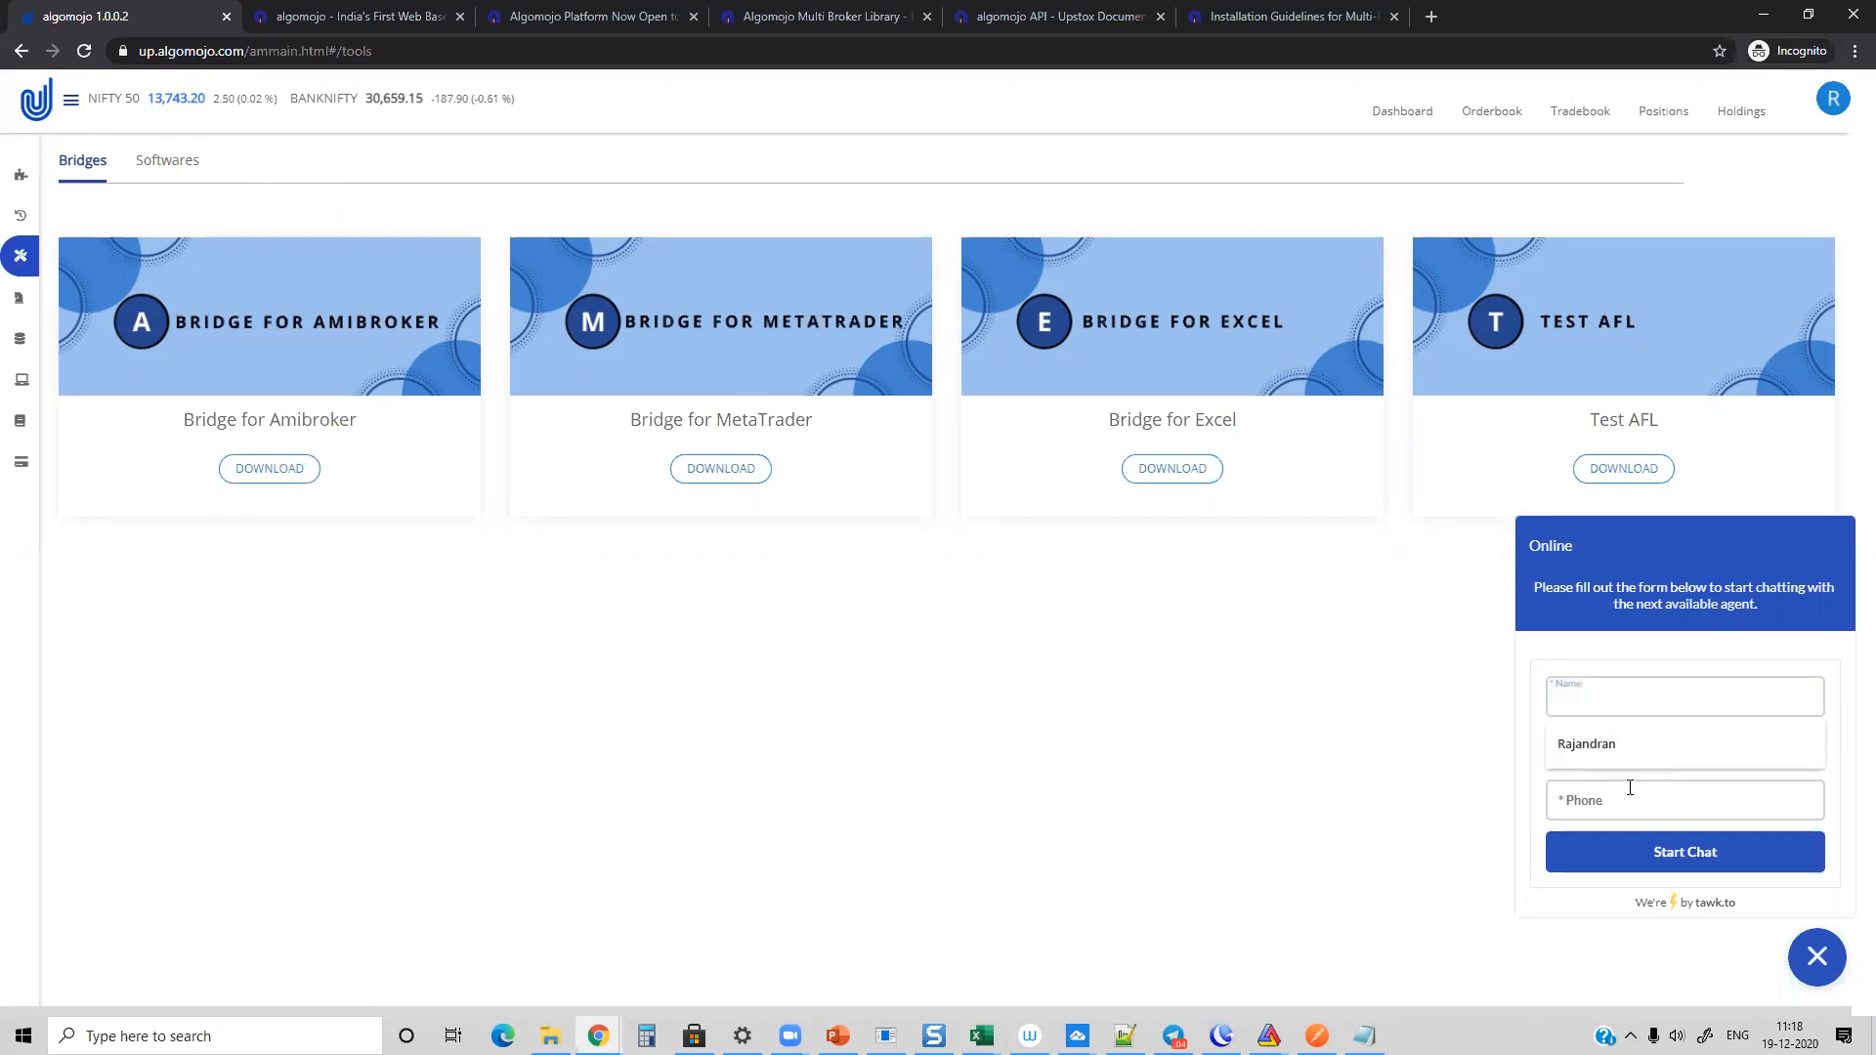
click(1624, 783)
click(1616, 701)
click(1281, 725)
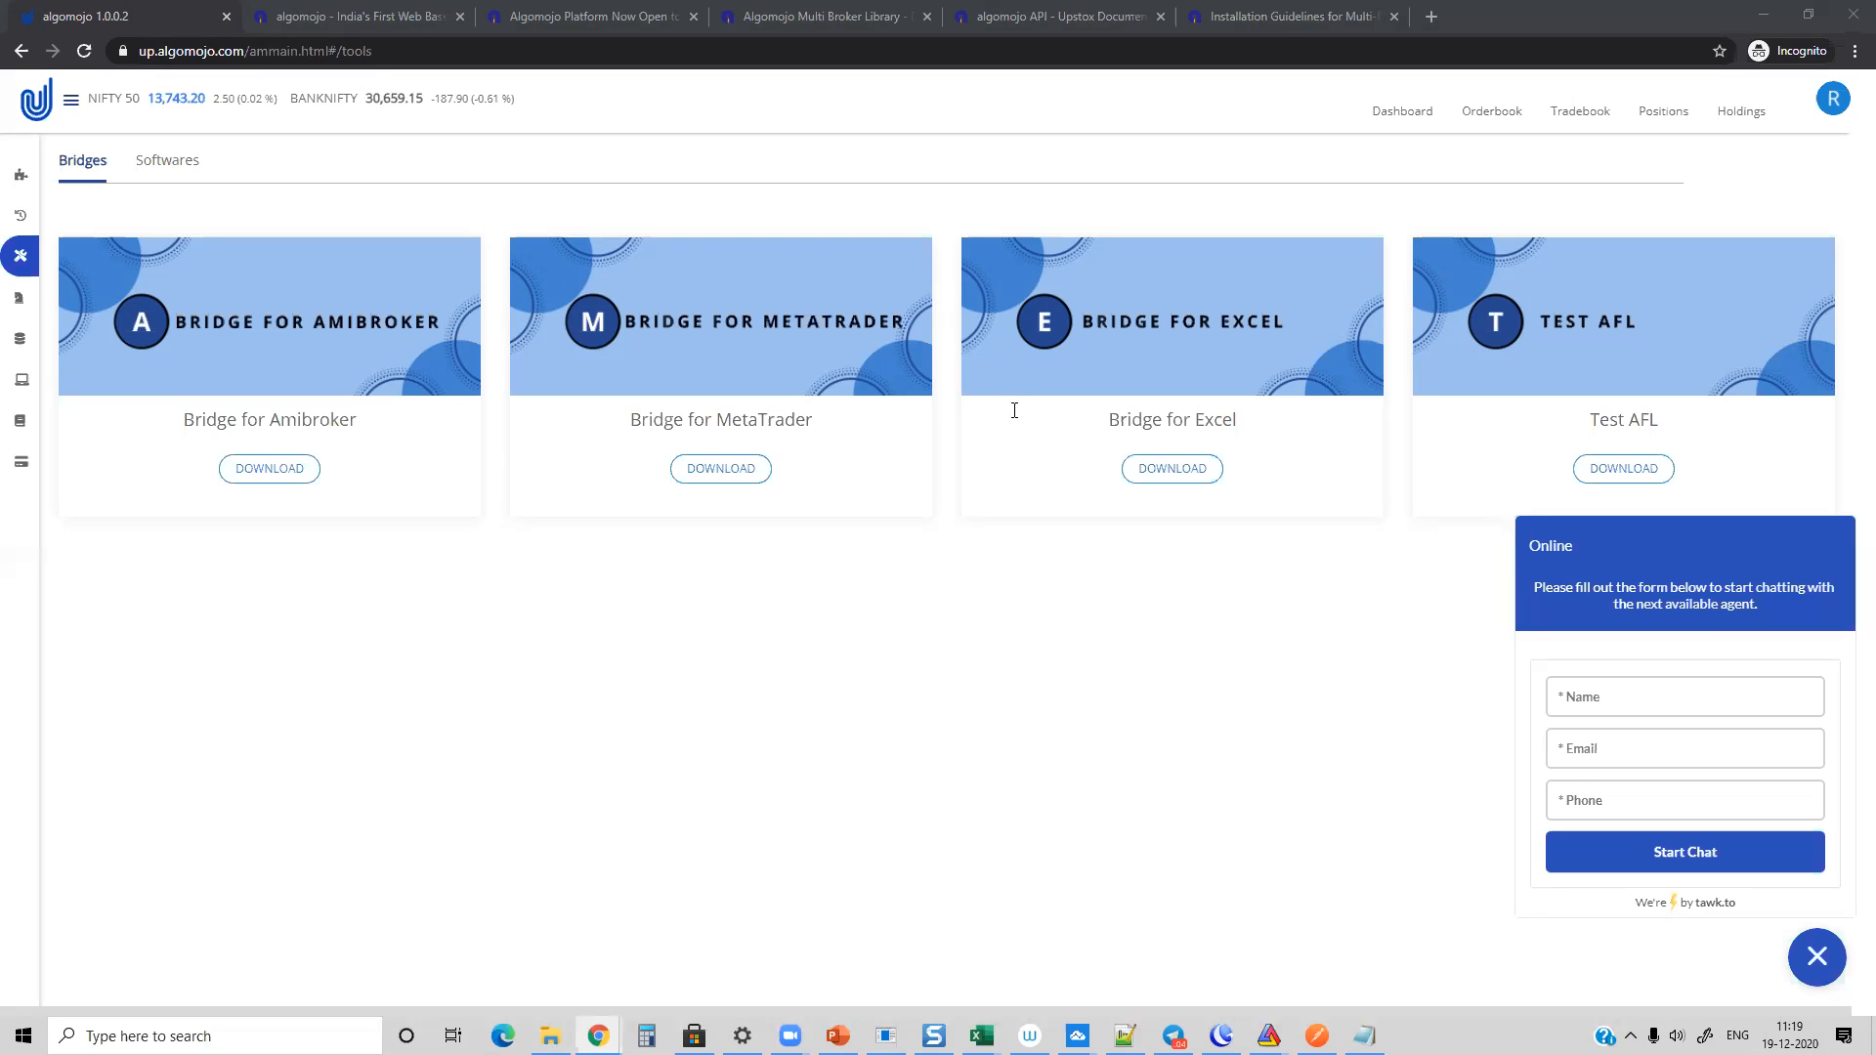
Step: Load courses.marketcalls.in in the Algomojo demo booking tab and view the featured courses
click(311, 18)
click(321, 50)
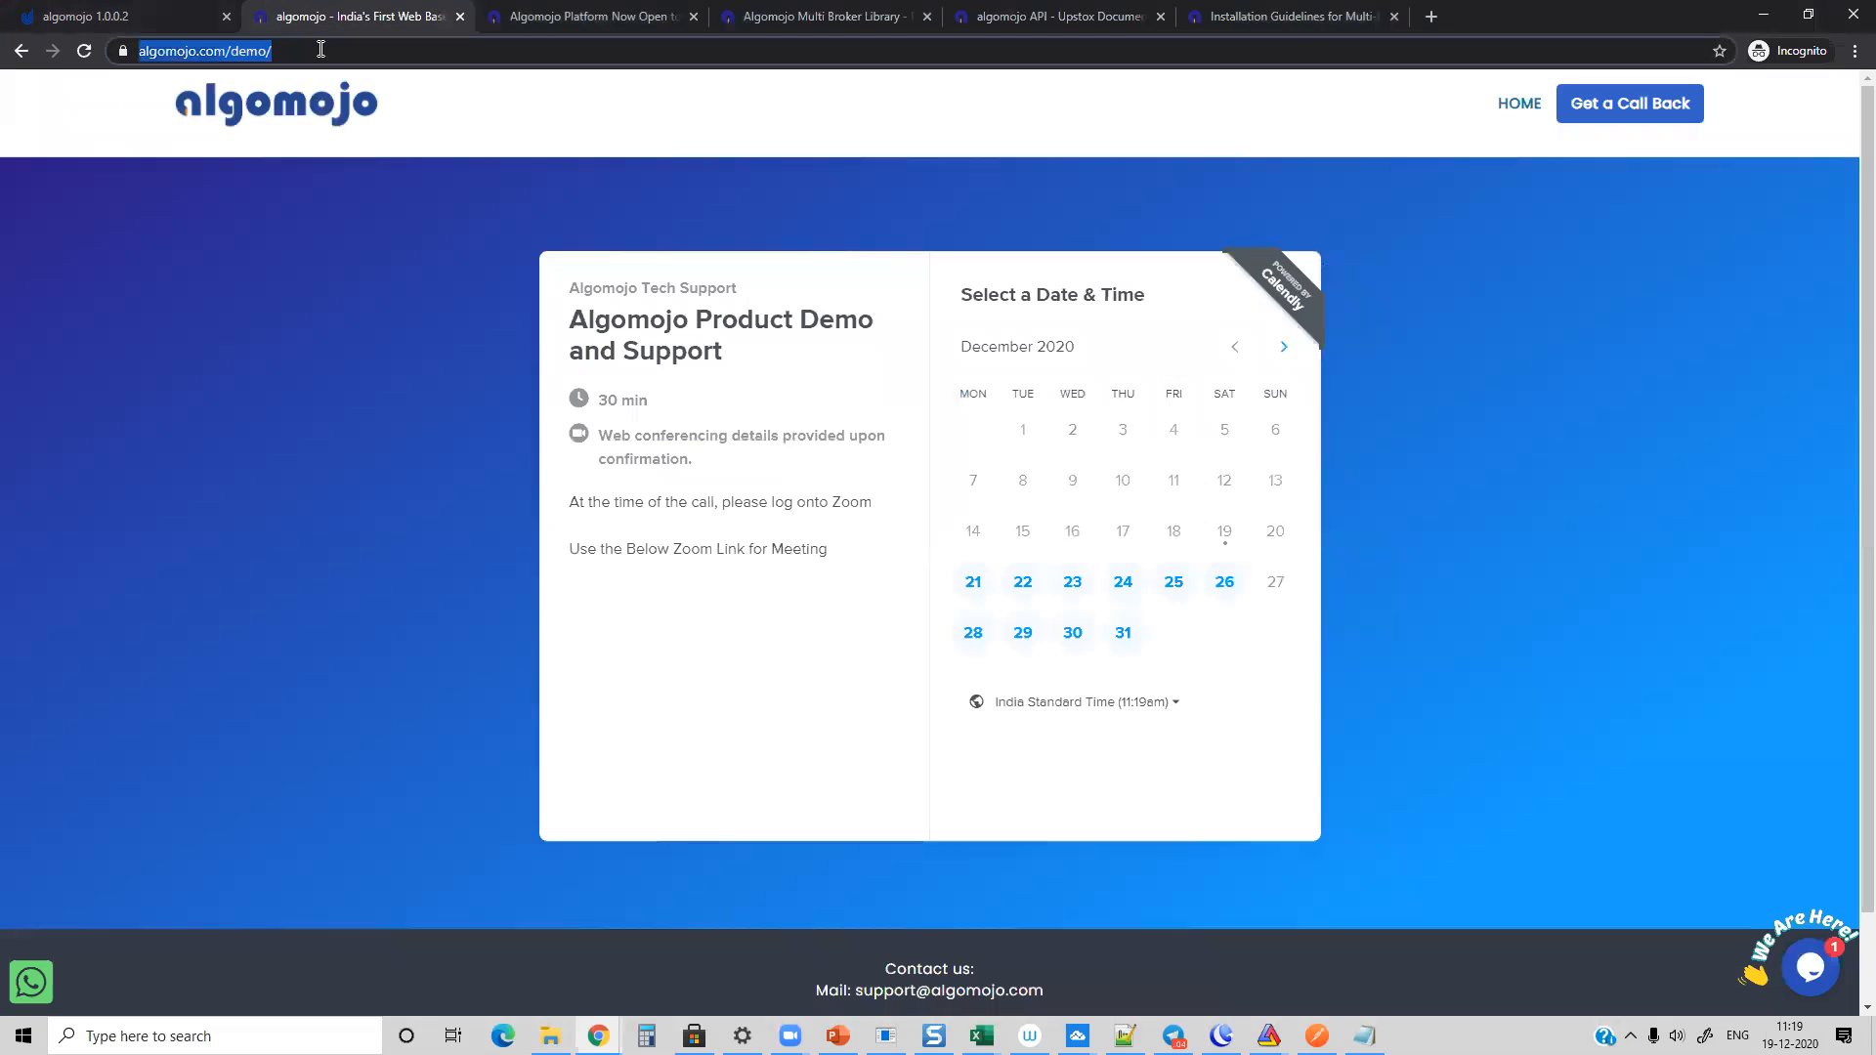
text(courses.marketcalls.in)
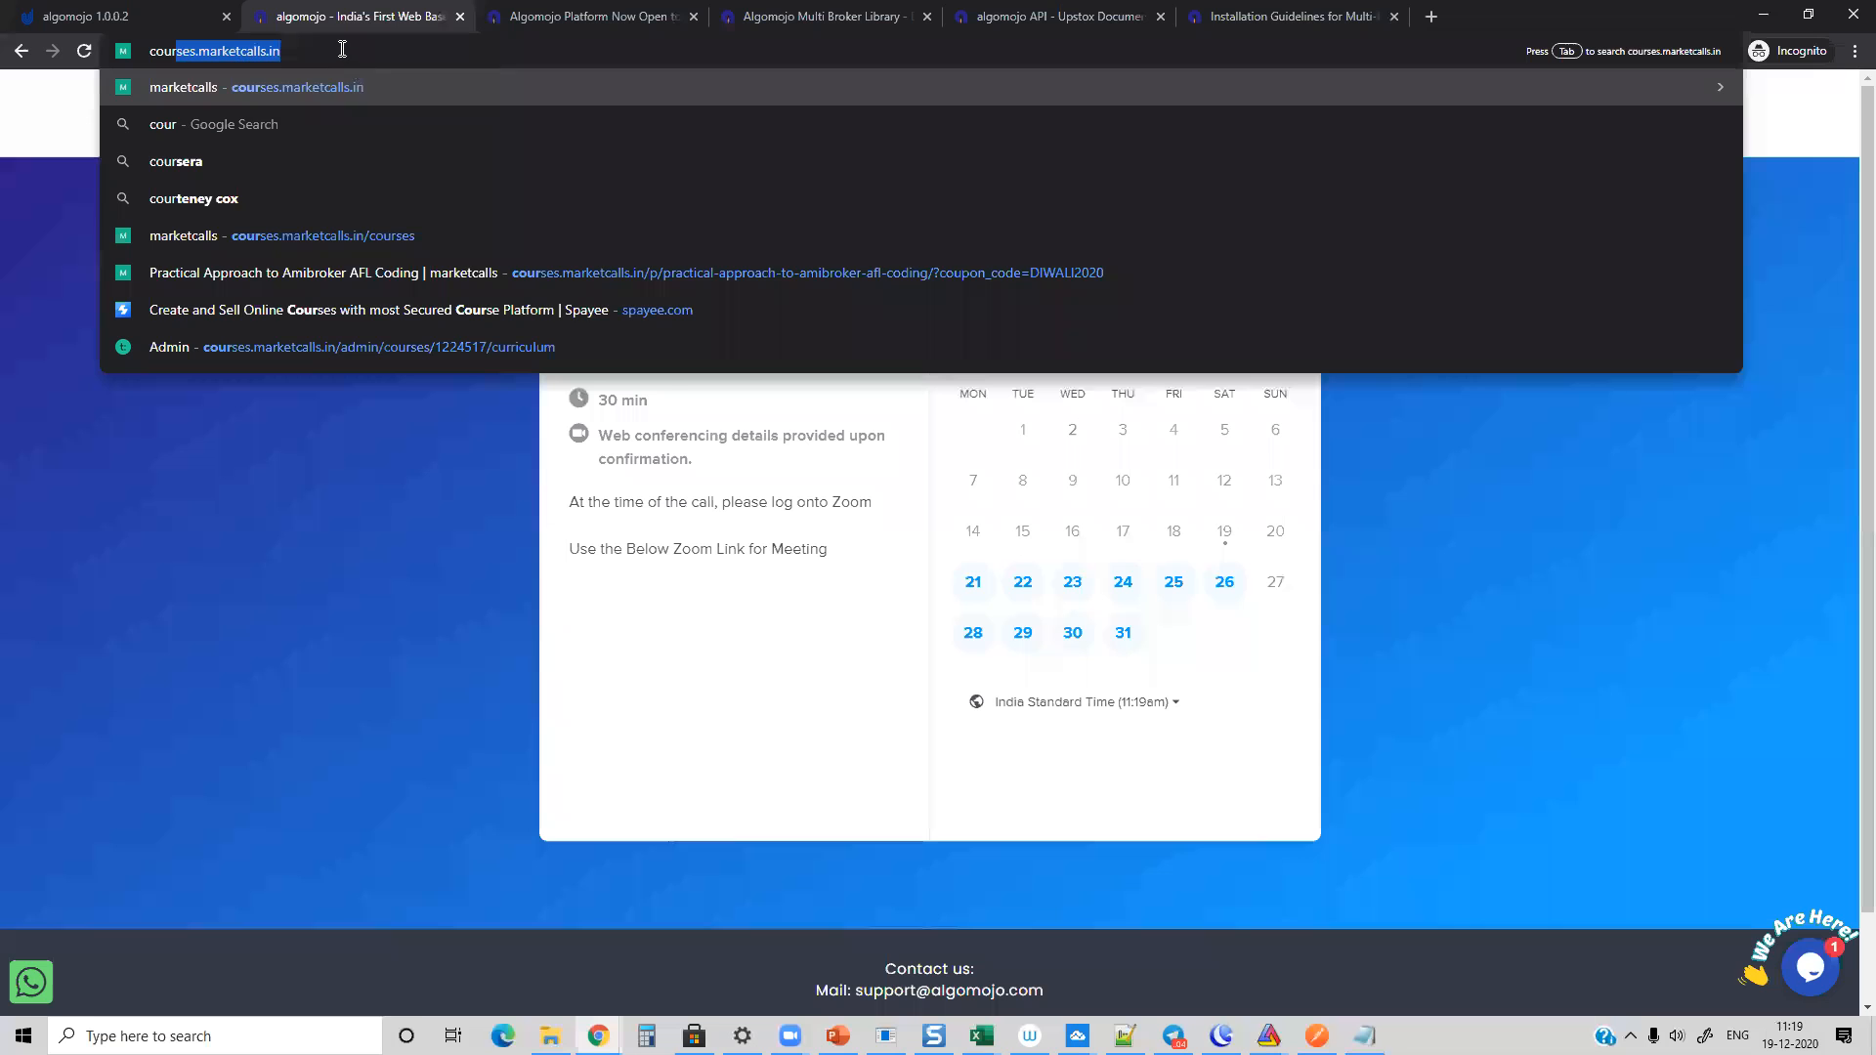
key(Right)
key(Return)
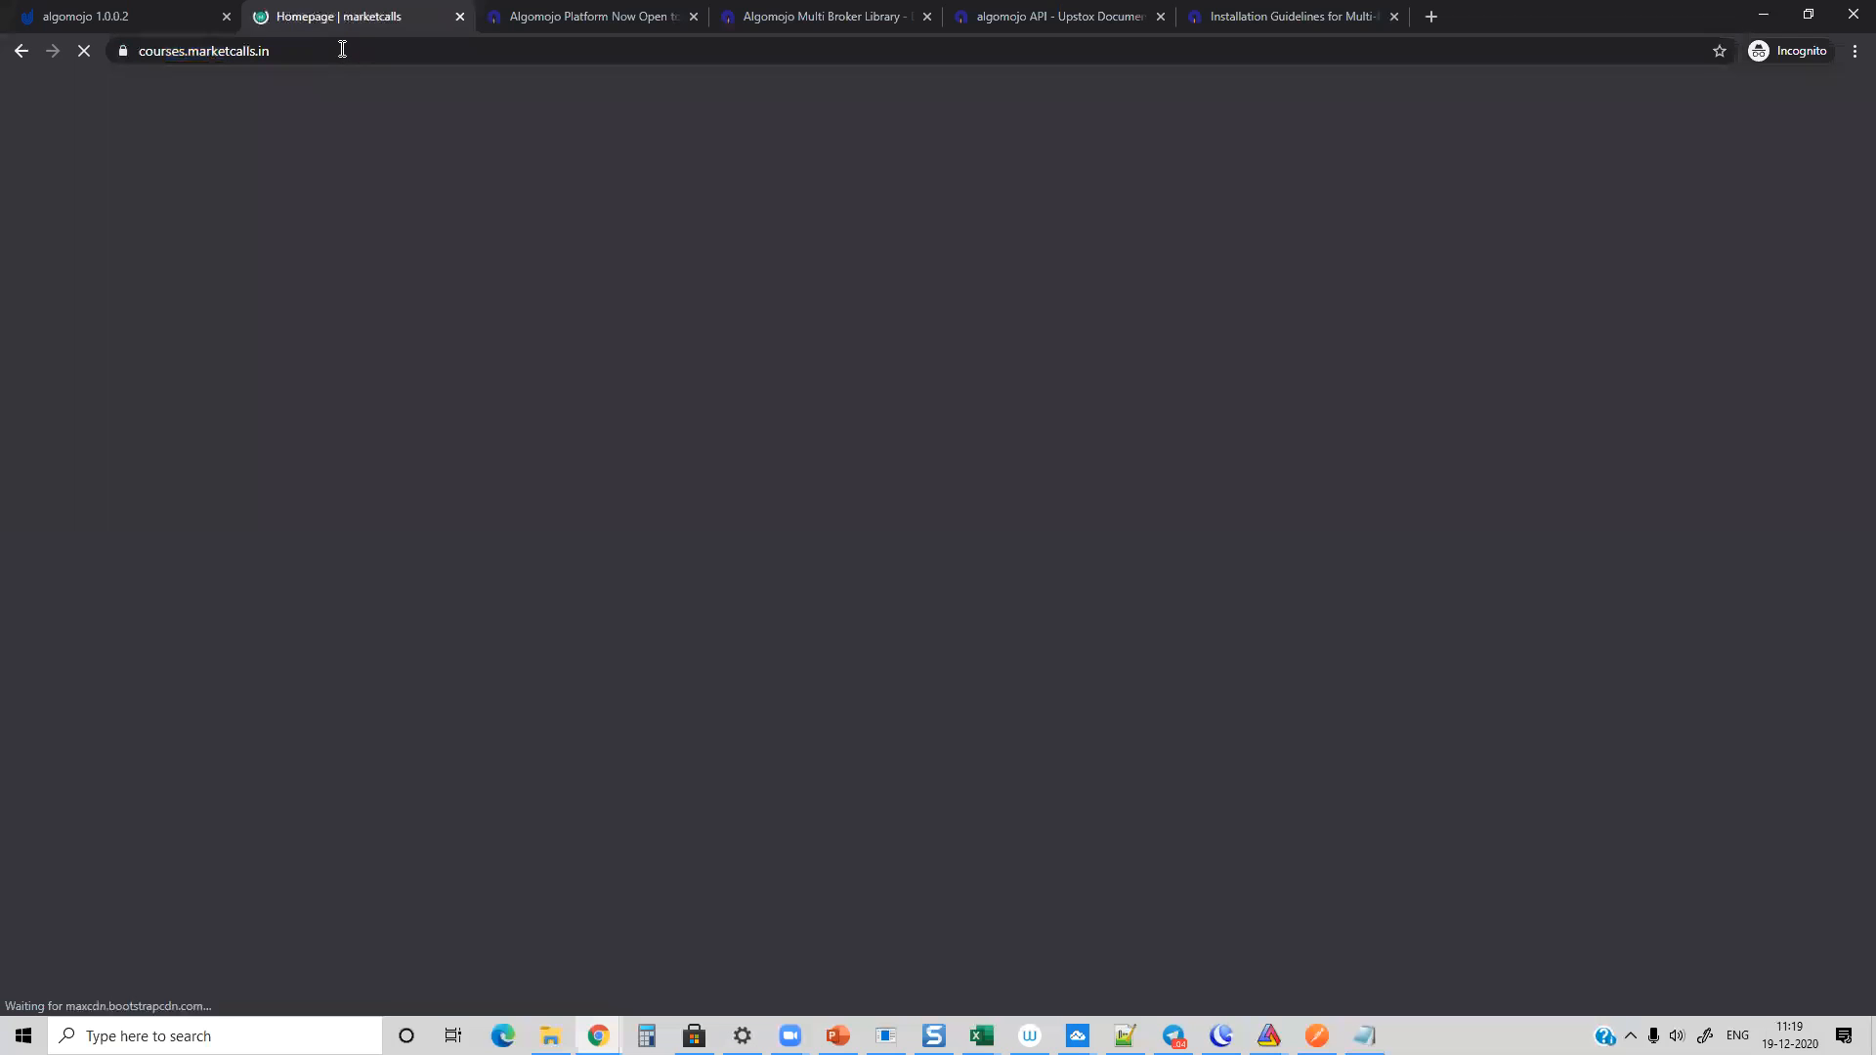
scroll(338, 561, down, 4)
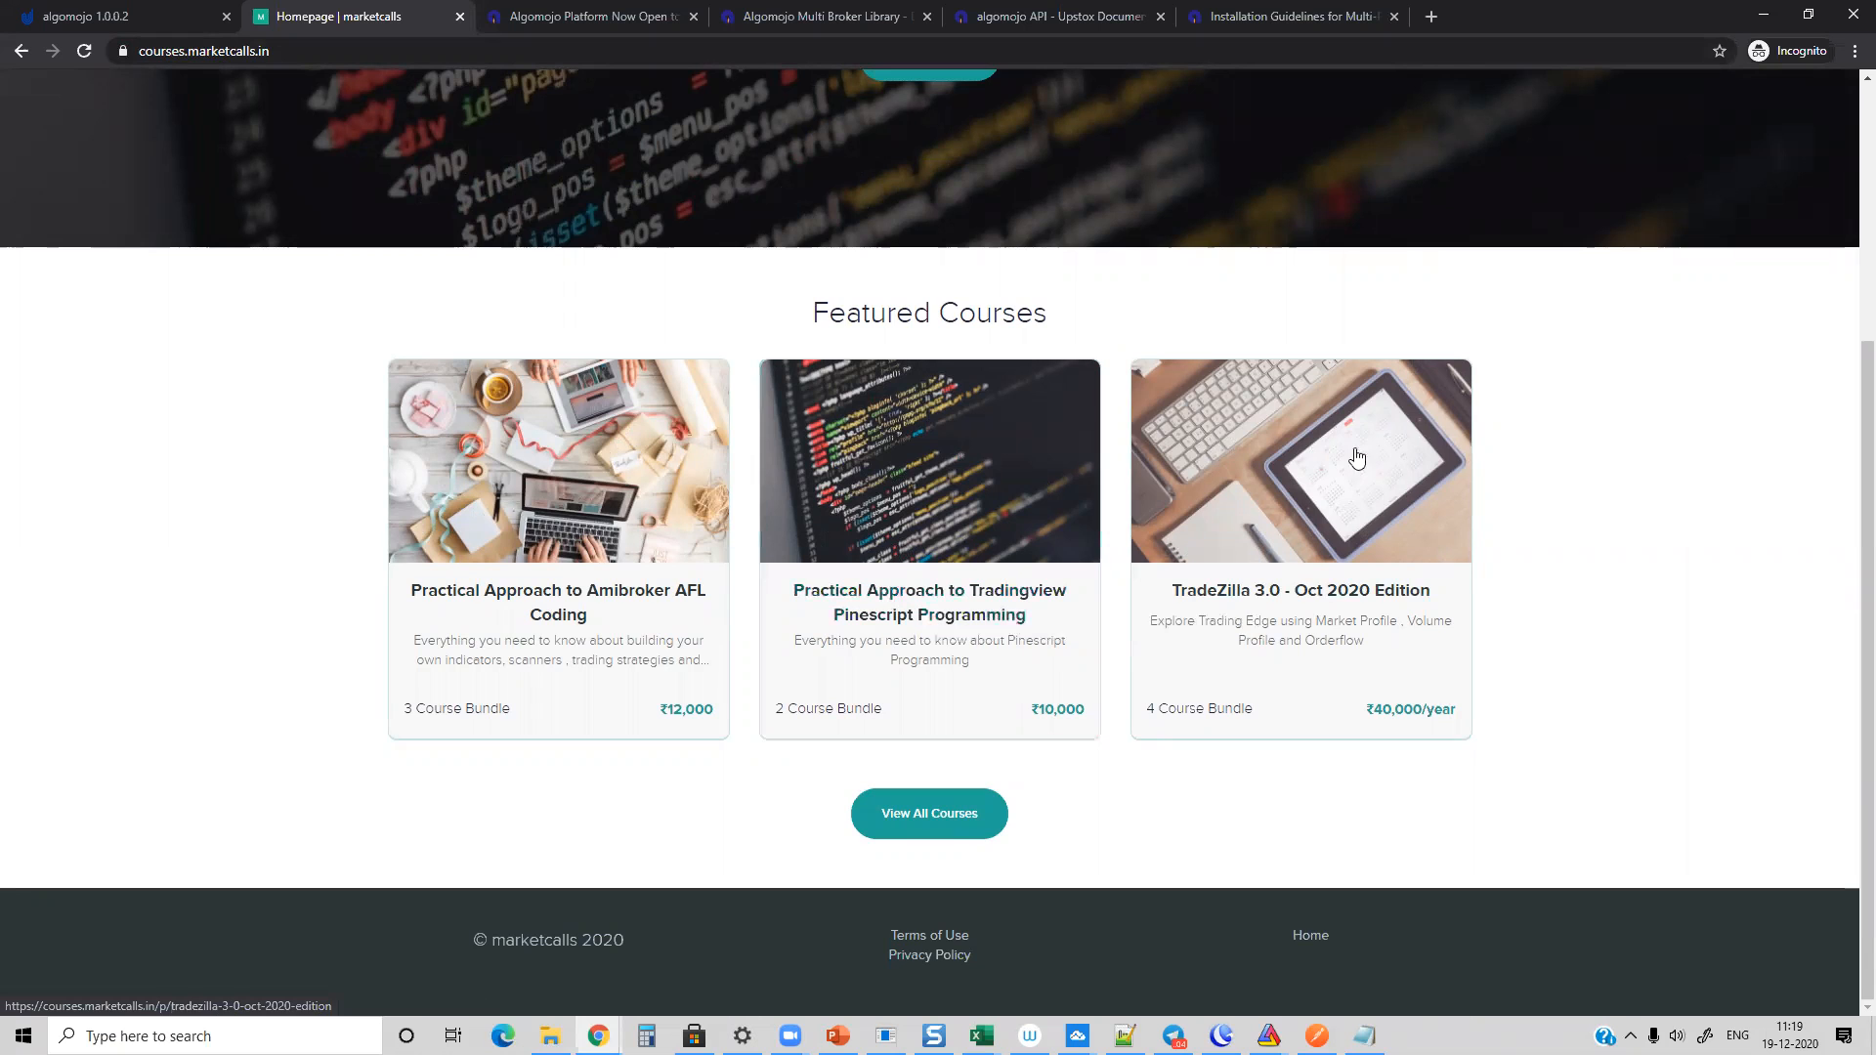
Step: Minimize the courses window, load algomojo.com/upstox/ in place of the Algomojo Buttons script, and view the introductory offer and API procedure link
click(1758, 20)
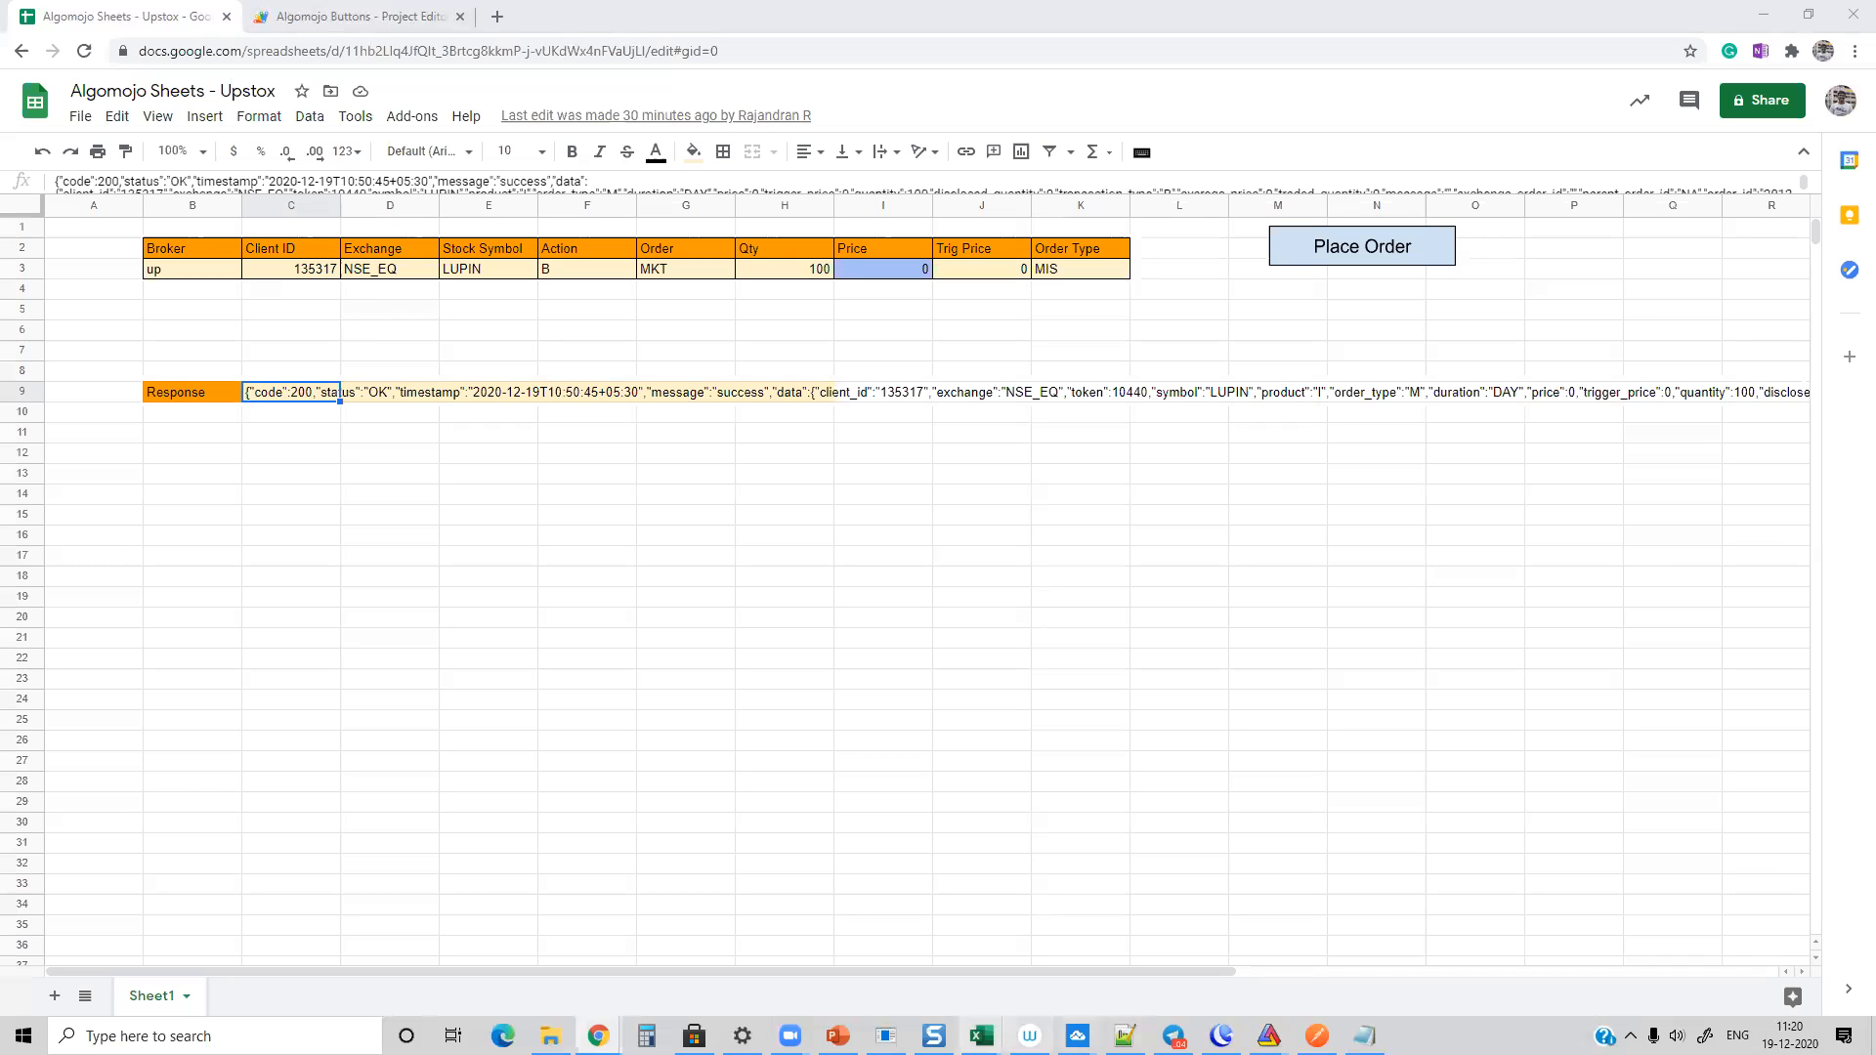
click(347, 17)
click(346, 49)
text(algomojo.com)
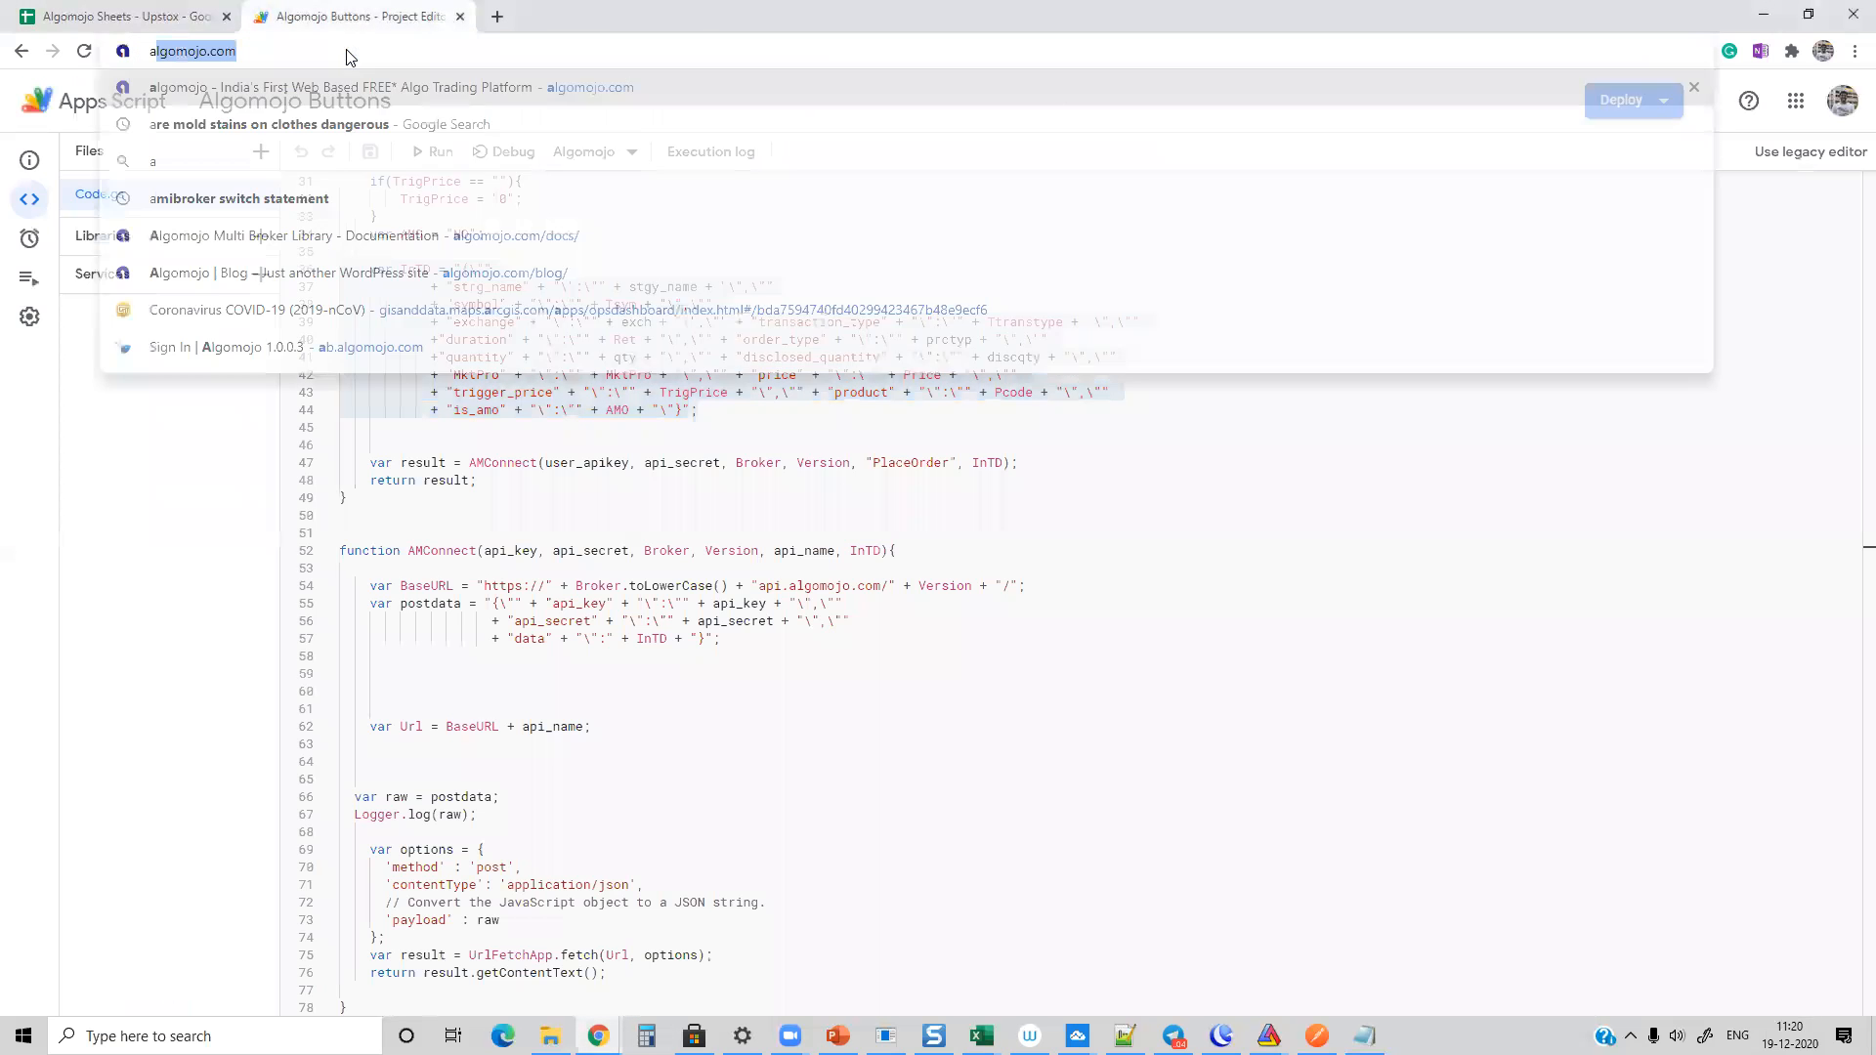
key(Down)
key(Down)
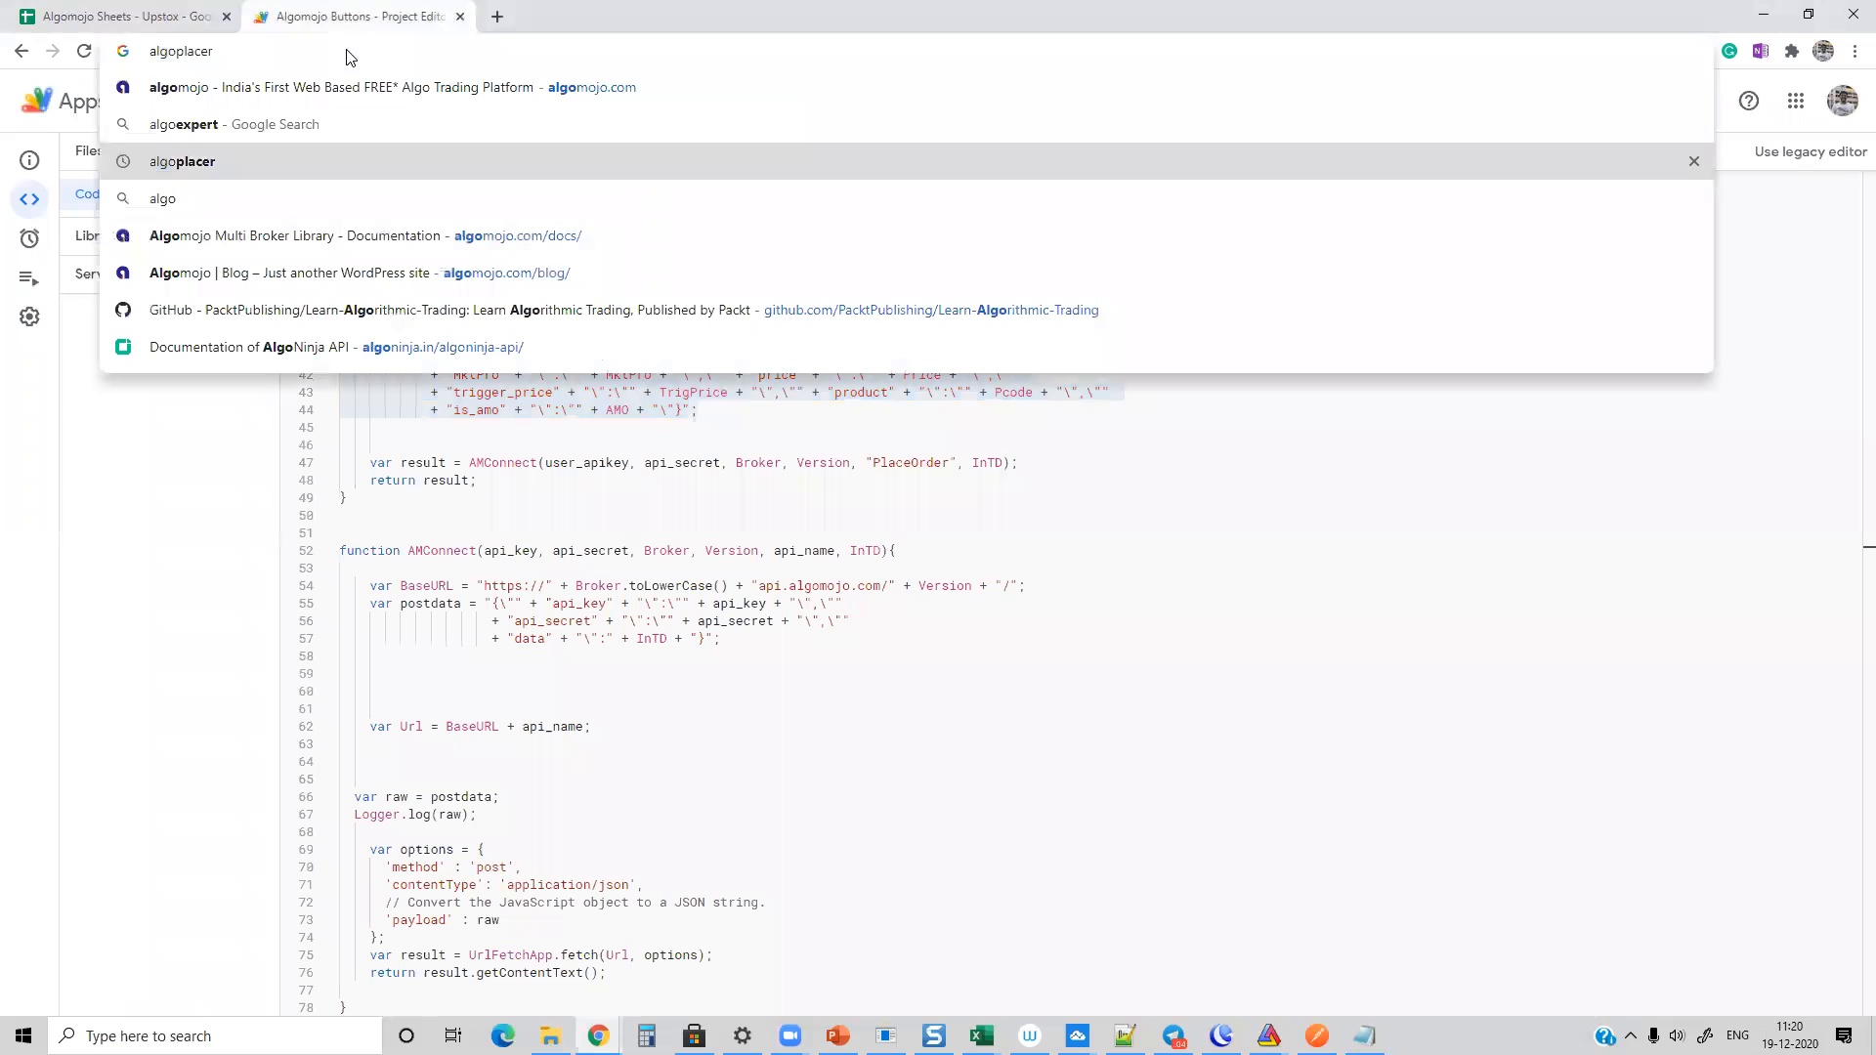
key(ctrl+a)
text(algomoj)
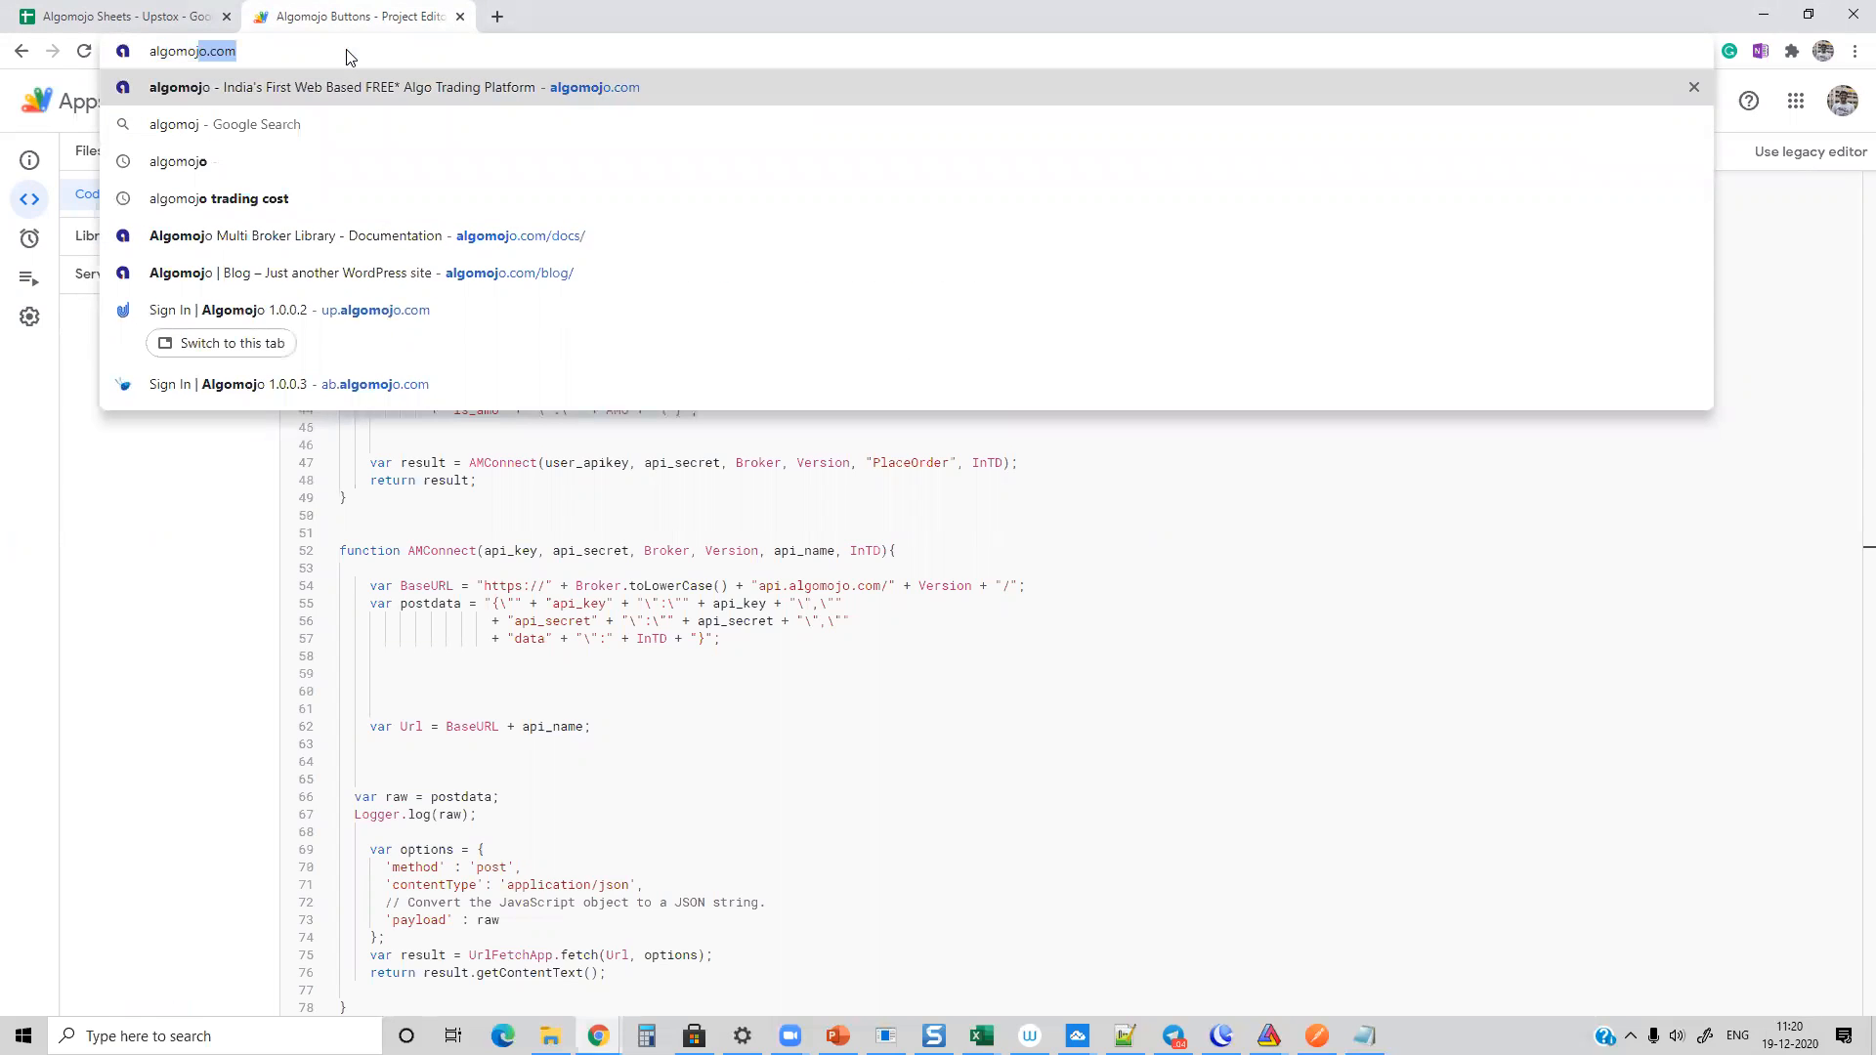
key(Right)
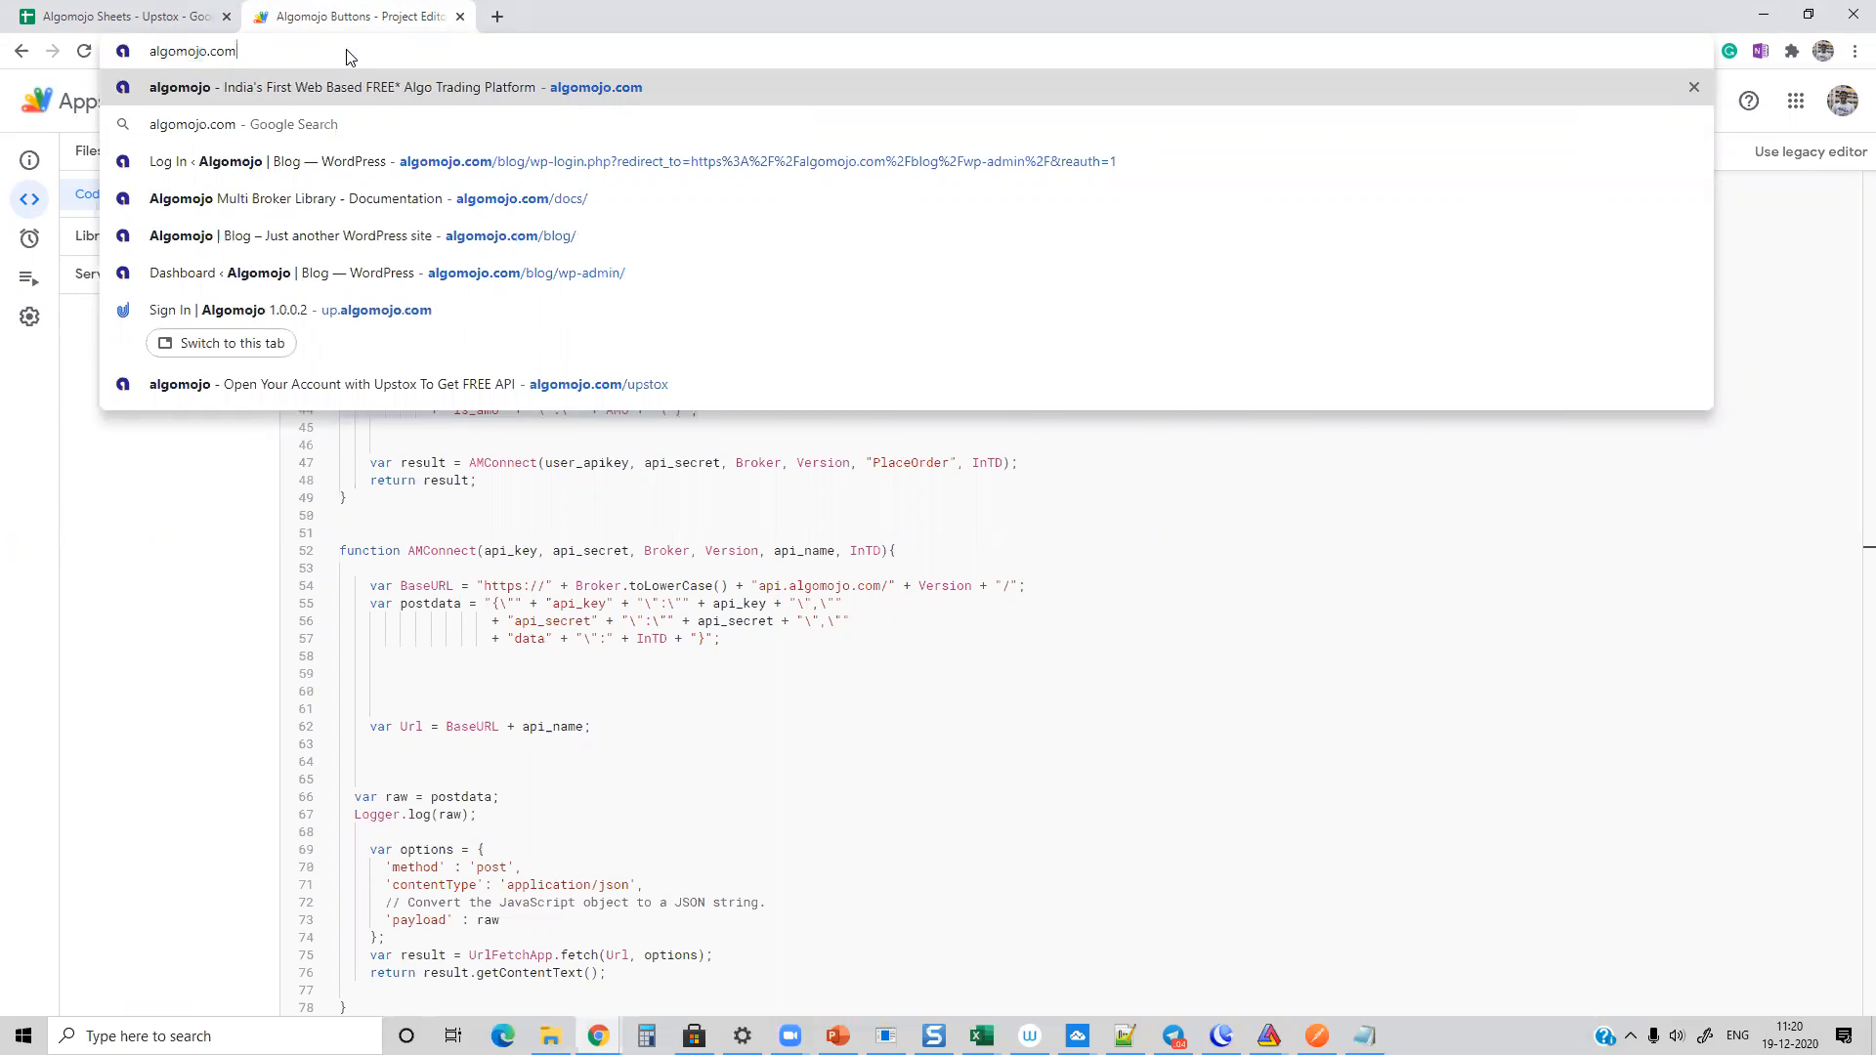
text(up)
key(BackSpace)
key(BackSpace)
text(/ups)
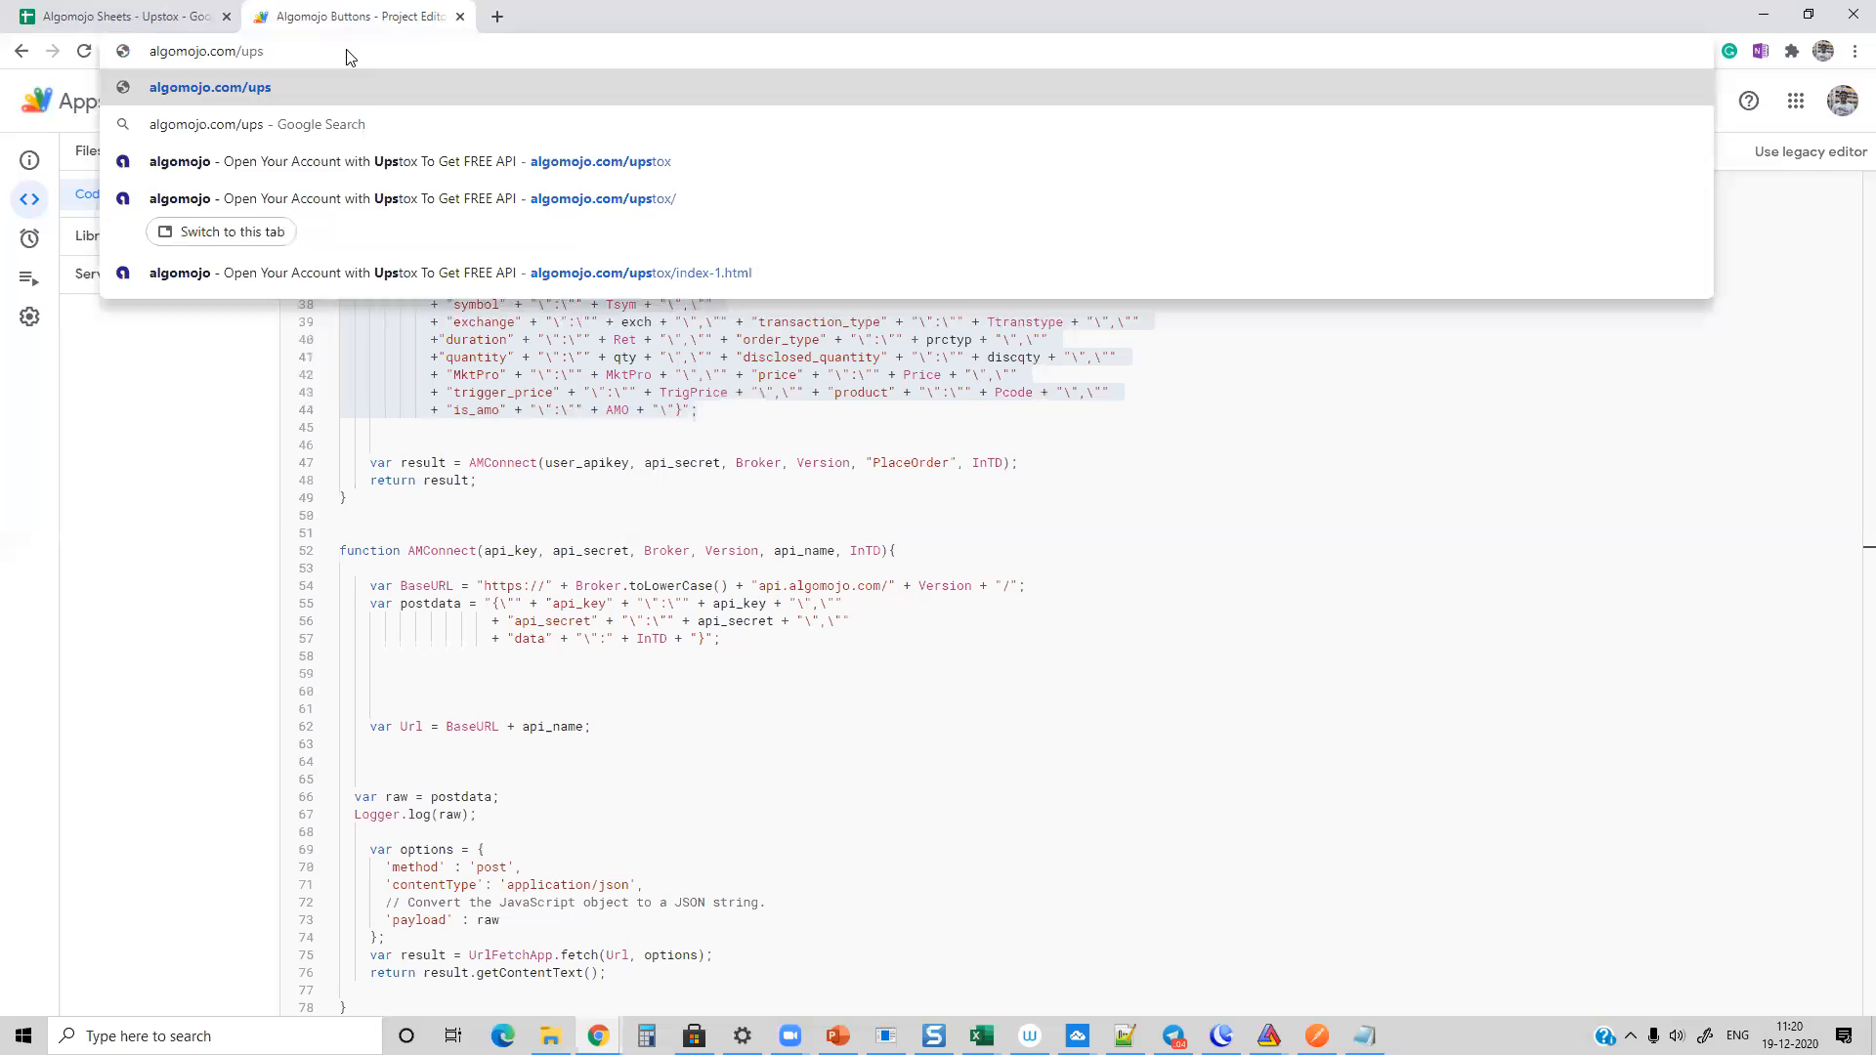
key(Down)
key(Down)
key(Down)
key(Up)
key(Return)
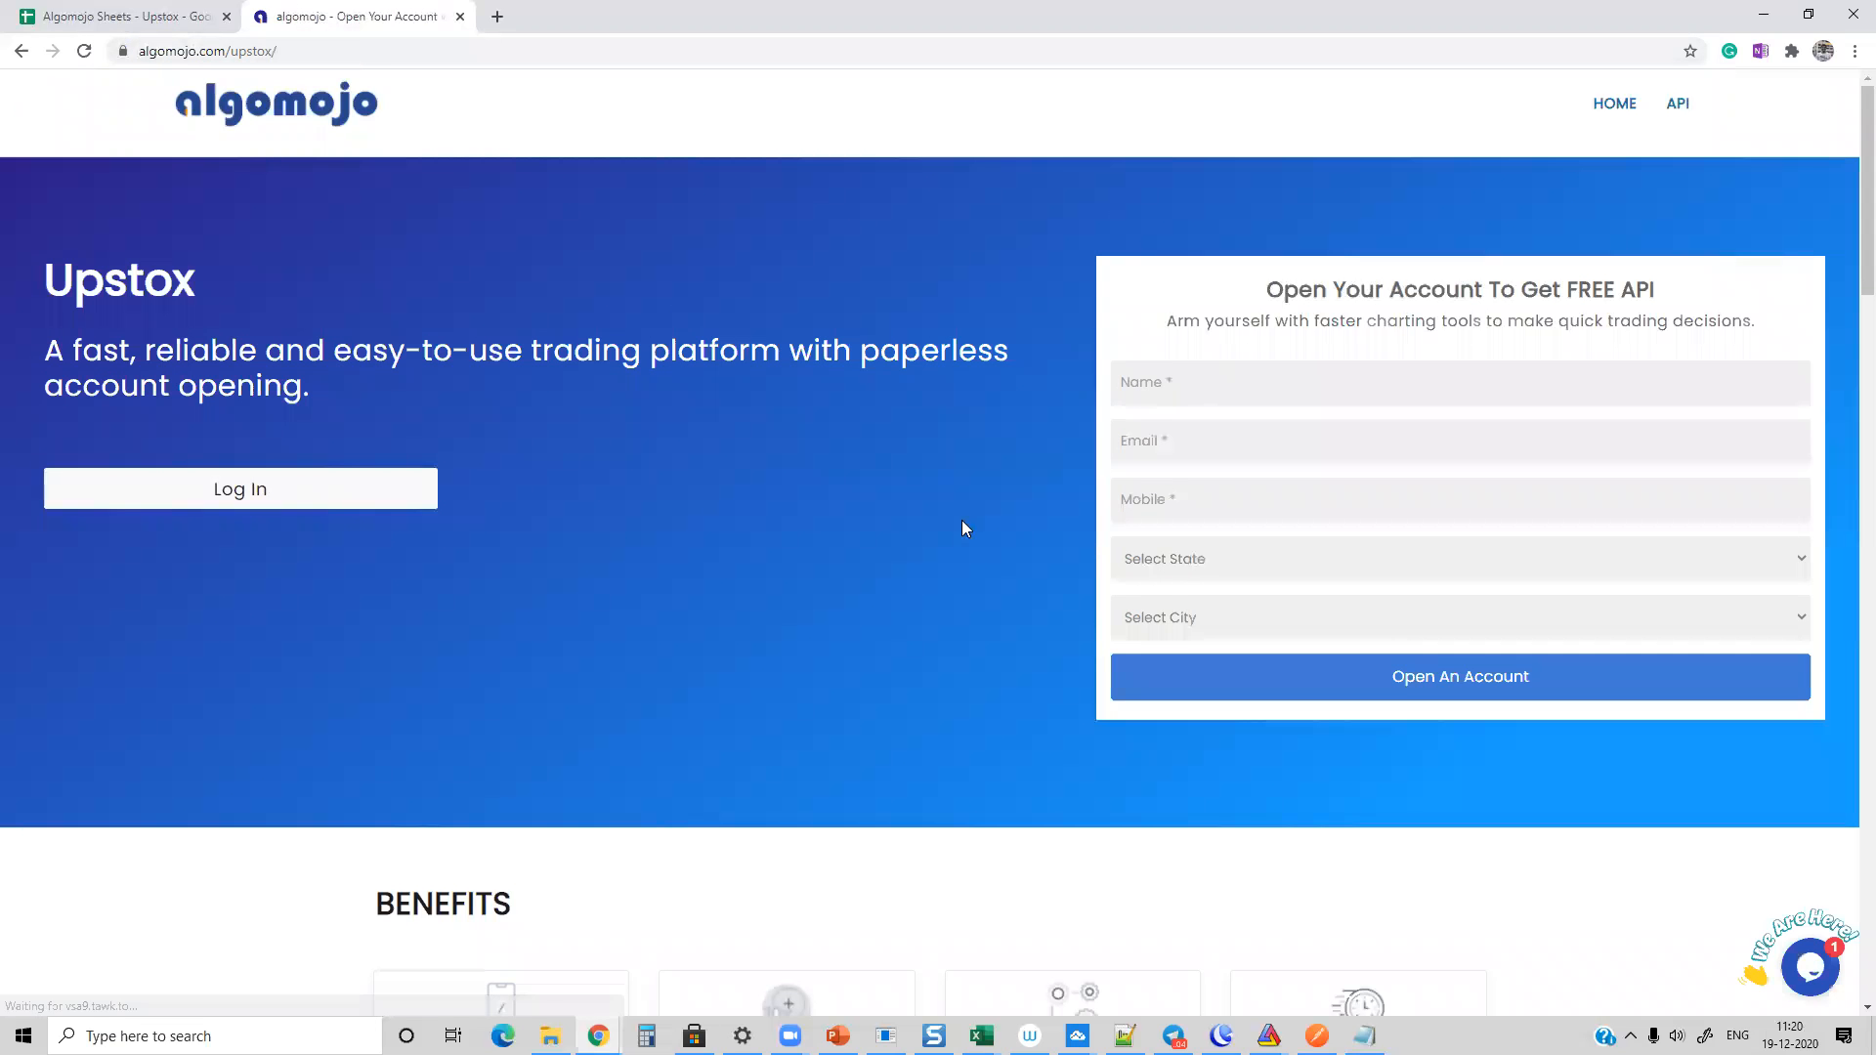
scroll(909, 478, down, 15)
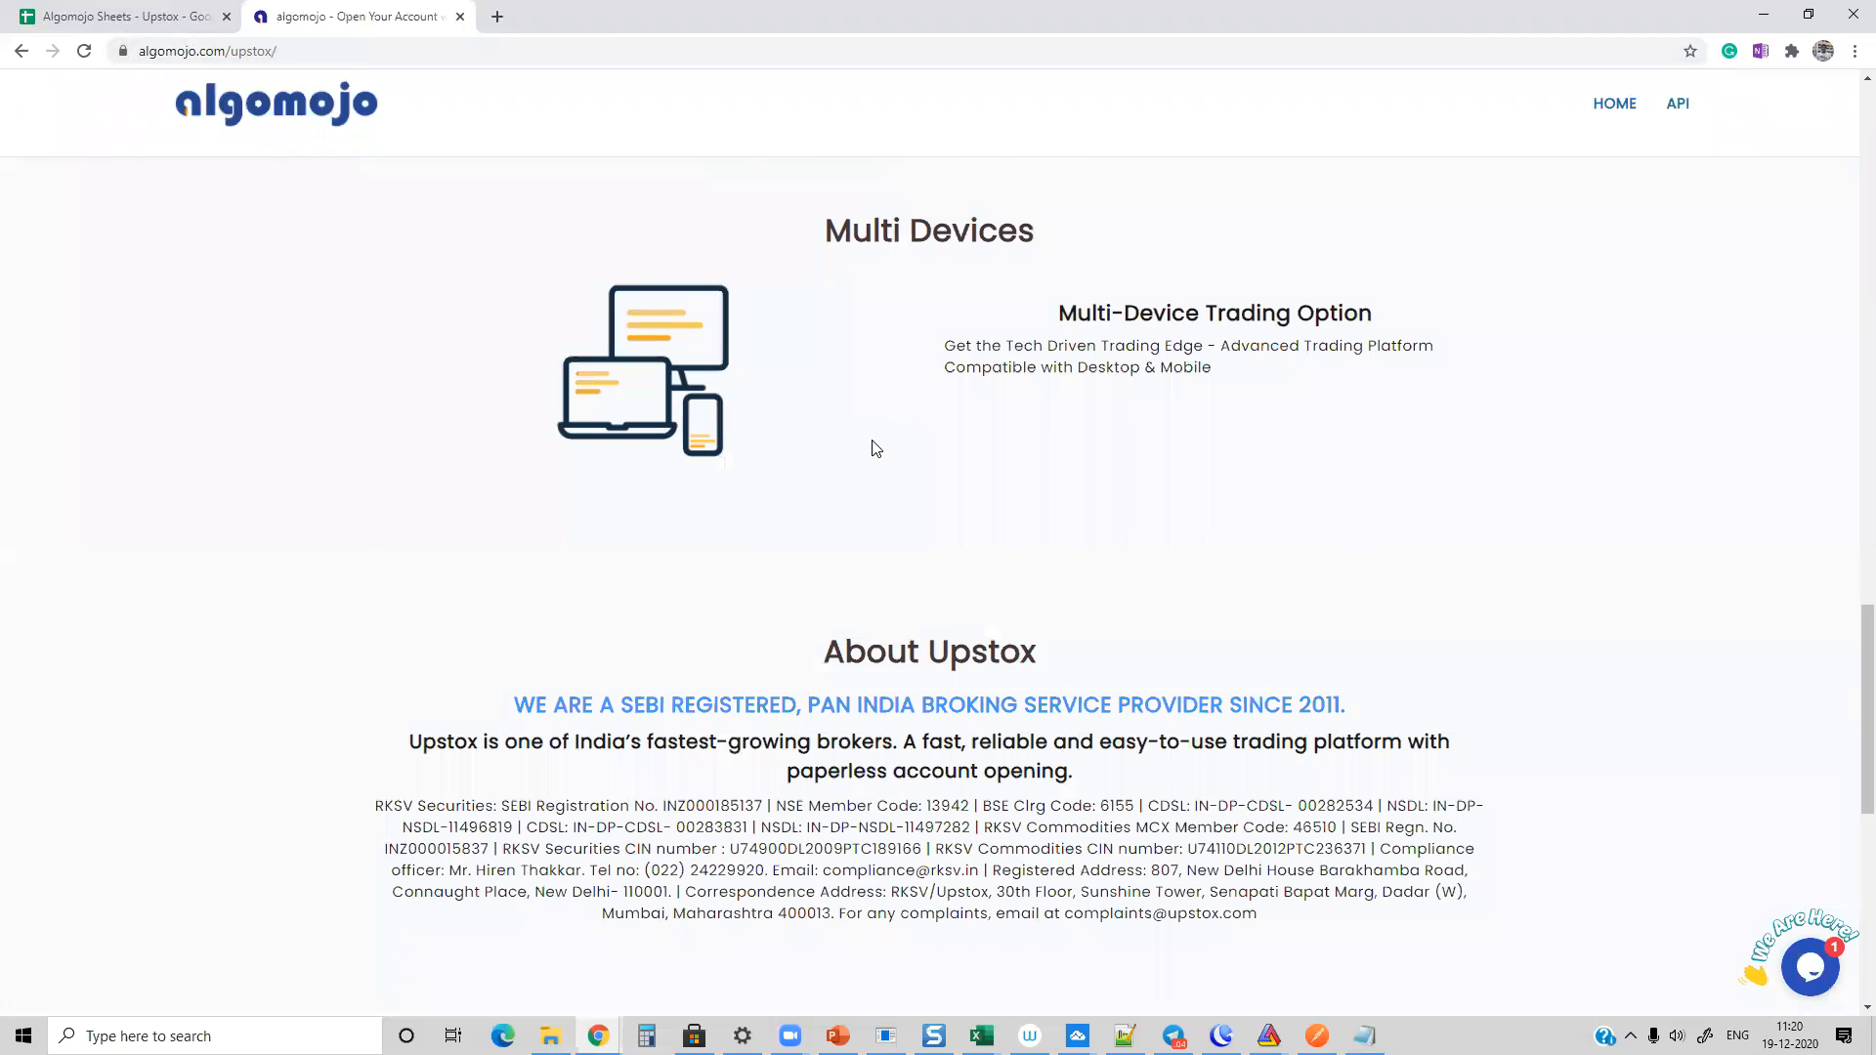
scroll(876, 449, down, 8)
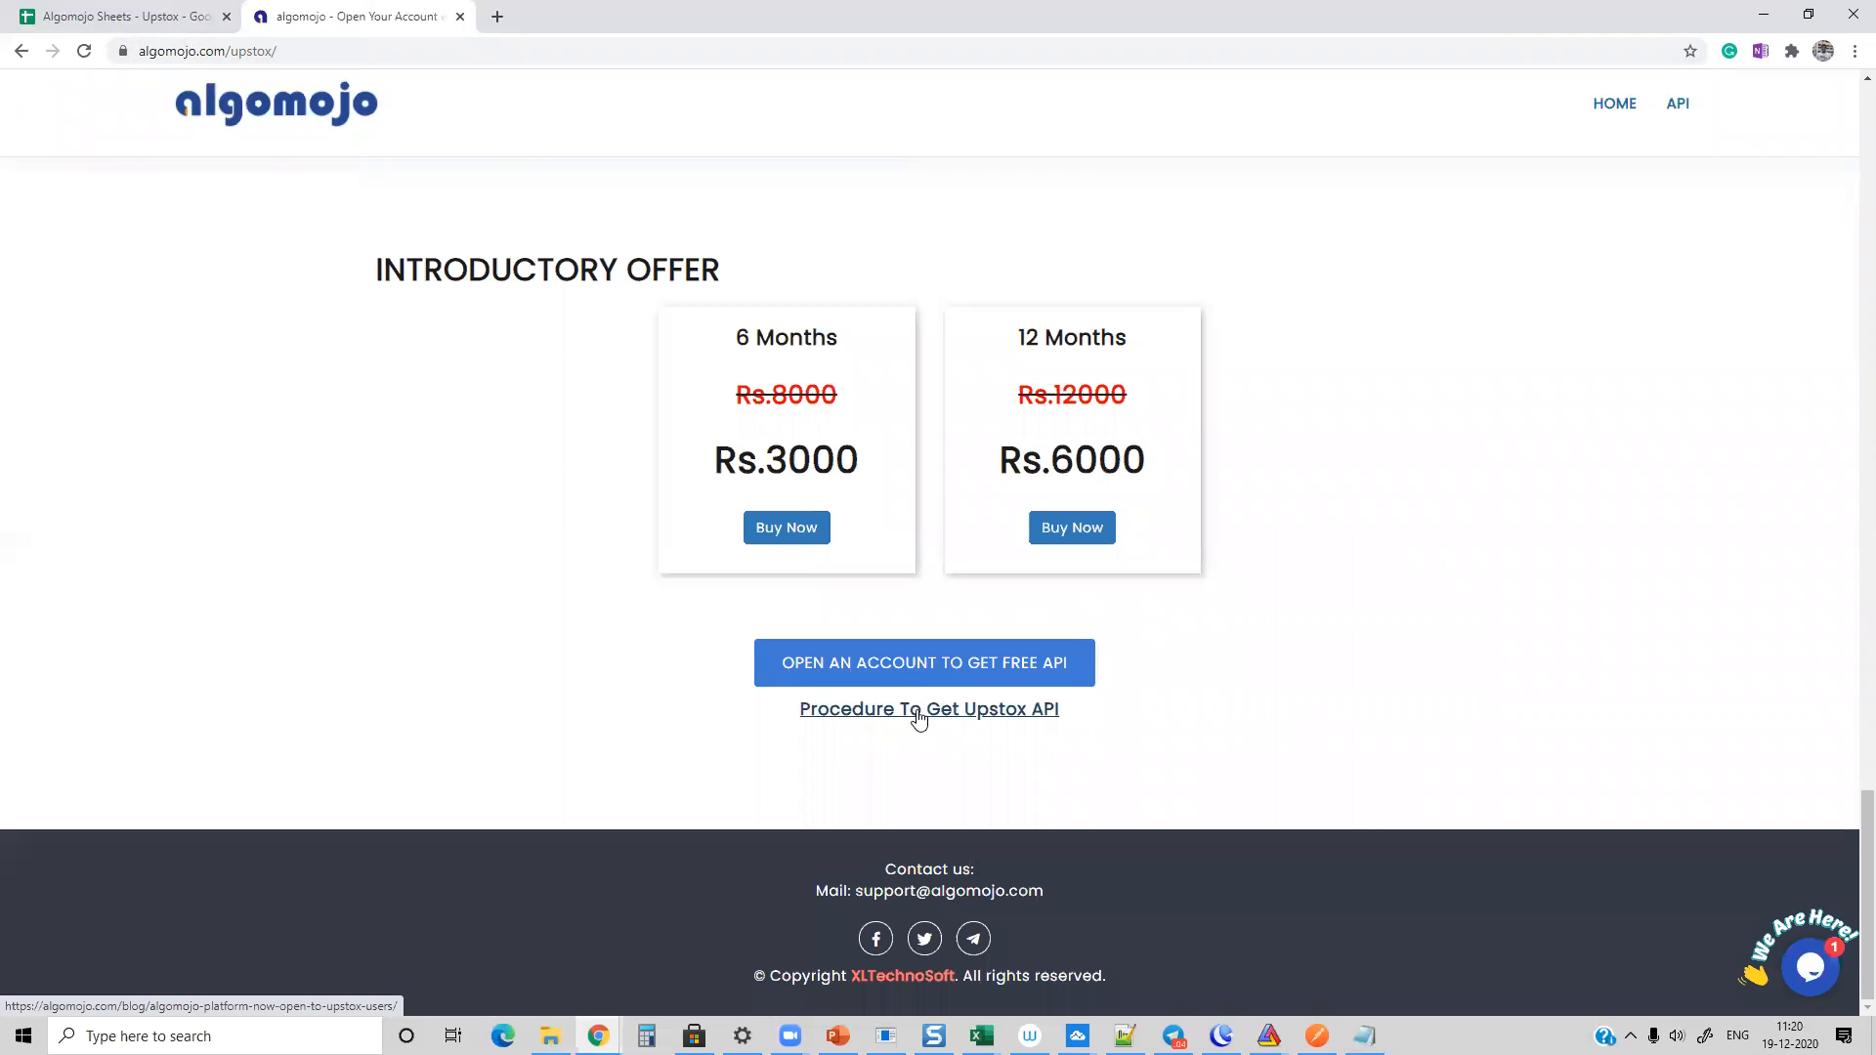
Step: Open the Procedure To Get Upstox API article and highlight the sample request email under How to Connect Upstox with Algomojo
click(918, 718)
scroll(601, 481, down, 7)
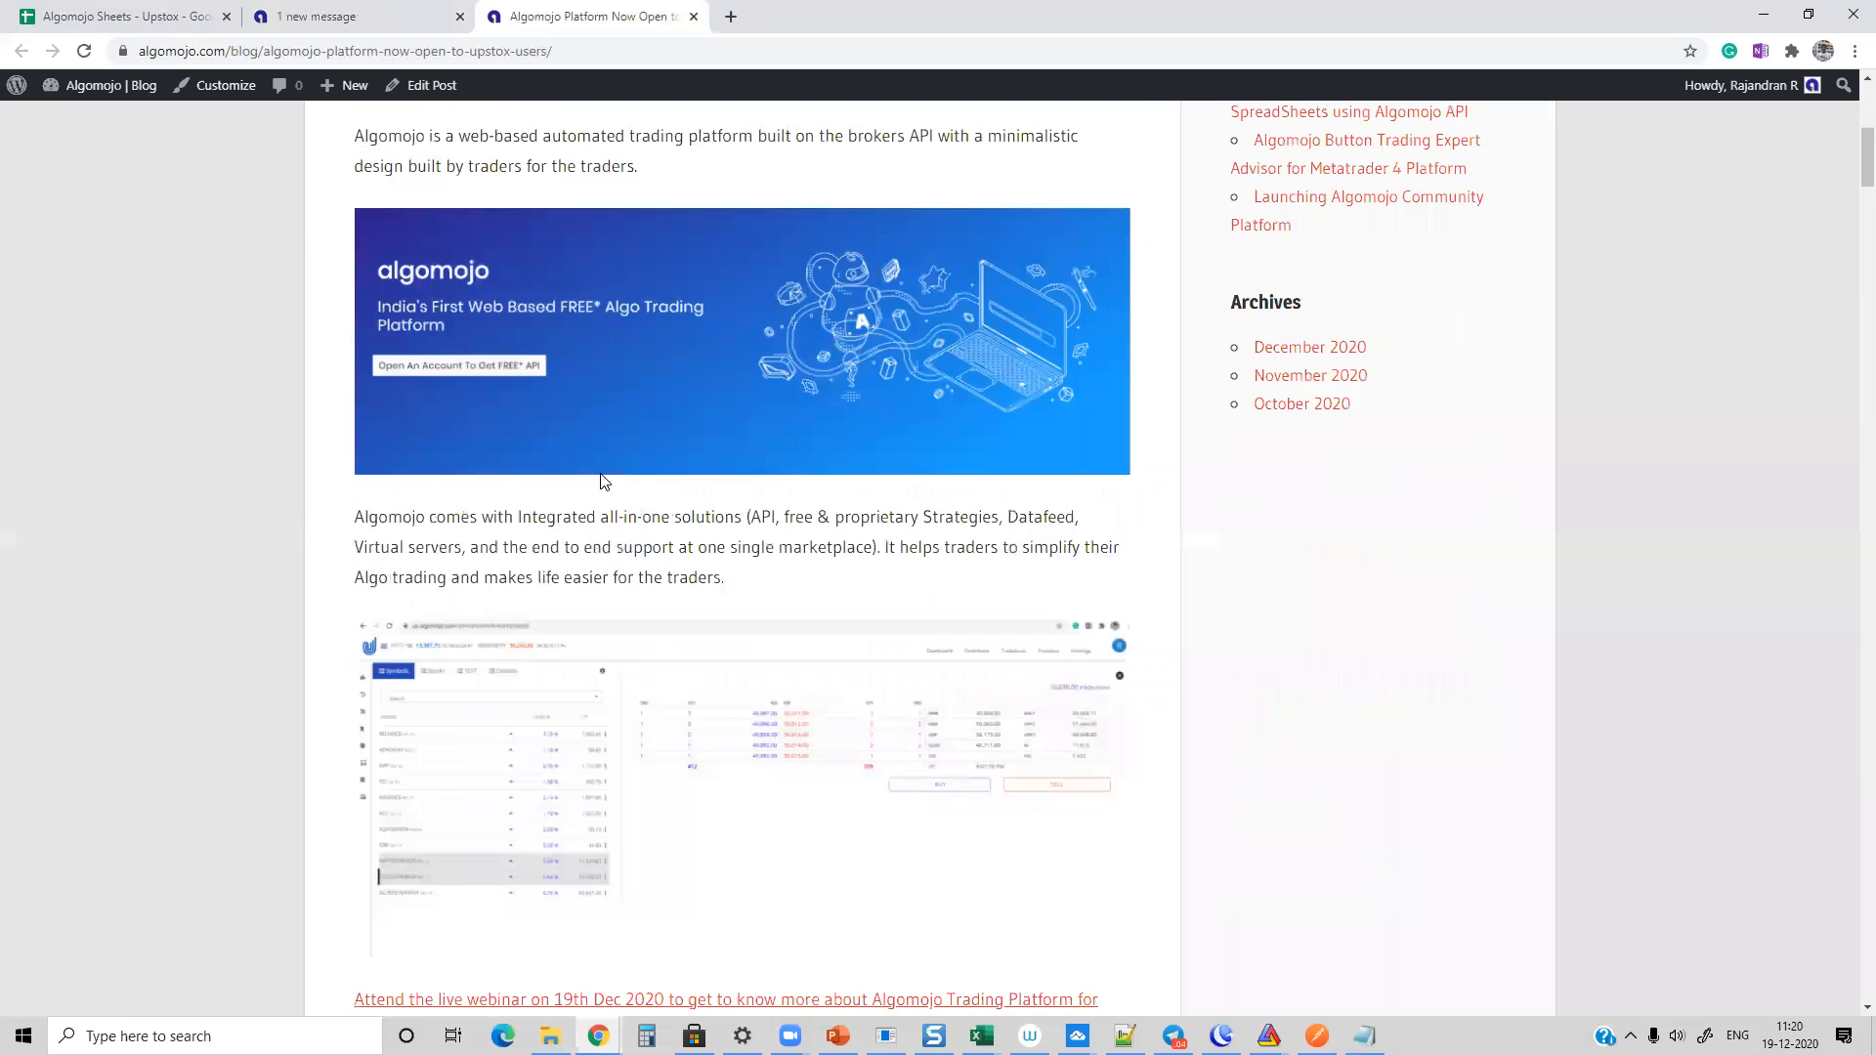
scroll(601, 480, down, 12)
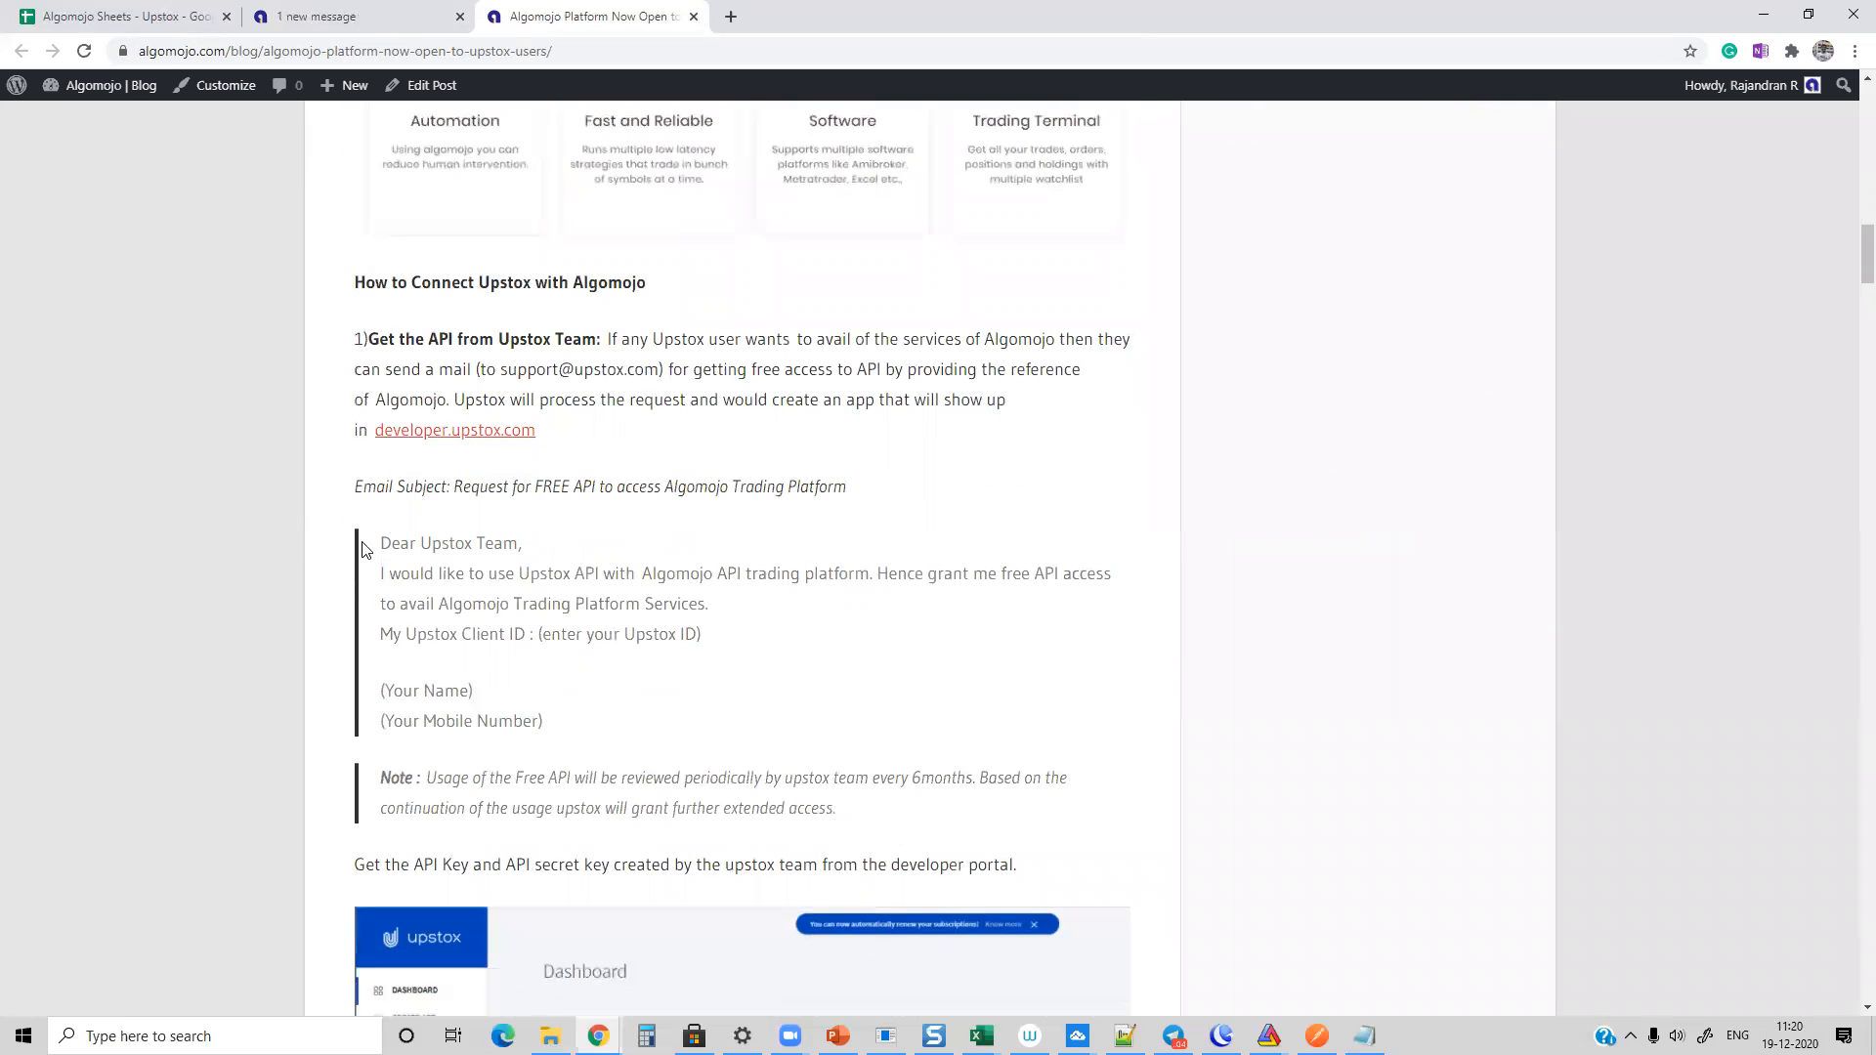
mouse_move(383, 544)
mouse_down()
mouse_move(912, 818)
mouse_move(632, 728)
mouse_move(467, 619)
mouse_move(383, 534)
mouse_up()
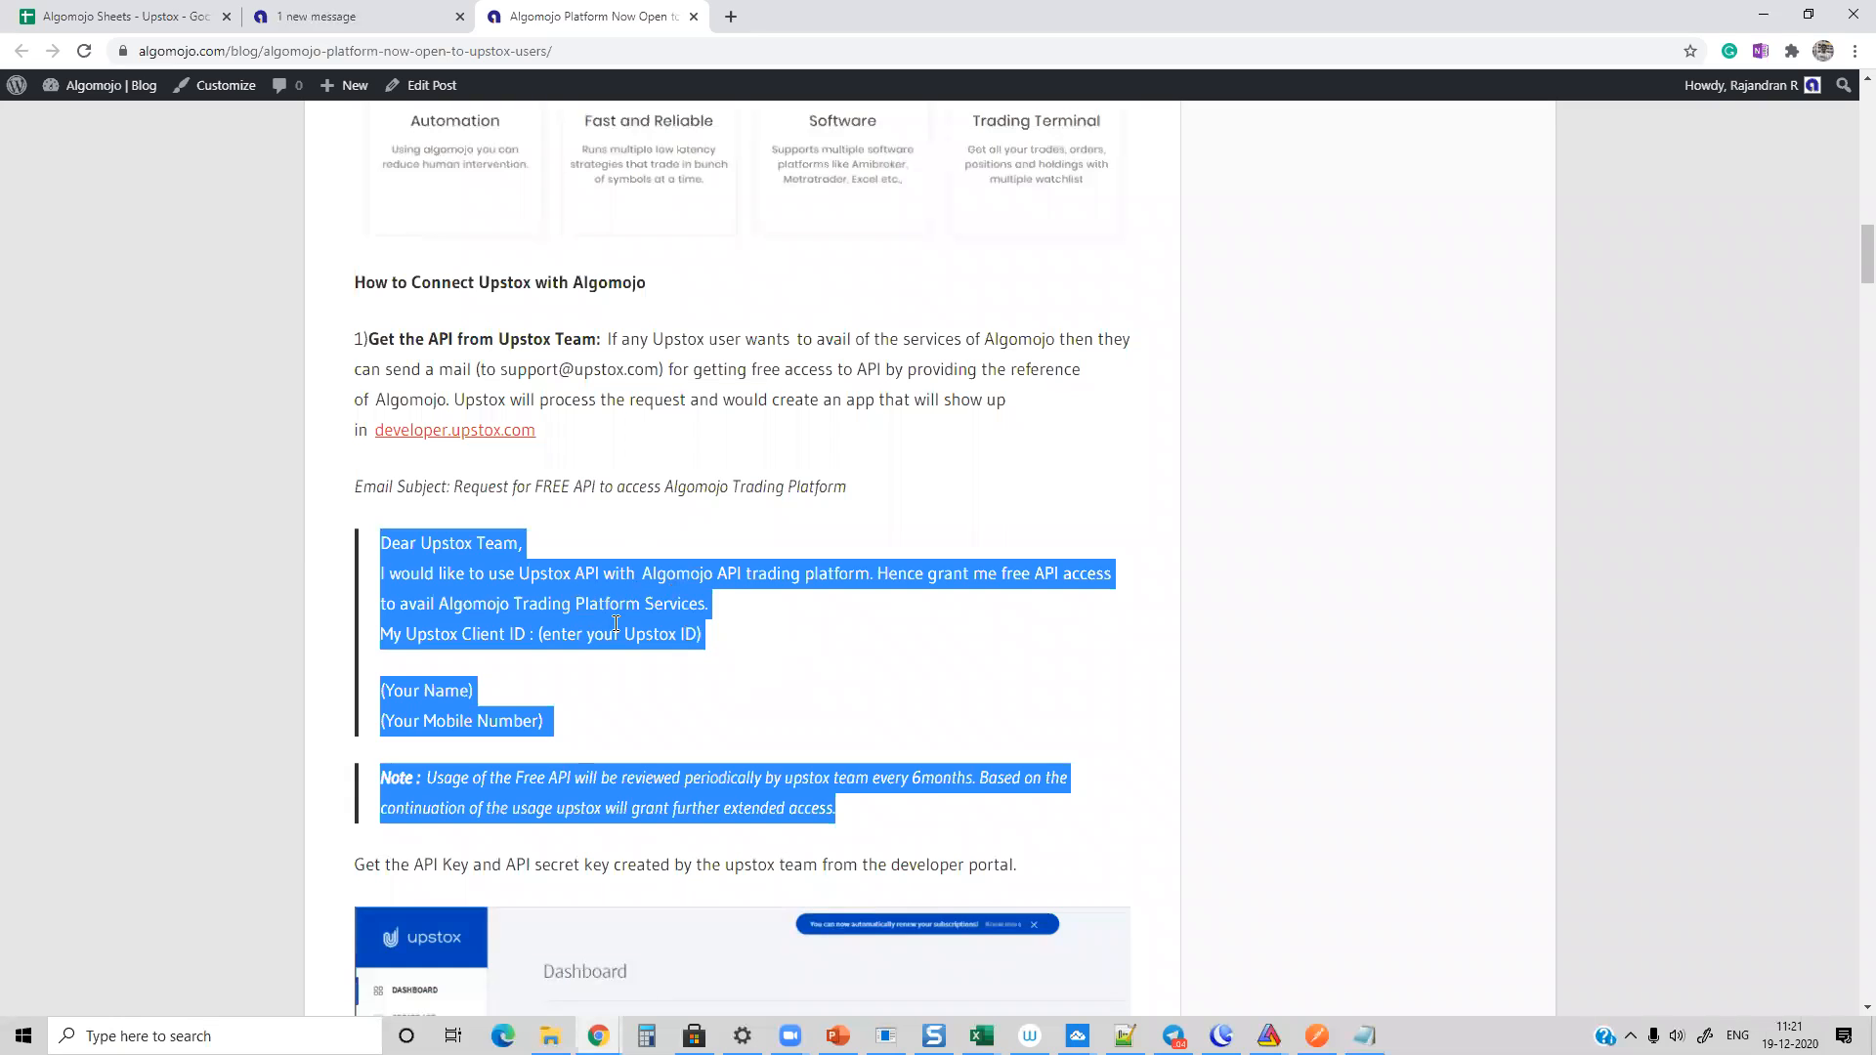
click(659, 557)
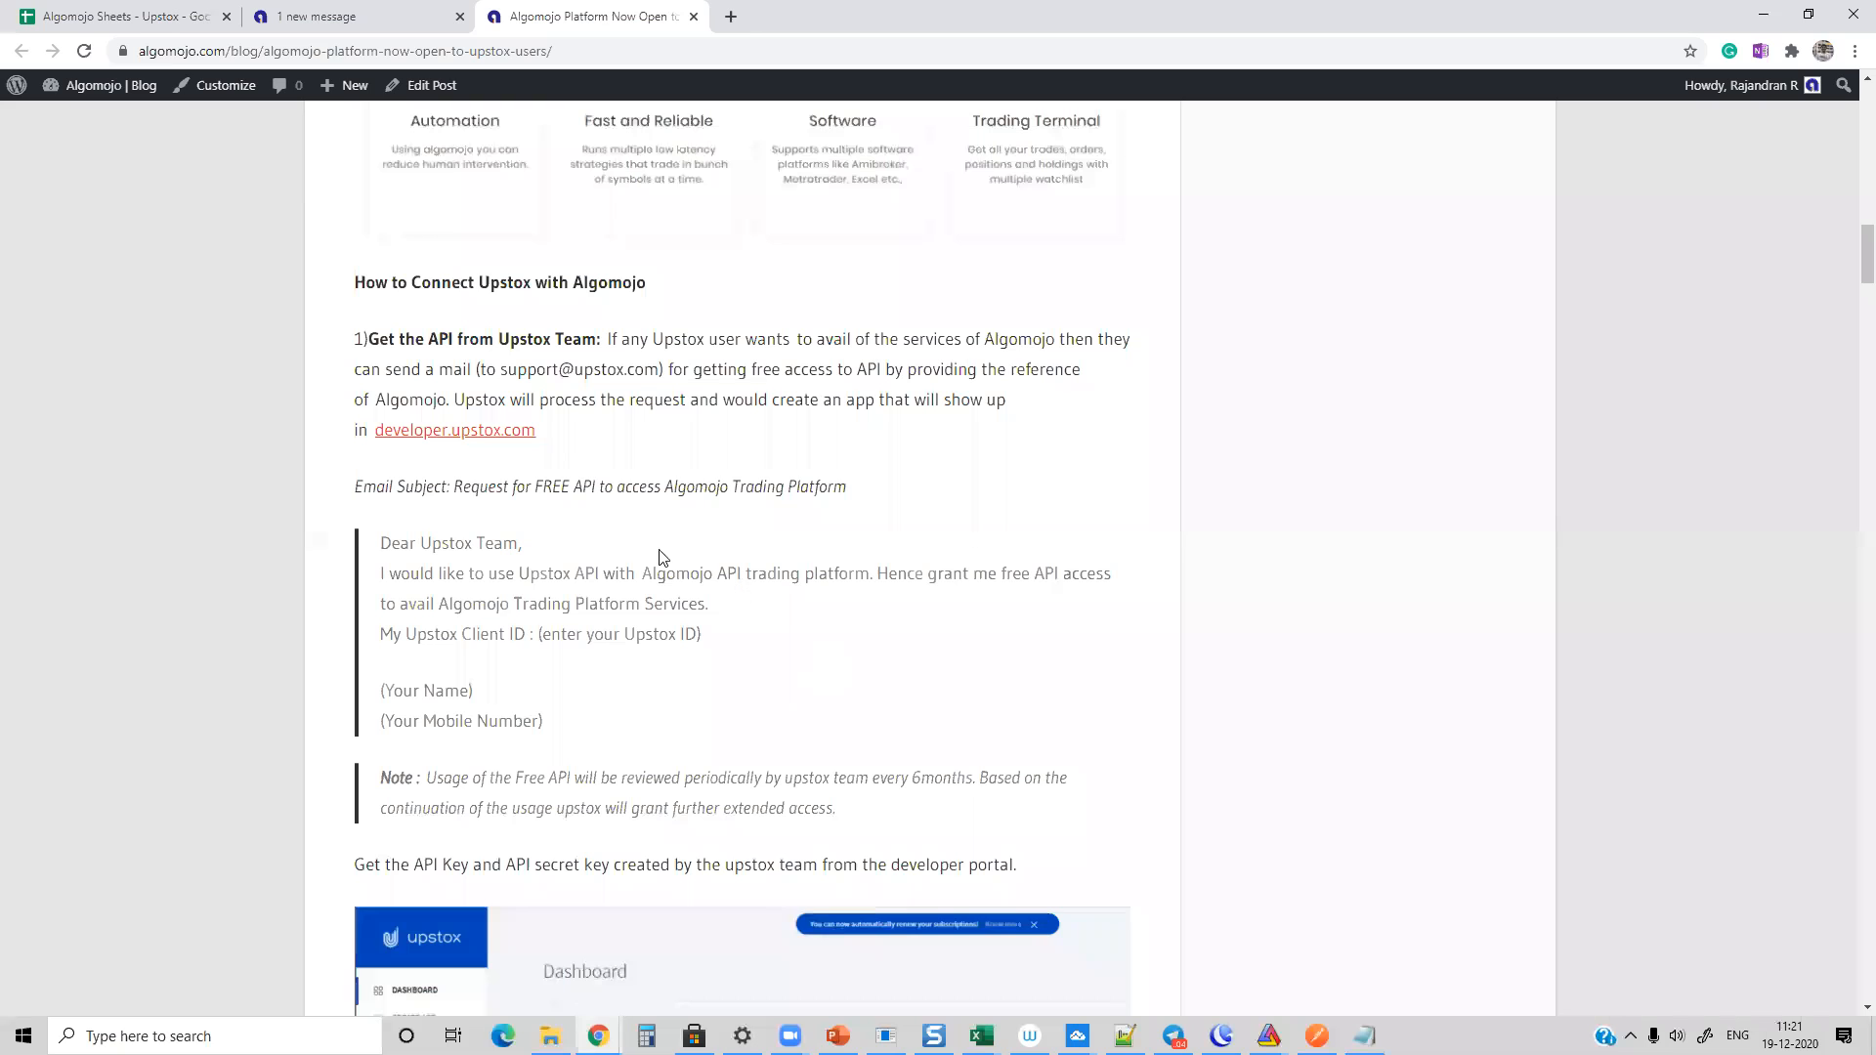
Step: Highlight the request email's subject, body, client ID and mobile number placeholders, and the Upstox support address it goes to
drag(467, 487, 972, 502)
click(975, 507)
drag(453, 486, 889, 499)
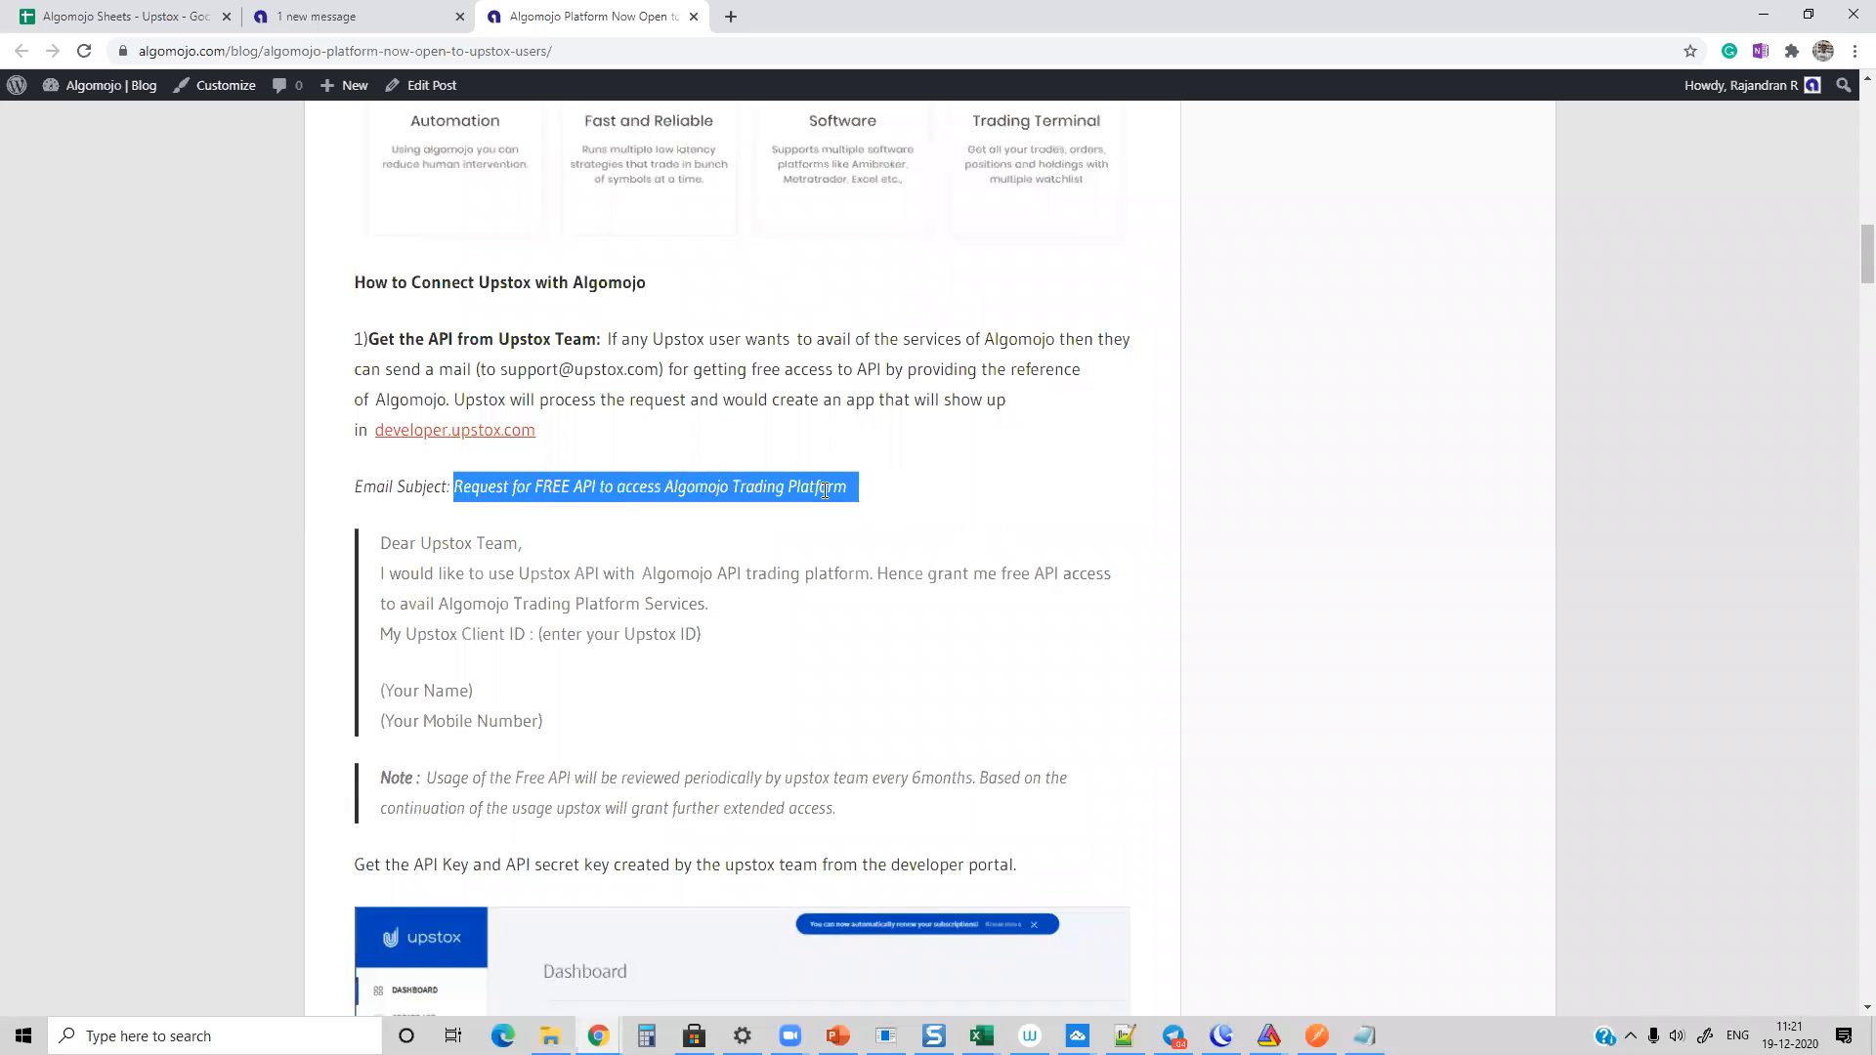
drag(381, 537, 954, 818)
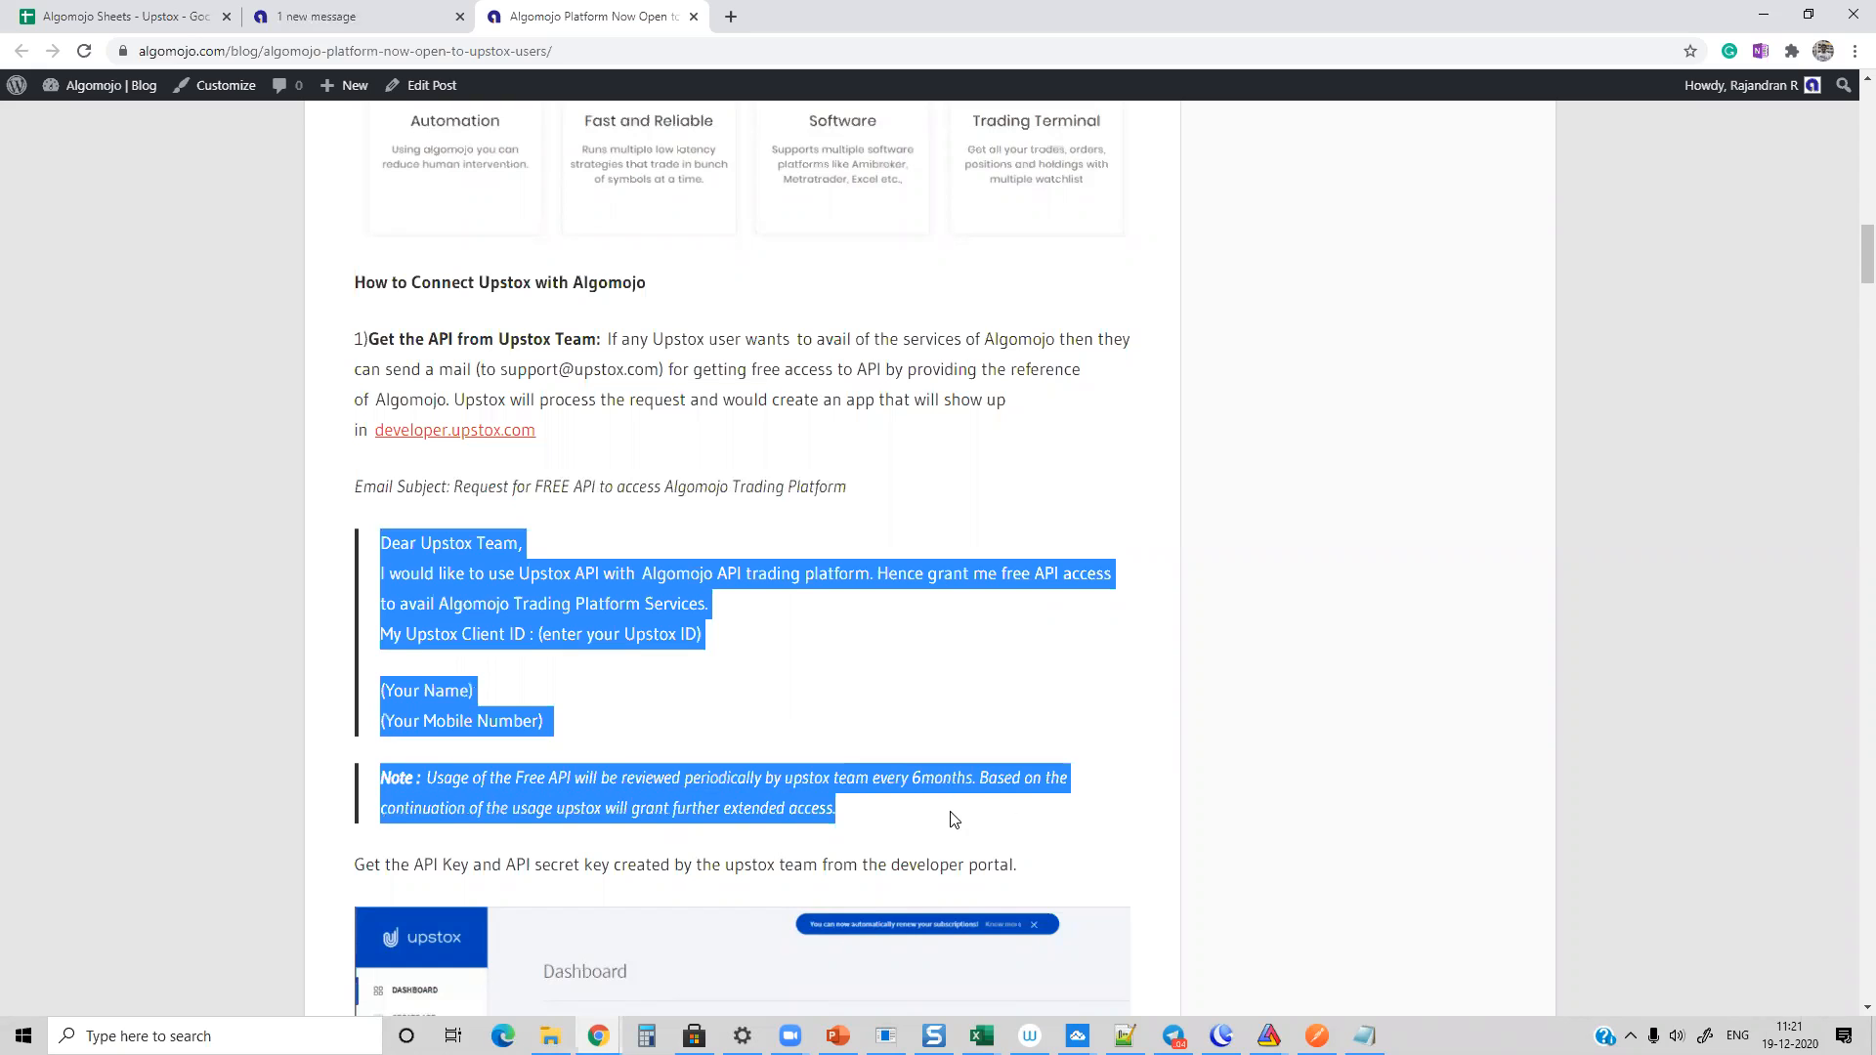
drag(541, 634, 769, 639)
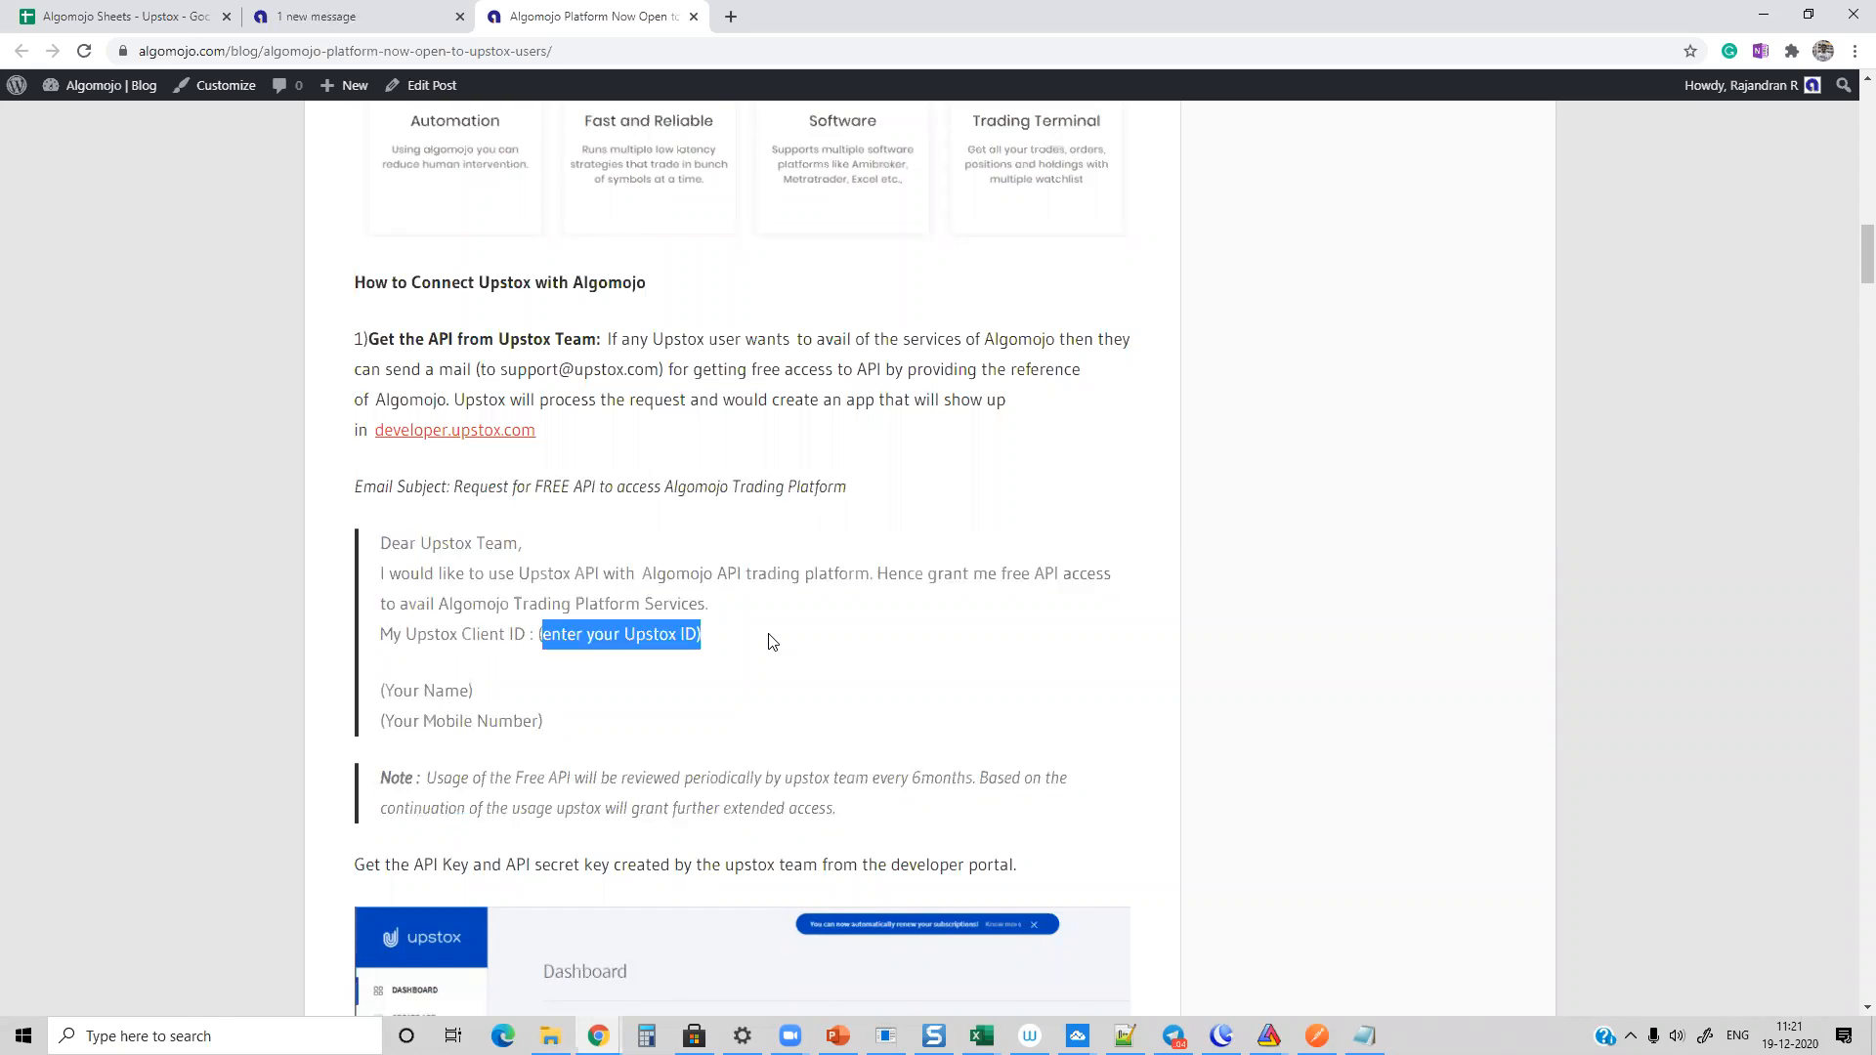
drag(392, 721, 550, 723)
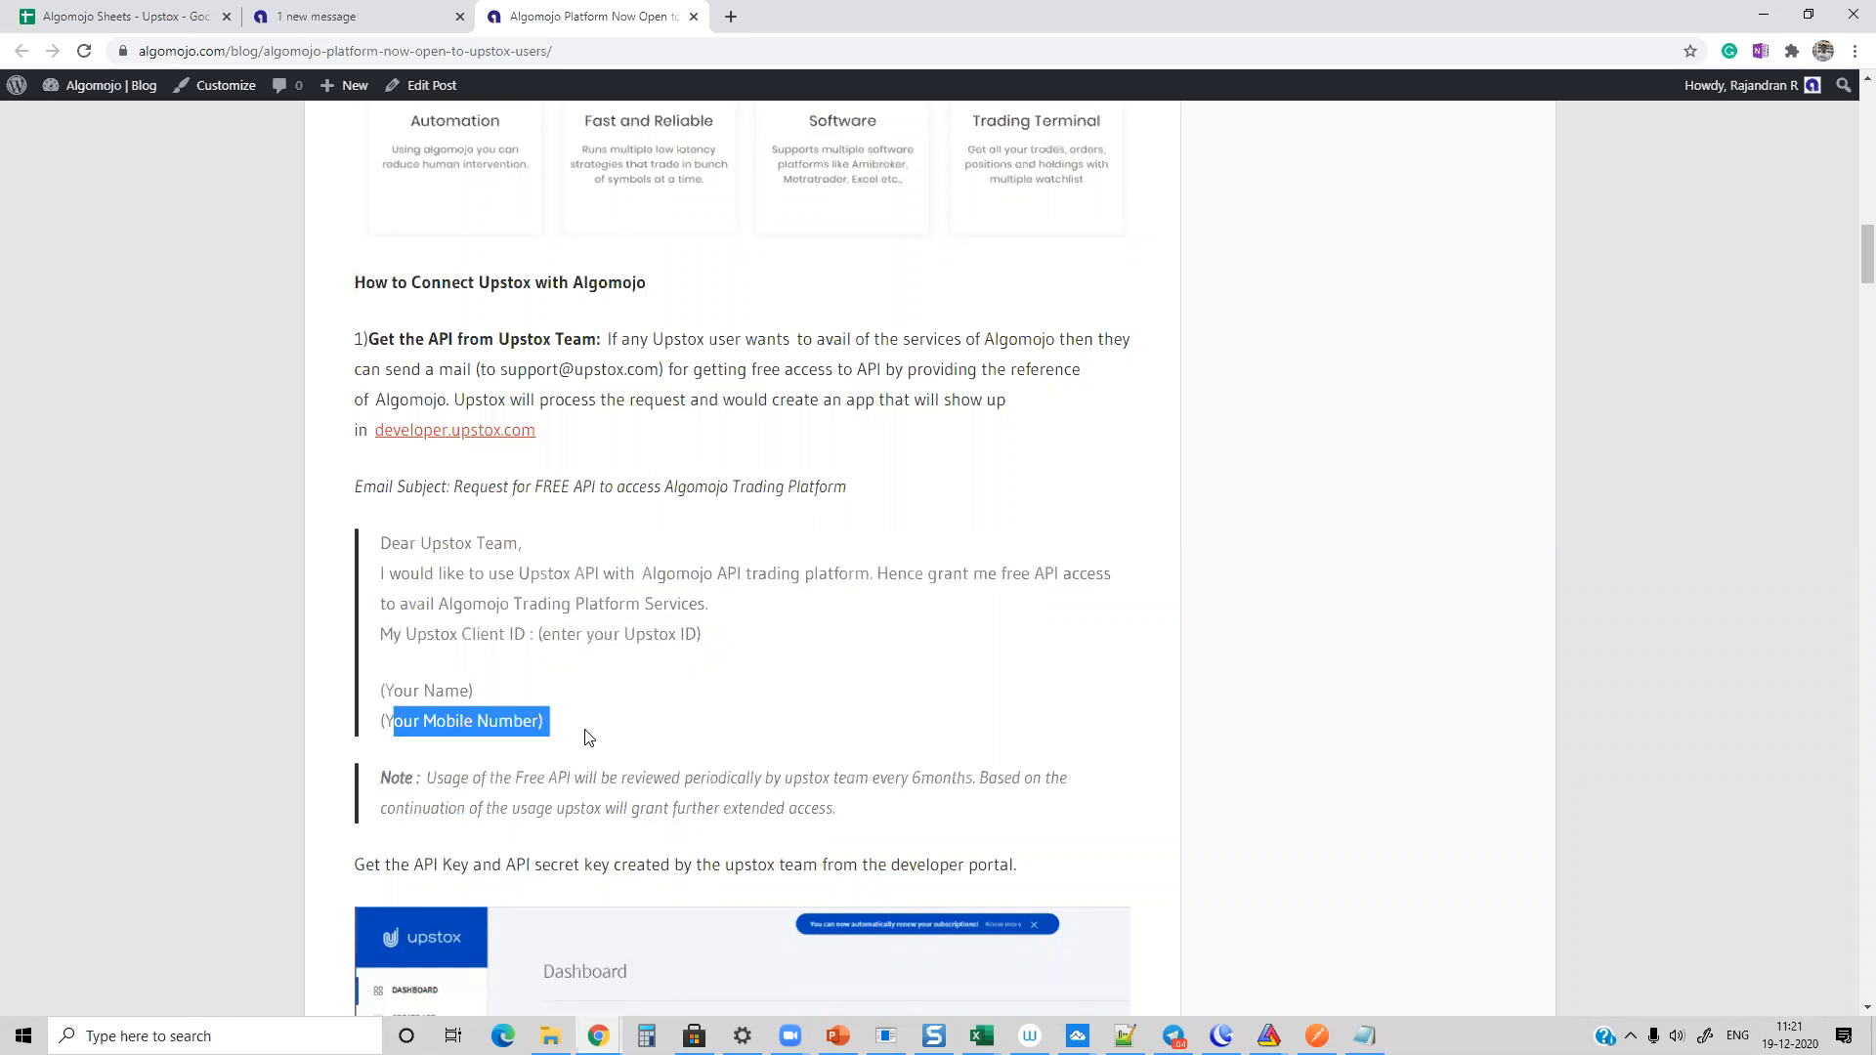
drag(499, 370, 657, 369)
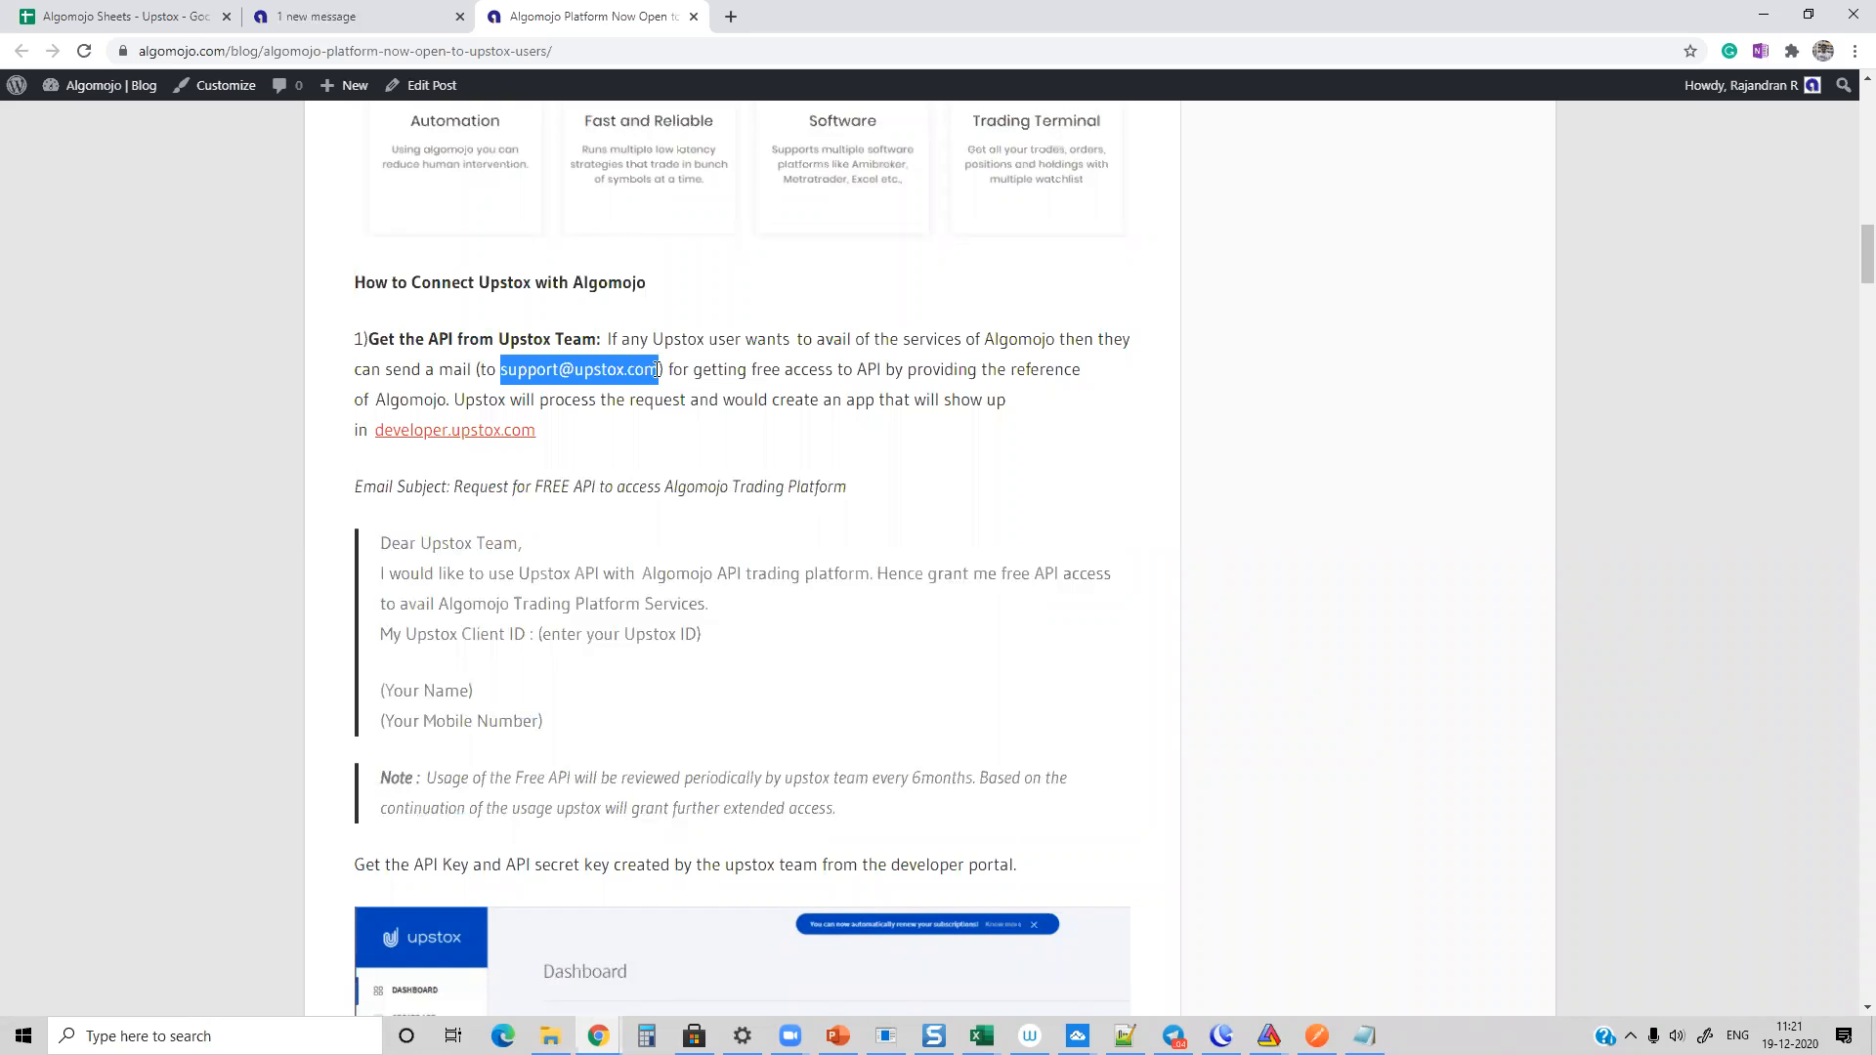
Step: View the article's developer portal API key instructions and highlight the example redirect URI
scroll(833, 450, down, 4)
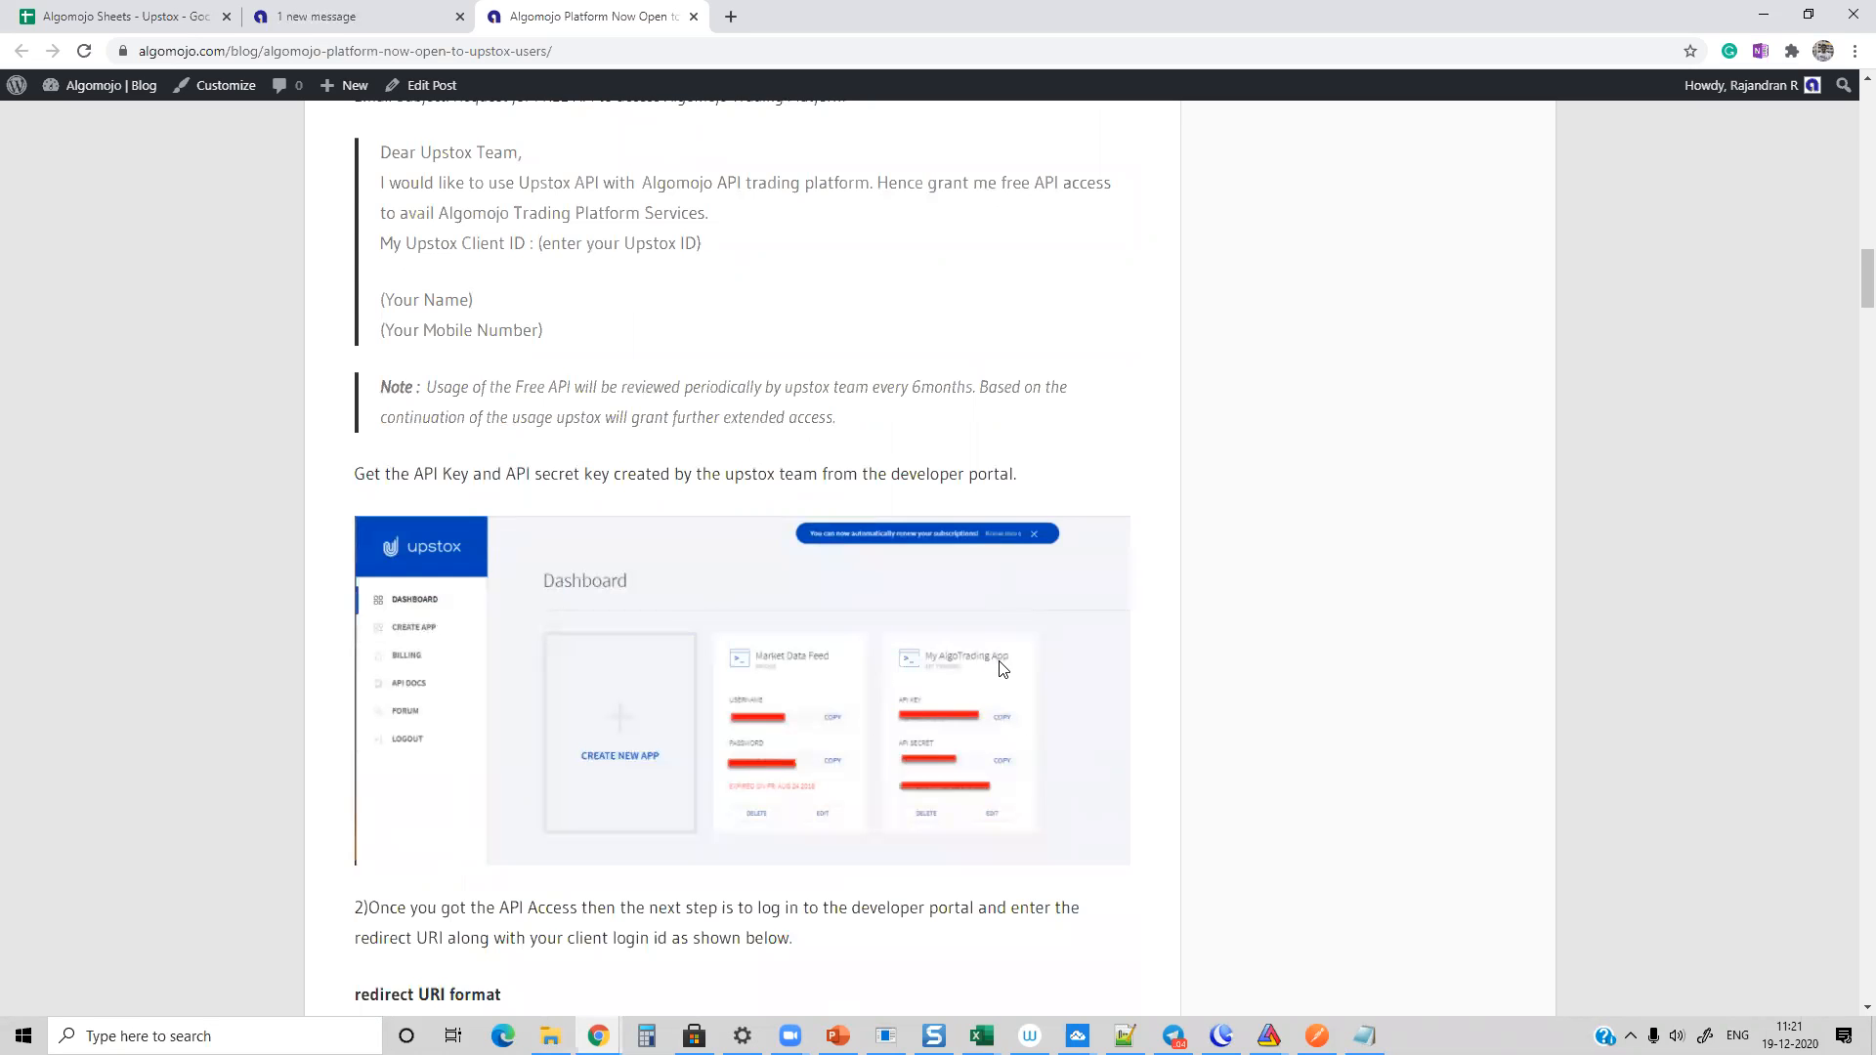
scroll(1002, 665, up, 4)
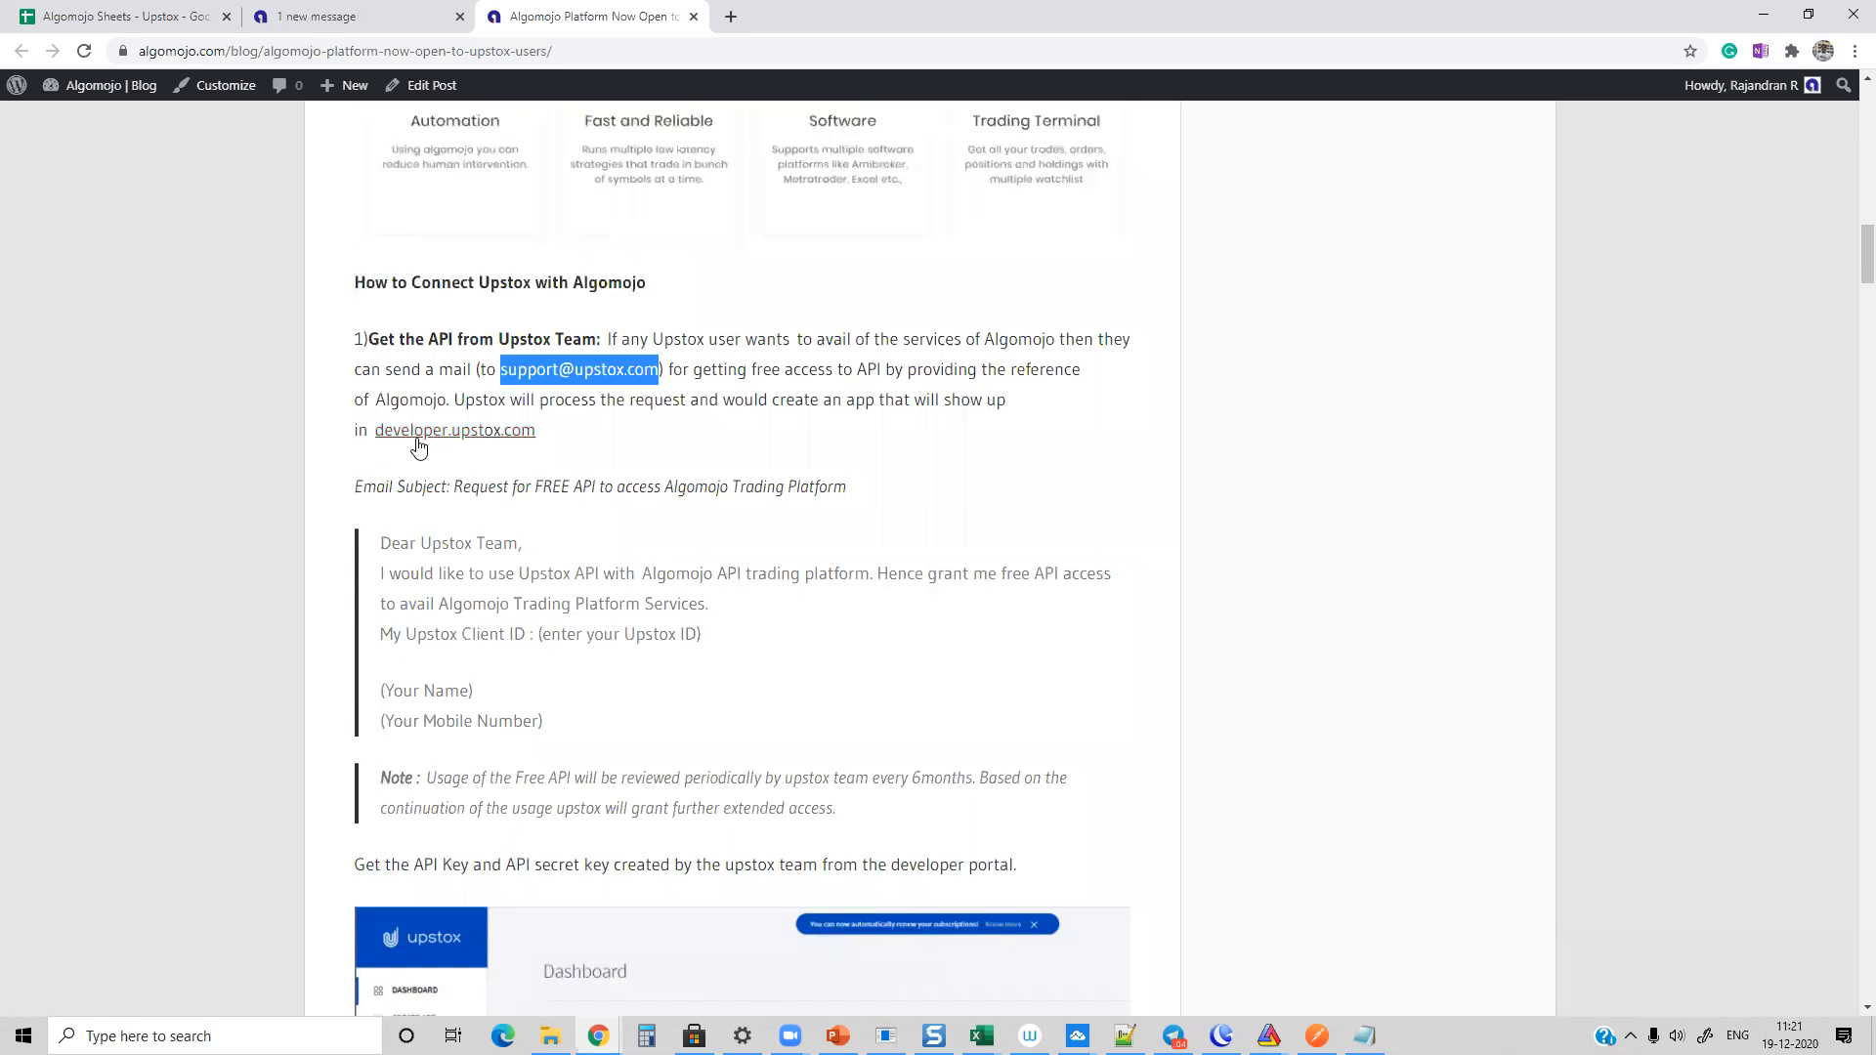
scroll(811, 659, down, 5)
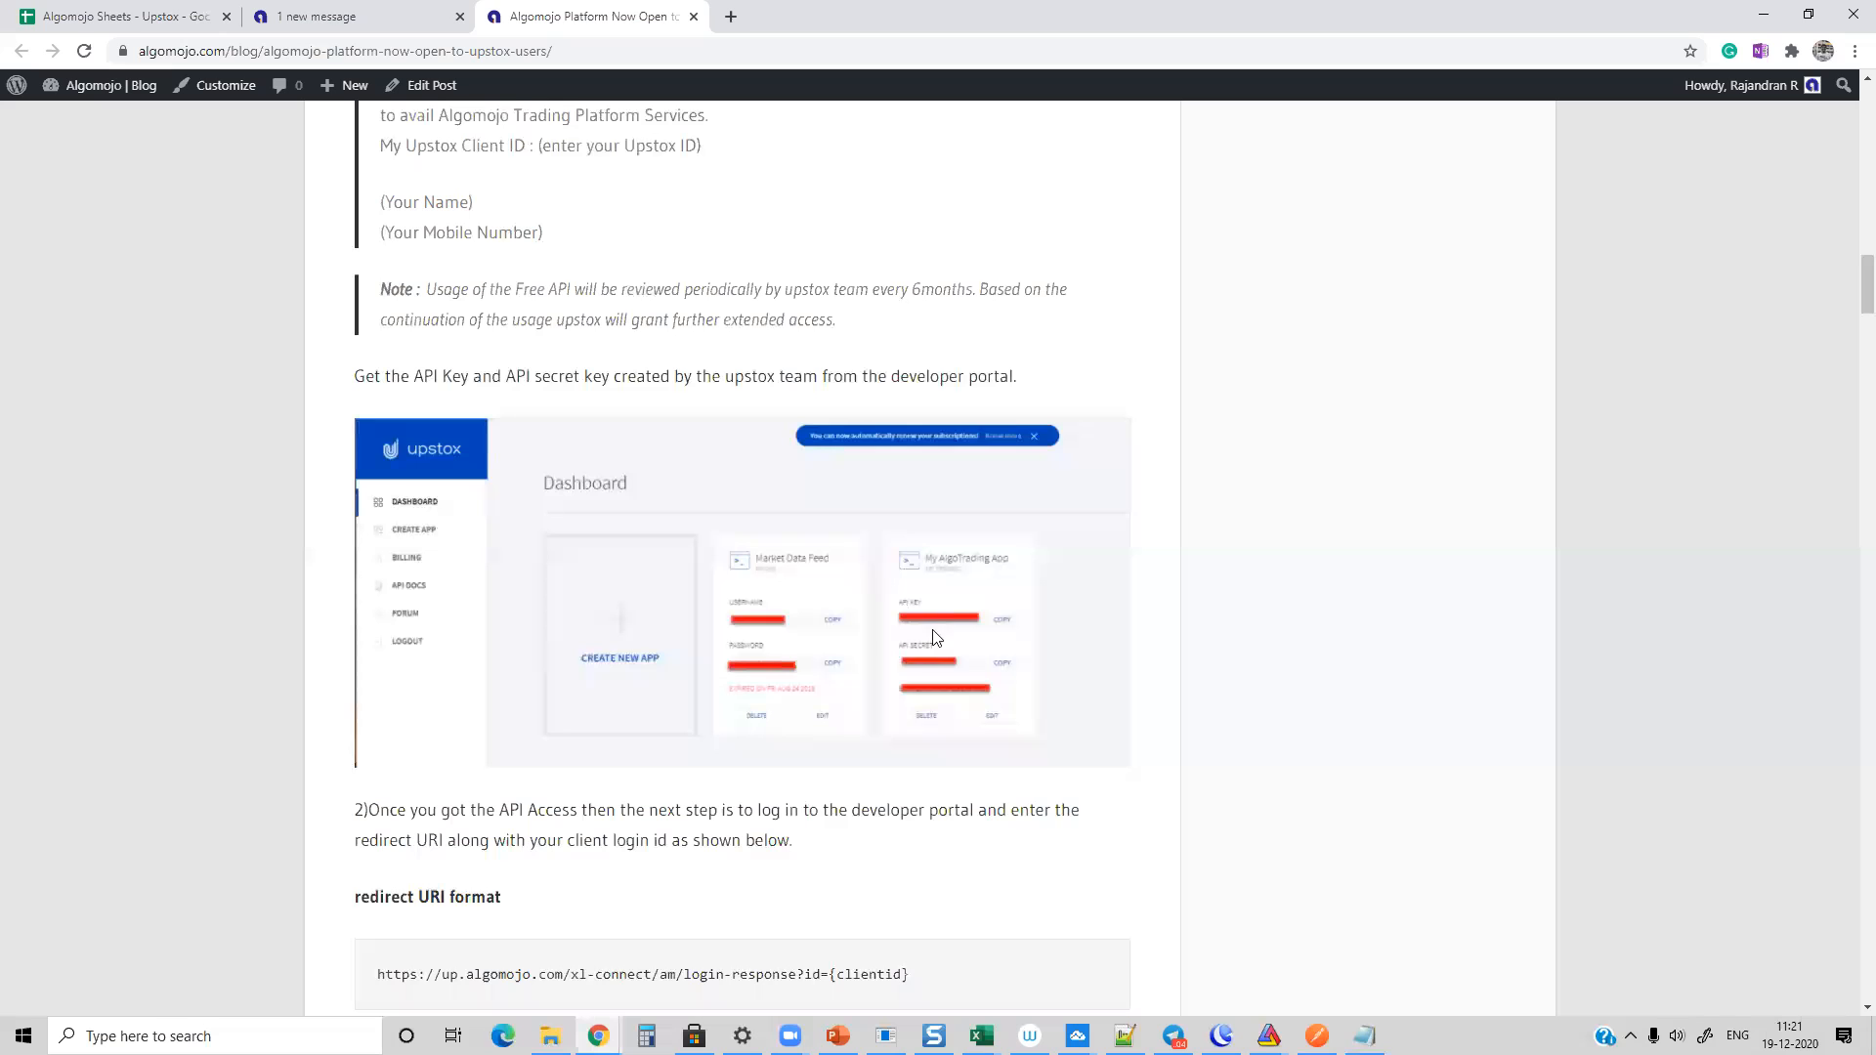
scroll(924, 647, down, 1)
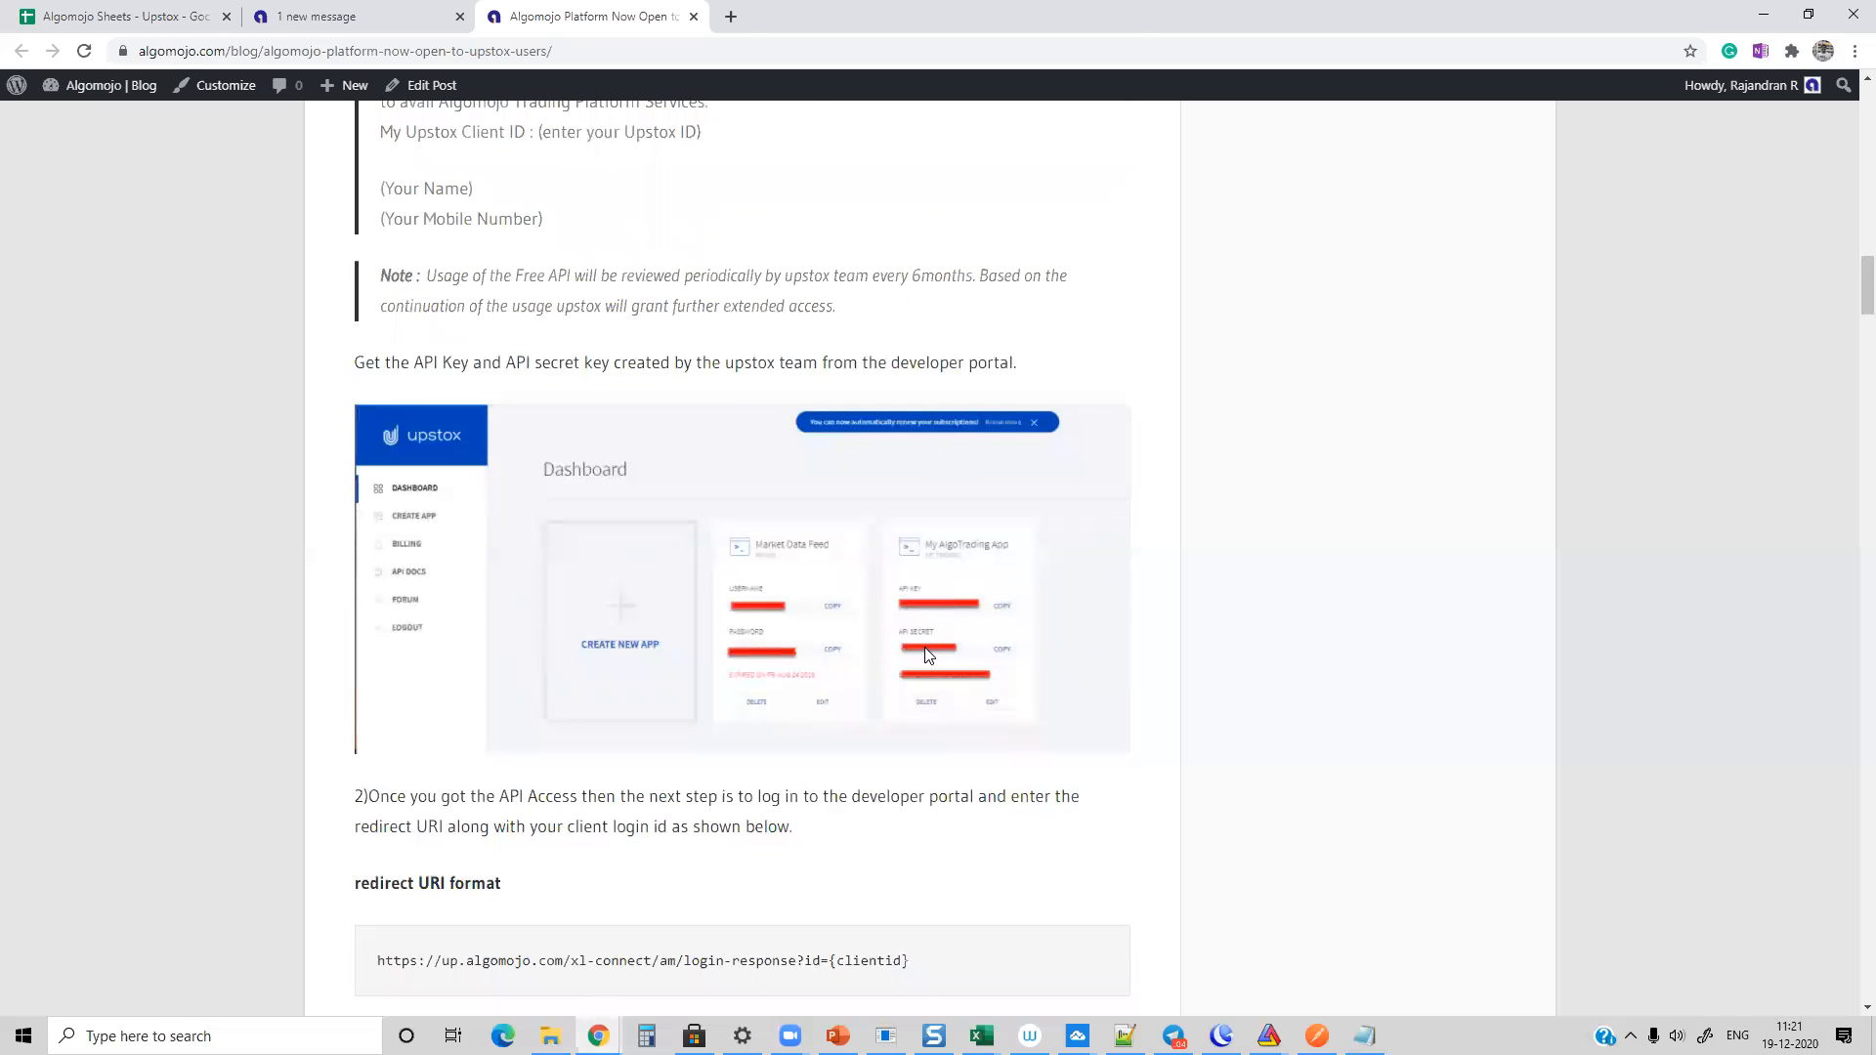
scroll(924, 647, down, 5)
drag(379, 691, 771, 713)
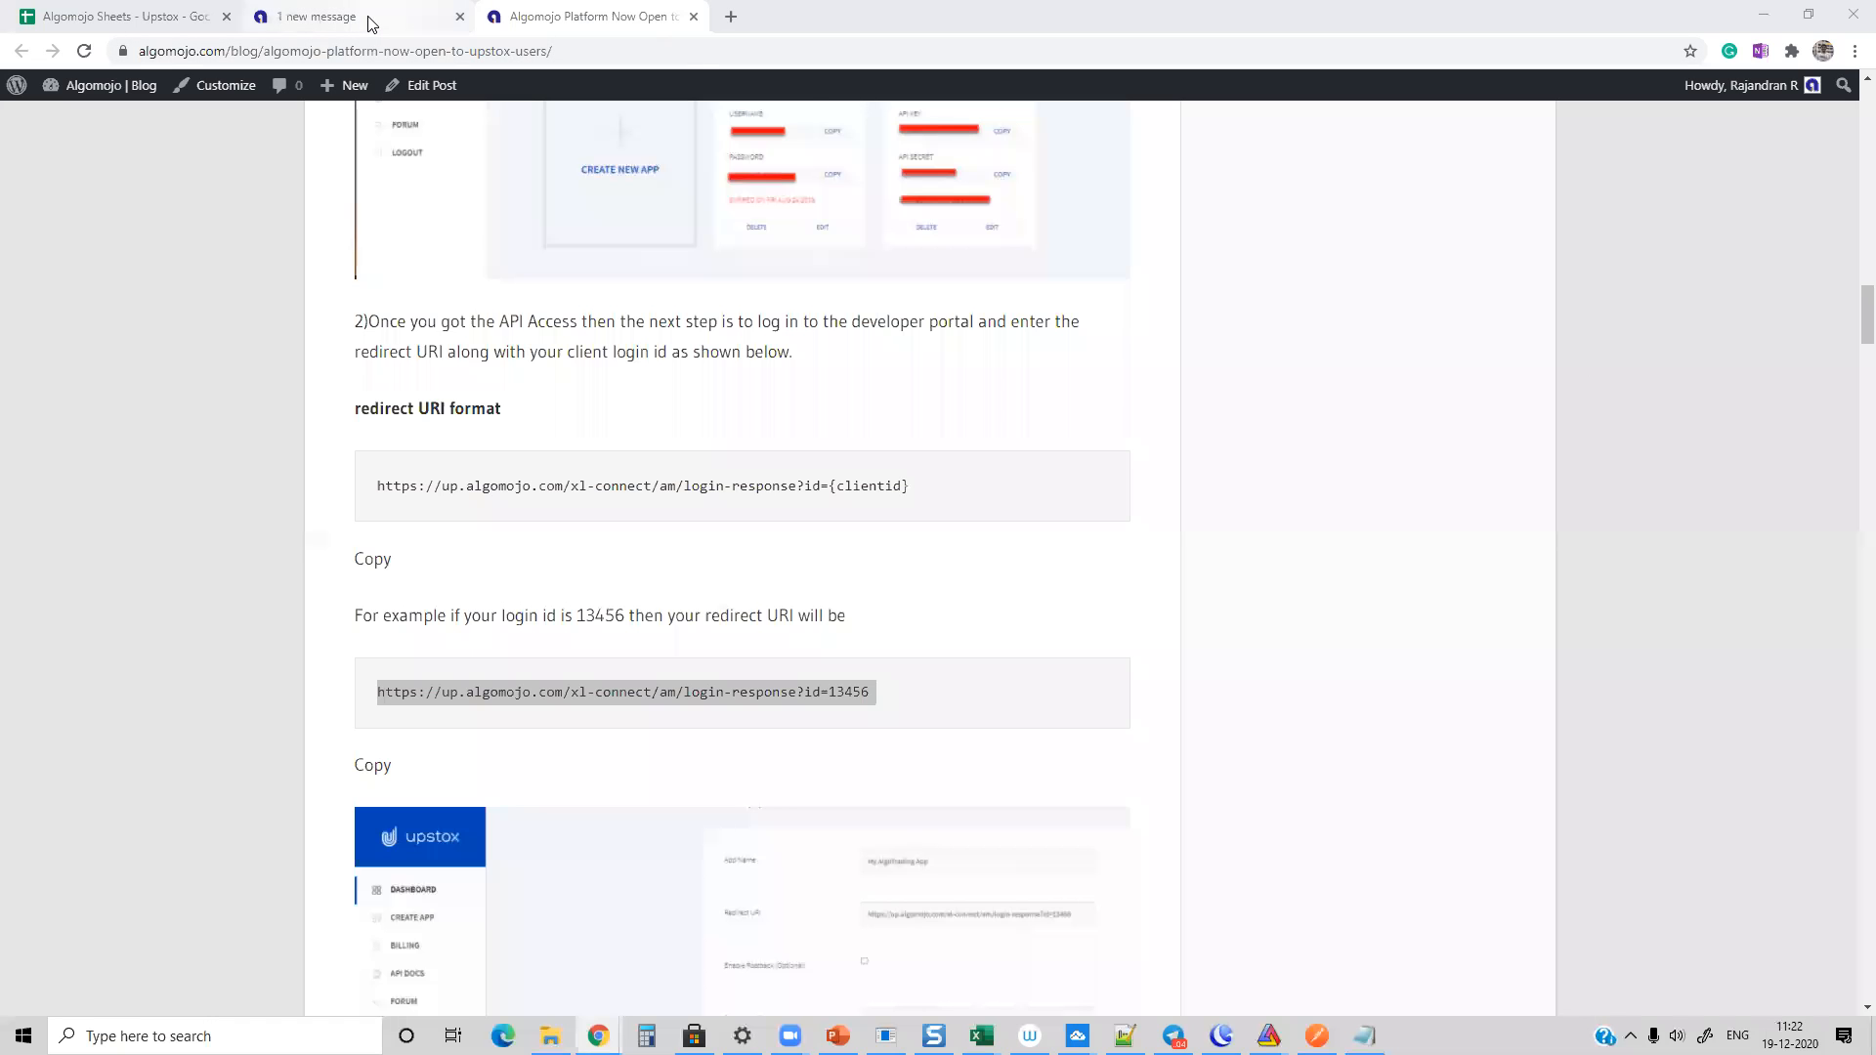
Step: Highlight the Trading API Cost and Algomojo Platform Fee in the article's cost list and check the introductory offer on the Upstox page
scroll(235, 354, down, 20)
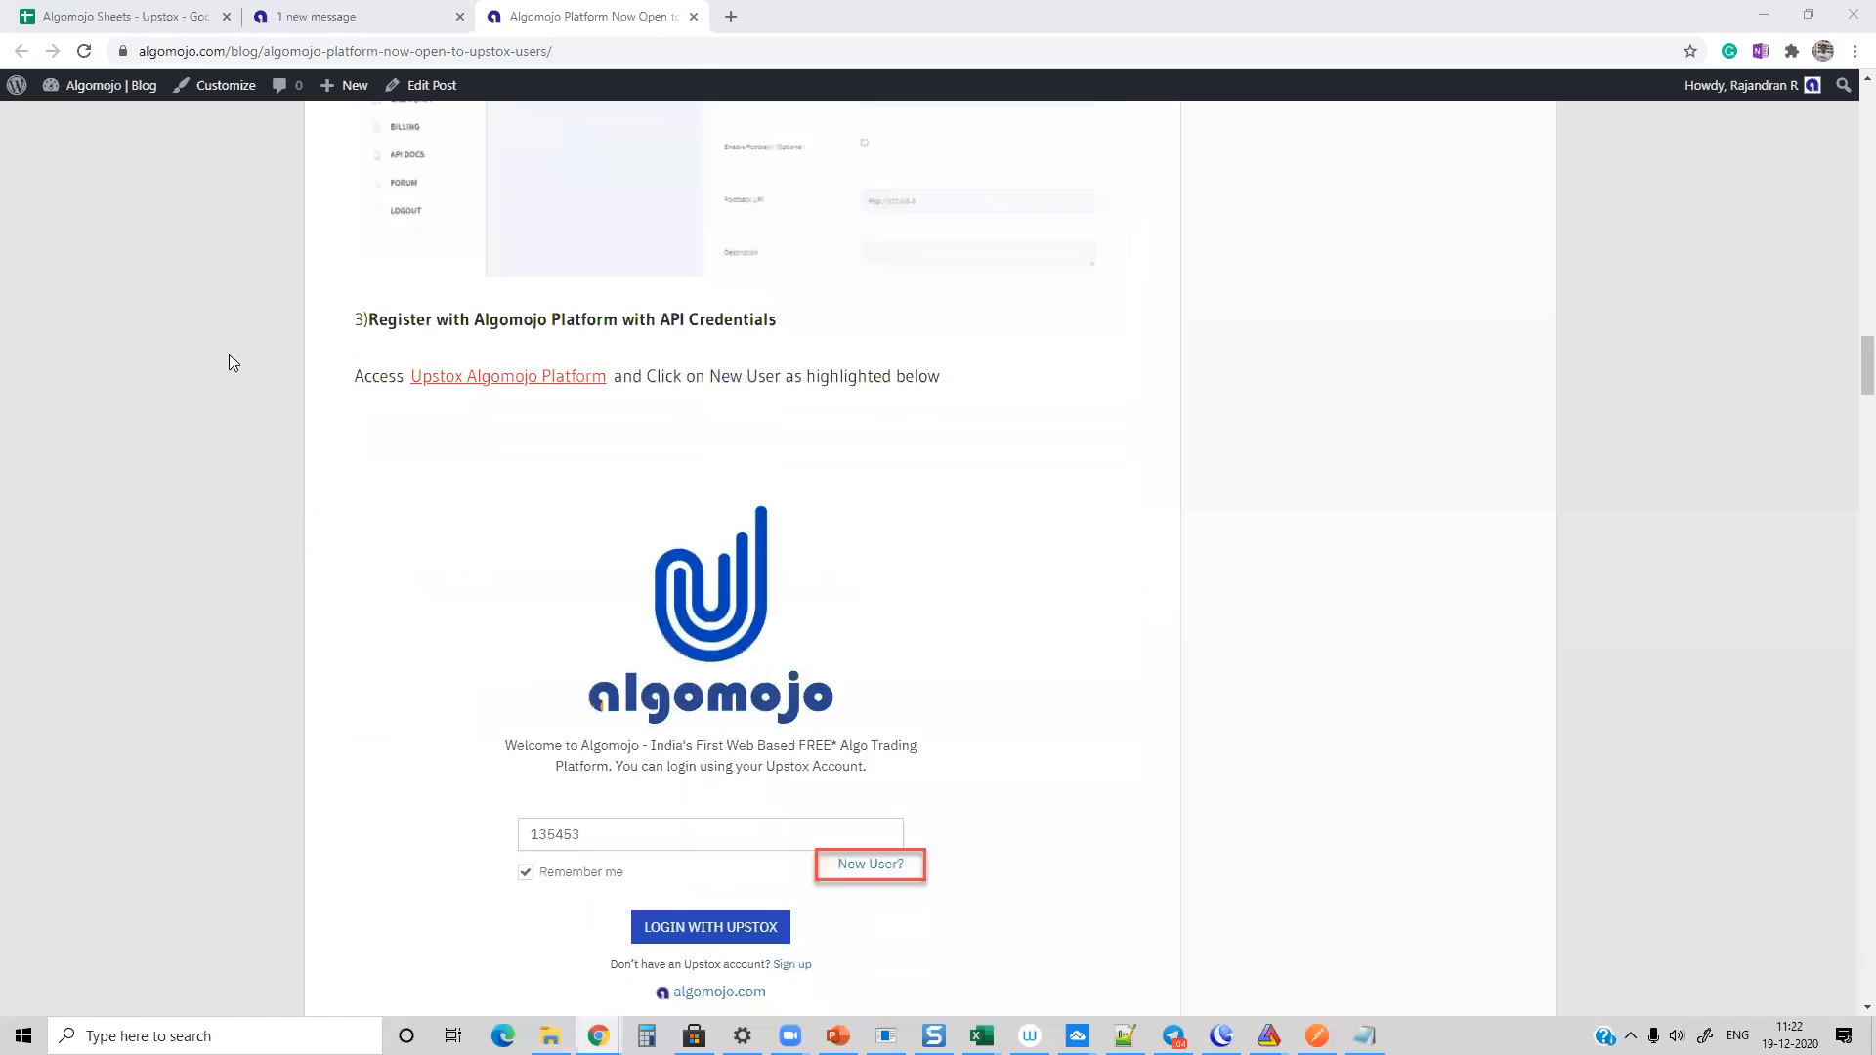
scroll(221, 357, down, 6)
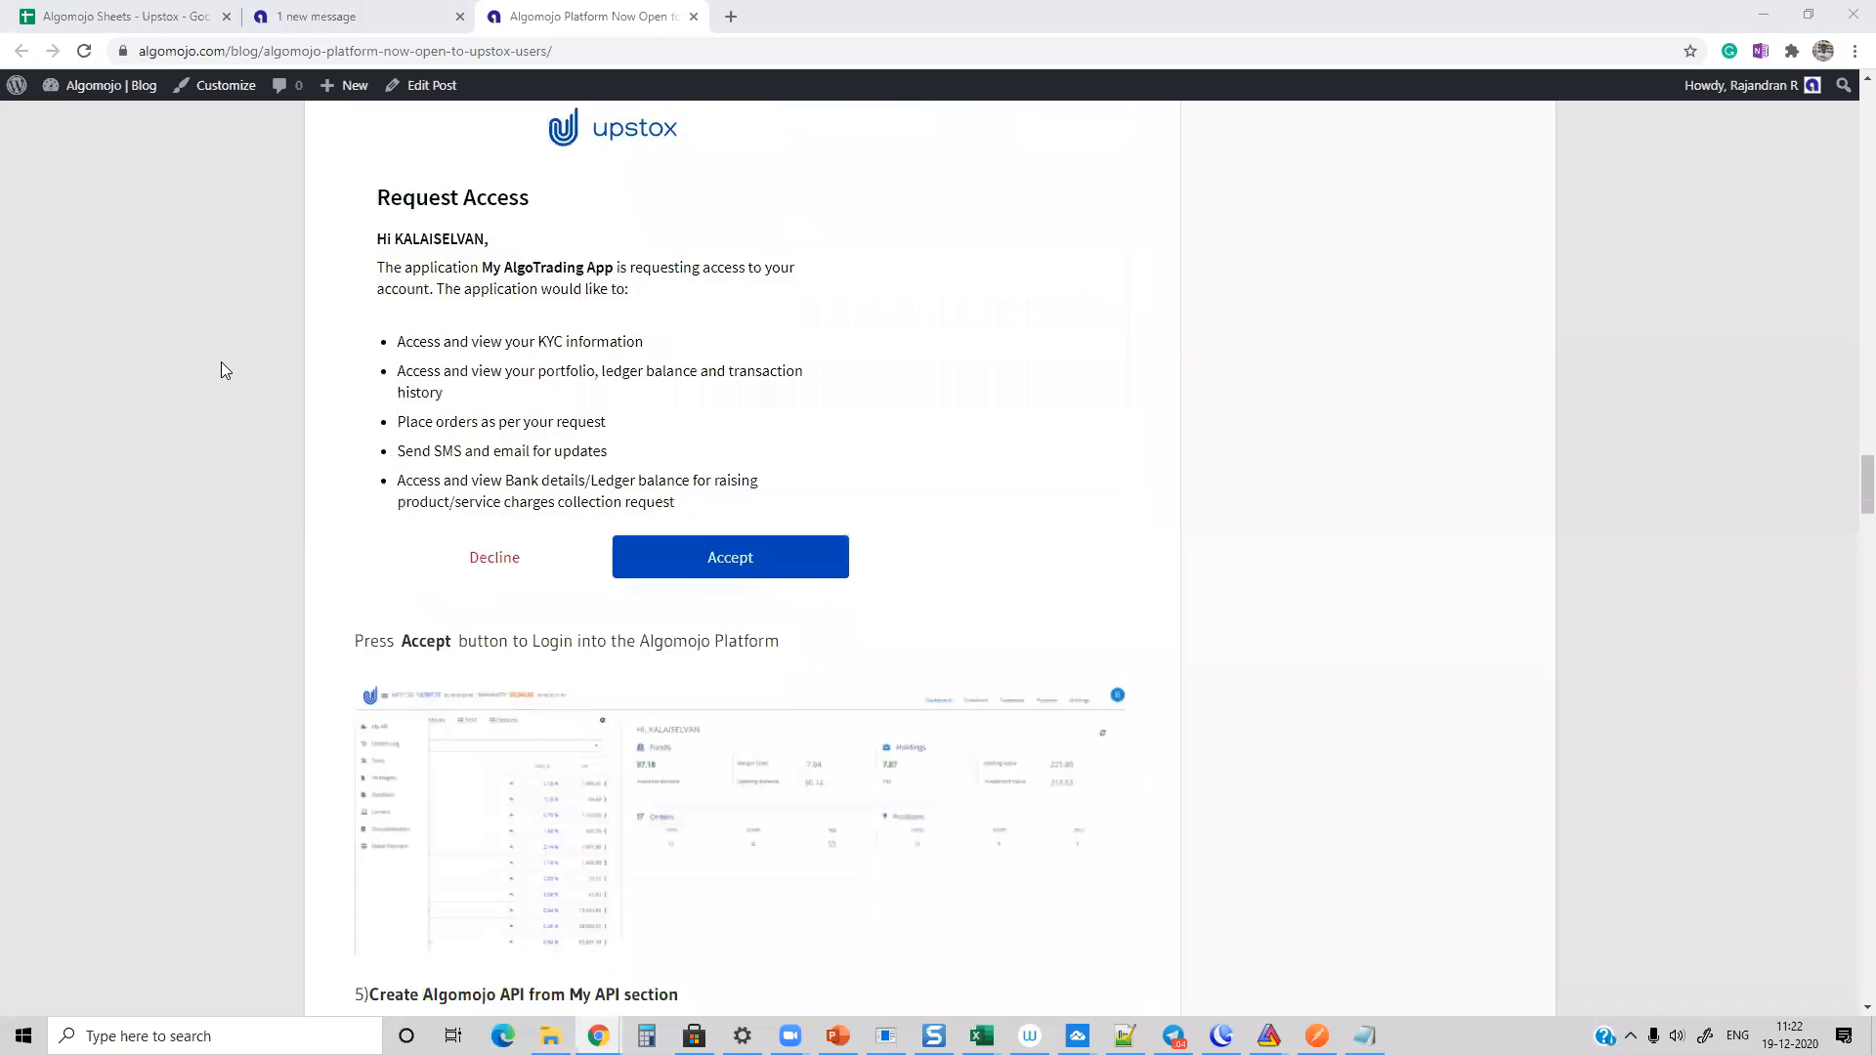
scroll(221, 369, down, 7)
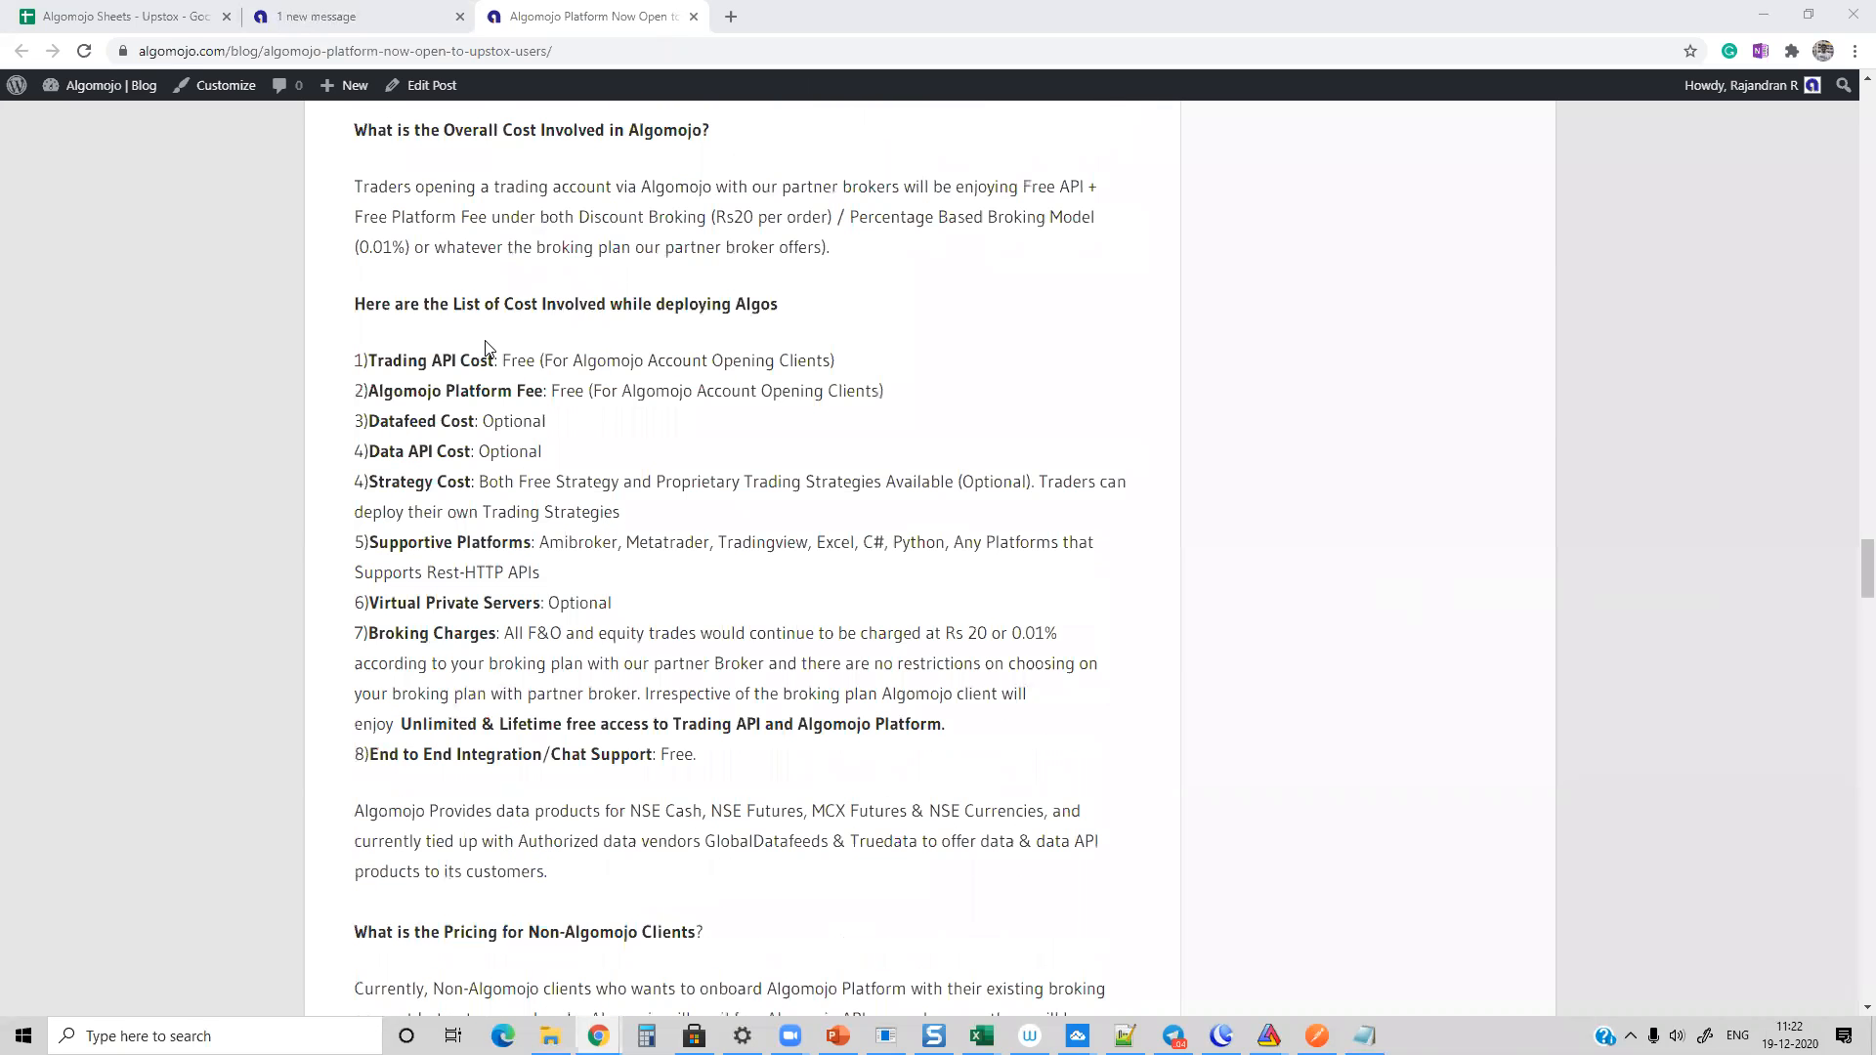
drag(368, 360, 887, 355)
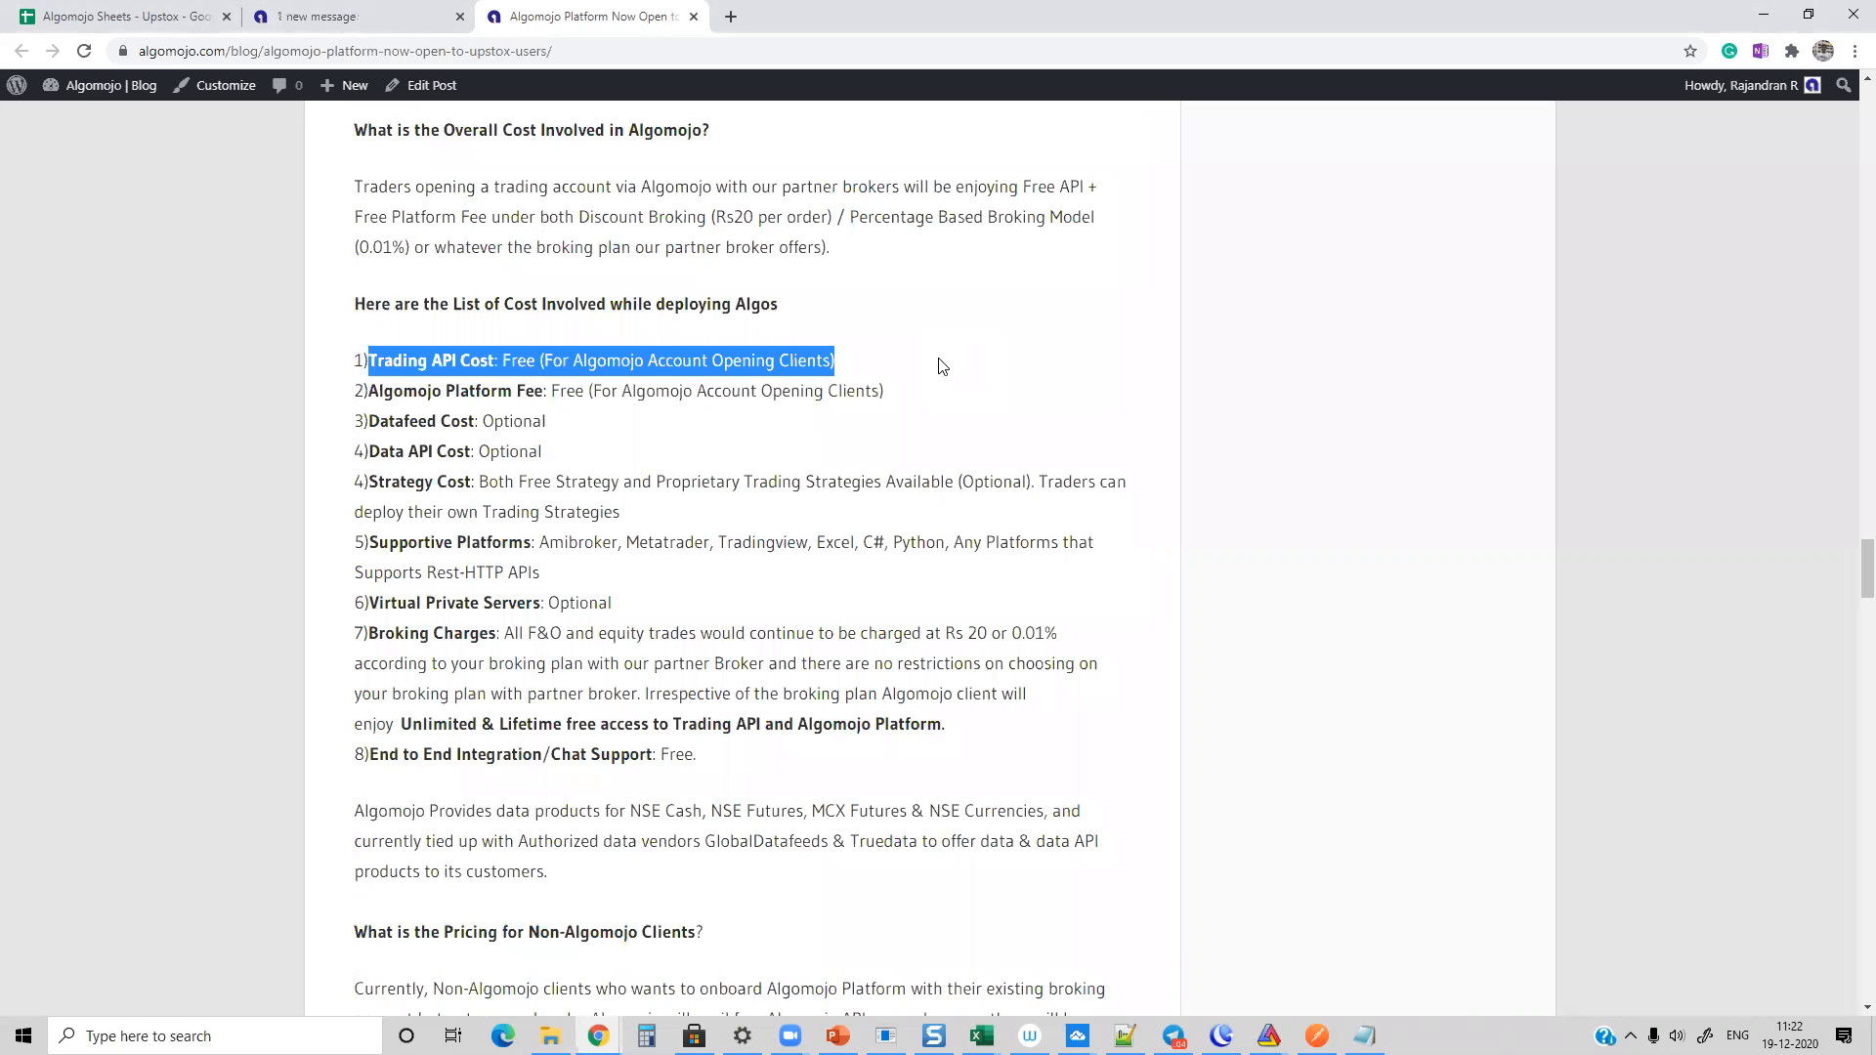
drag(360, 391, 870, 393)
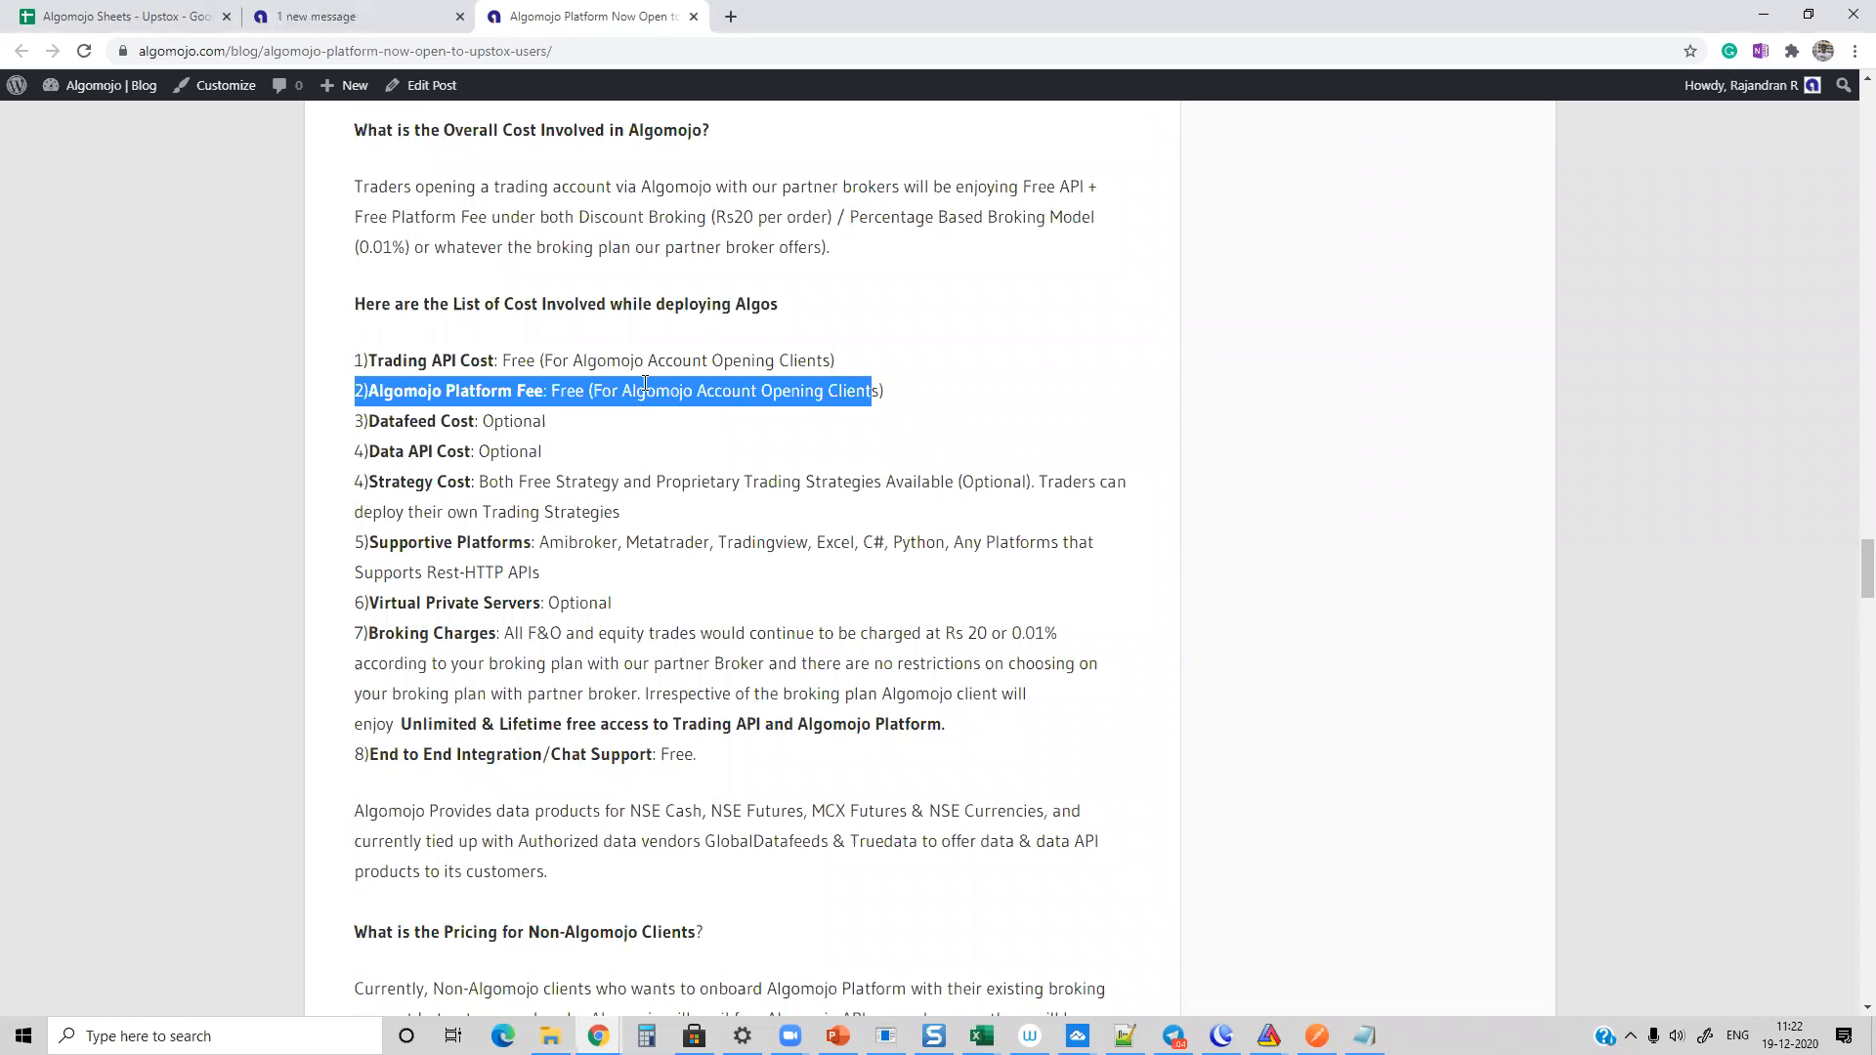
mouse_move(600, 391)
mouse_down()
mouse_move(924, 398)
mouse_move(584, 390)
mouse_up()
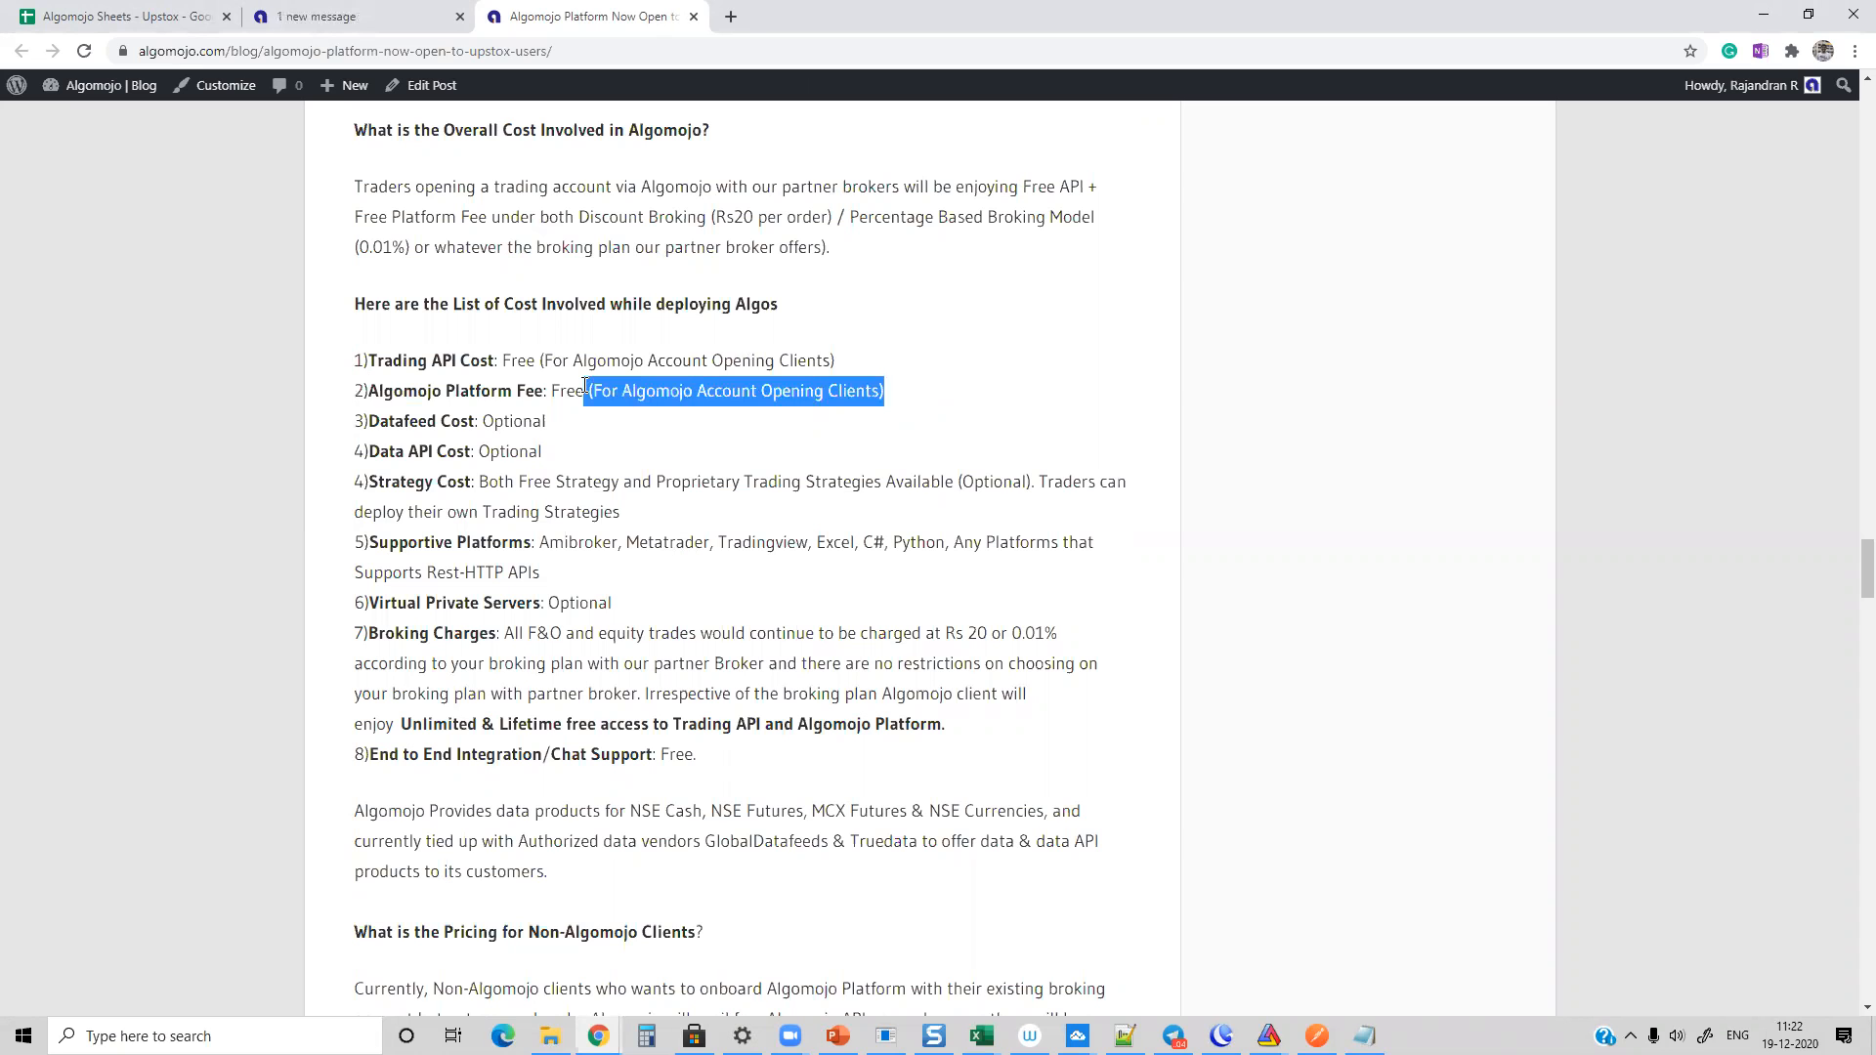
click(328, 25)
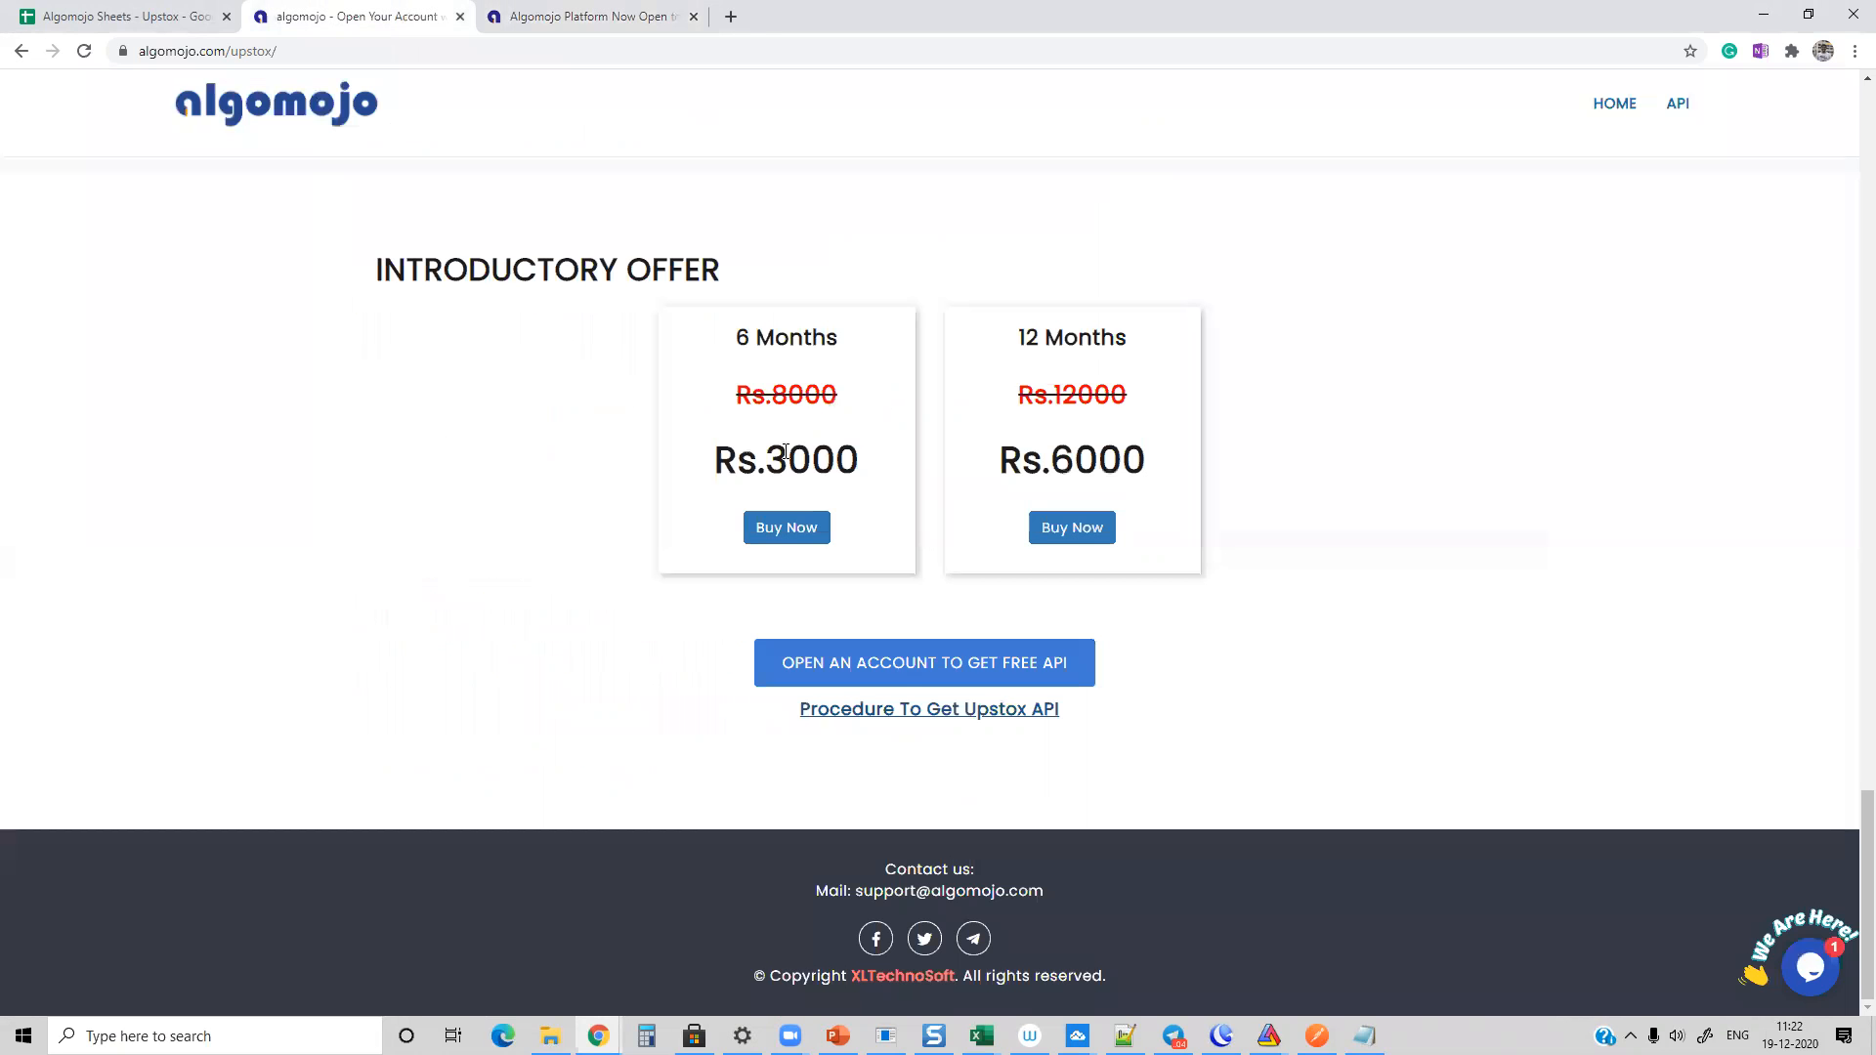
click(593, 15)
Step: Highlight the Datafeed Cost, Data API Cost and Strategy Cost entries in the list of costs for deploying algos
drag(372, 421, 580, 424)
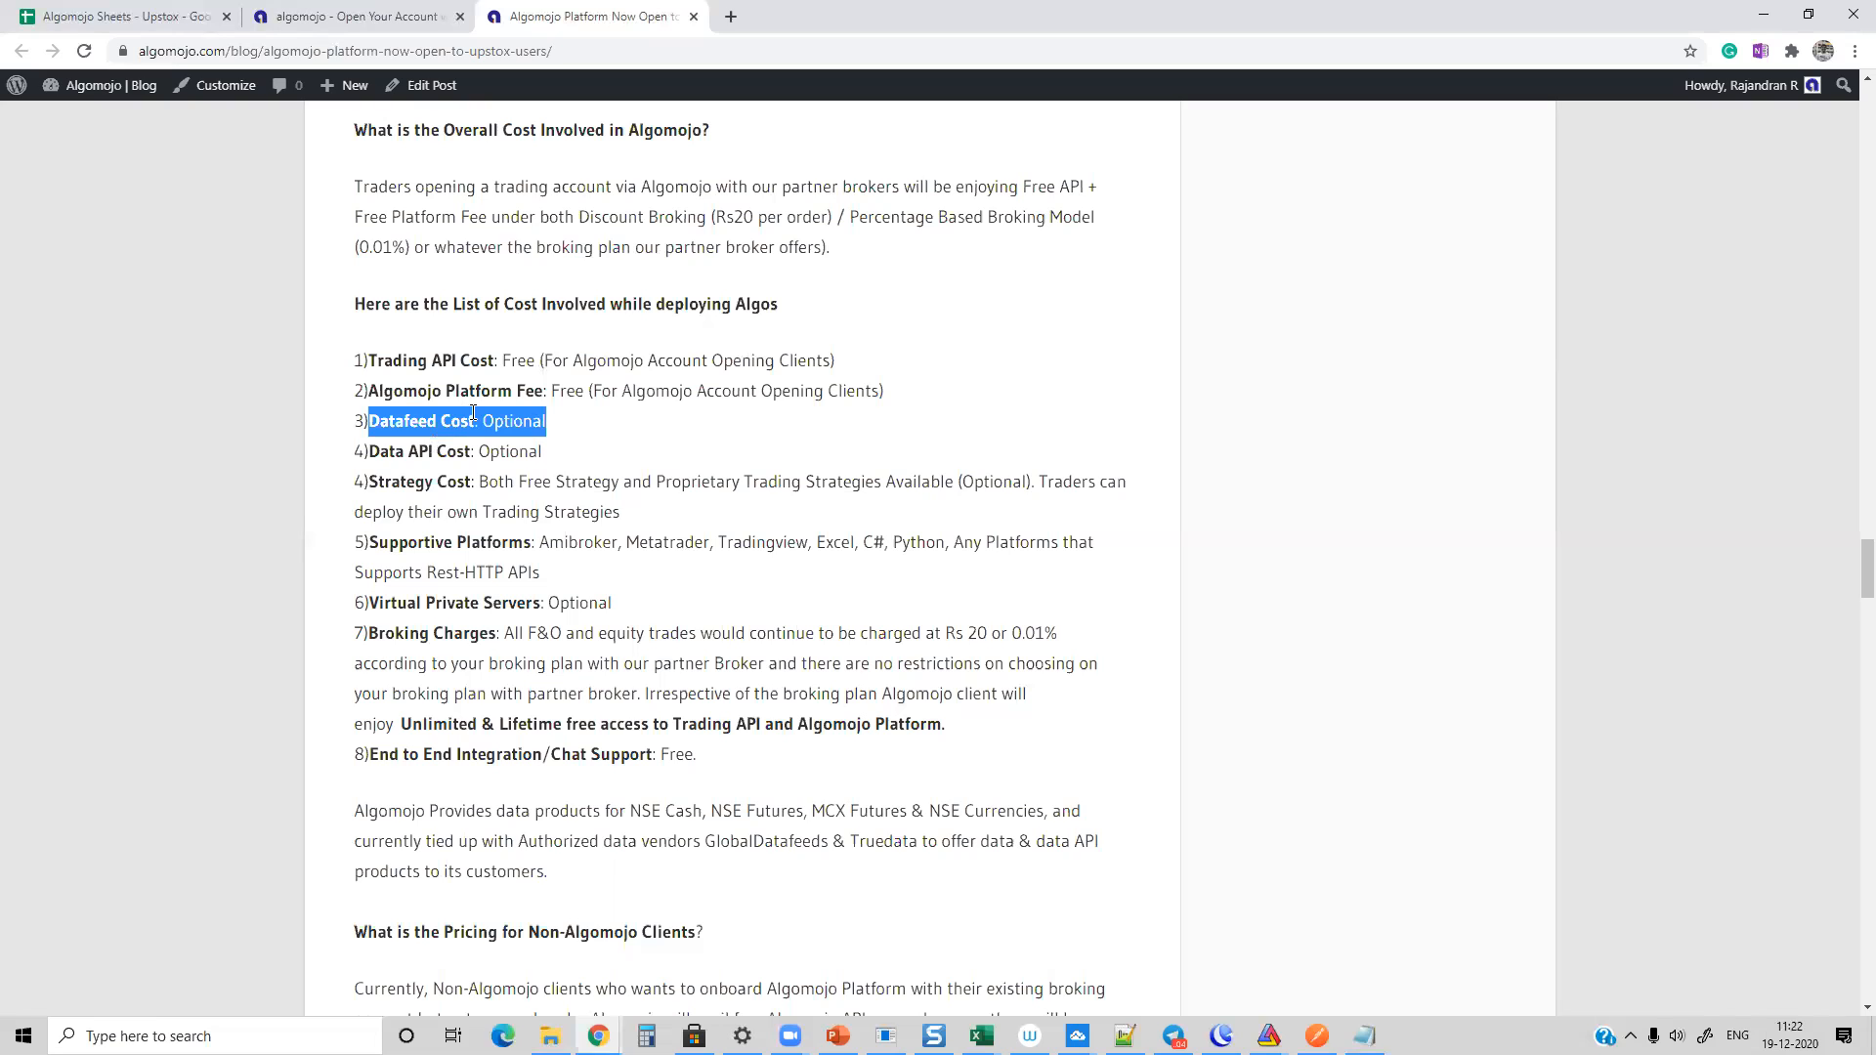
drag(364, 449, 559, 430)
double_click(516, 423)
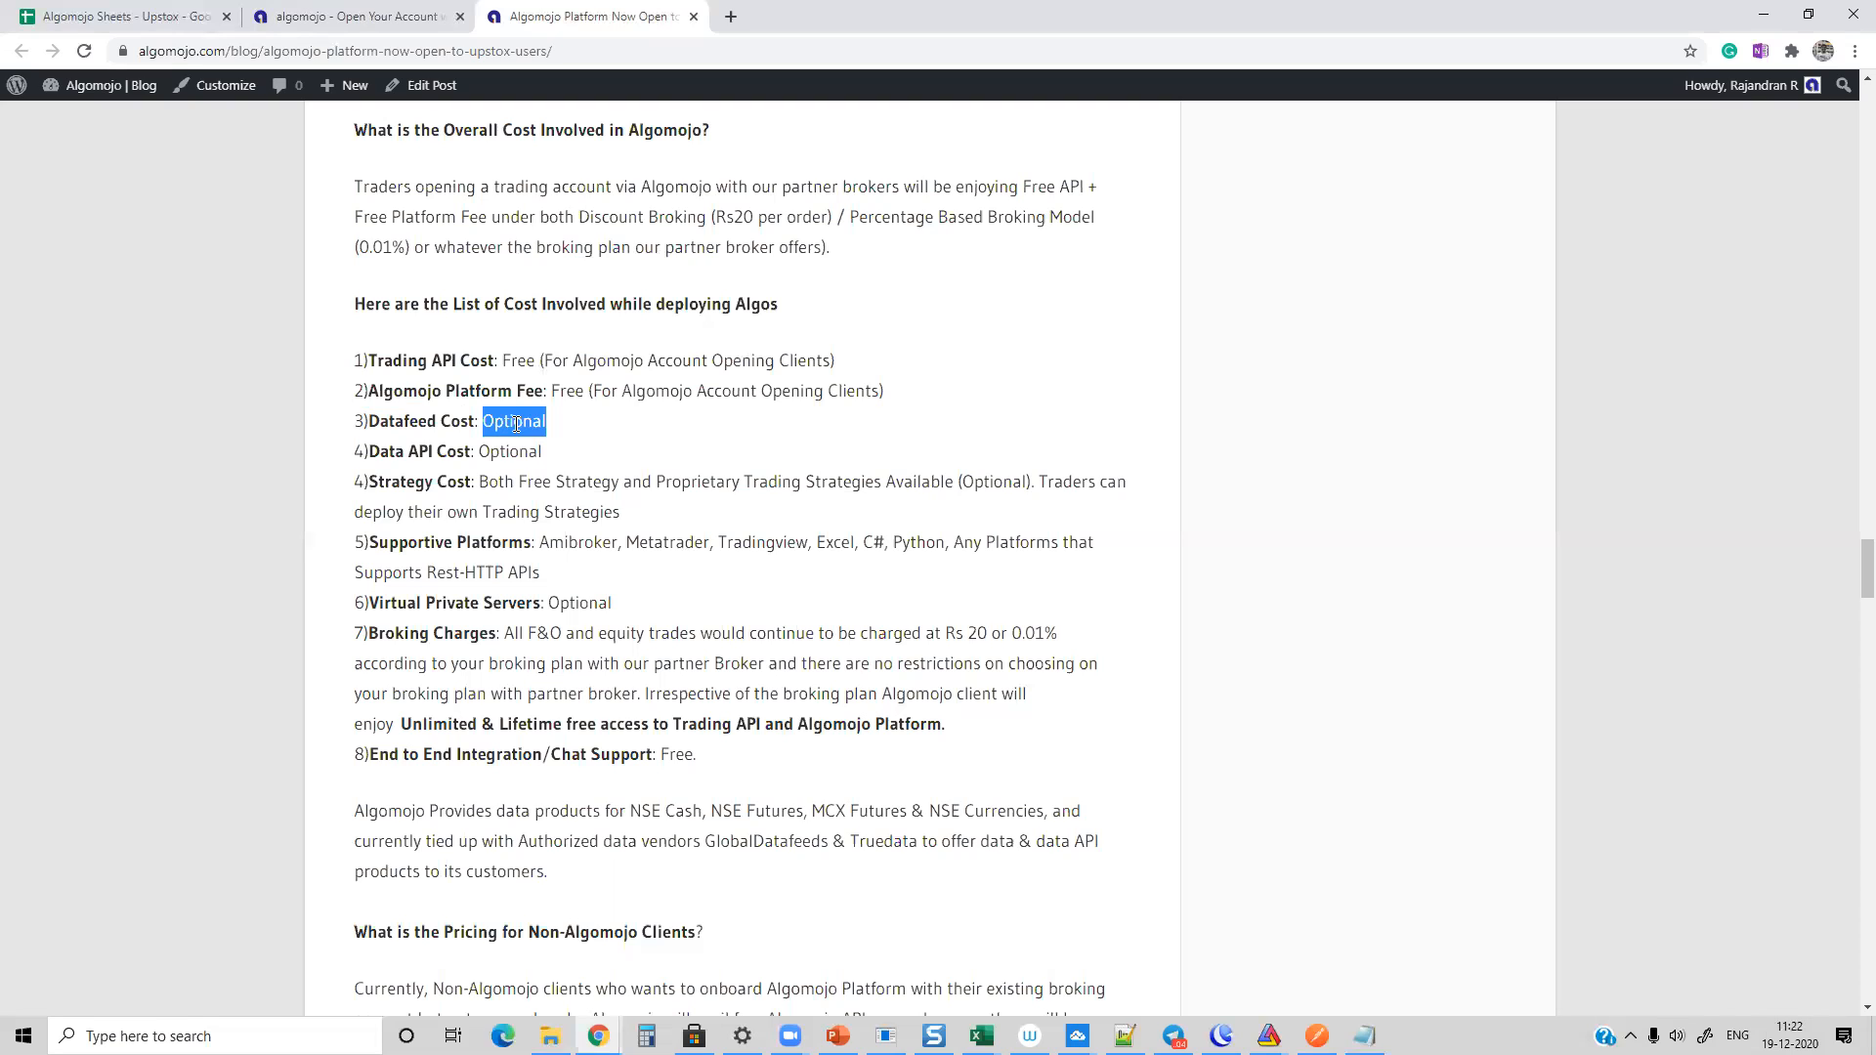
drag(365, 476, 674, 523)
click(635, 515)
drag(455, 481, 739, 514)
click(662, 512)
drag(504, 480, 819, 508)
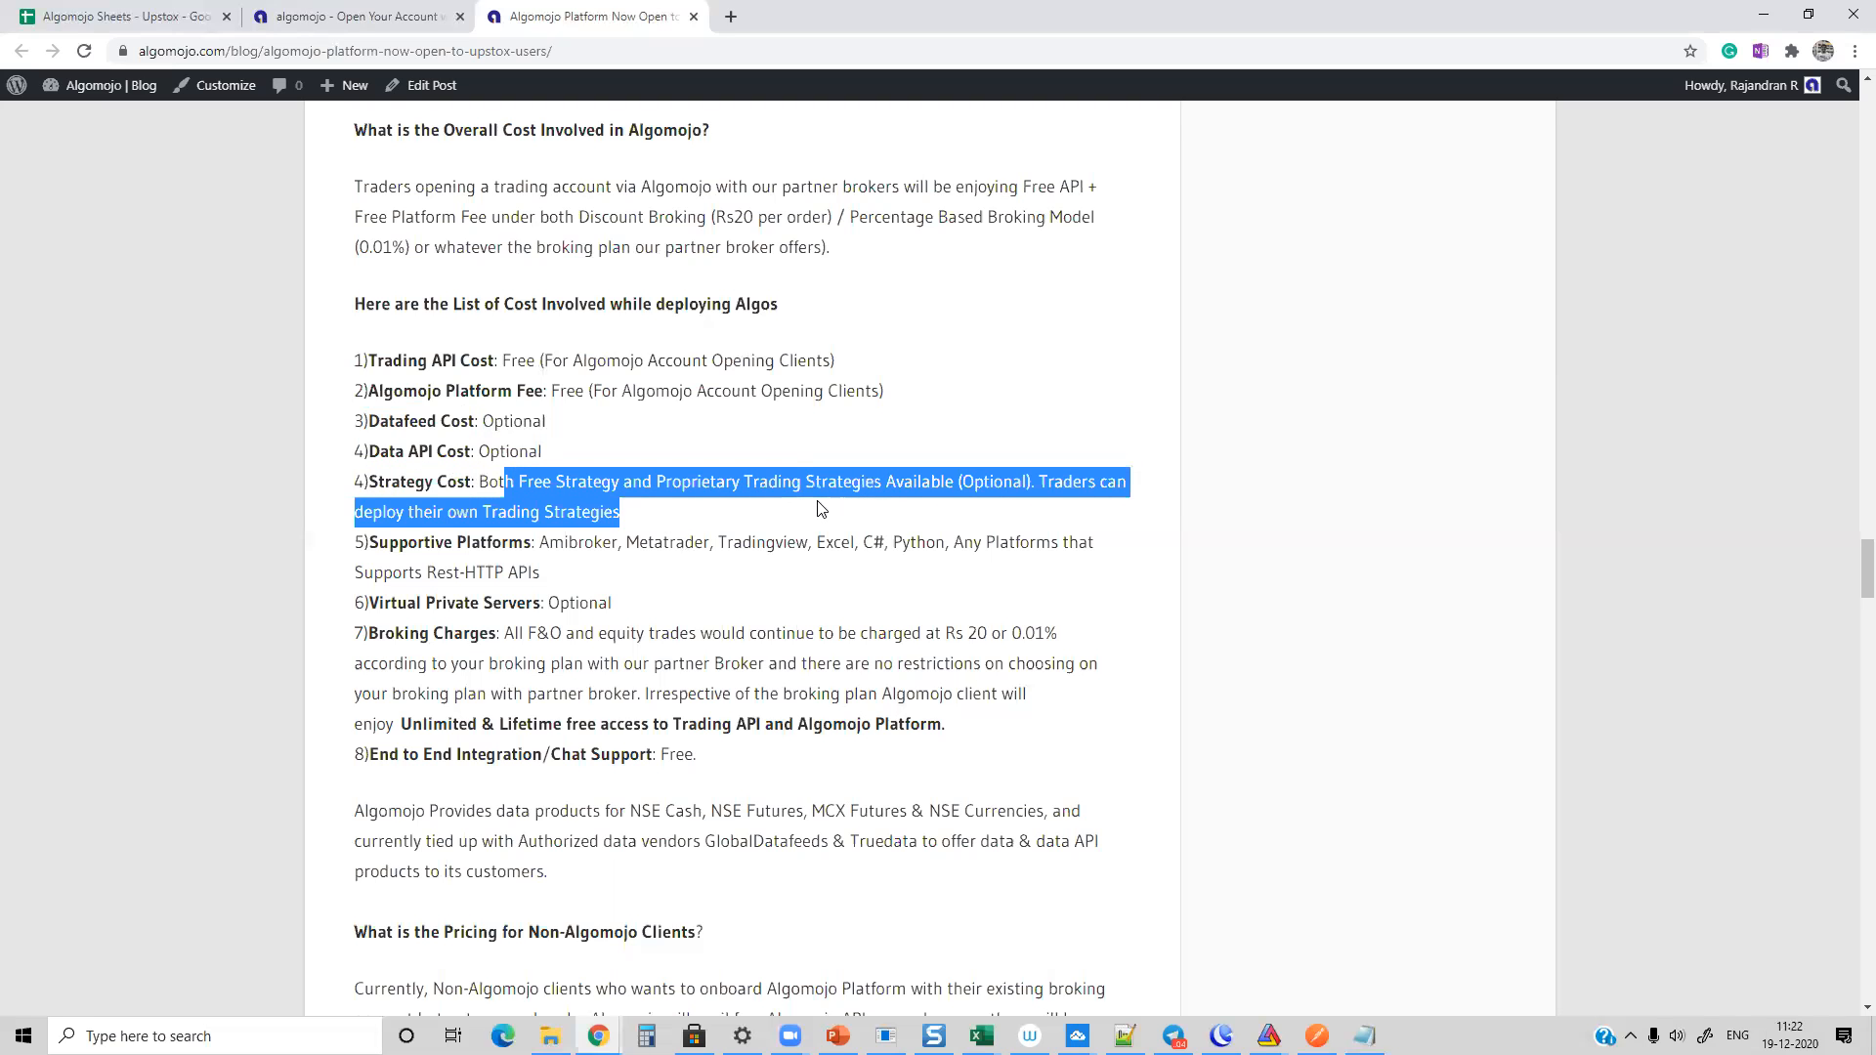
Step: Highlight the Supportive Platforms and Virtual Private Servers entries in the cost list
drag(379, 541, 1179, 562)
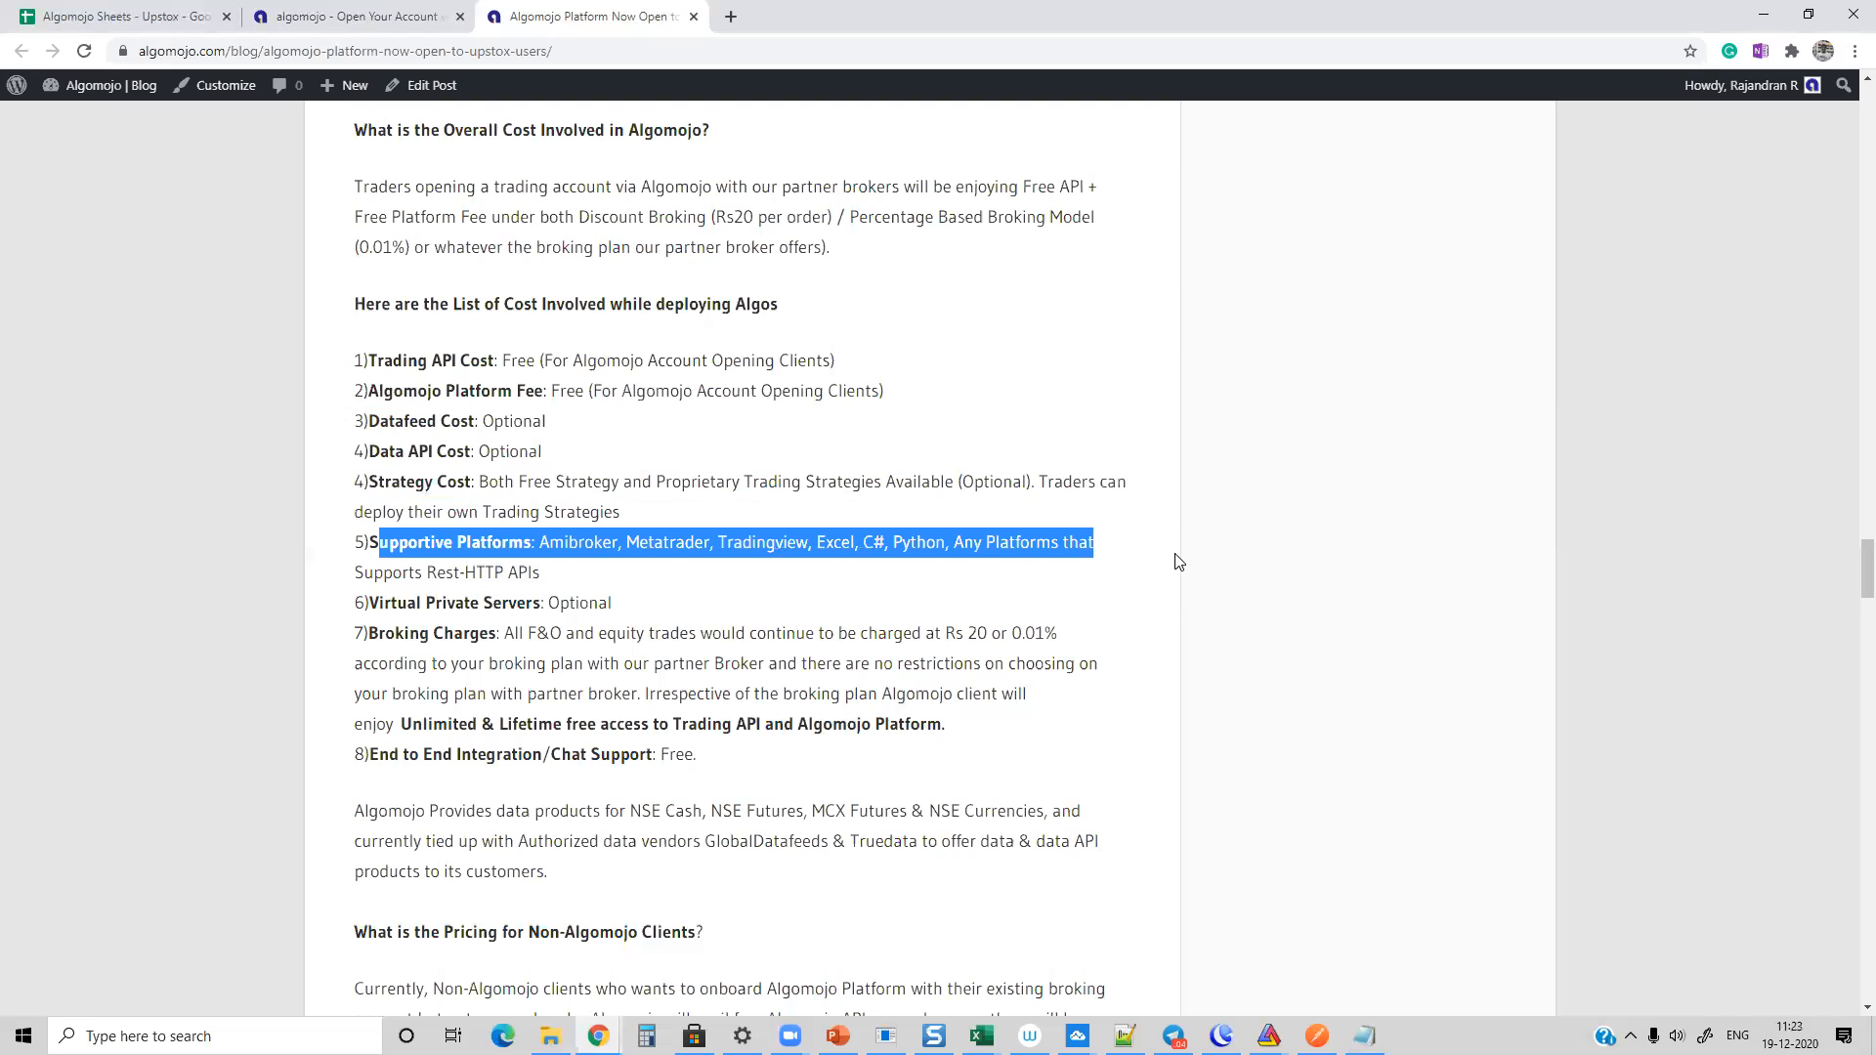
drag(572, 582, 340, 523)
click(565, 559)
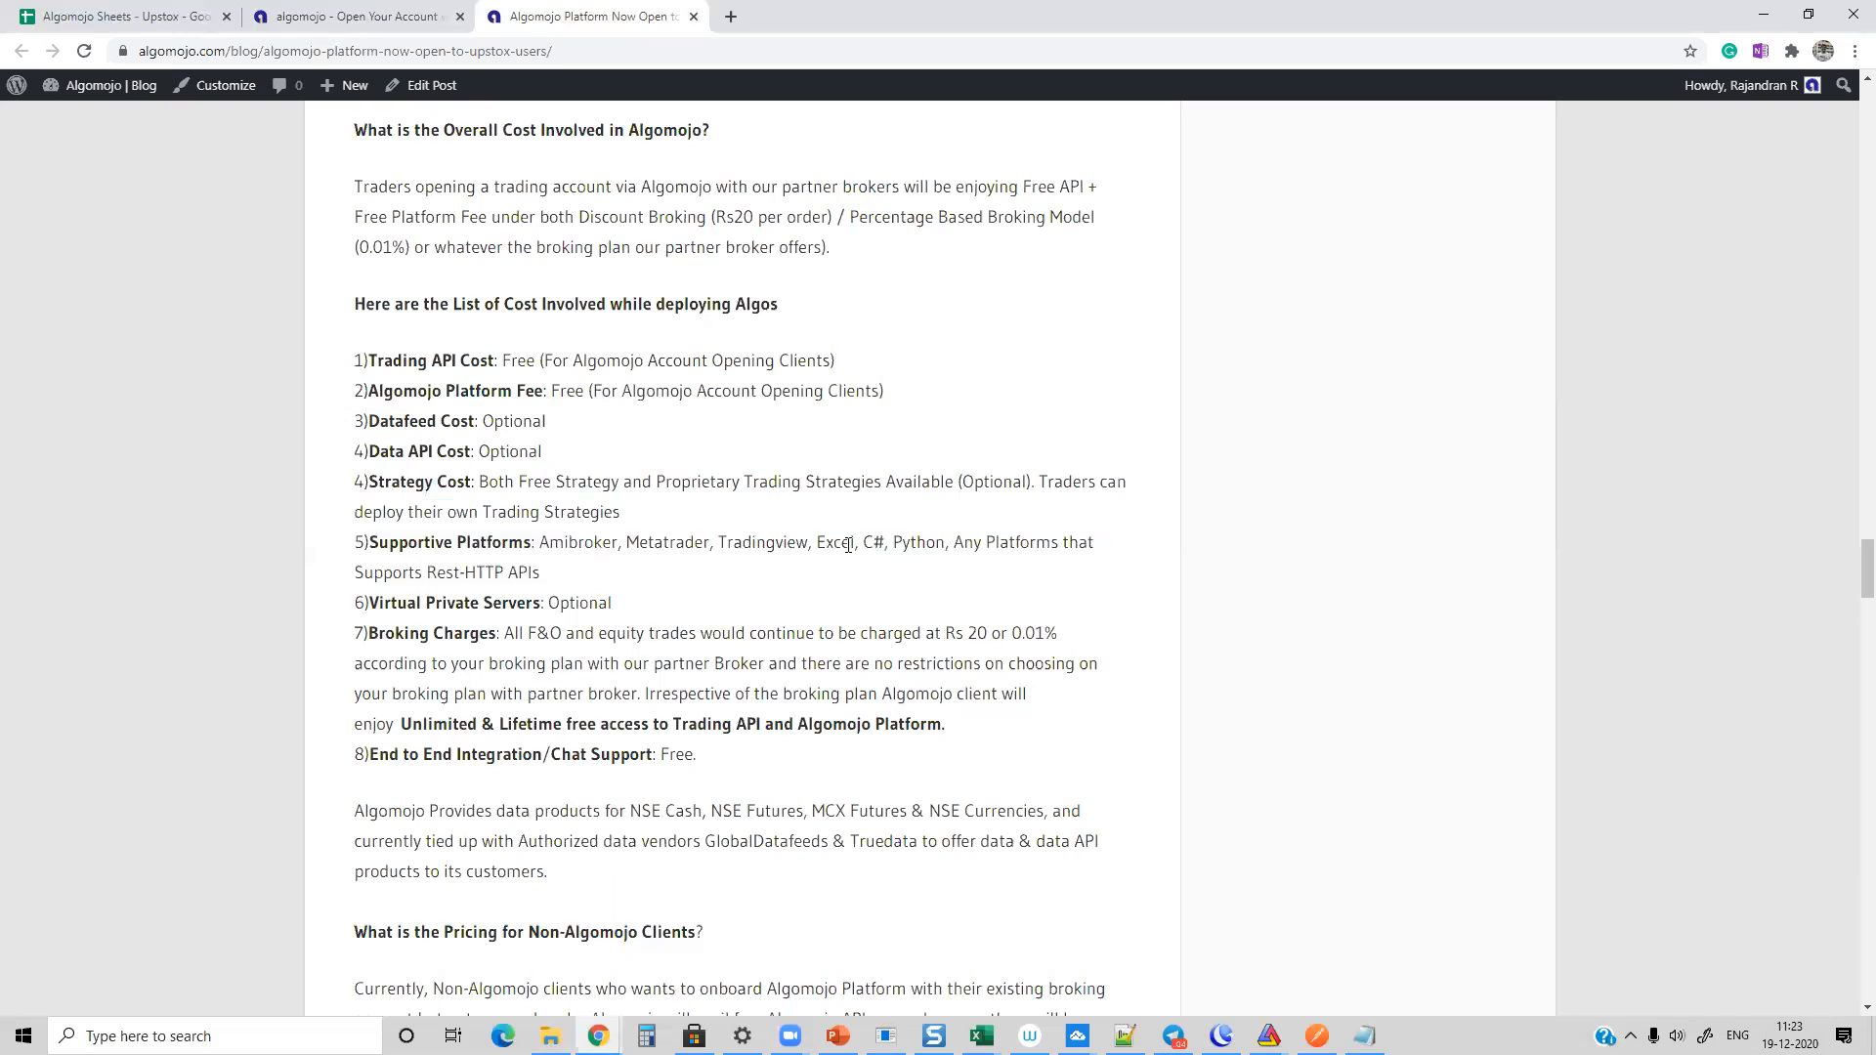
drag(532, 541, 1064, 574)
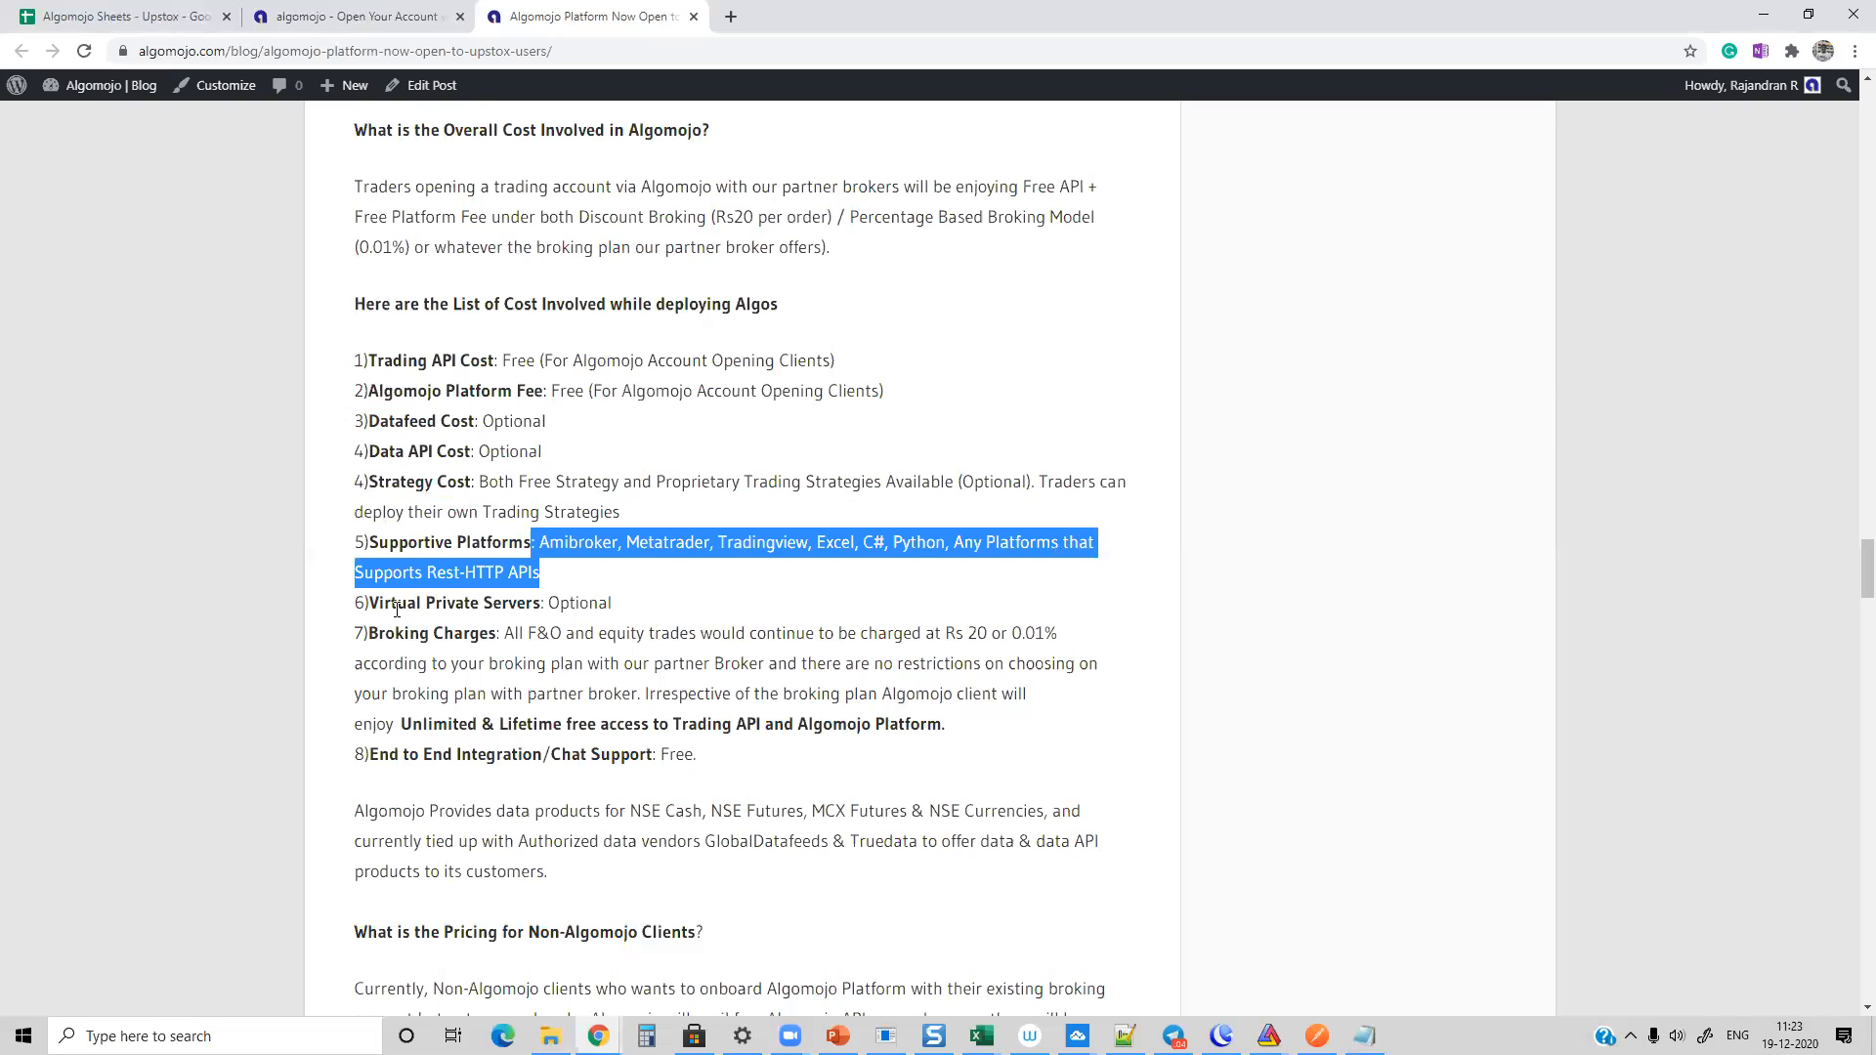
drag(372, 602, 780, 616)
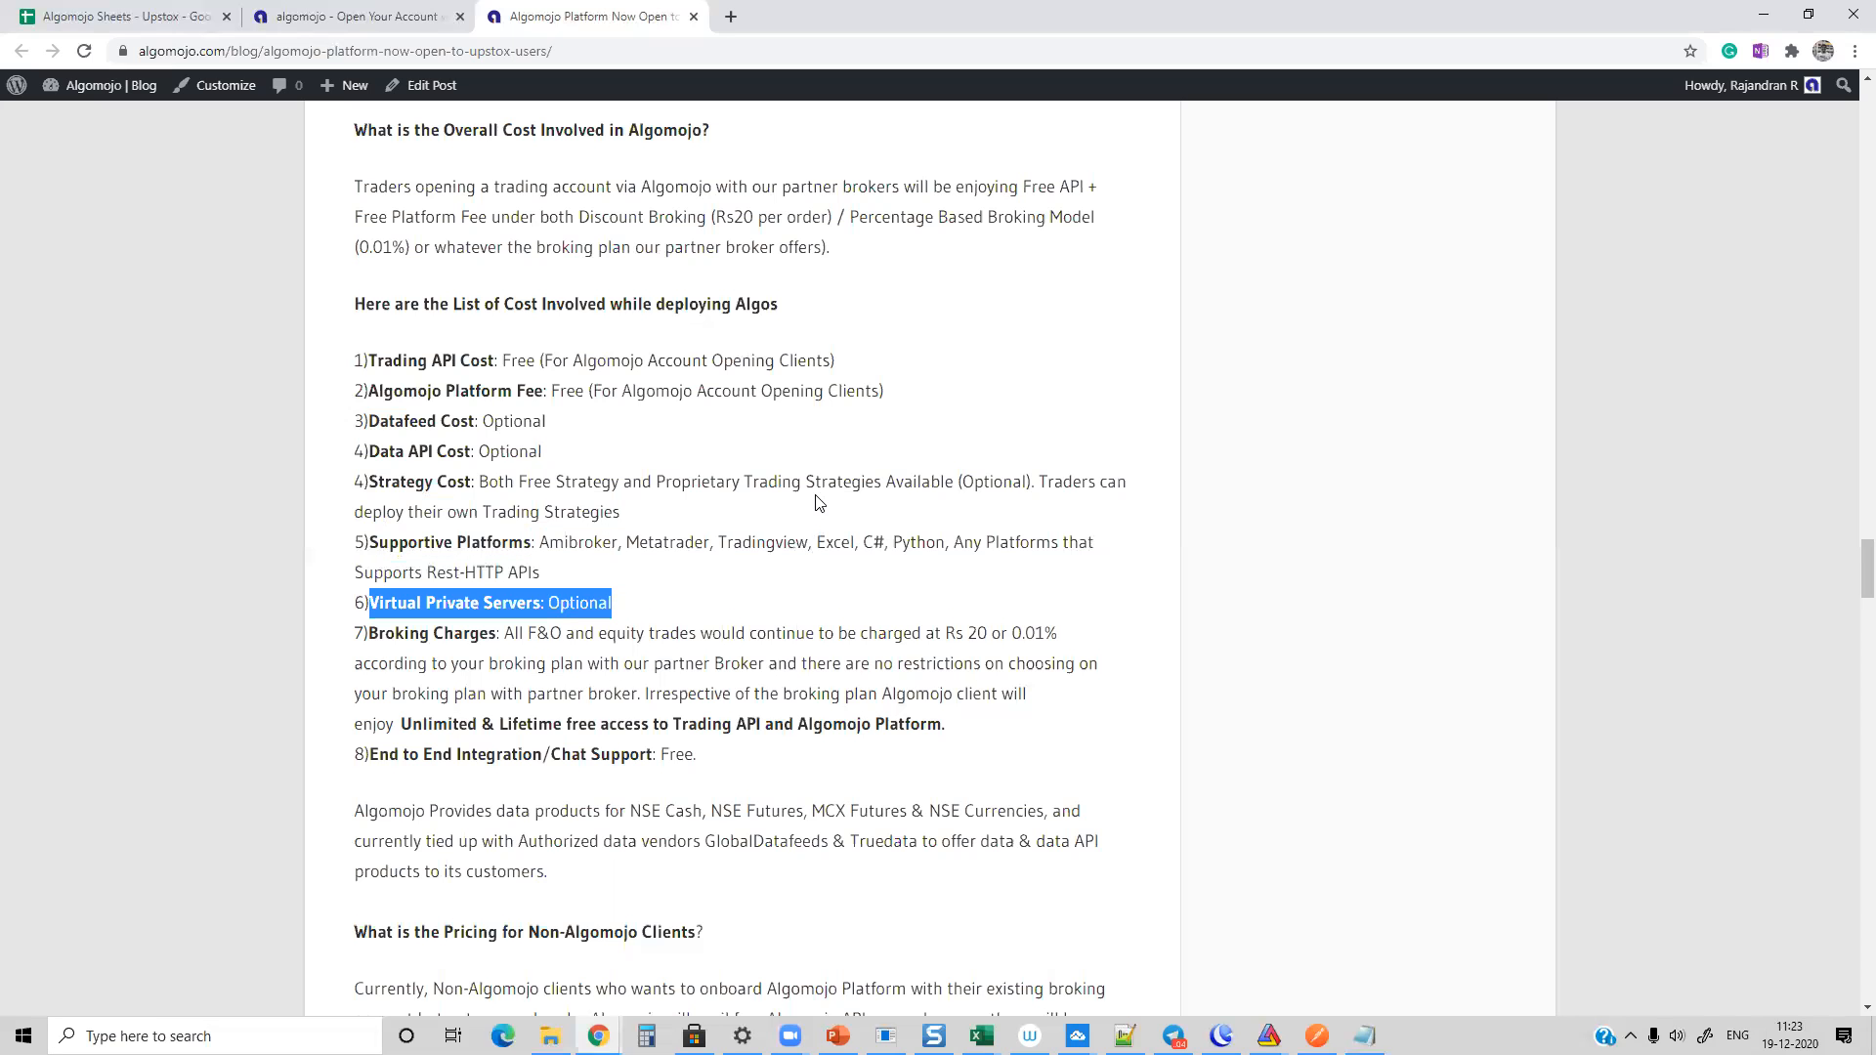
Step: Highlight the Broking Charges entry, its Rs 20 rate, and the End to End Integration/Chat Support entry
scroll(818, 500, down, 2)
drag(378, 438, 1029, 530)
click(1038, 531)
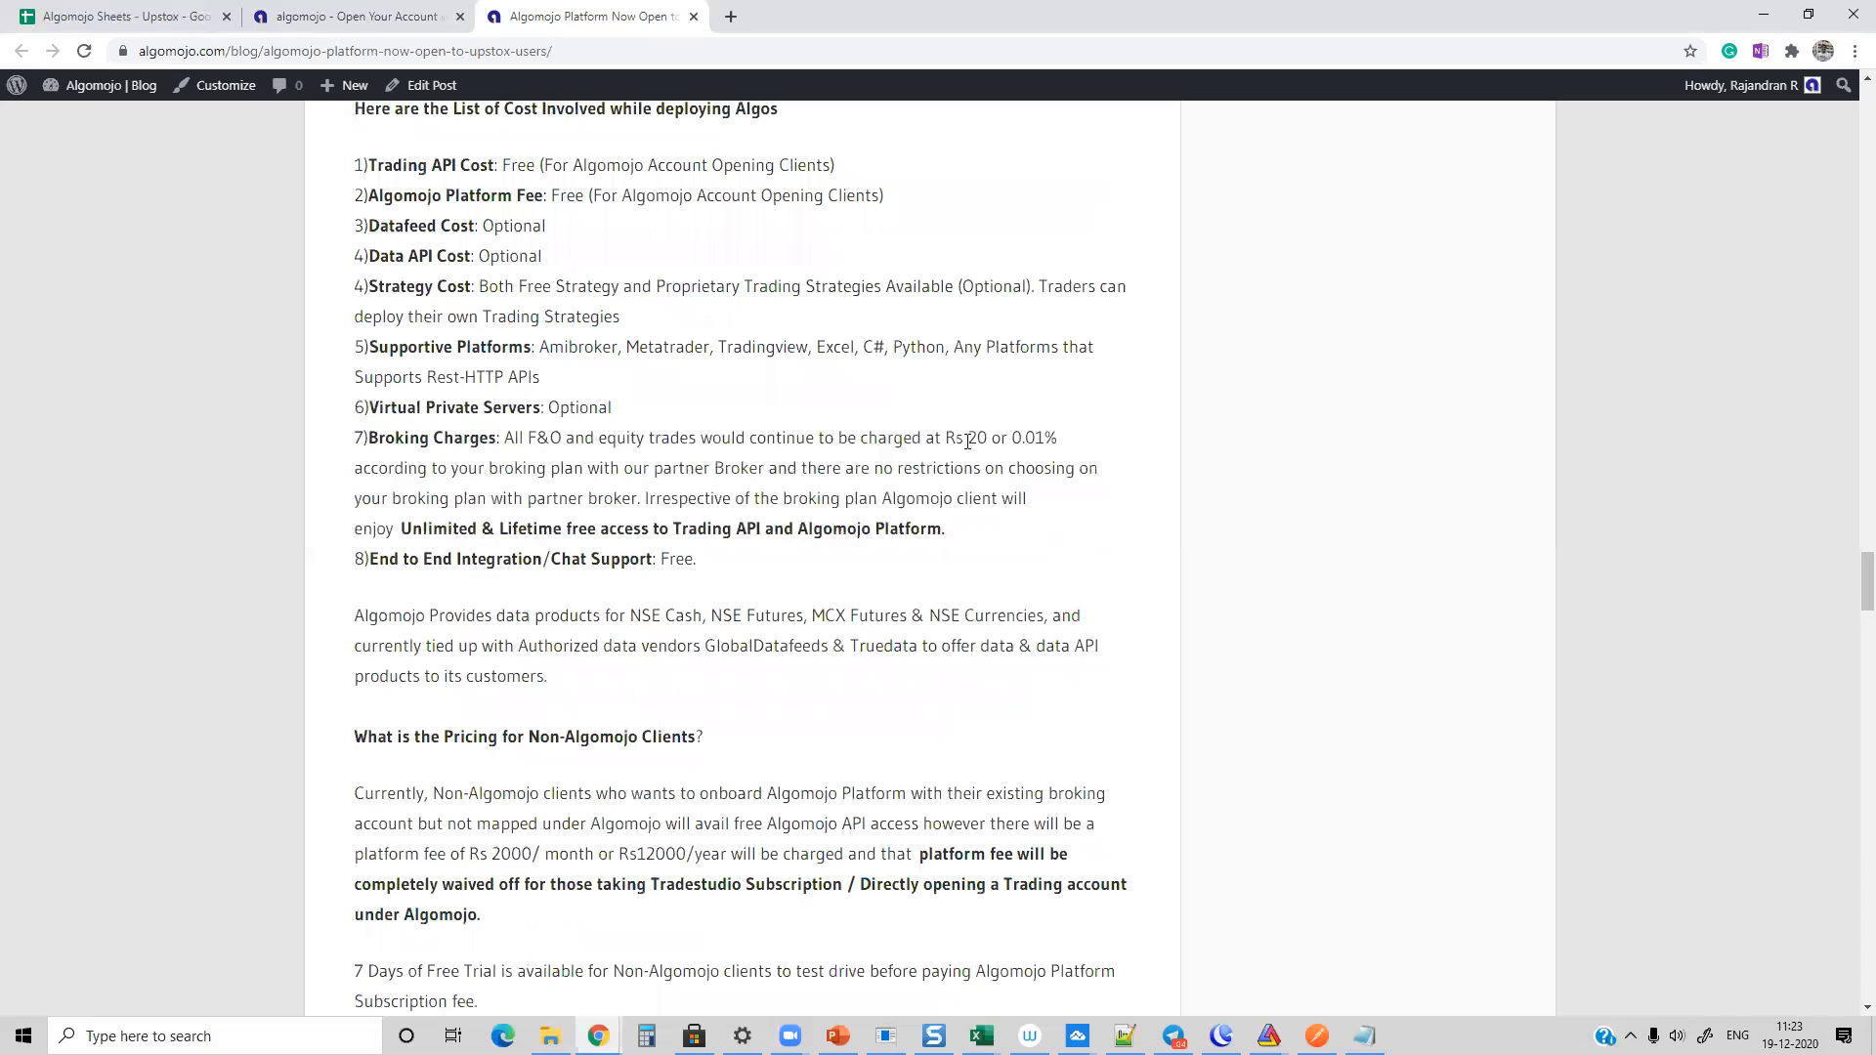
mouse_move(957, 437)
mouse_down()
mouse_move(996, 437)
mouse_move(941, 436)
mouse_up()
click(995, 436)
click(932, 468)
mouse_move(368, 437)
mouse_down()
mouse_move(899, 576)
mouse_move(762, 562)
mouse_move(352, 441)
mouse_up()
click(767, 566)
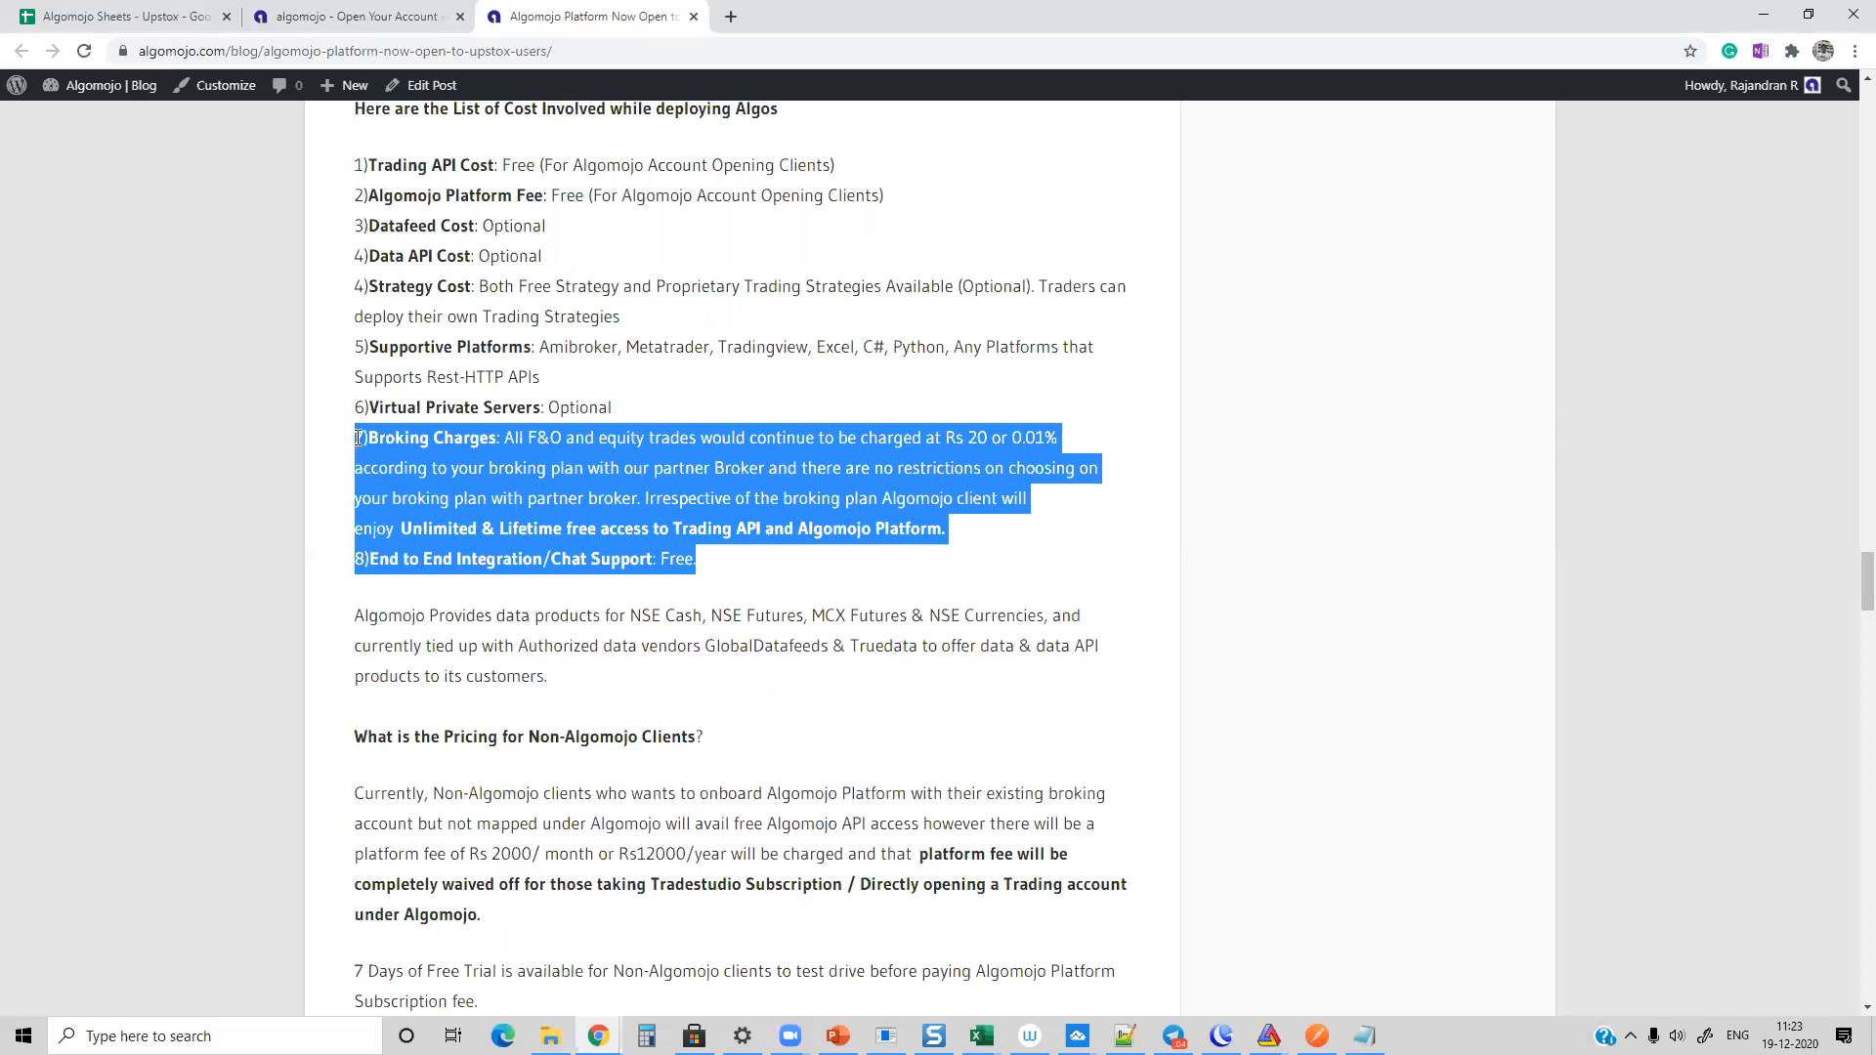
Step: View the article's pricing for Non-Algomojo clients and return to the introductory offer page
click(822, 495)
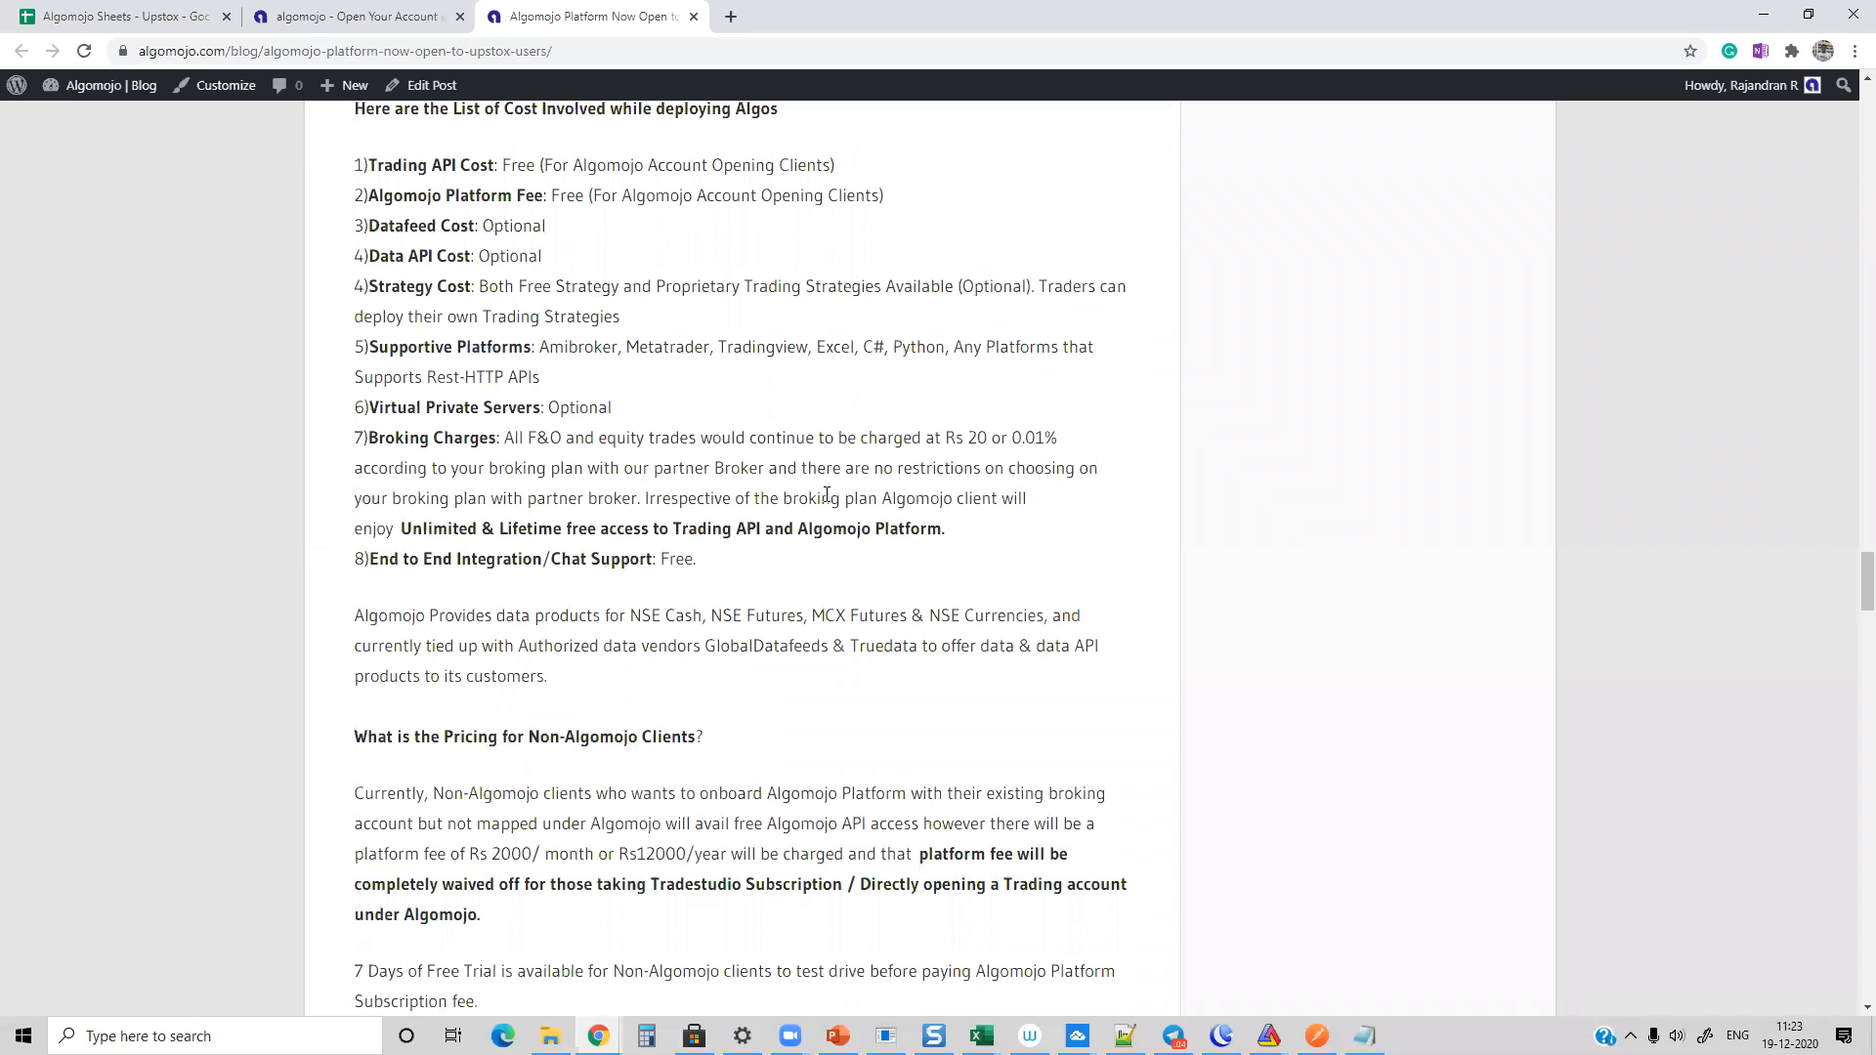
scroll(891, 469, down, 3)
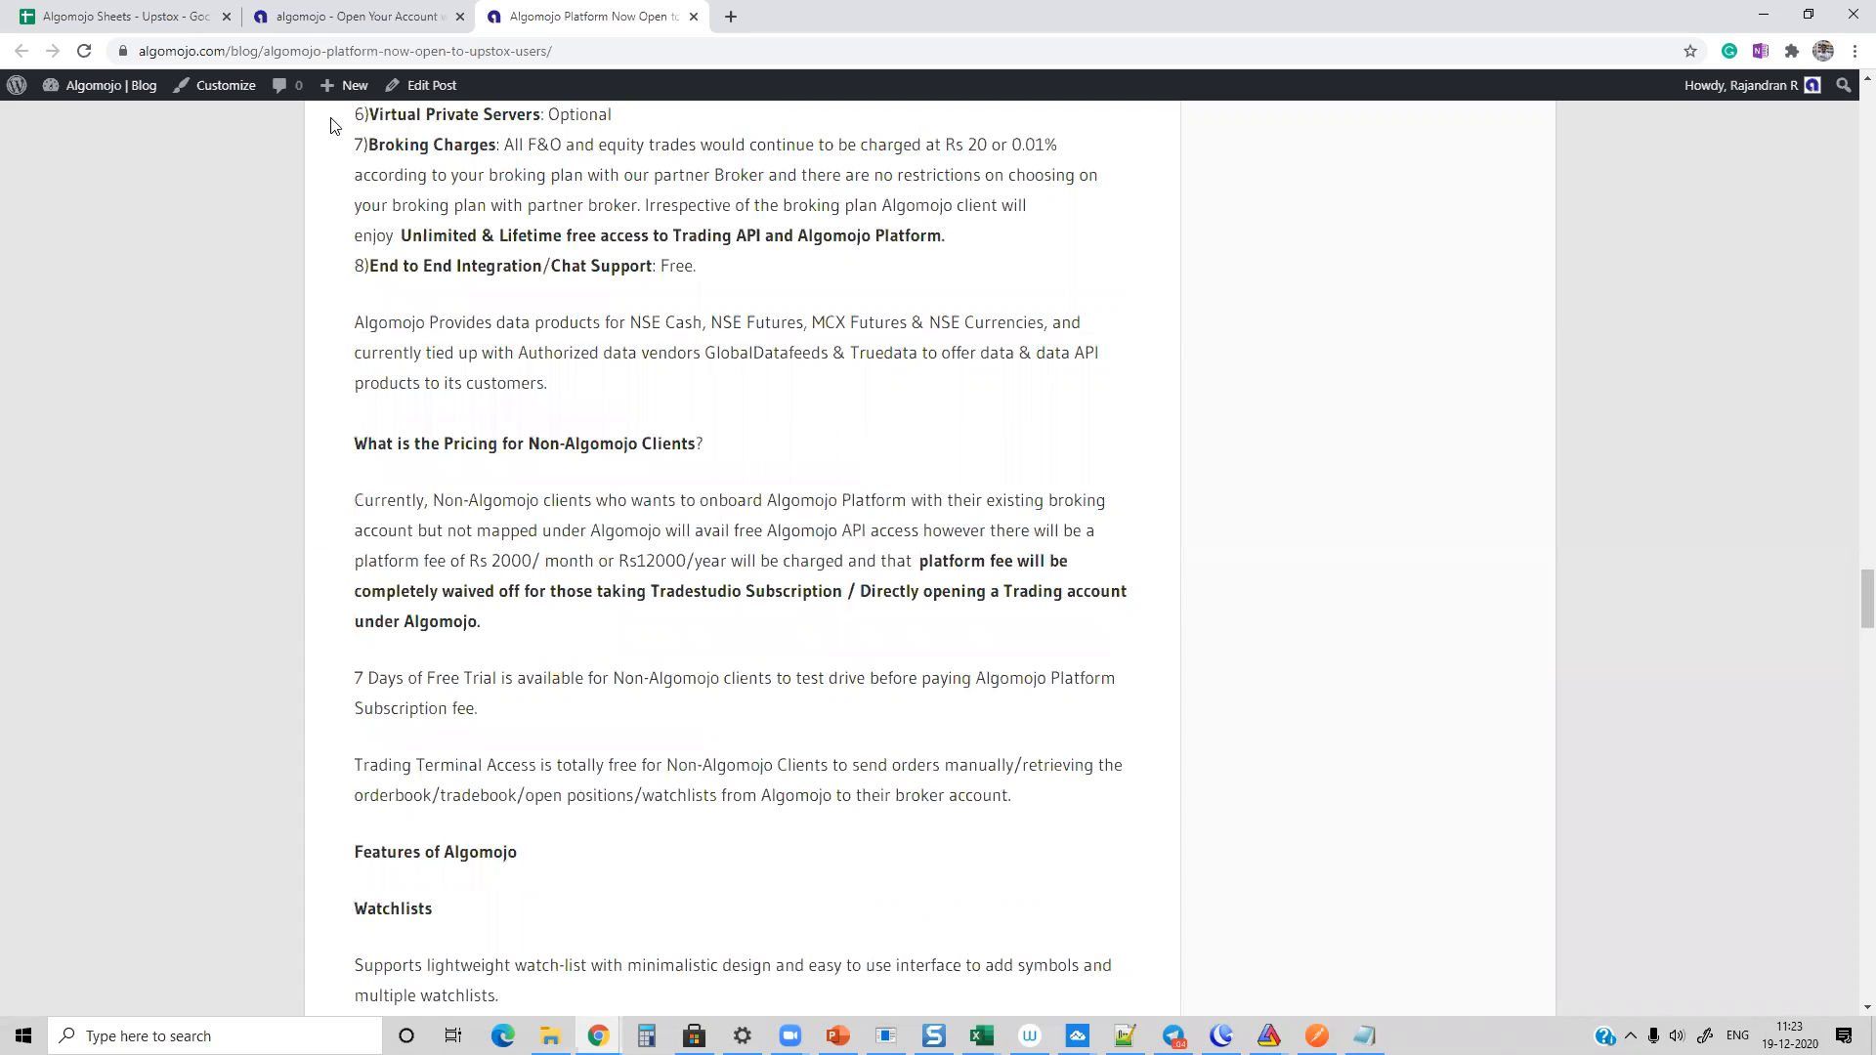
click(352, 17)
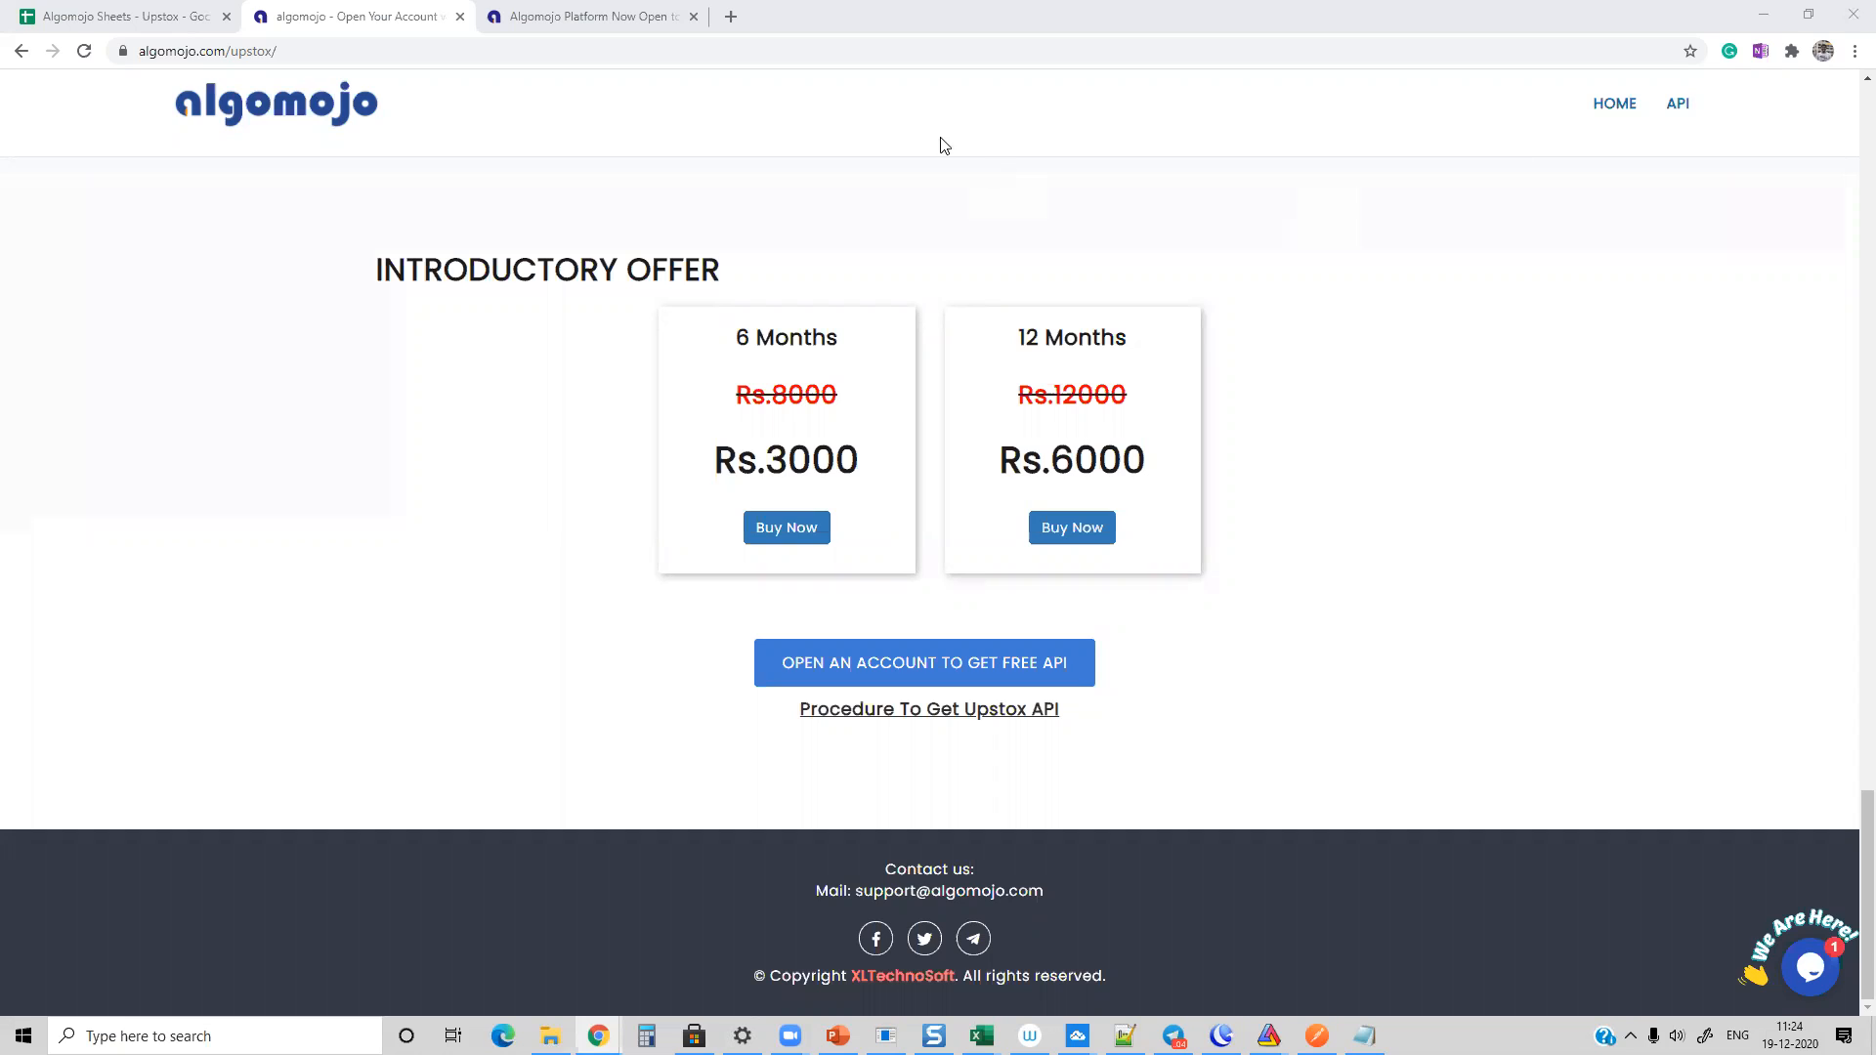
Step: Load the marketcalls YouTube channel in a new browser tab
click(728, 17)
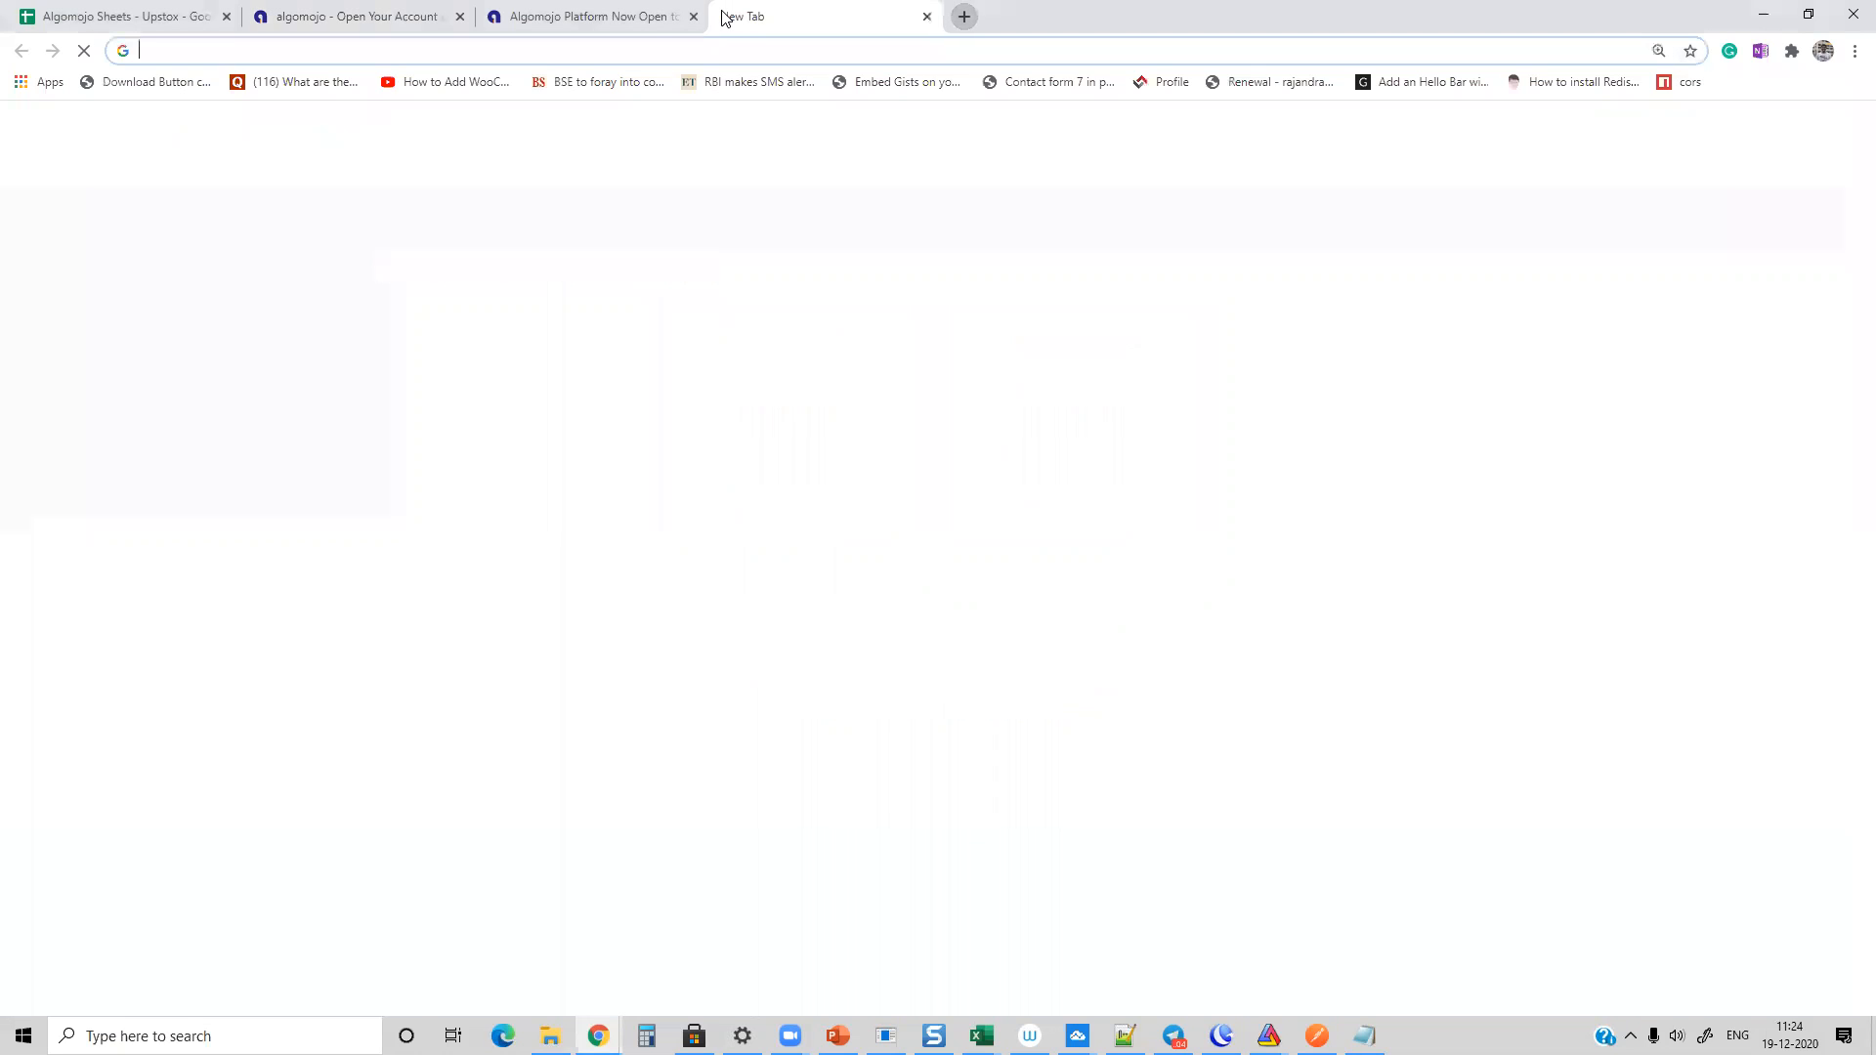
text(you)
key(Down)
key(Down)
key(Down)
key(Down)
key(Up)
key(Return)
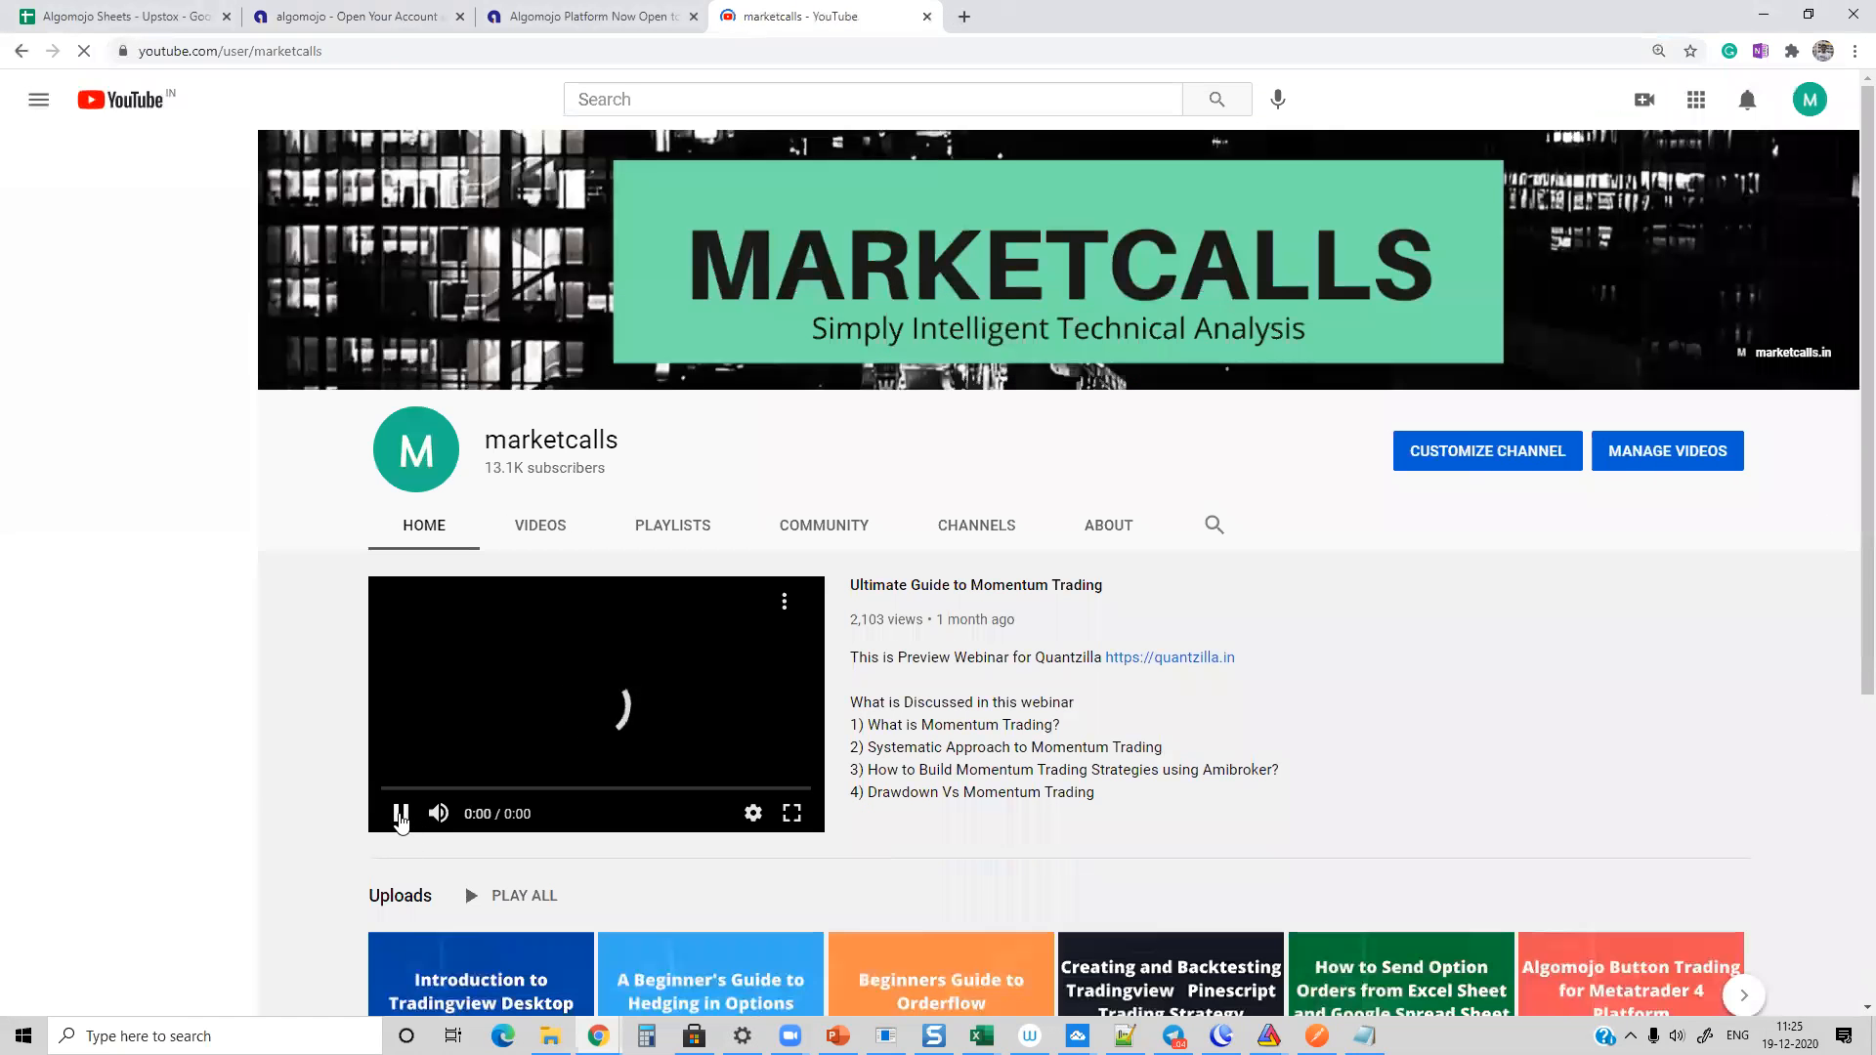
Step: Look through the uploads and popular uploads on the marketcalls channel's home page
scroll(325, 610, down, 3)
scroll(323, 612, down, 1)
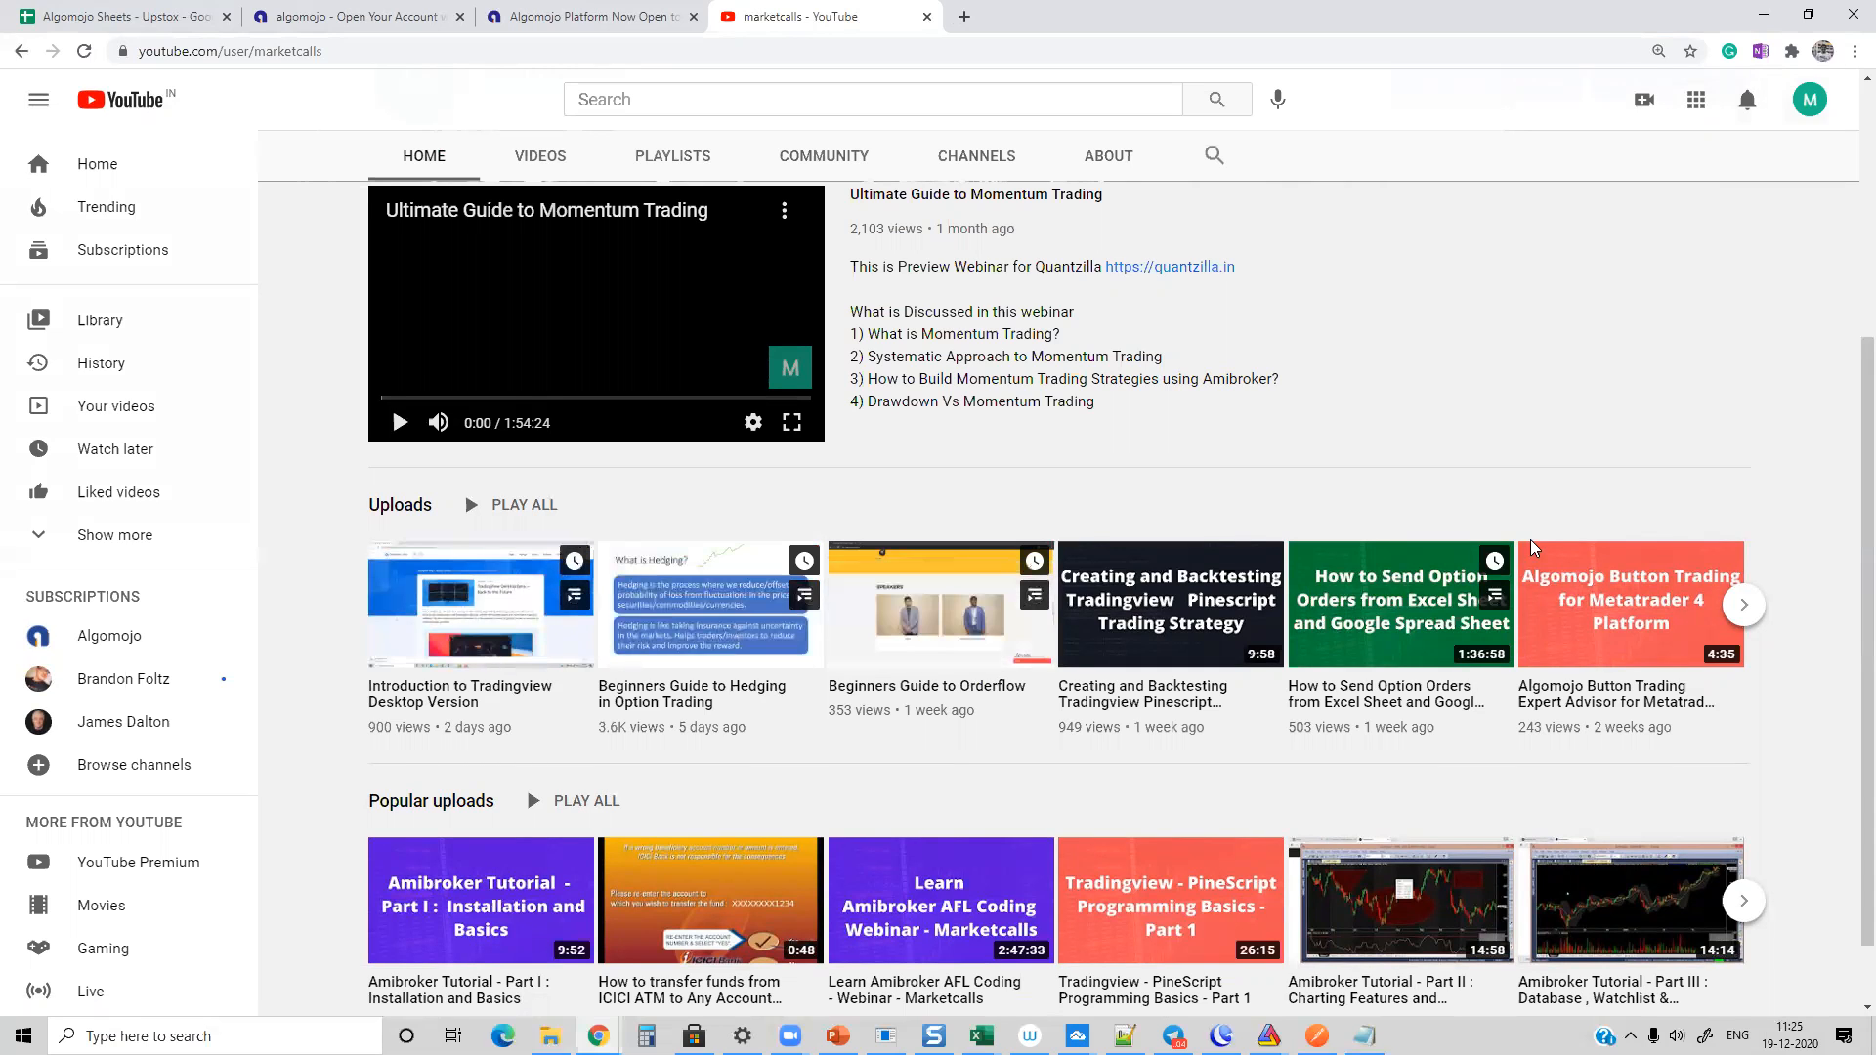
scroll(1254, 417, up, 2)
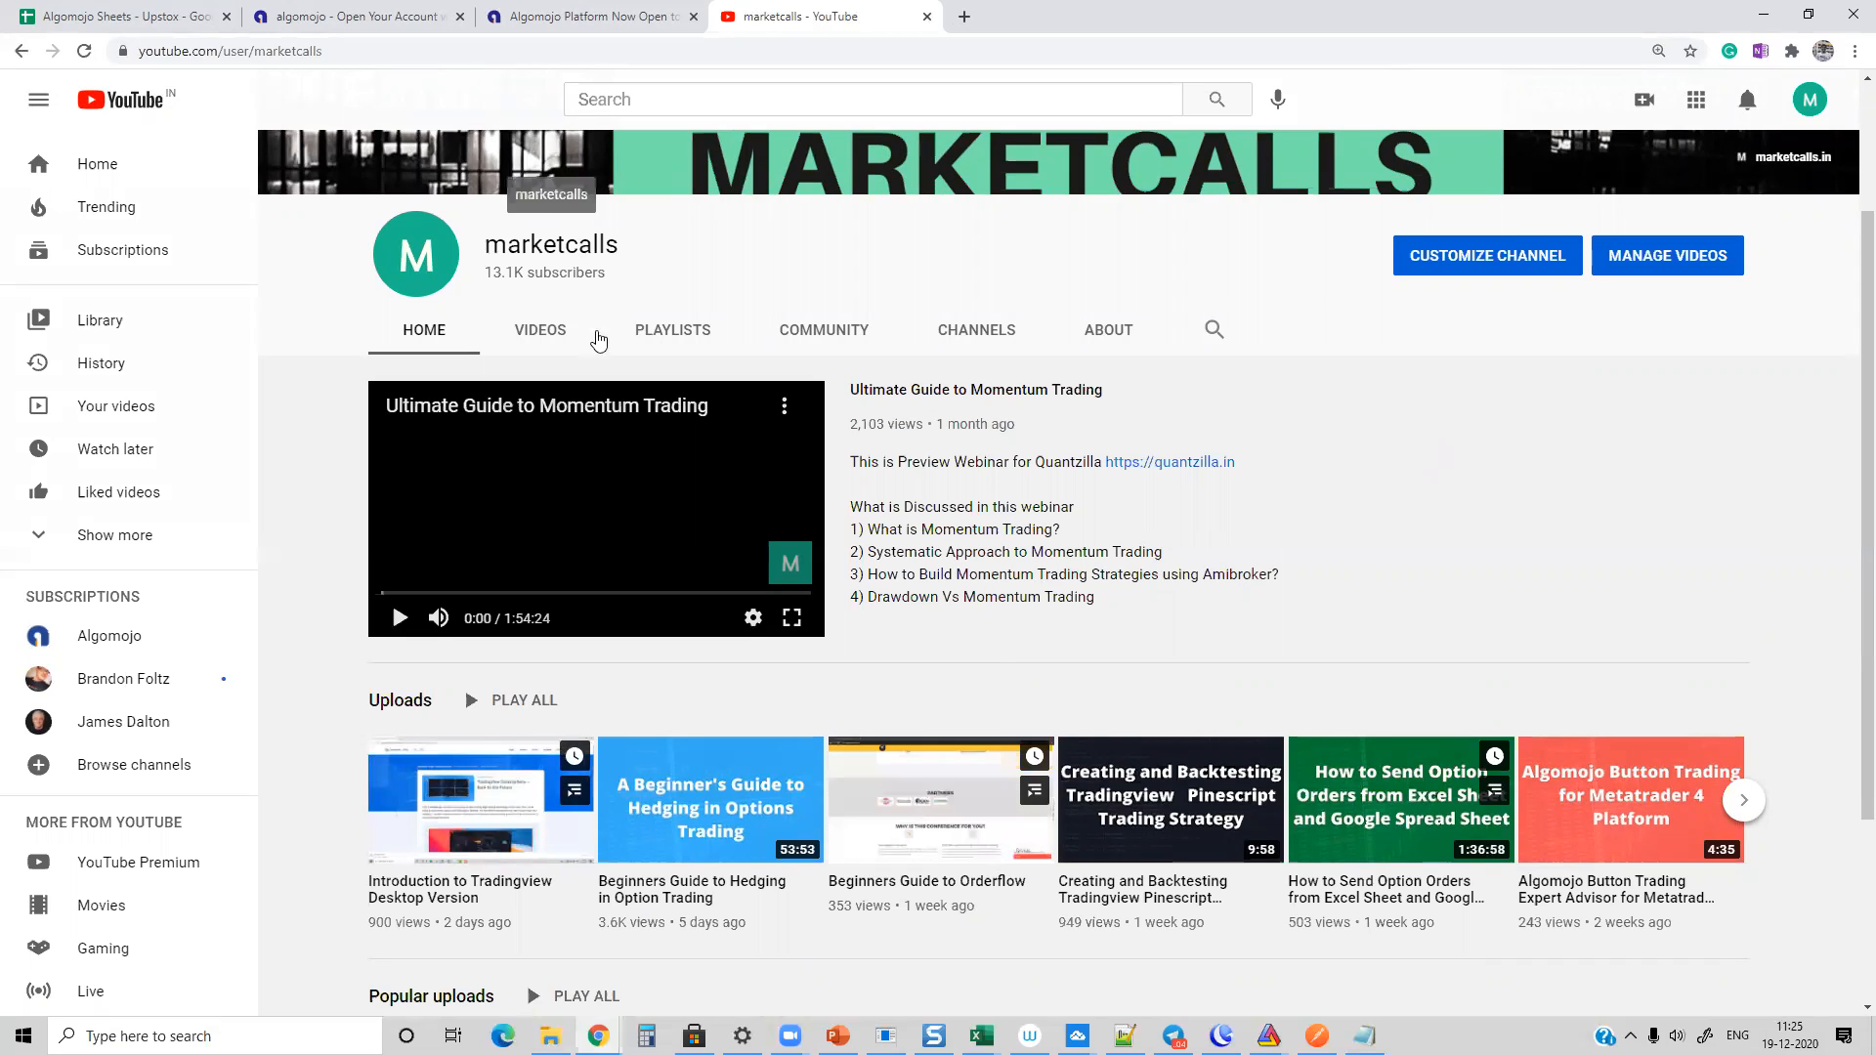
Step: Try to load the YouTube address youtube.com/user/febinars
click(273, 50)
drag(332, 51, 397, 52)
text(febinars)
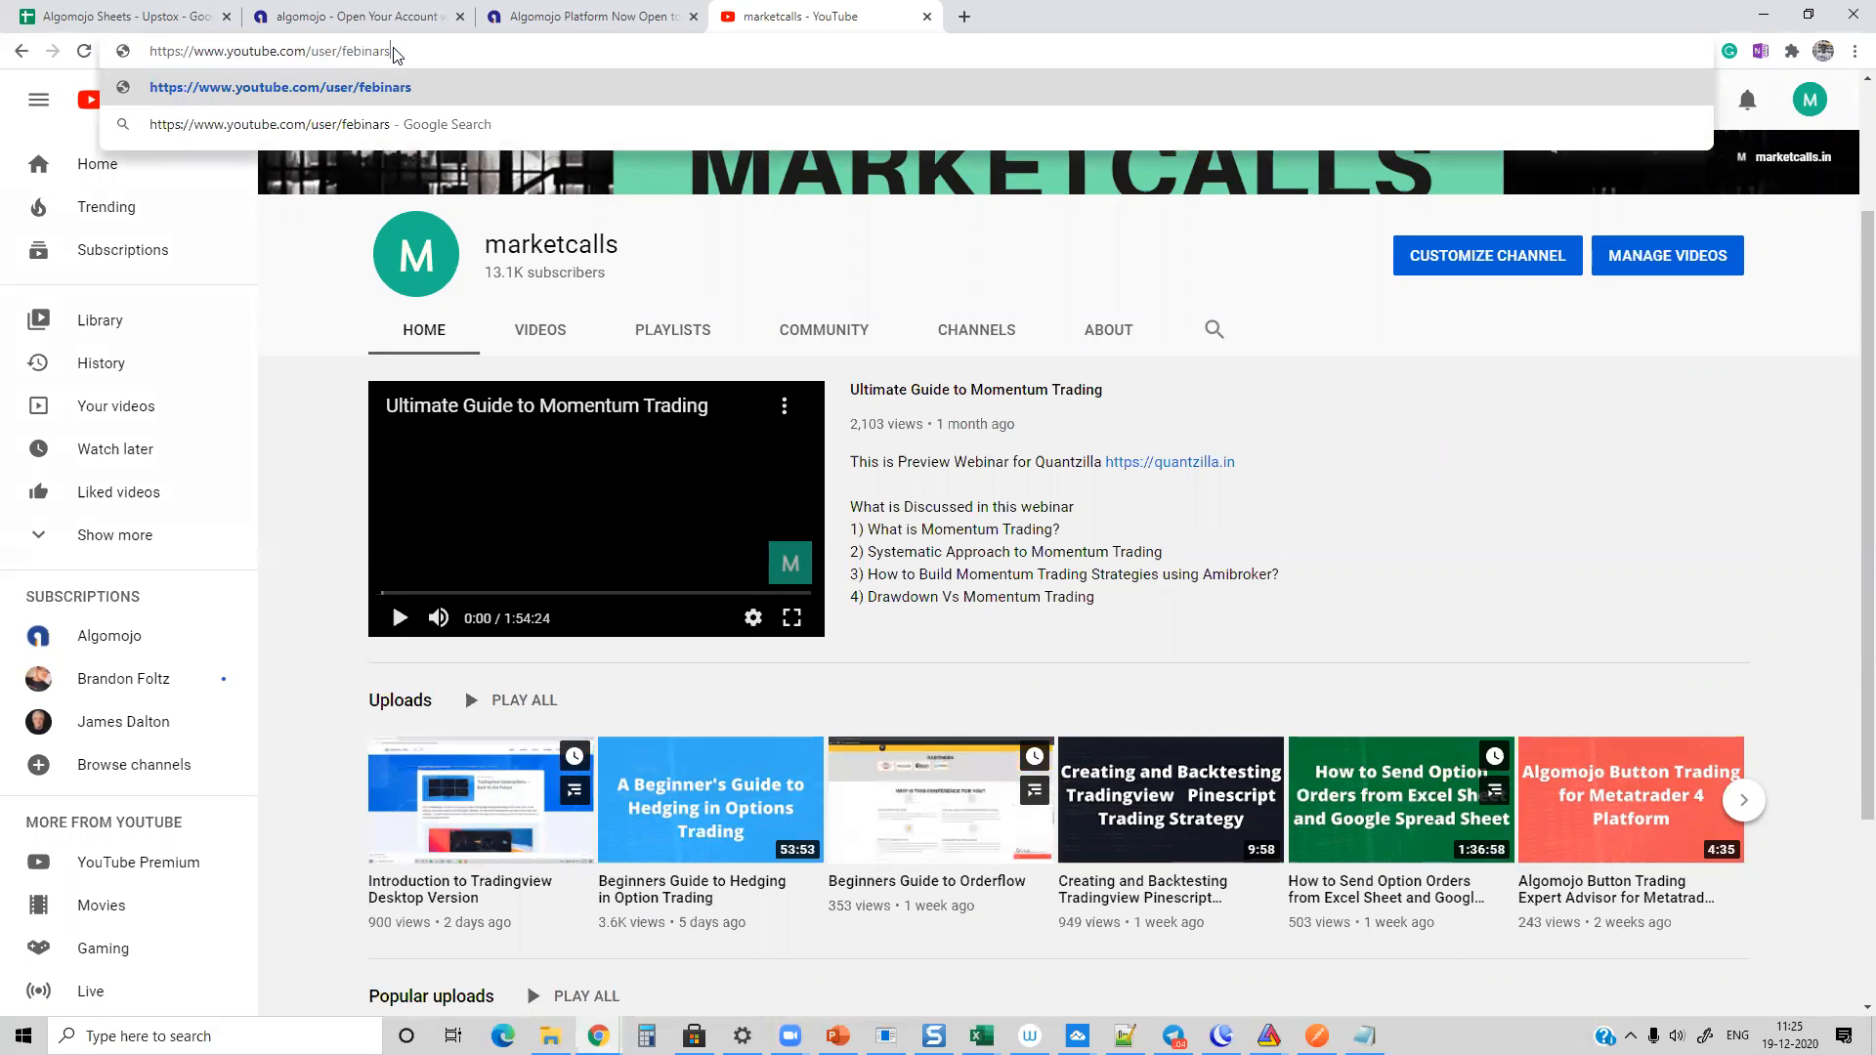
key(Return)
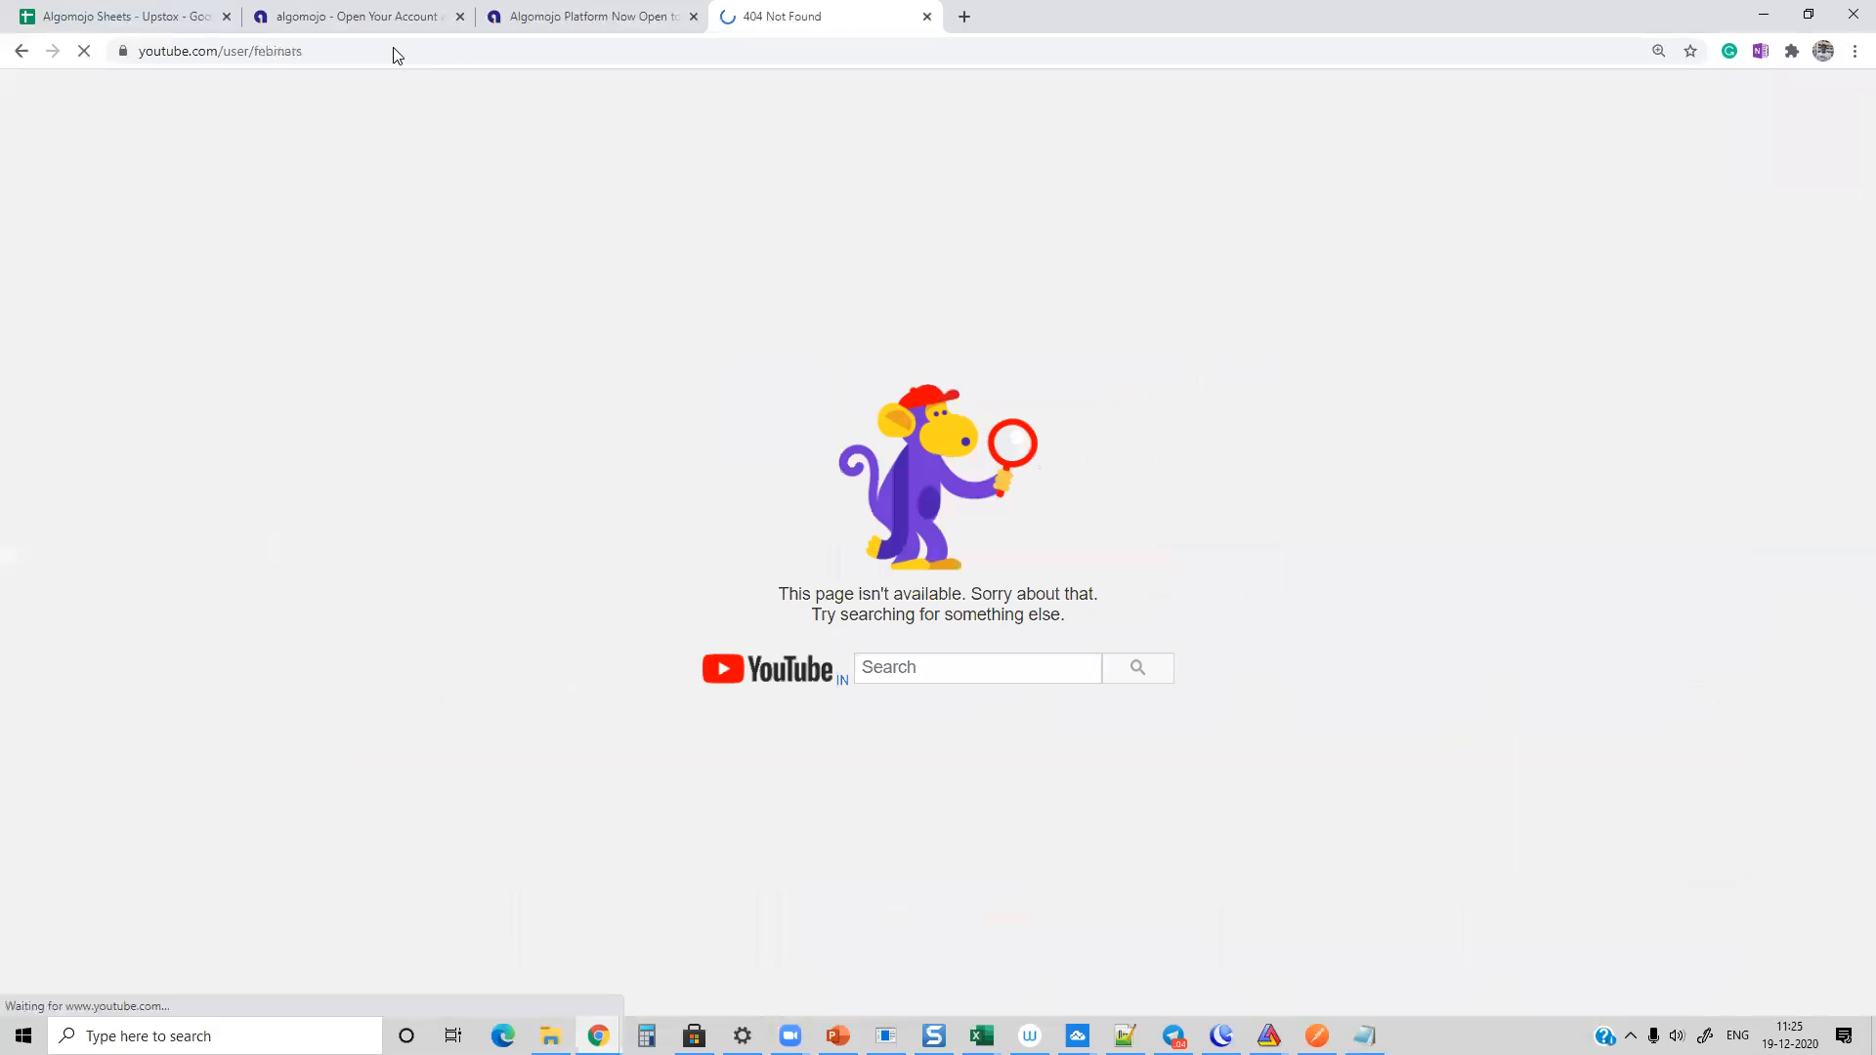
Step: Search the web for "youtube febinars" and open the FEBINARS YouTube channel from the results
click(244, 54)
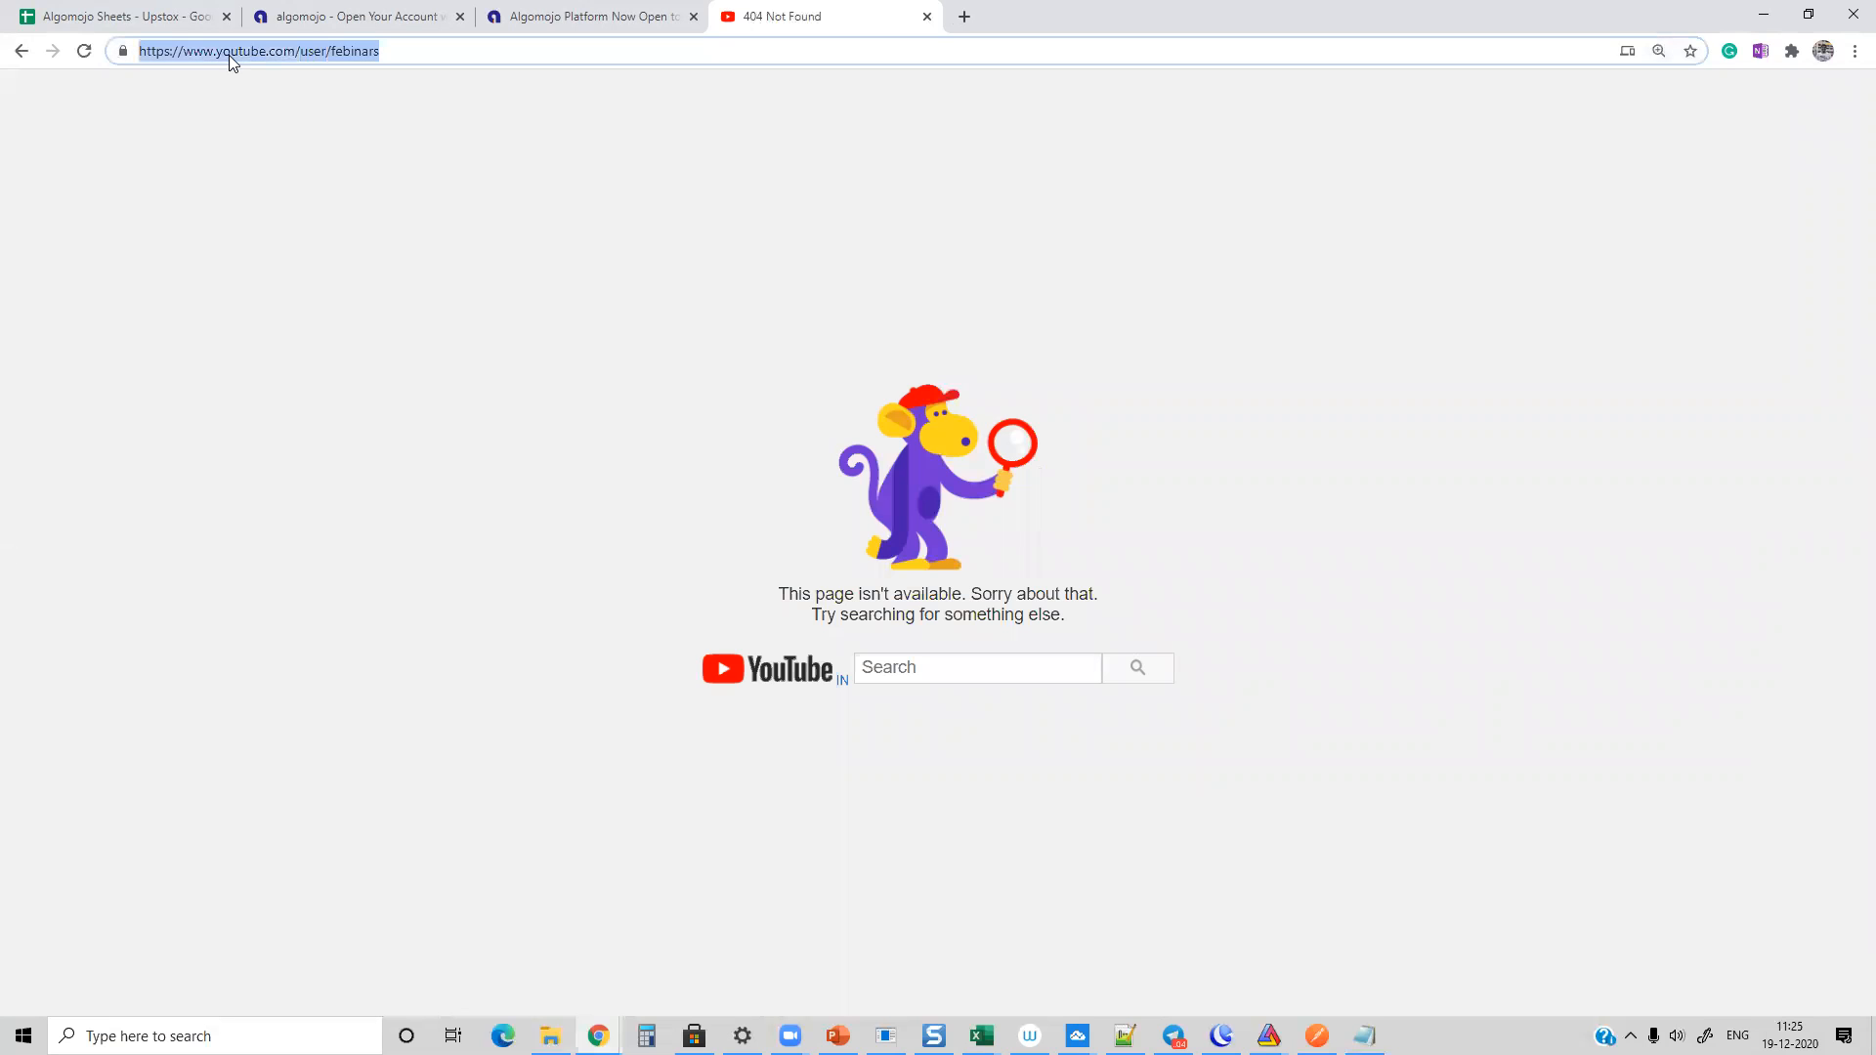
text(youtube f)
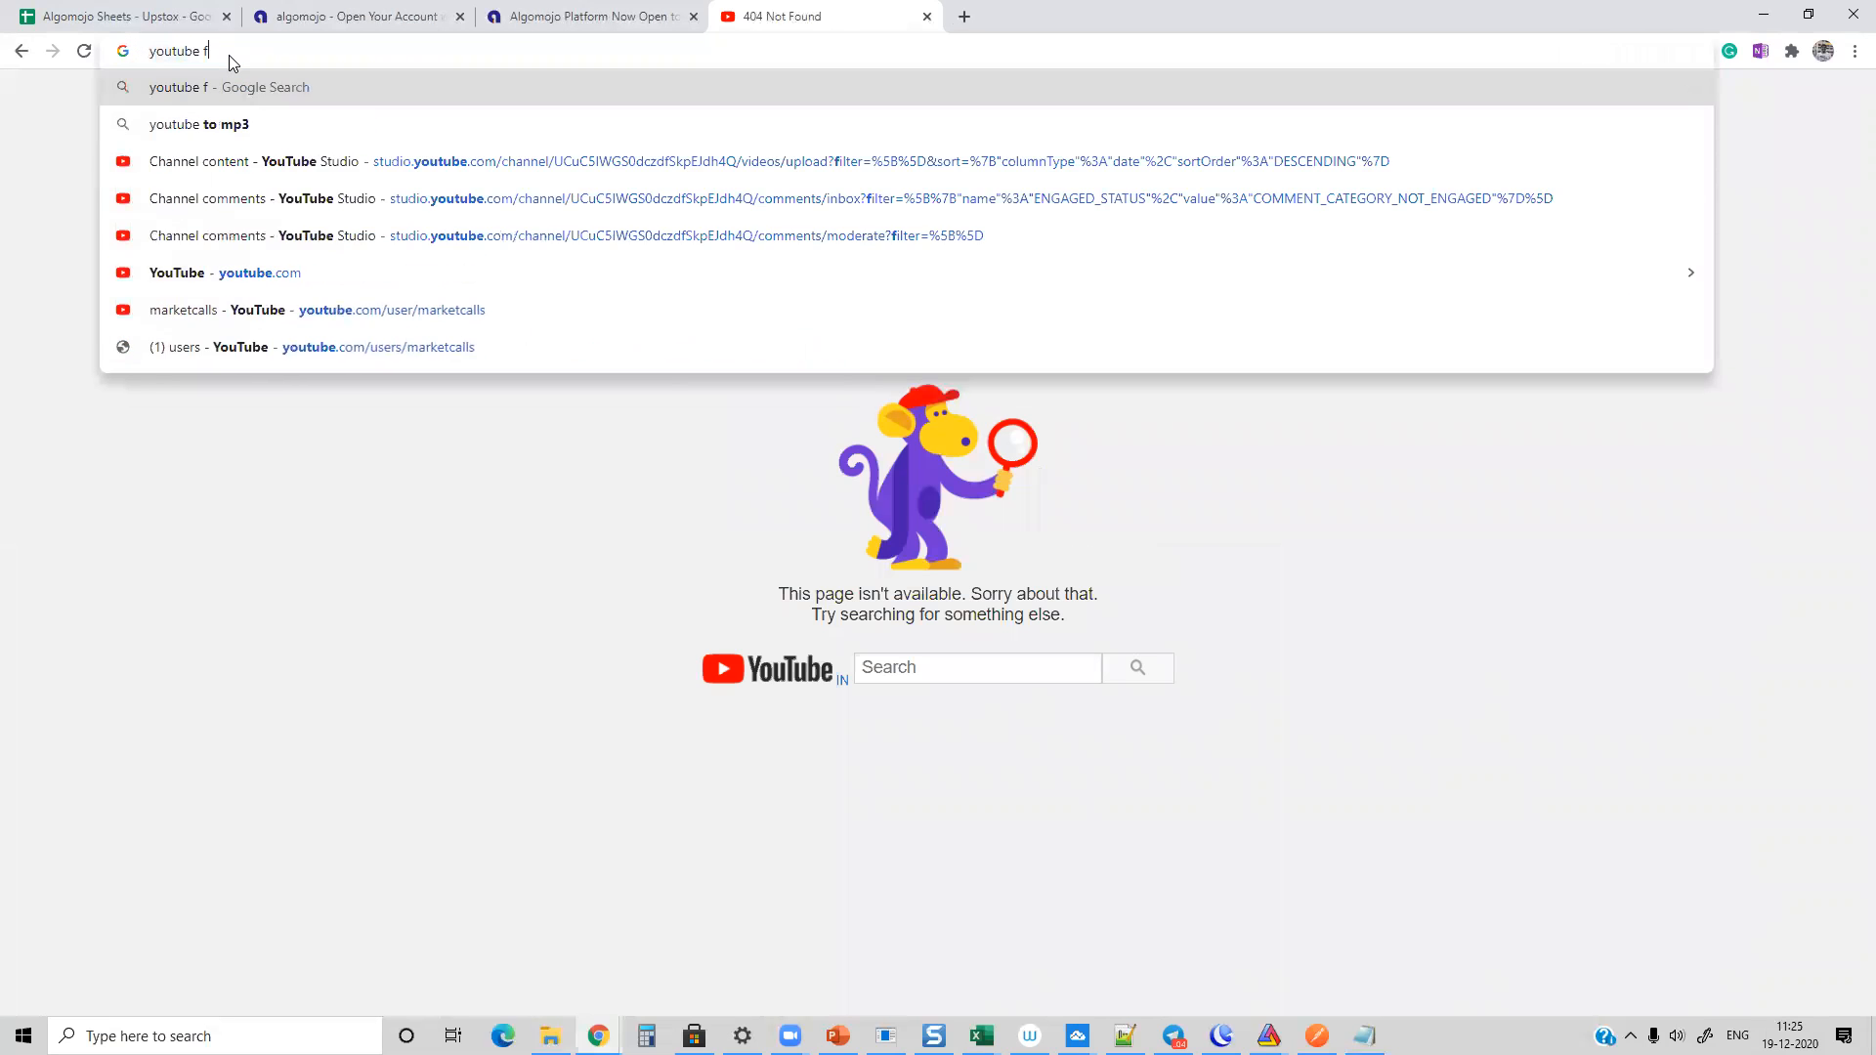
text(ebinars)
key(Return)
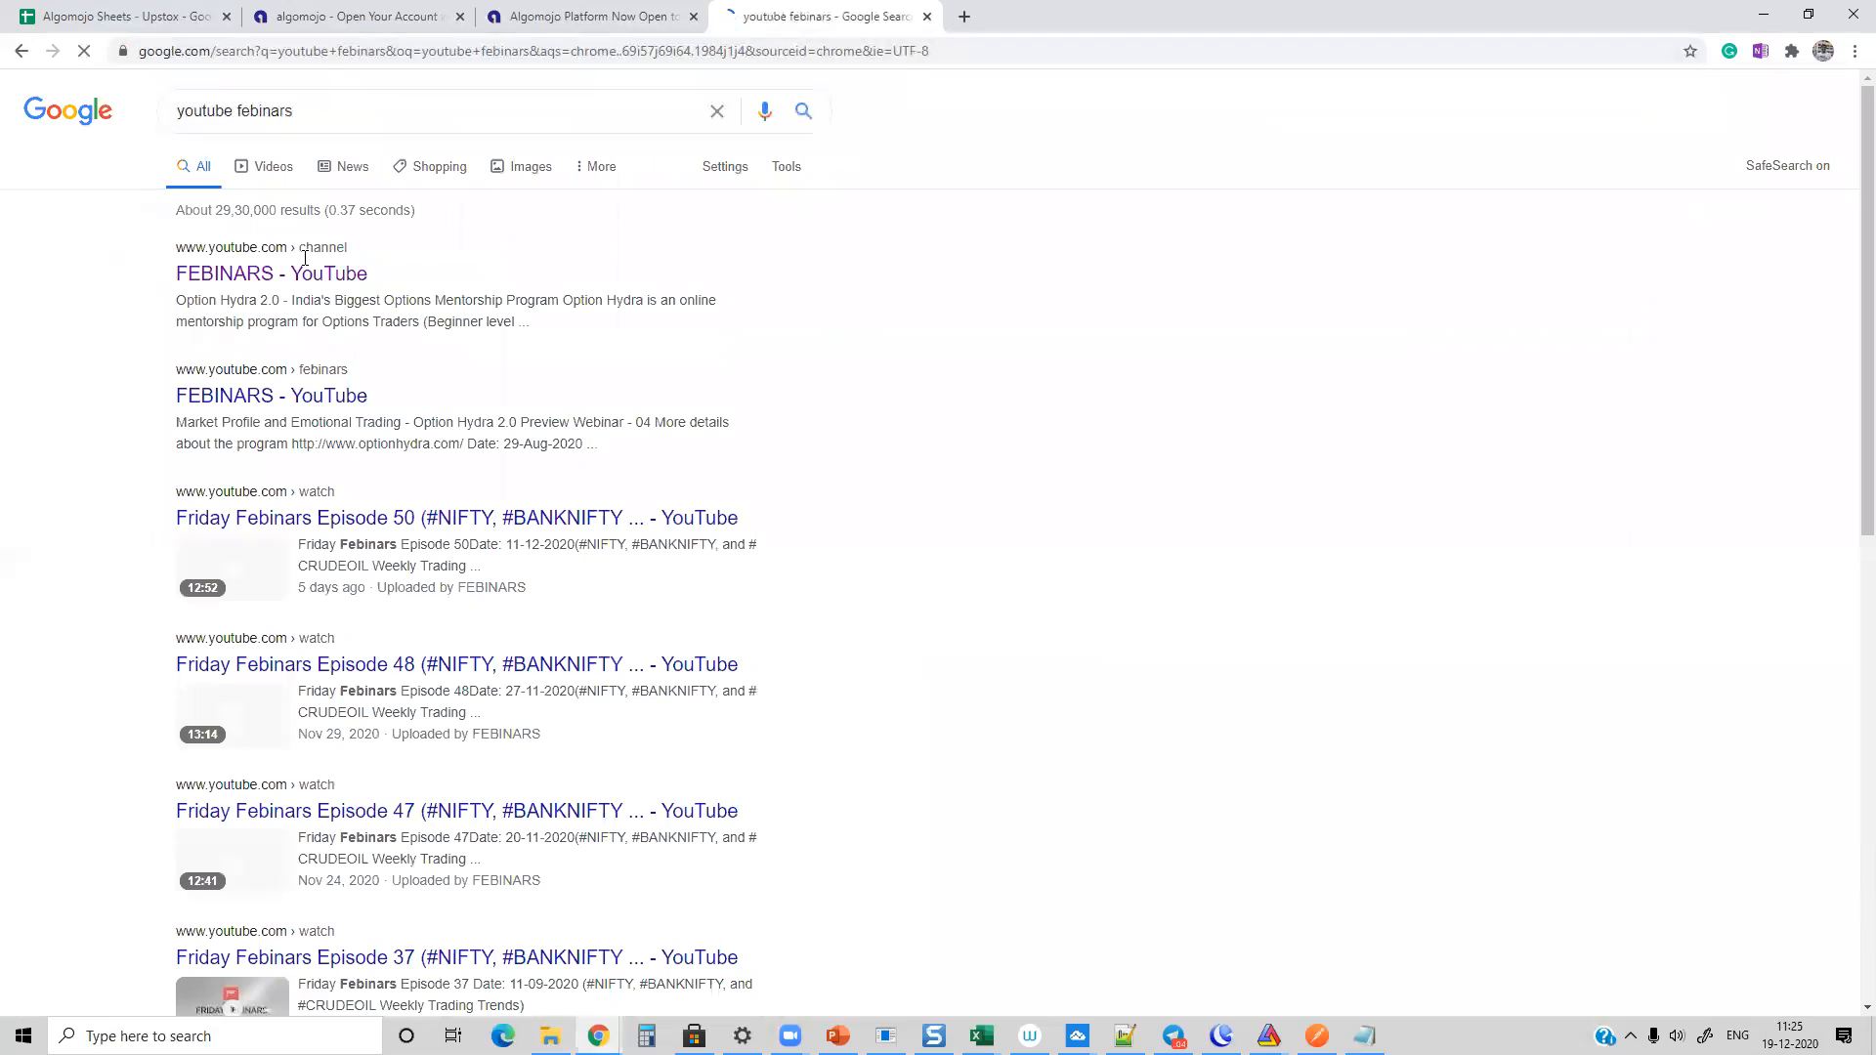
click(260, 274)
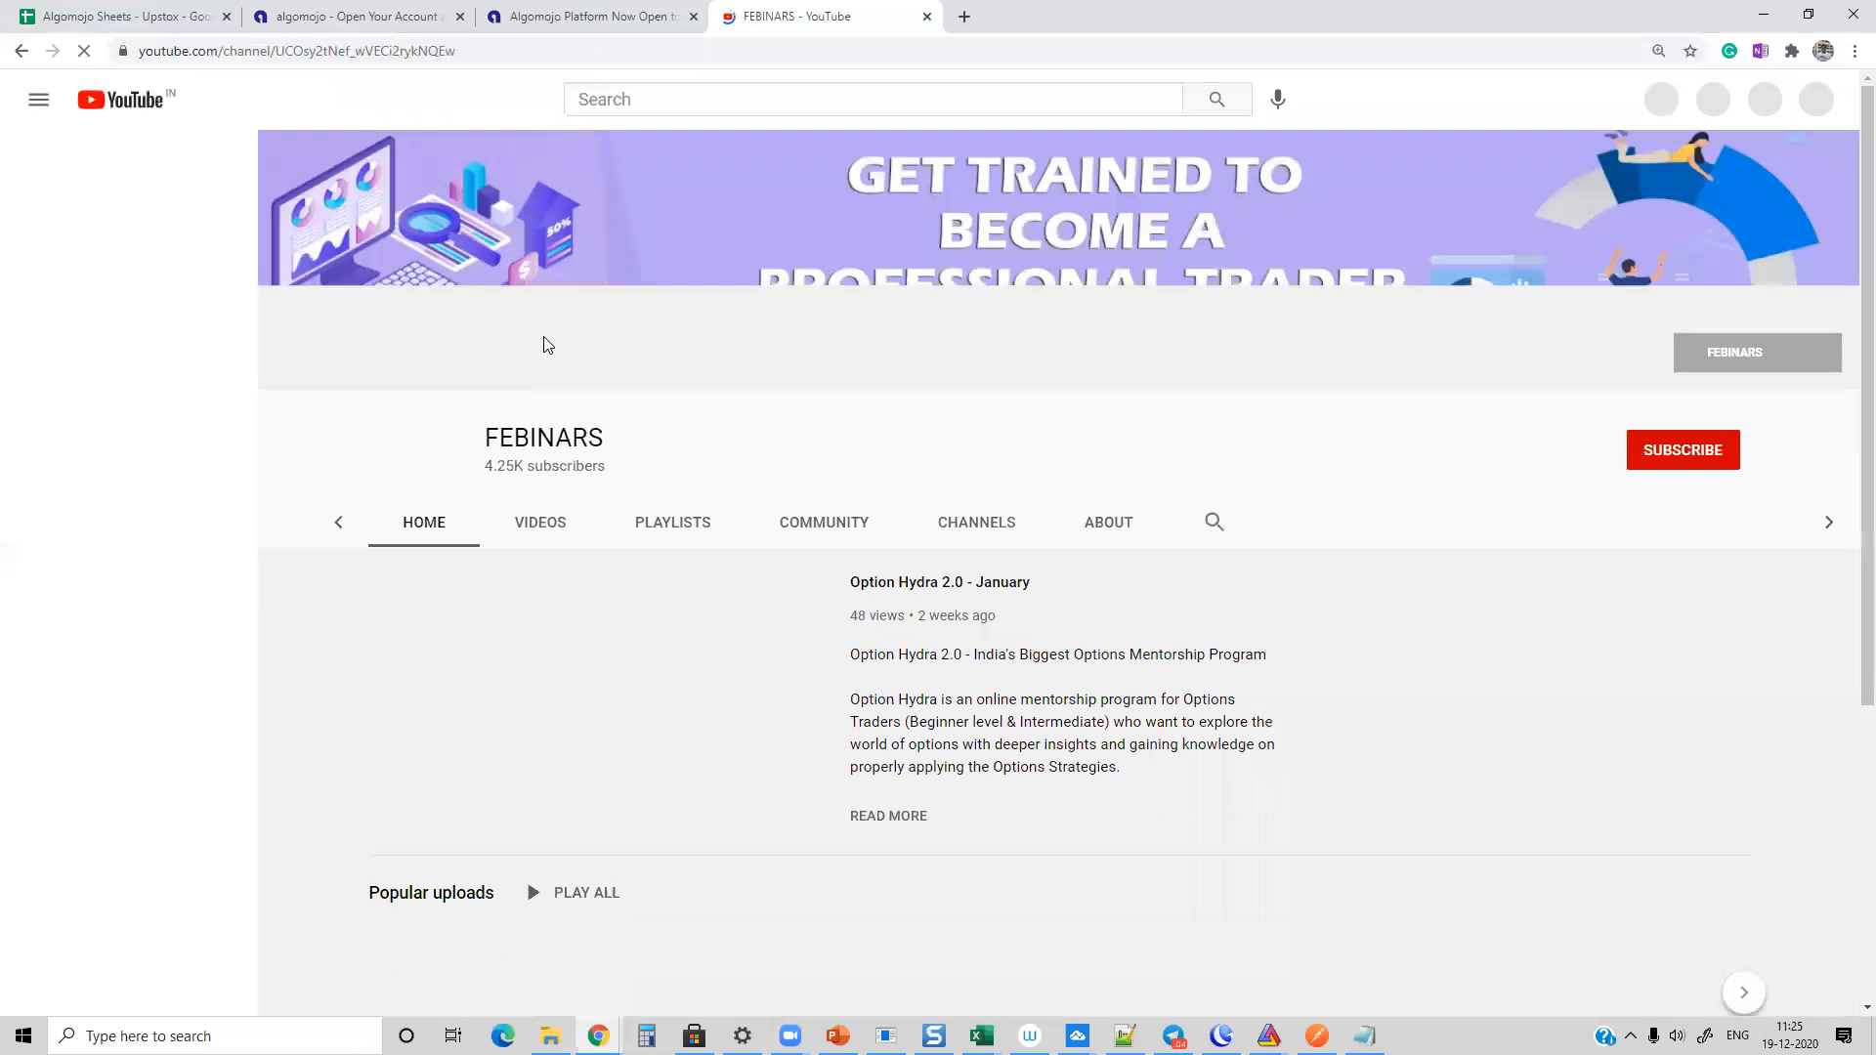
Step: Close the FEBINARS channel tab and go back to the beginning of the "Algomojo Platform Now Open to Upstox Users" article
click(927, 17)
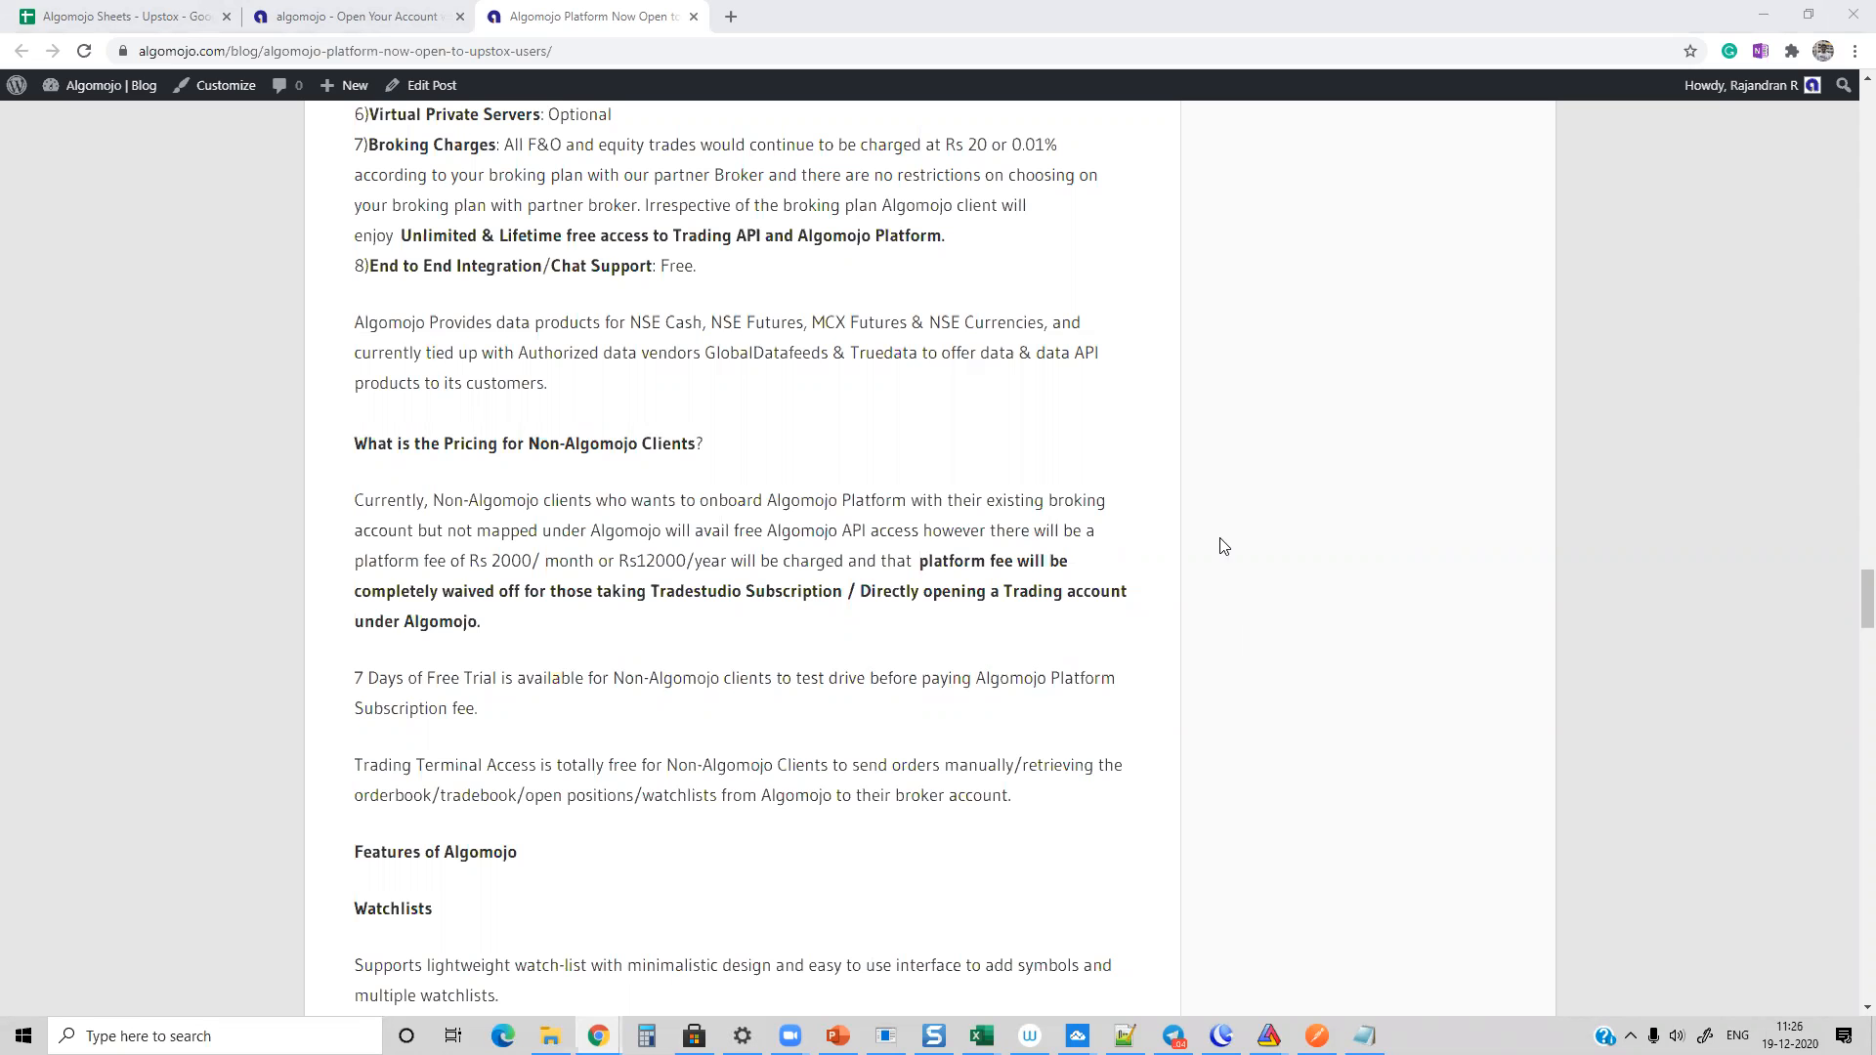
scroll(779, 444, up, 15)
scroll(773, 445, up, 20)
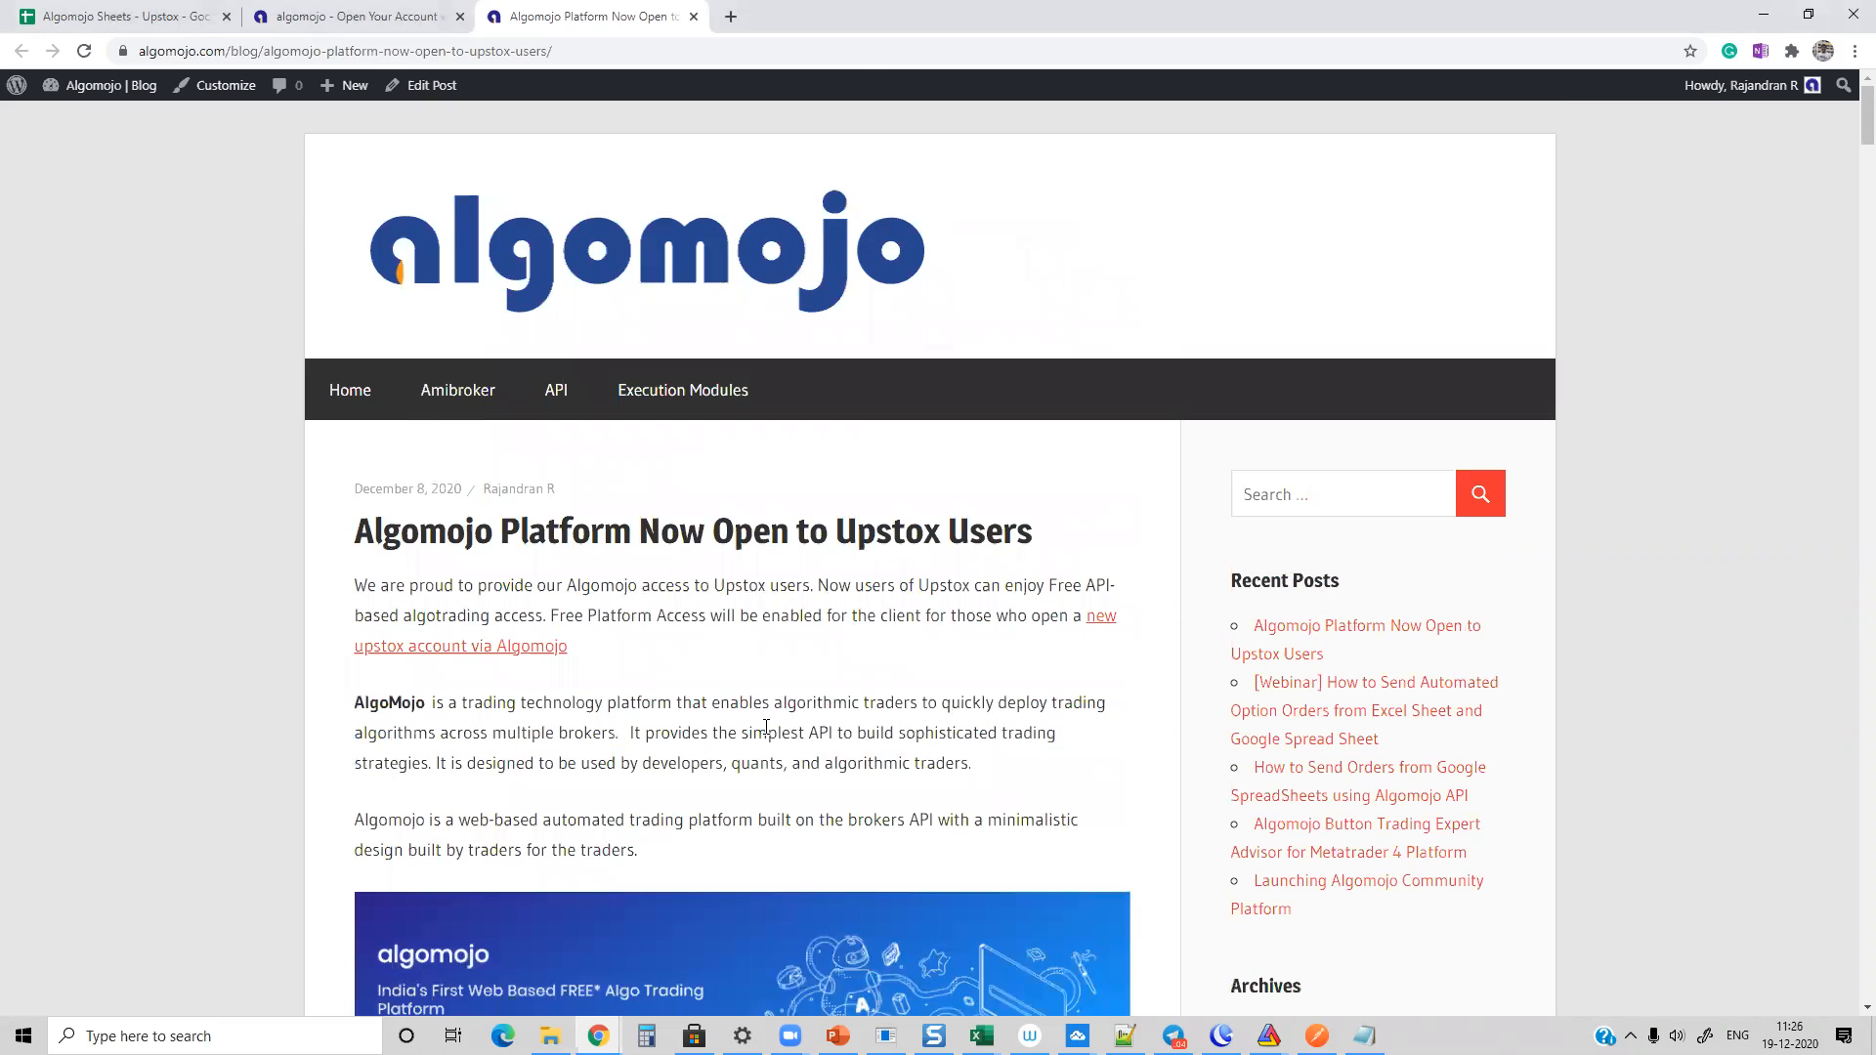
Step: Switch to the Algomojo Excel Macro New - Upstox workbook in Excel and show its Place Order sheet
mouse_move(982, 1035)
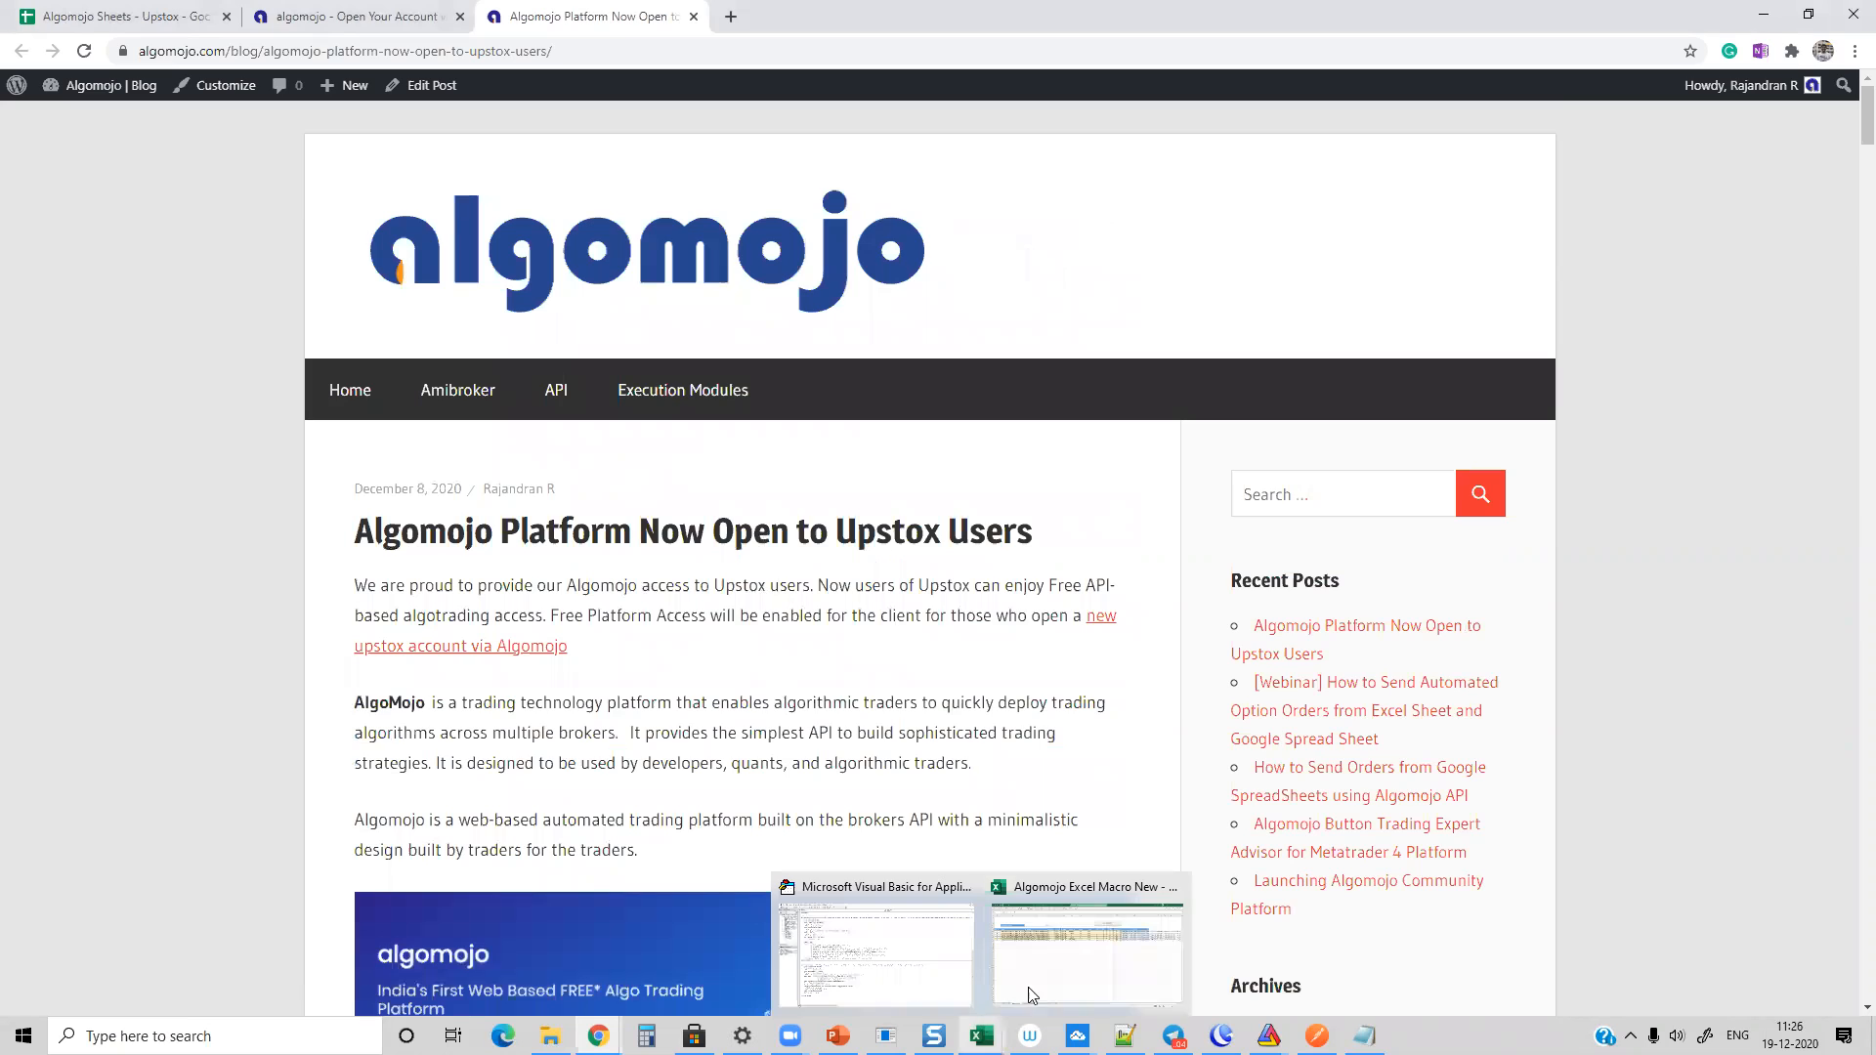
click(1099, 940)
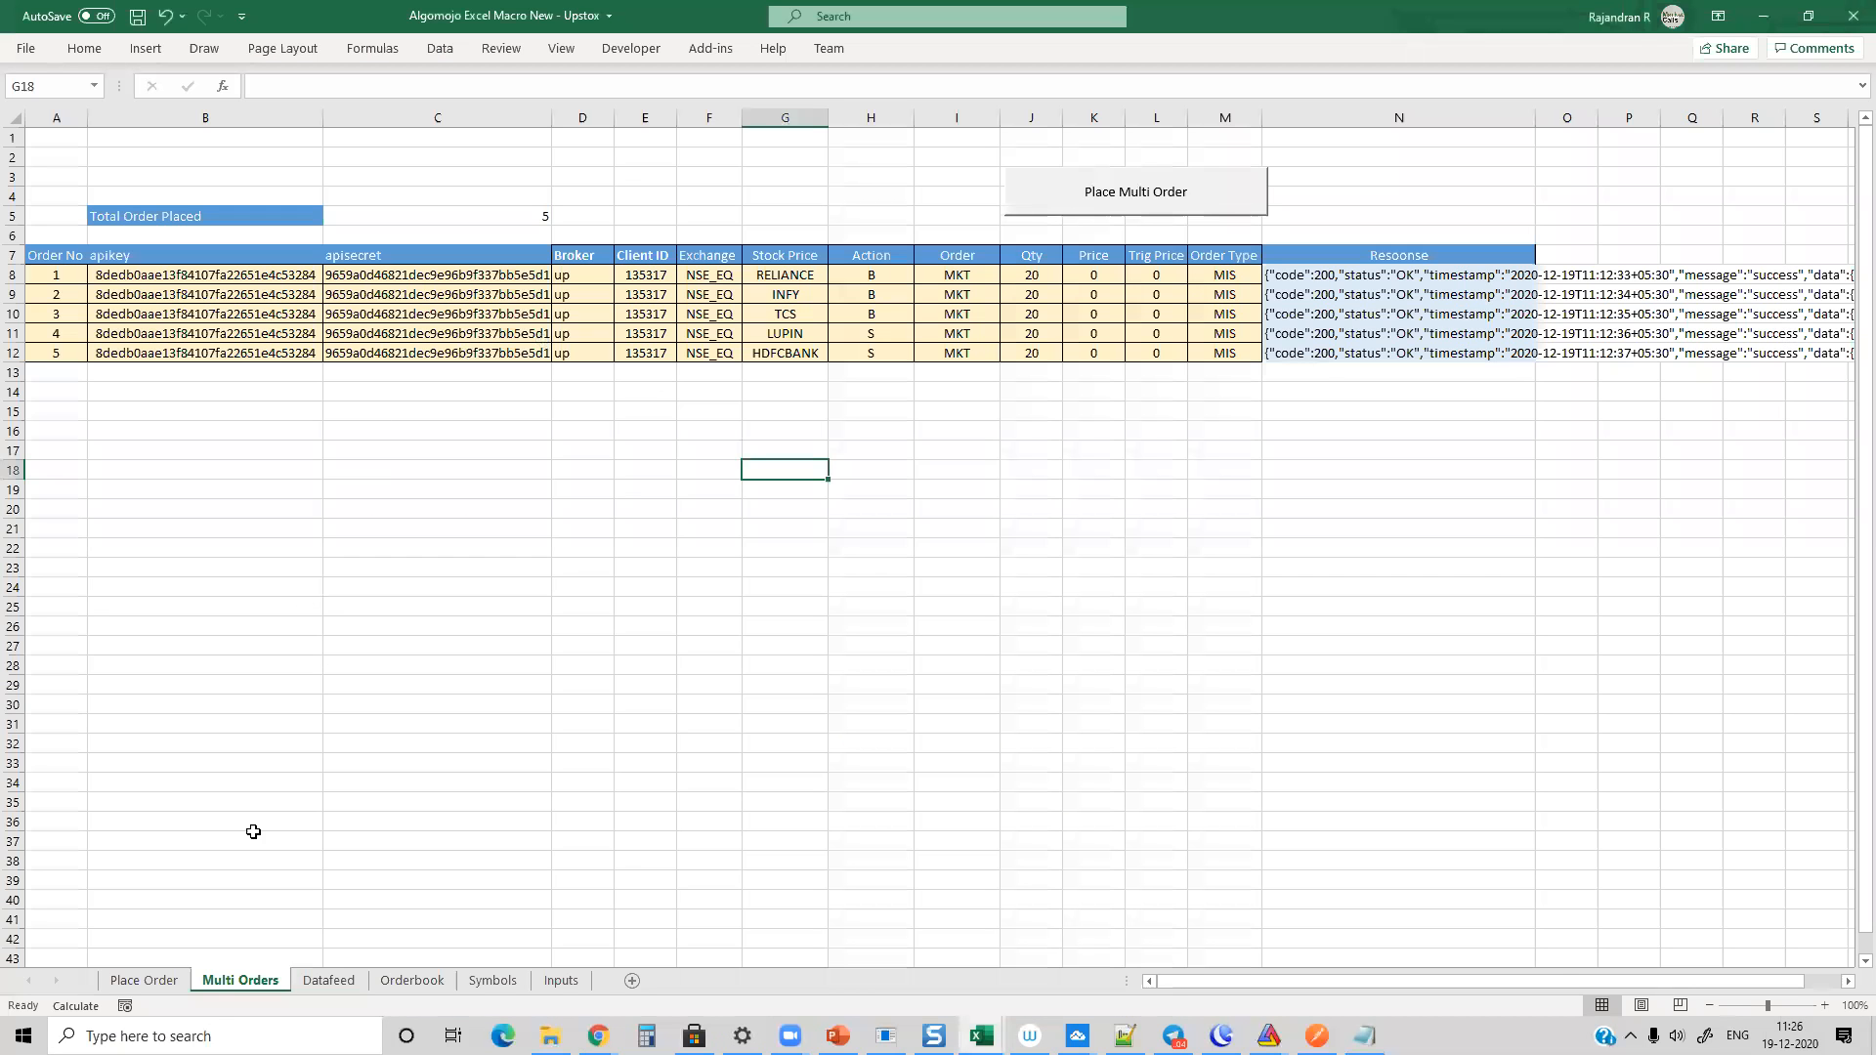
click(119, 982)
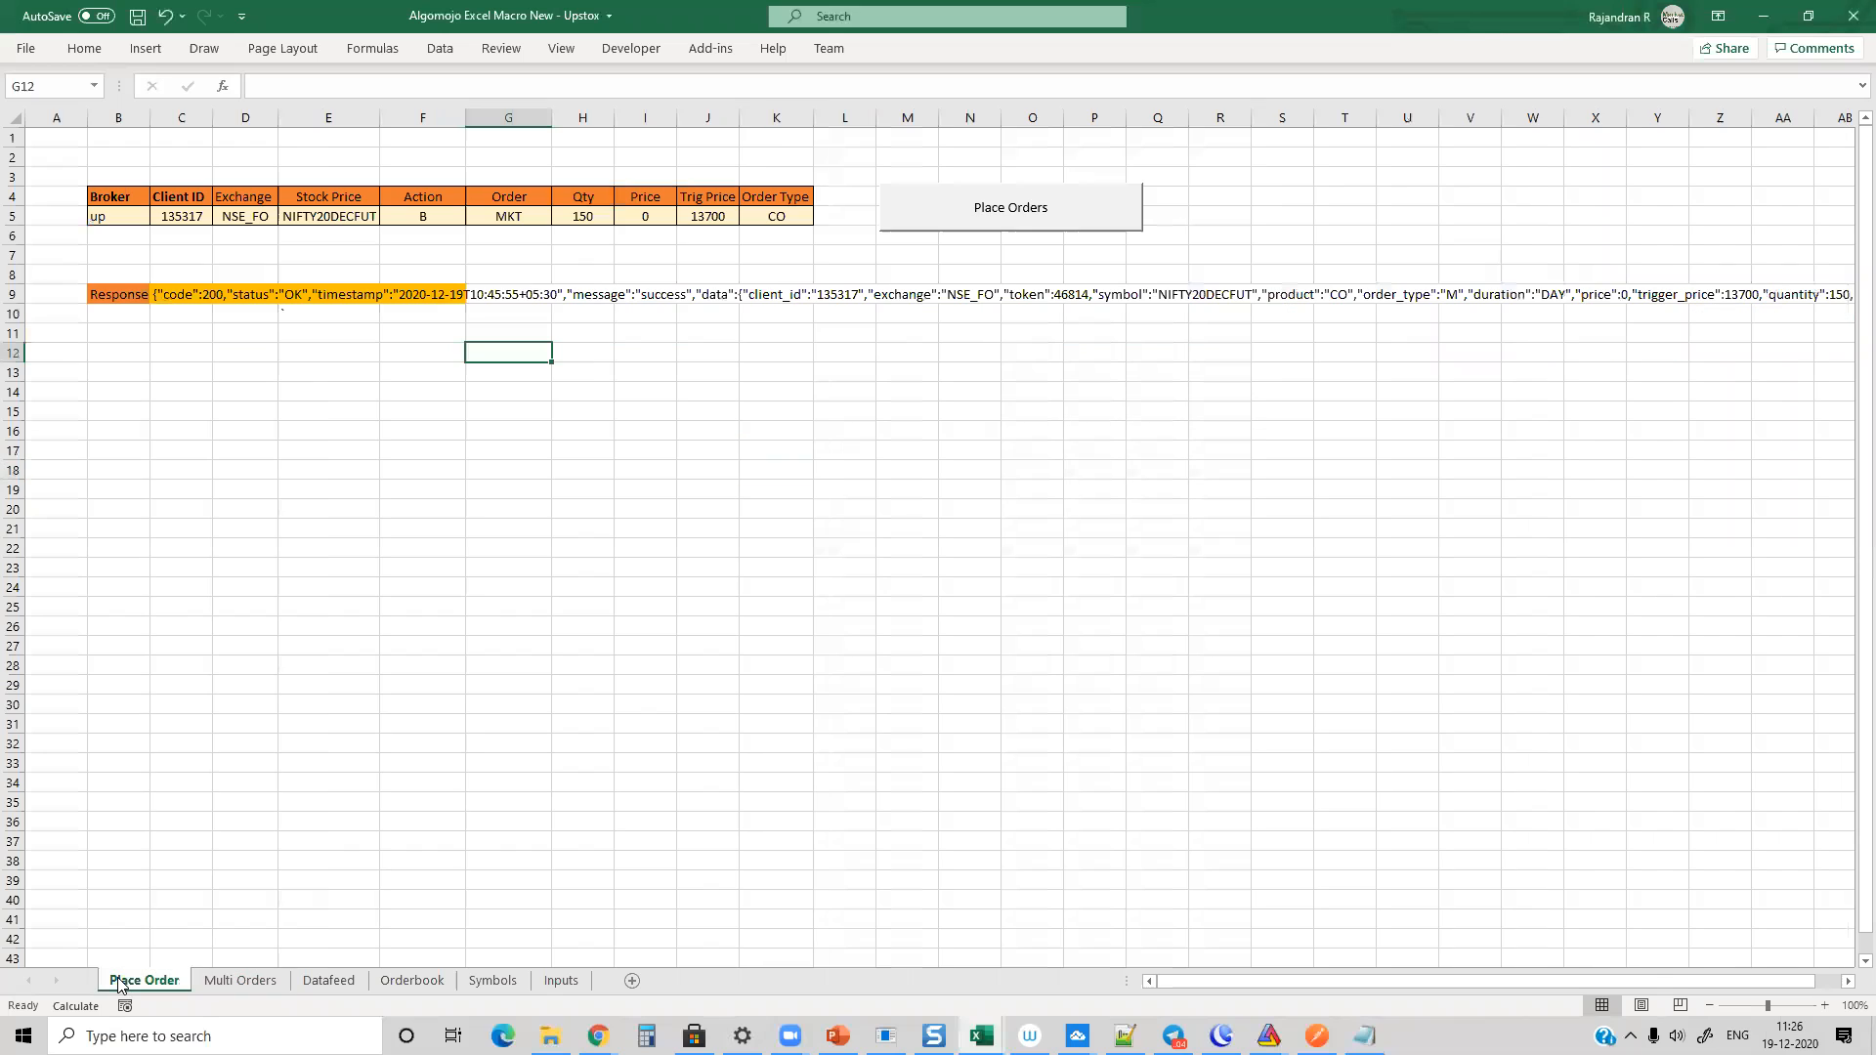
right_click(119, 982)
click(787, 779)
Step: Switch to AmiBroker to show the 1-minute BANKNIFTY-I.NFO chart and go to the TradingView NIFTY1! page in Chrome
mouse_move(1268, 1035)
click(1180, 932)
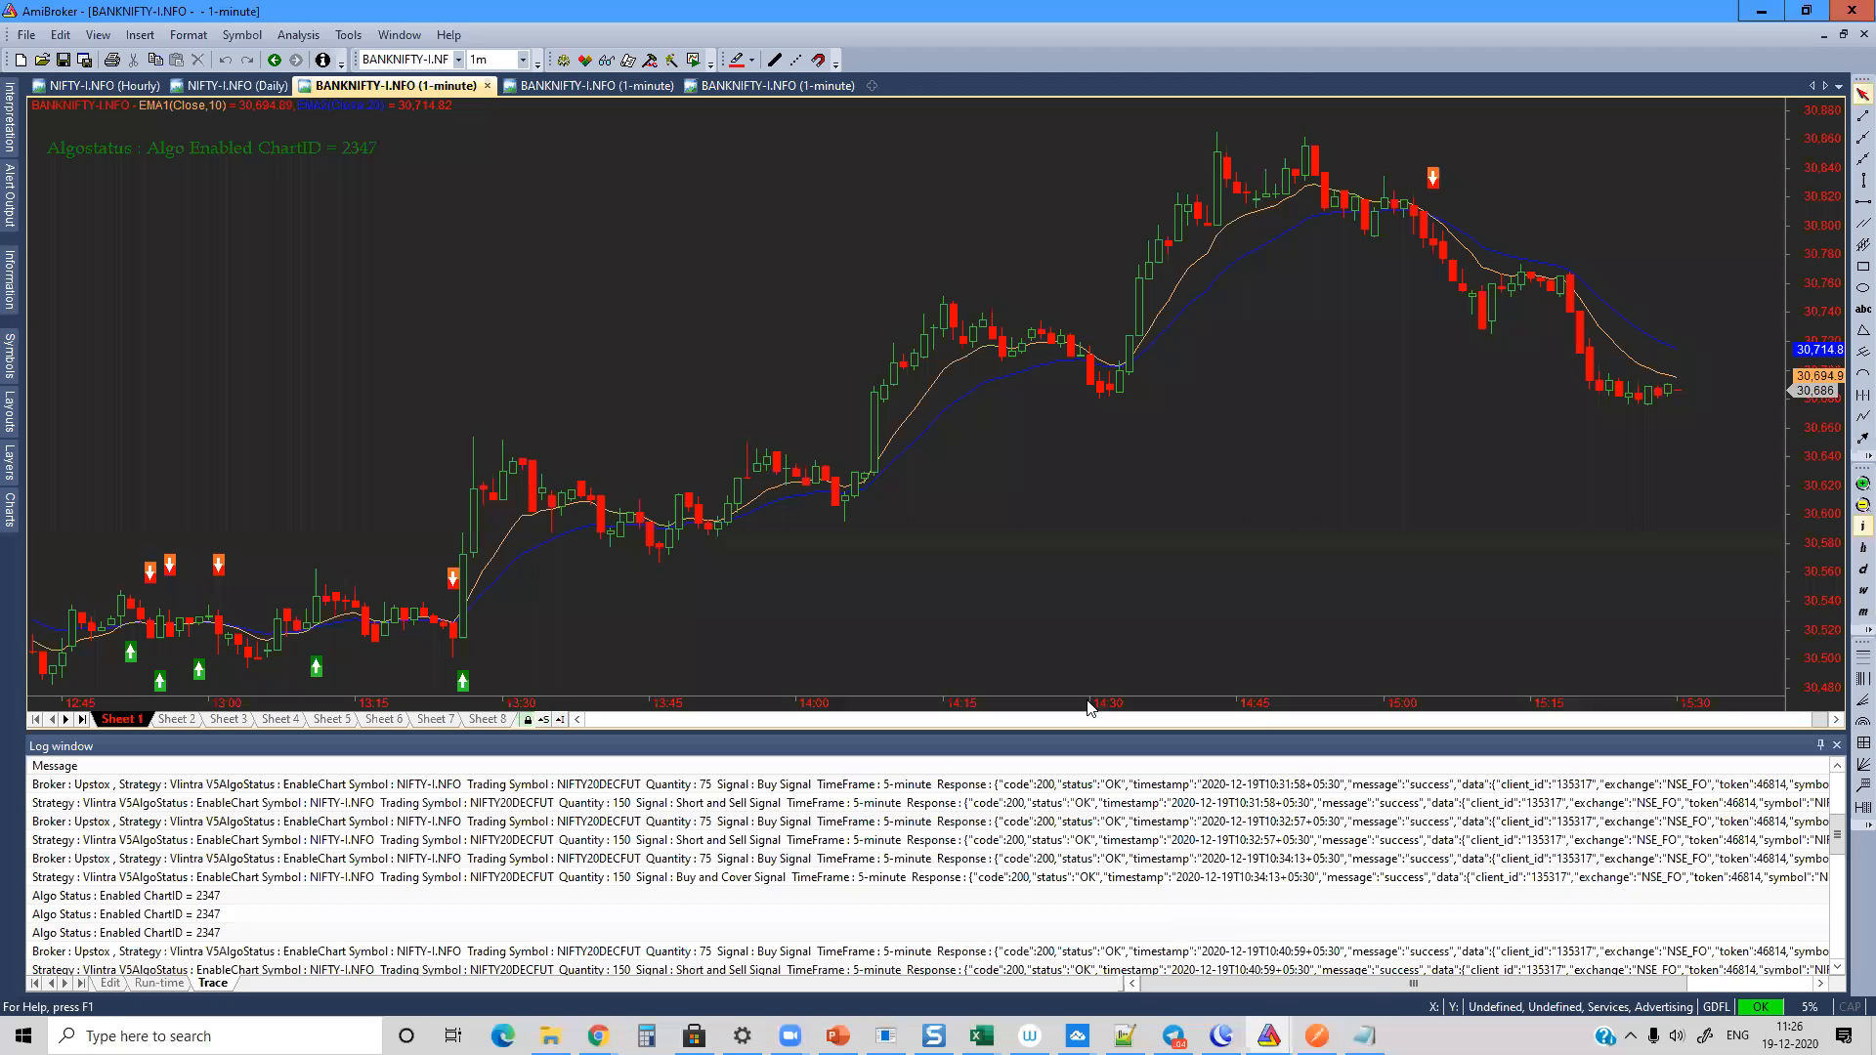
mouse_move(1121, 607)
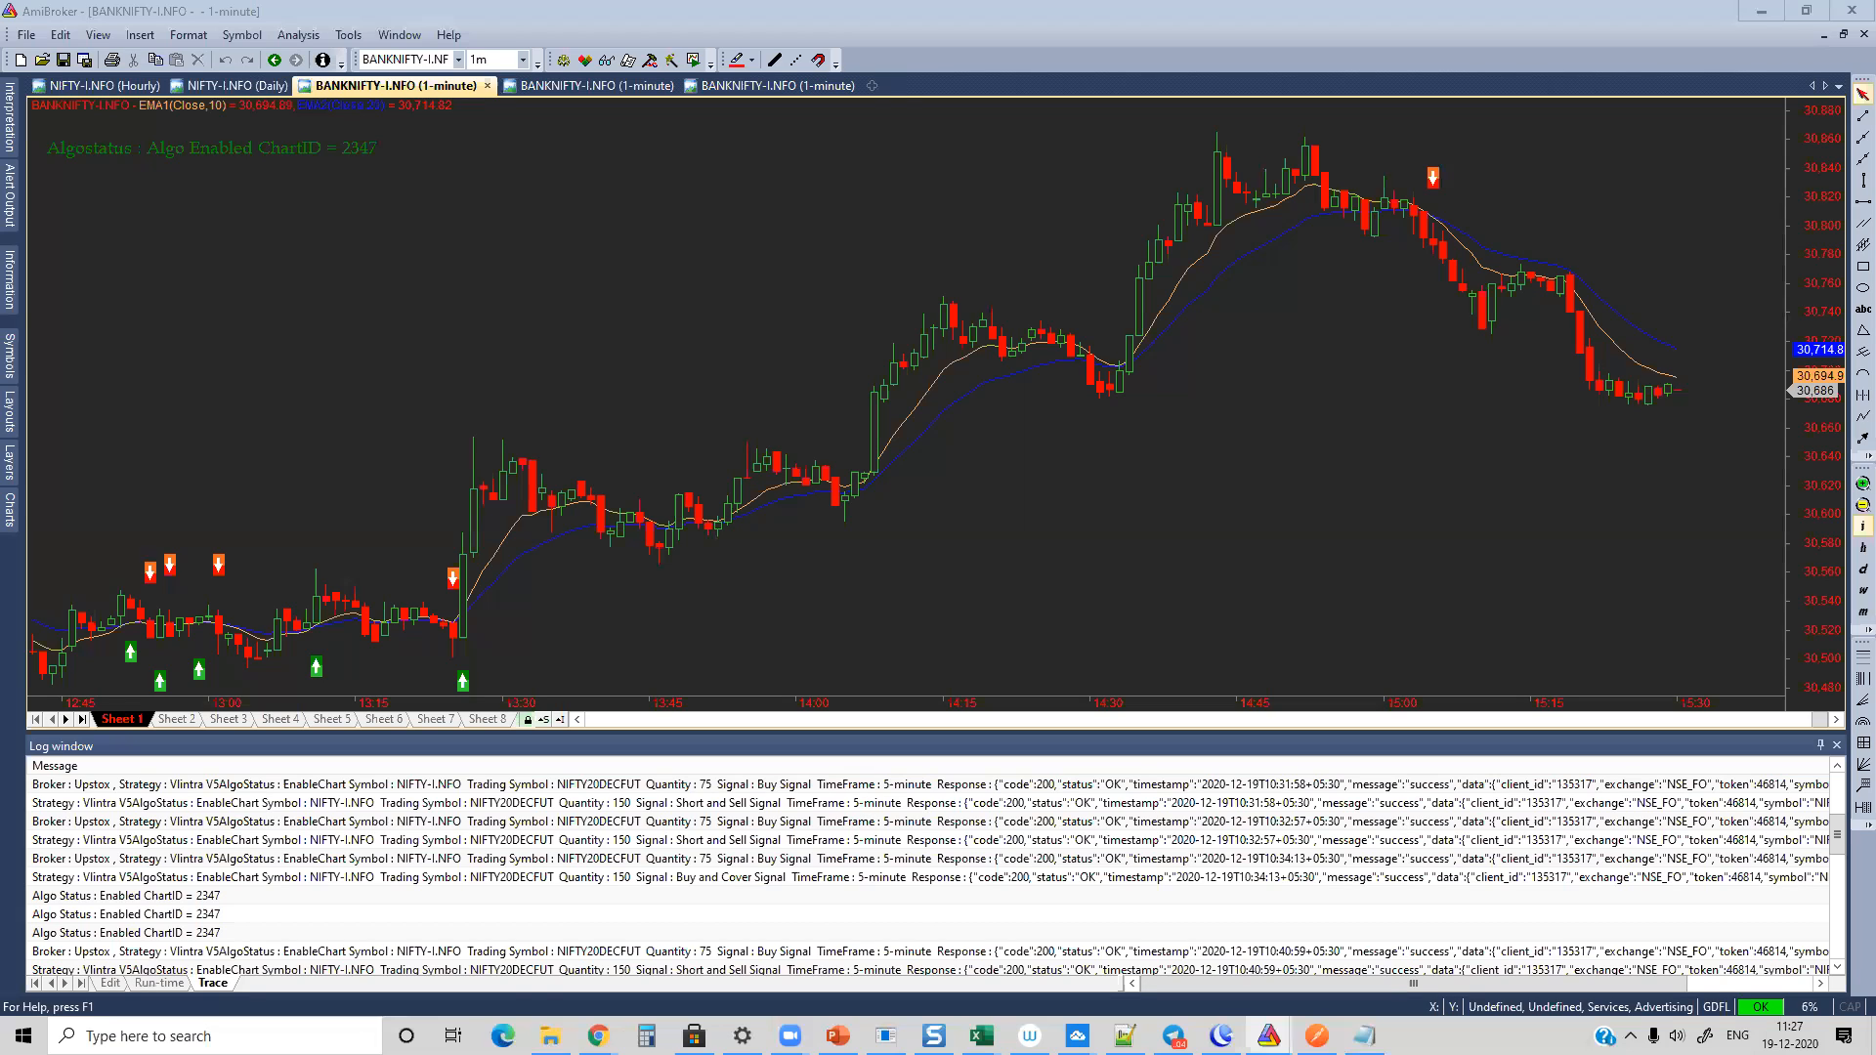
mouse_move(598, 1035)
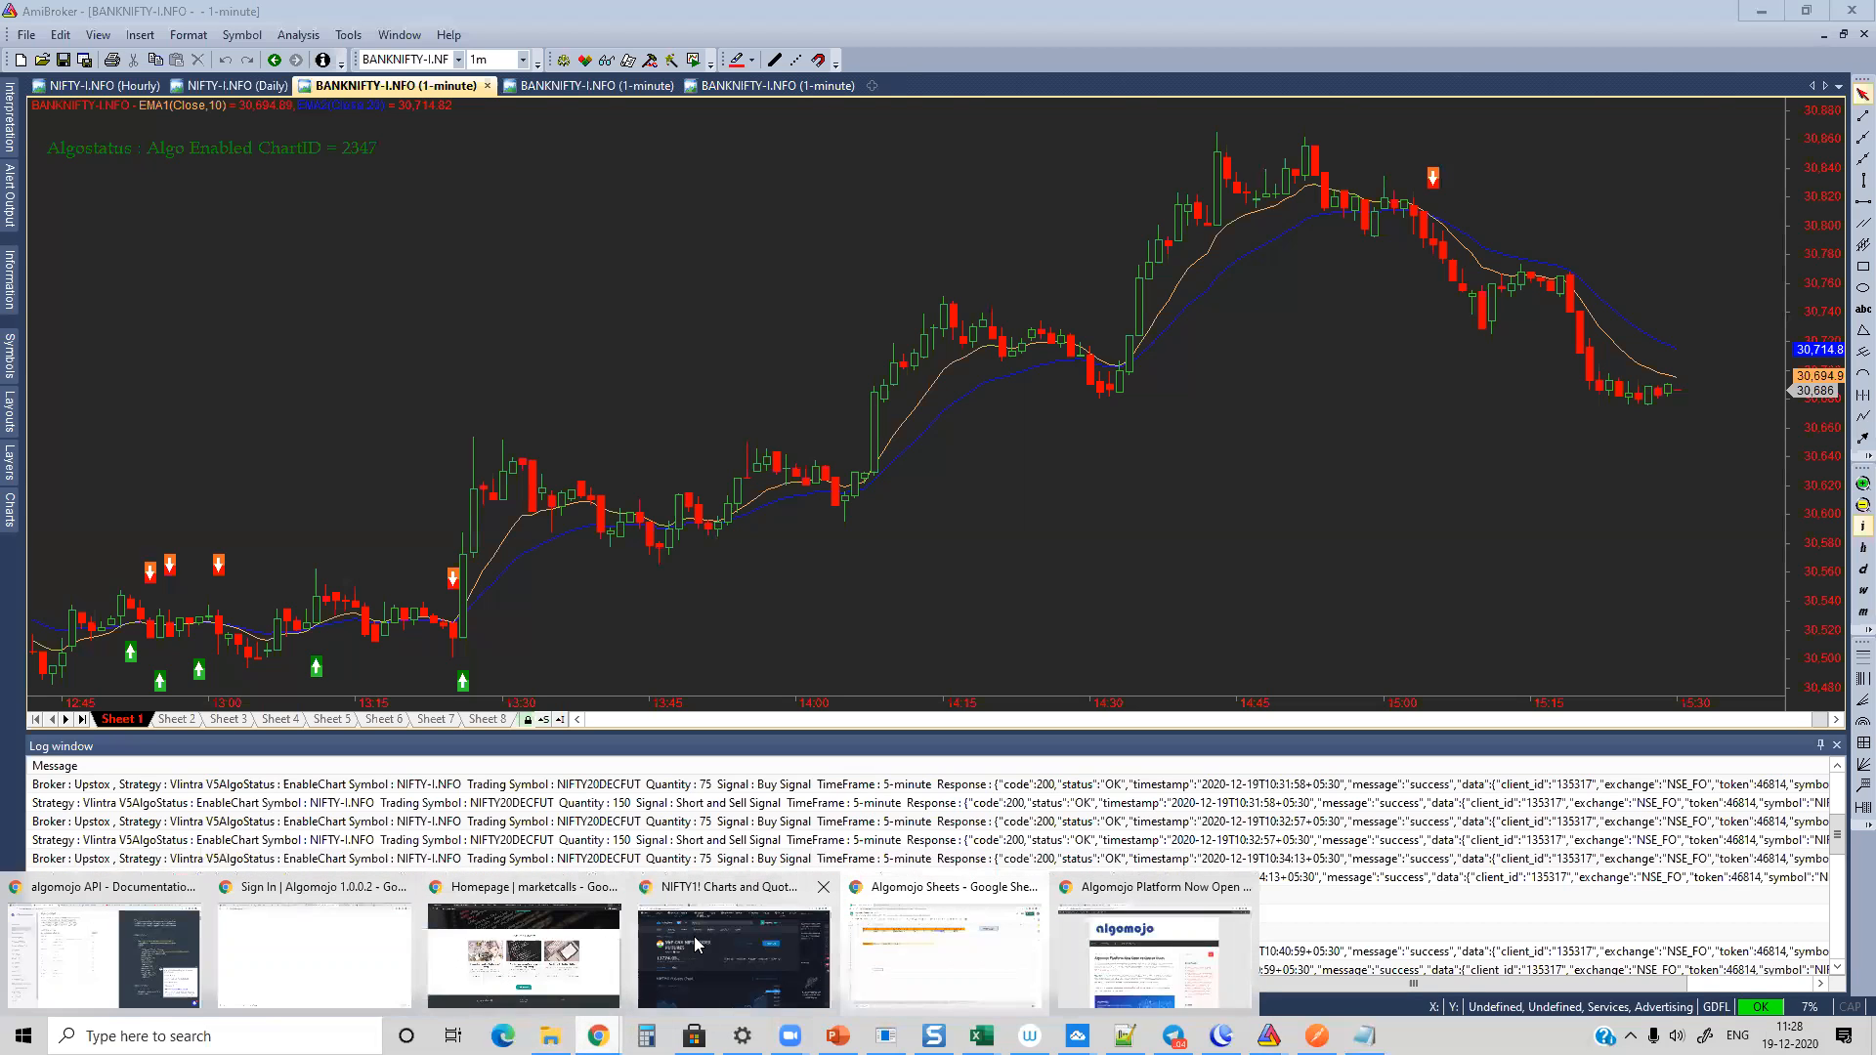
click(693, 936)
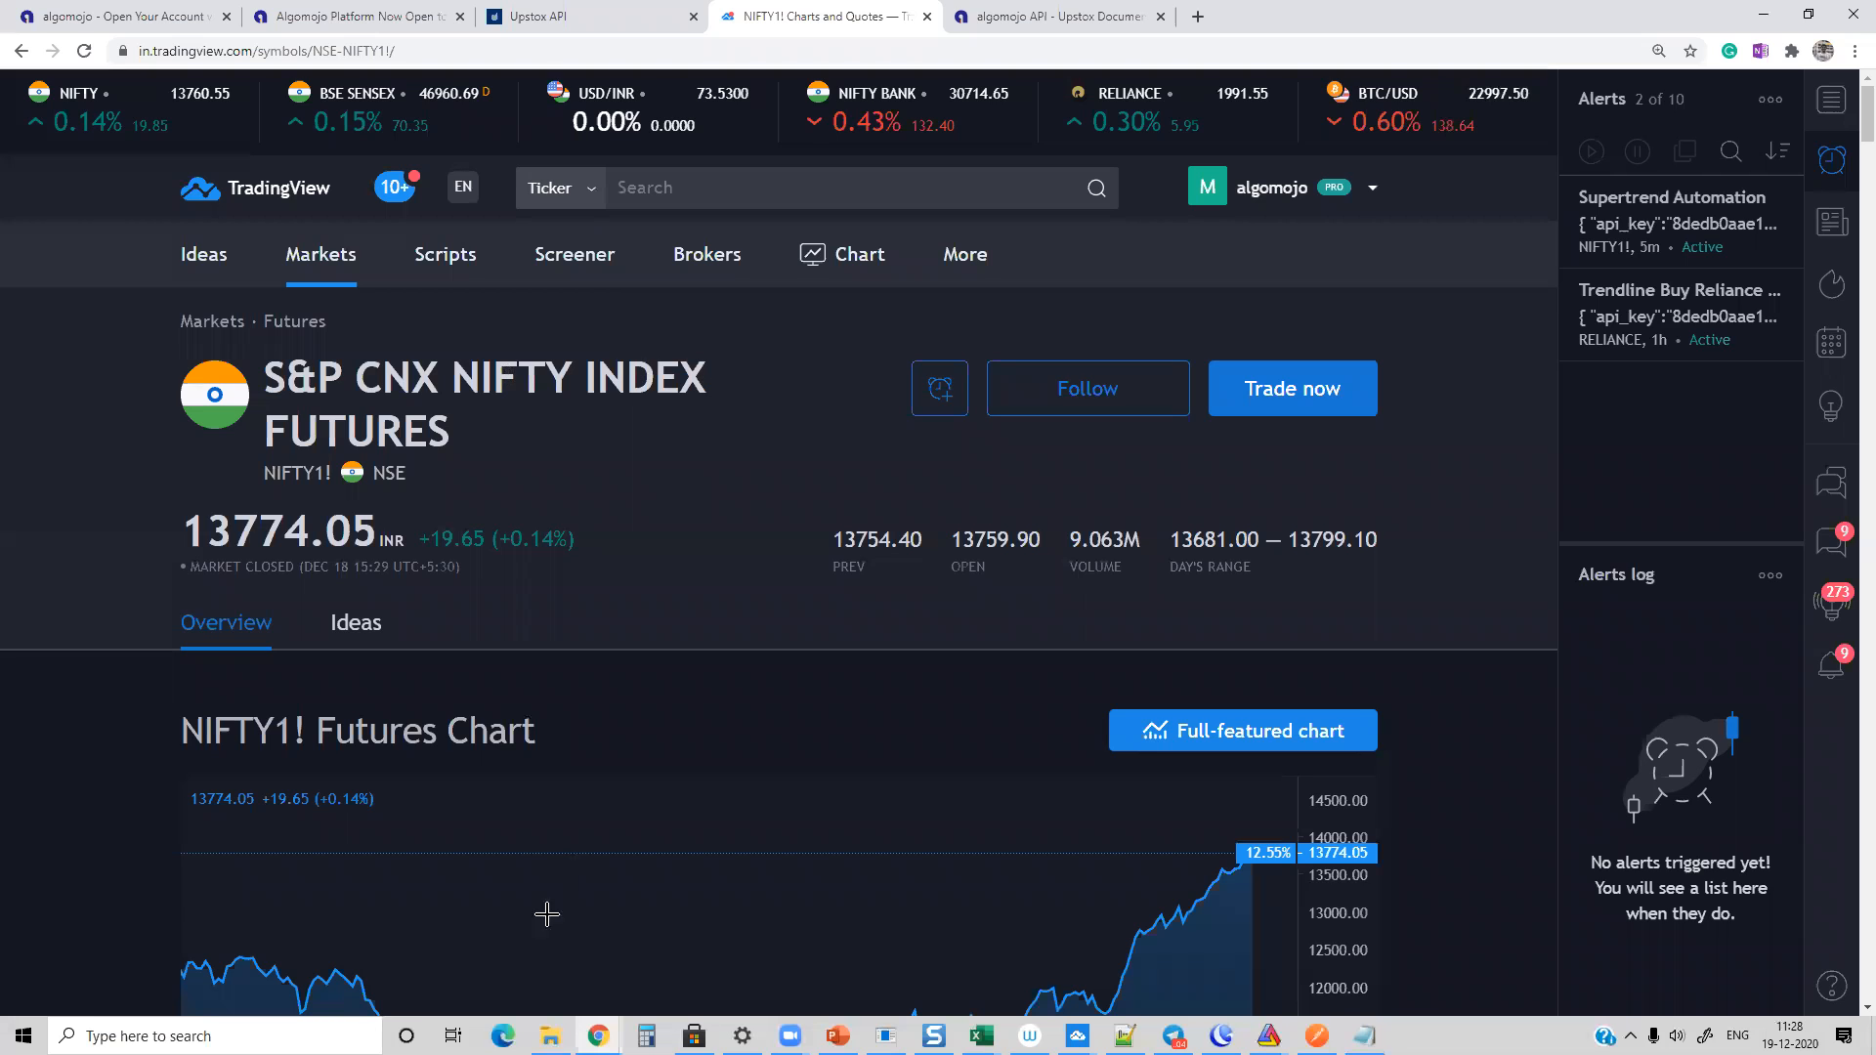
Step: Switch to the Algomojo terminal's Dashboard and view the market depth for LUPIN from the Equity watchlist
mouse_move(598, 1035)
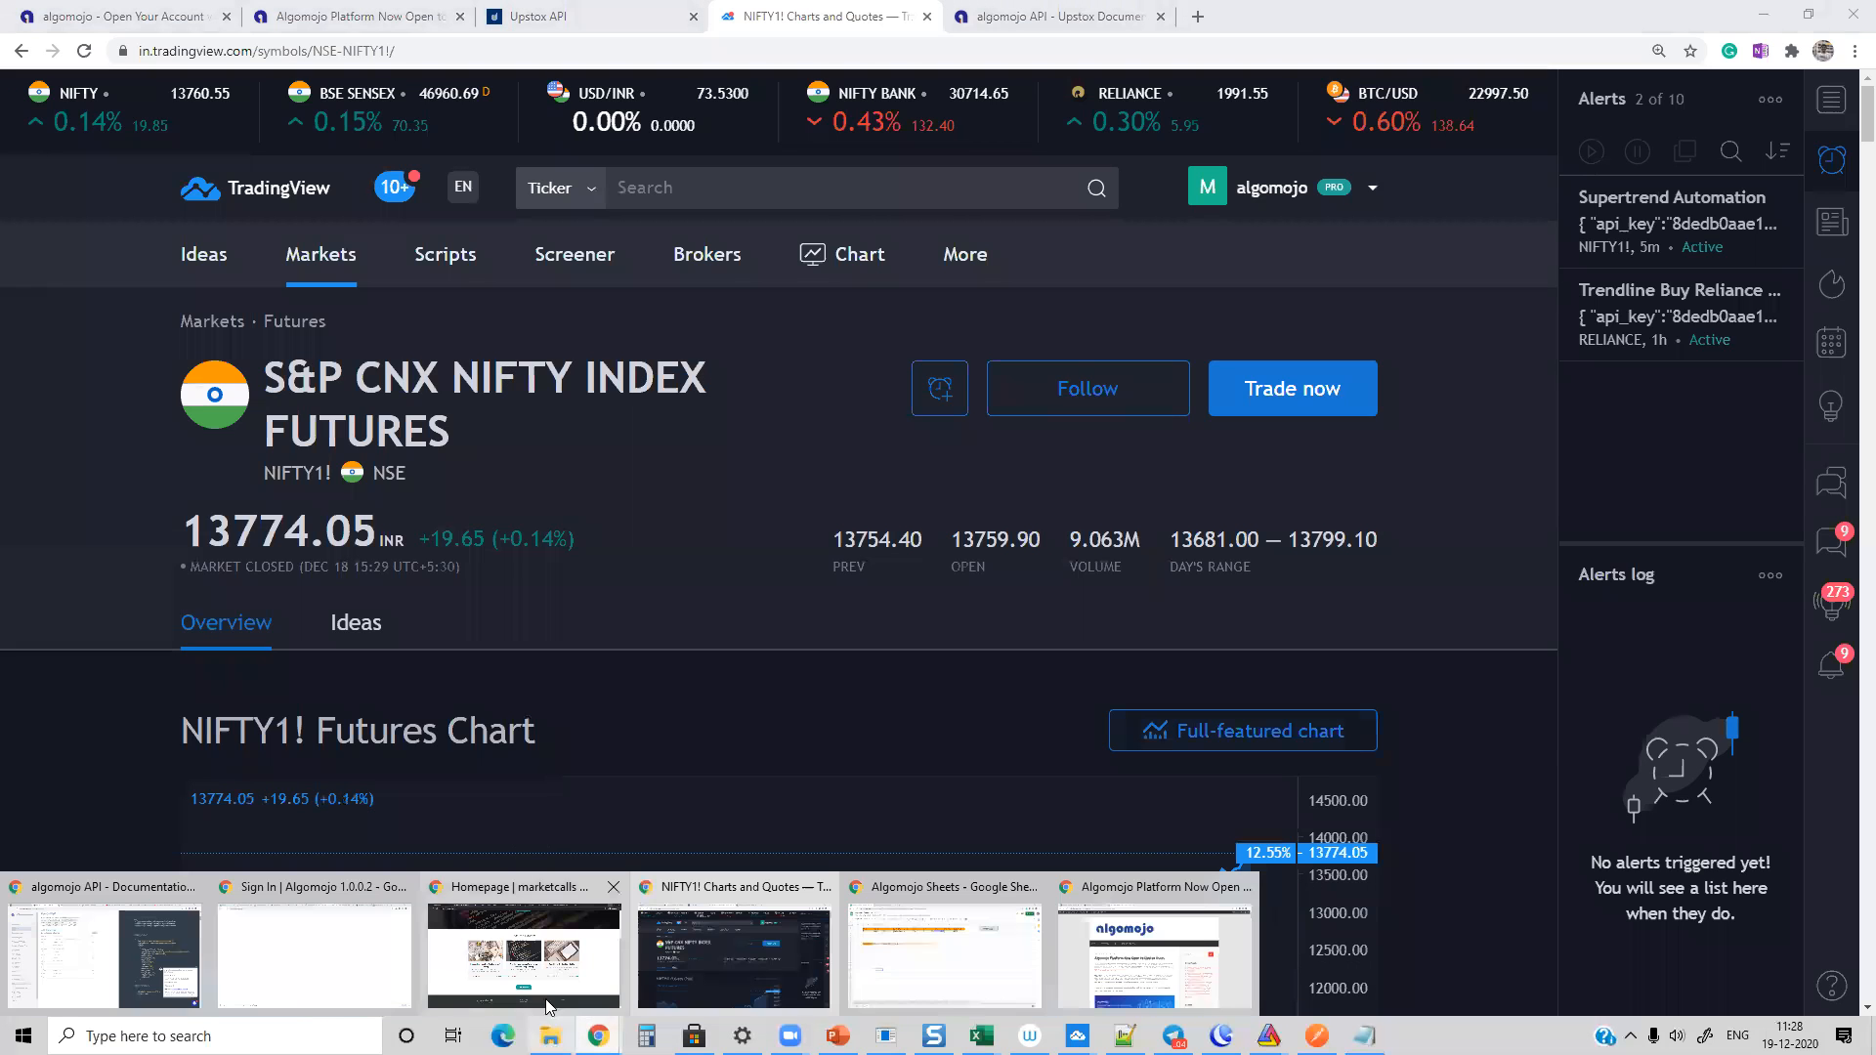
click(488, 962)
click(97, 10)
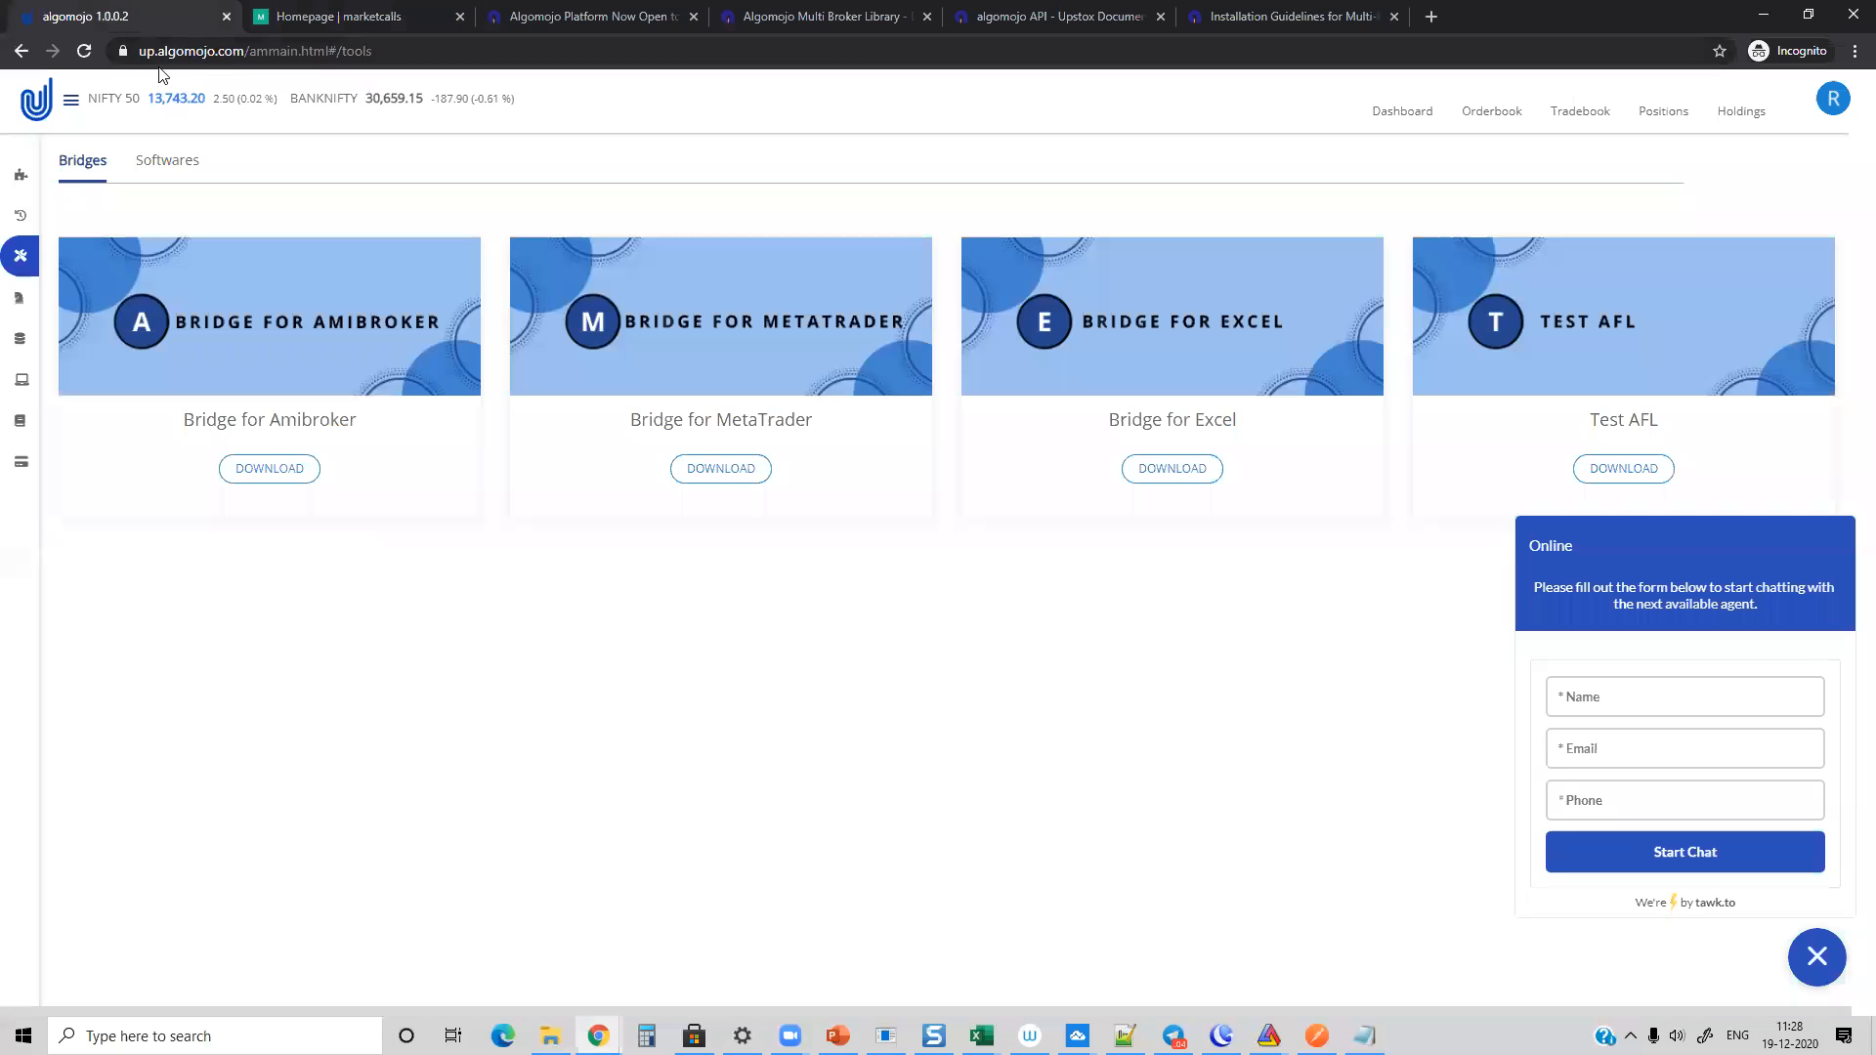
mouse_move(26, 186)
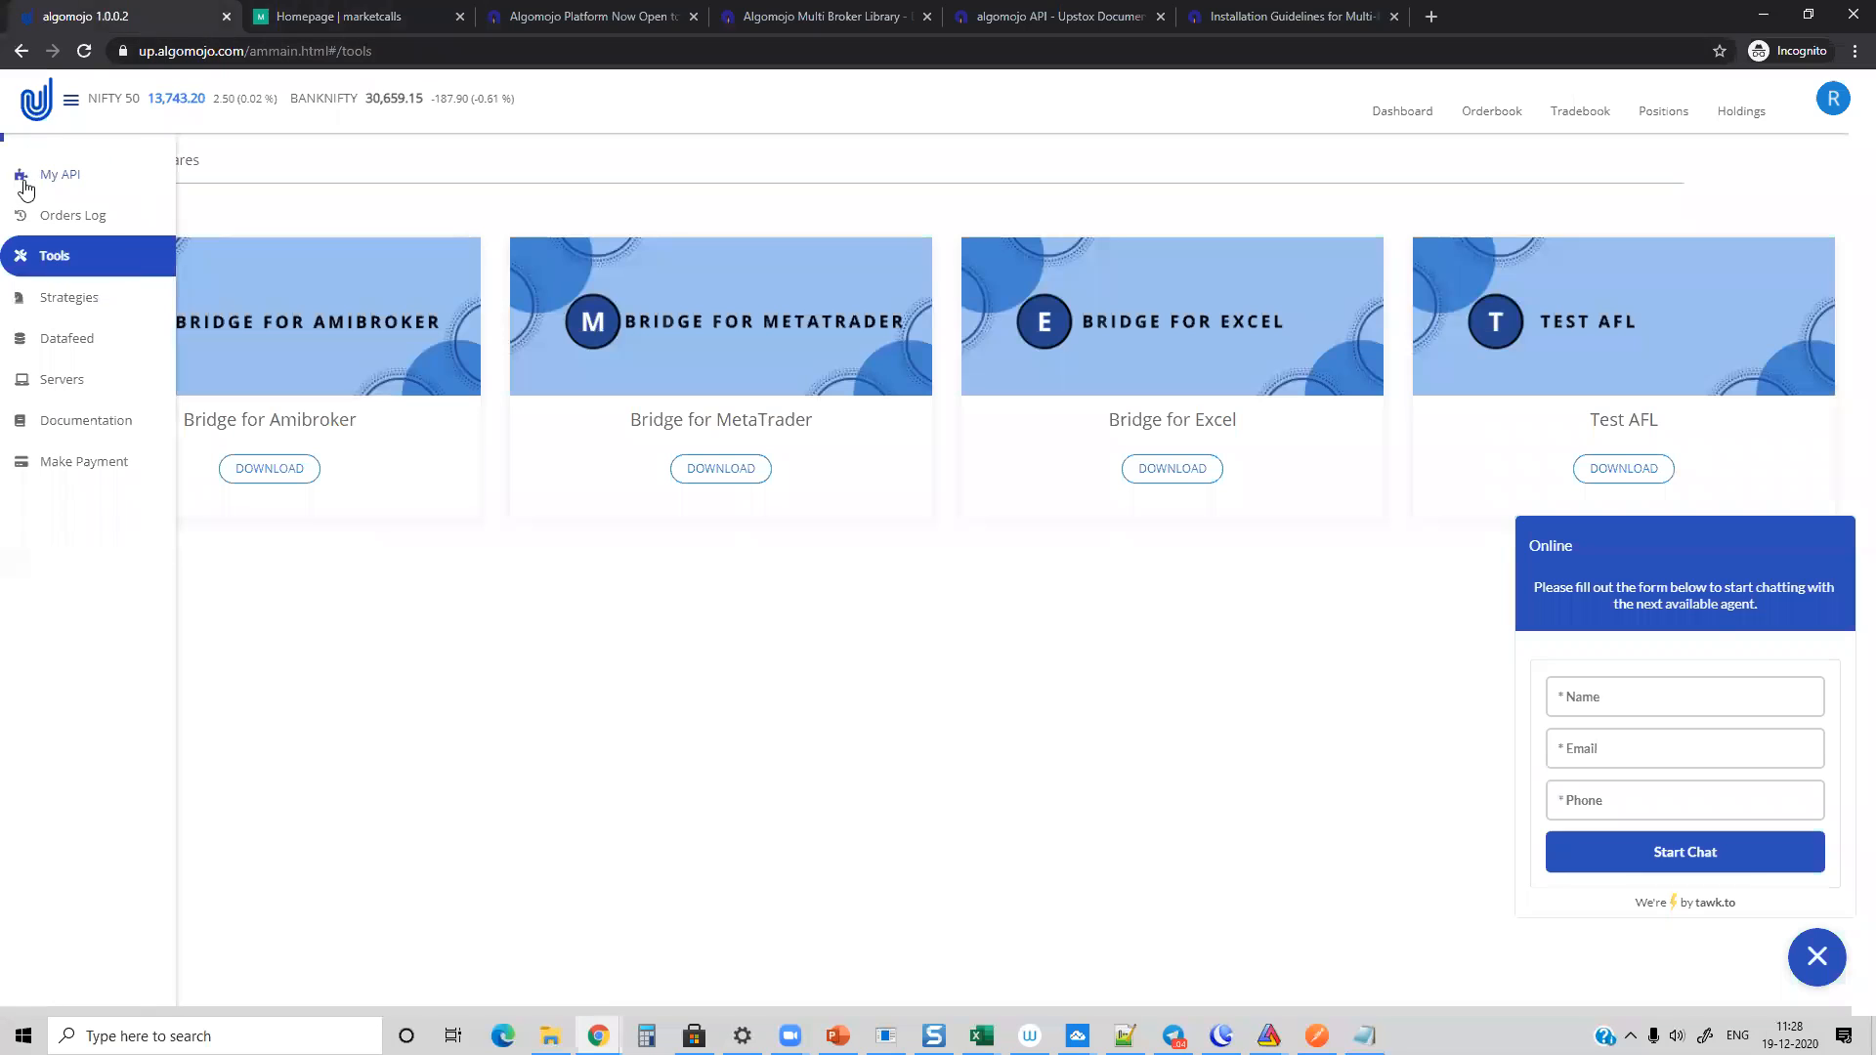
click(1392, 118)
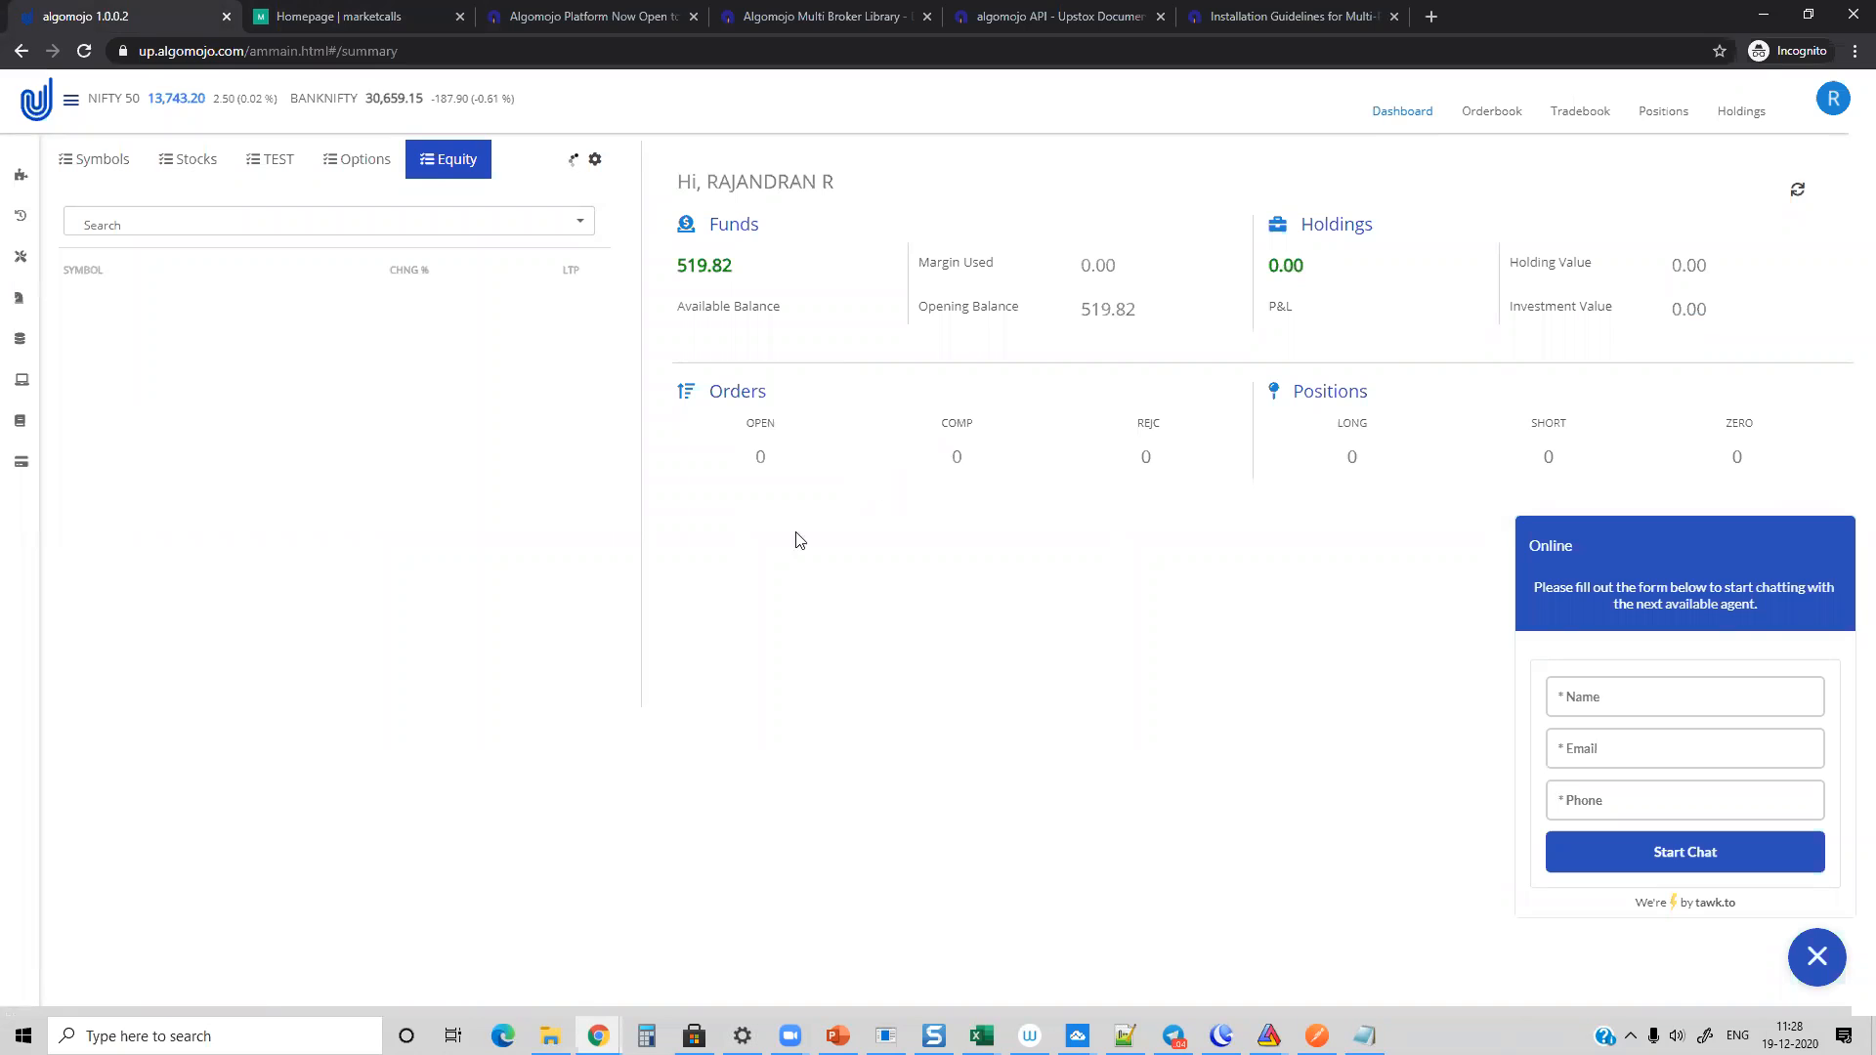
click(601, 311)
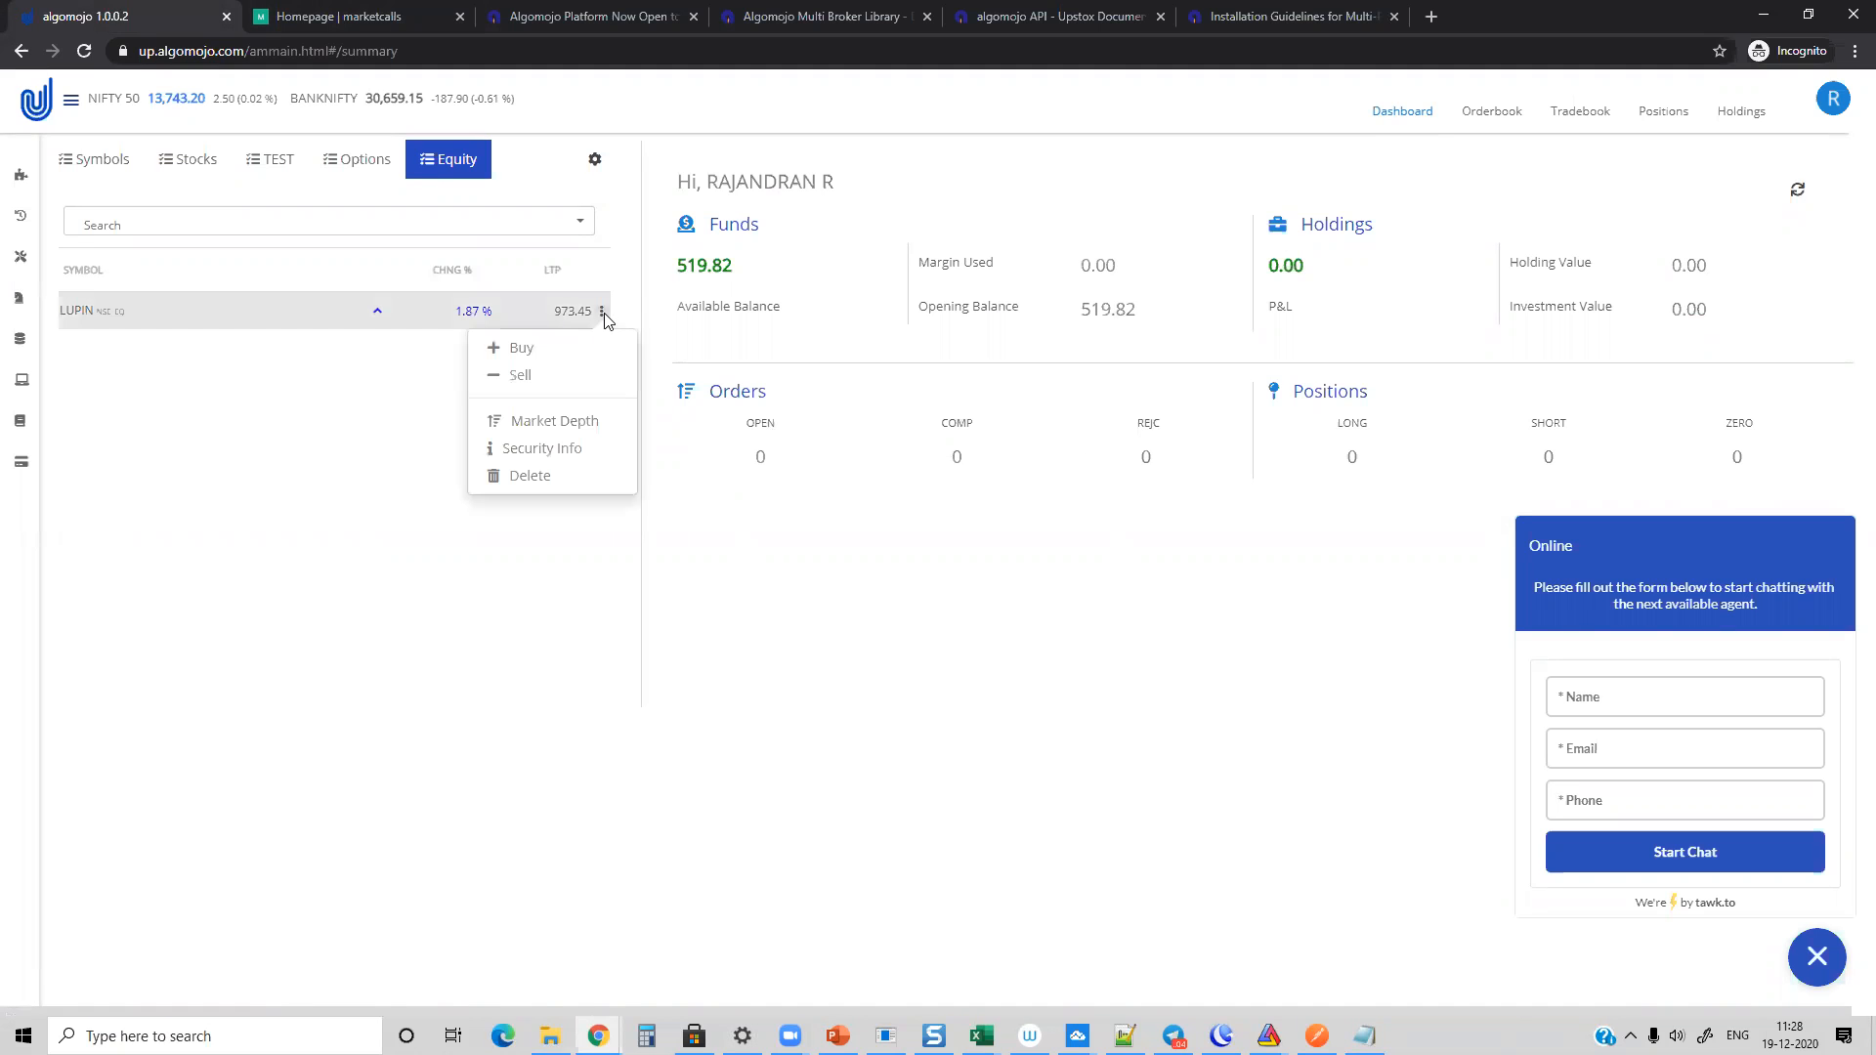
click(544, 419)
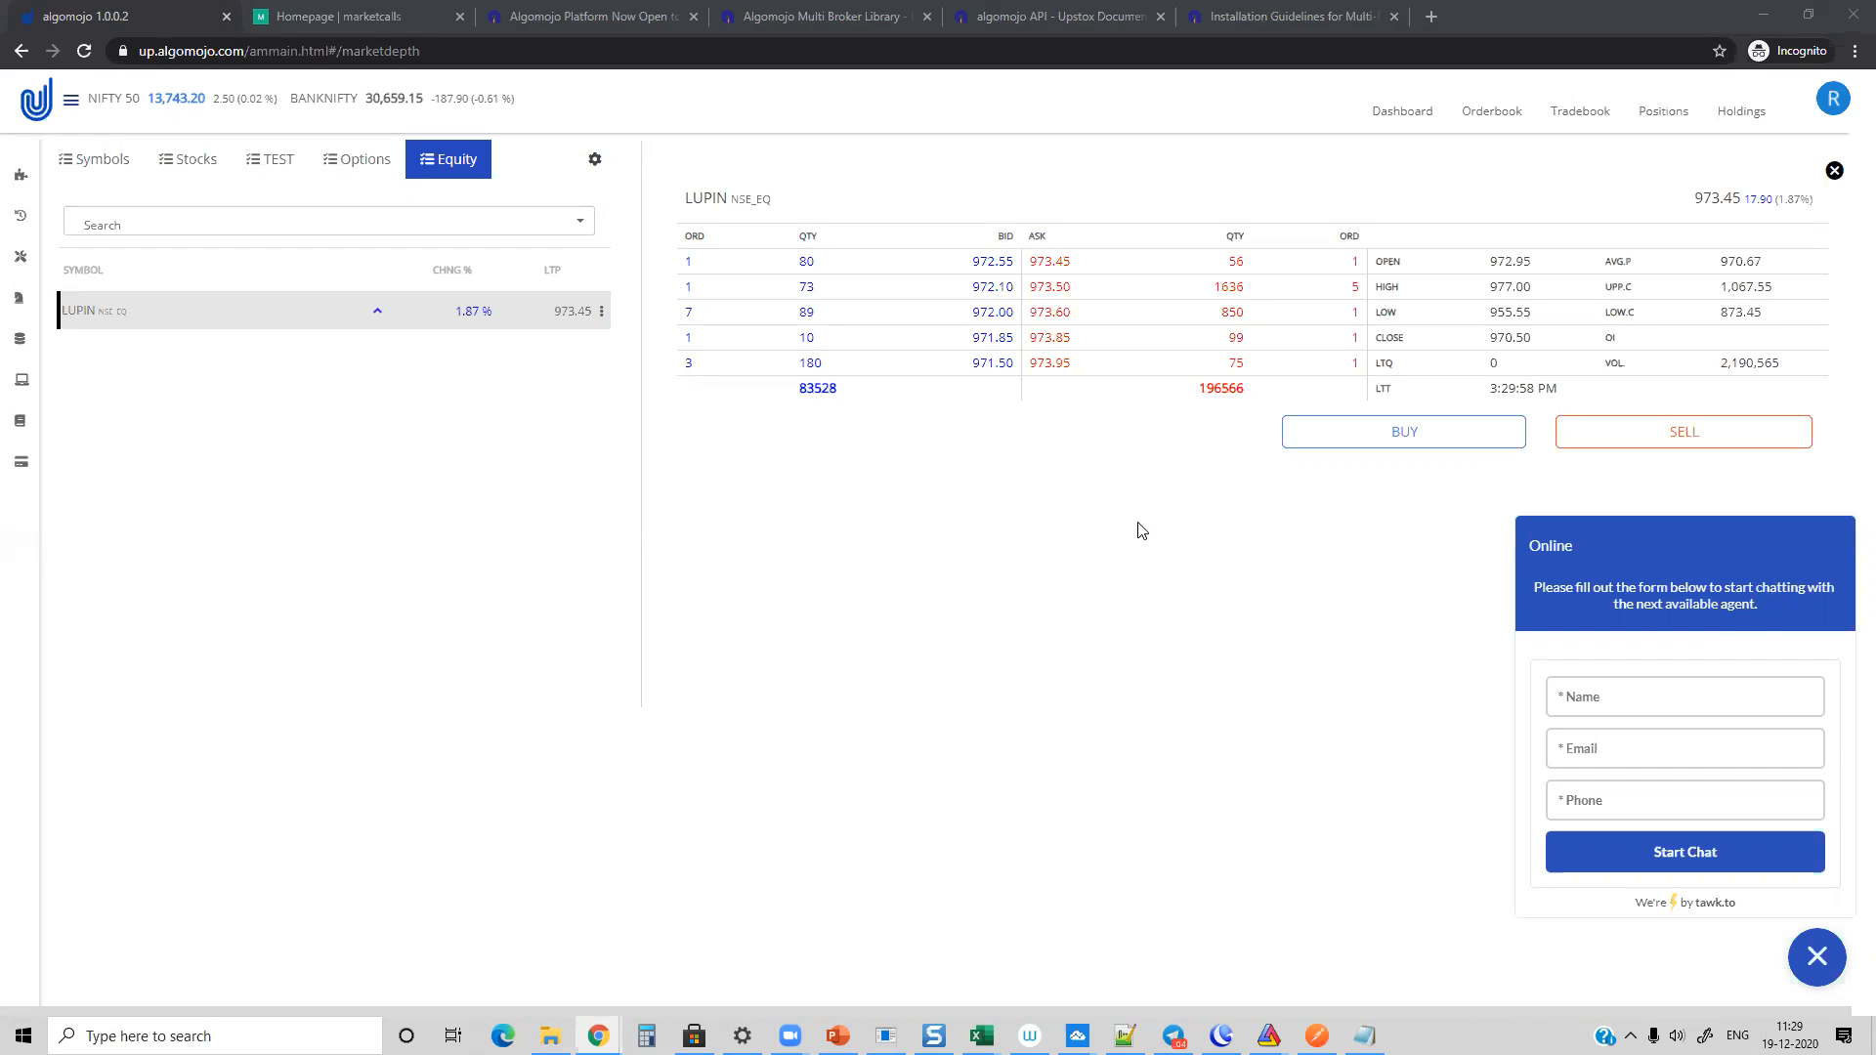
Step: View Algomojo's Free Strategies and its Proprietary Strategies page with the TradeStudio list
mouse_move(45, 344)
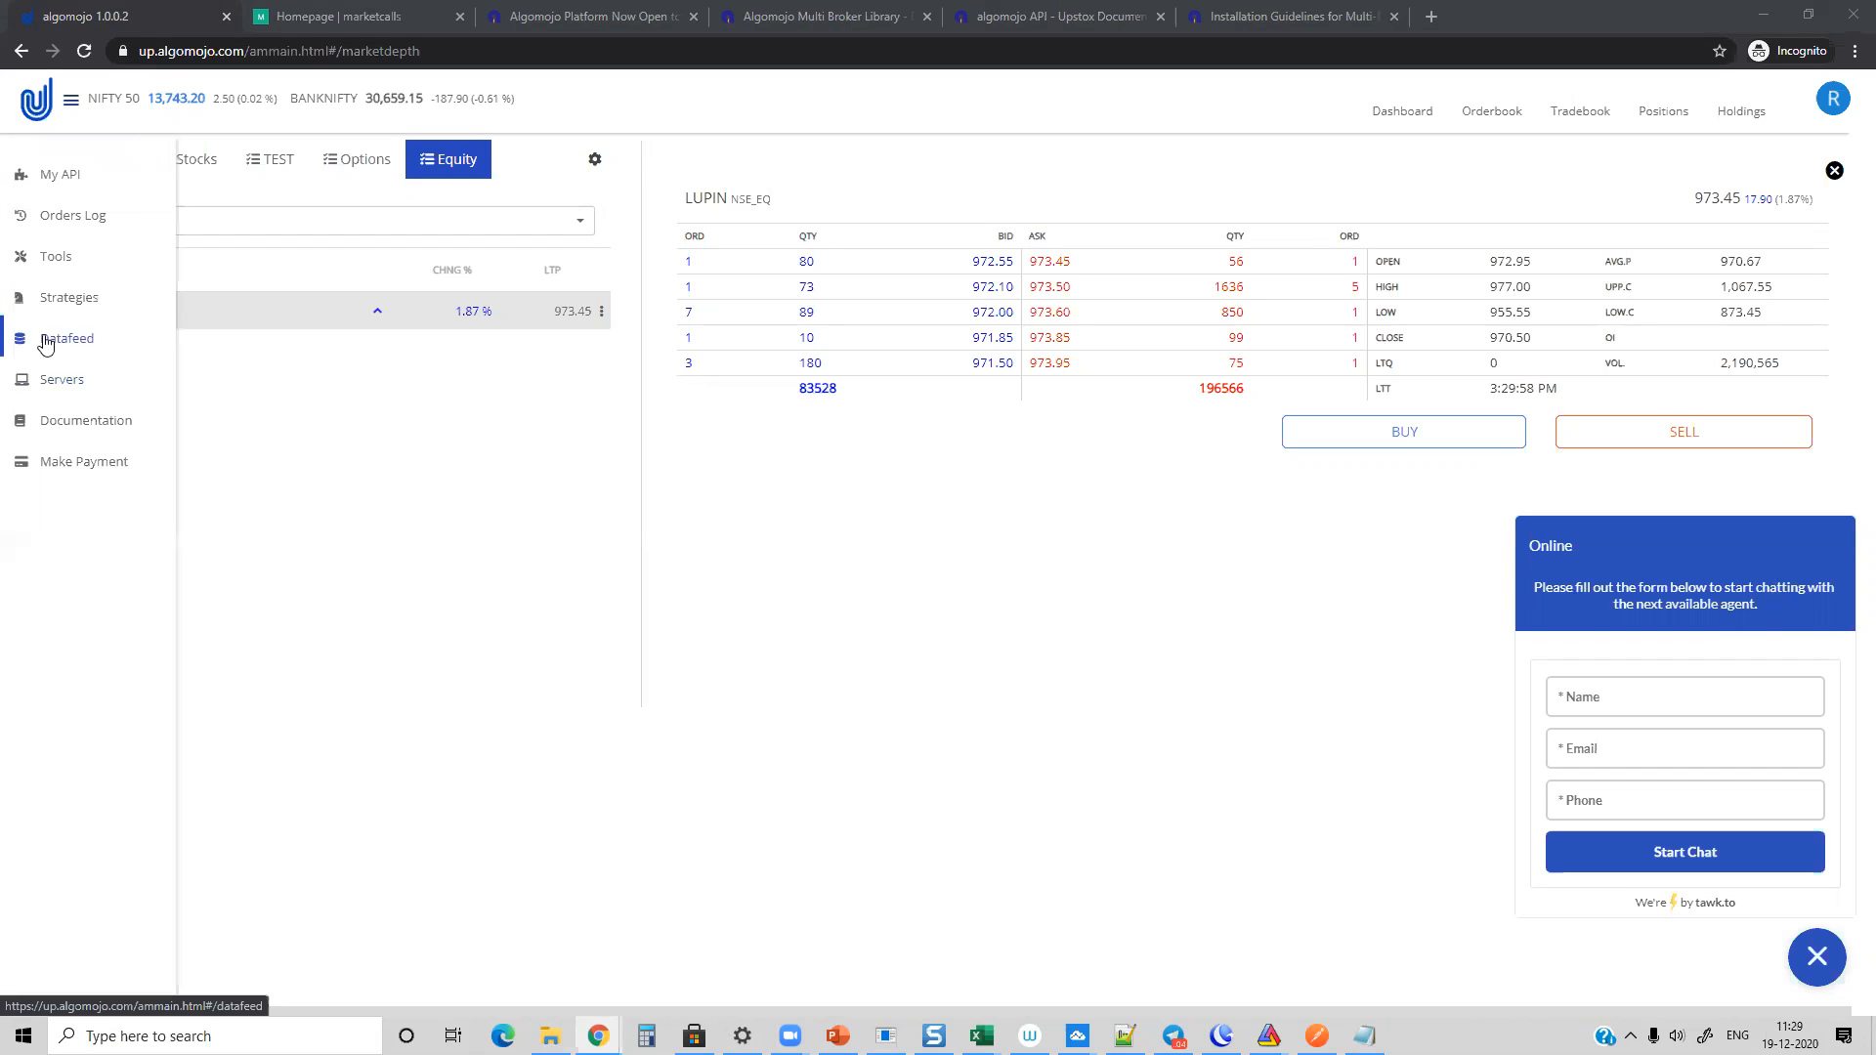
click(68, 306)
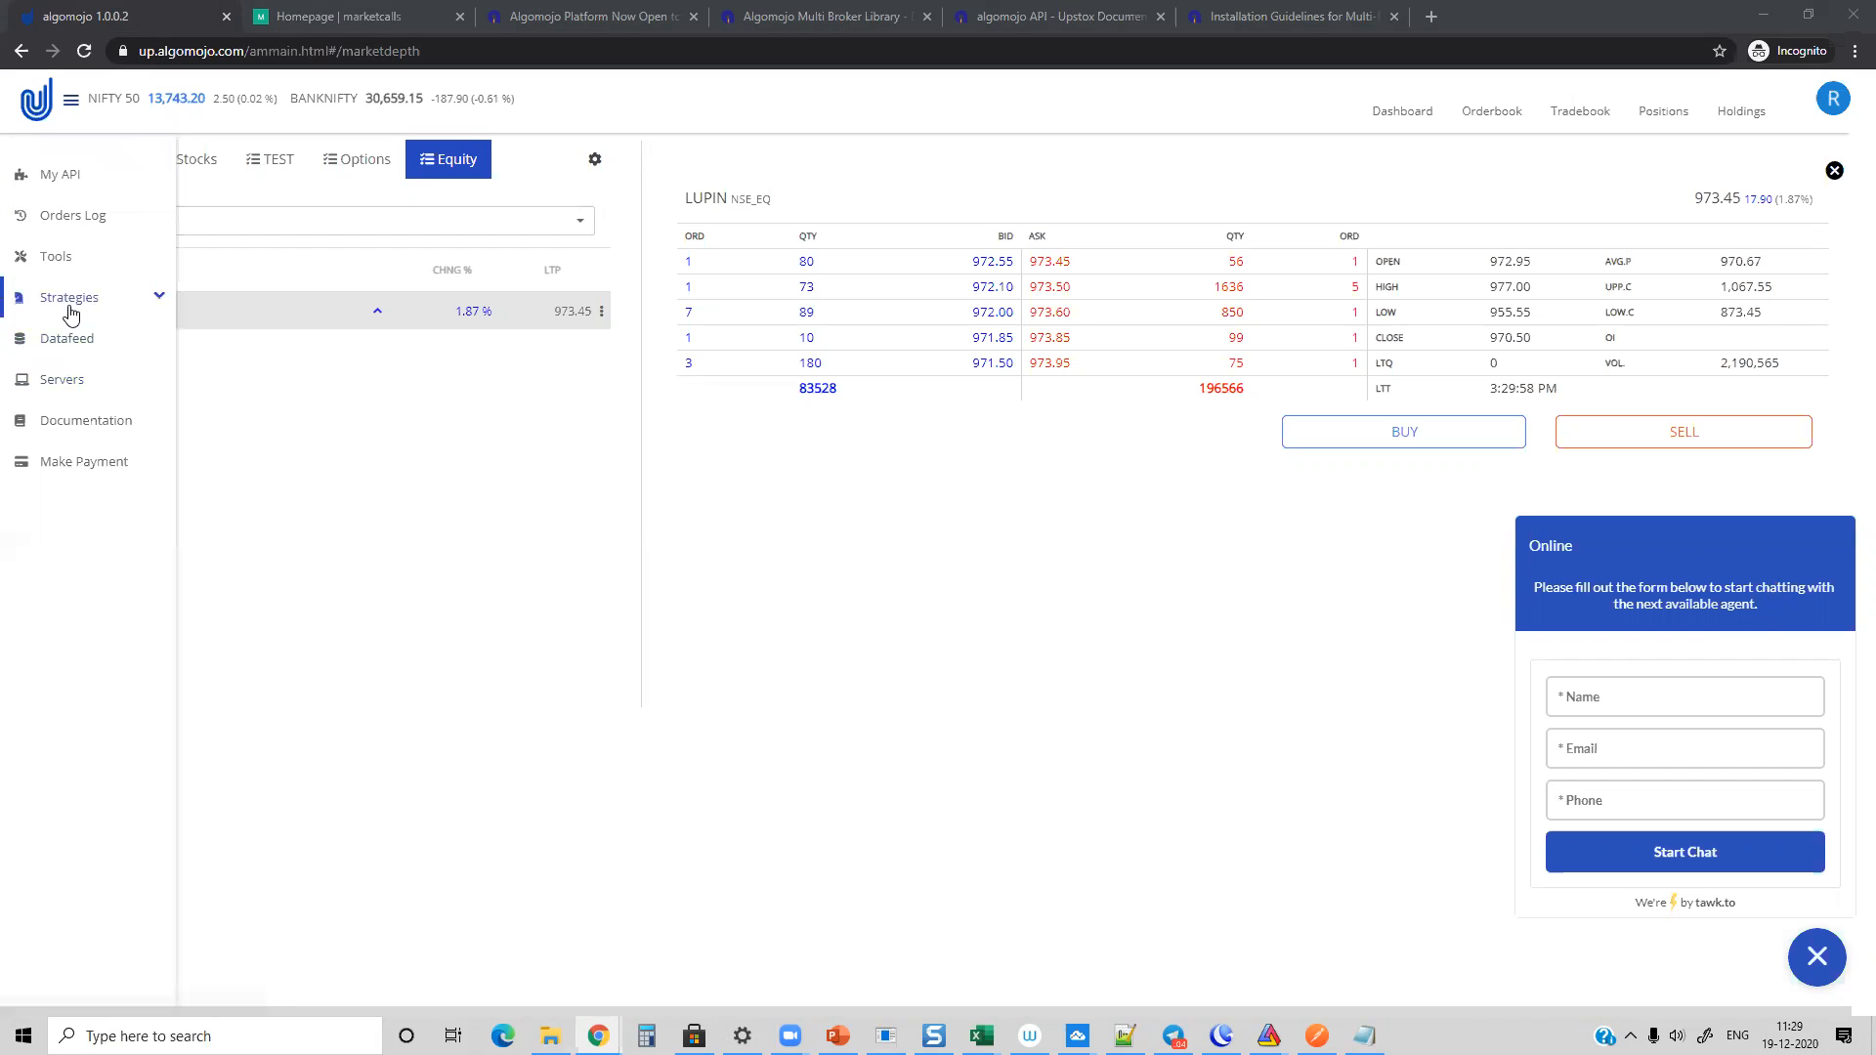
click(65, 335)
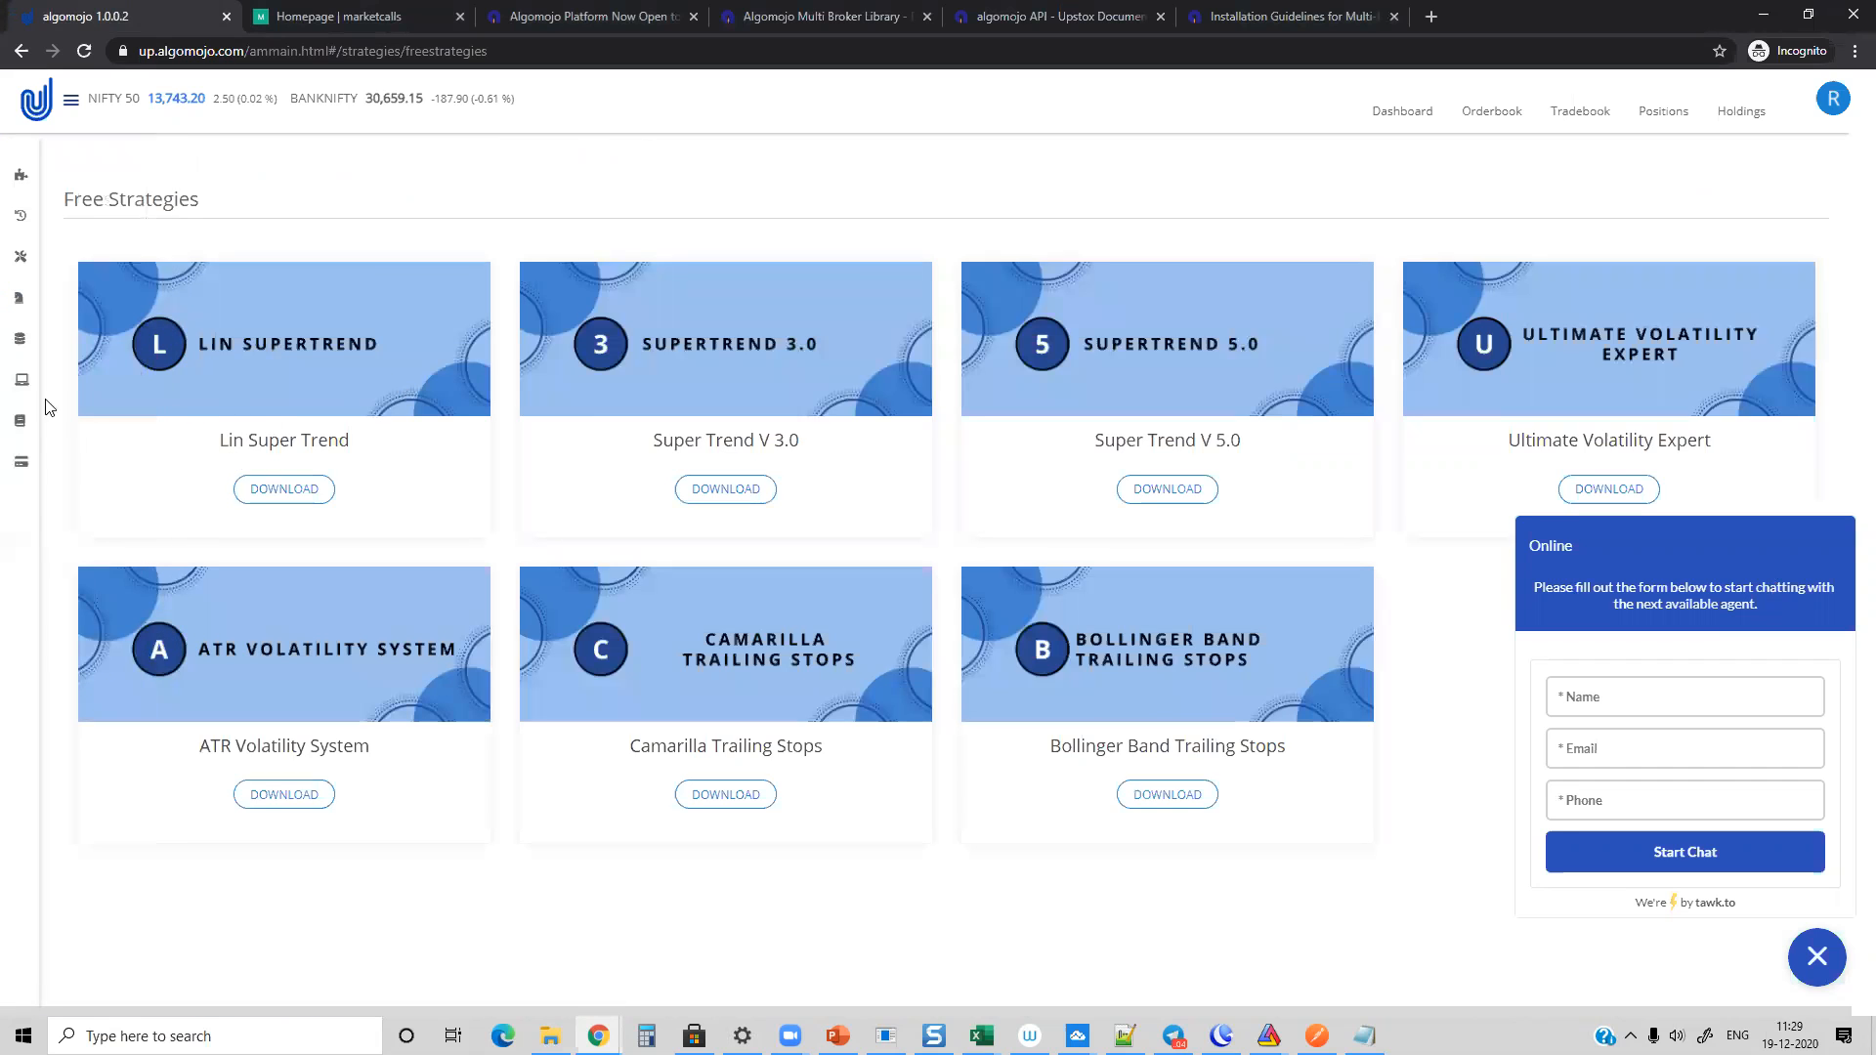
mouse_move(49, 391)
click(82, 361)
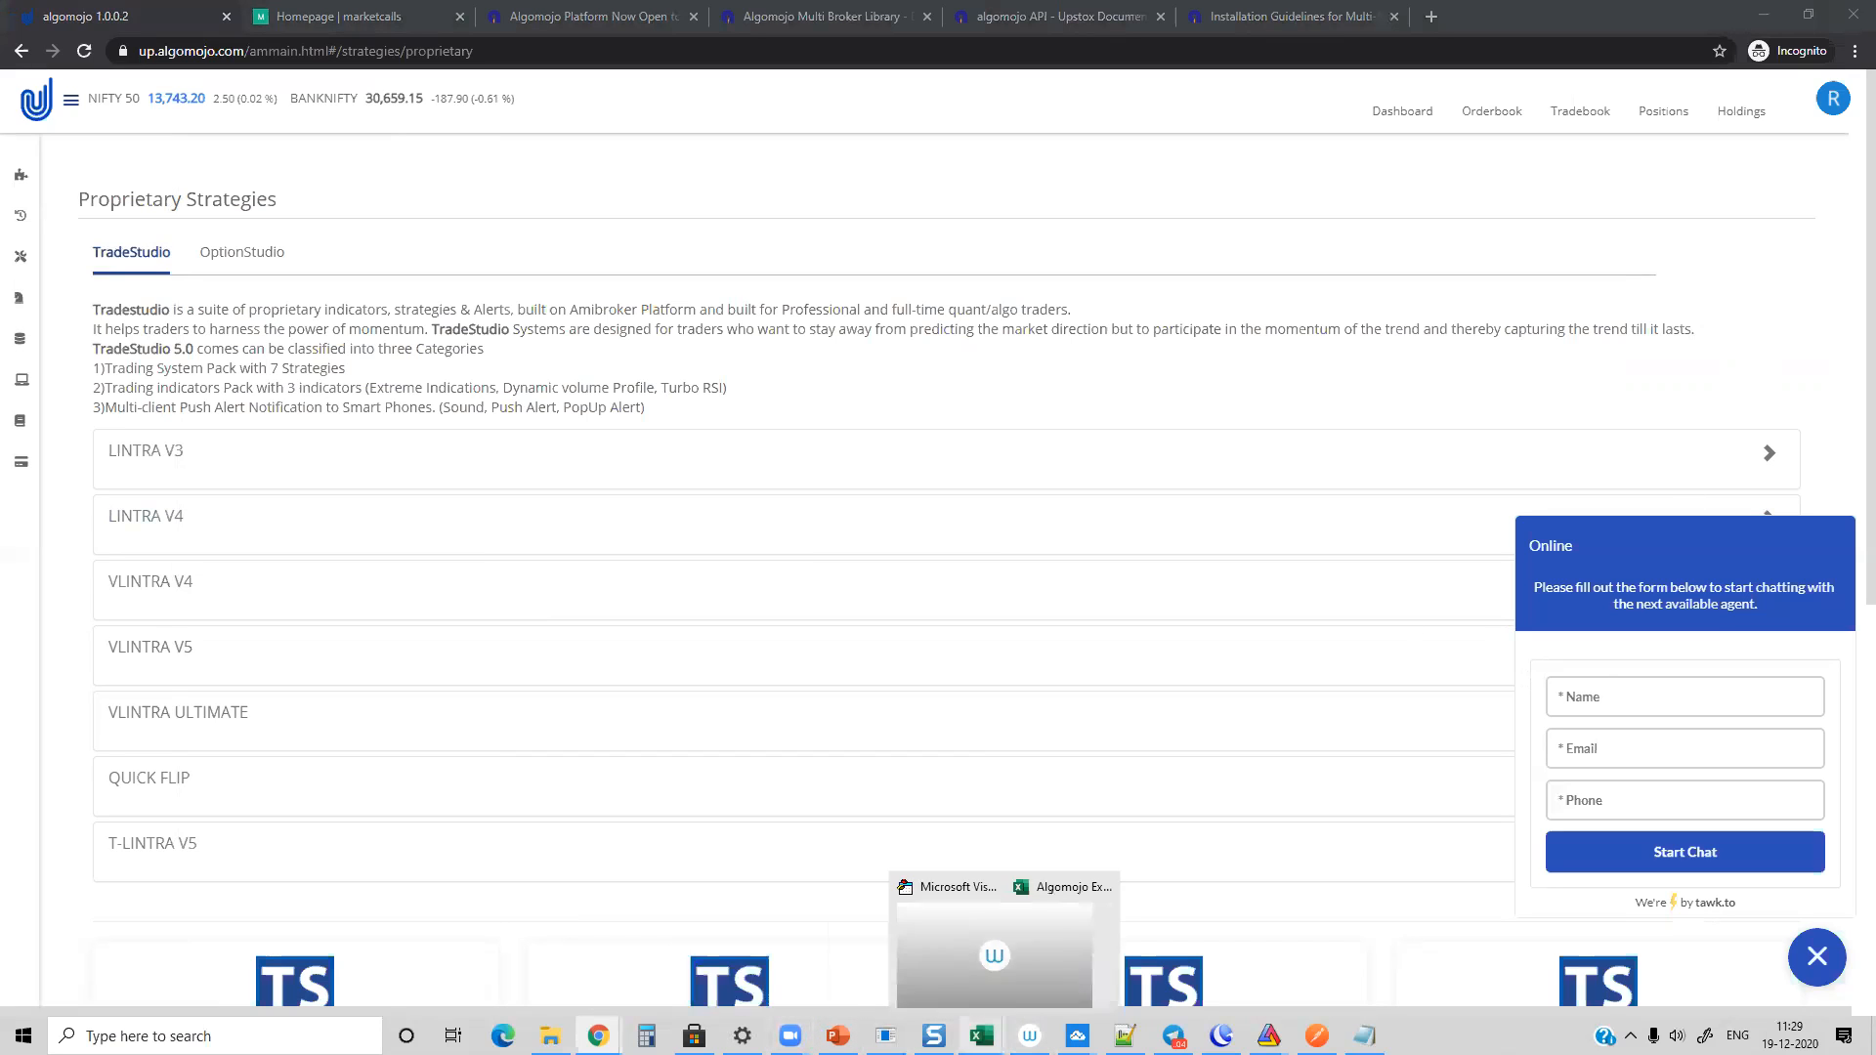
Step: Show the Positions screenshot in Snagit Editor and return to the Algomojo terminal in Chrome
click(933, 1035)
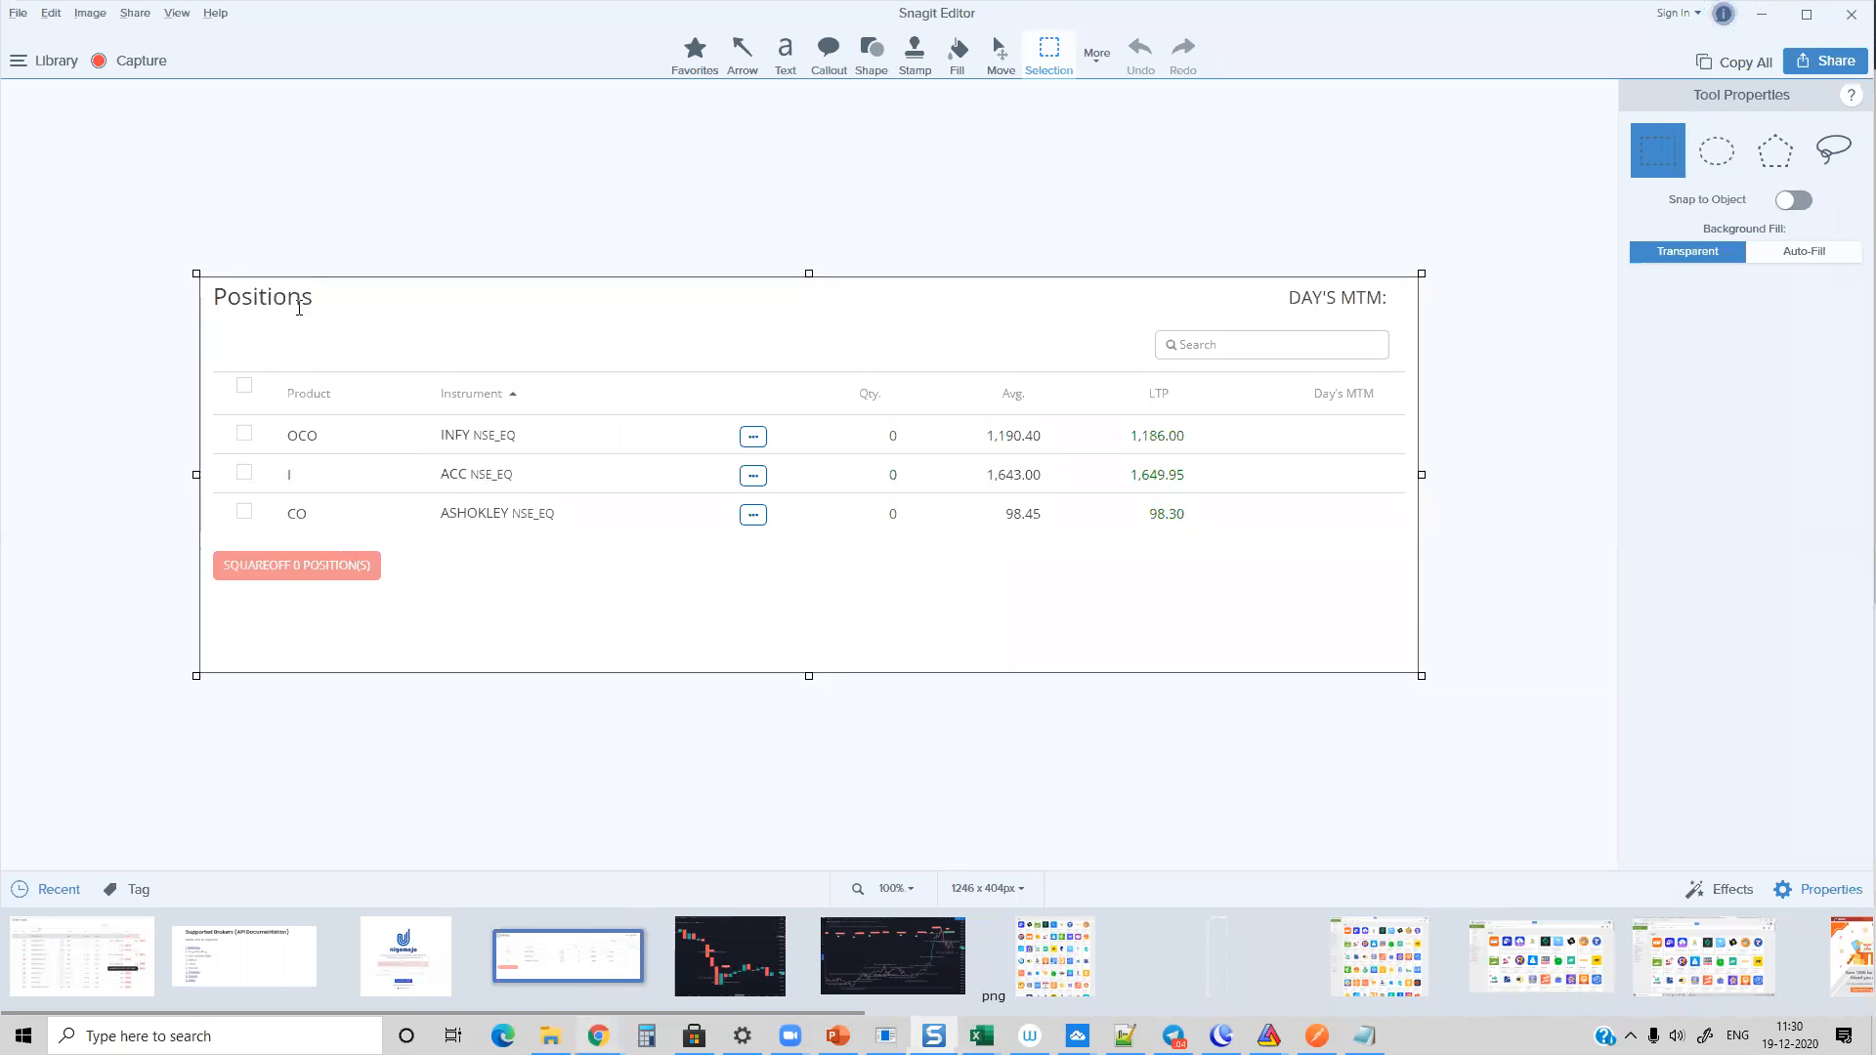
mouse_move(598, 1035)
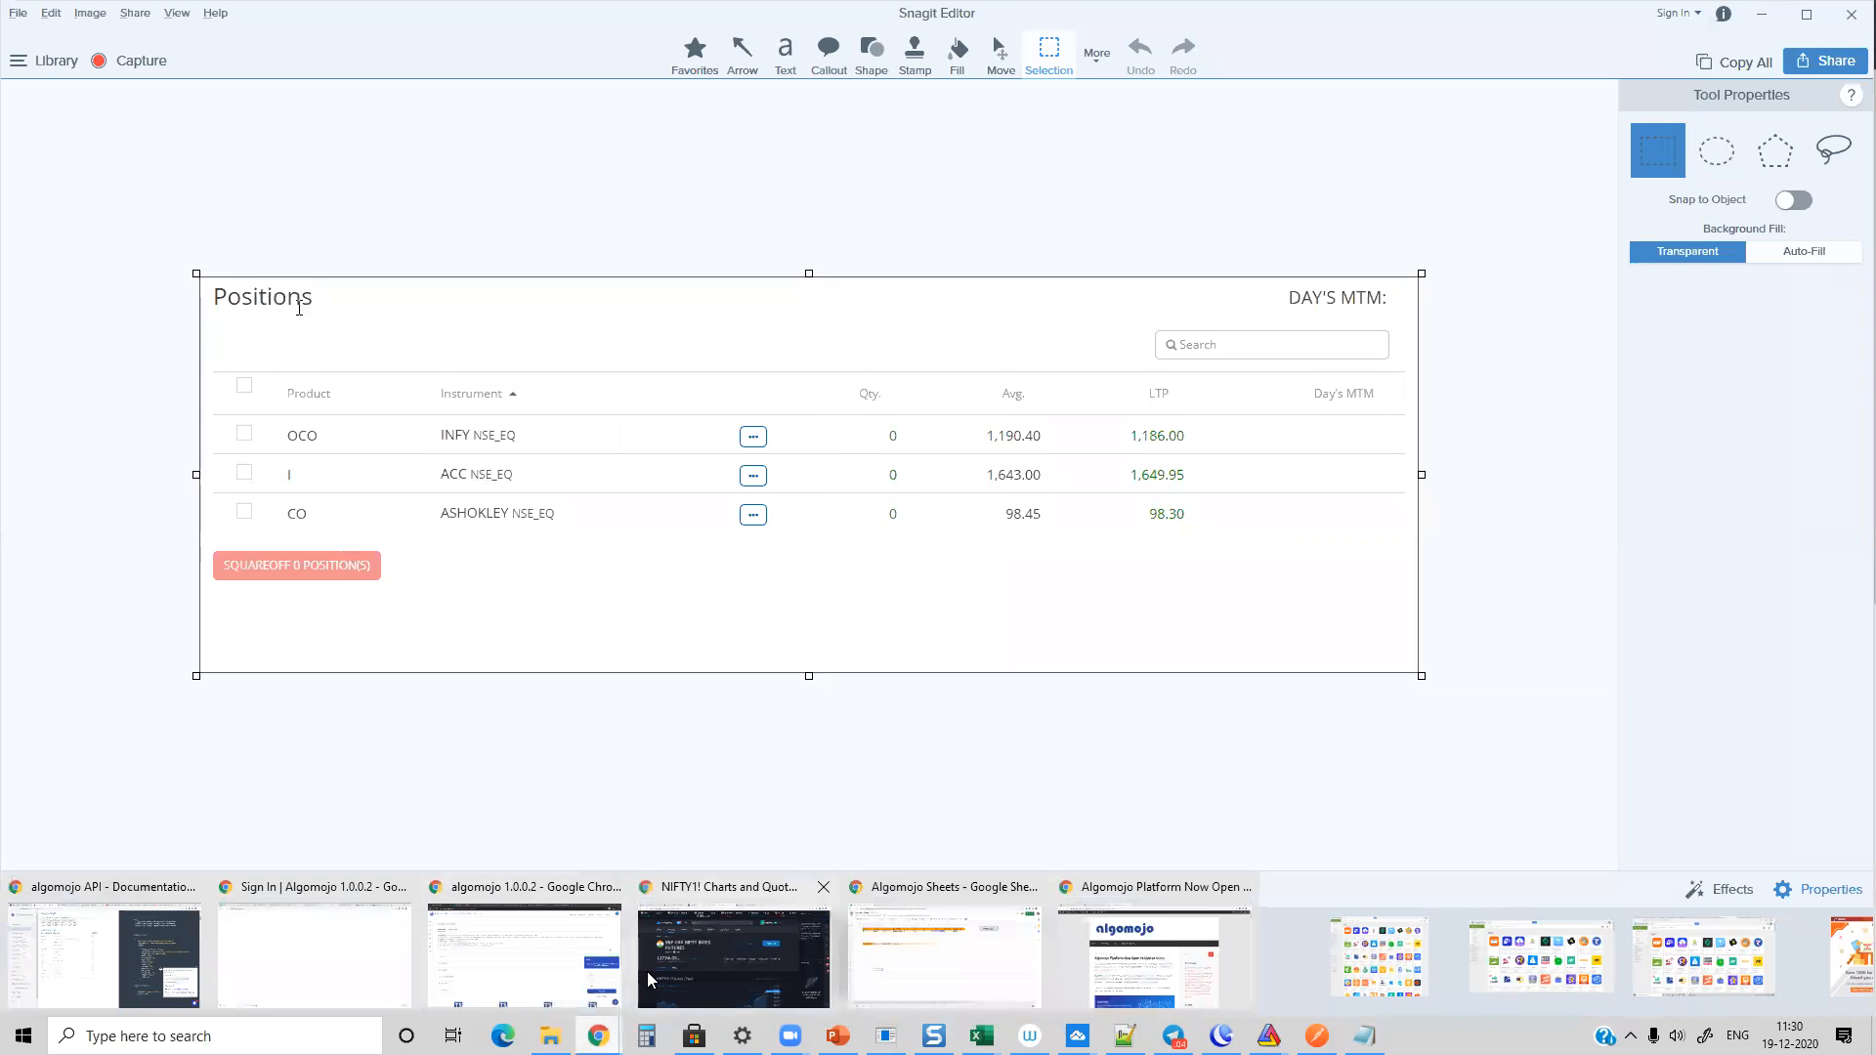
click(528, 923)
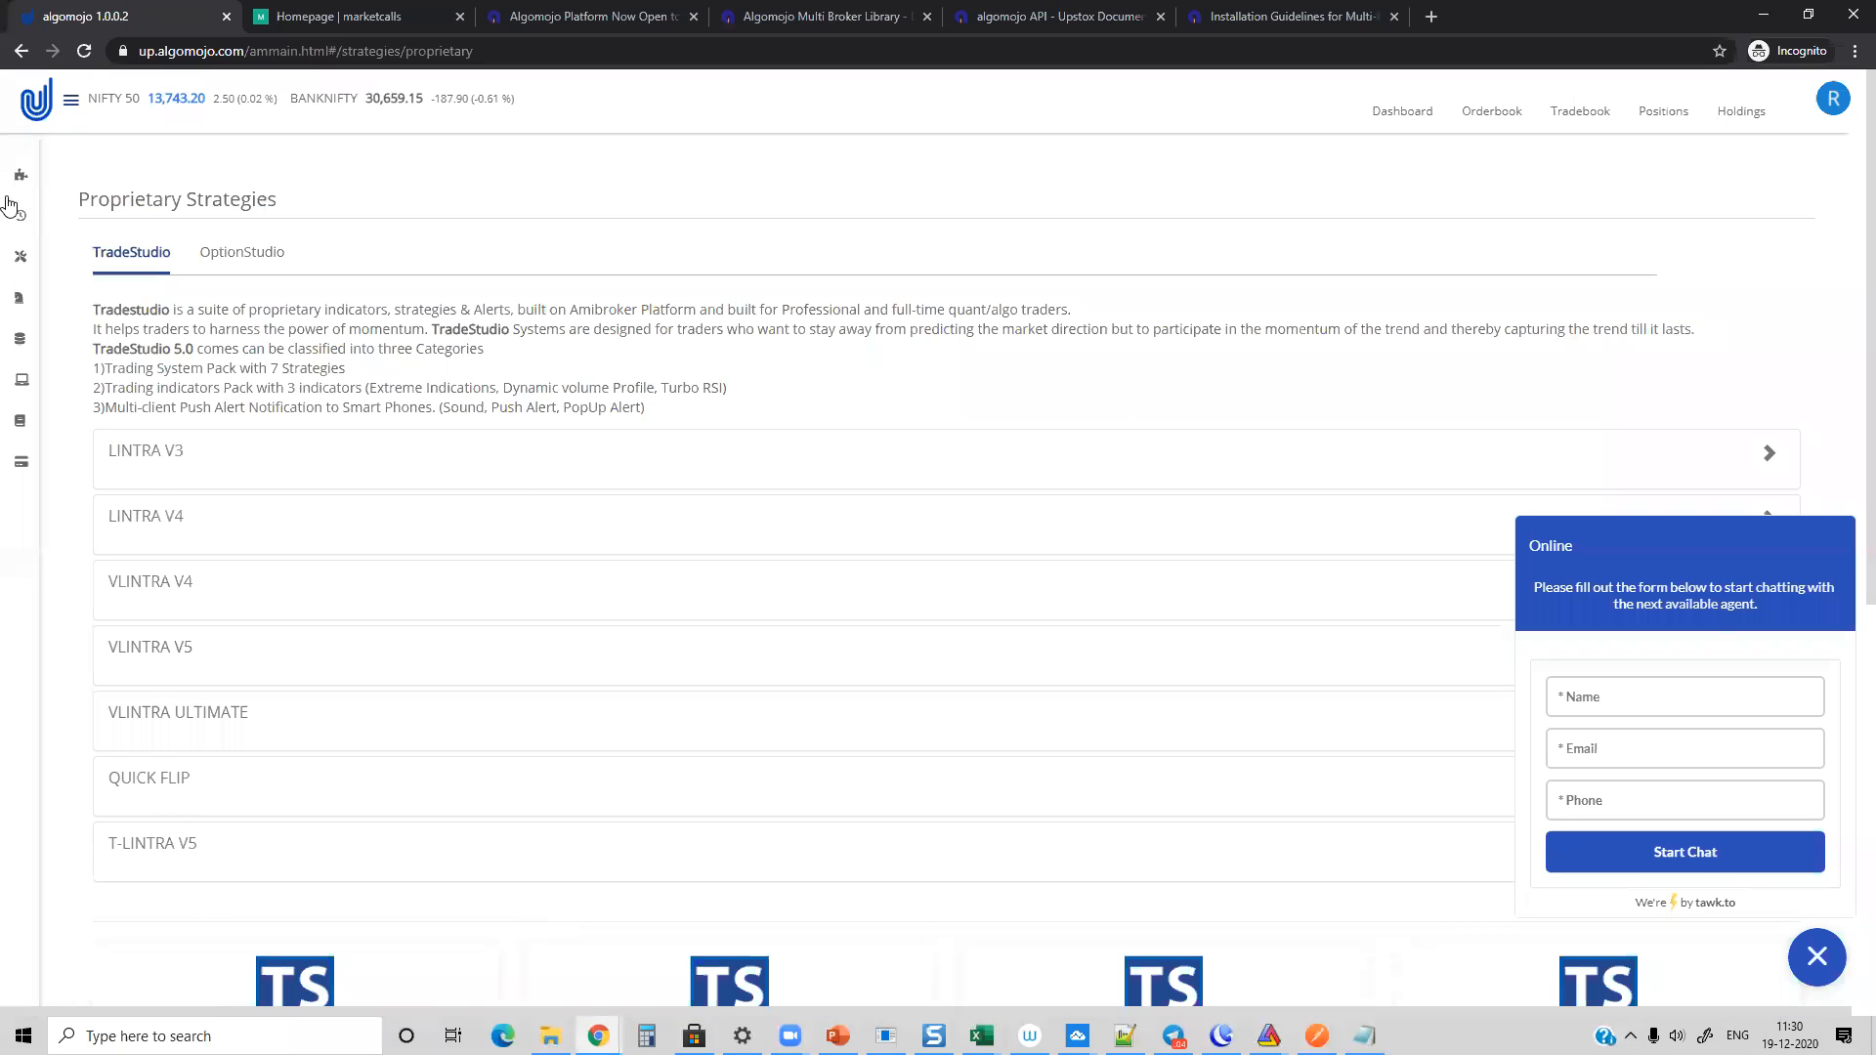
Step: Open the Algomojo order book and collapse the online chat form covering the order rows
click(1505, 115)
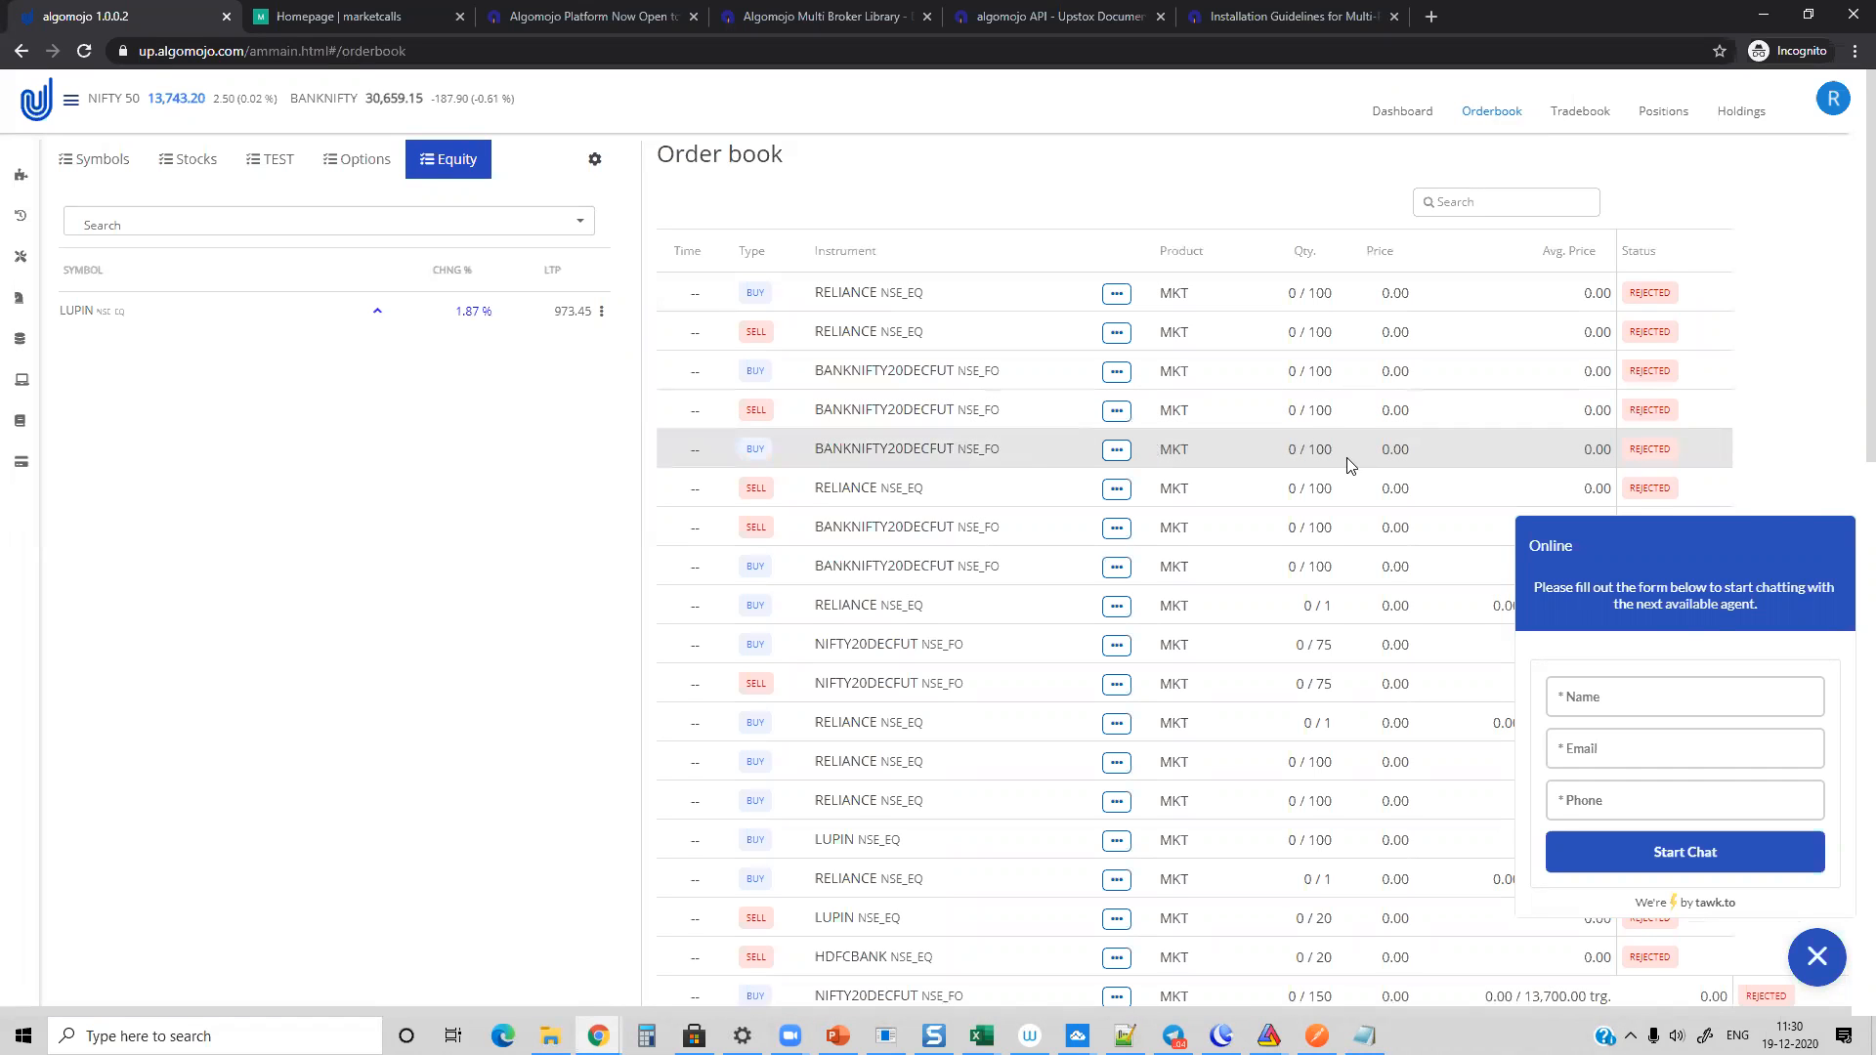
scroll(1341, 463, down, 4)
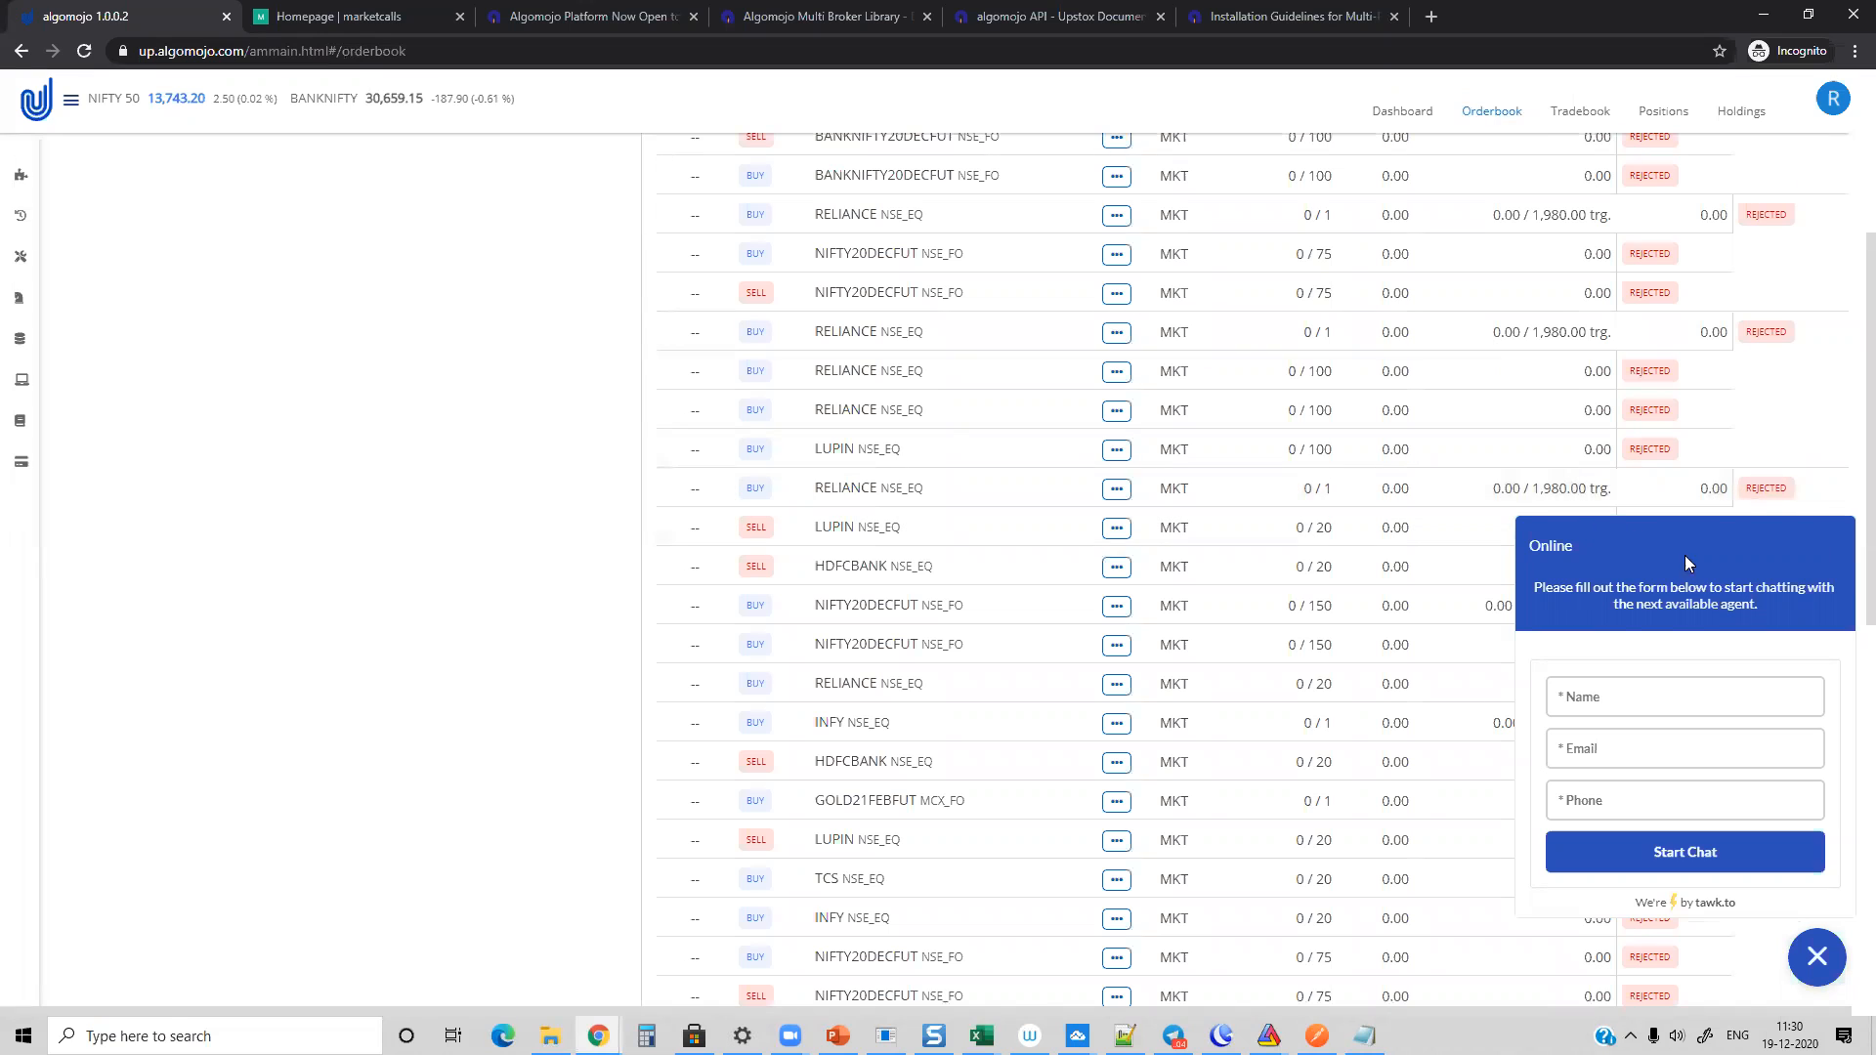
click(1814, 954)
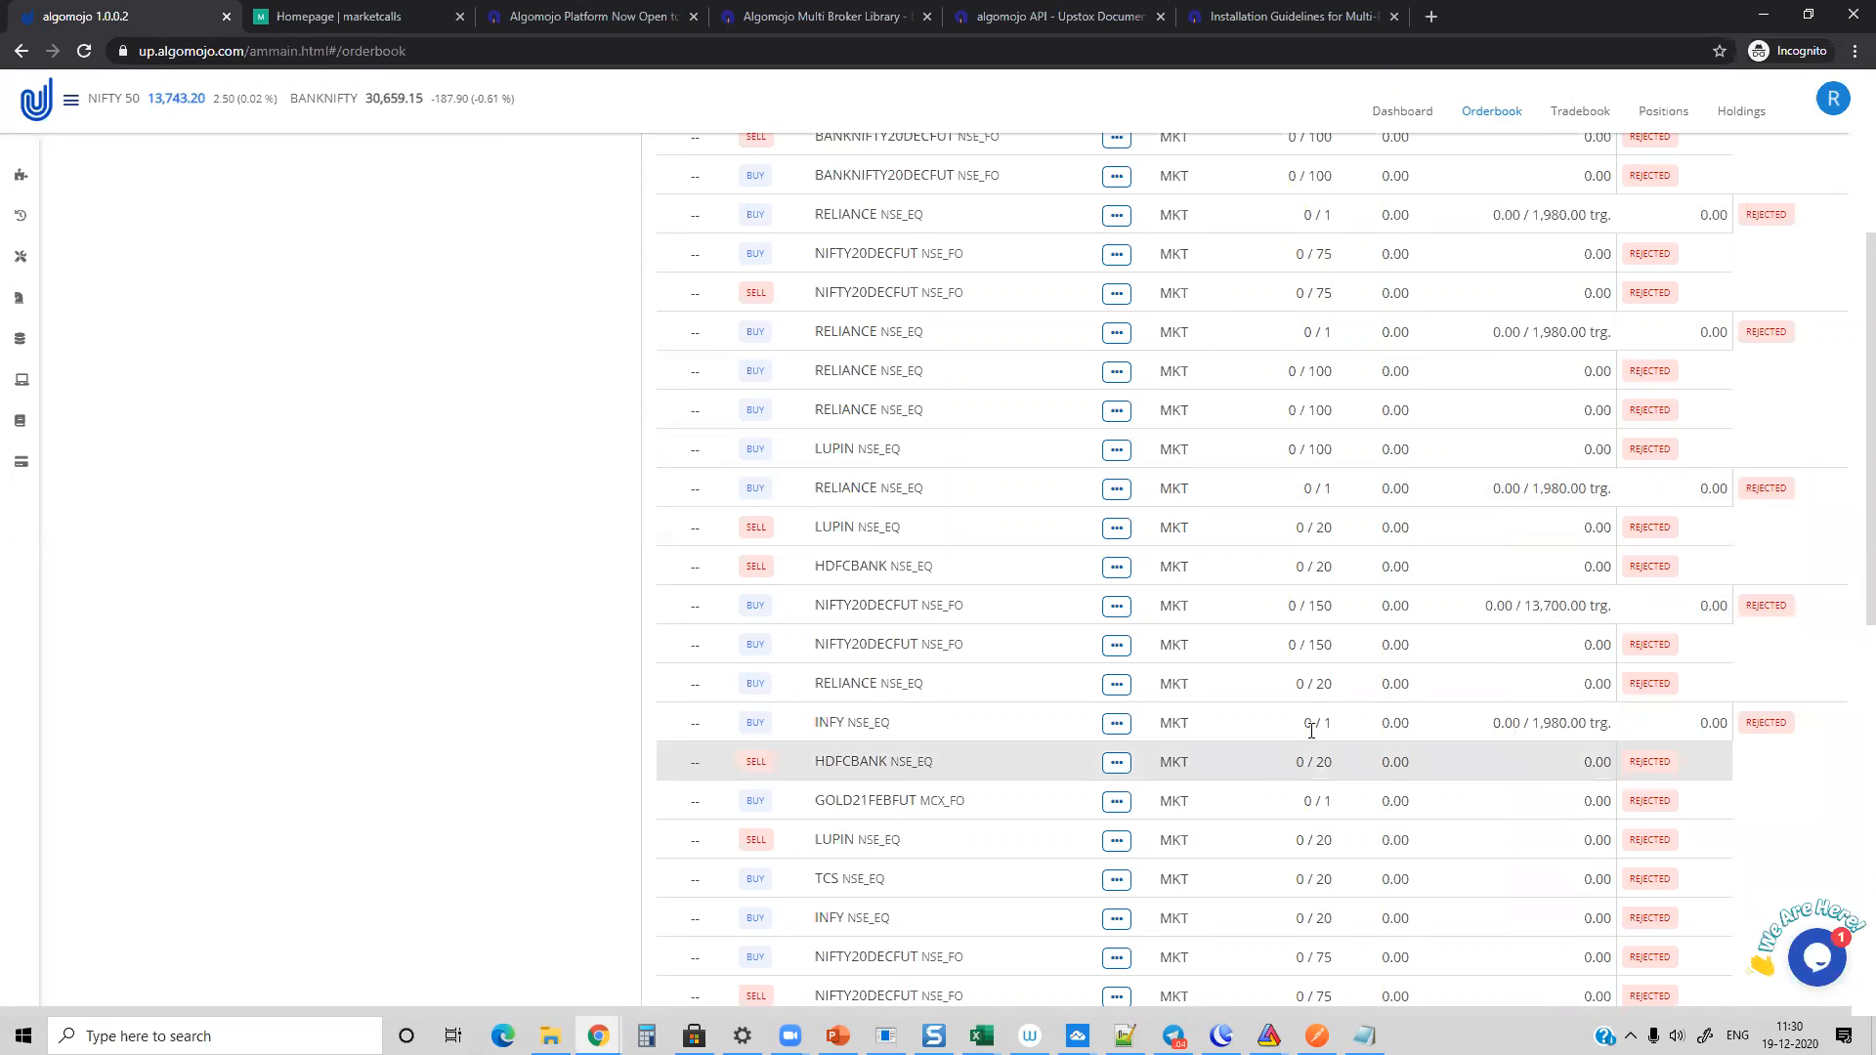
Step: Inspect the available actions for the INFY order and the NIFTY20DECFUT order with the 13,700.00 trigger in the order book
click(1113, 724)
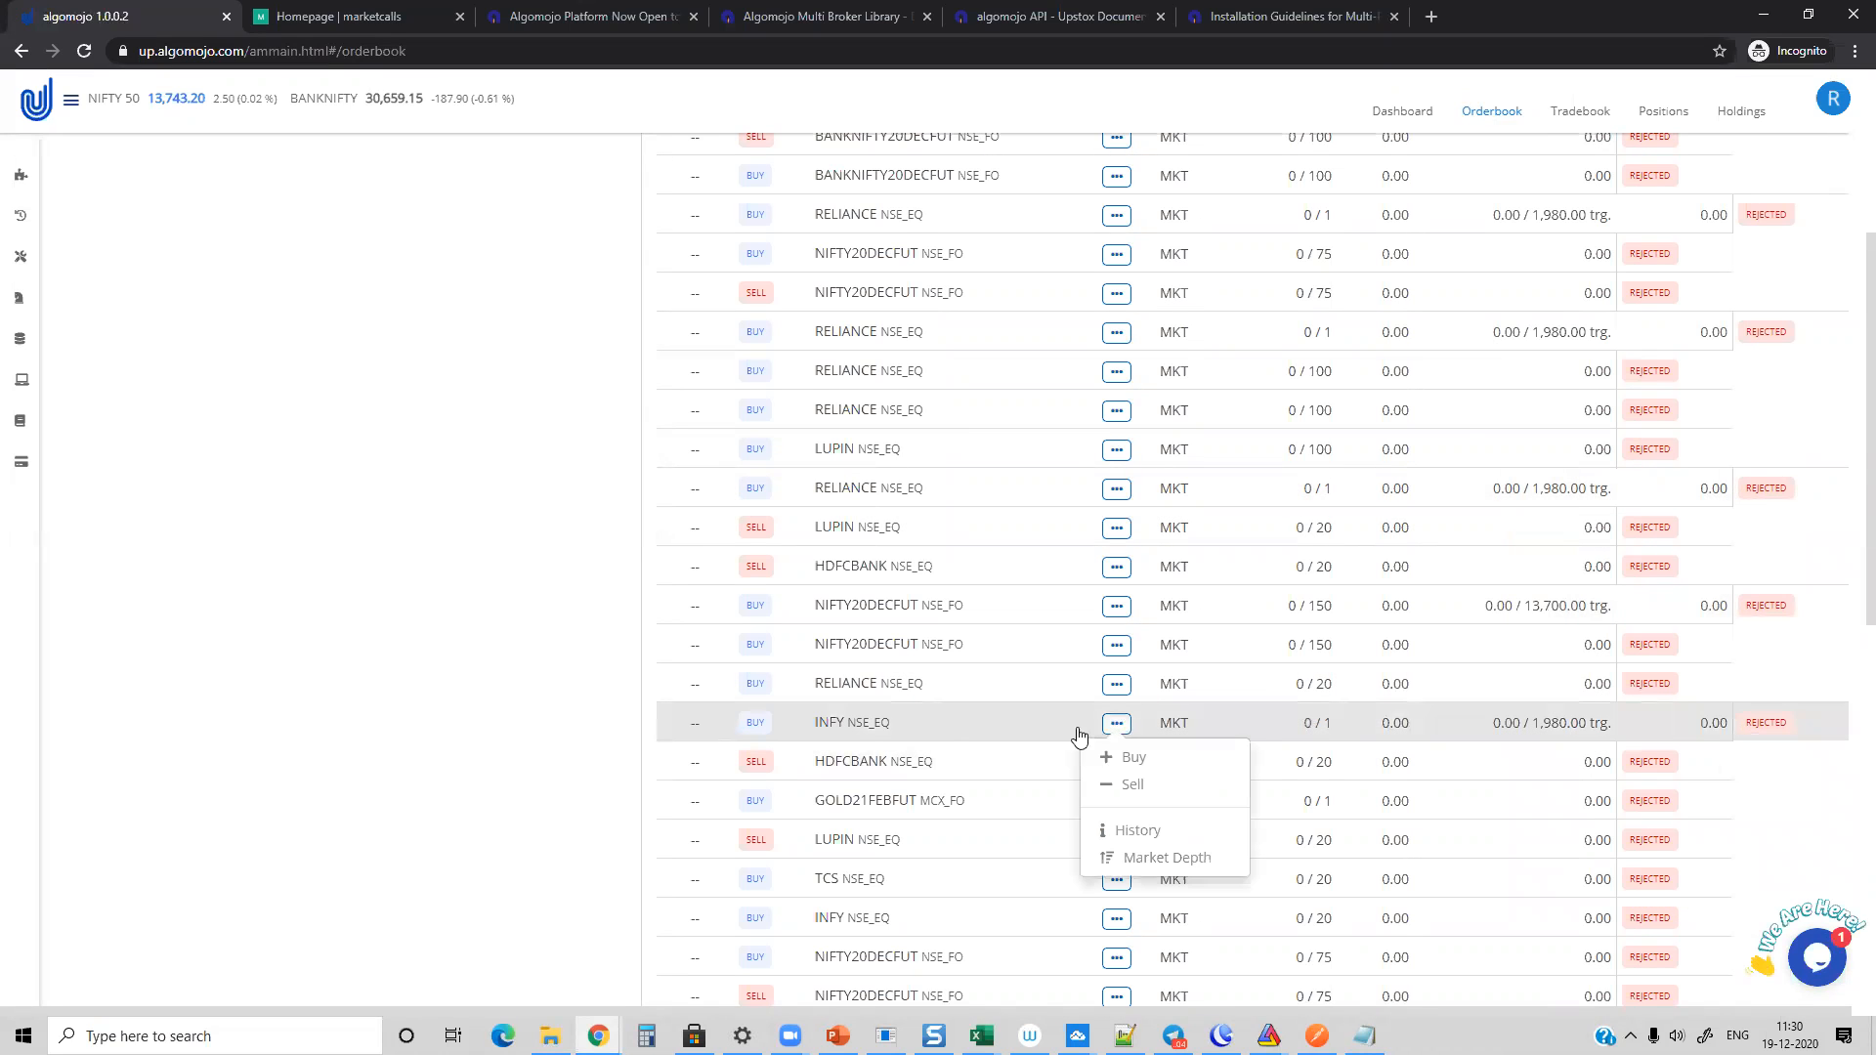
click(1544, 726)
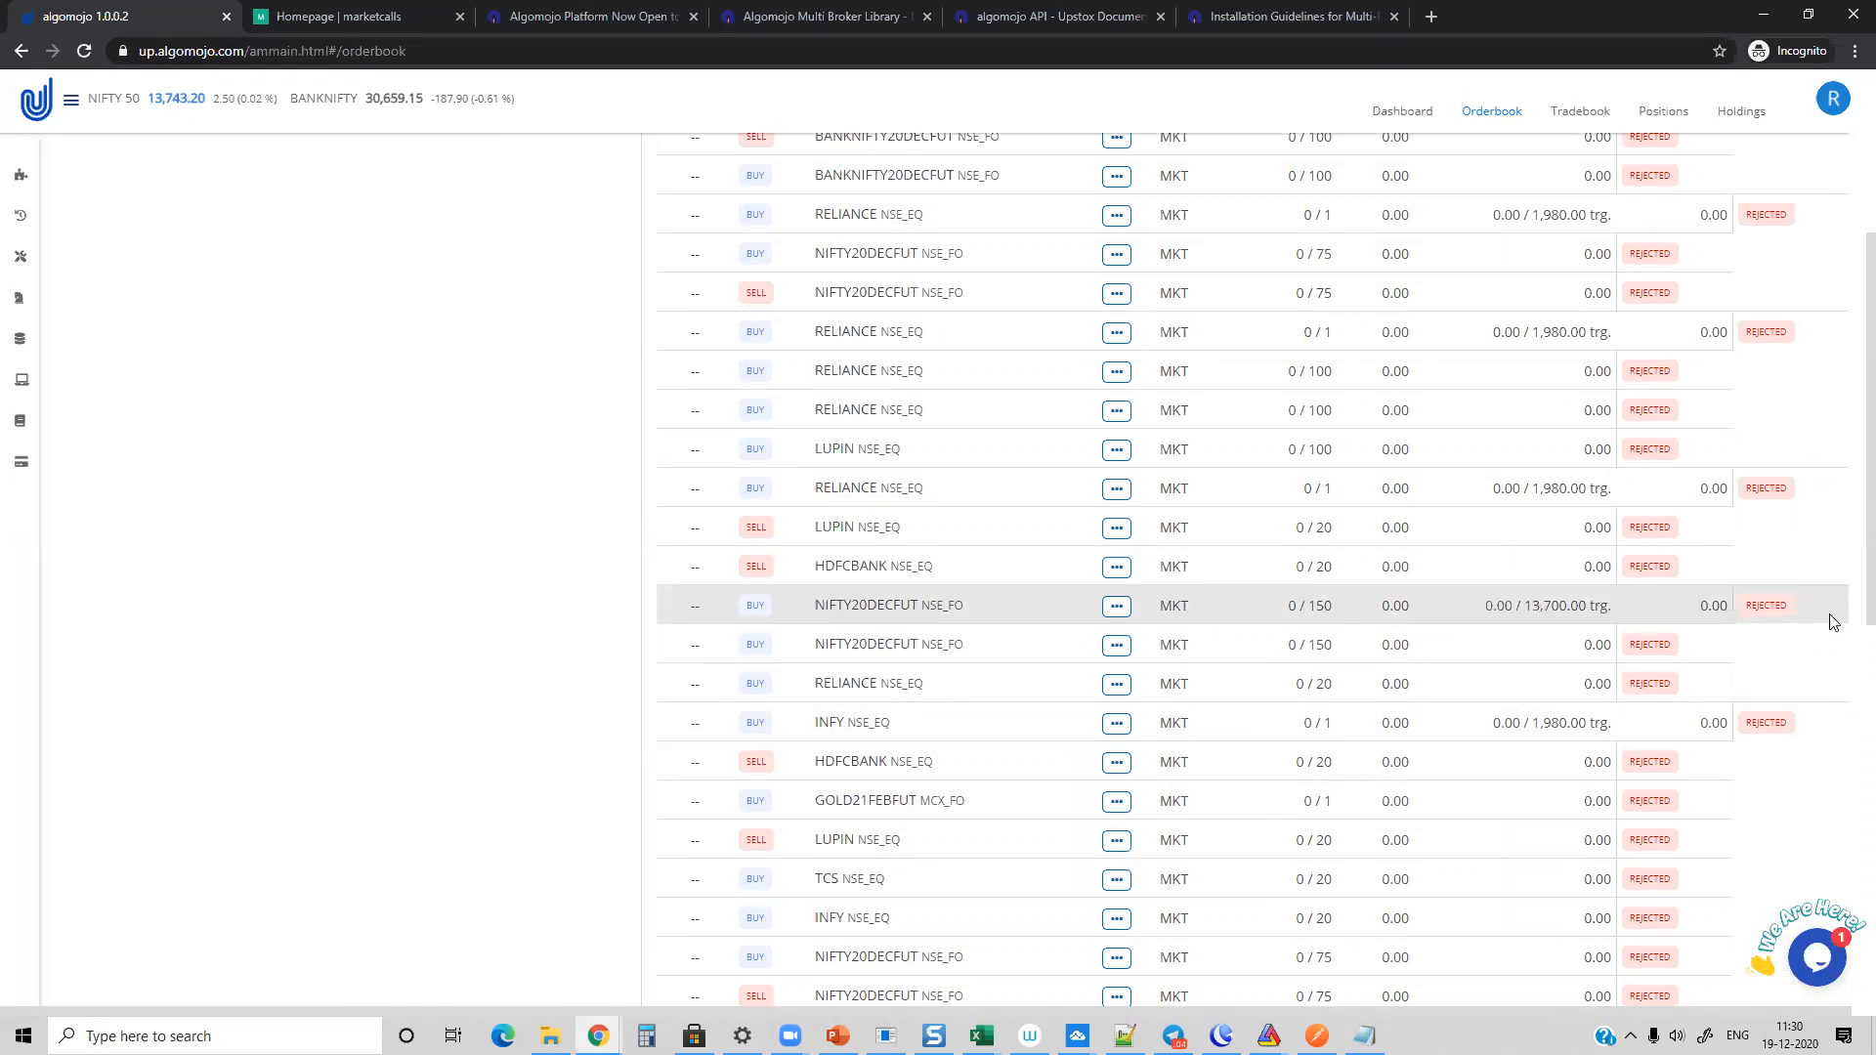
click(1115, 608)
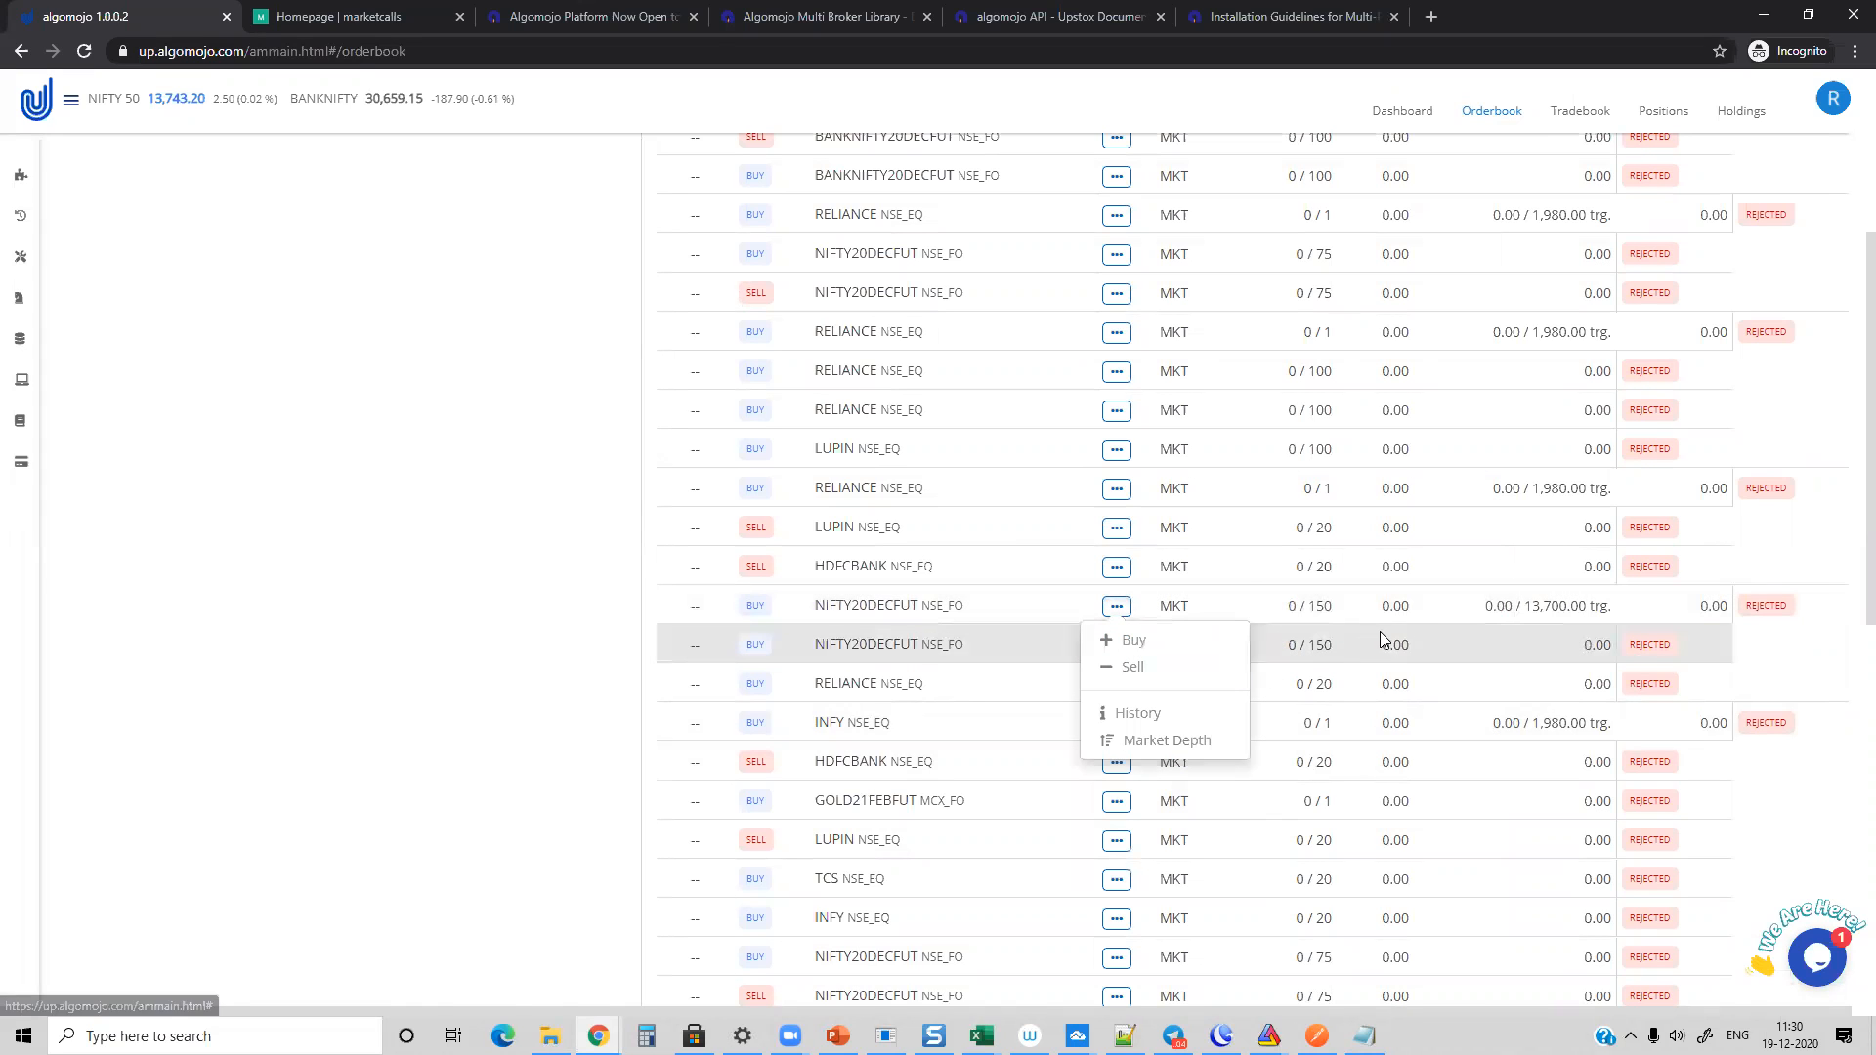
click(1428, 630)
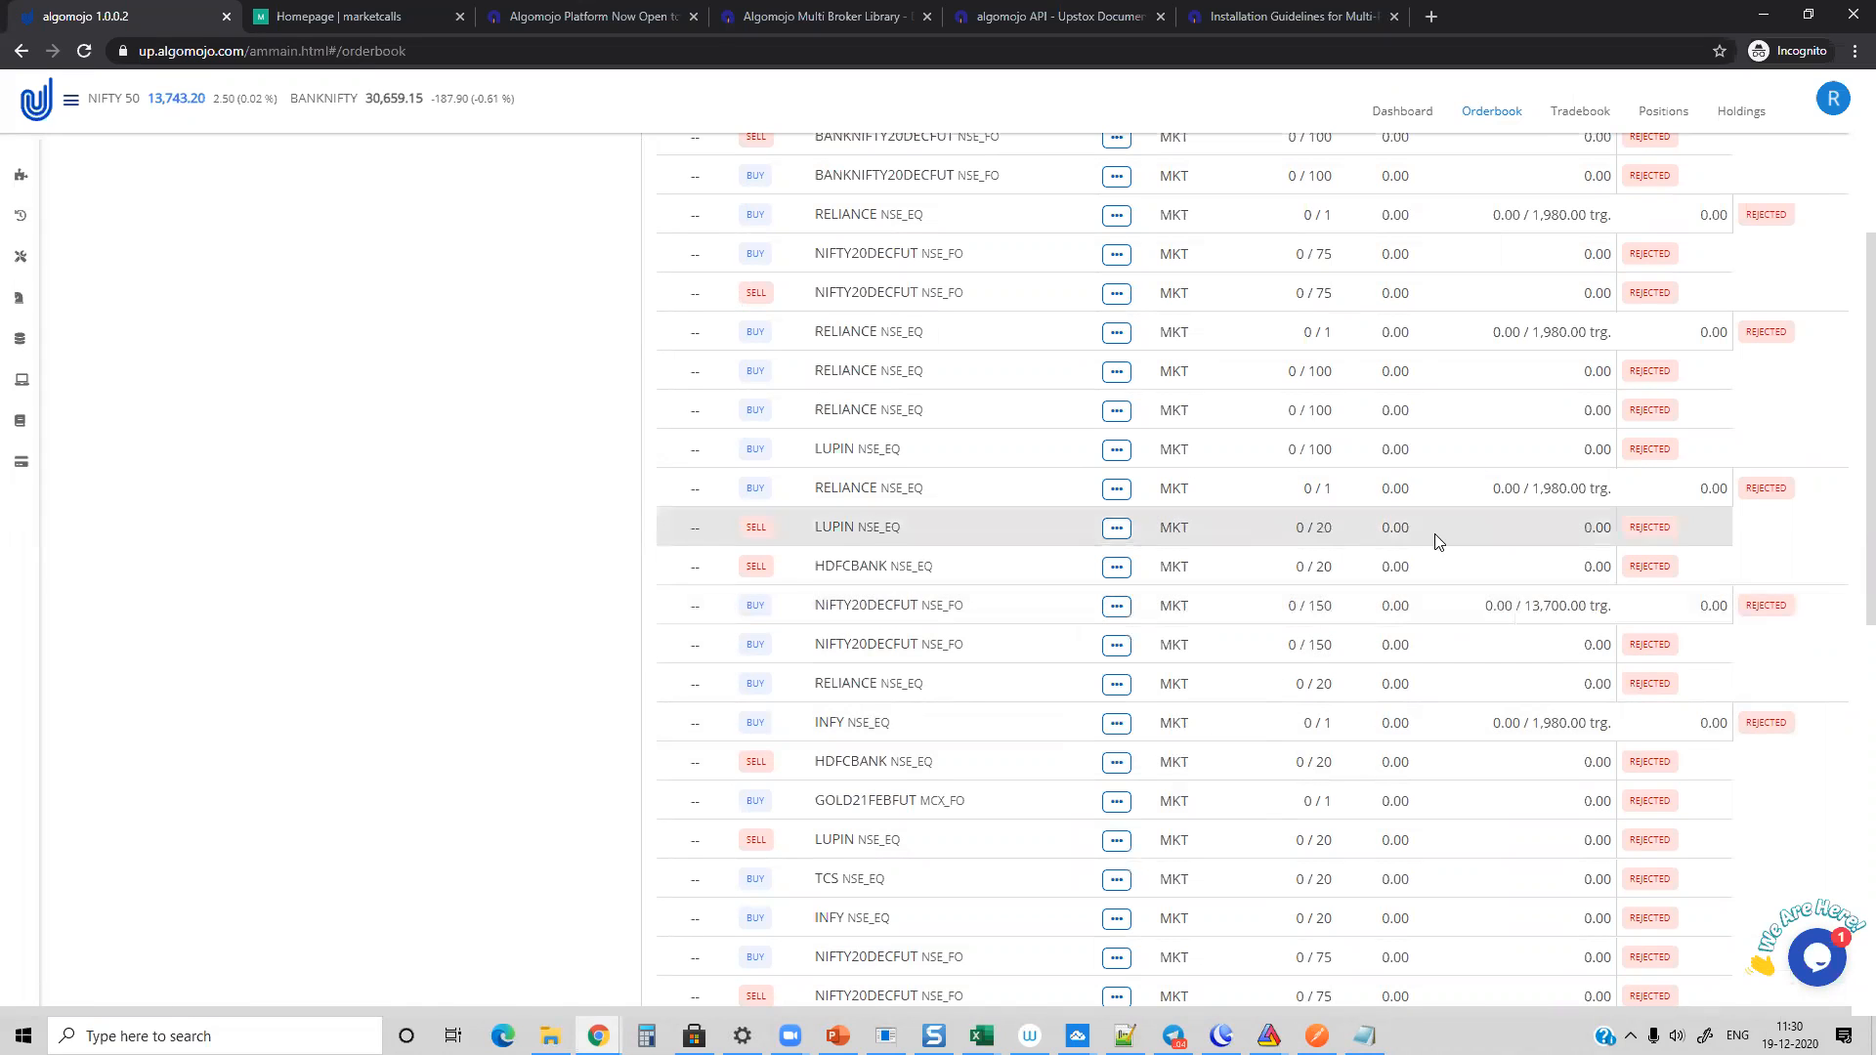
scroll(1432, 535, down, 10)
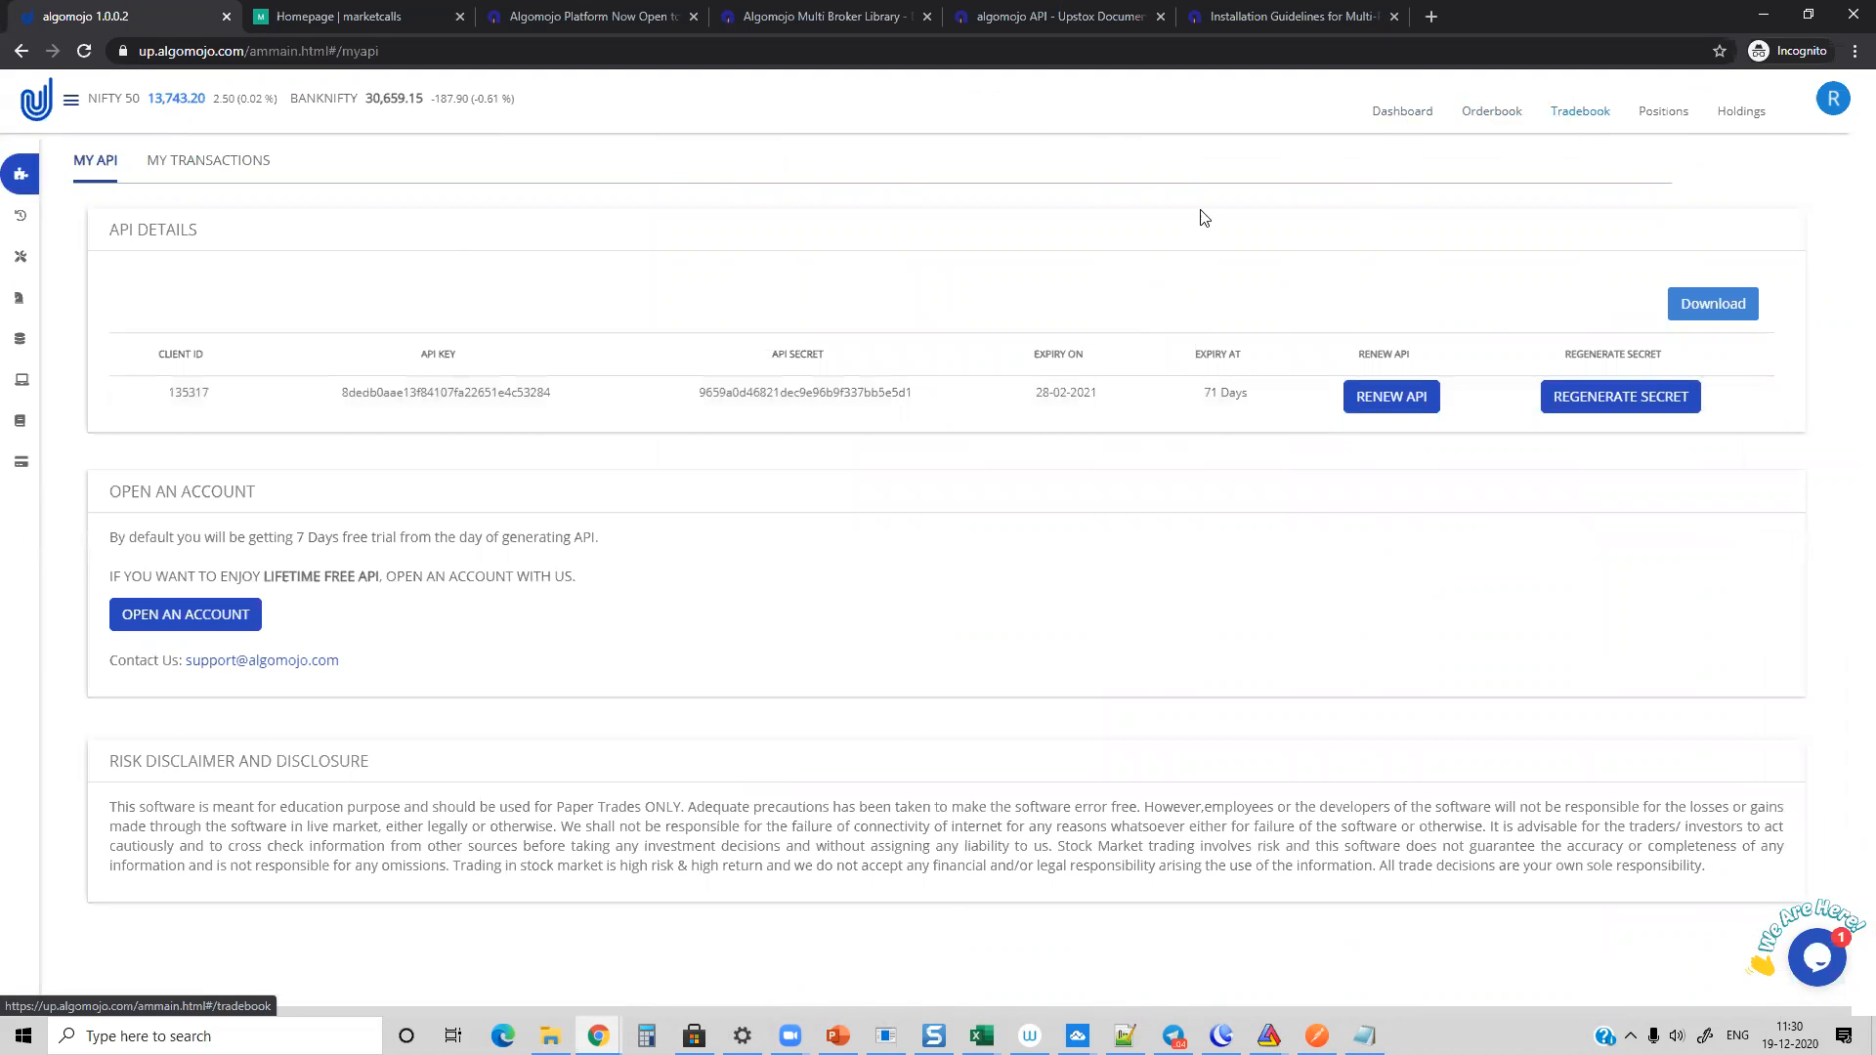
Step: Open the Orders Log to view the Excel Multi Order entries
click(39, 217)
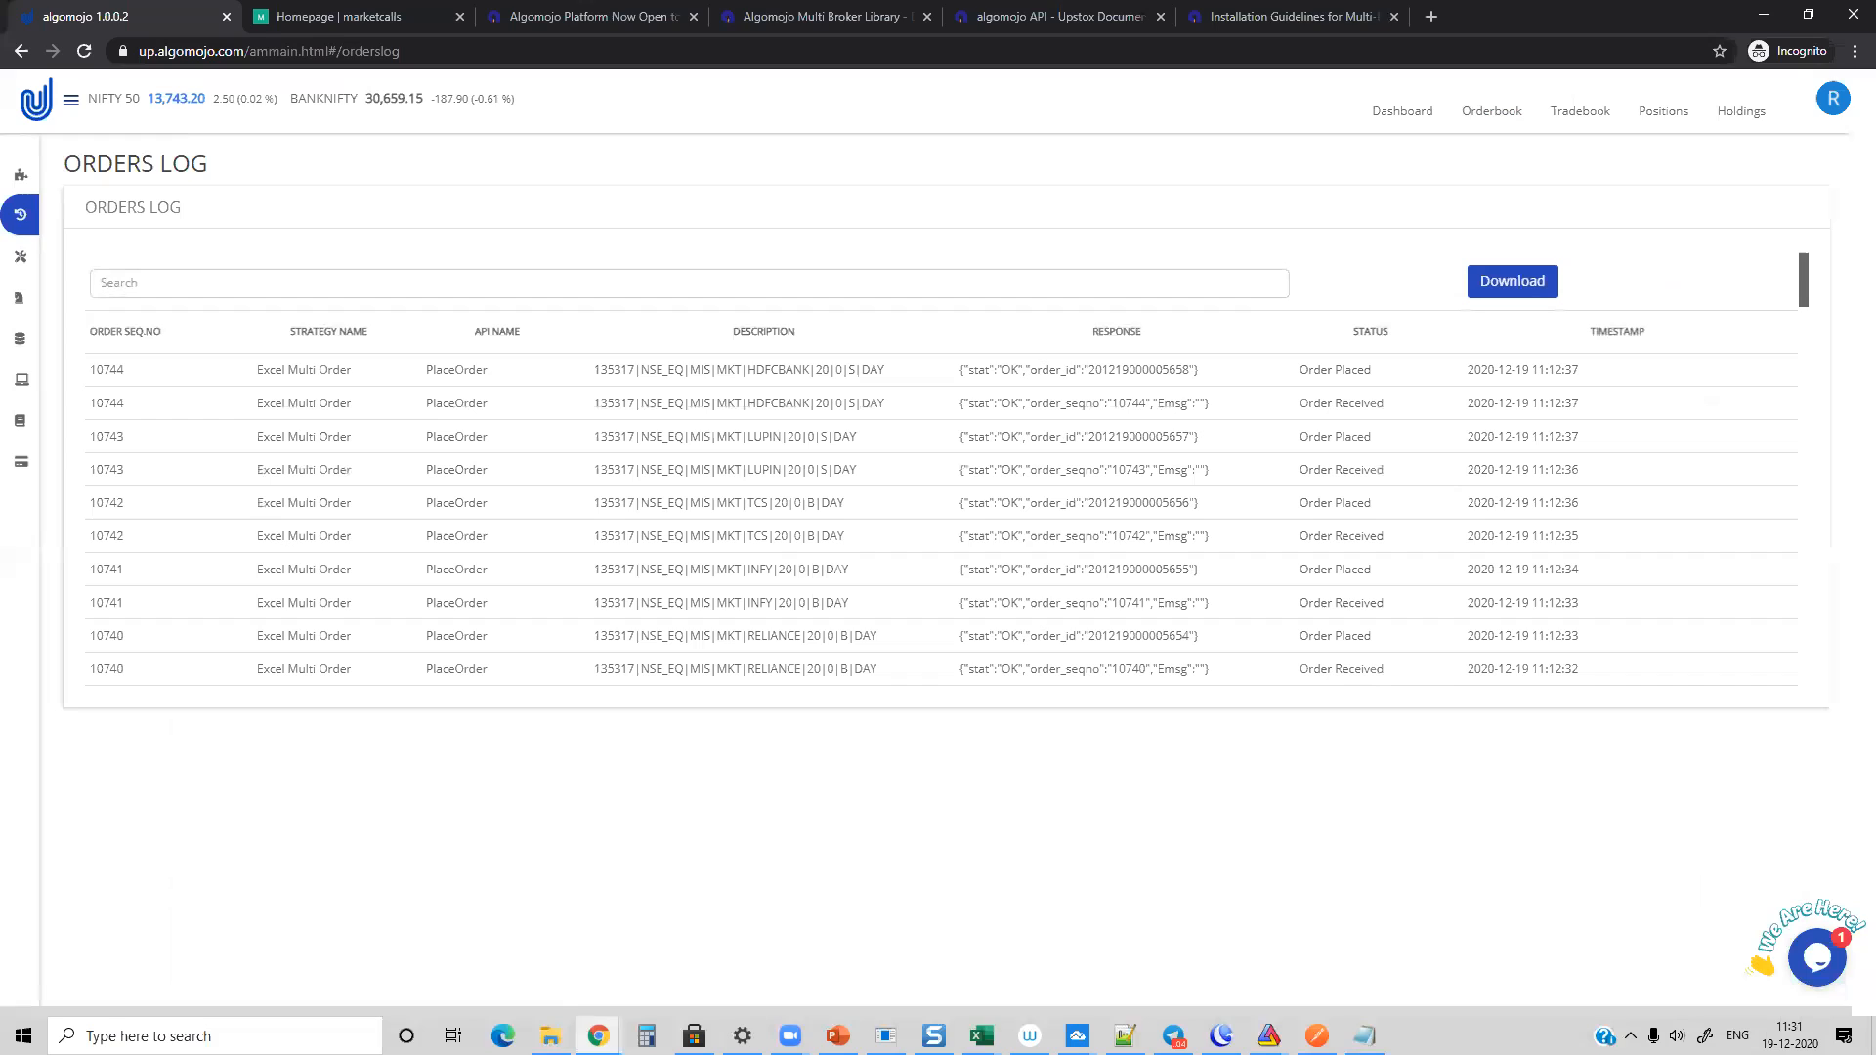
key(alt+Tab)
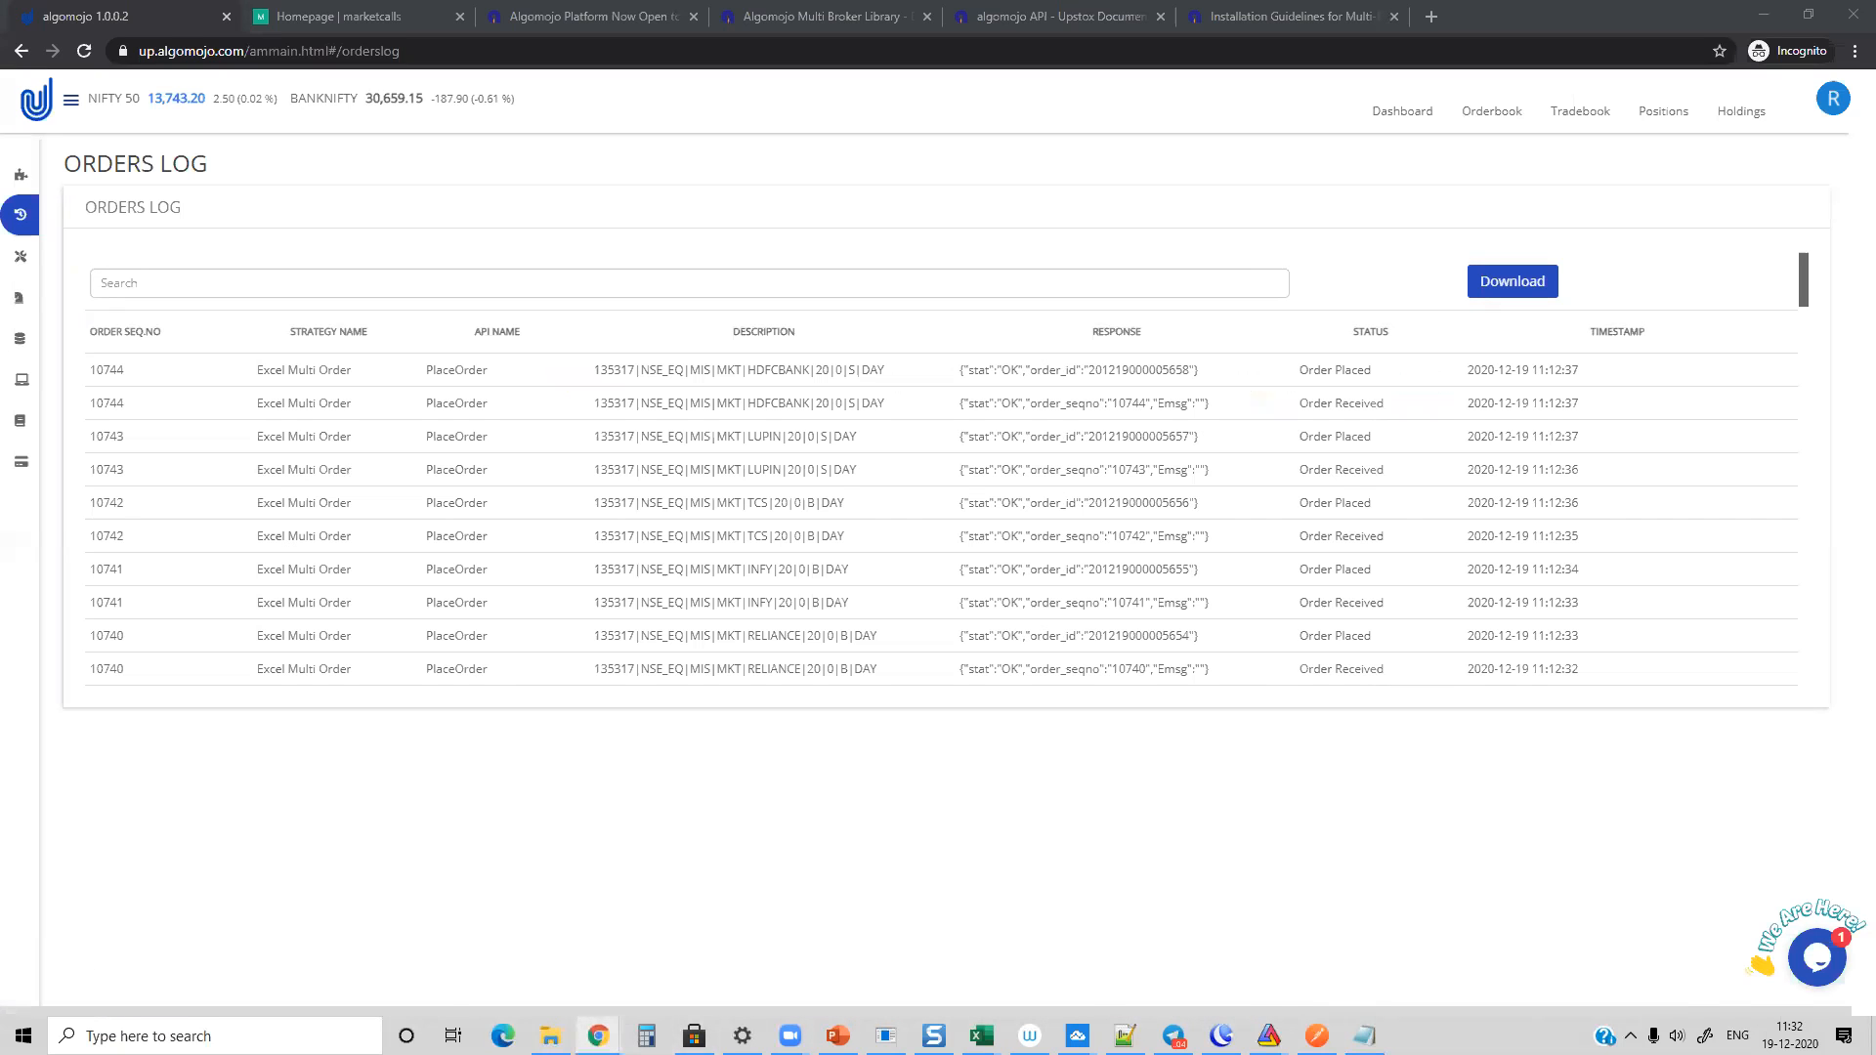
Step: Switch to the browser window with the Algomojo blog and load community.algomojo.com in place of the blog post
mouse_move(597, 1035)
click(1143, 938)
click(408, 50)
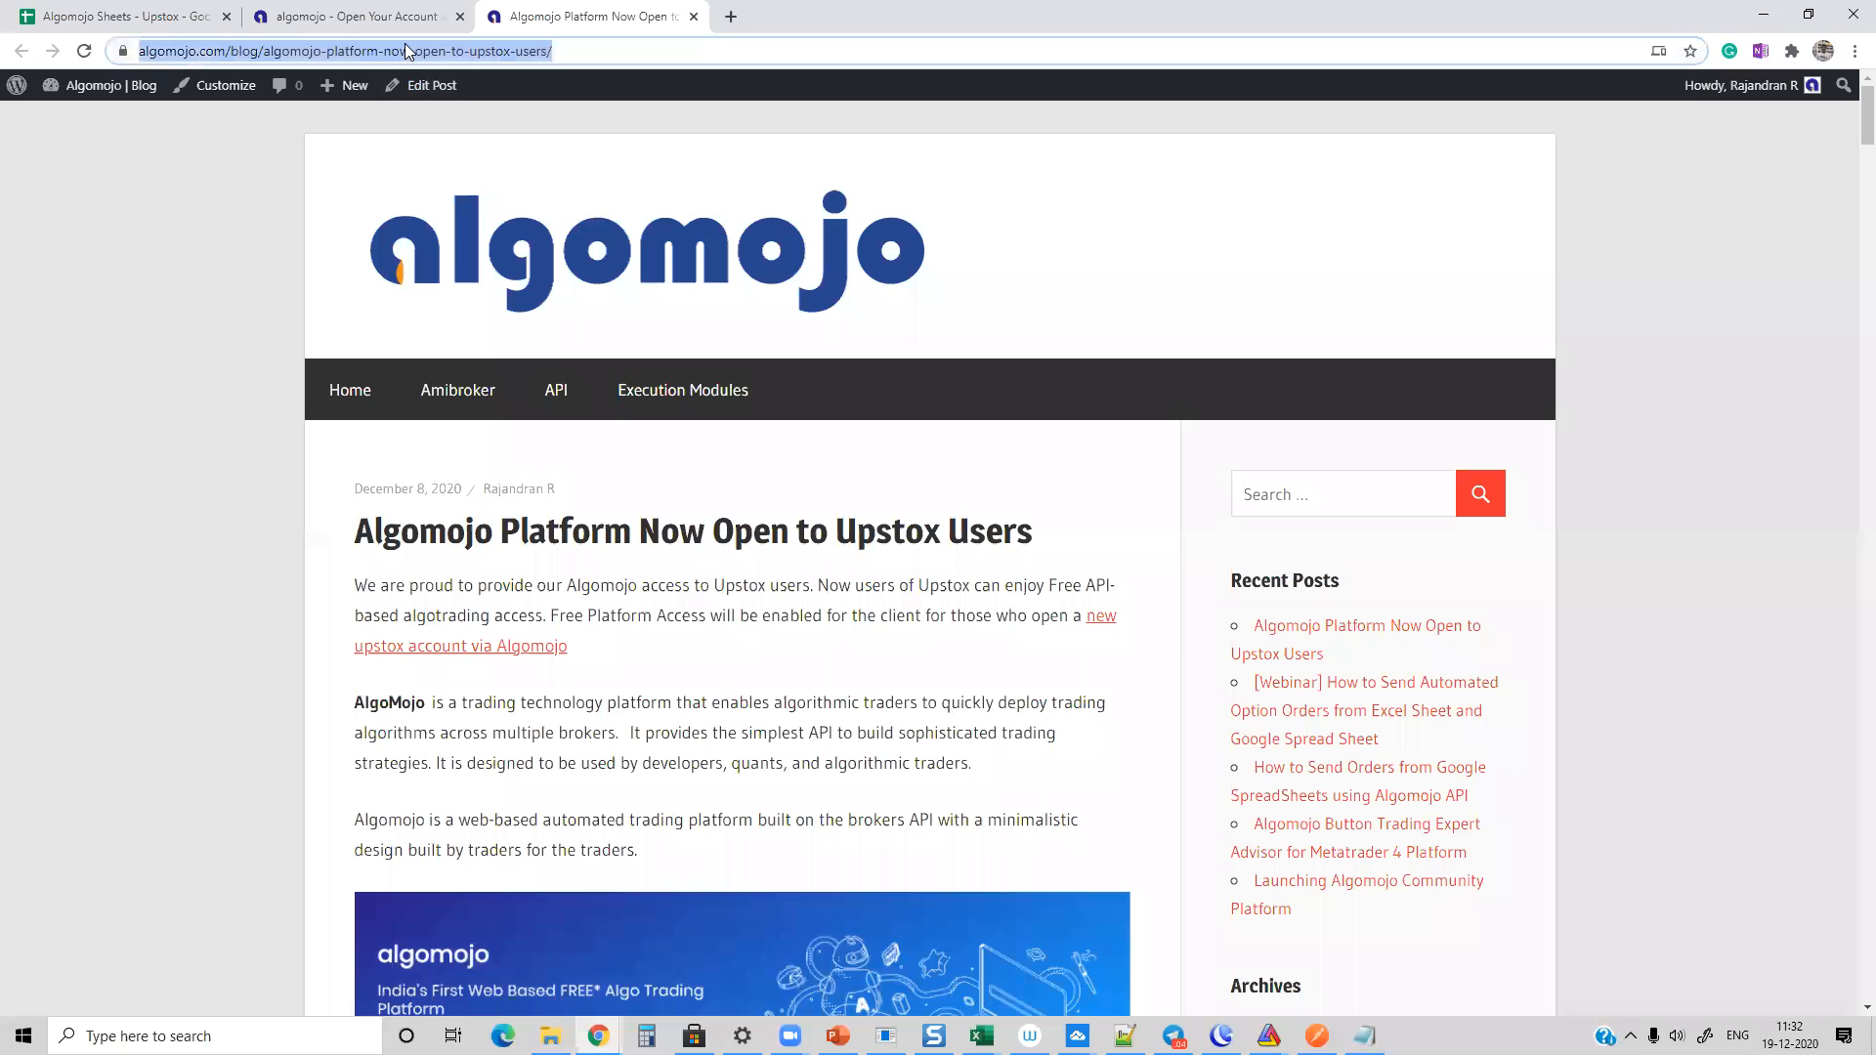
text(community.algomojo.com)
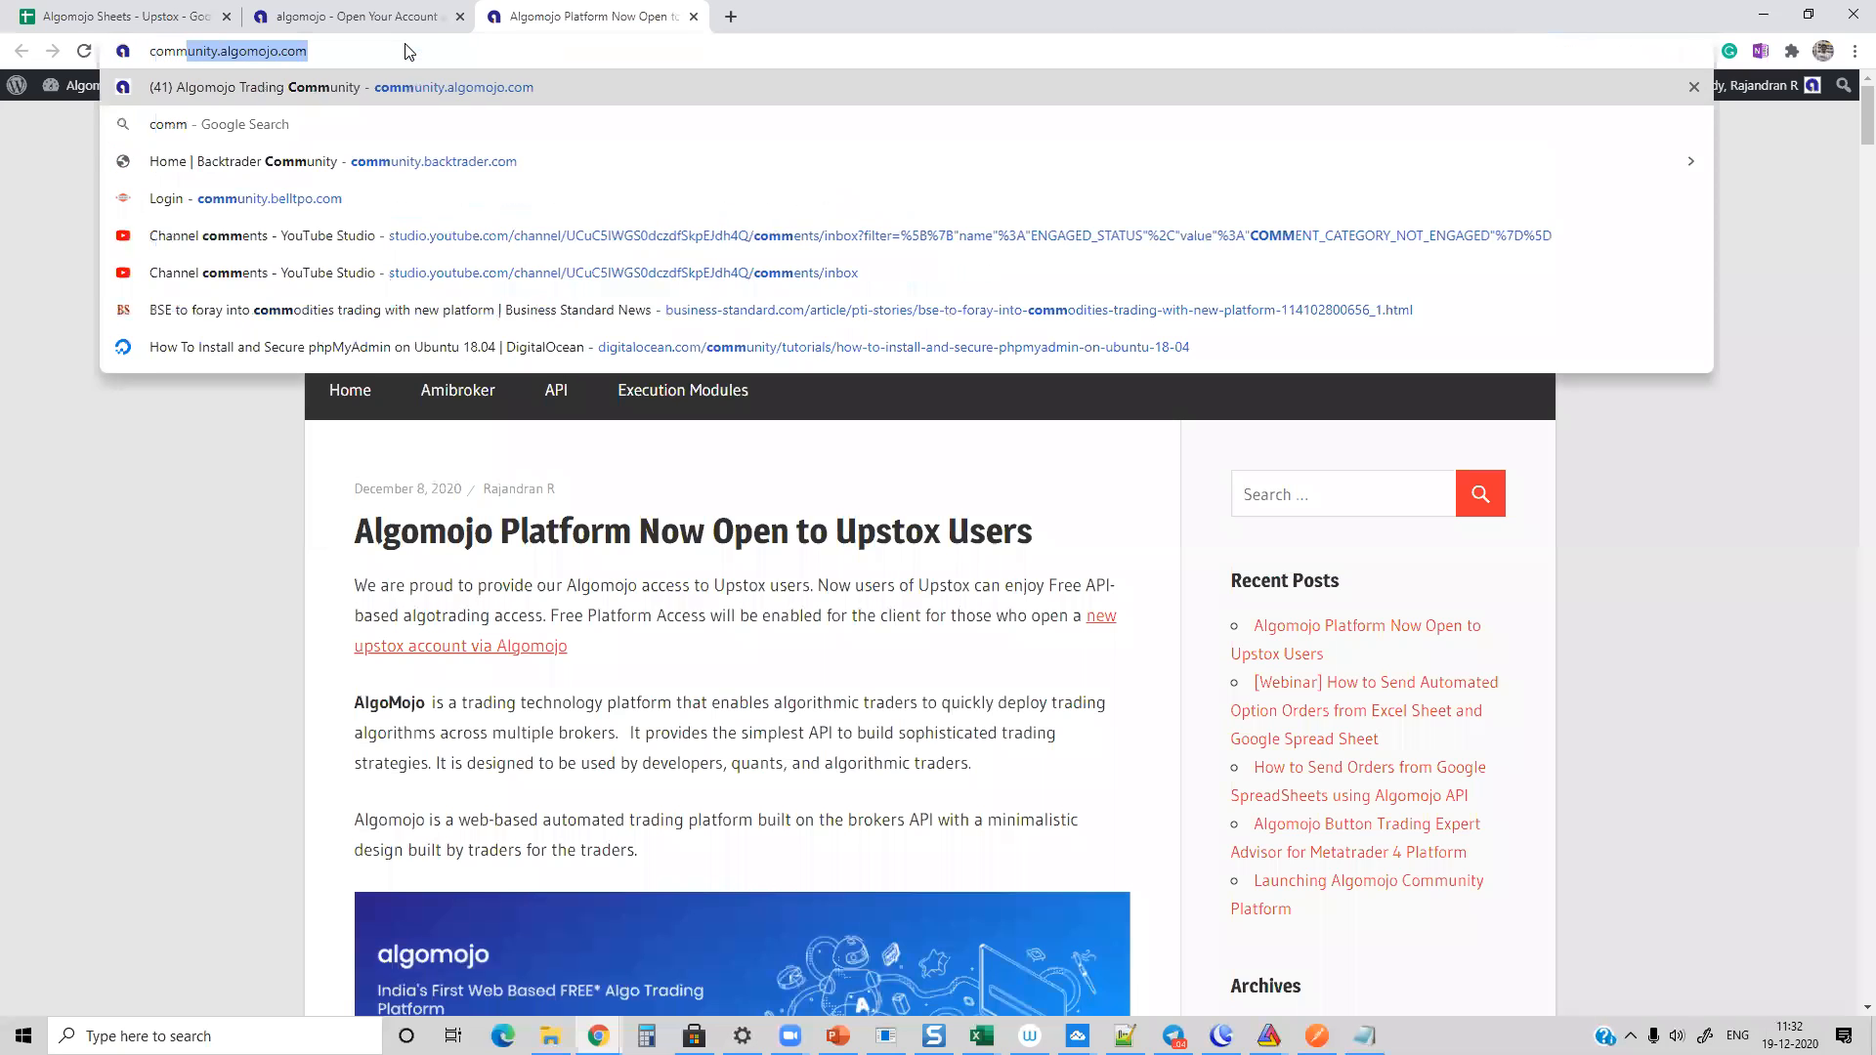
key(Return)
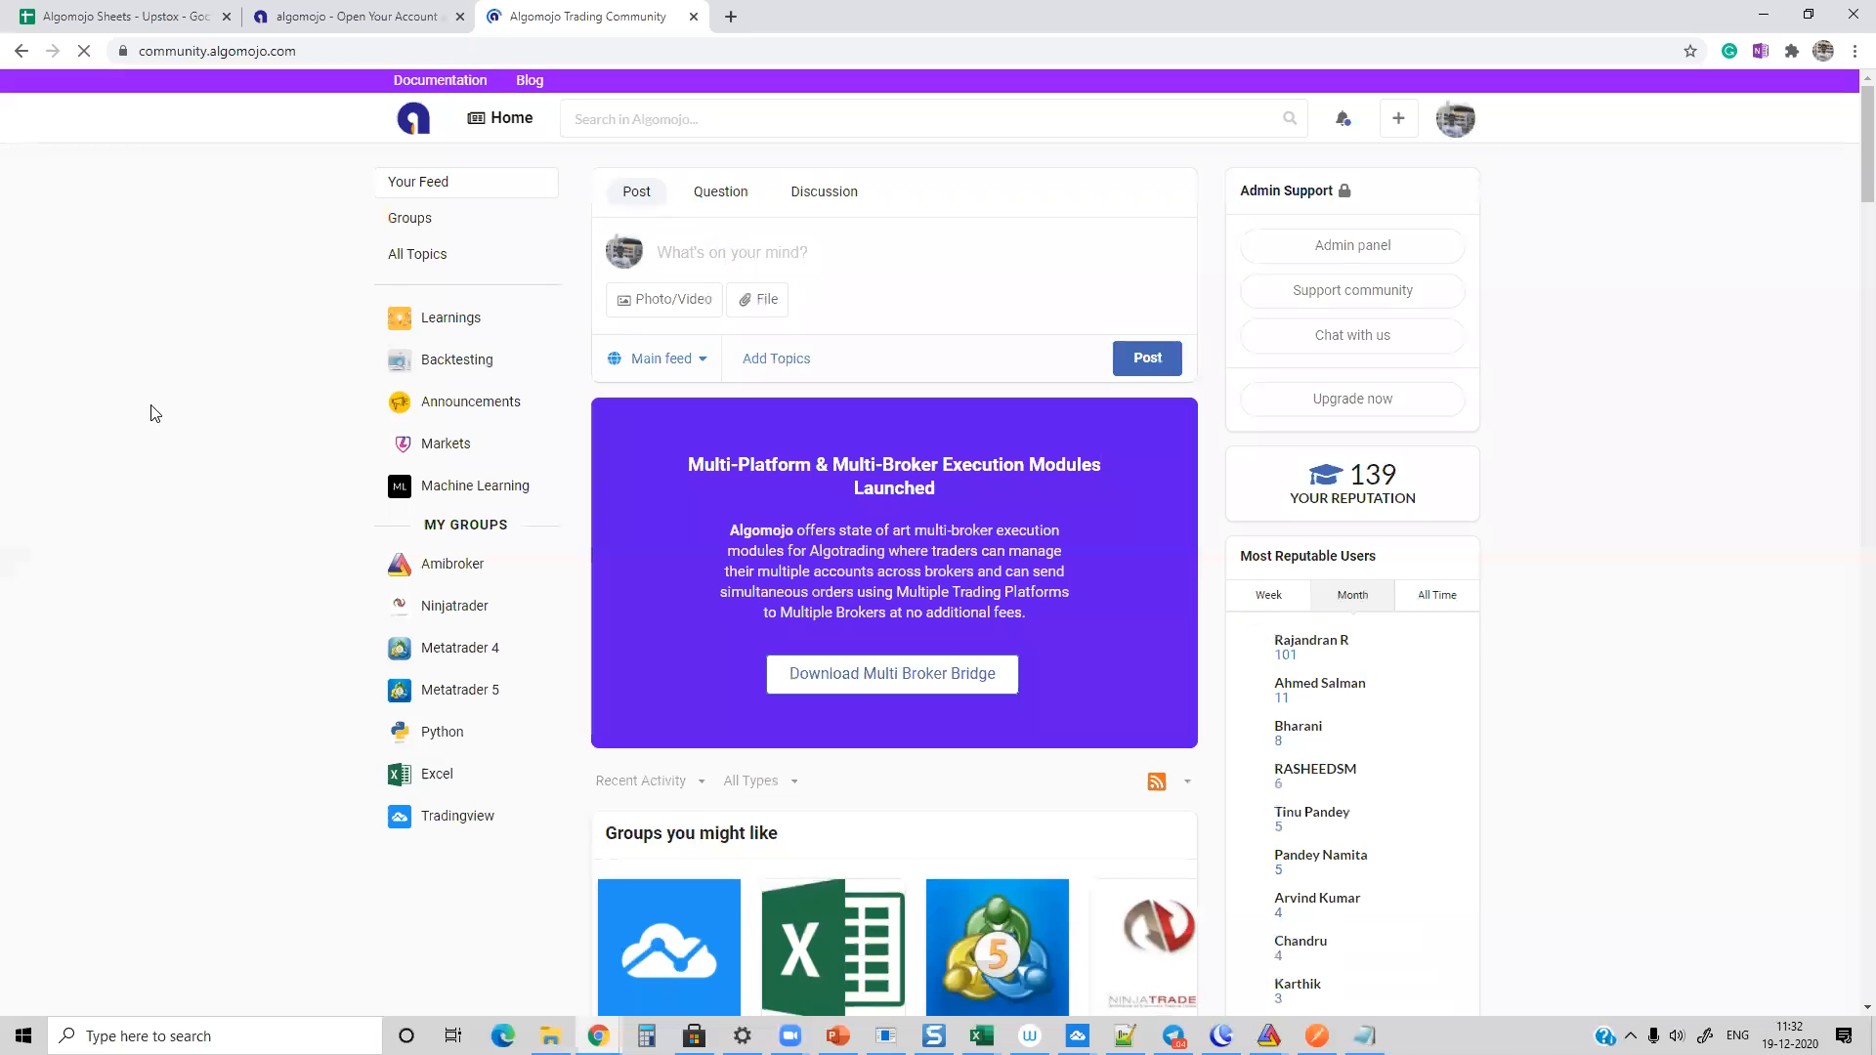
Step: Look through the Algomojo community home feed, including the suggested groups, recent discussions and the Python library post
scroll(151, 389, down, 8)
scroll(151, 390, down, 13)
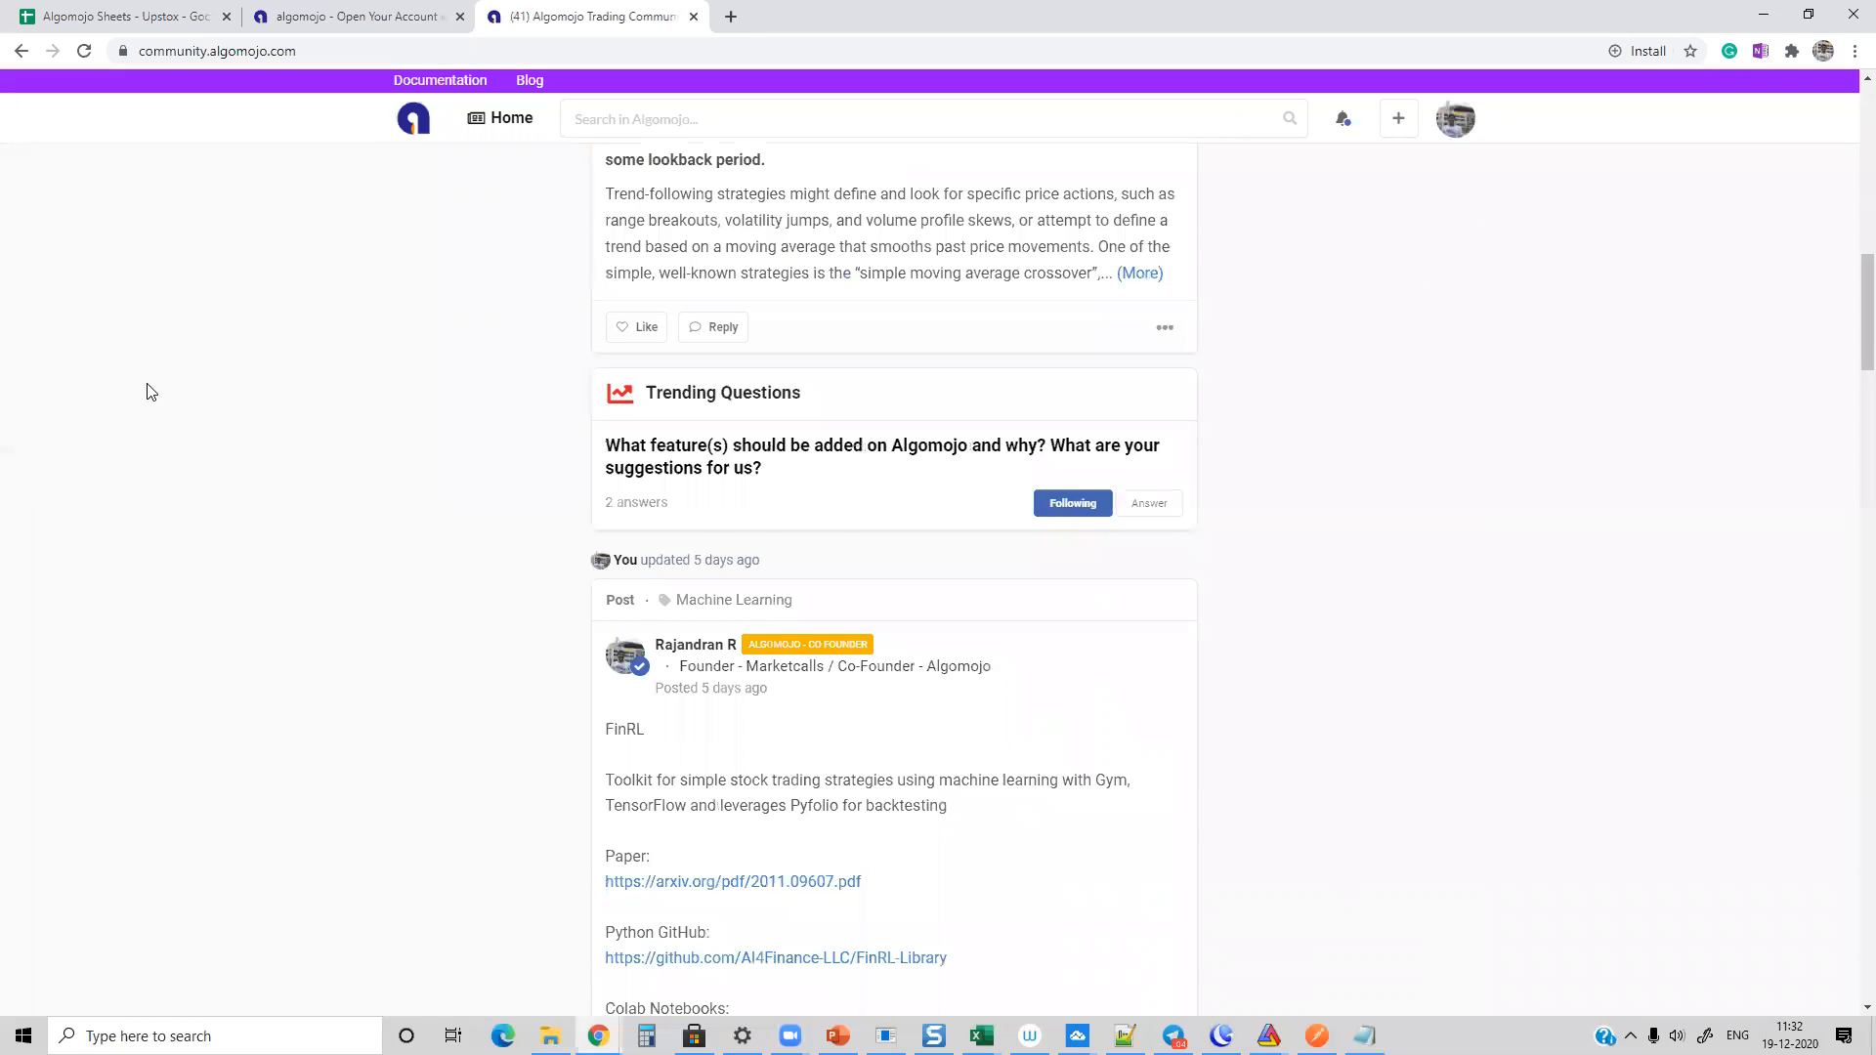
scroll(149, 386, up, 5)
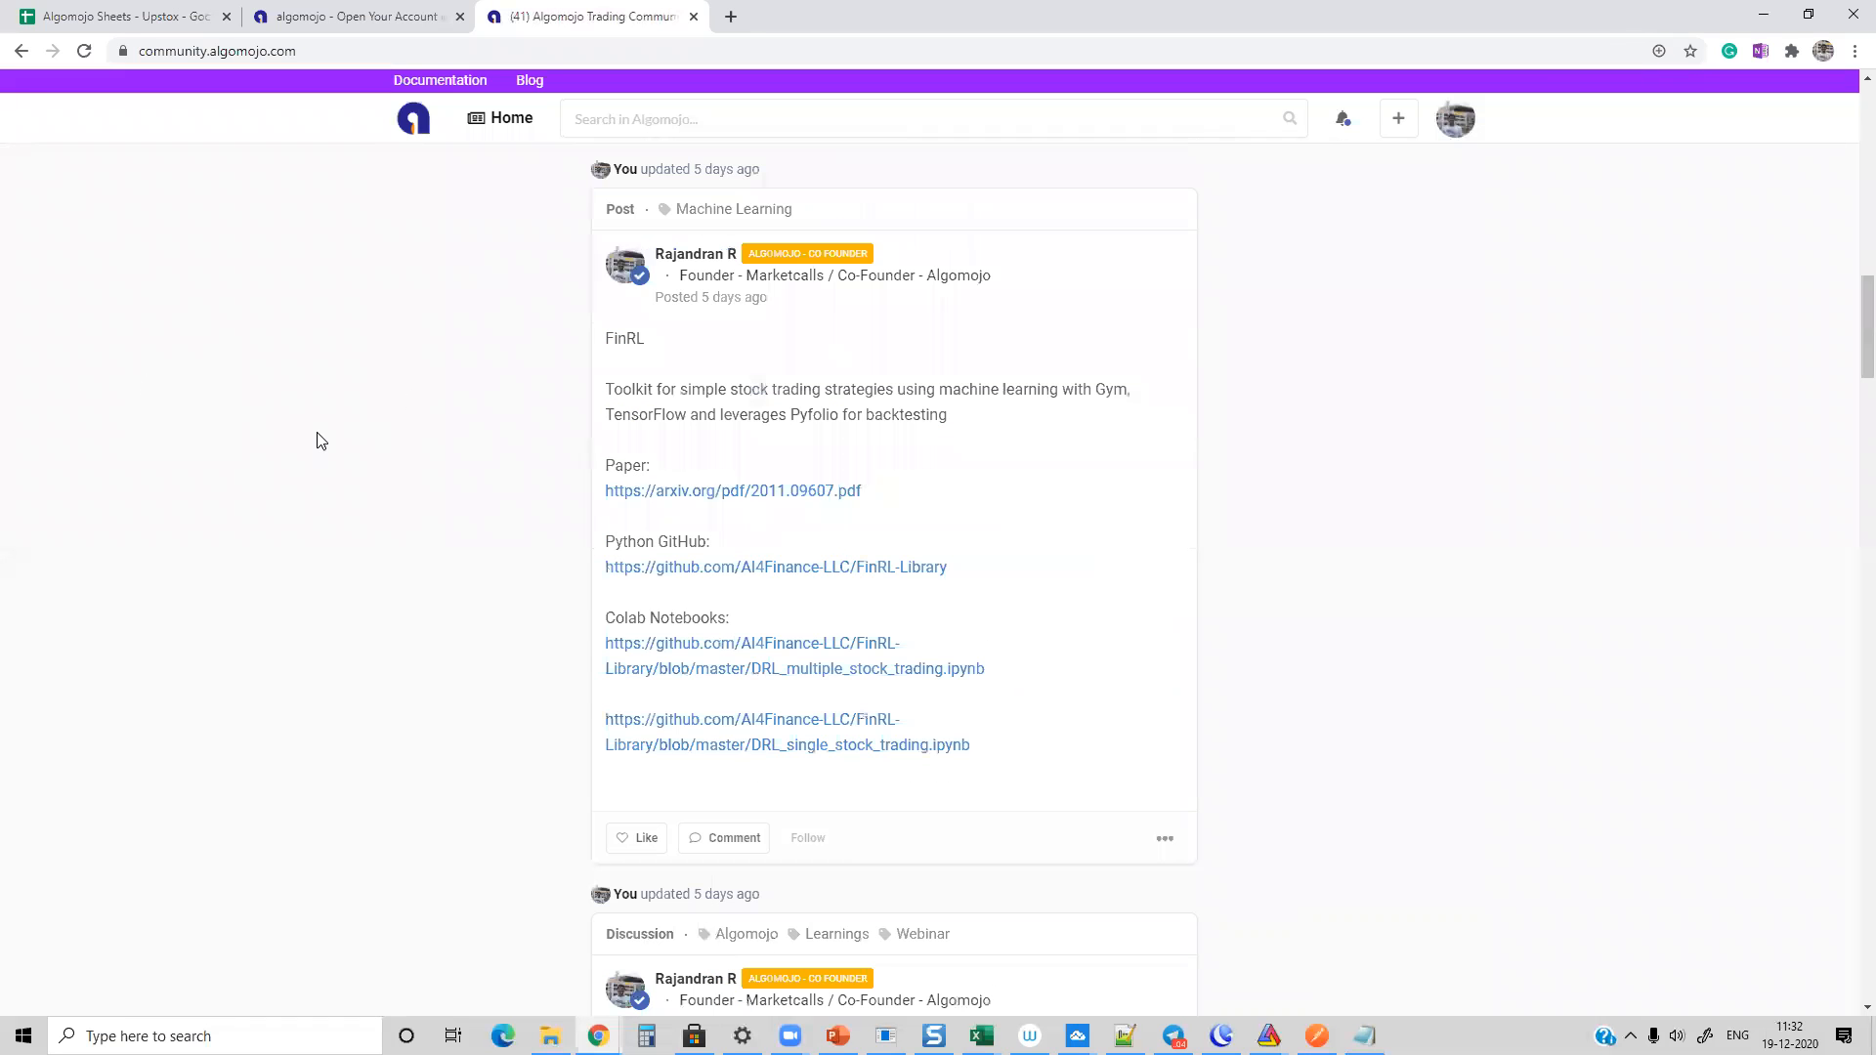
scroll(314, 438, up, 11)
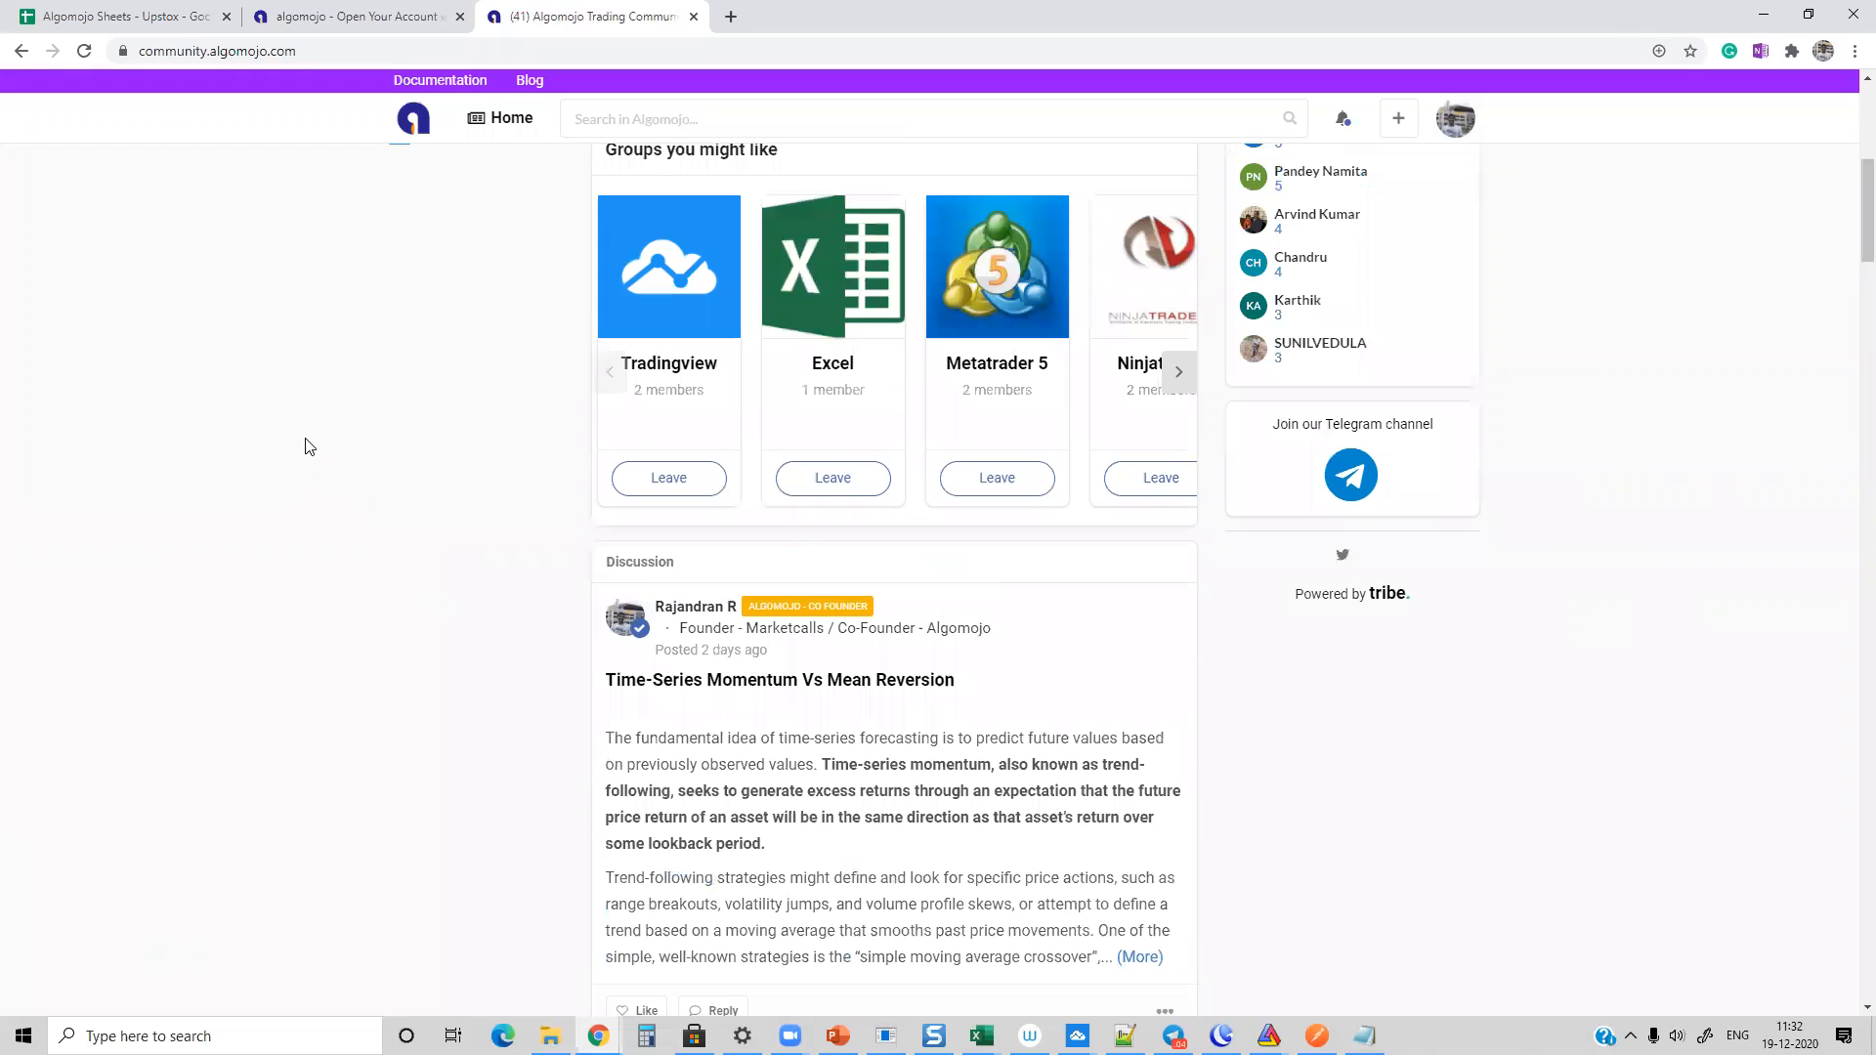
scroll(366, 451, up, 4)
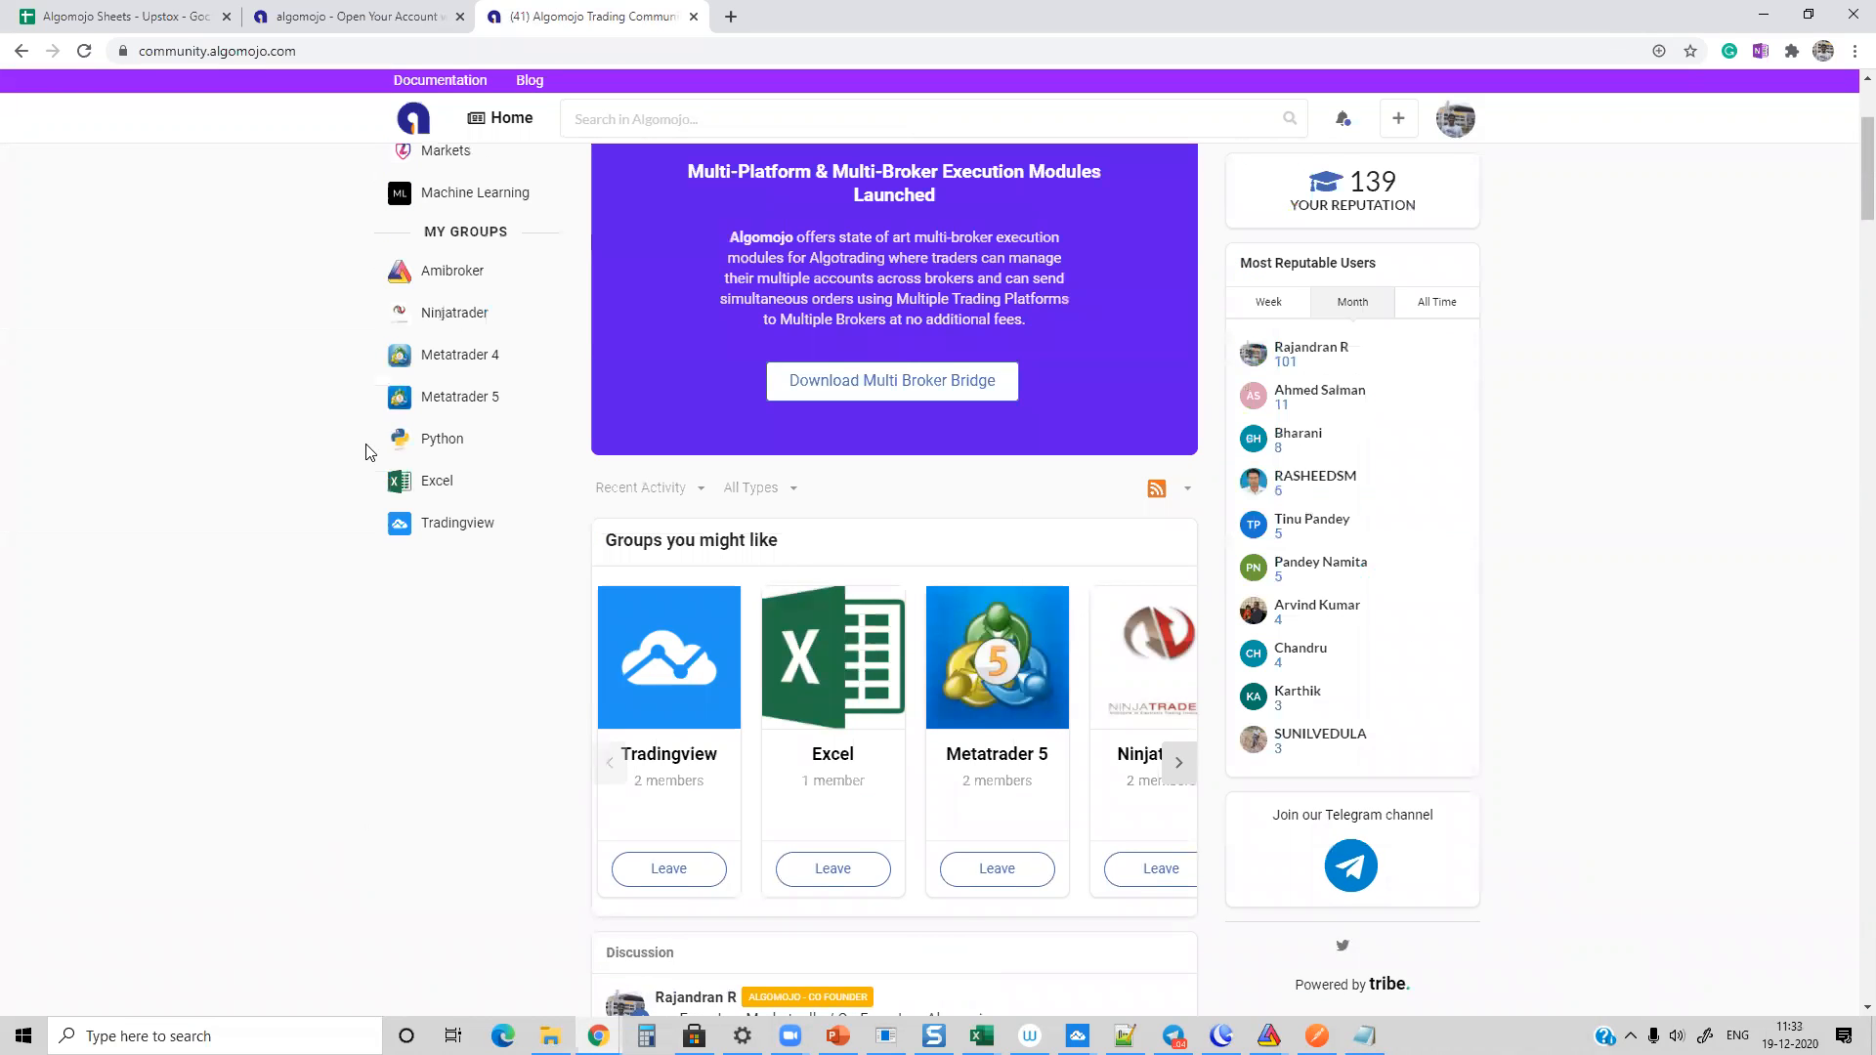
scroll(346, 435, up, 3)
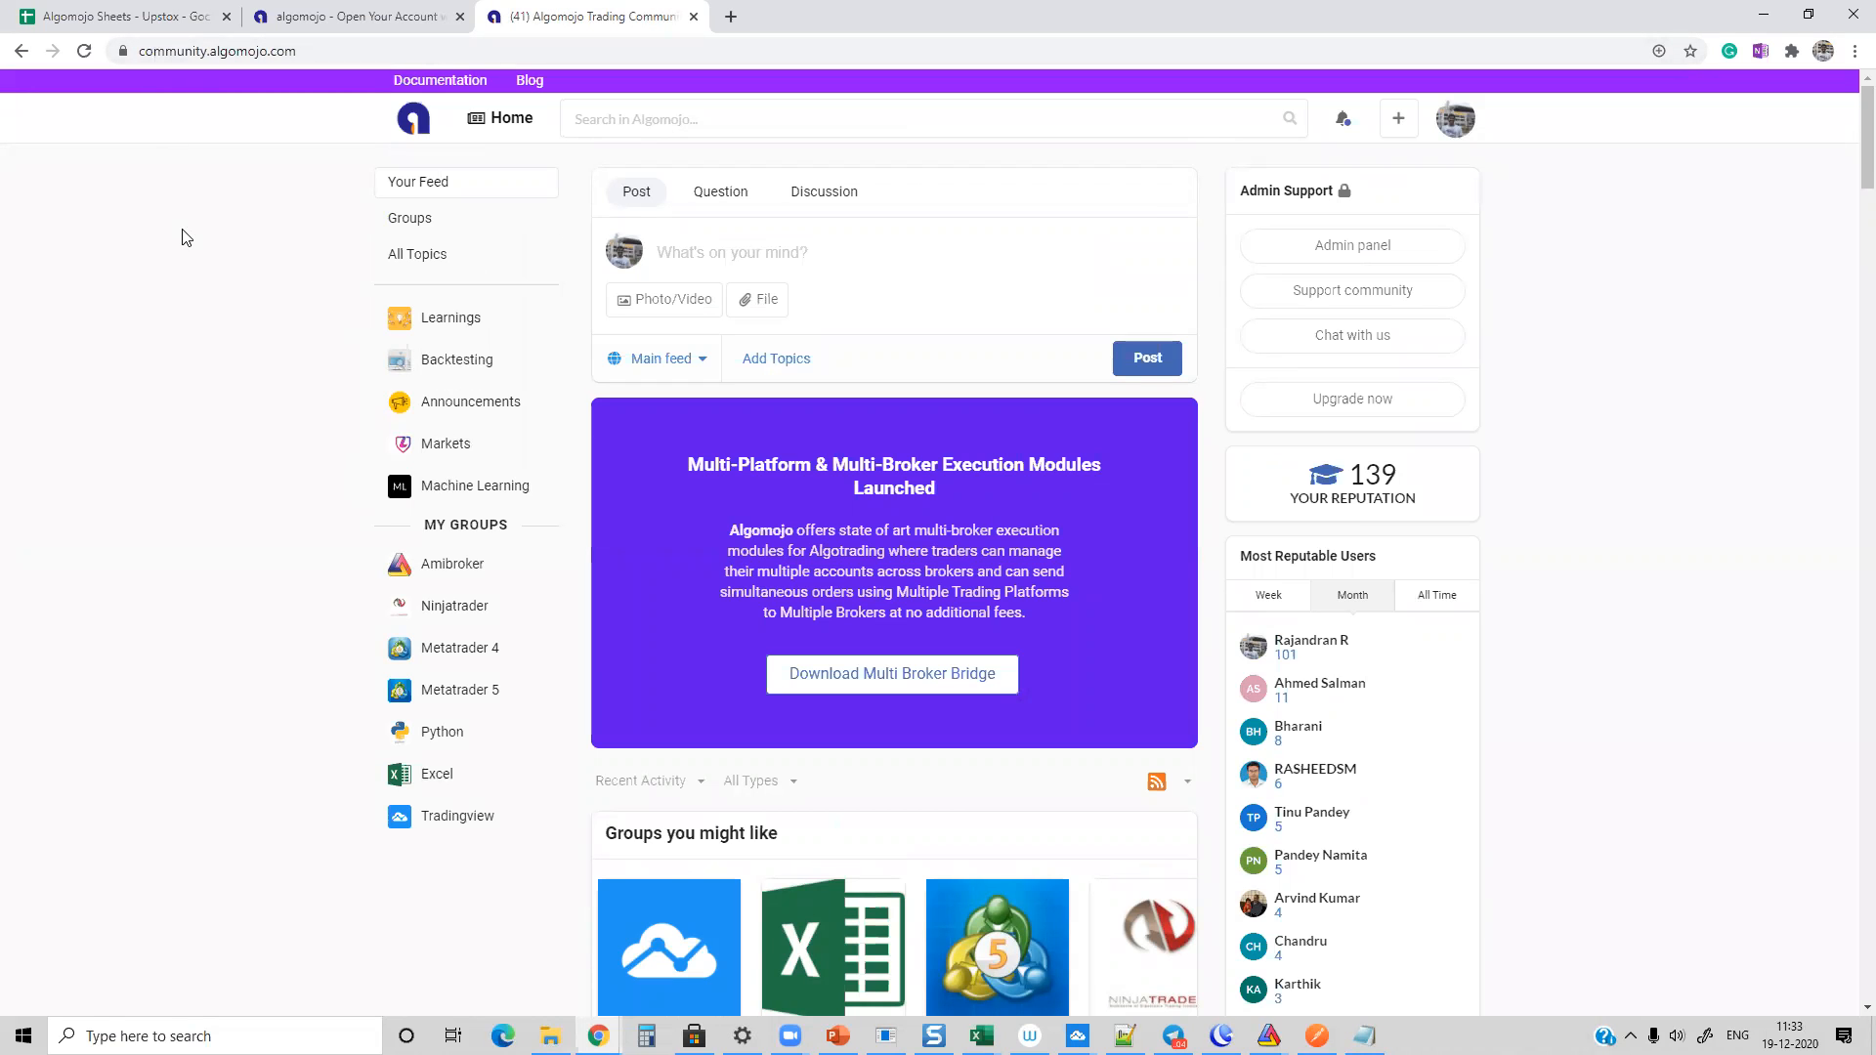
scroll(181, 243, down, 20)
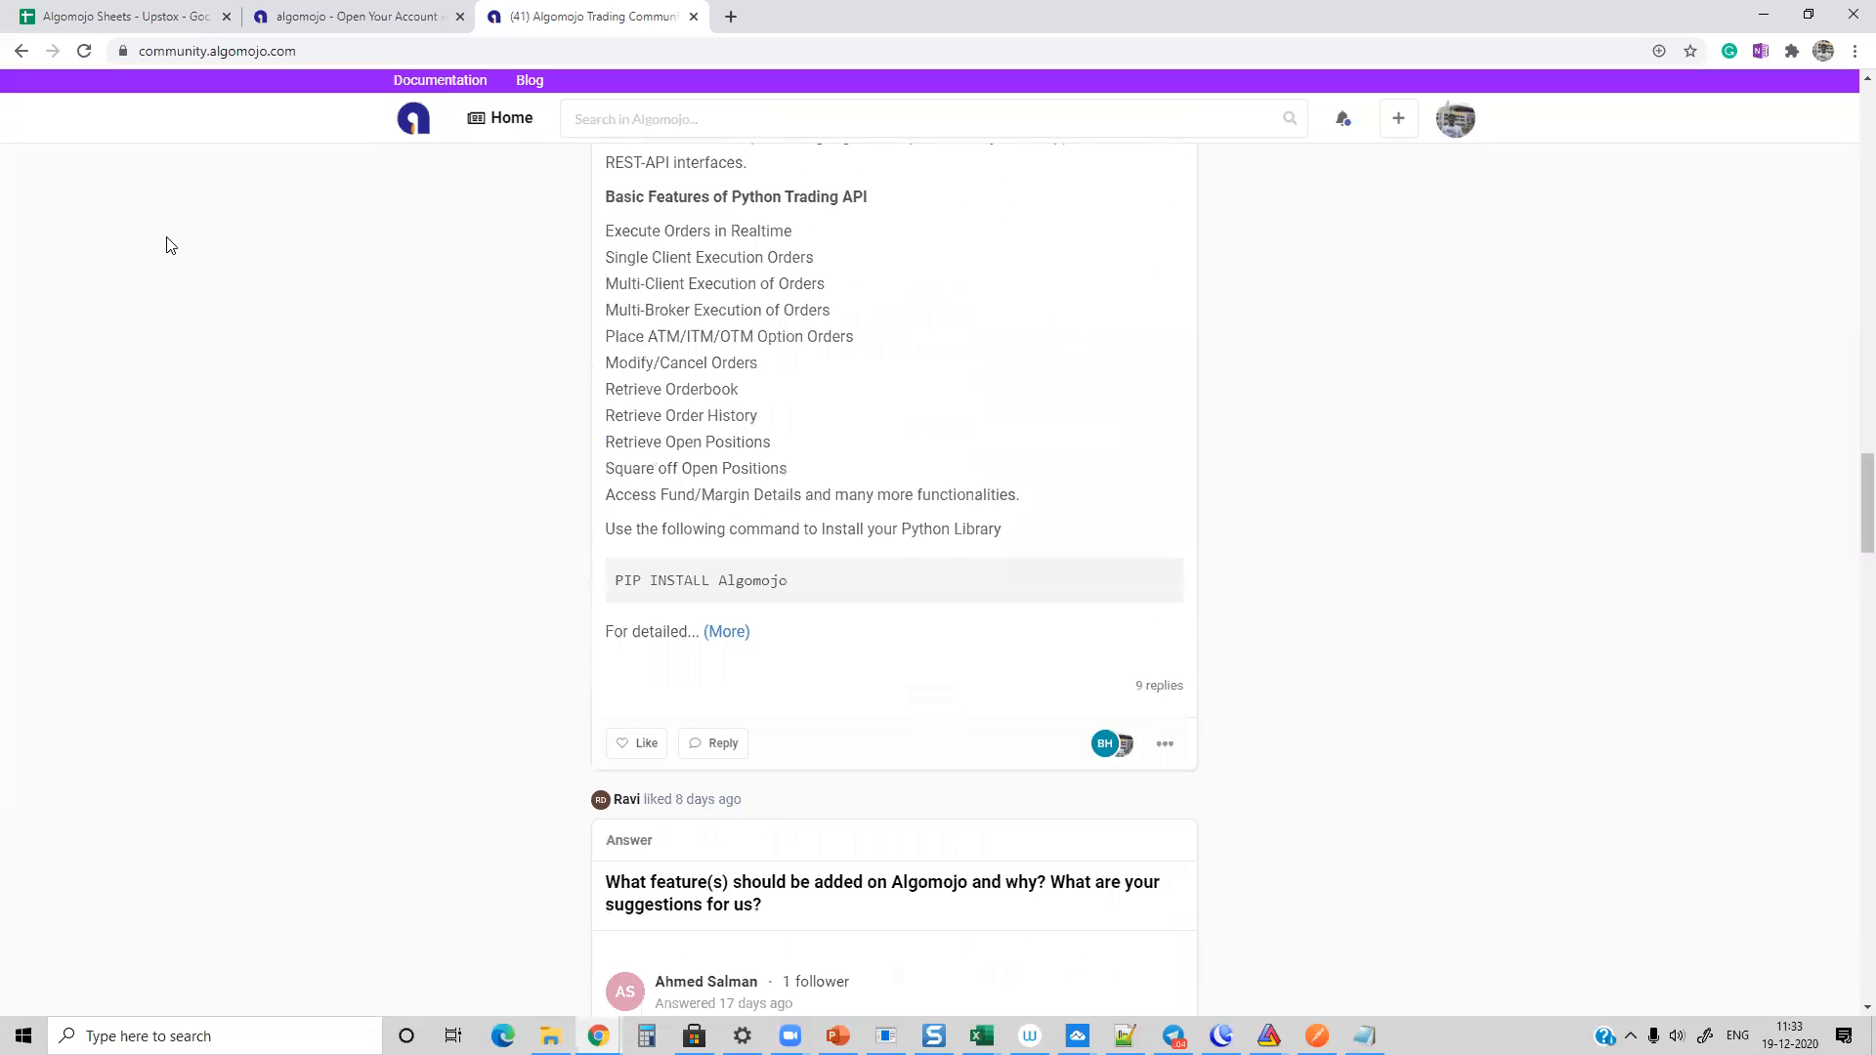
scroll(168, 244, up, 10)
scroll(169, 244, down, 13)
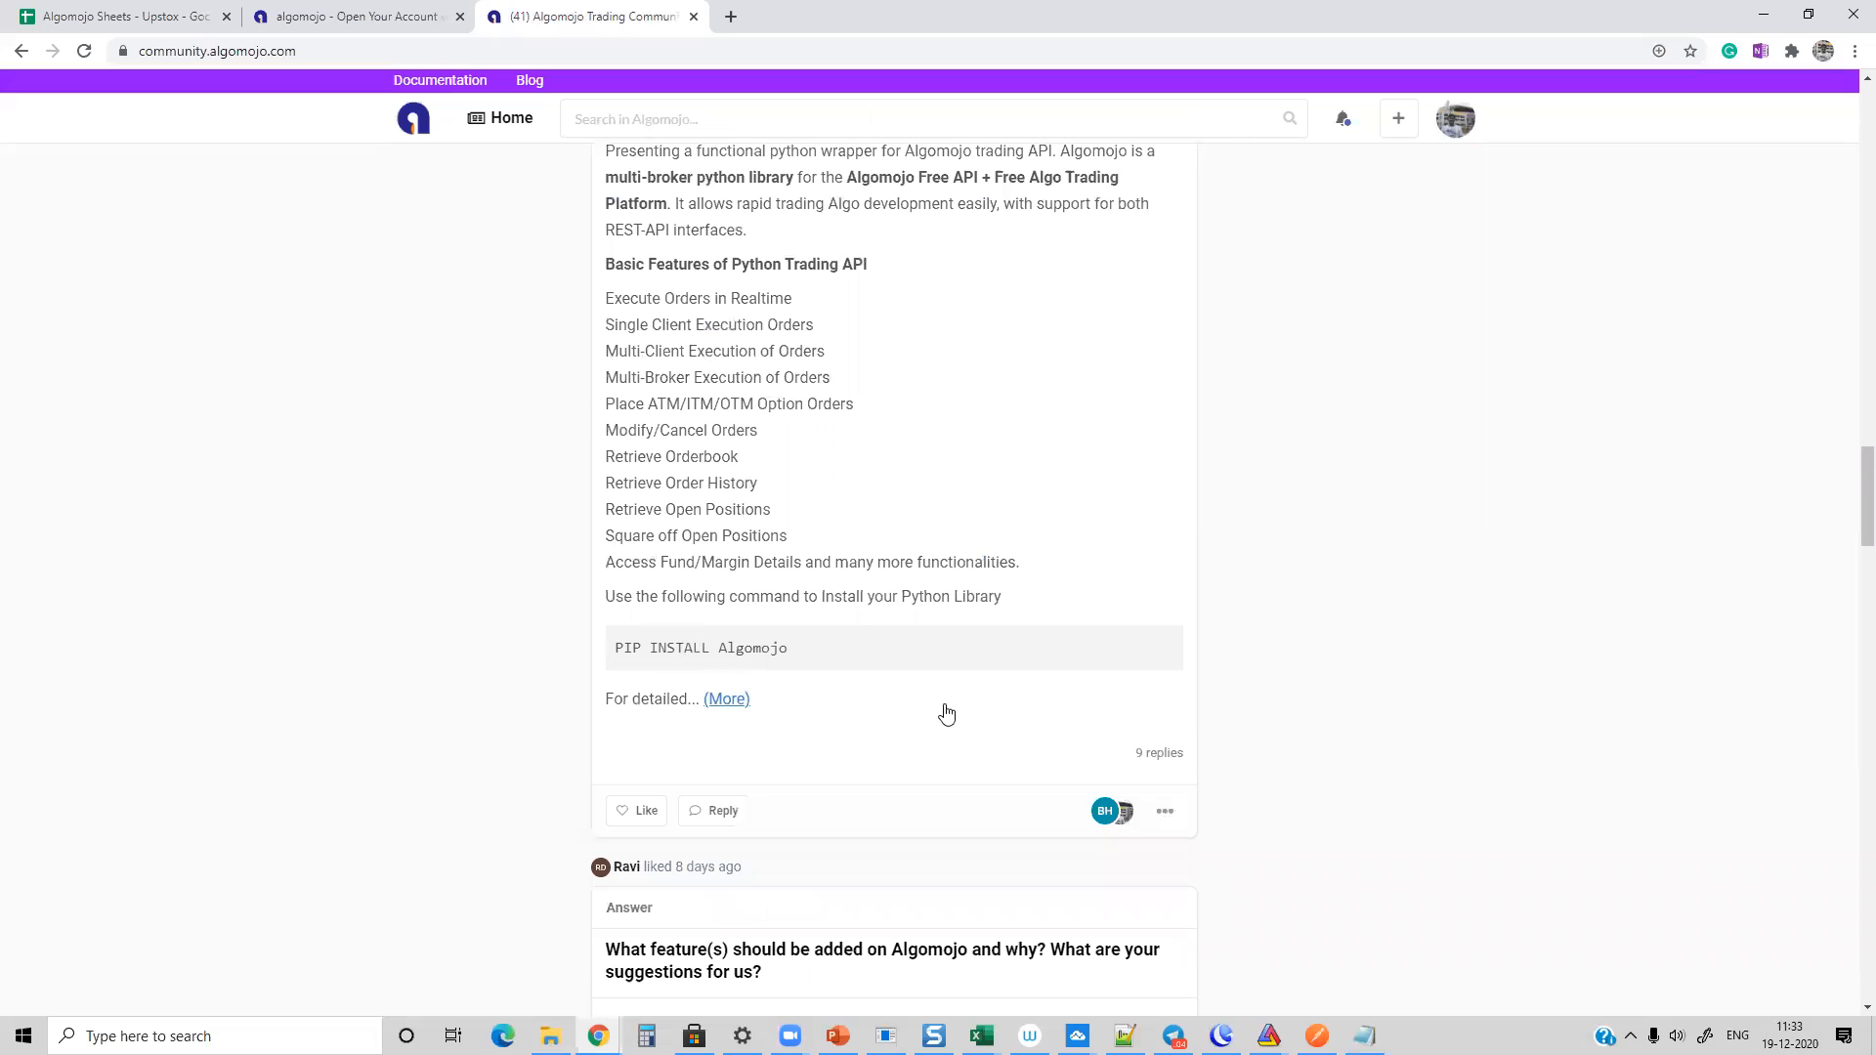
Step: Open the Python Multi Broker Library discussion and read the ledger balance question with its first replies
click(1159, 753)
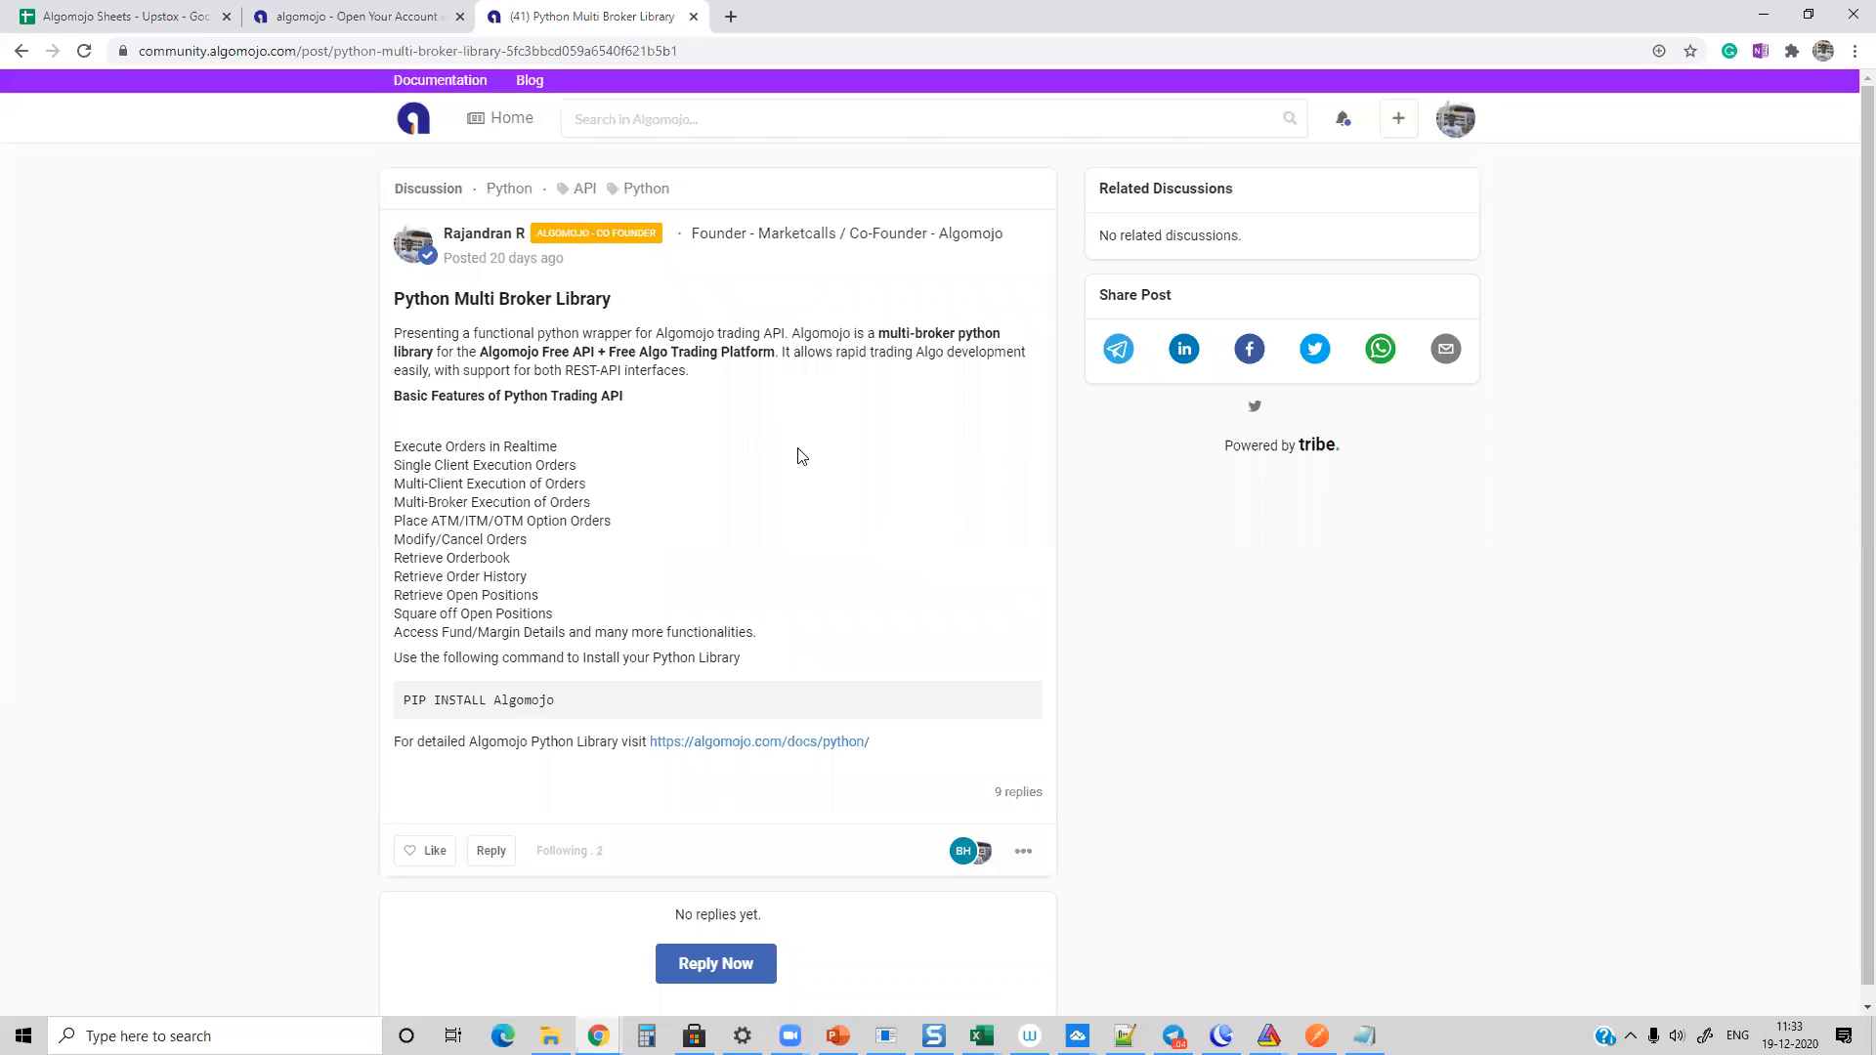
scroll(774, 463, down, 5)
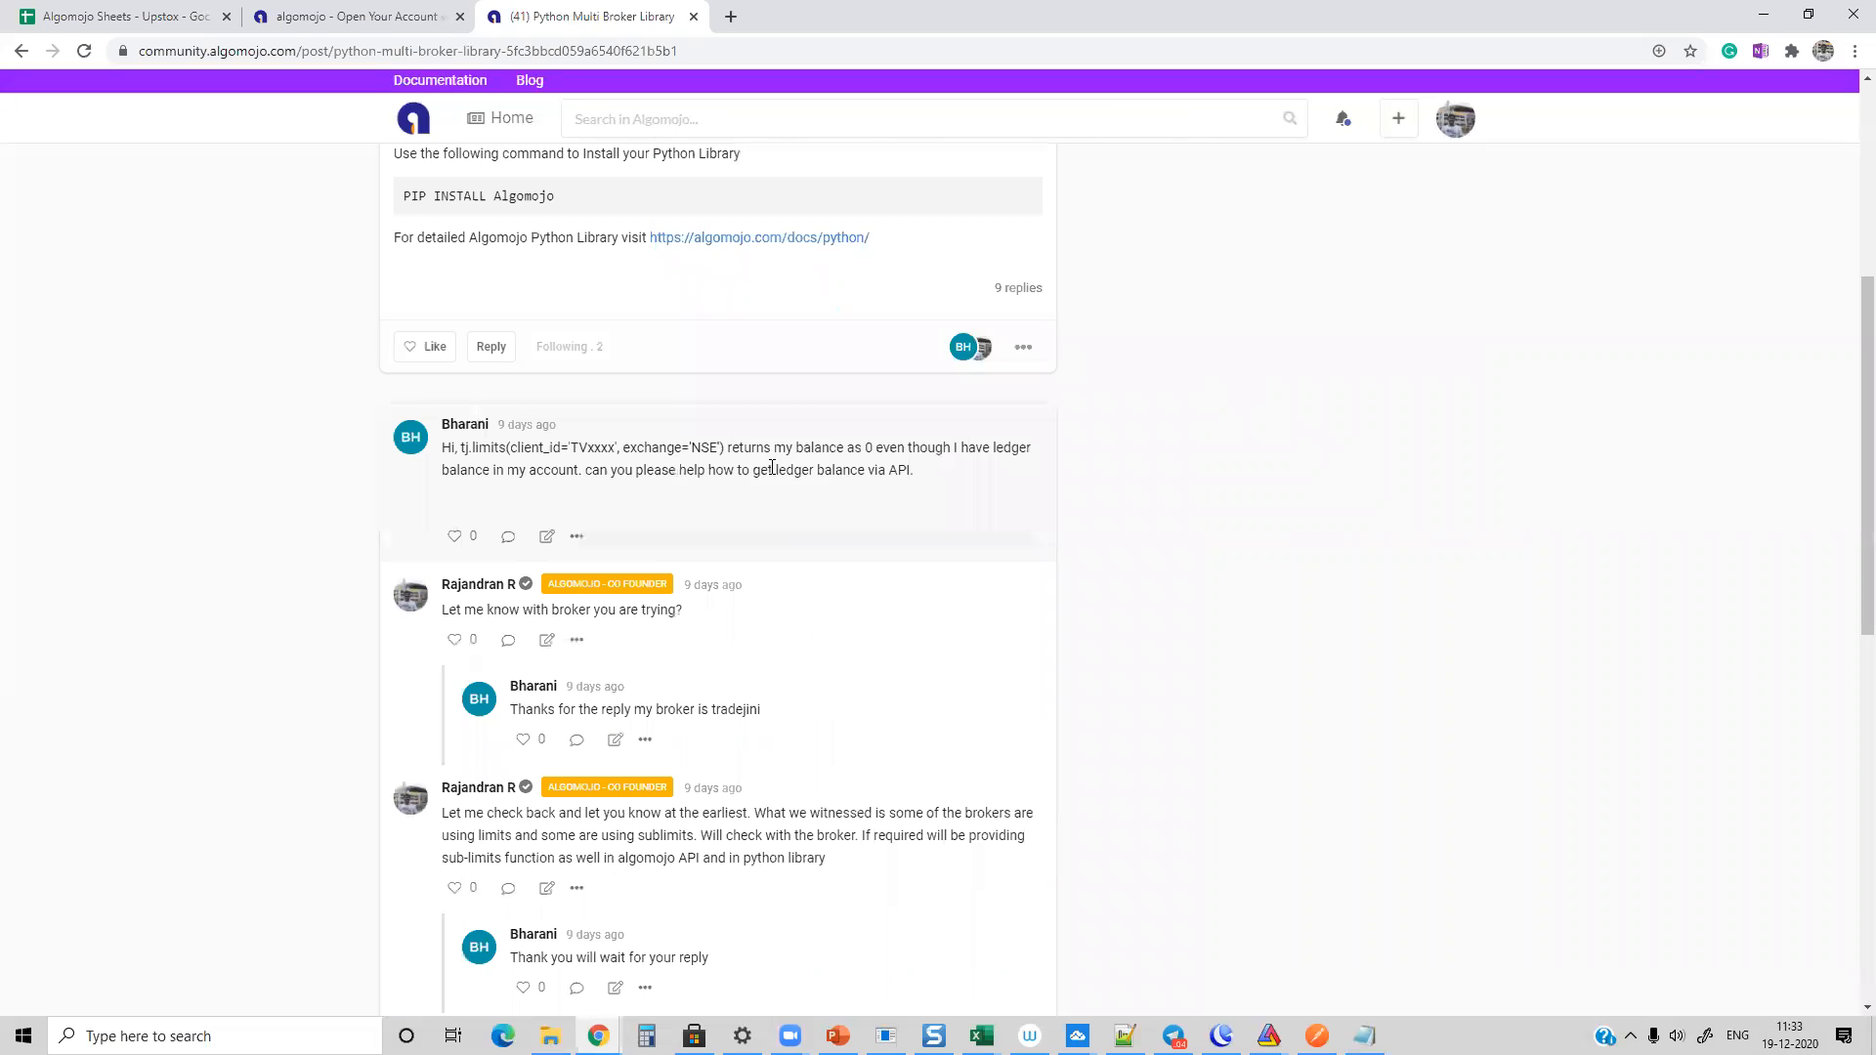
drag(510, 448, 958, 469)
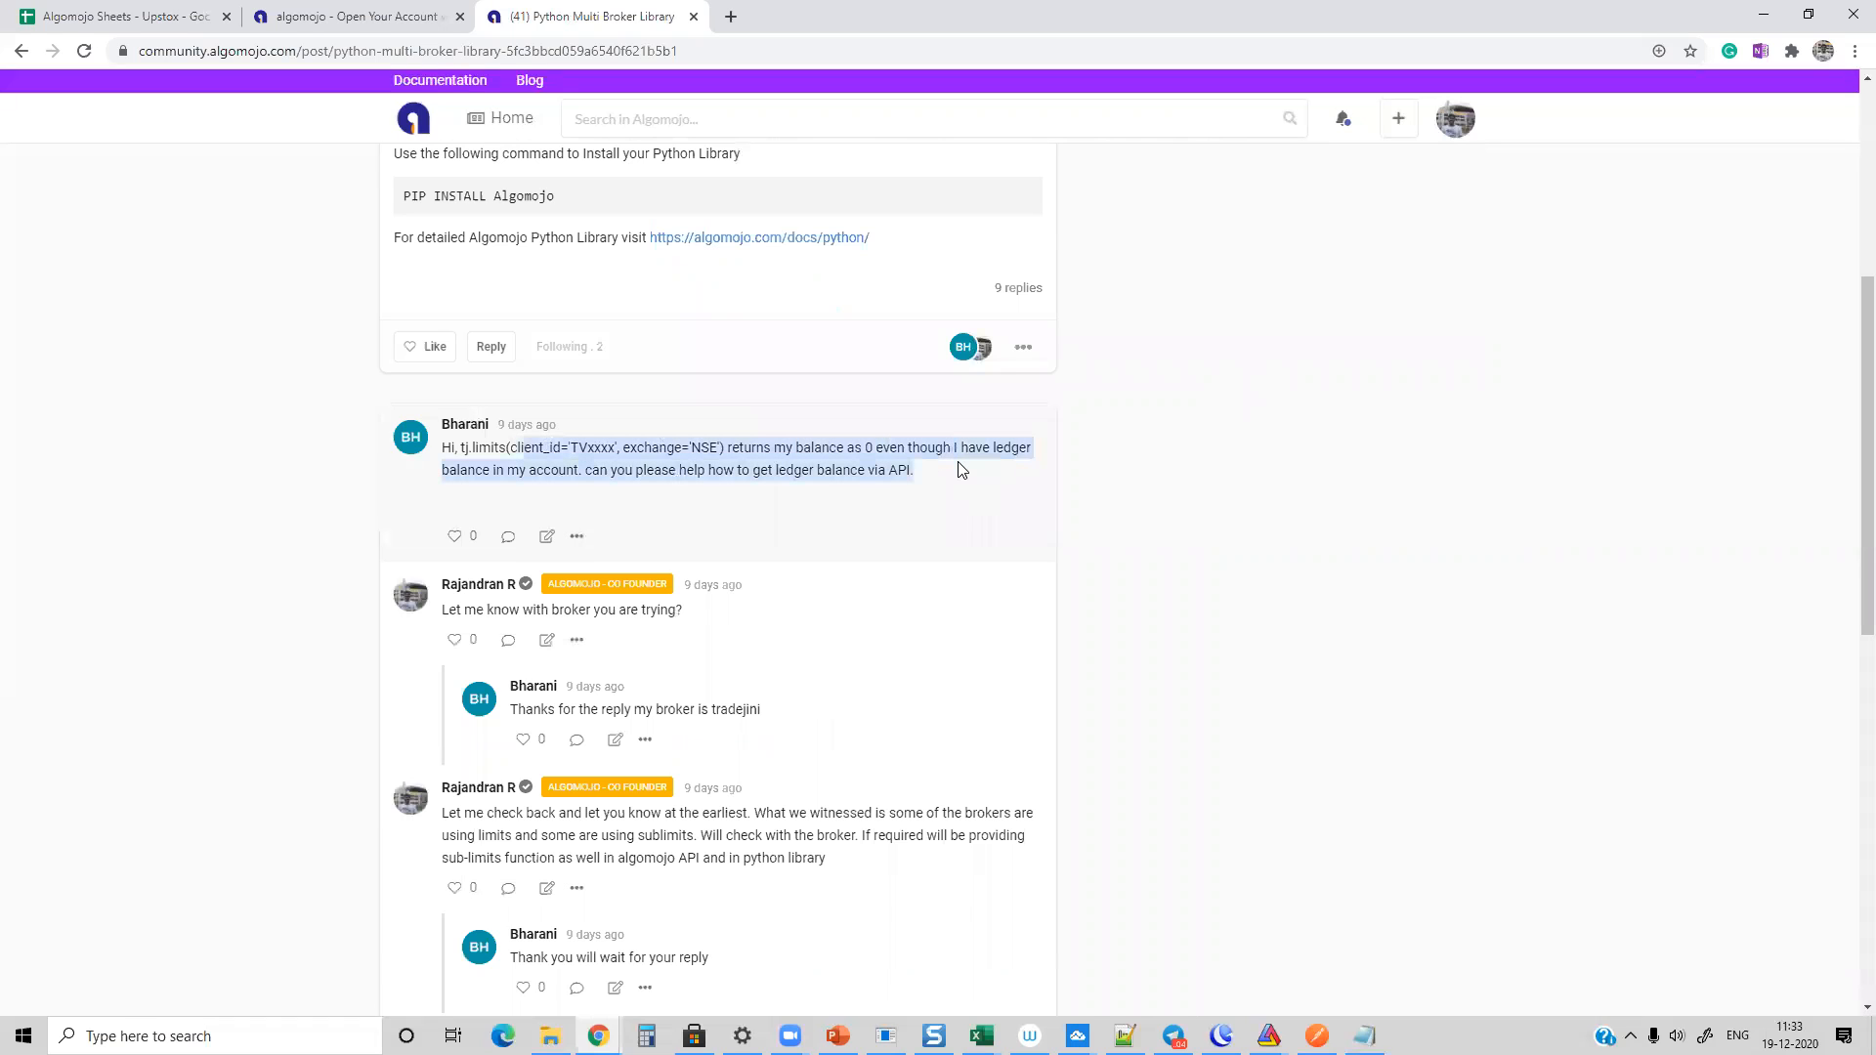
scroll(703, 488, down, 2)
drag(518, 510, 883, 472)
scroll(684, 469, down, 3)
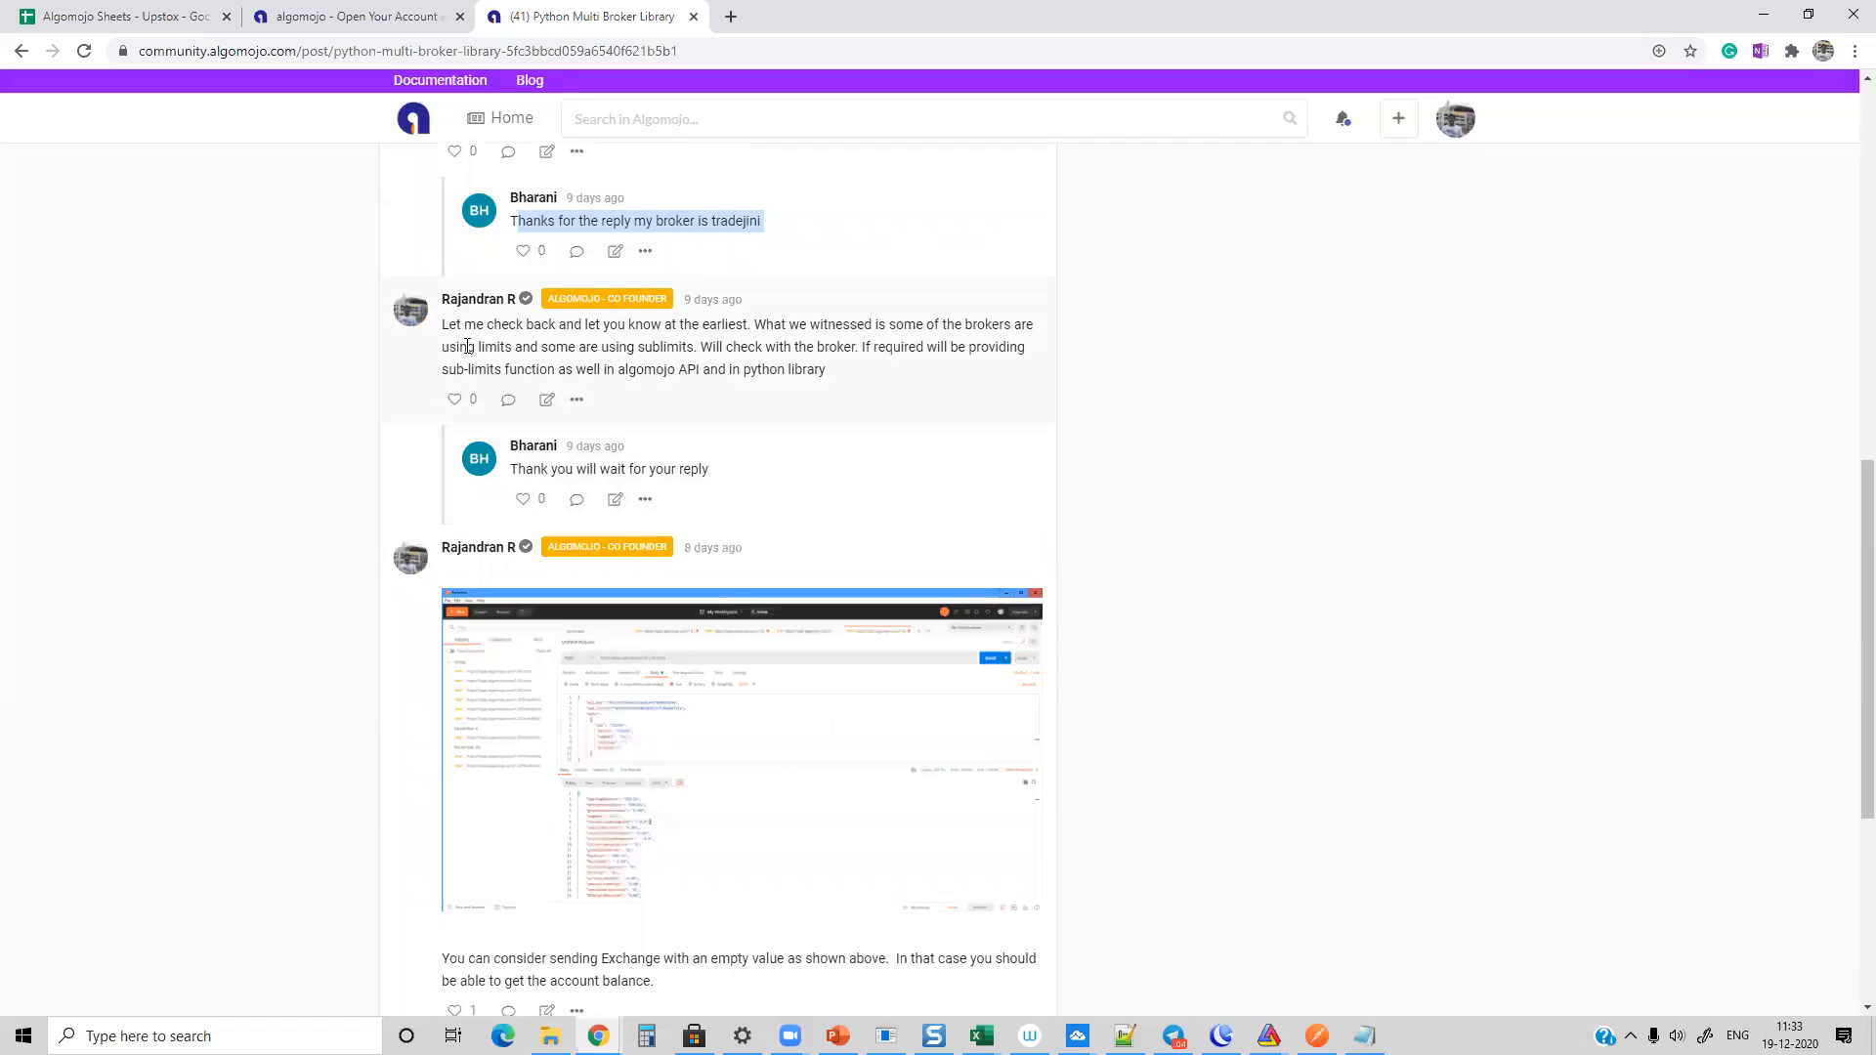
drag(455, 330, 967, 418)
drag(540, 468, 888, 486)
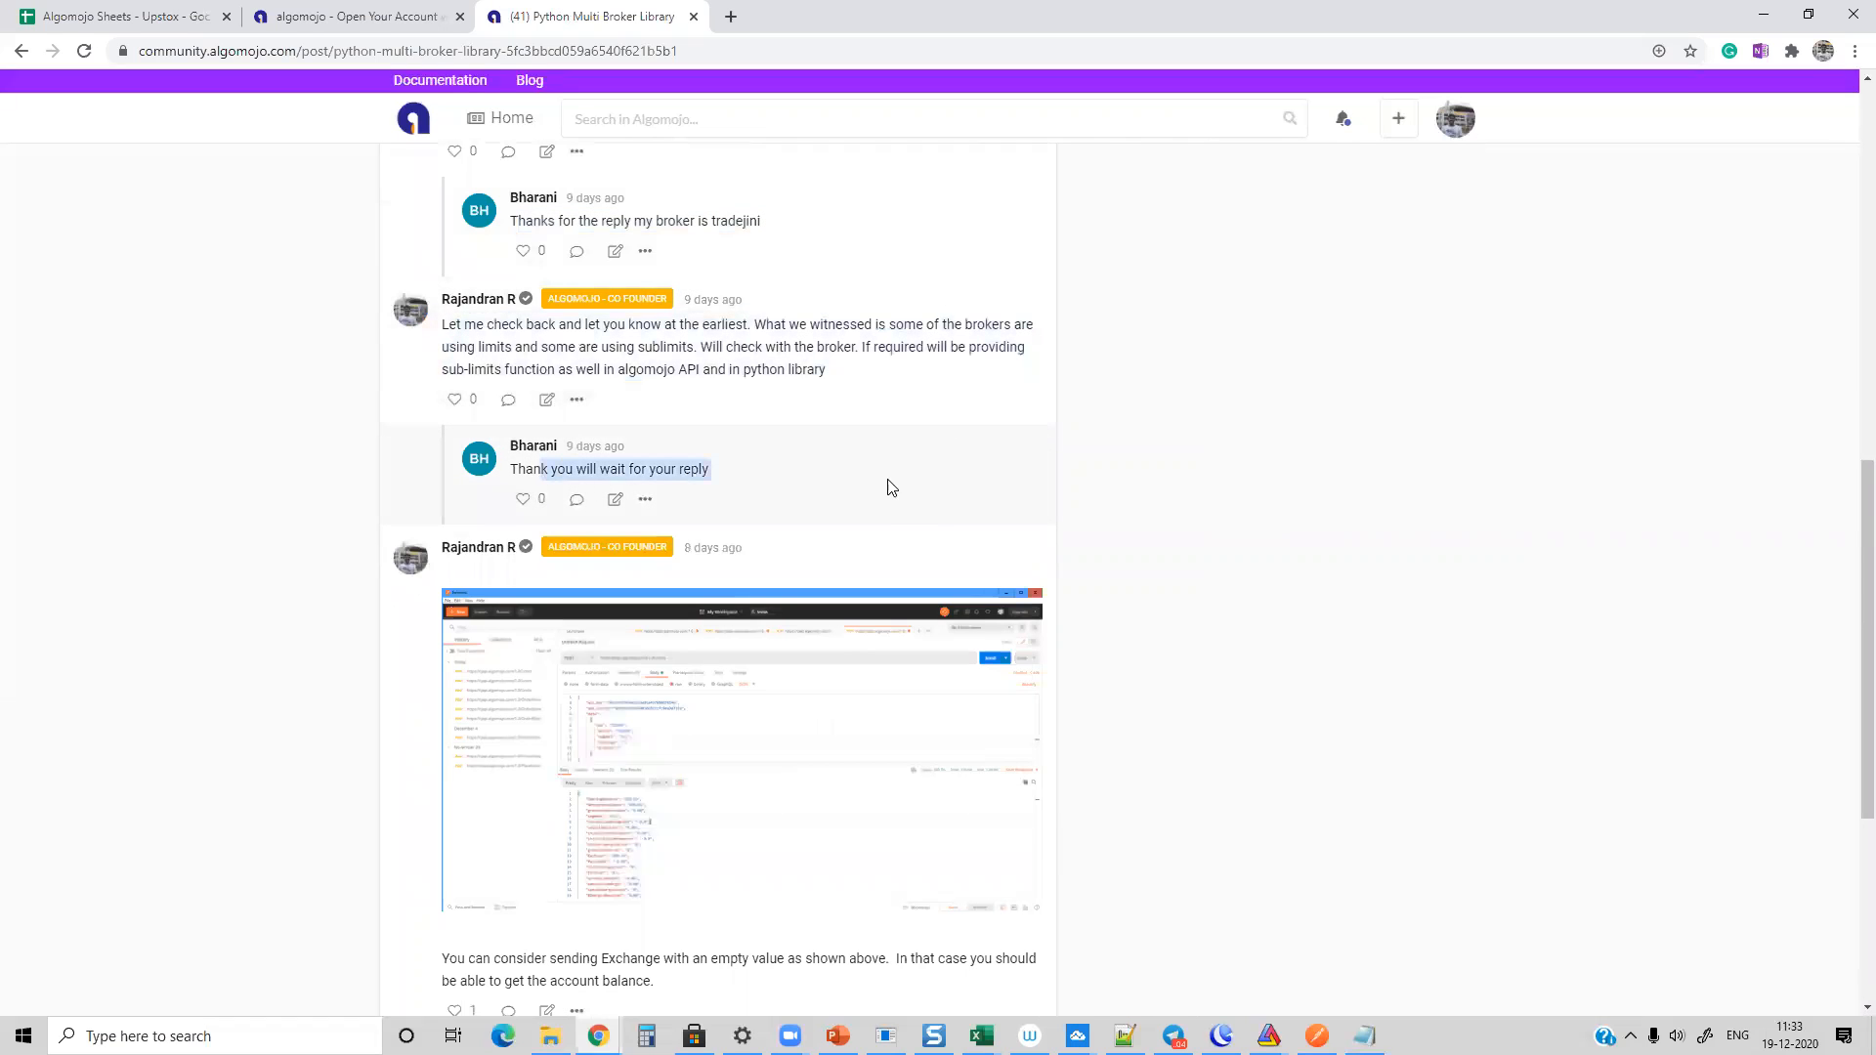
Step: Read the remaining replies about exchange values and margin accounts, and return to the community home feed
scroll(742, 493, down, 4)
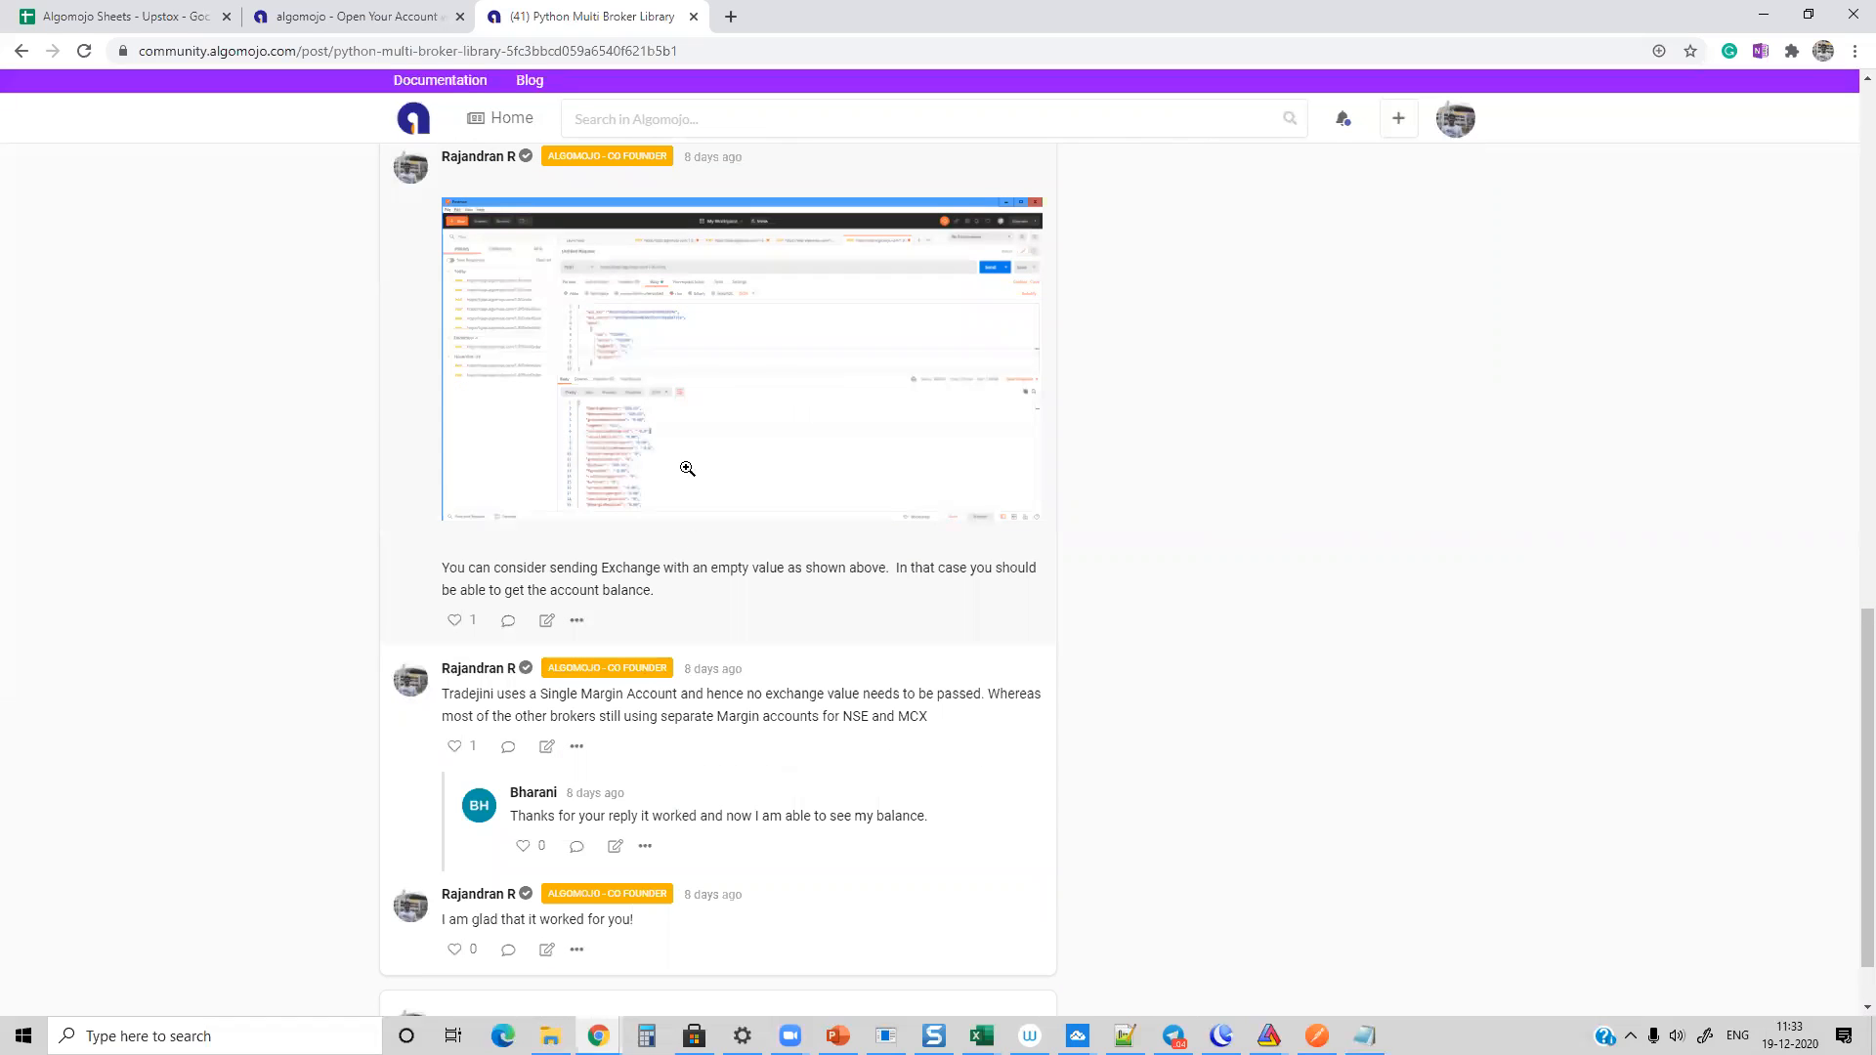
scroll(767, 459, down, 1)
drag(453, 608, 1009, 637)
drag(519, 733, 951, 737)
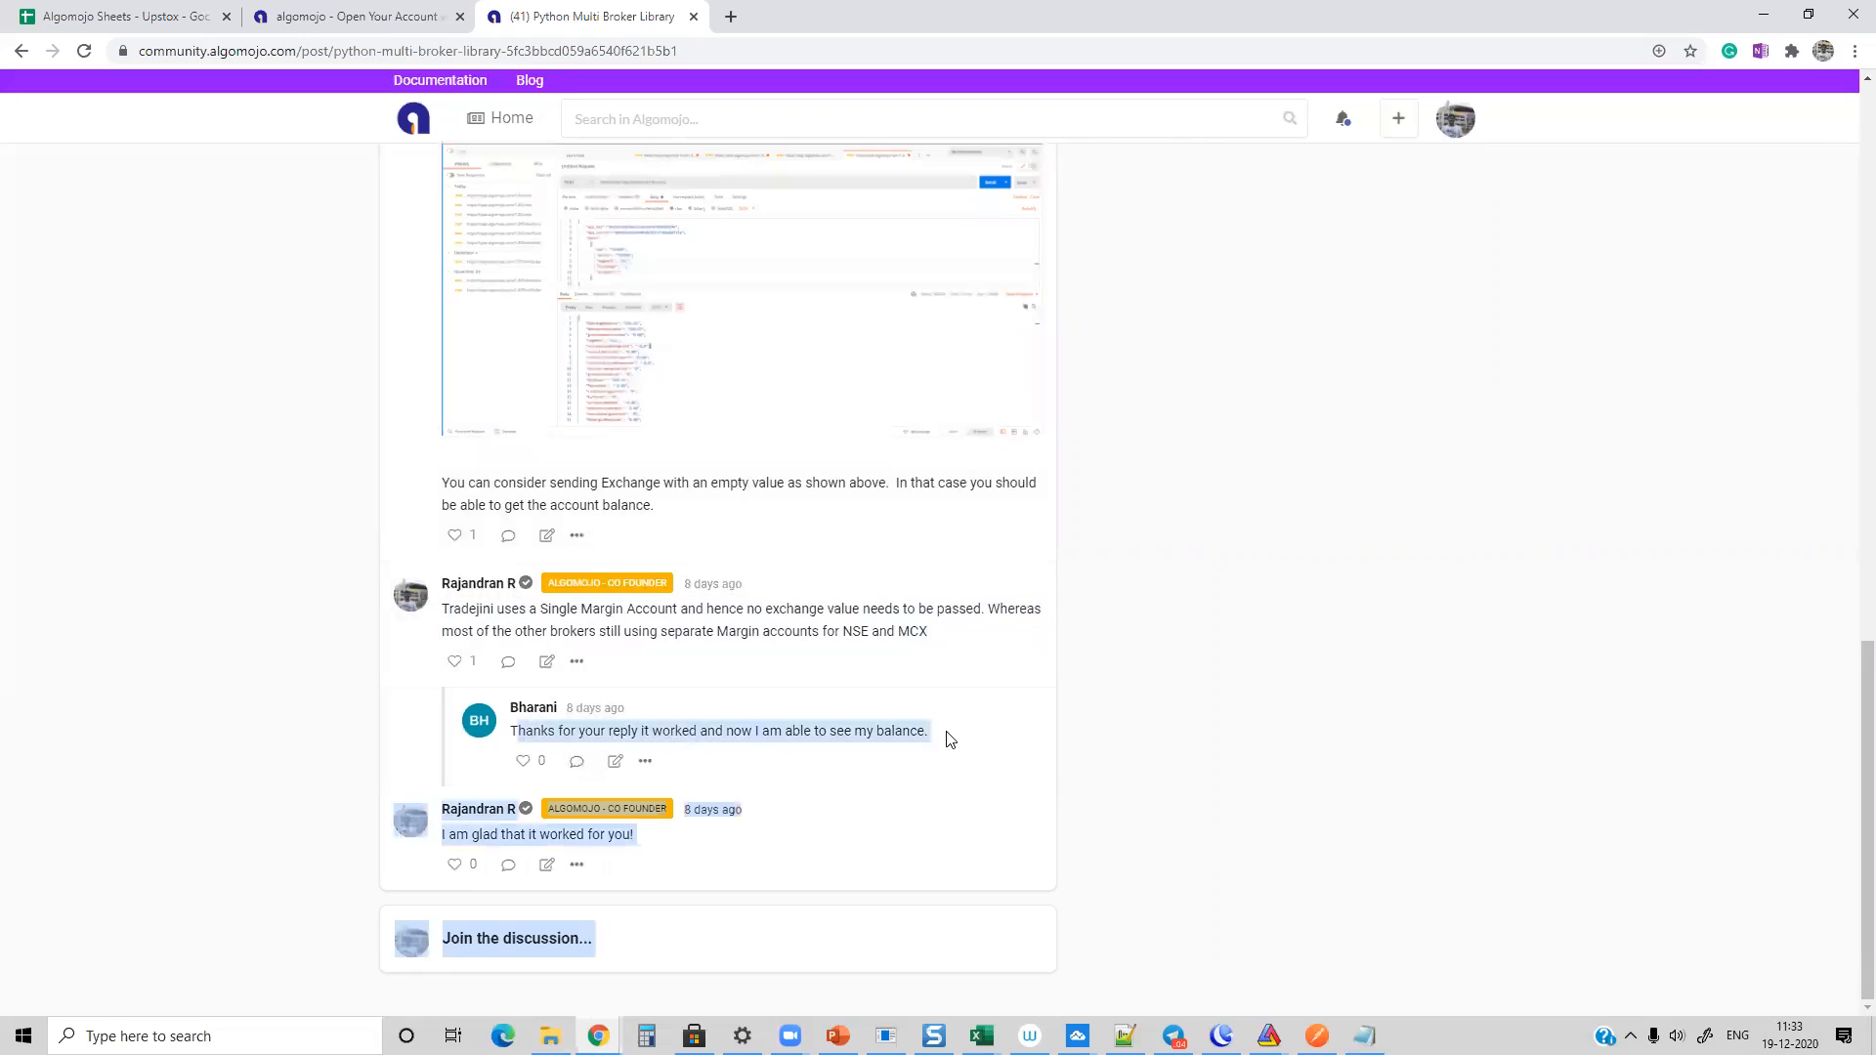
click(1123, 742)
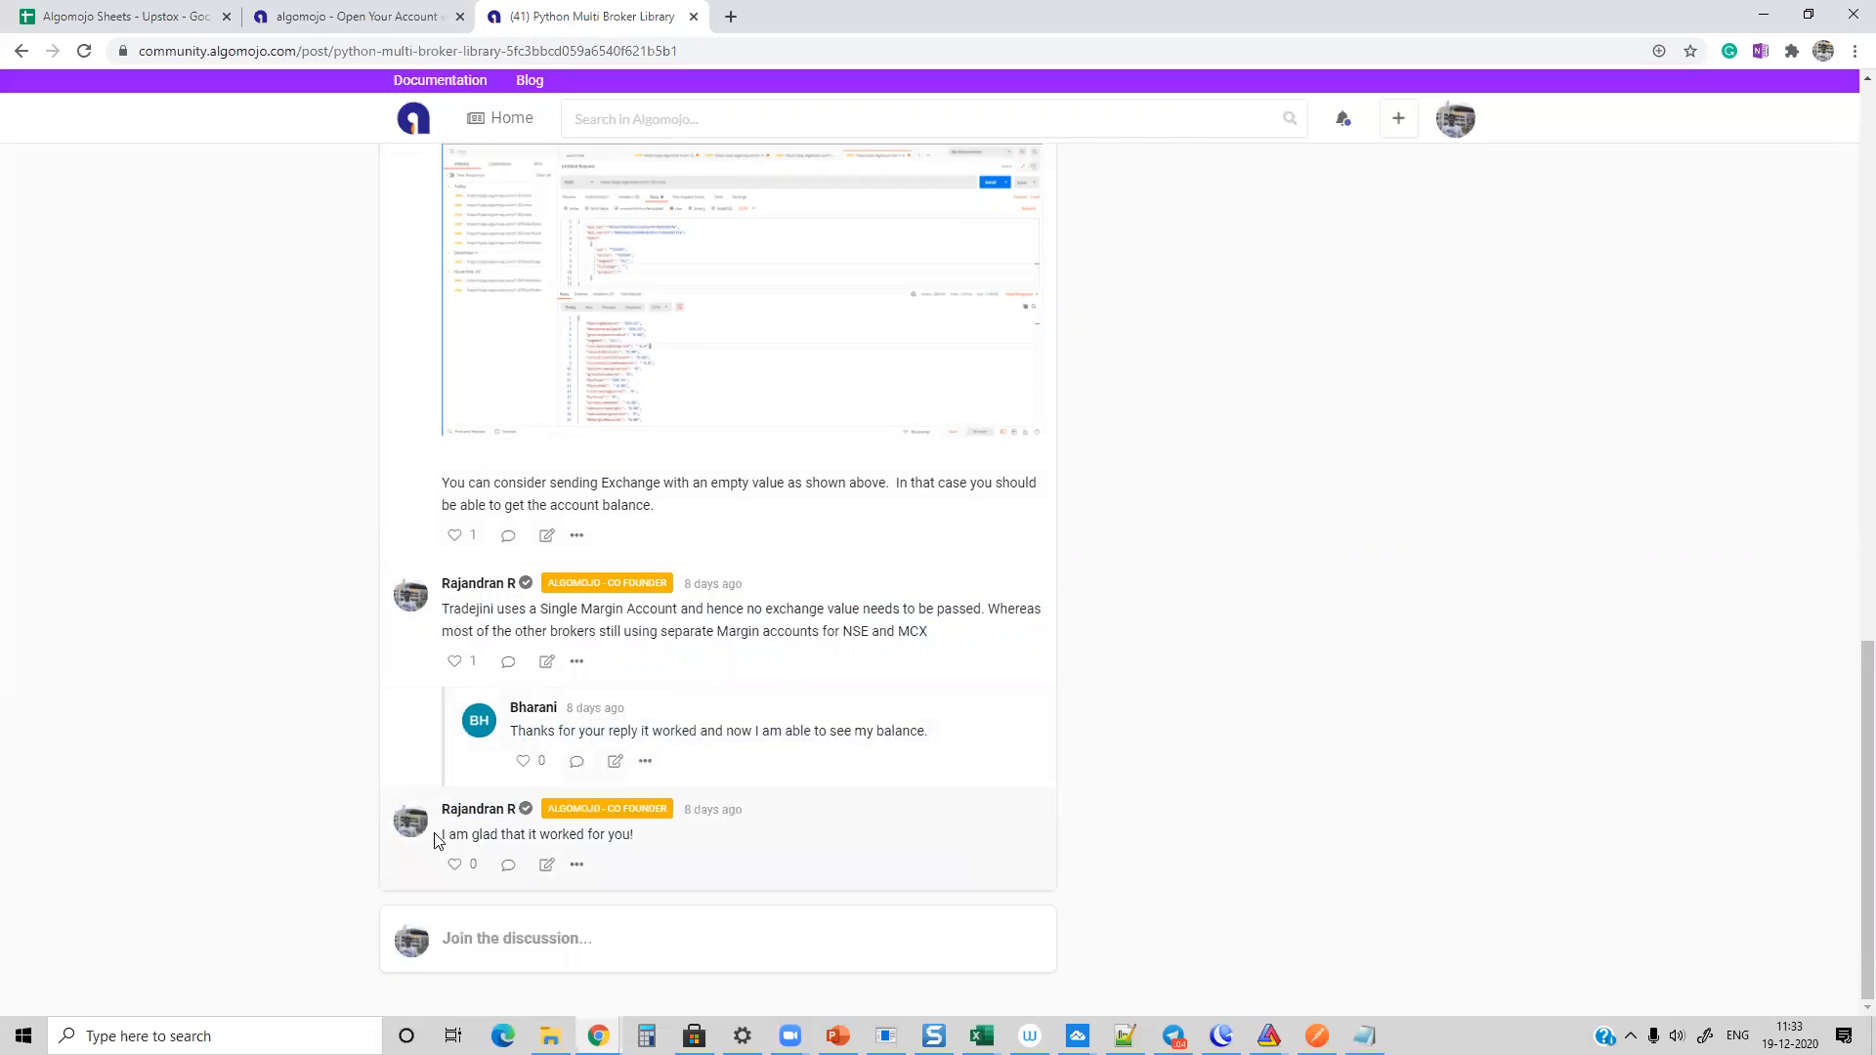
drag(437, 837, 674, 840)
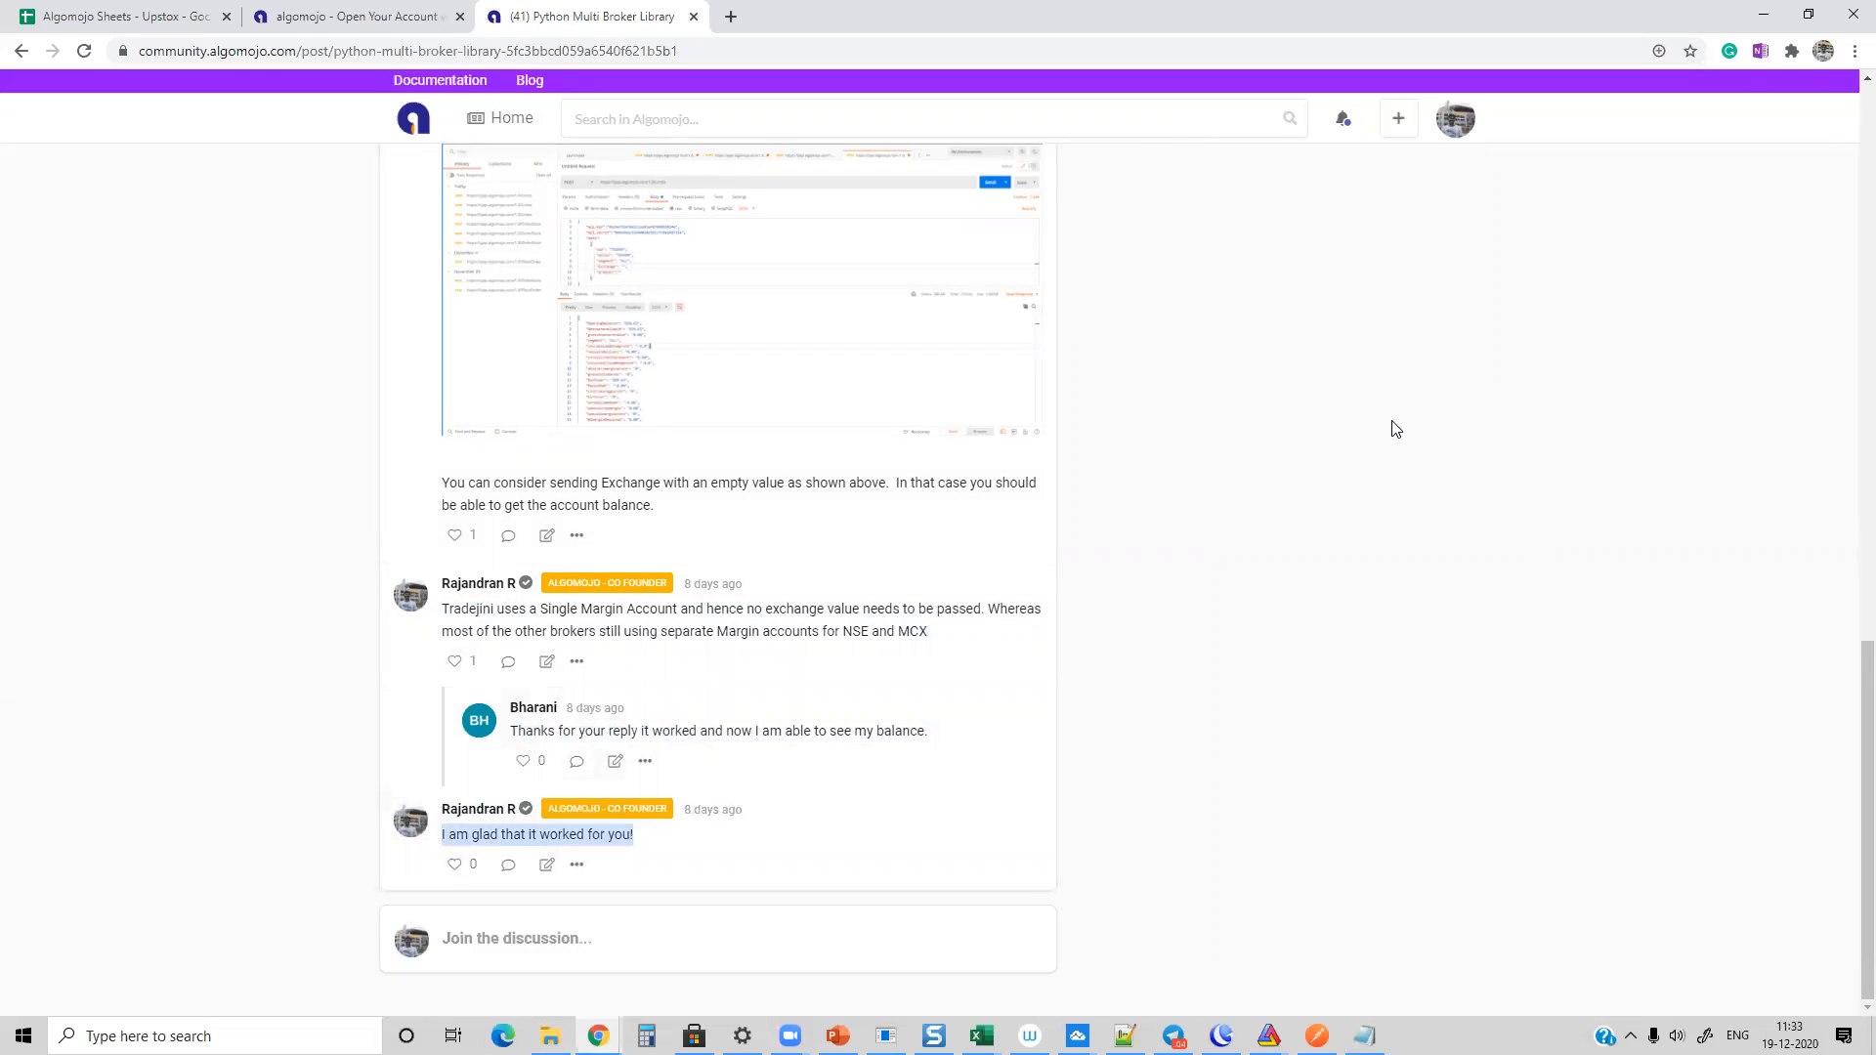
click(1367, 432)
scroll(1358, 435, up, 5)
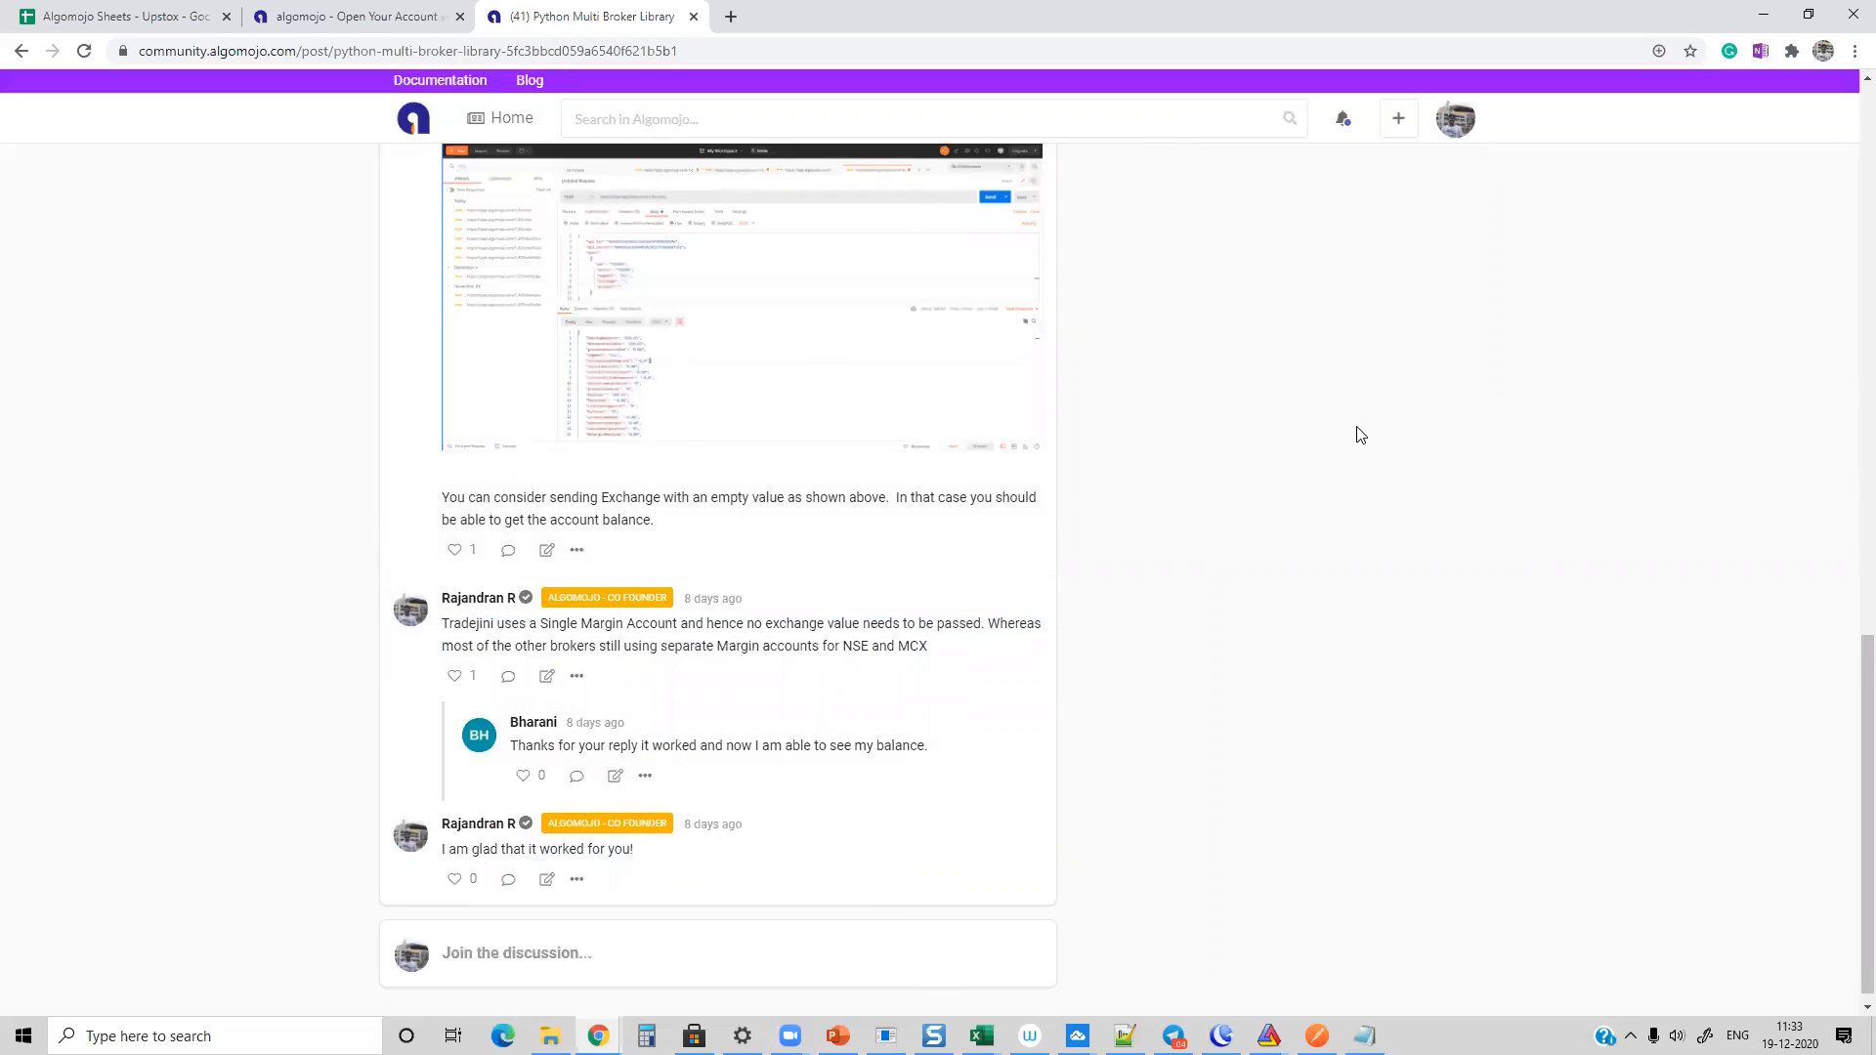
scroll(1348, 437, up, 10)
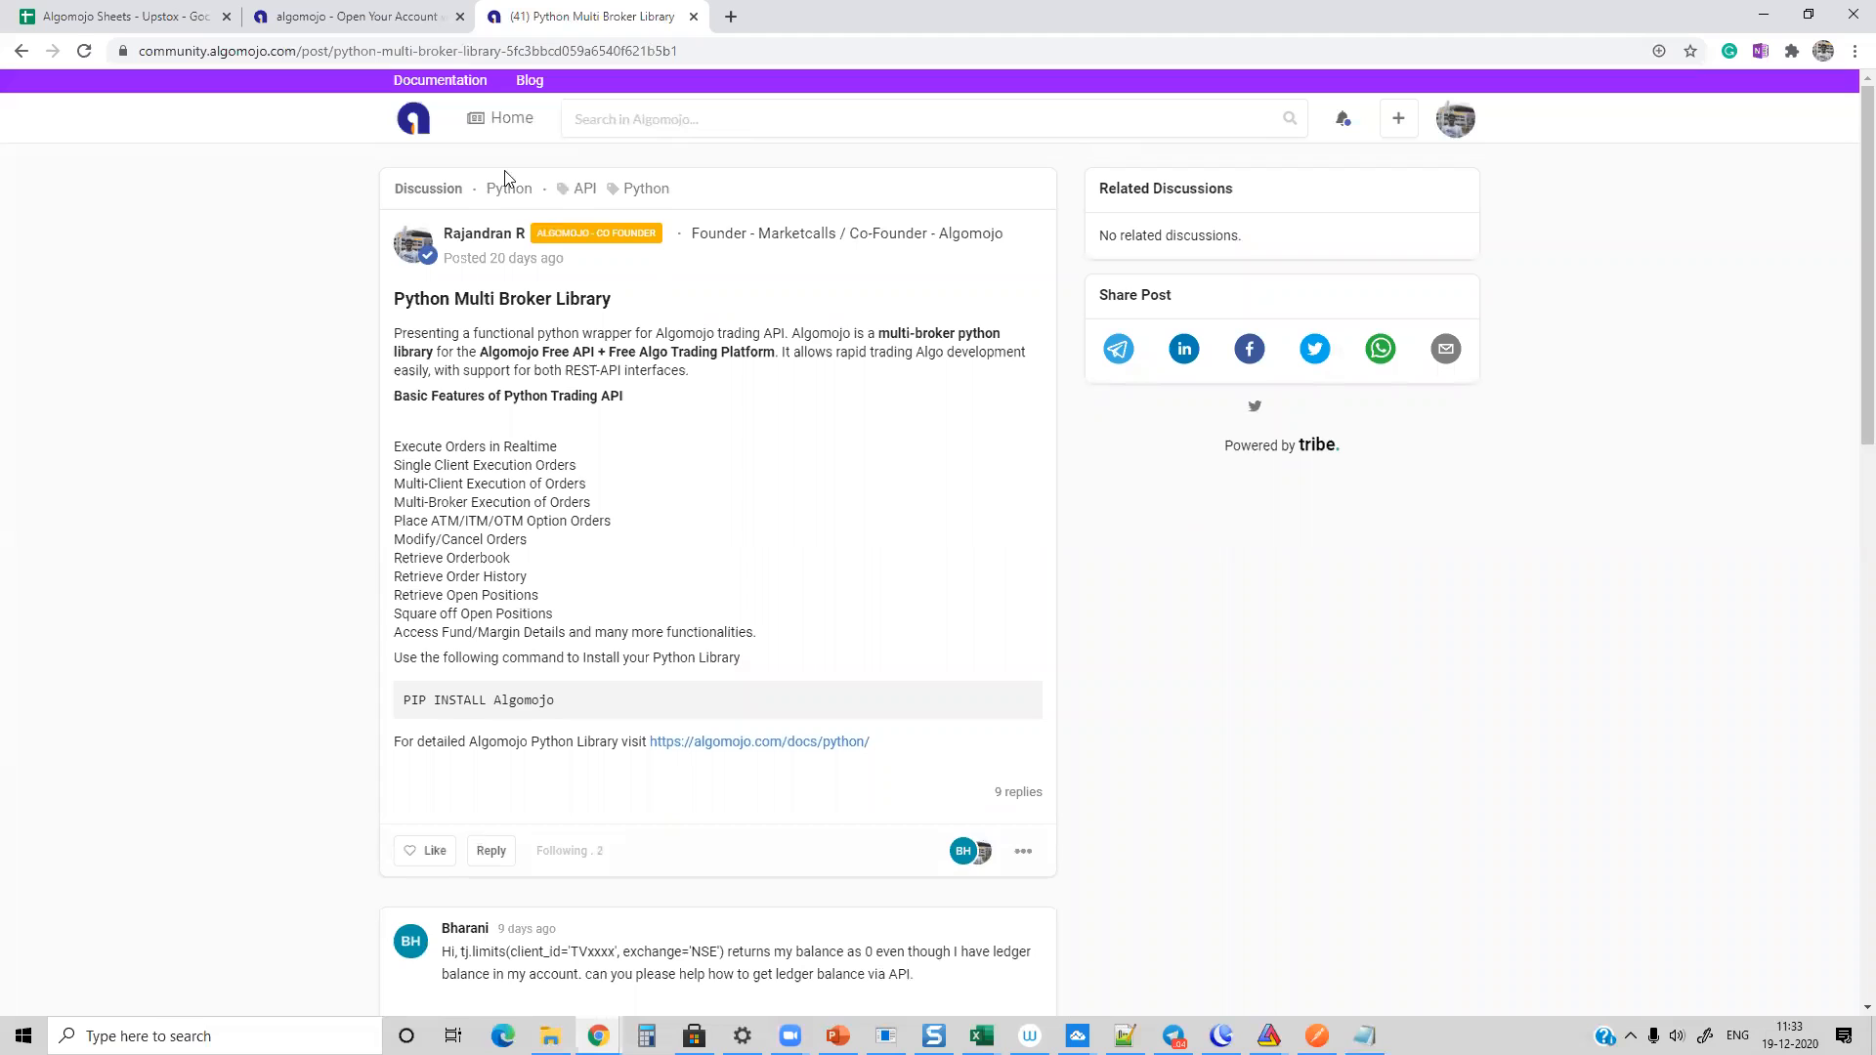
click(413, 121)
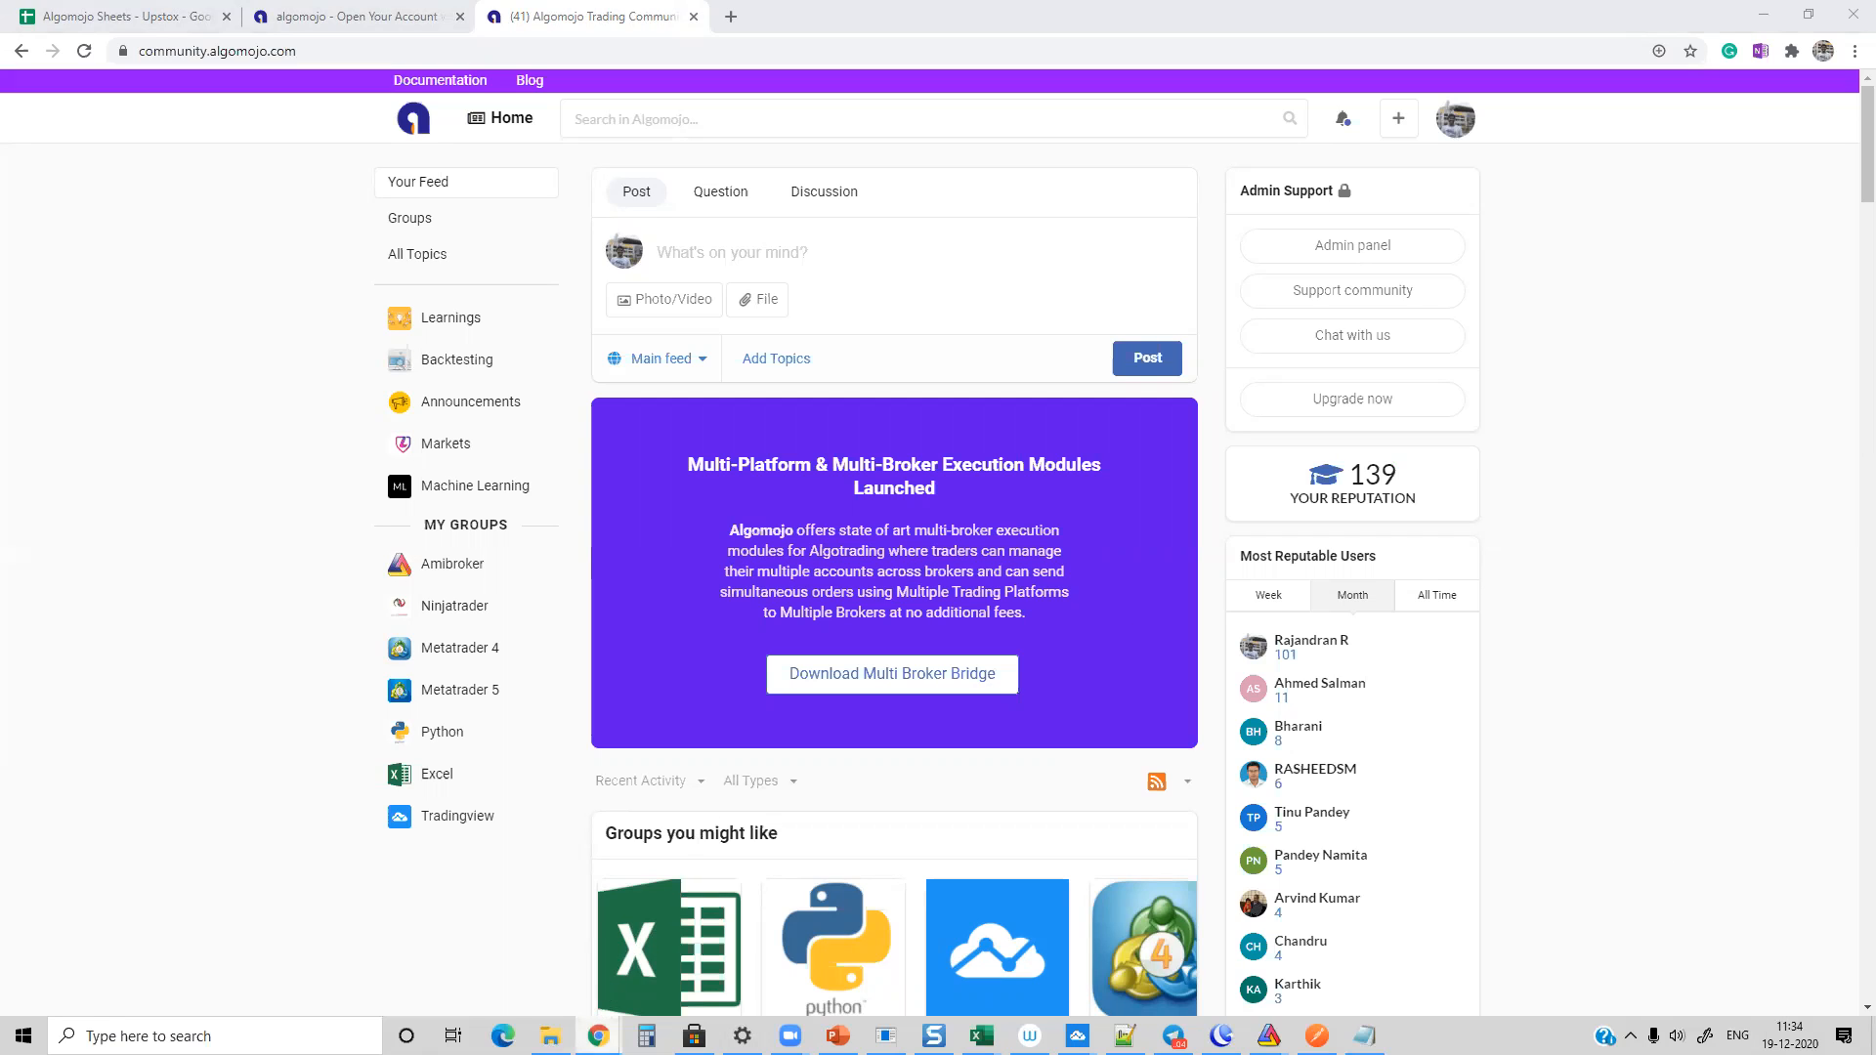
Step: Switch to the Algomojo trading platform window and review its My API, Positions and Orders Log pages
mouse_move(598, 1033)
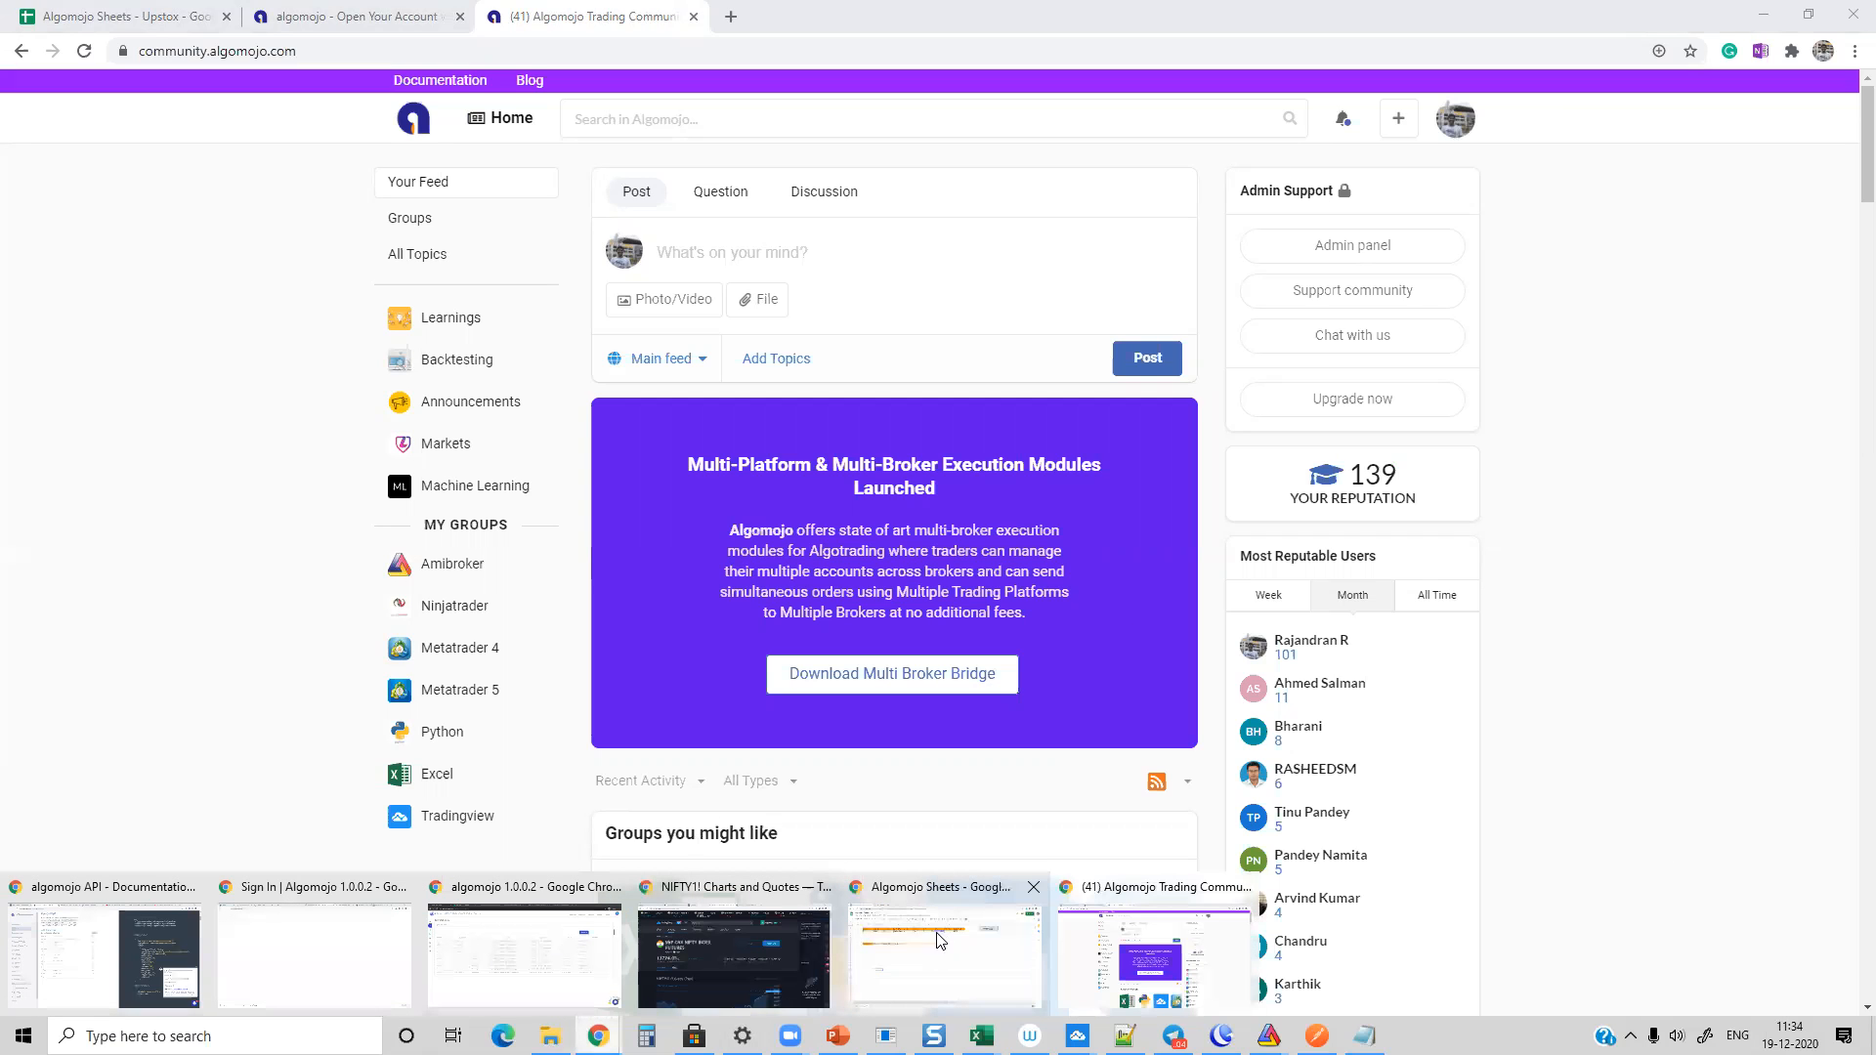
click(537, 940)
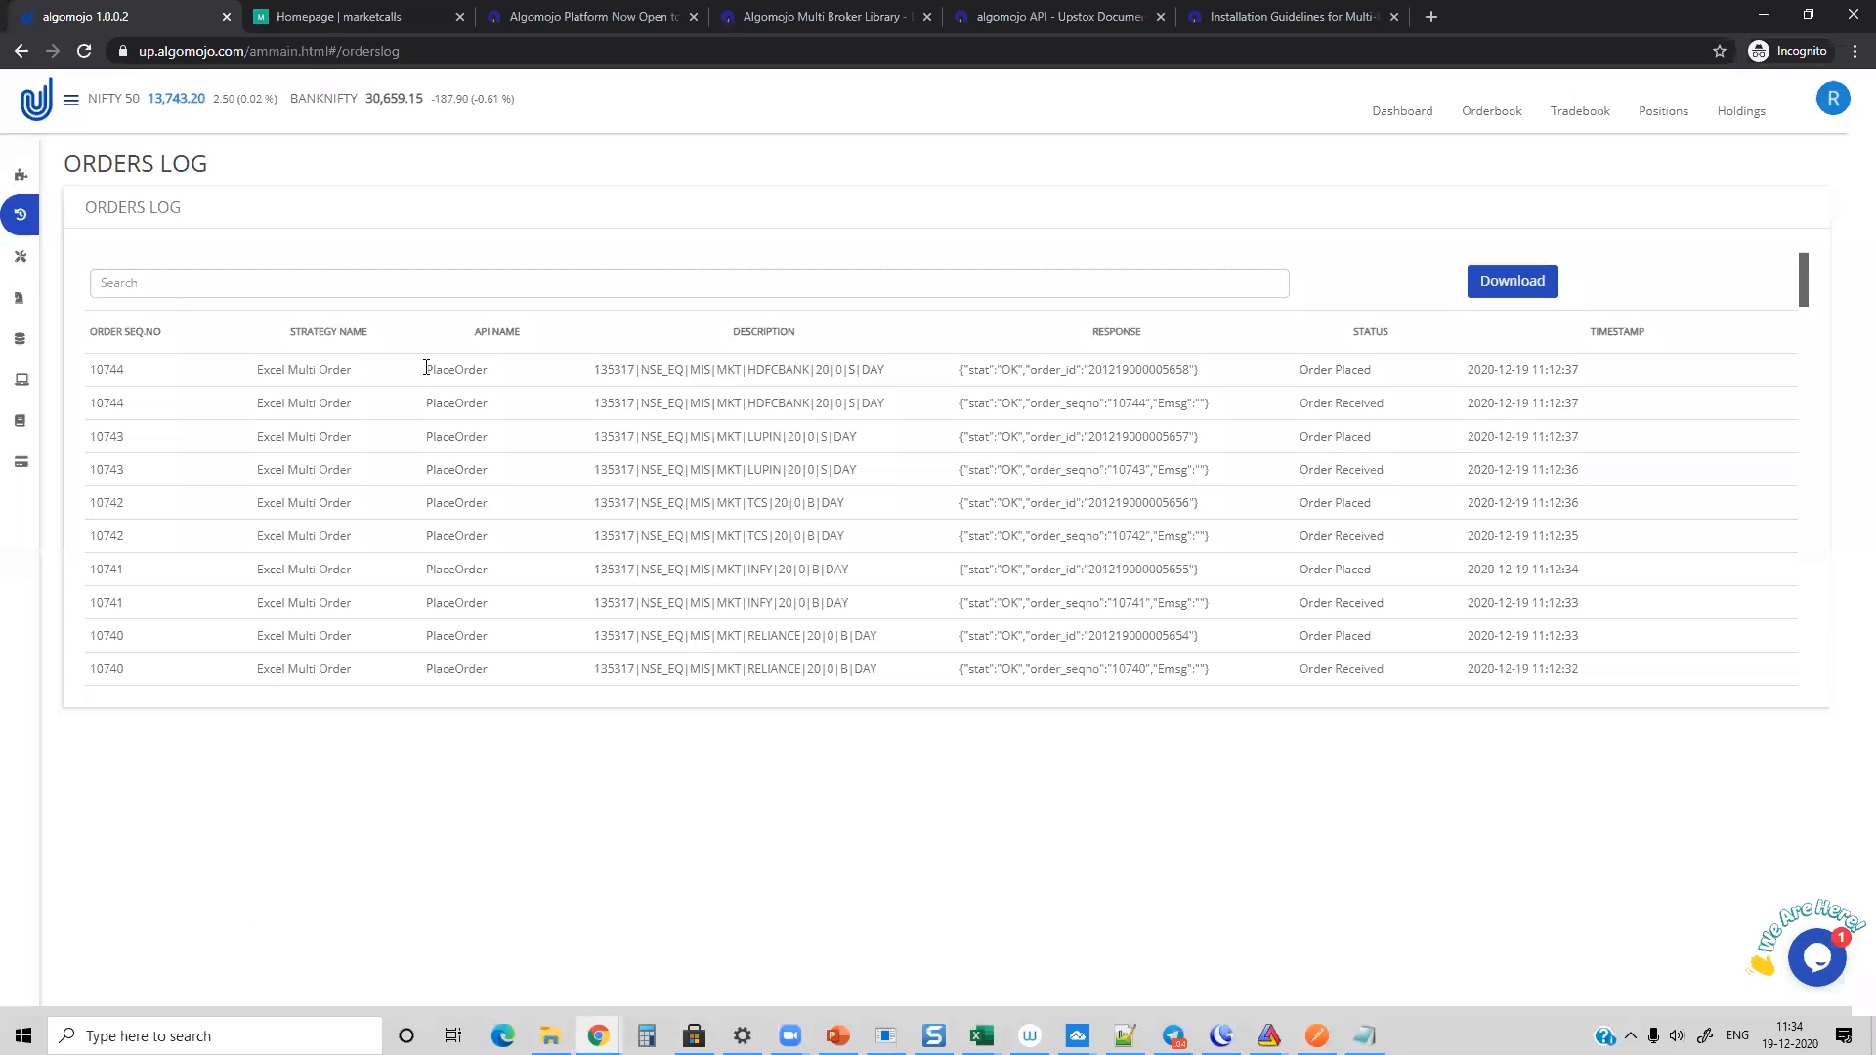
click(36, 174)
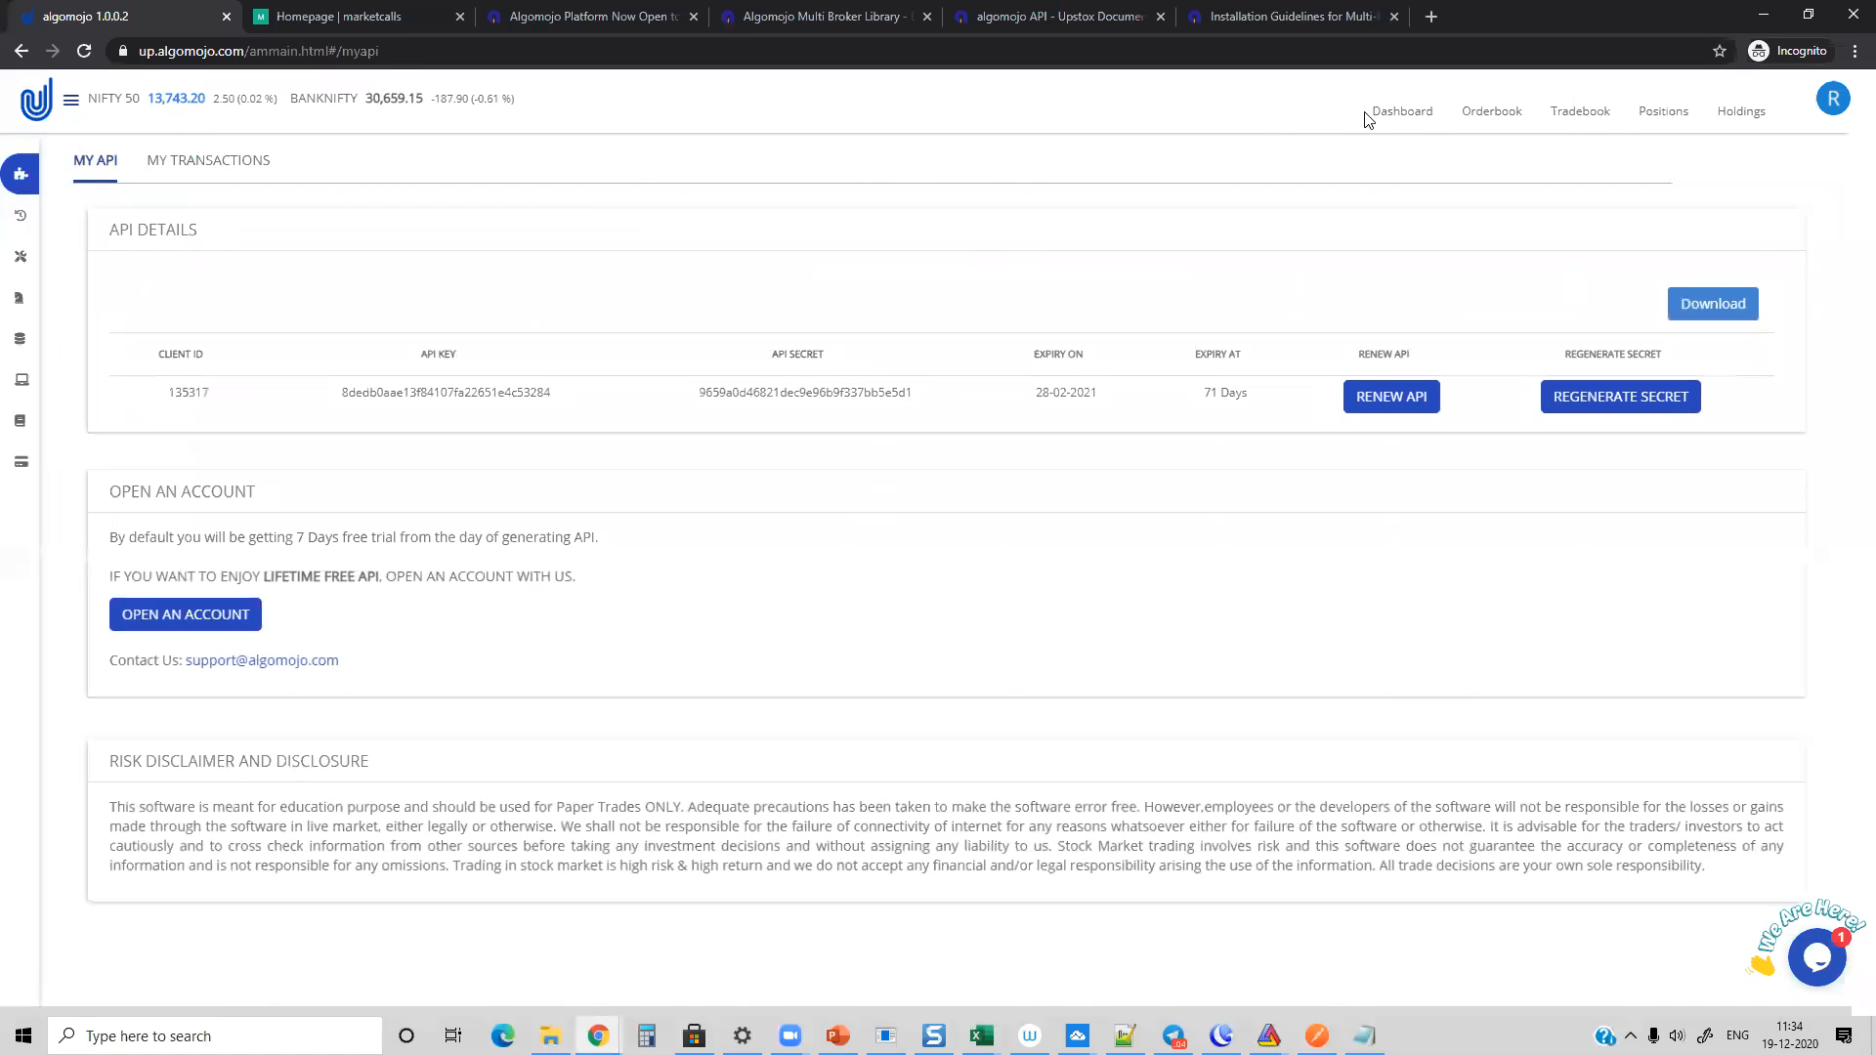
click(1651, 111)
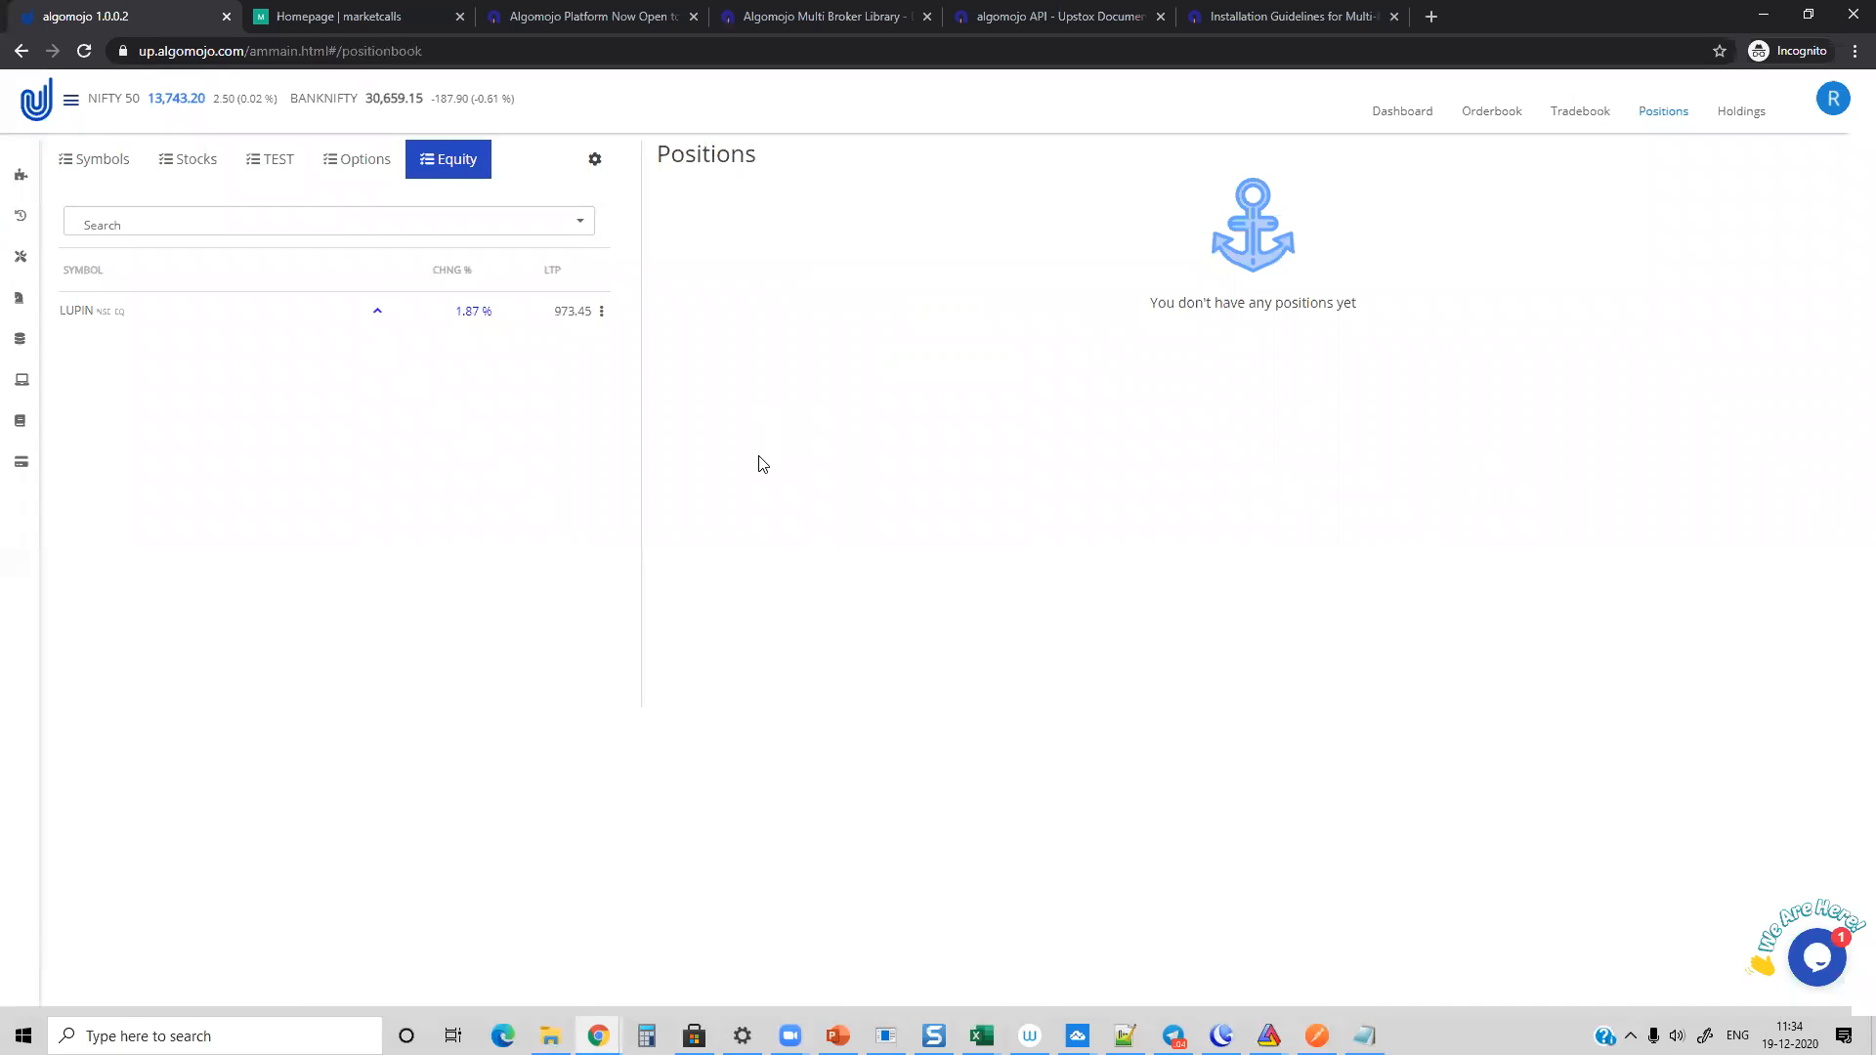
click(44, 218)
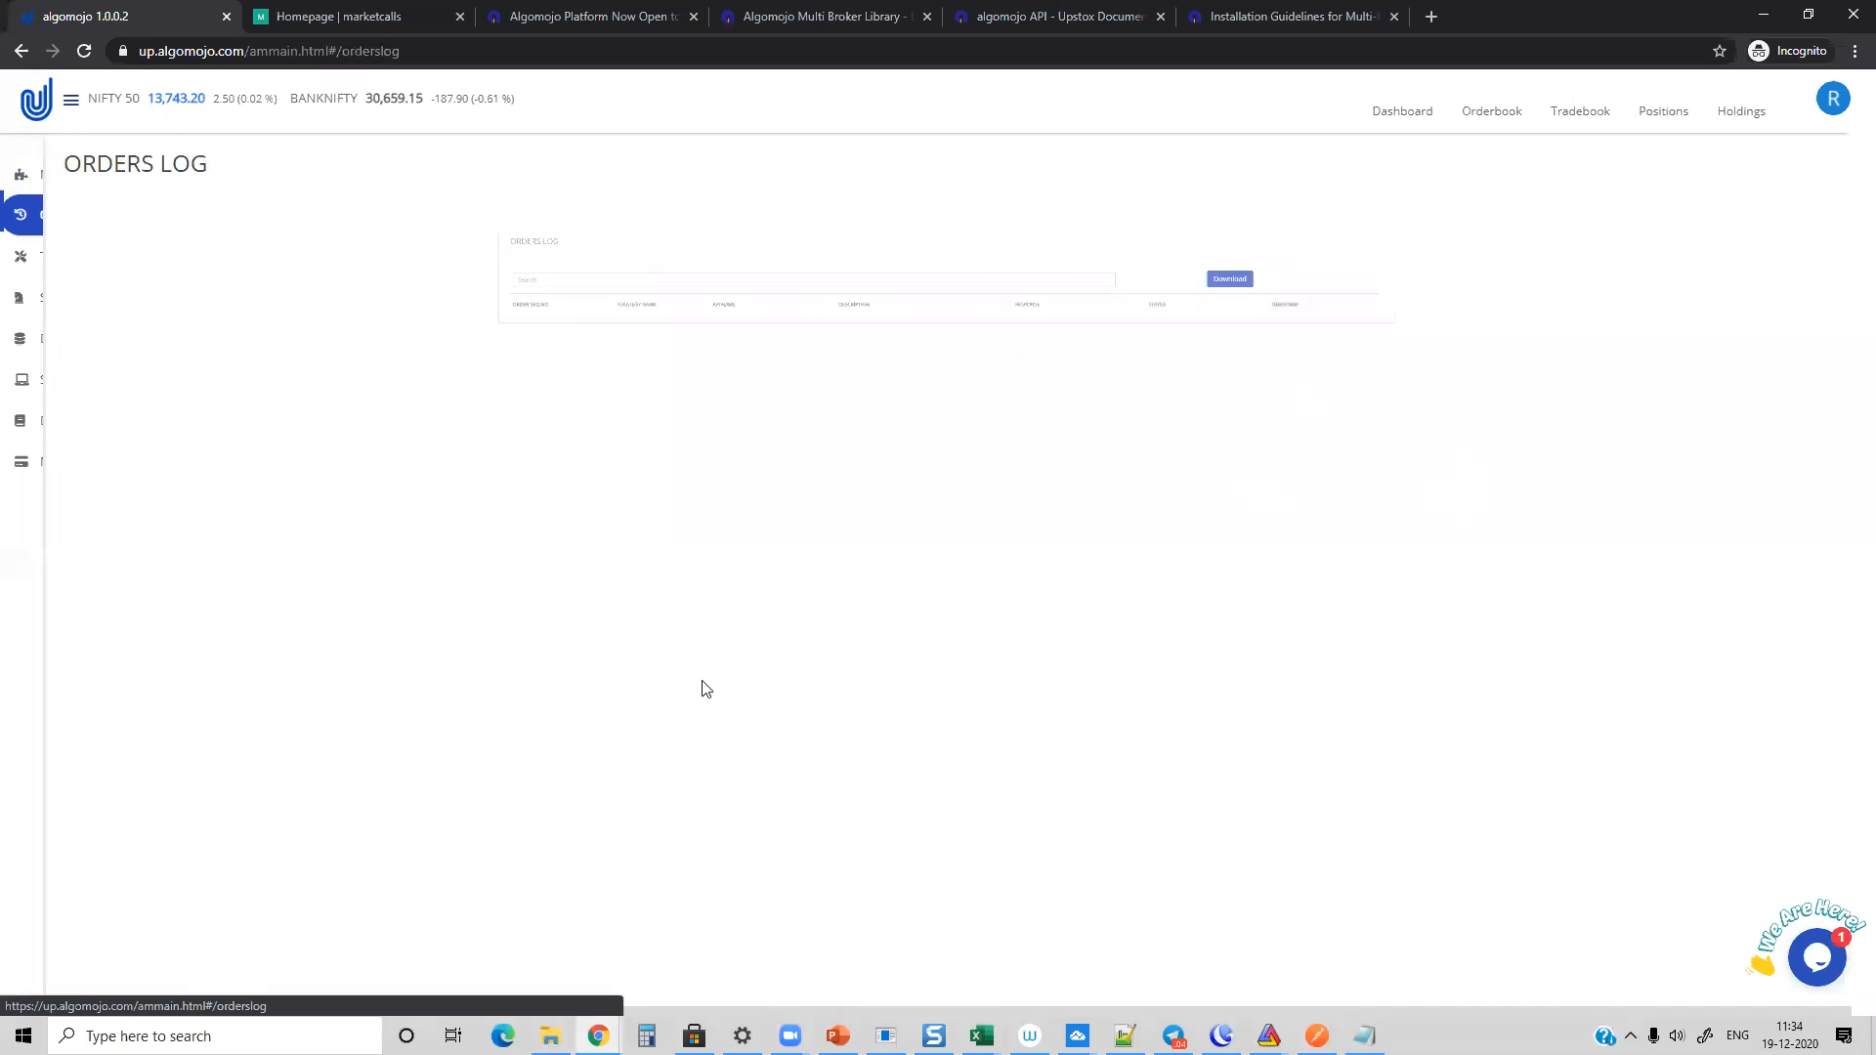
Step: Bring up the already open blog post on installation guidelines for multi-broker execution modules and examine its title and introduction
mouse_move(1268, 1035)
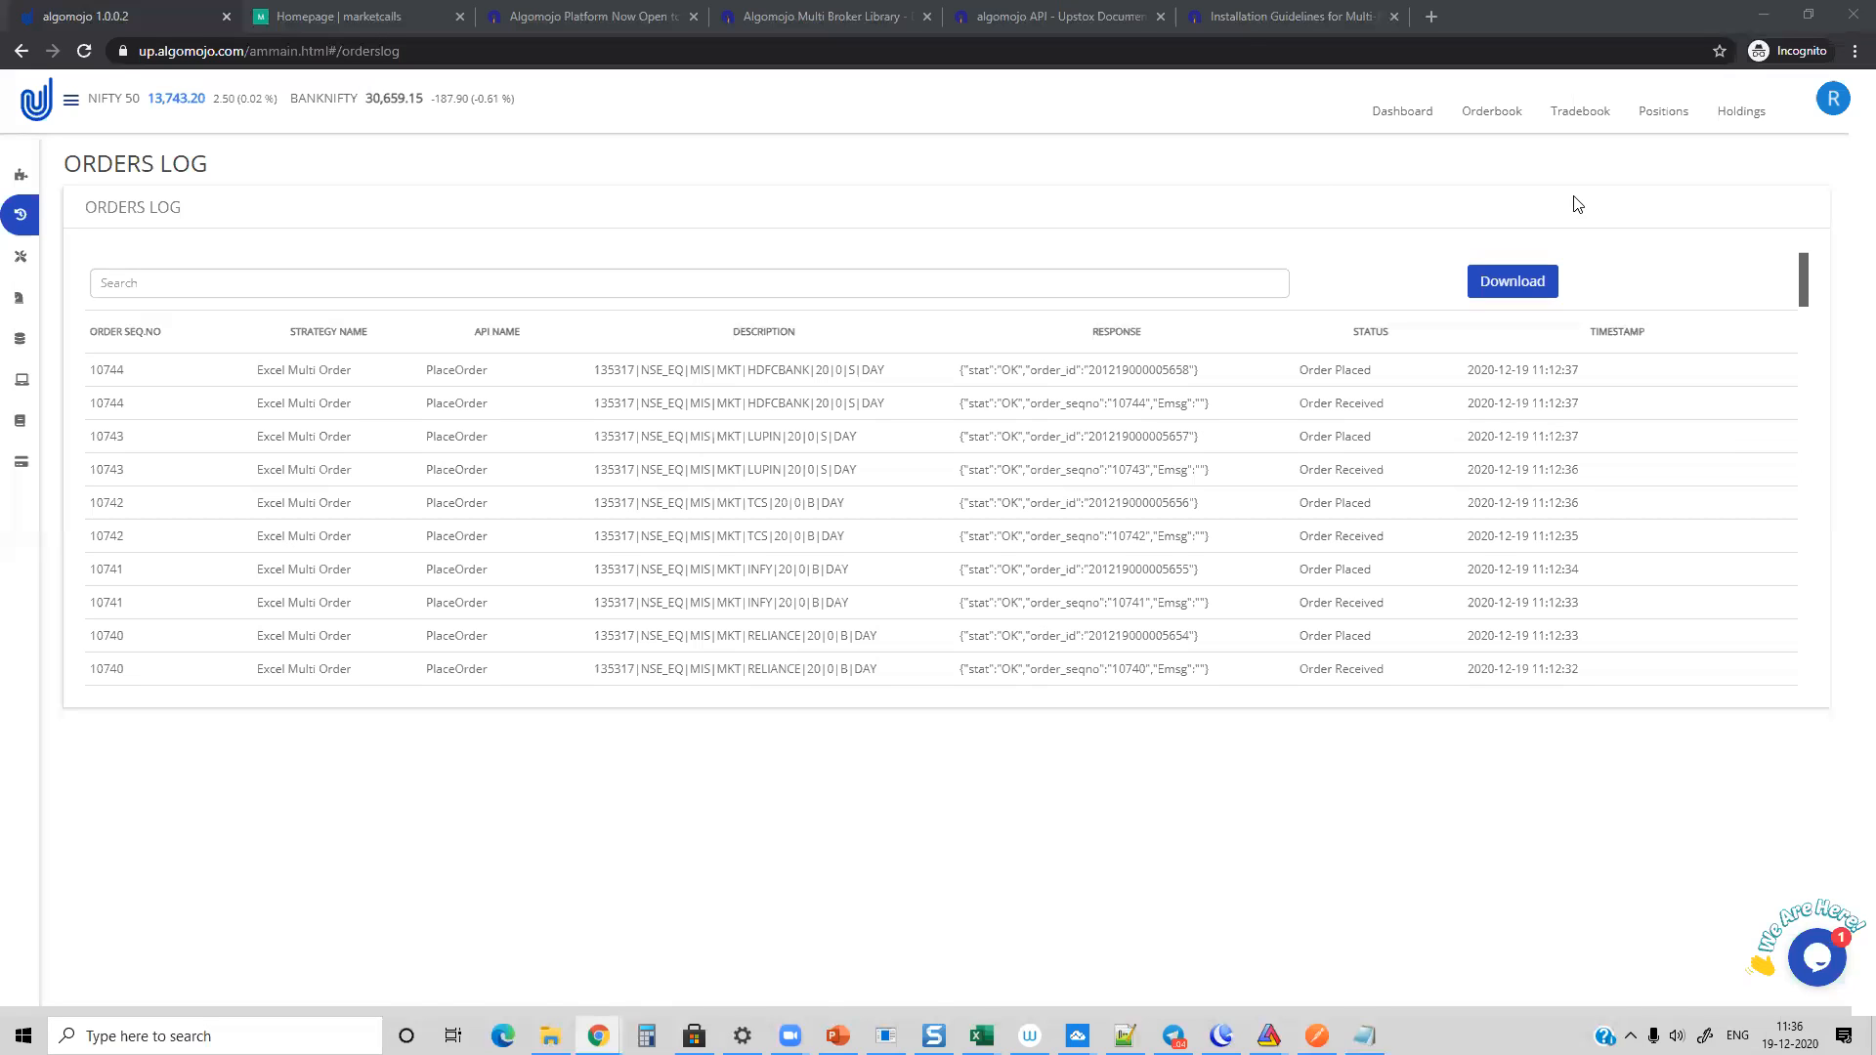
click(1253, 20)
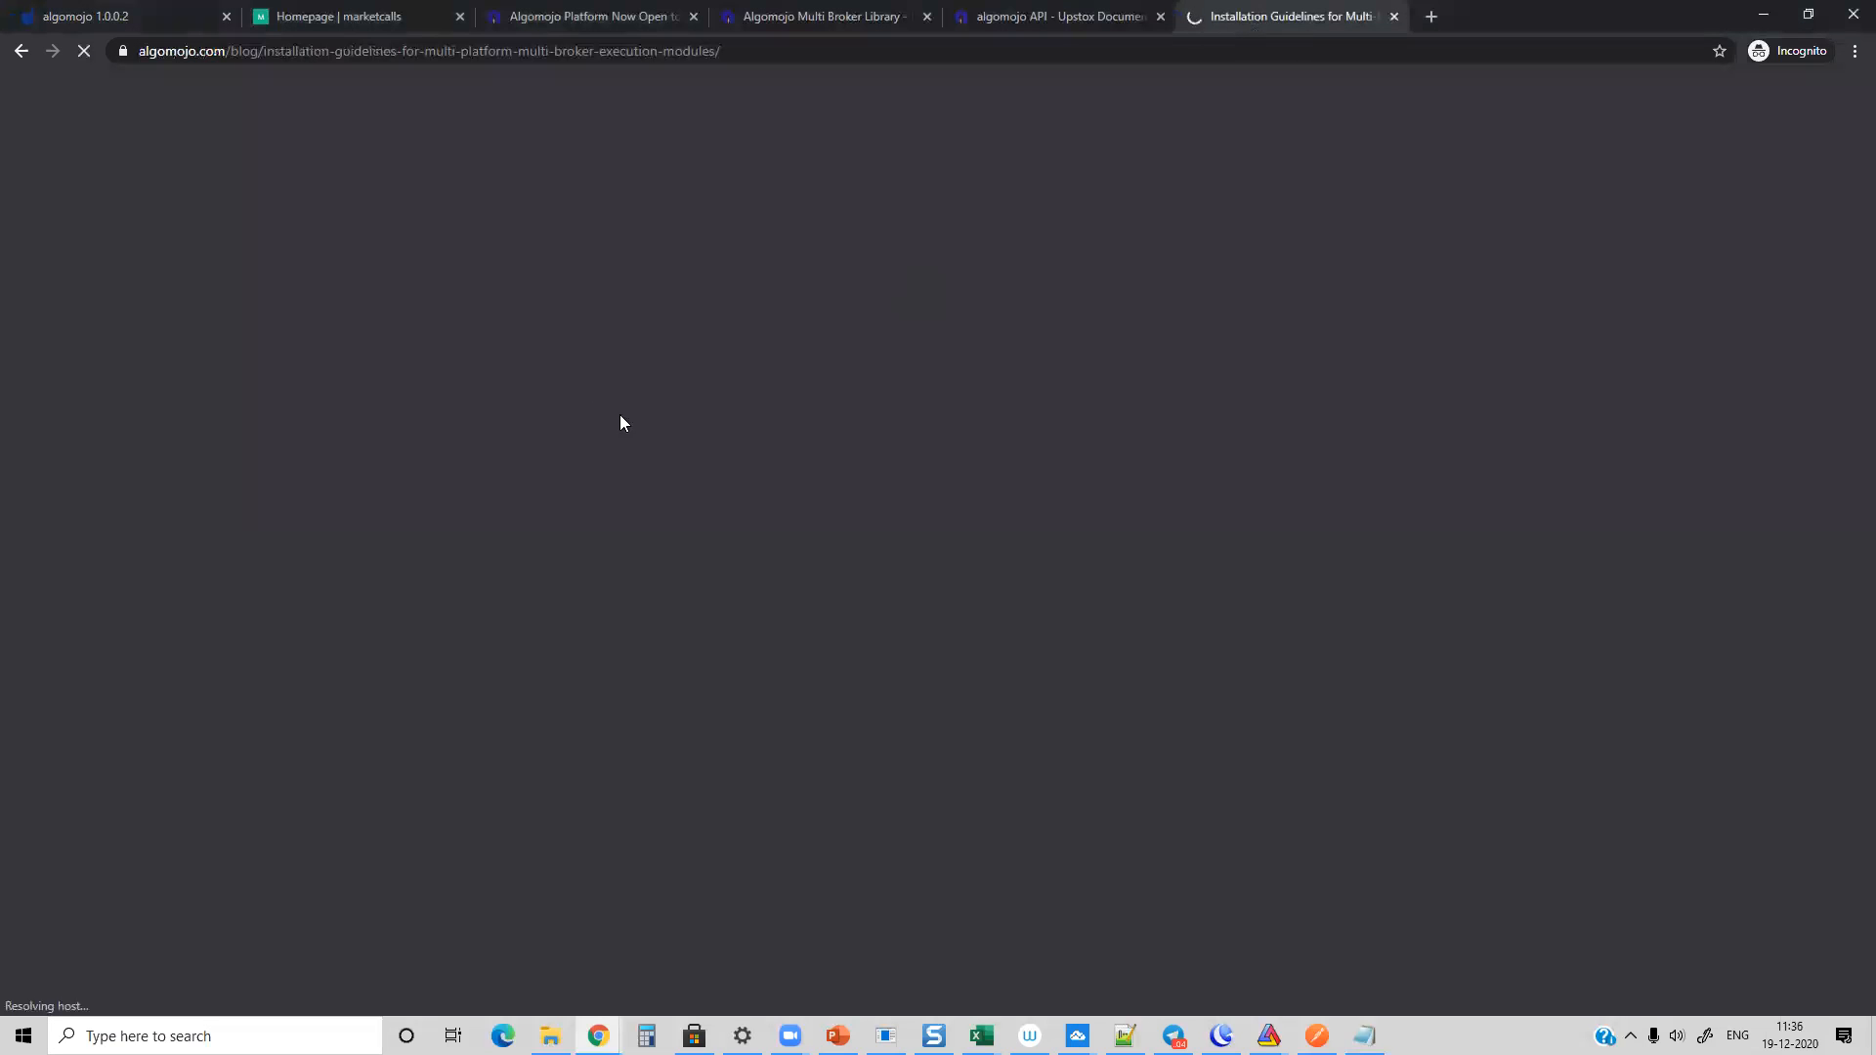
scroll(207, 407, up, 15)
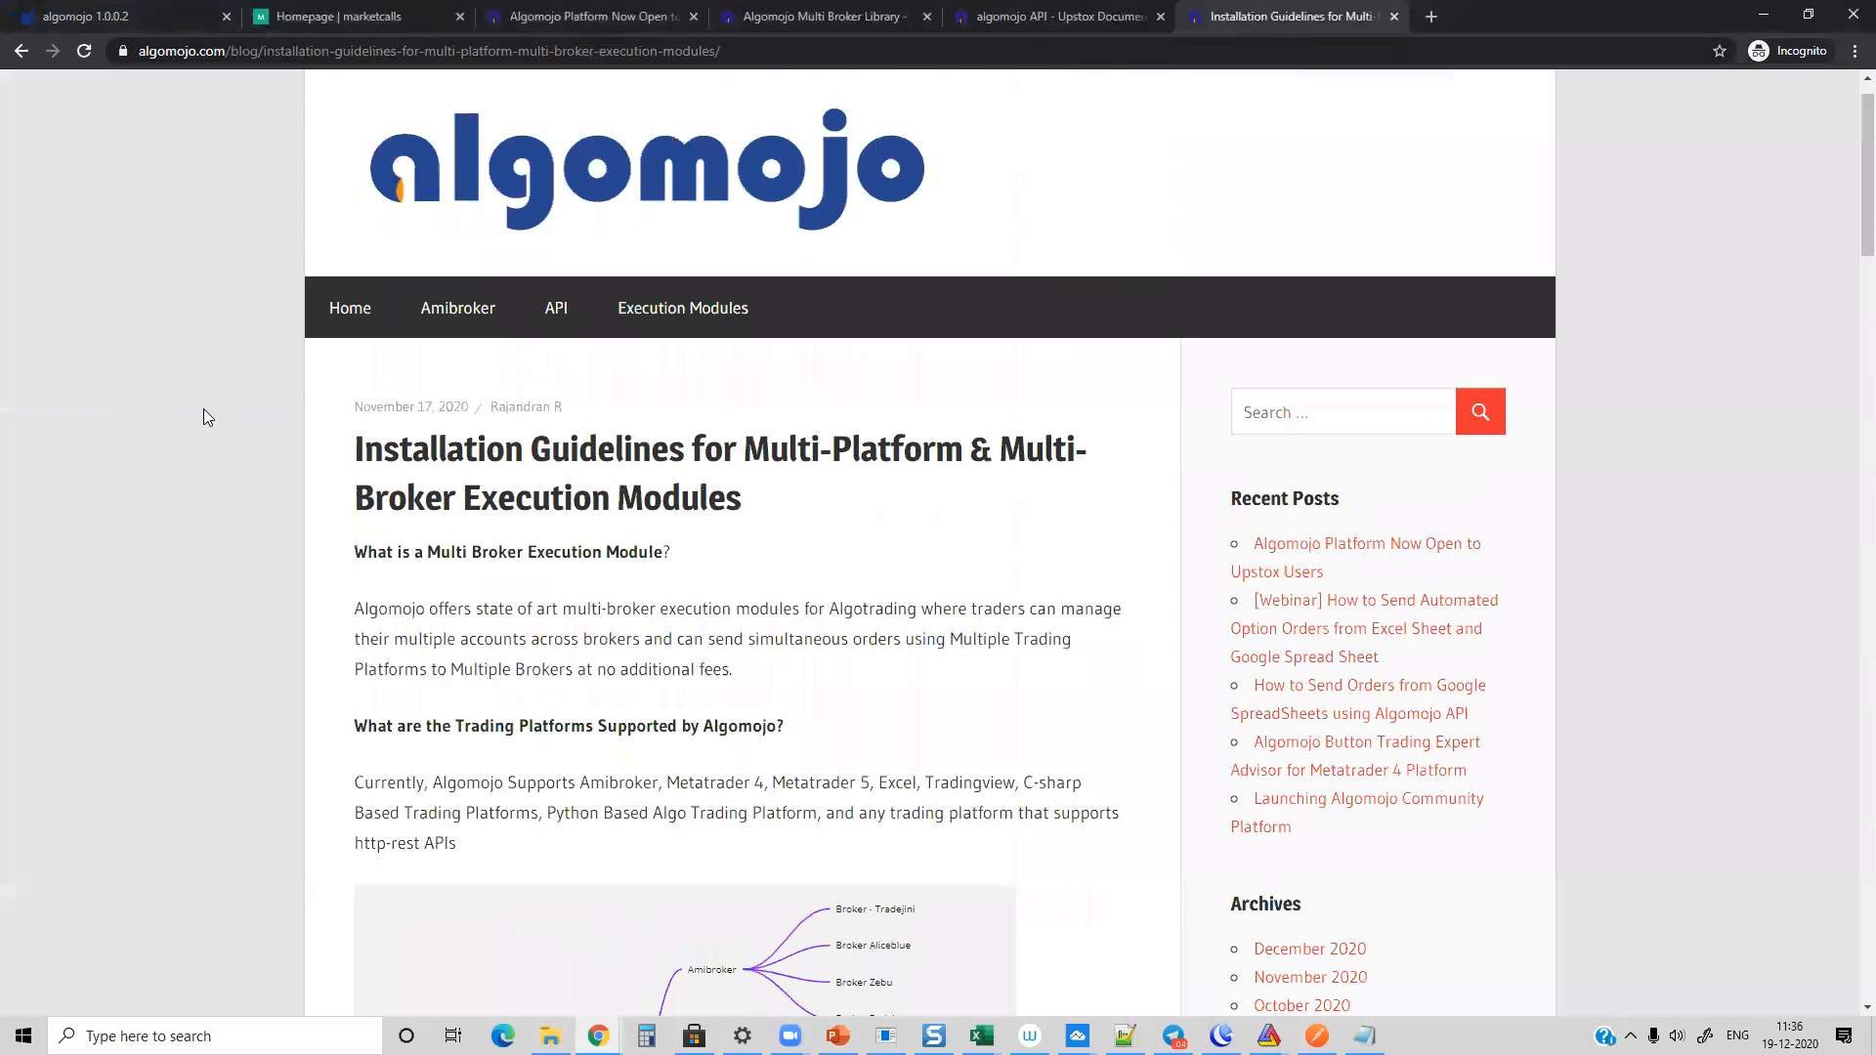
scroll(203, 409, up, 1)
drag(348, 504, 876, 582)
click(819, 564)
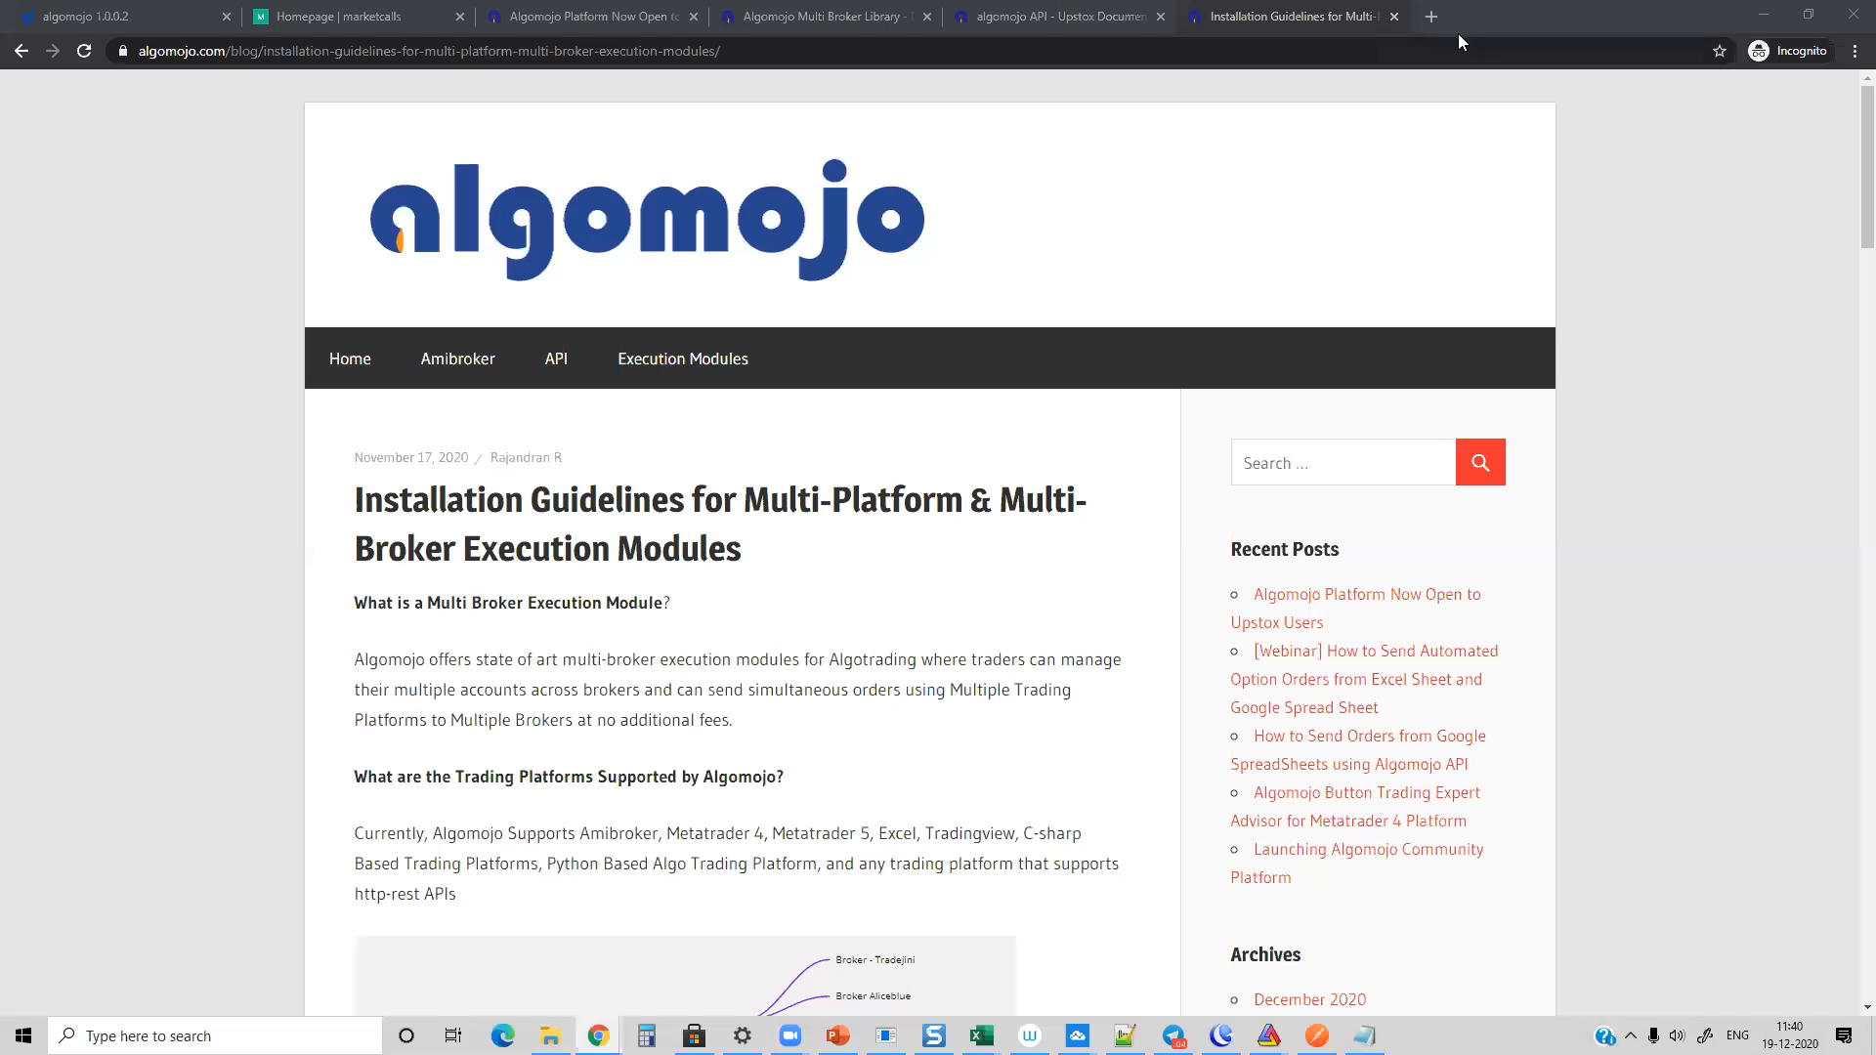
Step: Search Google for "upwork" in a new browser tab and open Upwork's Hiring page from the results
click(1432, 22)
text(u)
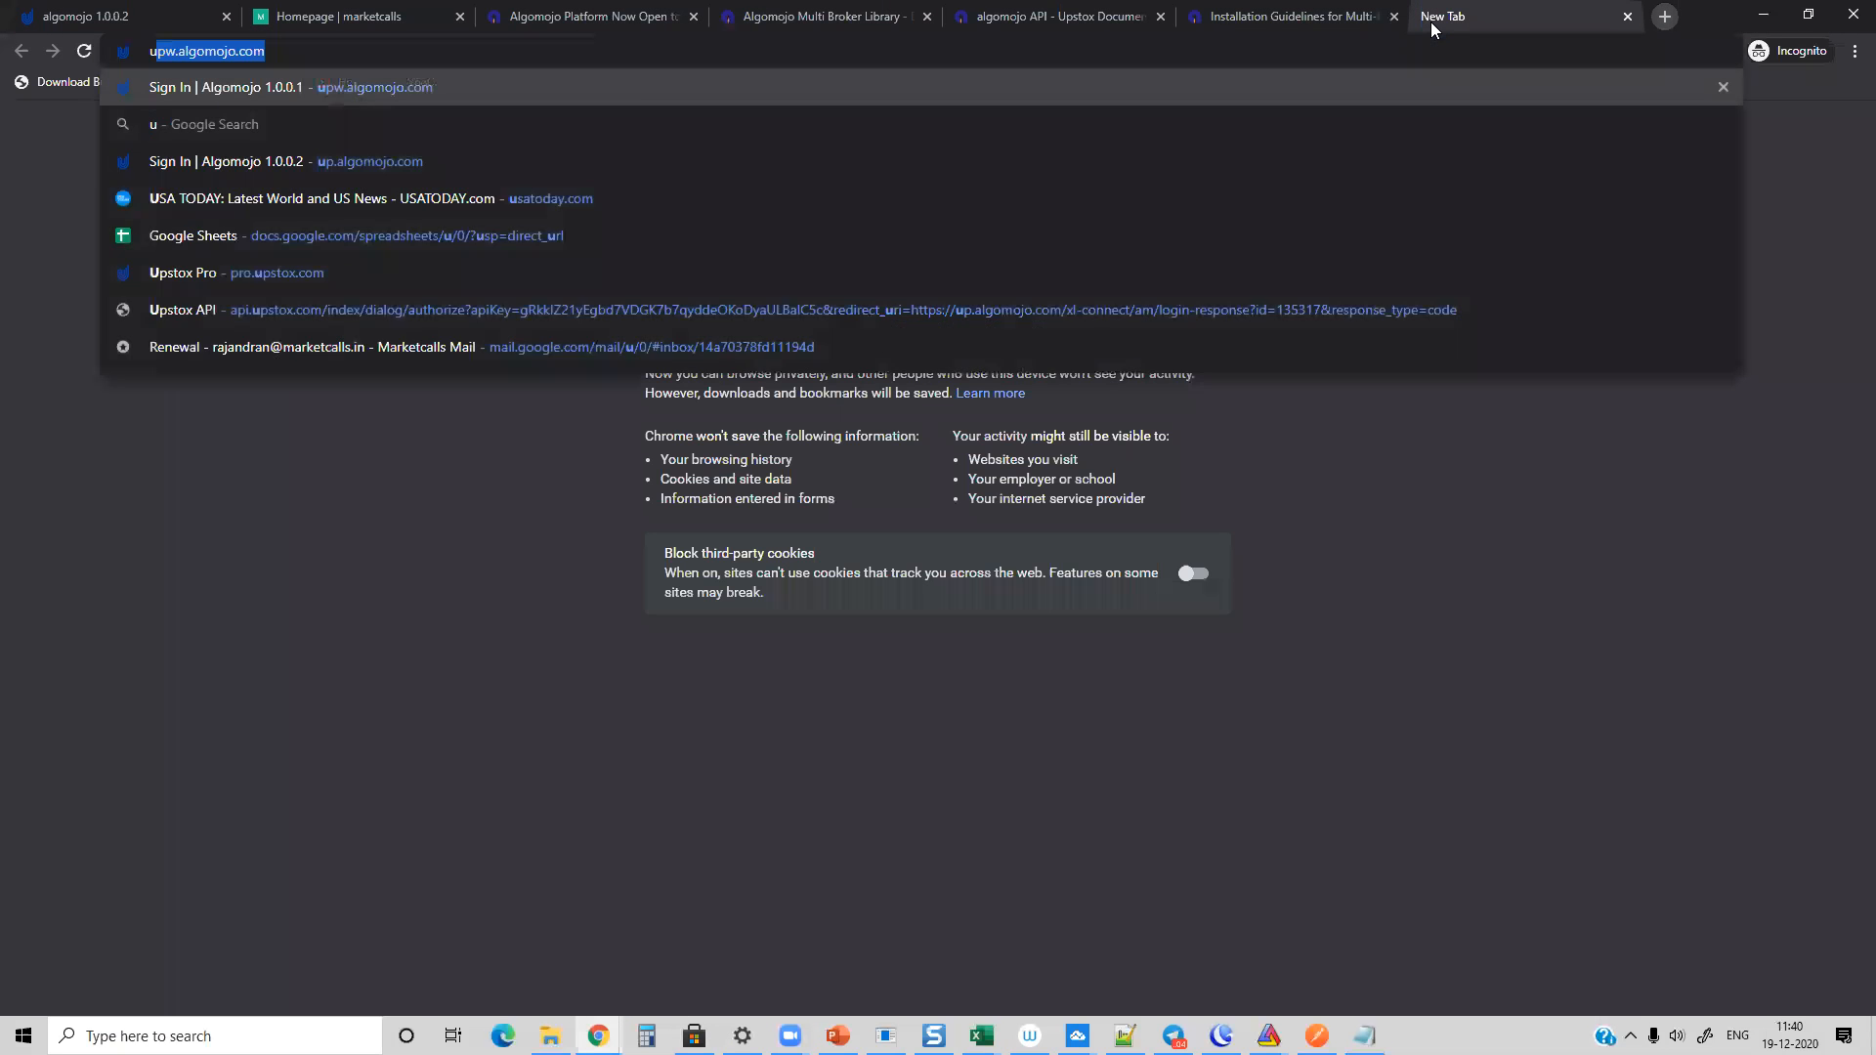
text(pwork)
key(Return)
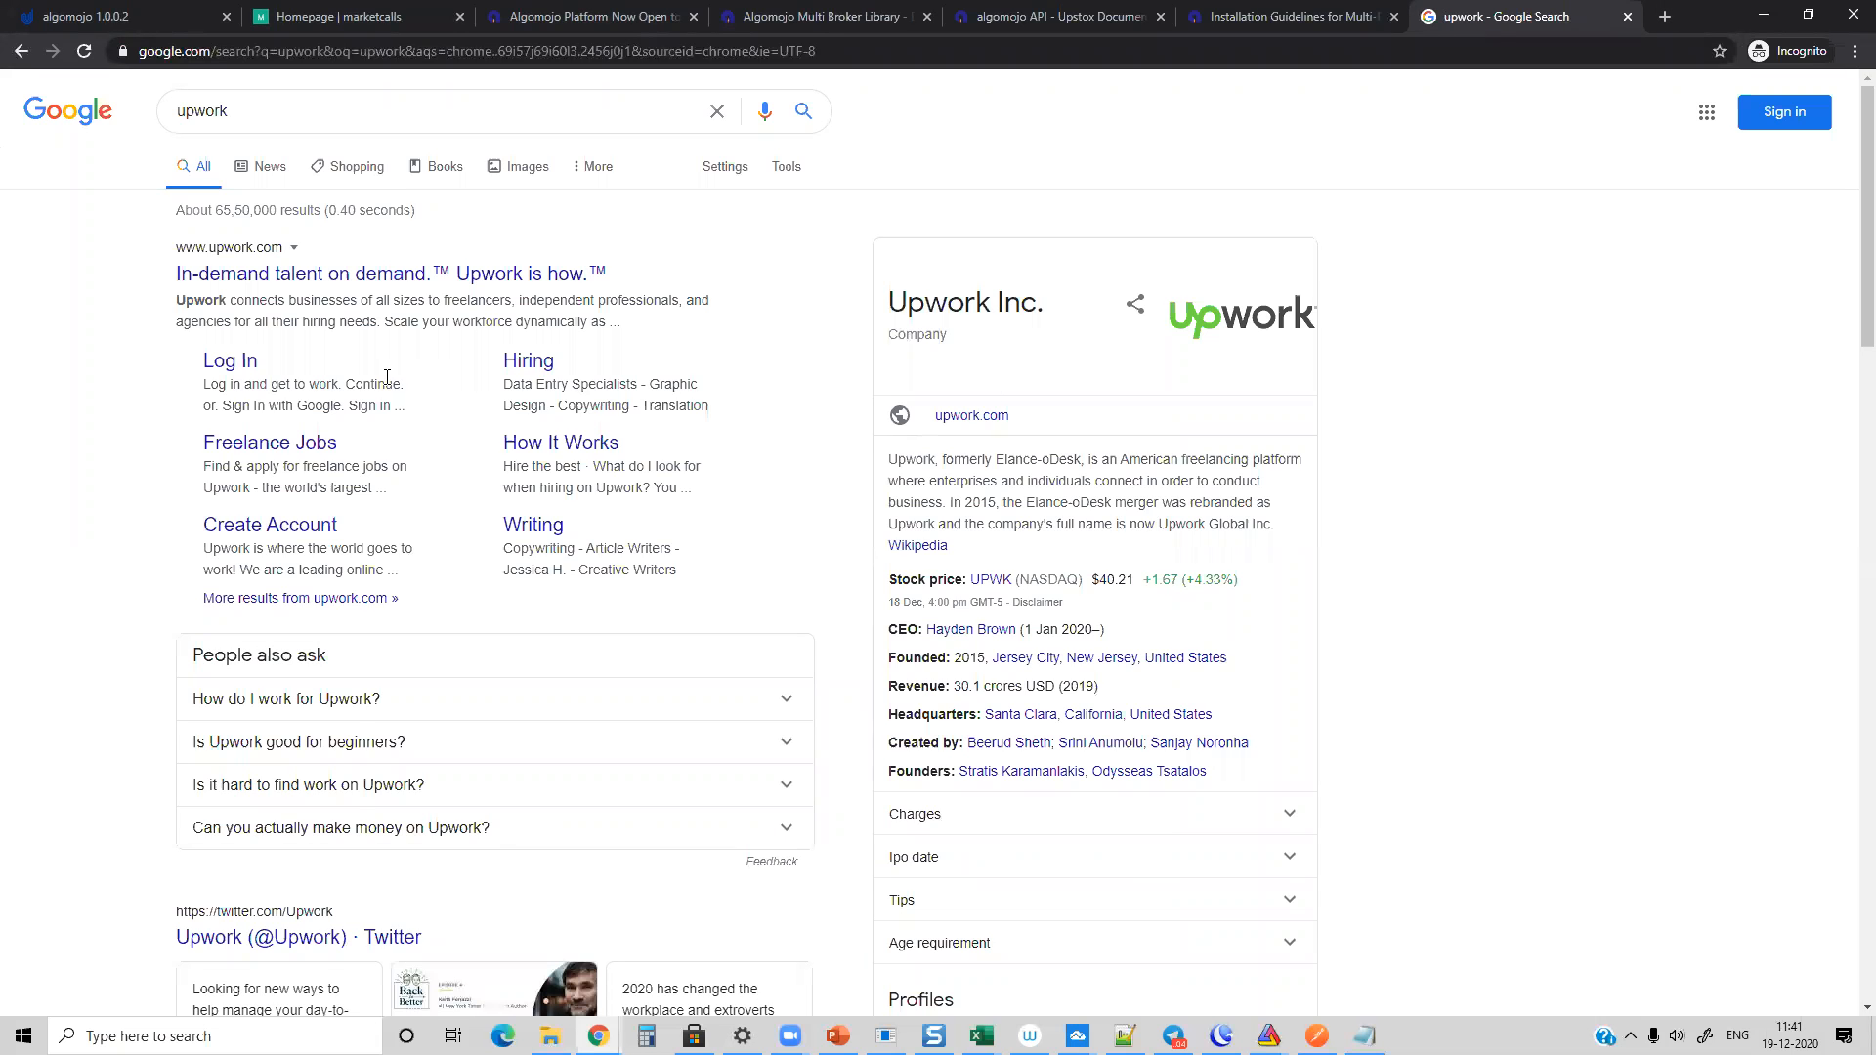
click(526, 371)
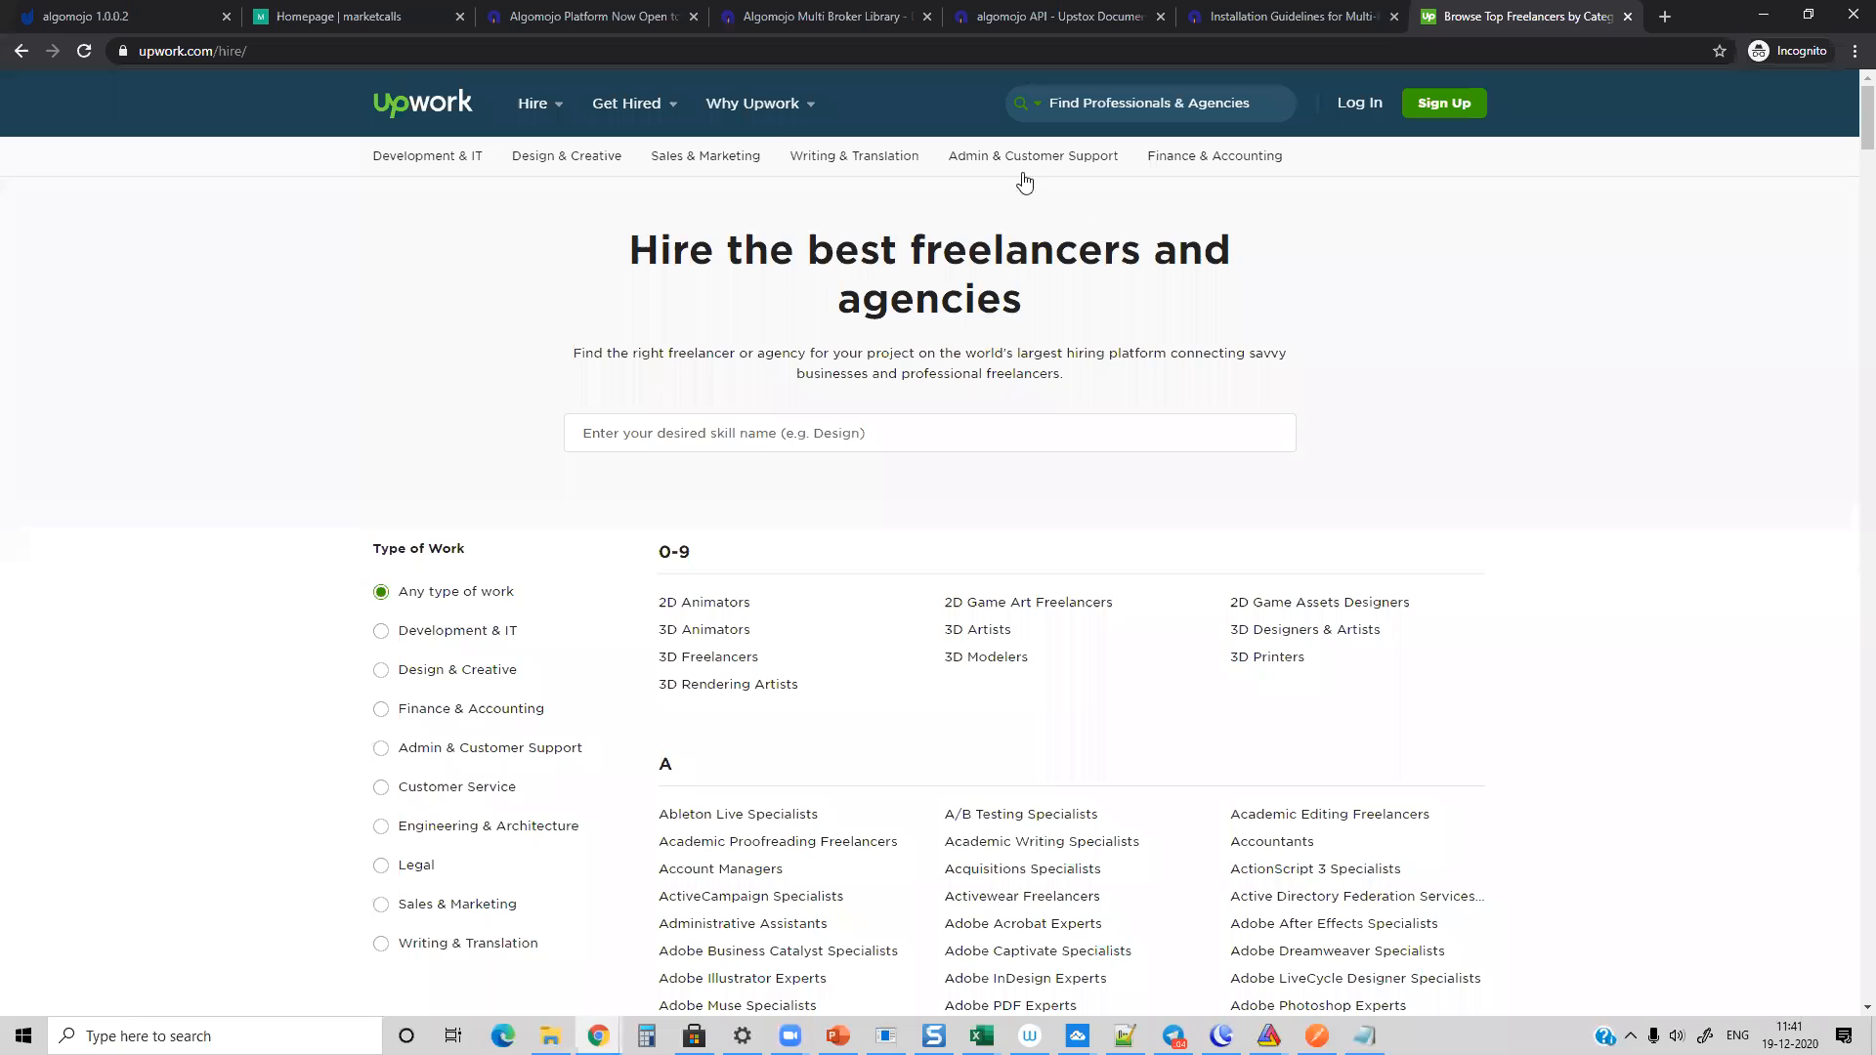
click(917, 41)
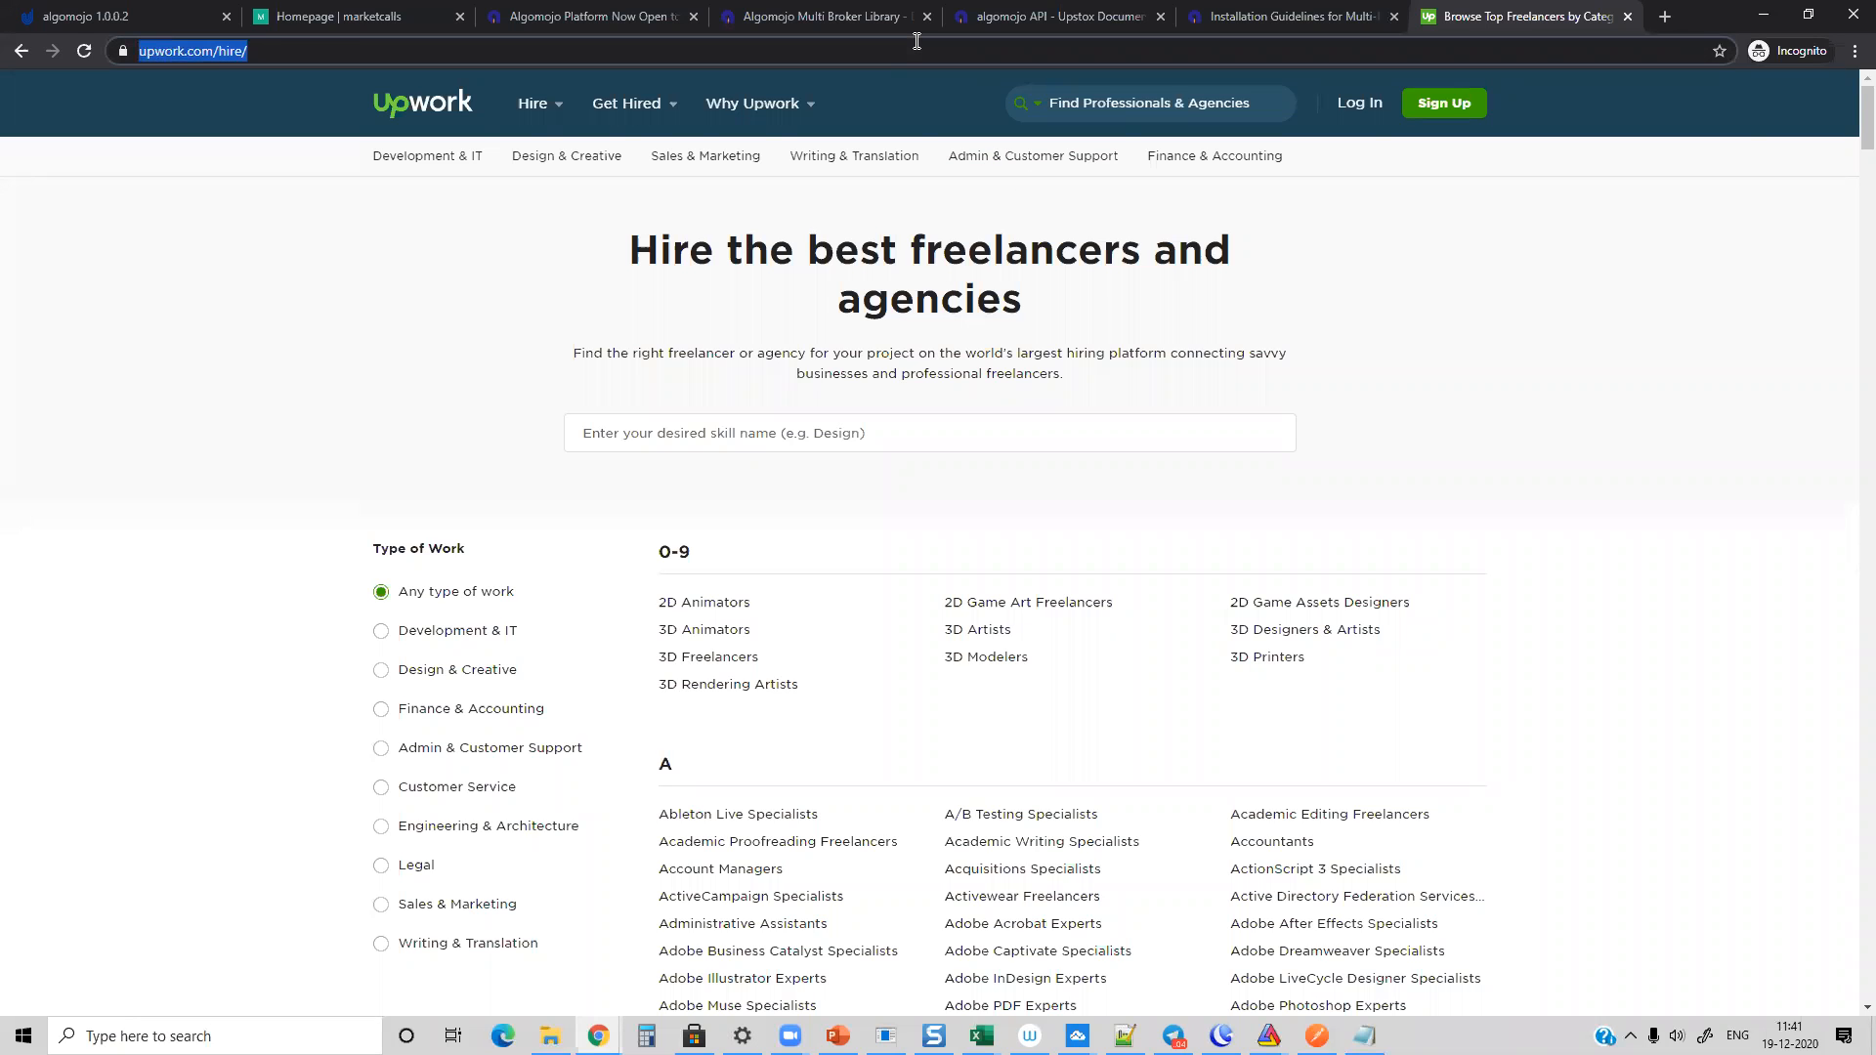
Step: Open the freelancer.com website in the current browser tab in place of Upwork
text(freela)
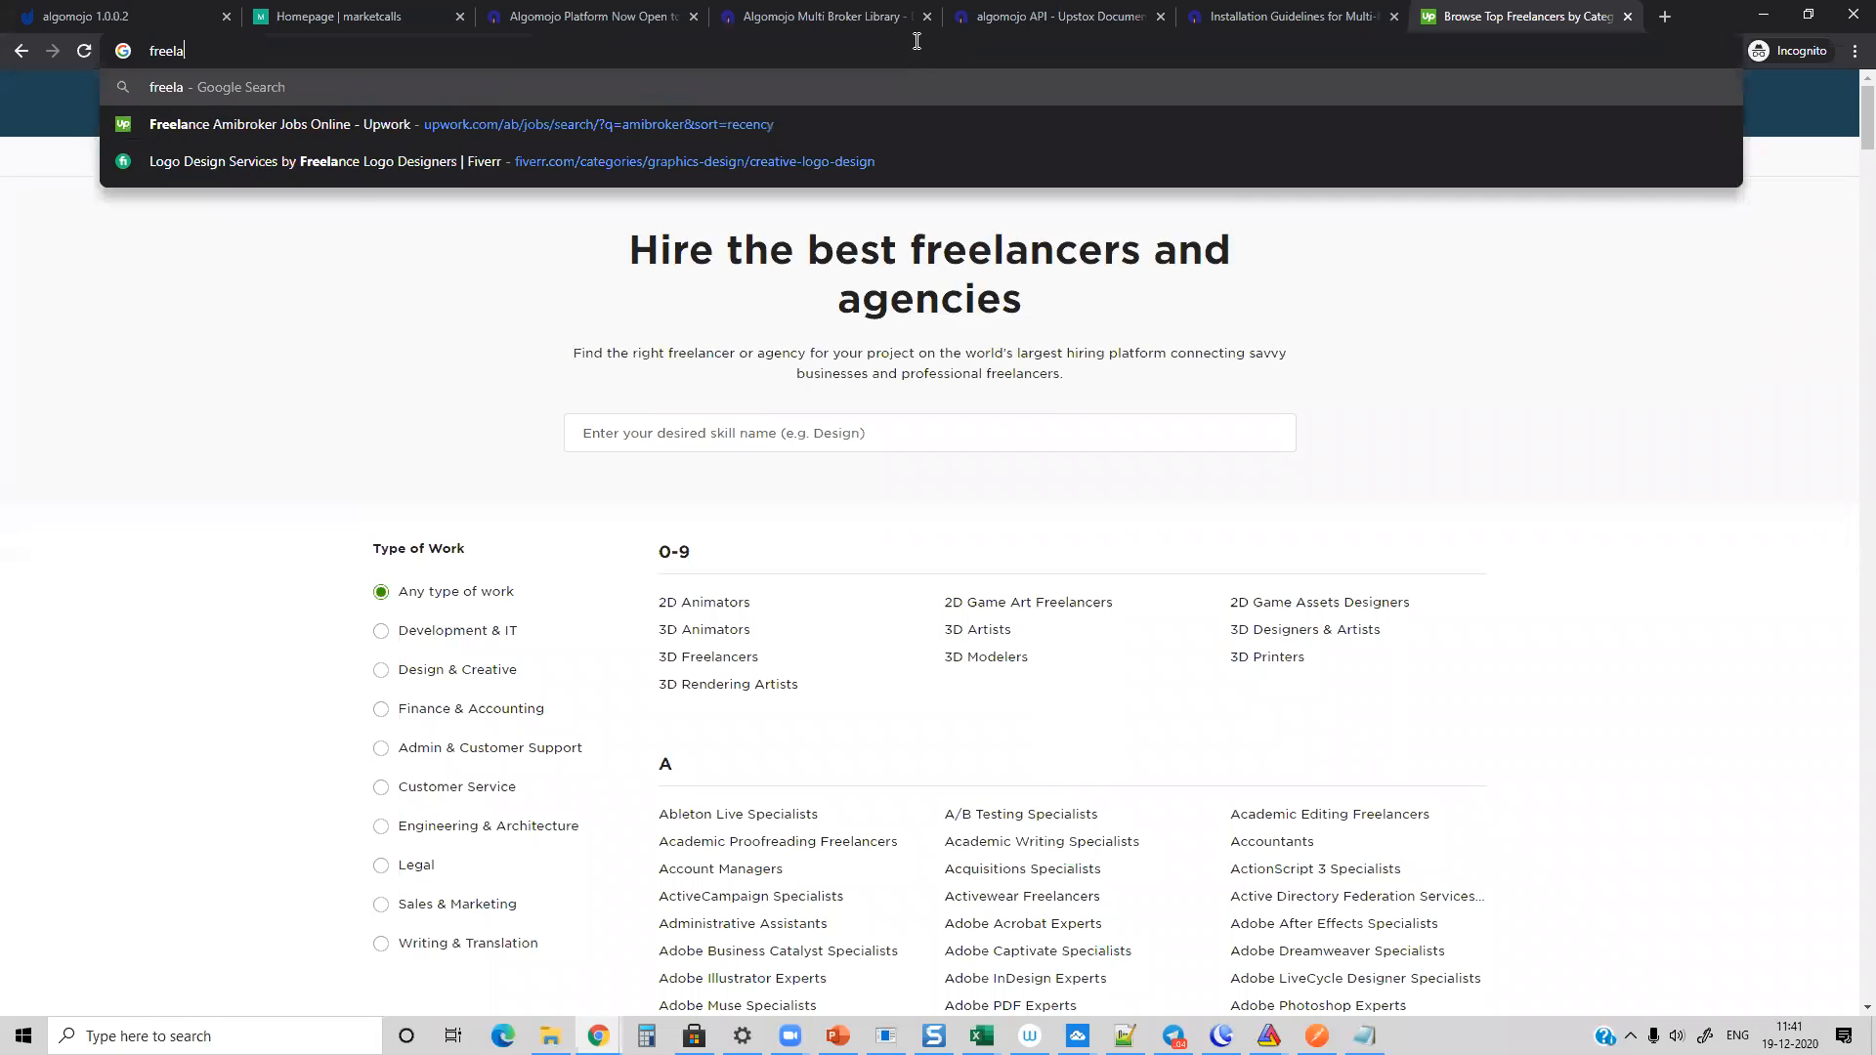
text(ncer.com)
key(Return)
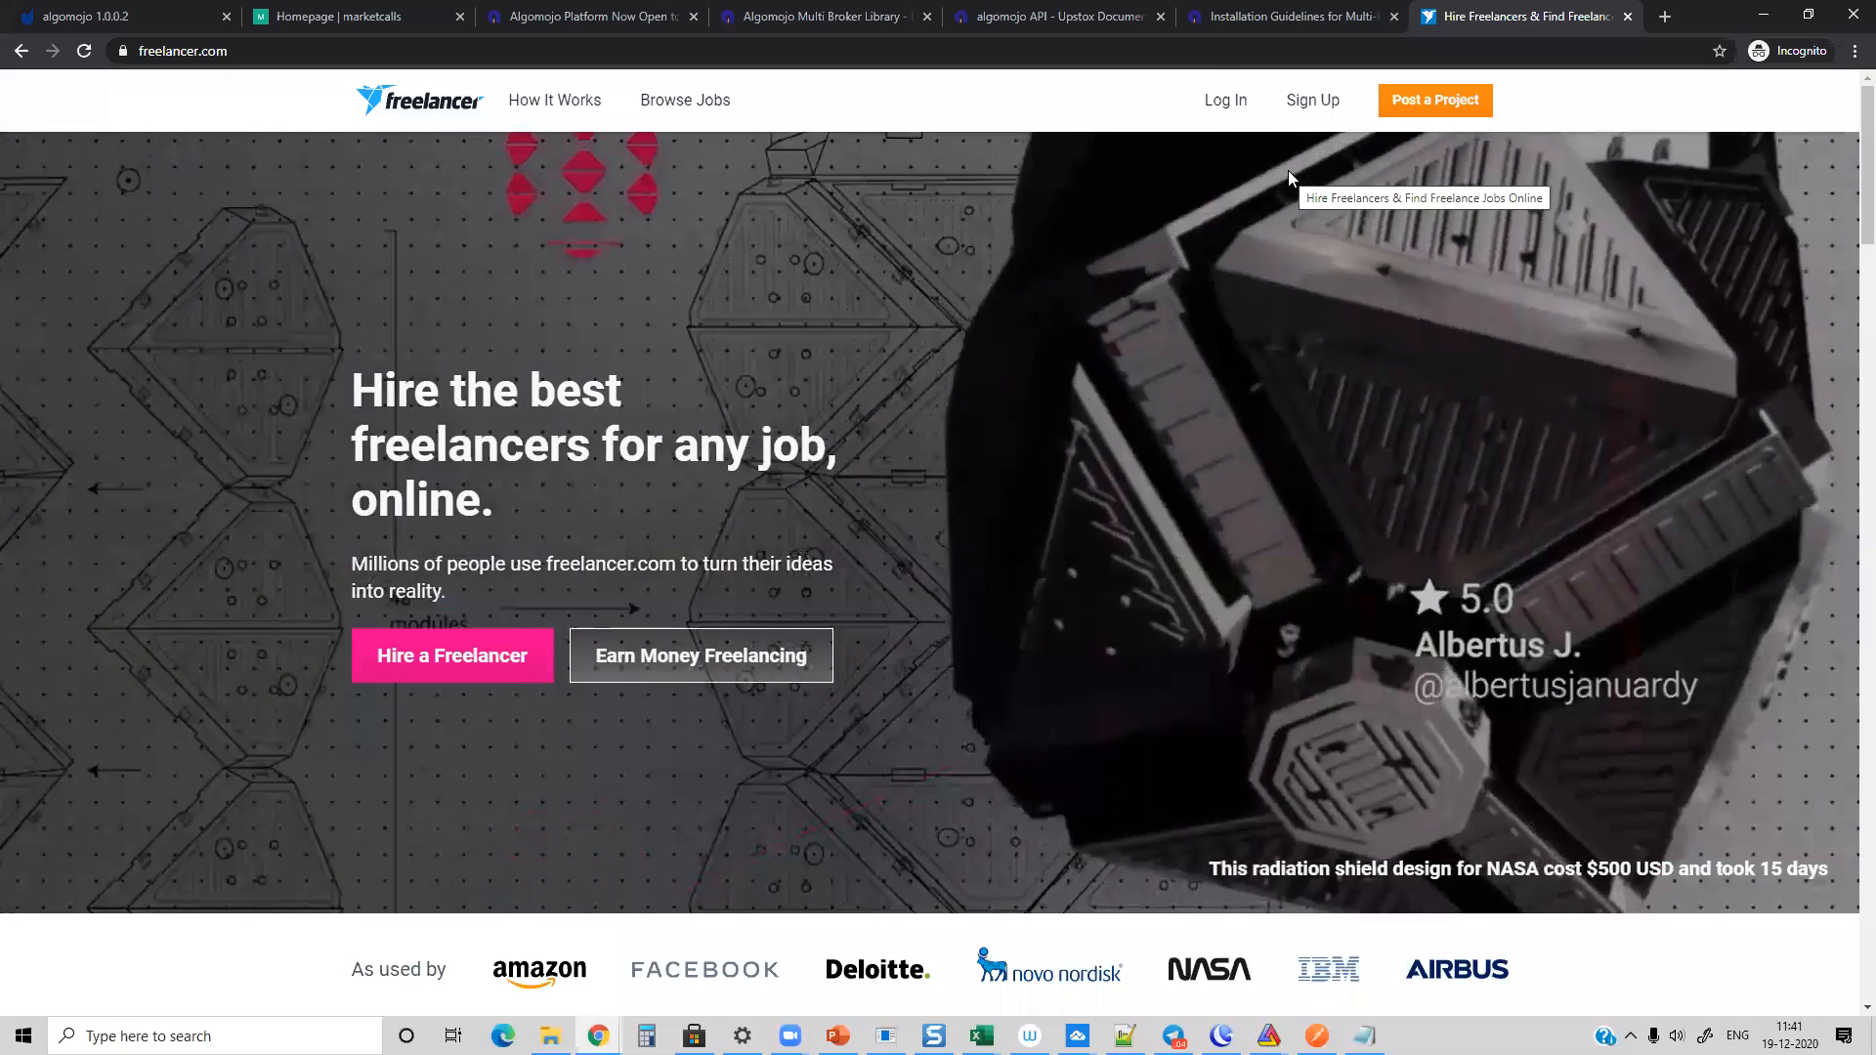
Step: Go to courses.marketcalls.in and look over the featured courses on its homepage
click(1184, 59)
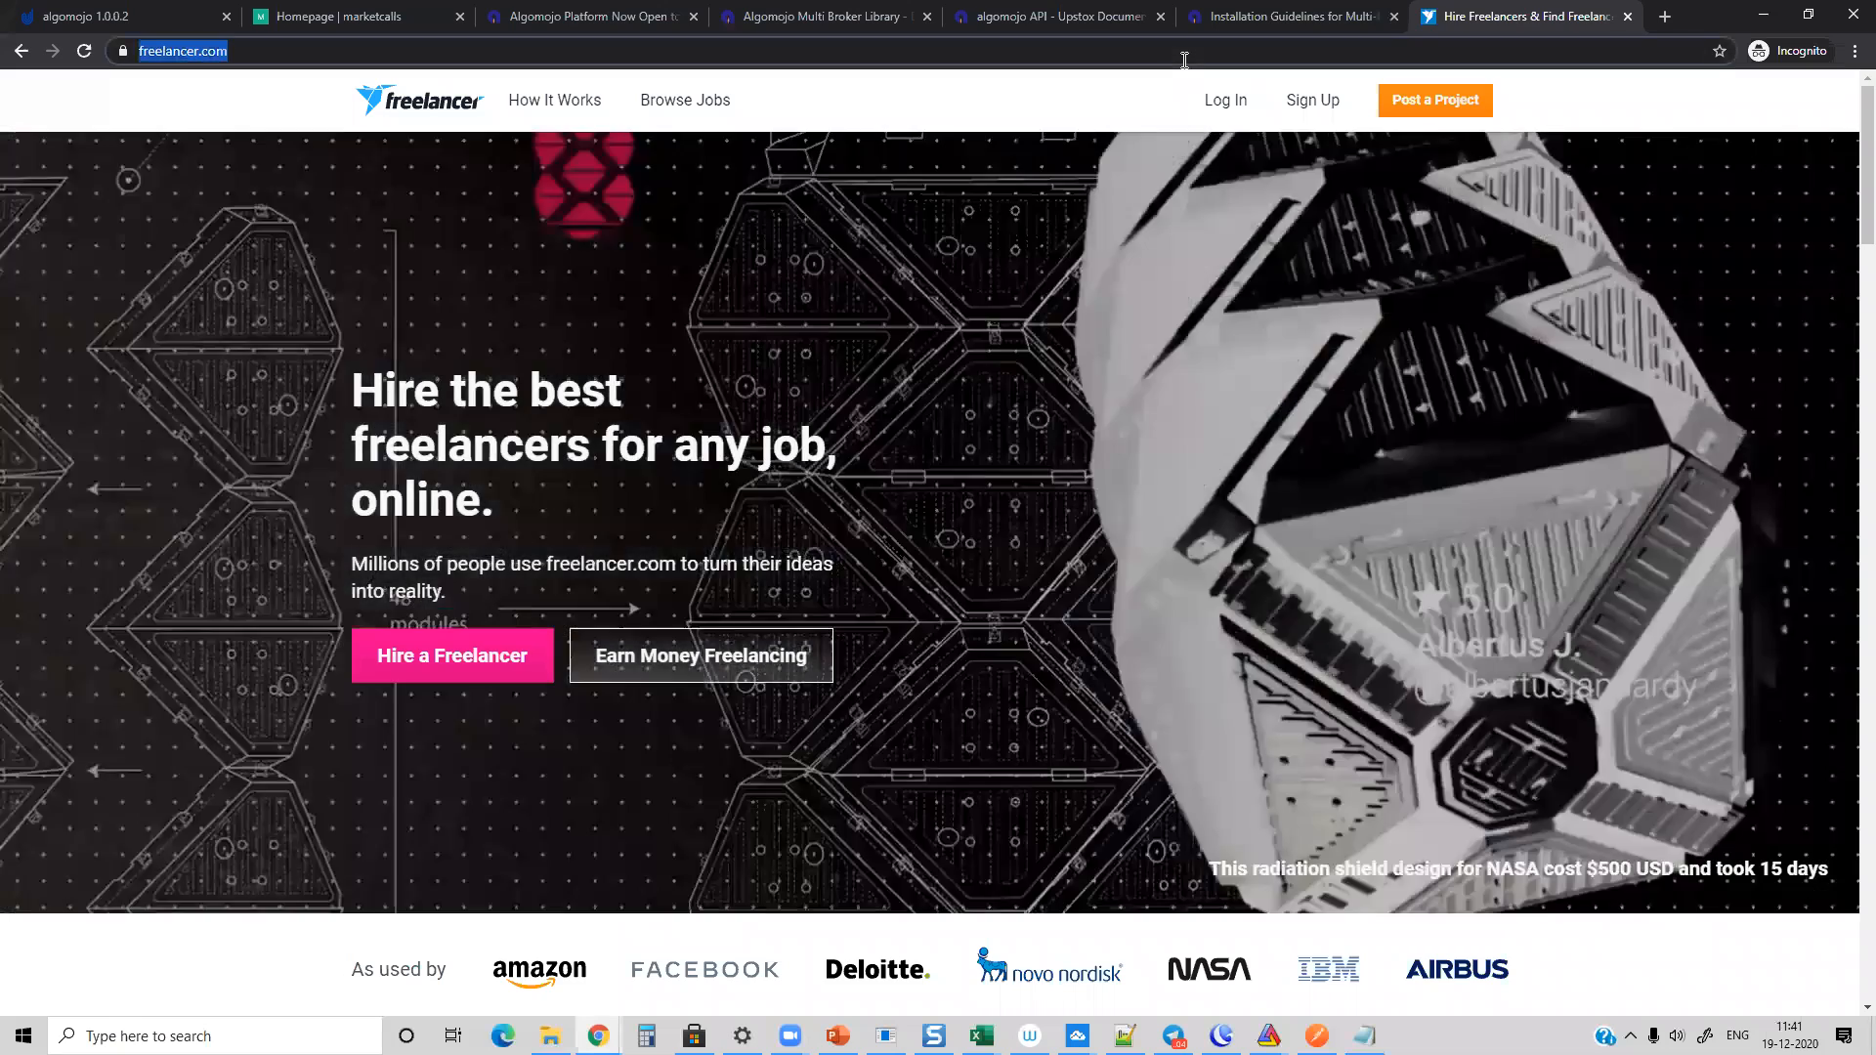
text(cour)
key(Return)
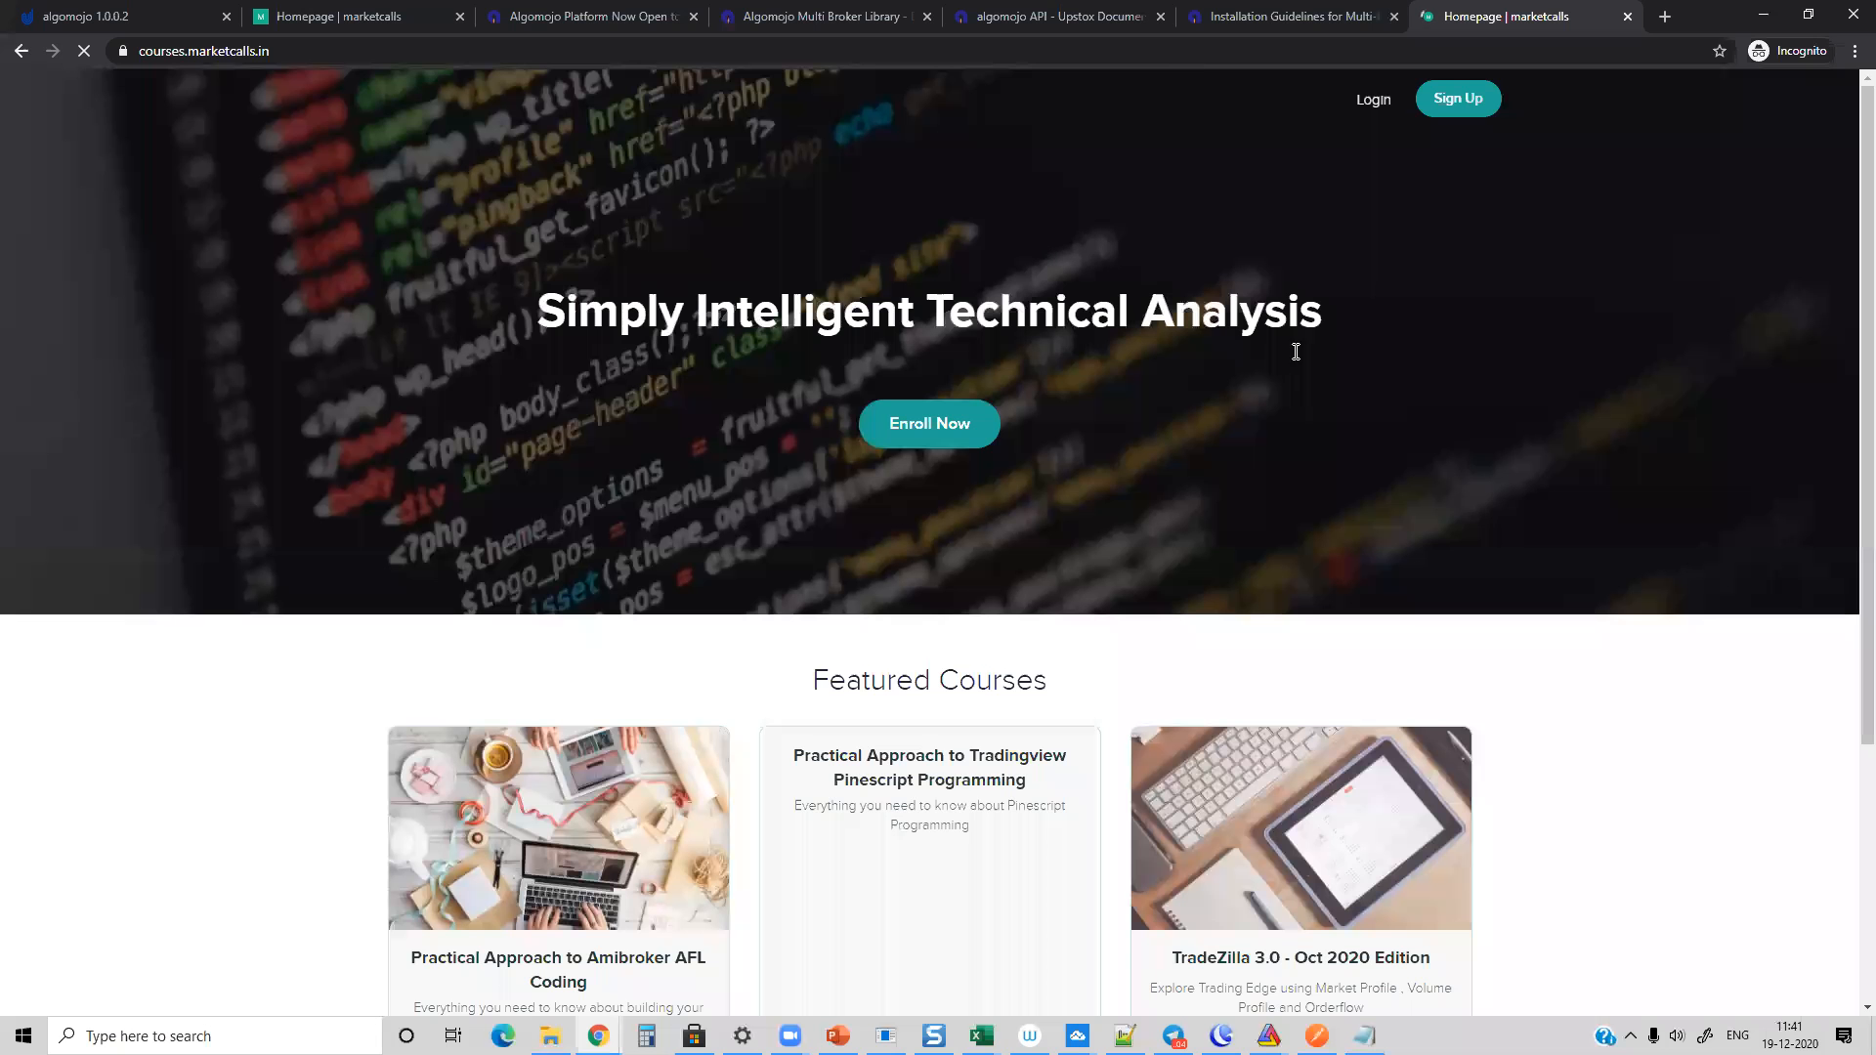
scroll(1407, 350, down, 3)
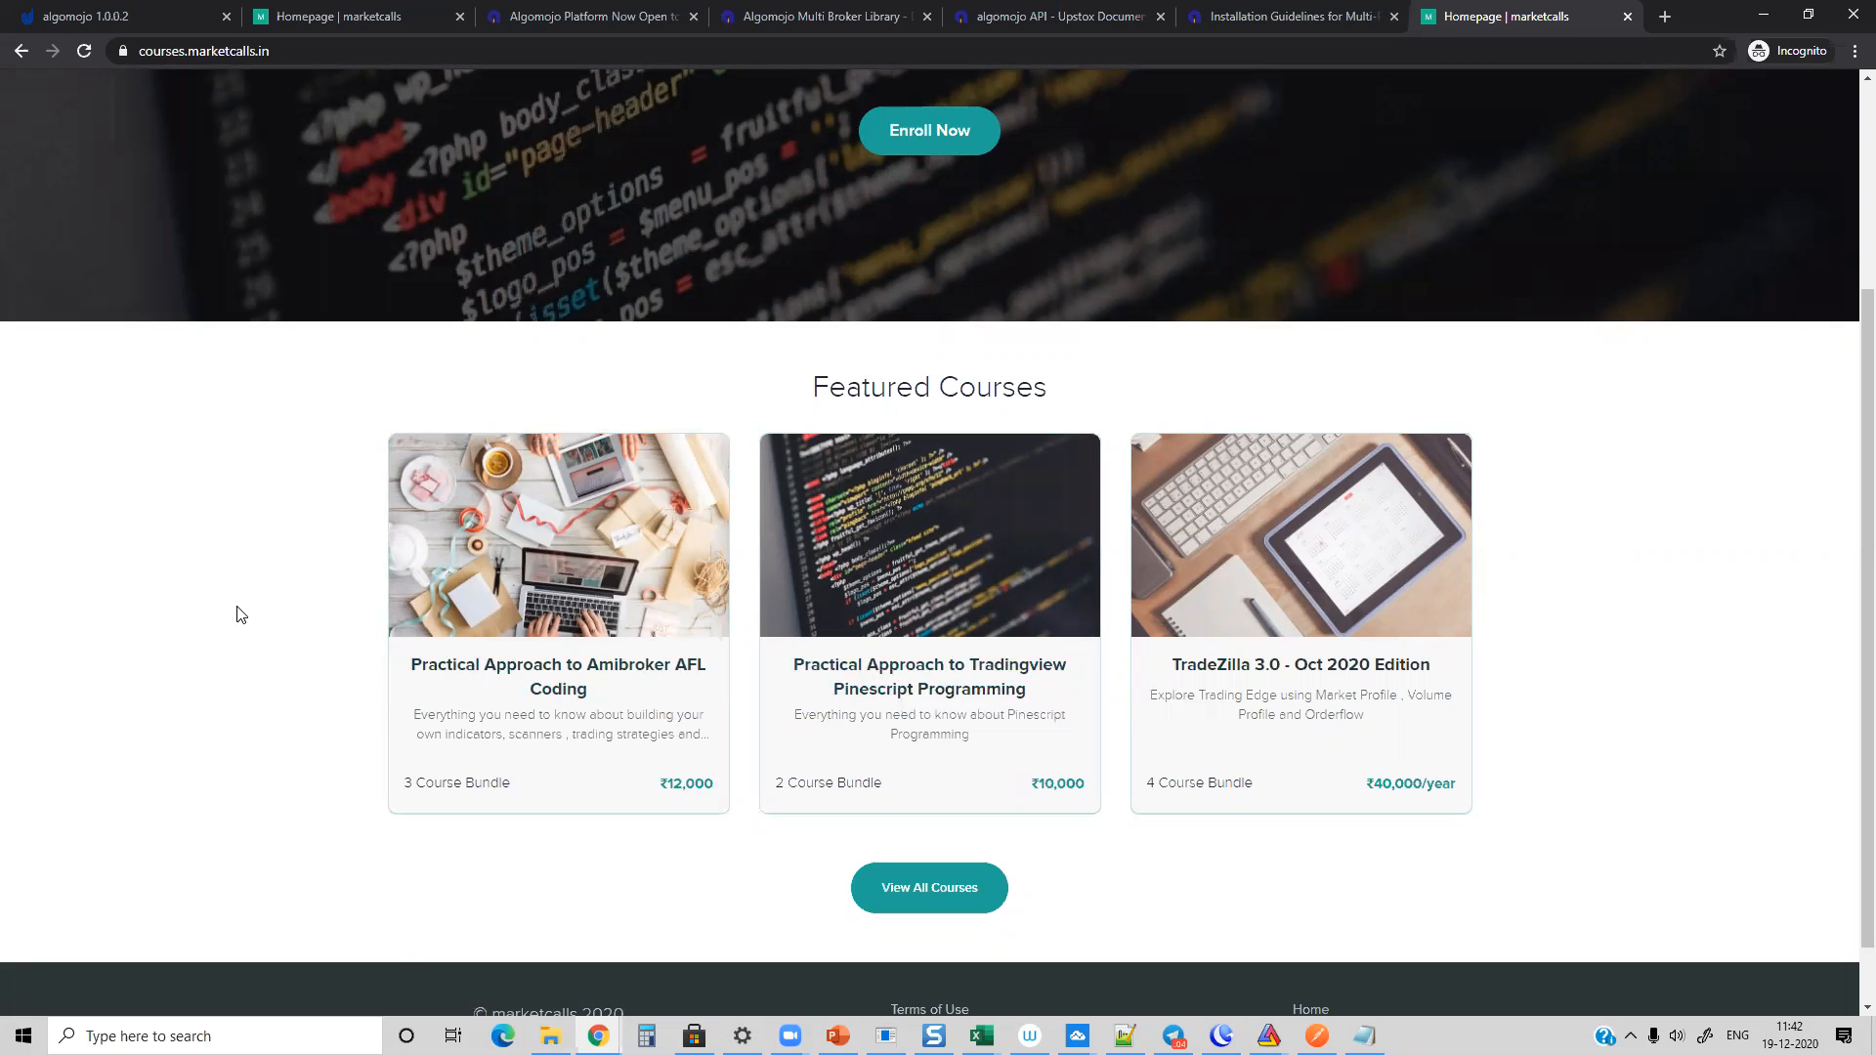
Step: Browse the full Marketcalls course catalogue, return to the start of the list and minimize the incognito browser window
click(156, 54)
click(117, 386)
click(972, 888)
scroll(208, 540, down, 4)
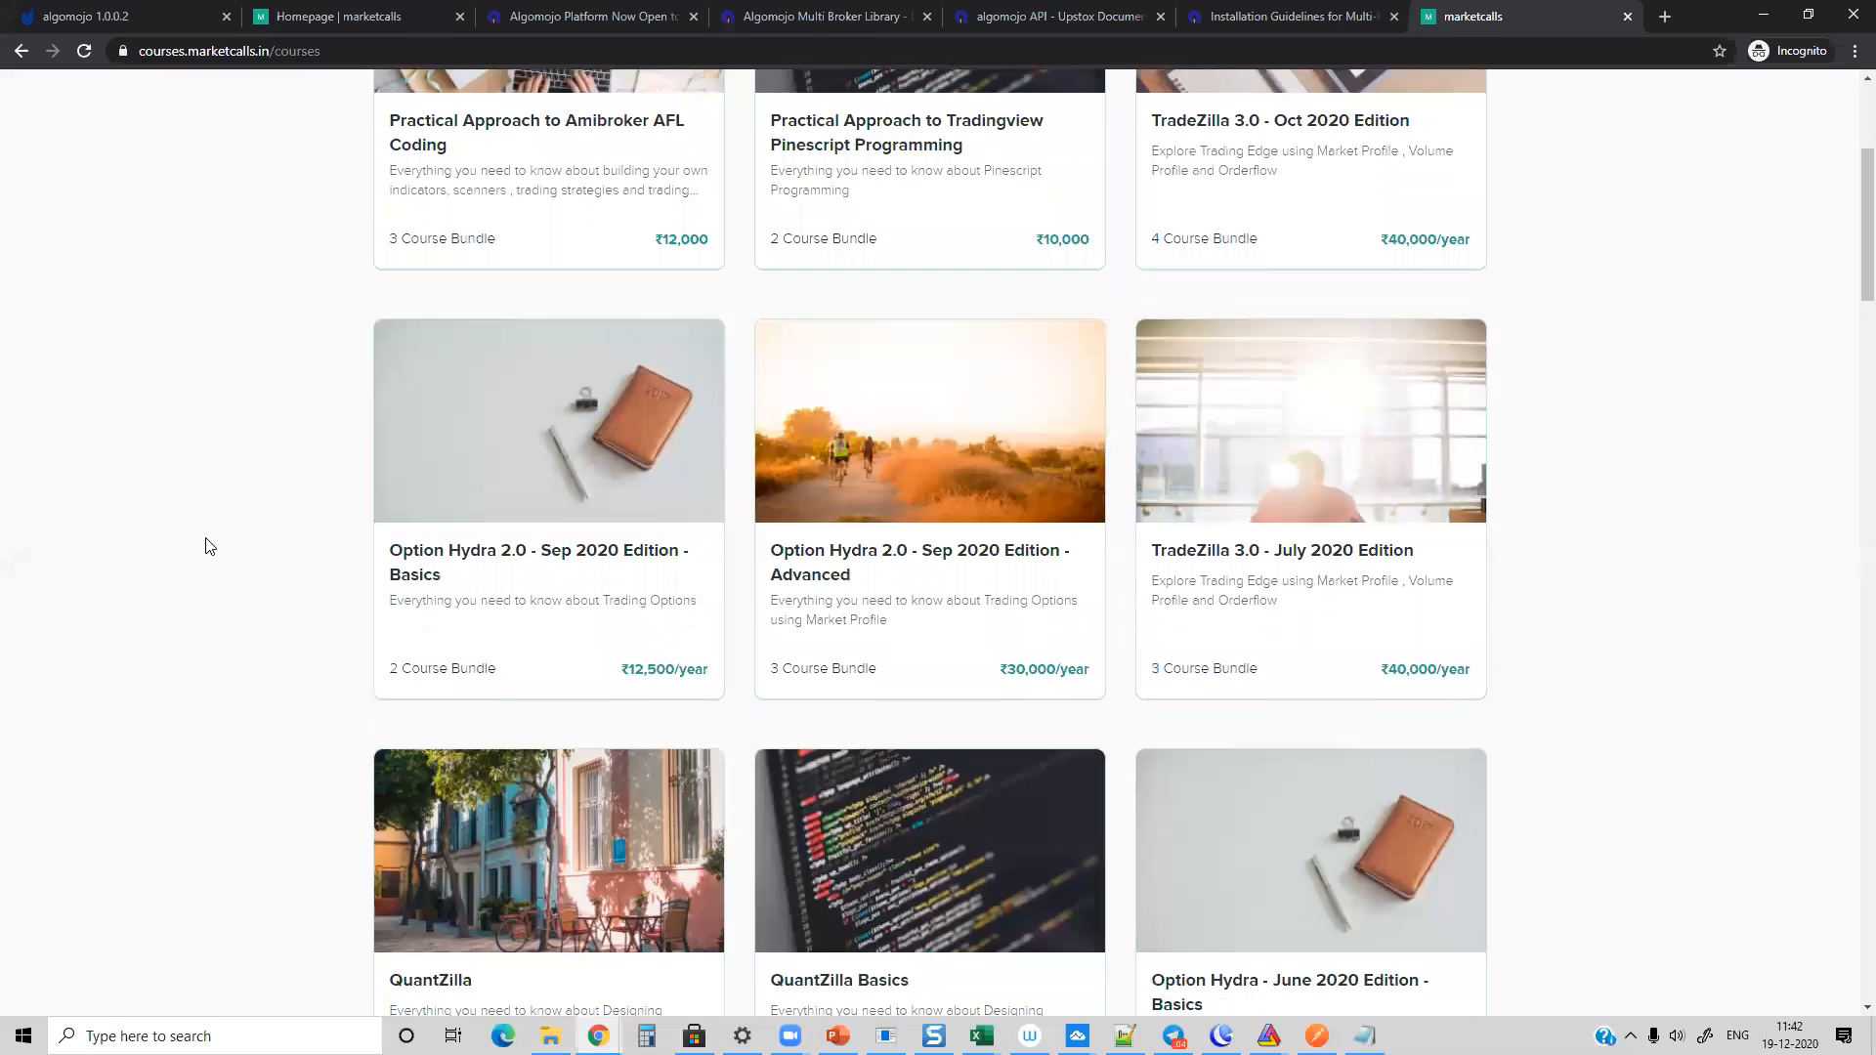
scroll(273, 608, down, 3)
scroll(263, 595, down, 10)
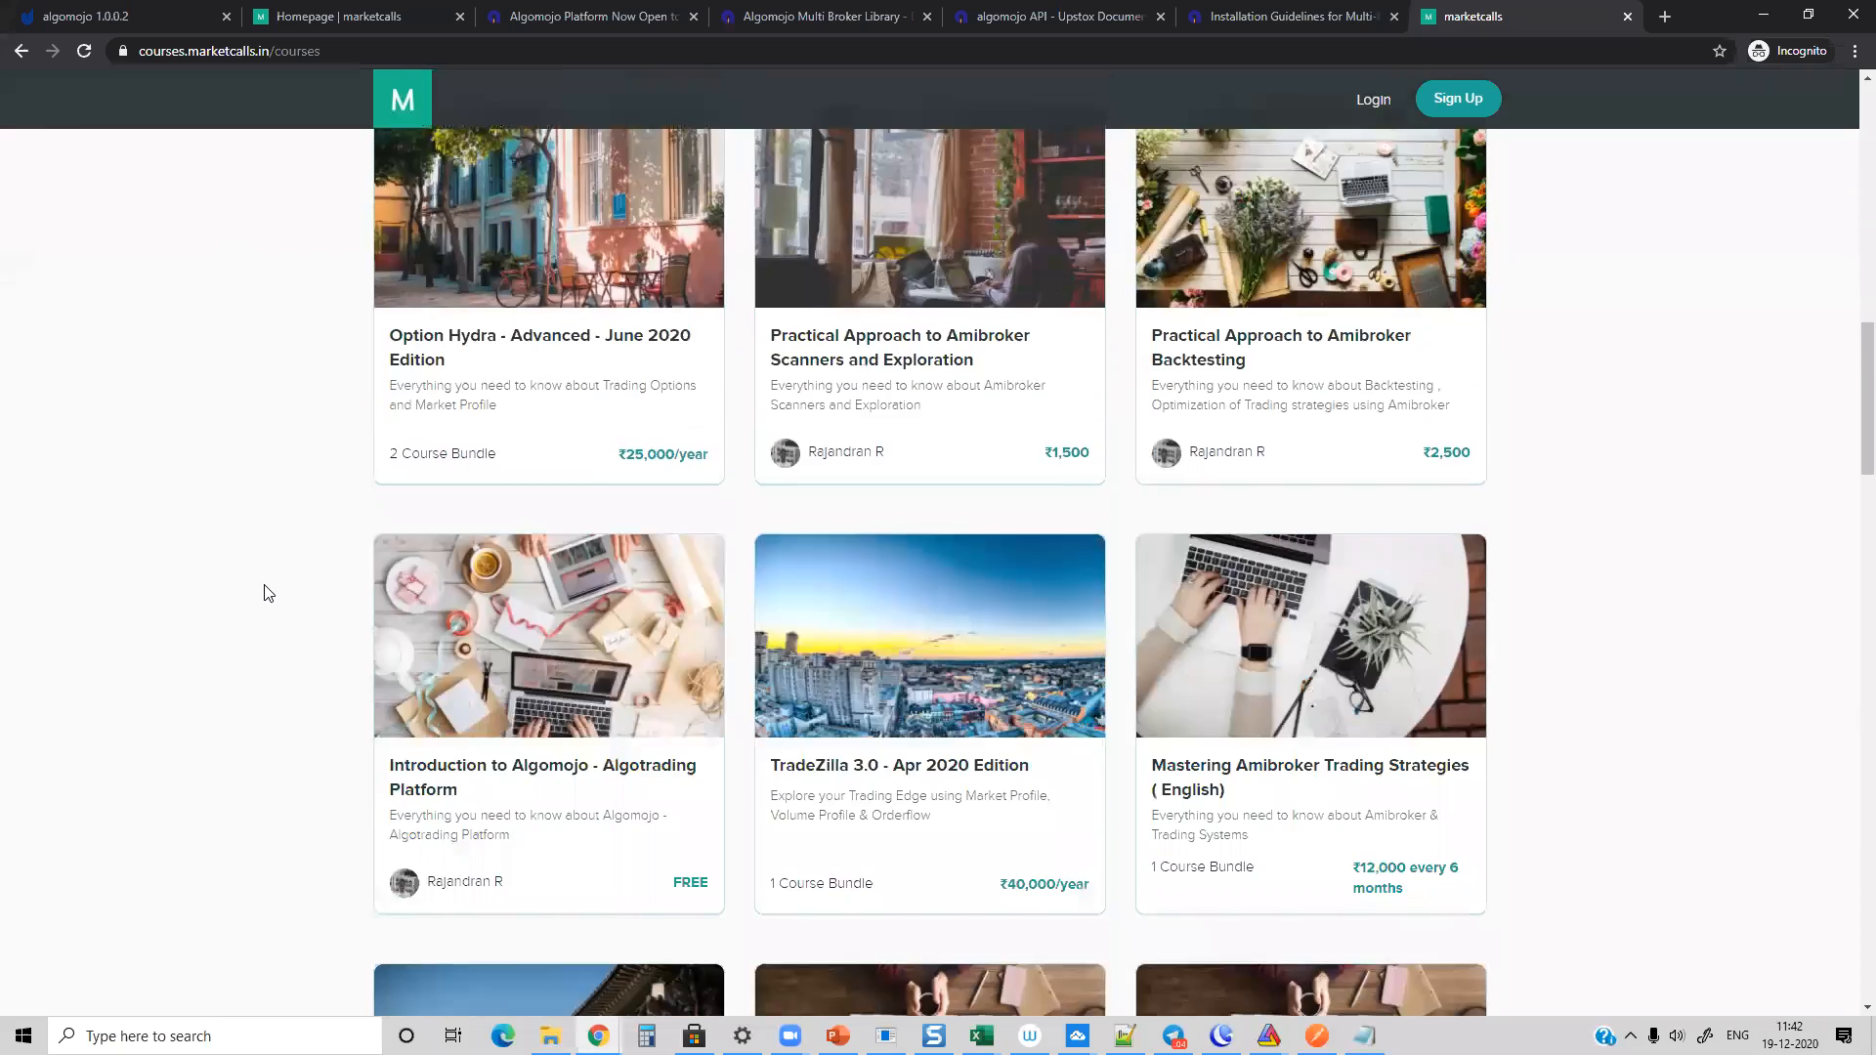
scroll(244, 598, up, 15)
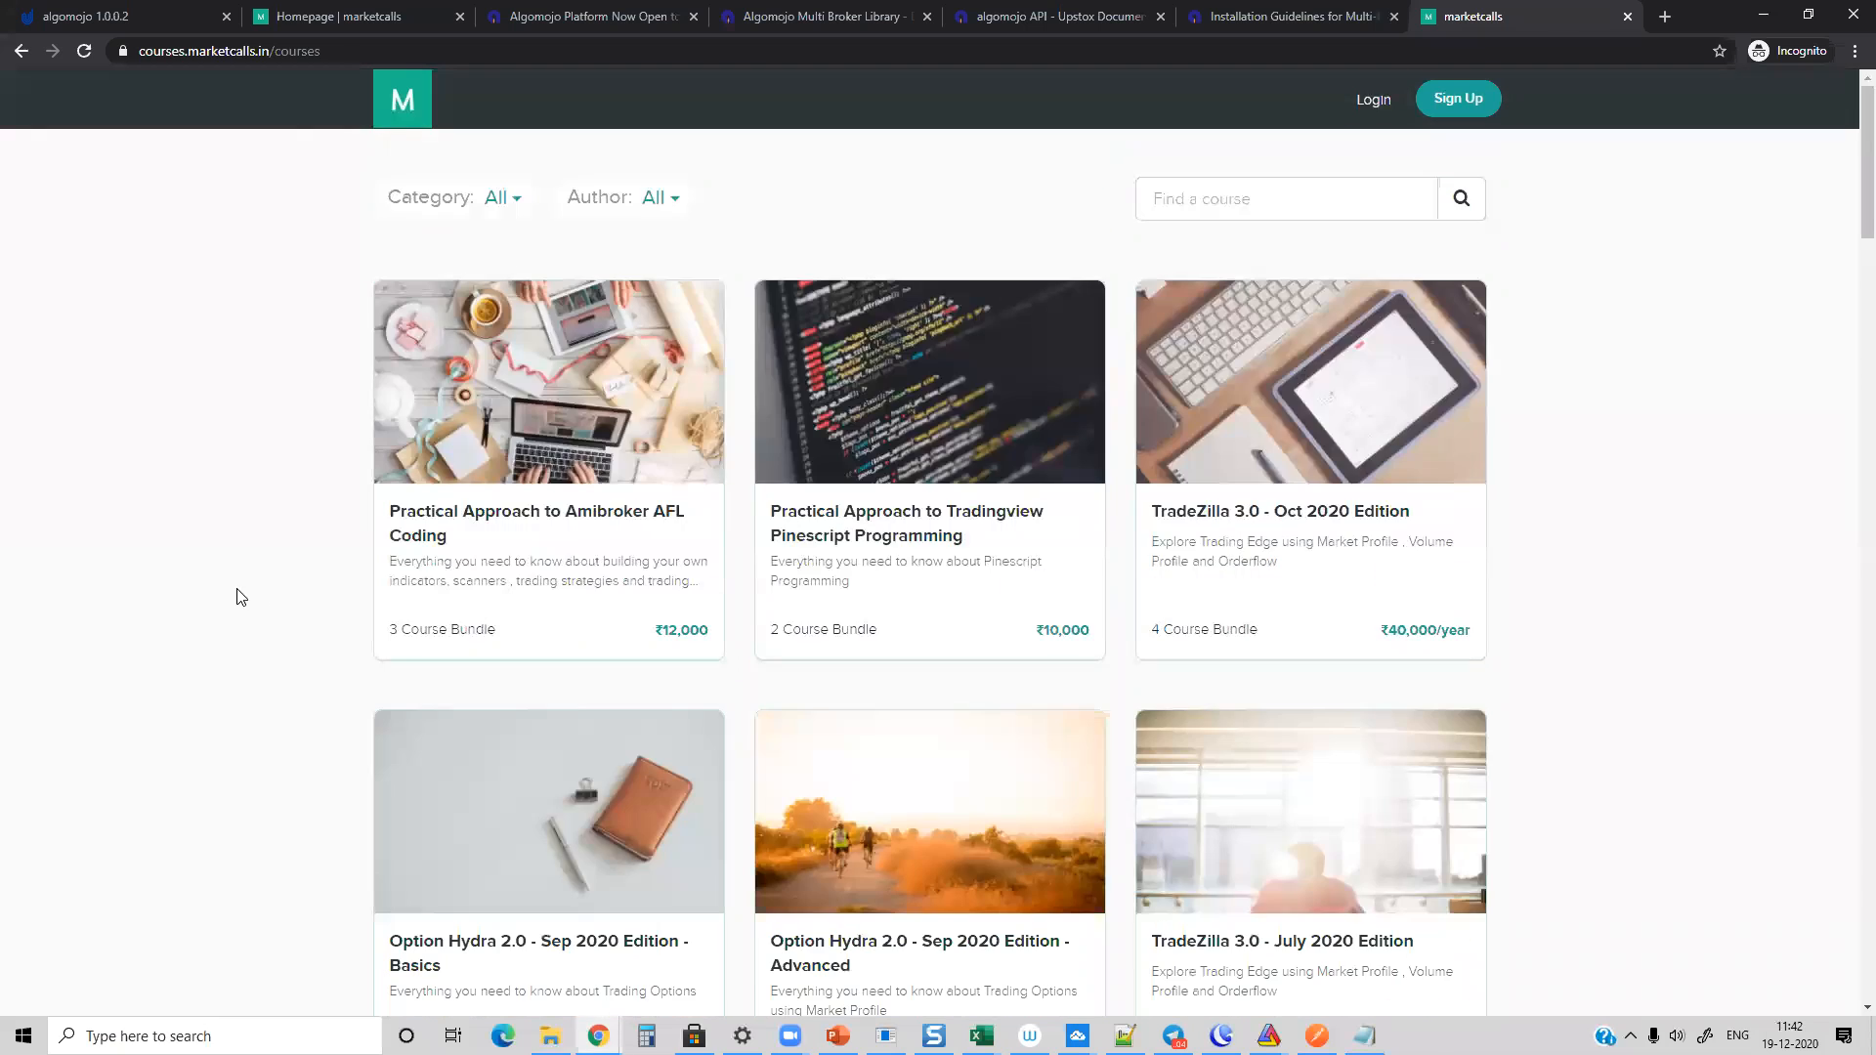
click(1758, 17)
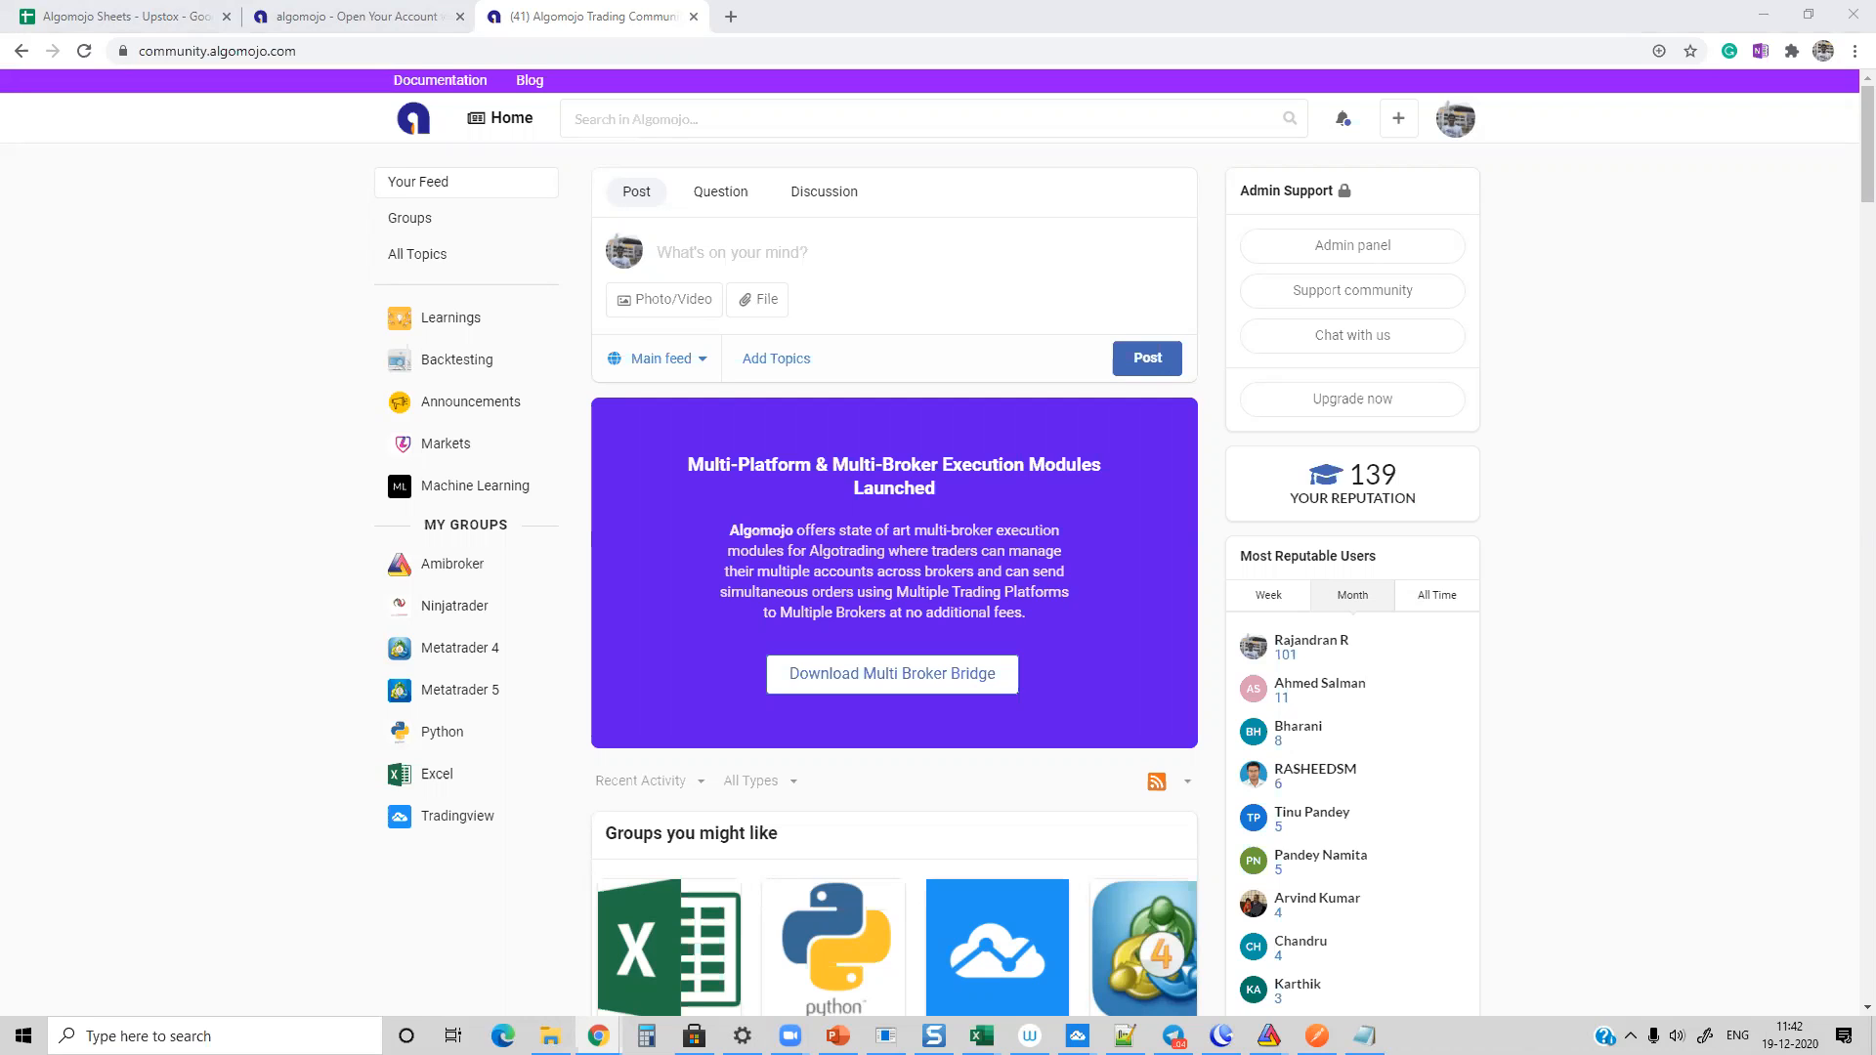
Step: Switch to AmiBroker and open Algomojo_MultiBroker_Exploration_Module from the Quant Nov 2020 - Day 14 chart folder for editing
mouse_move(1268, 1035)
click(1163, 943)
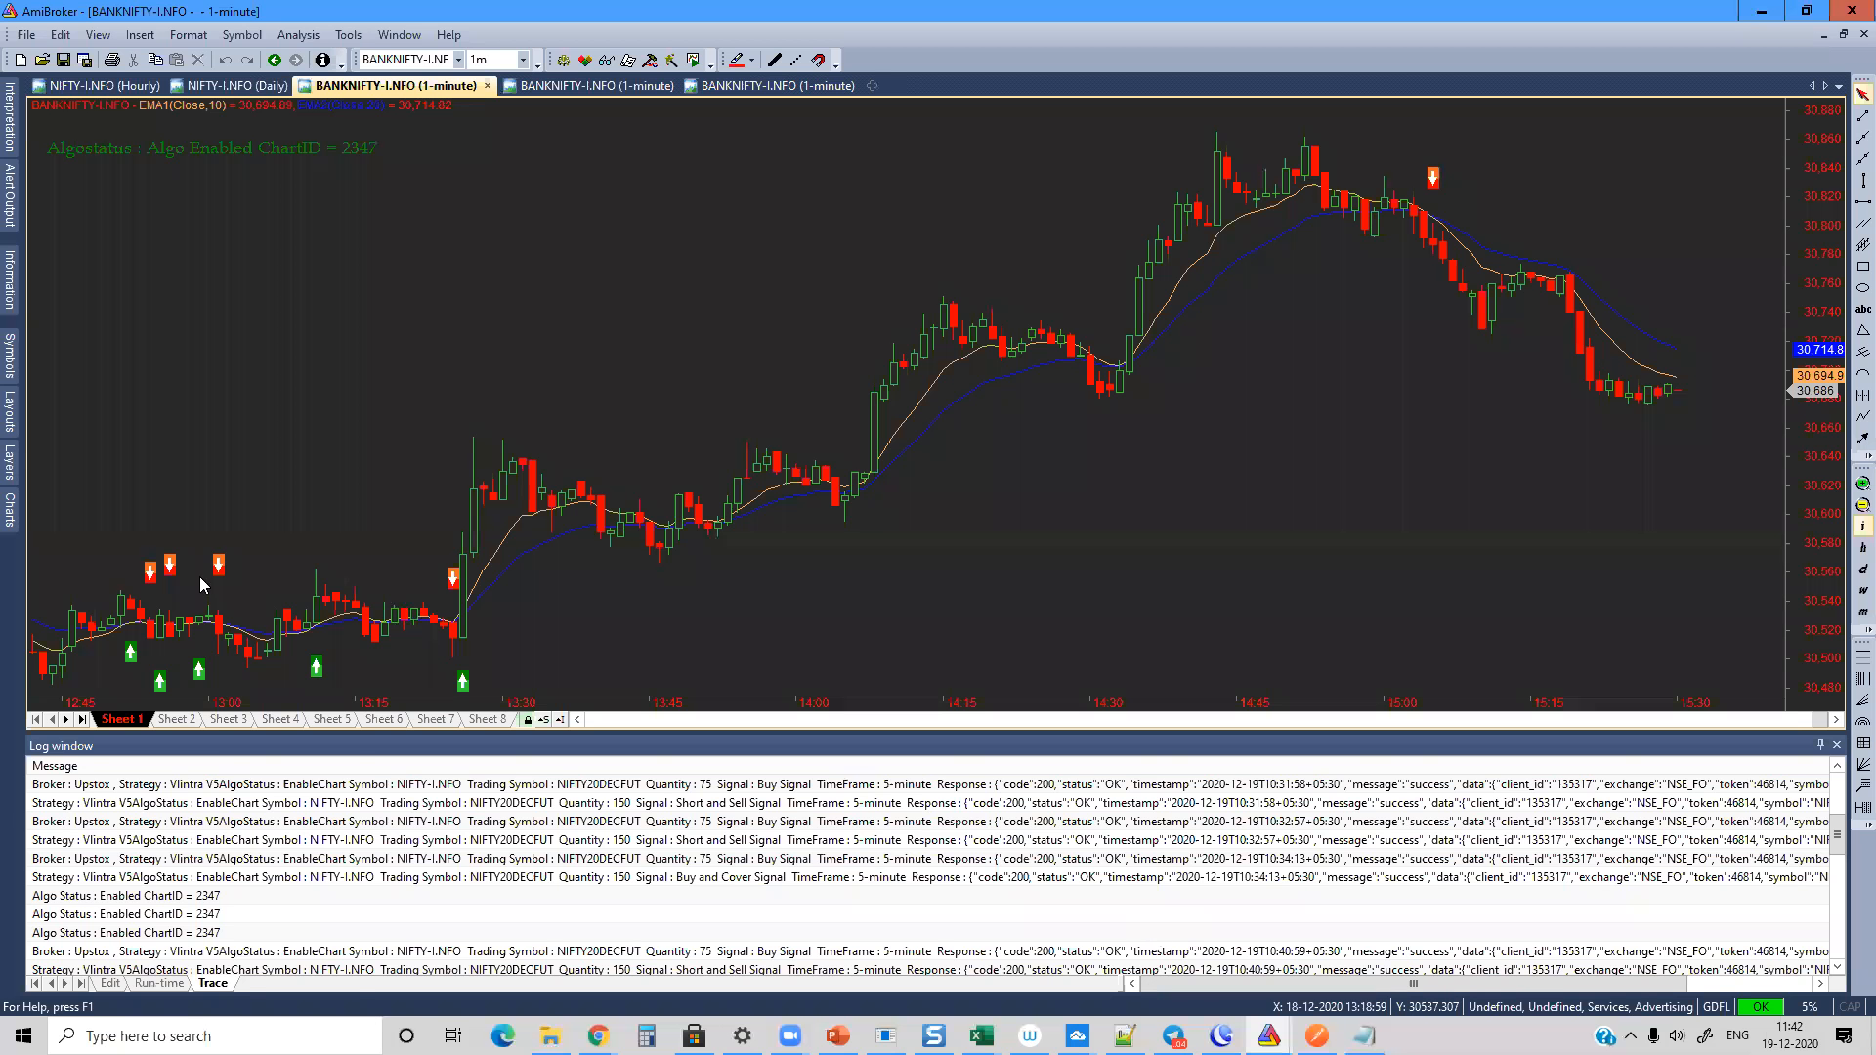
click(9, 505)
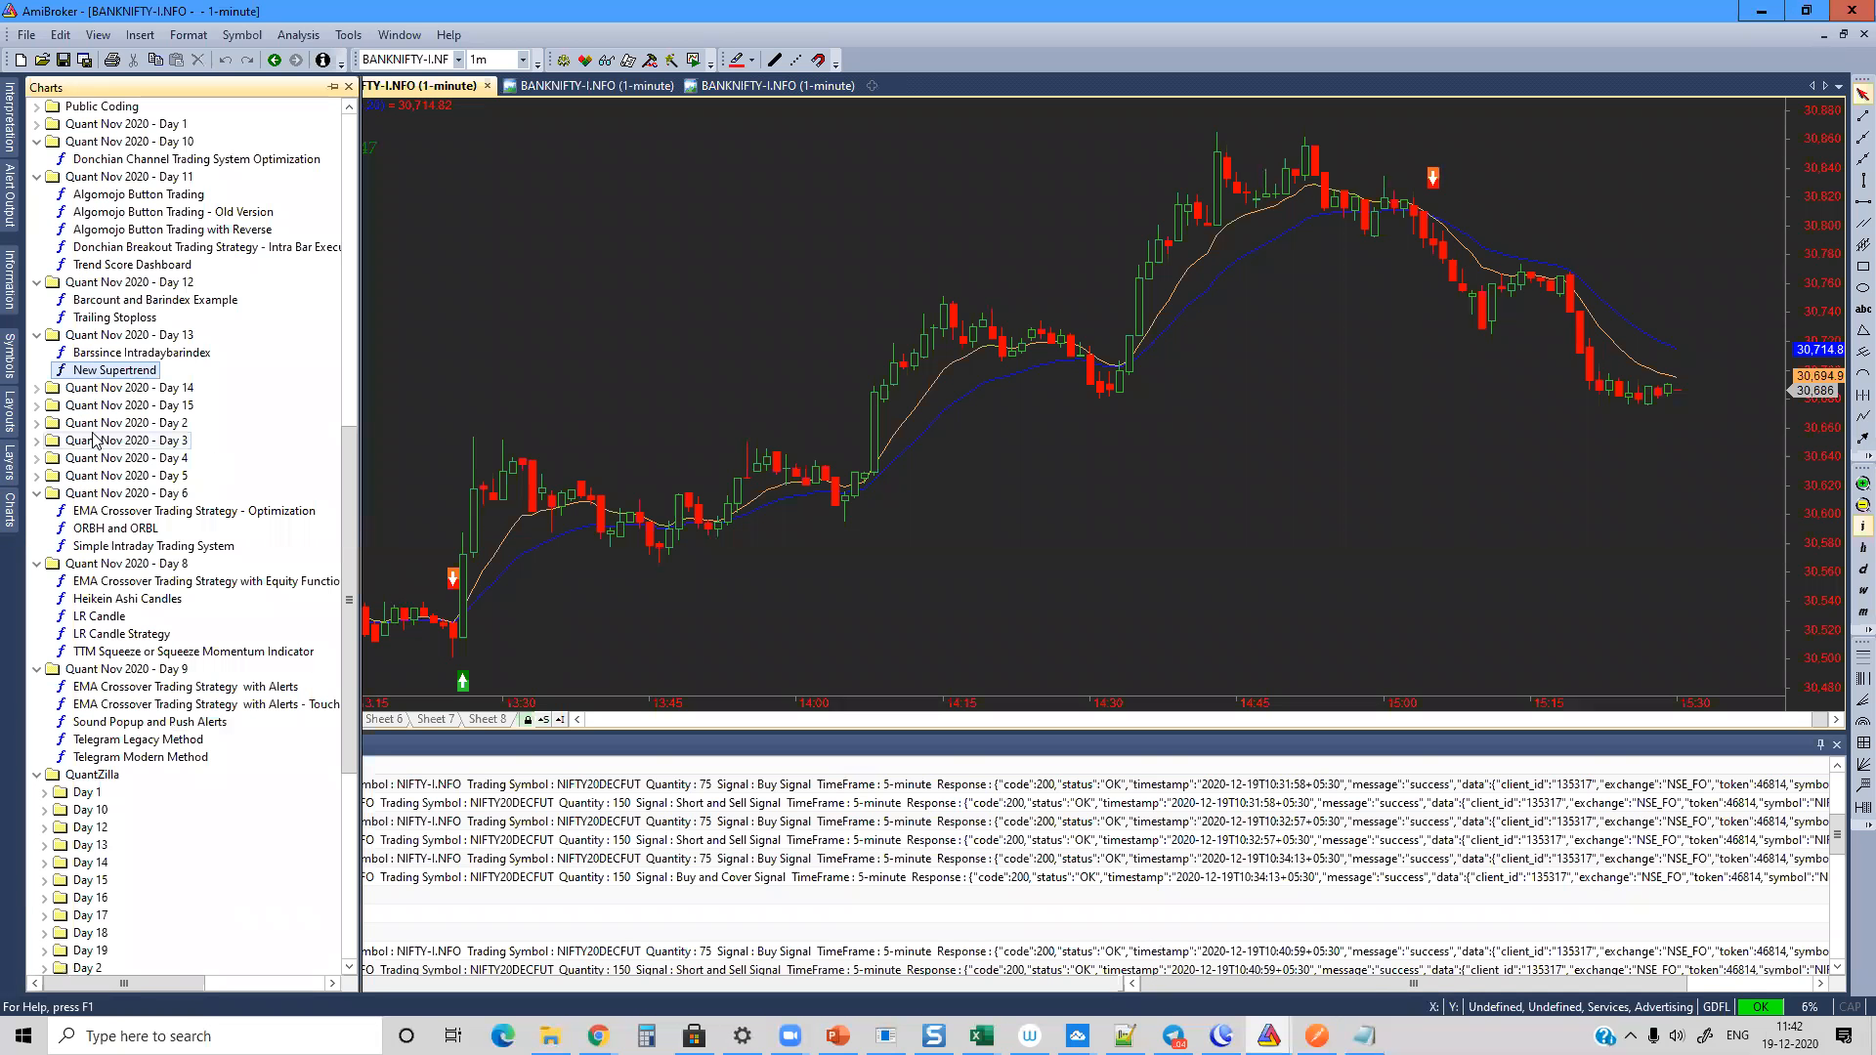
click(37, 405)
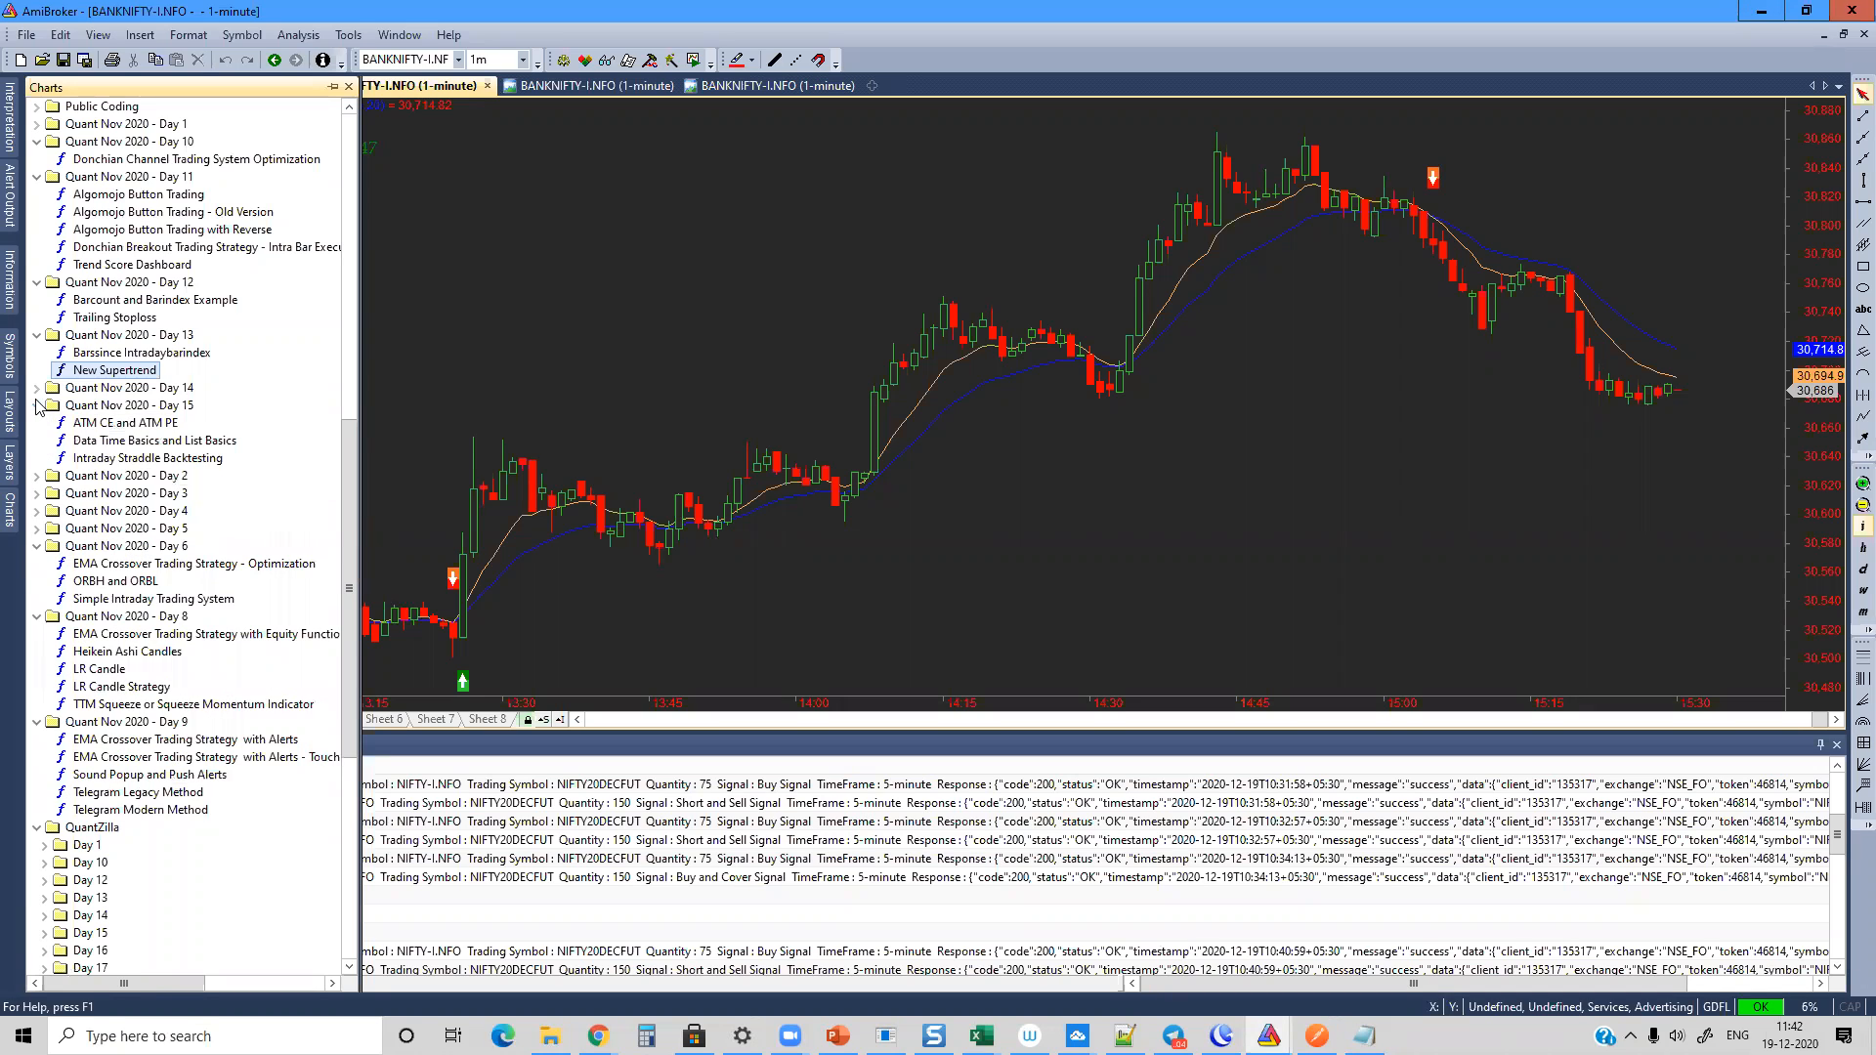
click(37, 389)
right_click(171, 411)
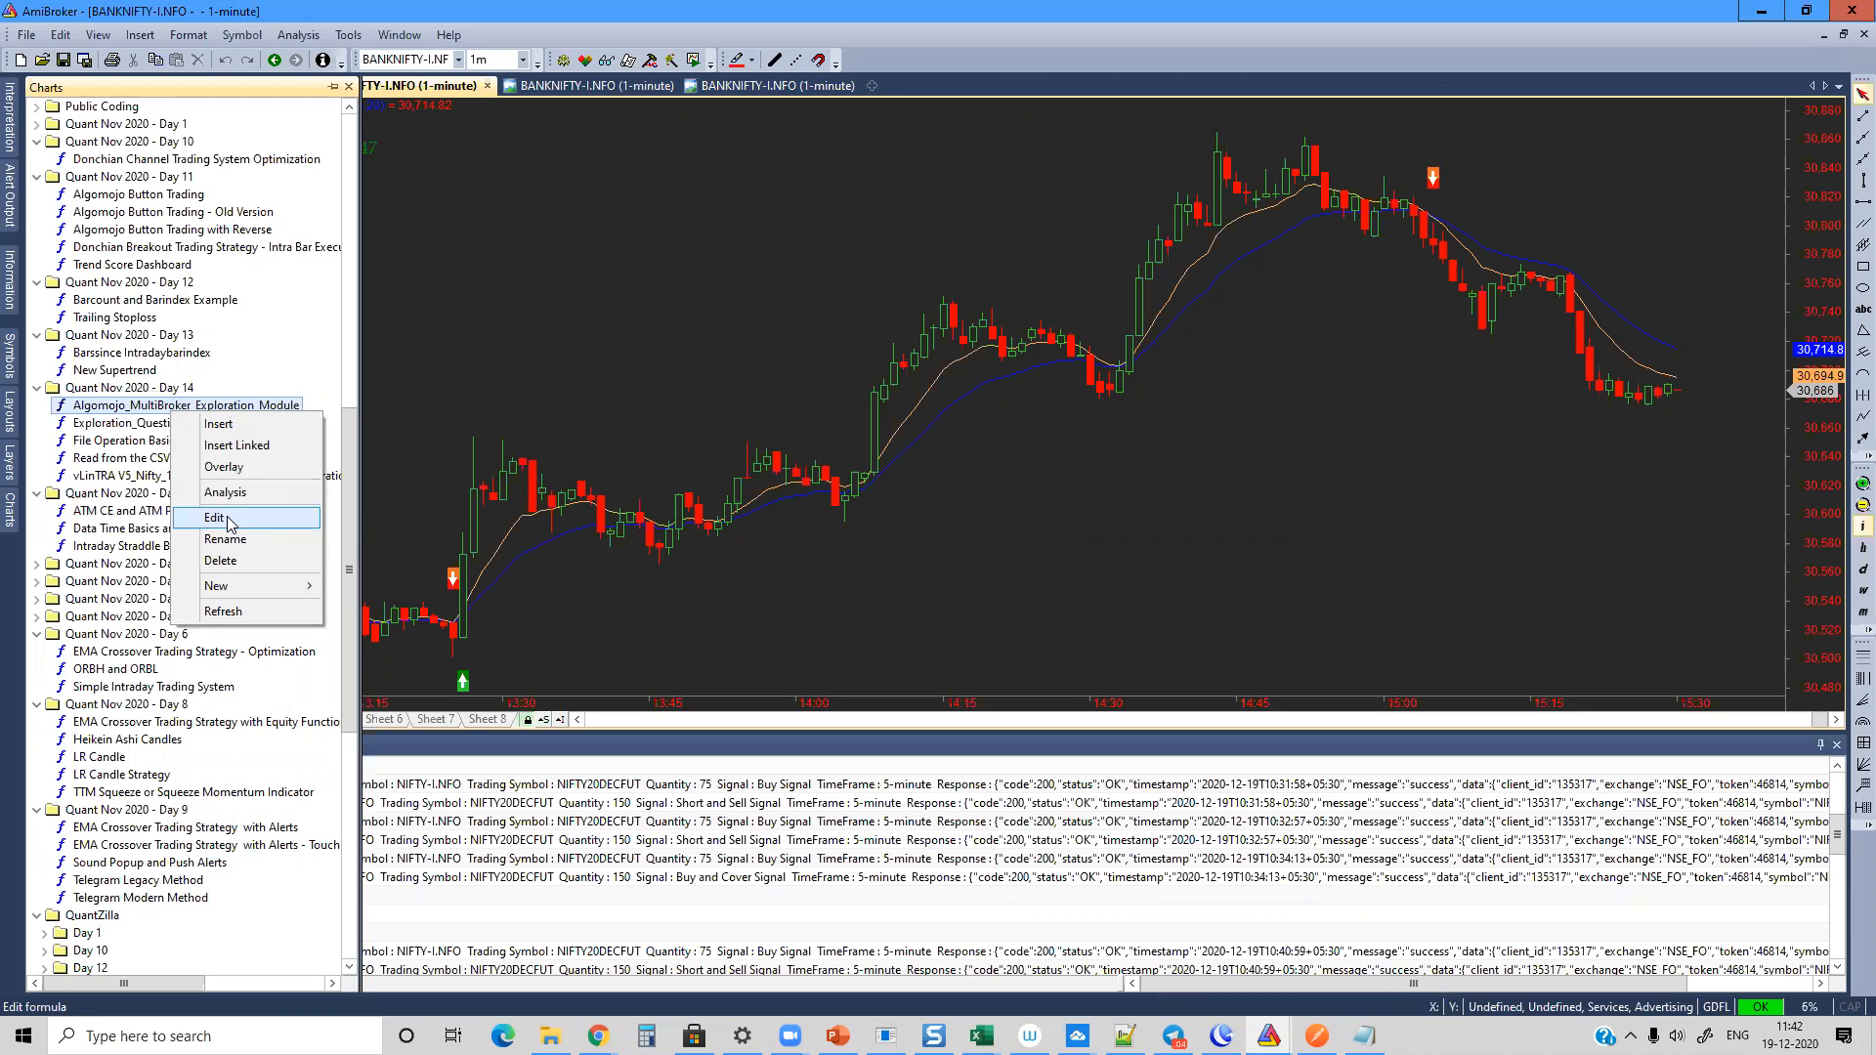
click(231, 525)
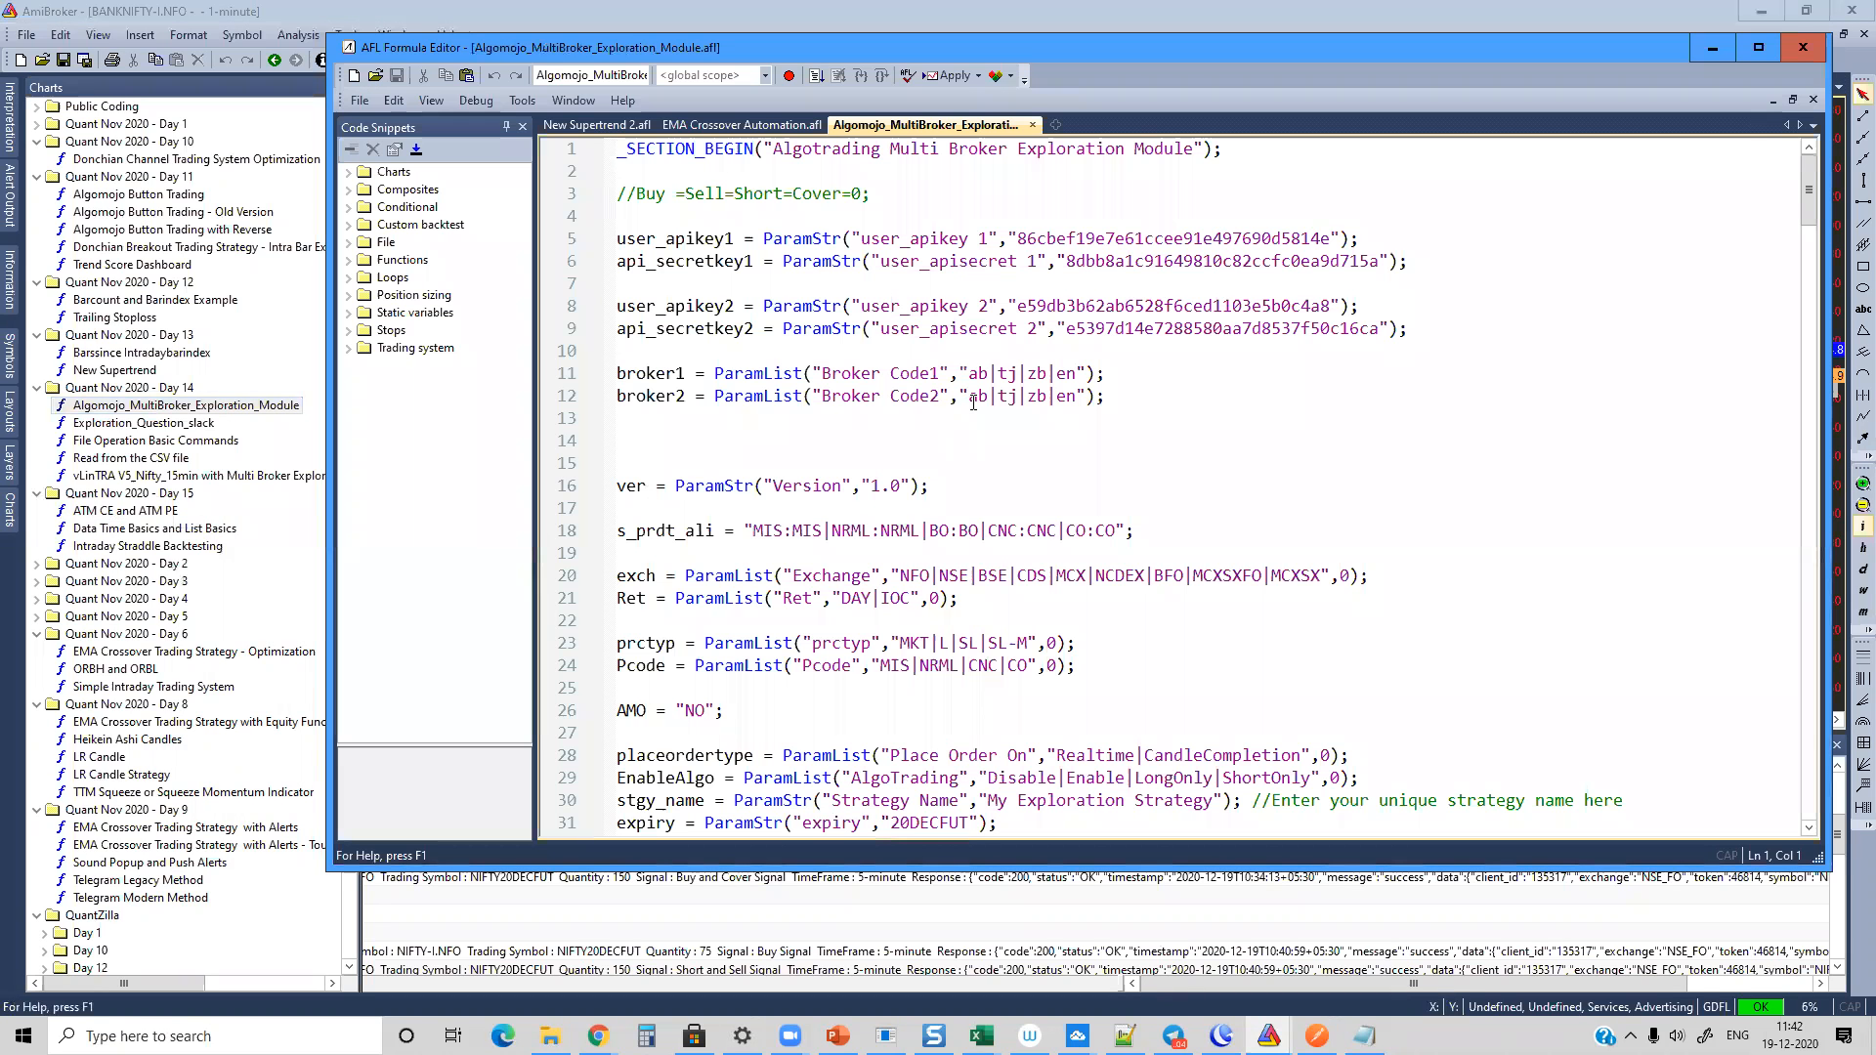
Step: Examine the exploration module's API key, broker code and order parameters, along with the place-order type conditions
click(1078, 435)
scroll(1078, 445, down, 11)
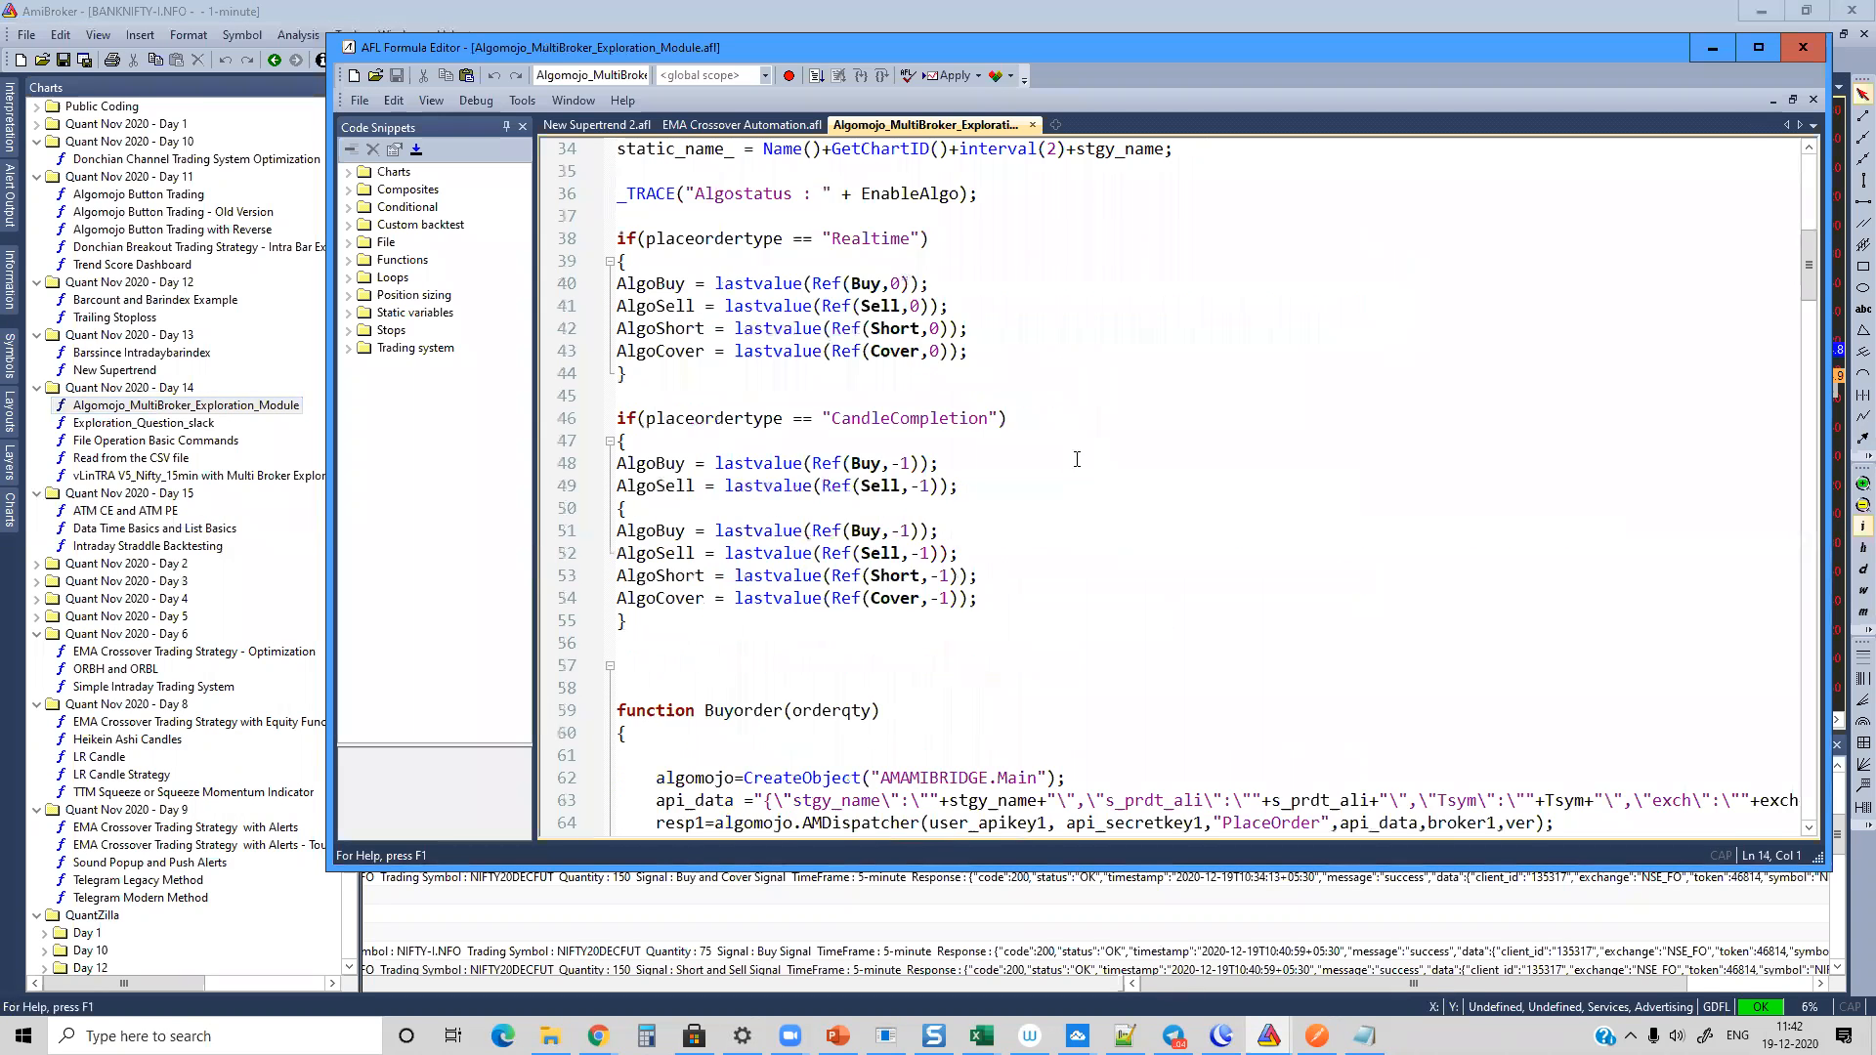
scroll(1076, 453, up, 4)
scroll(1076, 454, up, 4)
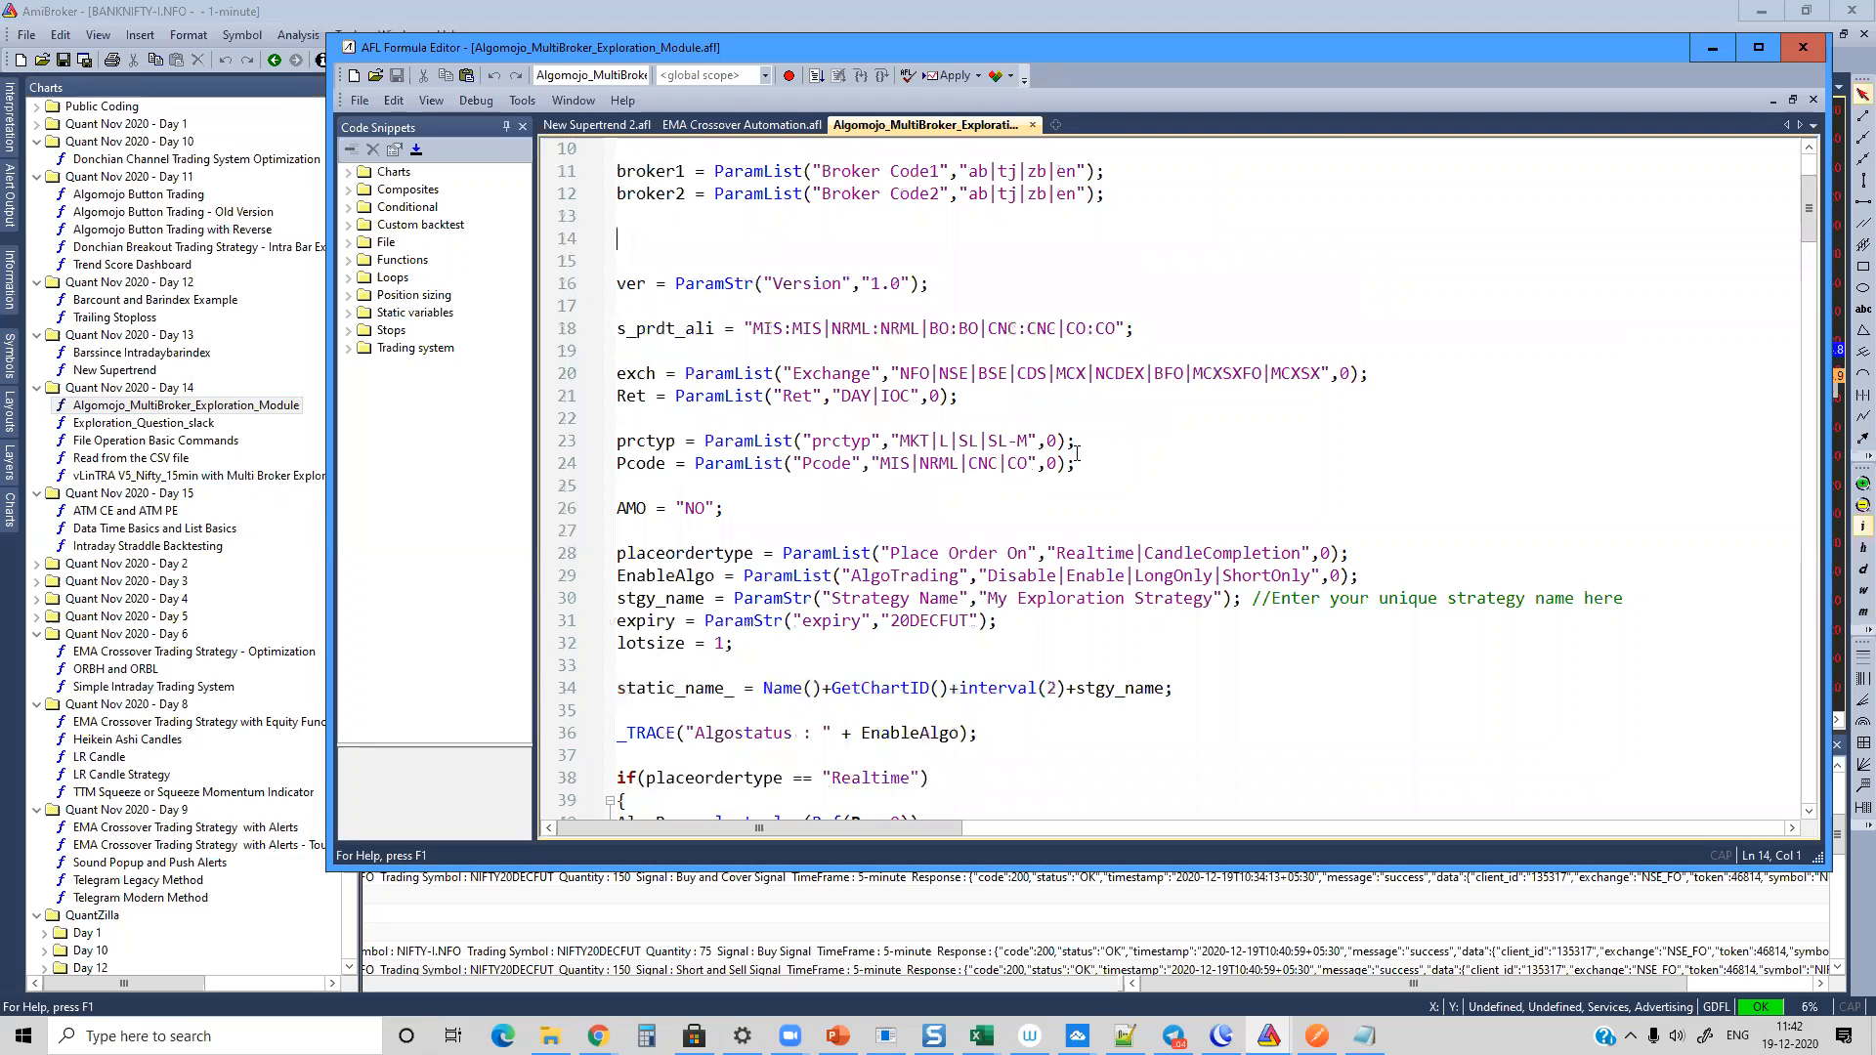
scroll(919, 493, up, 3)
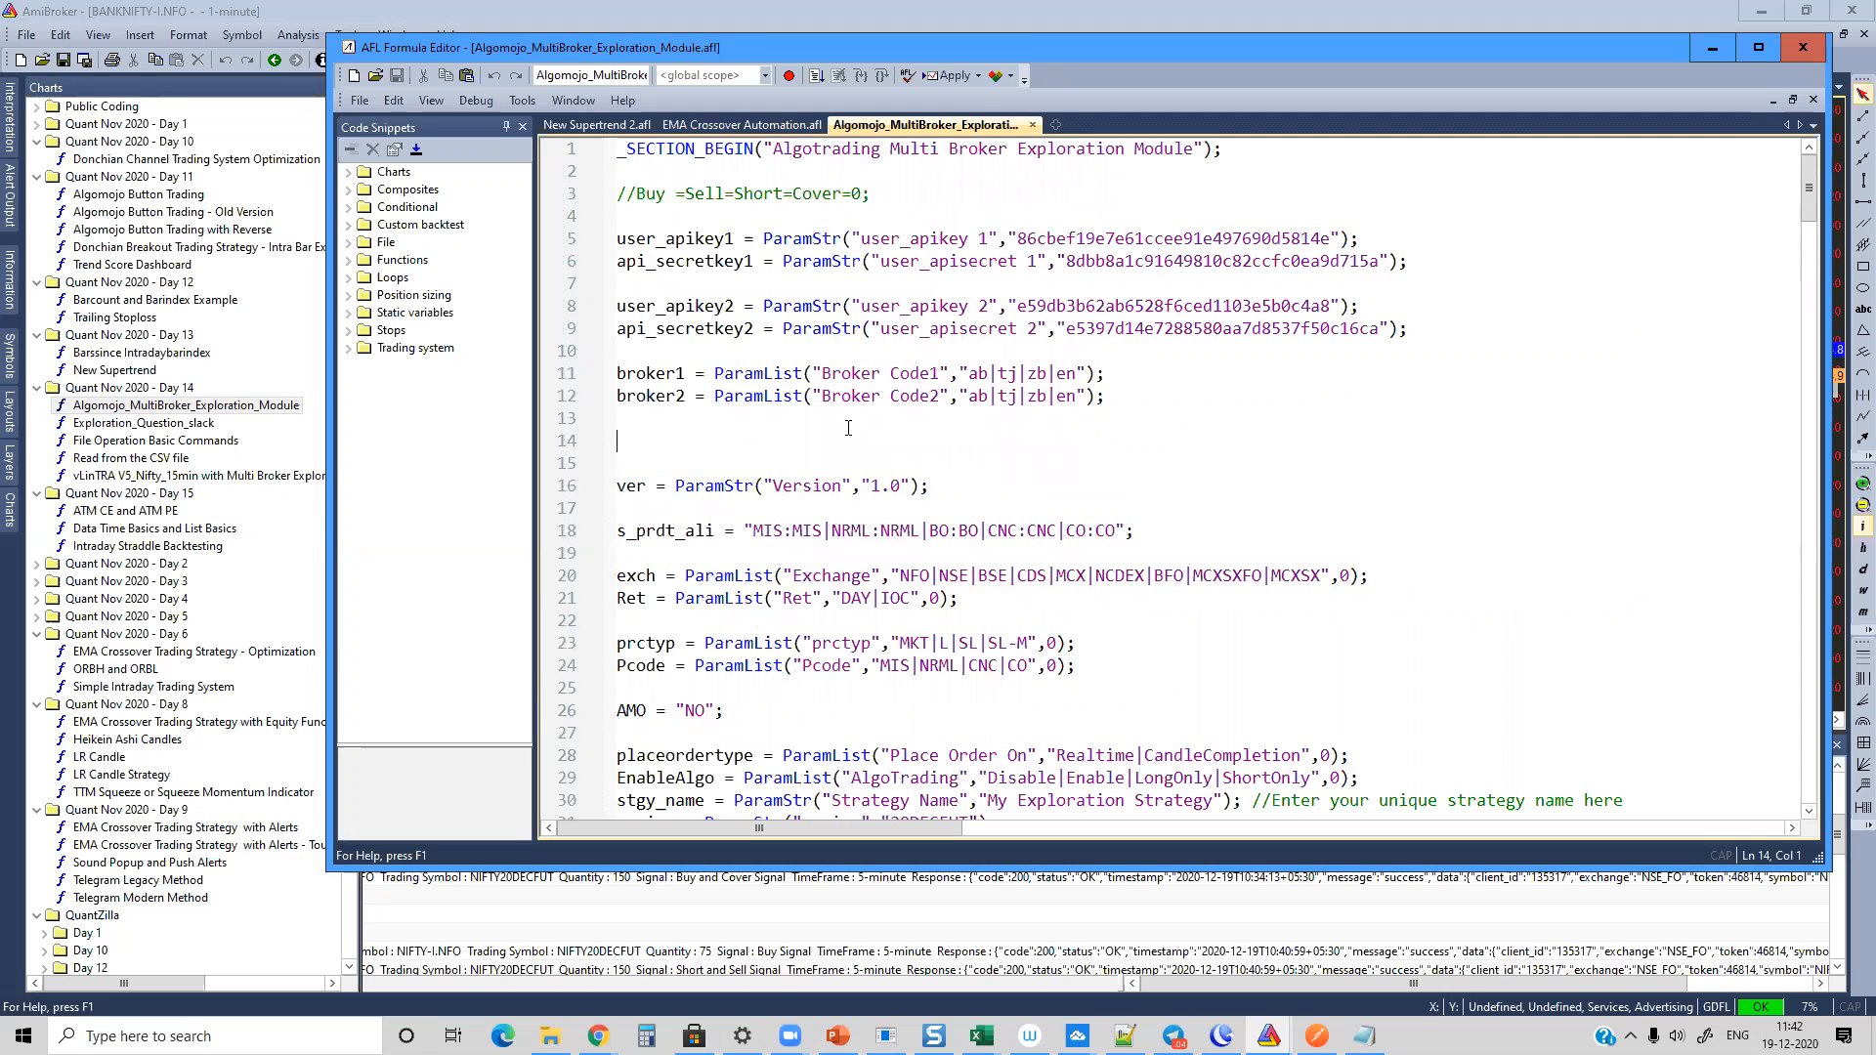
Step: Review the Buyorder and Sellorder functions and the code below them, and close the formula editor without saving EMA Crossover Automation.afl
scroll(845, 405, down, 20)
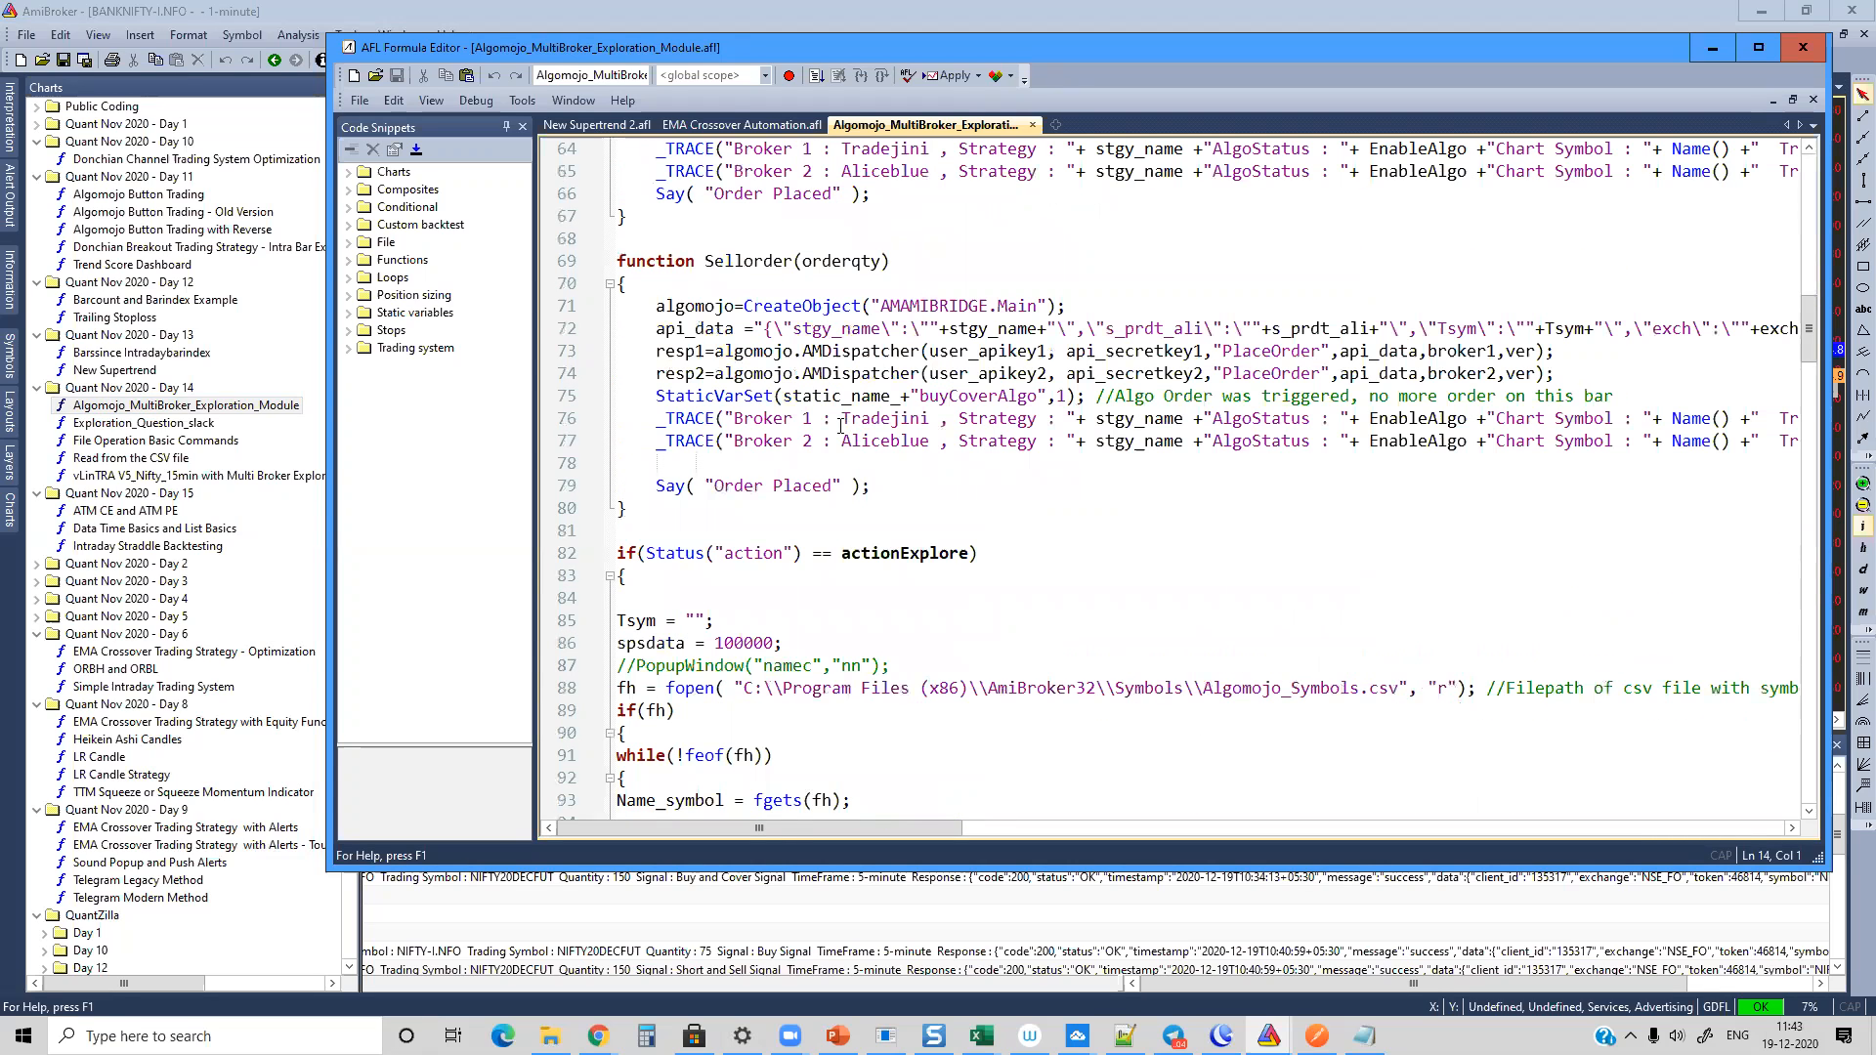
scroll(840, 425, up, 4)
drag(625, 223, 1037, 766)
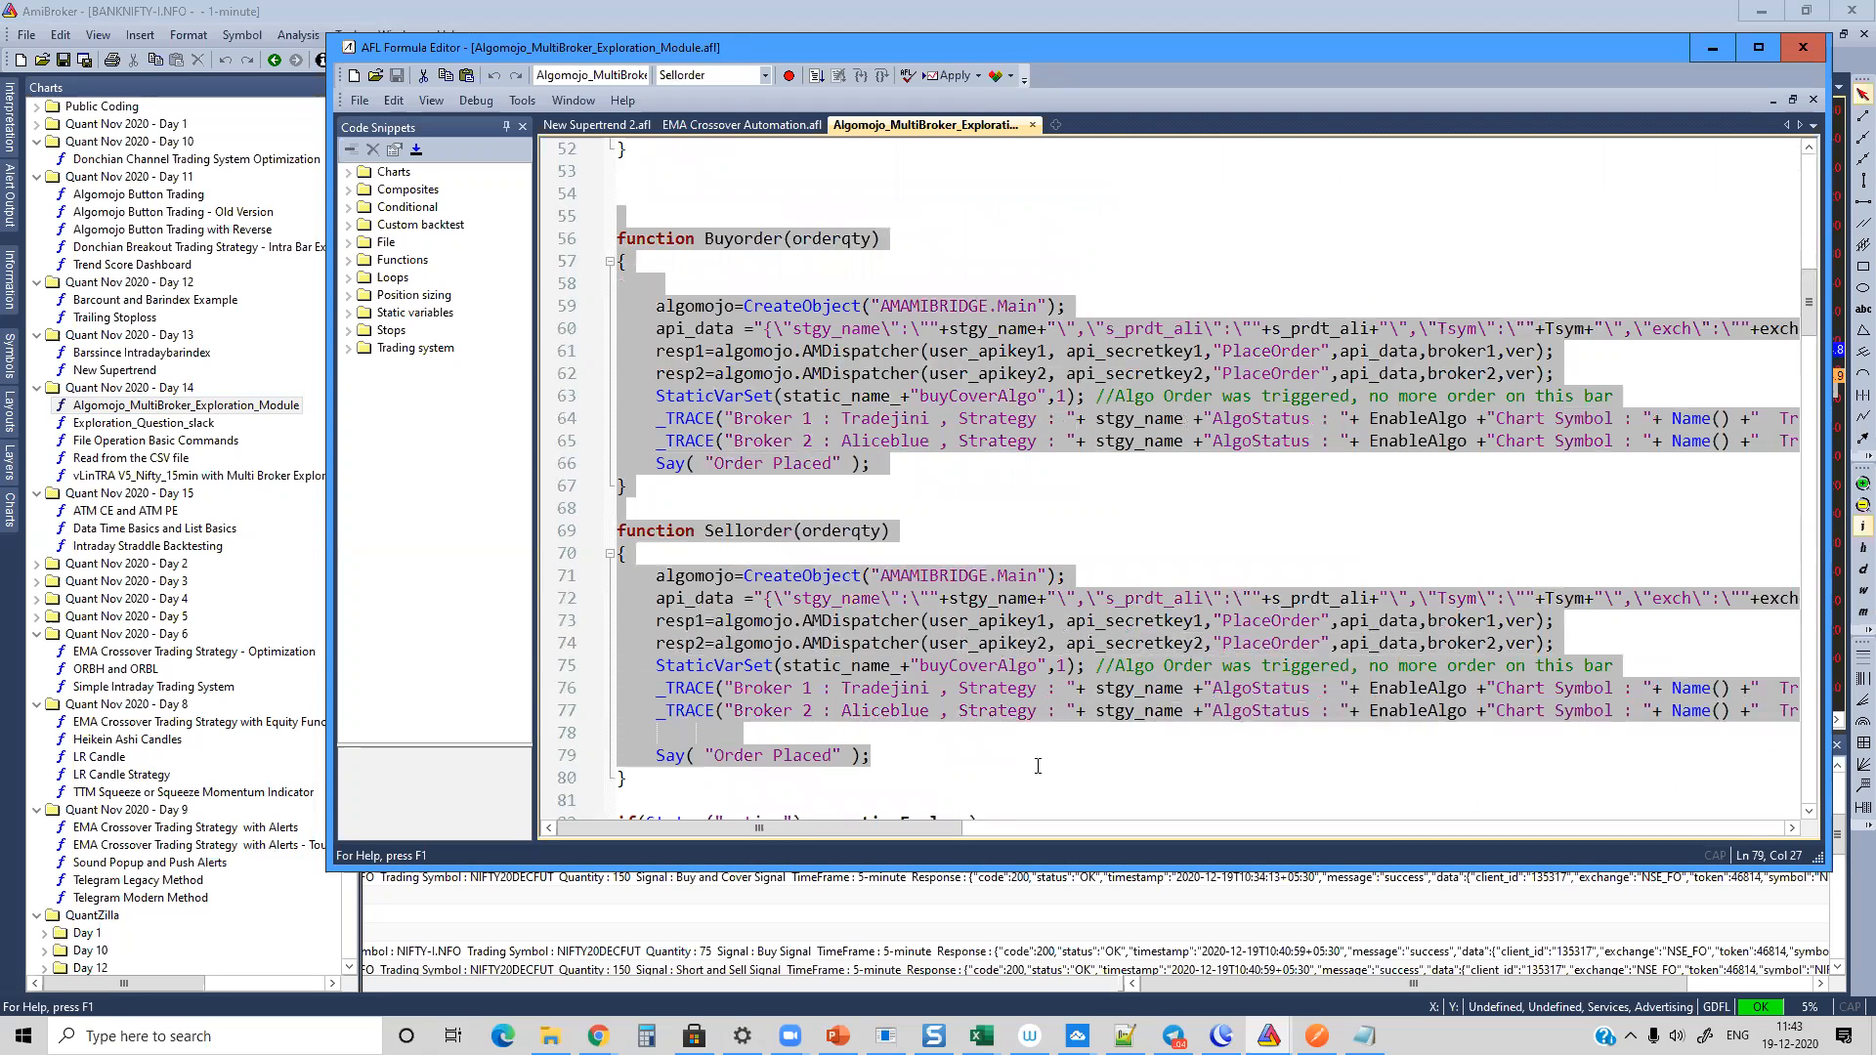
scroll(980, 762, down, 20)
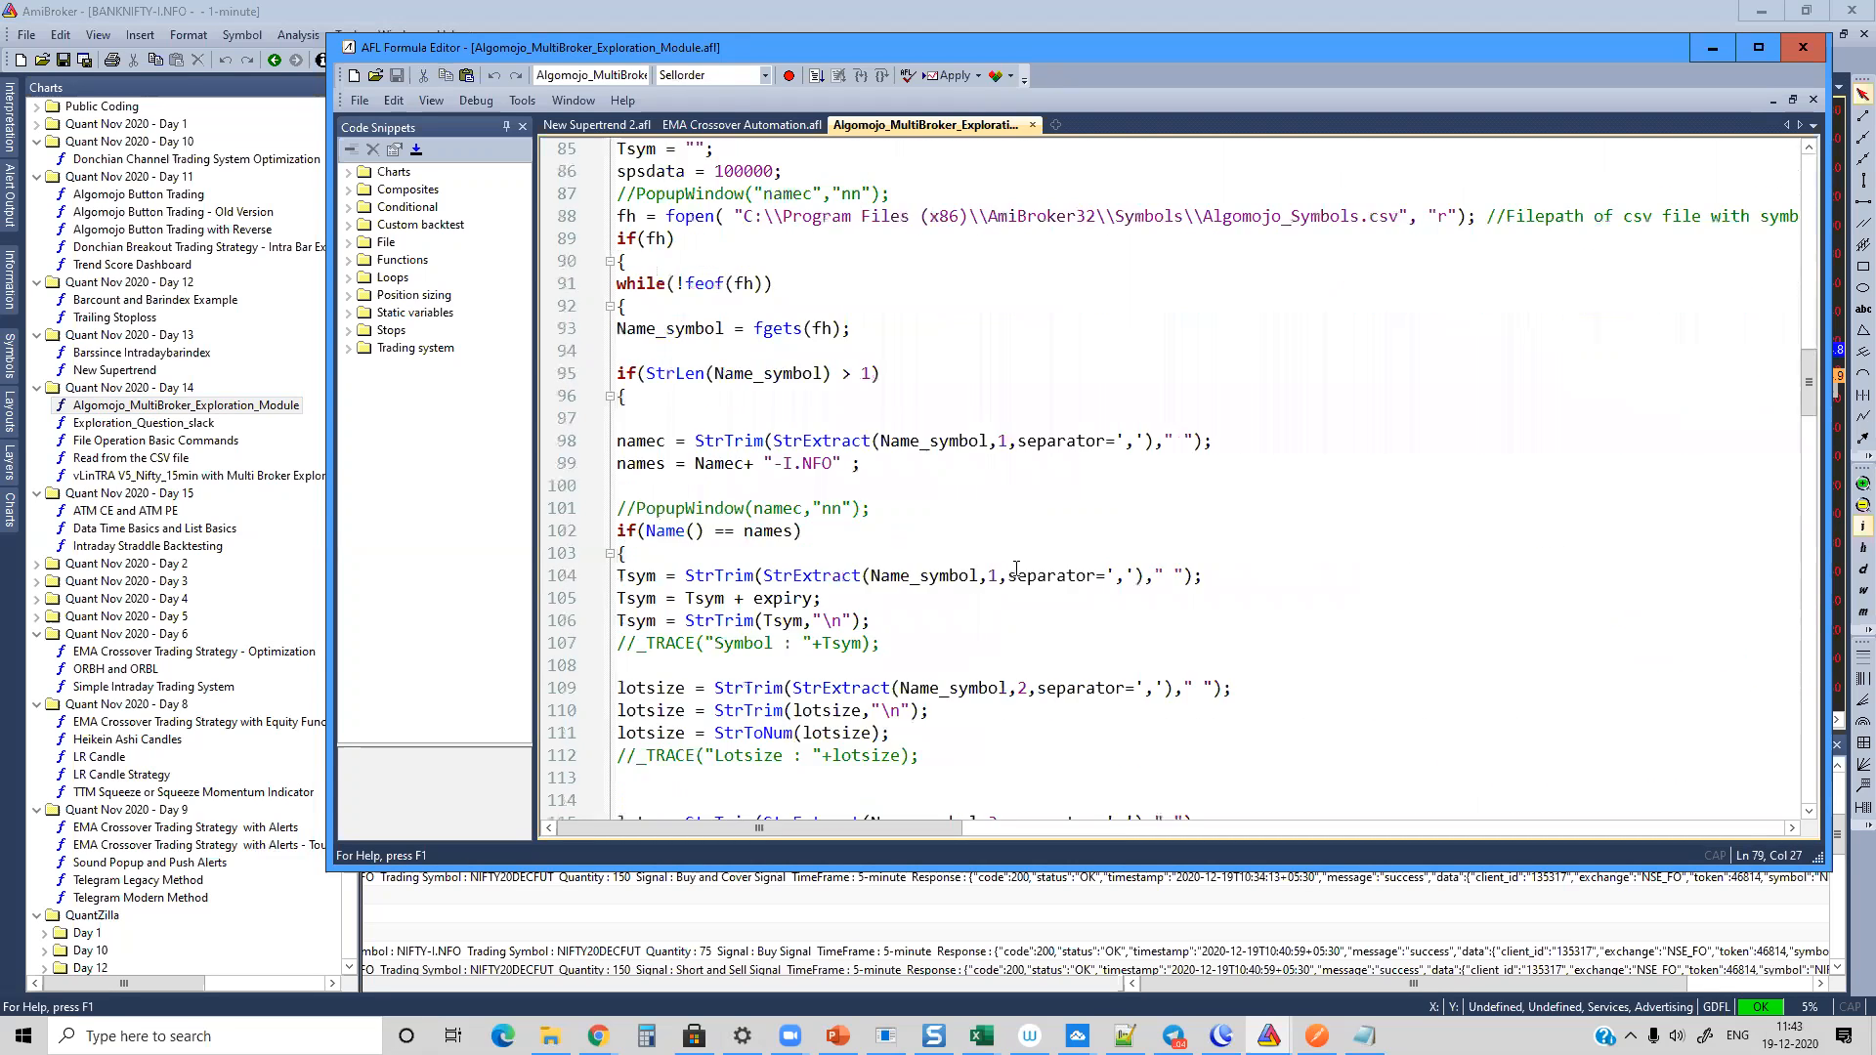
scroll(1016, 560, down, 20)
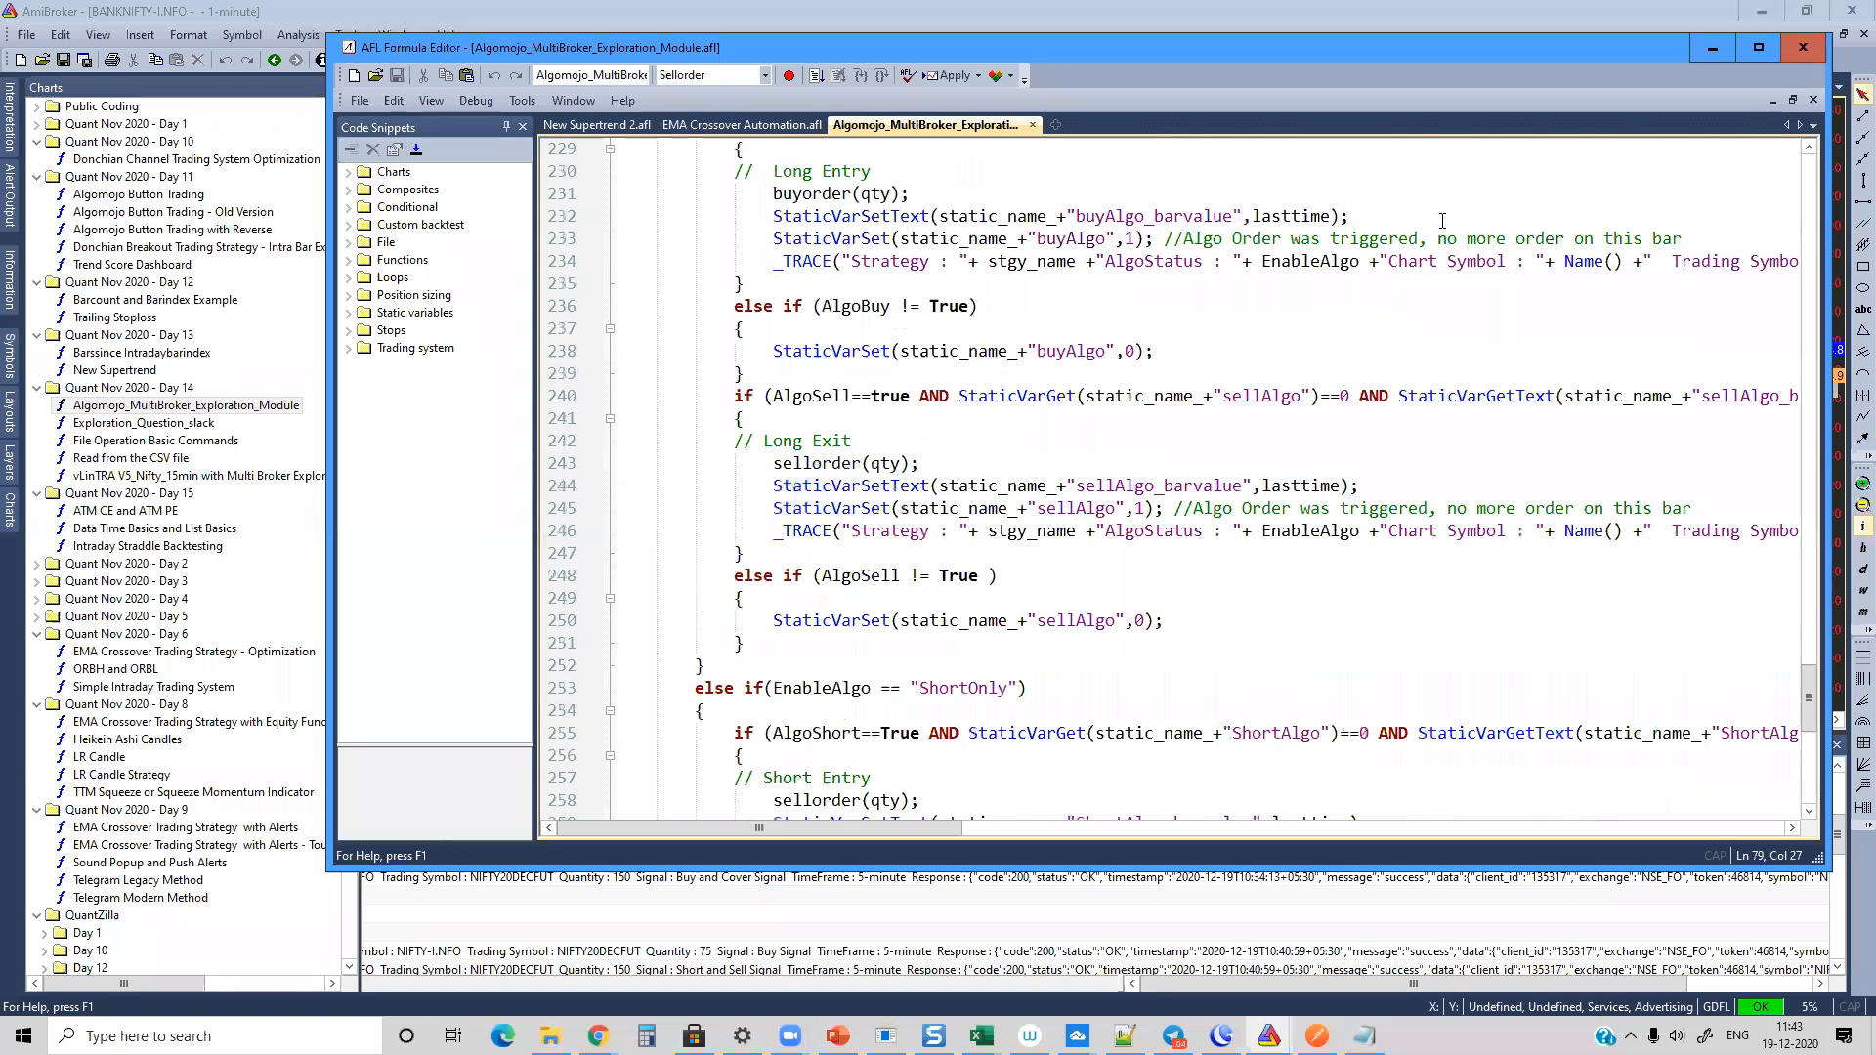
click(1794, 57)
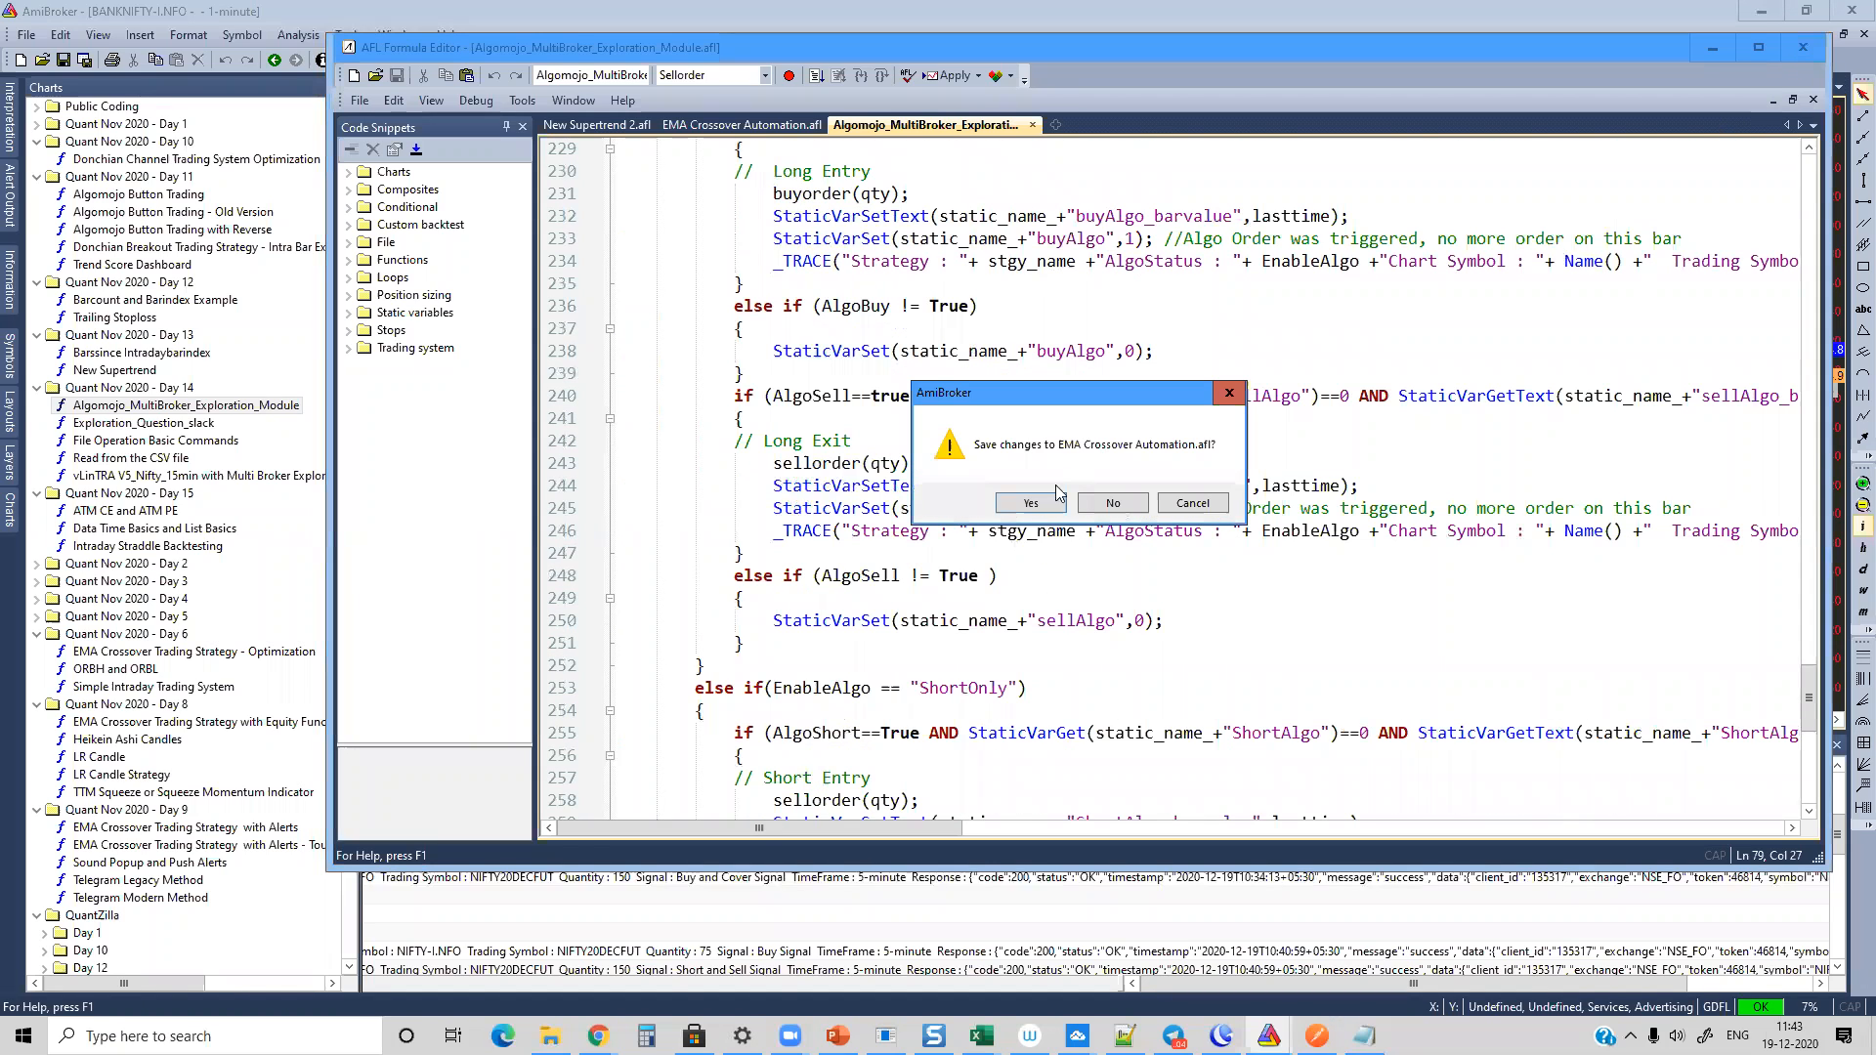
click(1111, 504)
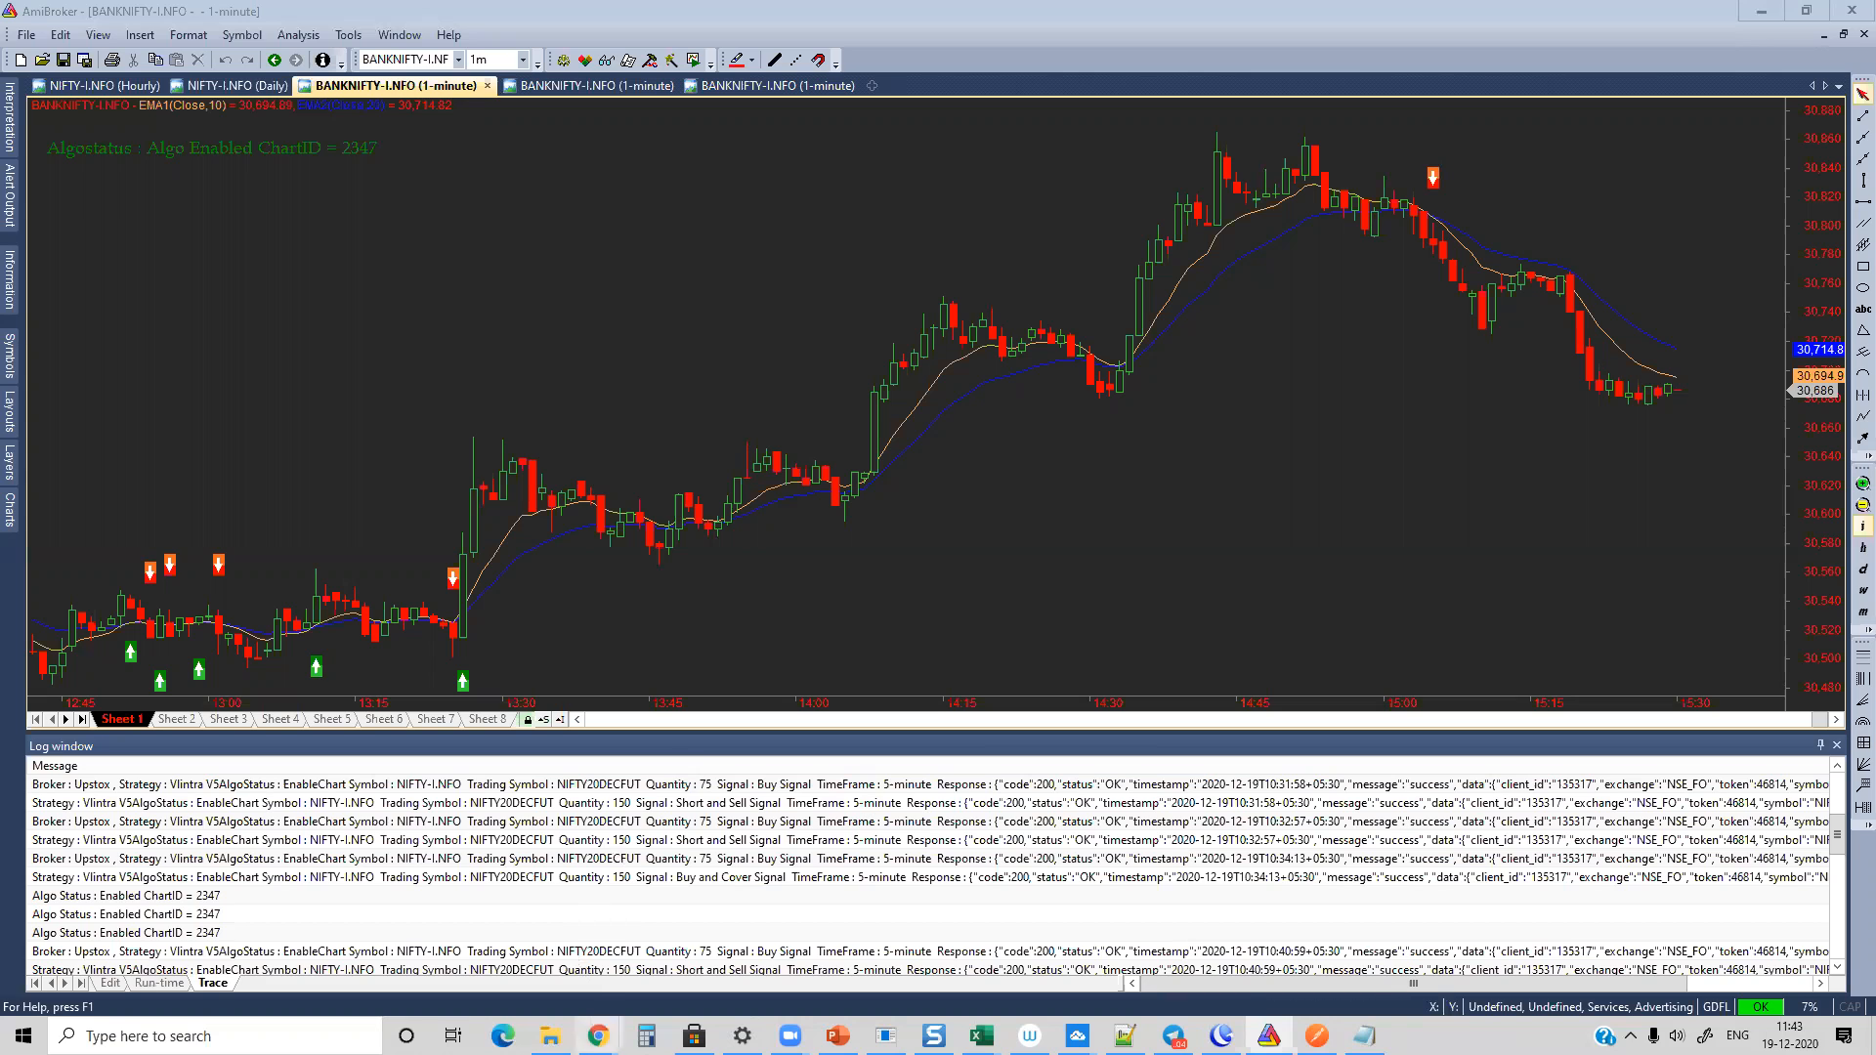
Step: Switch to the Chrome window showing the Algomojo Trading Community and make its address ready for a new entry
mouse_move(598, 1035)
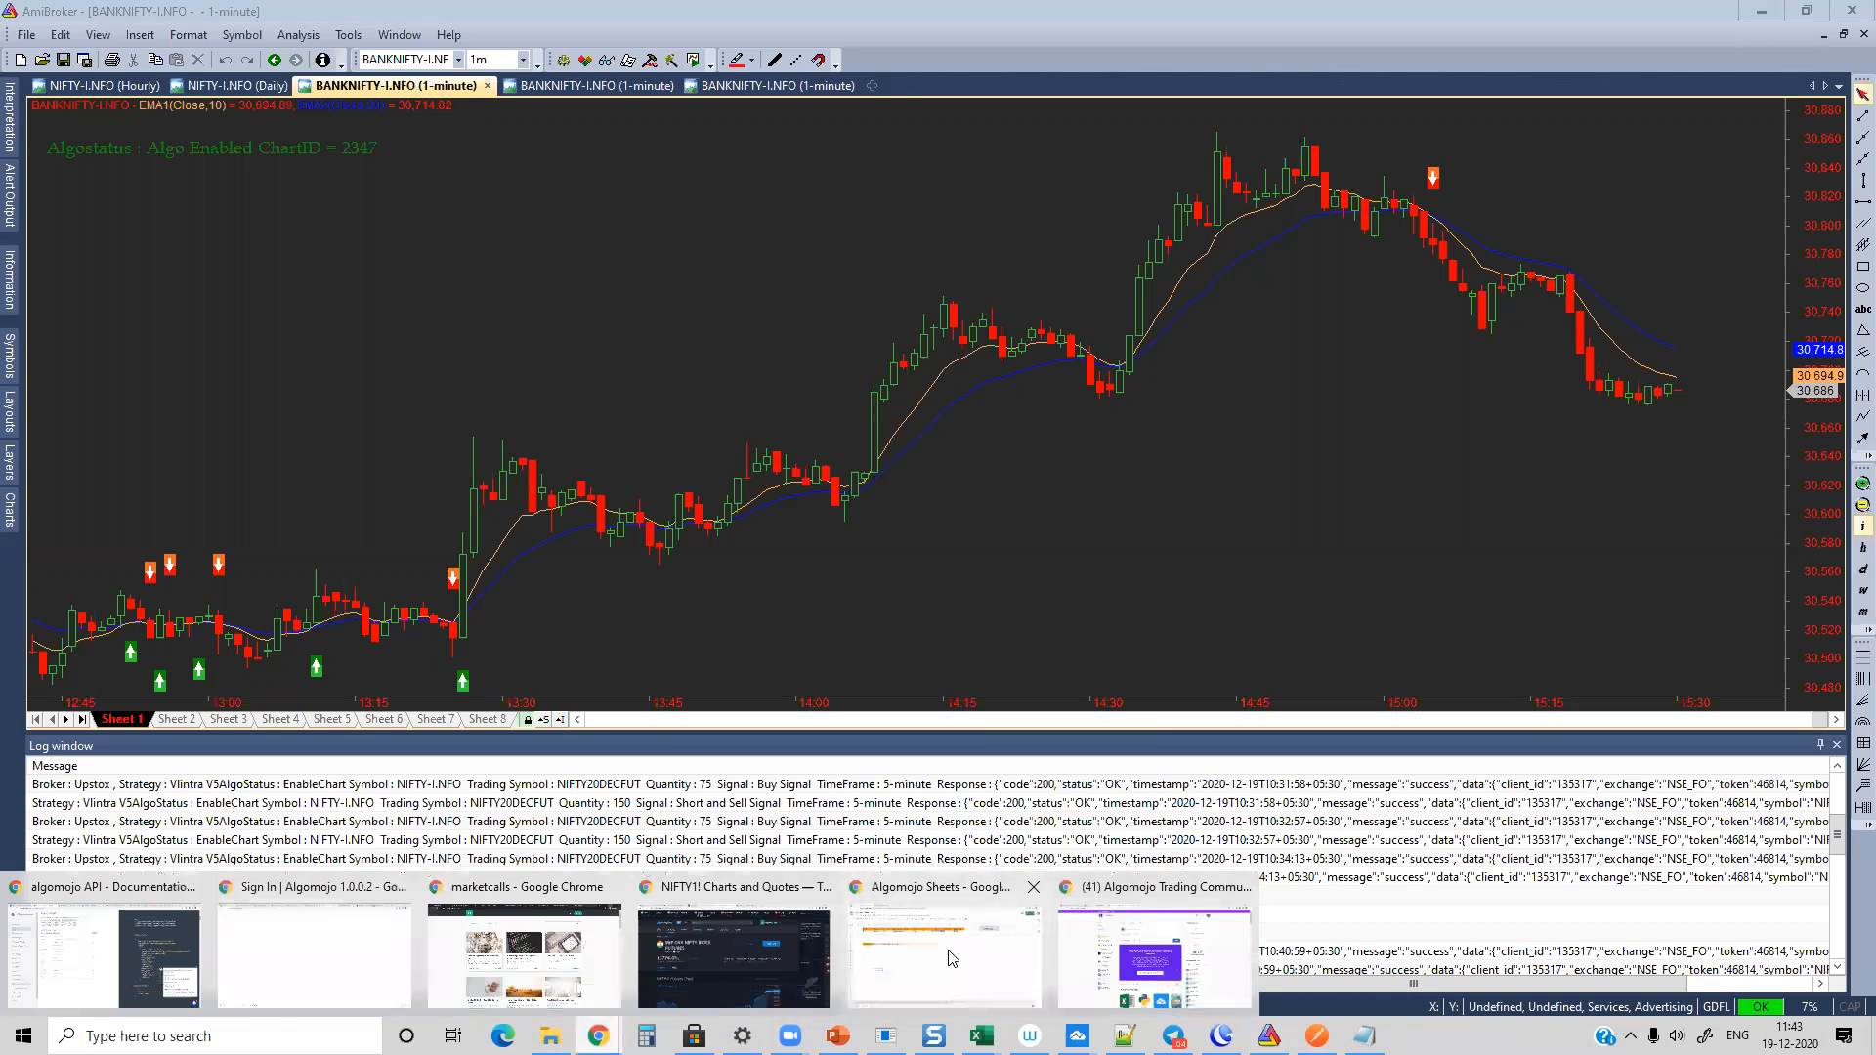
click(1108, 956)
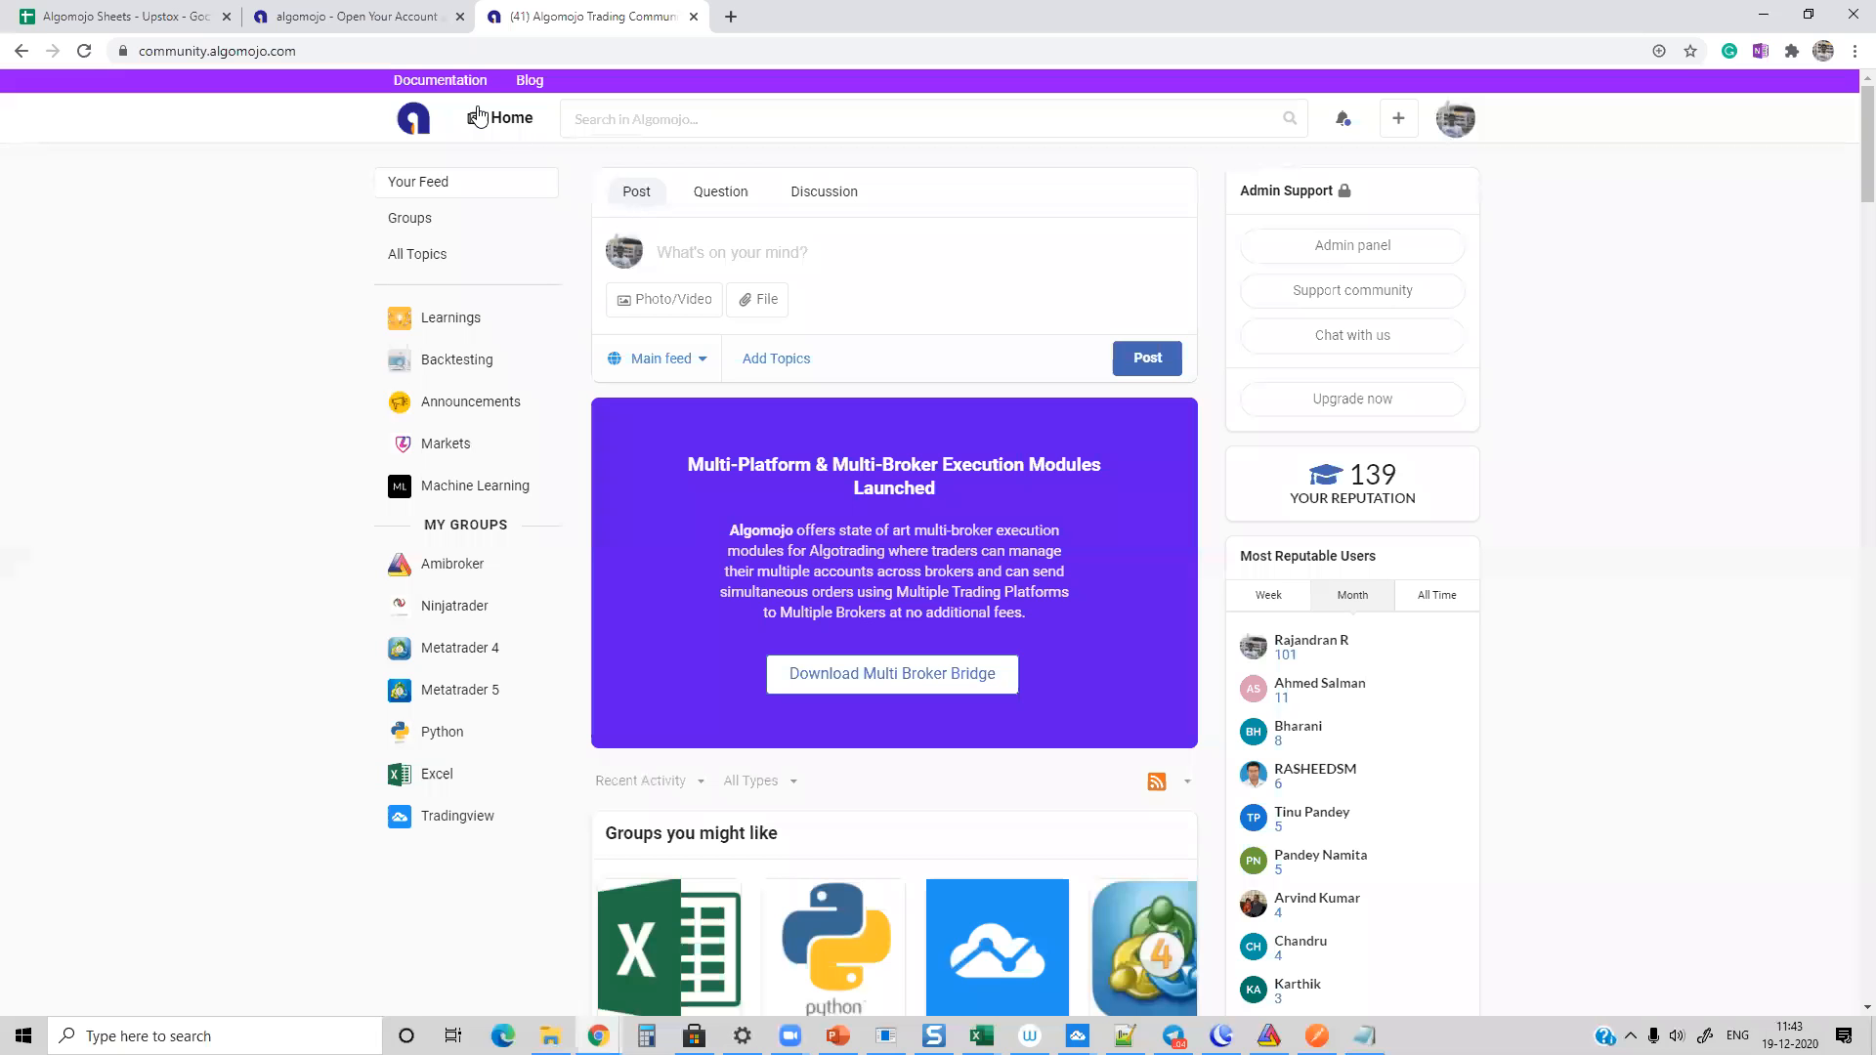
click(480, 52)
text(amibro)
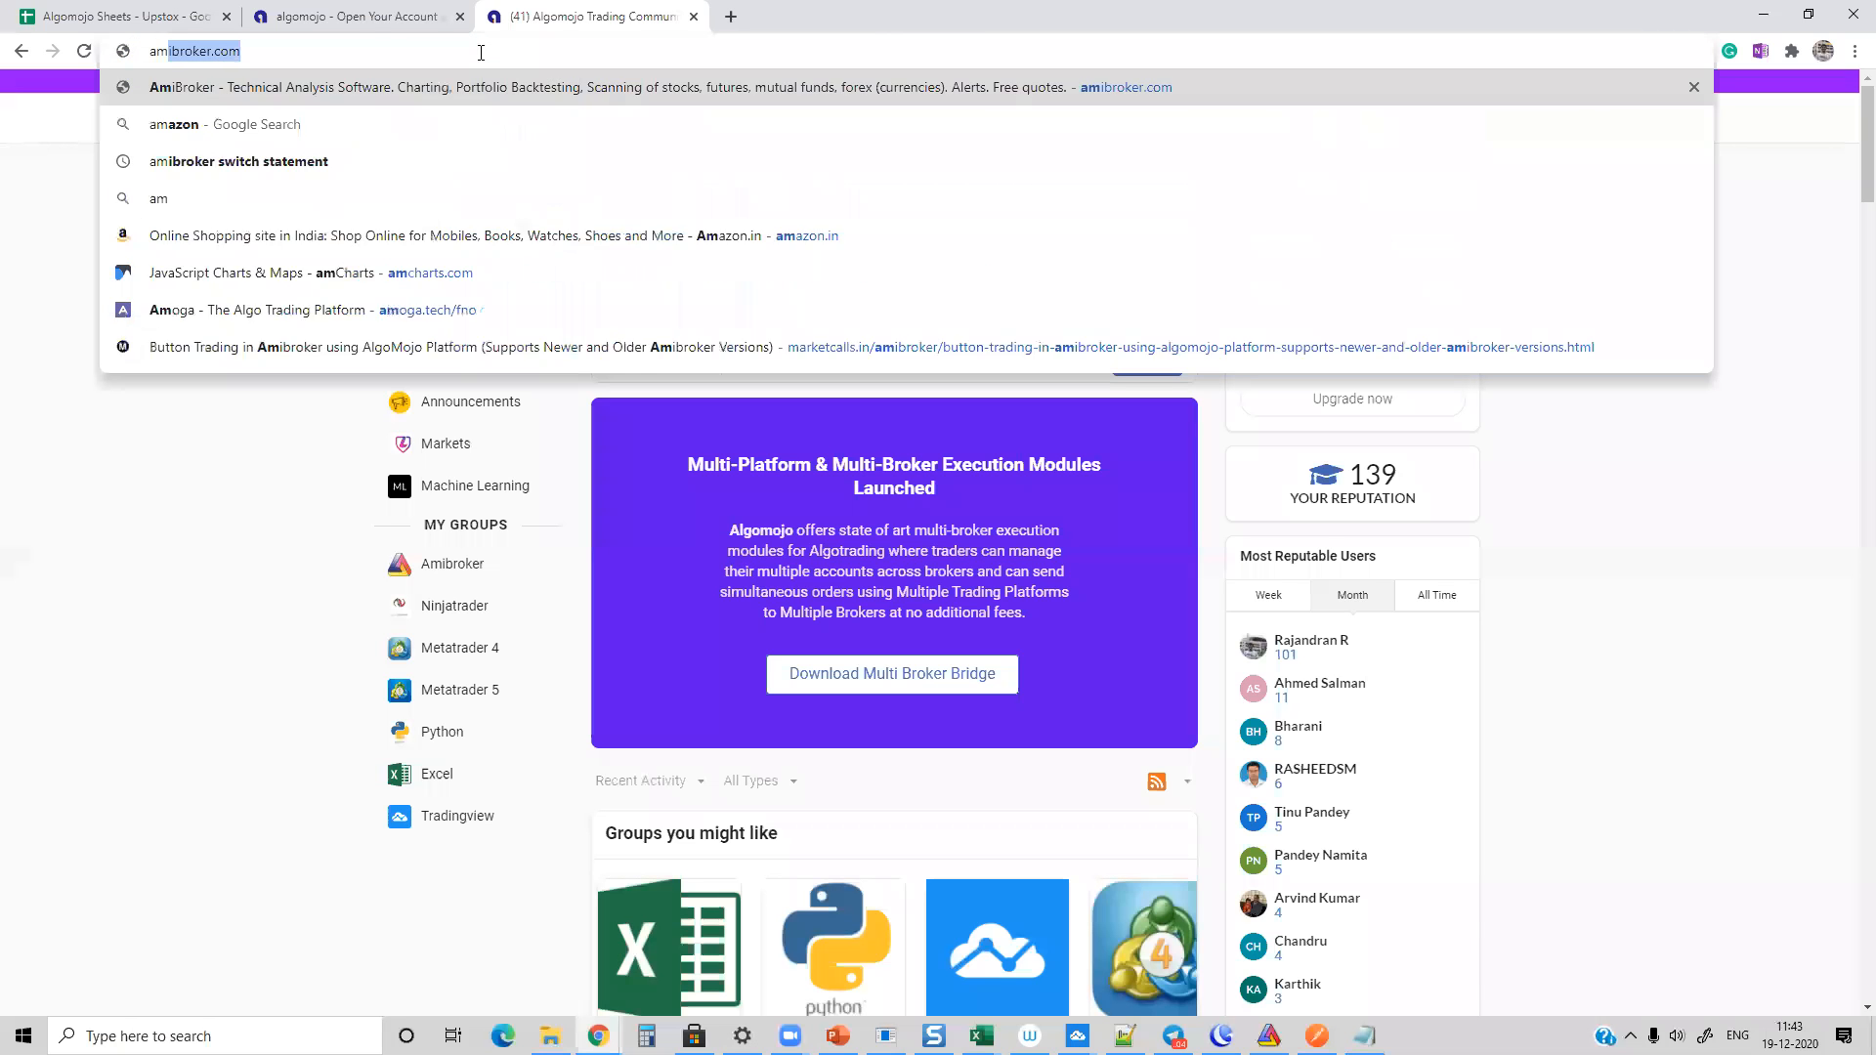
key(BackSpace)
key(BackSpace)
key(BackSpace)
key(BackSpace)
key(BackSpace)
key(BackSpace)
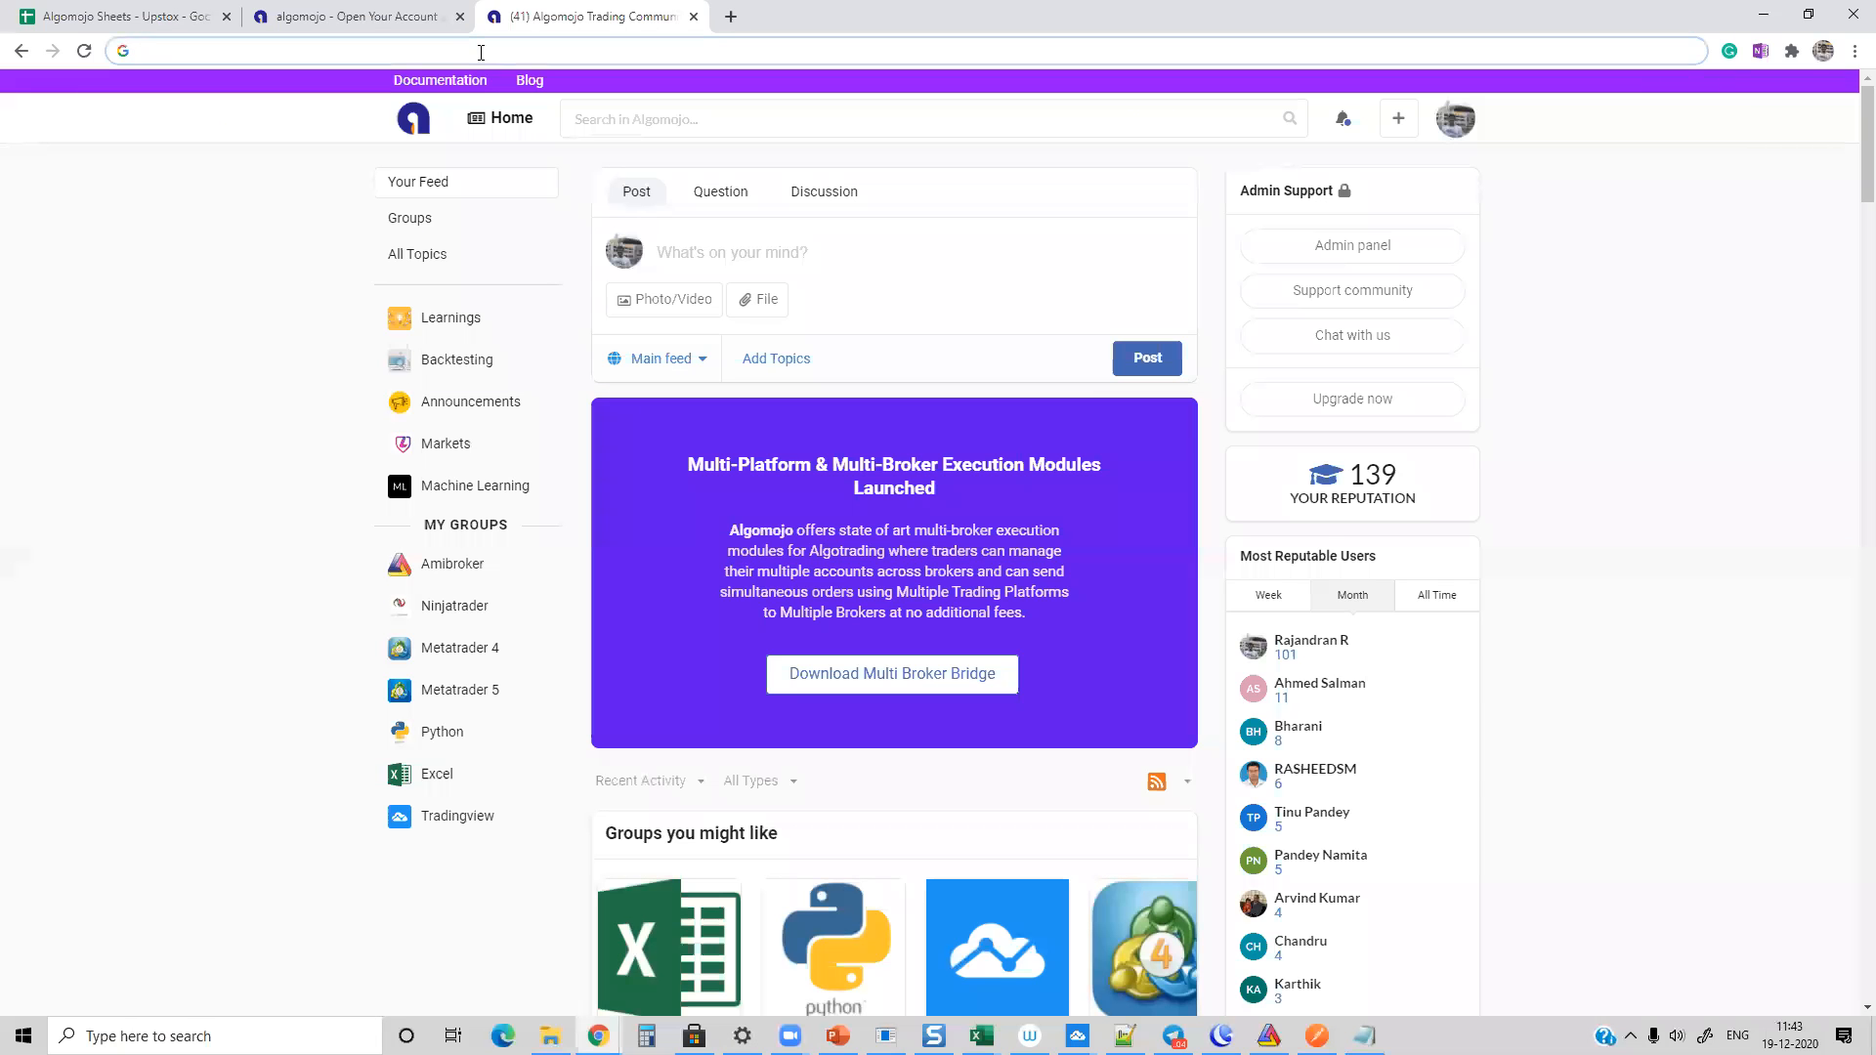
Step: Search Google for "play store microsoft rdp" and open the Google Play page of the Remote Desktop 8 app
text(play store )
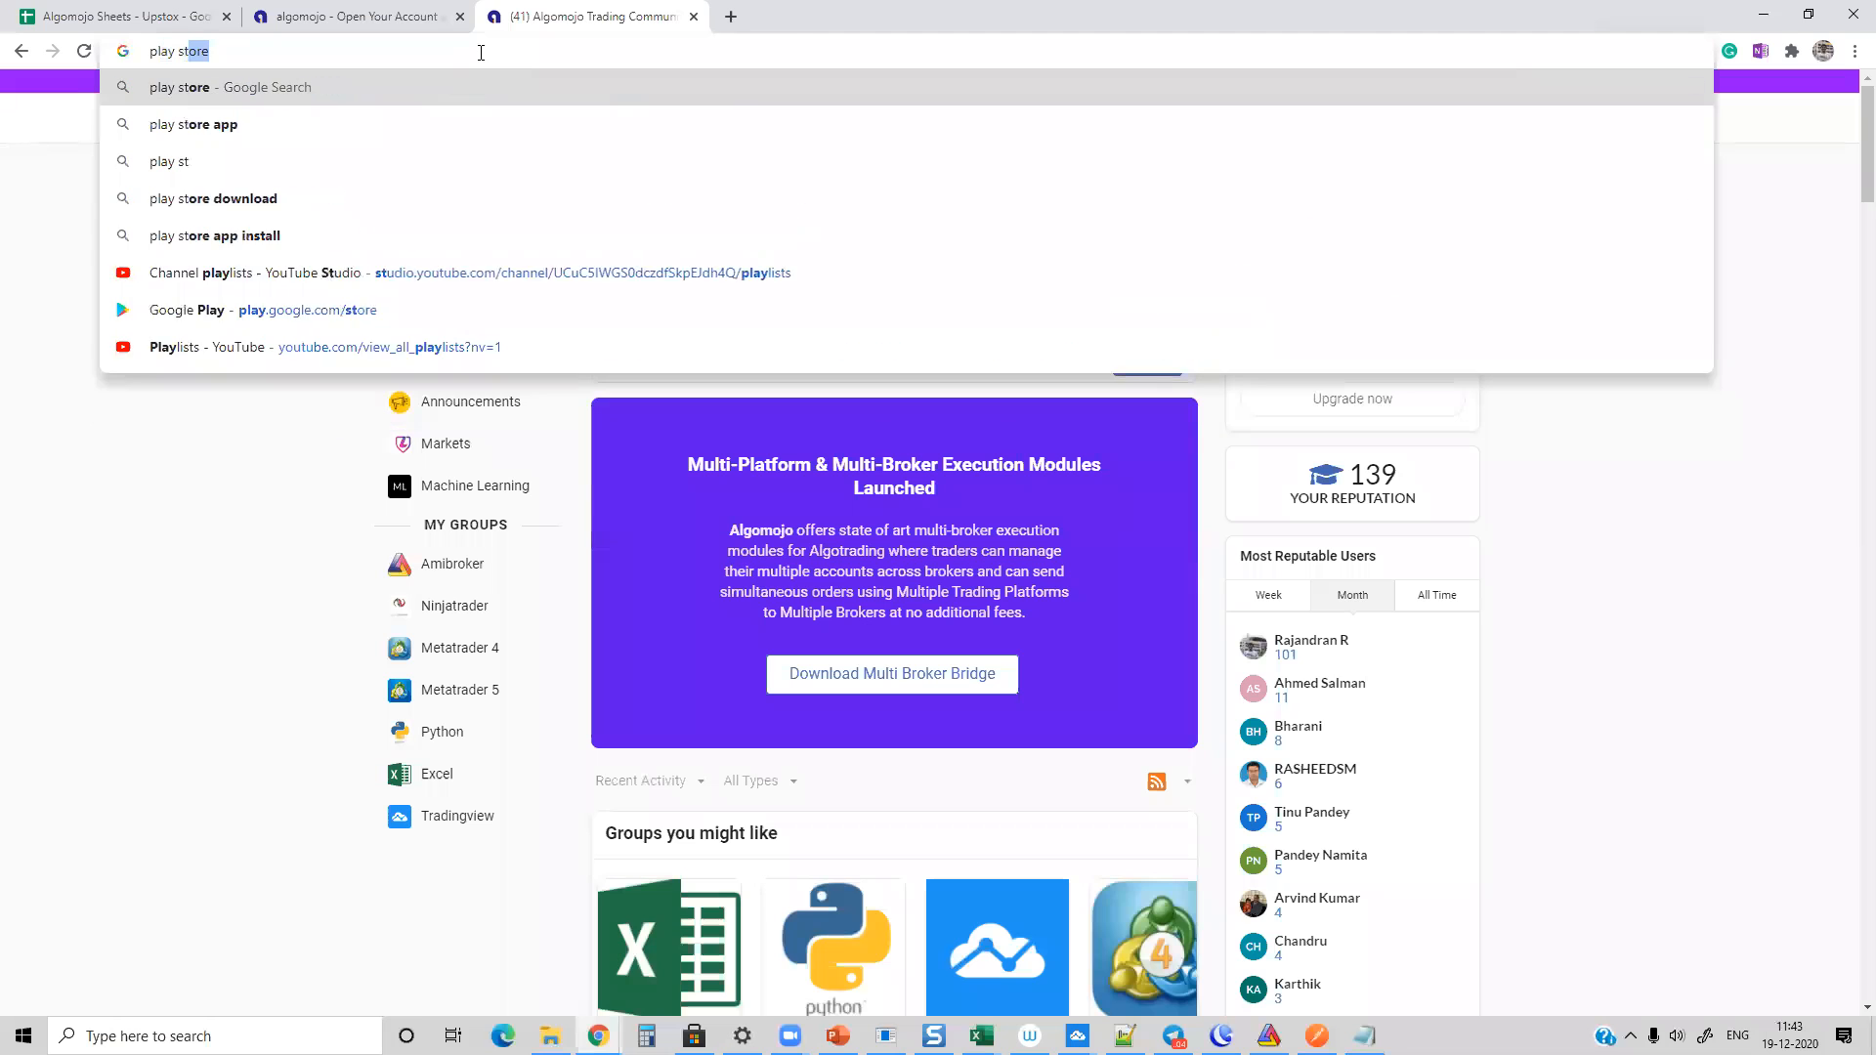
text(micr)
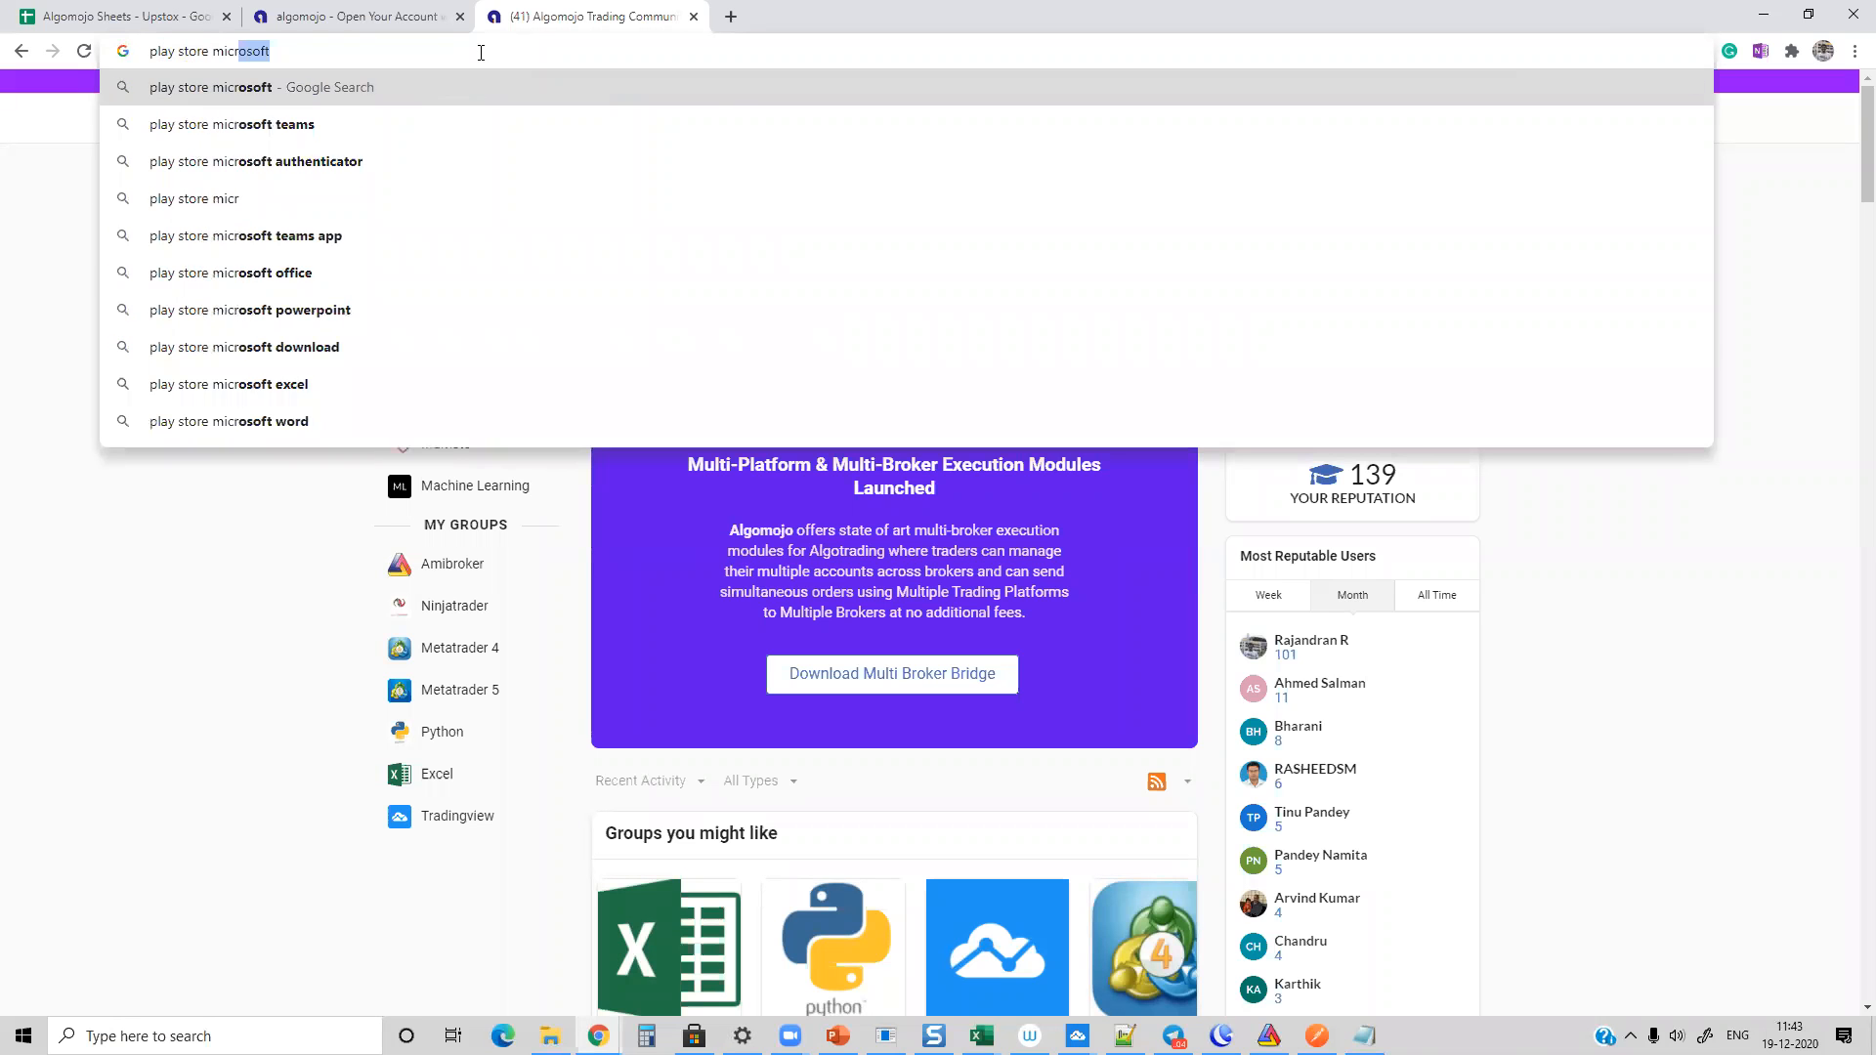
text(osoft rdp)
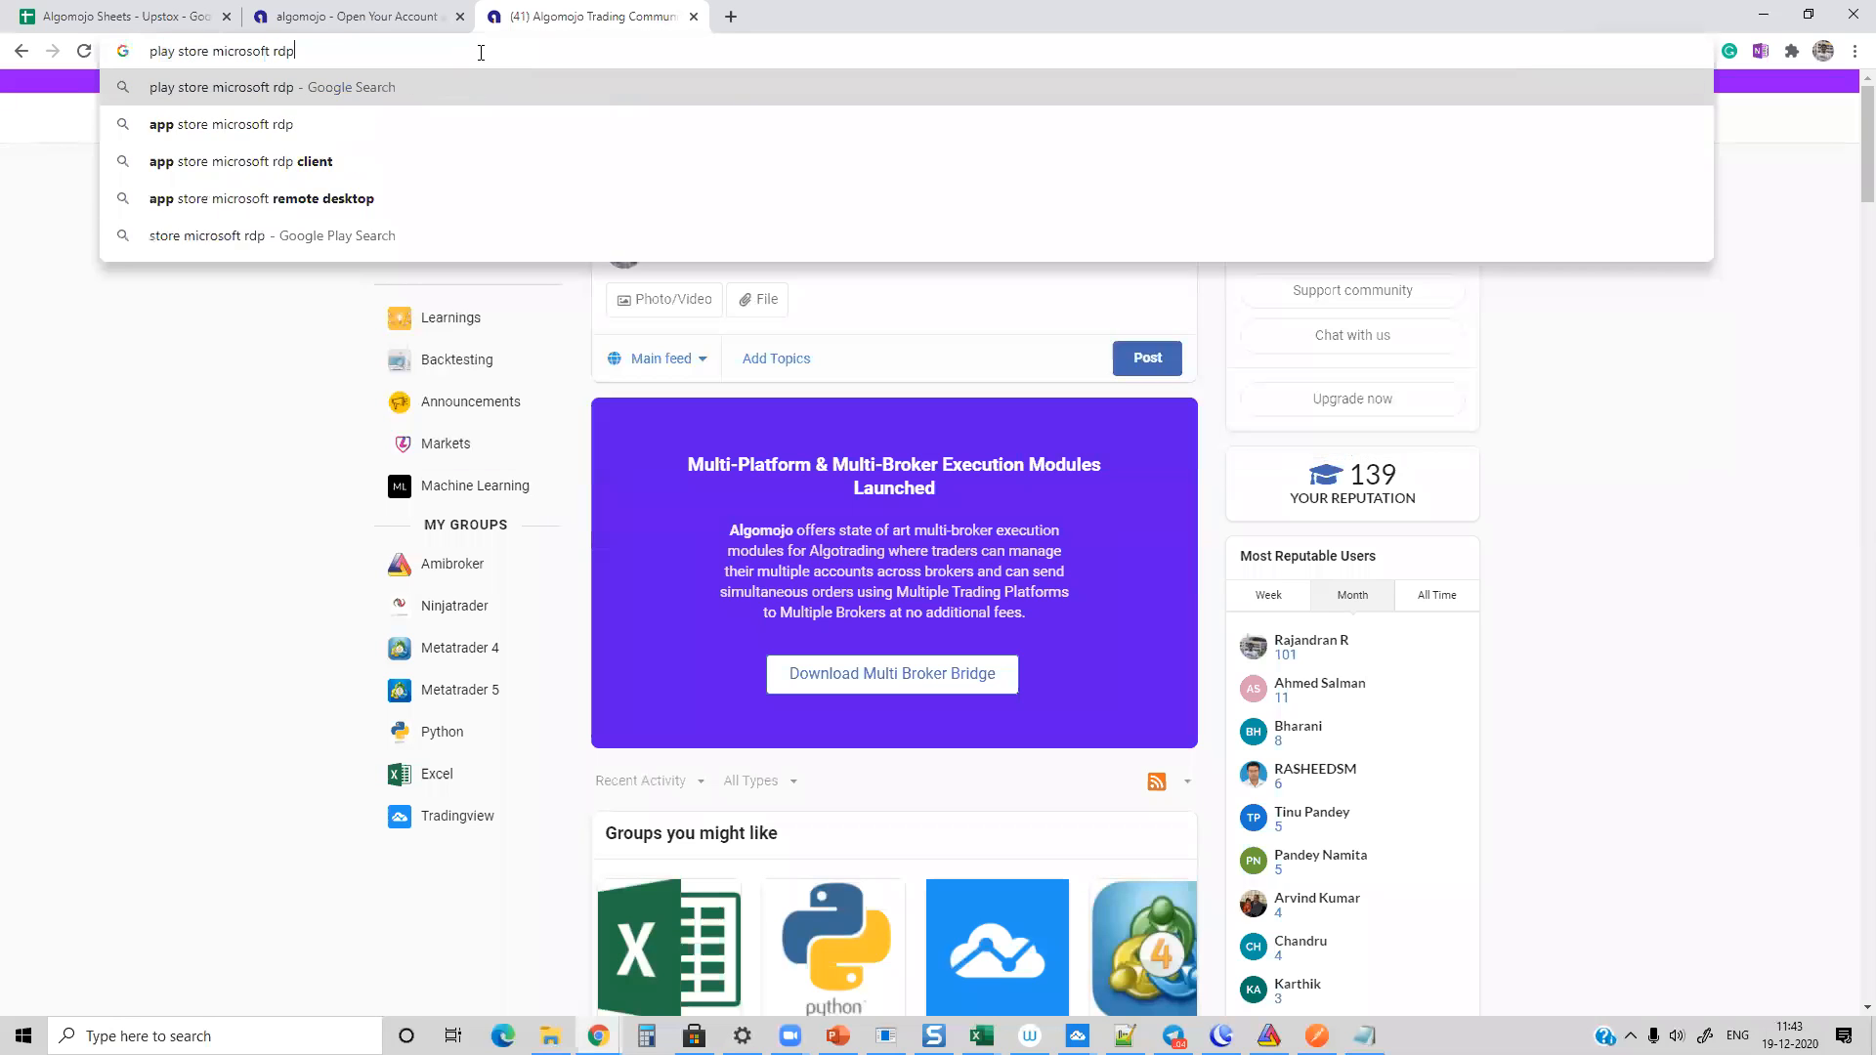
key(Return)
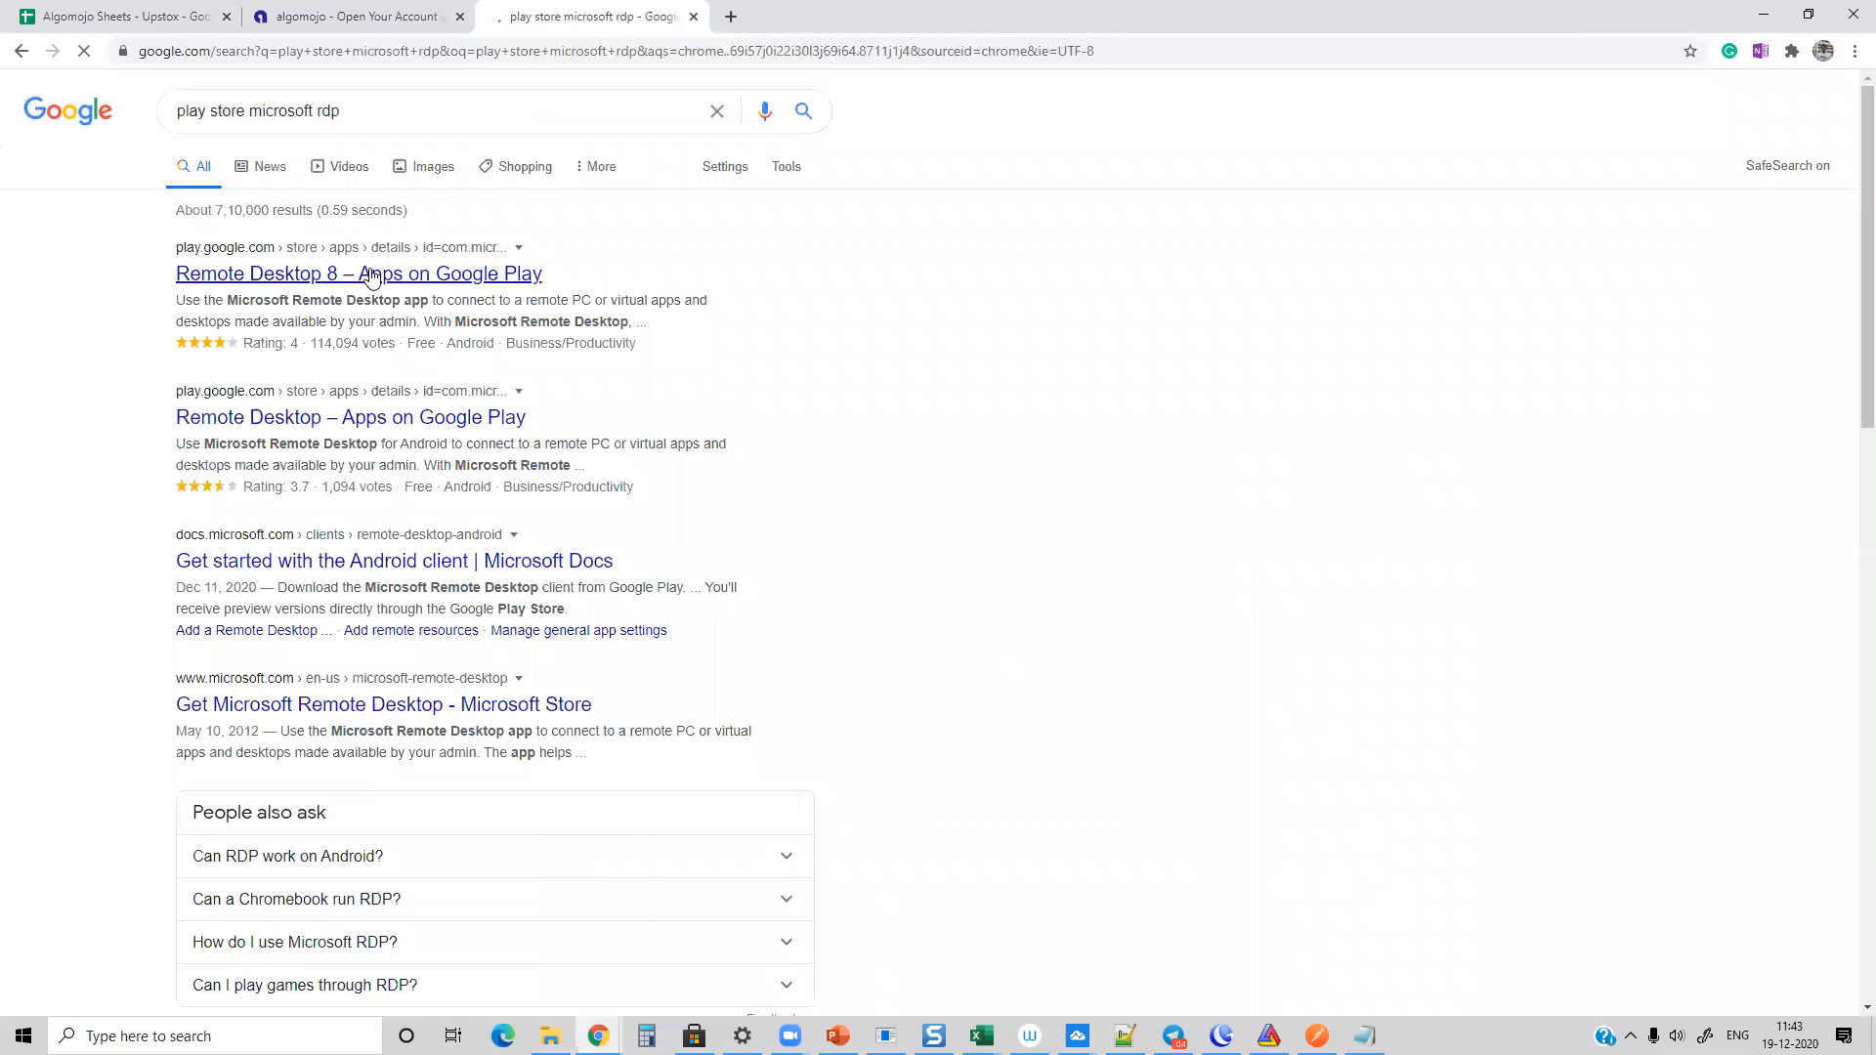
click(371, 278)
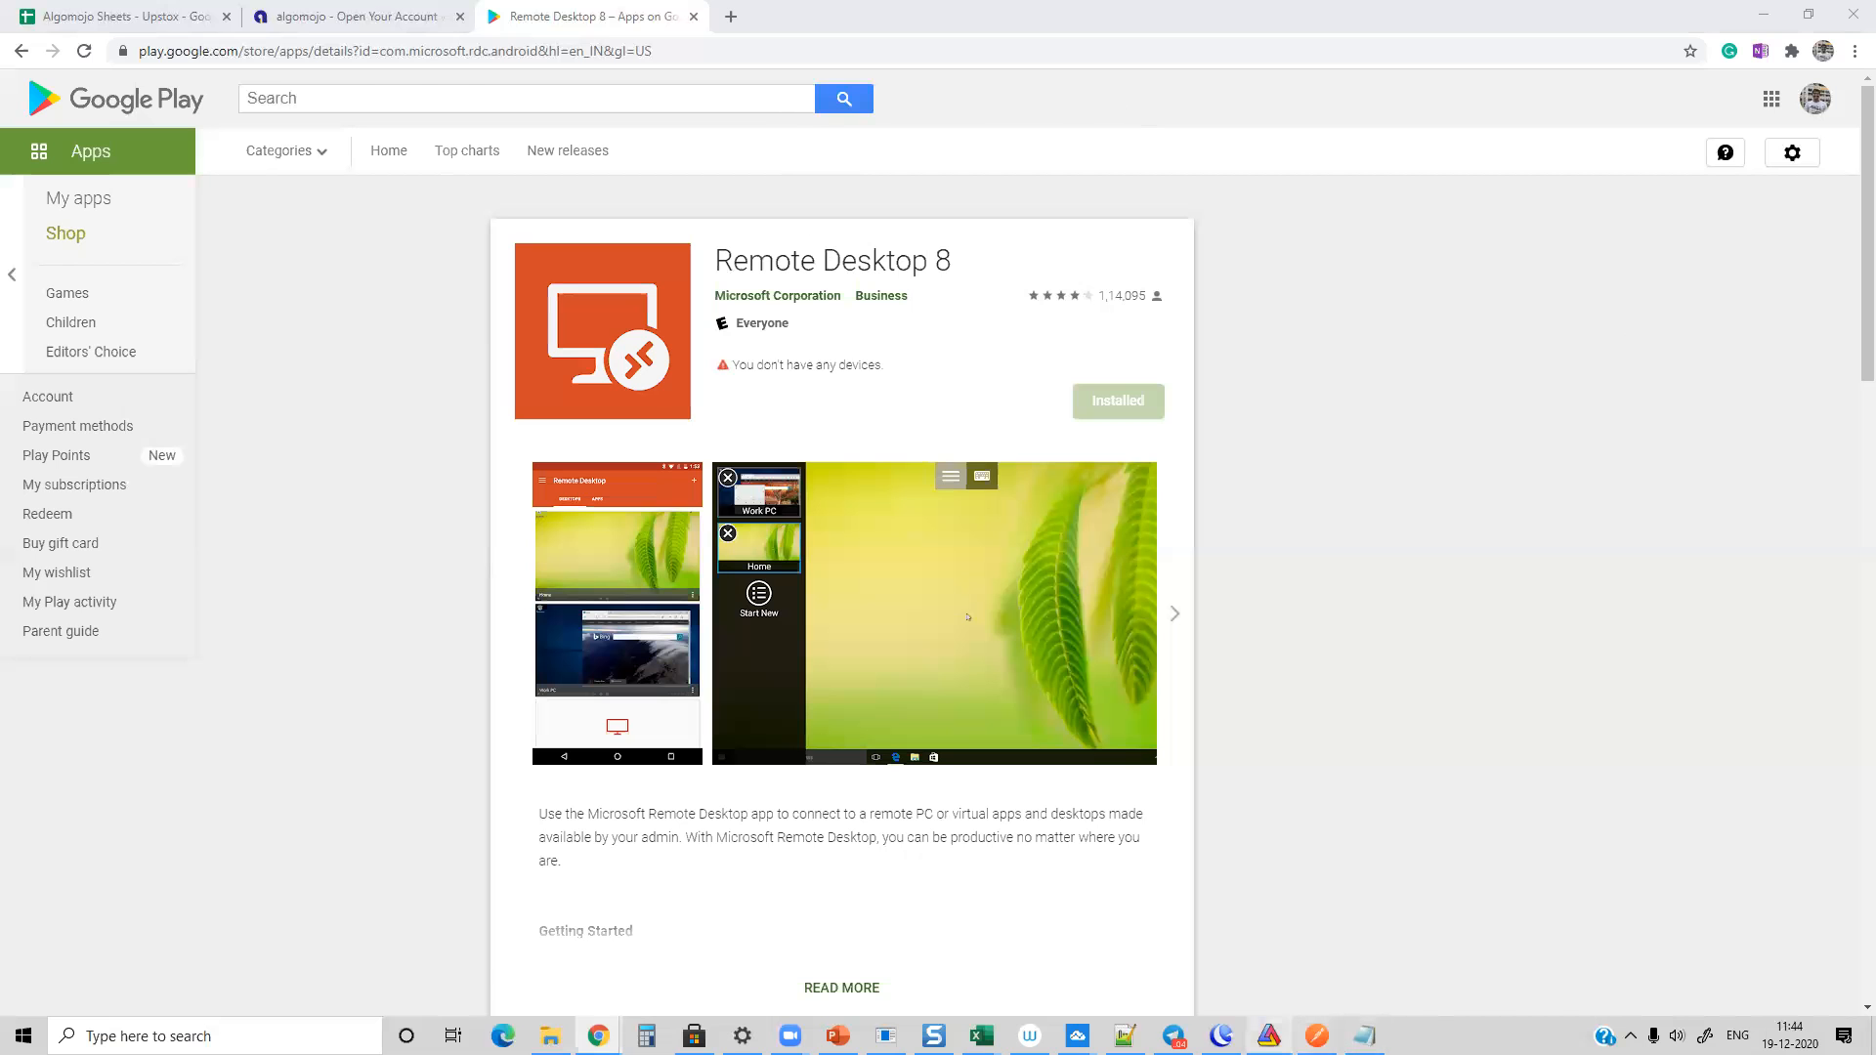
Step: Switch back to AmiBroker and expand the Algomojo folder in the chart formula tree to show its modules
click(1269, 1035)
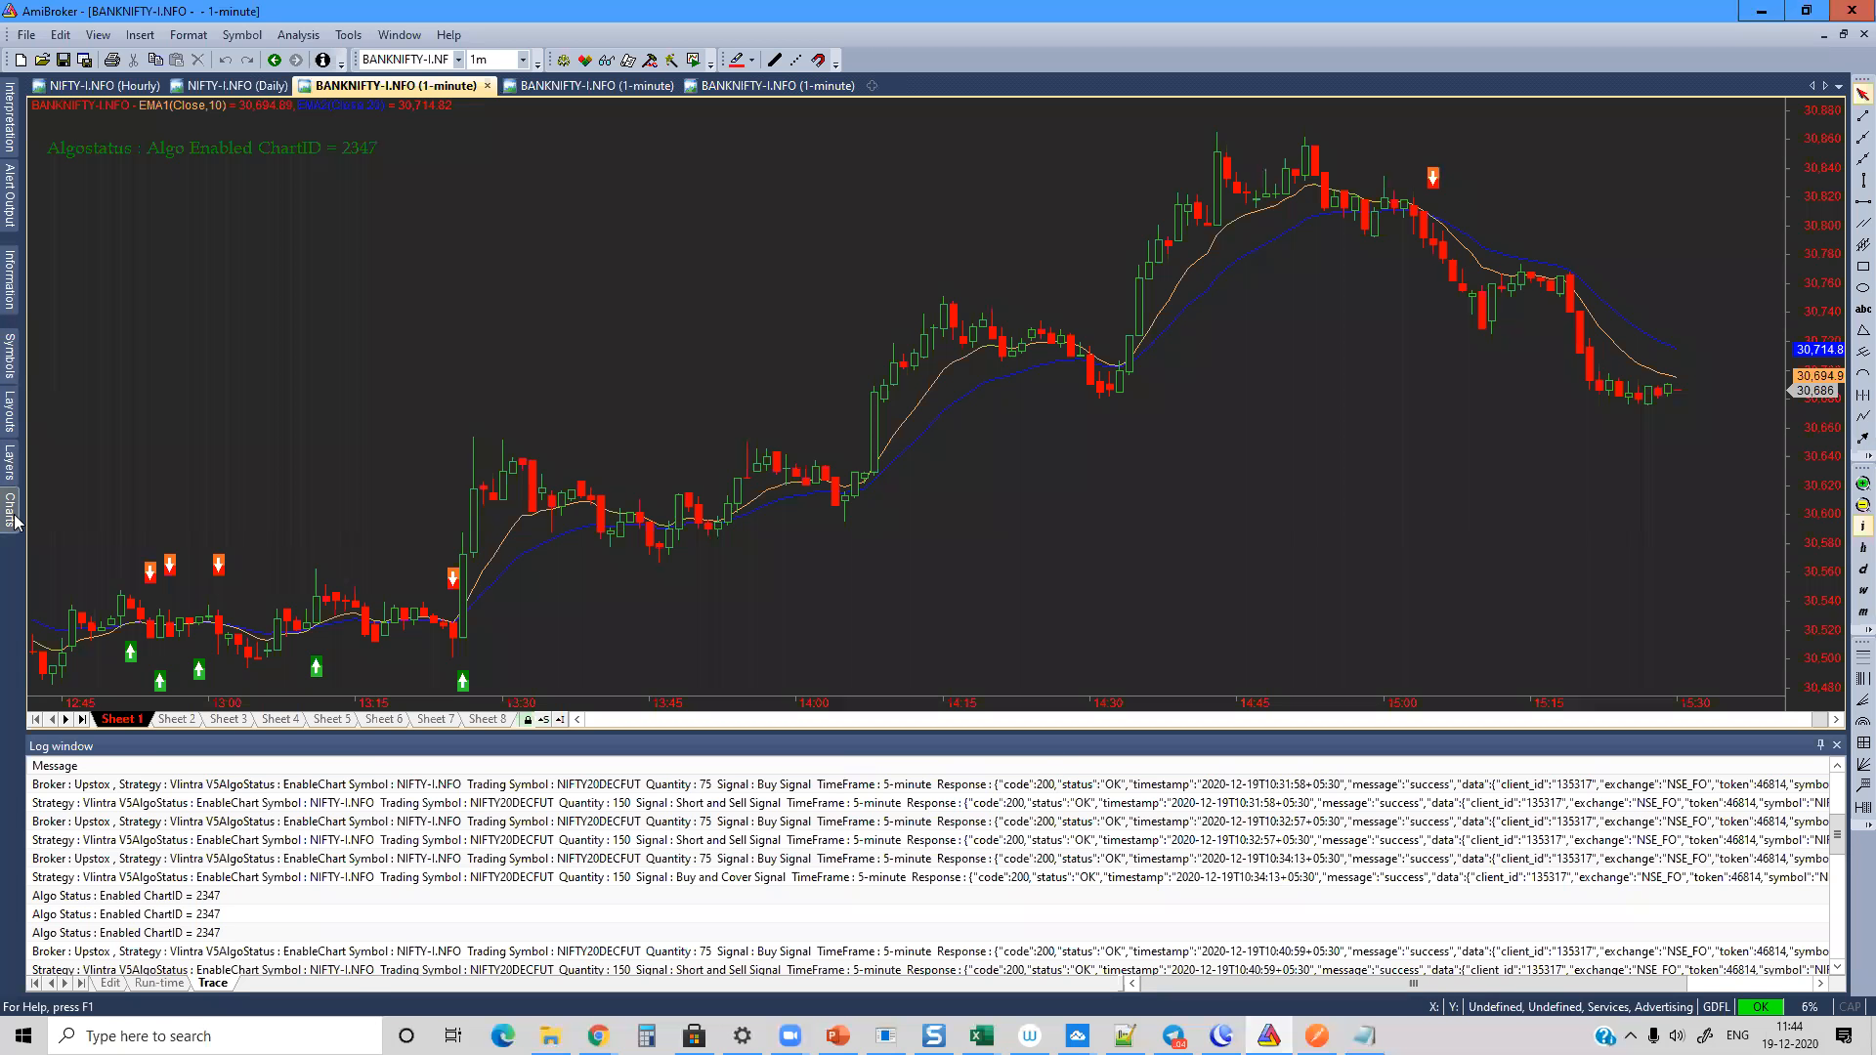
mouse_move(10, 509)
scroll(290, 335, up, 12)
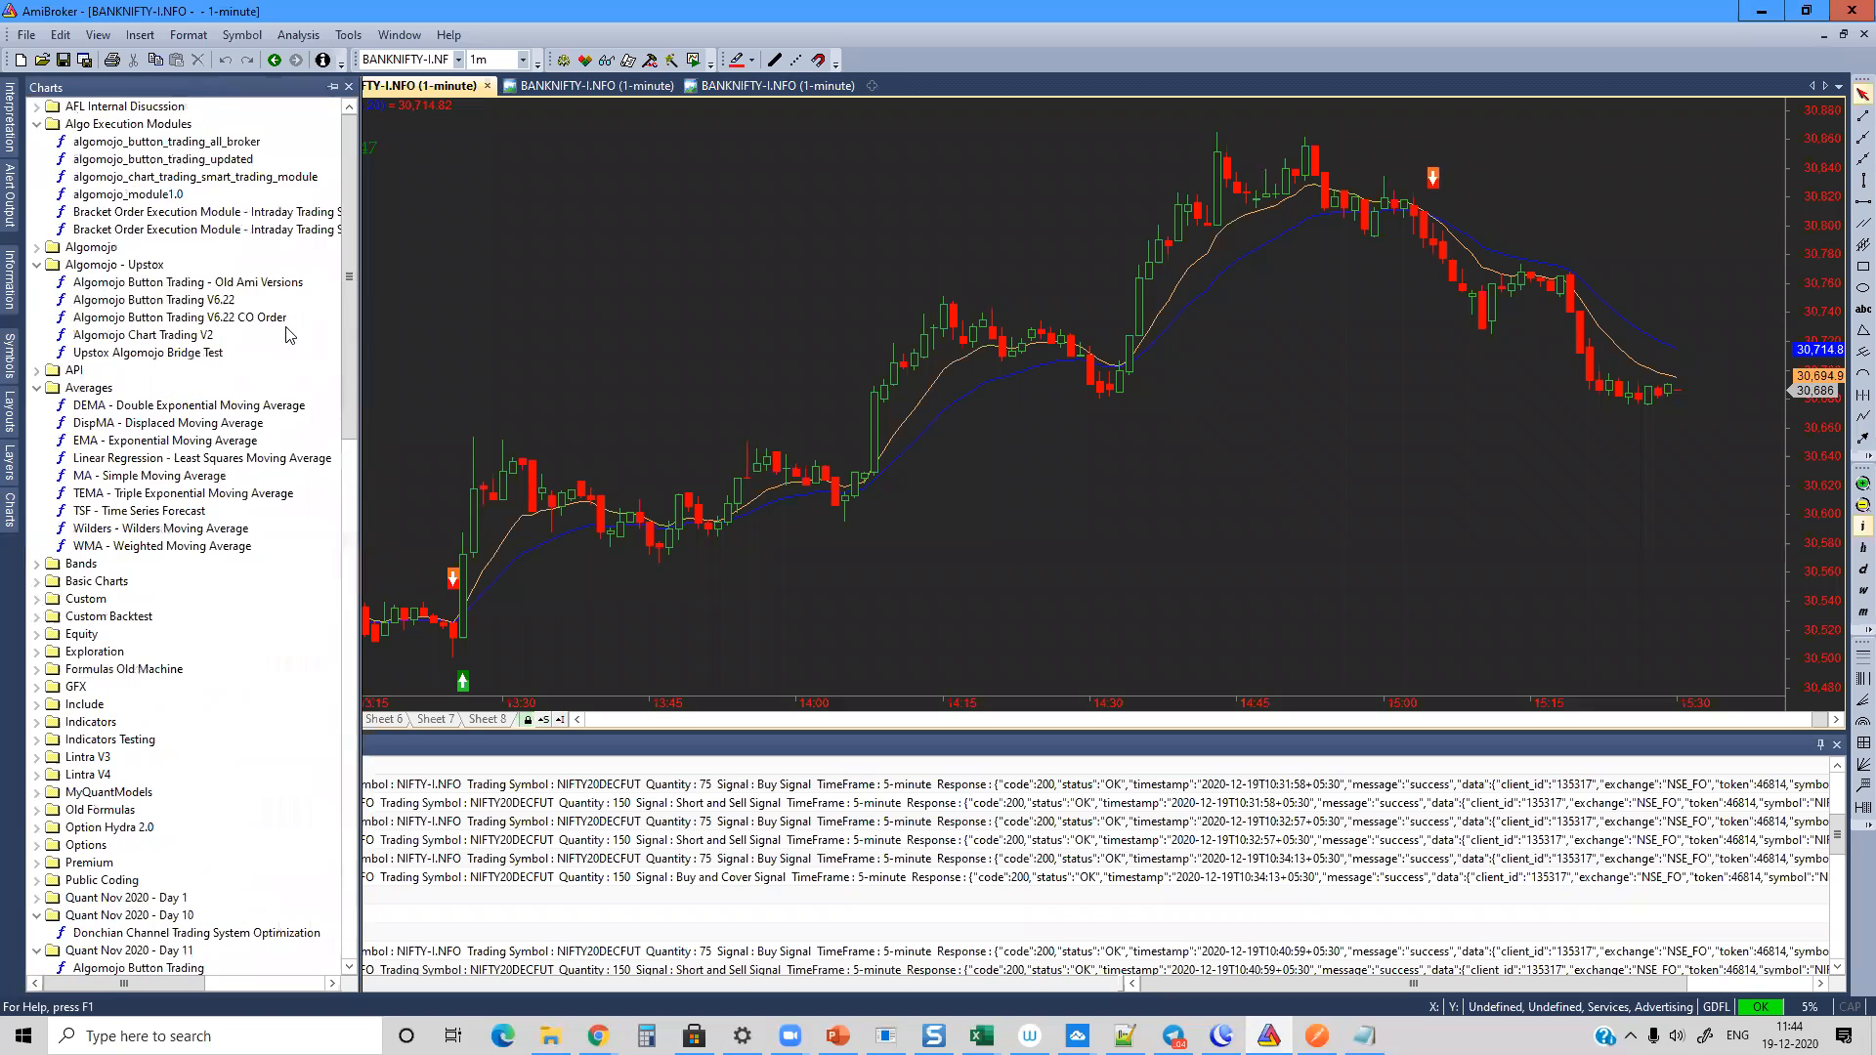
click(37, 247)
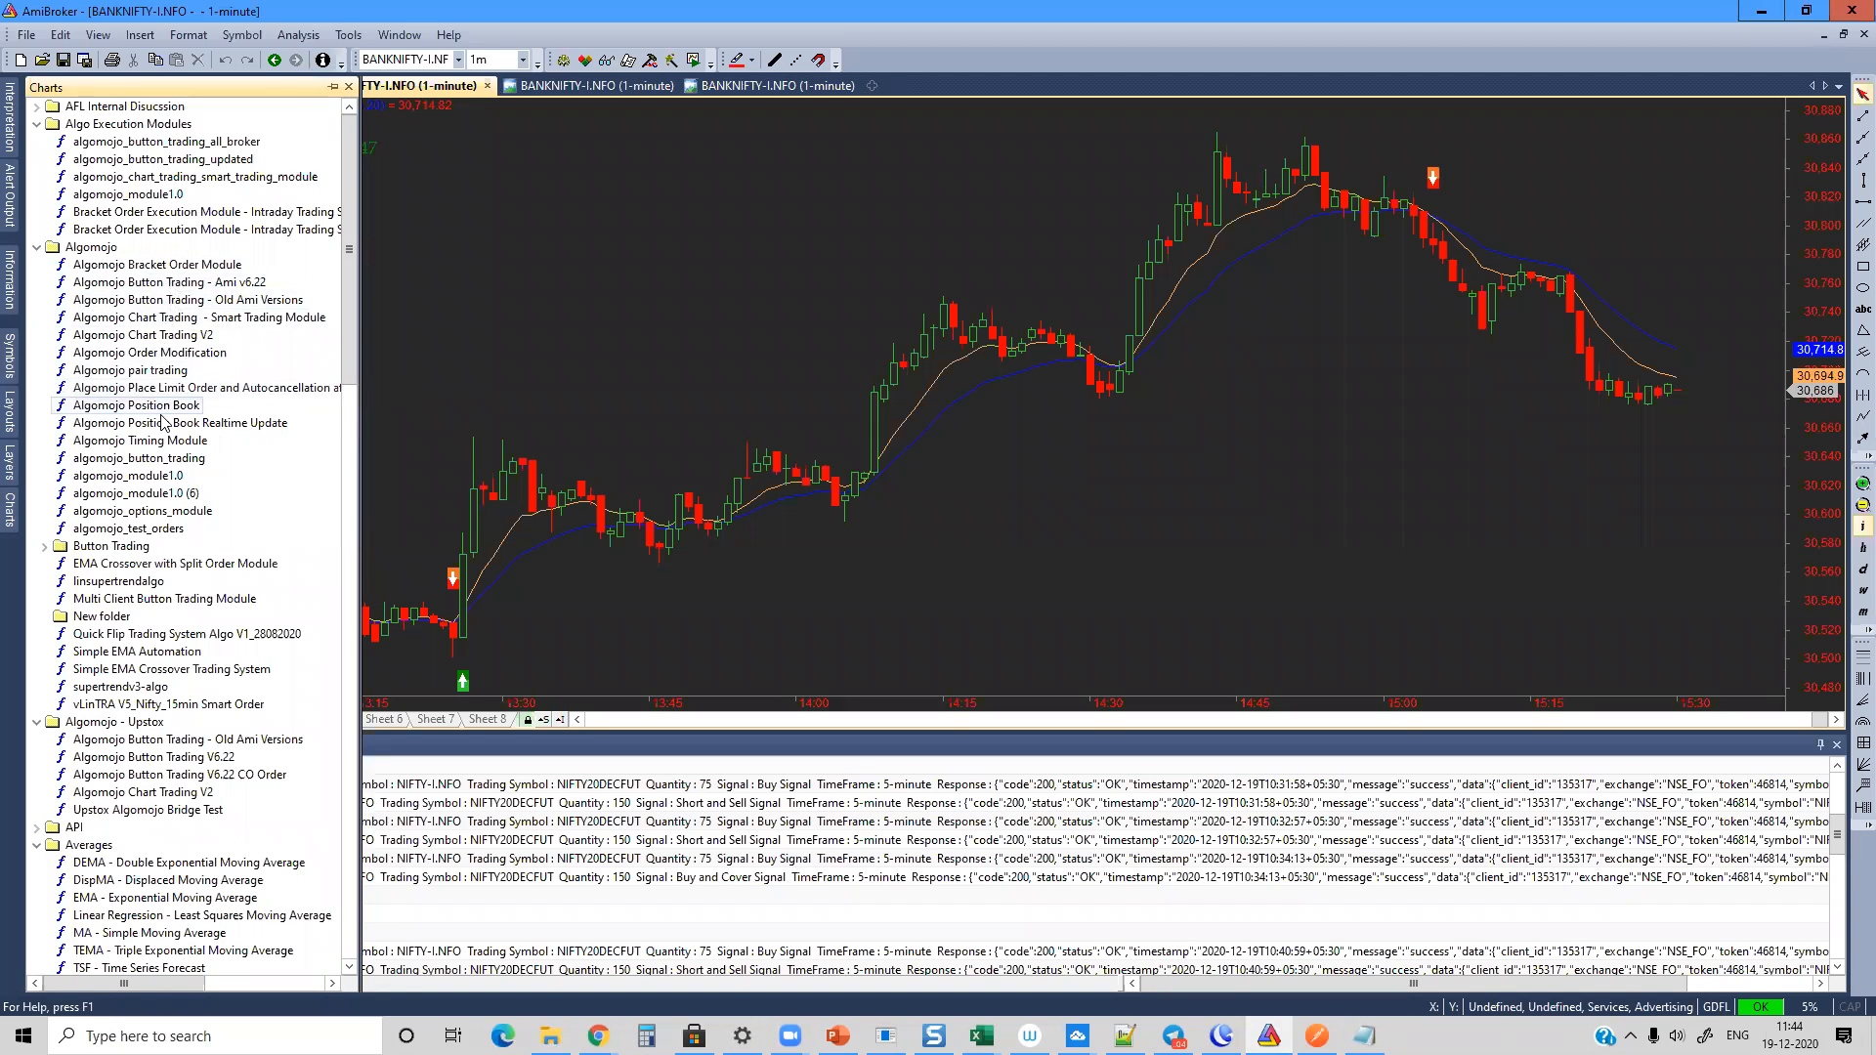
Step: Open the Algomojo Timing Module formula for editing, examine its Execution Time parameter line, and minimize the formula editor
right_click(162, 441)
click(206, 545)
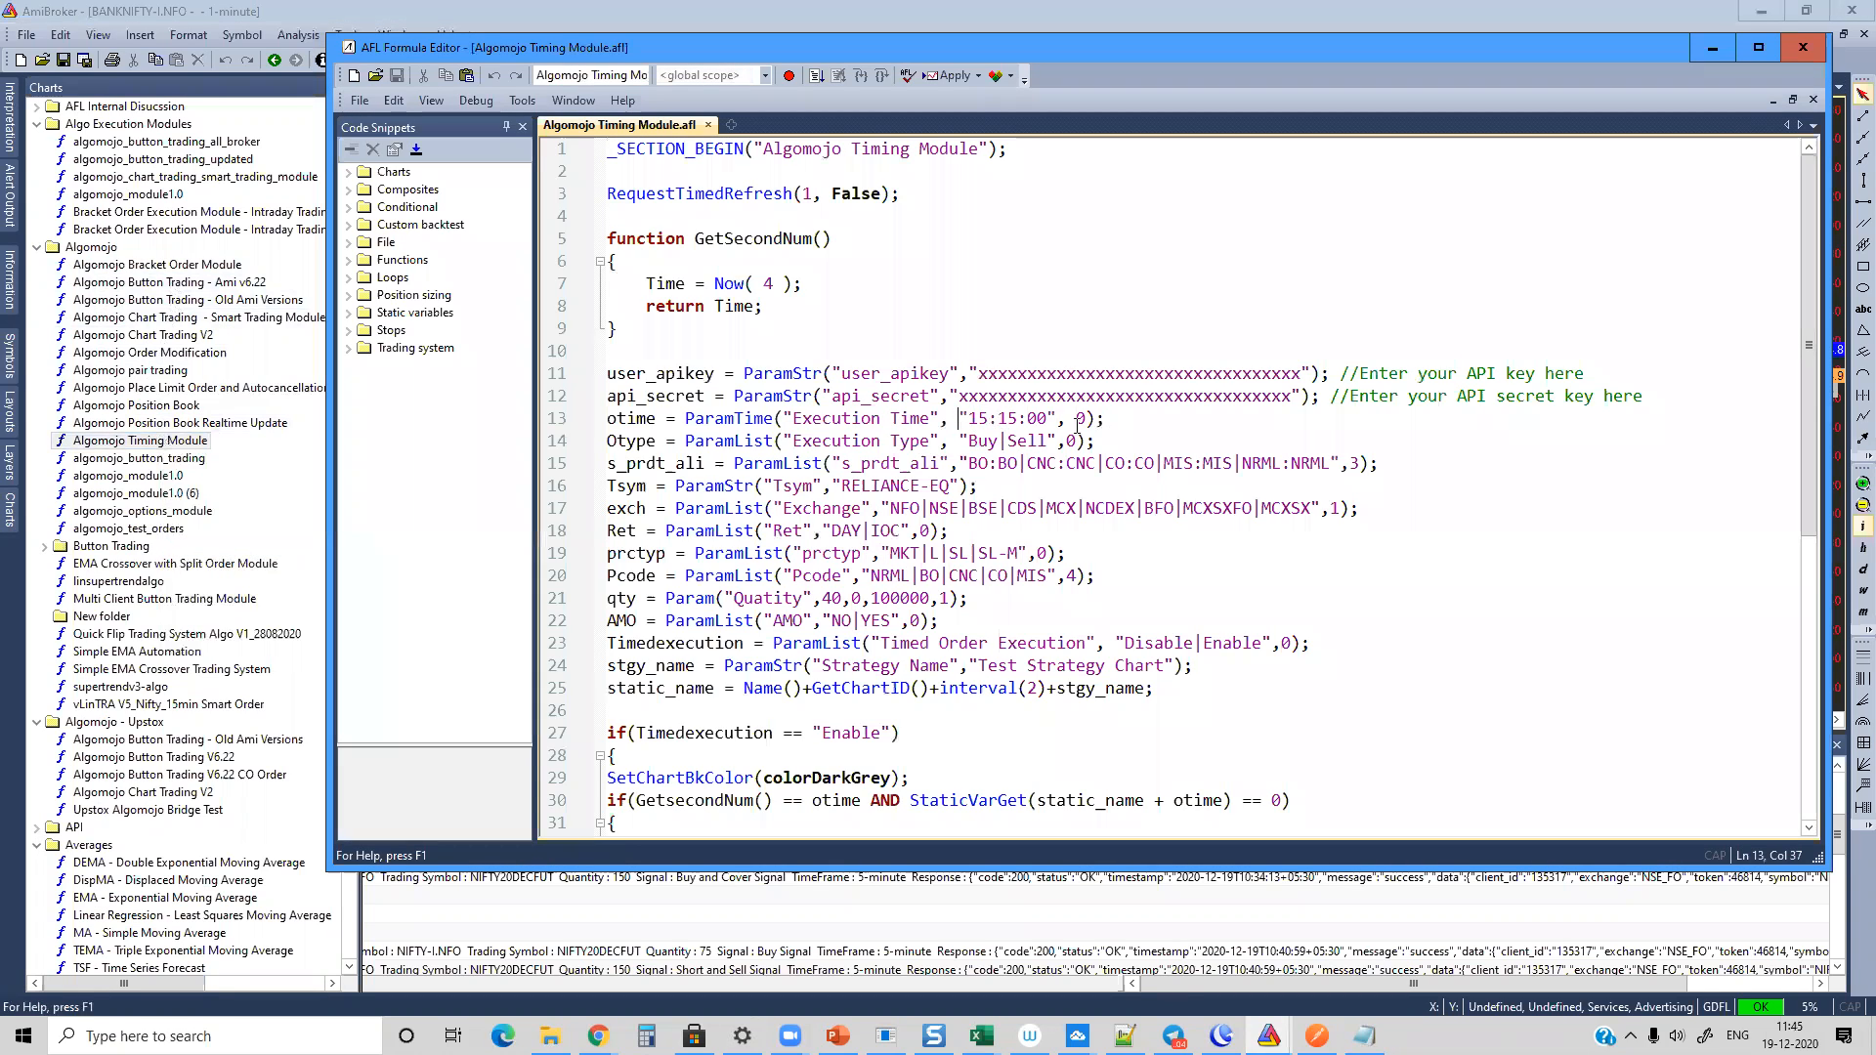
drag(959, 418, 1104, 418)
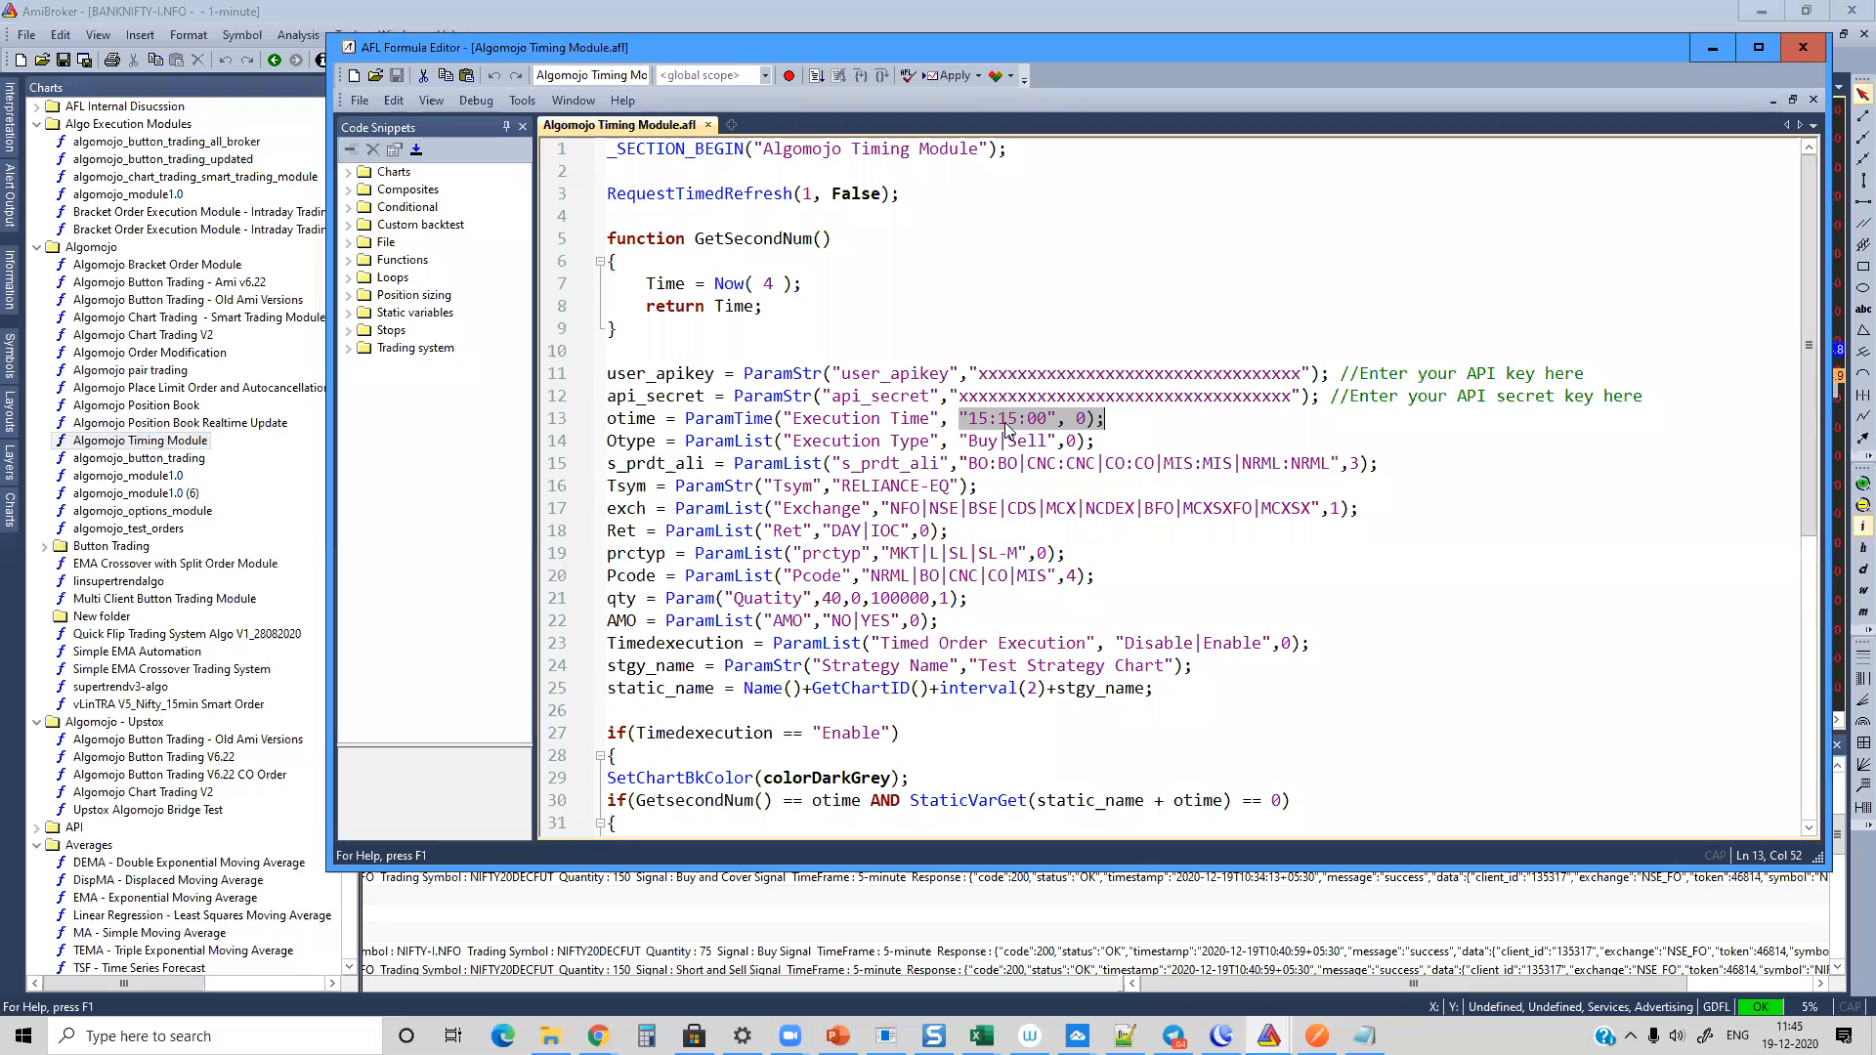
click(1129, 418)
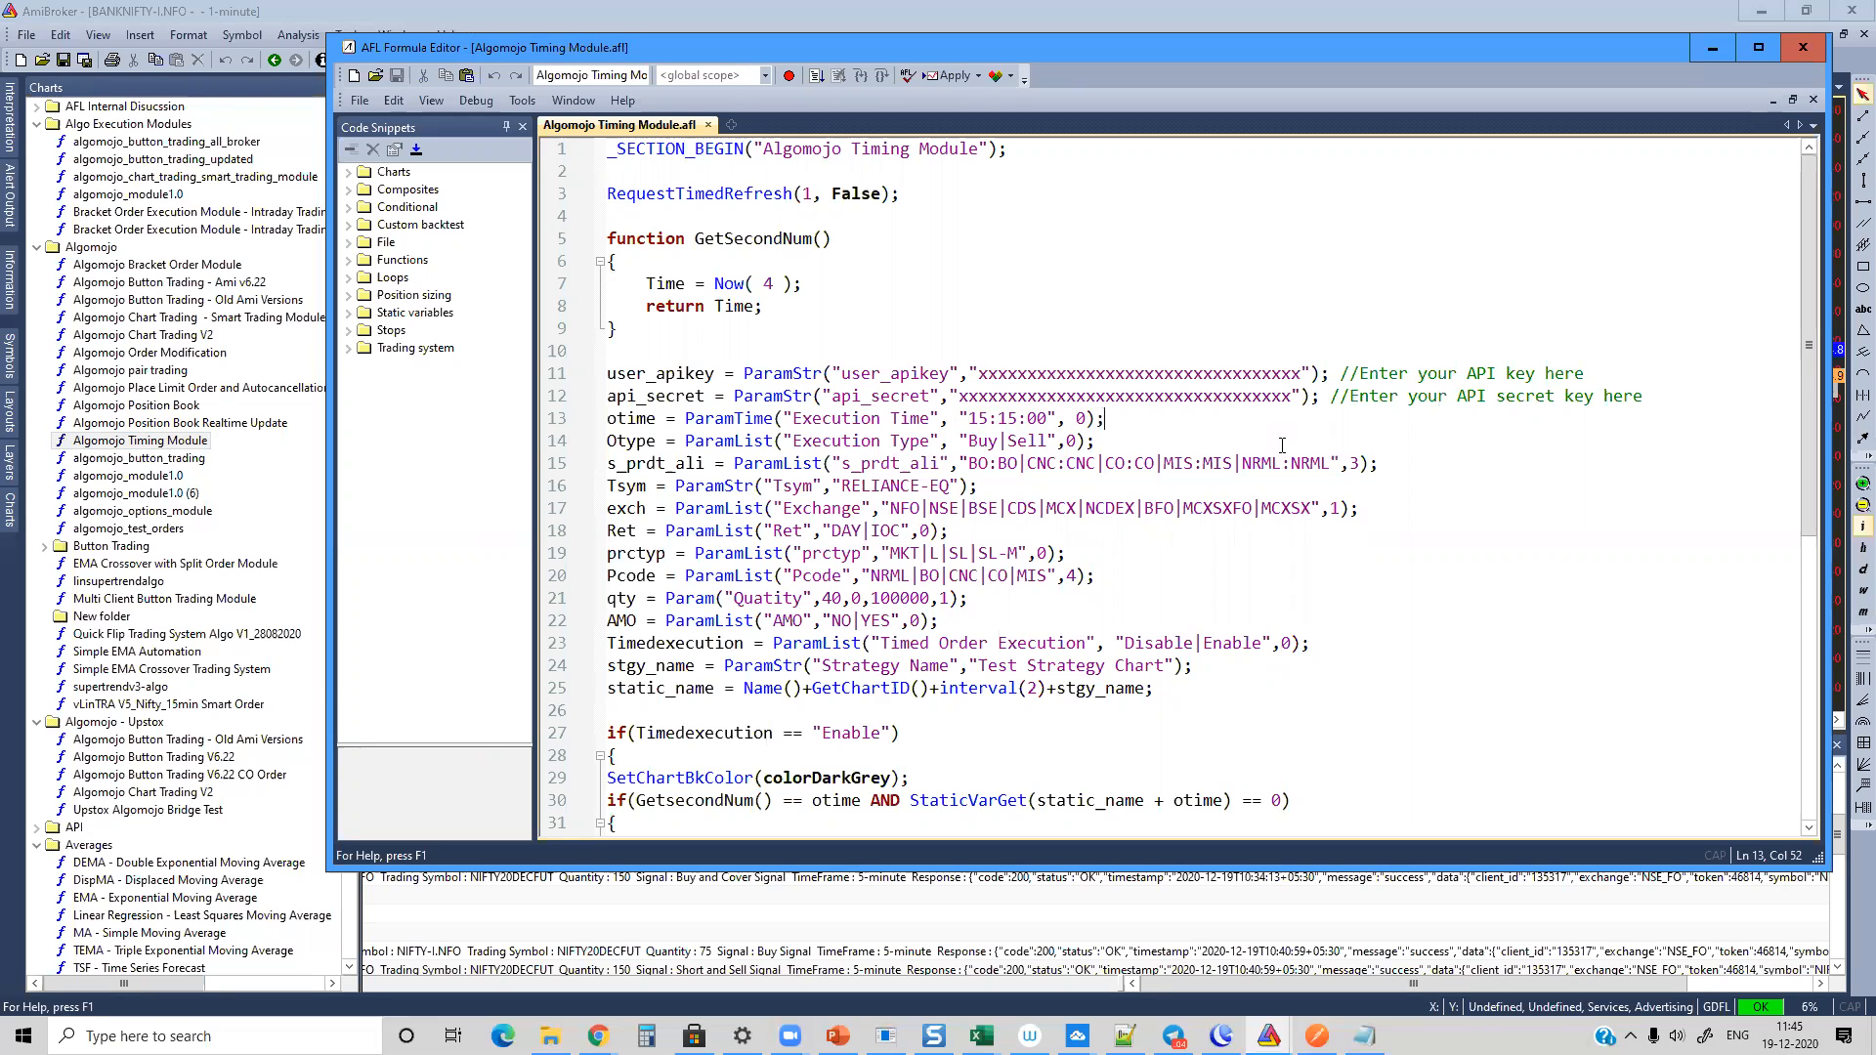
click(1711, 47)
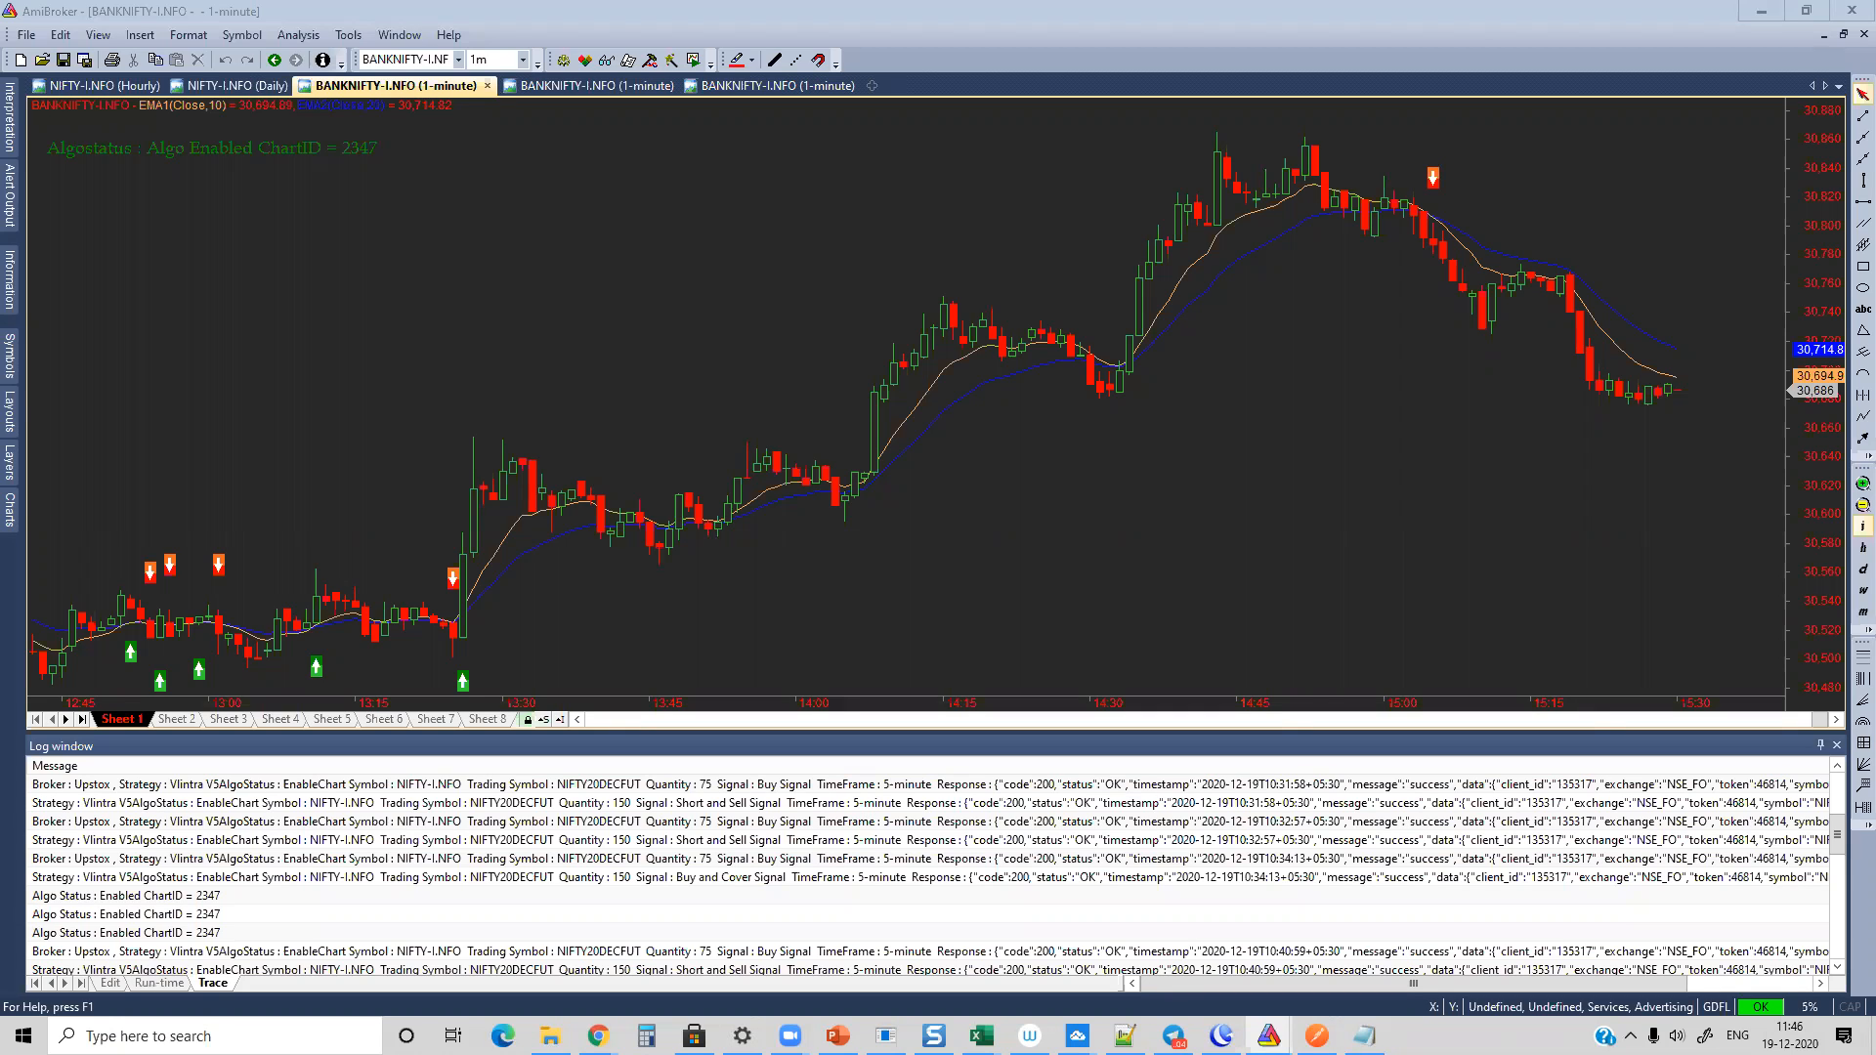
Step: Switch to the Chrome window showing Remote Desktop 8 and open developer.upstox.com in a new tab
mouse_move(1758, 1012)
mouse_move(598, 1036)
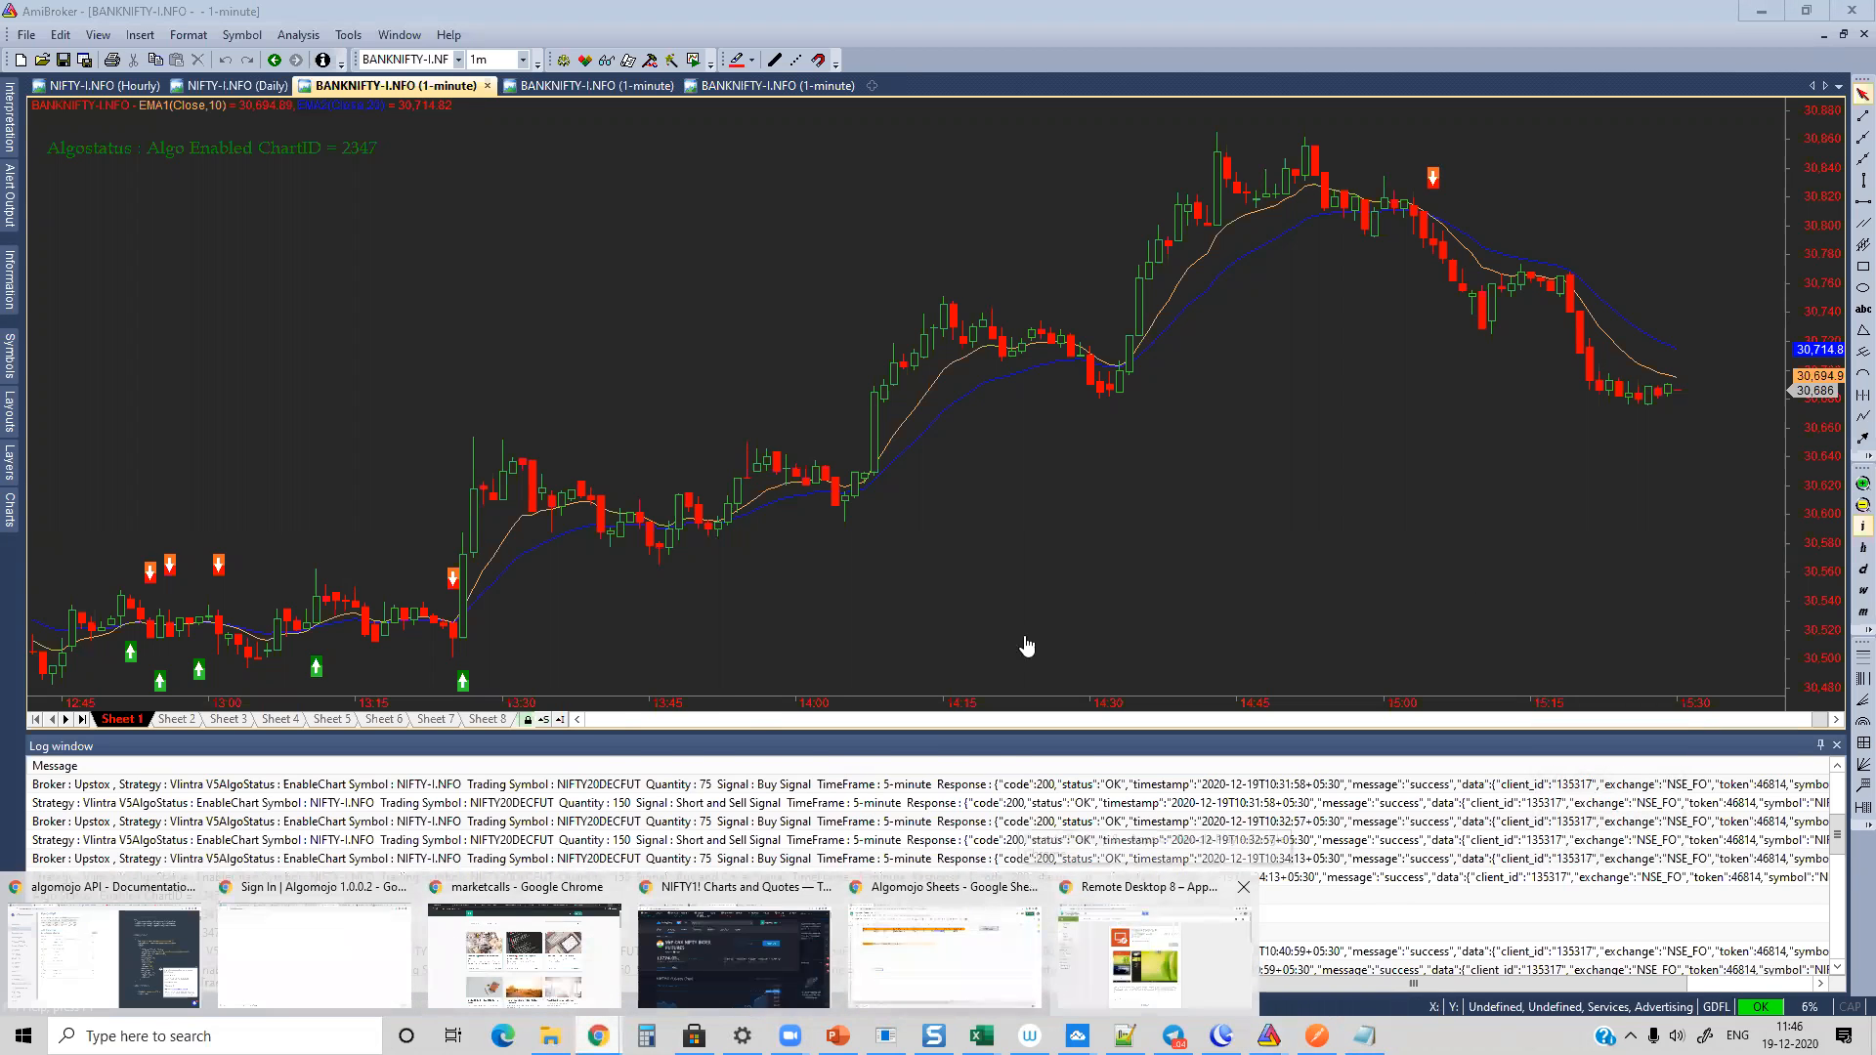
click(1153, 952)
click(731, 17)
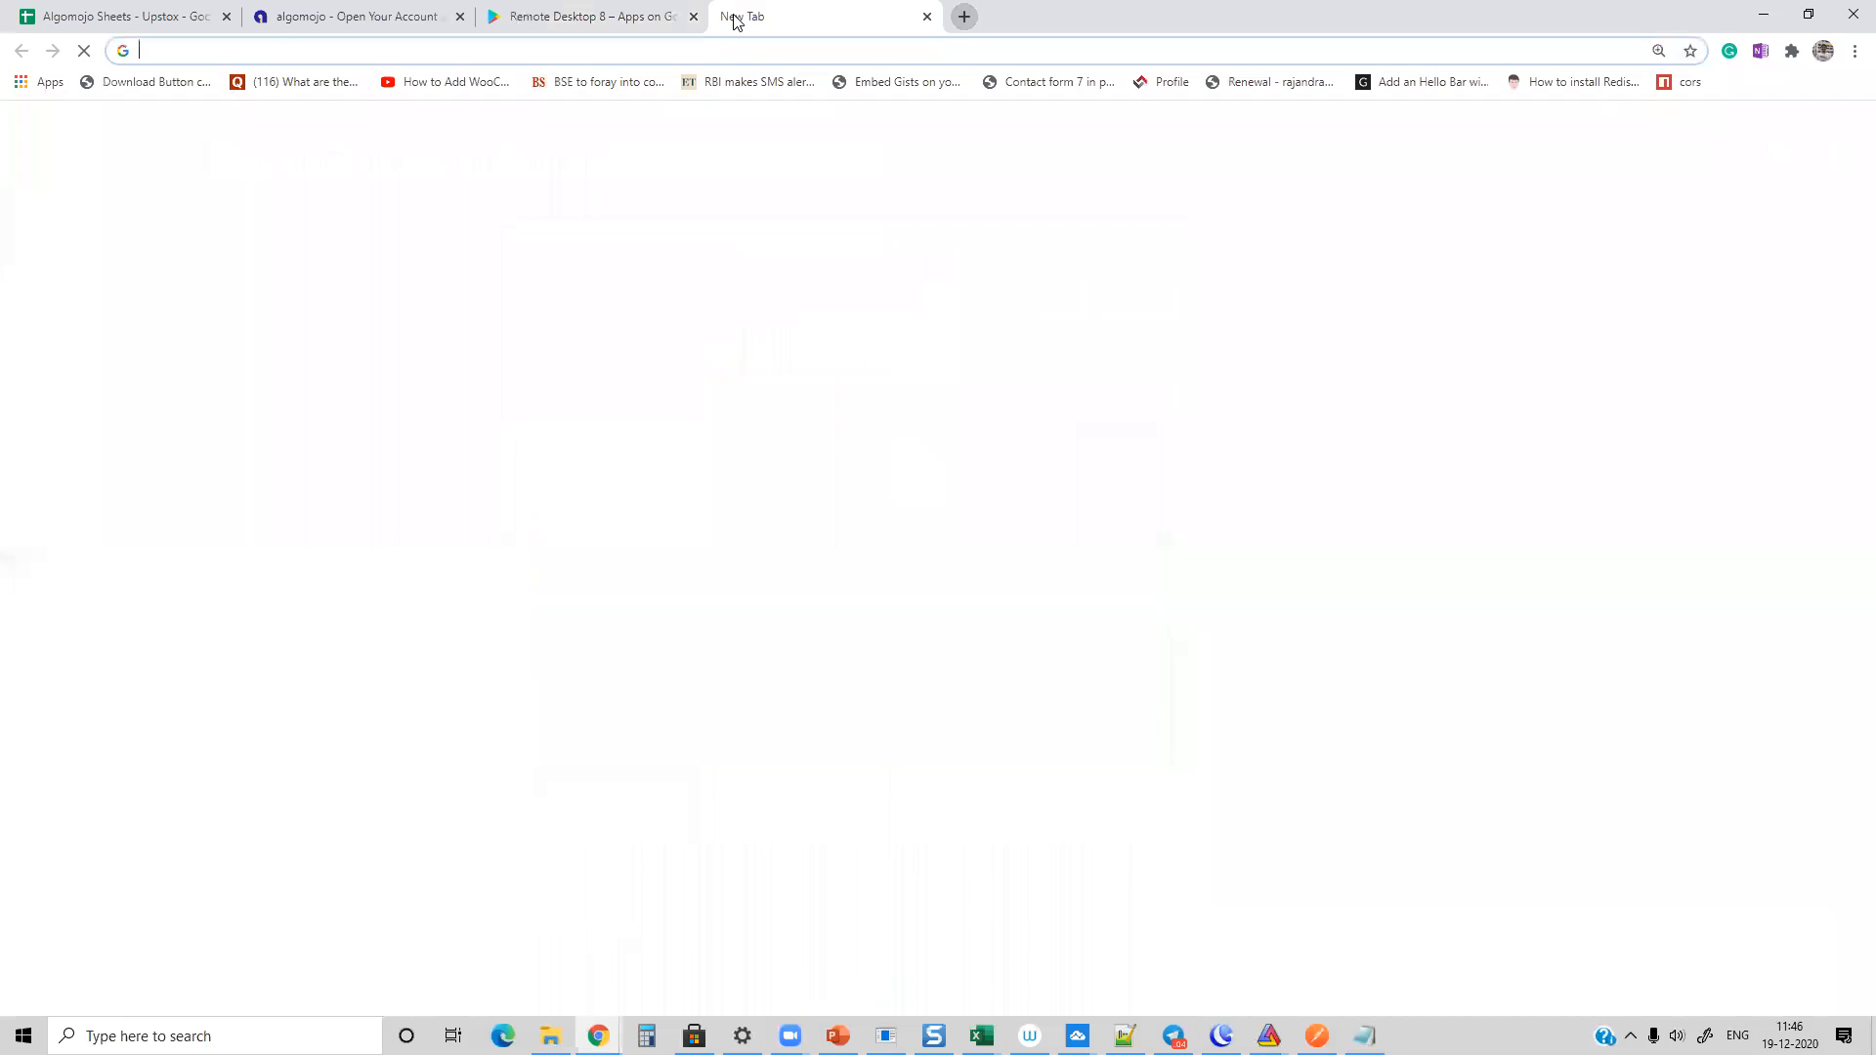
text(developer.upstox.com)
key(Return)
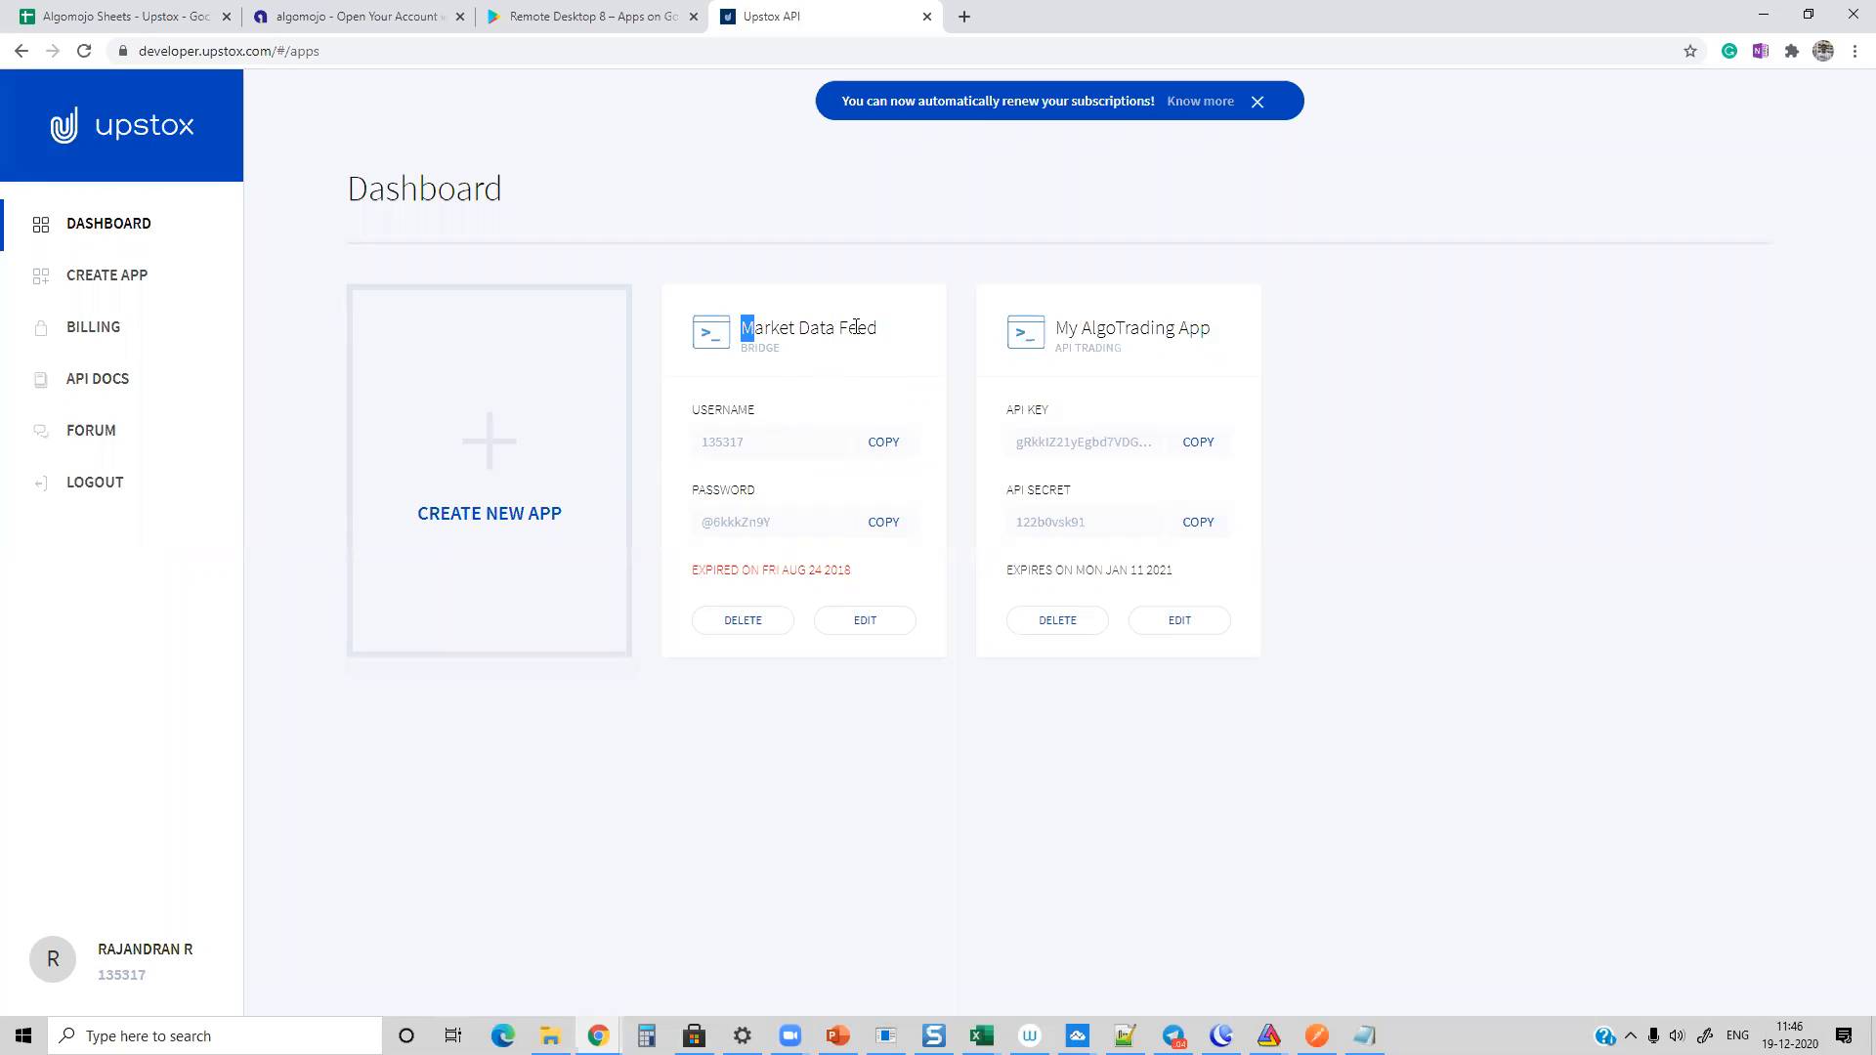
Step: Point out the Market Data Feed app, review the Create App form with its app types and details, and return to the dashboard
drag(739, 329, 889, 331)
click(476, 511)
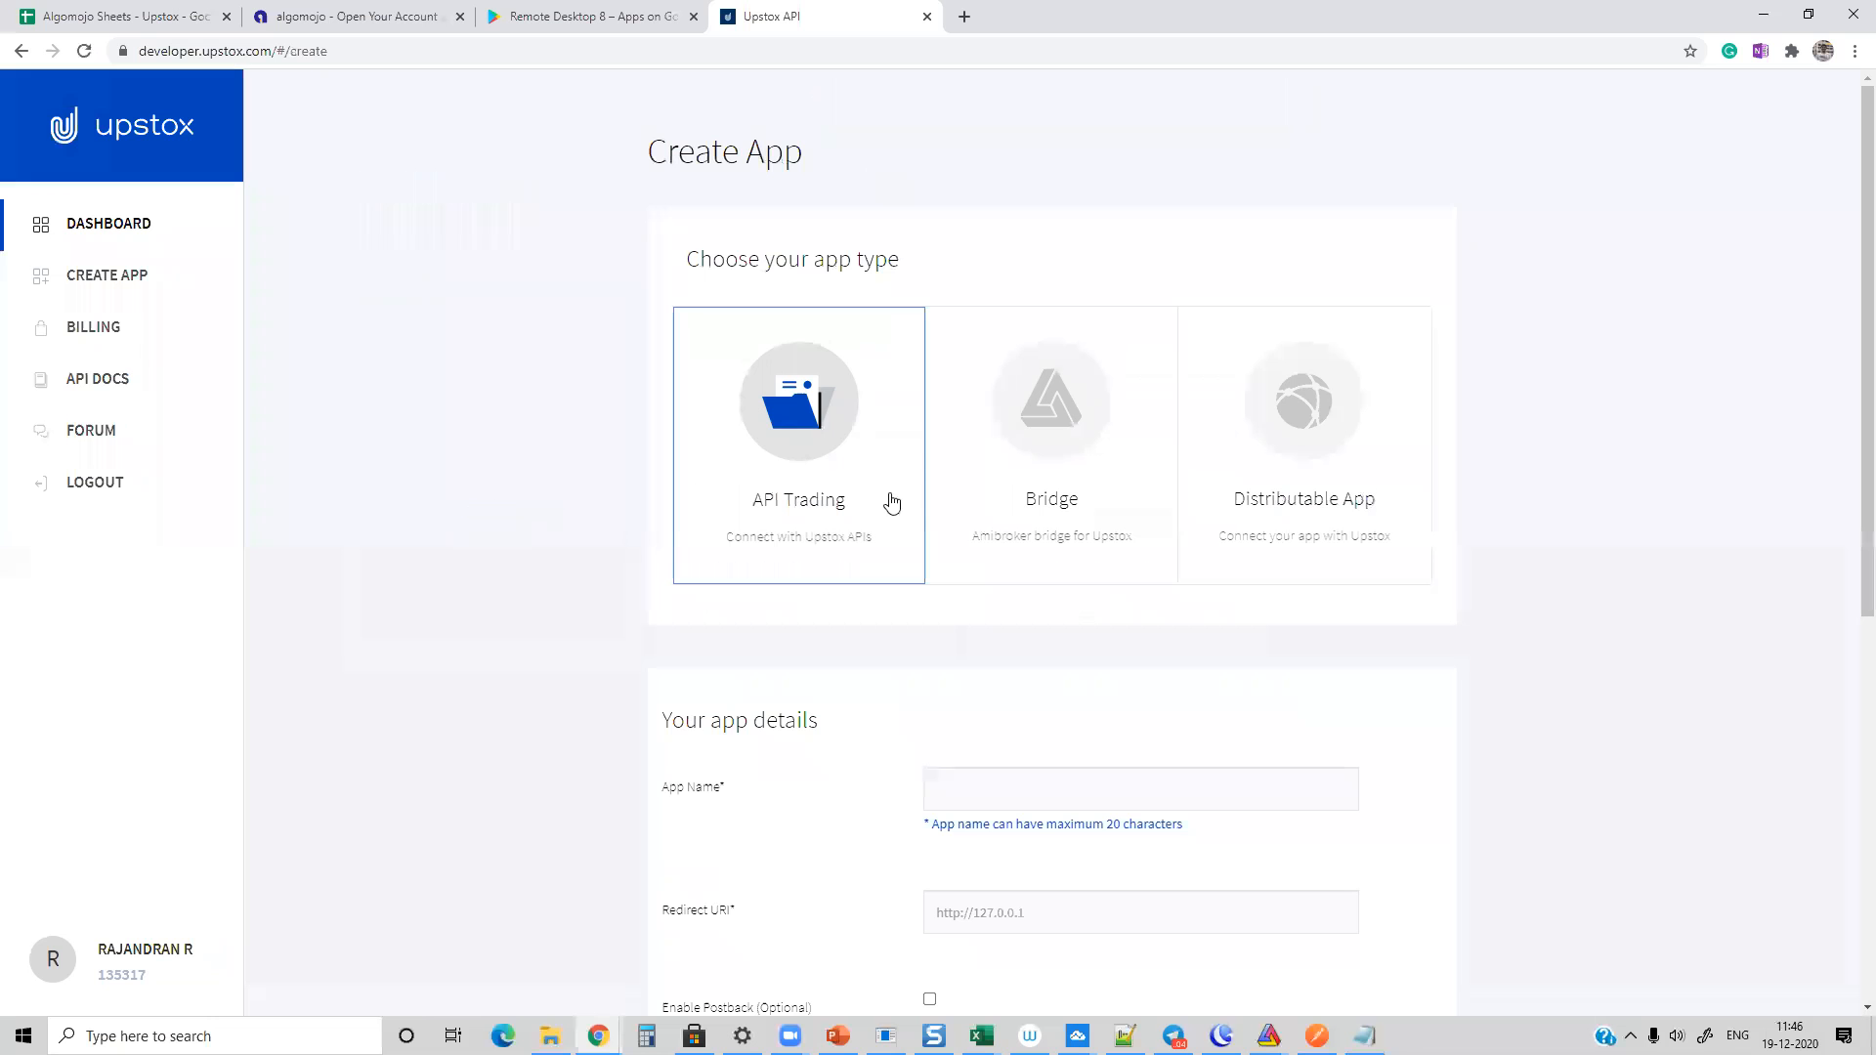
scroll(1178, 446, down, 3)
scroll(1178, 445, up, 3)
scroll(559, 474, down, 5)
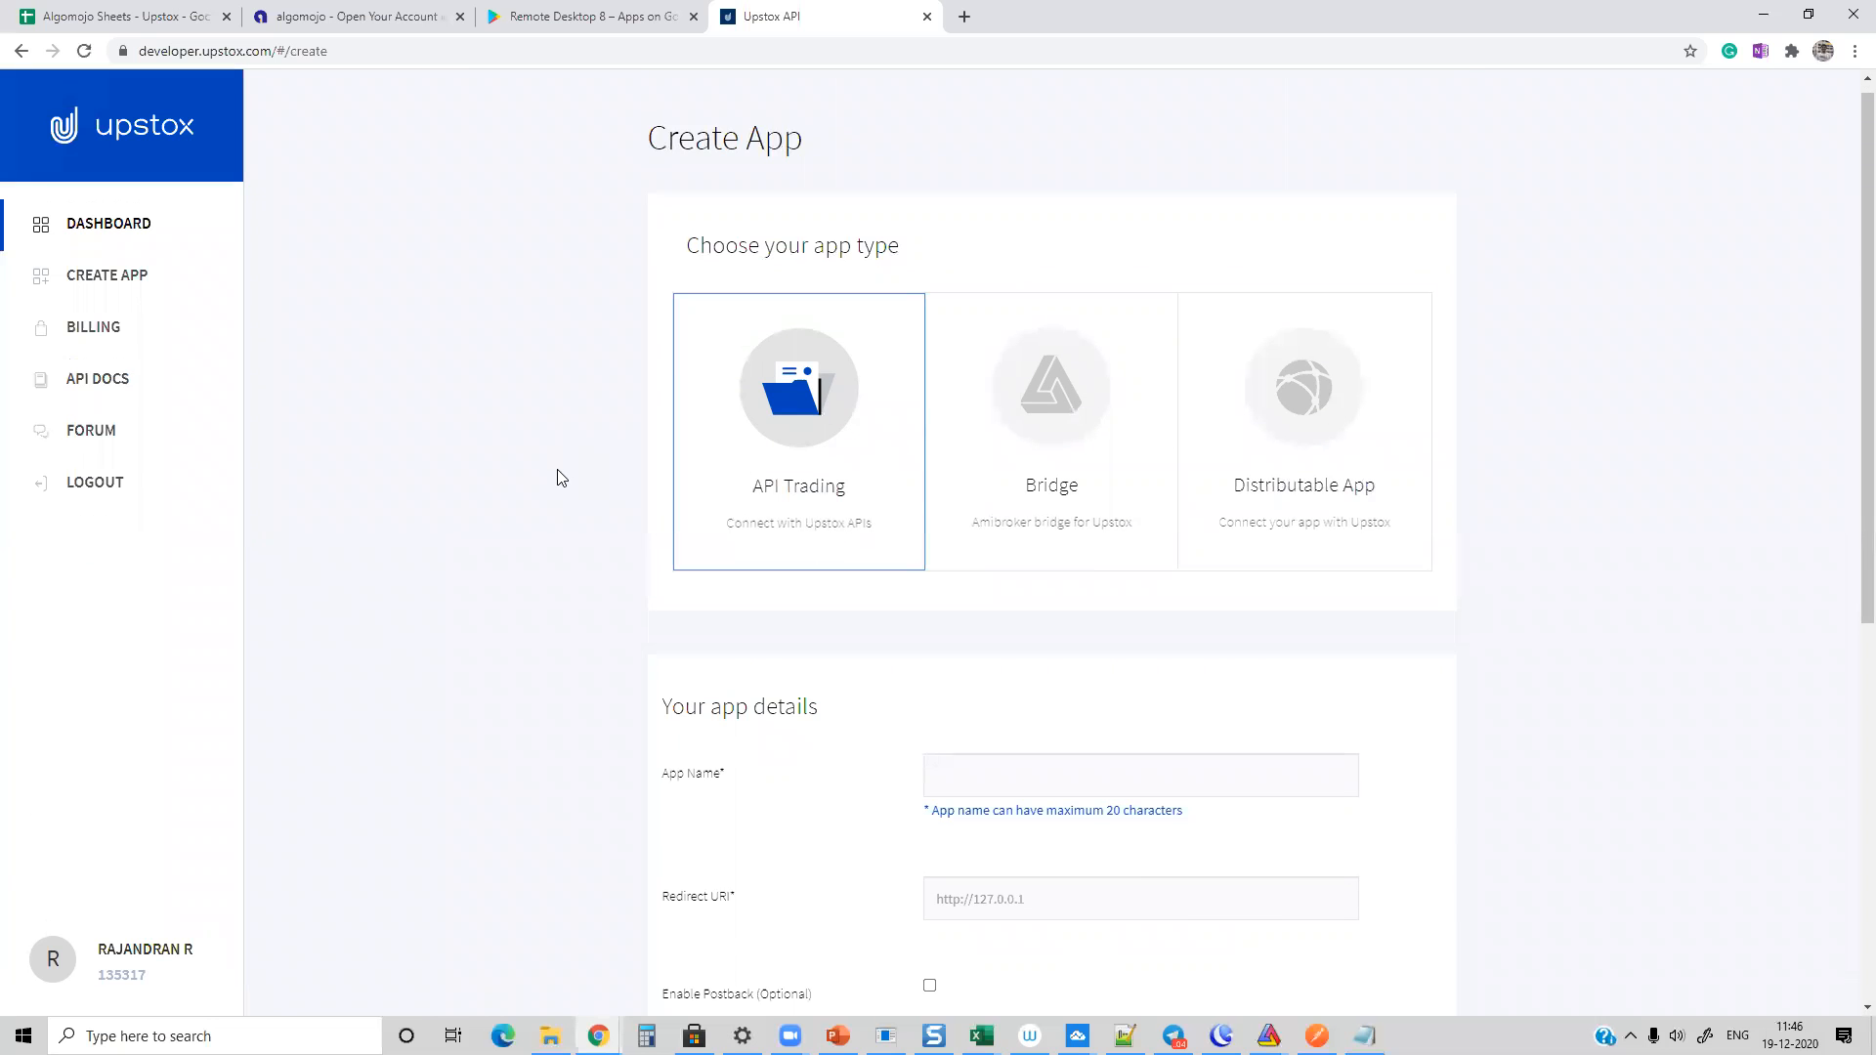
scroll(557, 474, down, 1)
scroll(557, 473, up, 7)
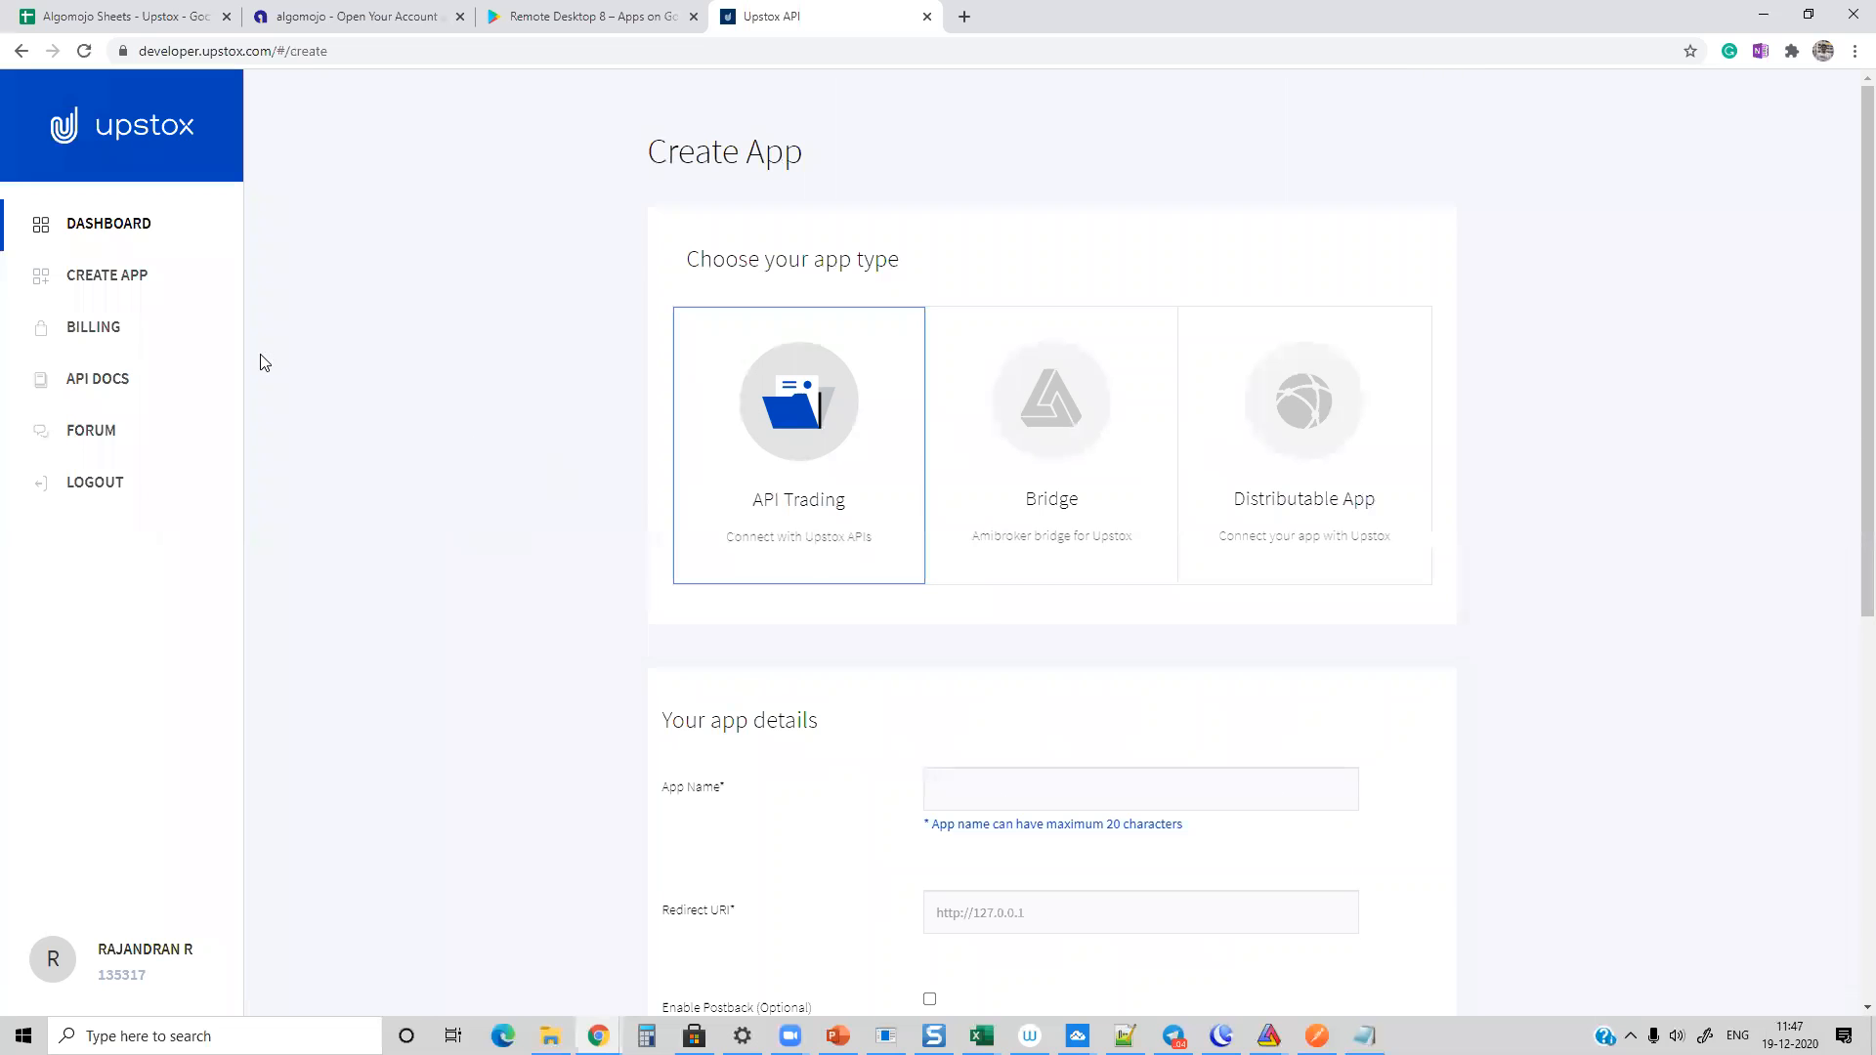
click(90, 232)
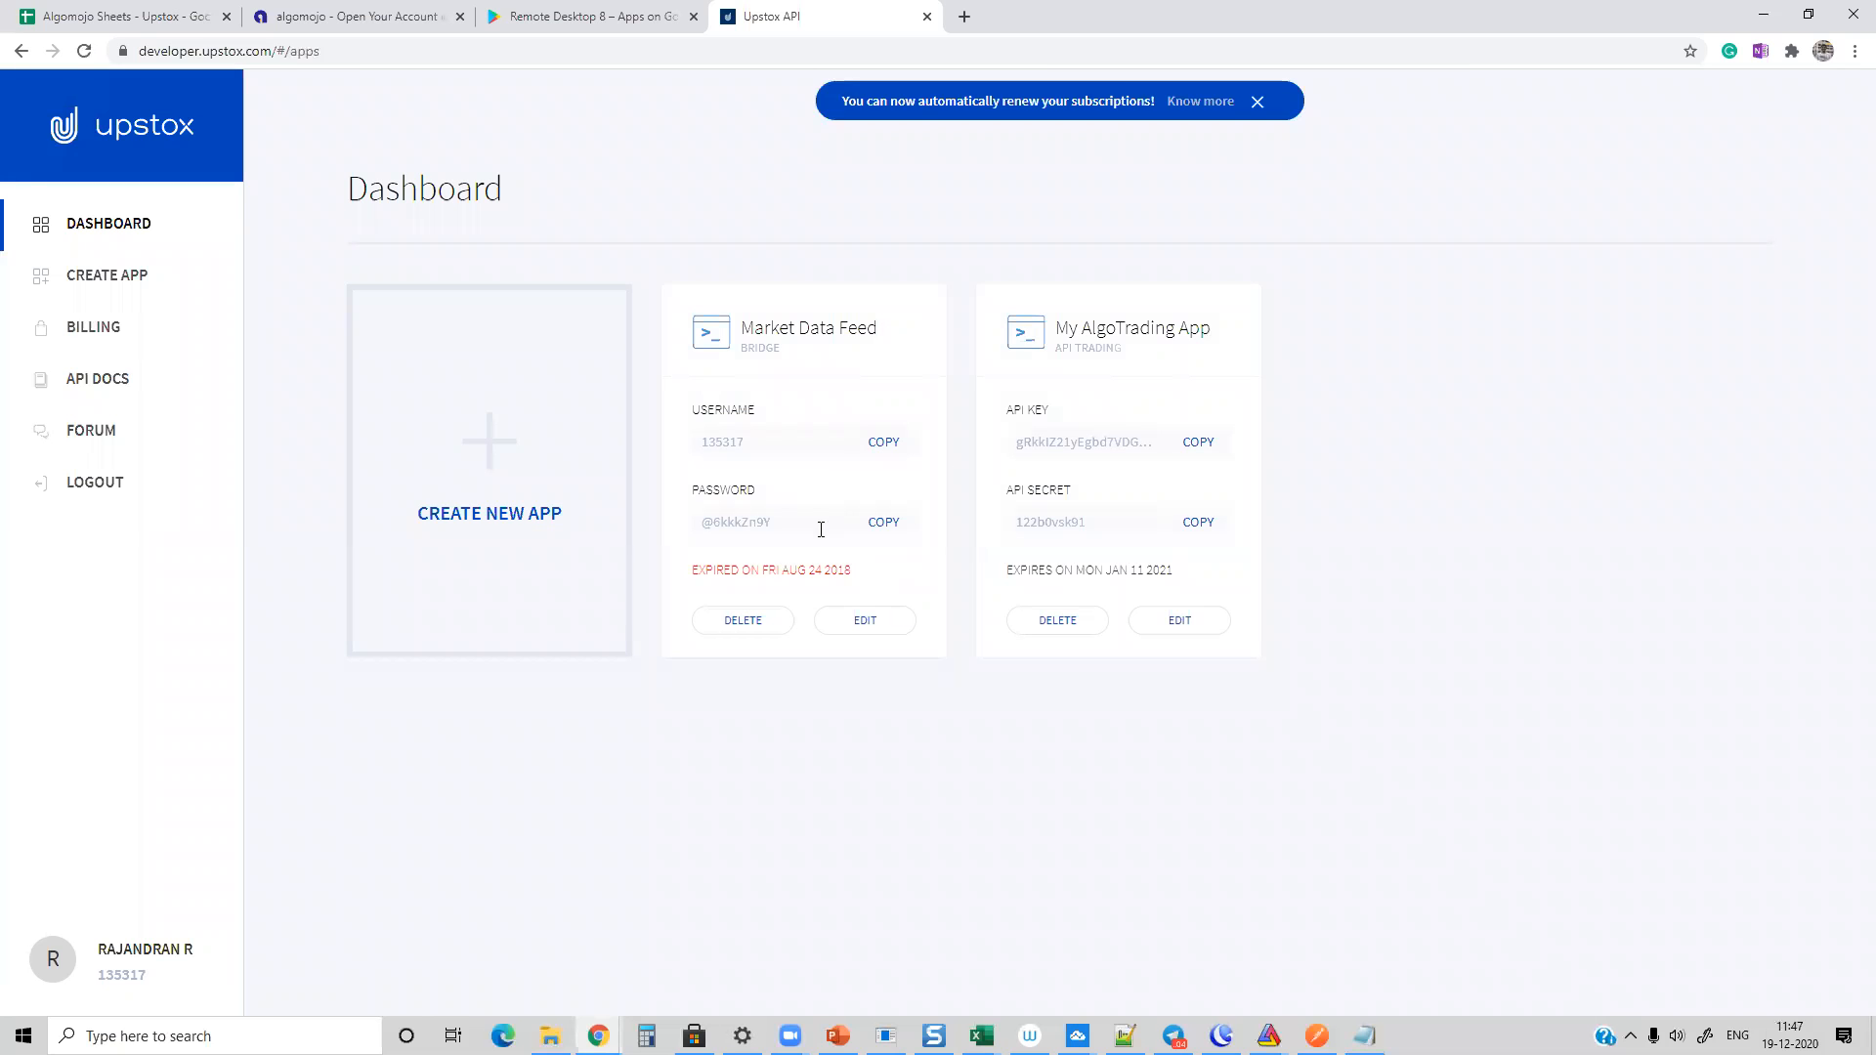
Step: Open the Market Data Feed app's edit page, examine its current plan and monthly price, and minimize Chrome to return to AmiBroker
click(857, 628)
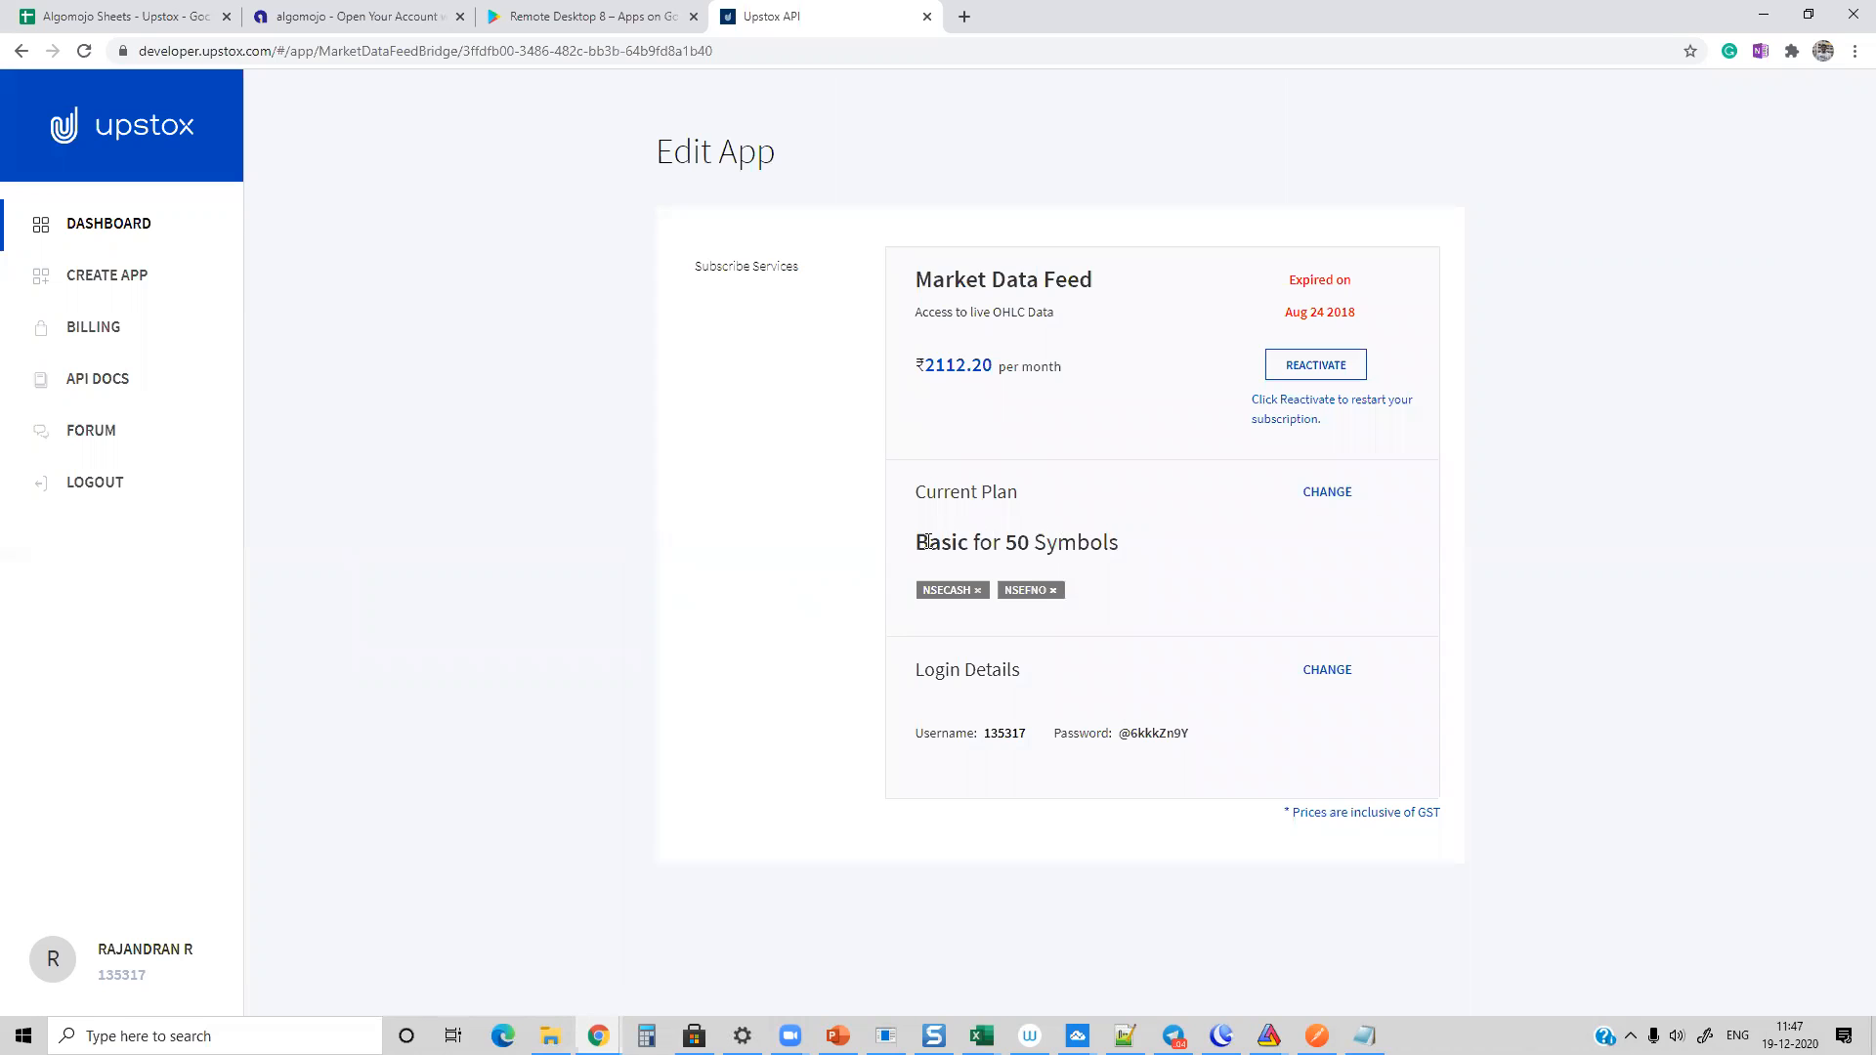
drag(927, 542, 1139, 564)
click(1168, 566)
drag(922, 533, 1257, 537)
click(1257, 543)
drag(928, 364, 1187, 371)
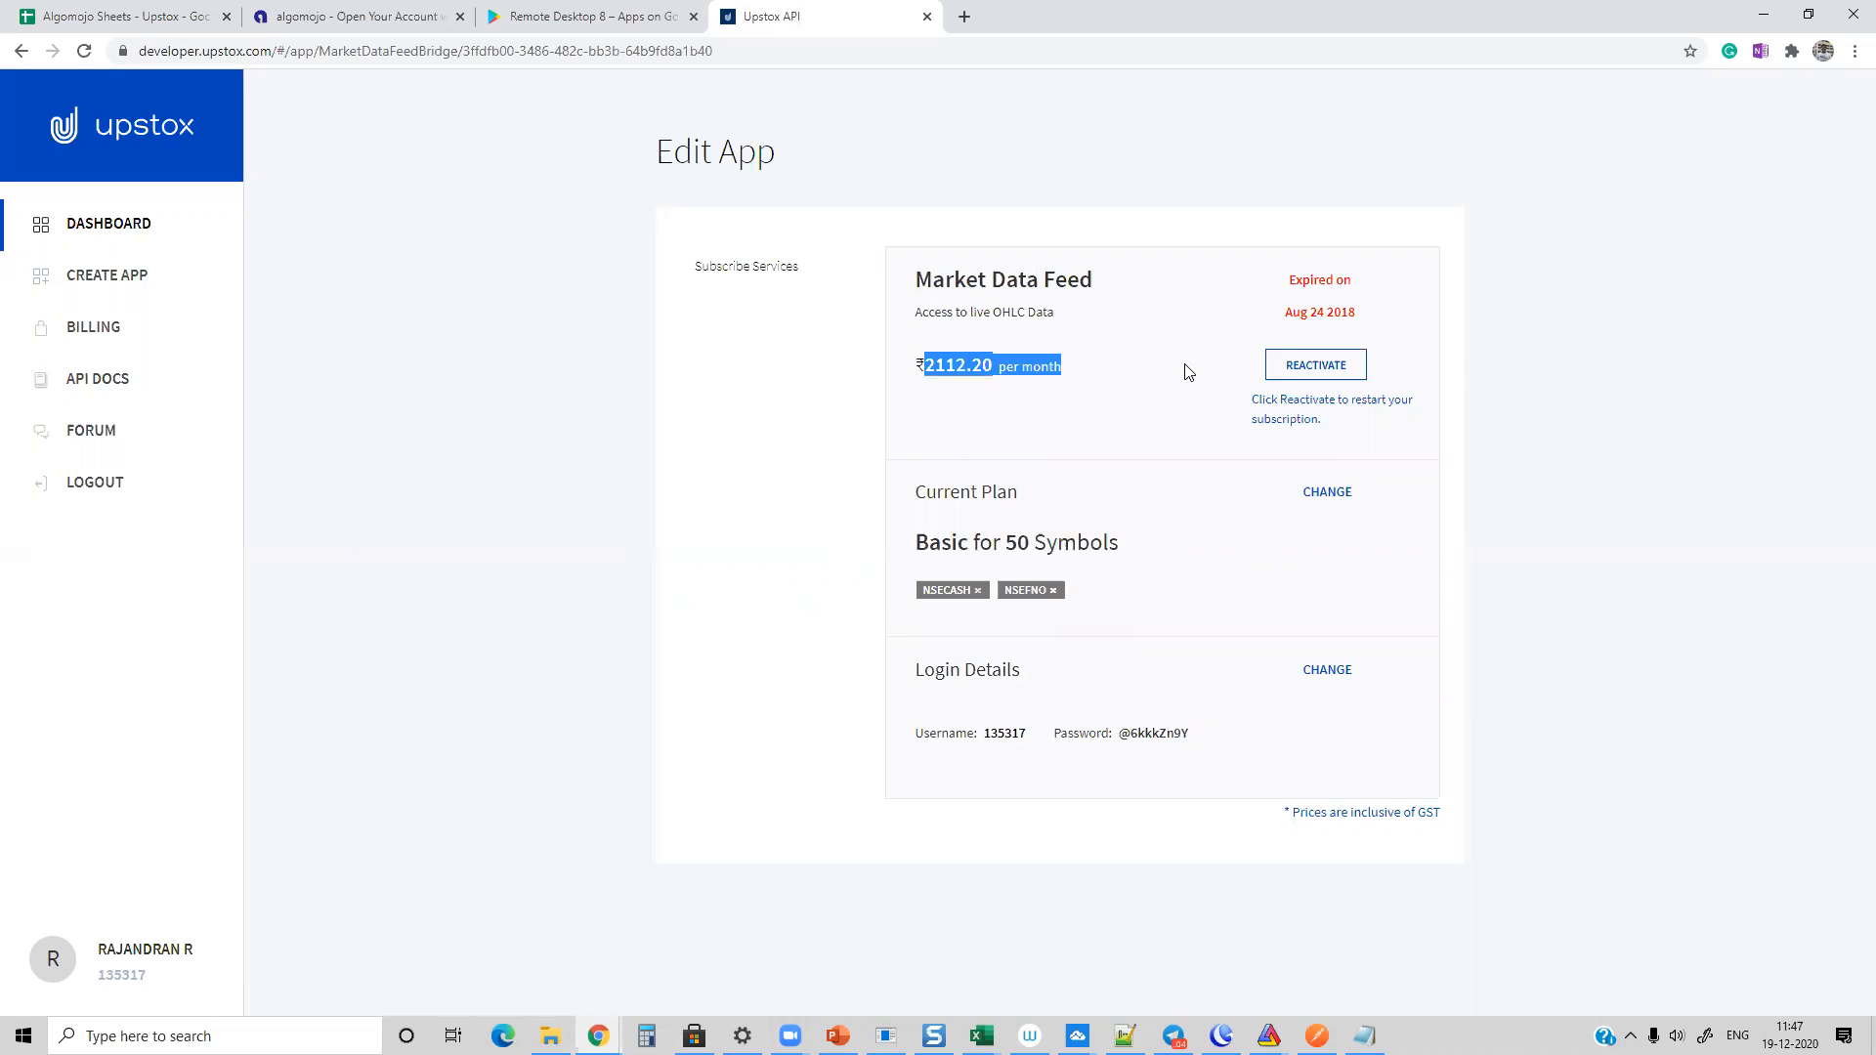
click(1125, 409)
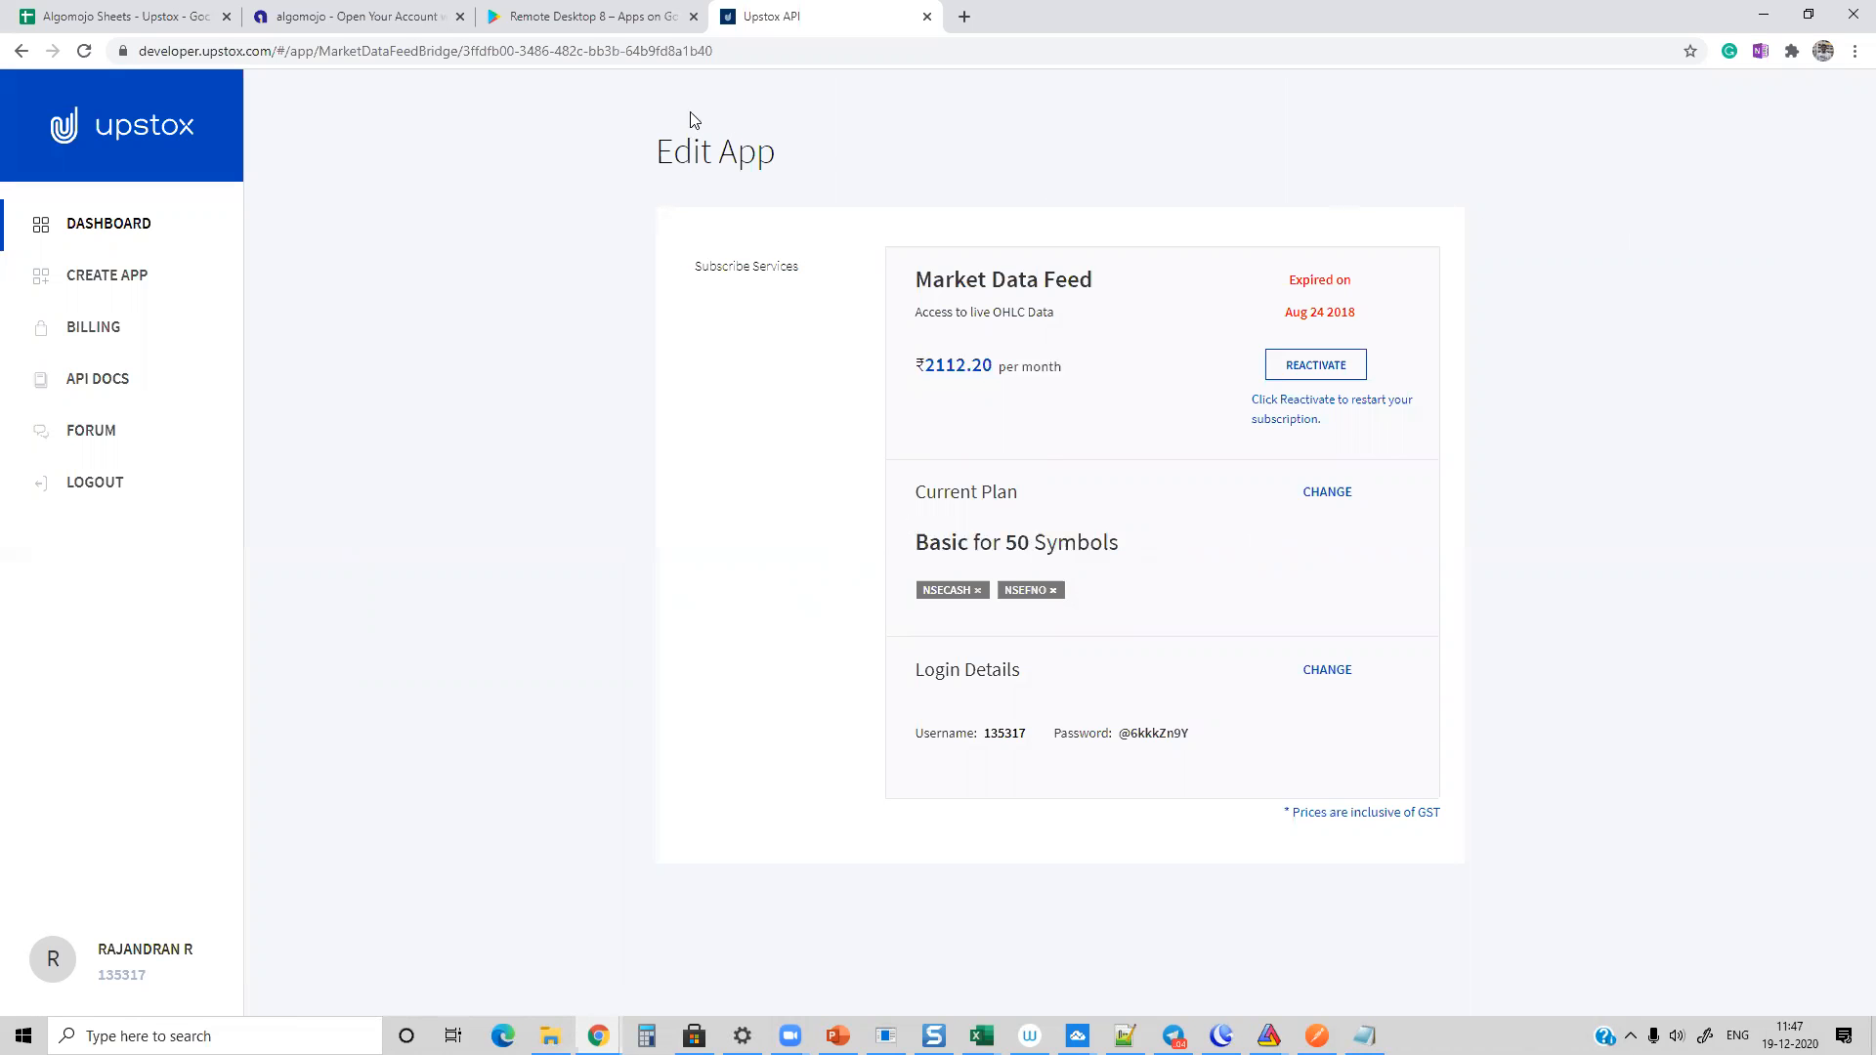
click(1759, 12)
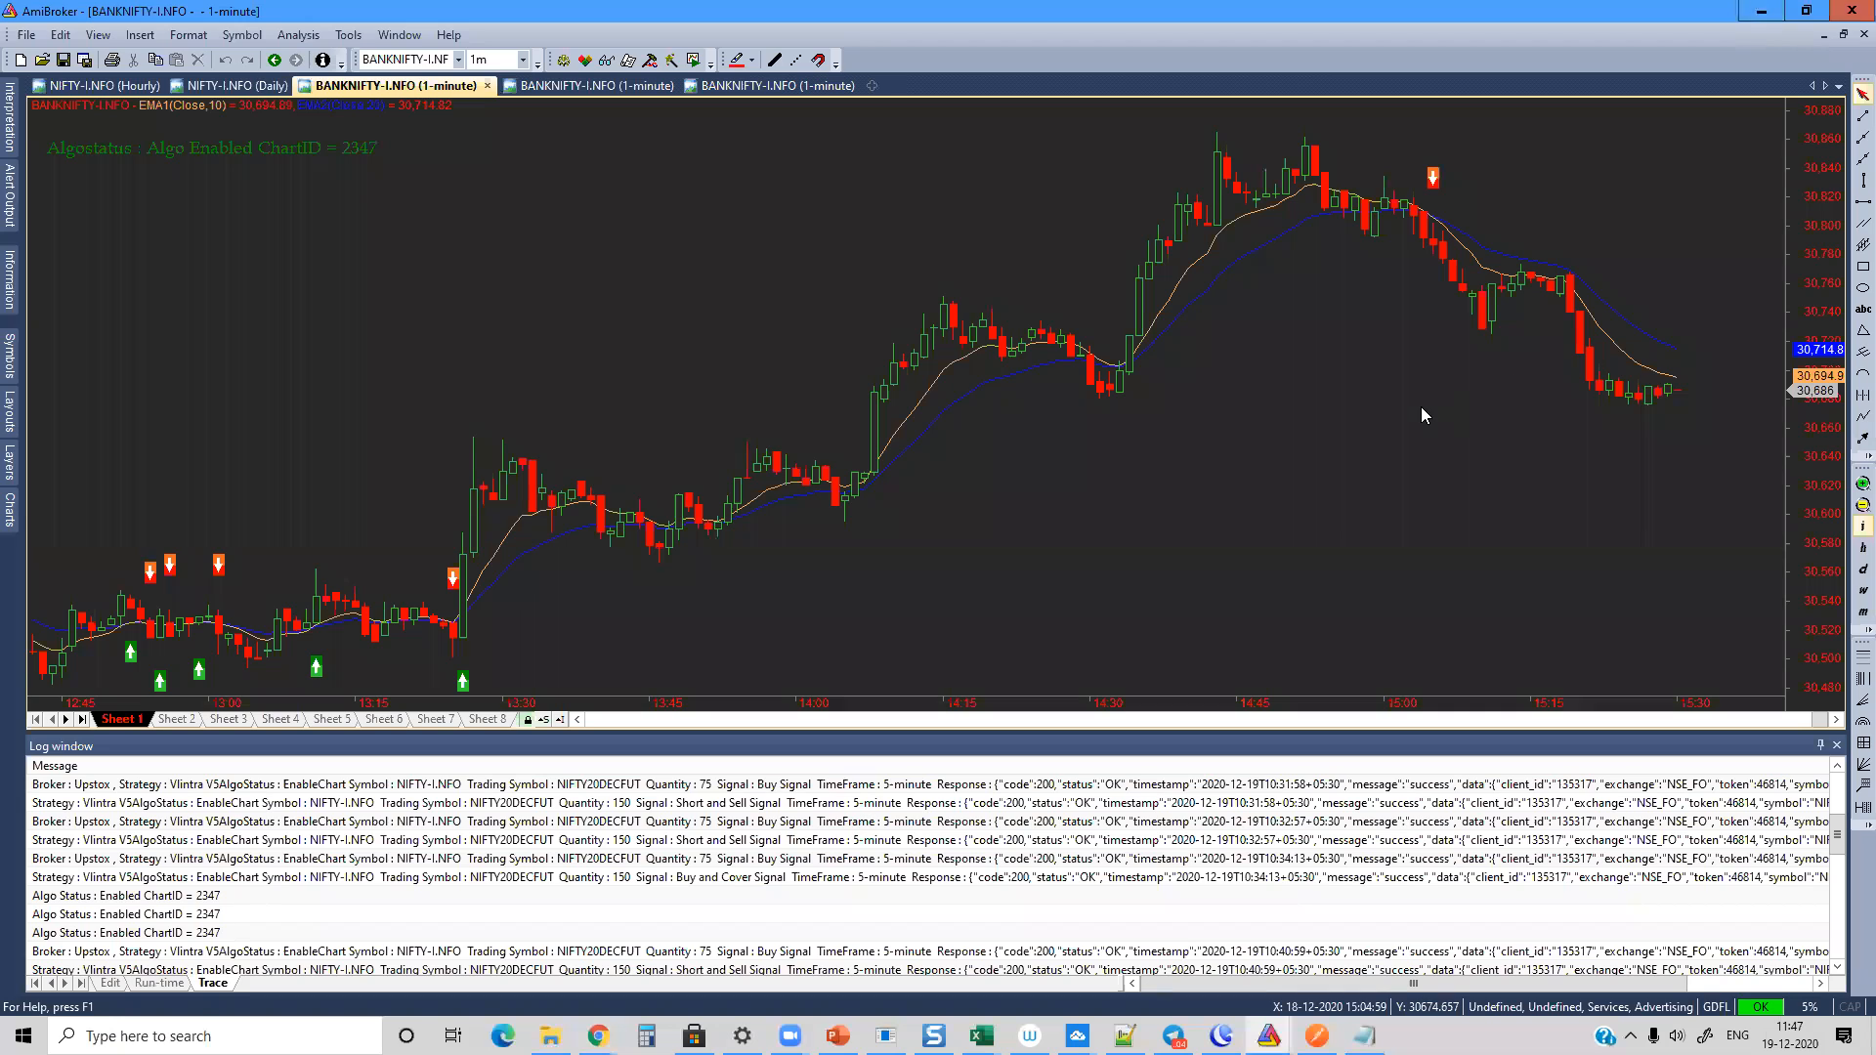
Step: Expand the Systems folder under Tstudio 5.0 Sep 2020 in the chart formula tree to show its trading systems
mouse_move(1422, 415)
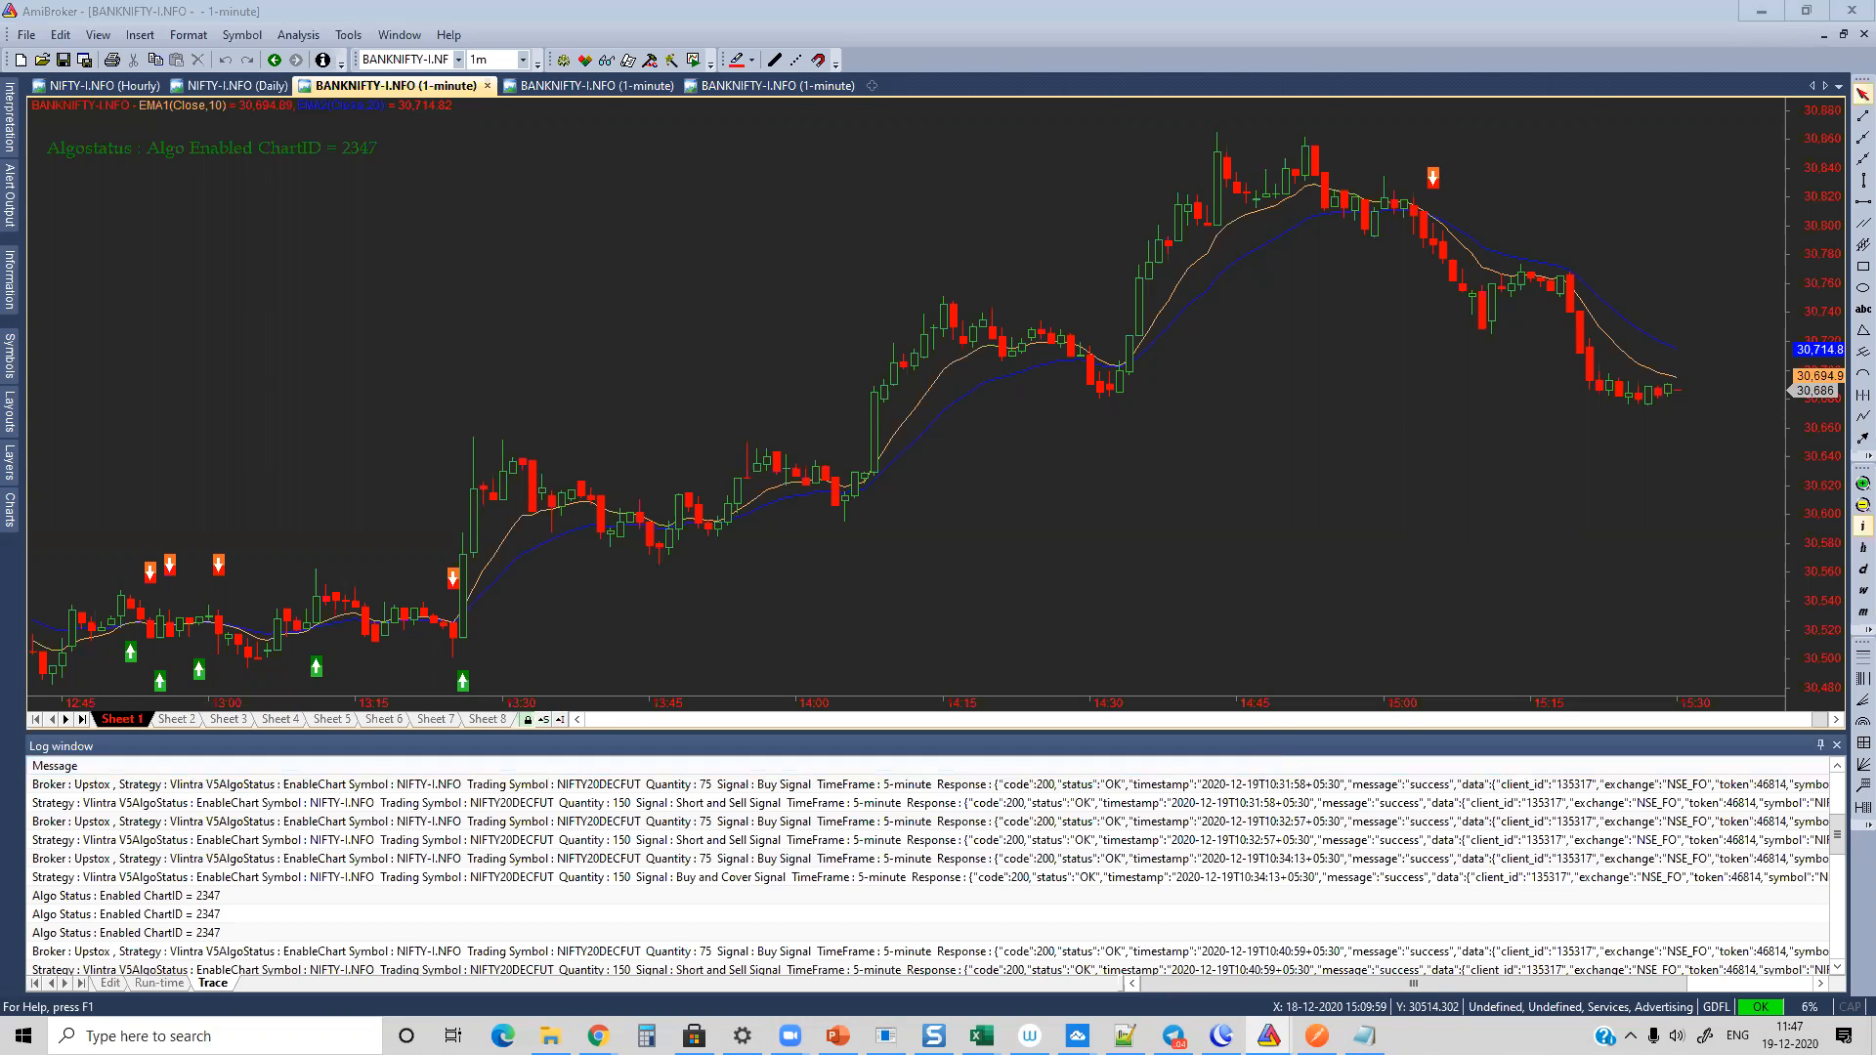
click(12, 541)
scroll(252, 566, down, 15)
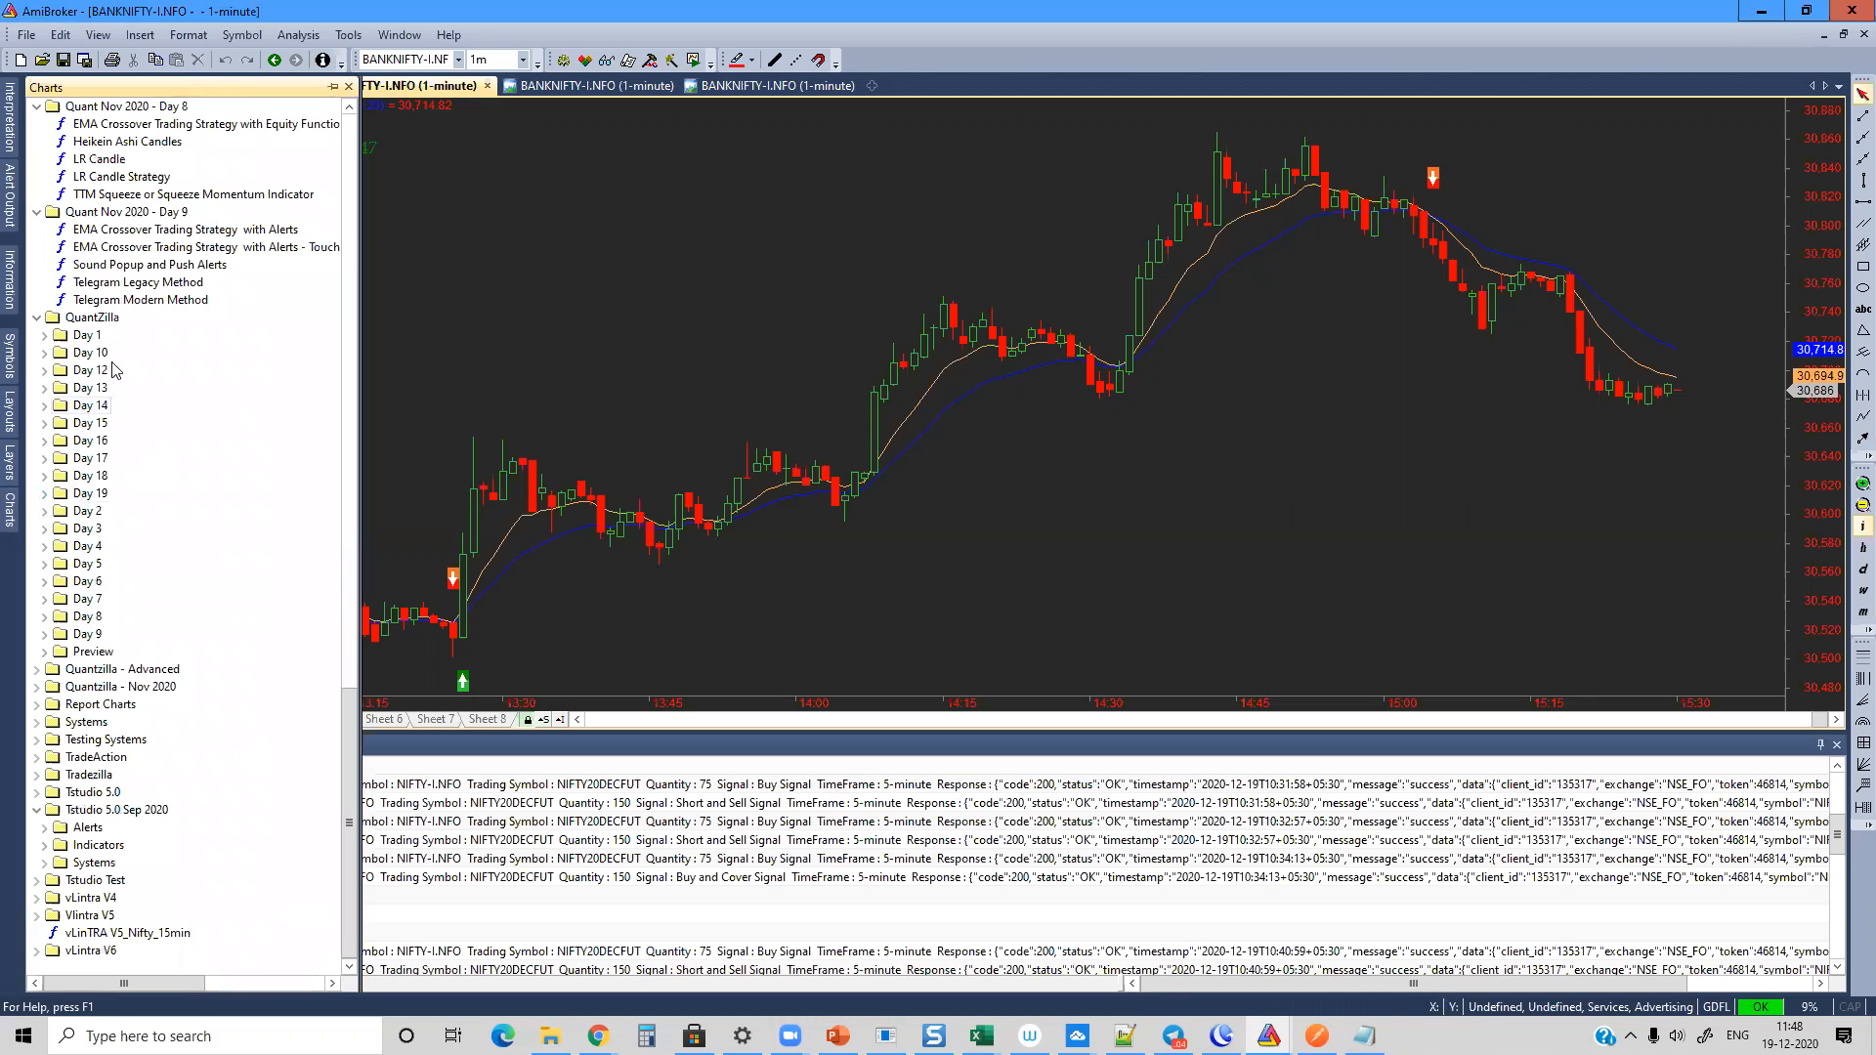
click(43, 861)
scroll(250, 733, down, 3)
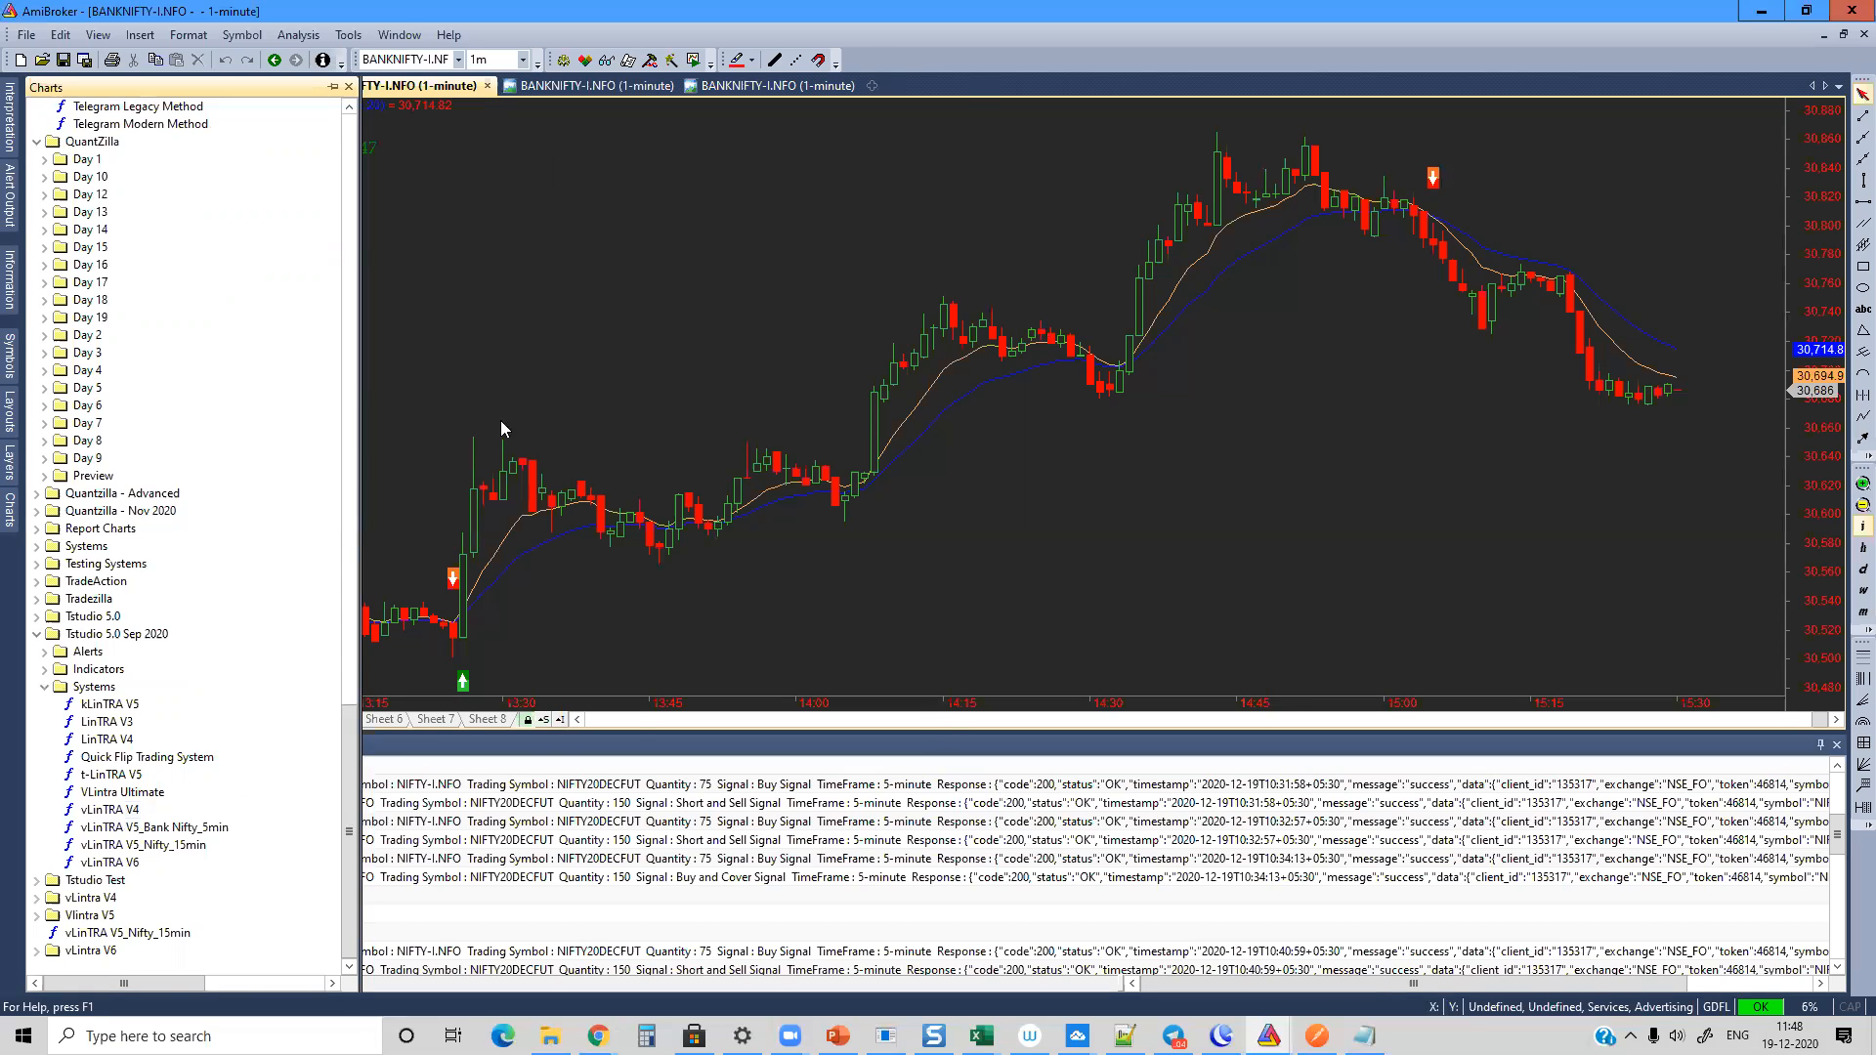
mouse_move(1282, 621)
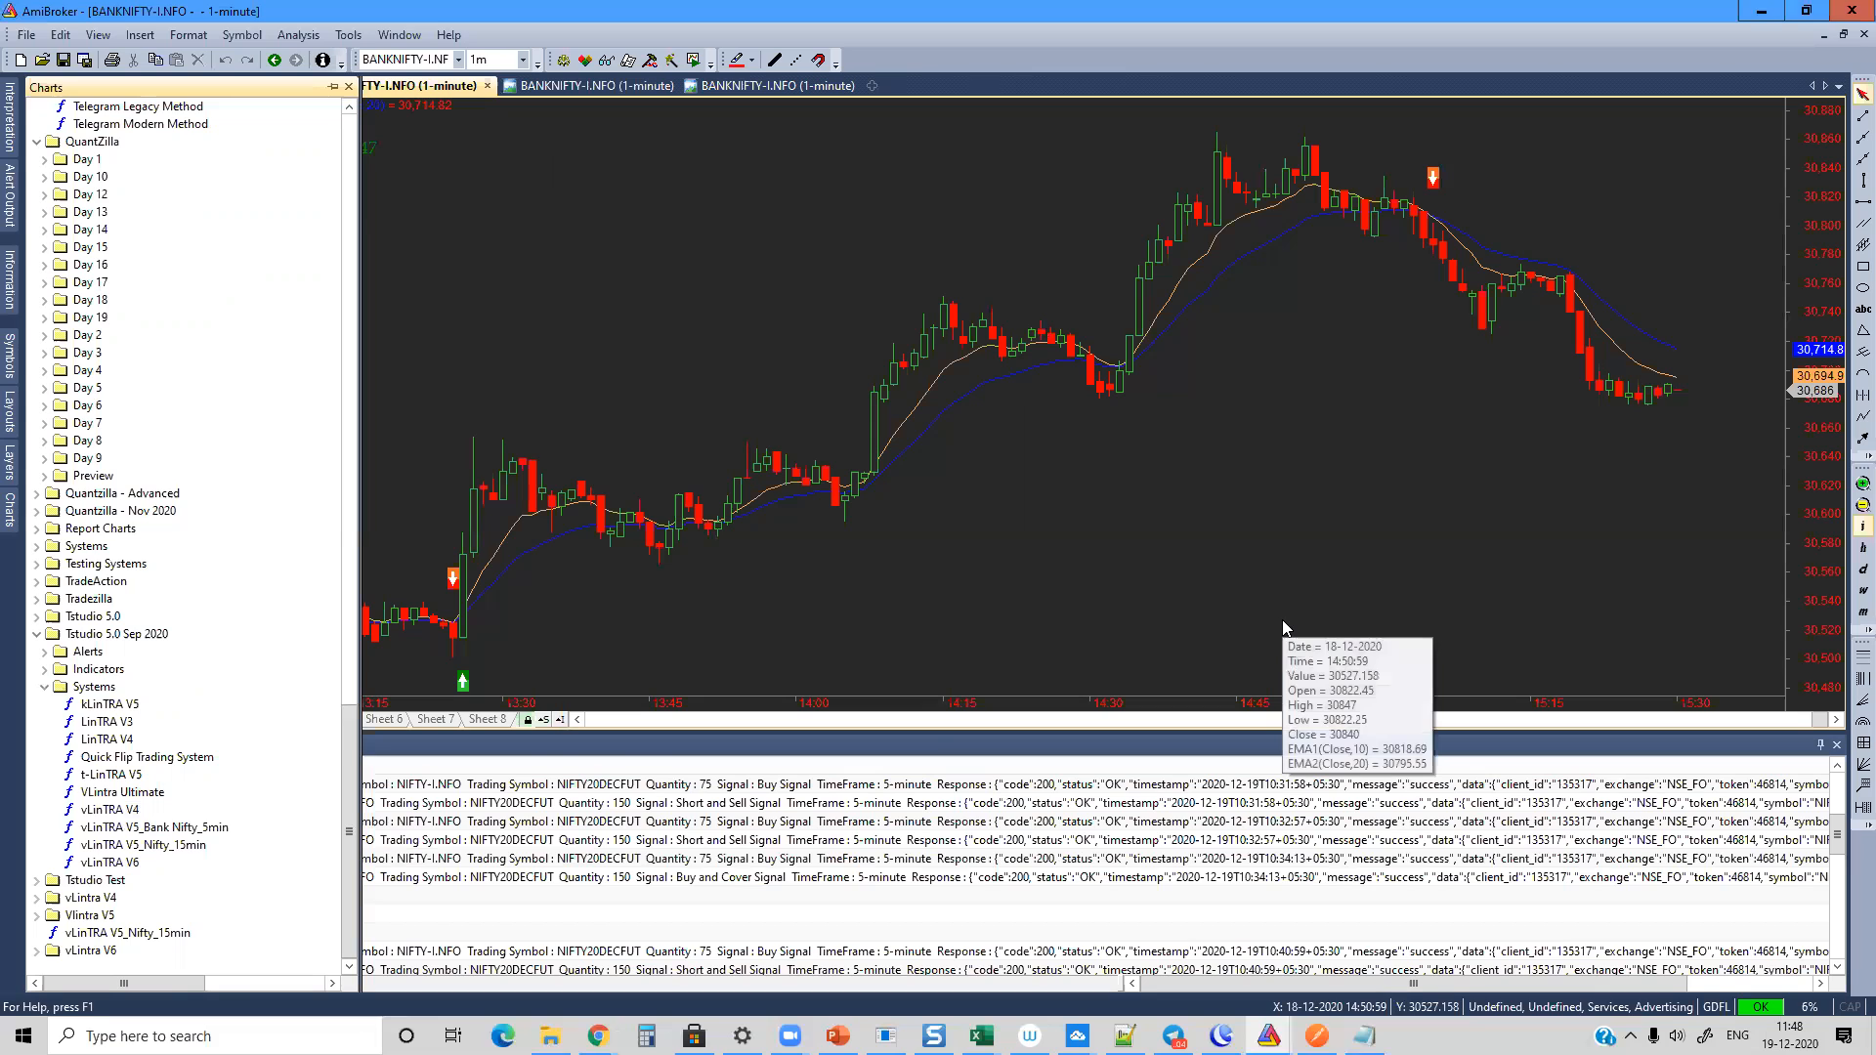
Step: Load the recent database IEOD-FUT-Oct2020 and create a new Analysis window
click(27, 36)
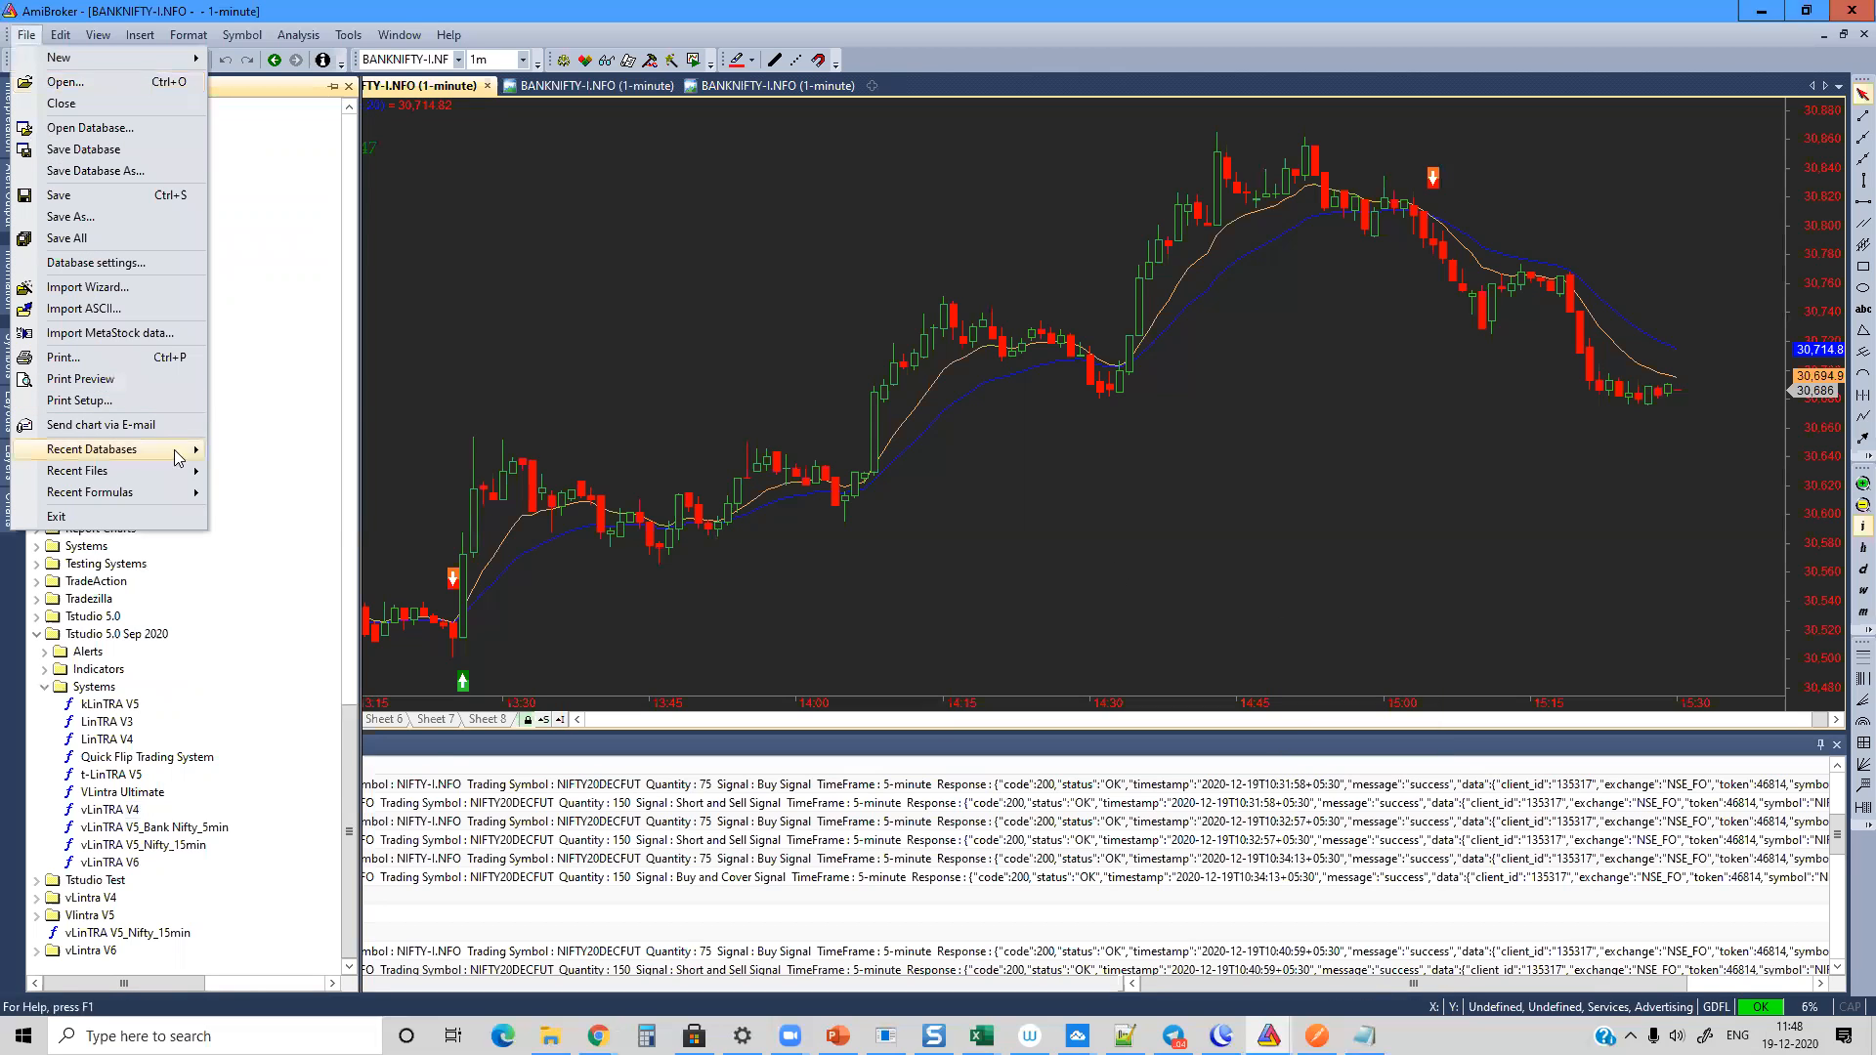
mouse_move(143, 448)
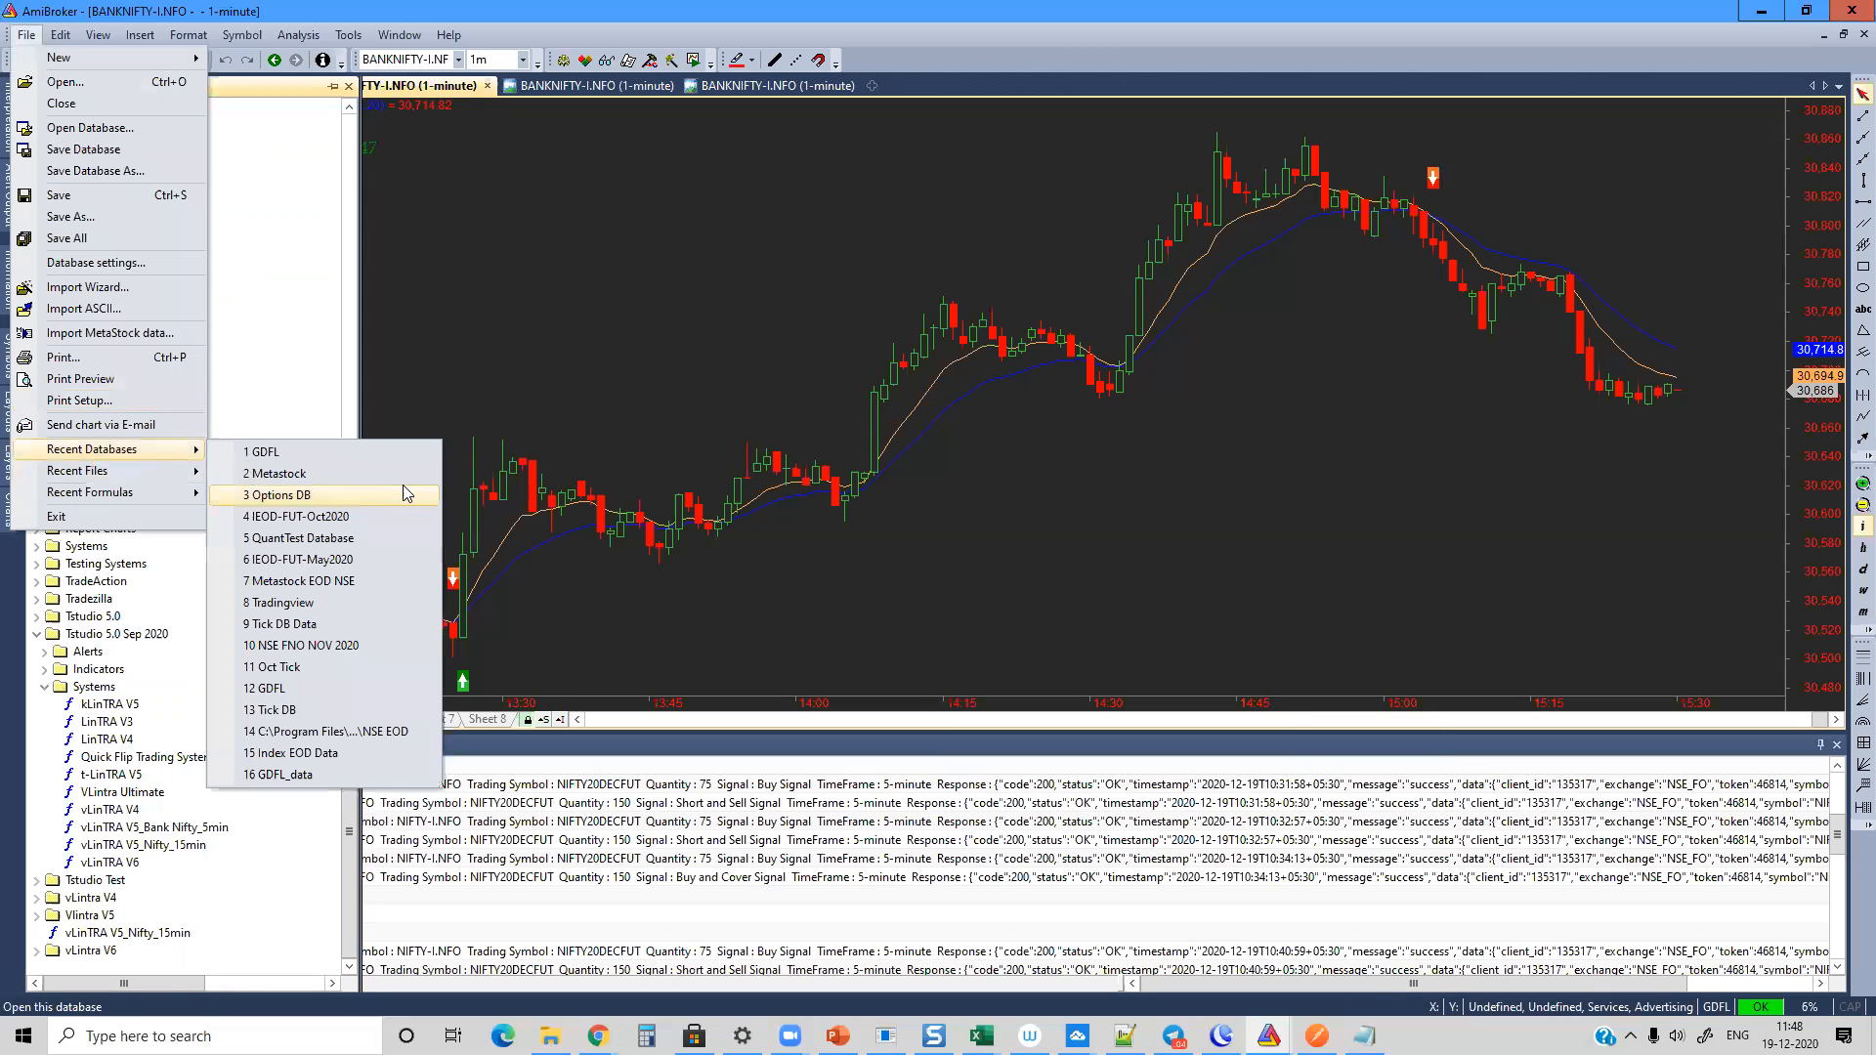
click(349, 520)
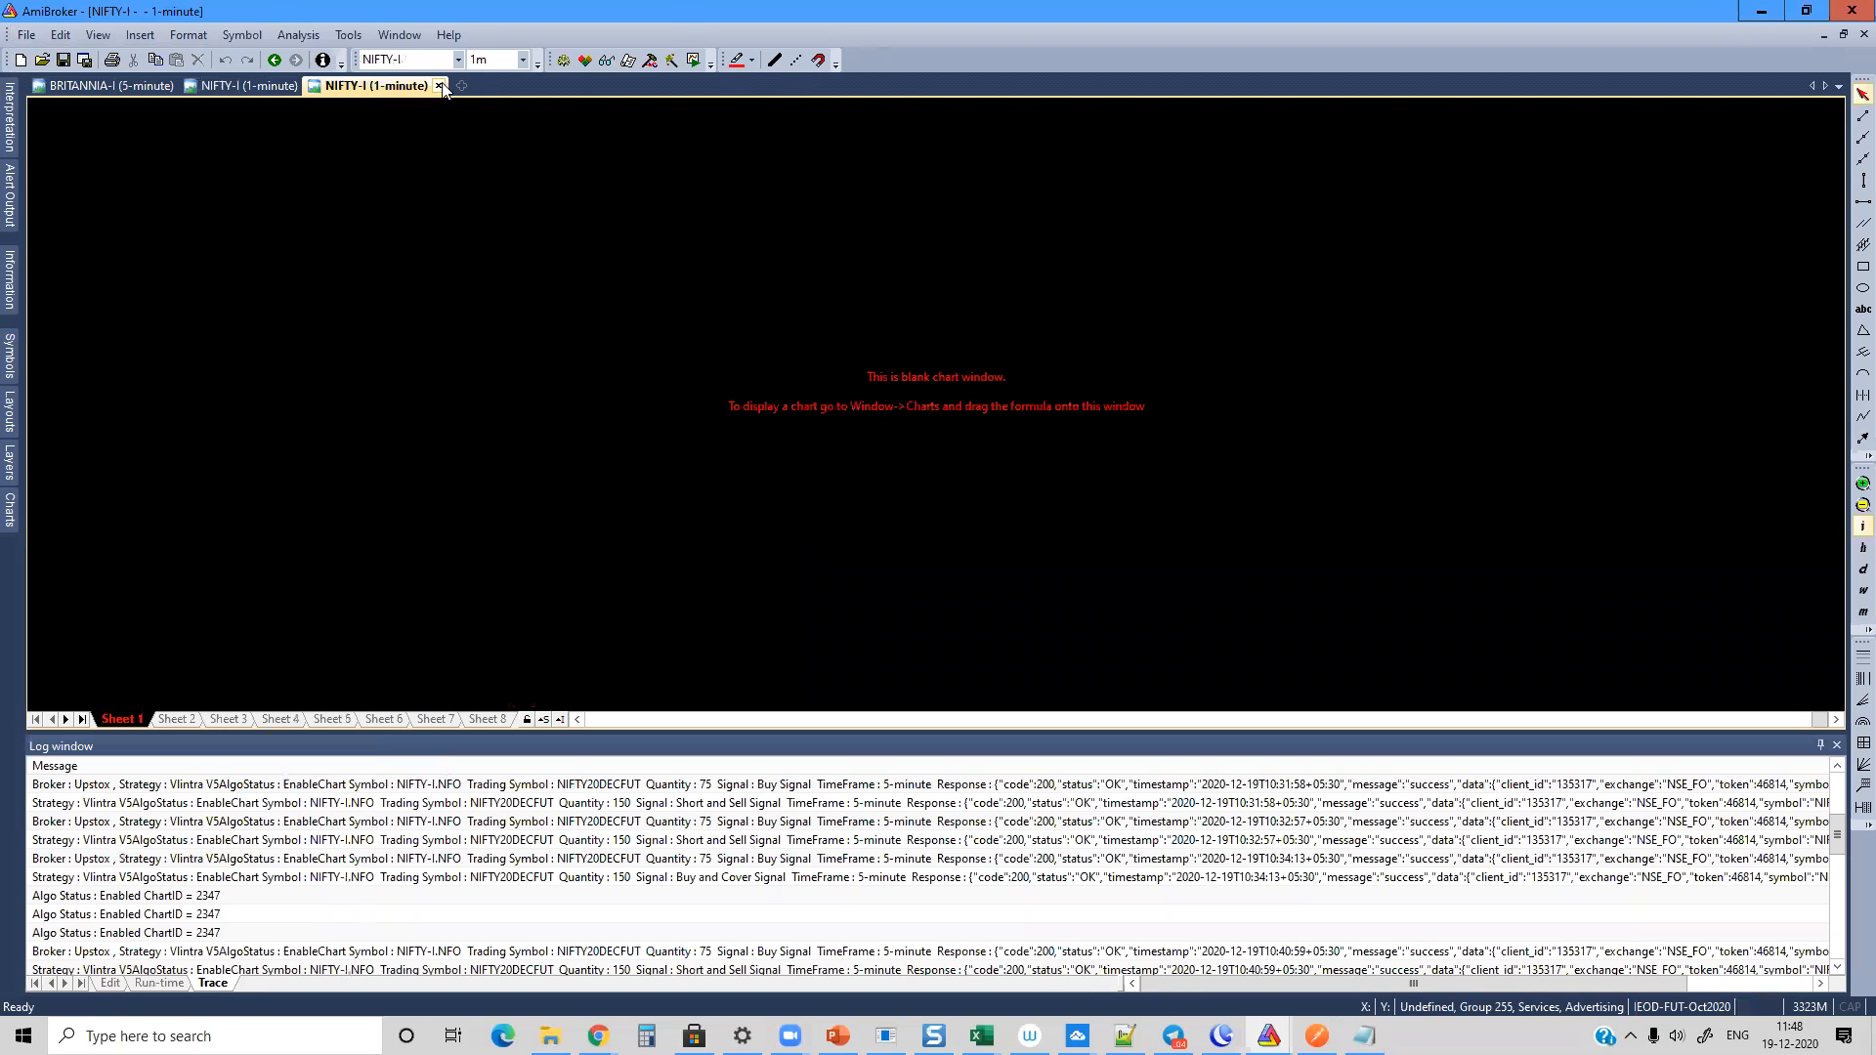
click(455, 84)
click(544, 215)
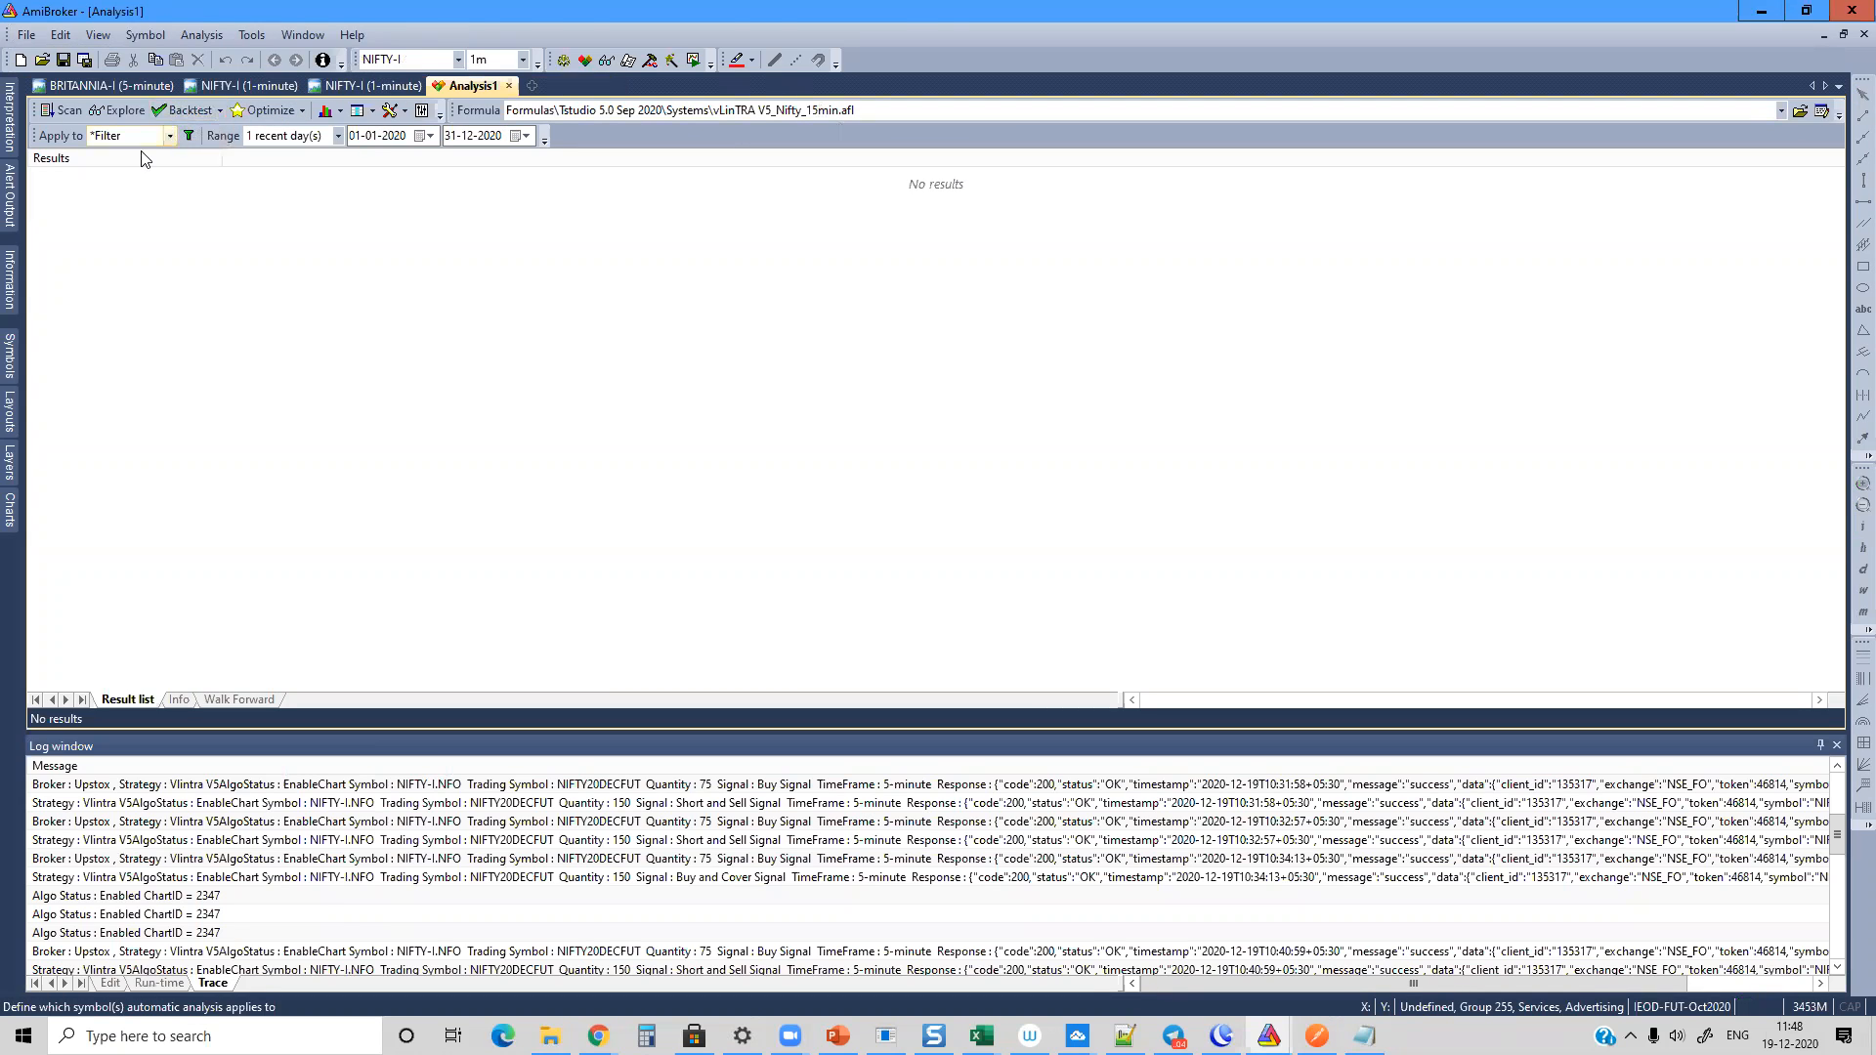
Step: Apply the analysis to the current symbol NIFTY-I and backtest vLinTRA V5_Nifty_15min.afl over 1 recent day
click(174, 133)
click(108, 171)
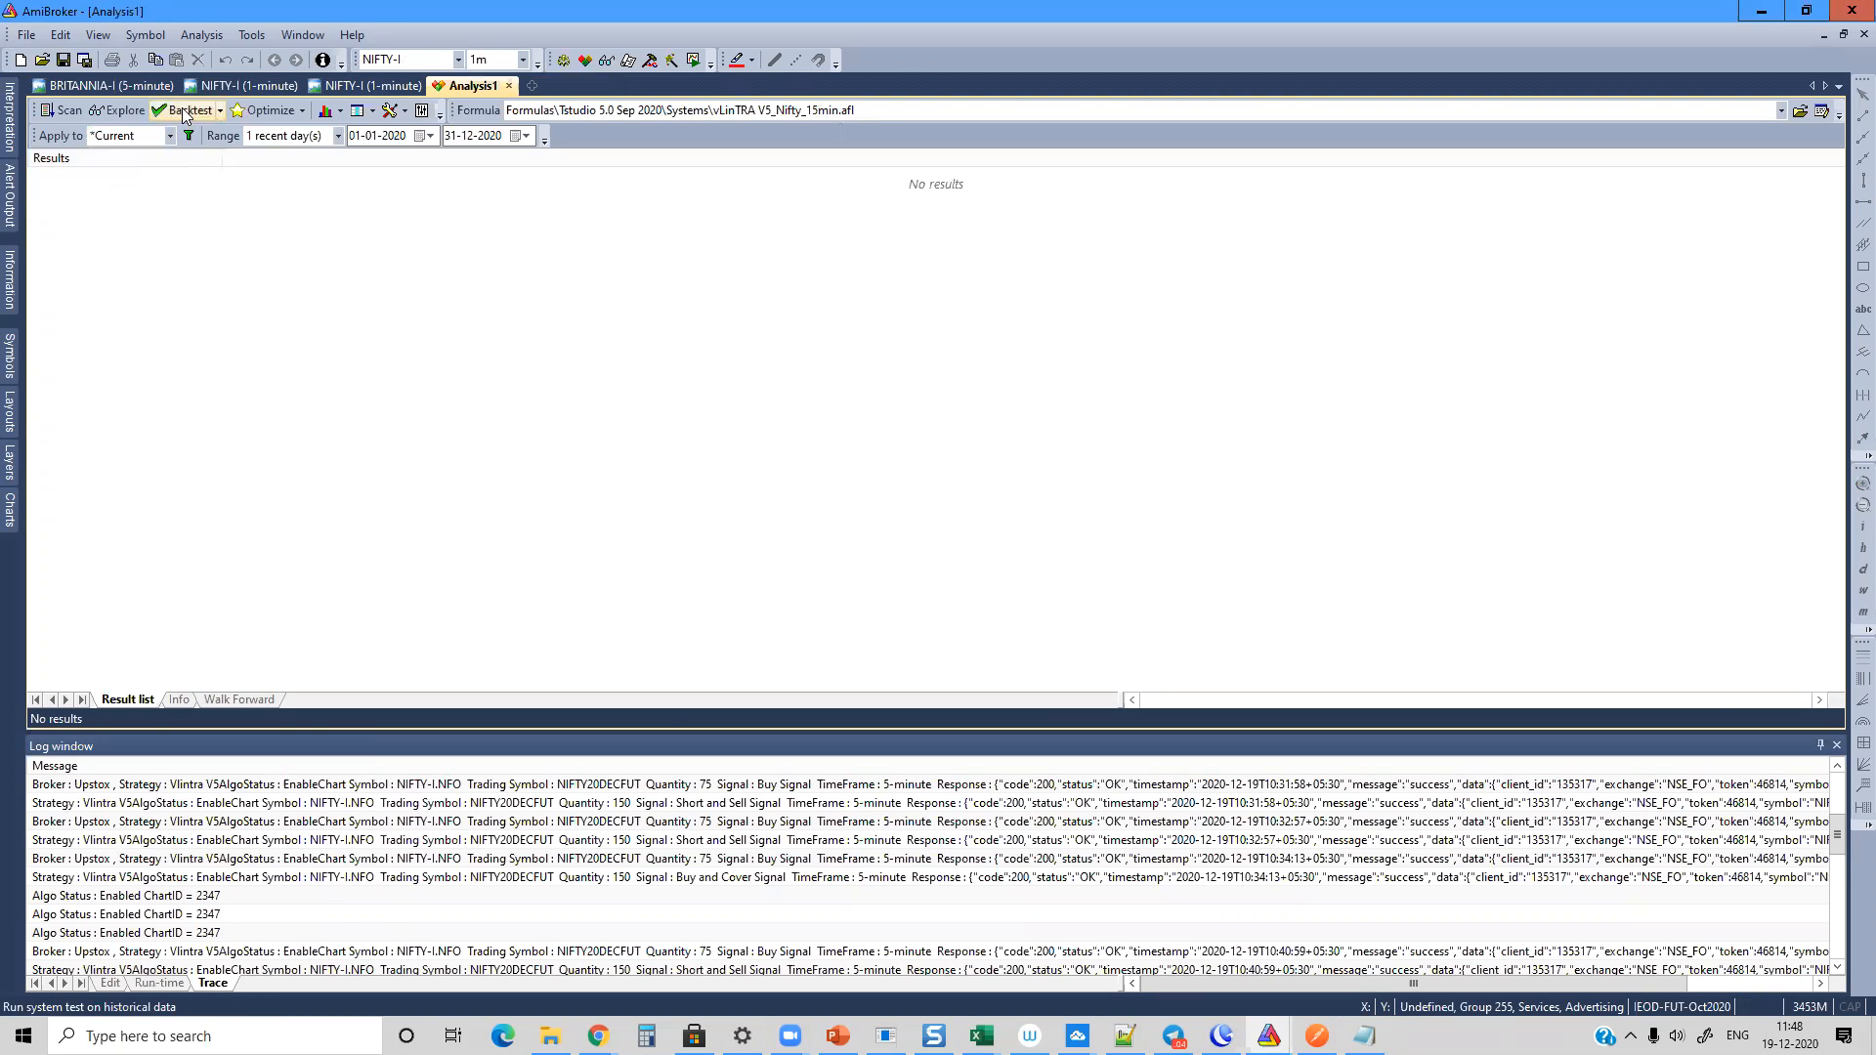
click(189, 109)
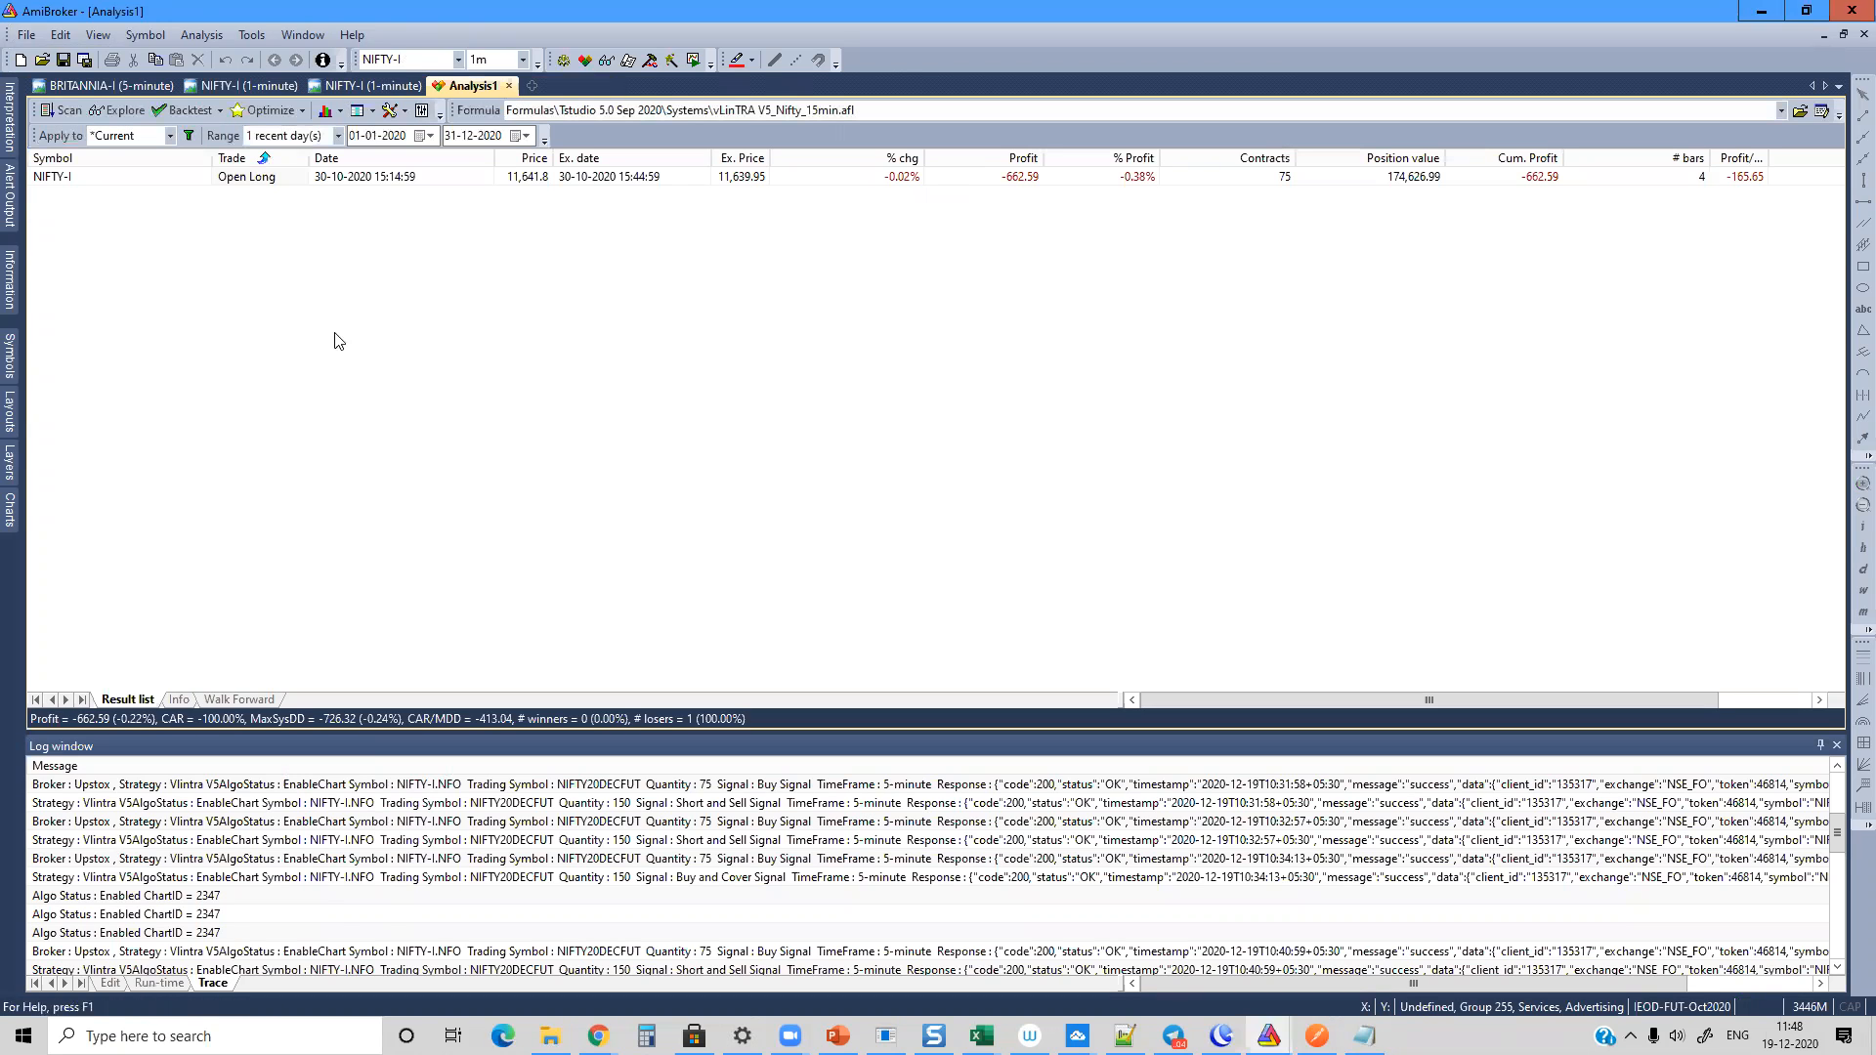
Step: Set the analysis range to all quotes and run an exploration followed by a backtest of the system
click(337, 135)
click(272, 152)
click(121, 109)
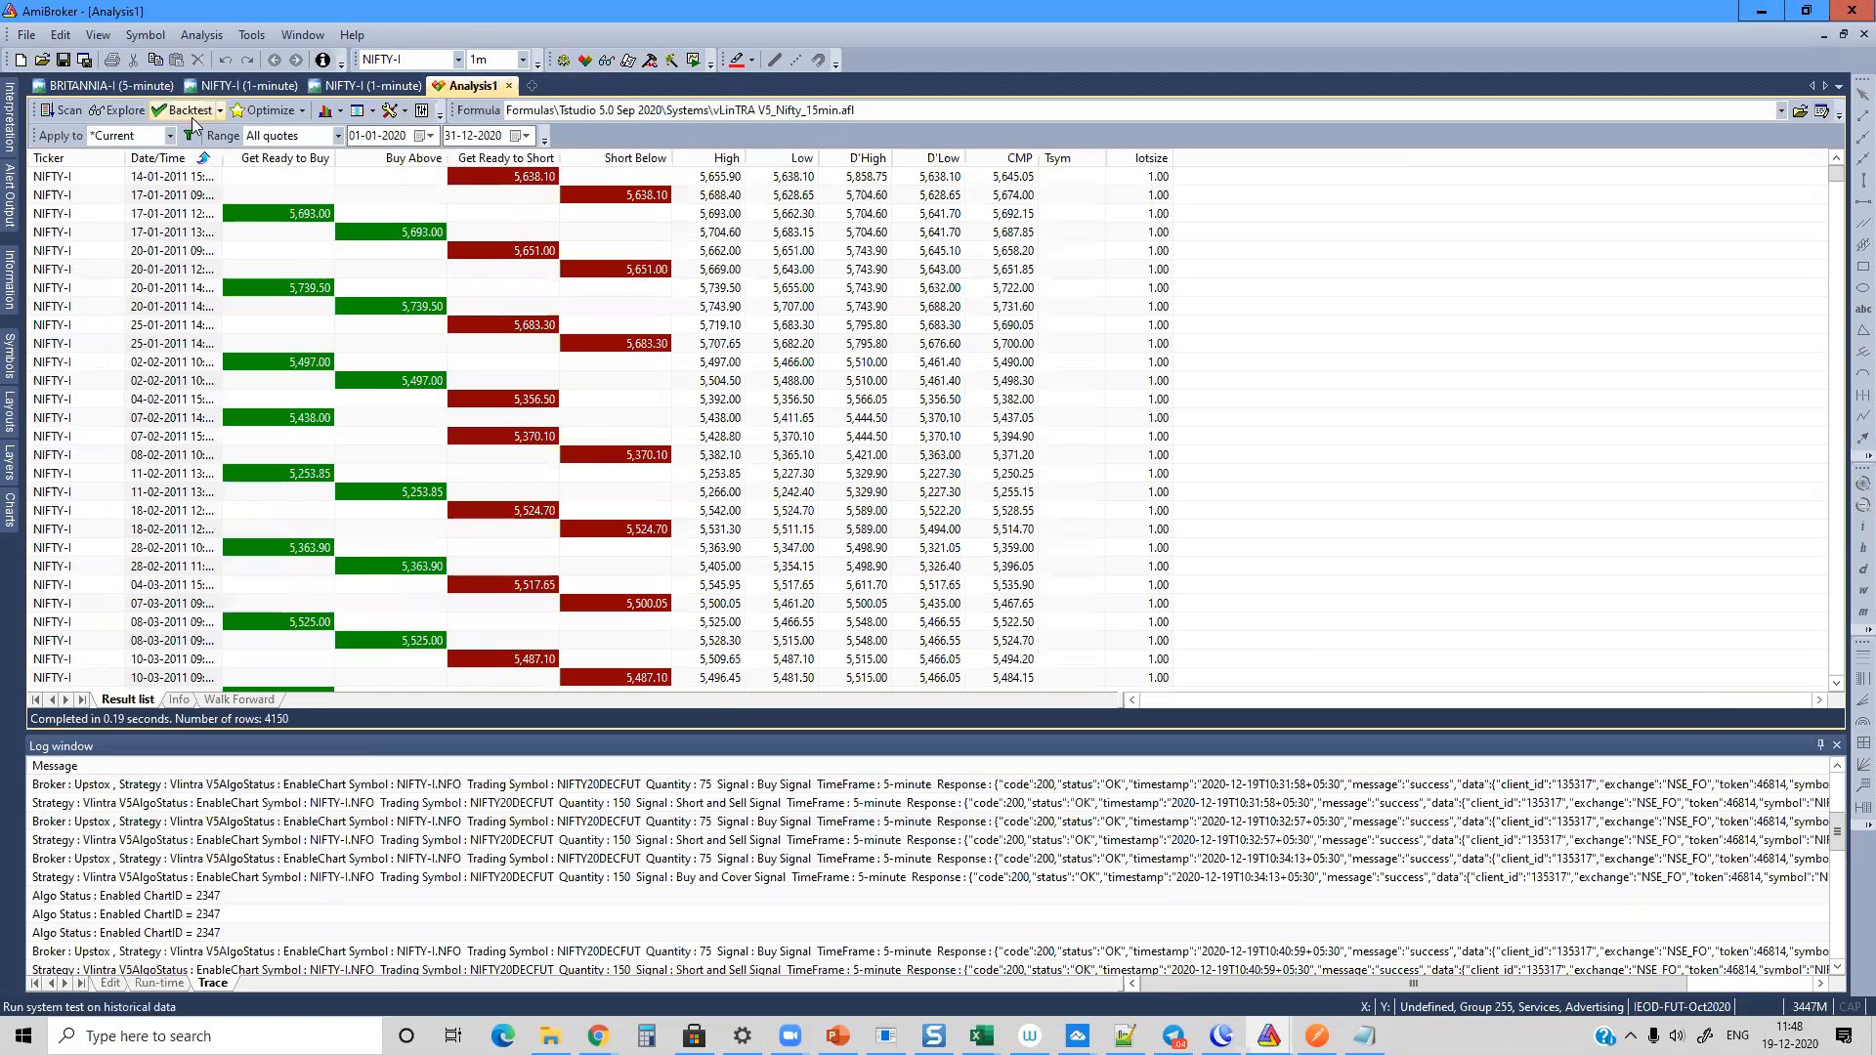
click(191, 118)
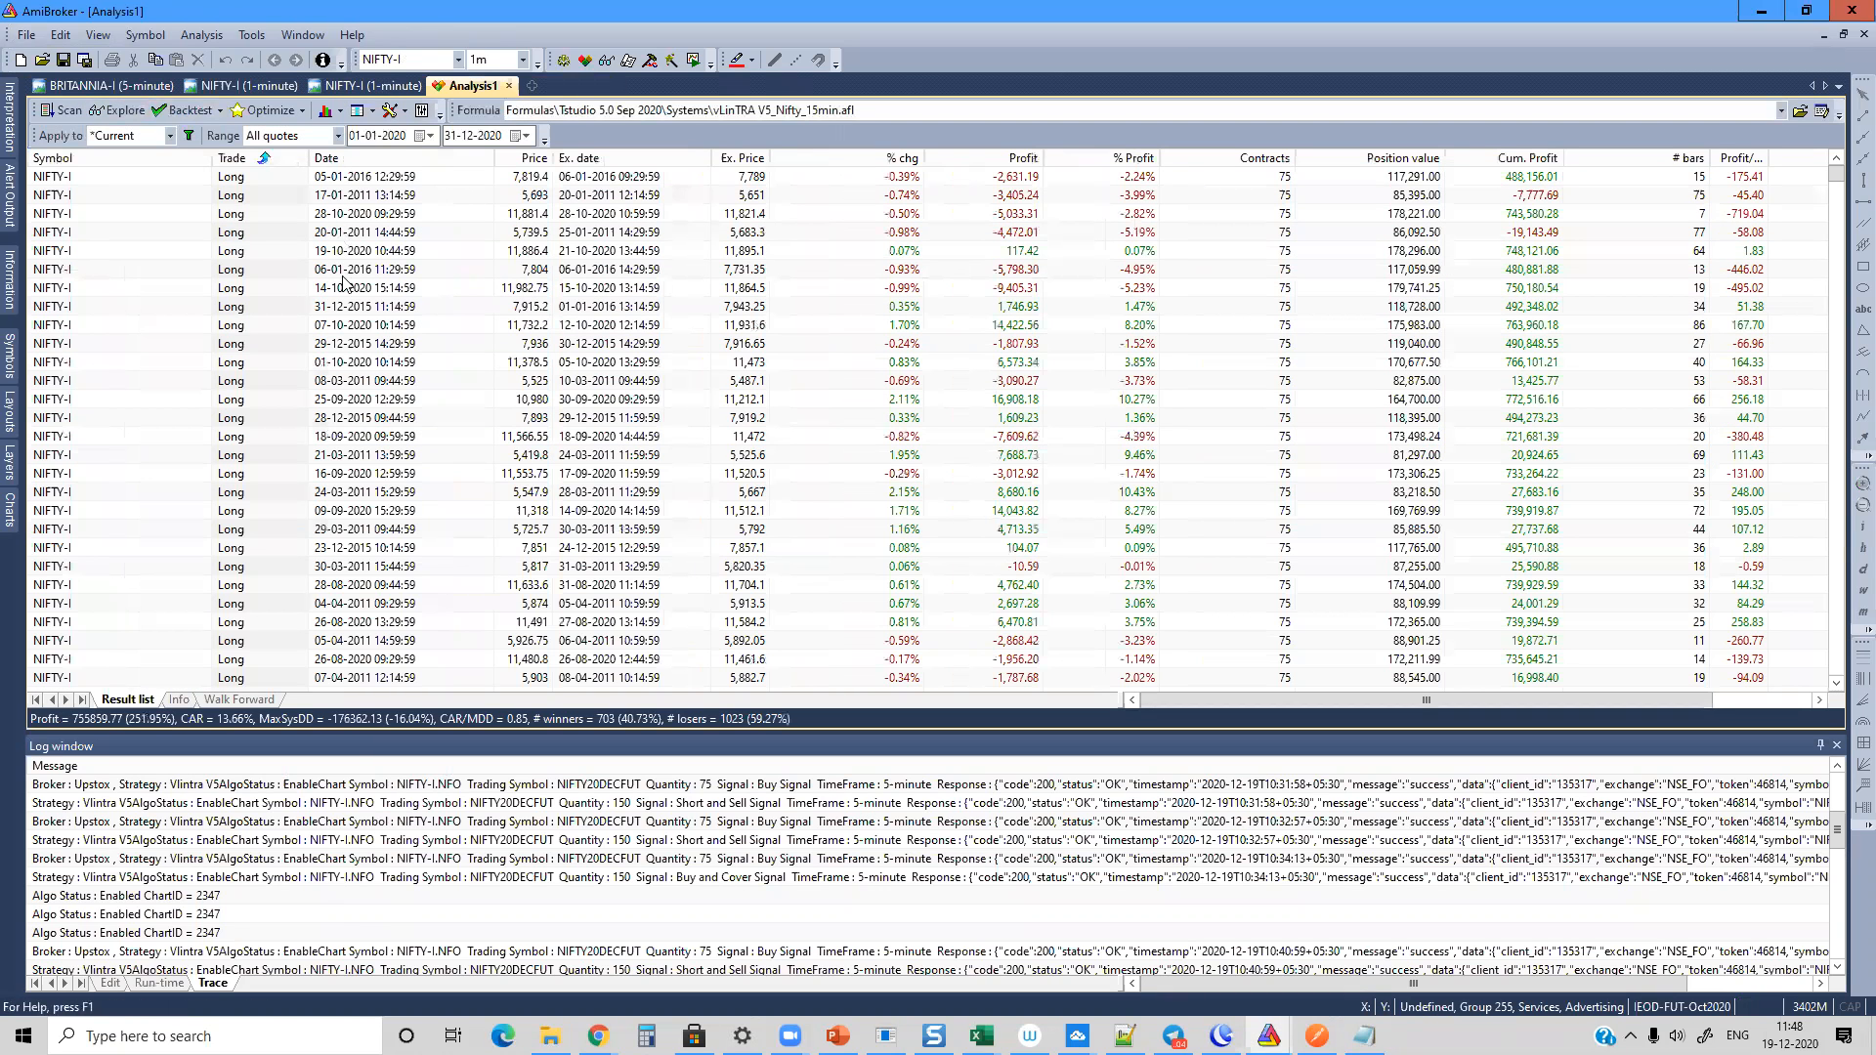
Step: Open the backtest report full screen, review its equity, drawdown and profit table charts, and close the report
click(358, 111)
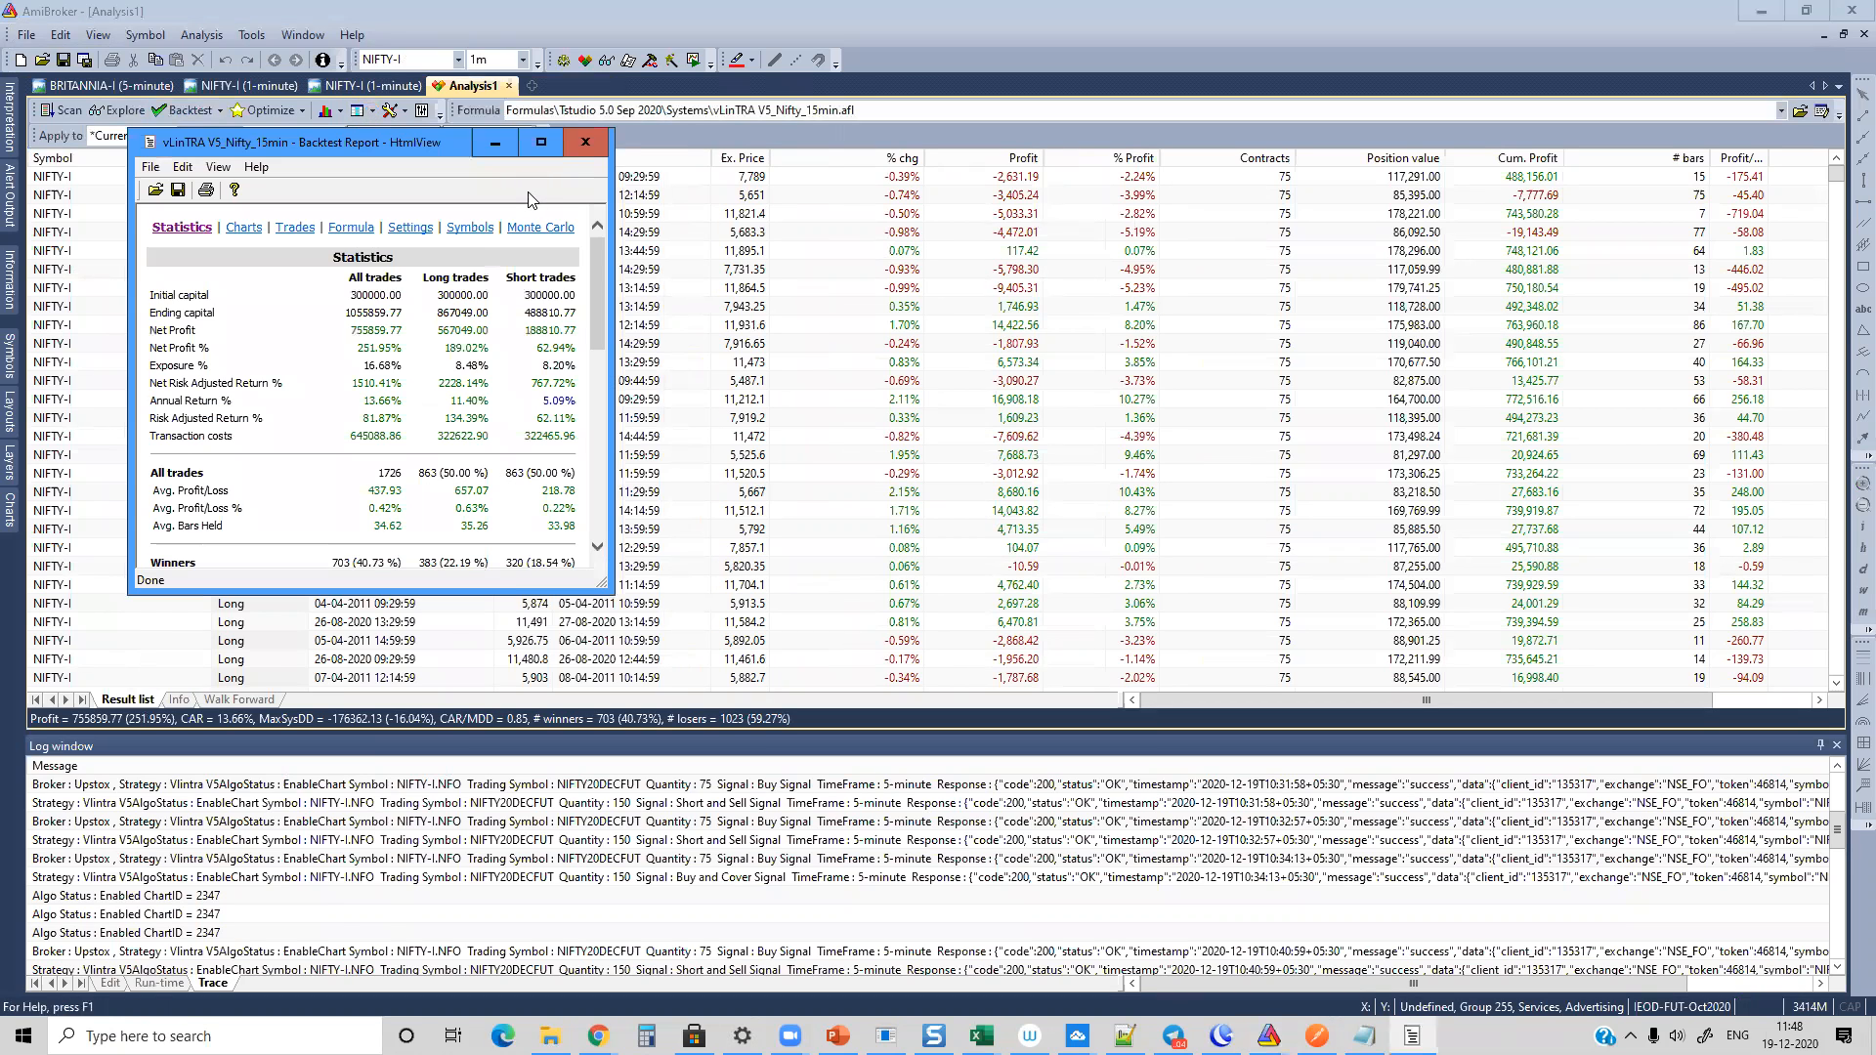
click(542, 144)
click(805, 92)
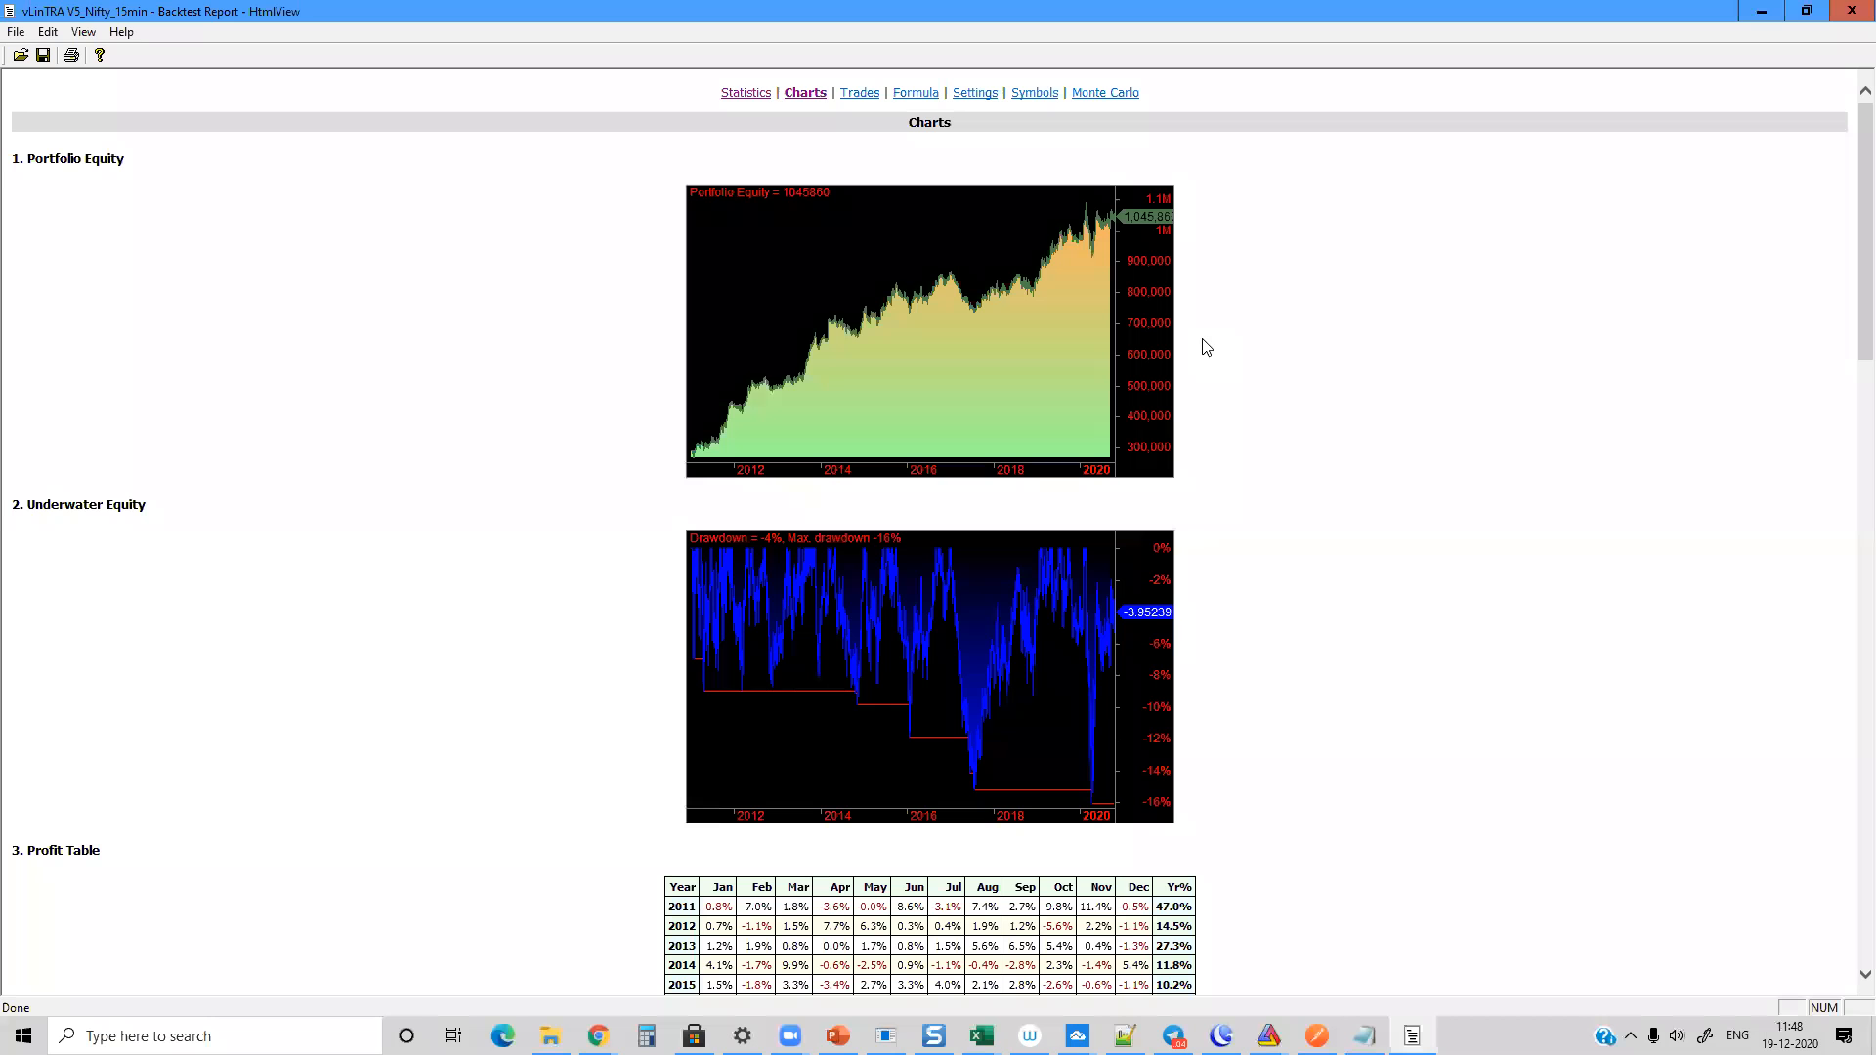
scroll(1377, 472, down, 20)
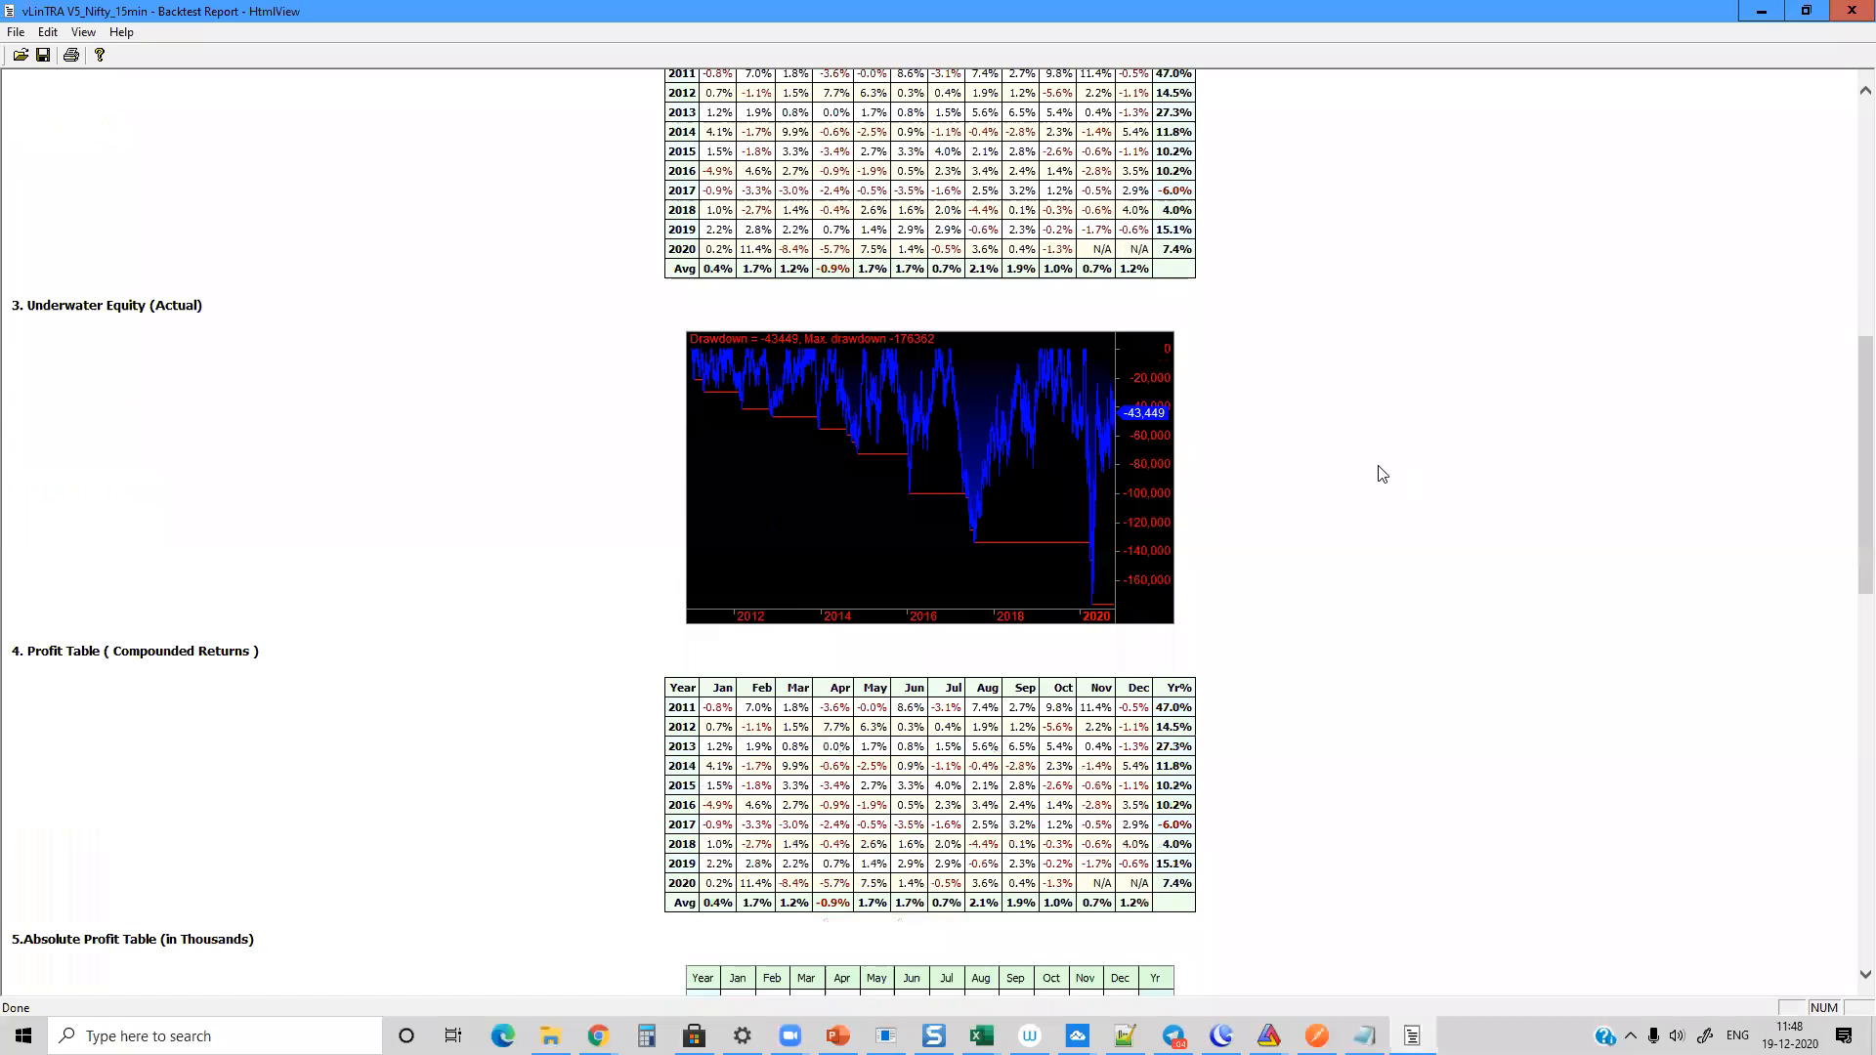
scroll(1373, 470, up, 20)
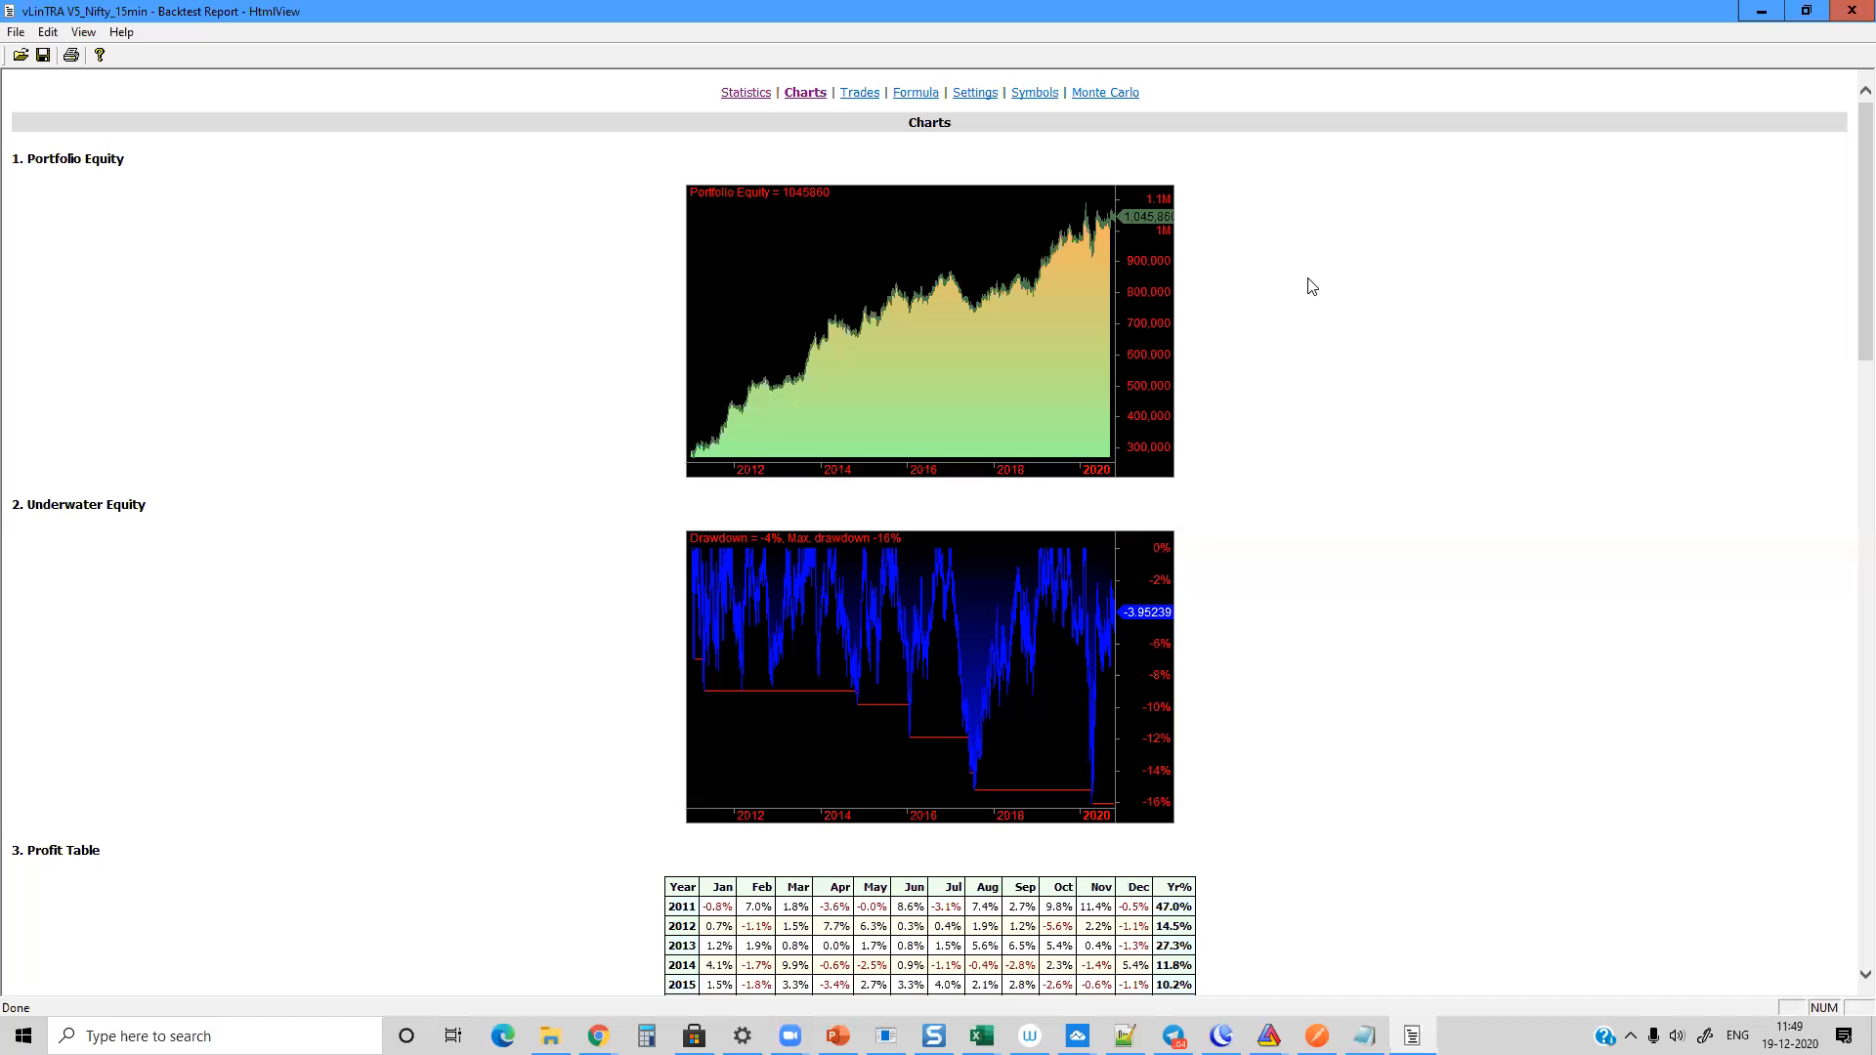
click(1851, 12)
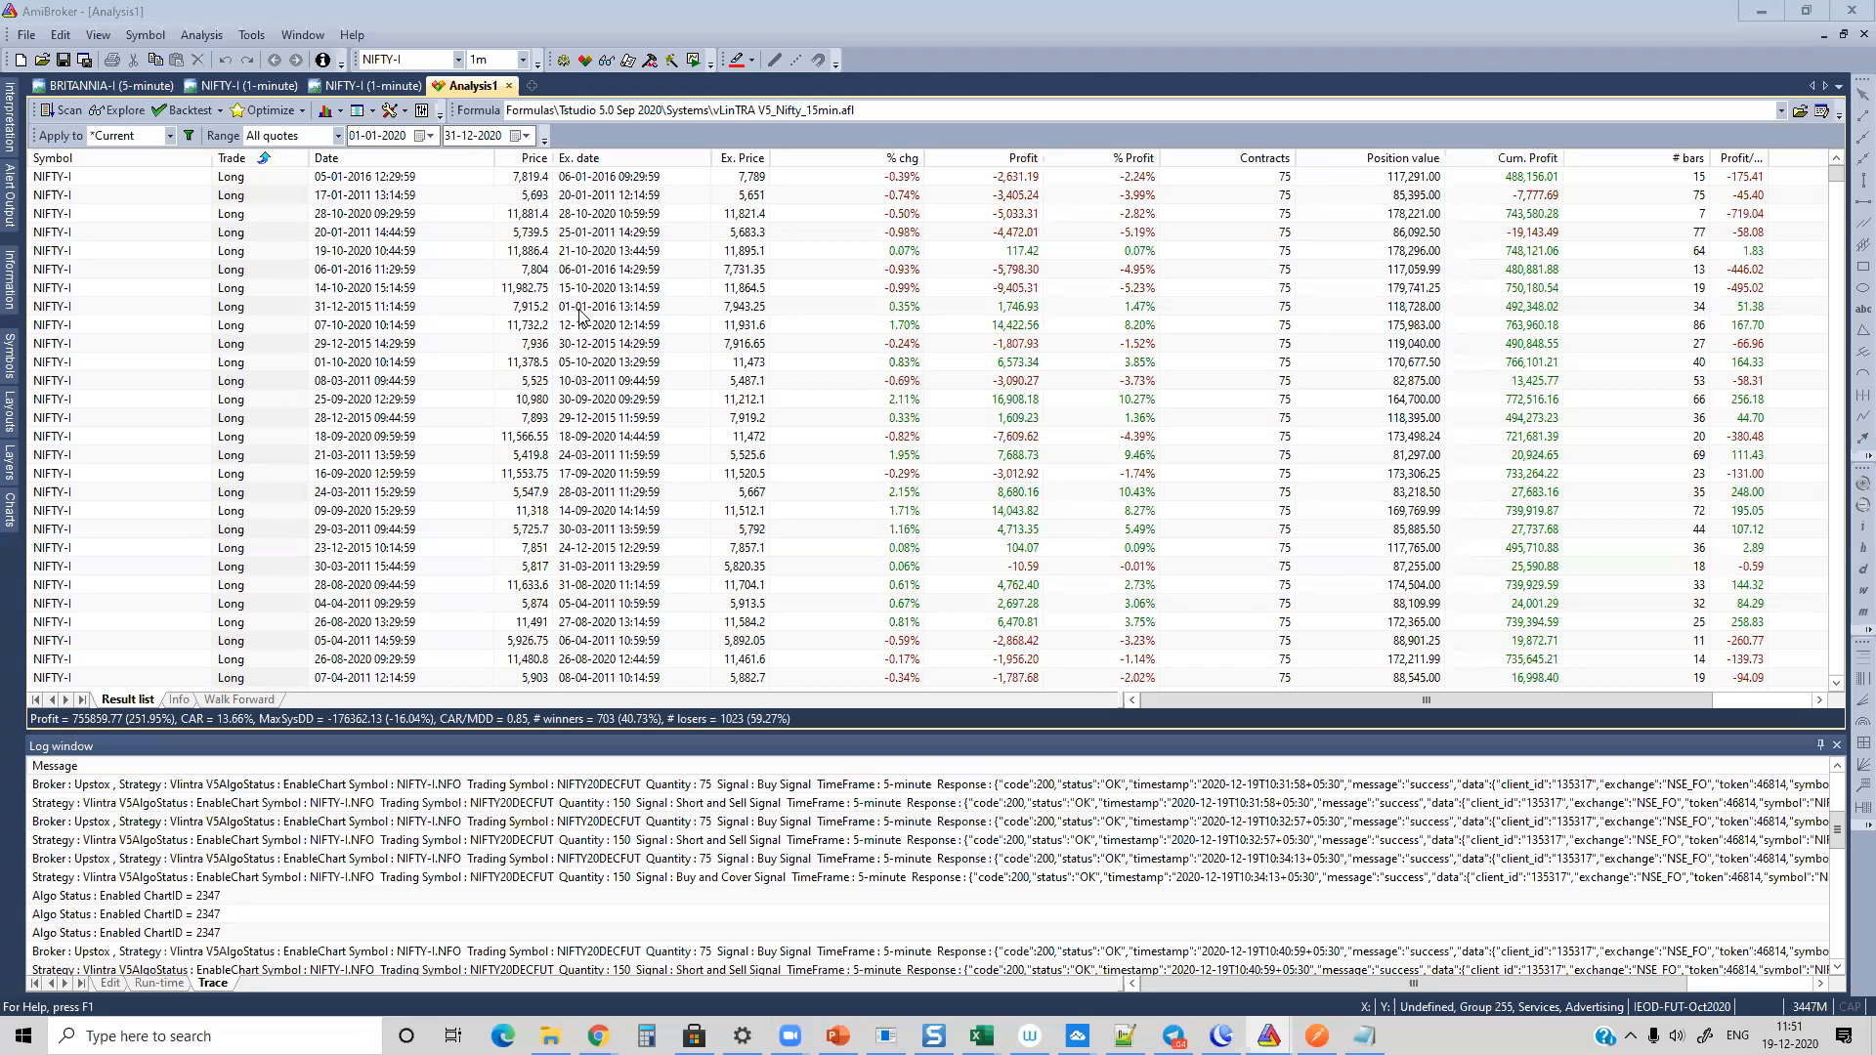
Step: Load the first GDFL database in the recent databases to return to the BANKNIFTY-I.NFO charts
click(27, 34)
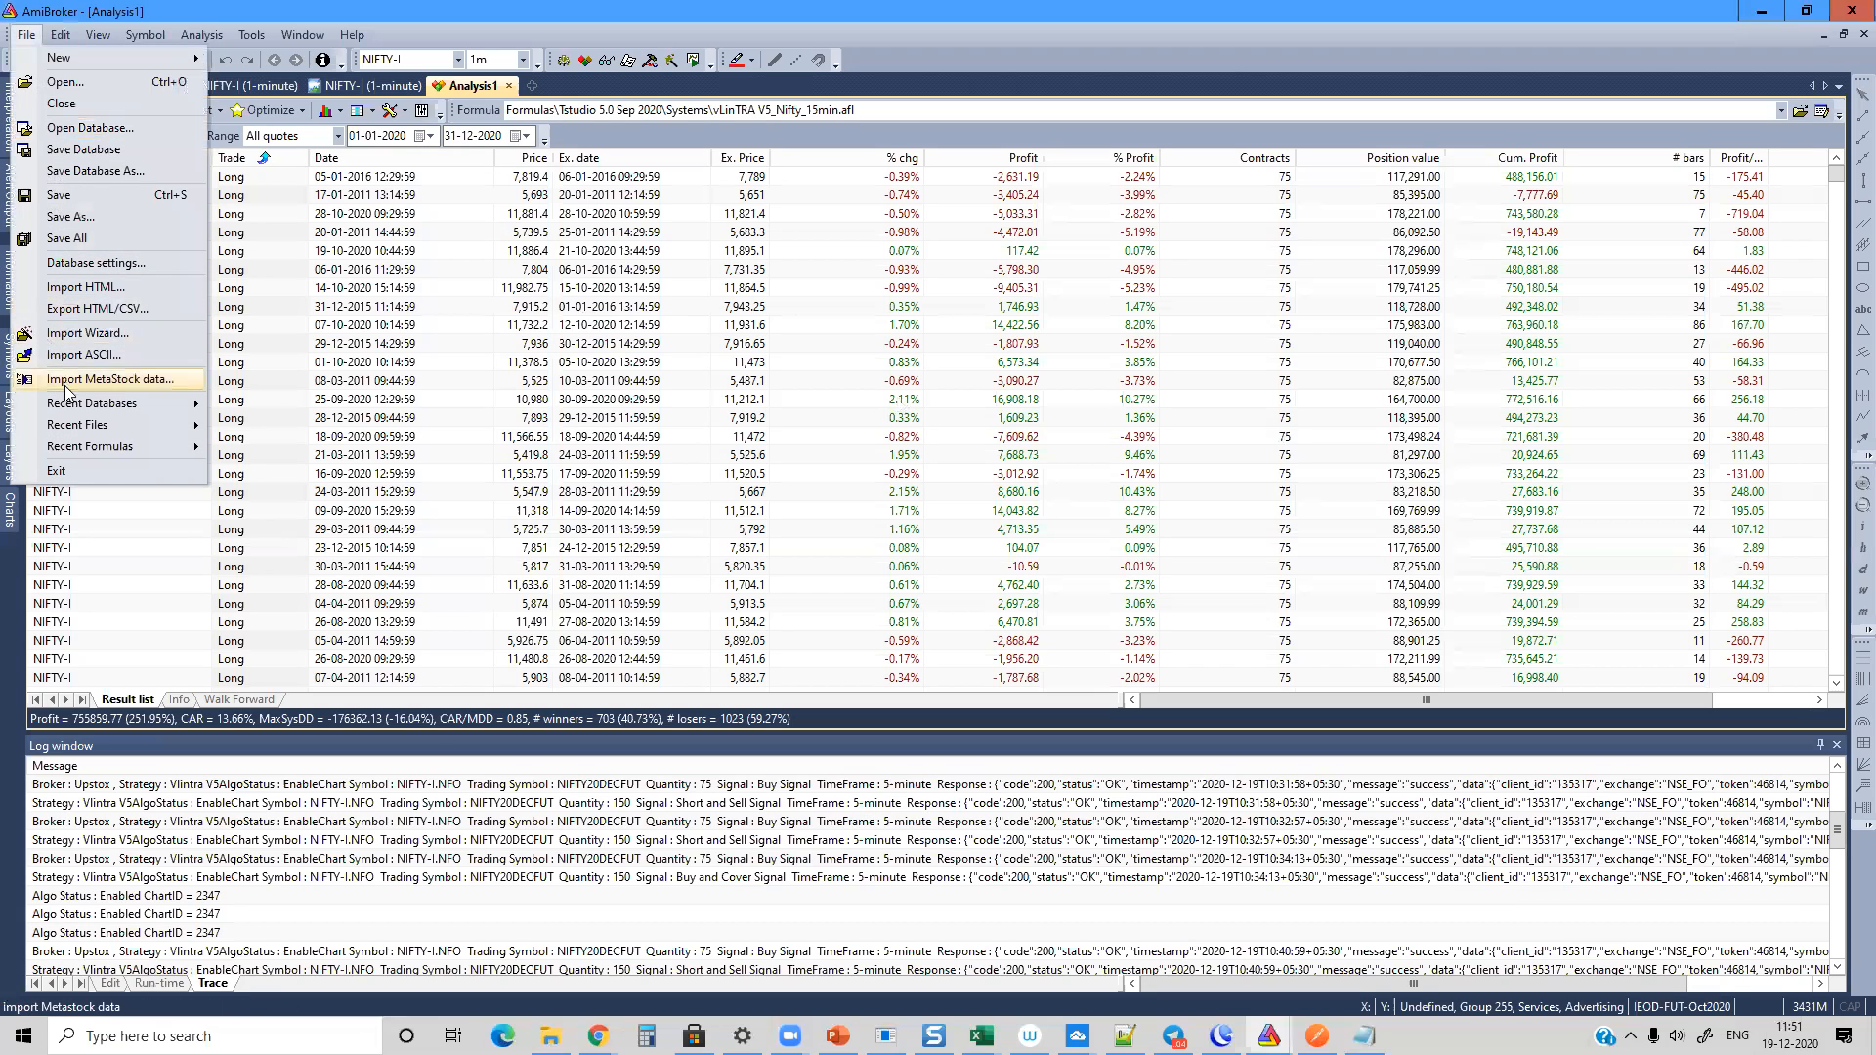
mouse_move(86, 403)
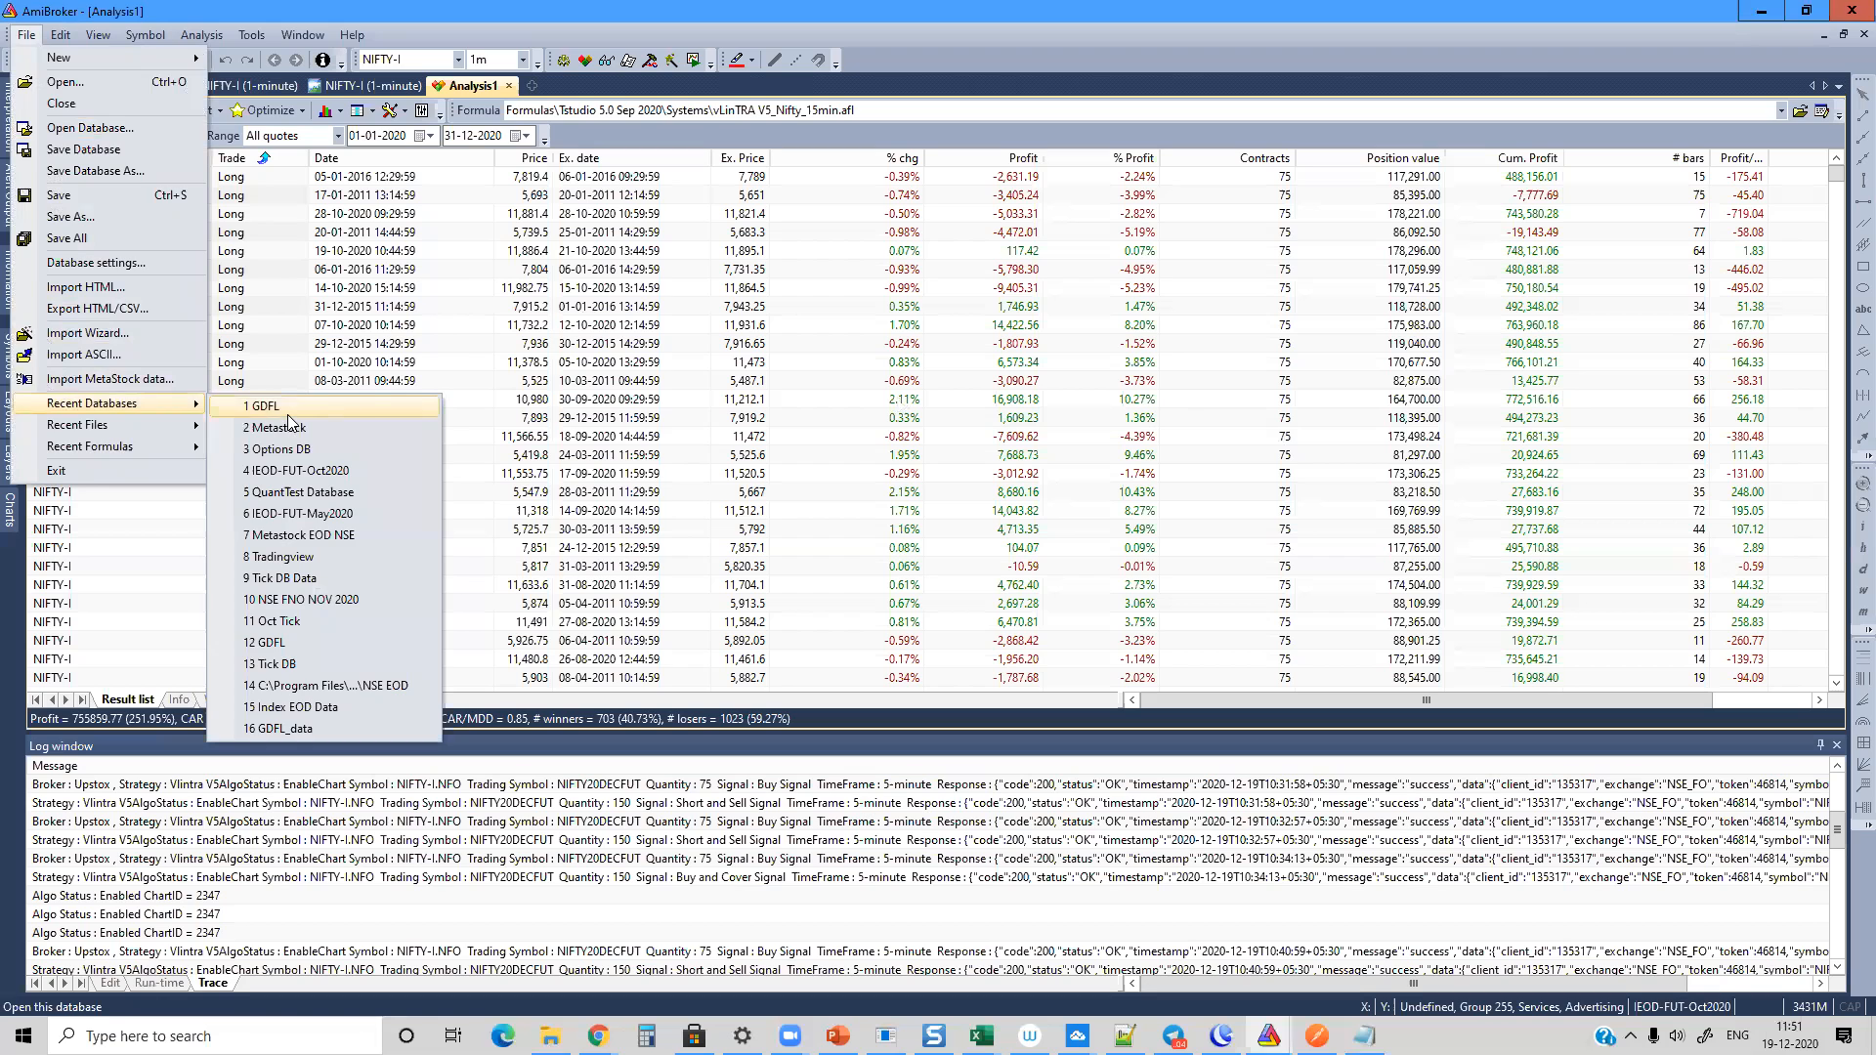
click(287, 414)
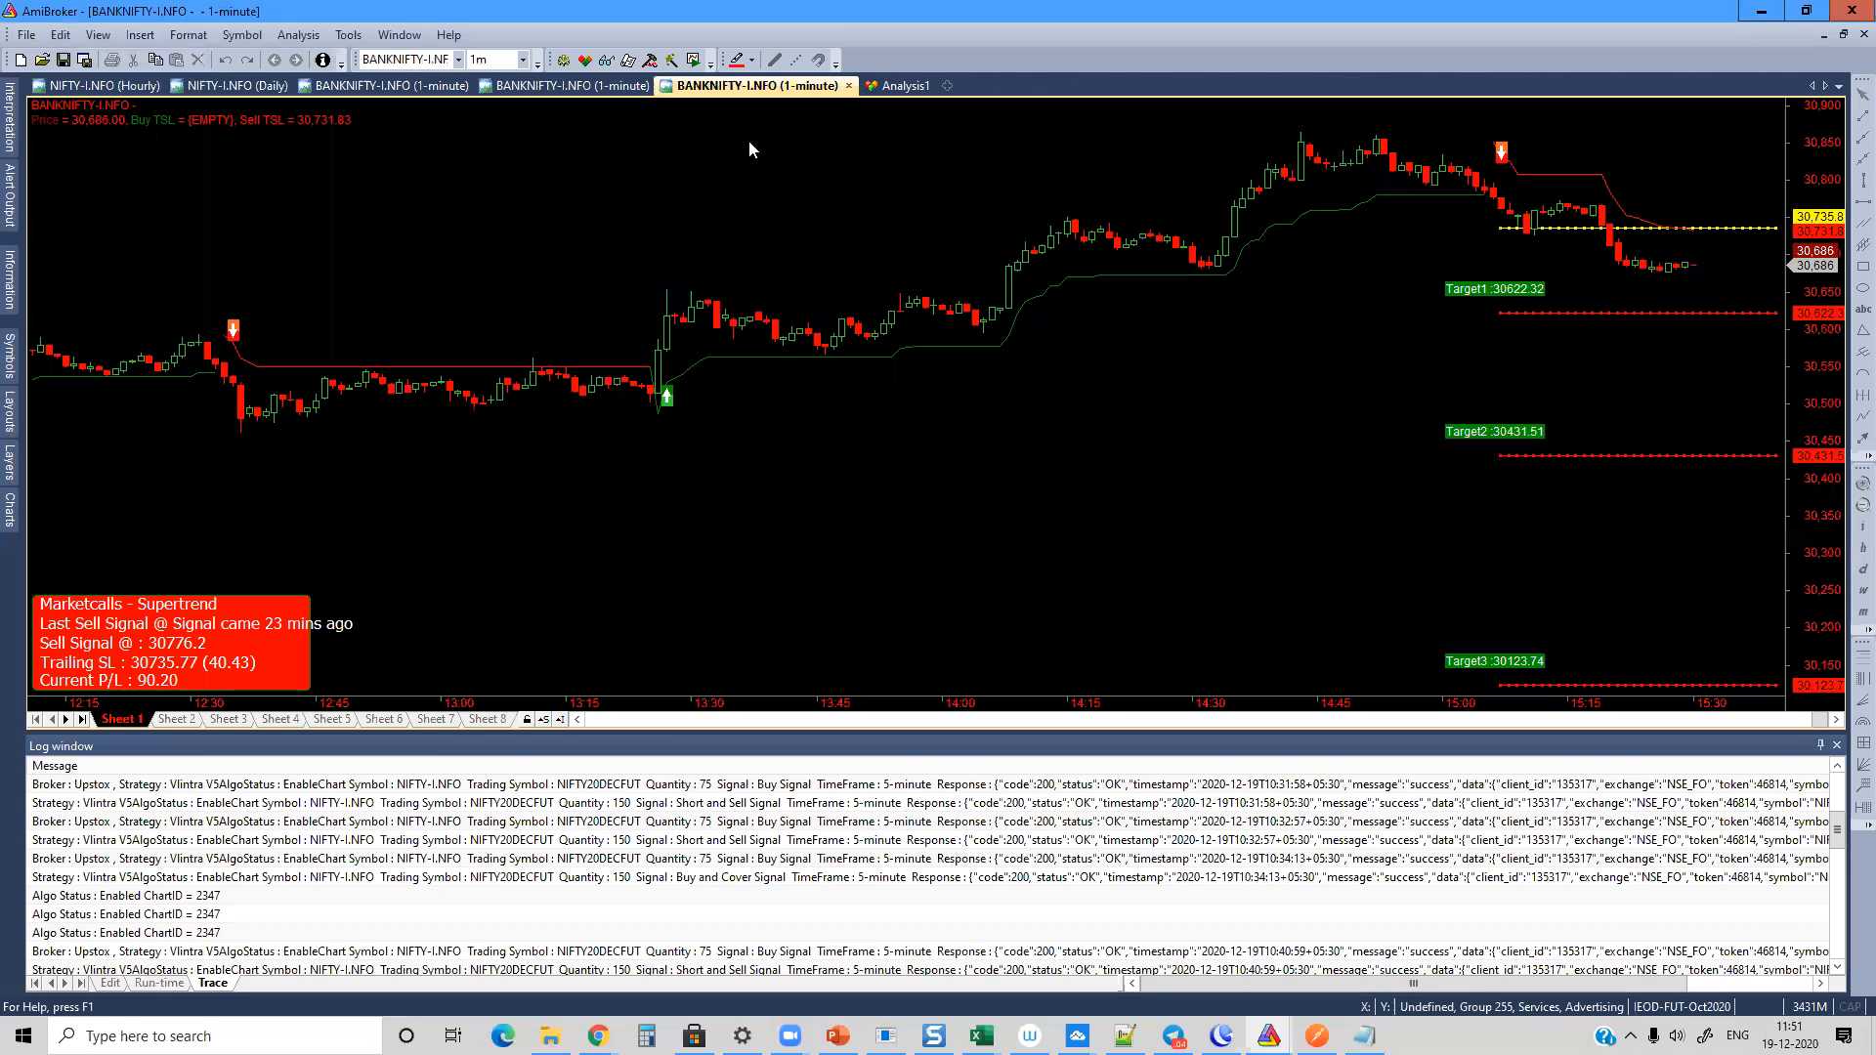
Step: Open the EMA Crossover Automation parameters on the first BANKNIFTY-I.NFO 1-minute chart and review the Place Order On choices, keeping CandleCompletion
click(416, 88)
right_click(732, 225)
click(779, 235)
scroll(1252, 322, down, 5)
click(1251, 412)
click(1249, 411)
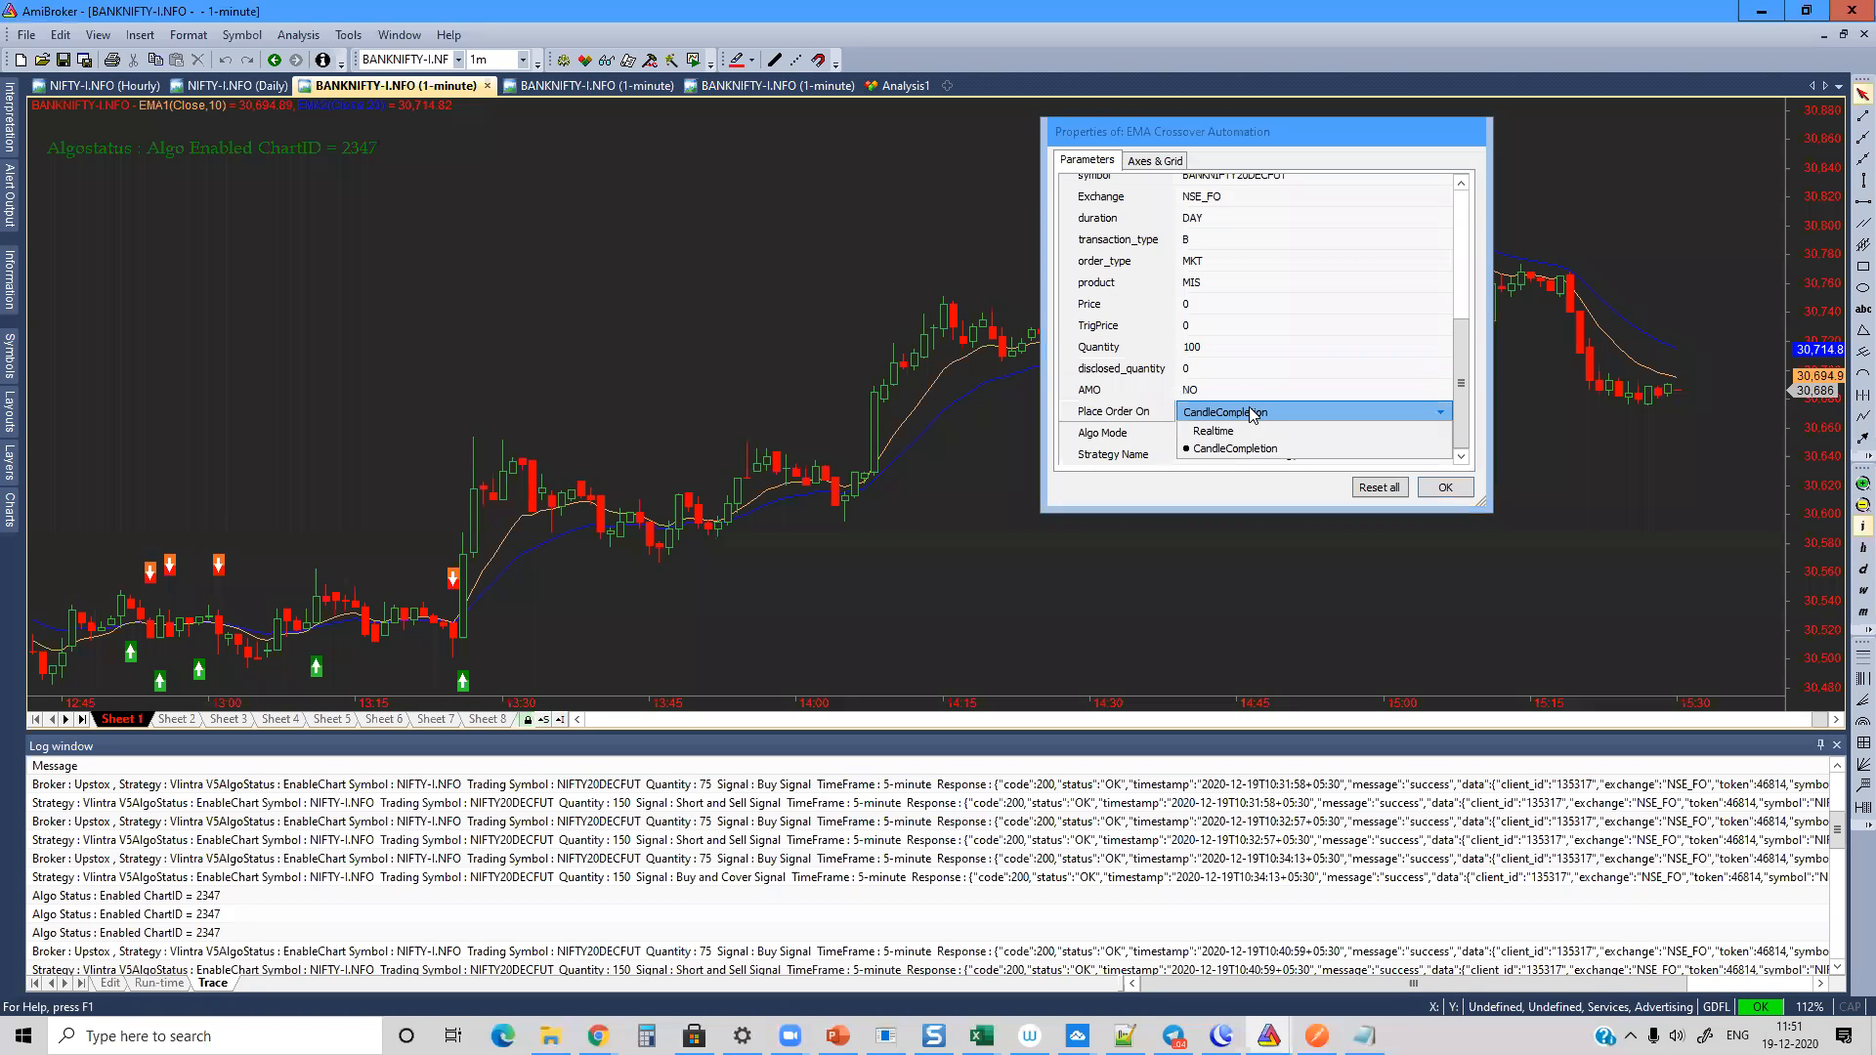
click(1244, 451)
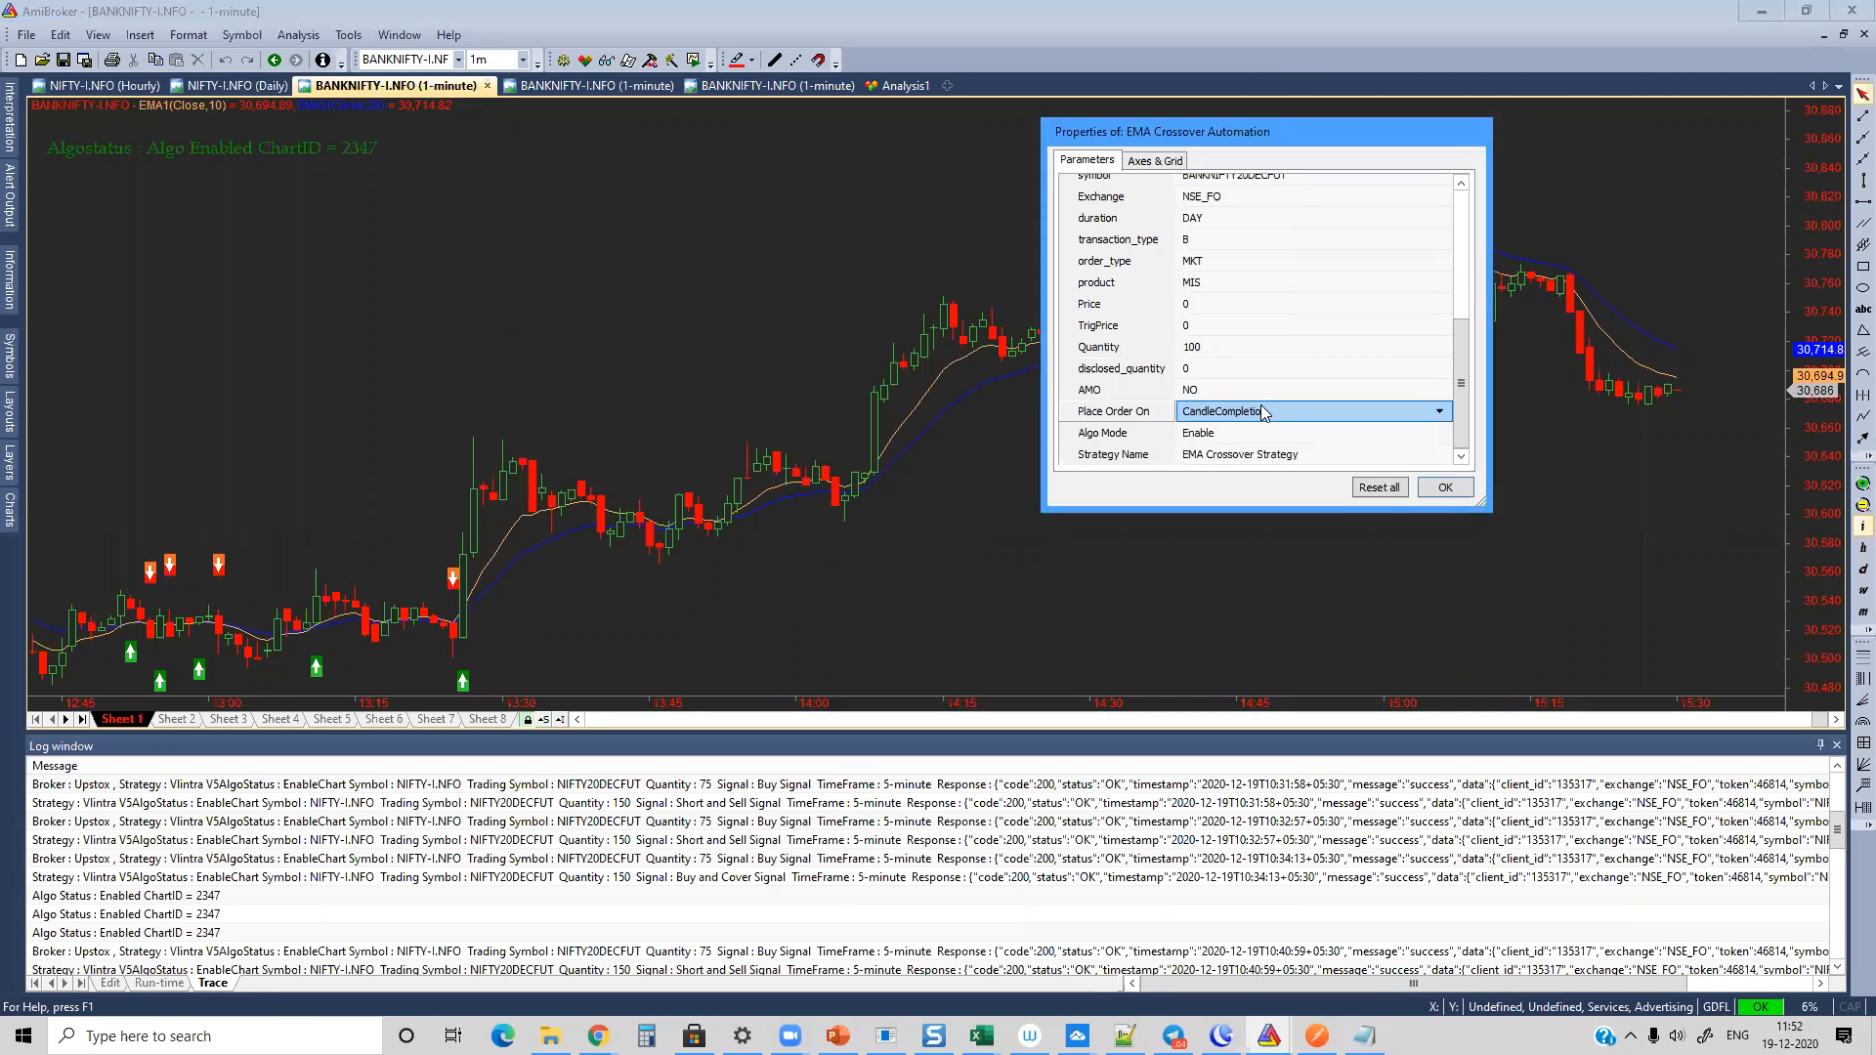
click(1252, 411)
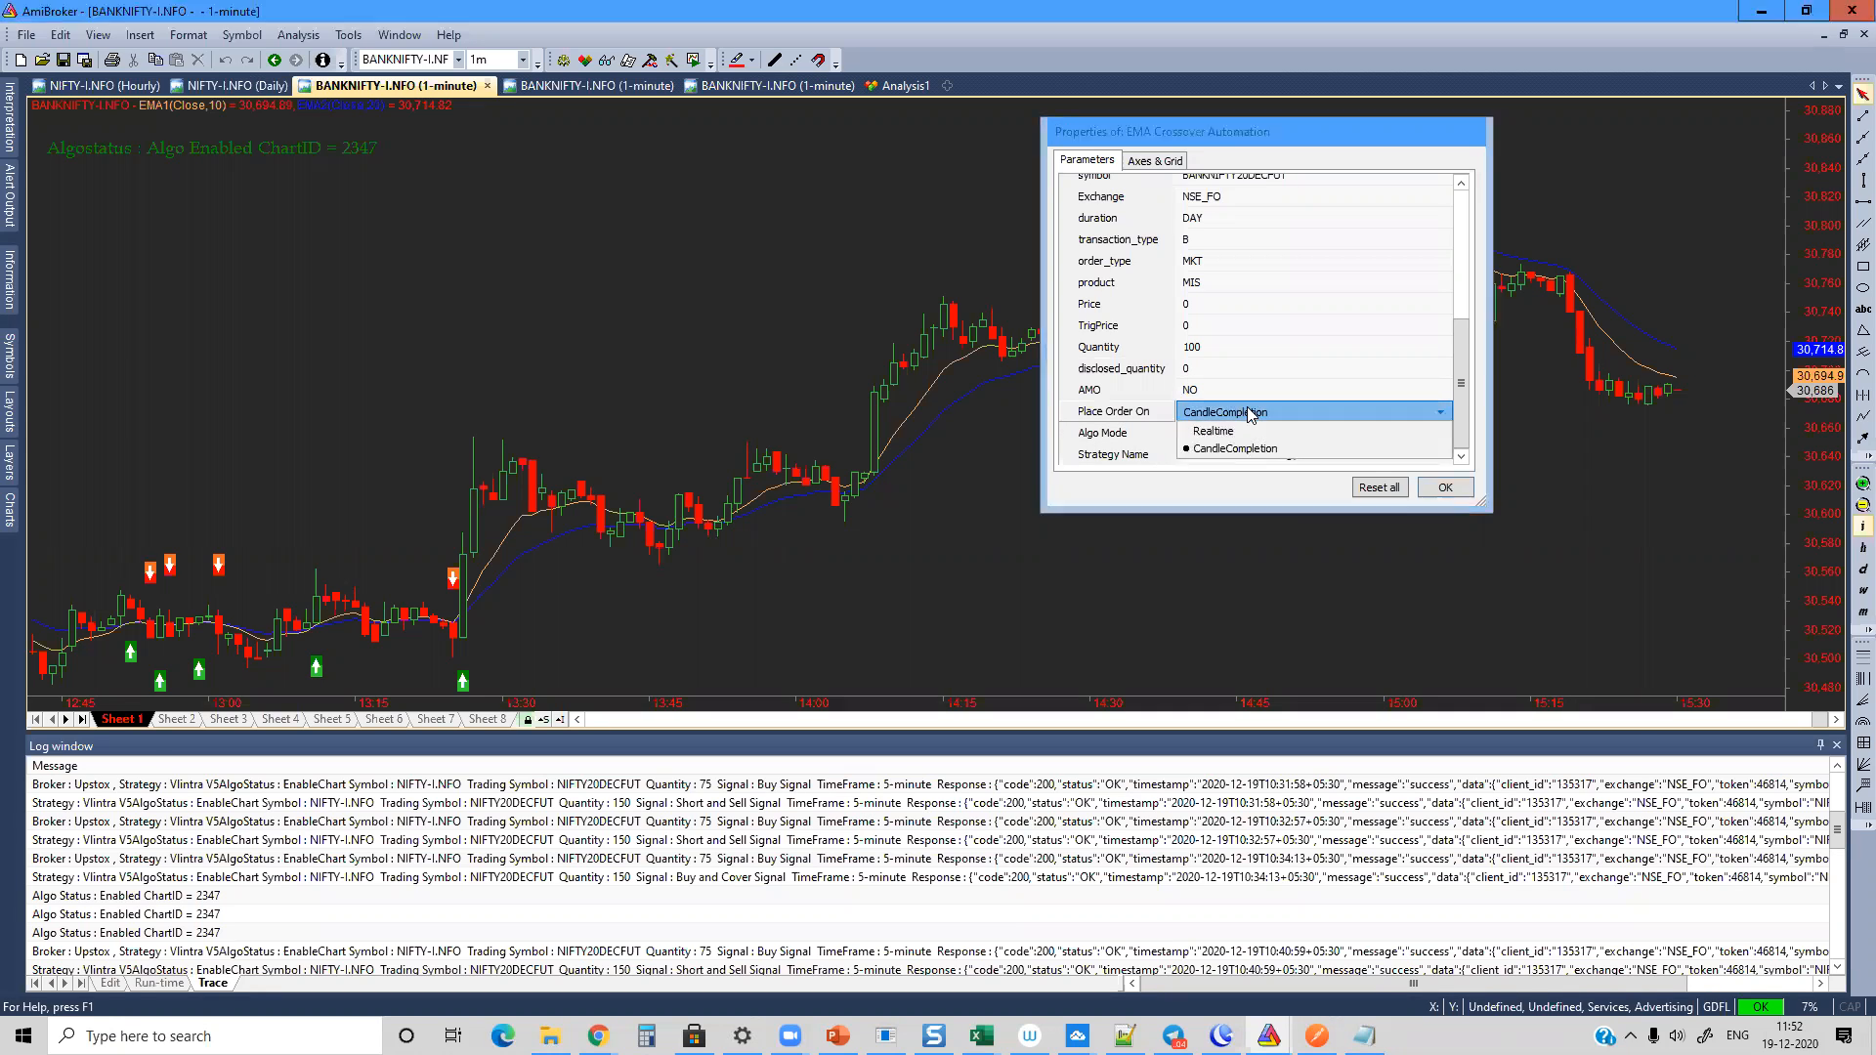
click(1238, 453)
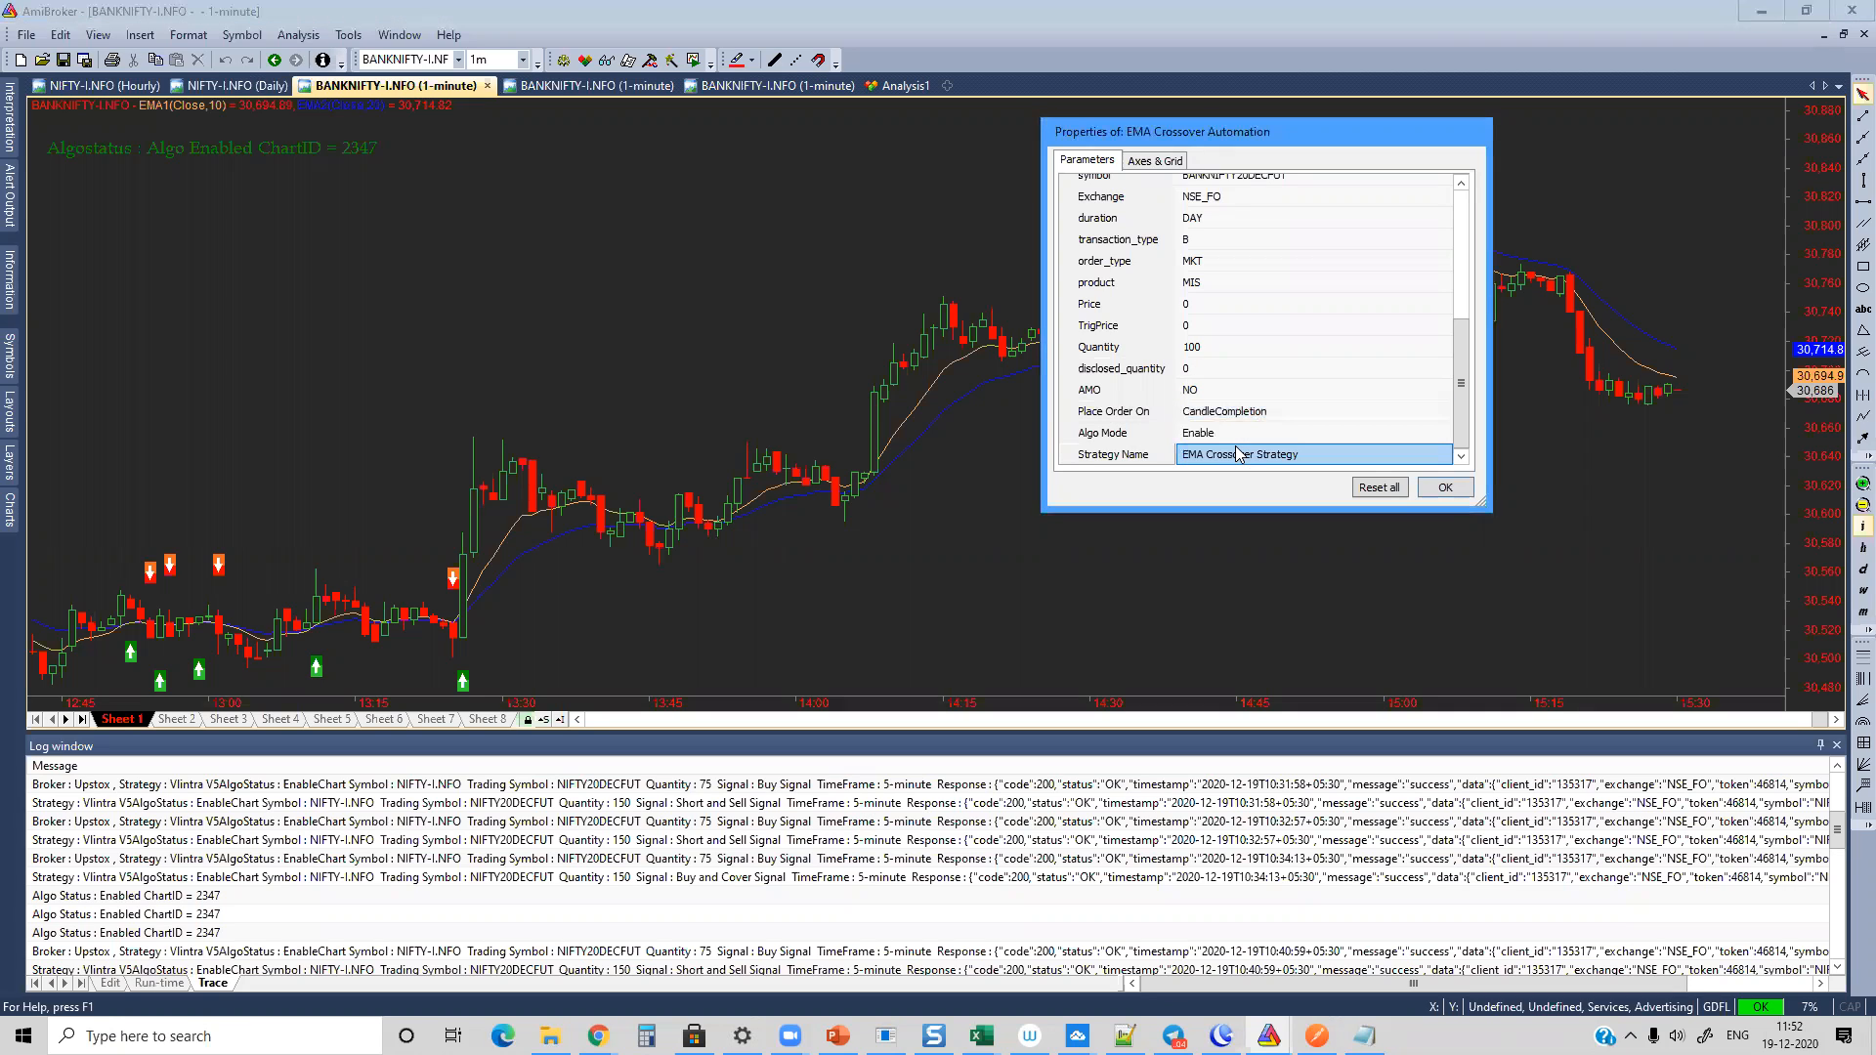
Step: Switch the Place Order On parameter of the EMA Crossover Automation to Realtime
click(1282, 414)
click(1282, 414)
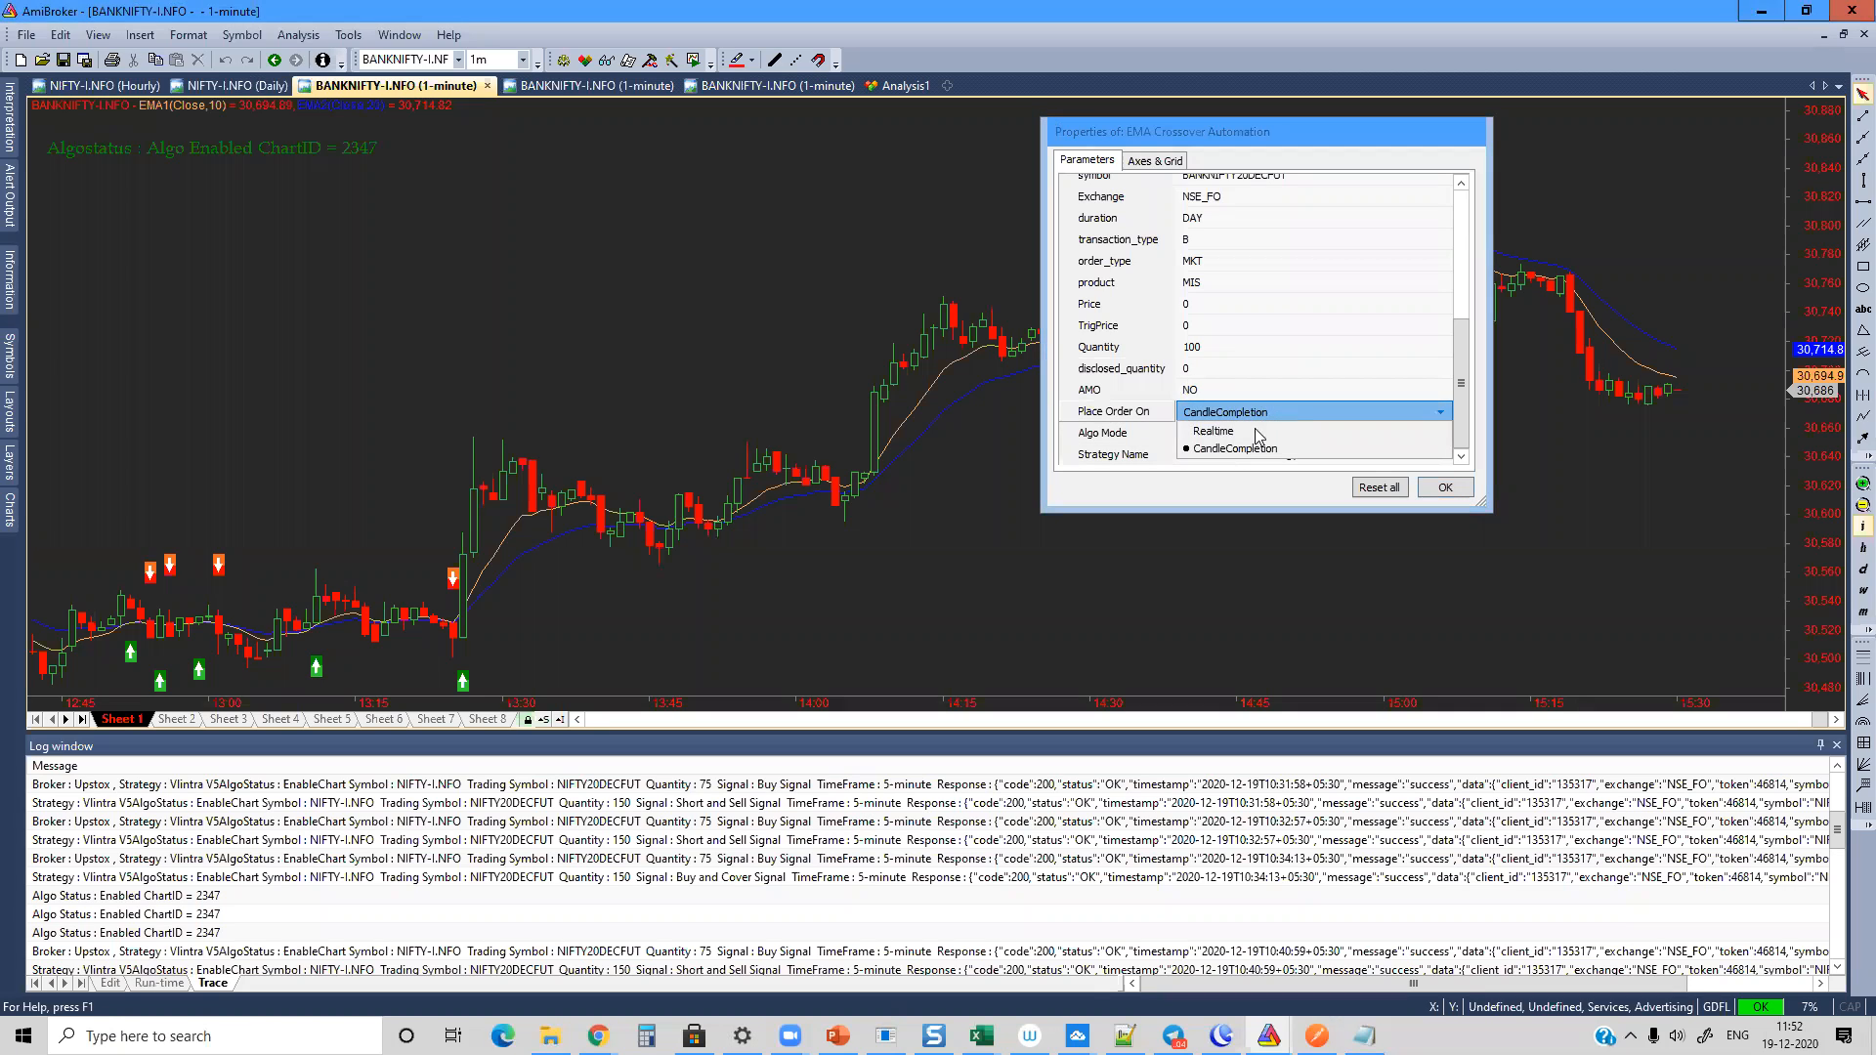
click(1244, 432)
Step: Set Place Order On back to CandleCompletion and accept the EMA Crossover Automation parameters
click(1232, 411)
click(1235, 411)
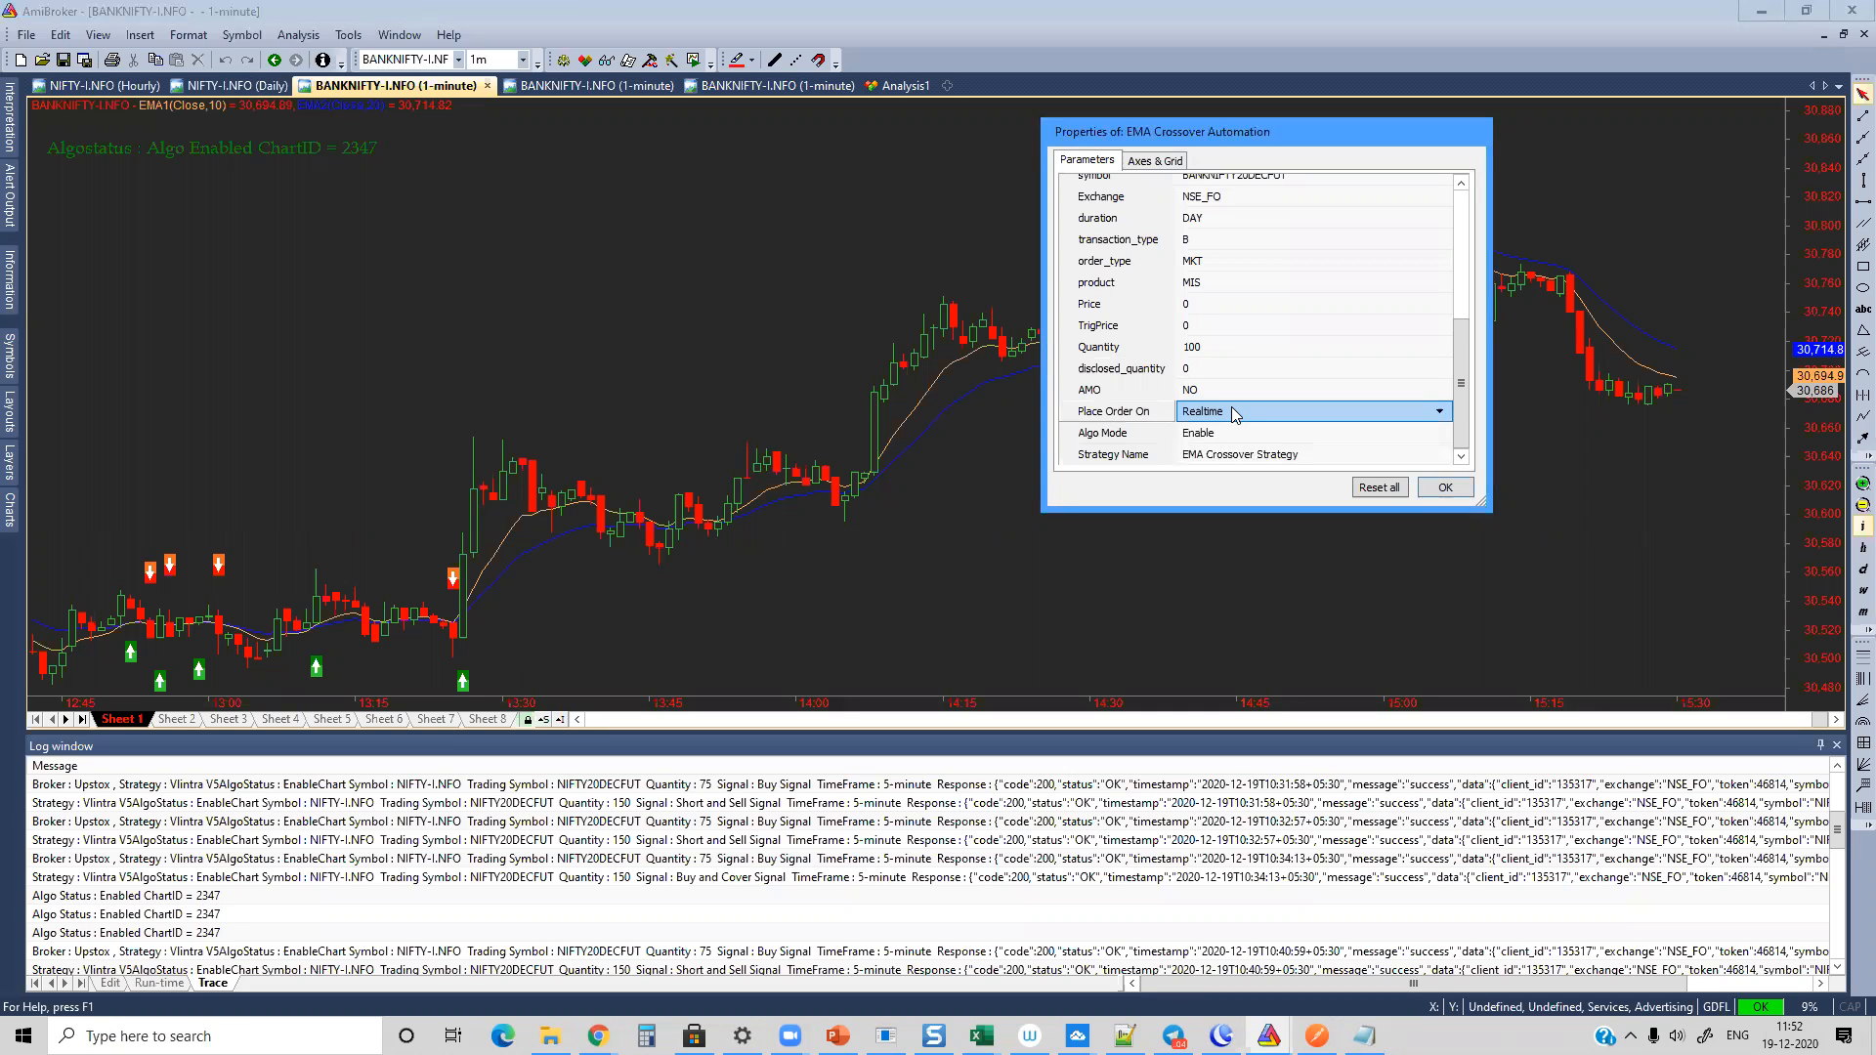
click(1231, 410)
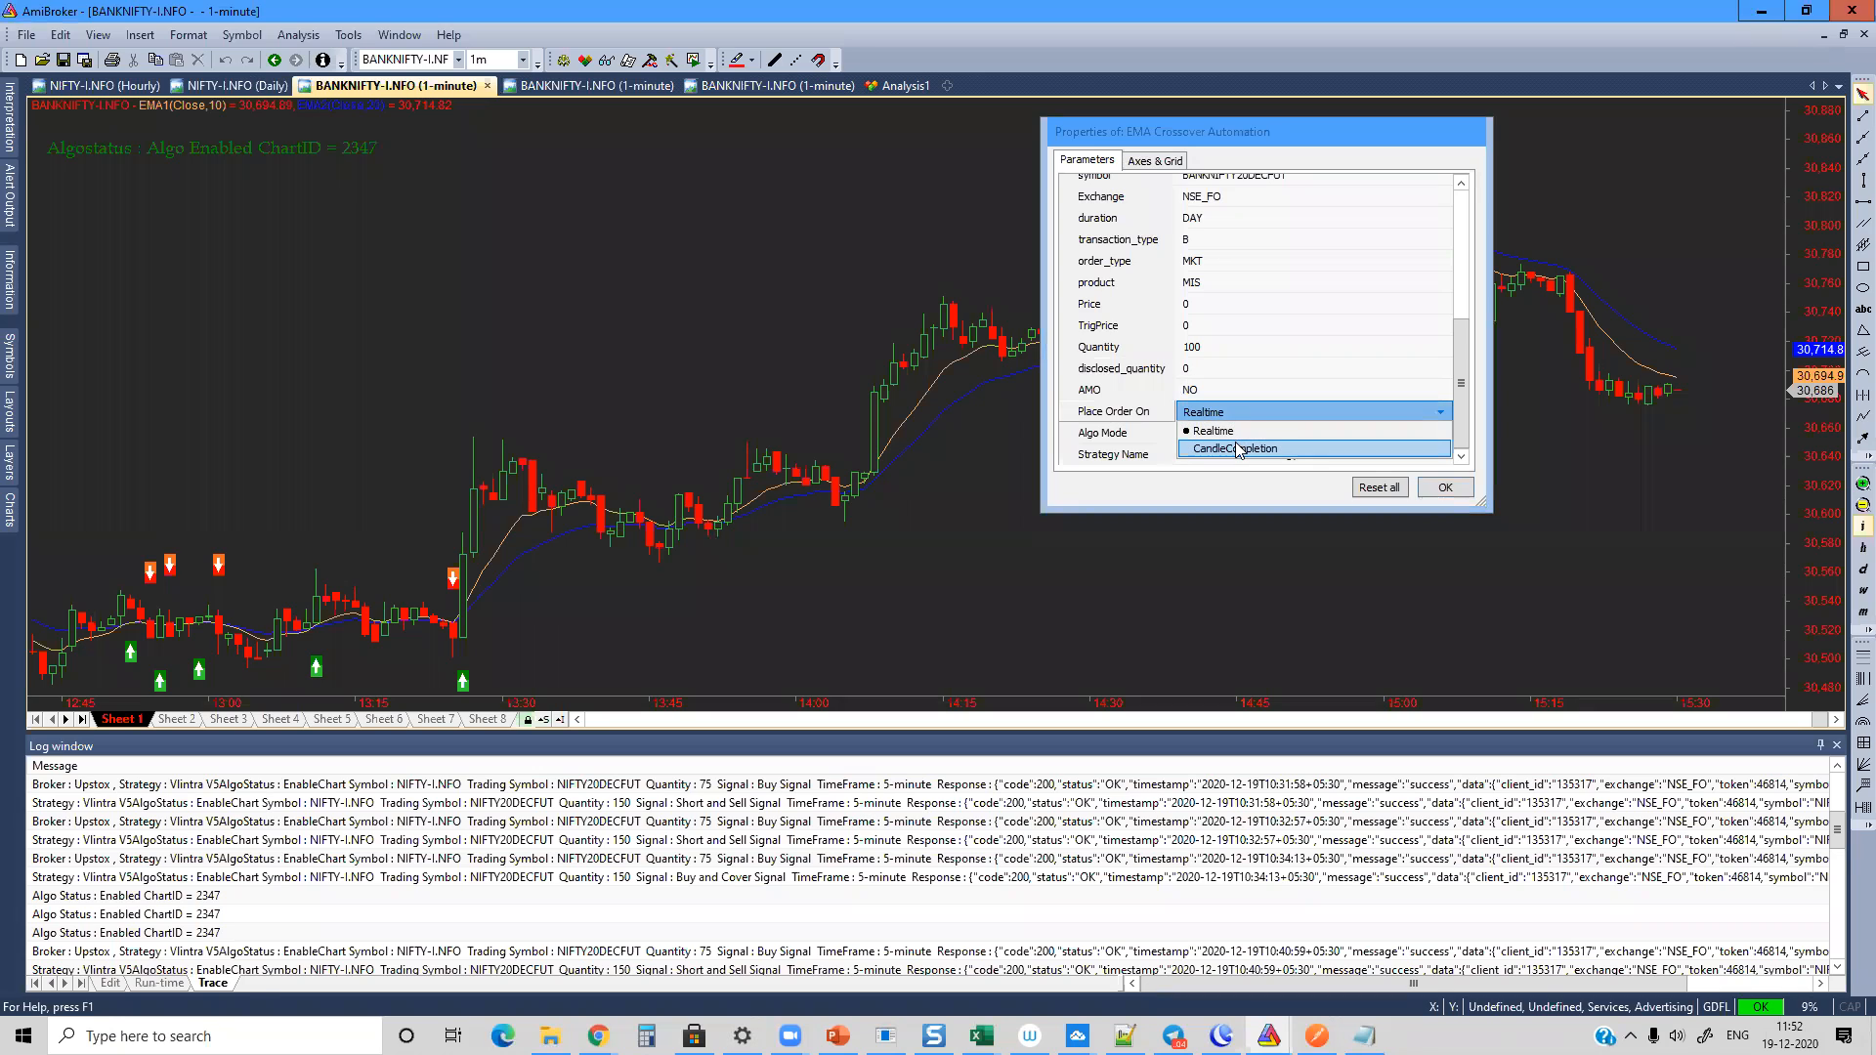
click(1238, 449)
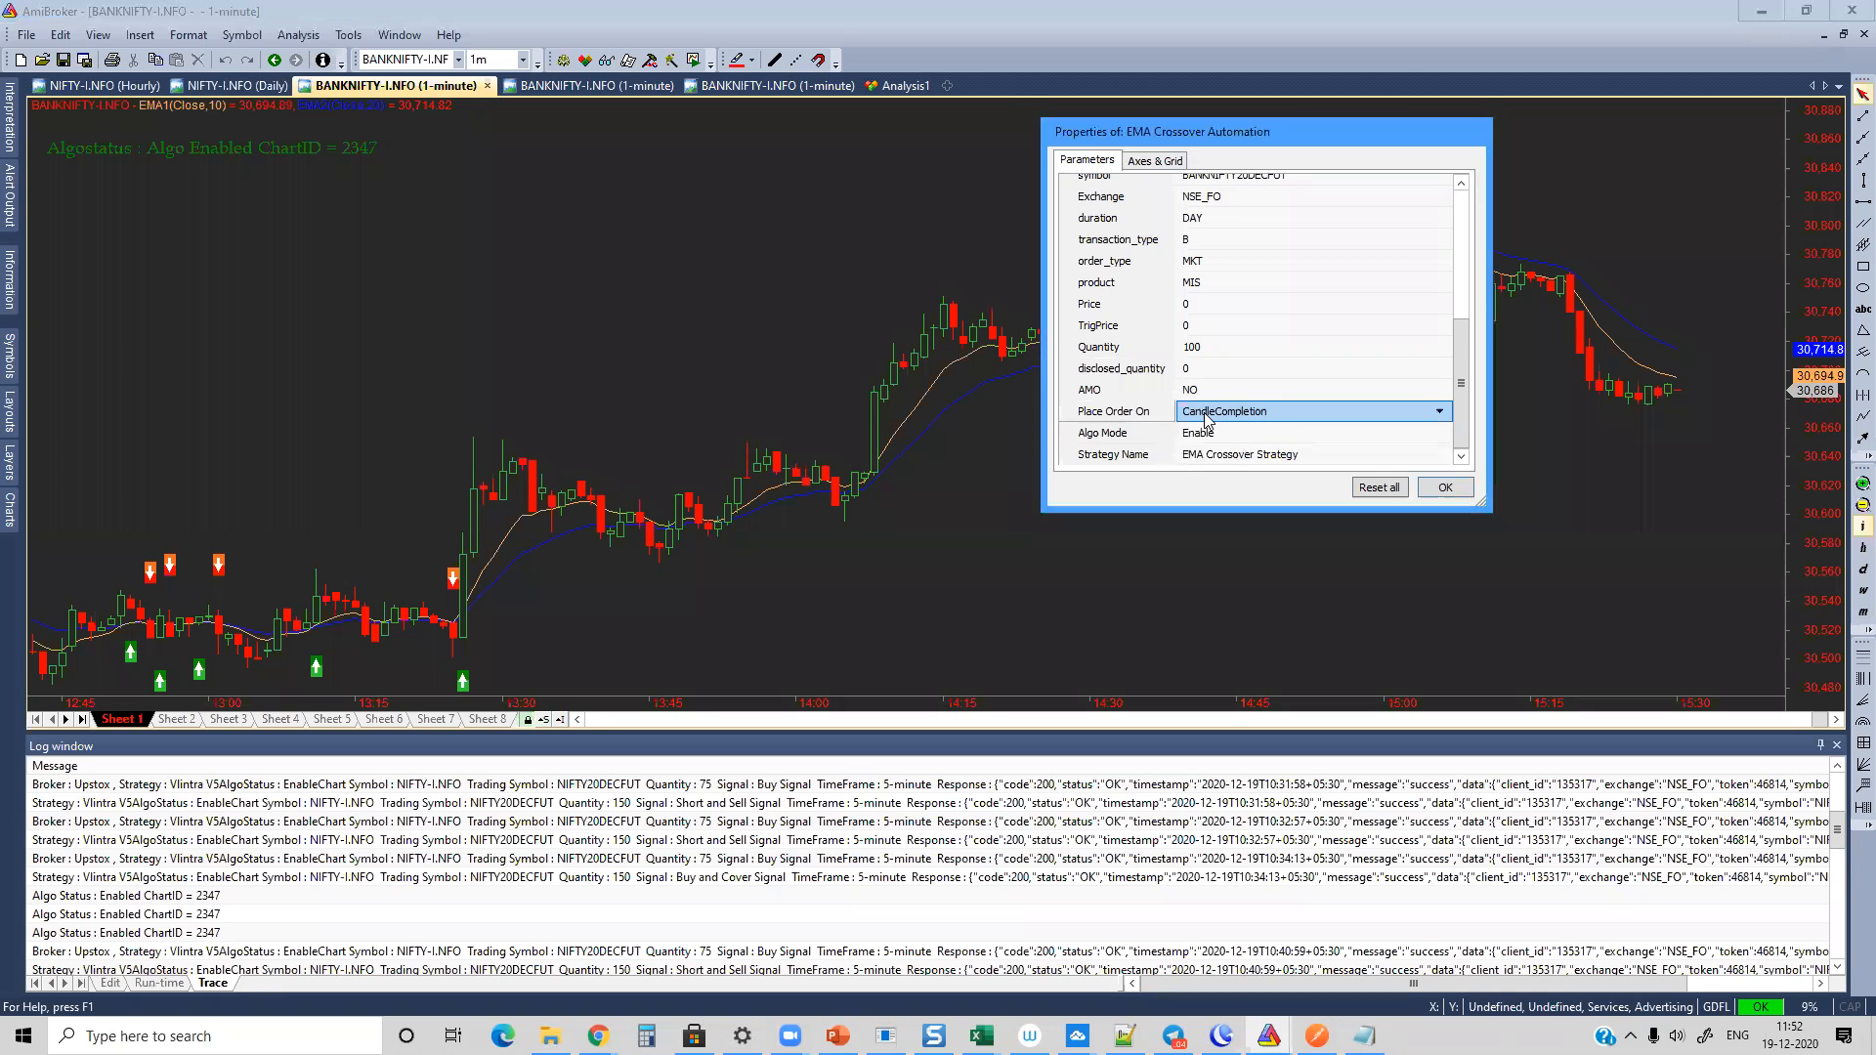
click(1202, 434)
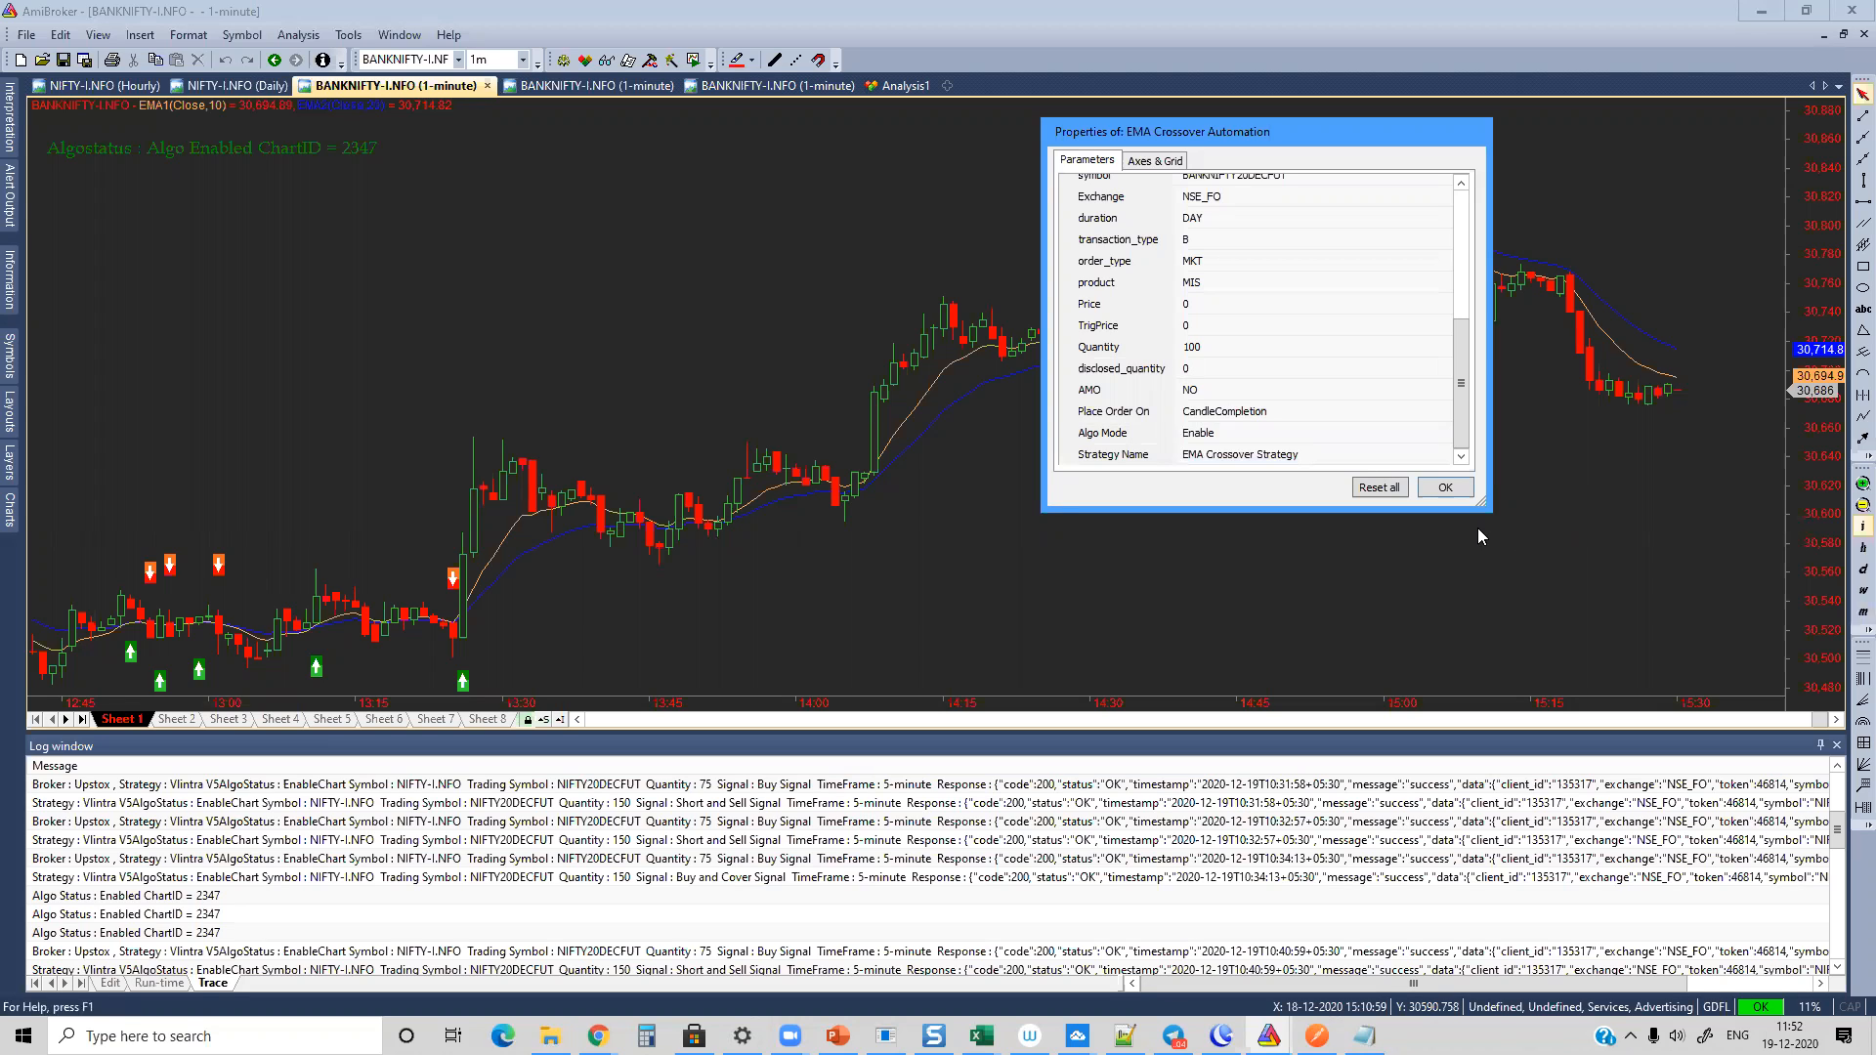
mouse_move(1479, 535)
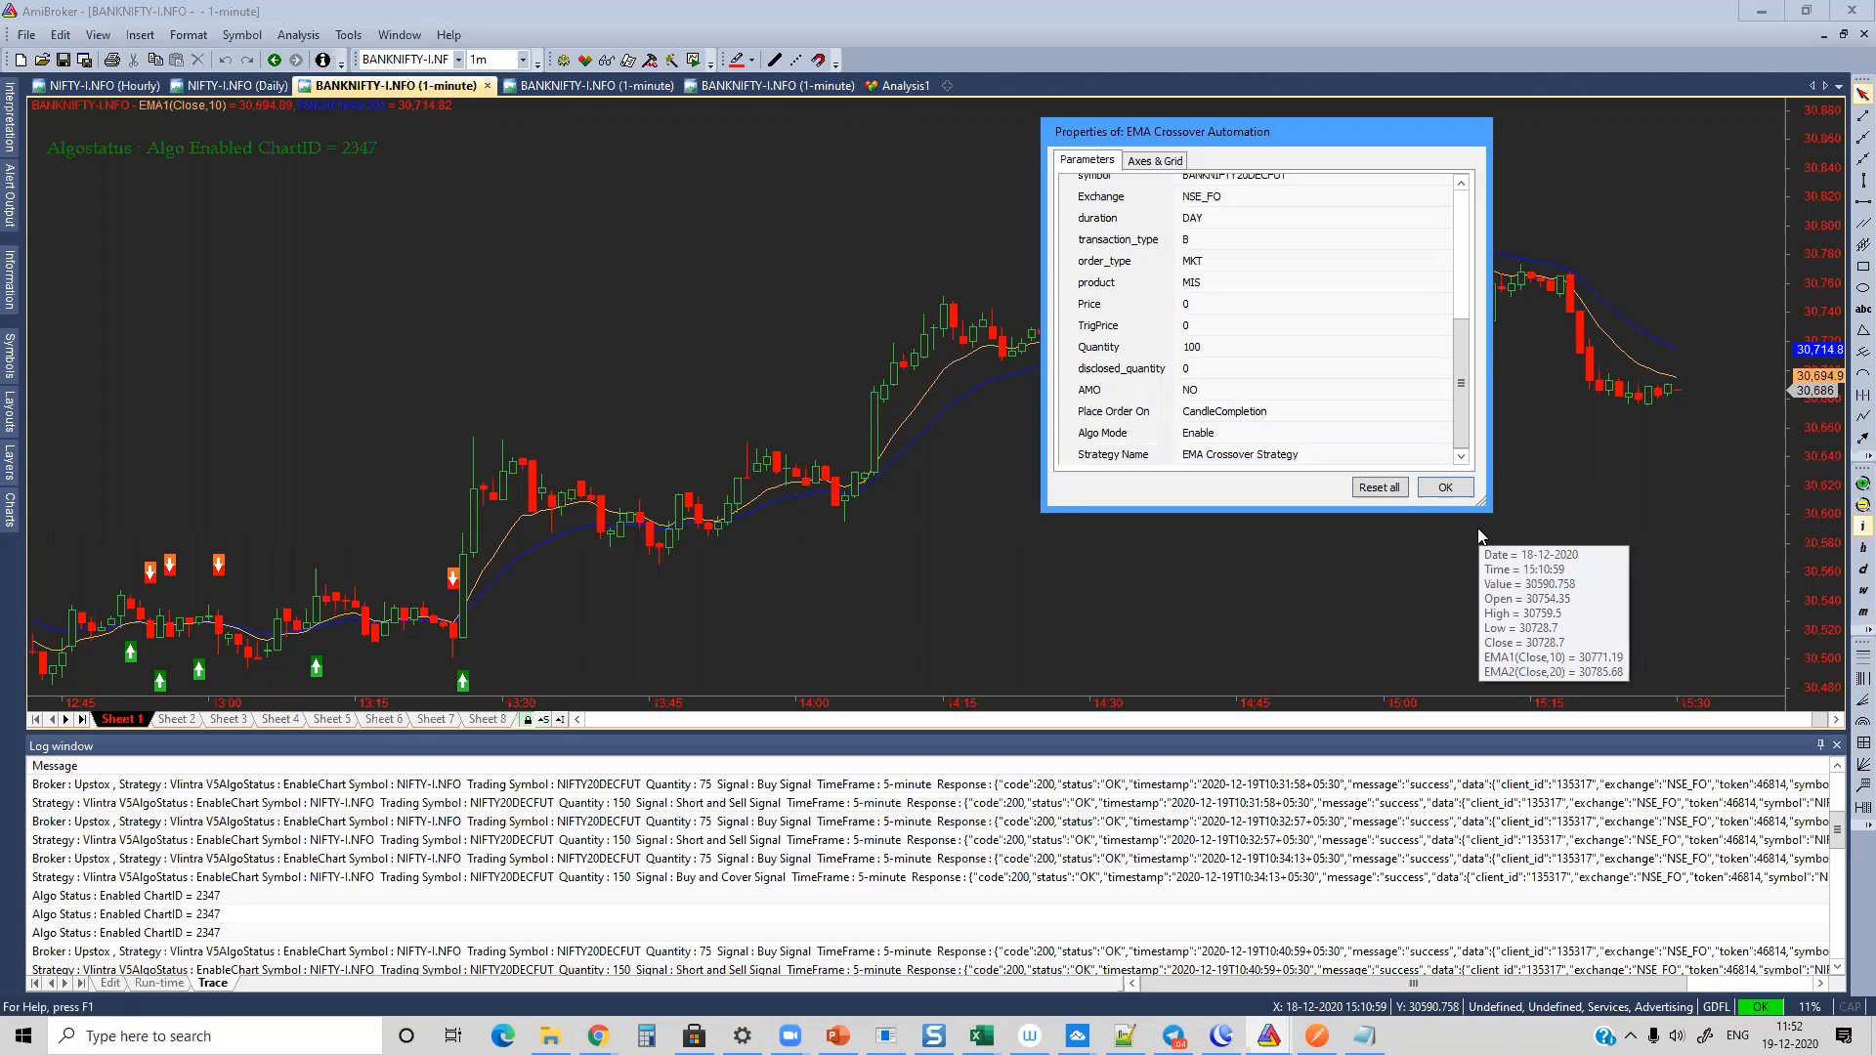
click(1444, 488)
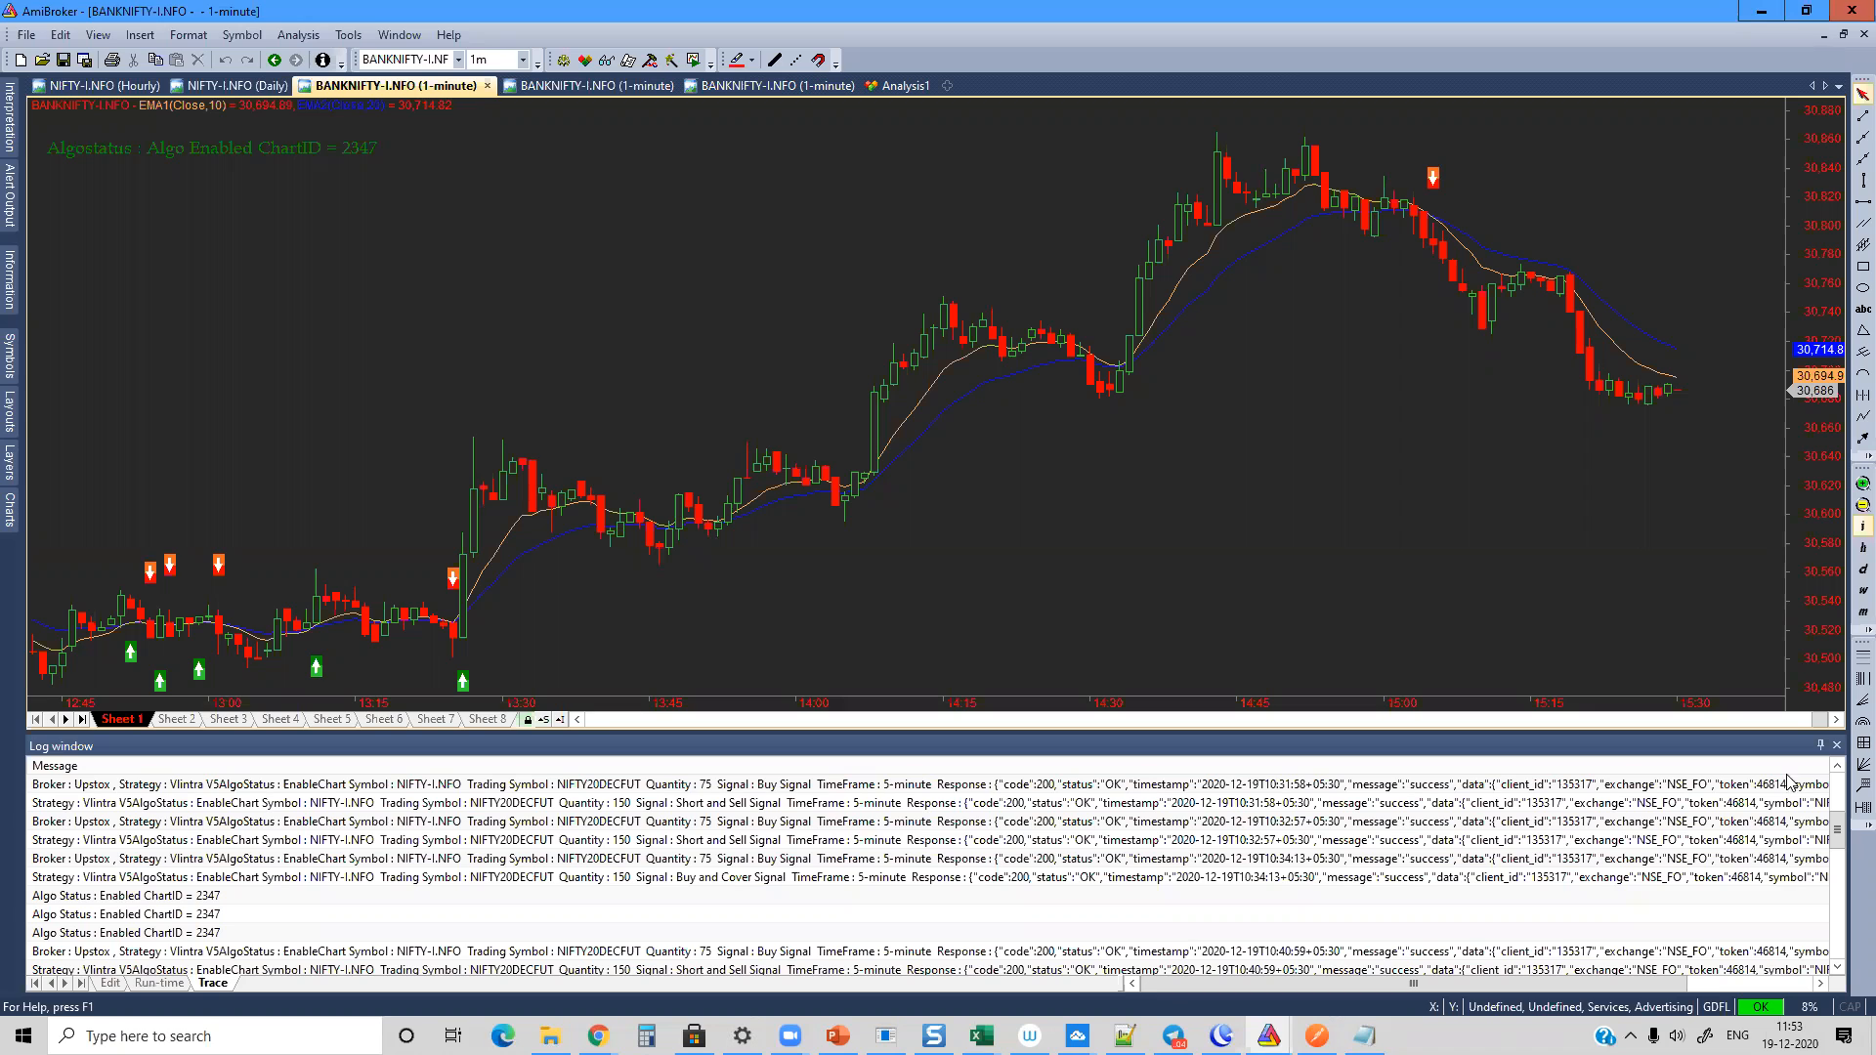
Step: Switch to Chrome to show the support chat form on the algomojo Upstox page, and return to the AmiBroker chart
mouse_move(598, 1035)
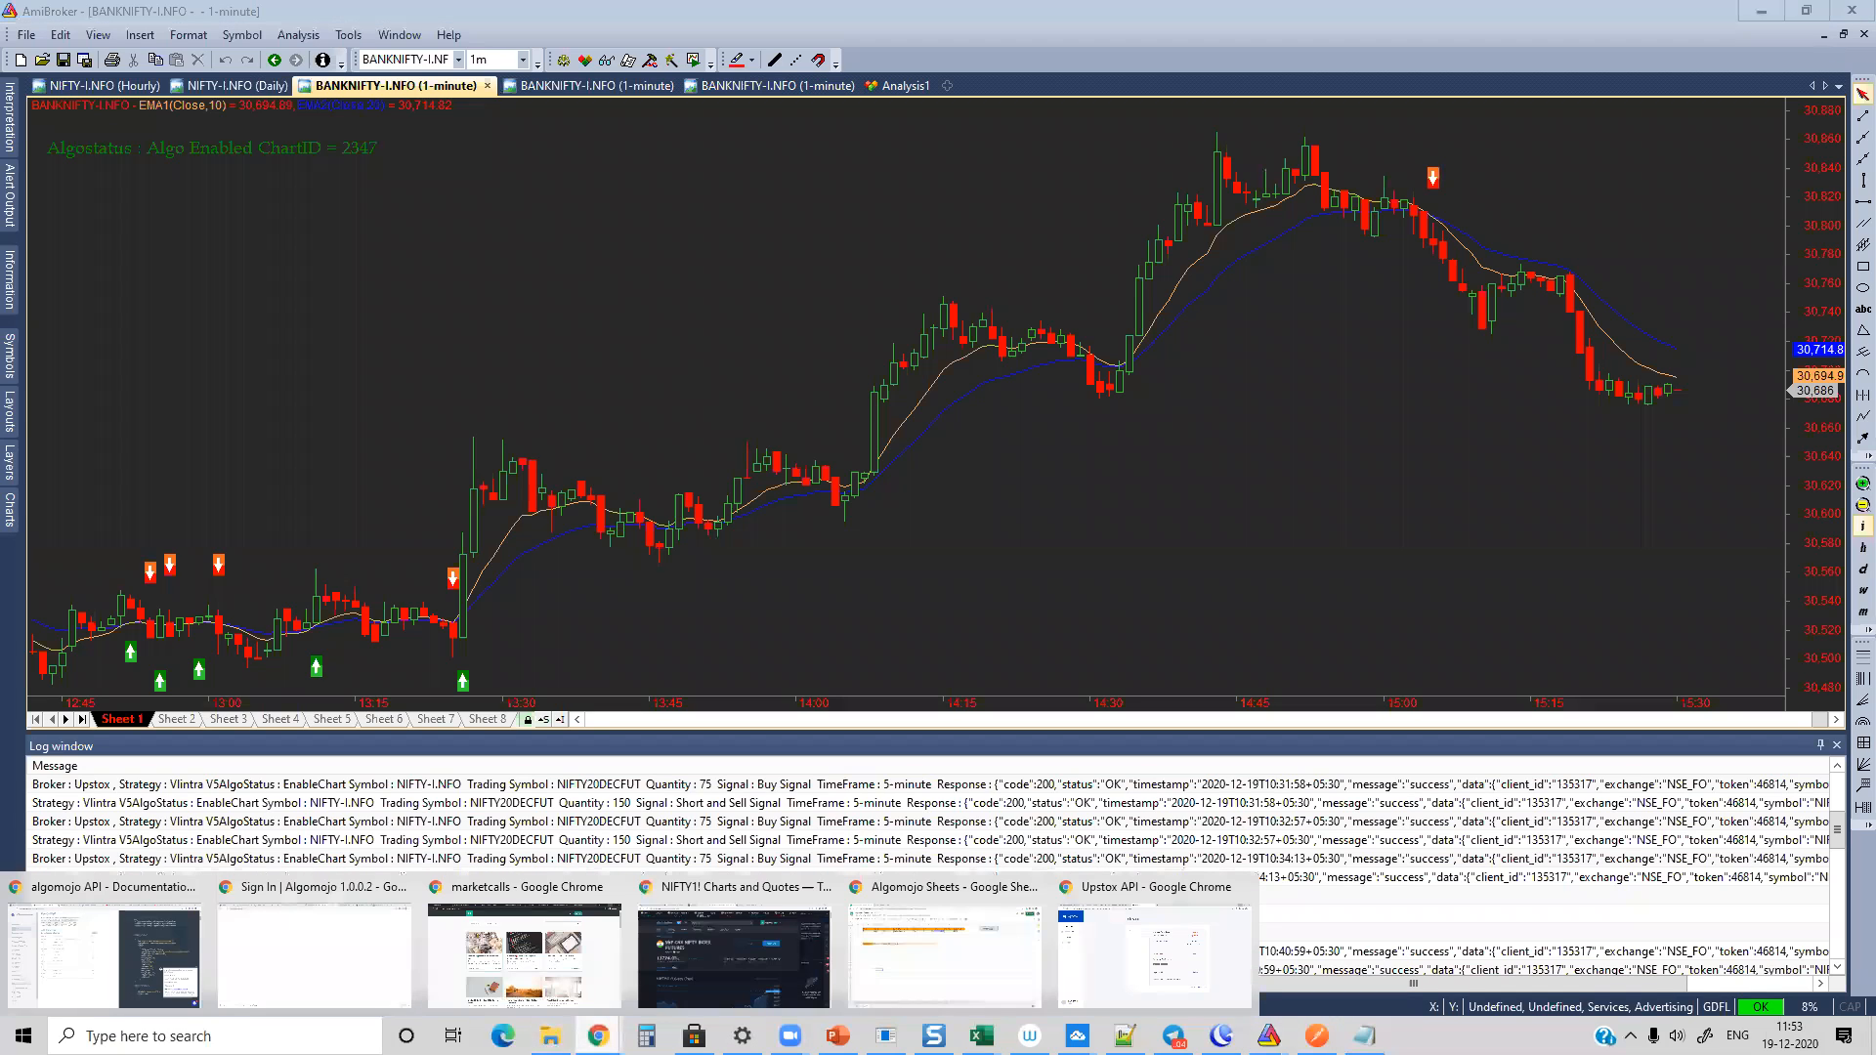
click(1092, 943)
click(330, 16)
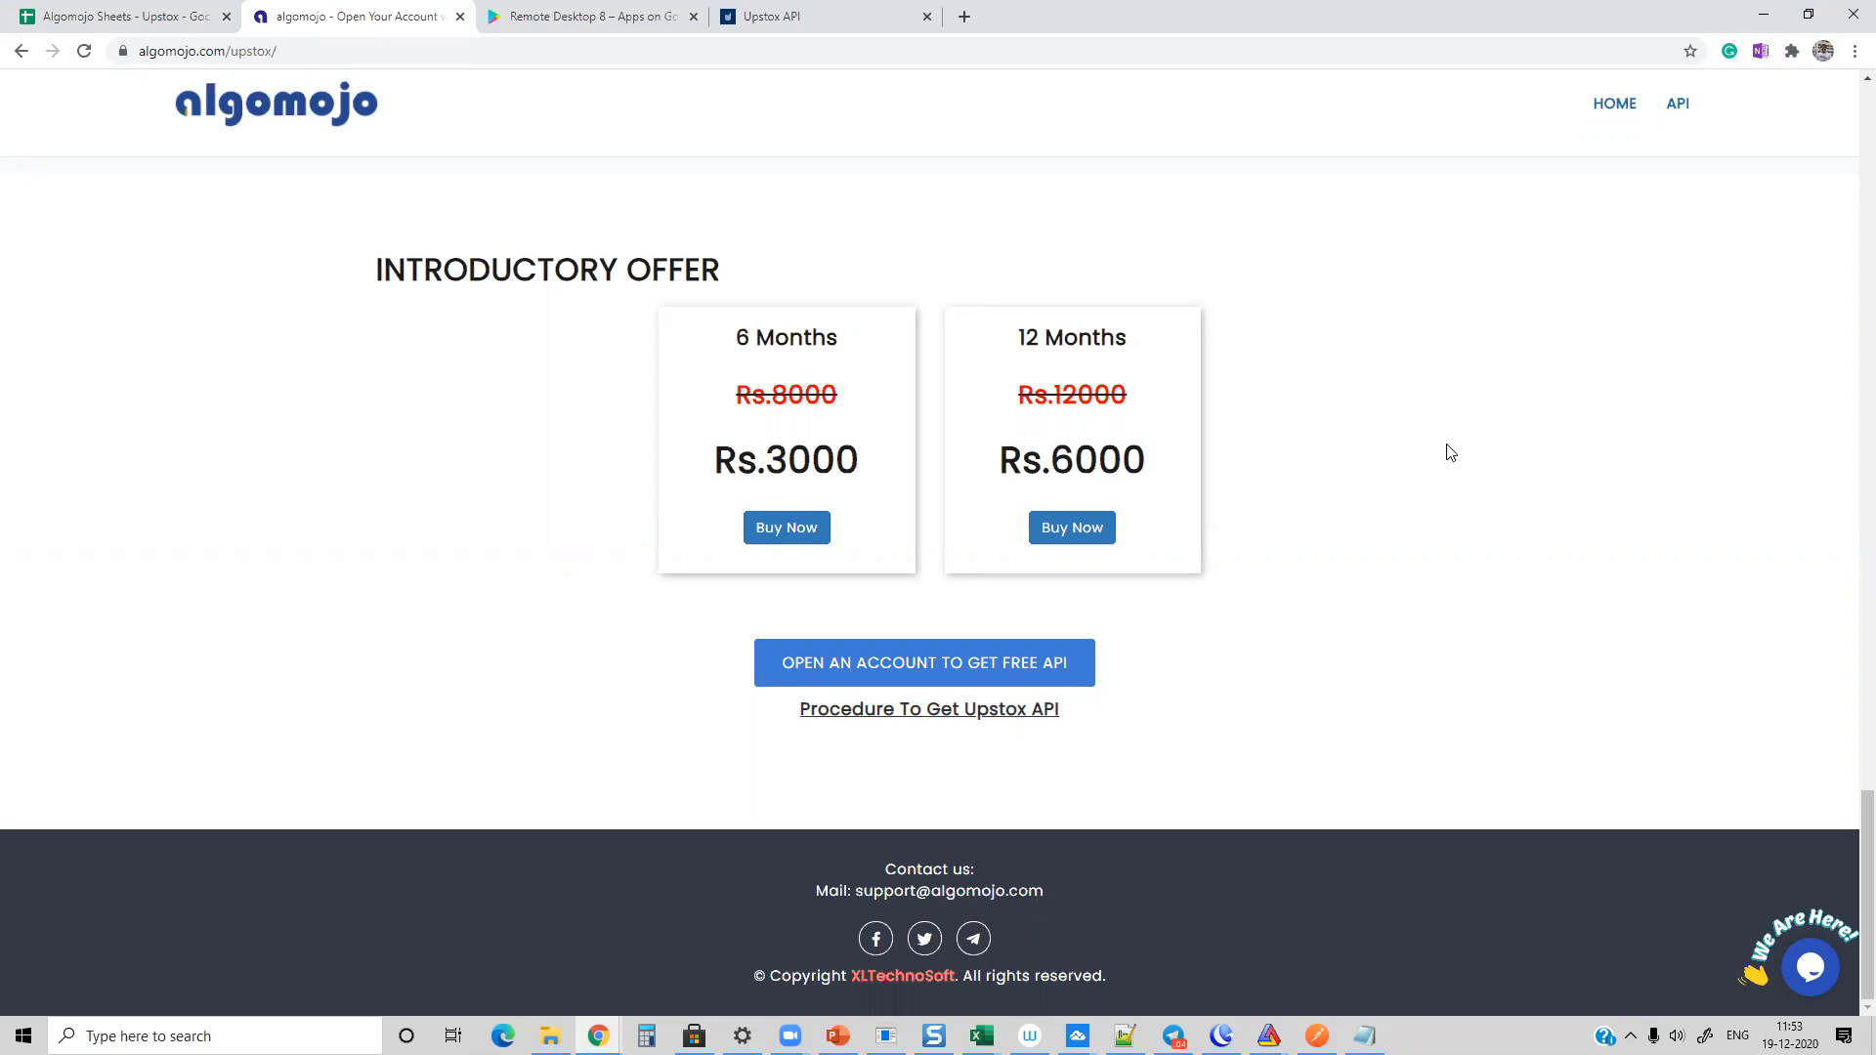
click(1809, 967)
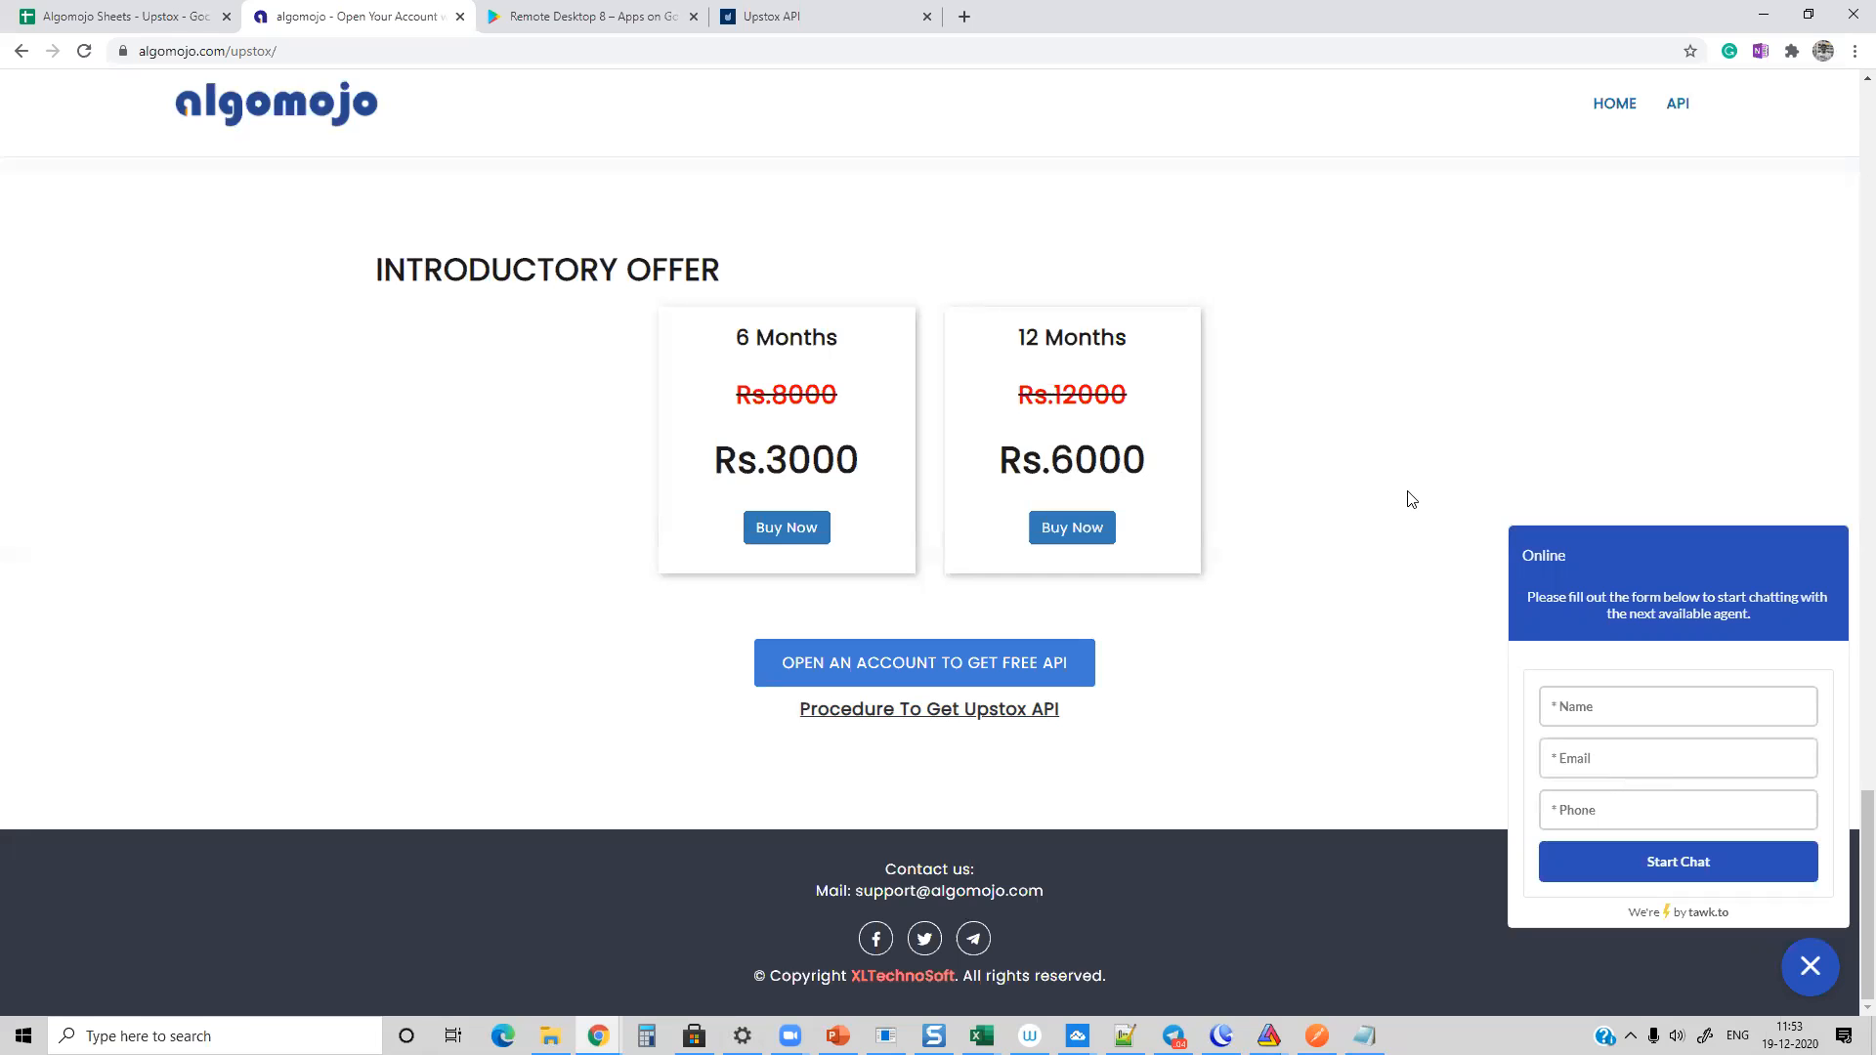
click(1755, 12)
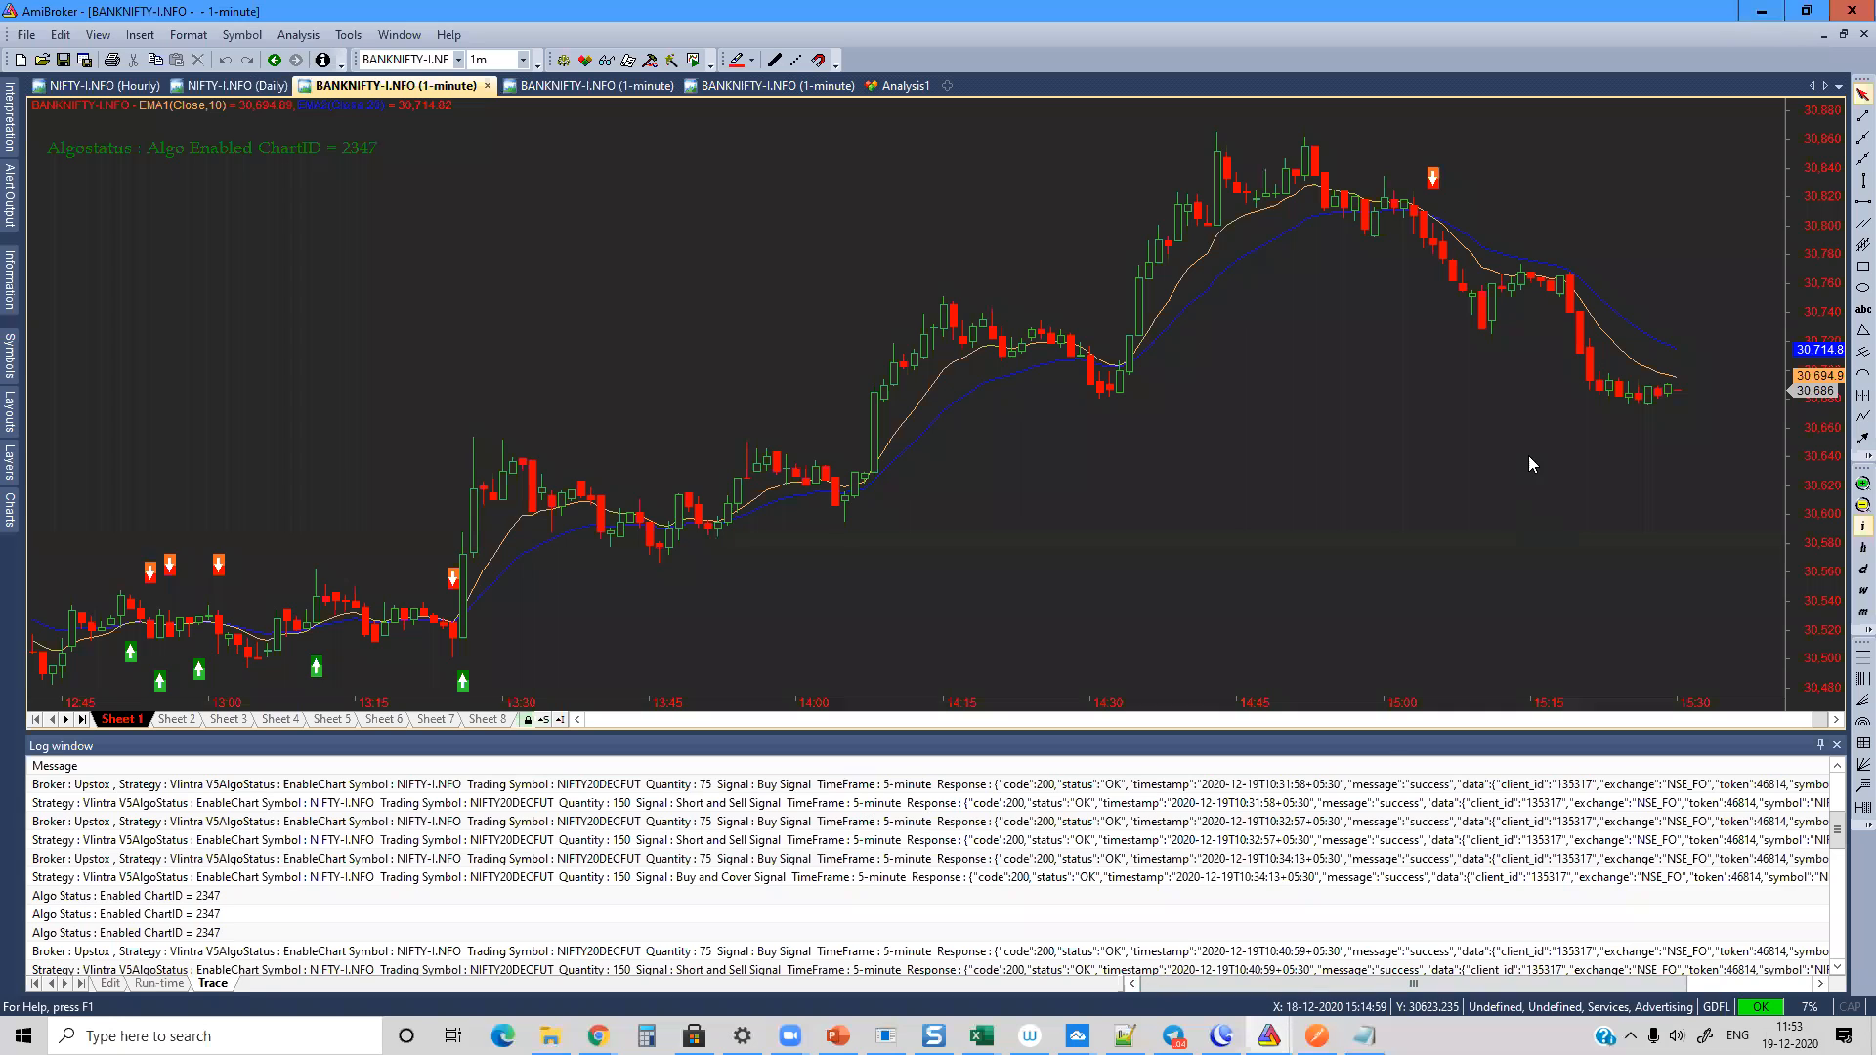
mouse_move(1530, 463)
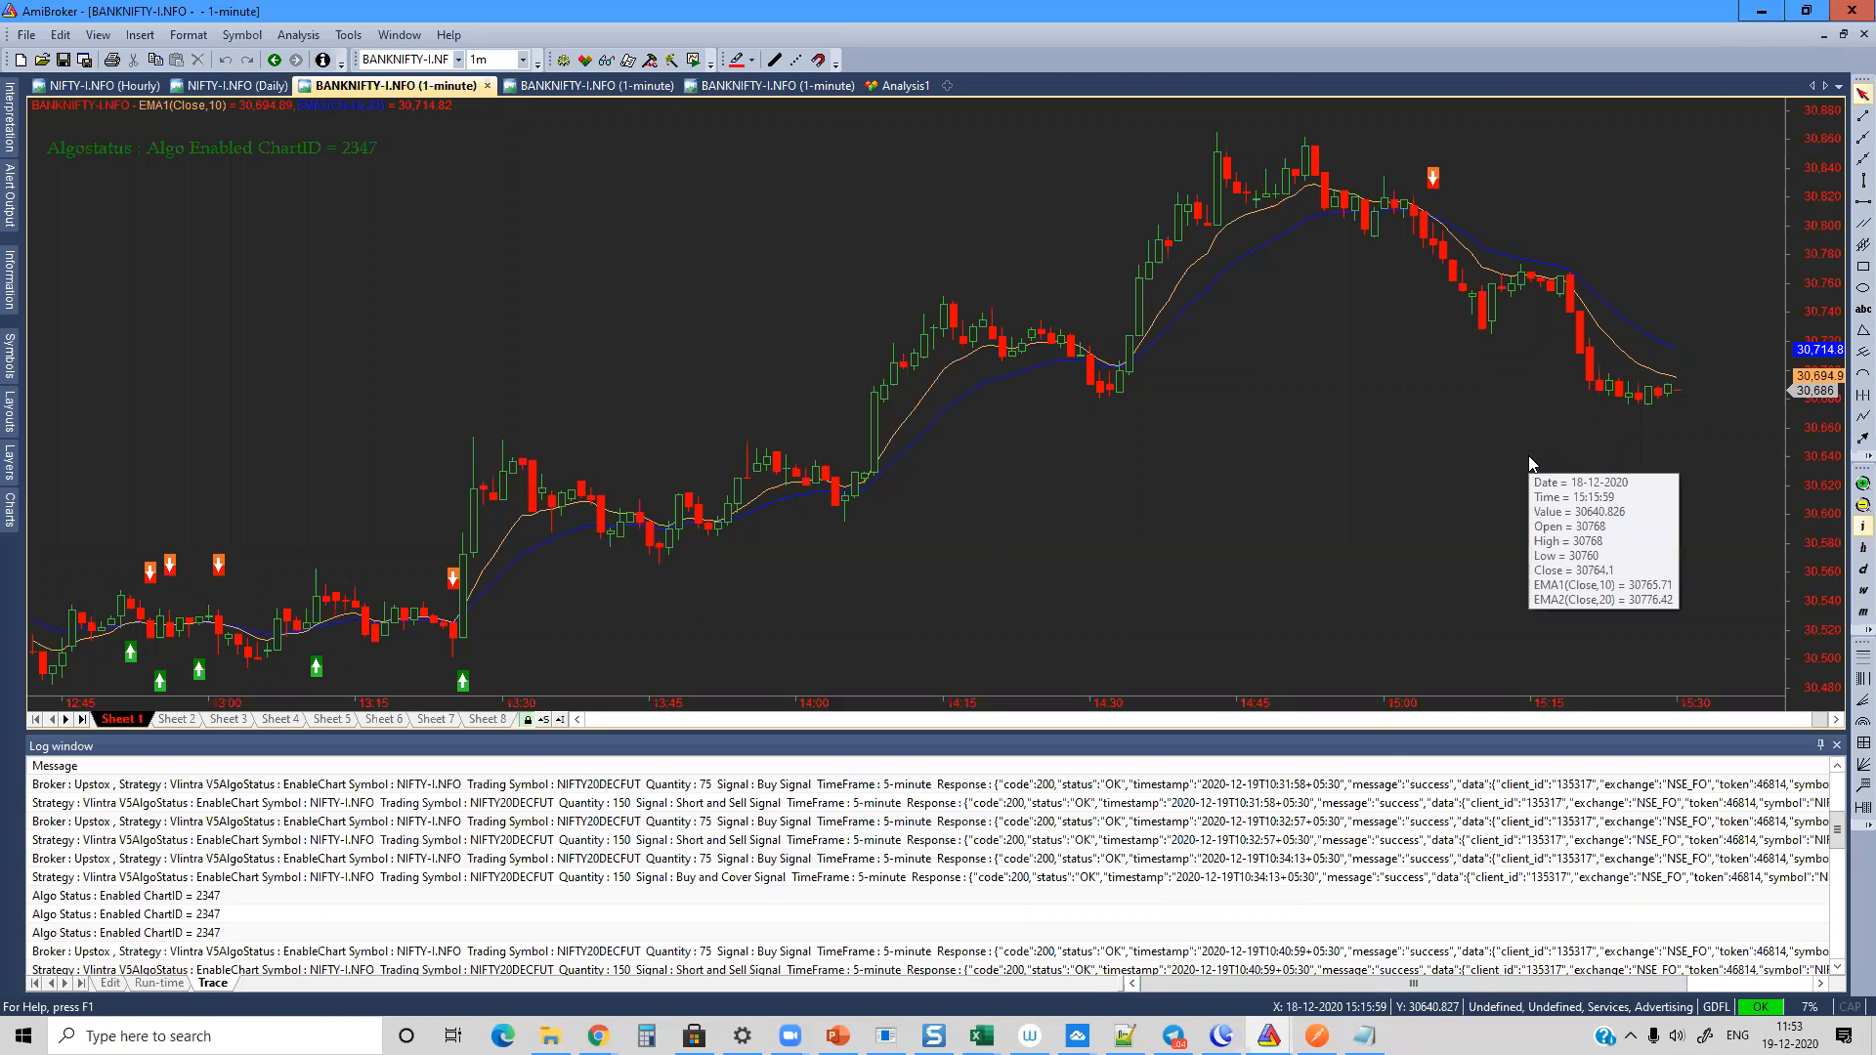